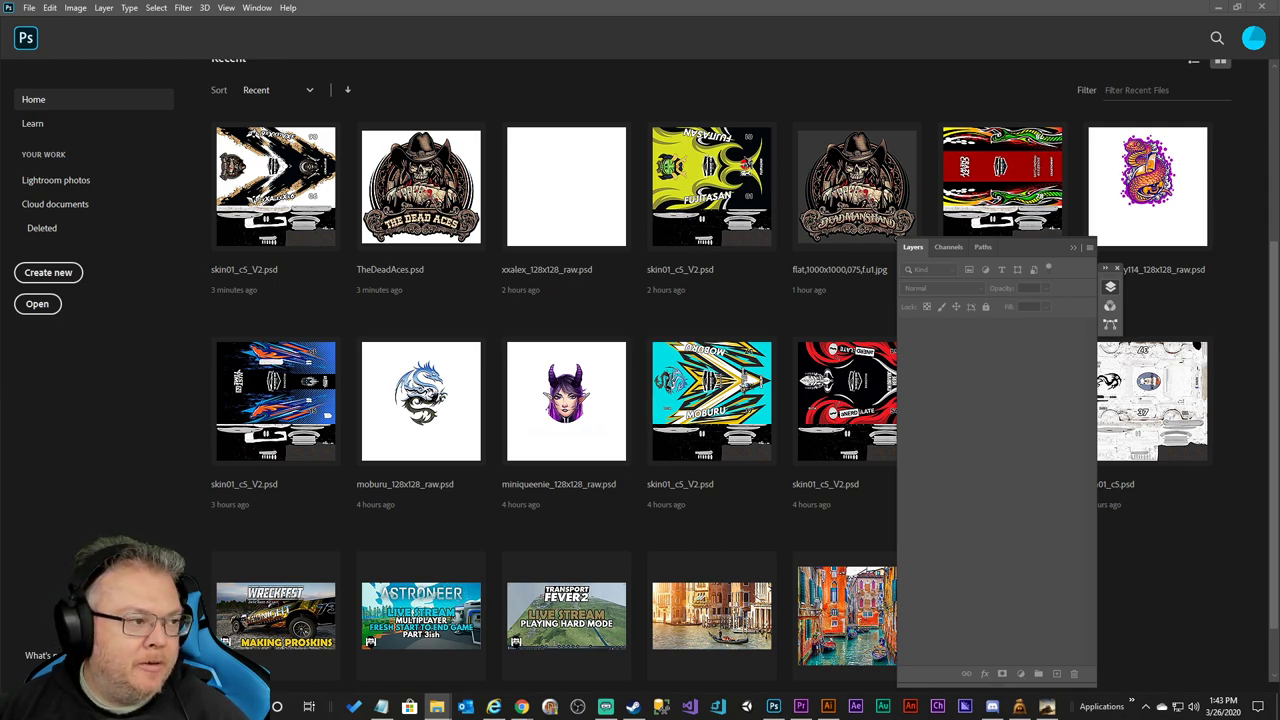
Open skin01_c5_V2.psd and decline updating its text layers for vector output.
{"action": "key", "text": "alt+Tab"}
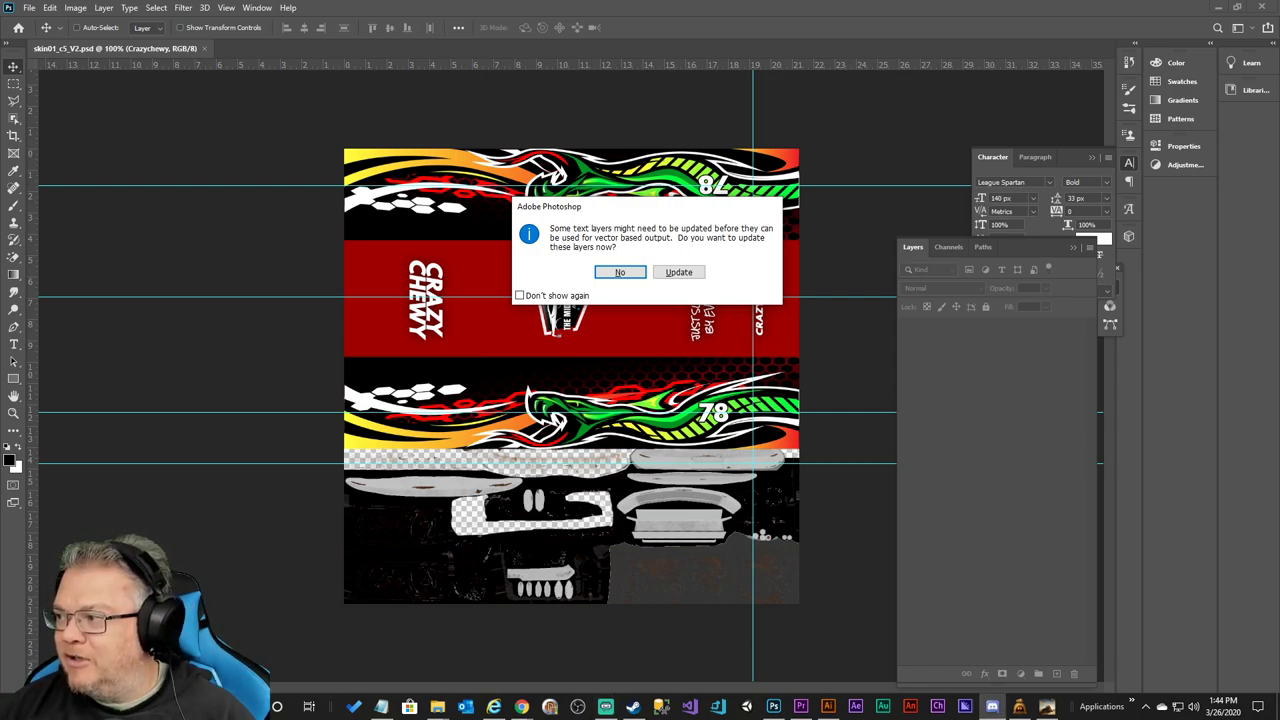
{"action": "left_click", "coordinate": [690, 273]}
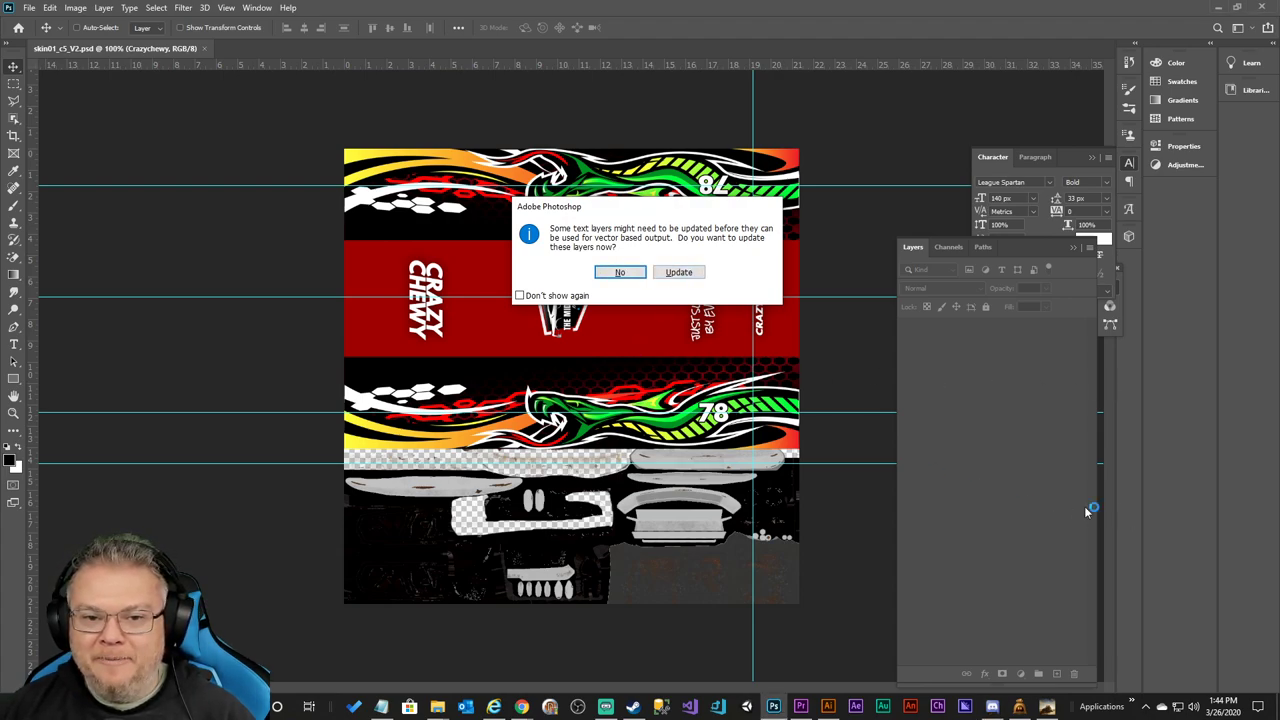
{"action": "left_click", "coordinate": [630, 277]}
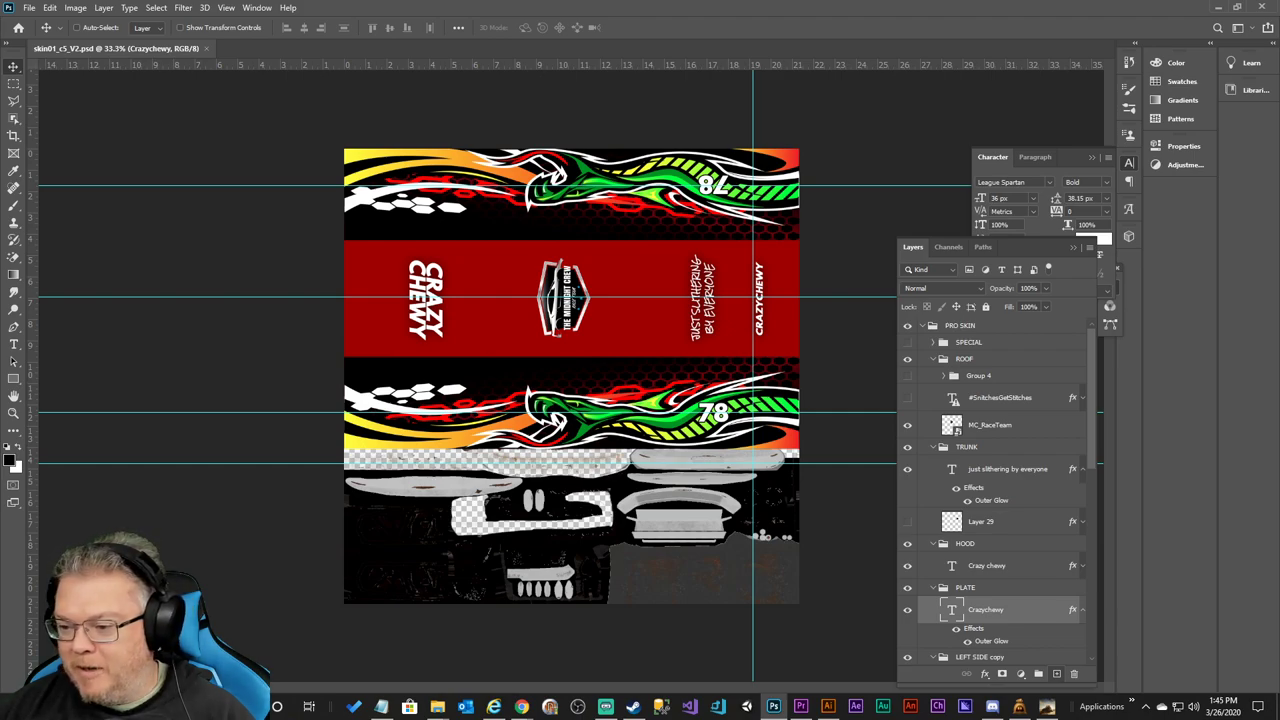
{"action": "key", "text": "alt+Tab"}
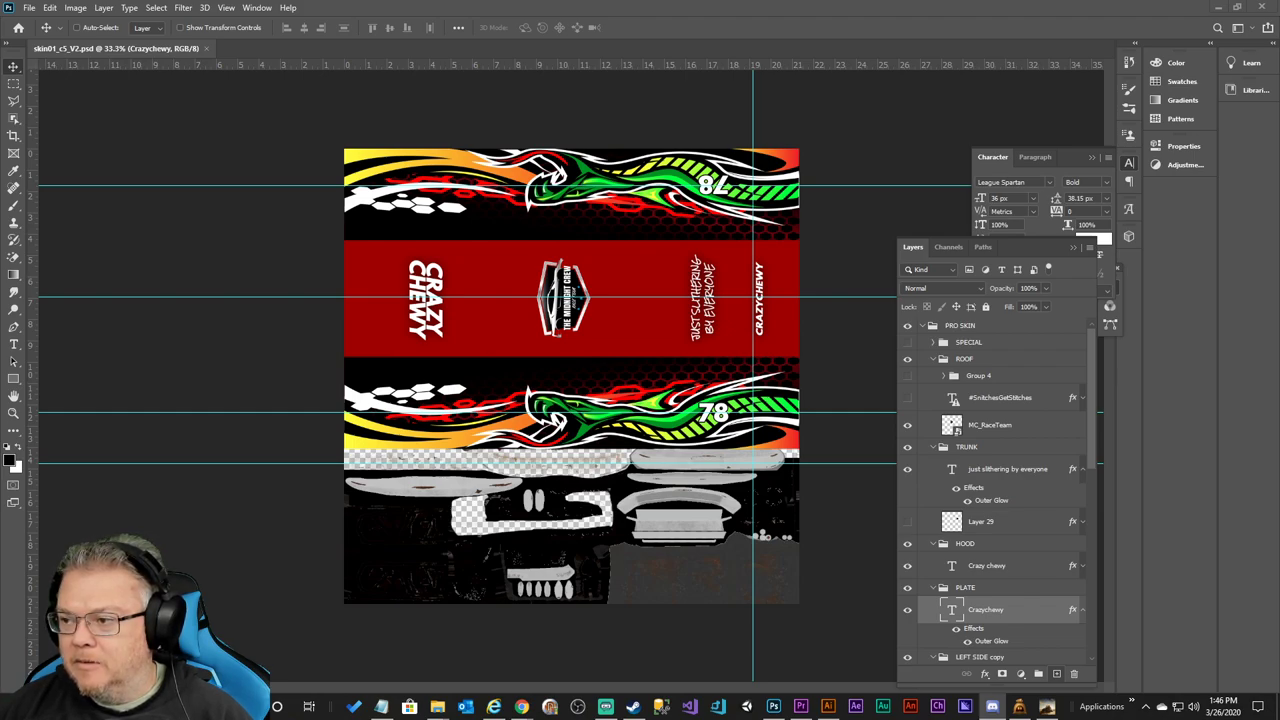
{"action": "key", "text": "alt+Tab"}
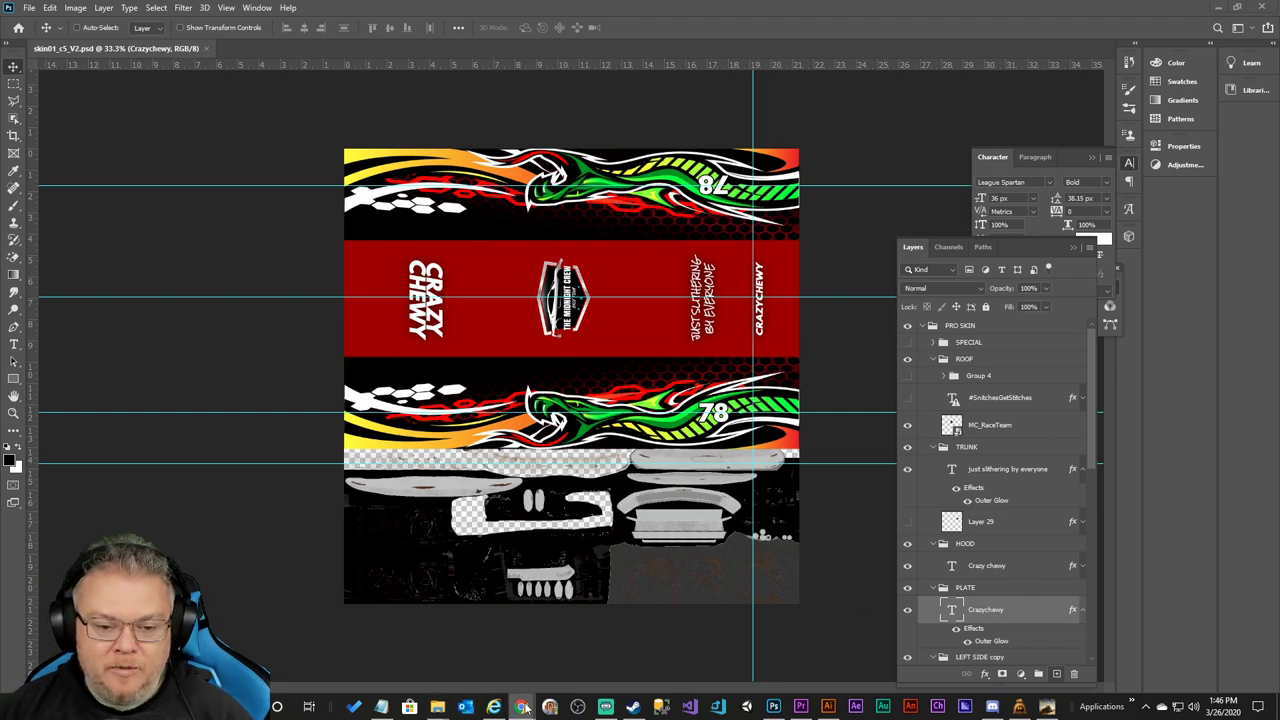
{"action": "mouse_move", "coordinate": [437, 709]}
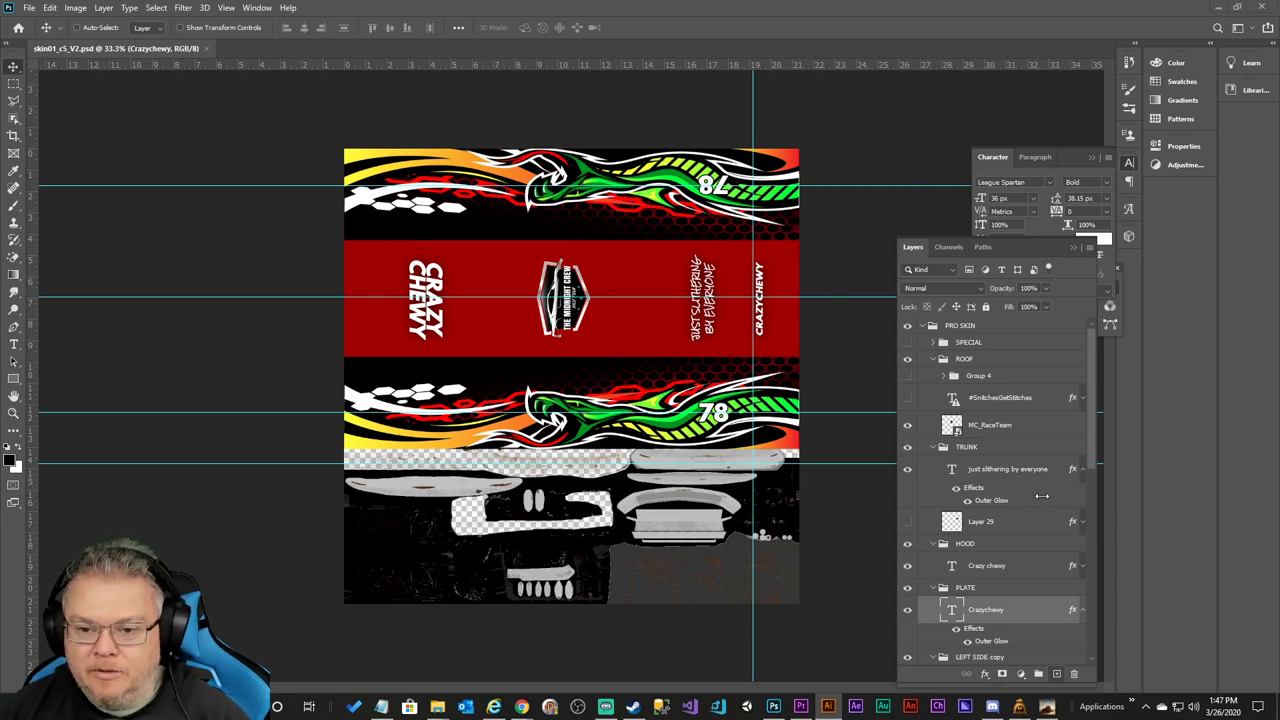
Select Layer 31, the side artwork layer inside the SKIN group.
{"action": "scroll", "coordinate": [998, 456], "scroll_direction": "down", "scroll_amount": 3}
{"action": "scroll", "coordinate": [998, 456], "scroll_direction": "down", "scroll_amount": 8}
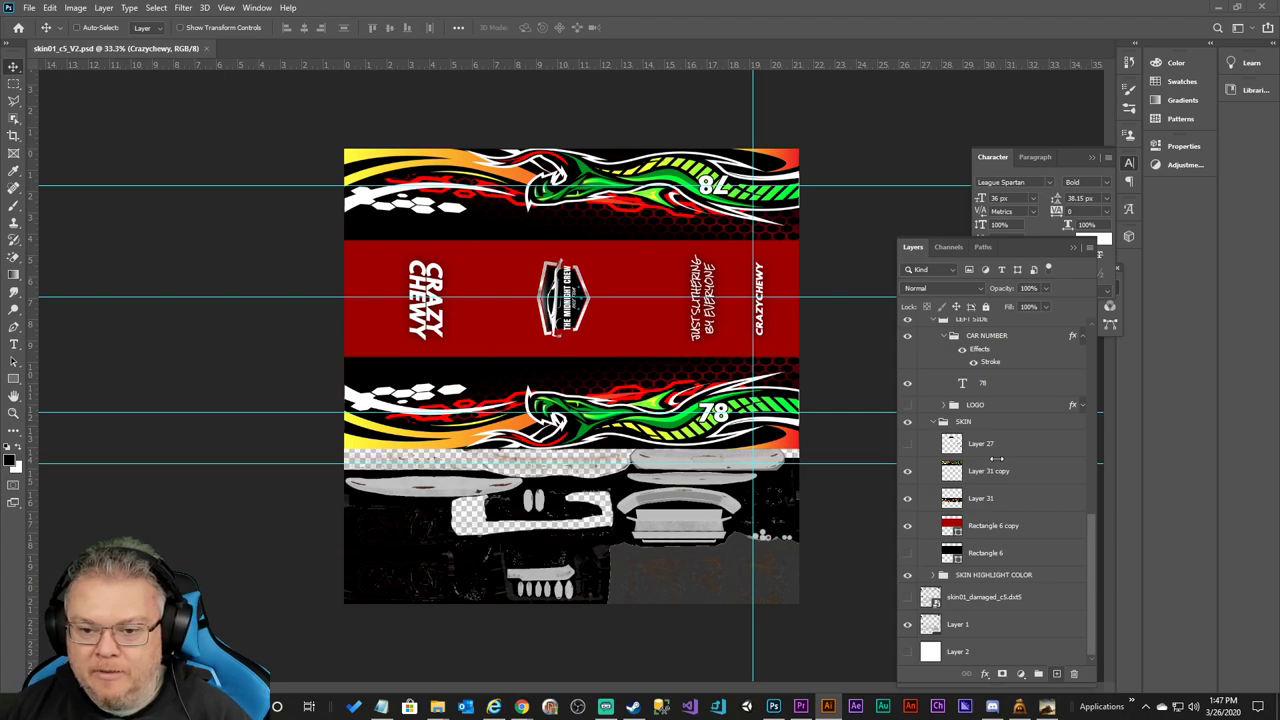
{"action": "left_click", "coordinate": [1089, 557]}
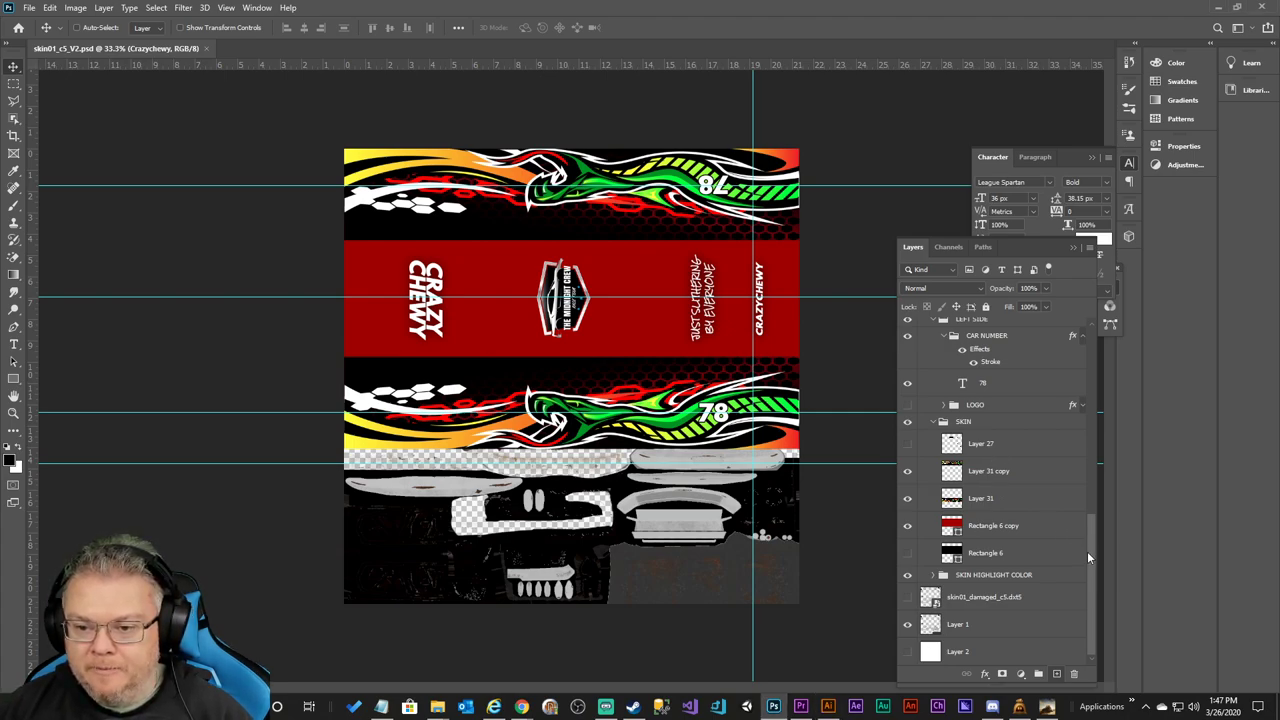
{"action": "left_click", "coordinate": [983, 501]}
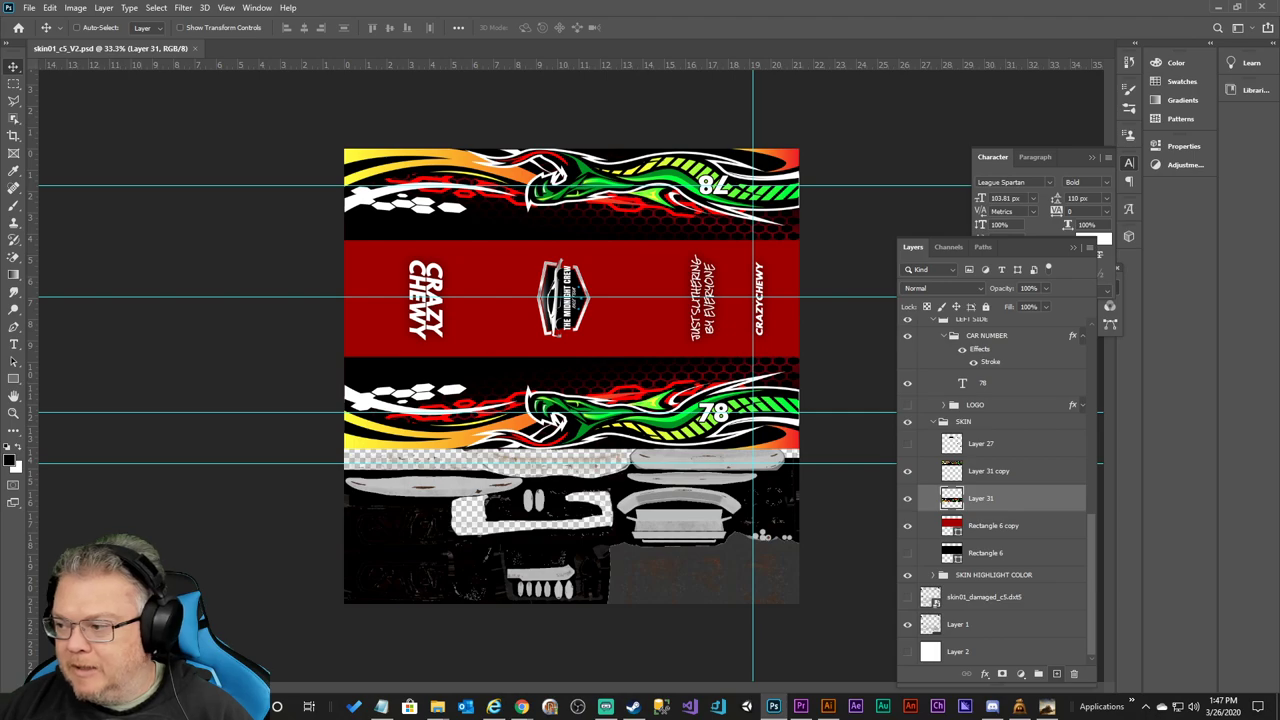
{"action": "key", "text": "alt+Tab"}
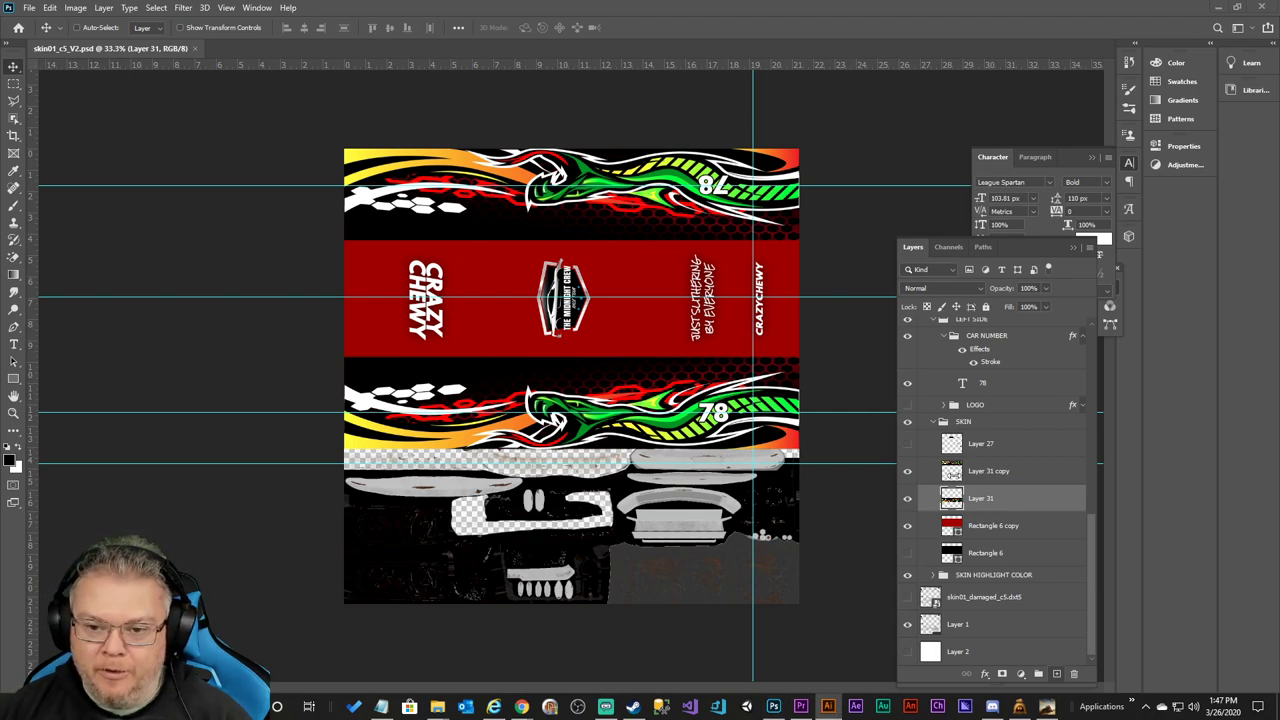
{"action": "key", "text": "alt+Tab"}
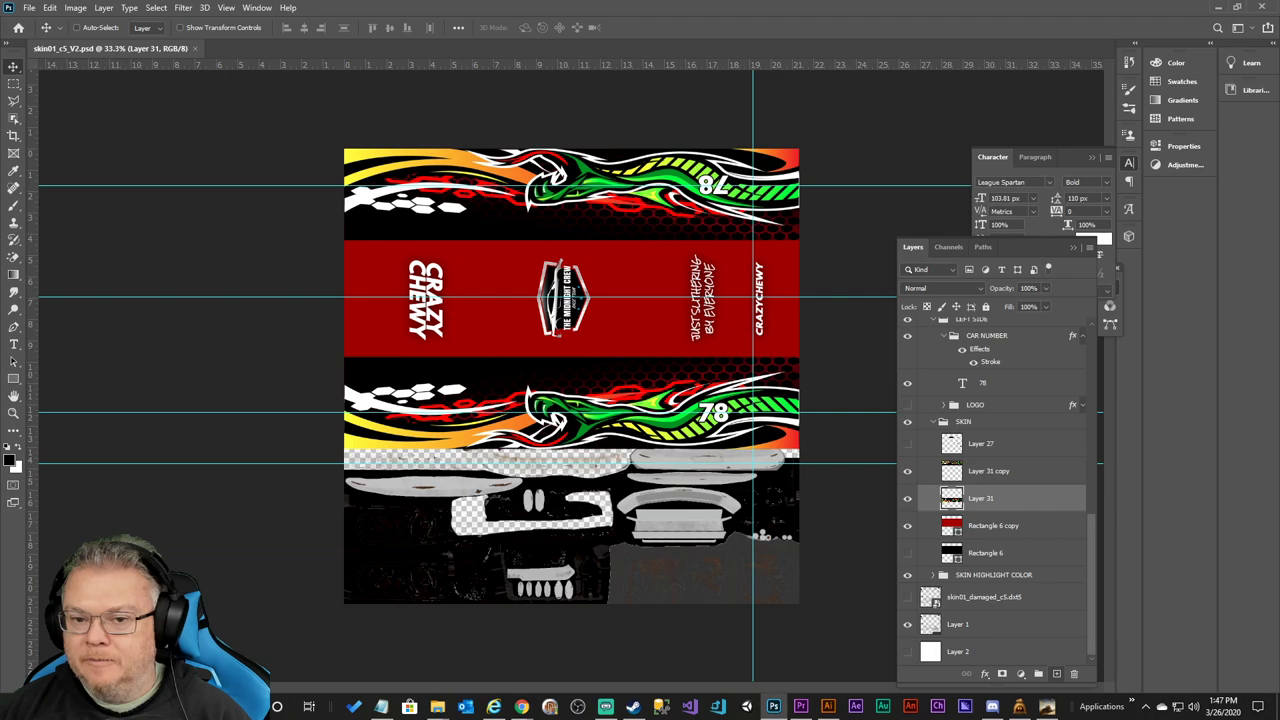
{"action": "key", "text": "alt+Tab"}
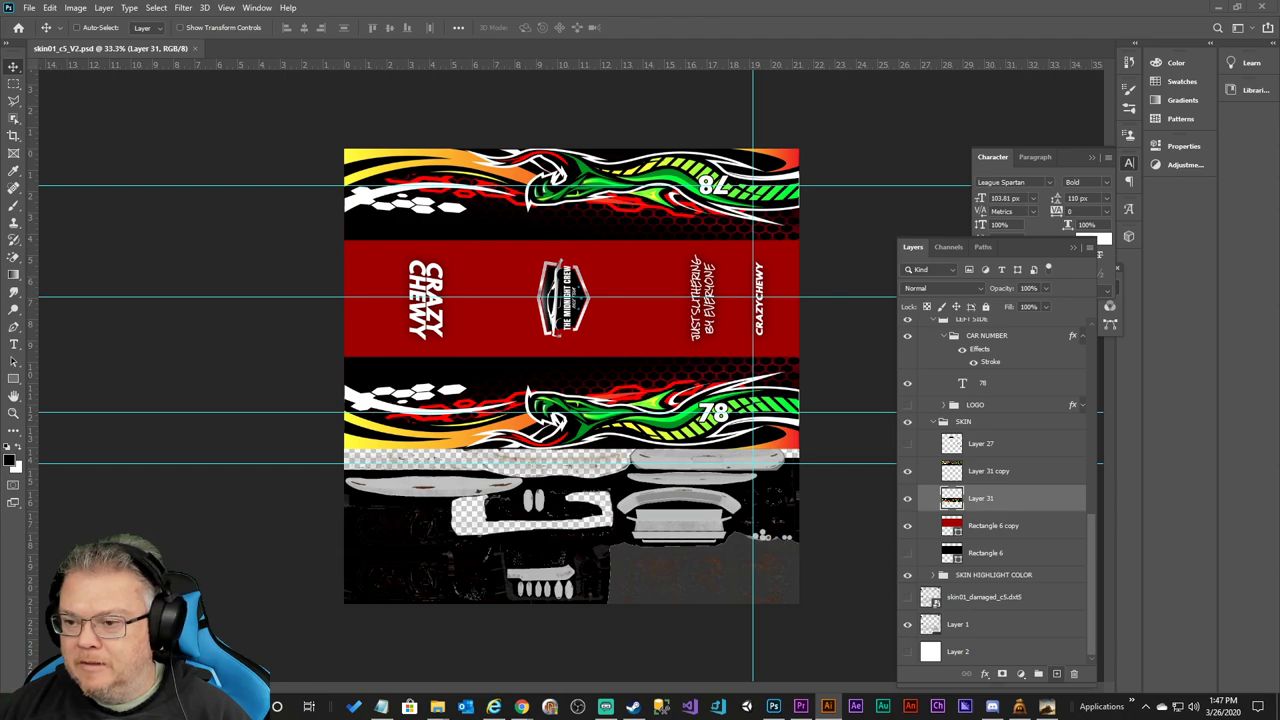
{"action": "key", "text": "alt+Tab"}
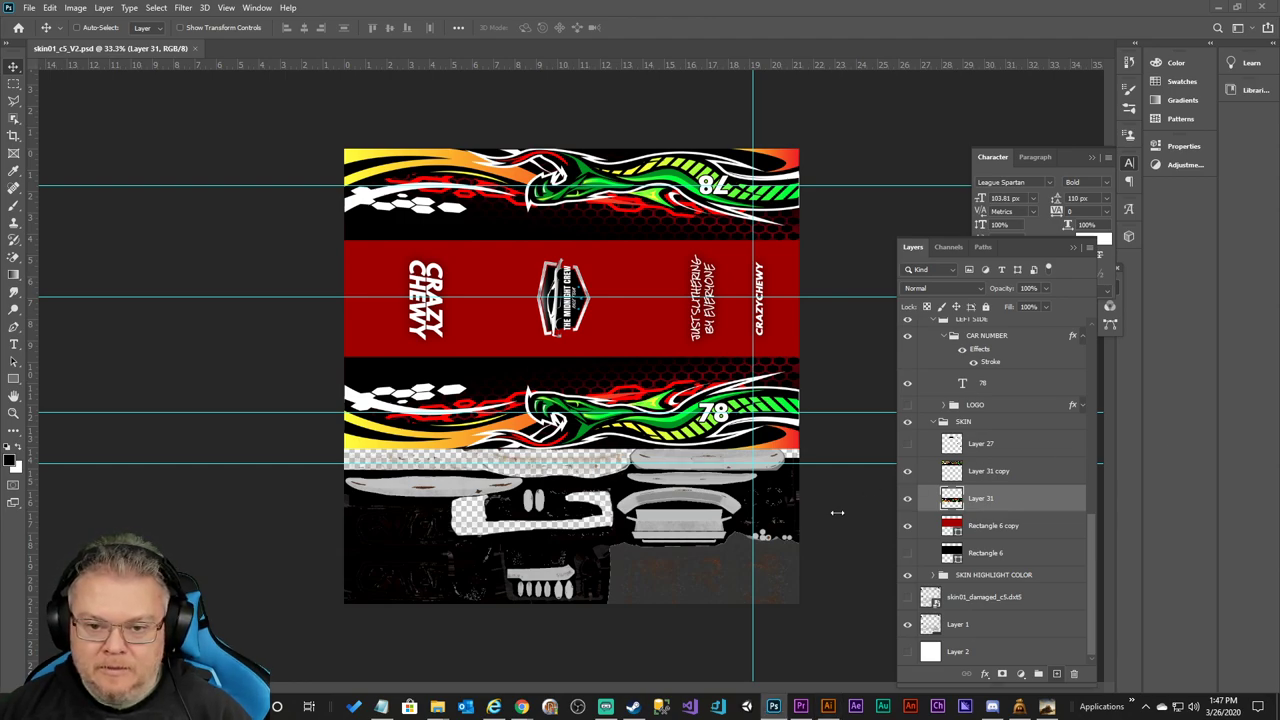
{"action": "key", "text": "ctrl+v"}
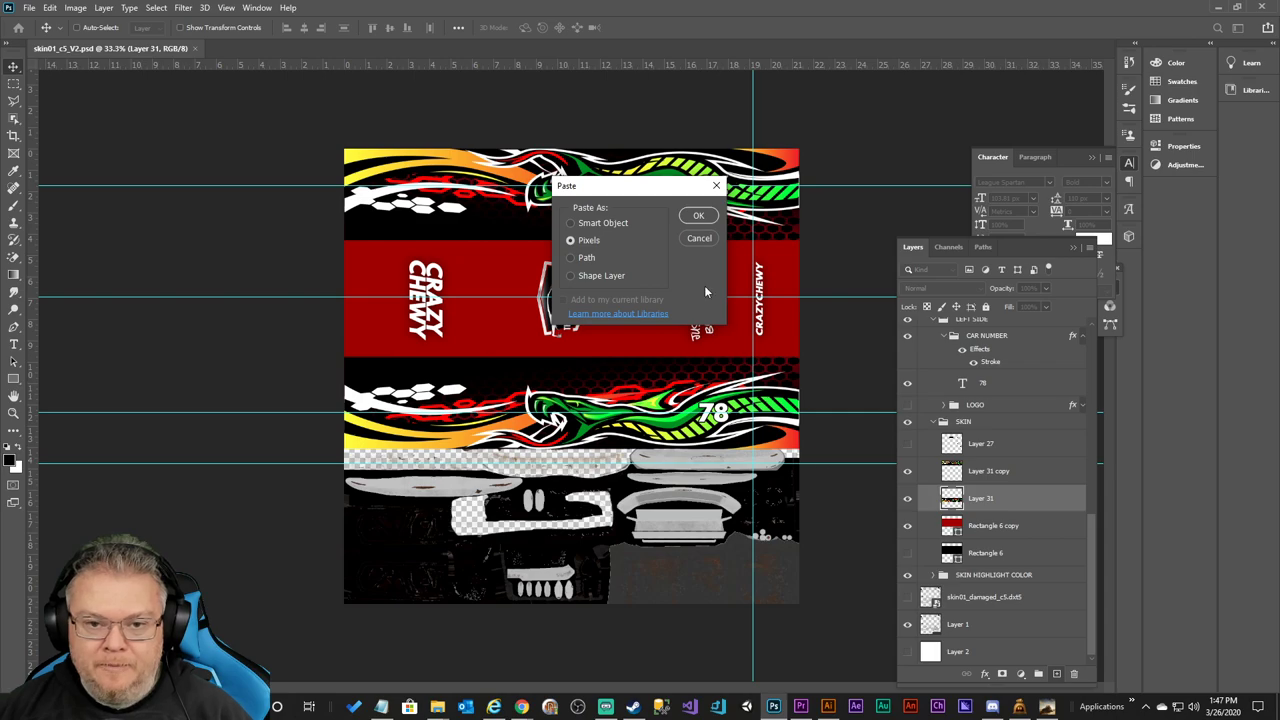
{"action": "left_click", "coordinate": [698, 217]}
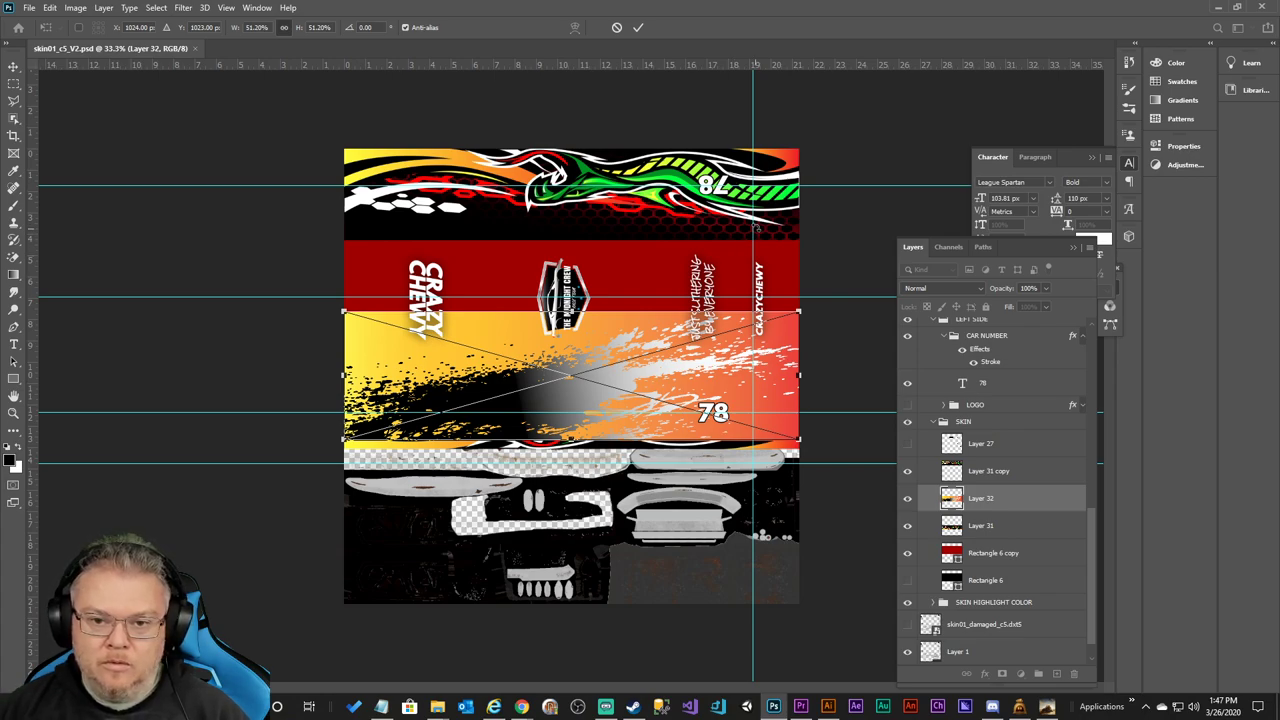
{"action": "left_click", "coordinate": [616, 27]}
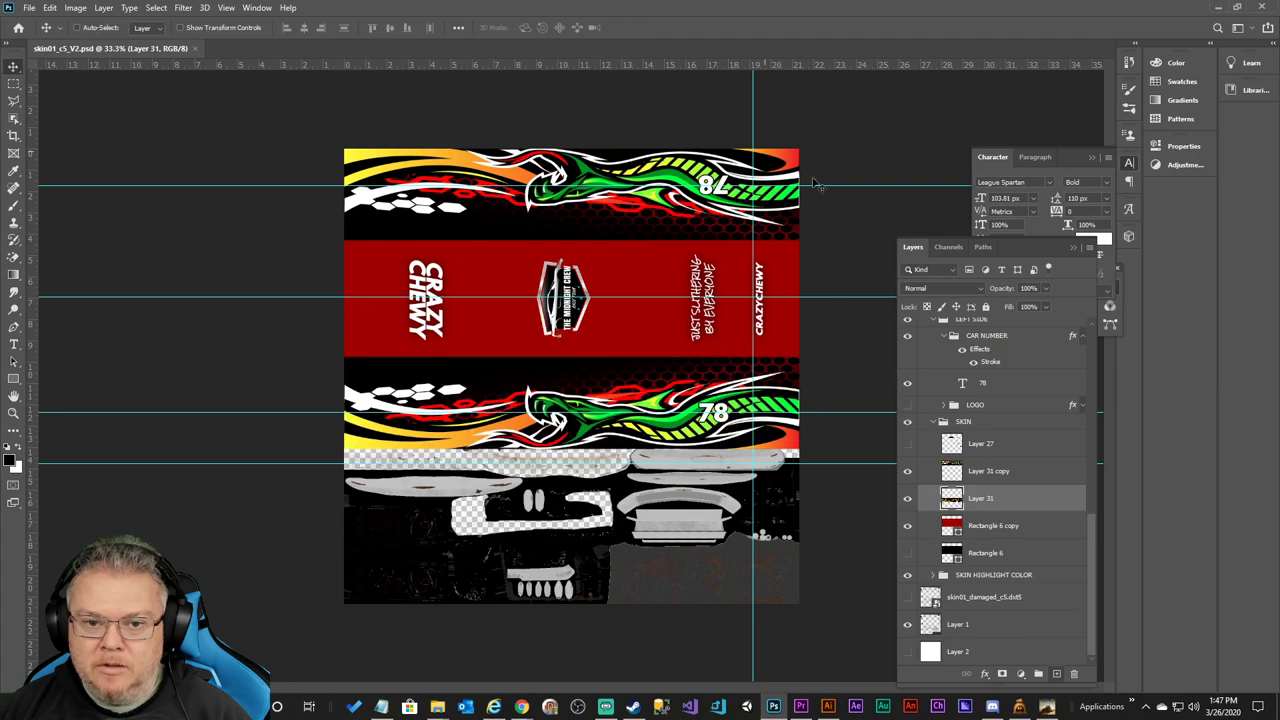
Switch to Illustrator for the full tiger artwork, return to Photoshop and paste it as pixels above Layer 31.
{"action": "left_click", "coordinate": [828, 706]}
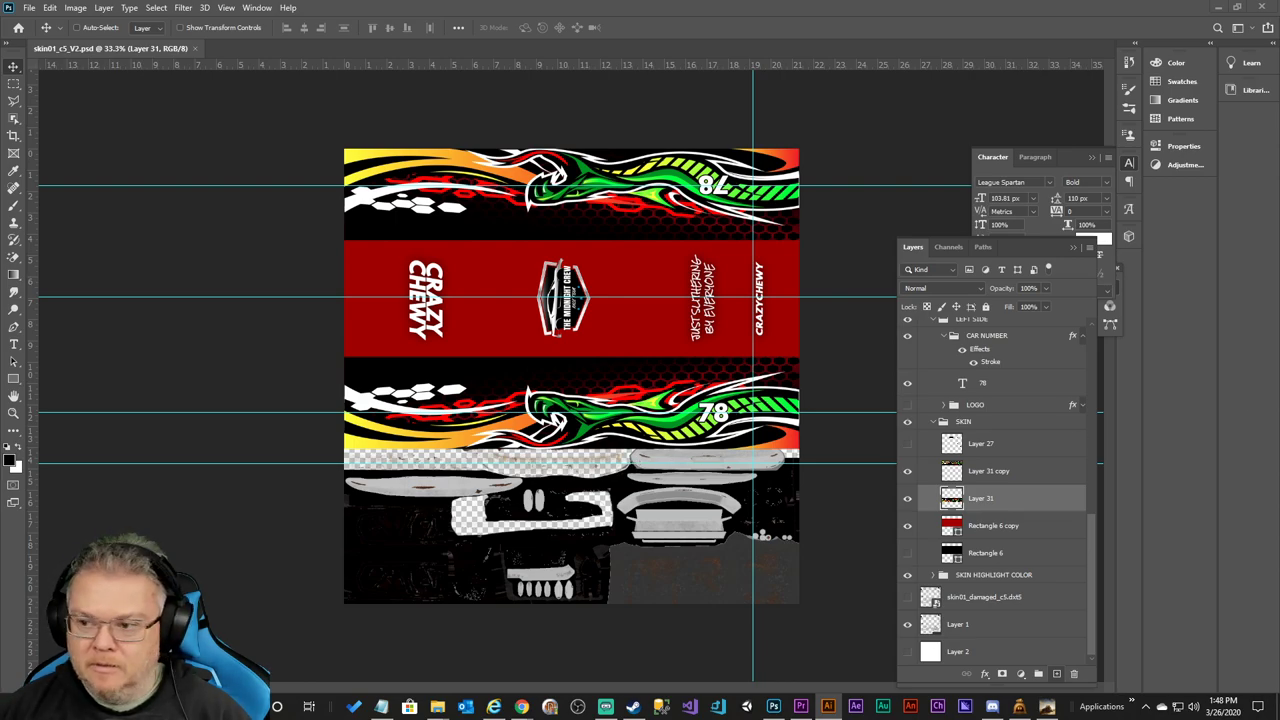
{"action": "left_click", "coordinate": [827, 229]}
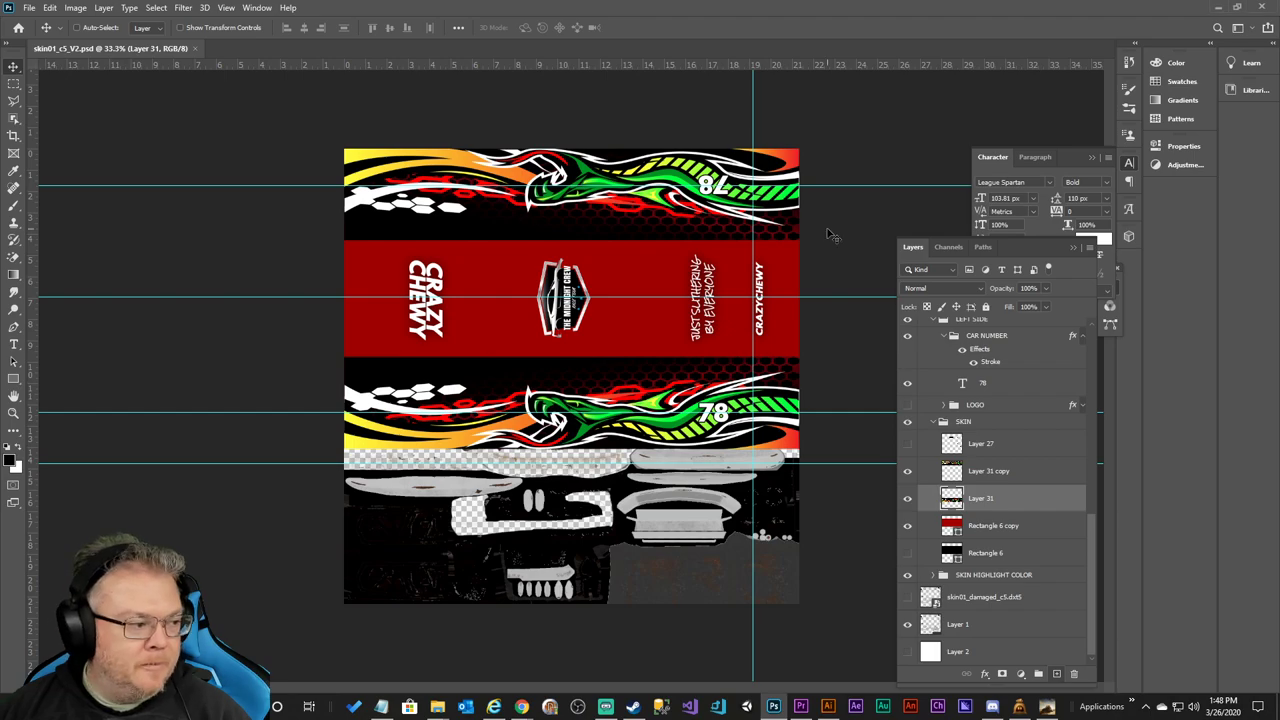
{"action": "key", "text": "ctrl+v"}
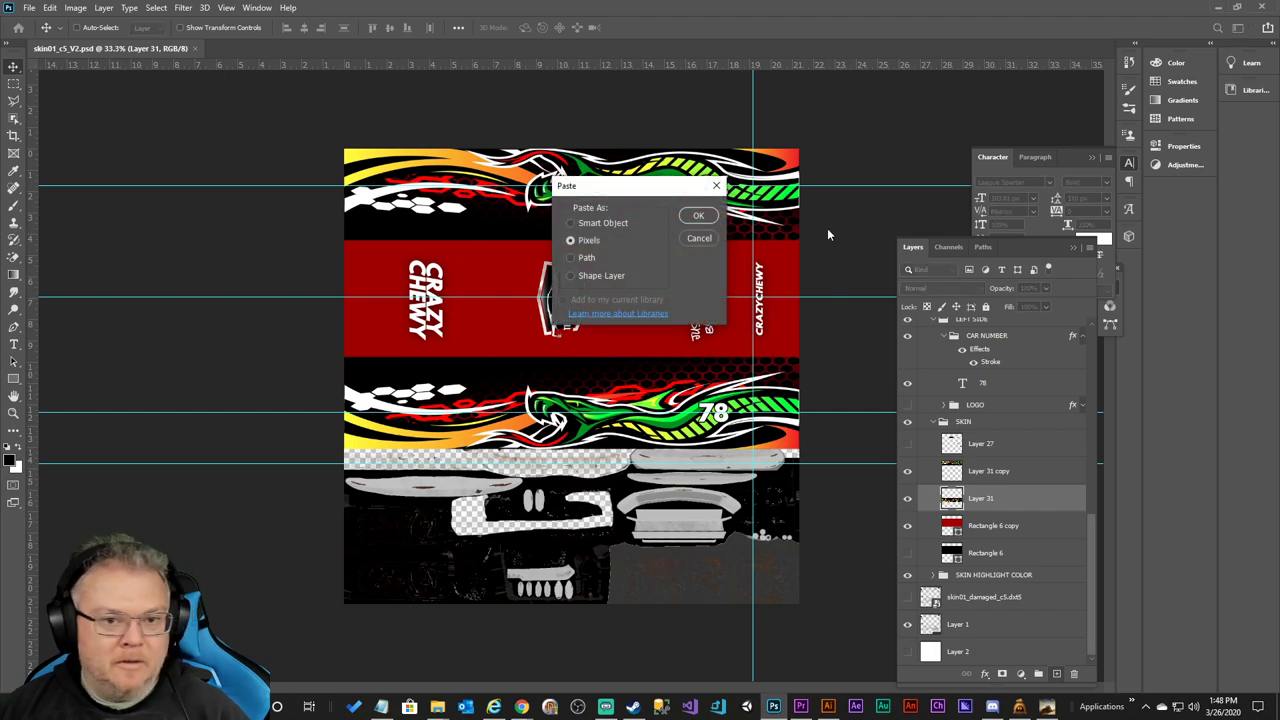
{"action": "left_click", "coordinate": [697, 214]}
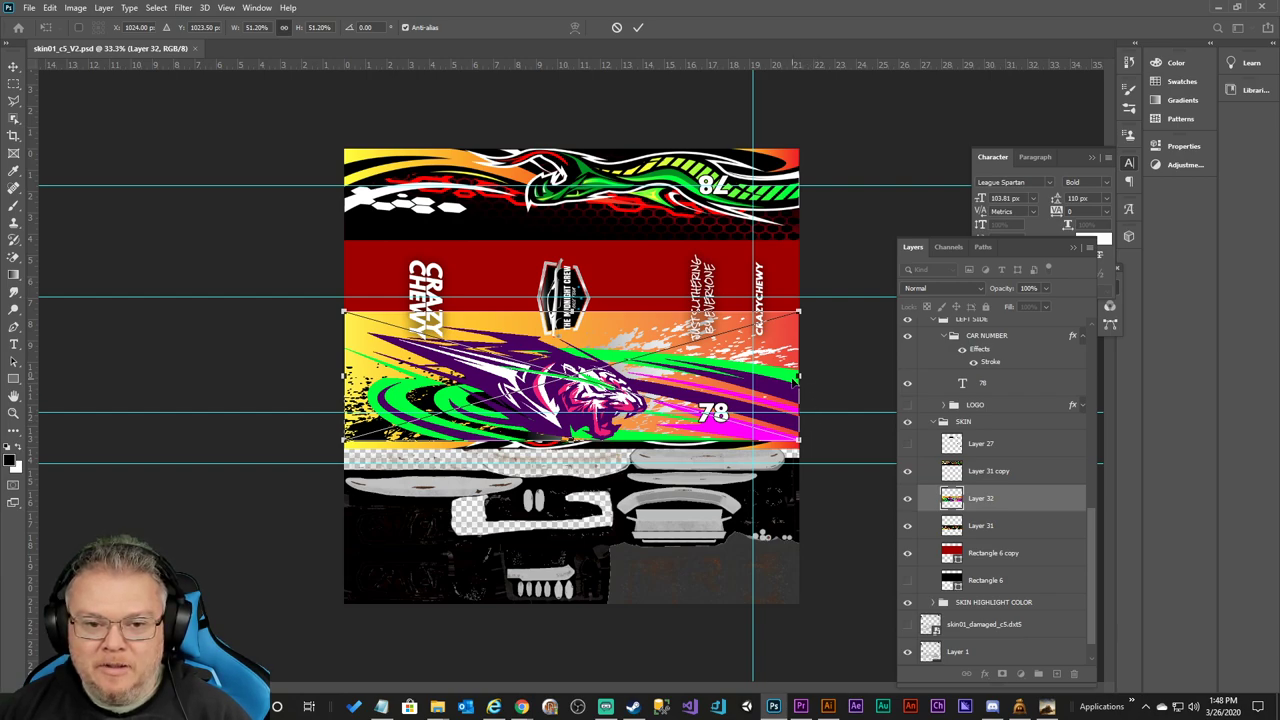
Examine the pasted tiger artwork up close on the car's side panel.
{"action": "left_click", "coordinate": [13, 412]}
{"action": "left_click", "coordinate": [662, 452]}
{"action": "left_click", "coordinate": [662, 452]}
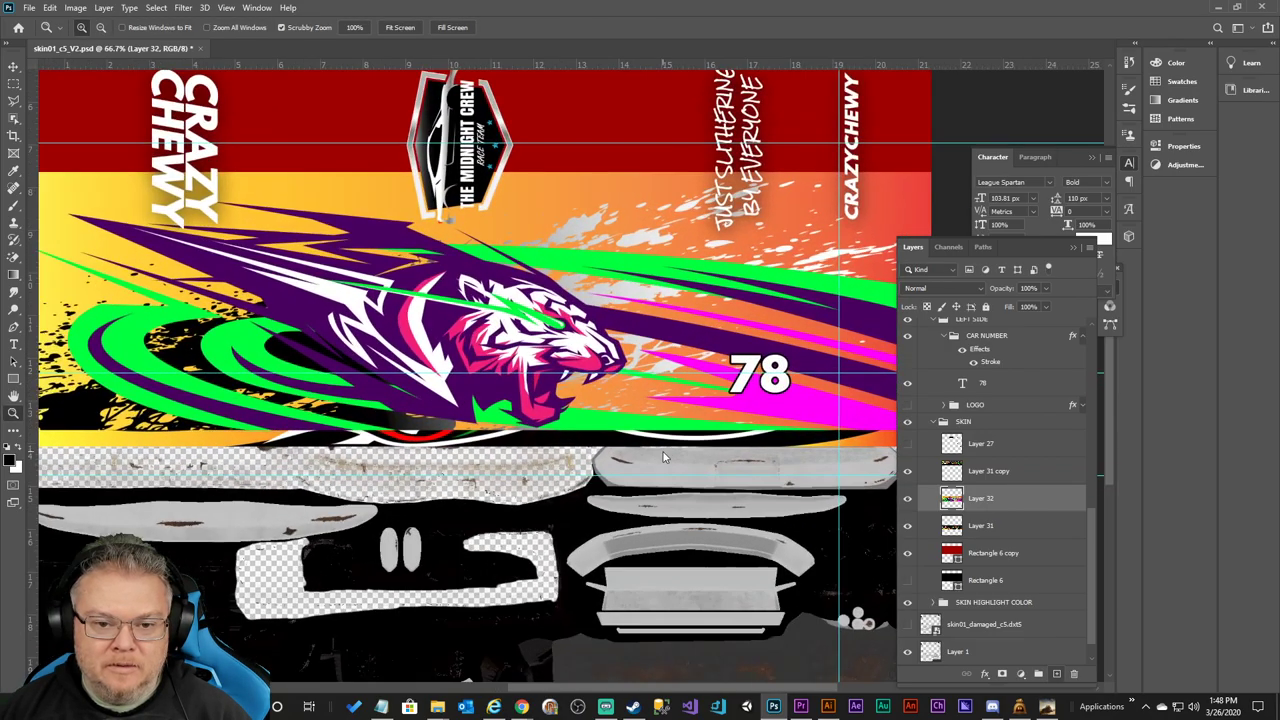
{"action": "left_click", "coordinate": [662, 452]}
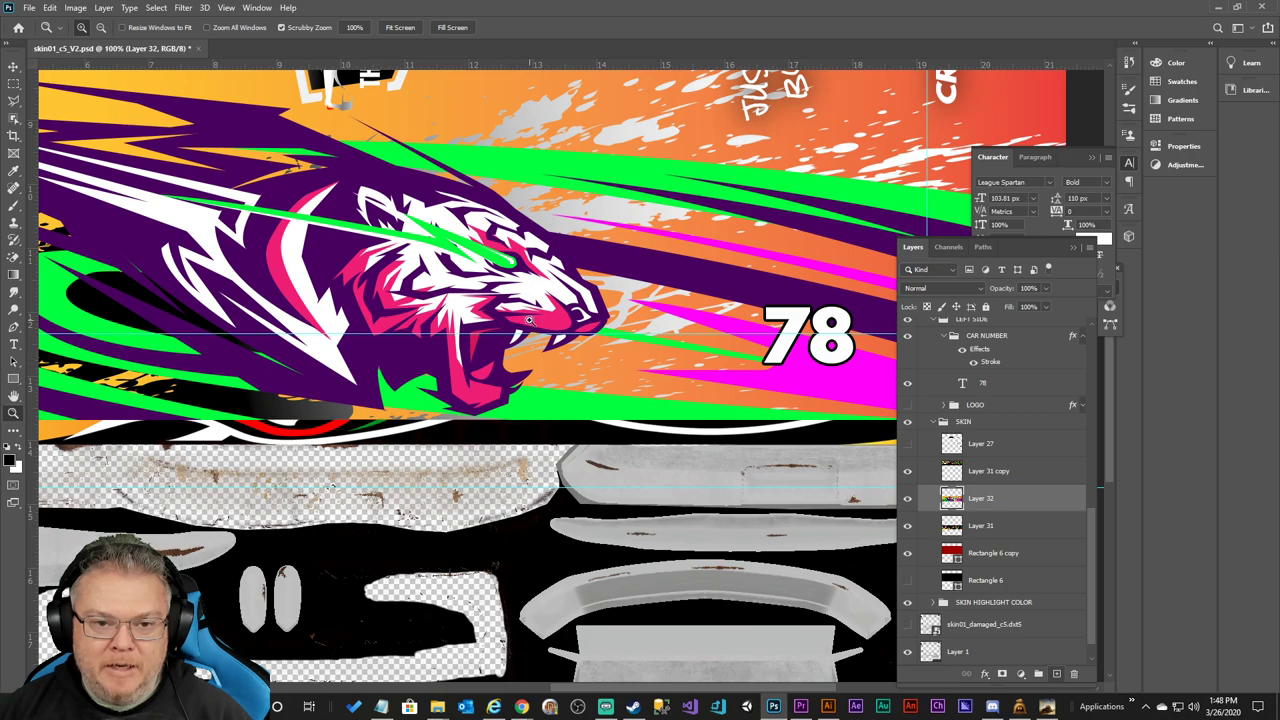
{"action": "scroll", "coordinate": [529, 320], "scroll_direction": "down", "scroll_amount": 1}
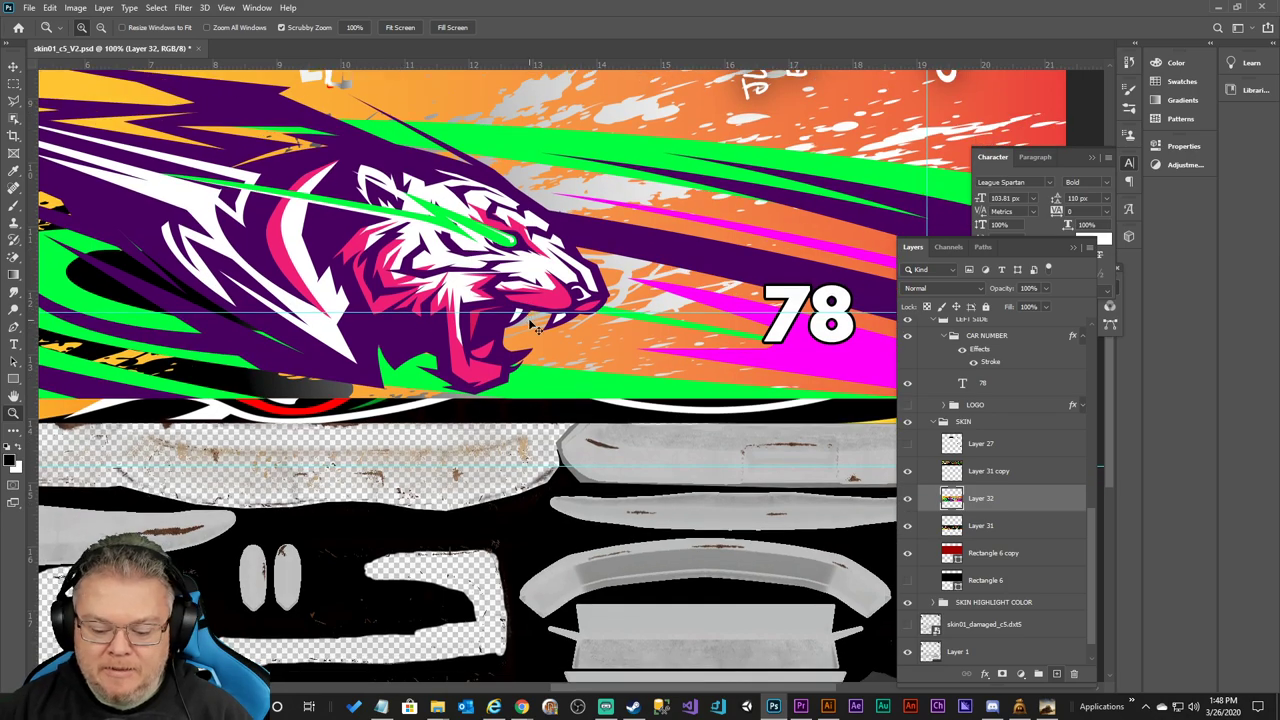
{"action": "left_click", "coordinate": [529, 320], "text": "alt"}
{"action": "left_click", "coordinate": [529, 320], "text": "alt"}
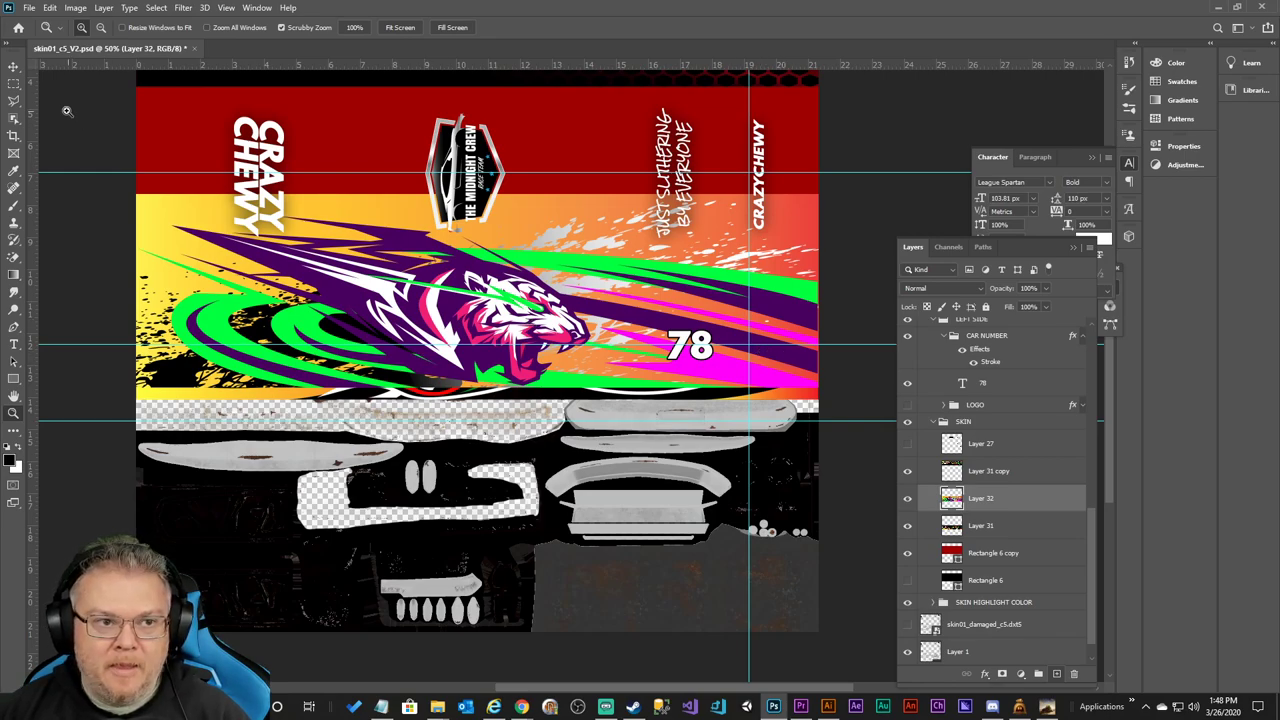
Flip the tiger artwork on Layer 32 horizontally and move it down to the side panel's lower edge.
{"action": "left_click", "coordinate": [13, 66]}
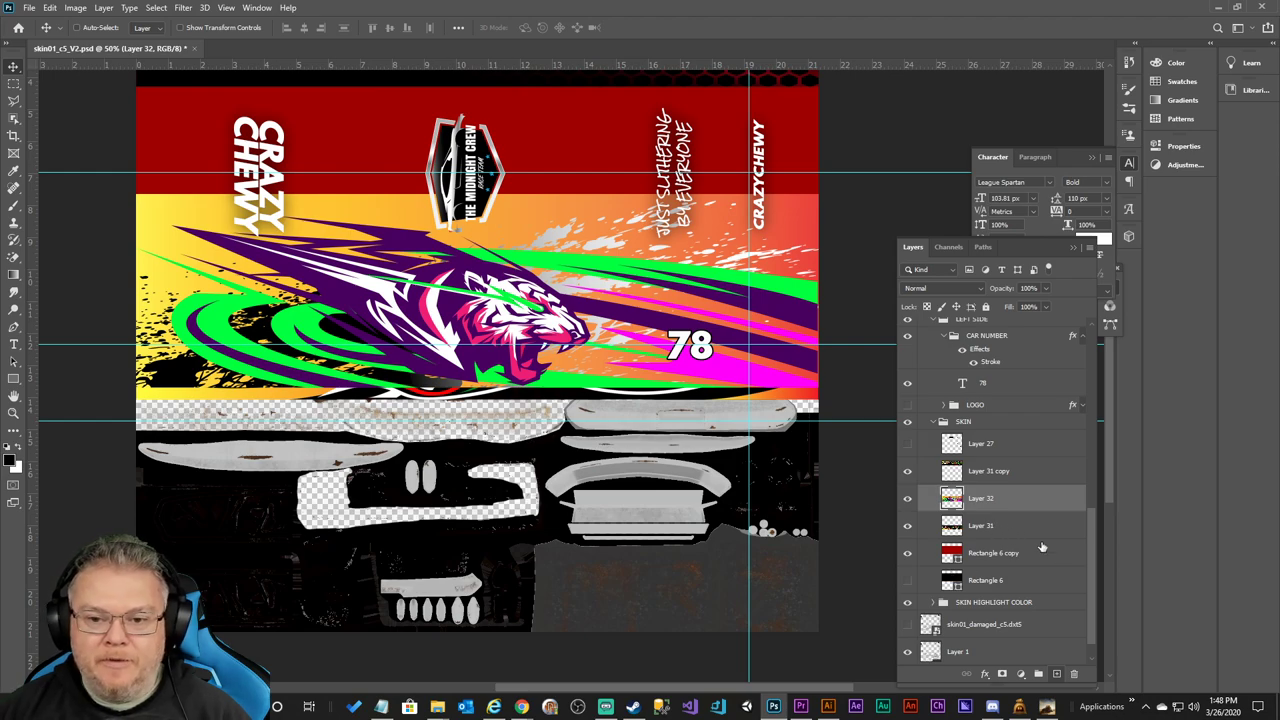
{"action": "left_click", "coordinate": [29, 7]}
{"action": "mouse_move", "coordinate": [50, 8]}
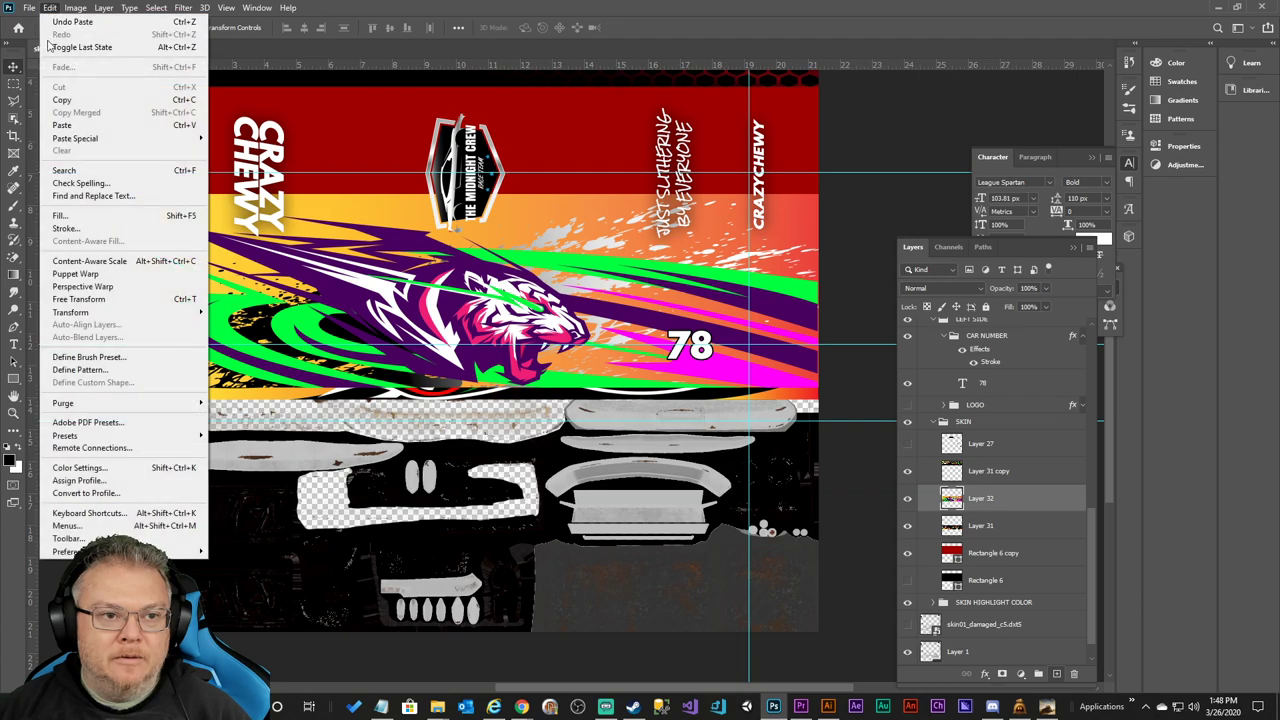
{"action": "mouse_move", "coordinate": [95, 312]}
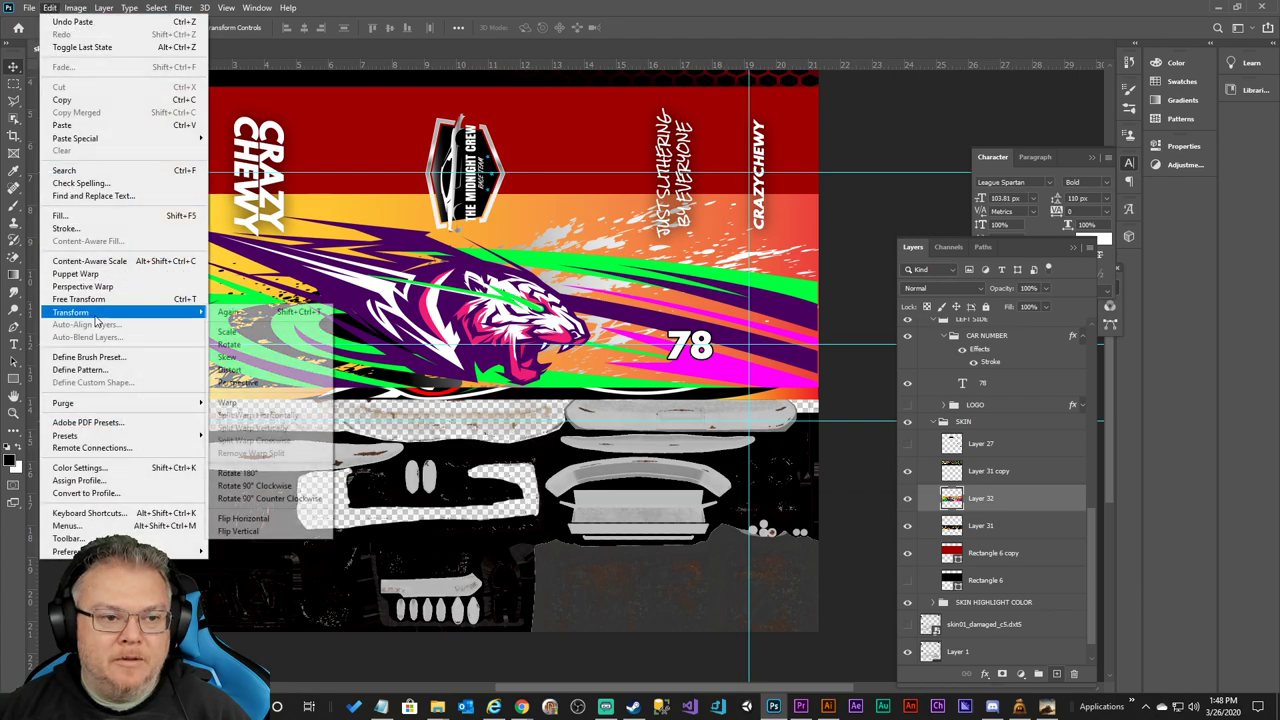
{"action": "left_click", "coordinate": [260, 532]}
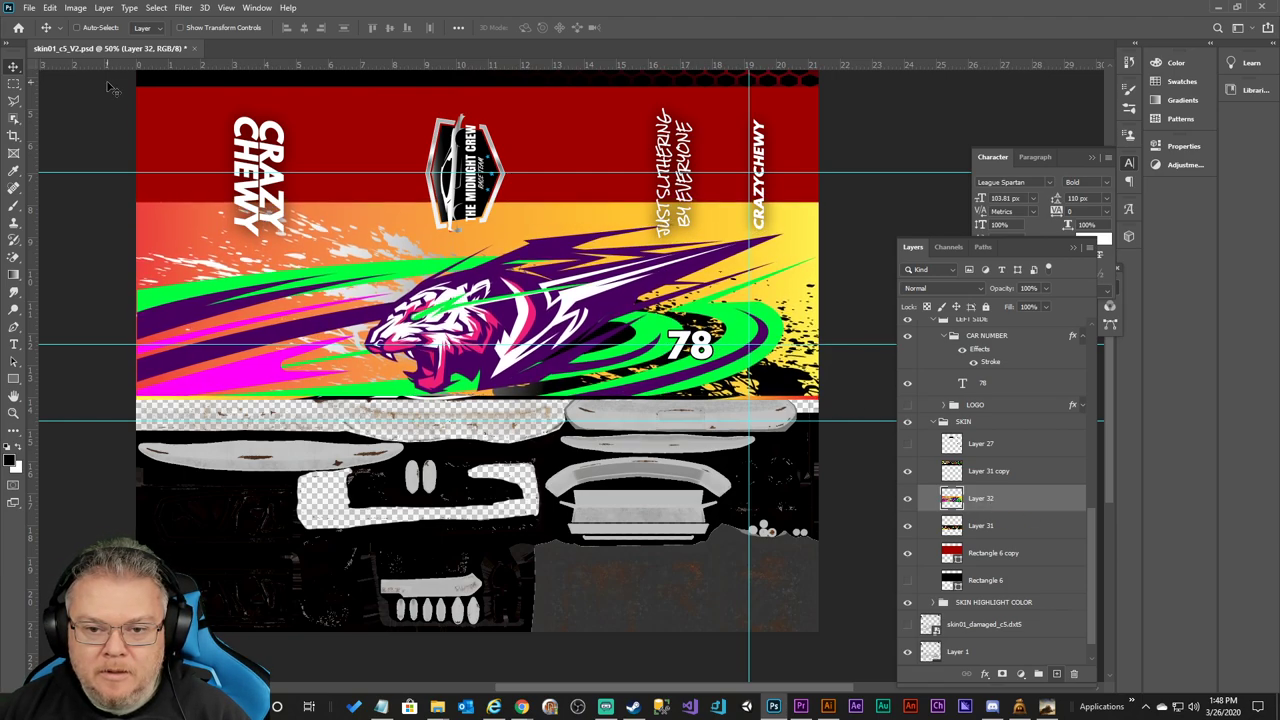
Nudge Layer 32 pixel by pixel to line up its lower edge with the bottom of the car's side panel.
{"action": "left_click", "coordinate": [13, 412]}
{"action": "left_click", "coordinate": [510, 397]}
{"action": "left_click", "coordinate": [510, 397]}
{"action": "left_click", "coordinate": [449, 405]}
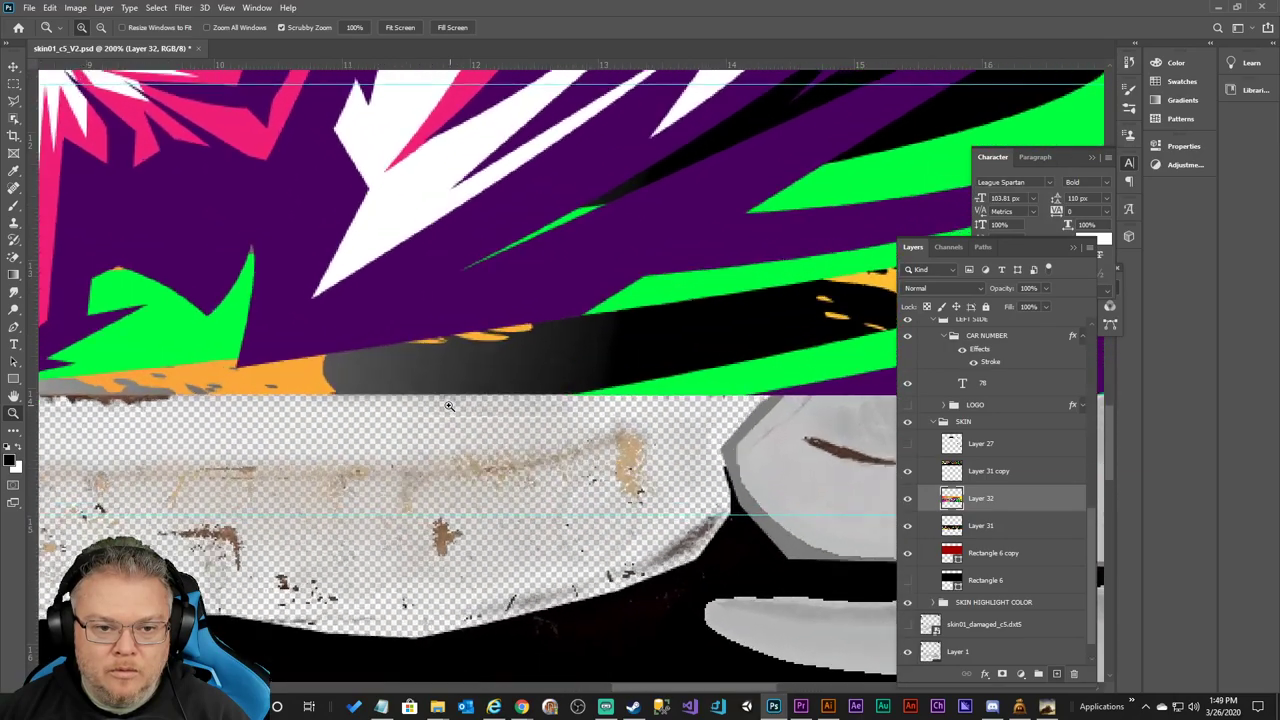
{"action": "left_click_drag", "start_coordinate": [449, 405], "coordinate": [781, 442]}
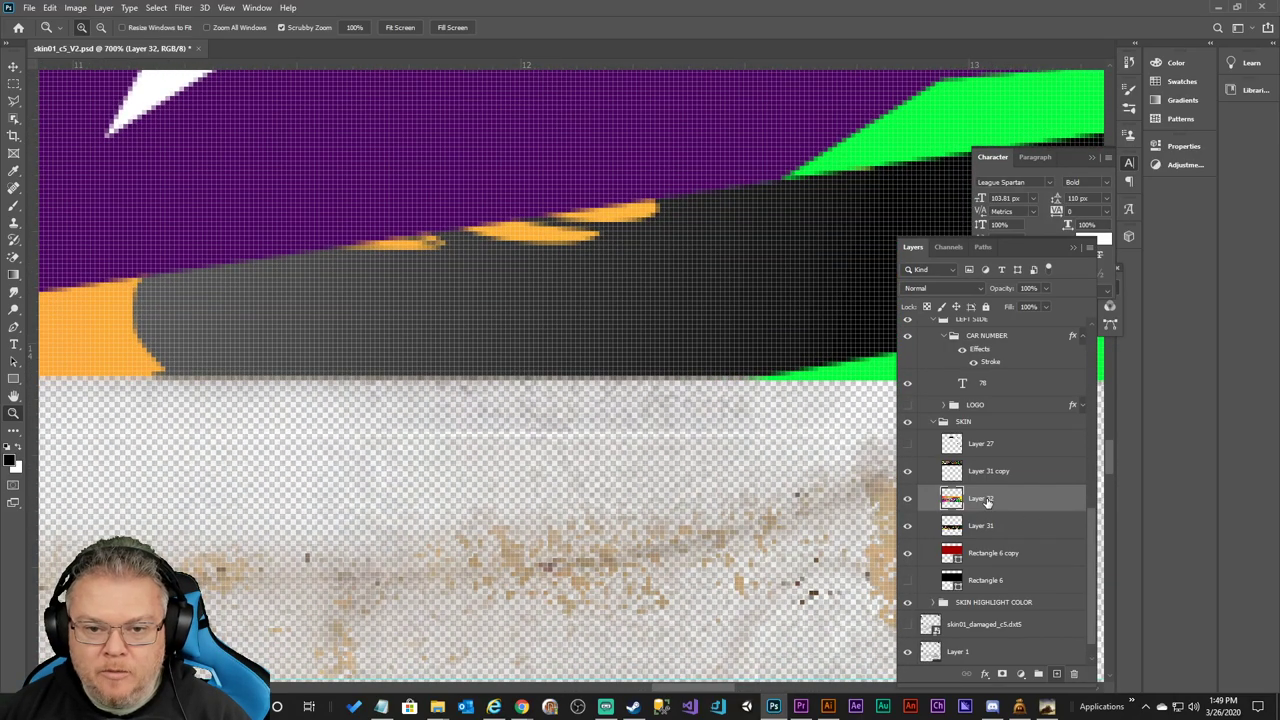
{"action": "left_click", "coordinate": [13, 66]}
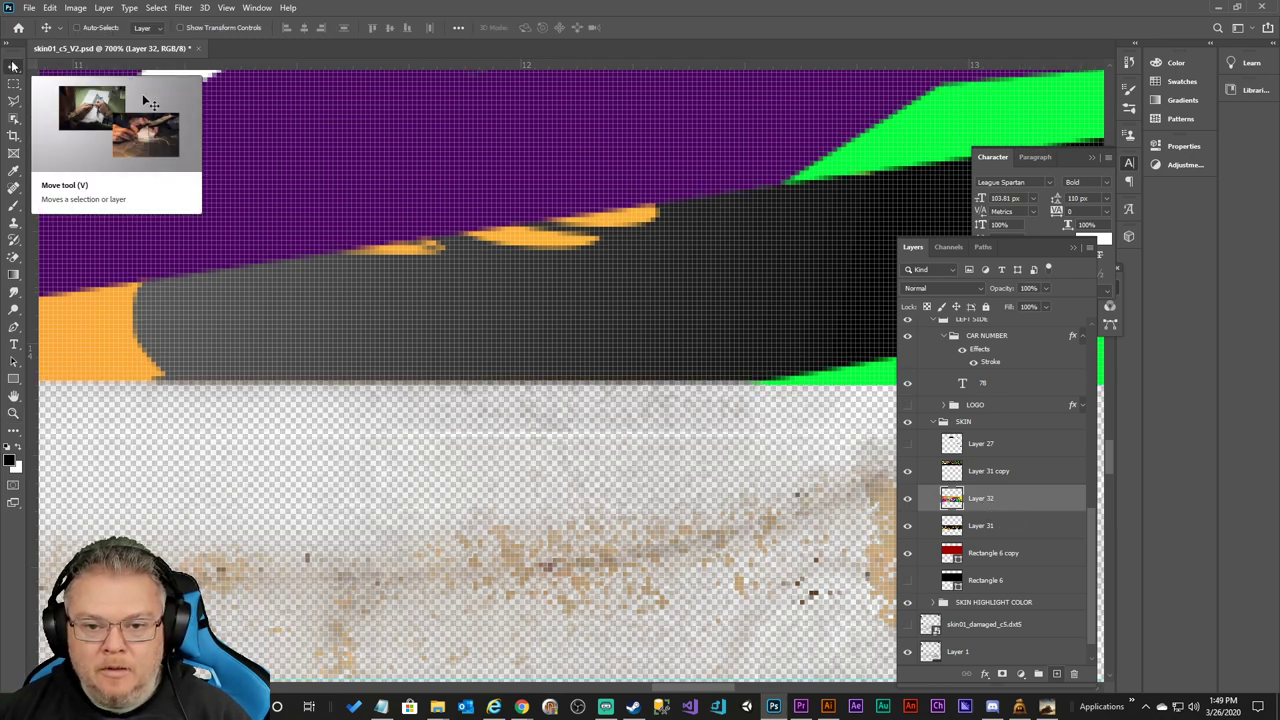
{"action": "key", "text": "Up"}
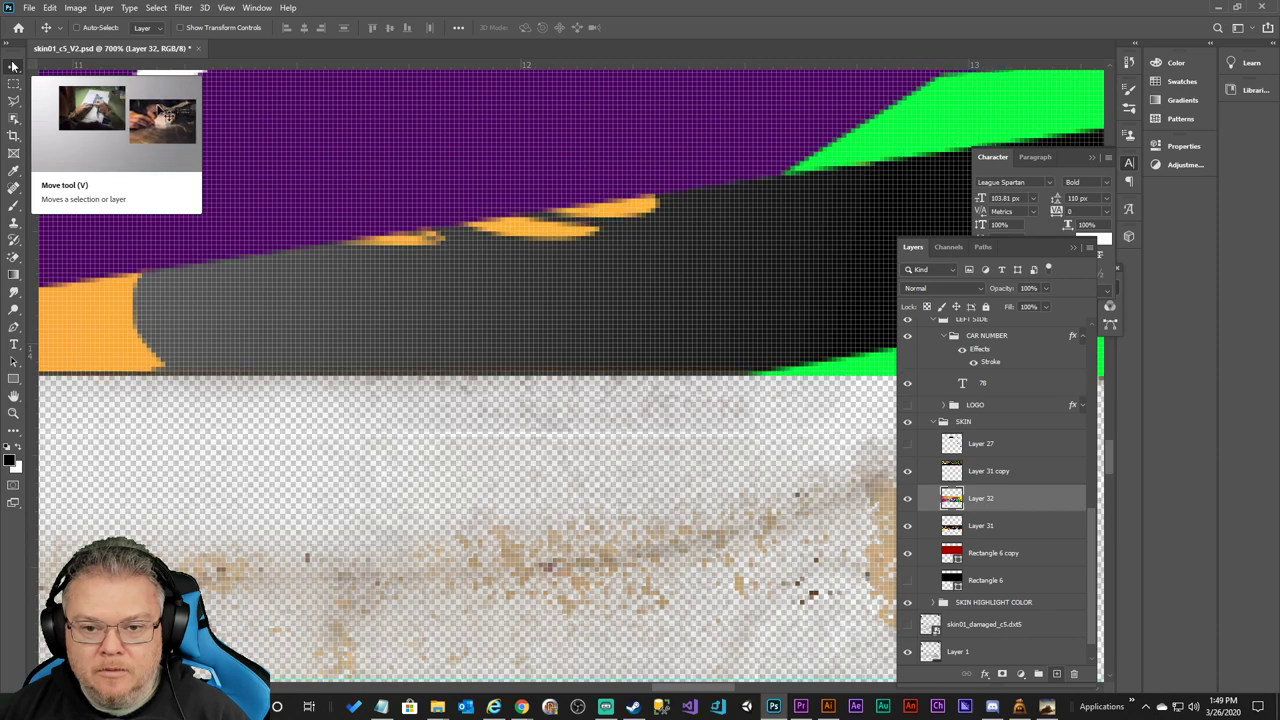
{"action": "key", "text": "Up"}
{"action": "key", "text": "Down"}
{"action": "key", "text": "Down"}
{"action": "key", "text": "Down"}
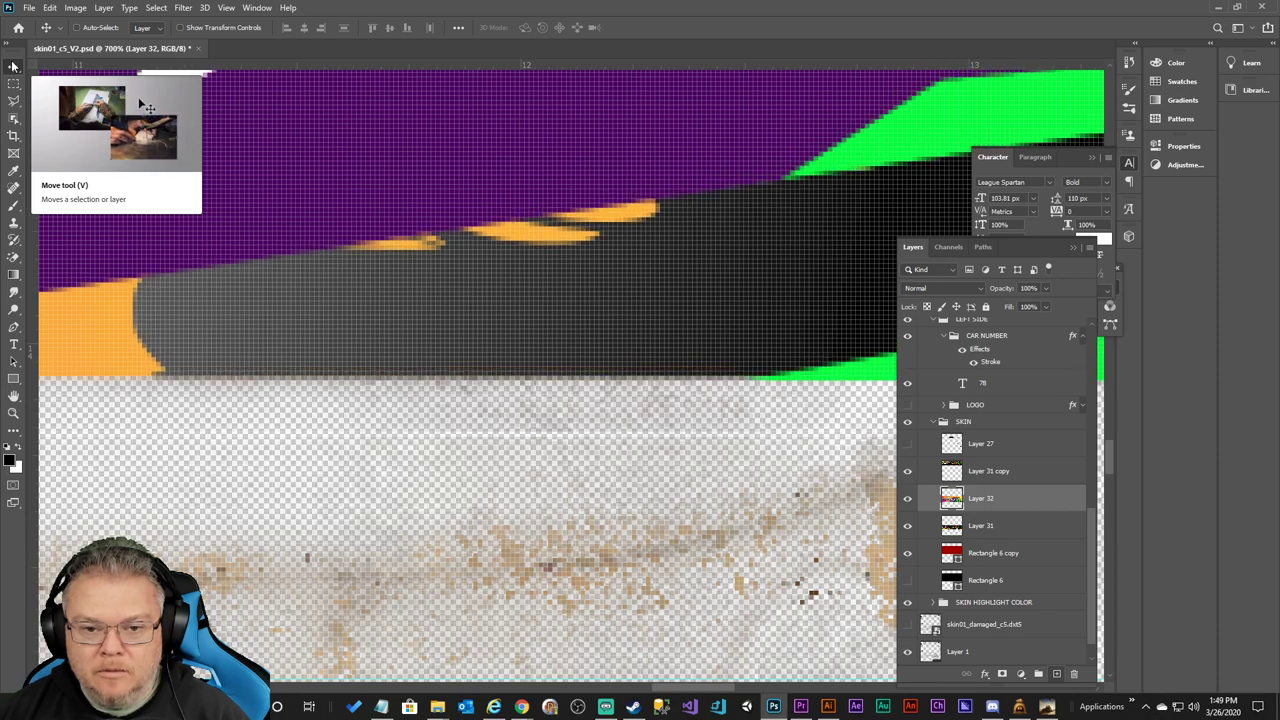
{"action": "key", "text": "Up"}
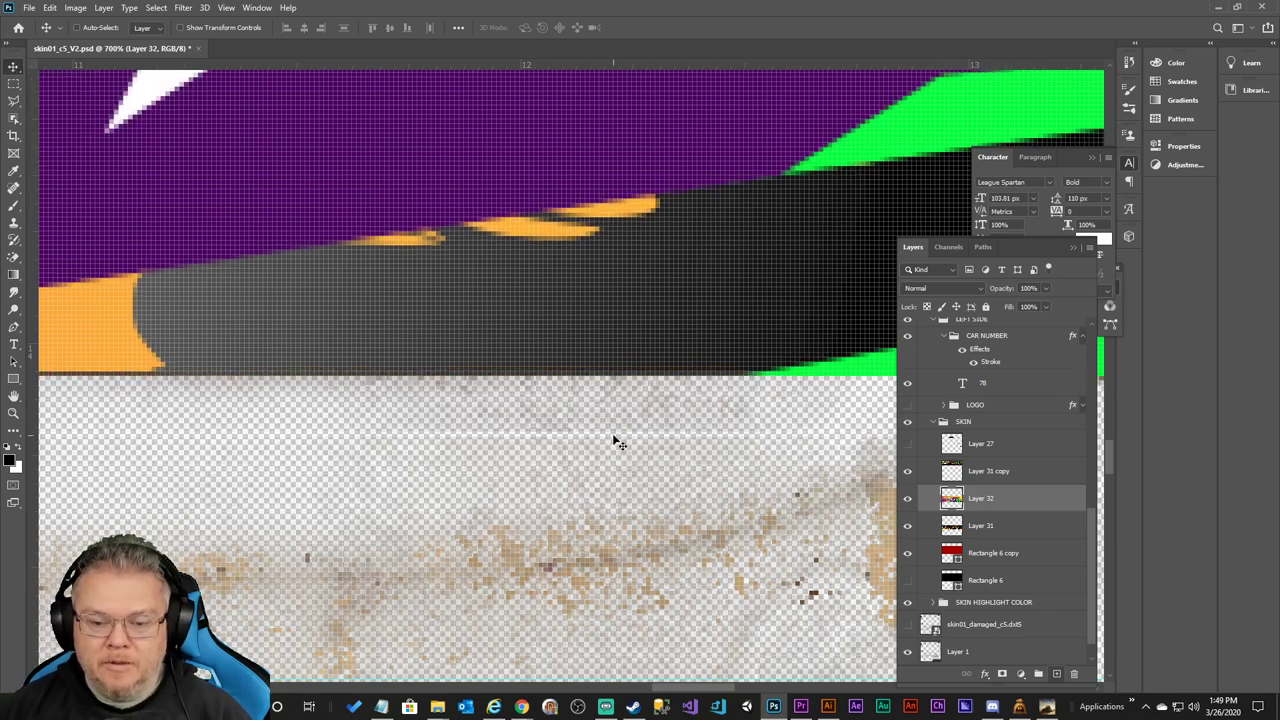
{"action": "scroll", "coordinate": [612, 433], "scroll_direction": "down", "scroll_amount": 2}
{"action": "scroll", "coordinate": [614, 442], "scroll_direction": "down", "scroll_amount": 8}
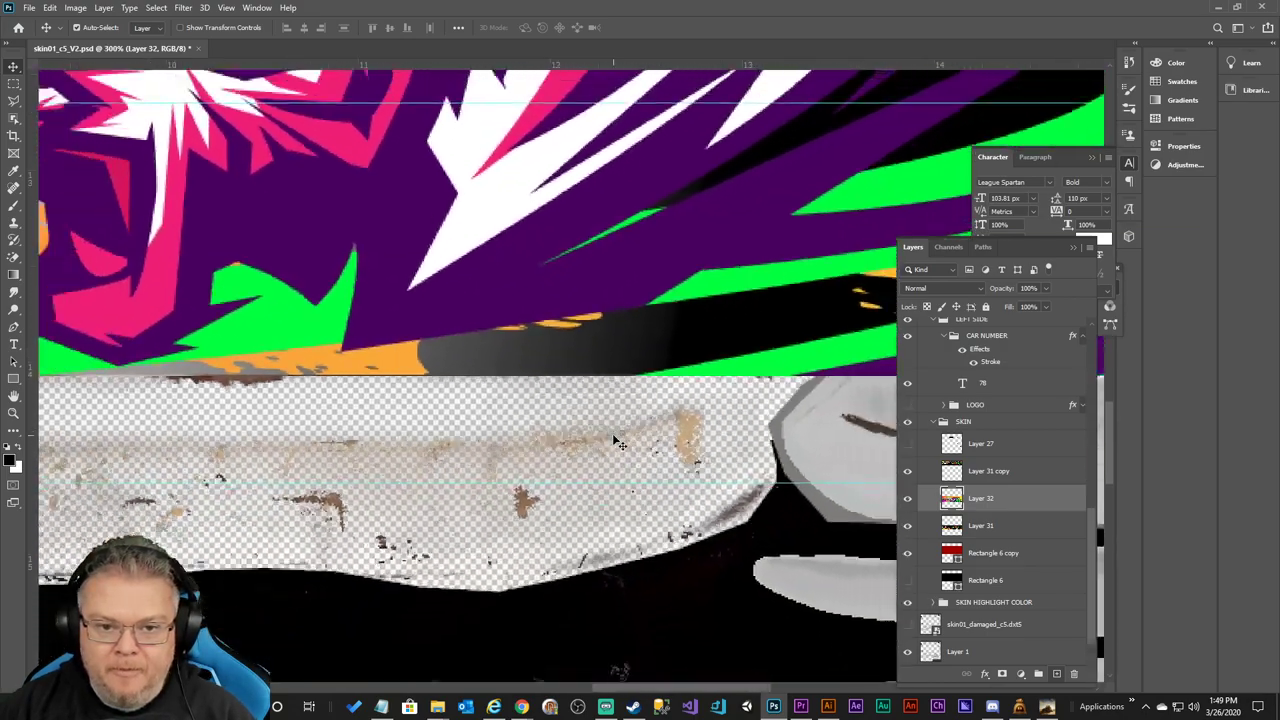
Duplicate Layer 32 and delete the extra layer again.
{"action": "scroll", "coordinate": [617, 440], "scroll_direction": "down", "scroll_amount": 3}
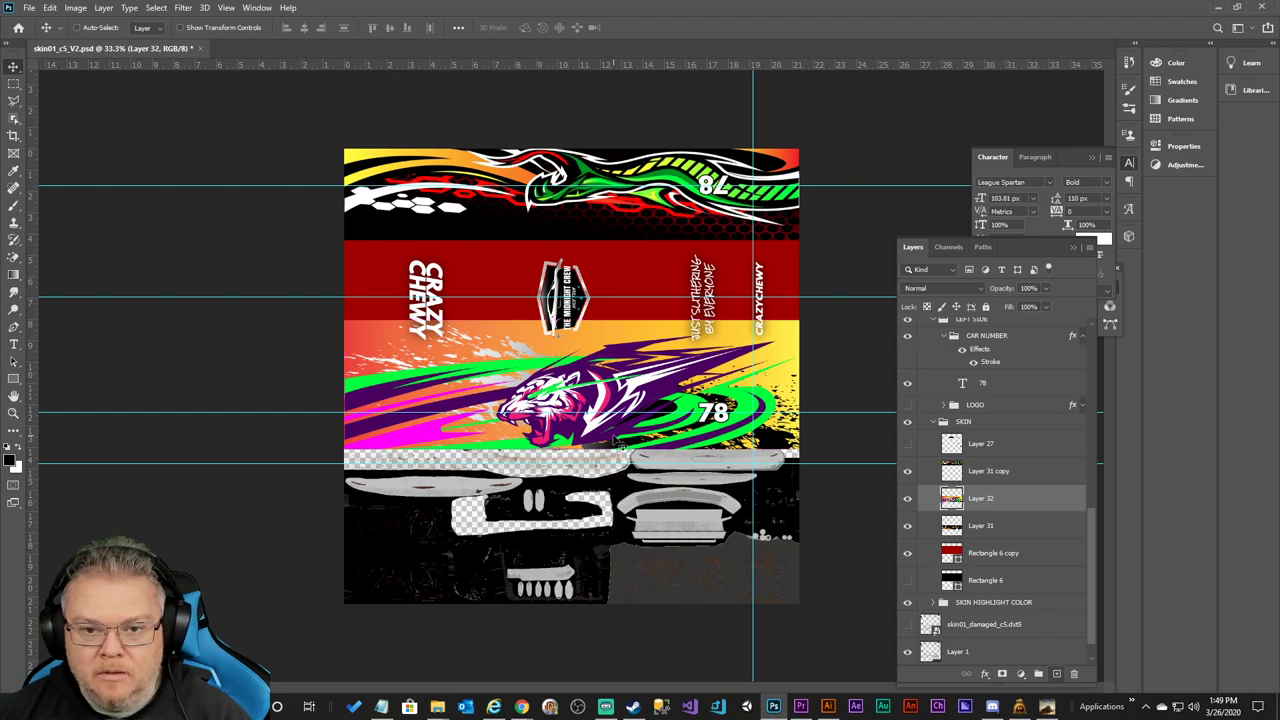
{"action": "left_click", "coordinate": [983, 527]}
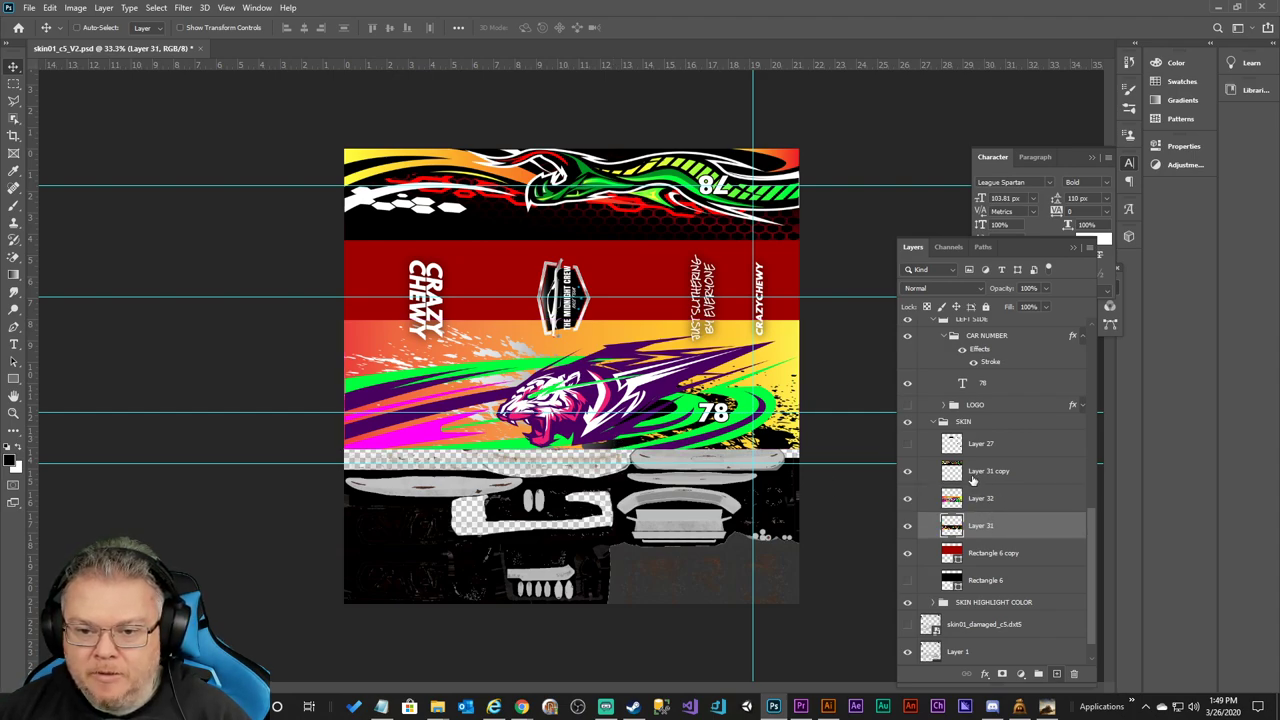
{"action": "right_click", "coordinate": [971, 497]}
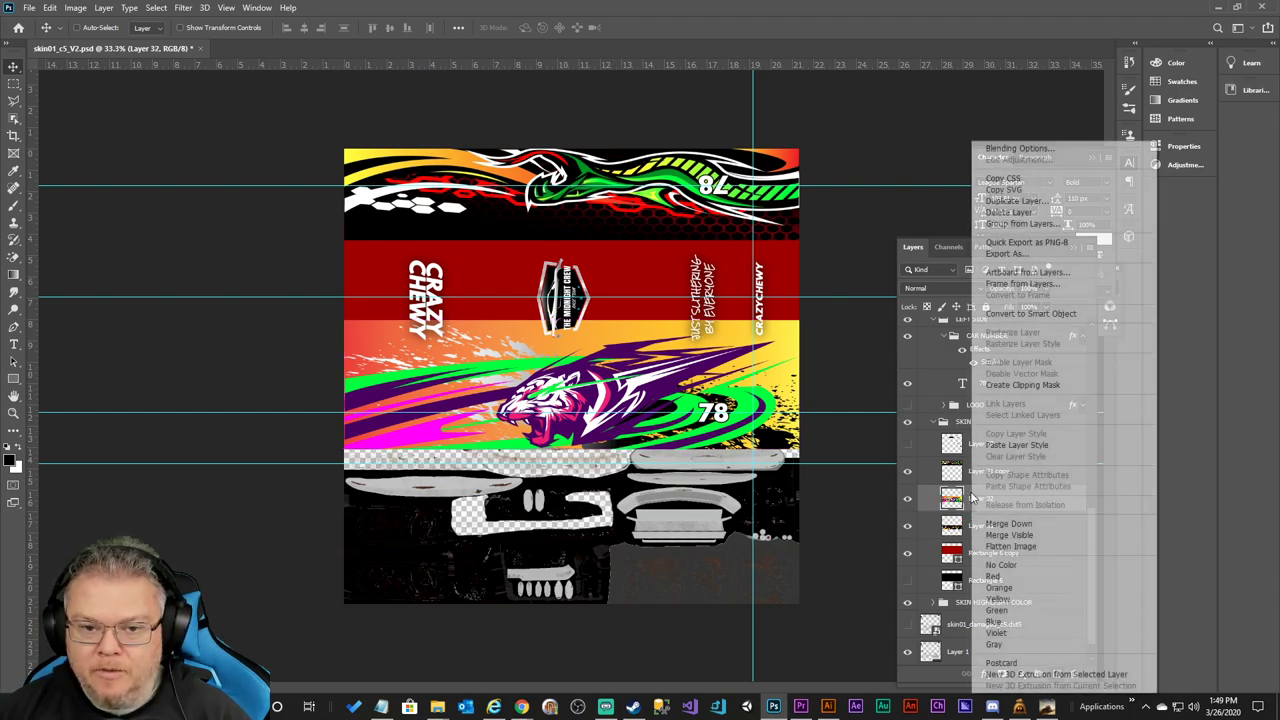
{"action": "left_click", "coordinate": [1016, 201]}
{"action": "left_click", "coordinate": [760, 217]}
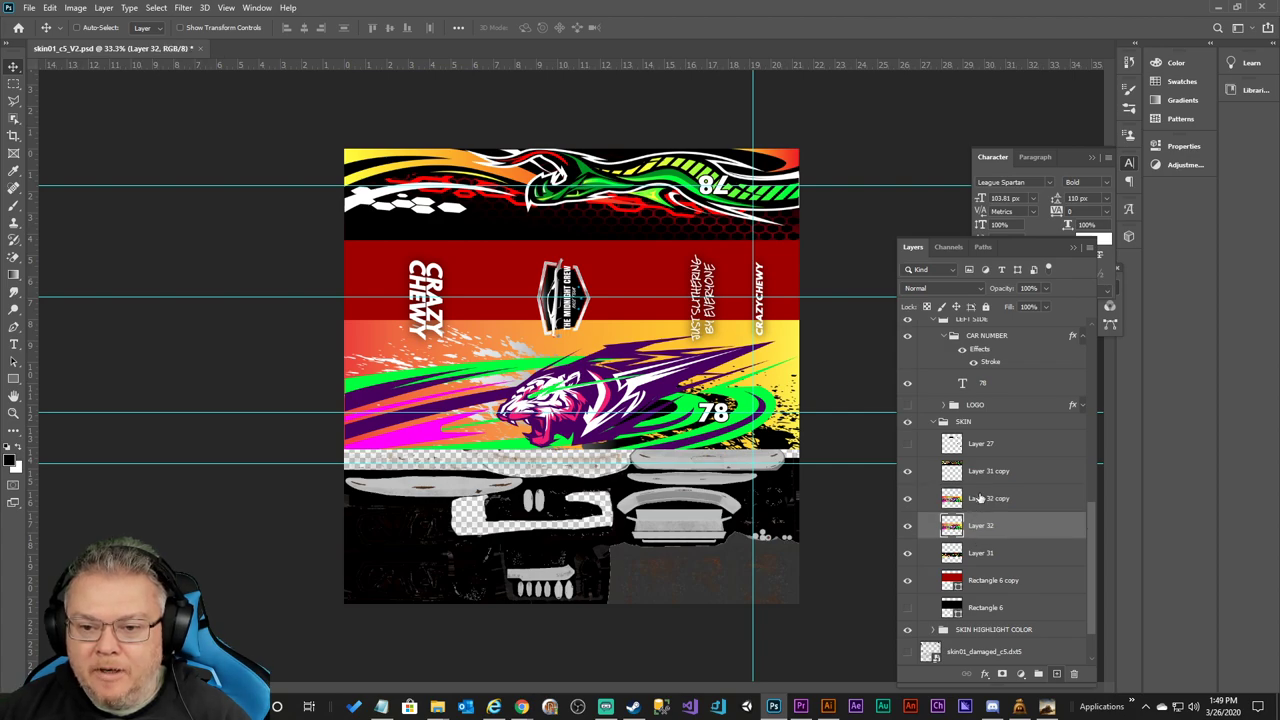
{"action": "key", "text": "Delete"}
Squash the tiger artwork on Layer 32 vertically with Free Transform, bringing its upper edge down to the red roof area's lower boundary.
{"action": "key", "text": "ctrl+t"}
{"action": "left_click_drag", "start_coordinate": [576, 320], "coordinate": [594, 352]}
{"action": "left_click", "coordinate": [660, 27]}
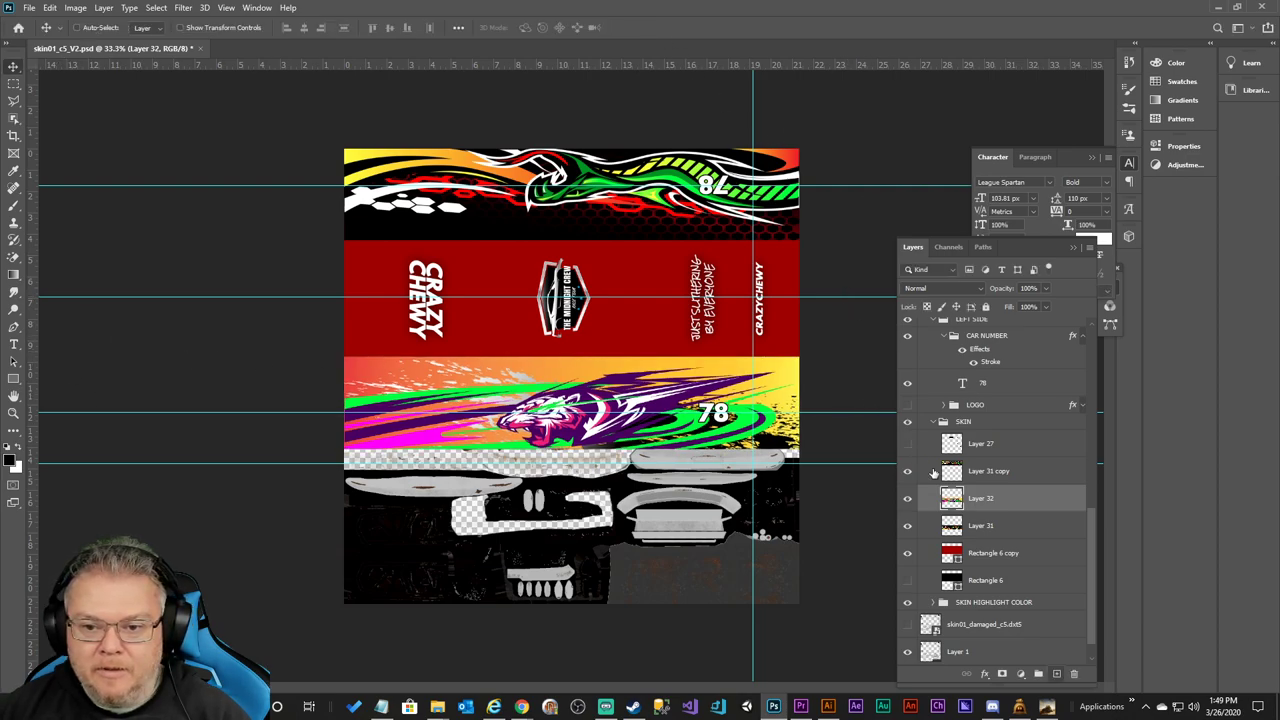
Duplicate the resized Layer 32 under the default name Layer 32 copy.
{"action": "right_click", "coordinate": [985, 500]}
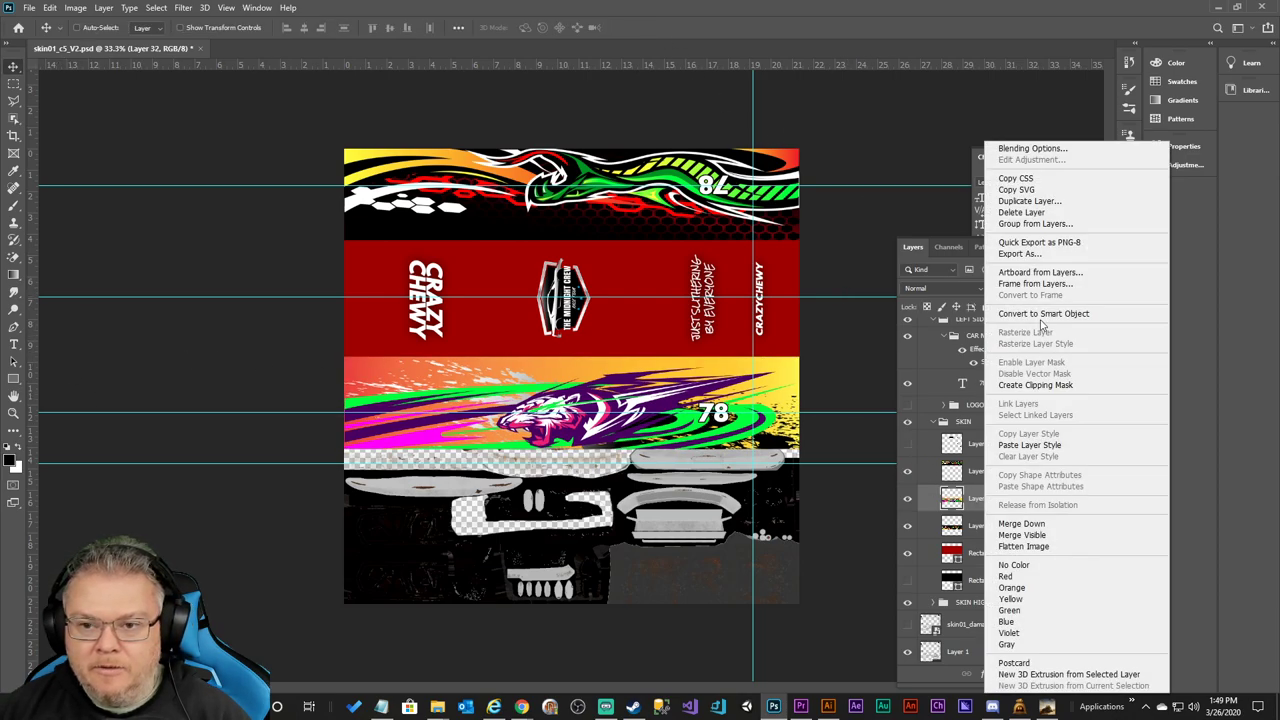
{"action": "left_click", "coordinate": [1030, 201]}
{"action": "left_click", "coordinate": [747, 230]}
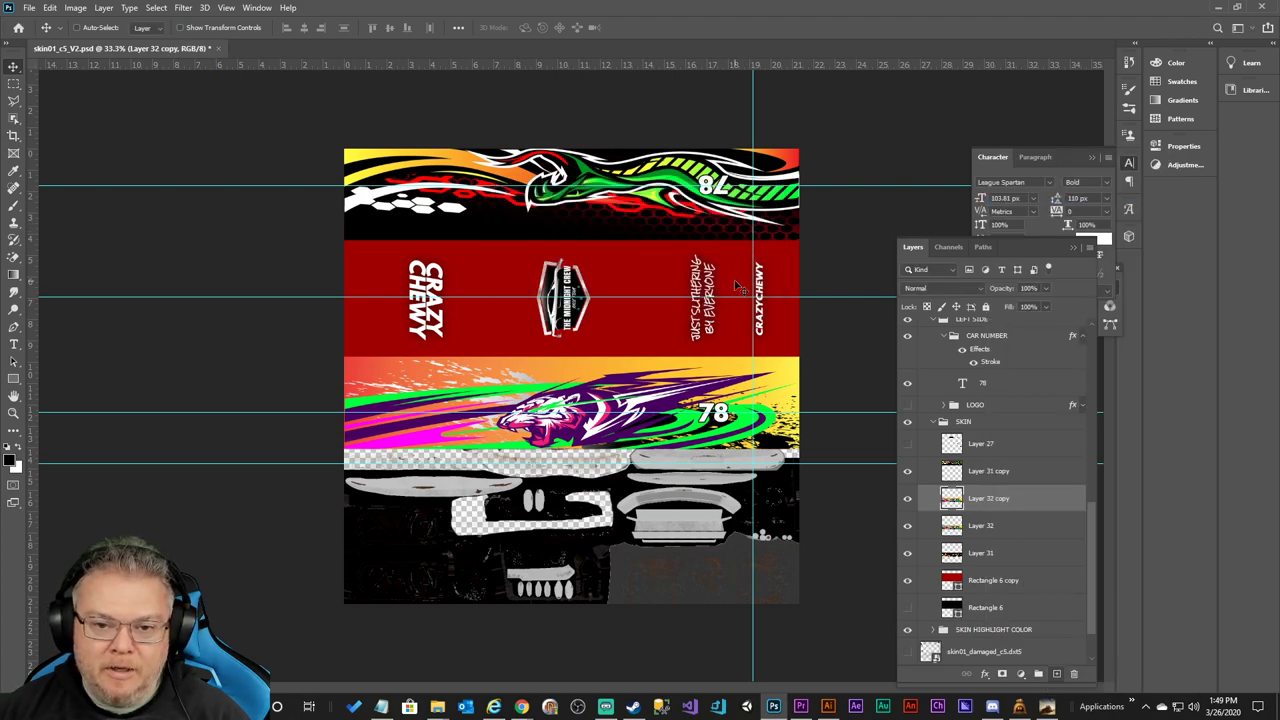
Try flipping Layer 32 copy horizontally and undo the flip.
{"action": "left_click", "coordinate": [29, 8]}
{"action": "mouse_move", "coordinate": [65, 22]}
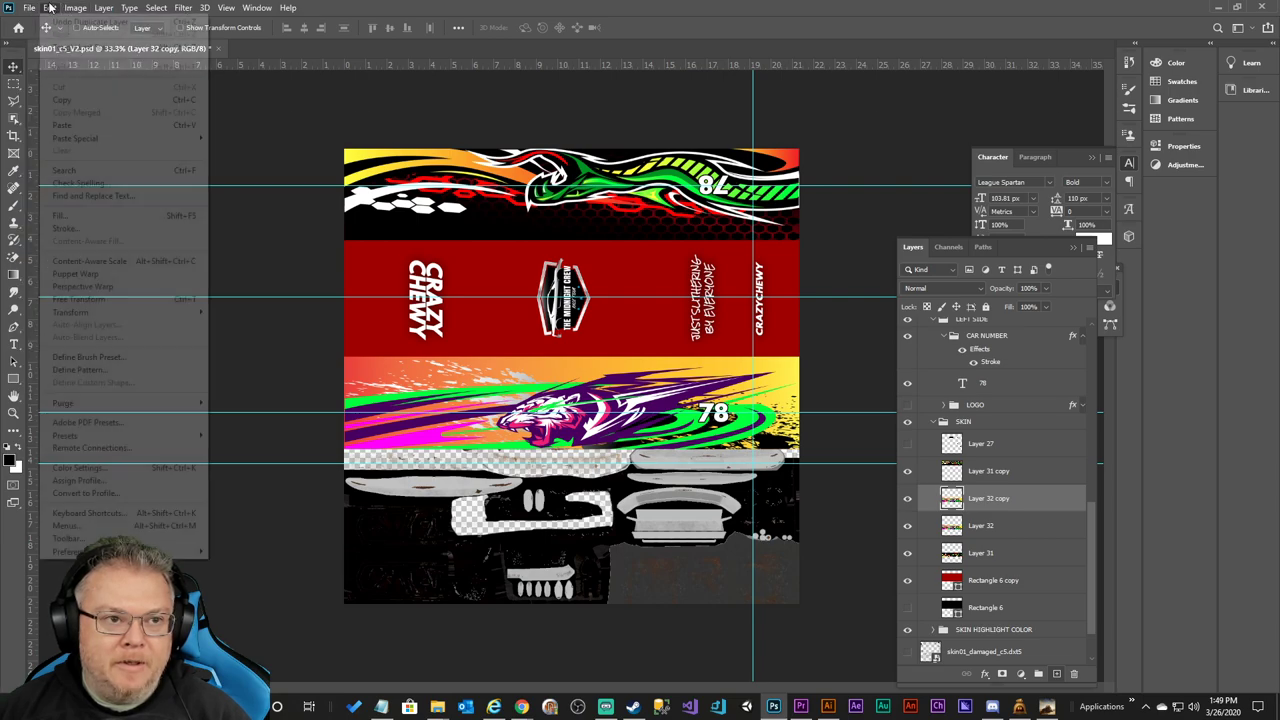
{"action": "mouse_move", "coordinate": [120, 312]}
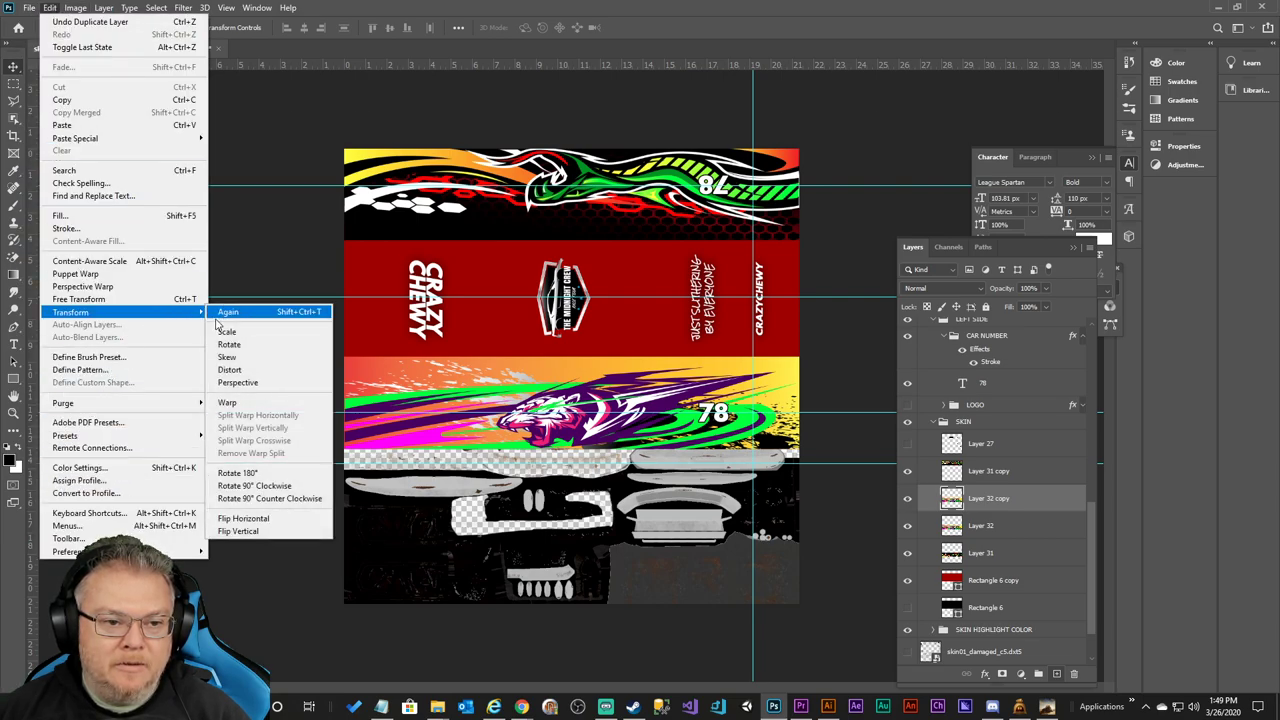
{"action": "left_click", "coordinate": [268, 520]}
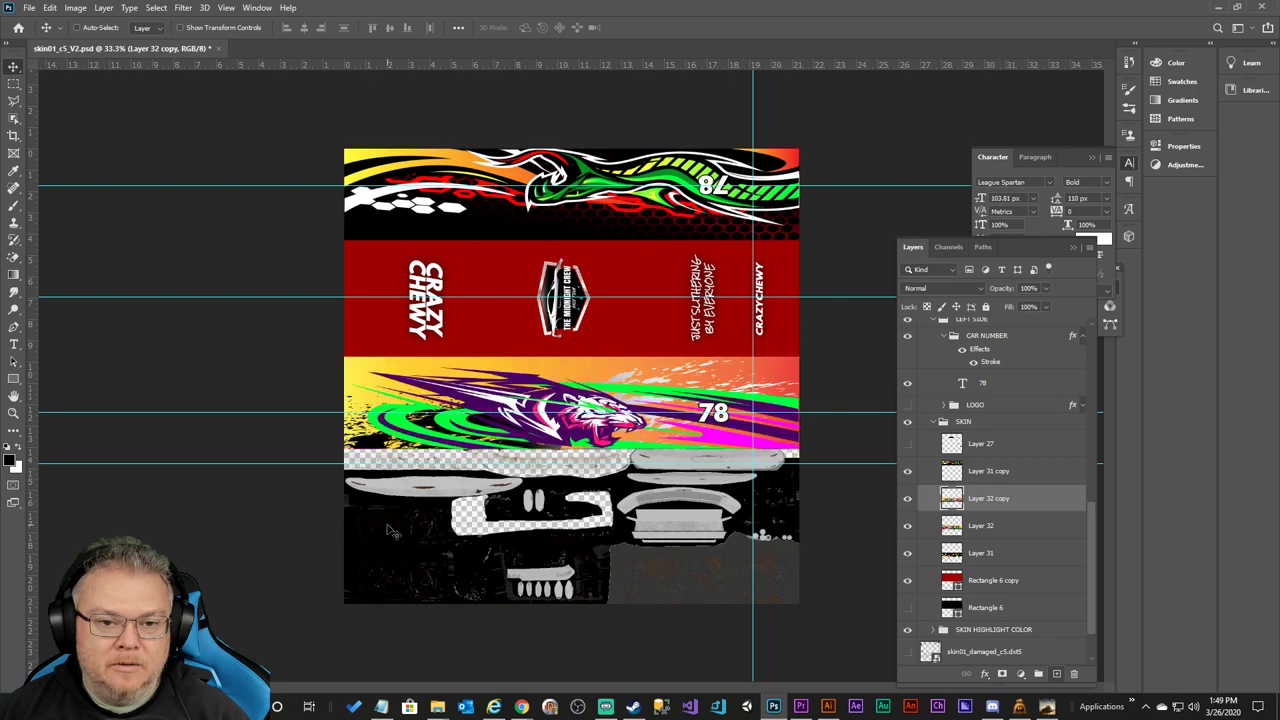
{"action": "key", "text": "ctrl+z"}
Flip the tiger artwork on Layer 32 copy vertically.
{"action": "left_click", "coordinate": [50, 8]}
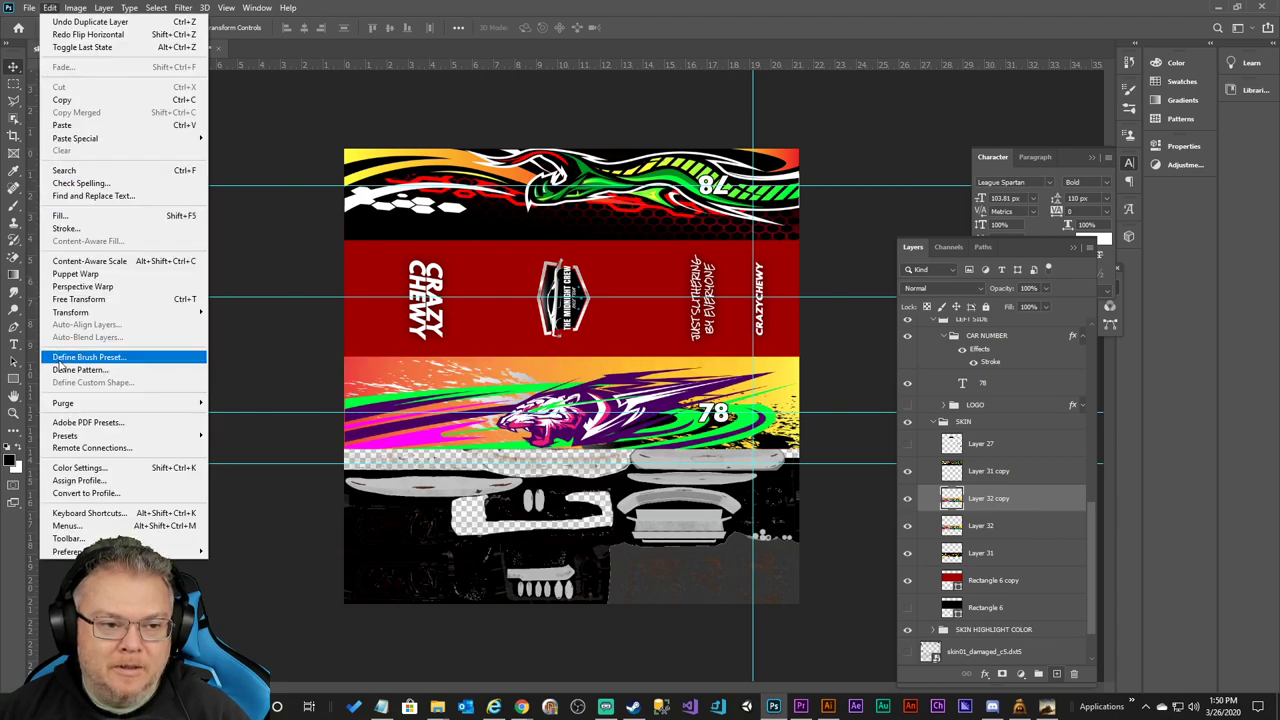
{"action": "mouse_move", "coordinate": [95, 316]}
{"action": "left_click", "coordinate": [253, 533]}
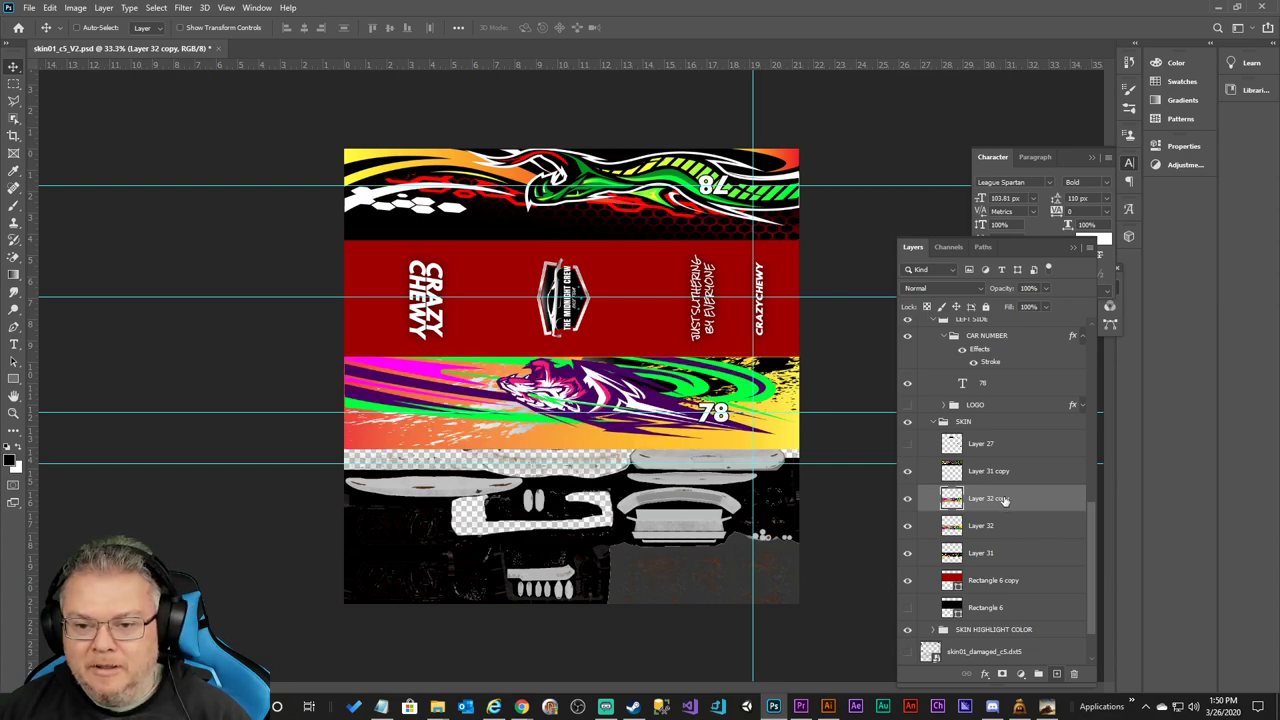
Move Layer 32 copy straight up across the red roof area toward the opposite side panel.
{"action": "key", "text": "shift+Up"}
{"action": "key", "text": "shift+Up"}
{"action": "key", "text": "shift+Up"}
{"action": "key", "text": "shift+Up"}
{"action": "key", "text": "shift+Up"}
{"action": "key", "text": "shift+Up"}
{"action": "key", "text": "shift+Up"}
{"action": "key", "text": "shift+Up"}
{"action": "key", "text": "shift+Up"}
{"action": "key", "text": "shift+Up"}
{"action": "key", "text": "shift+Up"}
{"action": "key", "text": "shift+Up"}
{"action": "key", "text": "shift+Up"}
{"action": "key", "text": "shift+Up"}
{"action": "key", "text": "shift+Up"}
{"action": "key", "text": "shift+Up"}
{"action": "key", "text": "shift+Up"}
{"action": "key", "text": "shift+Up"}
{"action": "key", "text": "shift+Up"}
{"action": "key", "text": "shift+Up"}
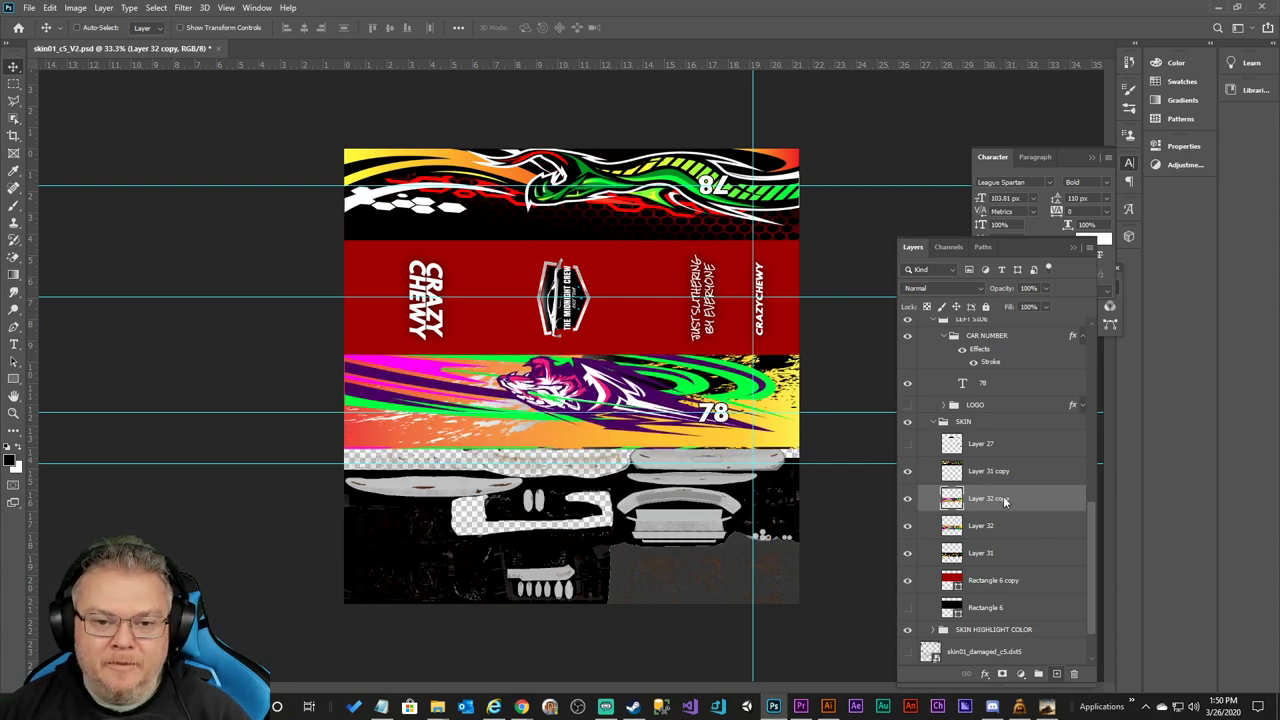
{"action": "key", "text": "shift+Up"}
{"action": "key", "text": "shift+Up"}
{"action": "key", "text": "shift+Up"}
{"action": "key", "text": "shift+Up"}
{"action": "key", "text": "shift+Up"}
{"action": "key", "text": "shift+Up"}
{"action": "key", "text": "shift+Up"}
{"action": "key", "text": "shift+Up"}
{"action": "key", "text": "shift+Up"}
{"action": "key", "text": "shift+Up"}
{"action": "key", "text": "shift+Up"}
{"action": "key", "text": "shift+Up"}
{"action": "key", "text": "shift+Up"}
{"action": "key", "text": "shift+Up"}
{"action": "key", "text": "shift+Up"}
{"action": "key", "text": "shift+Up"}
{"action": "key", "text": "shift+Up"}
{"action": "key", "text": "shift+Up"}
{"action": "key", "text": "shift+Up"}
{"action": "key", "text": "shift+Up"}
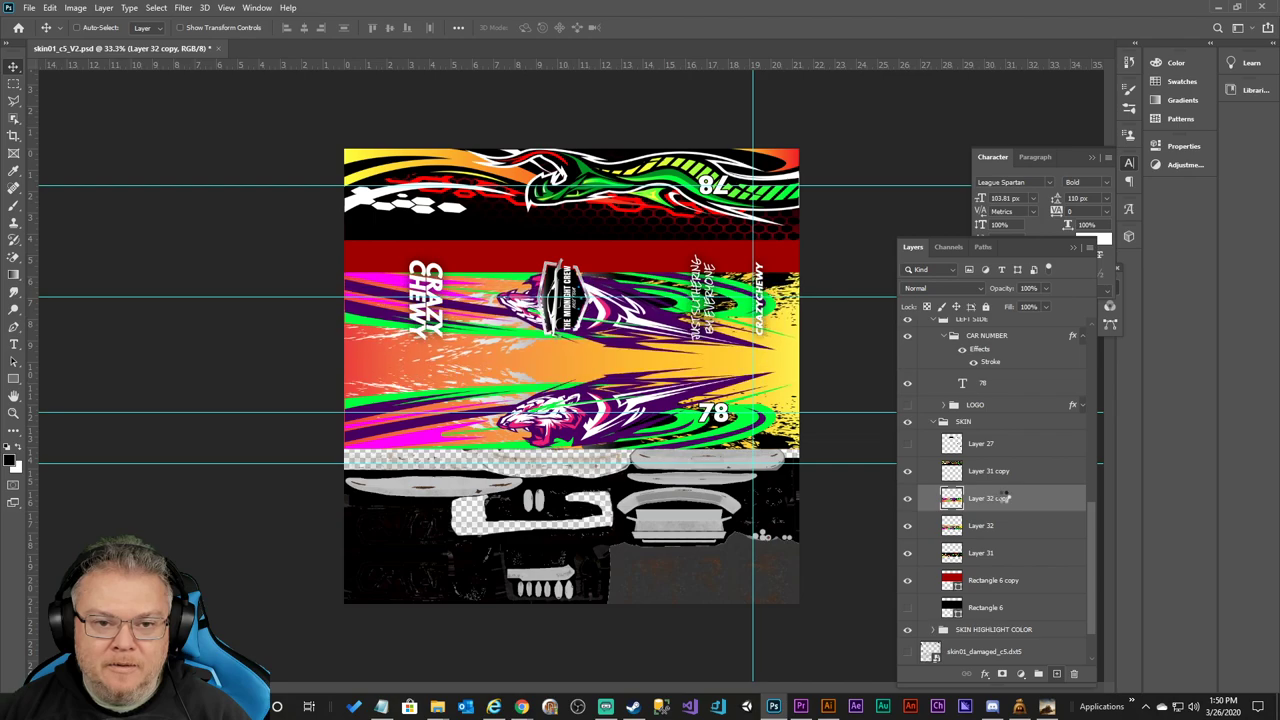
{"action": "key", "text": "shift+Up"}
{"action": "key", "text": "shift+Up"}
{"action": "key", "text": "shift+Up"}
{"action": "key", "text": "shift+Up"}
{"action": "key", "text": "shift+Up"}
{"action": "key", "text": "shift+Up"}
{"action": "key", "text": "shift+Up"}
{"action": "key", "text": "shift+Up"}
{"action": "key", "text": "shift+Up"}
{"action": "key", "text": "shift+Up"}
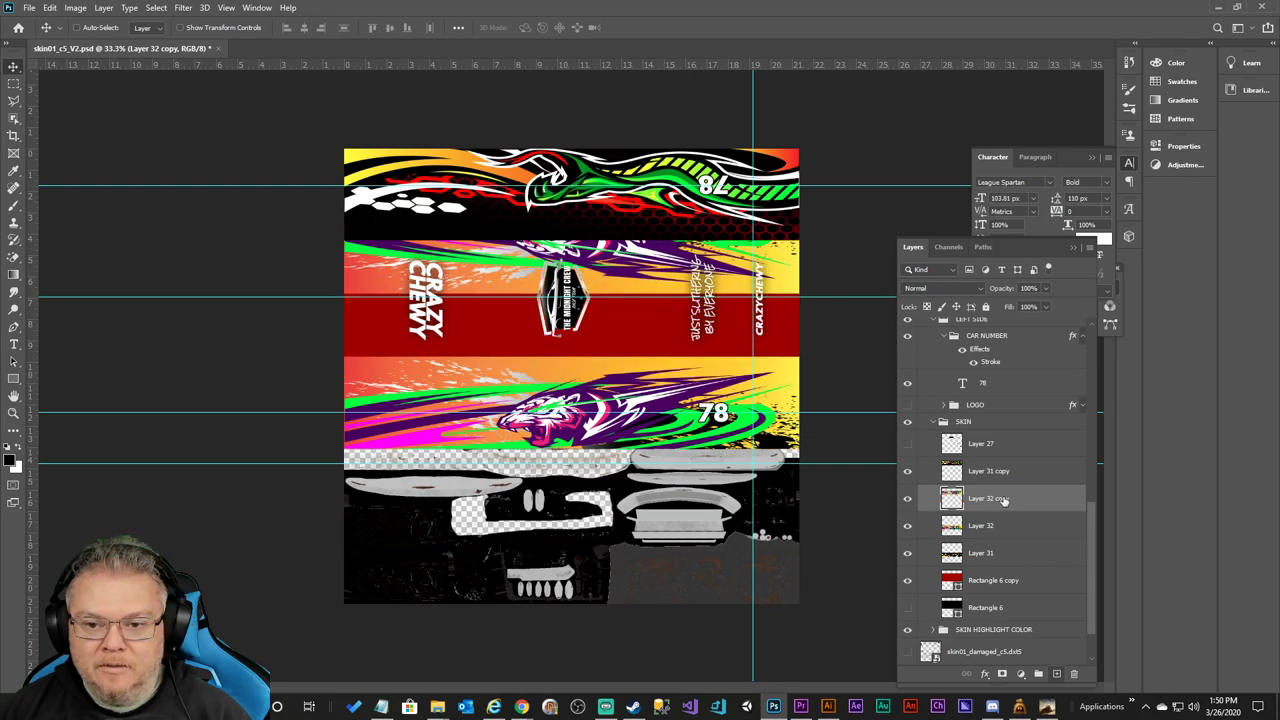
Reorder Layer 32 copy above Layer 31 copy and move it up until it covers the opposite side panel.
{"action": "left_click_drag", "start_coordinate": [1003, 500], "coordinate": [1039, 467]}
{"action": "key", "text": "shift+Up"}
{"action": "key", "text": "shift+Up"}
{"action": "key", "text": "shift+Up"}
{"action": "key", "text": "shift+Up"}
{"action": "key", "text": "shift+Up"}
{"action": "key", "text": "shift+Up"}
{"action": "key", "text": "shift+Up"}
{"action": "key", "text": "shift+Up"}
{"action": "key", "text": "shift+Up"}
{"action": "key", "text": "shift+Up"}
{"action": "key", "text": "shift+Up"}
{"action": "key", "text": "shift+Up"}
{"action": "key", "text": "shift+Up"}
{"action": "key", "text": "shift+Up"}
{"action": "key", "text": "shift+Up"}
{"action": "key", "text": "shift+Up"}
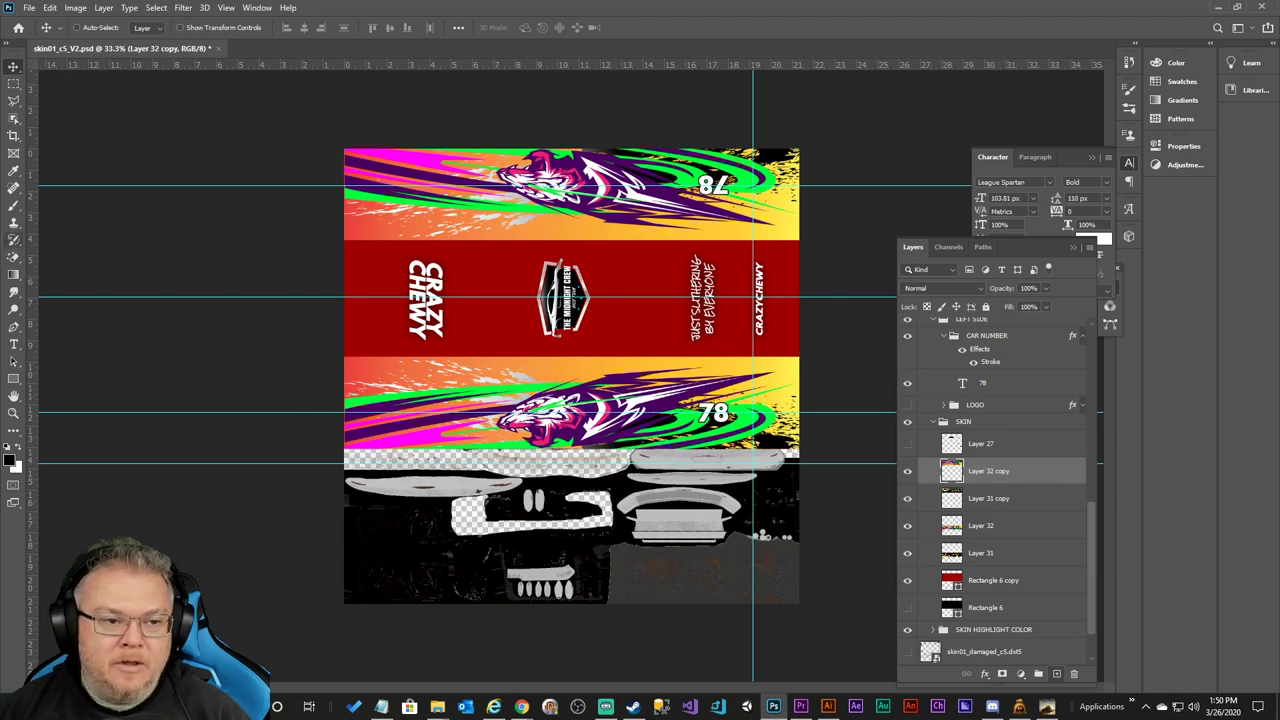
Nudge Layer 32 copy down to close the thin black gap between the tiger artwork and the red roof area.
{"action": "left_click", "coordinate": [13, 415]}
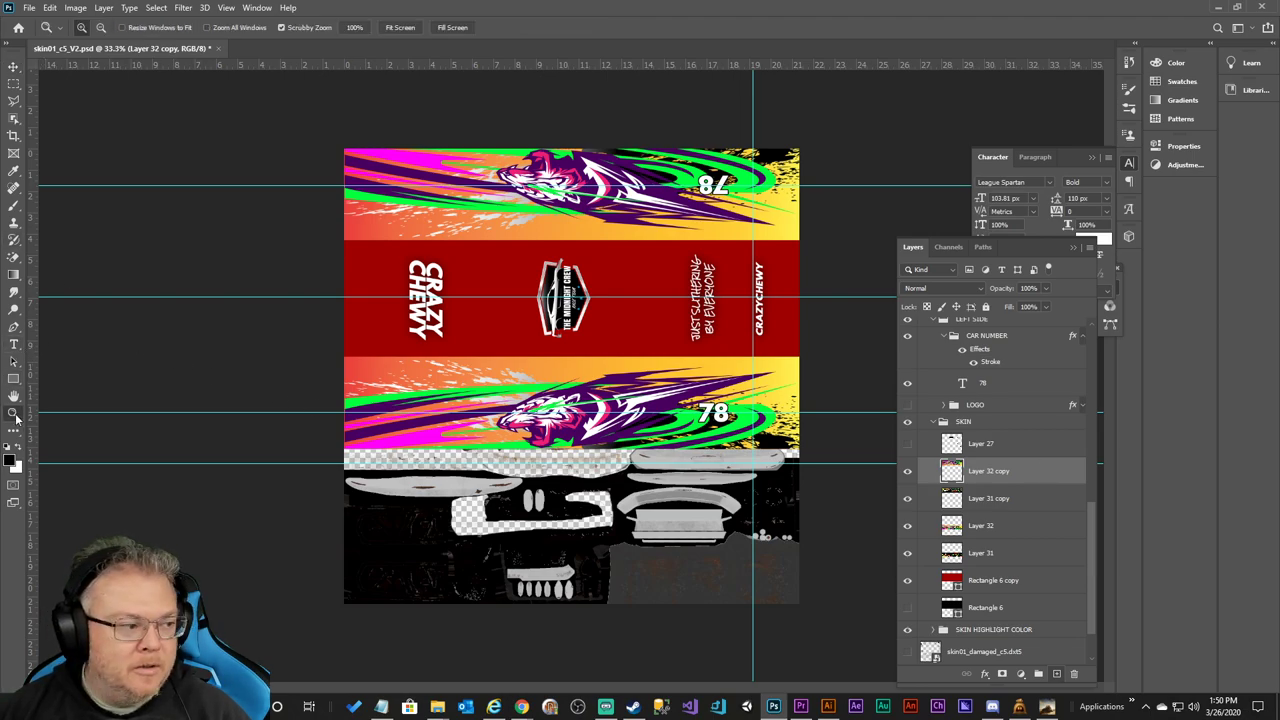
{"action": "left_click_drag", "start_coordinate": [630, 228], "coordinate": [586, 229]}
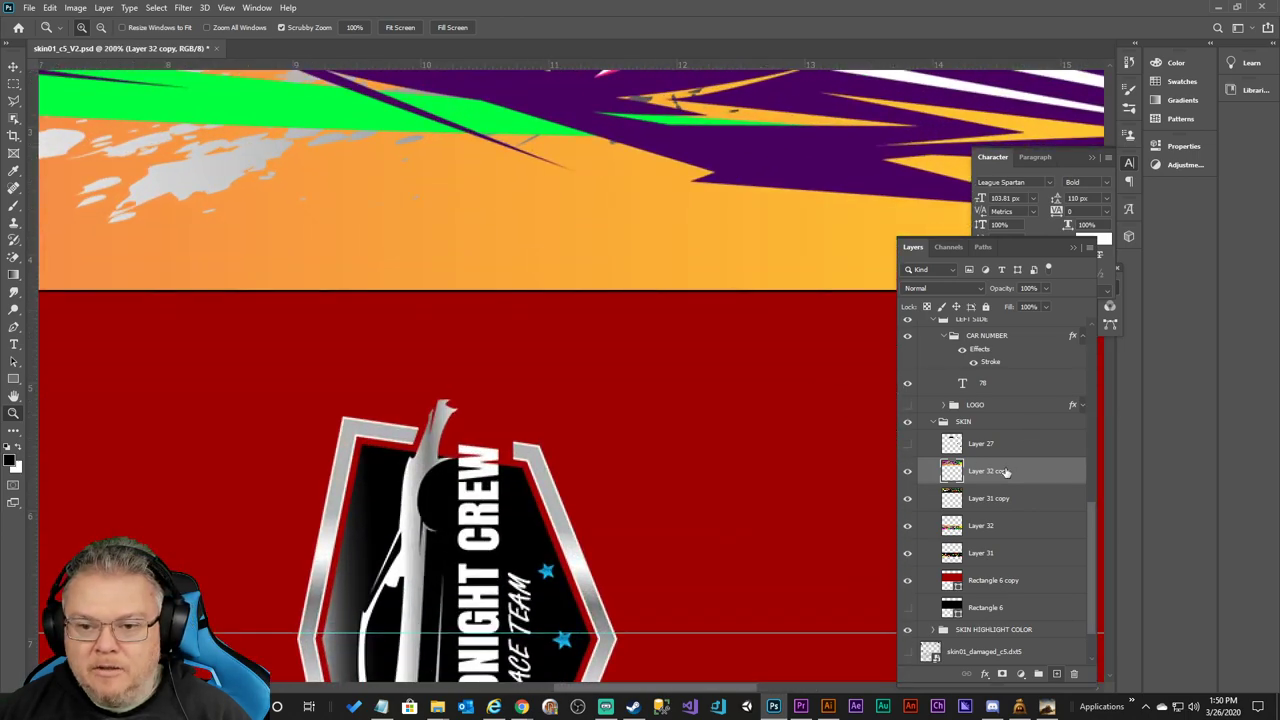
{"action": "left_click", "coordinate": [13, 67]}
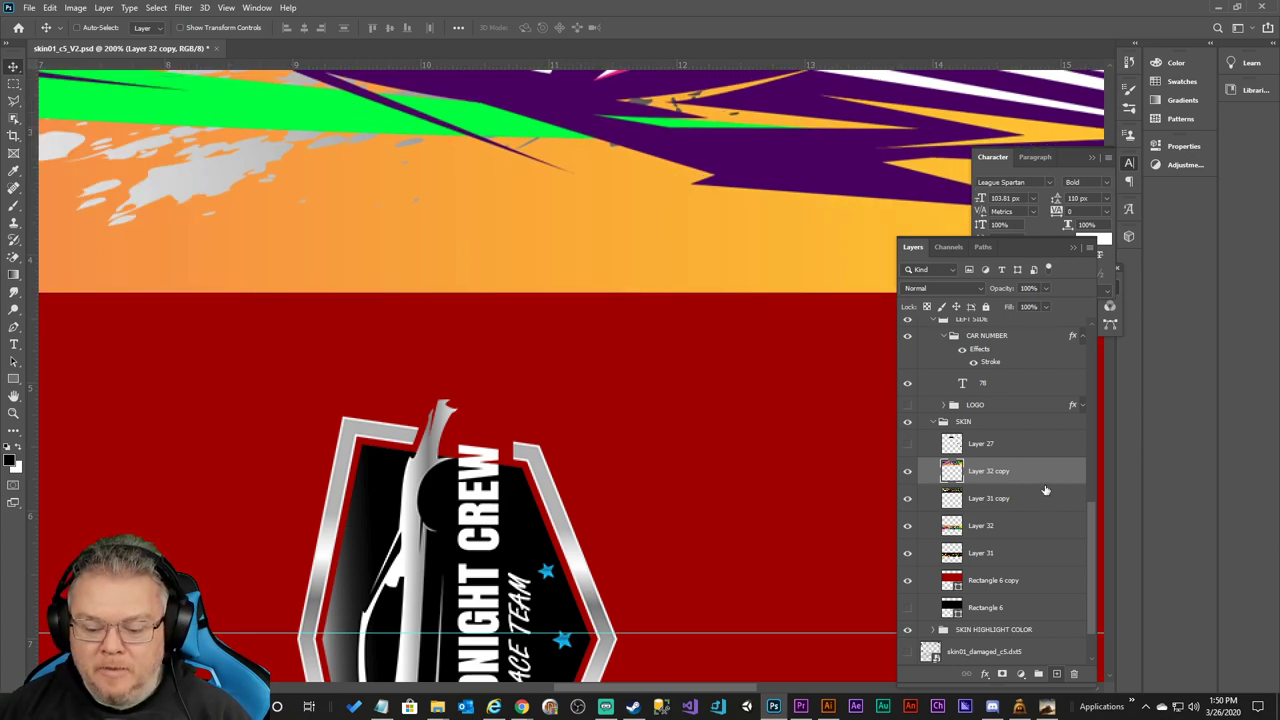
{"action": "key", "text": "ctrl+minus"}
{"action": "key", "text": "ctrl+minus"}
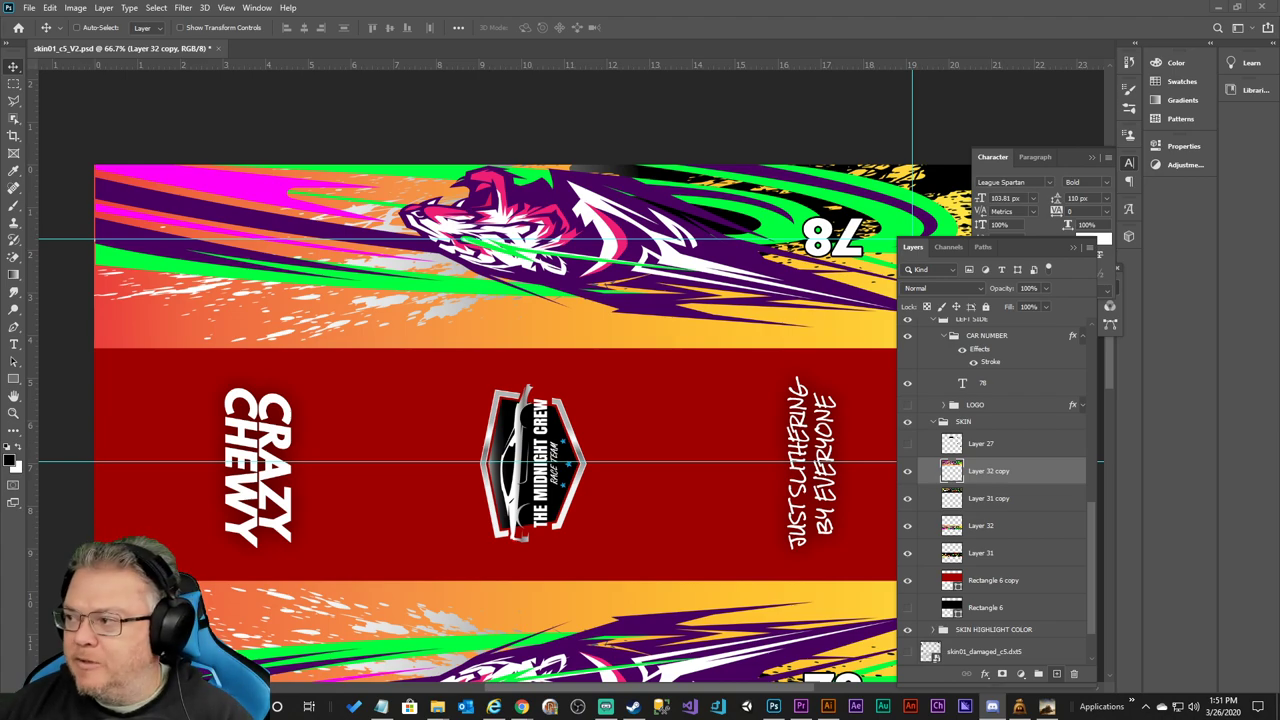
Collapse the layer list and the character settings to uncover the whole canvas.
{"action": "left_click", "coordinate": [1083, 455]}
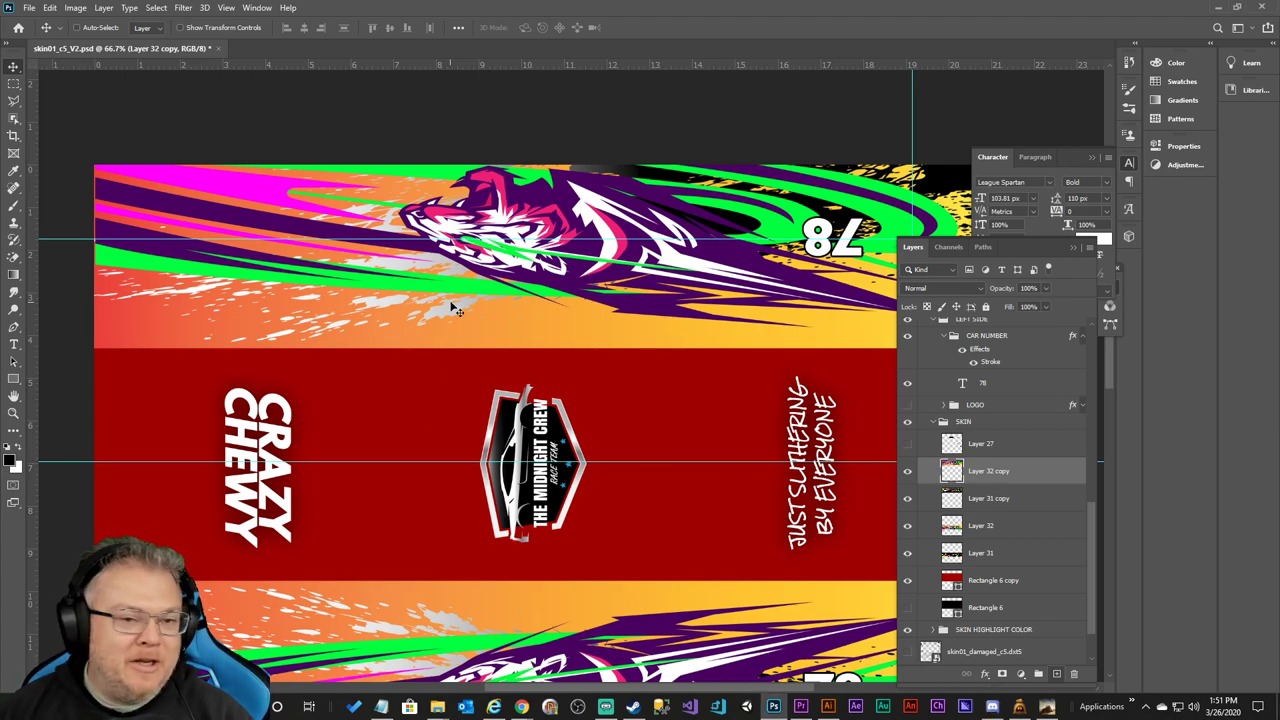
{"action": "scroll", "coordinate": [742, 197], "scroll_direction": "down", "scroll_amount": 3}
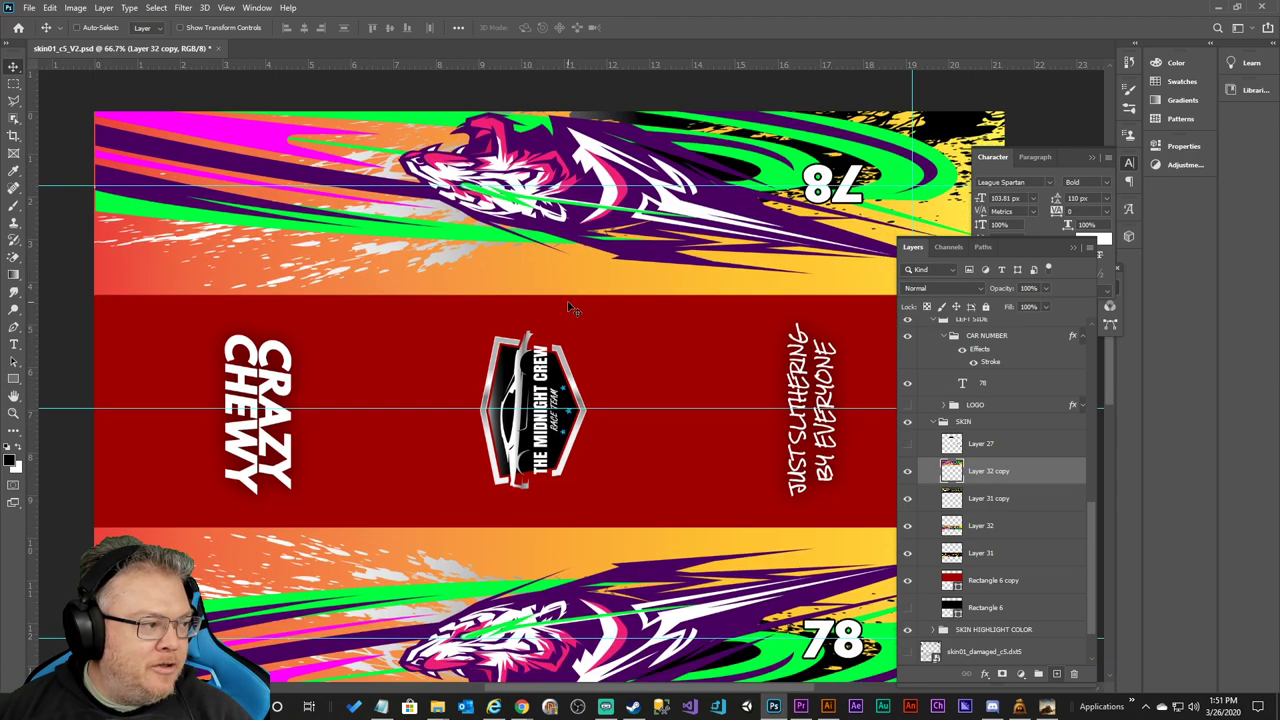
{"action": "left_click", "coordinate": [1074, 248]}
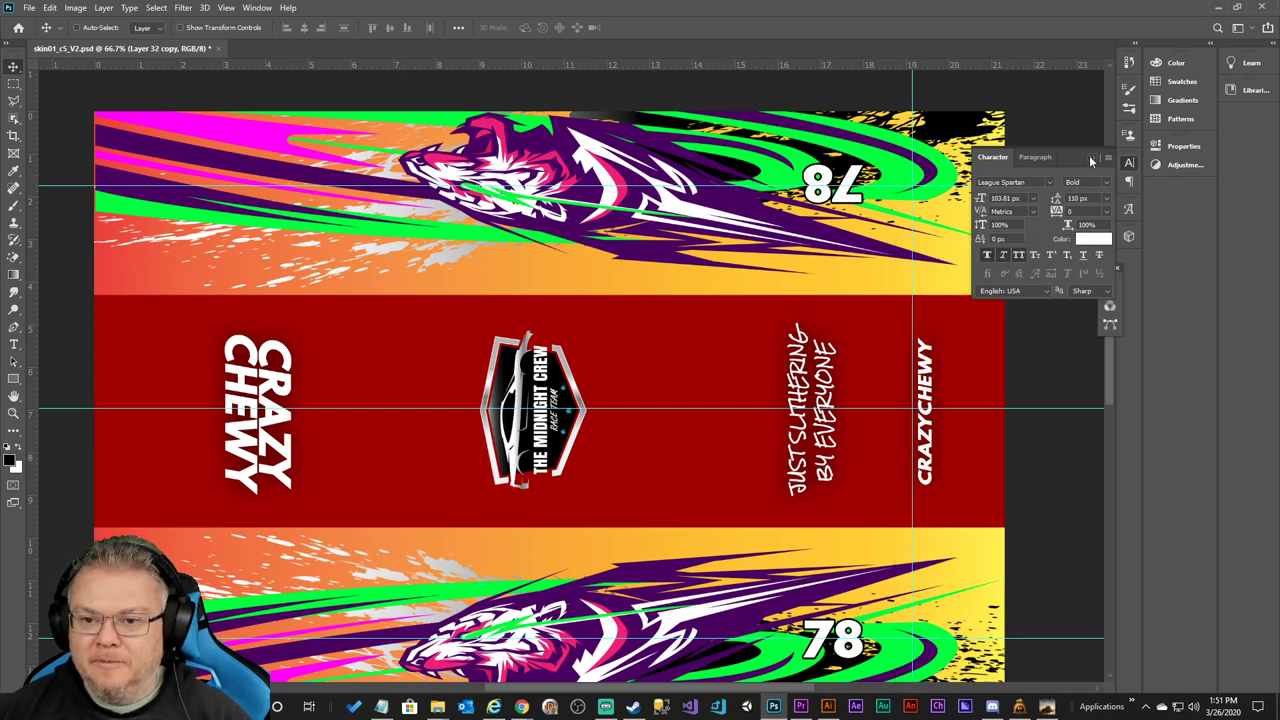
{"action": "left_click", "coordinate": [1091, 158]}
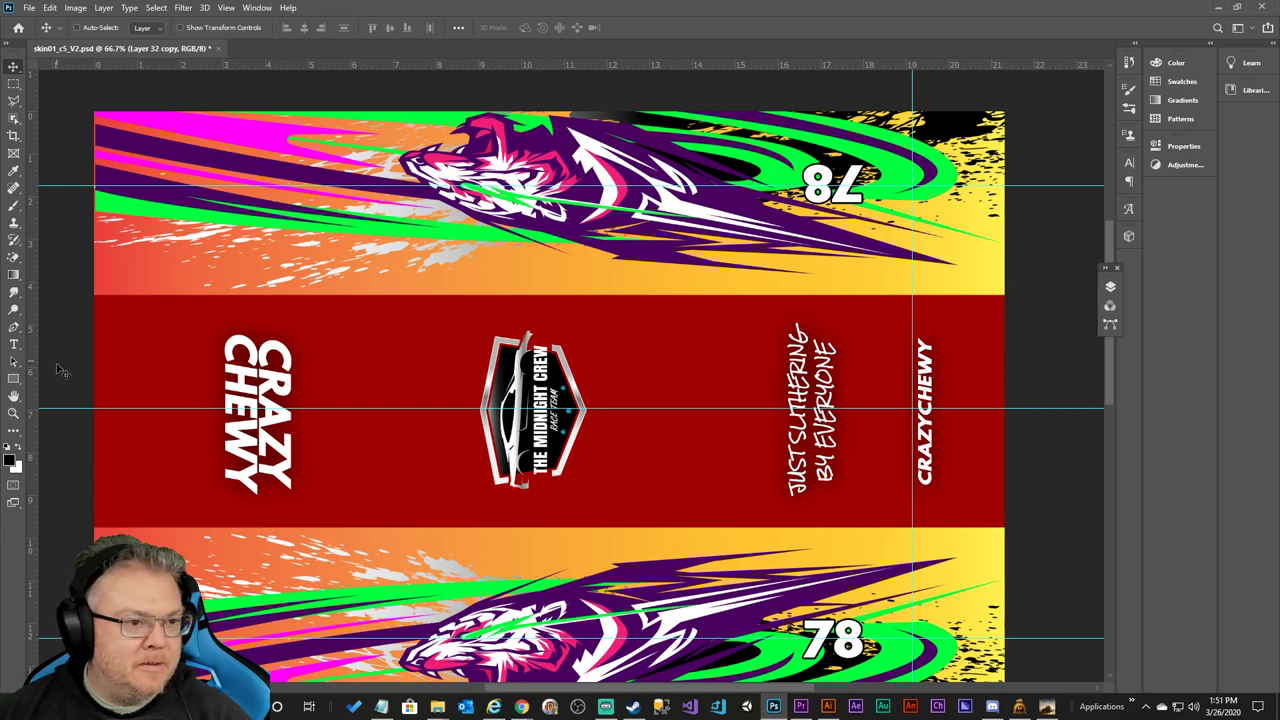
Marquee-select a thin full-width strip along the flipped artwork's lower edge and nudge the selection slightly down over the red boundary.
{"action": "left_click", "coordinate": [13, 412]}
{"action": "left_click", "coordinate": [125, 302]}
{"action": "left_click", "coordinate": [125, 302]}
{"action": "left_click_drag", "start_coordinate": [521, 690], "coordinate": [497, 690]}
{"action": "left_click", "coordinate": [14, 84]}
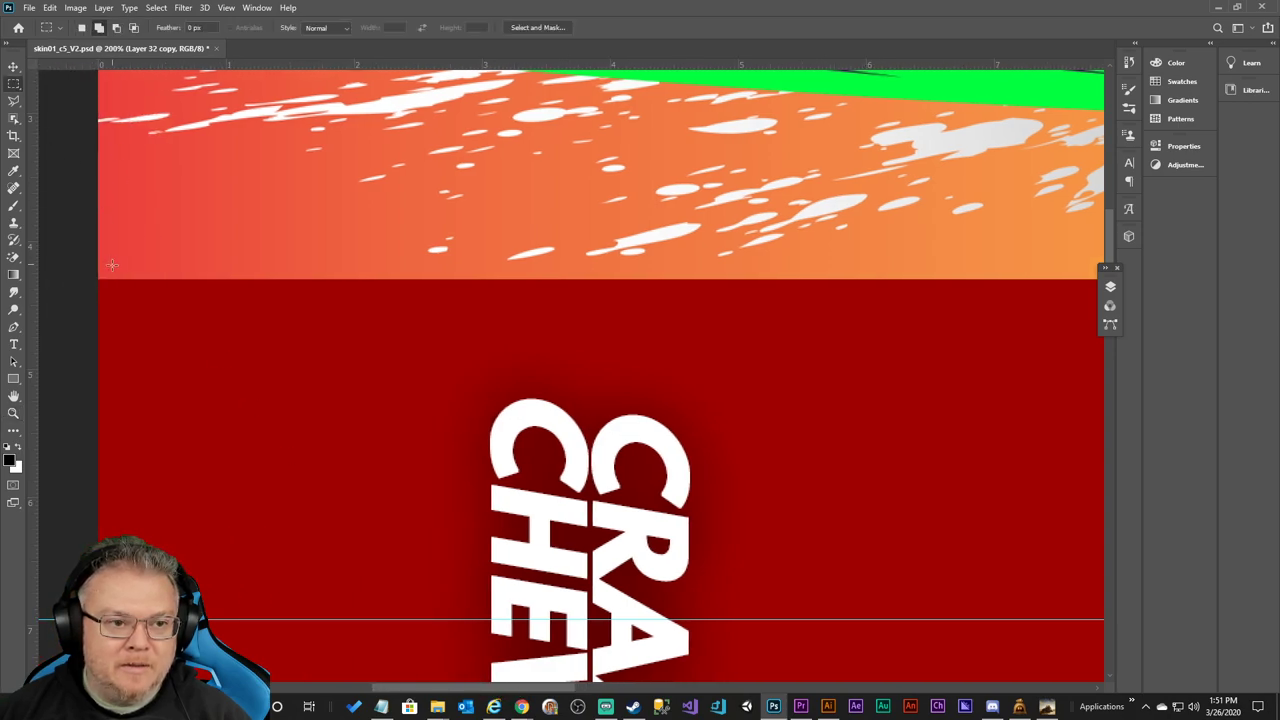
{"action": "left_click_drag", "start_coordinate": [94, 260], "coordinate": [898, 283]}
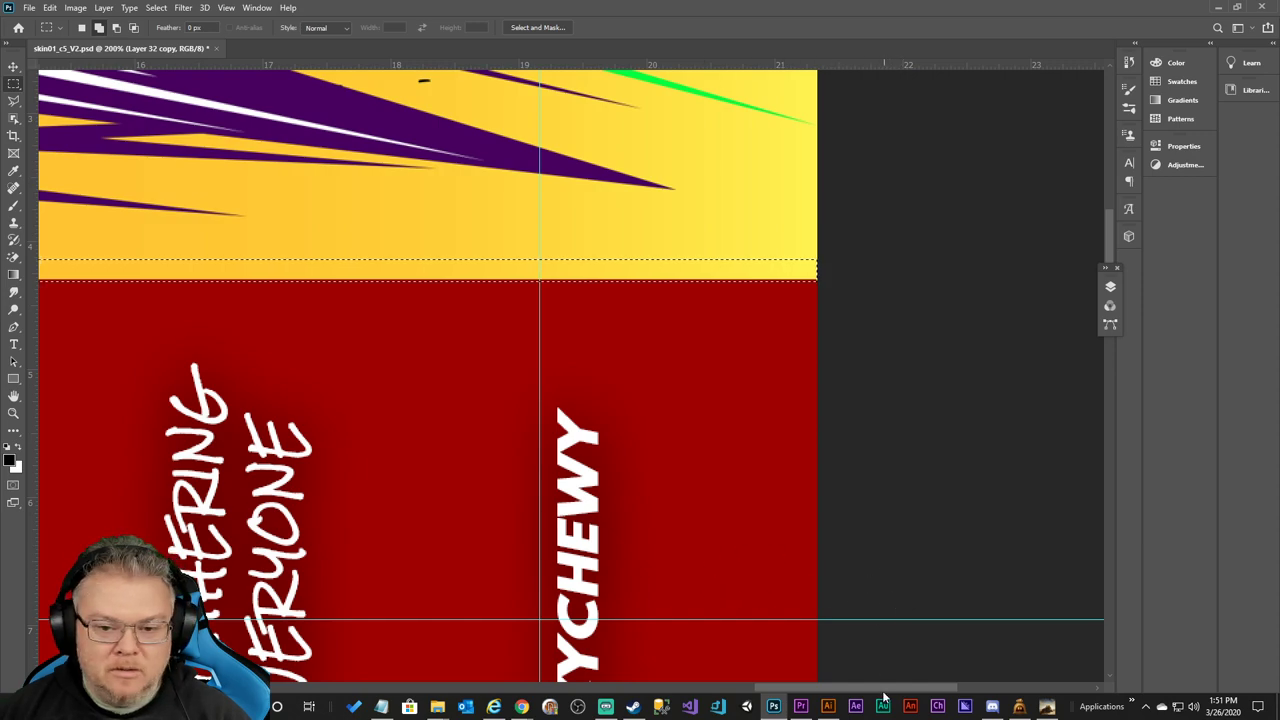
{"action": "left_click_drag", "start_coordinate": [887, 688], "coordinate": [504, 684]}
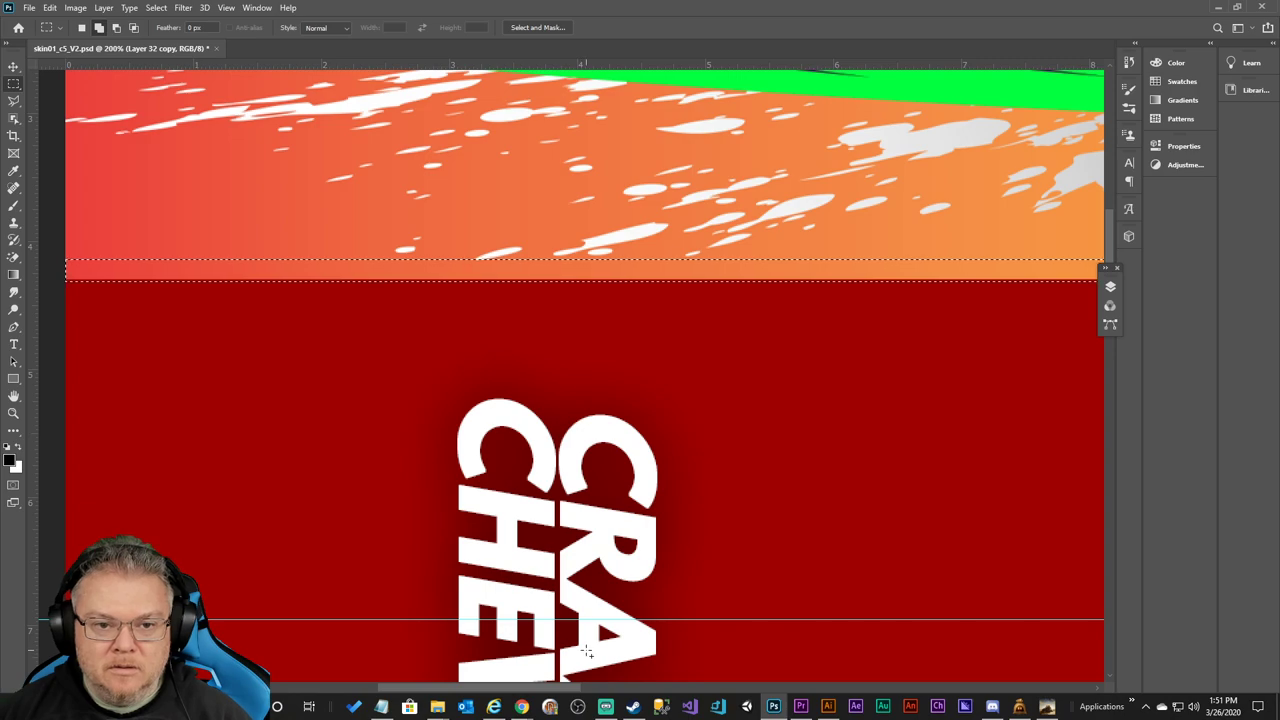
{"action": "key", "text": "Down"}
{"action": "key", "text": "Down"}
{"action": "key", "text": "Down"}
{"action": "key", "text": "Down"}
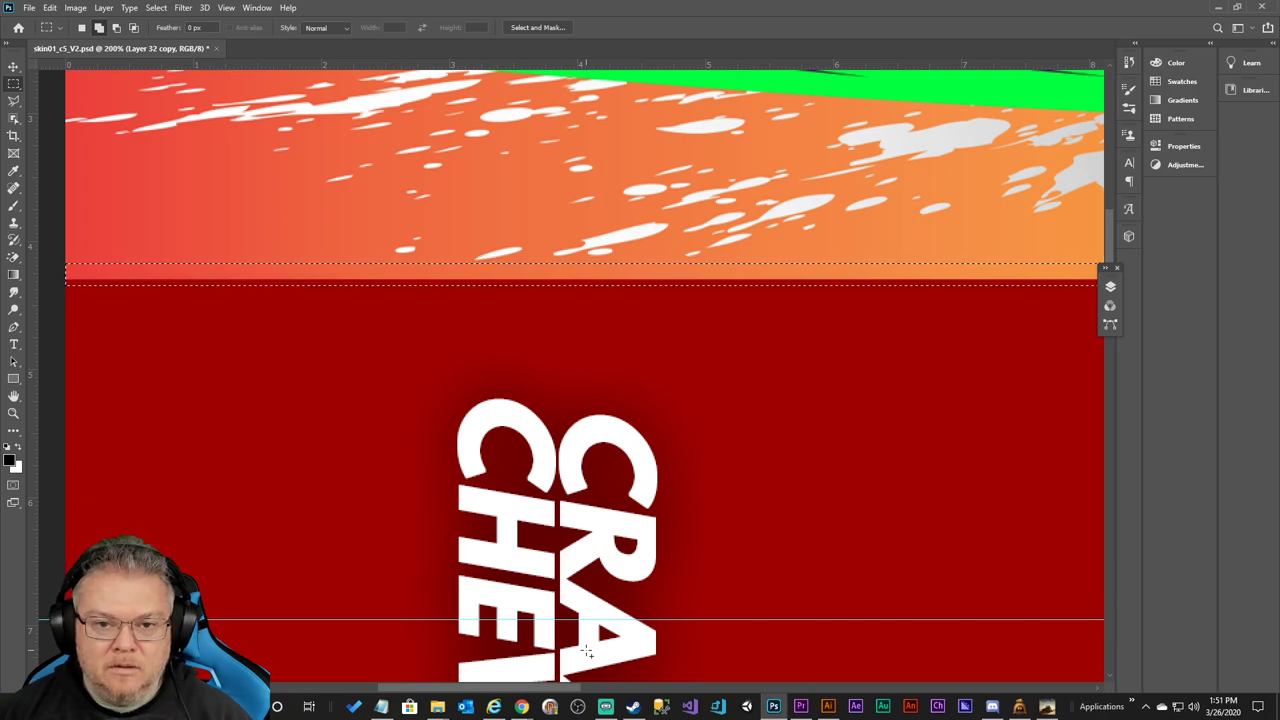
Copy the selected strip of Layer 32 copy onto a new layer.
{"action": "left_click", "coordinate": [1110, 286]}
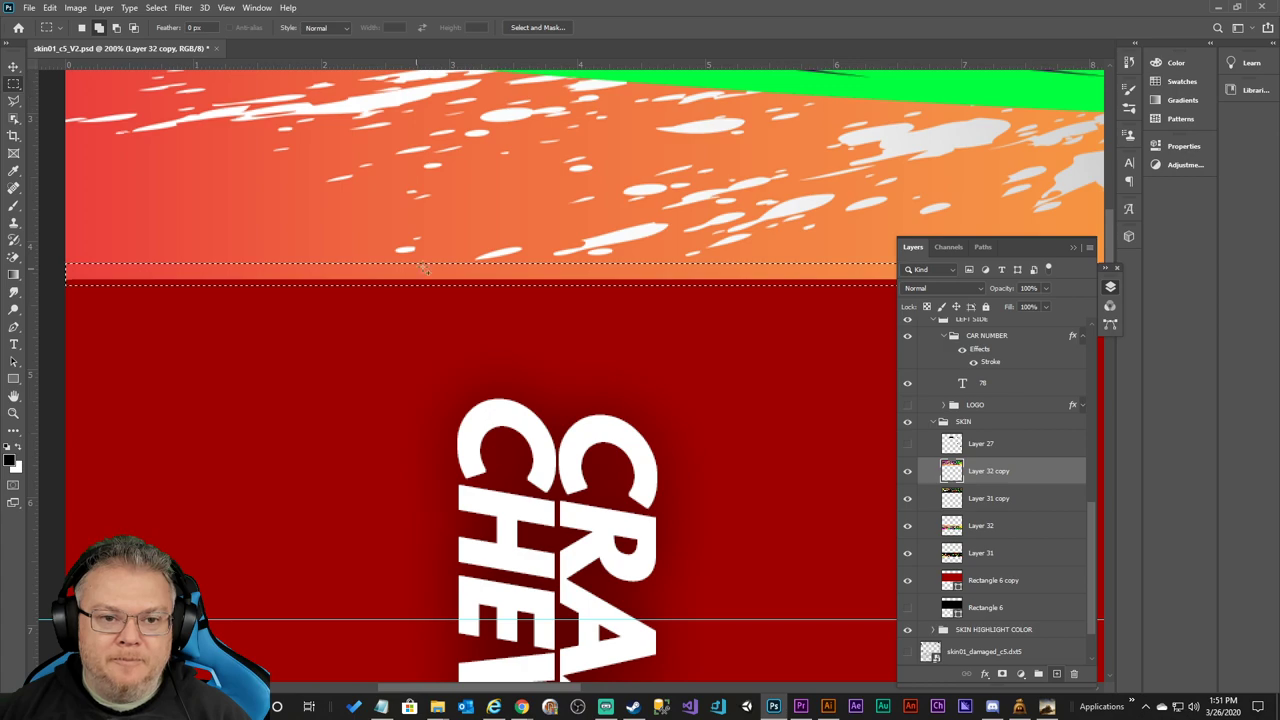
{"action": "right_click", "coordinate": [453, 276]}
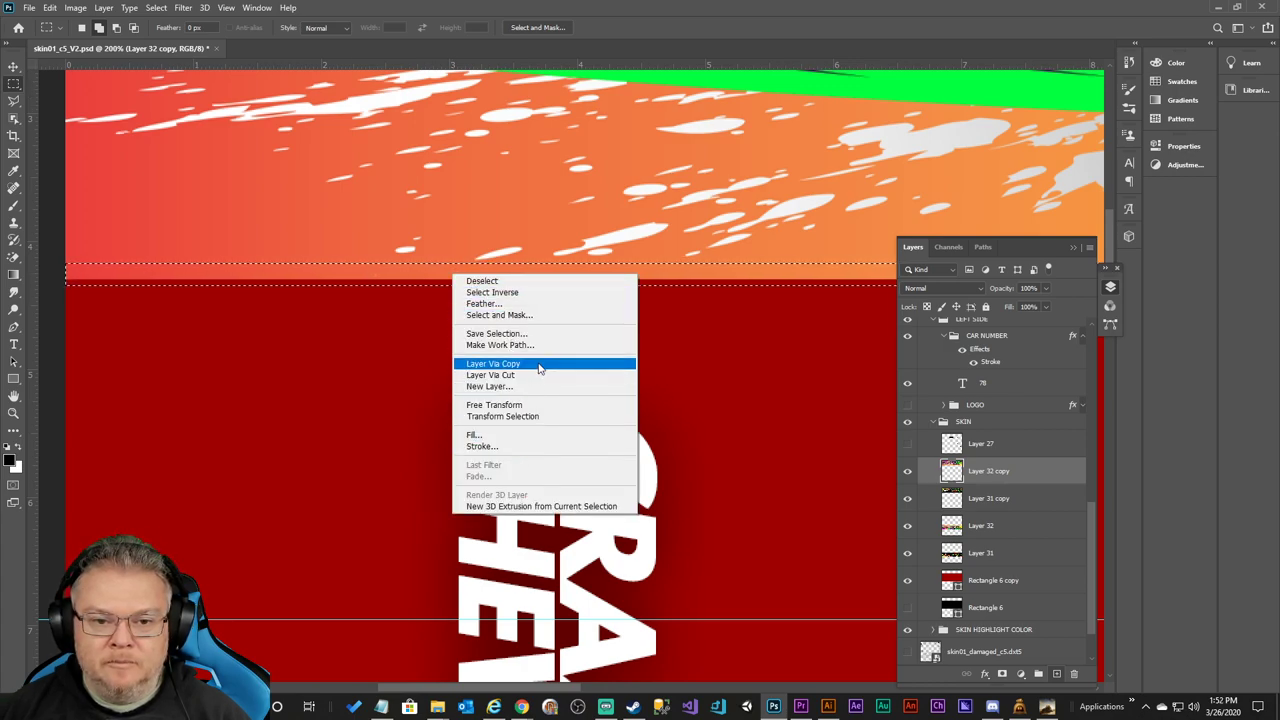
{"action": "left_click", "coordinate": [493, 364]}
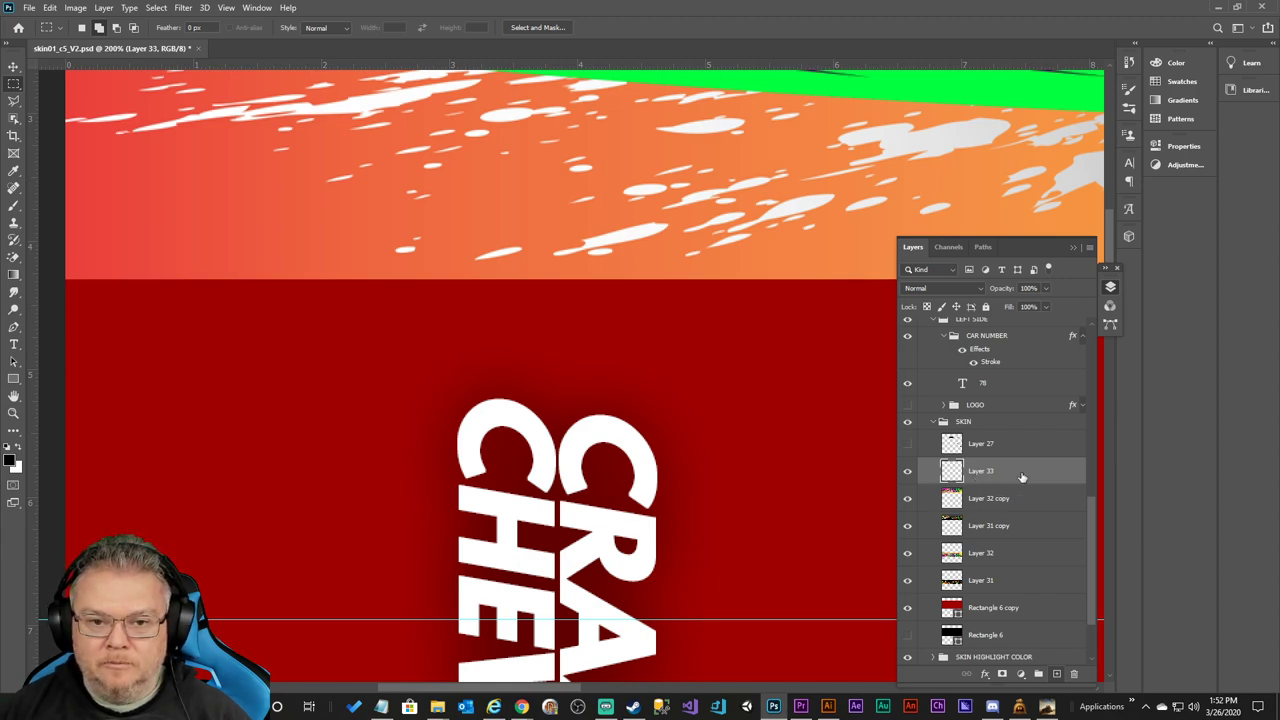
Nudge the copied strip on Layer 33 down to extend the orange gradient over the red roof area.
{"action": "key", "text": "v"}
{"action": "key", "text": "Down"}
{"action": "key", "text": "Down"}
{"action": "key", "text": "Down"}
{"action": "key", "text": "Down"}
{"action": "key", "text": "Down"}
{"action": "key", "text": "Down"}
{"action": "key", "text": "Down"}
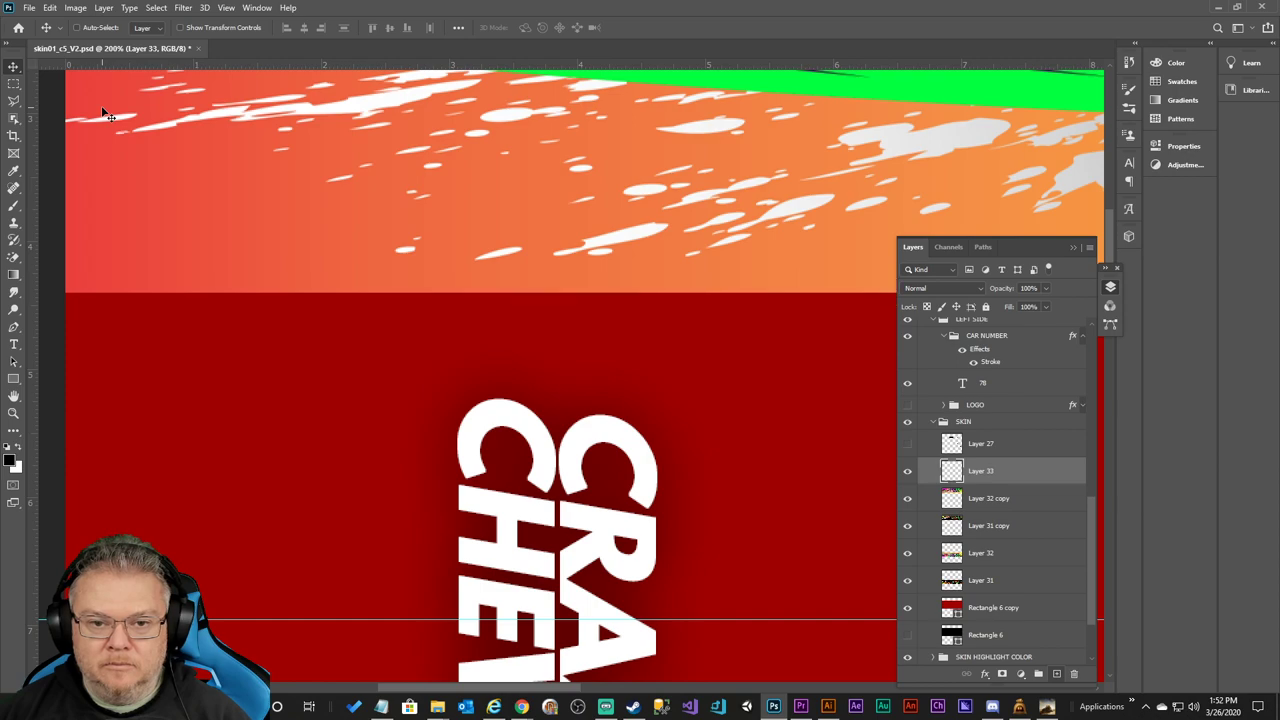
Duplicate Layer 33 and nudge the duplicate down to extend the gradient further, adjusting it to leave no gap.
{"action": "right_click", "coordinate": [977, 468]}
{"action": "left_click", "coordinate": [1023, 200]}
{"action": "key", "text": "Return"}
{"action": "key", "text": "Down"}
{"action": "key", "text": "Down"}
{"action": "key", "text": "Down"}
{"action": "key", "text": "Down"}
{"action": "key", "text": "Down"}
{"action": "key", "text": "Down"}
{"action": "key", "text": "Down"}
{"action": "key", "text": "Down"}
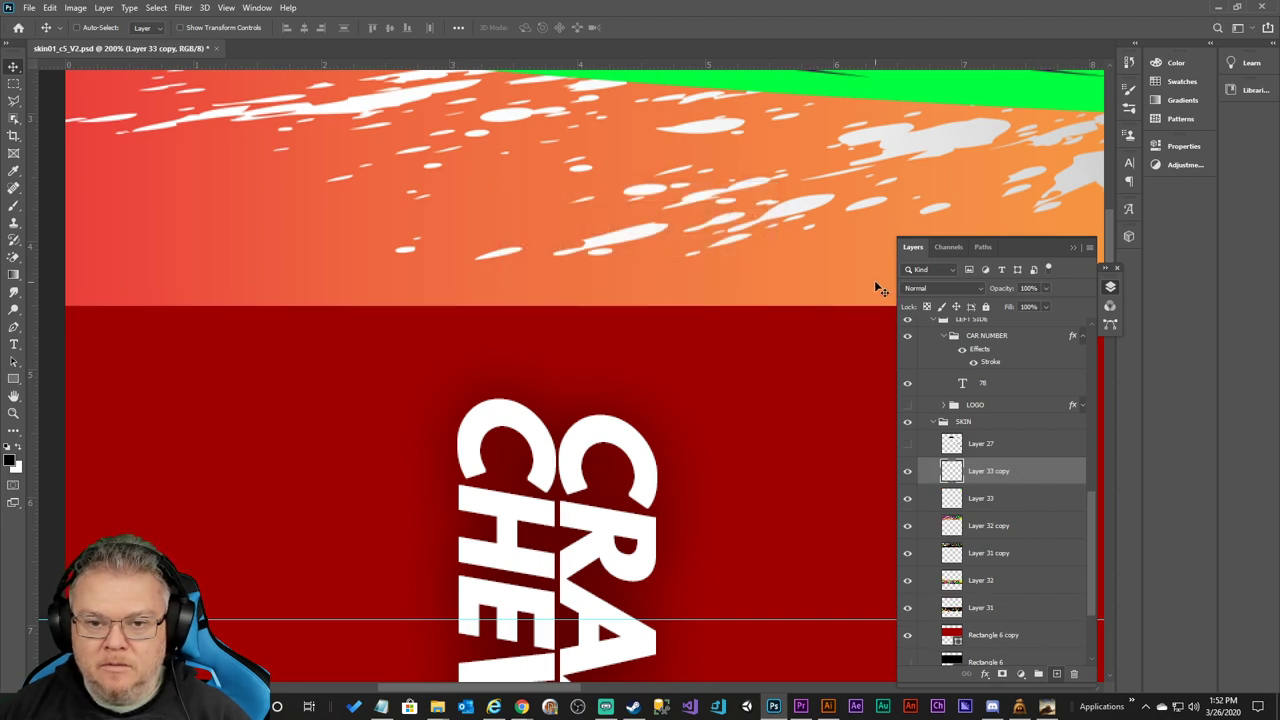
{"action": "key", "text": "Up"}
{"action": "key", "text": "Up"}
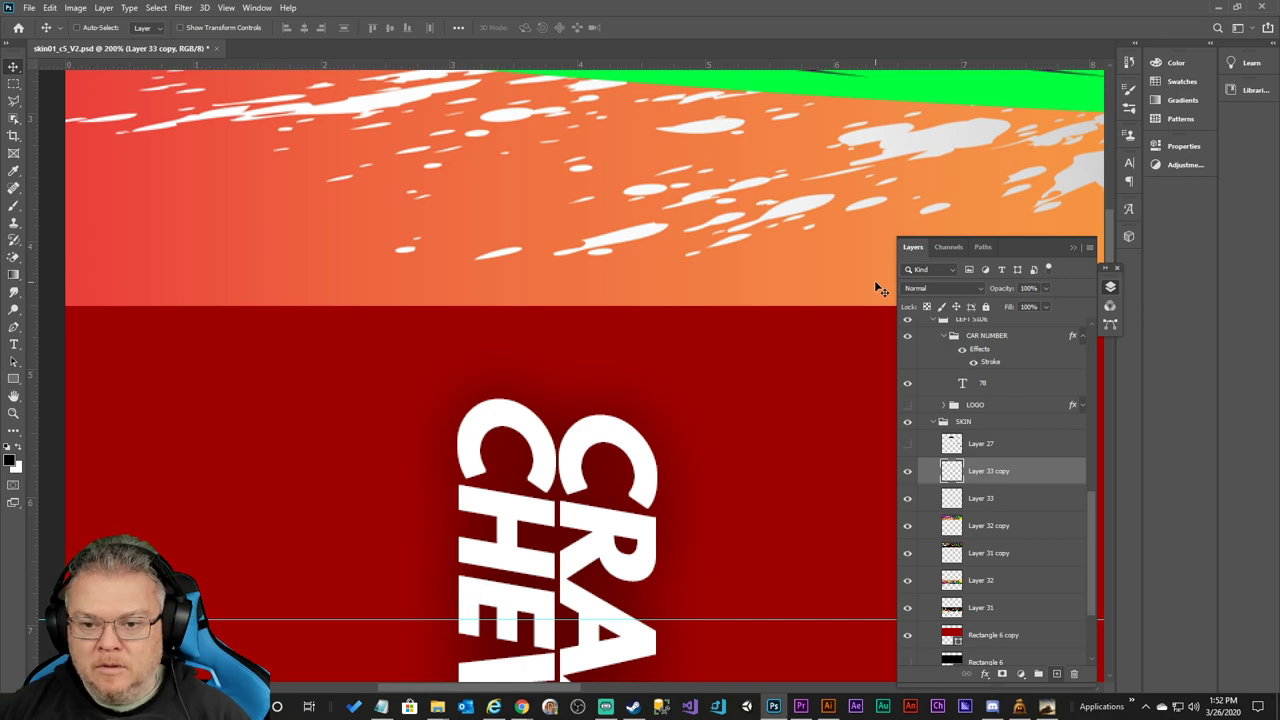
Merge Layer 33 copy down into Layer 33.
{"action": "left_click", "coordinate": [968, 500], "text": "shift"}
{"action": "right_click", "coordinate": [983, 482]}
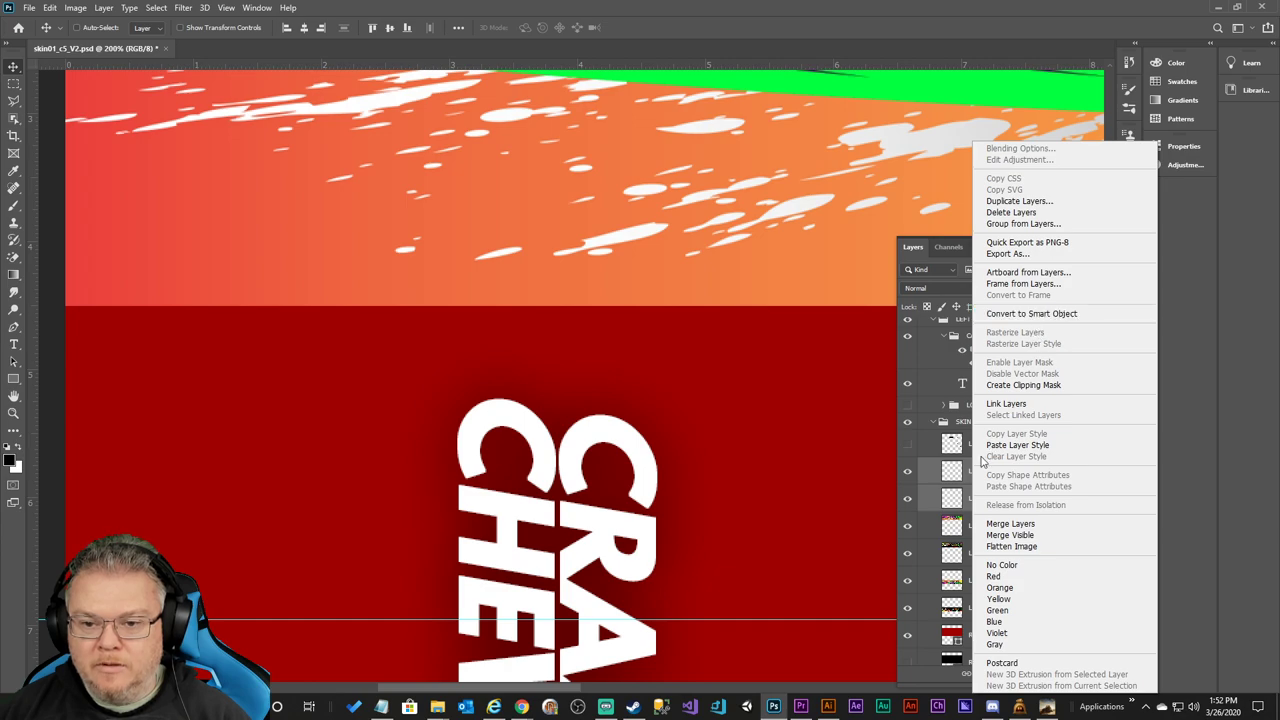
{"action": "left_click", "coordinate": [946, 484]}
{"action": "left_click", "coordinate": [966, 474]}
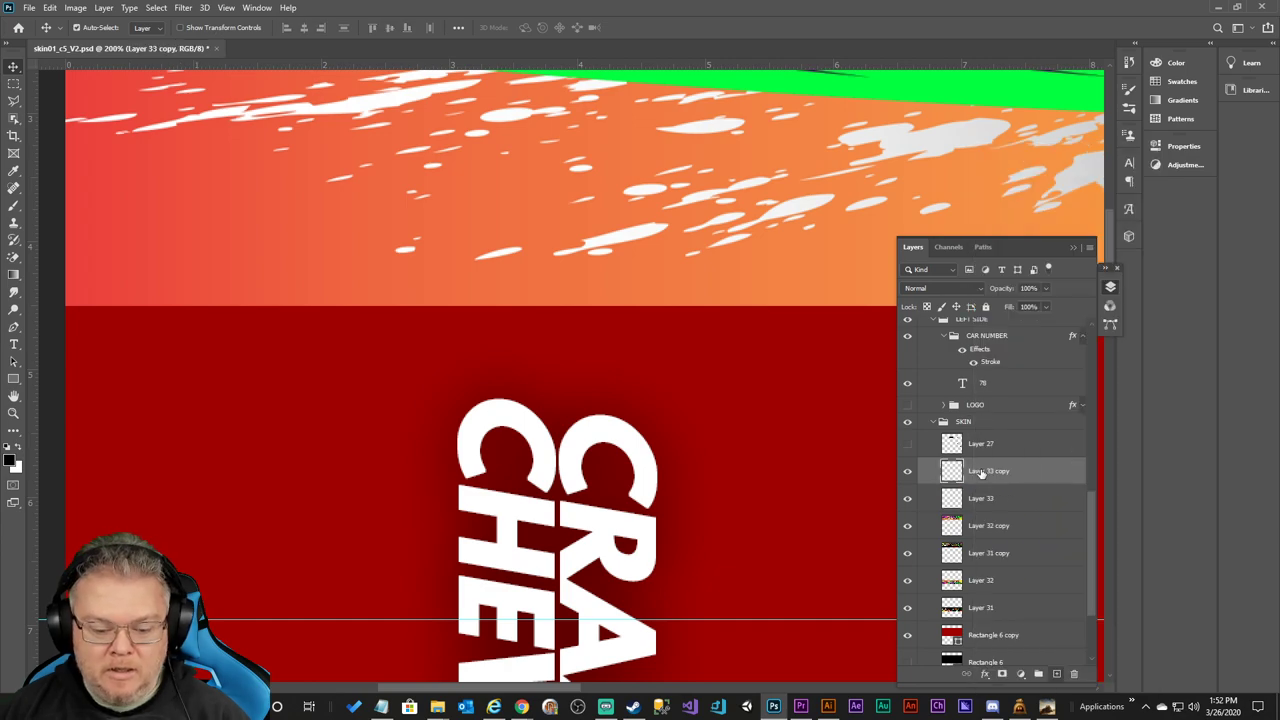
Duplicate Layer 33 and nudge the duplicate down against the gradient's lower edge, adjusting it to leave no red gap.
{"action": "right_click", "coordinate": [968, 472]}
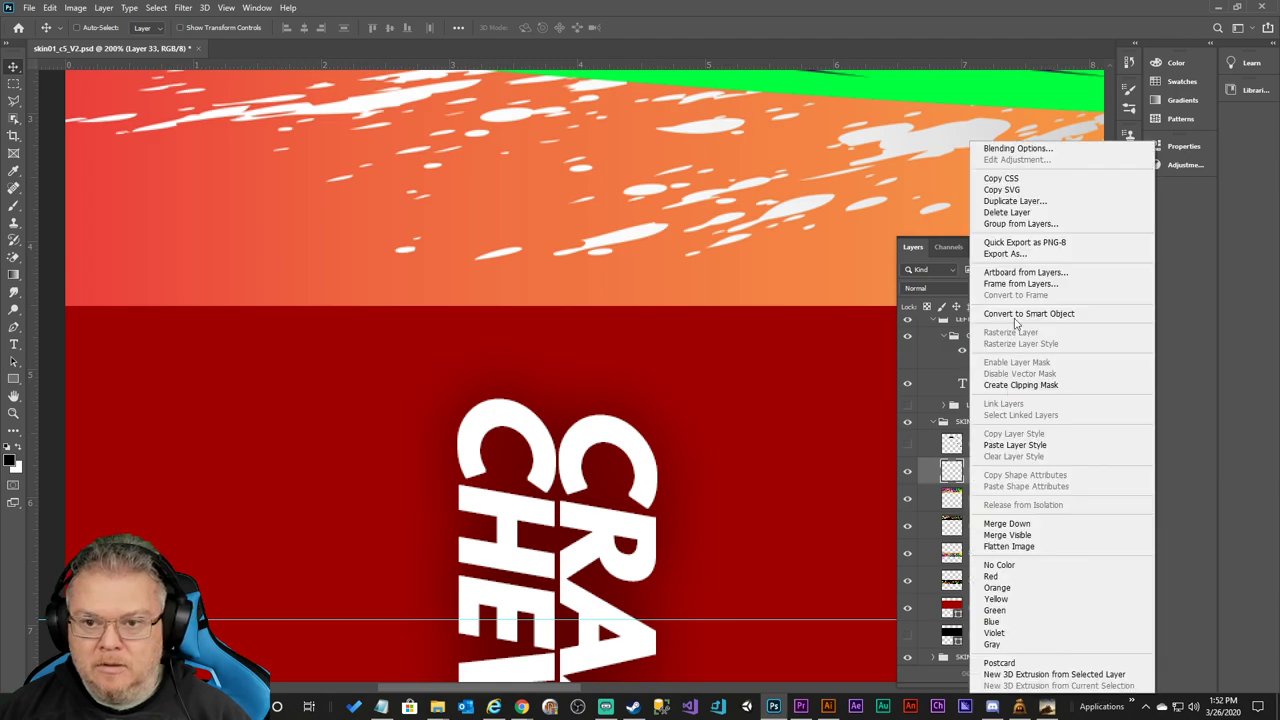
{"action": "left_click", "coordinate": [1014, 201]}
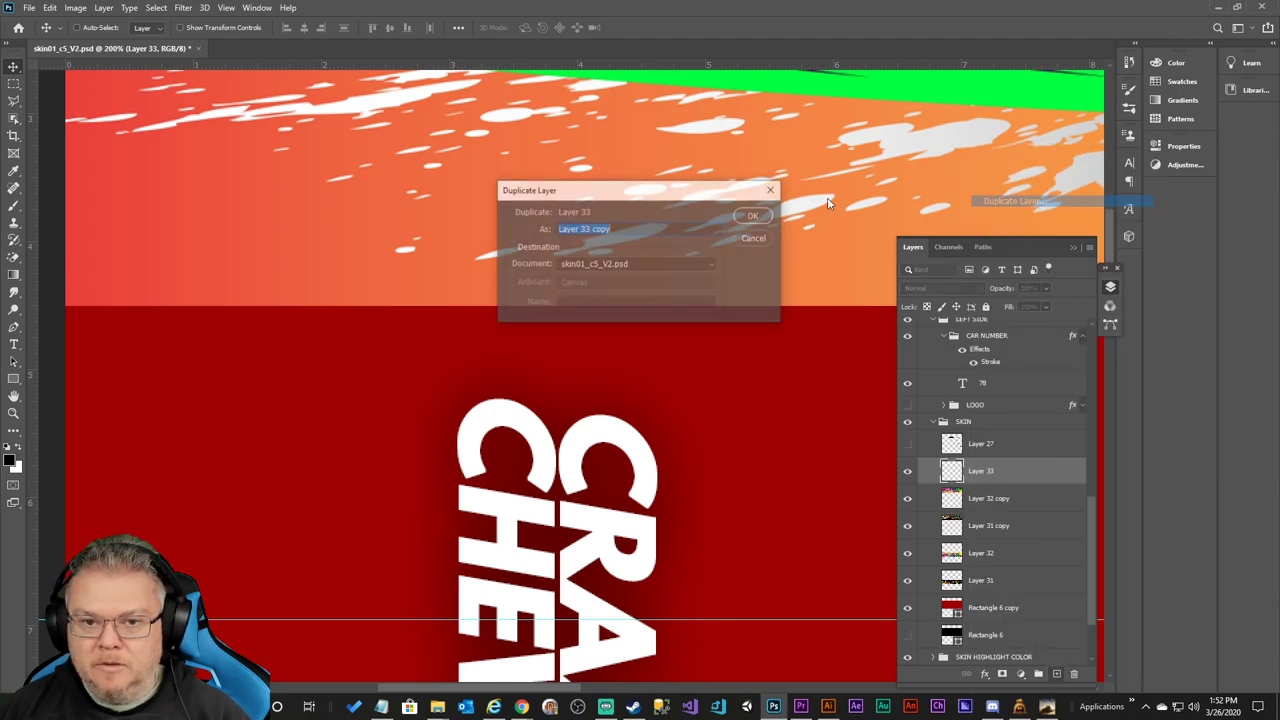
{"action": "left_click", "coordinate": [765, 214]}
{"action": "key", "text": "shift+Down"}
{"action": "key", "text": "shift+Down"}
{"action": "key", "text": "shift+Down"}
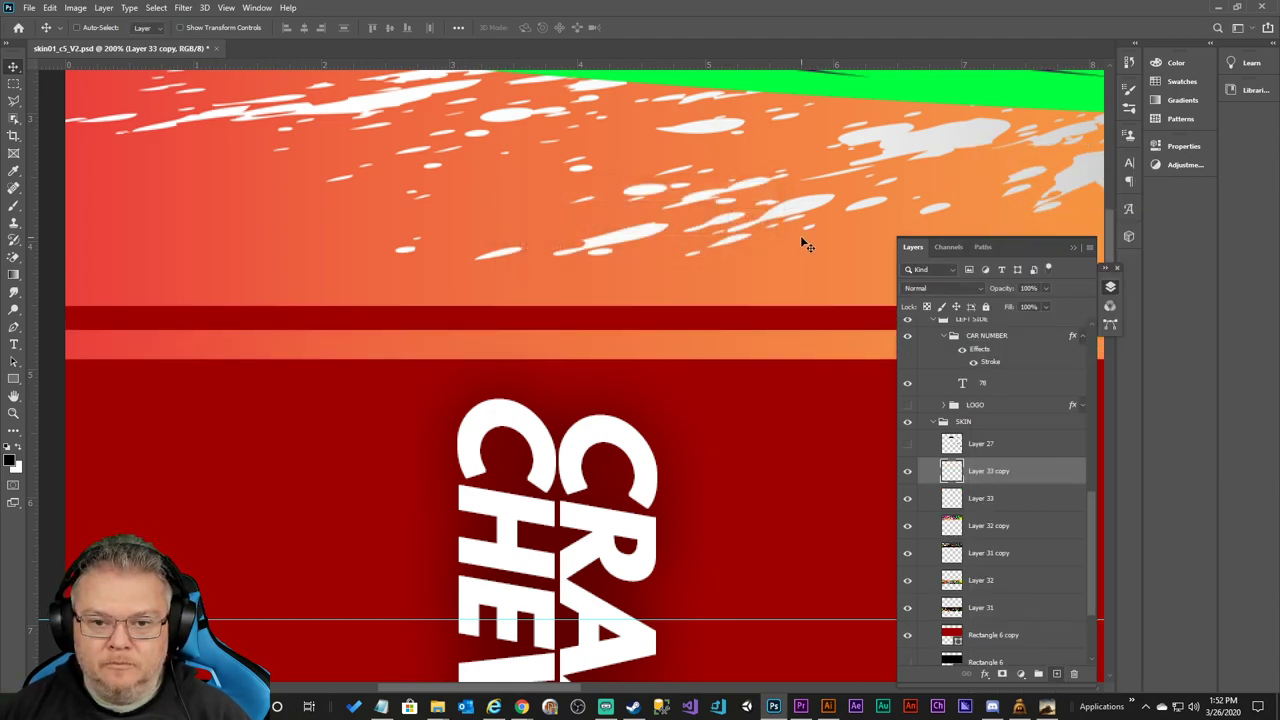
{"action": "key", "text": "Down"}
{"action": "key", "text": "Up"}
{"action": "key", "text": "Up"}
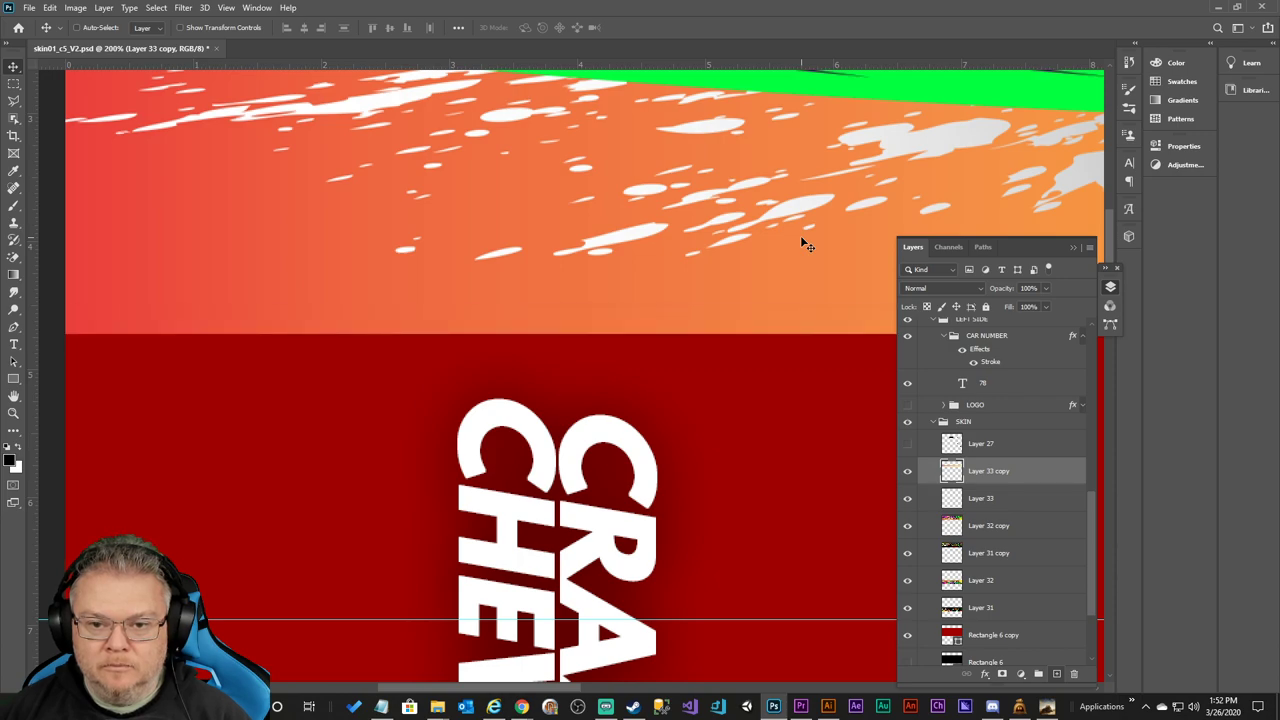
Extend the gradient down with a nudged duplicate of Layer 33 copy, and merge both copies into Layer 33.
{"action": "right_click", "coordinate": [993, 478]}
{"action": "left_click", "coordinate": [1055, 207]}
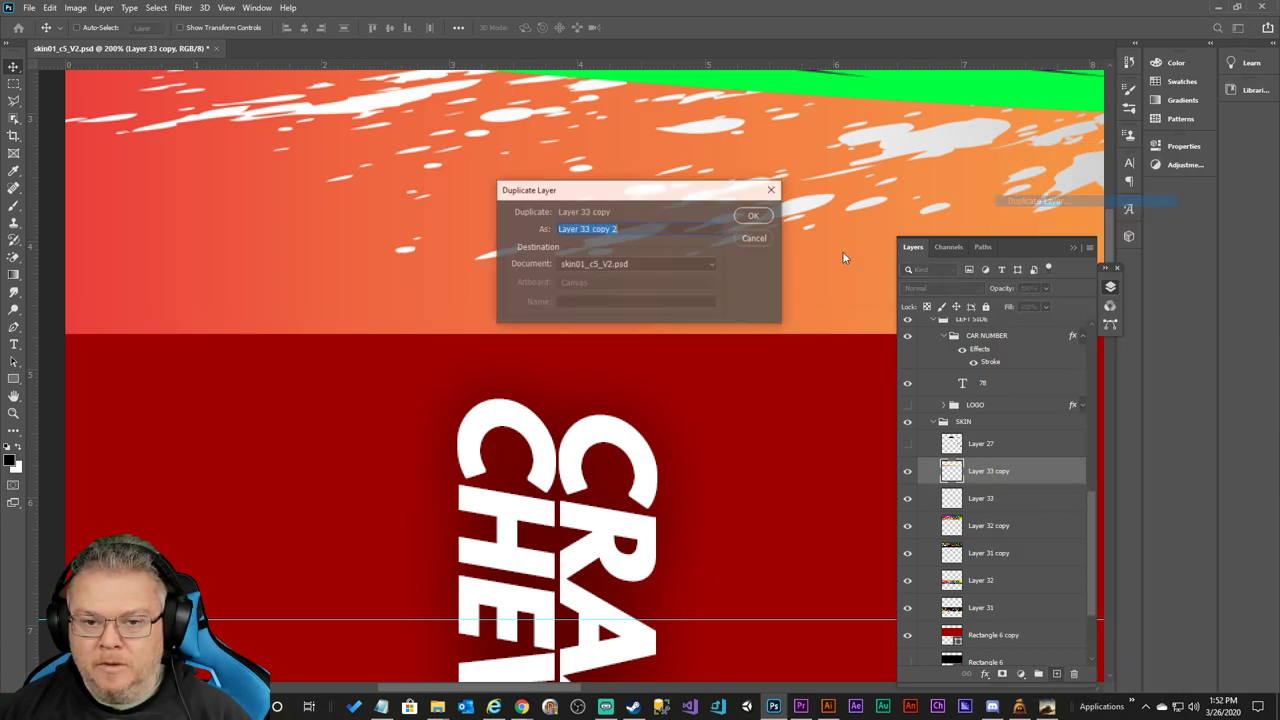
{"action": "left_click", "coordinate": [750, 220]}
{"action": "key", "text": "shift+Down"}
{"action": "key", "text": "shift+Down"}
{"action": "key", "text": "shift+Down"}
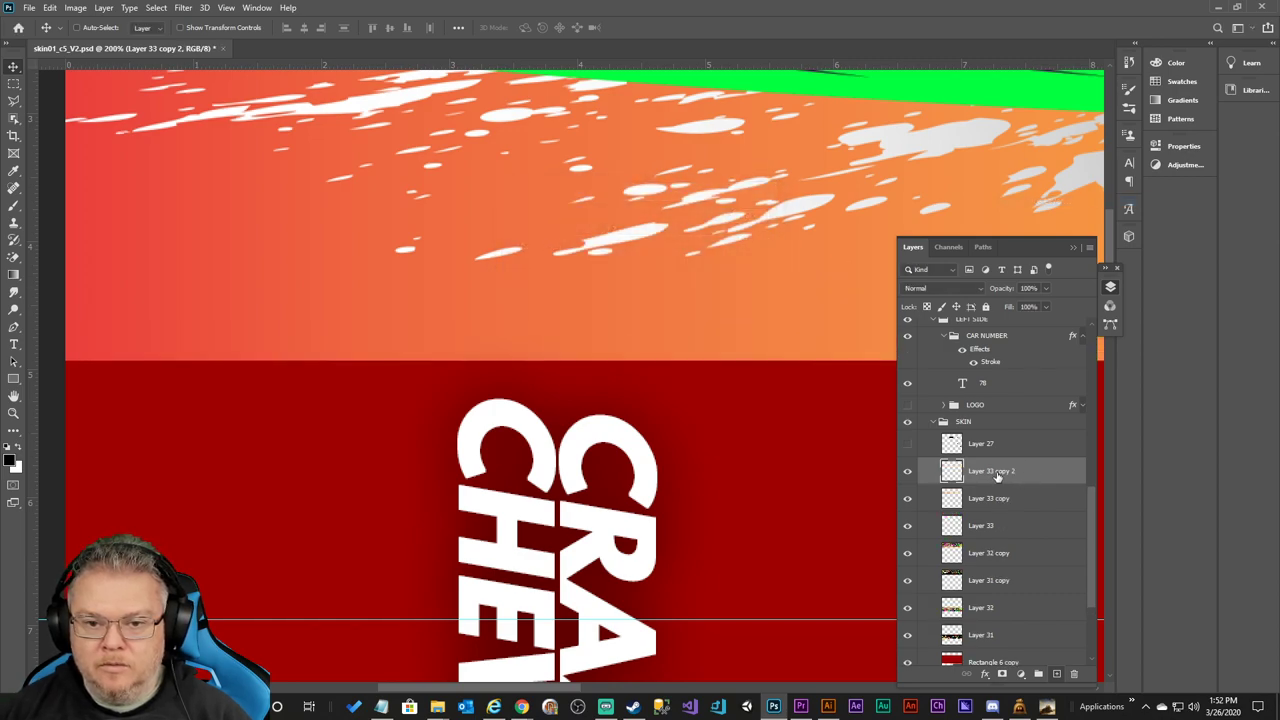
{"action": "key", "text": "shift+Up"}
{"action": "key", "text": "Up"}
{"action": "key", "text": "Up"}
{"action": "key", "text": "Up"}
{"action": "key", "text": "Up"}
{"action": "key", "text": "Up"}
{"action": "key", "text": "Up"}
{"action": "key", "text": "Up"}
{"action": "key", "text": "Up"}
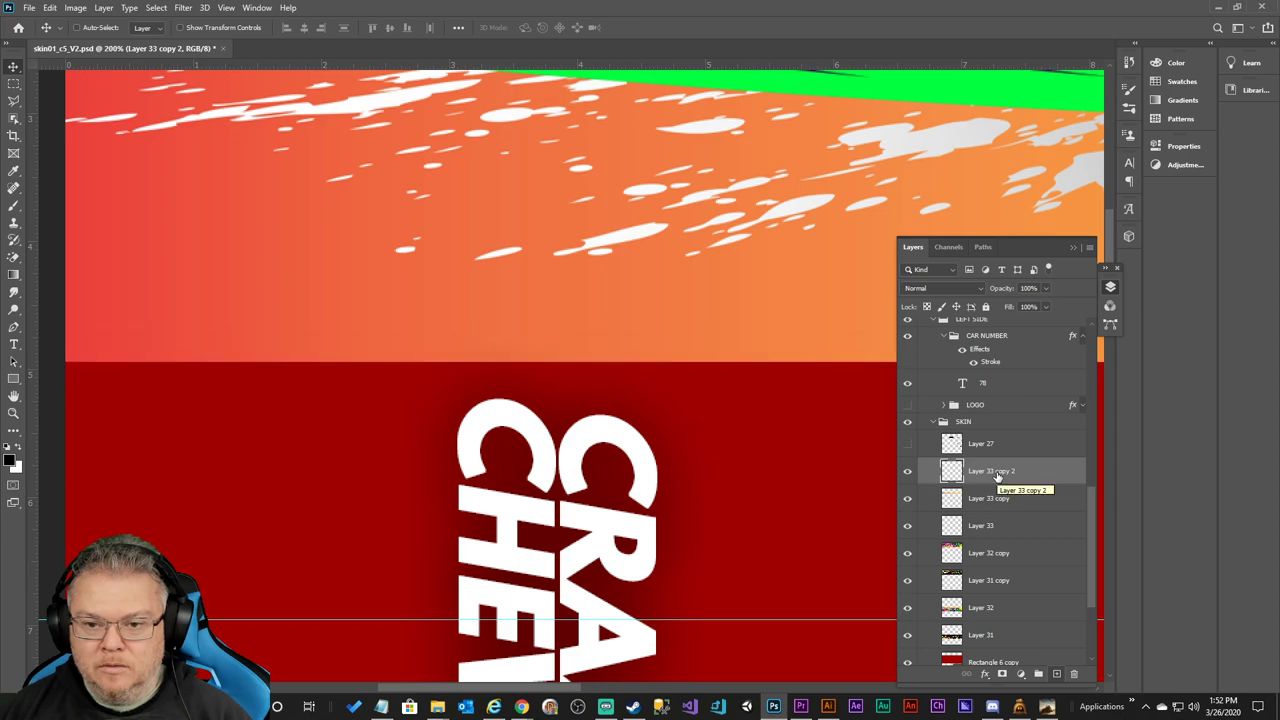
{"action": "key", "text": "Delete"}
{"action": "key", "text": "Delete"}
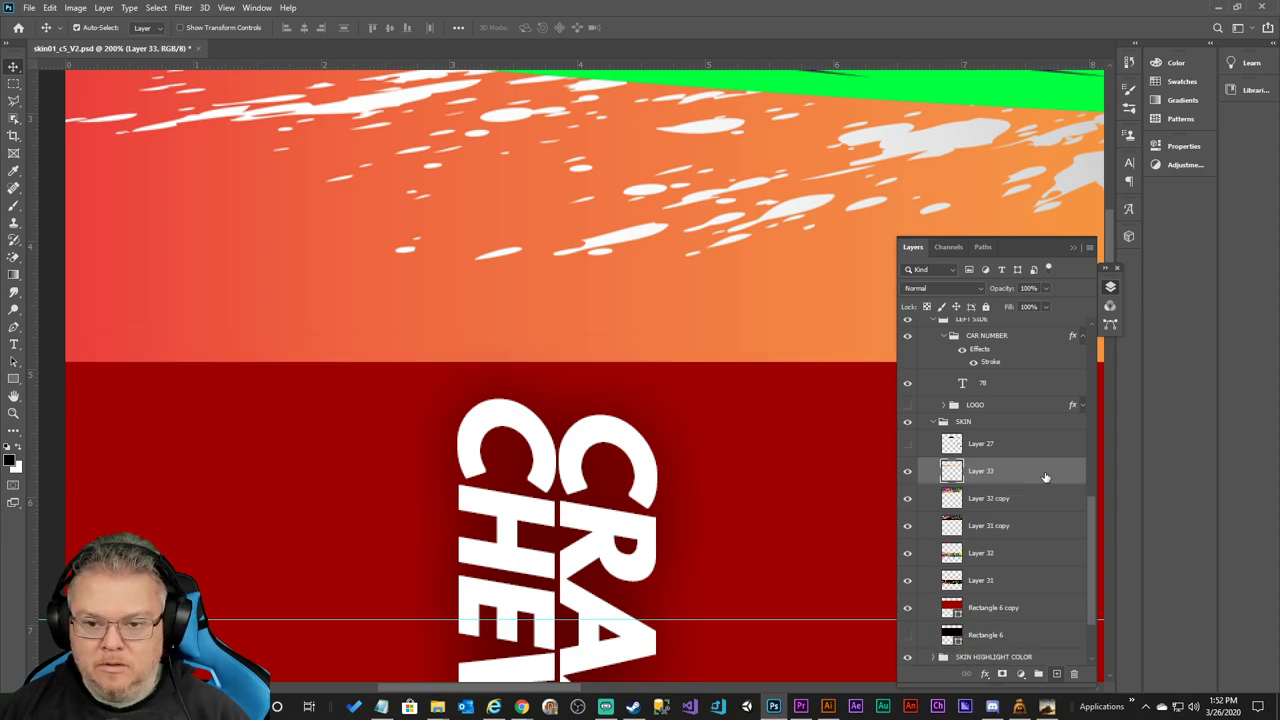
Duplicate the merged Layer 33 and nudge the duplicate down behind the top of the CRAZY CHEWY text, closing the red gap.
{"action": "right_click", "coordinate": [992, 474]}
{"action": "left_click", "coordinate": [1022, 208]}
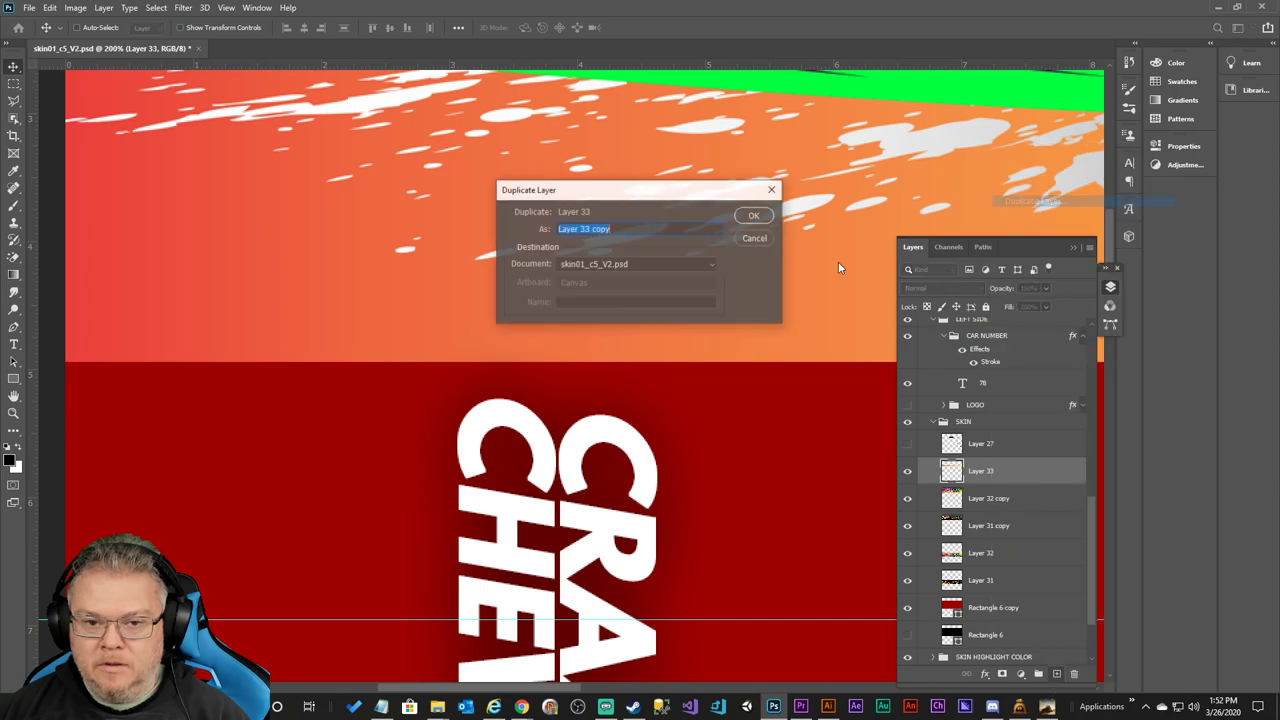
{"action": "left_click", "coordinate": [756, 218]}
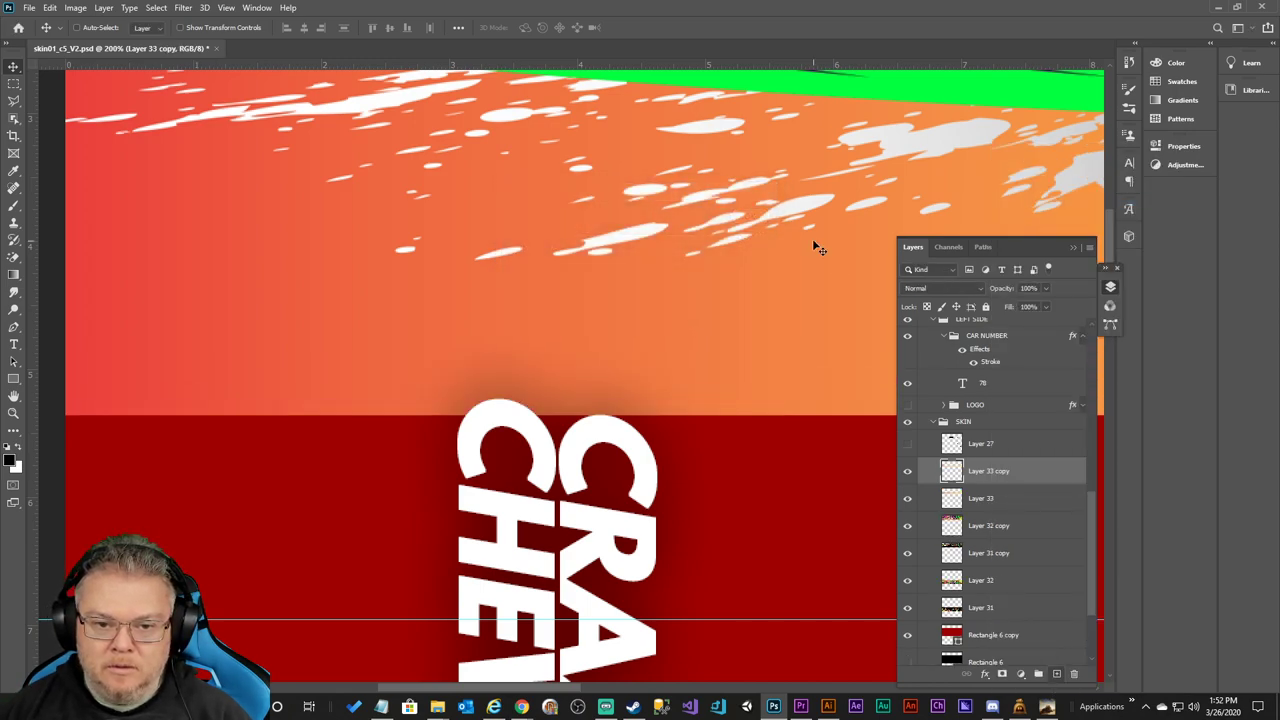
{"action": "key", "text": "Up"}
{"action": "key", "text": "Up"}
{"action": "key", "text": "Up"}
{"action": "key", "text": "Up"}
{"action": "key", "text": "Up"}
{"action": "key", "text": "Up"}
{"action": "key", "text": "Up"}
{"action": "key", "text": "Up"}
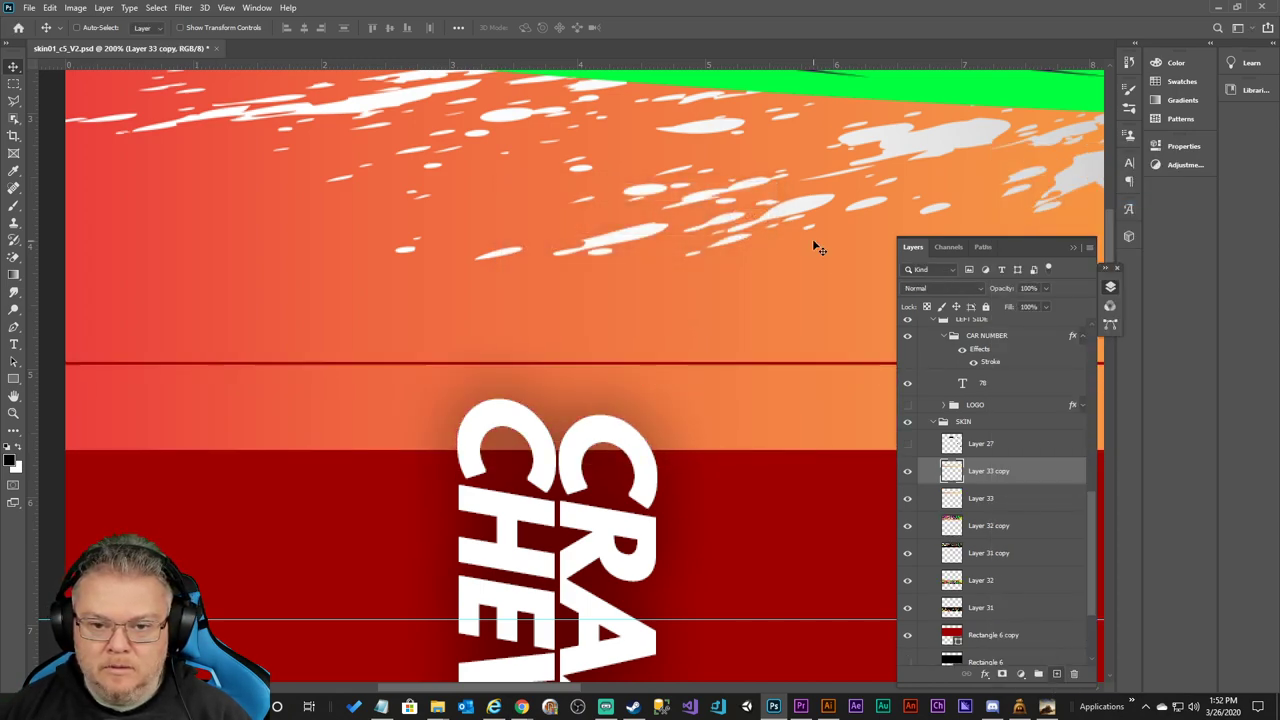
{"action": "key", "text": "Up"}
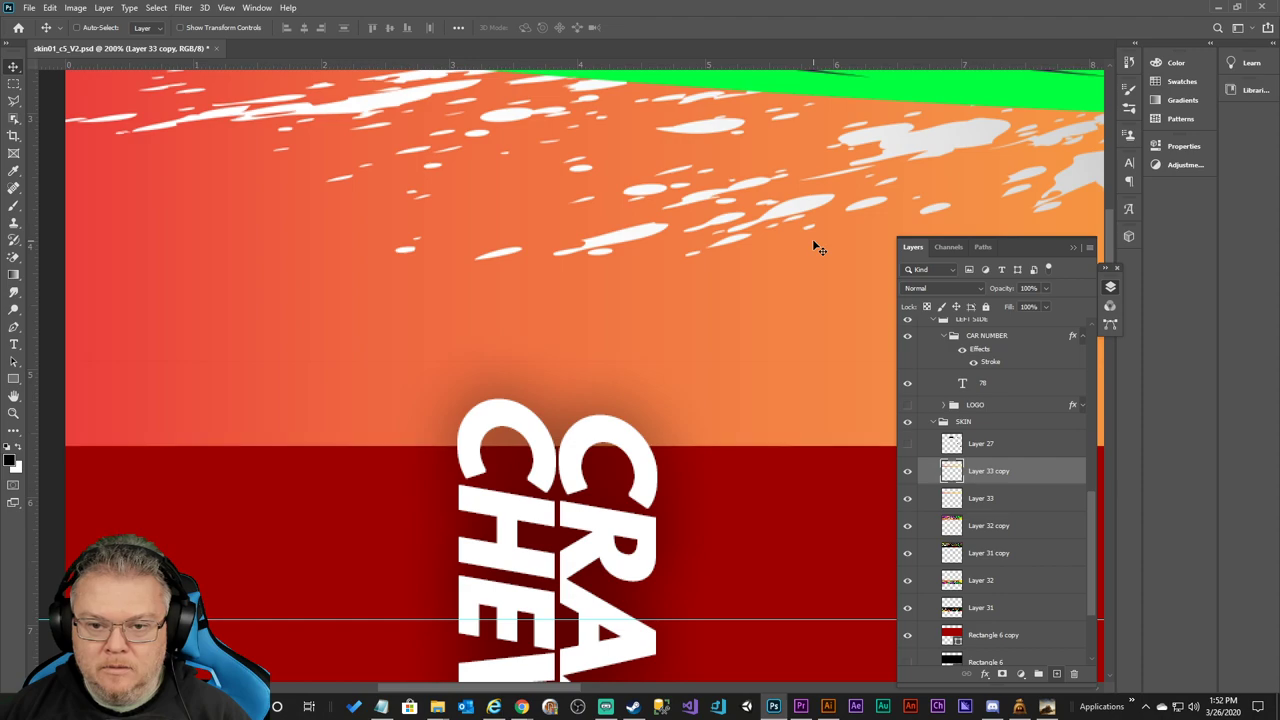
Duplicate Layer 33 copy, nudge it down to extend the gradient further behind the CRAZY CHEWY text, and merge both copies into Layer 33.
{"action": "right_click", "coordinate": [1000, 474]}
{"action": "left_click", "coordinate": [1030, 205]}
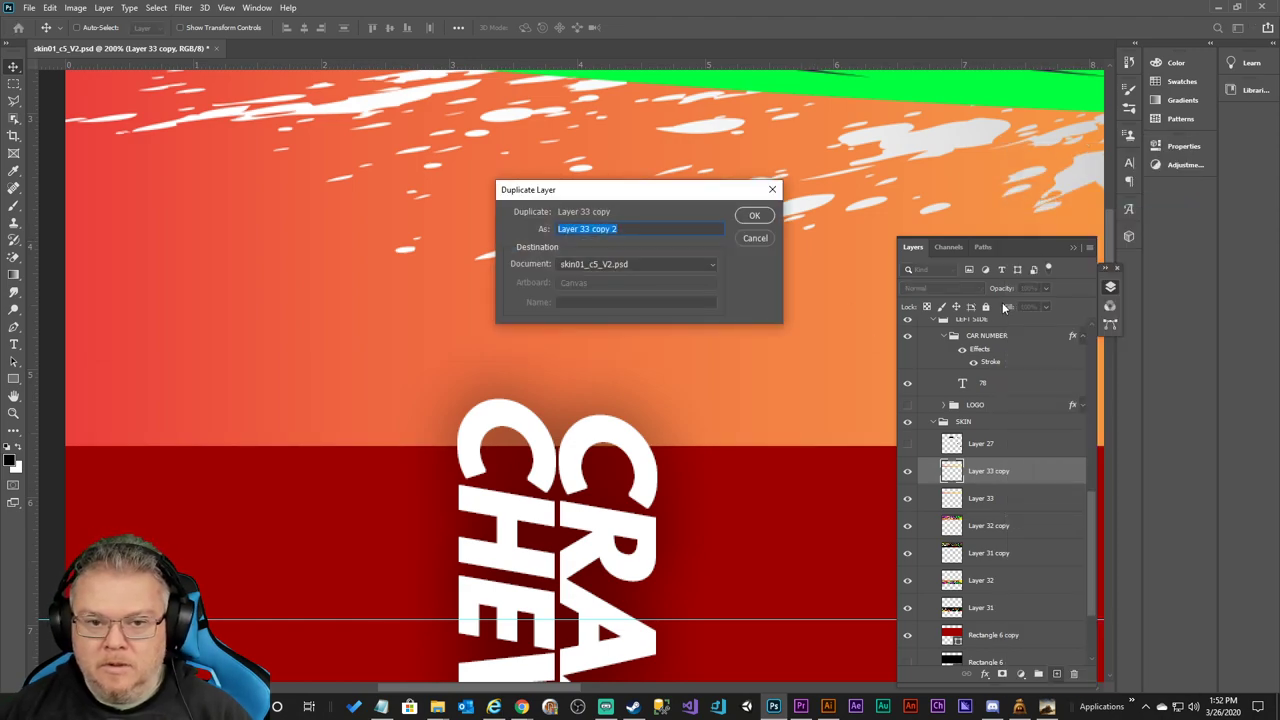
{"action": "left_click", "coordinate": [755, 215]}
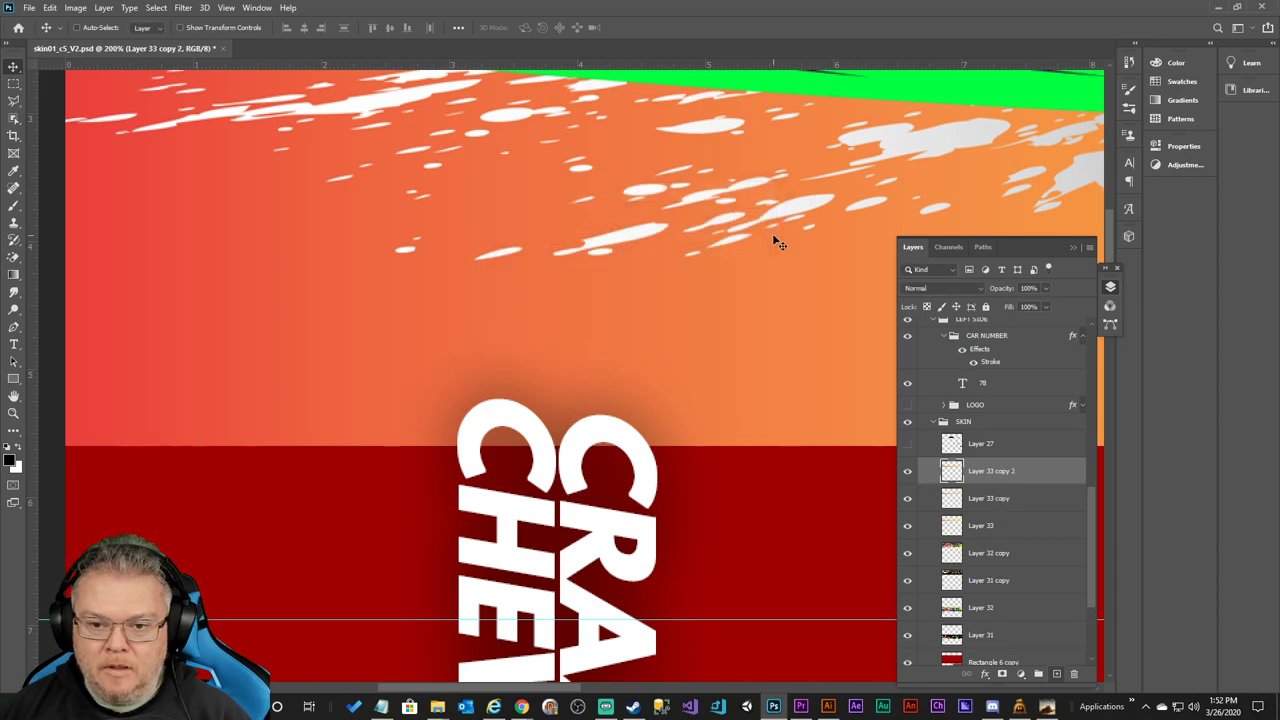
{"action": "key", "text": "Down"}
{"action": "key", "text": "Down"}
{"action": "key", "text": "Down"}
{"action": "key", "text": "Down"}
{"action": "key", "text": "Down"}
{"action": "key", "text": "Down"}
{"action": "key", "text": "Down"}
{"action": "key", "text": "Down"}
{"action": "key", "text": "Down"}
{"action": "key", "text": "Down"}
{"action": "key", "text": "Down"}
{"action": "key", "text": "Down"}
{"action": "key", "text": "Down"}
{"action": "key", "text": "Down"}
{"action": "key", "text": "Down"}
{"action": "key", "text": "Down"}
{"action": "key", "text": "Down"}
{"action": "key", "text": "Down"}
{"action": "key", "text": "Down"}
{"action": "key", "text": "Down"}
{"action": "key", "text": "Down"}
{"action": "key", "text": "Down"}
{"action": "key", "text": "Down"}
{"action": "key", "text": "Down"}
{"action": "key", "text": "Down"}
{"action": "key", "text": "Down"}
{"action": "key", "text": "Down"}
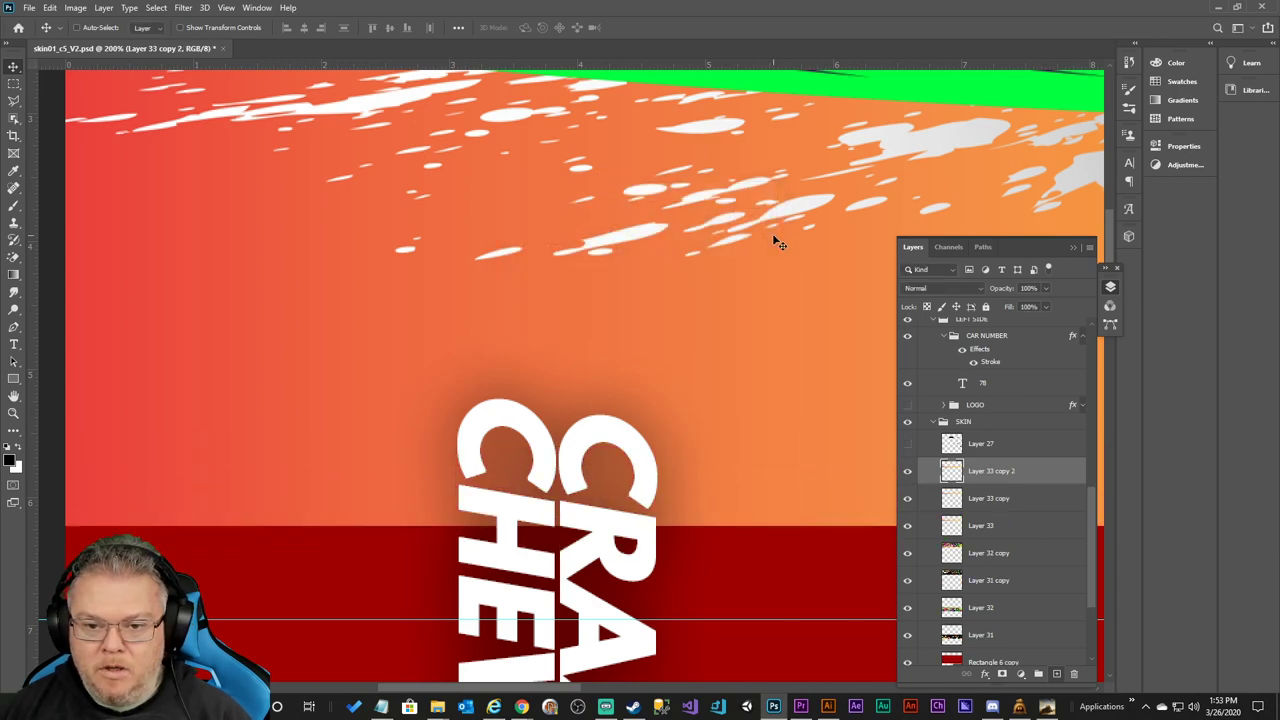
{"action": "key", "text": "Down"}
{"action": "key", "text": "Down"}
{"action": "key", "text": "Down"}
{"action": "key", "text": "Down"}
{"action": "key", "text": "Up"}
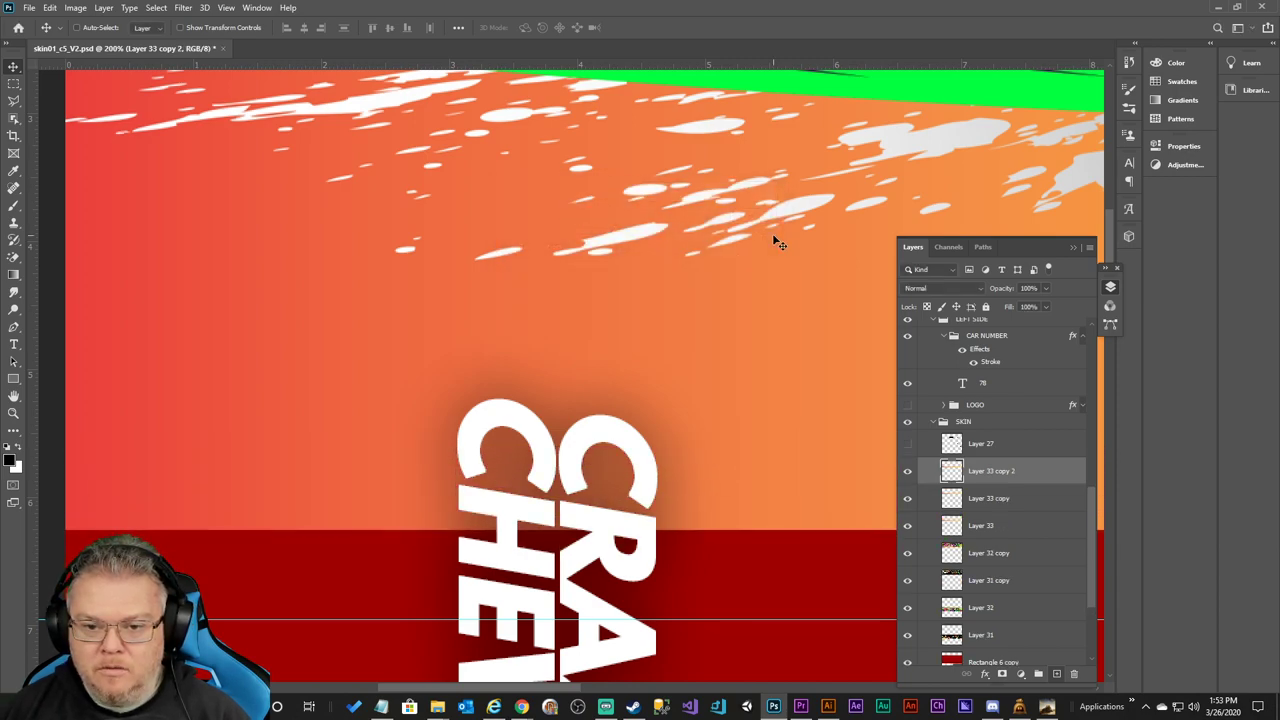
{"action": "key", "text": "Delete"}
{"action": "key", "text": "Delete"}
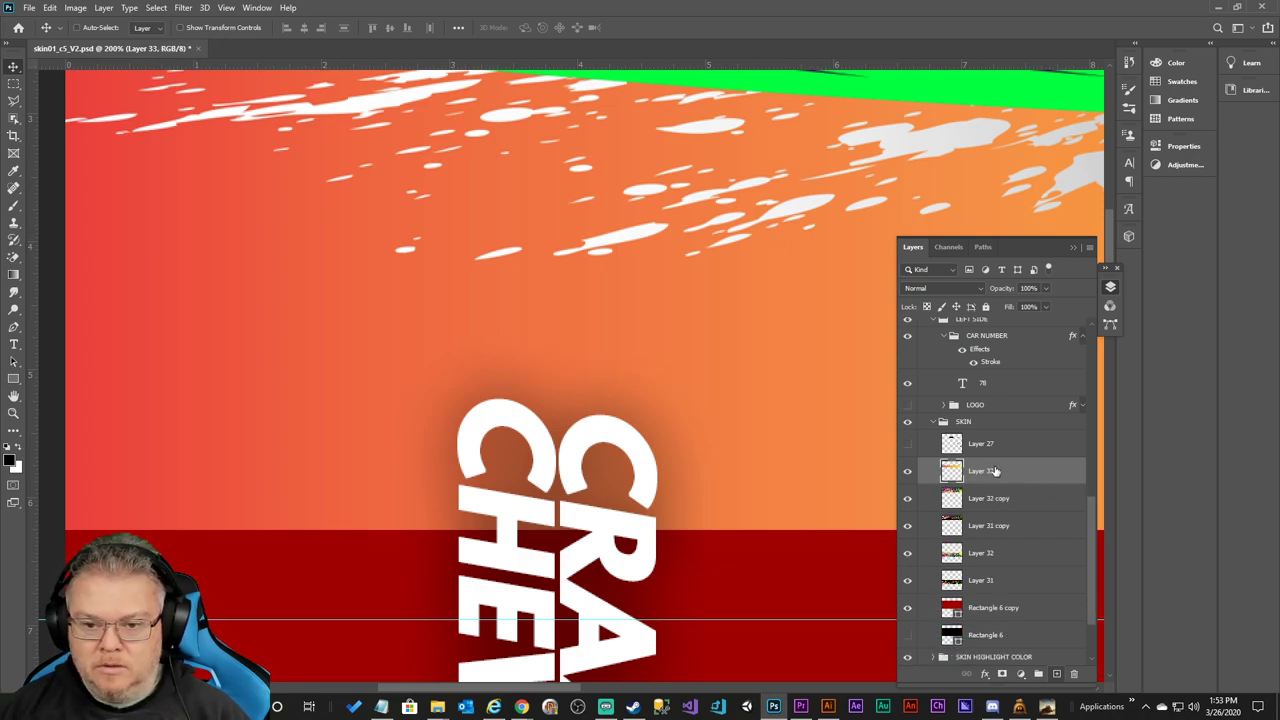
Duplicate the enlarged Layer 33 and nudge the duplicate down past the horizontal center guide, leaving no red gap between the gradient sections.
{"action": "key", "text": "ctrl+minus"}
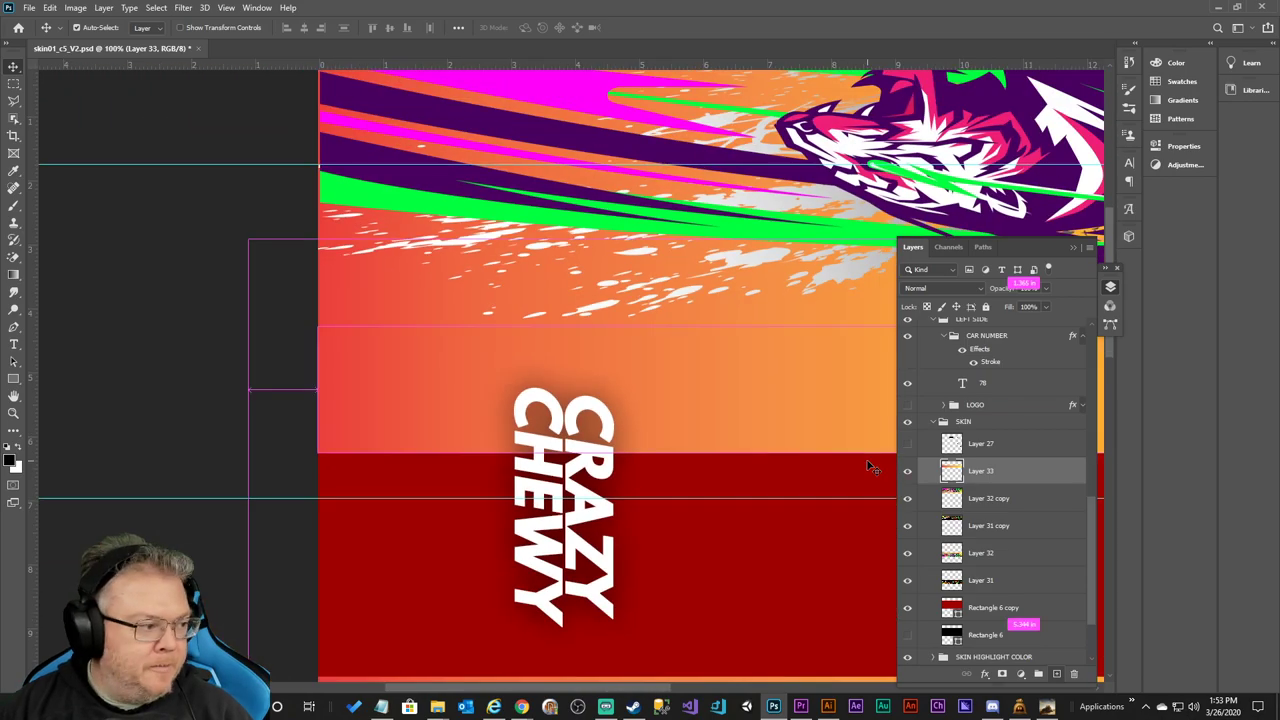
{"action": "key", "text": "ctrl+minus"}
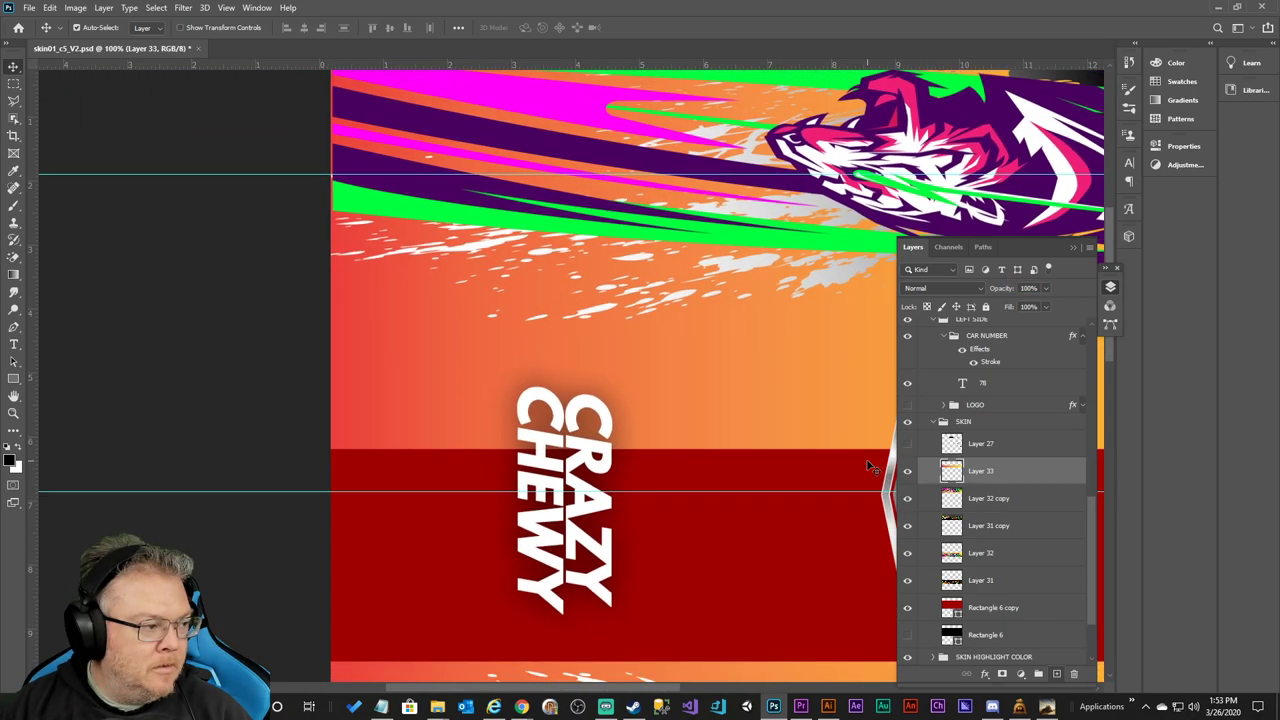
{"action": "right_click", "coordinate": [979, 476]}
{"action": "left_click", "coordinate": [1009, 209]}
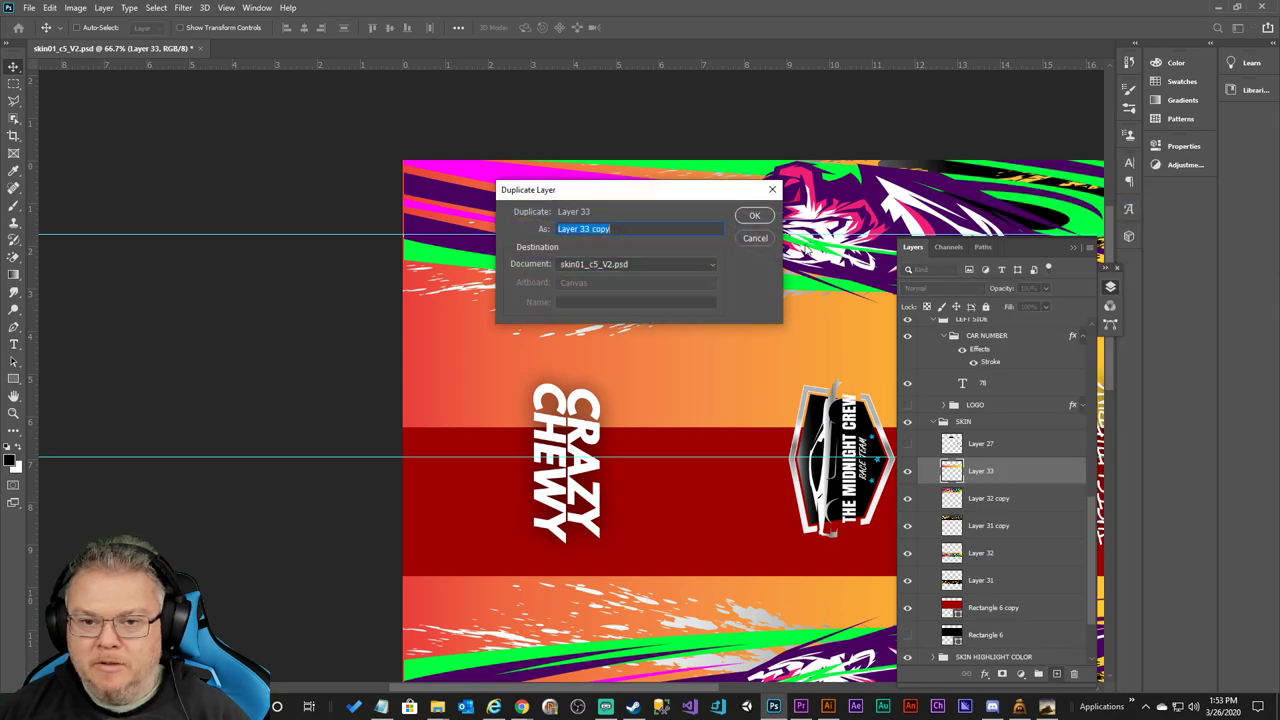
{"action": "left_click", "coordinate": [751, 214]}
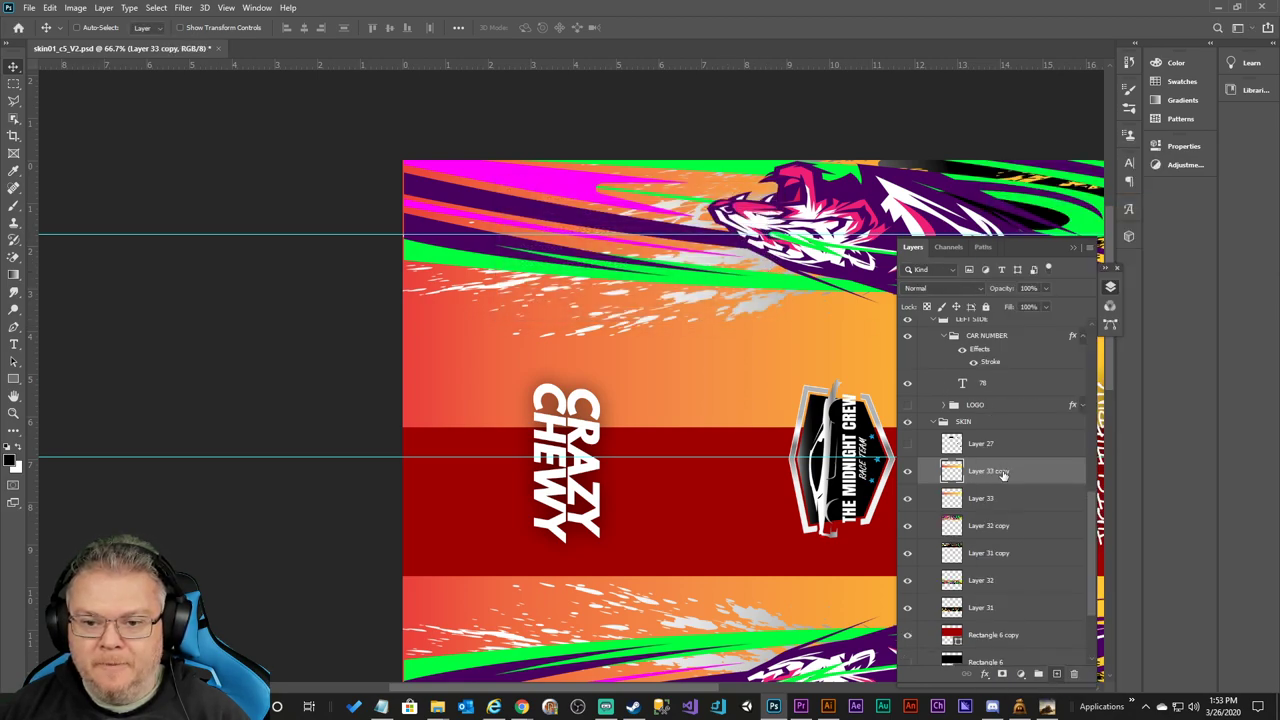
{"action": "key", "text": "shift+Down"}
{"action": "key", "text": "shift+Down"}
{"action": "key", "text": "shift+Down"}
{"action": "key", "text": "shift+Down"}
{"action": "key", "text": "shift+Down"}
{"action": "key", "text": "shift+Down"}
{"action": "key", "text": "shift+Down"}
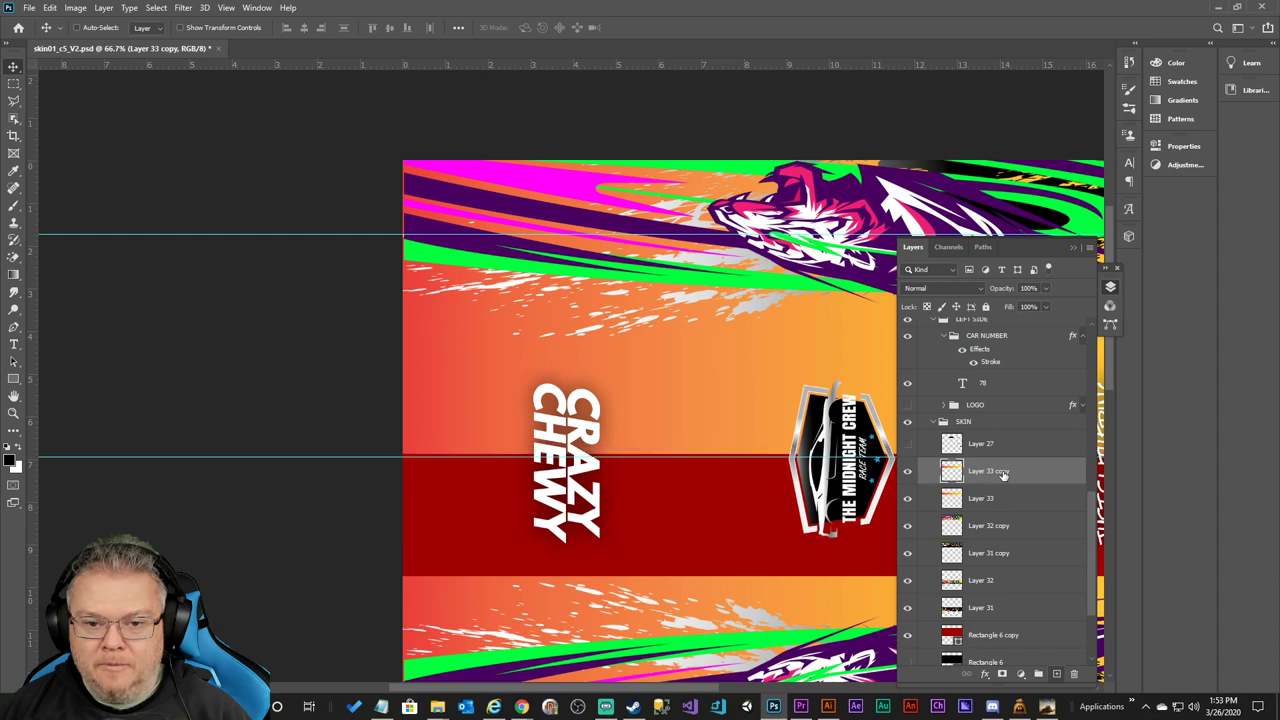
{"action": "key", "text": "shift+Down"}
{"action": "key", "text": "shift+Down"}
{"action": "key", "text": "shift+Down"}
{"action": "key", "text": "shift+Down"}
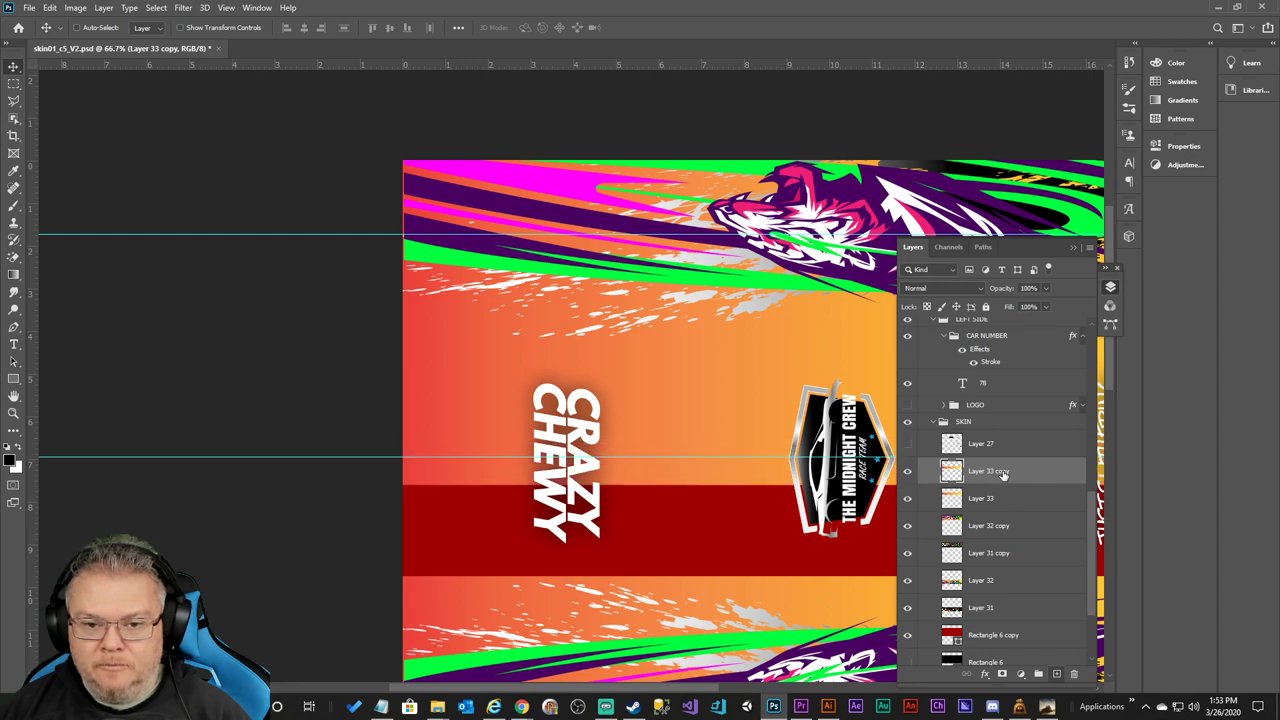
{"action": "key", "text": "shift+Down"}
{"action": "key", "text": "shift+Down"}
{"action": "key", "text": "shift+Down"}
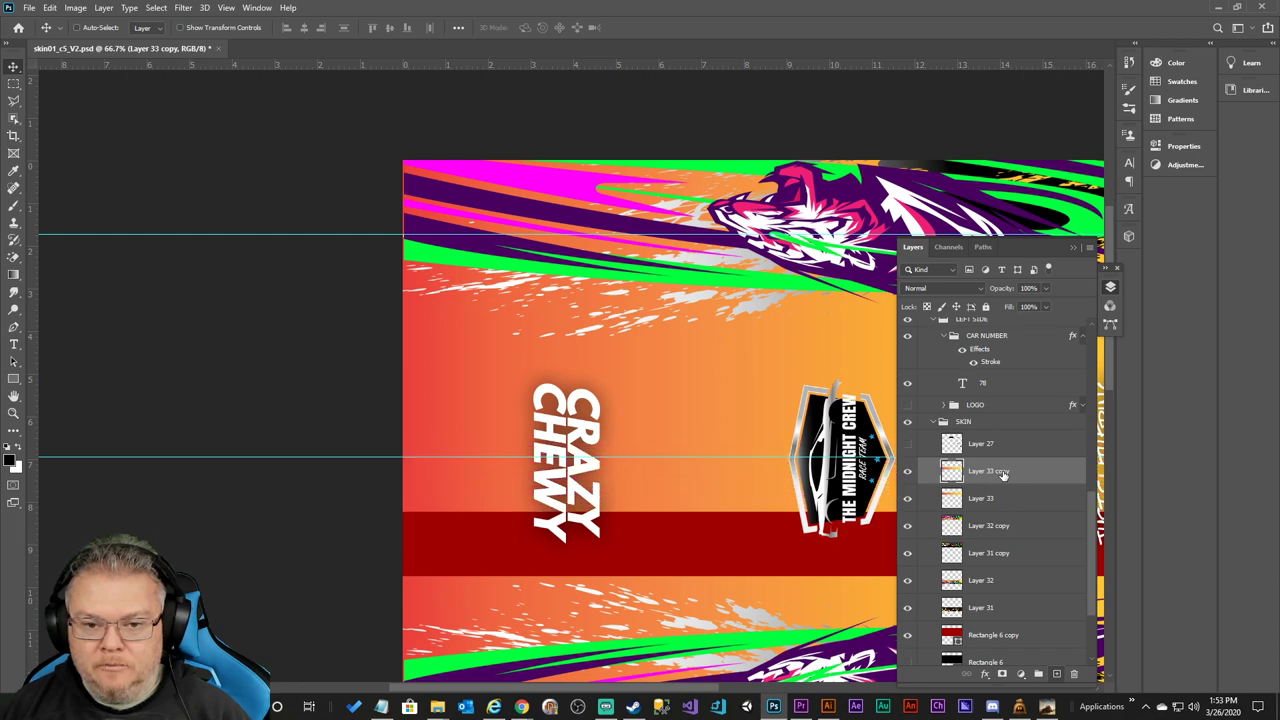
{"action": "key", "text": "Up"}
{"action": "key", "text": "Up"}
{"action": "key", "text": "Up"}
{"action": "key", "text": "Up"}
{"action": "key", "text": "Up"}
{"action": "key", "text": "Up"}
{"action": "key", "text": "Up"}
{"action": "key", "text": "Up"}
{"action": "key", "text": "Up"}
{"action": "key", "text": "Up"}
{"action": "key", "text": "Up"}
{"action": "key", "text": "Up"}
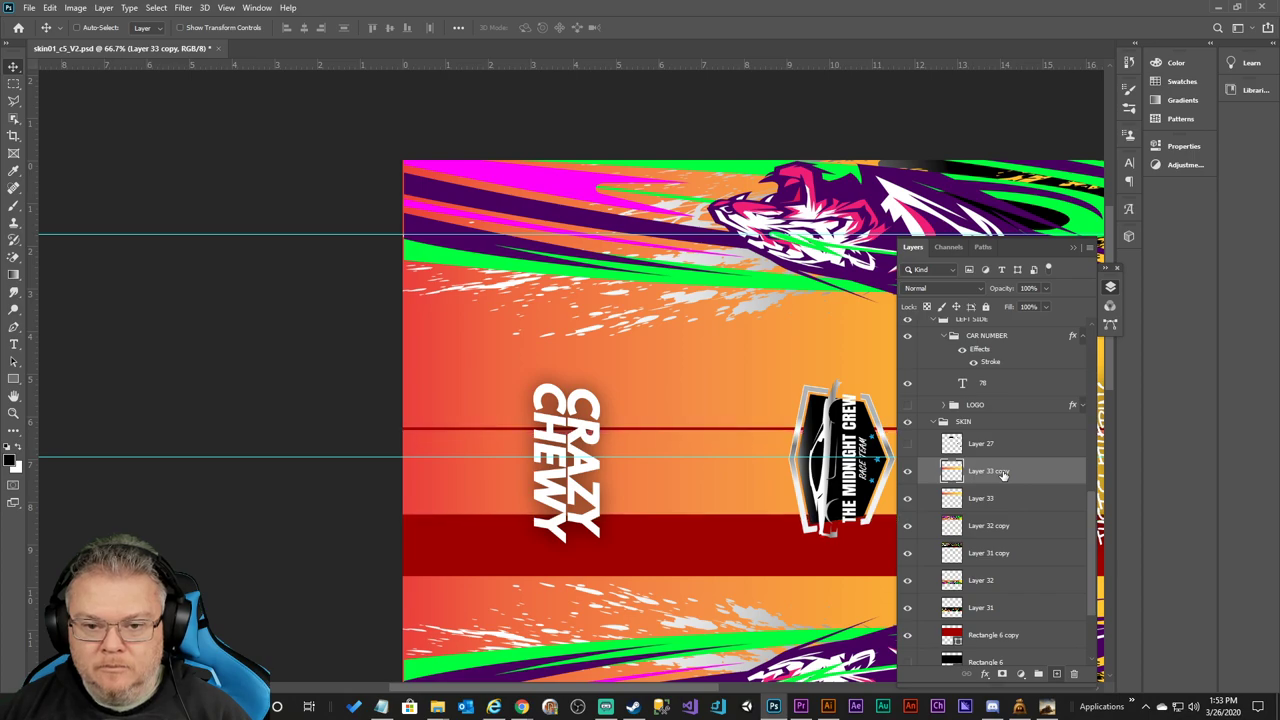
{"action": "key", "text": "Up"}
{"action": "key", "text": "Up"}
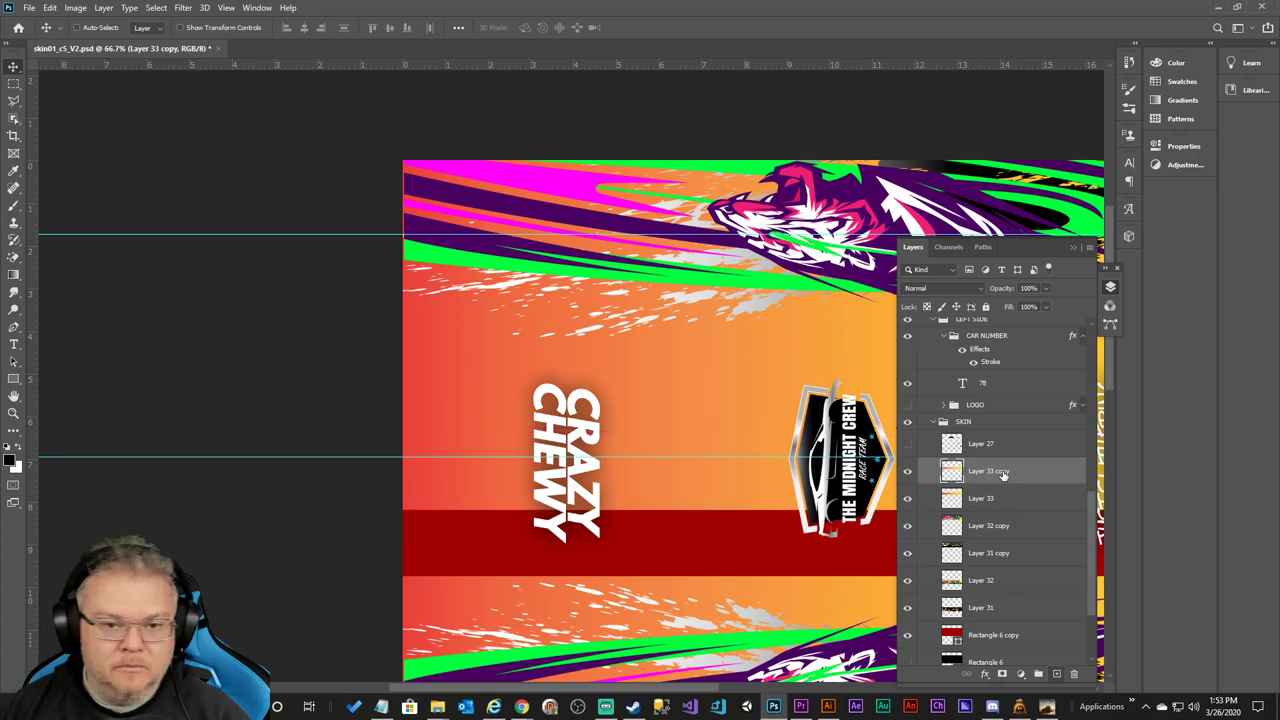
Duplicate Layer 33 copy and nudge the duplicate down until the gradient covers the remaining red band above the lower side artwork.
{"action": "right_click", "coordinate": [1003, 475]}
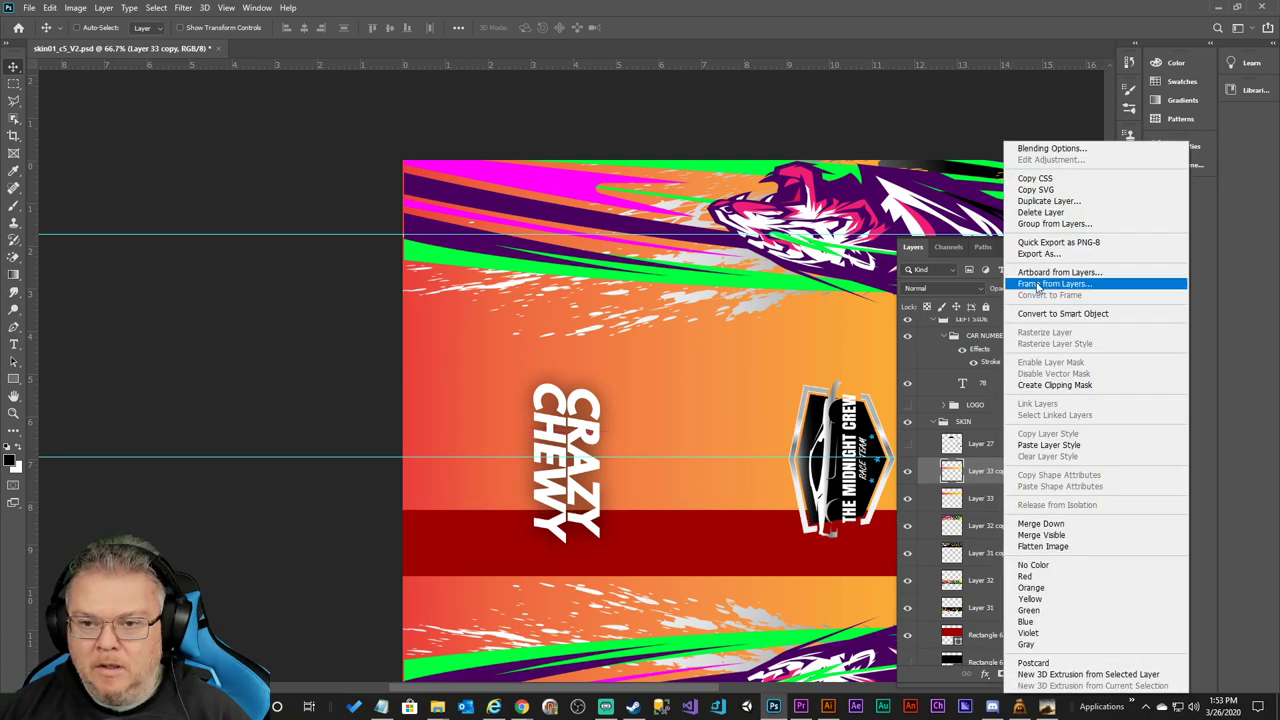
{"action": "left_click", "coordinate": [1040, 206]}
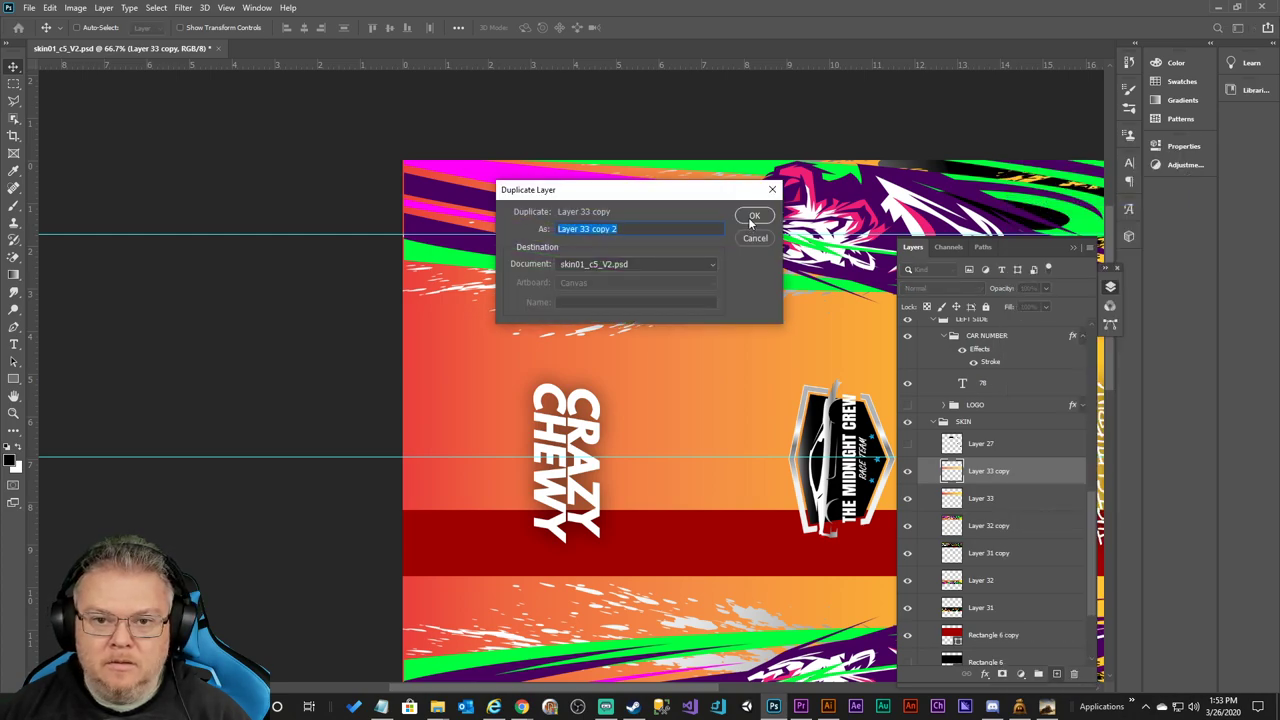
{"action": "left_click", "coordinate": [754, 215]}
{"action": "key", "text": "Down"}
{"action": "key", "text": "Down"}
{"action": "key", "text": "Down"}
{"action": "key", "text": "Down"}
{"action": "key", "text": "Down"}
{"action": "key", "text": "shift+Down"}
{"action": "key", "text": "shift+Down"}
{"action": "key", "text": "shift+Down"}
{"action": "key", "text": "shift+Down"}
{"action": "key", "text": "shift+Down"}
{"action": "key", "text": "shift+Down"}
{"action": "key", "text": "shift+Down"}
{"action": "key", "text": "shift+Down"}
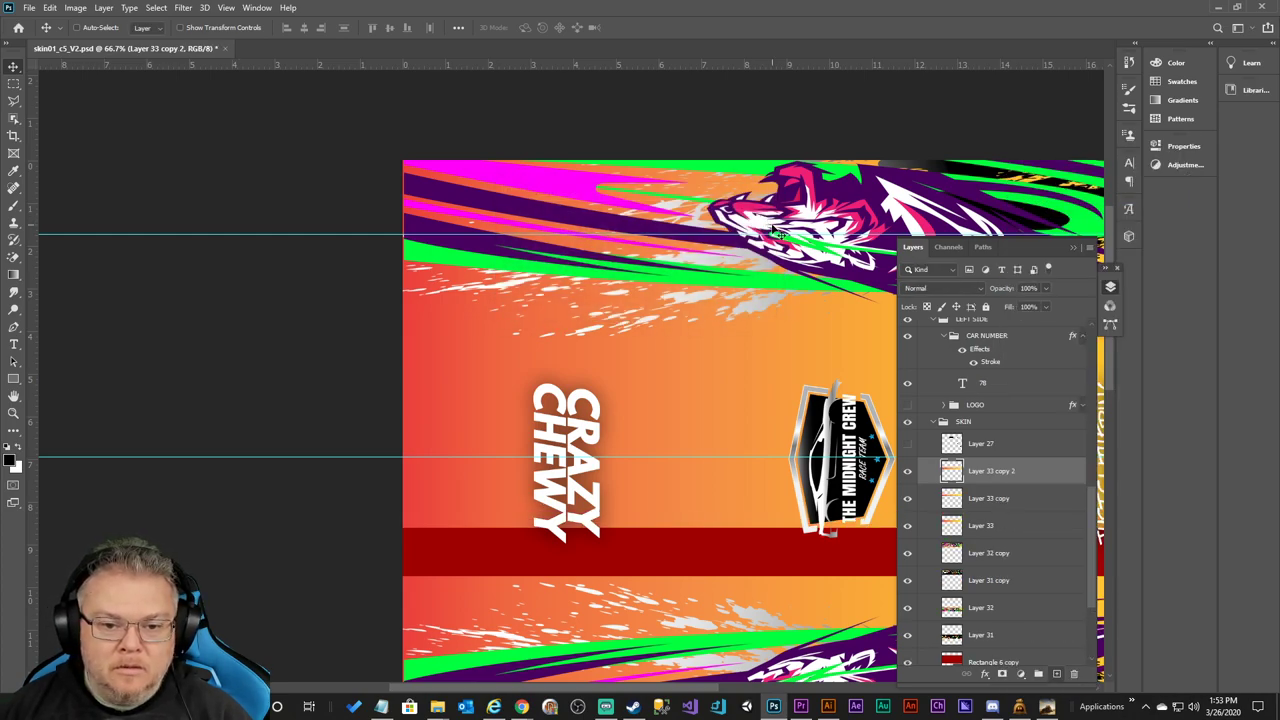
{"action": "key", "text": "shift+Down"}
{"action": "key", "text": "shift+Down"}
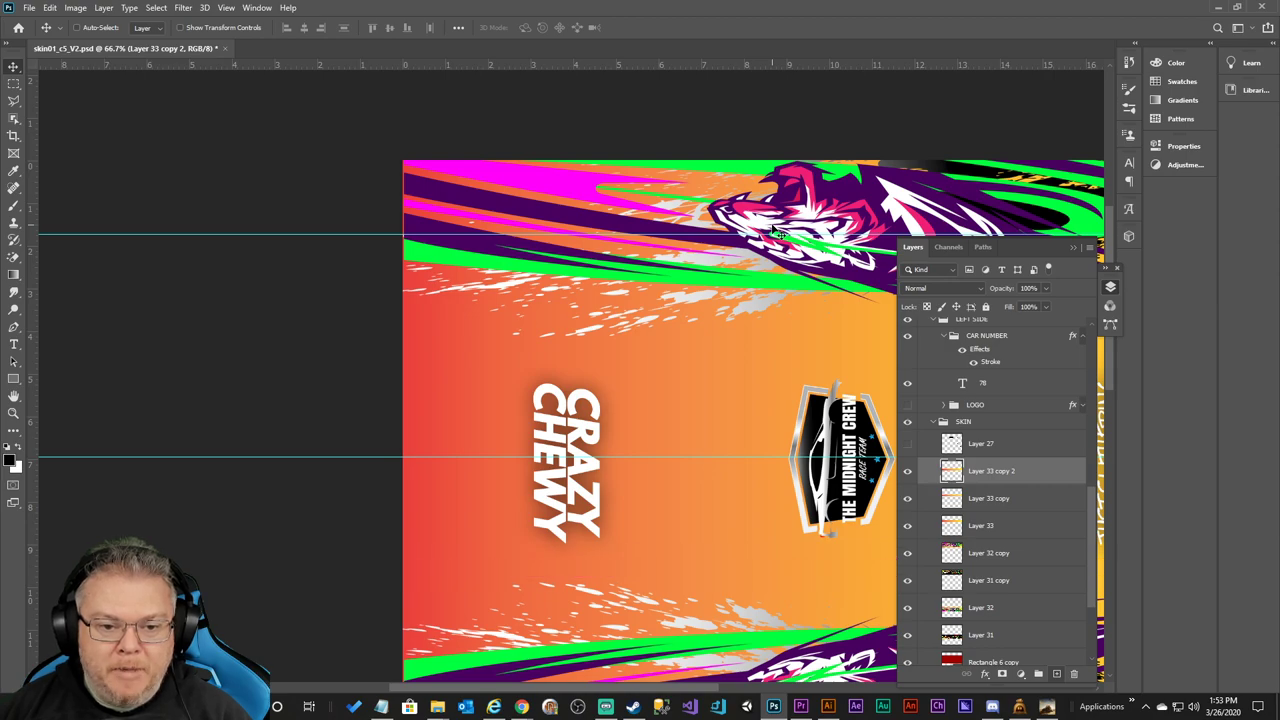
Merge Layer 33 copy 2 and Layer 33 copy down into Layer 33, and select Layer 32 copy.
{"action": "left_click_drag", "start_coordinate": [637, 692], "coordinate": [677, 690]}
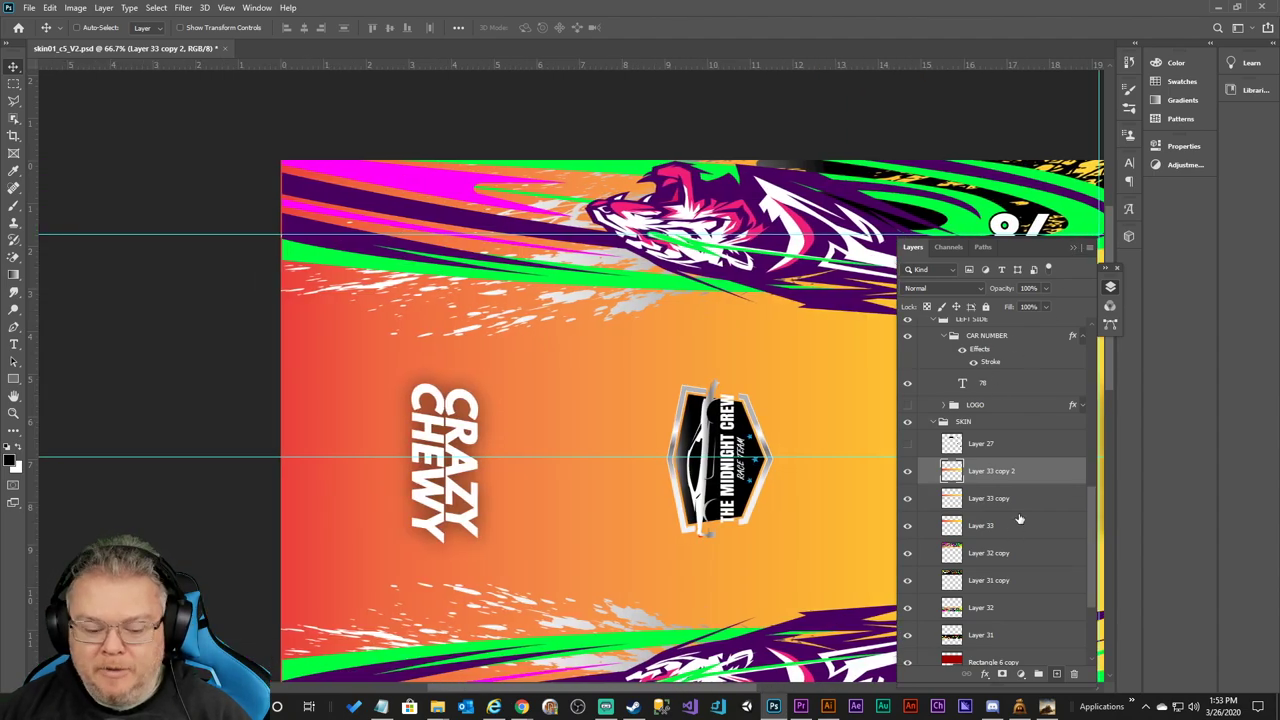
{"action": "key", "text": "Delete"}
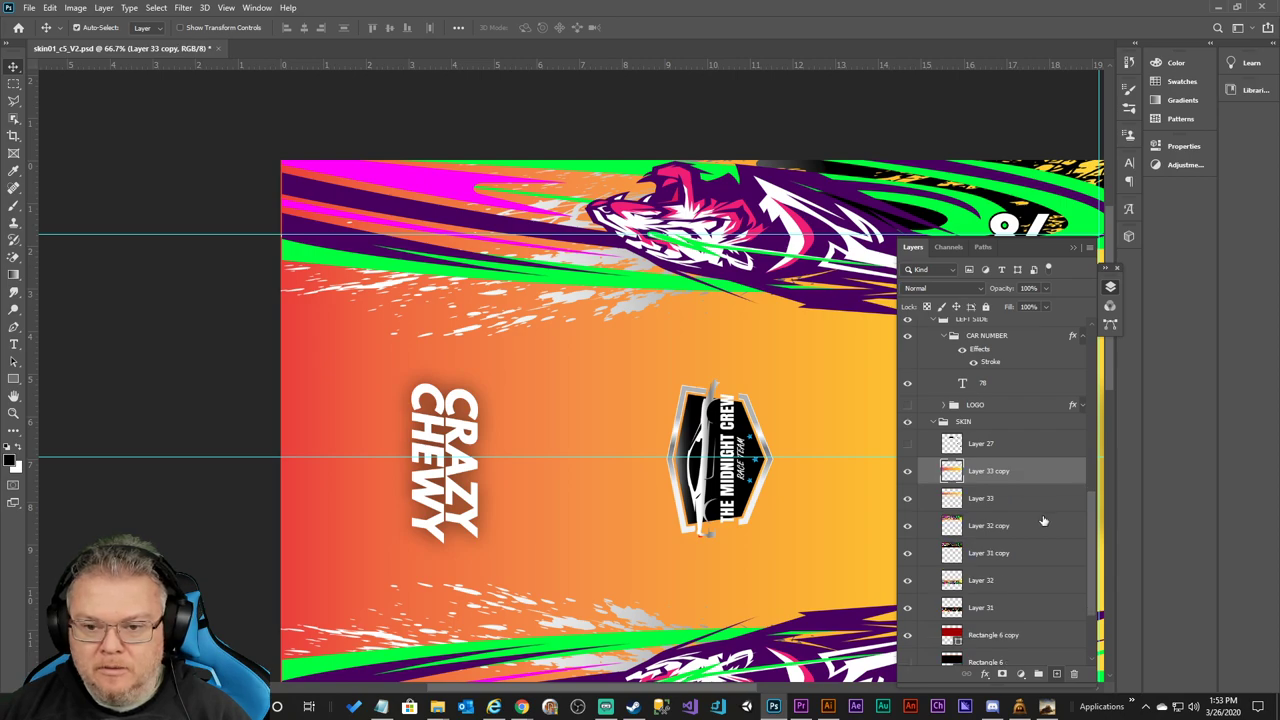
{"action": "key", "text": "Delete"}
{"action": "left_click", "coordinate": [946, 504]}
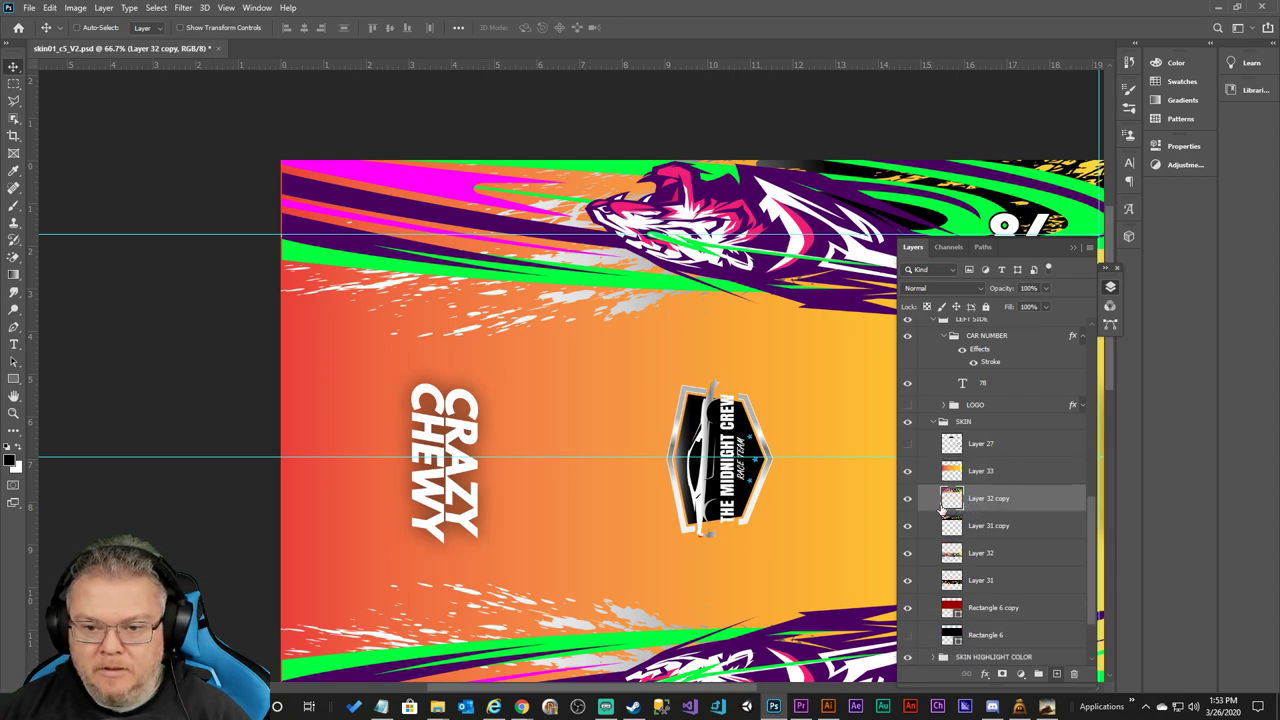
Check Layer 32 copy's coverage and hide Layer 31 copy and Layer 31 in the SKIN group.
{"action": "left_click", "coordinate": [907, 498]}
{"action": "left_click", "coordinate": [907, 498]}
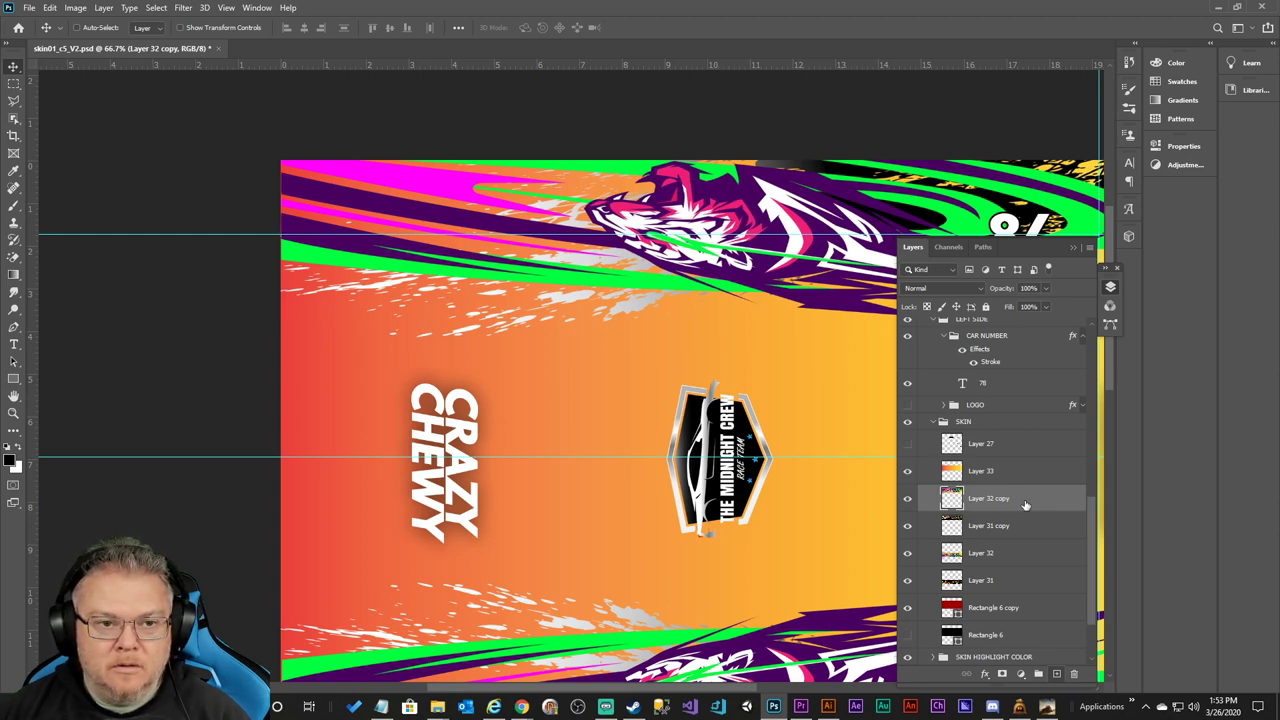
{"action": "left_click_drag", "start_coordinate": [714, 688], "coordinate": [822, 700]}
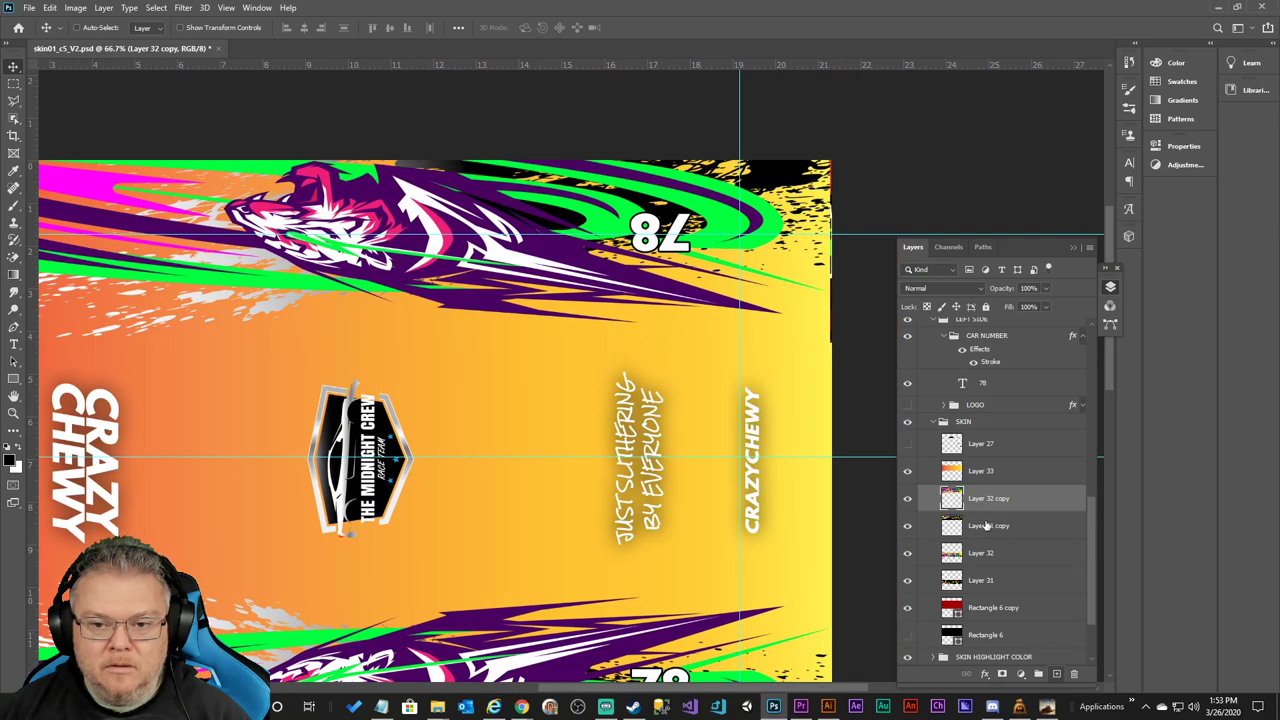
{"action": "left_click", "coordinate": [908, 527]}
{"action": "left_click", "coordinate": [908, 580]}
{"action": "left_click_drag", "start_coordinate": [842, 690], "coordinate": [702, 696]}
{"action": "scroll", "coordinate": [993, 596], "scroll_direction": "down", "scroll_amount": 3}
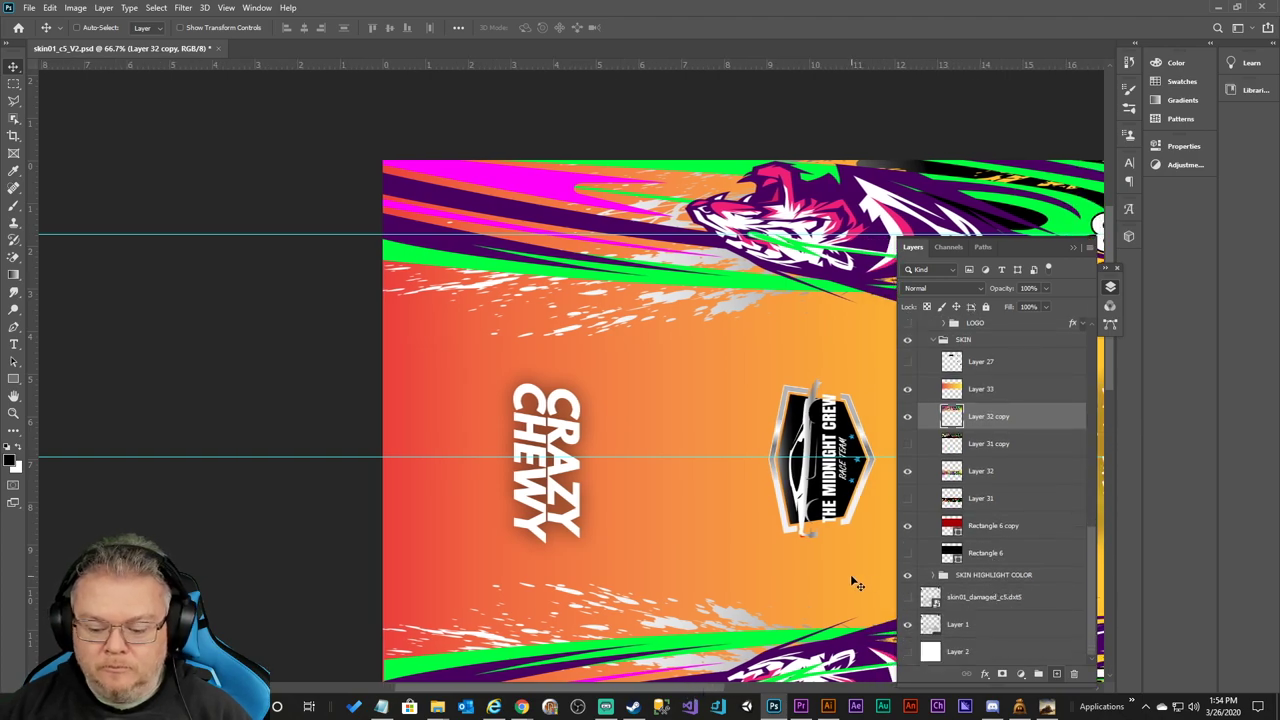
Hide Rectangle 6 copy and inspect the lower side artwork along both canvas edges for gaps.
{"action": "key", "text": "ctrl+minus"}
{"action": "key", "text": "ctrl+minus"}
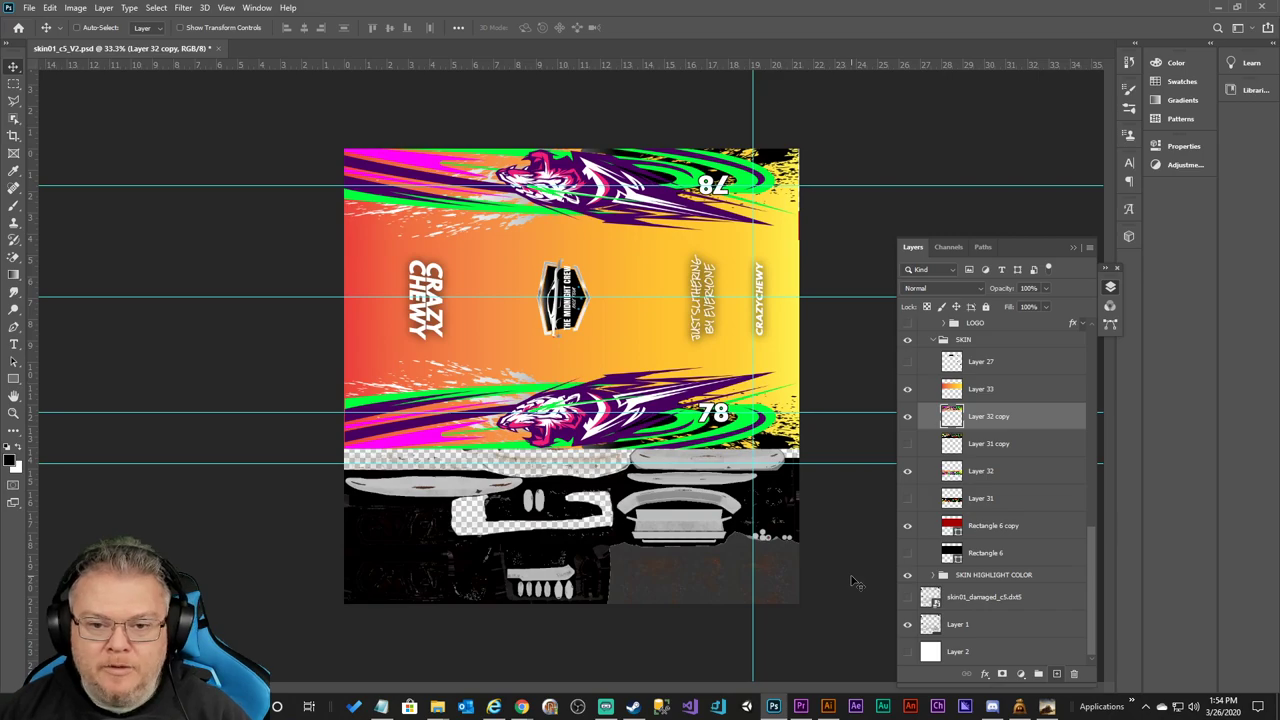
{"action": "left_click", "coordinate": [13, 412]}
{"action": "left_click_drag", "start_coordinate": [384, 456], "coordinate": [513, 442]}
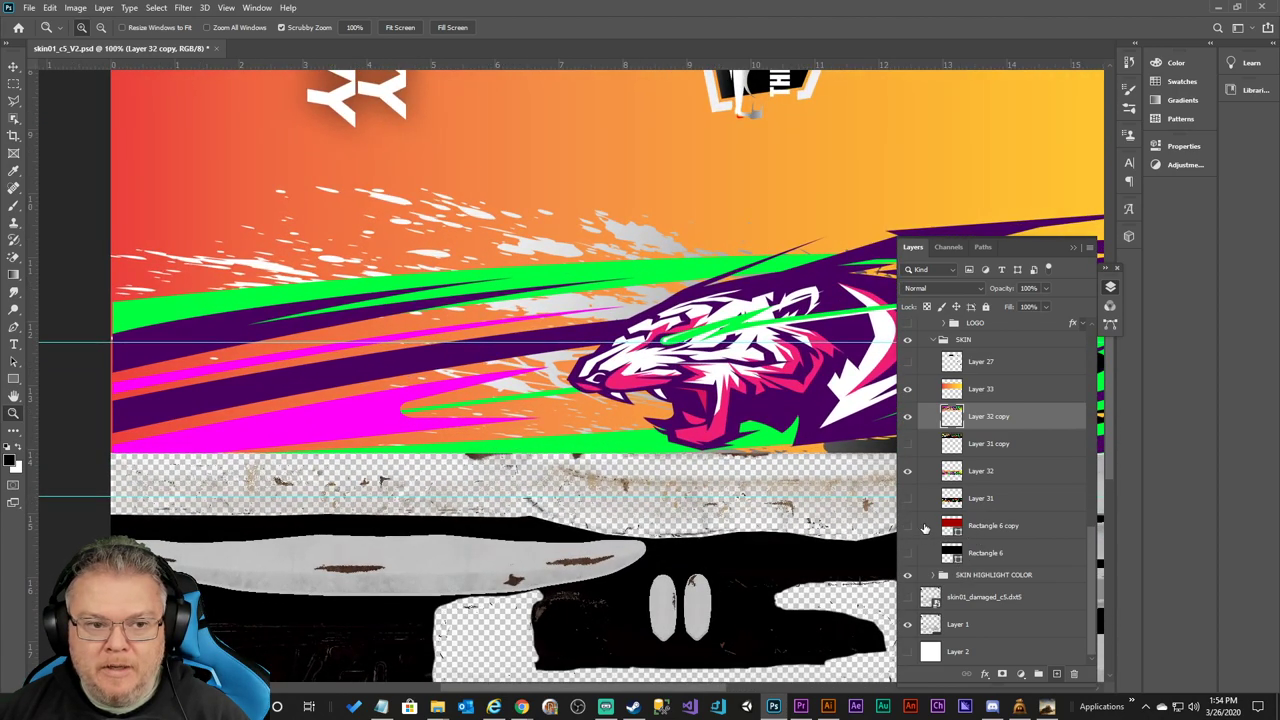
{"action": "left_click", "coordinate": [1016, 530]}
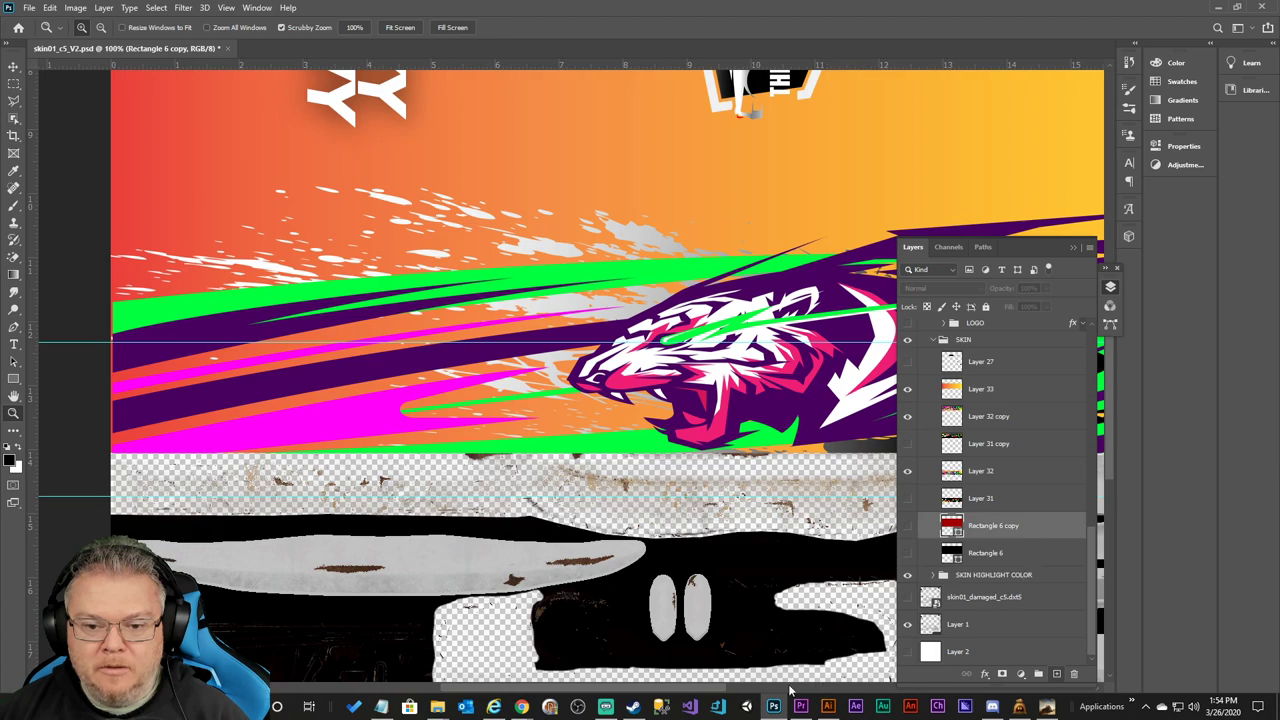
{"action": "left_click_drag", "start_coordinate": [715, 690], "coordinate": [913, 692]}
{"action": "scroll", "coordinate": [1095, 564], "scroll_direction": "up", "scroll_amount": 3}
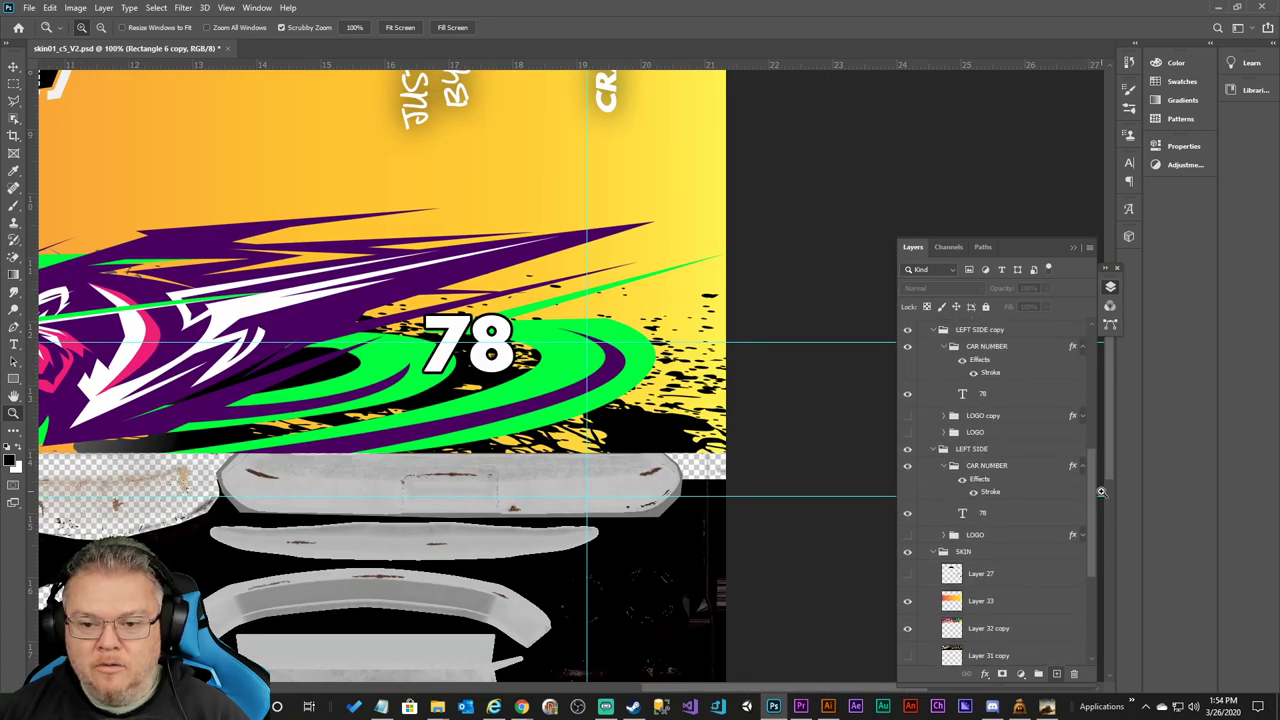
{"action": "scroll", "coordinate": [1100, 545], "scroll_direction": "down", "scroll_amount": 1}
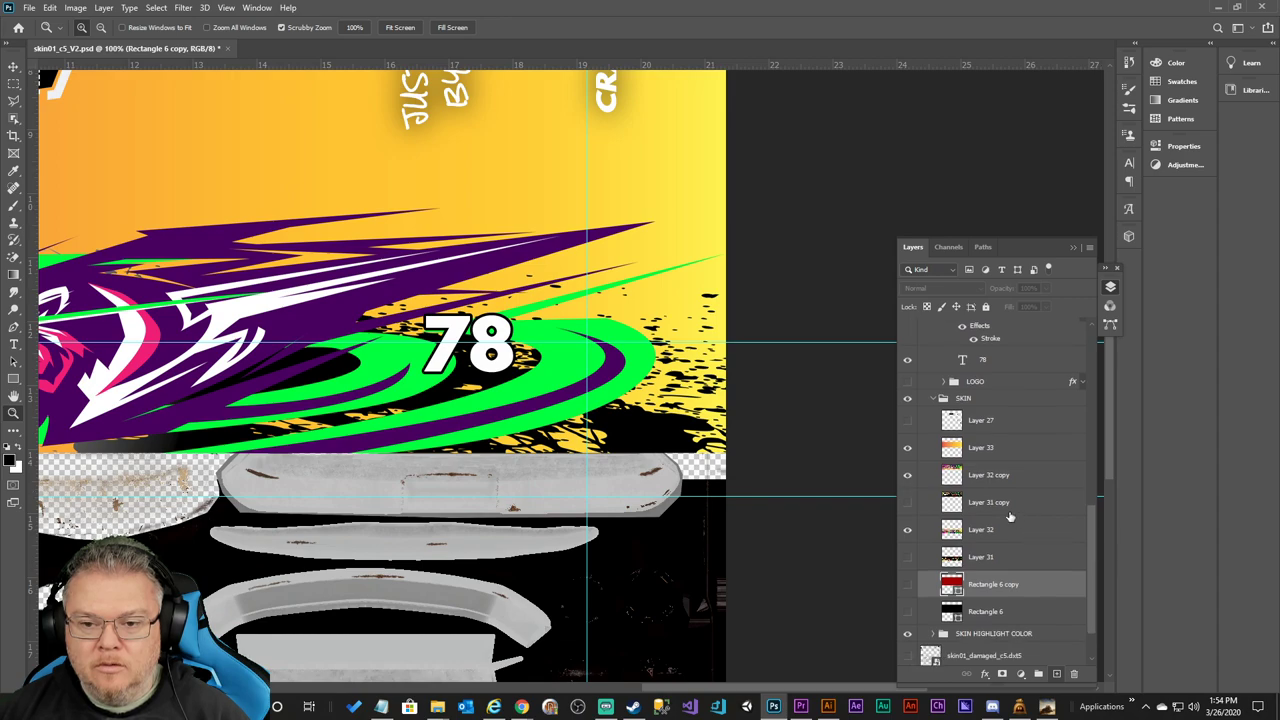
Nudge Layer 32 copy slightly to the right so the upper side artwork covers the thin transparent strip at the canvas edge.
{"action": "left_click", "coordinate": [991, 481]}
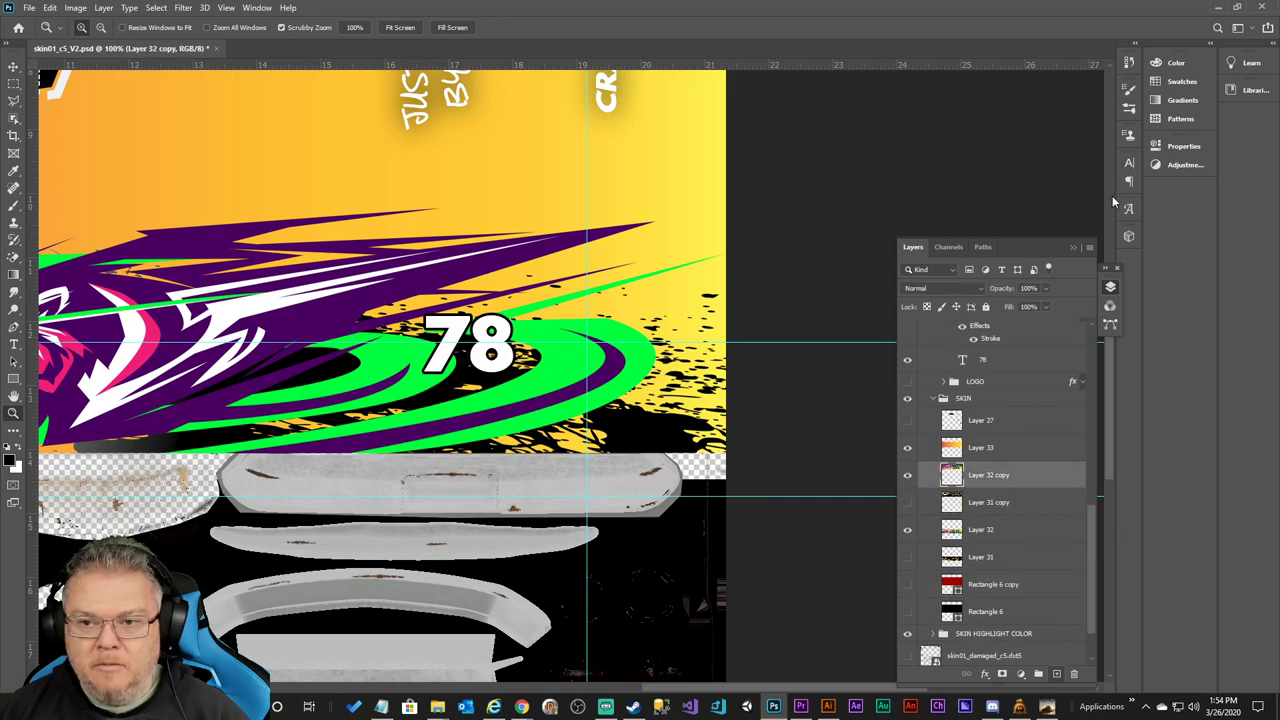
{"action": "key", "text": "ctrl+z"}
{"action": "key", "text": "ctrl+z"}
{"action": "key", "text": "ctrl+z"}
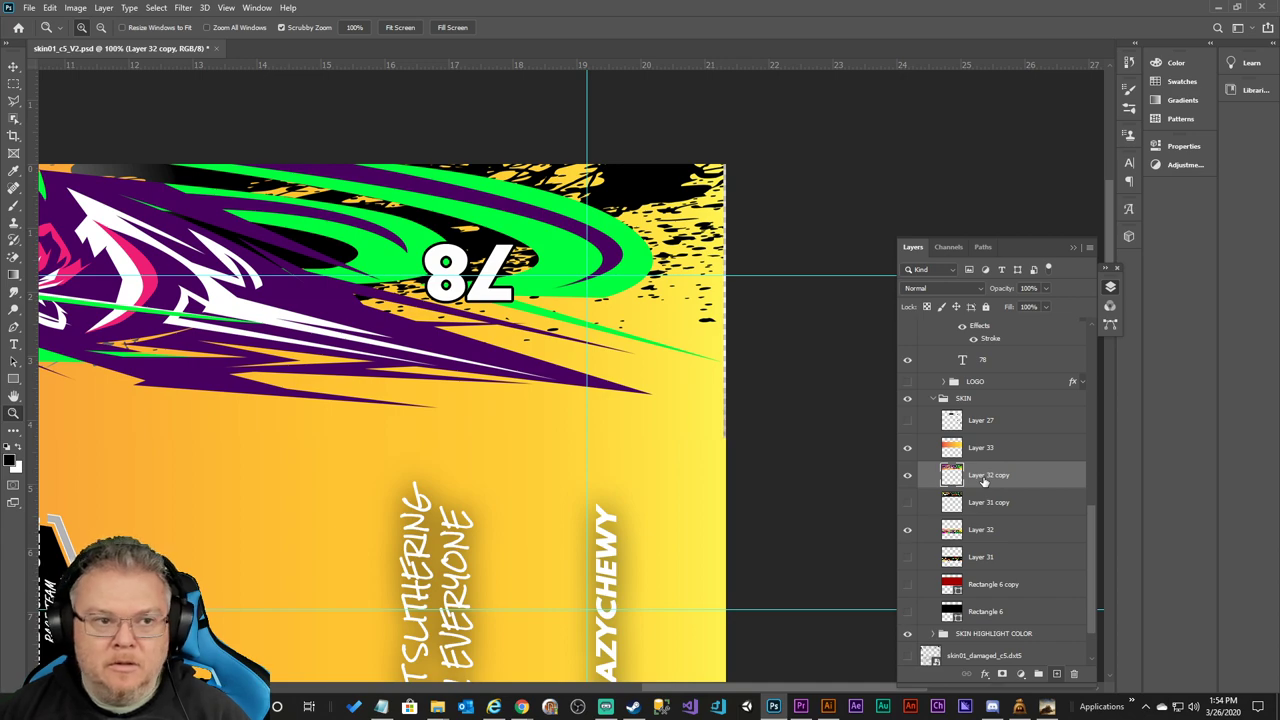
{"action": "left_click", "coordinate": [13, 67]}
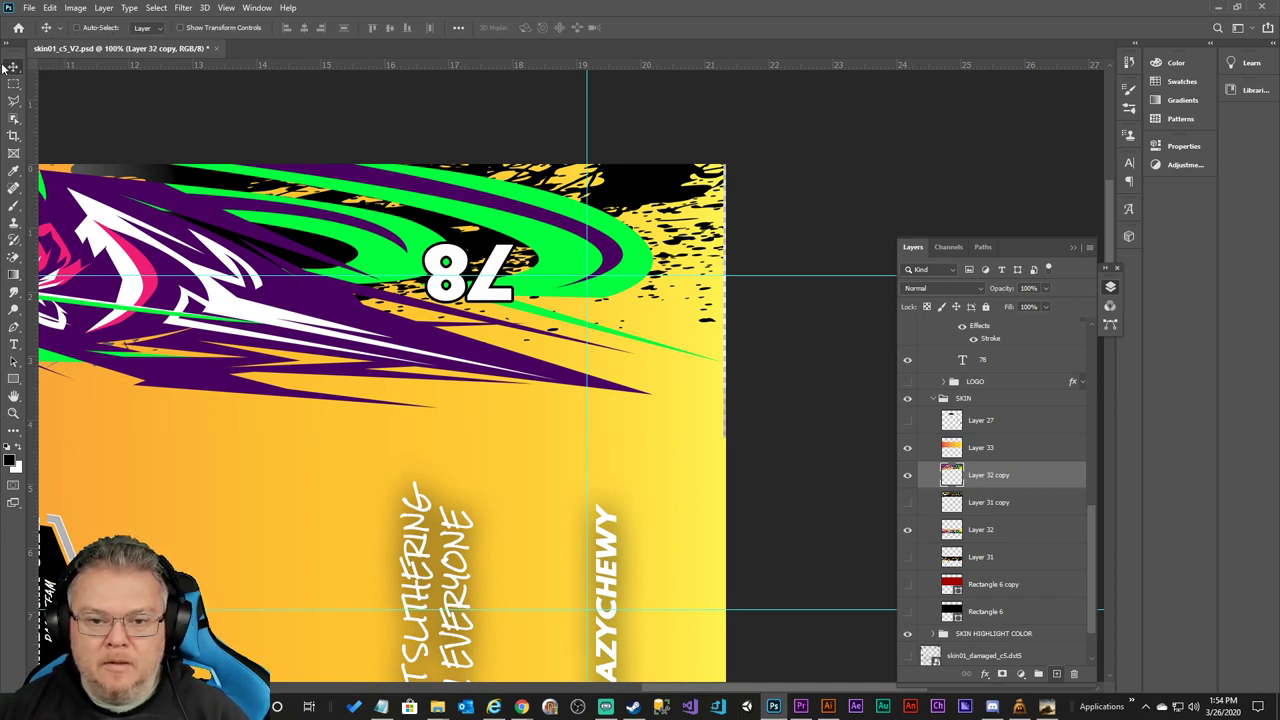
{"action": "key", "text": "ctrl+z"}
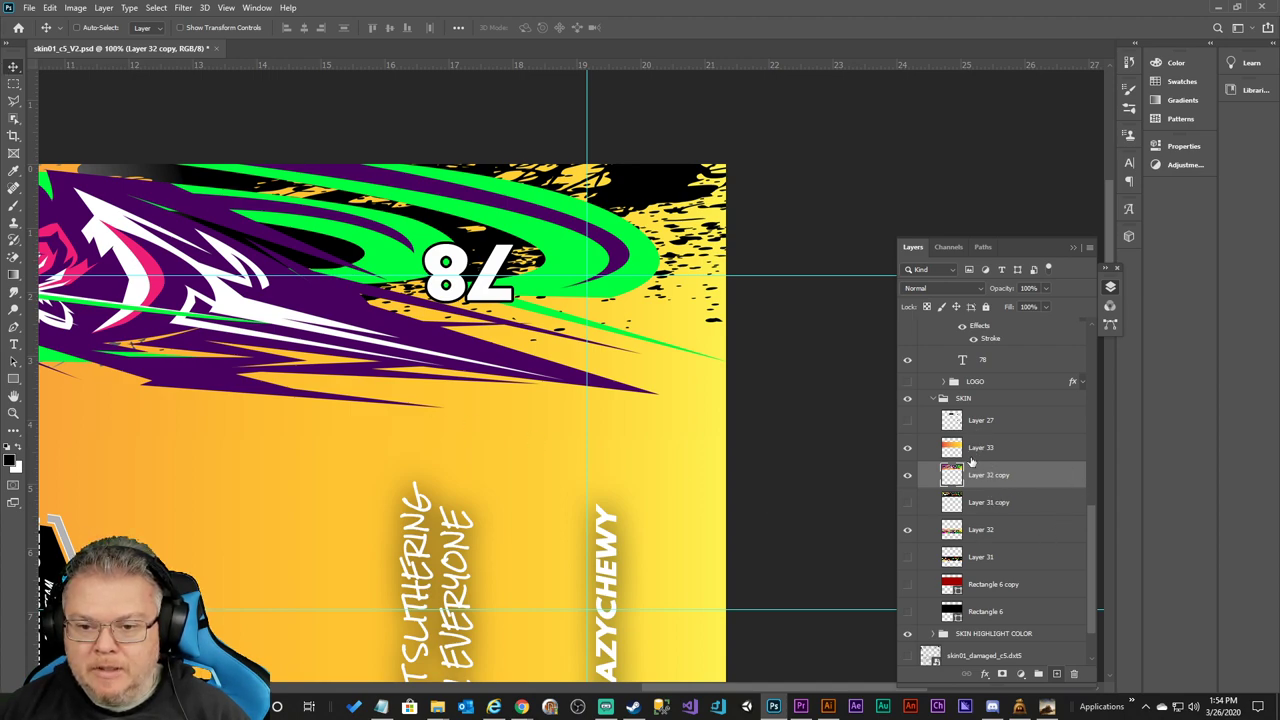
Delete the hidden layers Layer 31 copy, Layer 31, Rectangle 6 copy and Rectangle 6 from the SKIN group.
{"action": "left_click", "coordinate": [978, 505]}
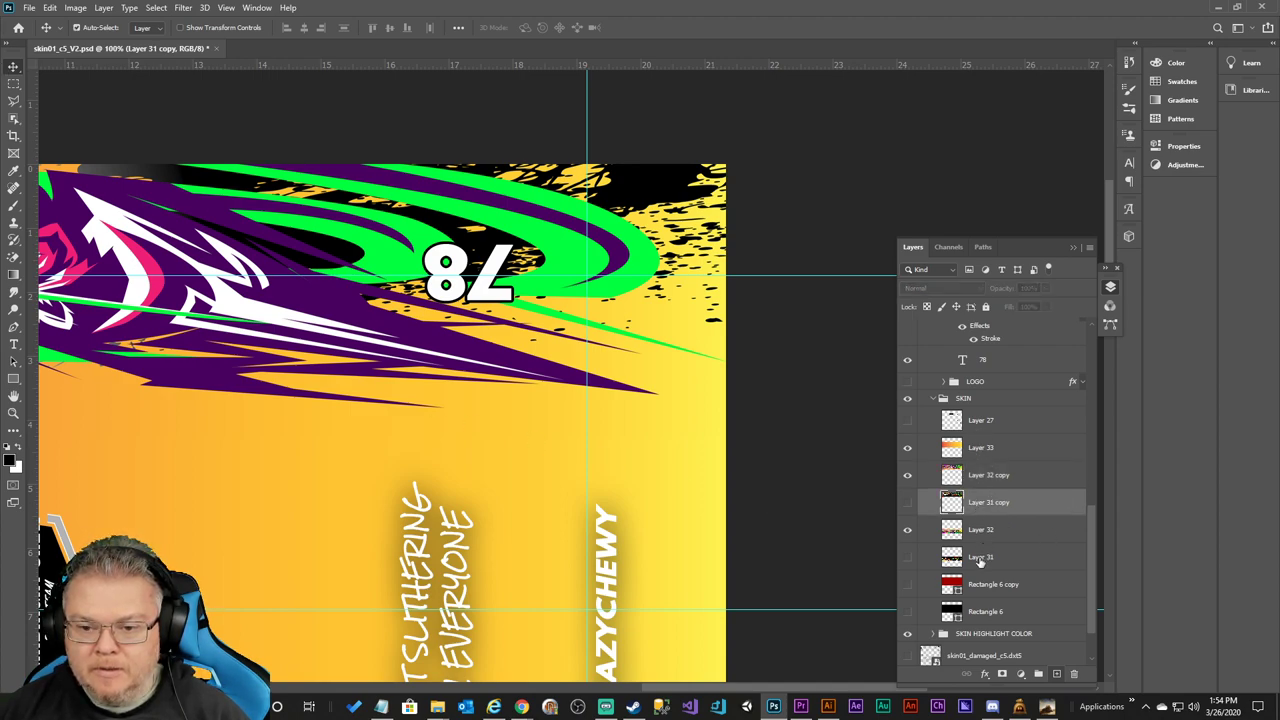
{"action": "left_click", "coordinate": [982, 557], "text": "ctrl"}
{"action": "left_click", "coordinate": [998, 585], "text": "ctrl"}
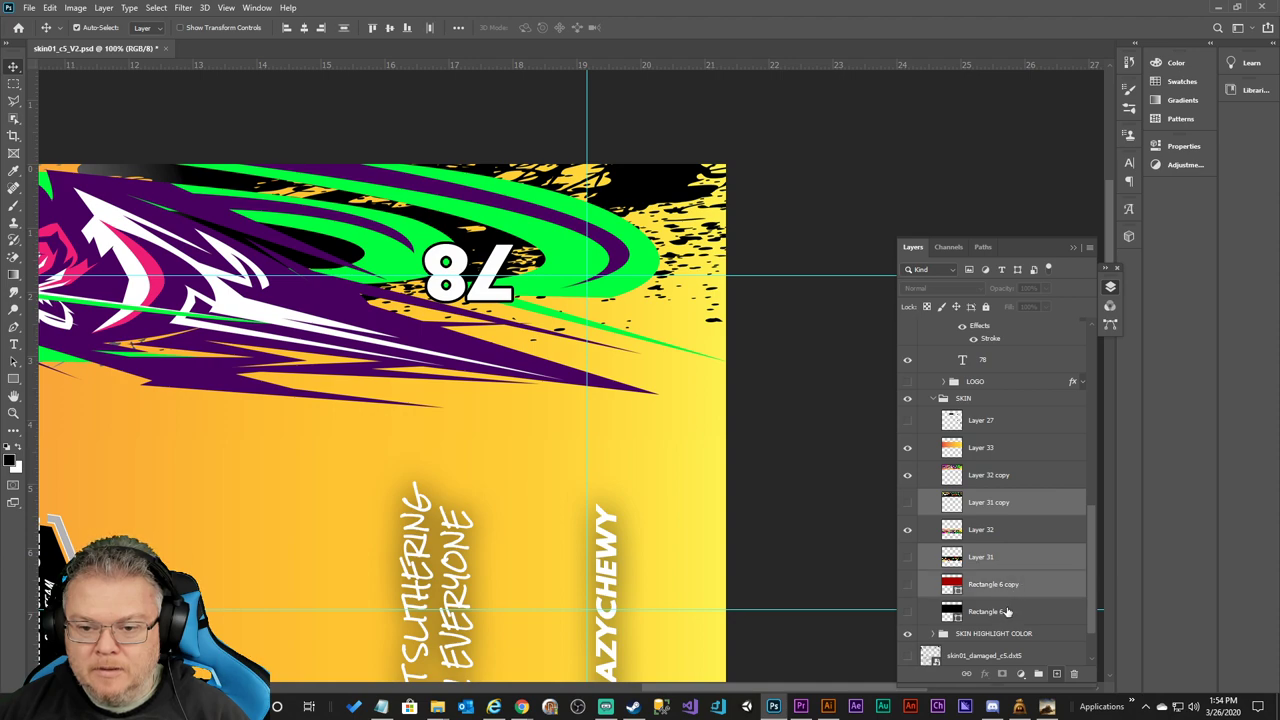
{"action": "left_click", "coordinate": [1005, 611], "text": "ctrl"}
{"action": "key", "text": "Delete"}
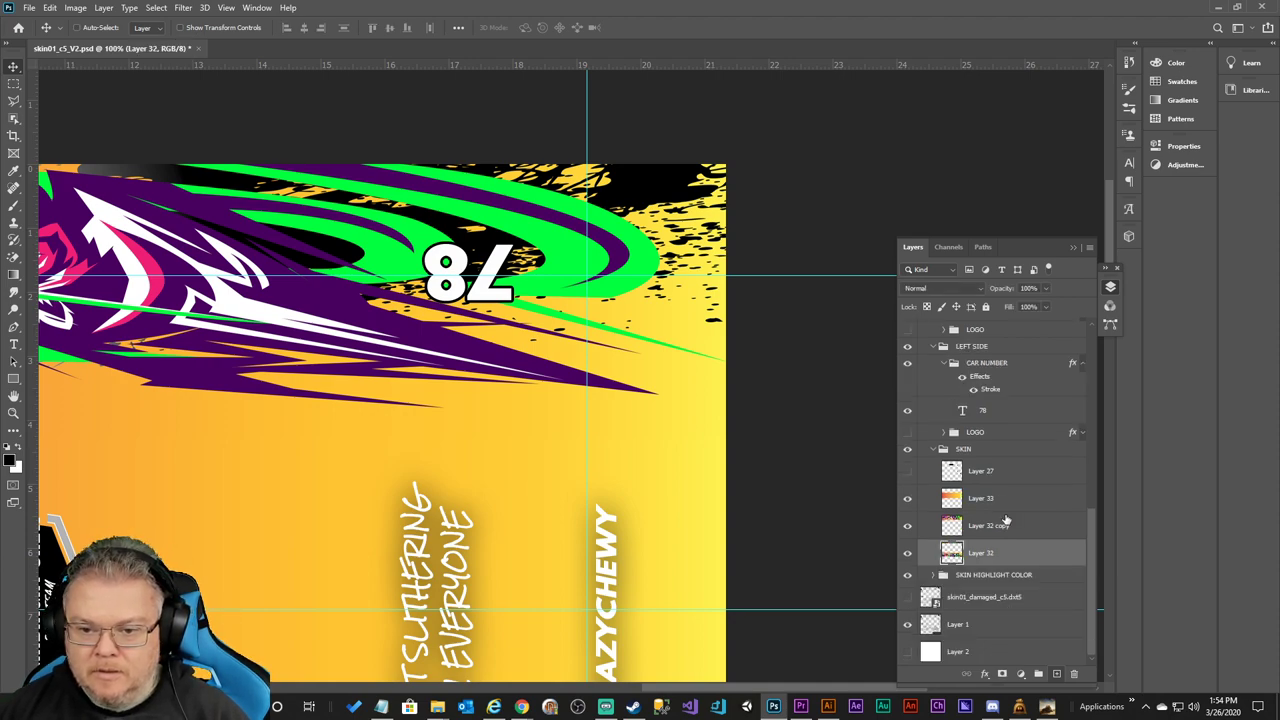
Move Layer 33 beneath Layer 32 copy and show Layer 27 with its black cutout shapes.
{"action": "left_click_drag", "start_coordinate": [996, 502], "coordinate": [992, 538]}
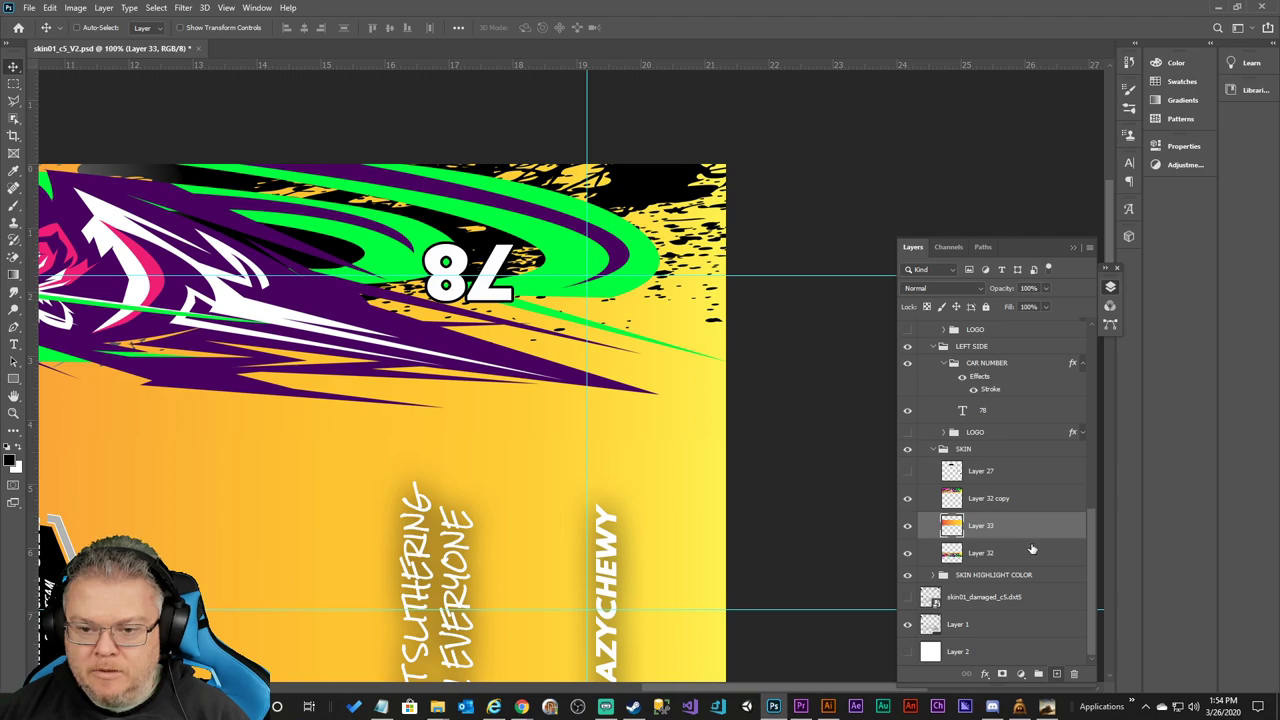
{"action": "left_click", "coordinate": [907, 450]}
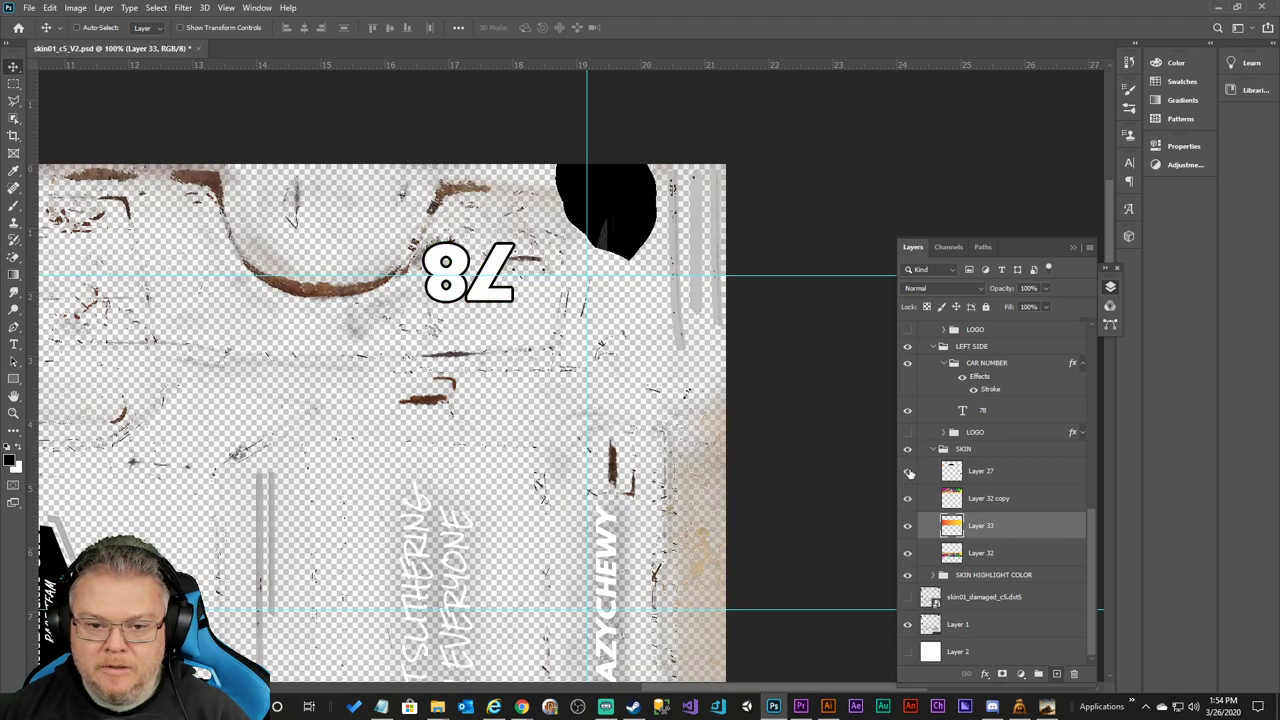
{"action": "left_click", "coordinate": [907, 450]}
{"action": "key", "text": "ctrl+minus"}
{"action": "key", "text": "ctrl+minus"}
{"action": "key", "text": "ctrl+minus"}
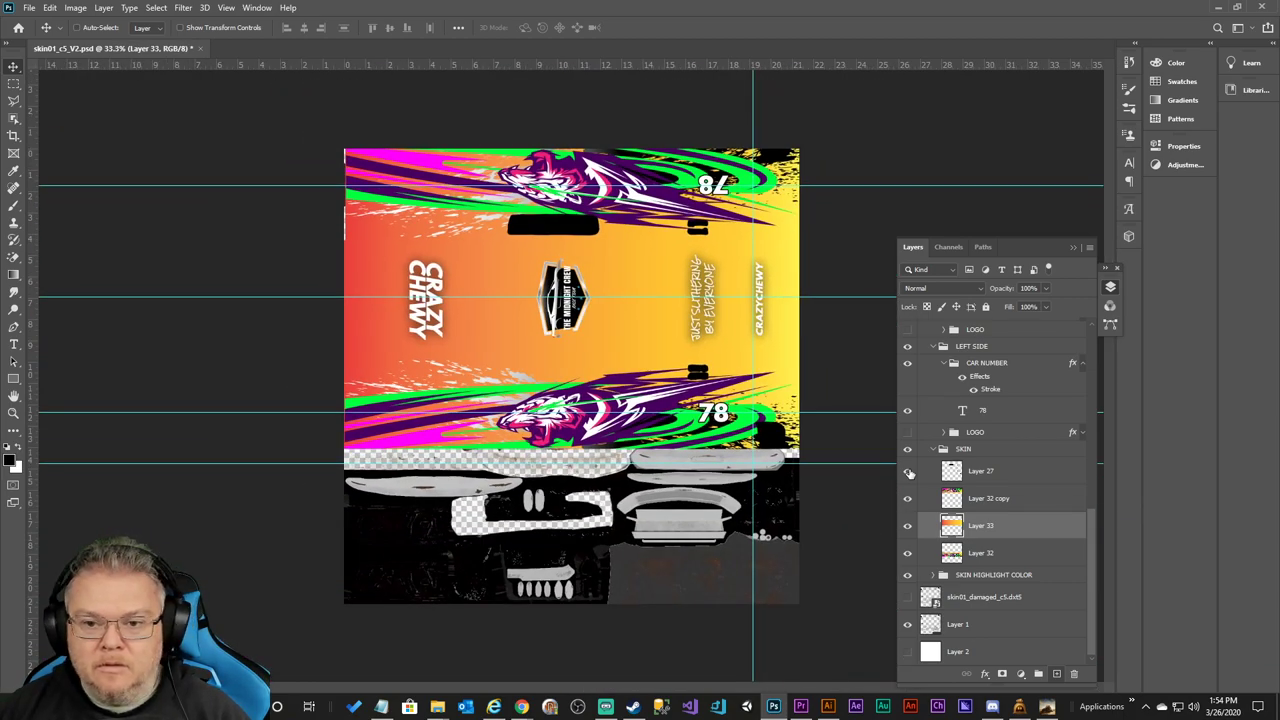
Close the thin gap beside Layer 32 copy at the canvas's left edge and save the document.
{"action": "left_click", "coordinate": [991, 498]}
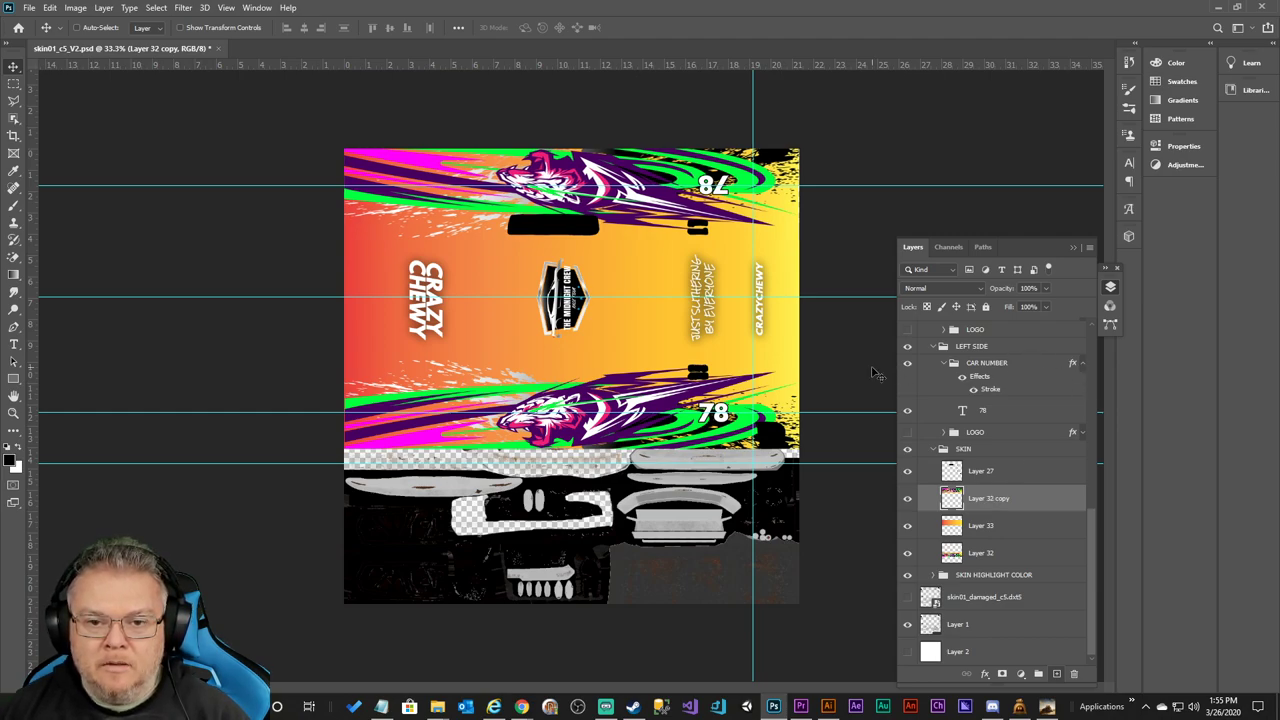
{"action": "key", "text": "ctrl+minus"}
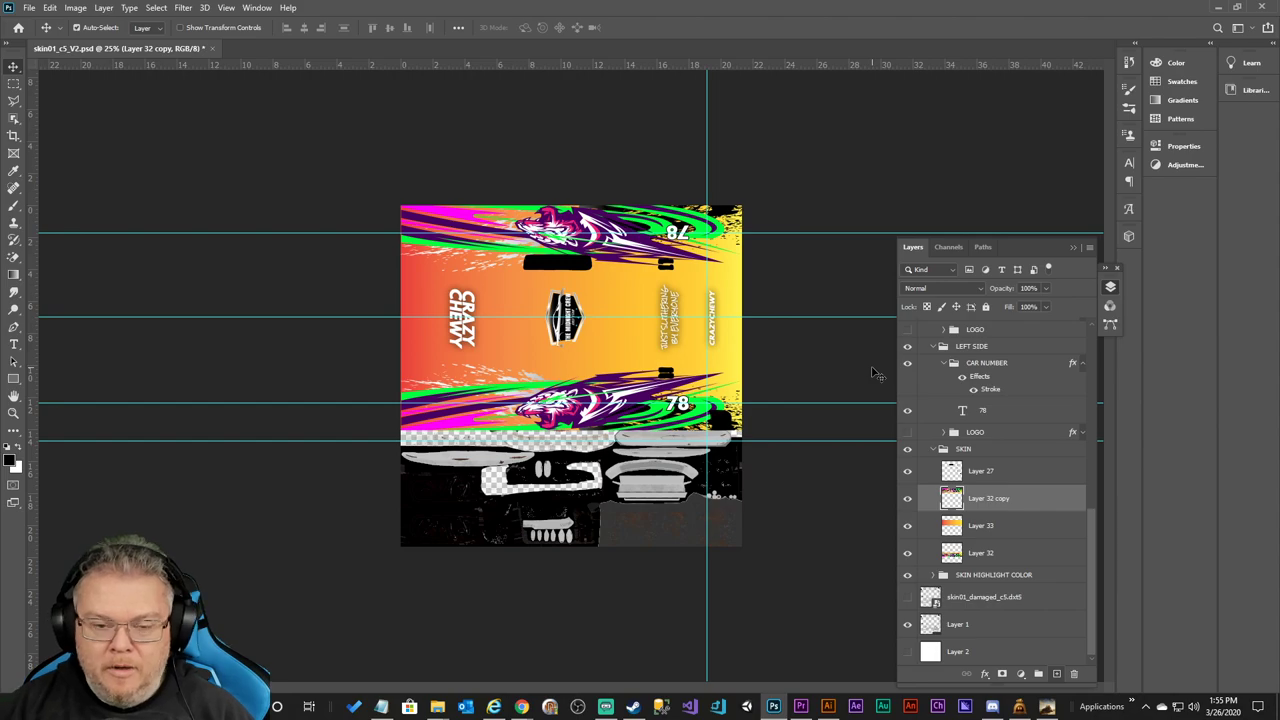
{"action": "key", "text": "ctrl+plus"}
{"action": "key", "text": "ctrl+plus"}
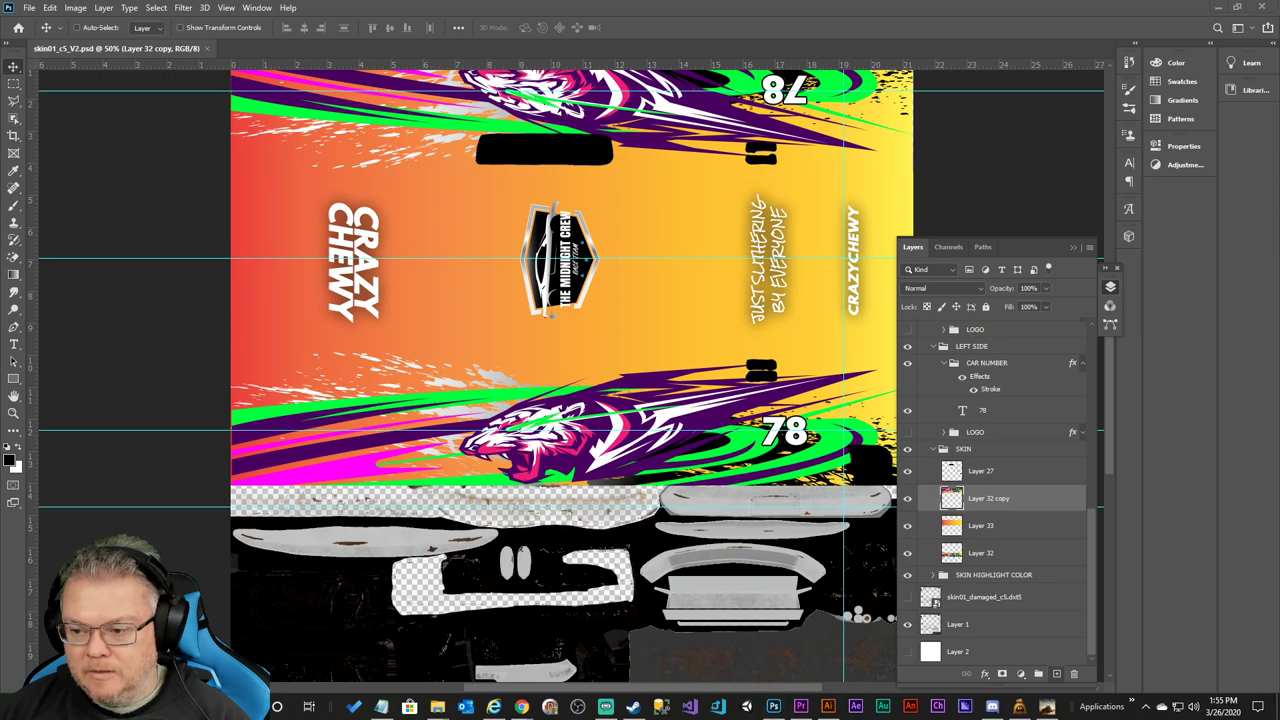
Open the cat astronaut pin photo from its folder as a separate document.
{"action": "left_click", "coordinate": [774, 706]}
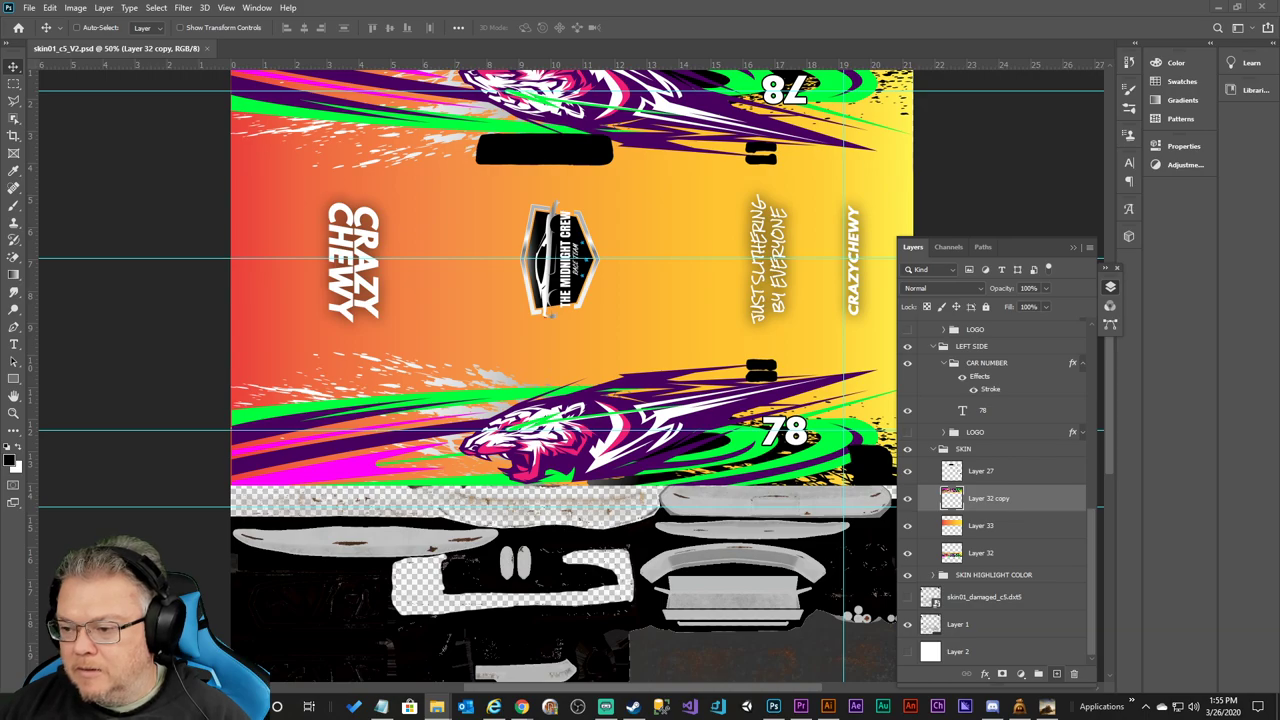
{"action": "key", "text": "super+d"}
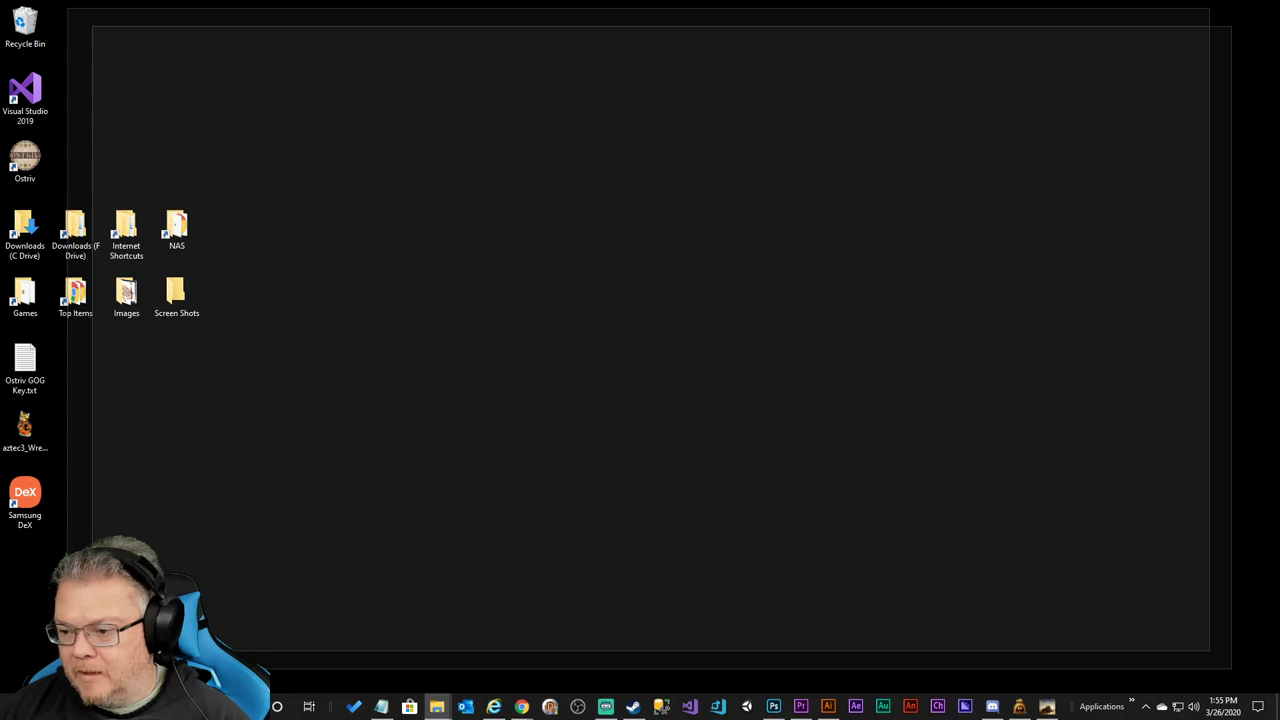
{"action": "key", "text": "super+d"}
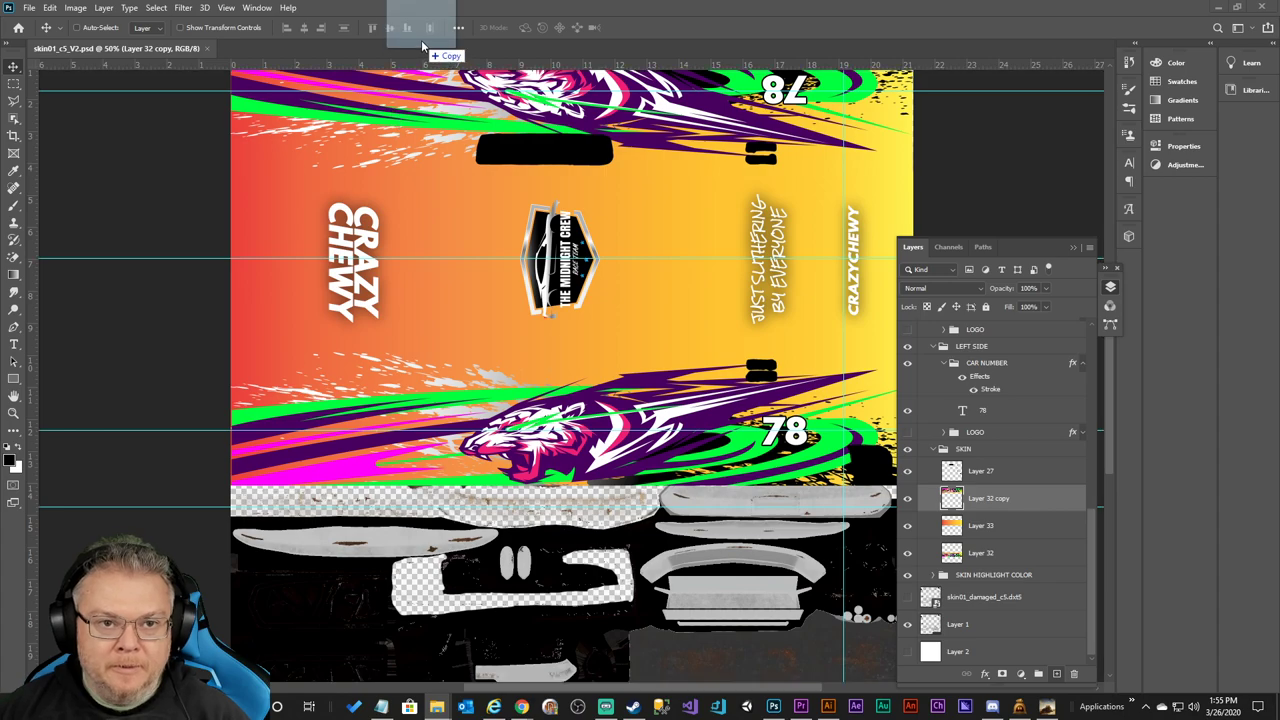
{"action": "left_click_drag", "start_coordinate": [414, 43], "coordinate": [414, 48]}
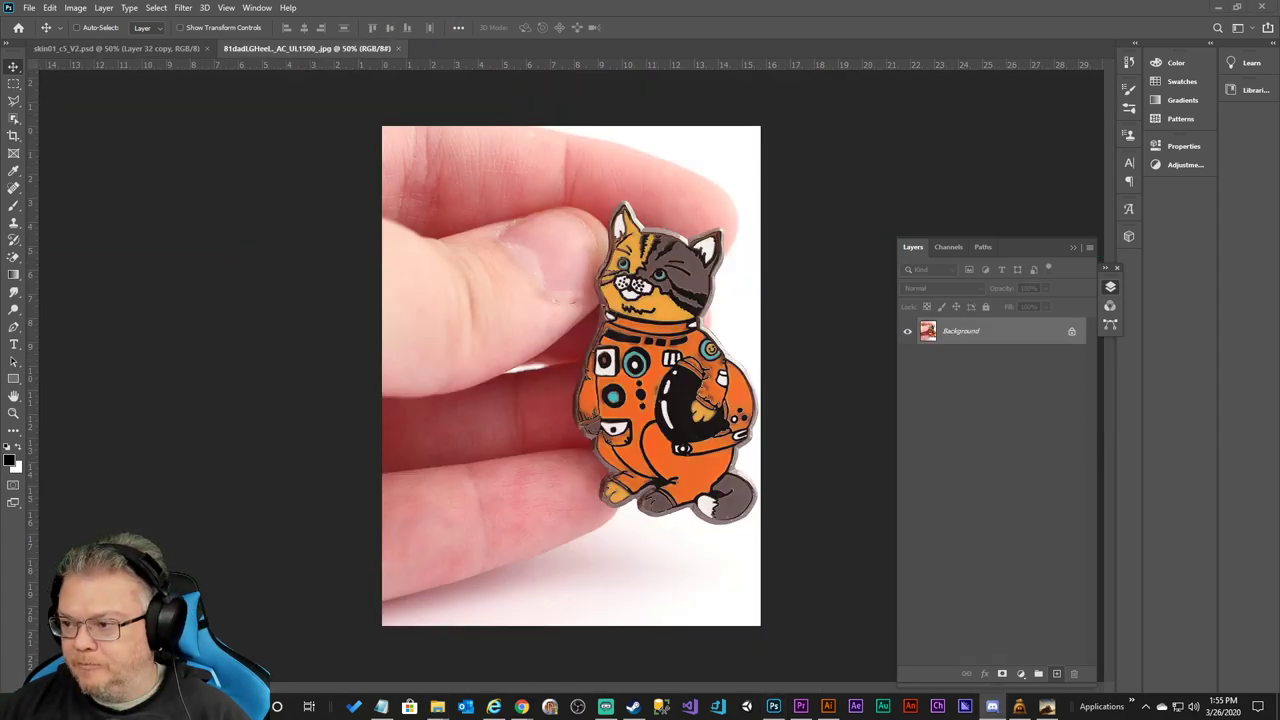
{"action": "key", "text": "alt+Tab"}
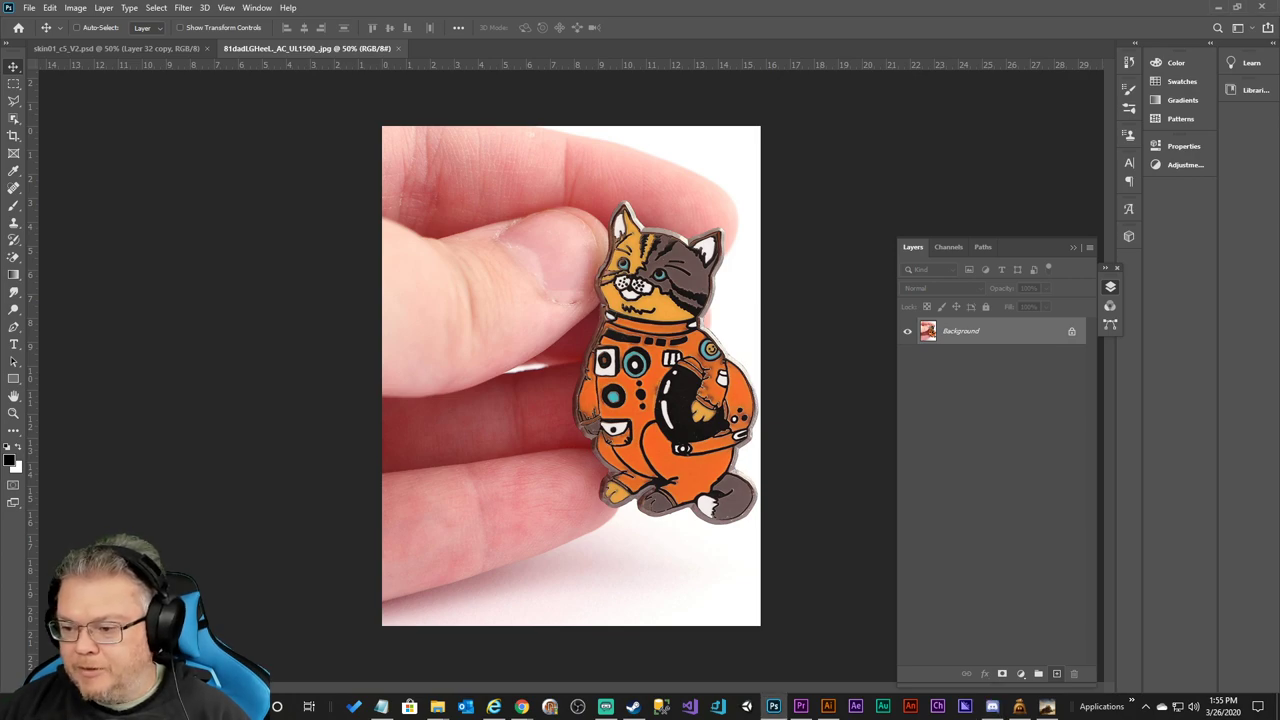
{"action": "key", "text": "alt+Tab"}
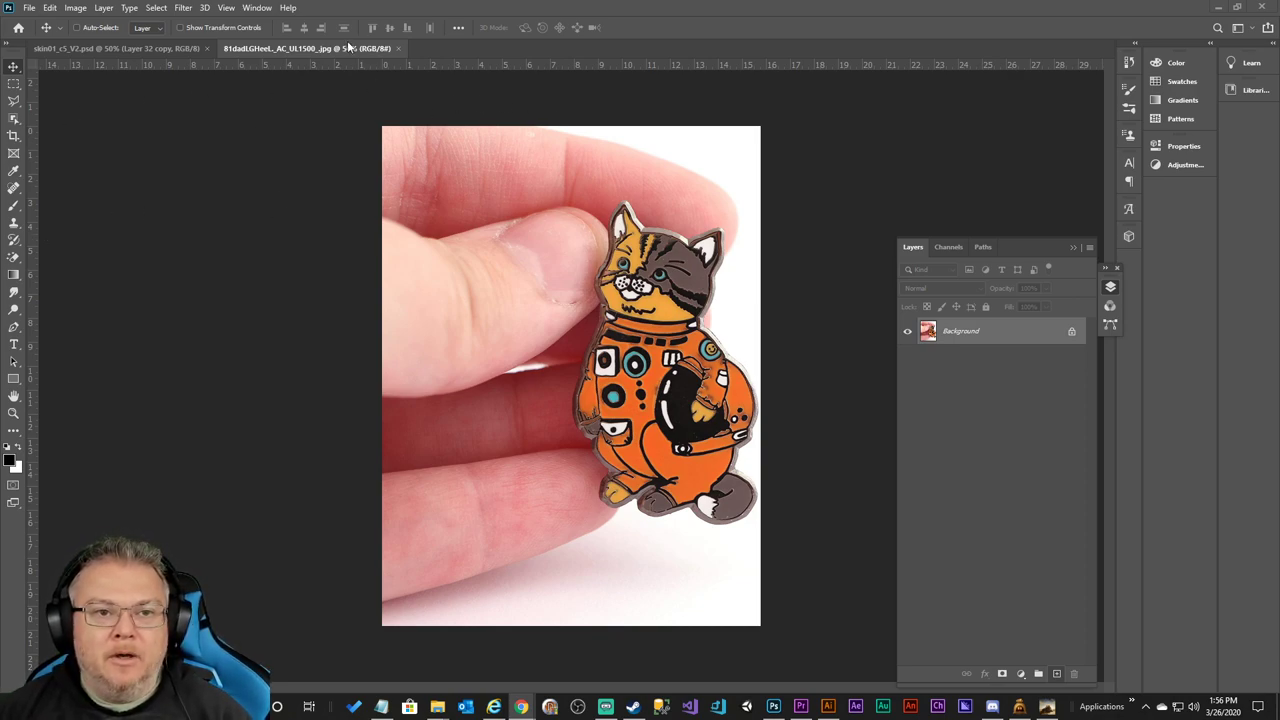
Select the cat astronaut pin with the Object Selection tool in Lasso mode.
{"action": "left_click", "coordinate": [13, 119]}
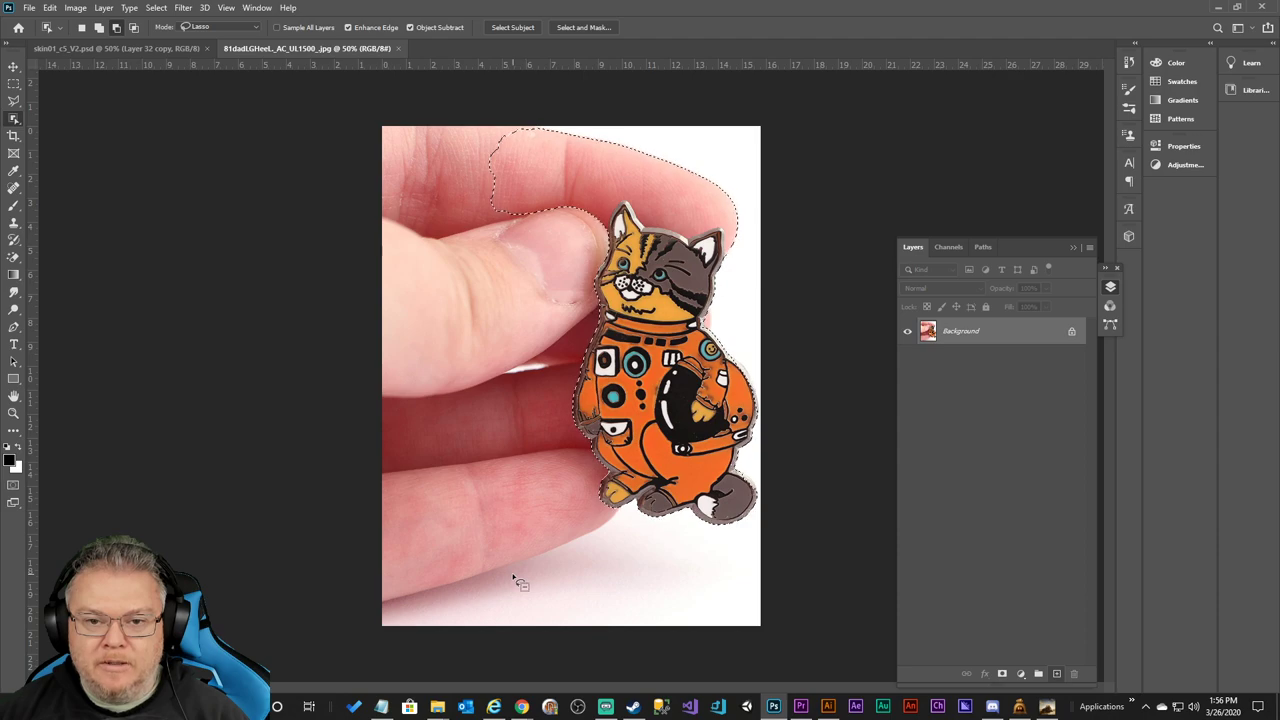
{"action": "left_click", "coordinate": [13, 413]}
{"action": "left_click", "coordinate": [378, 363]}
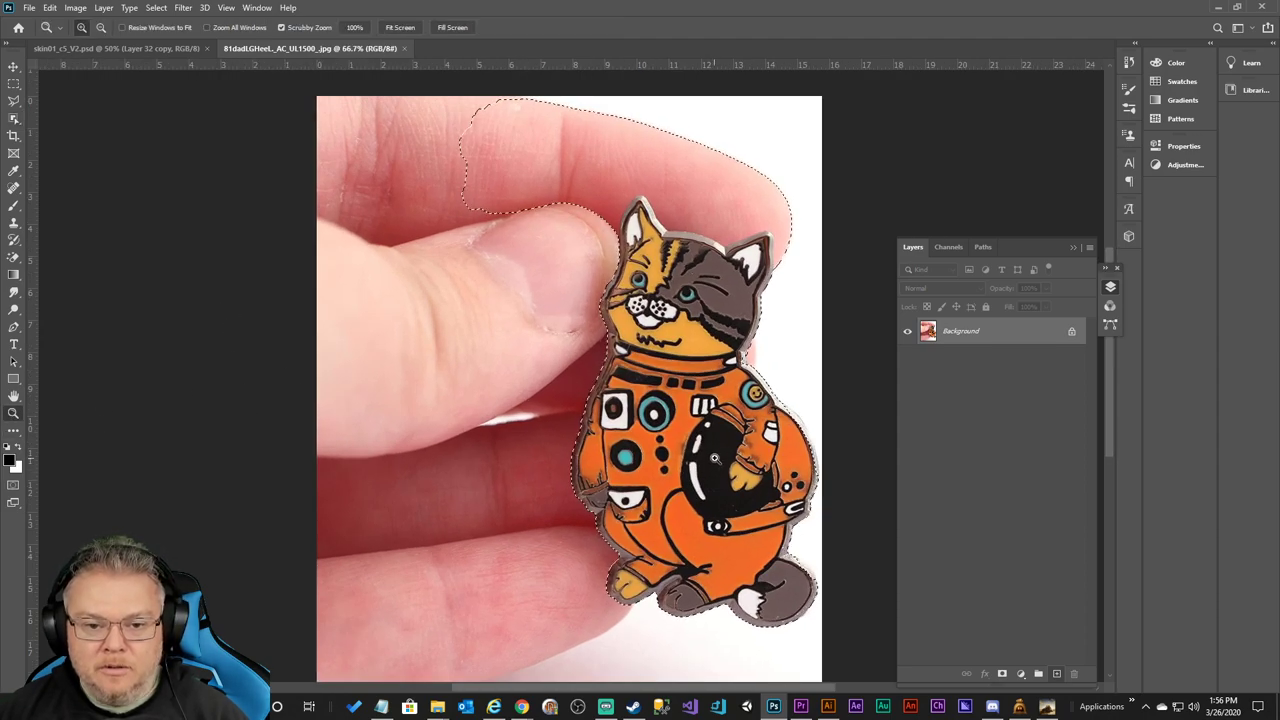
{"action": "left_click", "coordinate": [733, 368]}
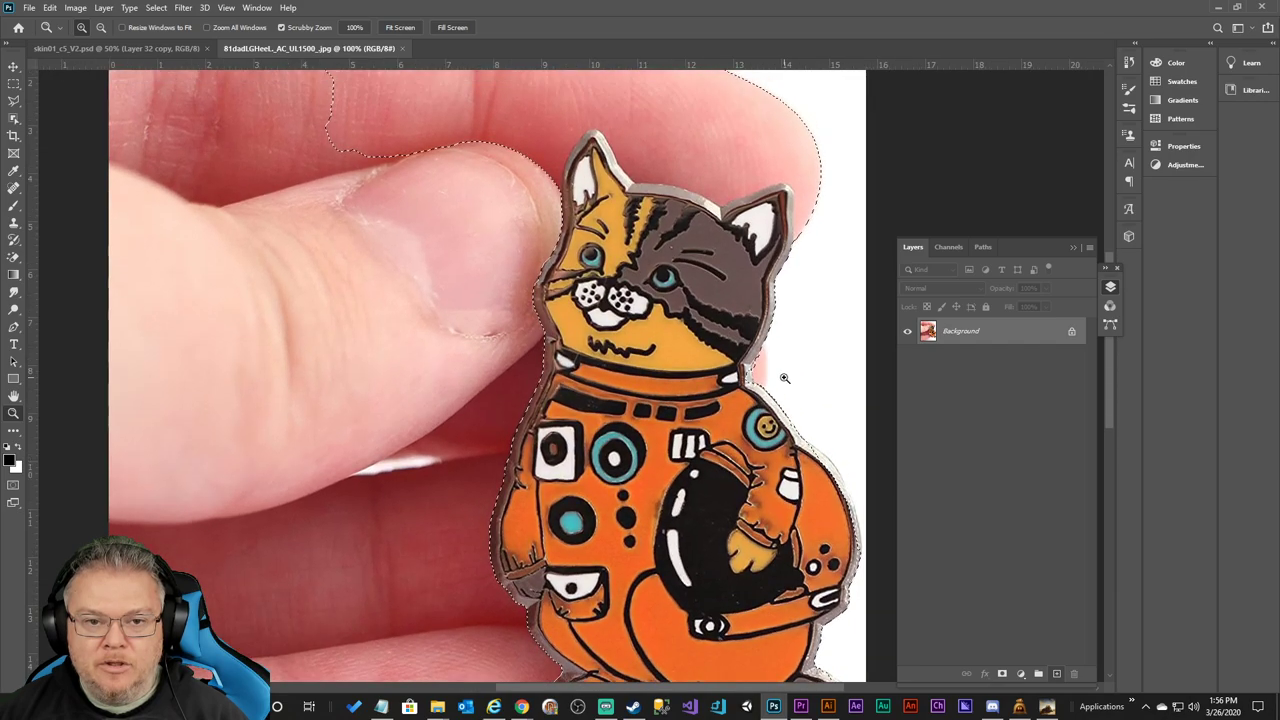
Subtract the finger area above the cat's head from the selection with Object Selection lassos.
{"action": "scroll", "coordinate": [784, 378], "scroll_direction": "up", "scroll_amount": 4}
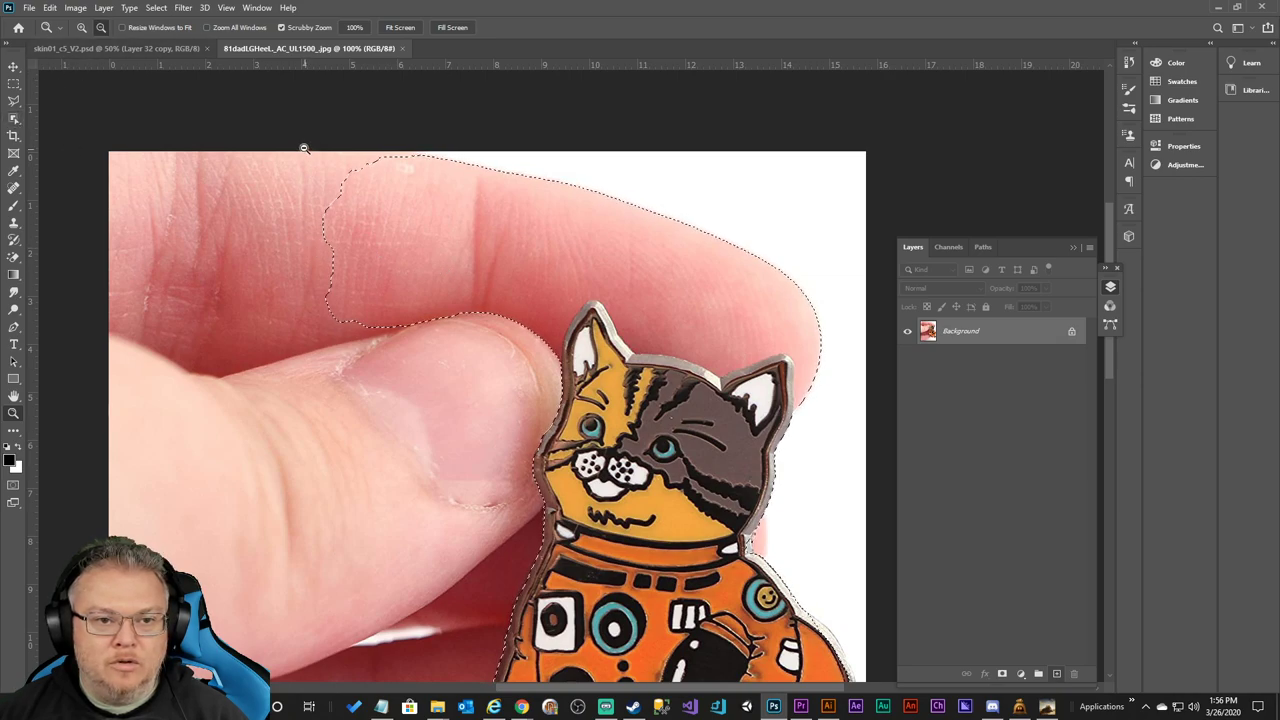
{"action": "left_click", "coordinate": [14, 117]}
{"action": "mouse_move", "coordinate": [290, 140]}
{"action": "left_mouse_down"}
{"action": "mouse_move", "coordinate": [323, 224]}
{"action": "mouse_move", "coordinate": [601, 353]}
{"action": "mouse_move", "coordinate": [858, 402]}
{"action": "mouse_move", "coordinate": [766, 120]}
{"action": "left_mouse_up"}
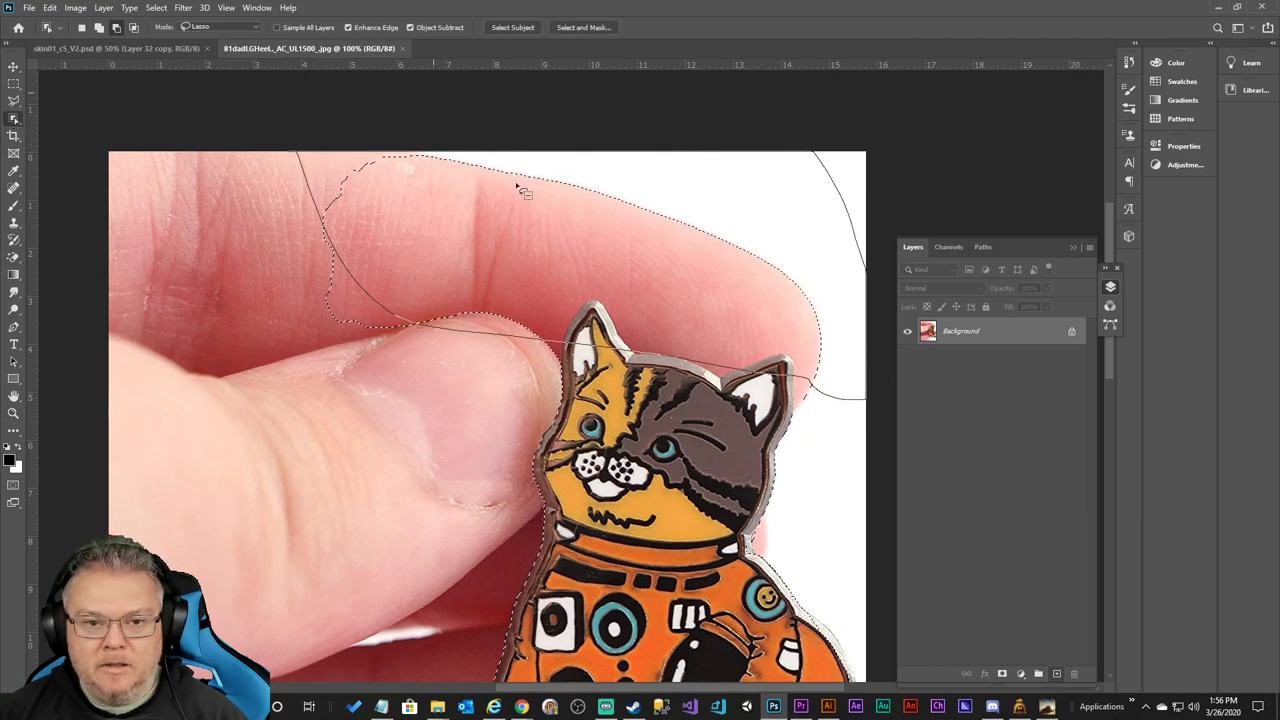
{"action": "mouse_move", "coordinate": [255, 124]}
{"action": "left_mouse_down"}
{"action": "mouse_move", "coordinate": [269, 200]}
{"action": "mouse_move", "coordinate": [482, 363]}
{"action": "mouse_move", "coordinate": [576, 287]}
{"action": "mouse_move", "coordinate": [616, 179]}
{"action": "mouse_move", "coordinate": [604, 133]}
{"action": "mouse_move", "coordinate": [434, 124]}
{"action": "mouse_move", "coordinate": [400, 160]}
{"action": "mouse_move", "coordinate": [448, 232]}
{"action": "mouse_move", "coordinate": [418, 255]}
{"action": "left_mouse_up"}
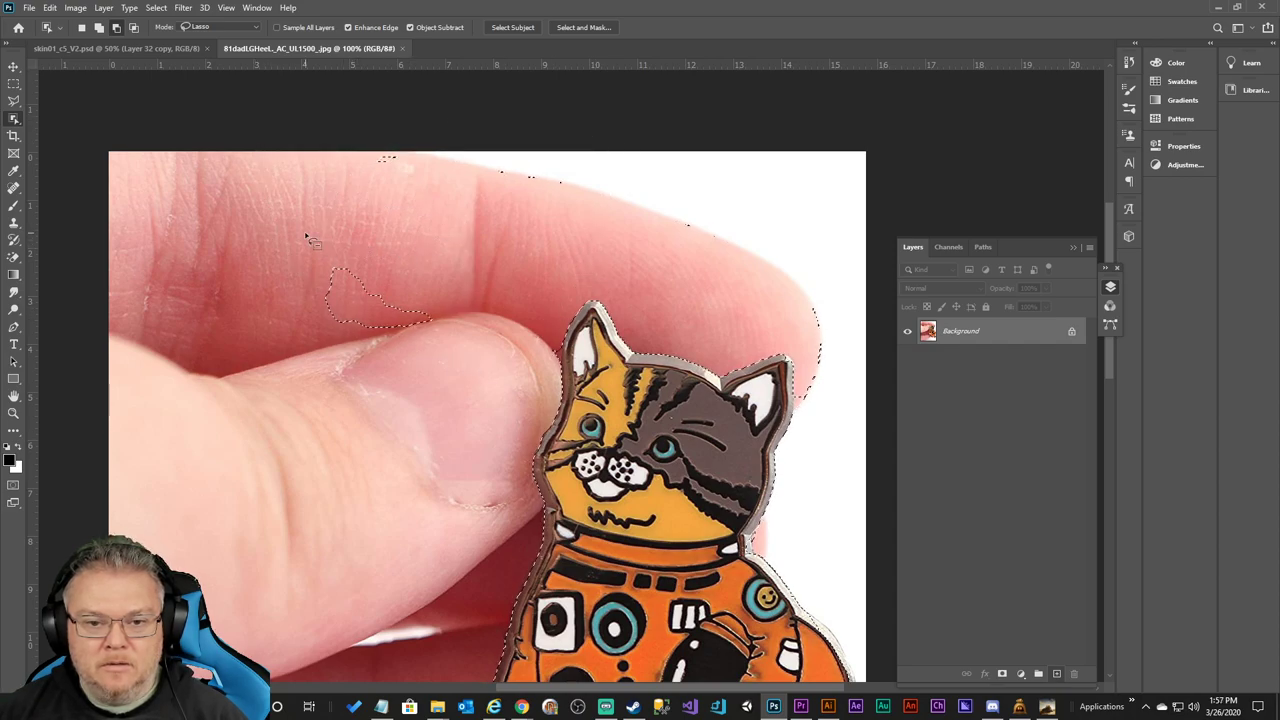
Subtract the leftover finger patches from the cat pin selection with the Quick Selection tool.
{"action": "left_click", "coordinate": [14, 118]}
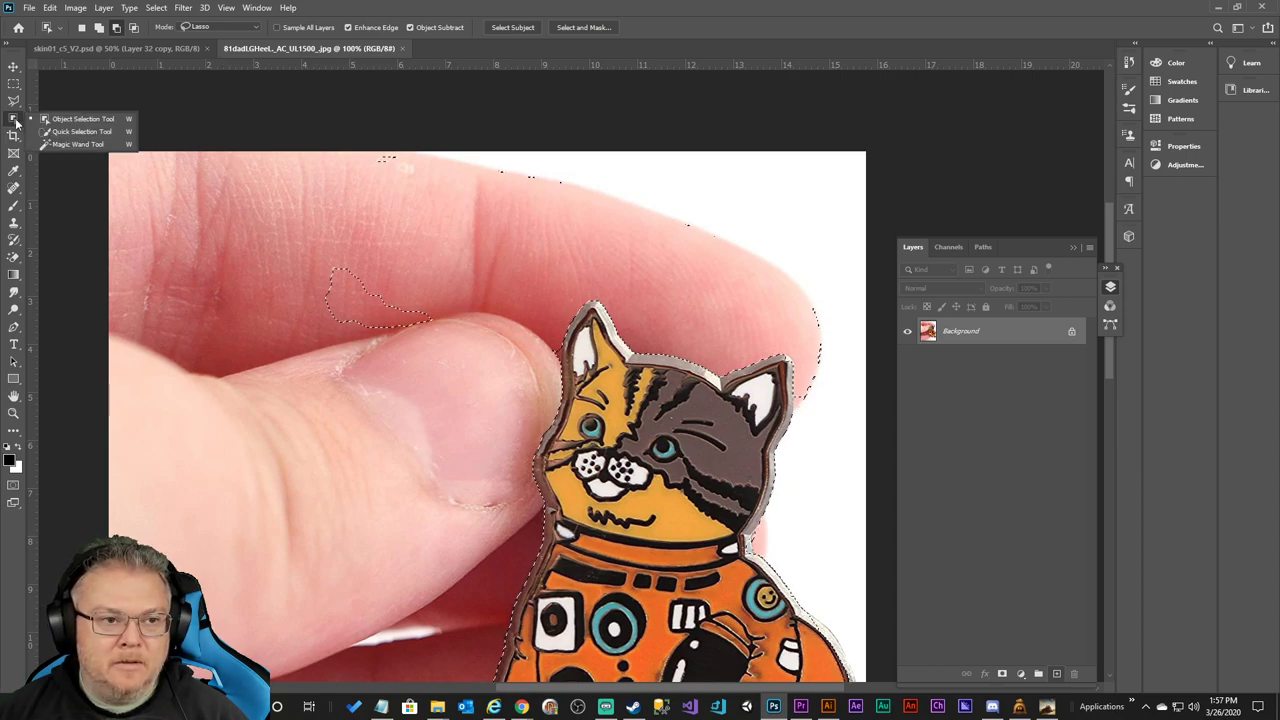
{"action": "left_click", "coordinate": [75, 131]}
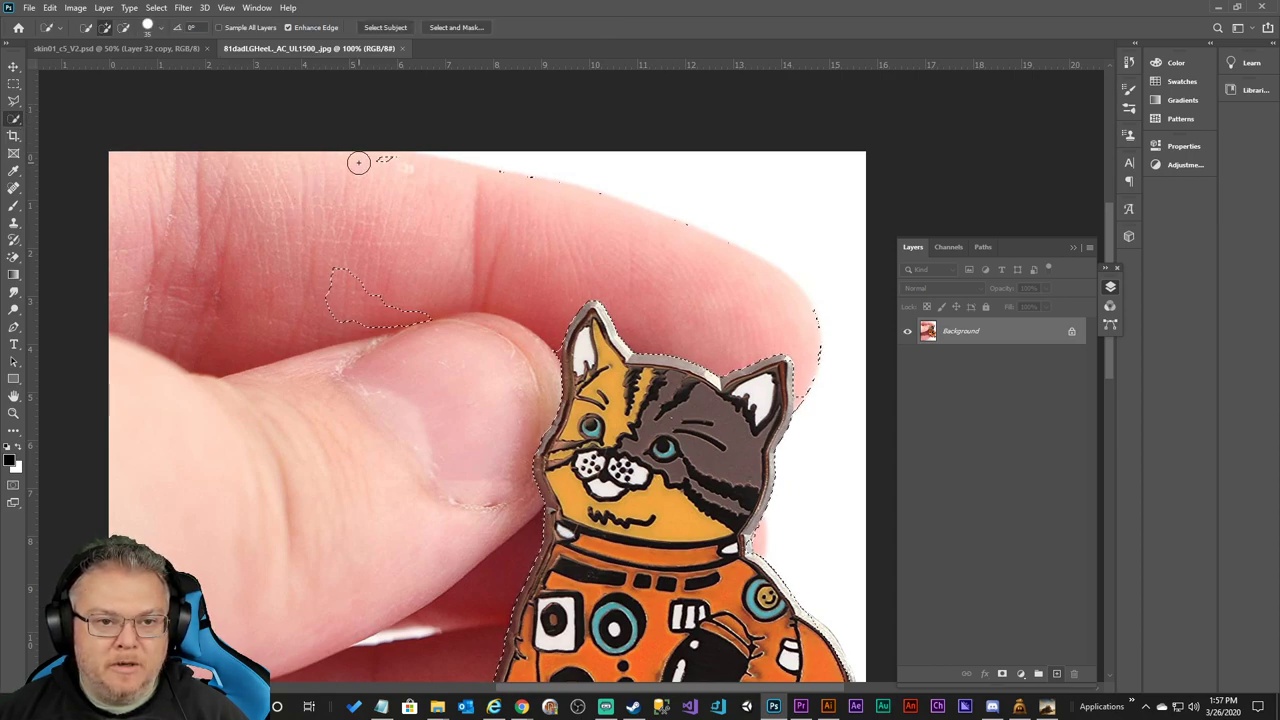
{"action": "left_click", "coordinate": [123, 27]}
{"action": "mouse_move", "coordinate": [191, 134]}
{"action": "left_mouse_down"}
{"action": "mouse_move", "coordinate": [250, 168]}
{"action": "mouse_move", "coordinate": [486, 163]}
{"action": "mouse_move", "coordinate": [571, 177]}
{"action": "mouse_move", "coordinate": [788, 260]}
{"action": "left_mouse_up"}
{"action": "scroll", "coordinate": [788, 260], "scroll_direction": "down", "scroll_amount": 4}
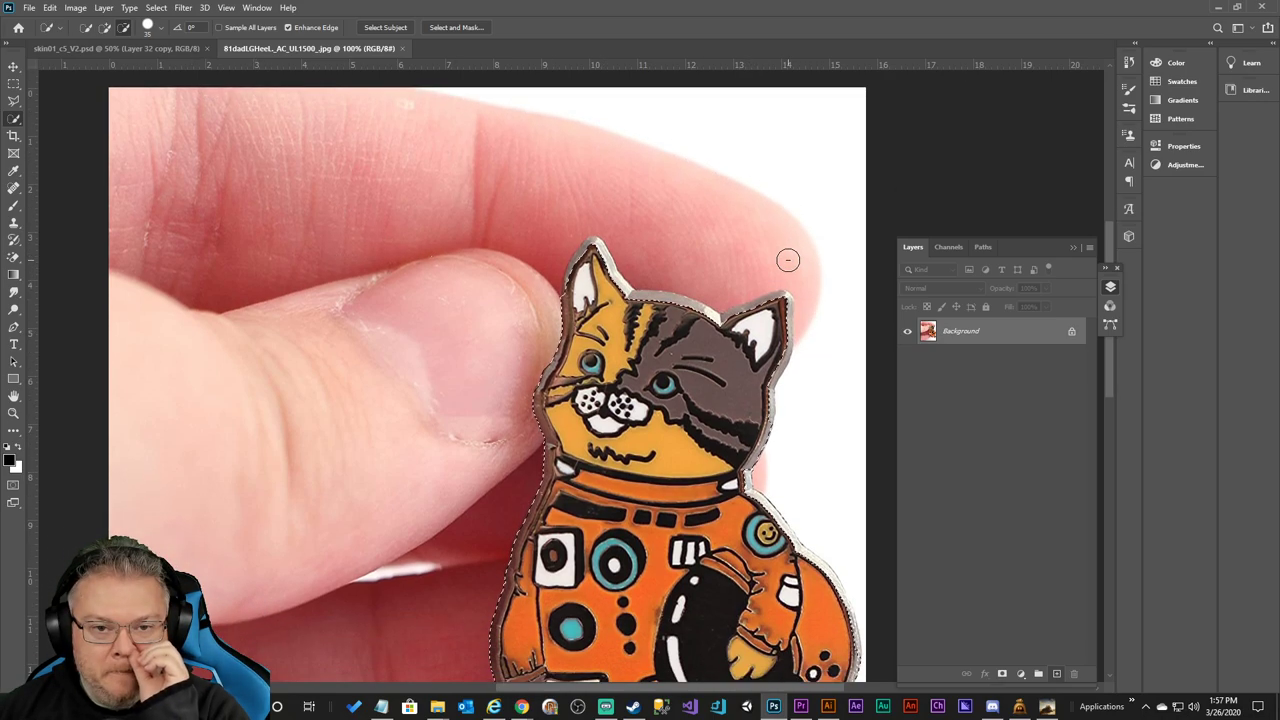
{"action": "scroll", "coordinate": [788, 232], "scroll_direction": "down", "scroll_amount": 3}
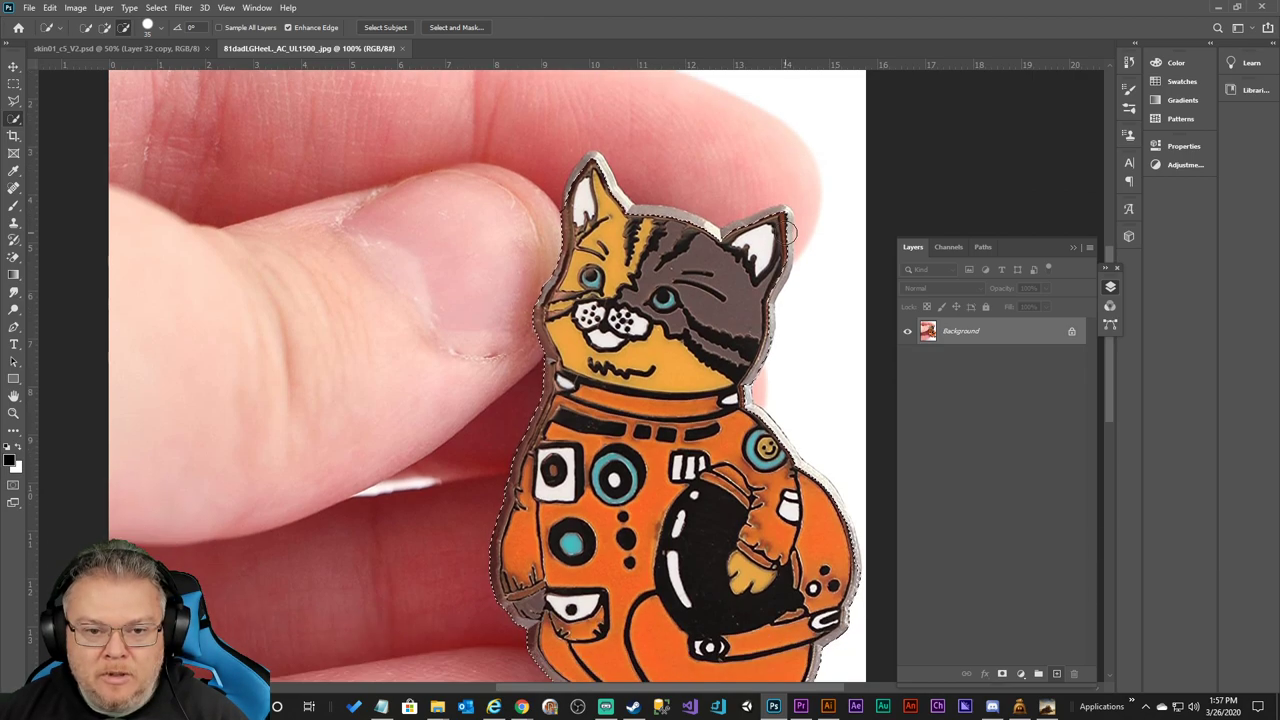
{"action": "scroll", "coordinate": [790, 233], "scroll_direction": "down", "scroll_amount": 2}
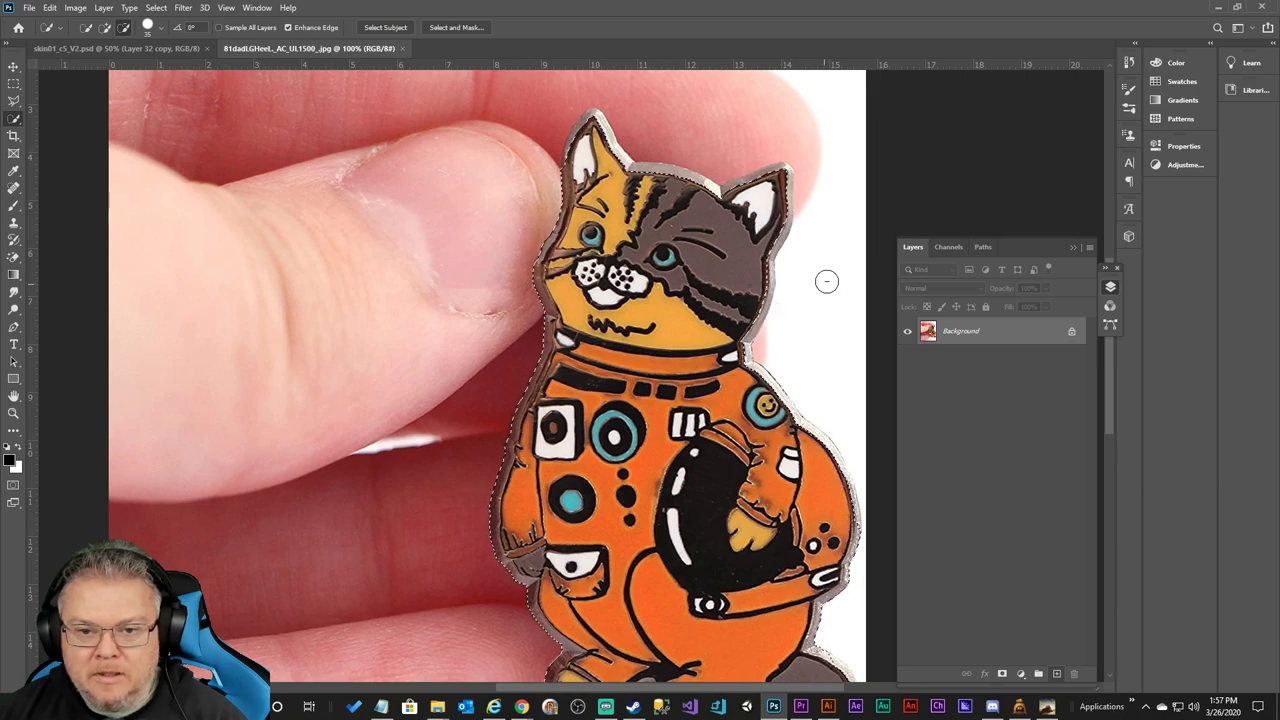
{"action": "scroll", "coordinate": [824, 282], "scroll_direction": "down", "scroll_amount": 5}
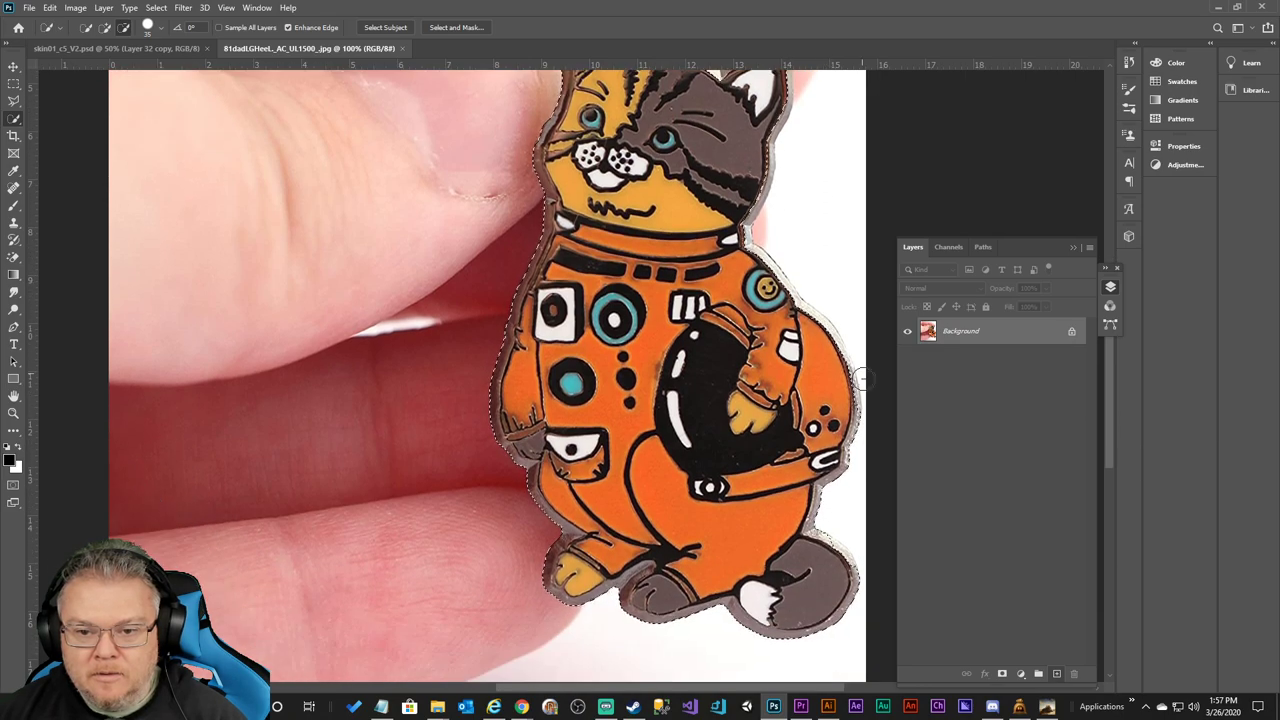
{"action": "scroll", "coordinate": [790, 535], "scroll_direction": "right", "scroll_amount": 3}
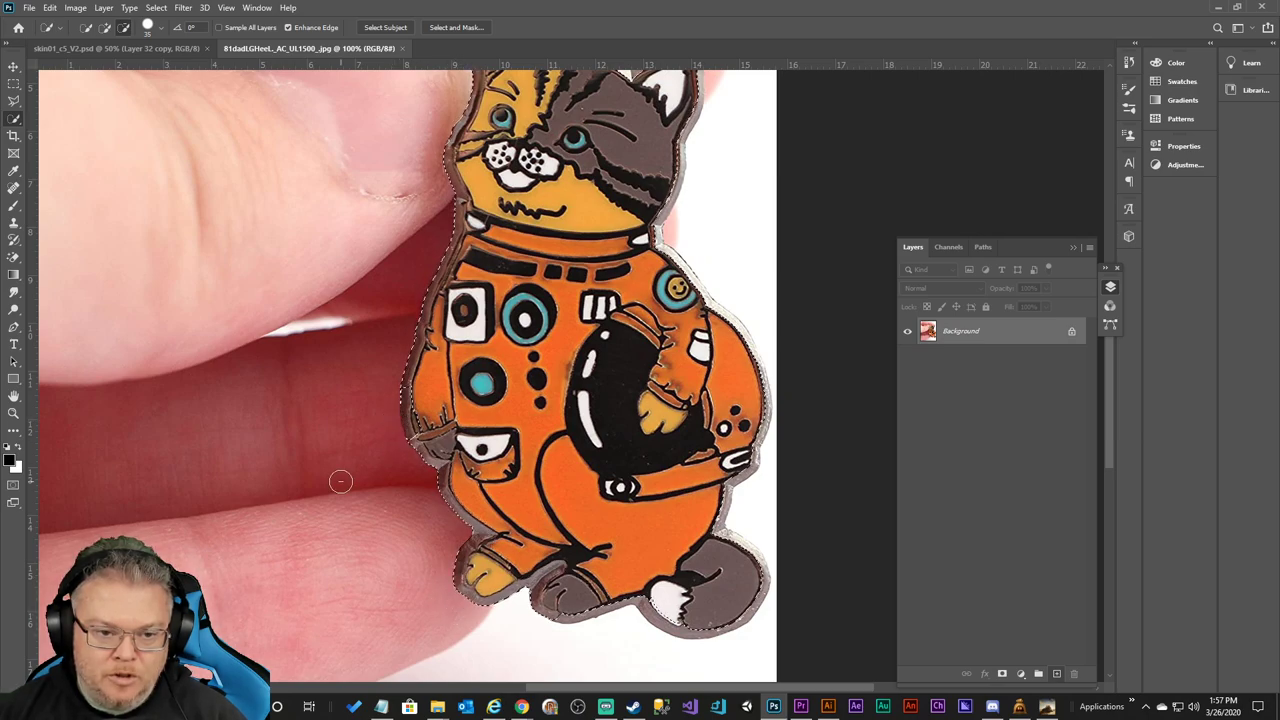
Unlock the Background layer and copy the selected cat pin to a new layer.
{"action": "key", "text": "s"}
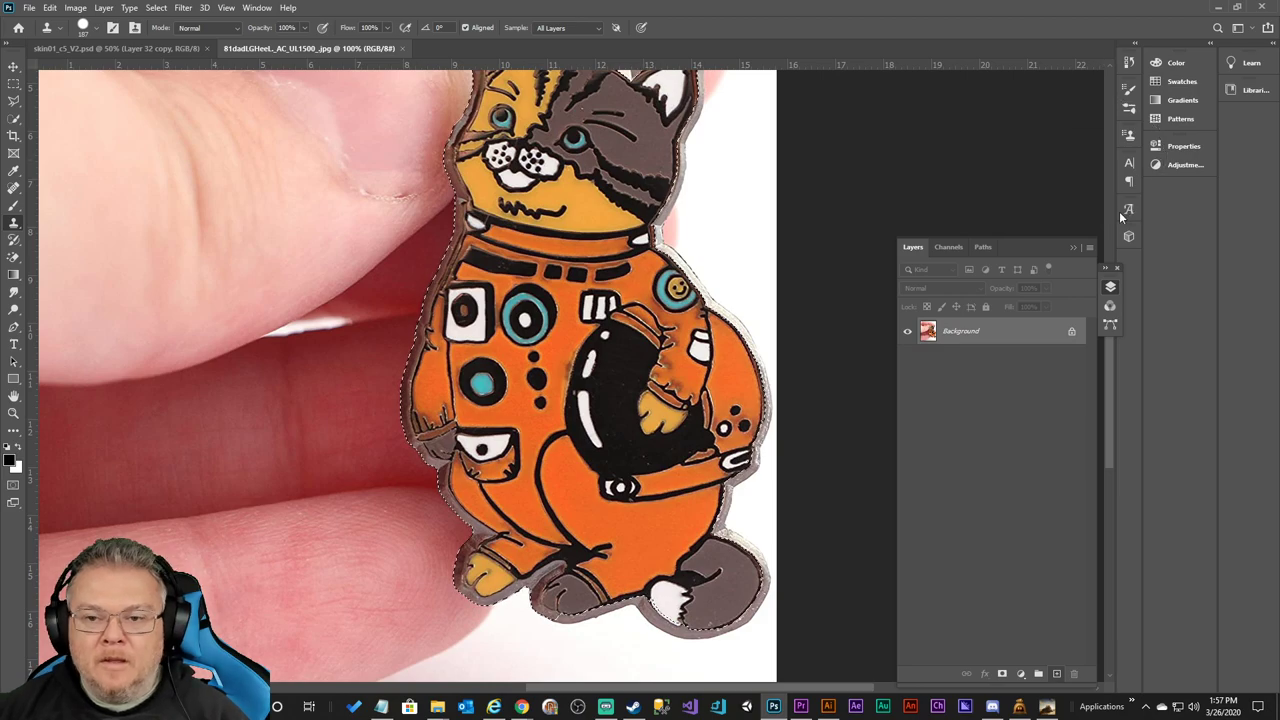
{"action": "scroll", "coordinate": [1108, 348], "scroll_direction": "up", "scroll_amount": 1}
{"action": "right_click", "coordinate": [945, 332]}
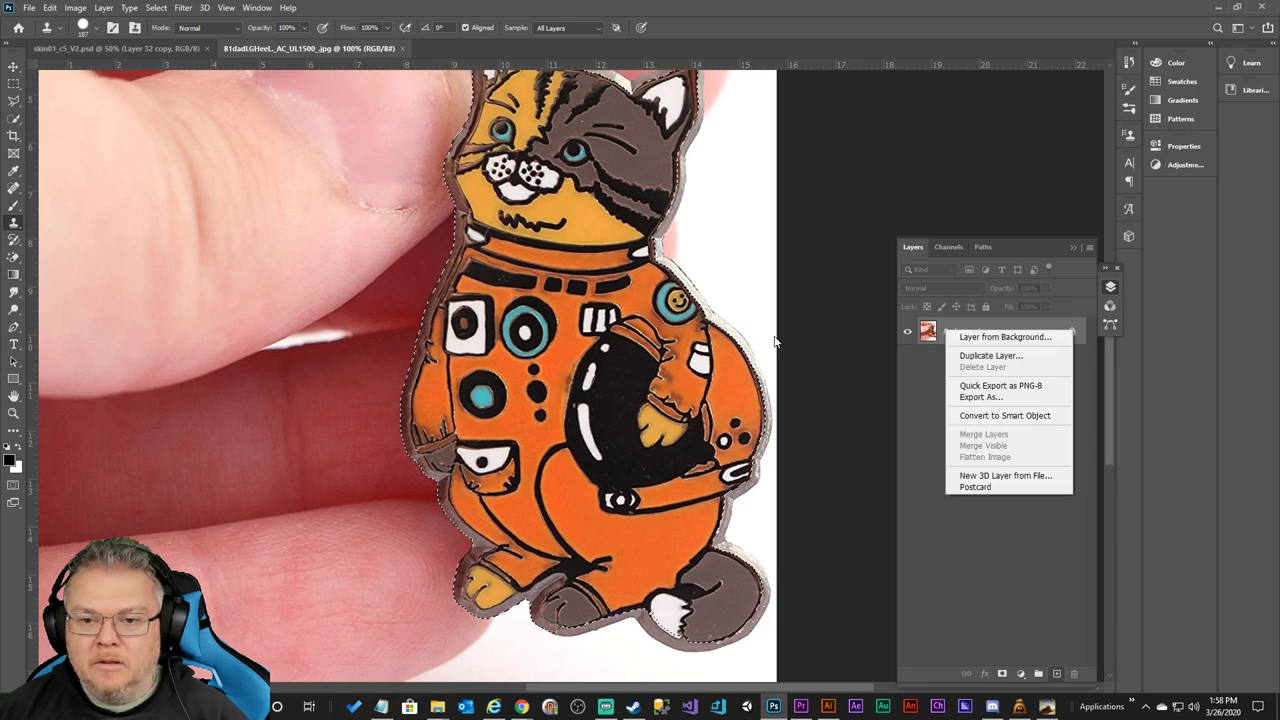
{"action": "right_click", "coordinate": [606, 354]}
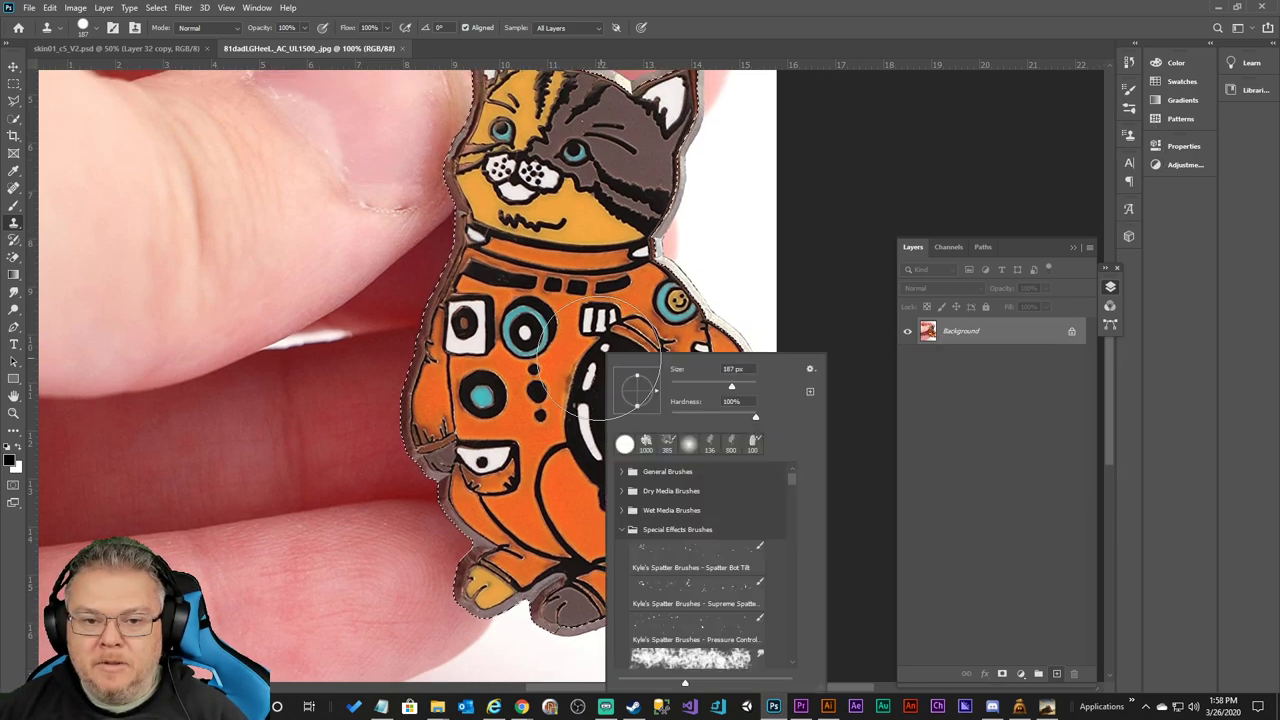
{"action": "left_click", "coordinate": [1071, 331]}
{"action": "left_click", "coordinate": [13, 84]}
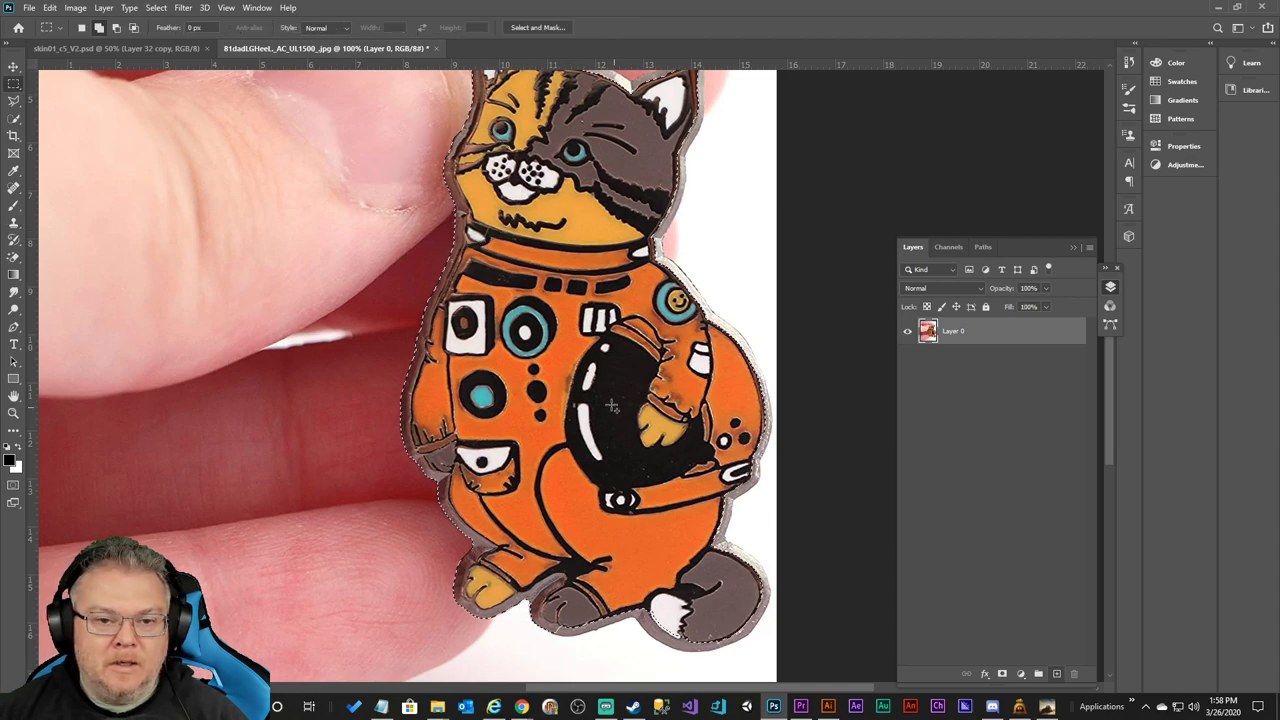
{"action": "right_click", "coordinate": [612, 404]}
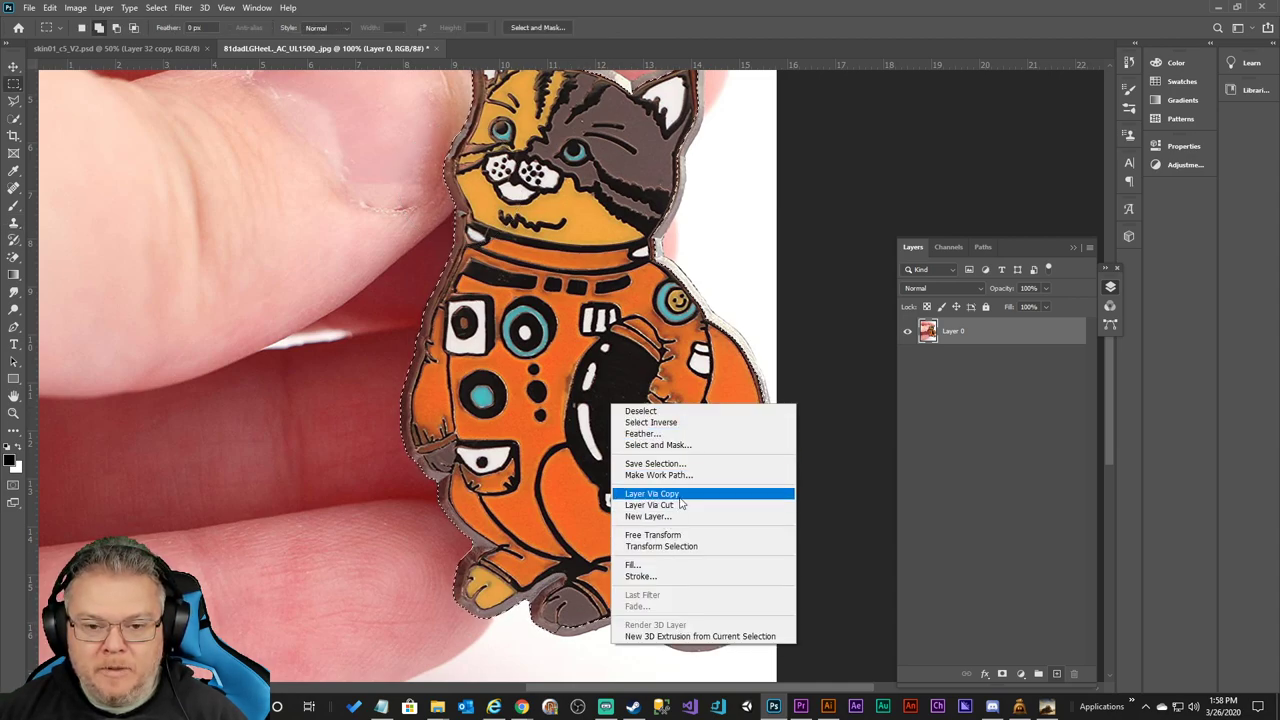
{"action": "left_click", "coordinate": [678, 494]}
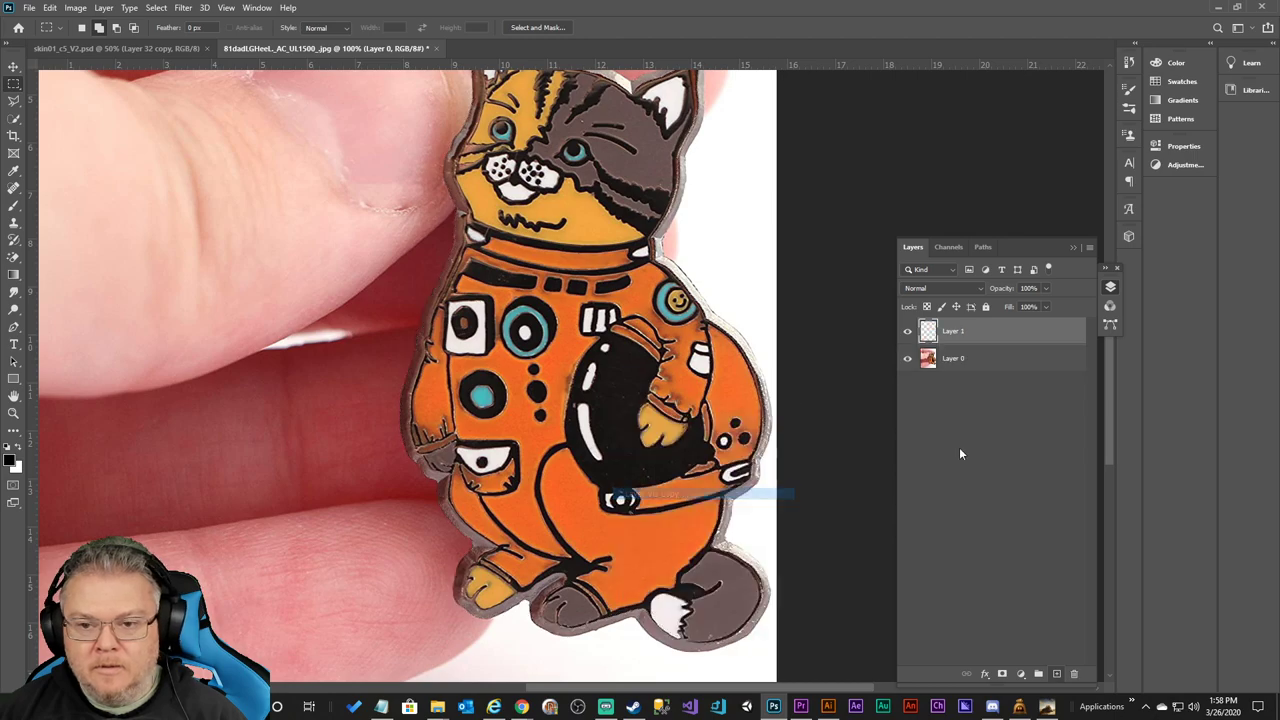
Hide the original photo layer and set Layer 1's blend mode to Normal.
{"action": "left_click", "coordinate": [907, 358]}
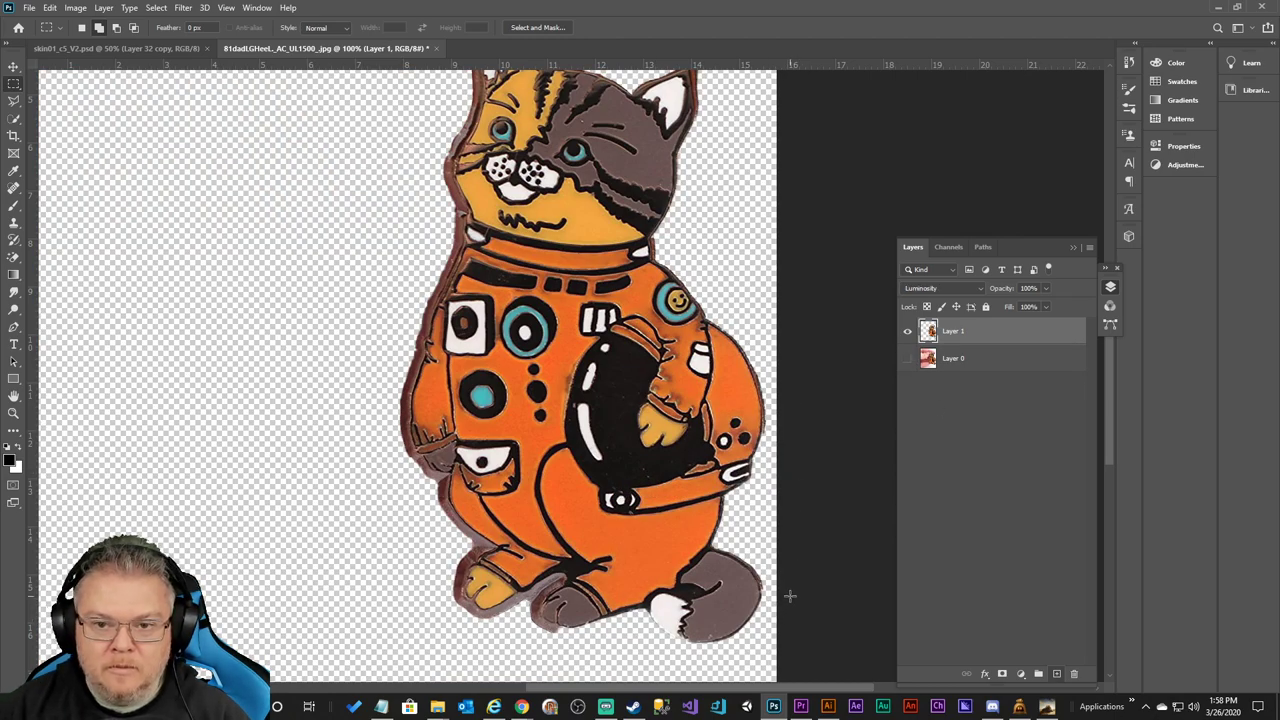
{"action": "key", "text": "alt+shift+n"}
{"action": "scroll", "coordinate": [866, 372], "scroll_direction": "up", "scroll_amount": 5}
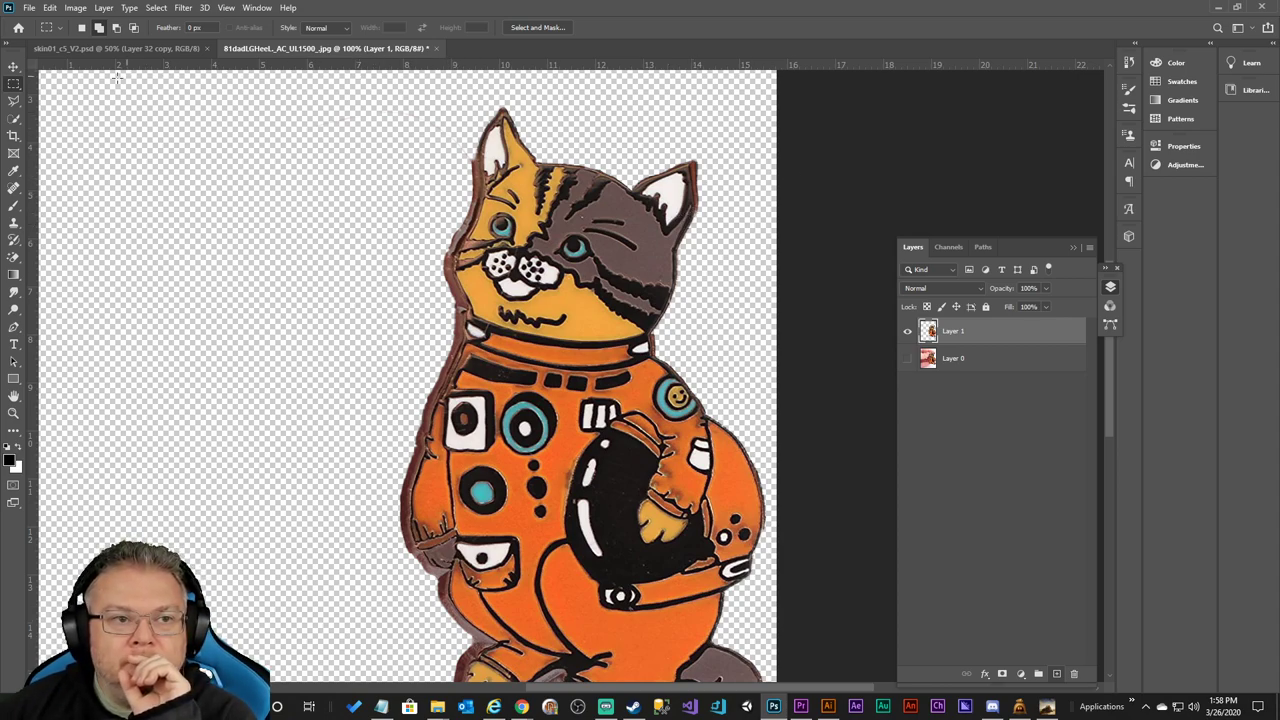
Select the cat cutout on Layer 1 with the Quick Selection tool.
{"action": "left_click", "coordinate": [19, 122]}
{"action": "left_click", "coordinate": [75, 131]}
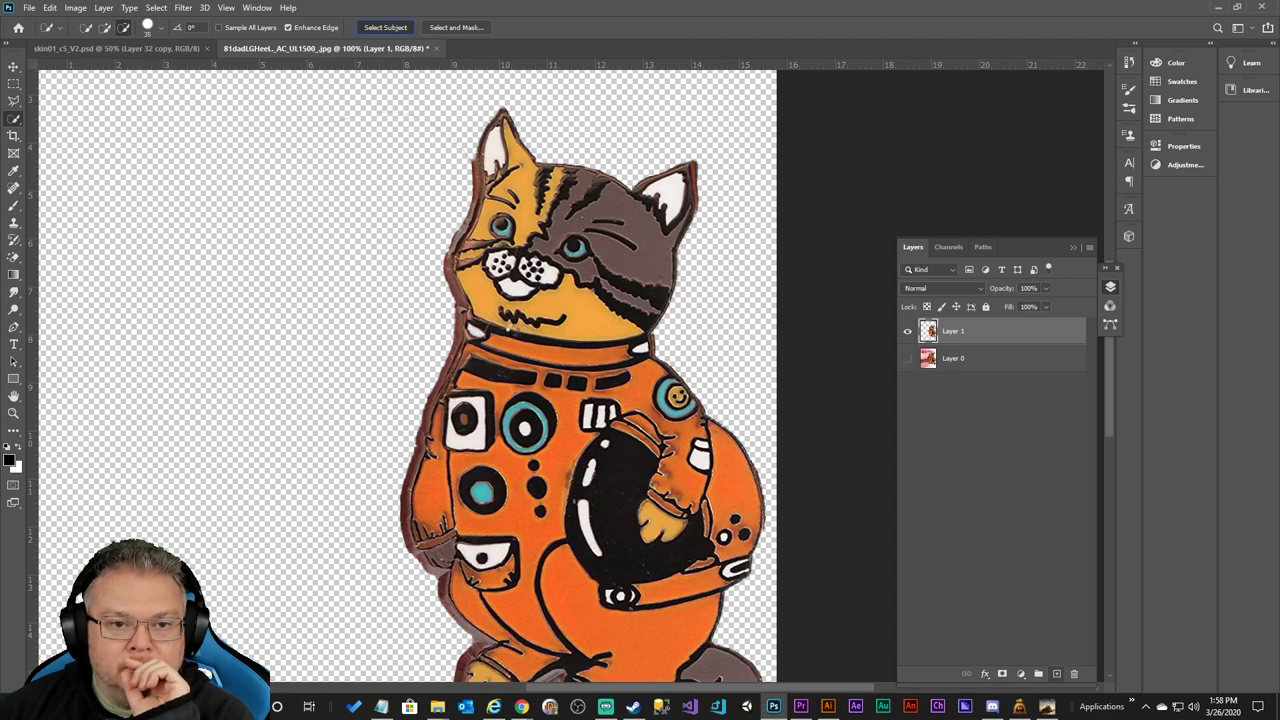
{"action": "left_click", "coordinate": [512, 328]}
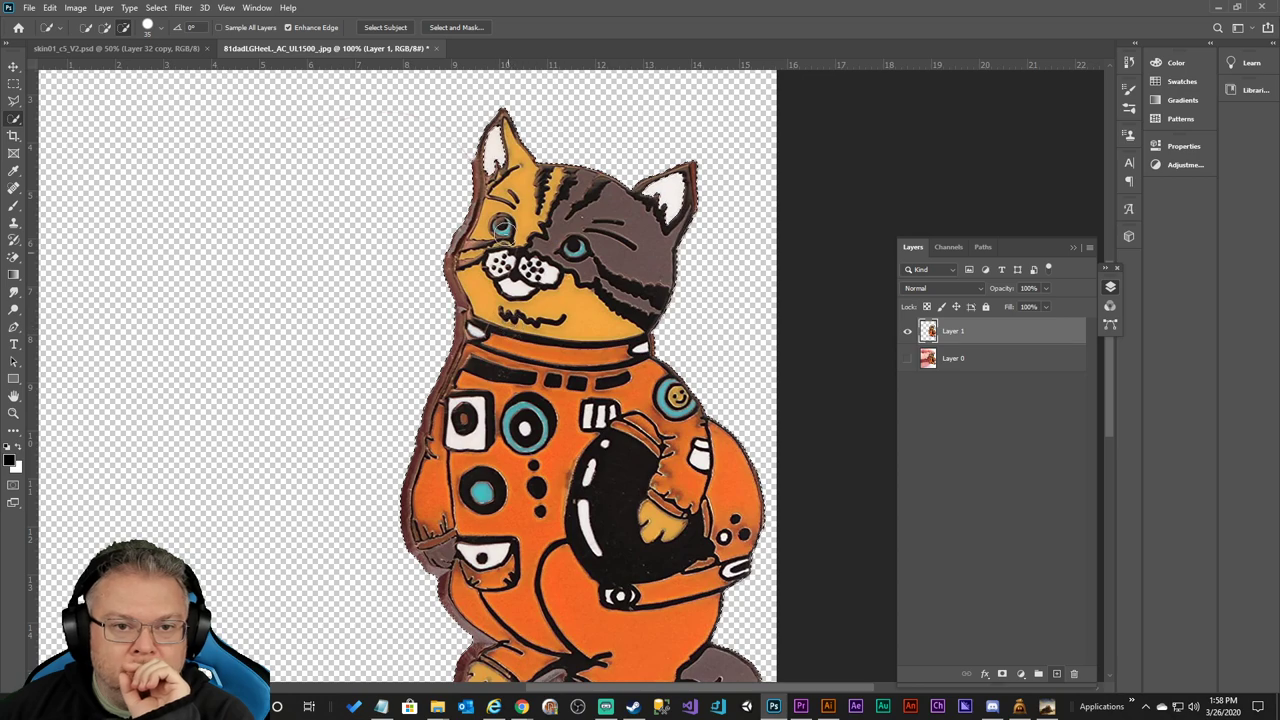
{"action": "left_click", "coordinate": [104, 27]}
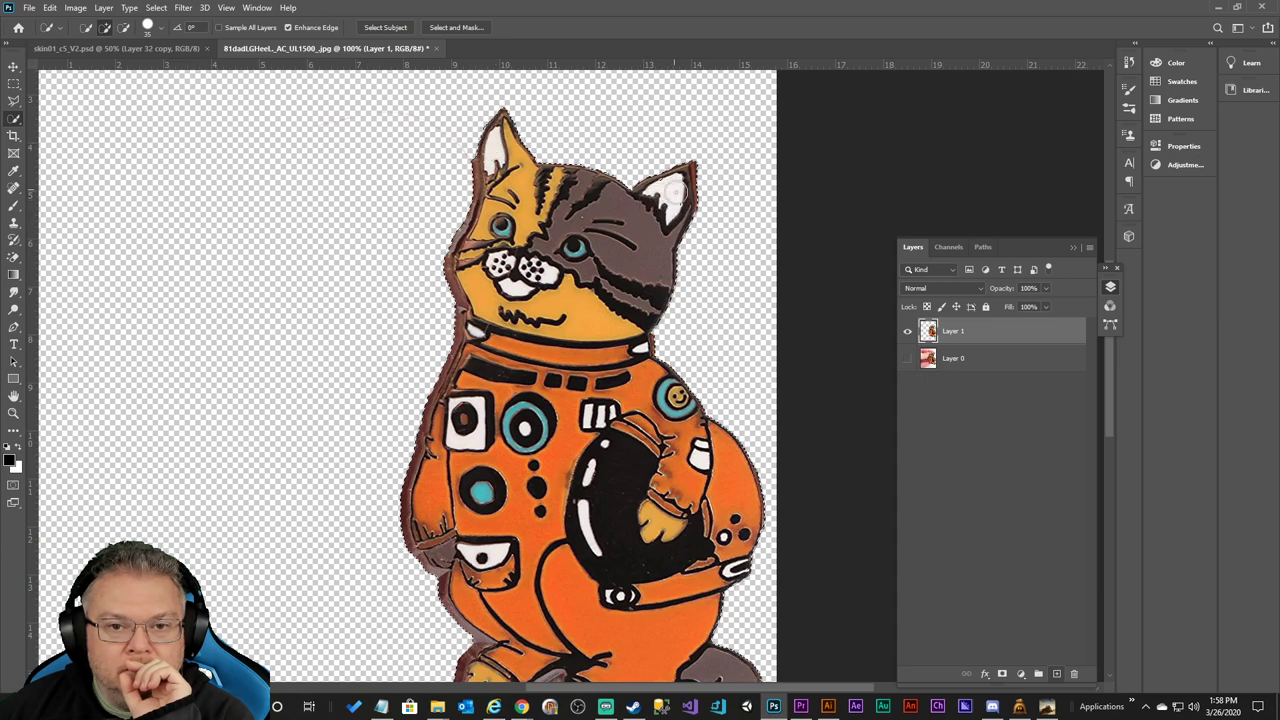
{"action": "scroll", "coordinate": [703, 207], "scroll_direction": "down", "scroll_amount": 1}
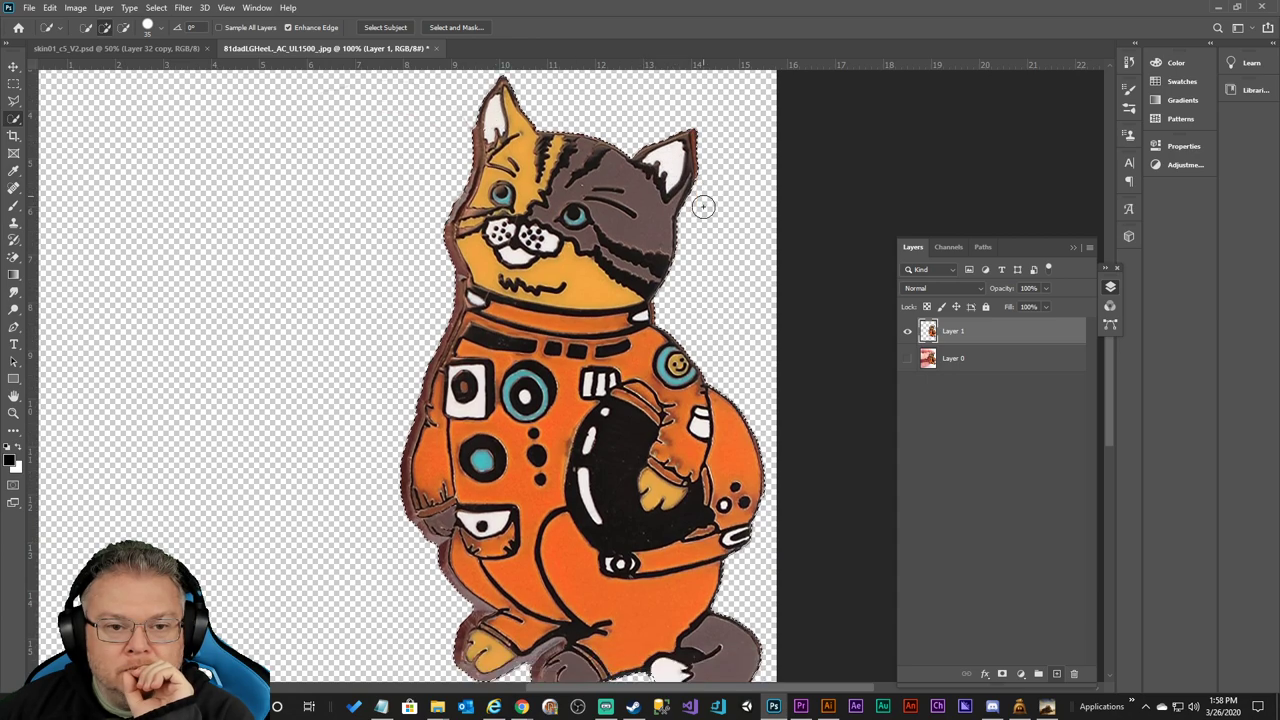
{"action": "scroll", "coordinate": [703, 207], "scroll_direction": "down", "scroll_amount": 1}
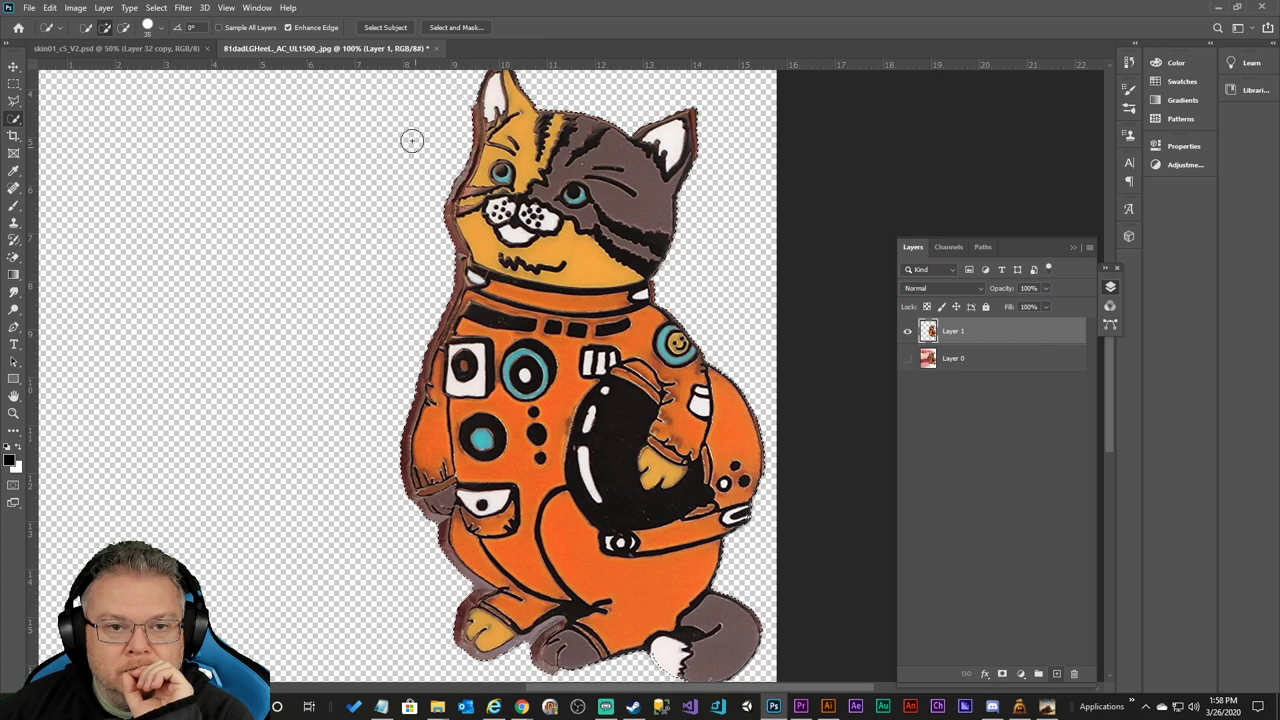
{"action": "left_click", "coordinate": [490, 110]}
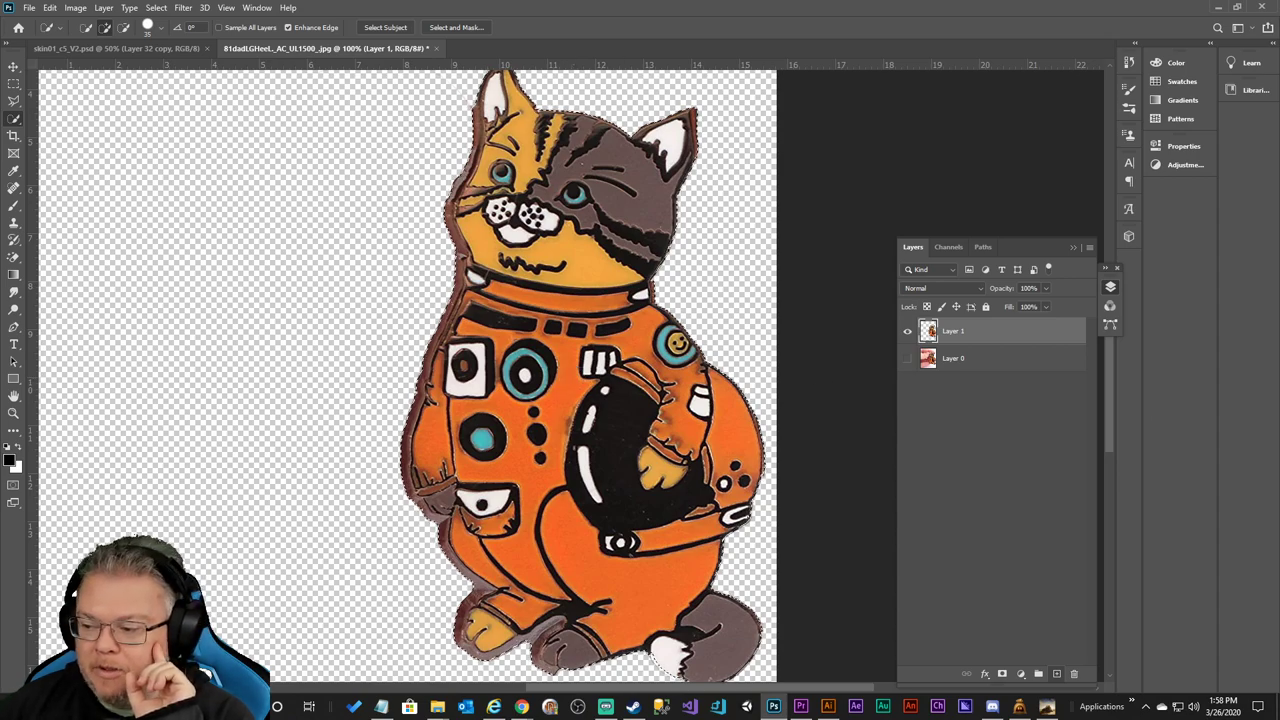
{"action": "key", "text": "alt+Tab"}
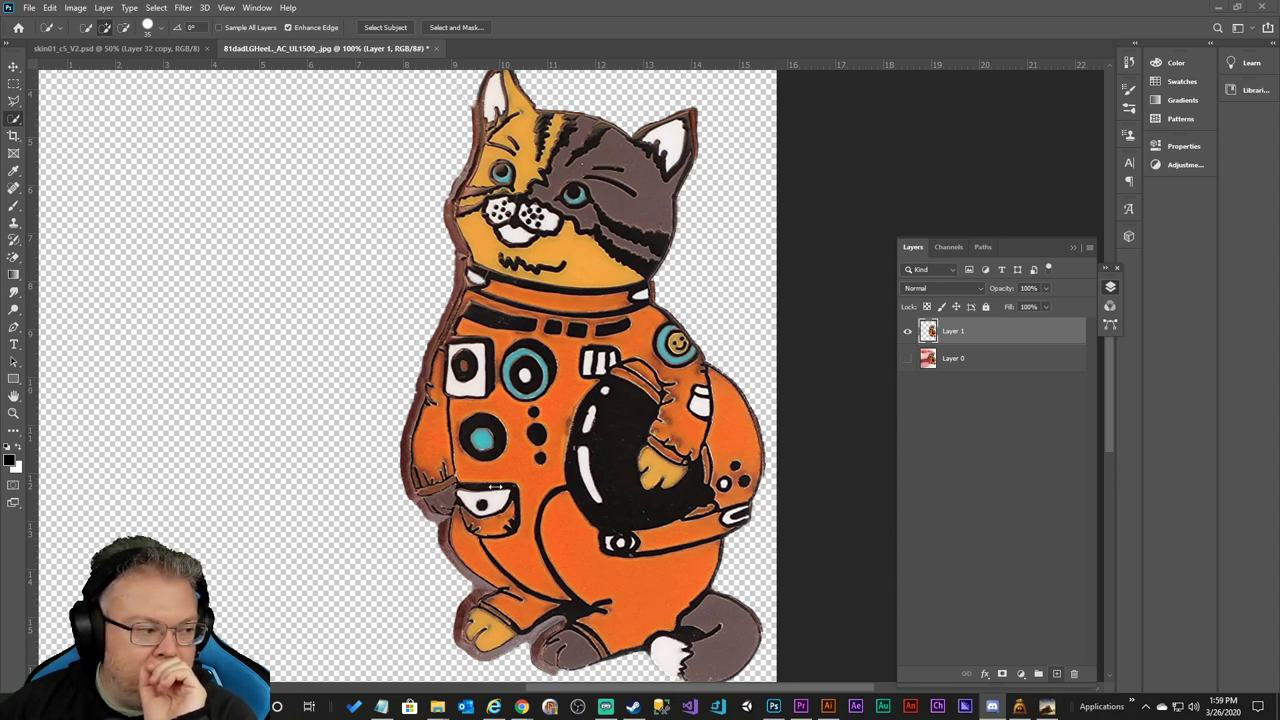
{"action": "scroll", "coordinate": [494, 487], "scroll_direction": "down", "scroll_amount": 3}
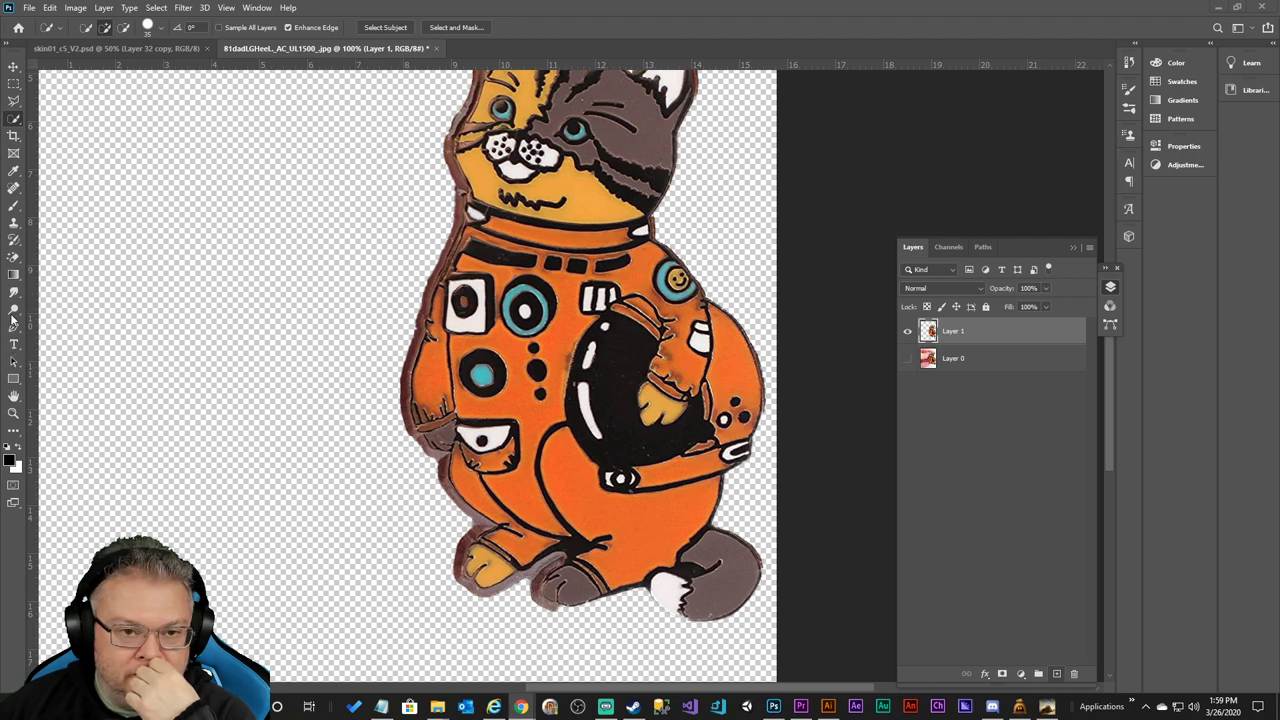
{"action": "scroll", "coordinate": [434, 263], "scroll_direction": "up", "scroll_amount": 2}
{"action": "scroll", "coordinate": [434, 263], "scroll_direction": "up", "scroll_amount": 3}
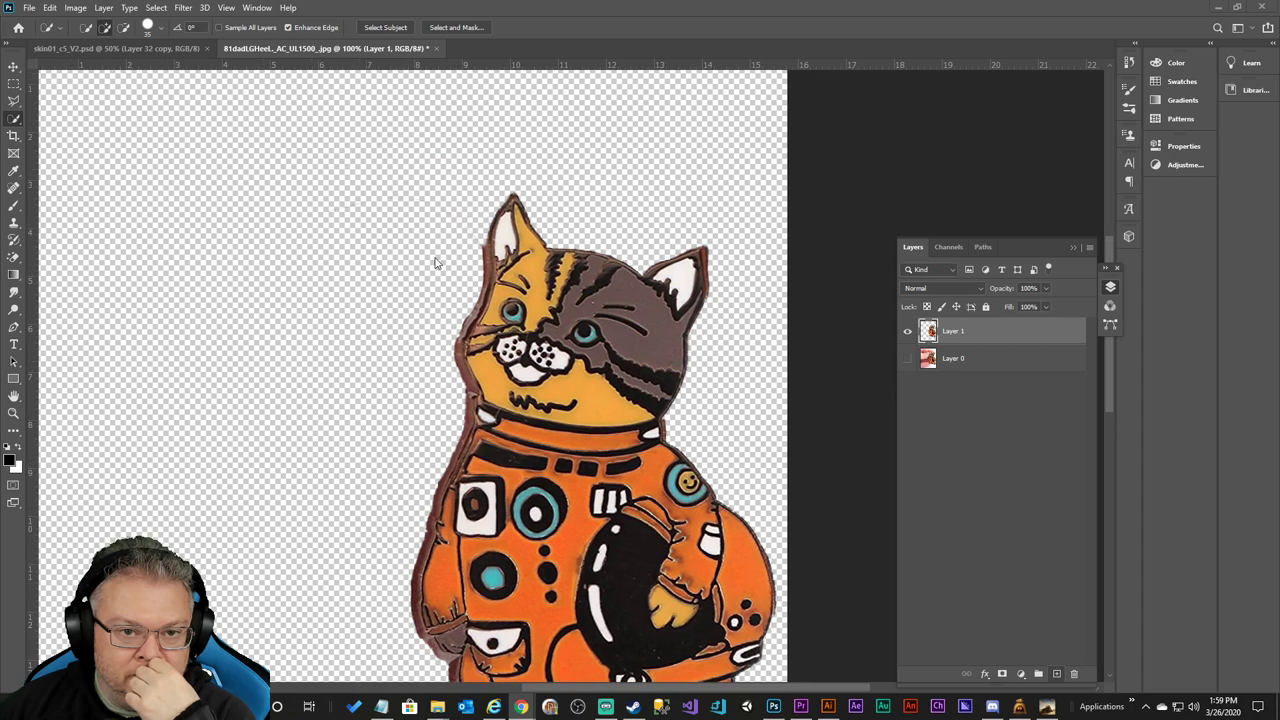
Select the cat on Layer 1 and subtract the dark metal edge along its head and arm with Quick Selection.
{"action": "left_click", "coordinate": [507, 307]}
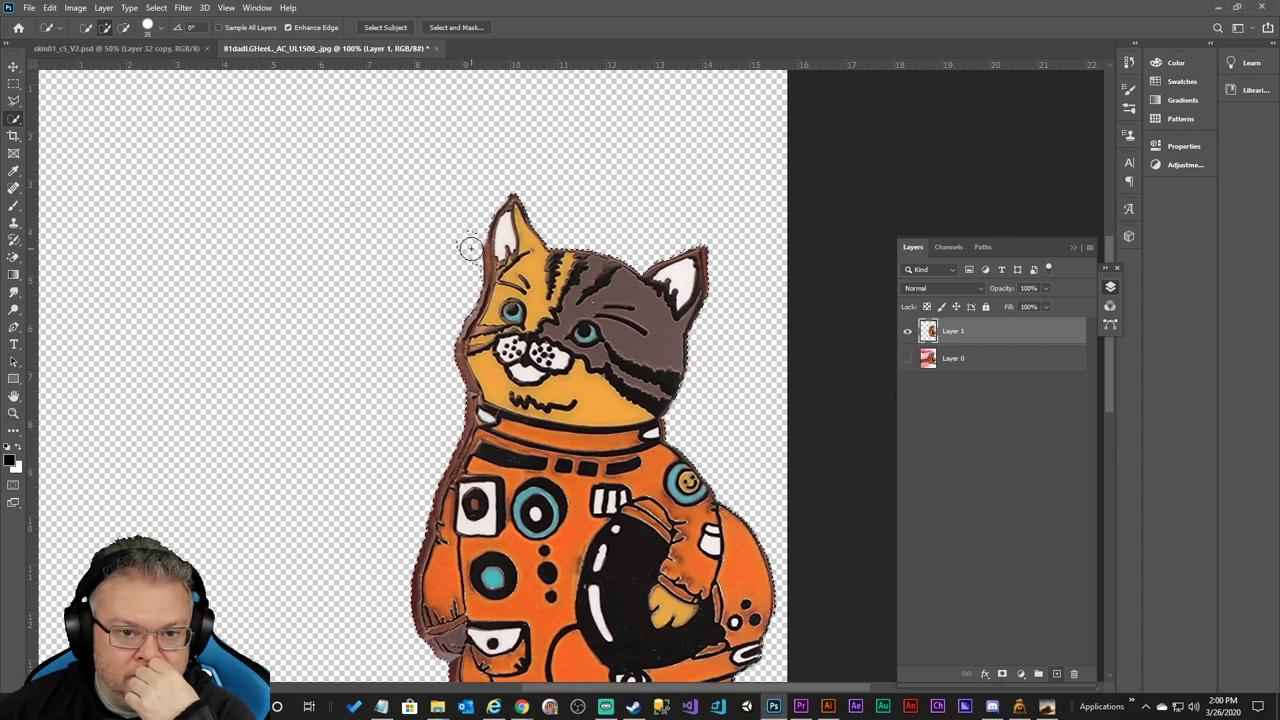
{"action": "left_click", "coordinate": [124, 27]}
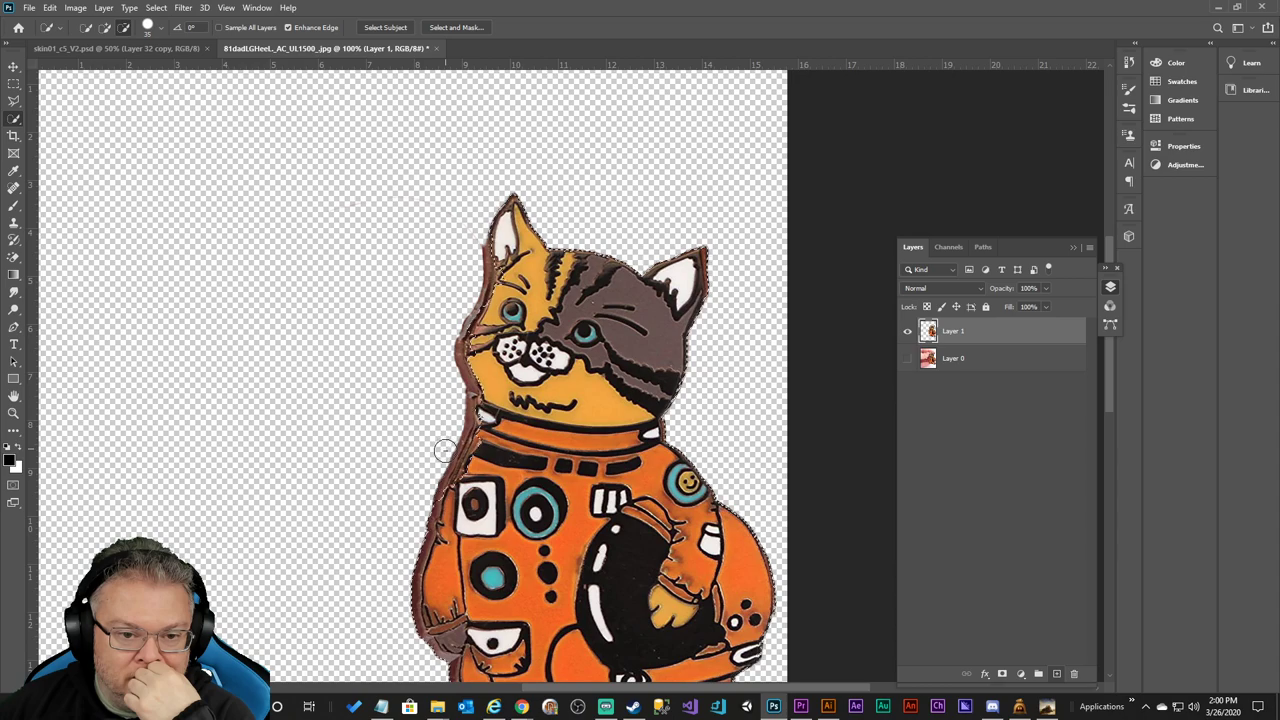
{"action": "mouse_move", "coordinate": [397, 571]}
{"action": "left_mouse_down"}
{"action": "mouse_move", "coordinate": [402, 558]}
{"action": "mouse_move", "coordinate": [410, 585]}
{"action": "mouse_move", "coordinate": [410, 505]}
{"action": "left_mouse_up"}
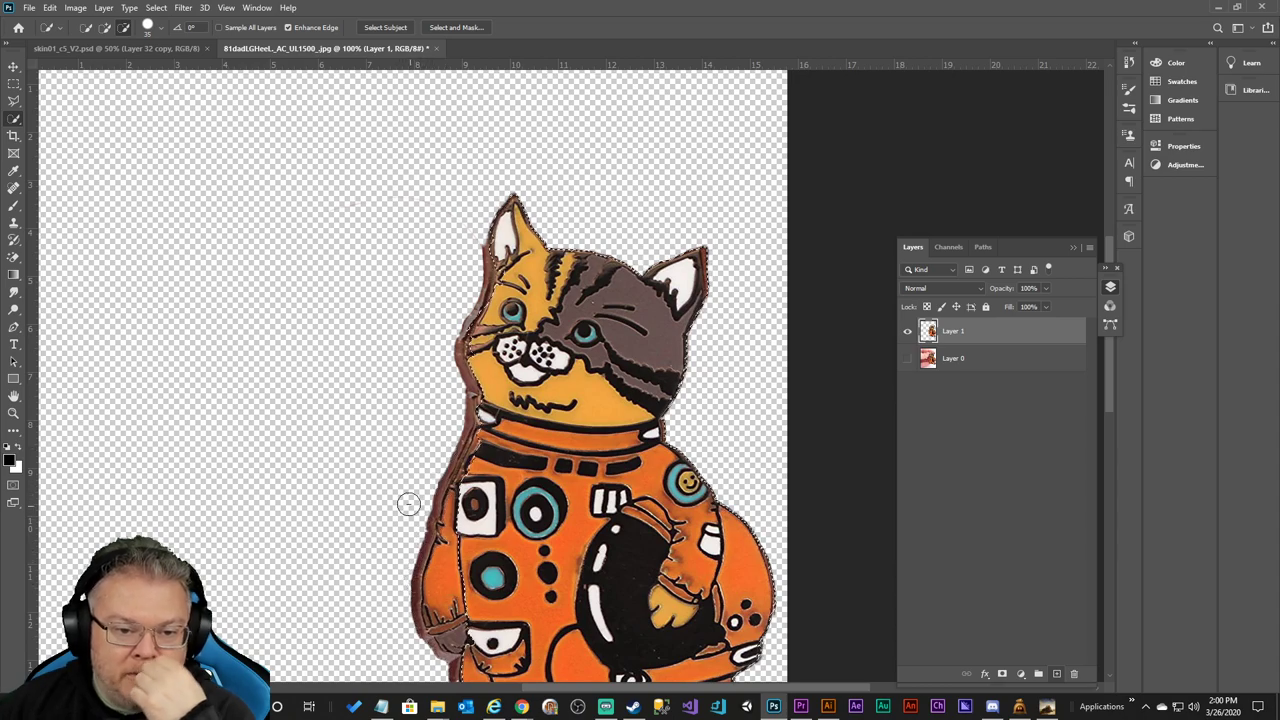
Set the Quick Selection brush to 19 px and refine the selection along the cat's arm, feet and tail.
{"action": "left_click", "coordinate": [158, 29]}
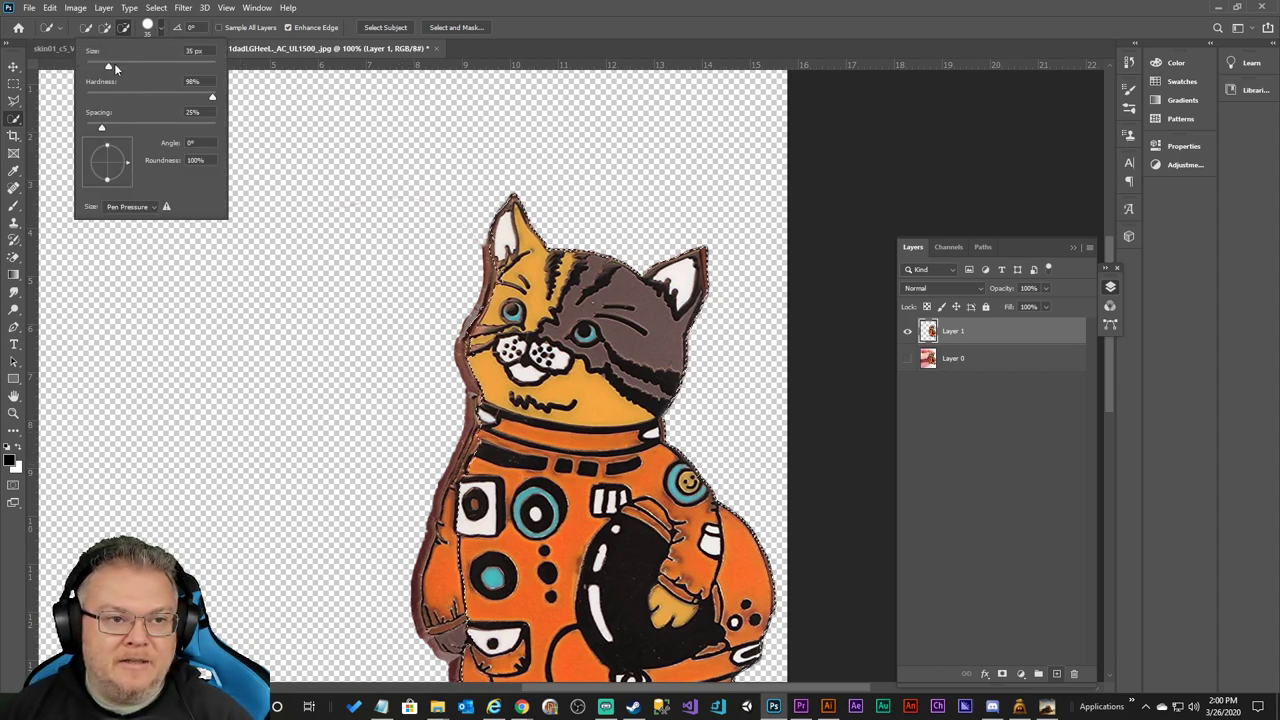
{"action": "left_click_drag", "start_coordinate": [114, 66], "coordinate": [103, 66]}
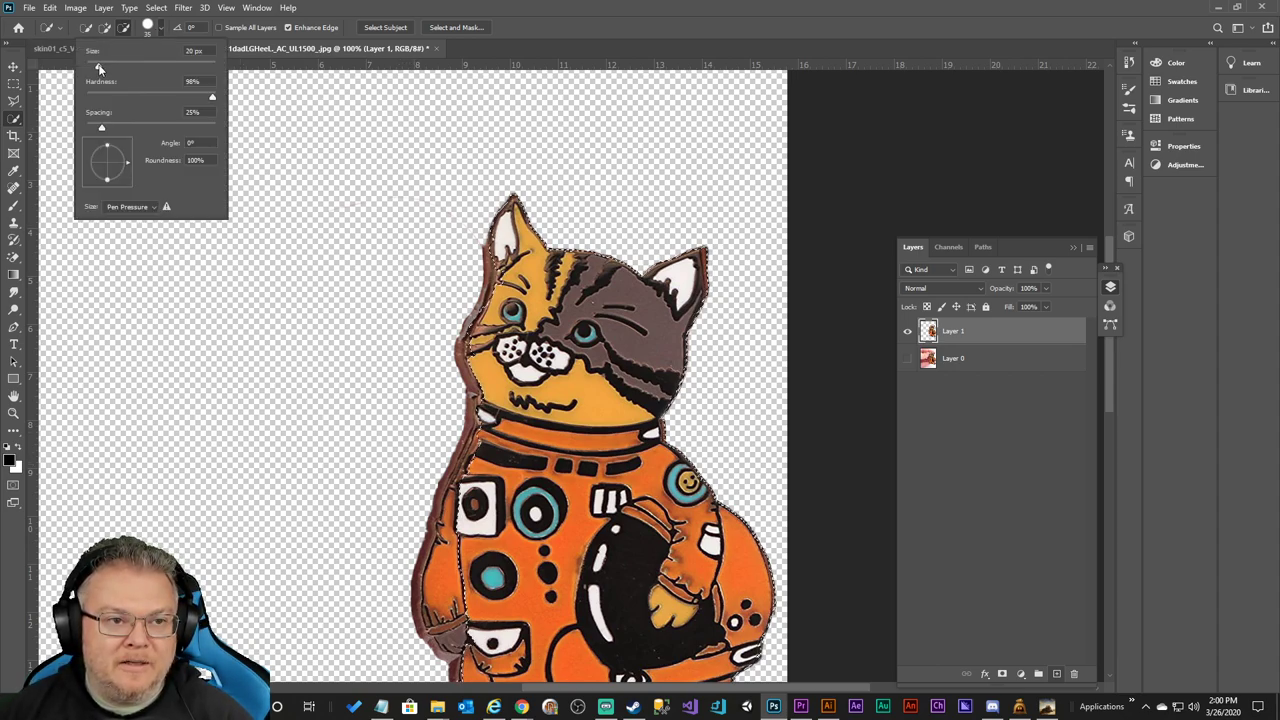
{"action": "left_click", "coordinate": [462, 618]}
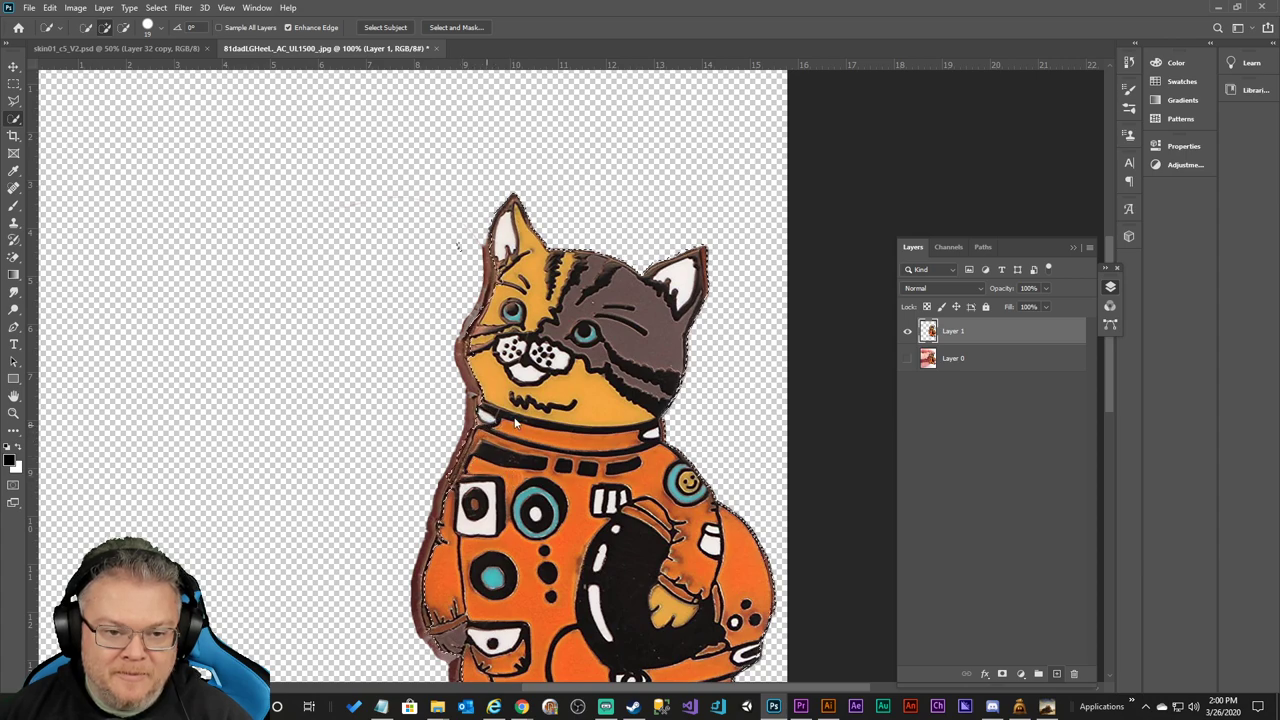
{"action": "scroll", "coordinate": [540, 410], "scroll_direction": "down", "scroll_amount": 2}
{"action": "scroll", "coordinate": [540, 410], "scroll_direction": "down", "scroll_amount": 3}
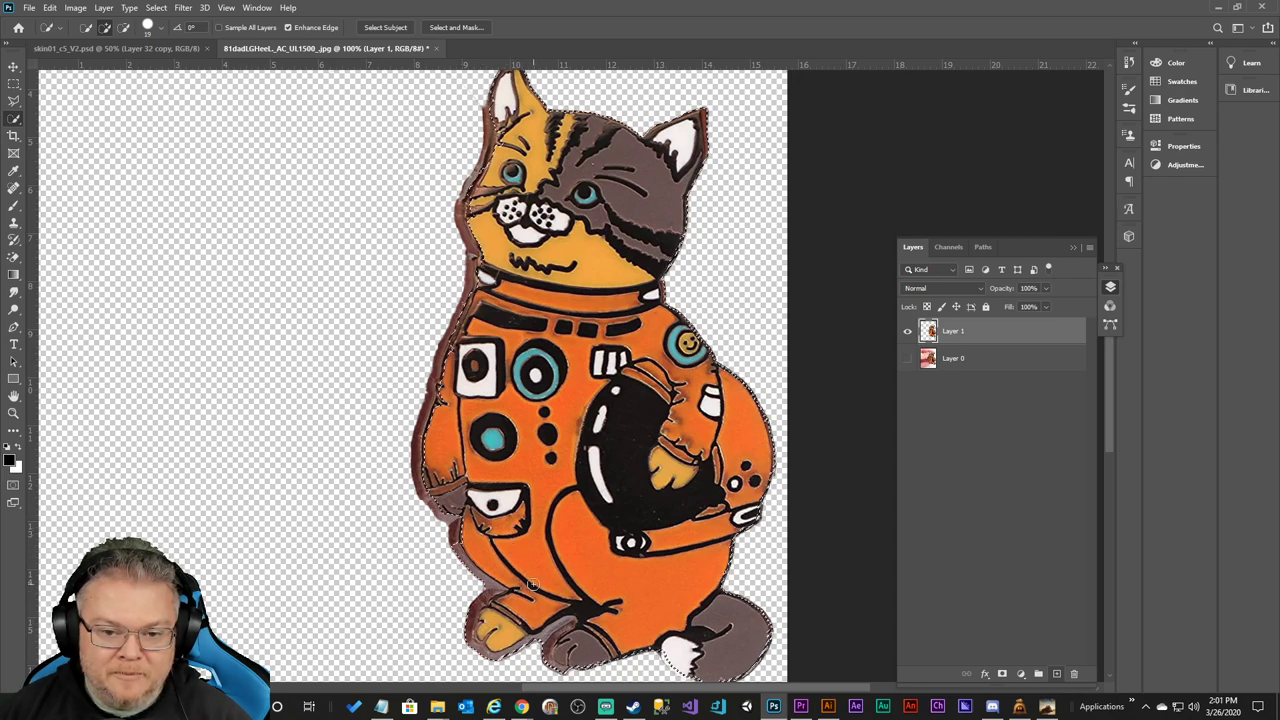
{"action": "scroll", "coordinate": [422, 538], "scroll_direction": "down", "scroll_amount": 3}
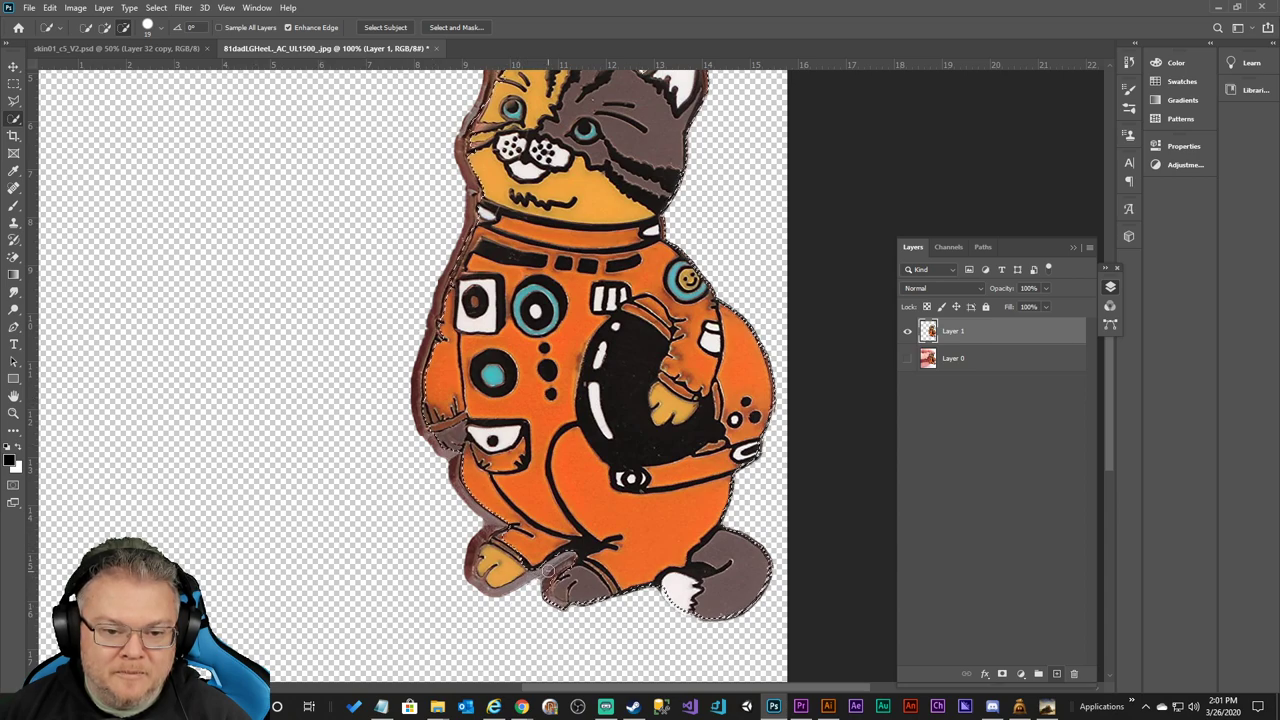
{"action": "left_click", "coordinate": [104, 28]}
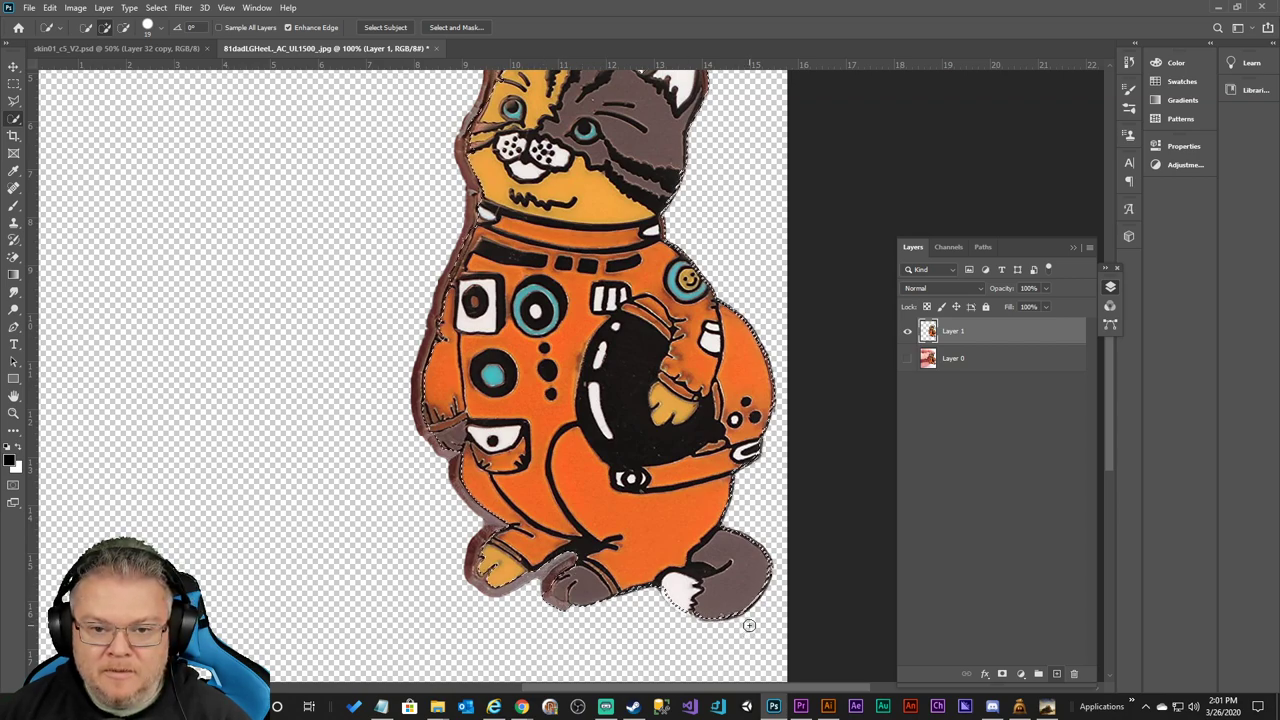
Copy the selected cat from Layer 1 to a new layer and hide Layer 1.
{"action": "scroll", "coordinate": [760, 432], "scroll_direction": "up", "scroll_amount": 5}
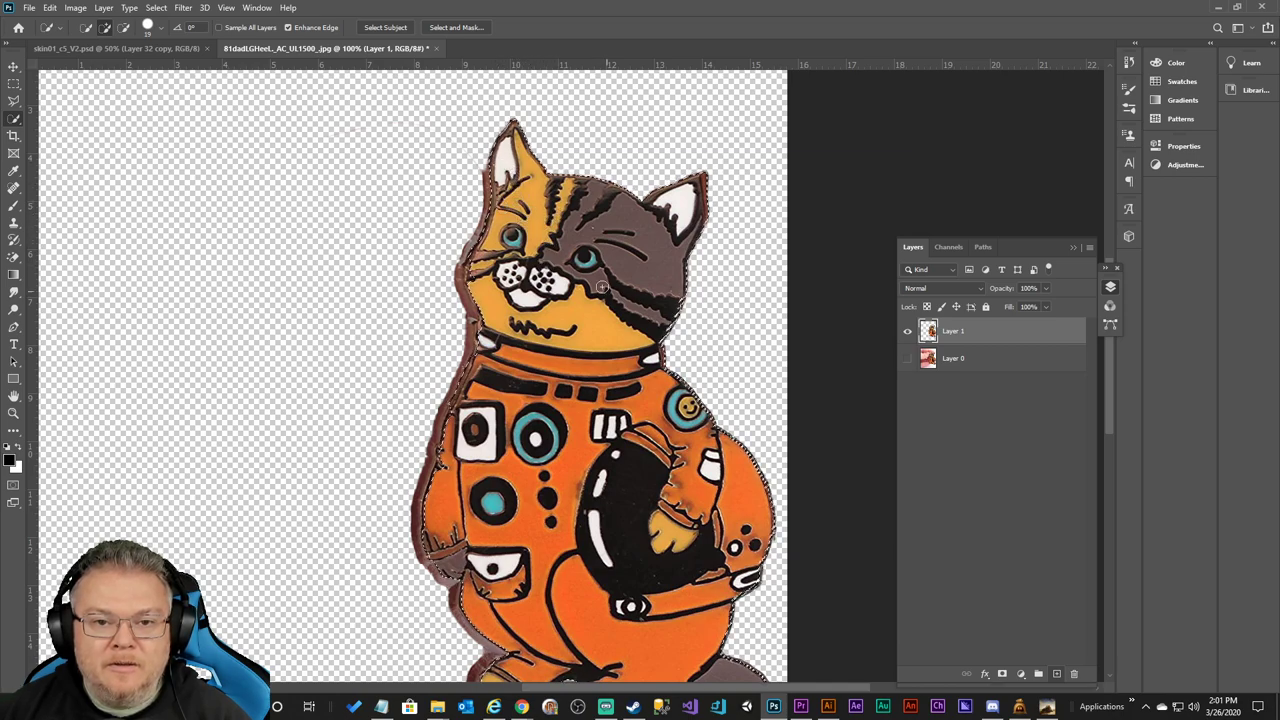
{"action": "right_click", "coordinate": [584, 260]}
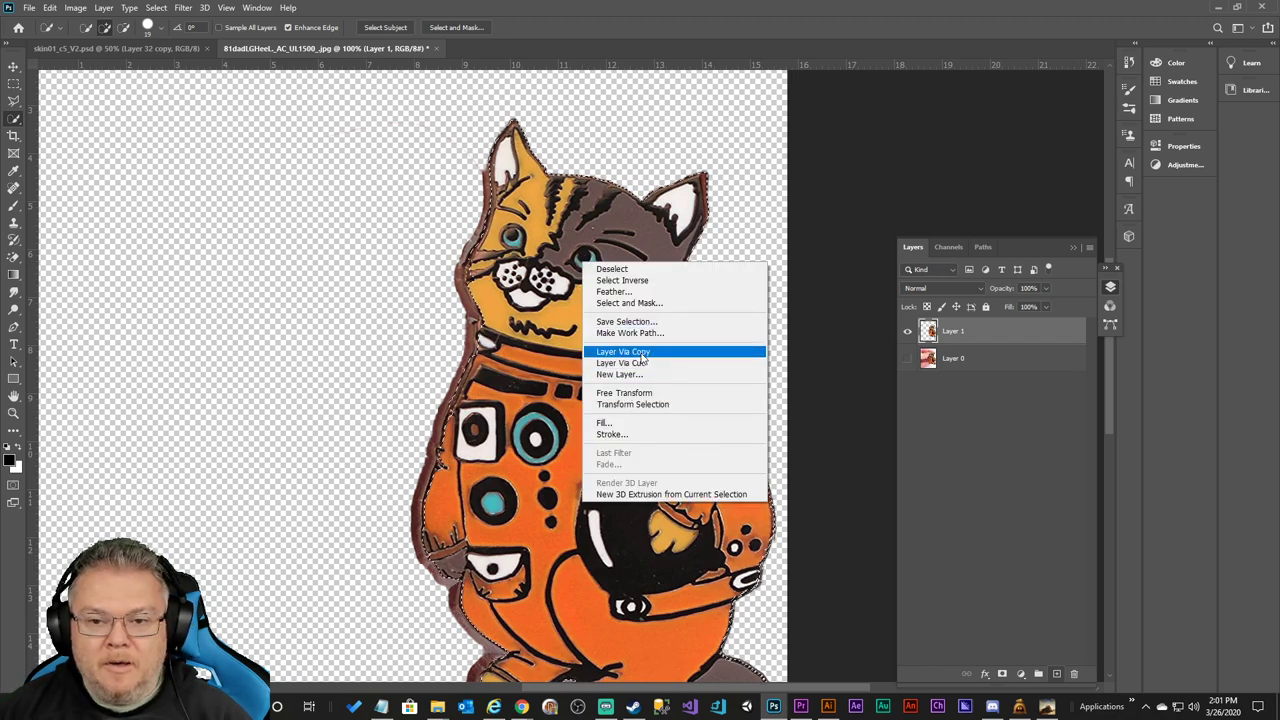
{"action": "left_click", "coordinate": [648, 358]}
{"action": "left_click", "coordinate": [906, 362]}
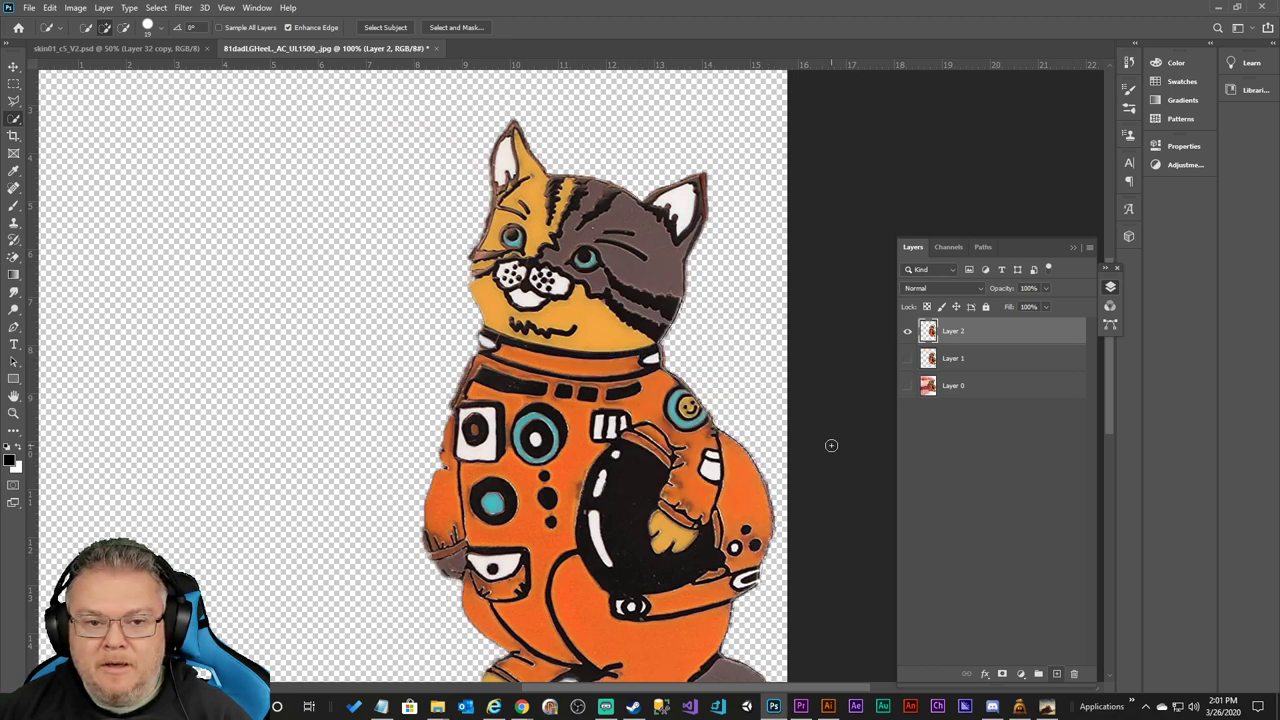
{"action": "scroll", "coordinate": [684, 343], "scroll_direction": "down", "scroll_amount": 3}
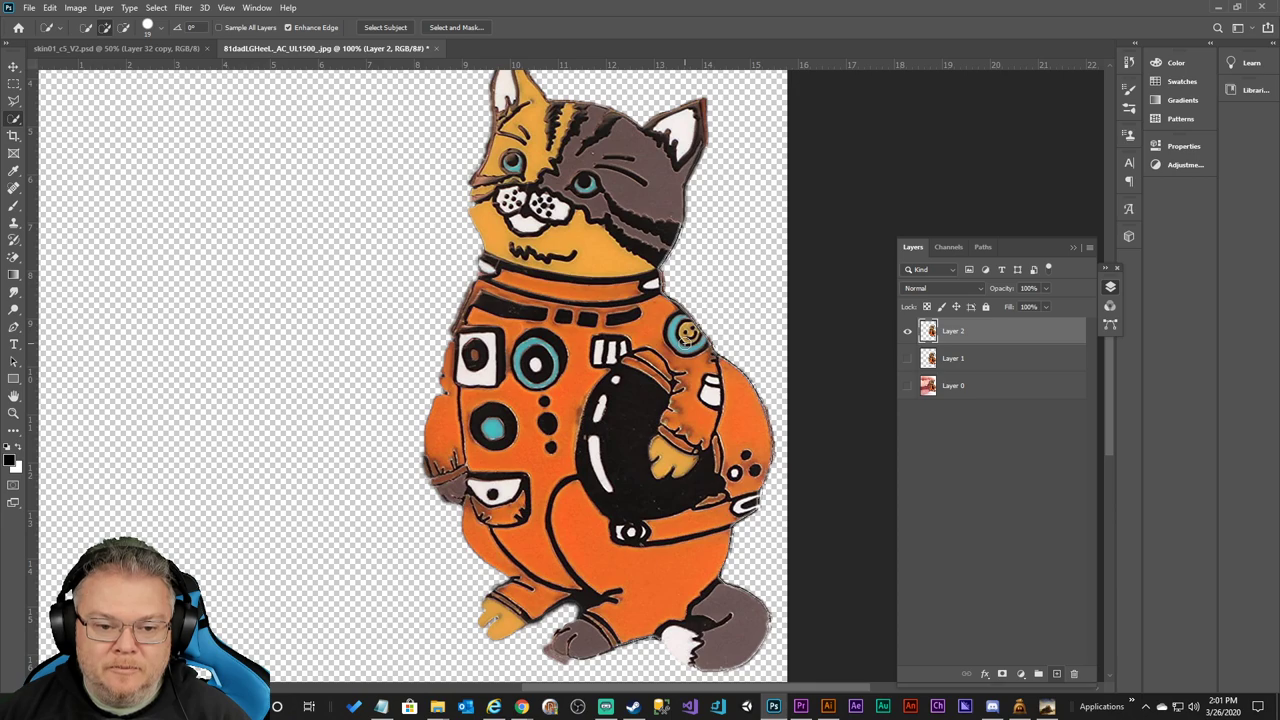
{"action": "scroll", "coordinate": [684, 340], "scroll_direction": "up", "scroll_amount": 2}
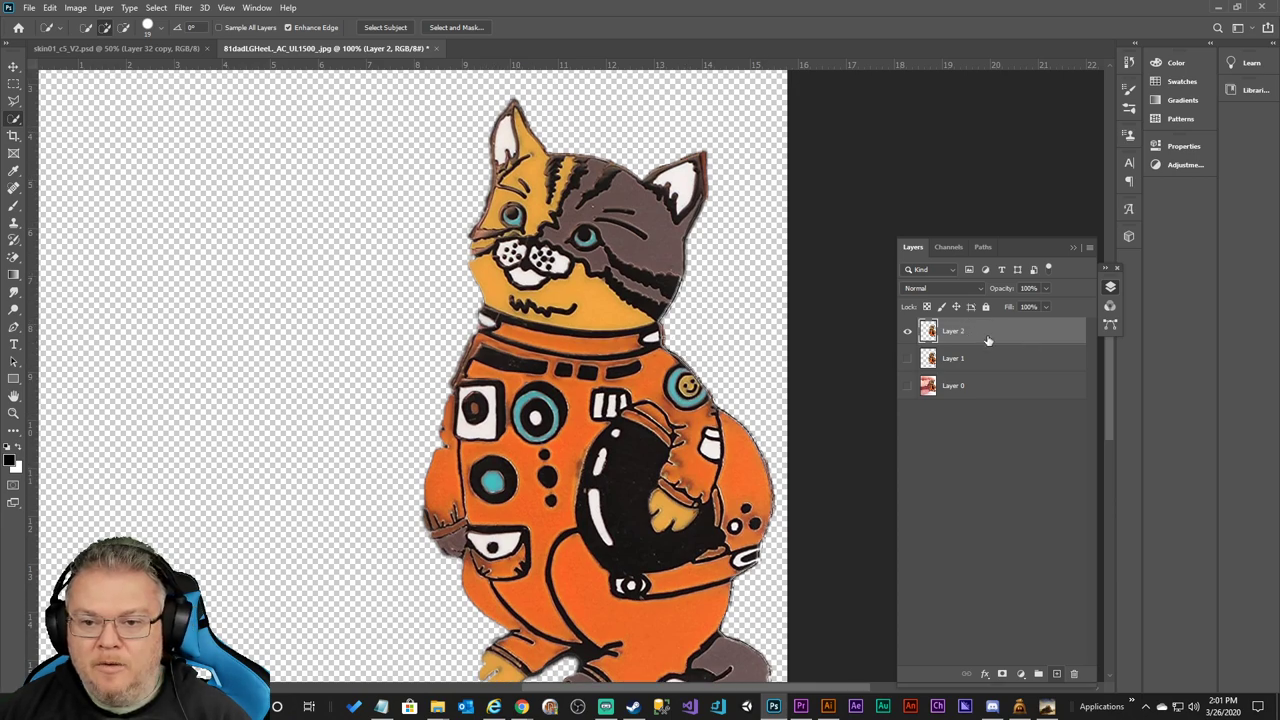
Add a black stroke effect to Layer 2, positioned outside with a size of 5 px.
{"action": "left_click", "coordinate": [988, 677]}
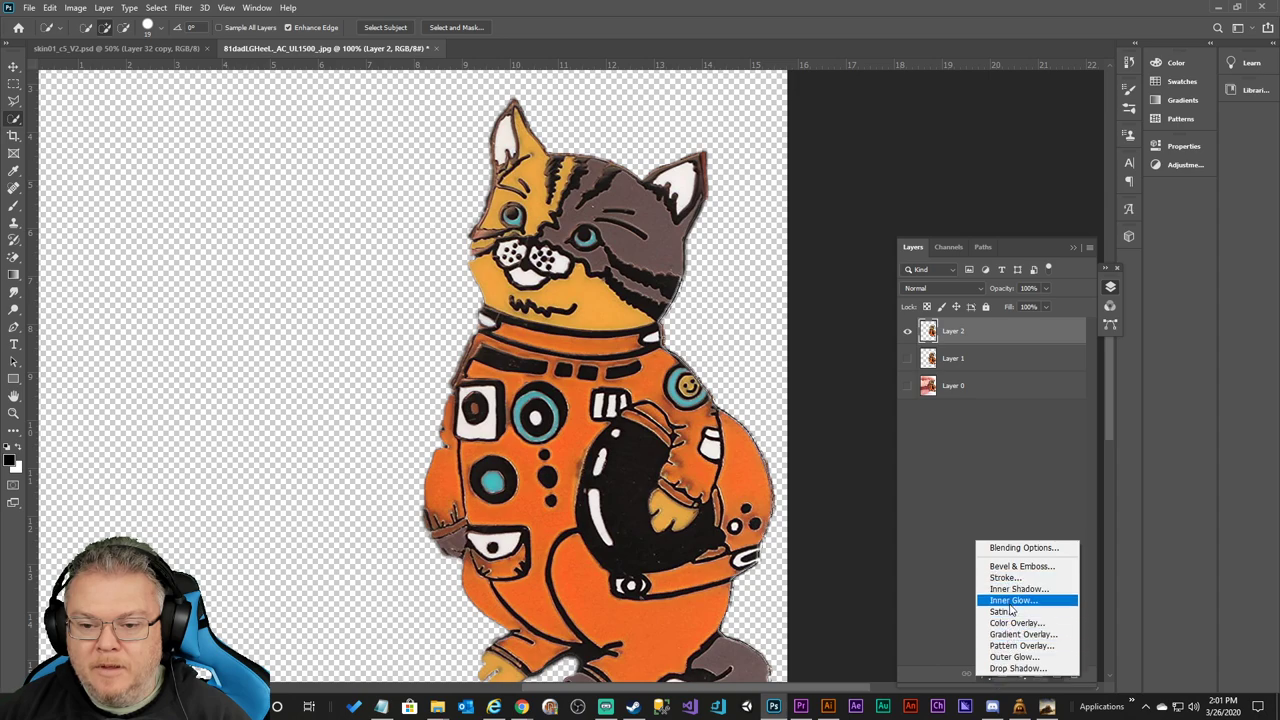
{"action": "left_click", "coordinate": [936, 517]}
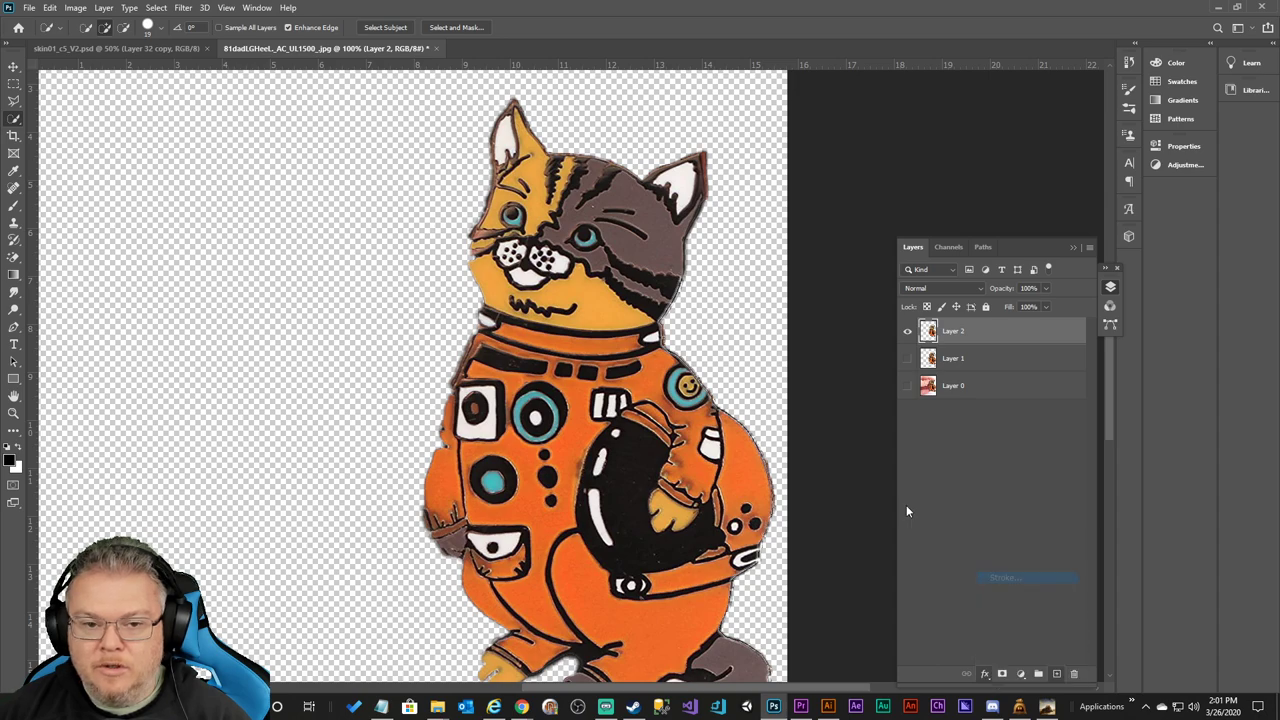
{"action": "left_click", "coordinate": [1005, 214]}
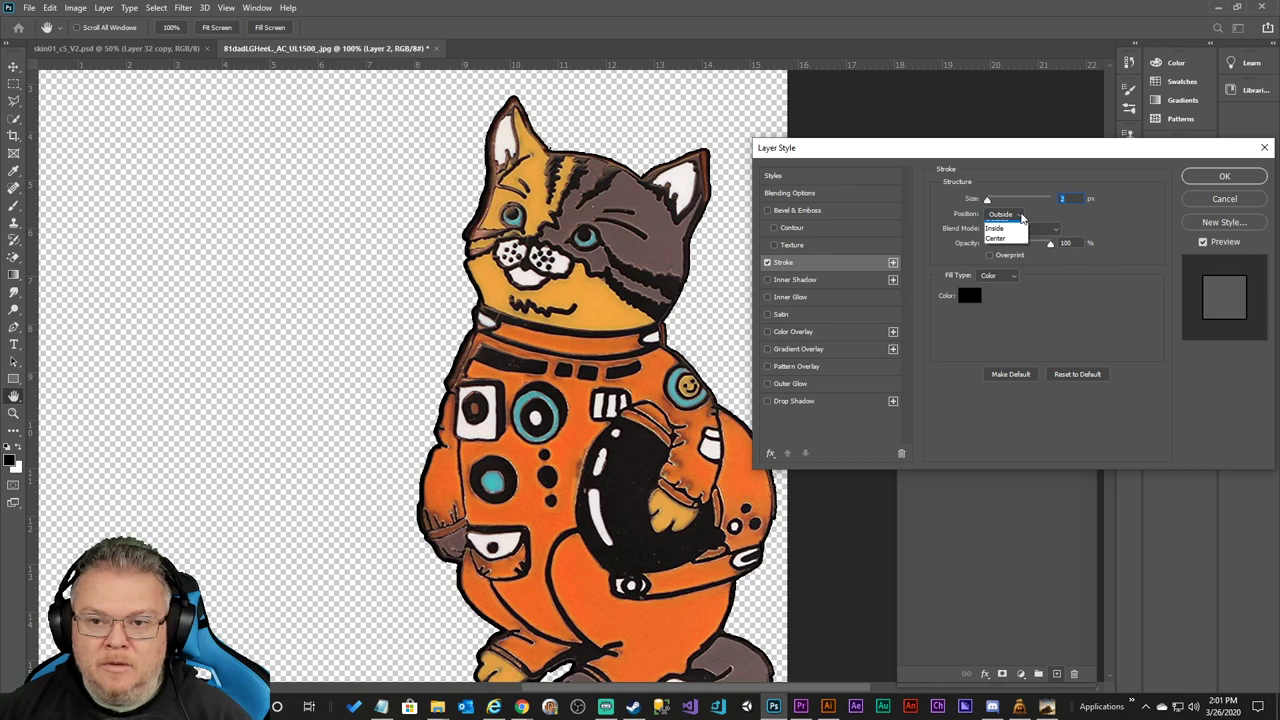
{"action": "left_click", "coordinate": [1008, 226]}
{"action": "left_click", "coordinate": [1058, 200]}
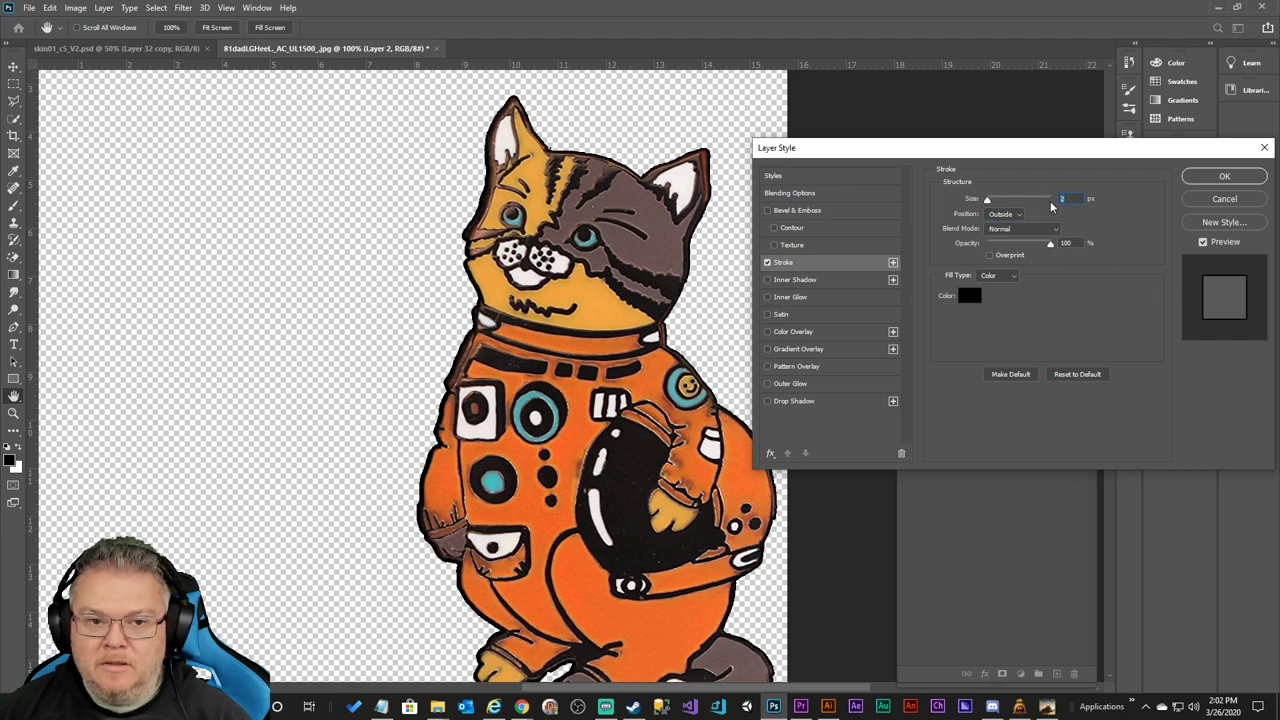
{"action": "type", "text": "5"}
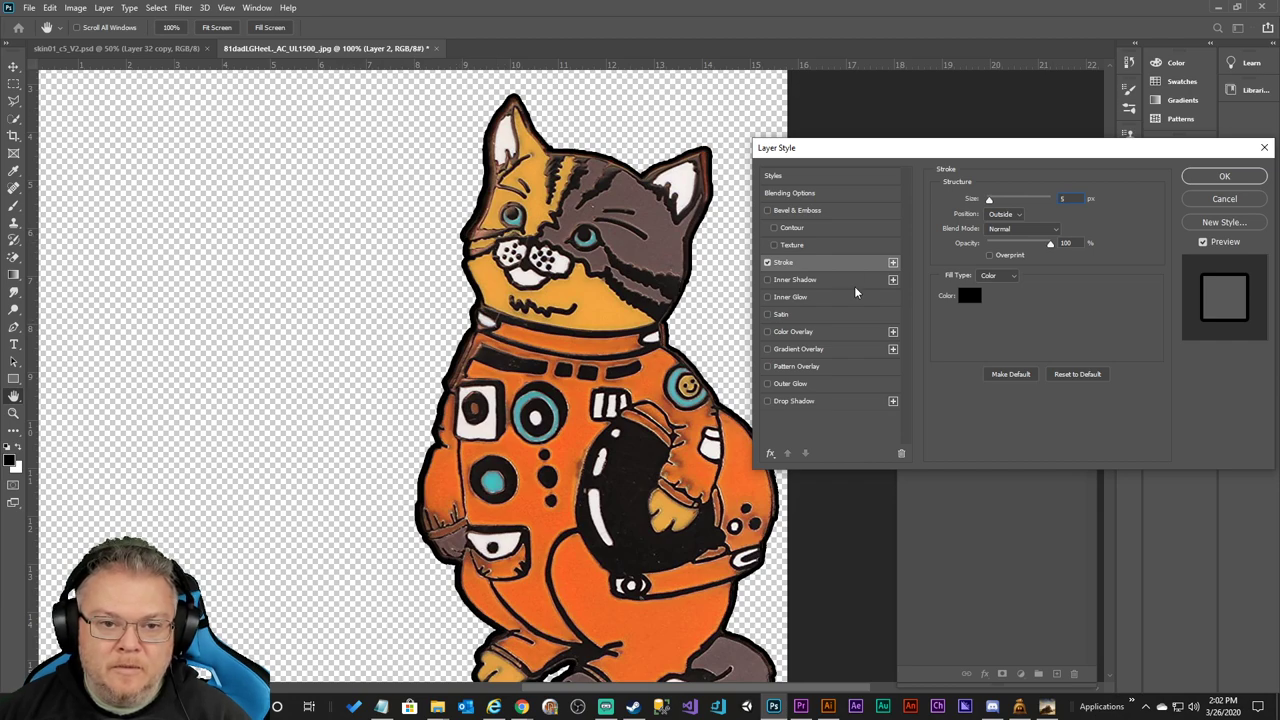
Set the stroke size around the cat to 10 px and apply the layer style.
{"action": "scroll", "coordinate": [629, 252], "scroll_direction": "down", "scroll_amount": 2}
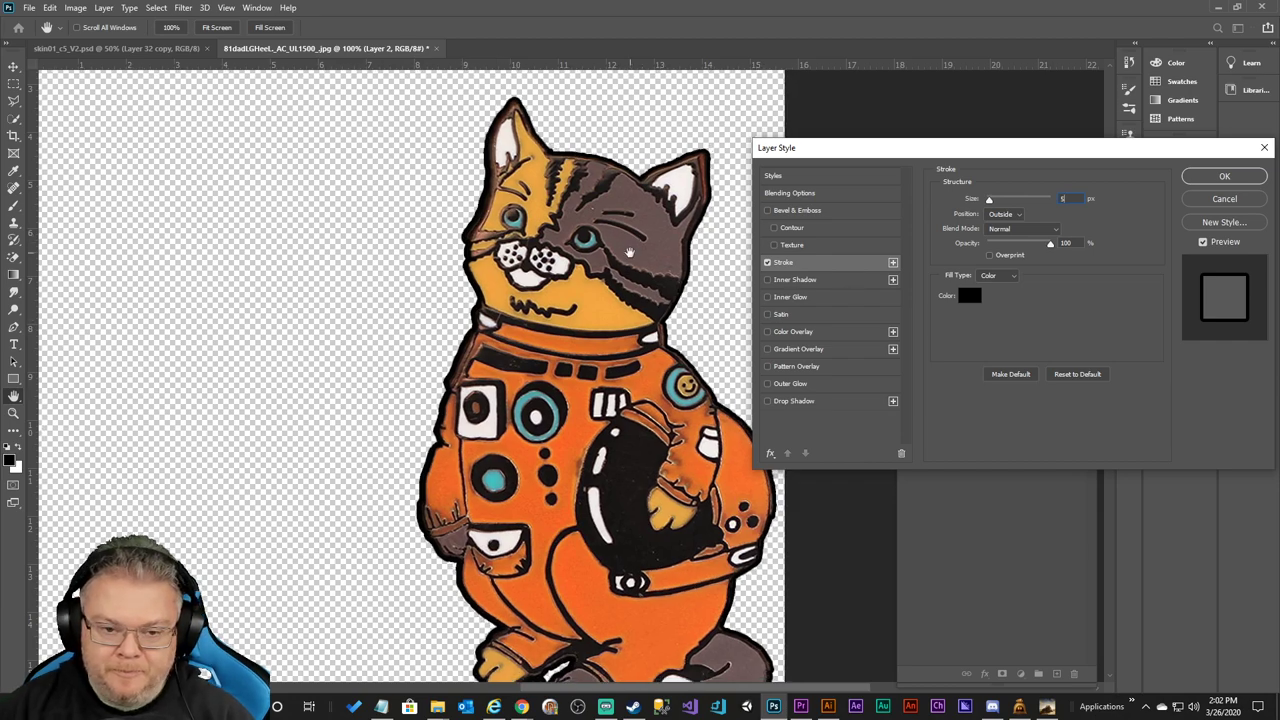
{"action": "scroll", "coordinate": [629, 252], "scroll_direction": "down", "scroll_amount": 1}
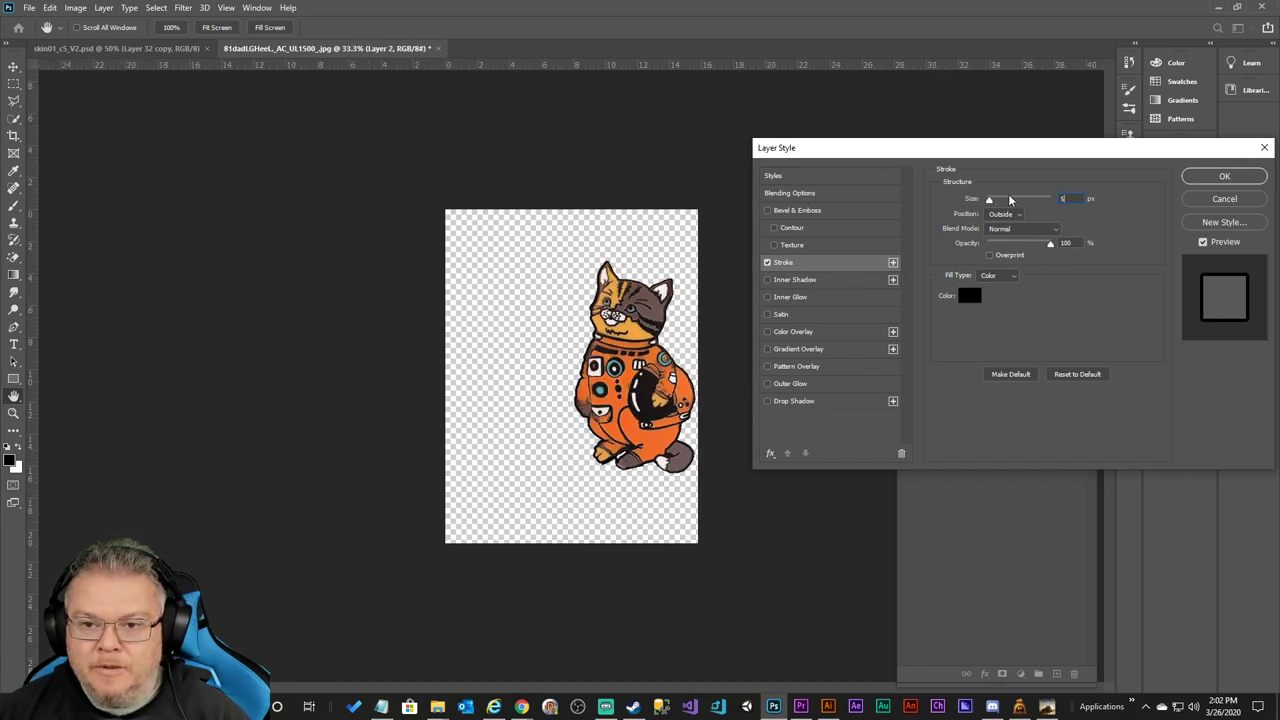
{"action": "type", "text": "10"}
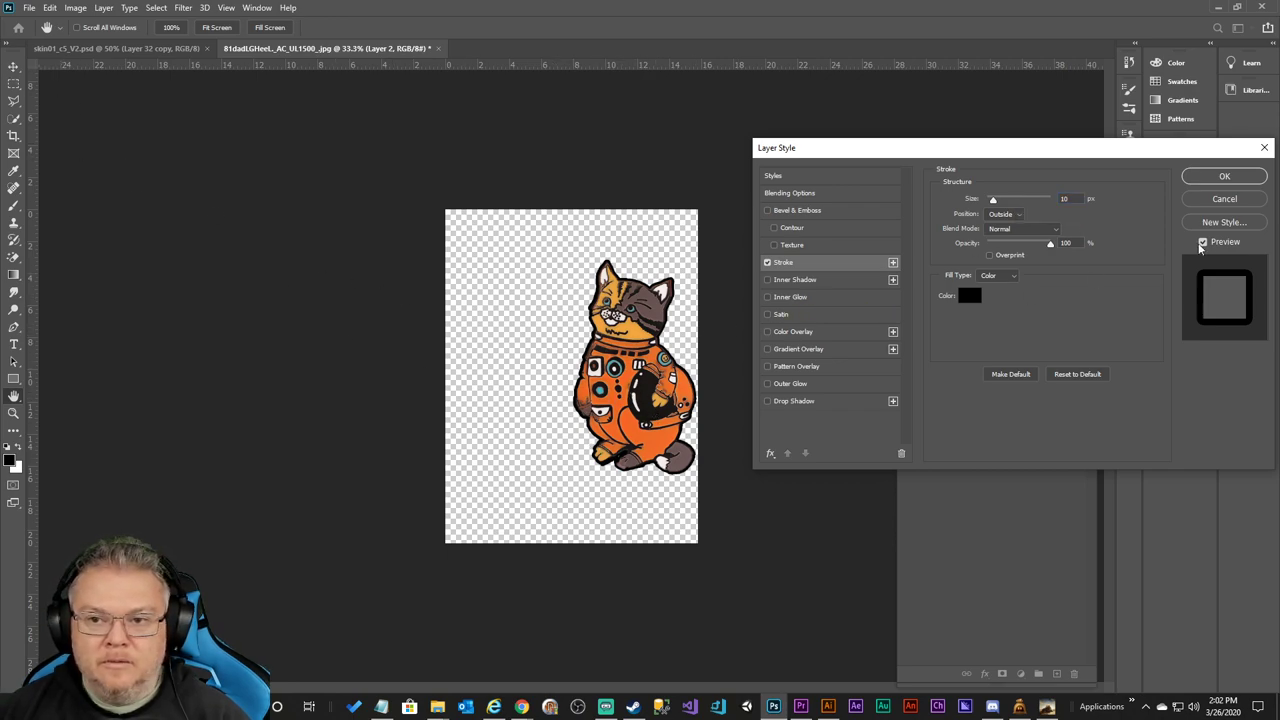
{"action": "left_click", "coordinate": [1224, 176]}
Move the outlined cat on Layer 2 away from the canvas edge to about the middle of the canvas.
{"action": "key", "text": "w"}
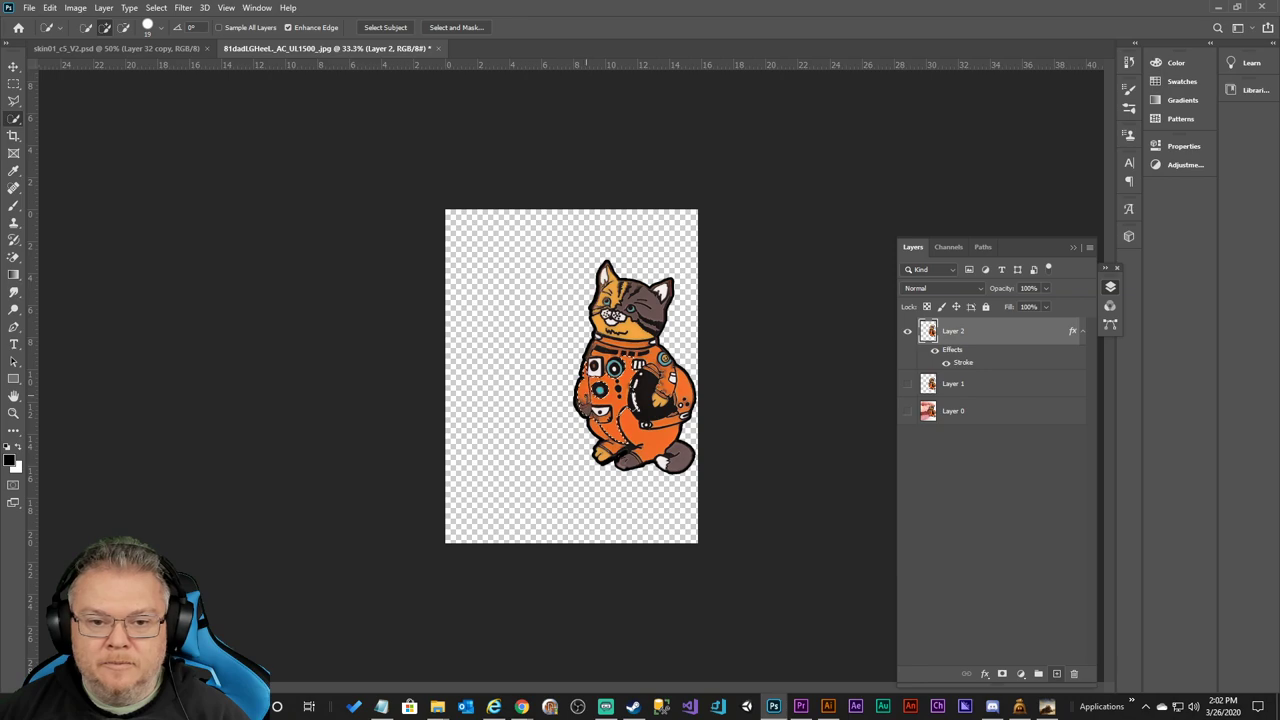
{"action": "left_click", "coordinate": [13, 66]}
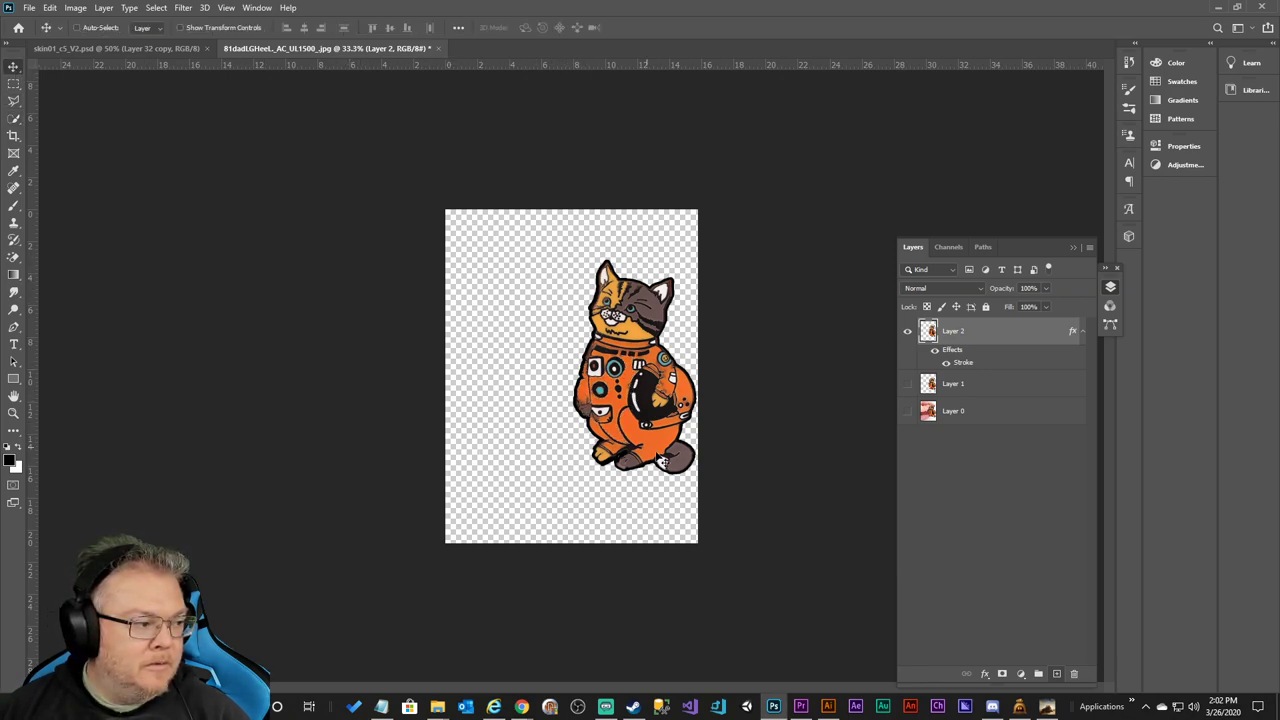
{"action": "left_click_drag", "start_coordinate": [640, 401], "coordinate": [586, 410]}
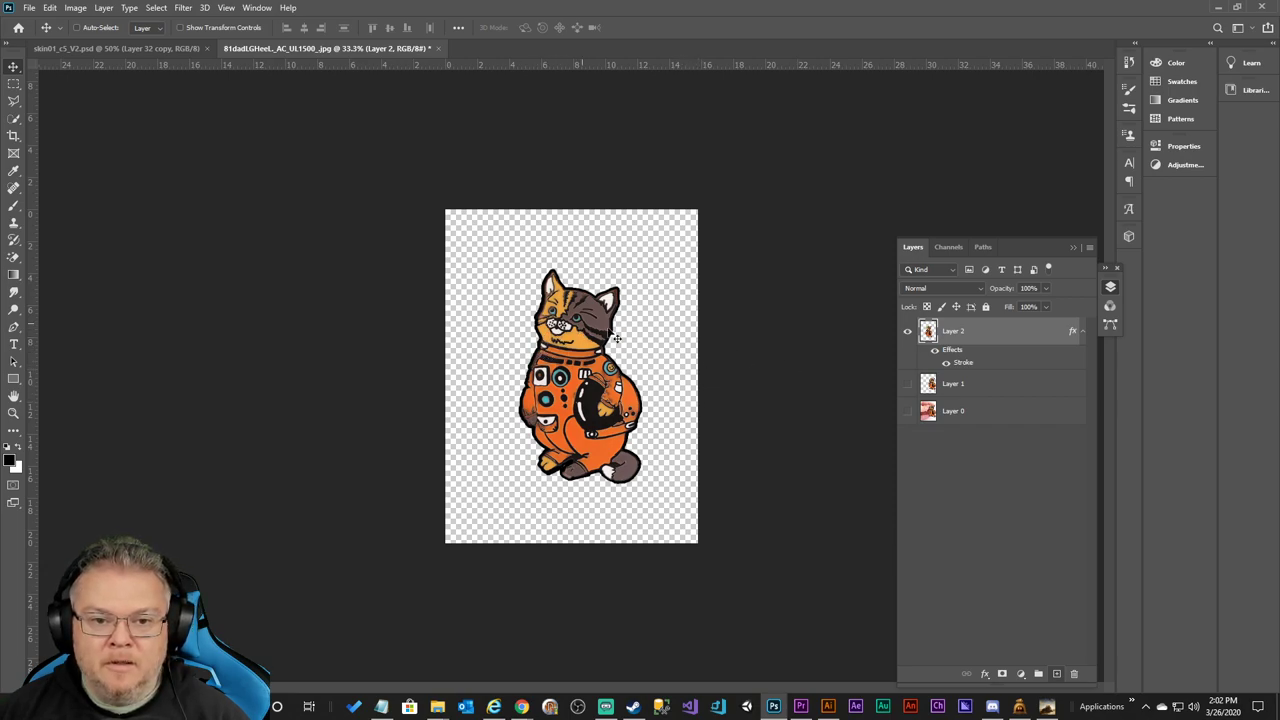
Raise the saturation of Layer 2 to +21 with a Hue/Saturation adjustment.
{"action": "left_click", "coordinate": [101, 9]}
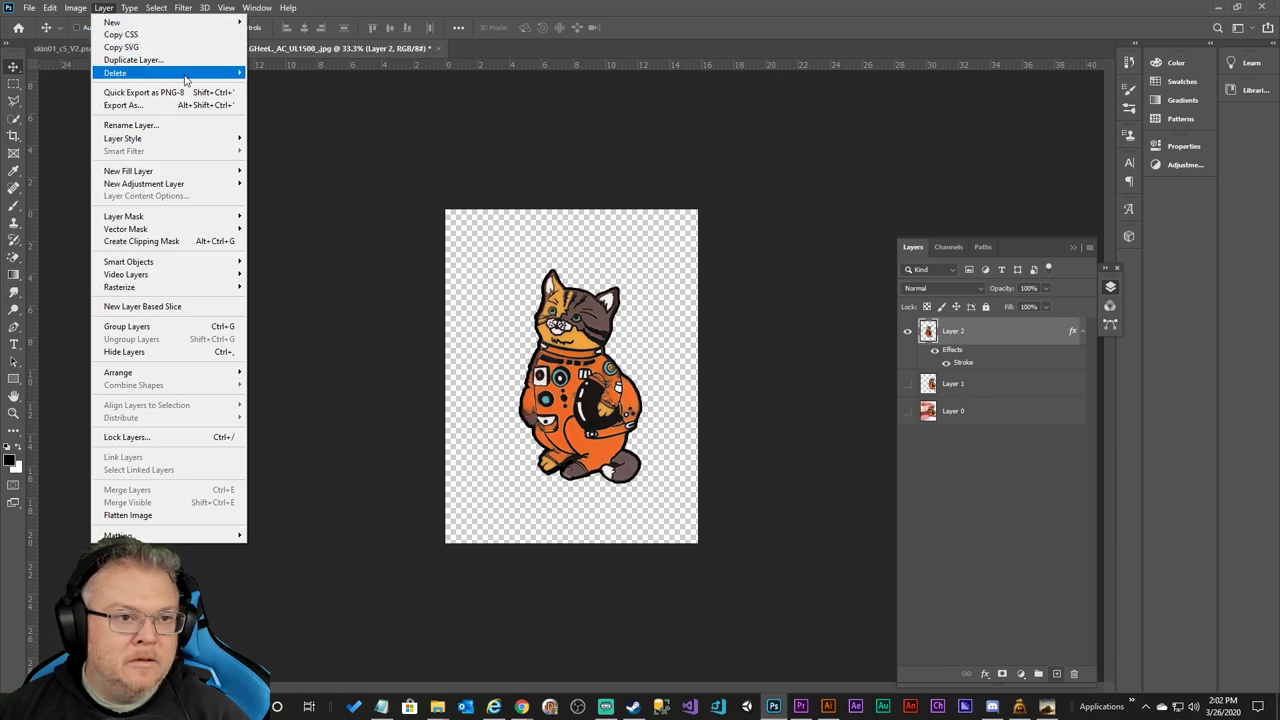
{"action": "mouse_move", "coordinate": [74, 10]}
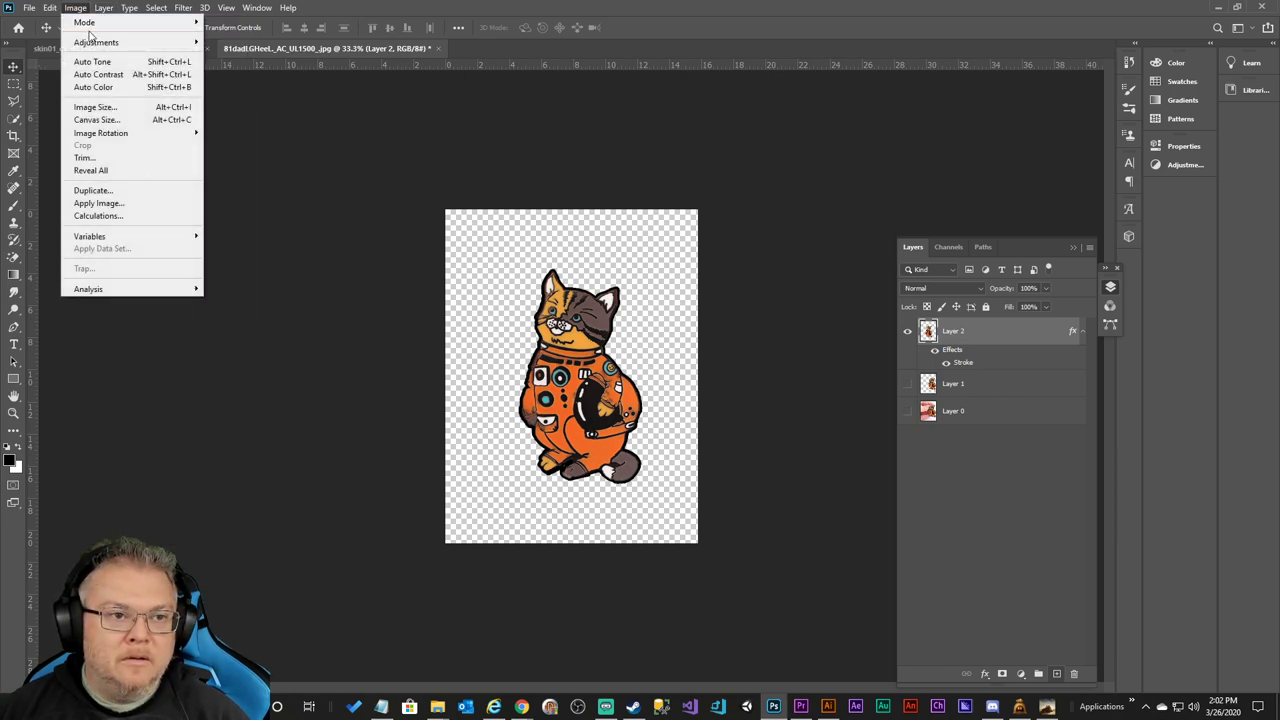
{"action": "mouse_move", "coordinate": [96, 42]}
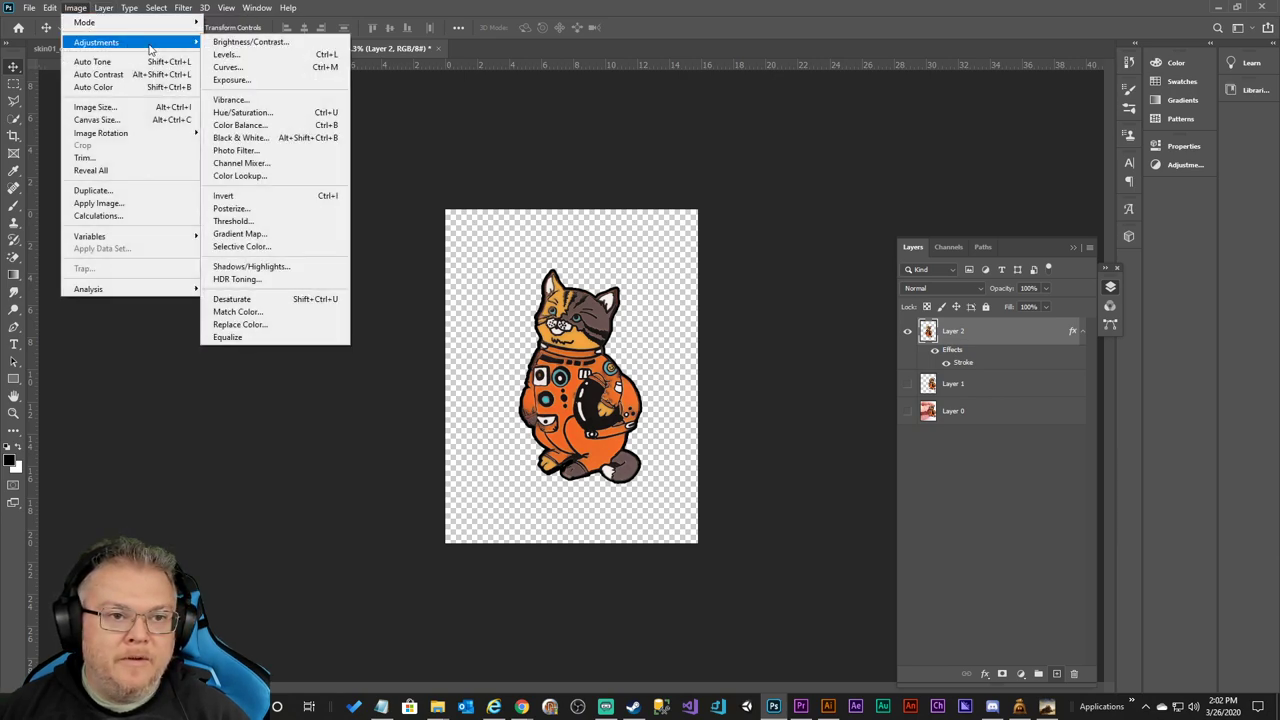
{"action": "left_click", "coordinate": [248, 113]}
{"action": "left_click_drag", "start_coordinate": [886, 512], "coordinate": [897, 481]}
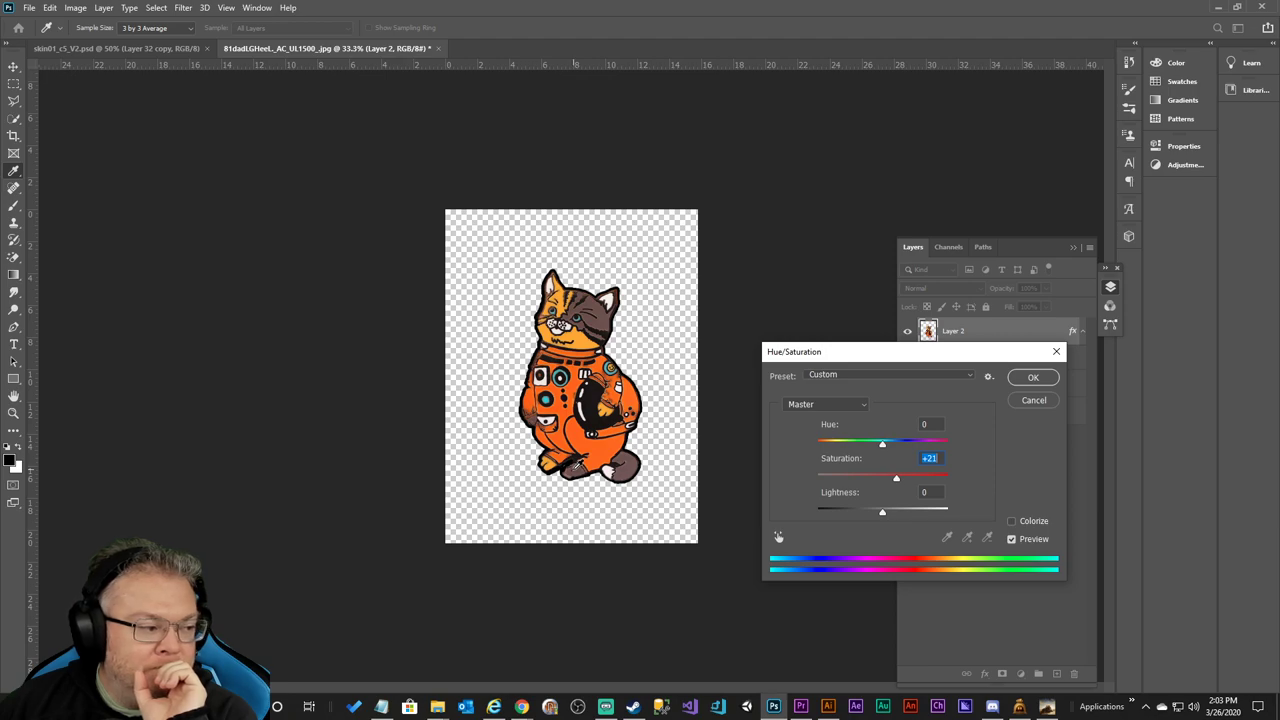
{"action": "left_click", "coordinate": [1034, 378]}
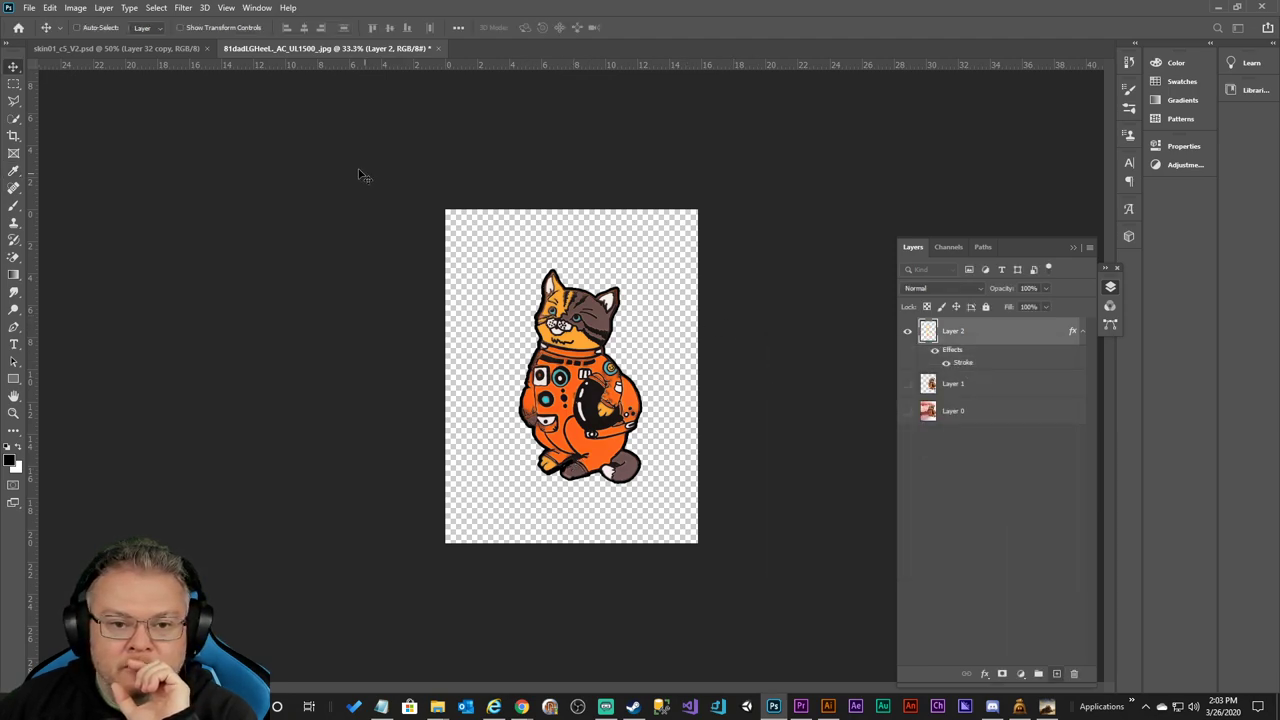
Examine the outlined cat at several magnifications, then closely inspect the edges around its feet.
{"action": "left_click", "coordinate": [14, 412]}
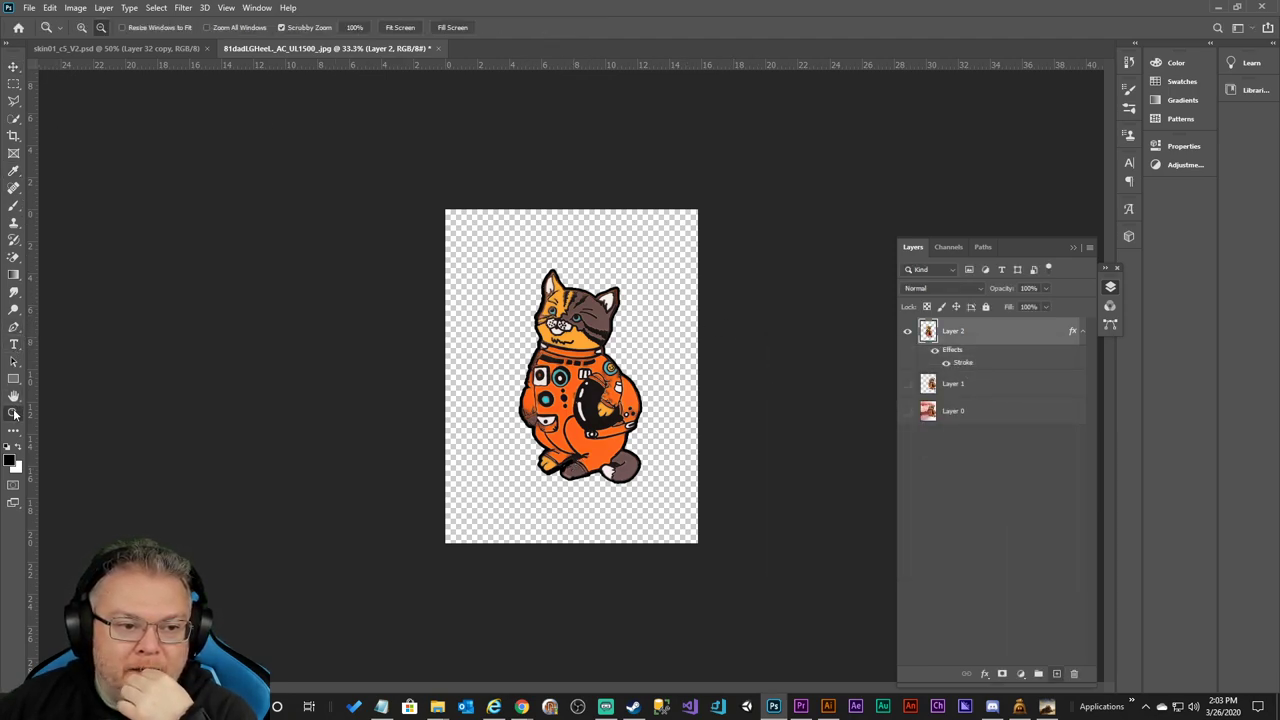
{"action": "left_click", "coordinate": [553, 377], "text": "alt"}
{"action": "left_click", "coordinate": [573, 386], "text": "alt"}
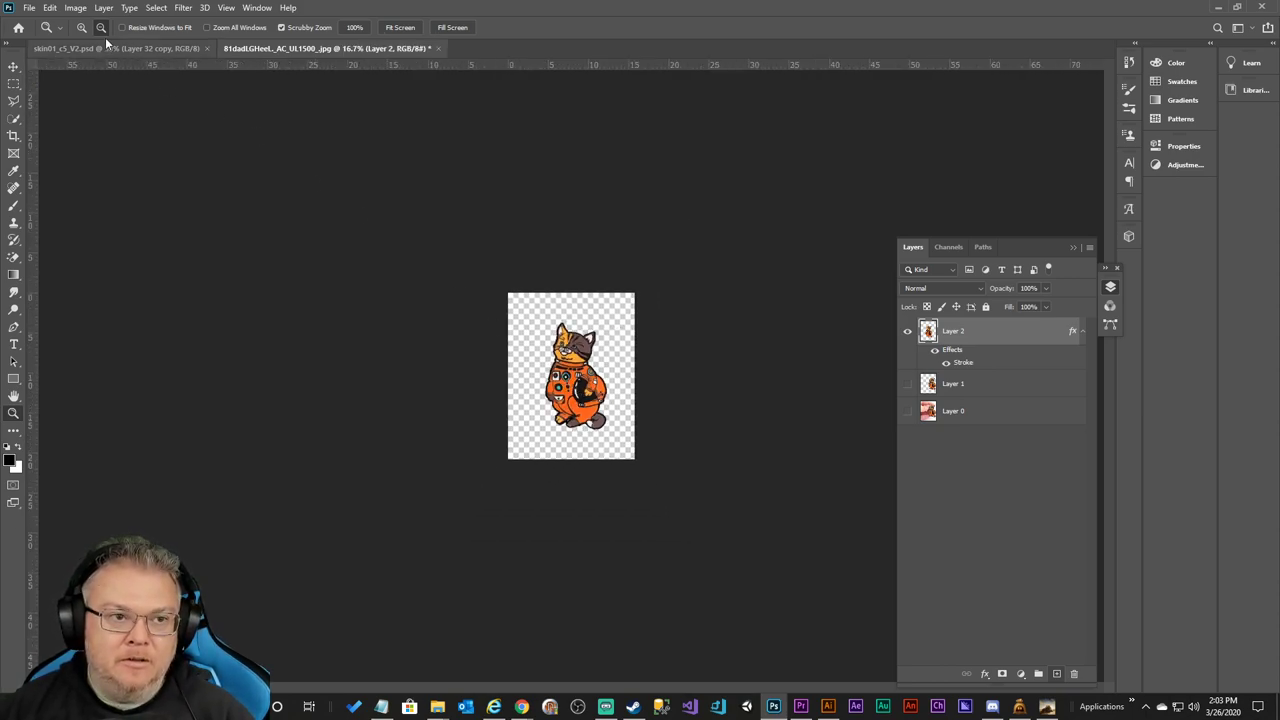
{"action": "left_click", "coordinate": [575, 320]}
{"action": "left_click", "coordinate": [585, 368]}
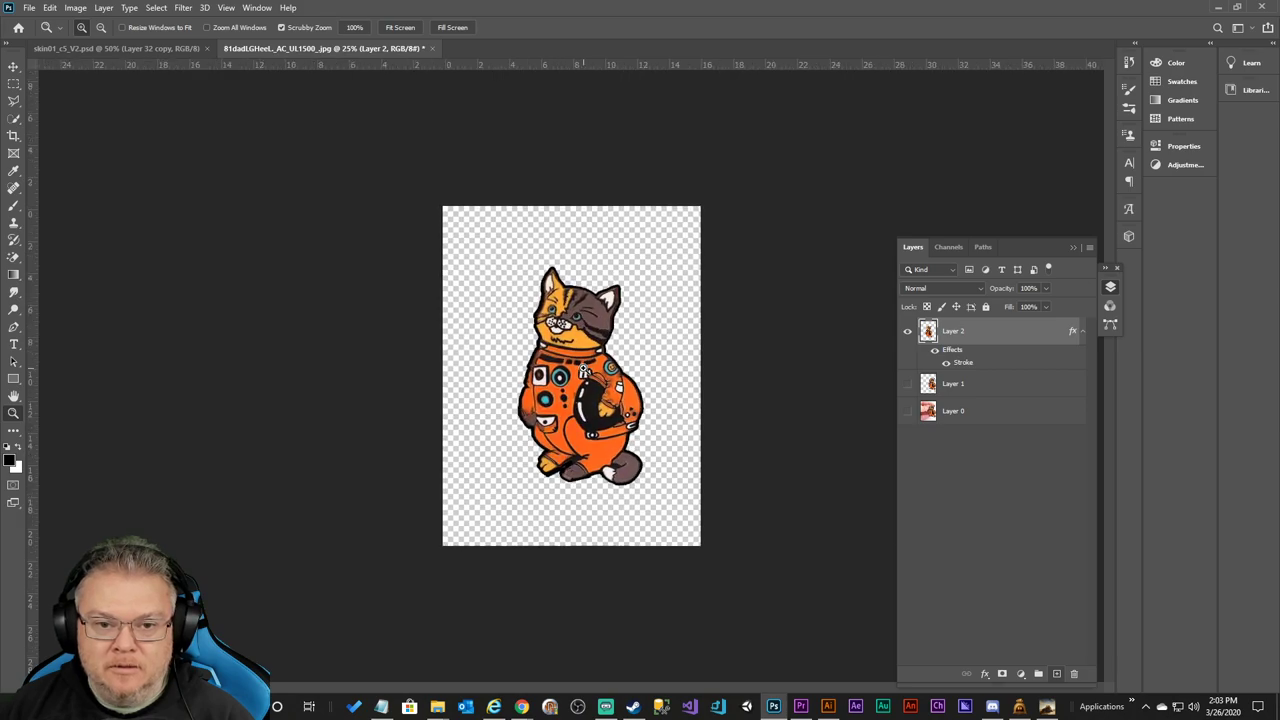
{"action": "left_click", "coordinate": [583, 370]}
{"action": "left_click", "coordinate": [583, 370]}
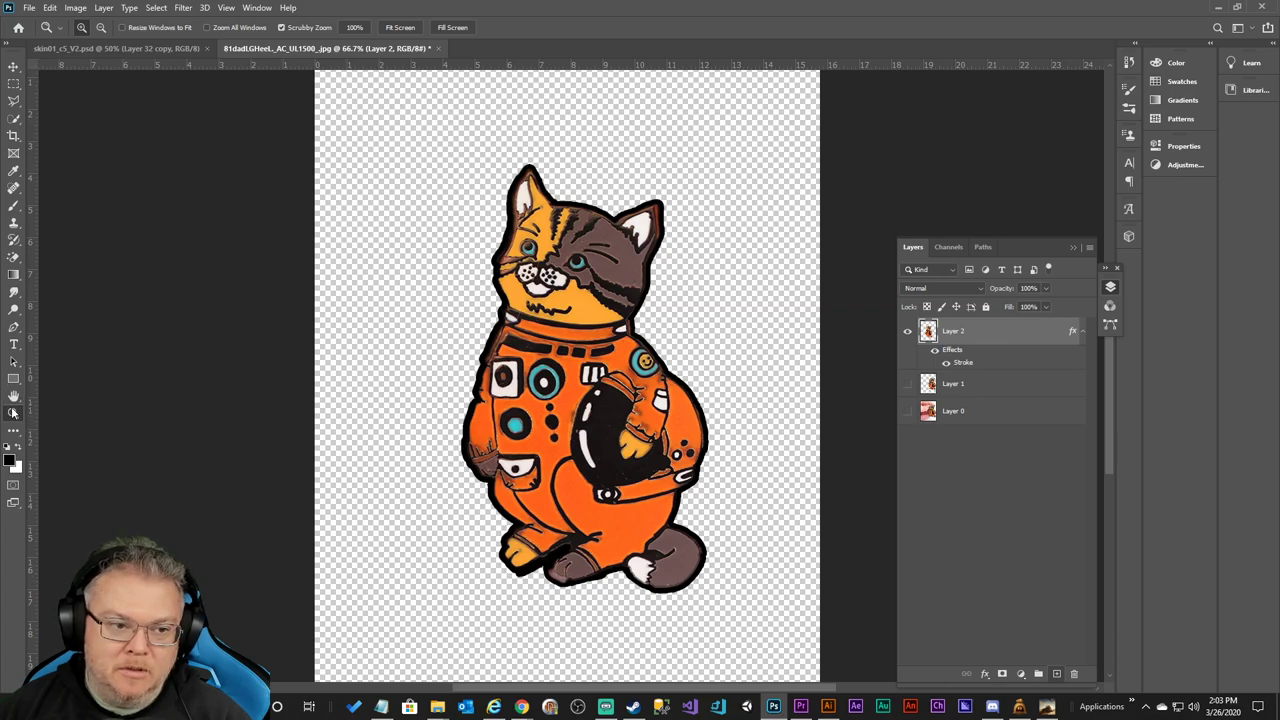
{"action": "left_click", "coordinate": [562, 580]}
{"action": "left_click", "coordinate": [562, 580]}
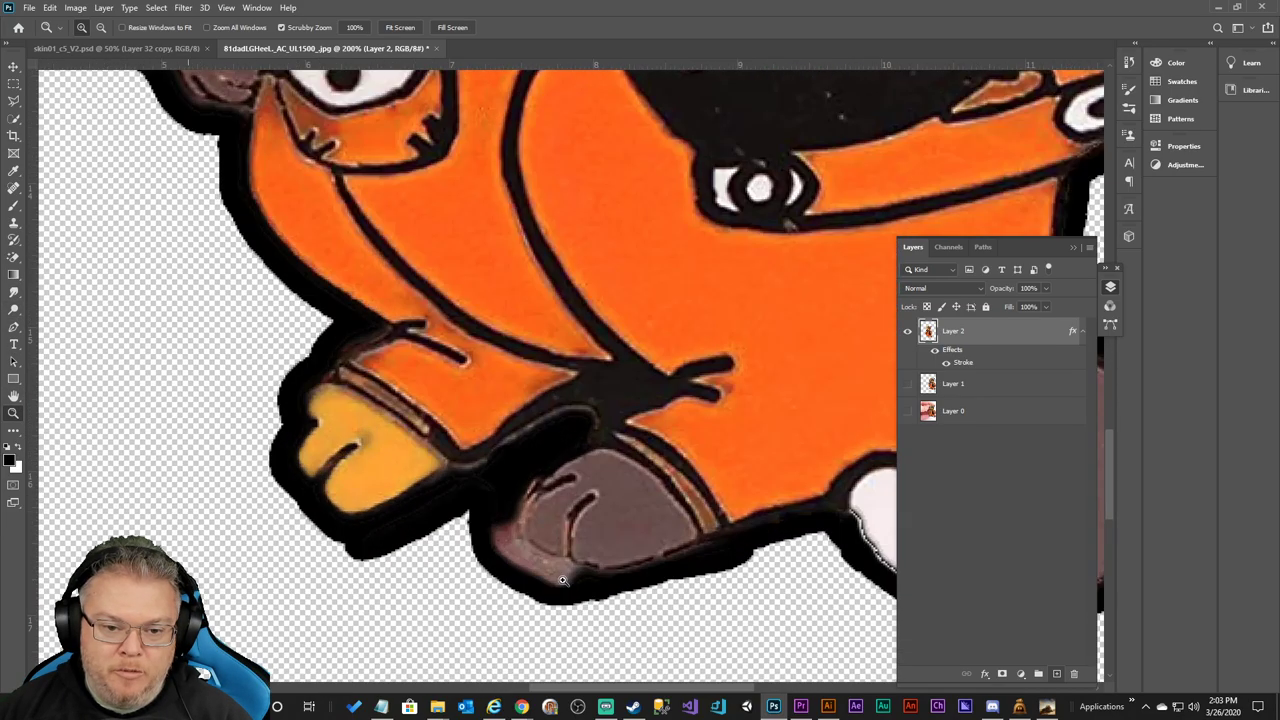
{"action": "left_click", "coordinate": [562, 580]}
{"action": "left_click", "coordinate": [562, 580]}
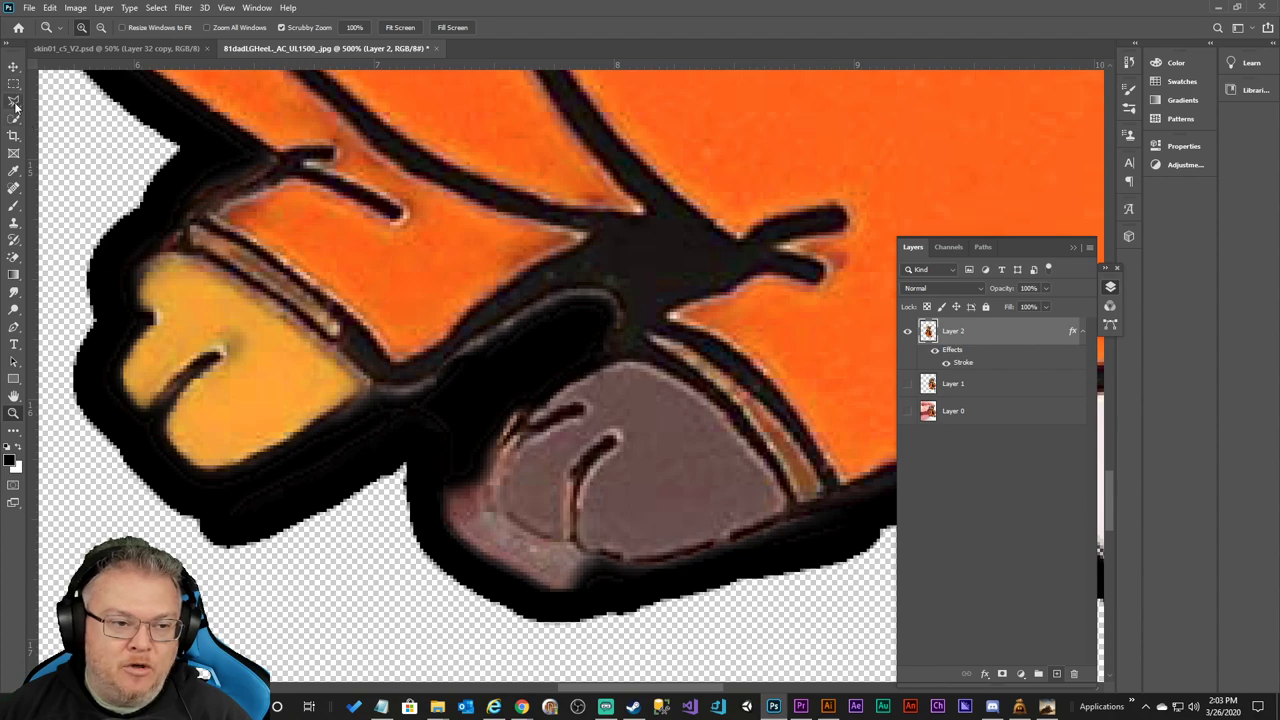
Erase the leftover metal edge around the cat's grey foot on Layer 2 using the Eraser at 17 px.
{"action": "left_click", "coordinate": [13, 294]}
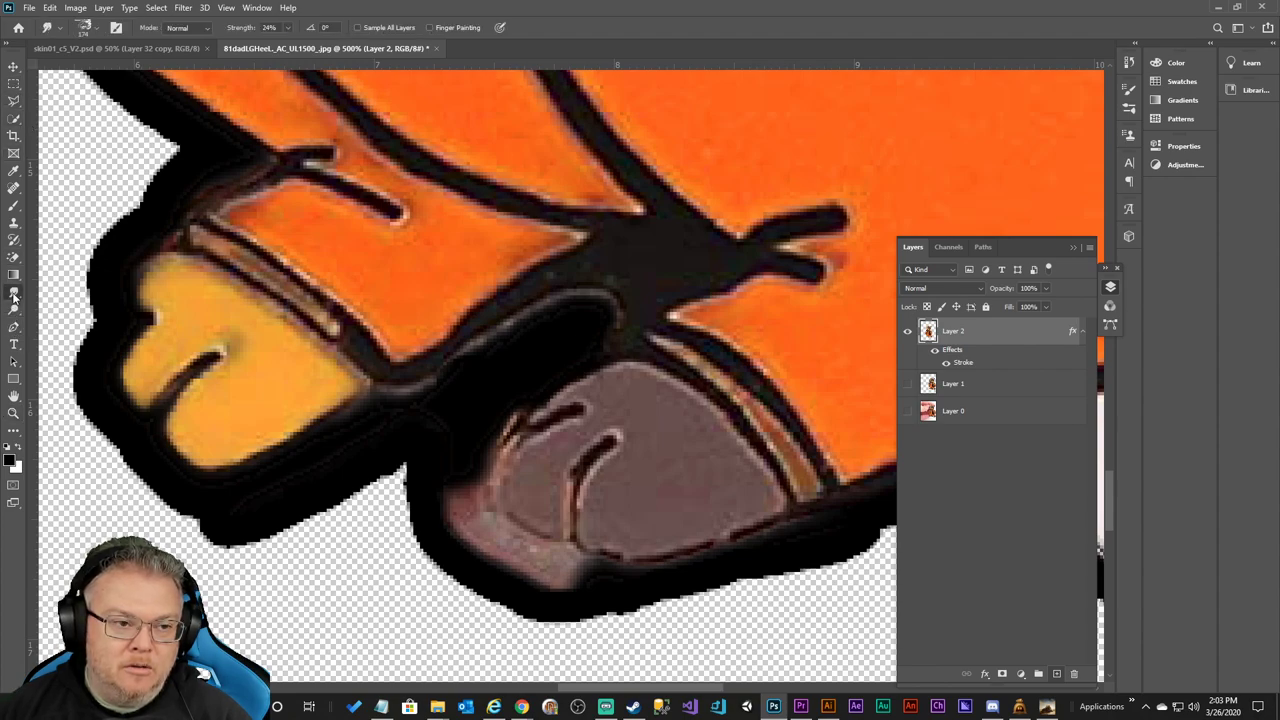
{"action": "right_click", "coordinate": [14, 295]}
{"action": "left_click", "coordinate": [12, 262]}
{"action": "right_click", "coordinate": [12, 264]}
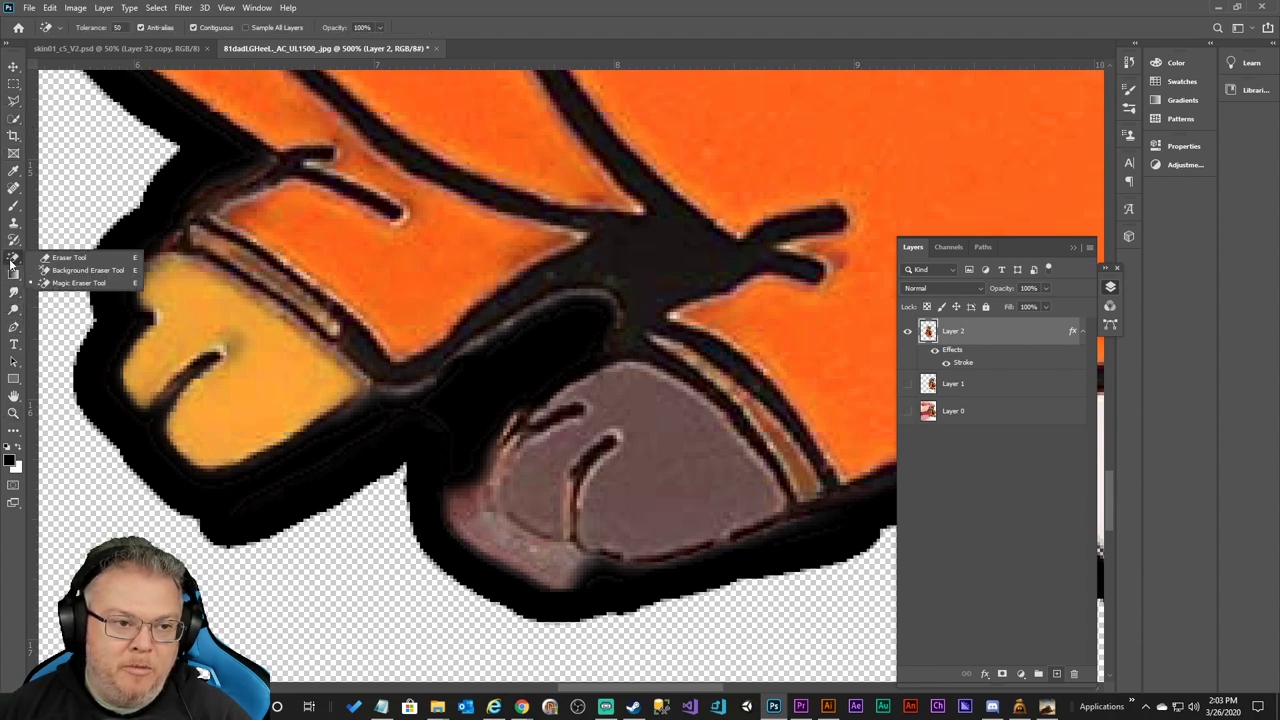
{"action": "left_click", "coordinate": [64, 258]}
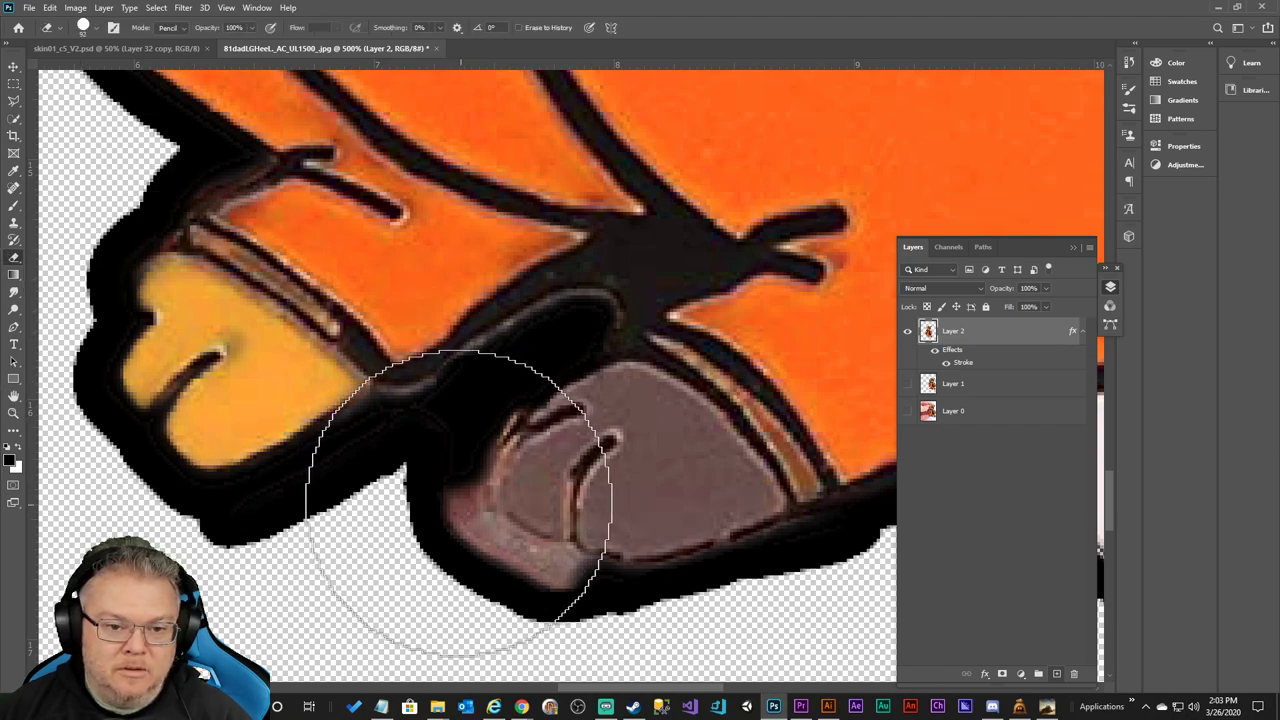
{"action": "left_click", "coordinate": [95, 28]}
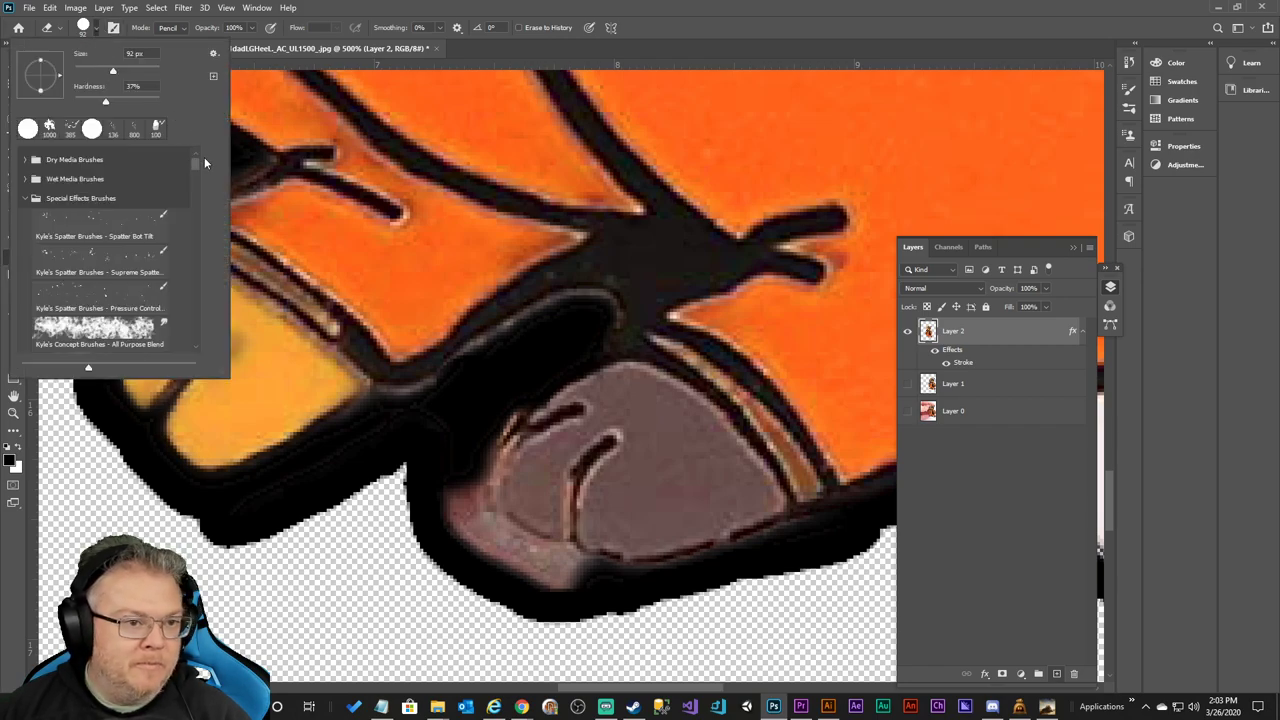
{"action": "left_click_drag", "start_coordinate": [118, 70], "coordinate": [86, 72]}
{"action": "left_click", "coordinate": [449, 506]}
{"action": "mouse_move", "coordinate": [449, 506]}
{"action": "left_mouse_down"}
{"action": "mouse_move", "coordinate": [500, 568]}
{"action": "mouse_move", "coordinate": [561, 577]}
{"action": "mouse_move", "coordinate": [480, 547]}
{"action": "mouse_move", "coordinate": [437, 455]}
{"action": "left_mouse_up"}
{"action": "mouse_move", "coordinate": [534, 589]}
{"action": "left_mouse_down"}
{"action": "mouse_move", "coordinate": [664, 600]}
{"action": "mouse_move", "coordinate": [864, 550]}
{"action": "left_mouse_up"}
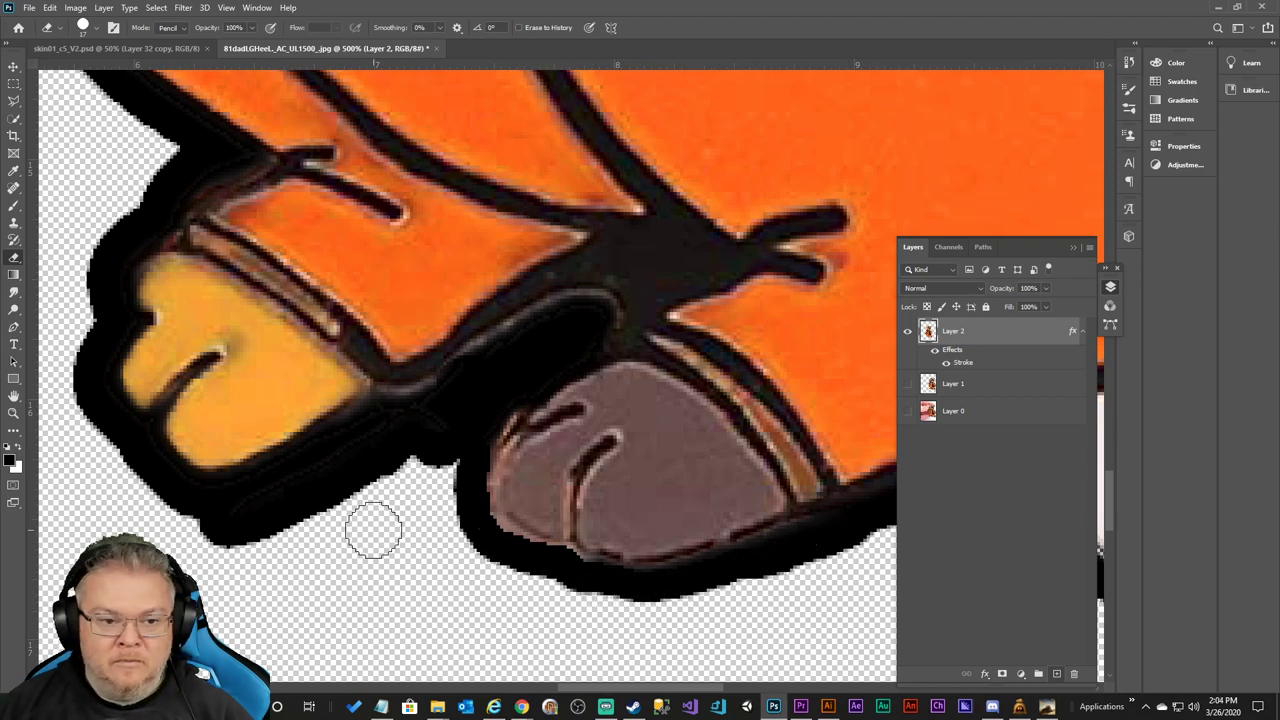
Examine the whole outlined cat on the canvas and switch to the Move tool.
{"action": "key", "text": "ctrl+minus"}
{"action": "key", "text": "ctrl+minus"}
{"action": "key", "text": "ctrl+minus"}
{"action": "key", "text": "ctrl+minus"}
{"action": "key", "text": "ctrl+minus"}
{"action": "key", "text": "ctrl+minus"}
{"action": "key", "text": "ctrl+minus"}
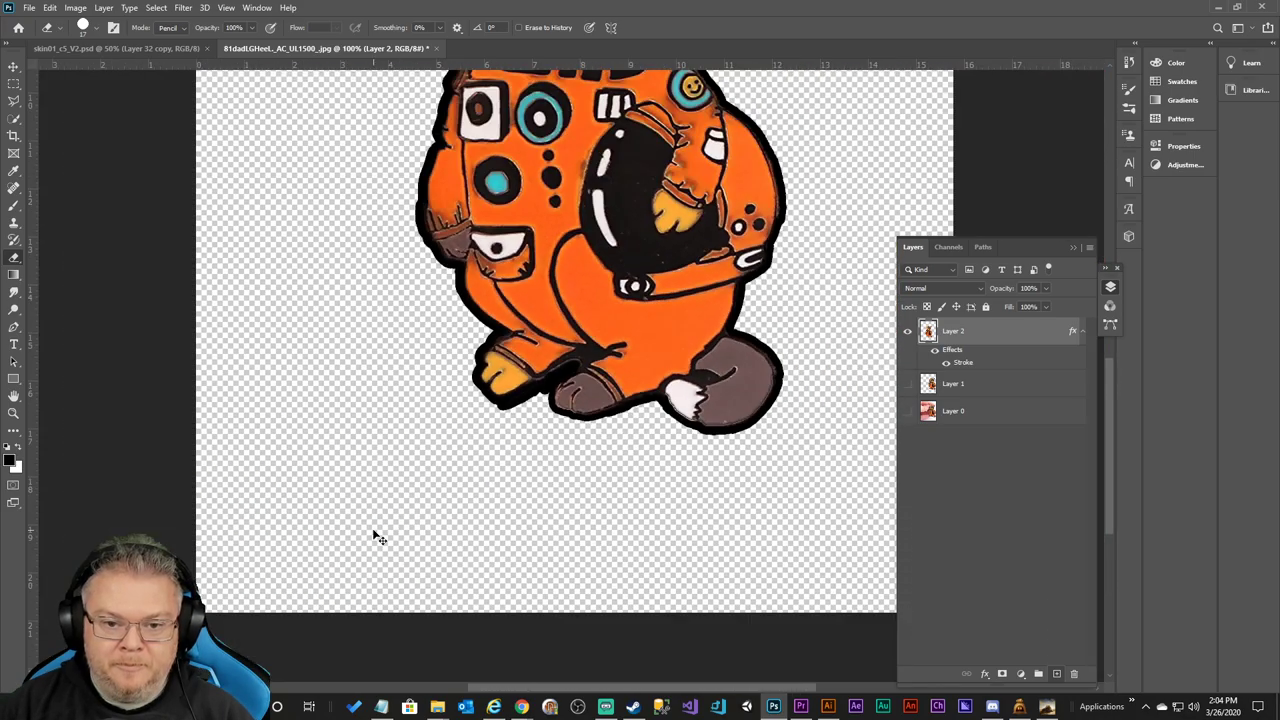
{"action": "key", "text": "ctrl+minus"}
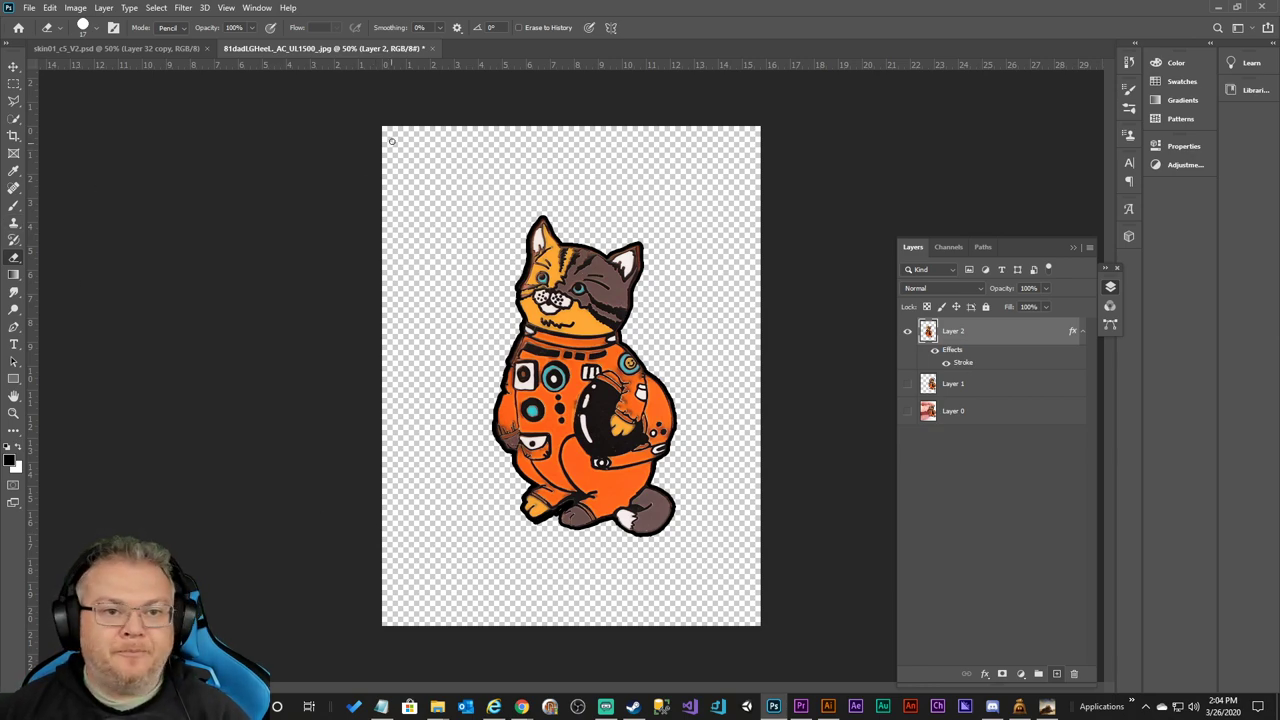
{"action": "left_click", "coordinate": [13, 66]}
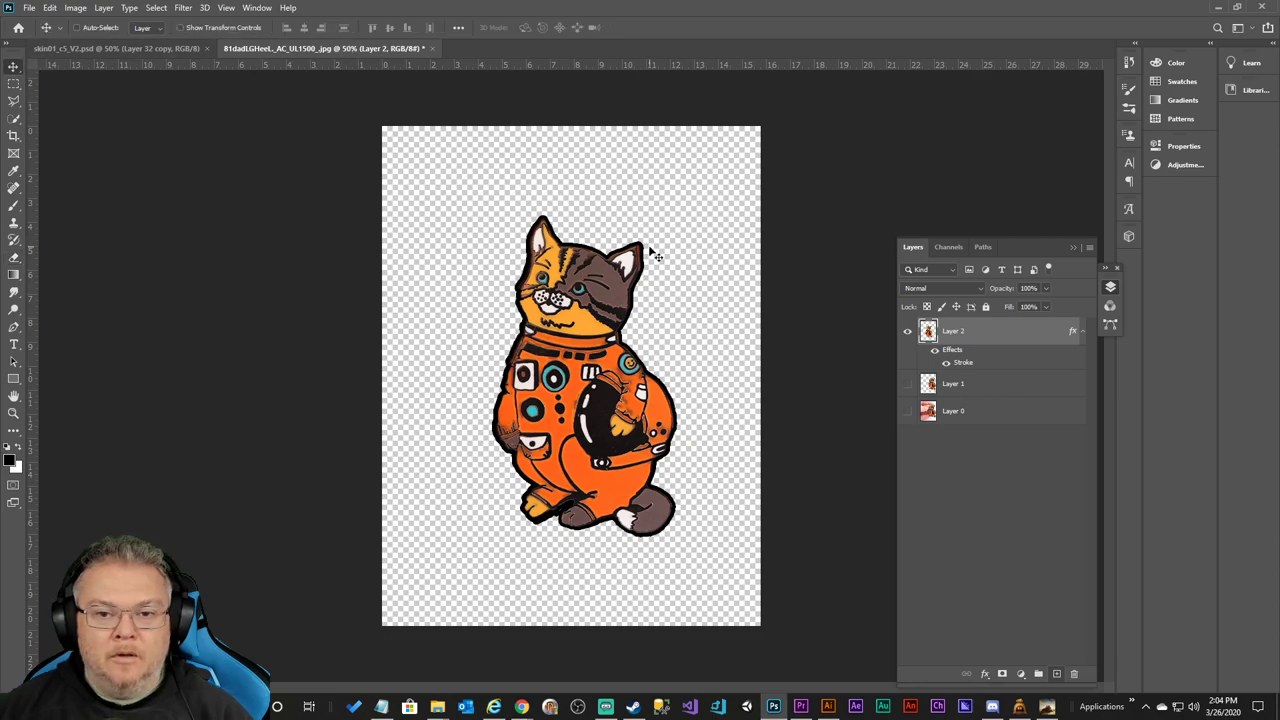
Switch to skin01_c5_V2.psd and collapse the SKIN layer group.
{"action": "left_click", "coordinate": [173, 46]}
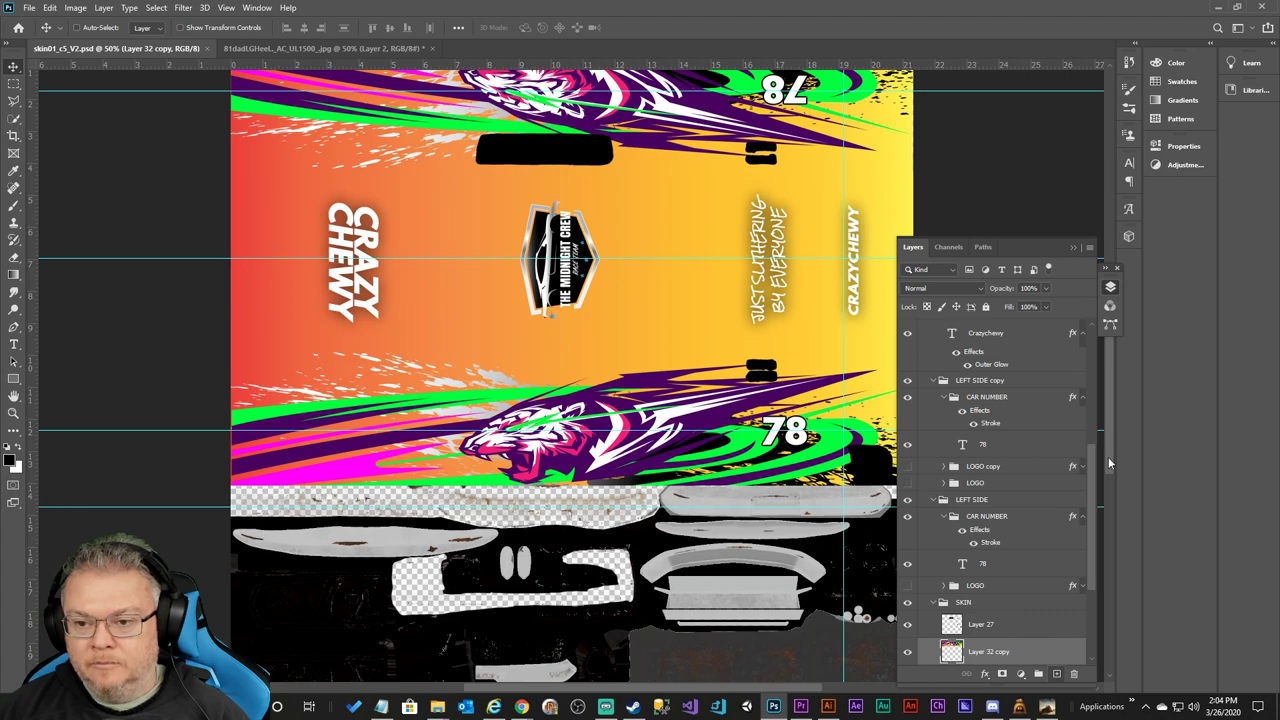
{"action": "left_click_drag", "start_coordinate": [1093, 478], "coordinate": [1095, 549]}
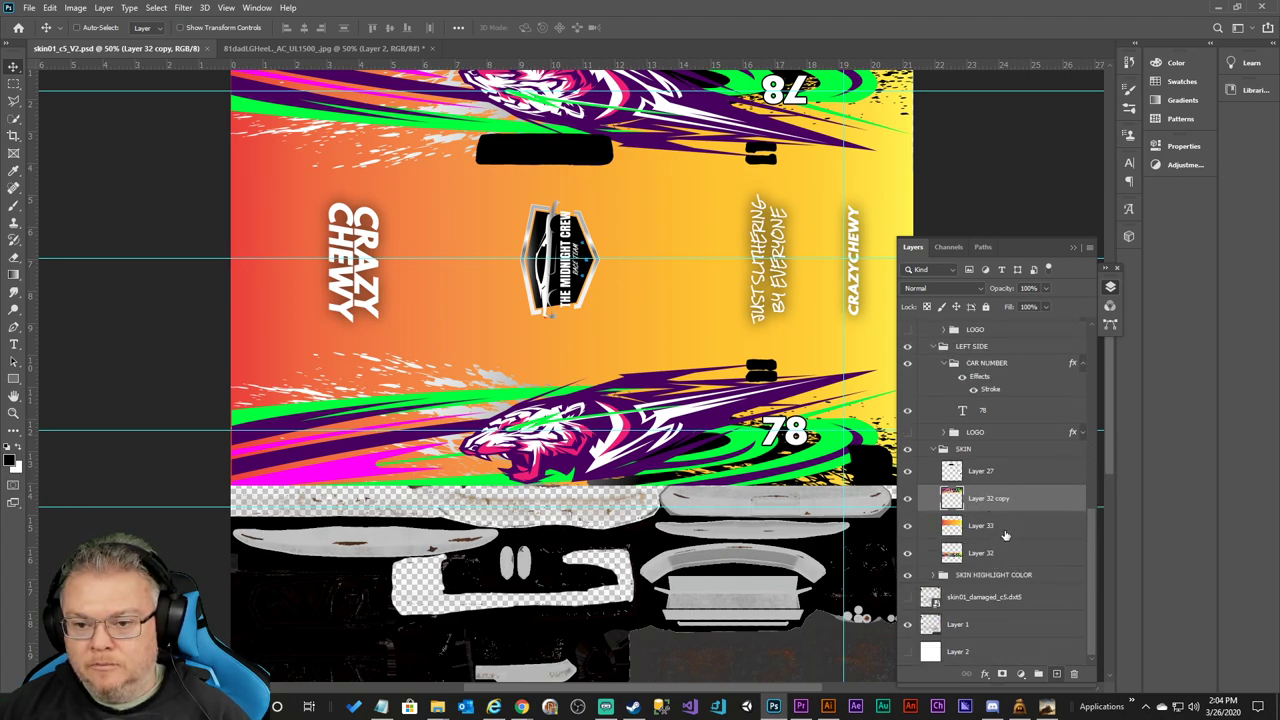
{"action": "scroll", "coordinate": [1005, 535], "scroll_direction": "up", "scroll_amount": 1}
{"action": "left_click", "coordinate": [940, 467]}
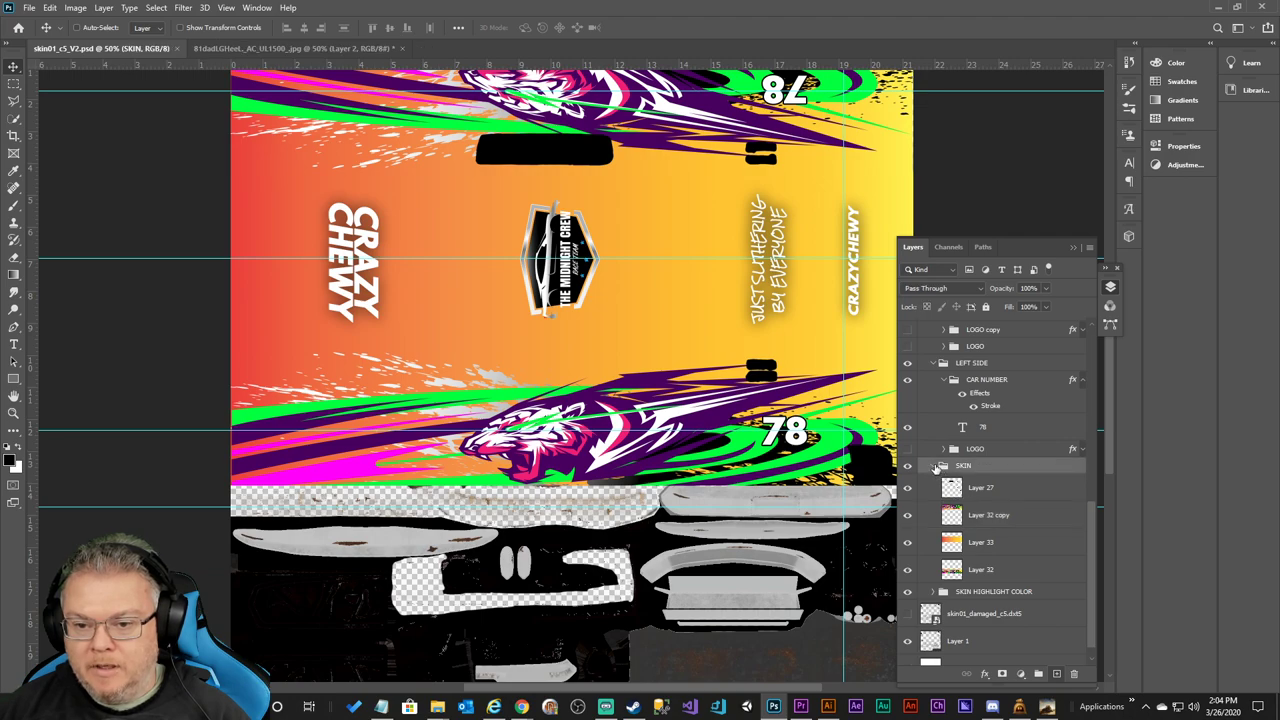
{"action": "left_click", "coordinate": [937, 467]}
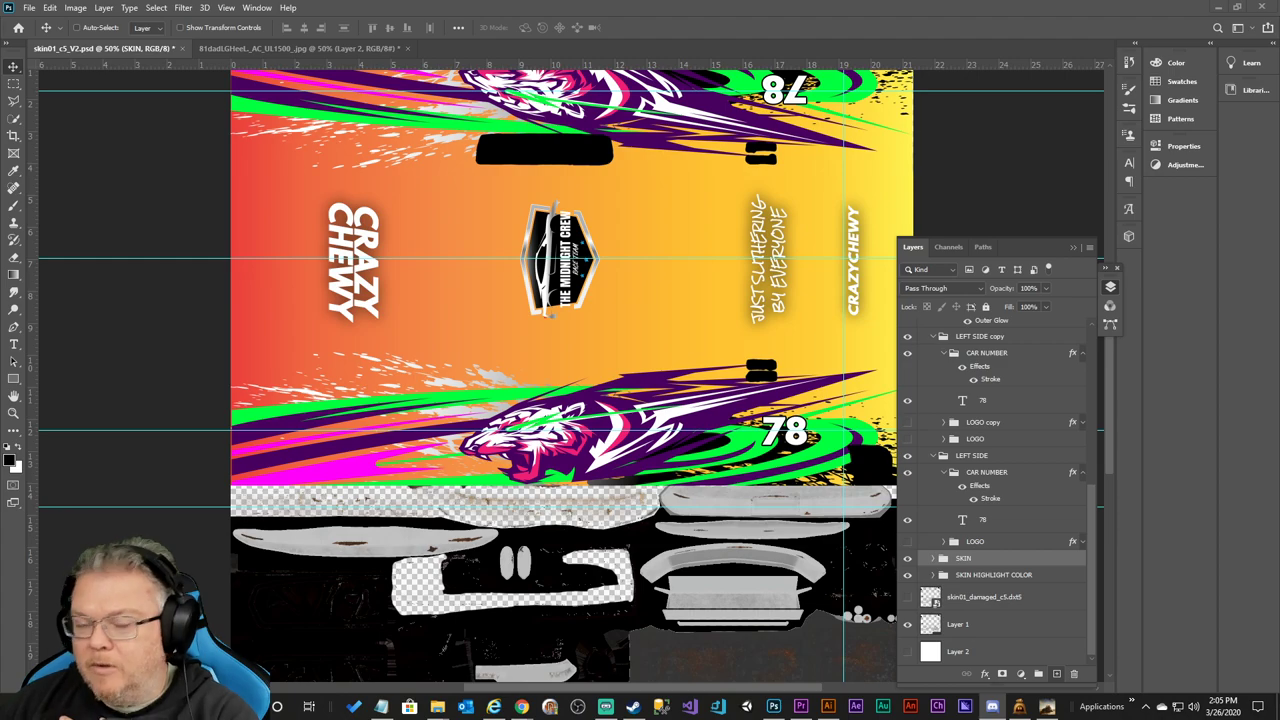
Change the car number text on both sides of the skin to 03.
{"action": "scroll", "coordinate": [538, 246], "scroll_direction": "up", "scroll_amount": 2}
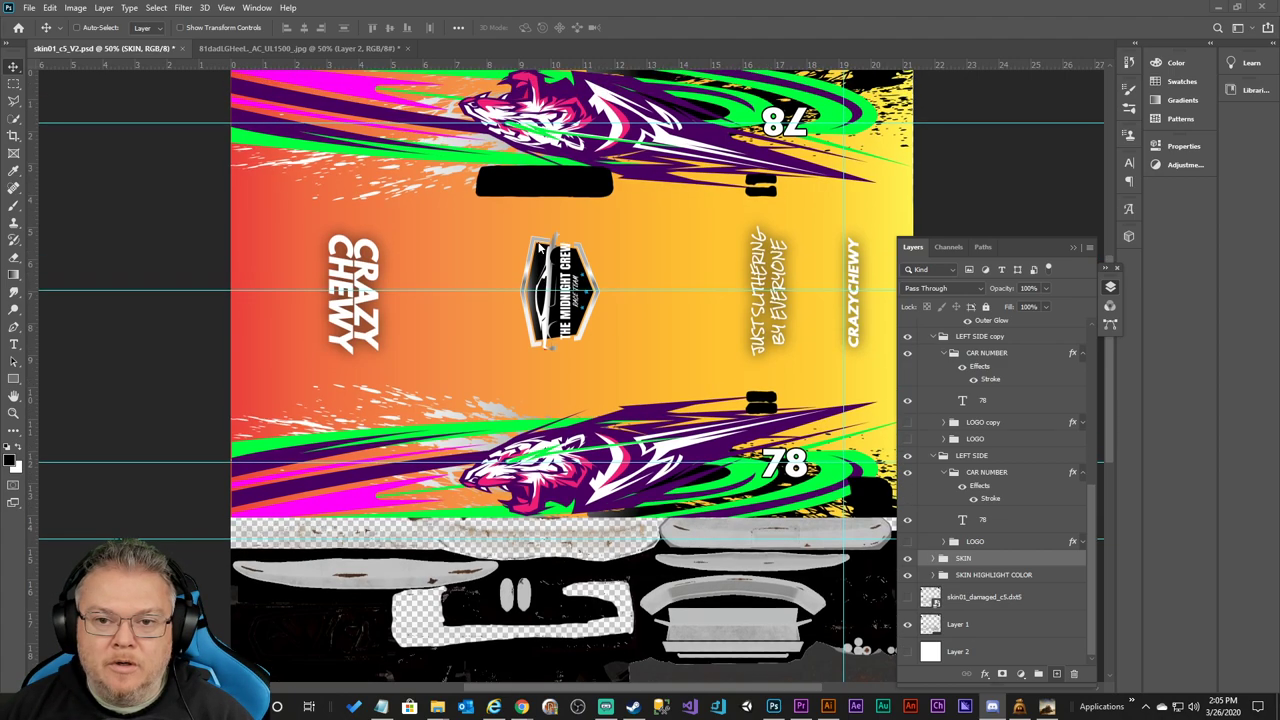
{"action": "scroll", "coordinate": [538, 246], "scroll_direction": "up", "scroll_amount": 2}
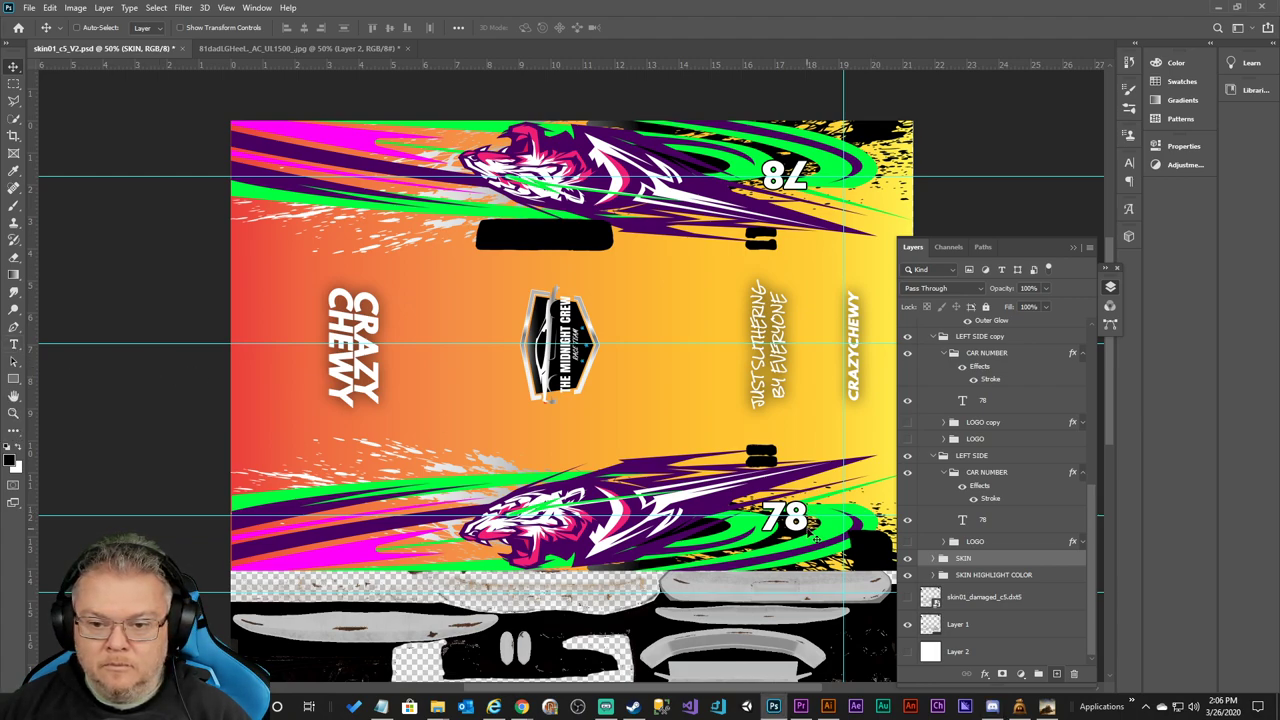
{"action": "left_click", "coordinate": [14, 345]}
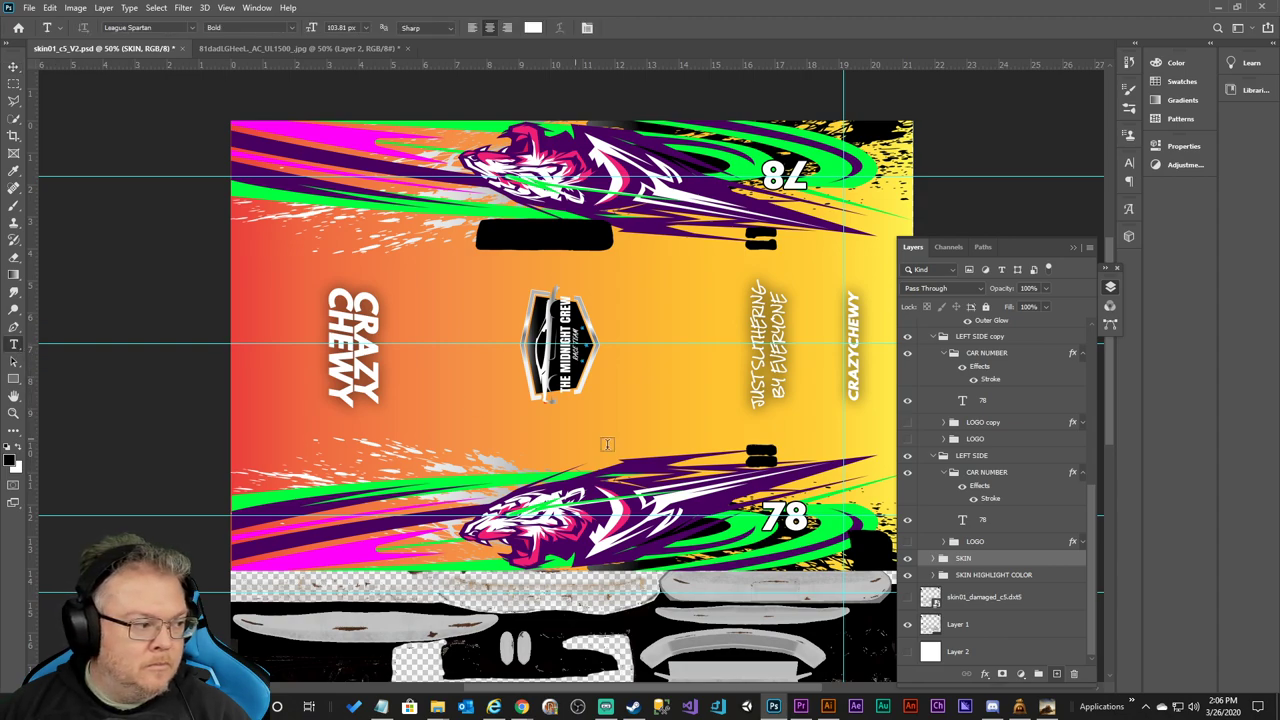
{"action": "double_click", "coordinate": [760, 533]}
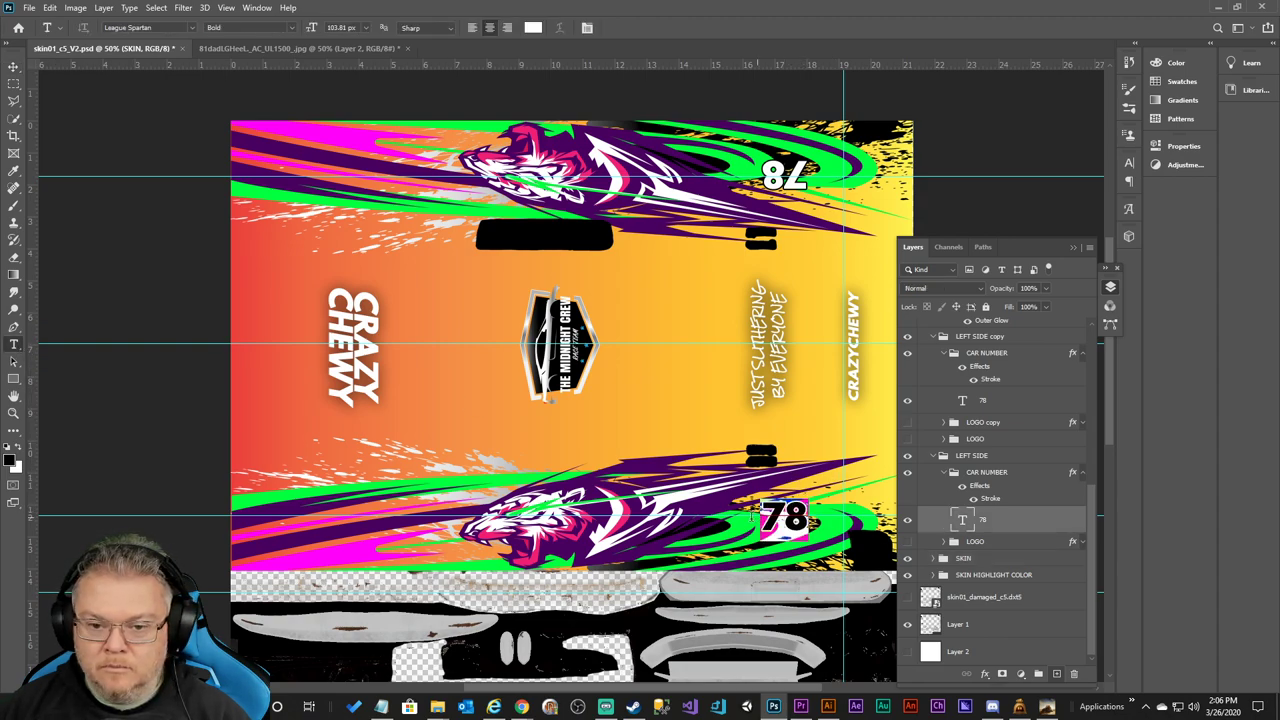
{"action": "type", "text": "03"}
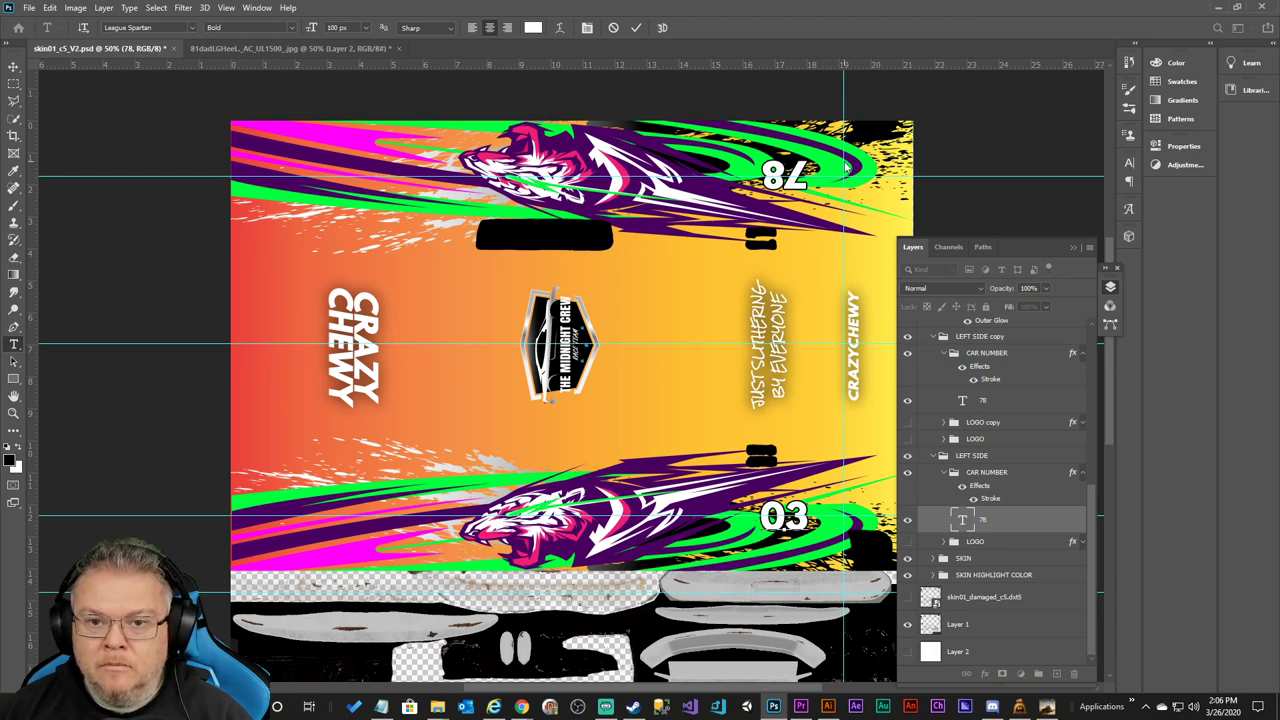
{"action": "left_click", "coordinate": [636, 28]}
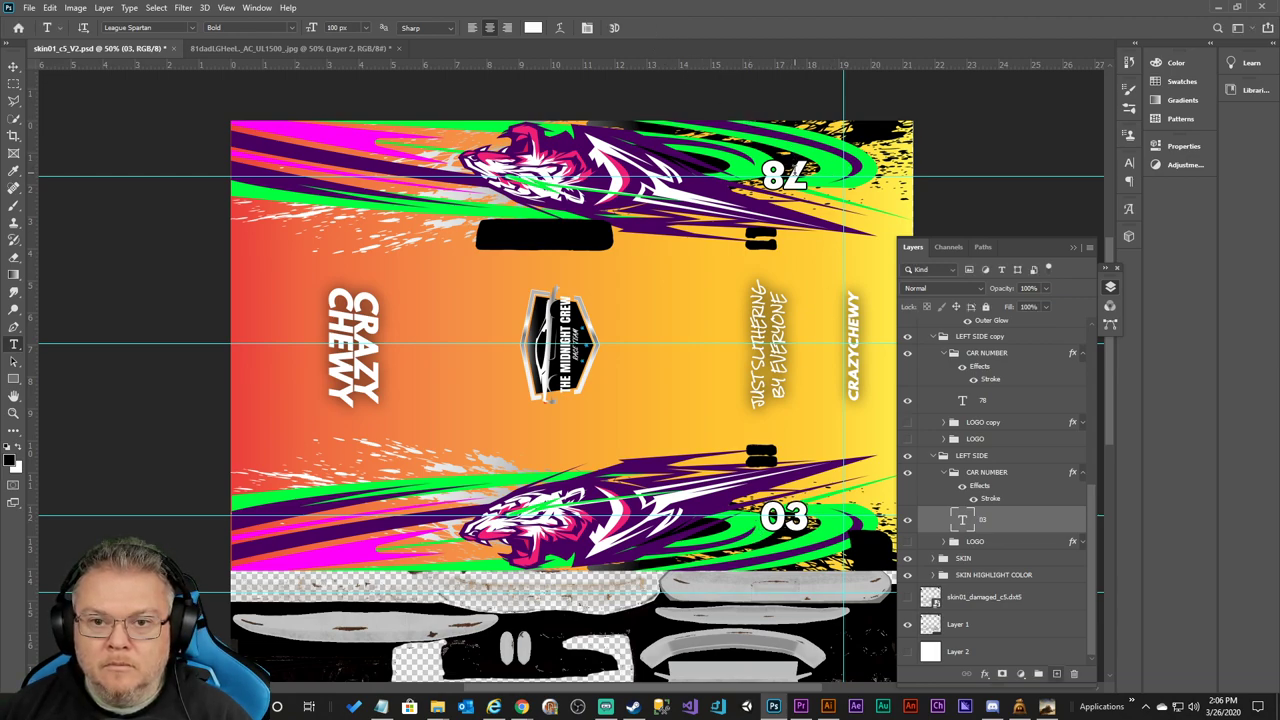
{"action": "double_click", "coordinate": [795, 172]}
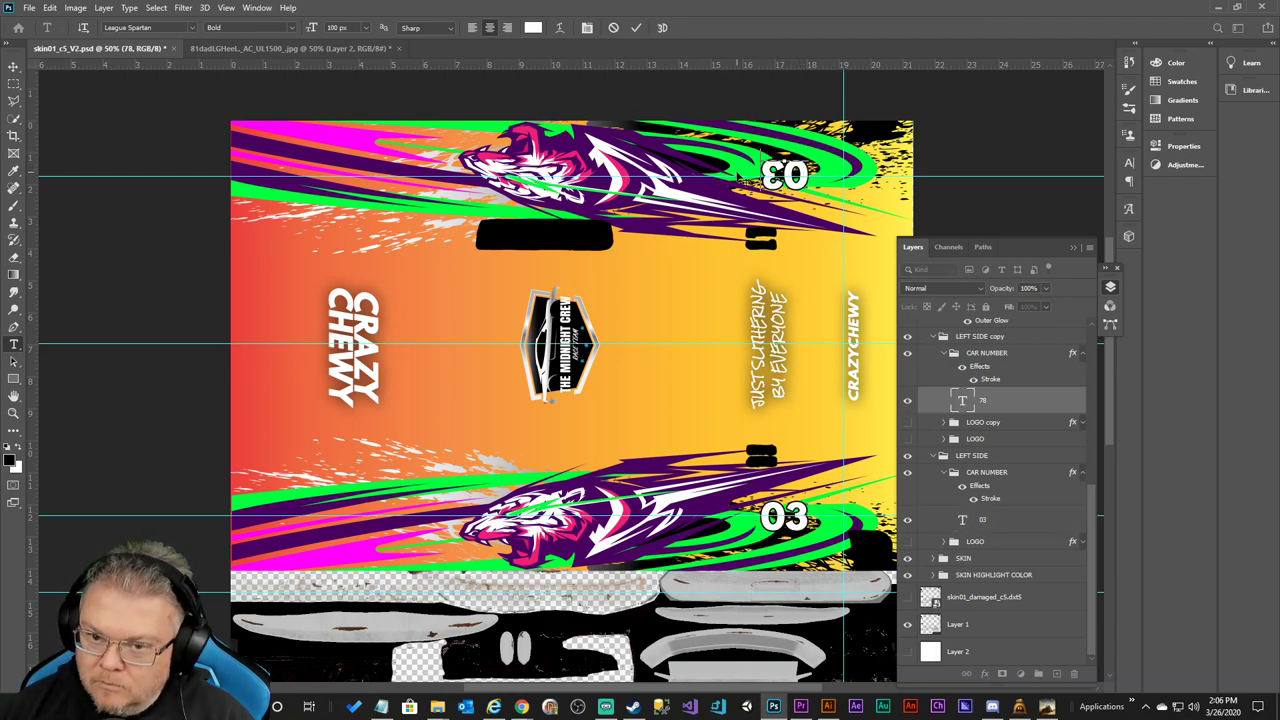
{"action": "type", "text": "03"}
{"action": "left_click", "coordinate": [637, 28]}
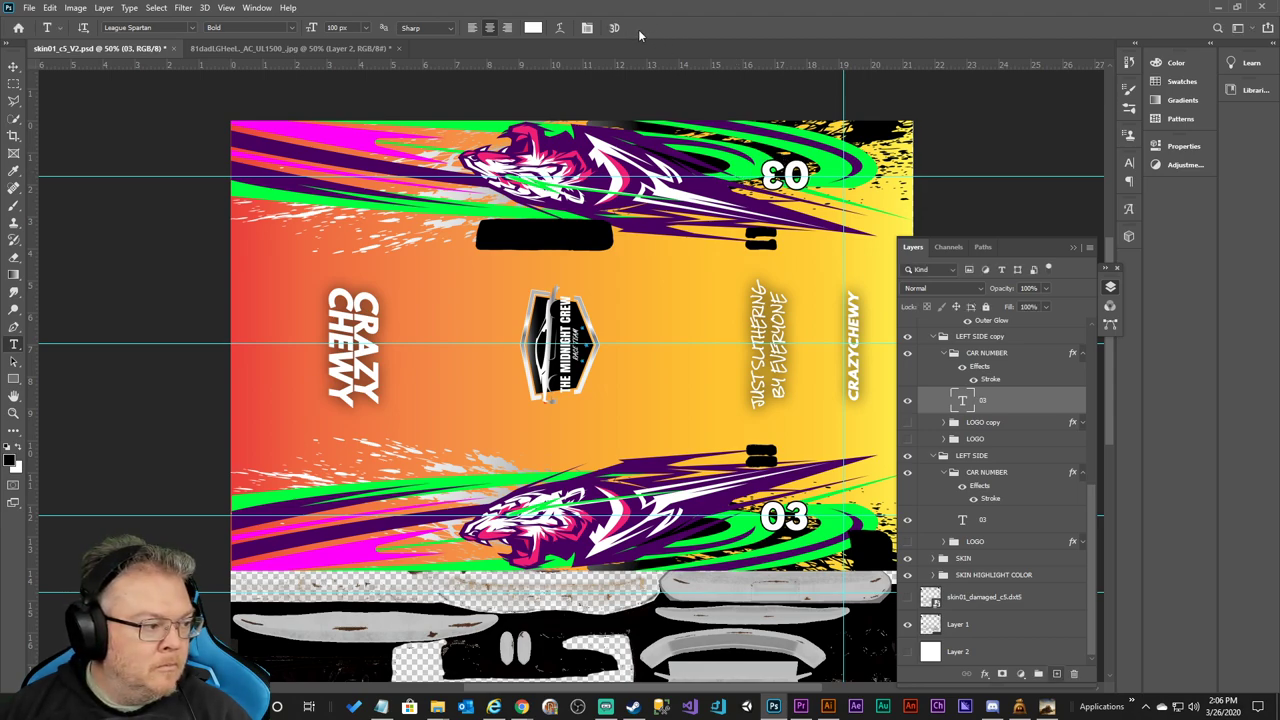
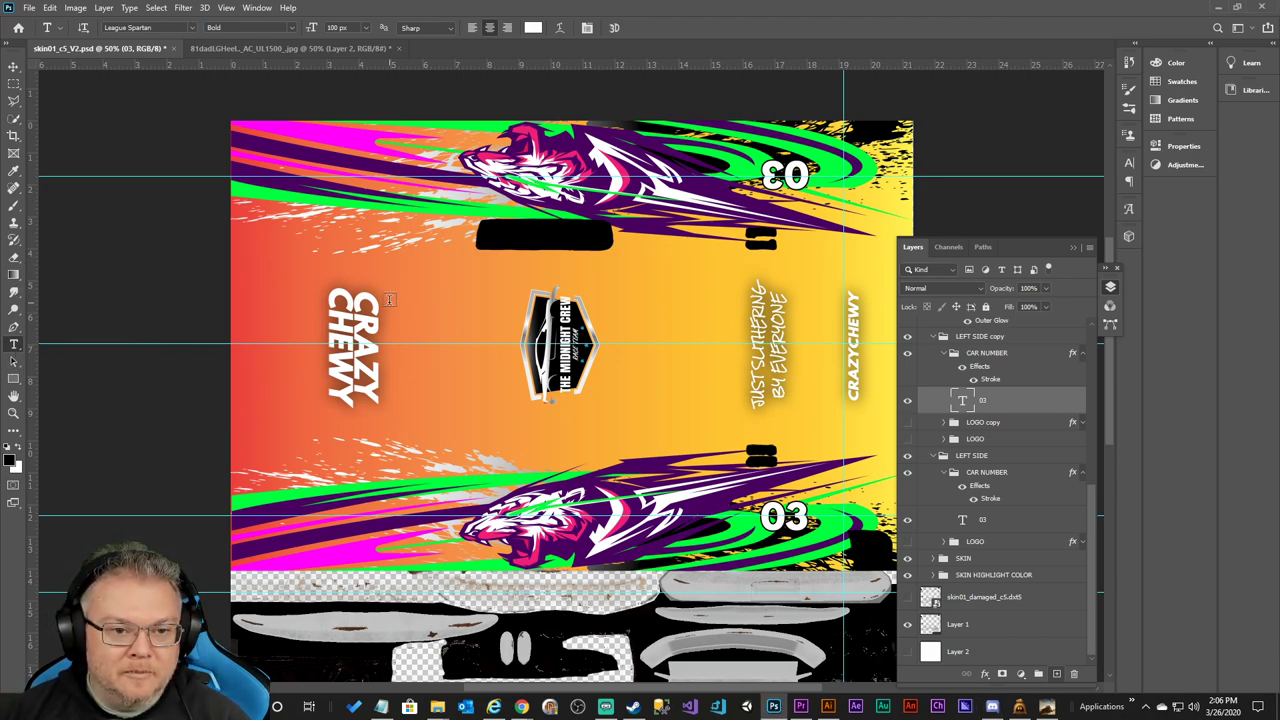
Replace the two-line Crazy Chewy text on the hood with the single line AZTEC3.
{"action": "left_click_drag", "start_coordinate": [370, 290], "coordinate": [393, 405]}
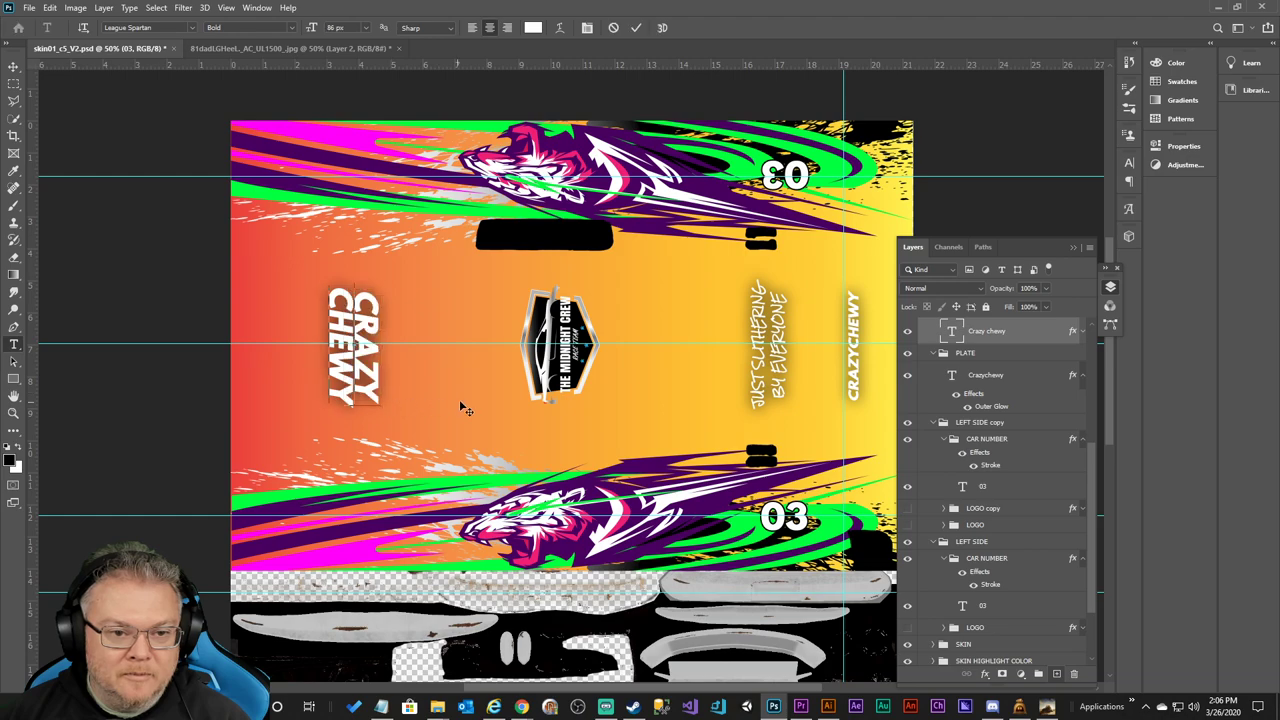
{"action": "type", "text": "AZTEC3"}
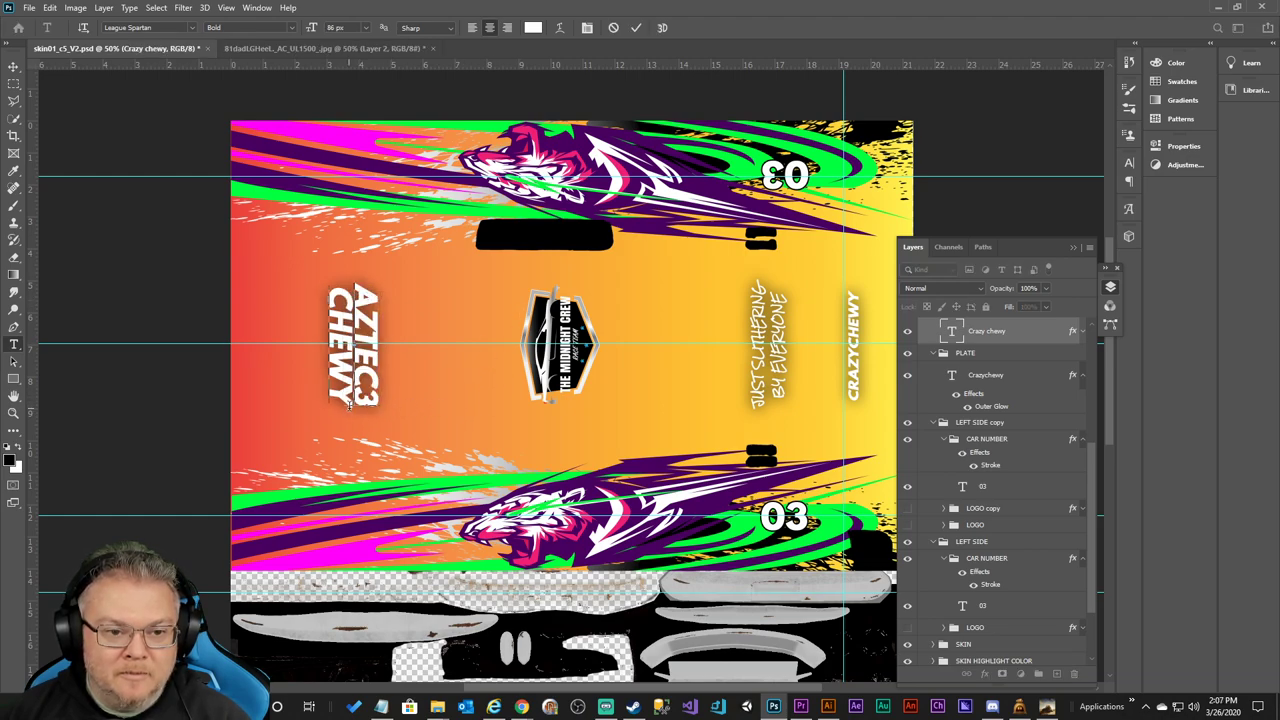
{"action": "left_click_drag", "start_coordinate": [350, 404], "coordinate": [338, 274]}
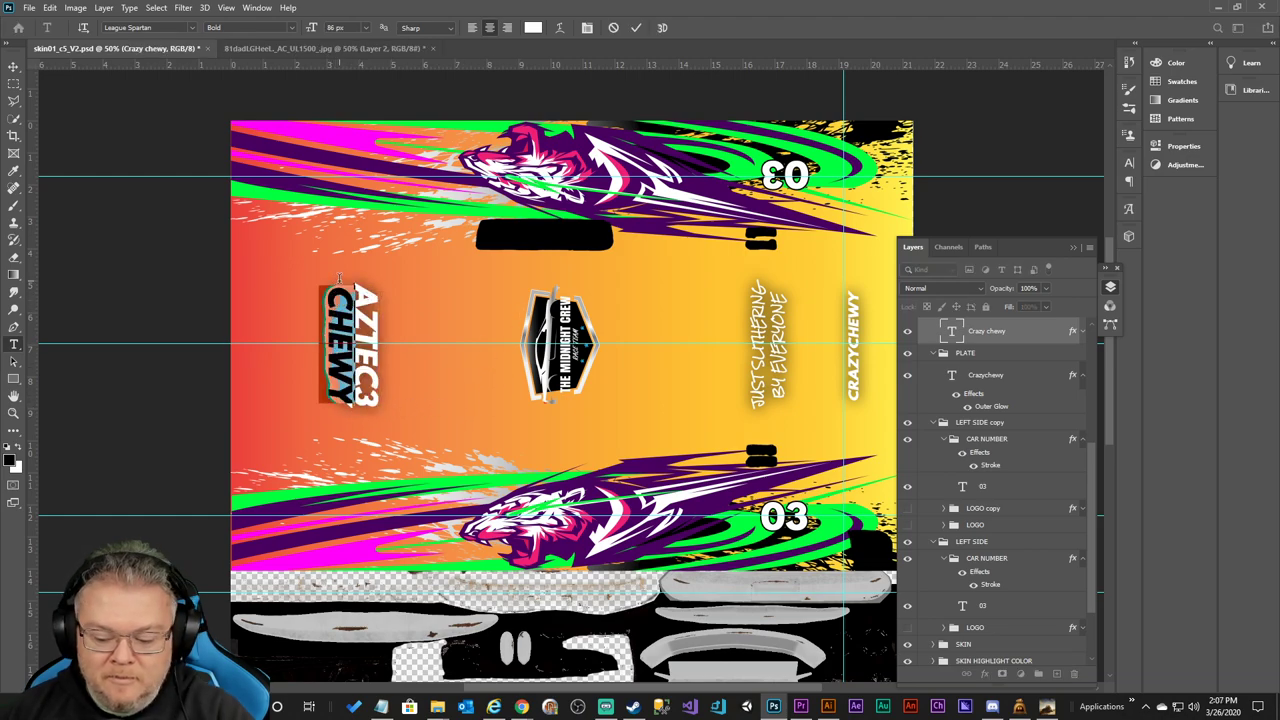
{"action": "key", "text": "BackSpace"}
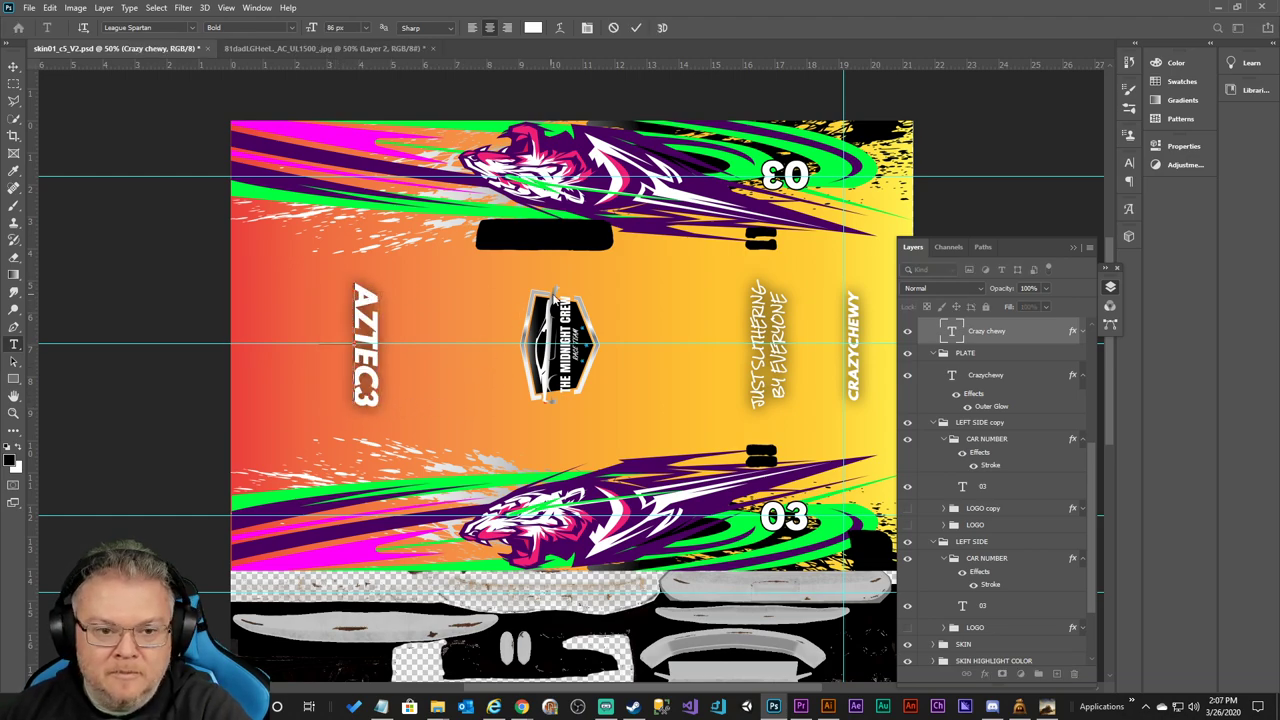
{"action": "left_click", "coordinate": [636, 28]}
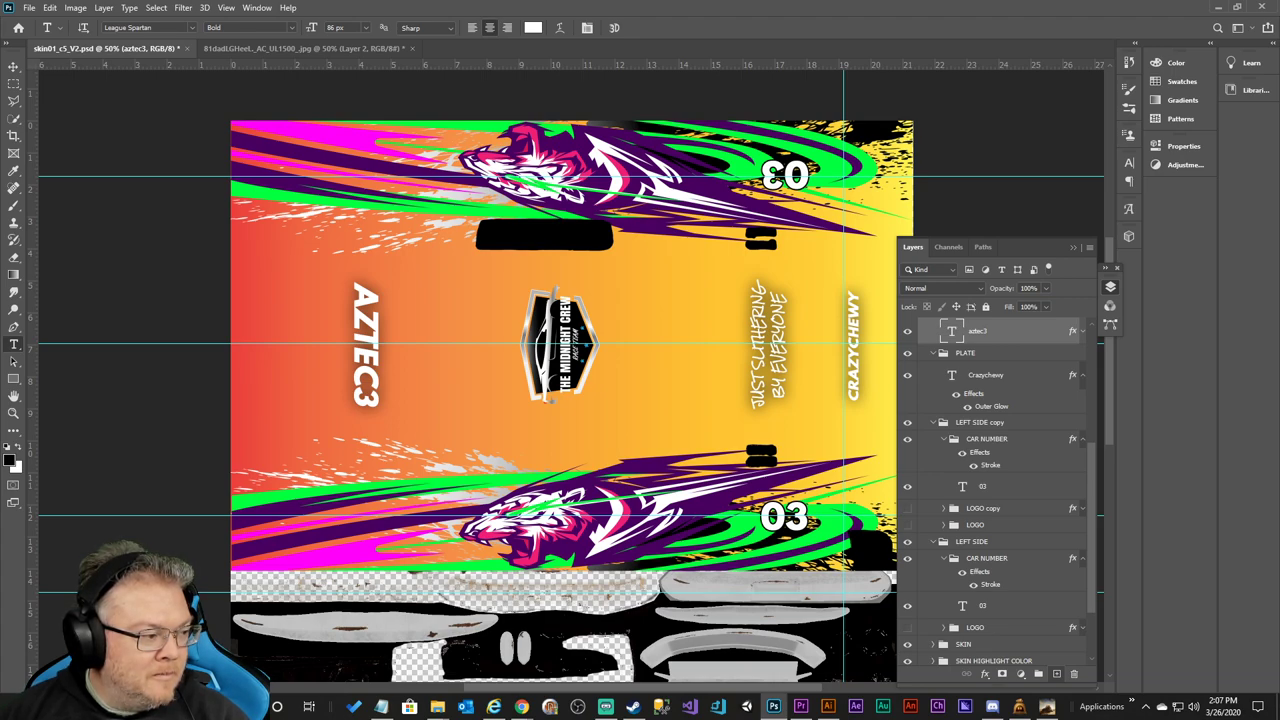
Switch to Notepad, note the phrase "My cat can beat up your dog" below the names, and return to Photoshop.
{"action": "left_click", "coordinate": [521, 707]}
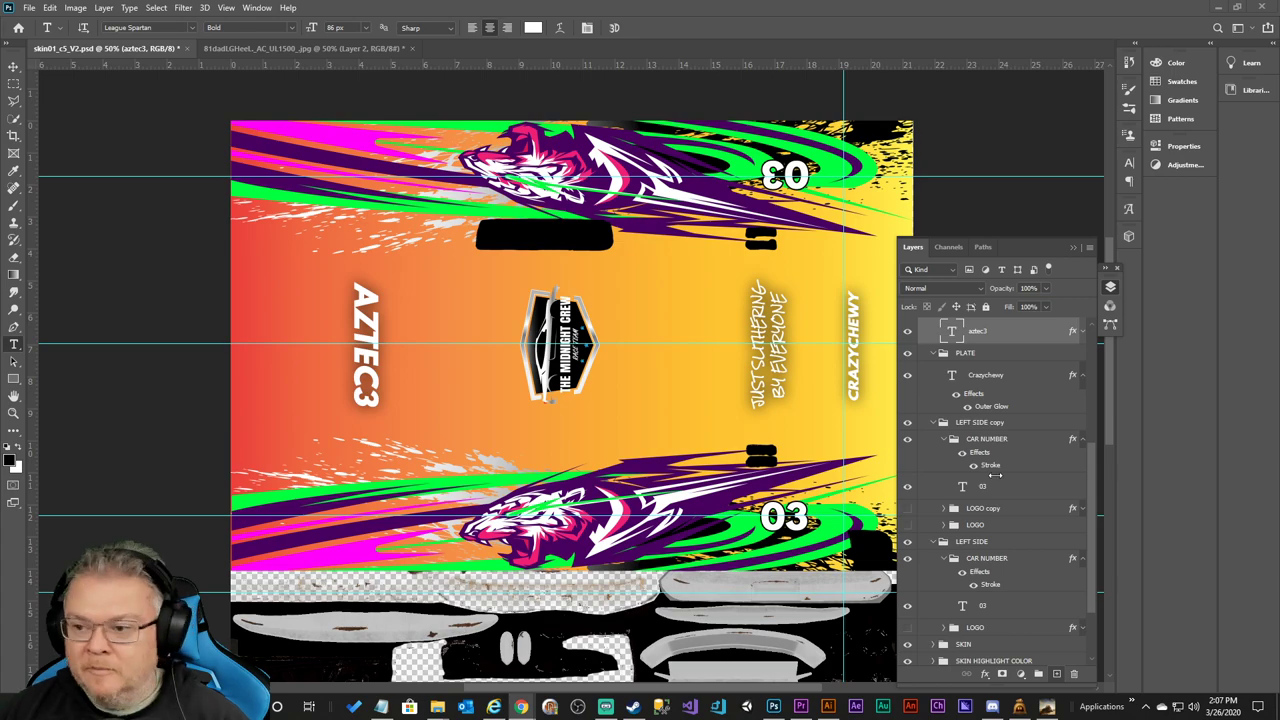
{"action": "left_click", "coordinate": [383, 707]}
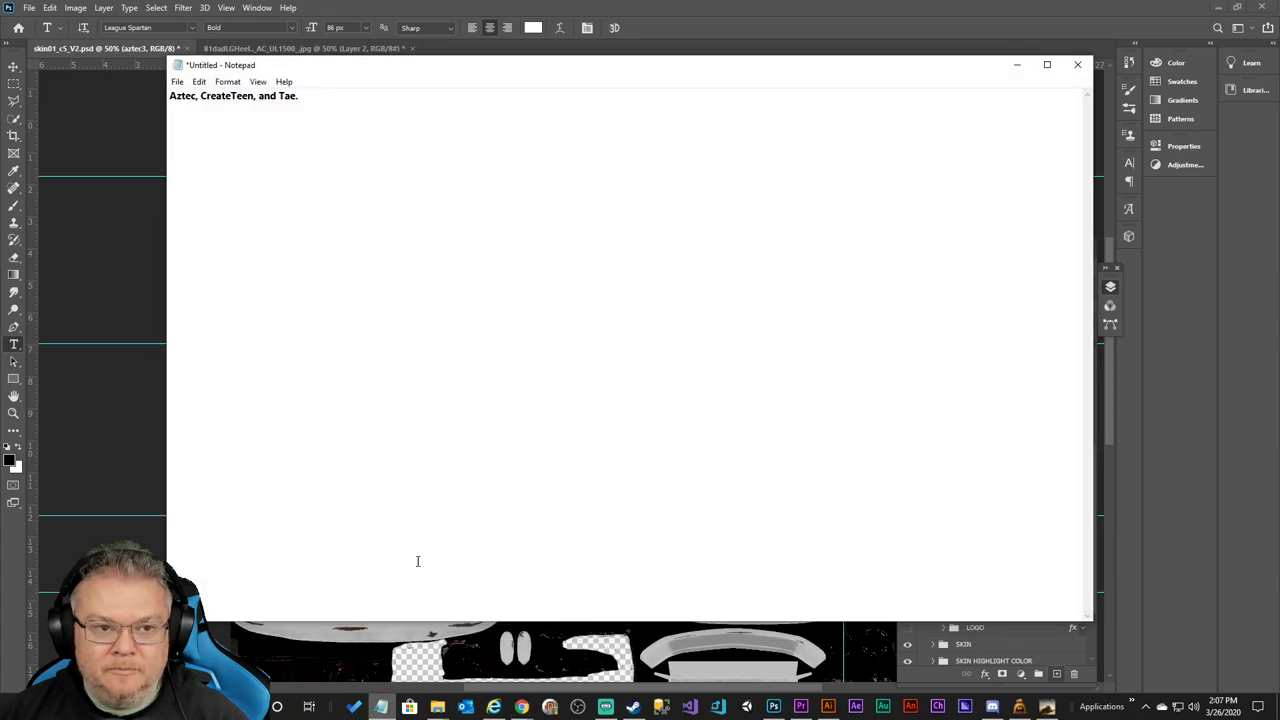
{"action": "type", "text": "My cat can beat up your dog"}
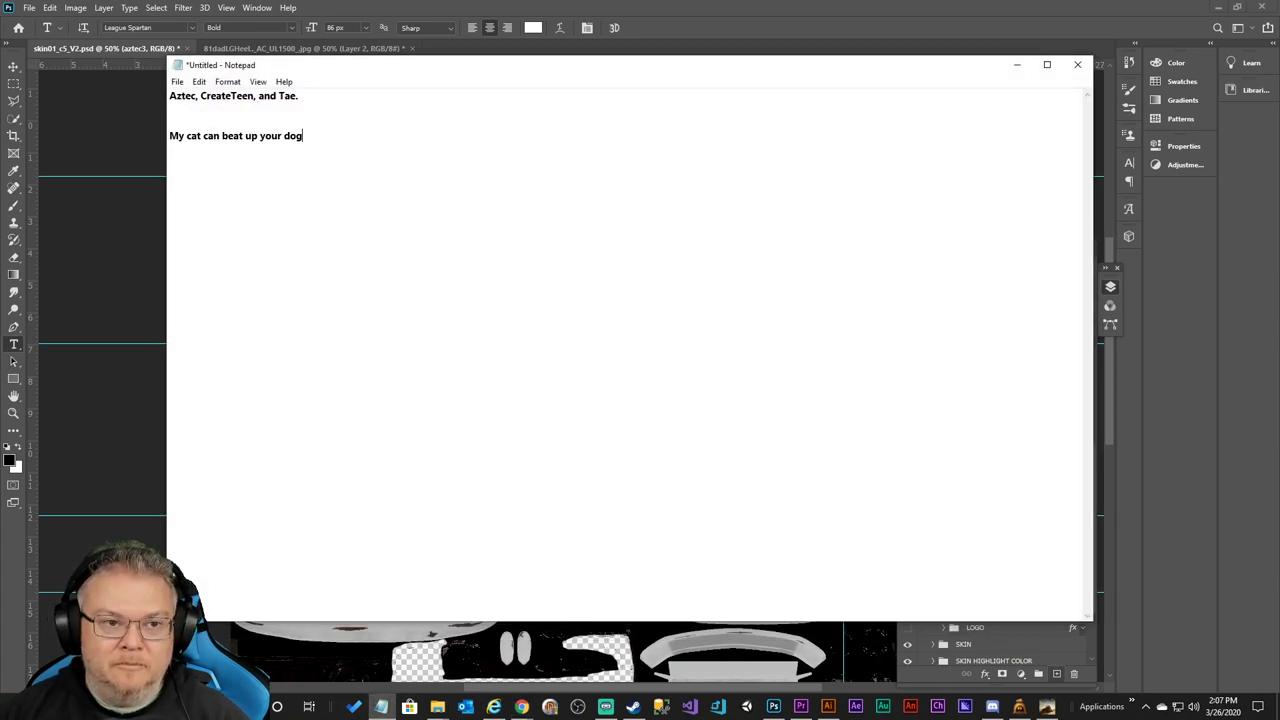
{"action": "left_click", "coordinate": [748, 6]}
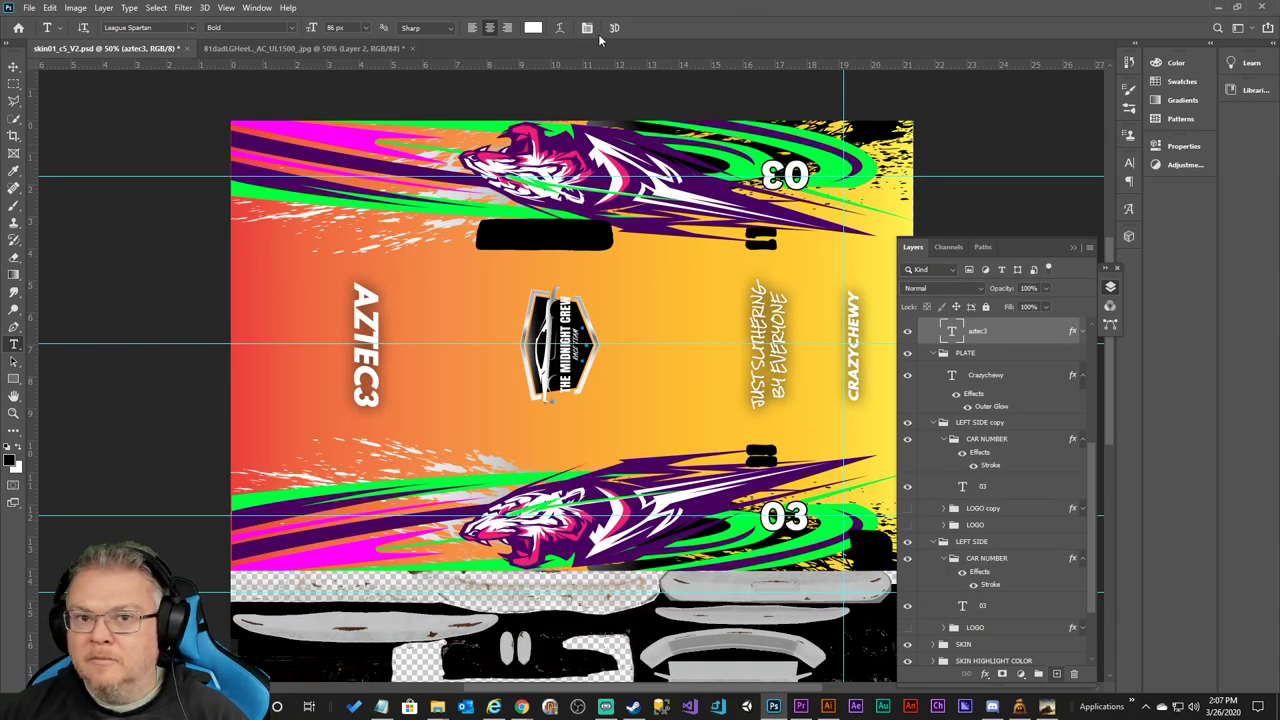
Copy the outlined cat from Layer 2 into the HOOD group of skin01_c5_V2.psd, and collapse the ROOF and TRUNK groups.
{"action": "left_click", "coordinate": [300, 48]}
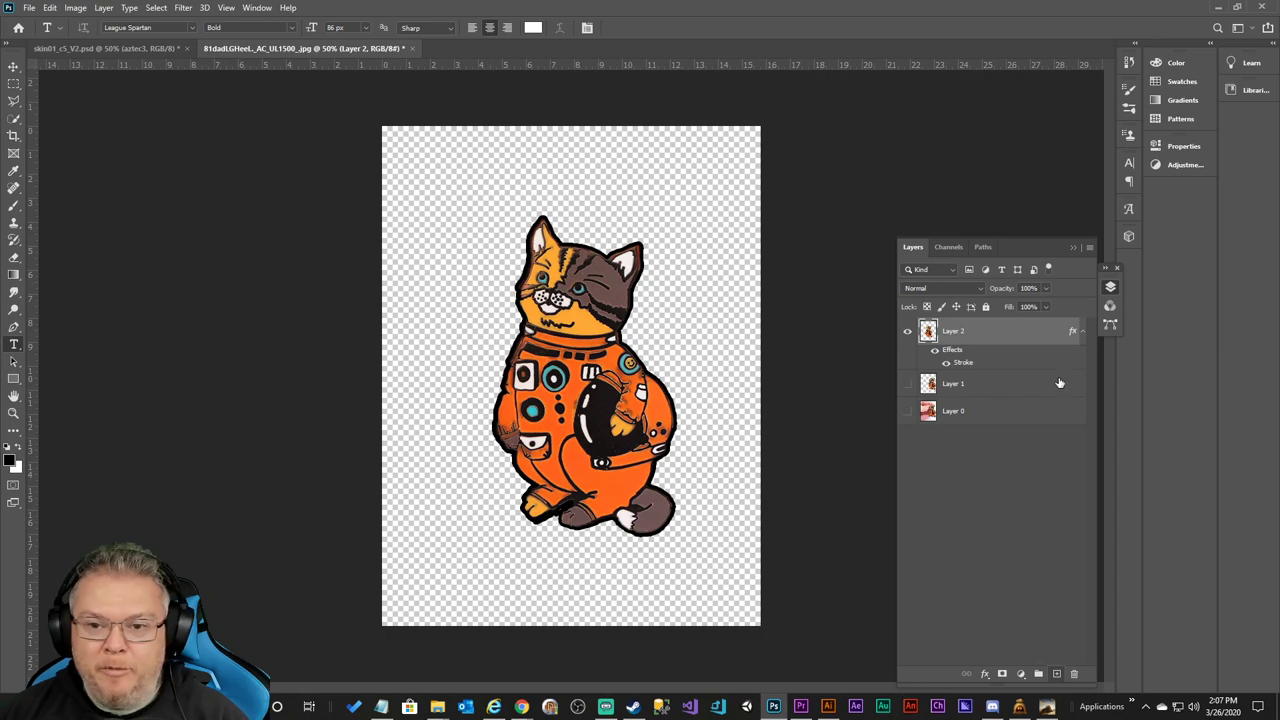
{"action": "mouse_move", "coordinate": [958, 331]}
{"action": "left_mouse_down"}
{"action": "mouse_move", "coordinate": [200, 145]}
{"action": "mouse_move", "coordinate": [118, 60]}
{"action": "mouse_move", "coordinate": [85, 48]}
{"action": "mouse_move", "coordinate": [480, 290]}
{"action": "left_mouse_up"}
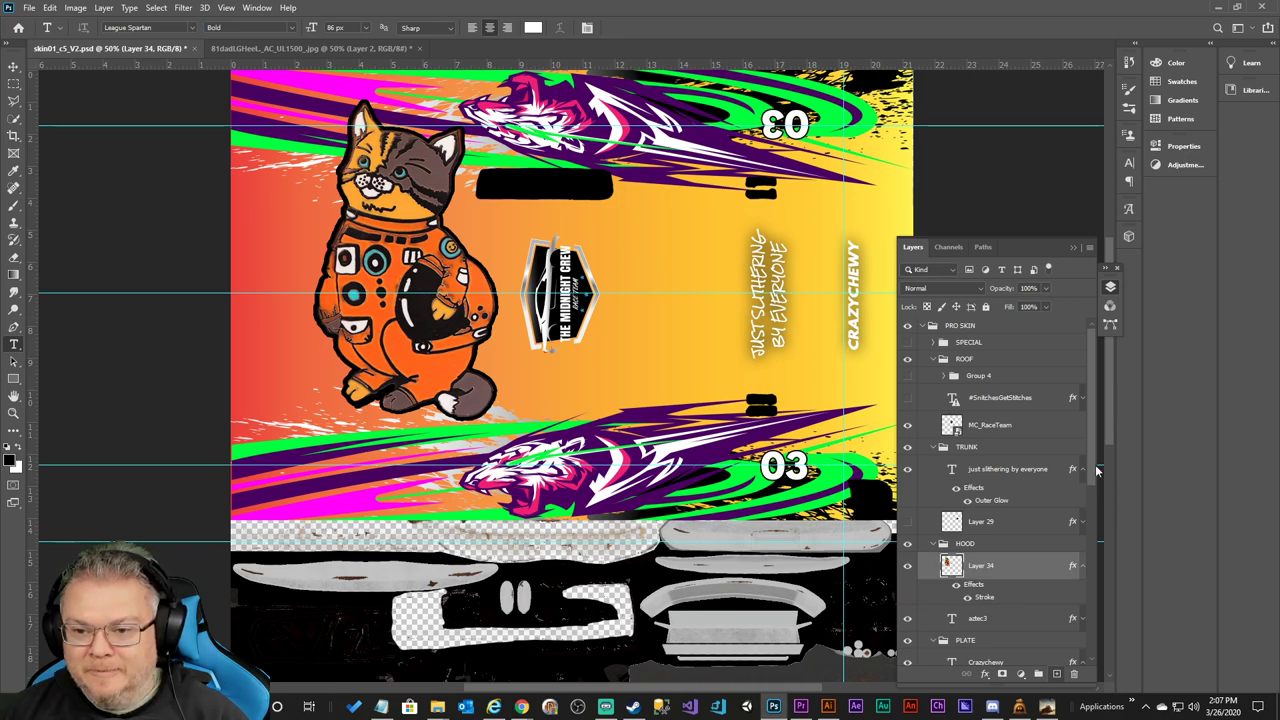
{"action": "left_click", "coordinate": [932, 360]}
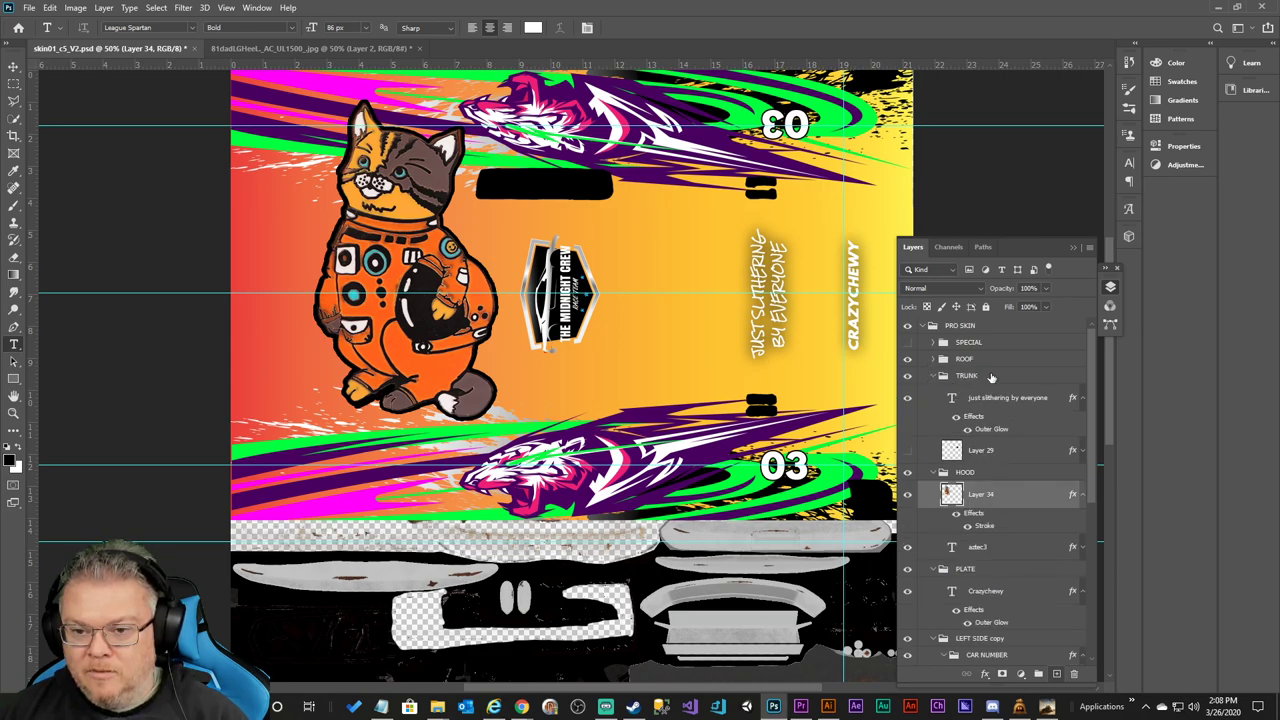
{"action": "left_click", "coordinate": [940, 377]}
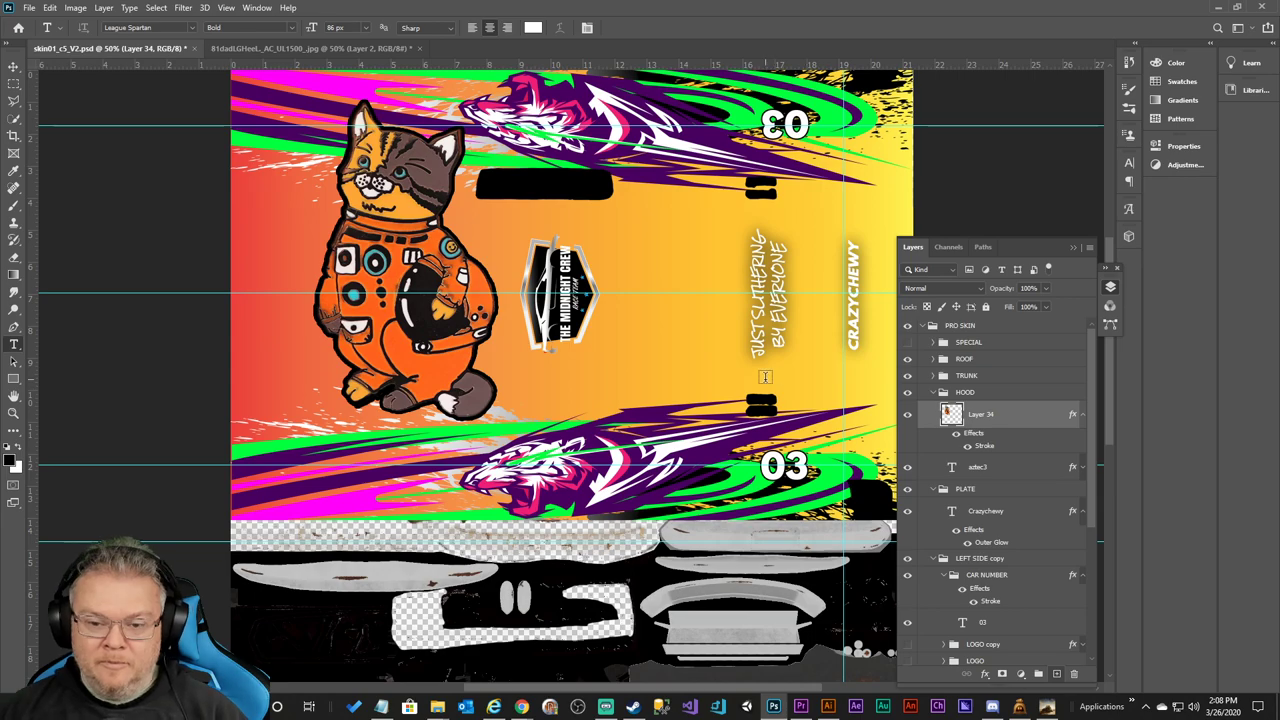
Rotate the cat on Layer 34 by 90 degrees, scale it to 60.10% and place it on the hood over the AZTEC3 text.
{"action": "key", "text": "ctrl+t"}
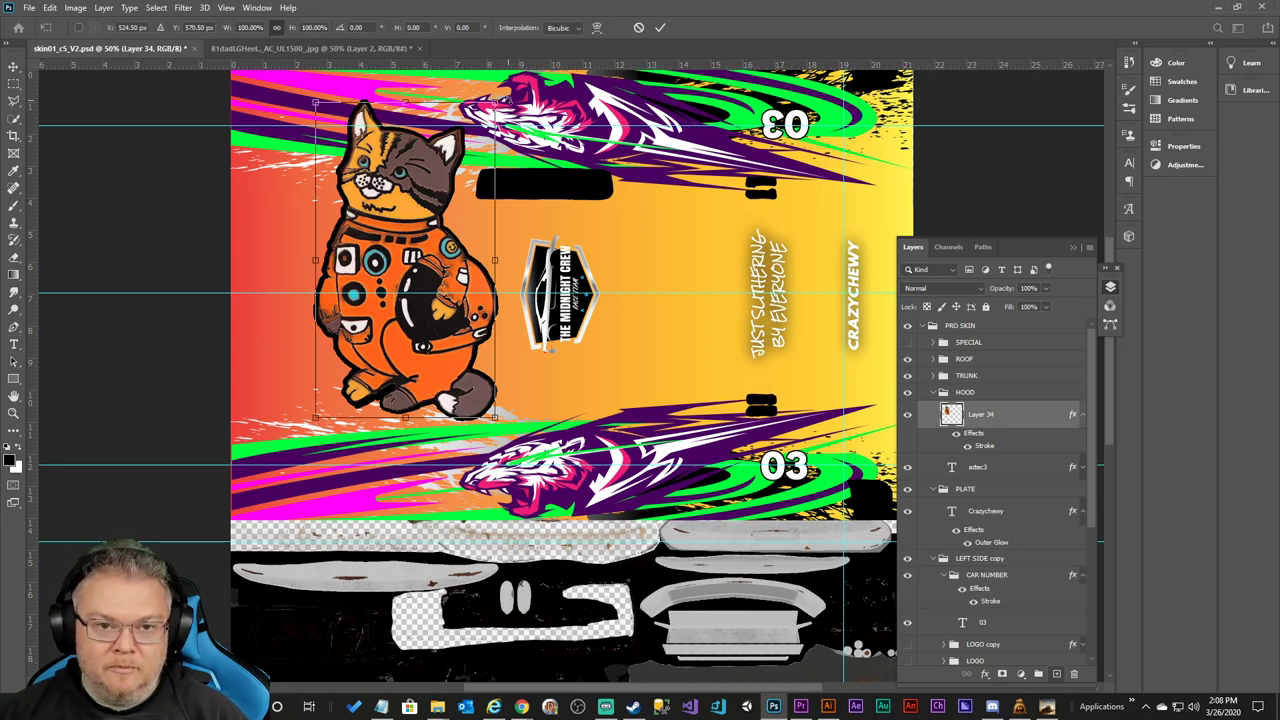
{"action": "left_click_drag", "start_coordinate": [505, 97], "coordinate": [437, 278]}
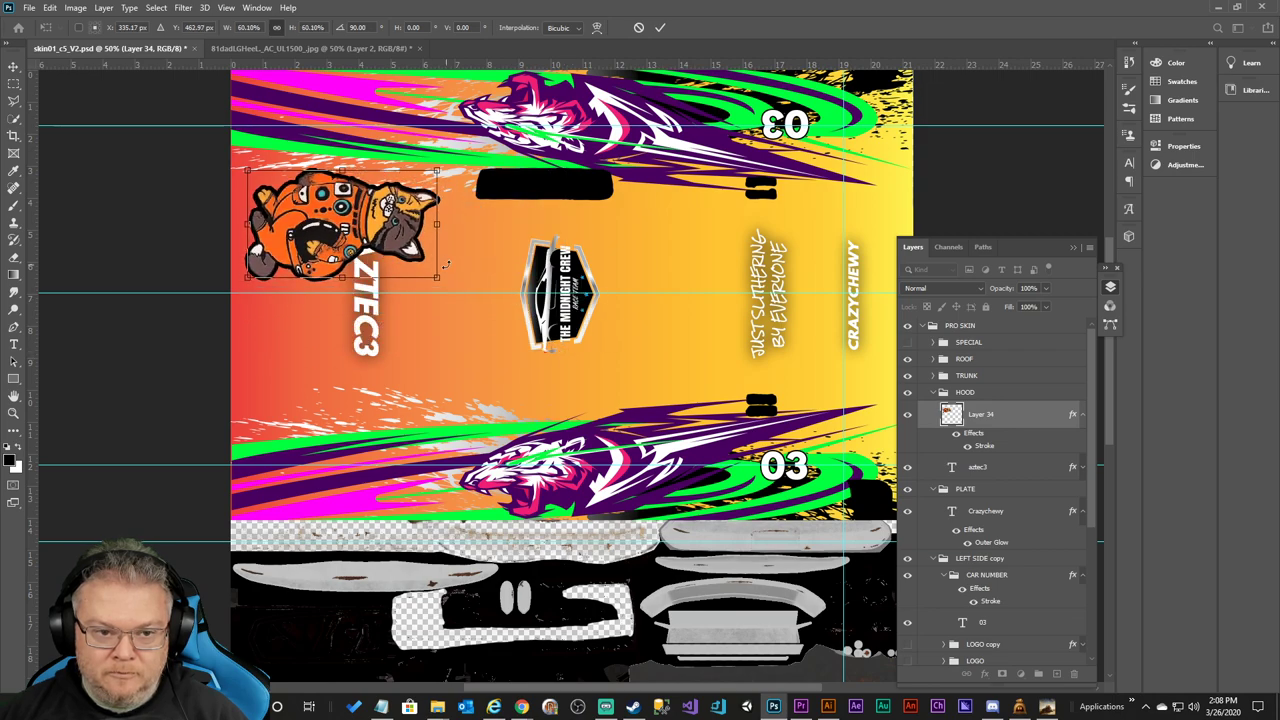
{"action": "left_click_drag", "start_coordinate": [390, 222], "coordinate": [441, 293]}
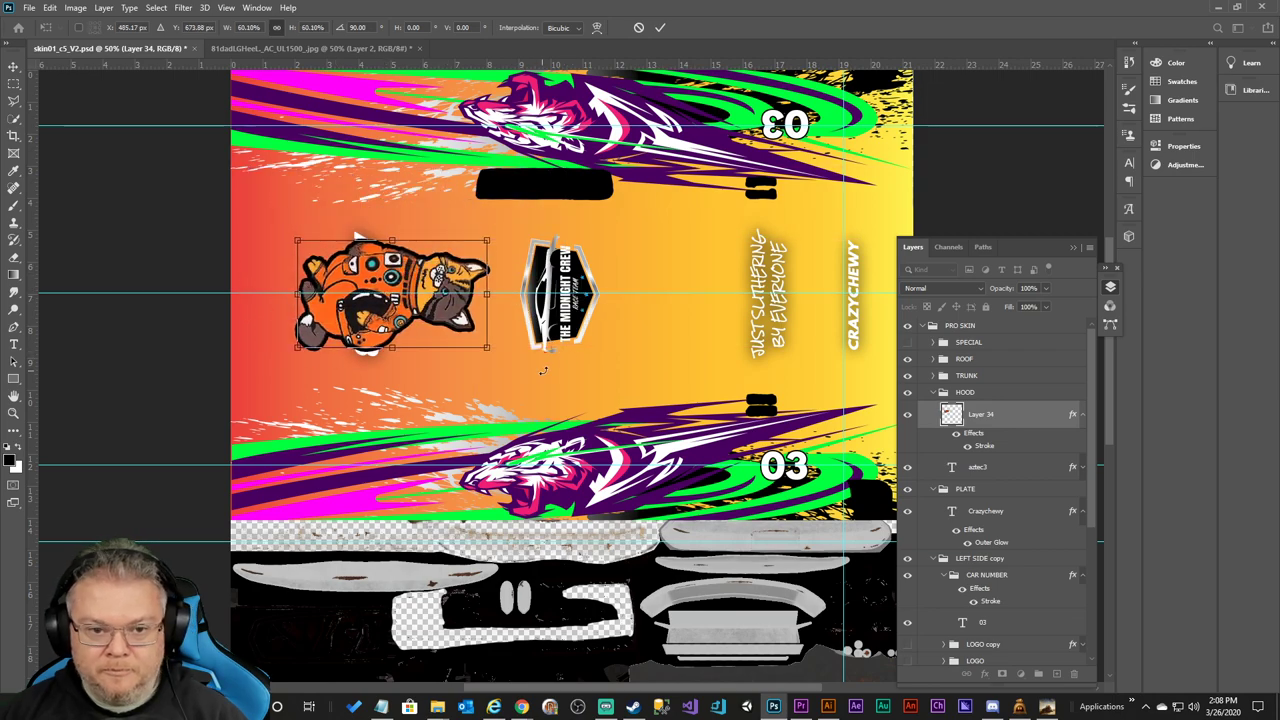
{"action": "left_click", "coordinate": [661, 27]}
{"action": "key", "text": "ctrl+z"}
{"action": "key", "text": "ctrl+shift+z"}
{"action": "key", "text": "t"}
Hide the SKIN group and show the white Layer 2 to reveal the car body template.
{"action": "scroll", "coordinate": [1050, 478], "scroll_direction": "down", "scroll_amount": 5}
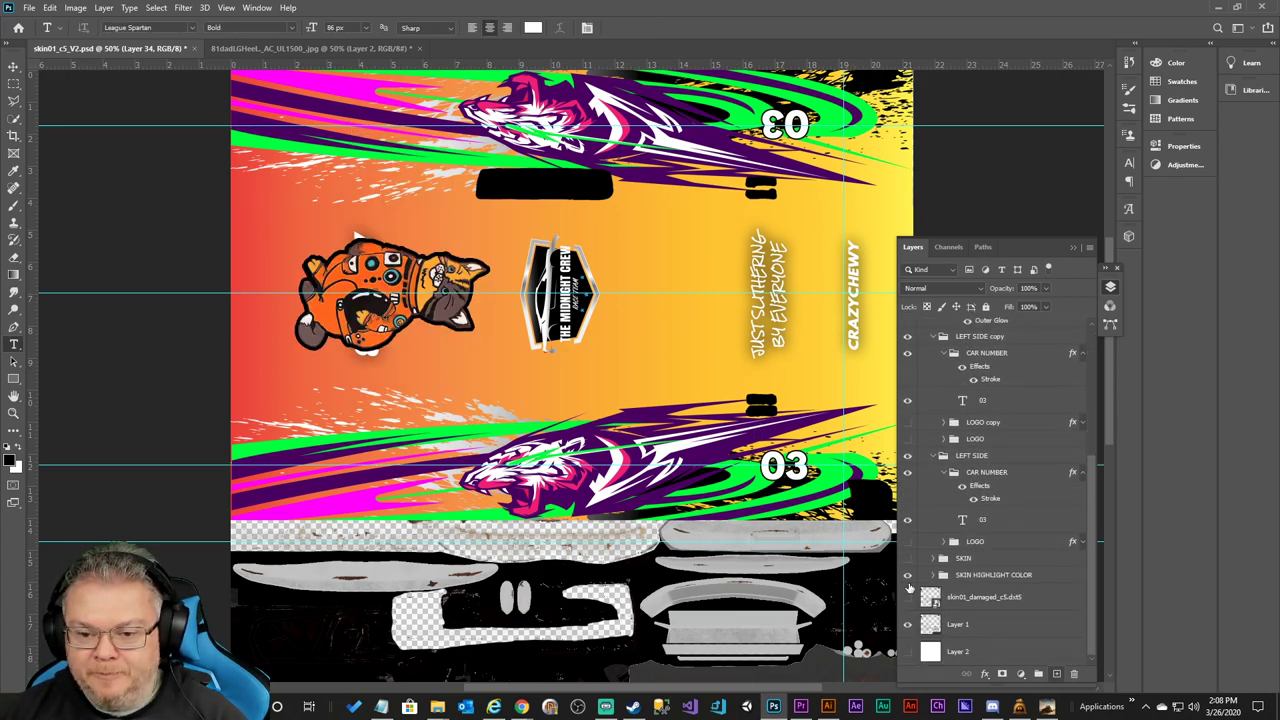
{"action": "left_click", "coordinate": [907, 559]}
{"action": "left_click", "coordinate": [907, 652]}
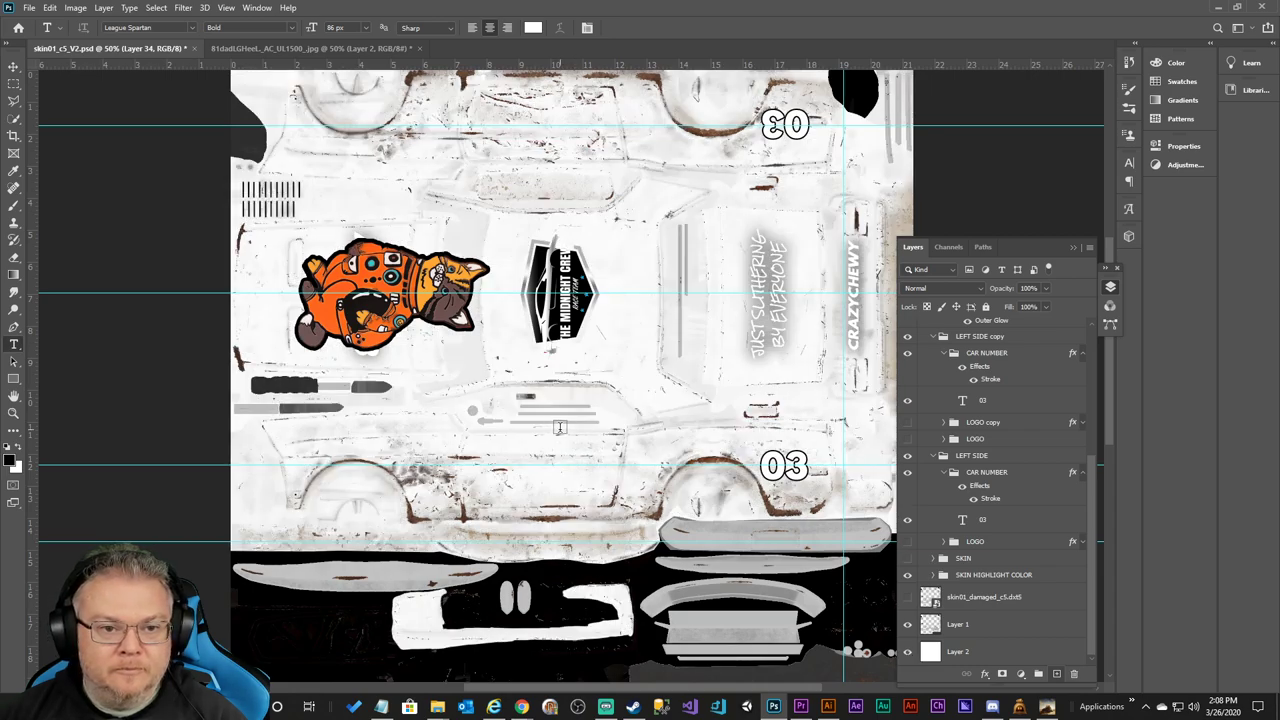
Scale the hood cat down to 69.27%, shift it onto the hood's centre guide, and shrink it a little further.
{"action": "key", "text": "ctrl+t"}
{"action": "left_click_drag", "start_coordinate": [489, 352], "coordinate": [424, 324]}
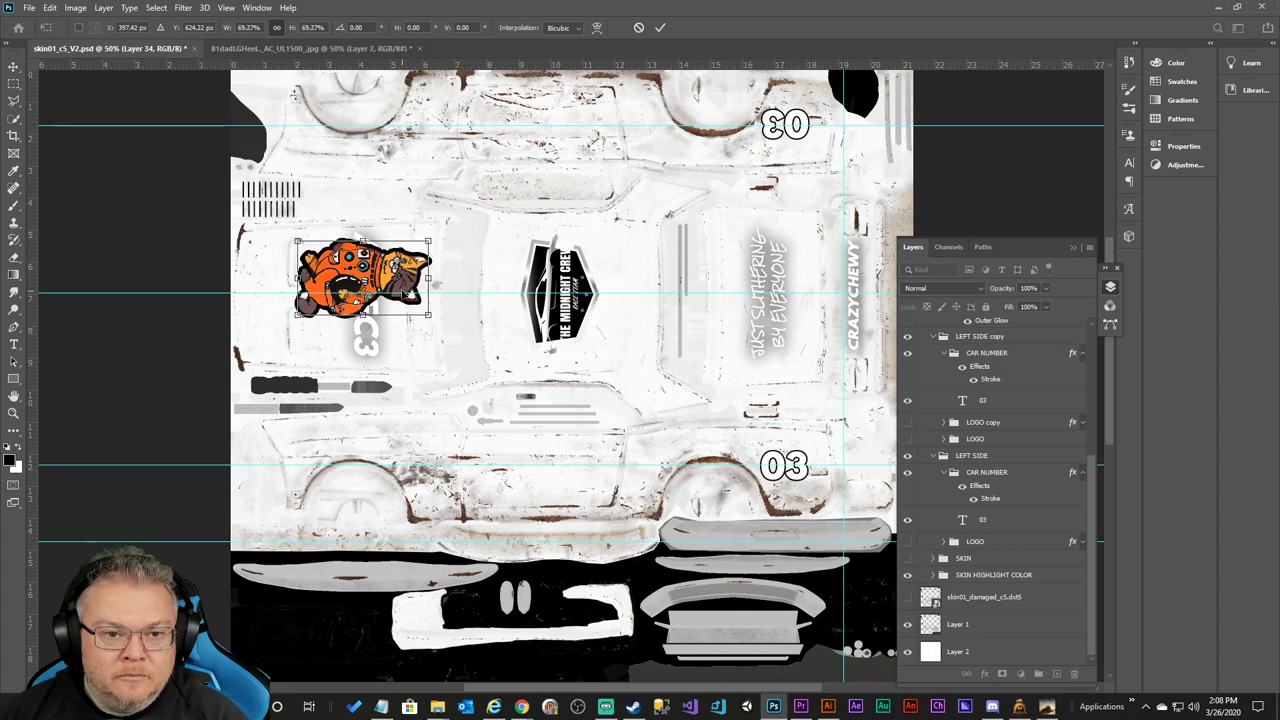
{"action": "mouse_move", "coordinate": [418, 261]}
{"action": "left_mouse_down"}
{"action": "mouse_move", "coordinate": [394, 275]}
{"action": "mouse_move", "coordinate": [410, 271]}
{"action": "left_mouse_up"}
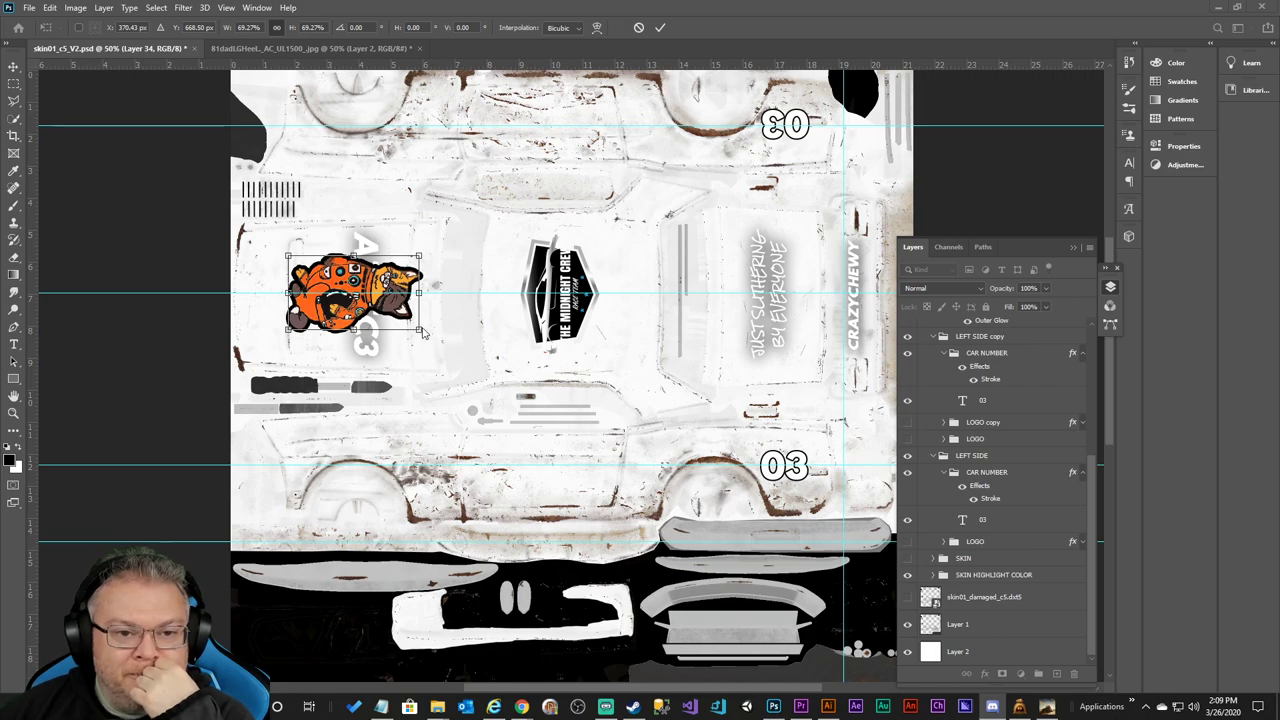
{"action": "left_click", "coordinate": [660, 28]}
{"action": "left_click_drag", "start_coordinate": [420, 331], "coordinate": [375, 284]}
{"action": "left_click", "coordinate": [660, 27]}
{"action": "key", "text": "t"}
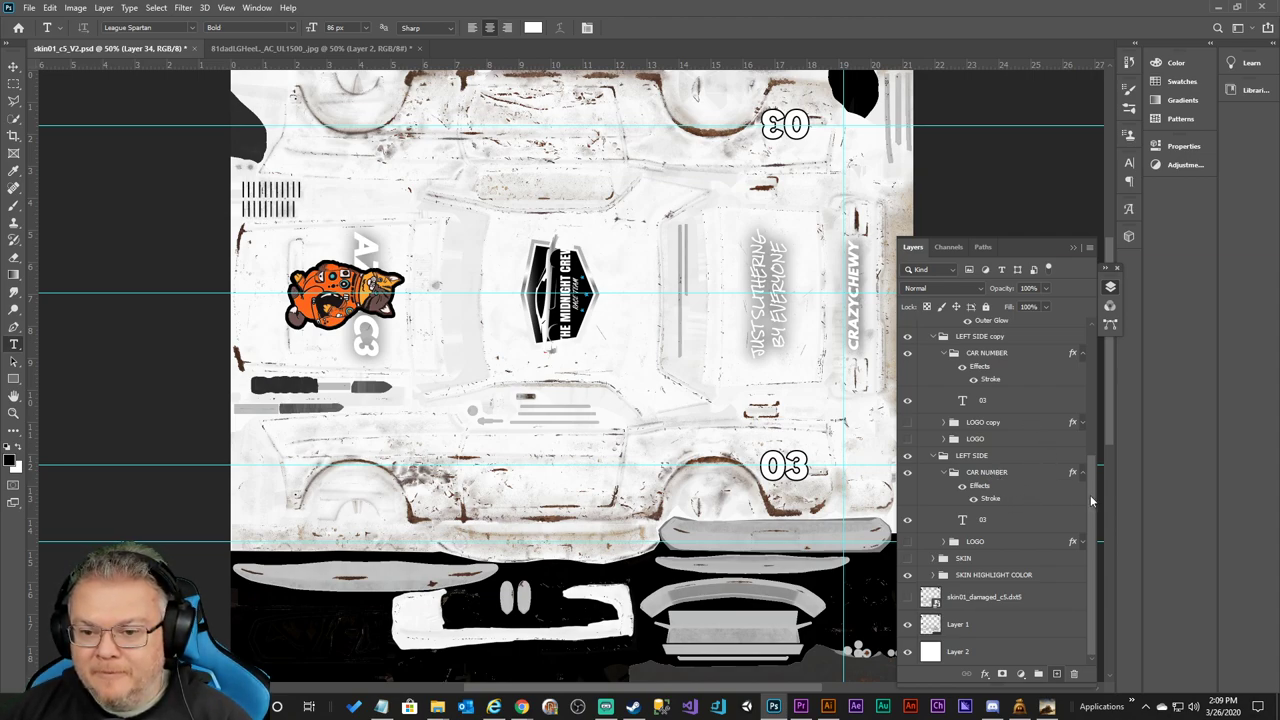
{"action": "left_click_drag", "start_coordinate": [1086, 510], "coordinate": [1112, 365]}
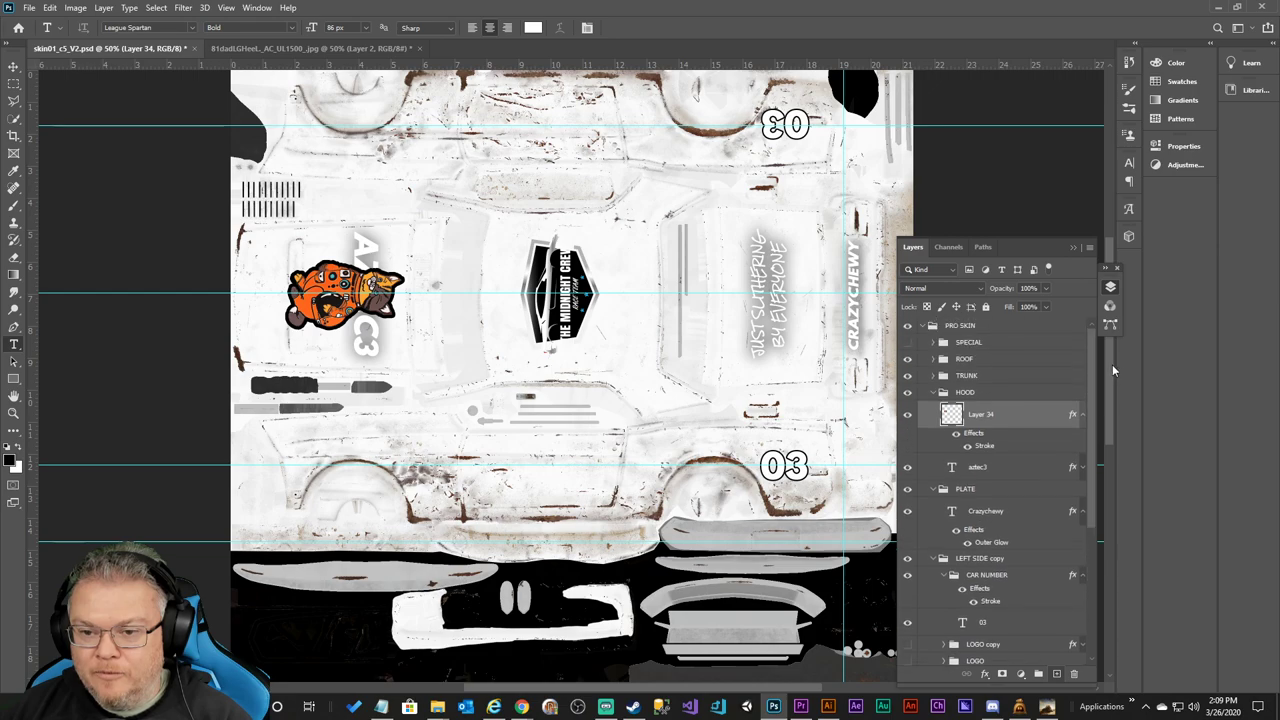
Move the AZTEC3 text to the front edge of the hood, clear of the cat, and reselect the cat on Layer 34.
{"action": "left_click", "coordinate": [970, 470]}
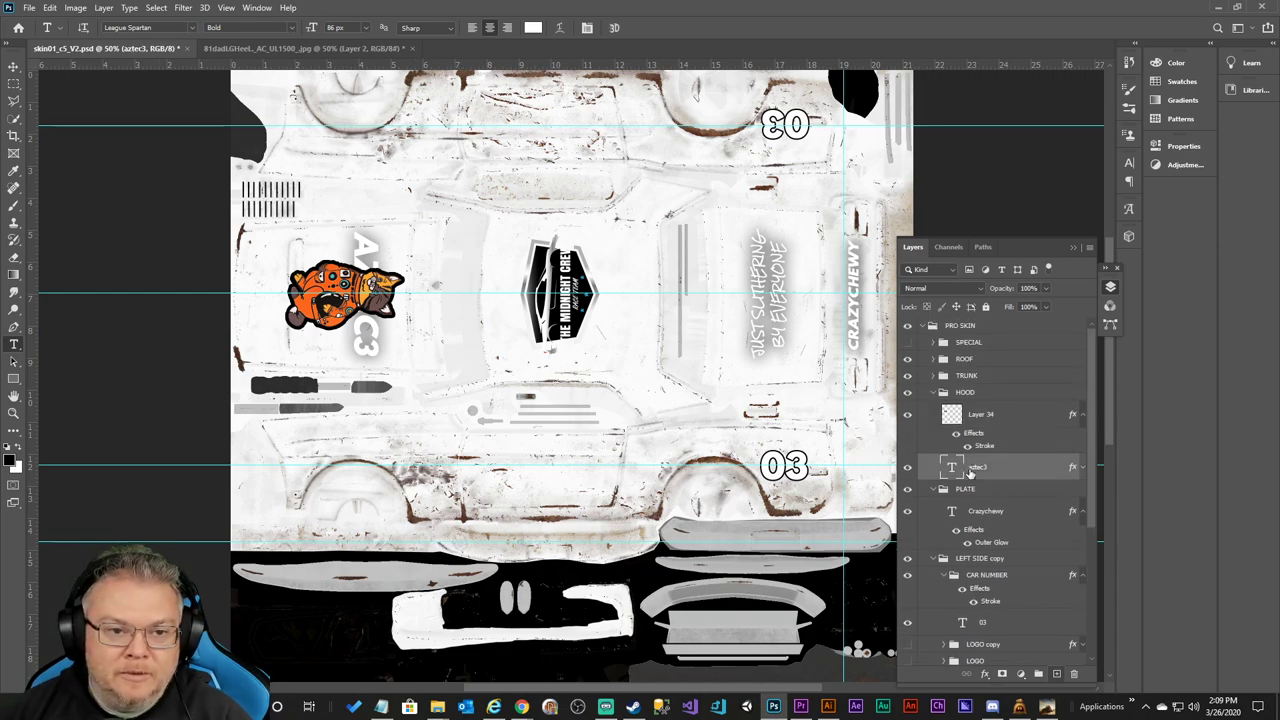
{"action": "left_click", "coordinate": [13, 67]}
{"action": "key", "text": "shift+Left"}
{"action": "key", "text": "shift+Left"}
{"action": "key", "text": "shift+Left"}
{"action": "key", "text": "shift+Left"}
{"action": "key", "text": "shift+Left"}
{"action": "key", "text": "shift+Left"}
{"action": "key", "text": "shift+Left"}
{"action": "key", "text": "shift+Left"}
{"action": "key", "text": "shift+Left"}
{"action": "key", "text": "shift+Left"}
{"action": "key", "text": "shift+Left"}
{"action": "key", "text": "shift+Left"}
{"action": "key", "text": "shift+Left"}
{"action": "key", "text": "shift+Left"}
{"action": "key", "text": "shift+Left"}
{"action": "key", "text": "shift+Left"}
{"action": "key", "text": "shift+Left"}
{"action": "key", "text": "shift+Left"}
{"action": "key", "text": "shift+Left"}
{"action": "key", "text": "shift+Left"}
{"action": "key", "text": "shift+Right"}
{"action": "key", "text": "shift+Right"}
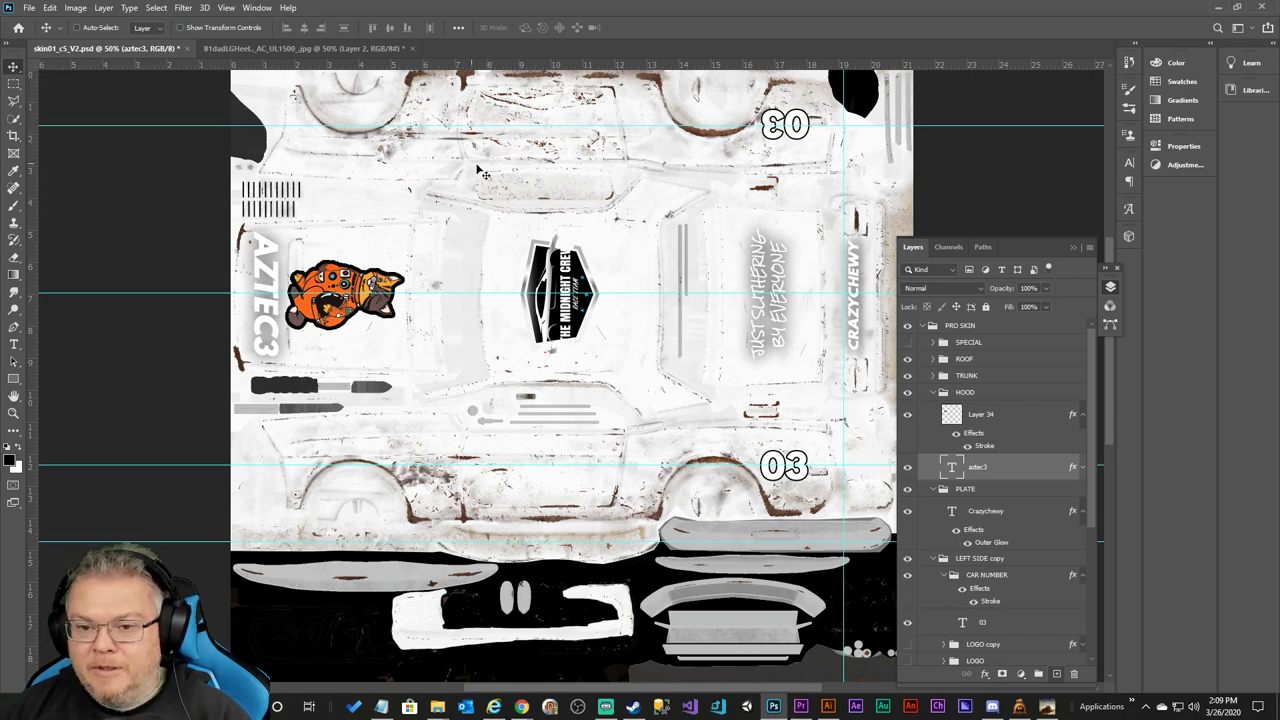
{"action": "left_click", "coordinate": [1007, 415]}
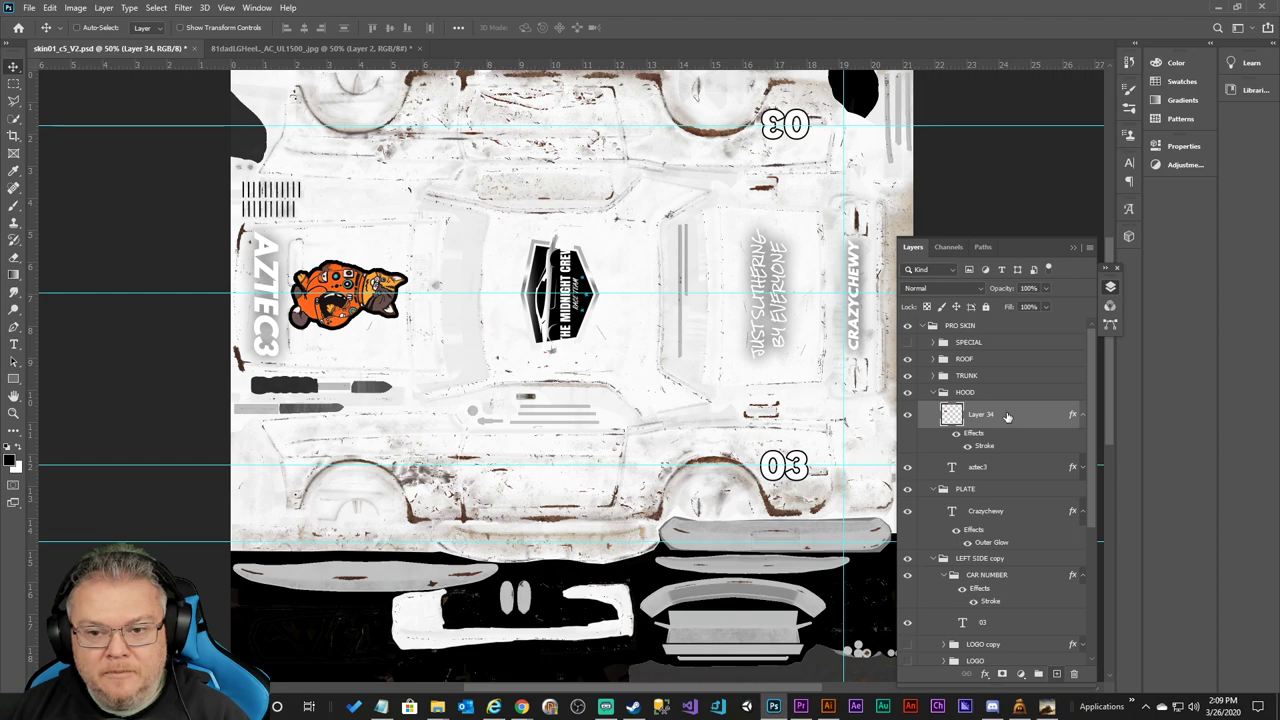
Toggle the SKIN group and Layer 1 to compare the artwork's placement with the car body template, leaving SKIN hidden.
{"action": "scroll", "coordinate": [1030, 460], "scroll_direction": "down", "scroll_amount": 4}
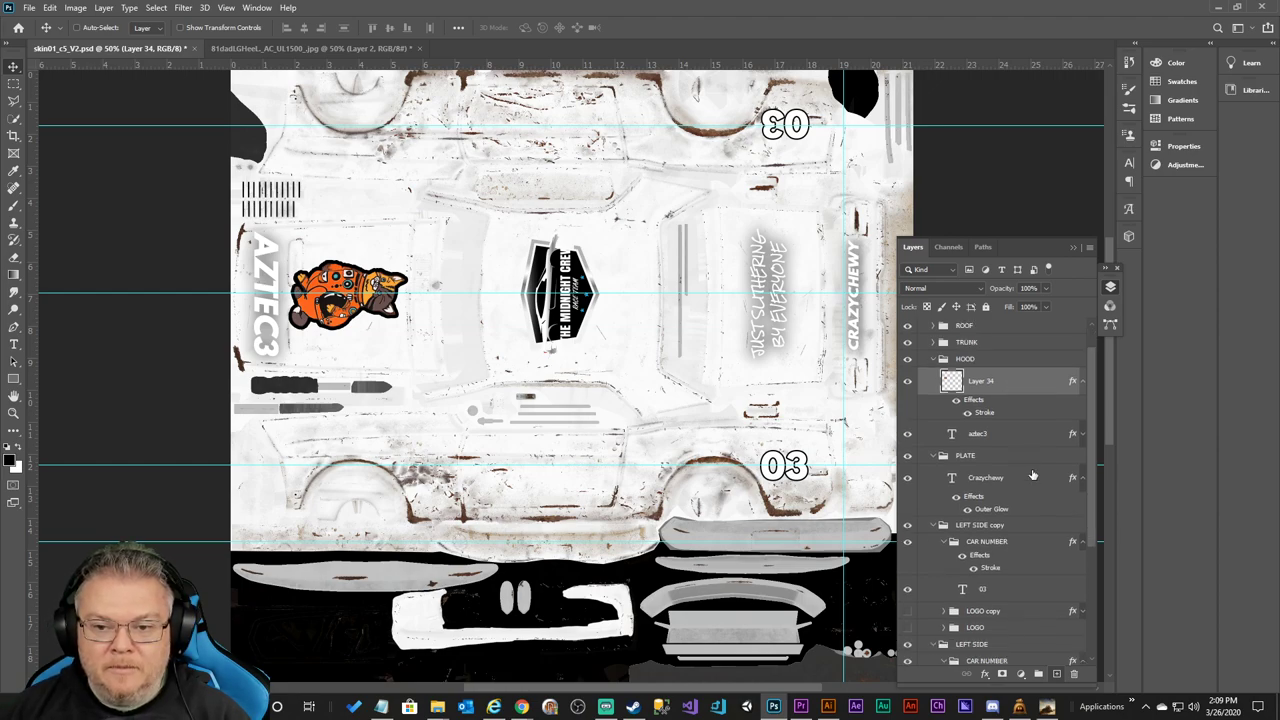
{"action": "scroll", "coordinate": [1027, 446], "scroll_direction": "down", "scroll_amount": 2}
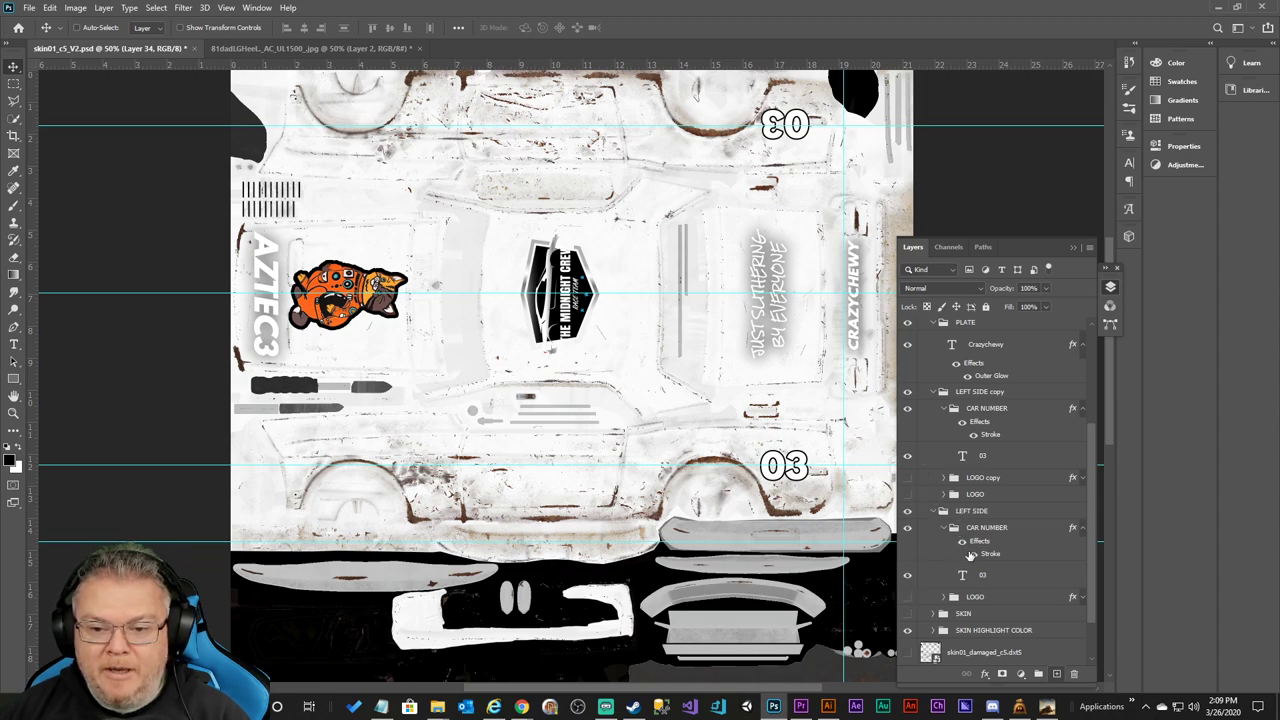
{"action": "scroll", "coordinate": [955, 580], "scroll_direction": "down", "scroll_amount": 2}
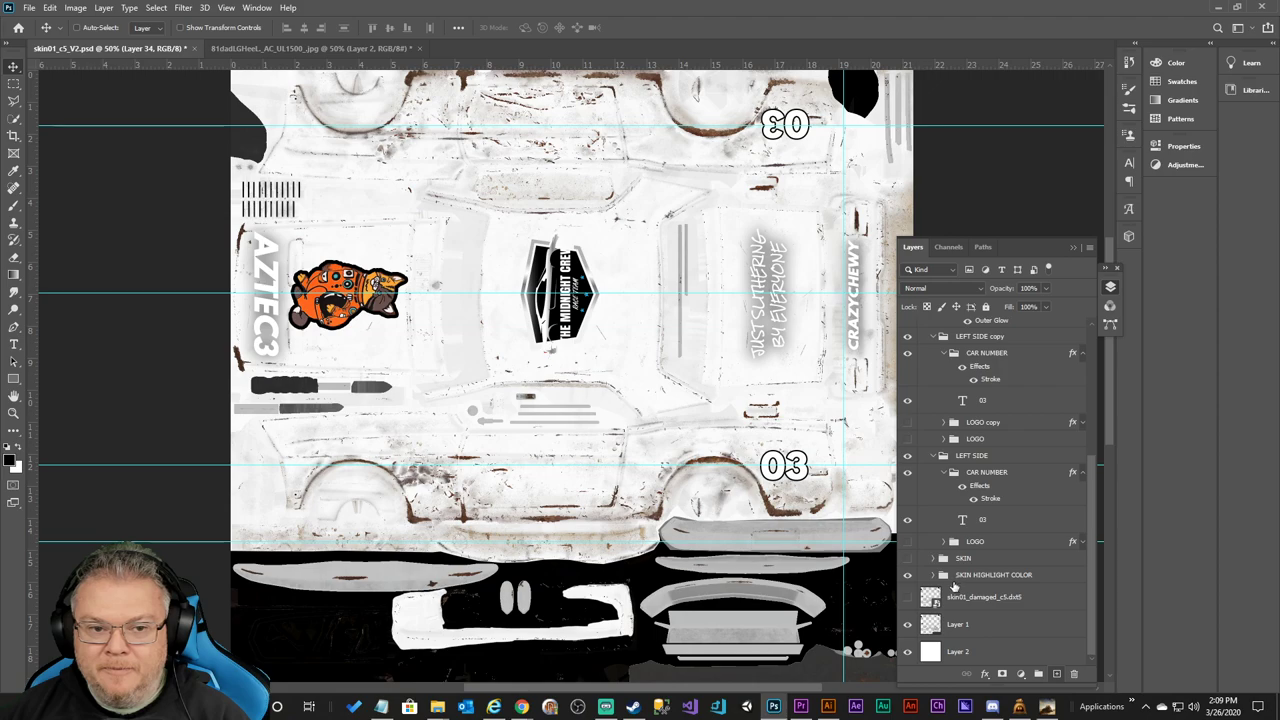
{"action": "left_click", "coordinate": [907, 558]}
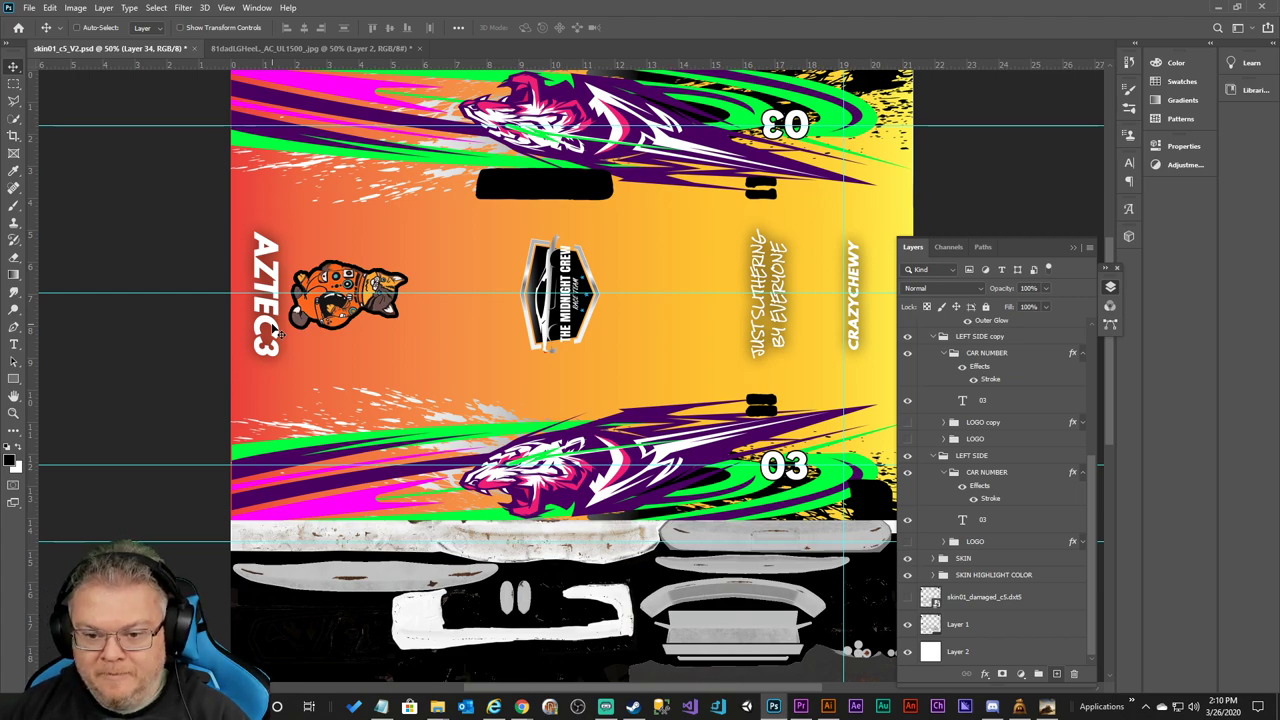
{"action": "left_click", "coordinate": [907, 624]}
{"action": "left_click", "coordinate": [907, 624]}
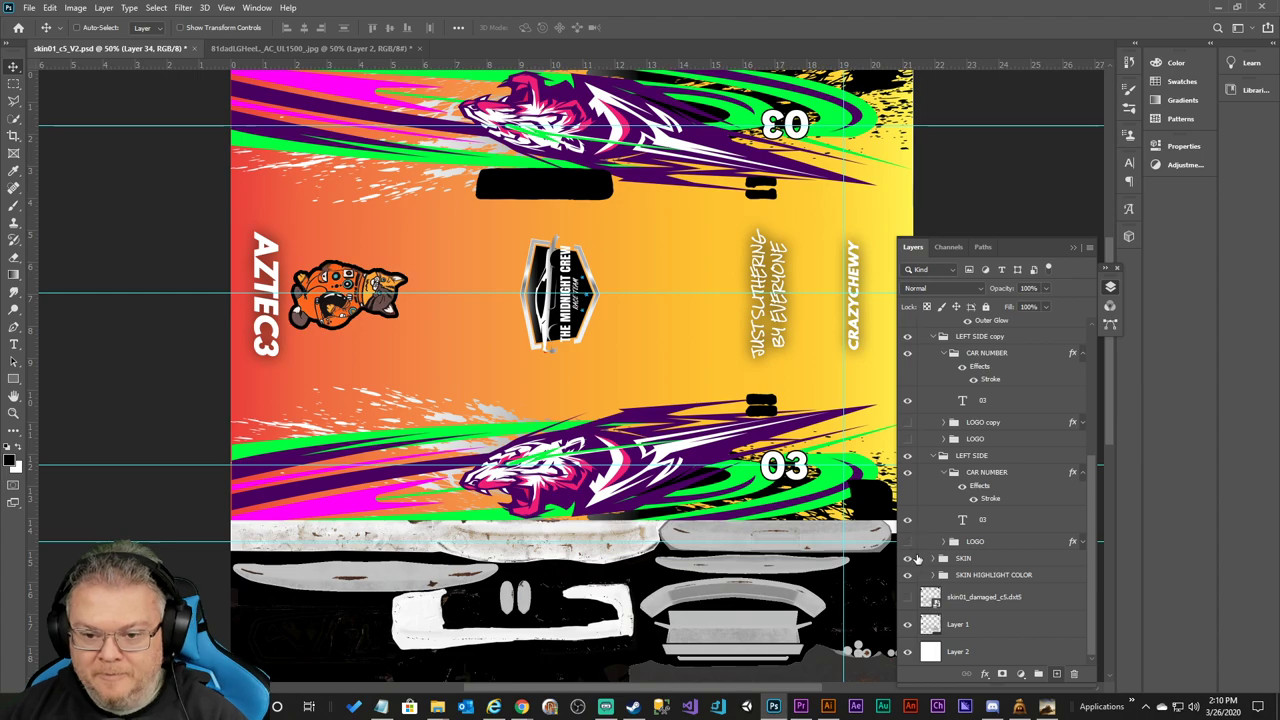
{"action": "left_click", "coordinate": [907, 558]}
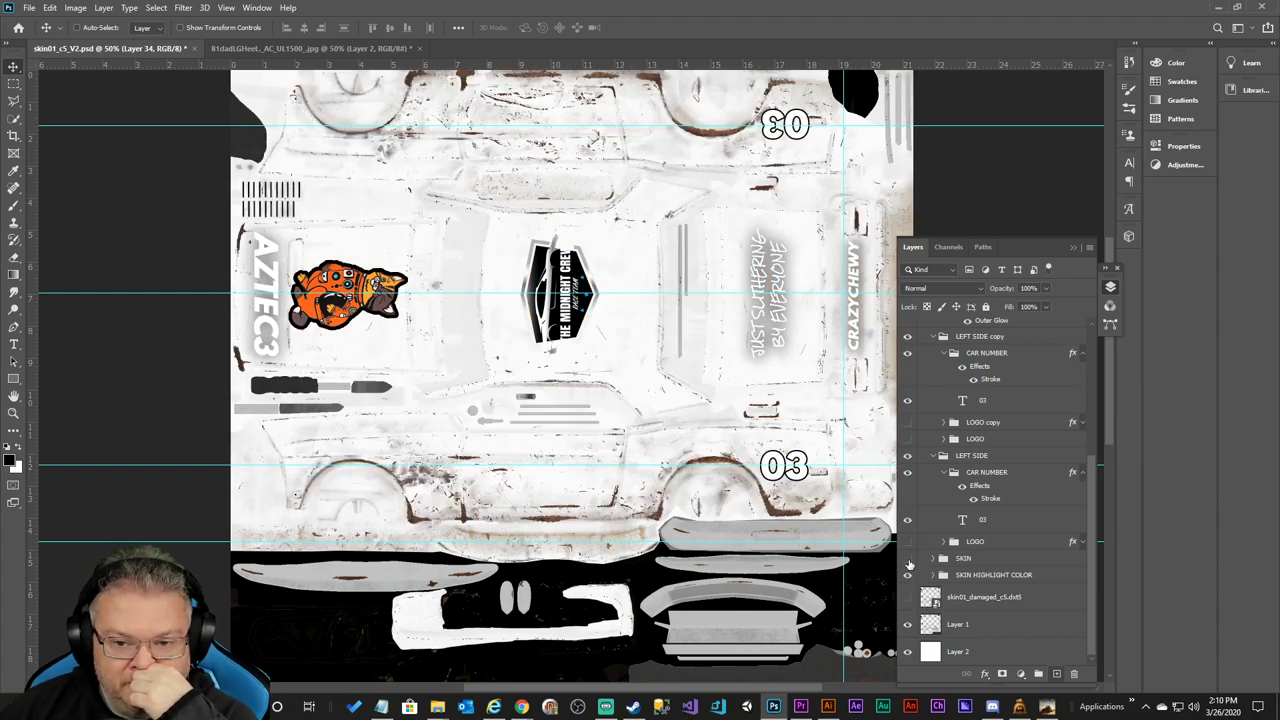
{"action": "left_click", "coordinate": [907, 558]}
{"action": "left_click", "coordinate": [908, 558]}
{"action": "left_click", "coordinate": [908, 558]}
{"action": "left_click", "coordinate": [908, 558]}
{"action": "left_click", "coordinate": [908, 558]}
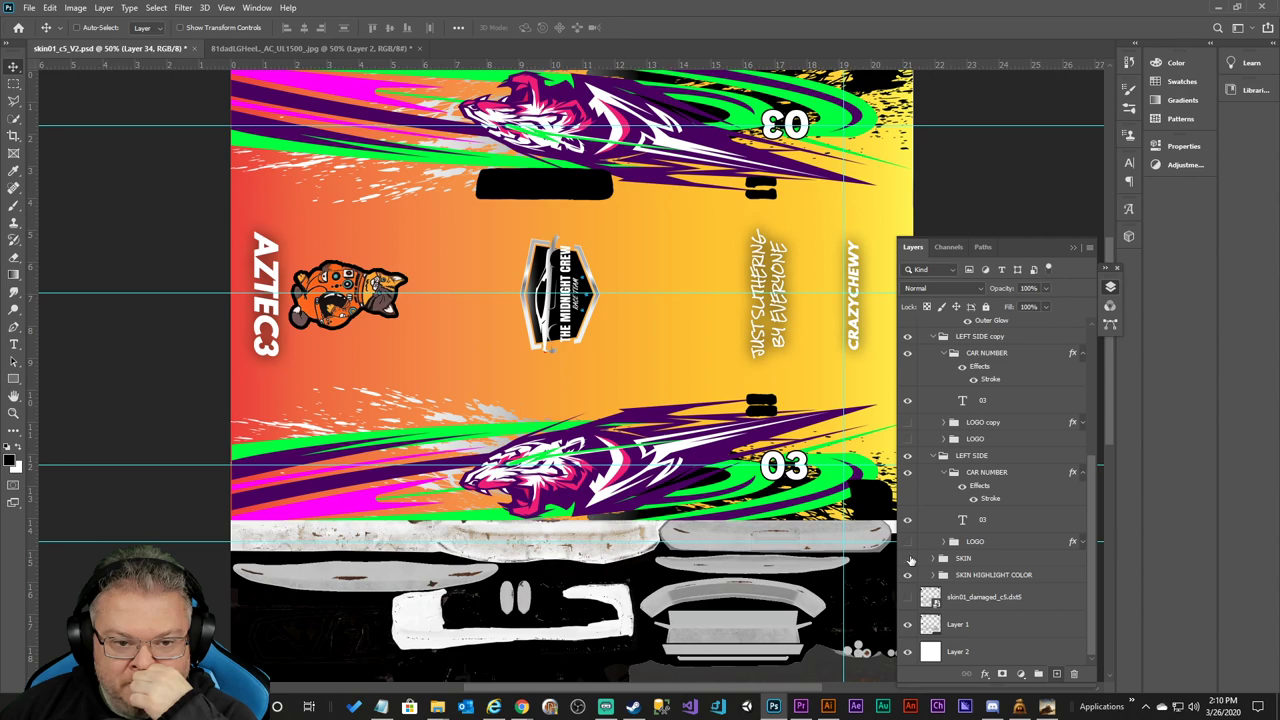
{"action": "left_click", "coordinate": [908, 558]}
{"action": "left_click", "coordinate": [908, 558]}
{"action": "left_click", "coordinate": [908, 558]}
{"action": "left_click", "coordinate": [908, 558]}
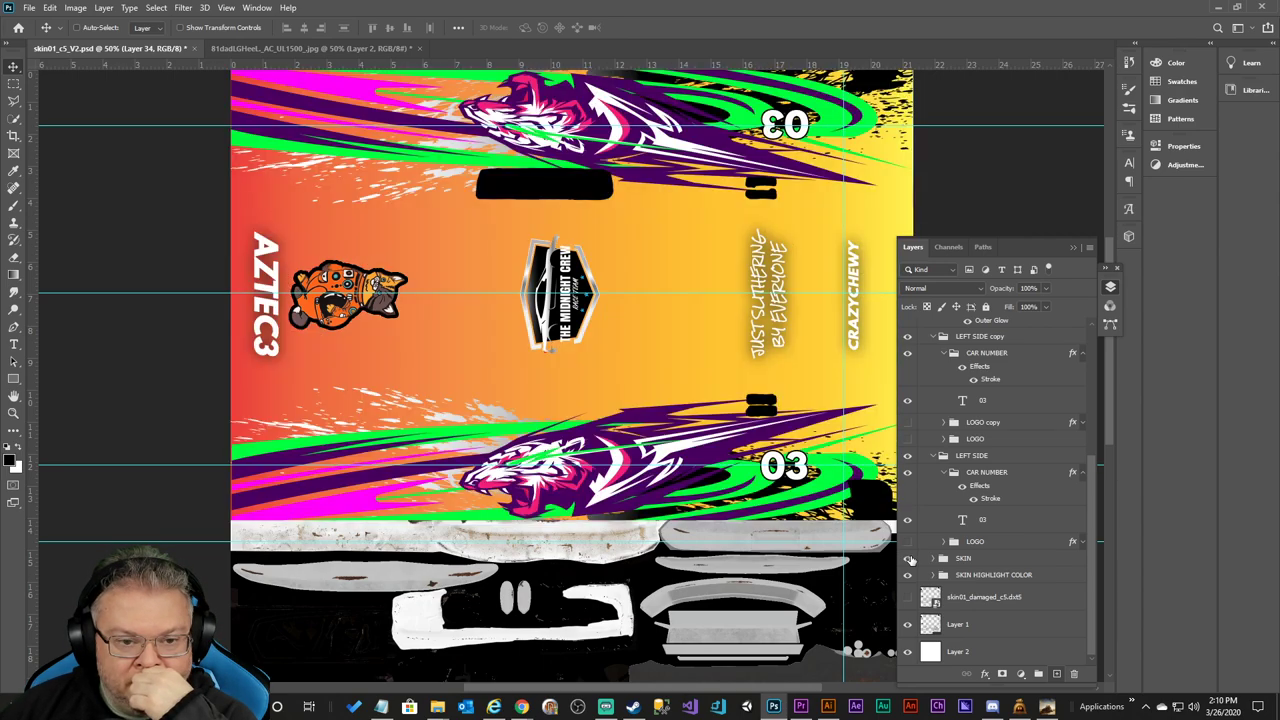
{"action": "left_click", "coordinate": [908, 558]}
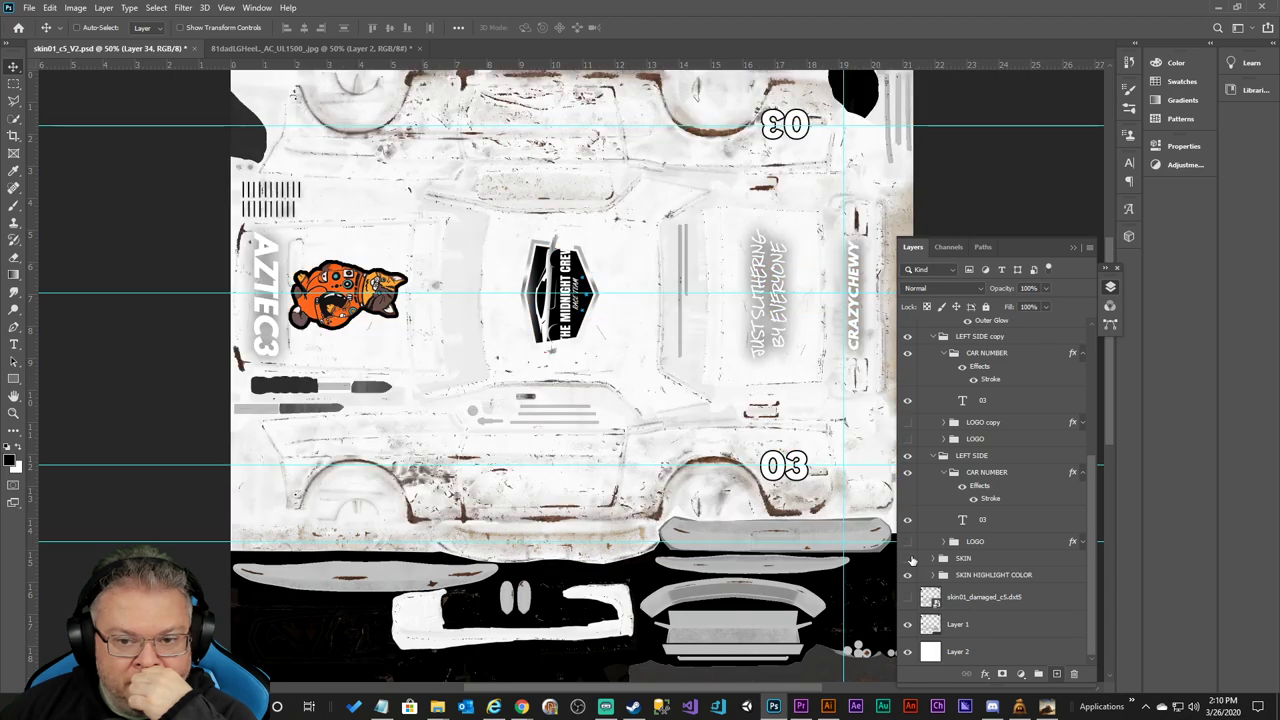
{"action": "left_click", "coordinate": [908, 558]}
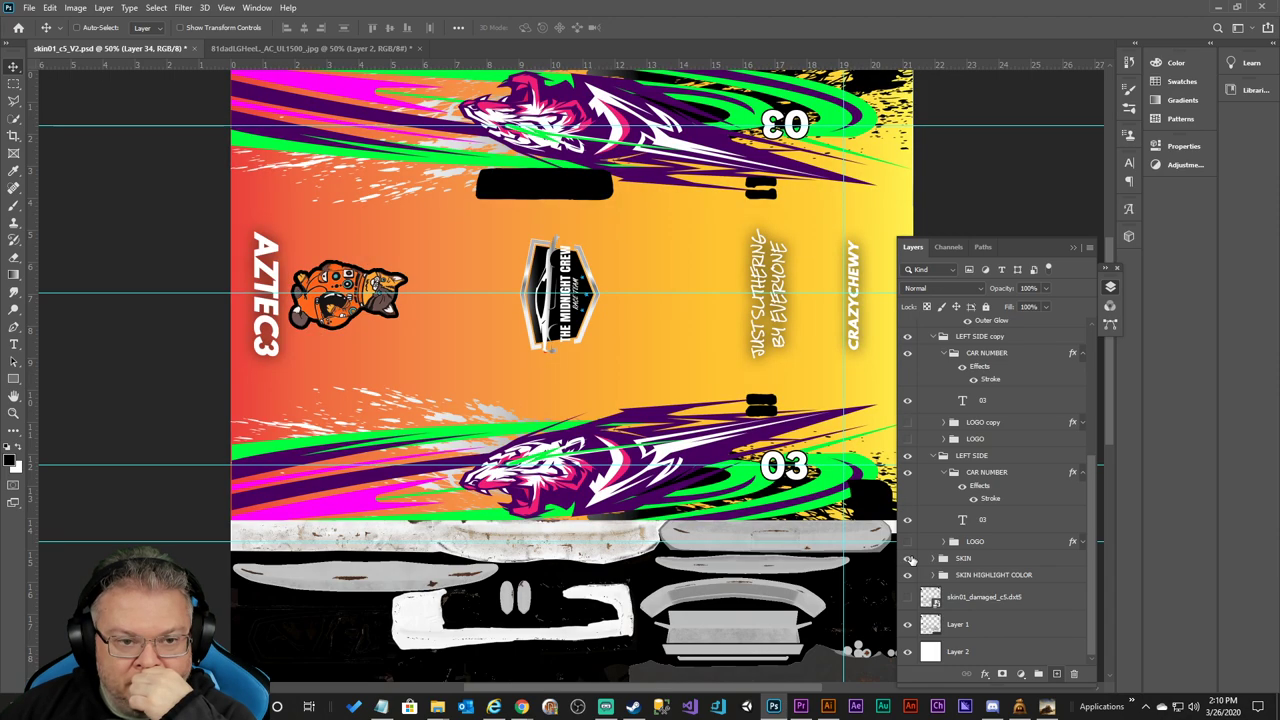
{"action": "left_click", "coordinate": [908, 558]}
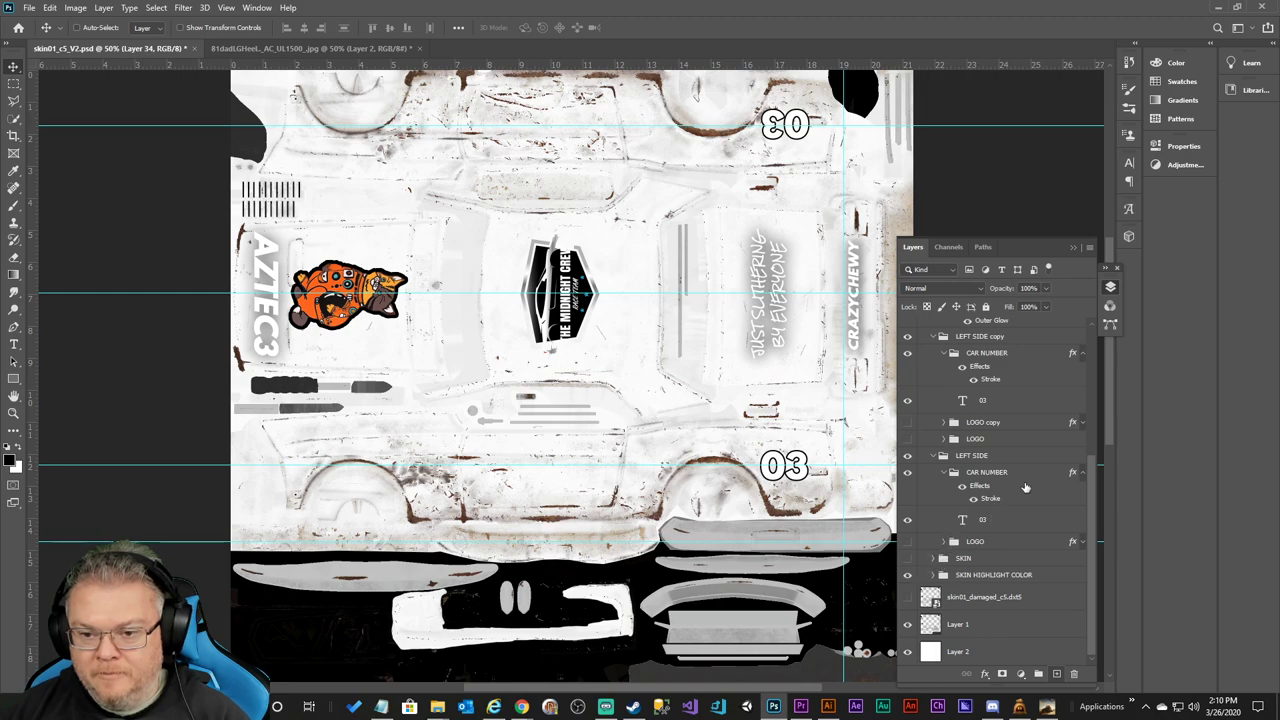
Move the aztec3 text layer from the HOOD group into the LOGO group under LEFT SIDE.
{"action": "left_click", "coordinate": [1079, 474]}
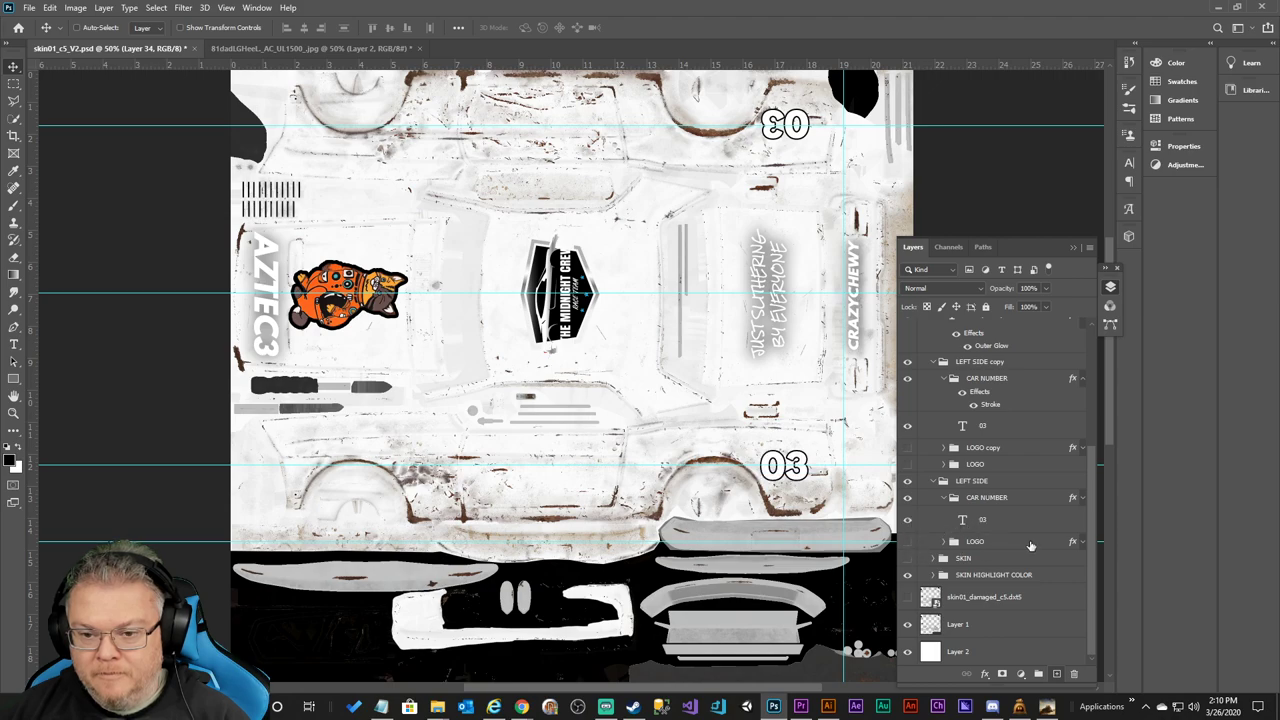
{"action": "left_click", "coordinate": [908, 543]}
{"action": "left_click", "coordinate": [910, 544]}
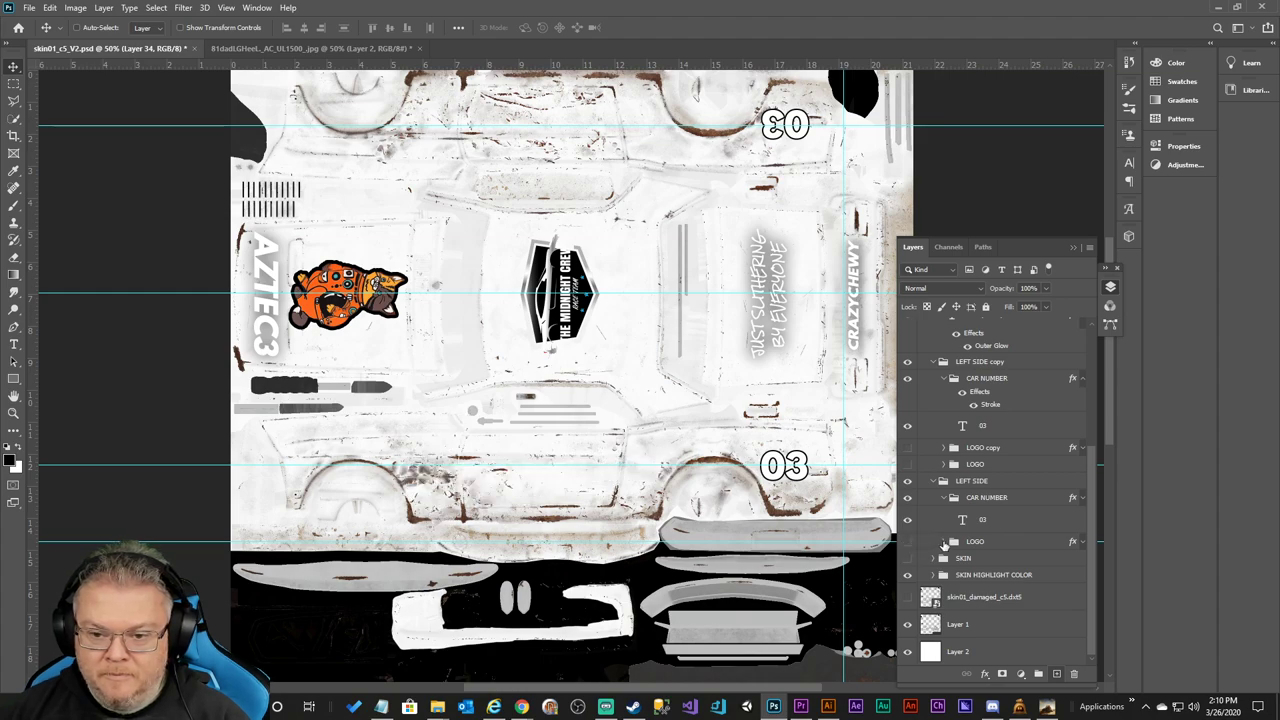
{"action": "scroll", "coordinate": [1064, 477], "scroll_direction": "up", "scroll_amount": 2}
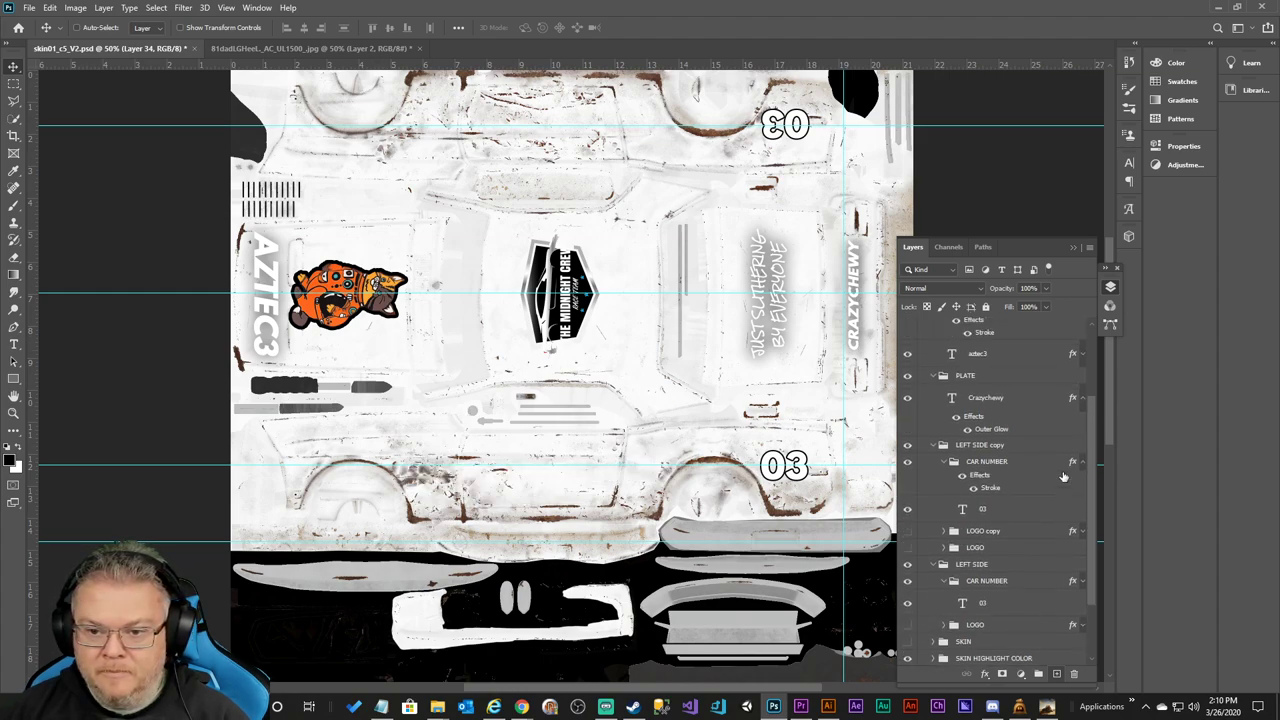
{"action": "scroll", "coordinate": [1054, 440], "scroll_direction": "up", "scroll_amount": 2}
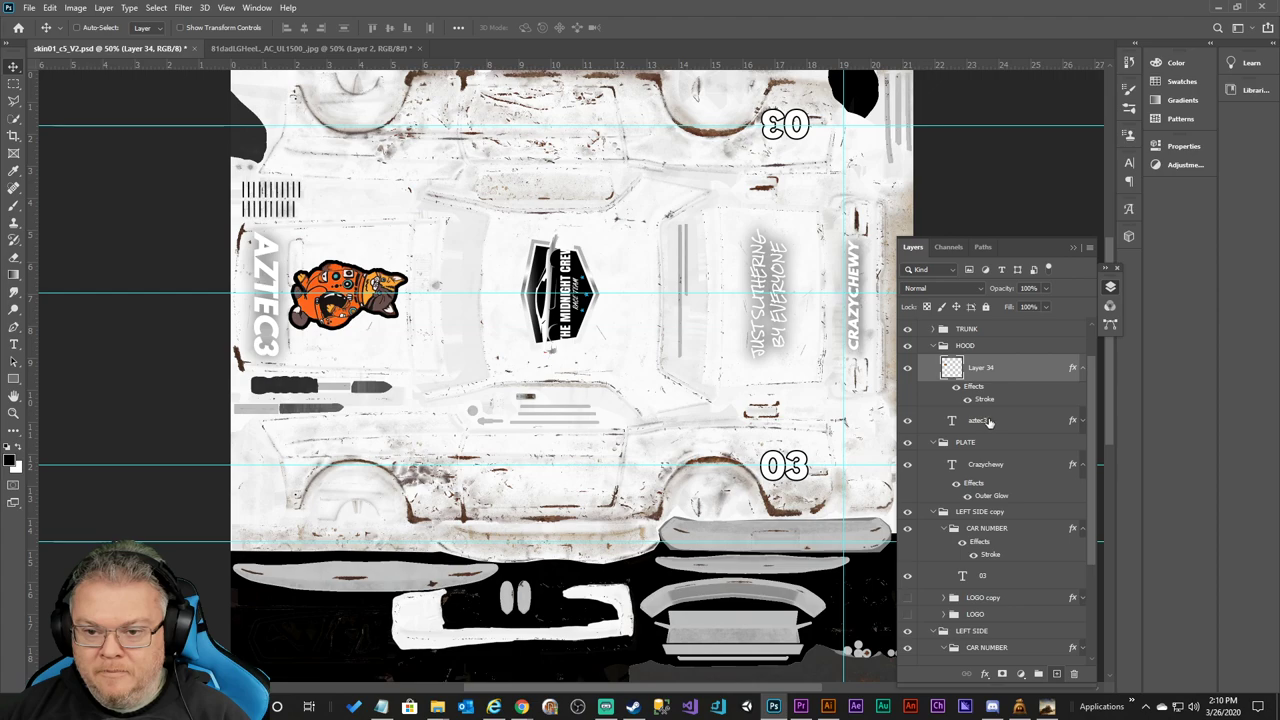
{"action": "scroll", "coordinate": [988, 422], "scroll_direction": "up", "scroll_amount": 2}
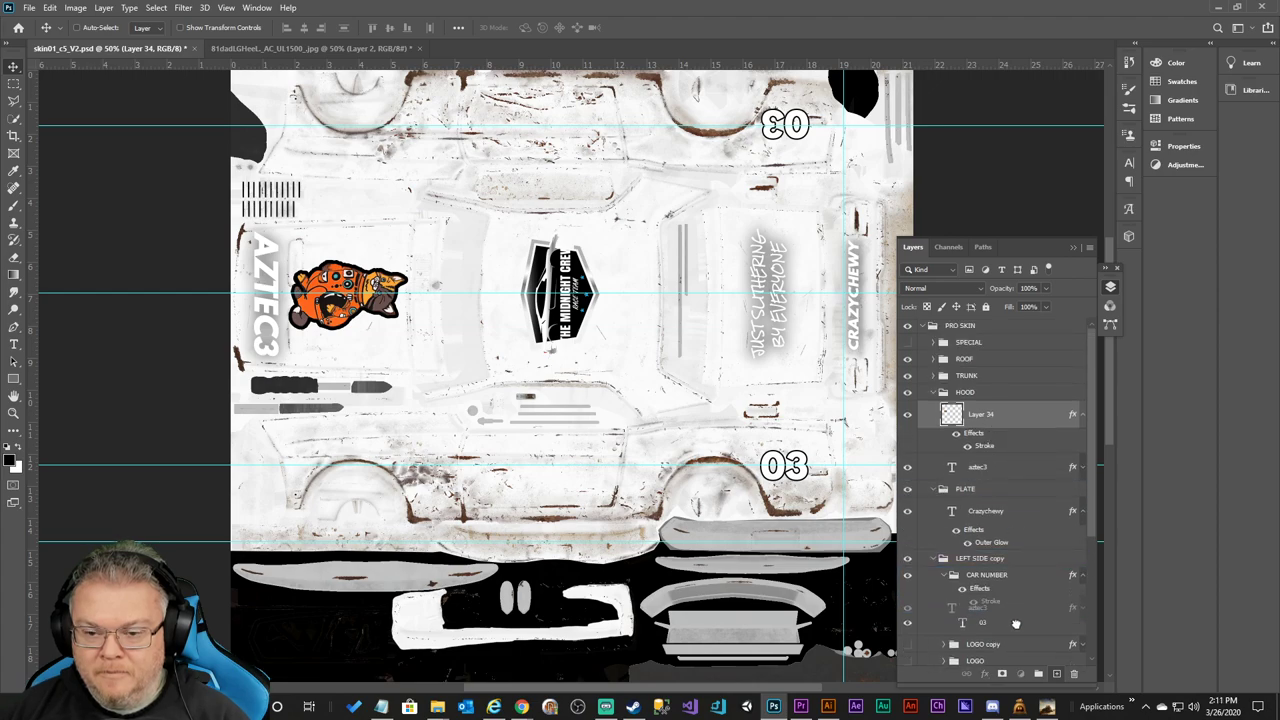
{"action": "scroll", "coordinate": [985, 469], "scroll_direction": "down", "scroll_amount": 3}
{"action": "scroll", "coordinate": [1000, 500], "scroll_direction": "down", "scroll_amount": 3}
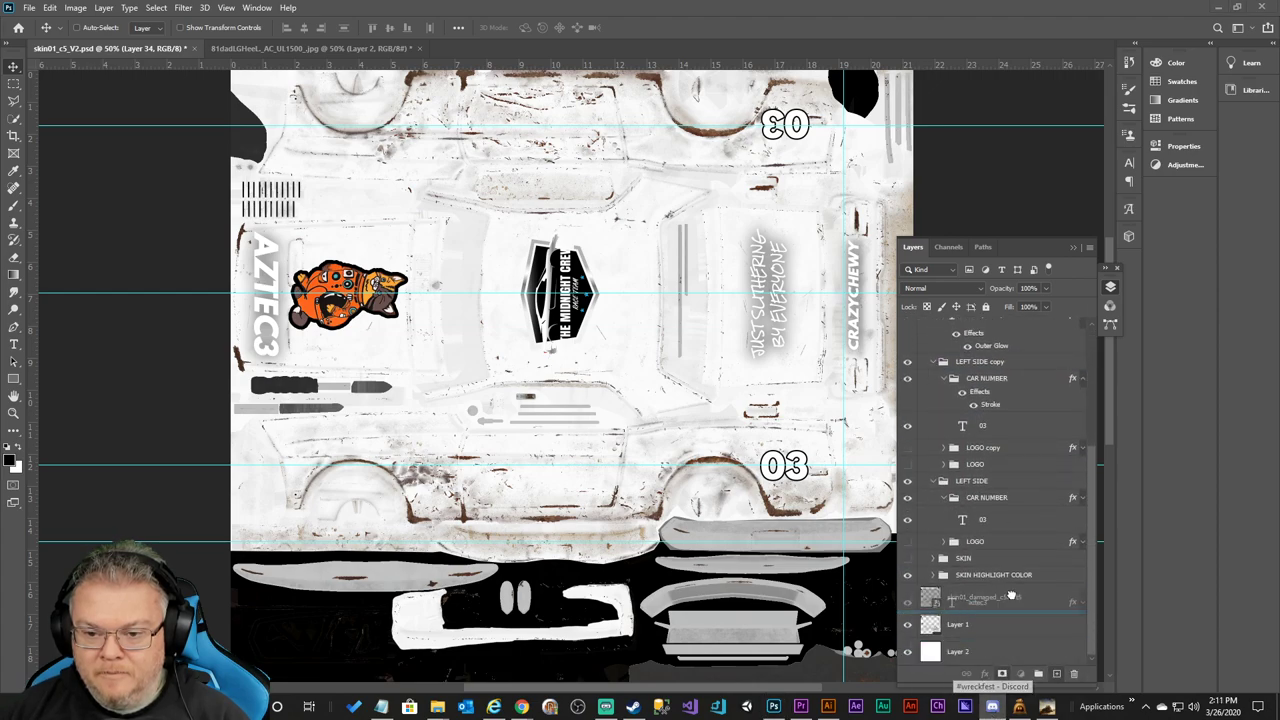
{"action": "left_click_drag", "start_coordinate": [1010, 594], "coordinate": [1036, 541]}
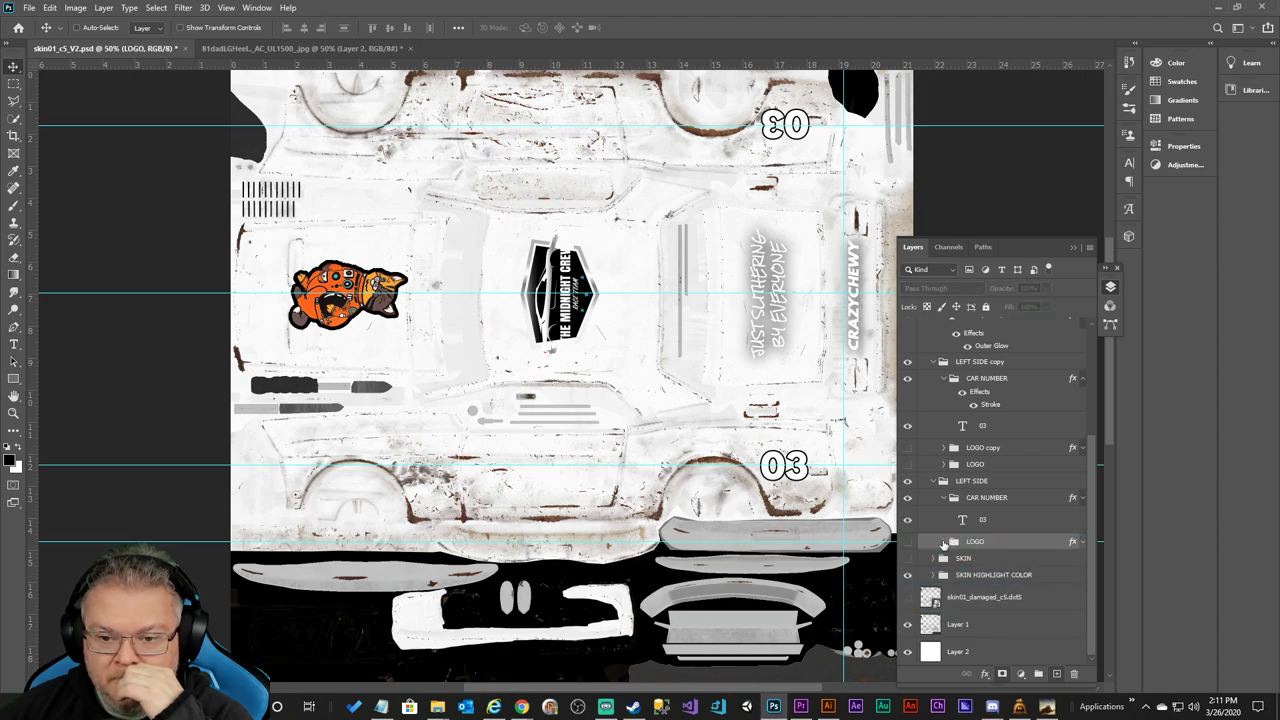
Move the aztec3 layer out of LOGO into the CAR NUMBER group of LEFT SIDE and hide its Outer Glow effect.
{"action": "left_click", "coordinate": [944, 541]}
{"action": "mouse_move", "coordinate": [997, 566]}
{"action": "left_mouse_down"}
{"action": "mouse_move", "coordinate": [995, 540]}
{"action": "mouse_move", "coordinate": [985, 545]}
{"action": "left_mouse_up"}
{"action": "left_click", "coordinate": [944, 569]}
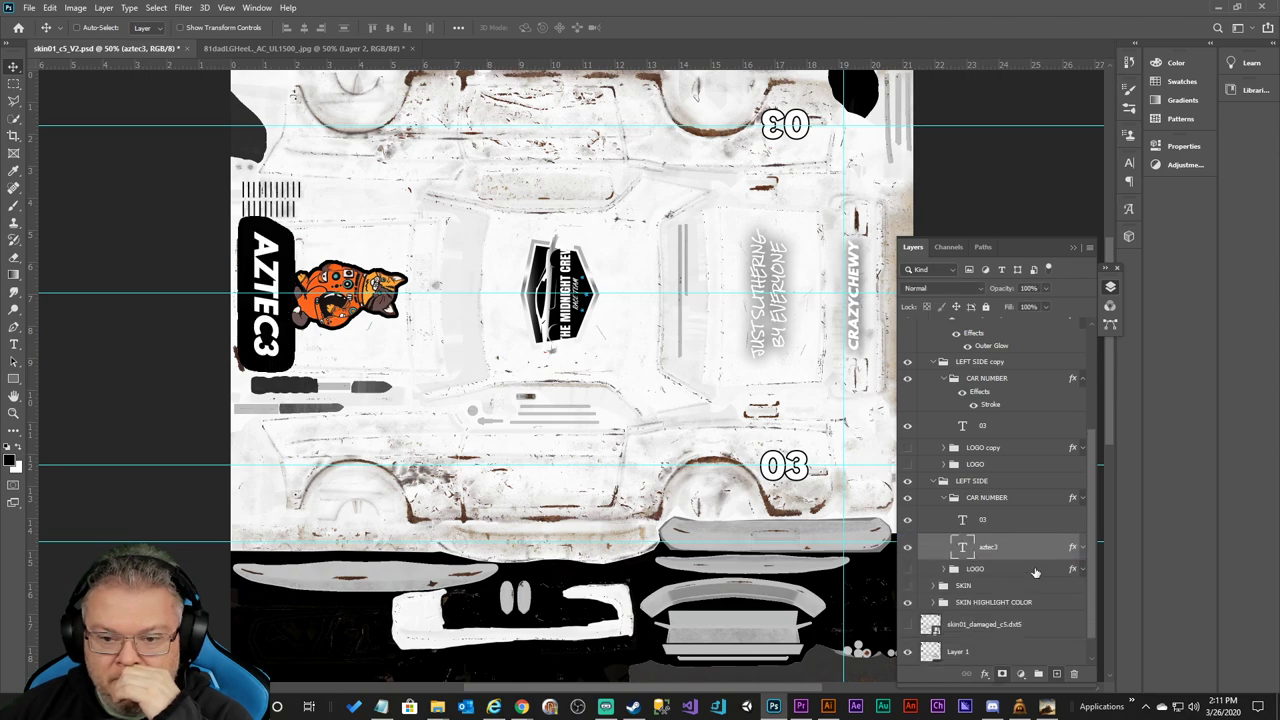
{"action": "left_click", "coordinate": [1082, 549]}
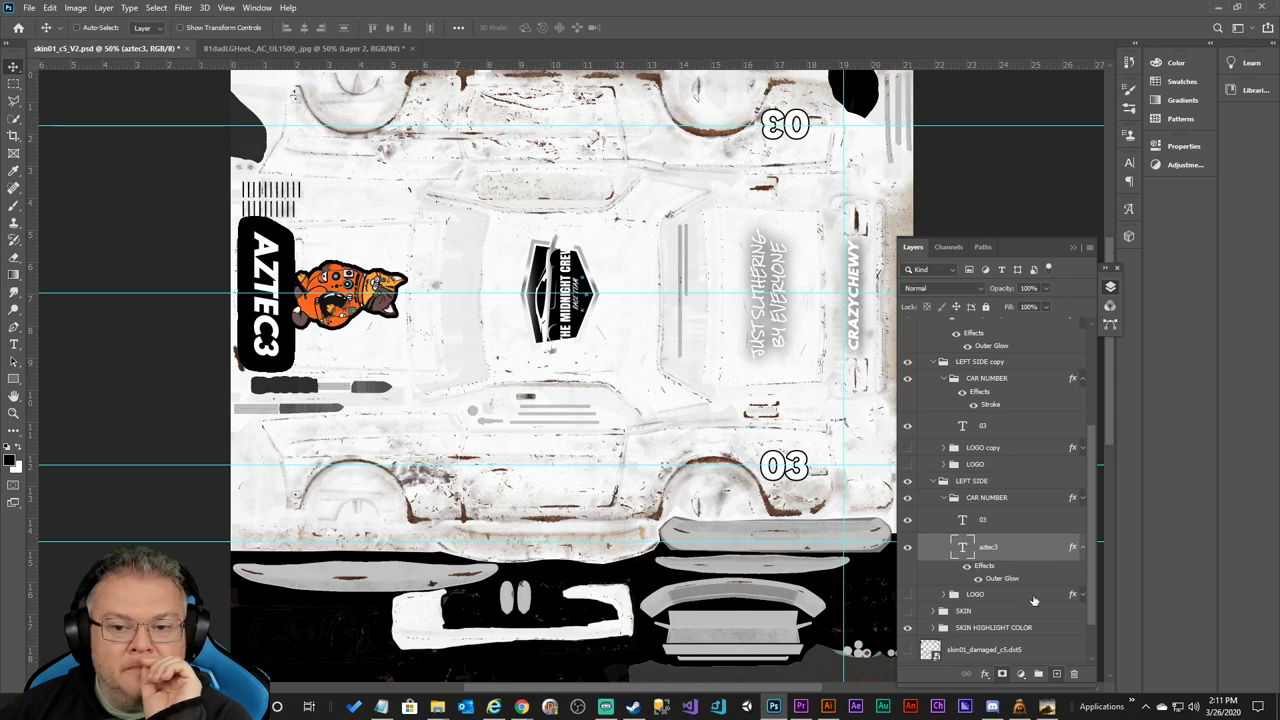
{"action": "left_click", "coordinate": [976, 580]}
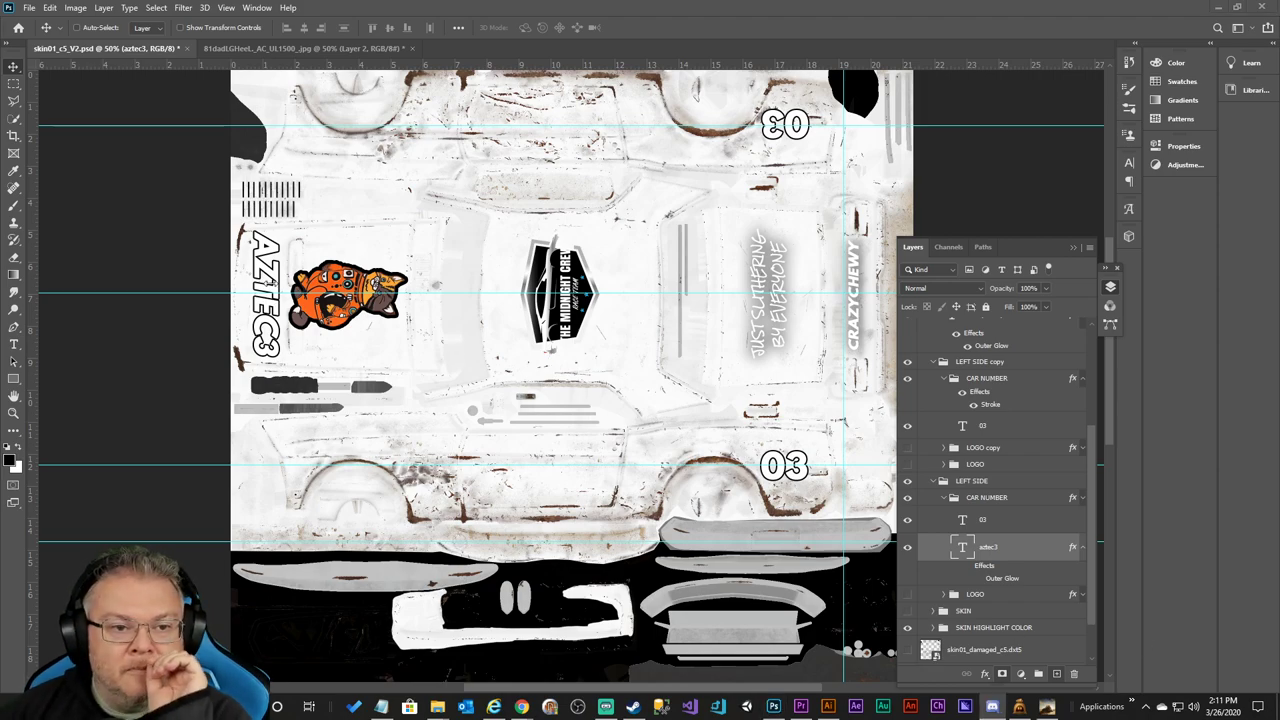
Place the AZTEC3 text above the front wheel arch on the lower side panel, rotated -90 degrees, scaled to 76.33% and nudged slightly down.
{"action": "left_click_drag", "start_coordinate": [284, 286], "coordinate": [366, 410]}
{"action": "key", "text": "ctrl+t"}
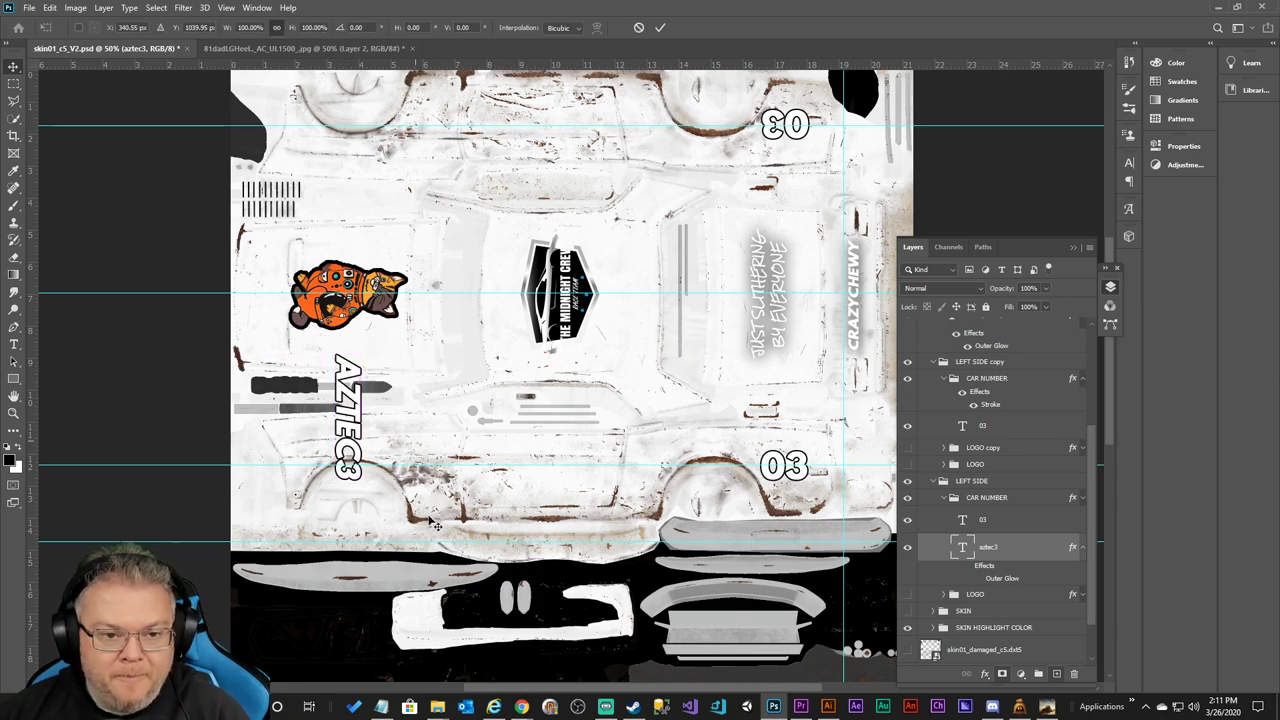
{"action": "left_click_drag", "start_coordinate": [378, 486], "coordinate": [438, 366]}
{"action": "left_click_drag", "start_coordinate": [372, 406], "coordinate": [397, 445]}
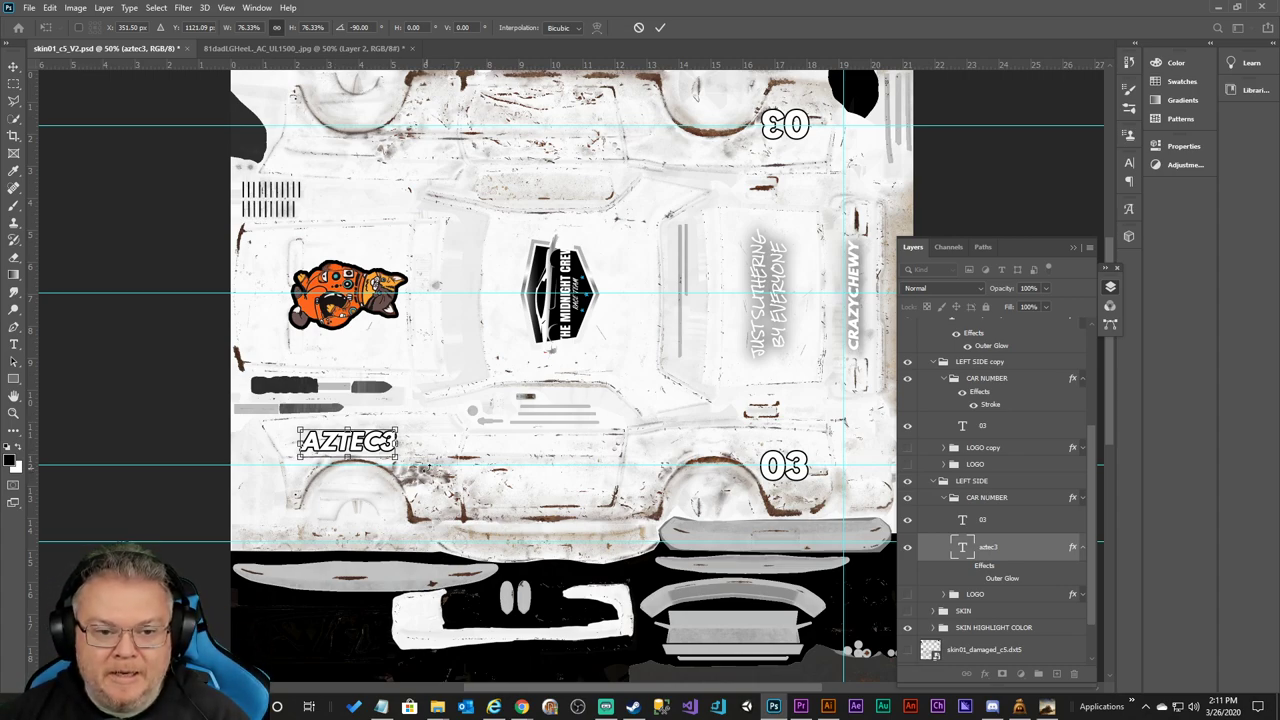
{"action": "left_click", "coordinate": [659, 28]}
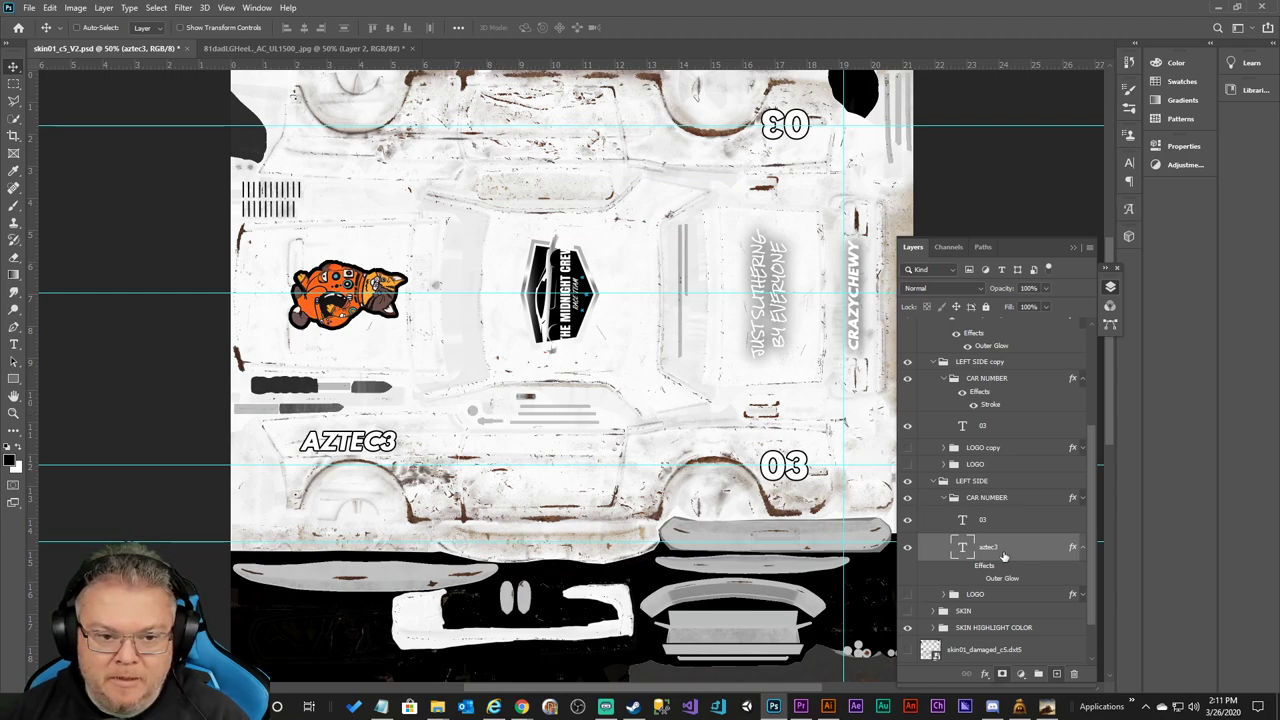
{"action": "key", "text": "Down"}
{"action": "key", "text": "Down"}
{"action": "key", "text": "Down"}
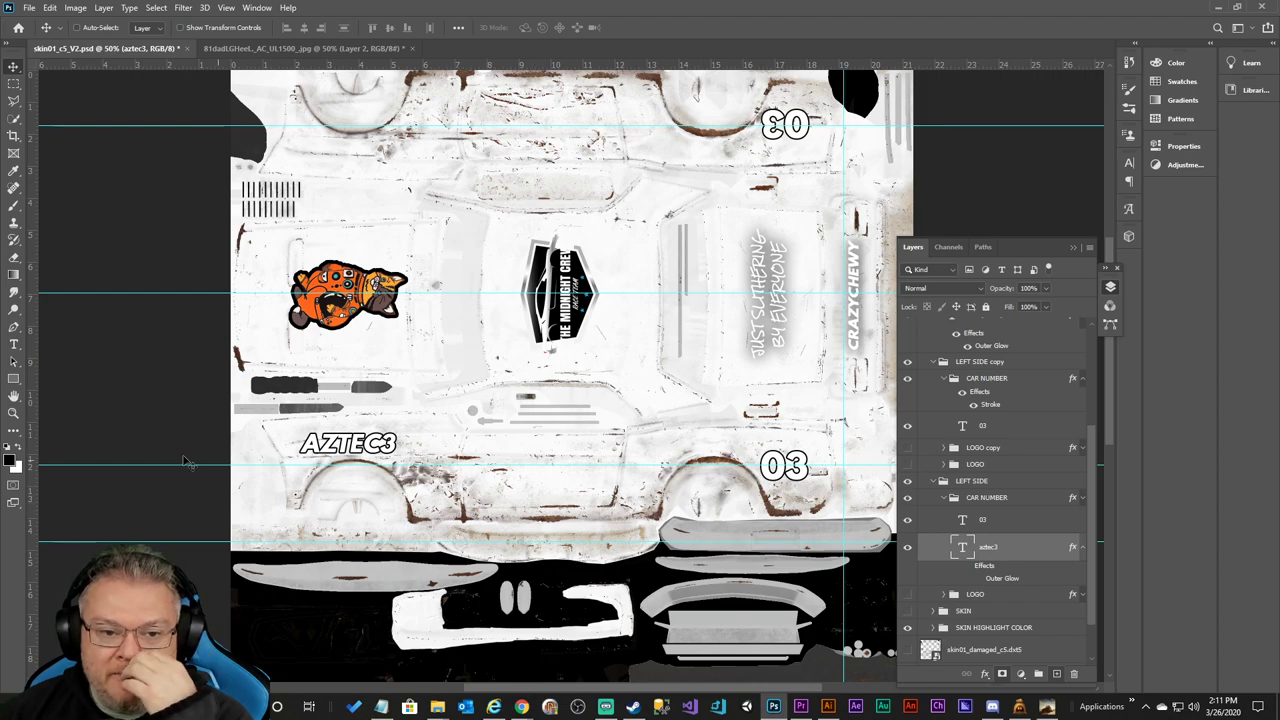
{"action": "left_click", "coordinate": [14, 413]}
{"action": "left_click_drag", "start_coordinate": [366, 444], "coordinate": [379, 452]}
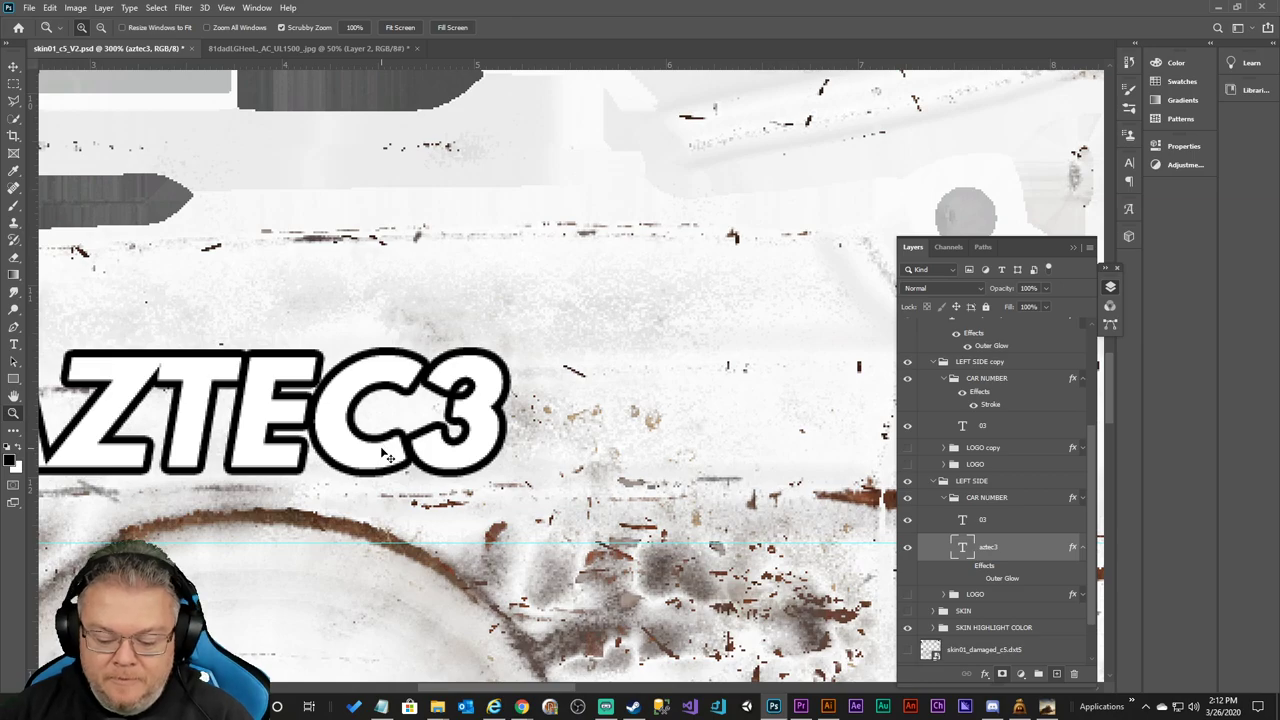
{"action": "left_click_drag", "start_coordinate": [381, 453], "coordinate": [381, 448]}
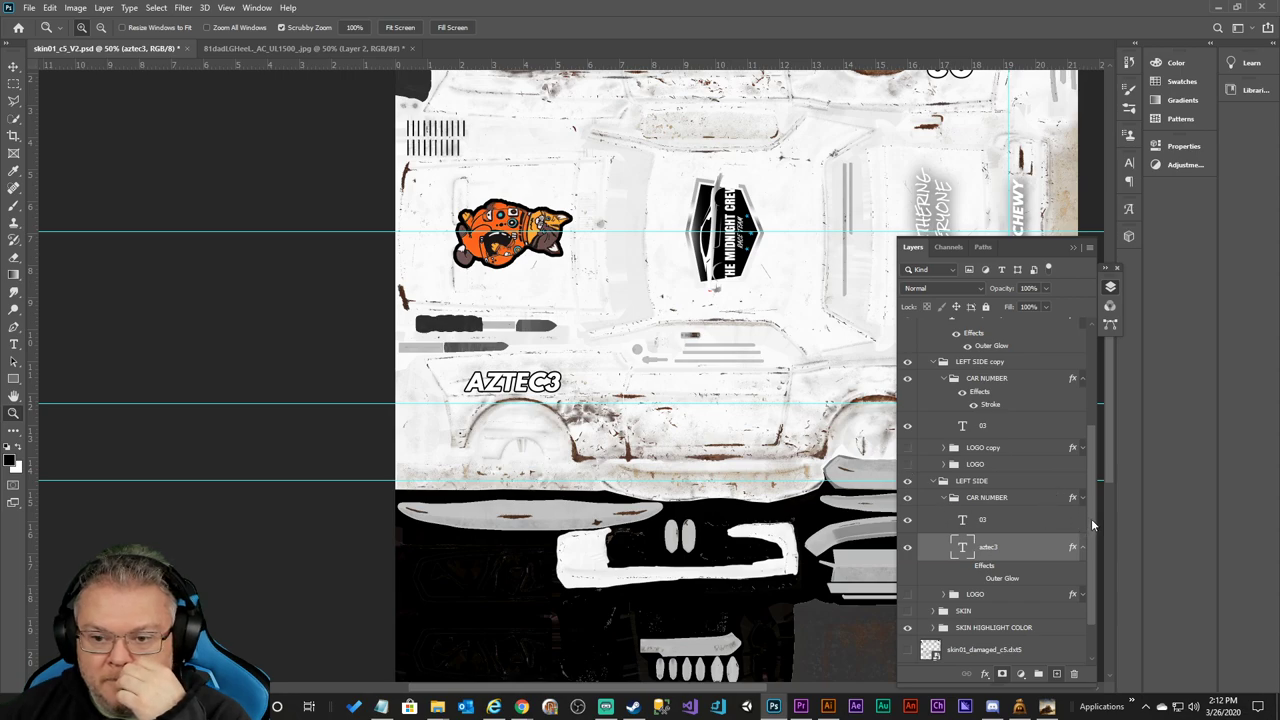
Delete the small cat on Layer 34 from the HOOD group.
{"action": "scroll", "coordinate": [1091, 518], "scroll_direction": "up", "scroll_amount": 5}
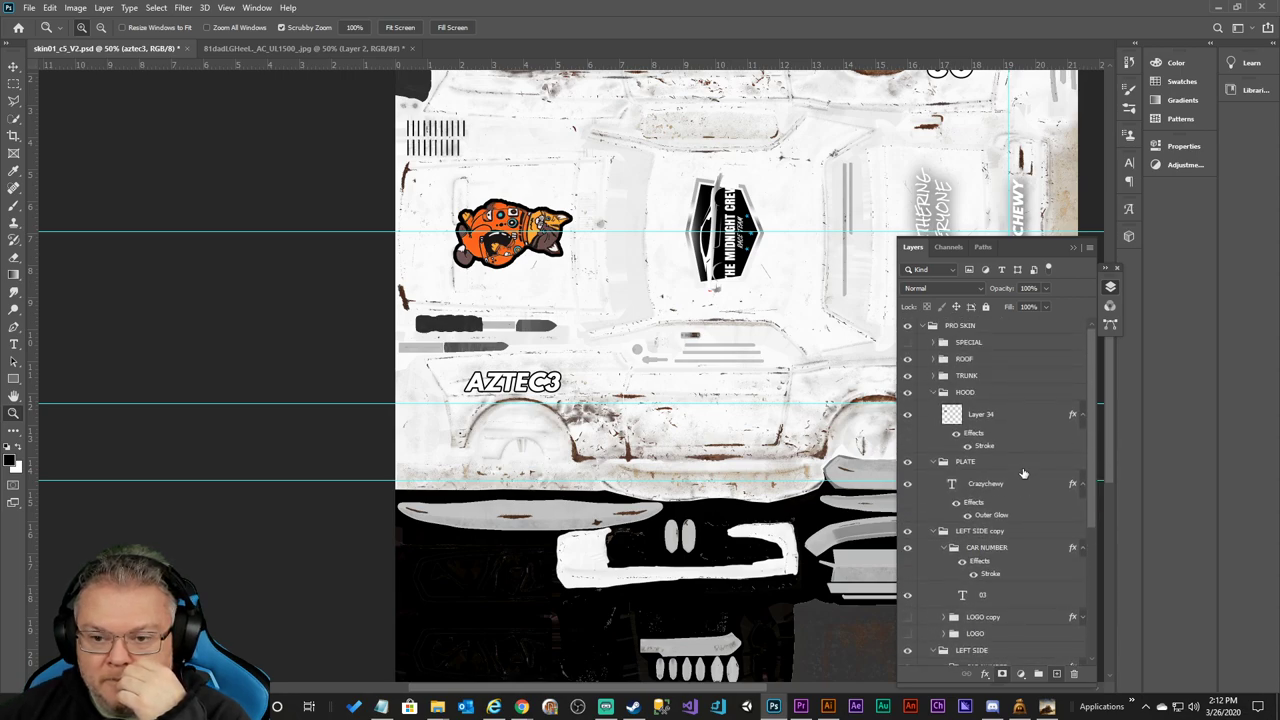
{"action": "left_click", "coordinate": [1083, 414]}
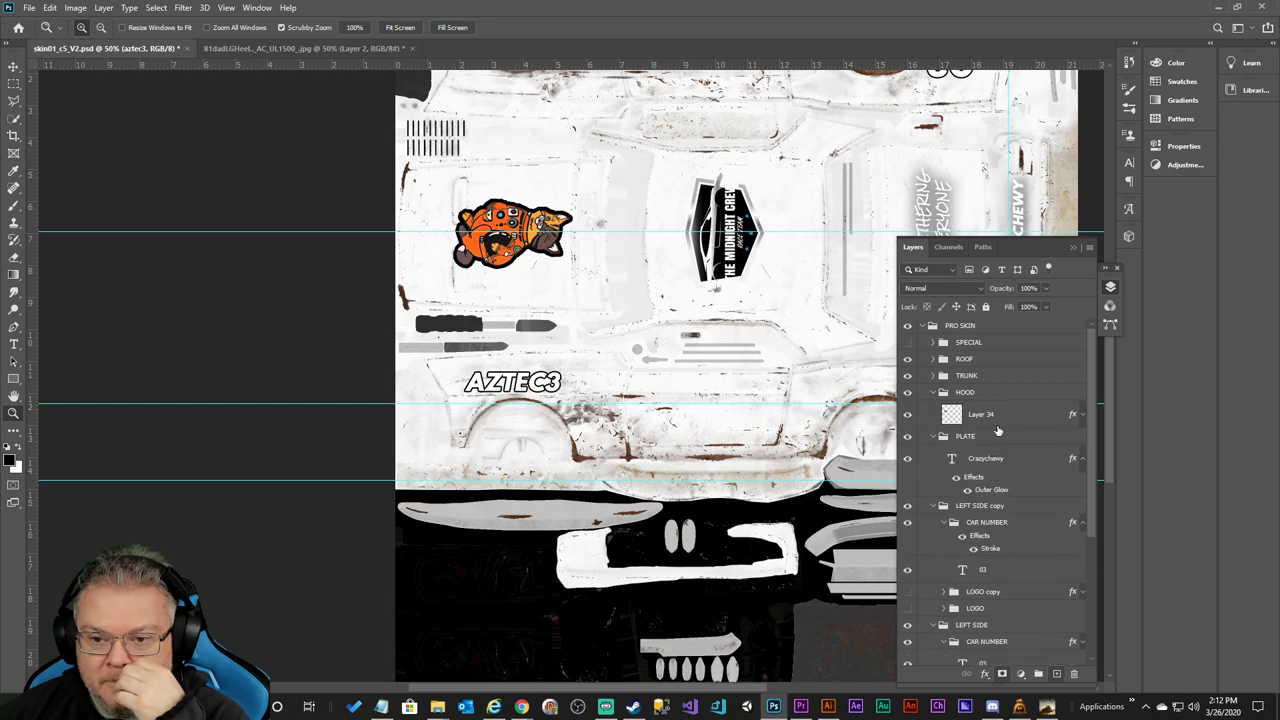
{"action": "left_click", "coordinate": [907, 415]}
{"action": "left_click", "coordinate": [907, 415]}
{"action": "left_click", "coordinate": [979, 415]}
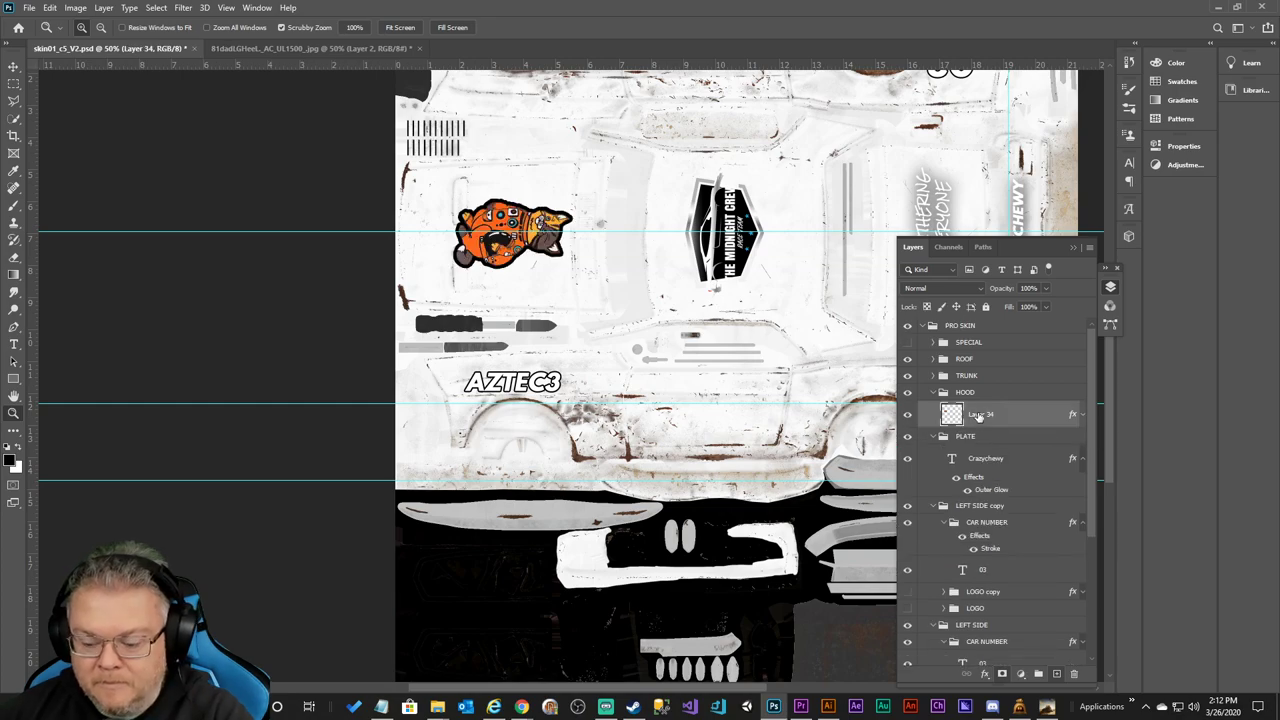
{"action": "key", "text": "Delete"}
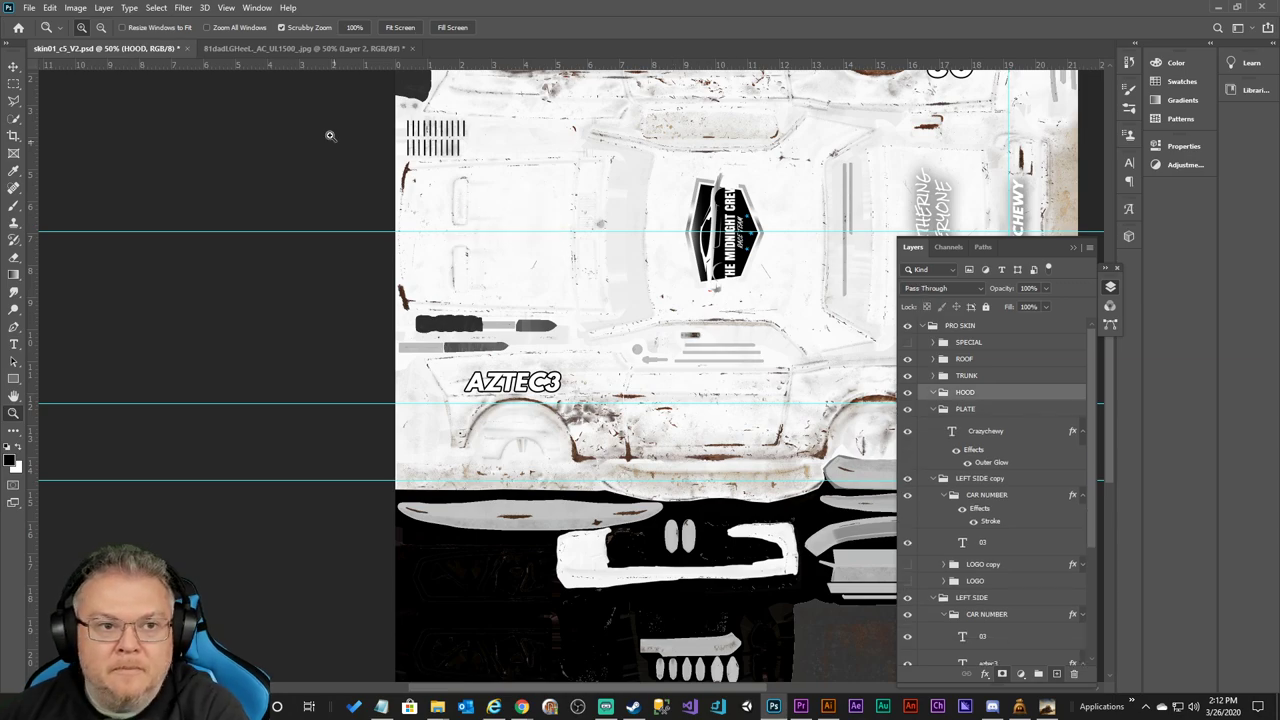
Copy the full-size outlined cat from Layer 2 of the 81dadLGHeeL image into the HOOD group of skin01_c5_V2.psd.
{"action": "left_click", "coordinate": [300, 48]}
{"action": "left_click_drag", "start_coordinate": [974, 331], "coordinate": [480, 224]}
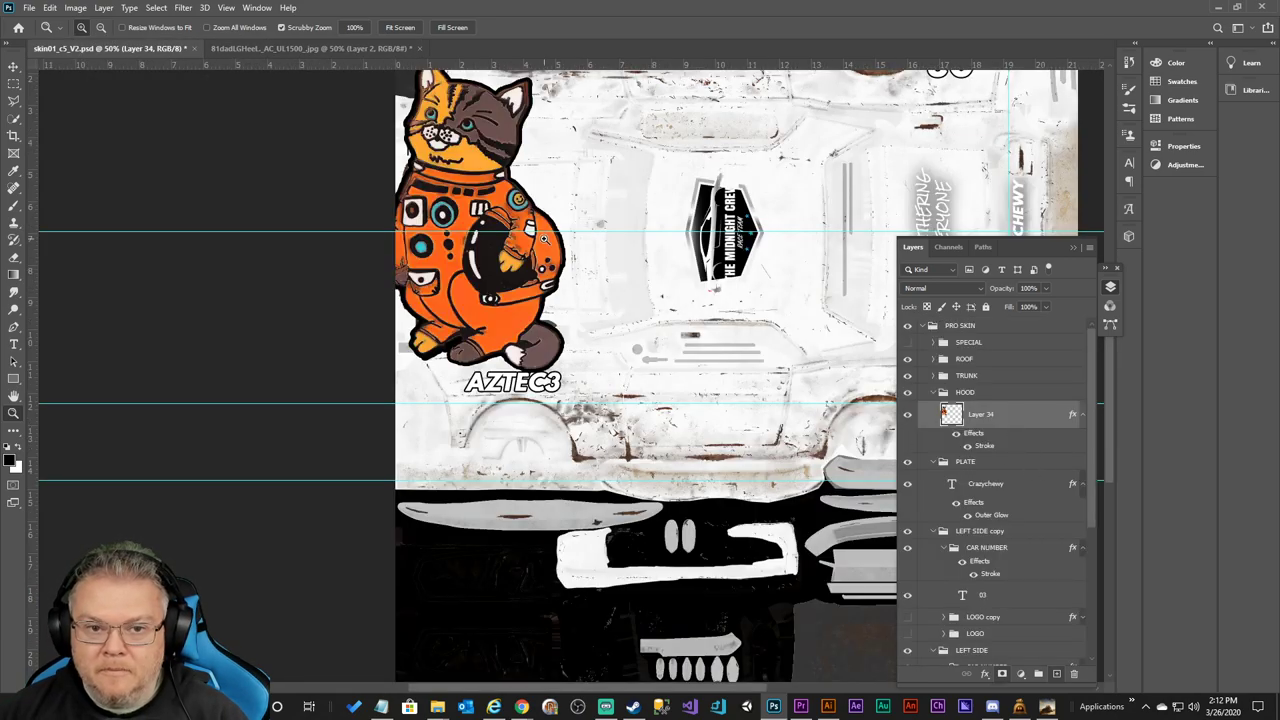
Rotate the cat on Layer 34 by 90 degrees, scale it to 46.09% and centre it on the hood along the horizontal guide.
{"action": "key", "text": "ctrl+t"}
{"action": "left_click_drag", "start_coordinate": [606, 72], "coordinate": [558, 272]}
{"action": "left_click_drag", "start_coordinate": [517, 222], "coordinate": [521, 221]}
{"action": "left_click_drag", "start_coordinate": [561, 276], "coordinate": [557, 270]}
{"action": "left_click_drag", "start_coordinate": [522, 218], "coordinate": [528, 219]}
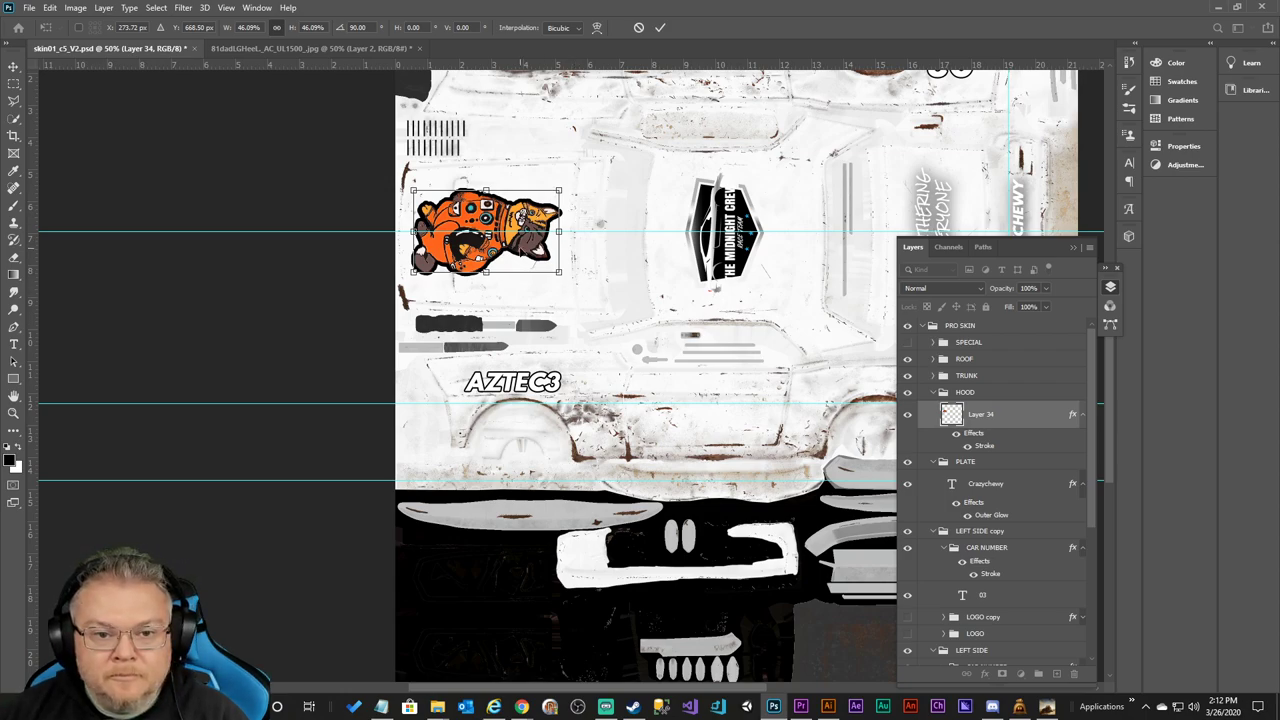
{"action": "left_click_drag", "start_coordinate": [540, 225], "coordinate": [541, 224]}
{"action": "left_click", "coordinate": [660, 27]}
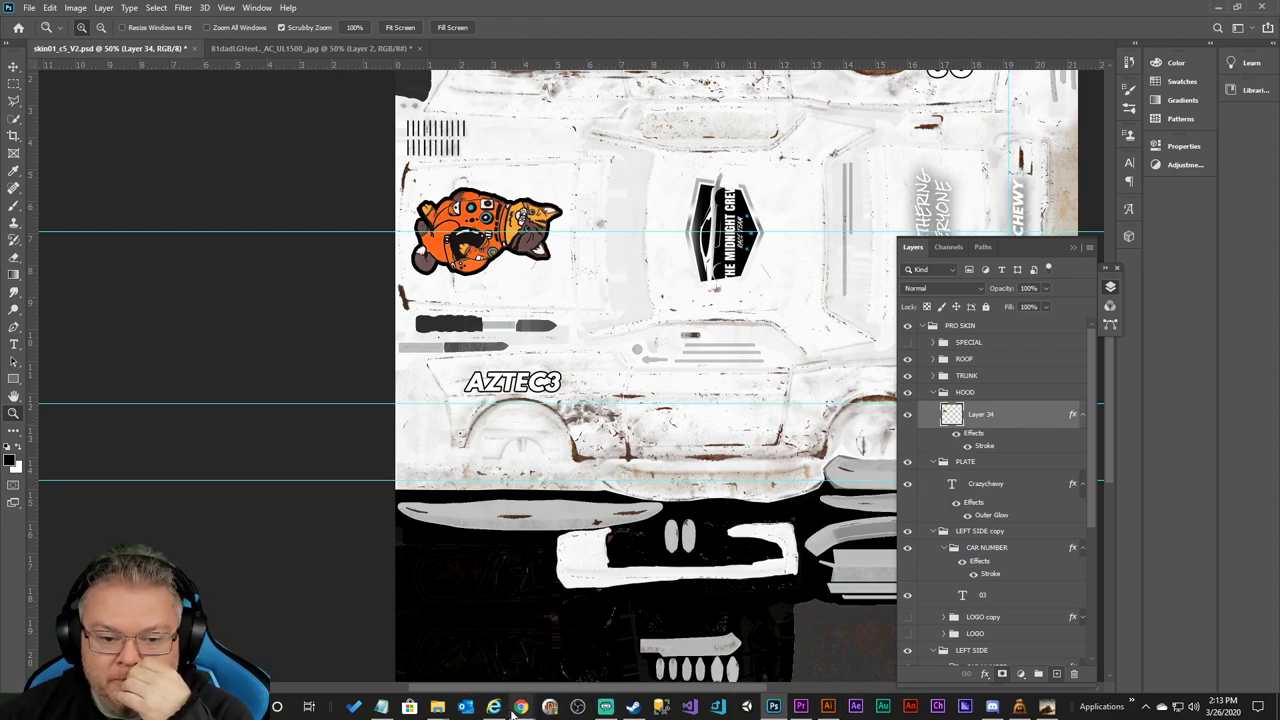
{"action": "mouse_move", "coordinate": [514, 712]}
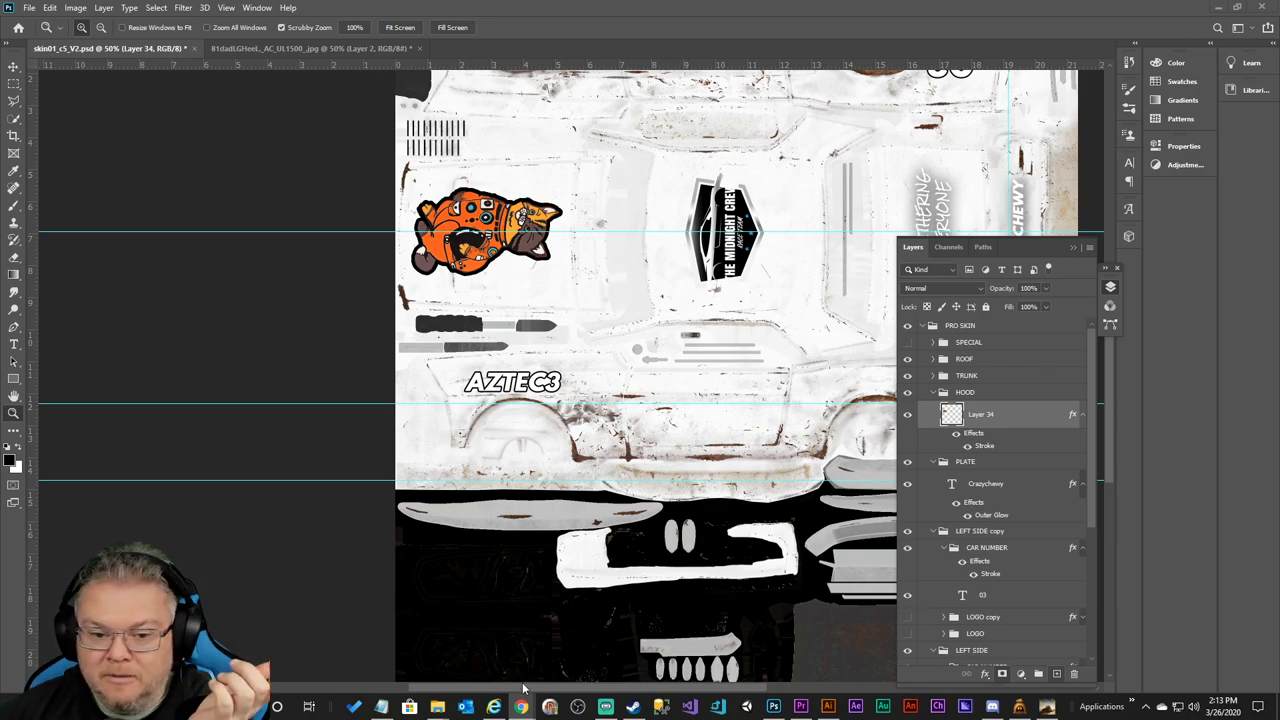
{"action": "mouse_move", "coordinate": [521, 707]}
{"action": "mouse_move", "coordinate": [440, 686]}
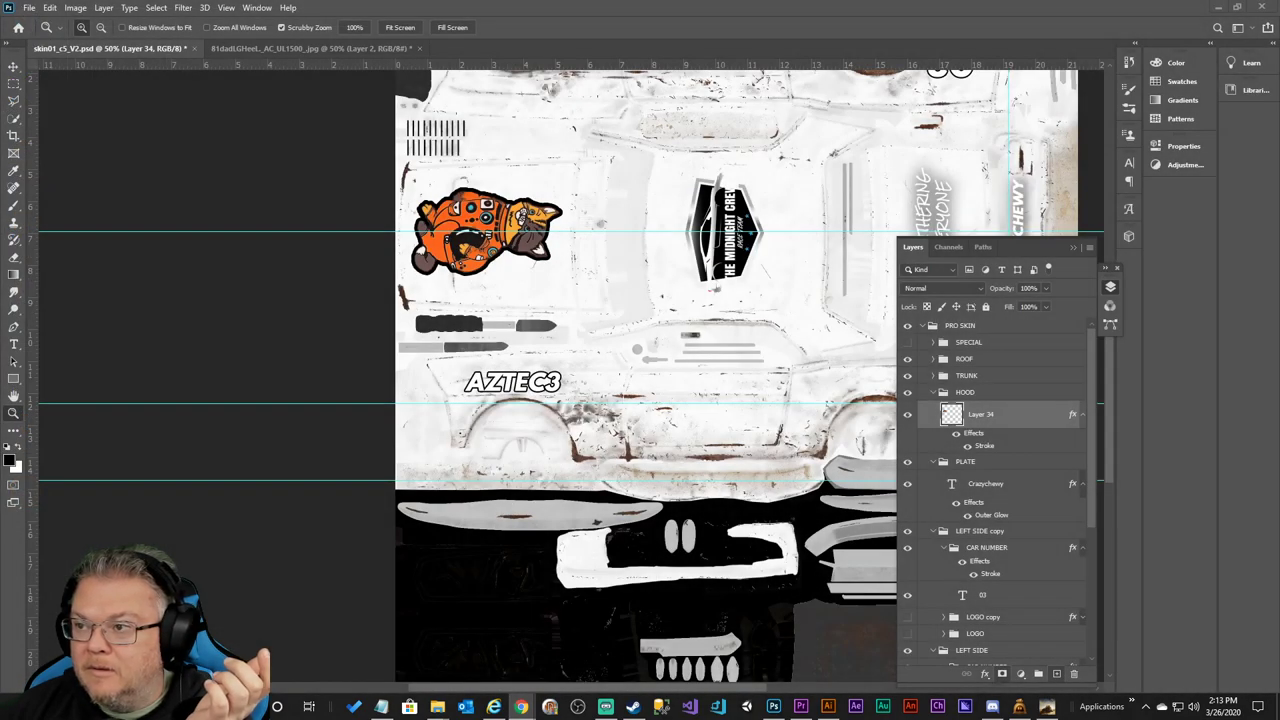
{"action": "key", "text": "alt+Tab"}
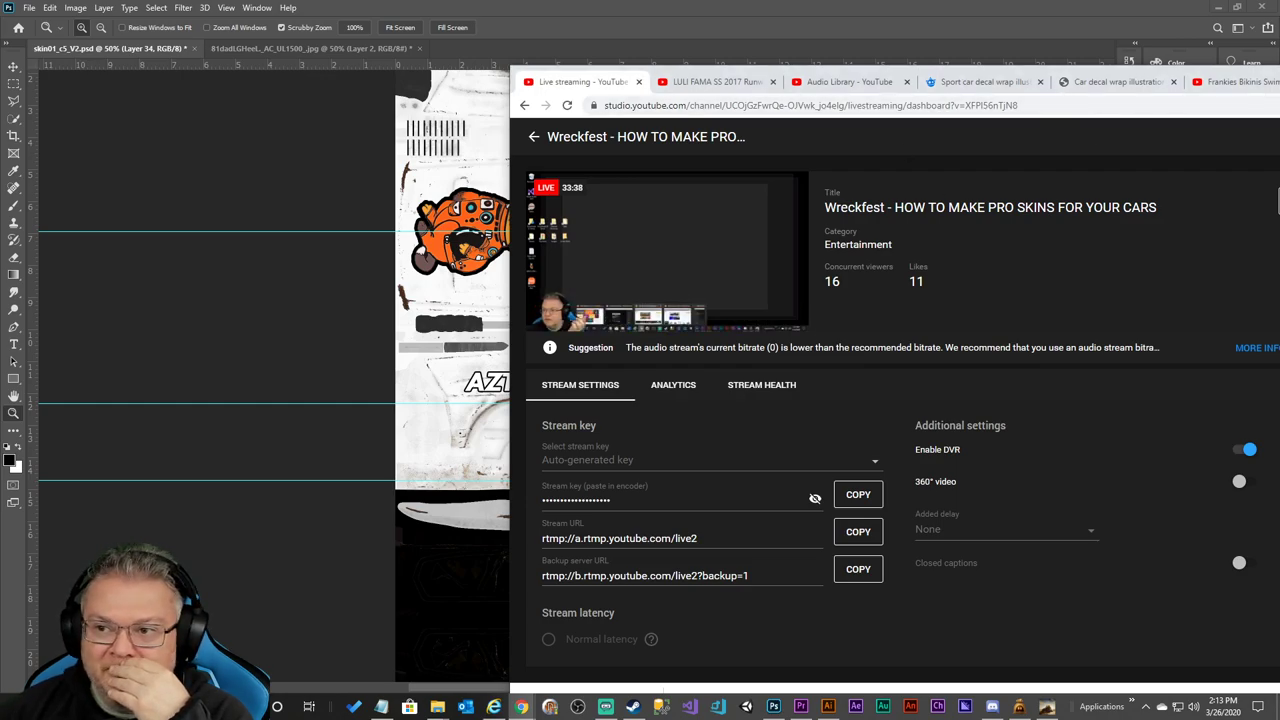
{"action": "key", "text": "super+shift+Right"}
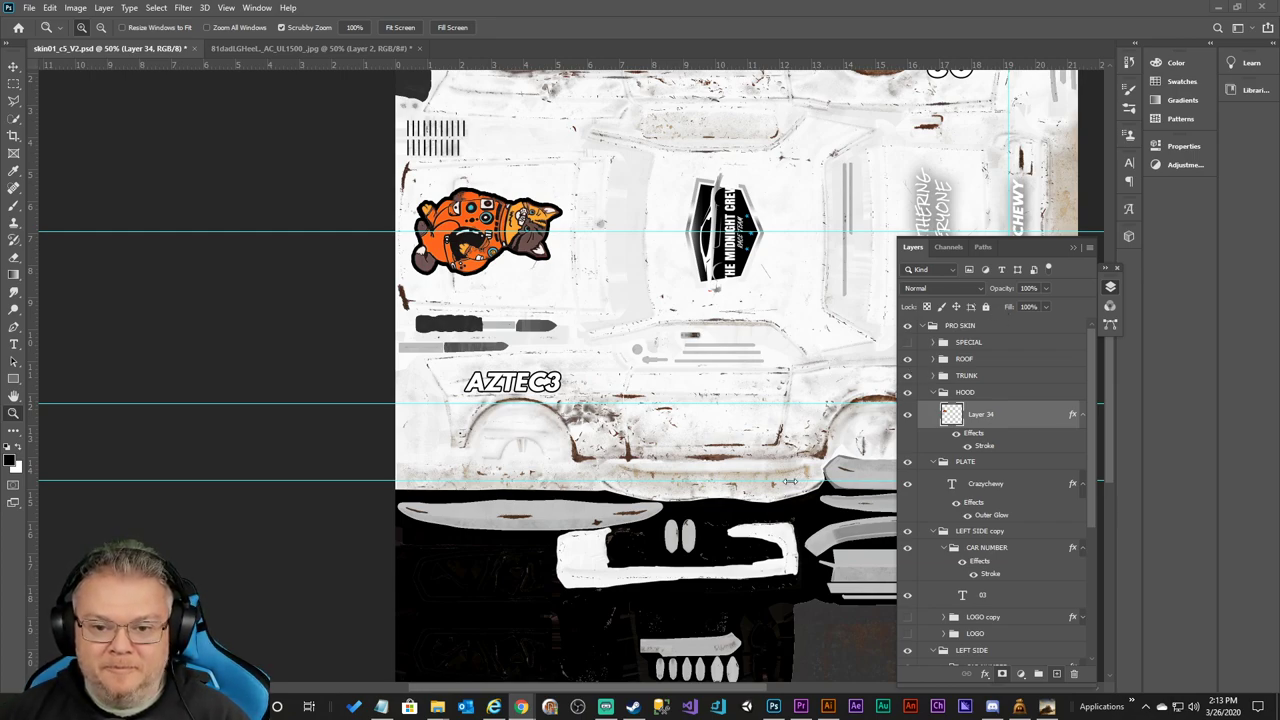
Collapse the effects list of the aztec3 layer in LEFT SIDE and make the SKIN group visible.
{"action": "left_click", "coordinate": [1094, 480]}
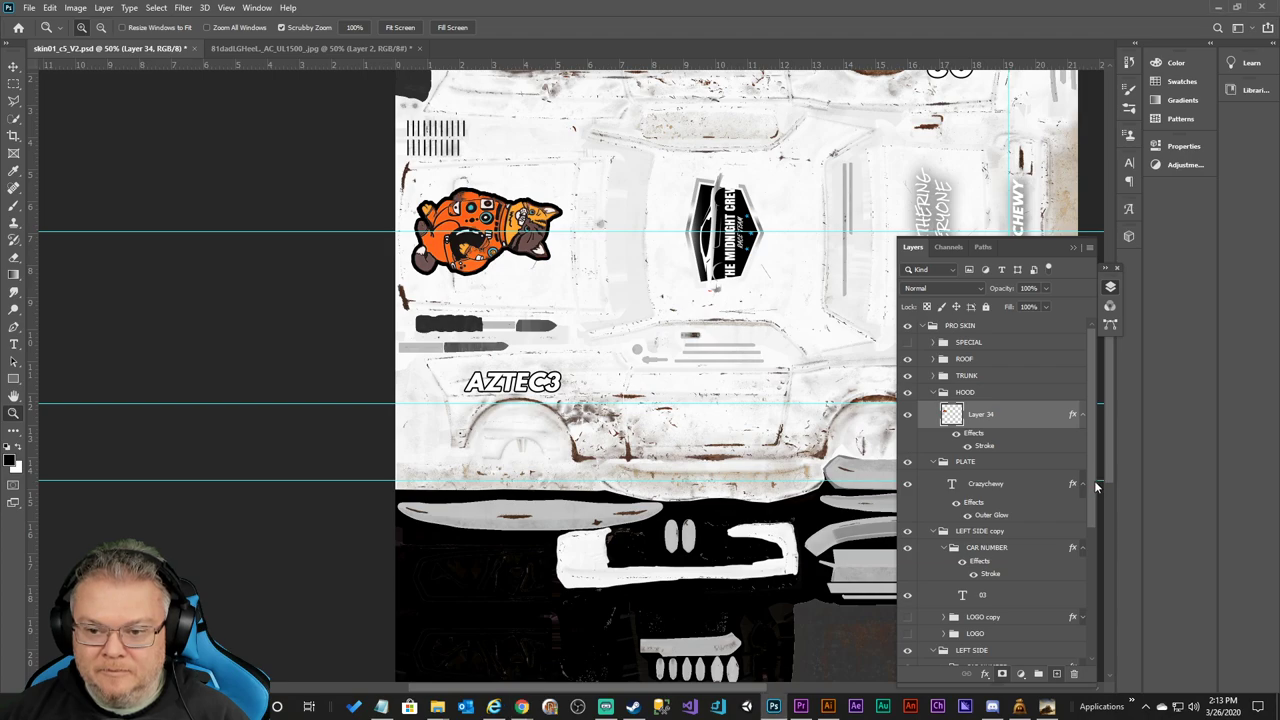
{"action": "left_click_drag", "start_coordinate": [1092, 474], "coordinate": [1094, 499]}
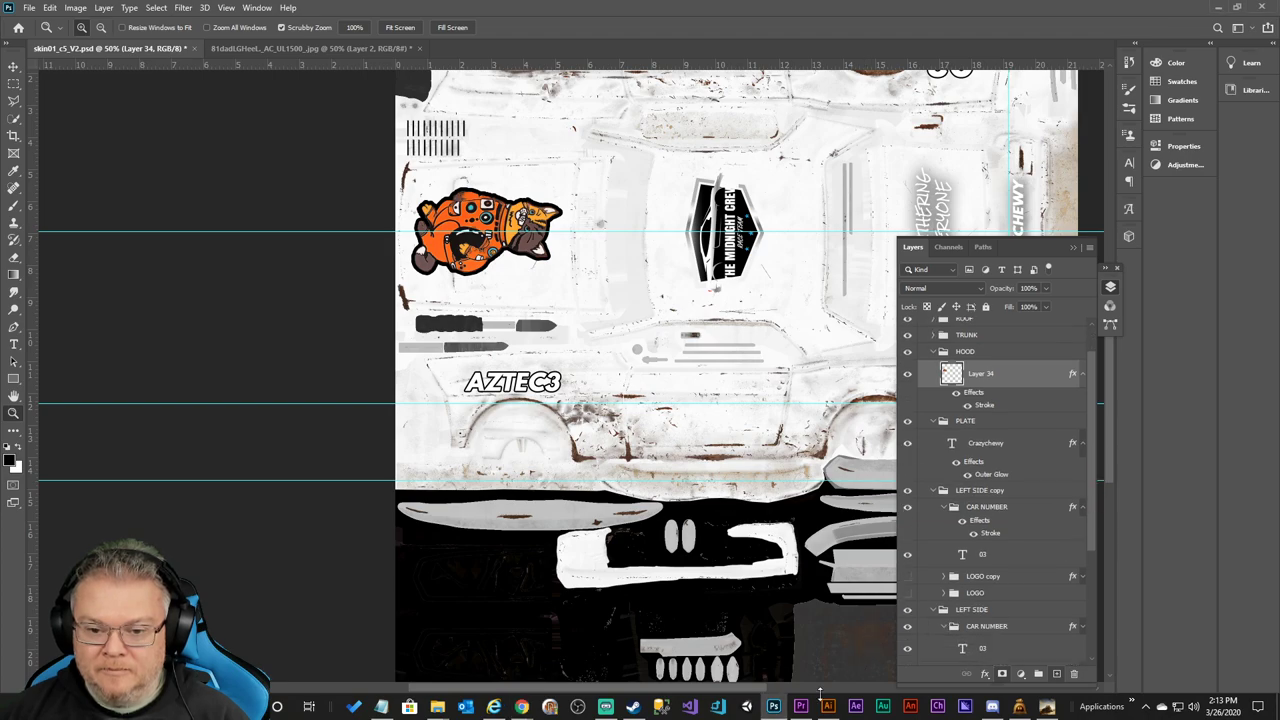
{"action": "left_click_drag", "start_coordinate": [745, 687], "coordinate": [804, 687]}
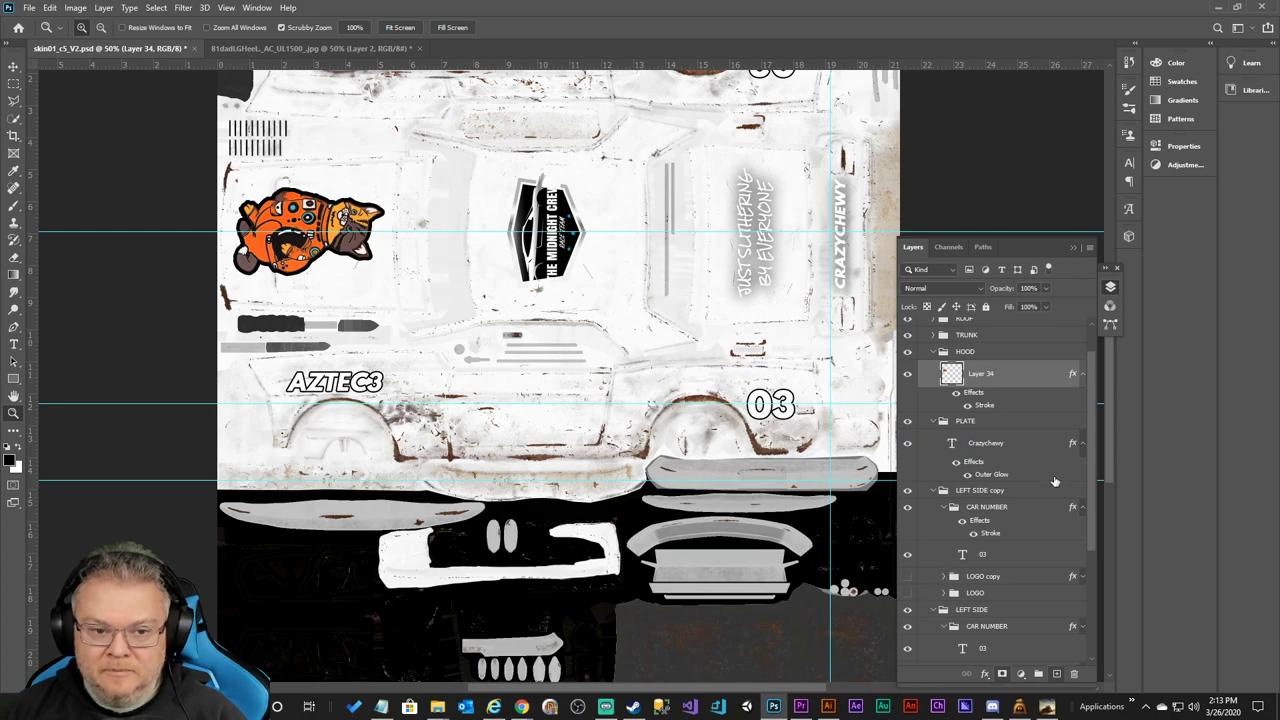
{"action": "left_click_drag", "start_coordinate": [1092, 447], "coordinate": [1096, 577]}
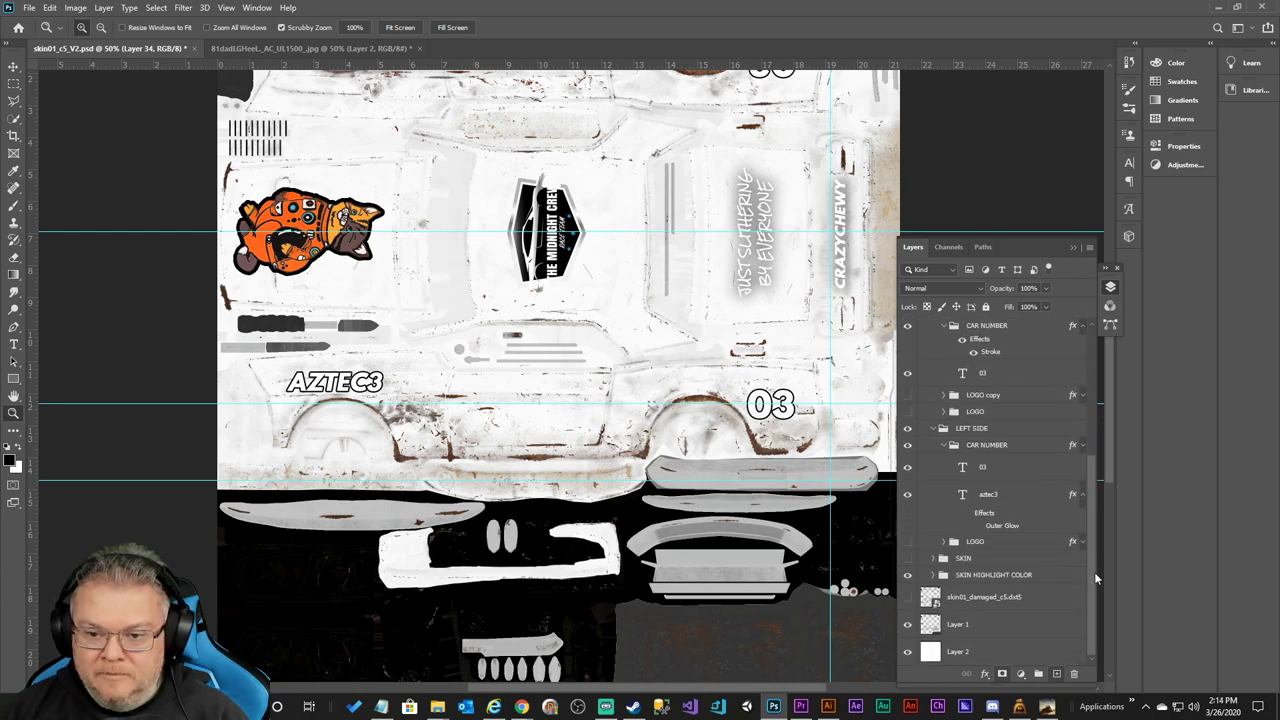
{"action": "left_click", "coordinate": [1082, 494]}
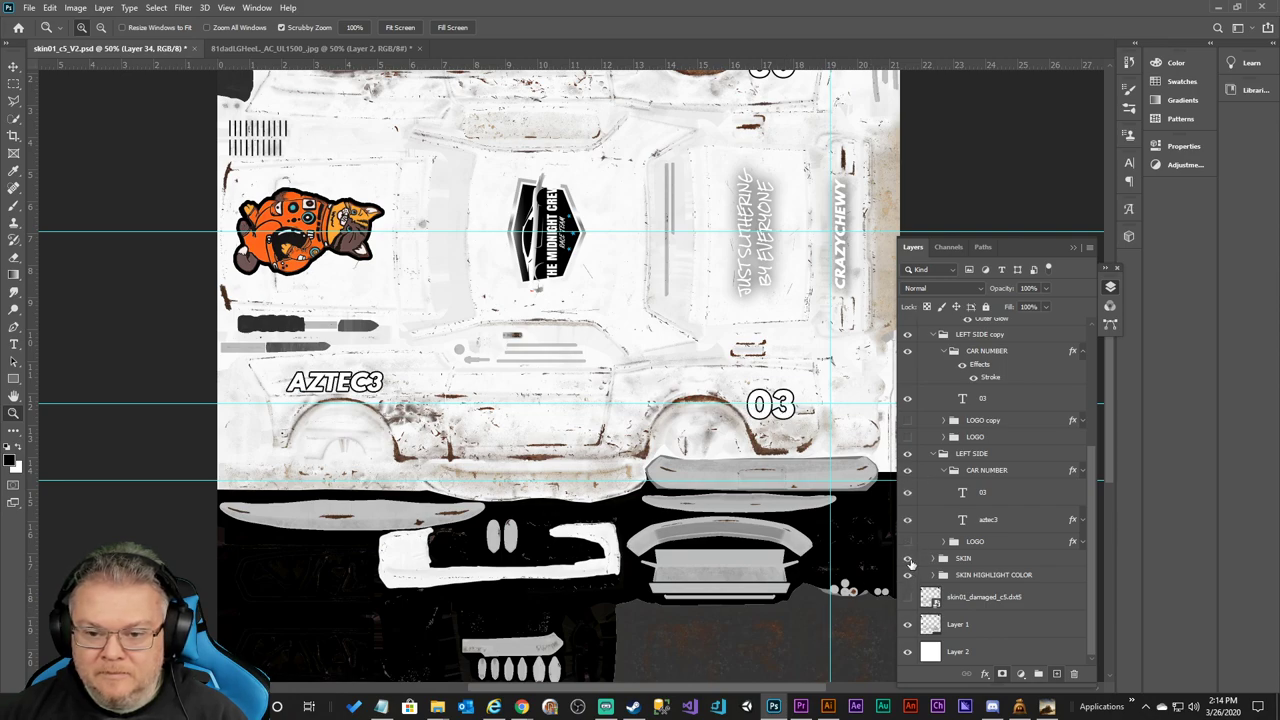
{"action": "left_click", "coordinate": [908, 559]}
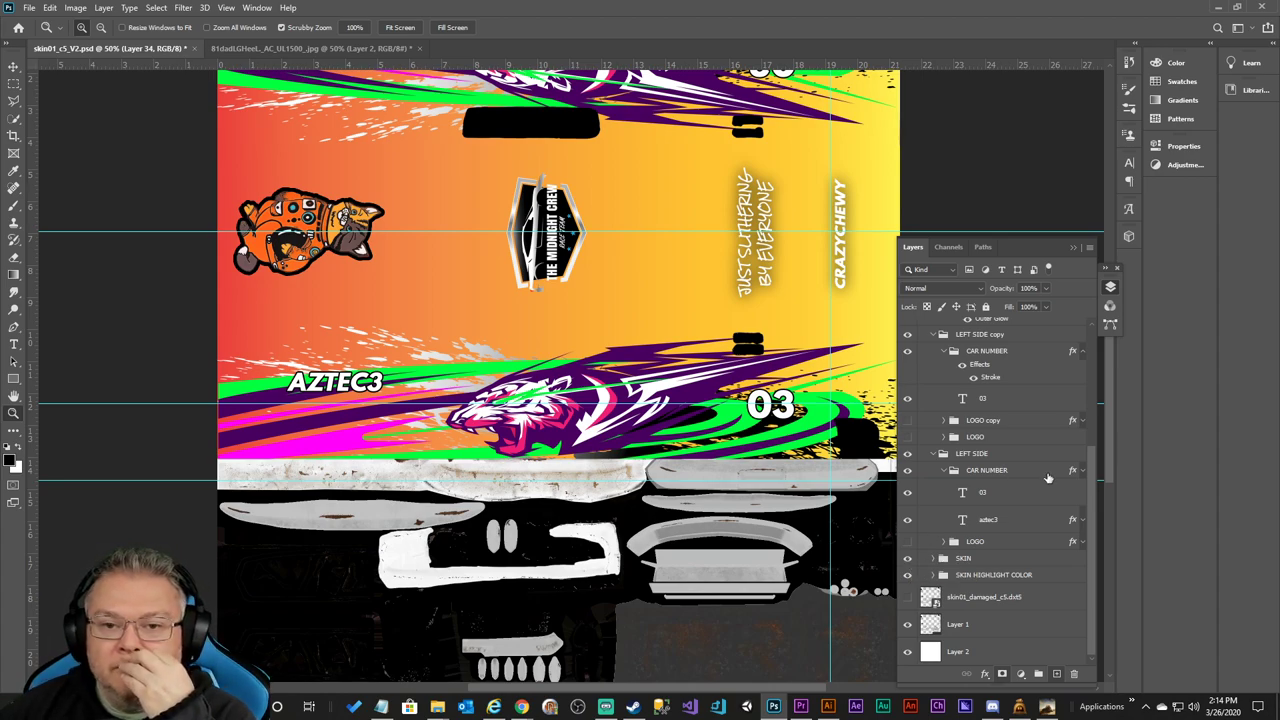
{"action": "left_click_drag", "start_coordinate": [1092, 467], "coordinate": [1122, 357]}
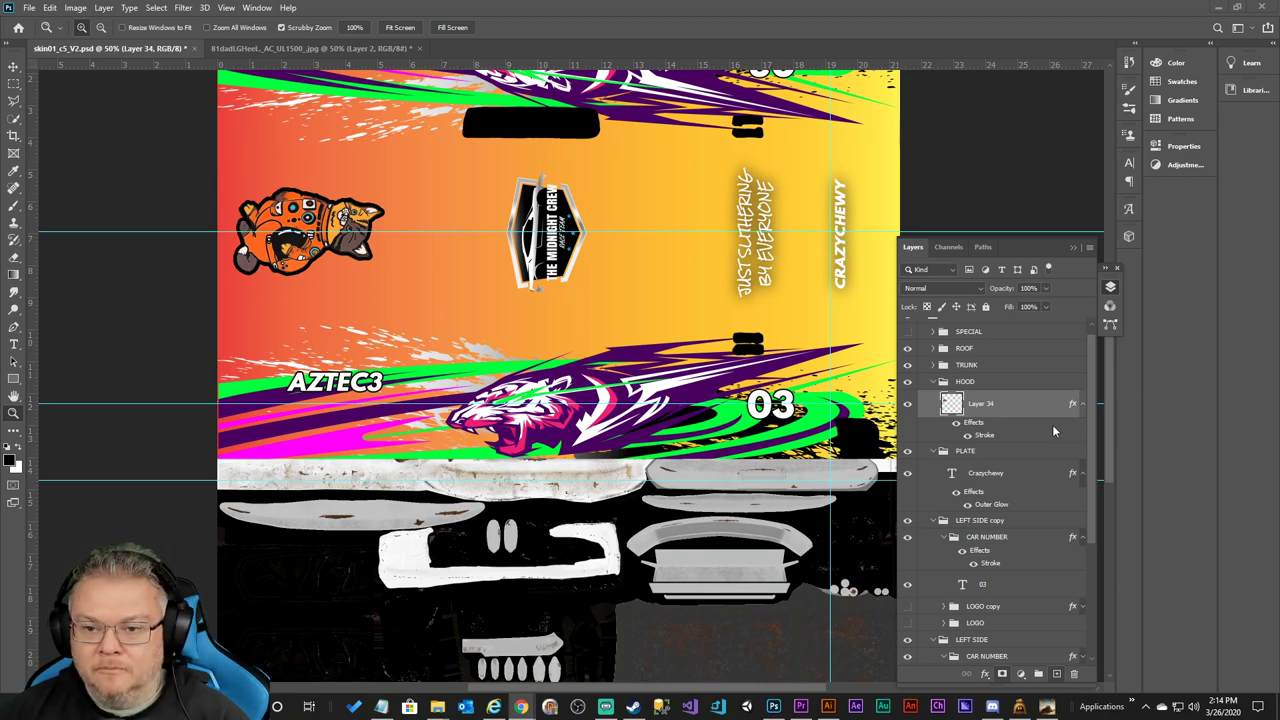
{"action": "left_click", "coordinate": [985, 437]}
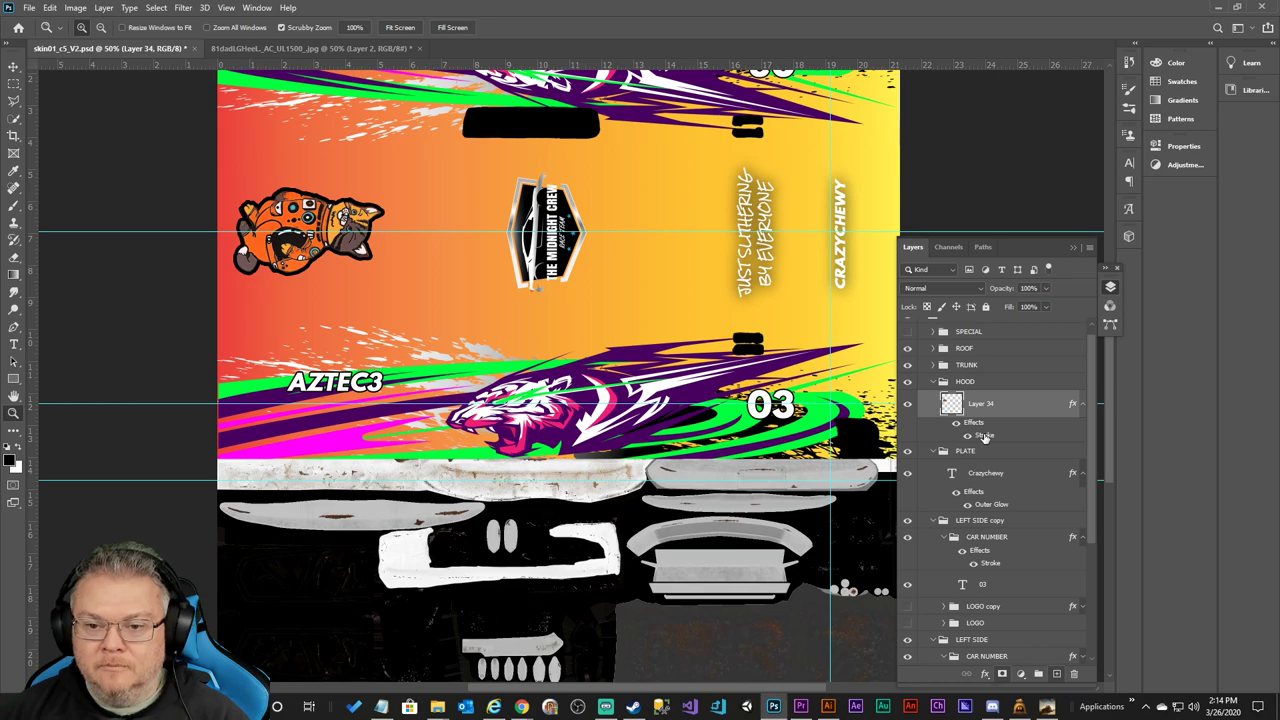
{"action": "double_click", "coordinate": [985, 437]}
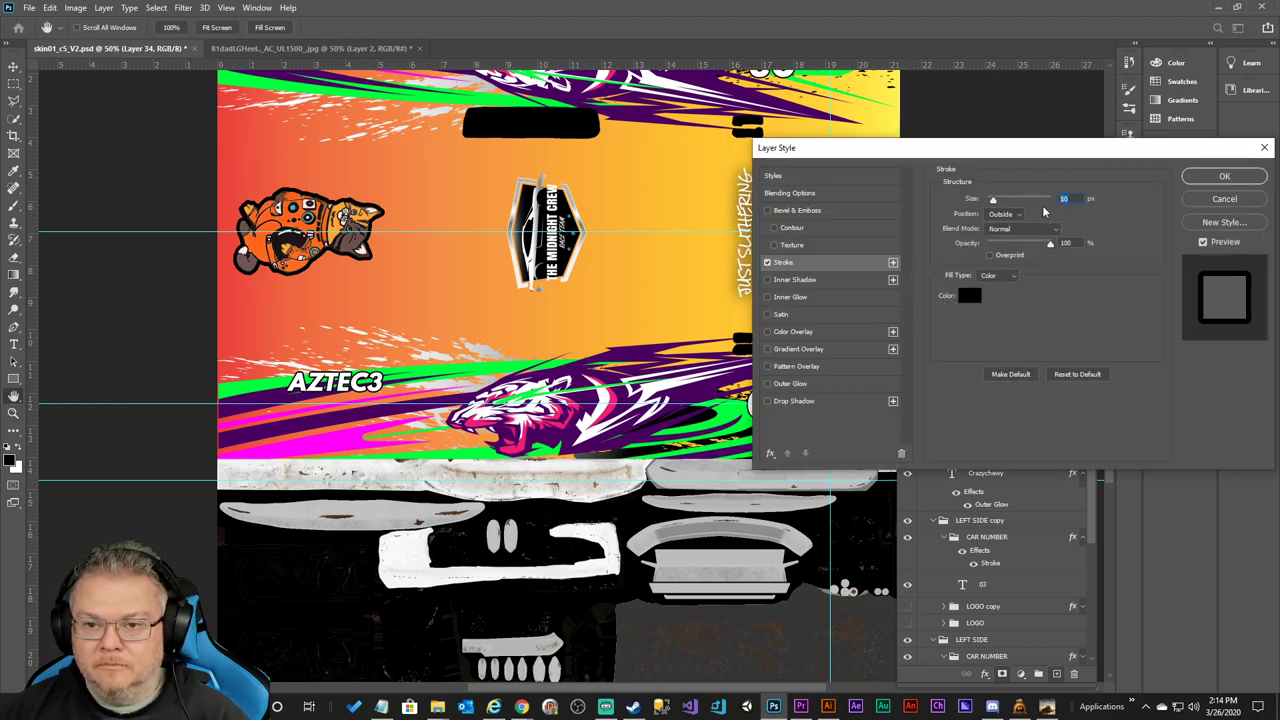
{"action": "mouse_move", "coordinate": [1050, 244]}
{"action": "left_mouse_down"}
{"action": "mouse_move", "coordinate": [969, 265]}
{"action": "mouse_move", "coordinate": [1008, 274]}
{"action": "mouse_move", "coordinate": [956, 277]}
{"action": "left_mouse_up"}
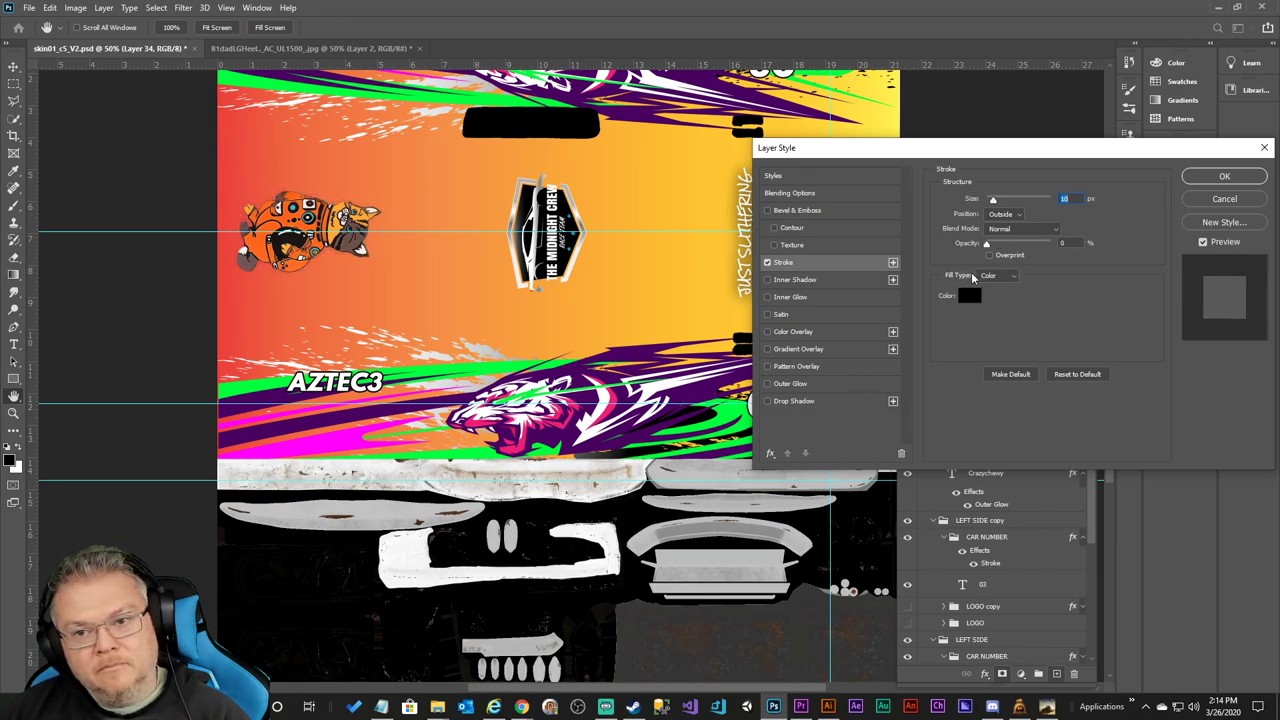
{"action": "left_click_drag", "start_coordinate": [977, 272], "coordinate": [1103, 266]}
{"action": "left_click", "coordinate": [1218, 198]}
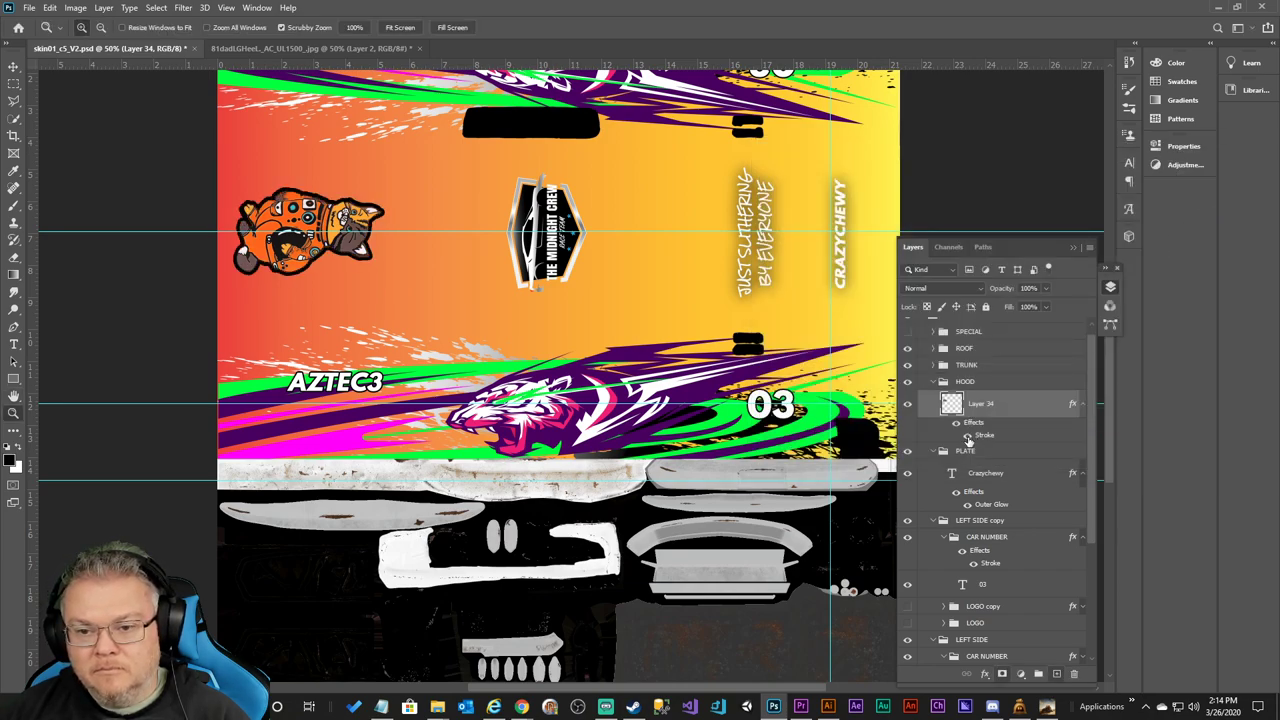
Hide the Stroke effect of the hood cat on Layer 34 and add an Outer Glow effect to it.
{"action": "left_click", "coordinate": [967, 437]}
{"action": "right_click", "coordinate": [995, 410]}
{"action": "left_click", "coordinate": [959, 407]}
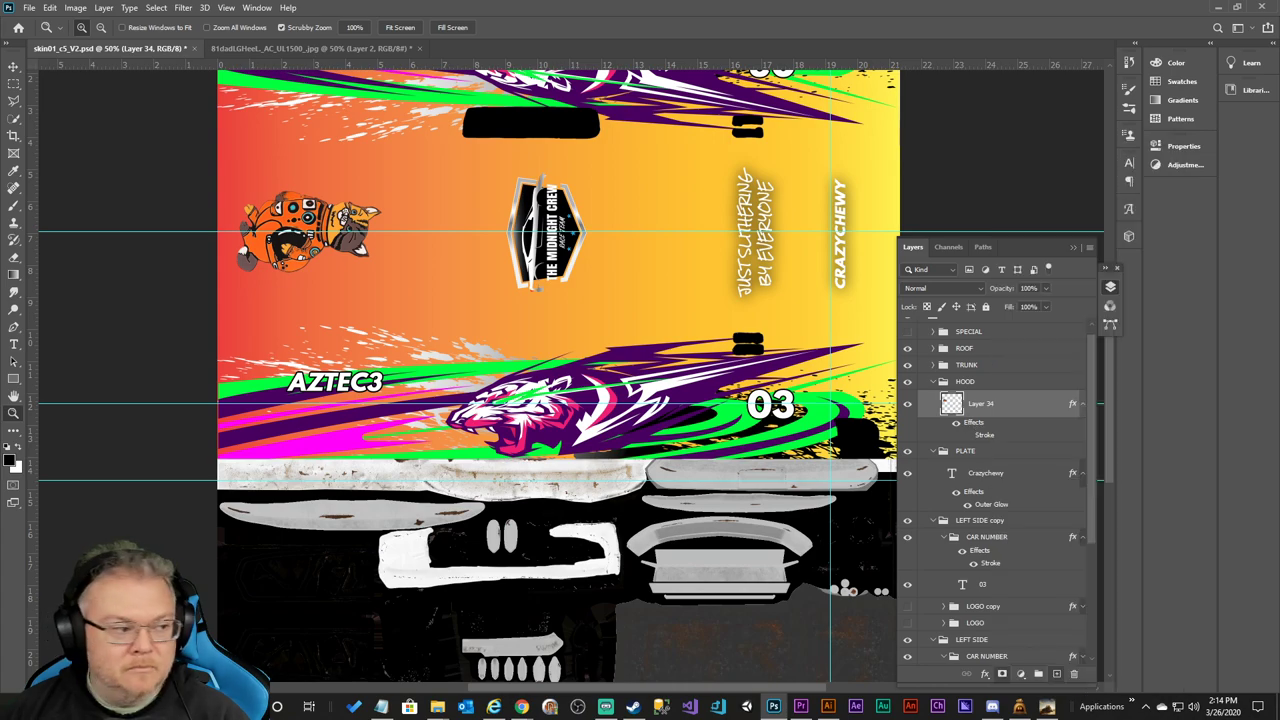
{"action": "double_click", "coordinate": [974, 425]}
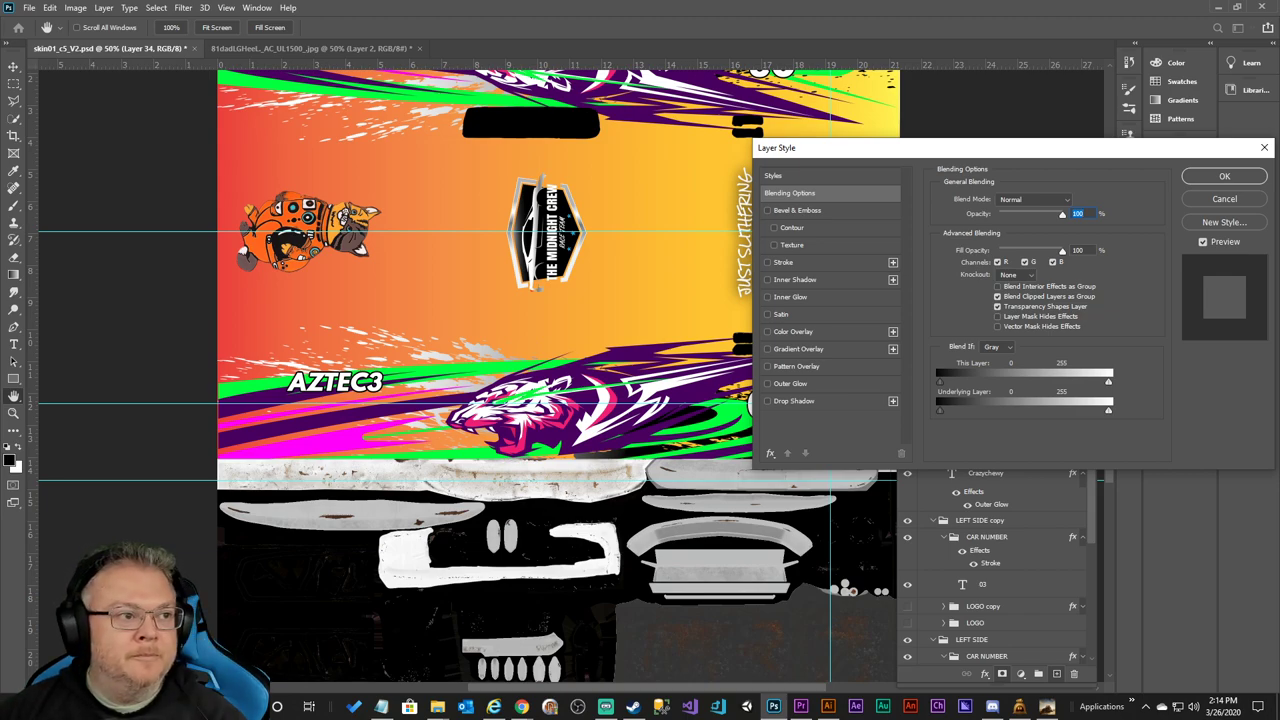
{"action": "key", "text": "alt+Tab"}
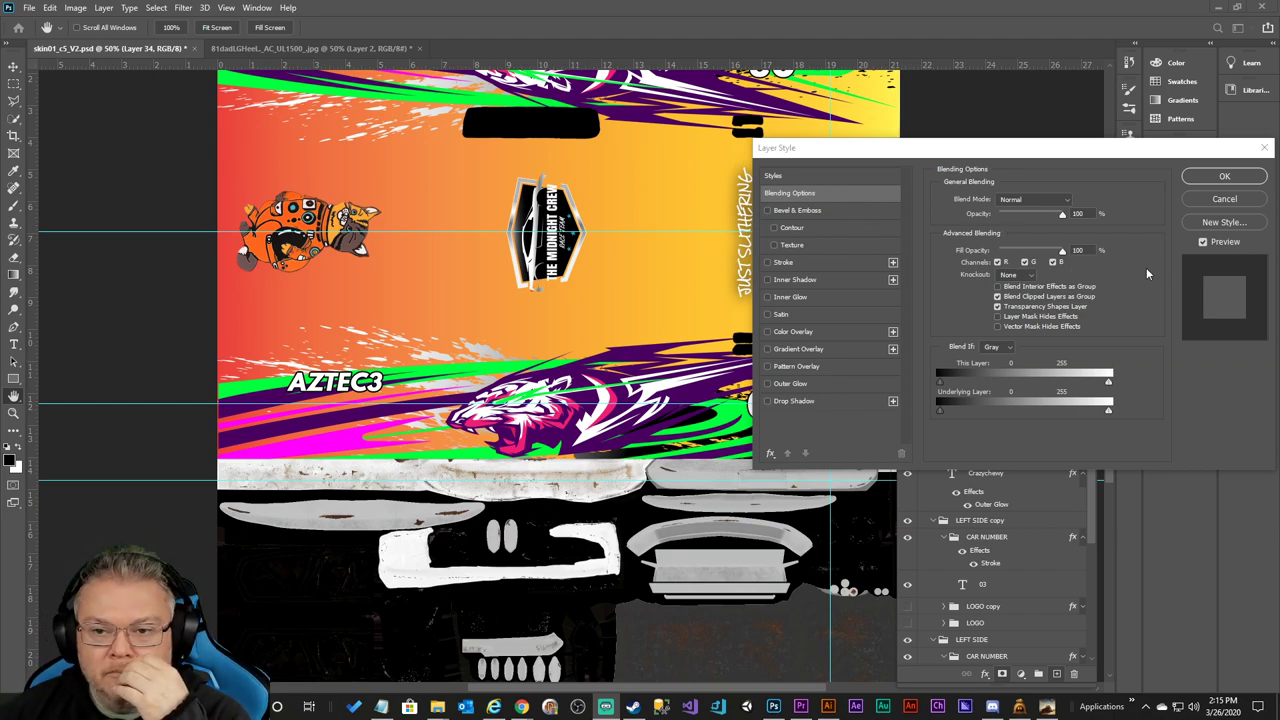
{"action": "left_click", "coordinate": [769, 389]}
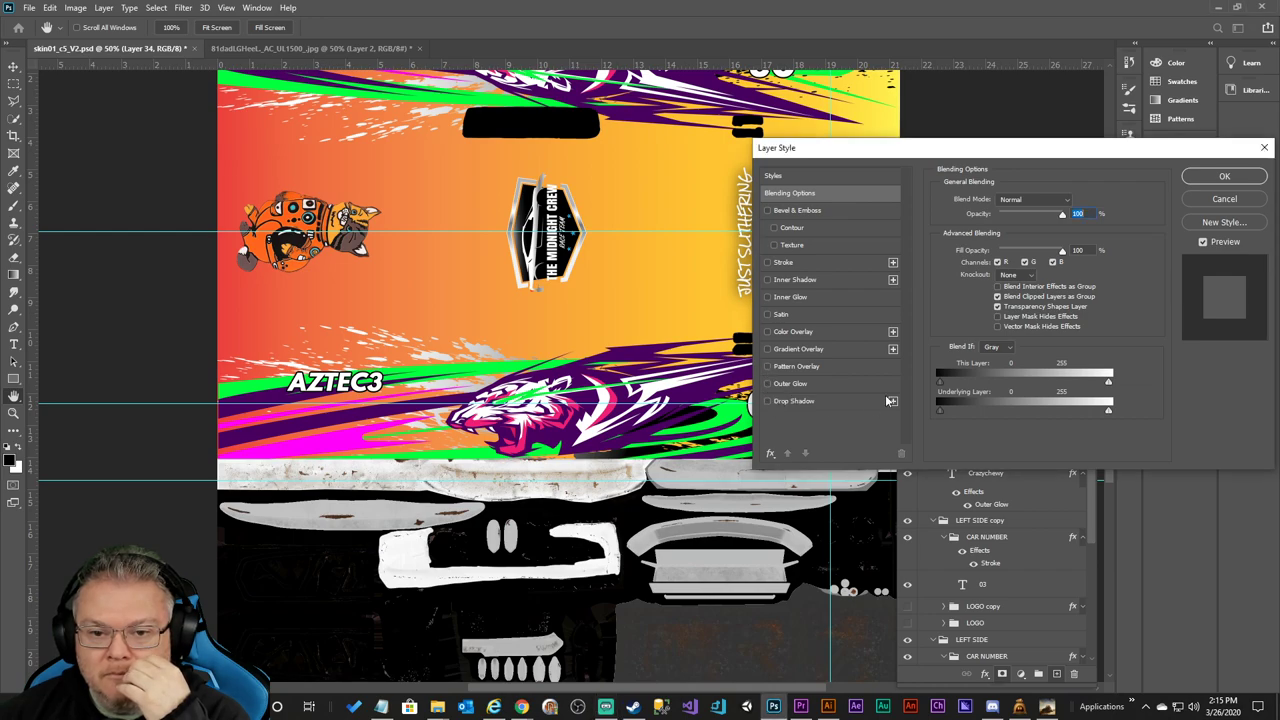
{"action": "left_click", "coordinate": [771, 386]}
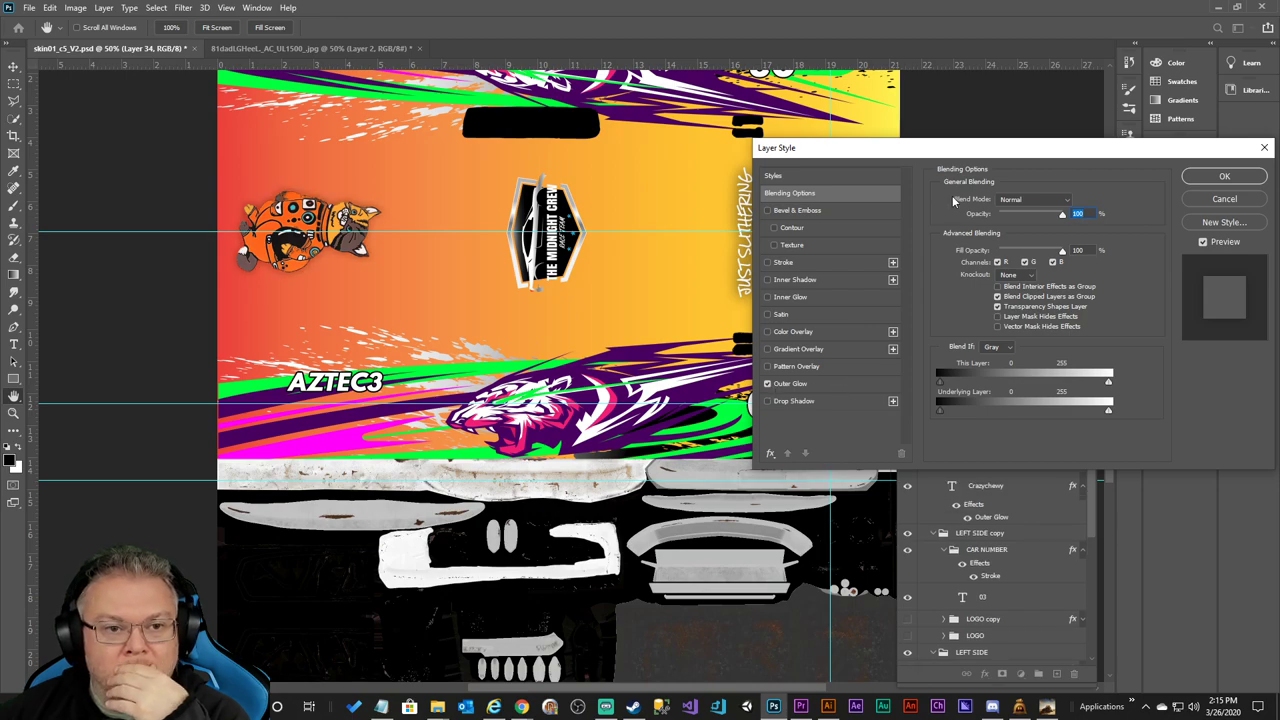
{"action": "left_click", "coordinate": [1224, 176]}
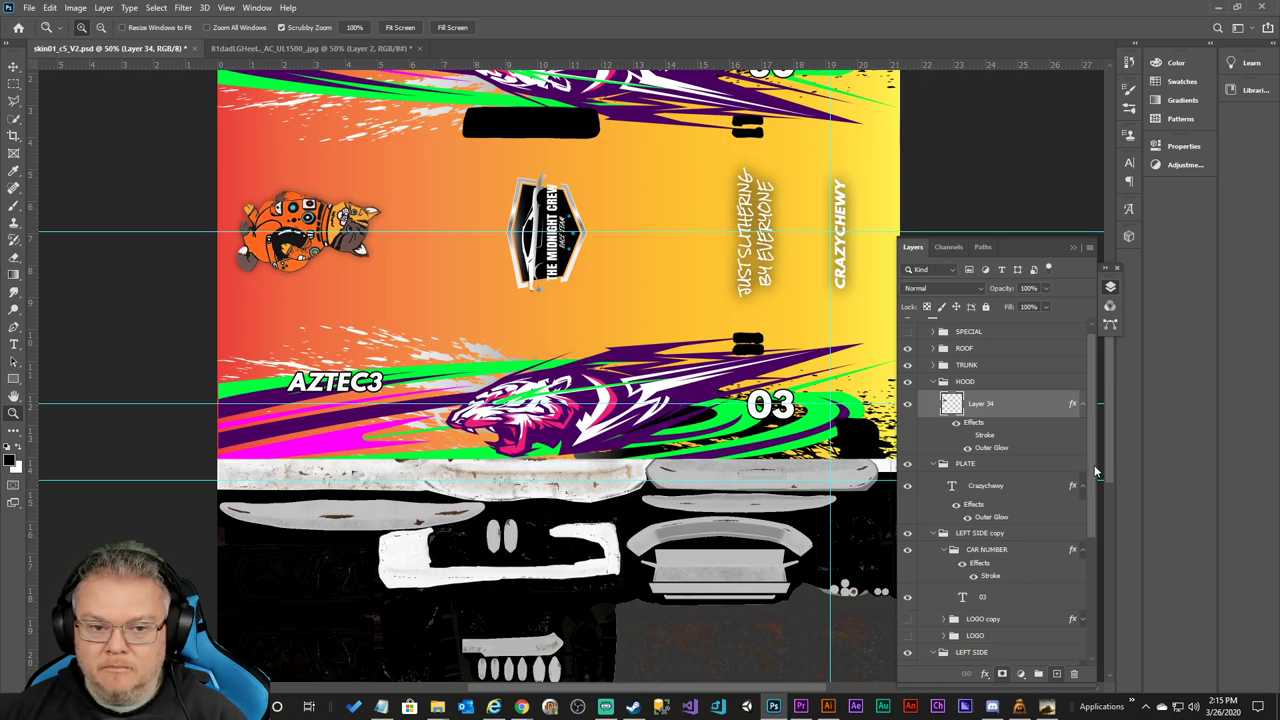
Replace the text of the PLATE group's text layer at the rear of the car with AZTEC3.
{"action": "scroll", "coordinate": [1096, 465], "scroll_direction": "up", "scroll_amount": 1}
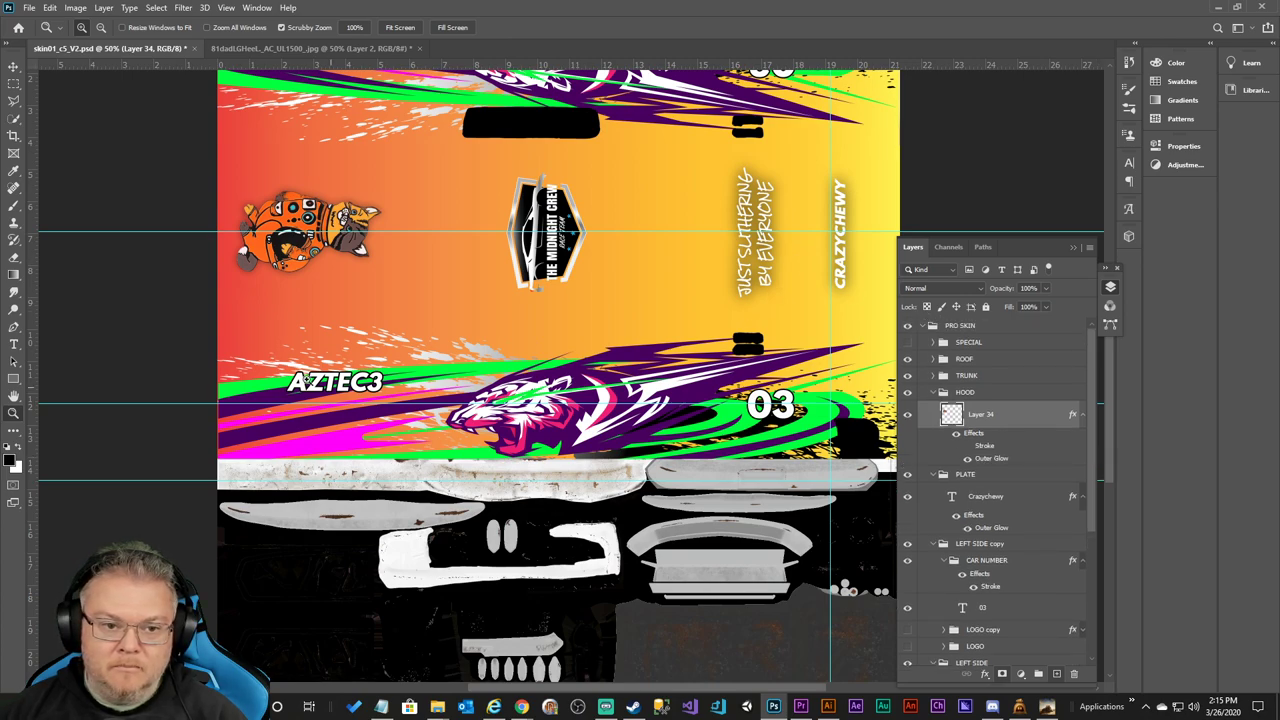
{"action": "left_click", "coordinate": [14, 344]}
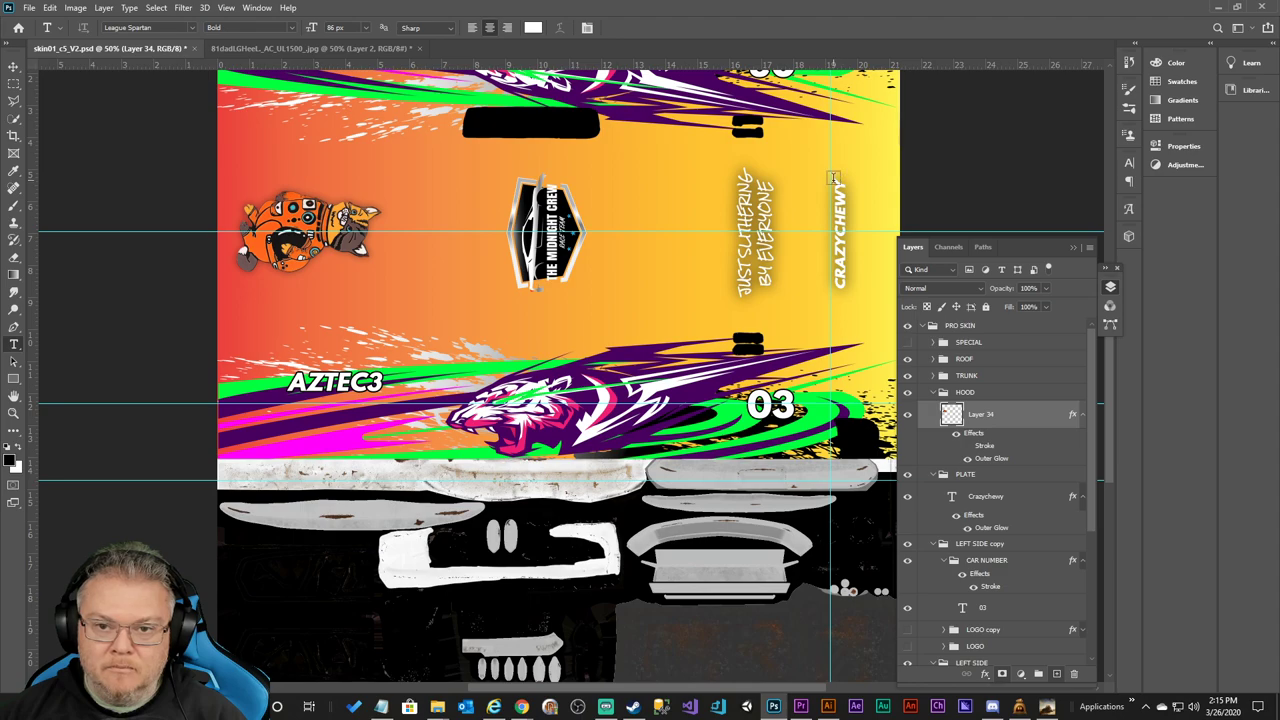
{"action": "left_click_drag", "start_coordinate": [842, 180], "coordinate": [872, 317]}
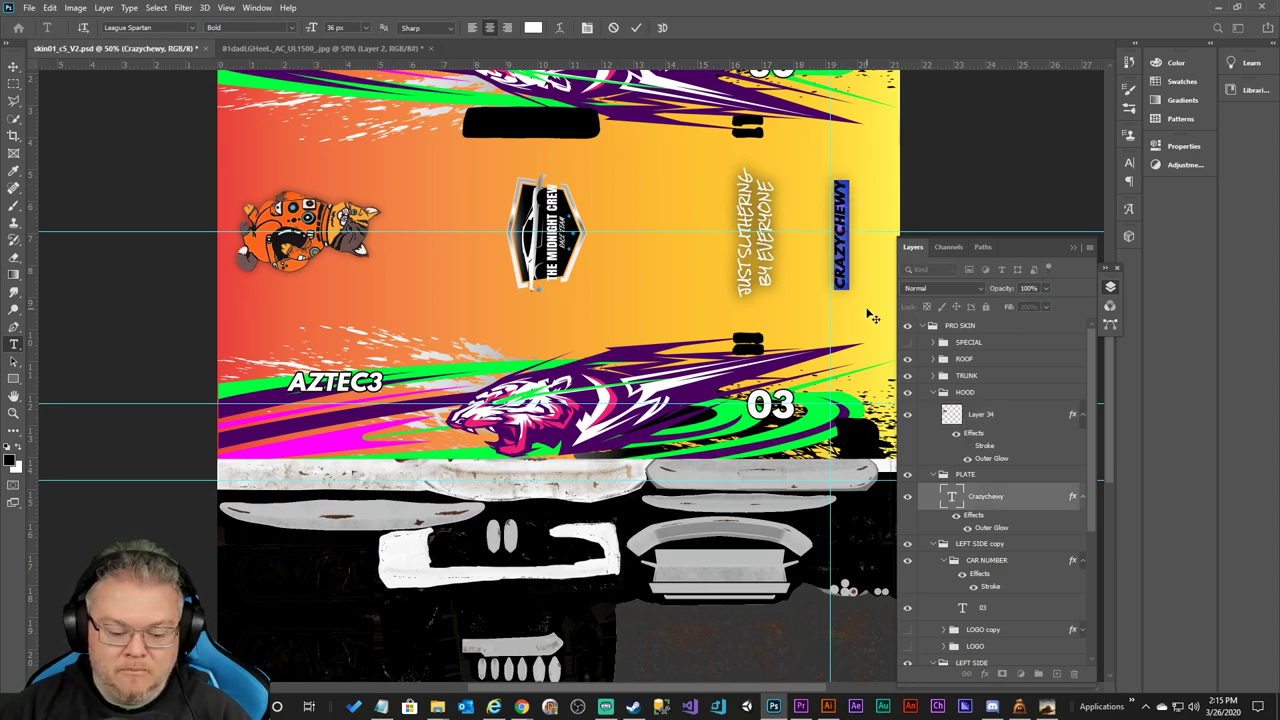
{"action": "type", "text": "AZTEC"}
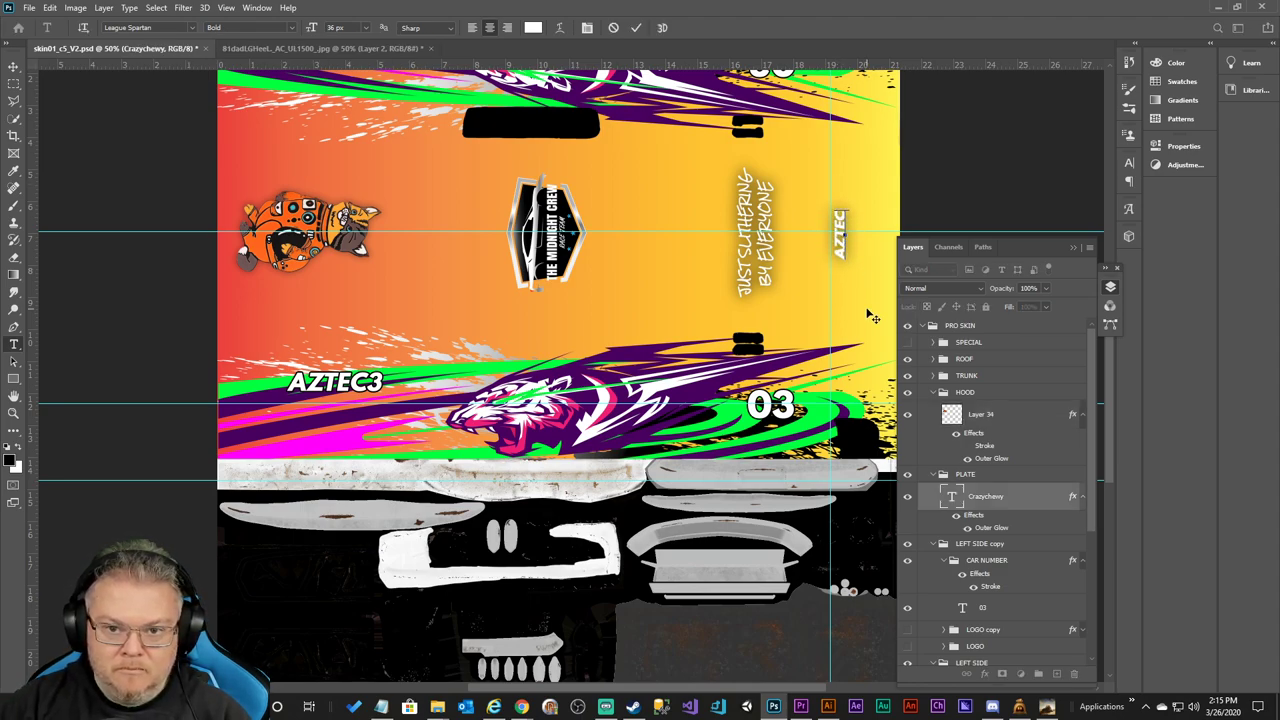
{"action": "type", "text": "3"}
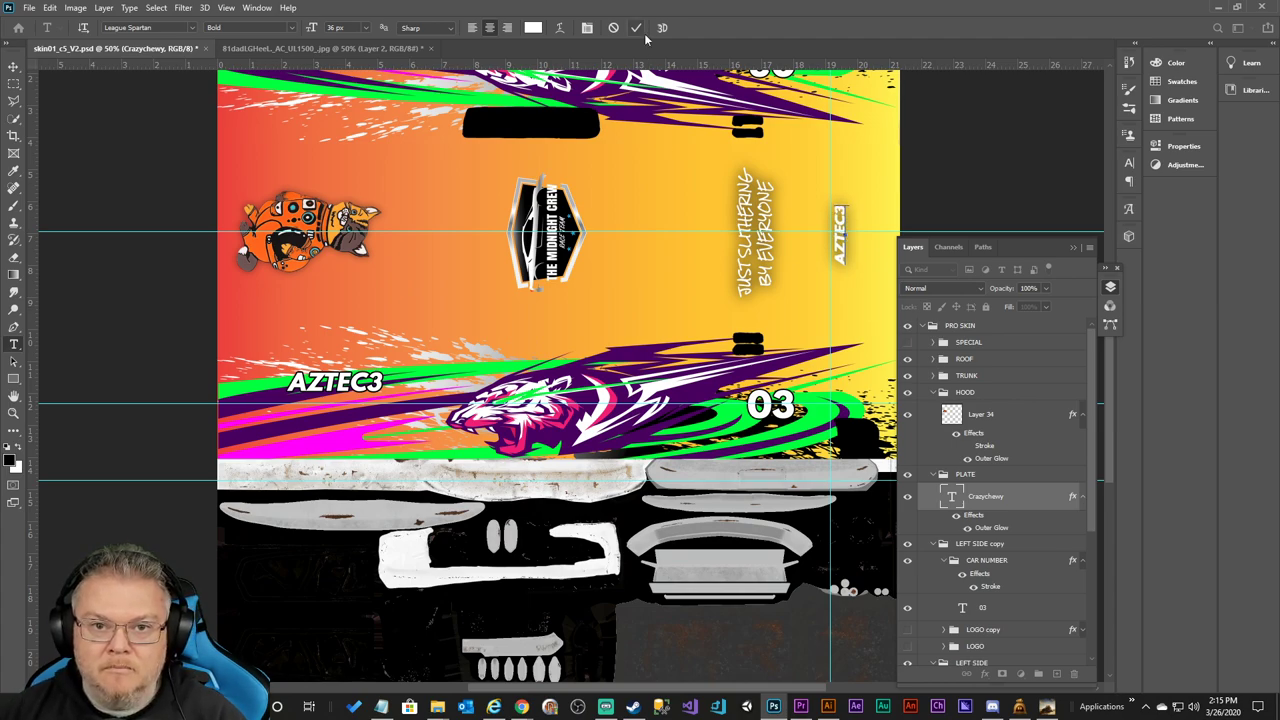
{"action": "left_click", "coordinate": [673, 137]}
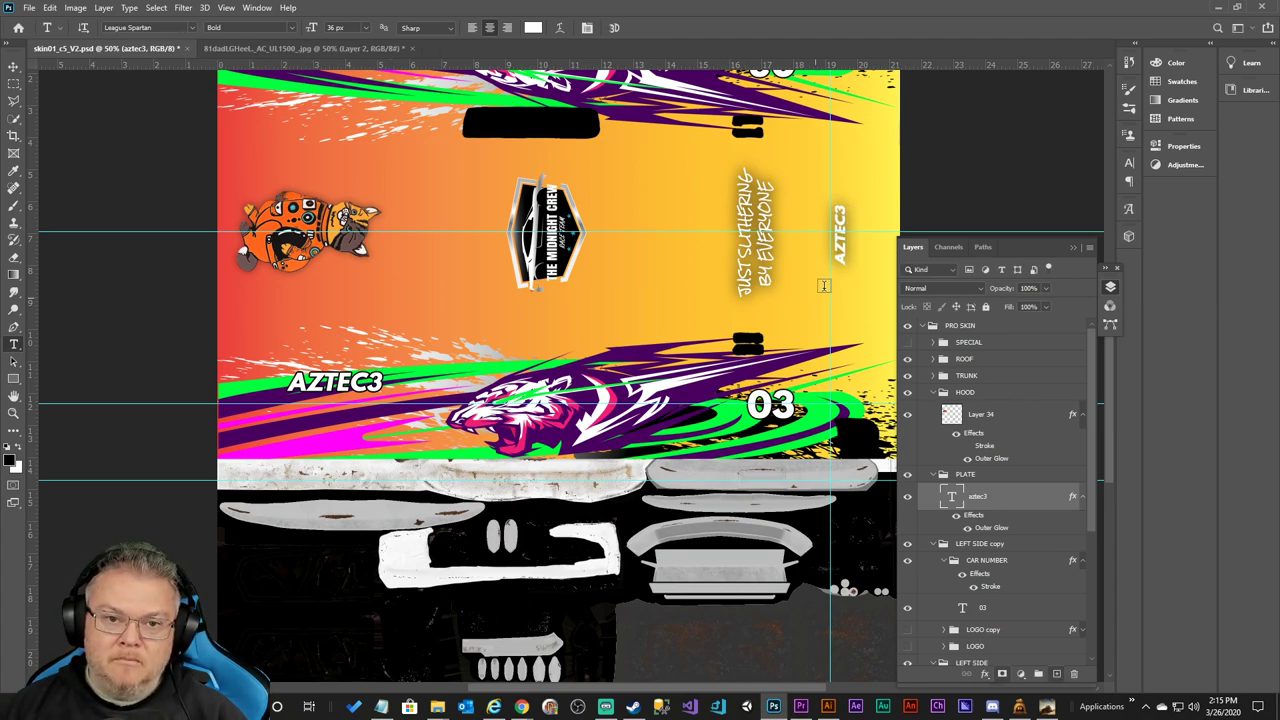
Expand the SKIN group, hide Layer 27 with the black window shapes and save the document.
{"action": "scroll", "coordinate": [828, 276], "scroll_direction": "up", "scroll_amount": 3}
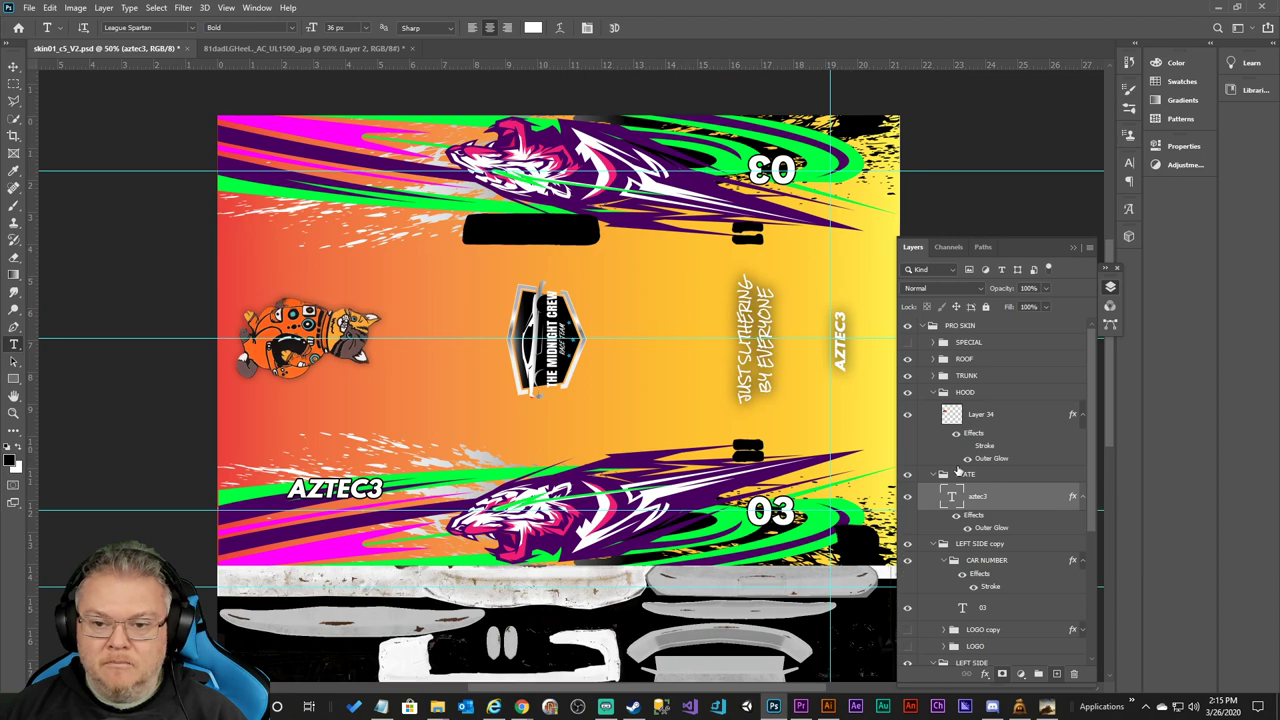
{"action": "scroll", "coordinate": [962, 477], "scroll_direction": "down", "scroll_amount": 2}
{"action": "scroll", "coordinate": [962, 477], "scroll_direction": "down", "scroll_amount": 3}
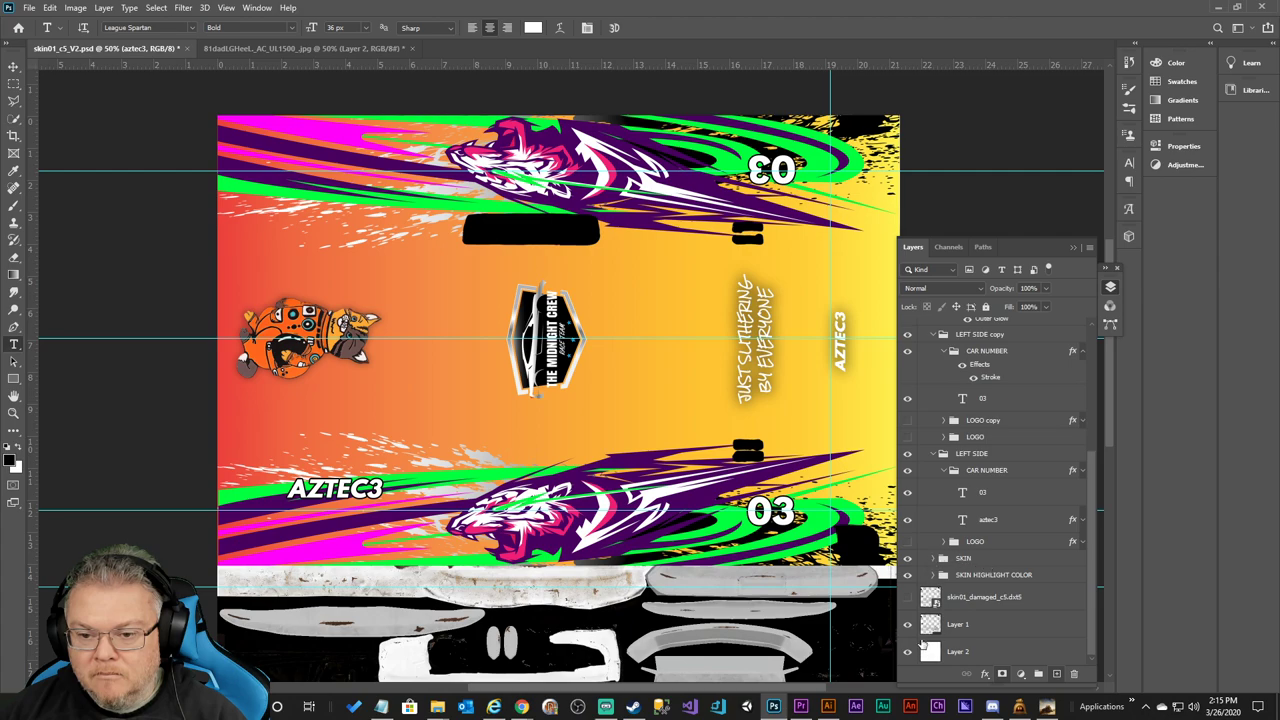
{"action": "left_click", "coordinate": [942, 558]}
{"action": "left_click", "coordinate": [907, 580]}
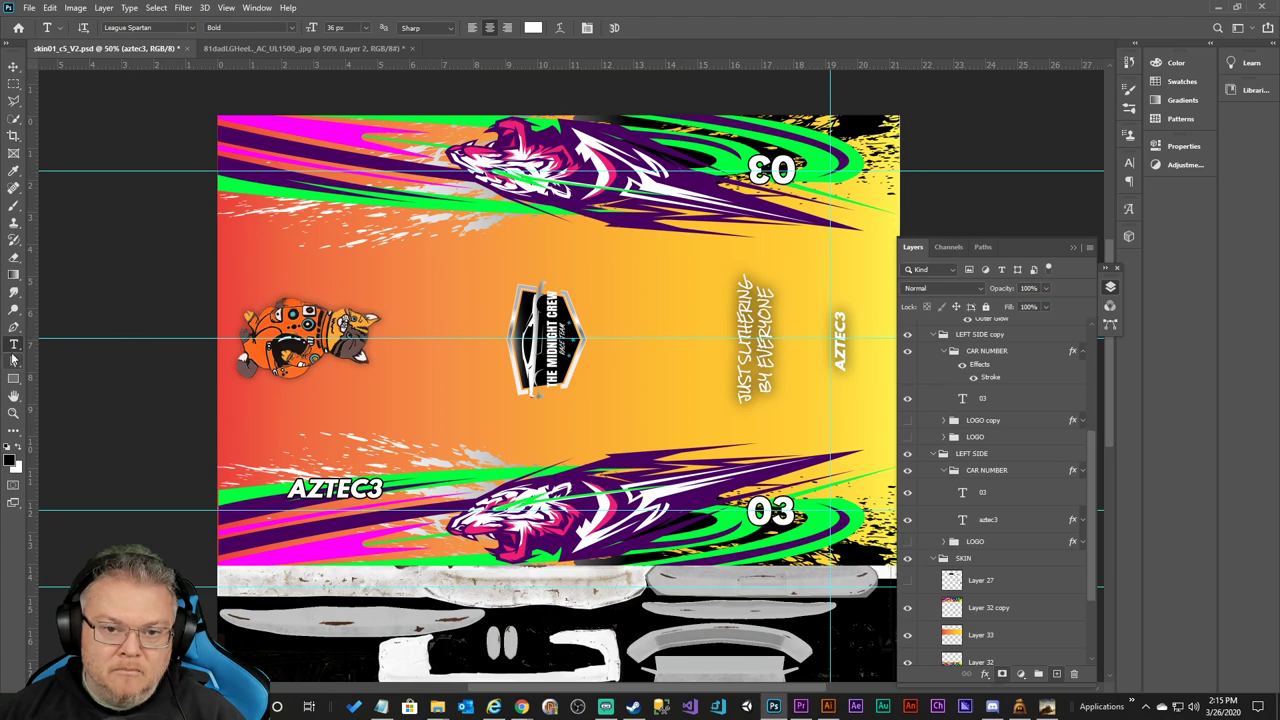
{"action": "key", "text": "ctrl+s"}
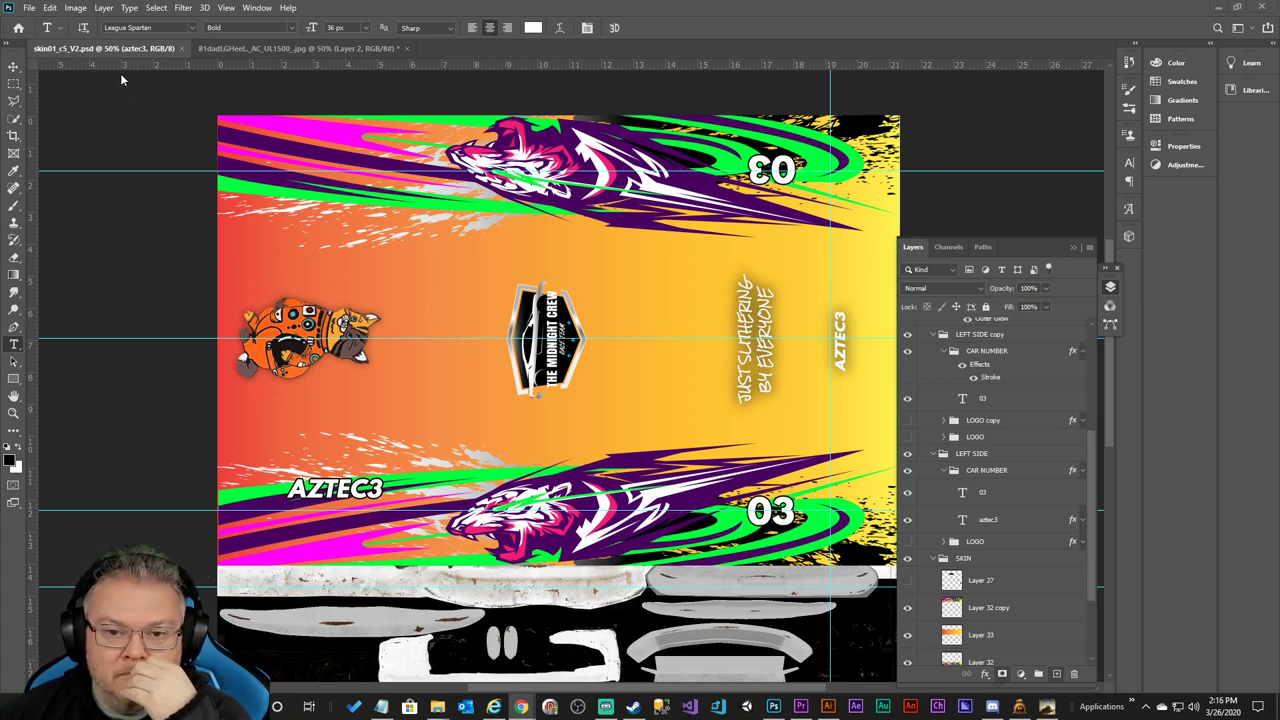
{"action": "left_click", "coordinate": [29, 8]}
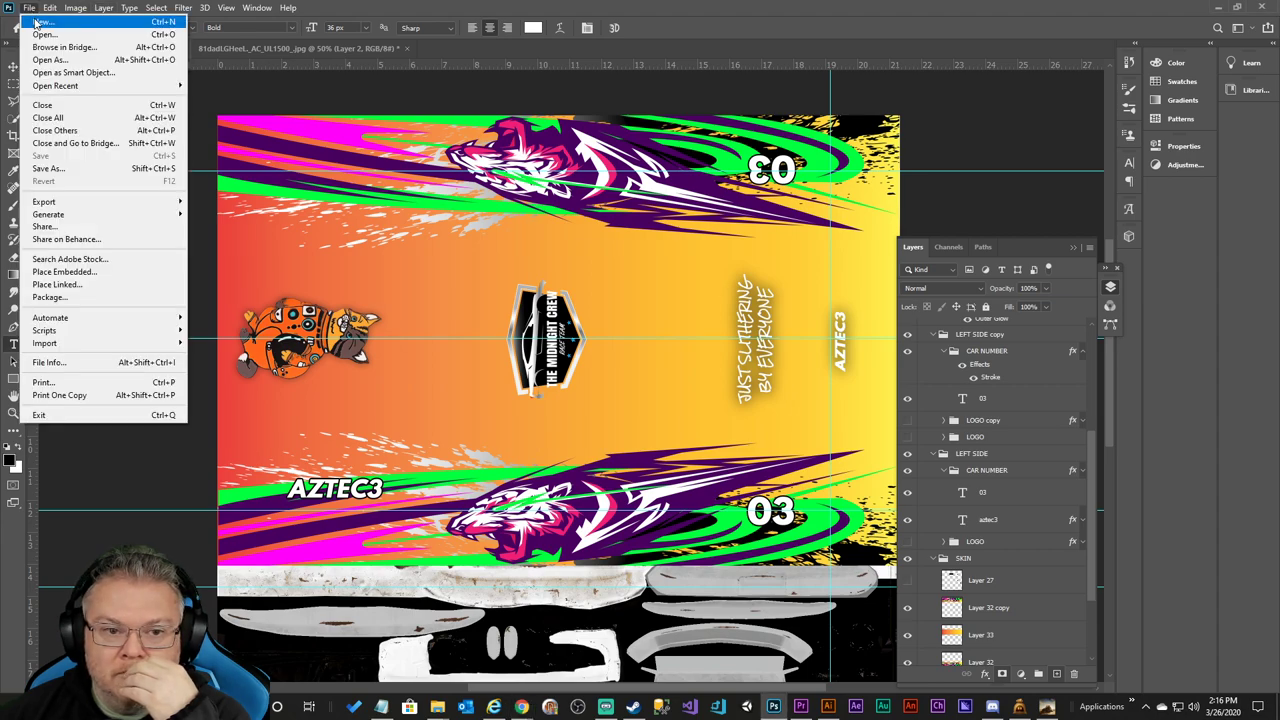
{"action": "left_click", "coordinate": [950, 16]}
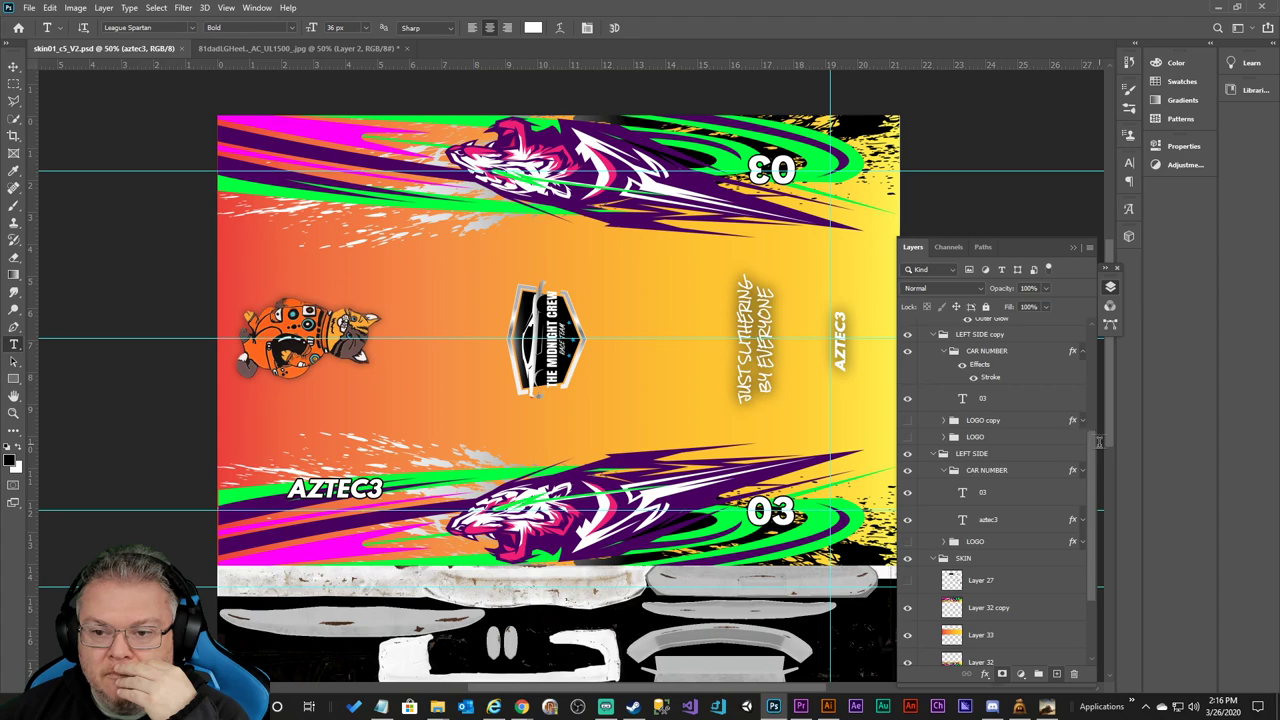
Set the Outer Glow size of the AZTEC3 text layer in the PLATE group to 40 px.
{"action": "scroll", "coordinate": [1093, 446], "scroll_direction": "up", "scroll_amount": 3}
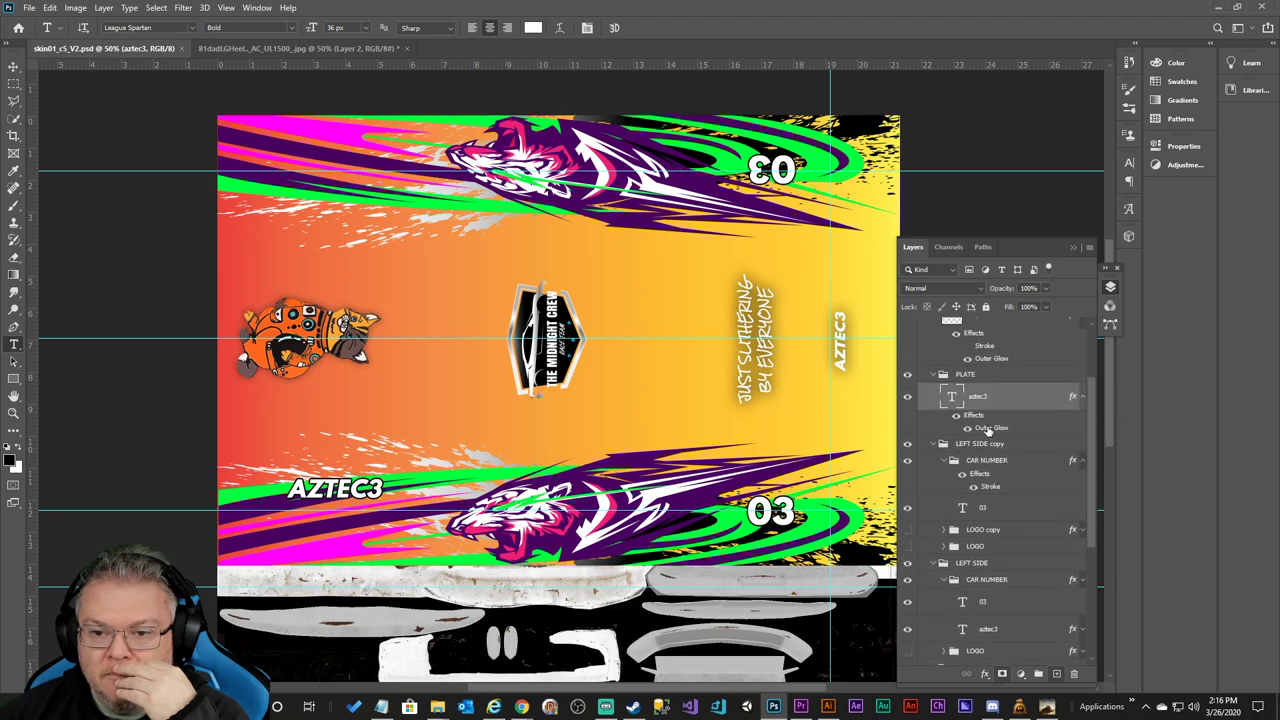
{"action": "double_click", "coordinate": [1013, 428]}
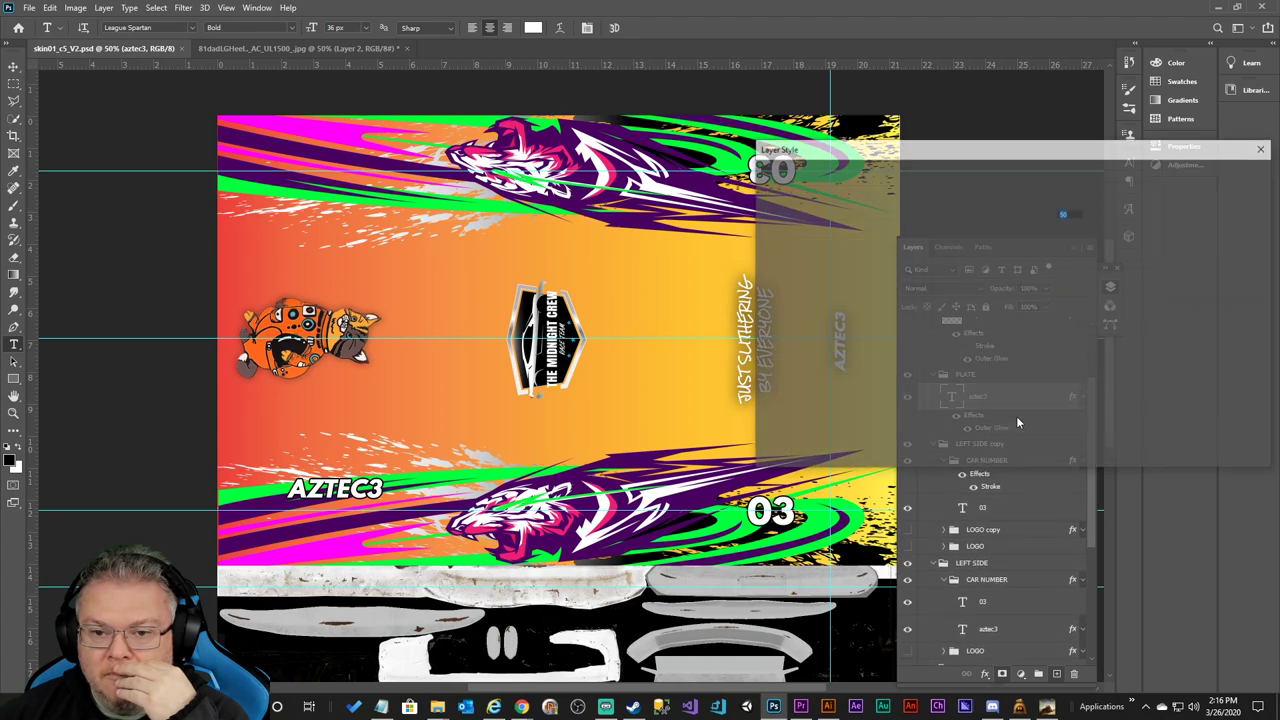
{"action": "left_click_drag", "start_coordinate": [1052, 160], "coordinate": [417, 224]}
{"action": "left_click", "coordinate": [370, 381]}
{"action": "left_click_drag", "start_coordinate": [369, 381], "coordinate": [367, 381]}
{"action": "left_click", "coordinate": [366, 383]}
{"action": "left_click", "coordinate": [590, 240]}
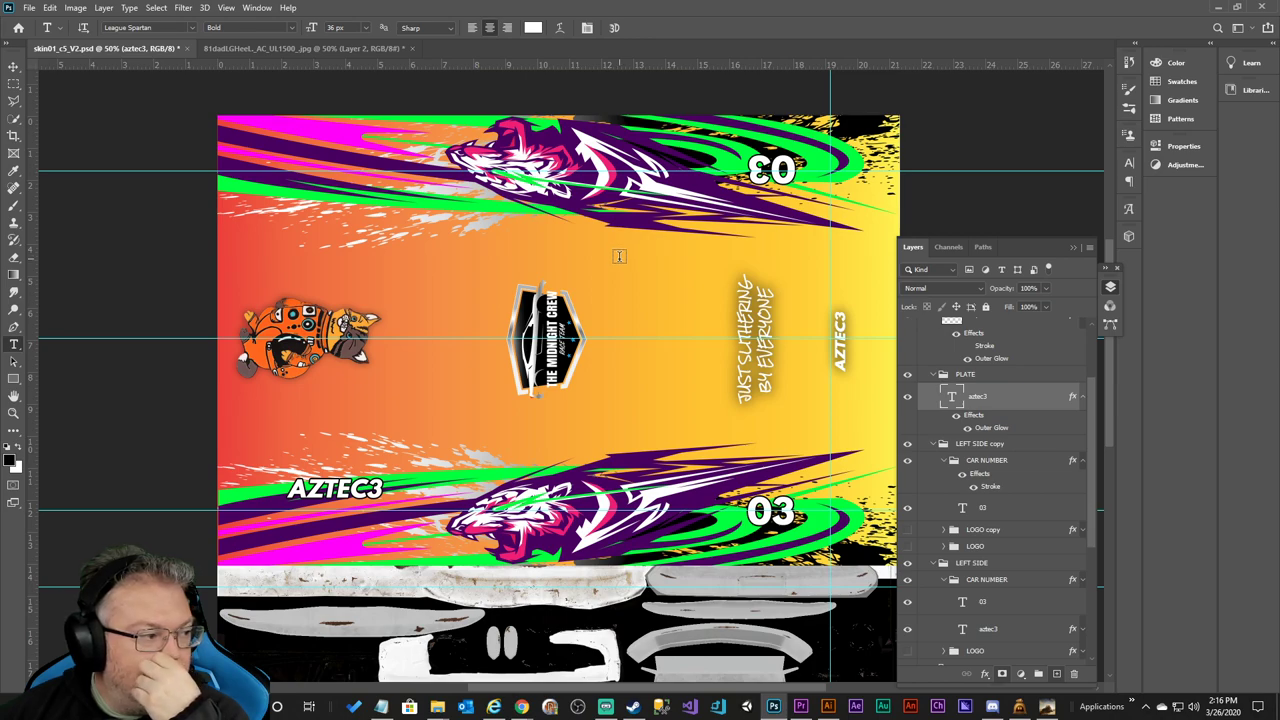
Replace the Outer Glow on the PLATE group's AZTEC3 text with a black 4 px outside Stroke and save the document.
{"action": "double_click", "coordinate": [990, 428]}
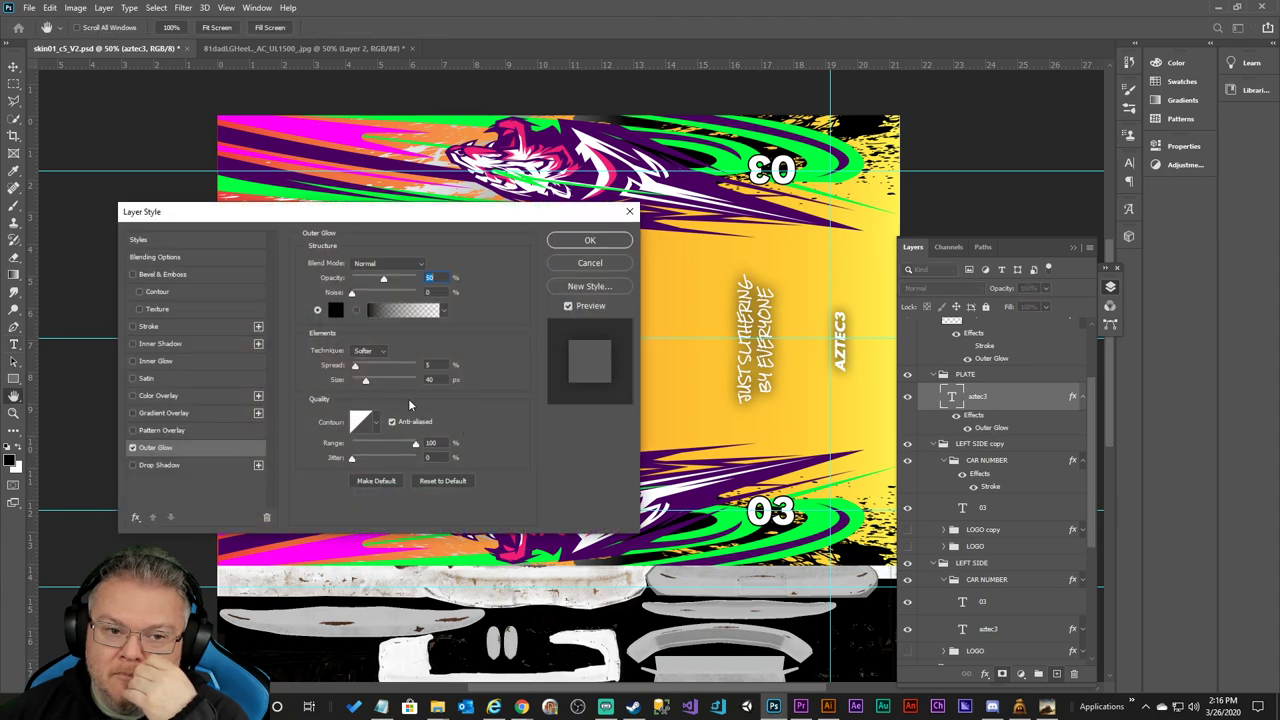
{"action": "left_click", "coordinate": [131, 449]}
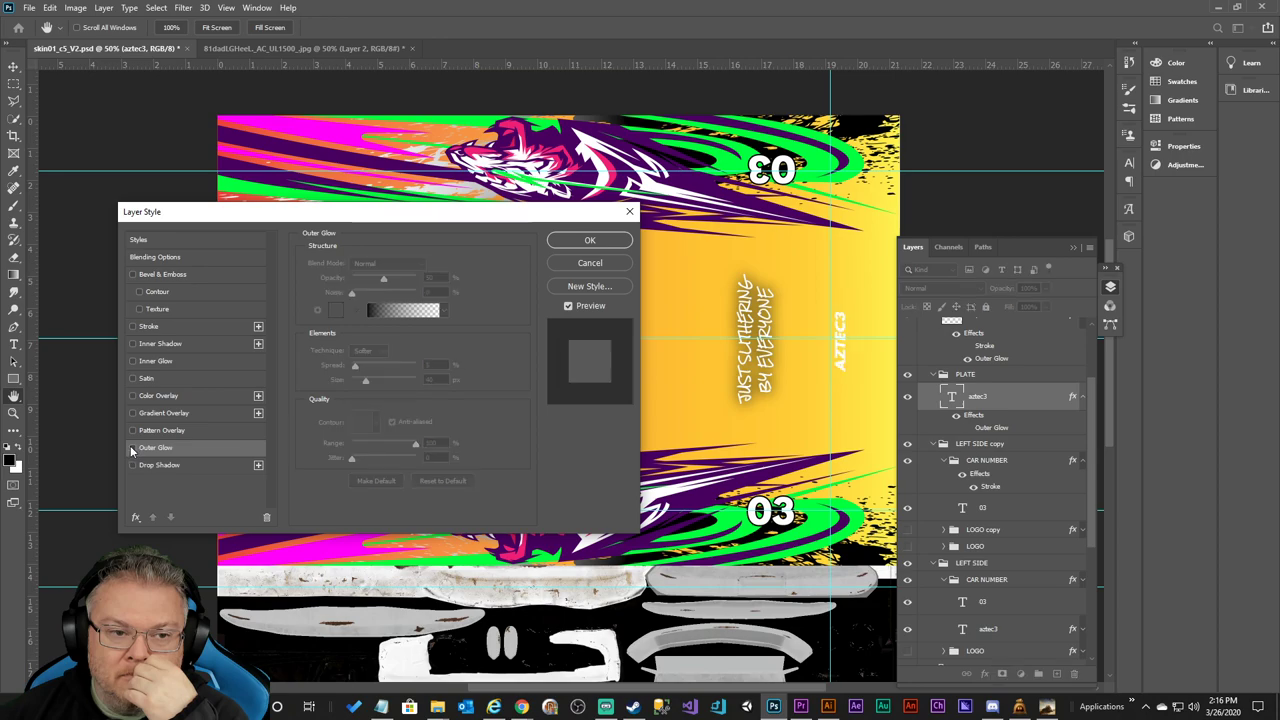
{"action": "left_click", "coordinate": [133, 327]}
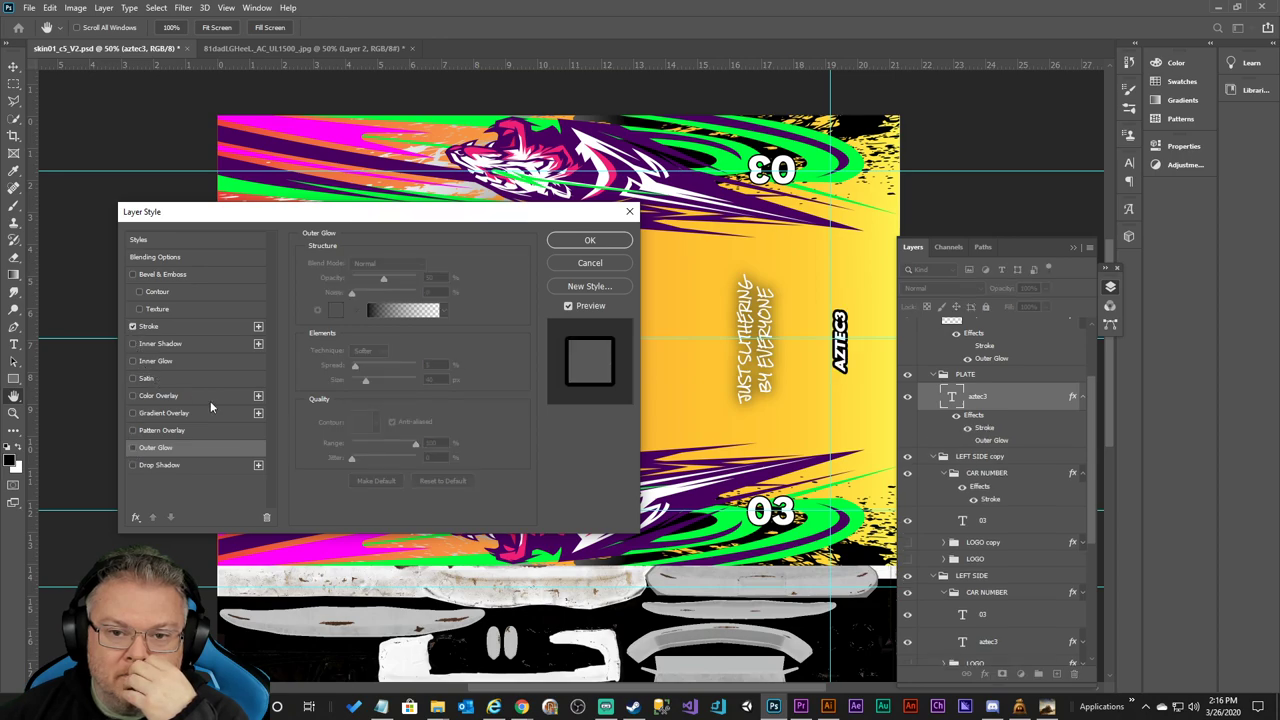
{"action": "left_click_drag", "start_coordinate": [493, 210], "coordinate": [435, 166]}
{"action": "left_click", "coordinate": [101, 283]}
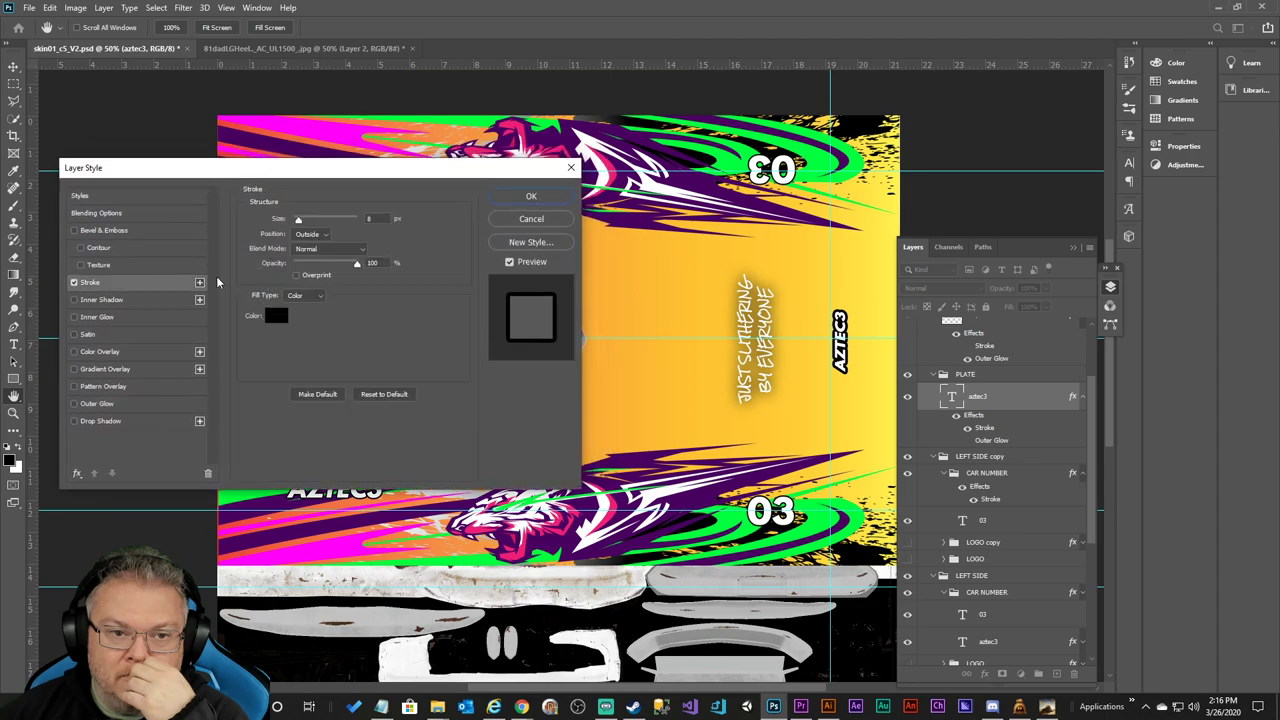
{"action": "type", "text": "4"}
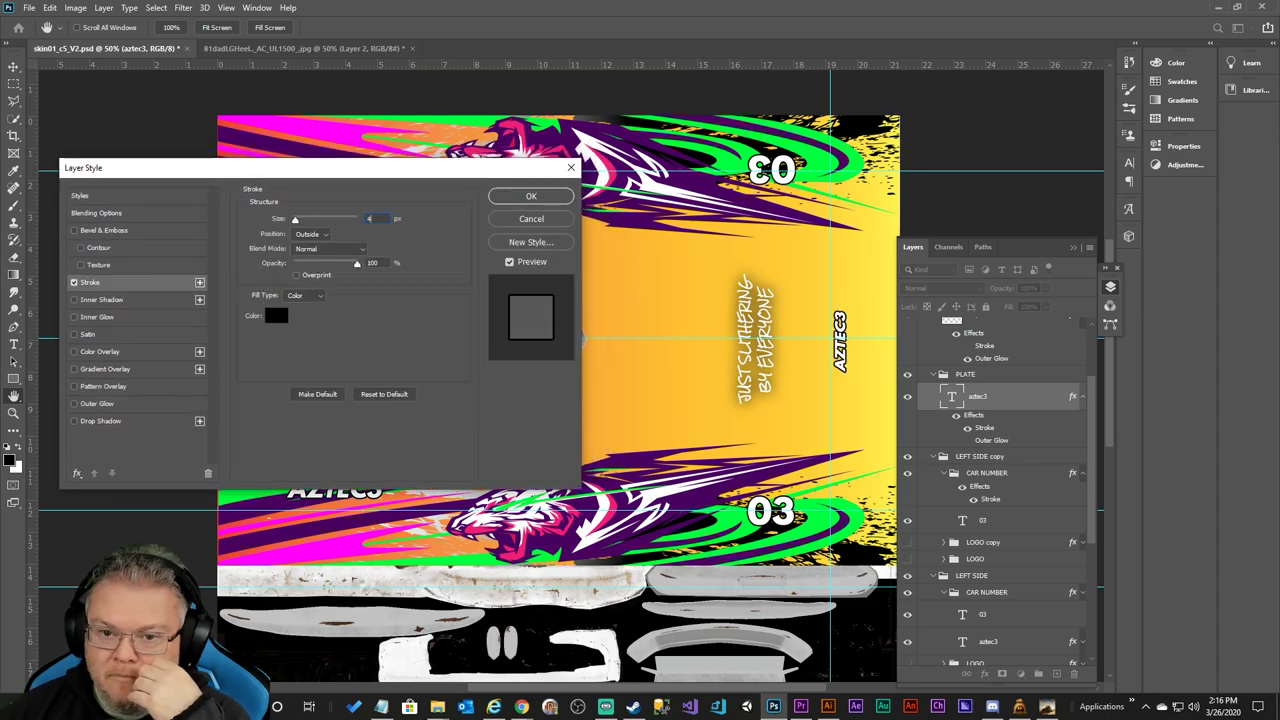
{"action": "key", "text": "Return"}
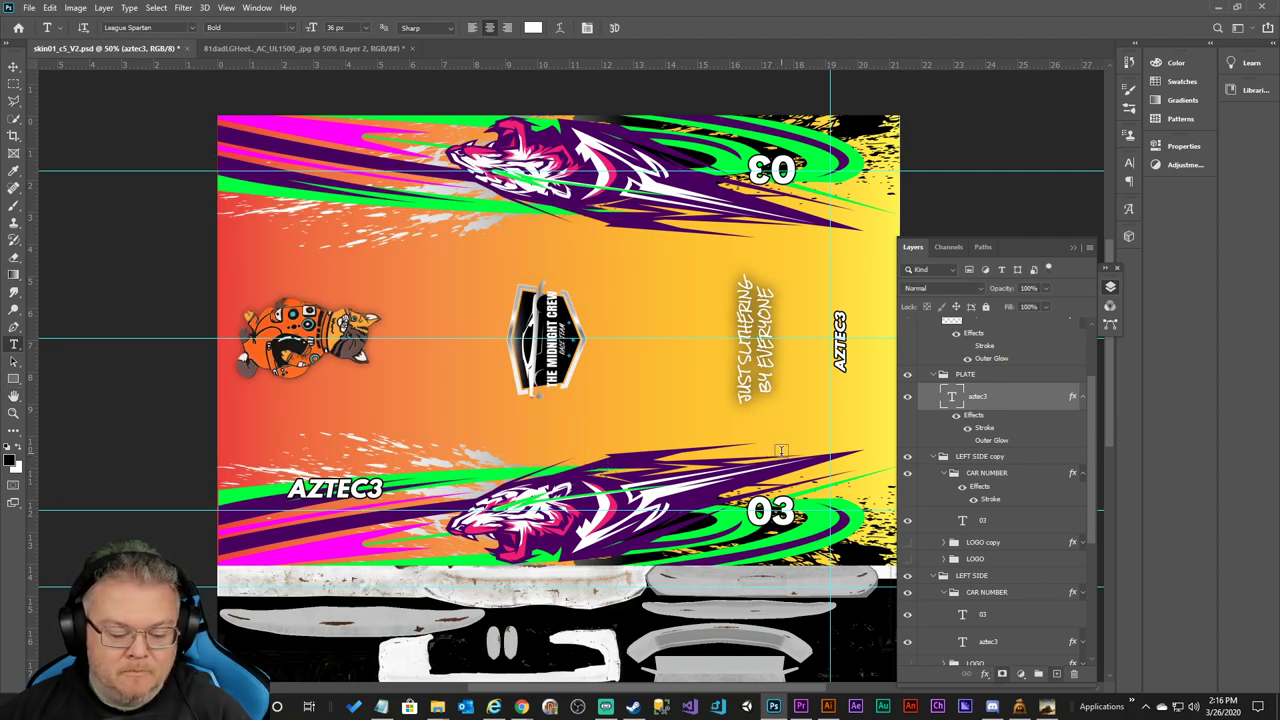
{"action": "key", "text": "ctrl+s"}
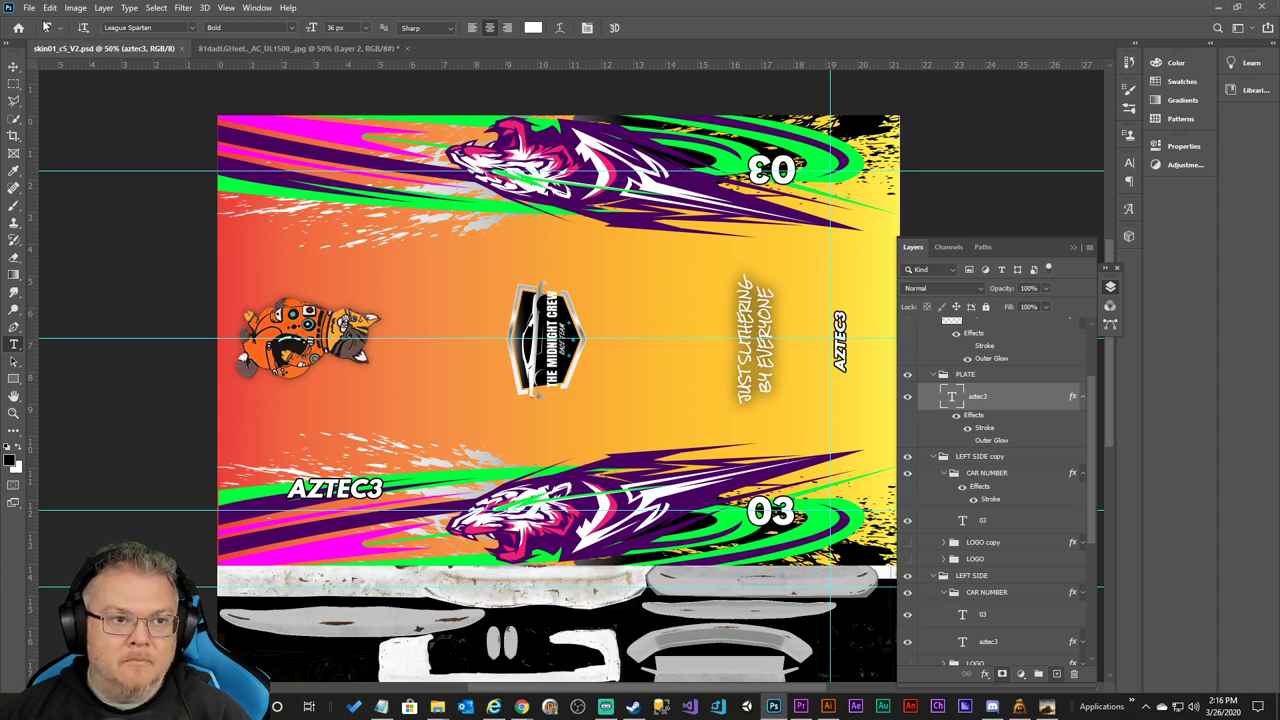
Start exporting the skin as a 2048 x 2048 px PNG with transparency, up to choosing the file's destination.
{"action": "left_click", "coordinate": [29, 7]}
{"action": "mouse_move", "coordinate": [97, 204]}
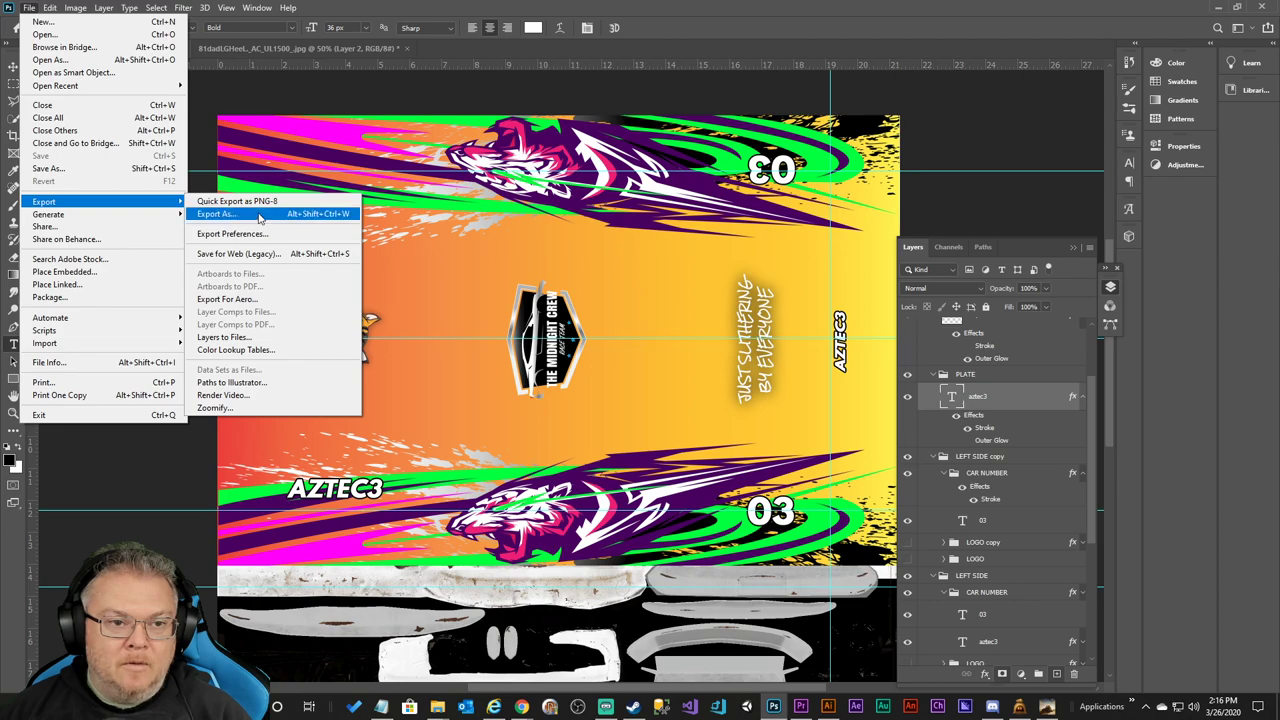
{"action": "left_click", "coordinate": [260, 215]}
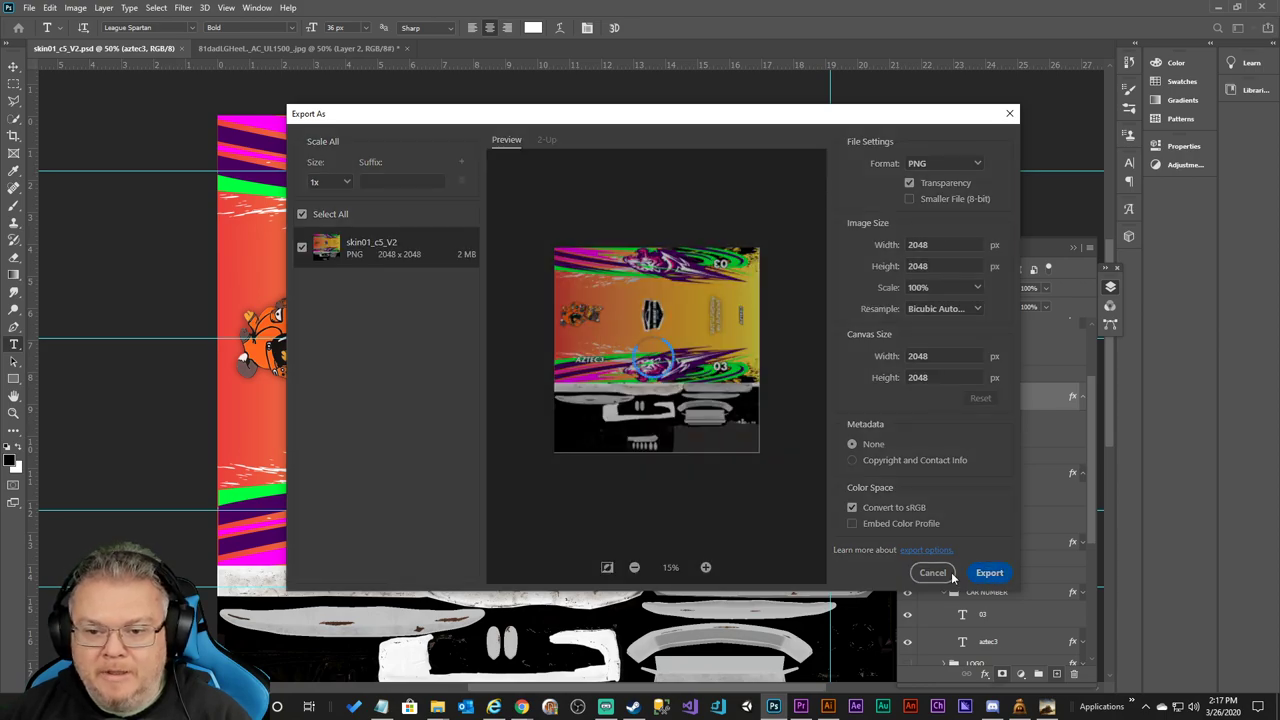
{"action": "left_click", "coordinate": [987, 573]}
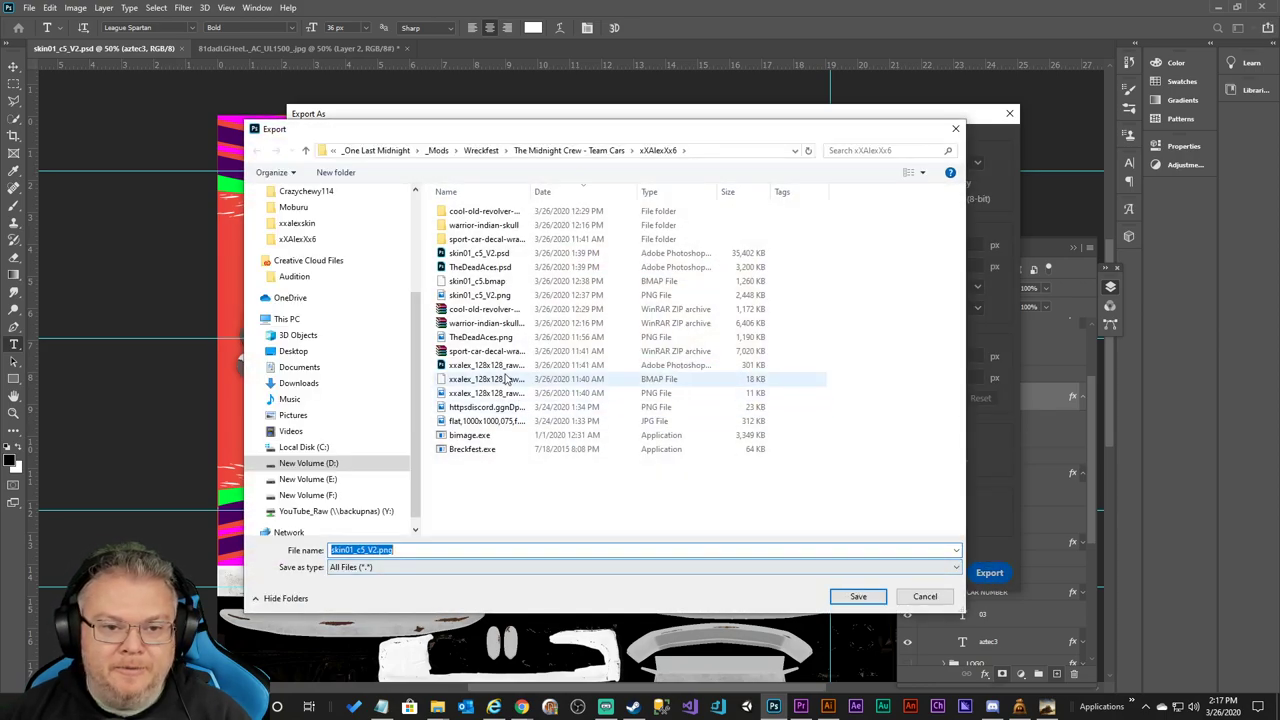
Choose the Aztec folder in The Midnight Crew - Team Cars as the export destination and list its files in Details view with full names readable.
{"action": "left_click_drag", "start_coordinate": [527, 195], "coordinate": [655, 194]}
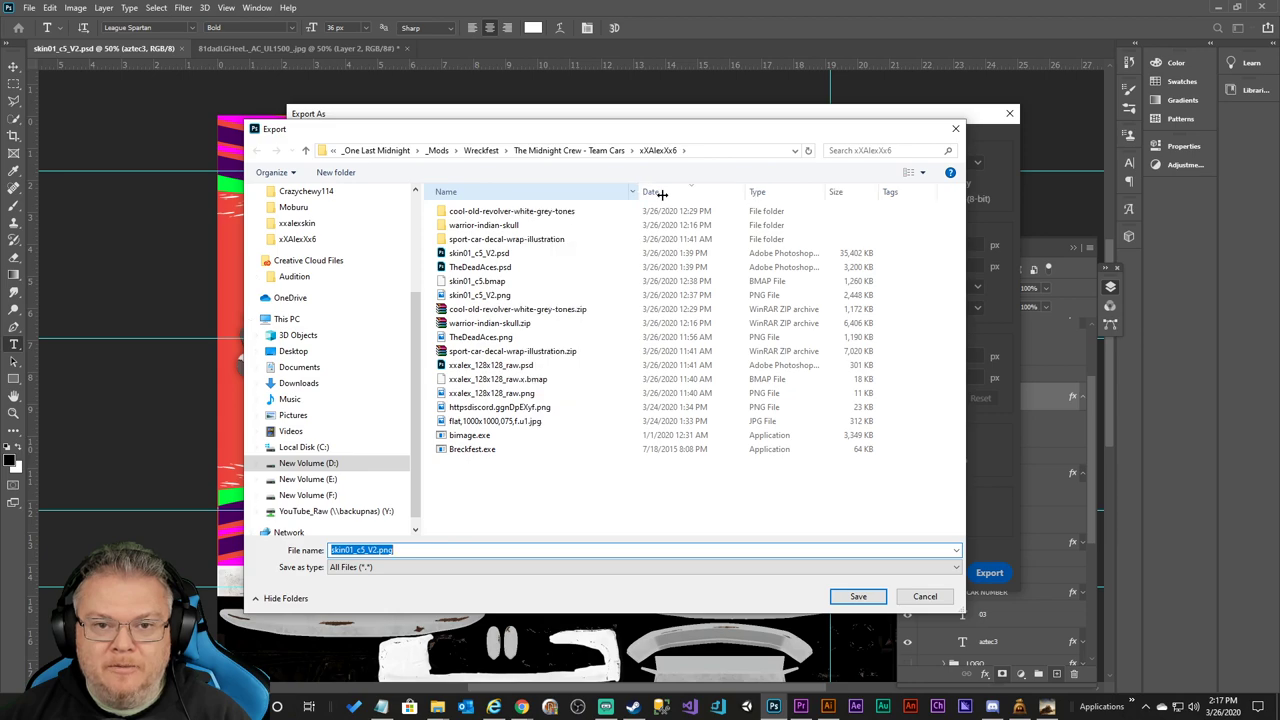
{"action": "left_click", "coordinate": [569, 150]}
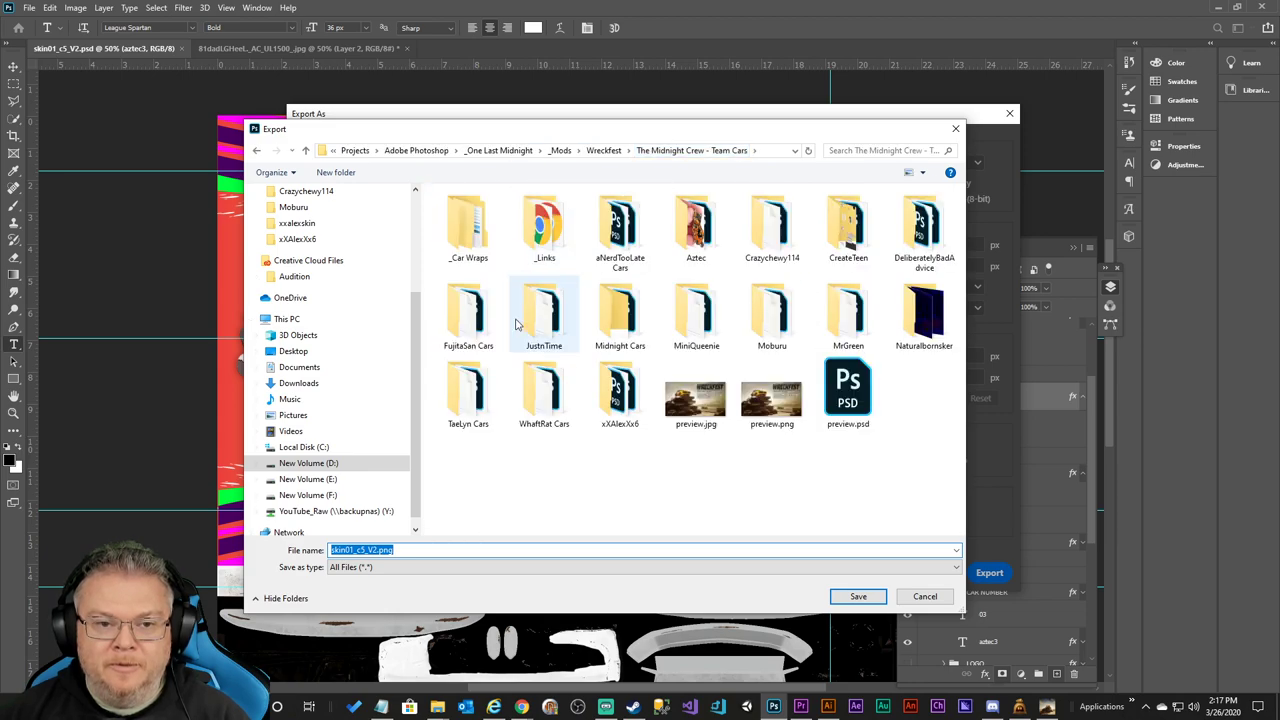
{"action": "double_click", "coordinate": [696, 225]}
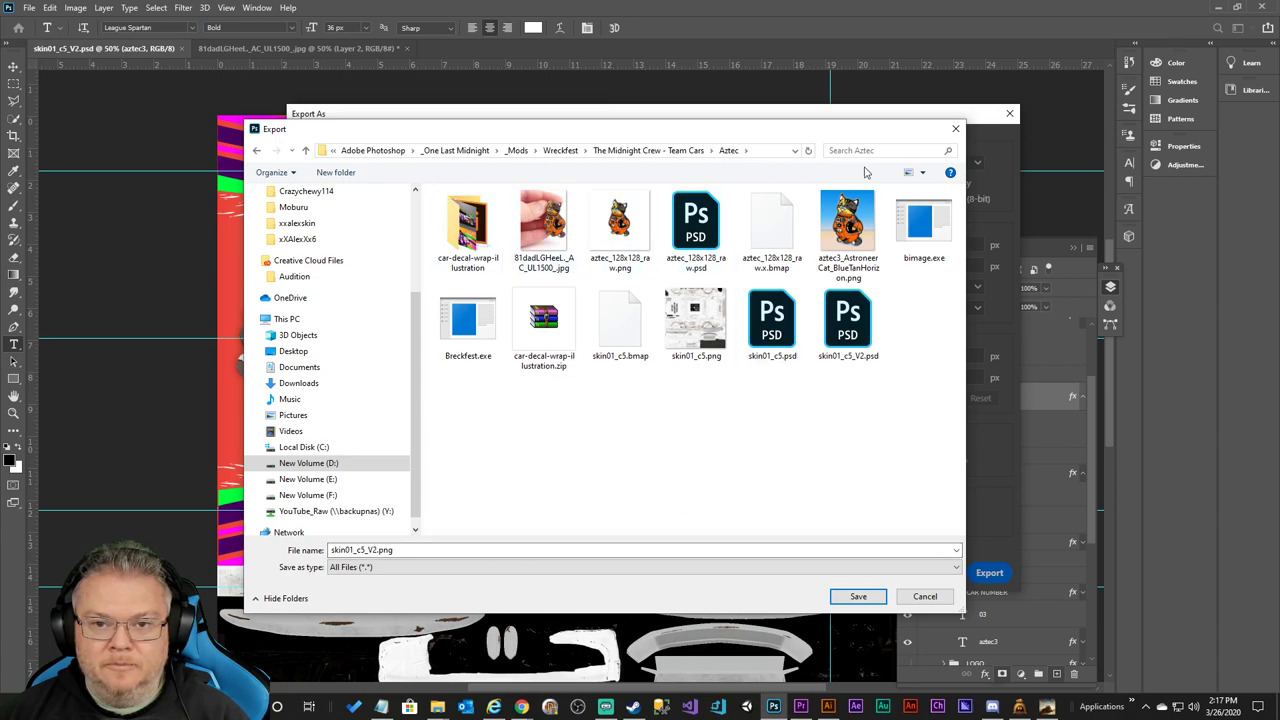
{"action": "left_click", "coordinate": [922, 172]}
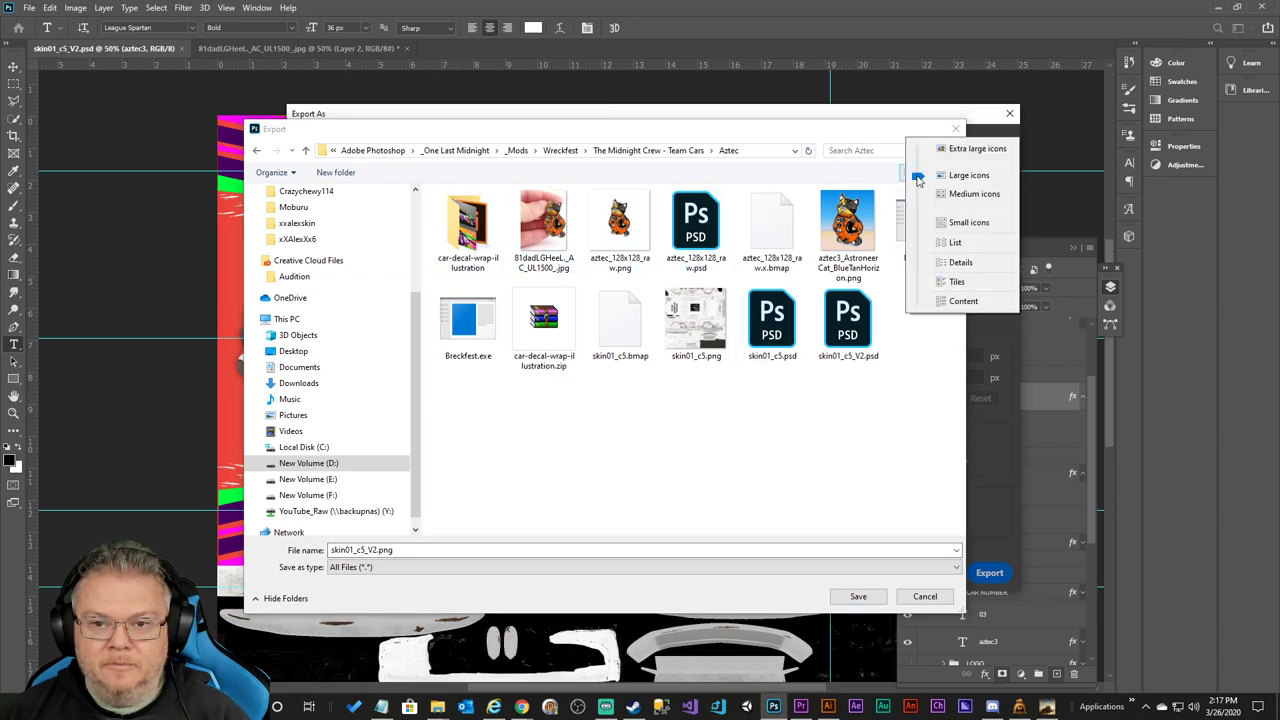
{"action": "left_click", "coordinate": [958, 262]}
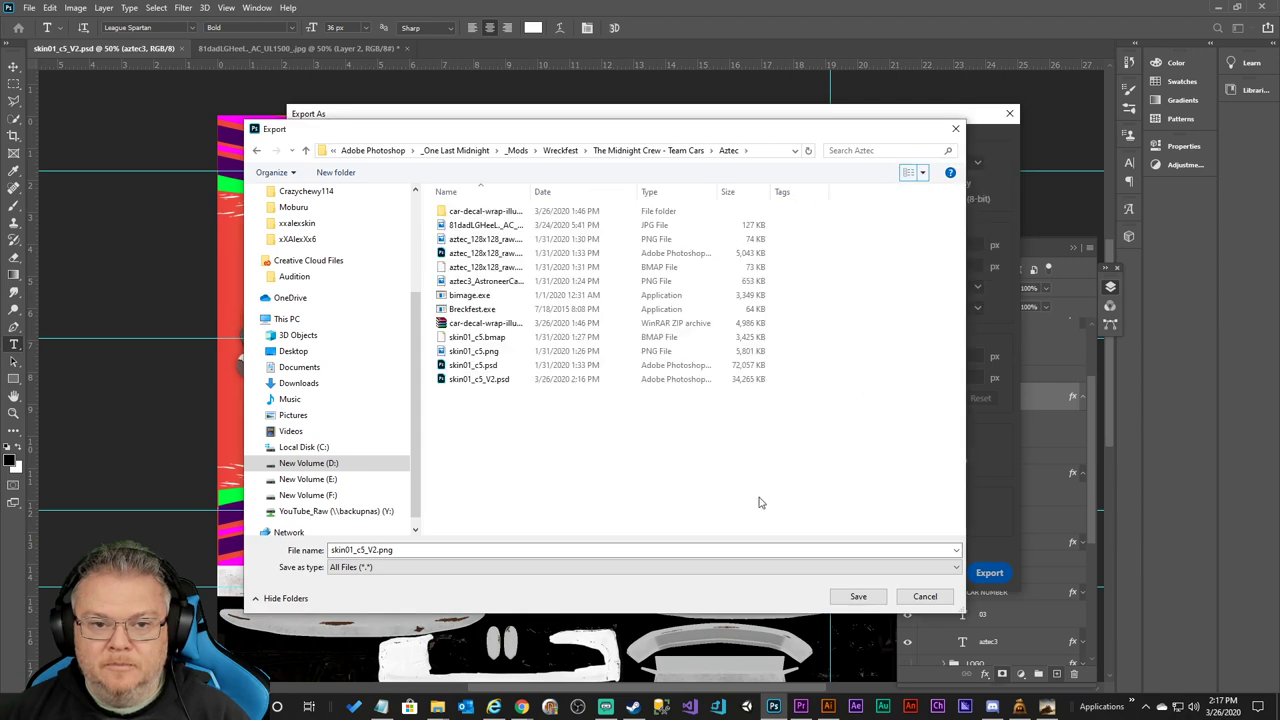
{"action": "left_click_drag", "start_coordinate": [532, 191], "coordinate": [622, 191]}
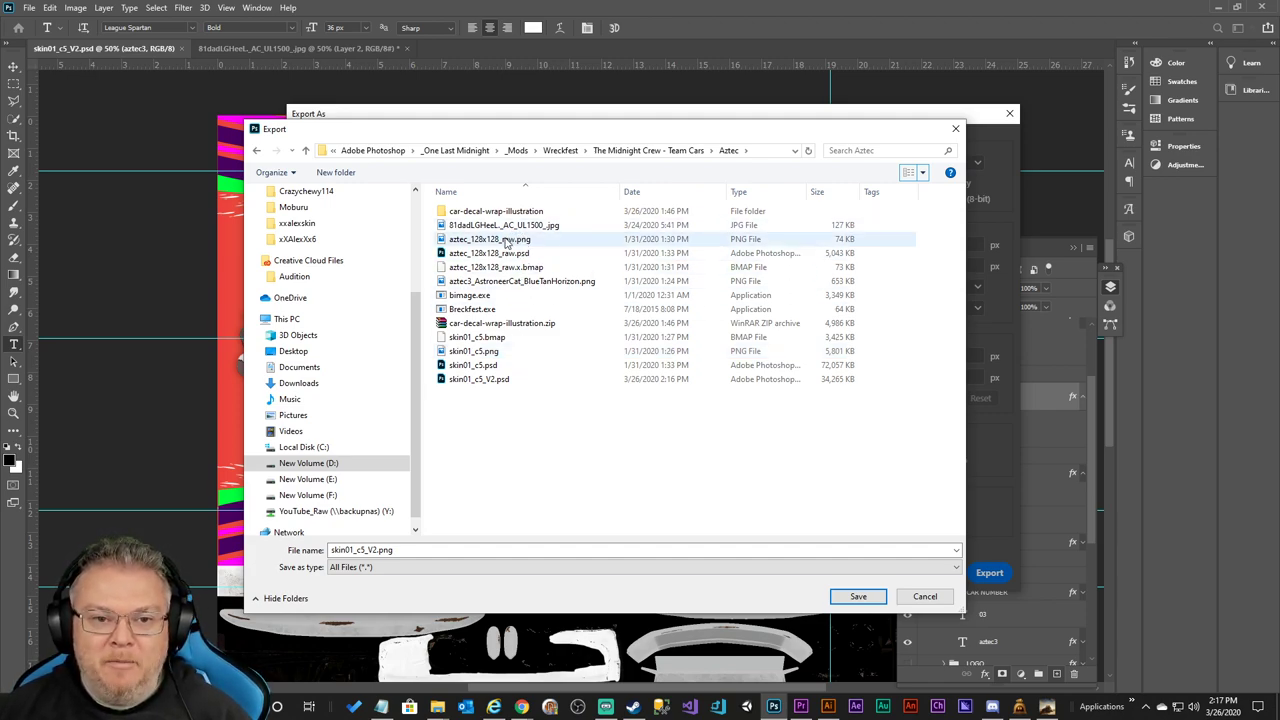
Save the exported skin as skin01_c5_V2.png in the Aztec folder, then bring up File Explorer.
{"action": "left_click", "coordinate": [858, 596]}
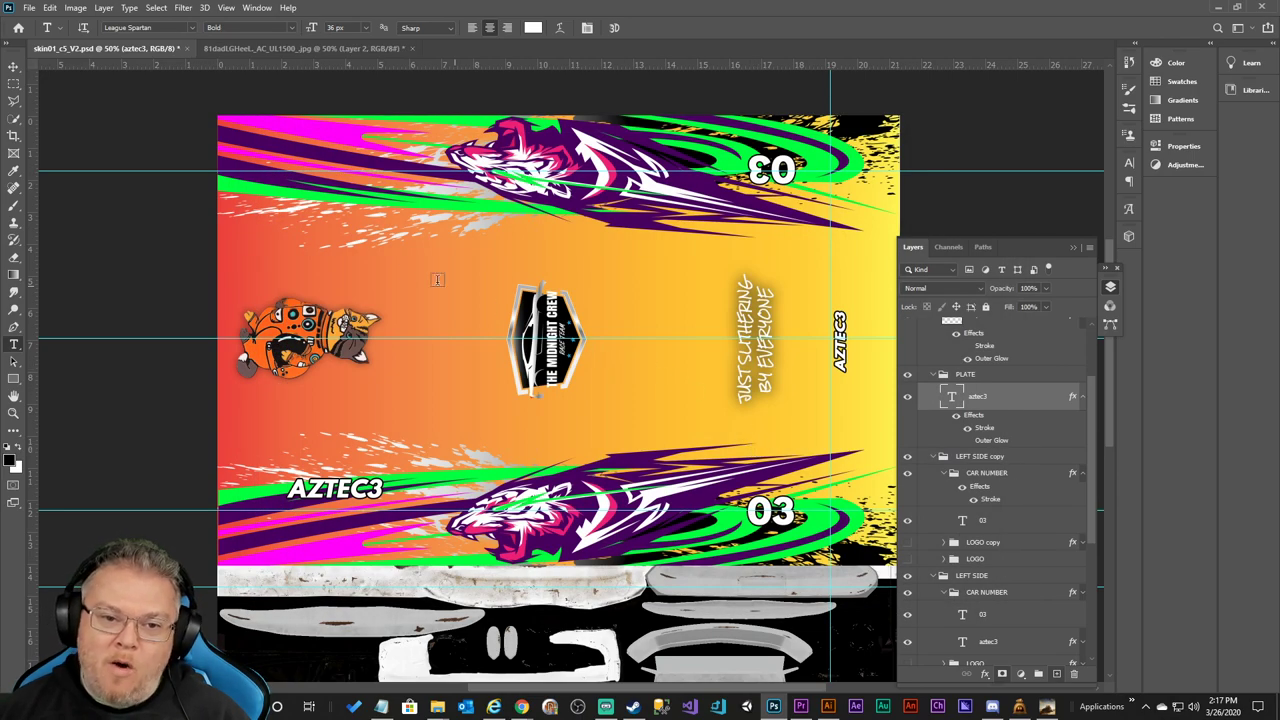
{"action": "left_click", "coordinate": [14, 67]}
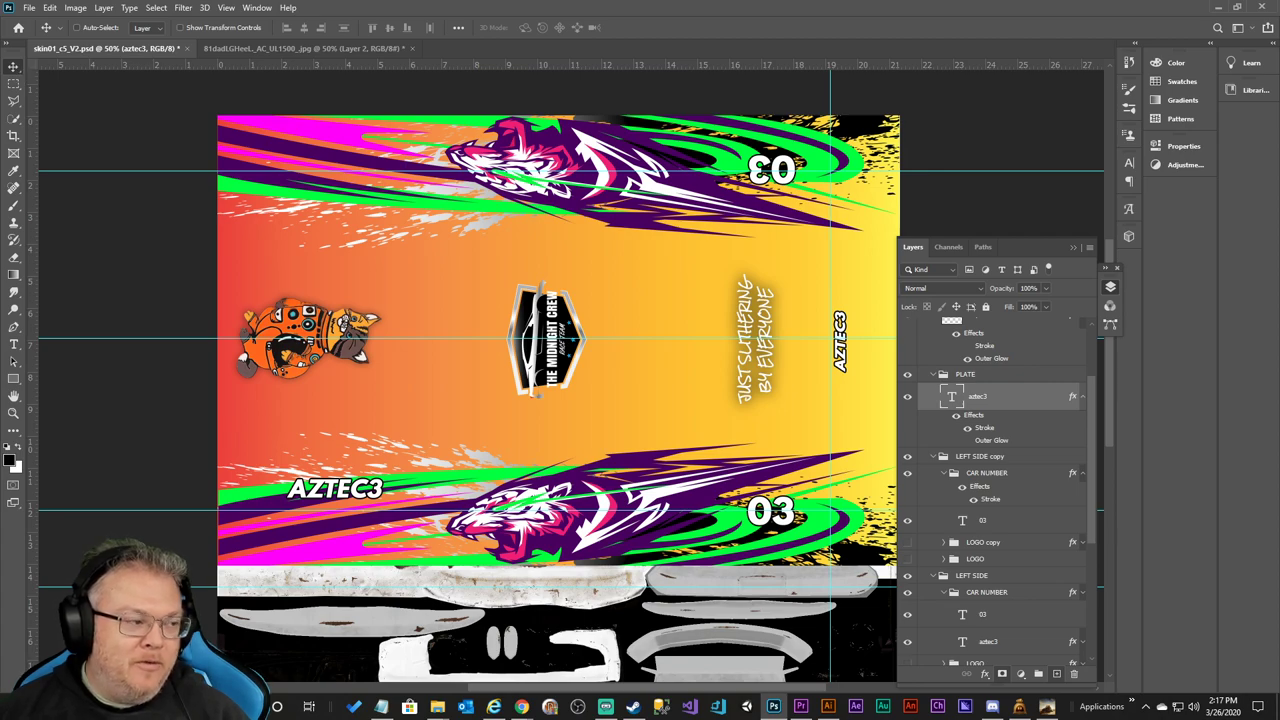
{"action": "left_click", "coordinate": [437, 707]}
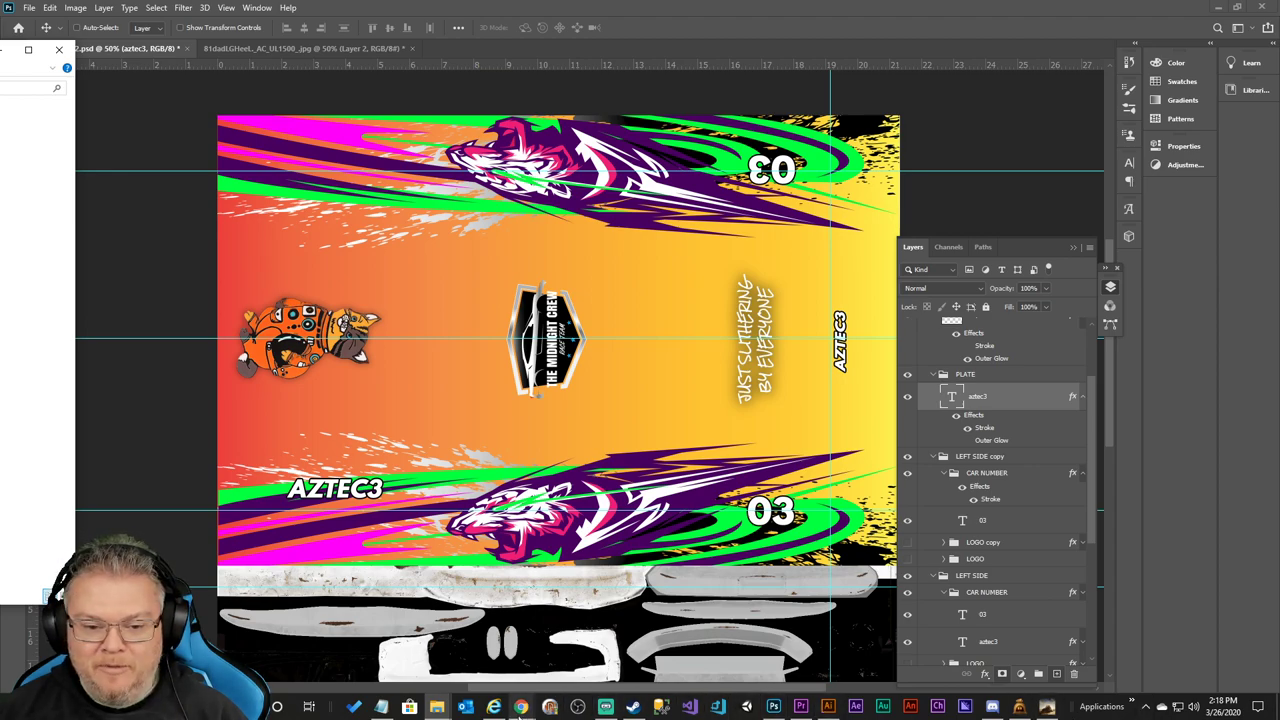
{"action": "mouse_move", "coordinate": [447, 708]}
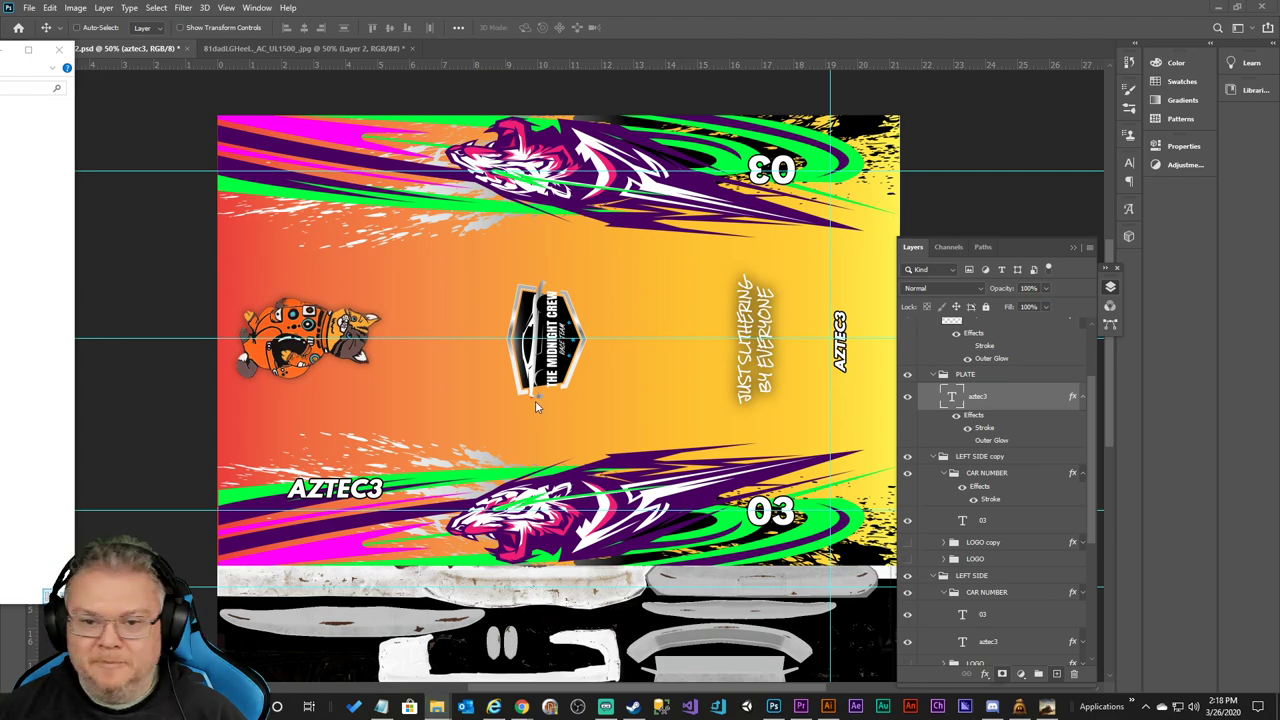
Switch to Wreckfest, apply the Aztec style in the Paint Shop, and inspect the car's side and hood.
{"action": "left_click", "coordinate": [1066, 706]}
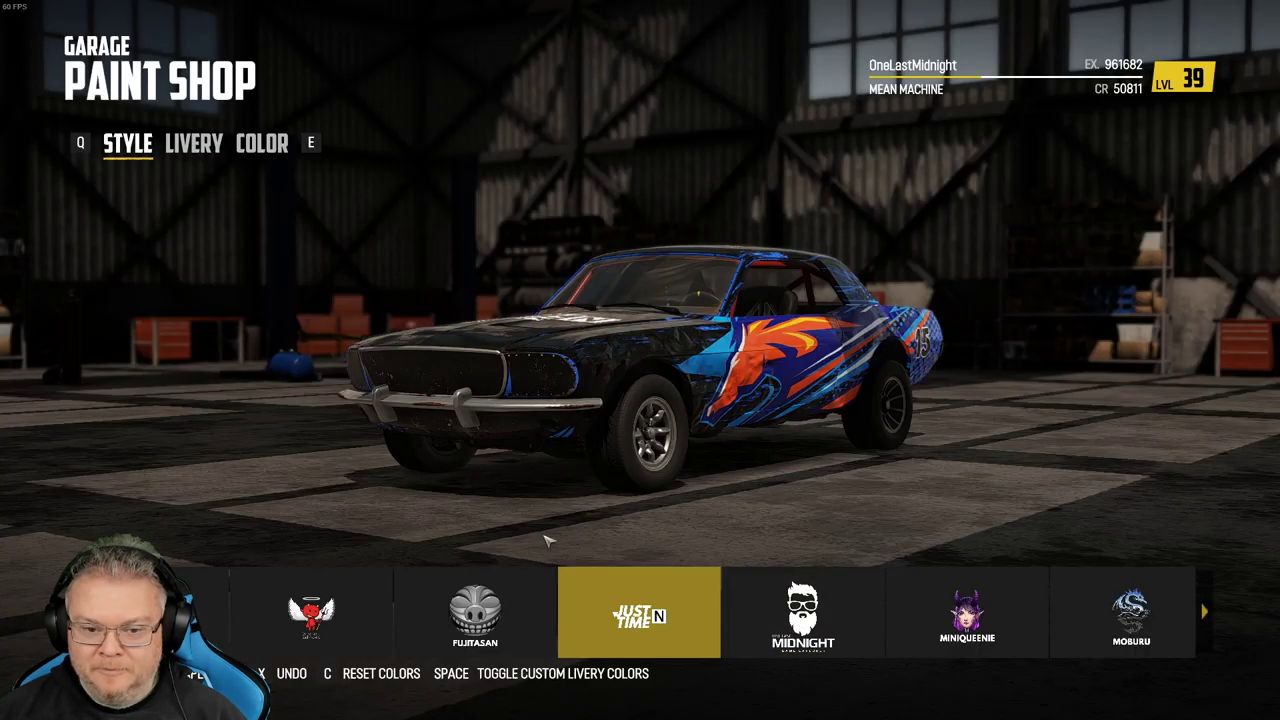
{"action": "key", "text": "Left"}
{"action": "key", "text": "Left"}
{"action": "key", "text": "Left"}
{"action": "key", "text": "Left"}
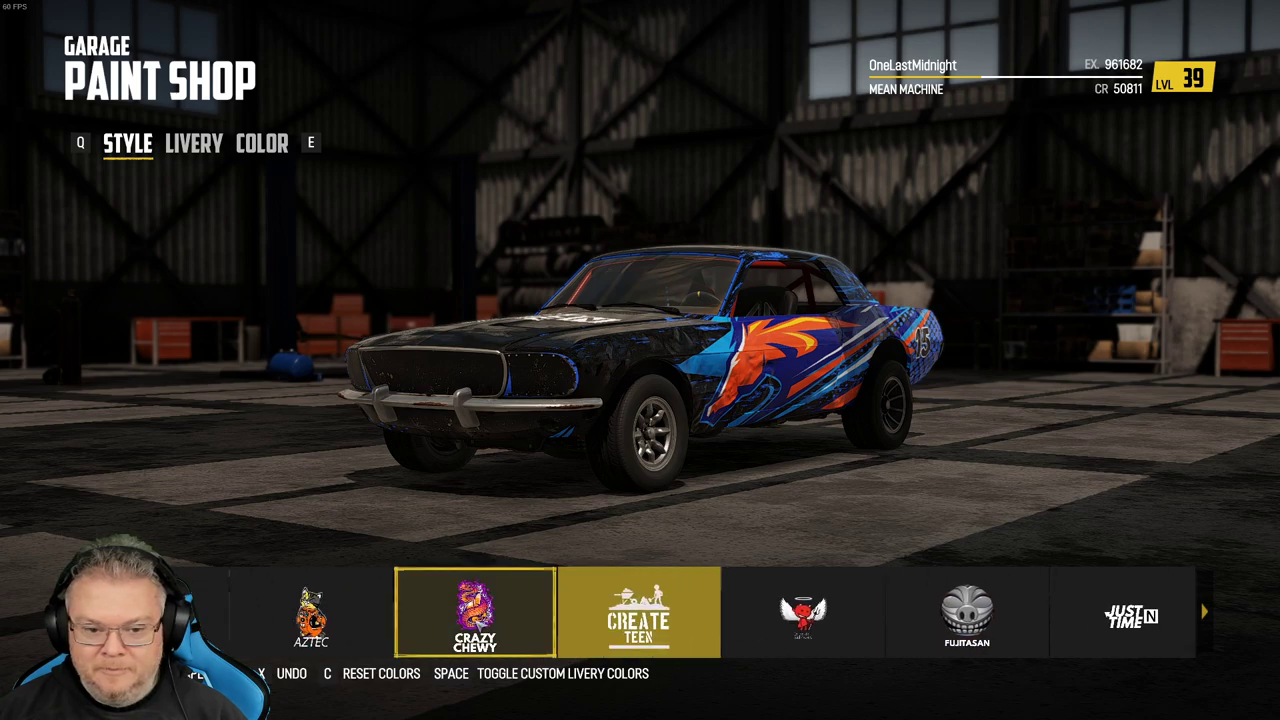
{"action": "key", "text": "Left"}
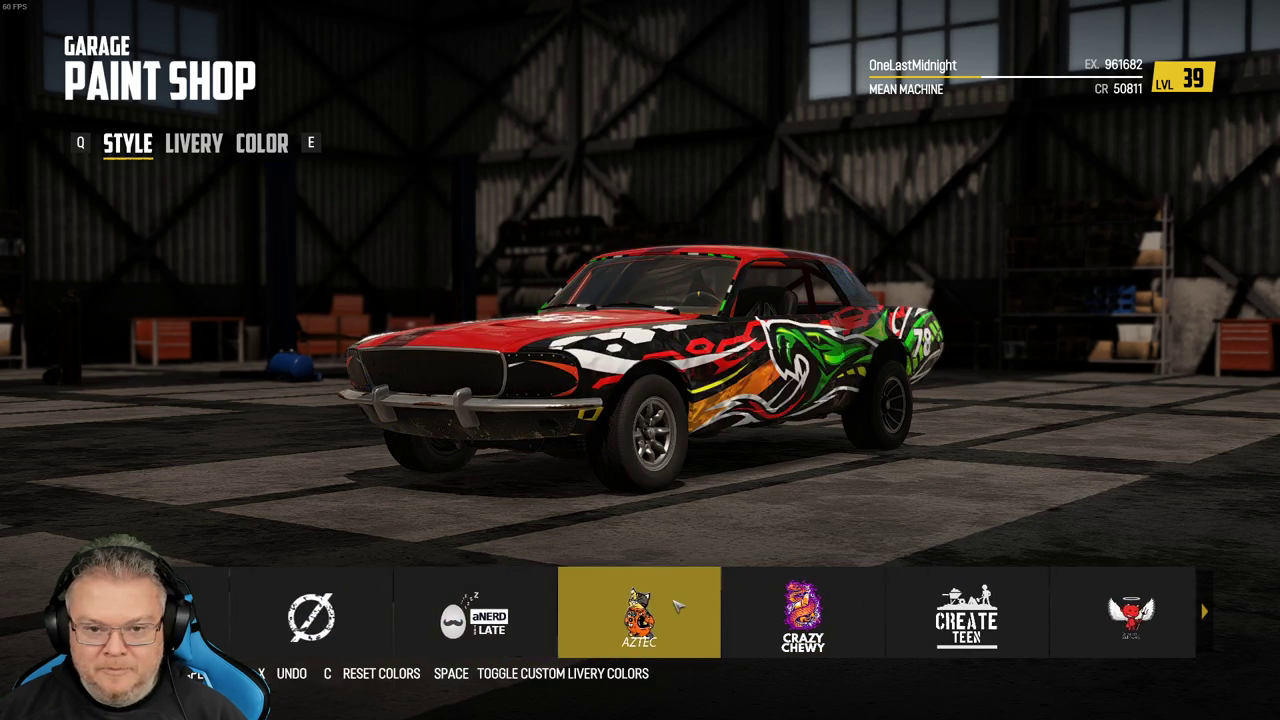
{"action": "left_click_drag", "start_coordinate": [790, 410], "coordinate": [875, 385]}
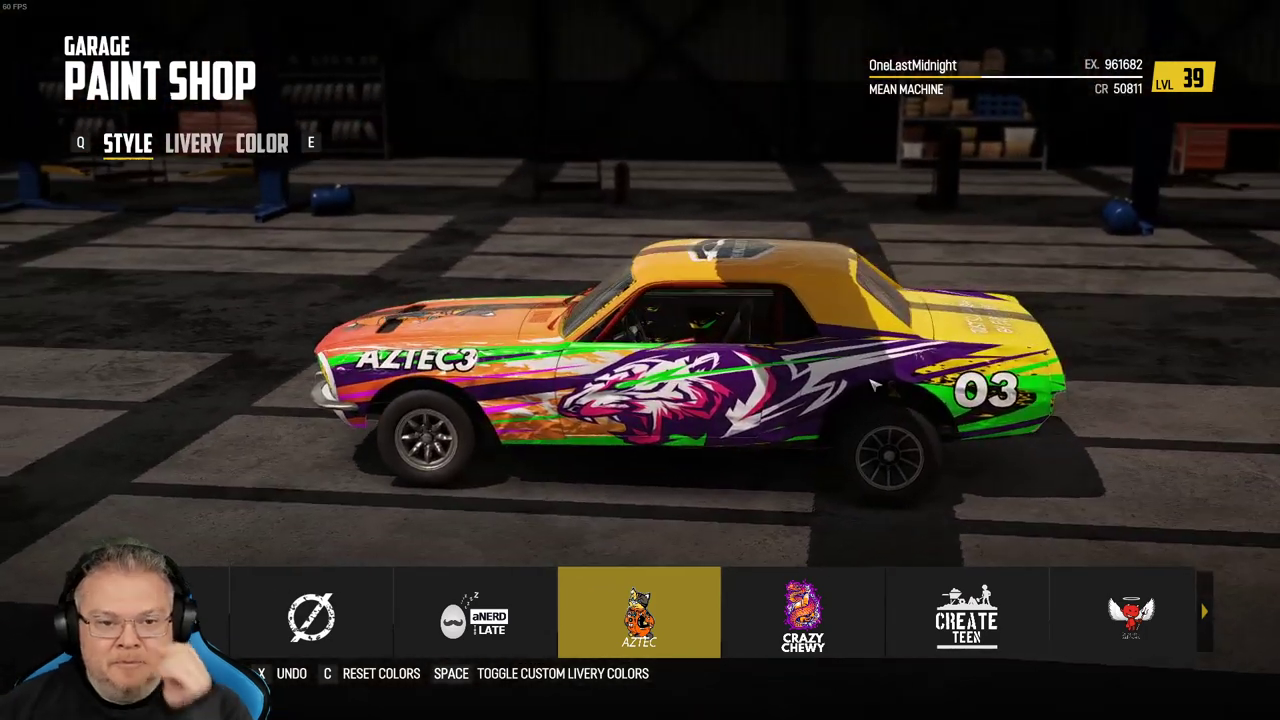
{"action": "left_click_drag", "start_coordinate": [596, 367], "coordinate": [495, 485]}
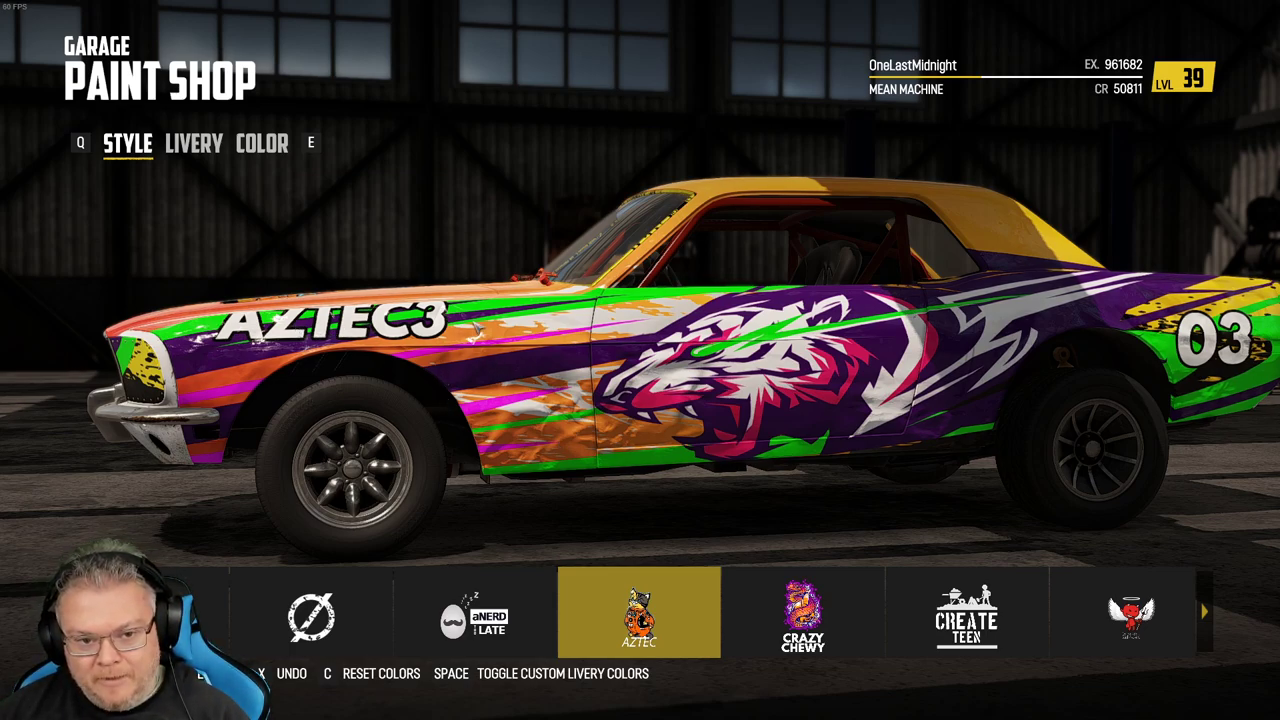
{"action": "left_click_drag", "start_coordinate": [633, 353], "coordinate": [665, 490]}
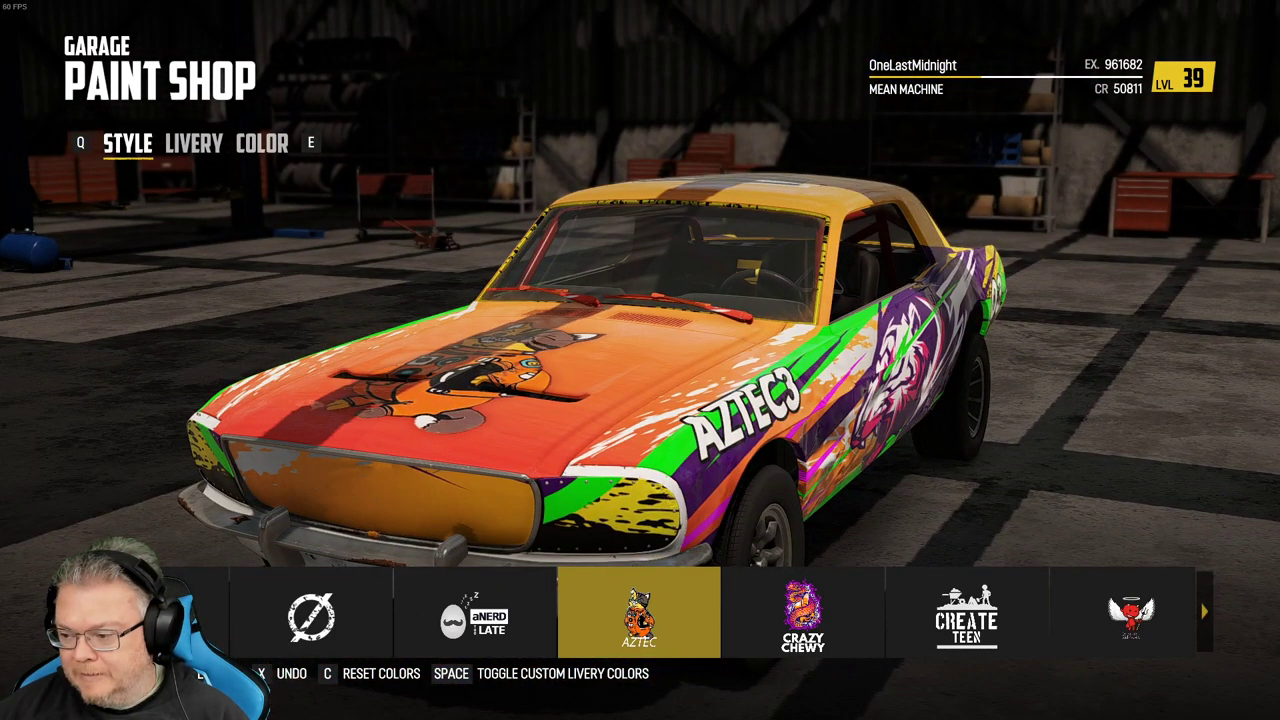
Back in Photoshop, scale the hood's cat logo on Layer 34 to about 106% and shift it slightly toward the roof logo.
{"action": "key", "text": "alt+Tab"}
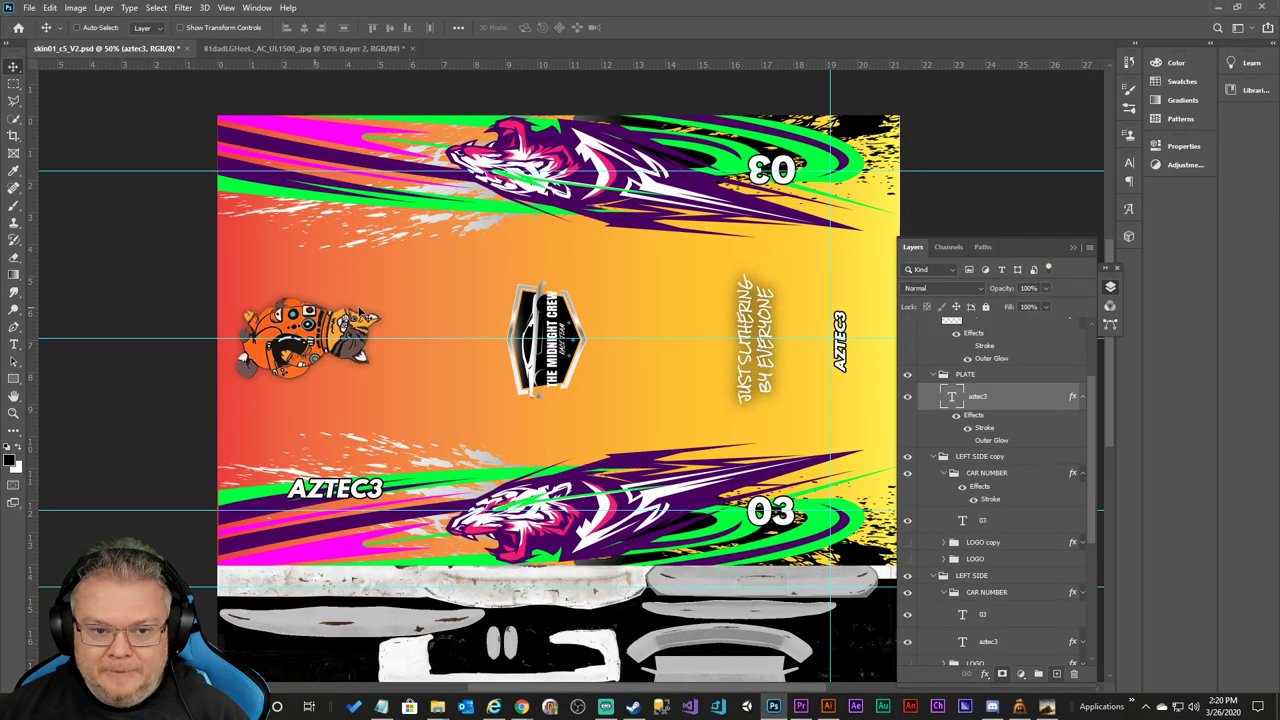
{"action": "scroll", "coordinate": [1067, 431], "scroll_direction": "up", "scroll_amount": 3}
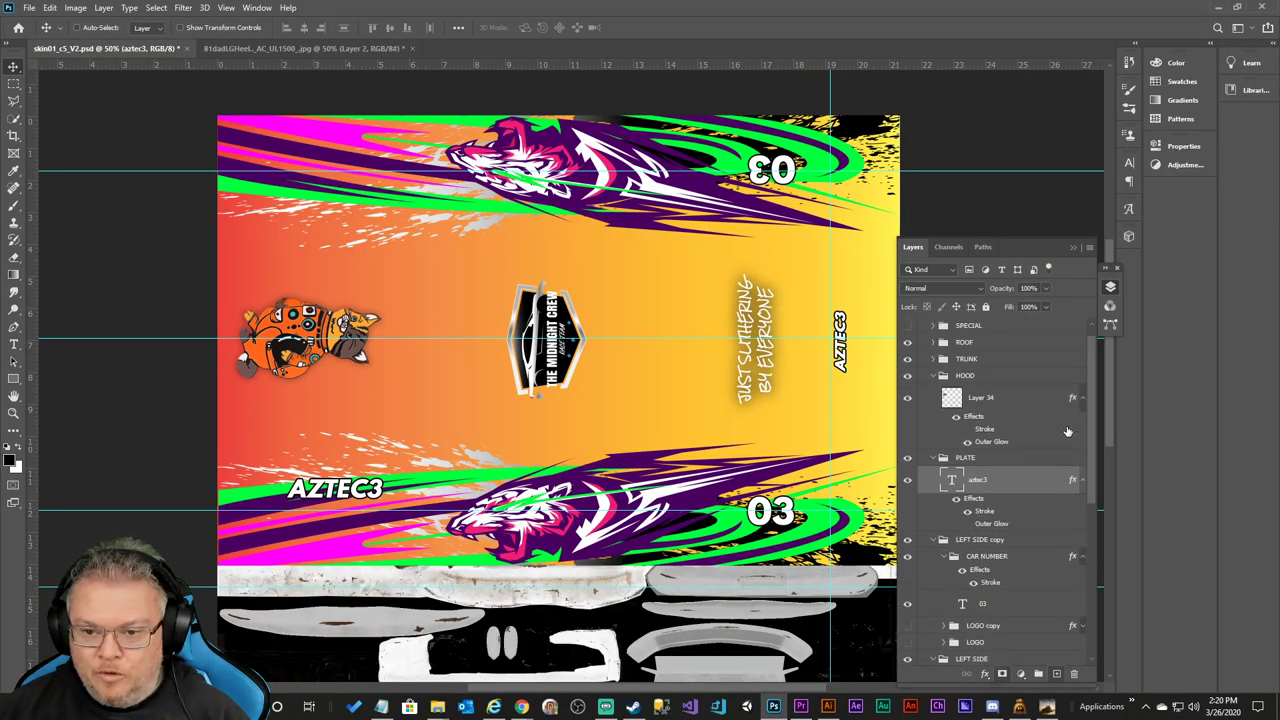
{"action": "left_click", "coordinate": [981, 415]}
{"action": "key", "text": "ctrl+t"}
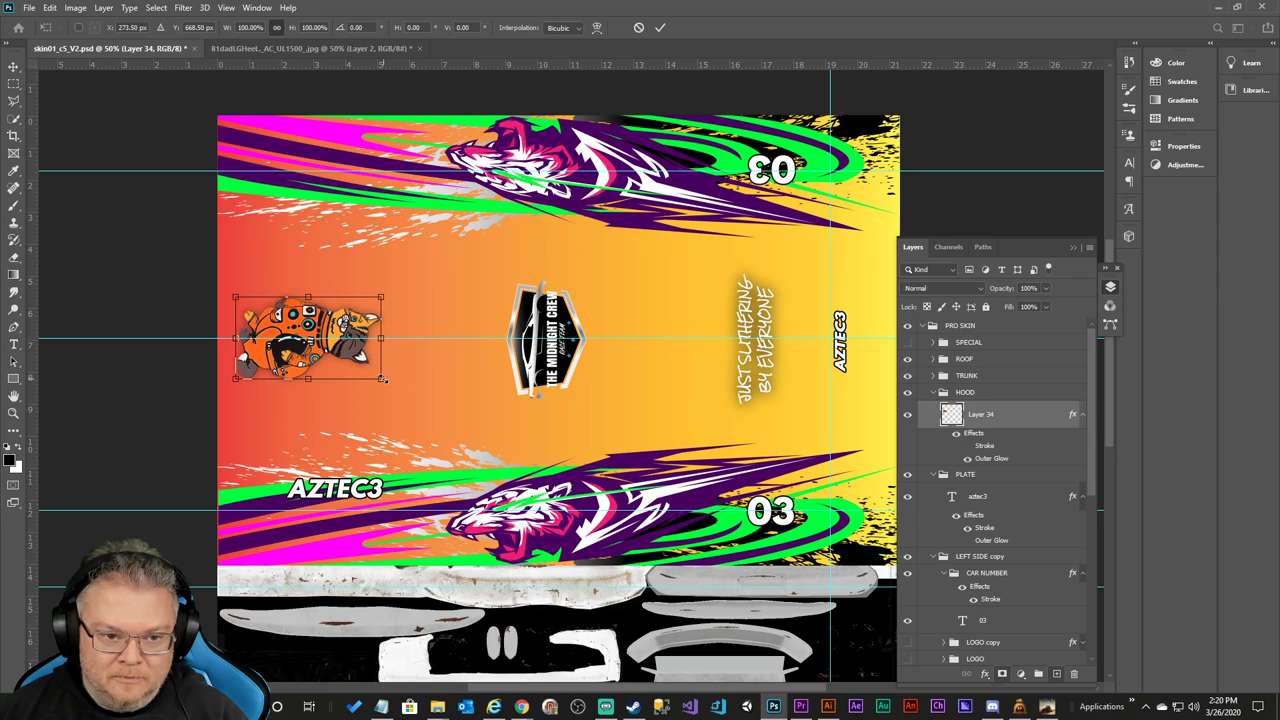
{"action": "left_click_drag", "start_coordinate": [382, 379], "coordinate": [392, 384]}
{"action": "left_click", "coordinate": [660, 27]}
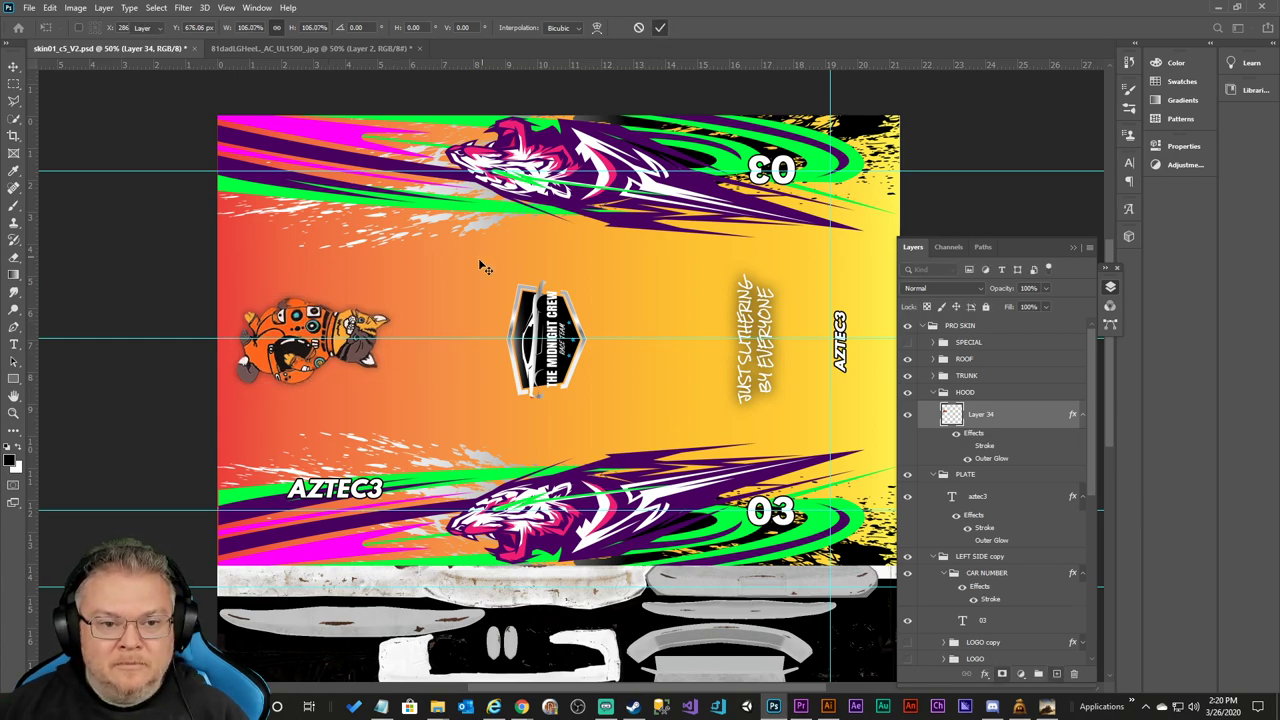
{"action": "left_click_drag", "start_coordinate": [358, 355], "coordinate": [366, 357]}
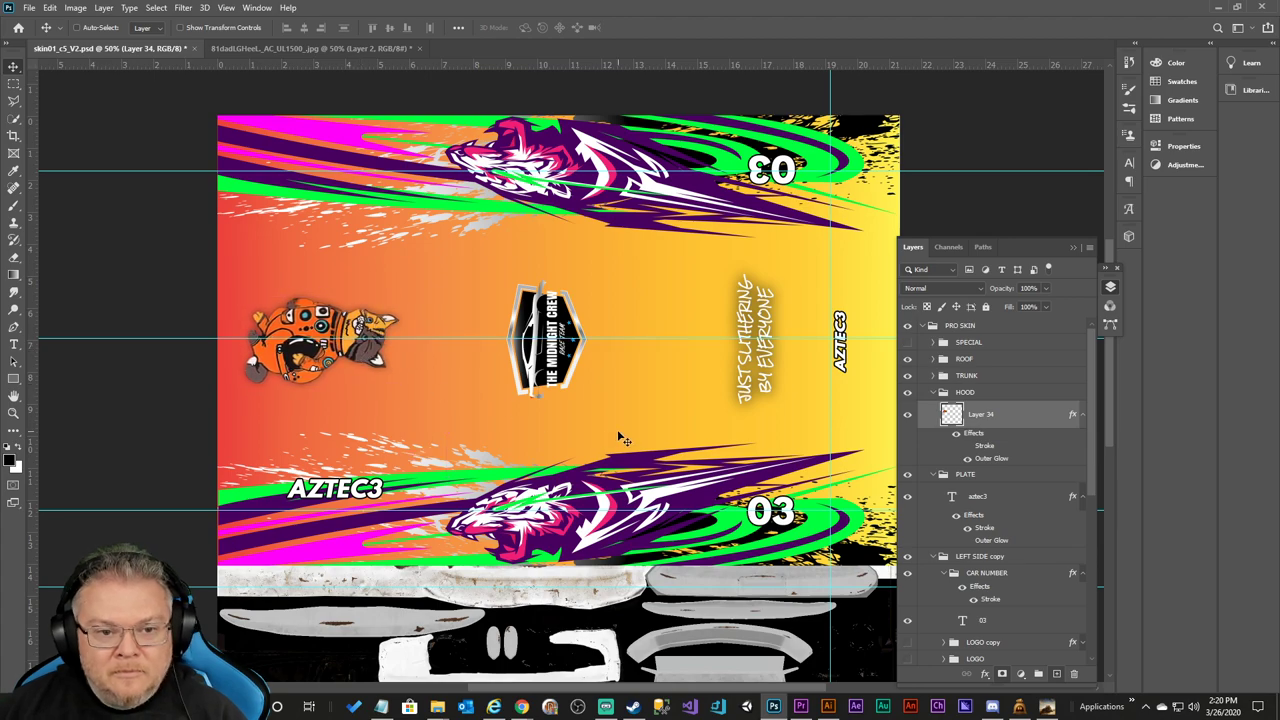
Enlarge the cat logo further to fit the hood outline with the SKIN group temporarily hidden, and save the document.
{"action": "scroll", "coordinate": [1025, 575], "scroll_direction": "down", "scroll_amount": 5}
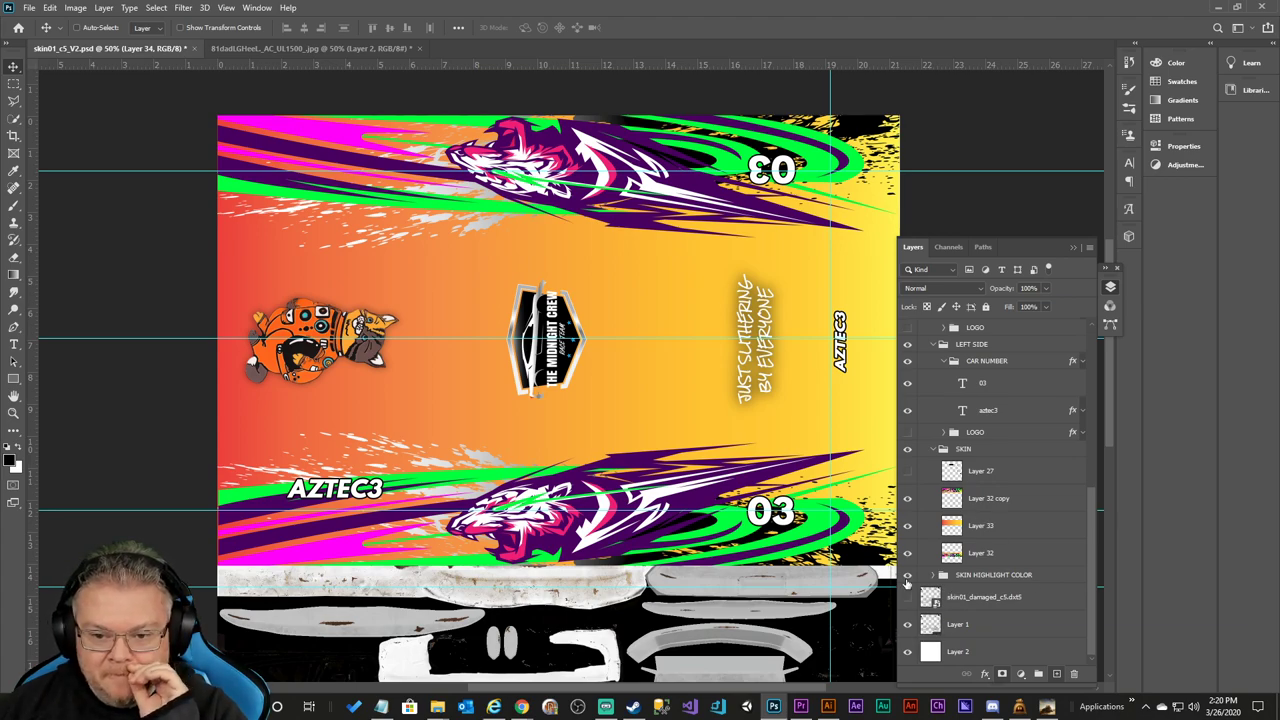
{"action": "left_click", "coordinate": [908, 449]}
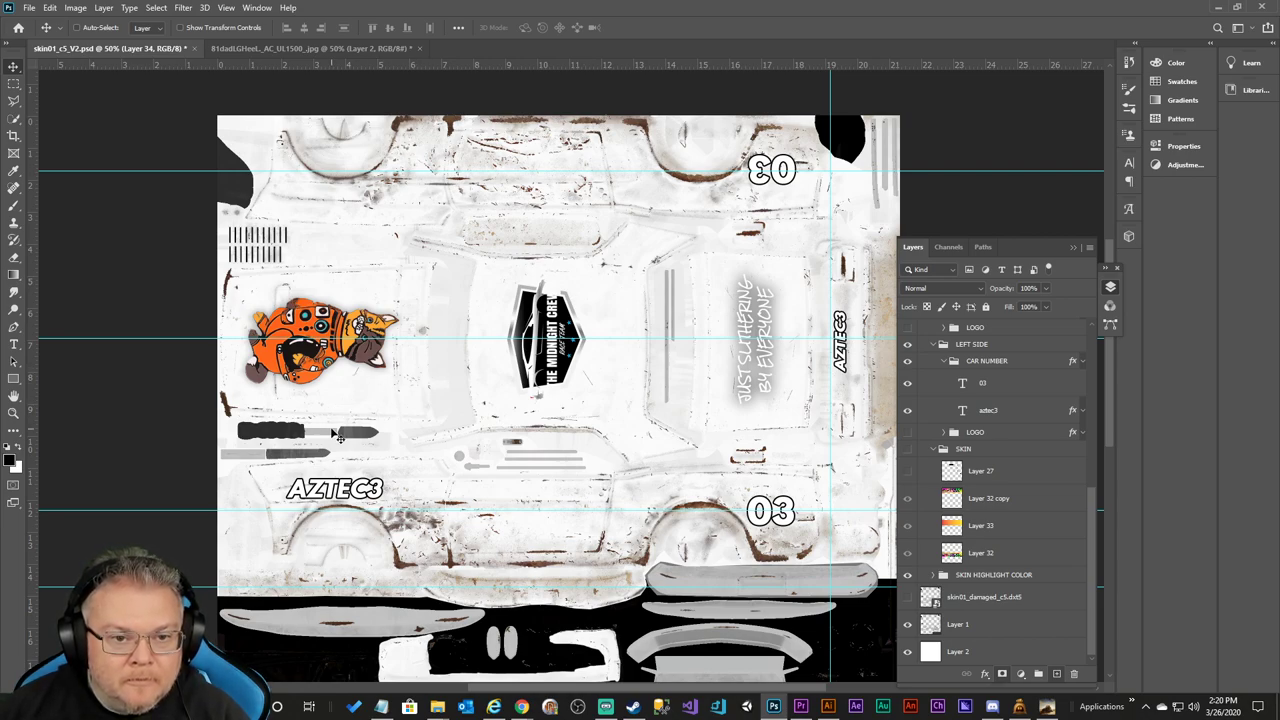
{"action": "key", "text": "ctrl+t"}
{"action": "left_click_drag", "start_coordinate": [398, 384], "coordinate": [364, 379]}
{"action": "left_click", "coordinate": [660, 27]}
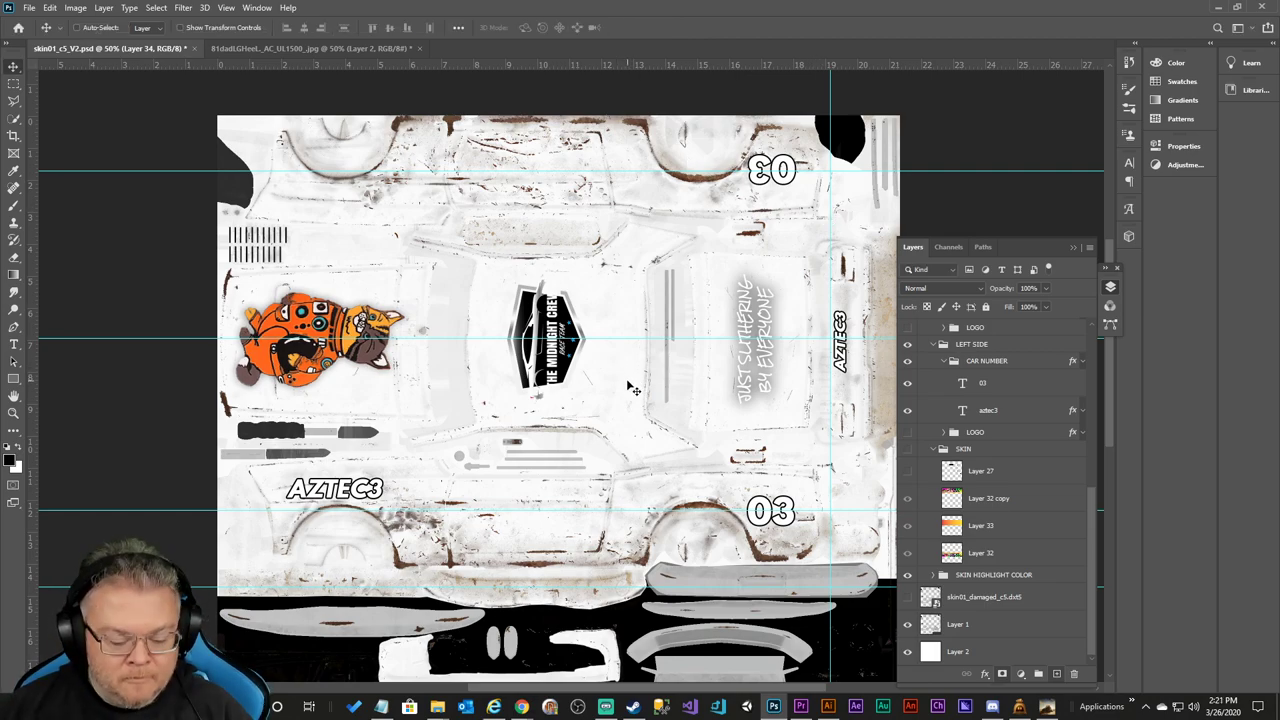
{"action": "key", "text": "ctrl+s"}
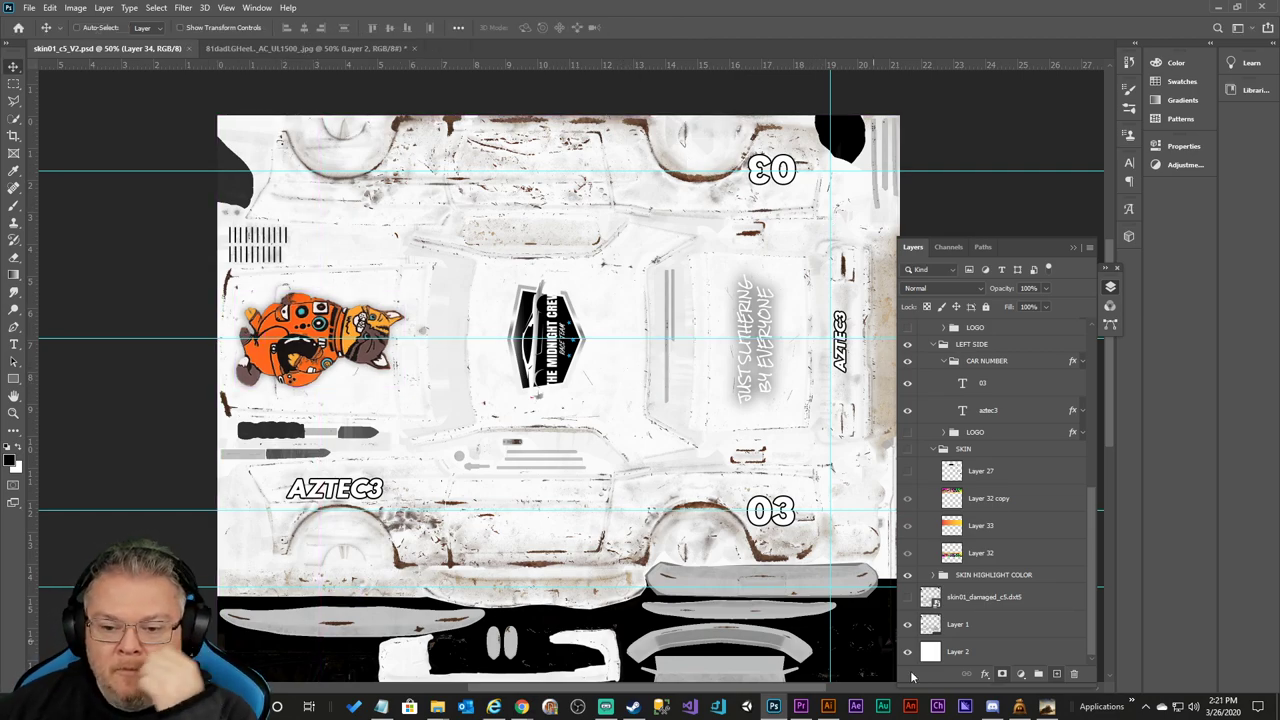
{"action": "mouse_move", "coordinate": [1044, 710]}
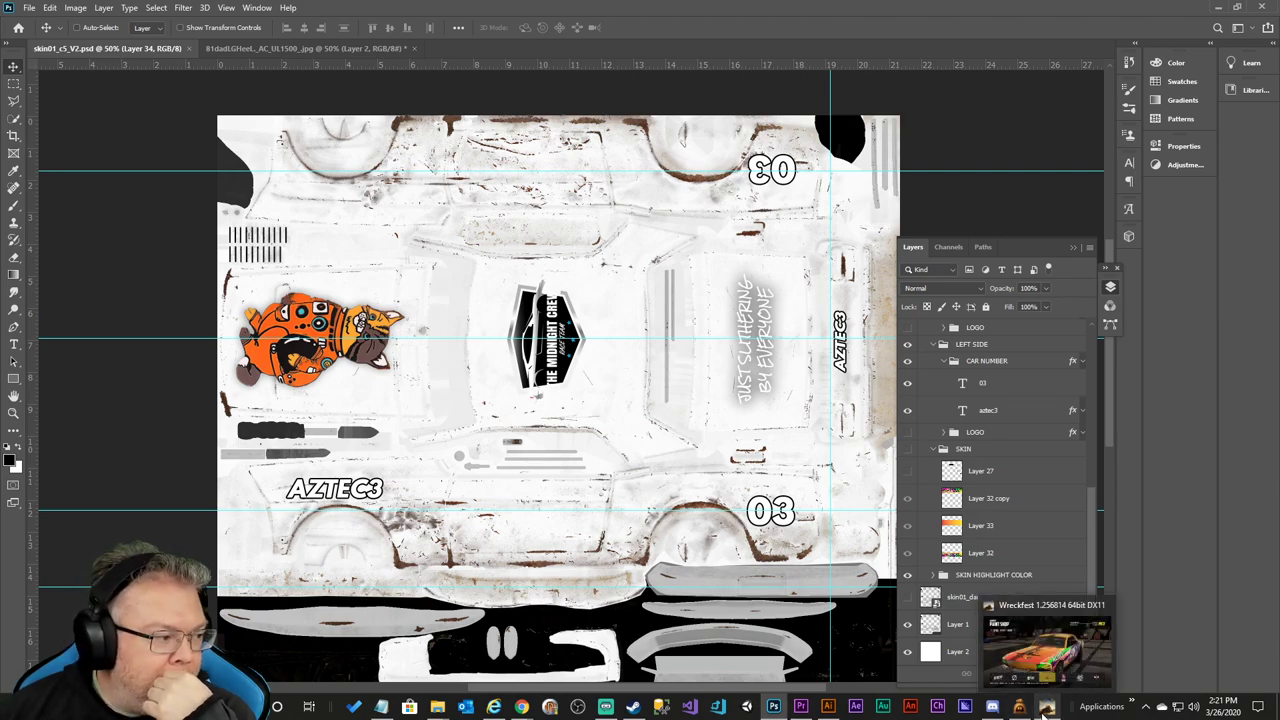
{"action": "left_click", "coordinate": [908, 449]}
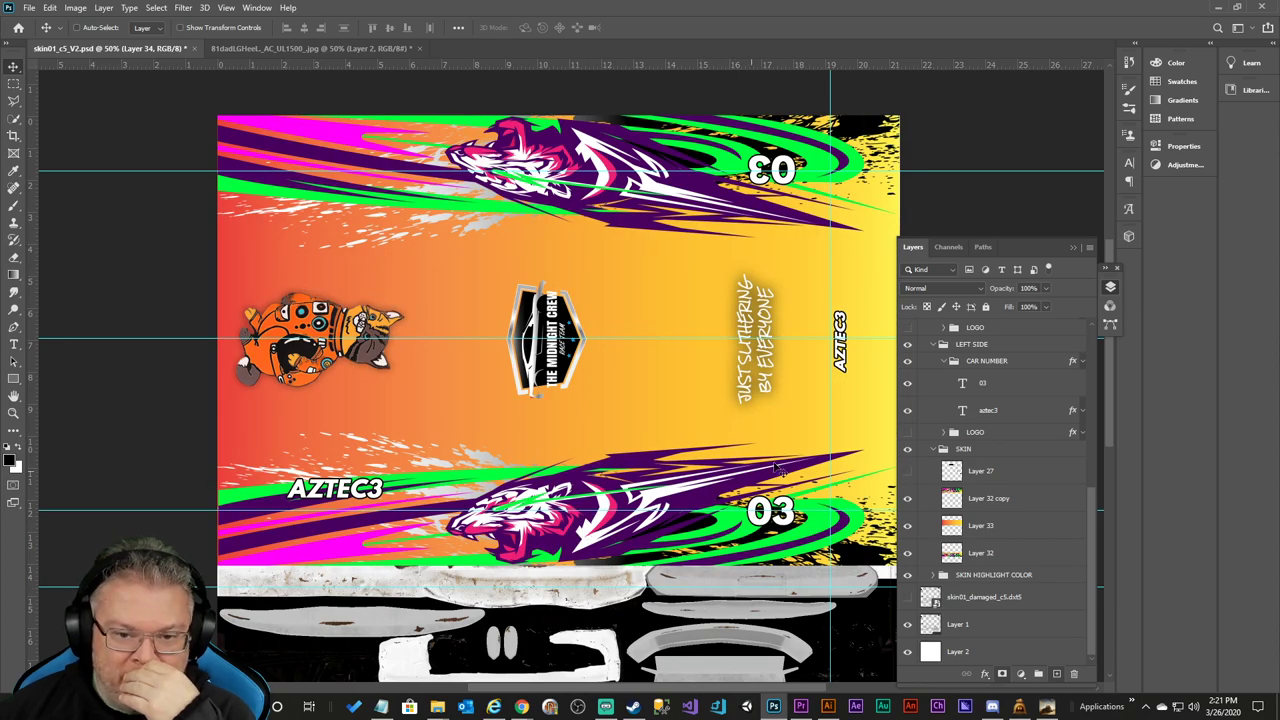
Switch to Wreckfest and examine the Aztec livery on the car's side, hood and roof.
{"action": "left_click", "coordinate": [1047, 706]}
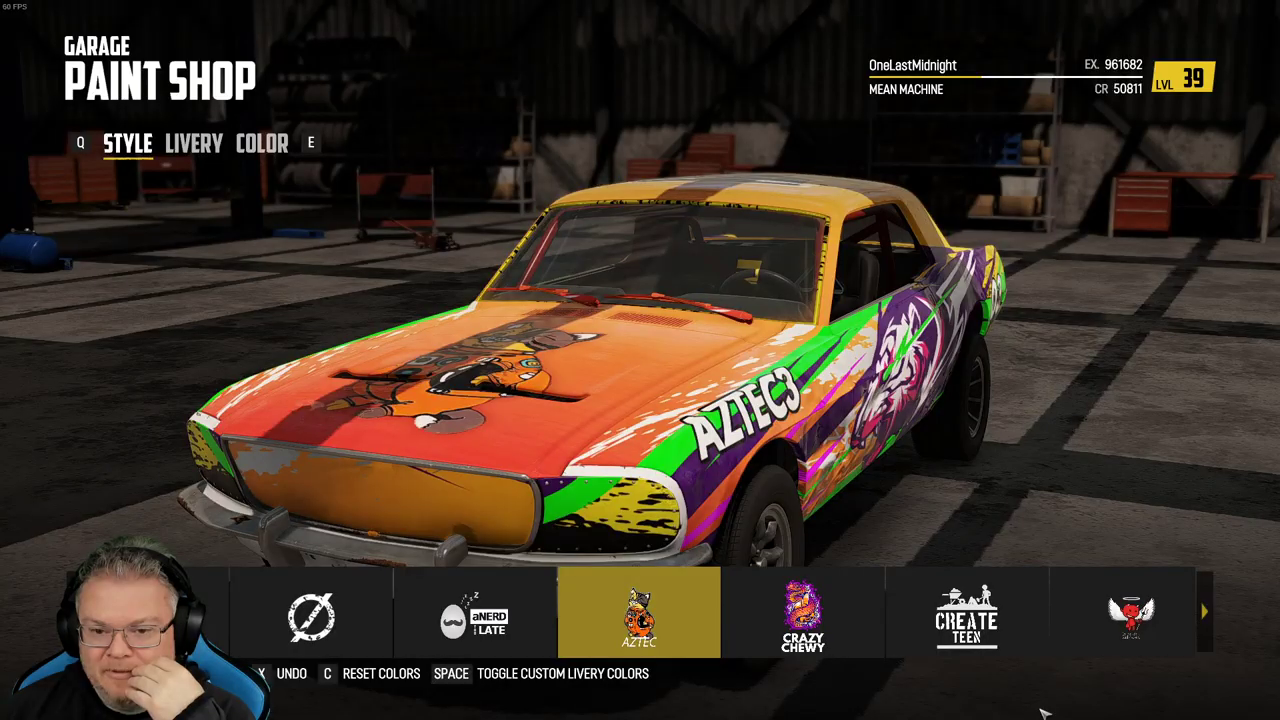
{"action": "left_click_drag", "start_coordinate": [957, 467], "coordinate": [1055, 420]}
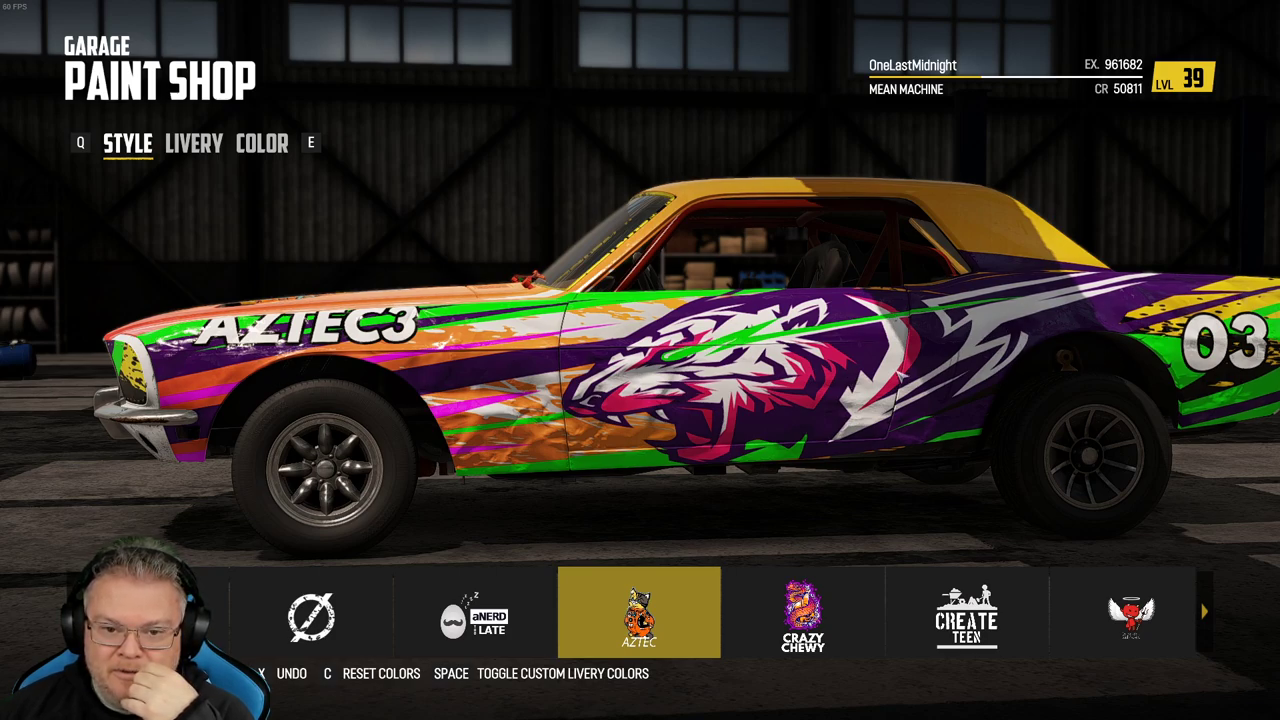
{"action": "left_click_drag", "start_coordinate": [872, 385], "coordinate": [1030, 450]}
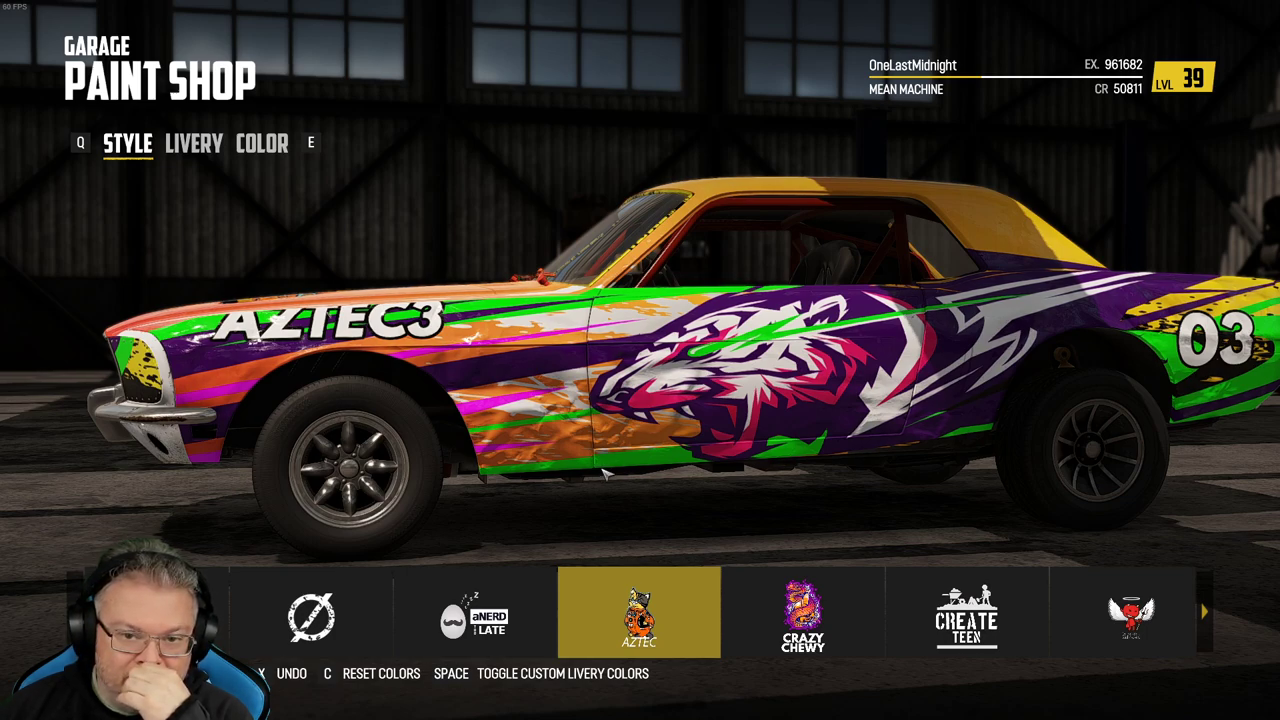
{"action": "left_click_drag", "start_coordinate": [745, 403], "coordinate": [690, 500]}
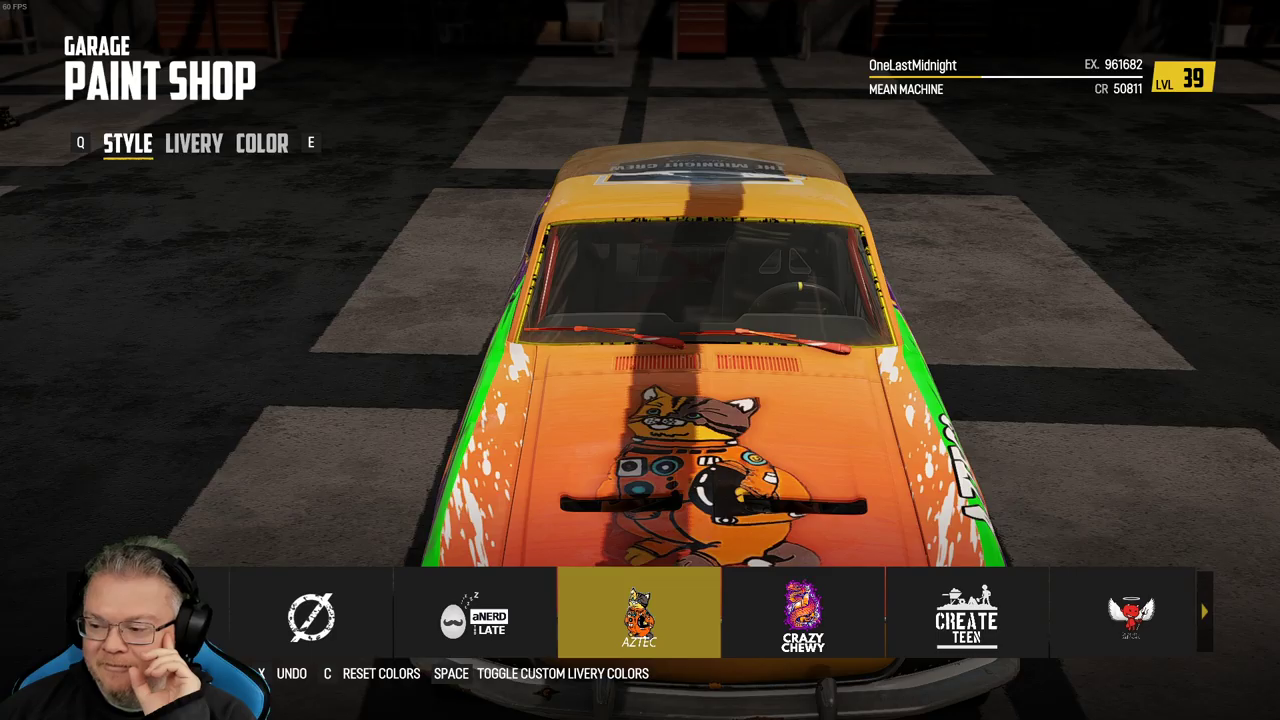
Return to Photoshop, save the document and export it as a 2048 x 2048 PNG, overwriting skin01_c5_V2.png in the Aztec folder.
{"action": "key", "text": "alt+Tab"}
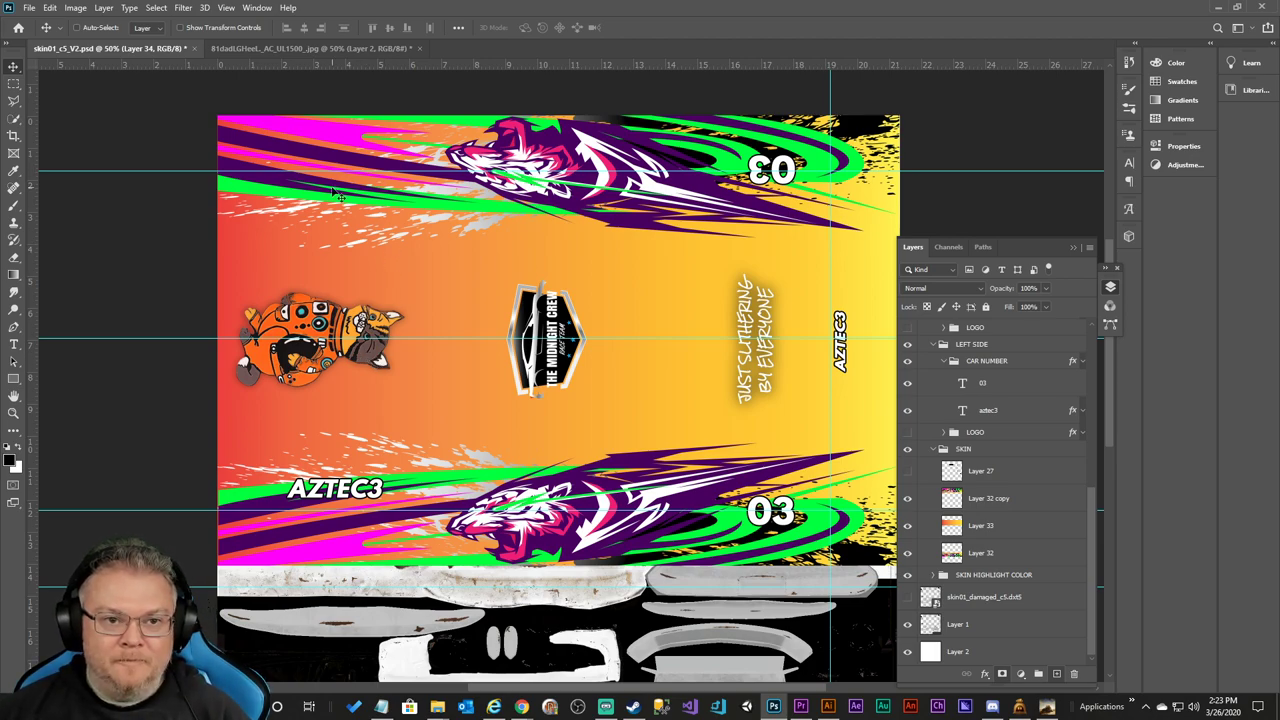
{"action": "key", "text": "ctrl+s"}
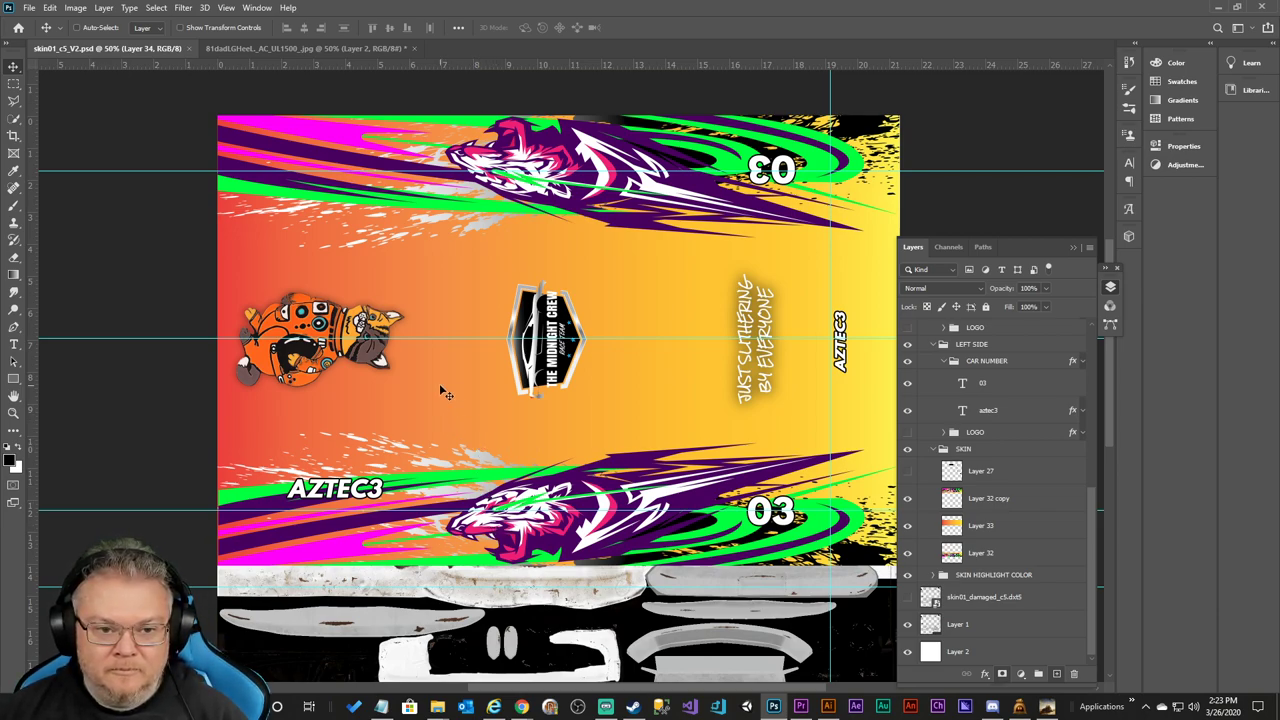
{"action": "left_click", "coordinate": [30, 8]}
{"action": "mouse_move", "coordinate": [72, 204]}
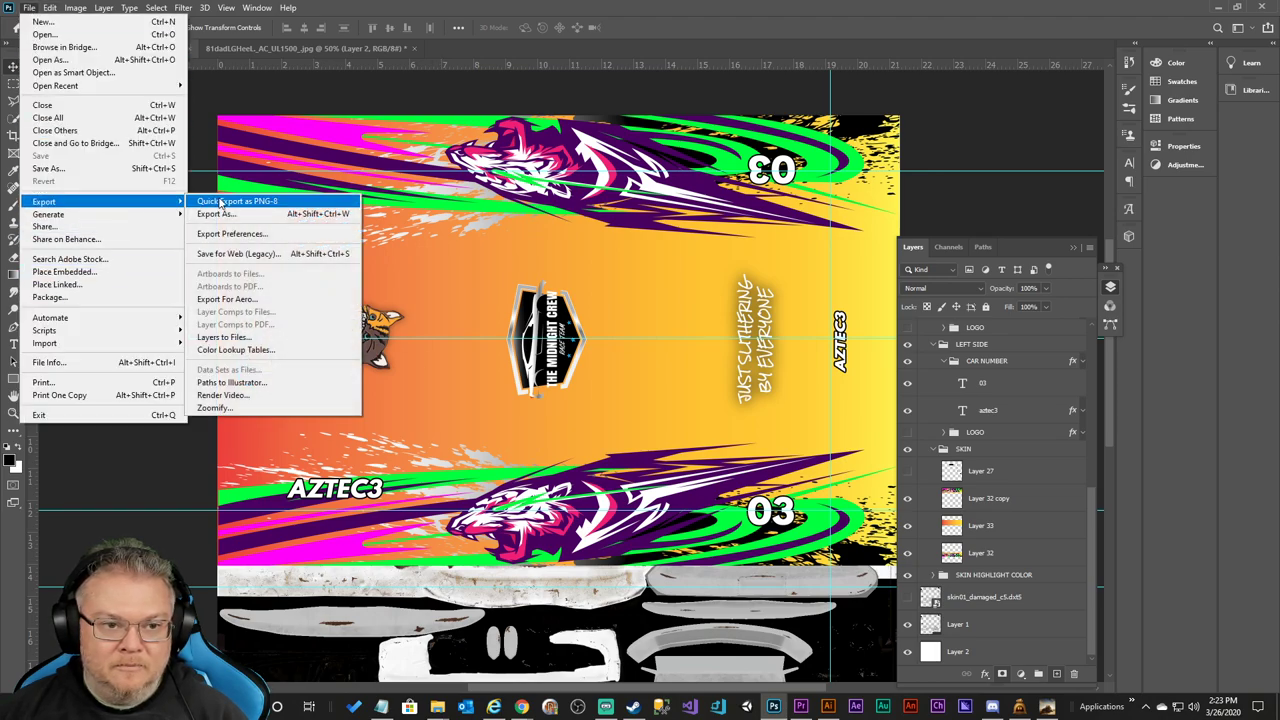
{"action": "left_click", "coordinate": [216, 213]}
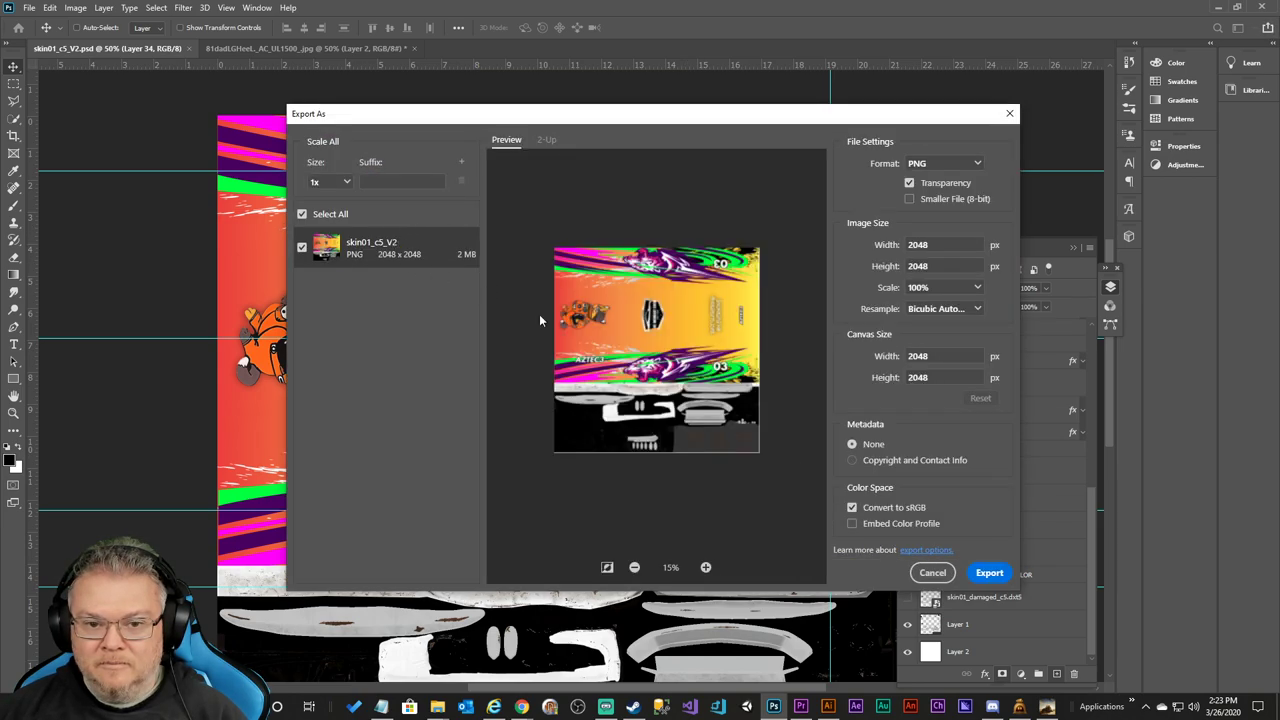
{"action": "left_click", "coordinate": [992, 576]}
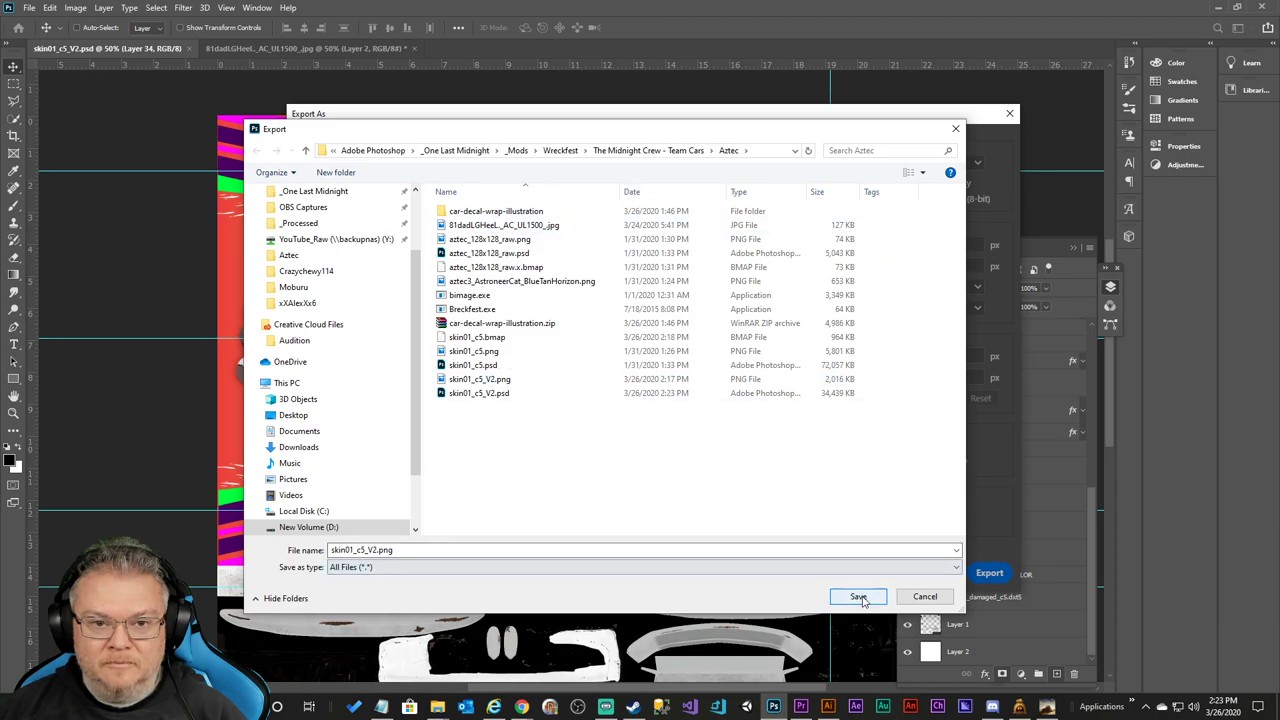
{"action": "left_click", "coordinate": [918, 600]}
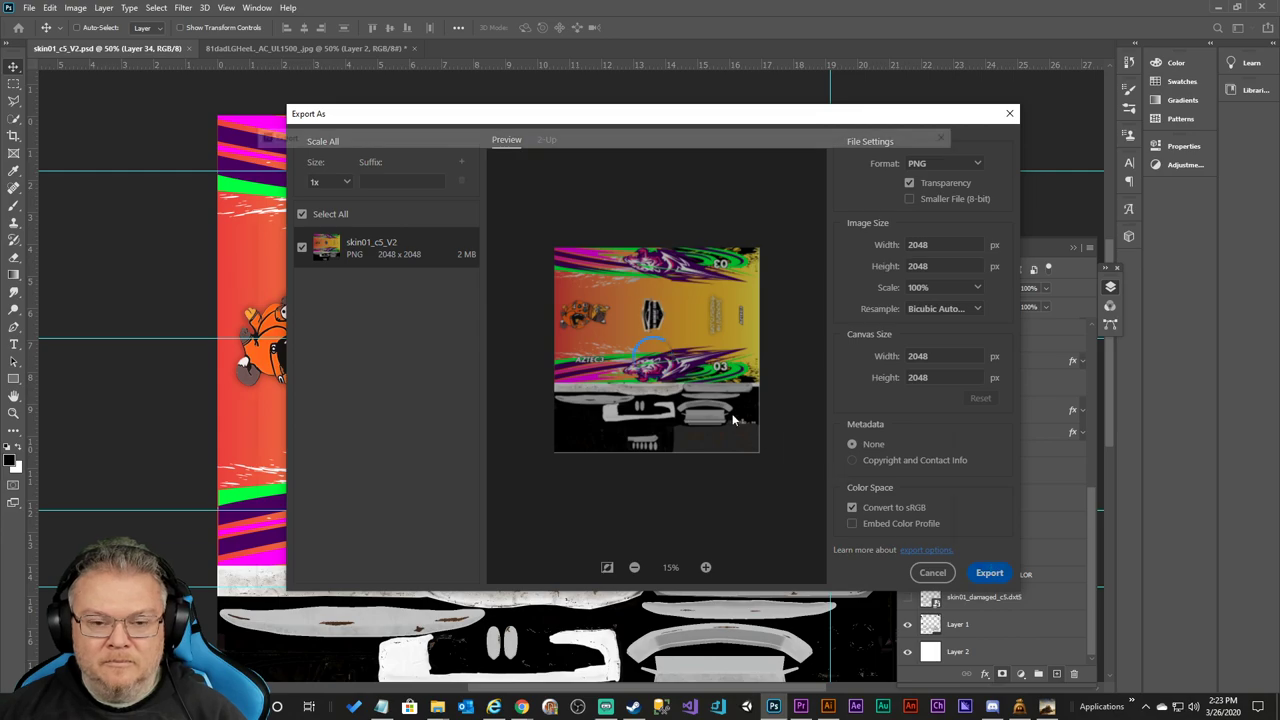
{"action": "left_click", "coordinate": [989, 572]}
{"action": "left_click", "coordinate": [857, 597]}
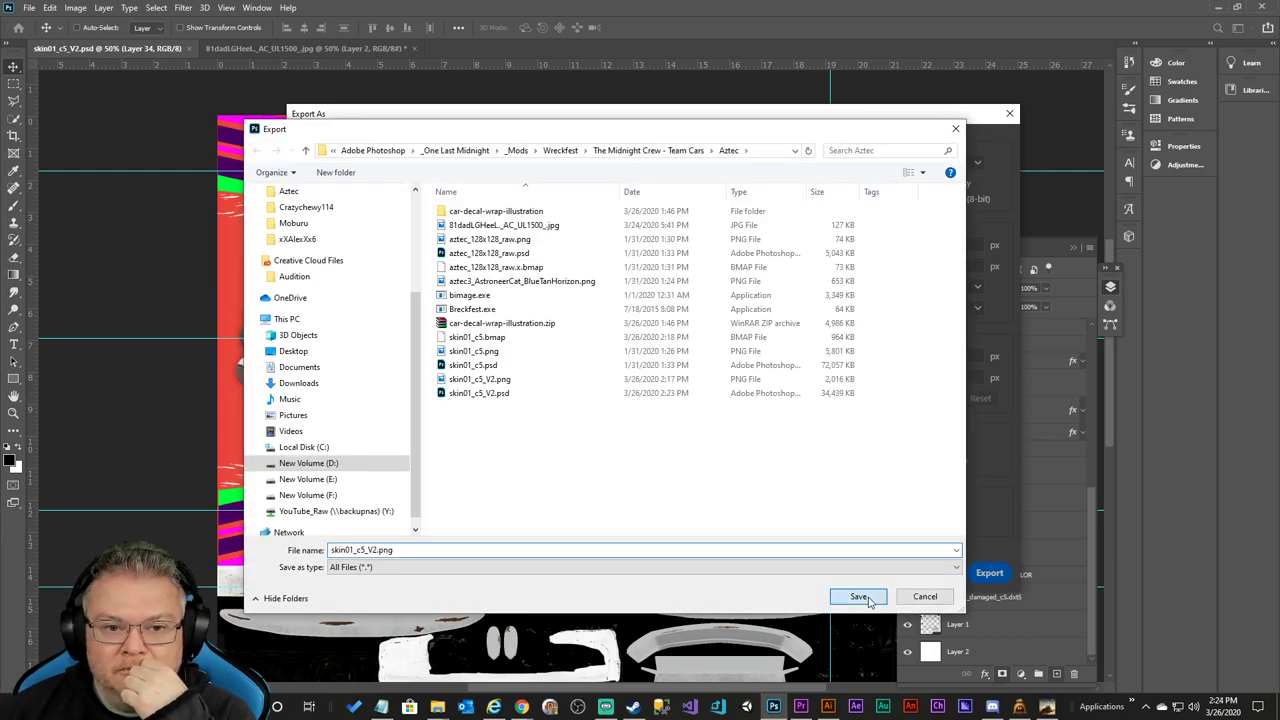
{"action": "left_click", "coordinate": [684, 356]}
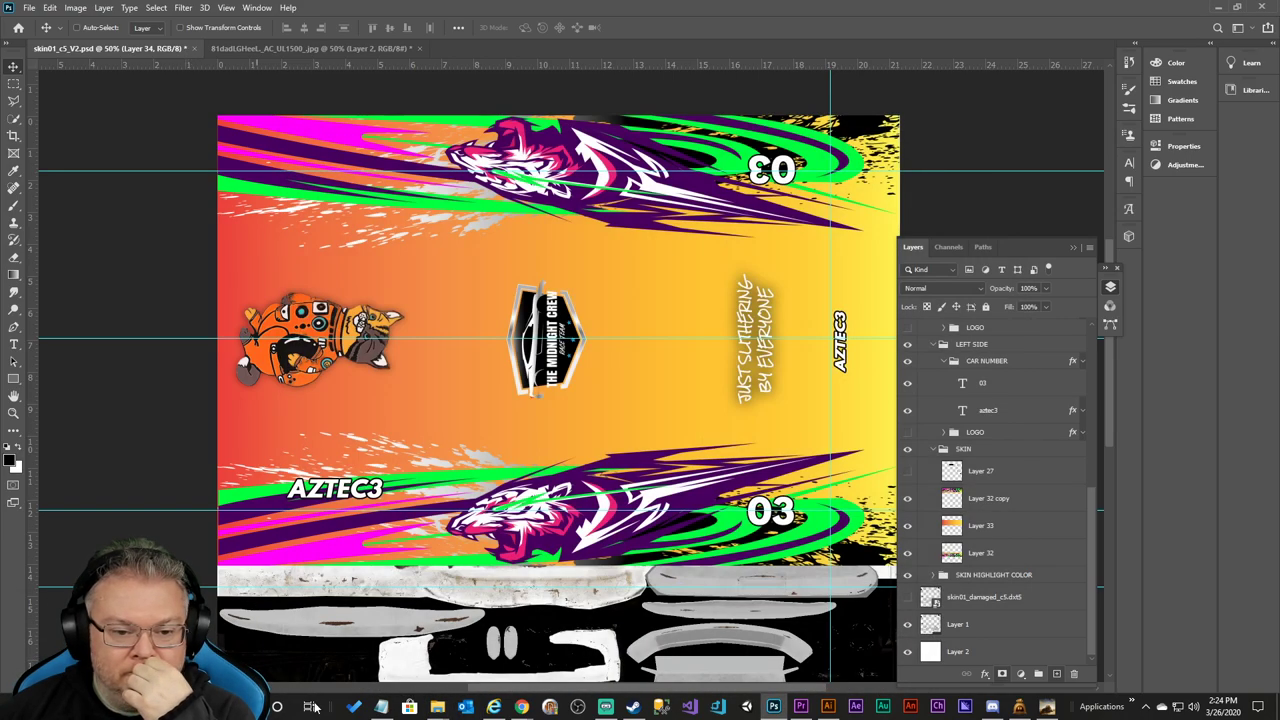
Convert the exported skin01_c5_V2.png in the Aztec folder with Breckfest.exe.
{"action": "mouse_move", "coordinate": [437, 707]}
{"action": "left_click", "coordinate": [333, 650]}
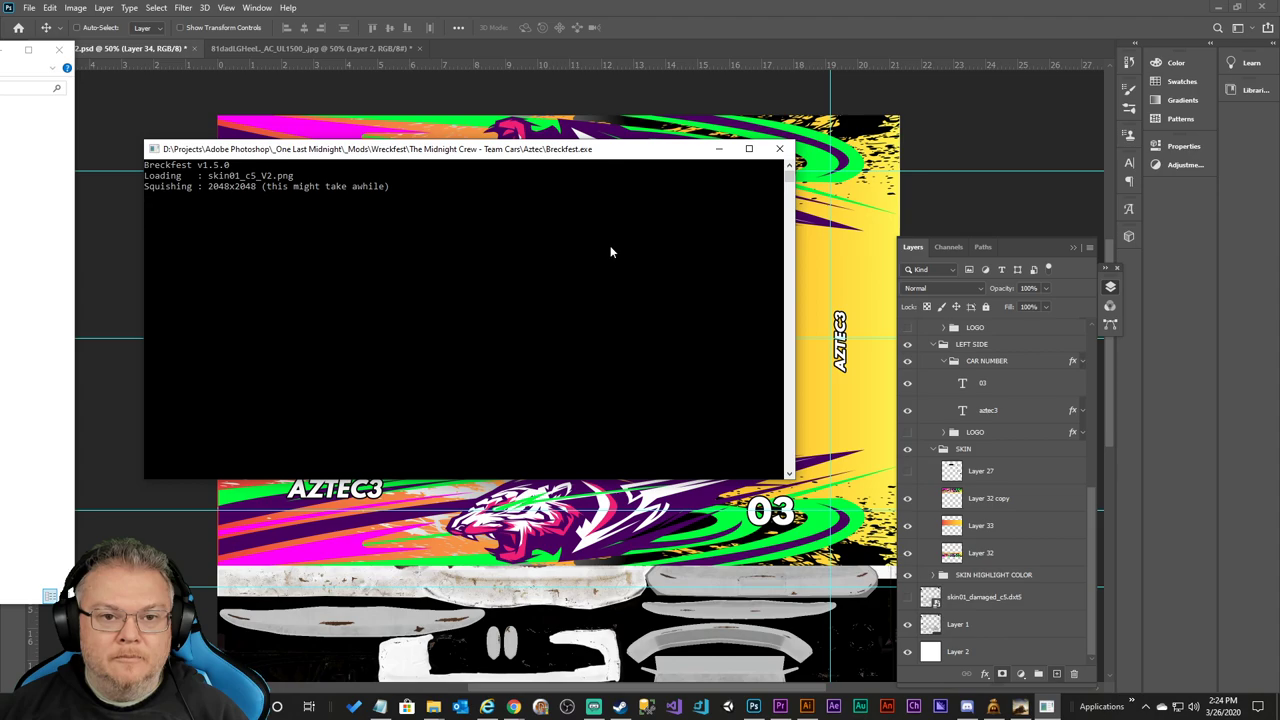
{"action": "left_click", "coordinate": [433, 707]}
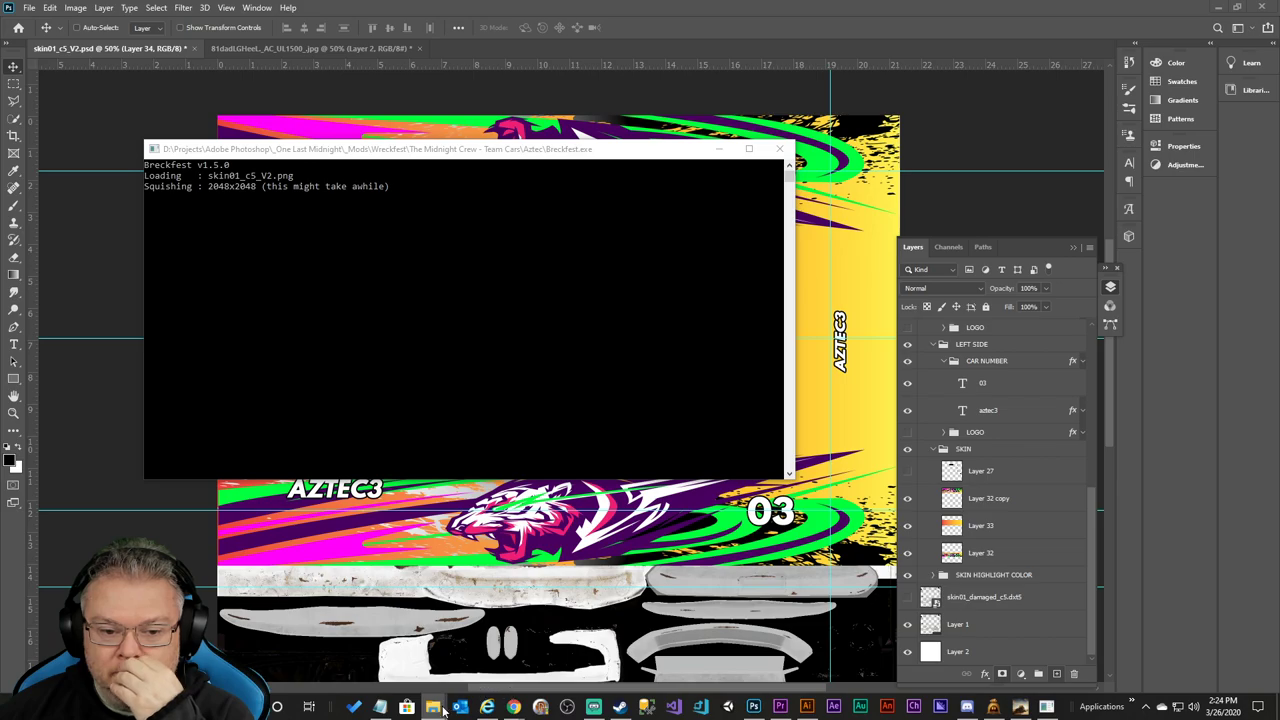
Switch to Wreckfest and check the enlarged cat logo on the Aztec car's hood in the Paint Shop.
{"action": "mouse_move", "coordinate": [433, 707]}
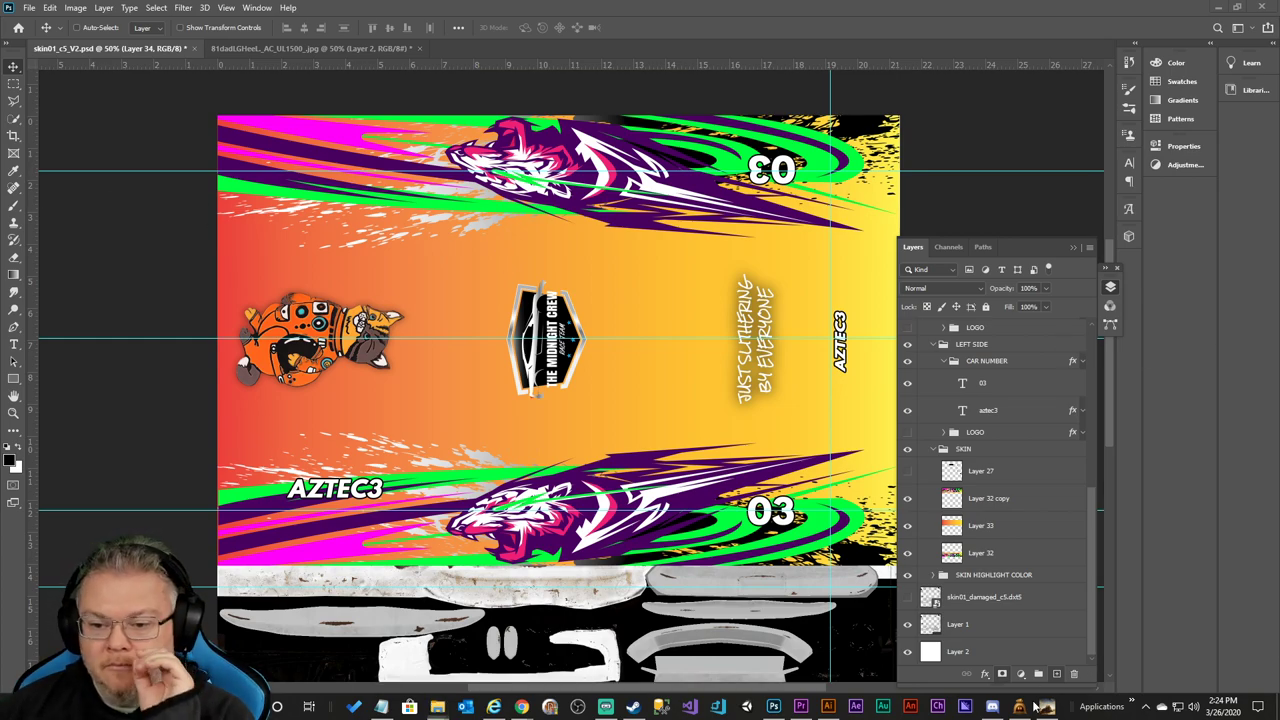
{"action": "key", "text": "alt+Tab"}
{"action": "key", "text": "Right"}
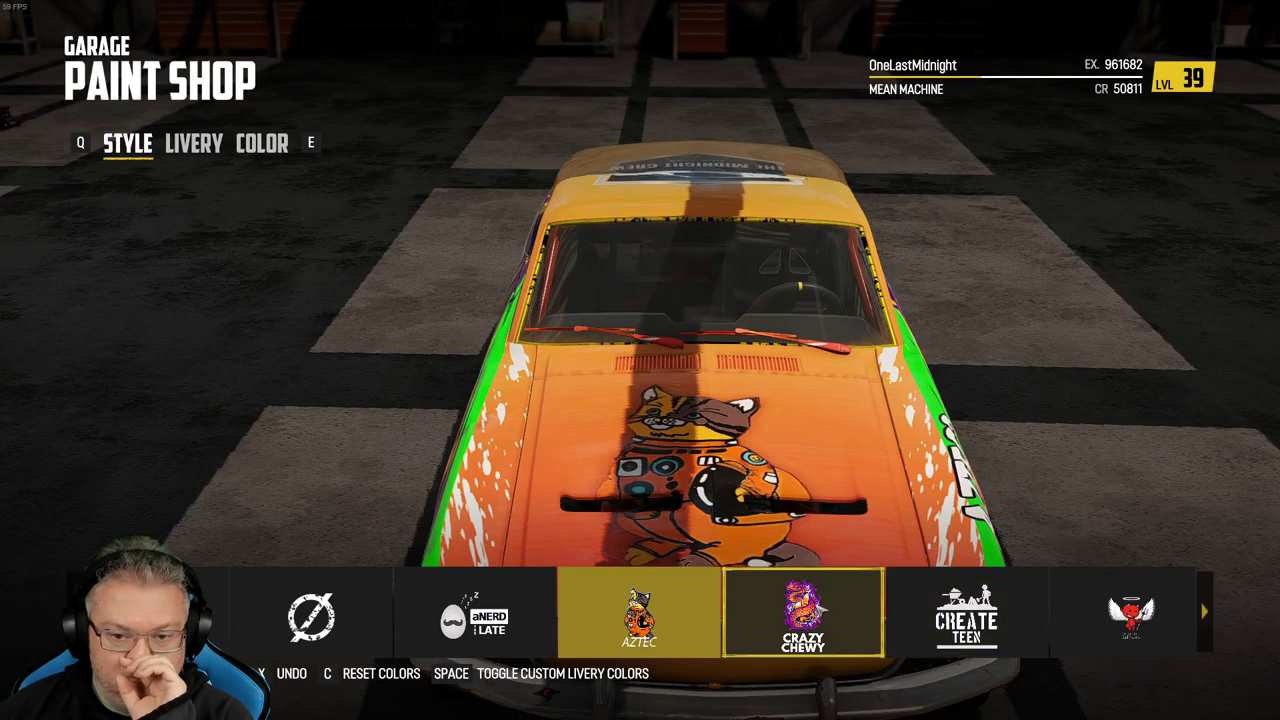
{"action": "key", "text": "Left"}
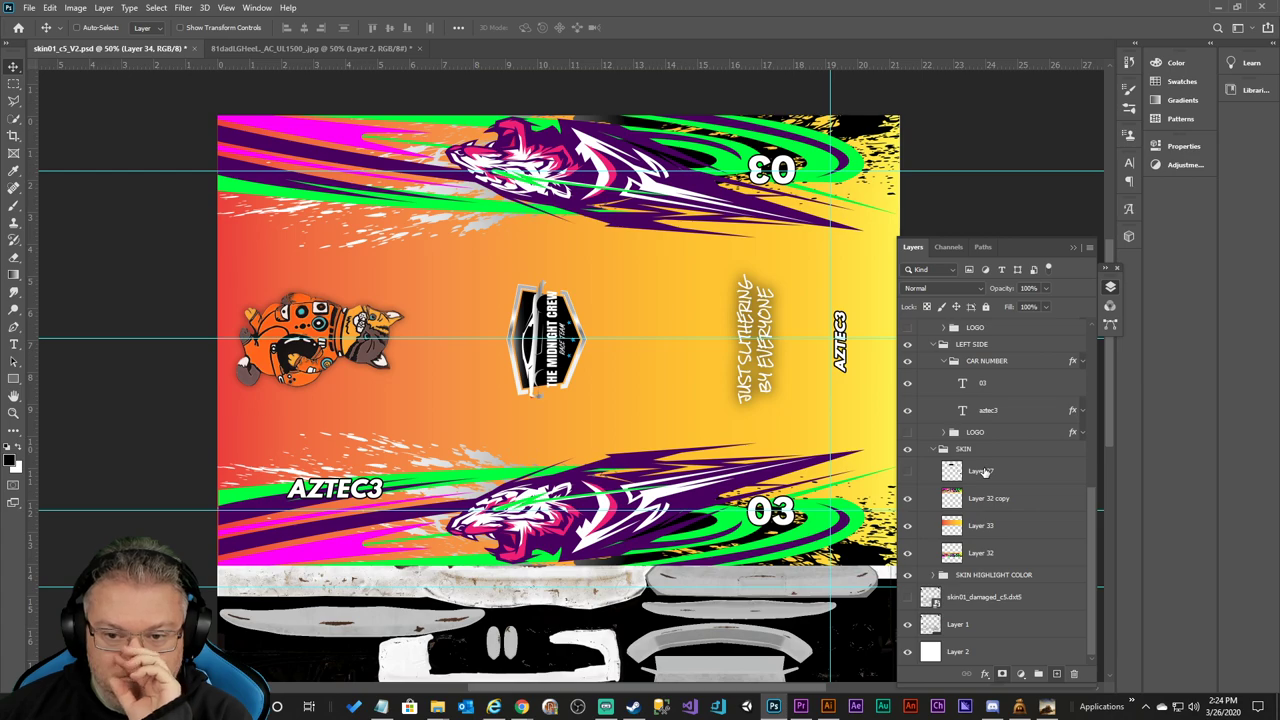
Back in Photoshop, examine the car template by temporarily hiding the SKIN group and toggling the skin01_damaged_c5.dxt5 and Layer 2 layers.
{"action": "left_click", "coordinate": [907, 449]}
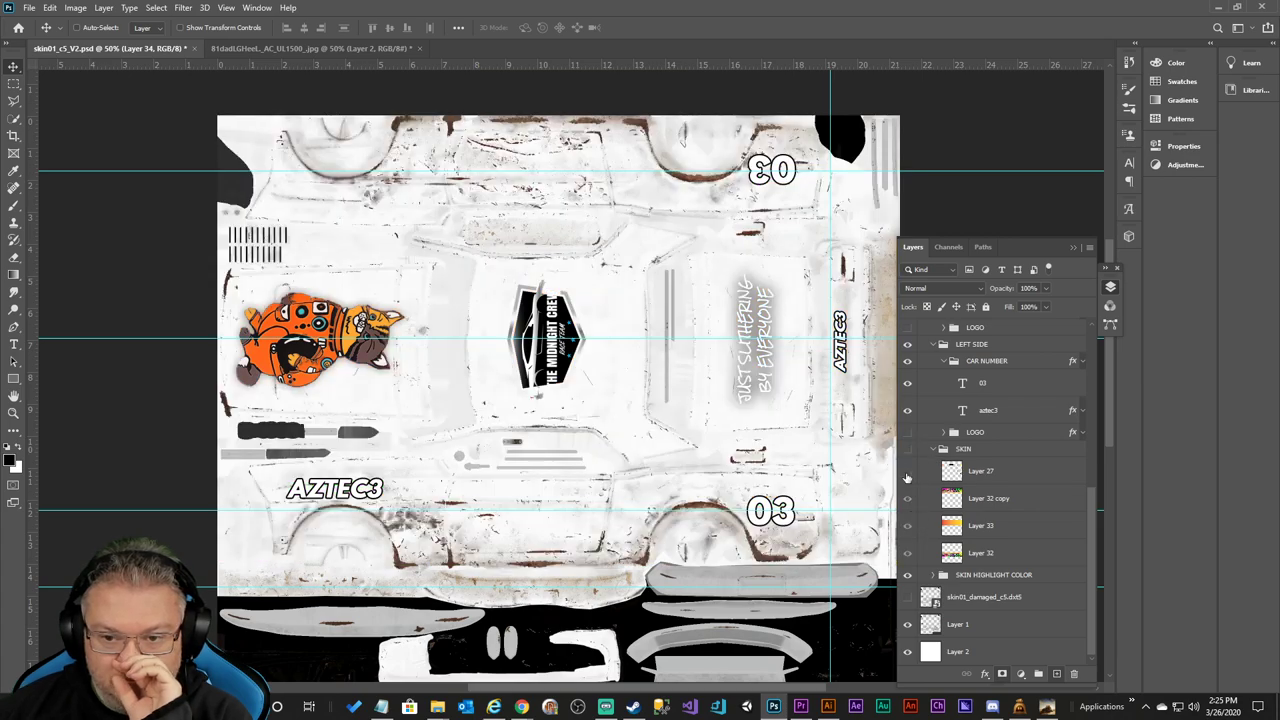
{"action": "left_click", "coordinate": [907, 597]}
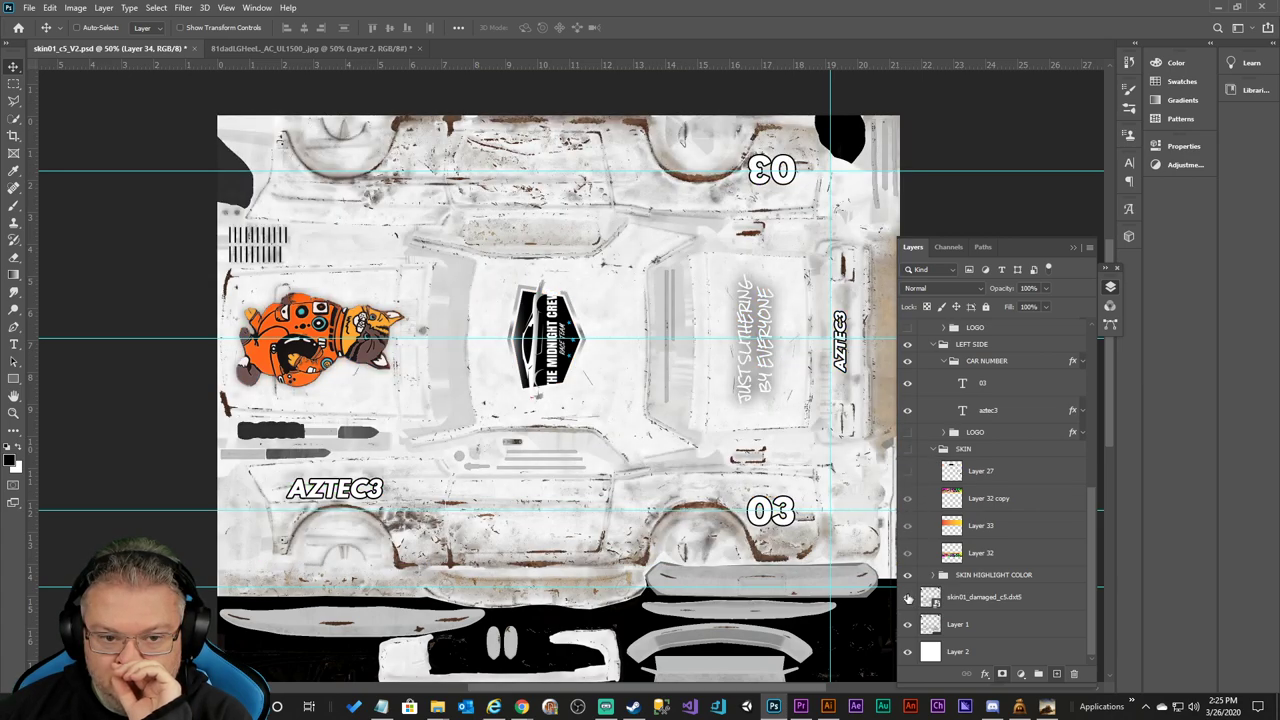
{"action": "left_click", "coordinate": [907, 597]}
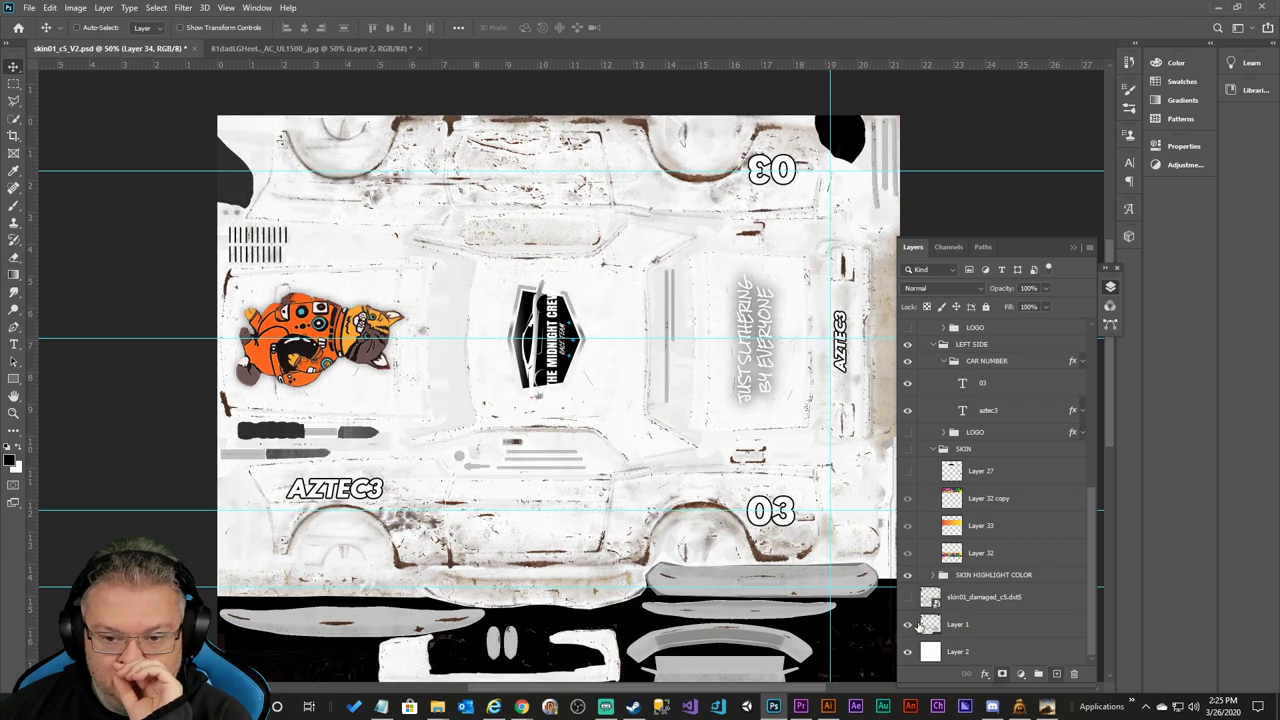
{"action": "left_click", "coordinate": [908, 652]}
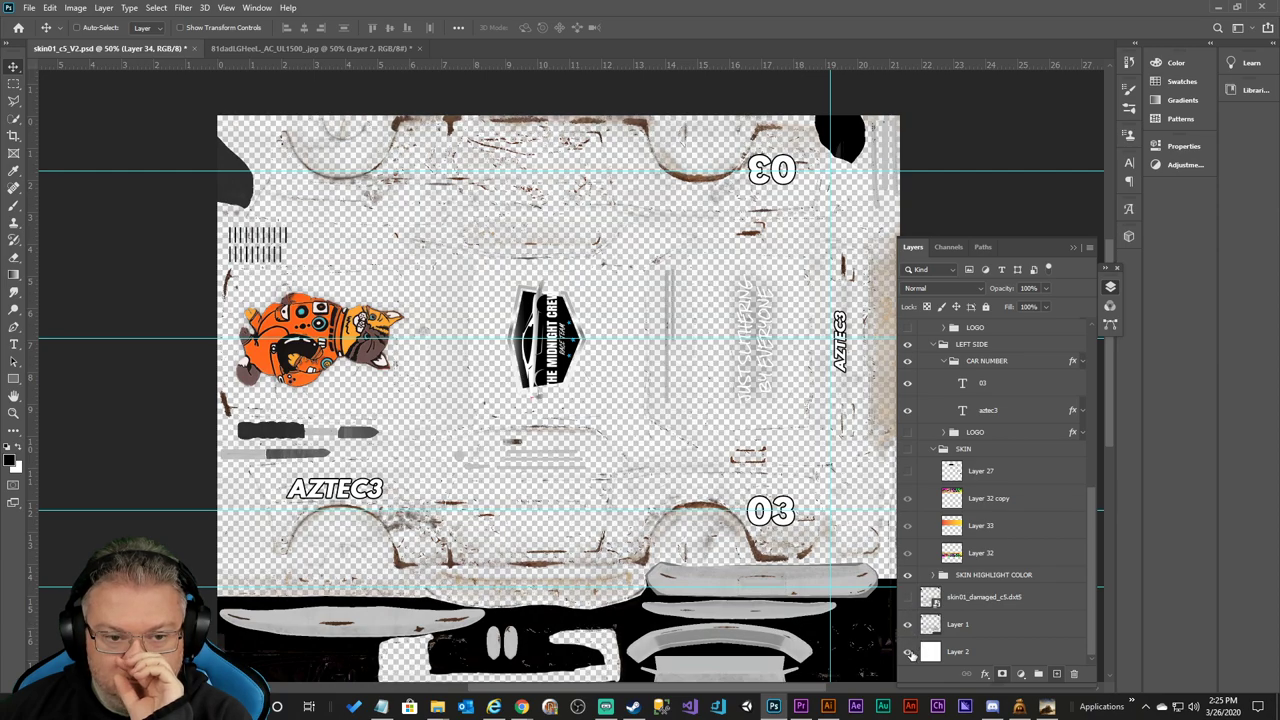
{"action": "left_click", "coordinate": [908, 652]}
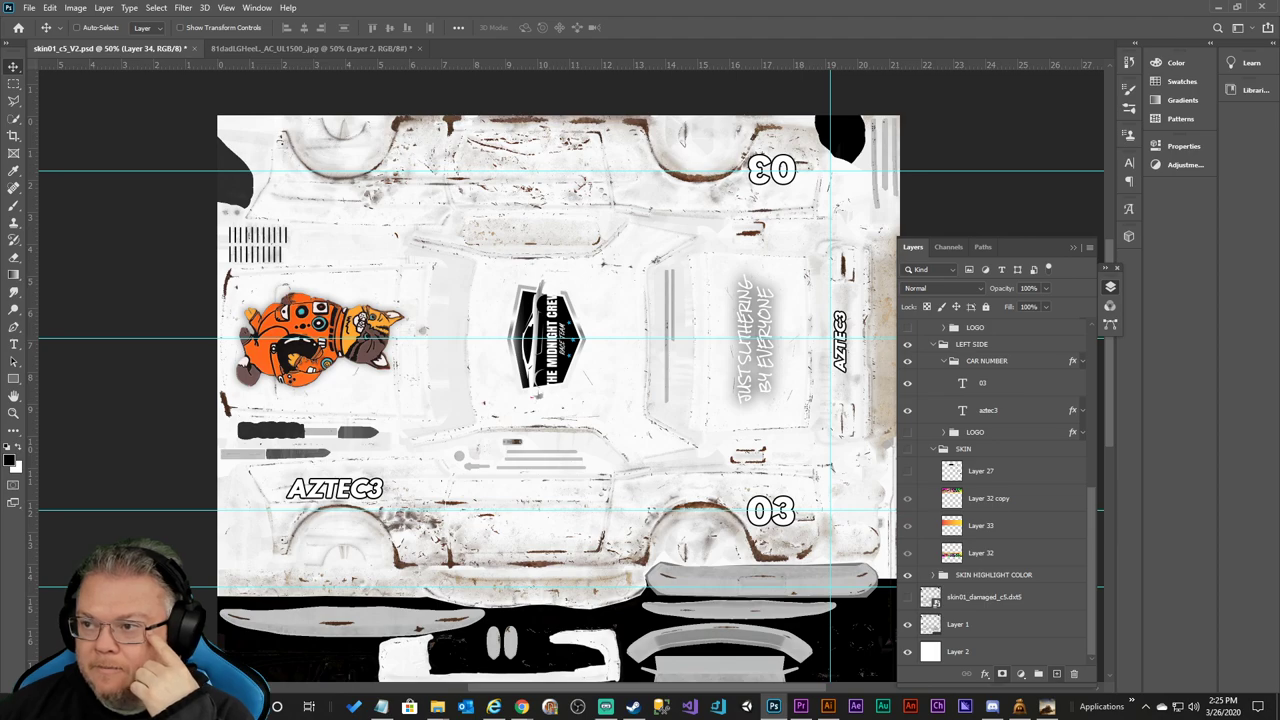
{"action": "key", "text": "alt+Tab"}
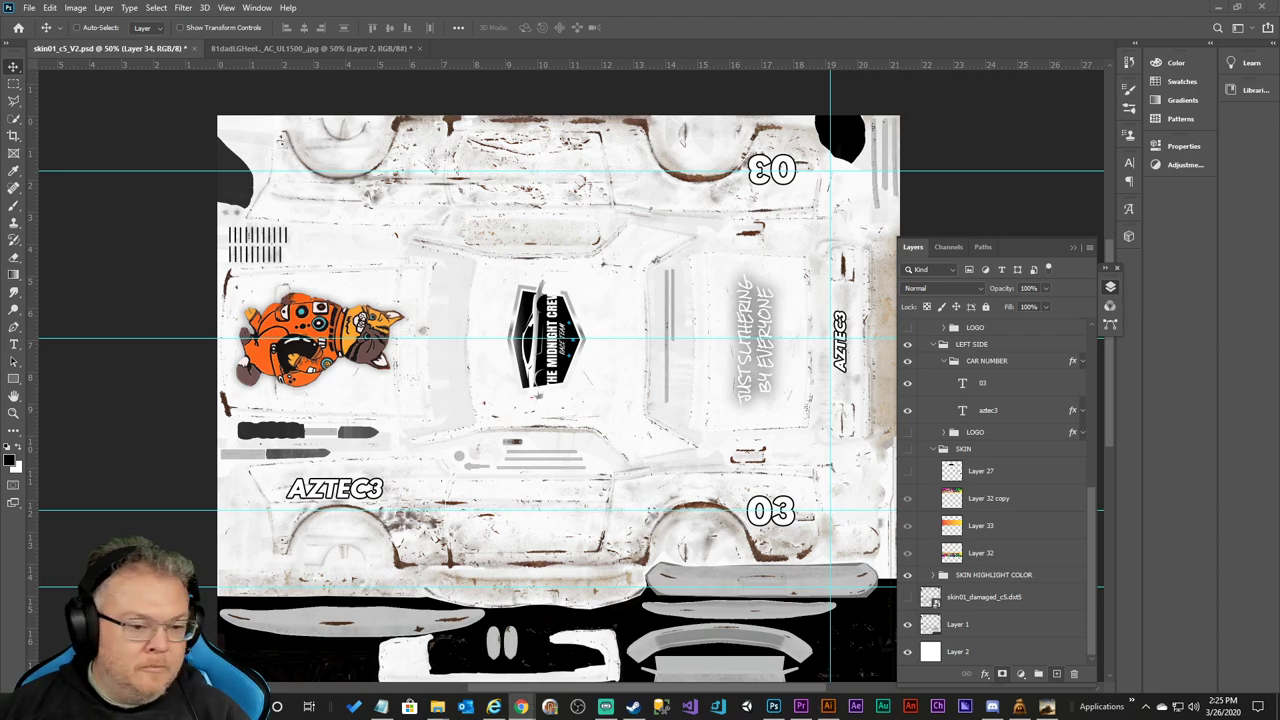
{"action": "mouse_move", "coordinate": [521, 707]}
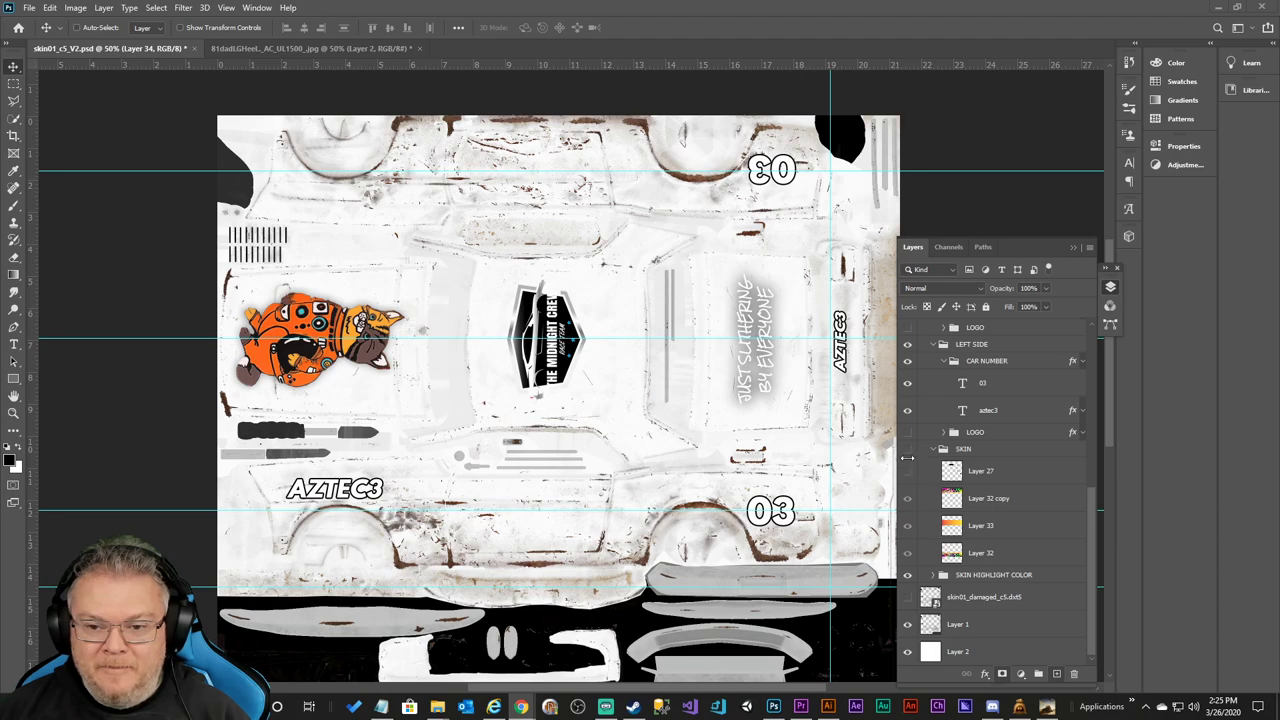
{"action": "left_click", "coordinate": [907, 450]}
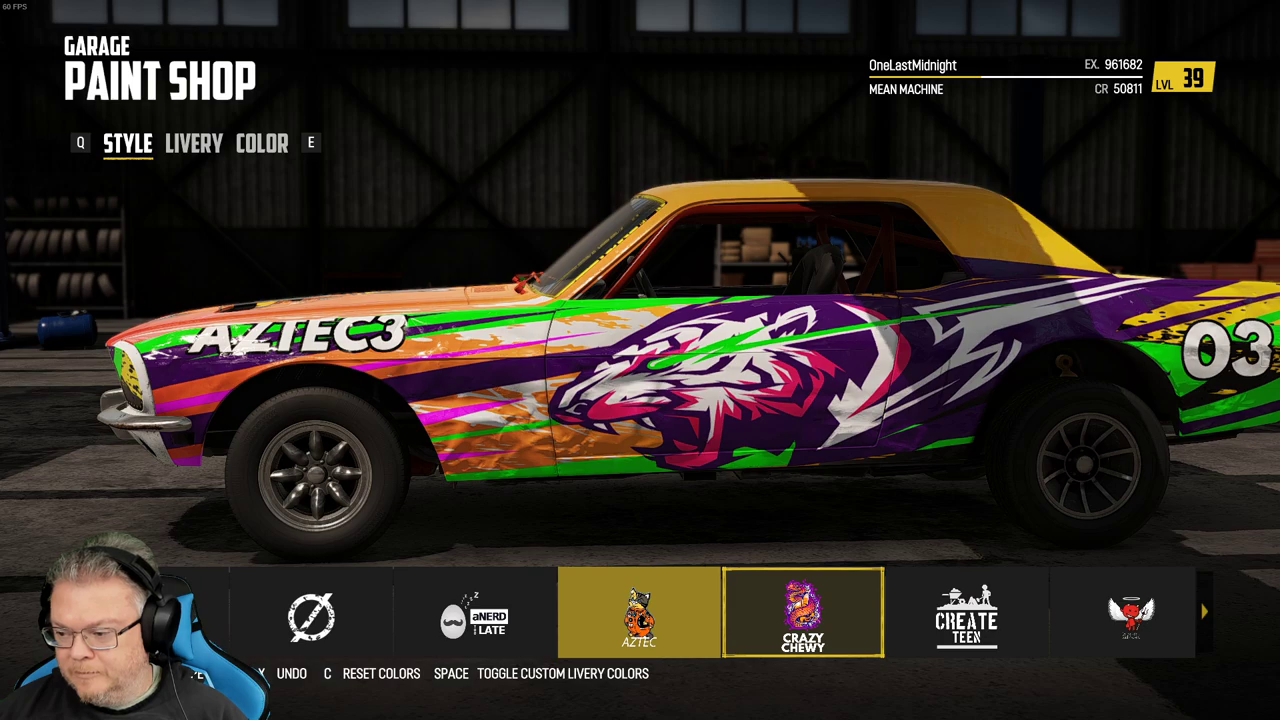
Return from Wreckfest to Photoshop, collapse the LEFT SIDE CAR NUMBER group and hide the SKIN group to expose the car template.
{"action": "key", "text": "alt+Tab"}
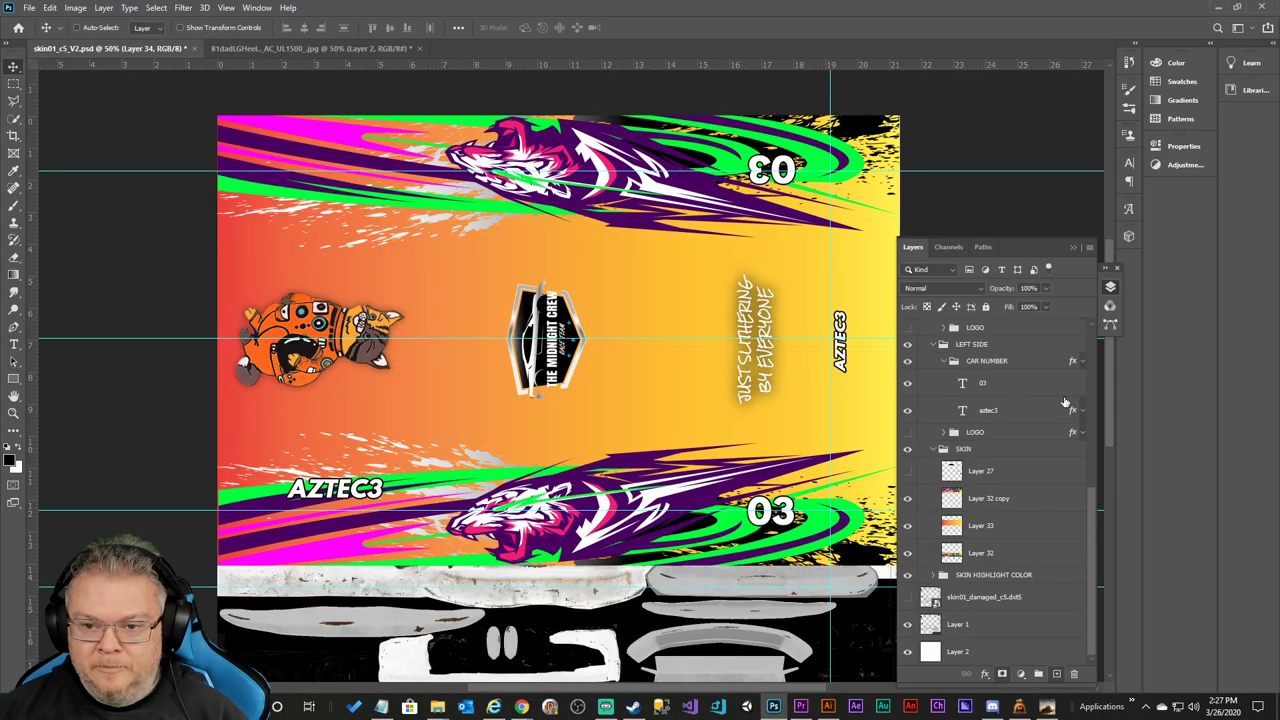
{"action": "left_click", "coordinate": [943, 362]}
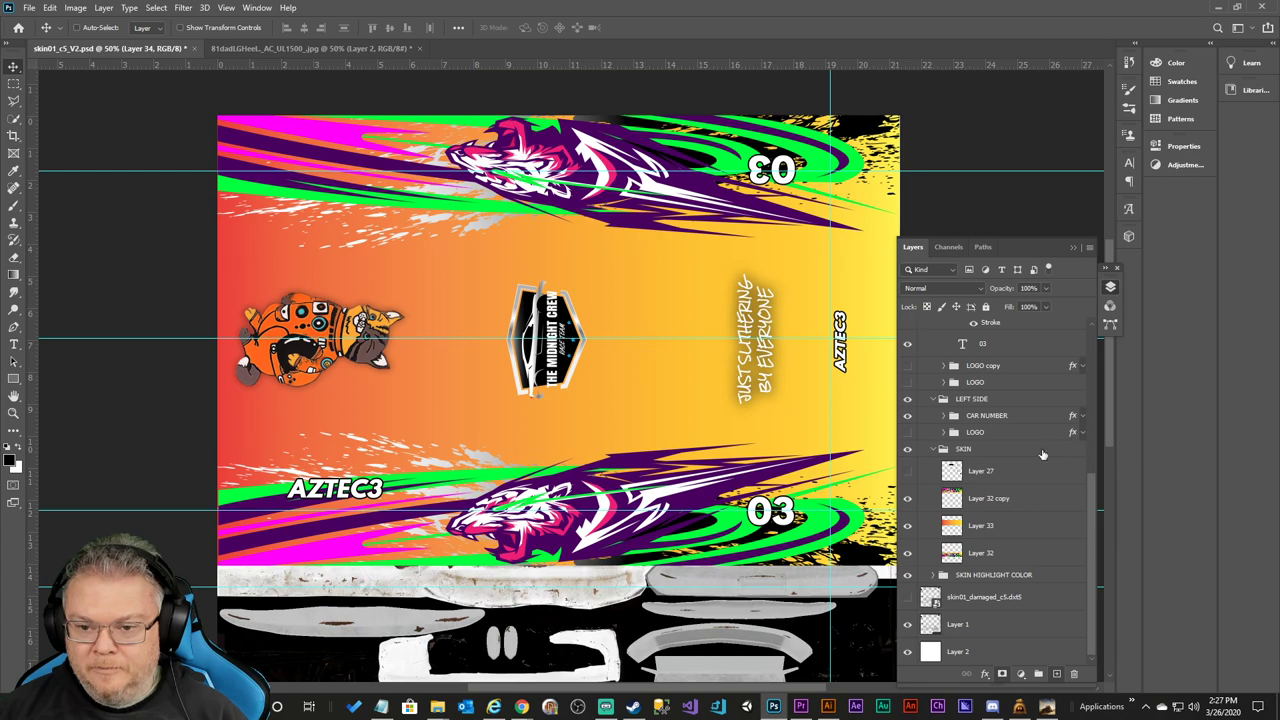
{"action": "scroll", "coordinate": [1057, 449], "scroll_direction": "up", "scroll_amount": 3}
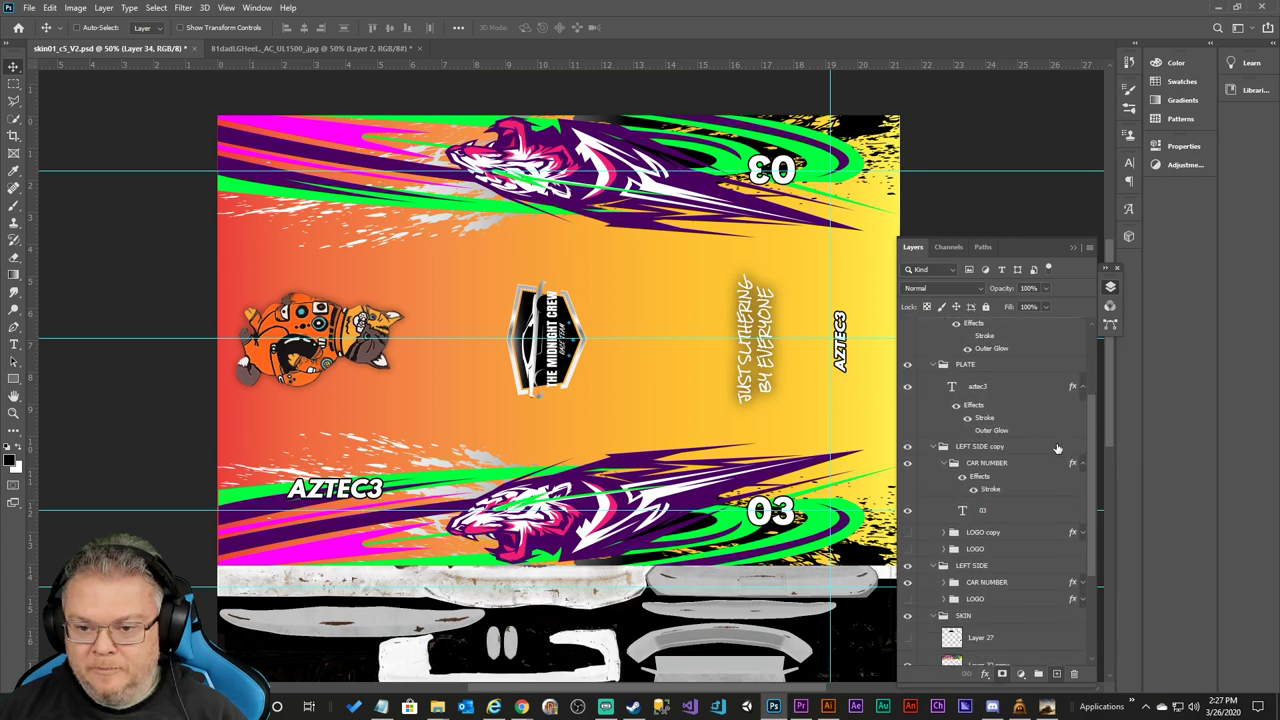
{"action": "scroll", "coordinate": [1057, 449], "scroll_direction": "down", "scroll_amount": 2}
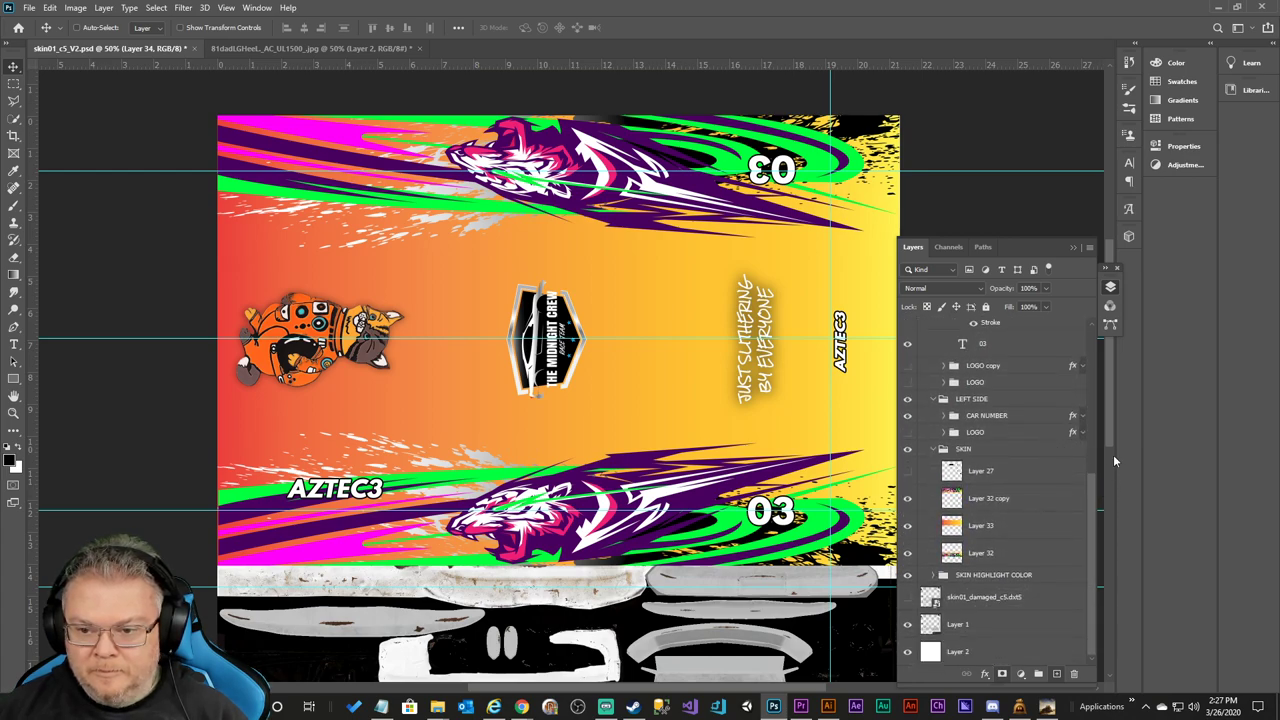
{"action": "scroll", "coordinate": [505, 536], "scroll_direction": "down", "scroll_amount": 5}
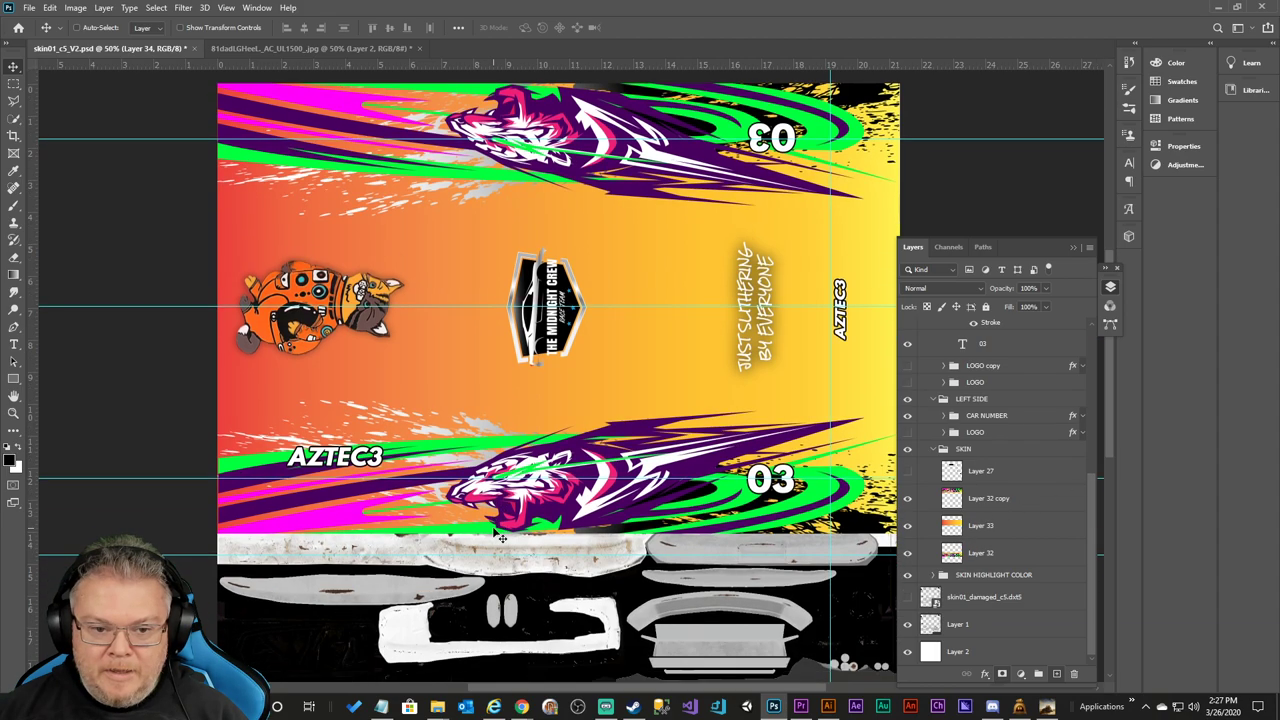
{"action": "scroll", "coordinate": [508, 537], "scroll_direction": "down", "scroll_amount": 2}
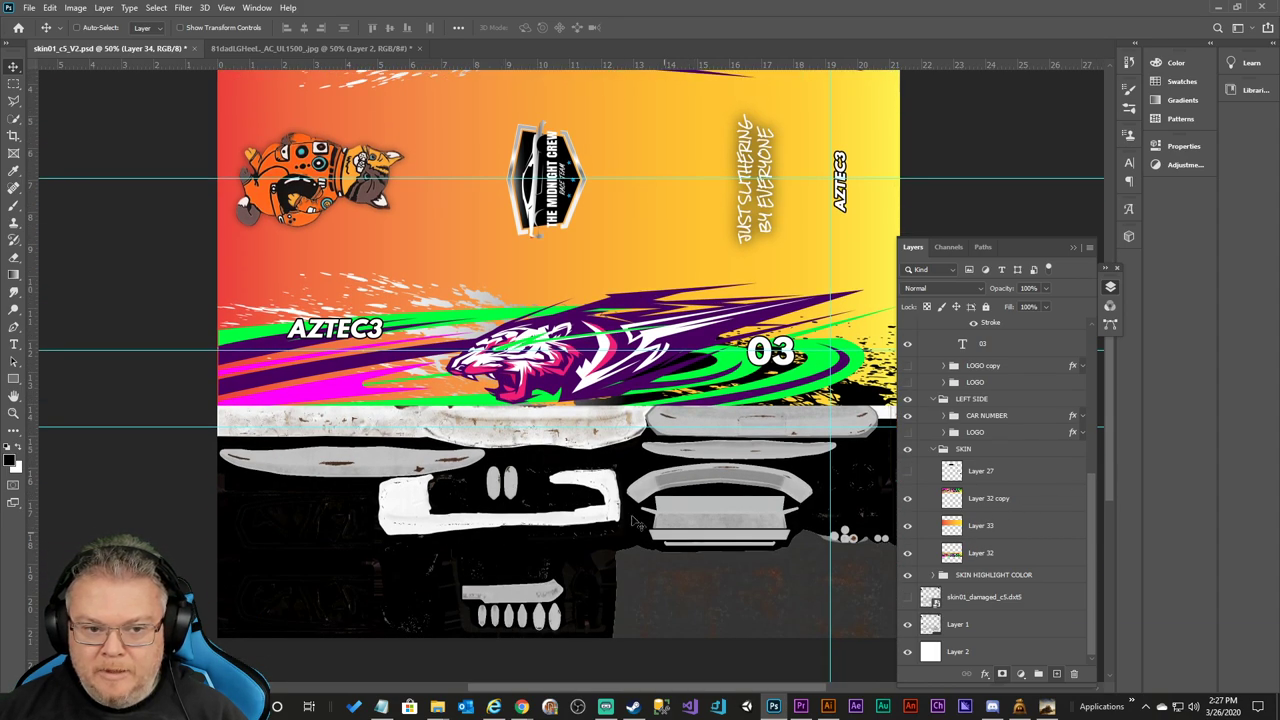
{"action": "left_click", "coordinate": [907, 449]}
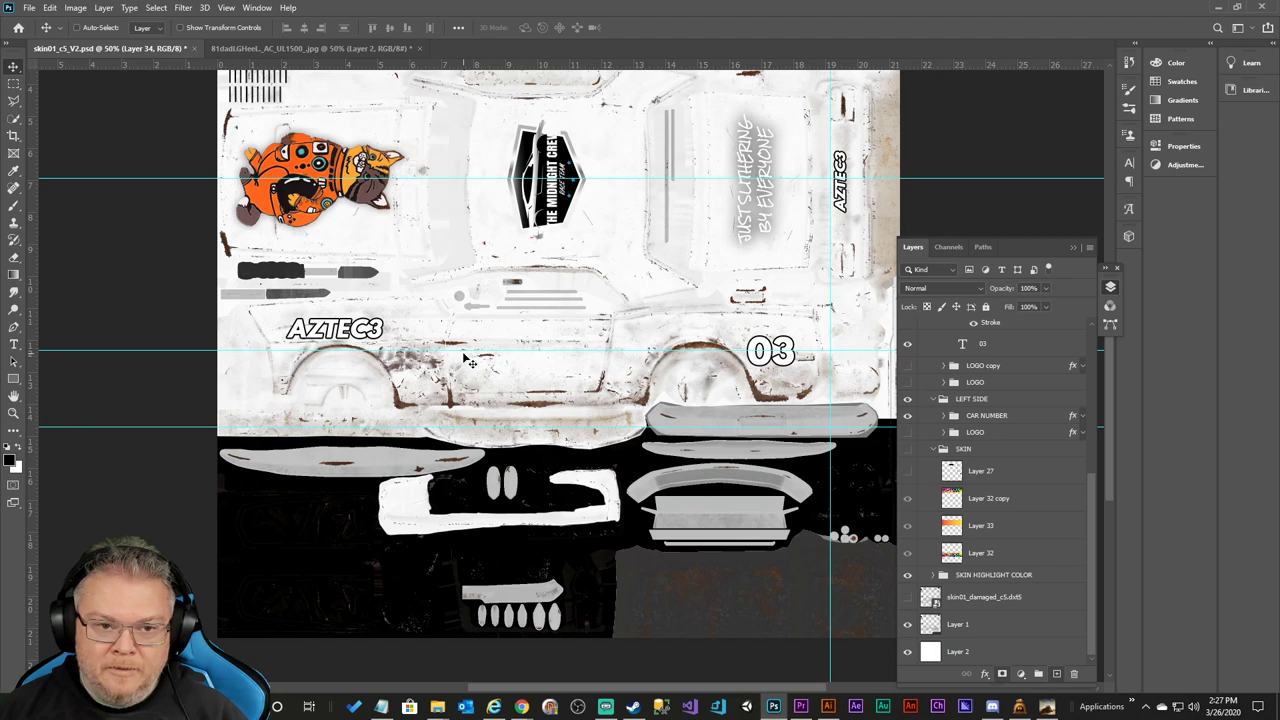
{"action": "scroll", "coordinate": [466, 361], "scroll_direction": "up", "scroll_amount": 3}
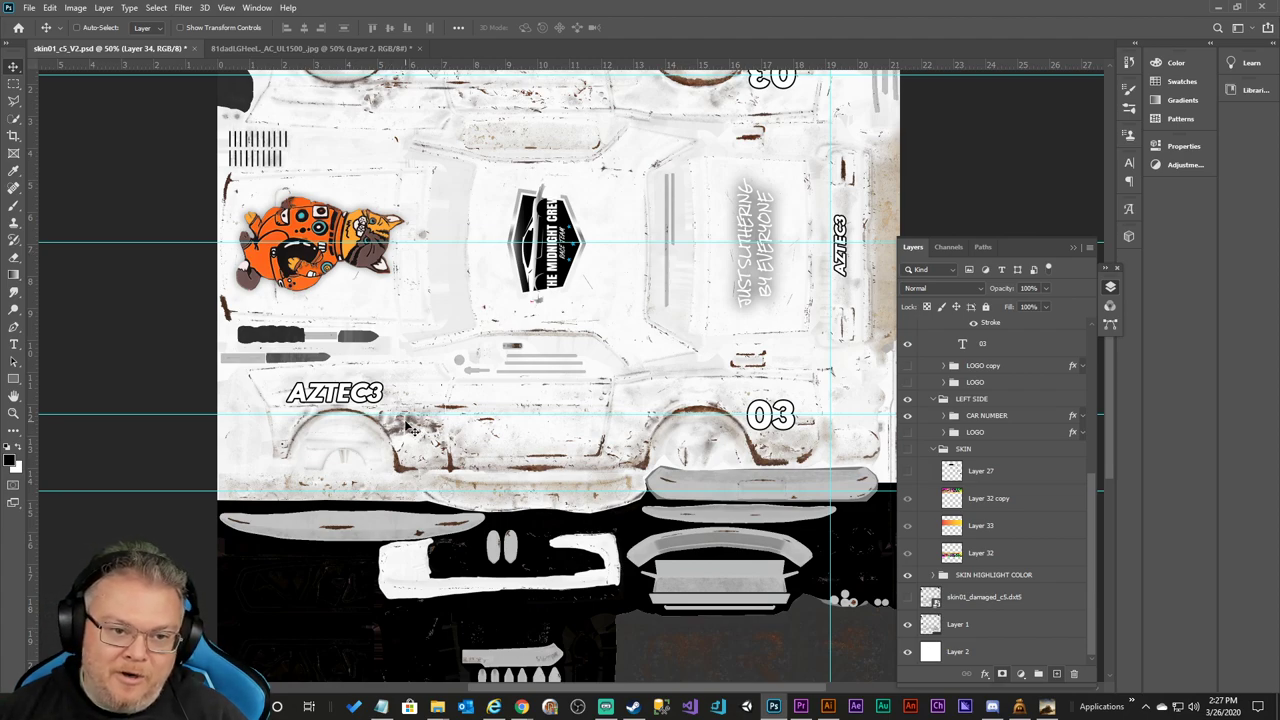
Try moving the aztec3 text layer out of the LEFT SIDE CAR NUMBER group and inspect the effects on both.
{"action": "left_click", "coordinate": [943, 416]}
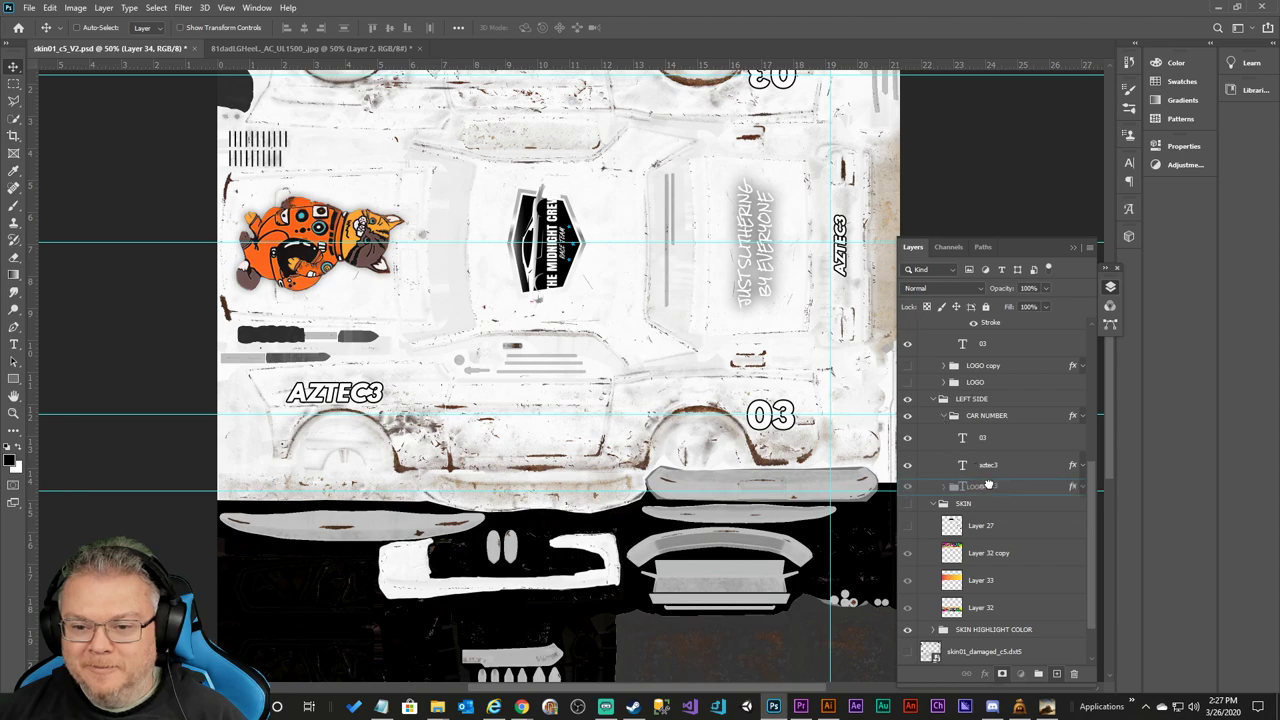
{"action": "left_click", "coordinate": [992, 471]}
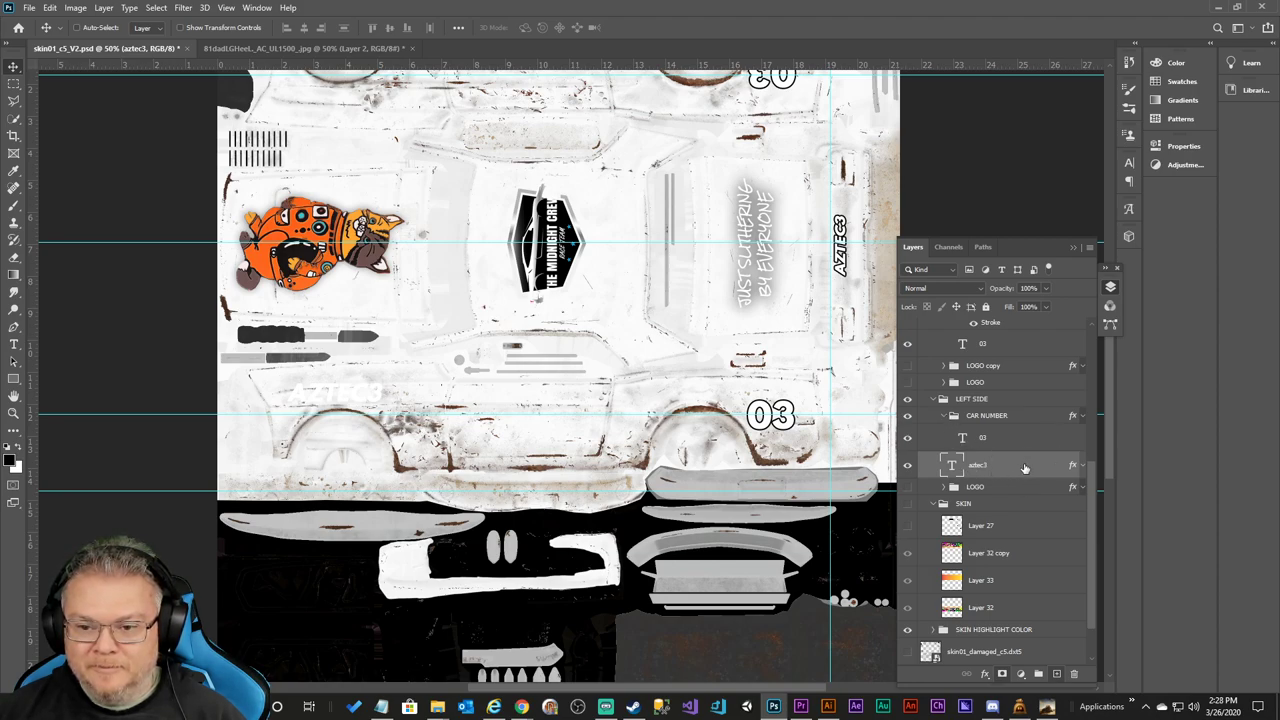
{"action": "left_click", "coordinate": [1082, 466]}
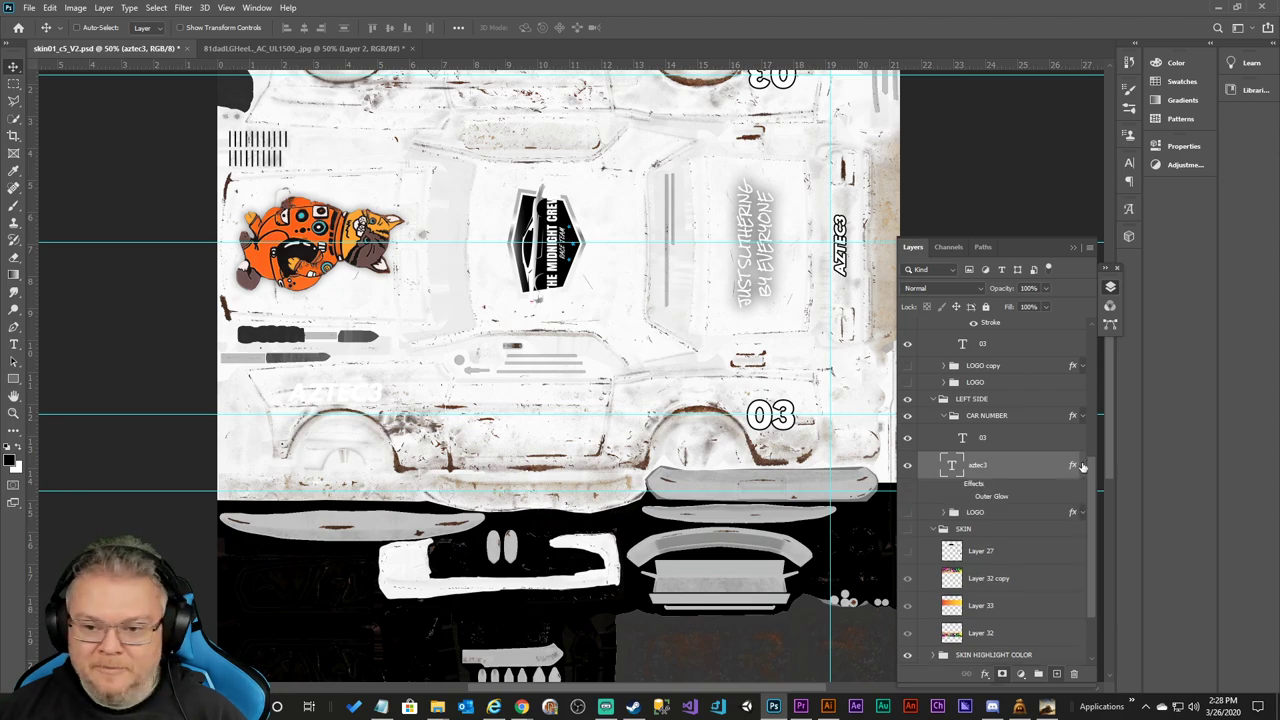
{"action": "left_click", "coordinate": [1080, 466]}
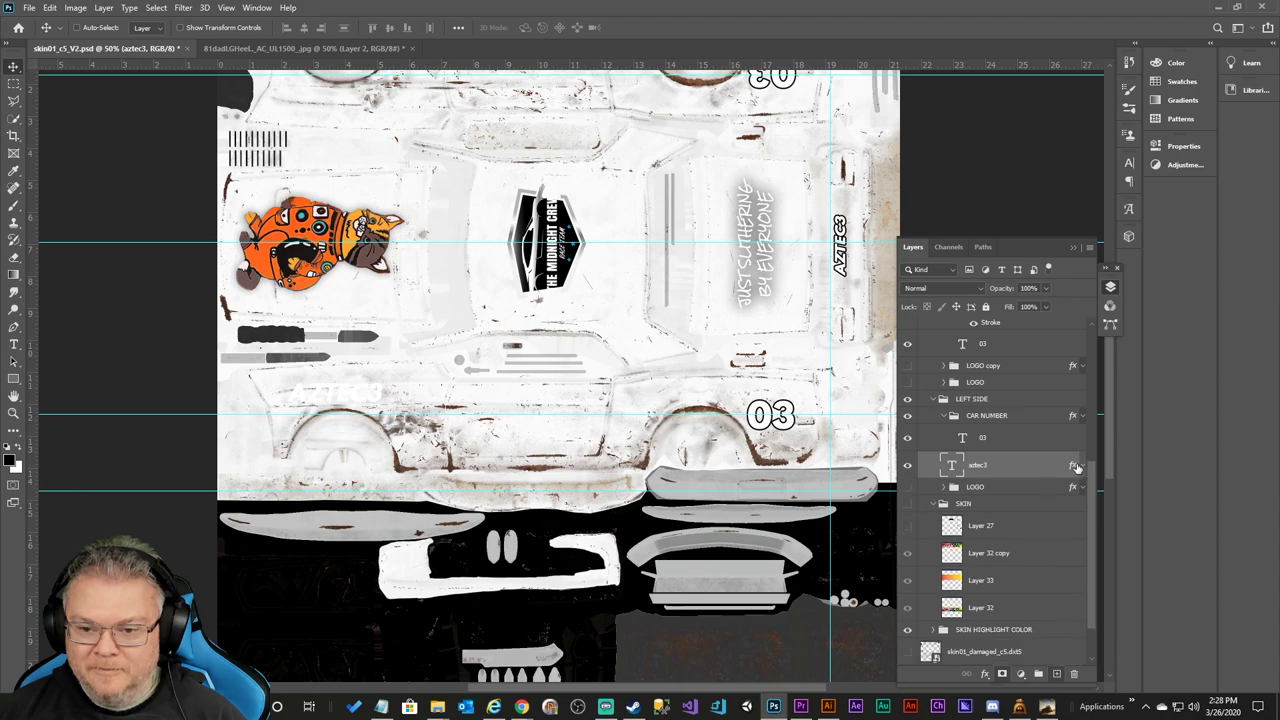
{"action": "left_click", "coordinate": [1084, 416]}
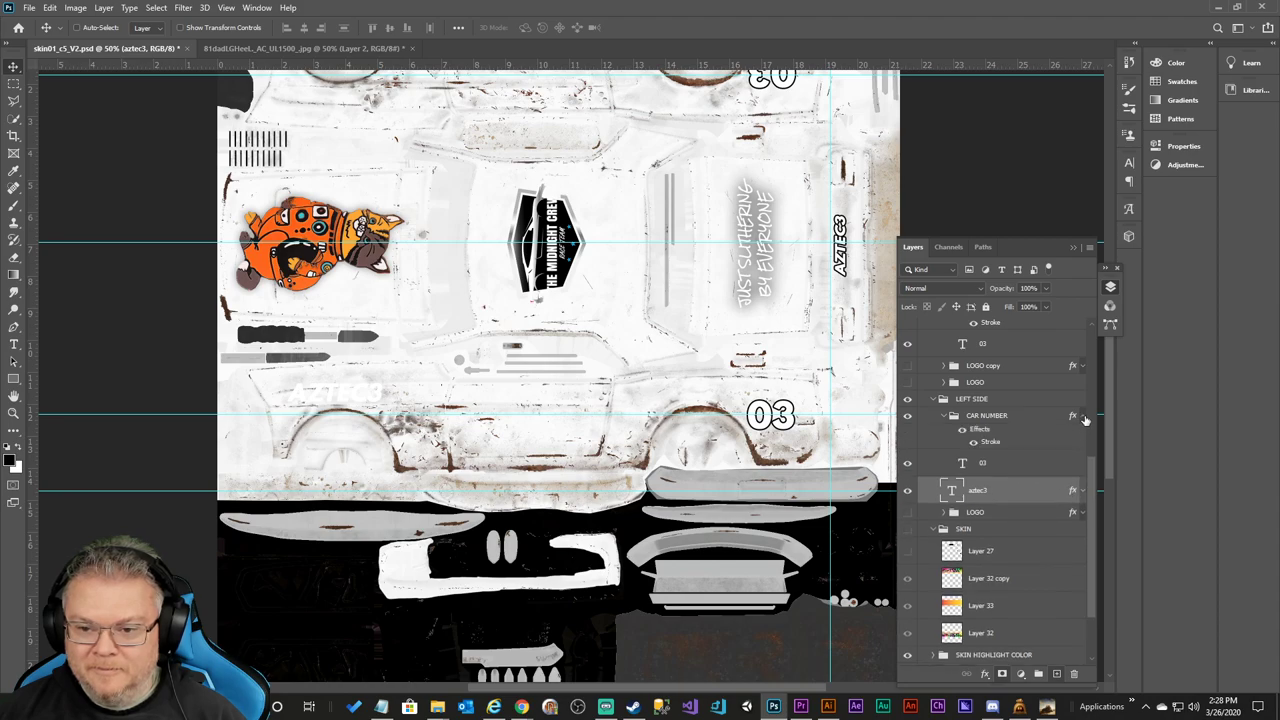
{"action": "left_click", "coordinate": [1084, 416]}
Copy the CAR NUMBER group's layer style and restore the aztec3 text layer to its place inside the group.
{"action": "right_click", "coordinate": [1022, 421]}
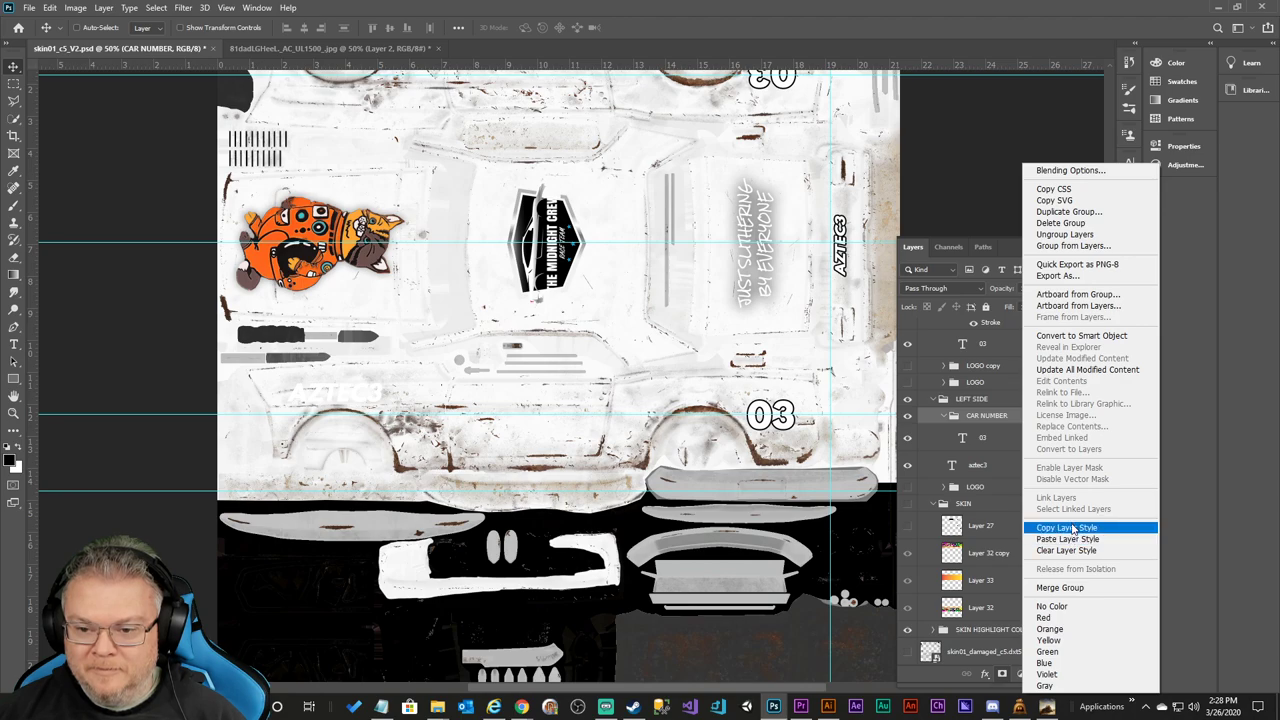
{"action": "left_click", "coordinate": [982, 466]}
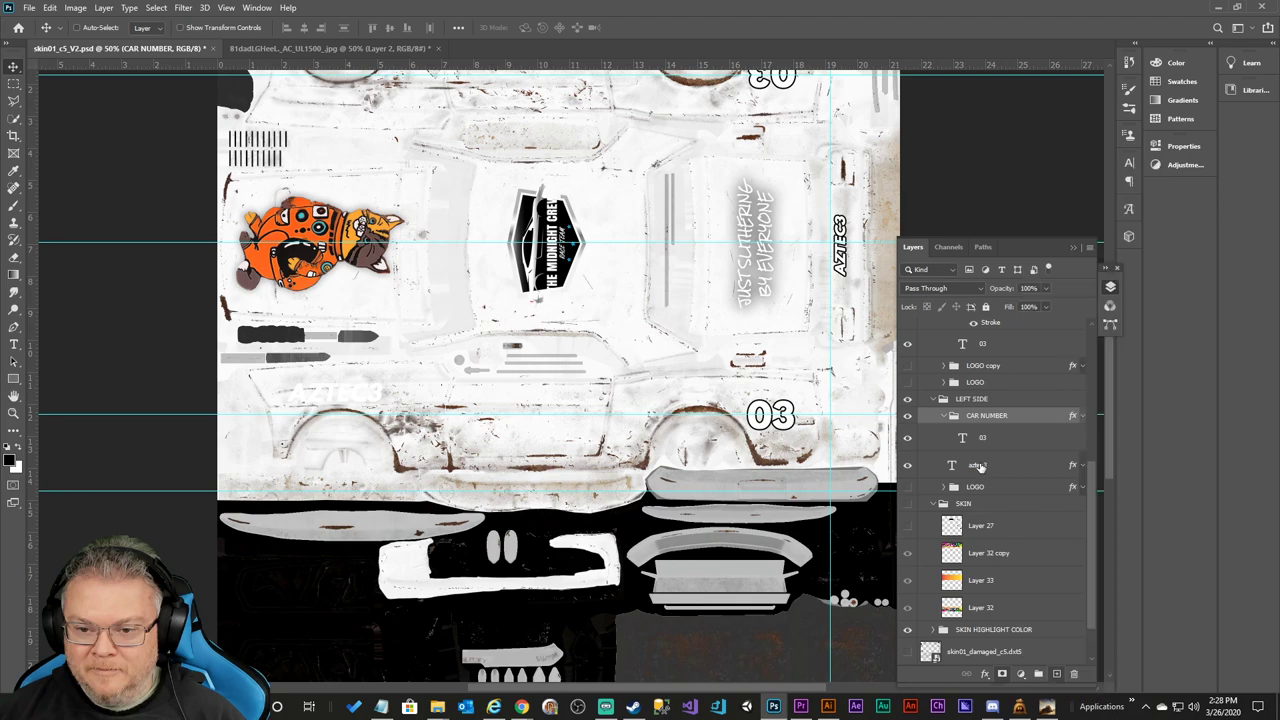
{"action": "left_click", "coordinate": [978, 466]}
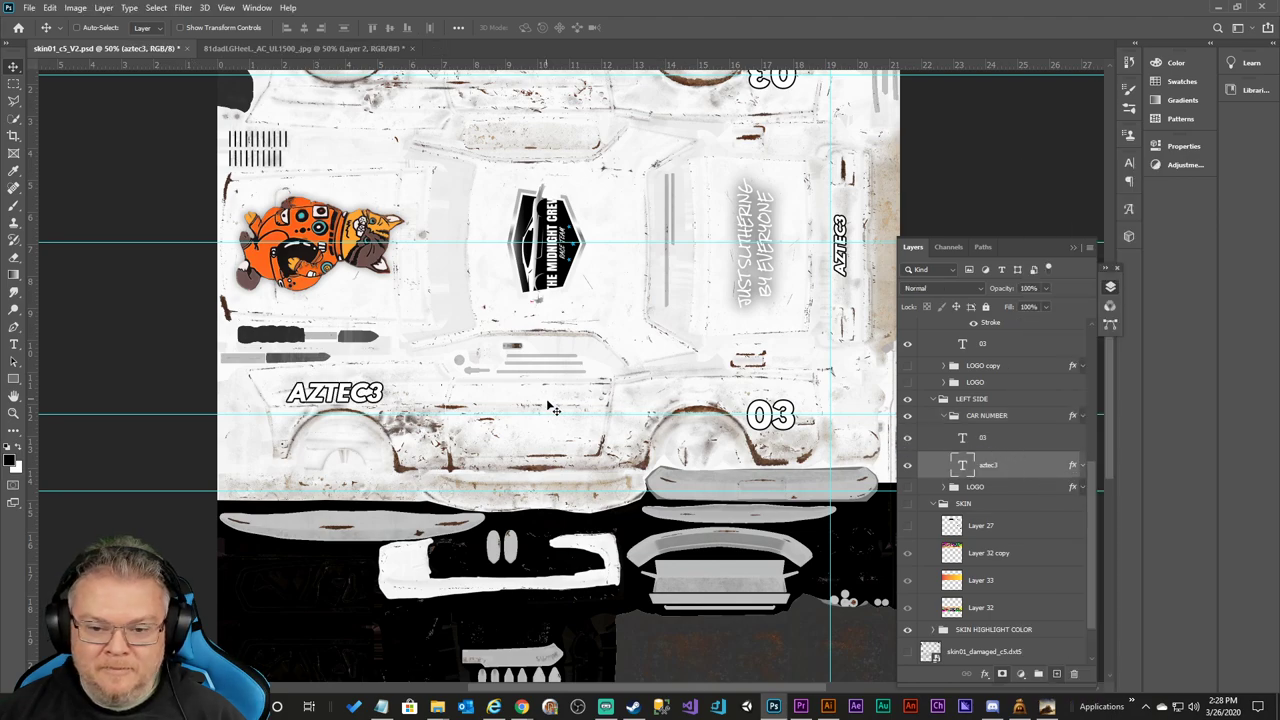
Duplicate the aztec3 text layer in the LEFT SIDE CAR NUMBER group and hide the original.
{"action": "left_click", "coordinate": [970, 487]}
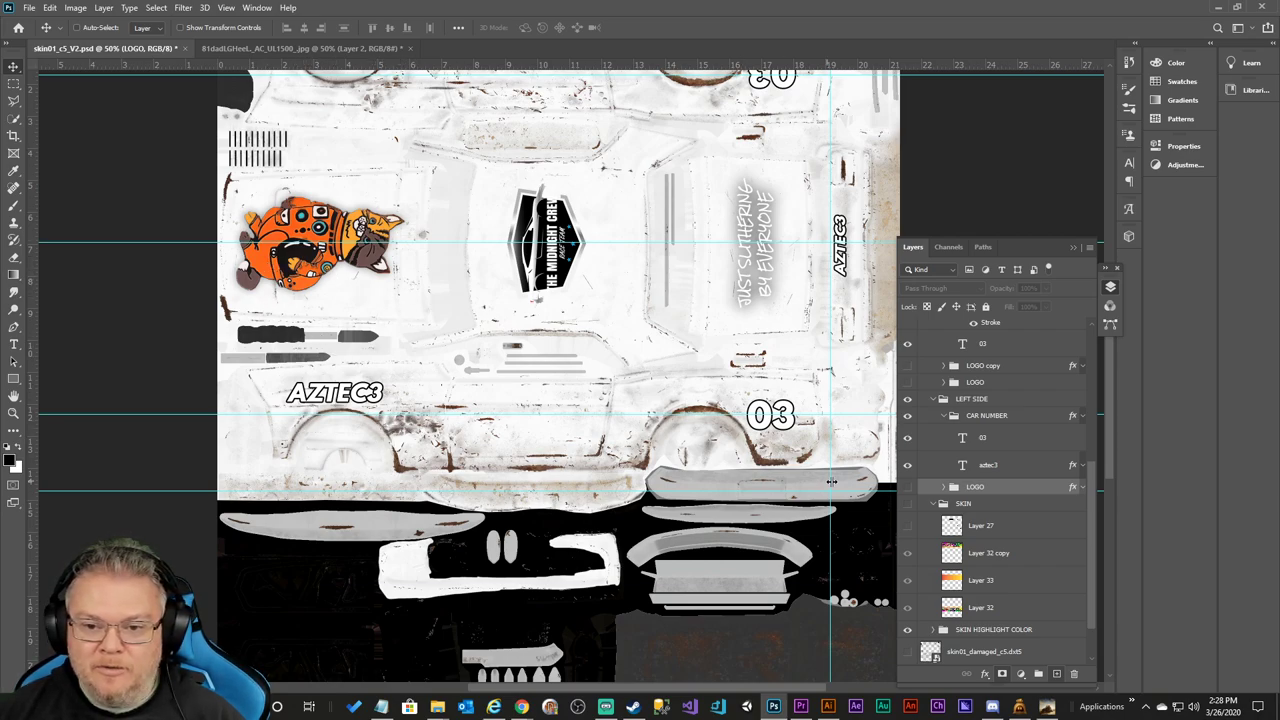
{"action": "right_click", "coordinate": [989, 467]}
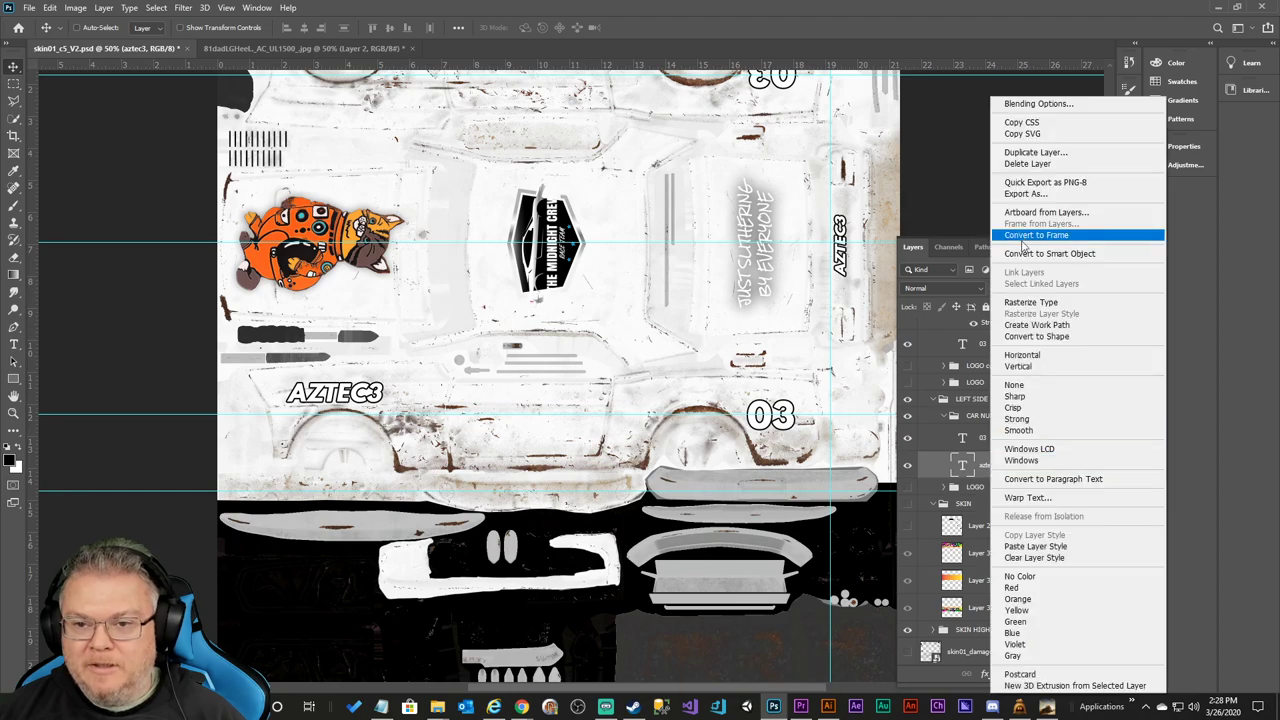
{"action": "left_click", "coordinate": [1035, 153]}
{"action": "left_click", "coordinate": [758, 216]}
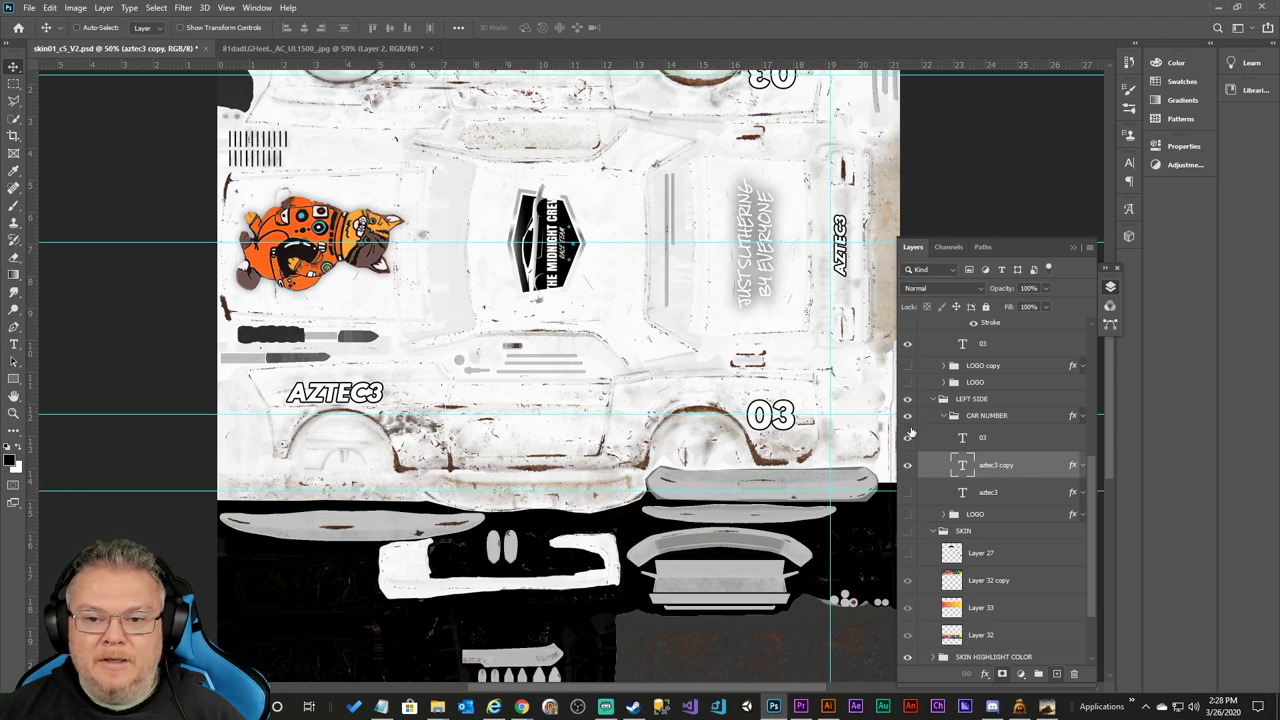
Open Warp Text for the aztec3 copy layer, removing its faux bold, and apply a horizontal Arc with a 25% bend.
{"action": "left_click", "coordinate": [13, 344]}
{"action": "left_click", "coordinate": [559, 27]}
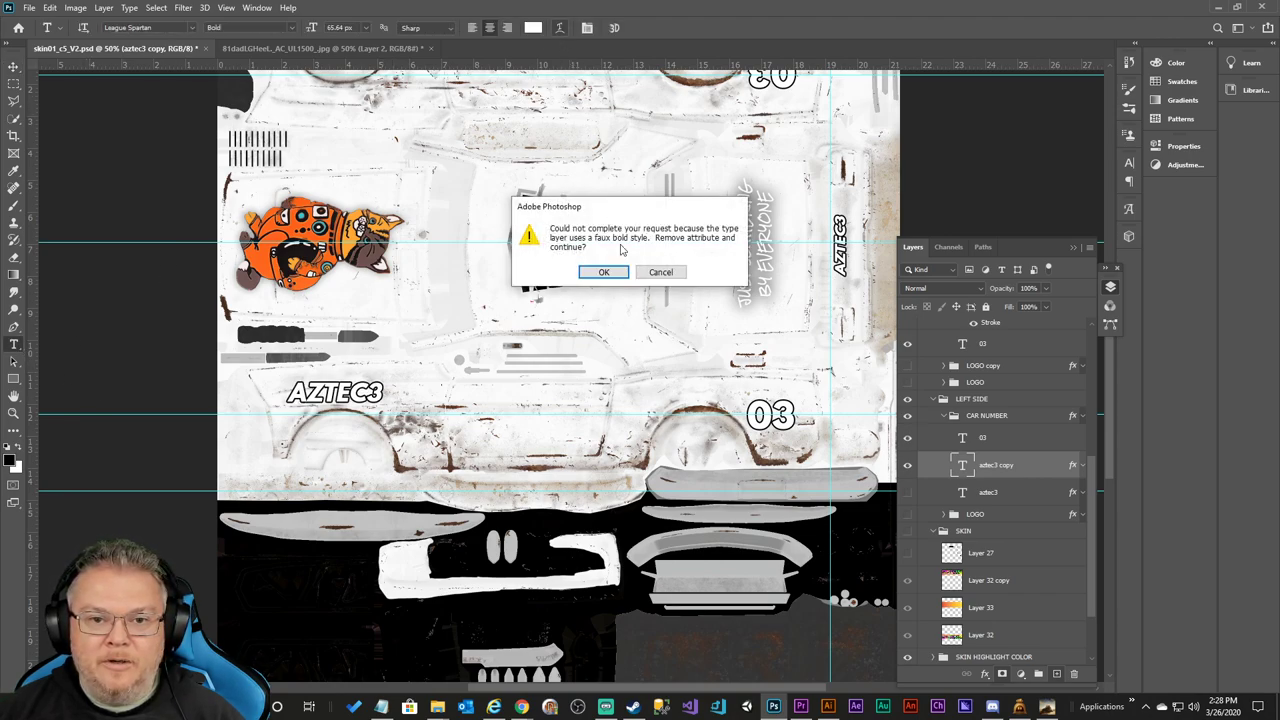
{"action": "left_click", "coordinate": [603, 272]}
{"action": "left_click", "coordinate": [845, 113]}
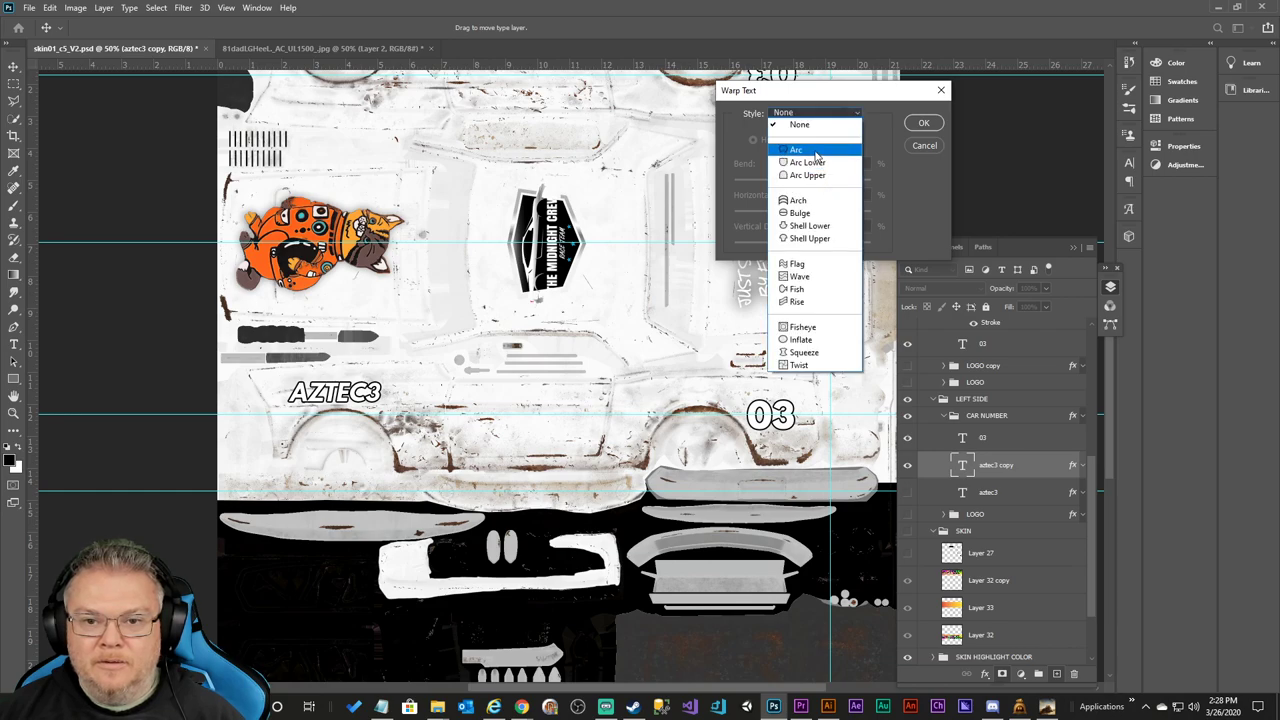
{"action": "left_click", "coordinate": [814, 149]}
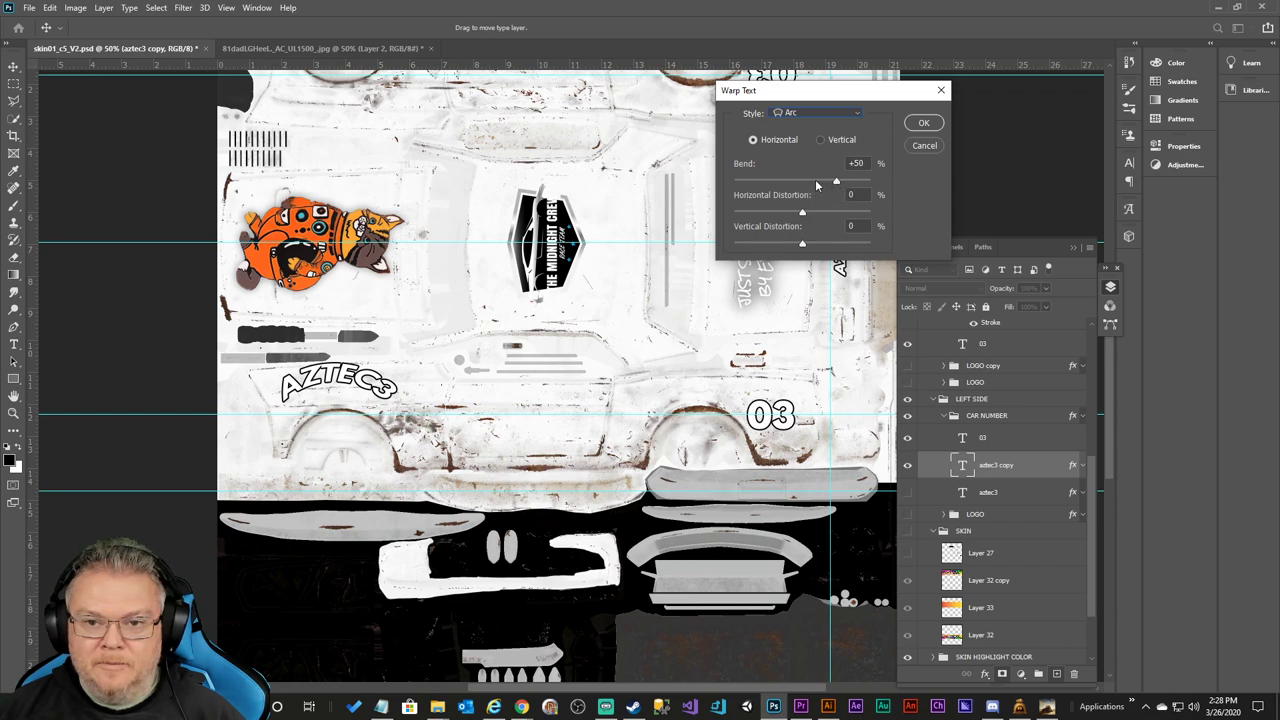
{"action": "left_click_drag", "start_coordinate": [869, 163], "coordinate": [843, 163]}
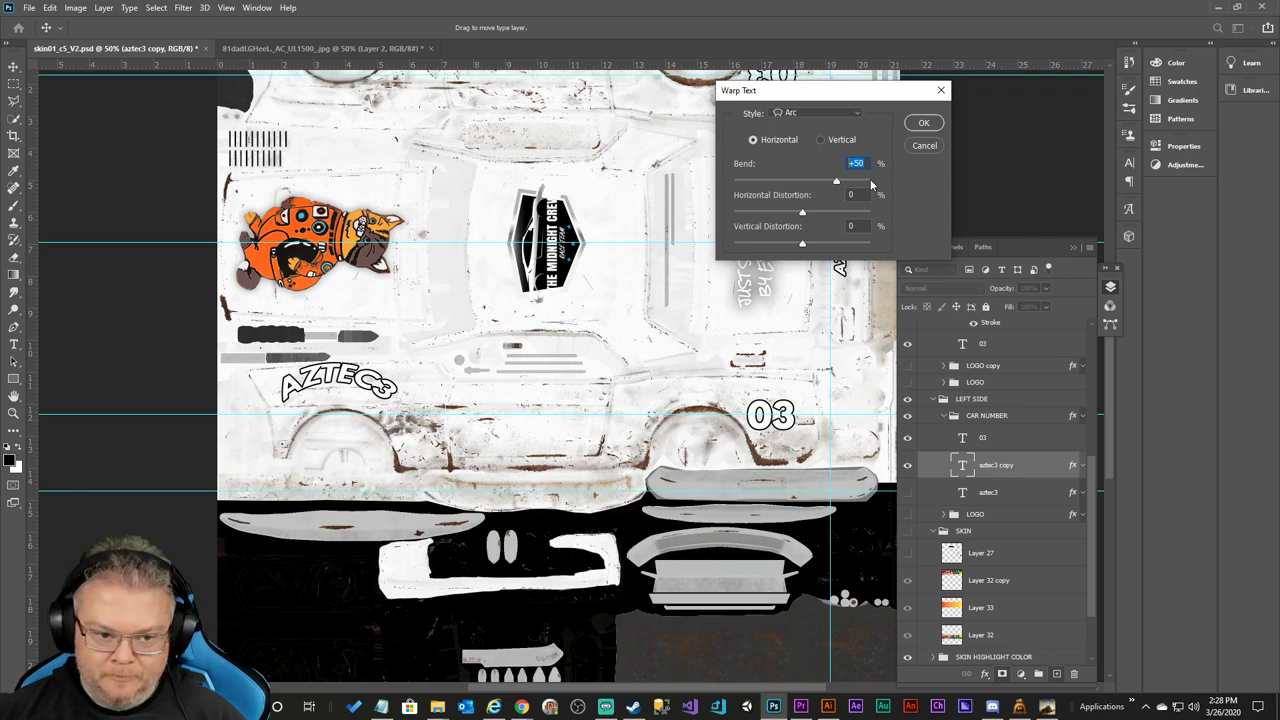
{"action": "type", "text": "0"}
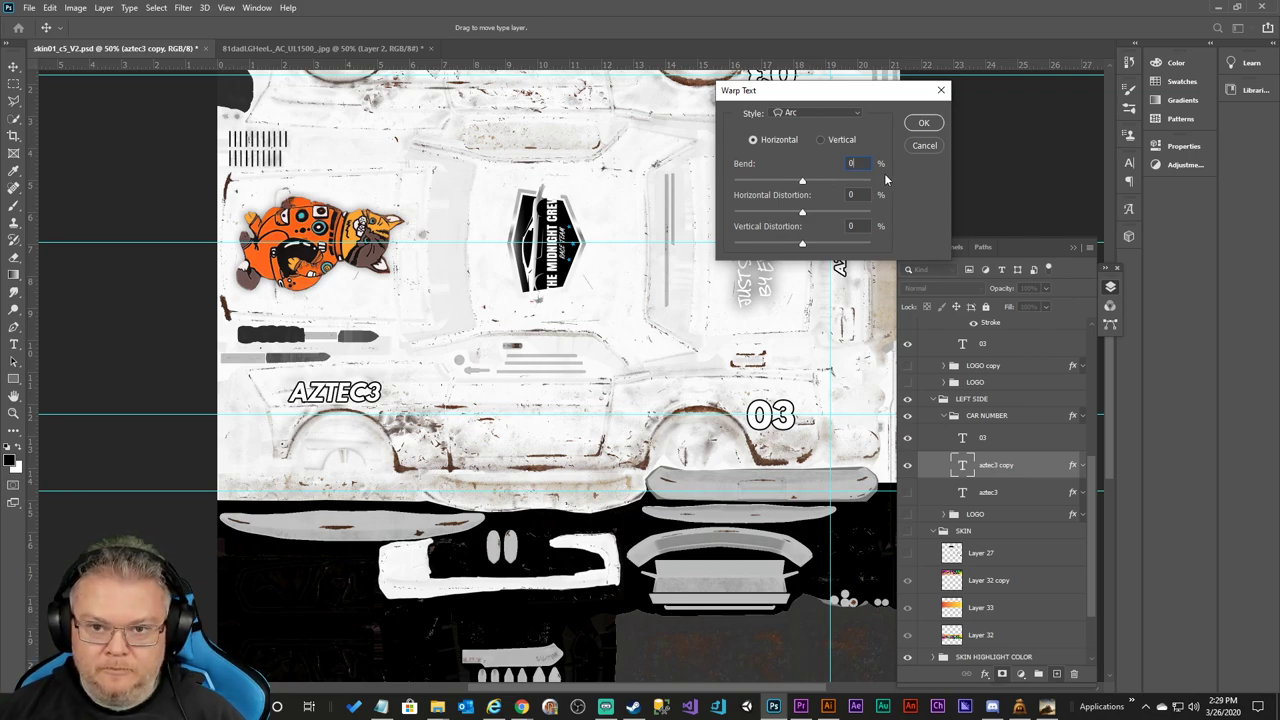
{"action": "type", "text": "25"}
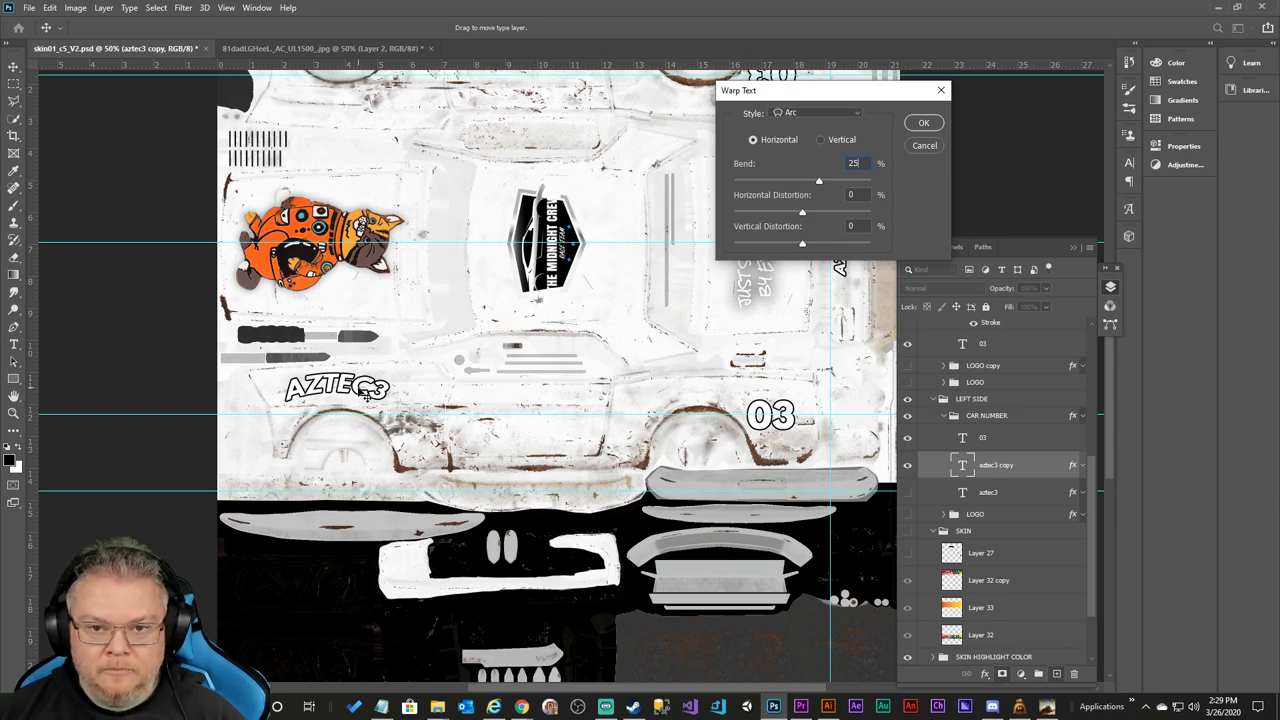
Compare the Arch, Arc Upper and Arc warp styles on the side name text and apply Arch.
{"action": "left_click", "coordinate": [851, 119]}
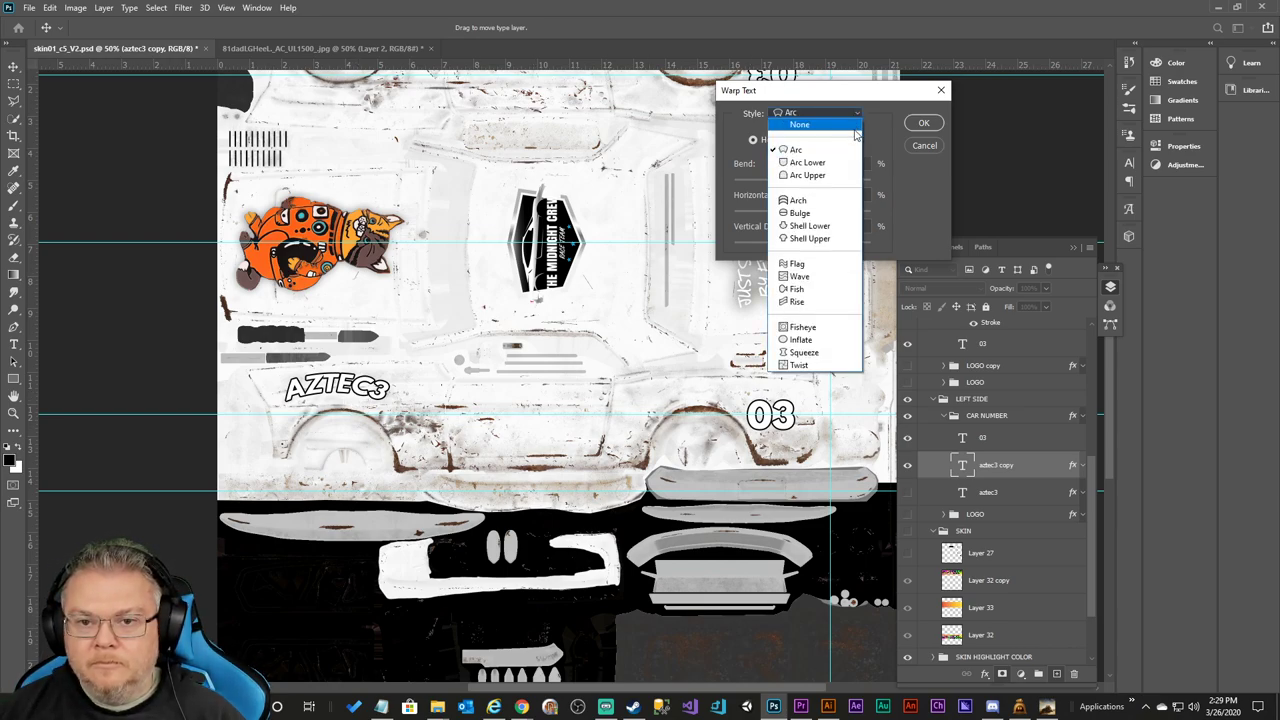
{"action": "left_click", "coordinate": [847, 198]}
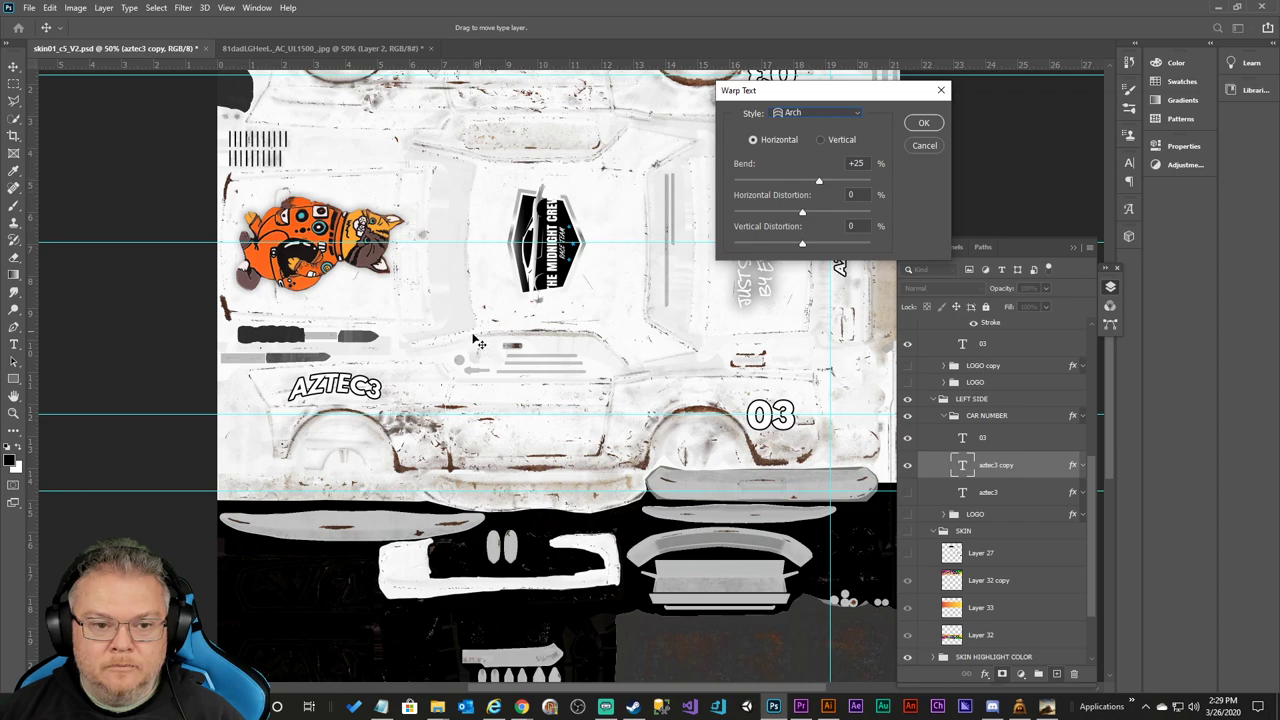
{"action": "left_click", "coordinate": [851, 119]}
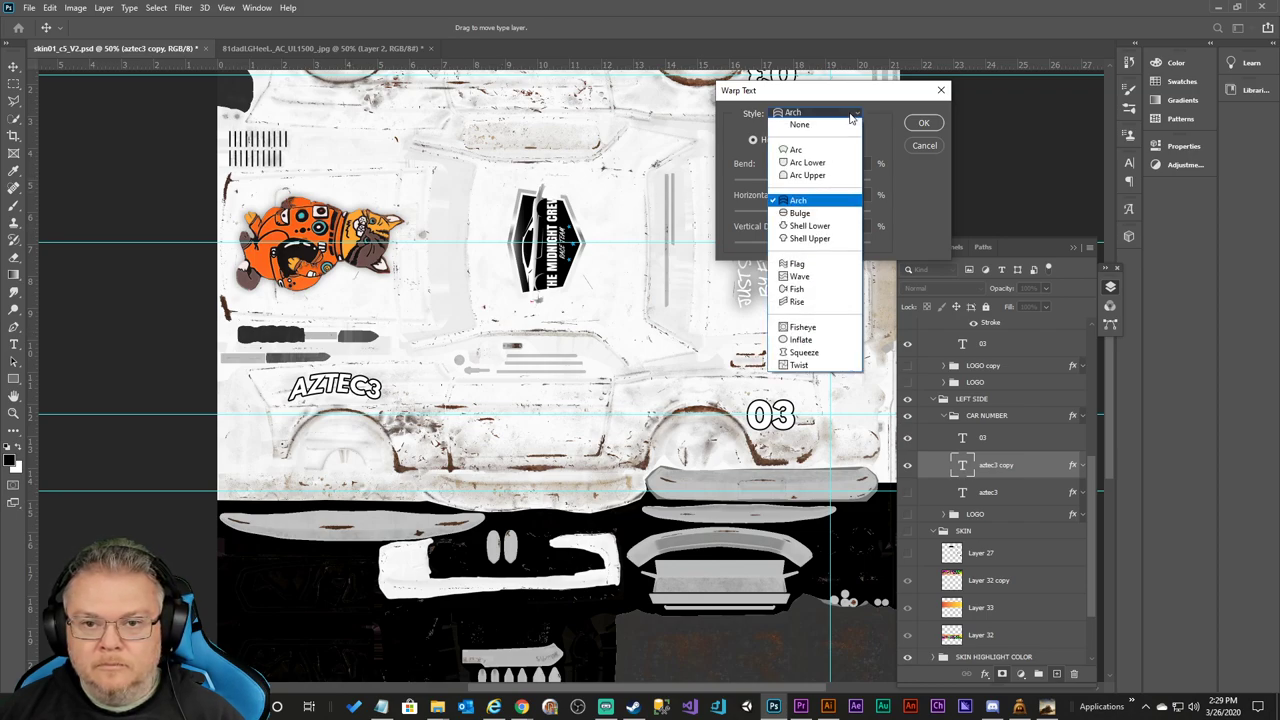
{"action": "left_click", "coordinate": [836, 175]}
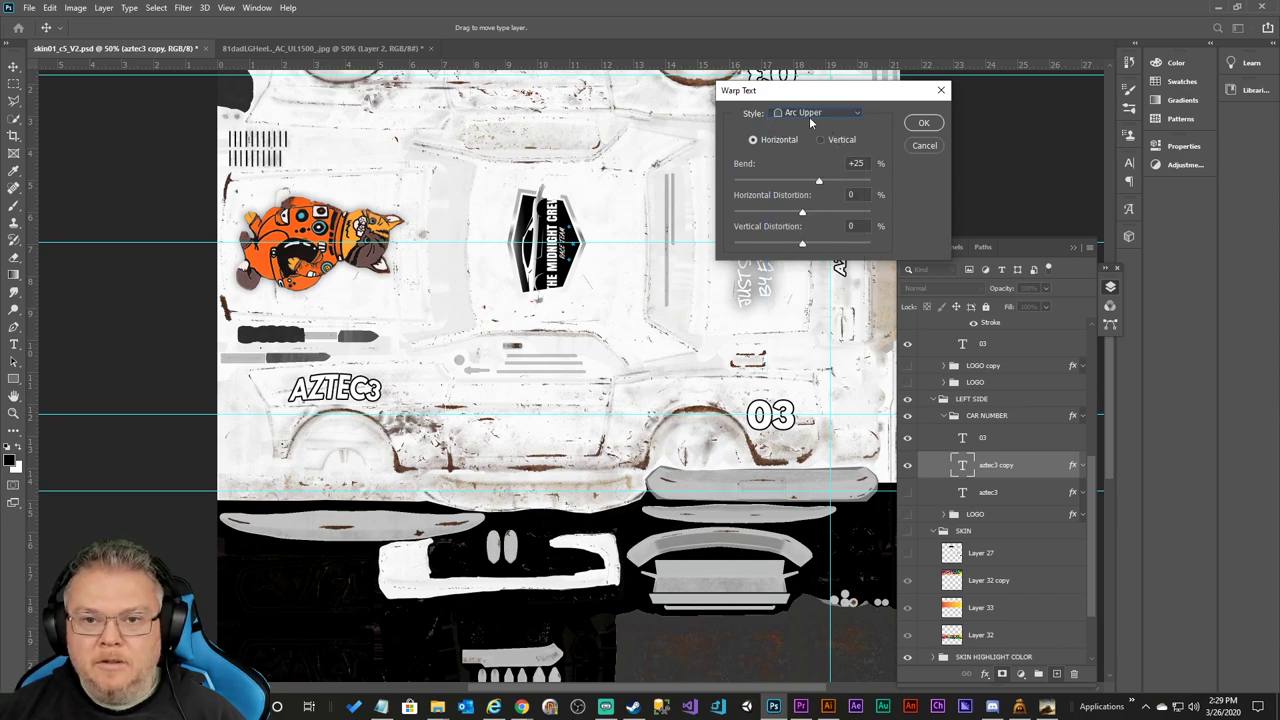
{"action": "left_click", "coordinate": [814, 118]}
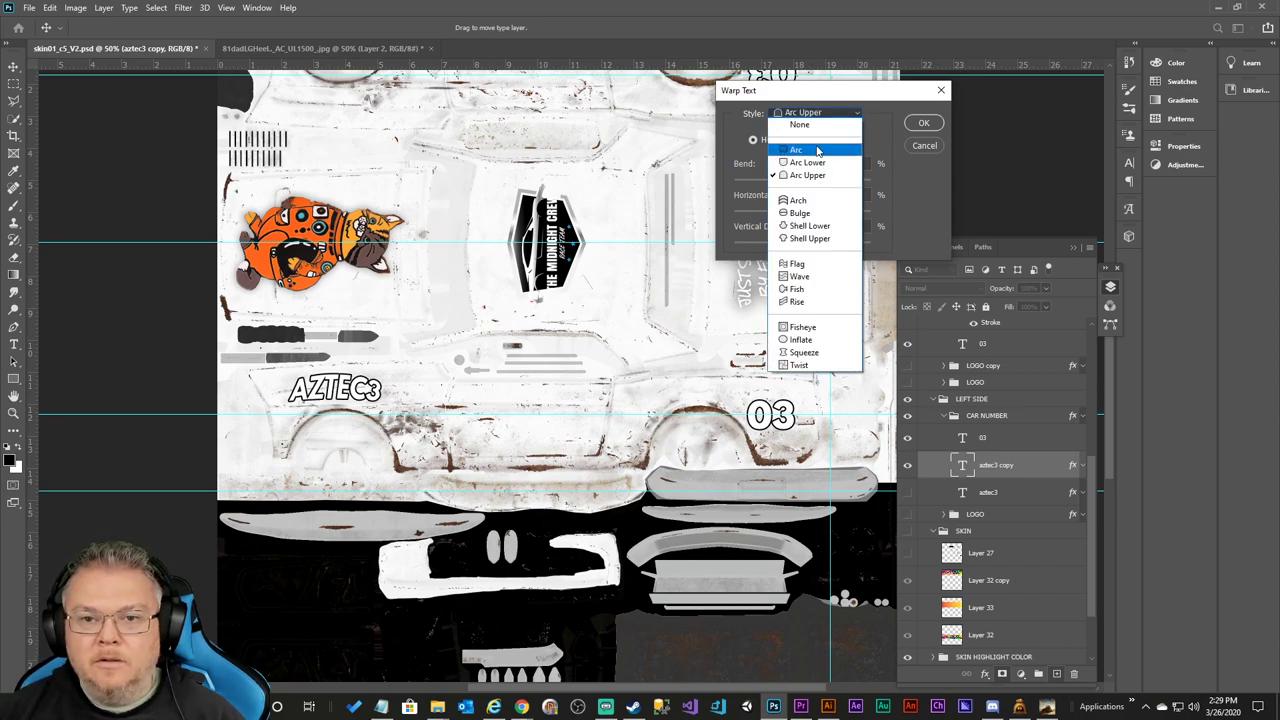
{"action": "left_click", "coordinate": [817, 150]}
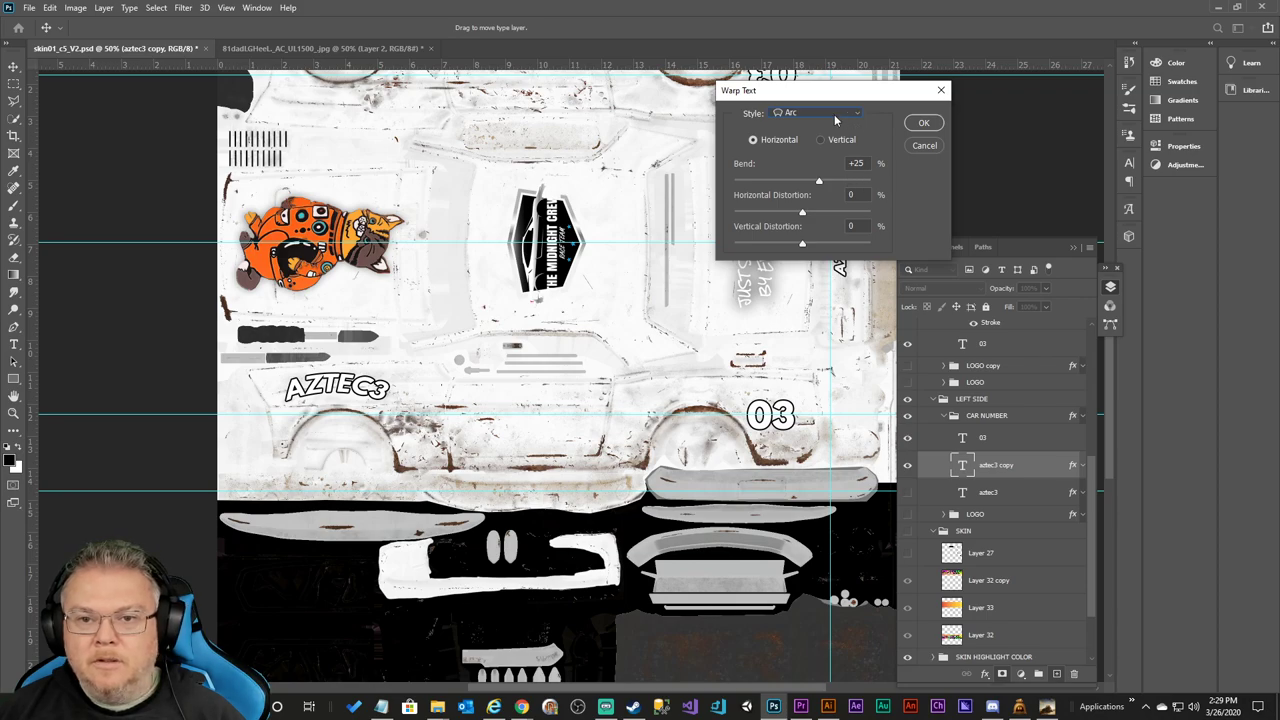
{"action": "left_click", "coordinate": [836, 119]}
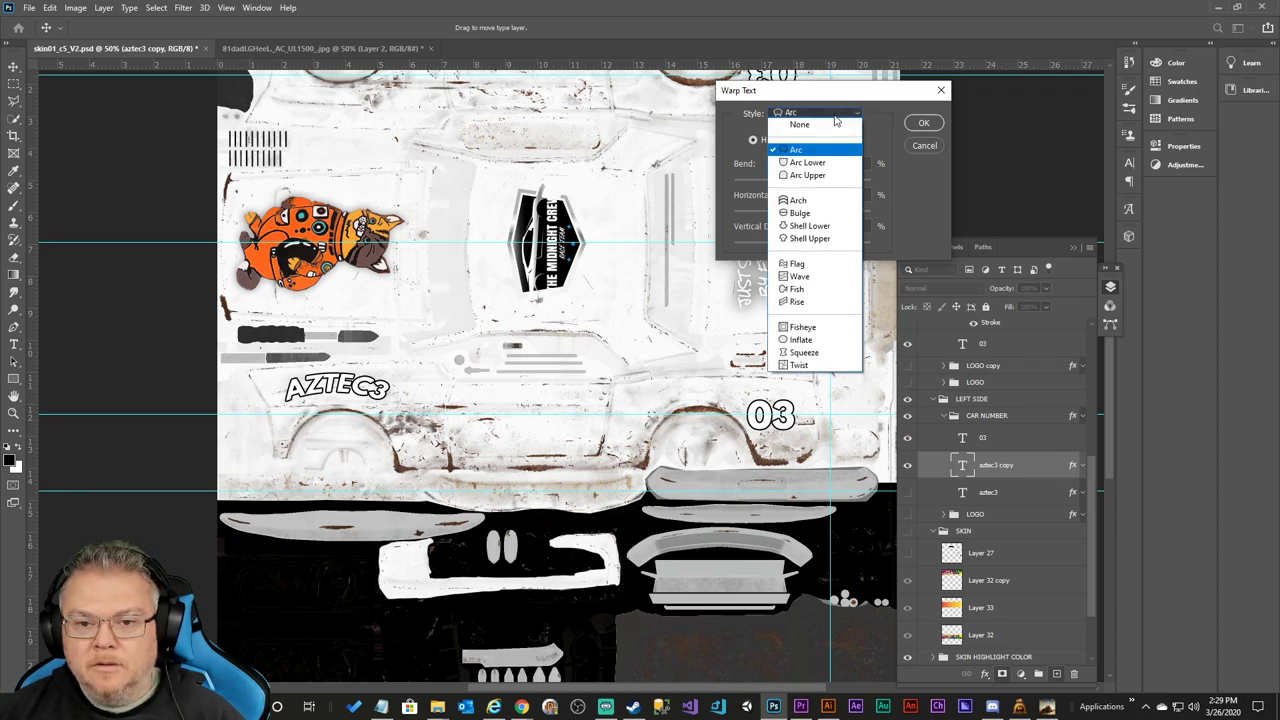
{"action": "left_click", "coordinate": [813, 201]}
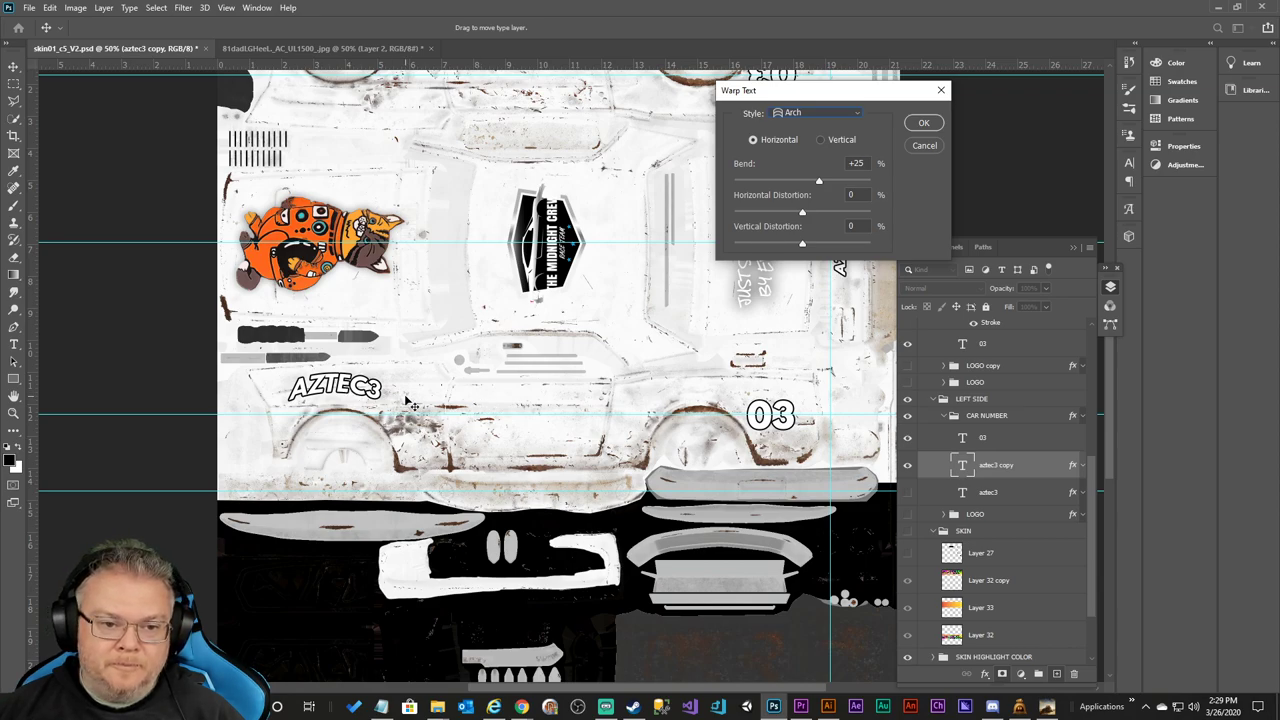
{"action": "left_click", "coordinate": [922, 123]}
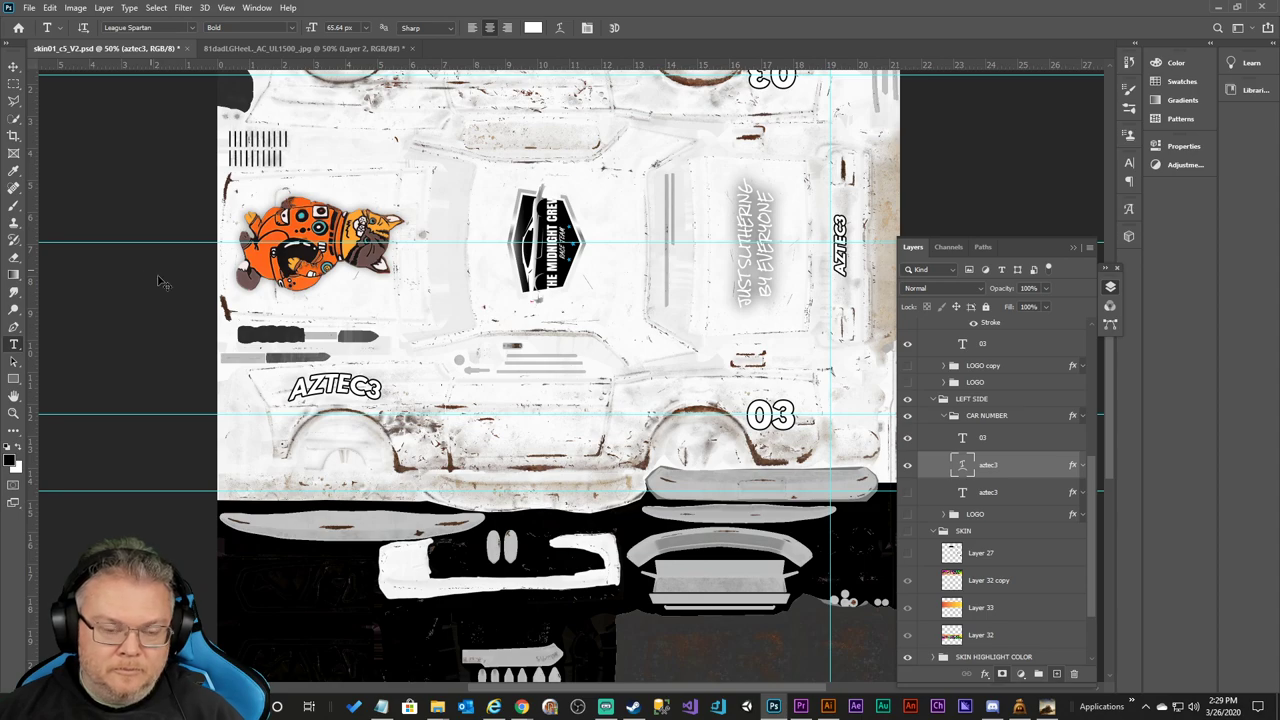
Scale the warped AZTEC3 text to about 127%, rotate it about 35°, and fit it around the left wheel arch with a bend of about 42%.
{"action": "key", "text": "ctrl+t"}
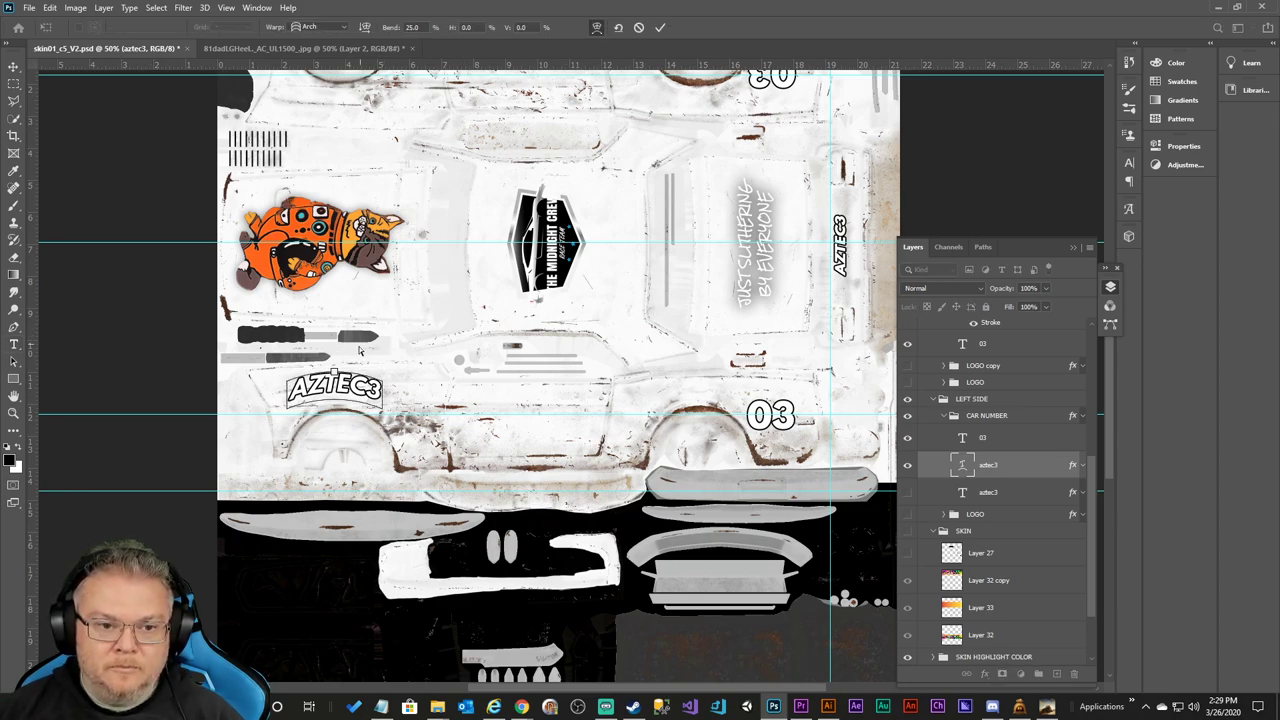
{"action": "left_click_drag", "start_coordinate": [372, 388], "coordinate": [410, 409]}
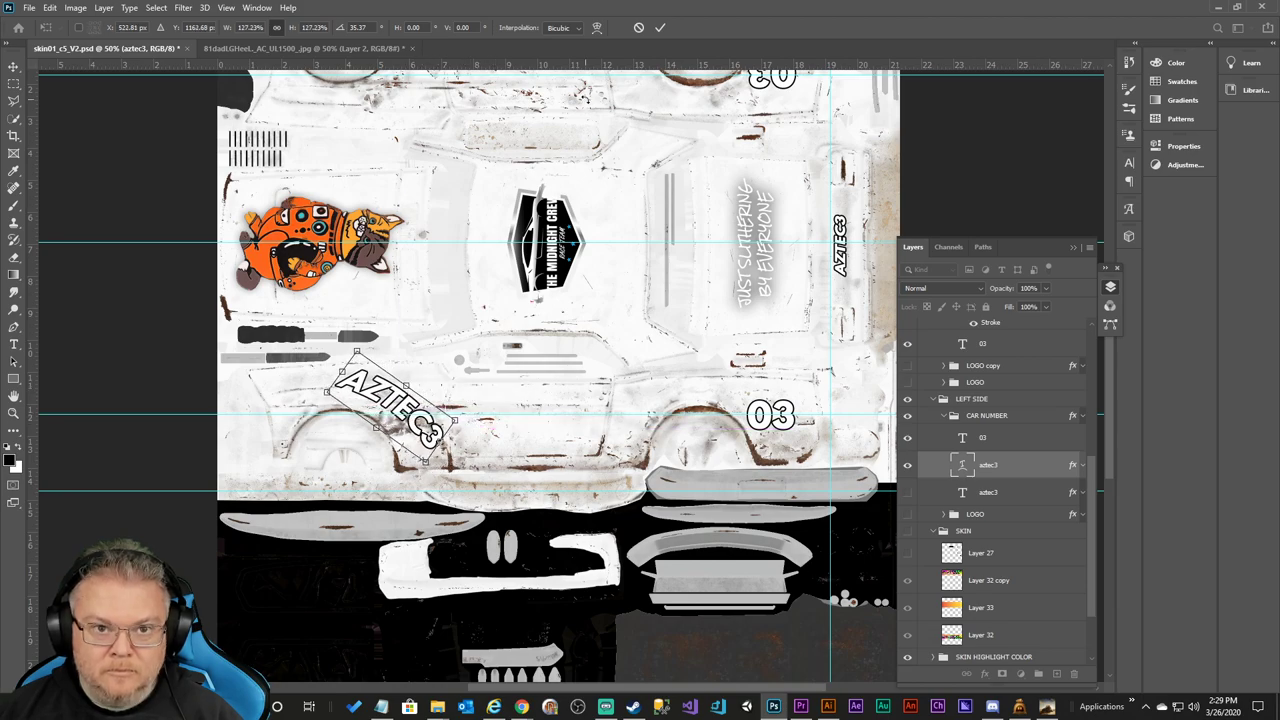
{"action": "left_click", "coordinate": [597, 27]}
{"action": "mouse_move", "coordinate": [406, 390]}
{"action": "left_mouse_down"}
{"action": "mouse_move", "coordinate": [418, 404]}
{"action": "mouse_move", "coordinate": [415, 392]}
{"action": "left_mouse_up"}
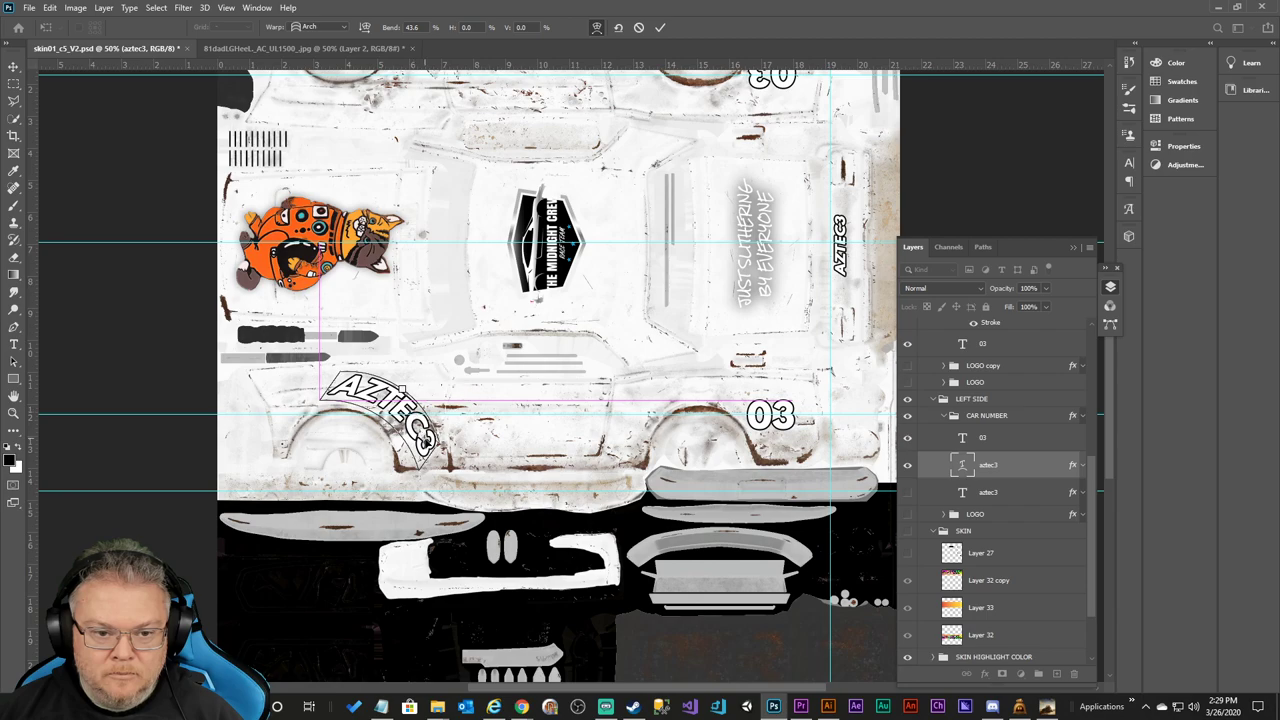
{"action": "left_click_drag", "start_coordinate": [408, 400], "coordinate": [412, 430]}
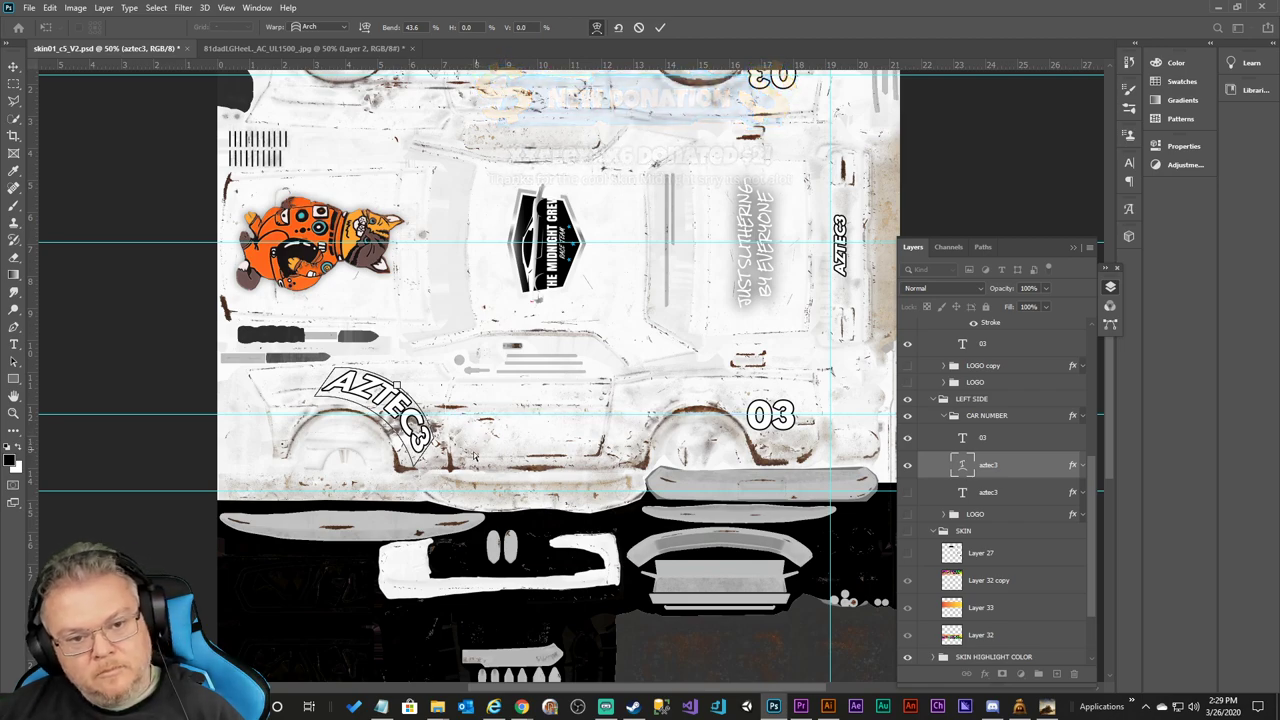
{"action": "left_click_drag", "start_coordinate": [391, 412], "coordinate": [394, 385]}
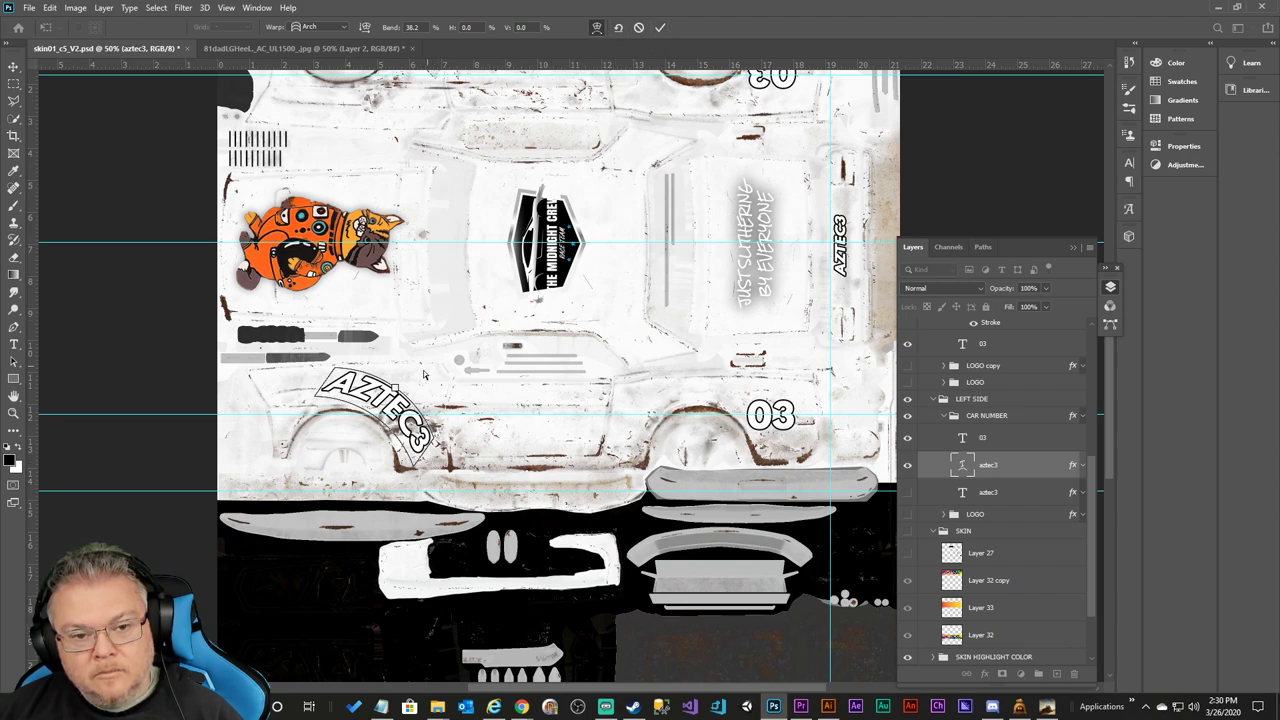
{"action": "left_click_drag", "start_coordinate": [398, 392], "coordinate": [398, 396]}
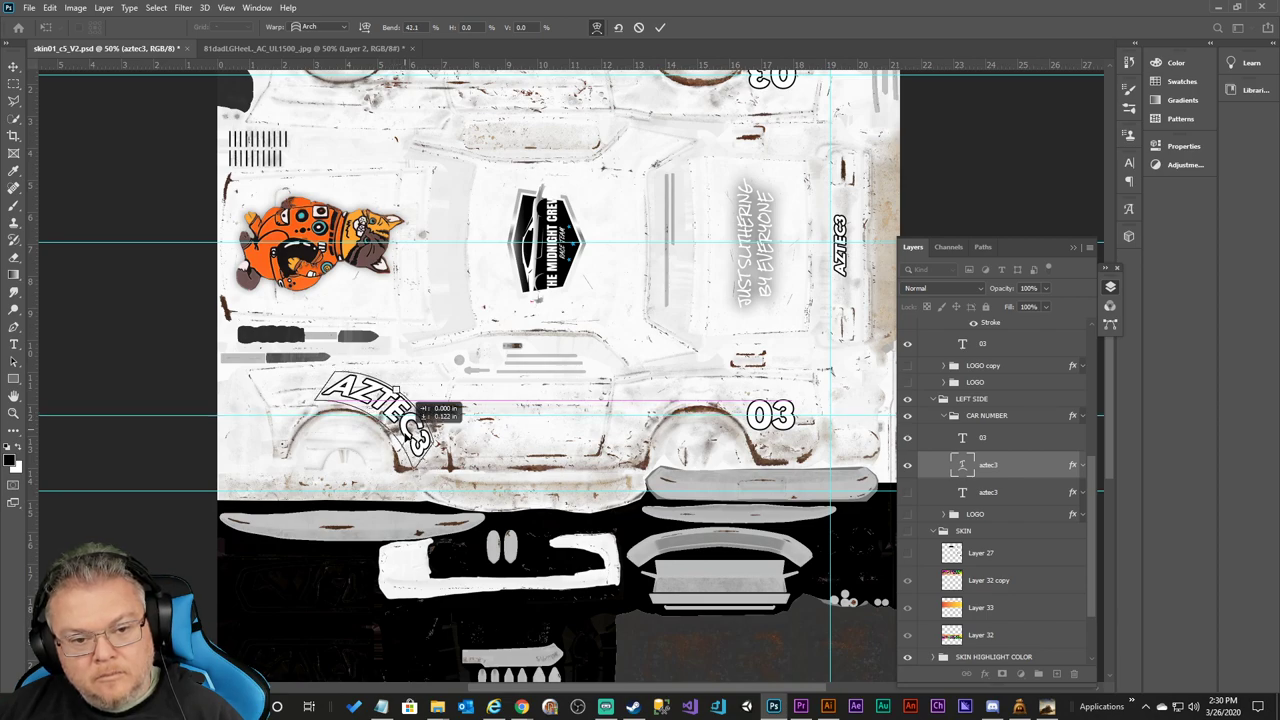
{"action": "left_click", "coordinate": [660, 27]}
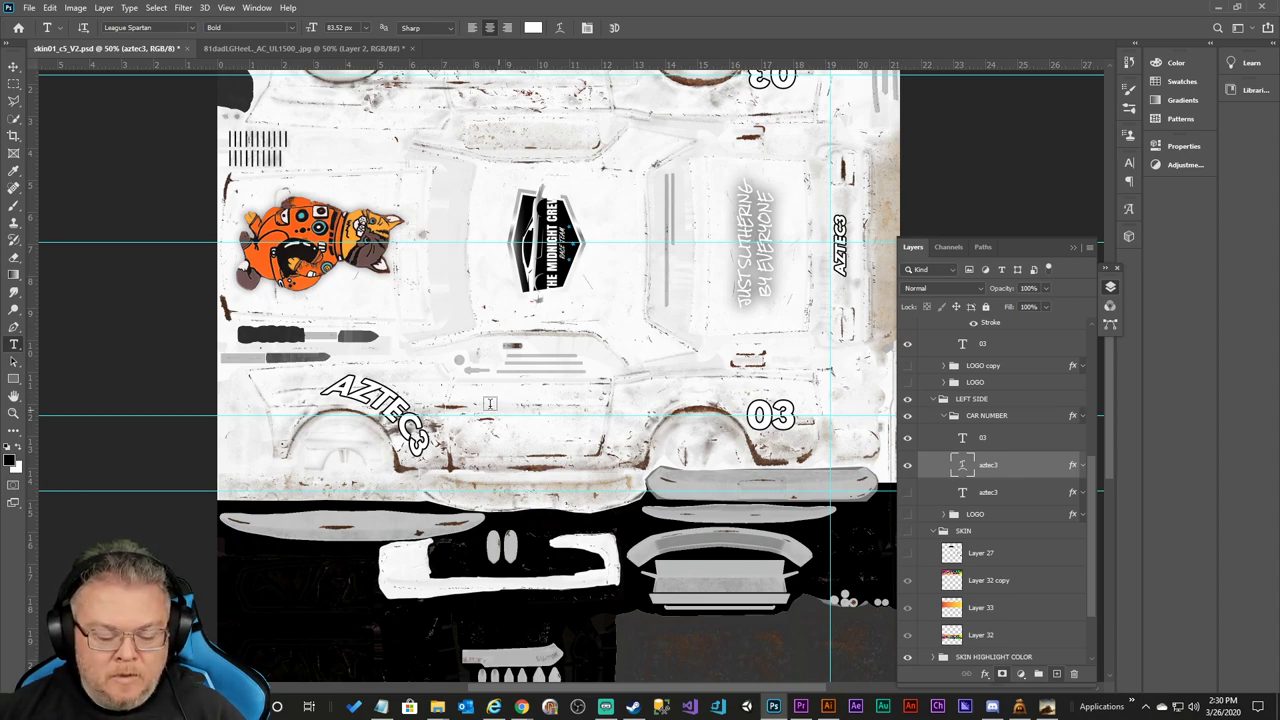
{"action": "left_click", "coordinate": [80, 8]}
{"action": "mouse_move", "coordinate": [93, 9]}
{"action": "mouse_move", "coordinate": [50, 8]}
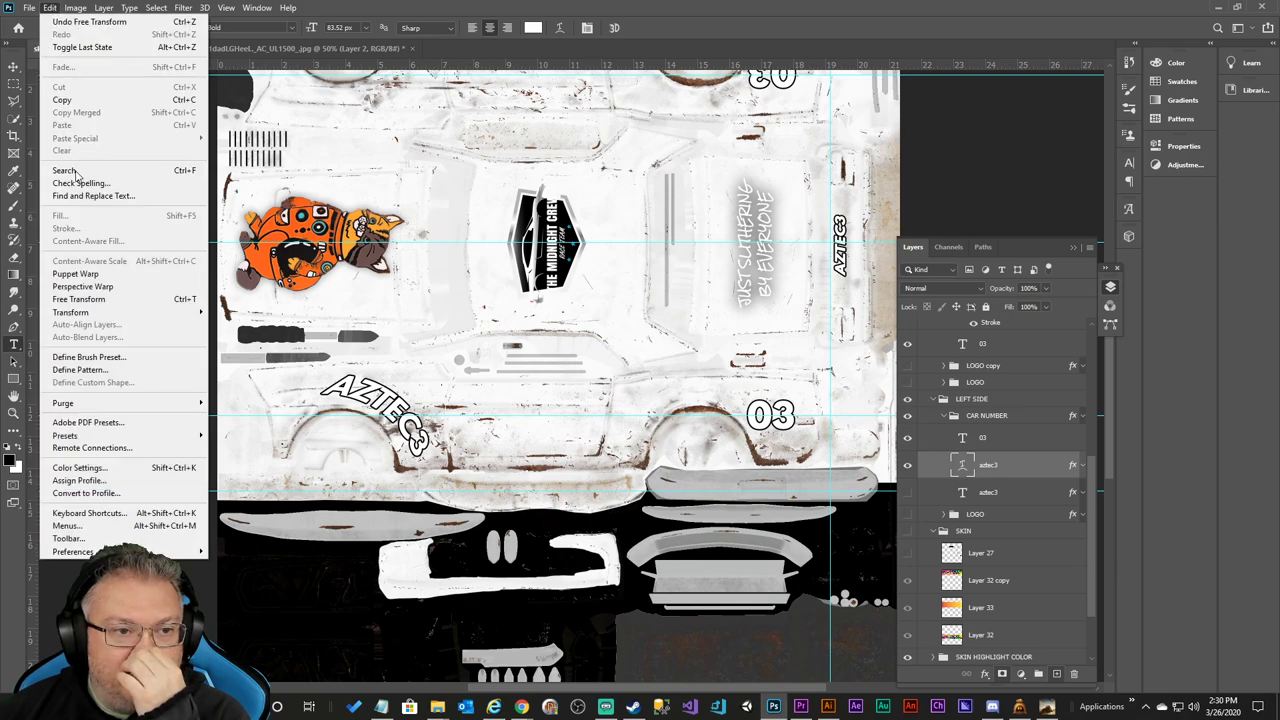
{"action": "left_click", "coordinate": [106, 287]}
{"action": "left_click", "coordinate": [668, 274]}
Start Puppet Warp on the aztec3 text, accepting rasterization of the layer, and leave the mesh without warping it.
{"action": "left_click", "coordinate": [49, 8]}
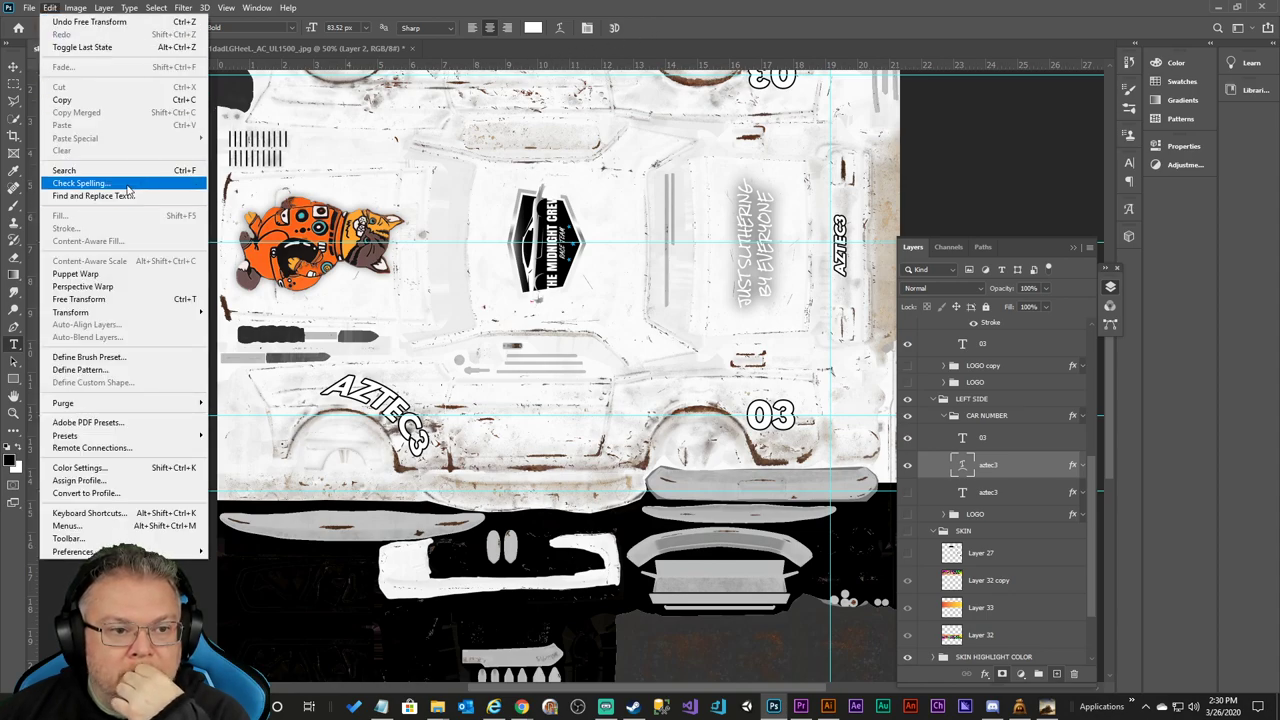
{"action": "left_click", "coordinate": [111, 278]}
{"action": "left_click", "coordinate": [603, 272]}
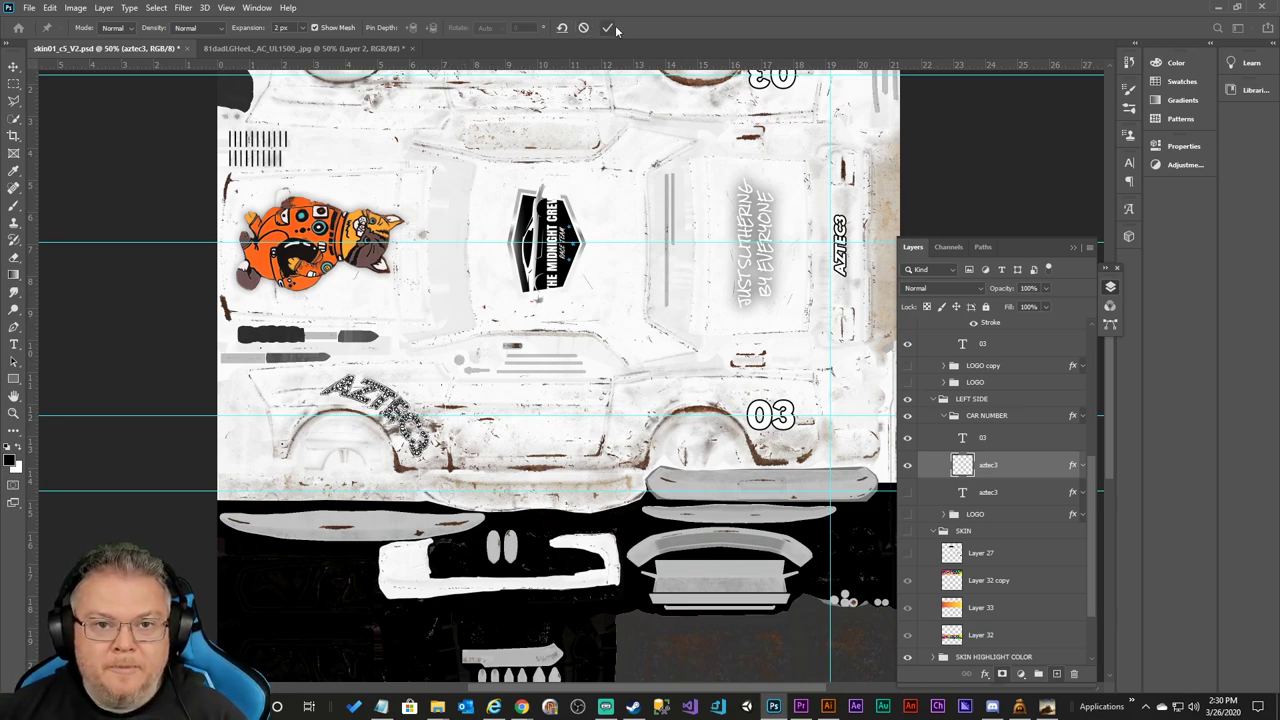
{"action": "left_click", "coordinate": [583, 27]}
Rotate the rasterized AZTEC3 lettering about -3.9° and custom-warp its lower end to follow the wheel arch.
{"action": "key", "text": "ctrl+t"}
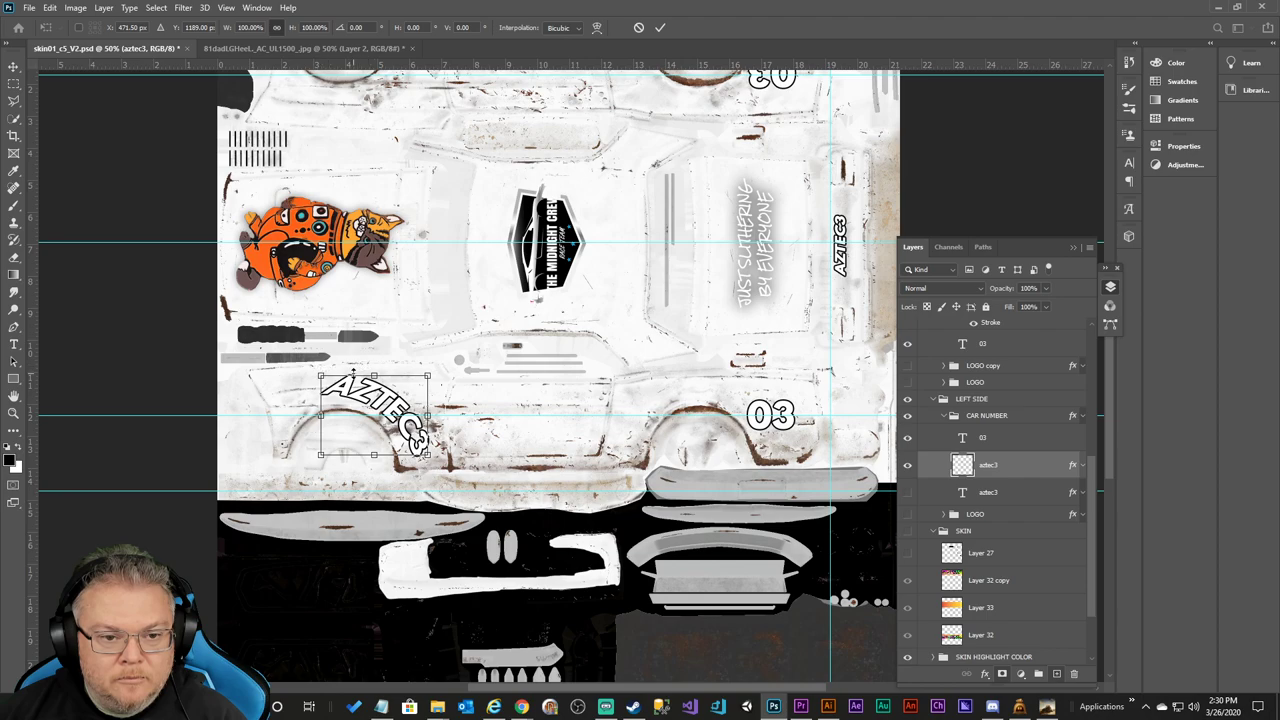
{"action": "left_click_drag", "start_coordinate": [305, 377], "coordinate": [307, 384]}
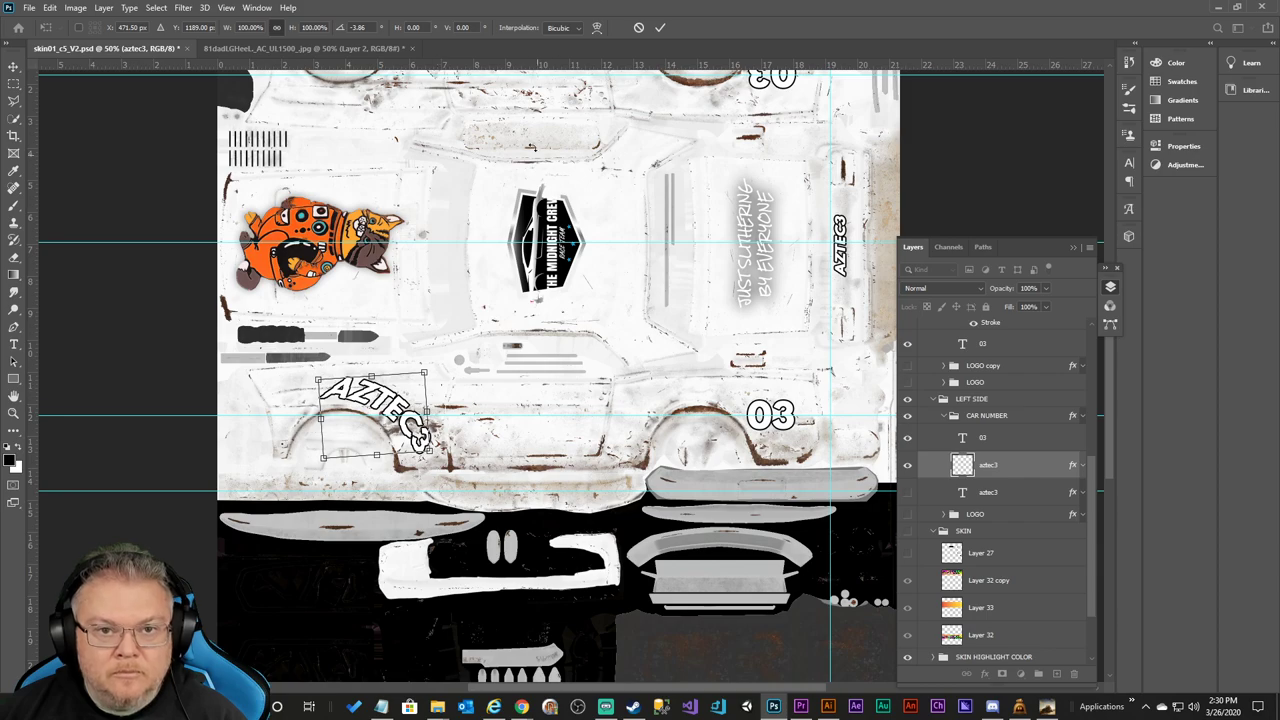
{"action": "left_click", "coordinate": [577, 30]}
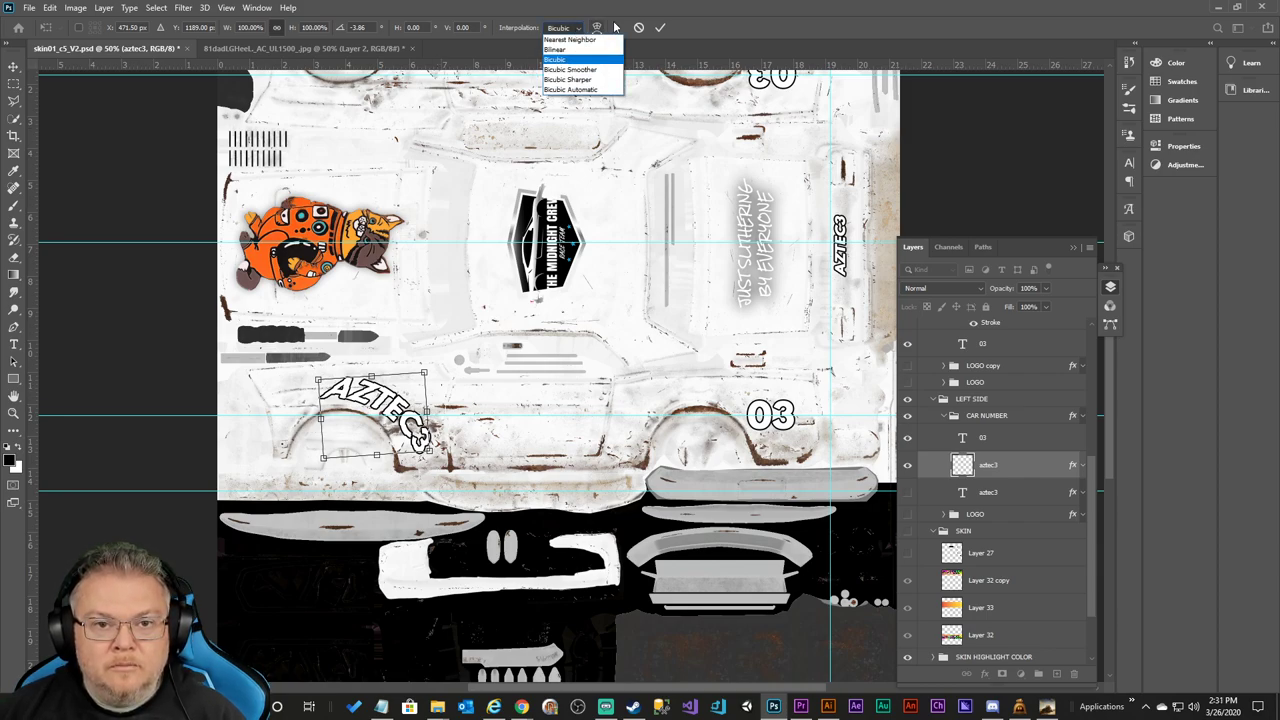
{"action": "left_click", "coordinate": [603, 33]}
{"action": "left_click", "coordinate": [597, 28]}
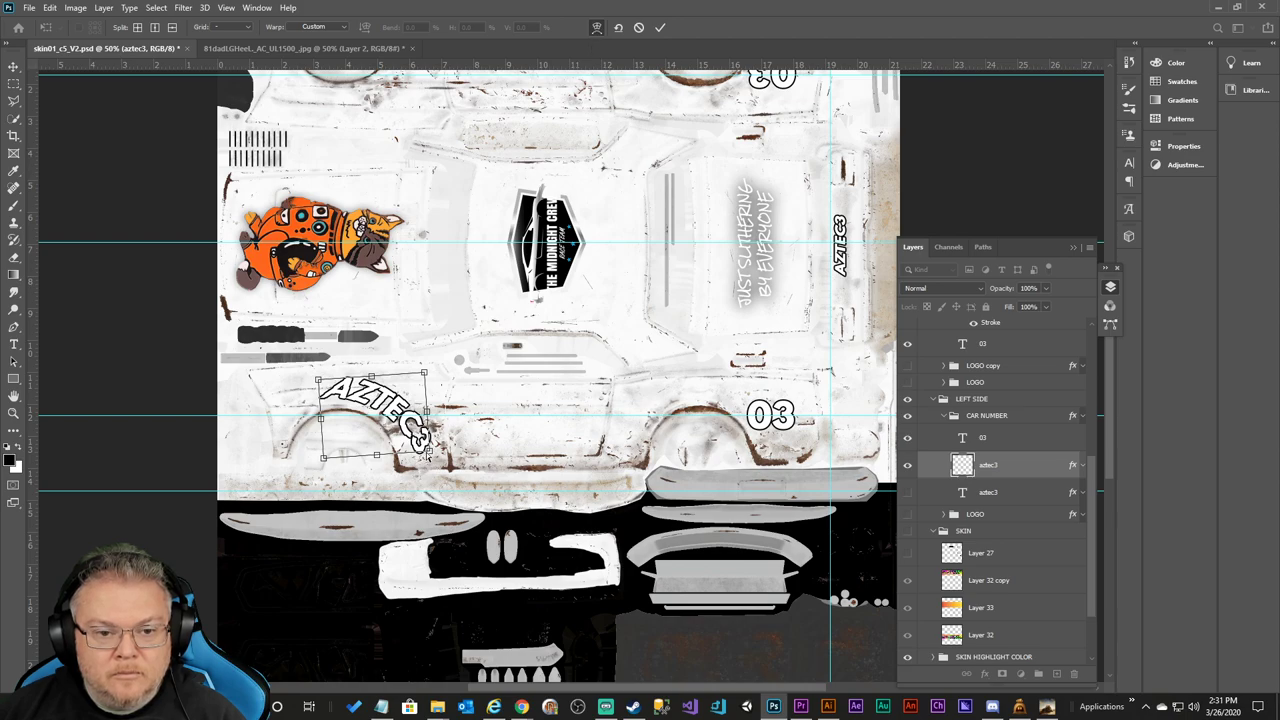
{"action": "left_click_drag", "start_coordinate": [424, 447], "coordinate": [425, 466]}
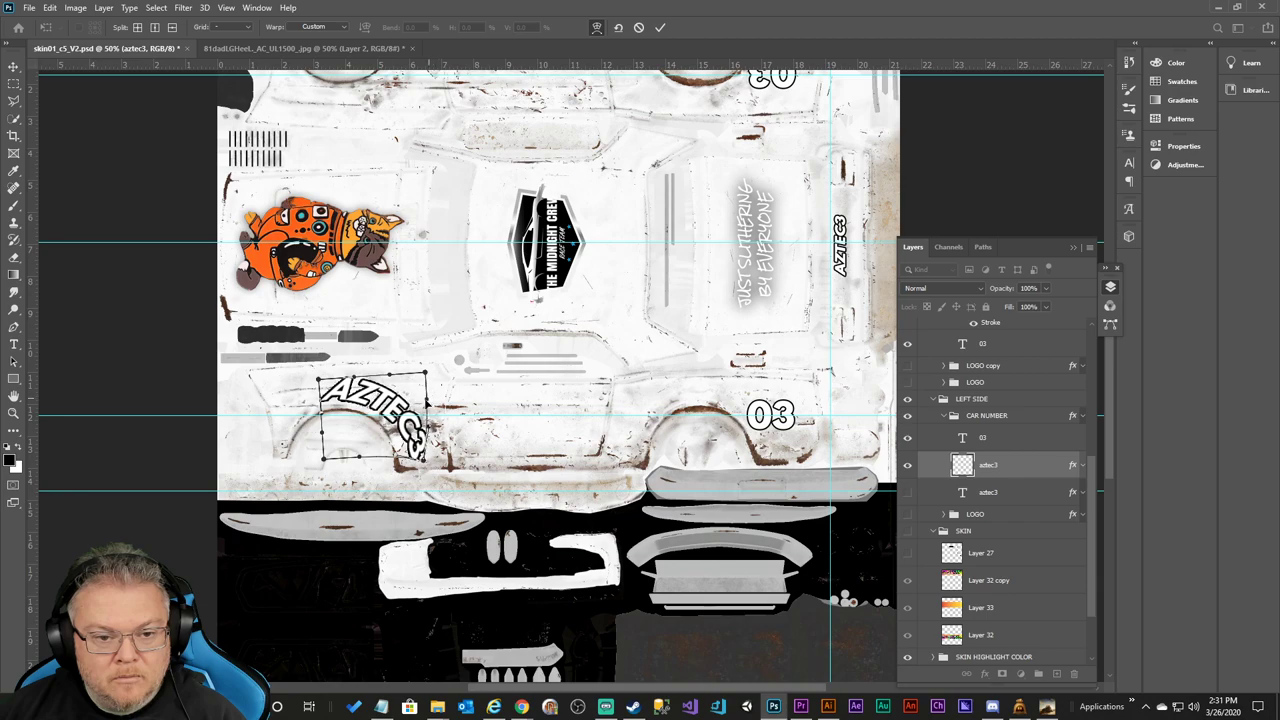
{"action": "left_click_drag", "start_coordinate": [422, 460], "coordinate": [383, 456]}
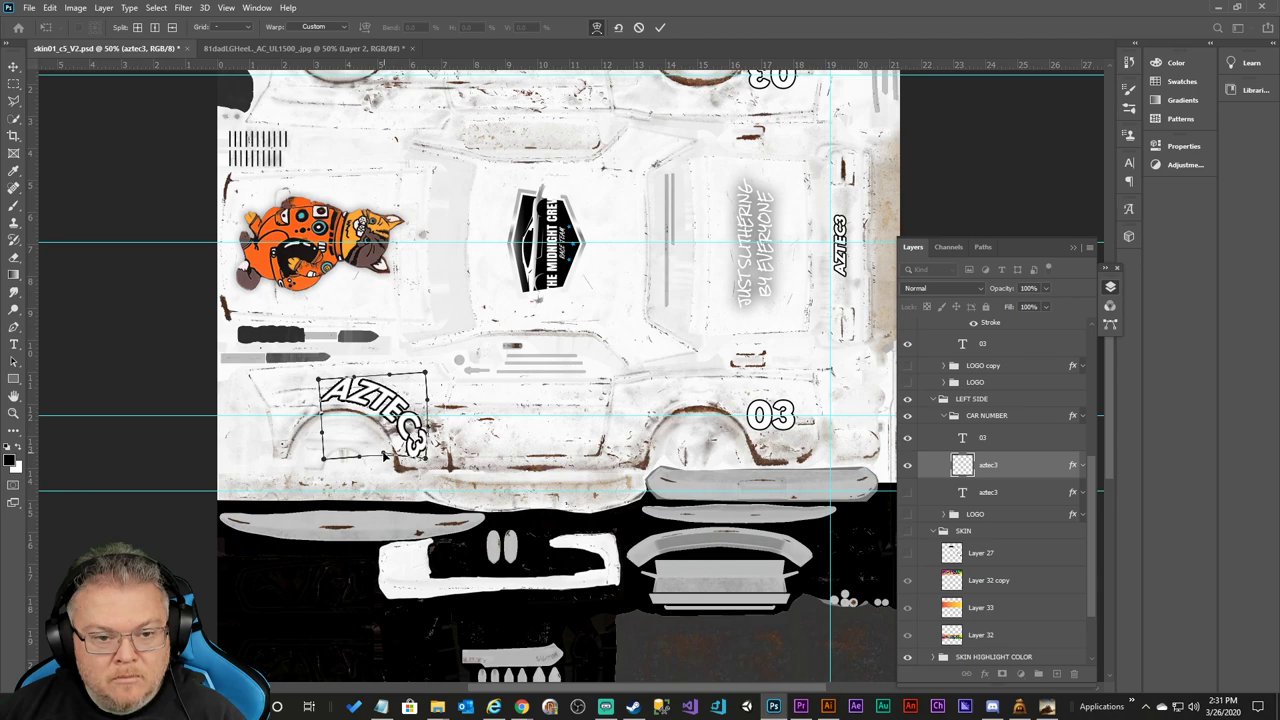
{"action": "left_click", "coordinate": [660, 27]}
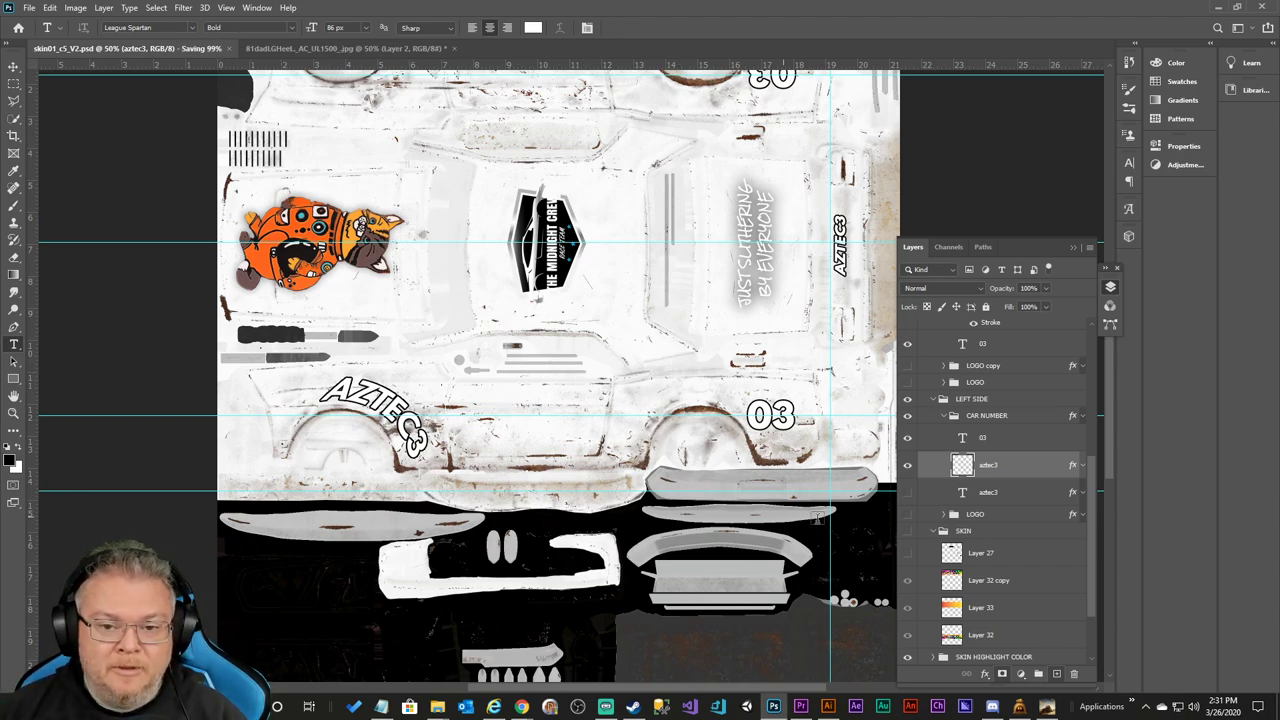
Show the SKIN layer group again.
{"action": "left_click", "coordinate": [907, 531]}
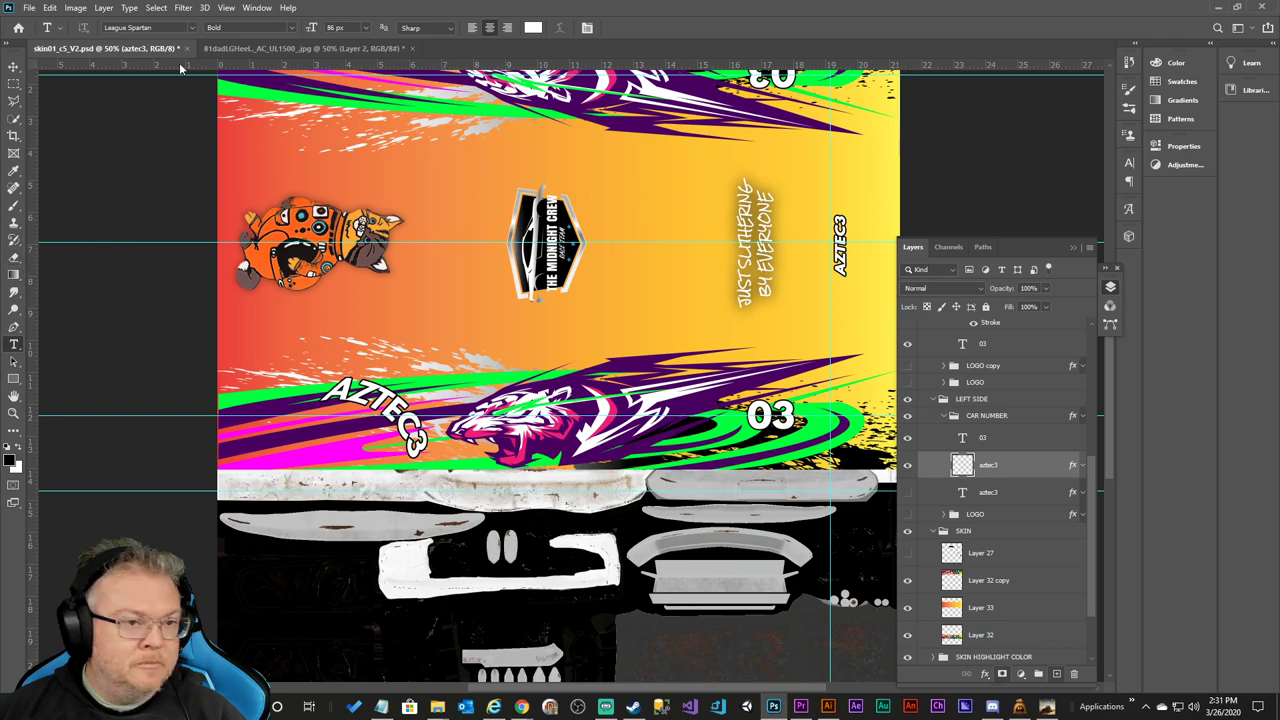
{"action": "left_click", "coordinate": [29, 8]}
{"action": "mouse_move", "coordinate": [44, 201]}
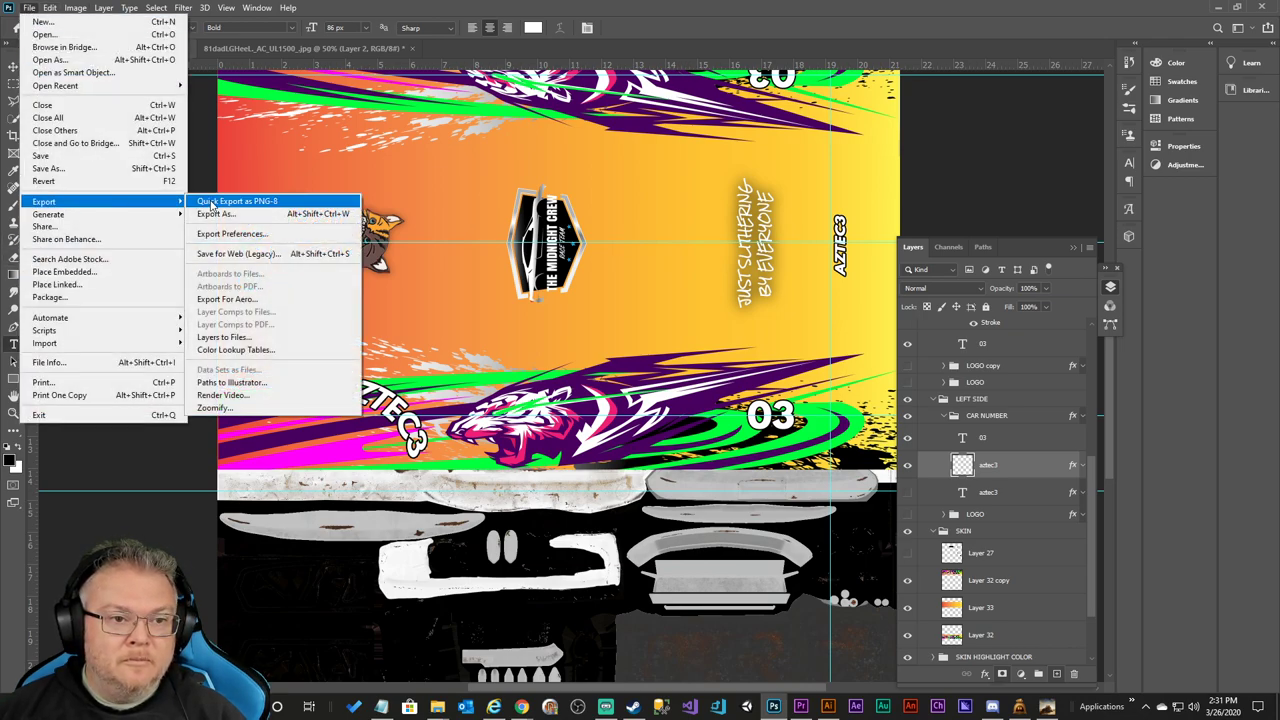
{"action": "left_click", "coordinate": [240, 201]}
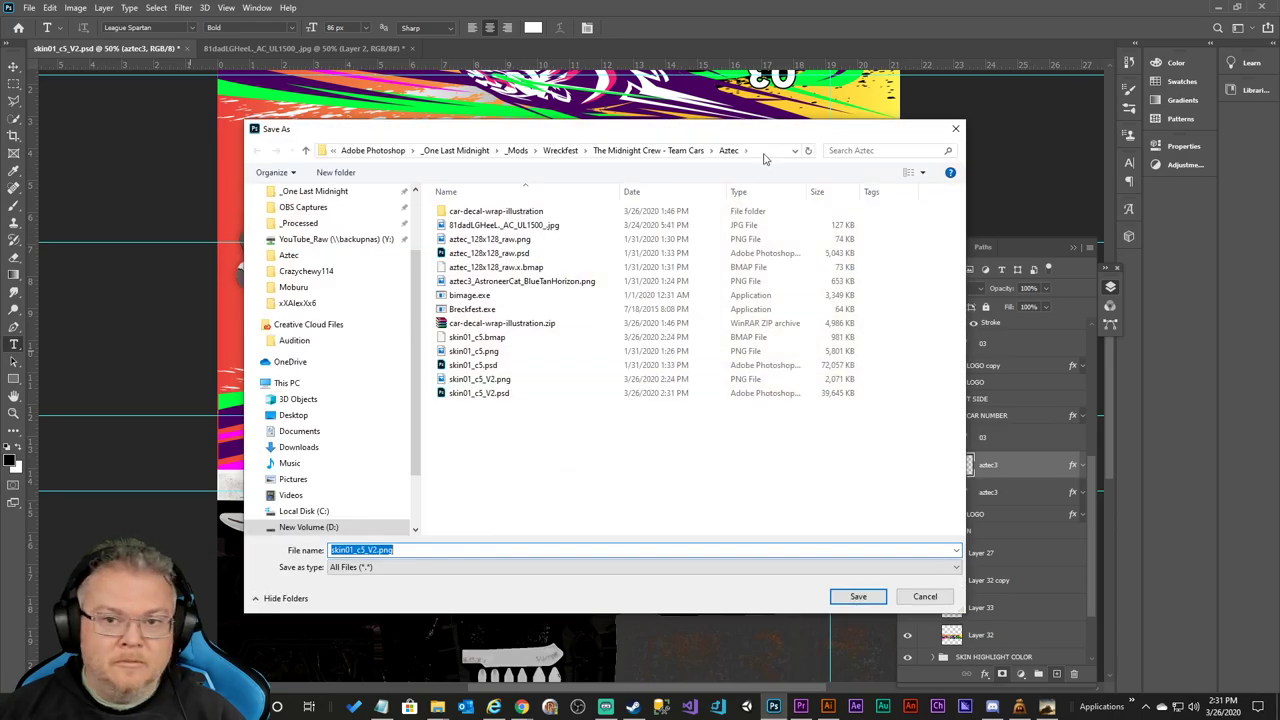
{"action": "left_click", "coordinate": [953, 130]}
{"action": "left_click", "coordinate": [49, 8]}
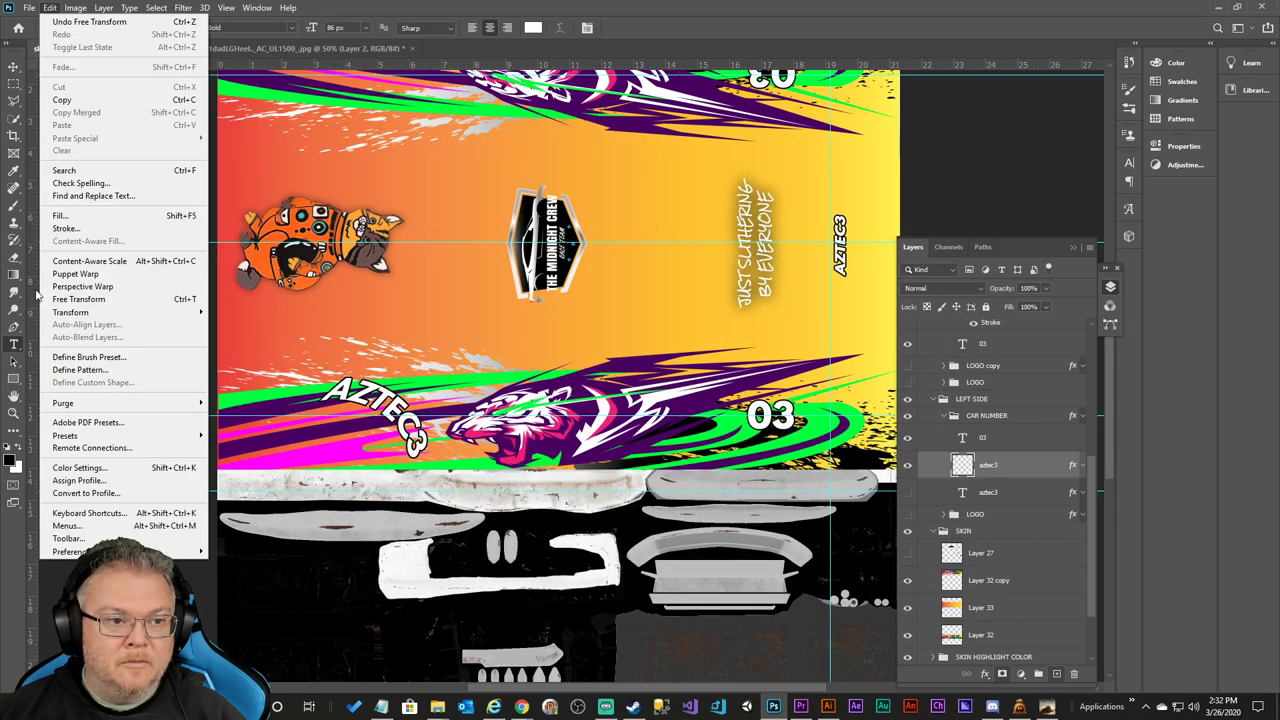
Export the skin at 2048 x 2048 px as a PNG, replacing skin01_c5_V2.png in the Aztec folder.
{"action": "left_click", "coordinate": [29, 7]}
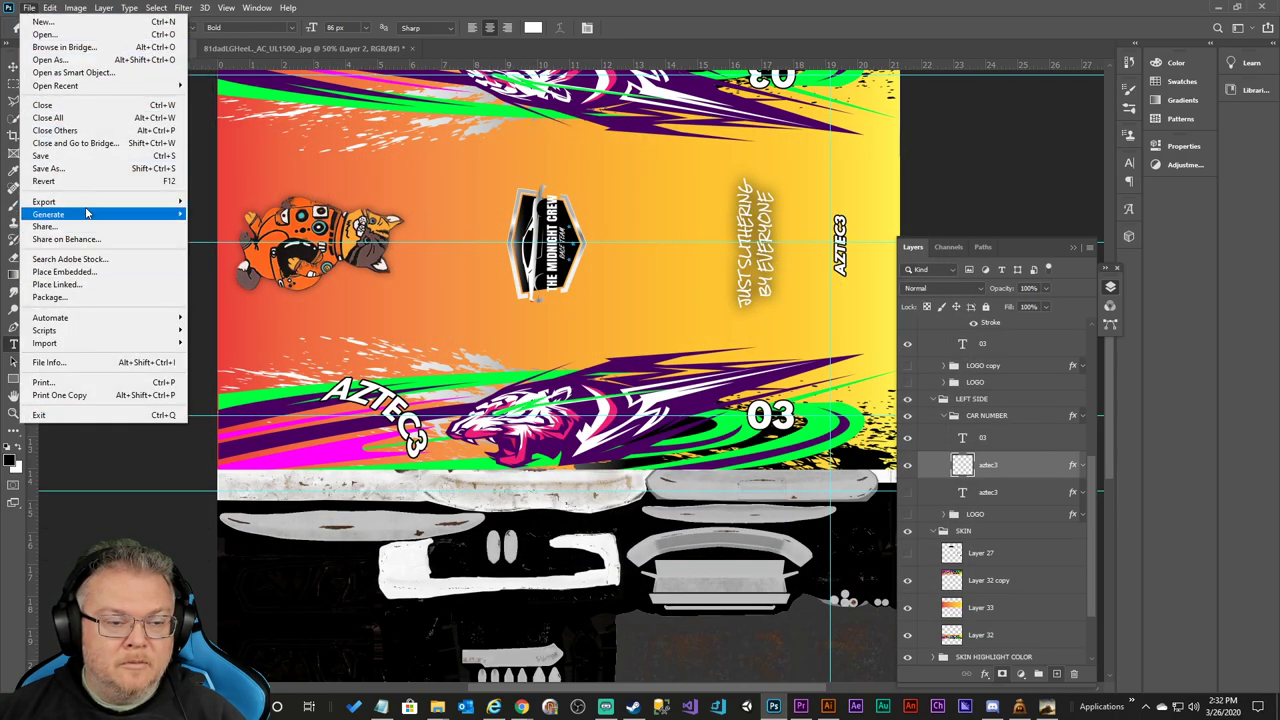
{"action": "mouse_move", "coordinate": [91, 206]}
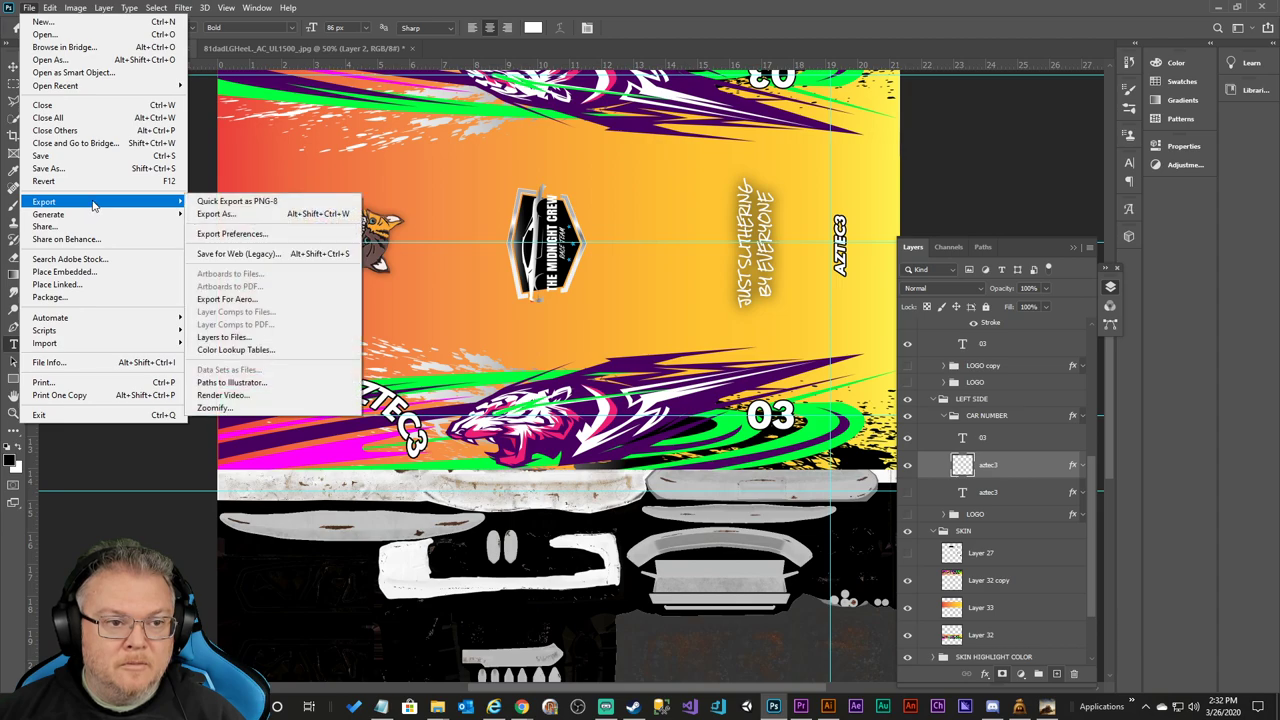
{"action": "left_click", "coordinate": [216, 213]}
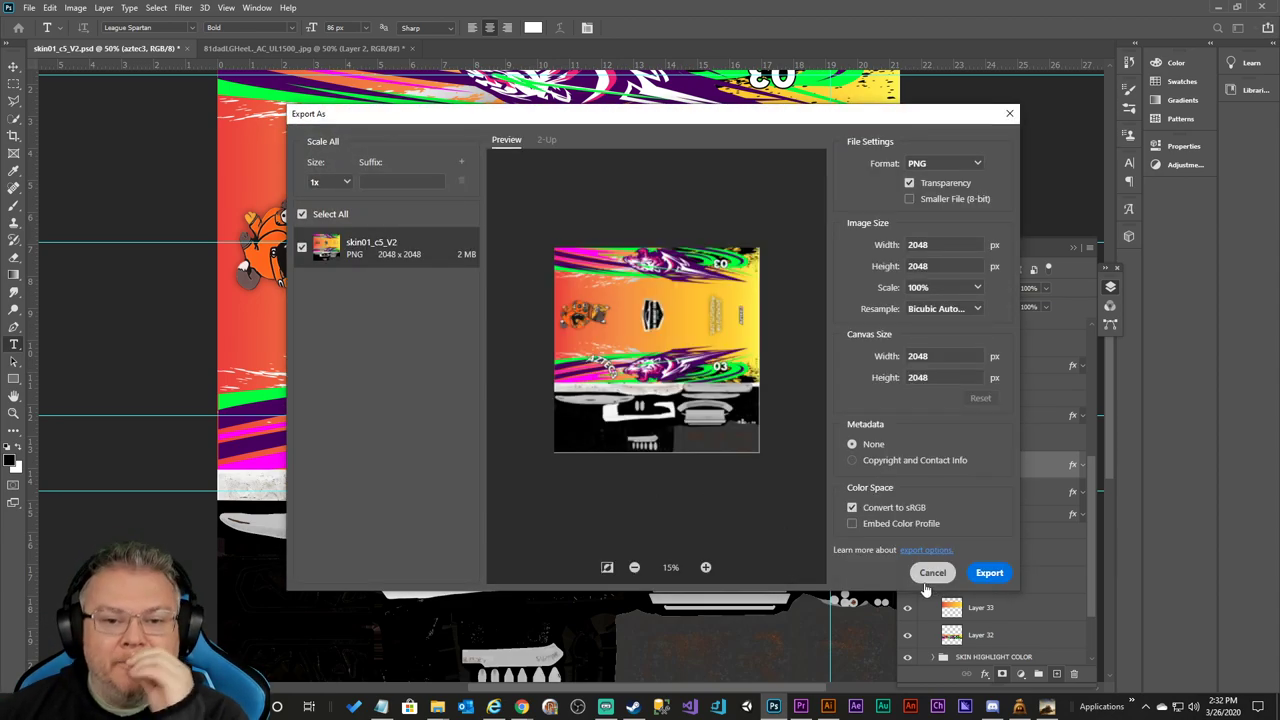
{"action": "left_click", "coordinate": [988, 573]}
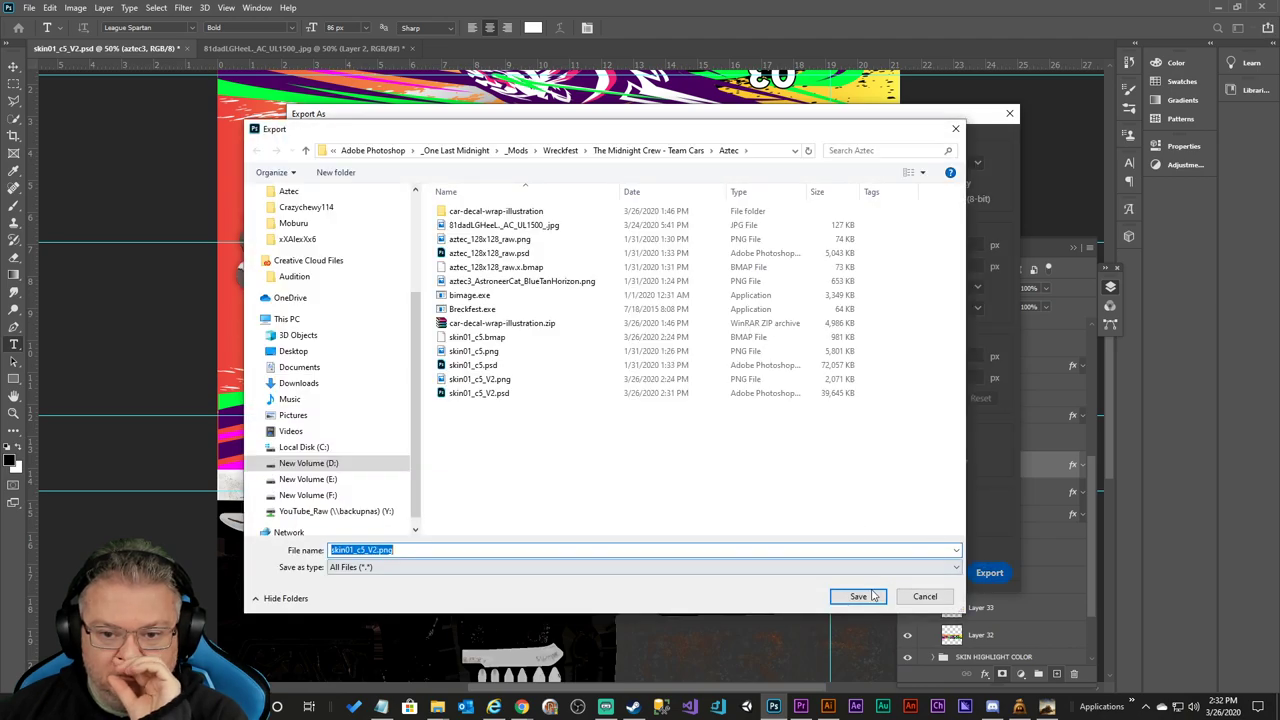
{"action": "left_click", "coordinate": [858, 596]}
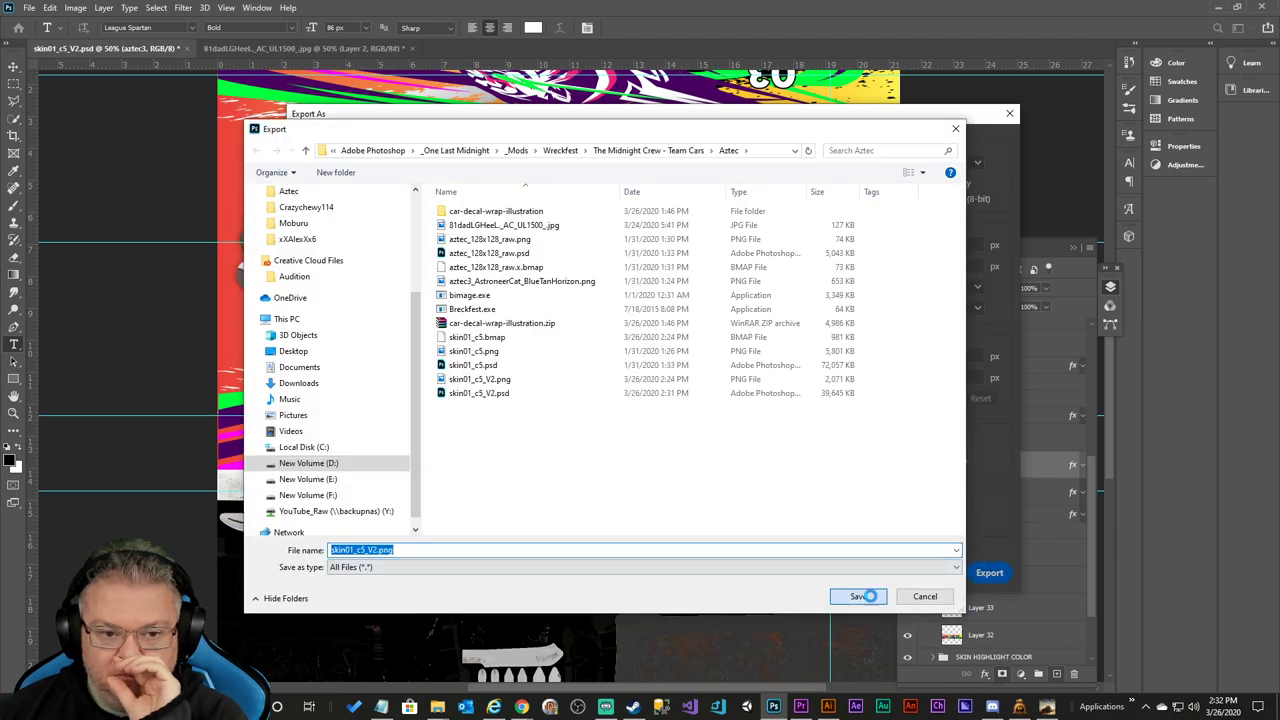
{"action": "left_click", "coordinate": [722, 355]}
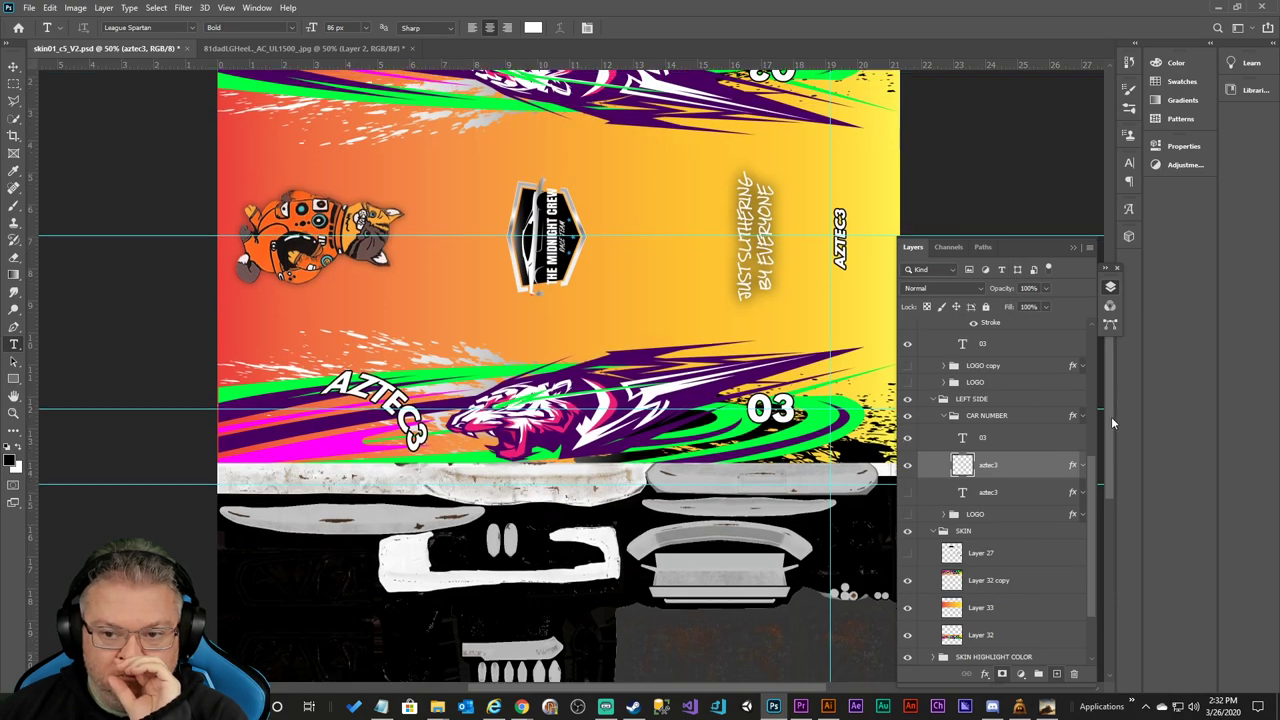
Hide the white background Layer 2 at the bottom of the layer stack.
{"action": "left_click_drag", "start_coordinate": [1111, 416], "coordinate": [1105, 496]}
{"action": "scroll", "coordinate": [1057, 511], "scroll_direction": "down", "scroll_amount": 3}
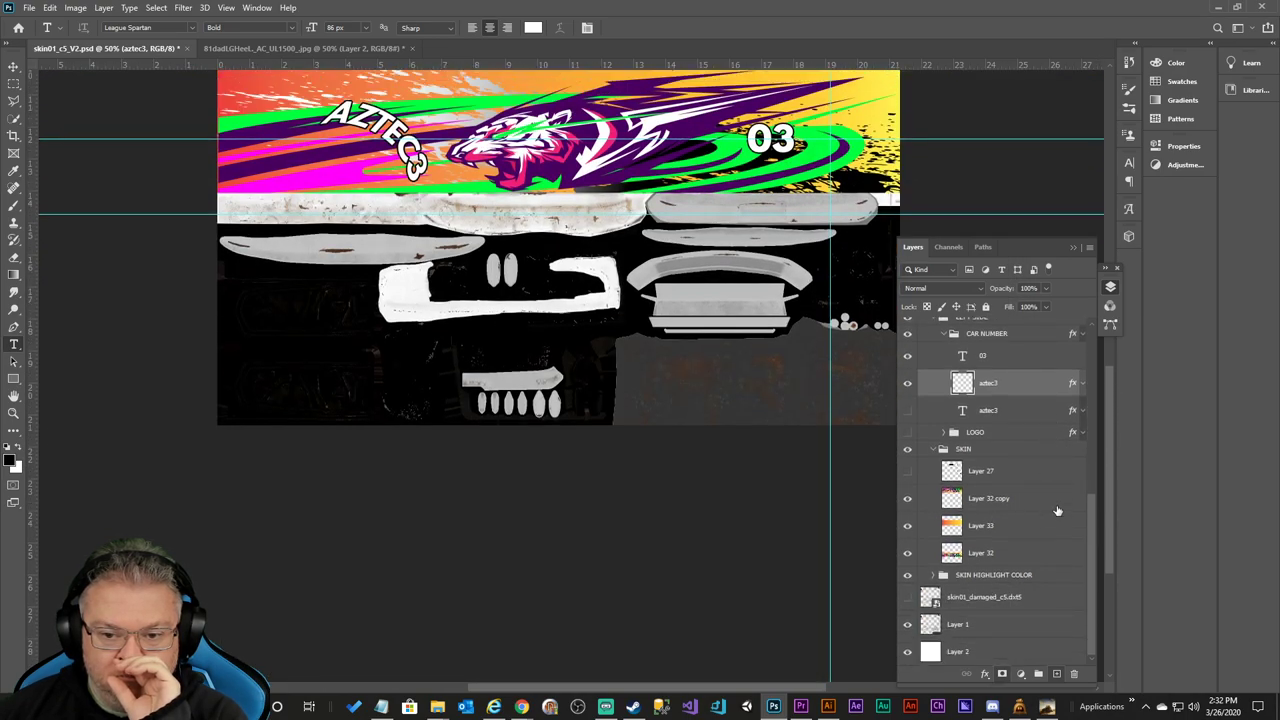
{"action": "left_click", "coordinate": [908, 656]}
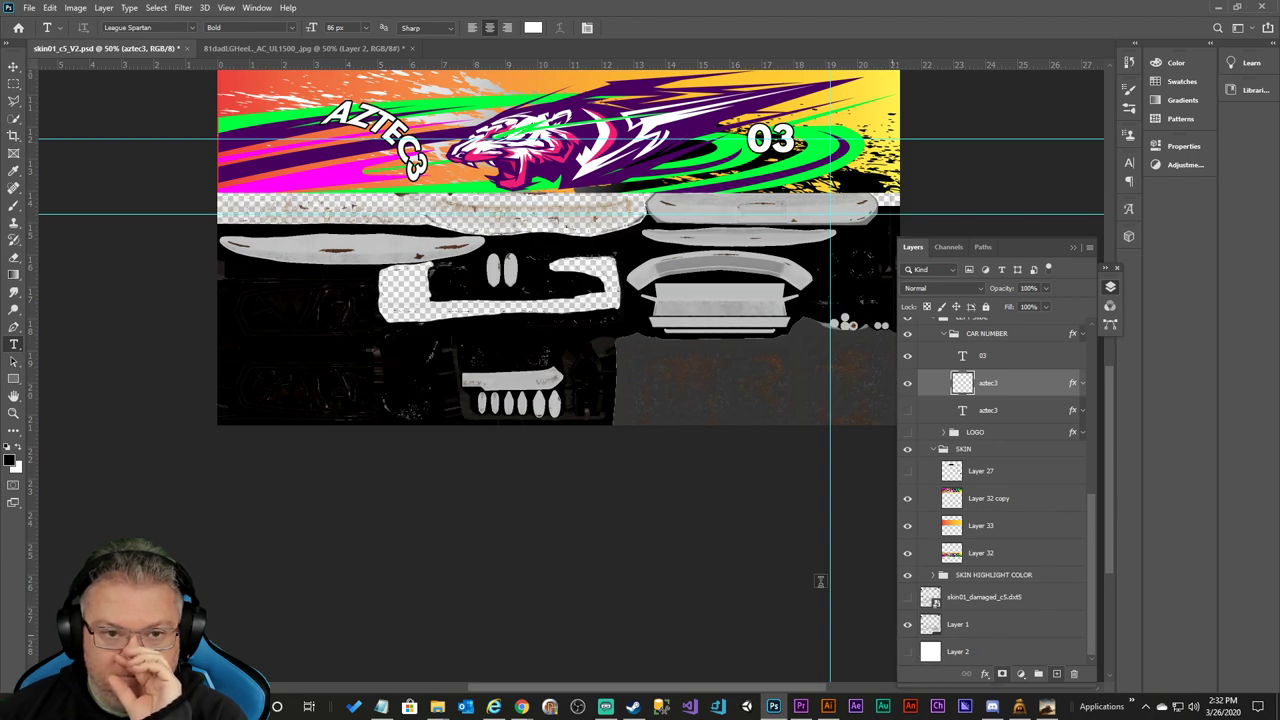
Export the skin with transparency as a 2048 x 2048 px PNG, overwriting skin01_c5_V2.png in the Aztec folder.
{"action": "left_click", "coordinate": [29, 7]}
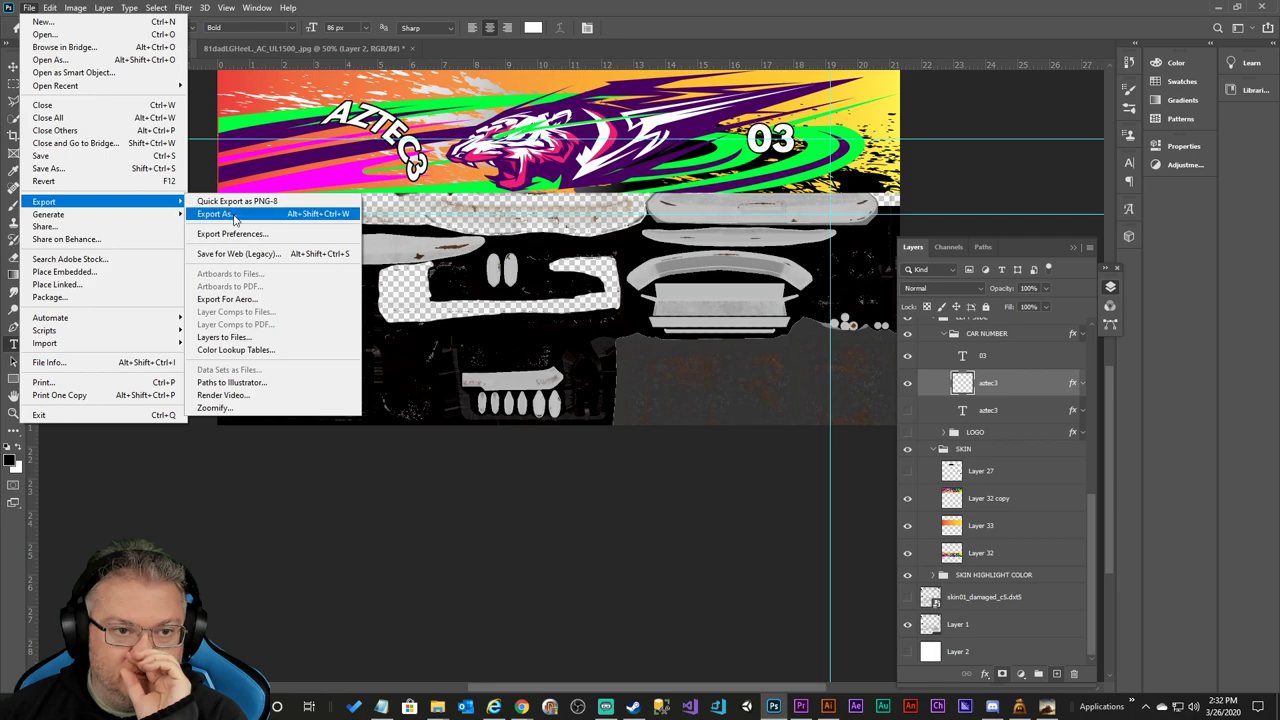
{"action": "left_click", "coordinate": [230, 214]}
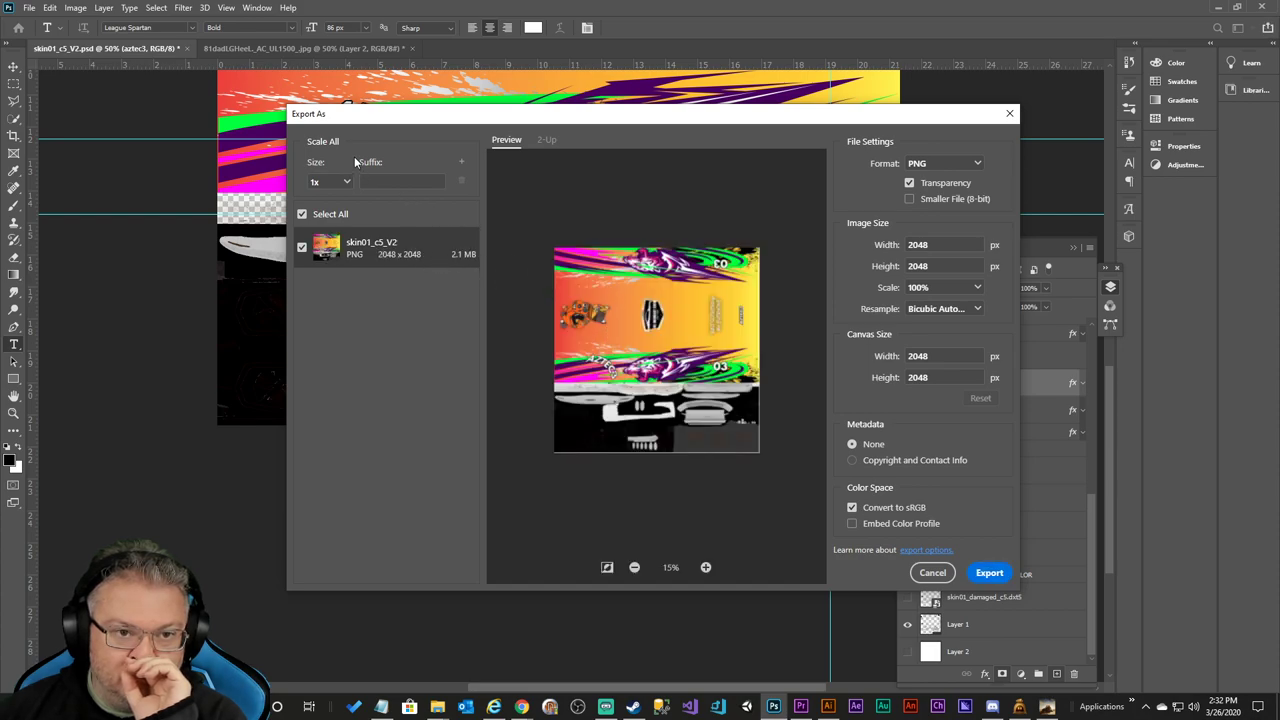
{"action": "left_click", "coordinate": [993, 574]}
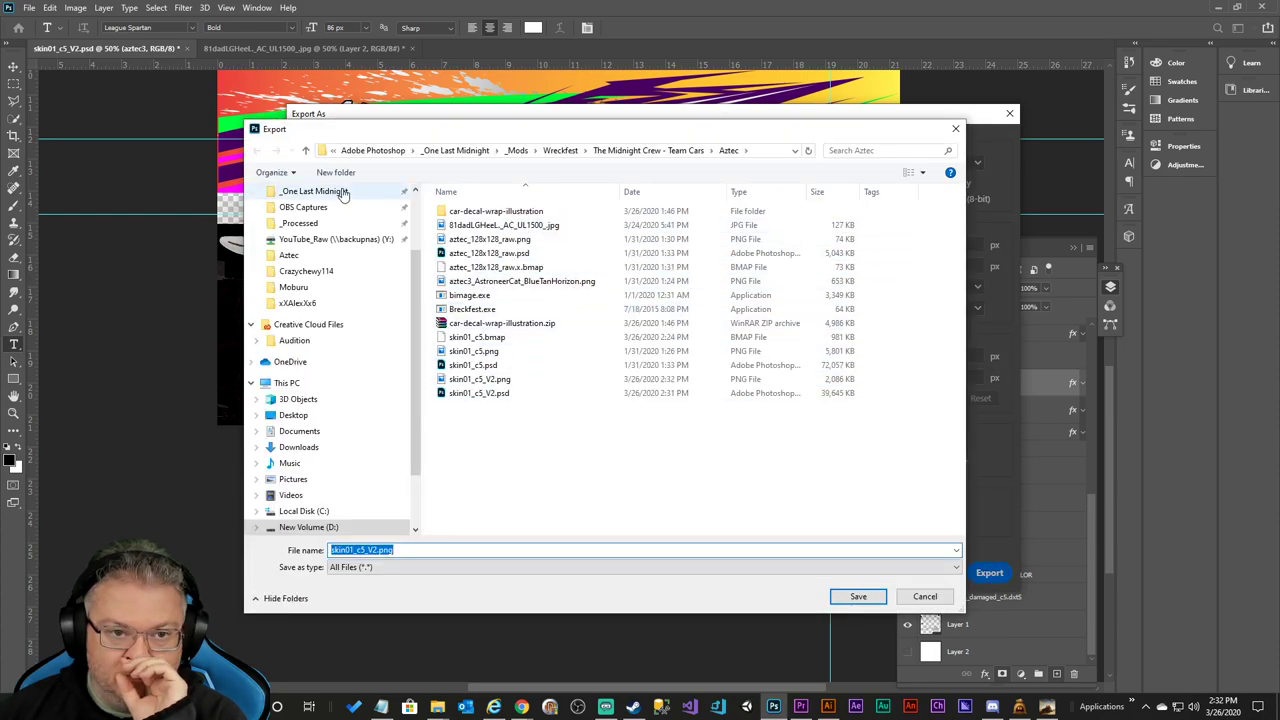
{"action": "left_click", "coordinate": [858, 596]}
{"action": "left_click", "coordinate": [672, 354]}
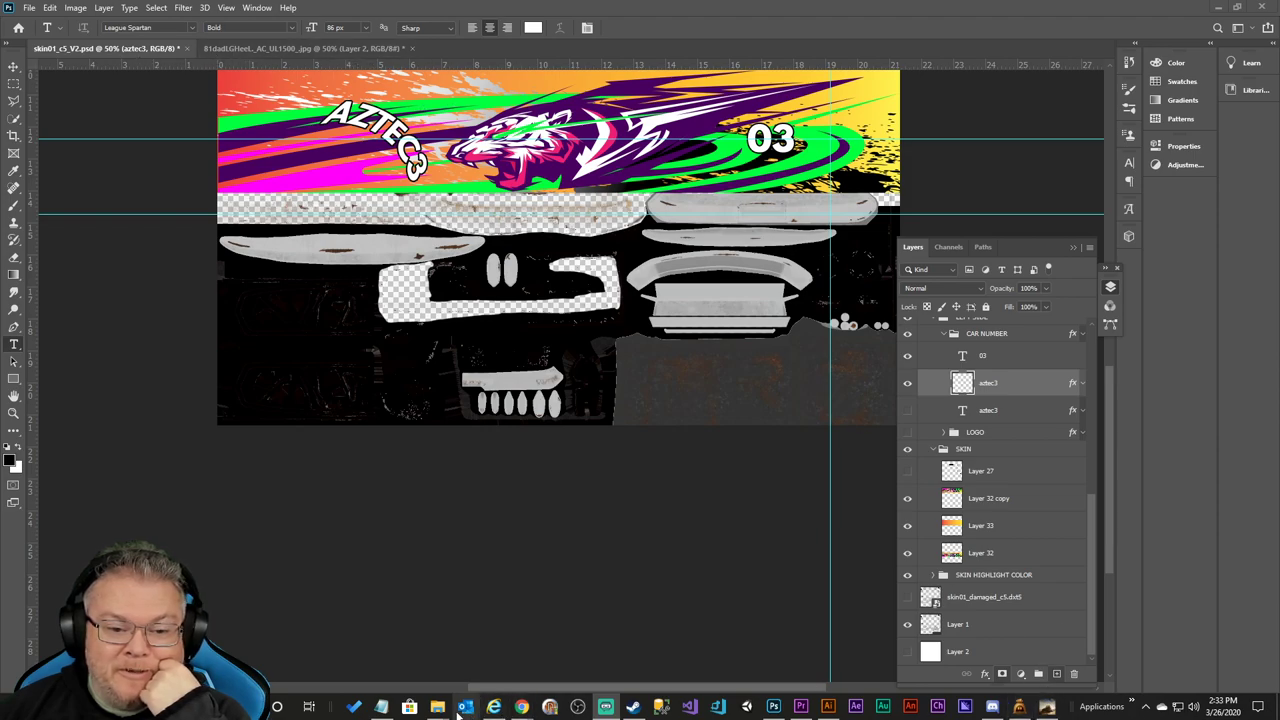
{"action": "mouse_move", "coordinate": [437, 707]}
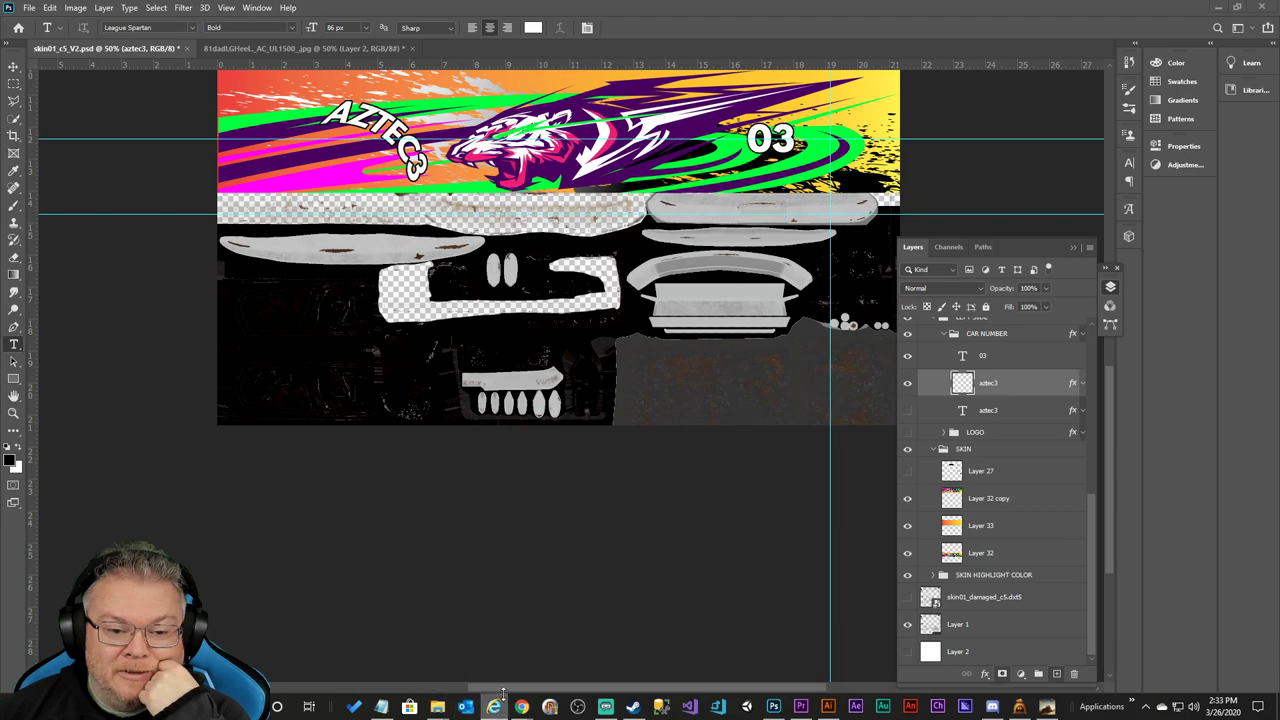
{"action": "mouse_move", "coordinate": [526, 708]}
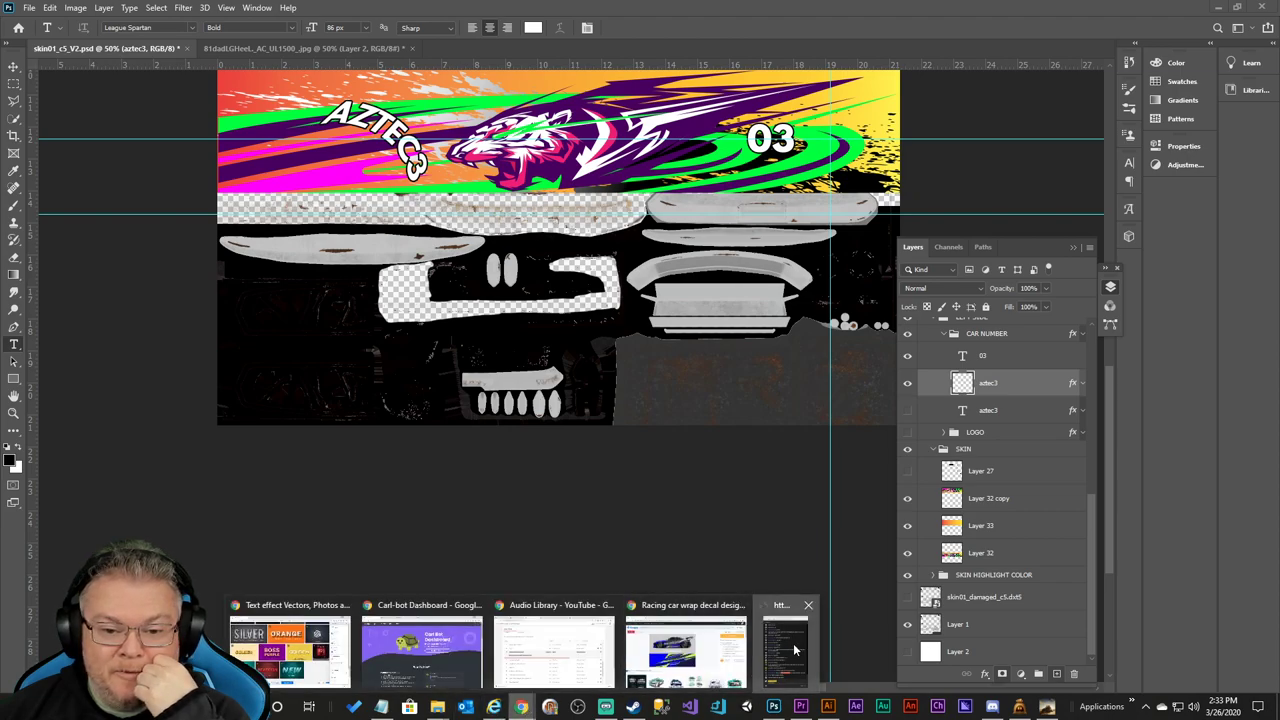
{"action": "mouse_move", "coordinate": [381, 708]}
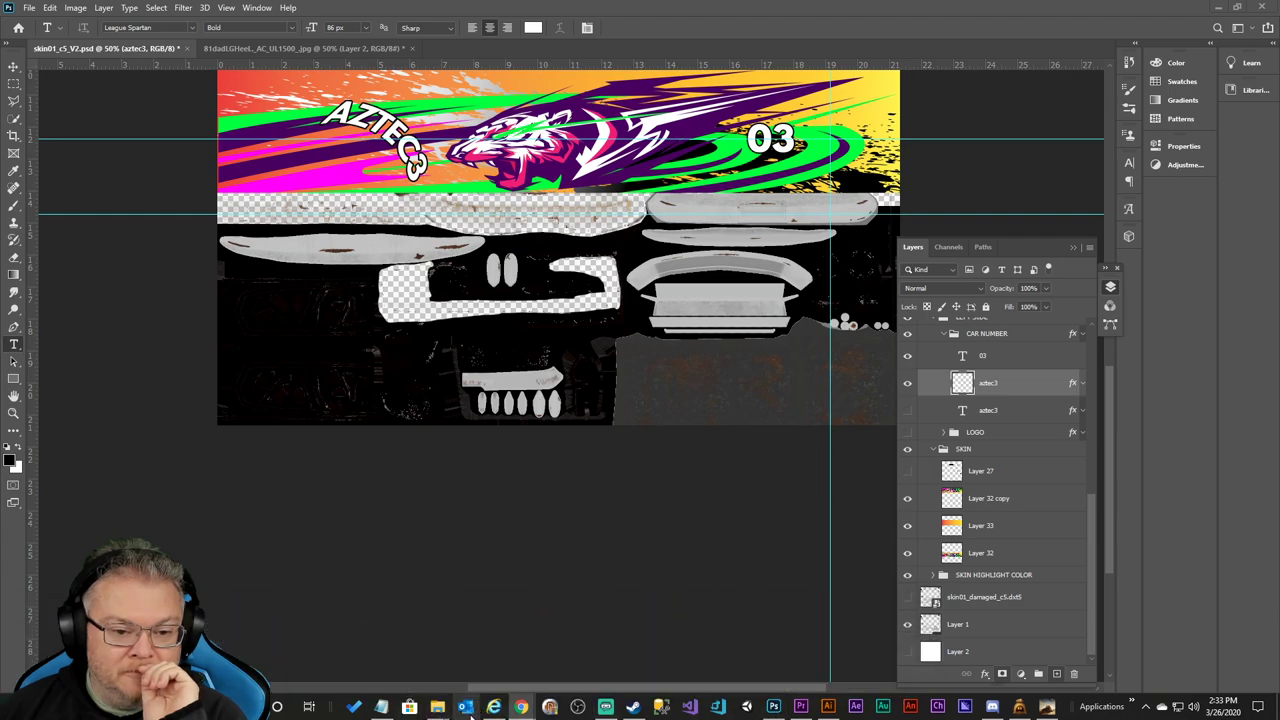
{"action": "mouse_move", "coordinate": [437, 706]}
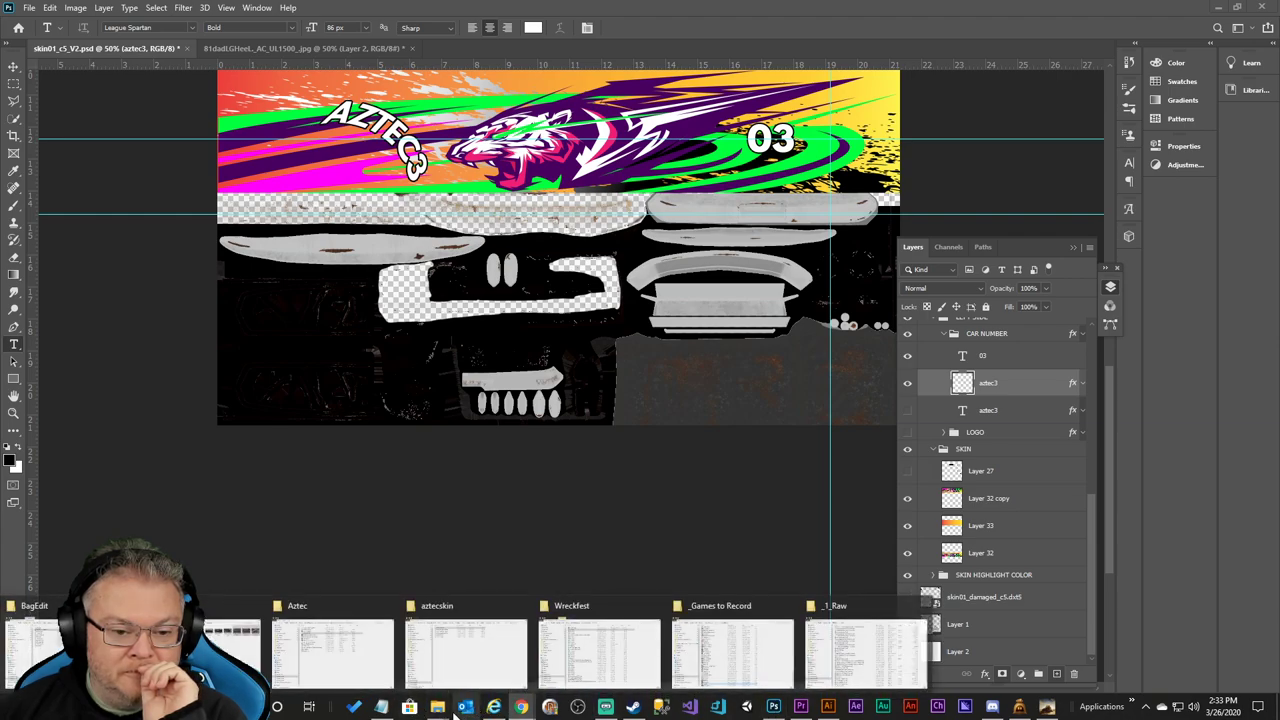
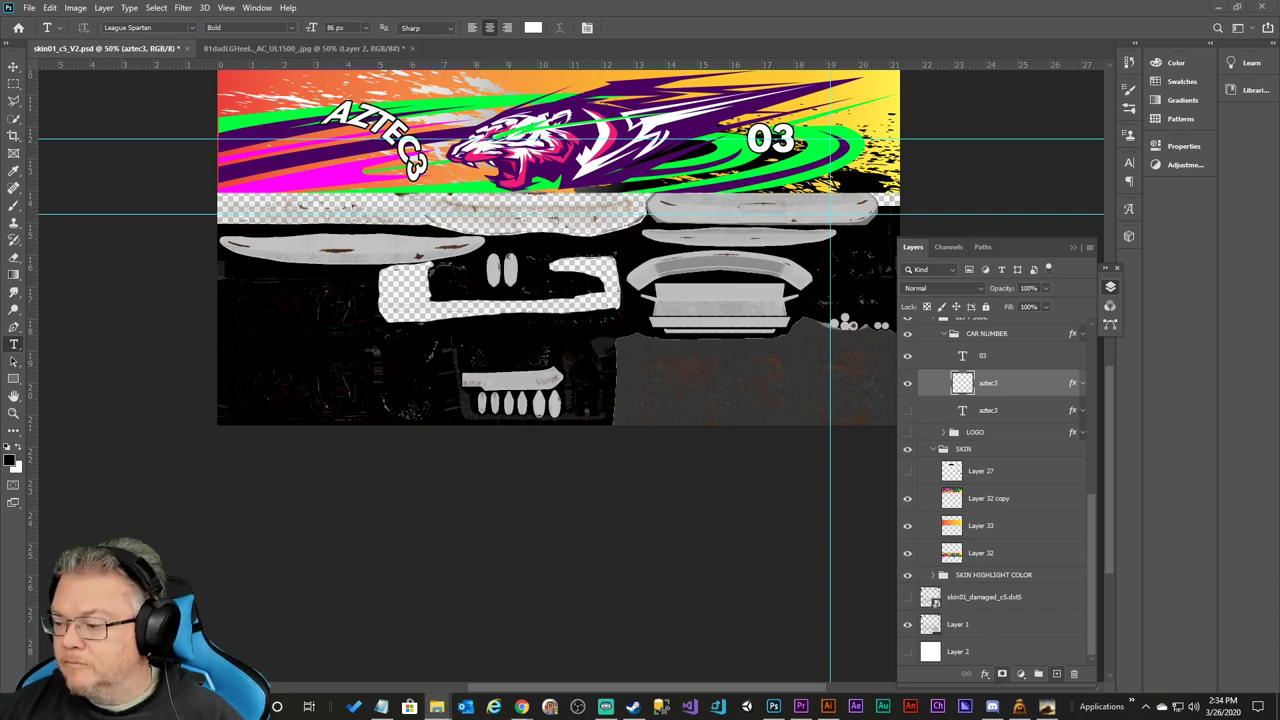
{"action": "key", "text": "super+d"}
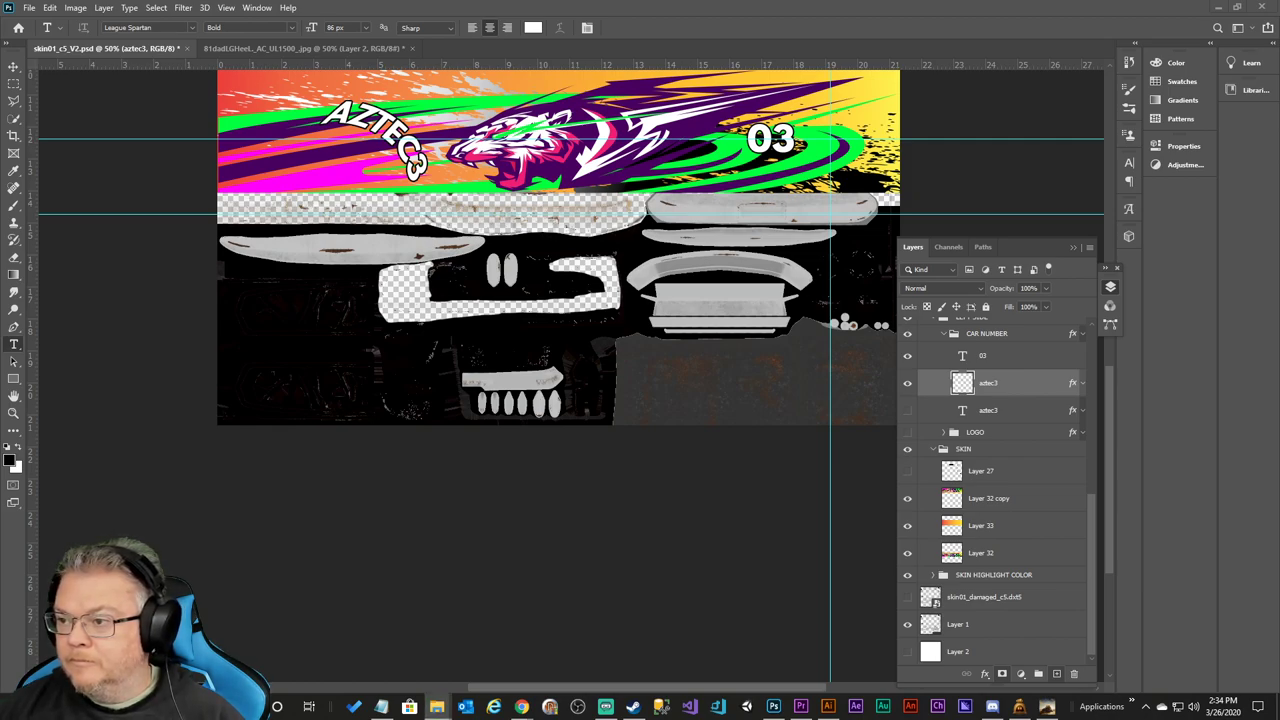
Switch to Wreckfest, reload the Aztec style in the Paint Shop, and inspect the curved side lettering around the front wheel.
{"action": "left_click", "coordinate": [1047, 706]}
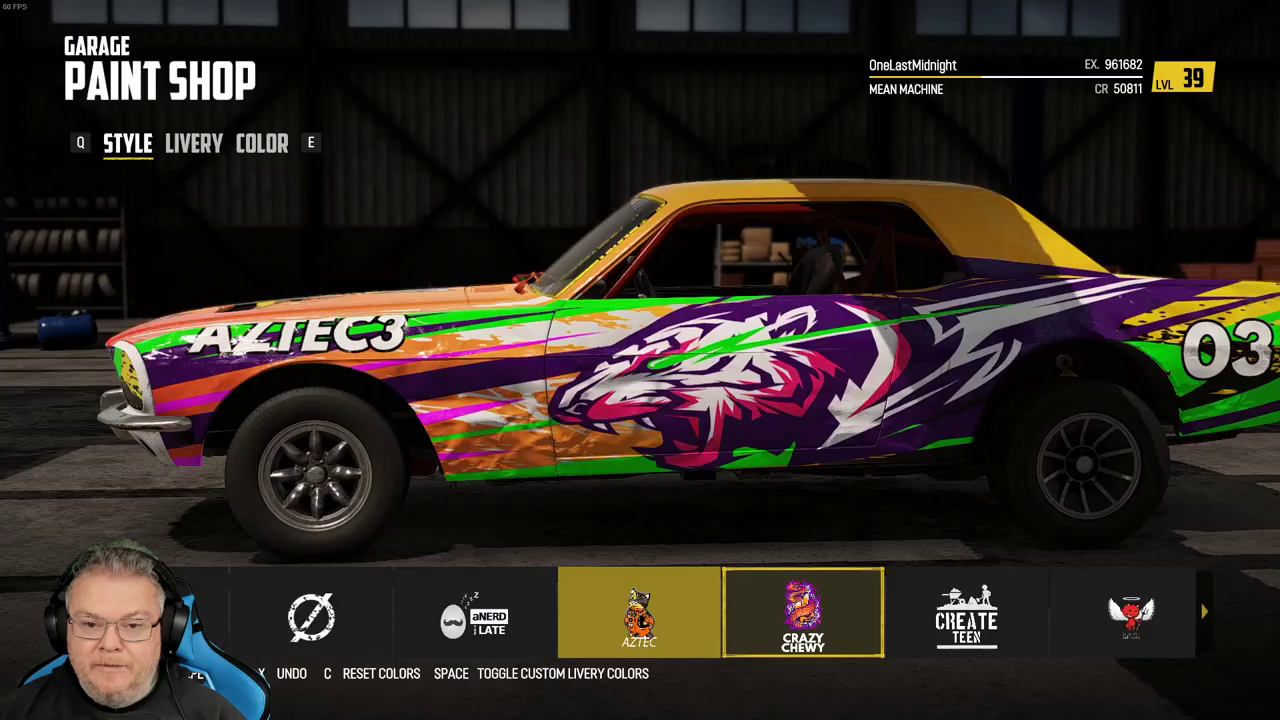
{"action": "left_click", "coordinate": [760, 632]}
{"action": "key", "text": "x"}
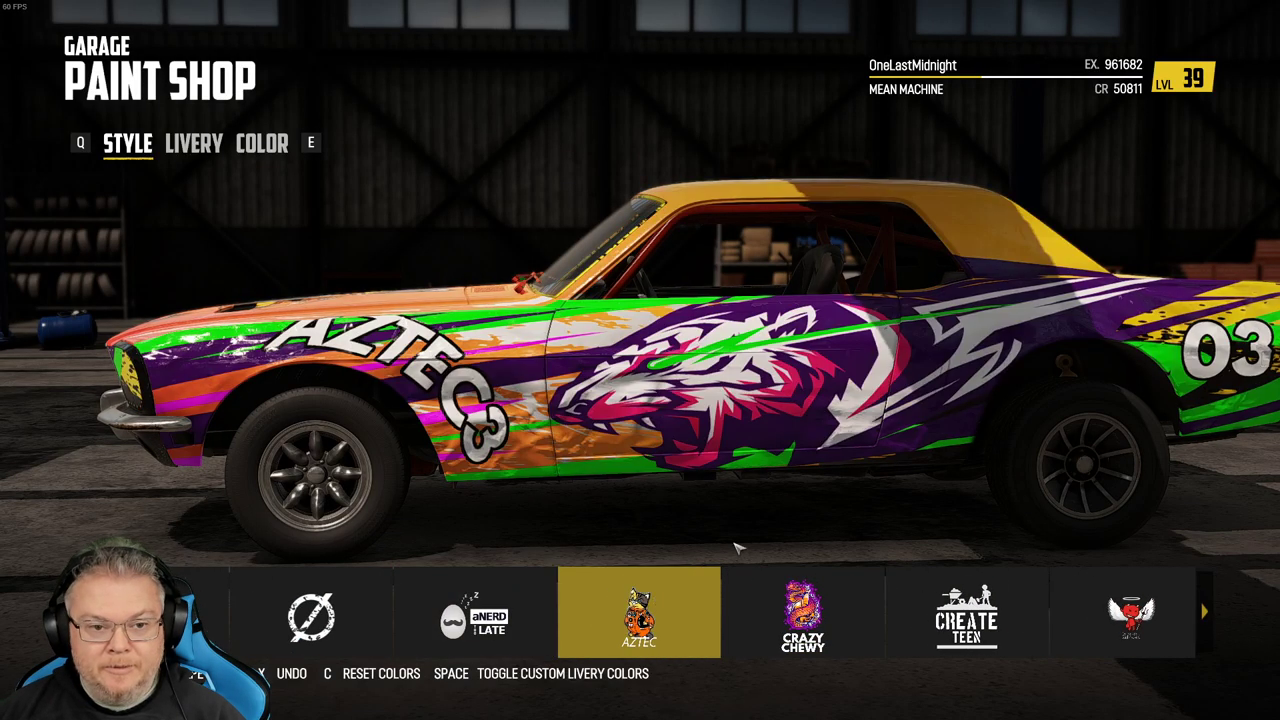
{"action": "left_click_drag", "start_coordinate": [597, 413], "coordinate": [636, 500]}
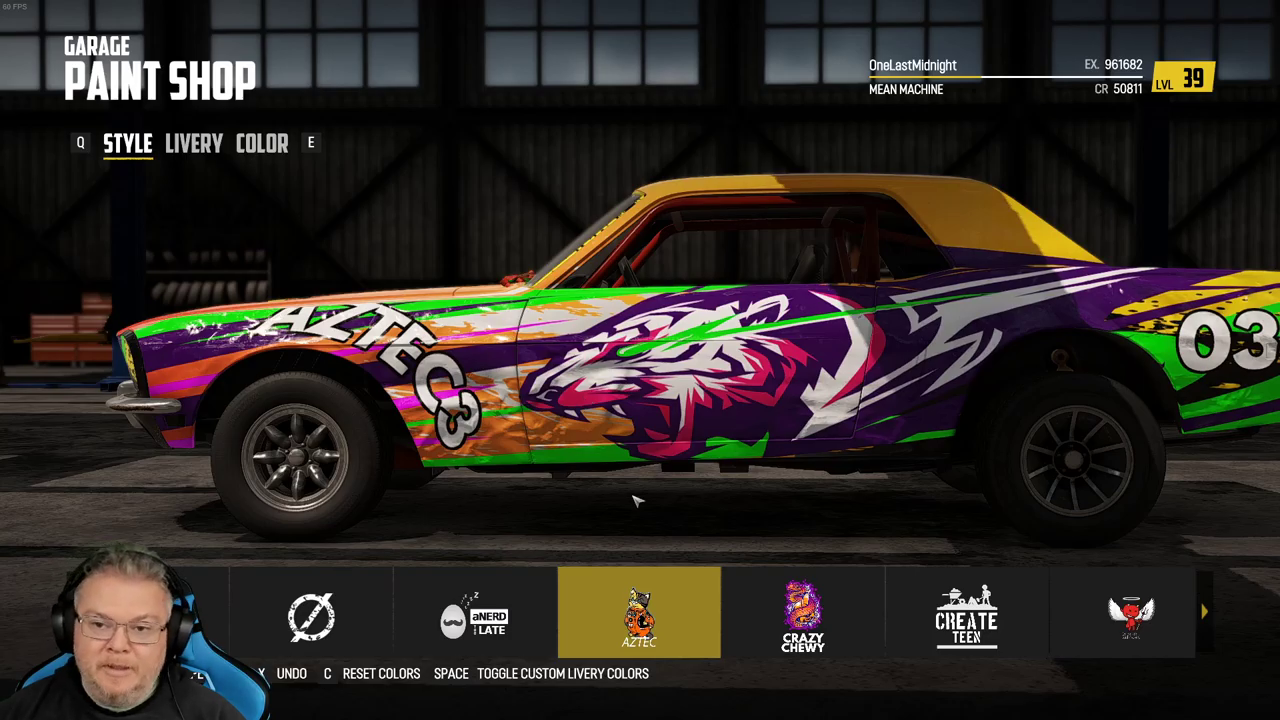
{"action": "left_click_drag", "start_coordinate": [662, 415], "coordinate": [752, 443]}
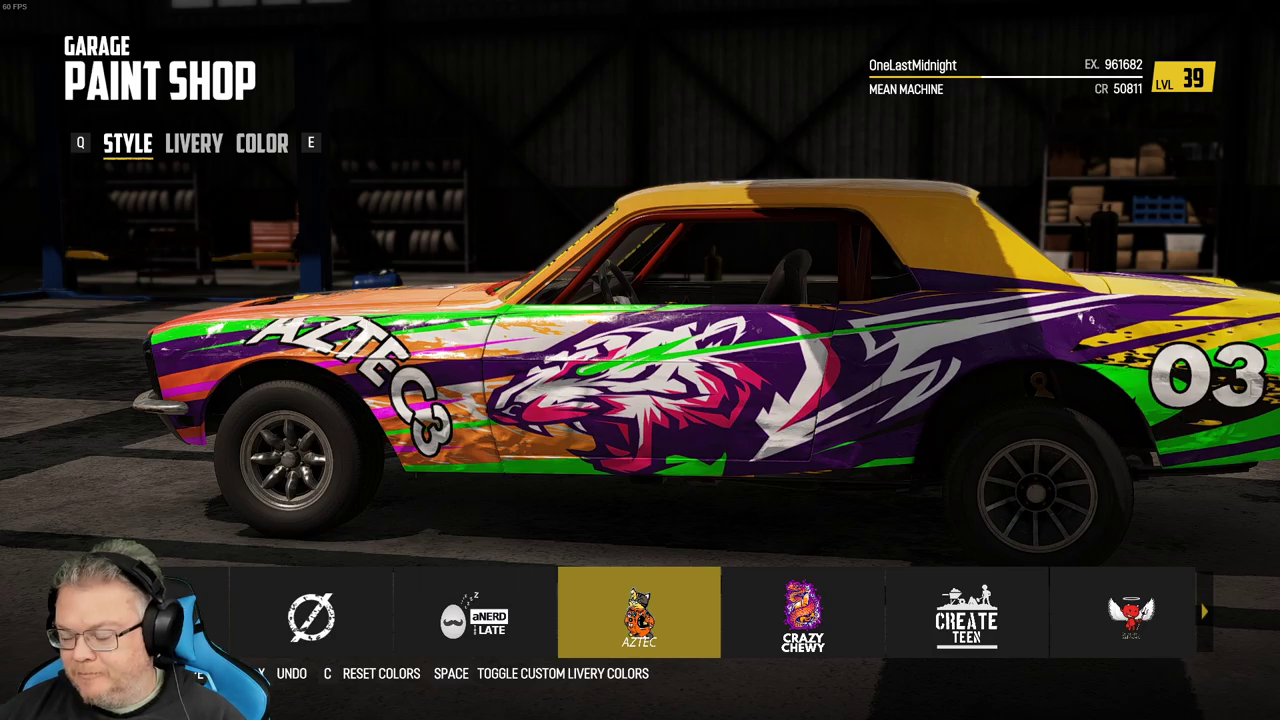
Switch back to Photoshop, show the original straight aztec3 text layer, and delete the rasterized warped copy.
{"action": "key", "text": "alt+Tab"}
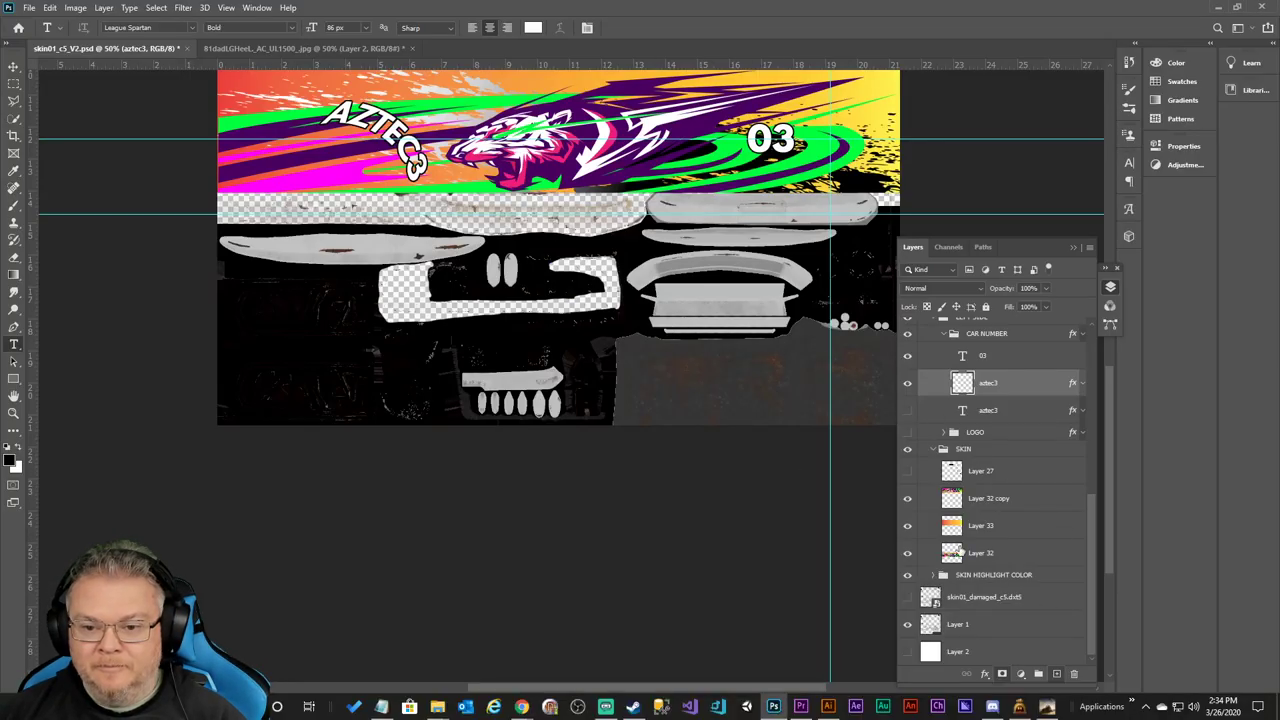
{"action": "left_click", "coordinate": [907, 383]}
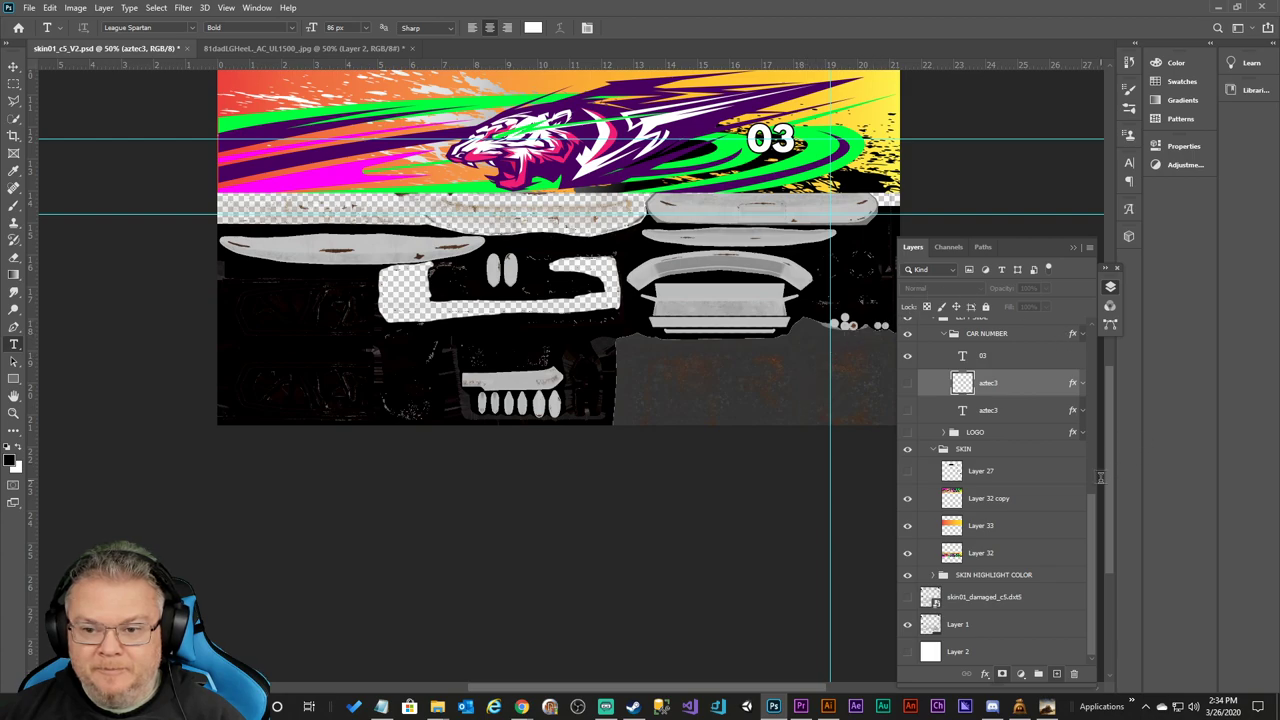
{"action": "left_click", "coordinate": [907, 410]}
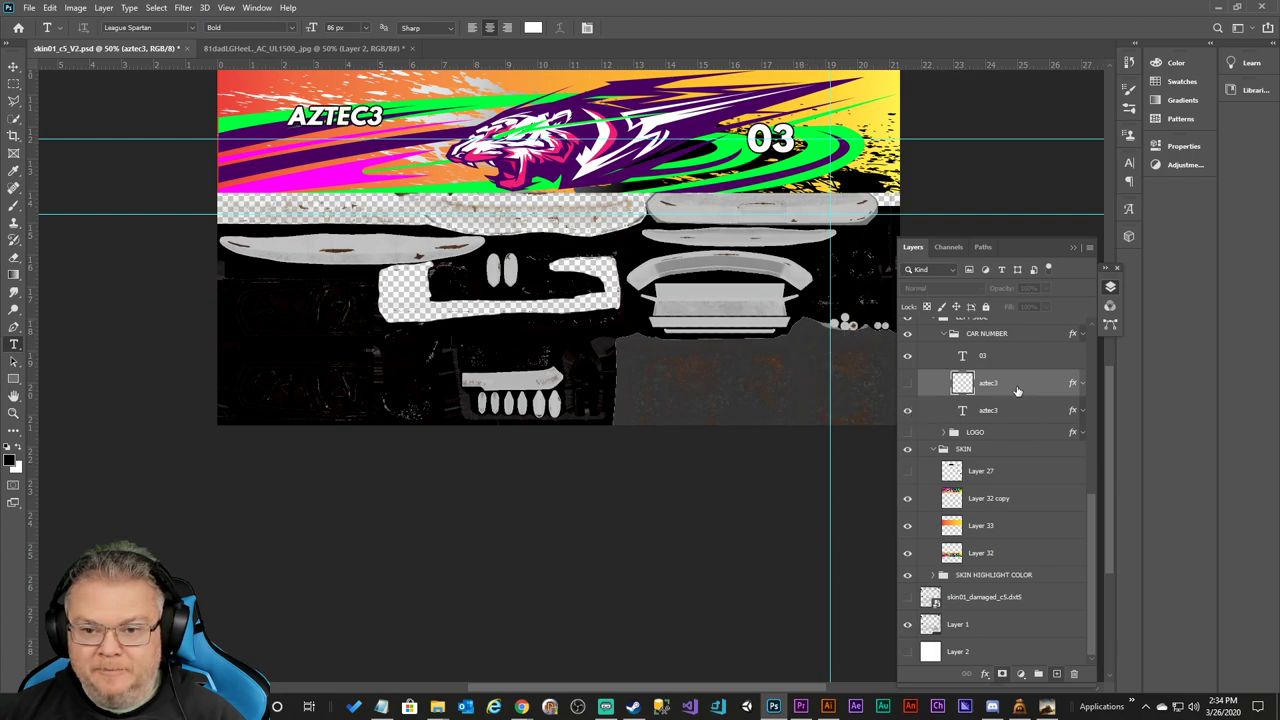
{"action": "key", "text": "Delete"}
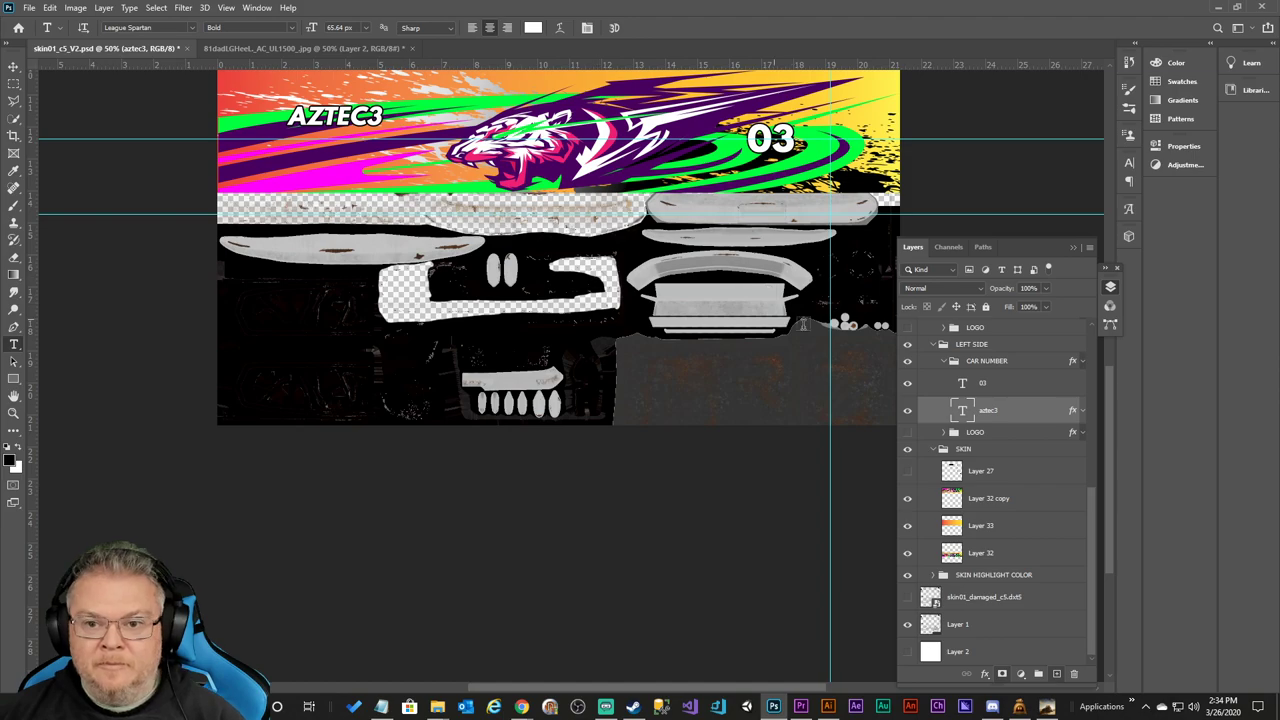
Move the aztec3 text just above the rear wheel arch on the left side, hiding the SKIN group to reveal the body outline.
{"action": "left_click_drag", "start_coordinate": [1108, 401], "coordinate": [1106, 186]}
{"action": "left_click", "coordinate": [13, 66]}
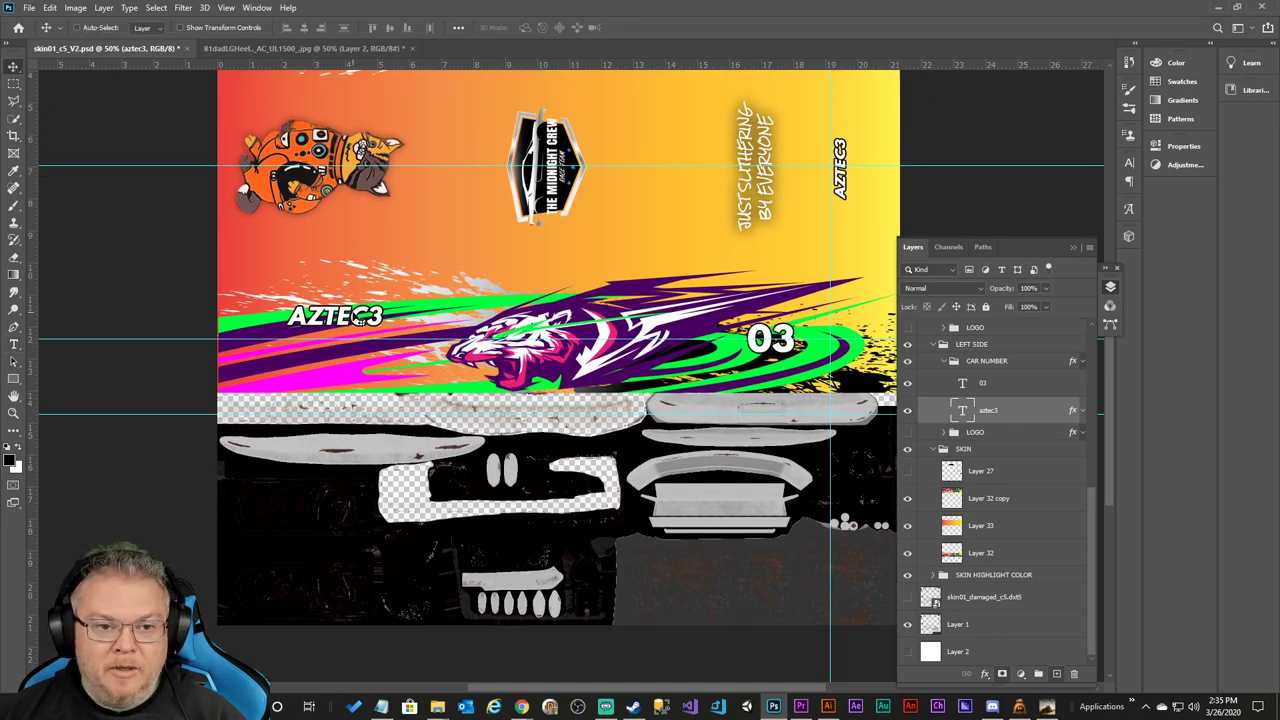
{"action": "left_click_drag", "start_coordinate": [357, 318], "coordinate": [681, 304]}
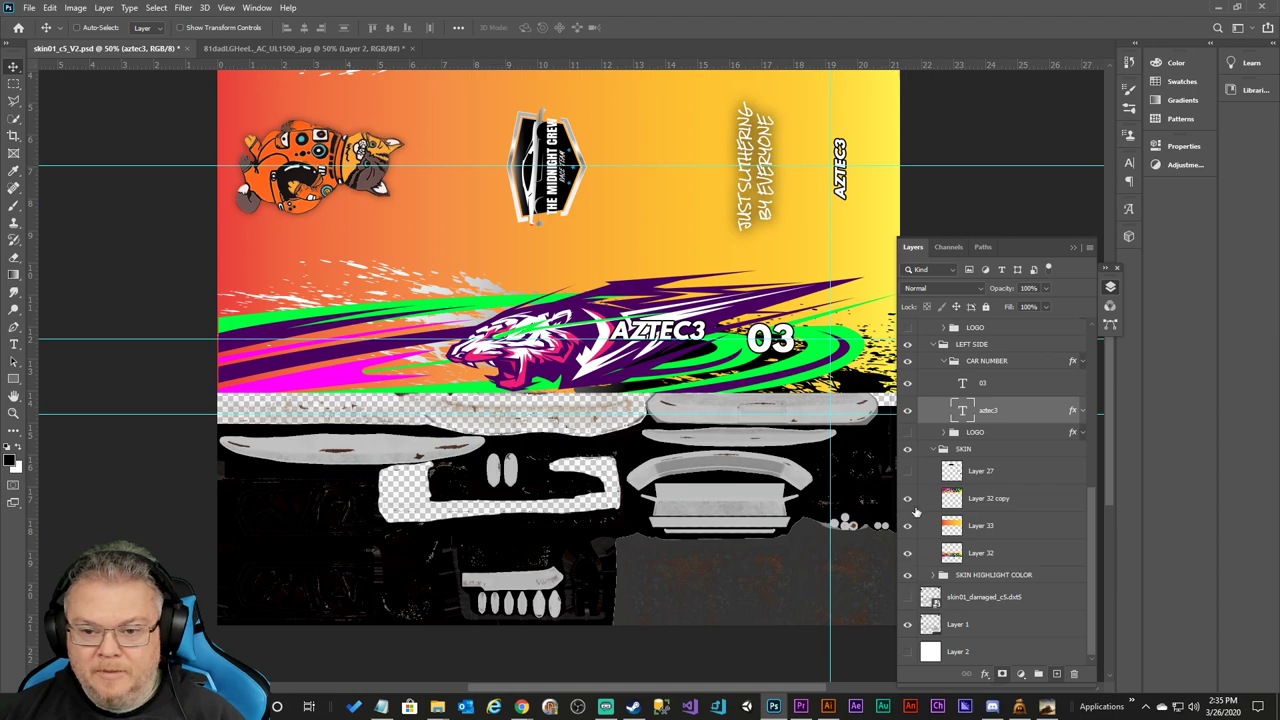
{"action": "left_click", "coordinate": [907, 449]}
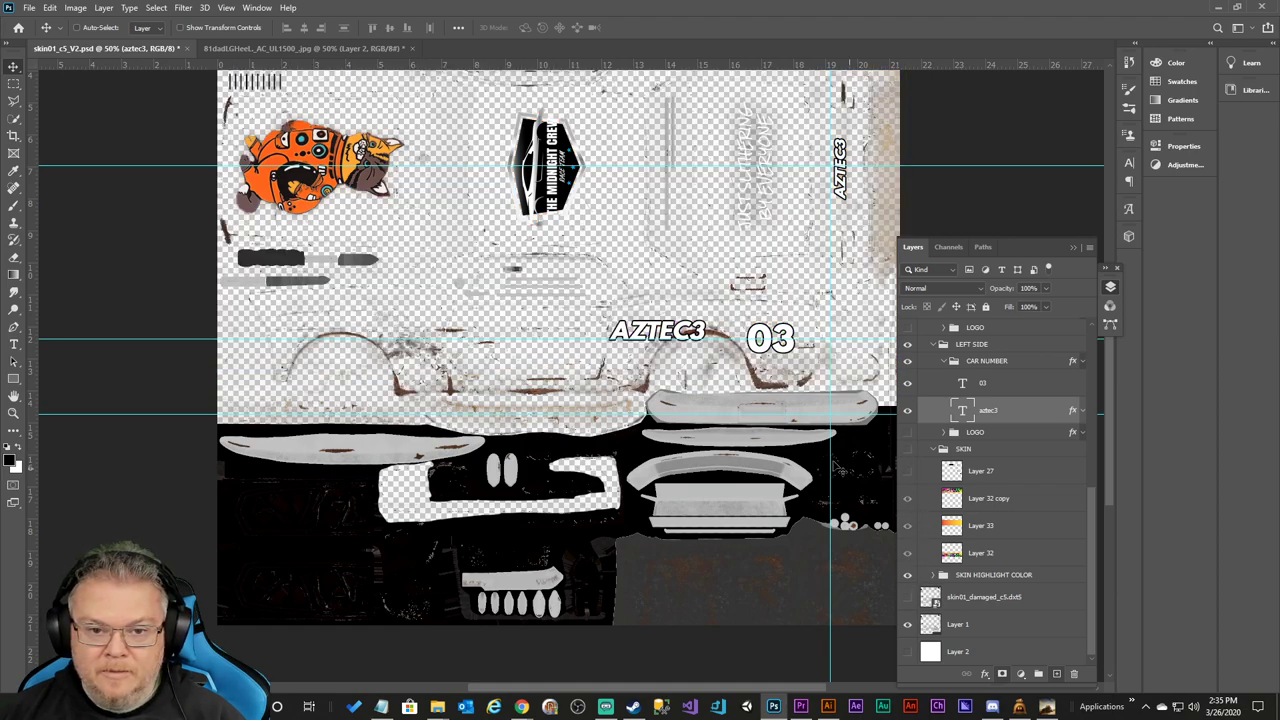
{"action": "left_click_drag", "start_coordinate": [680, 336], "coordinate": [683, 320]}
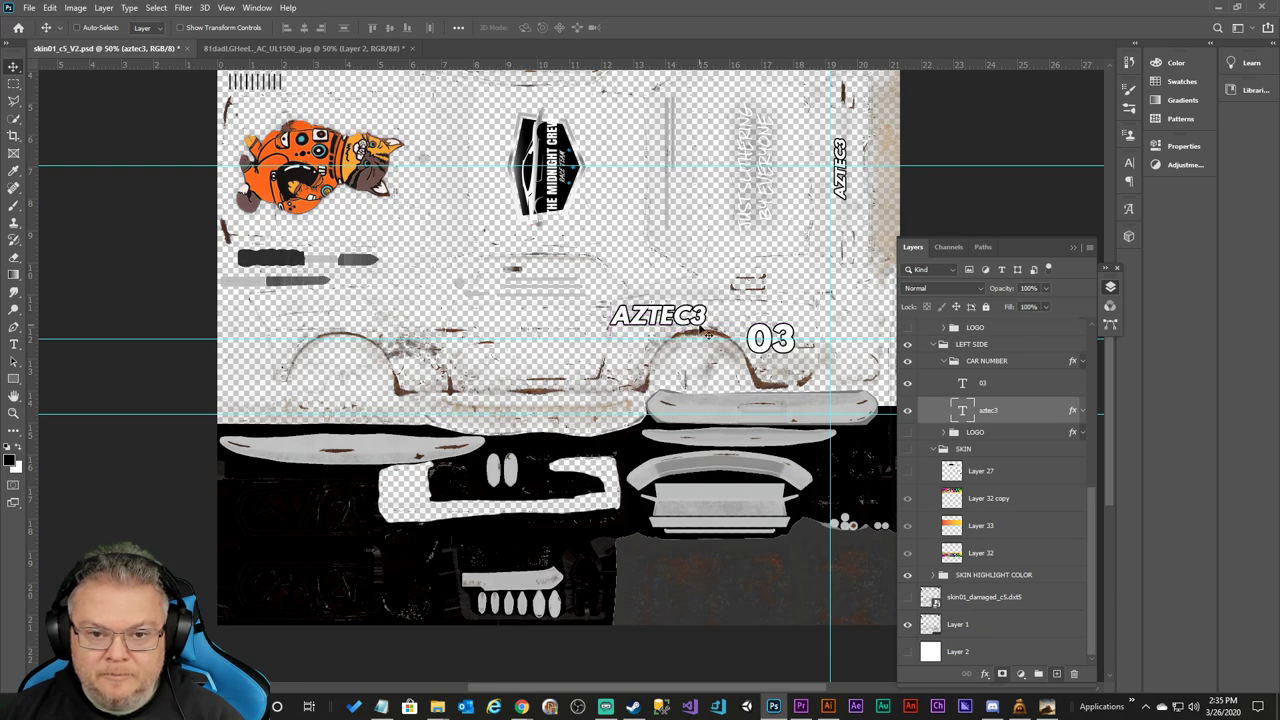
Rotate the AZTEC3 text about -15° and shift it slightly toward the front of the rear wheel arch.
{"action": "key", "text": "ctrl+t"}
{"action": "left_click_drag", "start_coordinate": [712, 303], "coordinate": [675, 300]}
{"action": "left_click", "coordinate": [660, 27]}
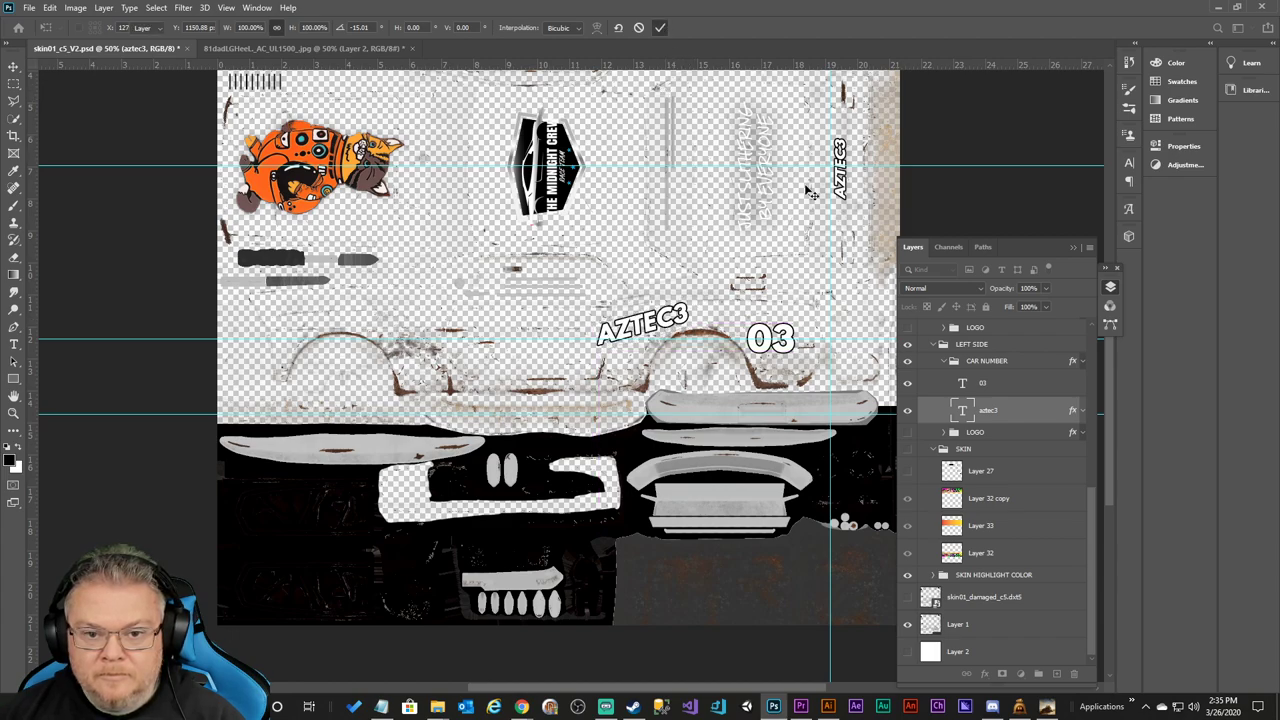
Commit the text rotation, compare it with the SKIN artwork shown and hidden, and show the white Layer 2 behind the body outline.
{"action": "left_click", "coordinate": [908, 450]}
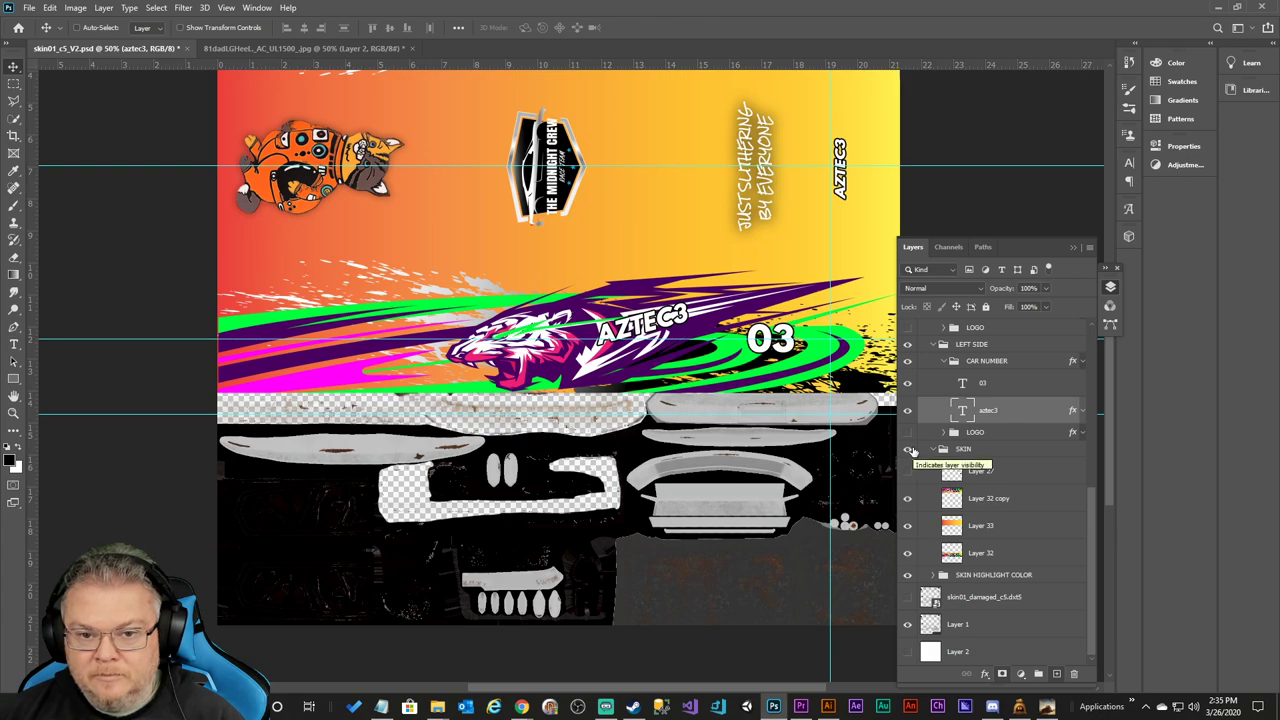
{"action": "left_click", "coordinate": [908, 450]}
{"action": "left_click", "coordinate": [908, 450]}
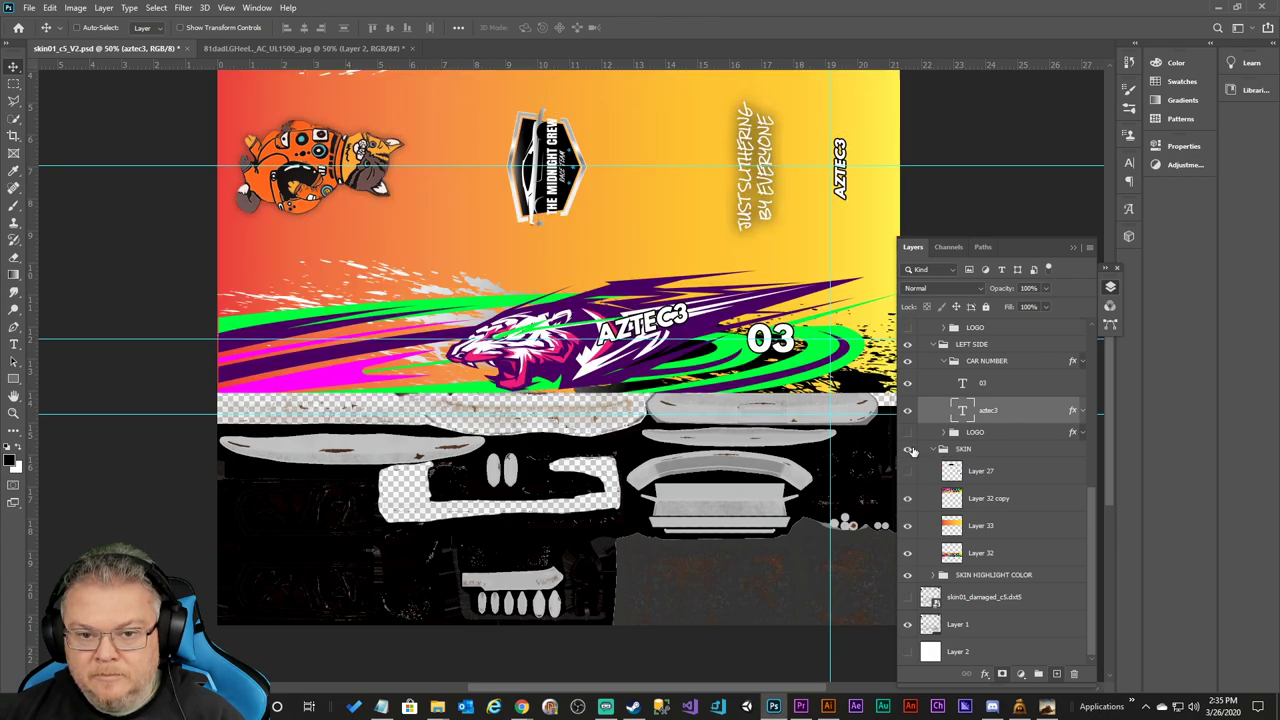
{"action": "left_click", "coordinate": [909, 451]}
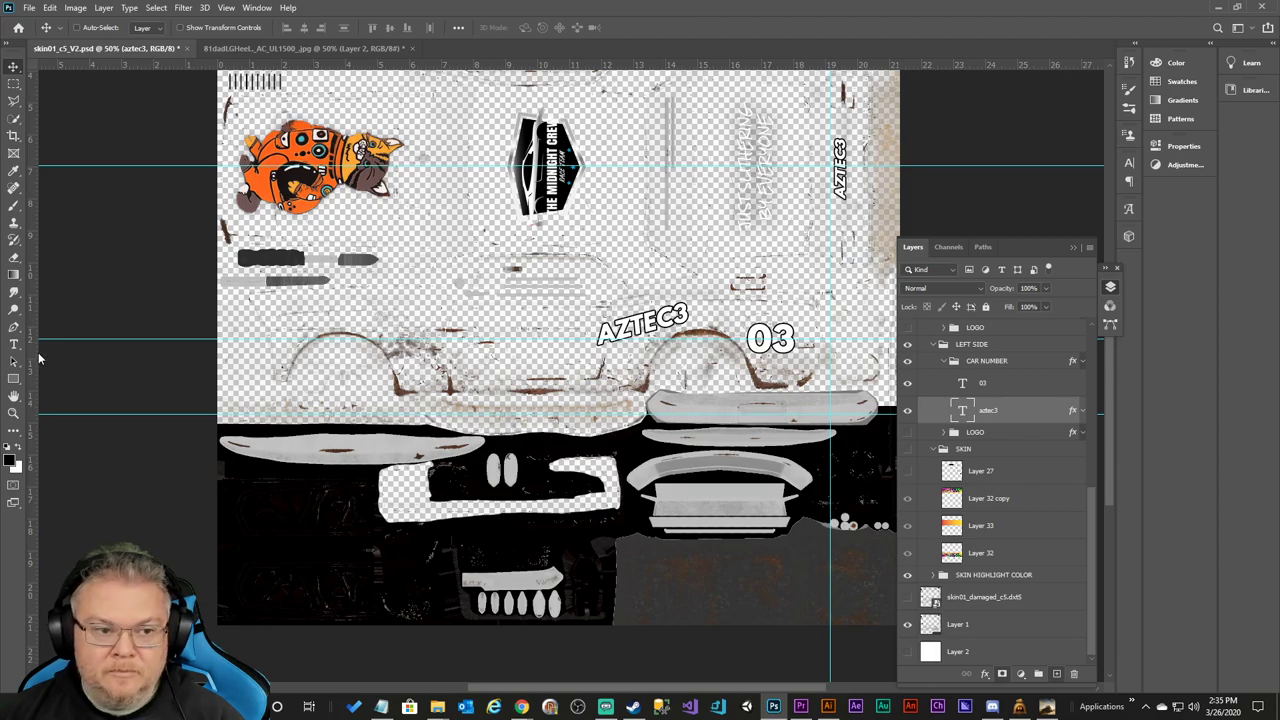
{"action": "left_click", "coordinate": [908, 651]}
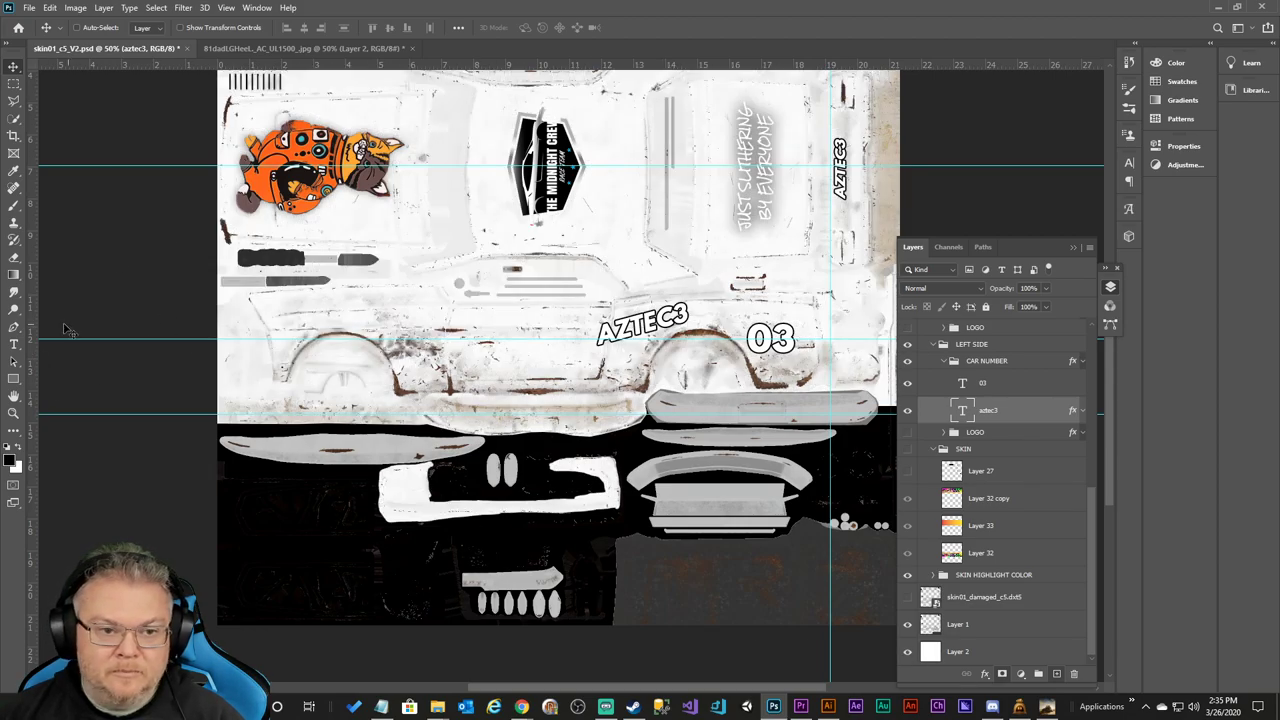
Examine the AZTEC3 text's position over the rear wheel arch at 200% zoom, comparing it with the SKIN group and Layer 27 shown and hidden.
{"action": "left_click", "coordinate": [13, 412]}
{"action": "left_click", "coordinate": [655, 340]}
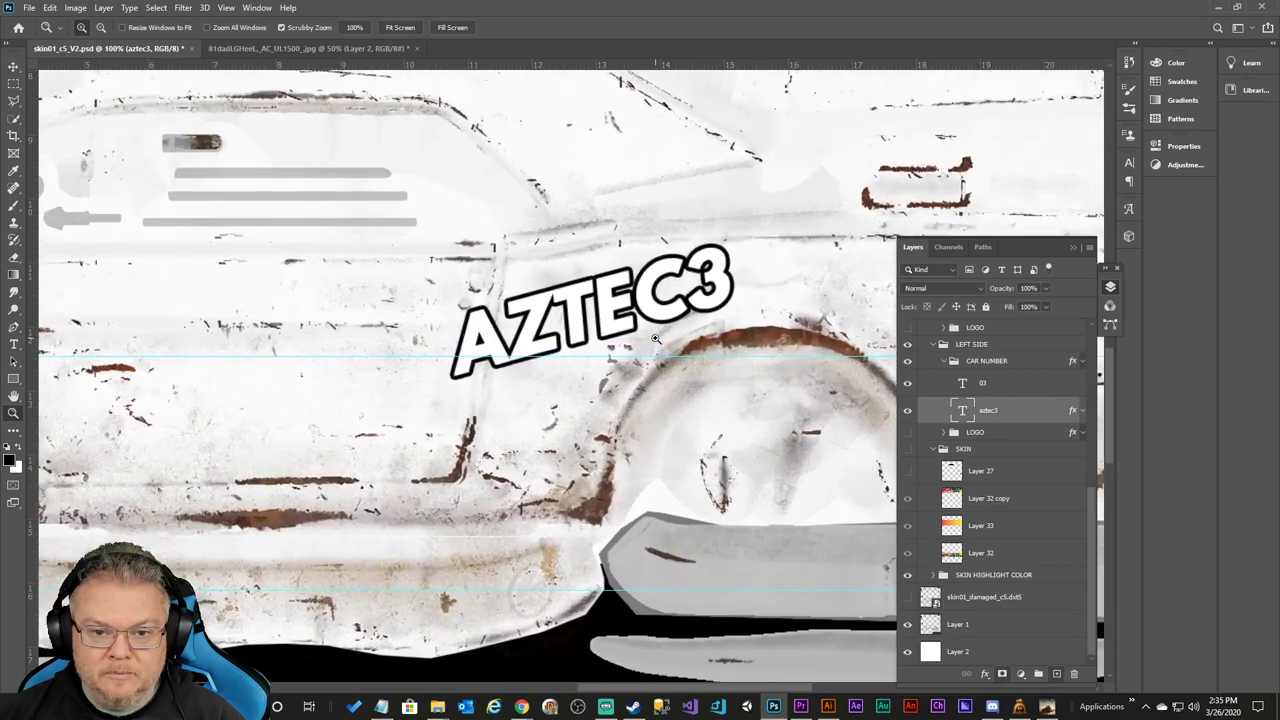
{"action": "left_click", "coordinate": [655, 340]}
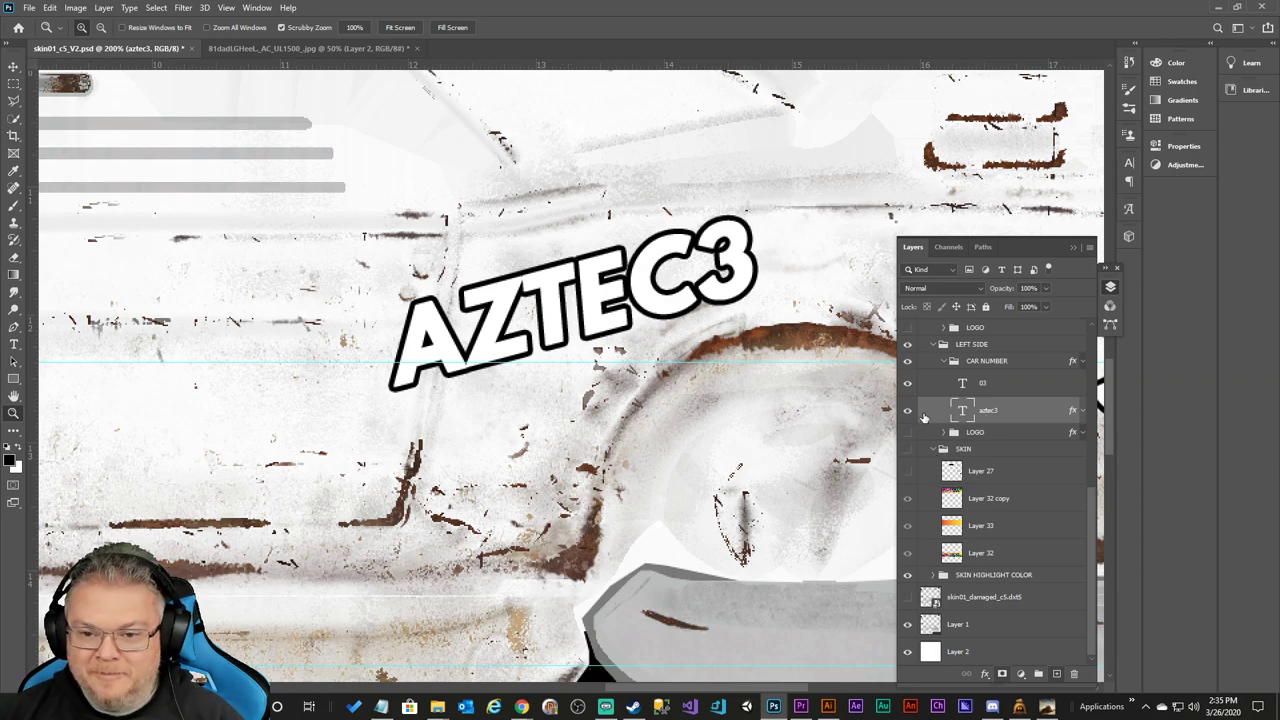
{"action": "left_click", "coordinate": [908, 451]}
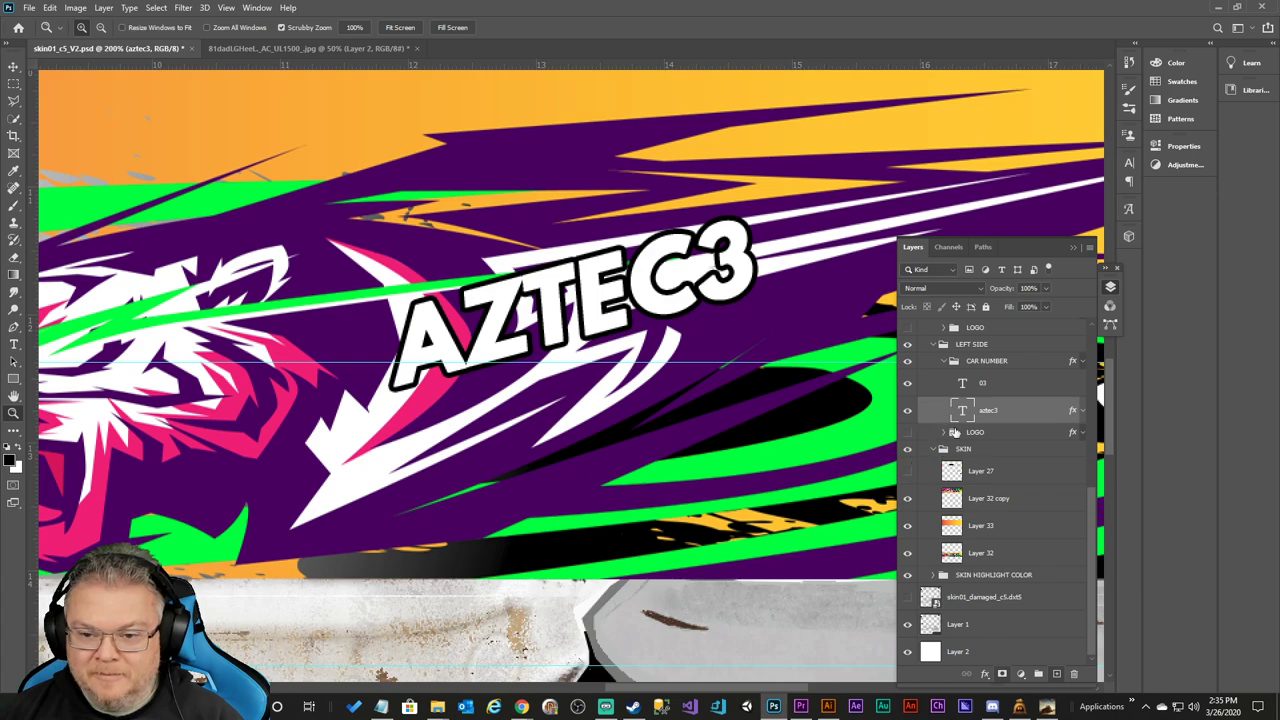
{"action": "left_click", "coordinate": [908, 471]}
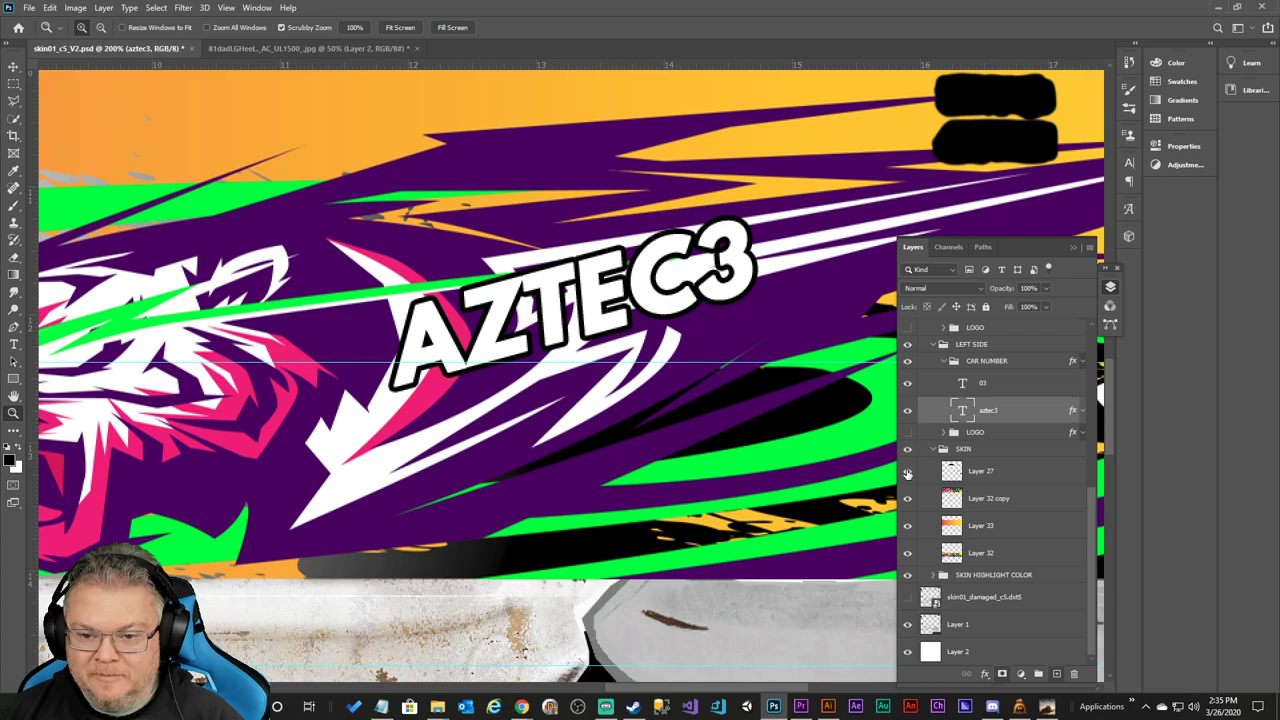
{"action": "left_click", "coordinate": [908, 471]}
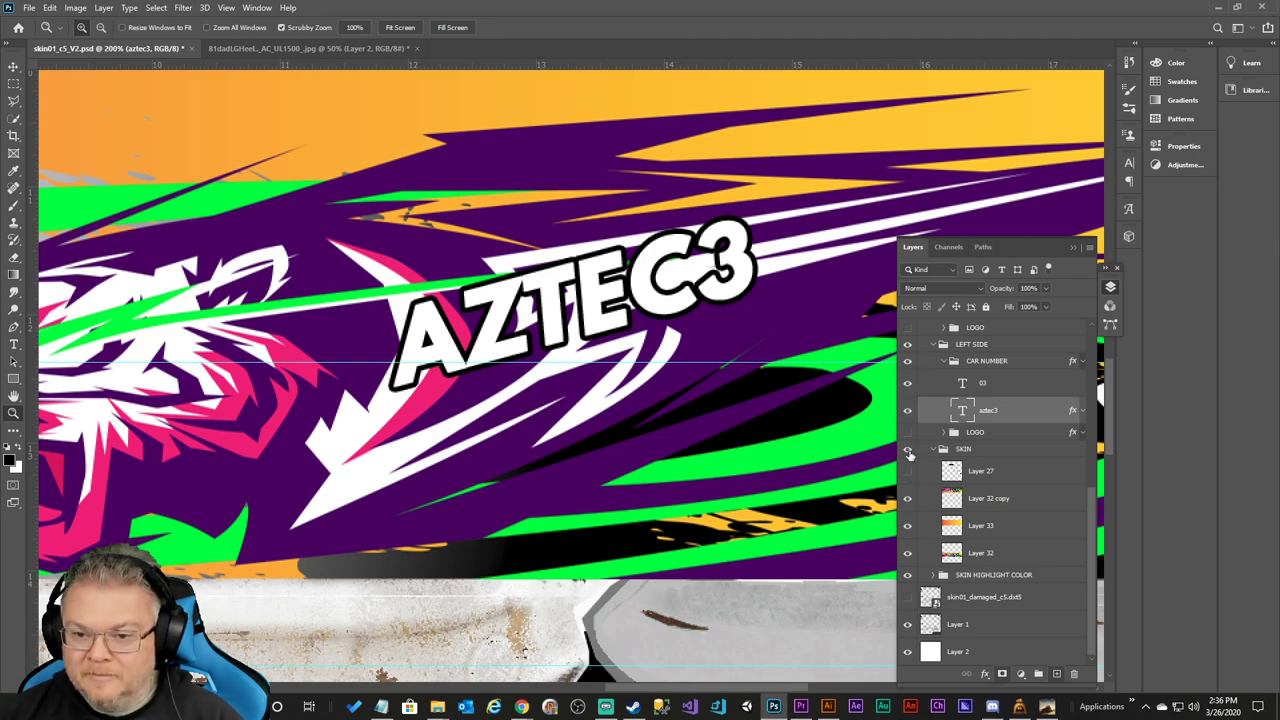
{"action": "left_click", "coordinate": [908, 452]}
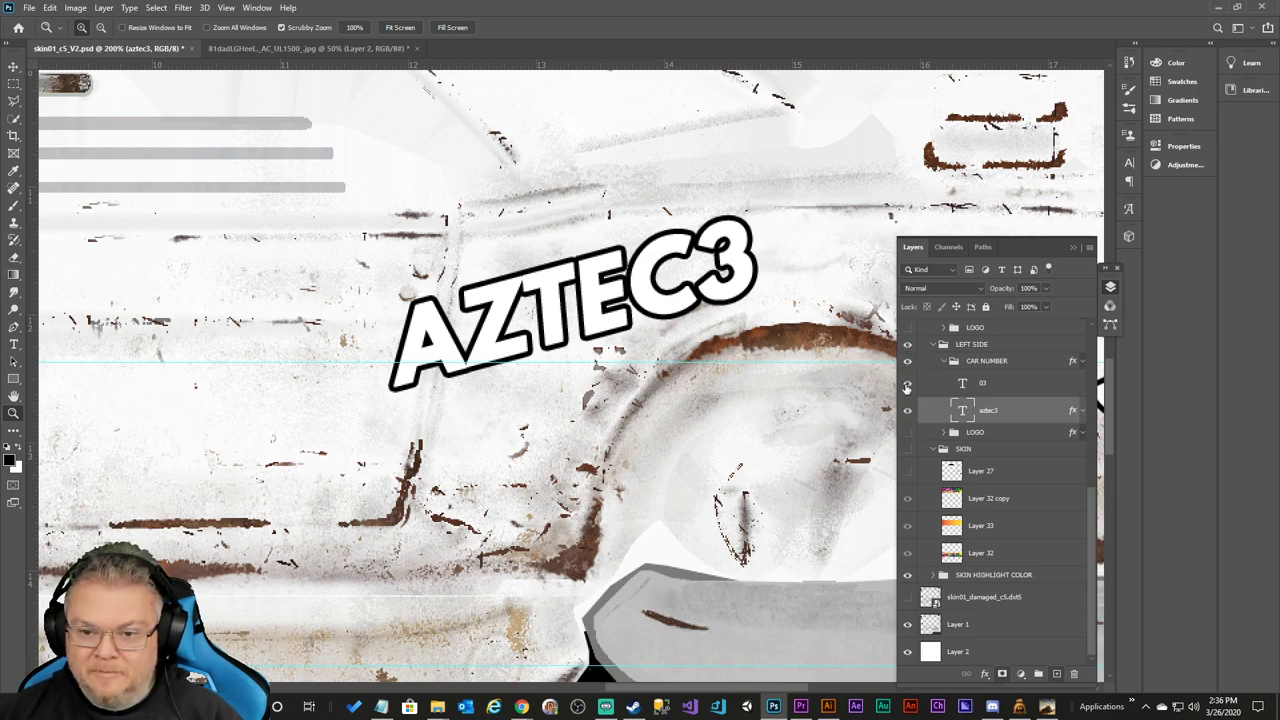
{"action": "left_click", "coordinate": [907, 449]}
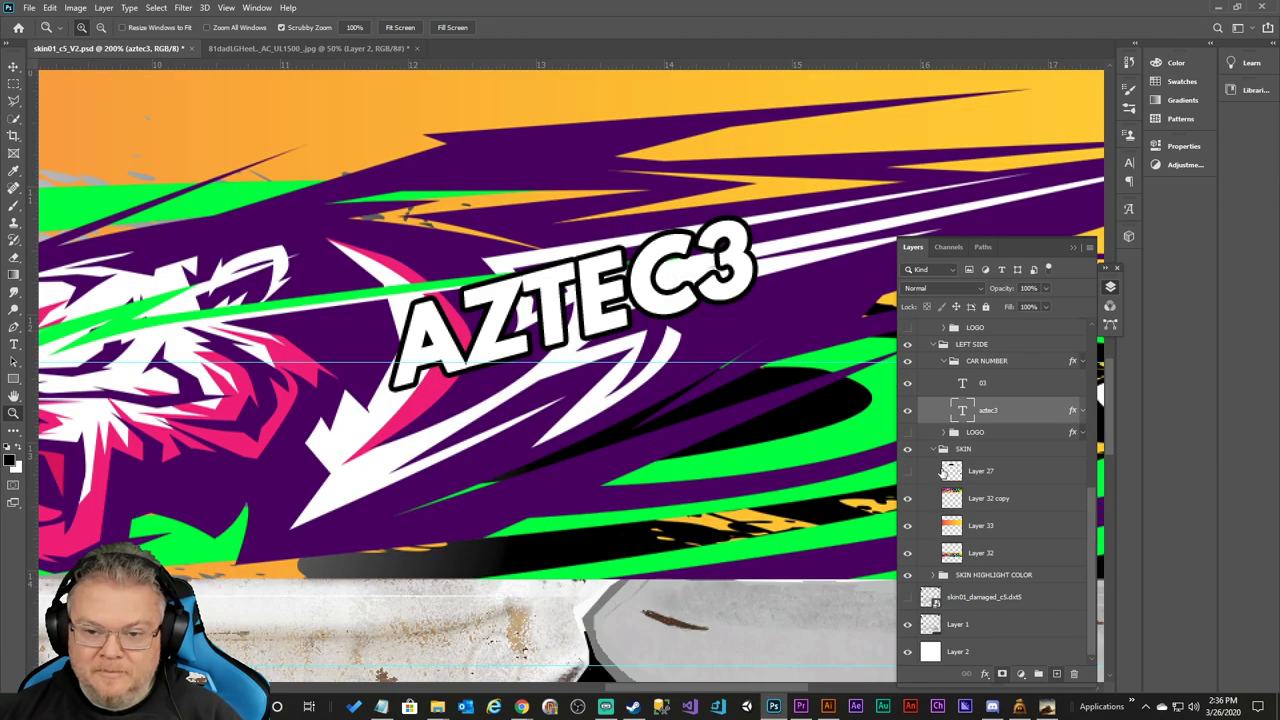
Rotate the AZTEC3 text about 6° clockwise and check its new angle against the bare body outline.
{"action": "key", "text": "ctrl+t"}
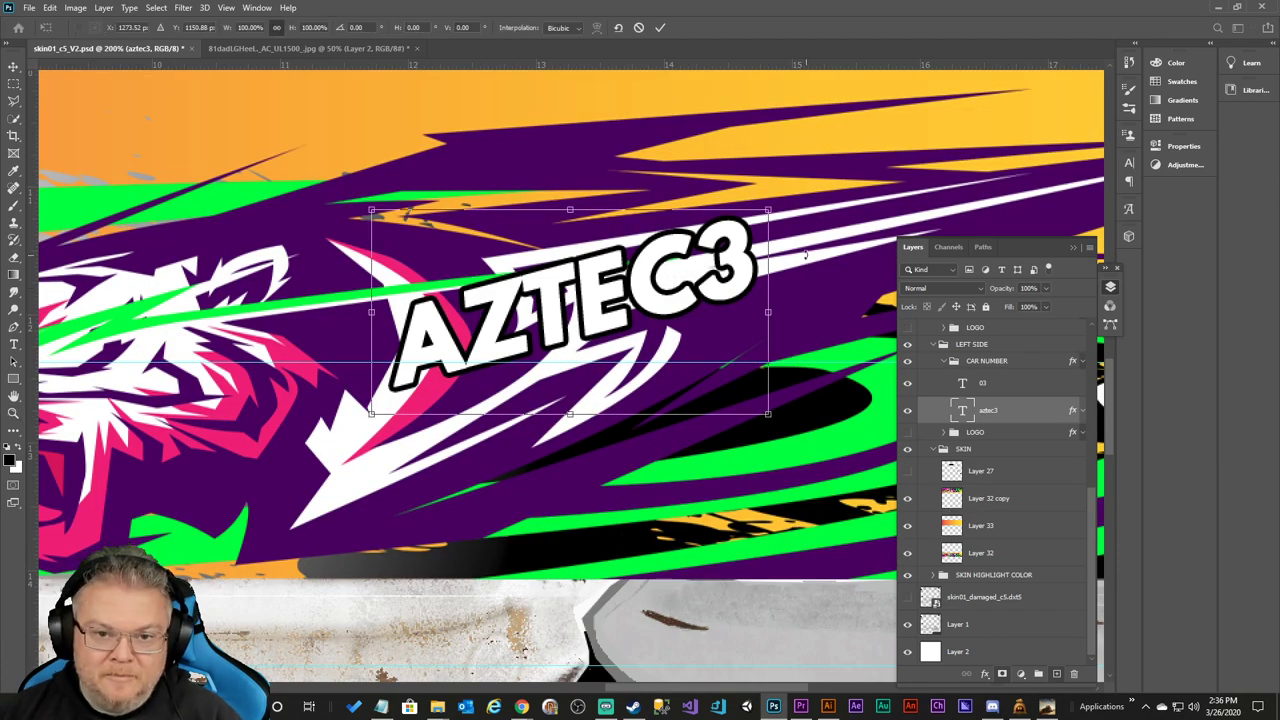
{"action": "left_click_drag", "start_coordinate": [800, 202], "coordinate": [802, 205]}
{"action": "left_click_drag", "start_coordinate": [808, 210], "coordinate": [825, 233]}
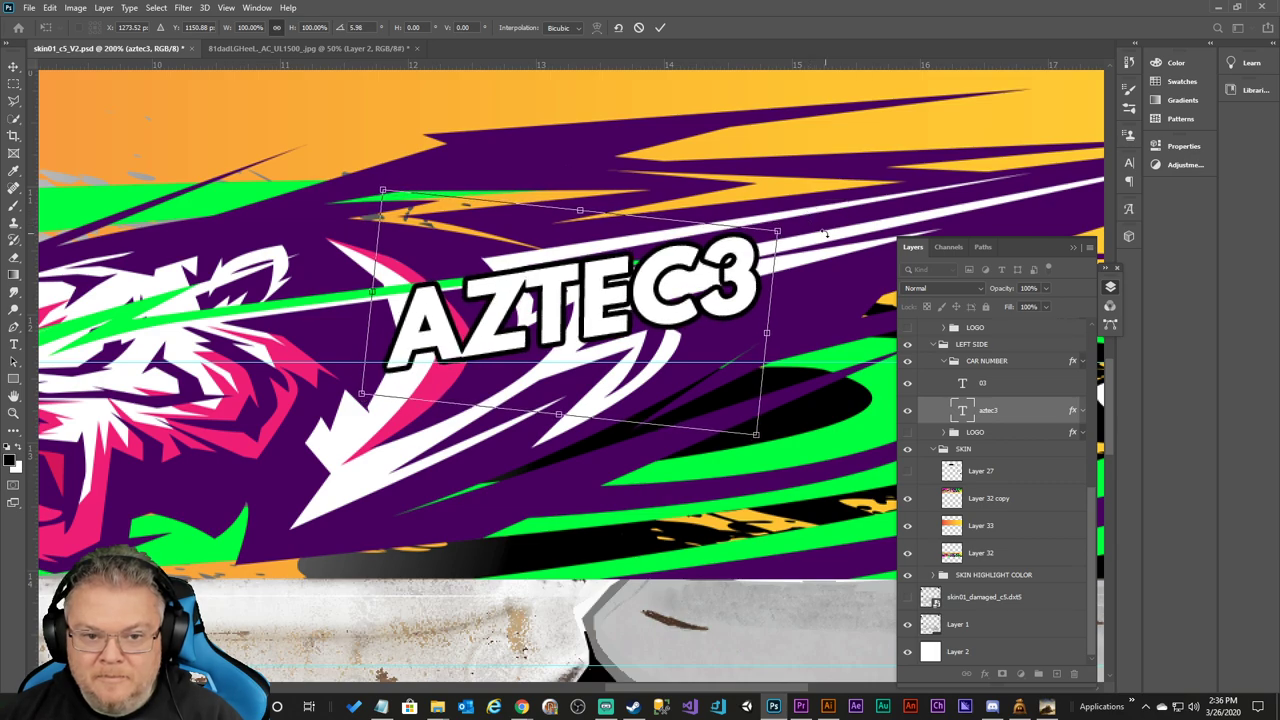
{"action": "left_click", "coordinate": [660, 28]}
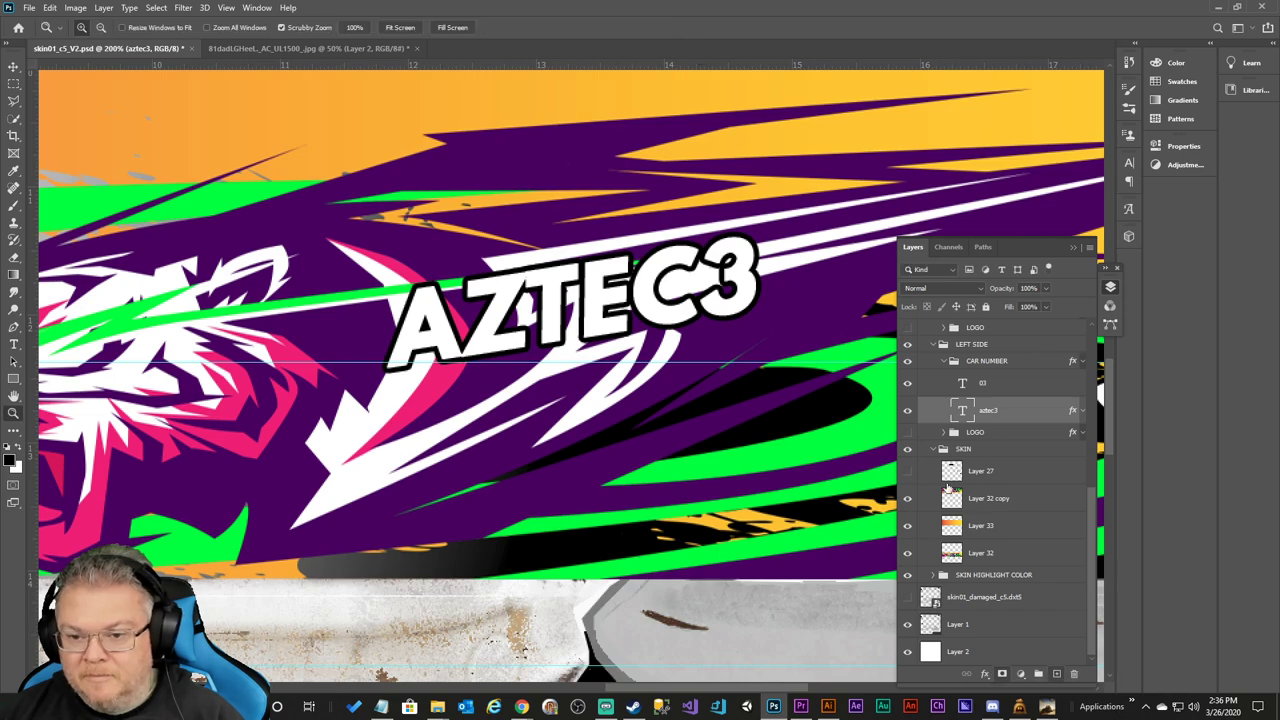
{"action": "left_click_drag", "start_coordinate": [907, 433], "coordinate": [908, 453]}
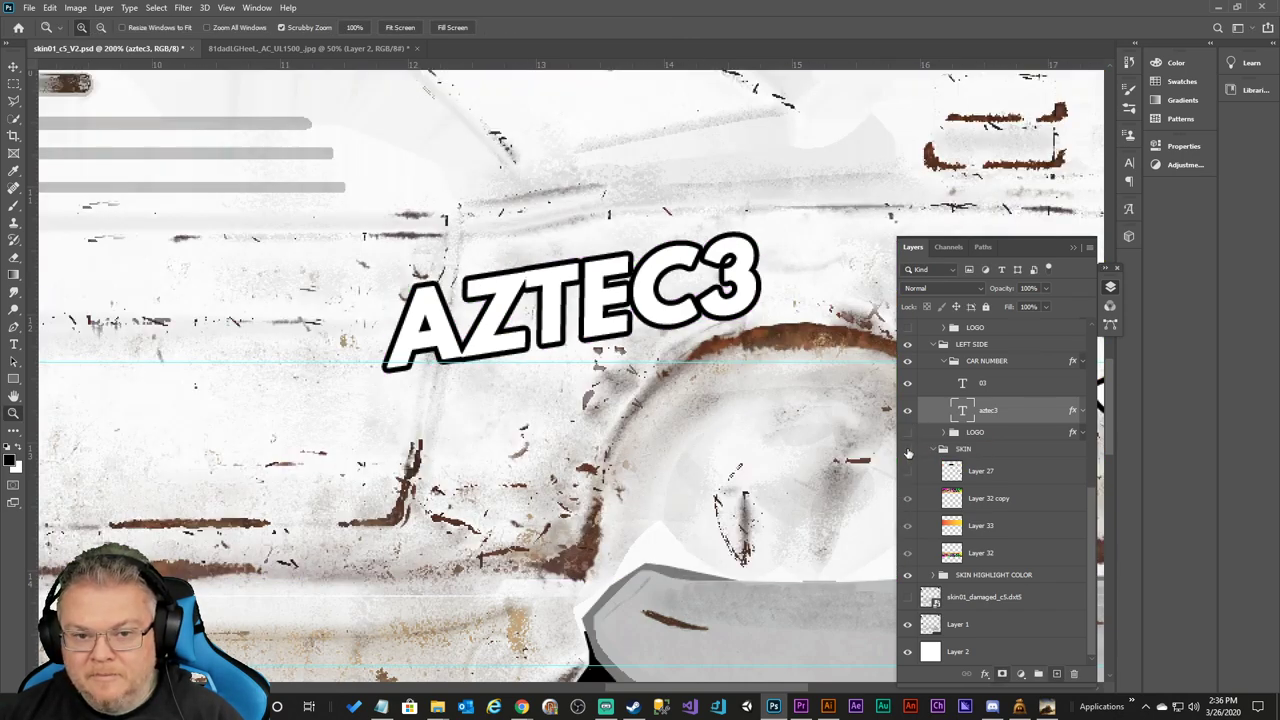
{"action": "left_click", "coordinate": [908, 451]}
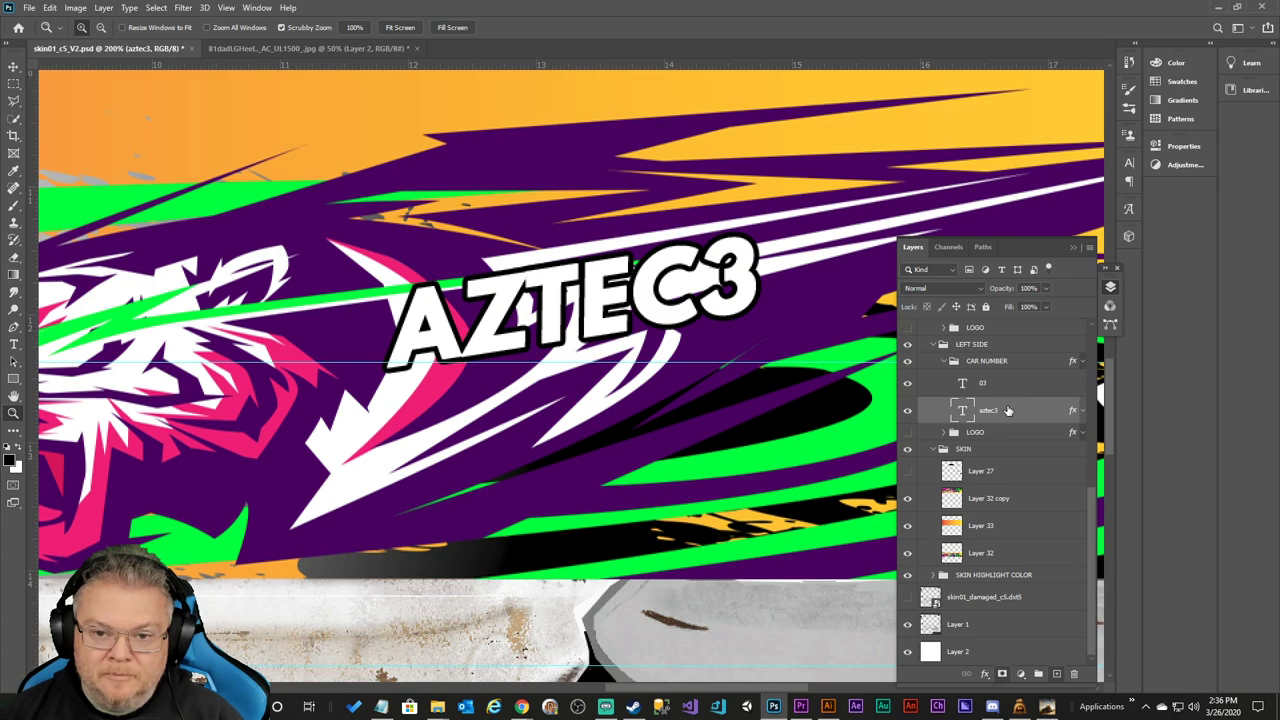
Move the AZTEC3 text up 10 px away from the rear wheel arch and check it against the body outline.
{"action": "key", "text": "v"}
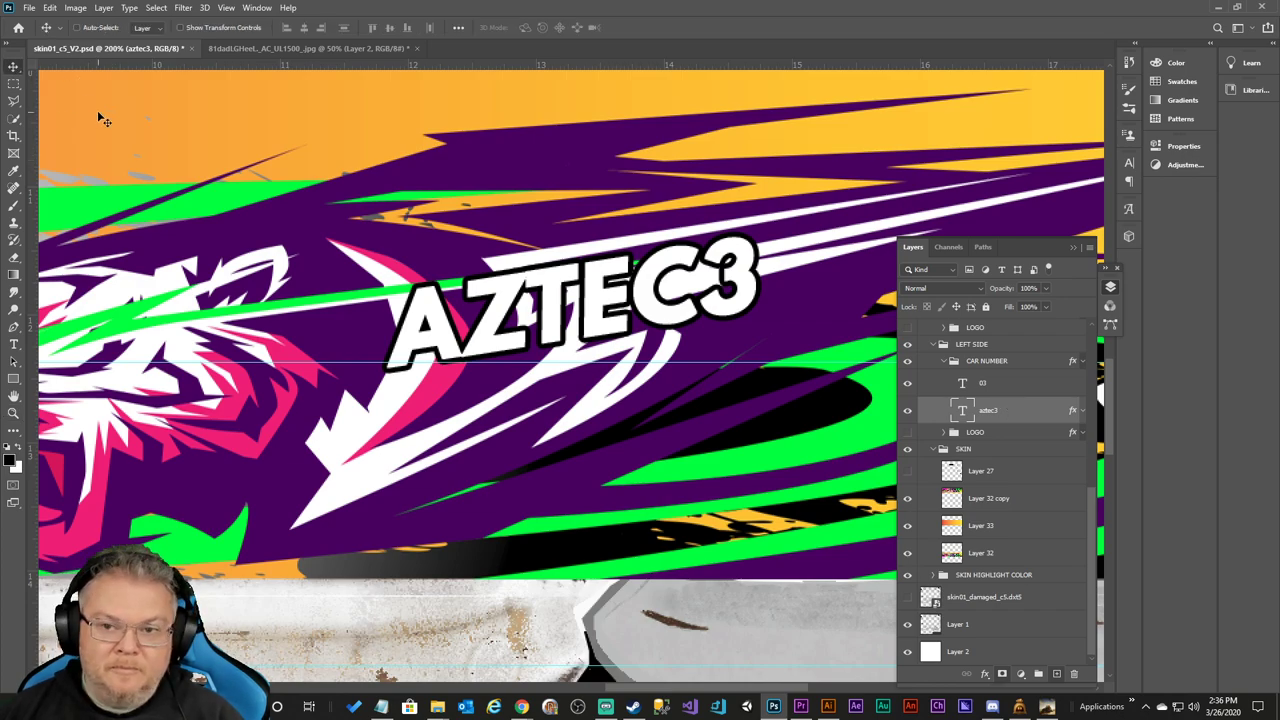
{"action": "key", "text": "shift+Up"}
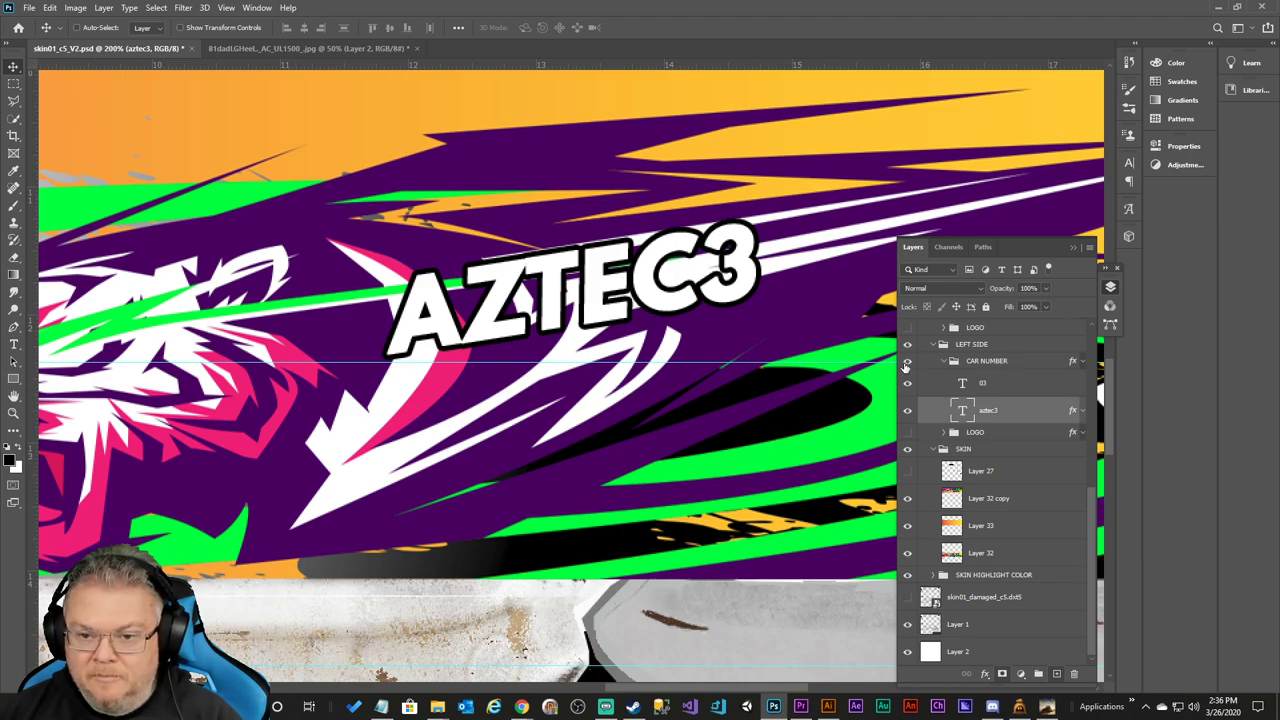
{"action": "left_click", "coordinate": [907, 450]}
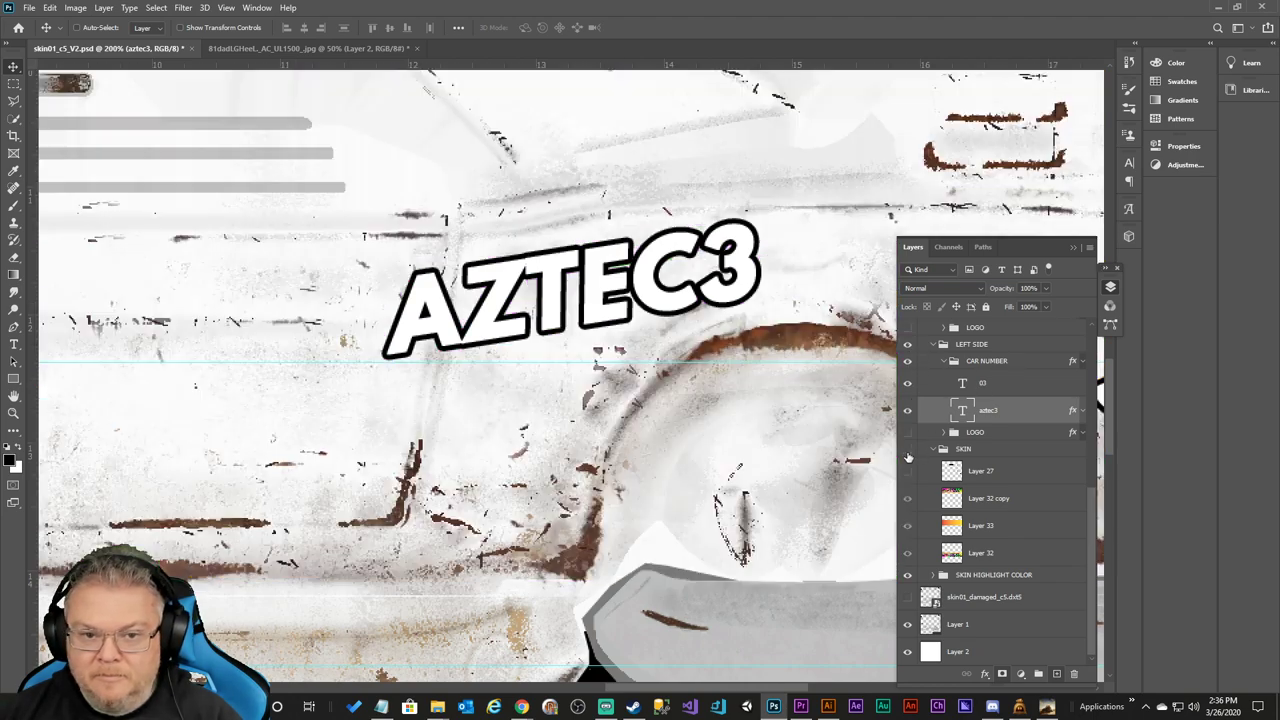
{"action": "left_click", "coordinate": [907, 450]}
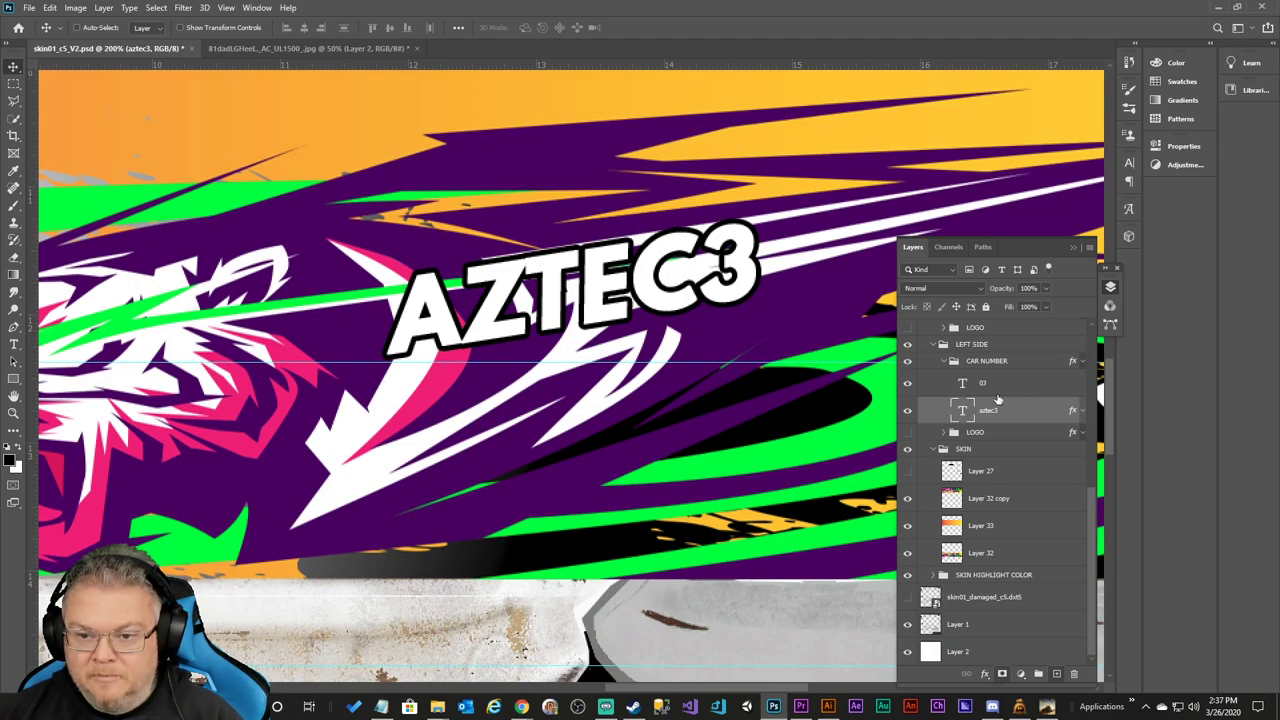
{"action": "key", "text": "ctrl+t"}
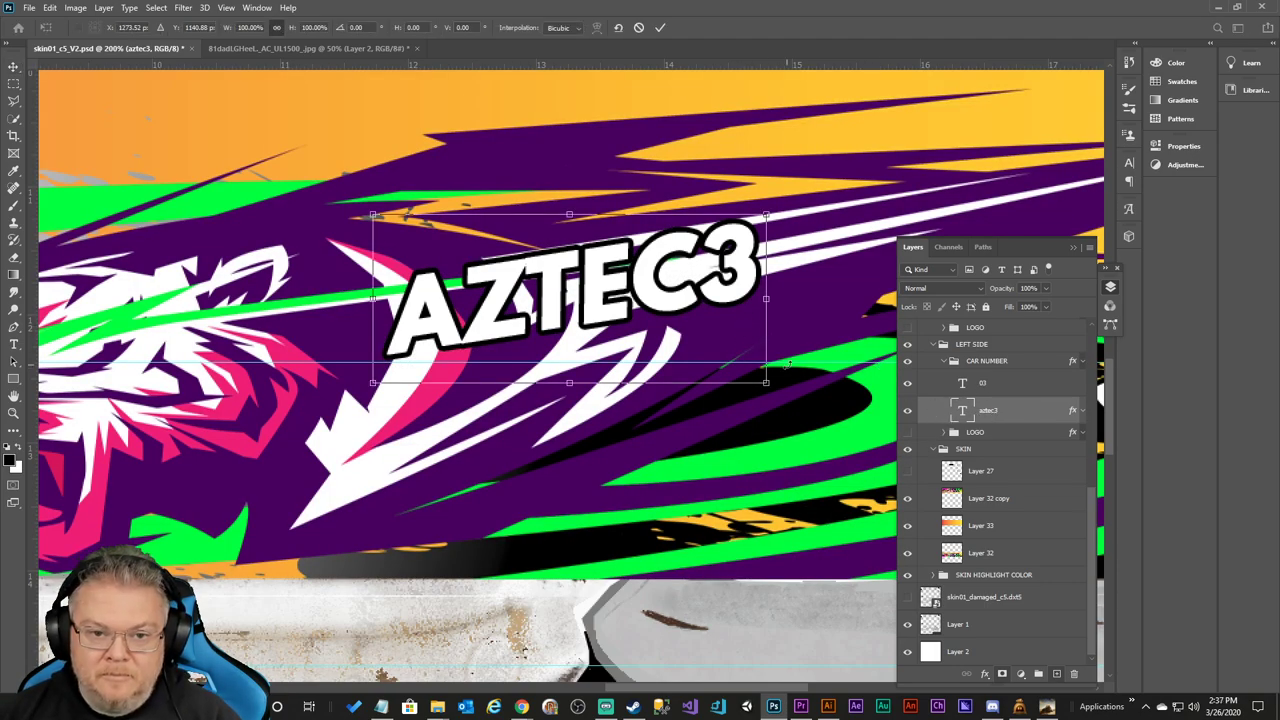
{"action": "left_click", "coordinate": [638, 27]}
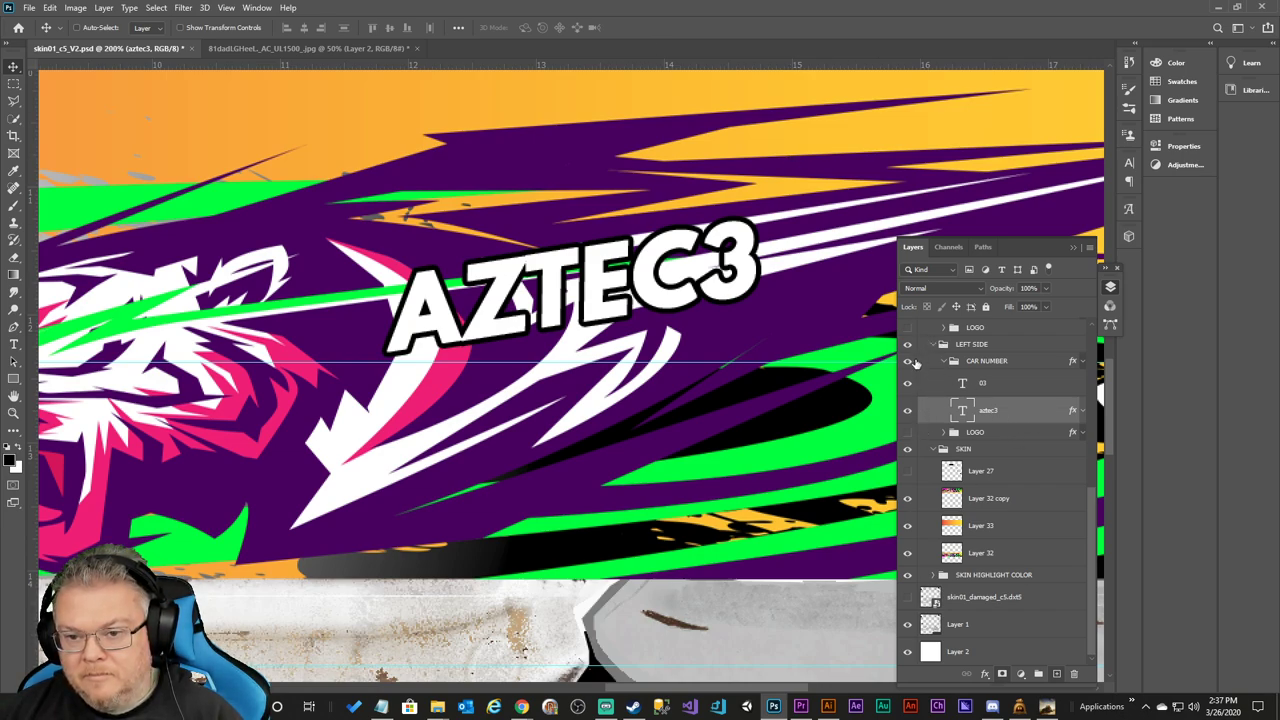
Compare the AZTEC3 text with the body outline and move it down about 19 px, closer to the rear wheel arch.
{"action": "left_click", "coordinate": [908, 449]}
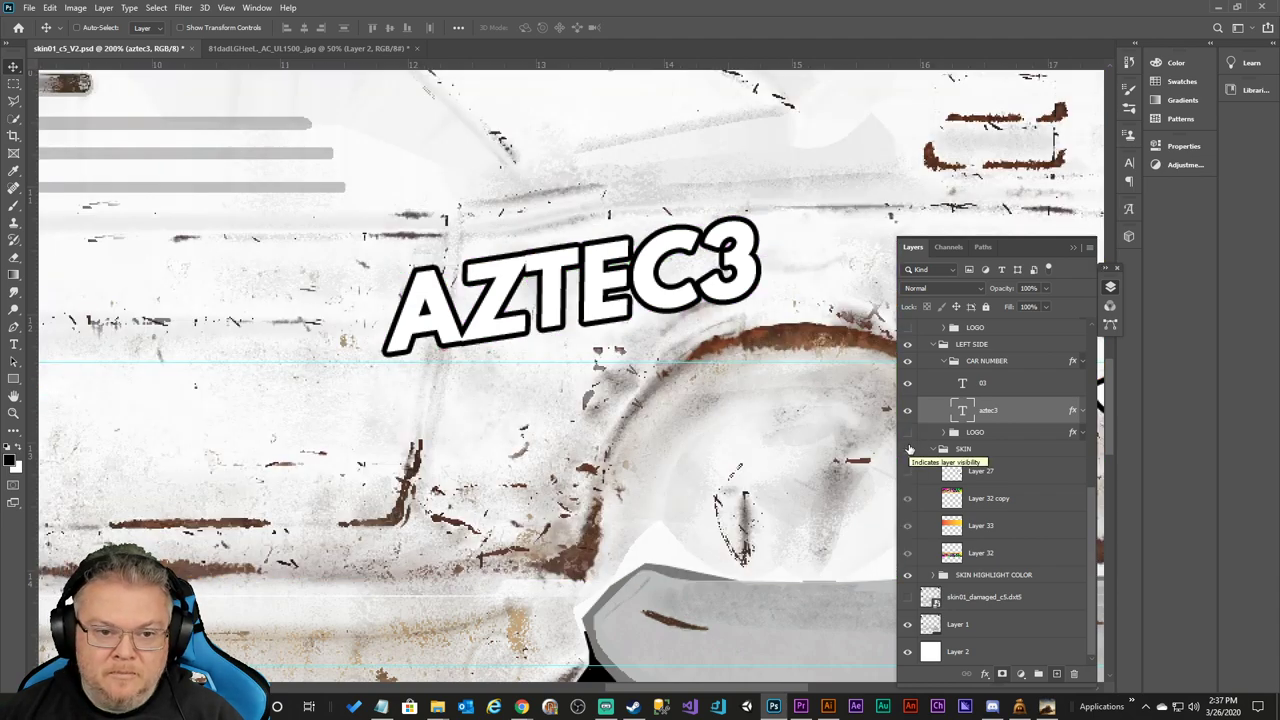
{"action": "left_click", "coordinate": [908, 449]}
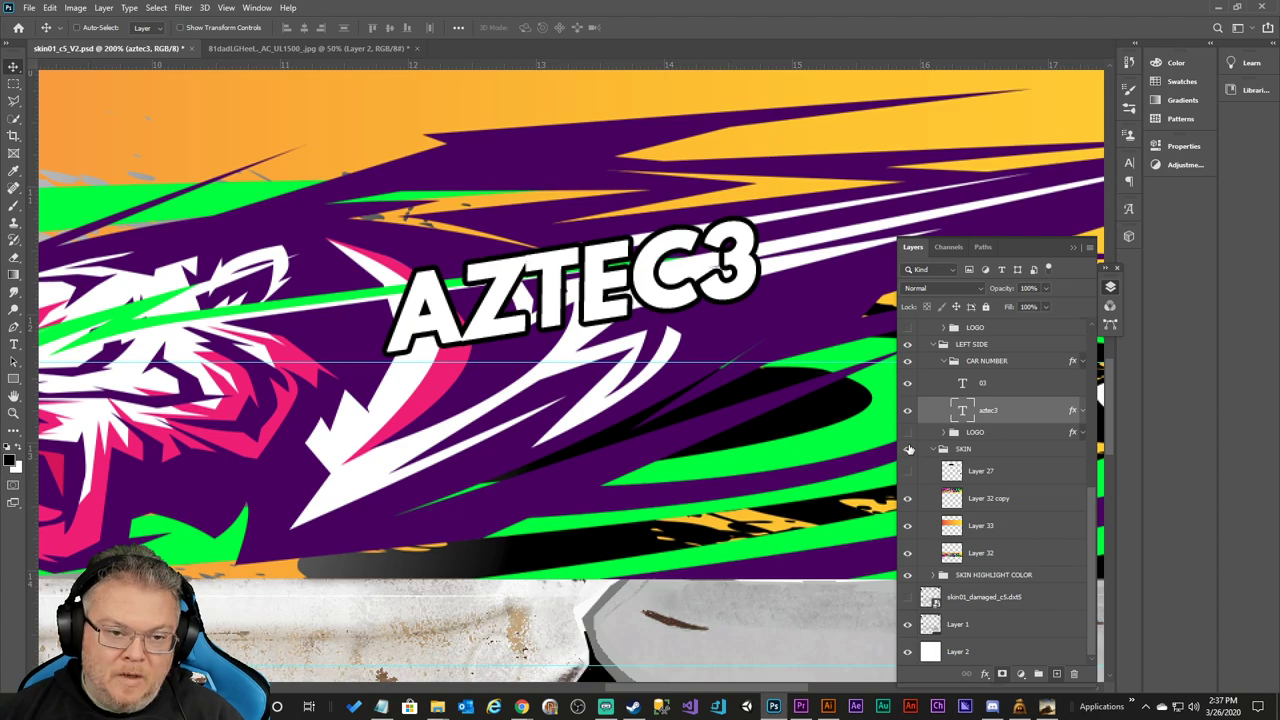
{"action": "left_click", "coordinate": [908, 449]}
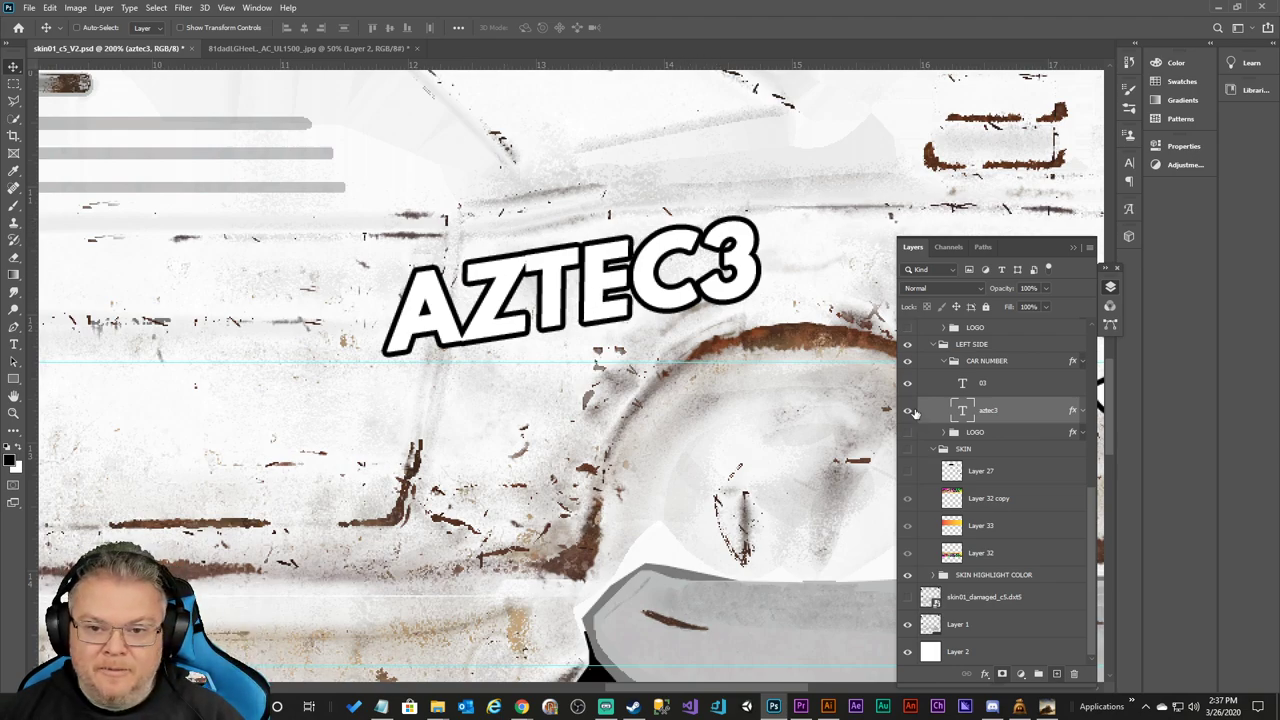
{"action": "left_click", "coordinate": [908, 385]}
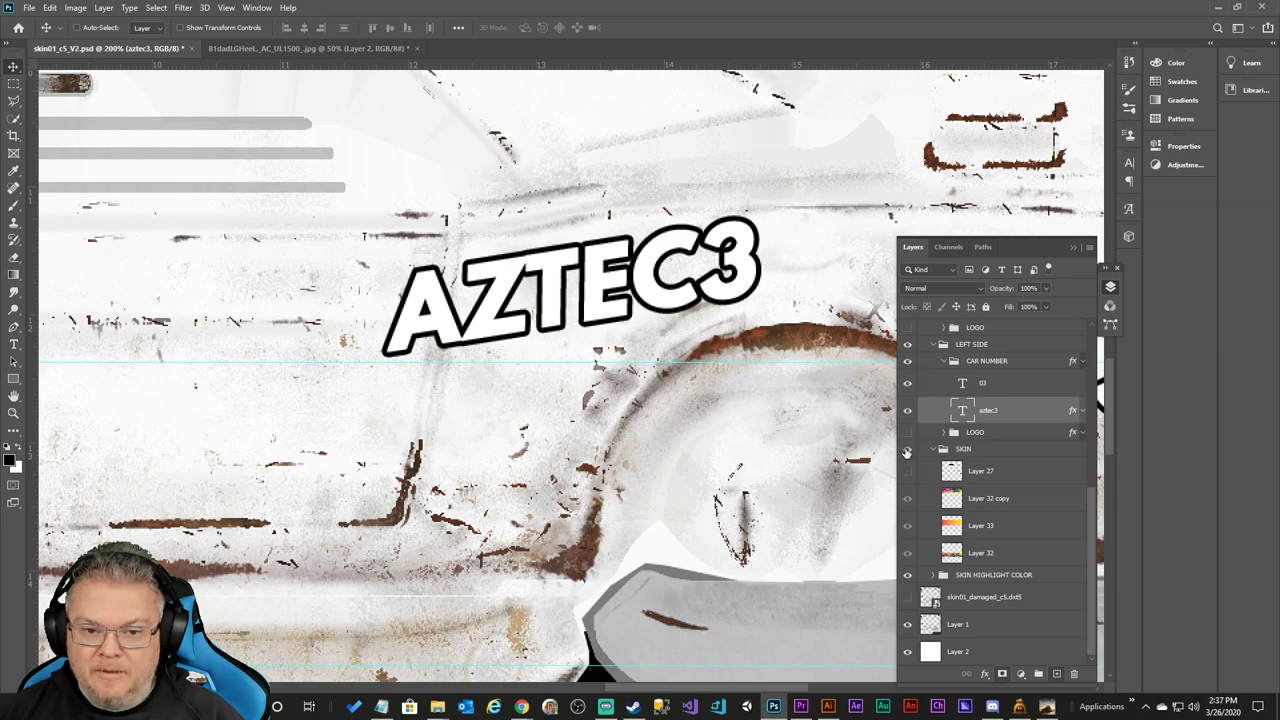
{"action": "left_click", "coordinate": [907, 449]}
{"action": "left_click", "coordinate": [908, 451]}
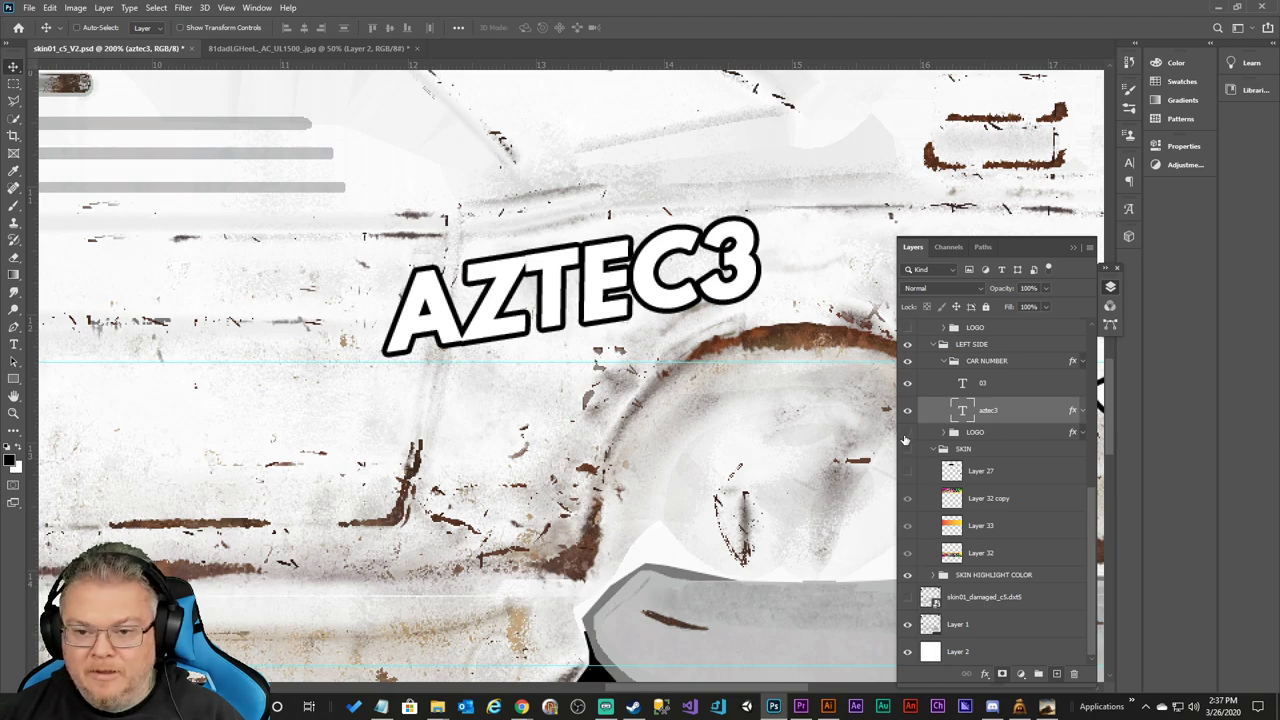
{"action": "left_click", "coordinate": [907, 449]}
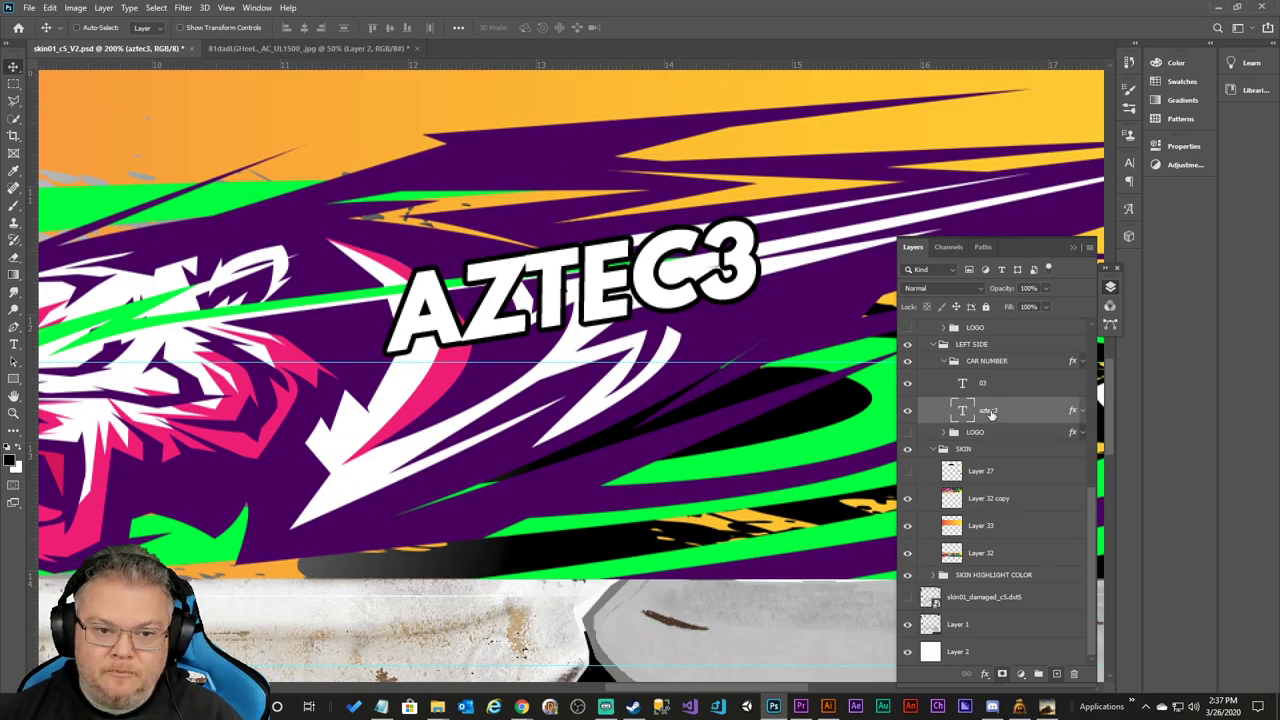
{"action": "key", "text": "shift+Down"}
{"action": "key", "text": "shift+Down"}
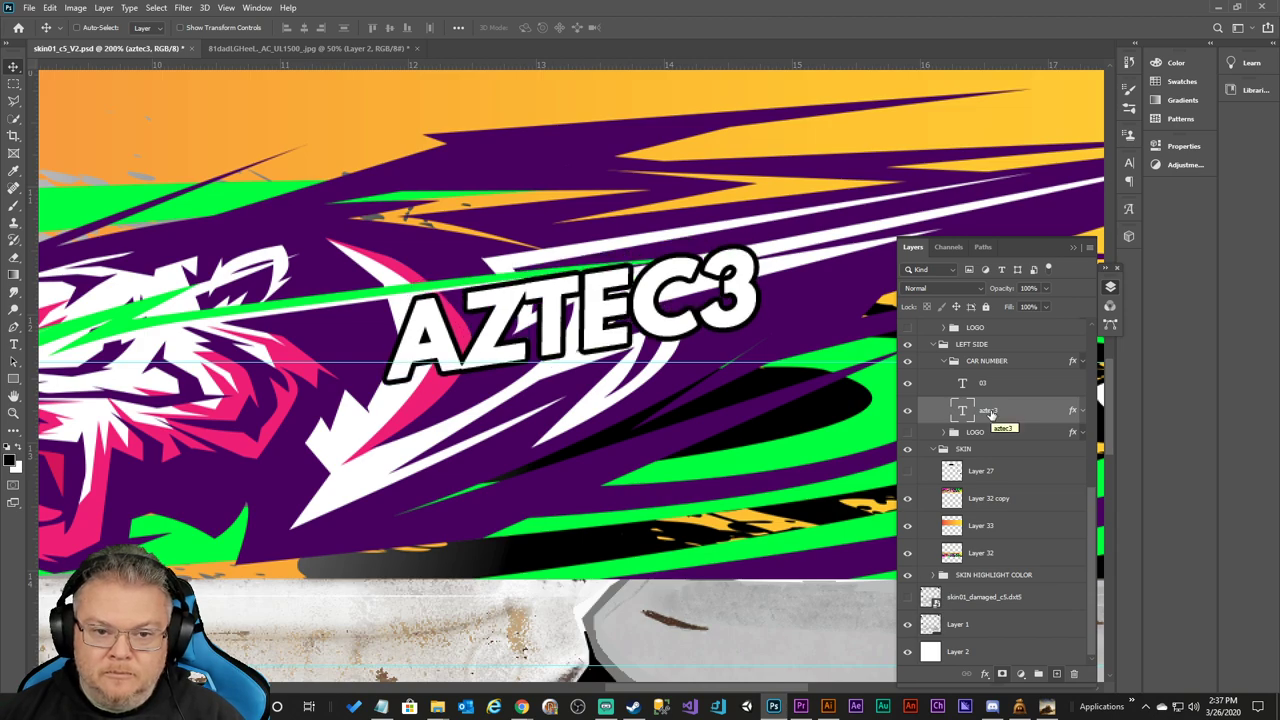
Rotate the AZTEC3 text about a further 1.9° clockwise.
{"action": "key", "text": "ctrl+t"}
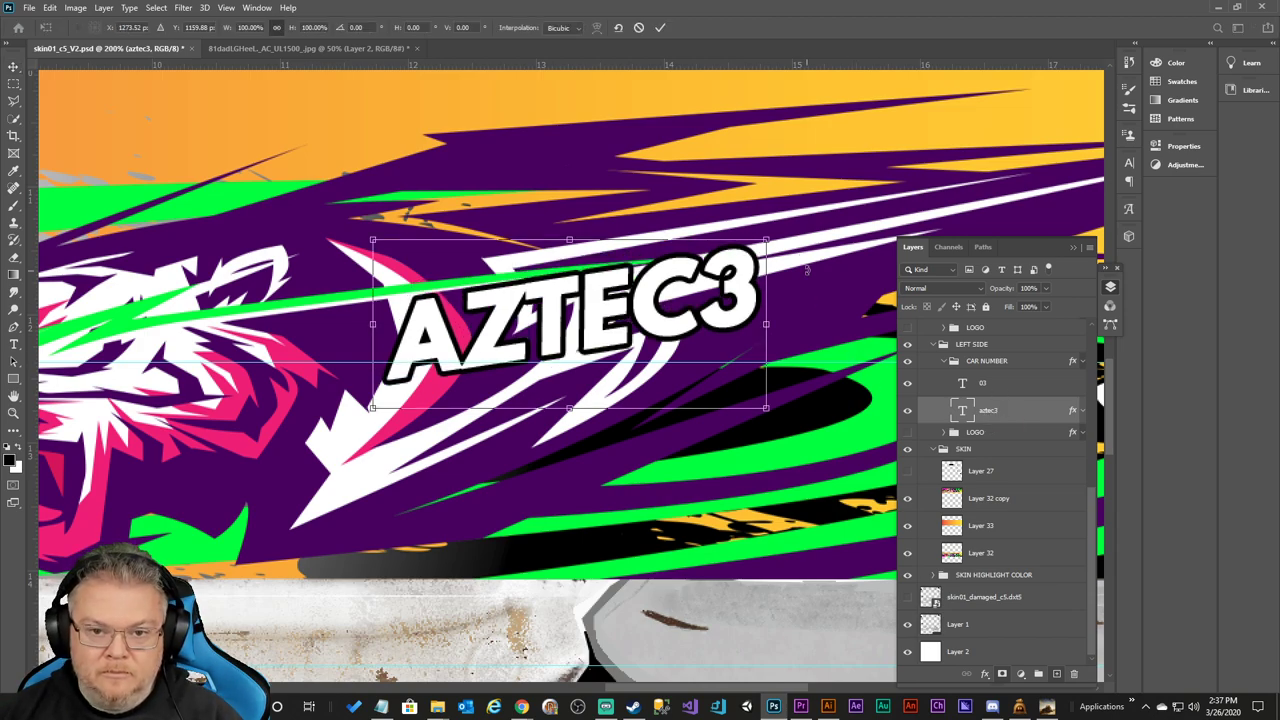
{"action": "left_click_drag", "start_coordinate": [798, 243], "coordinate": [802, 253]}
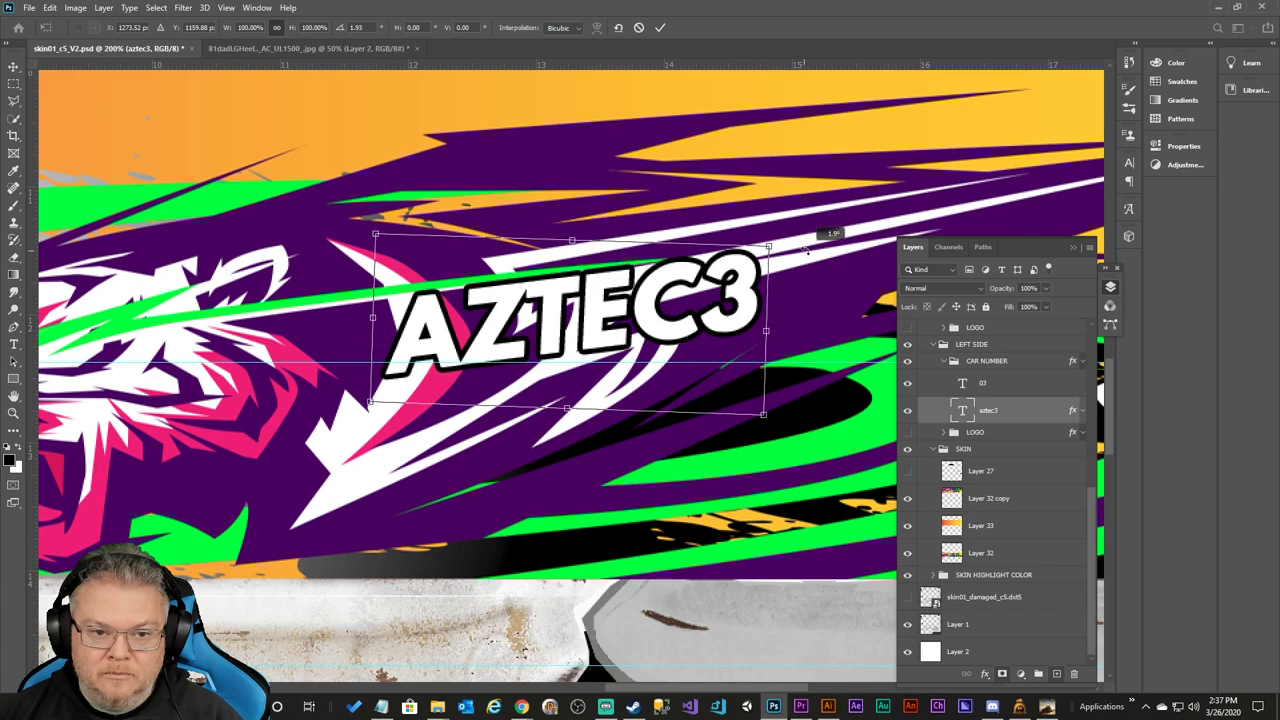
{"action": "left_click", "coordinate": [660, 27]}
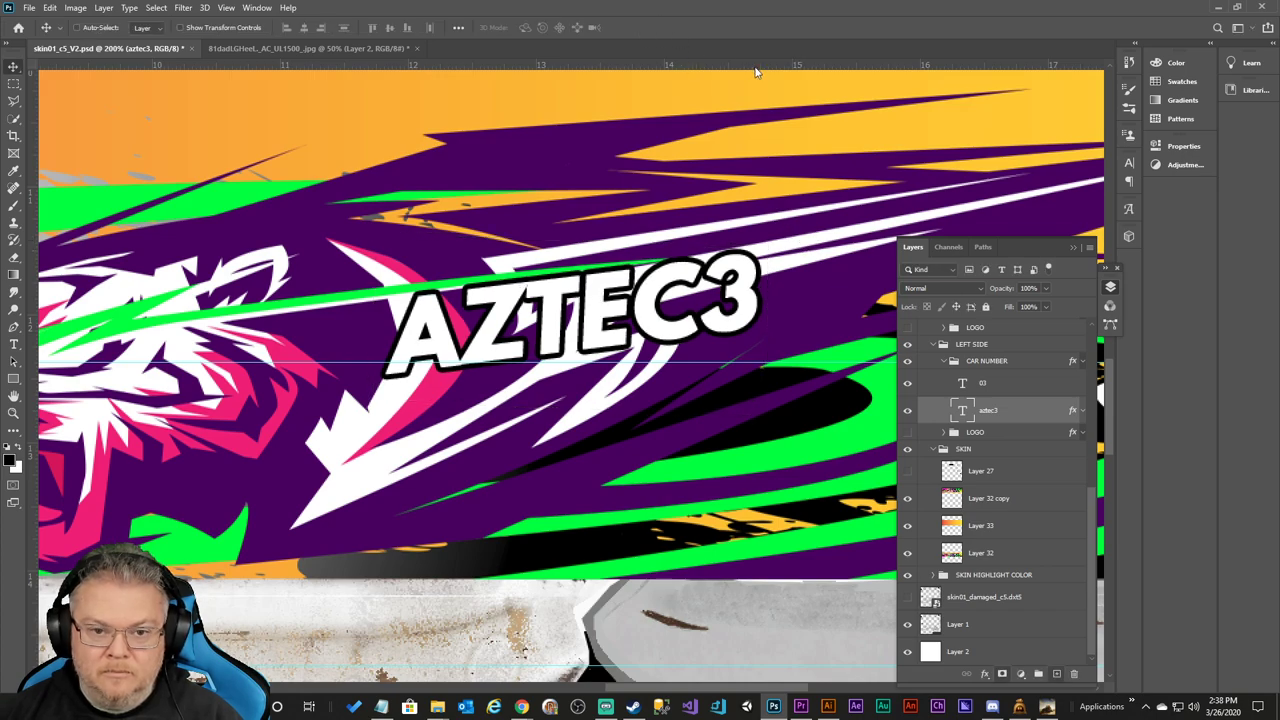
Fine-tune the AZTEC3 text's height just above the rear wheel arch and hide the SKIN group to check the clearance.
{"action": "key", "text": "Up"}
{"action": "key", "text": "Up"}
{"action": "key", "text": "Up"}
{"action": "key", "text": "Up"}
{"action": "key", "text": "Up"}
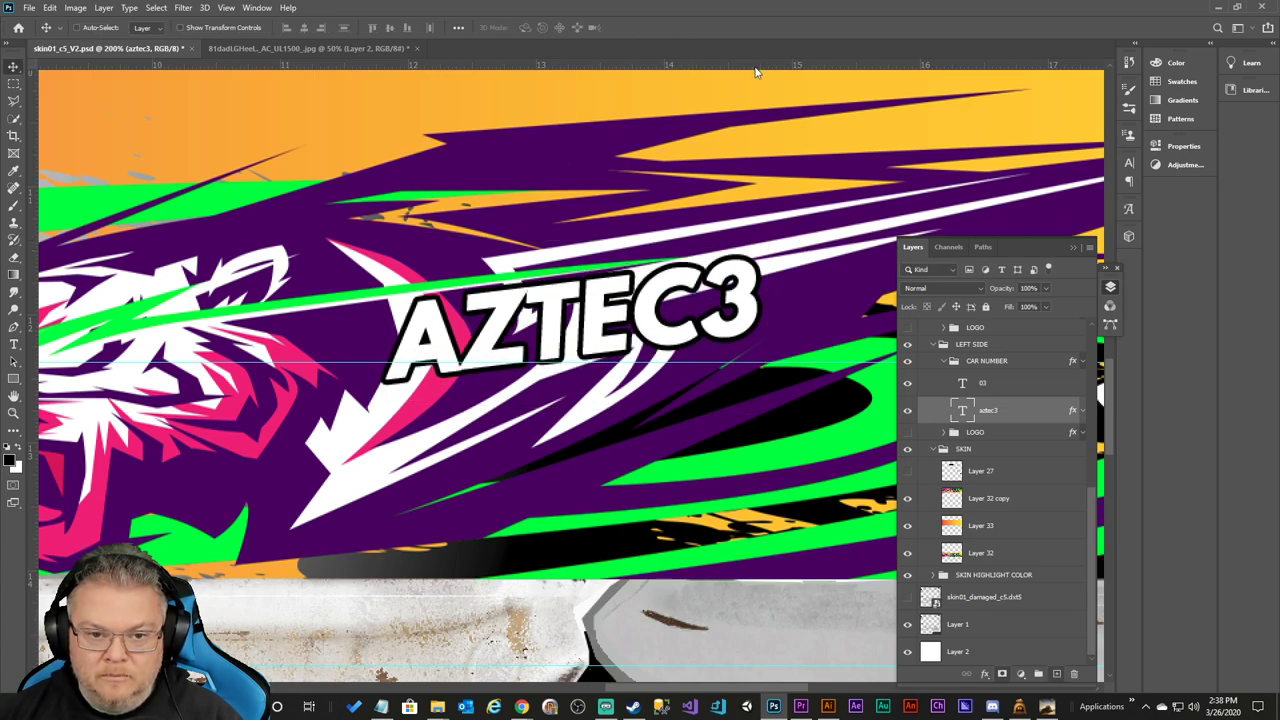
{"action": "key", "text": "Up"}
{"action": "key", "text": "Up"}
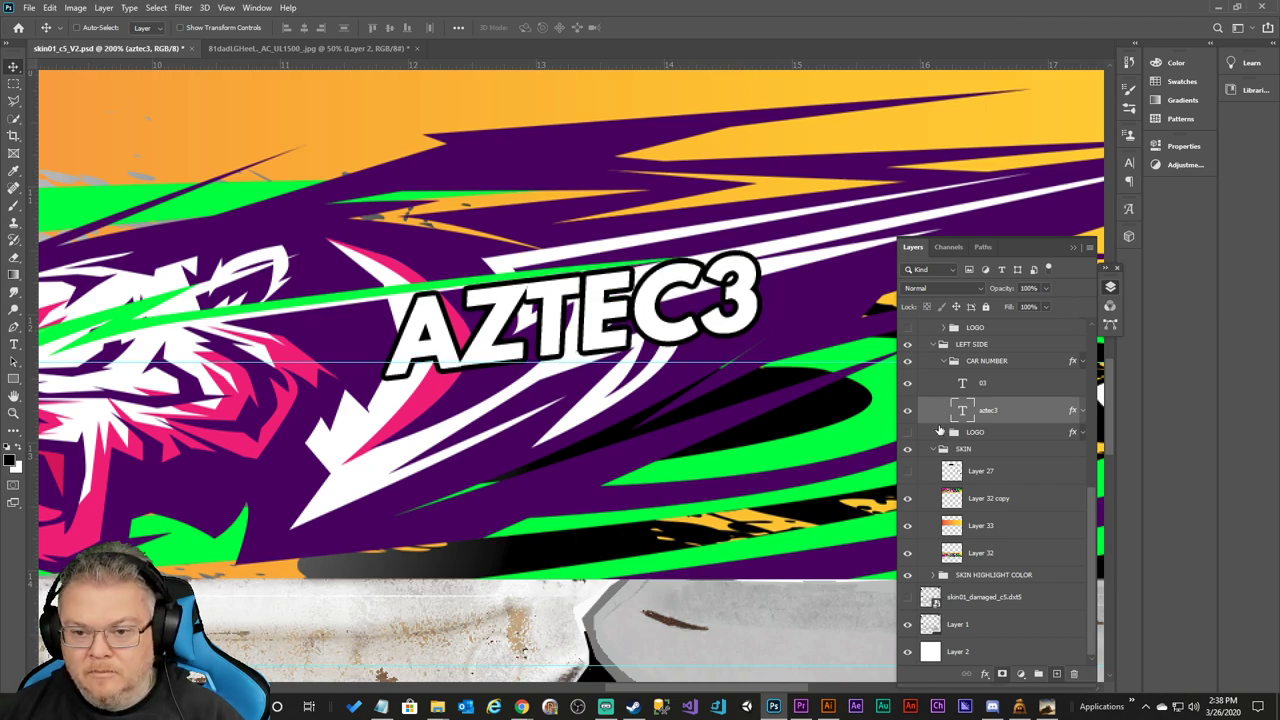
{"action": "left_click", "coordinate": [908, 450]}
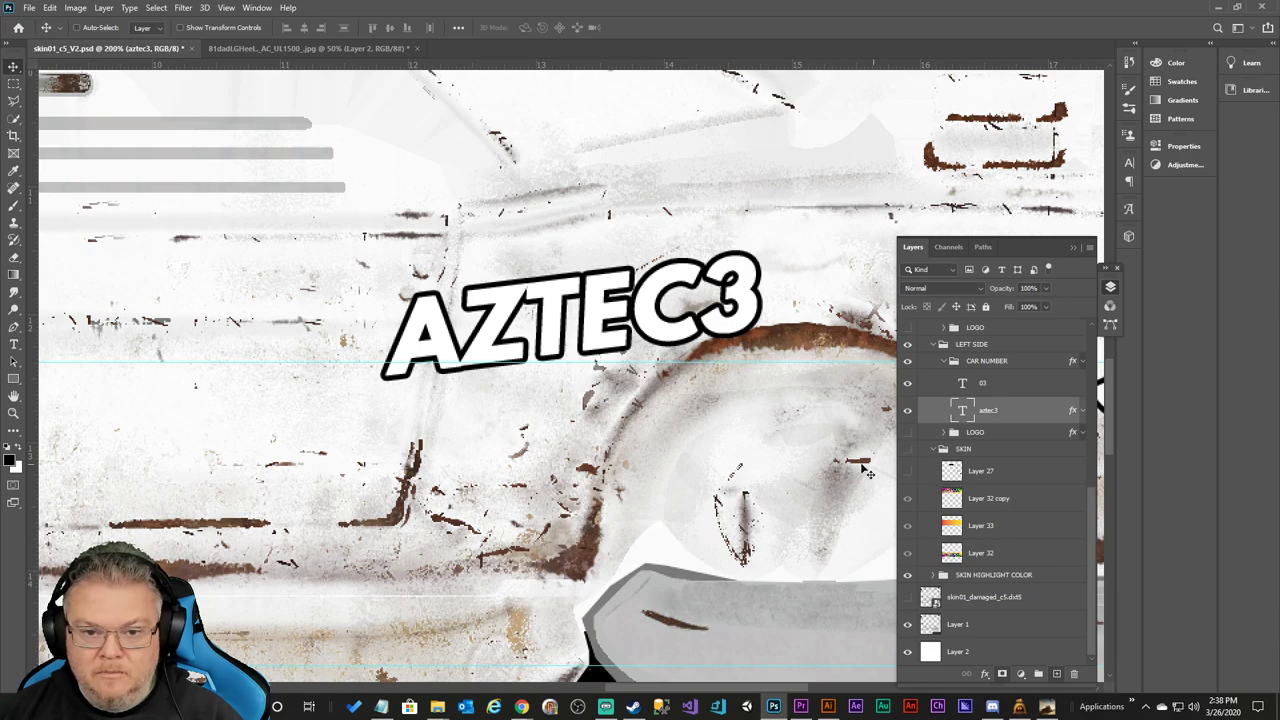
Check the AZTEC3 text by toggling its visibility, show the SKIN group again and save the document.
{"action": "left_click", "coordinate": [908, 412]}
{"action": "left_click", "coordinate": [908, 412]}
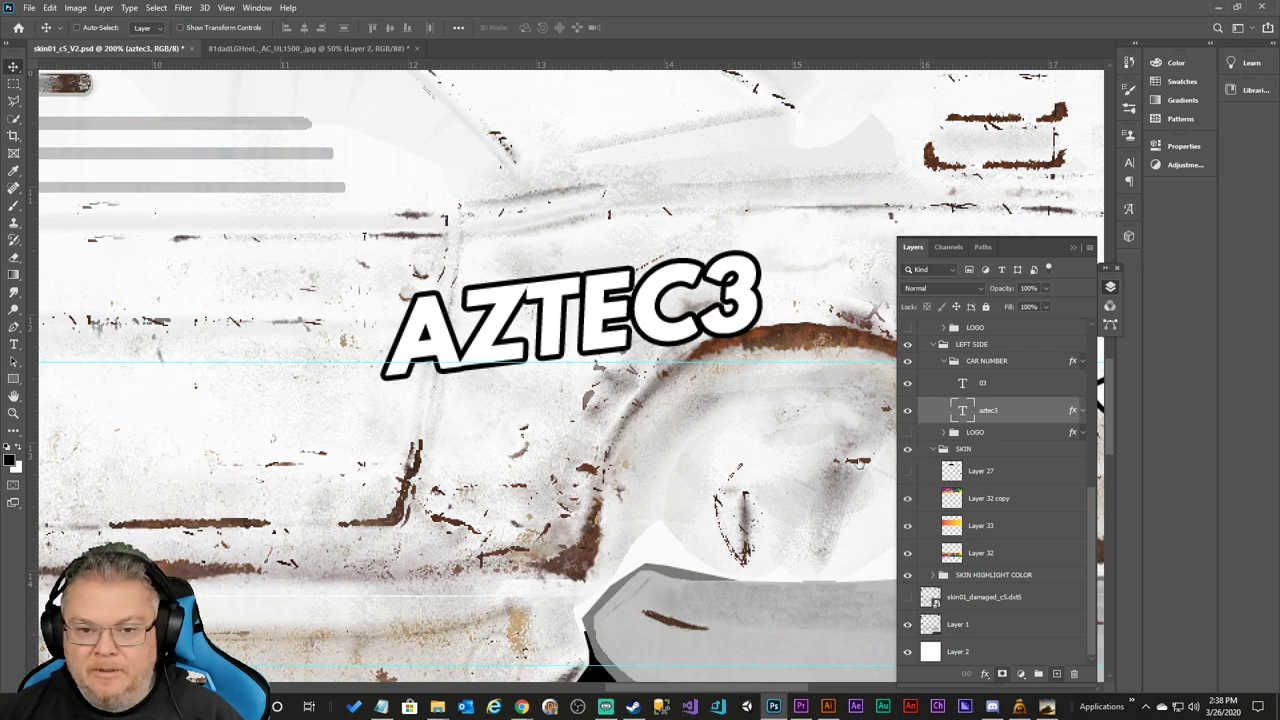
{"action": "left_click", "coordinate": [908, 449]}
{"action": "key", "text": "ctrl"}
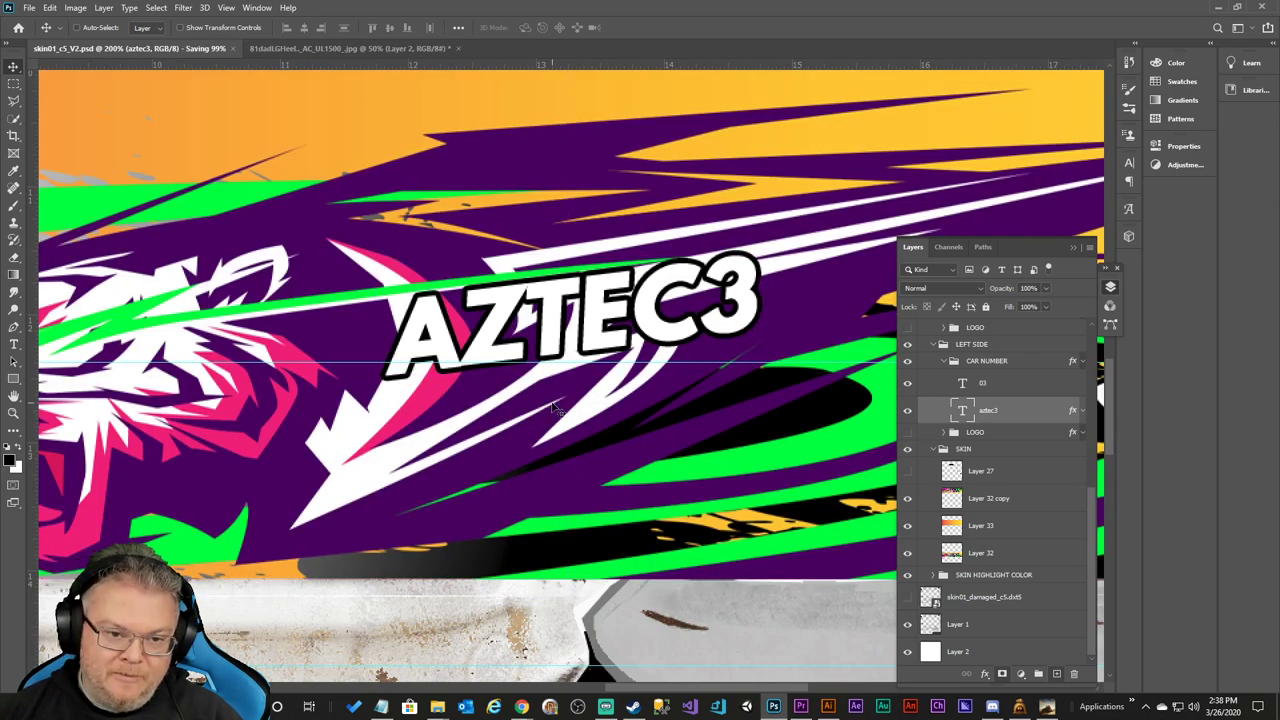
Compare the AZTEC3 text with the body outline and move it about 40 px left, away from the rear wheel arch.
{"action": "scroll", "coordinate": [552, 402], "scroll_direction": "down", "scroll_amount": 1}
{"action": "scroll", "coordinate": [552, 402], "scroll_direction": "up", "scroll_amount": 3}
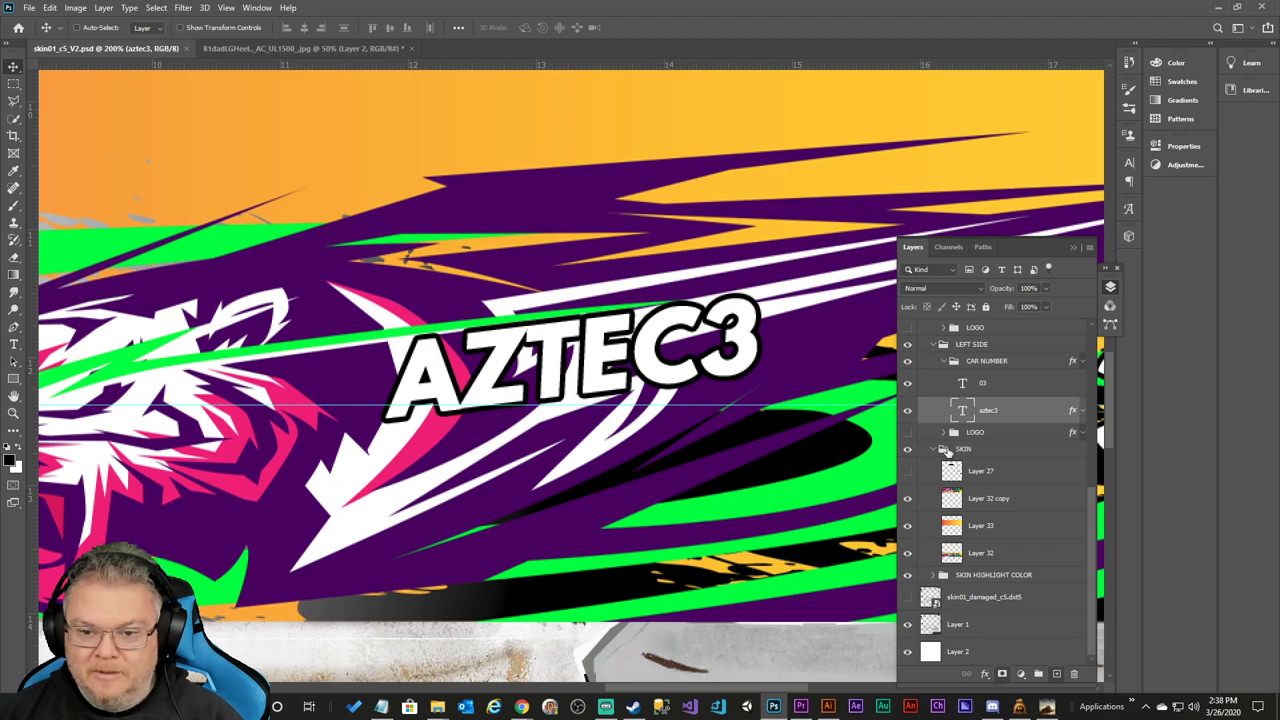
{"action": "left_click", "coordinate": [909, 451]}
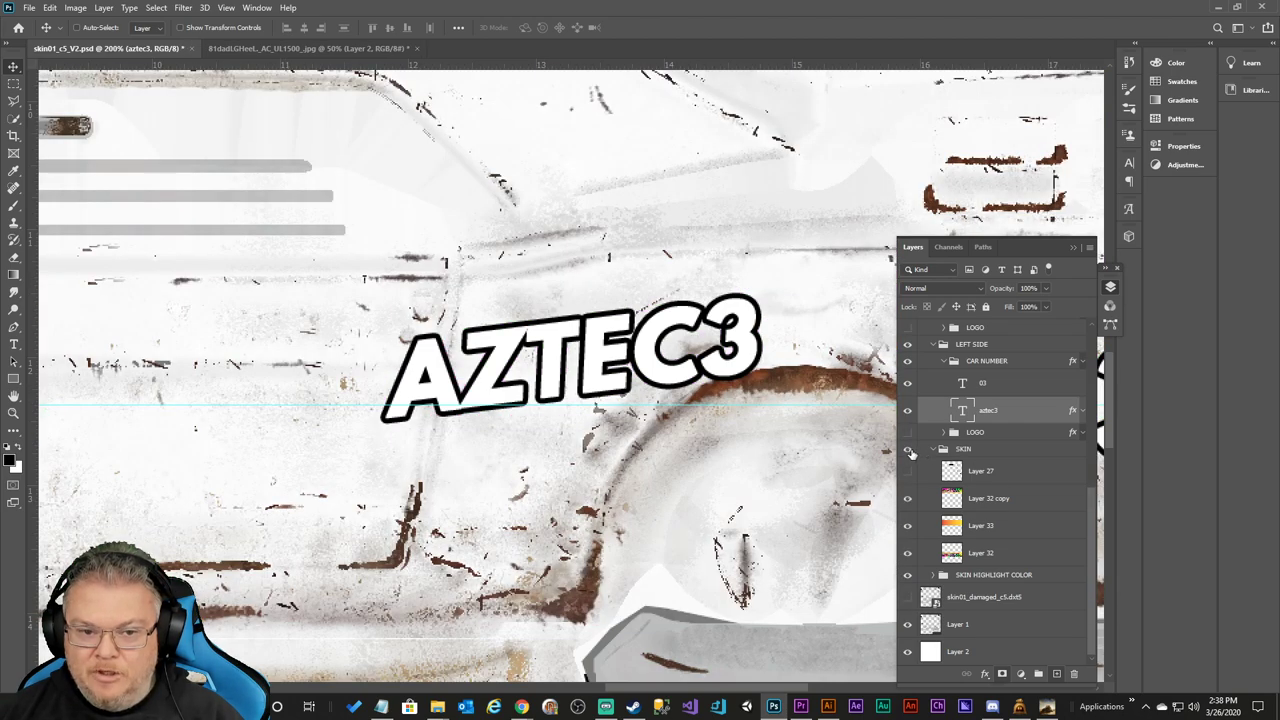
{"action": "left_click", "coordinate": [909, 451]}
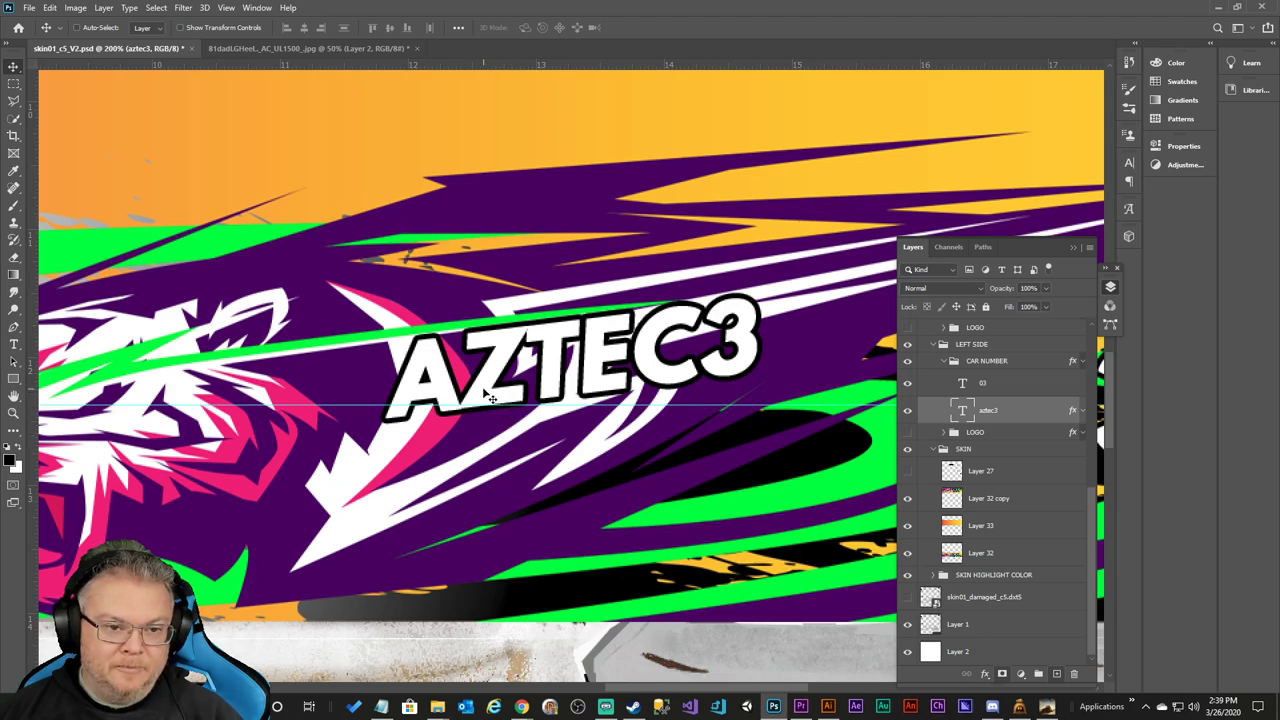
{"action": "left_click", "coordinate": [990, 502]}
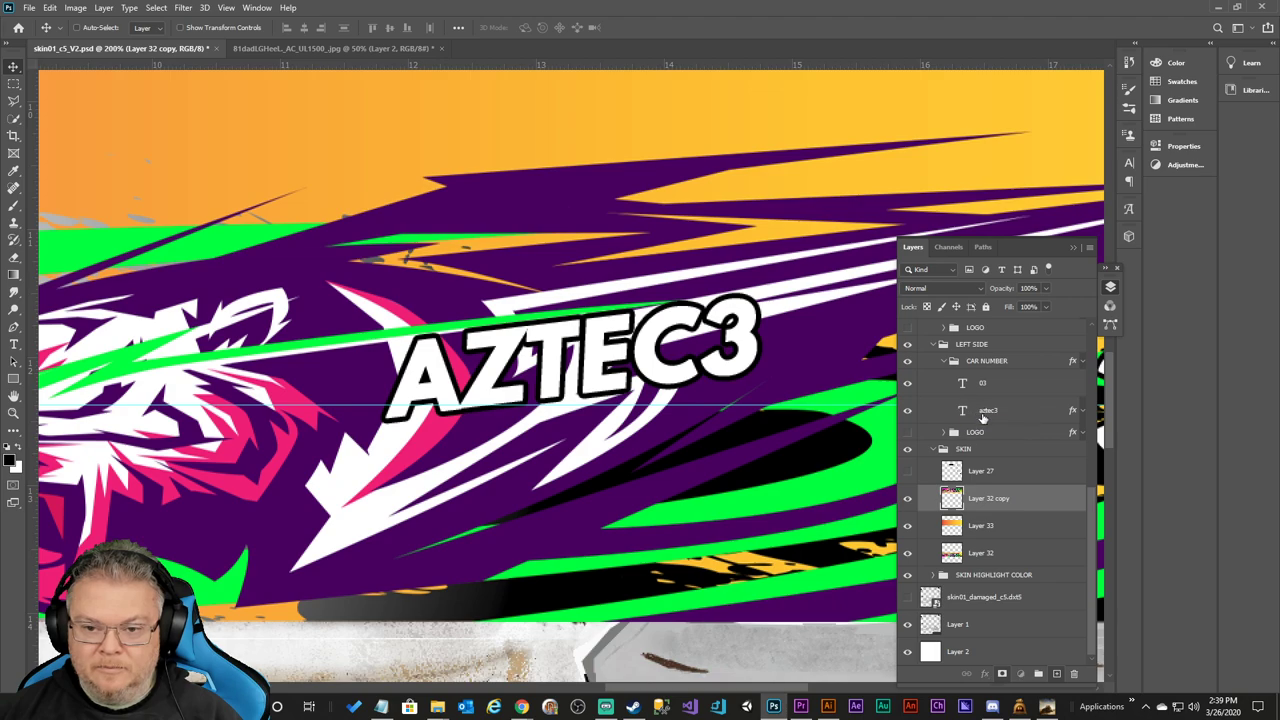
{"action": "left_click", "coordinate": [983, 416]}
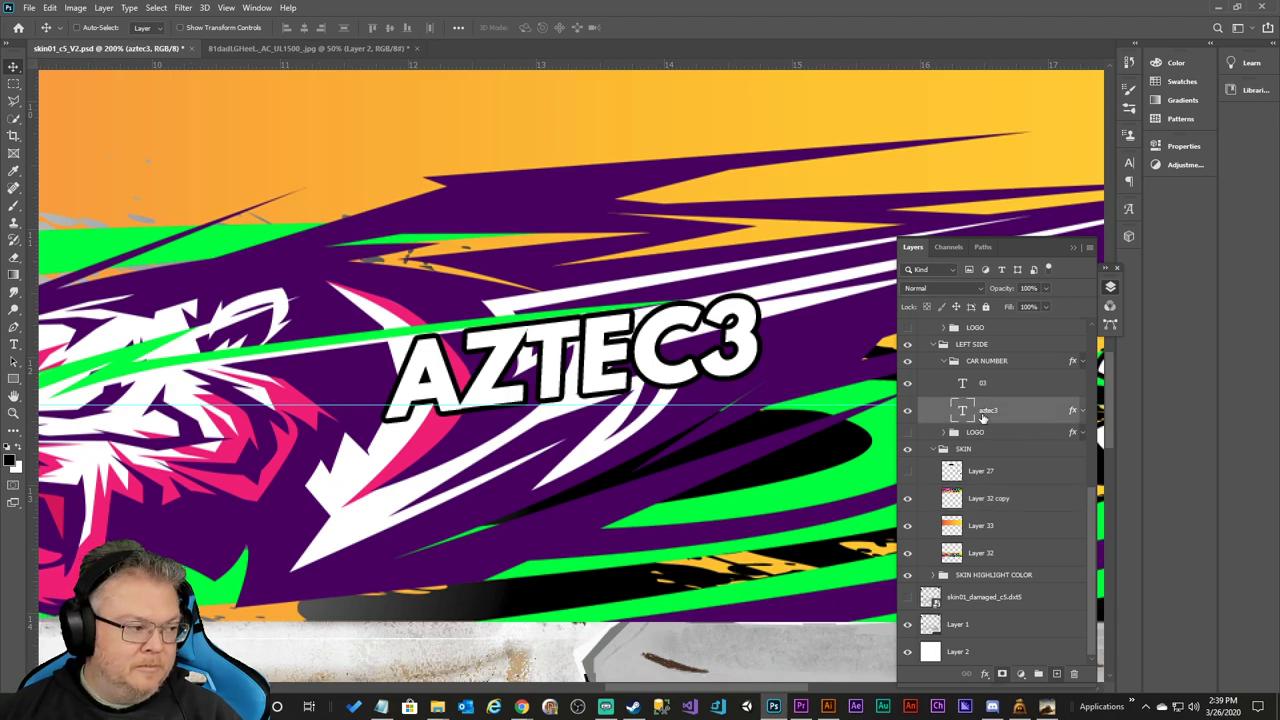
{"action": "key", "text": "shift+Left"}
{"action": "key", "text": "shift+Left"}
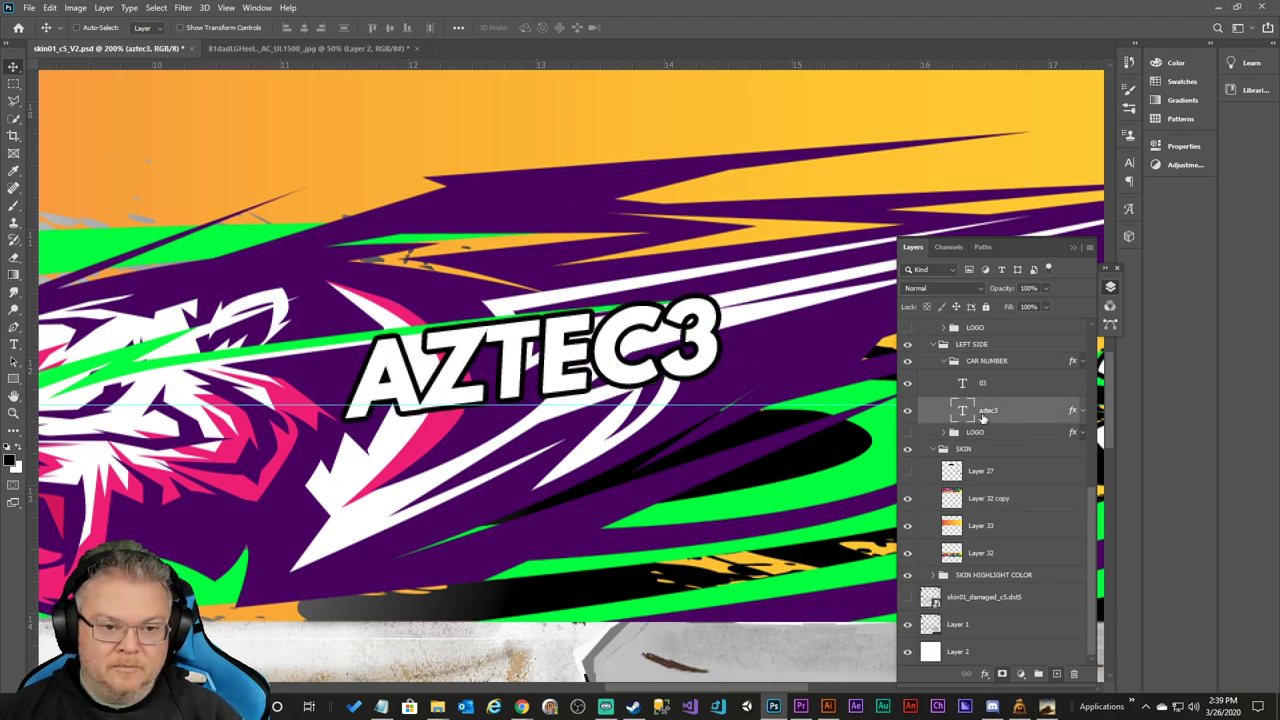
{"action": "key", "text": "shift+Left"}
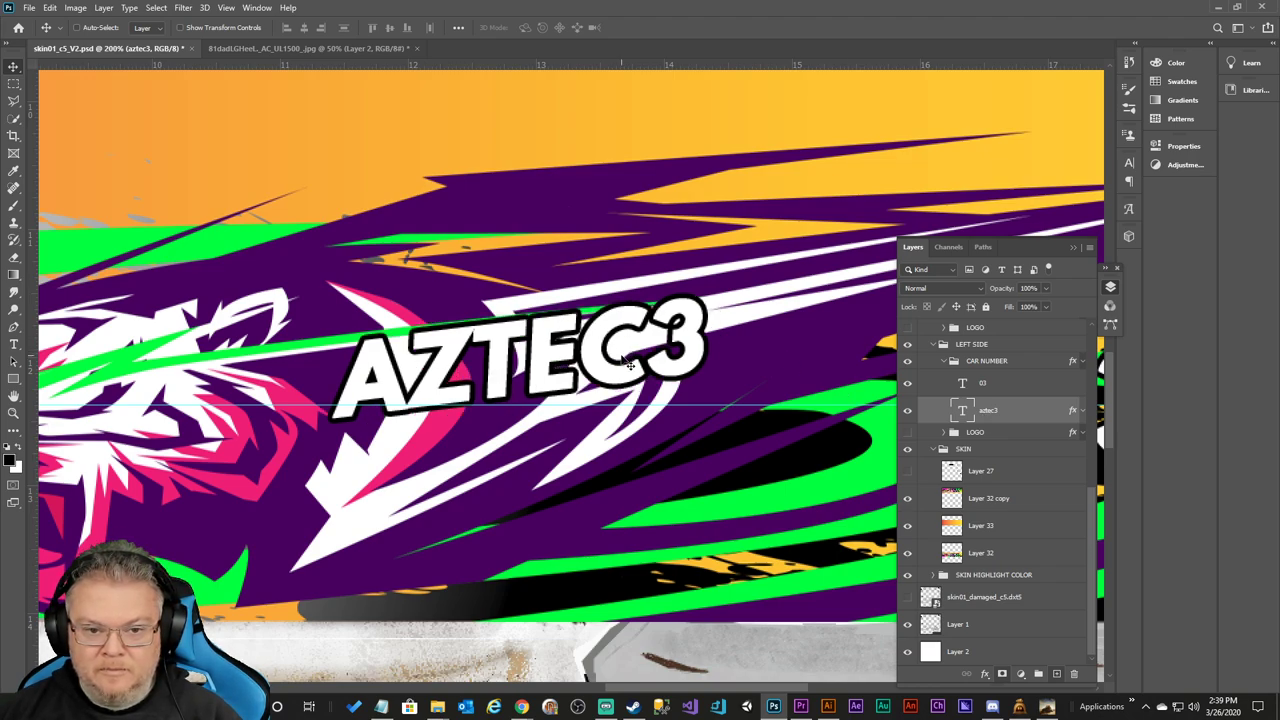
Rotate the AZTEC3 text slightly clockwise and check its angle against the body outline with the SKIN group temporarily hidden.
{"action": "key", "text": "ctrl+t"}
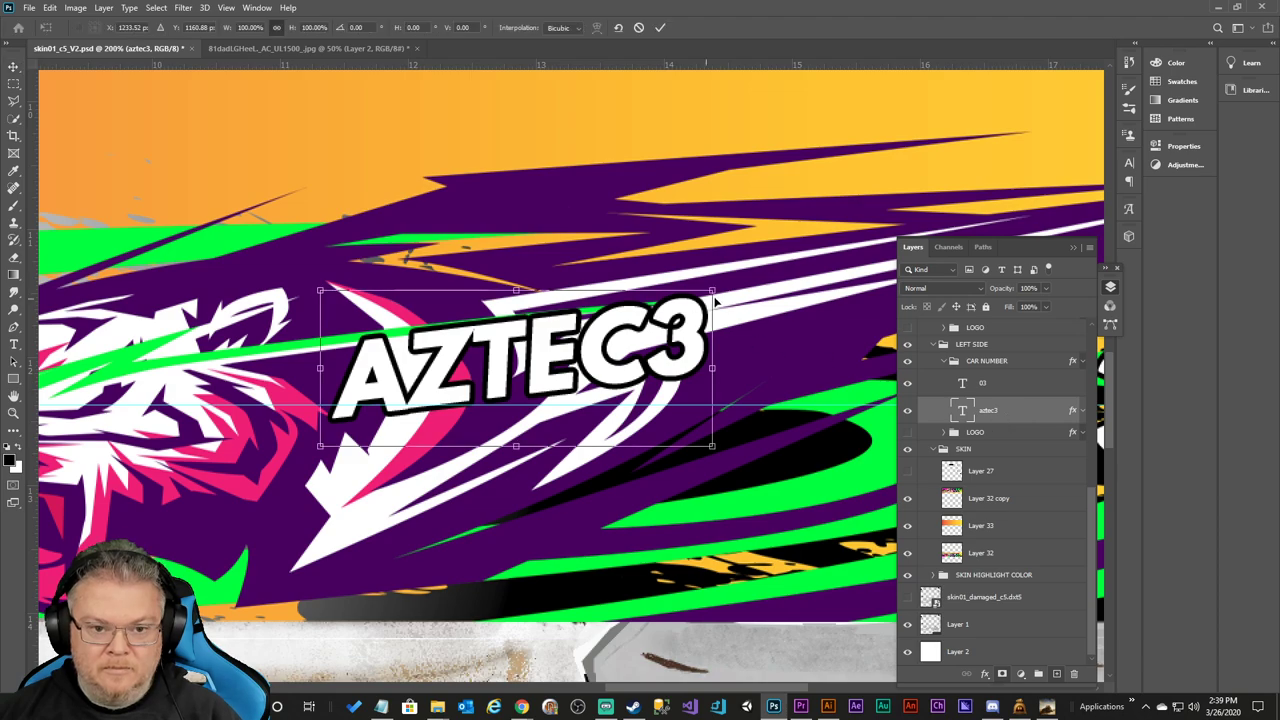
{"action": "left_click_drag", "start_coordinate": [750, 288], "coordinate": [748, 291]}
{"action": "left_click", "coordinate": [660, 27]}
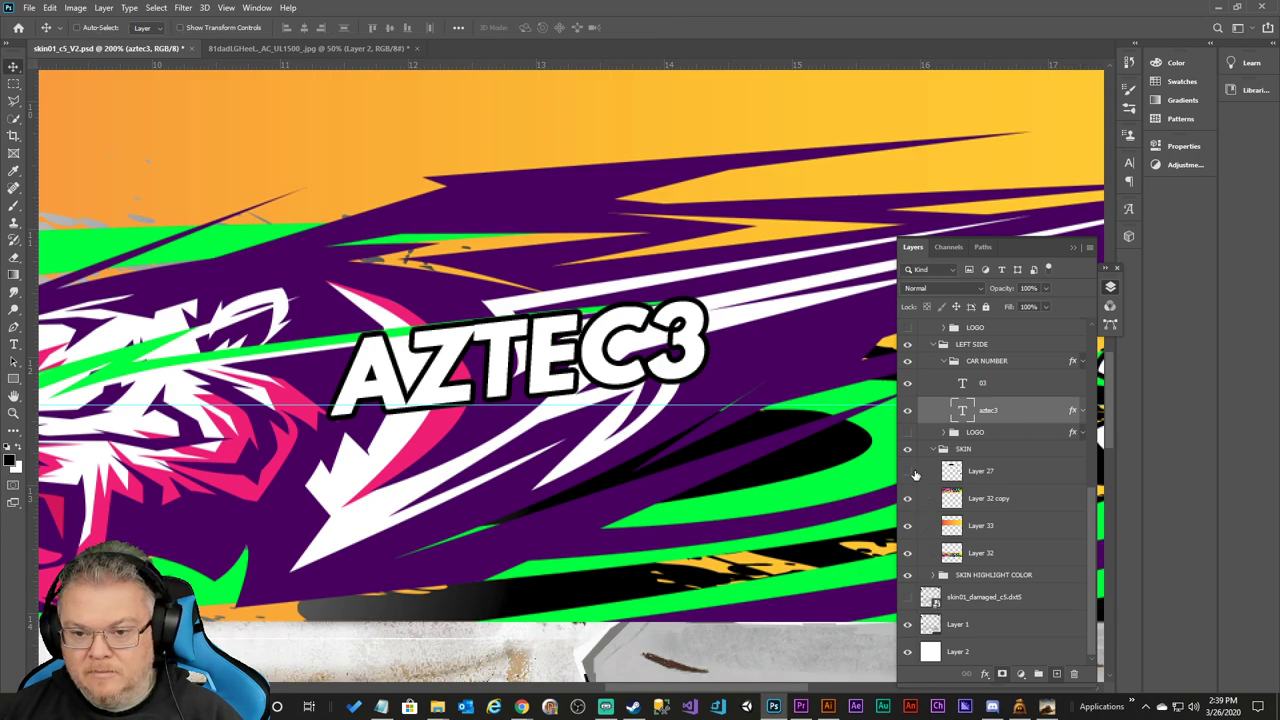
{"action": "left_click", "coordinate": [907, 450]}
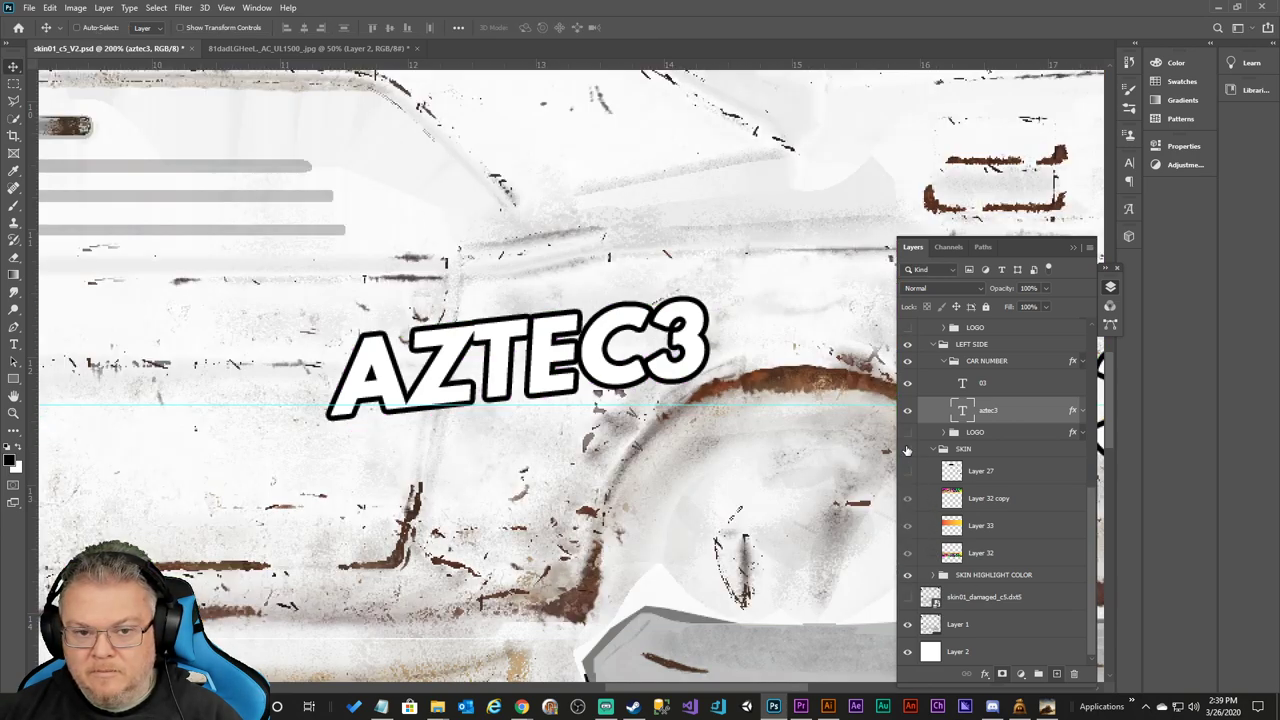
{"action": "left_click", "coordinate": [907, 450]}
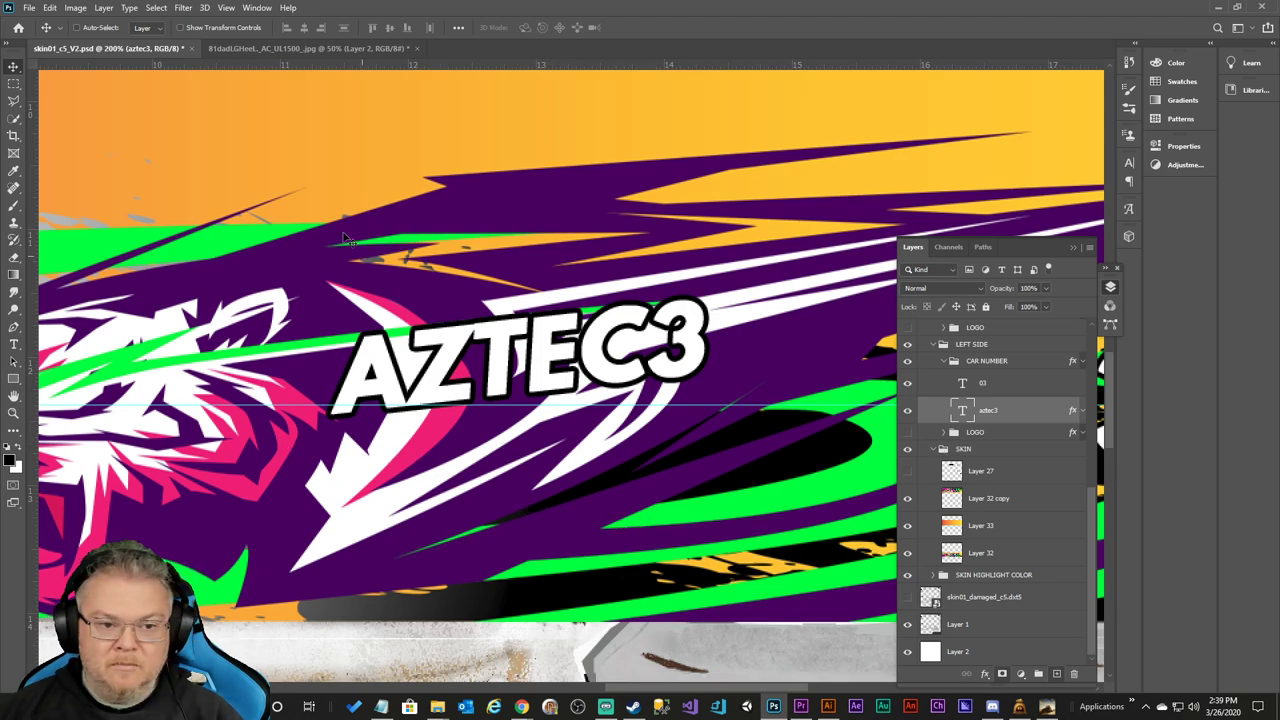
Turn on the AZTEC3 text layer's black Outer Glow with its existing settings.
{"action": "left_click", "coordinate": [1082, 411]}
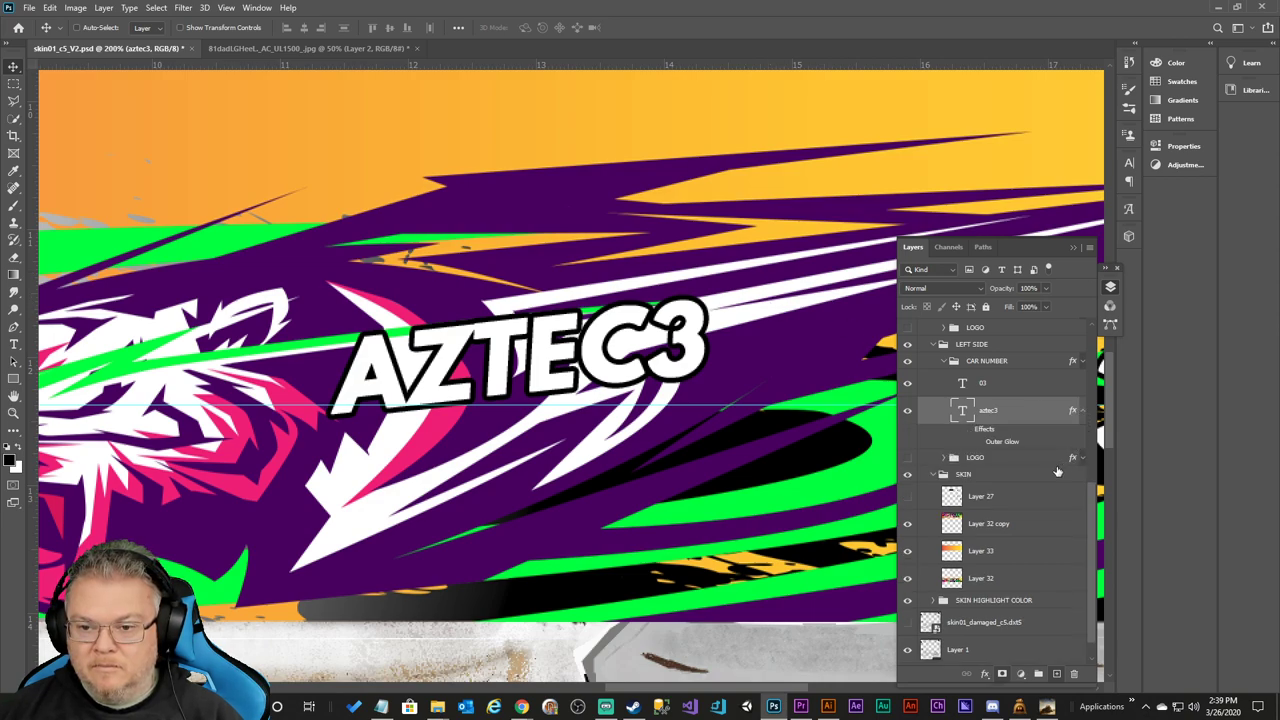
{"action": "double_click", "coordinate": [1003, 442]}
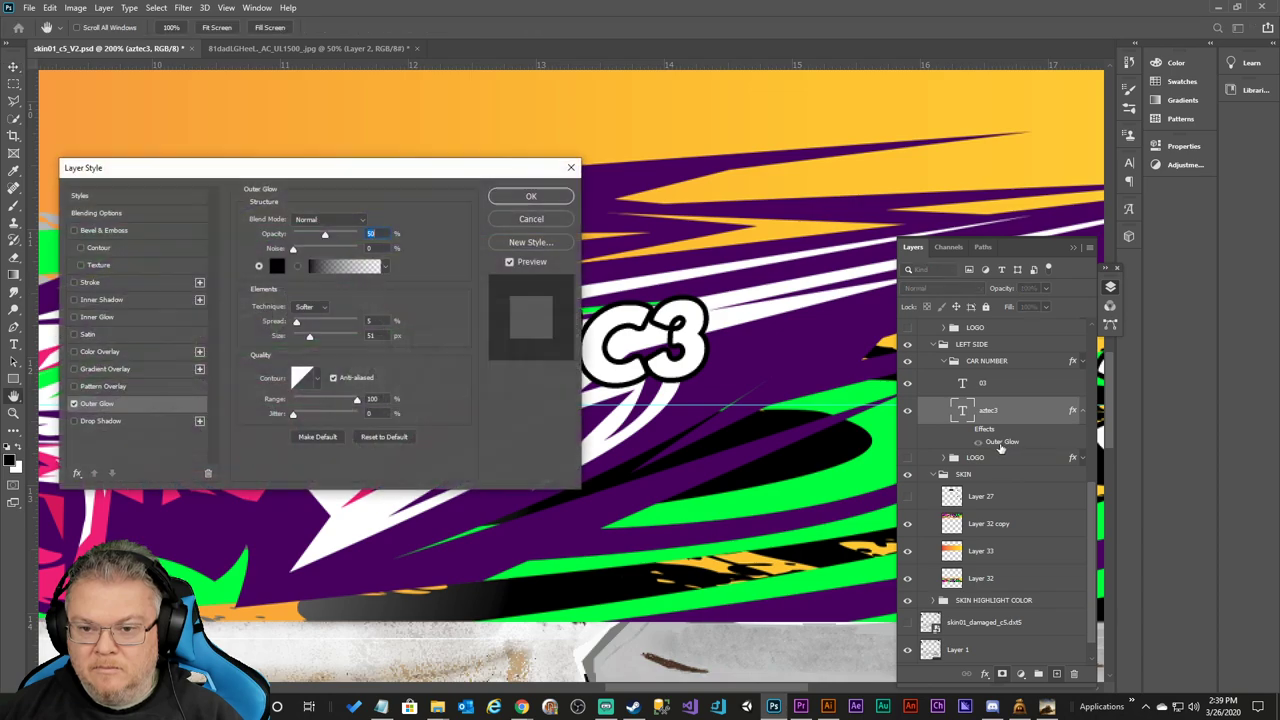
{"action": "left_click", "coordinate": [531, 196]}
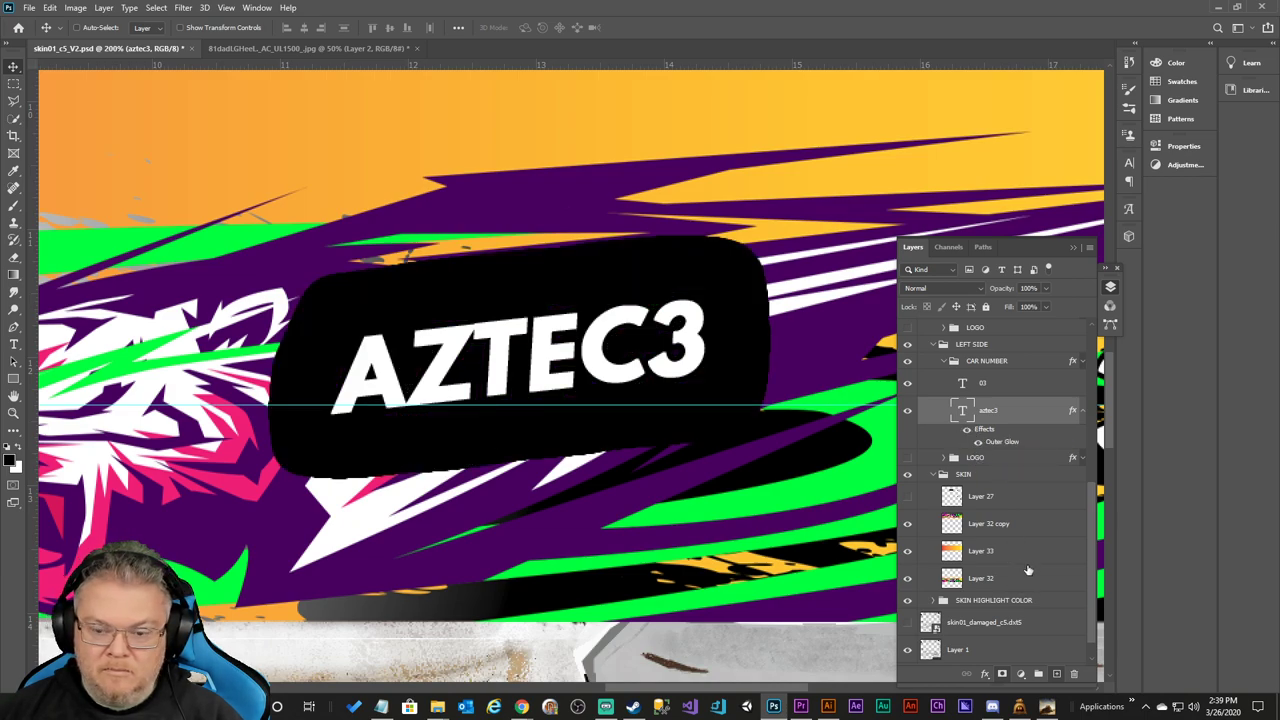
{"action": "double_click", "coordinate": [975, 442]}
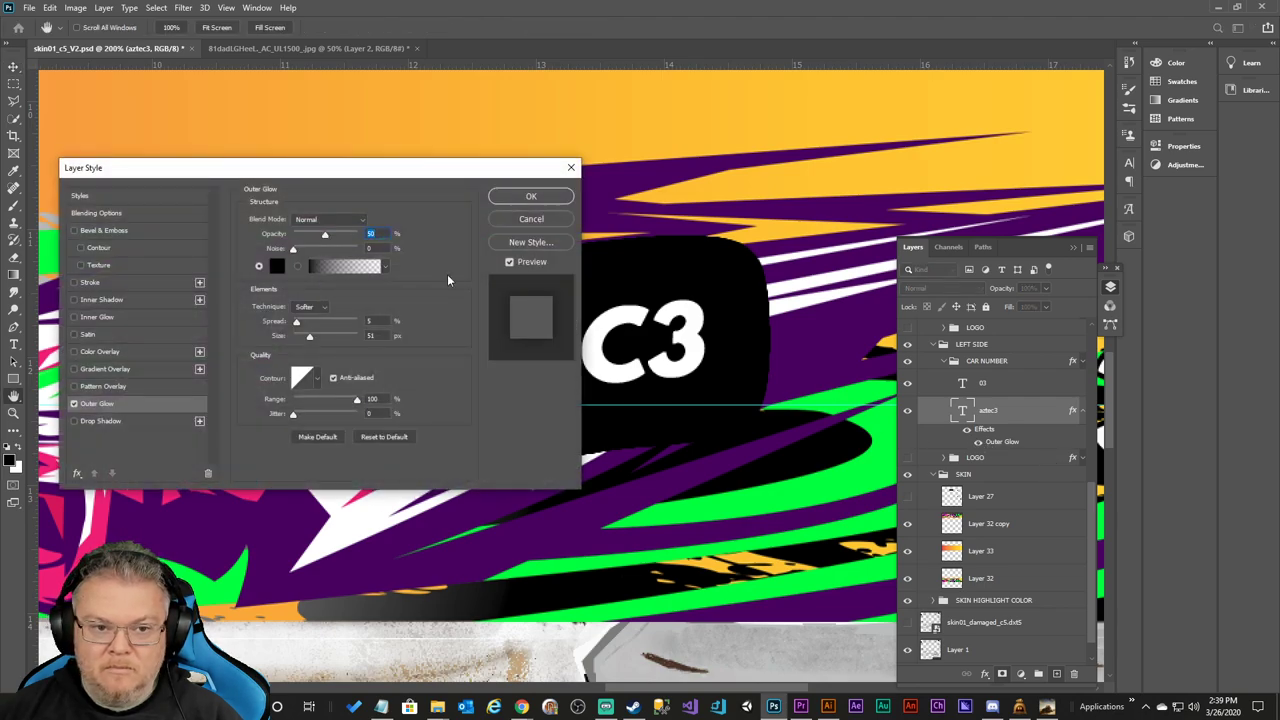
{"action": "left_click_drag", "start_coordinate": [433, 171], "coordinate": [1090, 145]}
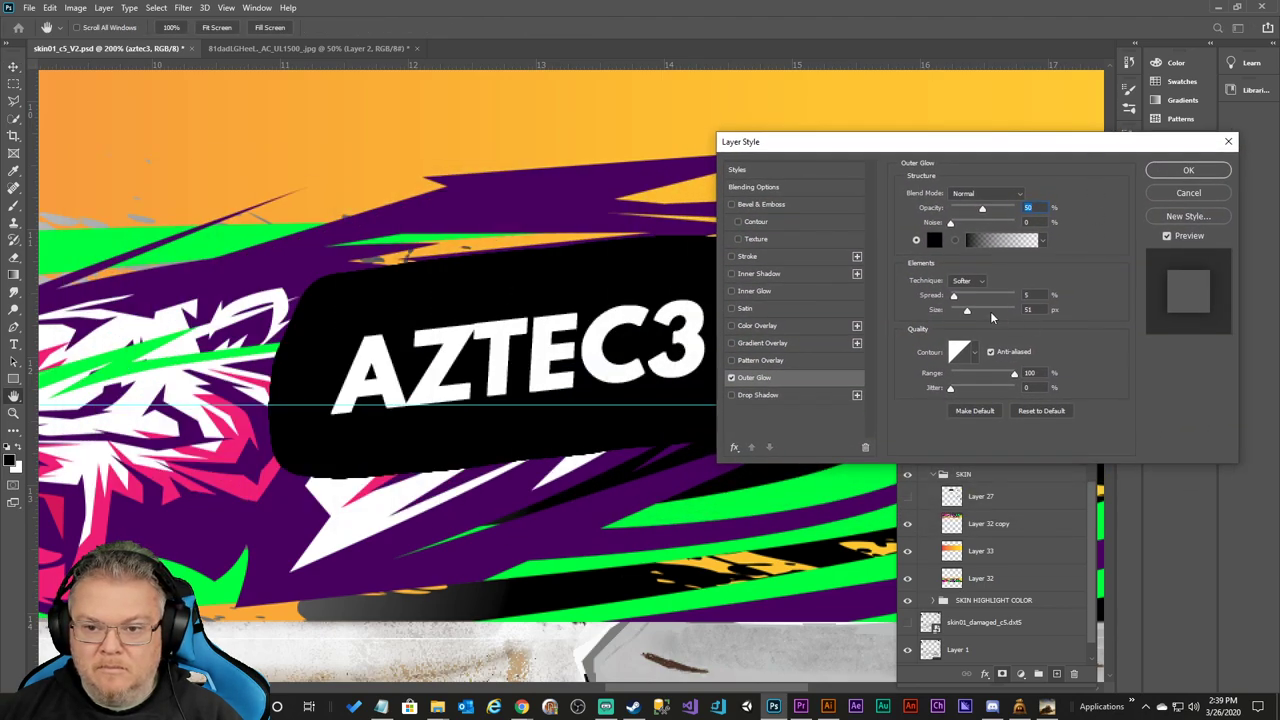
{"action": "mouse_move", "coordinate": [972, 313]}
{"action": "left_mouse_down"}
{"action": "mouse_move", "coordinate": [958, 327]}
{"action": "mouse_move", "coordinate": [956, 308]}
{"action": "left_mouse_up"}
{"action": "left_click", "coordinate": [951, 296]}
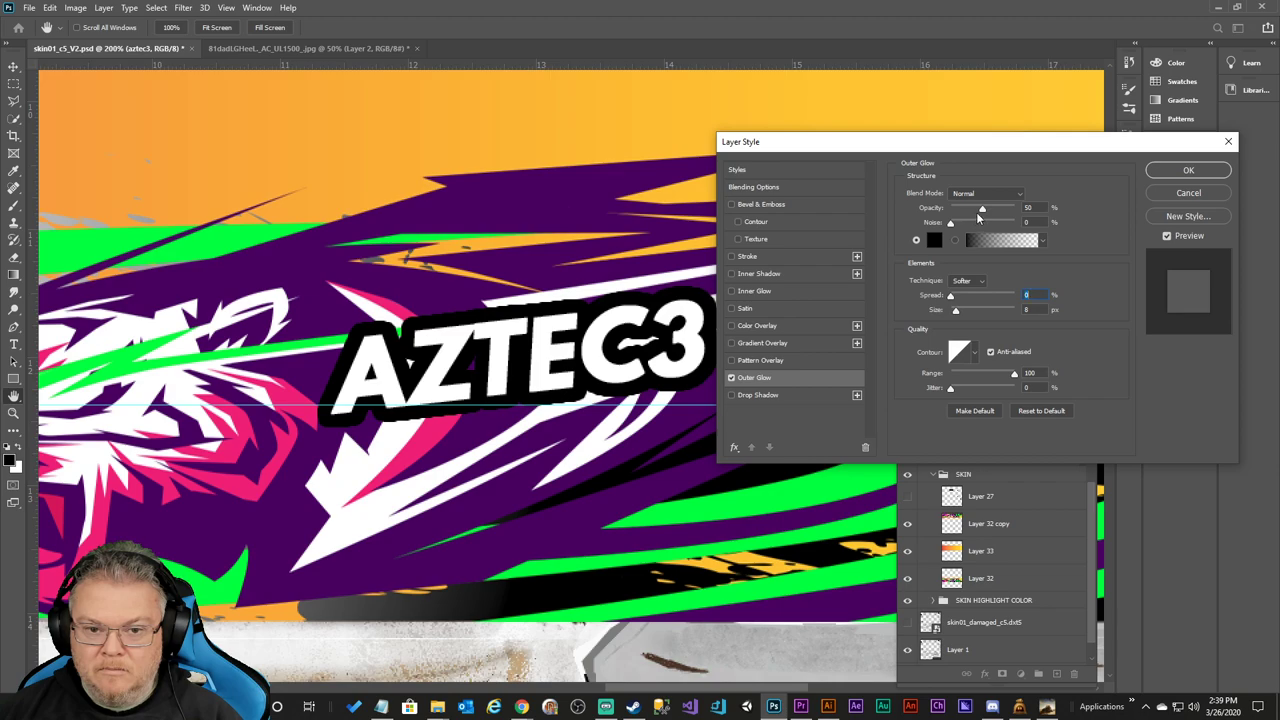
{"action": "left_click_drag", "start_coordinate": [985, 208], "coordinate": [972, 208]}
{"action": "left_click", "coordinate": [1187, 194]}
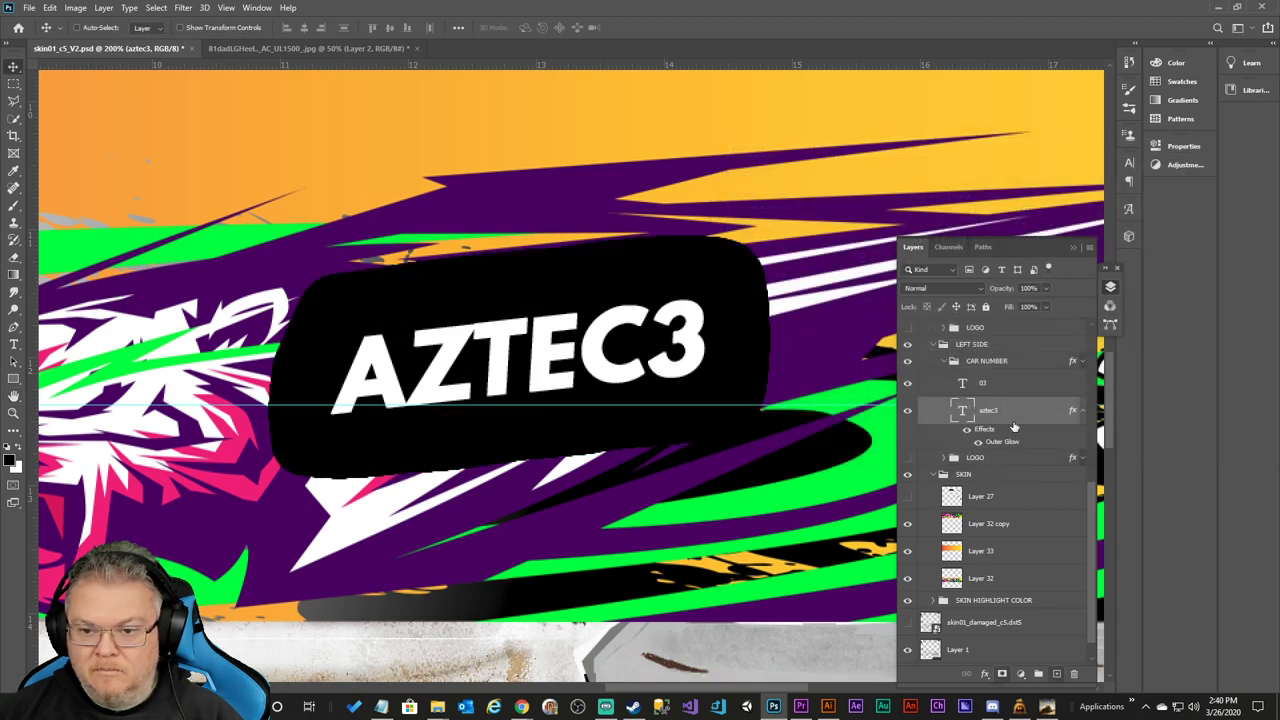
Move the AZTEC3 layer out of the CAR NUMBER group, keeping its Outer Glow shown, and add a 4 px black outside stroke.
{"action": "left_click", "coordinate": [969, 430]}
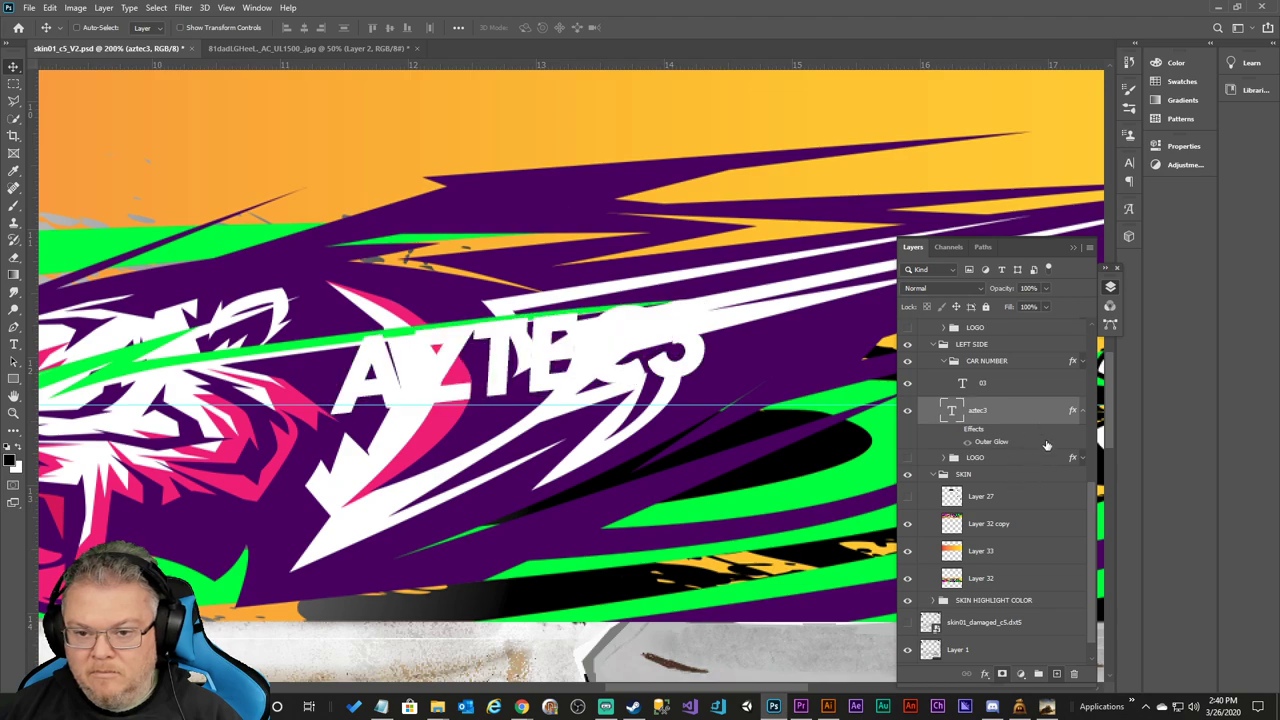
{"action": "left_click", "coordinate": [966, 441]}
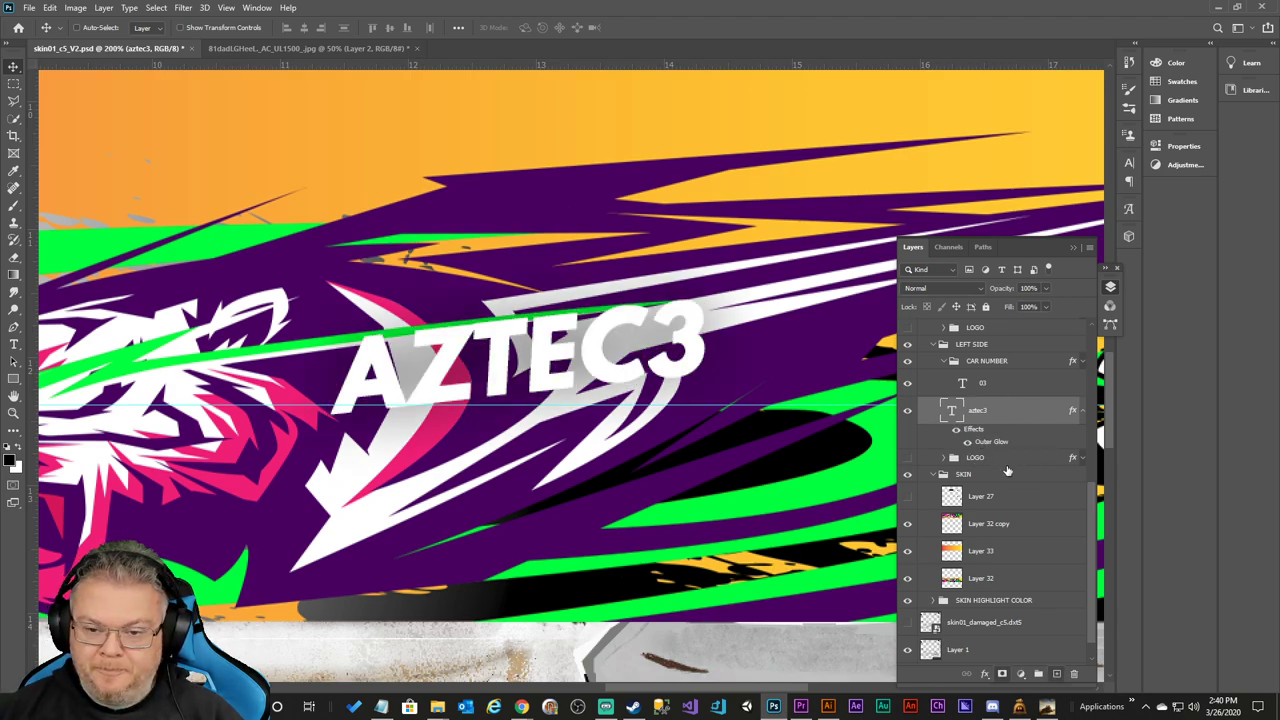
{"action": "double_click", "coordinate": [987, 443]}
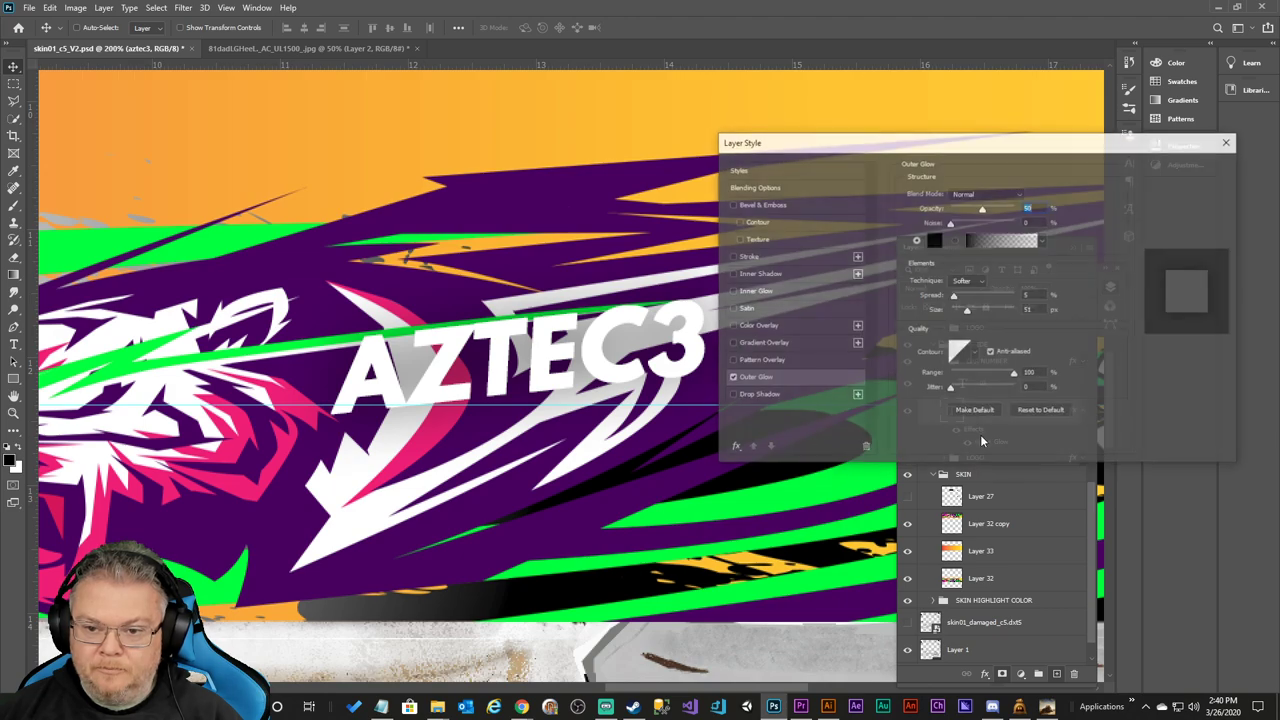
{"action": "left_click", "coordinate": [731, 256]}
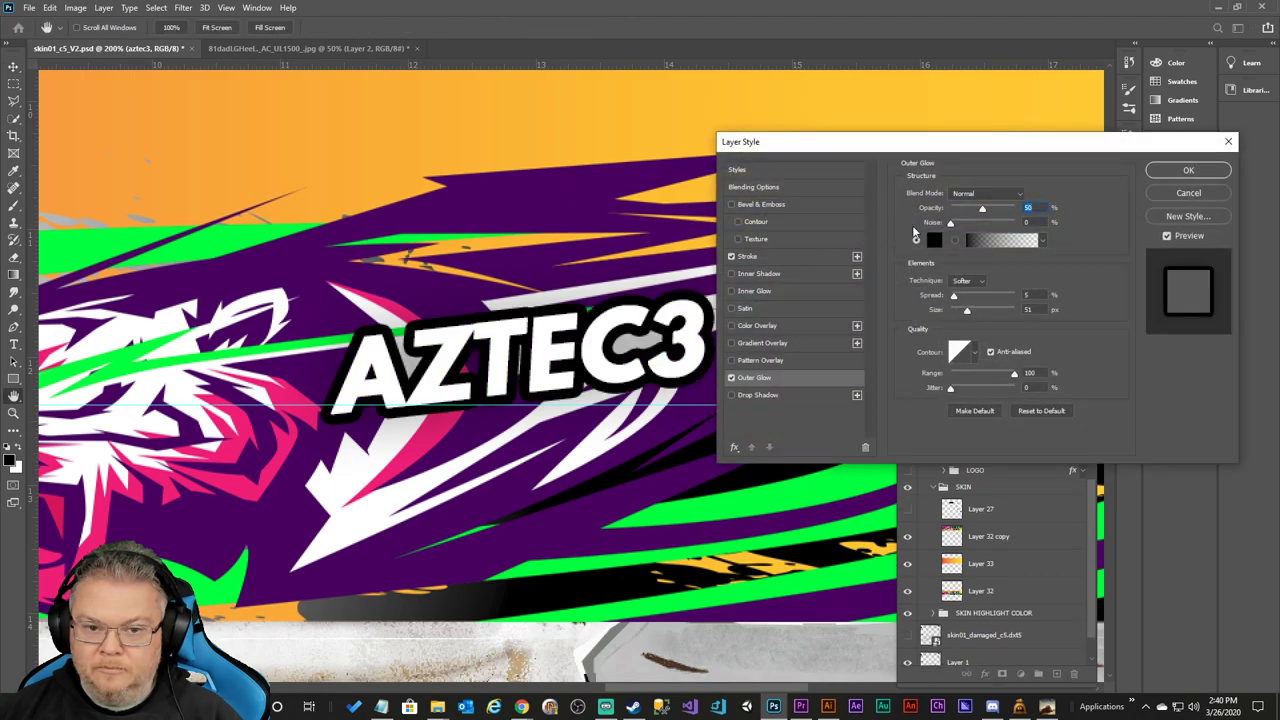
{"action": "left_click", "coordinate": [757, 258]}
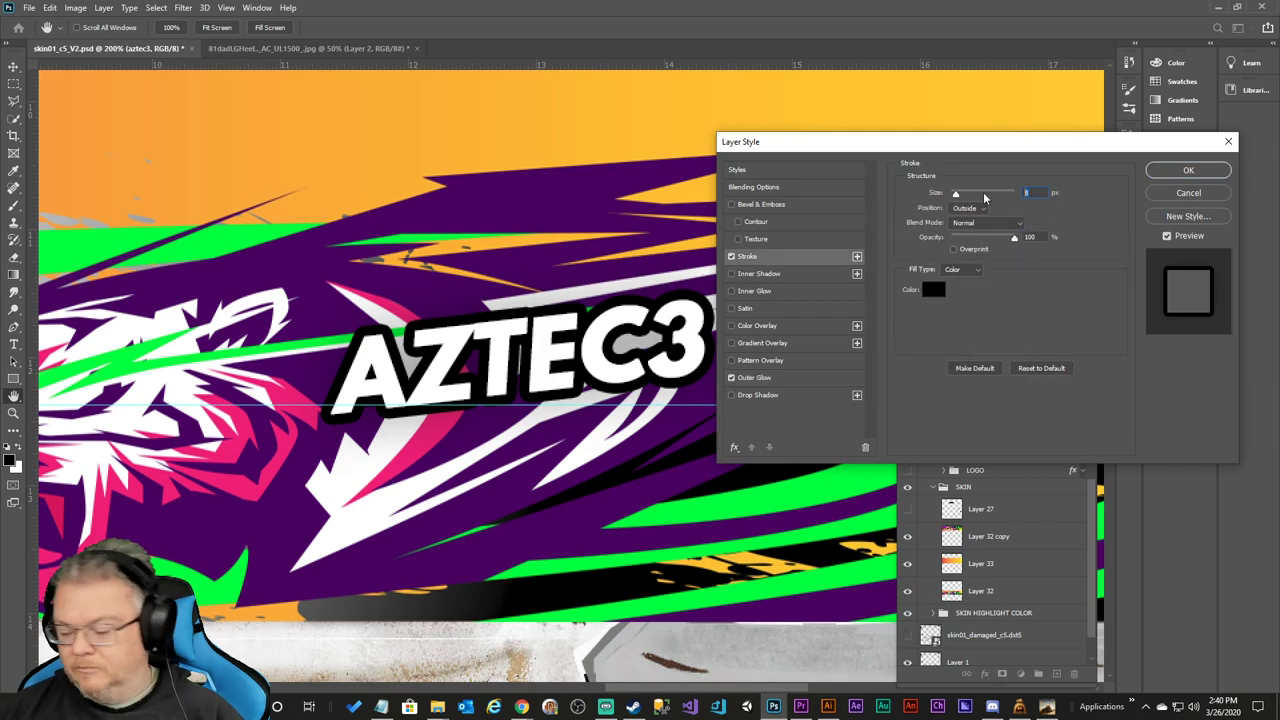
{"action": "type", "text": "4"}
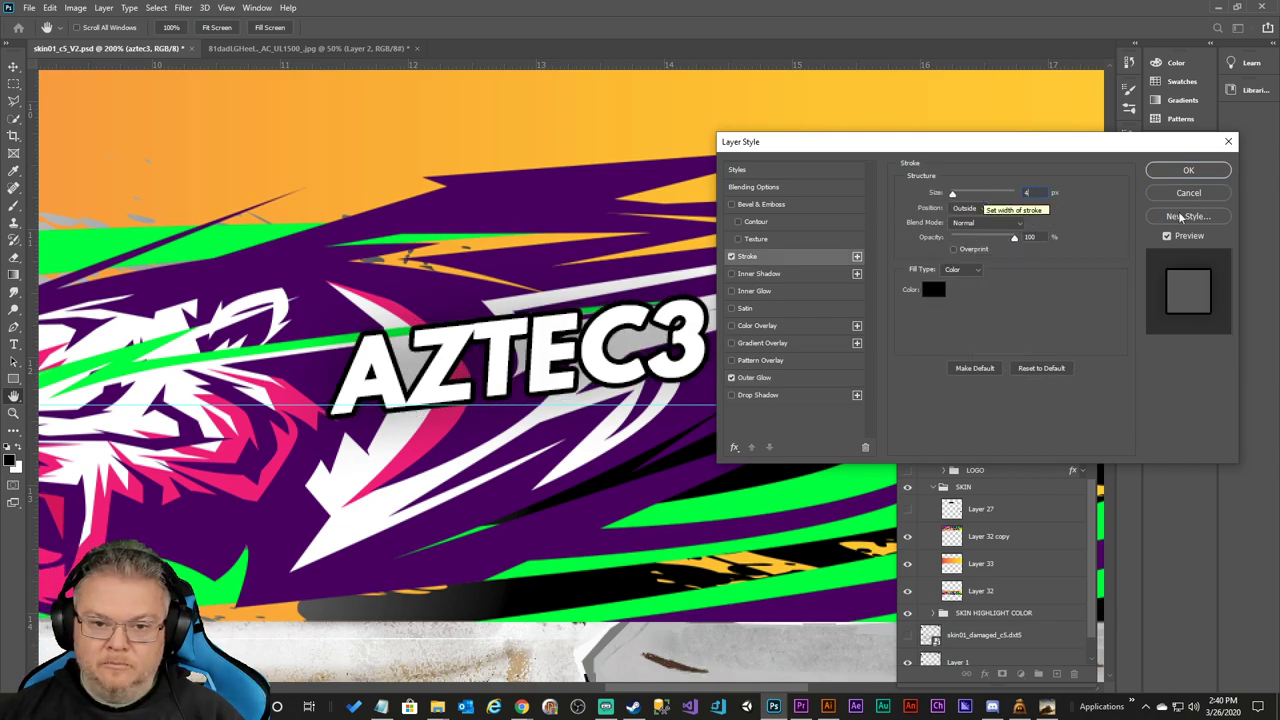
{"action": "left_click", "coordinate": [1188, 170]}
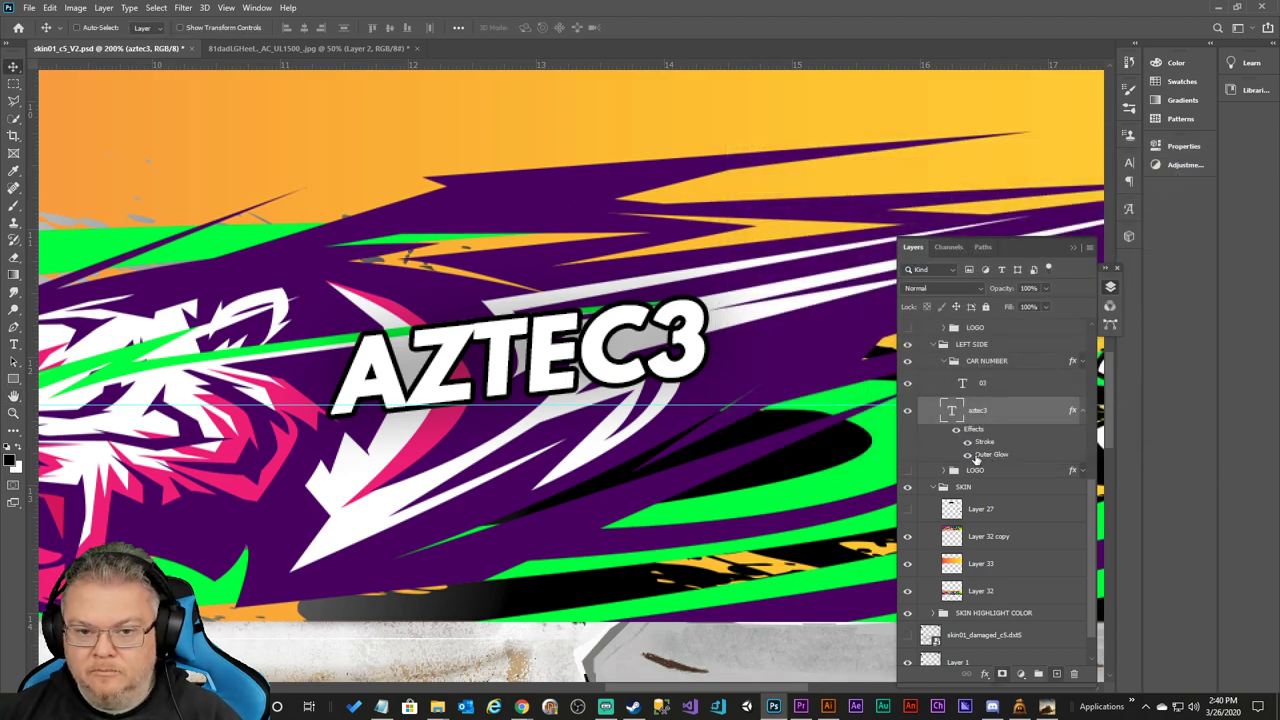
Tighten the AZTEC3 text's Outer Glow, setting its spread to 8% and its size to just under 27 px.
{"action": "double_click", "coordinate": [977, 456]}
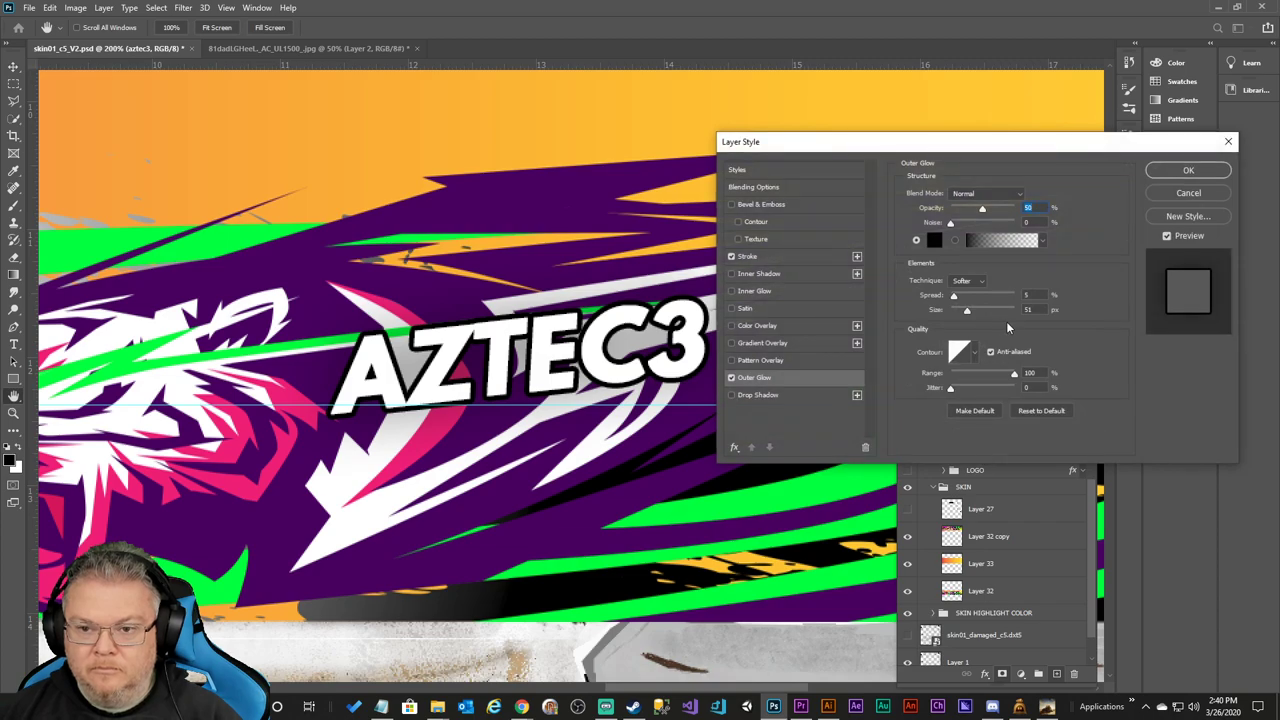
{"action": "mouse_move", "coordinate": [967, 310]}
{"action": "left_mouse_down"}
{"action": "mouse_move", "coordinate": [955, 302]}
{"action": "mouse_move", "coordinate": [962, 310]}
{"action": "left_mouse_up"}
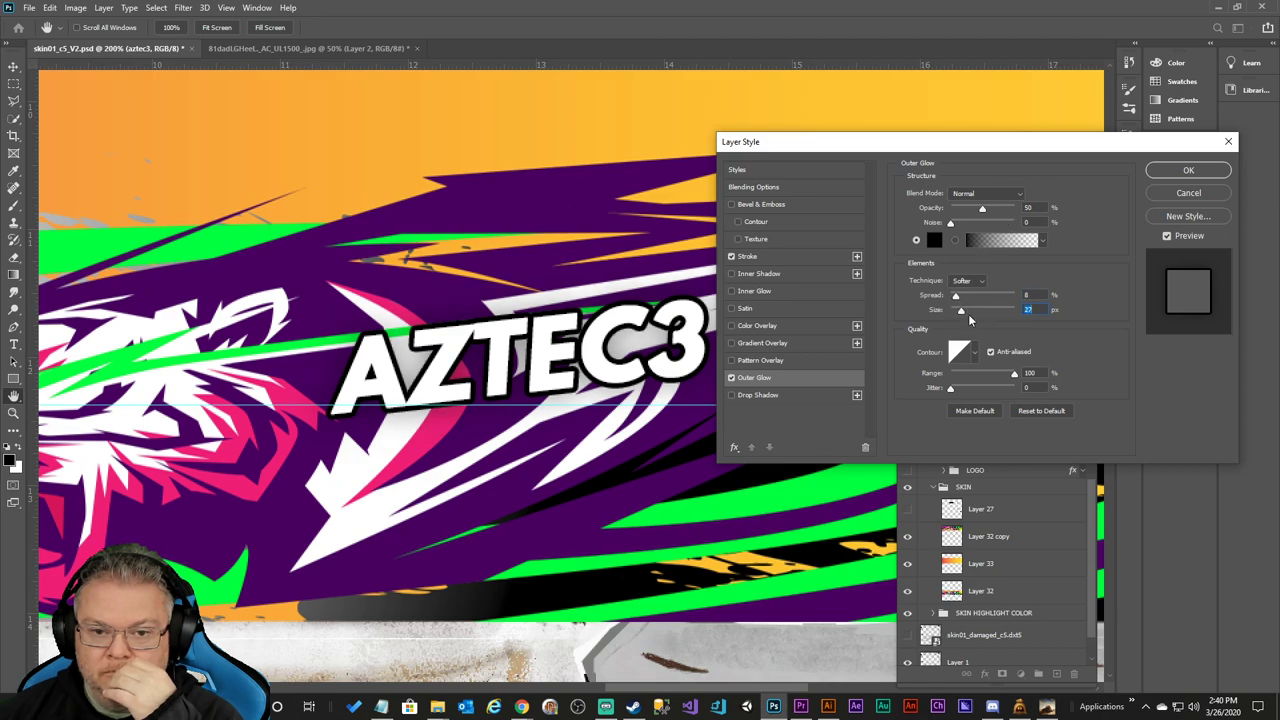
{"action": "mouse_move", "coordinate": [1013, 374]}
{"action": "left_mouse_down"}
{"action": "mouse_move", "coordinate": [955, 377]}
{"action": "mouse_move", "coordinate": [997, 374]}
{"action": "mouse_move", "coordinate": [1020, 392]}
{"action": "left_mouse_up"}
{"action": "left_click_drag", "start_coordinate": [961, 310], "coordinate": [961, 314]}
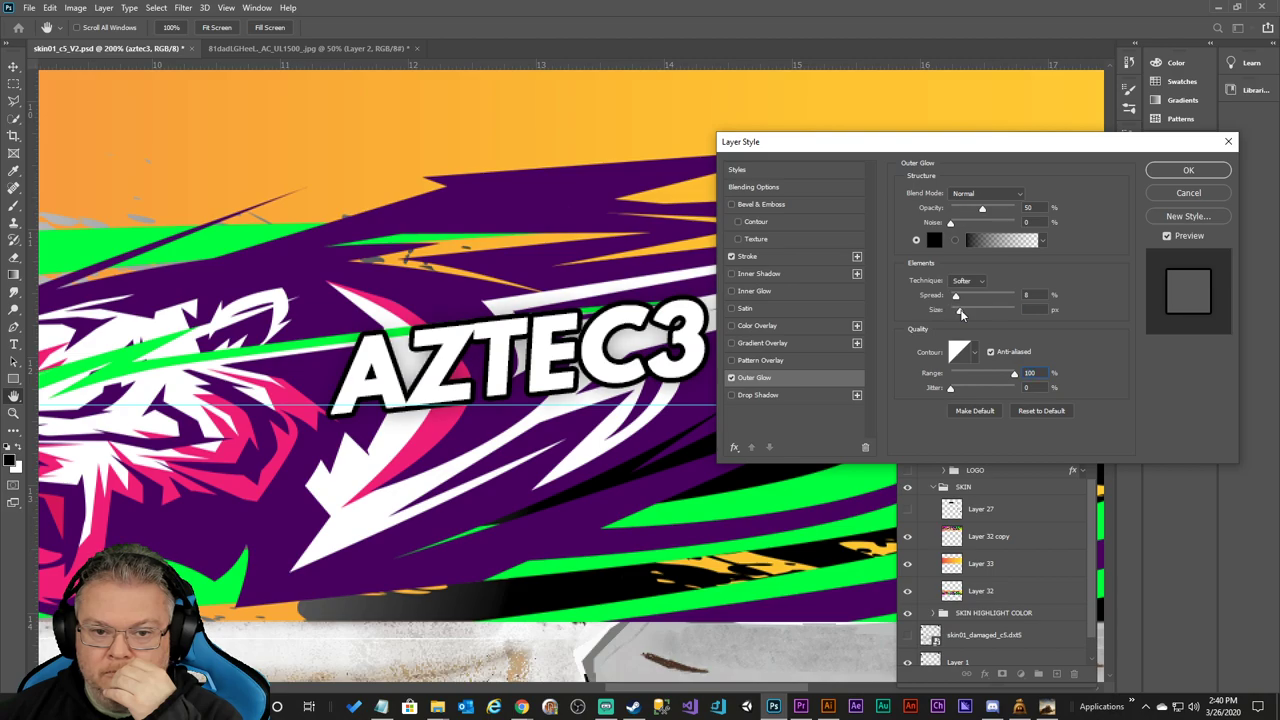
{"action": "left_click", "coordinate": [1188, 170]}
Review the AZTEC3 text within the whole skin layout and save the document.
{"action": "key", "text": "ctrl+minus"}
{"action": "key", "text": "ctrl+minus"}
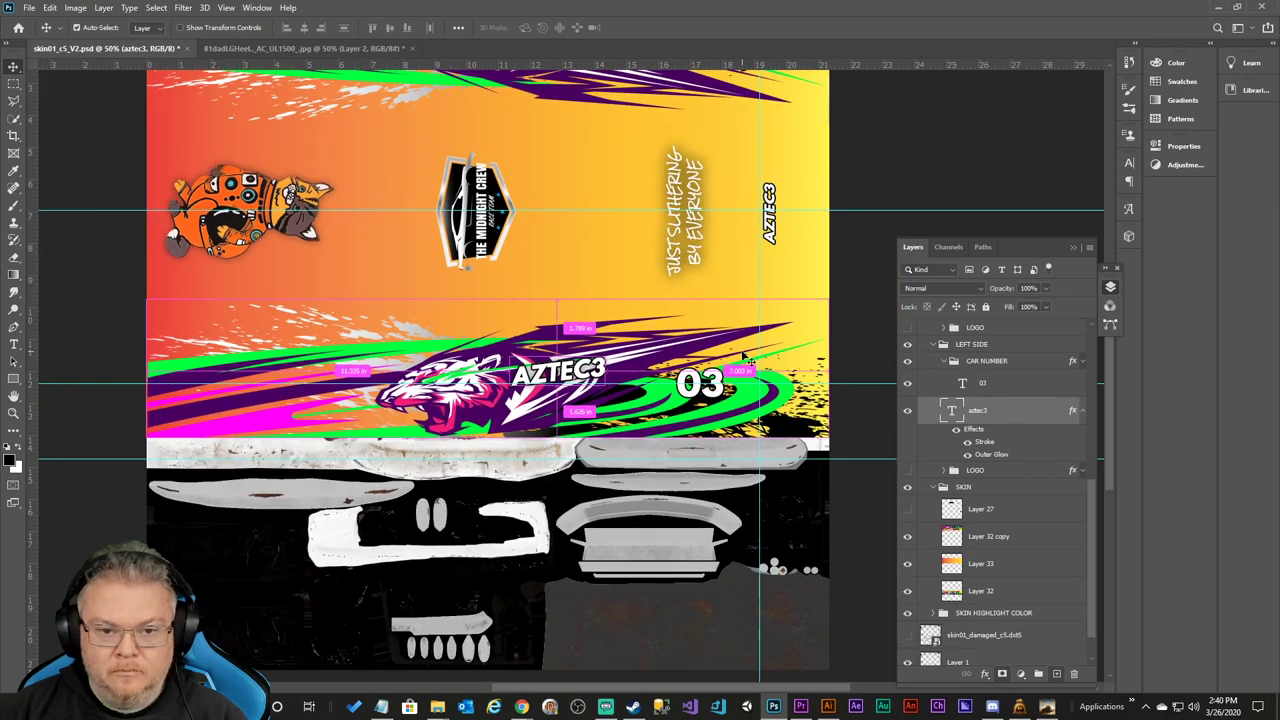
{"action": "left_click_drag", "start_coordinate": [745, 357], "coordinate": [745, 357]}
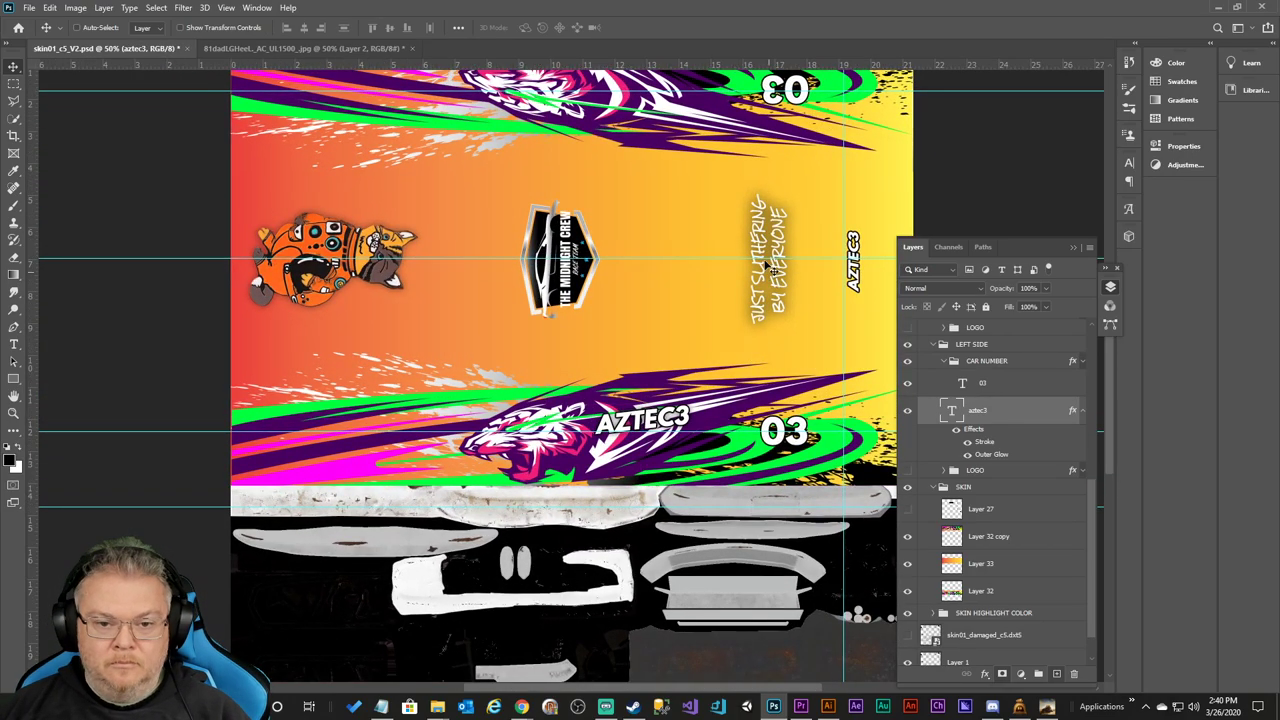
{"action": "key", "text": "ctrl+s"}
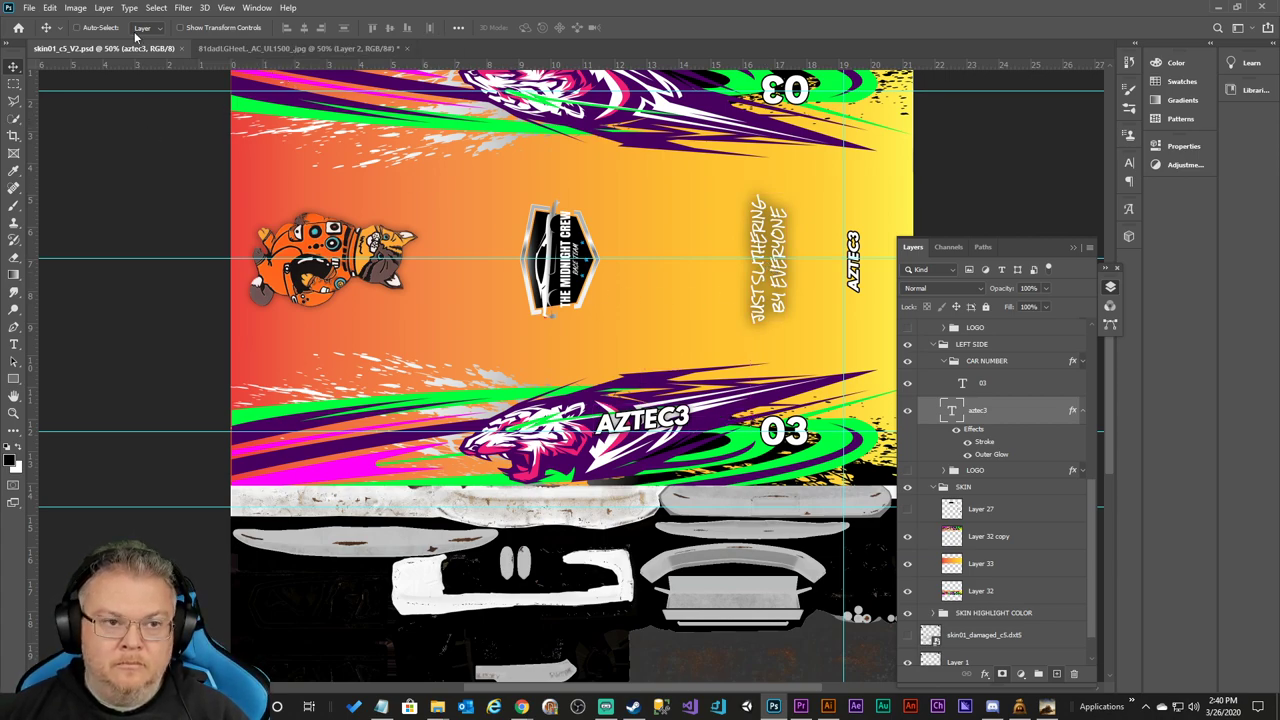
Export the skin as a 2048 x 2048 transparent PNG to the Aztec folder, replacing the existing skin01_c5_V2.png.
{"action": "left_click", "coordinate": [29, 8]}
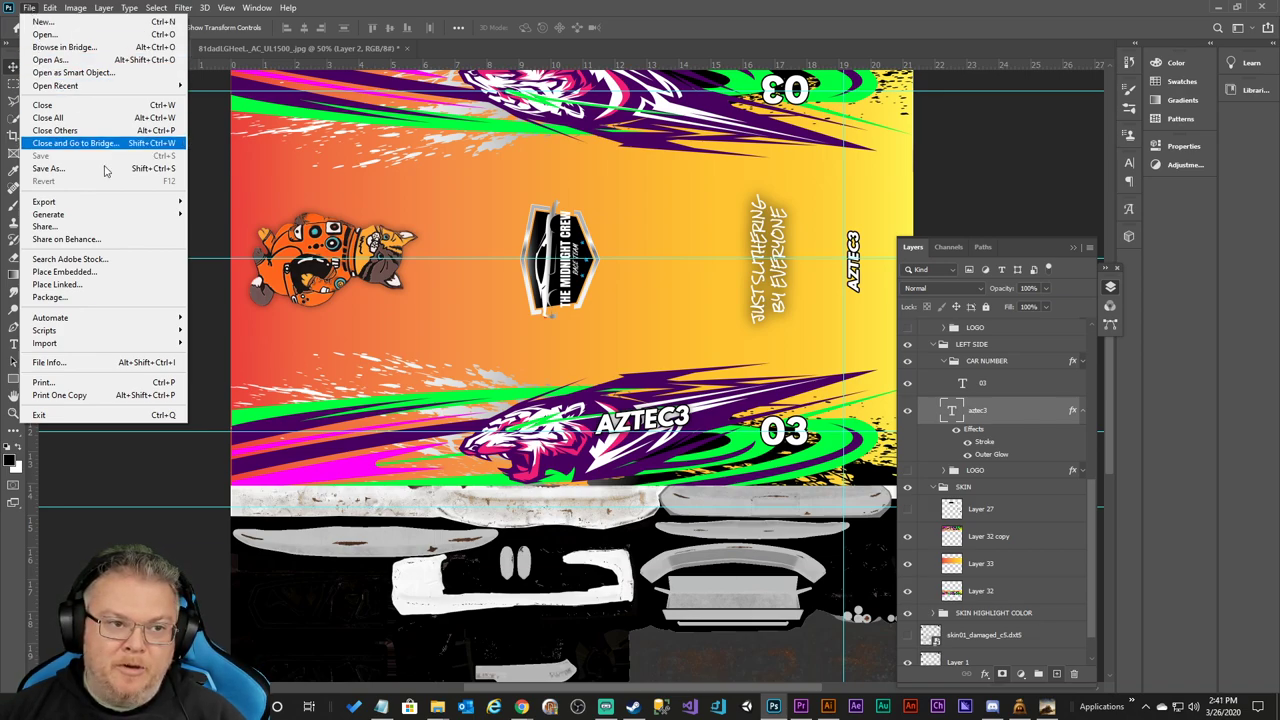
{"action": "mouse_move", "coordinate": [93, 202]}
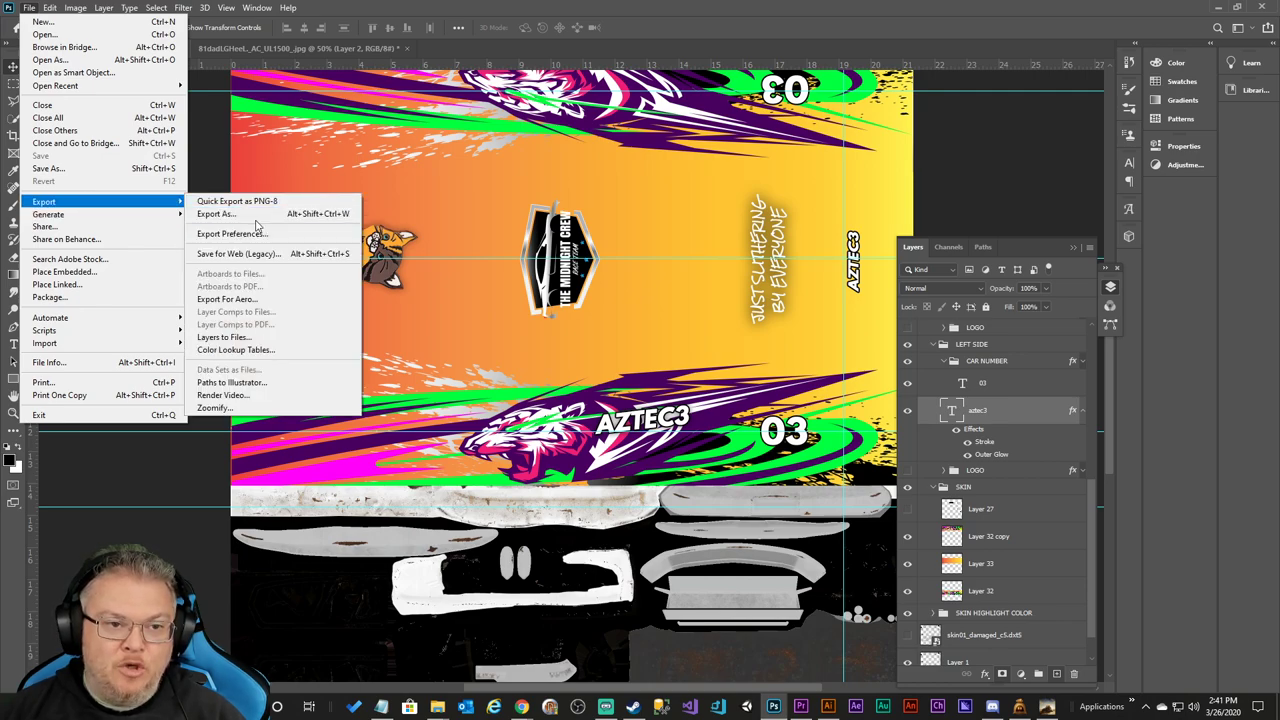
{"action": "left_click", "coordinate": [250, 214]}
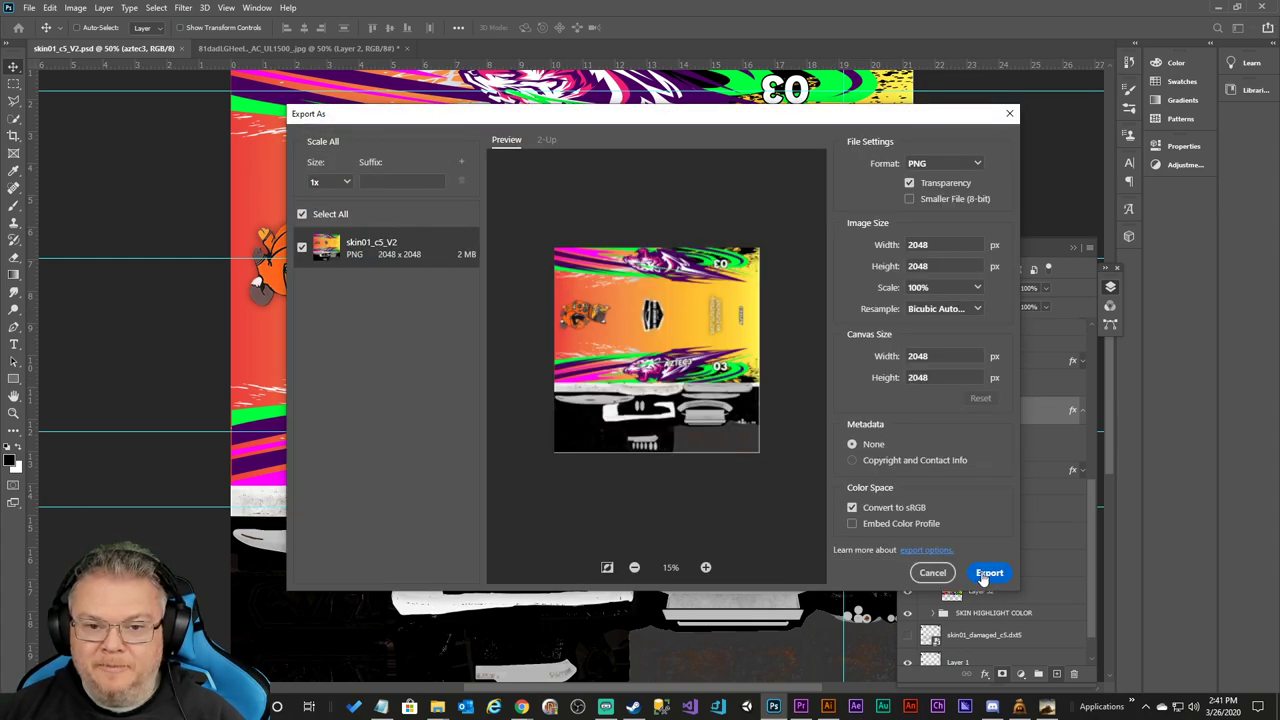
{"action": "left_click", "coordinate": [985, 575]}
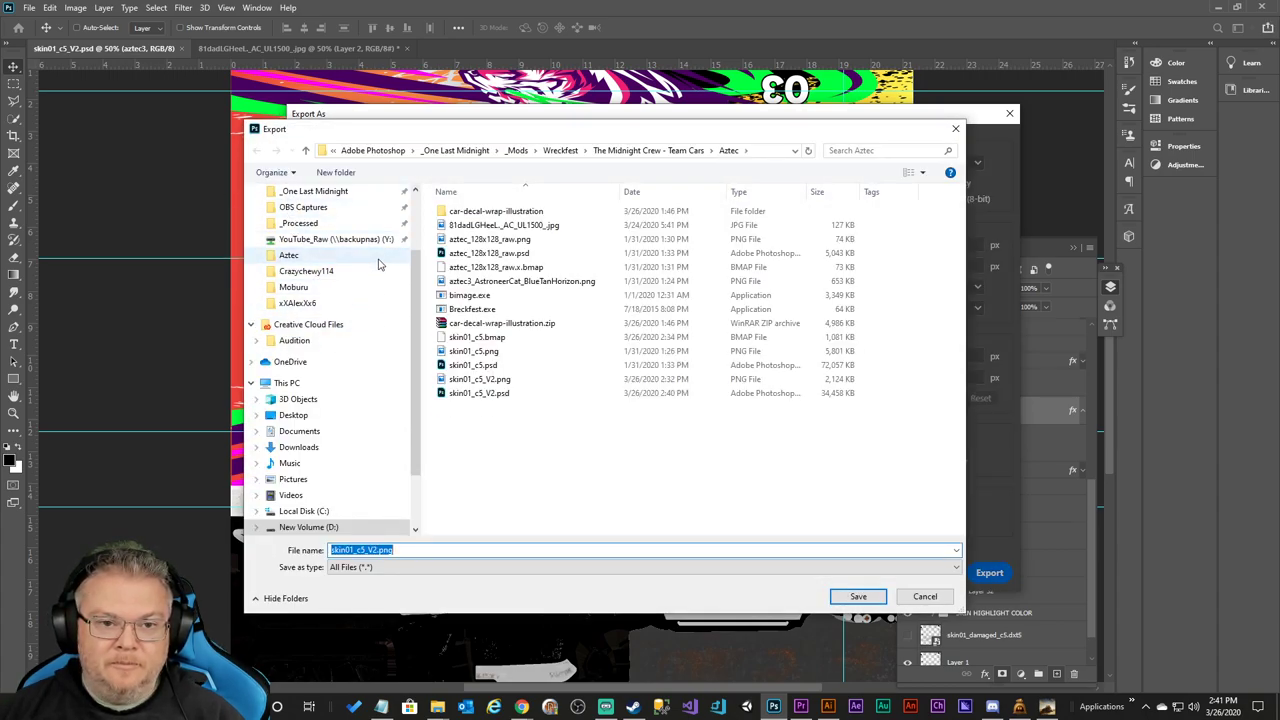
{"action": "left_click", "coordinate": [862, 598]}
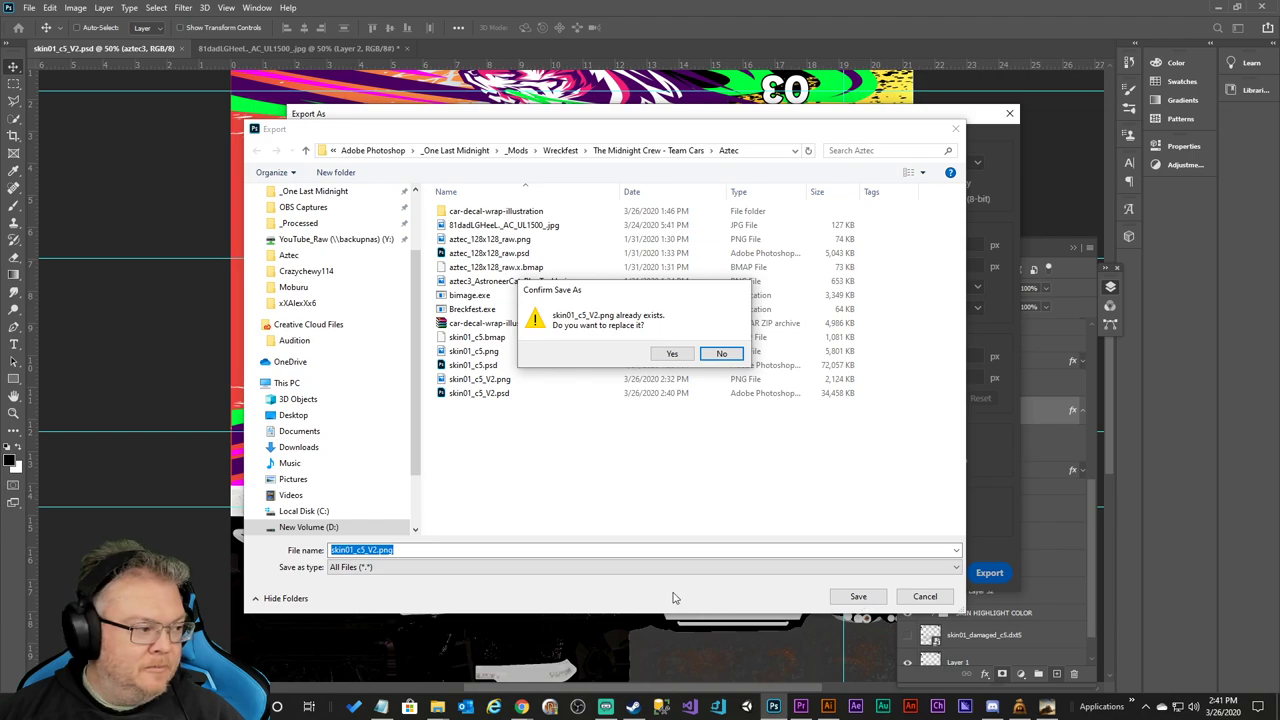
{"action": "left_click", "coordinate": [675, 355]}
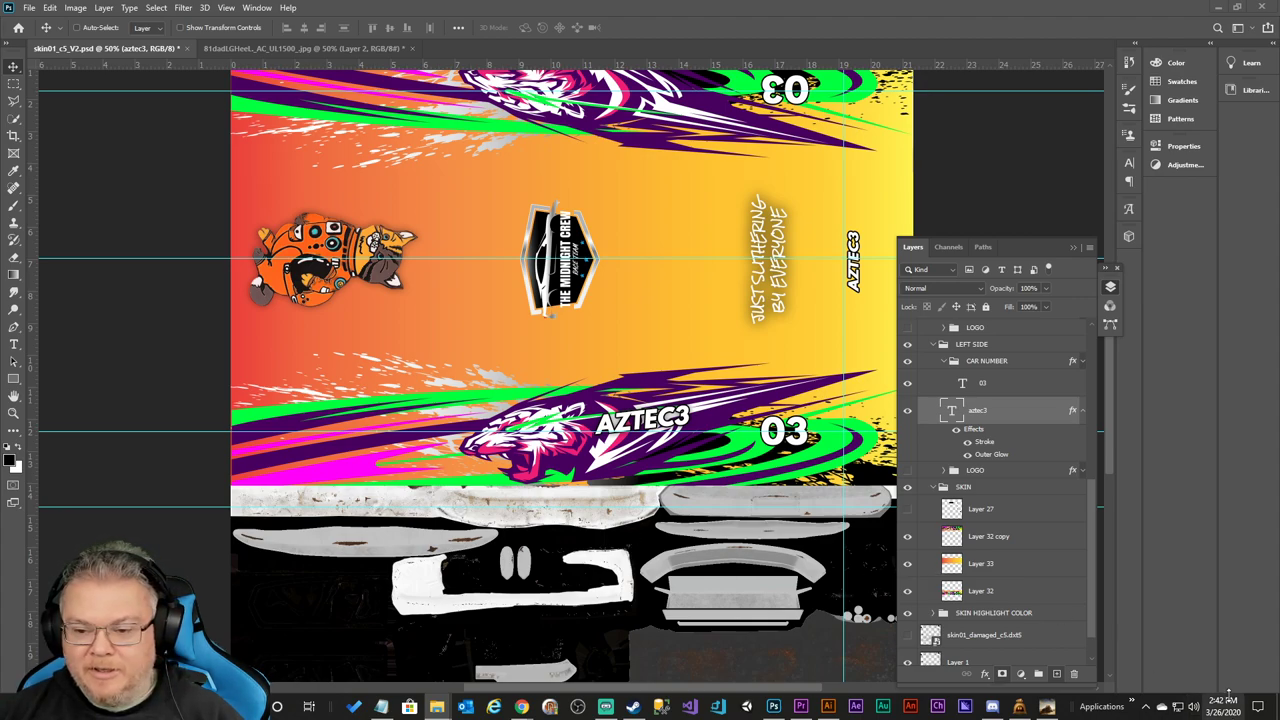
Switch to Wreckfest's Paint Shop, reload the Aztec style by choosing the neighbouring style and returning, and inspect the side of the car.
{"action": "left_click", "coordinate": [1047, 706]}
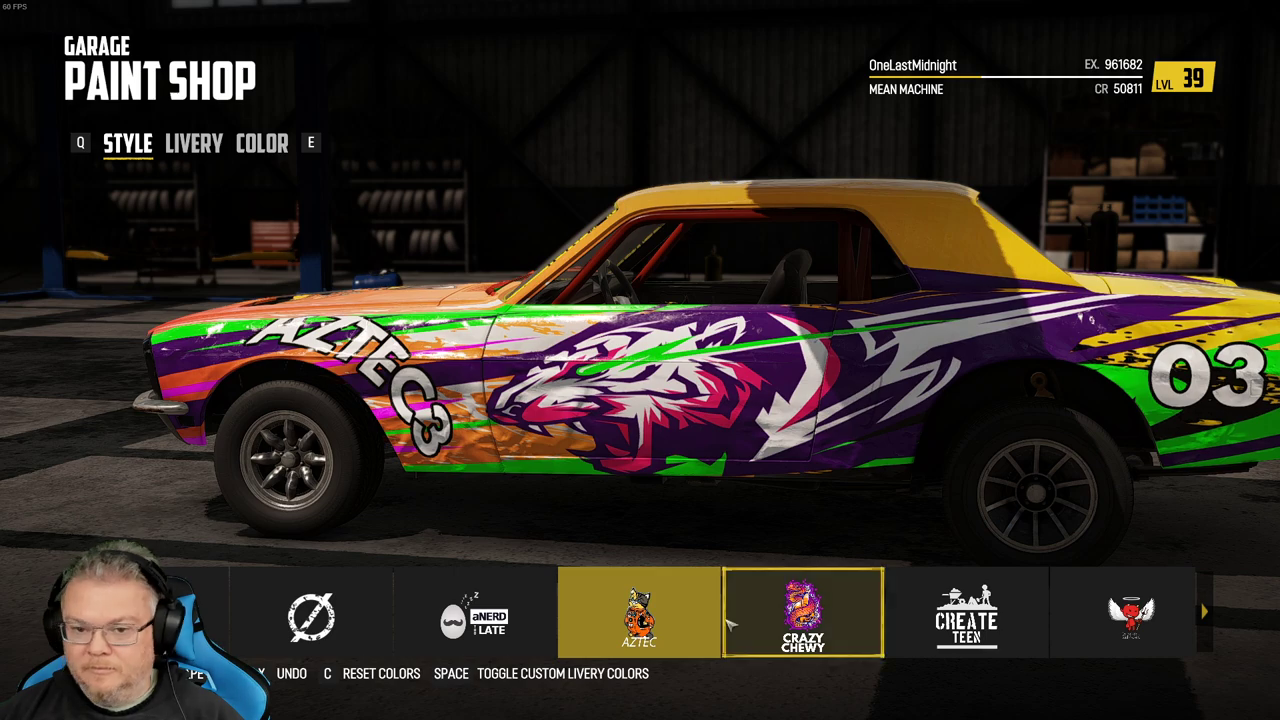
{"action": "left_click", "coordinate": [476, 615]}
{"action": "left_click", "coordinate": [825, 585]}
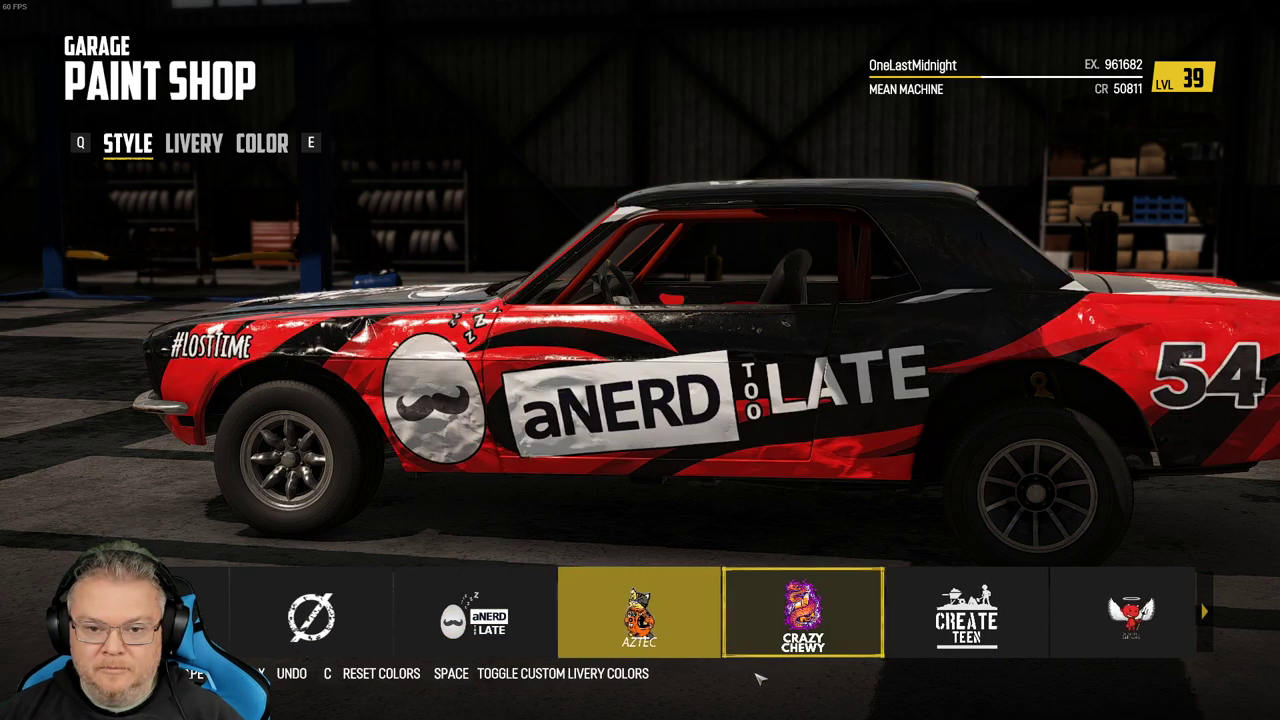
{"action": "left_click_drag", "start_coordinate": [825, 545], "coordinate": [1100, 490]}
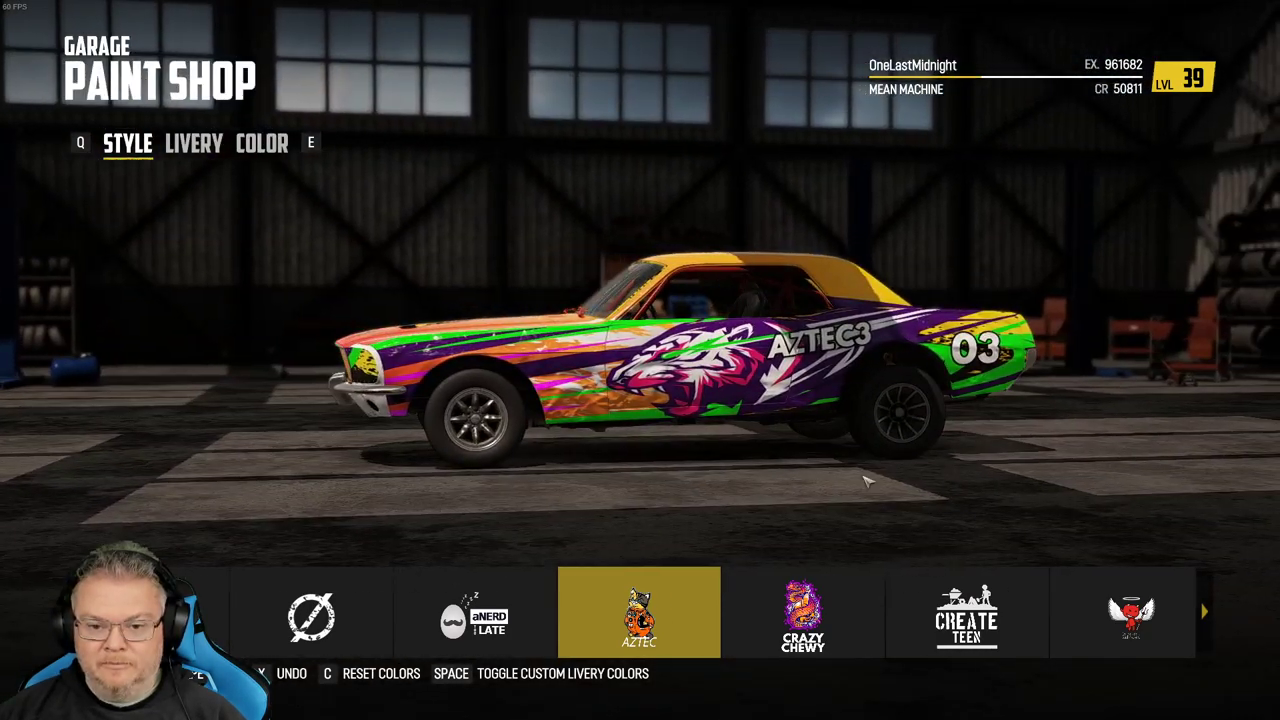
Preview the team styles following Aztec, and go back to the default styles at the start of the list.
{"action": "left_click", "coordinate": [805, 650]}
{"action": "left_click", "coordinate": [790, 655]}
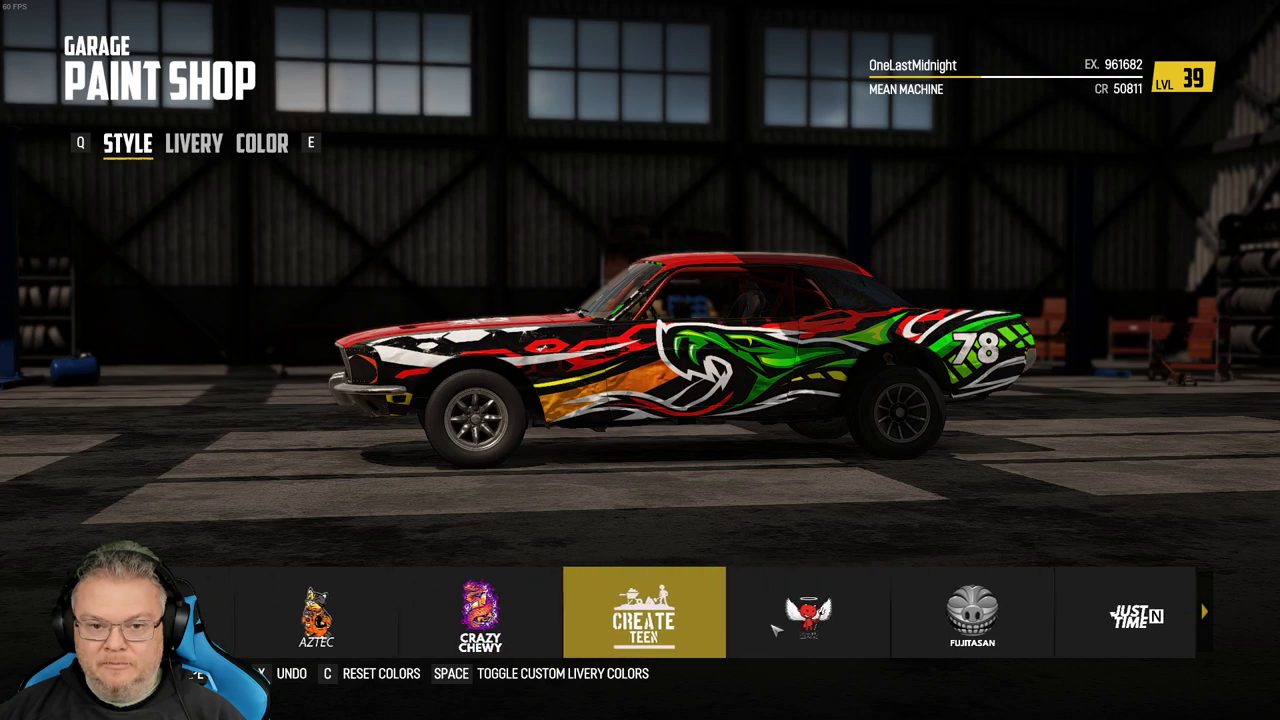
{"action": "left_click", "coordinate": [760, 655]}
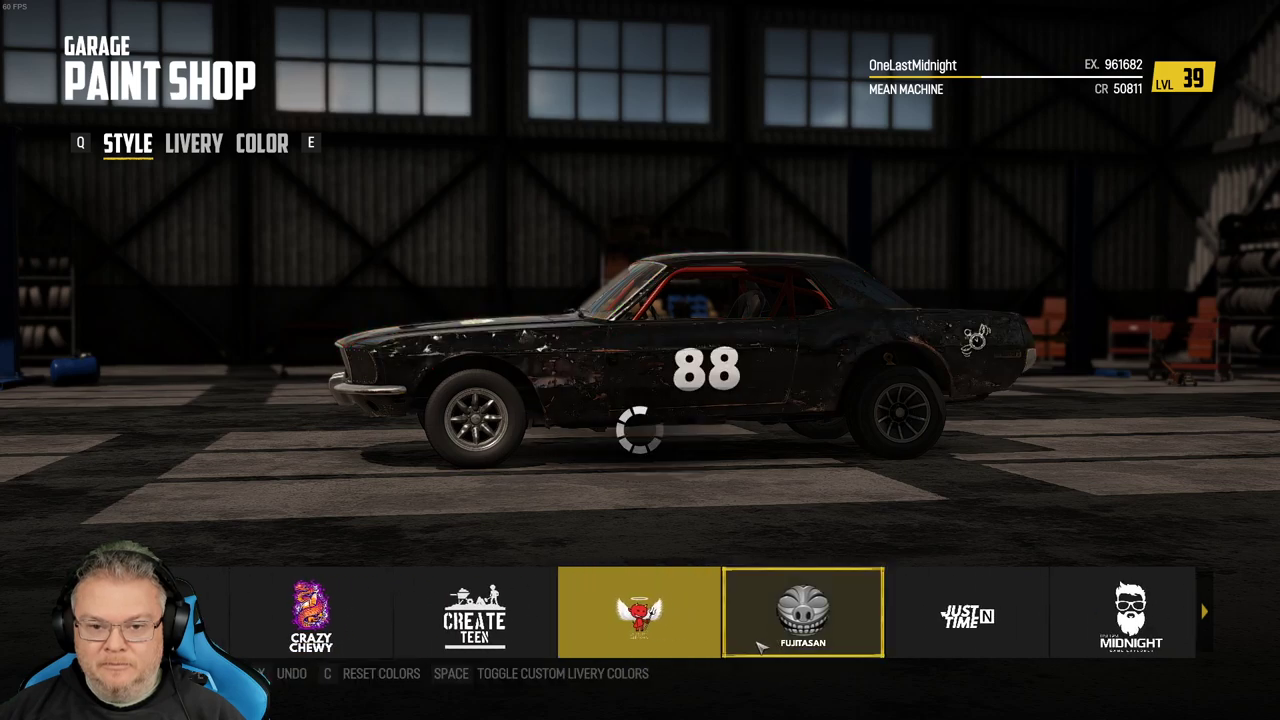
{"action": "scroll", "coordinate": [395, 635], "scroll_direction": "up", "scroll_amount": 4}
{"action": "scroll", "coordinate": [395, 635], "scroll_direction": "up", "scroll_amount": 3}
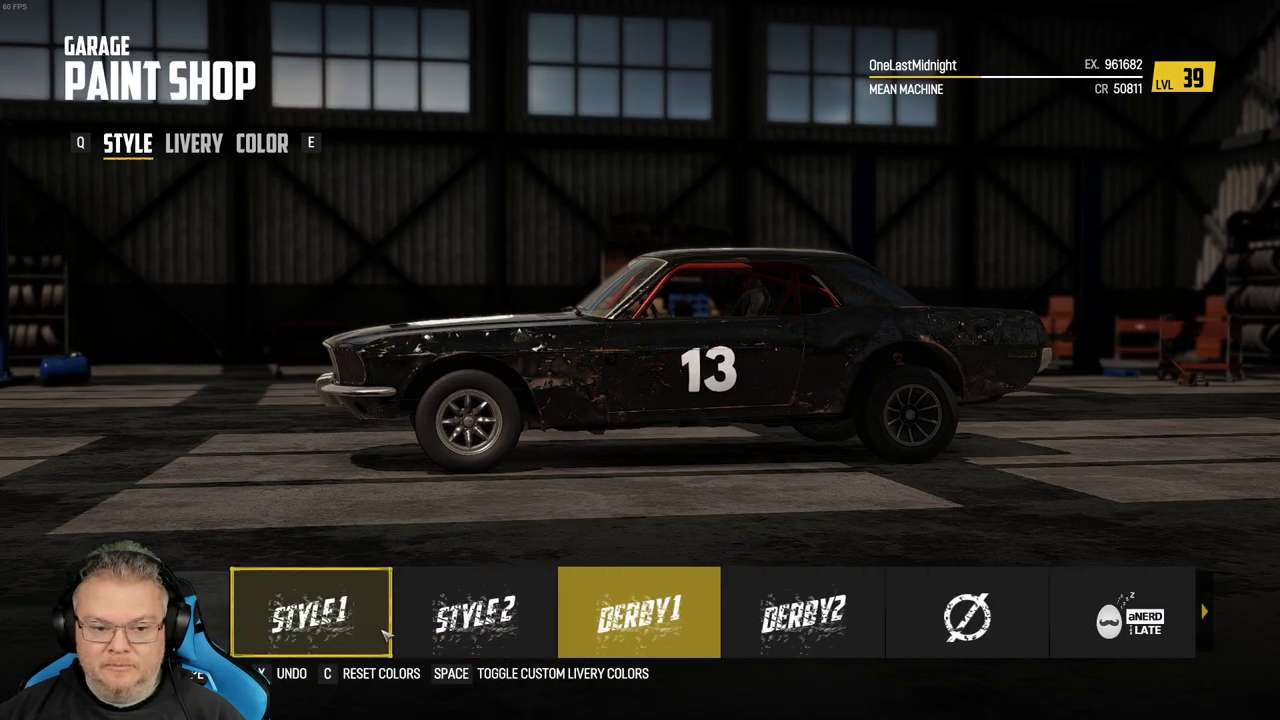
Compare the Aztec side artwork with the aNerd Too Late and Crazy Chewy team styles.
{"action": "scroll", "coordinate": [395, 635], "scroll_direction": "down", "scroll_amount": 3}
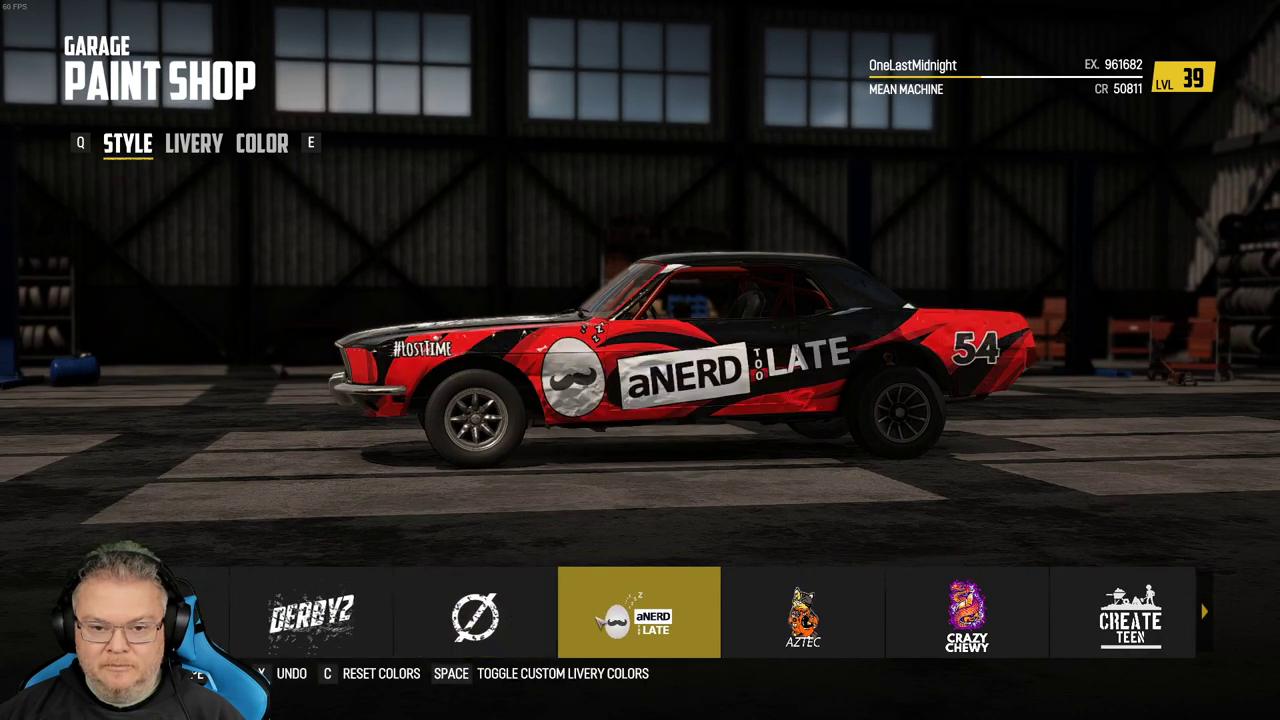
{"action": "scroll", "coordinate": [597, 622], "scroll_direction": "down", "scroll_amount": 1}
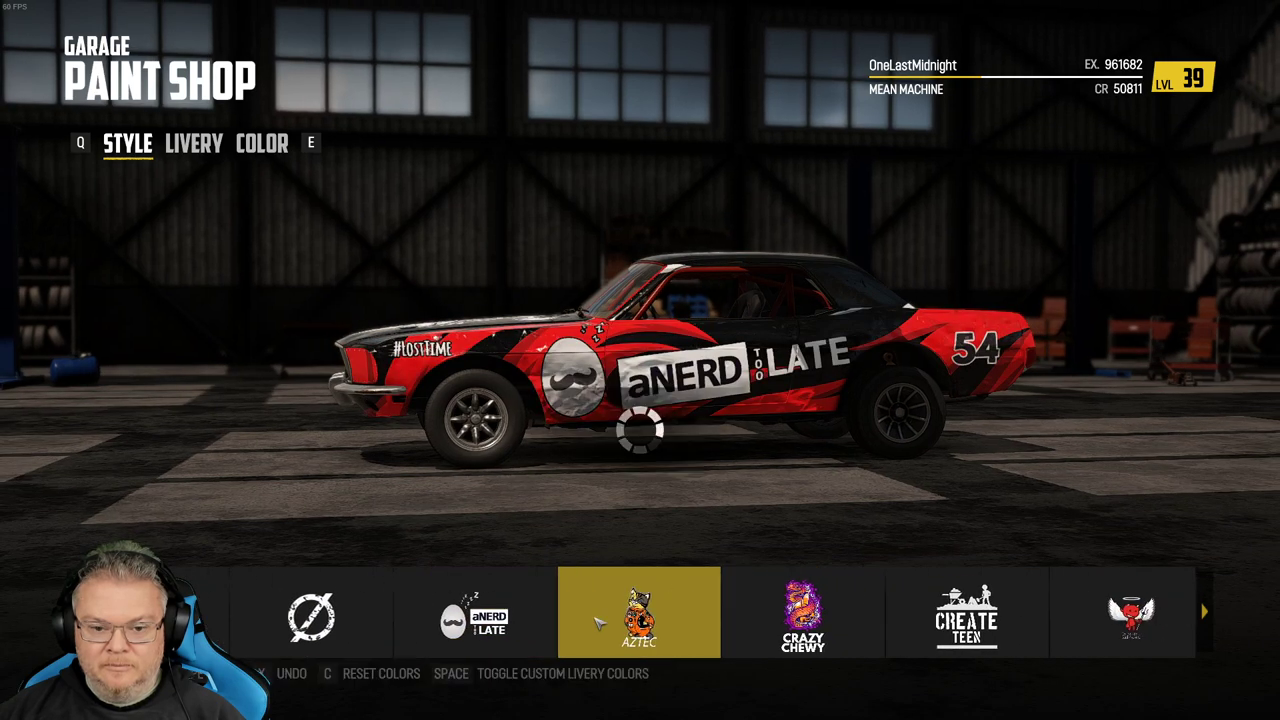
{"action": "scroll", "coordinate": [597, 622], "scroll_direction": "up", "scroll_amount": 1}
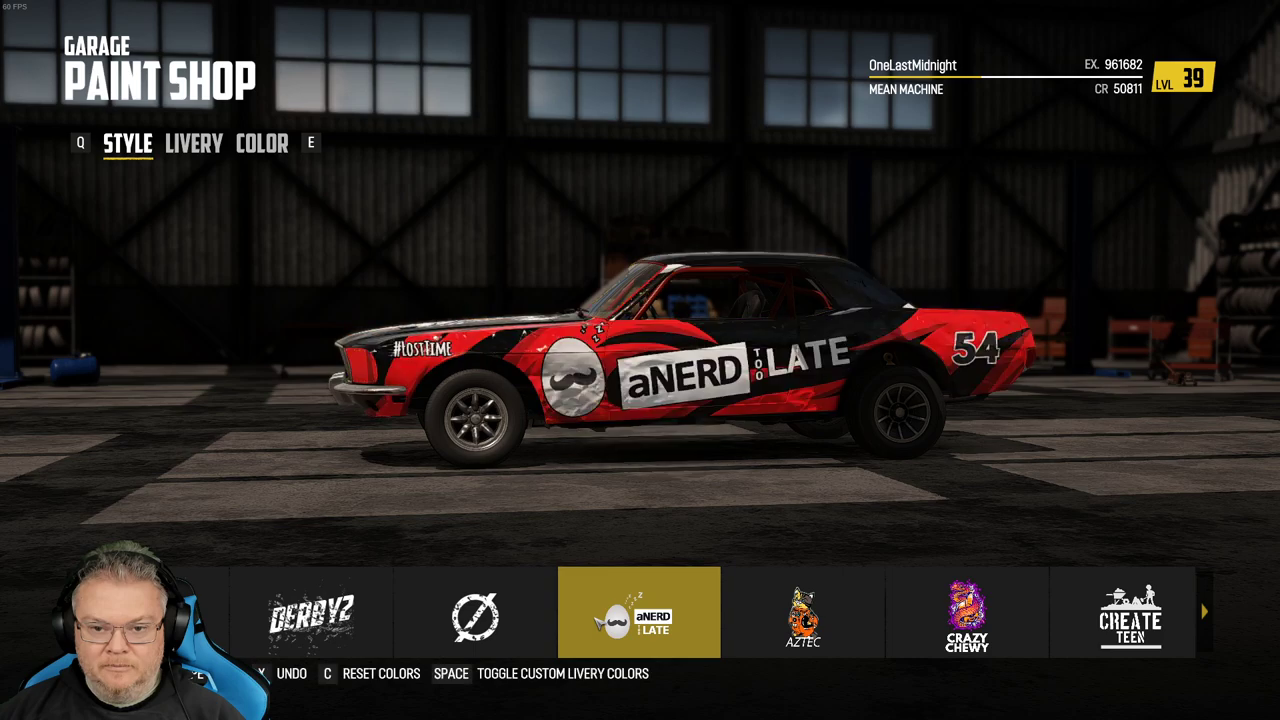
{"action": "scroll", "coordinate": [597, 622], "scroll_direction": "down", "scroll_amount": 1}
{"action": "scroll", "coordinate": [597, 622], "scroll_direction": "down", "scroll_amount": 1}
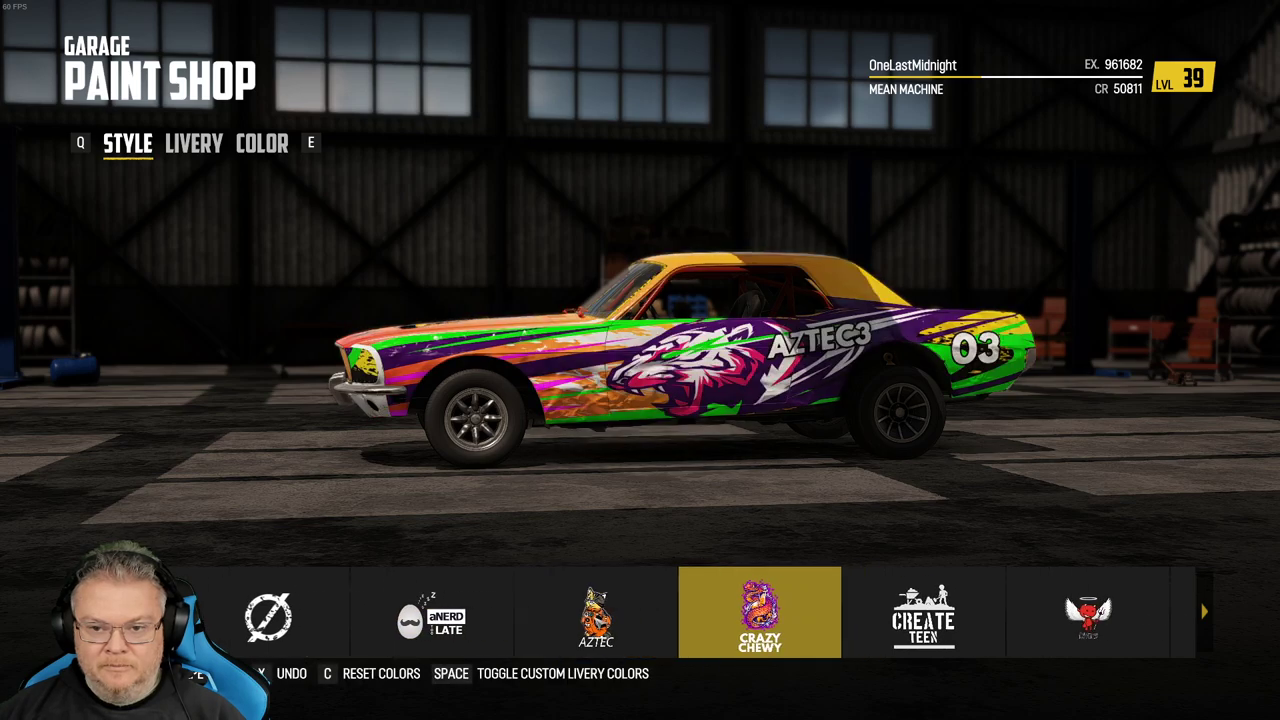
{"action": "scroll", "coordinate": [597, 622], "scroll_direction": "down", "scroll_amount": 1}
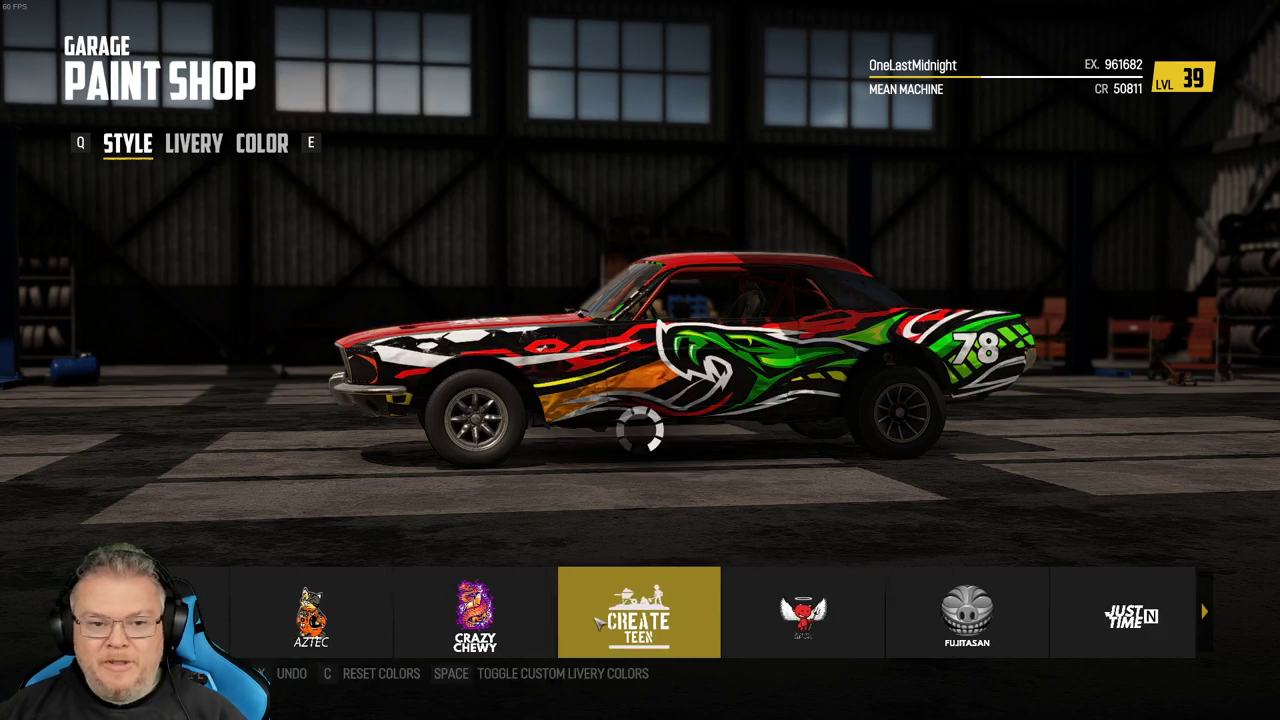
{"action": "scroll", "coordinate": [597, 622], "scroll_direction": "up", "scroll_amount": 1}
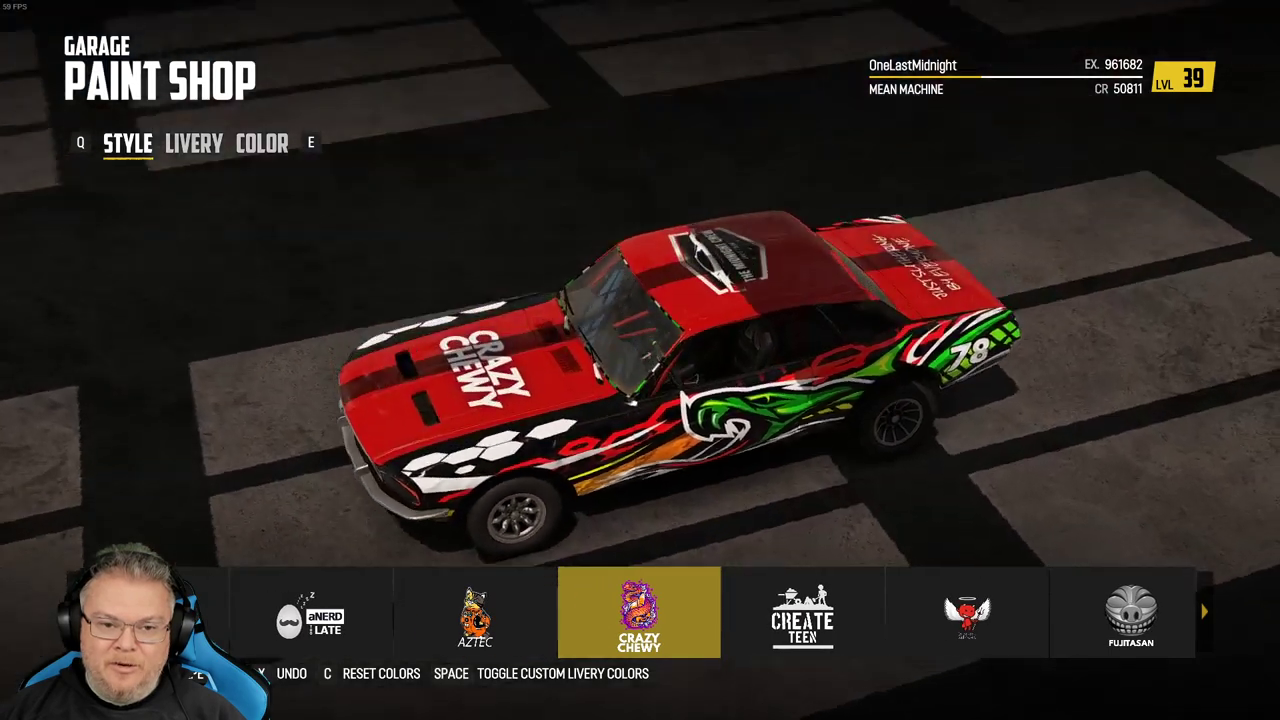
Preview the remaining team styles through to the last one, examining their hood, roof and side artwork.
{"action": "scroll", "coordinate": [661, 597], "scroll_direction": "down", "scroll_amount": 4}
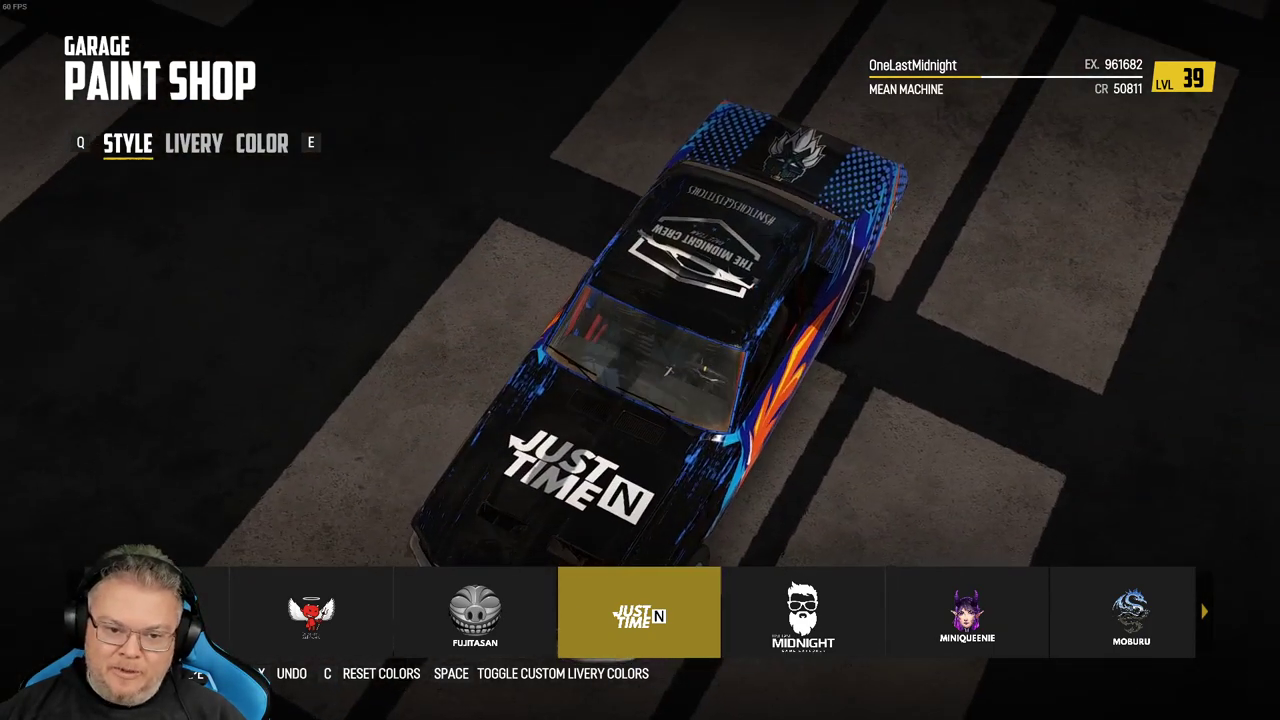
{"action": "left_click", "coordinate": [803, 612]}
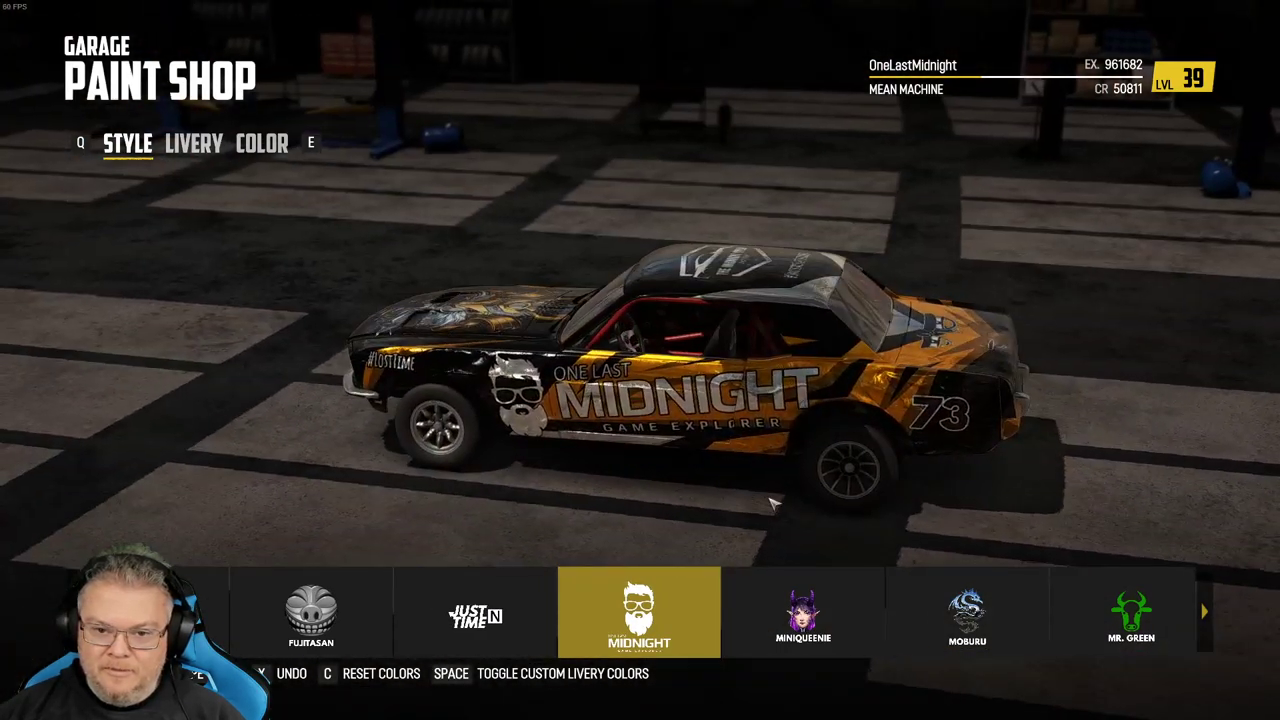
{"action": "left_click", "coordinate": [736, 600]}
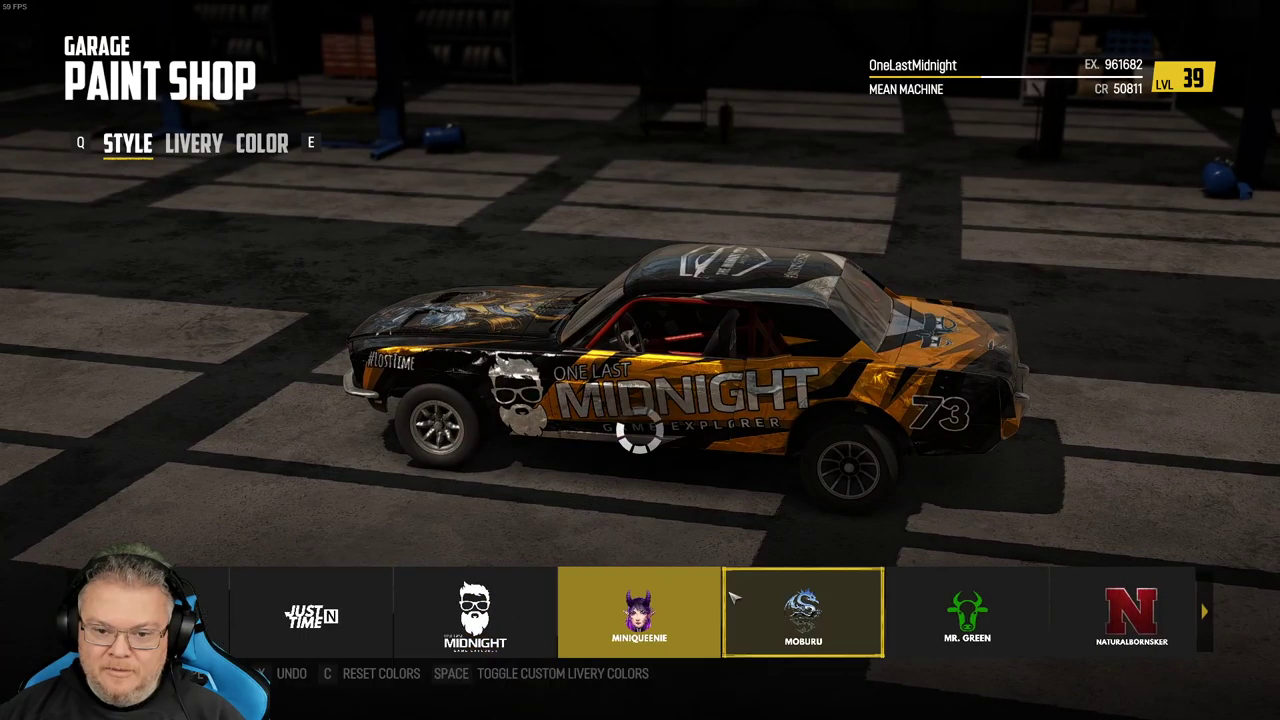
{"action": "left_click", "coordinate": [736, 600]}
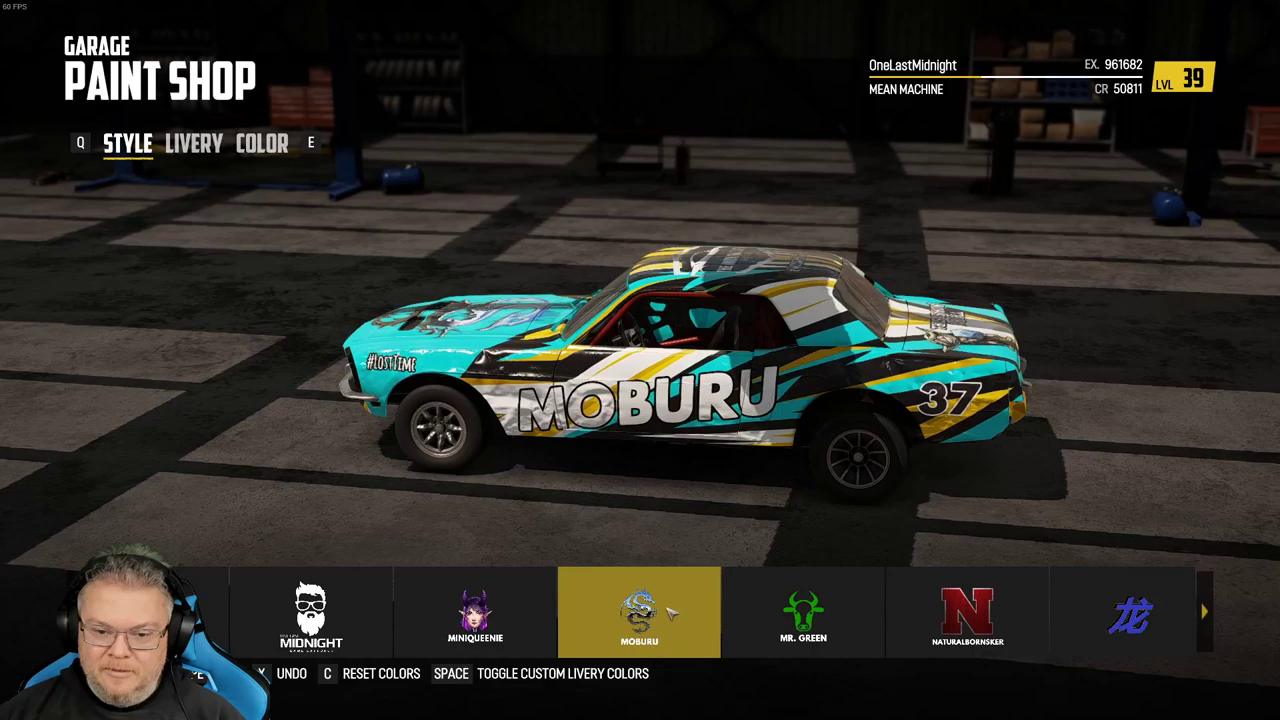
{"action": "key", "text": "Right"}
{"action": "key", "text": "Right"}
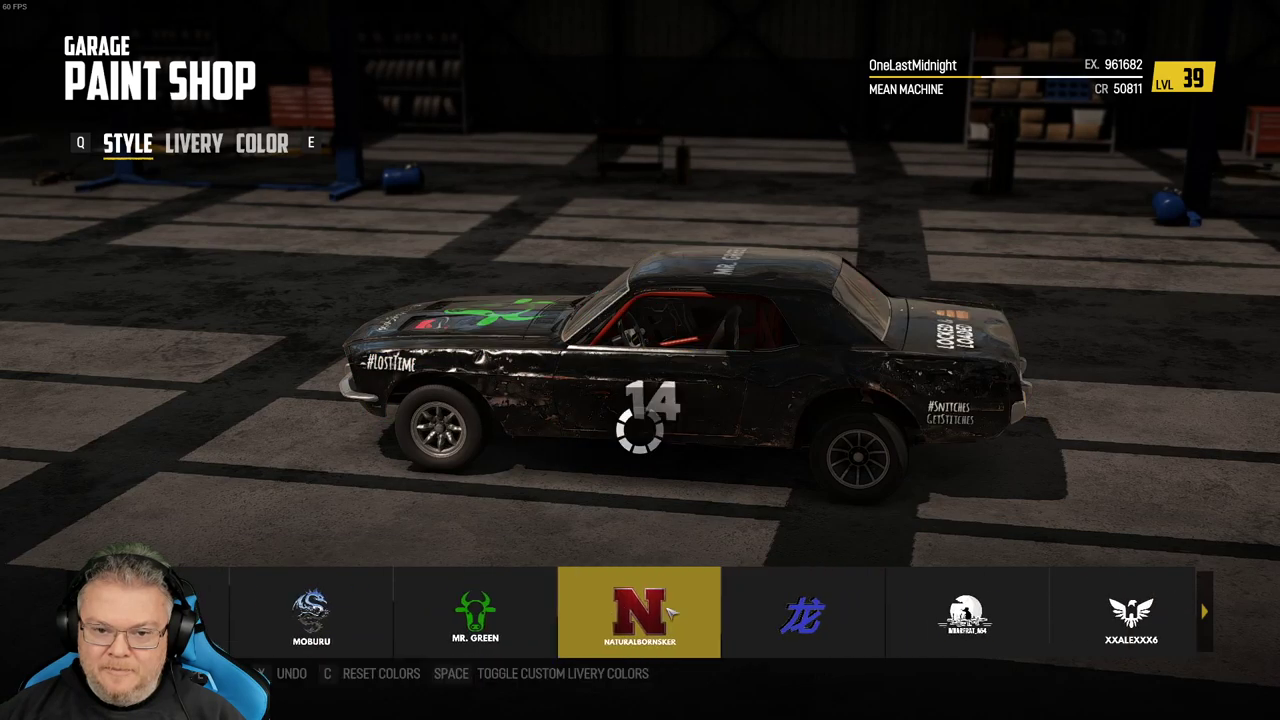
{"action": "key", "text": "Right"}
{"action": "key", "text": "Right"}
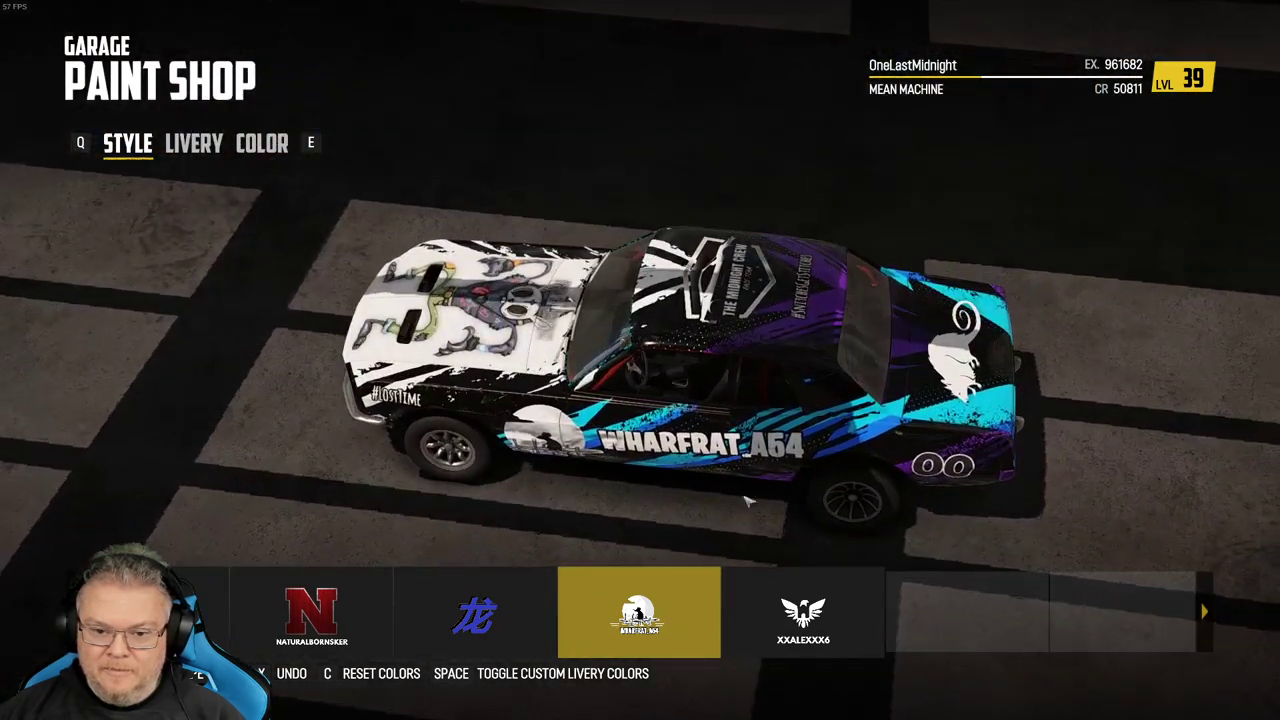
{"action": "key", "text": "Right"}
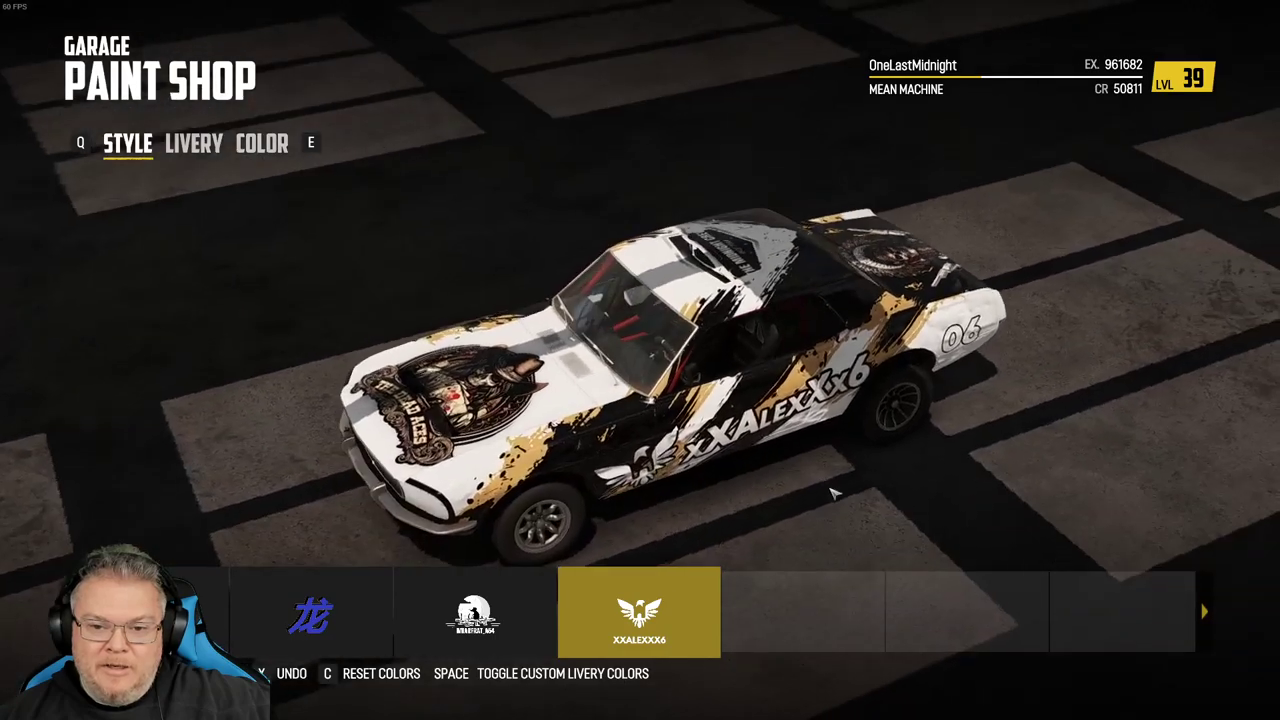
Go back through the team styles from the last one to Aztec, comparing how names and logos are placed on each car.
{"action": "left_click", "coordinate": [476, 612]}
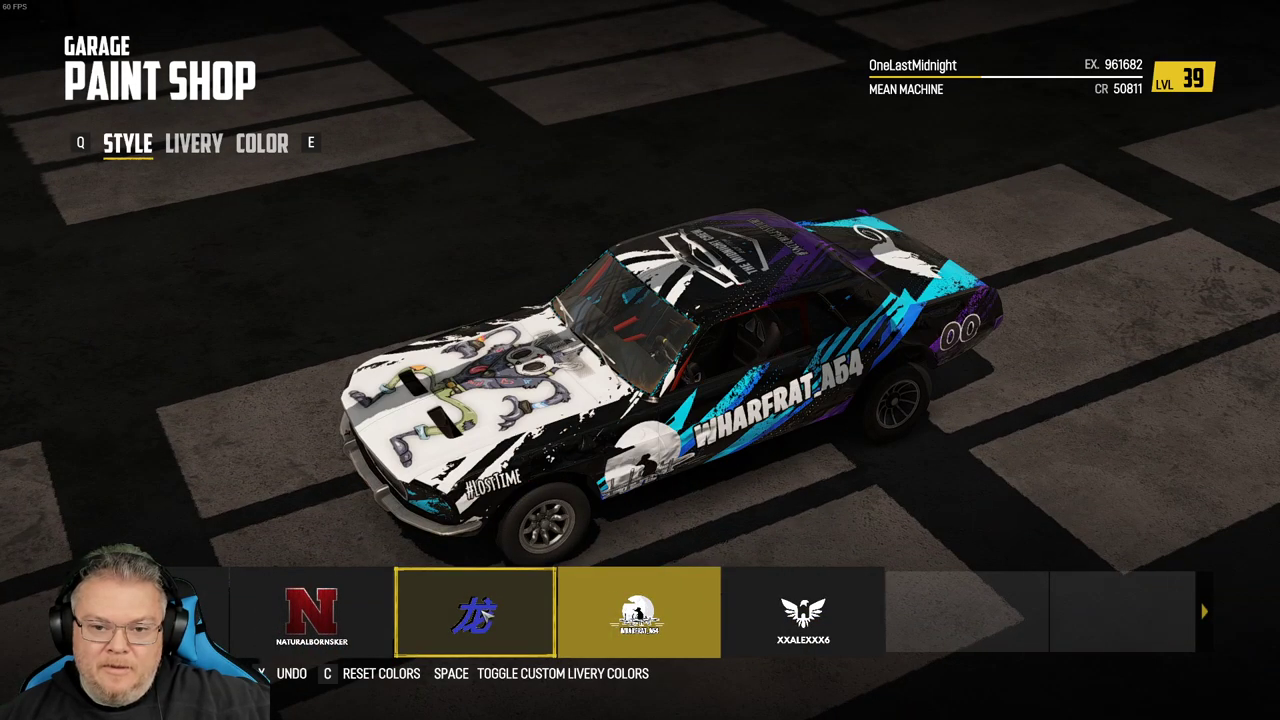
{"action": "left_click", "coordinate": [432, 620]}
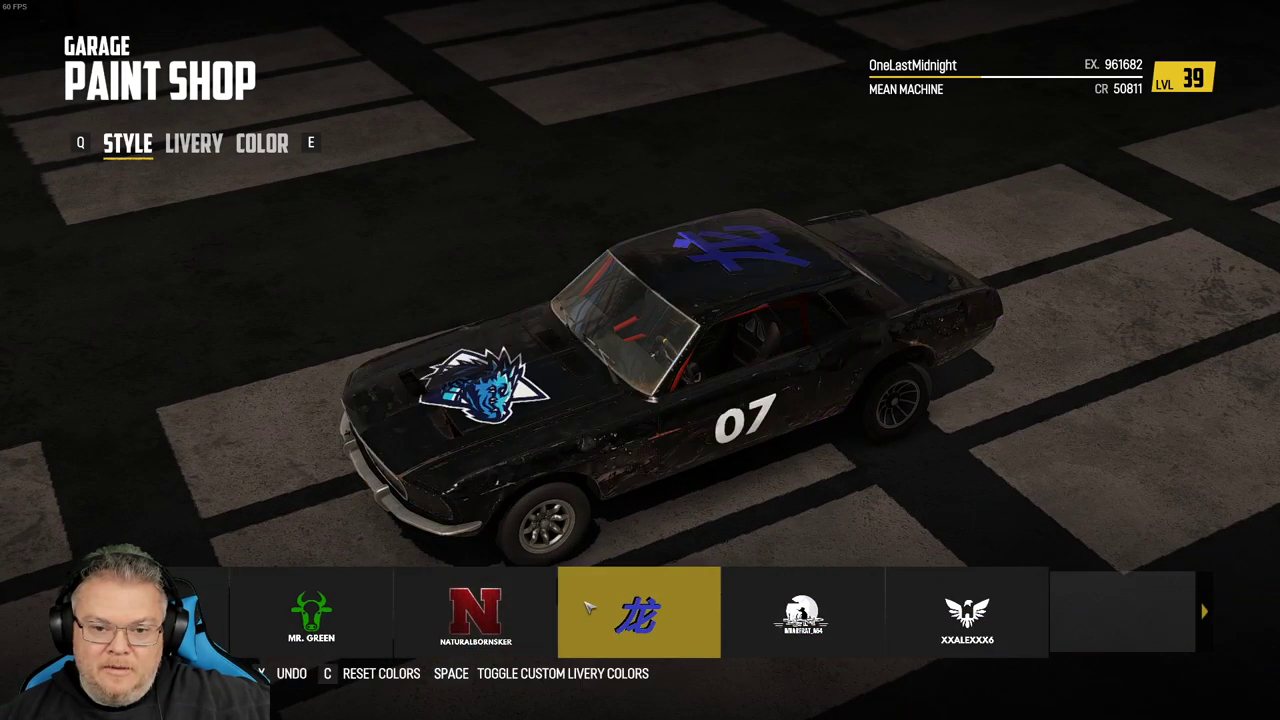
{"action": "left_click", "coordinate": [487, 621]}
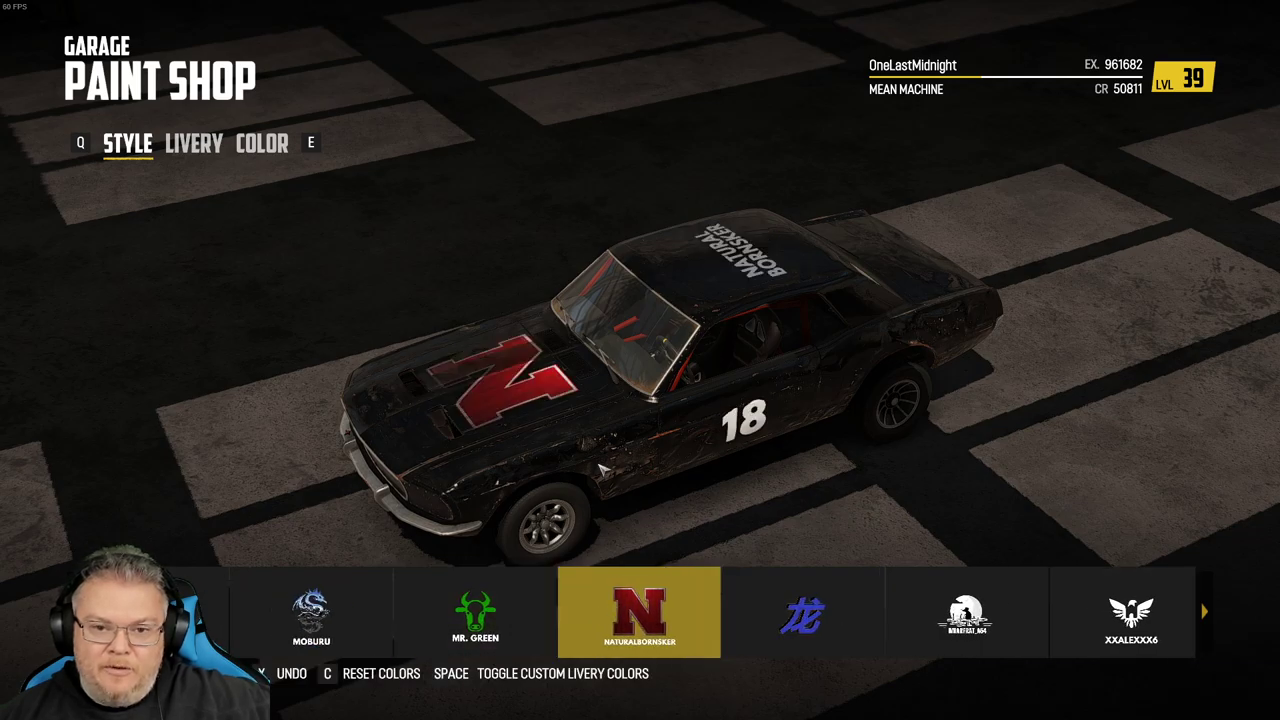
{"action": "left_click", "coordinate": [476, 612]}
{"action": "left_click", "coordinate": [545, 612]}
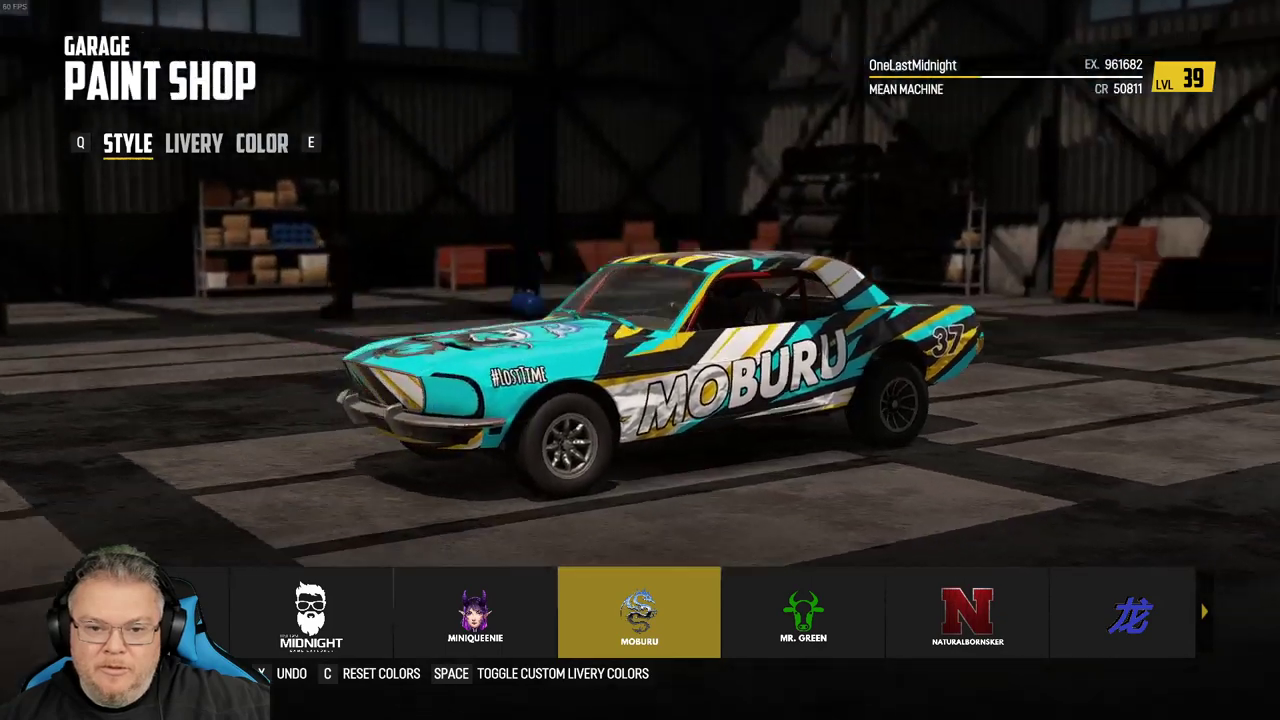
{"action": "left_click", "coordinate": [475, 612]}
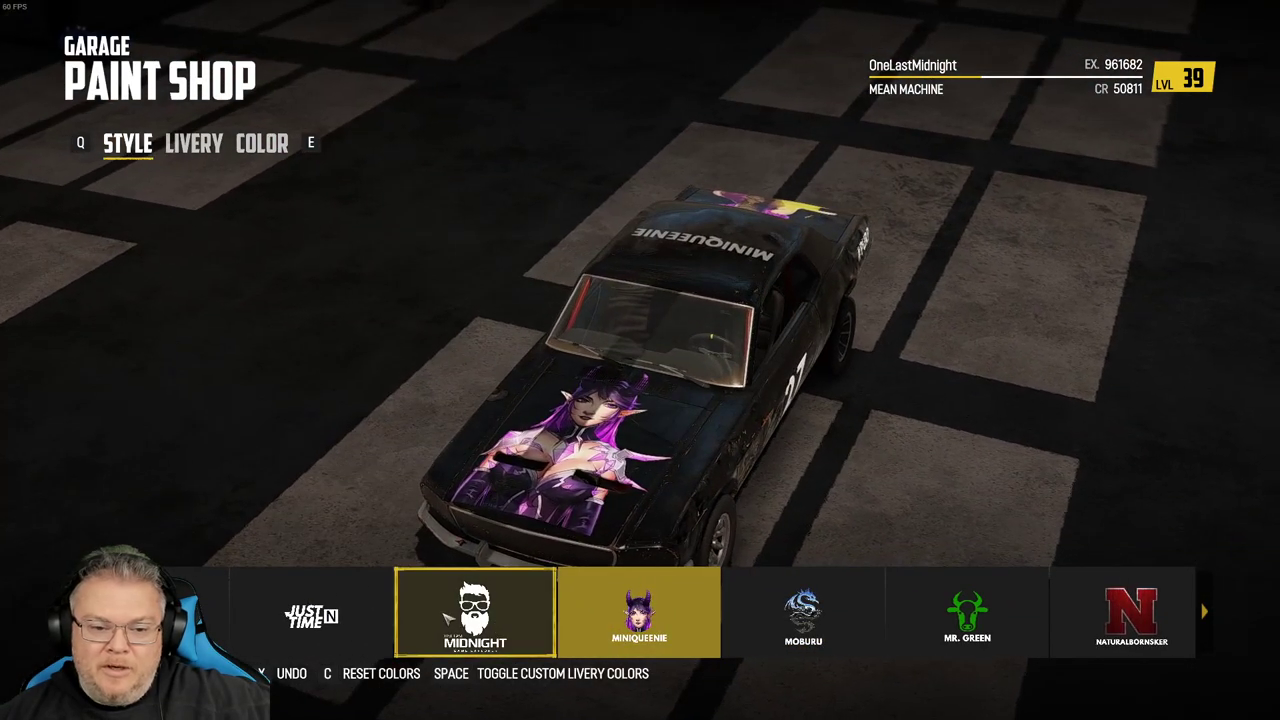
{"action": "left_click", "coordinate": [476, 618]}
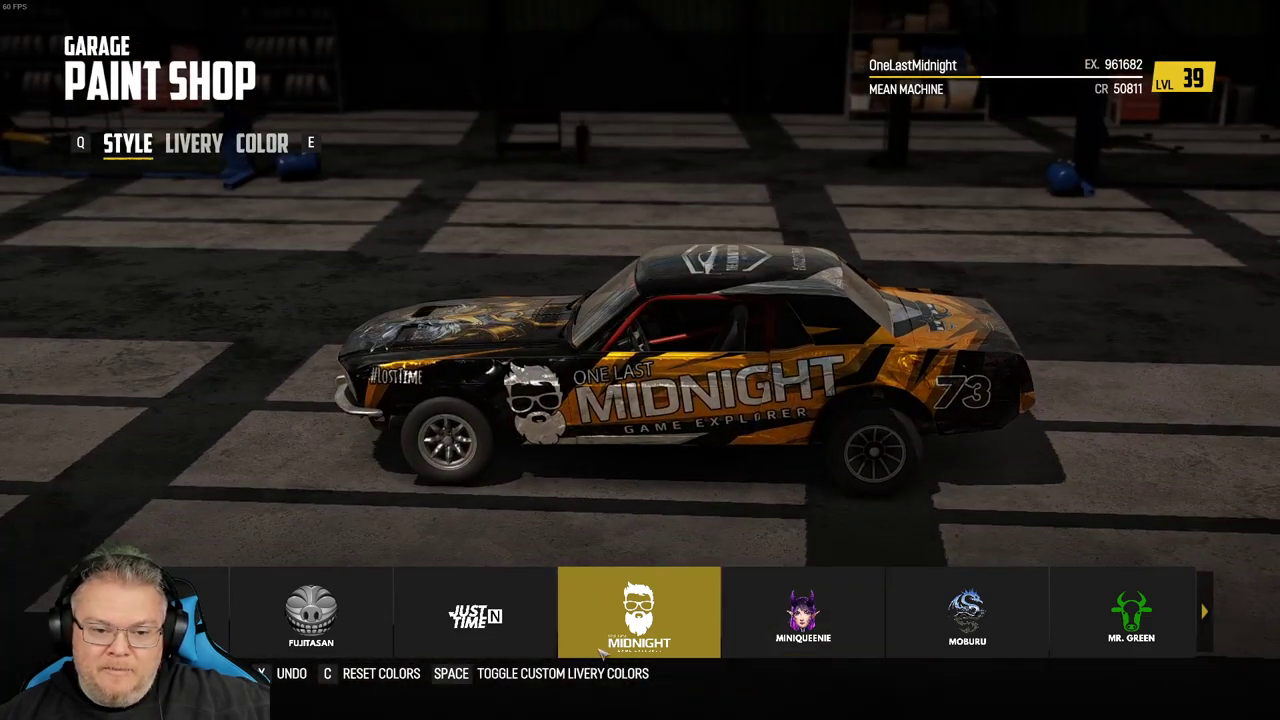
{"action": "left_click", "coordinate": [475, 615]}
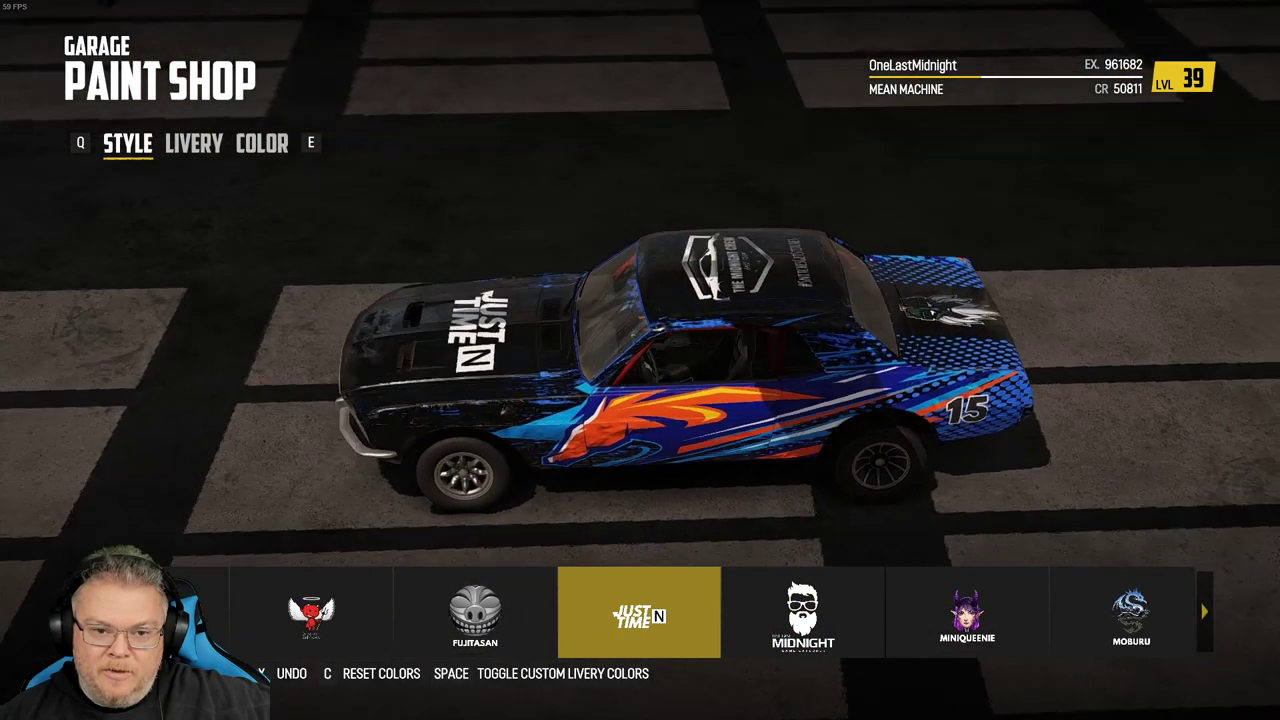
{"action": "left_click", "coordinate": [475, 615]}
{"action": "left_click", "coordinate": [200, 615]}
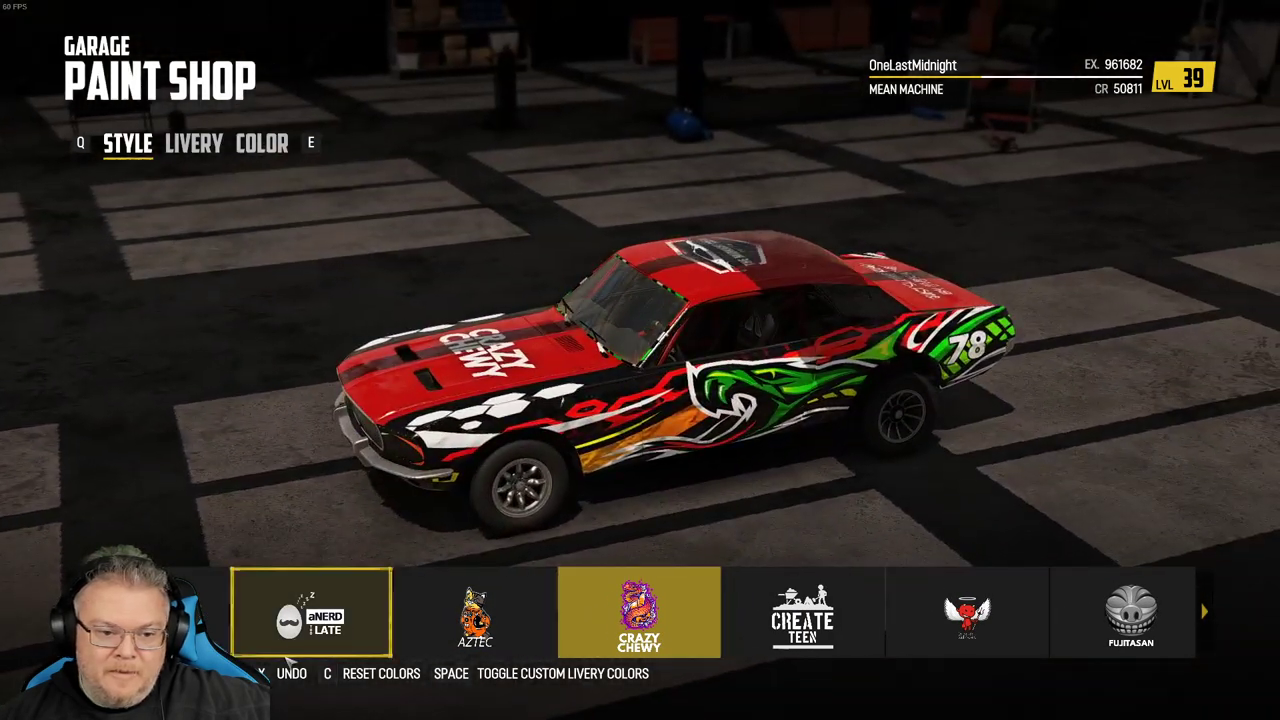
{"action": "left_click", "coordinate": [475, 615]}
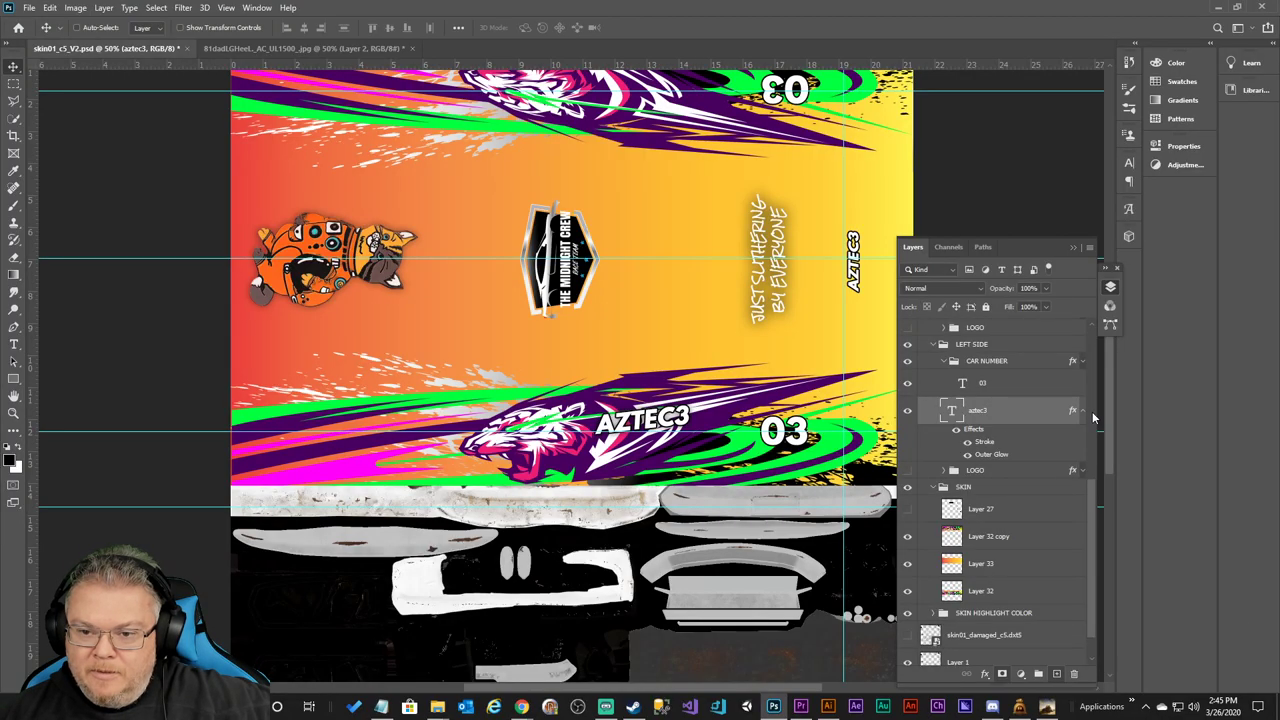
Duplicate the aztec3 text layer in the LEFT SIDE group and hide the original.
{"action": "left_click", "coordinate": [1083, 412]}
{"action": "right_click", "coordinate": [962, 414]}
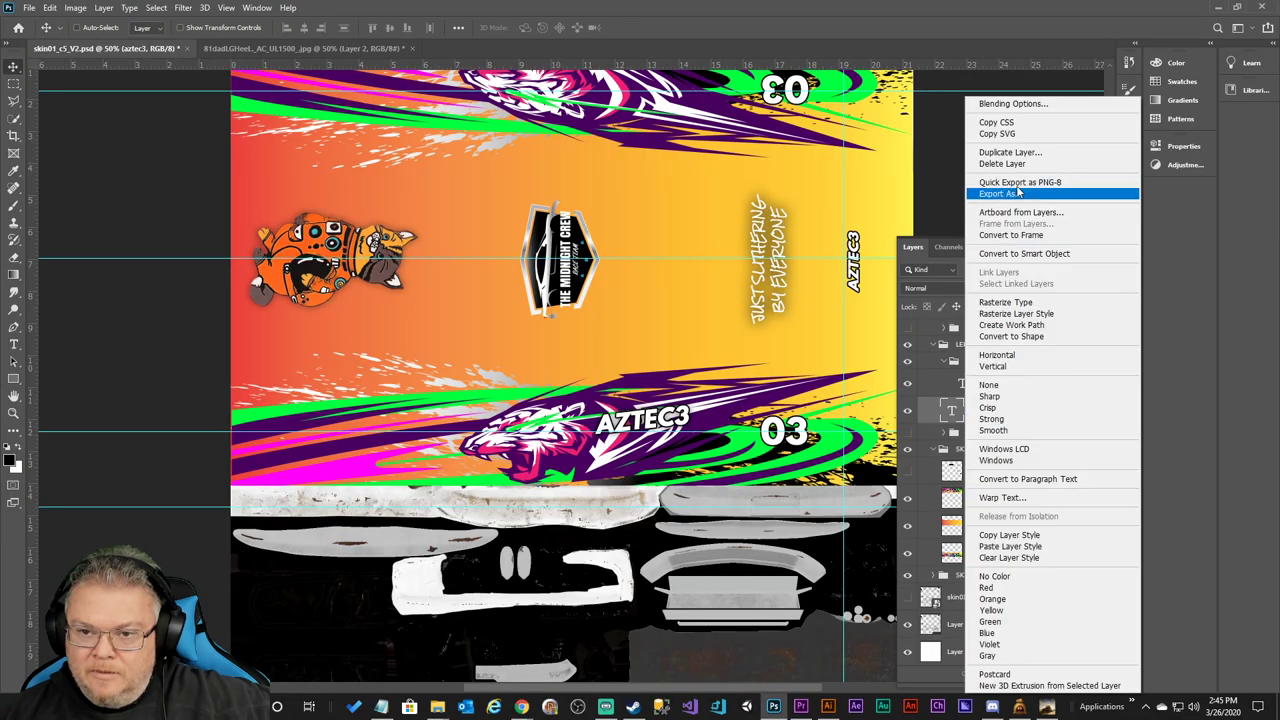
{"action": "left_click", "coordinate": [1010, 152]}
{"action": "left_click", "coordinate": [751, 214]}
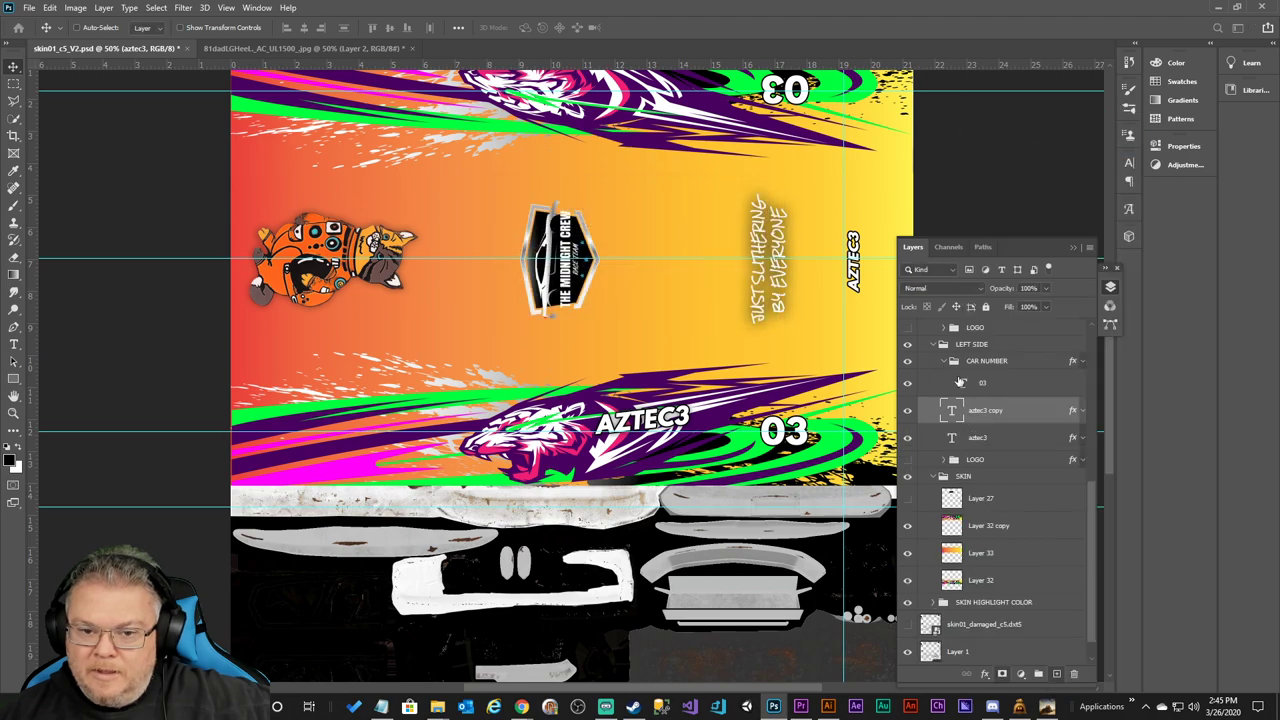
{"action": "left_click", "coordinate": [907, 439]}
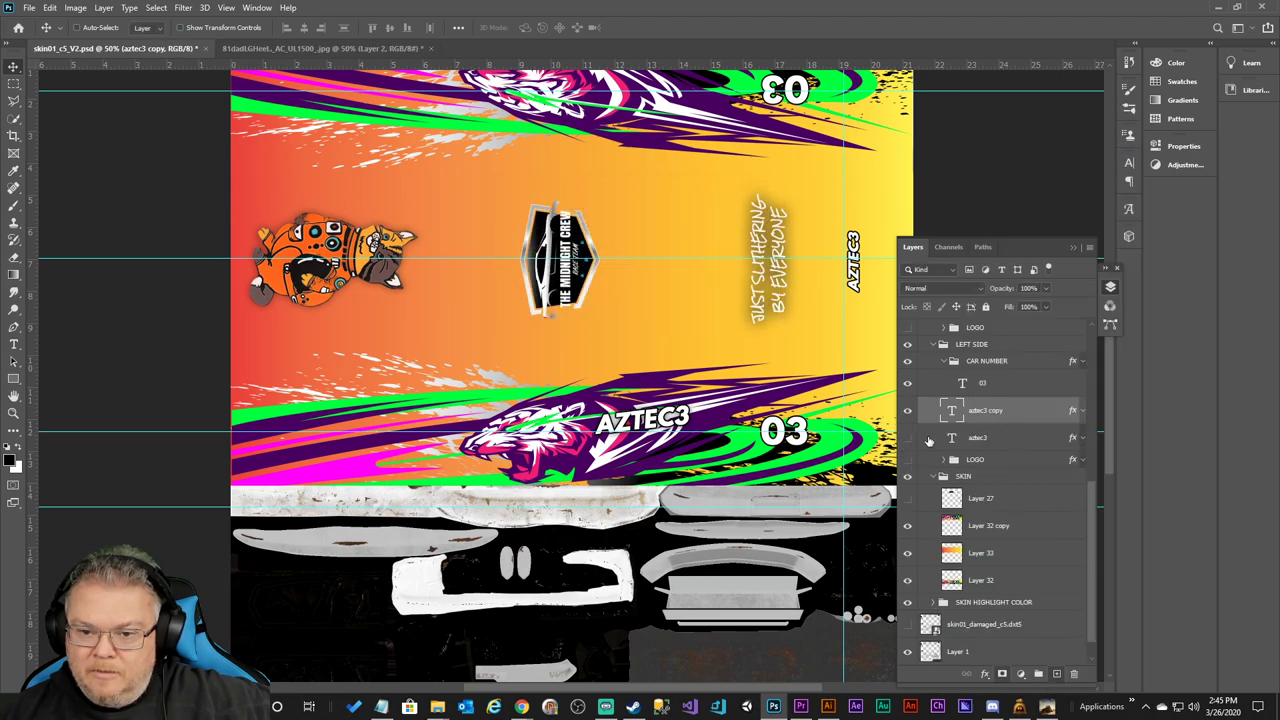
Set the duplicated AZTEC3 text's size to 85 px, reposition it slightly, and toggle the SKIN group's visibility to check its placement.
{"action": "left_click", "coordinate": [1129, 162]}
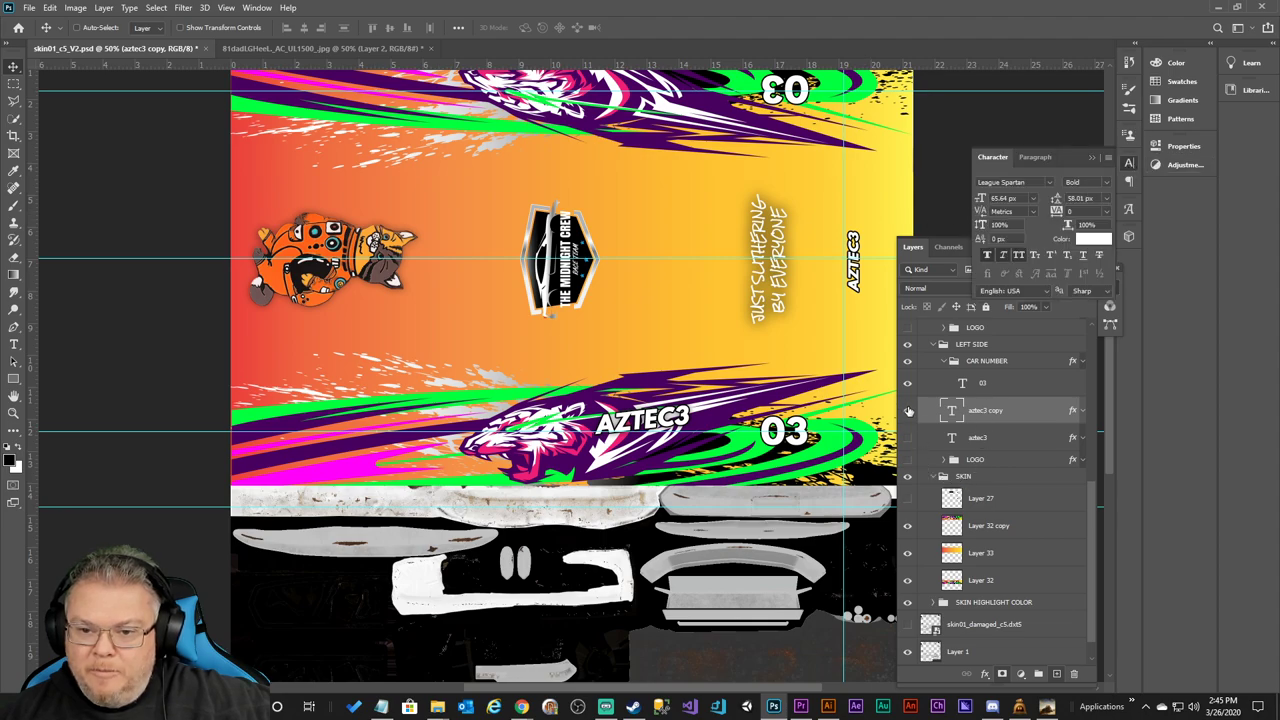
{"action": "left_click", "coordinate": [907, 477]}
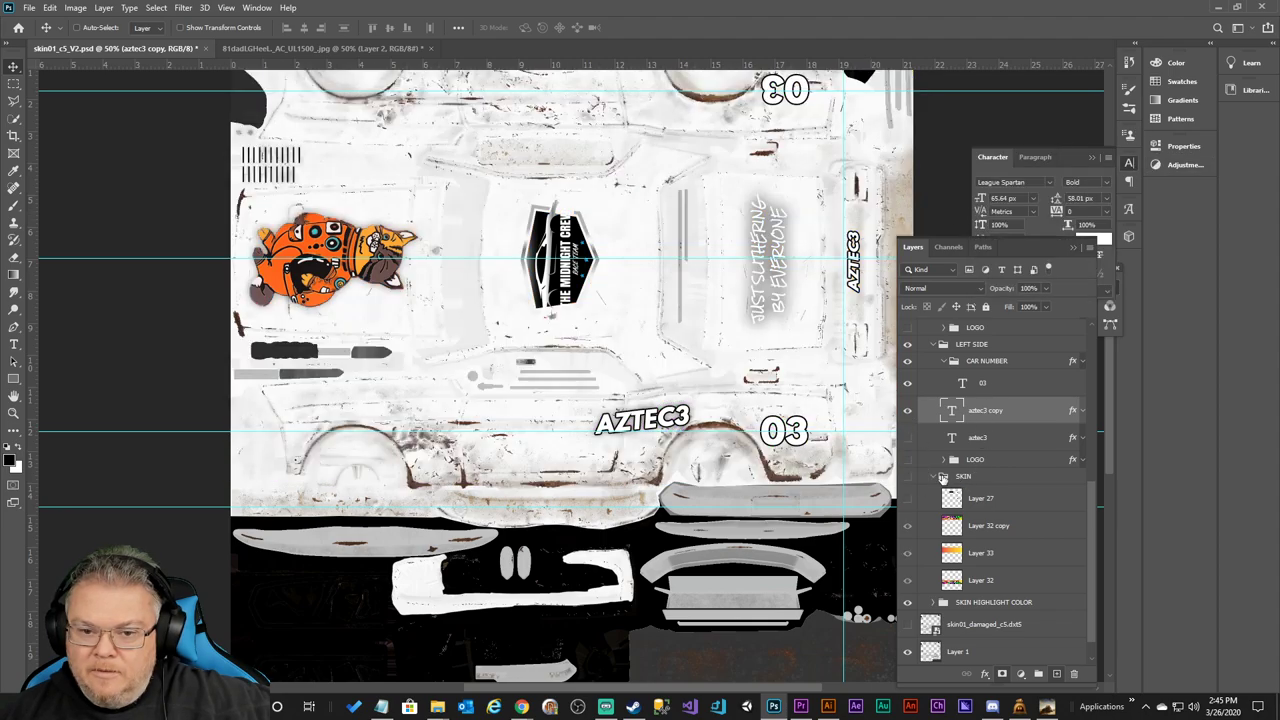
{"action": "left_click", "coordinate": [1034, 199]}
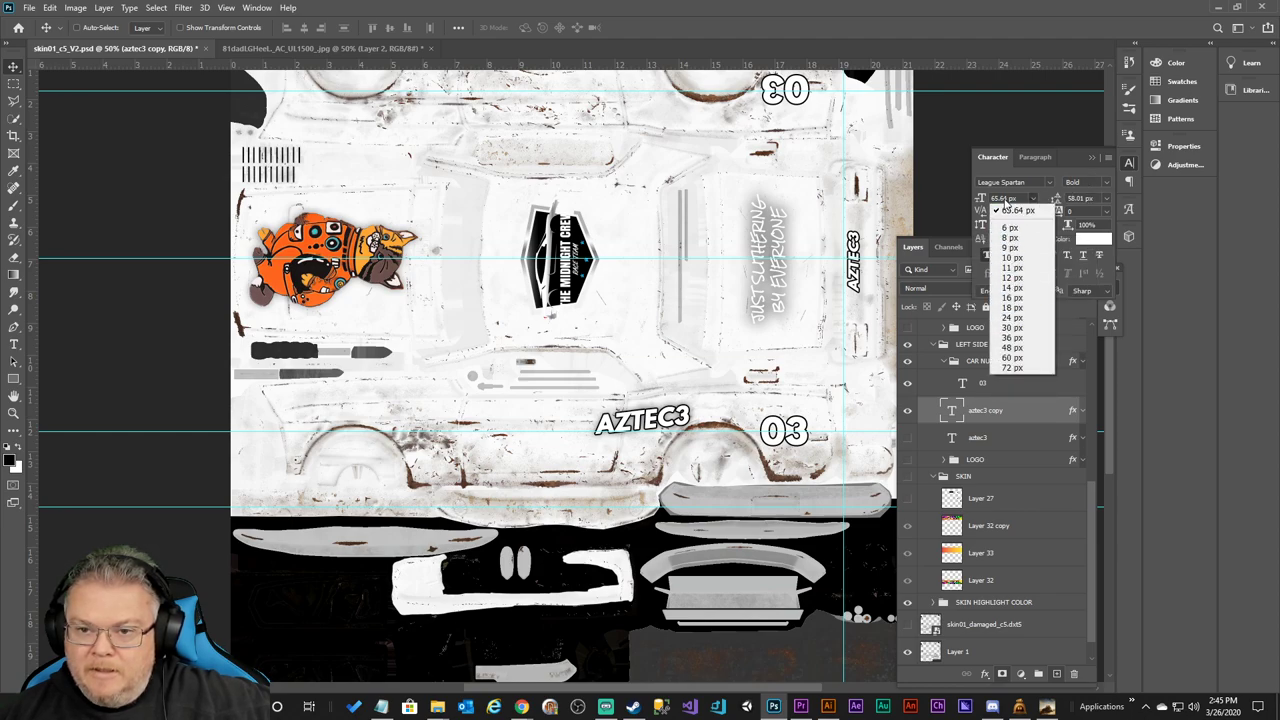
{"action": "left_click", "coordinate": [1024, 197]}
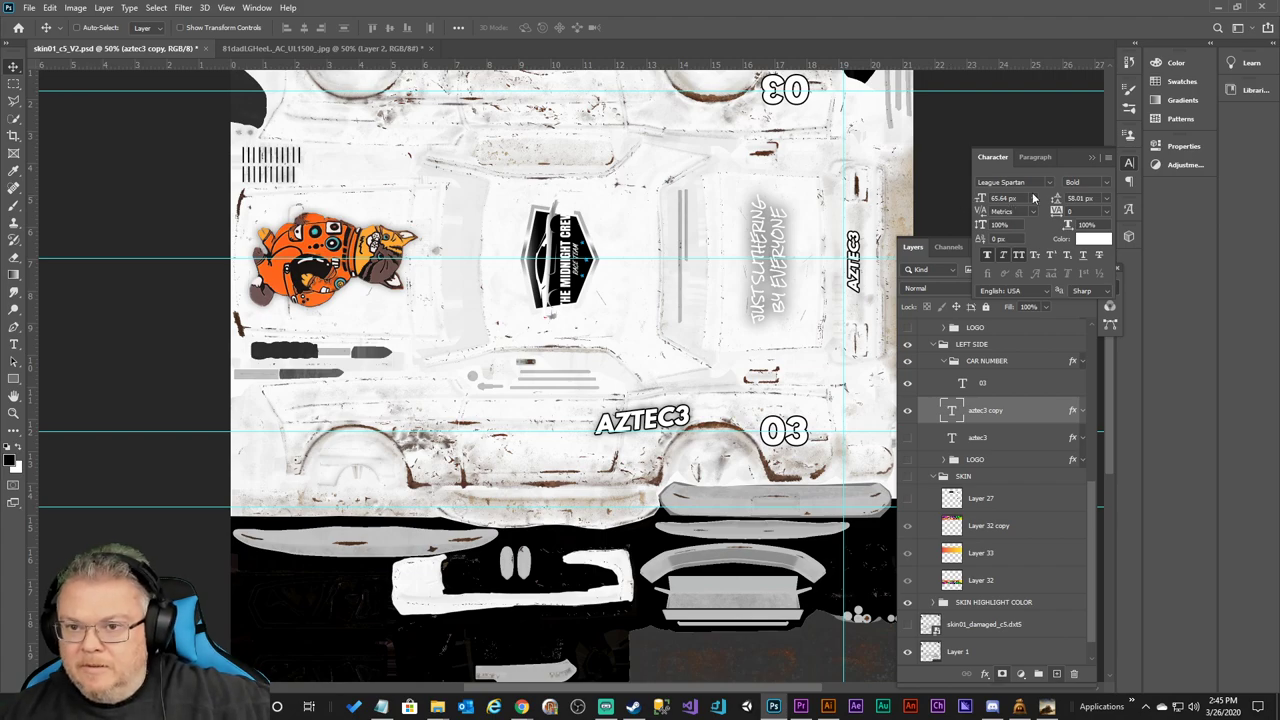
{"action": "type", "text": "85"}
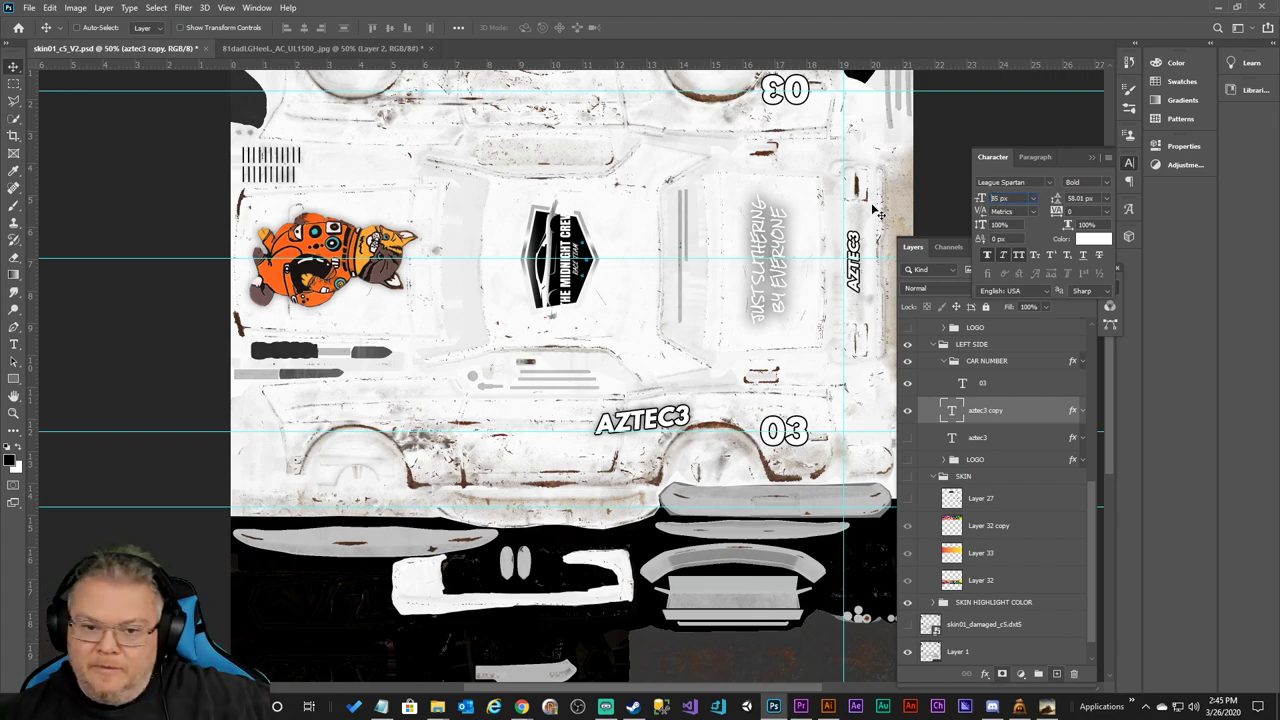
{"action": "key", "text": "Return"}
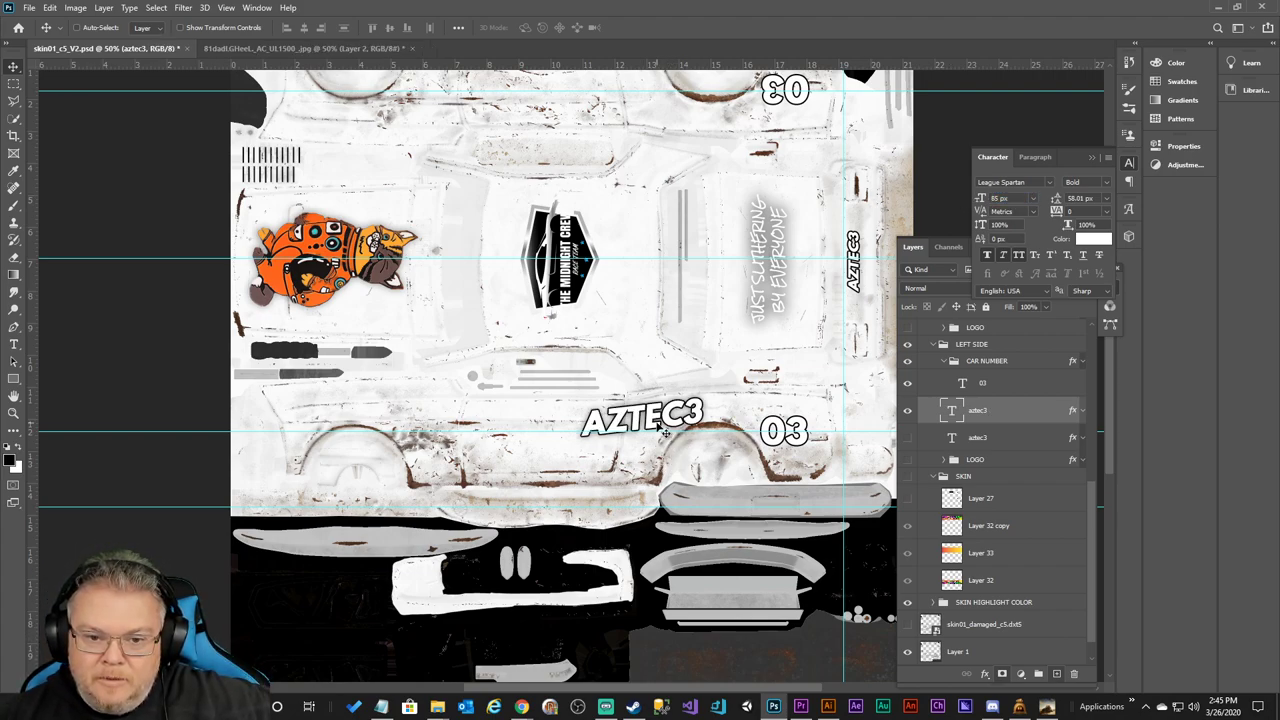
{"action": "left_click_drag", "start_coordinate": [667, 428], "coordinate": [669, 422]}
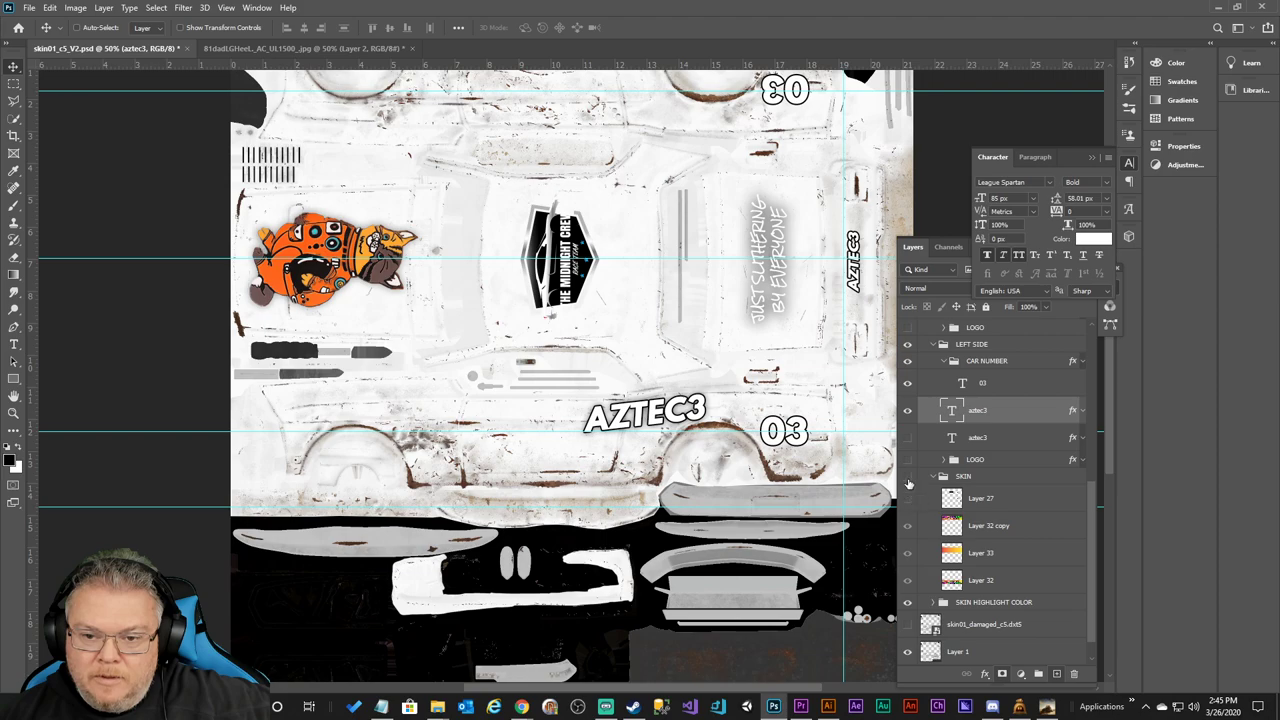
{"action": "left_click", "coordinate": [907, 478]}
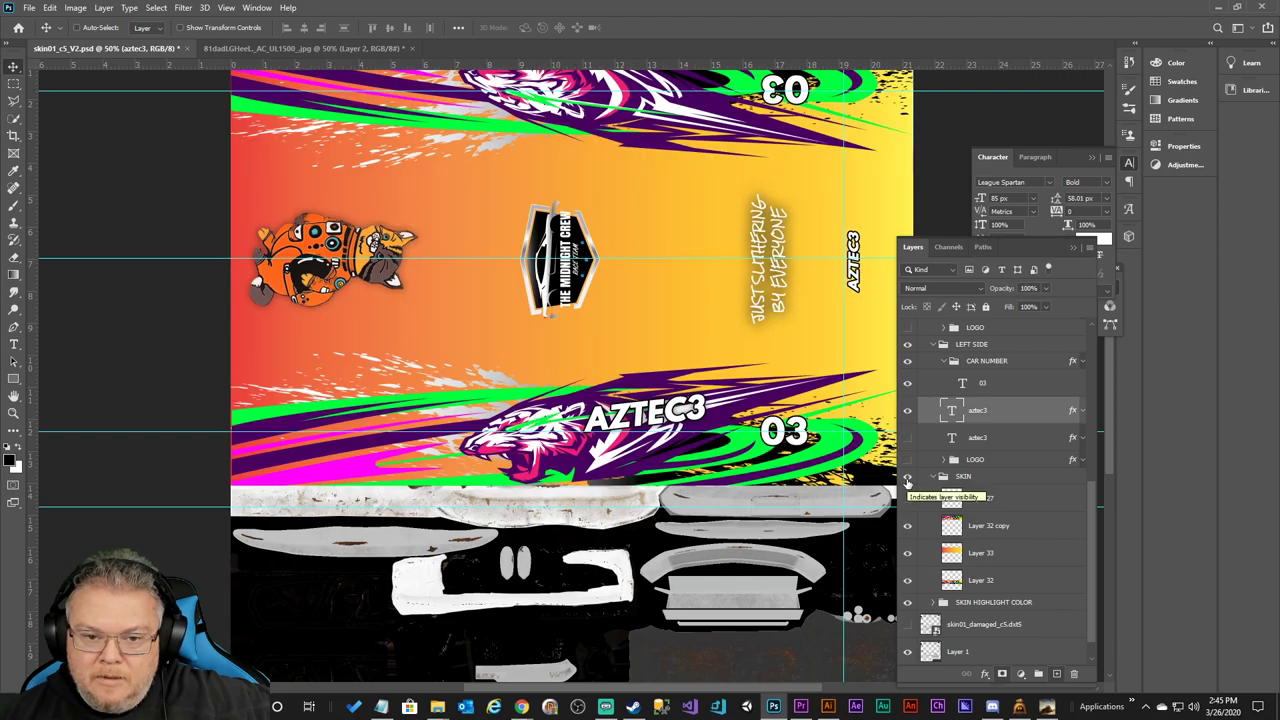
{"action": "left_click", "coordinate": [907, 478]}
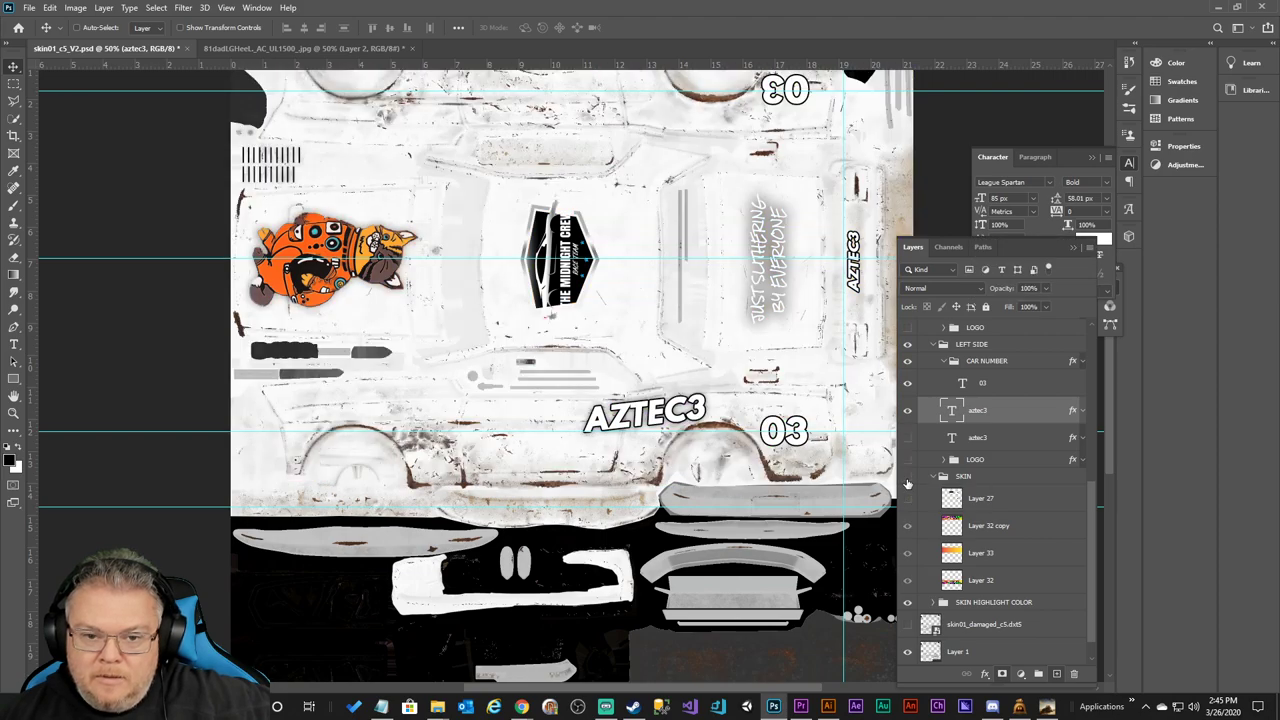
Set the enlarged AZTEC3 text's stroke size to 6 px and show the SKIN group.
{"action": "left_click", "coordinate": [1081, 411]}
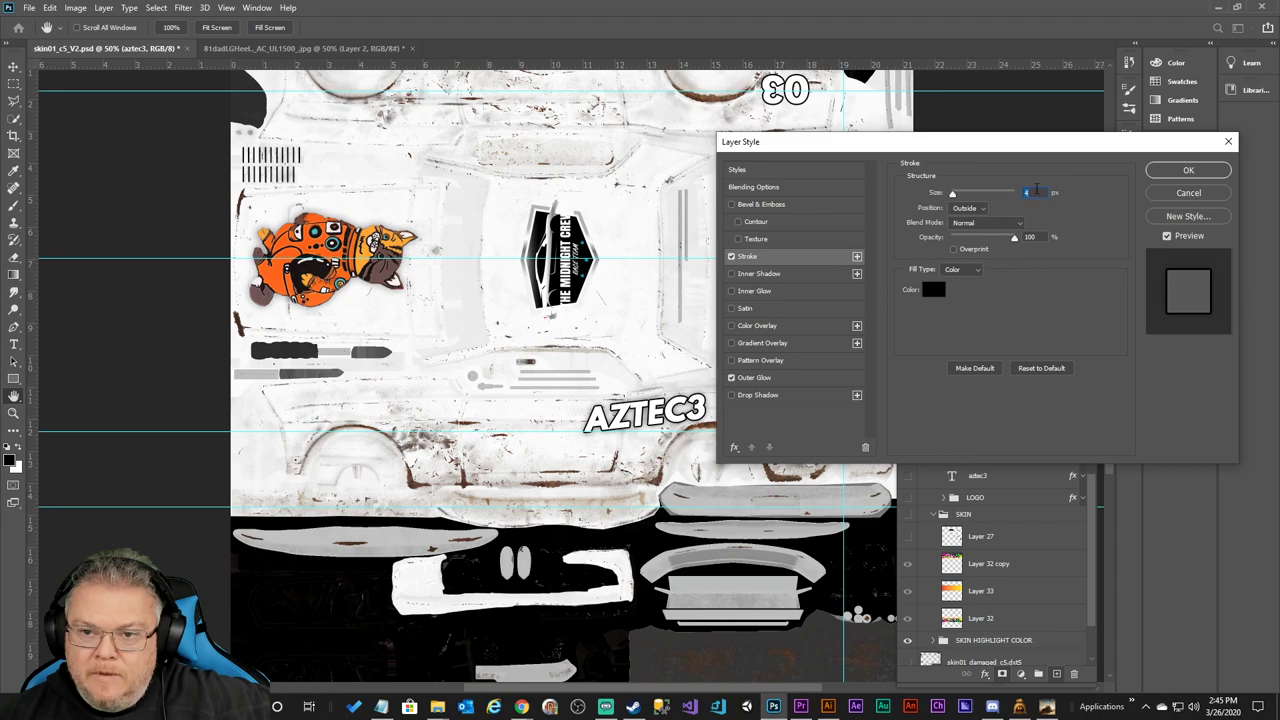
{"action": "type", "text": "6"}
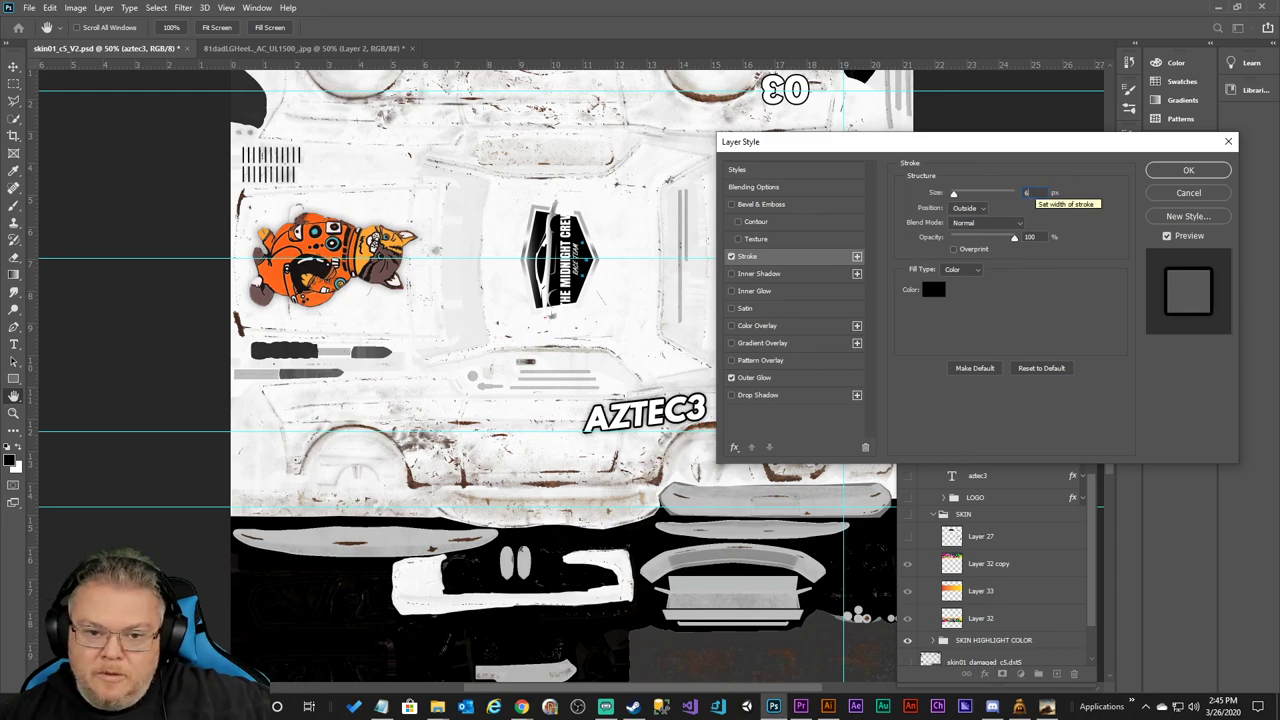
{"action": "left_click", "coordinate": [1188, 170]}
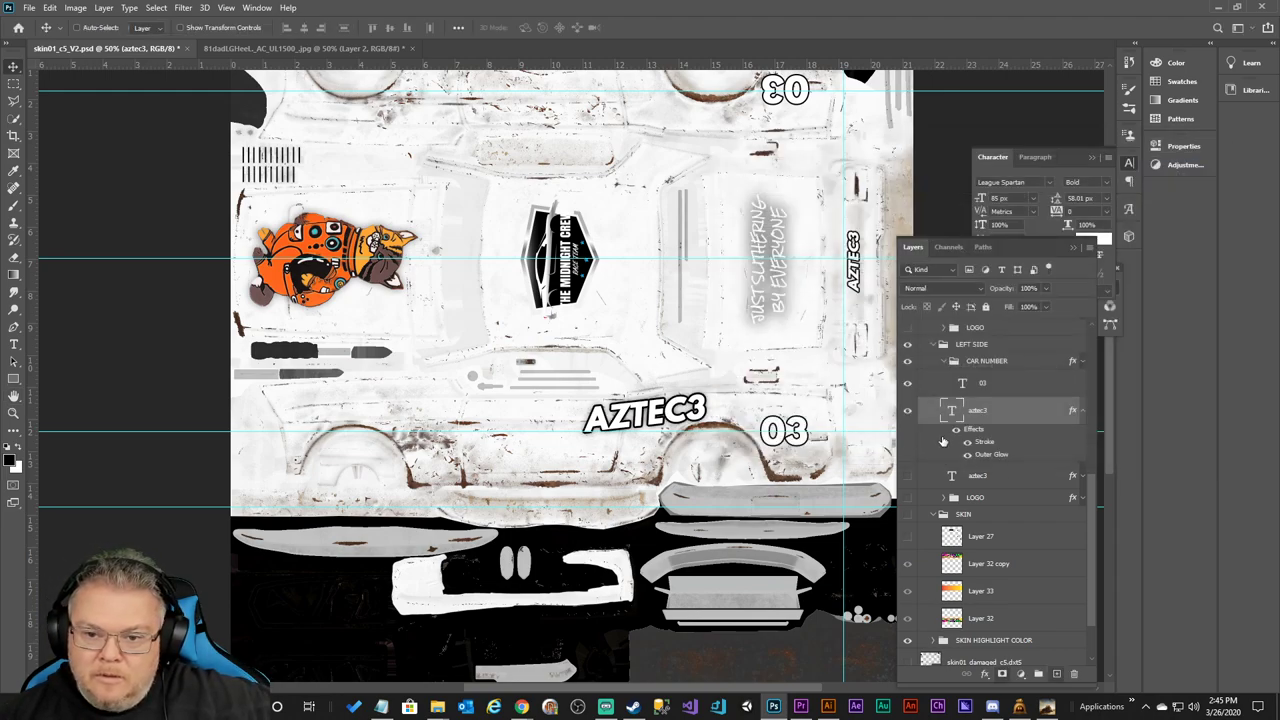
{"action": "left_click", "coordinate": [908, 515]}
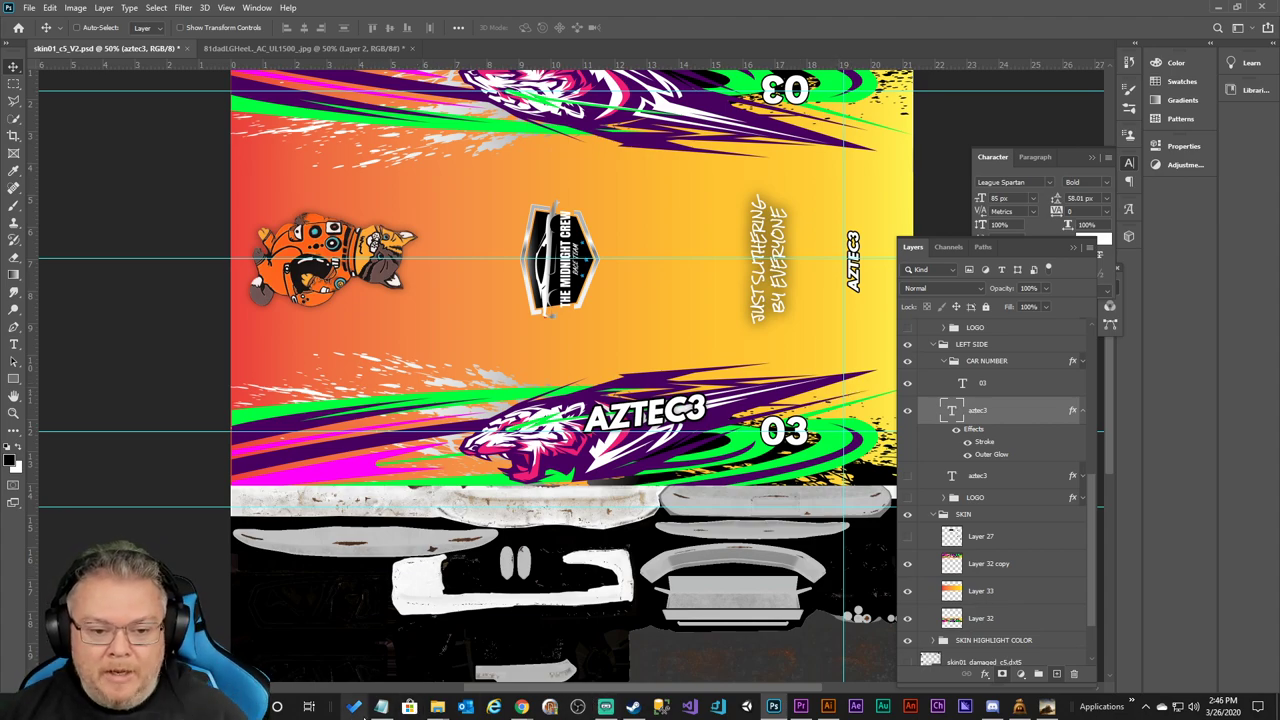
Copy the slogan from Notepad and replace the "just slithering by everyone" text with "My cat can beat up your dog".
{"action": "left_click", "coordinate": [381, 707]}
{"action": "left_click_drag", "start_coordinate": [327, 147], "coordinate": [113, 135]}
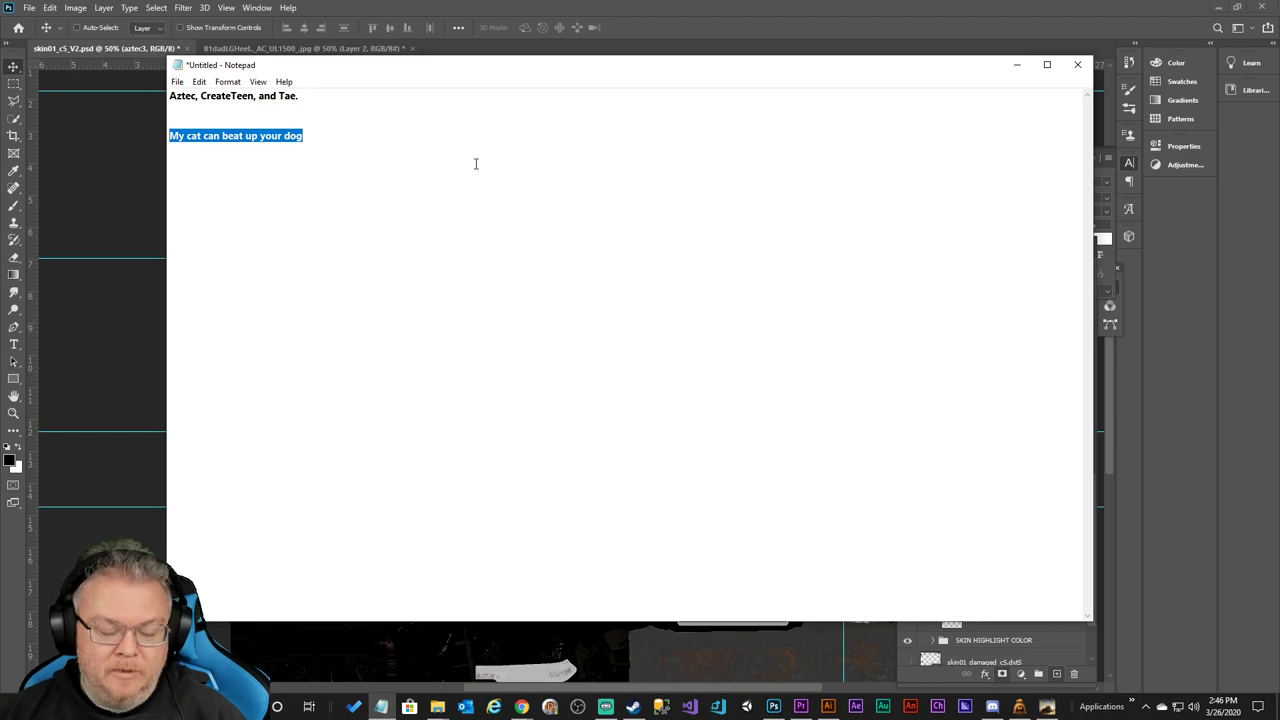
{"action": "left_click", "coordinate": [1017, 64]}
{"action": "left_click", "coordinate": [13, 343]}
{"action": "left_click", "coordinate": [795, 287]}
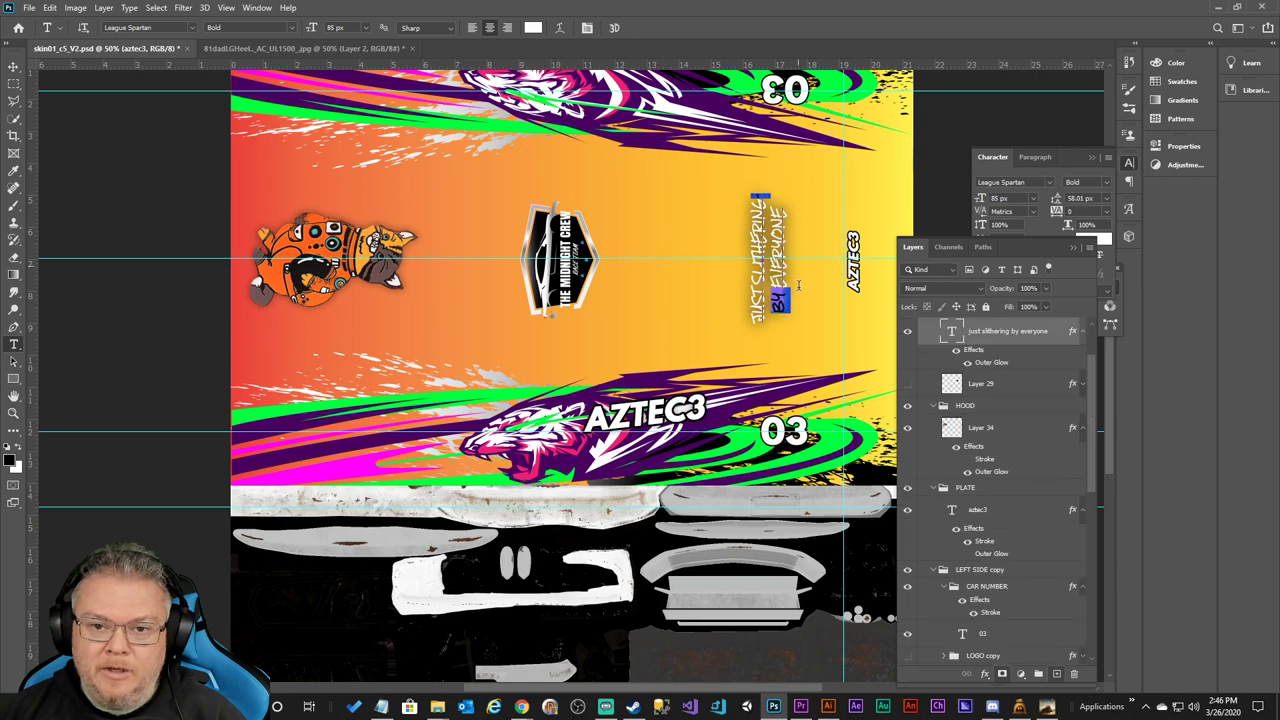
{"action": "key", "text": "ctrl+a"}
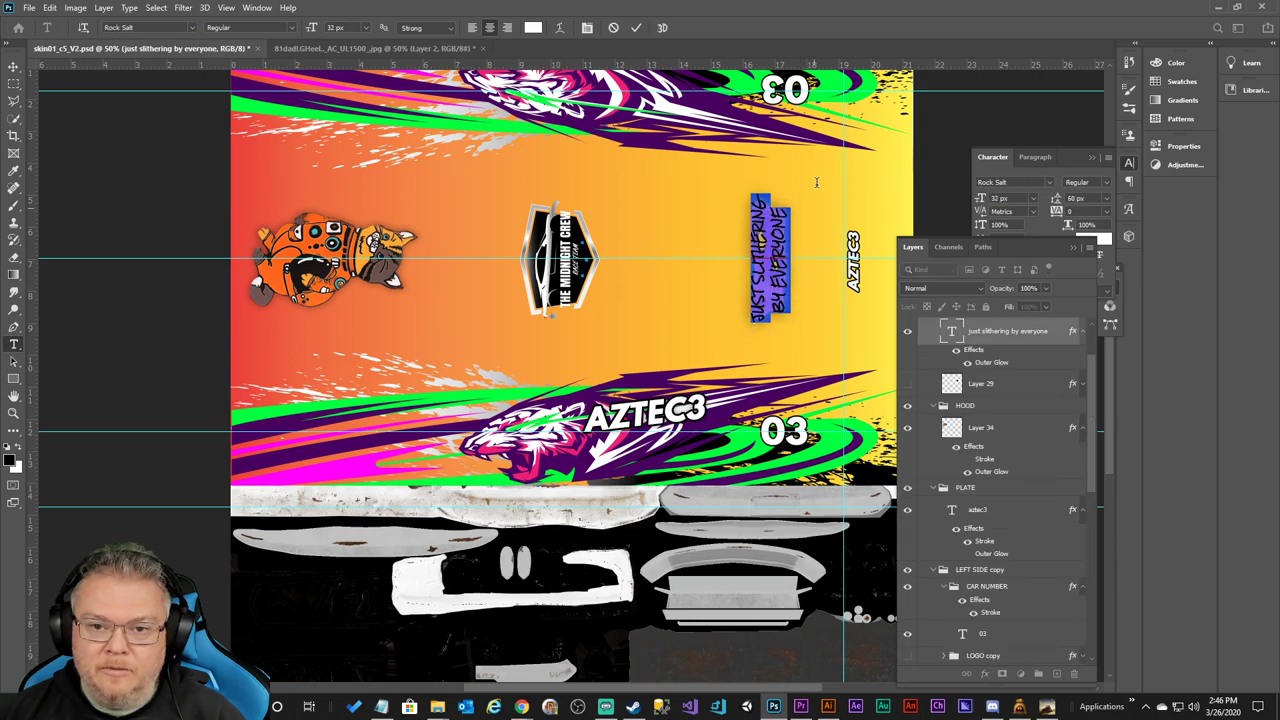
{"action": "type", "text": "my cat can beat up your dog"}
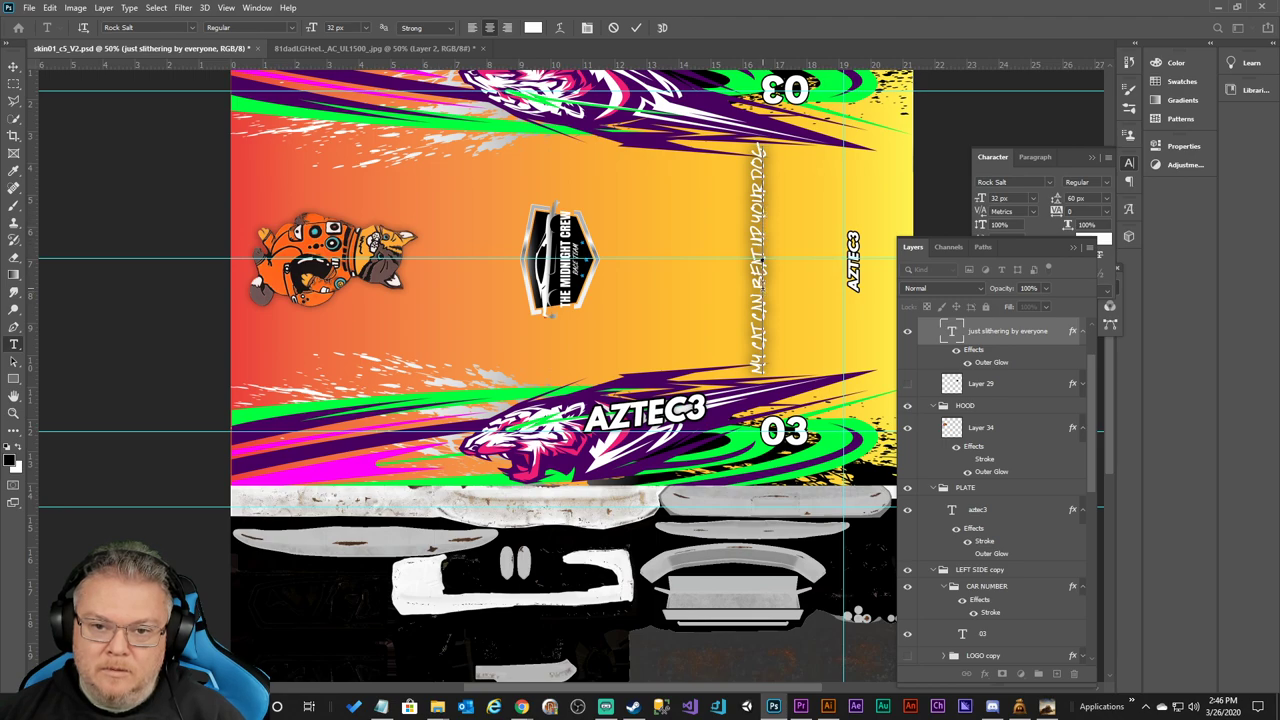
Break the slogan into three lines, "My cat can", "beat up" and "your dog", and commit the text.
{"action": "left_click", "coordinate": [762, 260]}
{"action": "key", "text": "Return"}
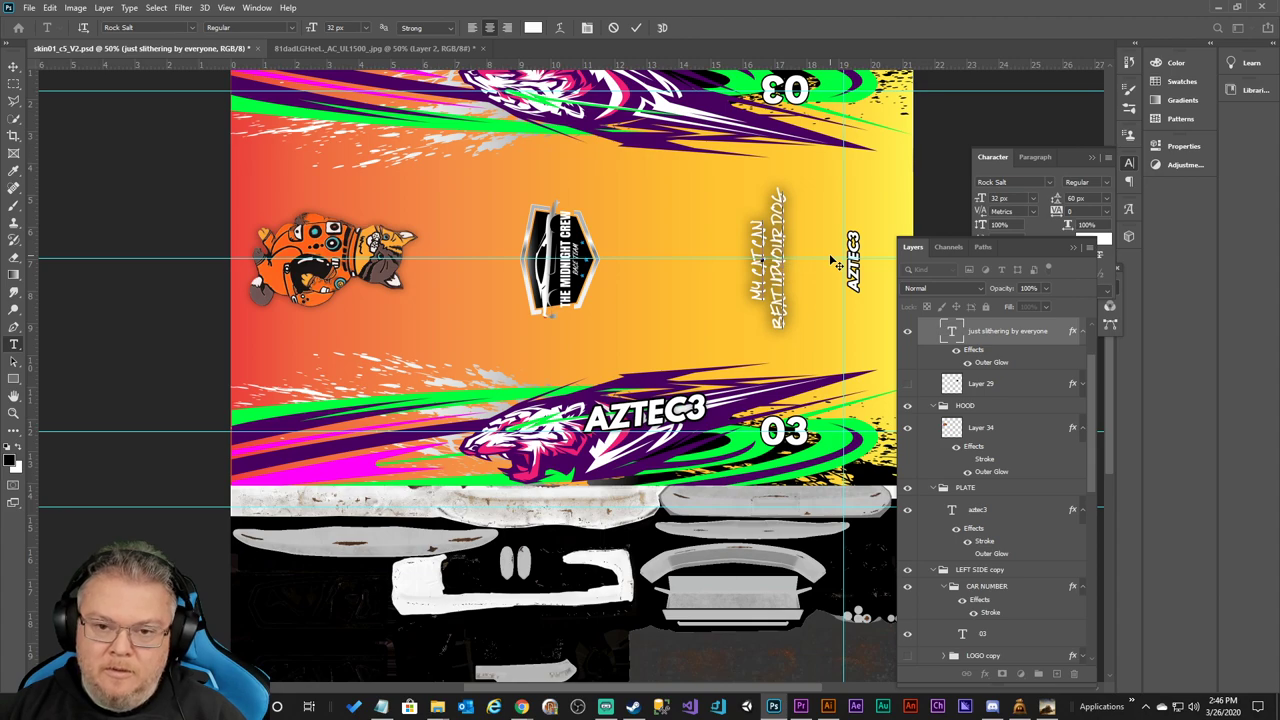
{"action": "key", "text": "Return"}
{"action": "left_click", "coordinate": [636, 27]}
Preview alternative fonts such as Gill Sans MT Condensed on the slogan and keep Rock Salt.
{"action": "left_click", "coordinate": [1028, 183]}
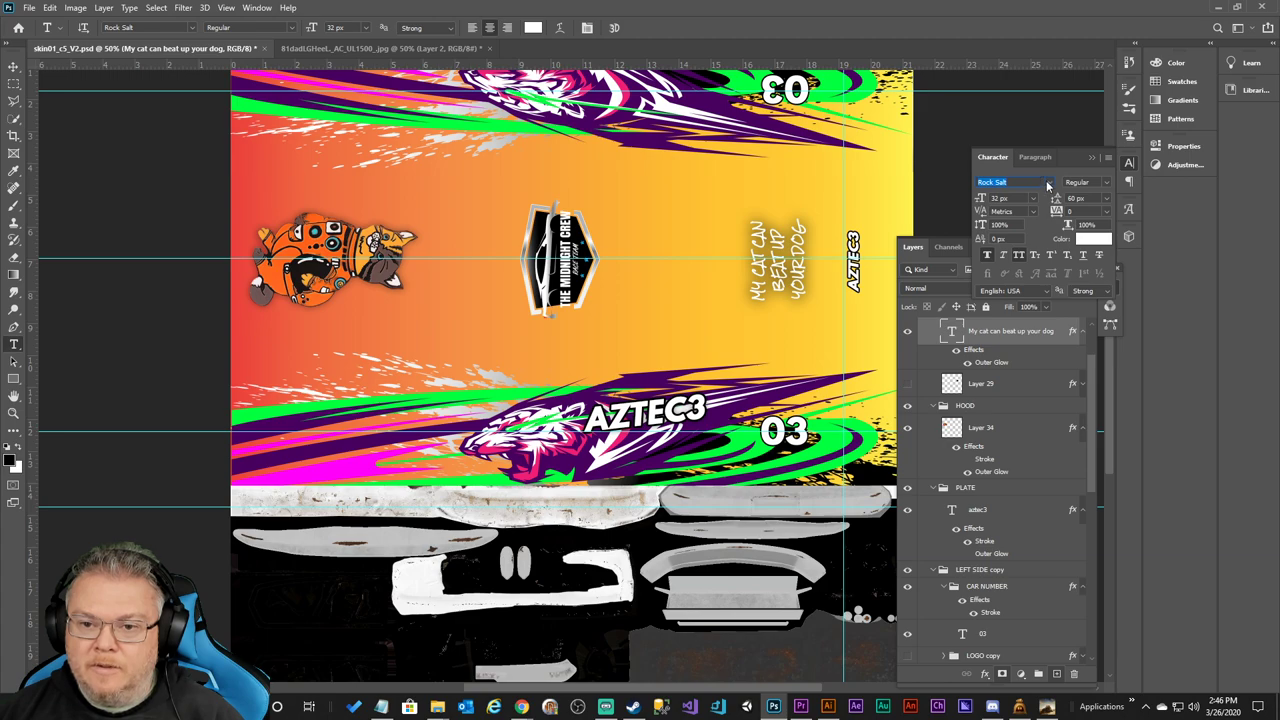
{"action": "left_click", "coordinate": [1052, 183]}
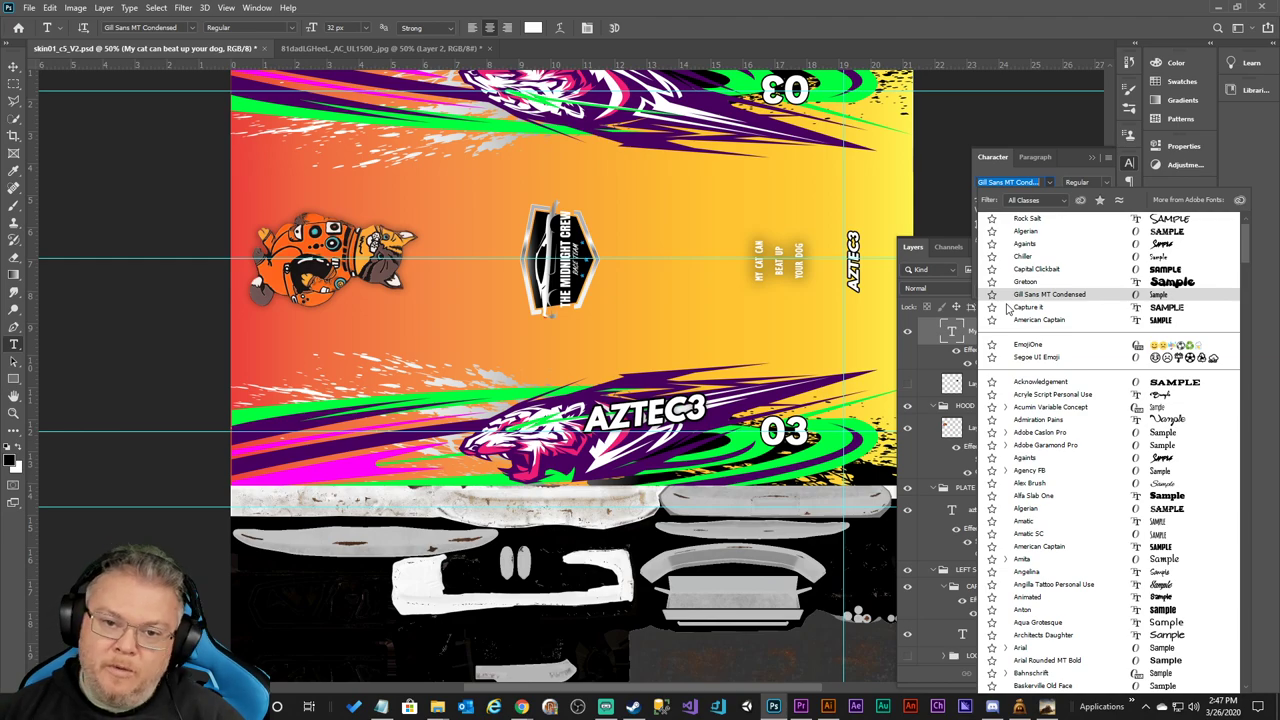
{"action": "key", "text": "Home"}
{"action": "key", "text": "Return"}
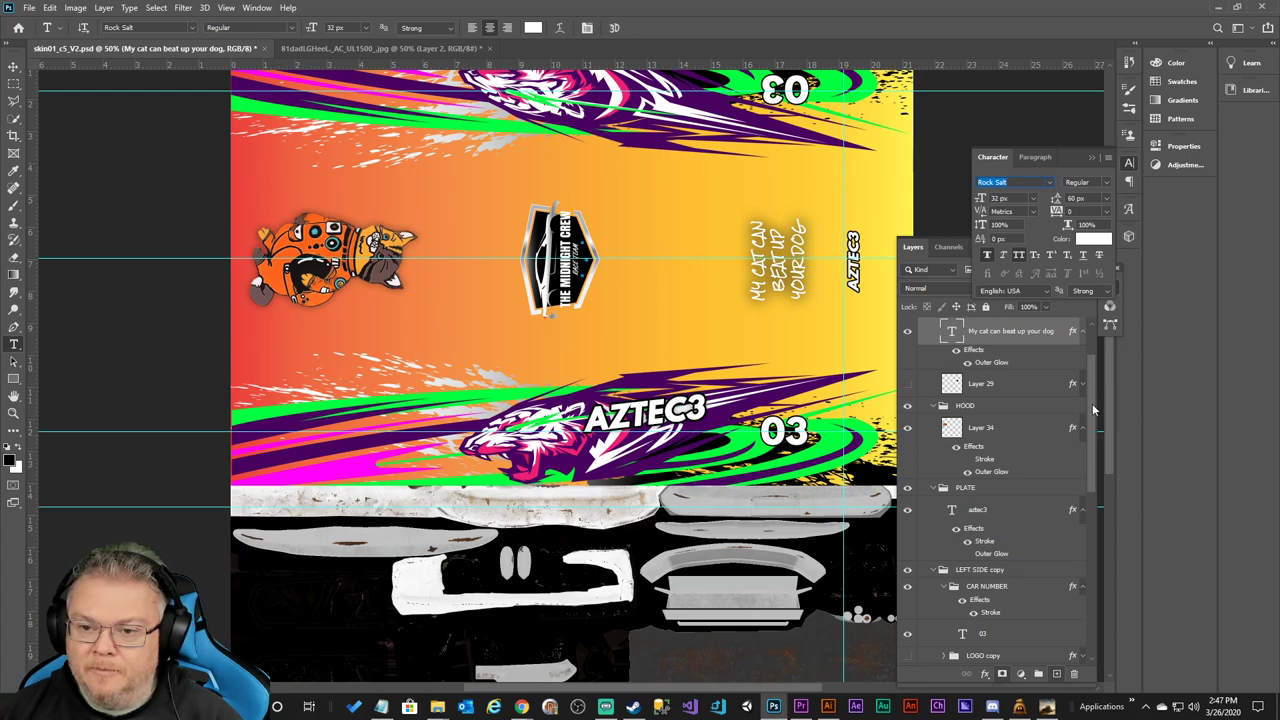
Hide the SKIN group, compare fonts on the slogan against the bare car template, and set its font to Alfa Slab One.
{"action": "left_click_drag", "start_coordinate": [1092, 403], "coordinate": [1120, 590]}
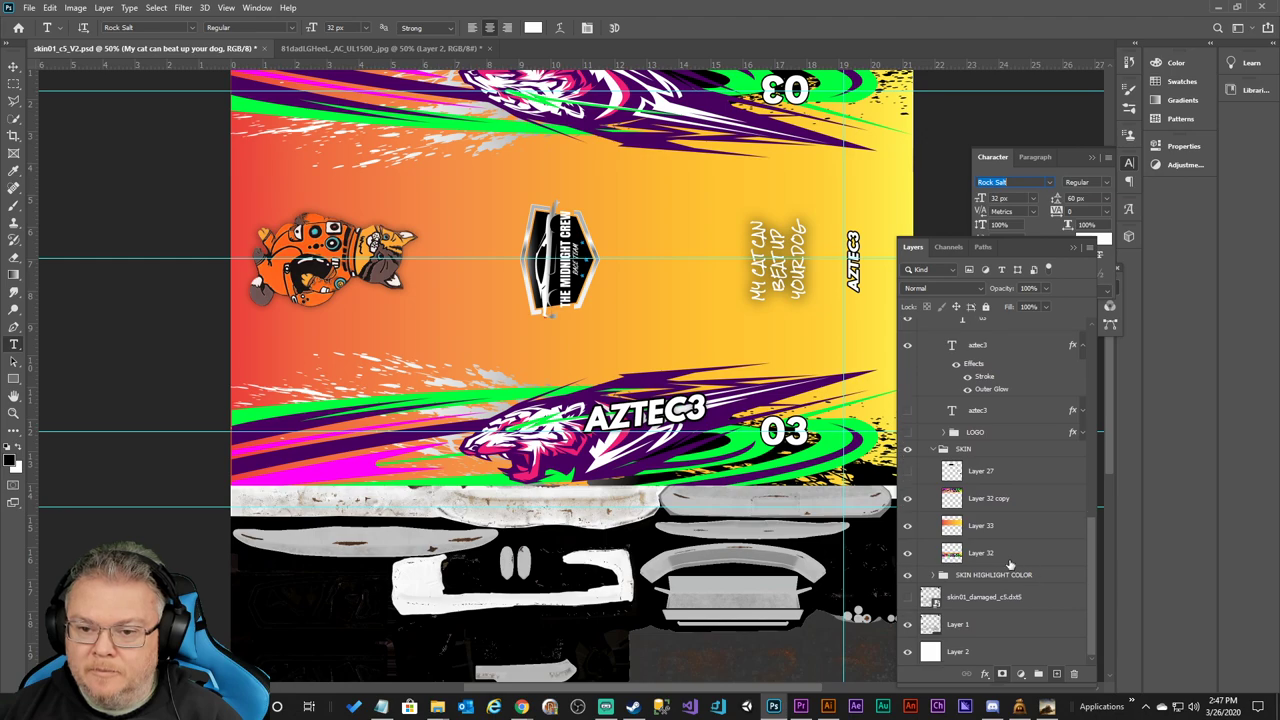
{"action": "left_click", "coordinate": [907, 449]}
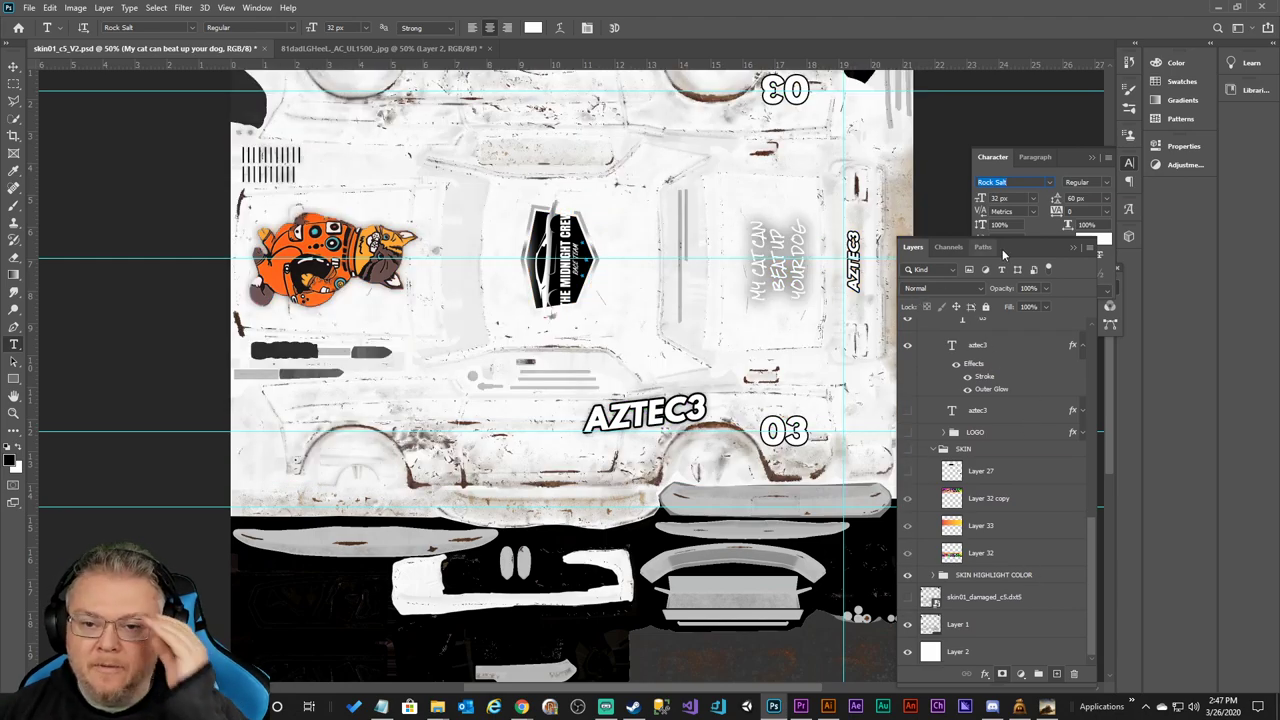
{"action": "left_click", "coordinate": [1050, 183]}
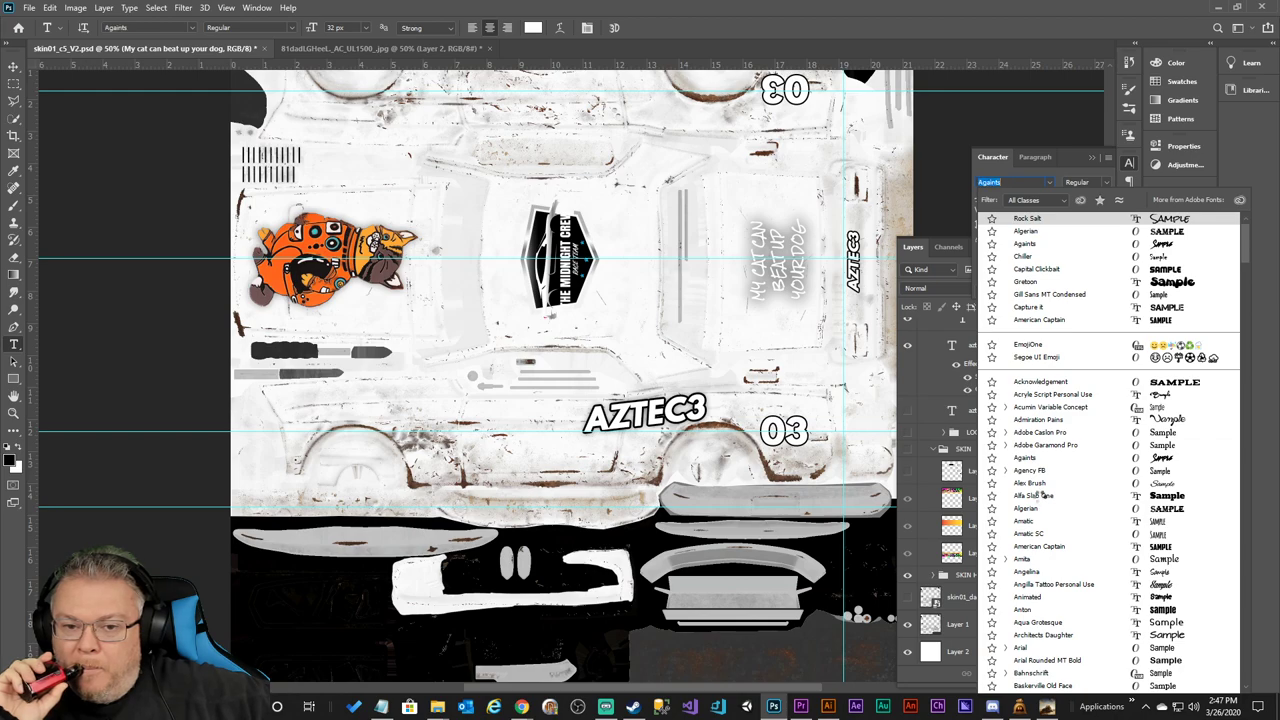
{"action": "left_click", "coordinate": [1040, 500]}
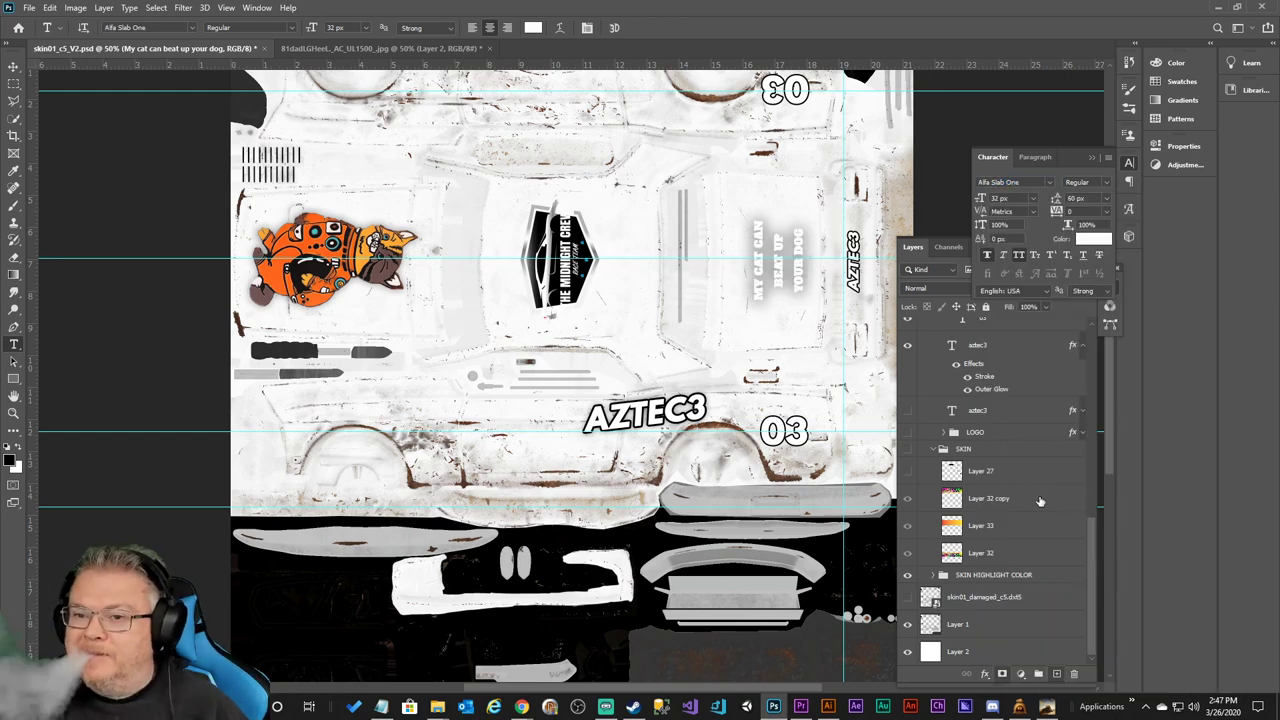
{"action": "left_click", "coordinate": [1050, 181]}
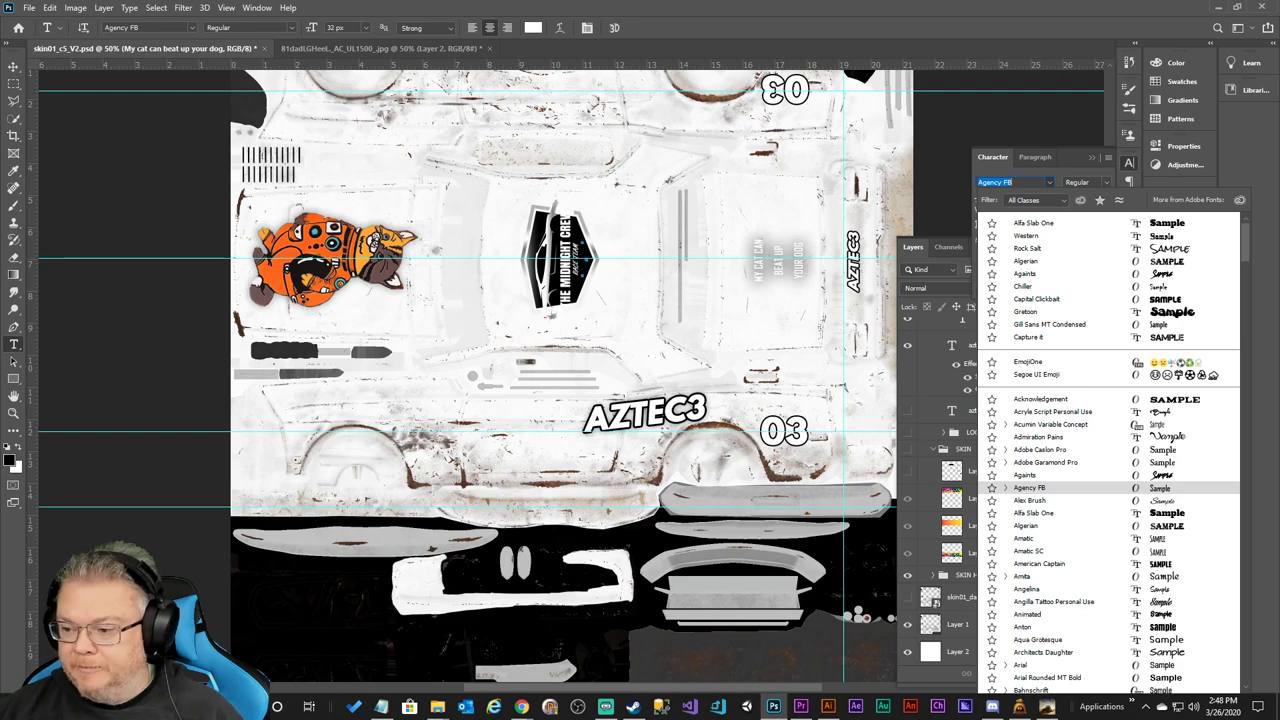
{"action": "left_click", "coordinate": [1033, 222]}
Save the astronaut cat image as AstroCat.psd in the Aztec folder and close that document.
{"action": "key", "text": "z"}
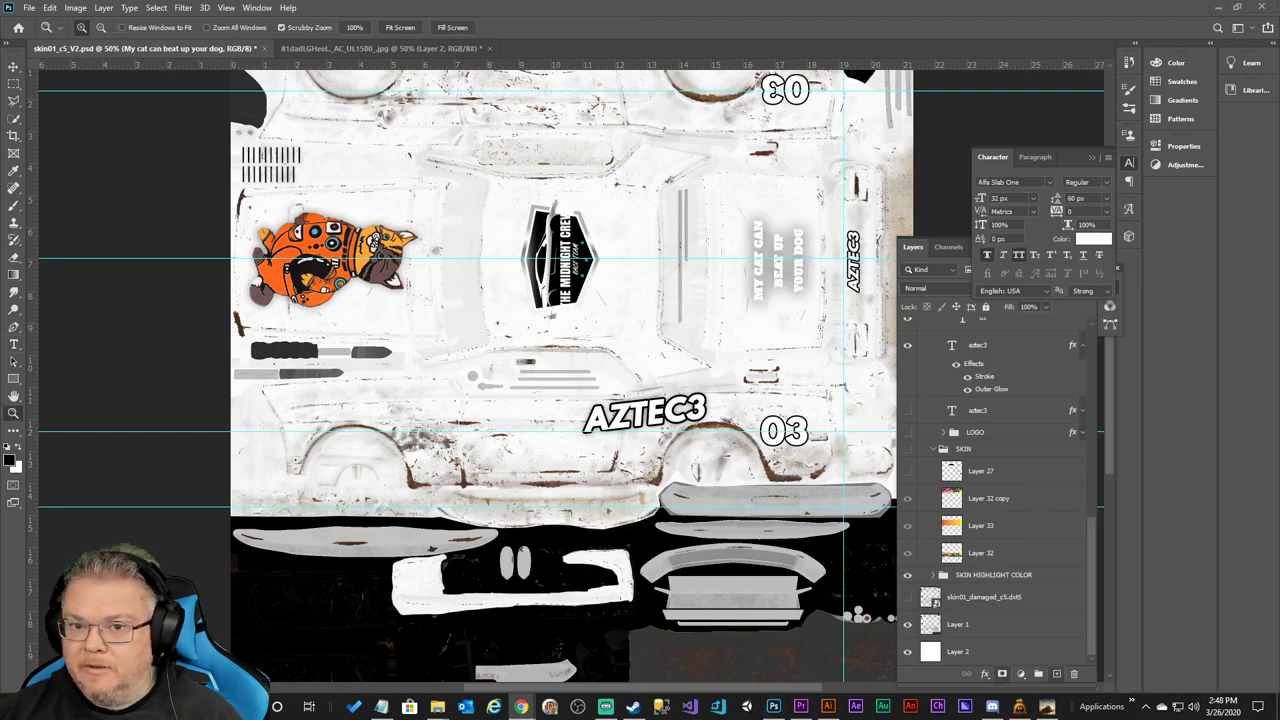
{"action": "left_click", "coordinate": [383, 7]}
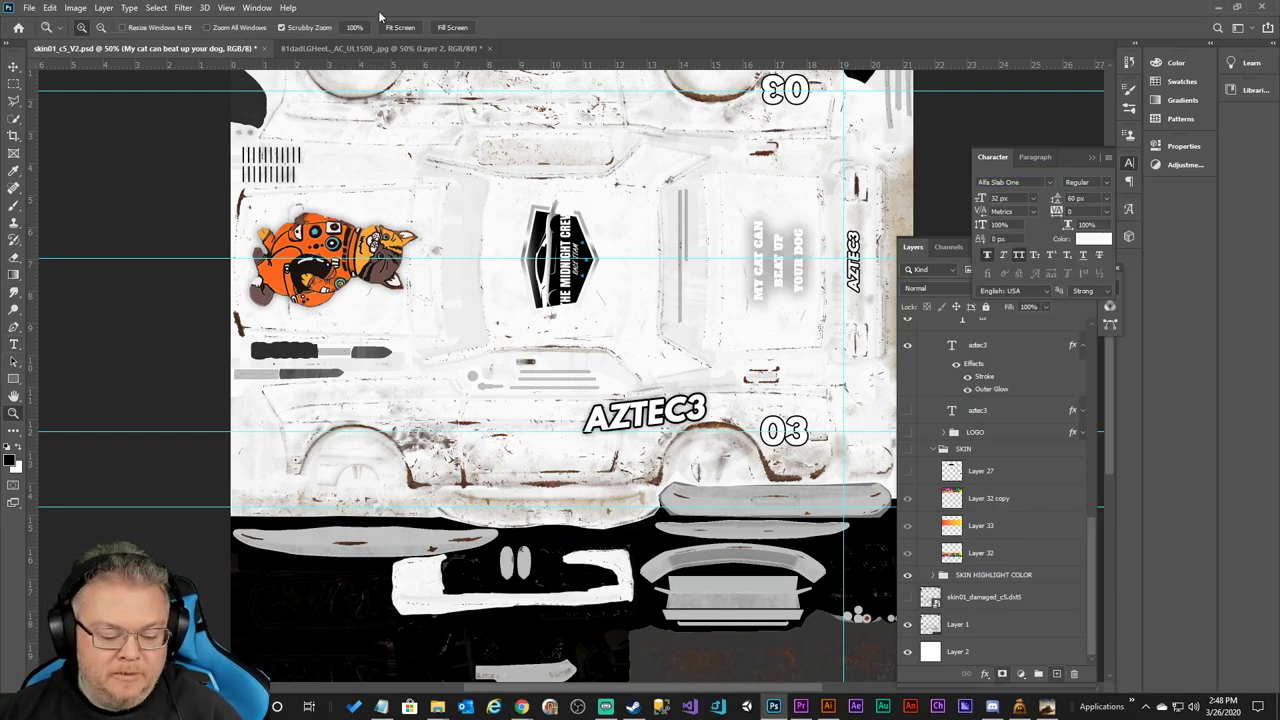
{"action": "left_click", "coordinate": [373, 48]}
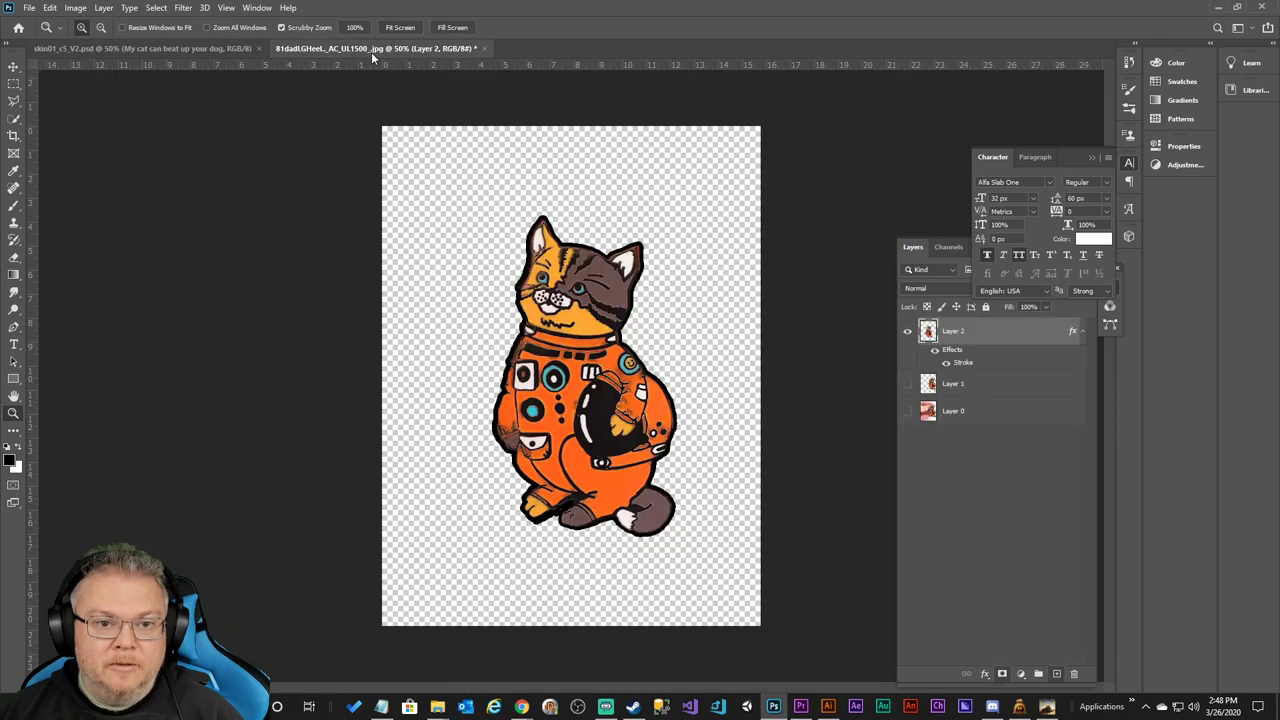
{"action": "key", "text": "ctrl+shift+s"}
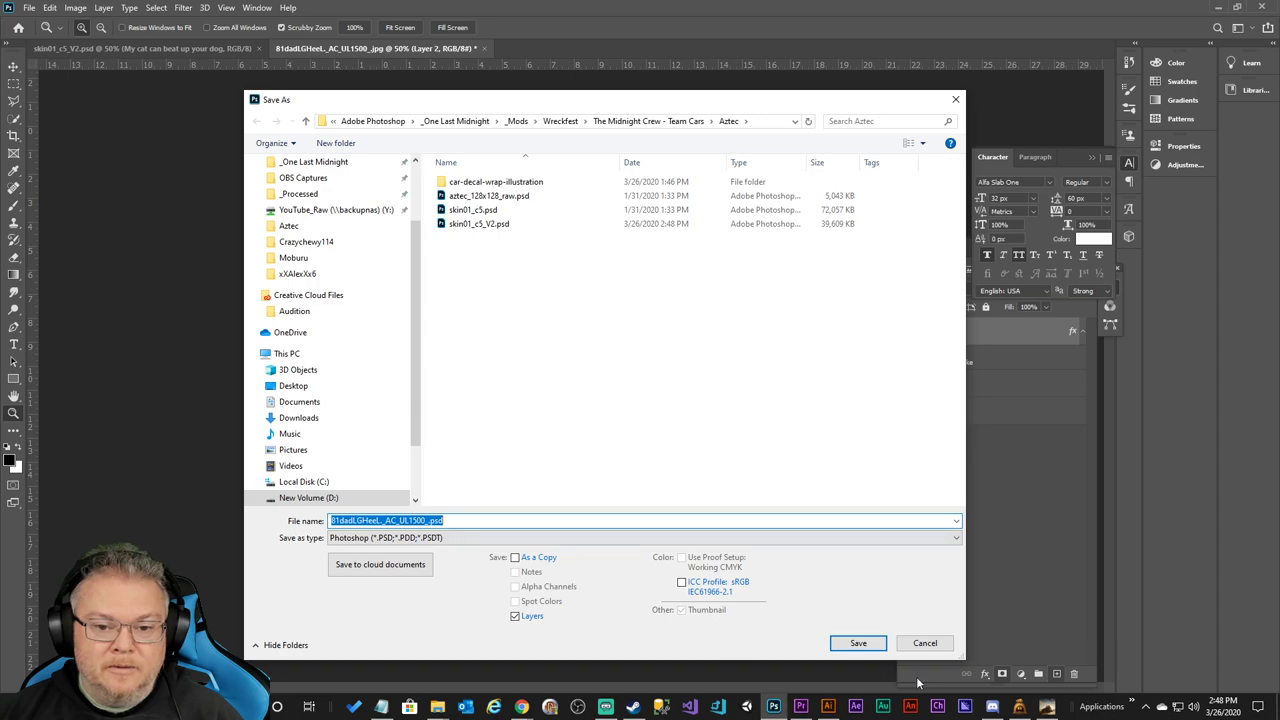
{"action": "left_click", "coordinate": [429, 521]}
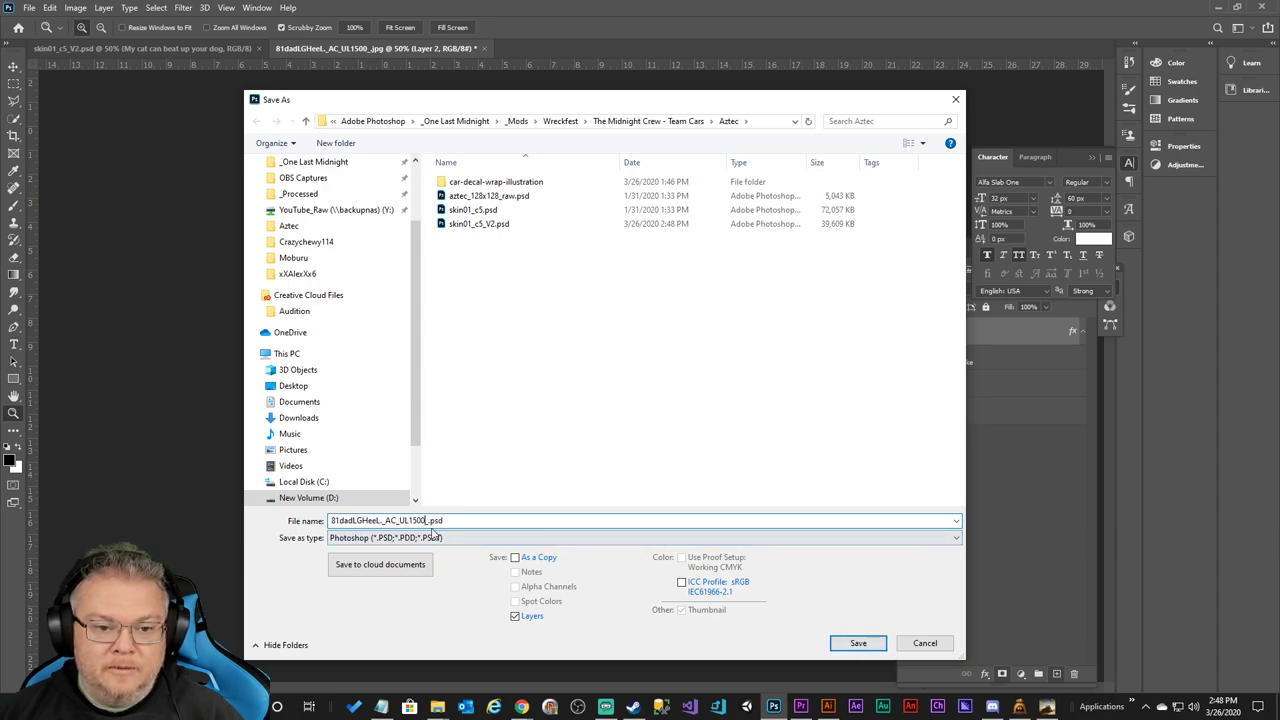
{"action": "left_click_drag", "start_coordinate": [429, 521], "coordinate": [304, 521]}
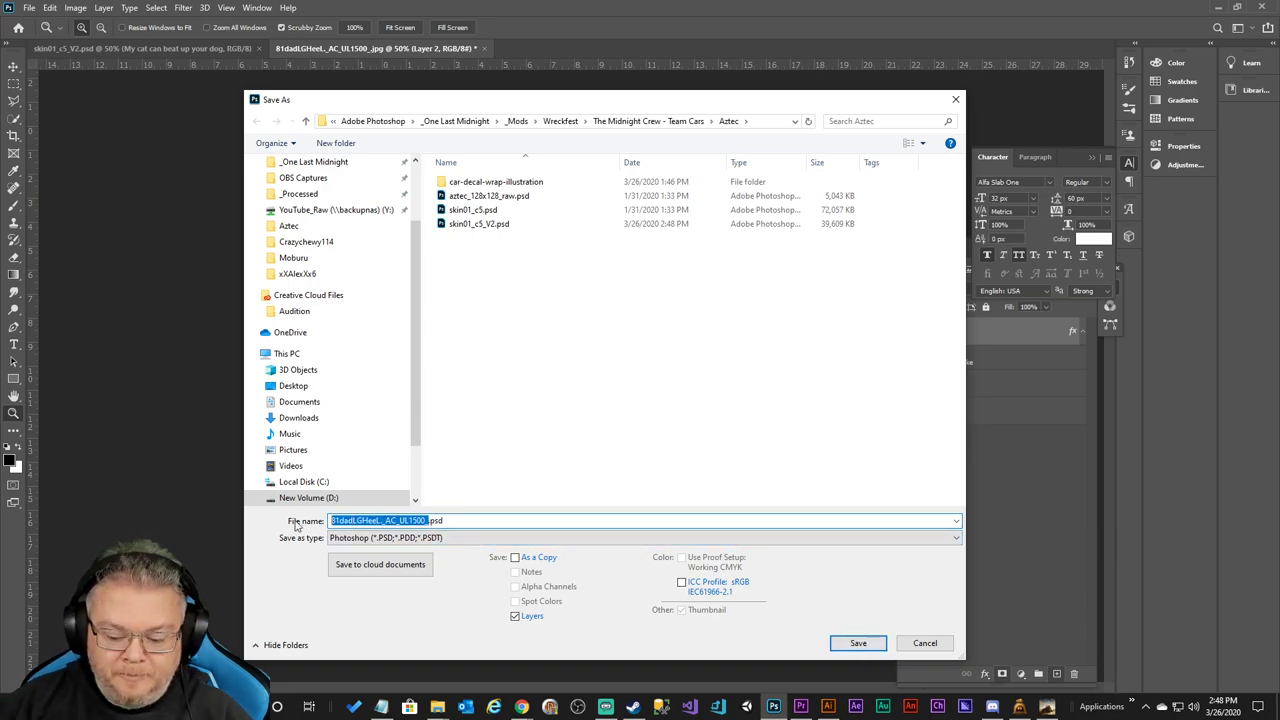
{"action": "type", "text": "AstroCat"}
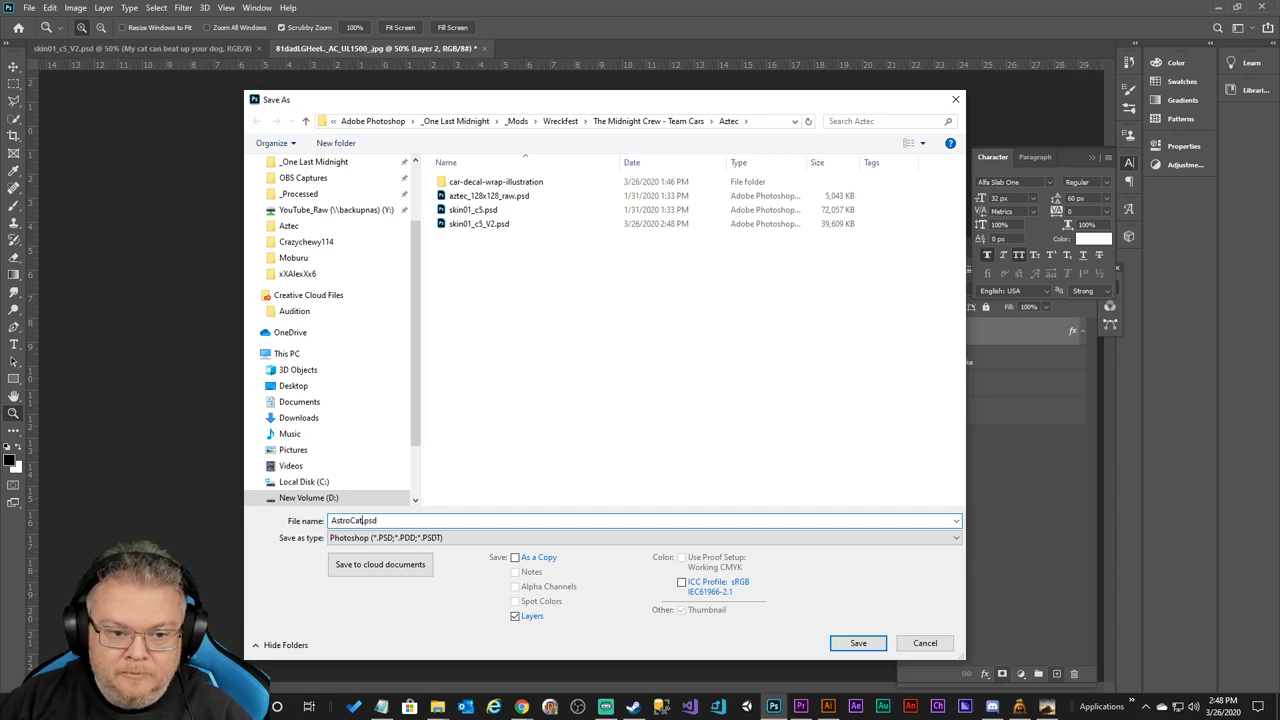
{"action": "key", "text": "Return"}
{"action": "left_click", "coordinate": [791, 216]}
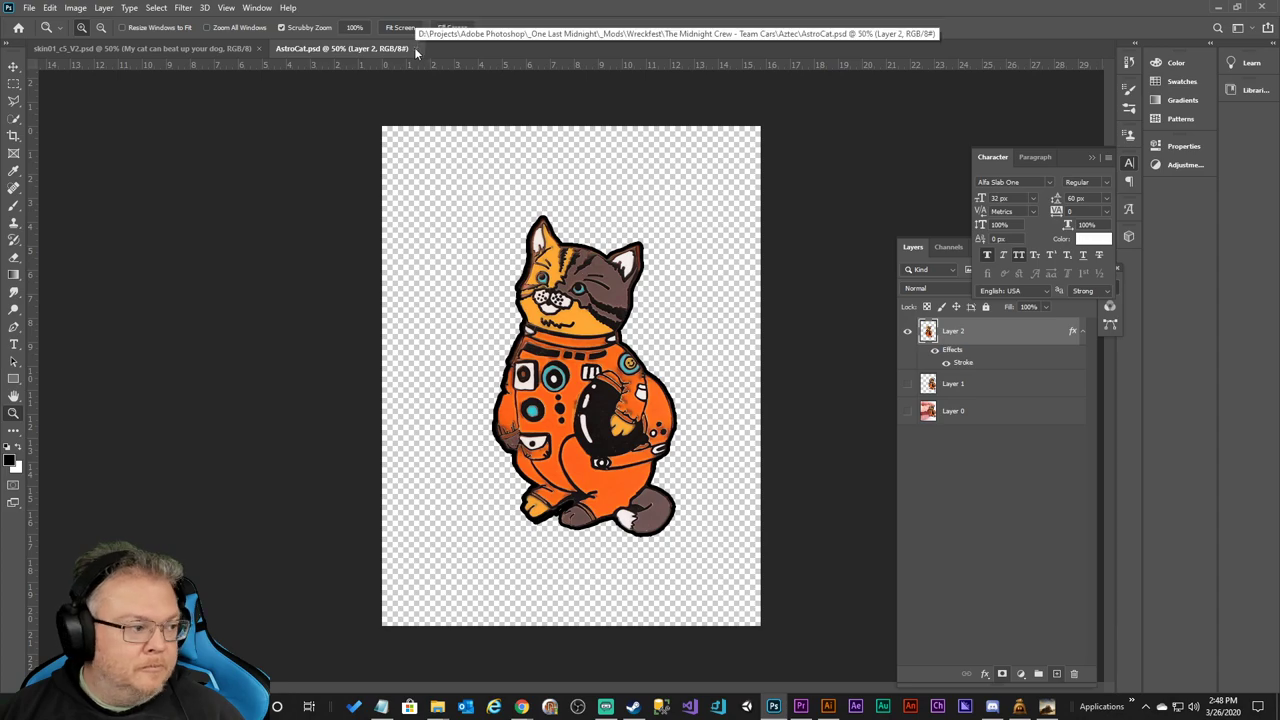
{"action": "left_click", "coordinate": [414, 47]}
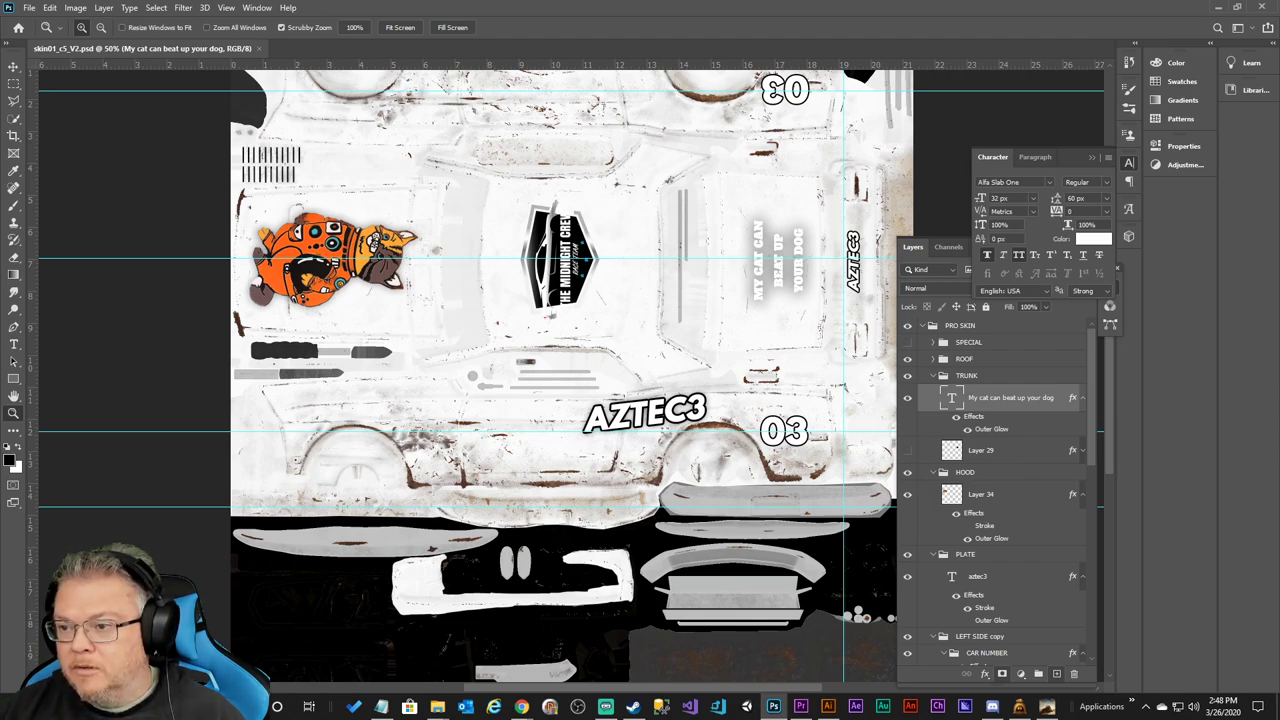
Set the font of the "My cat can beat up your dog" slogan to Bebas Neue.
{"action": "left_click", "coordinate": [521, 707]}
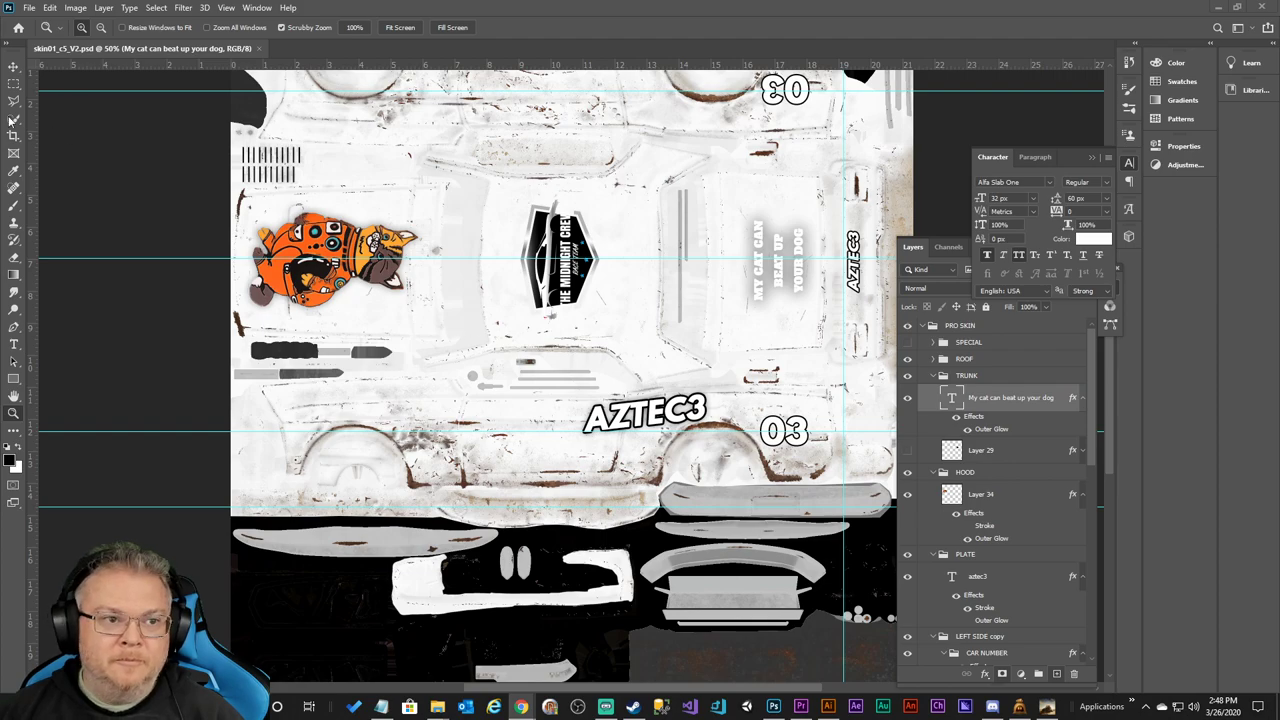
{"action": "left_click", "coordinate": [13, 66]}
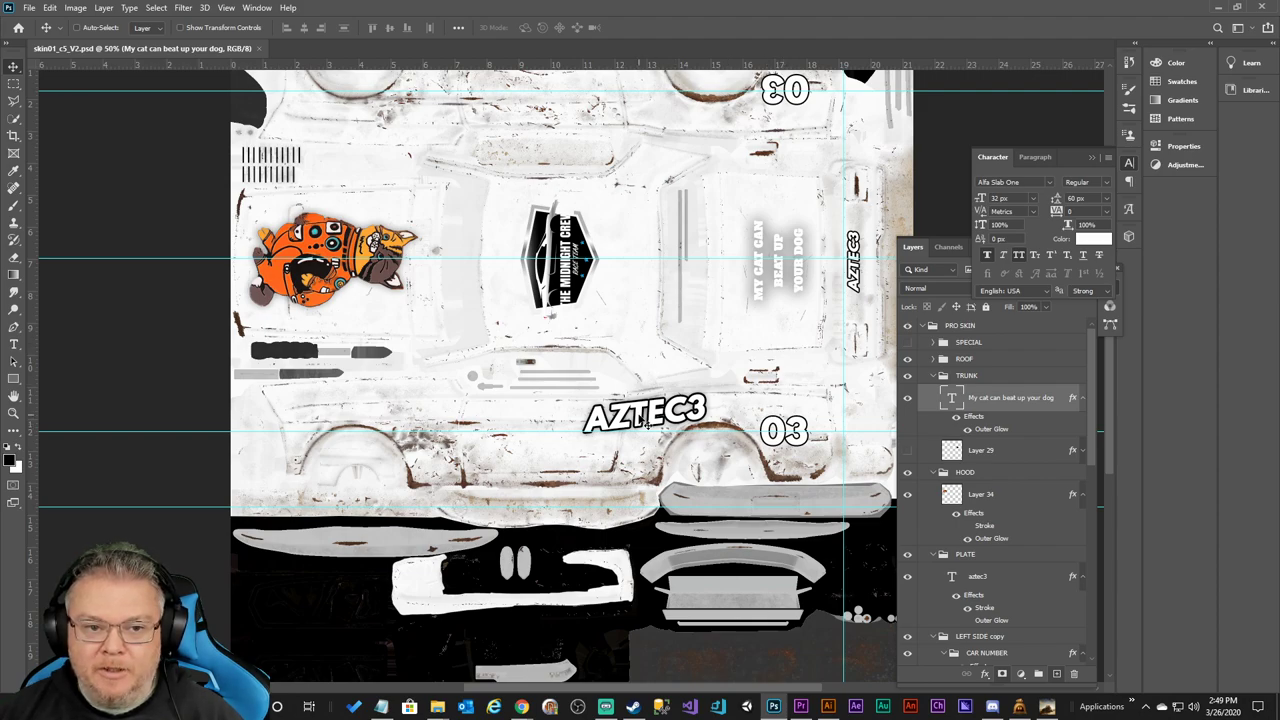
{"action": "left_click", "coordinate": [1049, 184]}
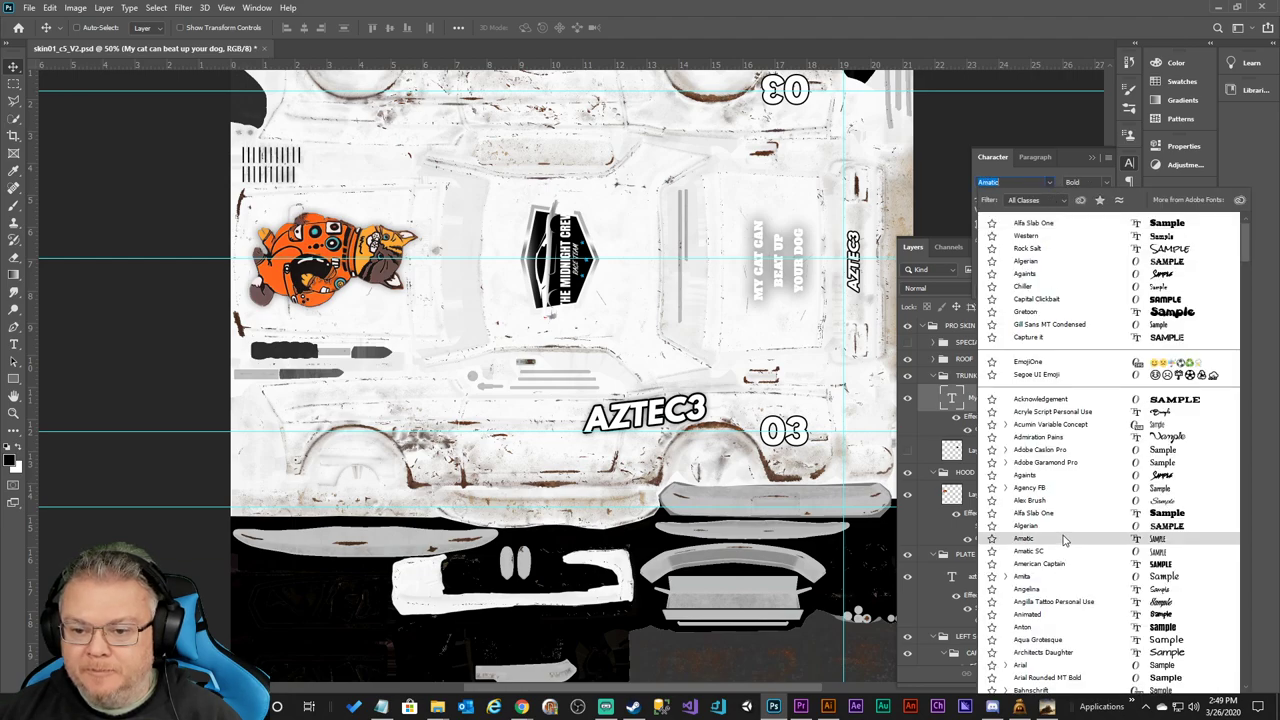
{"action": "scroll", "coordinate": [1065, 540], "scroll_direction": "down", "scroll_amount": 7}
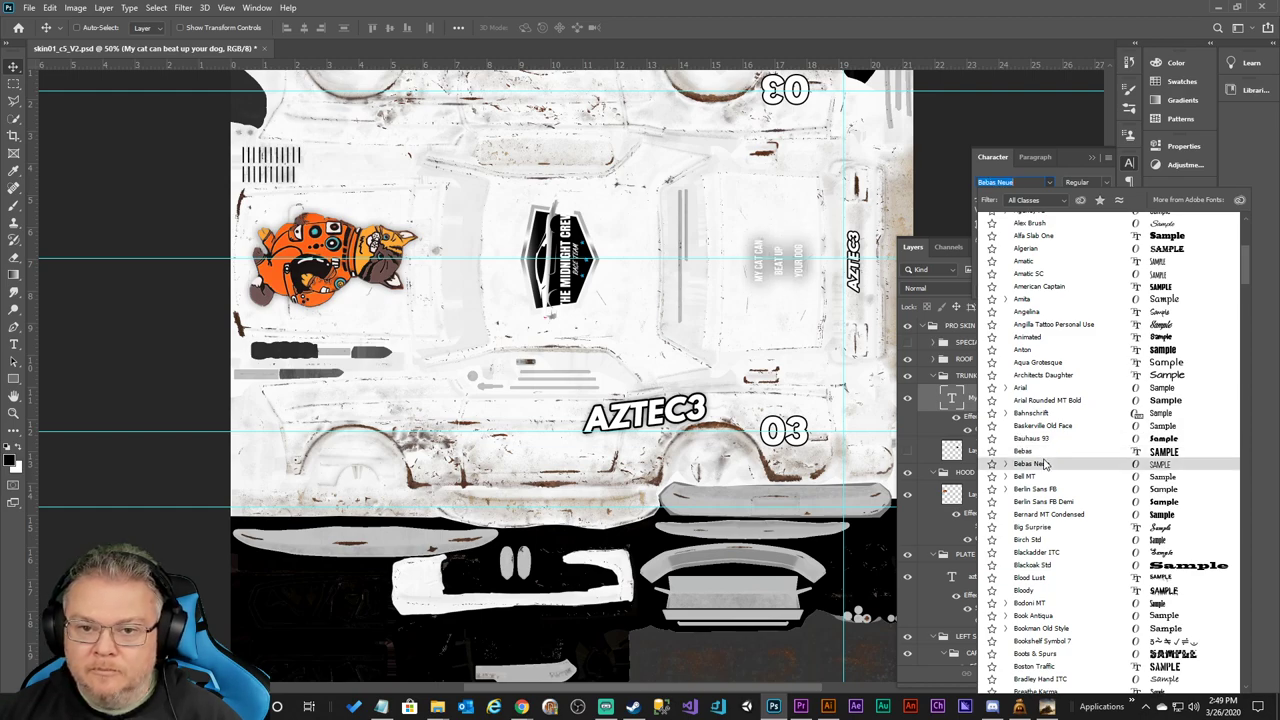
{"action": "left_click", "coordinate": [1046, 465]}
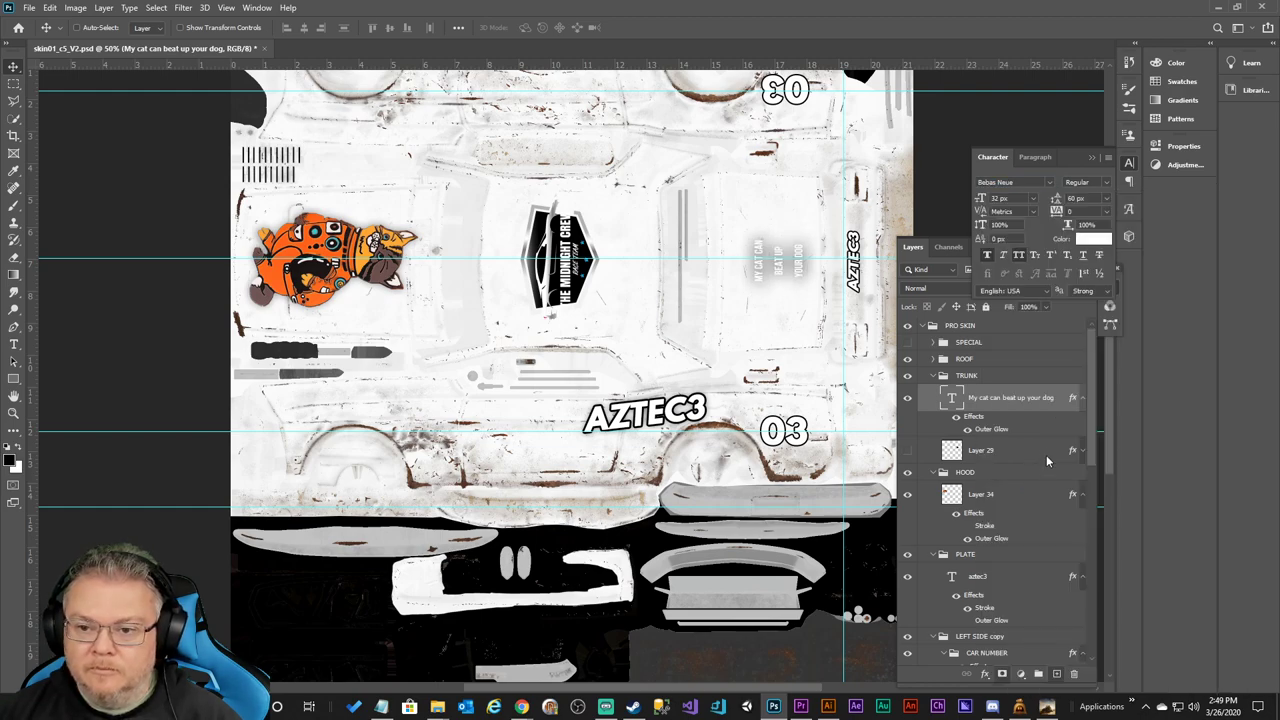
Try the slogan at 18 px and 60 px, and set its font size to 72 px.
{"action": "left_click", "coordinate": [1033, 198]}
{"action": "left_click", "coordinate": [1027, 308]}
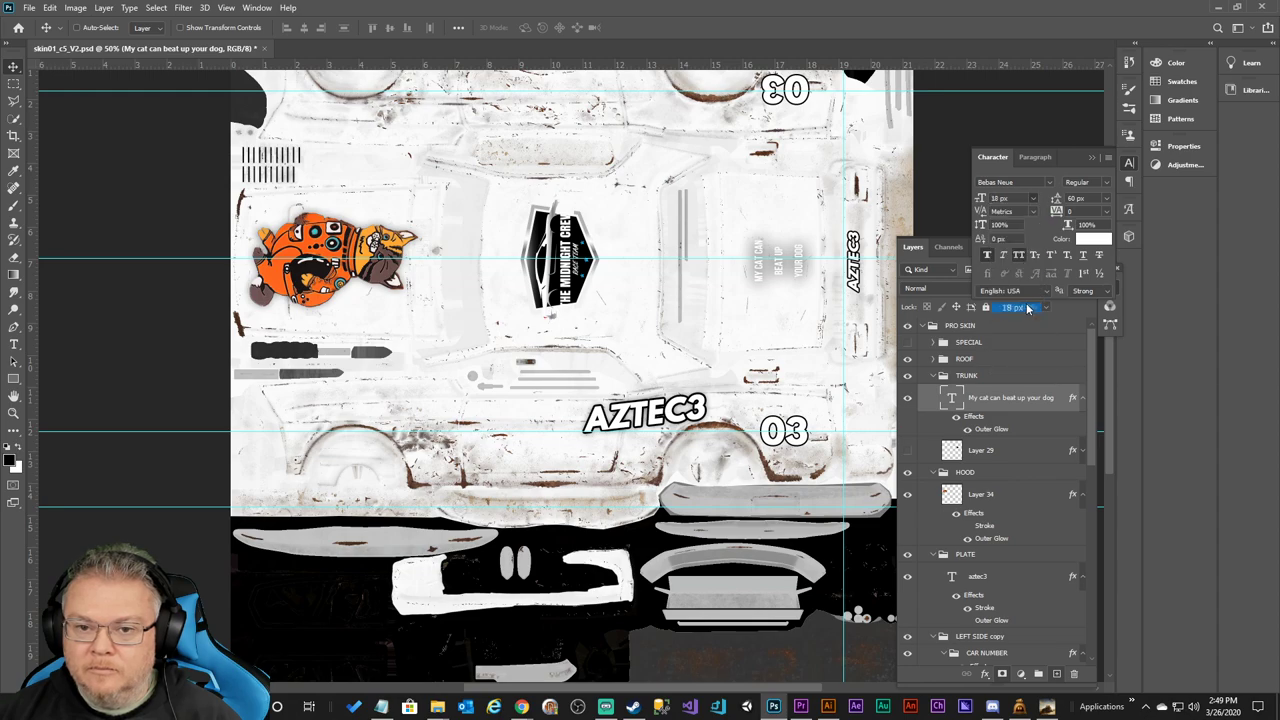
{"action": "left_click", "coordinate": [1033, 198]}
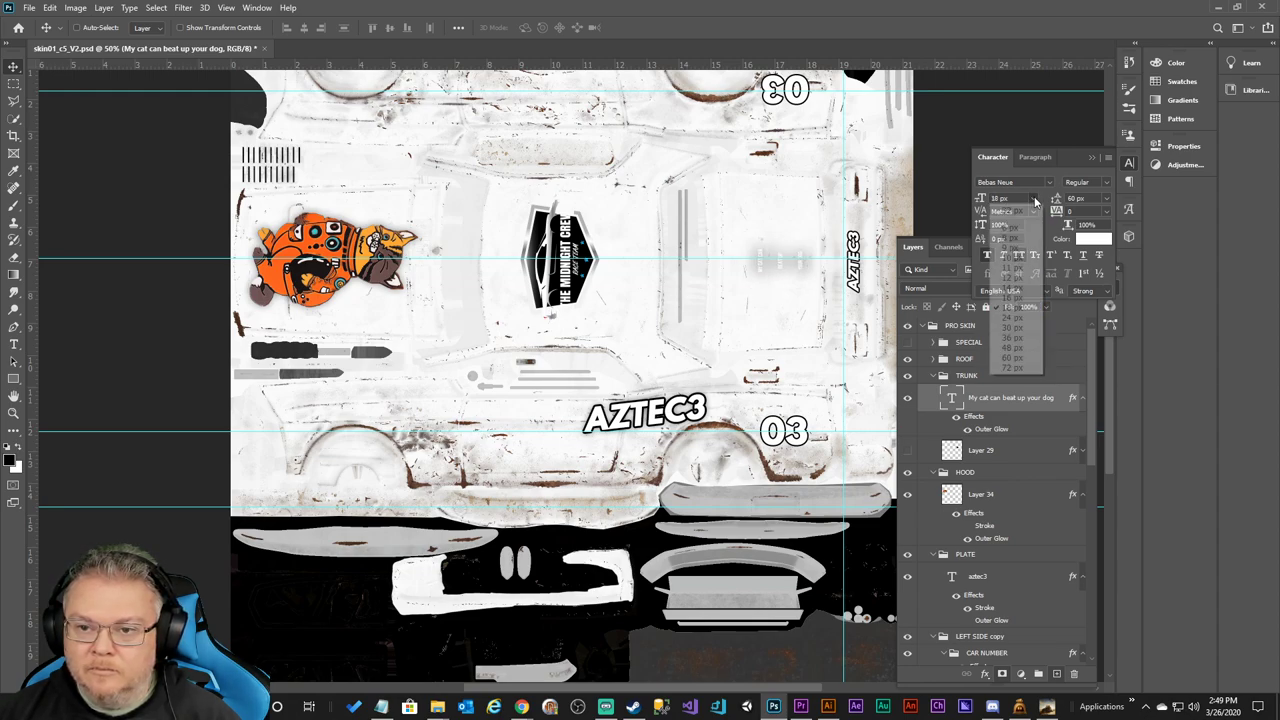
{"action": "left_click", "coordinate": [1025, 357]}
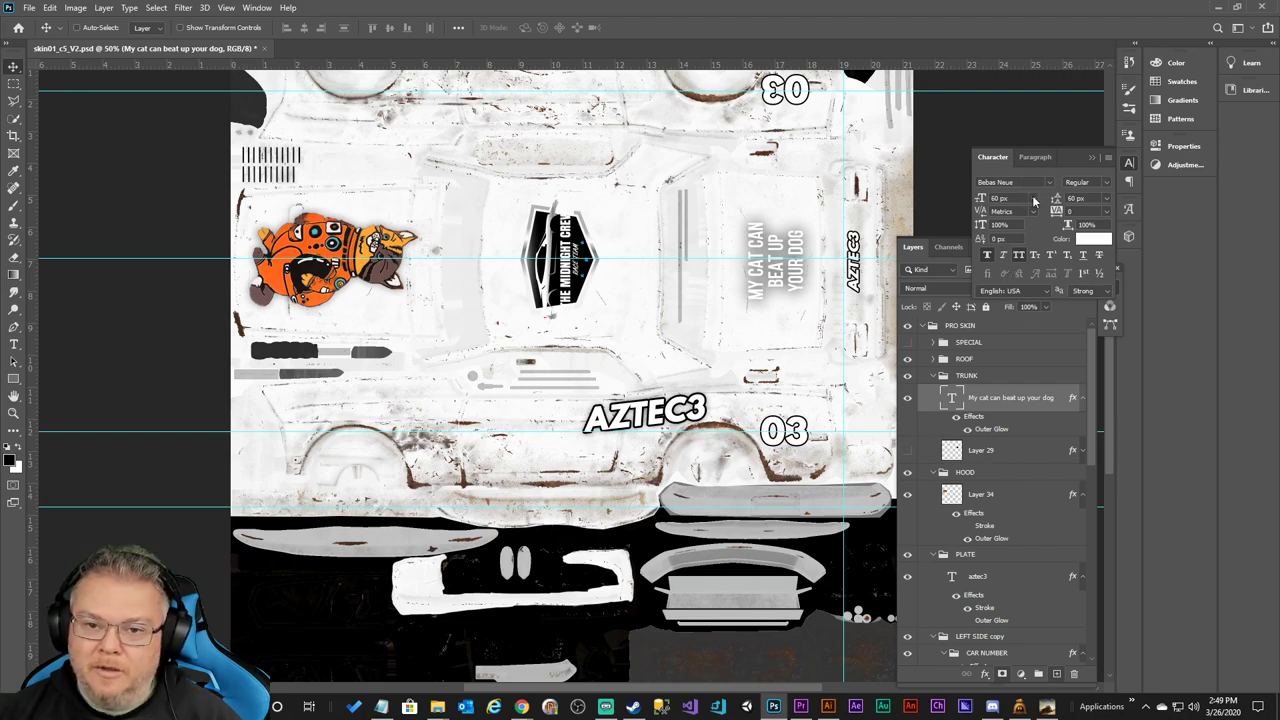
{"action": "left_click", "coordinate": [1034, 199]}
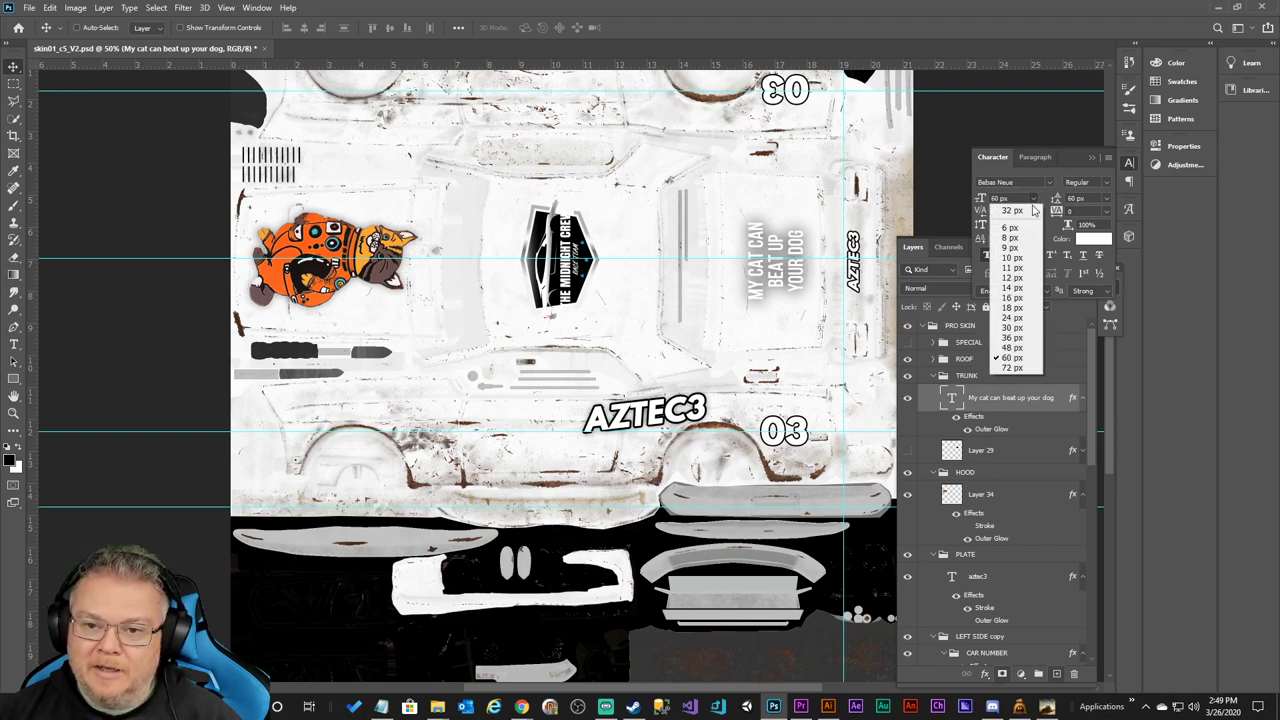
{"action": "left_click", "coordinate": [1024, 367]}
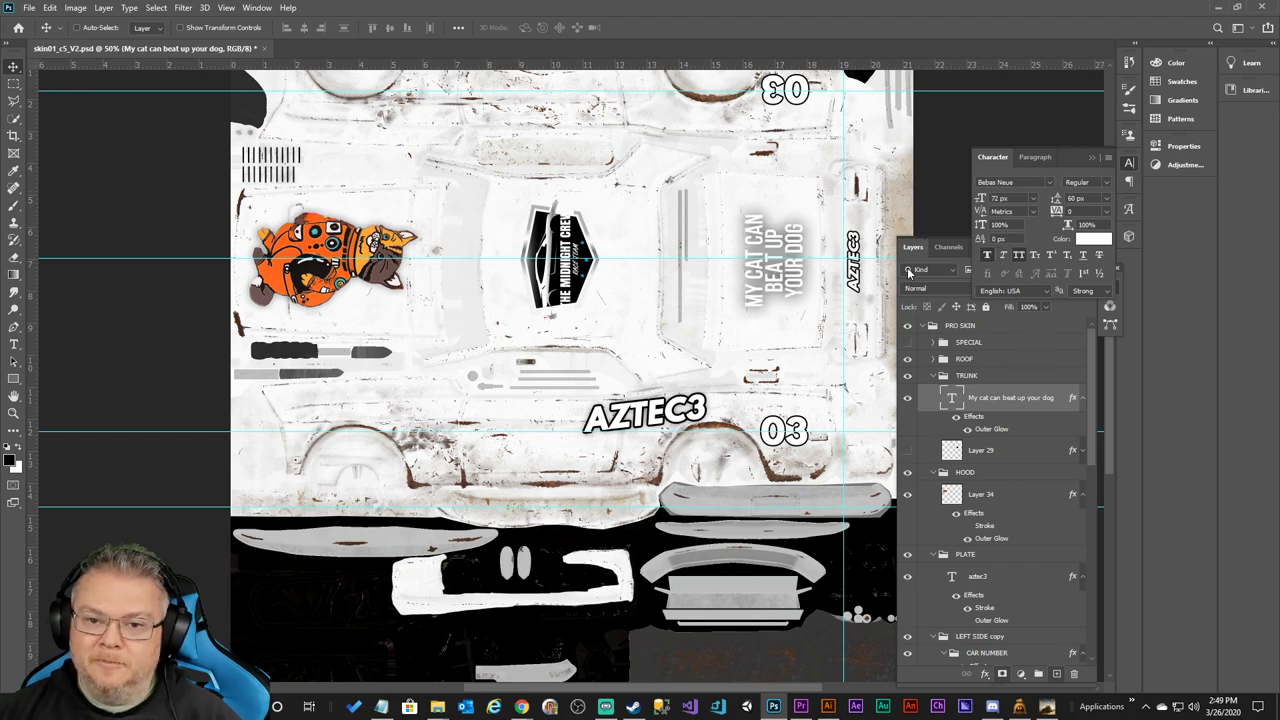
Make the SKIN group visible again to show the colourful artwork behind the slogan.
{"action": "scroll", "coordinate": [975, 515], "scroll_direction": "down", "scroll_amount": 2}
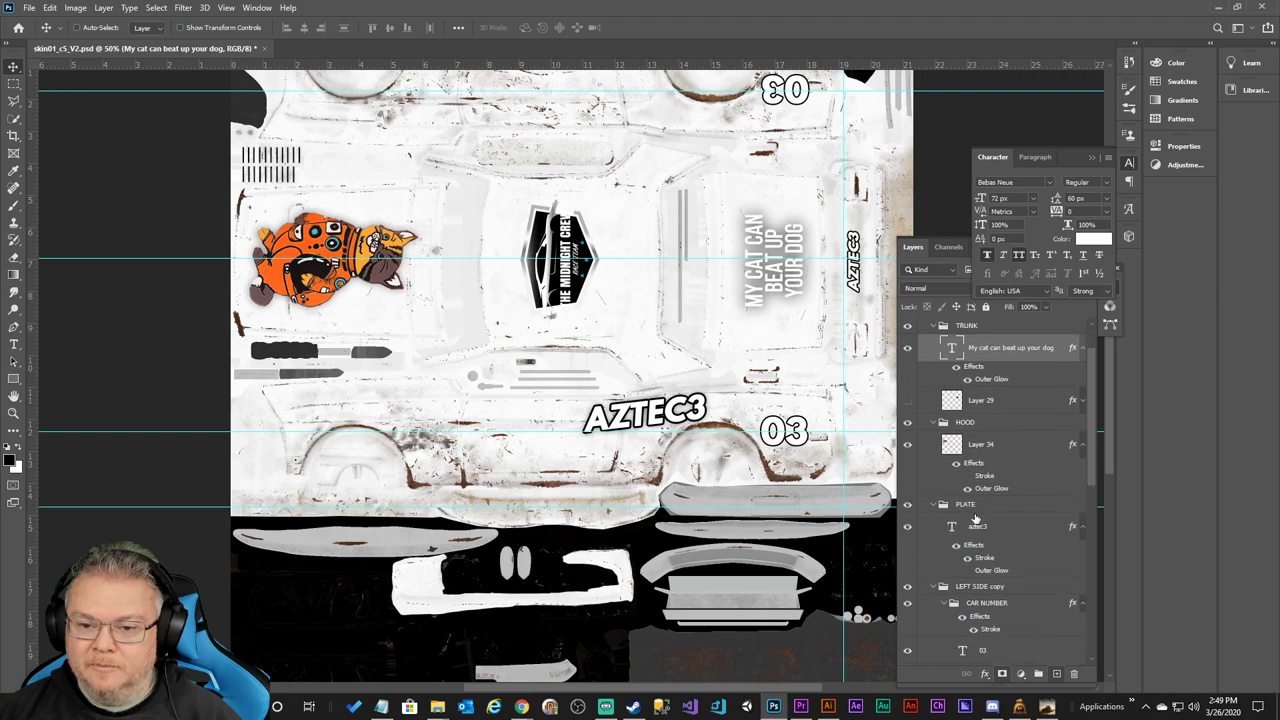
{"action": "scroll", "coordinate": [932, 458], "scroll_direction": "down", "scroll_amount": 4}
{"action": "scroll", "coordinate": [932, 458], "scroll_direction": "down", "scroll_amount": 5}
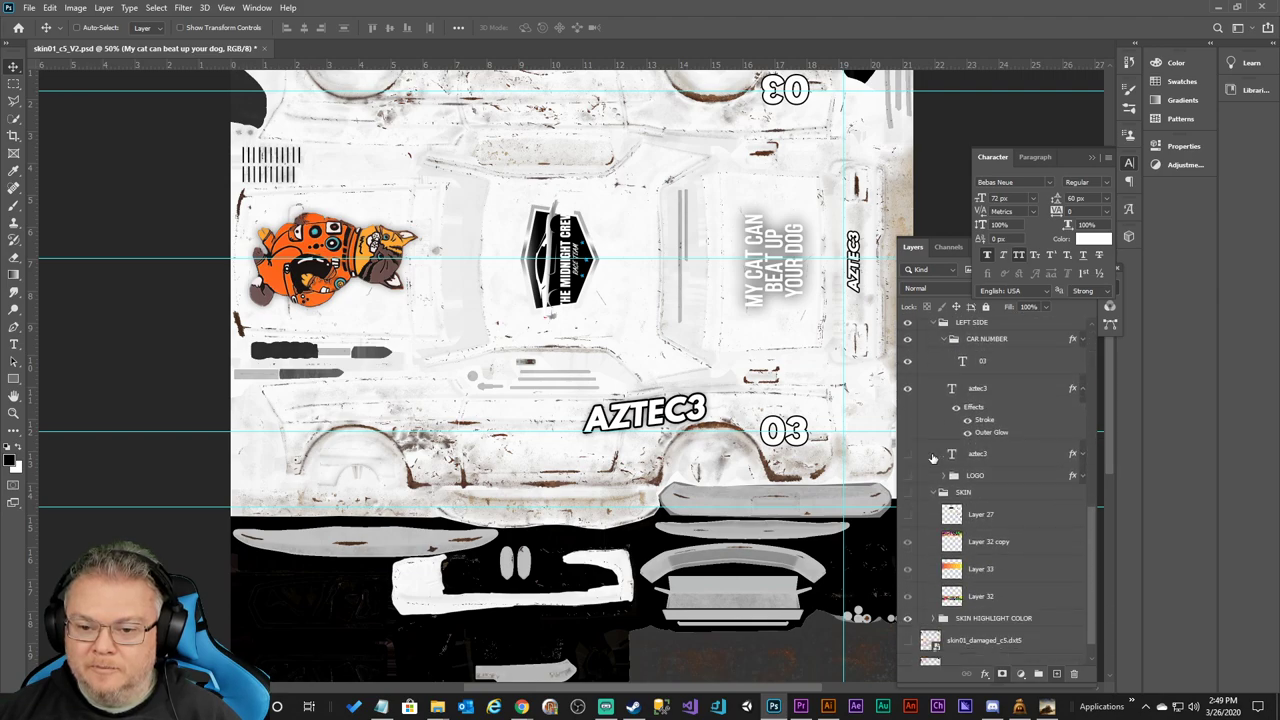
{"action": "left_click", "coordinate": [907, 460]}
{"action": "left_click", "coordinate": [907, 460]}
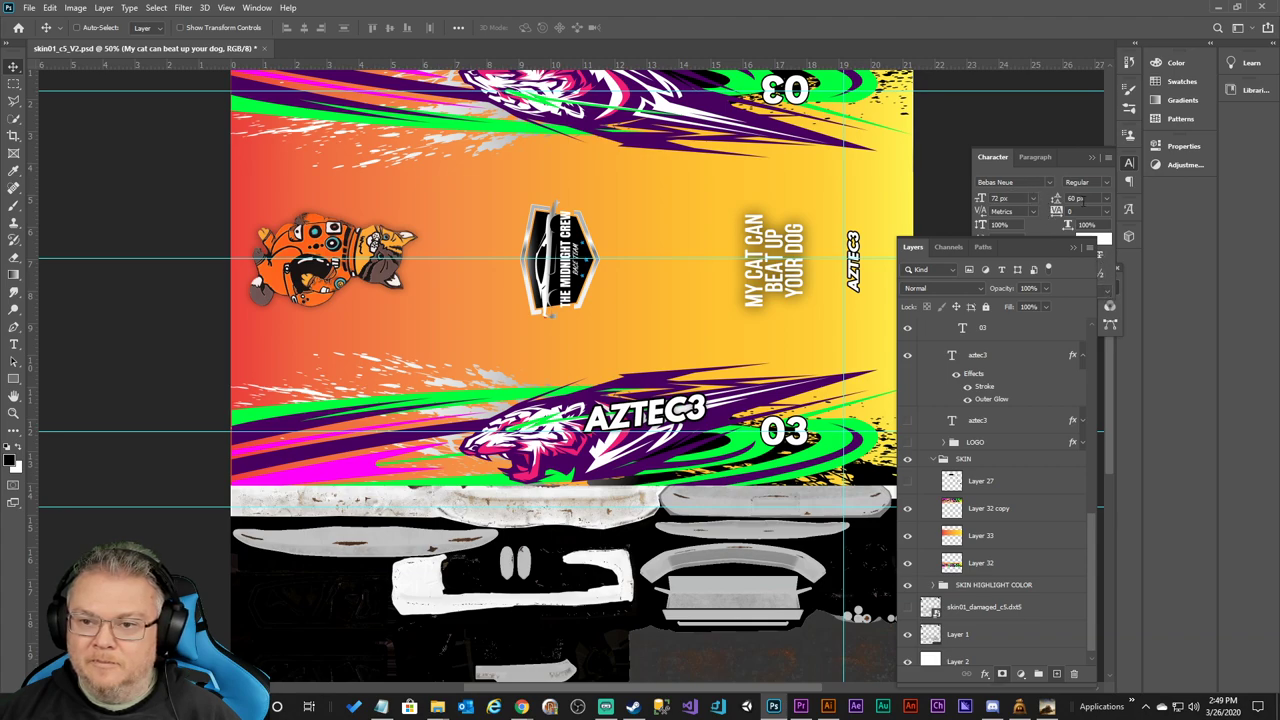
Add a 2 px black outside stroke to the slogan's layer style alongside its outer glow.
{"action": "left_click_drag", "start_coordinate": [1089, 537], "coordinate": [1112, 342]}
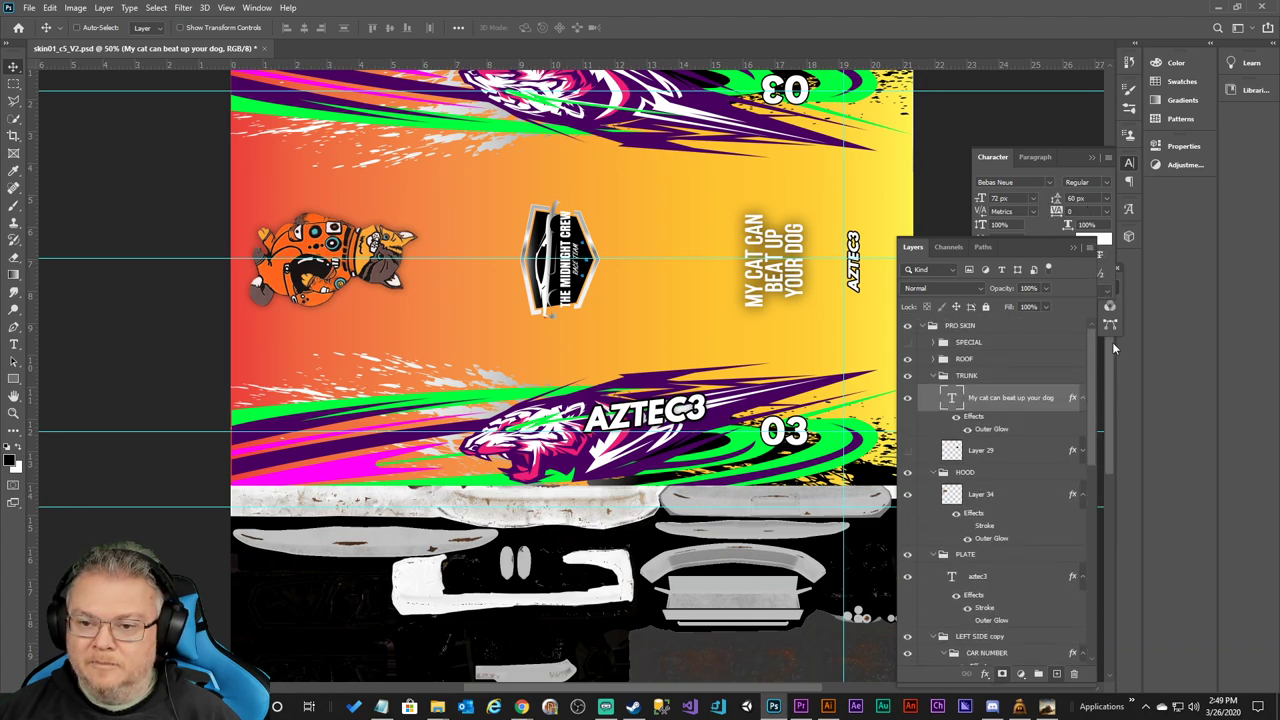
{"action": "left_click", "coordinate": [1082, 398]}
{"action": "left_click", "coordinate": [1083, 399]}
{"action": "left_click", "coordinate": [1083, 399]}
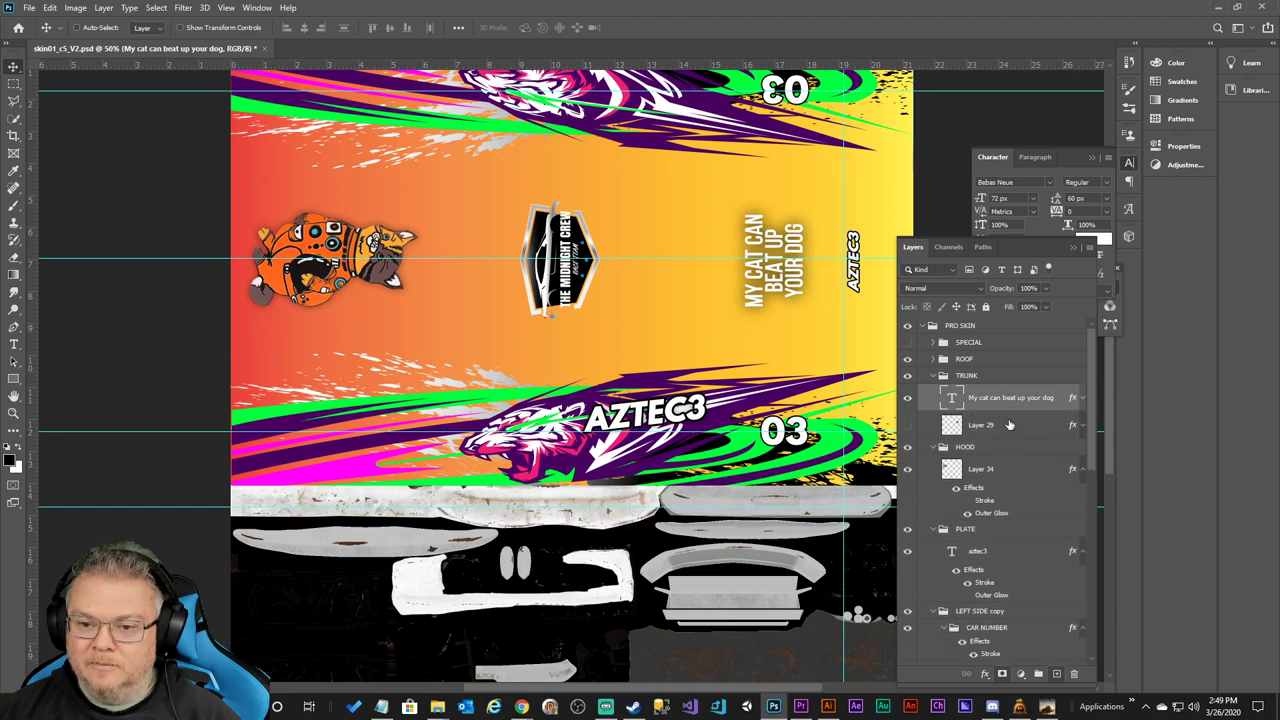
{"action": "left_click", "coordinate": [1083, 399]}
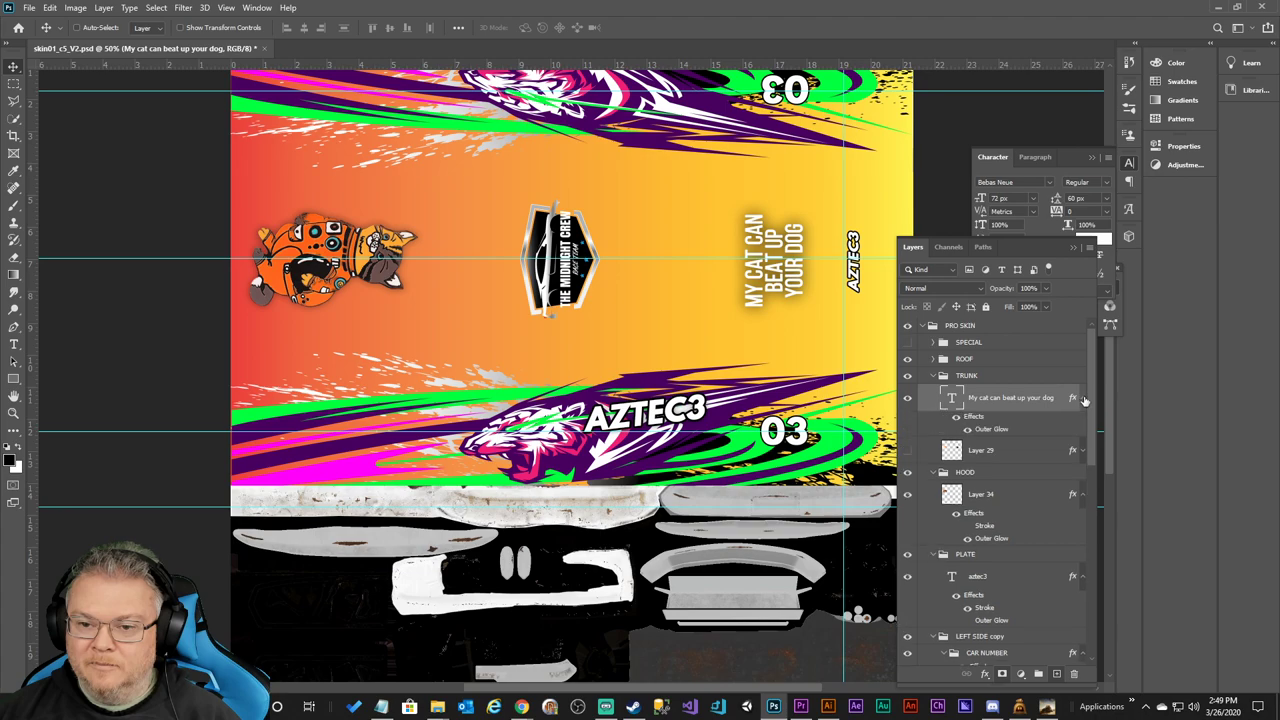
{"action": "double_click", "coordinate": [931, 390]}
{"action": "left_click", "coordinate": [731, 257]}
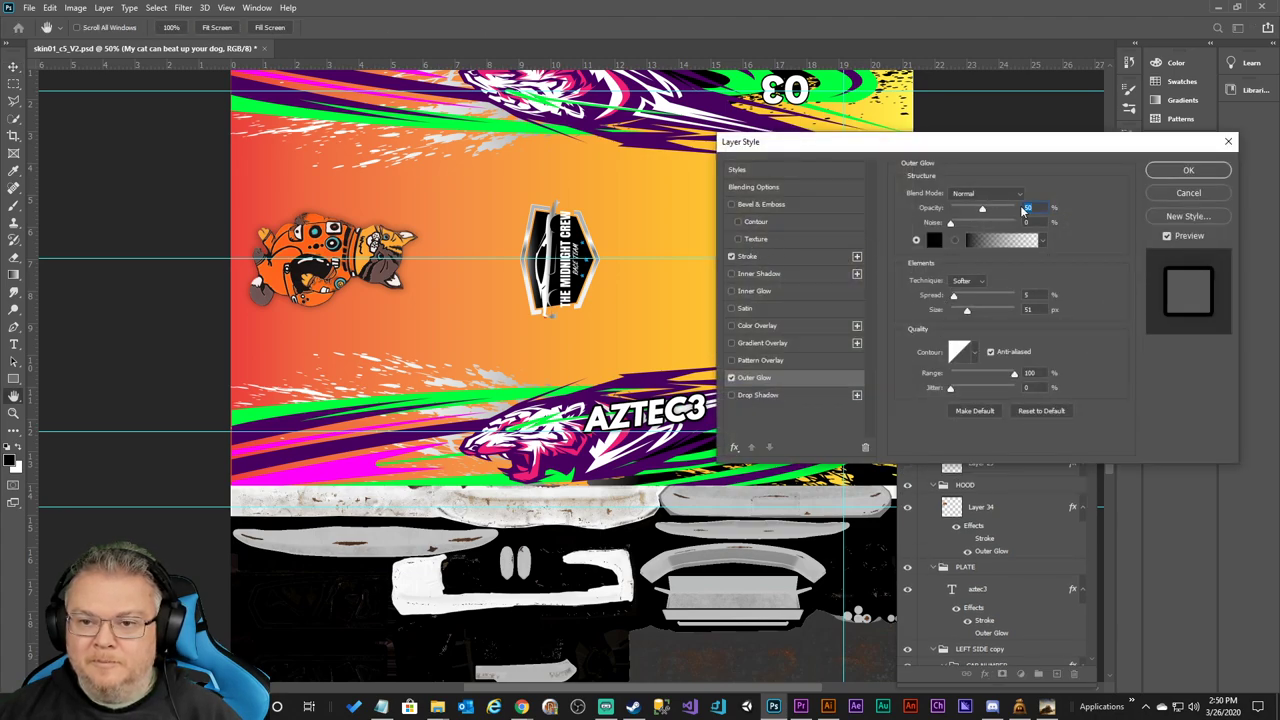
{"action": "left_click", "coordinate": [790, 256]}
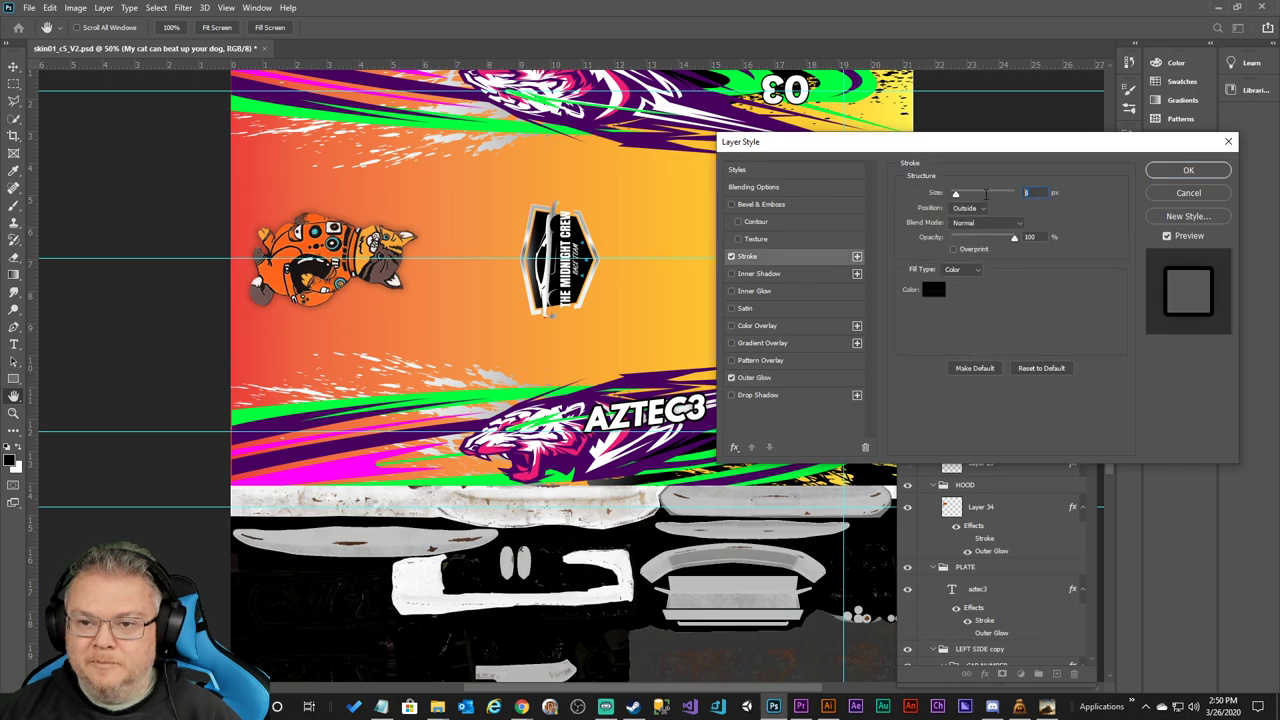
{"action": "type", "text": "2"}
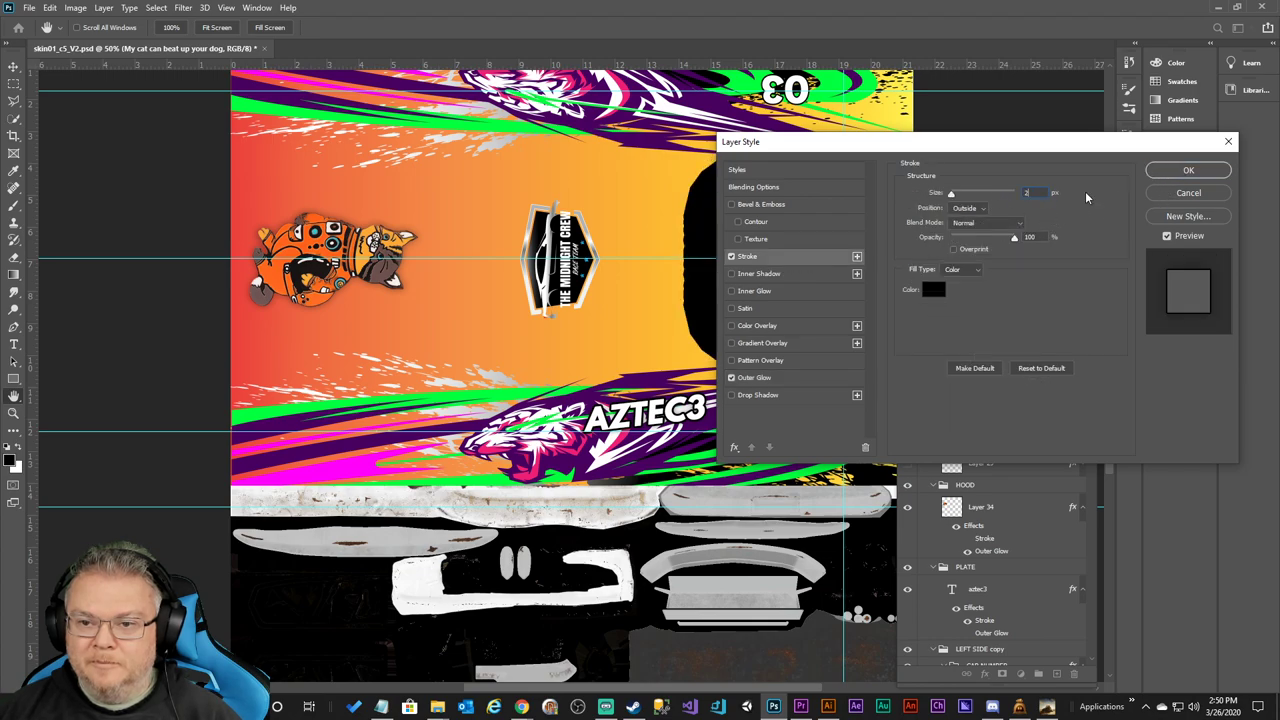
{"action": "left_click", "coordinate": [1180, 172]}
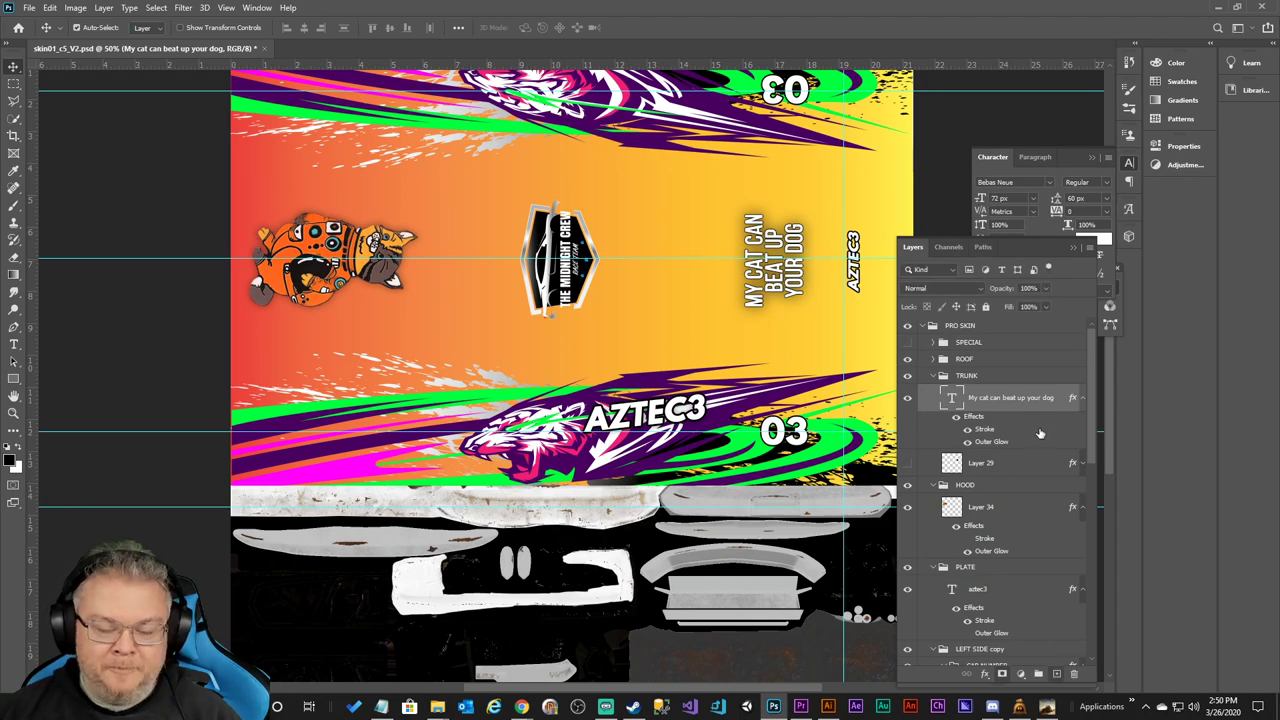
Export the skin as a 2048 x 2048 PNG named skin01_c5_V2.png in the Aztec folder, replacing the existing file.
{"action": "left_click", "coordinate": [31, 9]}
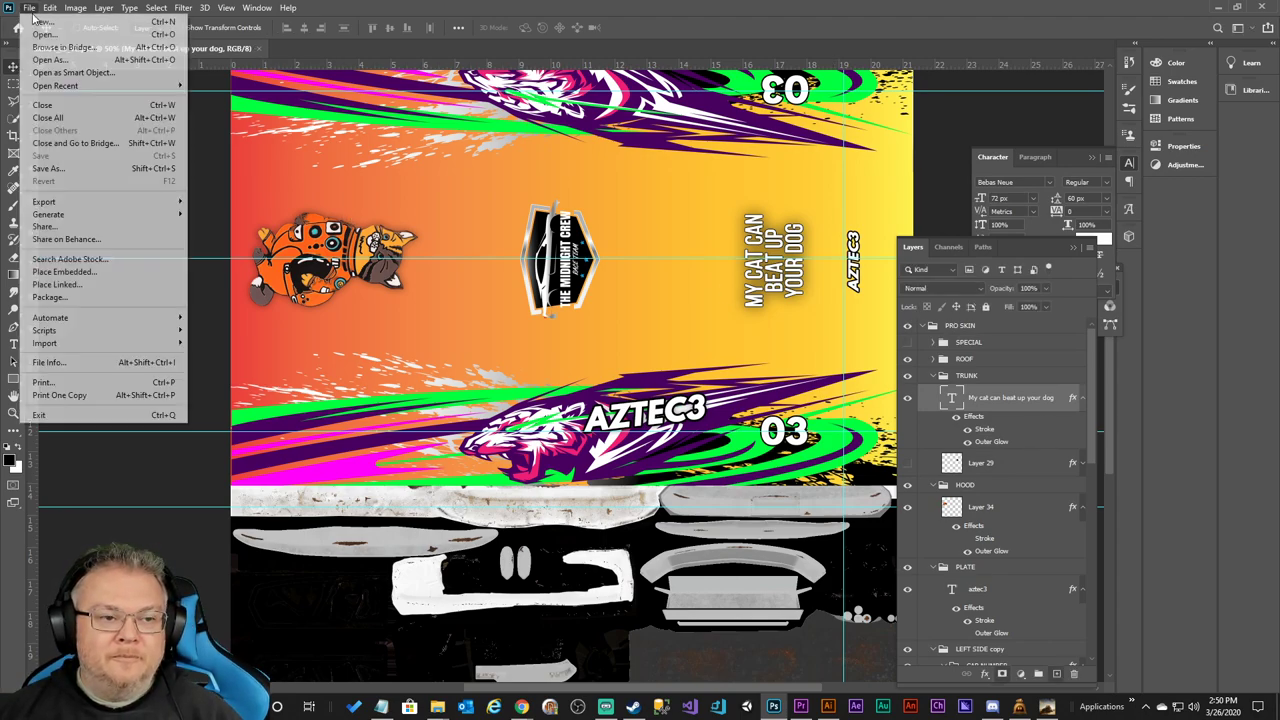
{"action": "mouse_move", "coordinate": [85, 205]}
{"action": "left_click", "coordinate": [228, 216]}
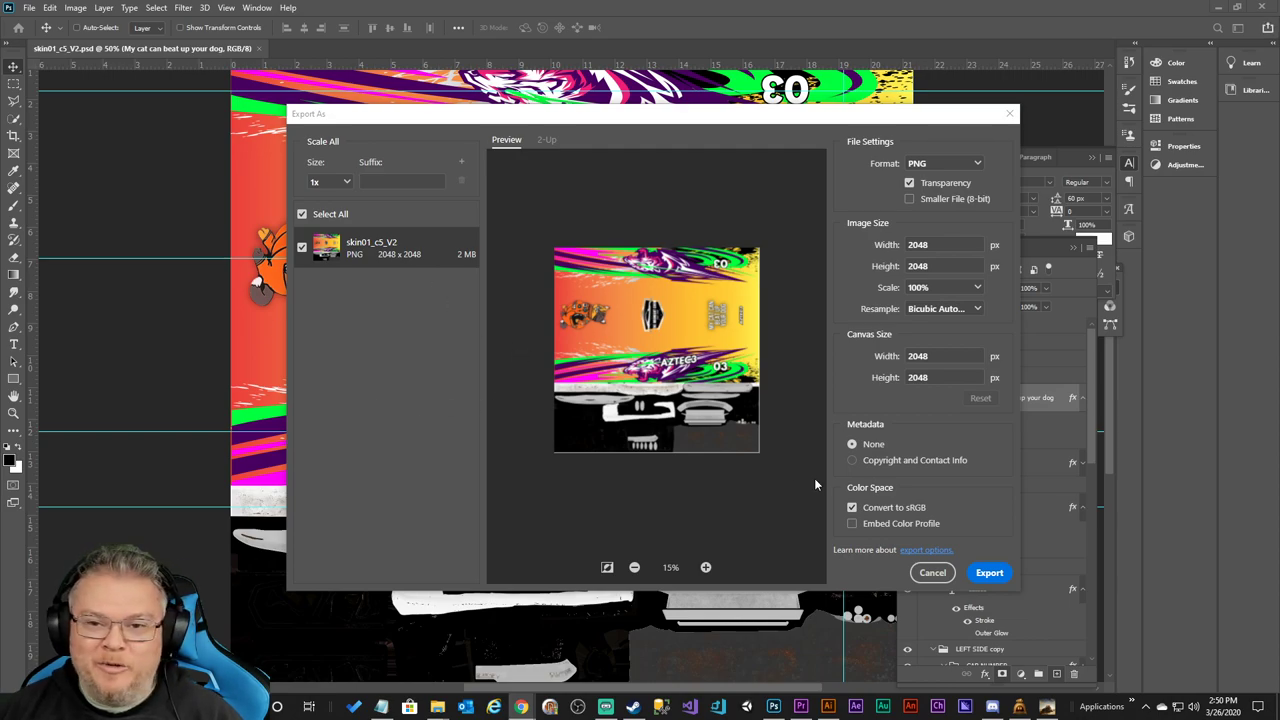
{"action": "left_click", "coordinate": [989, 572]}
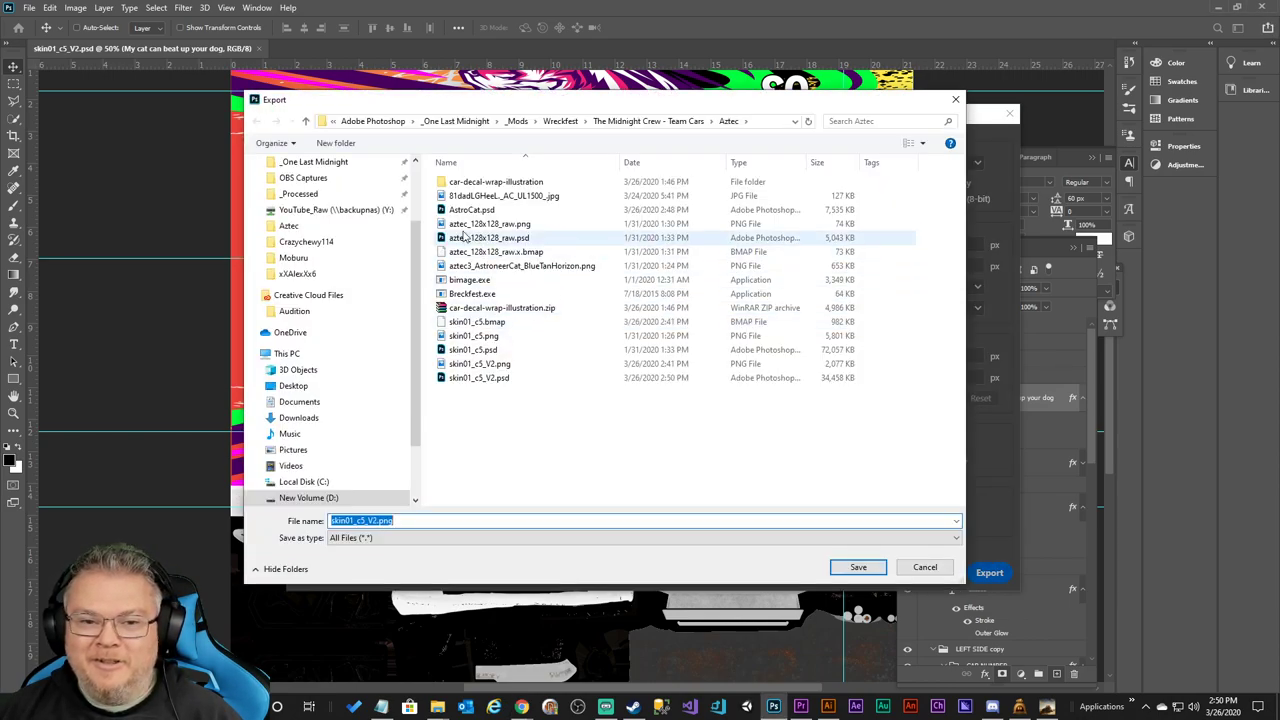
{"action": "scroll", "coordinate": [405, 295], "scroll_direction": "down", "scroll_amount": 2}
{"action": "scroll", "coordinate": [300, 225], "scroll_direction": "up", "scroll_amount": 4}
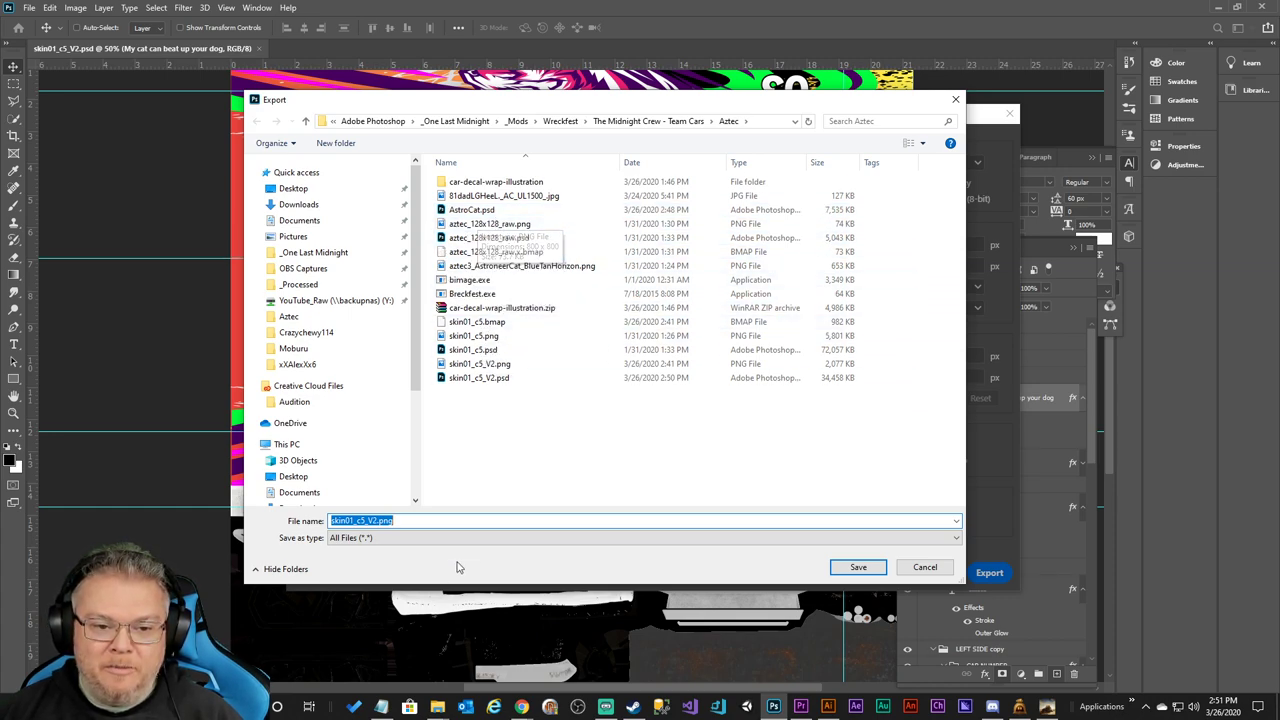
{"action": "left_click", "coordinate": [858, 567]}
{"action": "left_click", "coordinate": [657, 350]}
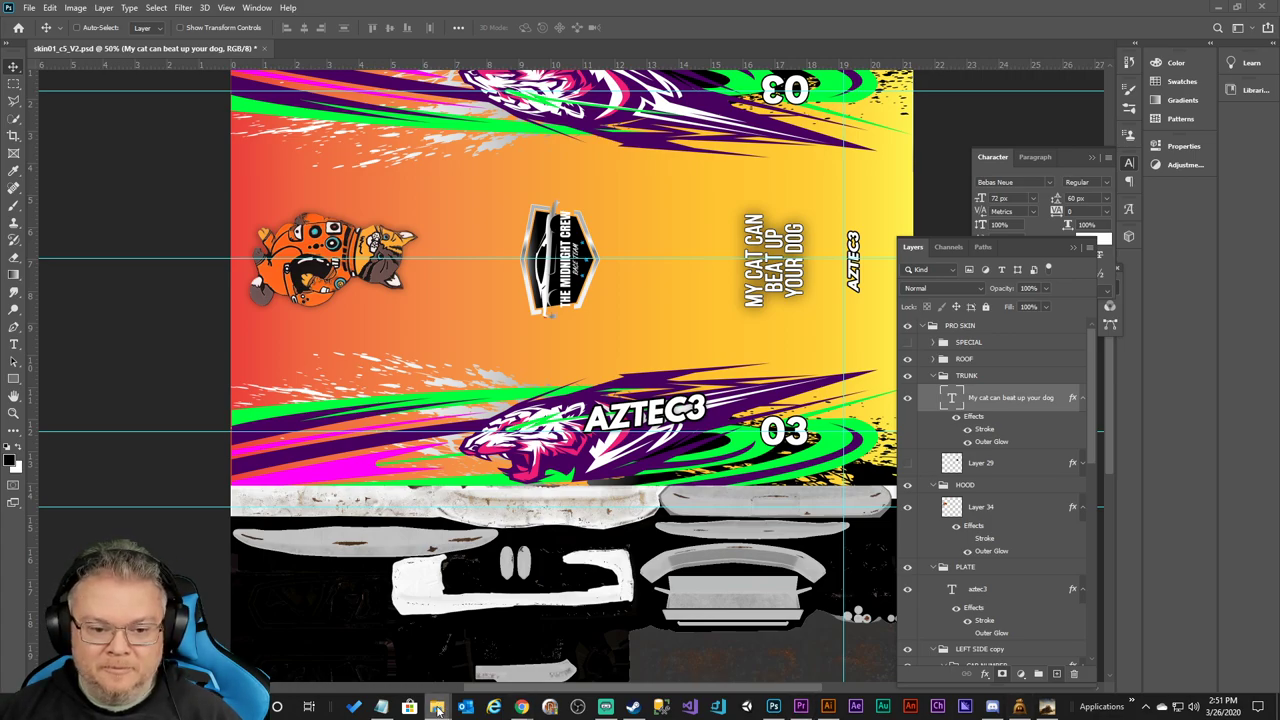
{"action": "mouse_move", "coordinate": [440, 705]}
{"action": "mouse_move", "coordinate": [865, 665]}
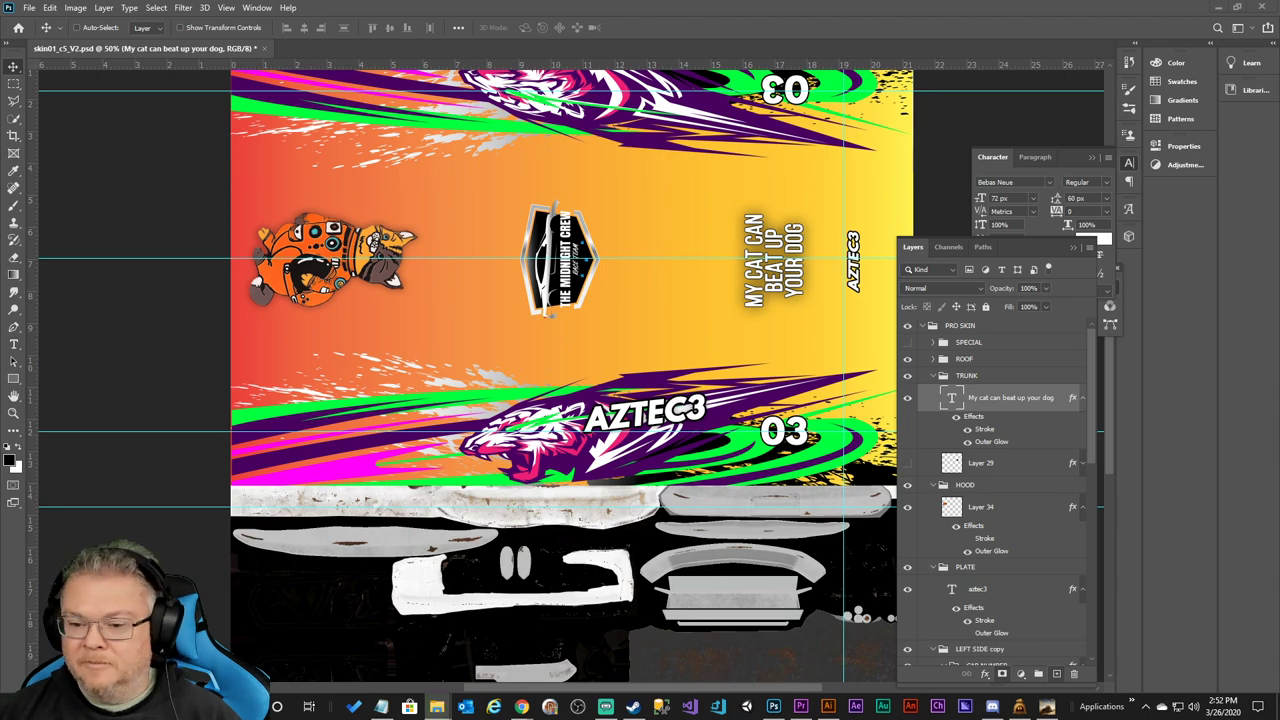
Switch to Wreckfest and reapply the Aztec style in the paint shop to inspect the updated trunk slogan on the car.
{"action": "left_click", "coordinate": [1047, 707]}
{"action": "key", "text": "Left"}
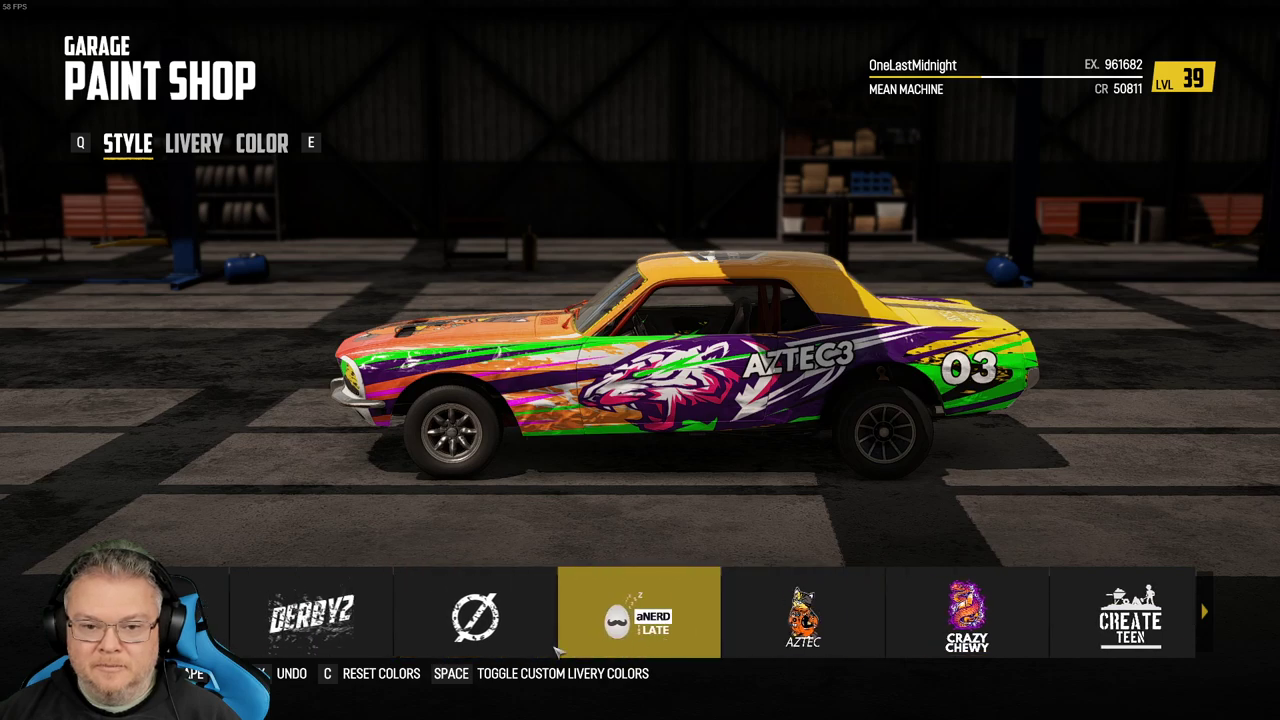
{"action": "left_click", "coordinate": [795, 615]}
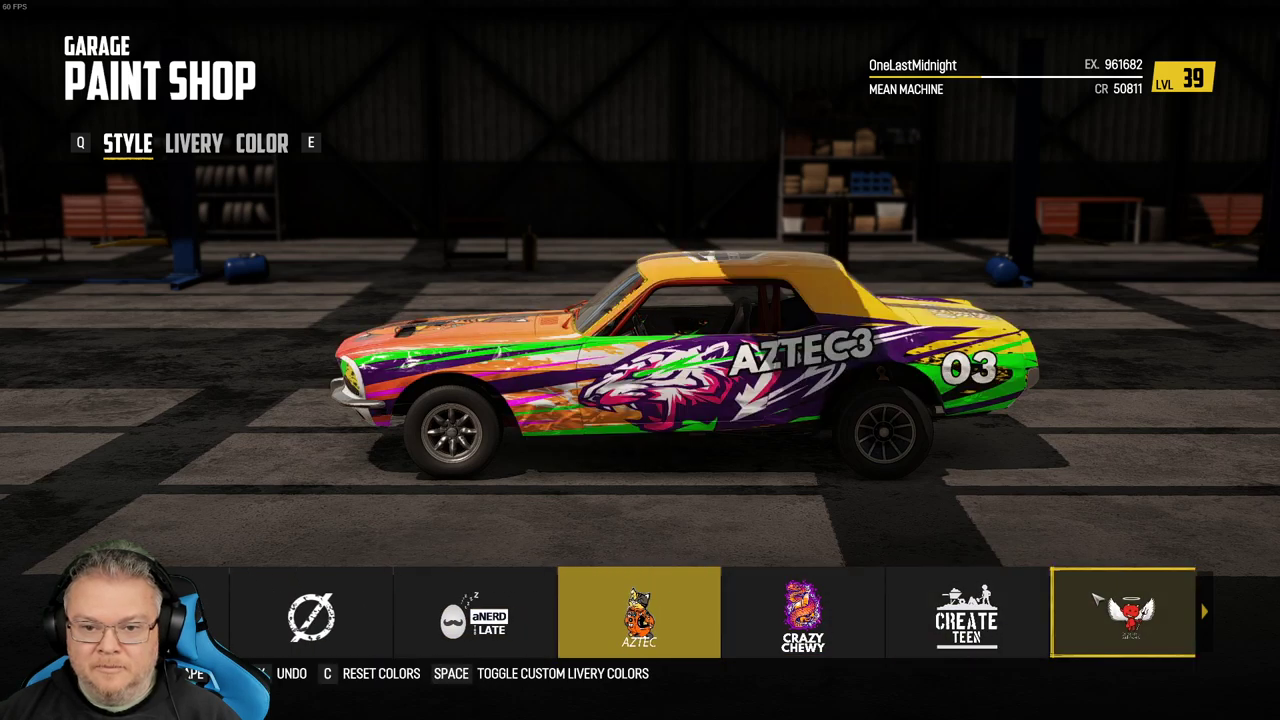
{"action": "left_click_drag", "start_coordinate": [1073, 474], "coordinate": [1060, 505]}
{"action": "scroll", "coordinate": [640, 370], "scroll_direction": "up", "scroll_amount": 5}
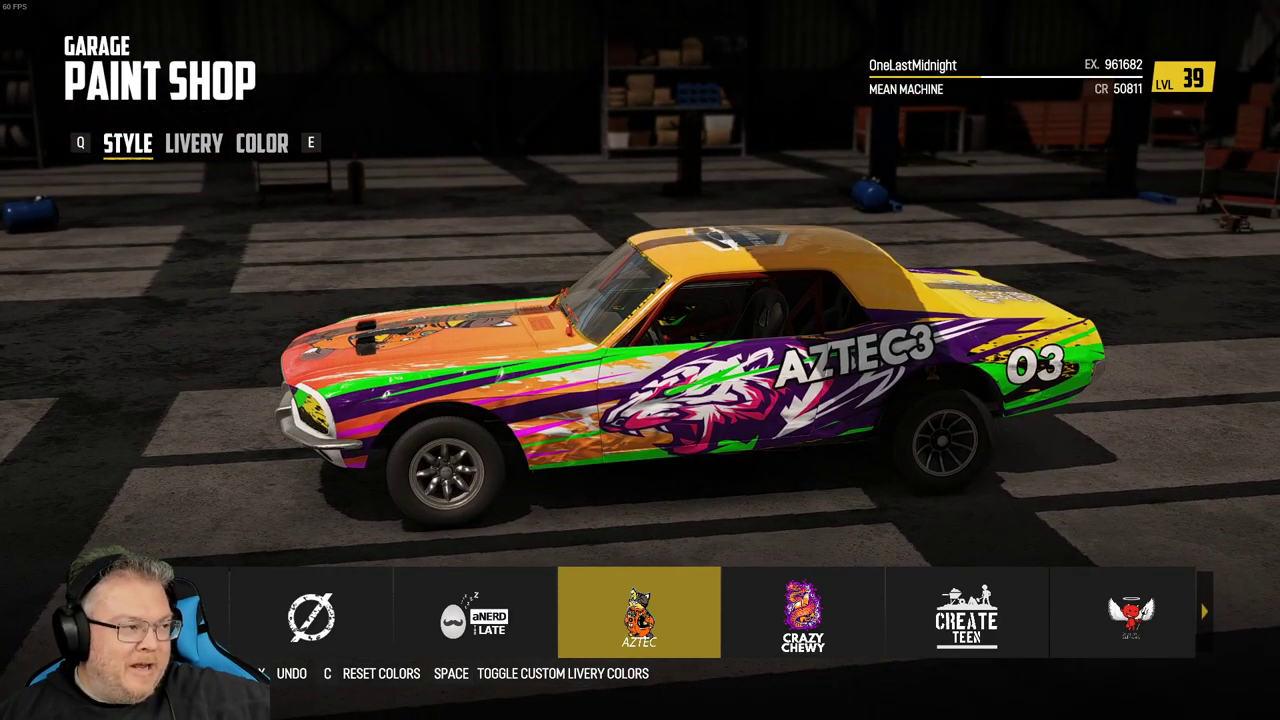
{"action": "key", "text": "space"}
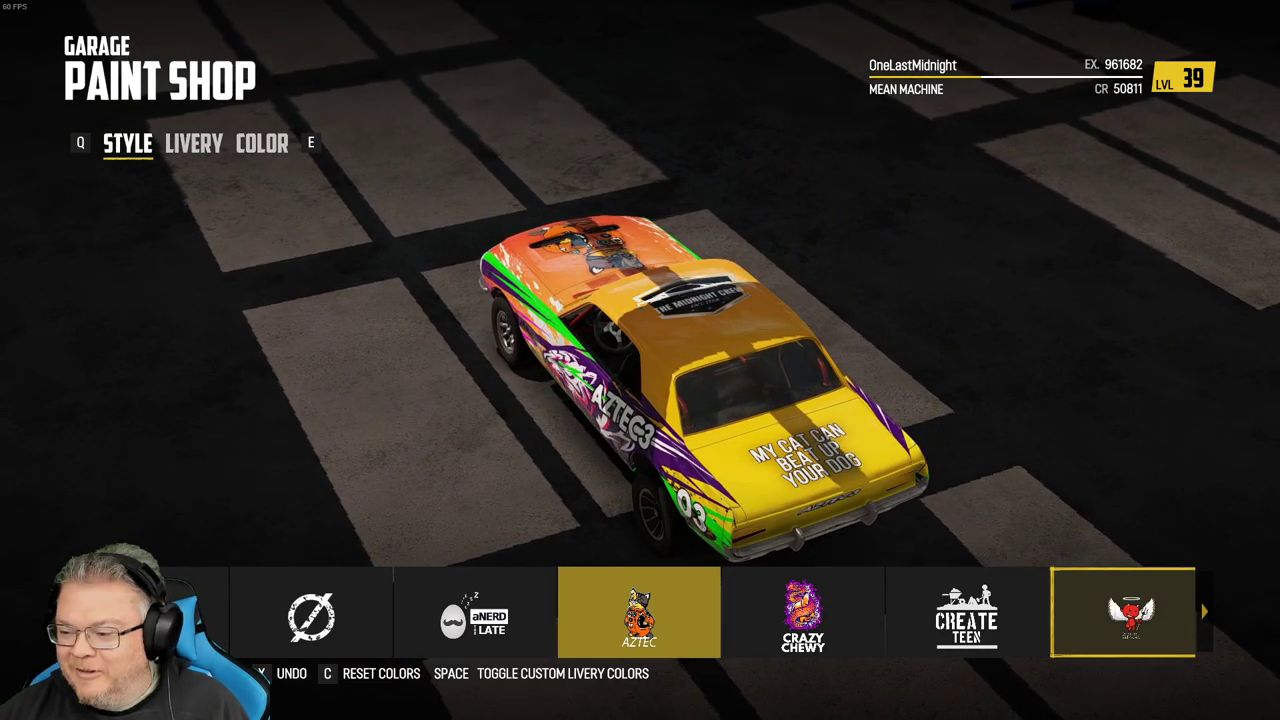
Switch back to Photoshop and nudge the "My cat can beat up your dog" slogan 10 px left toward the roof logo.
{"action": "key", "text": "alt+Tab"}
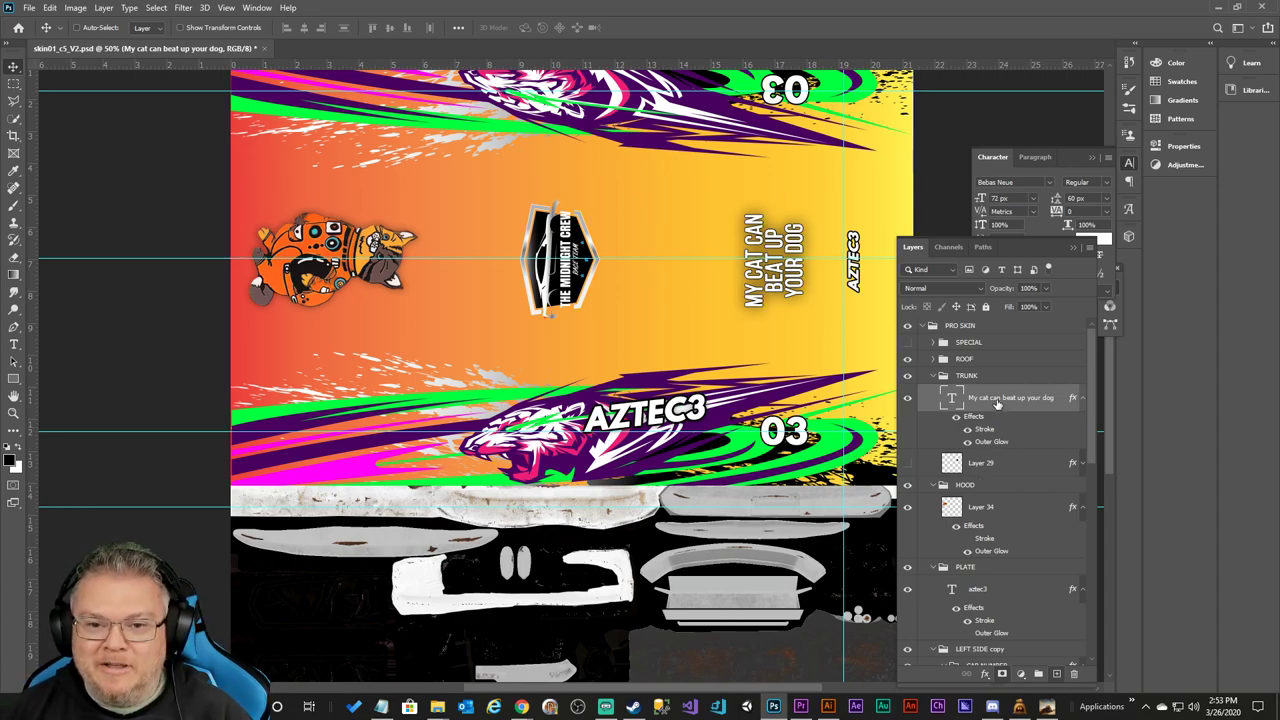
{"action": "key", "text": "shift+Left"}
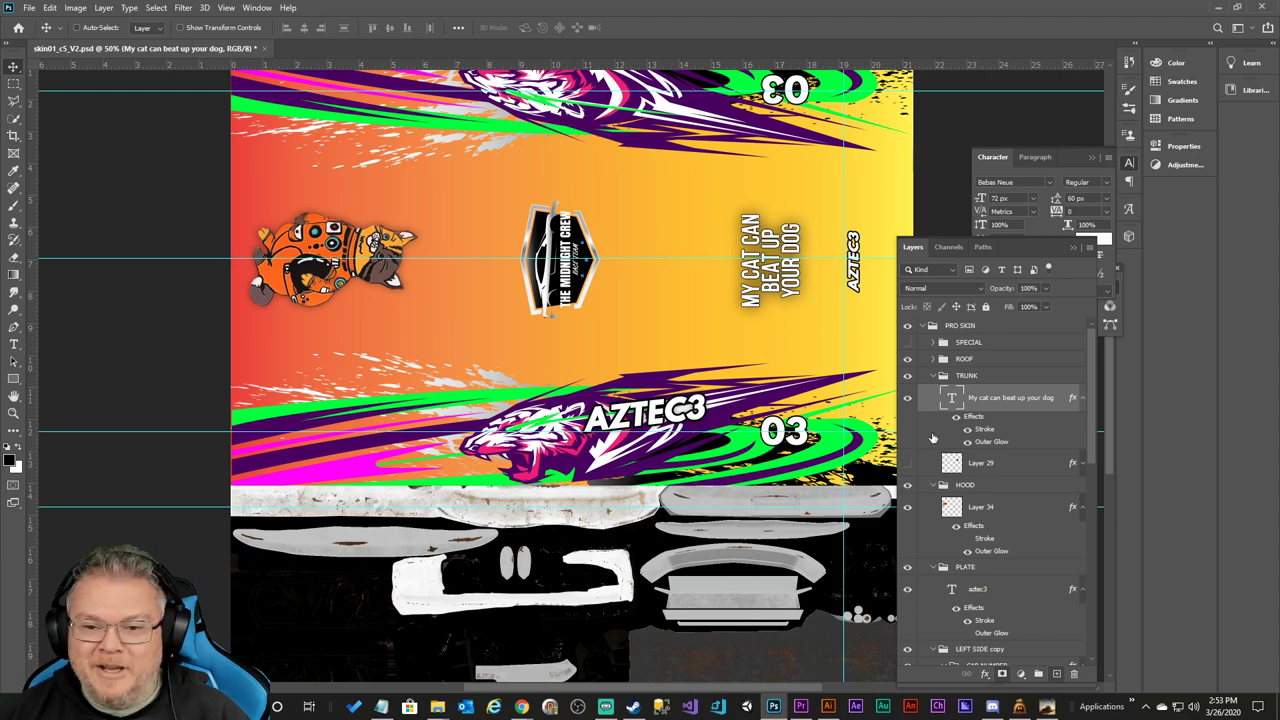
Delete the hidden spare aztec3 text layer from the LEFT SIDE group.
{"action": "scroll", "coordinate": [992, 519], "scroll_direction": "down", "scroll_amount": 3}
{"action": "scroll", "coordinate": [992, 519], "scroll_direction": "down", "scroll_amount": 8}
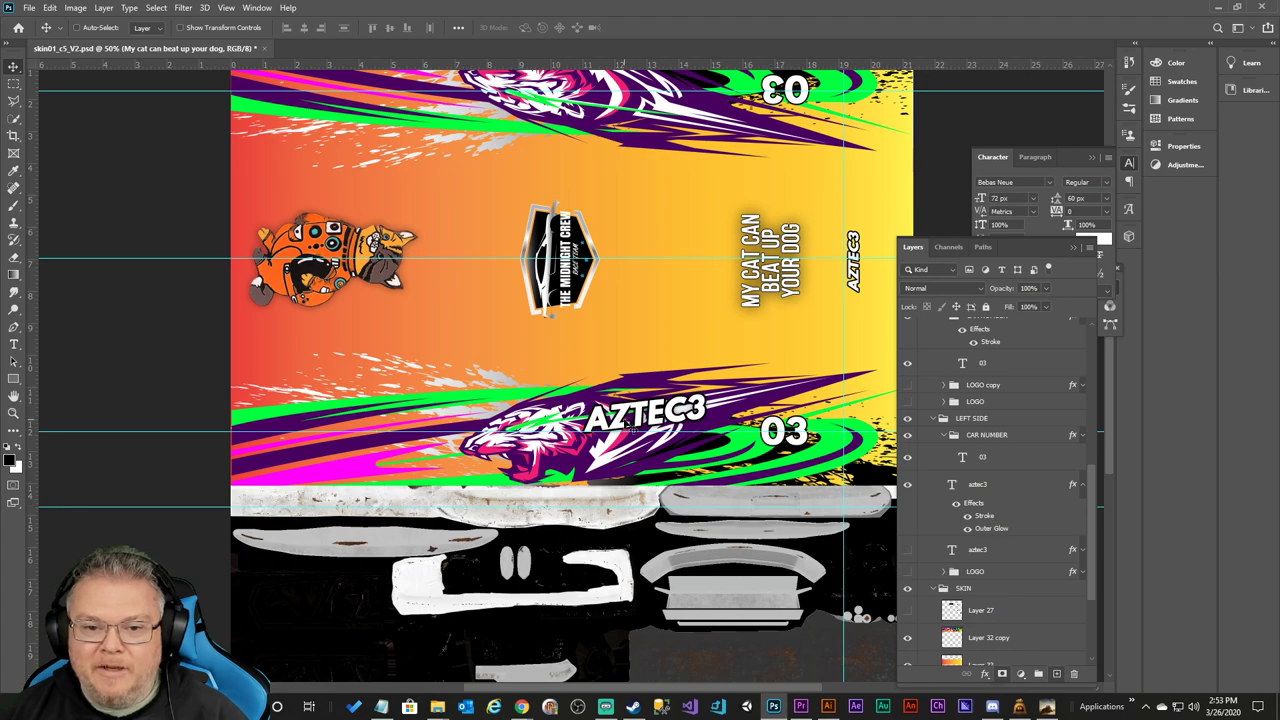
{"action": "scroll", "coordinate": [1060, 557], "scroll_direction": "down", "scroll_amount": 5}
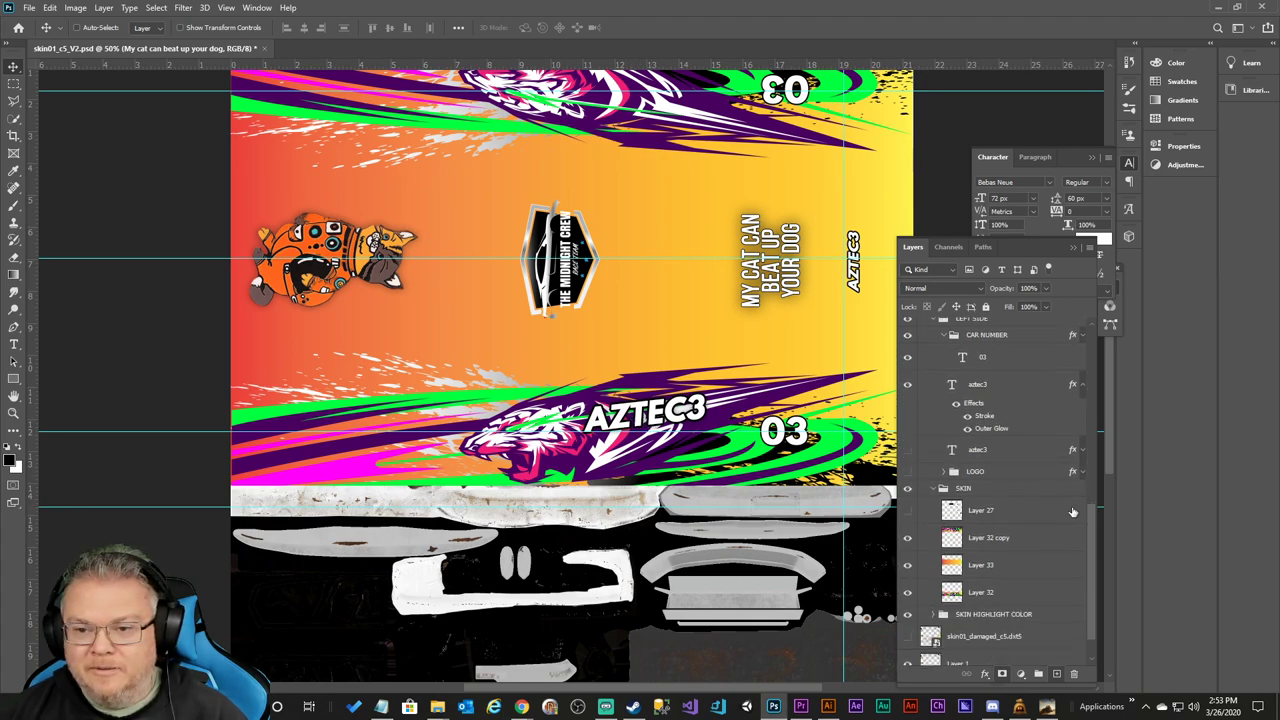
{"action": "left_click", "coordinate": [1082, 386]}
{"action": "left_click", "coordinate": [976, 416]}
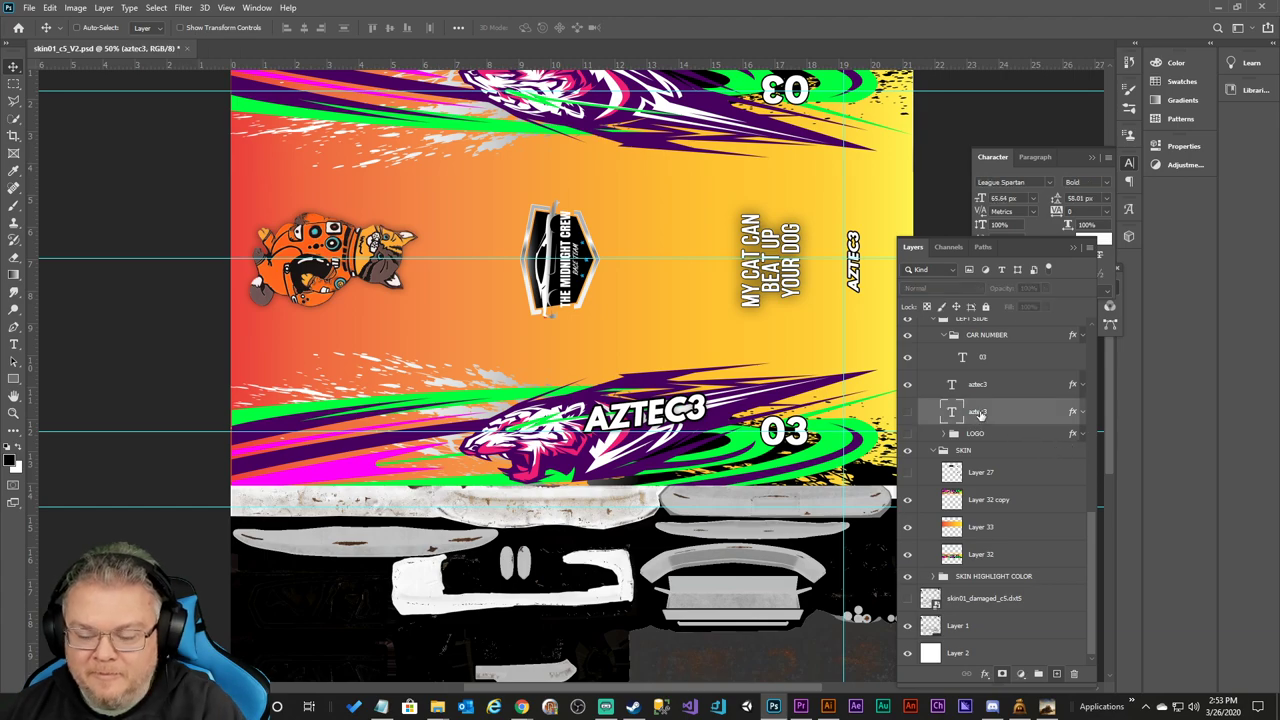
{"action": "key", "text": "Delete"}
Duplicate the visible aztec3 text layer in the LEFT SIDE group as "aztec3 copy" within the same document.
{"action": "left_click", "coordinate": [997, 416]}
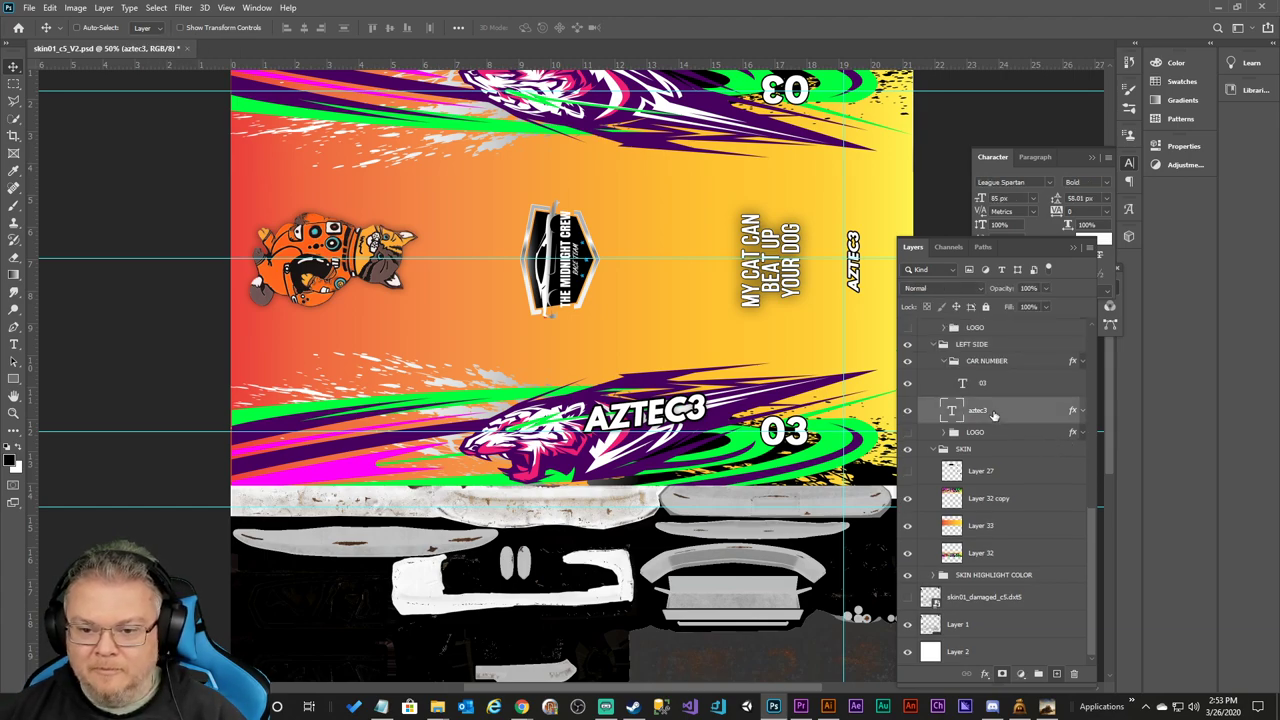
{"action": "right_click", "coordinate": [996, 418]}
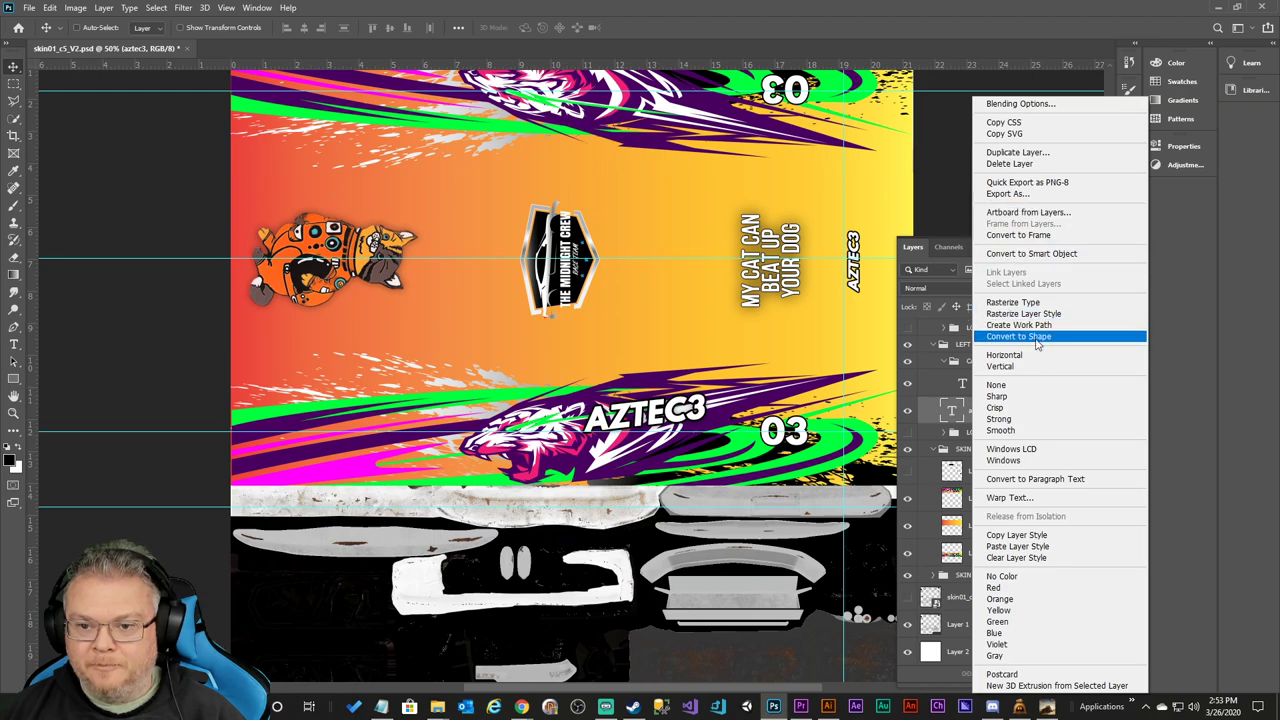
{"action": "left_click", "coordinate": [1027, 152]}
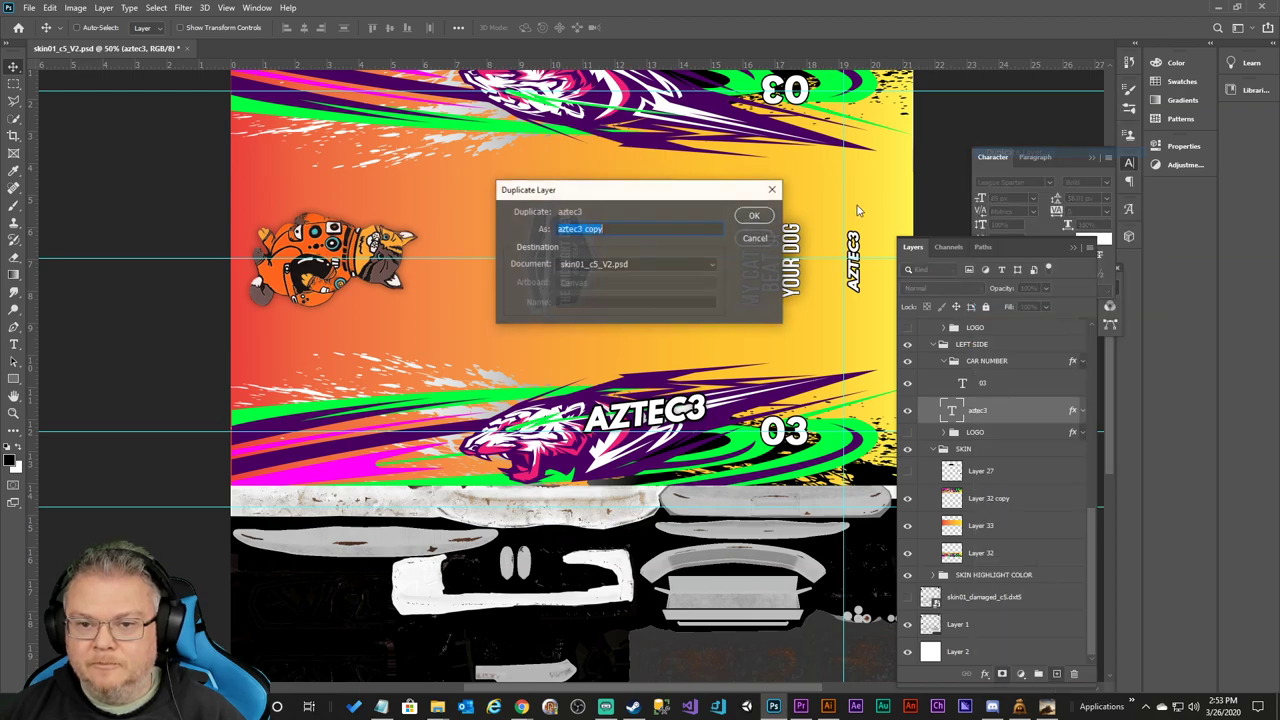
{"action": "left_click", "coordinate": [755, 220]}
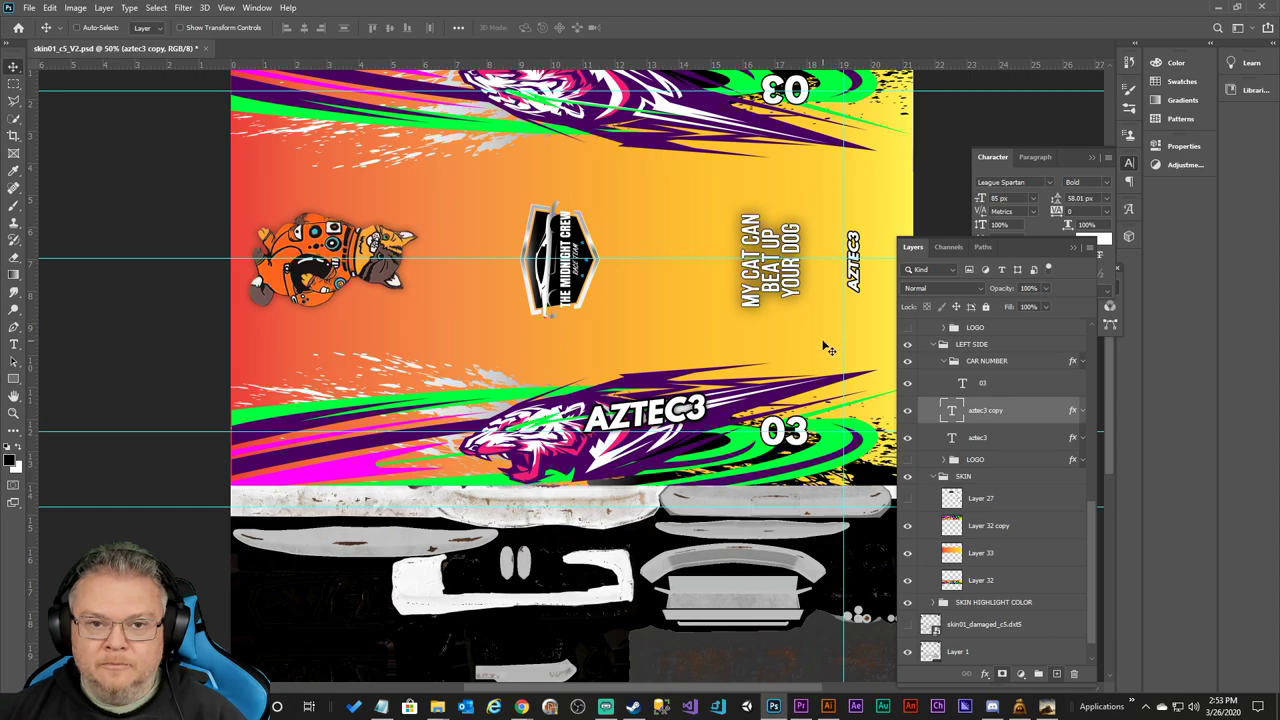
Move the aztec3 copy straight up onto the tiger graphic on the opposite side of the skin.
{"action": "key", "text": "shift+Up"}
{"action": "key", "text": "shift+Up"}
{"action": "key", "text": "shift+Up"}
{"action": "key", "text": "shift+Up"}
{"action": "key", "text": "shift+Up"}
{"action": "key", "text": "shift+Up"}
{"action": "key", "text": "shift+Up"}
{"action": "key", "text": "shift+Up"}
{"action": "key", "text": "shift+Up"}
{"action": "key", "text": "shift+Up"}
{"action": "key", "text": "shift+Up"}
{"action": "key", "text": "shift+Up"}
{"action": "key", "text": "shift+Up"}
{"action": "key", "text": "shift+Up"}
{"action": "key", "text": "shift+Up"}
{"action": "key", "text": "shift+Up"}
{"action": "key", "text": "shift+Up"}
{"action": "key", "text": "shift+Up"}
{"action": "key", "text": "shift+Up"}
{"action": "key", "text": "shift+Up"}
{"action": "key", "text": "shift+Up"}
{"action": "key", "text": "shift+Up"}
{"action": "key", "text": "shift+Up"}
{"action": "key", "text": "shift+Up"}
{"action": "key", "text": "shift+Up"}
{"action": "key", "text": "shift+Up"}
{"action": "key", "text": "shift+Up"}
{"action": "key", "text": "shift+Up"}
{"action": "key", "text": "shift+Up"}
{"action": "key", "text": "shift+Up"}
{"action": "key", "text": "shift+Up"}
{"action": "key", "text": "shift+Up"}
{"action": "key", "text": "shift+Up"}
{"action": "key", "text": "shift+Up"}
{"action": "key", "text": "shift+Up"}
{"action": "key", "text": "shift+Up"}
{"action": "key", "text": "shift+Up"}
{"action": "key", "text": "shift+Up"}
{"action": "key", "text": "shift+Up"}
{"action": "key", "text": "shift+Up"}
{"action": "key", "text": "shift+Up"}
{"action": "key", "text": "shift+Up"}
{"action": "key", "text": "shift+Up"}
{"action": "key", "text": "shift+Up"}
{"action": "key", "text": "shift+Up"}
{"action": "key", "text": "shift+Up"}
{"action": "key", "text": "shift+Up"}
{"action": "key", "text": "shift+Up"}
{"action": "key", "text": "shift+Up"}
{"action": "key", "text": "shift+Up"}
{"action": "key", "text": "shift+Up"}
{"action": "key", "text": "shift+Up"}
{"action": "key", "text": "shift+Up"}
{"action": "key", "text": "shift+Up"}
{"action": "key", "text": "shift+Up"}
{"action": "key", "text": "shift+Up"}
{"action": "key", "text": "shift+Up"}
{"action": "key", "text": "shift+Up"}
{"action": "key", "text": "shift+Up"}
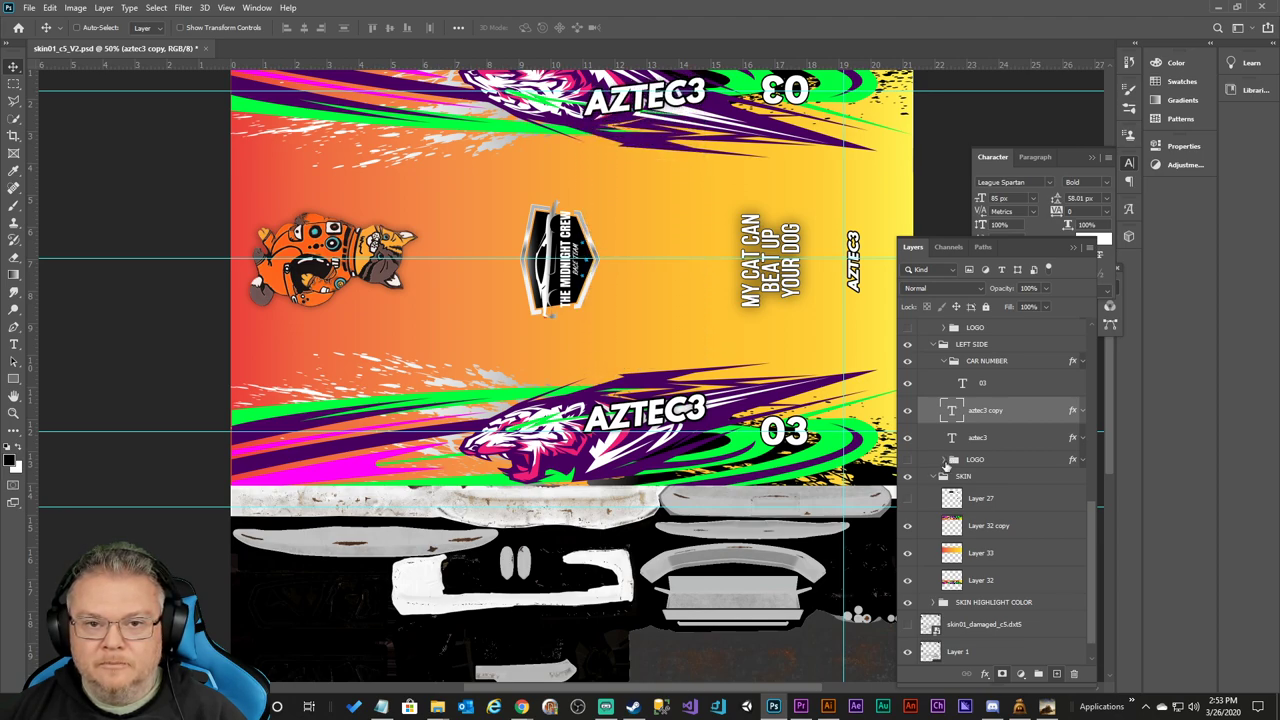
Rotate the aztec3 copy to -165° so it reads upside down along the upper tiger graphic.
{"action": "key", "text": "ctrl+t"}
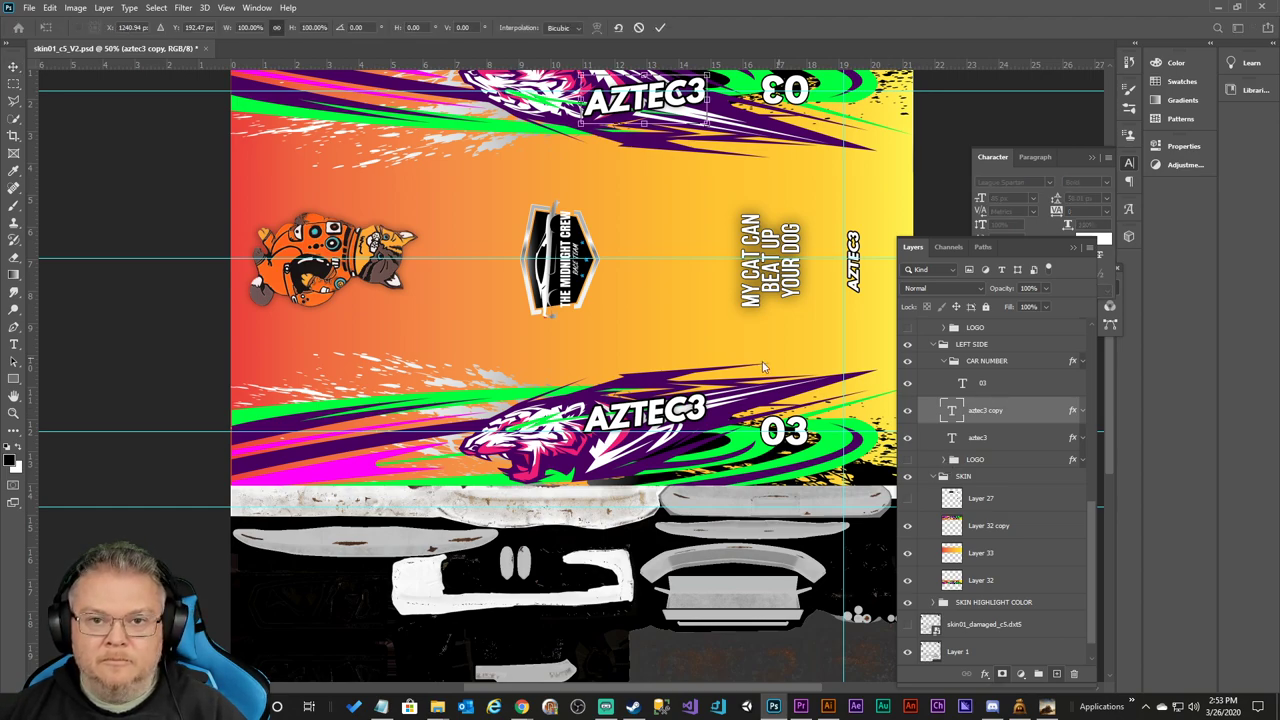
{"action": "left_click_drag", "start_coordinate": [750, 111], "coordinate": [424, 450]}
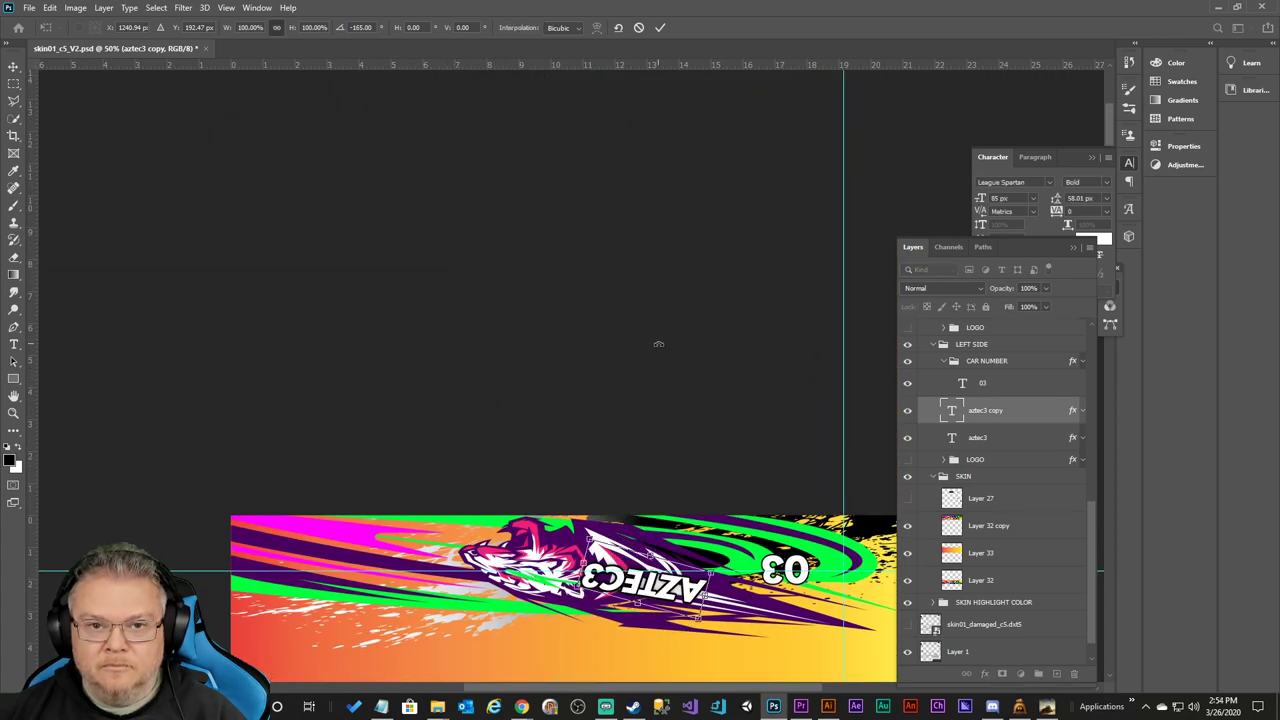
{"action": "scroll", "coordinate": [825, 383], "scroll_direction": "down", "scroll_amount": 10}
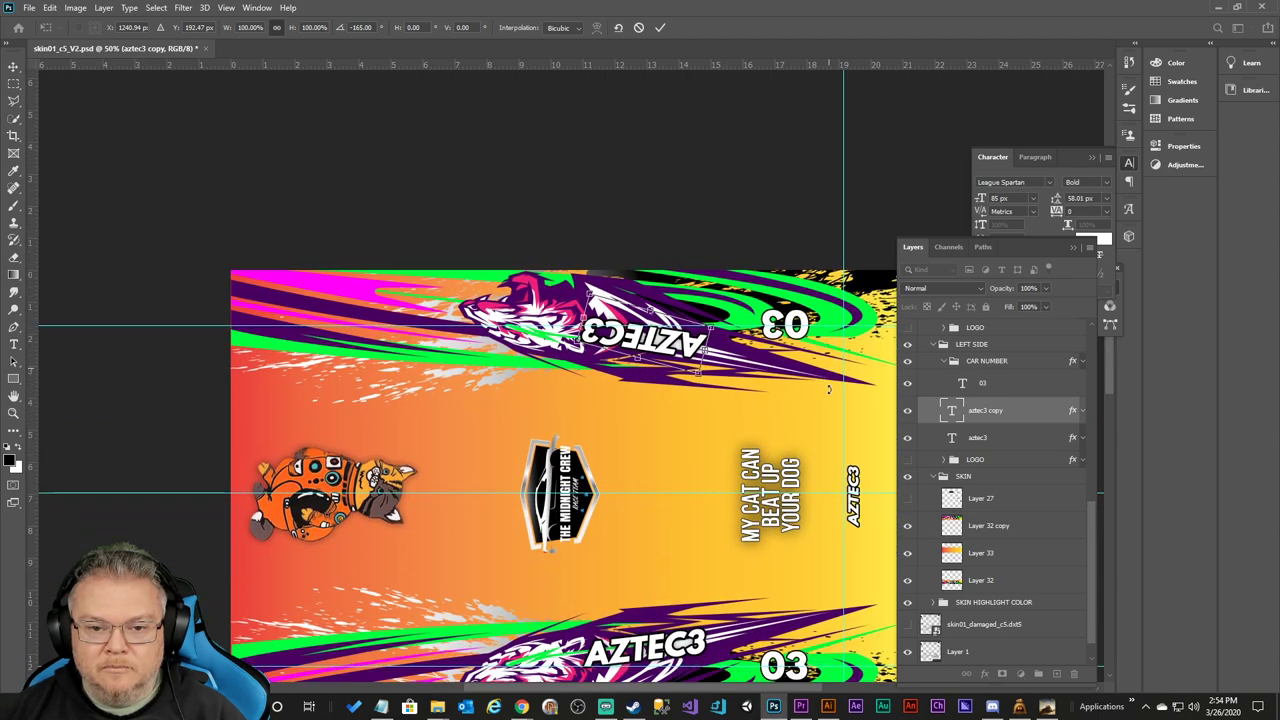
{"action": "scroll", "coordinate": [828, 390], "scroll_direction": "down", "scroll_amount": 1}
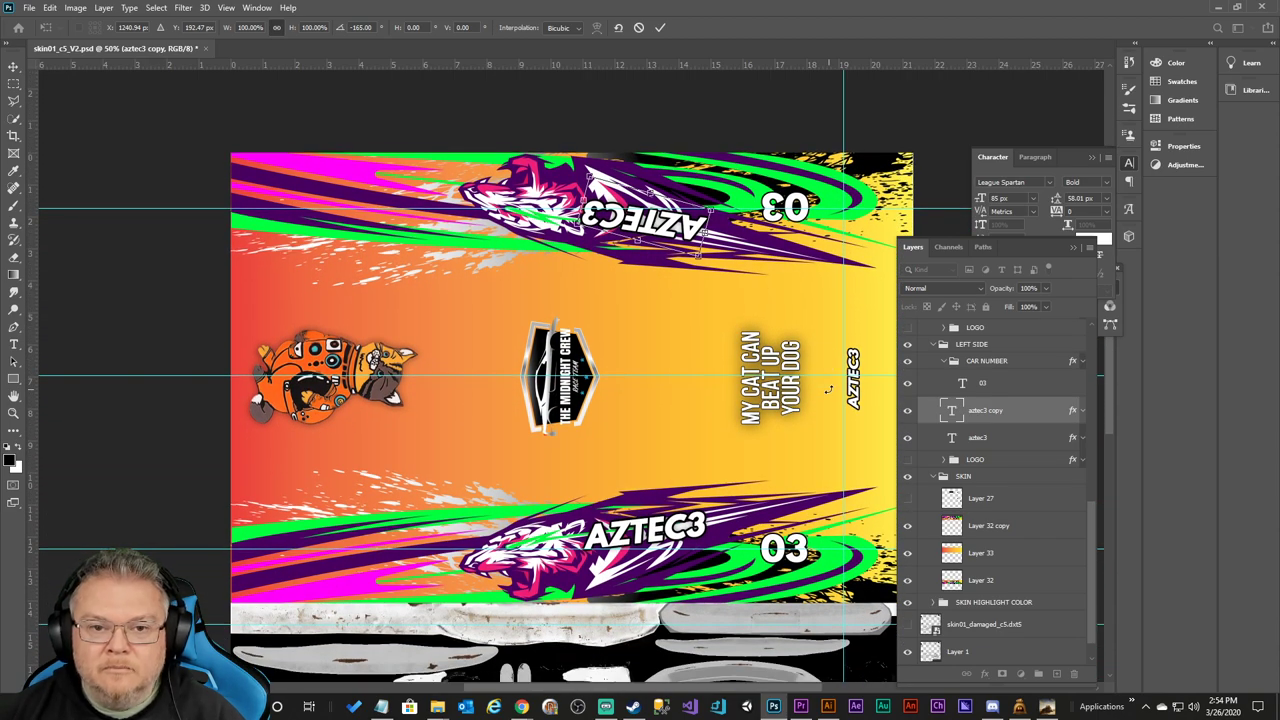
Fine-tune the rotated aztec3 copy's vertical position to Y 208.47 px and commit the transform.
{"action": "key", "text": "shift+Down"}
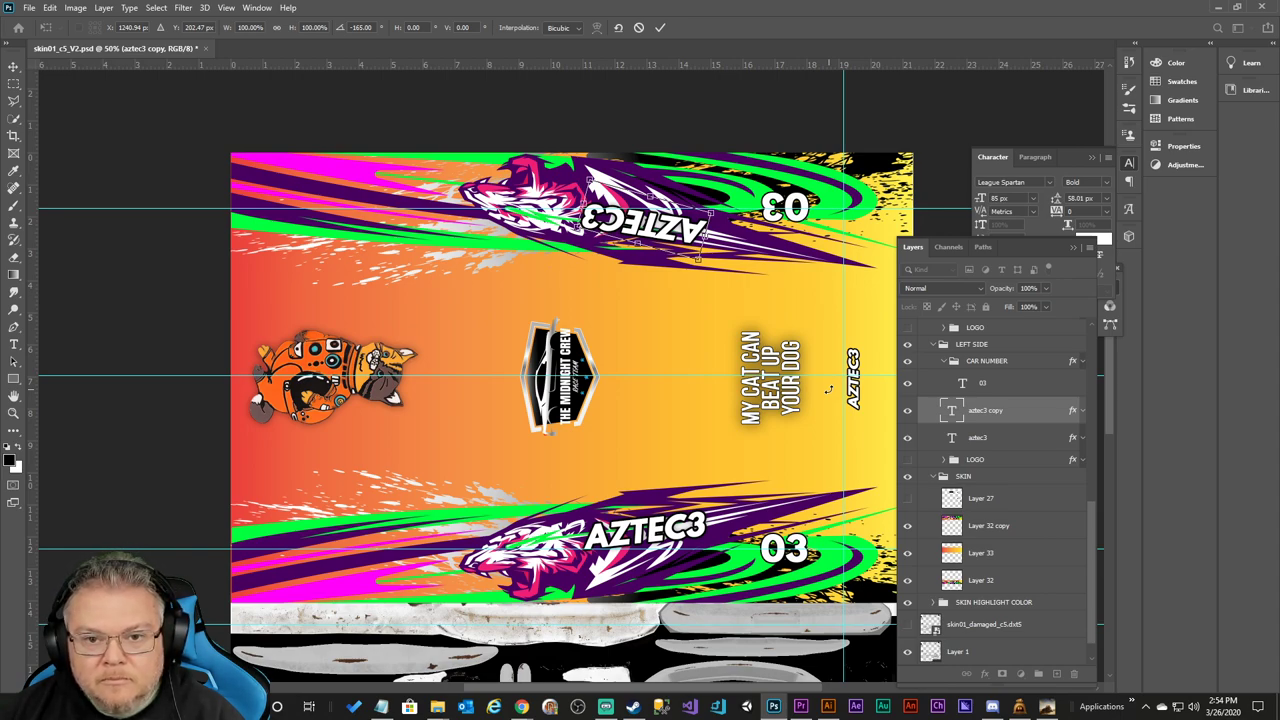
{"action": "key", "text": "shift+Down"}
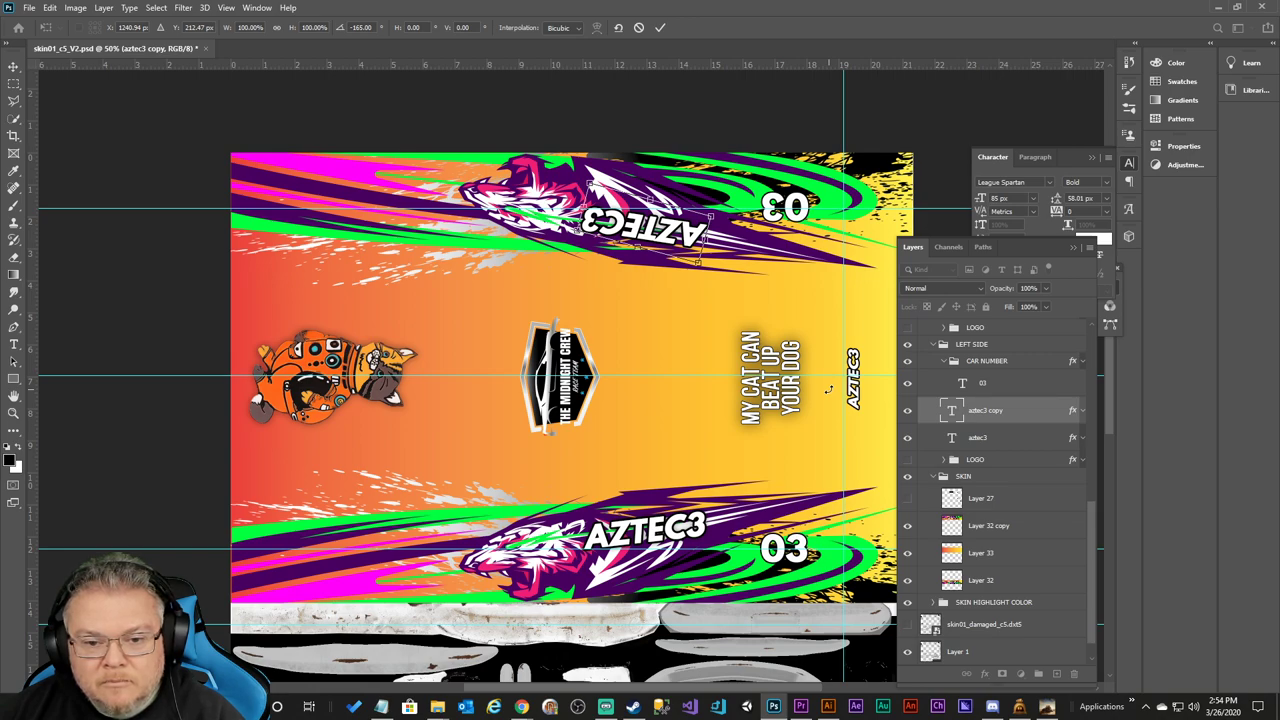
{"action": "key", "text": "shift+Up"}
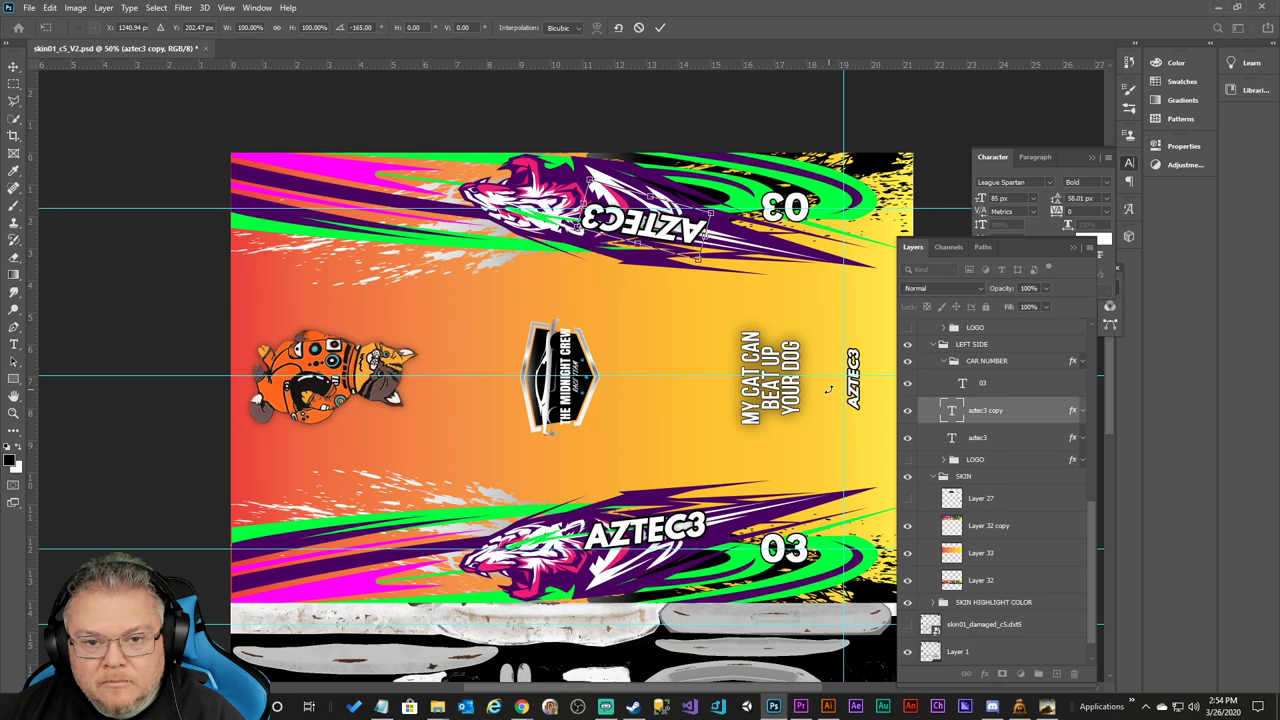
{"action": "key", "text": "shift+Up"}
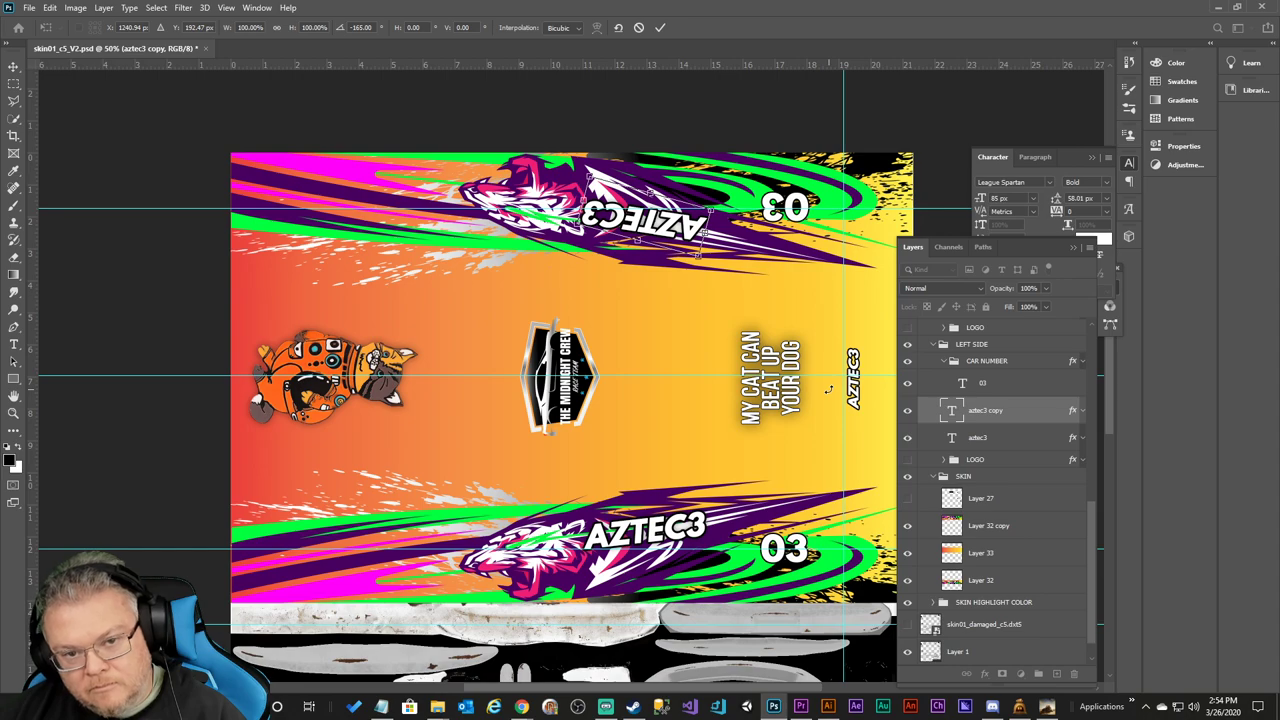
{"action": "key", "text": "shift+Down"}
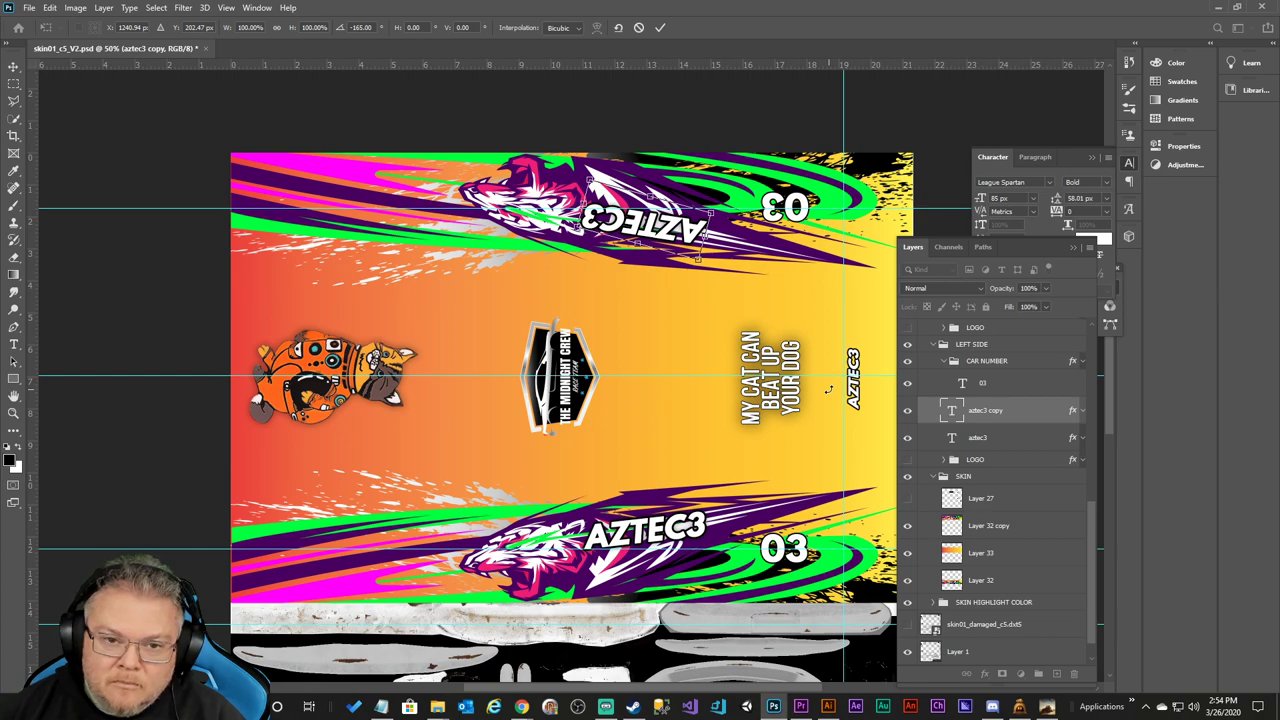
{"action": "key", "text": "shift+Down"}
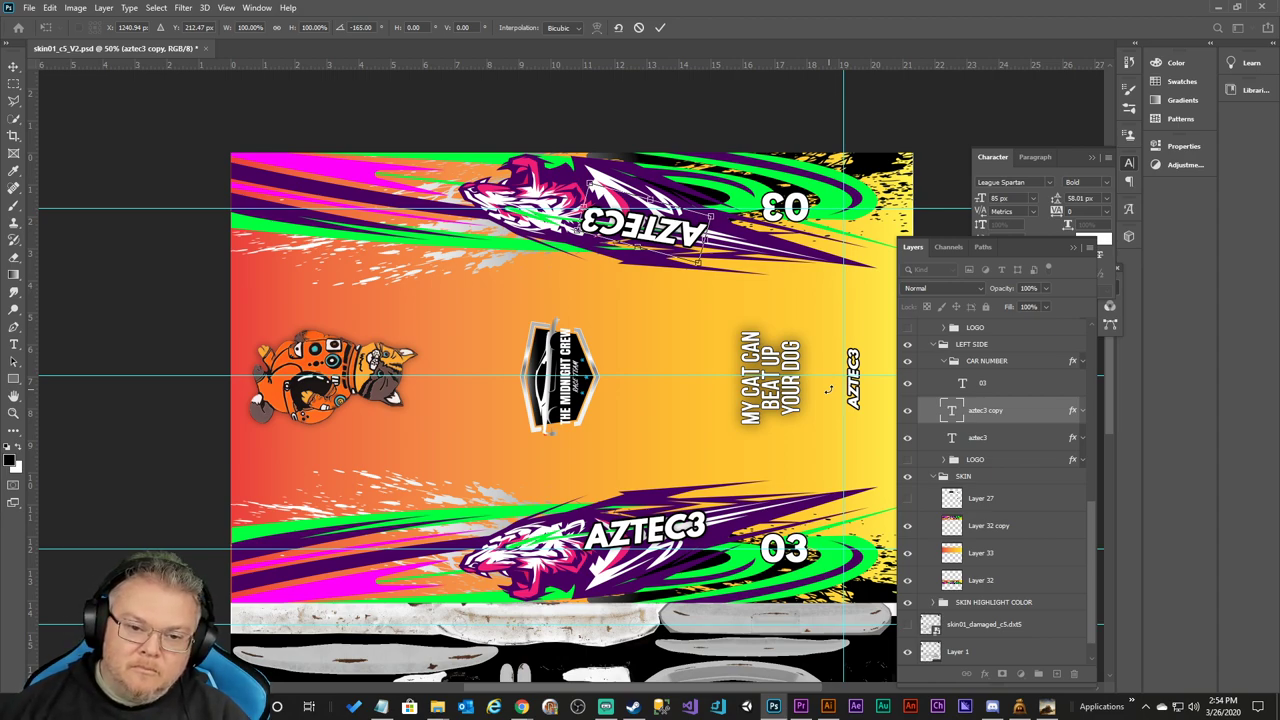
{"action": "key", "text": "Up"}
{"action": "key", "text": "Up"}
{"action": "key", "text": "Up"}
{"action": "key", "text": "Up"}
{"action": "key", "text": "Up"}
{"action": "key", "text": "Up"}
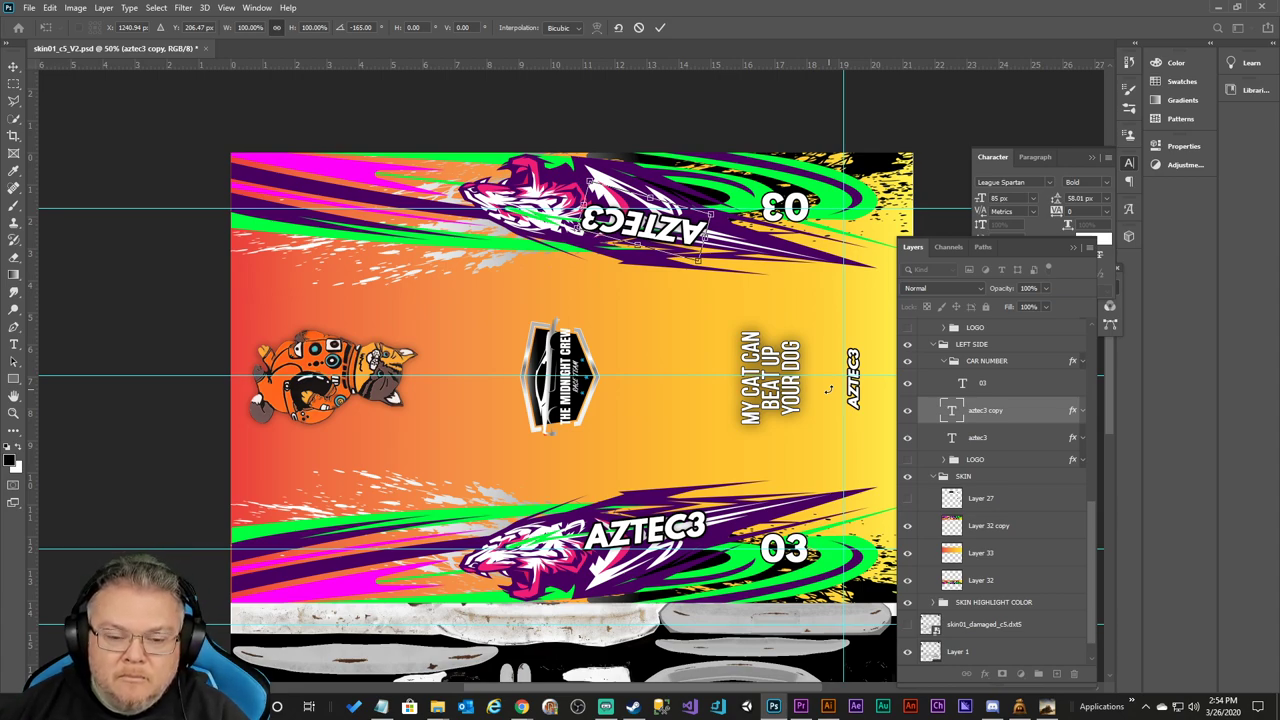
{"action": "key", "text": "Down"}
{"action": "key", "text": "Down"}
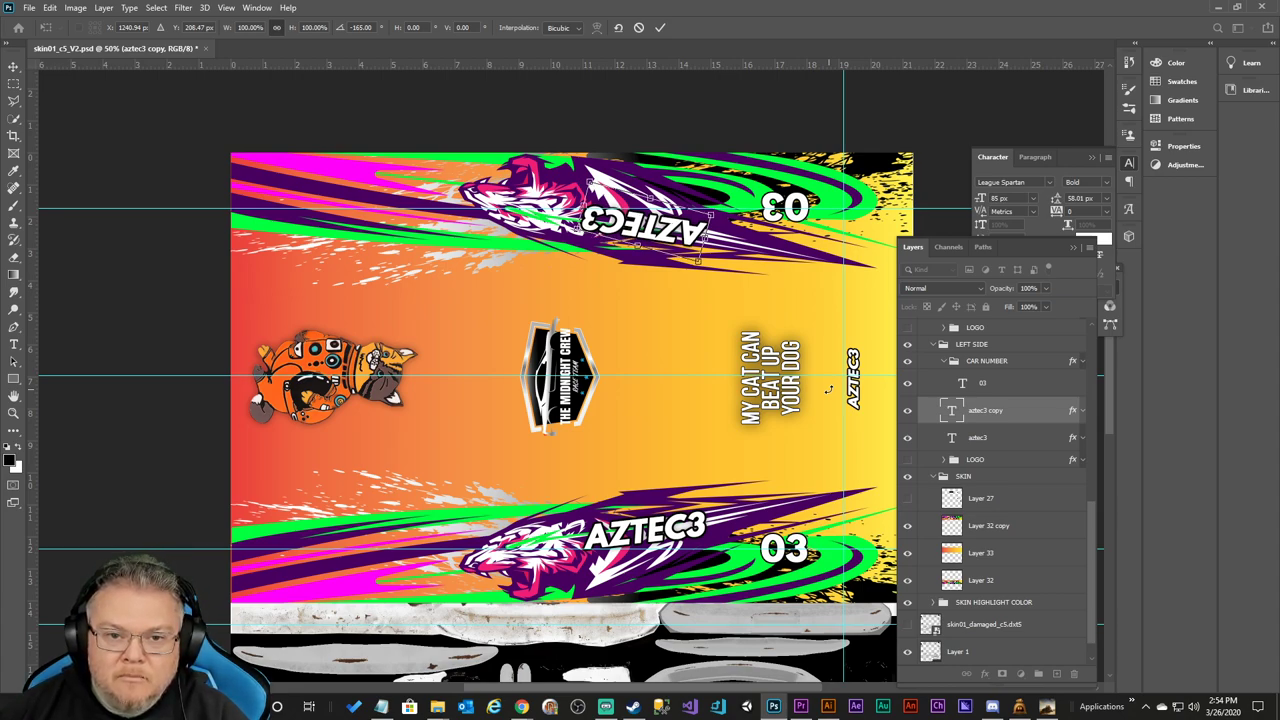
{"action": "left_click", "coordinate": [660, 27]}
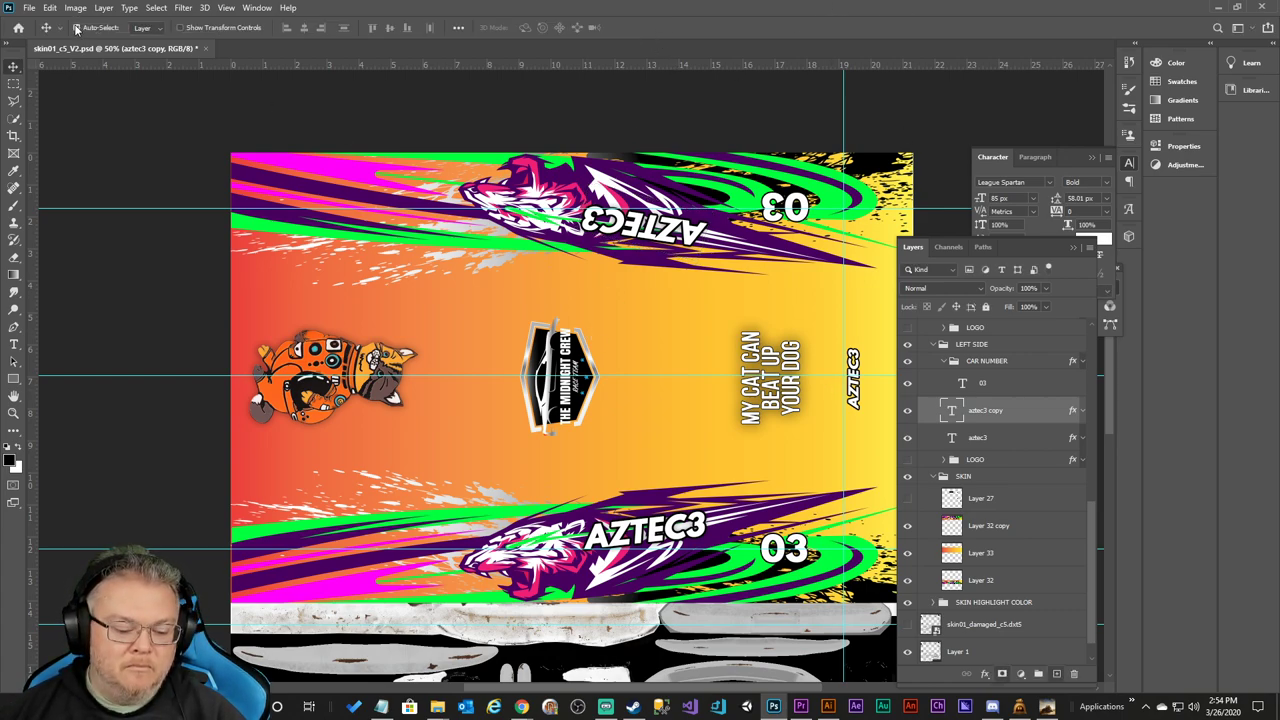
Save the PSD and export the skin as a 2048 x 2048 PNG named skin01_c5_V2.png in the Aztec folder.
{"action": "key", "text": "ctrl+s"}
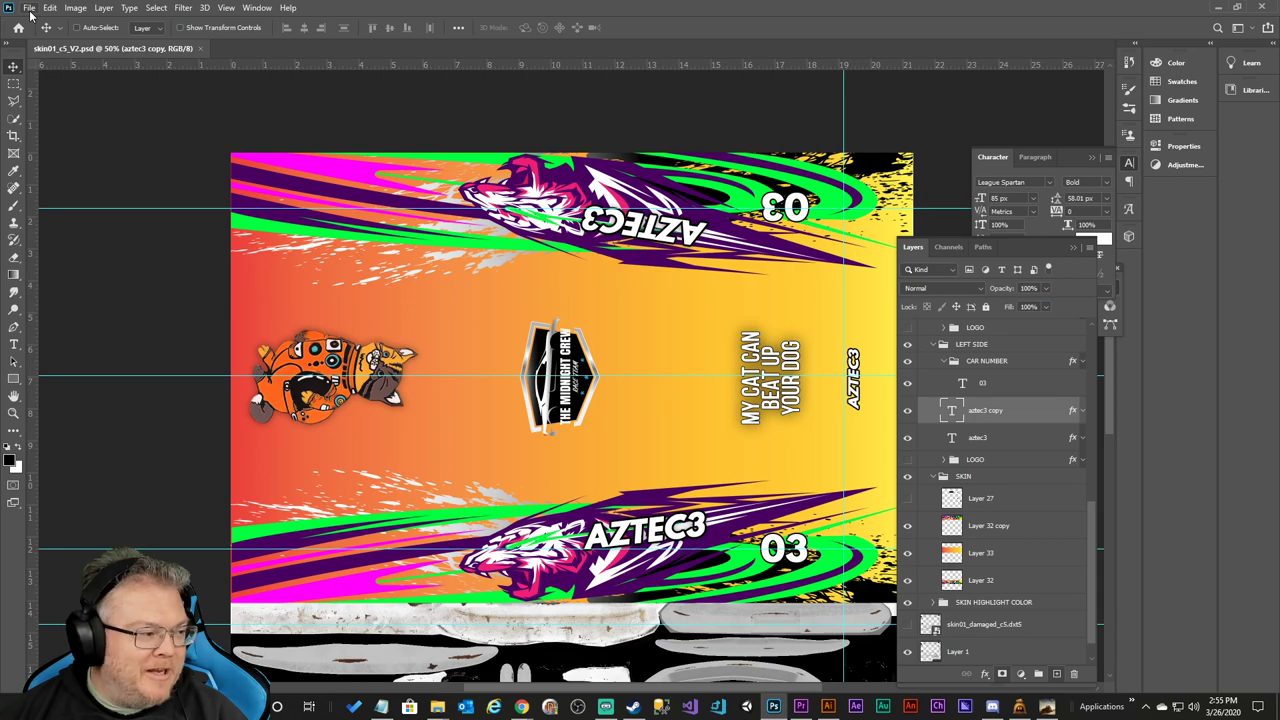
{"action": "left_click", "coordinate": [30, 8]}
{"action": "mouse_move", "coordinate": [64, 206]}
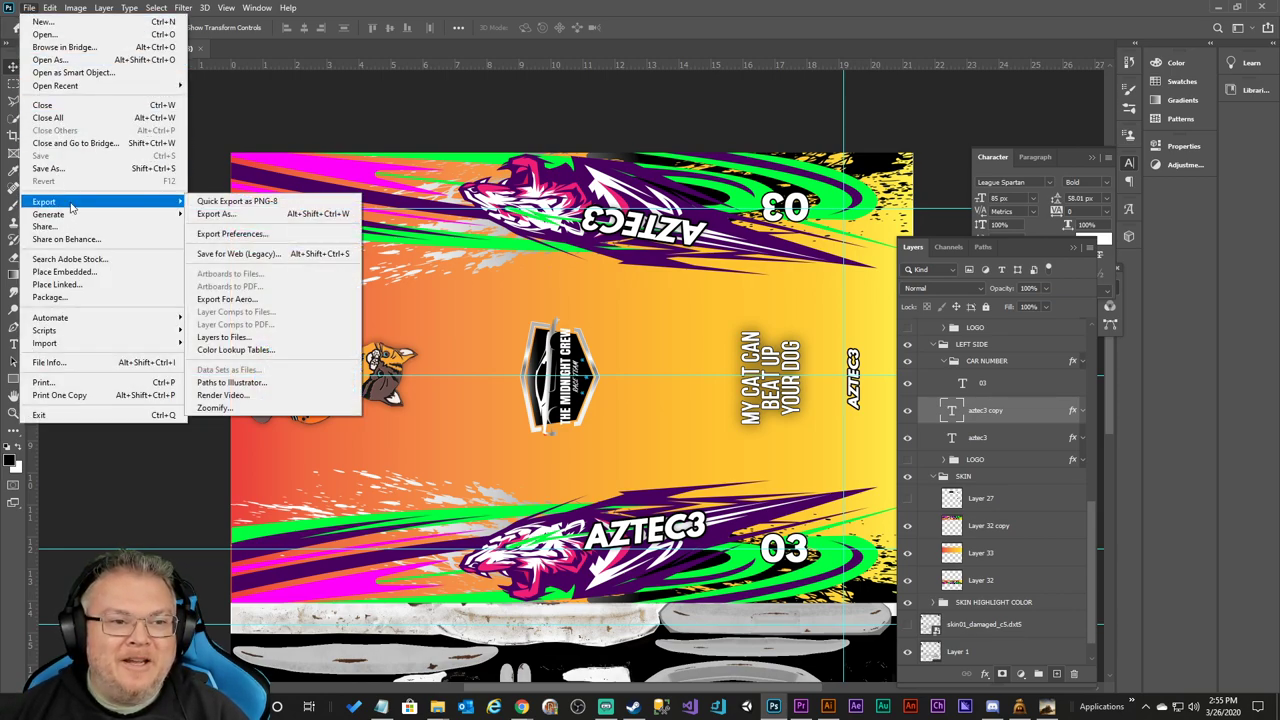
{"action": "left_click", "coordinate": [245, 214]}
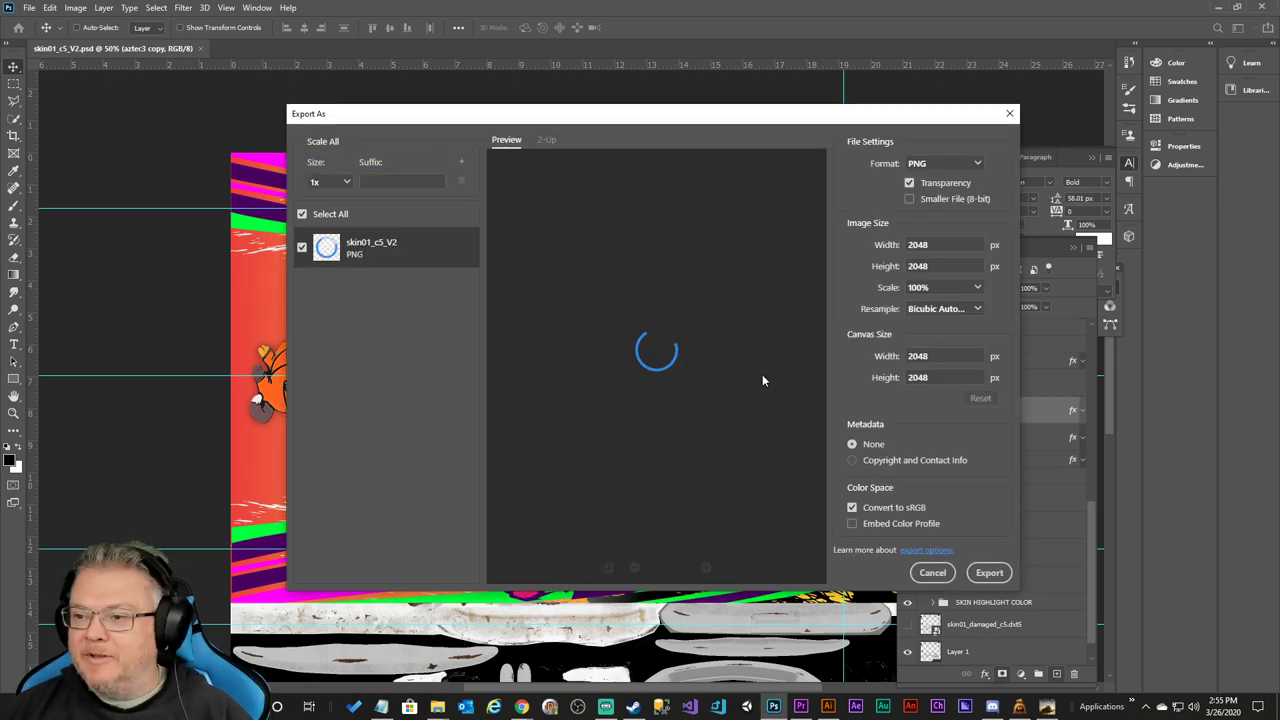
{"action": "left_click", "coordinate": [989, 572]}
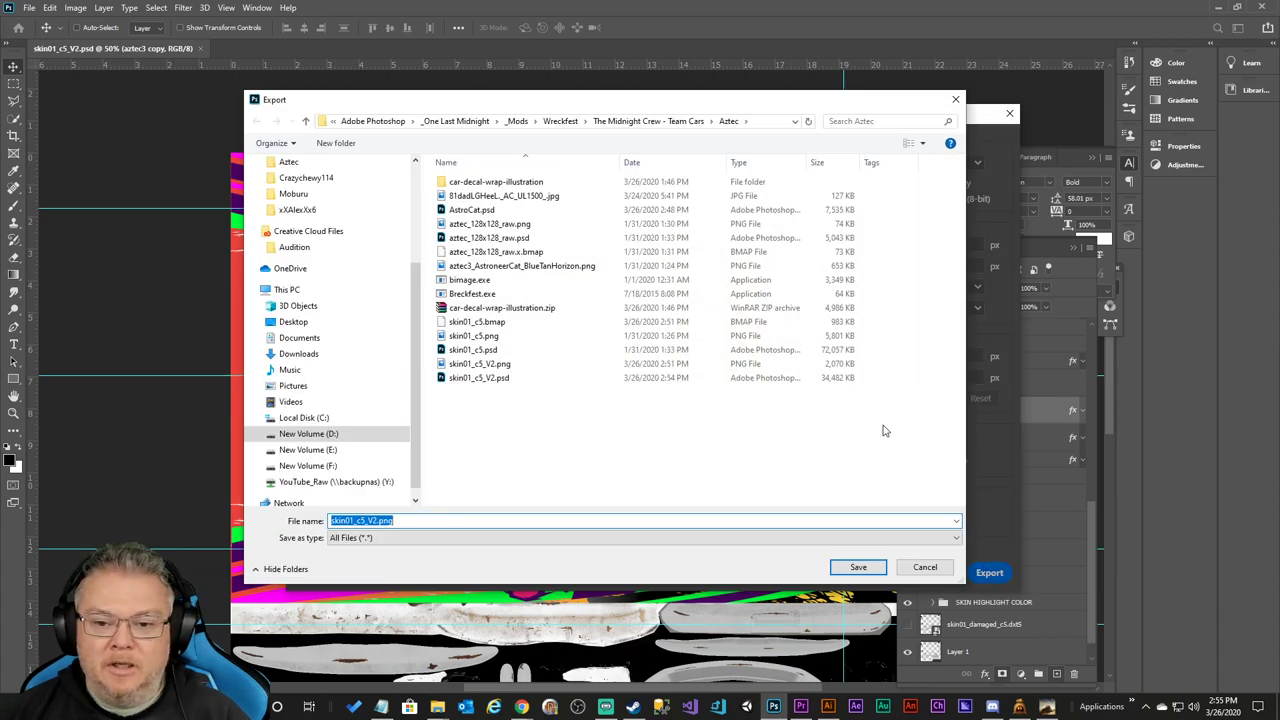
Save the PNG export as skin01_c5_V2.png in the Aztec folder, replacing the existing file.
{"action": "left_click", "coordinate": [868, 567]}
{"action": "left_click", "coordinate": [673, 355]}
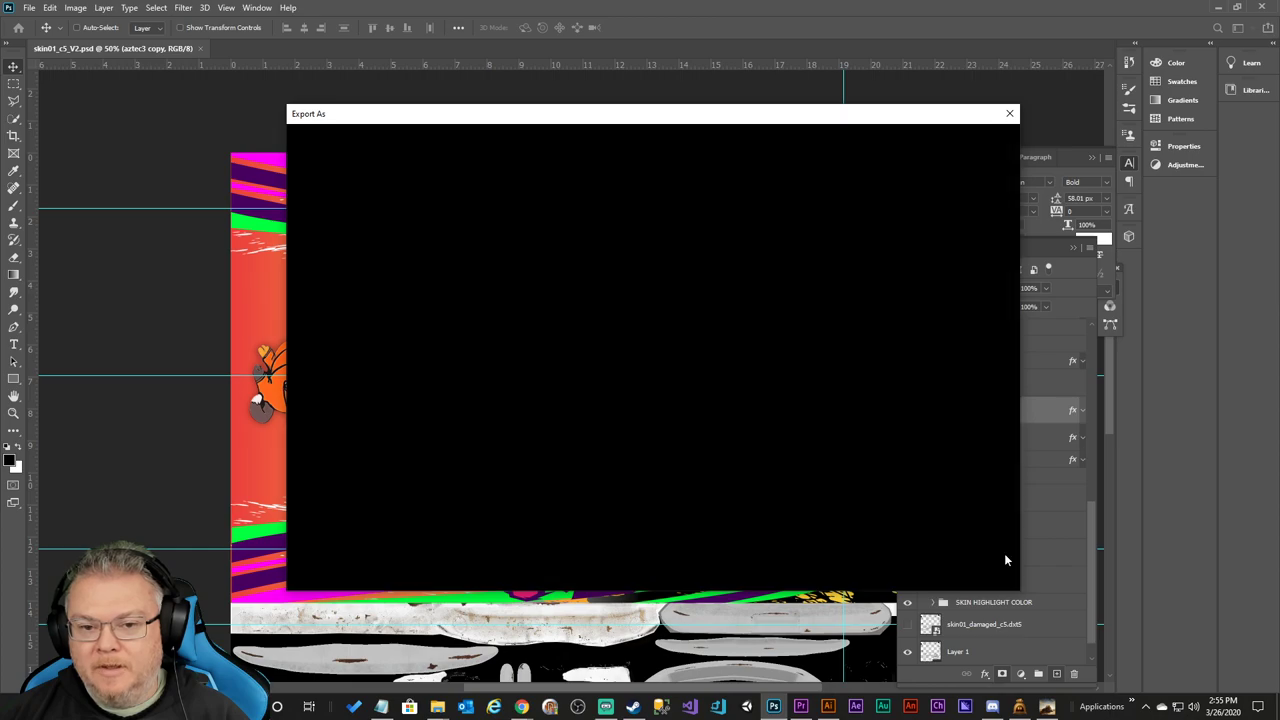
Hide the white background layer Layer 2 at the very bottom of the layer stack.
{"action": "scroll", "coordinate": [1038, 509], "scroll_direction": "down", "scroll_amount": 1}
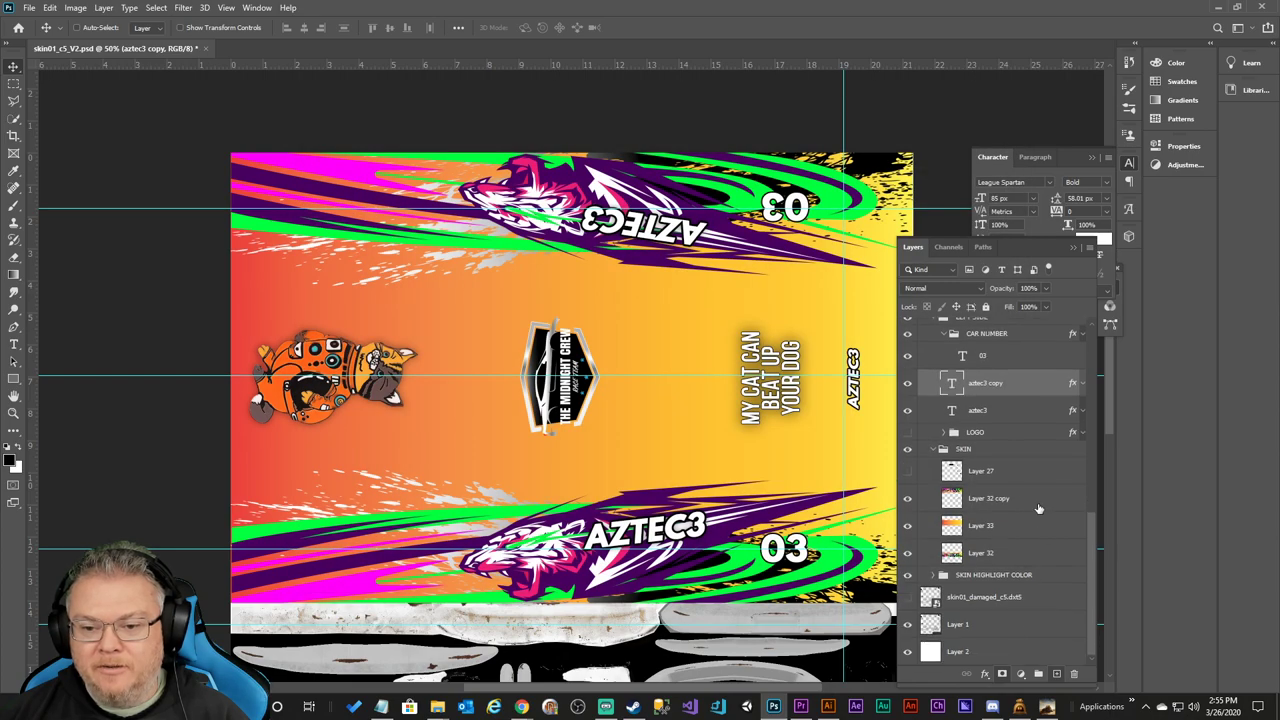
{"action": "left_click", "coordinate": [908, 651]}
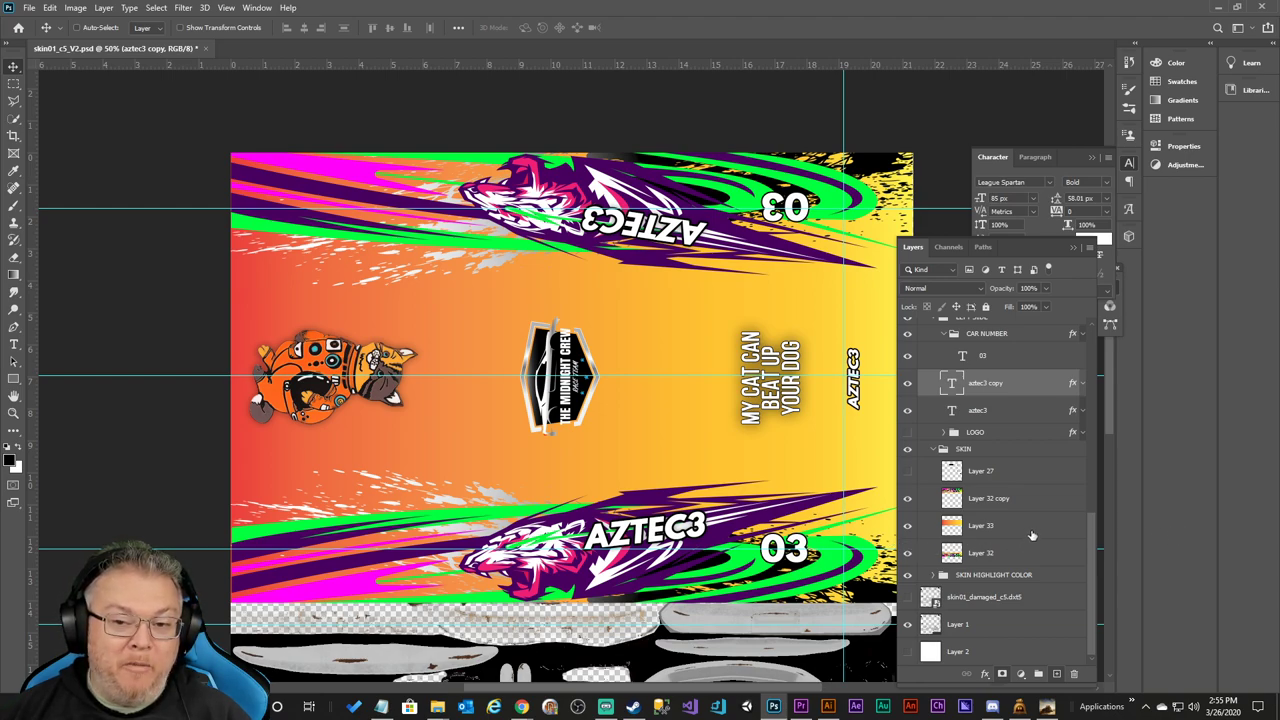
{"action": "scroll", "coordinate": [1033, 537], "scroll_direction": "up", "scroll_amount": 2}
{"action": "scroll", "coordinate": [1033, 537], "scroll_direction": "down", "scroll_amount": 1}
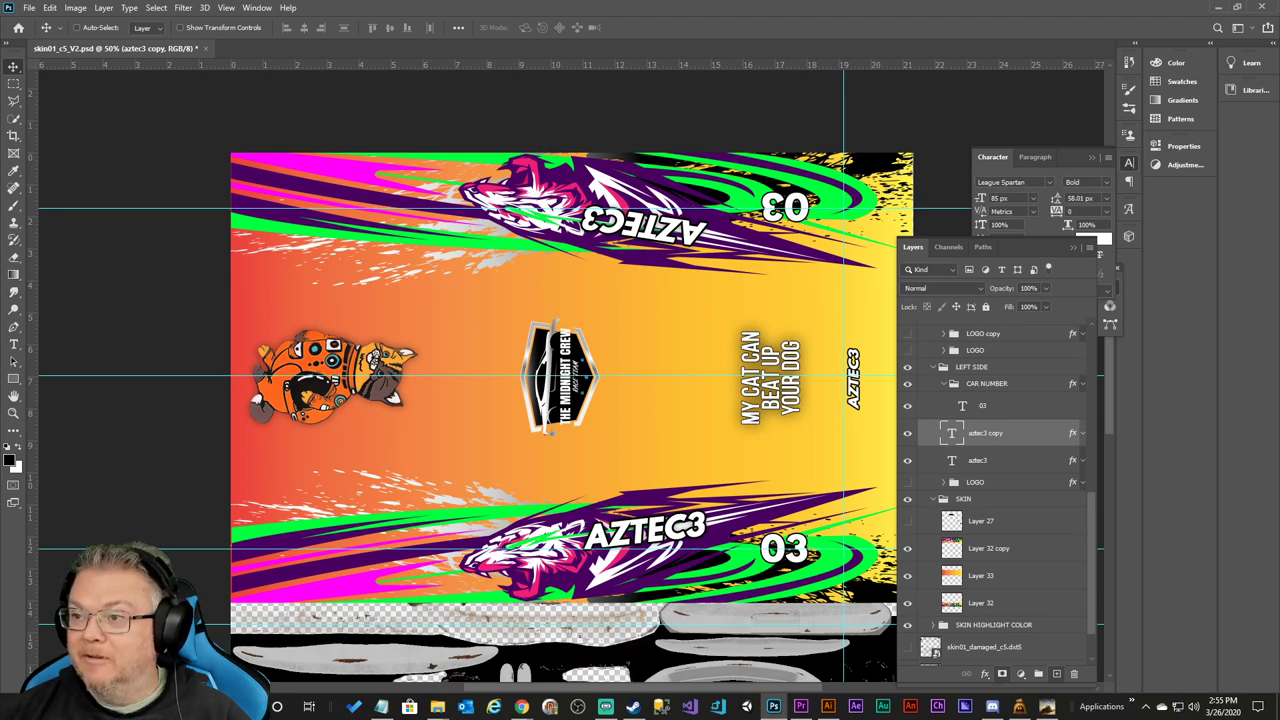
{"action": "left_click", "coordinate": [521, 707]}
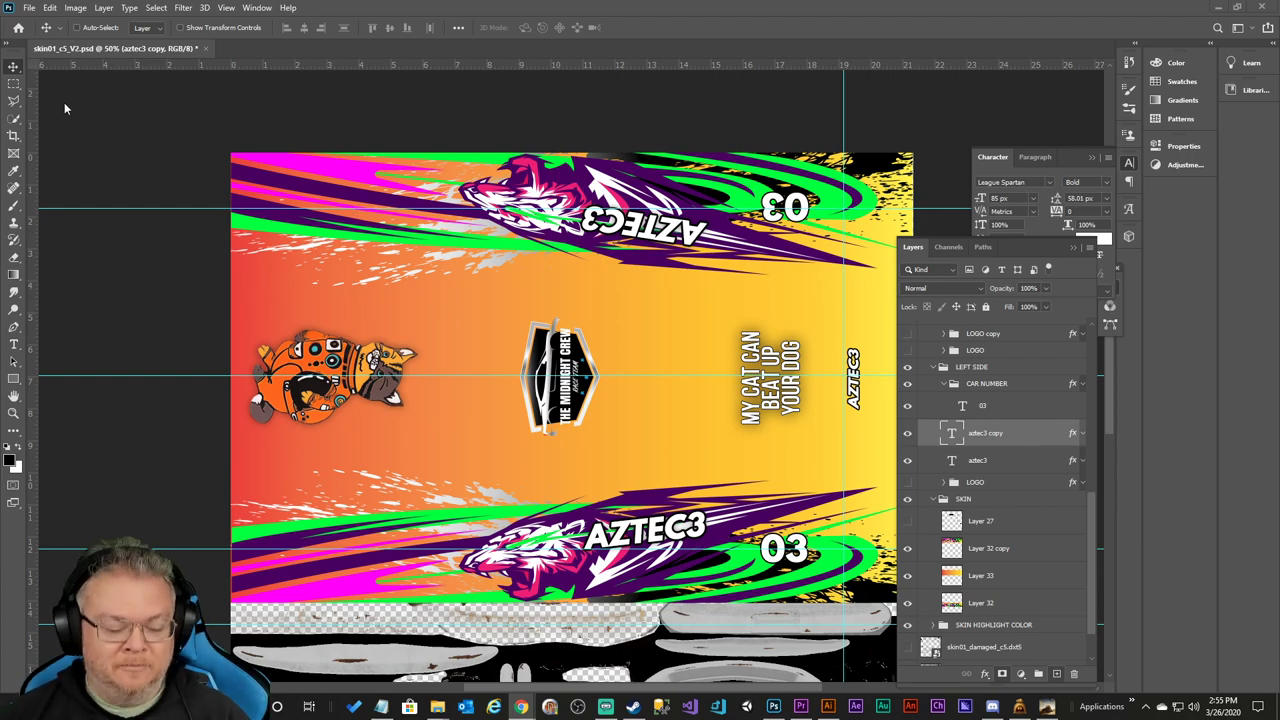
Export the skin as a 2048 x 2048 PNG with transparency, replacing skin01_c5_V2.png in the Aztec folder.
{"action": "left_click", "coordinate": [30, 9]}
{"action": "mouse_move", "coordinate": [74, 206]}
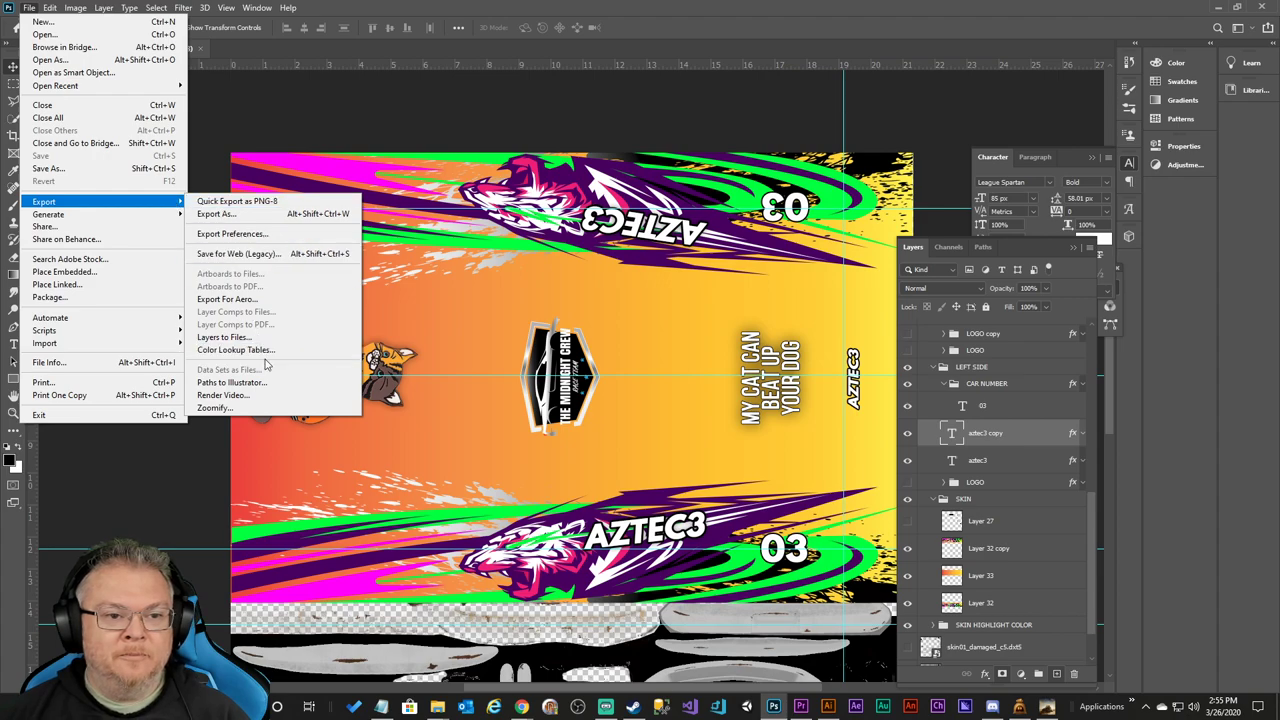
{"action": "left_click", "coordinate": [256, 216]}
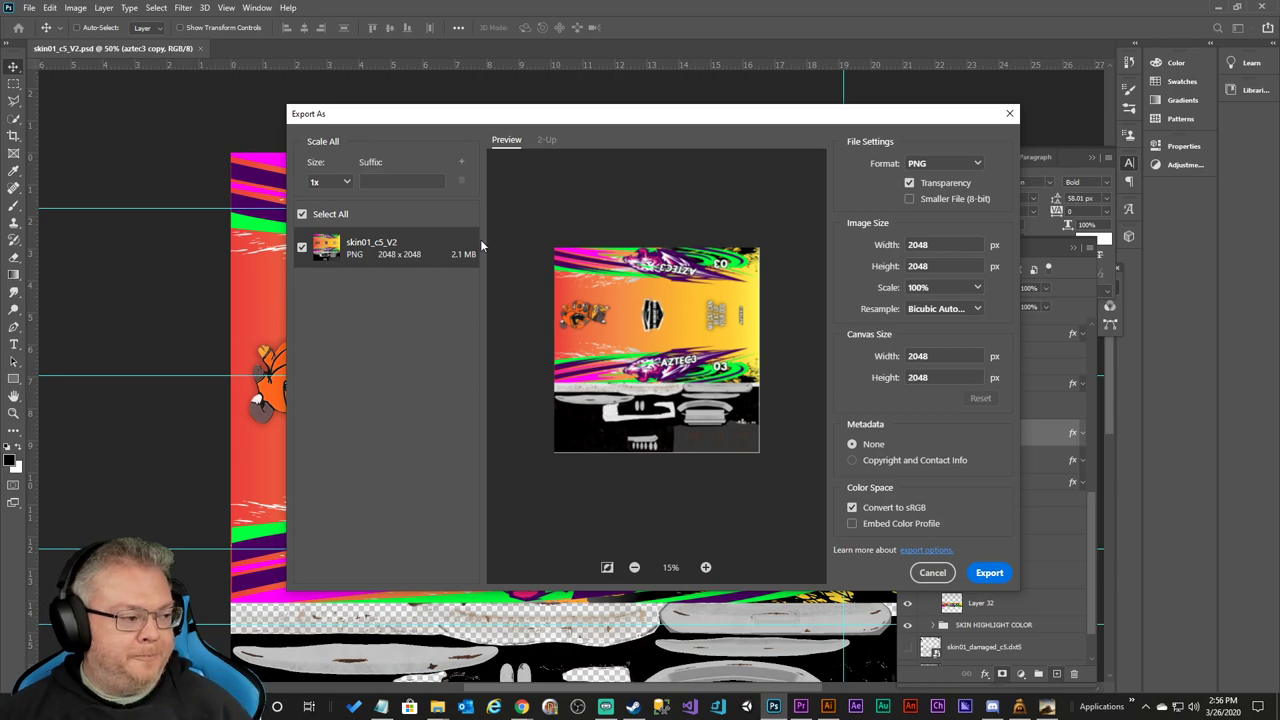
{"action": "left_click", "coordinate": [1001, 577]}
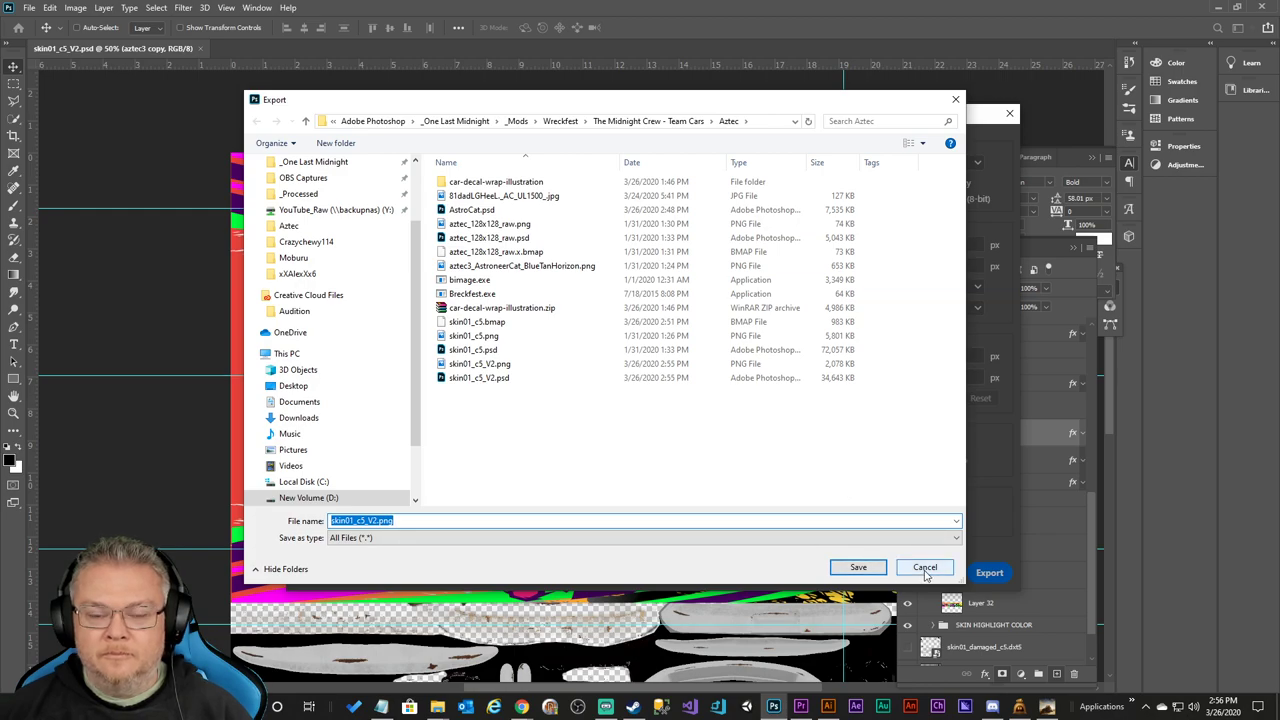
{"action": "left_click", "coordinate": [925, 568]}
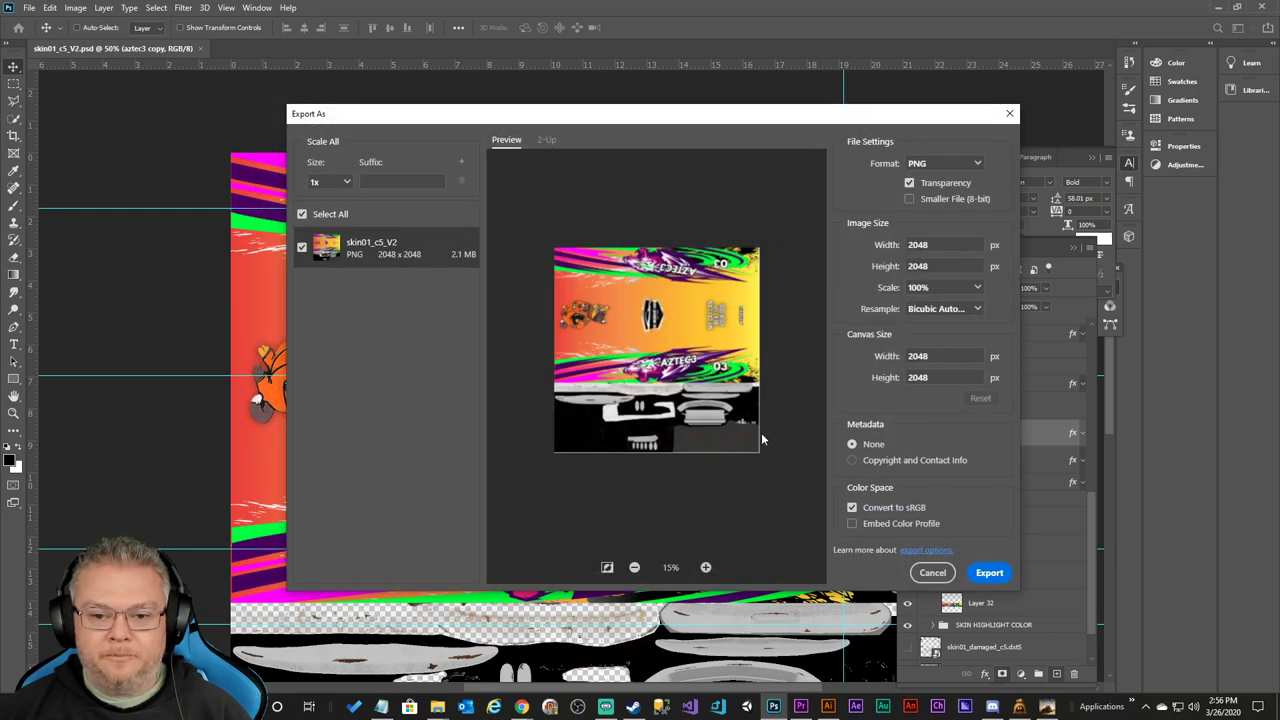
{"action": "left_click", "coordinate": [988, 573]}
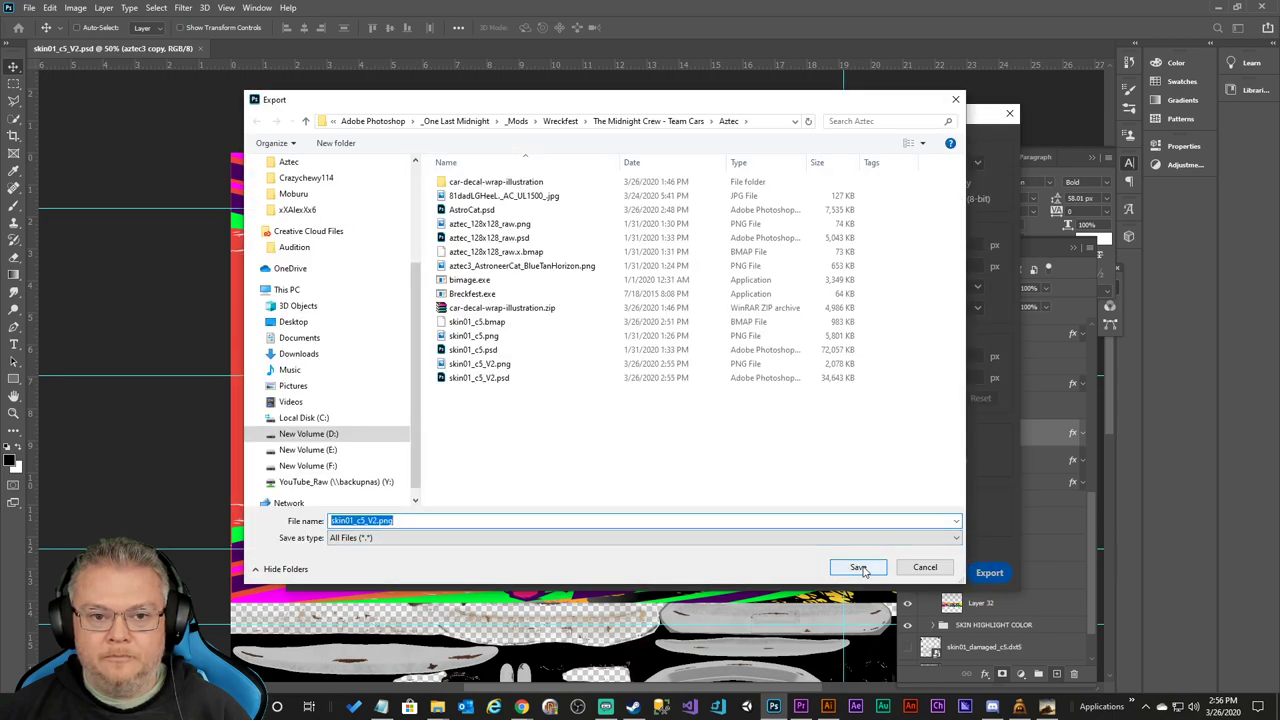
{"action": "left_click", "coordinate": [860, 569]}
{"action": "left_click", "coordinate": [735, 352]}
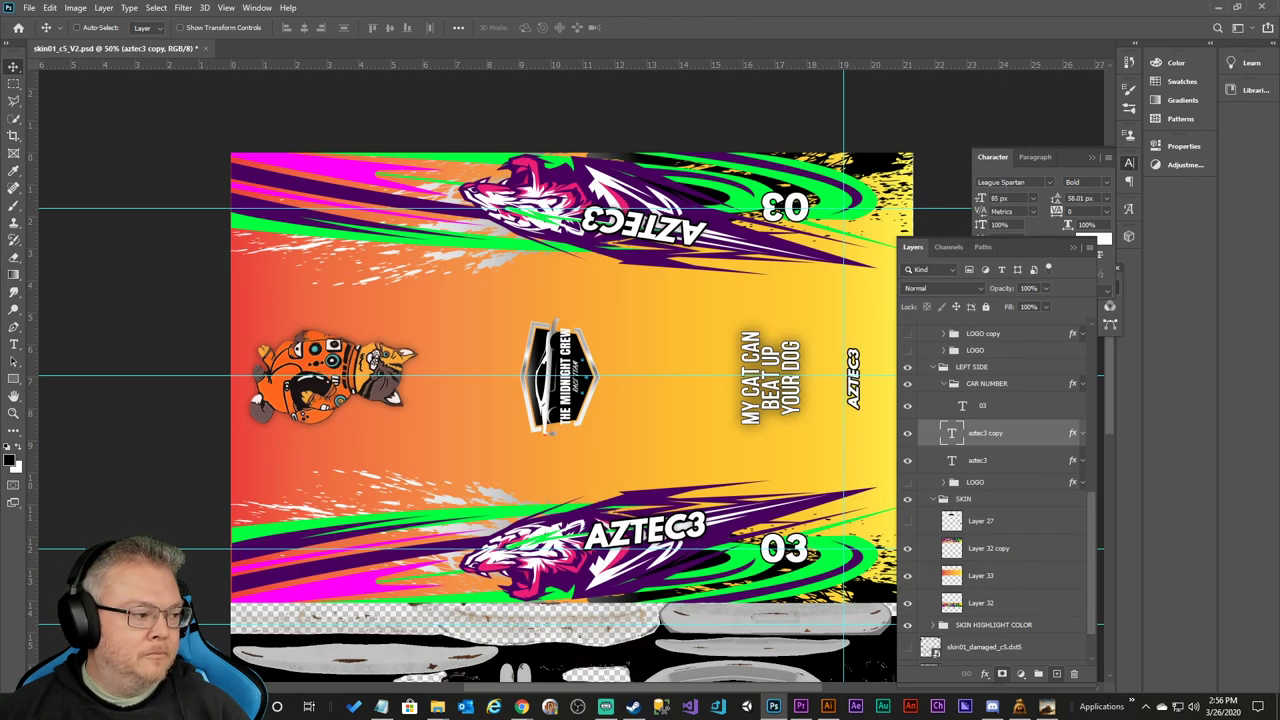
Convert skin01_c5_V2.png with Breckfest.exe from the Aztec folder.
{"action": "left_click", "coordinate": [437, 707]}
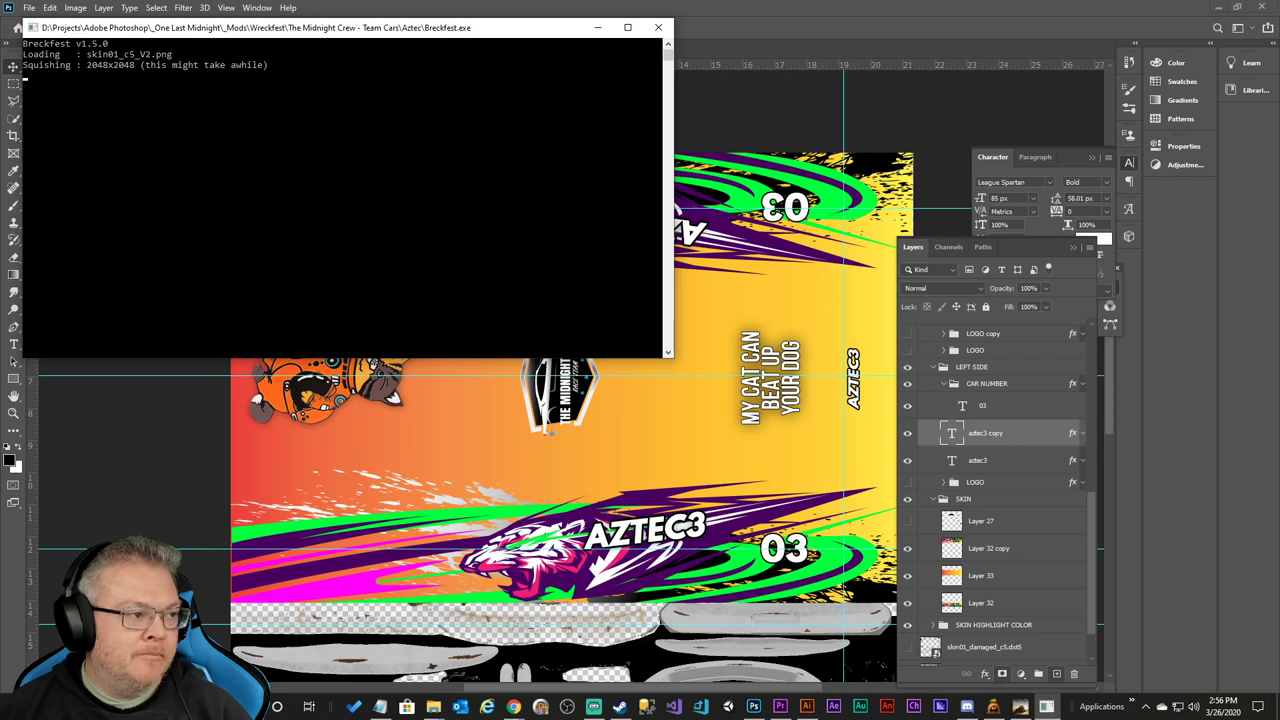
{"action": "left_click_drag", "start_coordinate": [95, 27], "coordinate": [403, 129]}
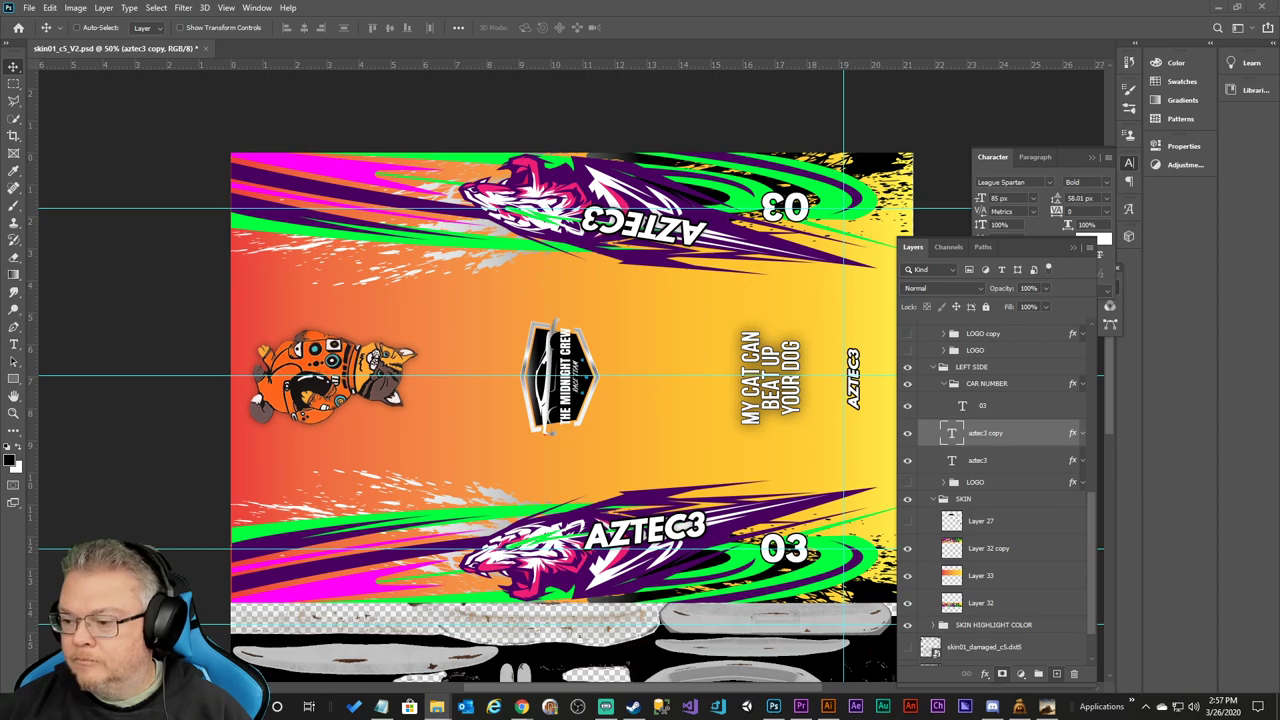
{"action": "key", "text": "alt+Tab"}
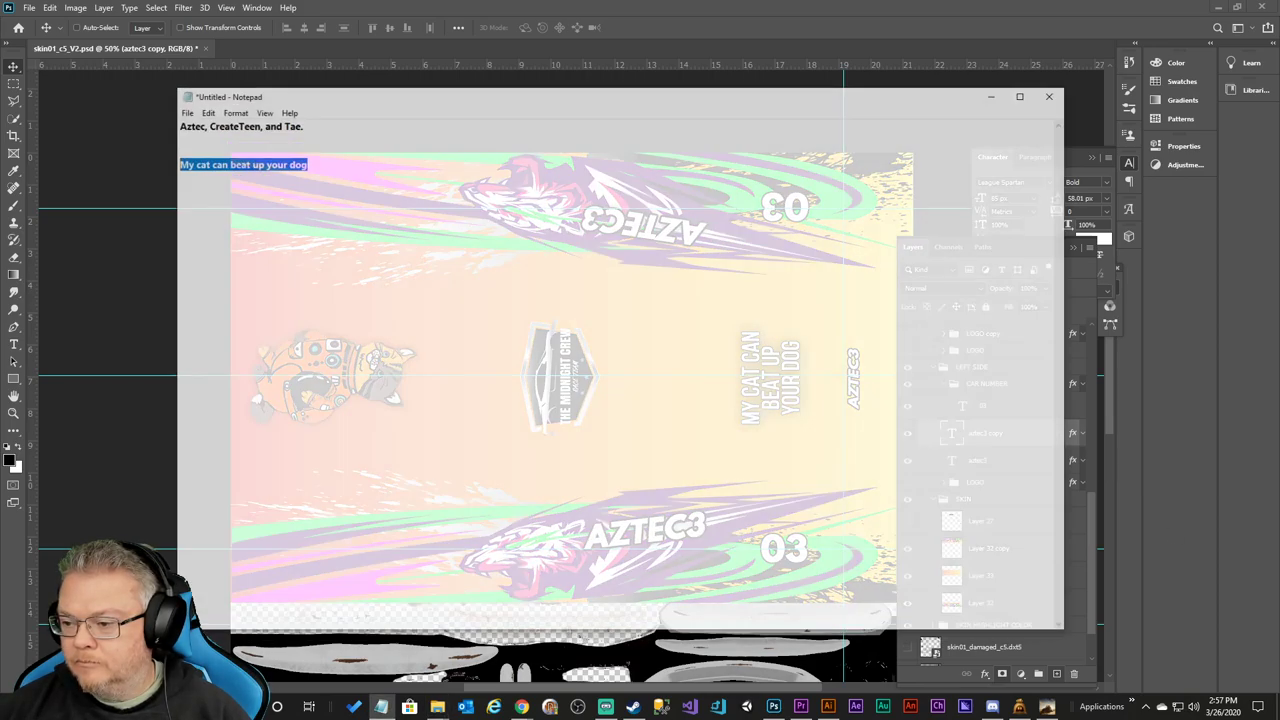
{"action": "left_click", "coordinate": [1017, 64]}
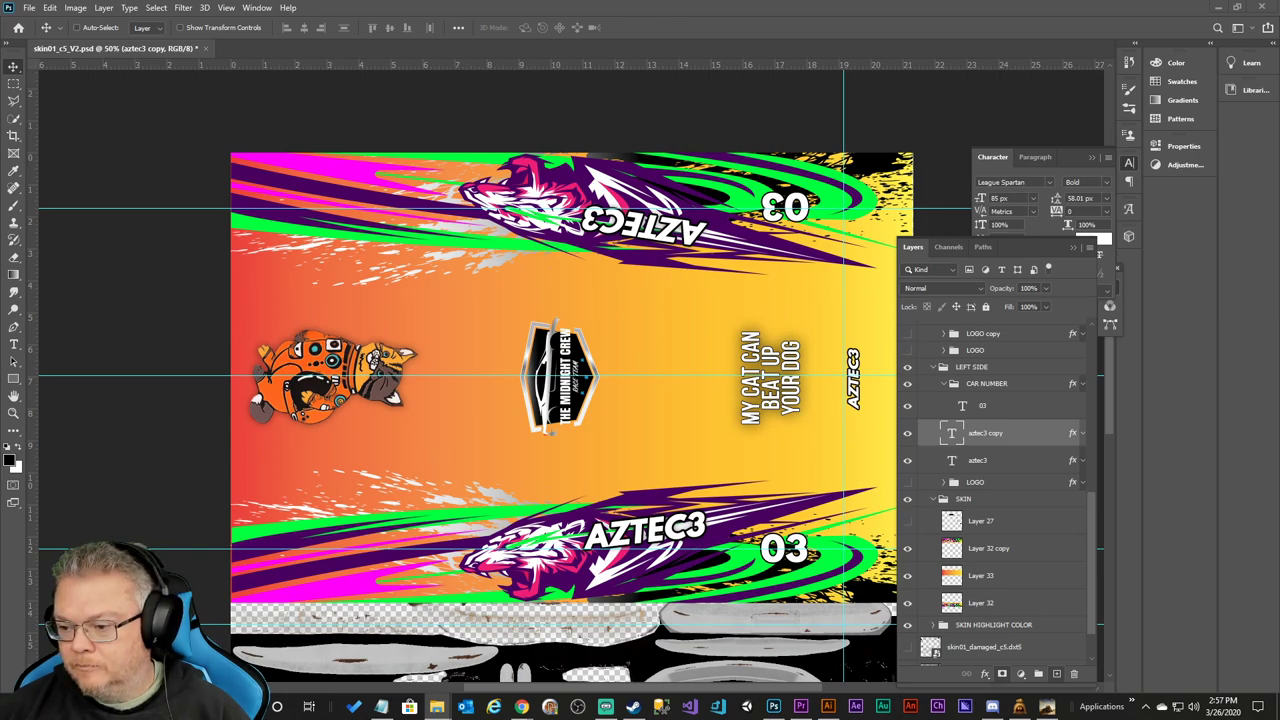
{"action": "key", "text": "alt+Tab"}
{"action": "key", "text": "super+Down"}
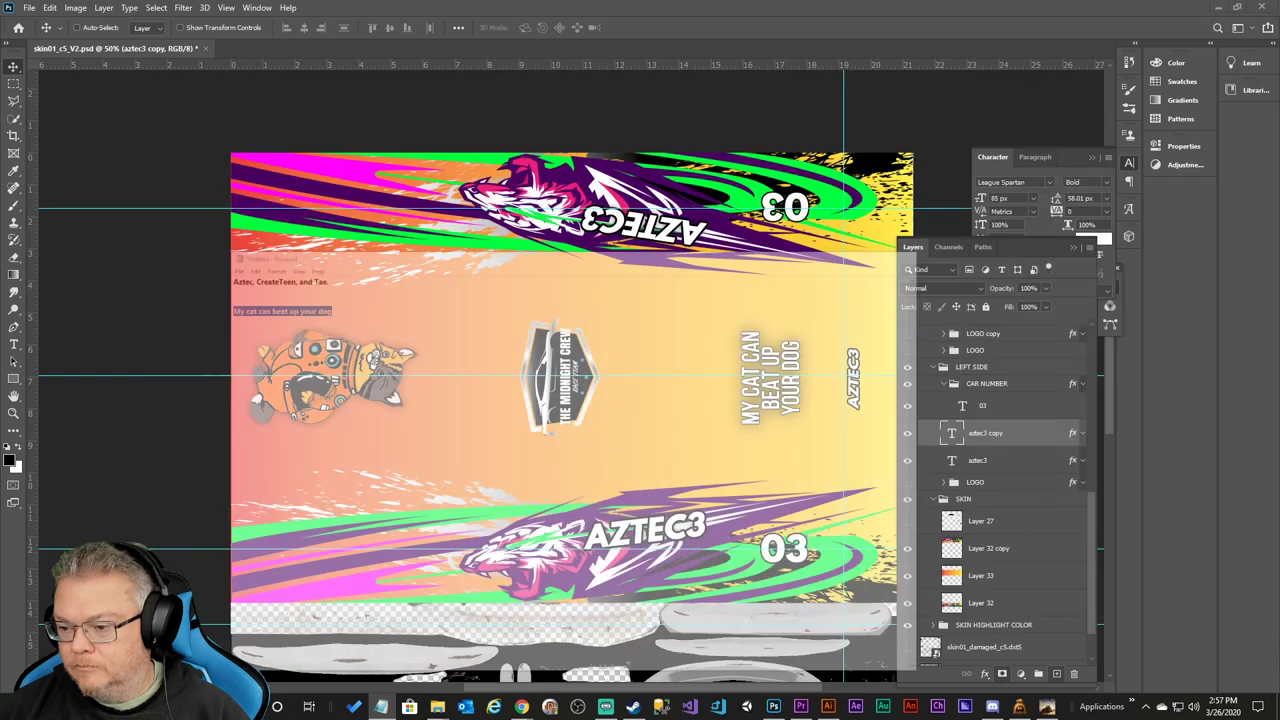
{"action": "key", "text": "super+d"}
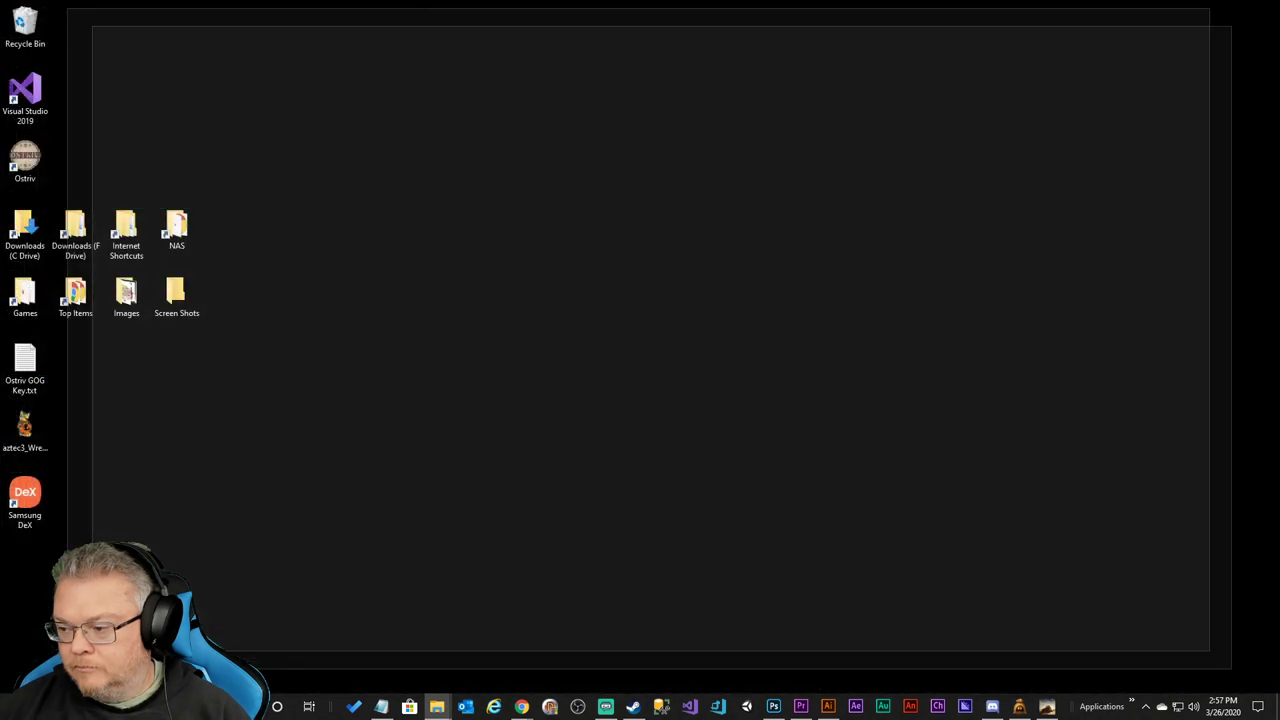
{"action": "key", "text": "super+d"}
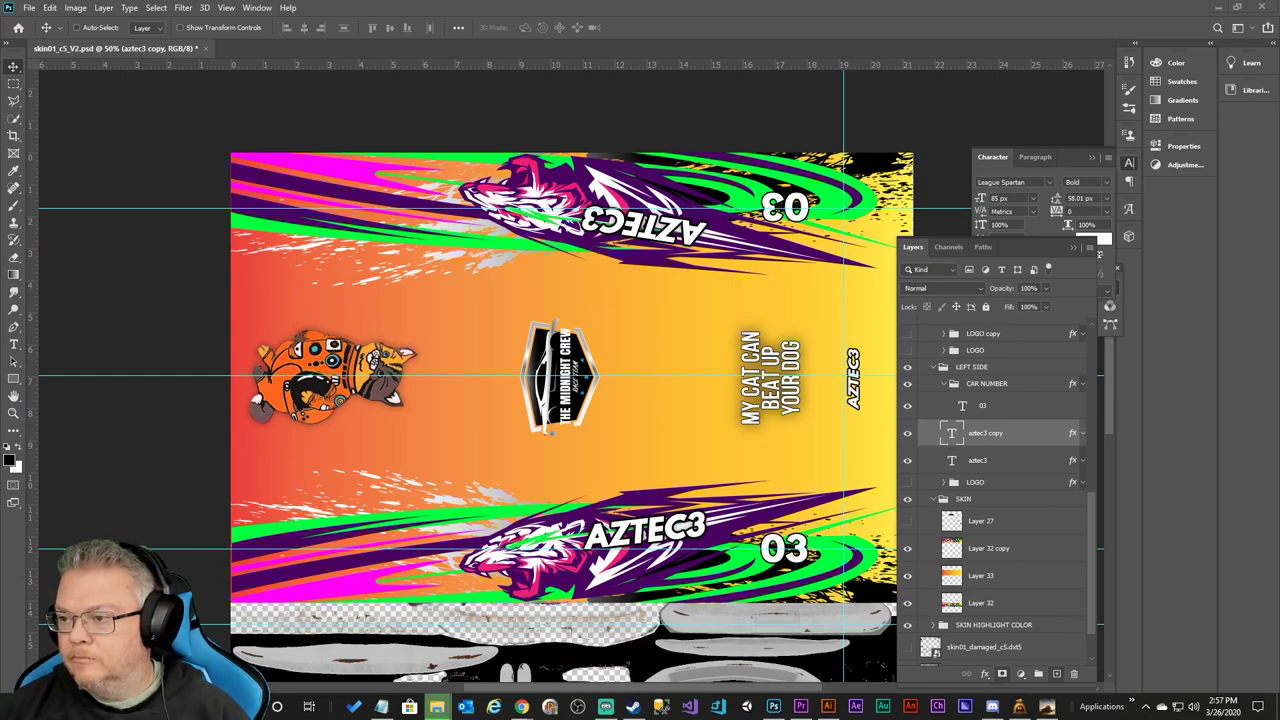
Switch to Wreckfest and change the Paint Shop style from Aztec to aNERD Too Late and back to preview the skin.
{"action": "left_click", "coordinate": [1047, 707]}
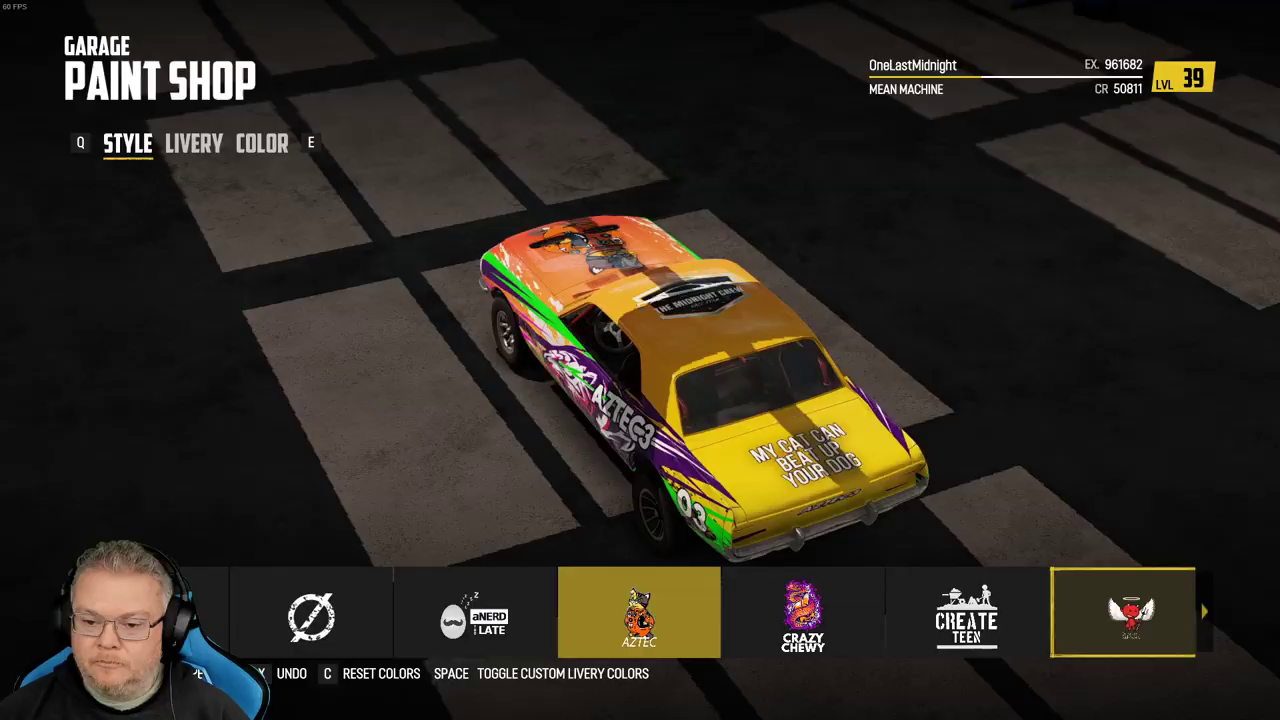
{"action": "key", "text": "Left"}
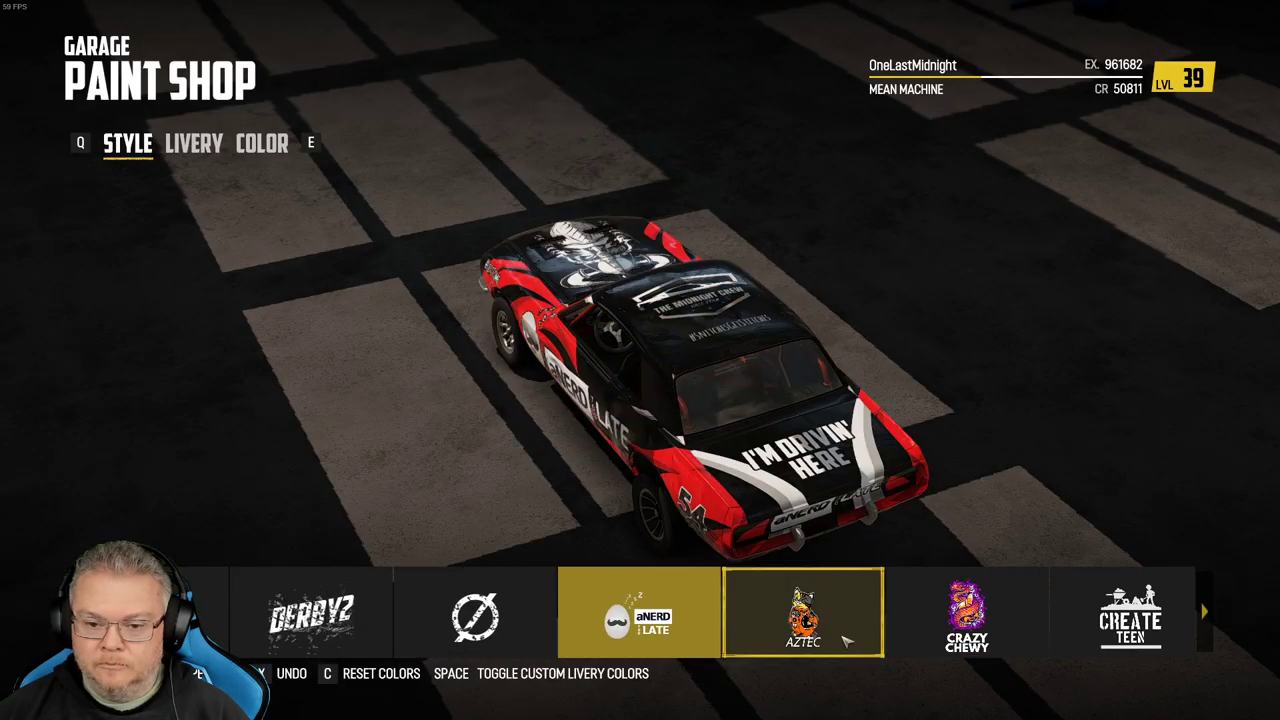
{"action": "key", "text": "Right"}
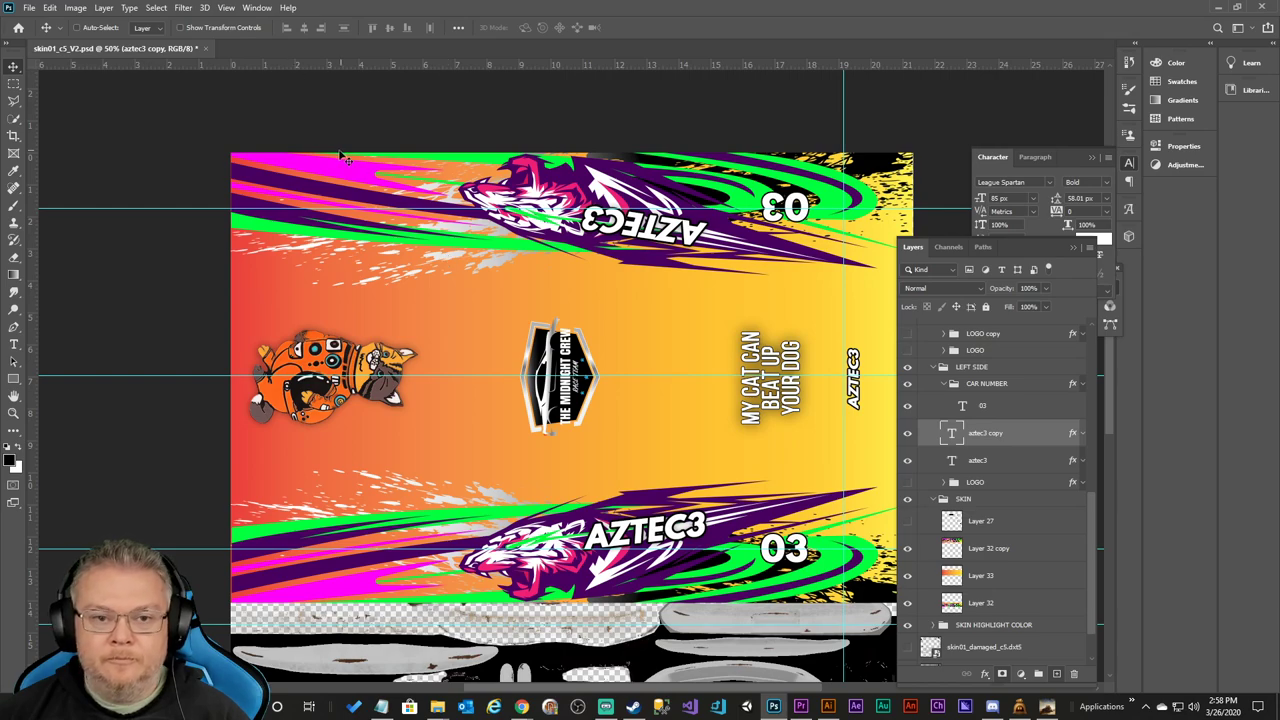
Back in Photoshop, open the aNERD Too Late version of skin01_c5_V2.psd and dismiss the text layer update prompt.
{"action": "left_click", "coordinate": [35, 10]}
{"action": "key", "text": "Escape"}
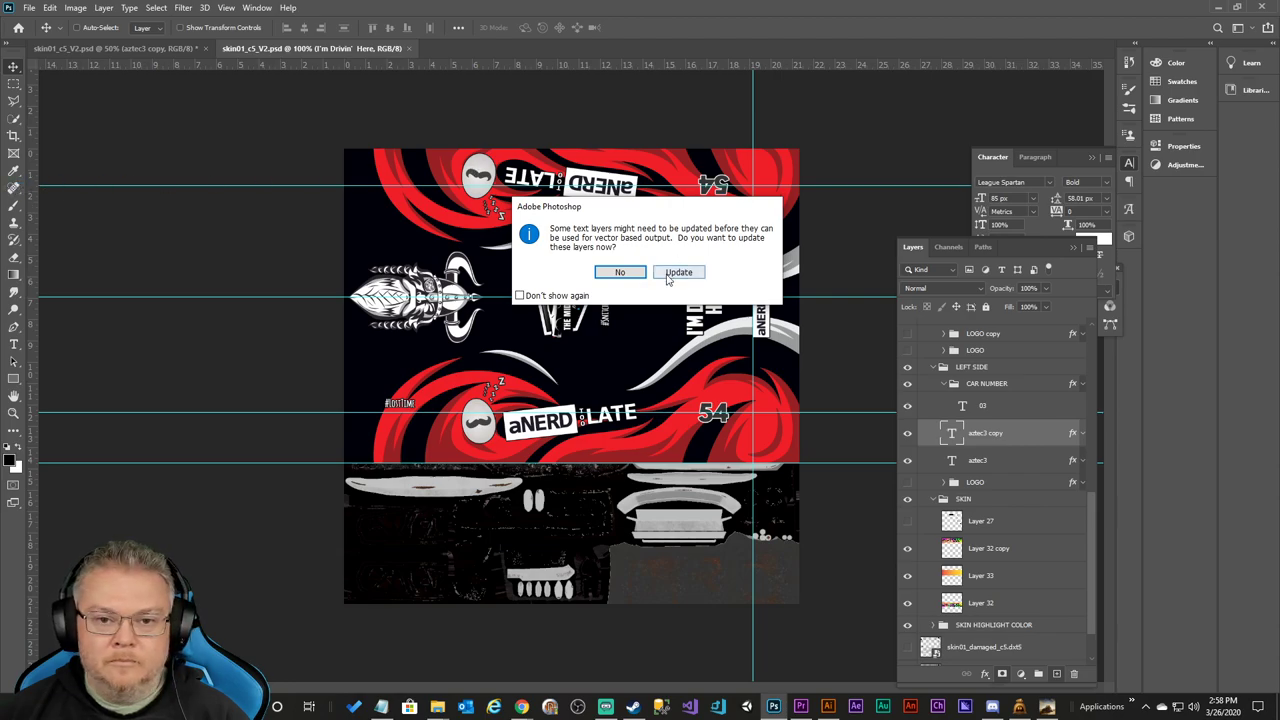
{"action": "left_click", "coordinate": [620, 272]}
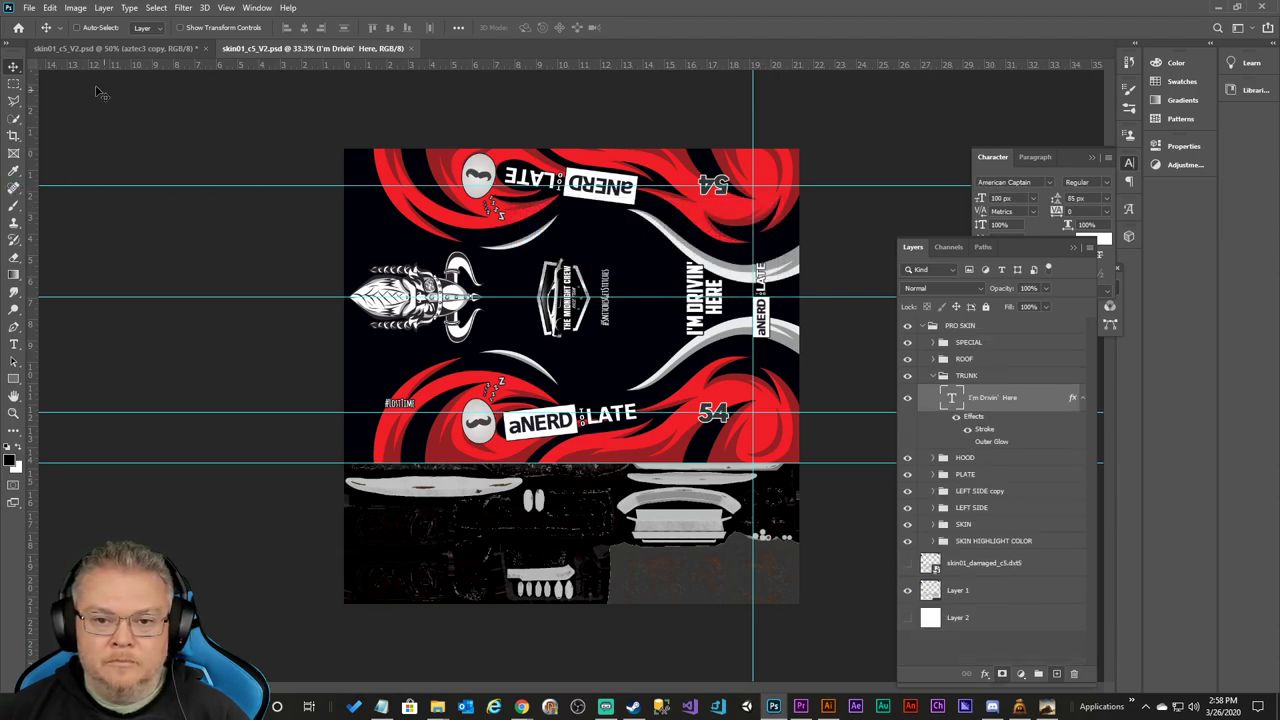
Open the Fujitasan version of skin01_c5_V2.psd and examine the font size of its FujitaSan plate text.
{"action": "left_click", "coordinate": [29, 7]}
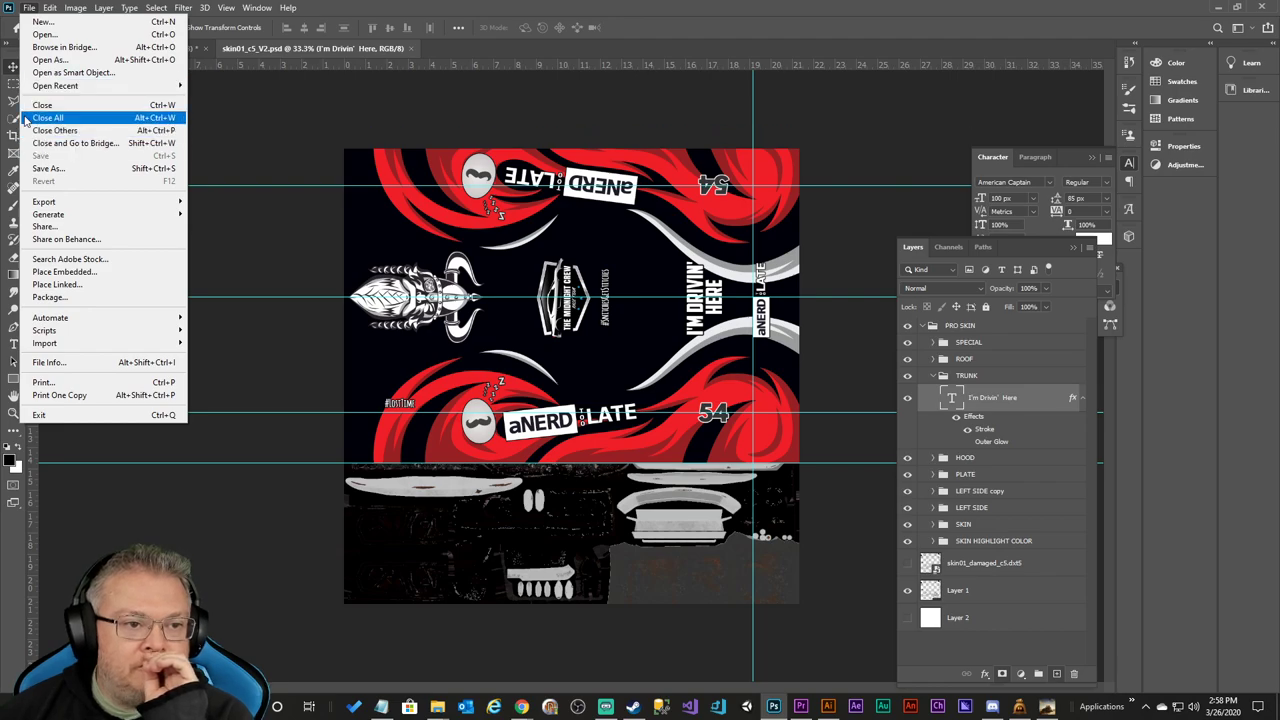
{"action": "left_click", "coordinate": [437, 706]}
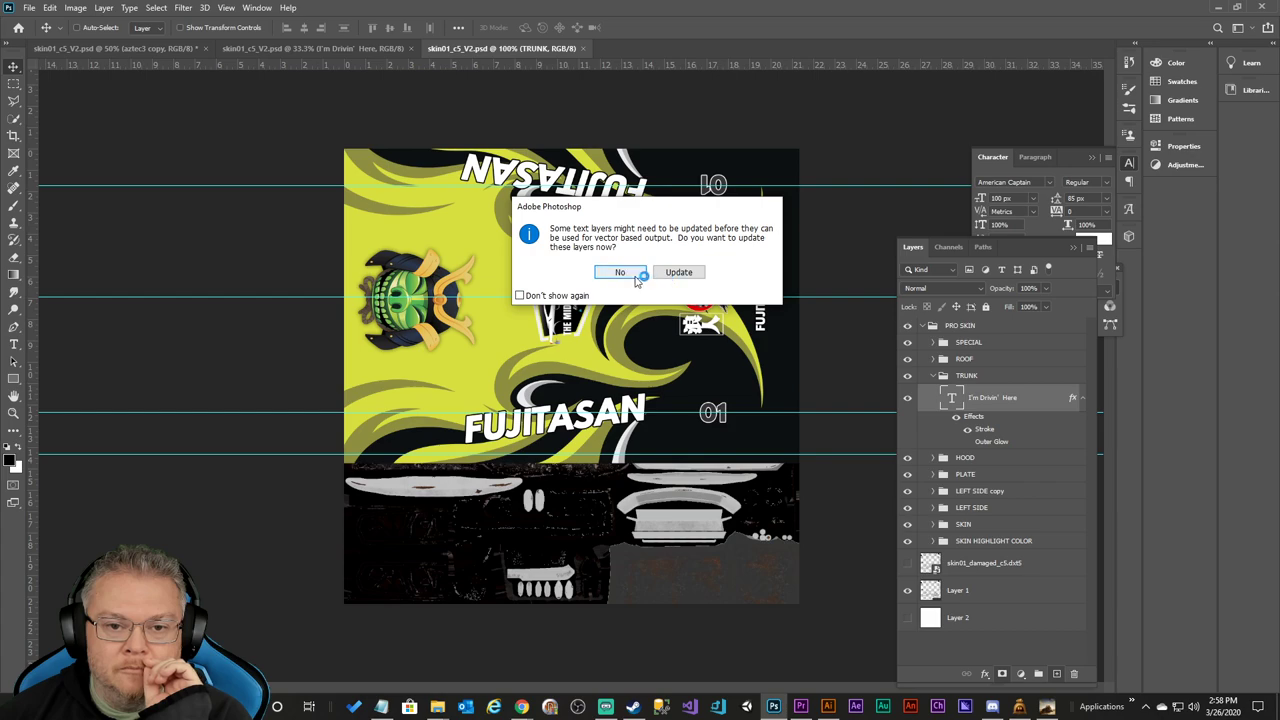
{"action": "left_click", "coordinate": [672, 275]}
{"action": "left_click", "coordinate": [14, 341]}
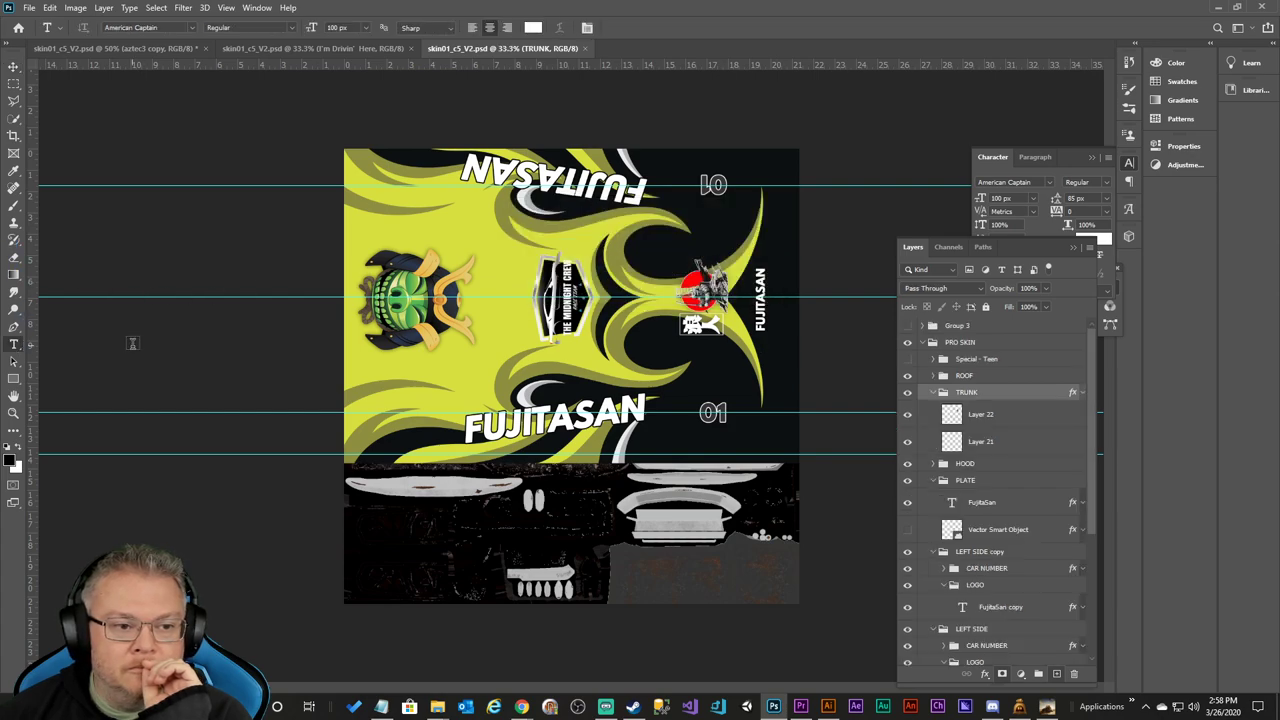
{"action": "left_click", "coordinate": [760, 296]}
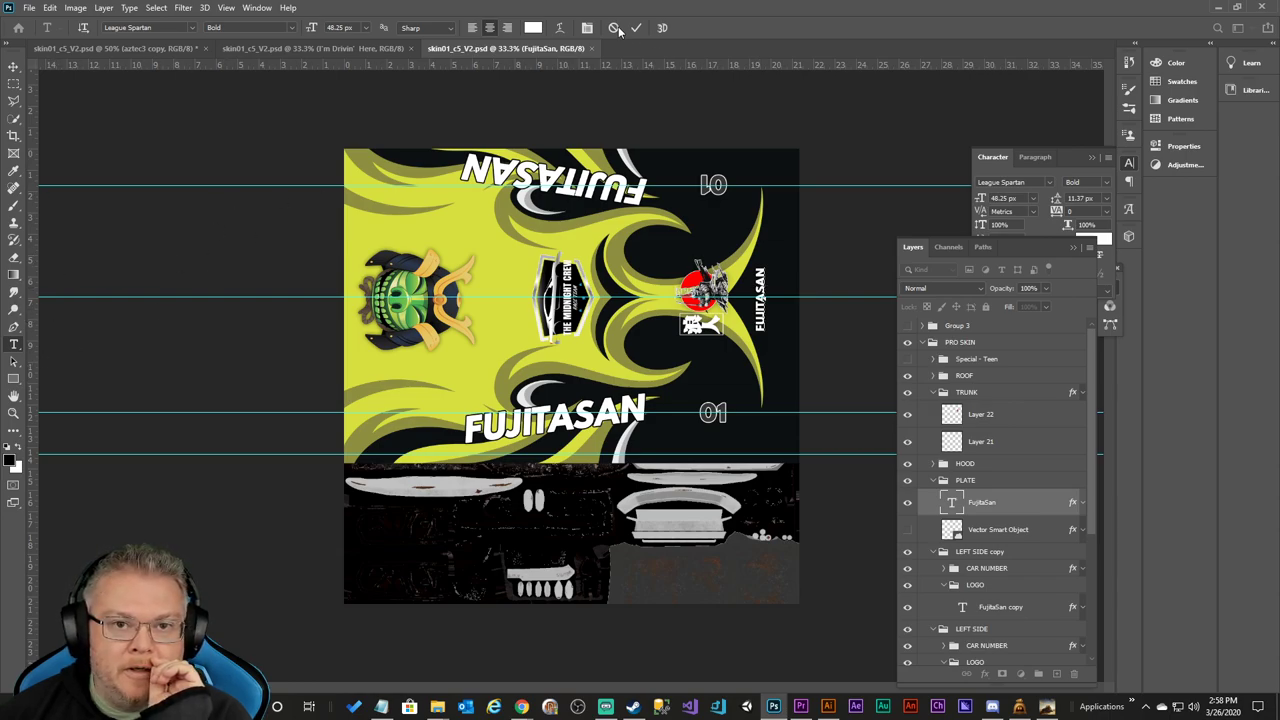
Return to the Aztec skin document and place the text cursor in the AZTEC3 plate text.
{"action": "left_click", "coordinate": [121, 49]}
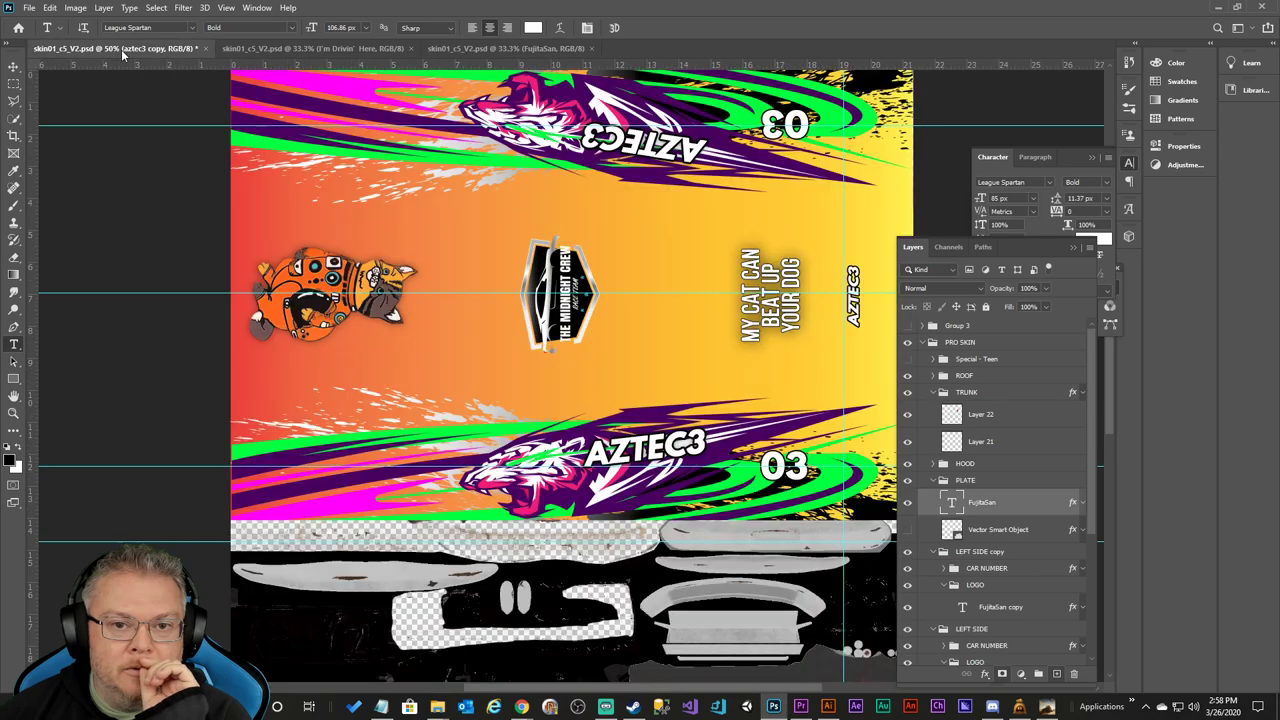
{"action": "left_click", "coordinate": [853, 290]}
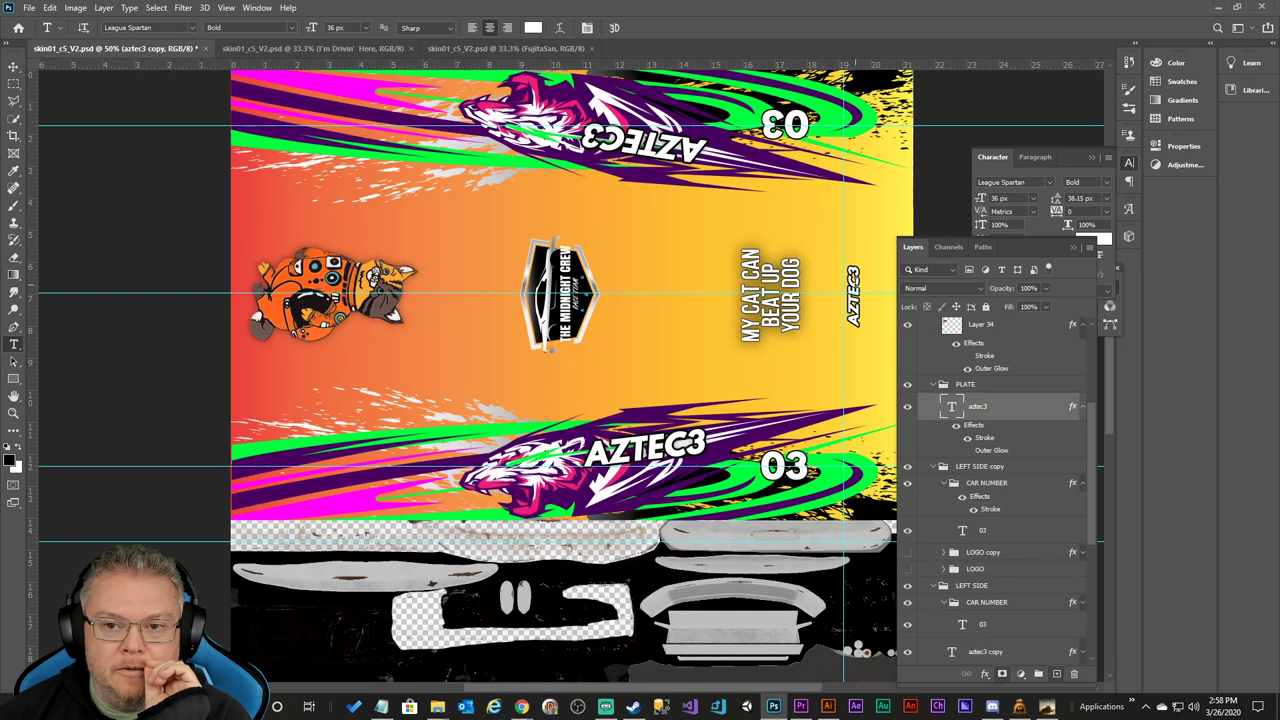
Try to set the font size to 48.25 px while the AZTEC3 plate text is being edited.
{"action": "left_click", "coordinate": [1006, 198]}
{"action": "type", "text": "48.25"}
{"action": "key", "text": "Return"}
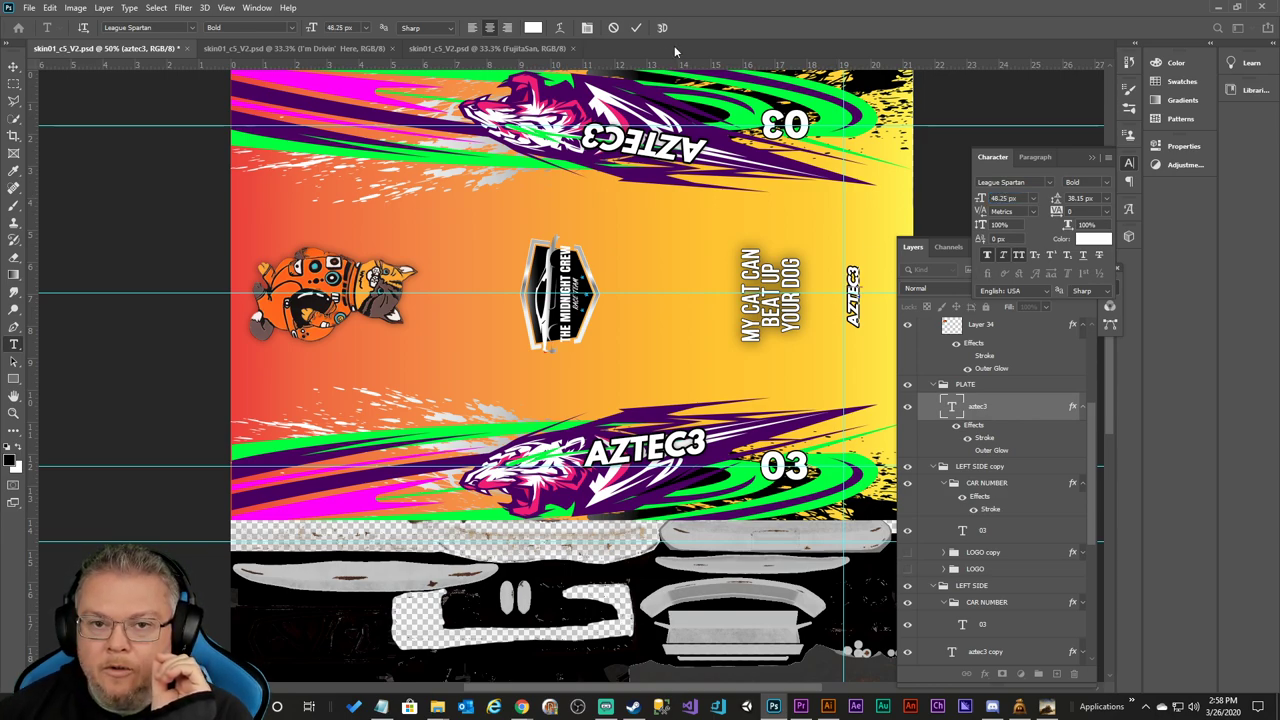
{"action": "key", "text": "ctrl+z"}
Set the font size of the whole aztec3 text layer in the PLATE group to 48.25 px.
{"action": "left_click", "coordinate": [1005, 410]}
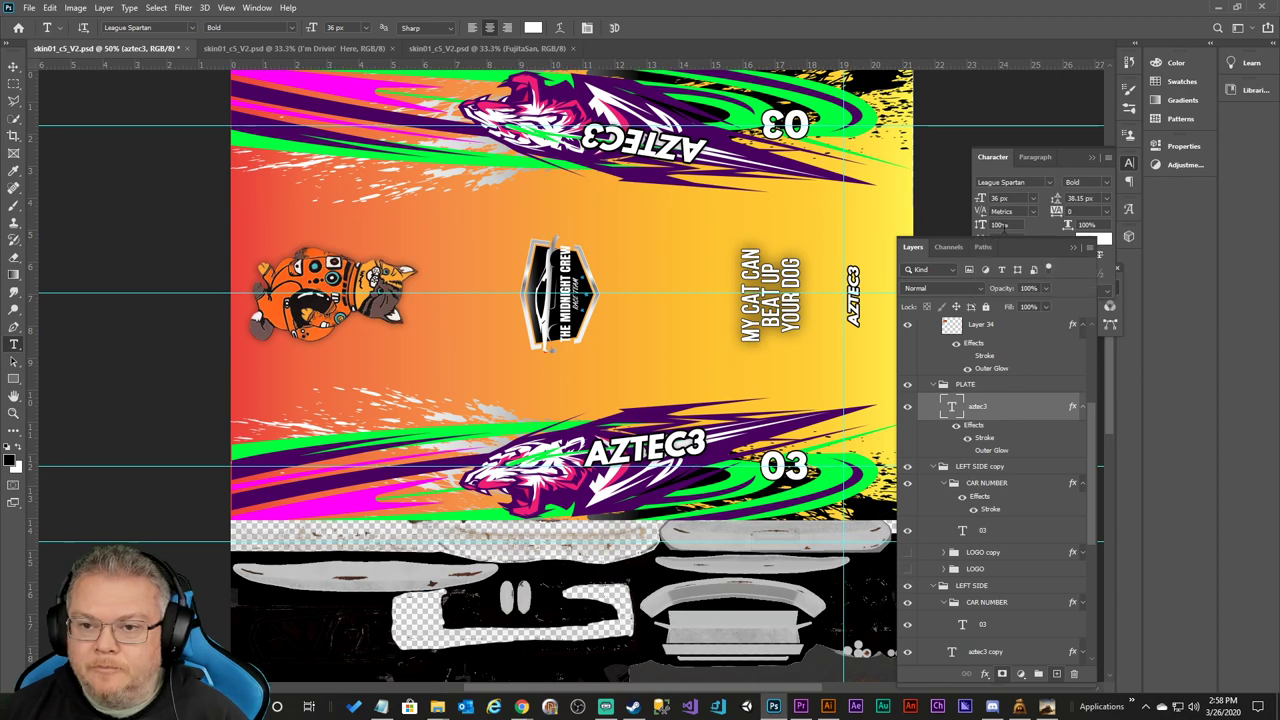
{"action": "left_click", "coordinate": [1018, 198]}
{"action": "type", "text": "48"}
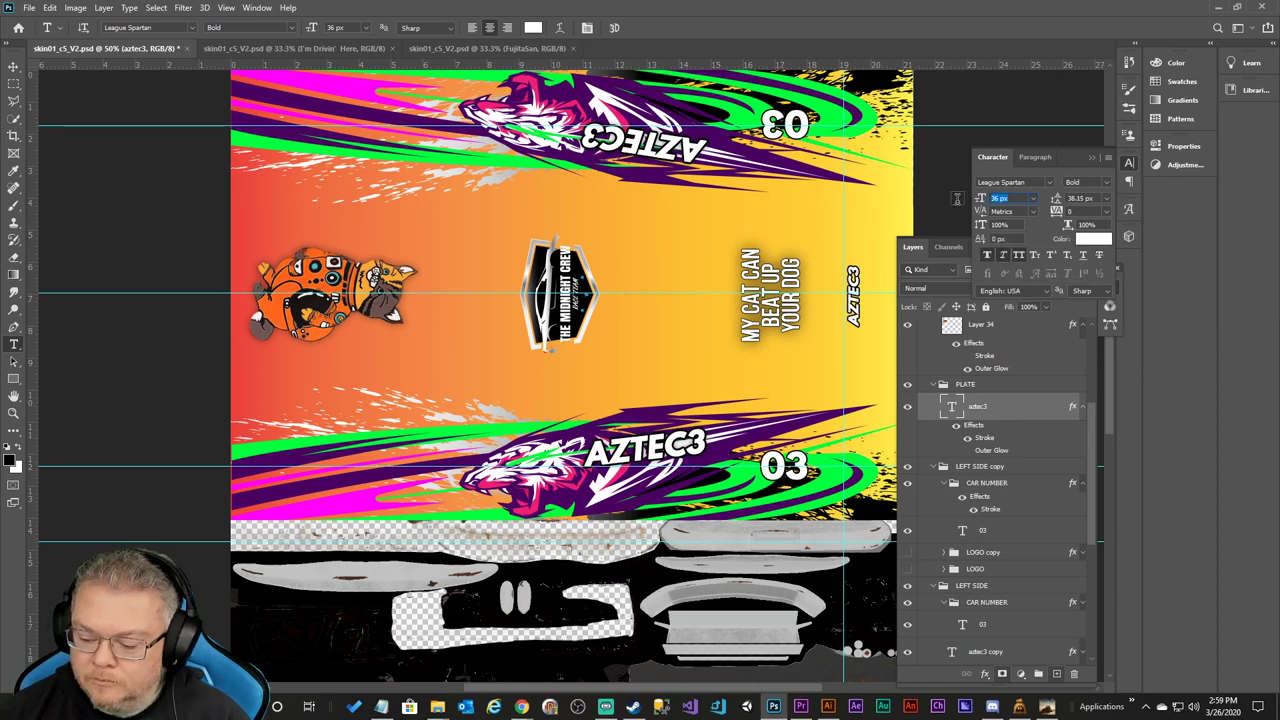
{"action": "type", "text": ".25"}
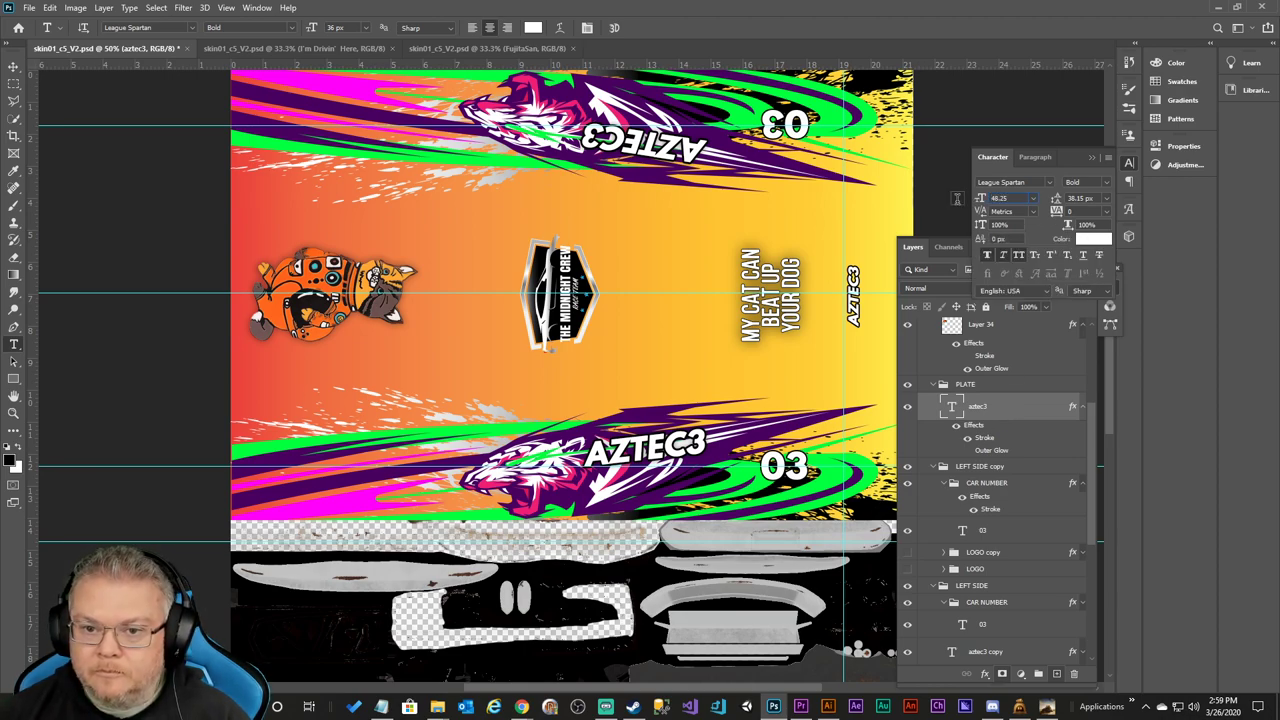
{"action": "key", "text": "Return"}
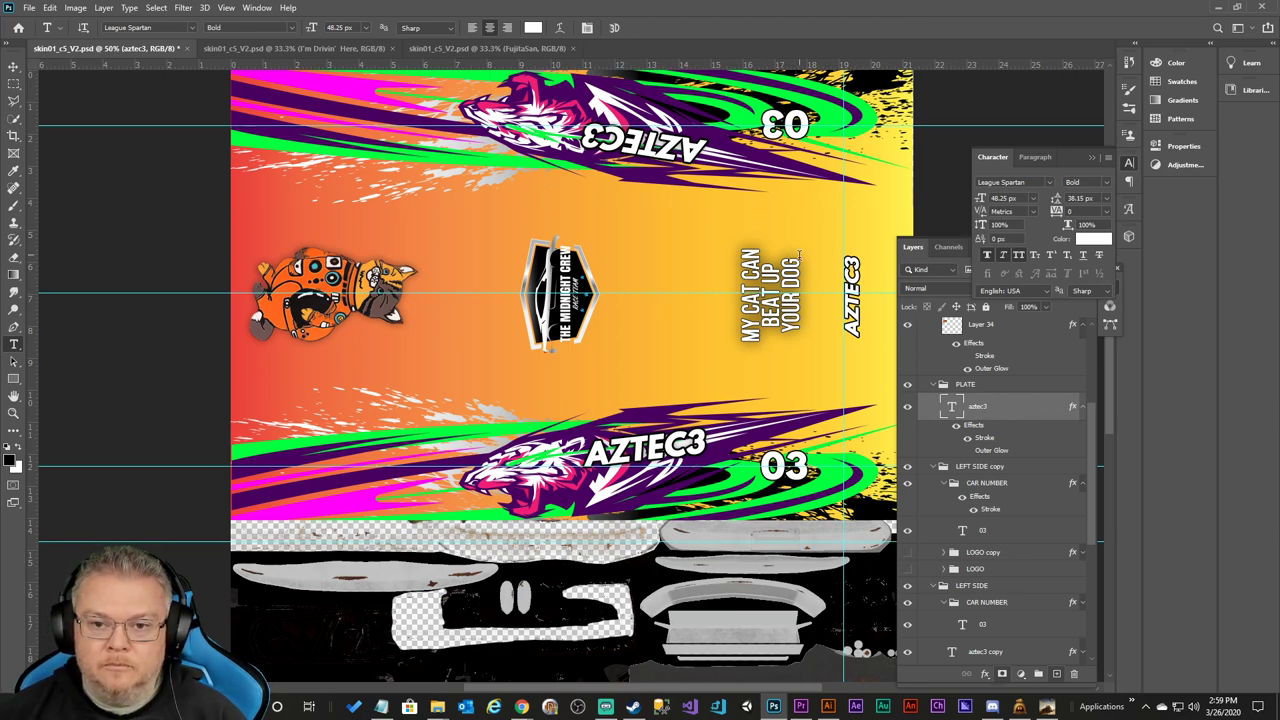
{"action": "left_click", "coordinate": [13, 67]}
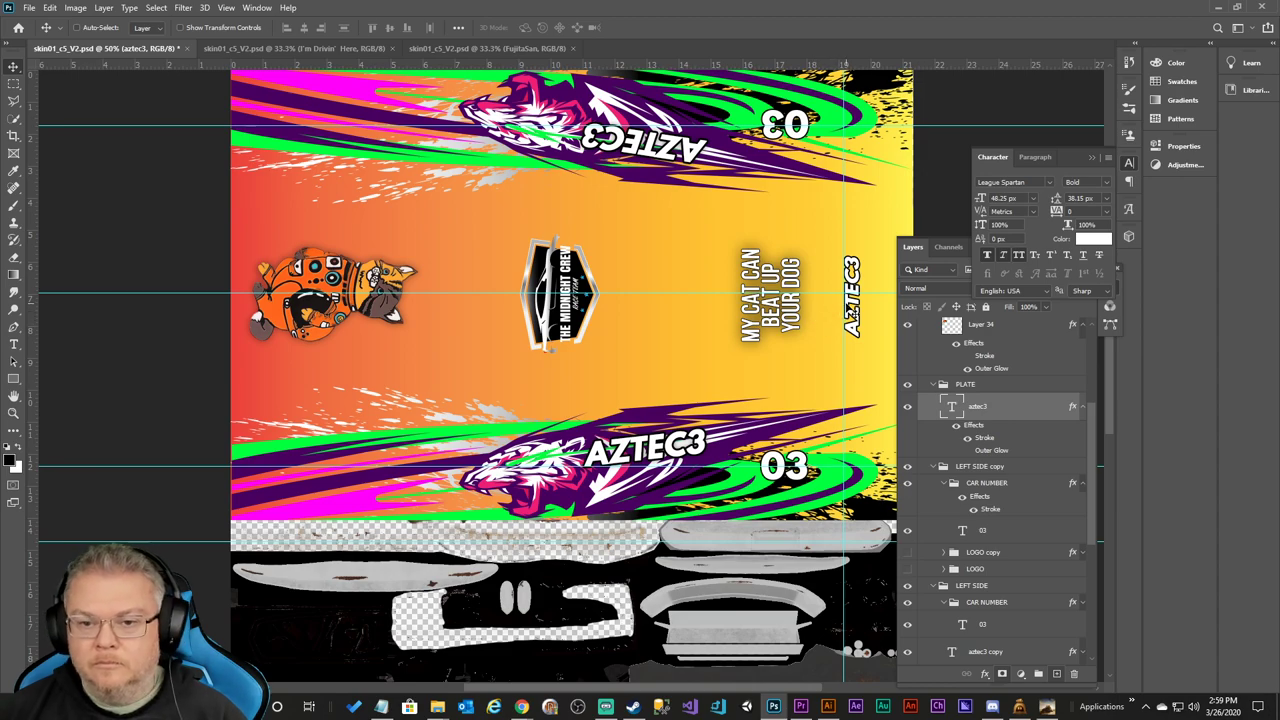
Shift the AZTEC3 plate text slightly to the right with fine leftward nudges, and save the document.
{"action": "left_click_drag", "start_coordinate": [864, 270], "coordinate": [879, 271]}
{"action": "key", "text": "Left"}
{"action": "key", "text": "Left"}
{"action": "key", "text": "Left"}
{"action": "key", "text": "Left"}
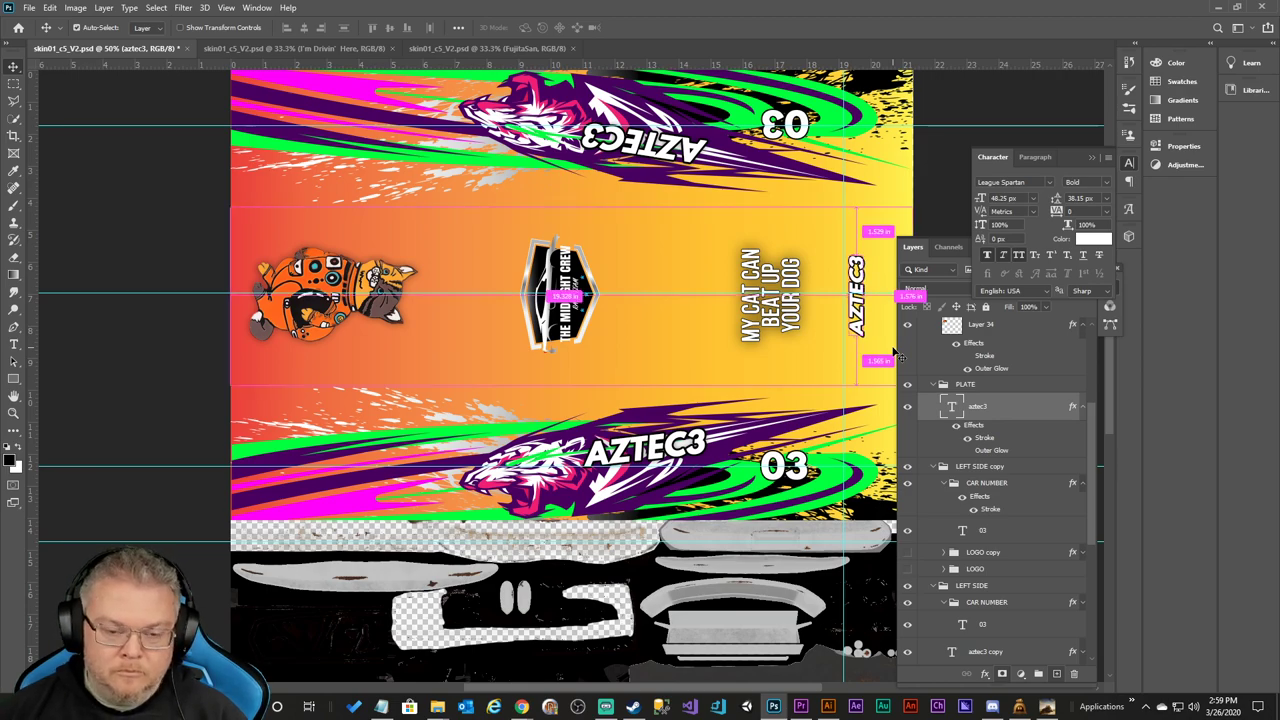
{"action": "key", "text": "ctrl+s"}
{"action": "left_click", "coordinate": [29, 8]}
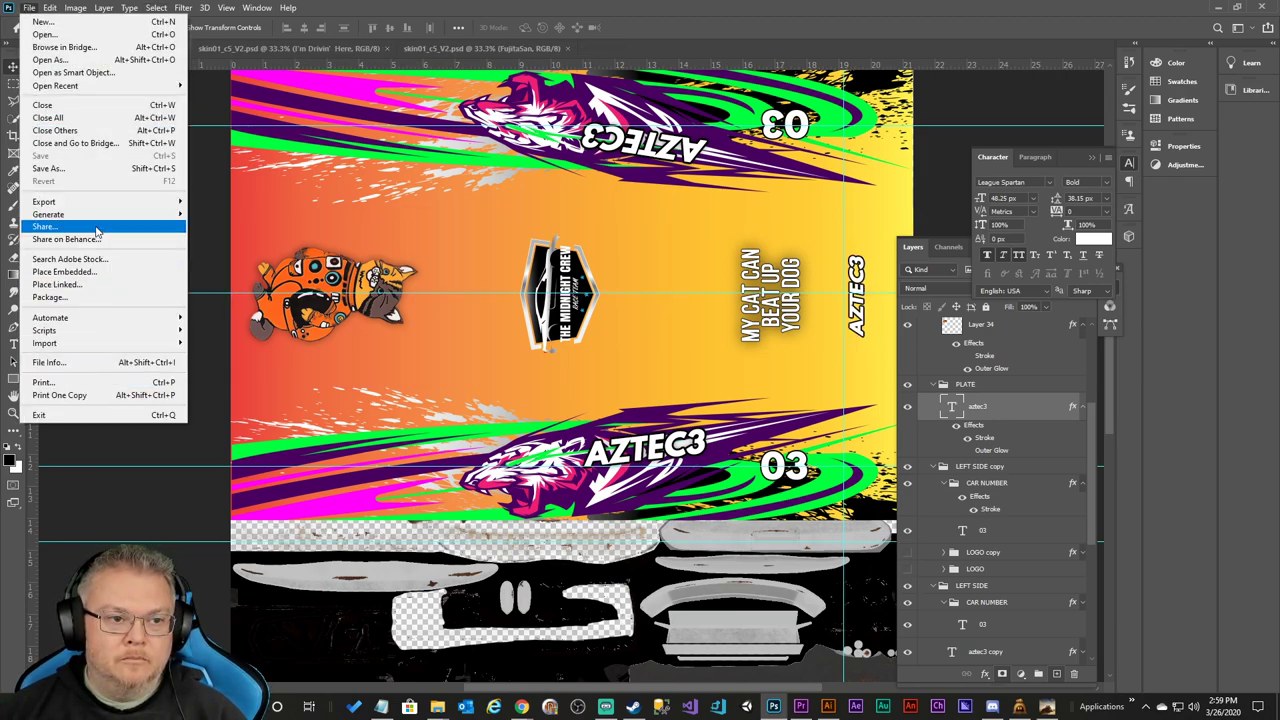
{"action": "mouse_move", "coordinate": [95, 203]}
{"action": "left_click", "coordinate": [207, 203]}
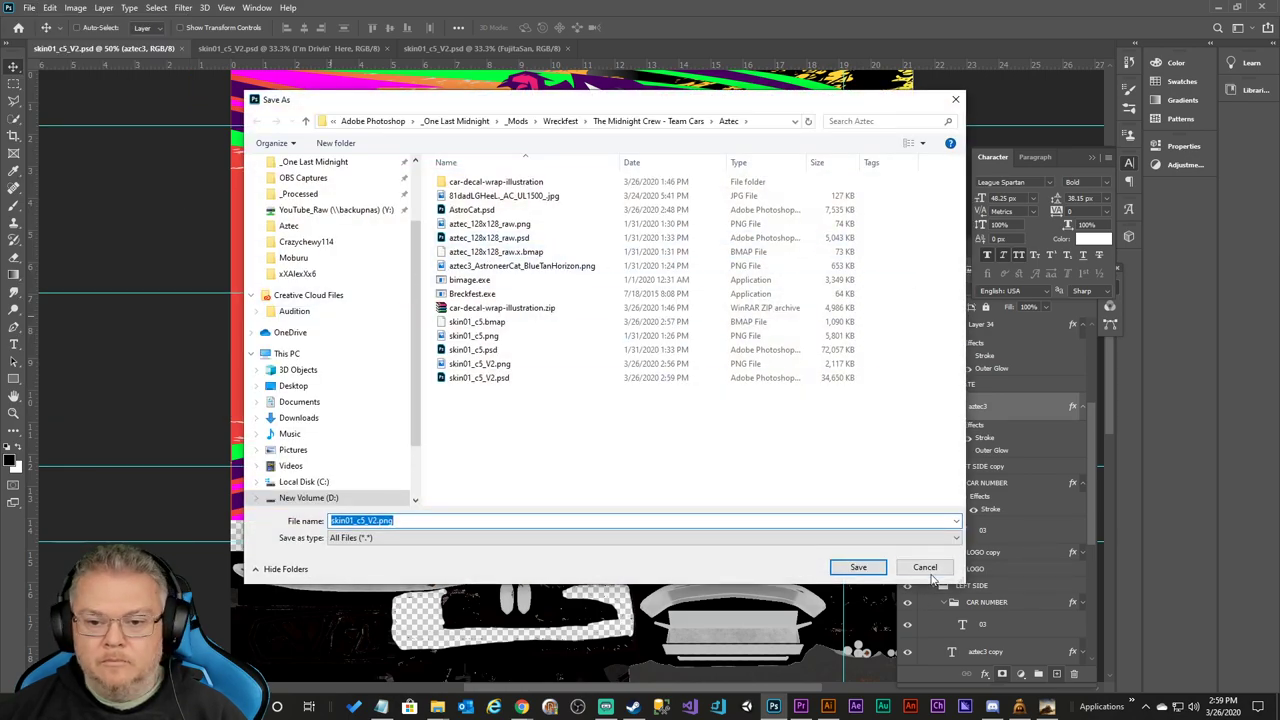
{"action": "left_click", "coordinate": [926, 571]}
Export the skin at 100% scale as the PNG skin01_c5_V2.png in the Aztec folder, replacing the existing file.
{"action": "left_click", "coordinate": [29, 8]}
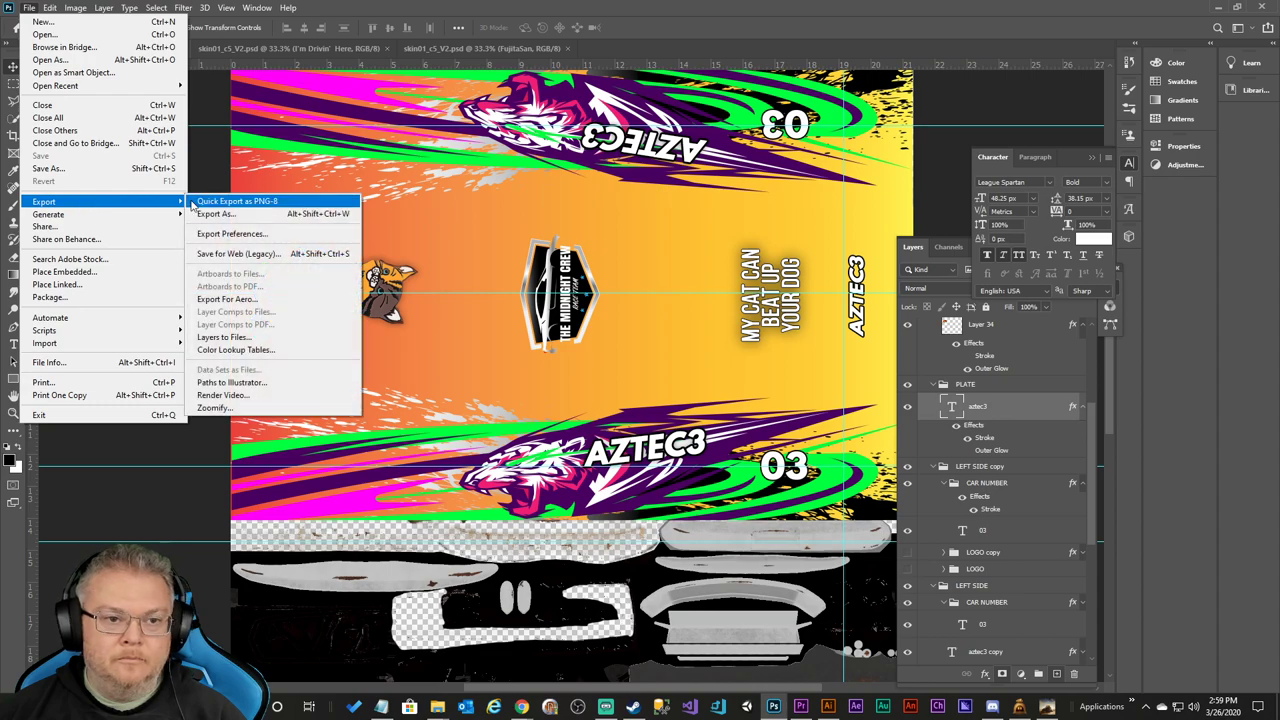
{"action": "left_click", "coordinate": [230, 206]}
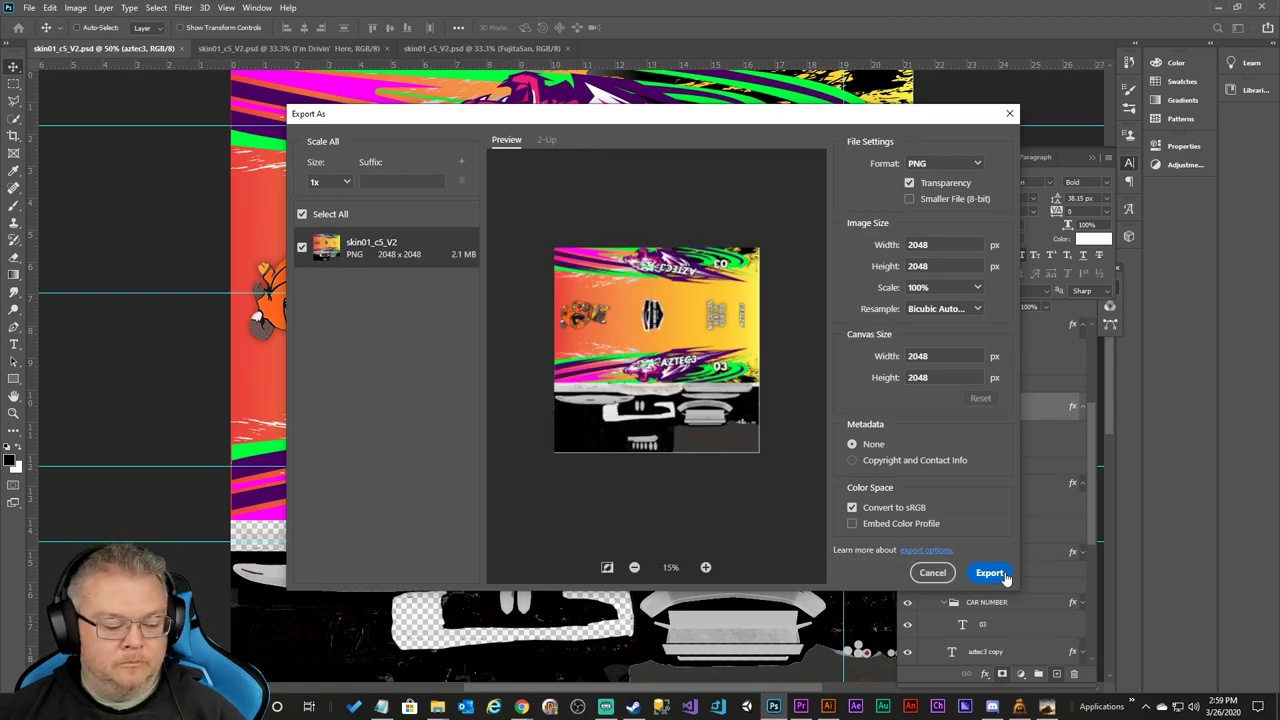
{"action": "left_click", "coordinate": [1005, 577]}
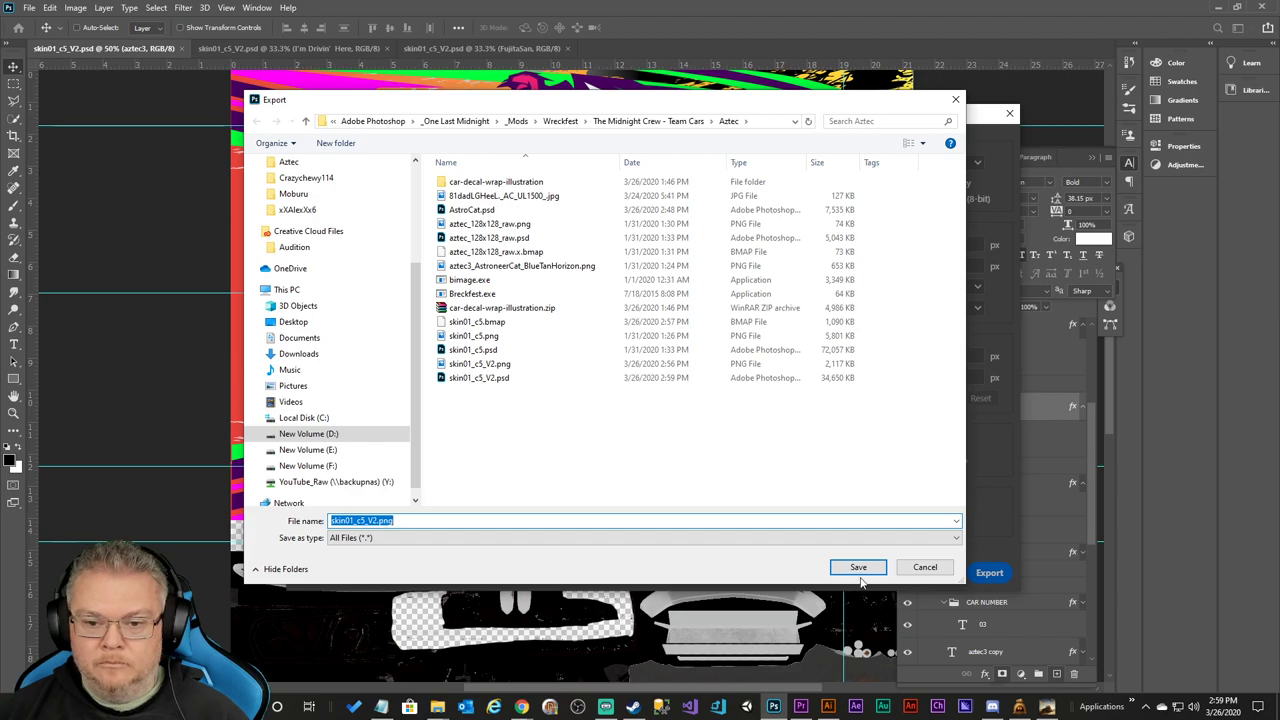
{"action": "left_click", "coordinate": [859, 570]}
{"action": "left_click", "coordinate": [672, 357]}
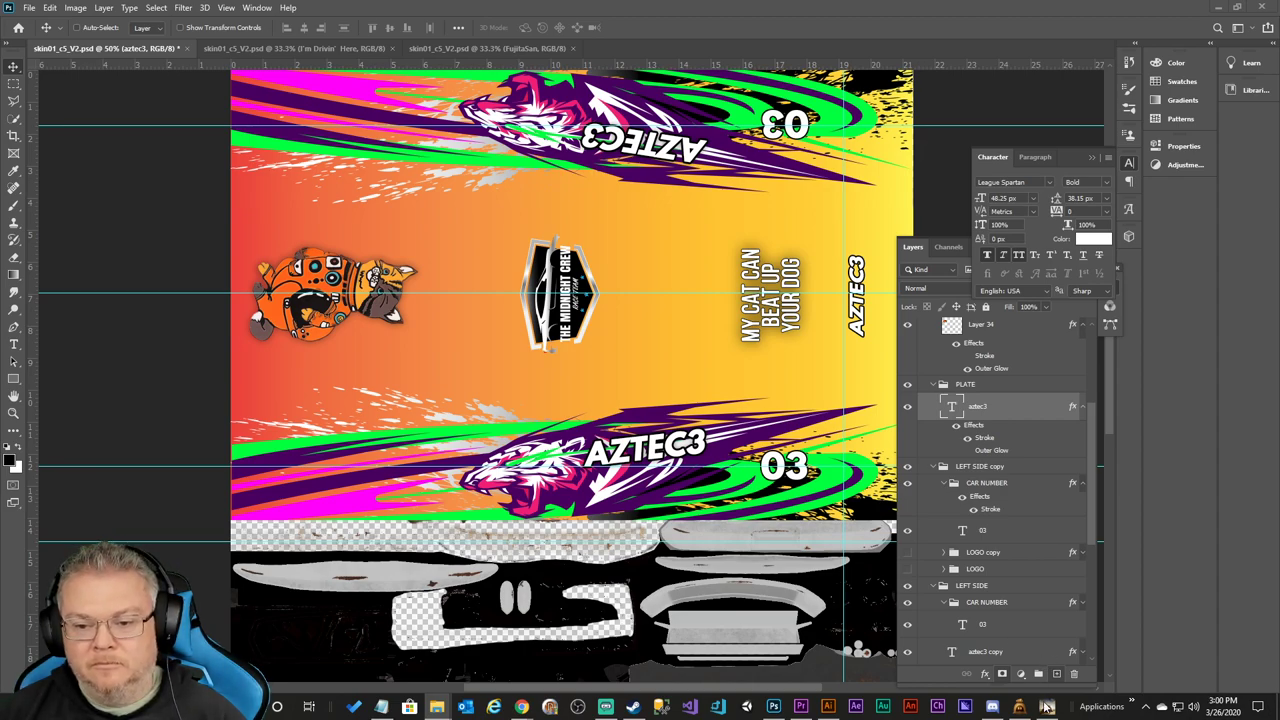
{"action": "left_click", "coordinate": [173, 408]}
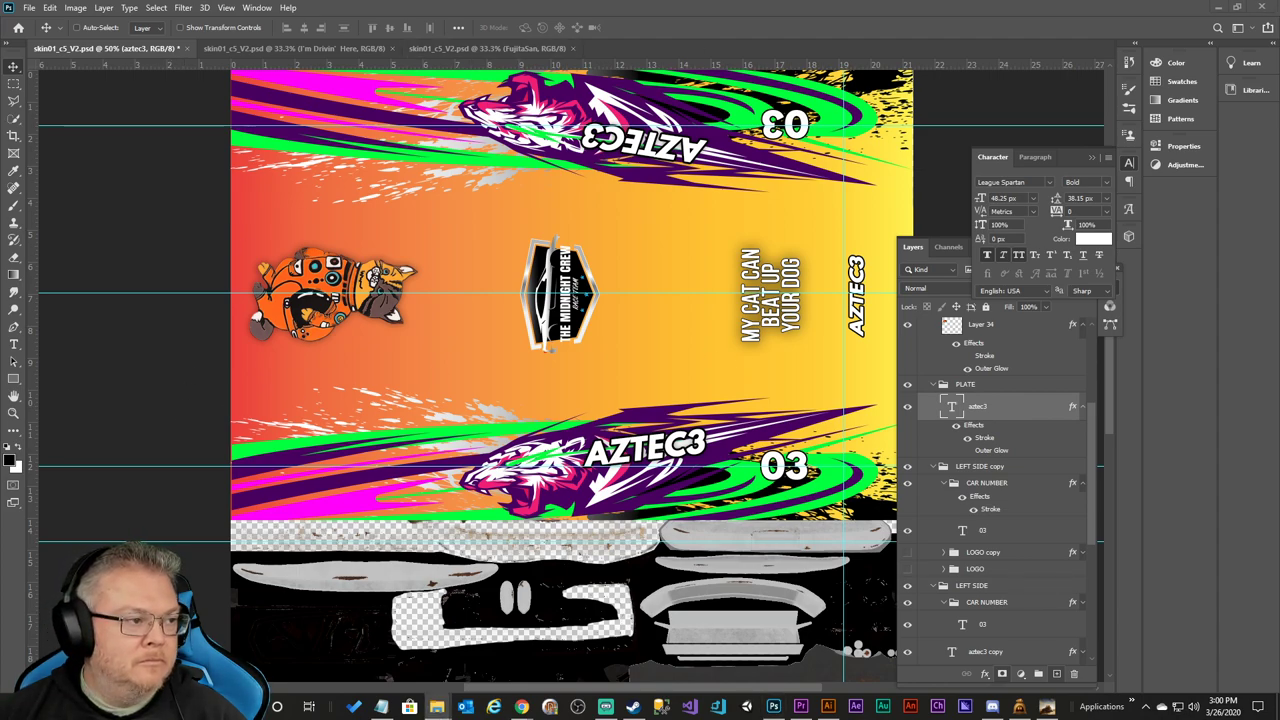
{"action": "left_click", "coordinate": [29, 7]}
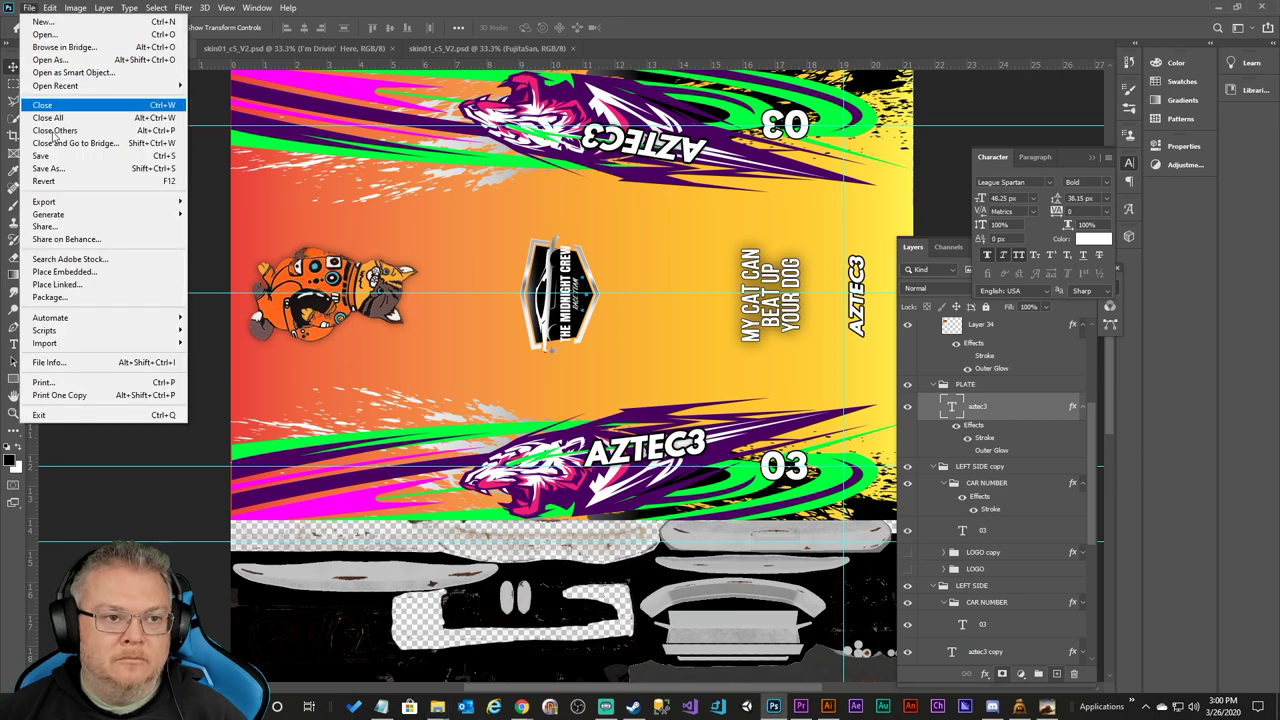
{"action": "left_click", "coordinate": [140, 168]}
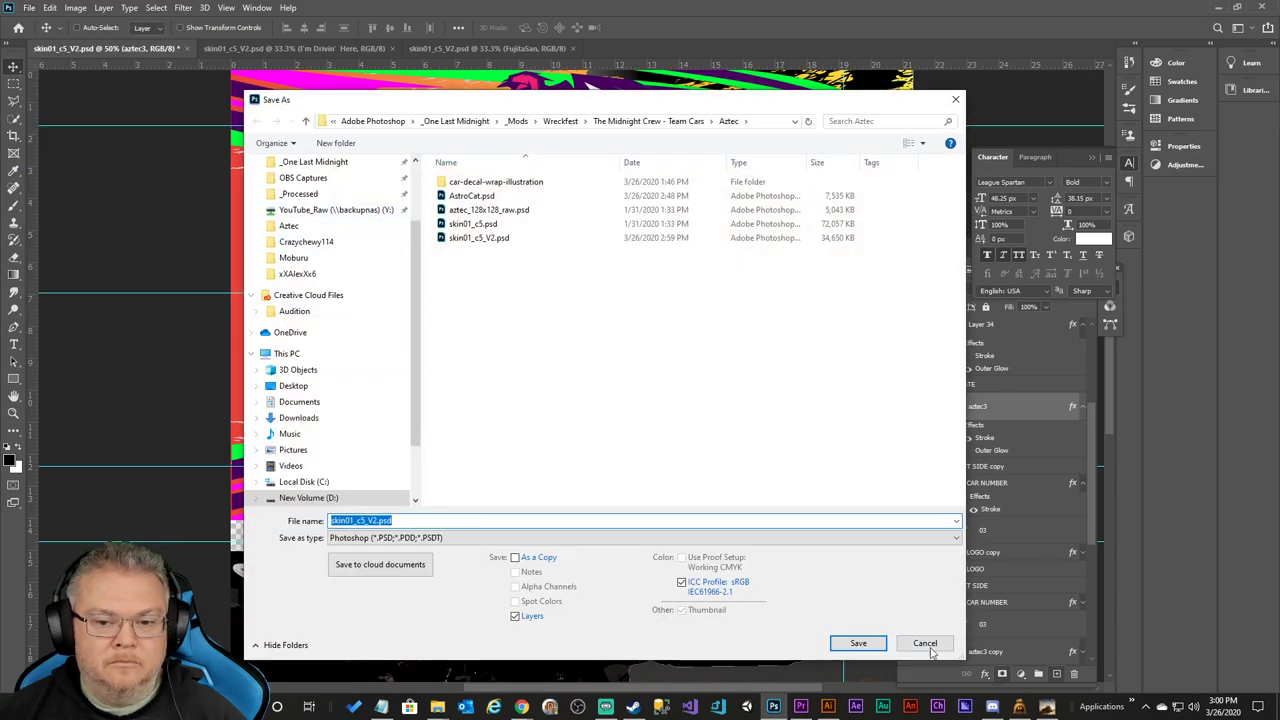
{"action": "left_click", "coordinate": [925, 644]}
Export the skin once more as a 2048 x 2048 px PNG over skin01_c5_V2.png in the Aztec folder.
{"action": "left_click", "coordinate": [29, 7]}
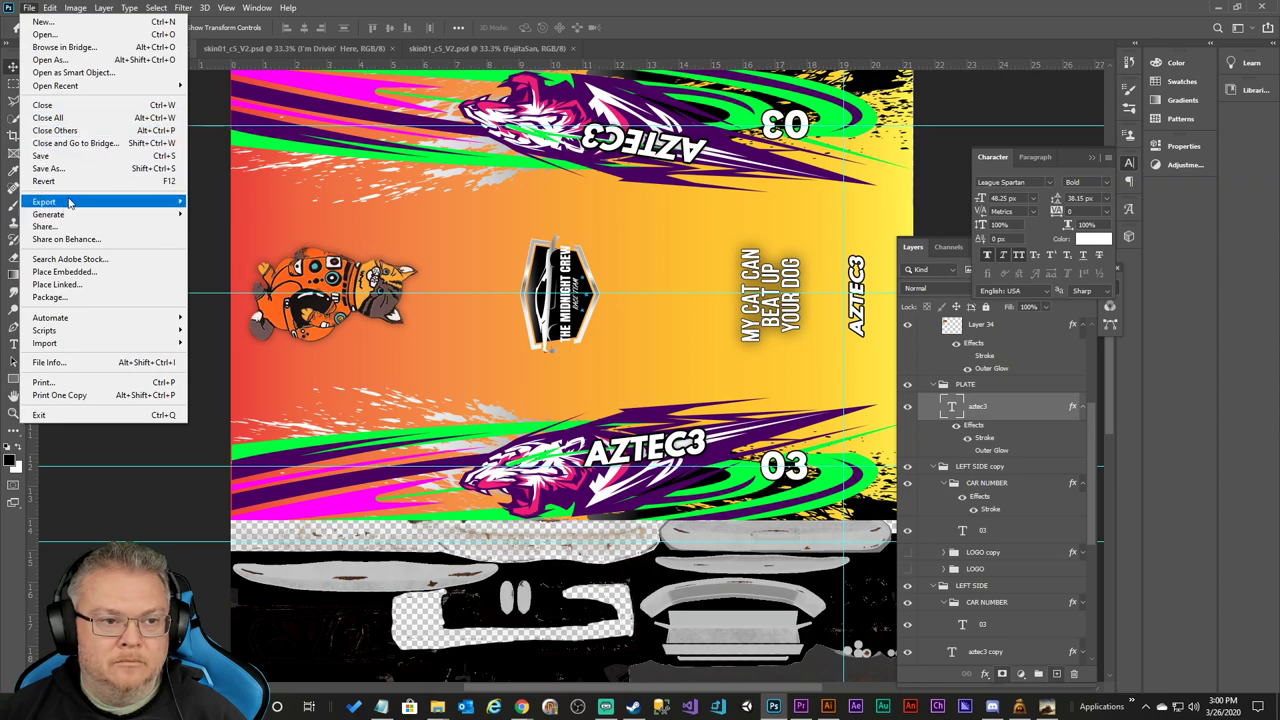
{"action": "mouse_move", "coordinate": [70, 204]}
{"action": "left_click", "coordinate": [240, 214]}
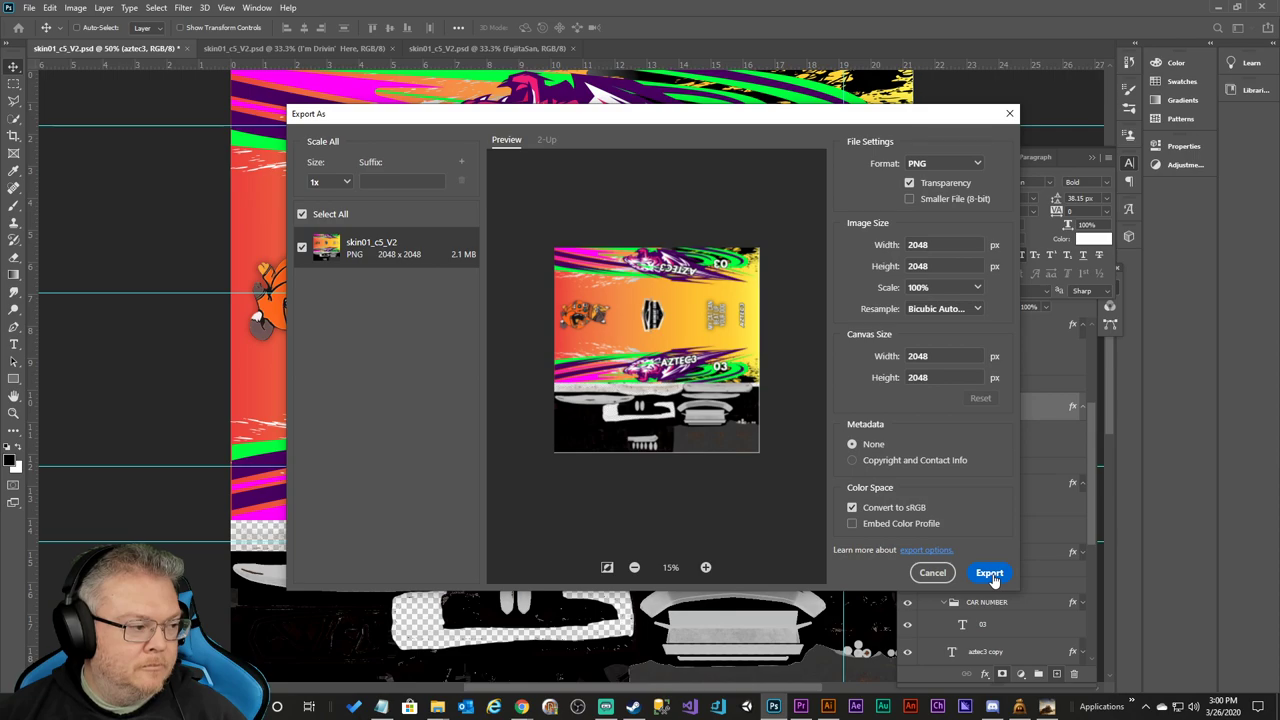
{"action": "left_click", "coordinate": [989, 573]}
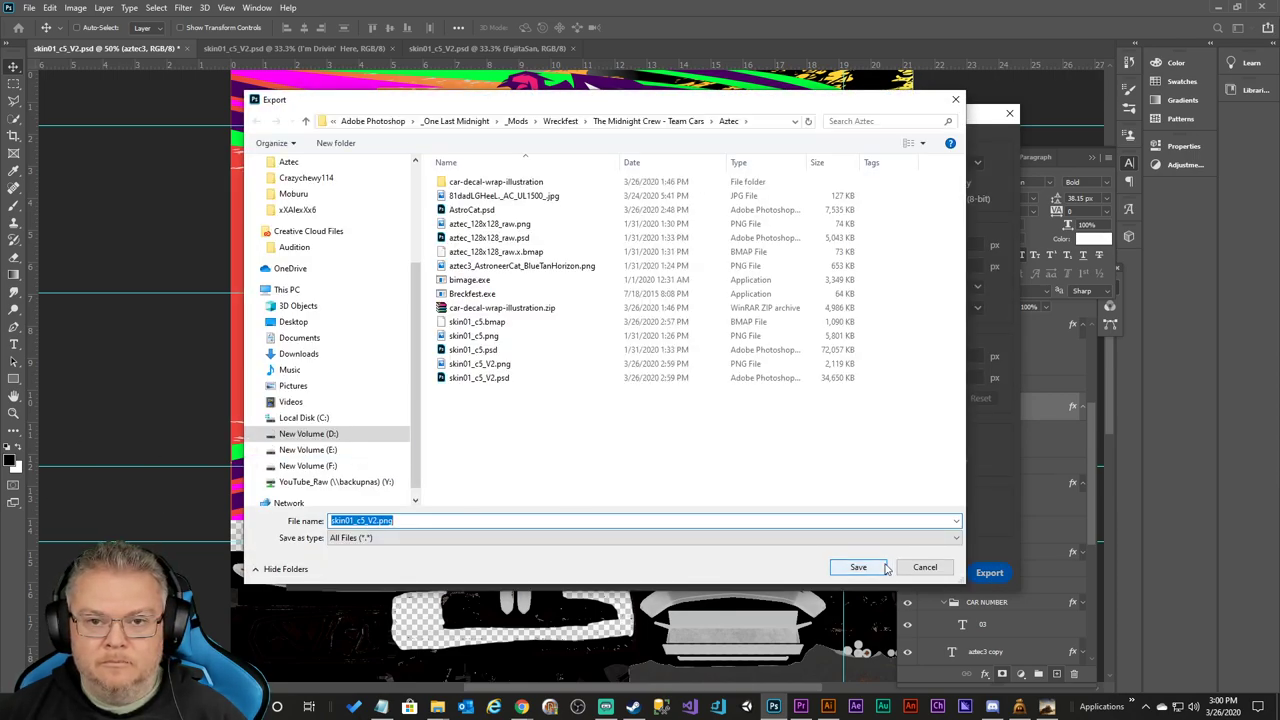
{"action": "left_click", "coordinate": [880, 567]}
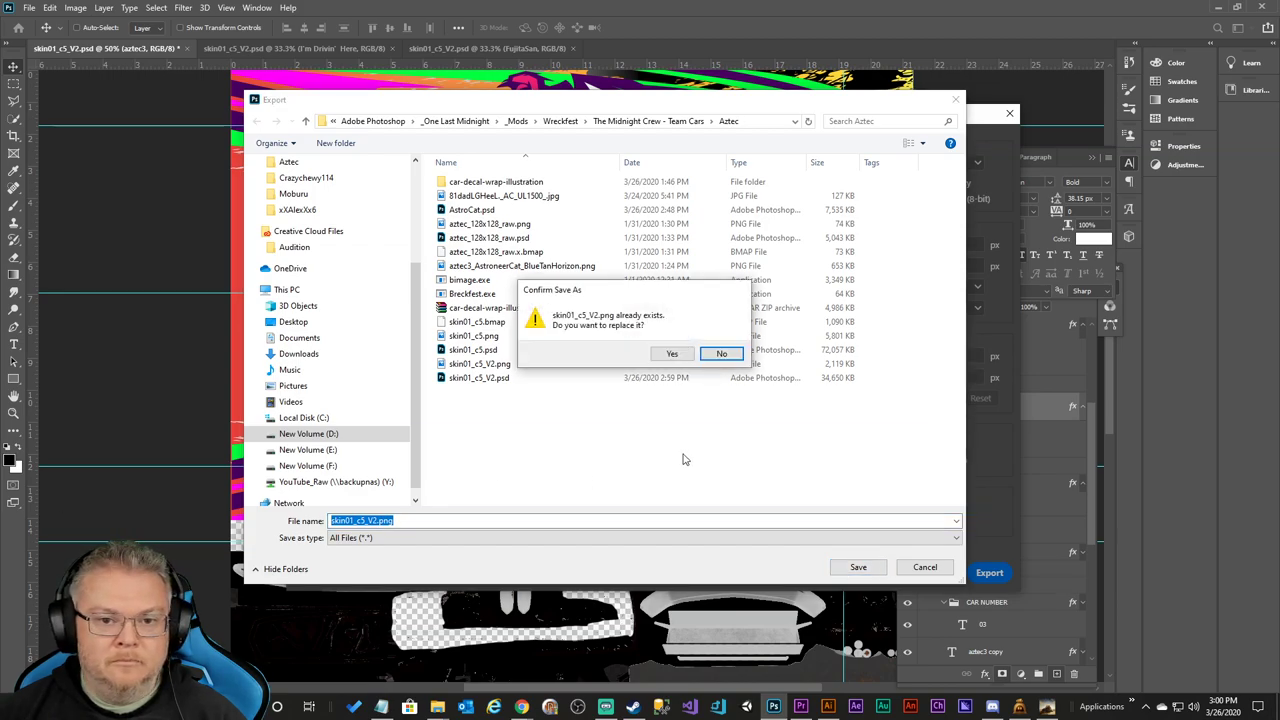
{"action": "left_click", "coordinate": [673, 354]}
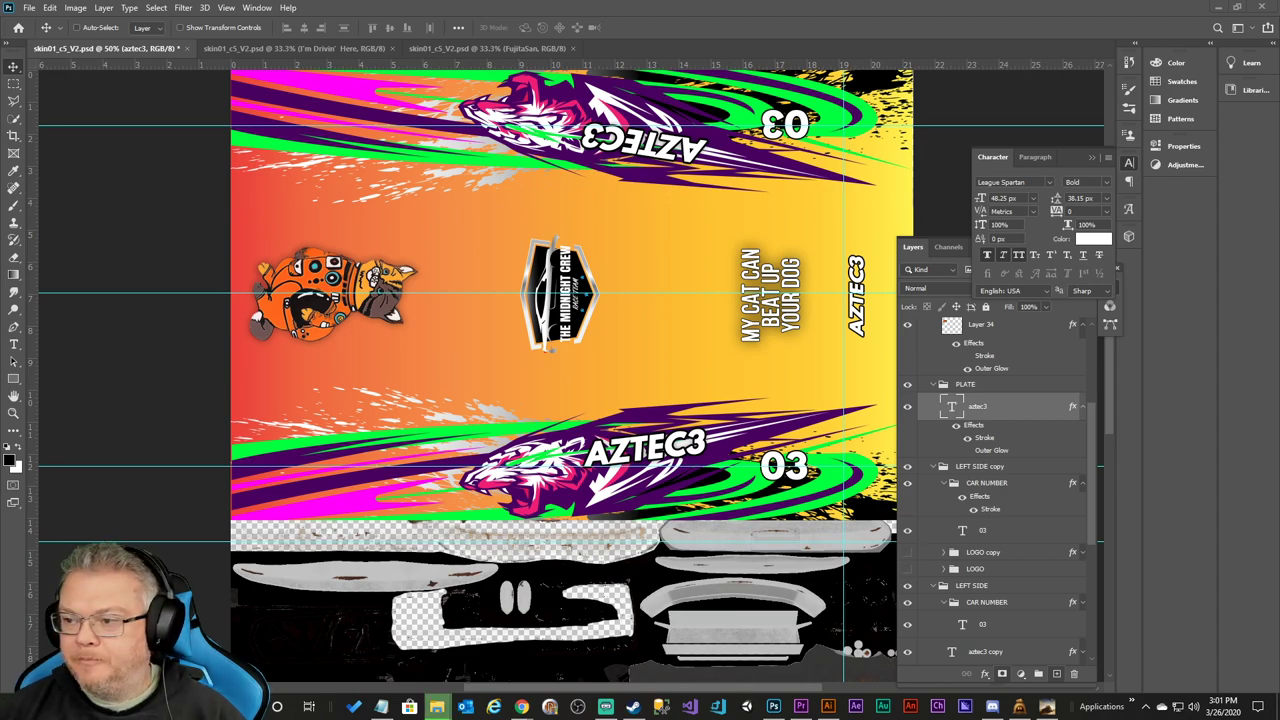
Switch to Wreckfest and reload the AZTEC style by way of the aNERD style to check the plate text on the trunk.
{"action": "left_click", "coordinate": [1048, 710]}
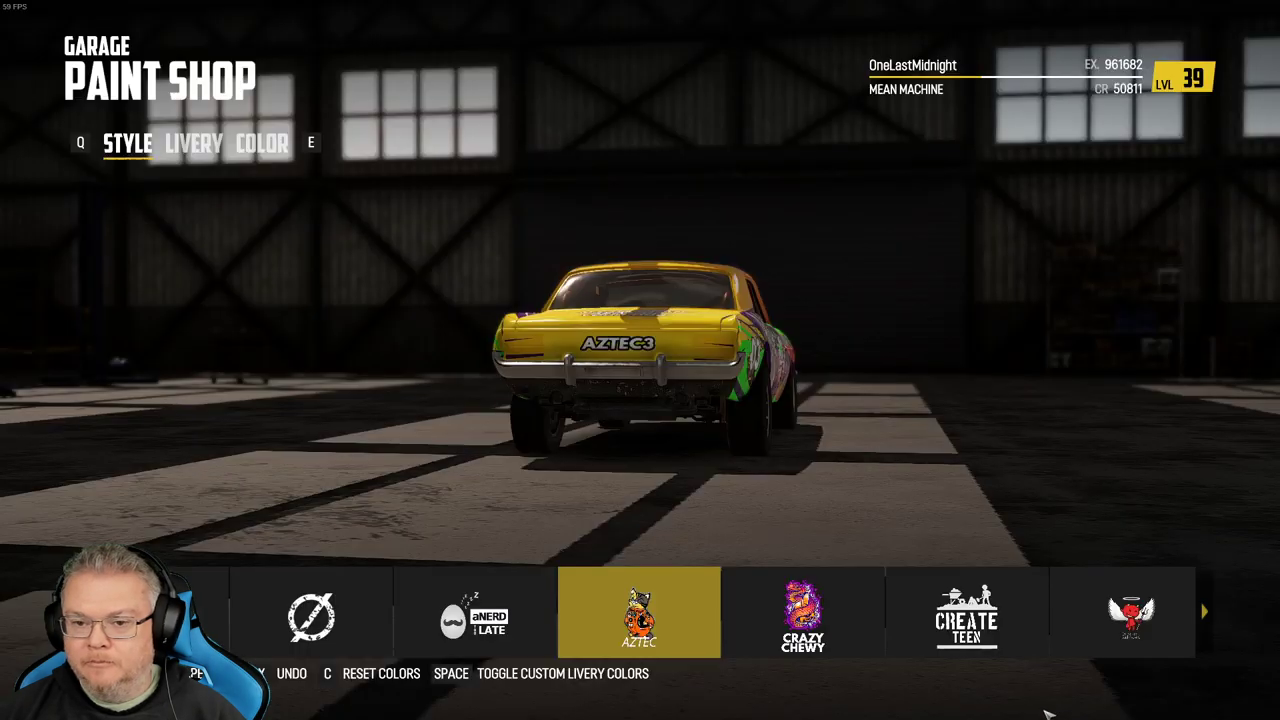
{"action": "key", "text": "Left"}
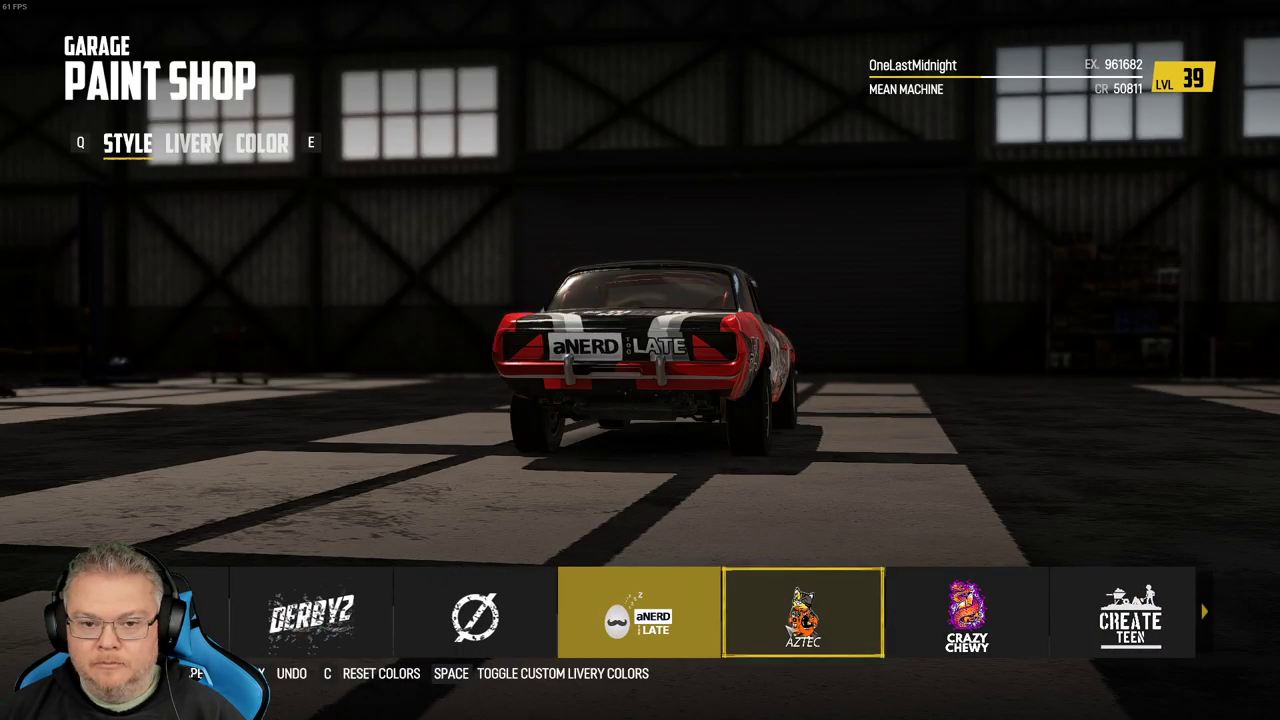
{"action": "key", "text": "Right"}
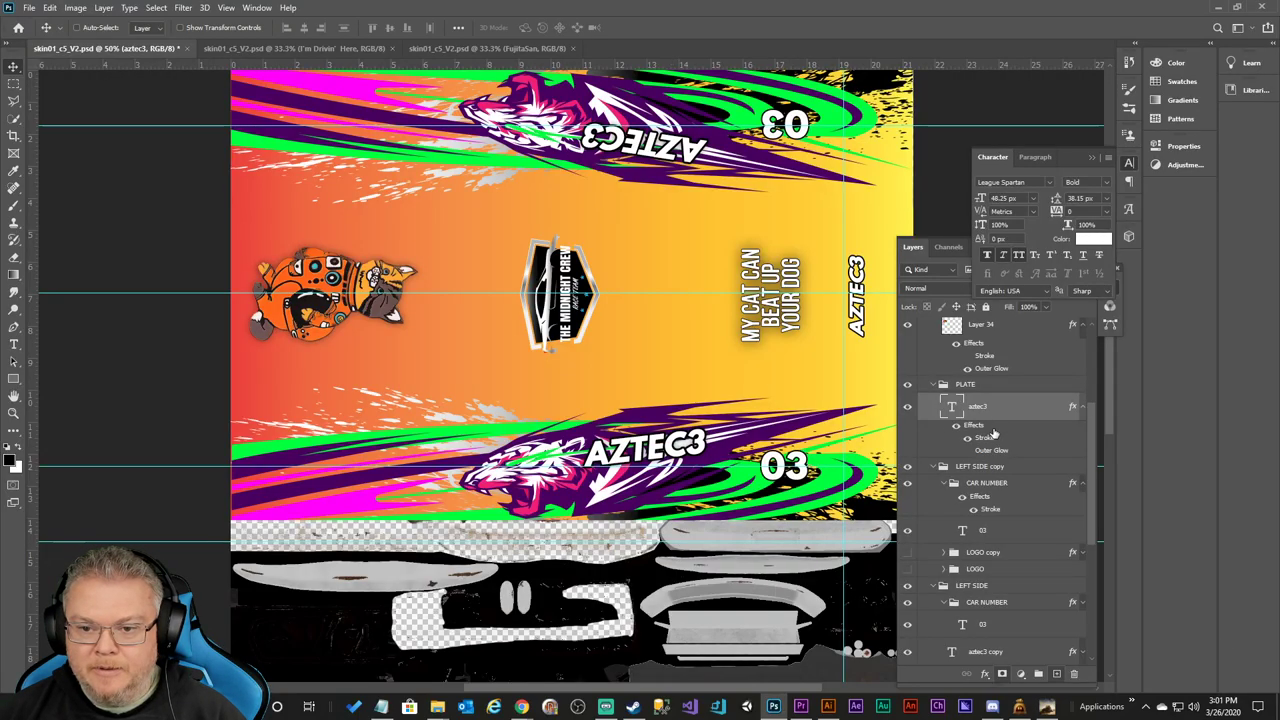
Nudge the aztec3 text layer in the PLATE group slightly to the left and save the document.
{"action": "left_click", "coordinate": [981, 407]}
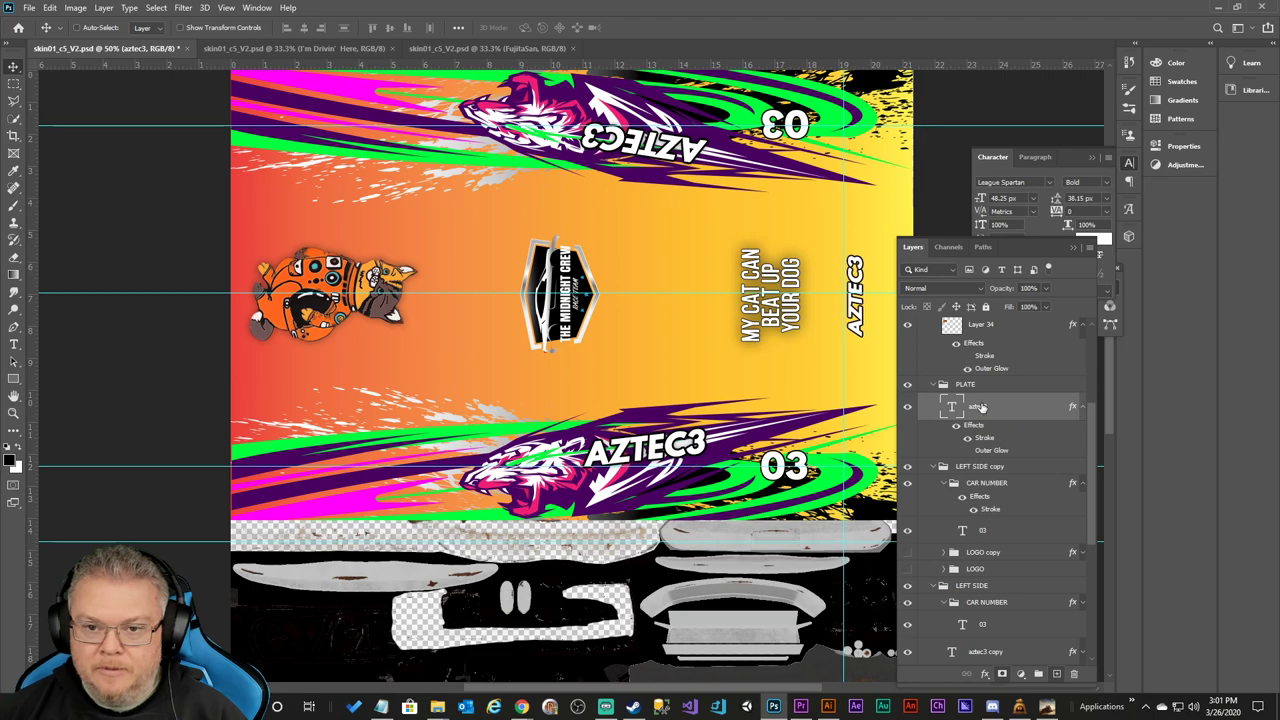
{"action": "key", "text": "ctrl+s"}
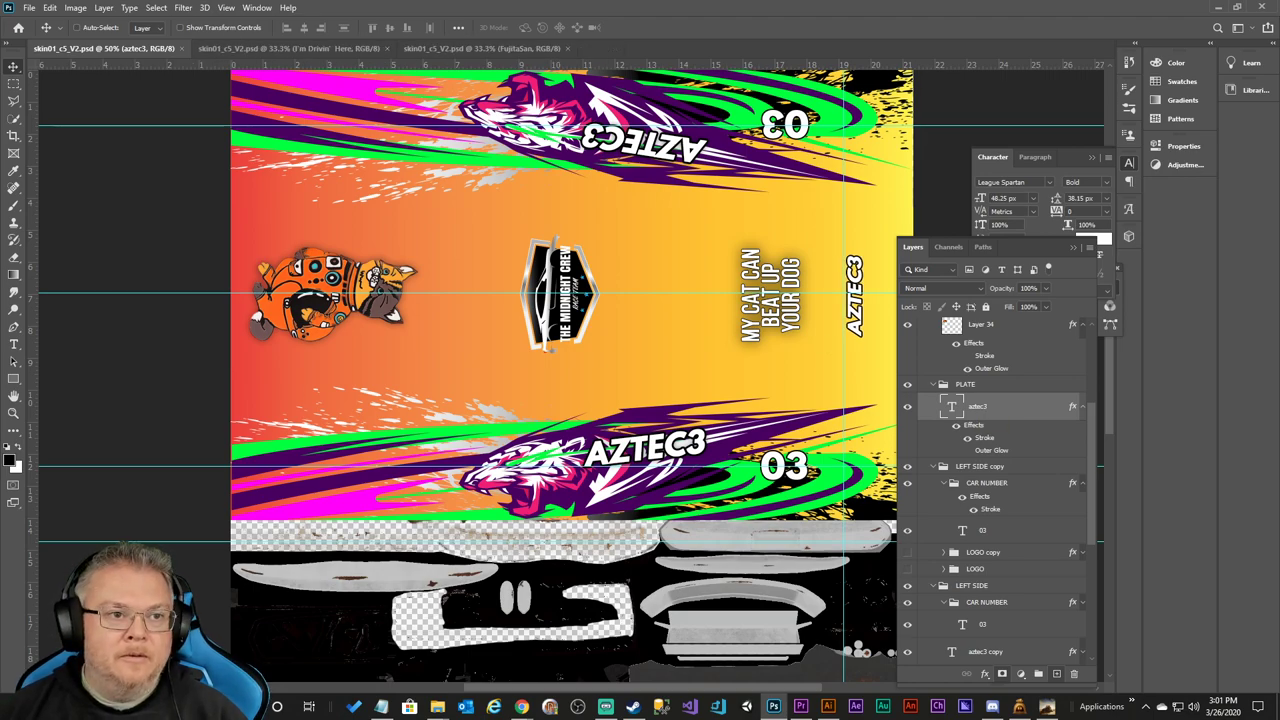
Export the adjusted skin as a PNG, replacing skin01_c5_V2.png in the Aztec folder.
{"action": "left_click", "coordinate": [29, 7]}
{"action": "mouse_move", "coordinate": [119, 205]}
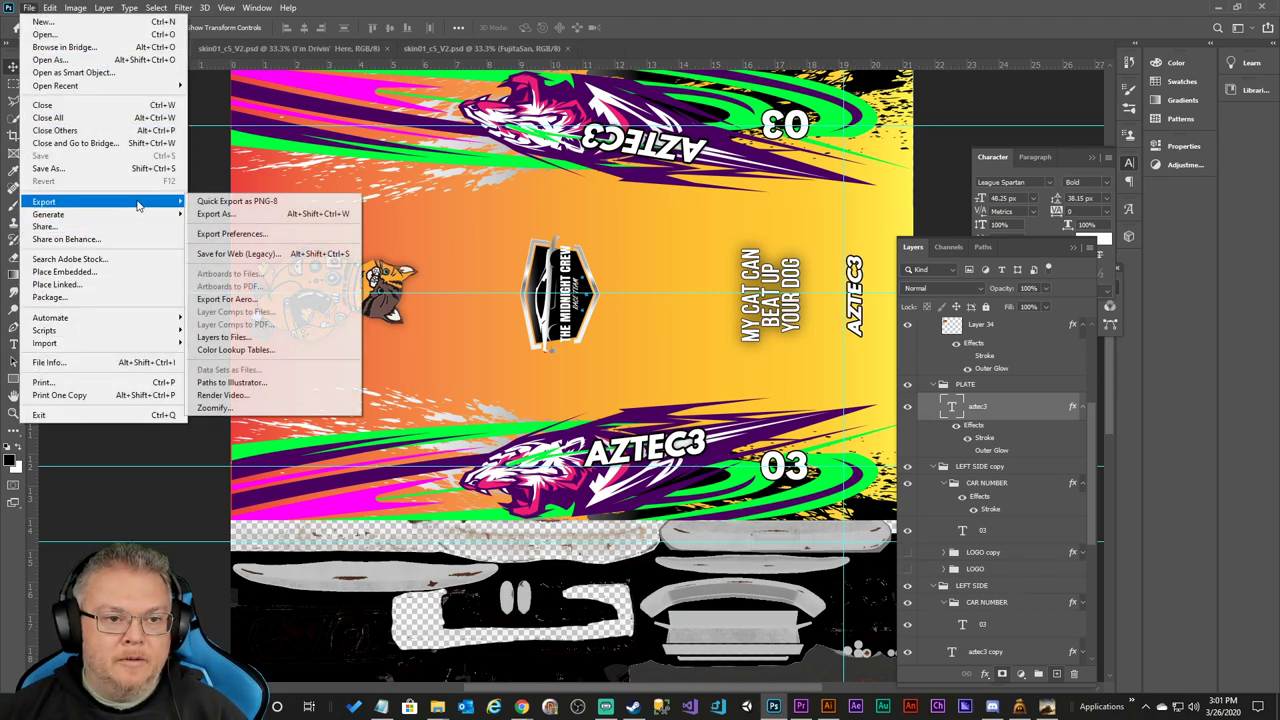
{"action": "left_click", "coordinate": [215, 213]}
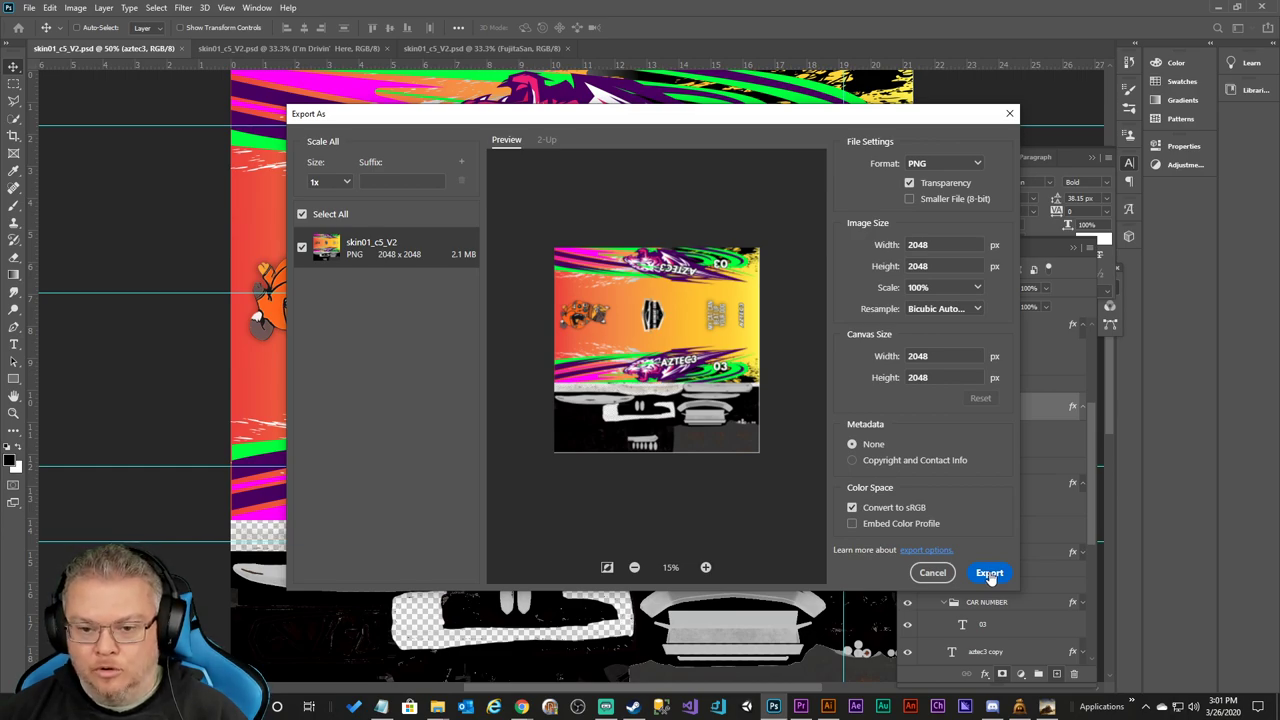
{"action": "left_click", "coordinate": [989, 573]}
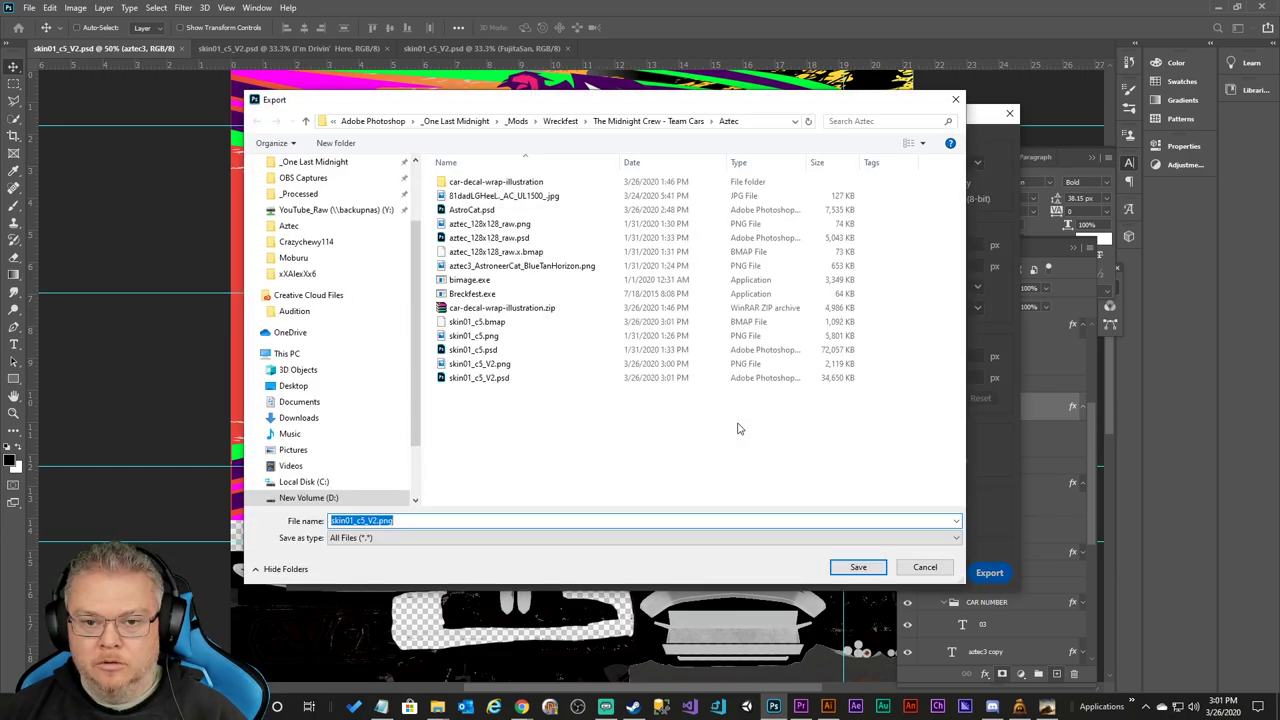
{"action": "left_click", "coordinate": [860, 568]}
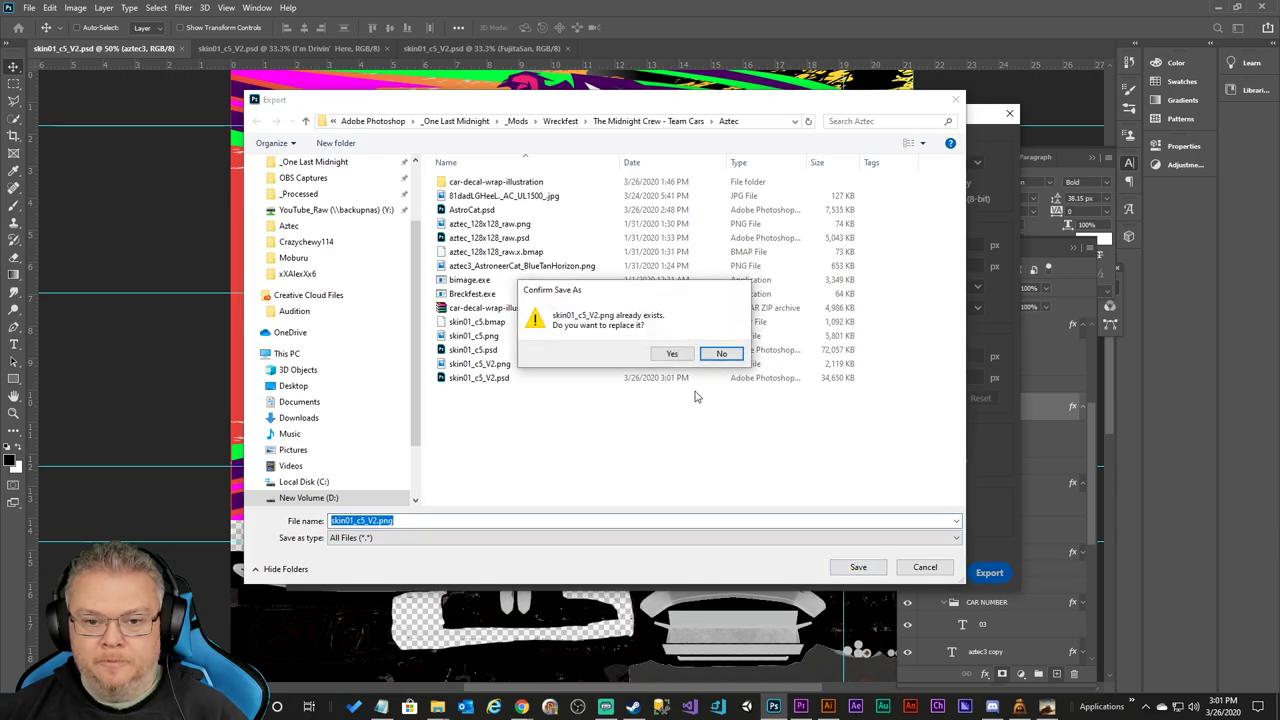
{"action": "left_click", "coordinate": [680, 358]}
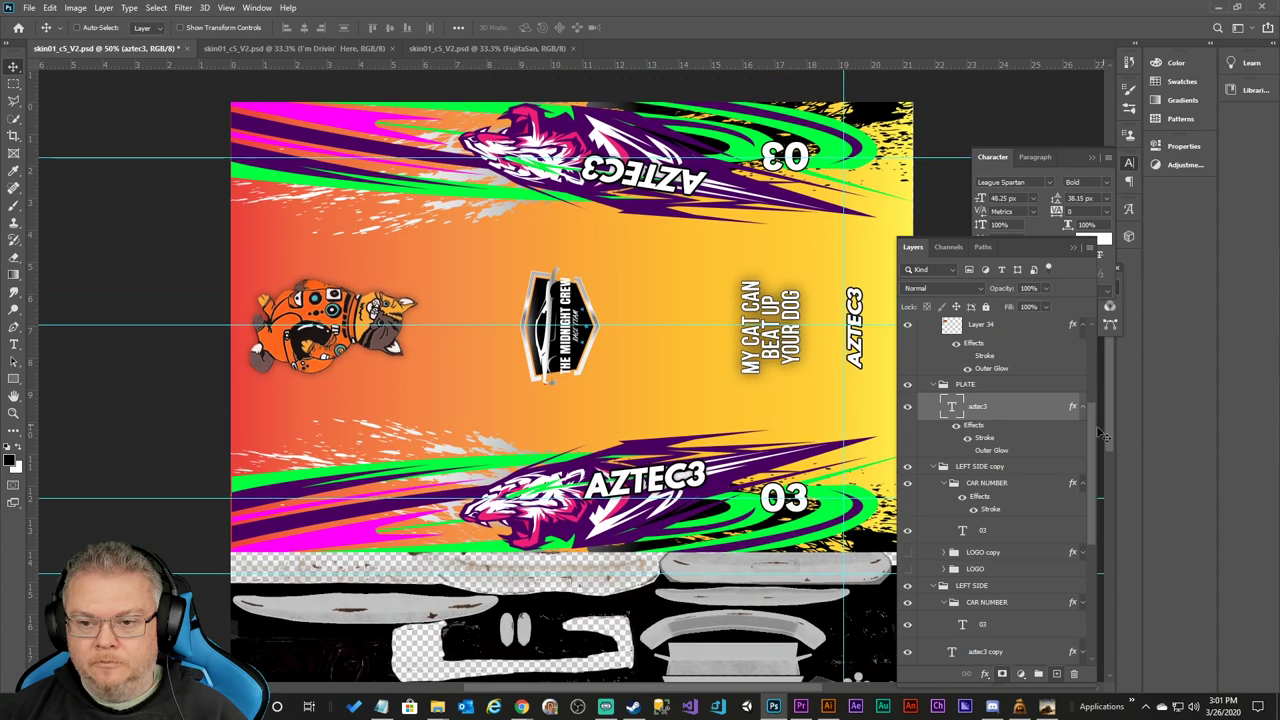
Save the Aztec skin document skin01_c5_V2.psd.
{"action": "left_click_drag", "start_coordinate": [1100, 435], "coordinate": [1086, 593]}
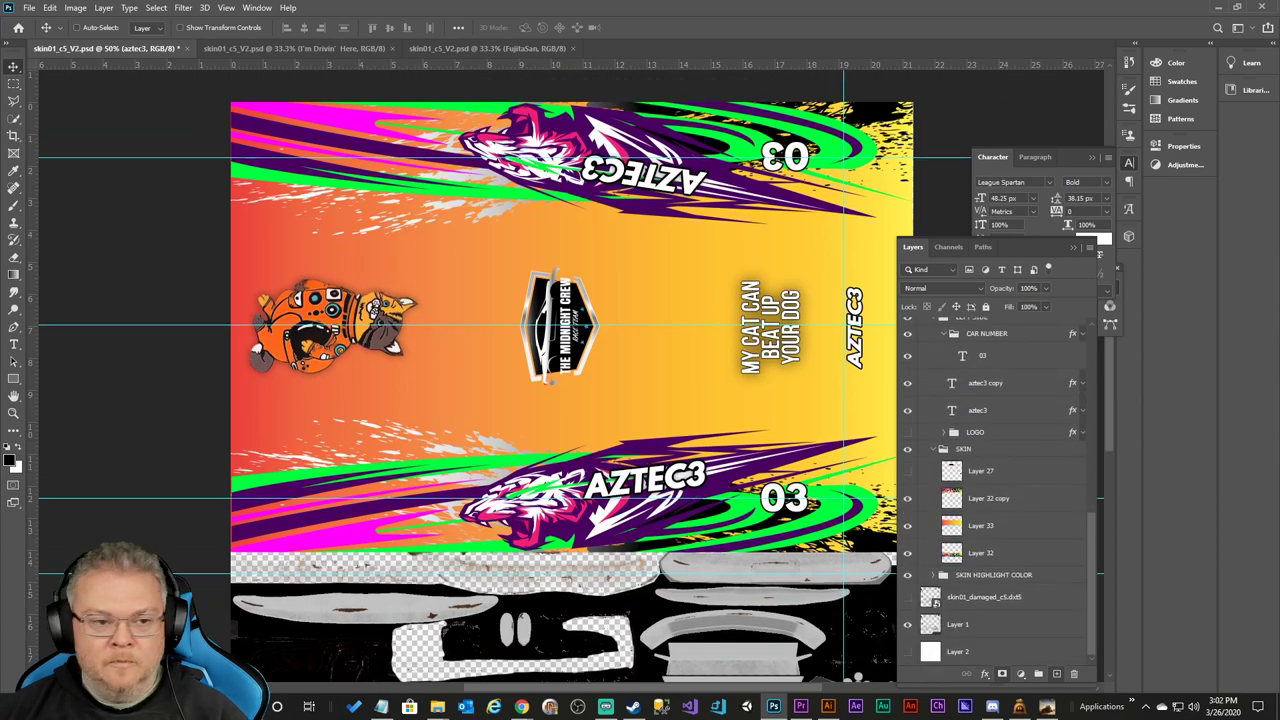
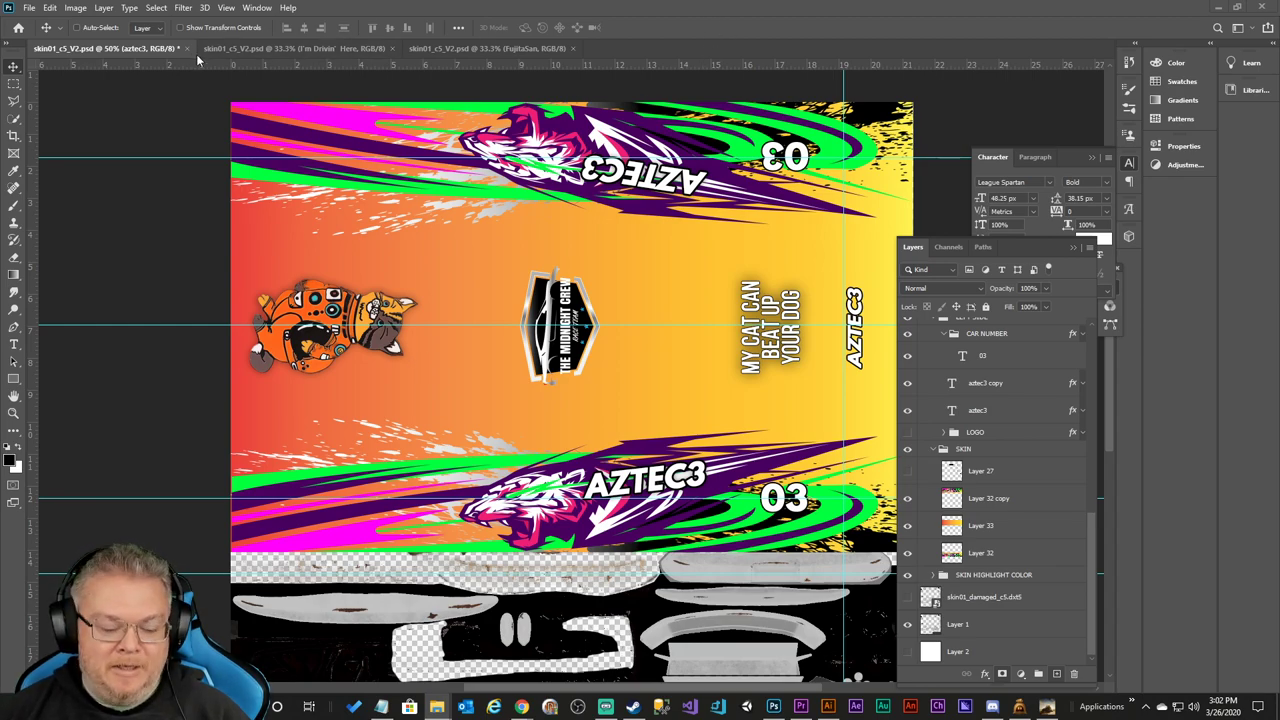
{"action": "left_click", "coordinate": [785, 14]}
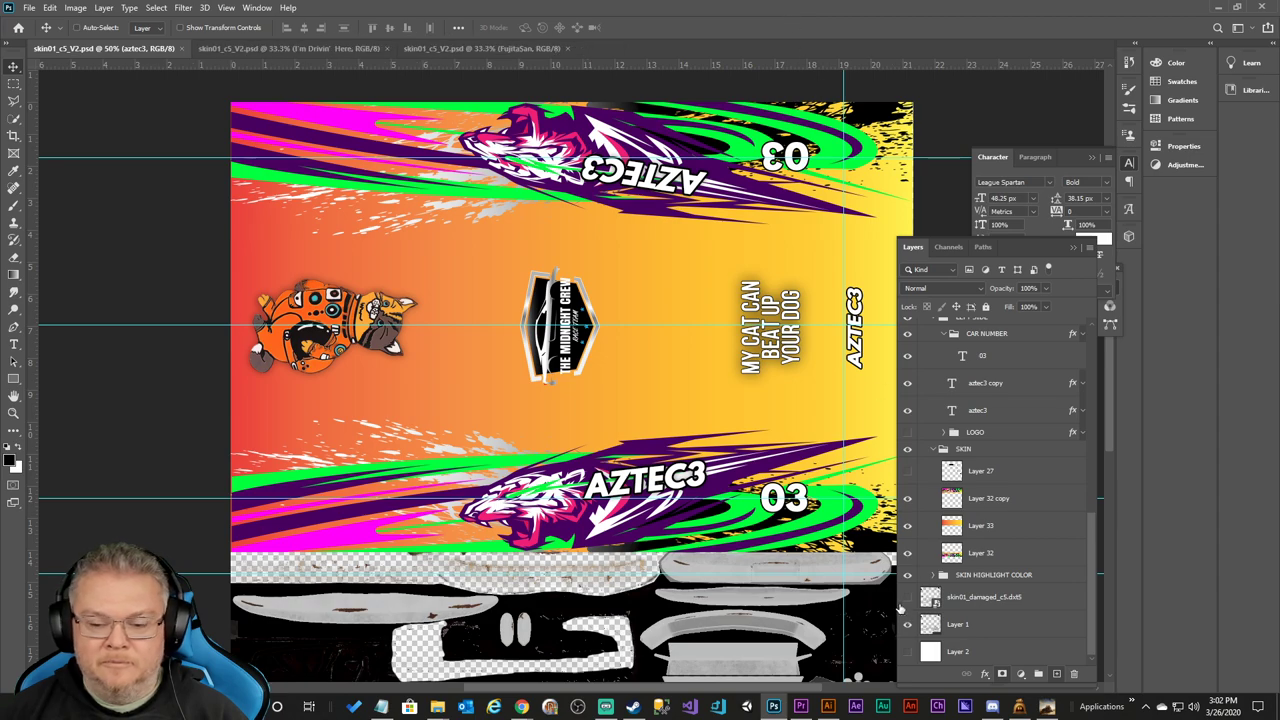
Switch to Wreckfest, compare the AZTEC style with CRAZY CHEWY, and inspect the reloaded AZTEC car from the rear and side.
{"action": "left_click", "coordinate": [1046, 706]}
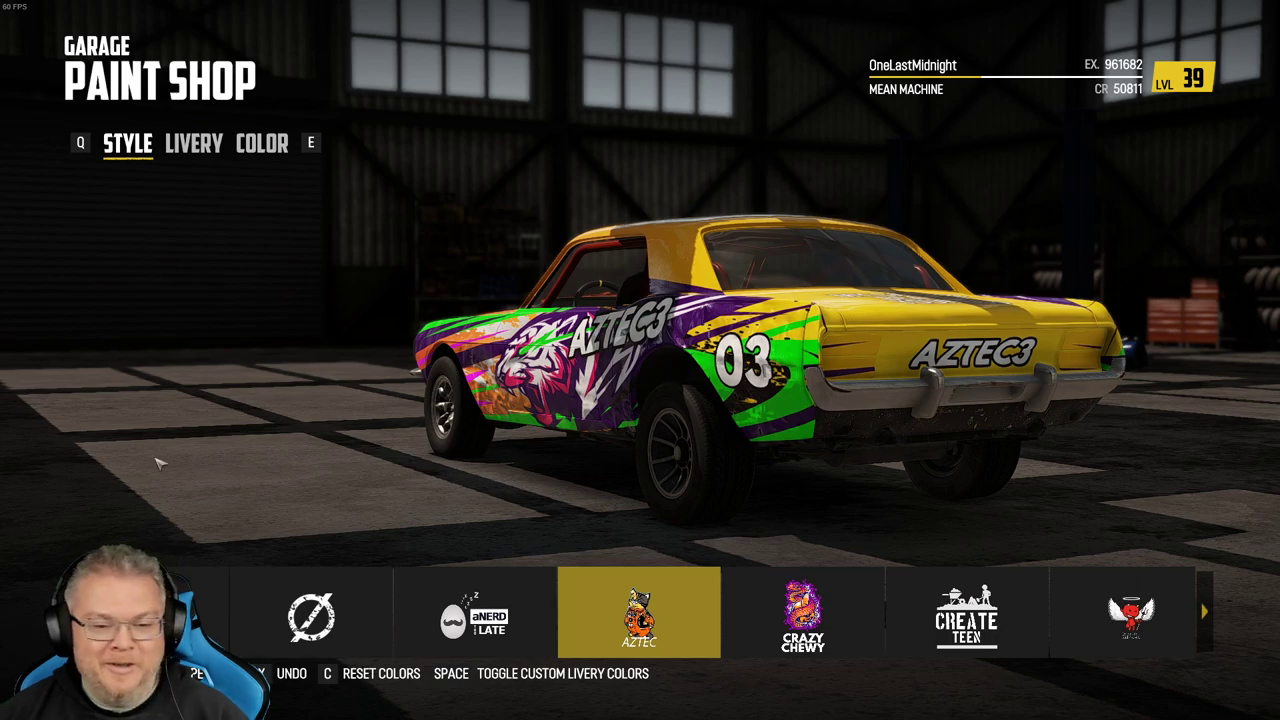
{"action": "left_click", "coordinate": [803, 612]}
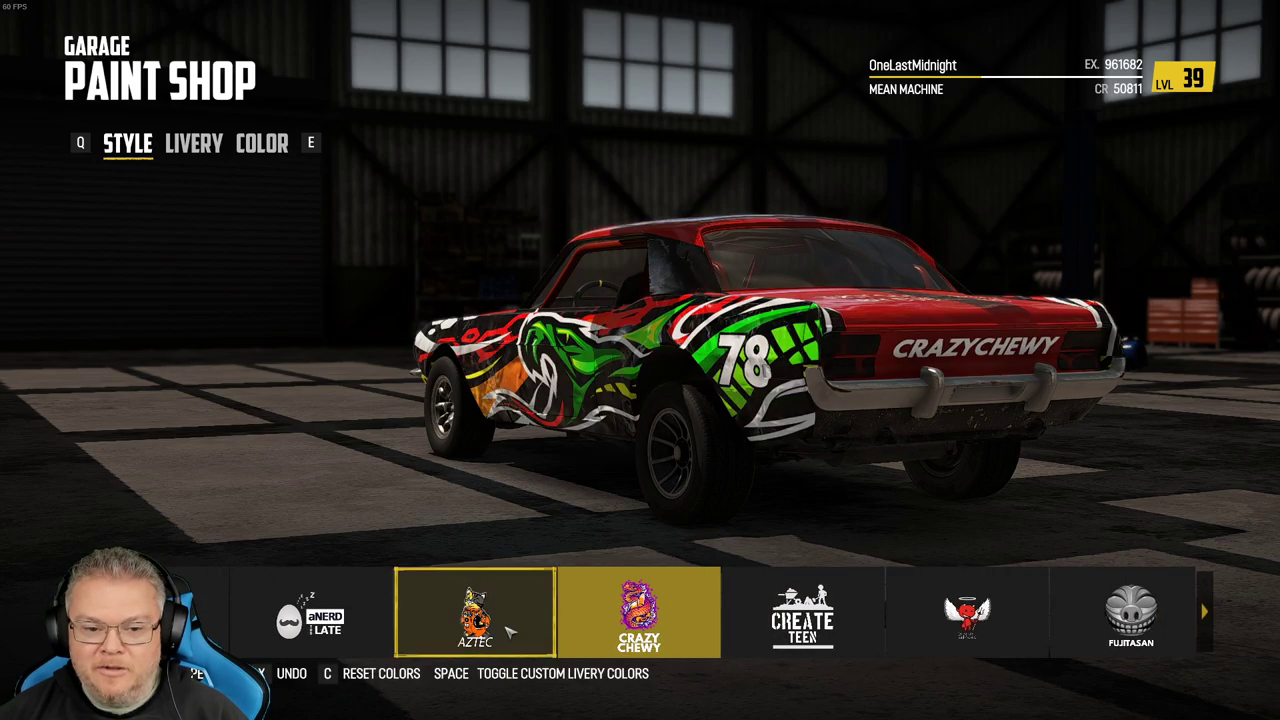
{"action": "left_click", "coordinate": [703, 632]}
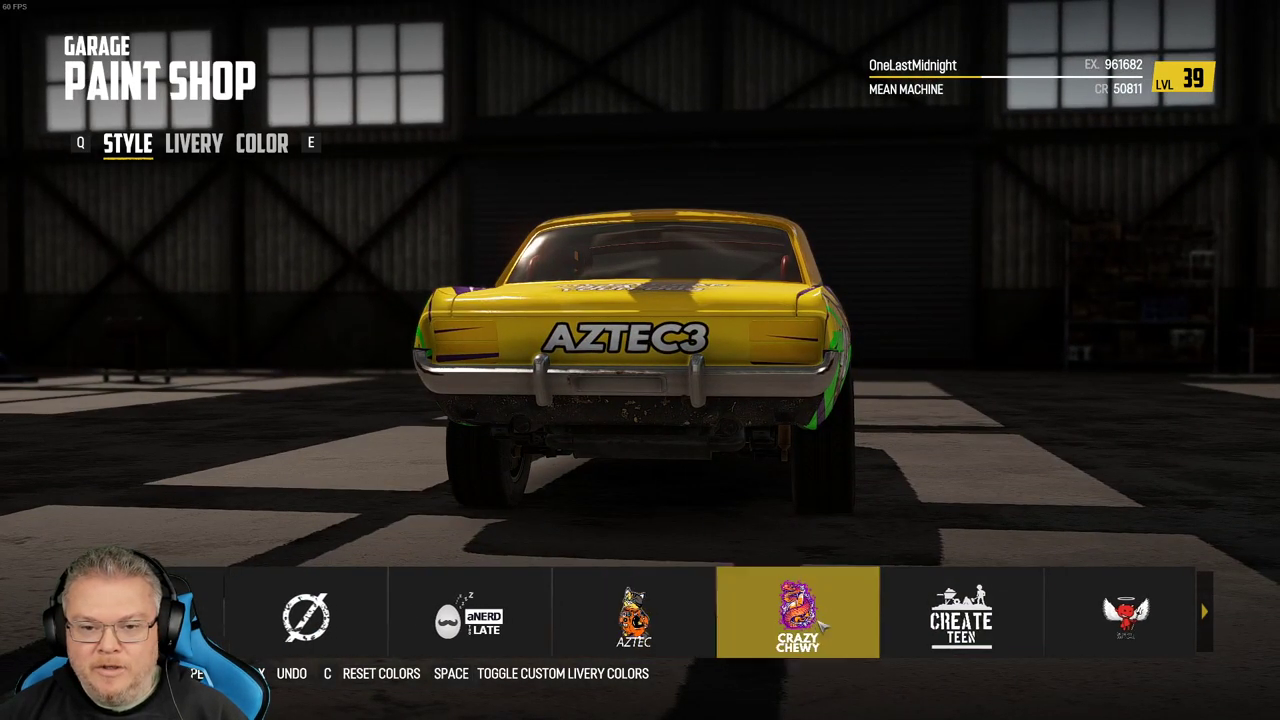
{"action": "left_click", "coordinate": [818, 620]}
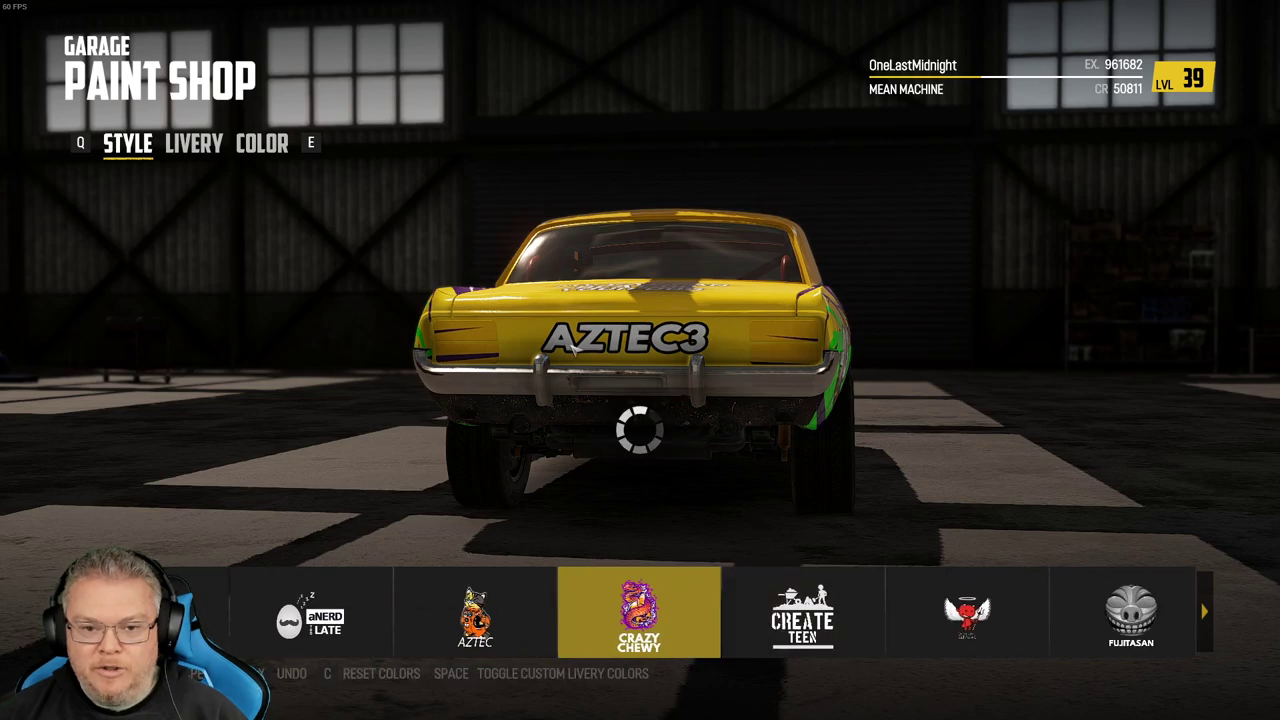
{"action": "left_click", "coordinate": [475, 612]}
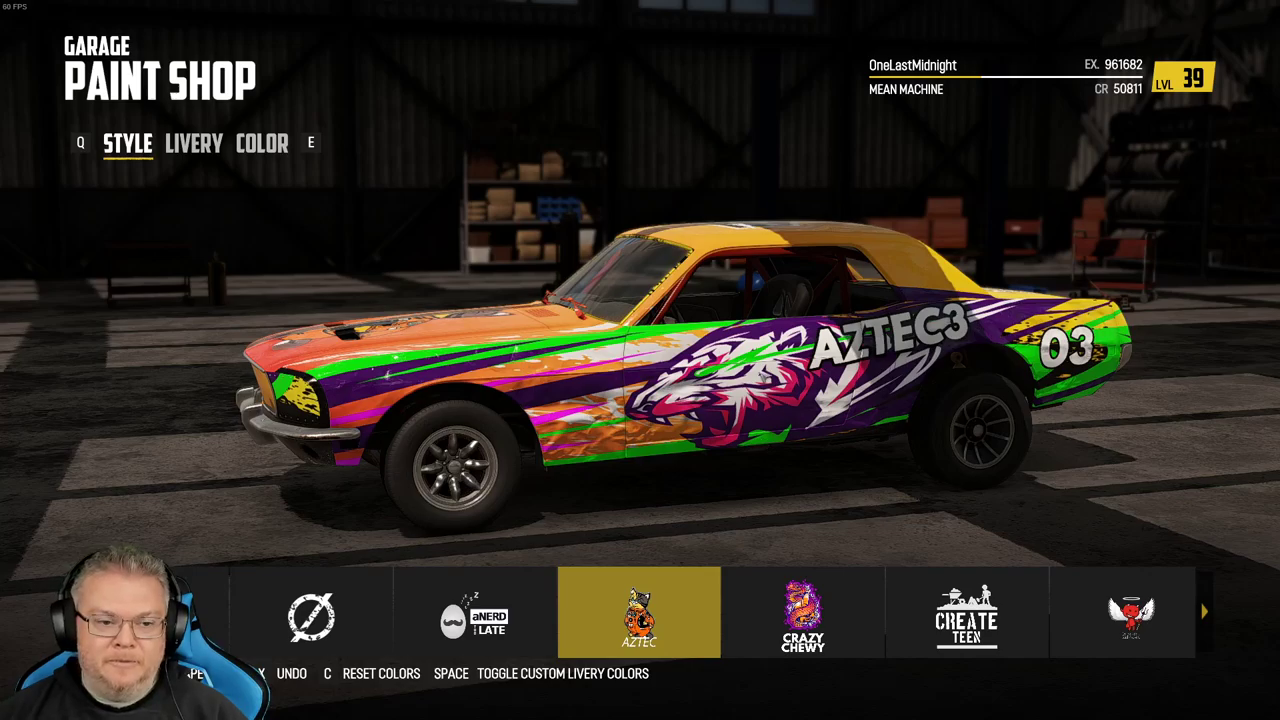
Leave the paint shop and save the paint changes with the AZTEC style selected.
{"action": "key", "text": "Escape"}
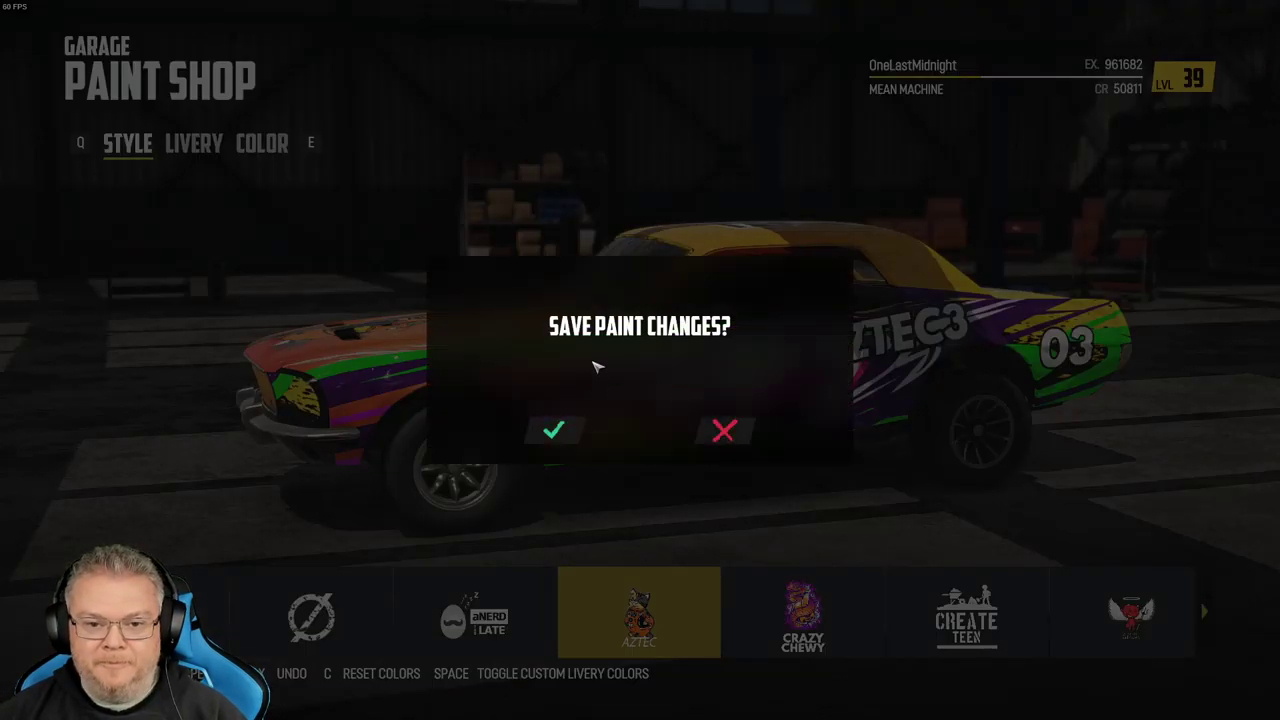
{"action": "left_click", "coordinate": [584, 426]}
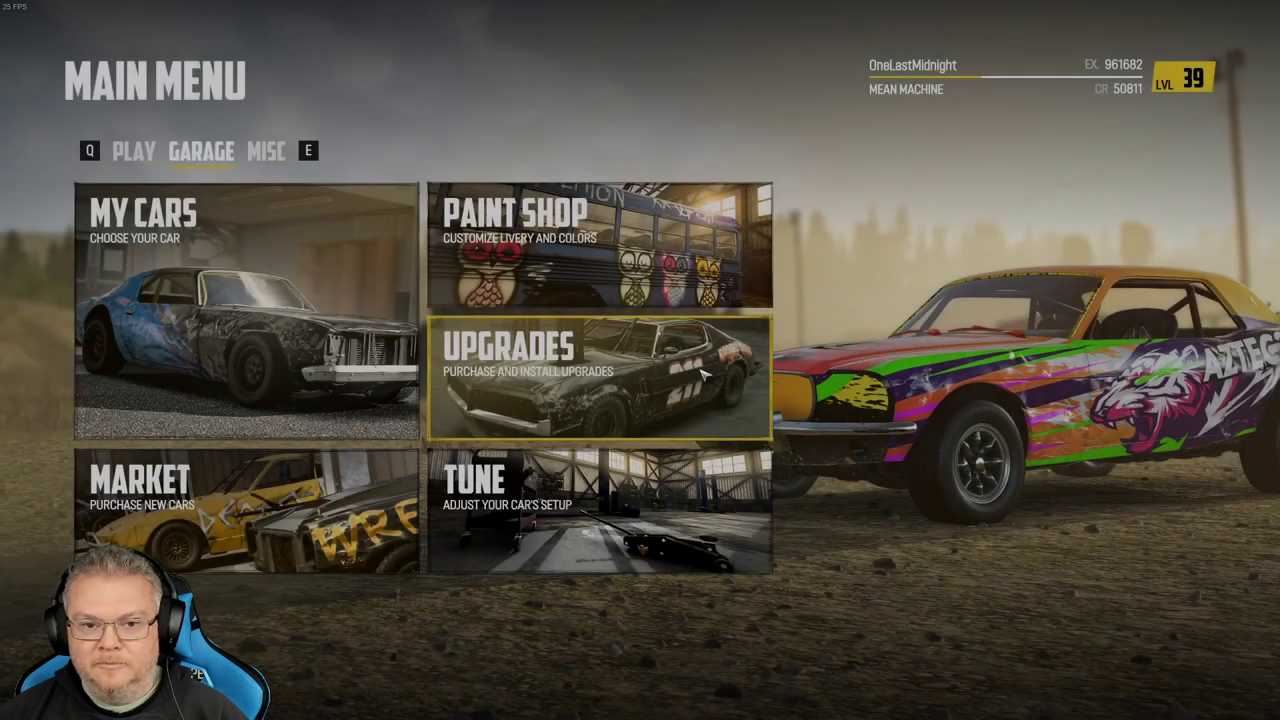
Set up a custom event on Sandstone Raceway's Main Route with the currently selected Rocket.
{"action": "left_click", "coordinate": [133, 150]}
{"action": "left_click", "coordinate": [600, 280]}
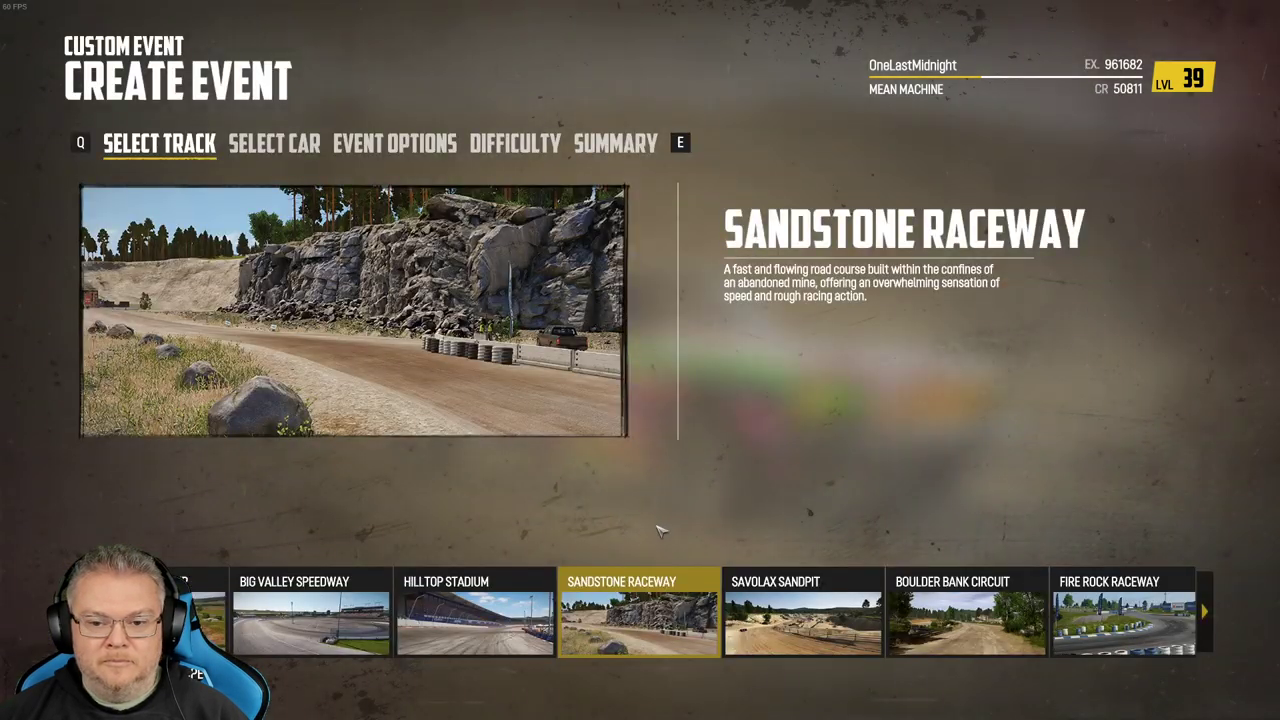
{"action": "key", "text": "Return"}
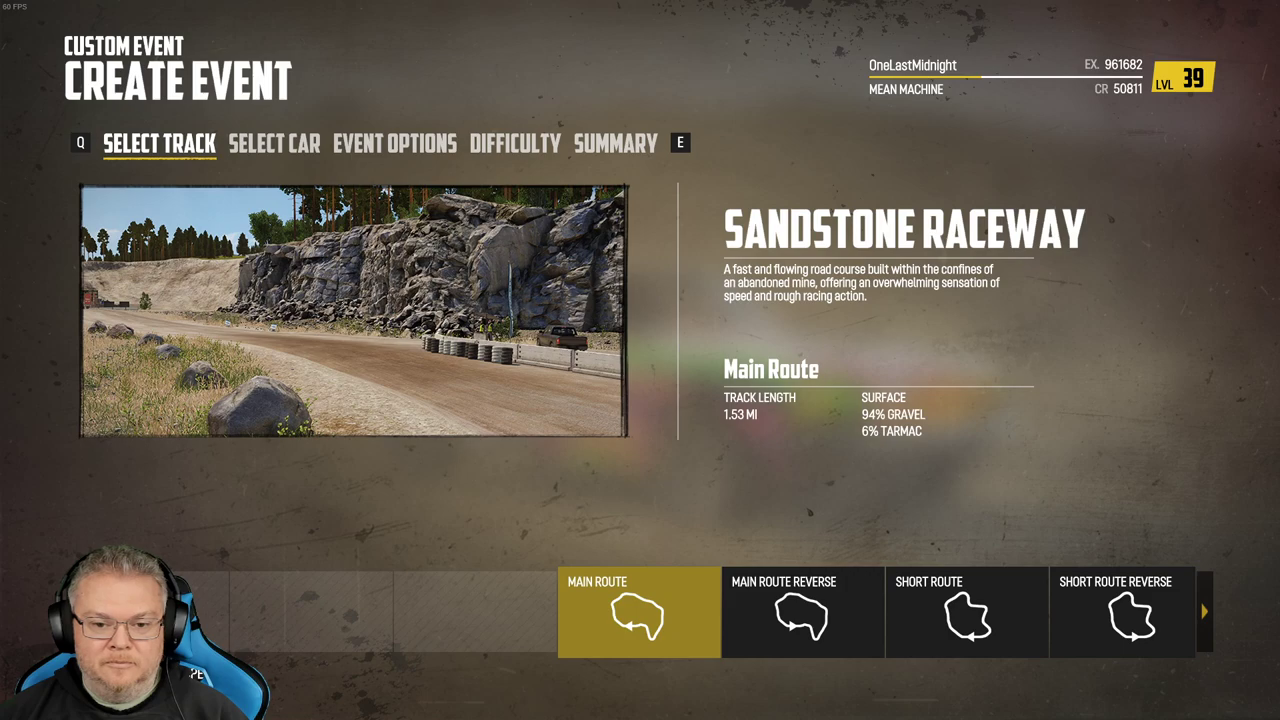
{"action": "key", "text": "Return"}
{"action": "key", "text": "Return"}
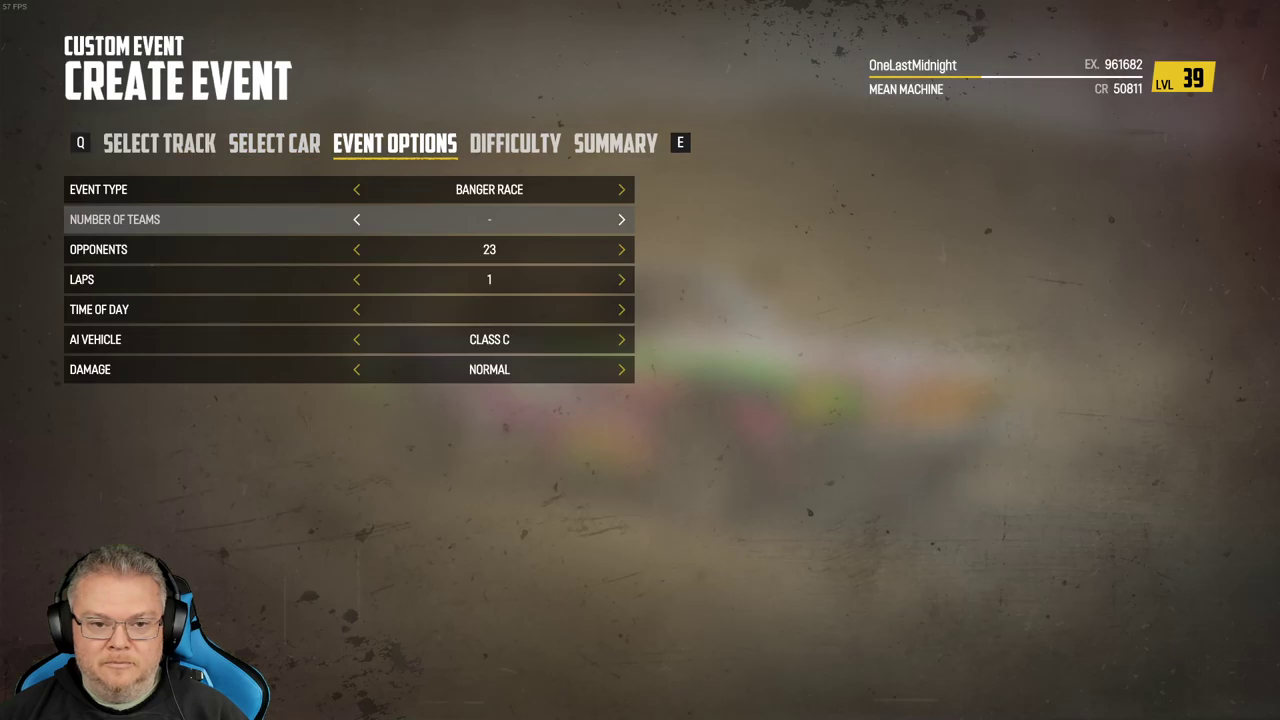
Keep the one-lap Banger Race options and Normal driving difficulty, and start the race.
{"action": "key", "text": "e"}
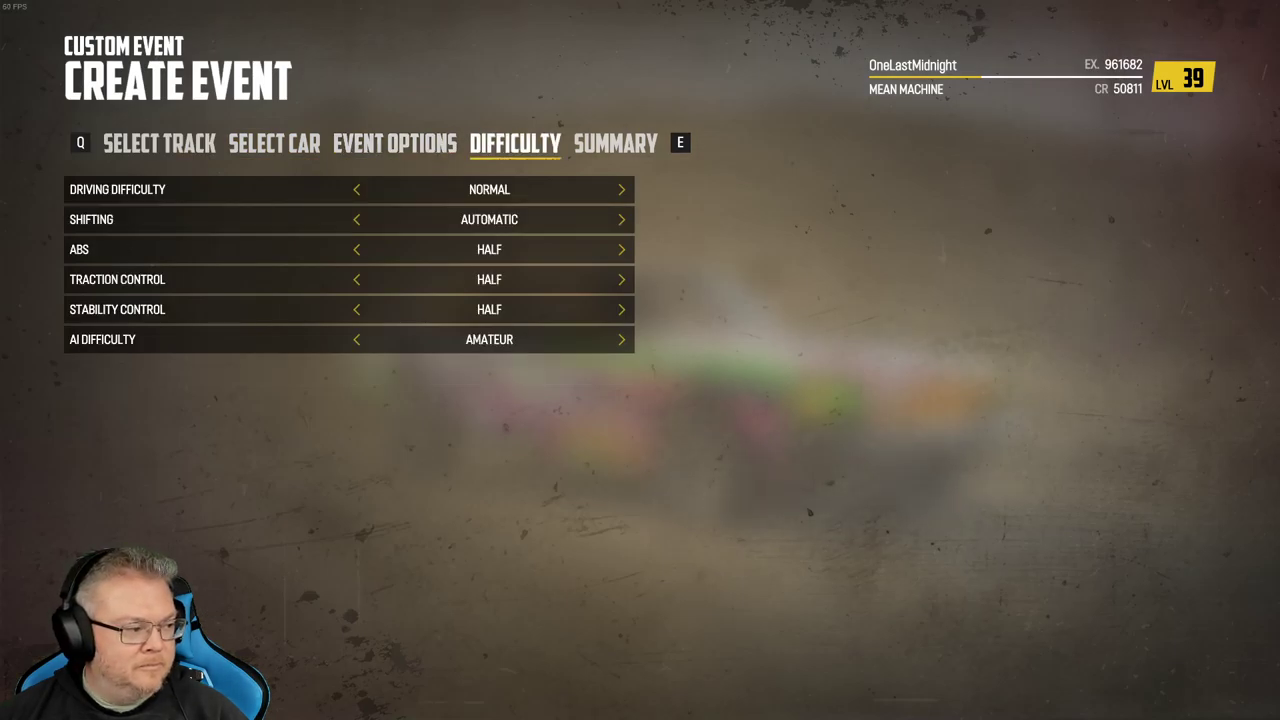
{"action": "key", "text": "e"}
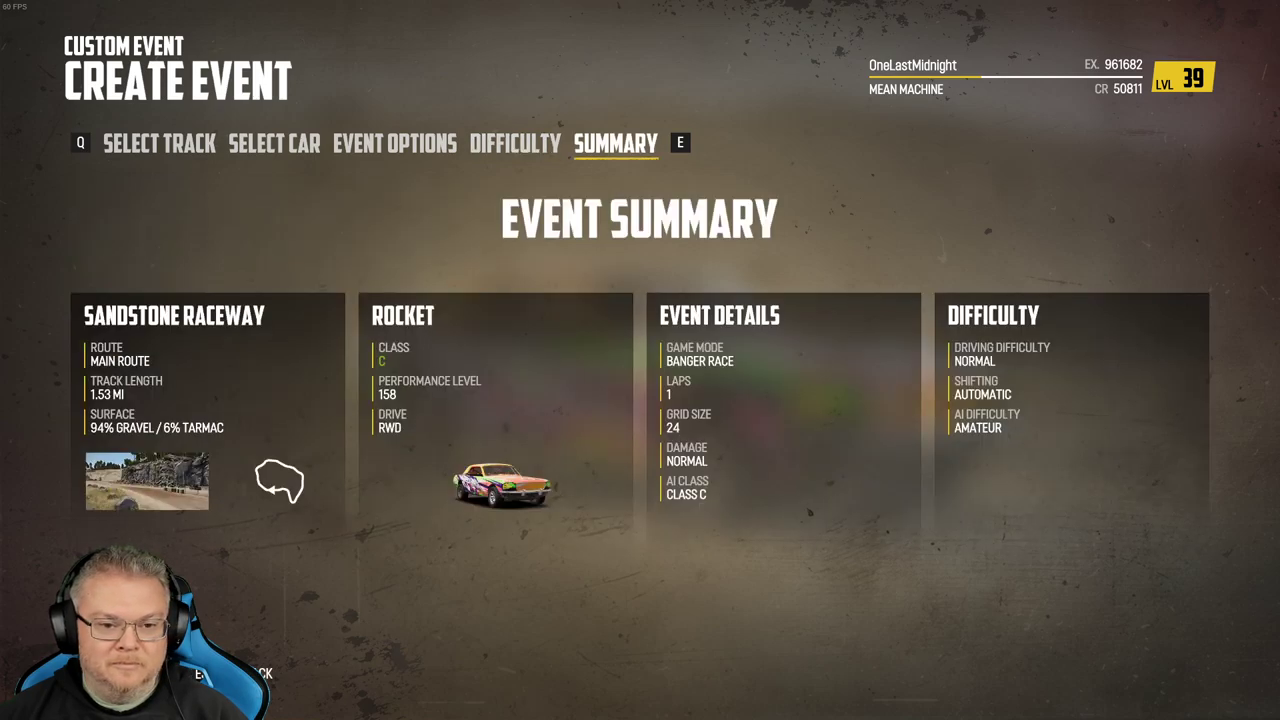
{"action": "key", "text": "Return"}
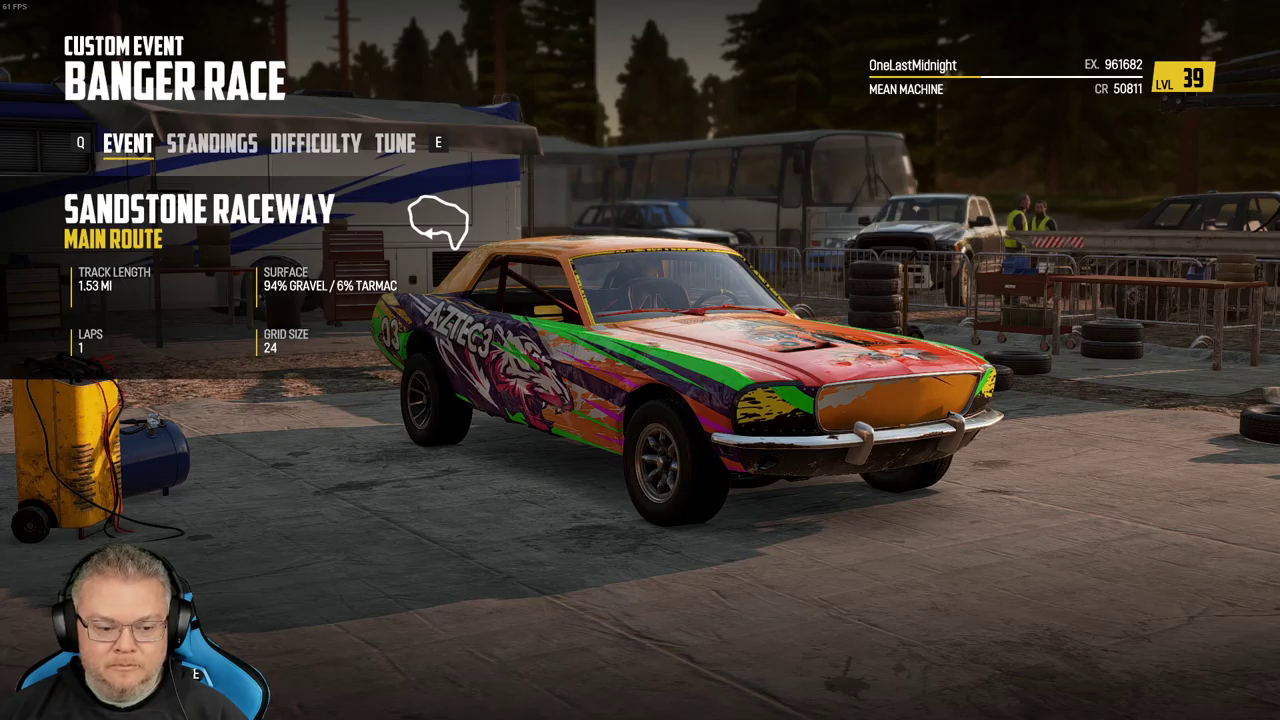
{"action": "key", "text": "Return"}
Pause on the starting grid and capture a side view of the AZTEC3 car in photo mode with the controls hidden.
{"action": "key", "text": "Escape"}
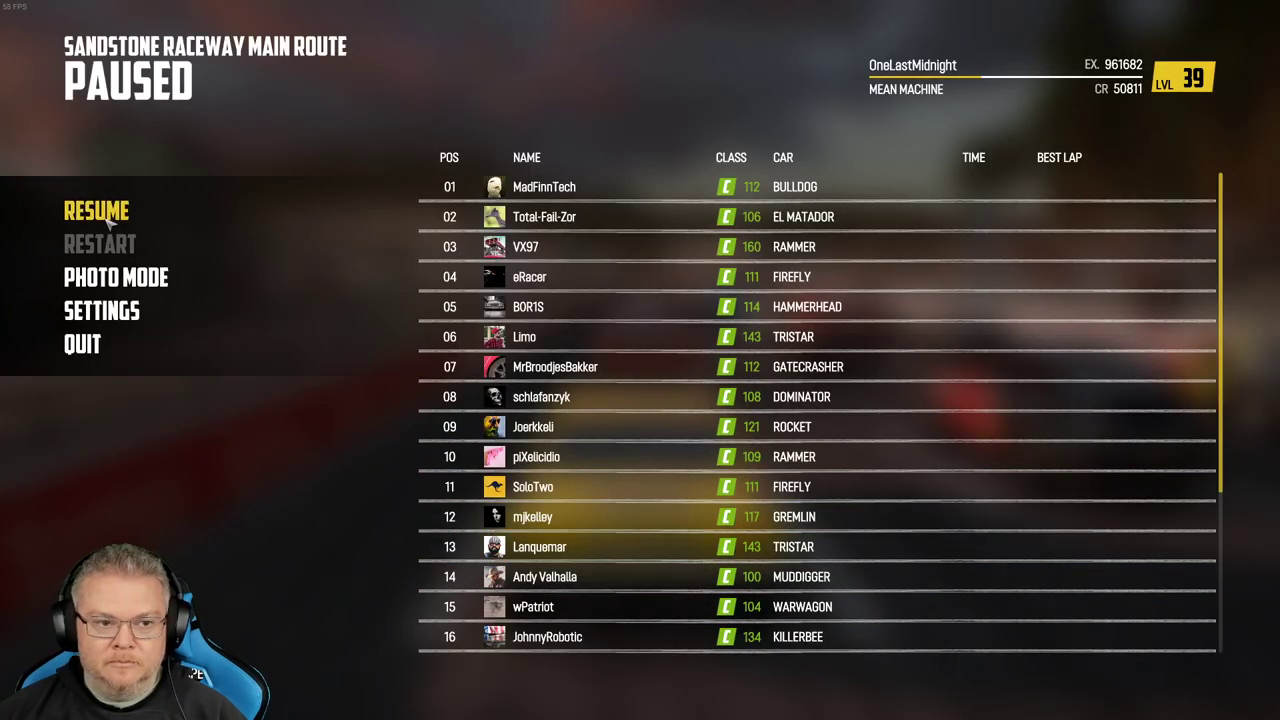
{"action": "left_click", "coordinate": [106, 280]}
{"action": "left_click", "coordinate": [895, 640]}
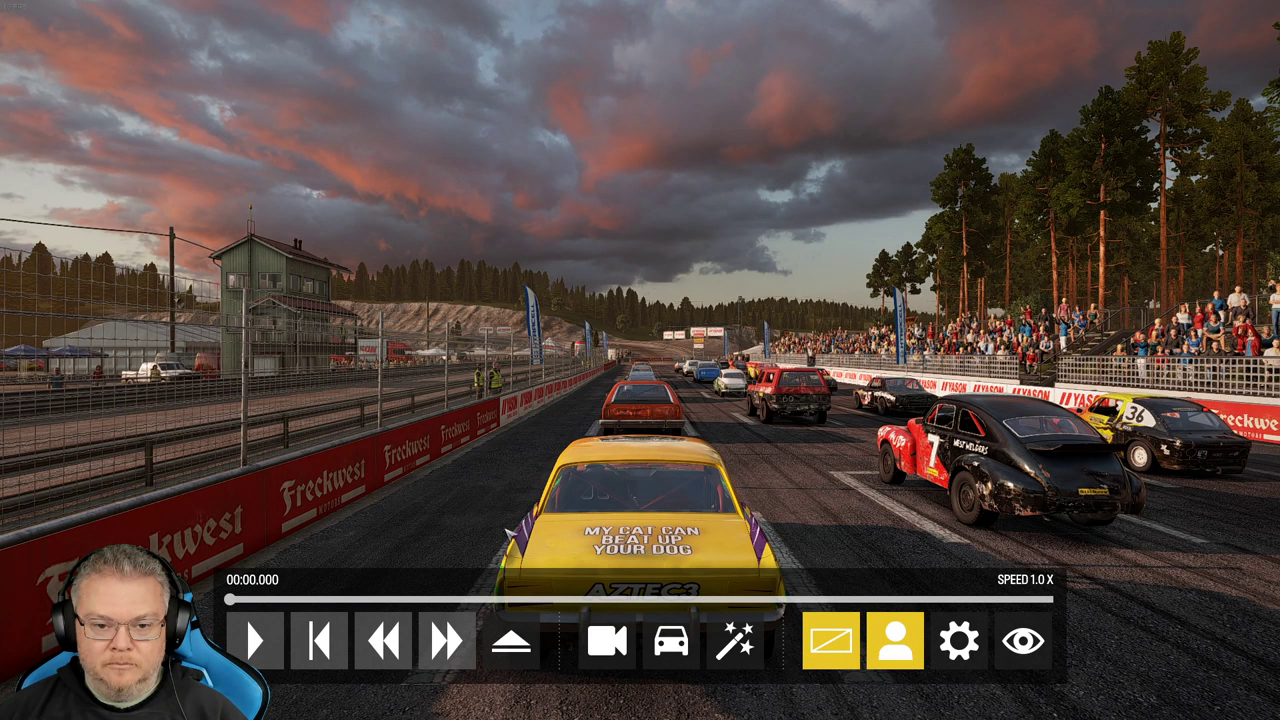
{"action": "key", "text": "h"}
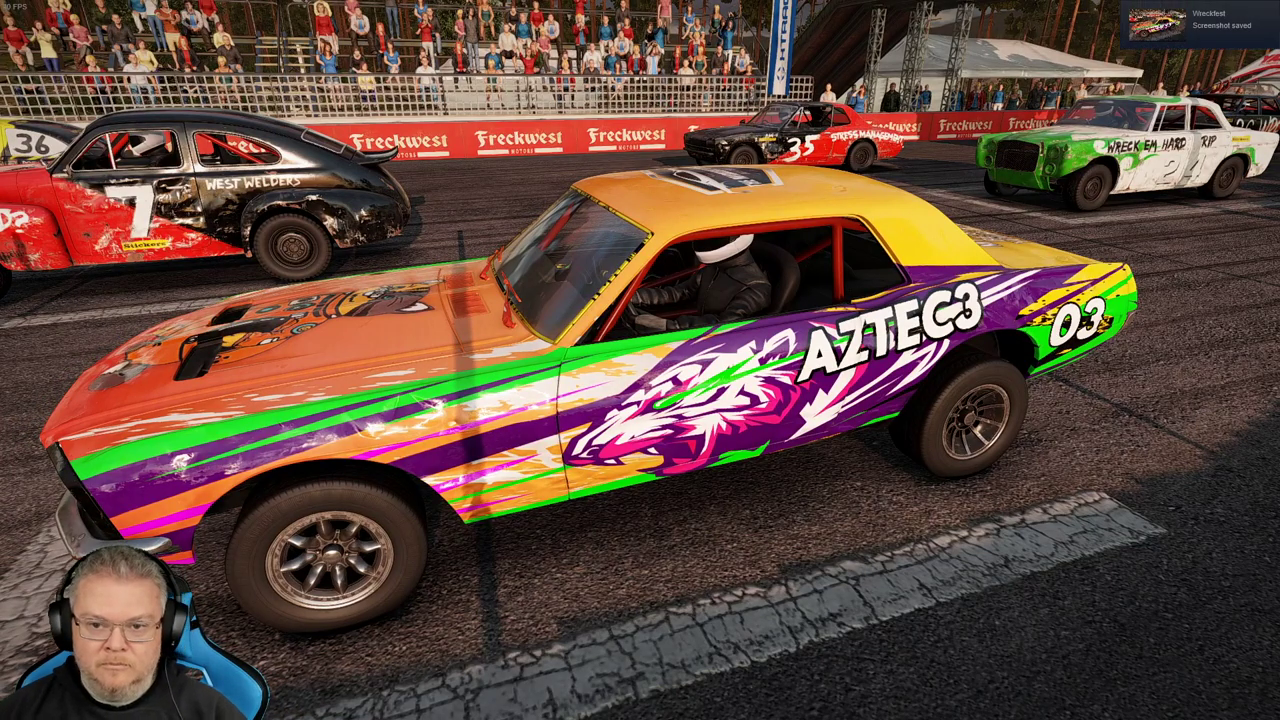
{"action": "key", "text": "Escape"}
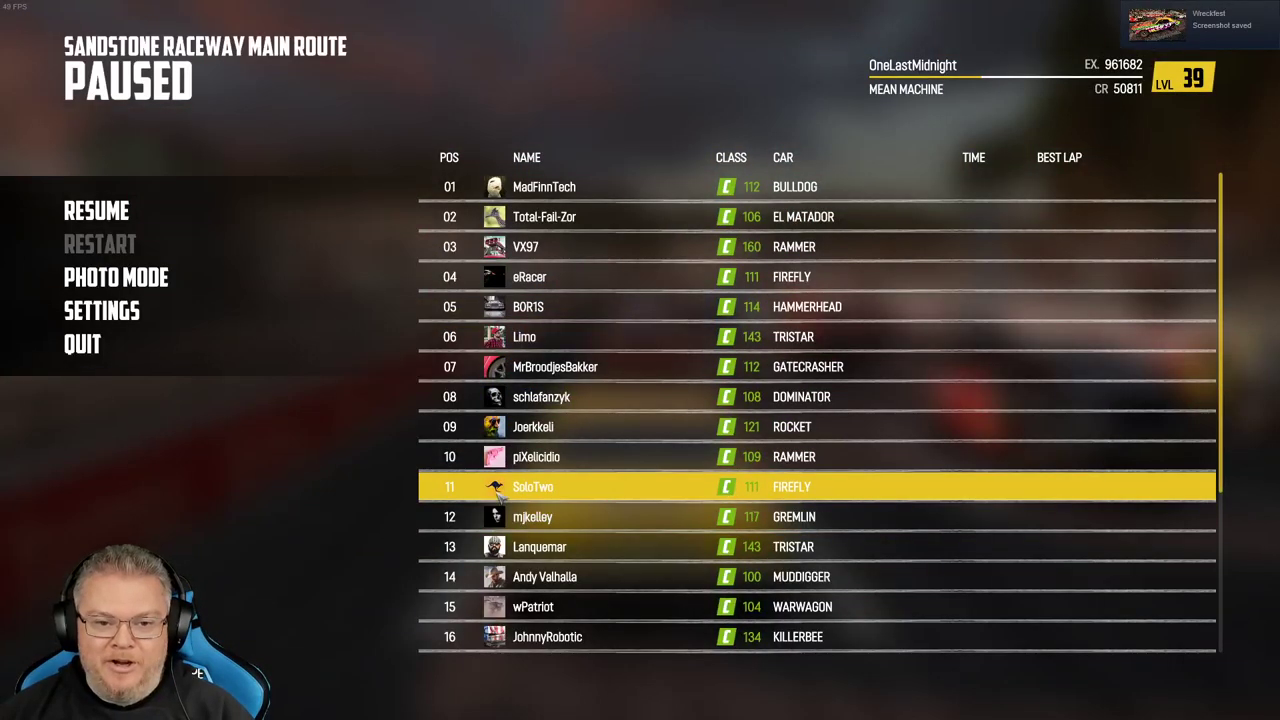
Resume the race and drive the AZTEC3 car from the starting grid through the field on the gravel course.
{"action": "key", "text": "Escape"}
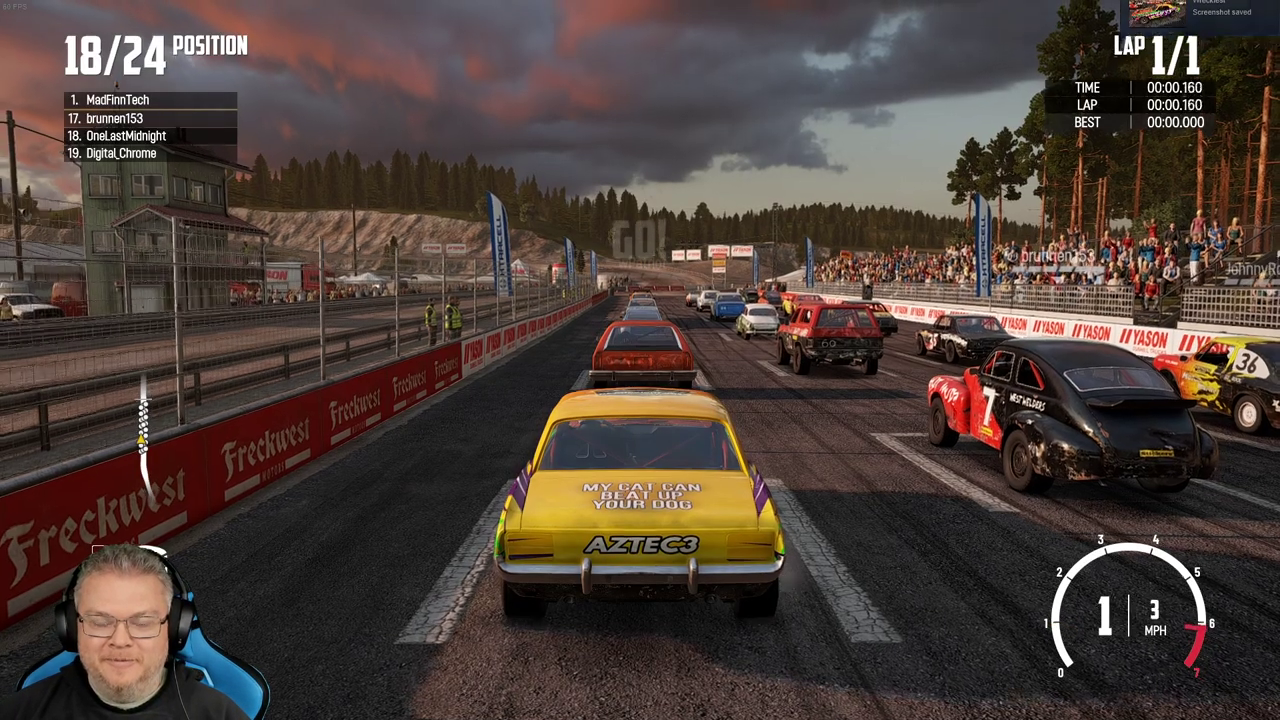
{"action": "key", "text": "w"}
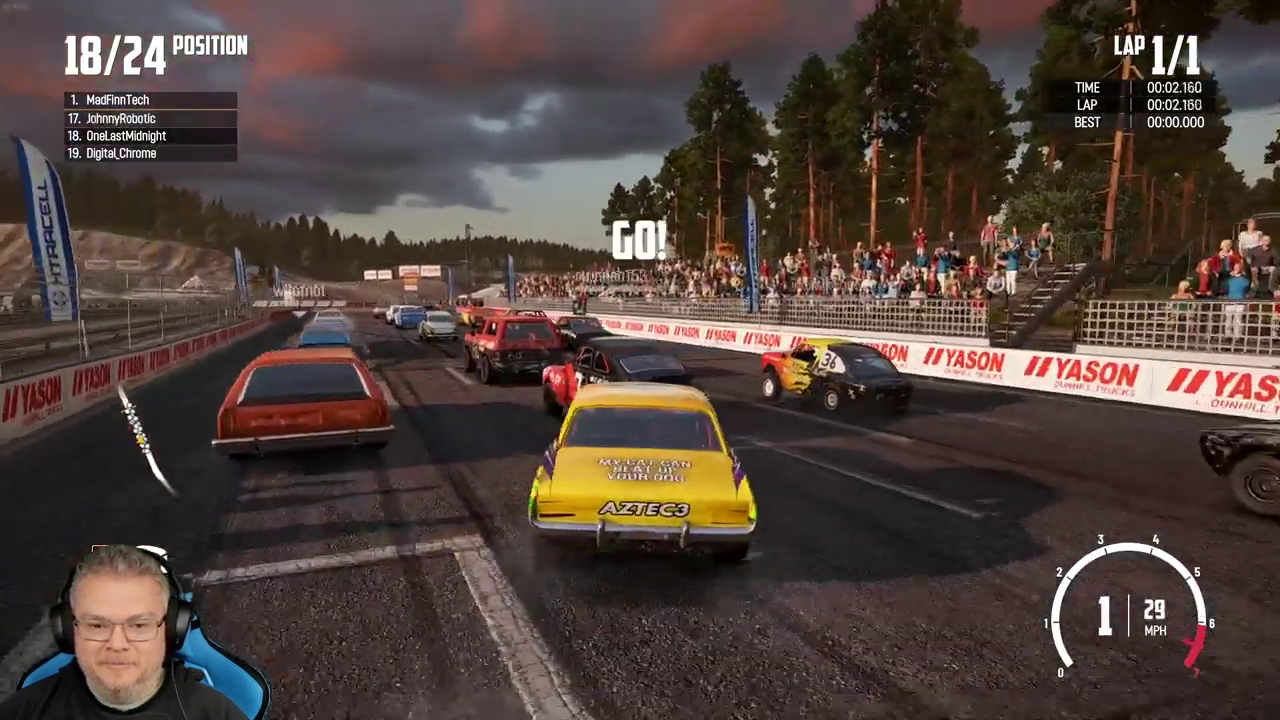
{"action": "key", "text": "a"}
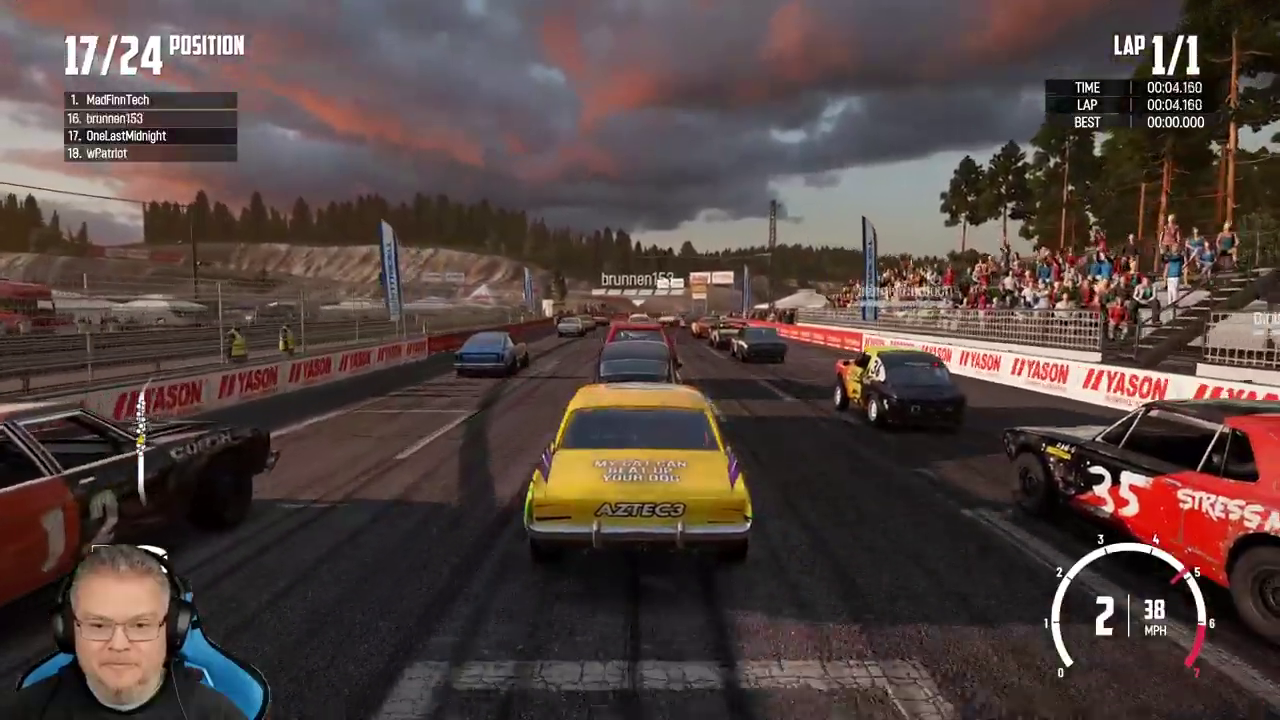
{"action": "key", "text": "w"}
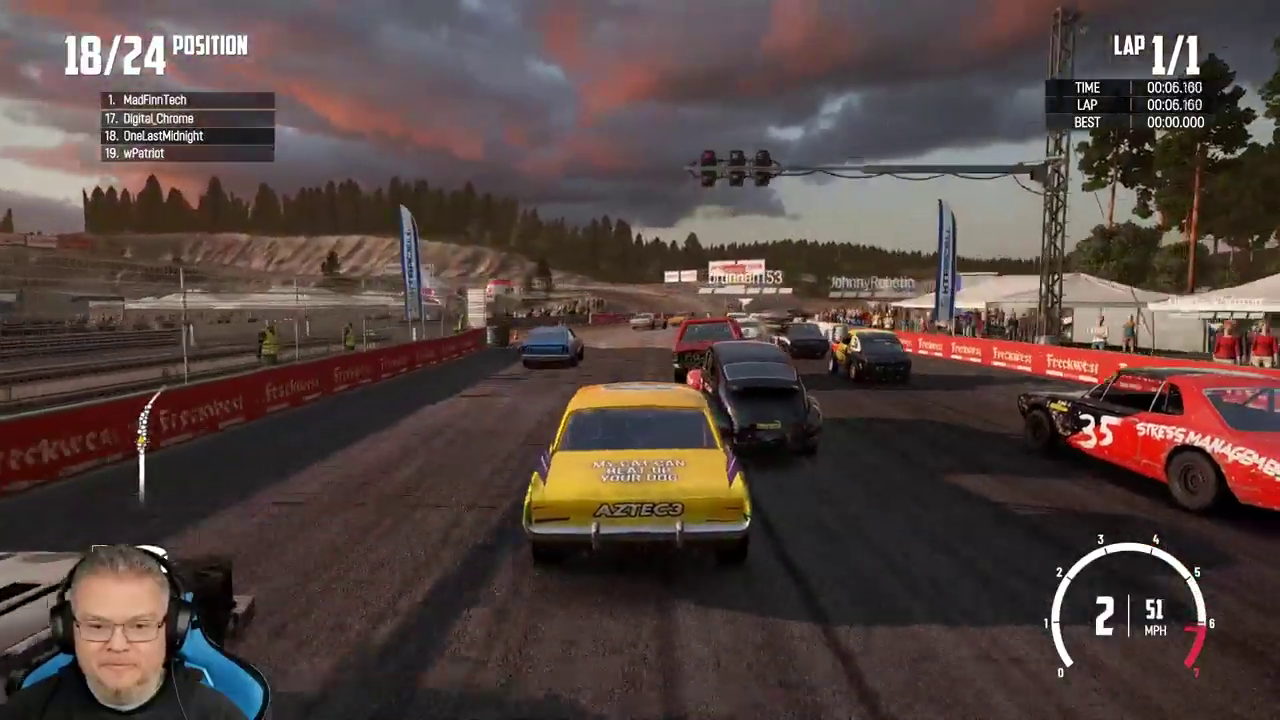
{"action": "key", "text": "w"}
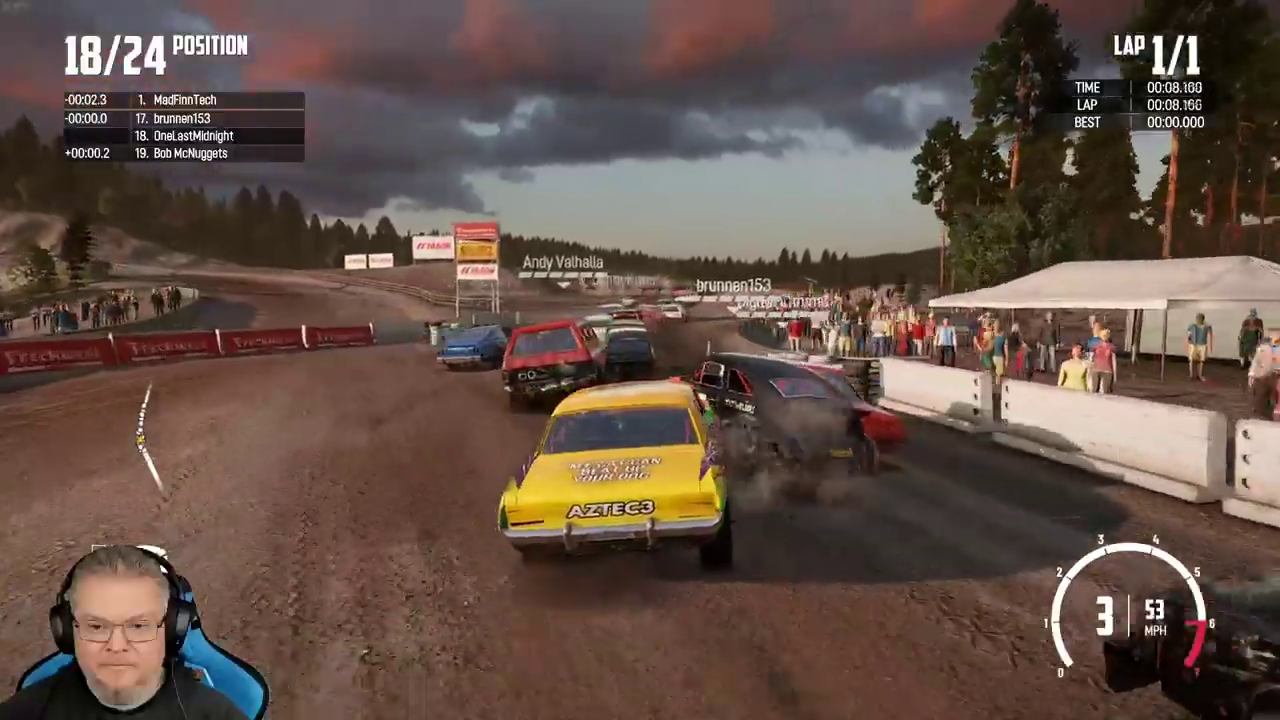
{"action": "key", "text": "a"}
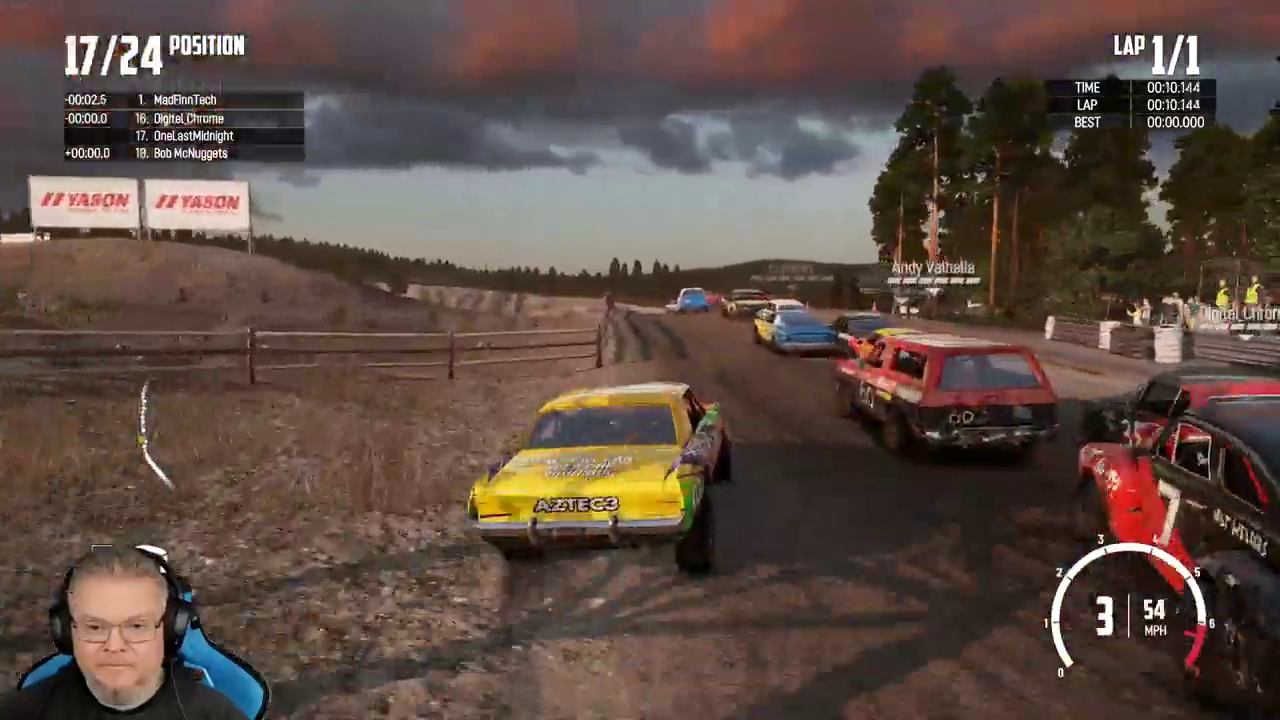
{"action": "key", "text": "w"}
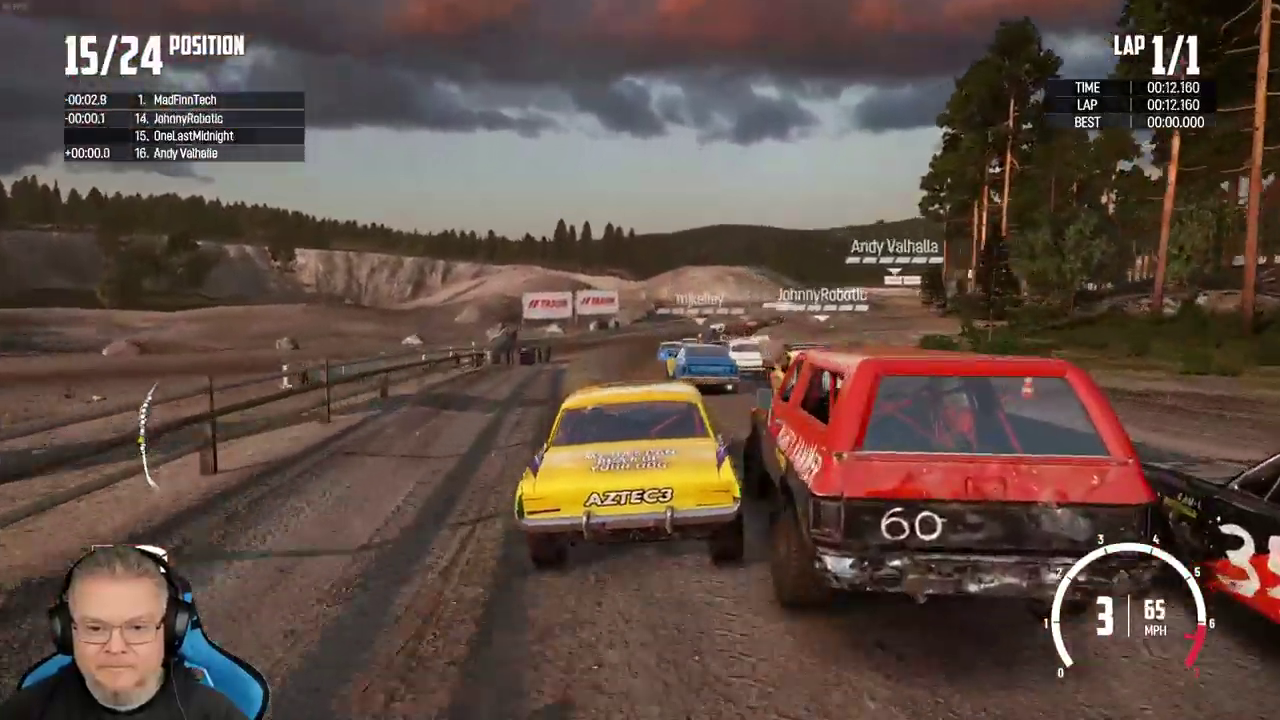
{"action": "key", "text": "w"}
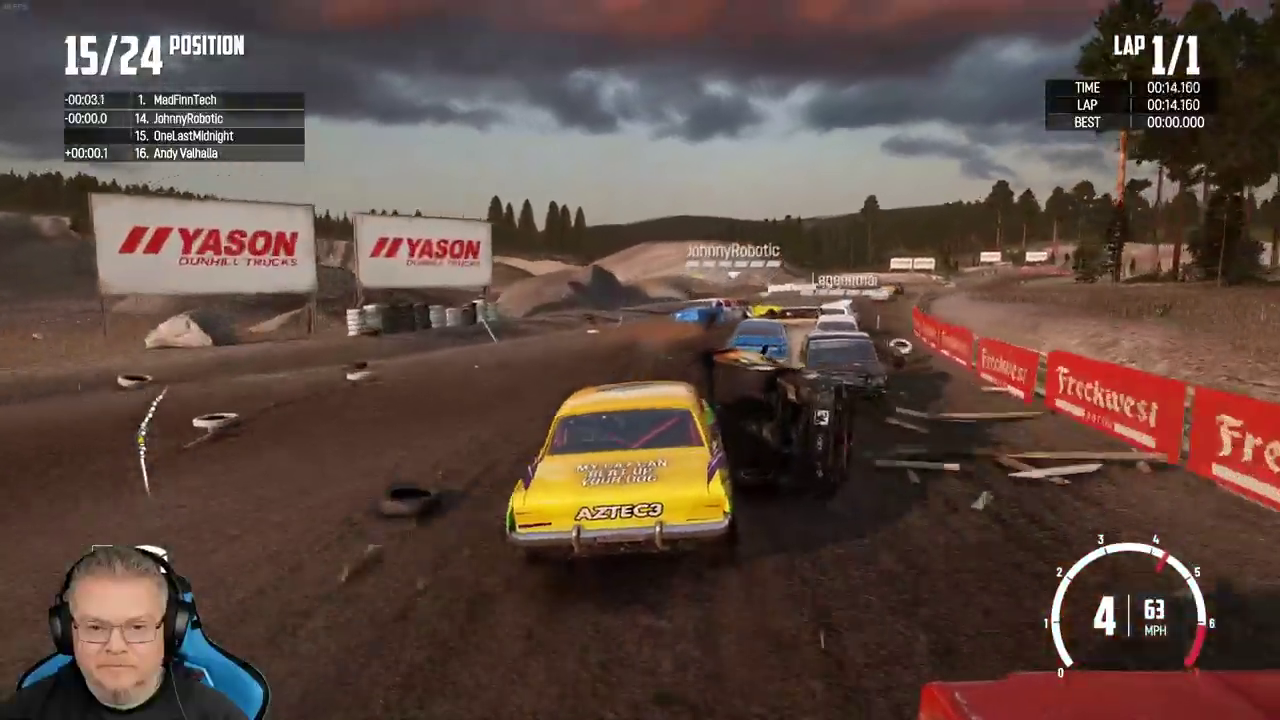
{"action": "key", "text": "w"}
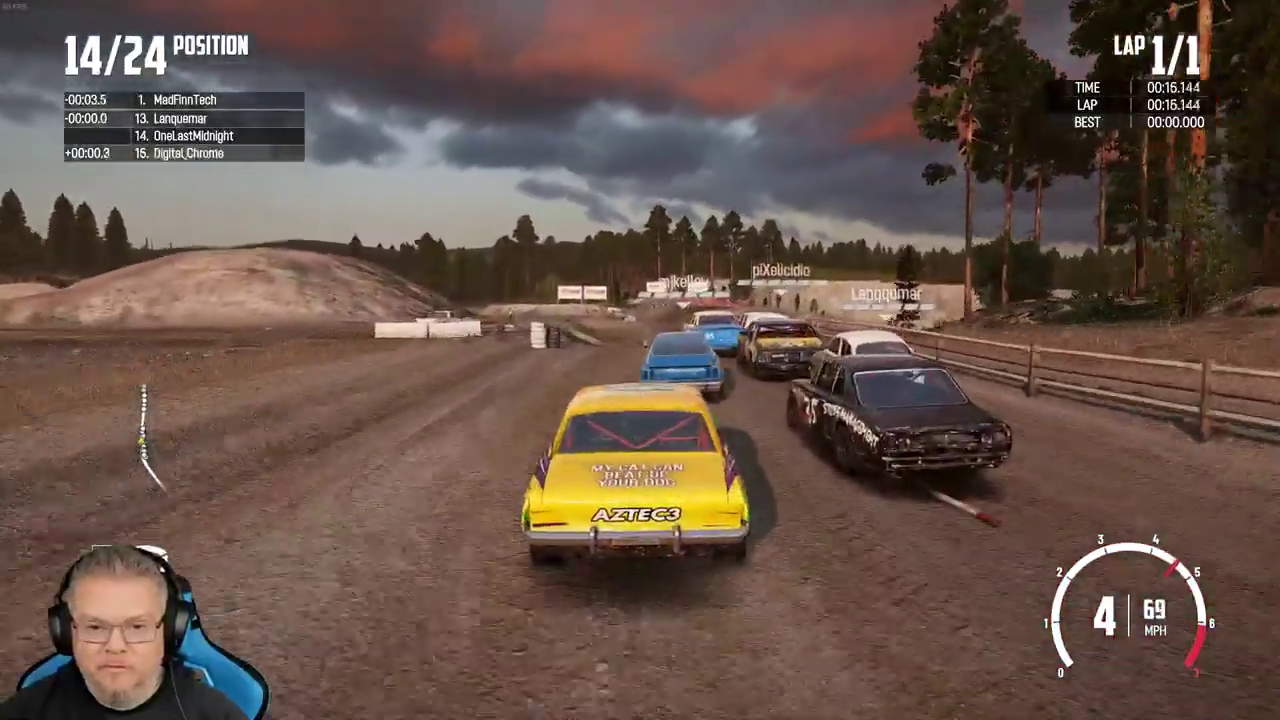
{"action": "key", "text": "w"}
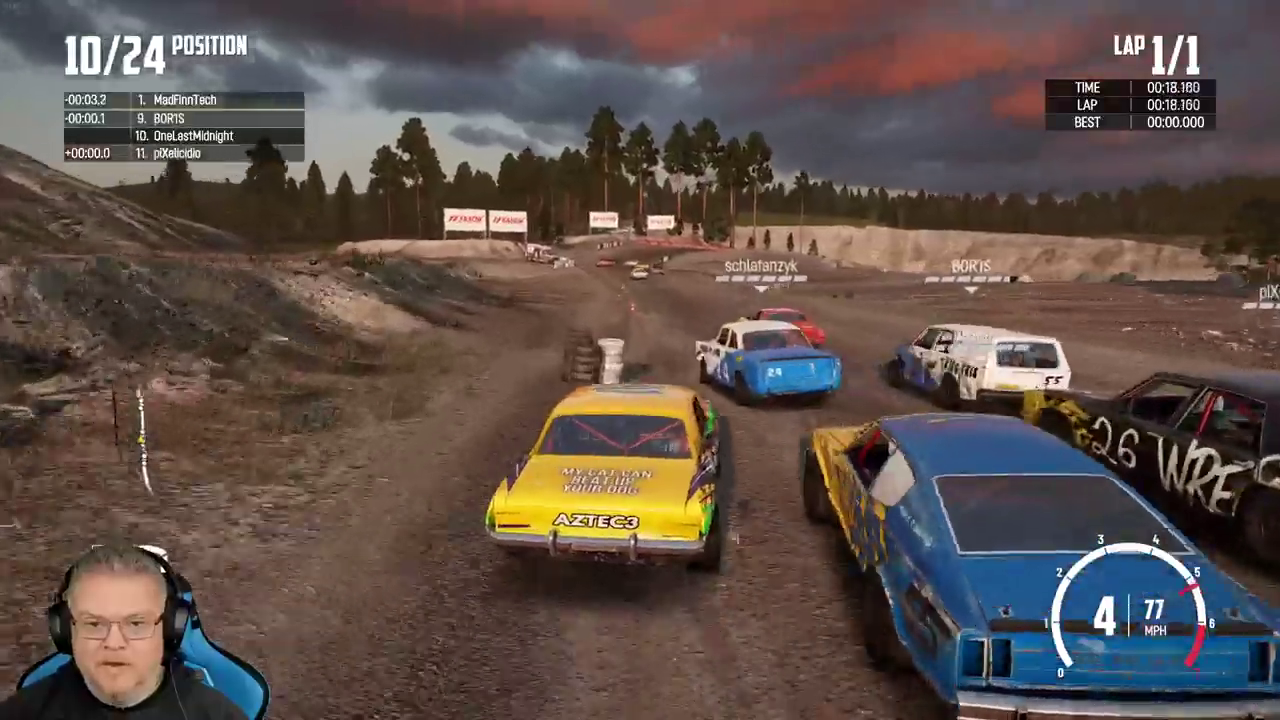
{"action": "key", "text": "w"}
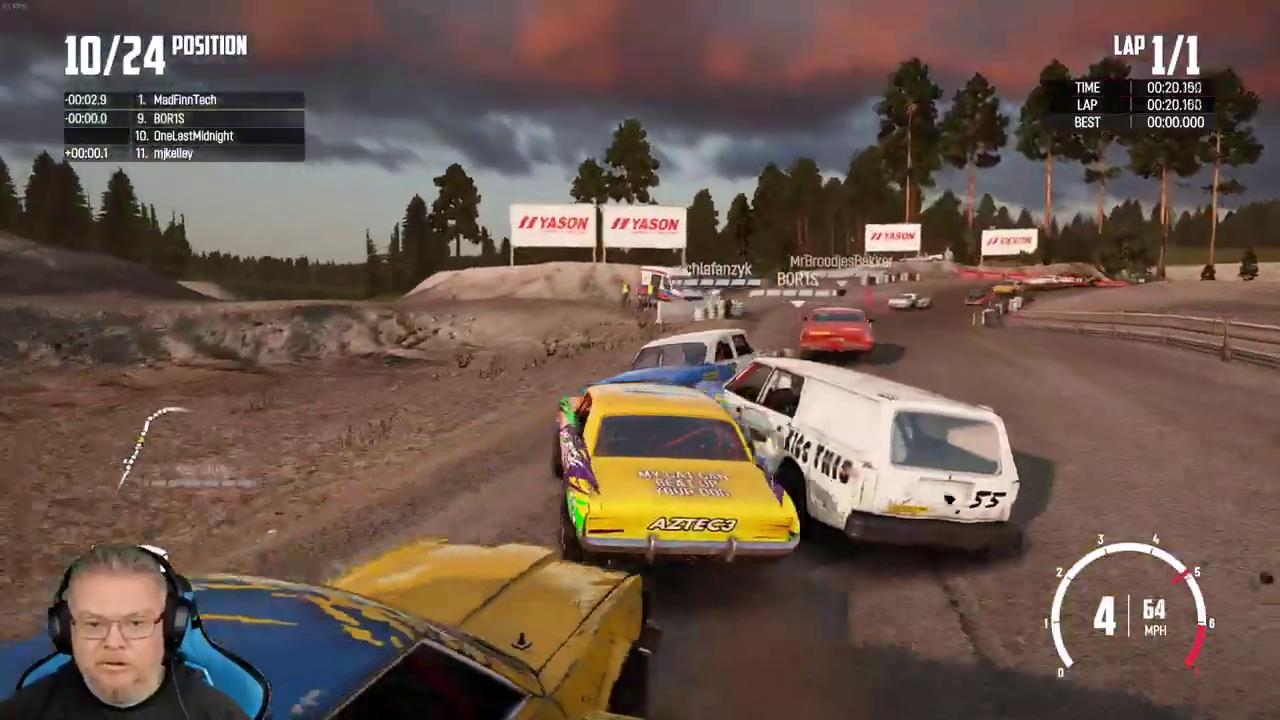
{"action": "key", "text": "w"}
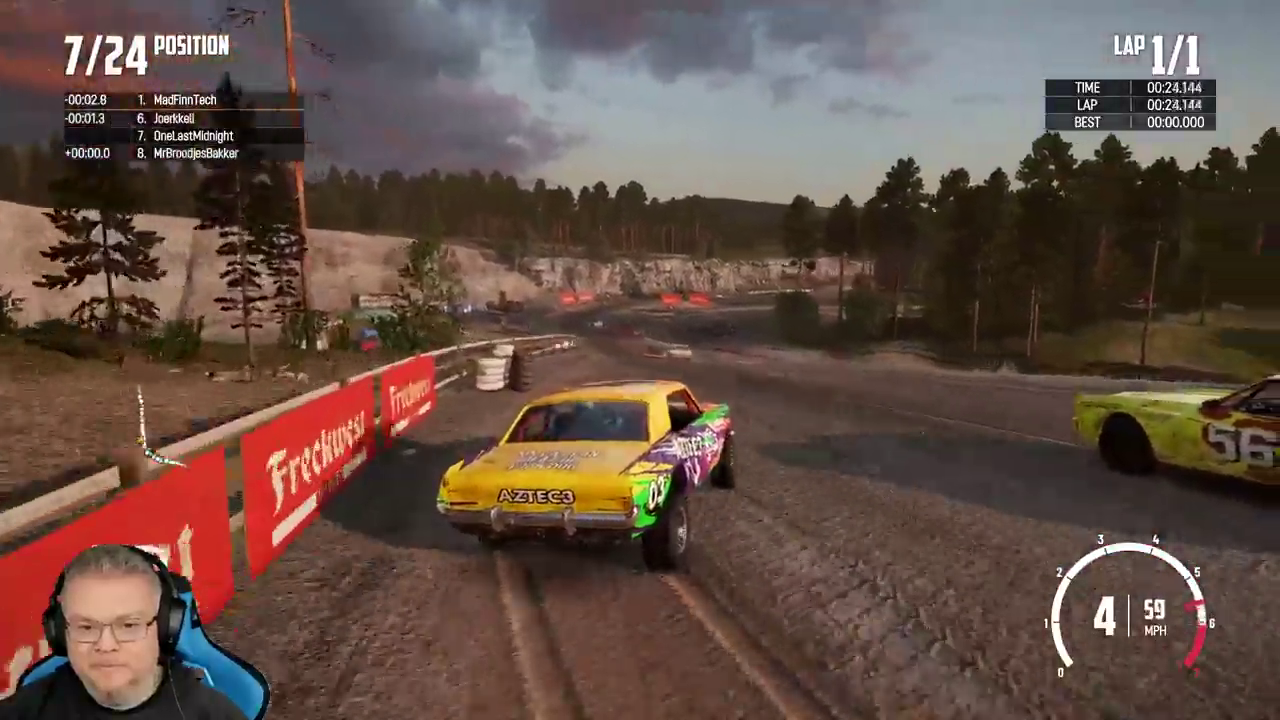
{"action": "key", "text": "w"}
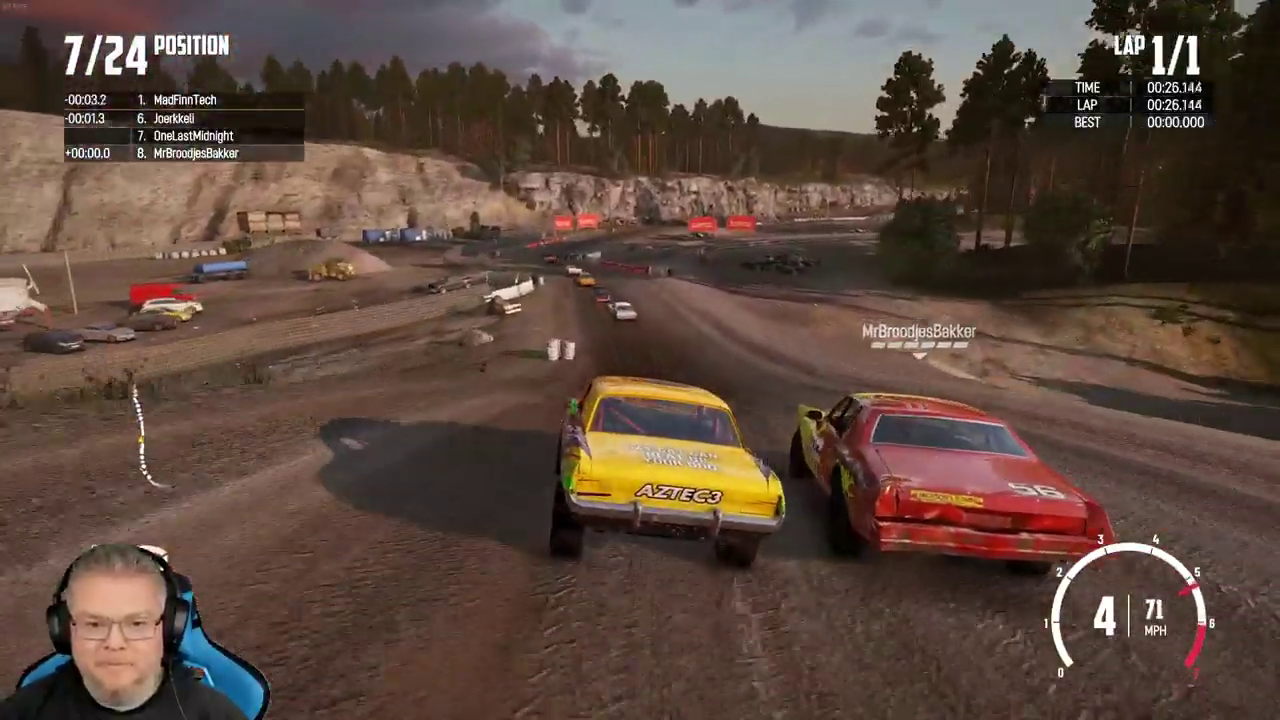
{"action": "key", "text": "w"}
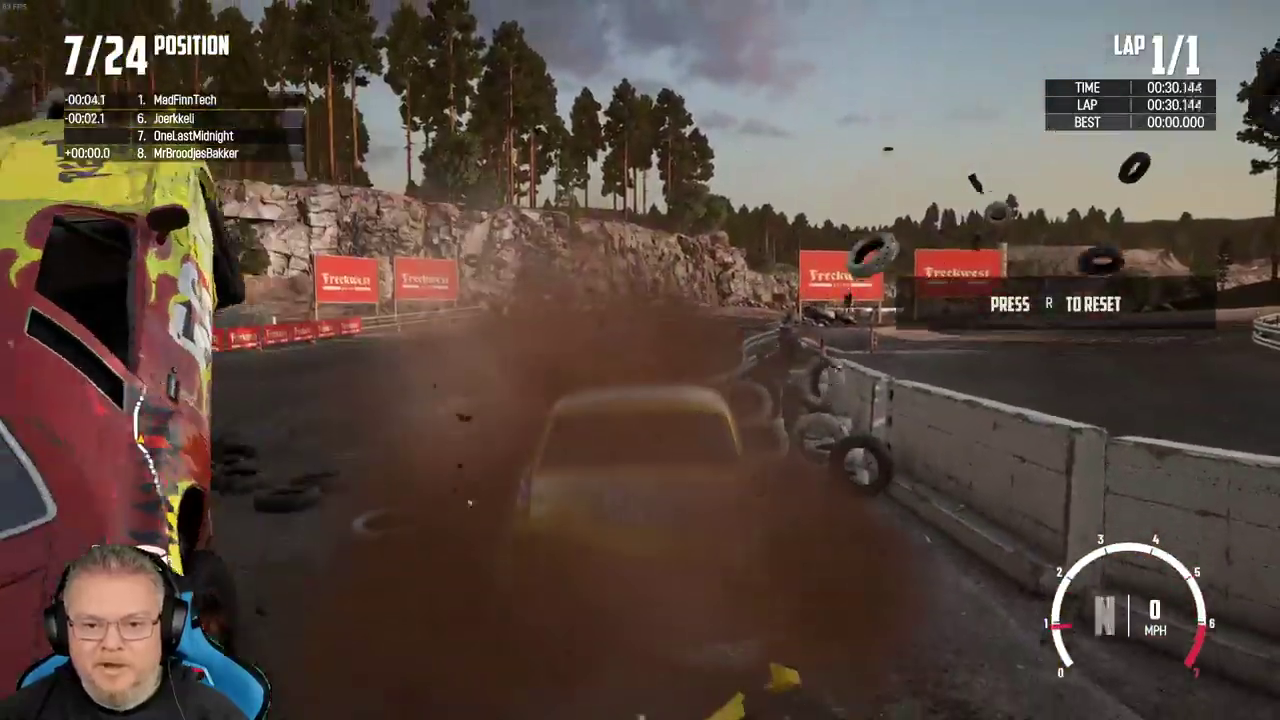
Back the crashed car away from the concrete barrier and rejoin the race.
{"action": "key", "text": "s"}
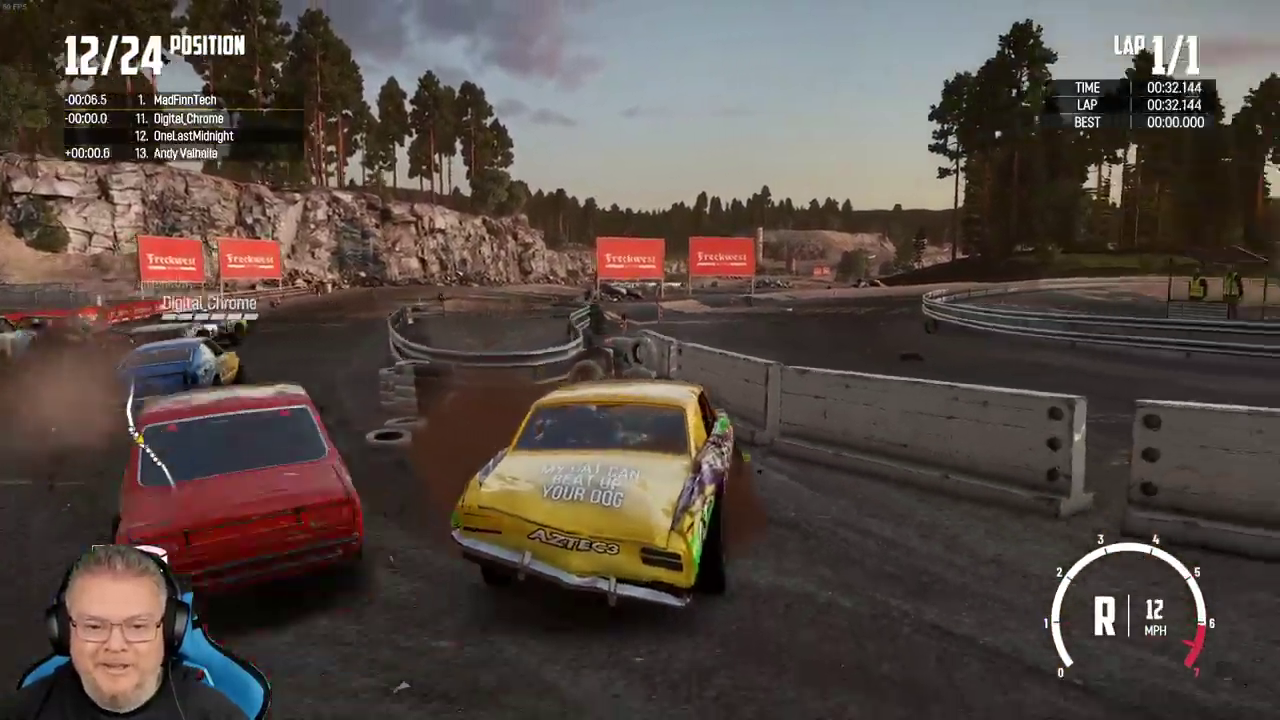
{"action": "key", "text": "w"}
{"action": "key", "text": "a"}
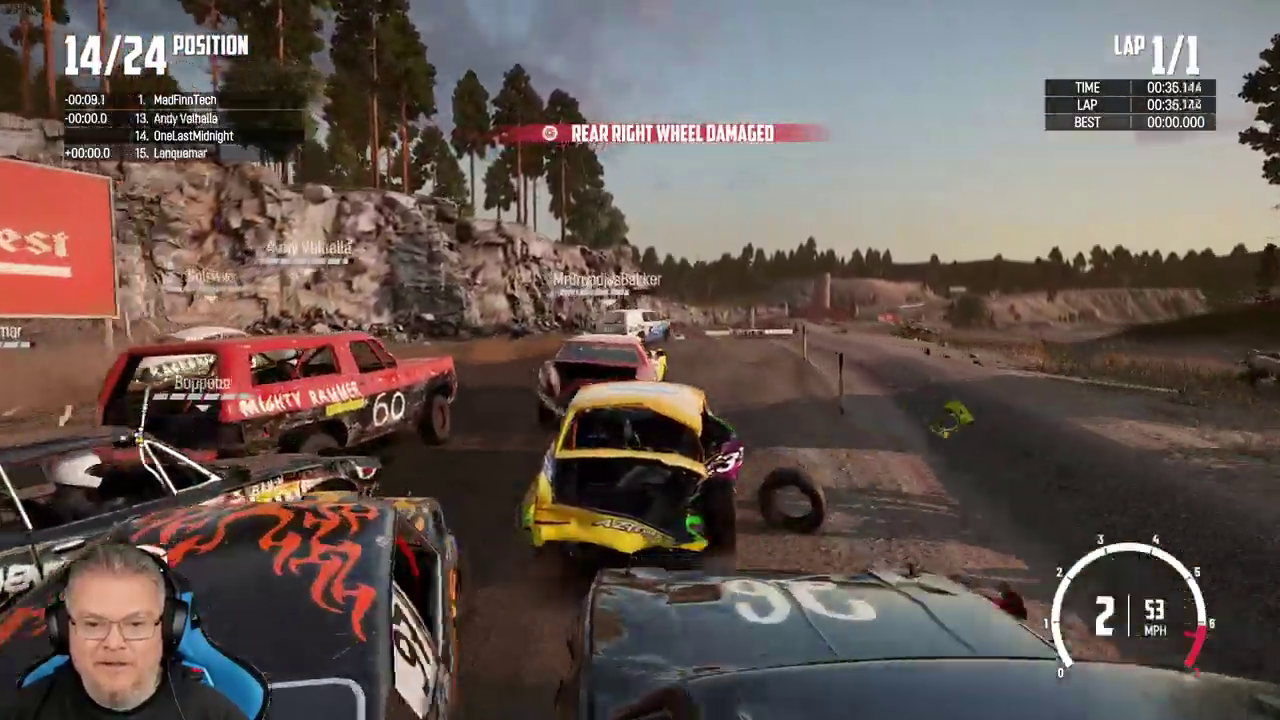
Drive the AZTEC3 car past the surrounding traffic and along the quarry straight toward the forest section.
{"action": "key", "text": "w"}
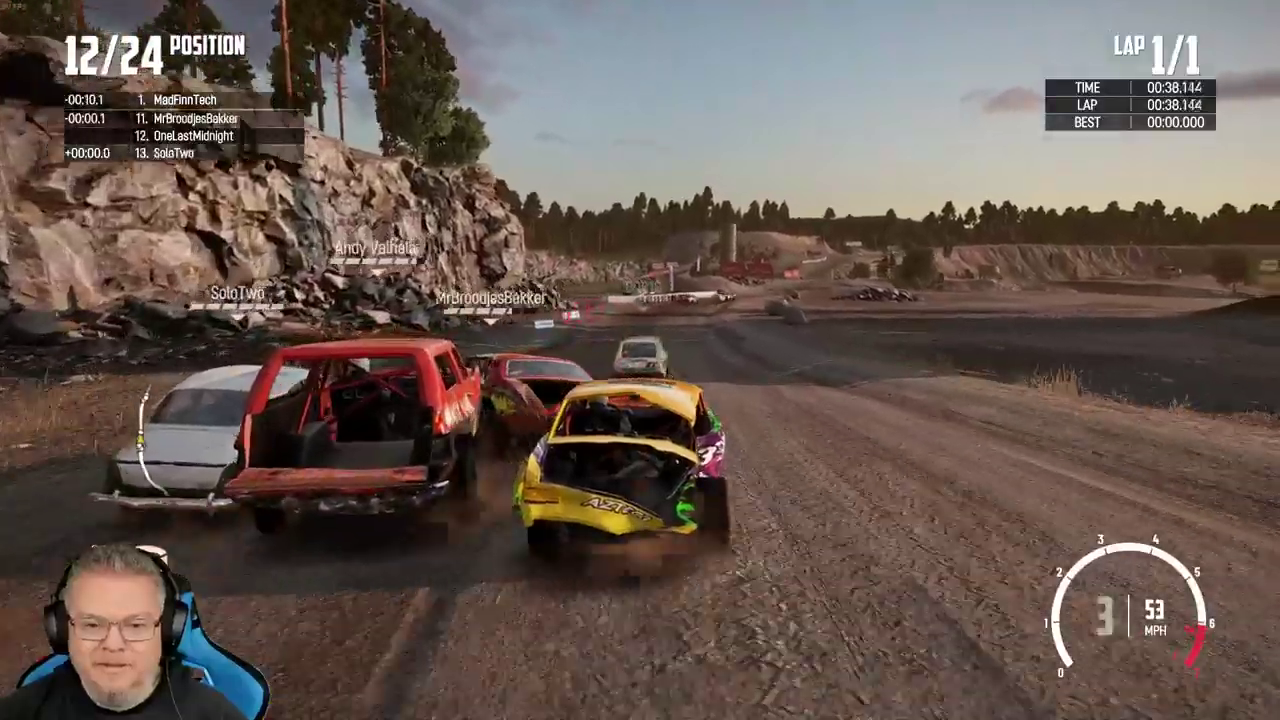
{"action": "key", "text": "w"}
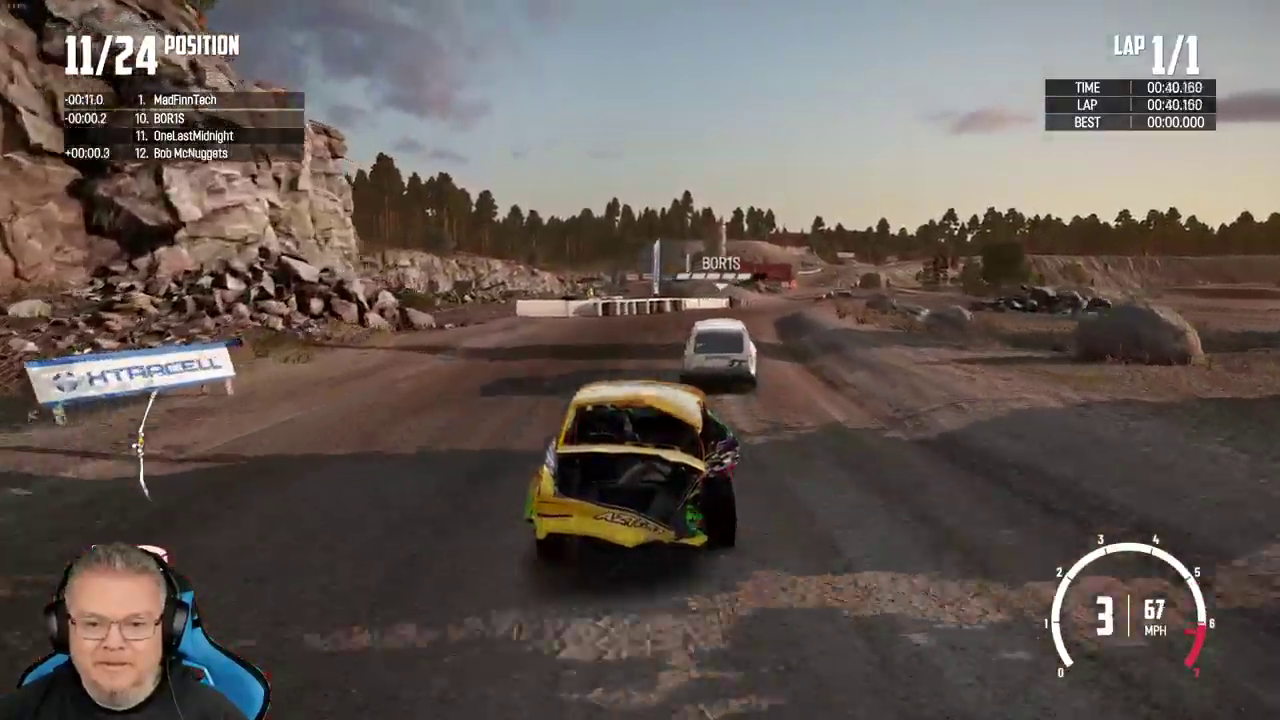
{"action": "key", "text": "w"}
{"action": "key", "text": "w"}
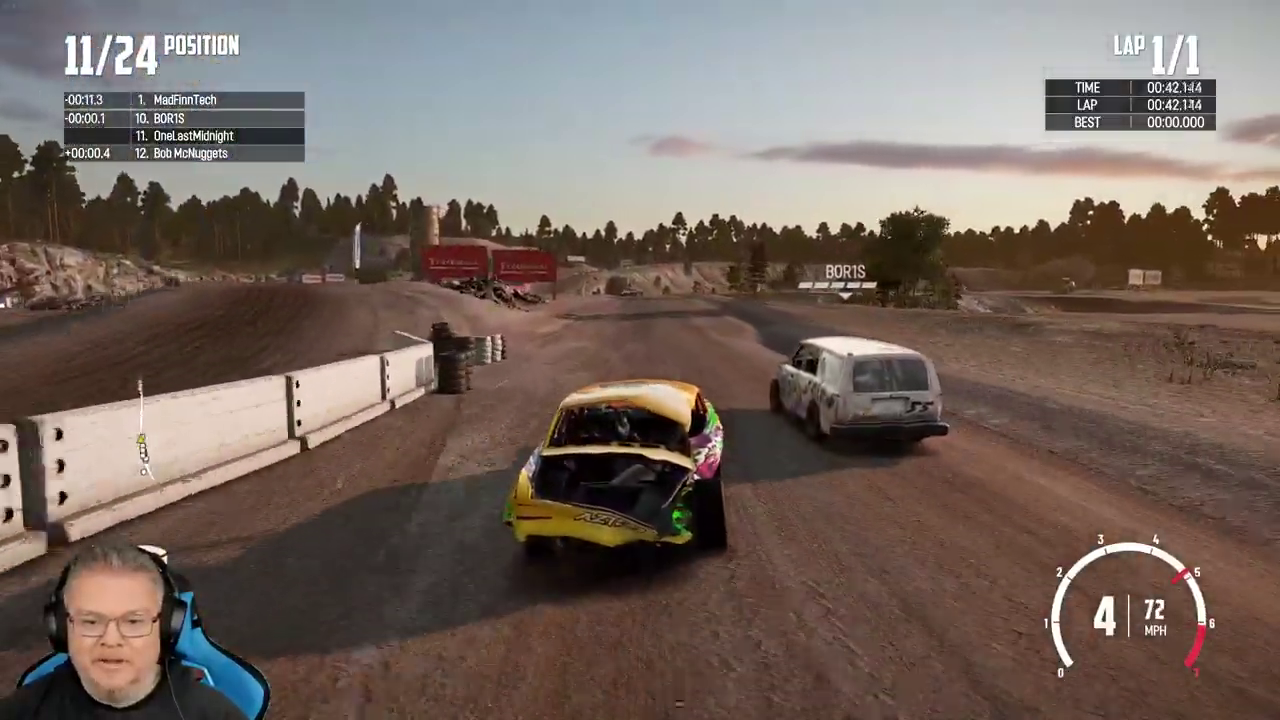
{"action": "key", "text": "w"}
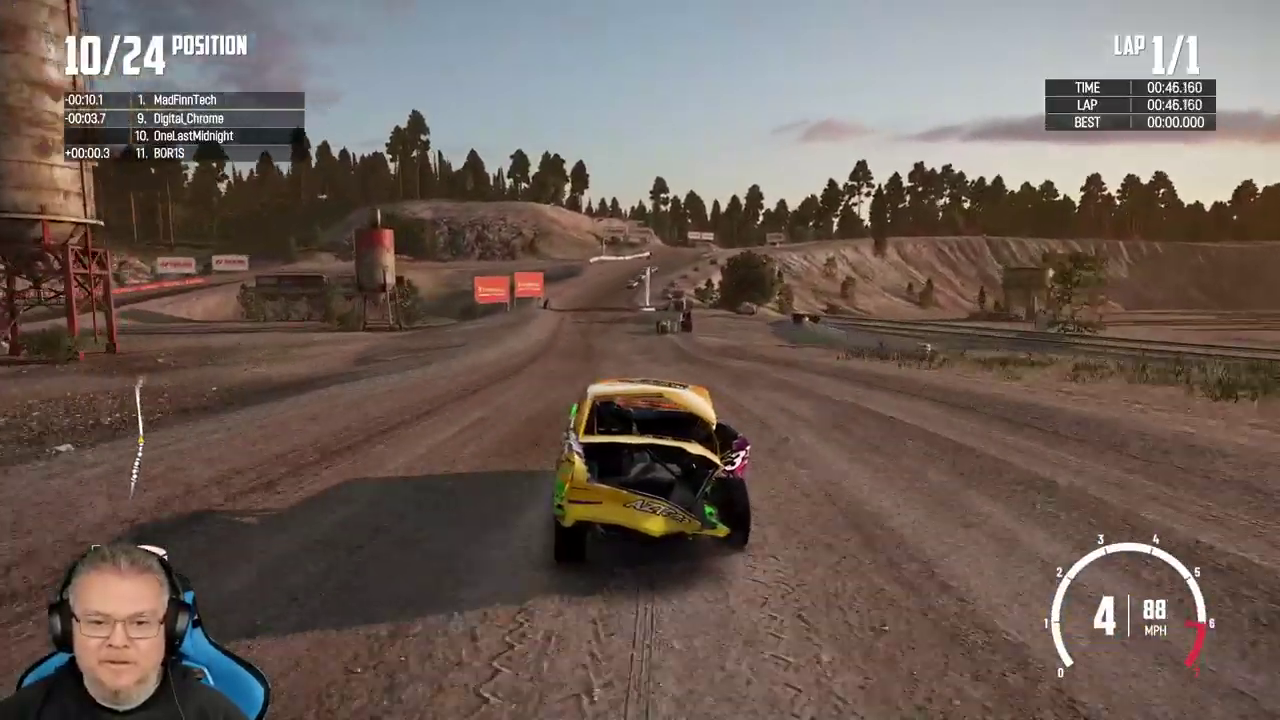
{"action": "key", "text": "w"}
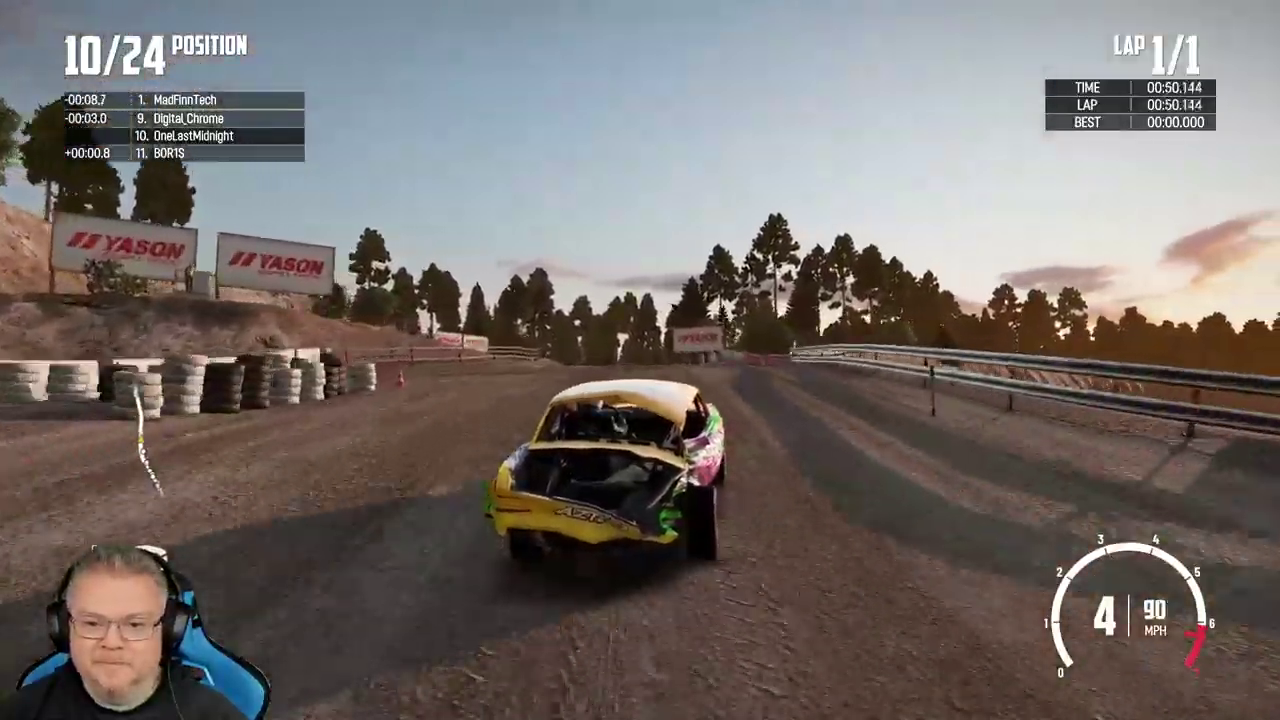
{"action": "key", "text": "w"}
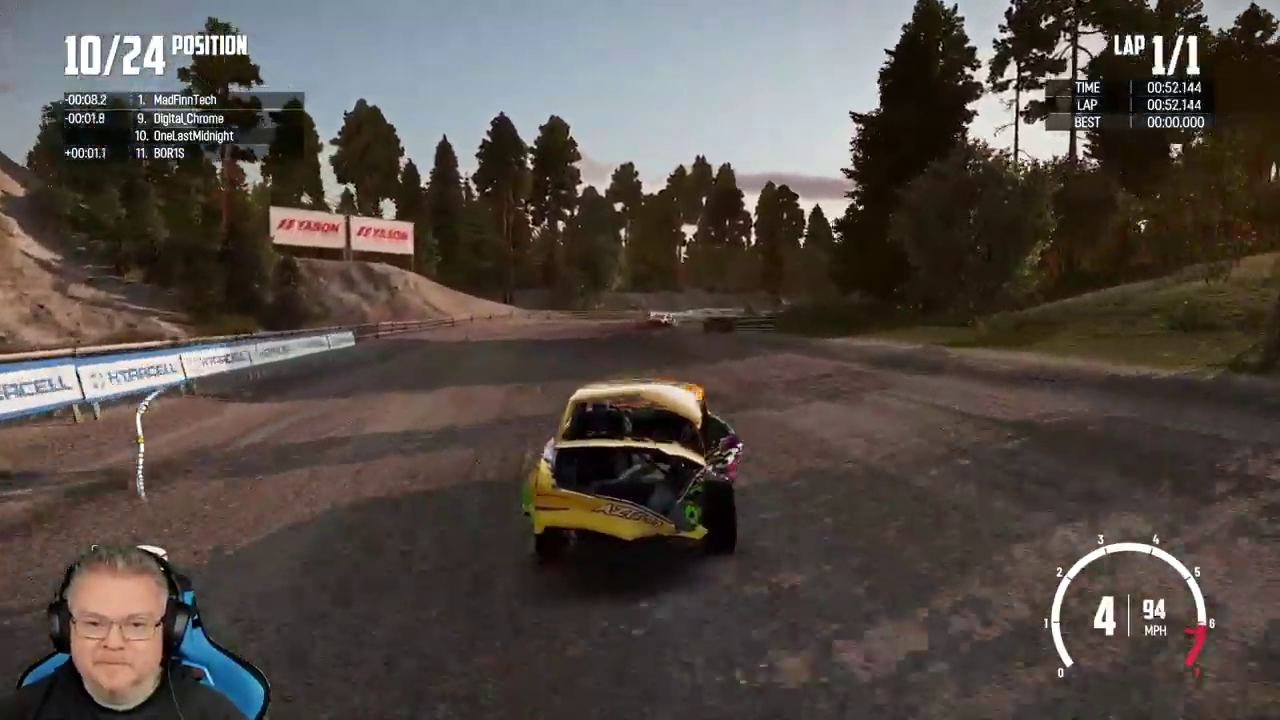
Steer through the forest bend, bring the car back from the grass verge and race alongside the white wagon.
{"action": "key", "text": "a"}
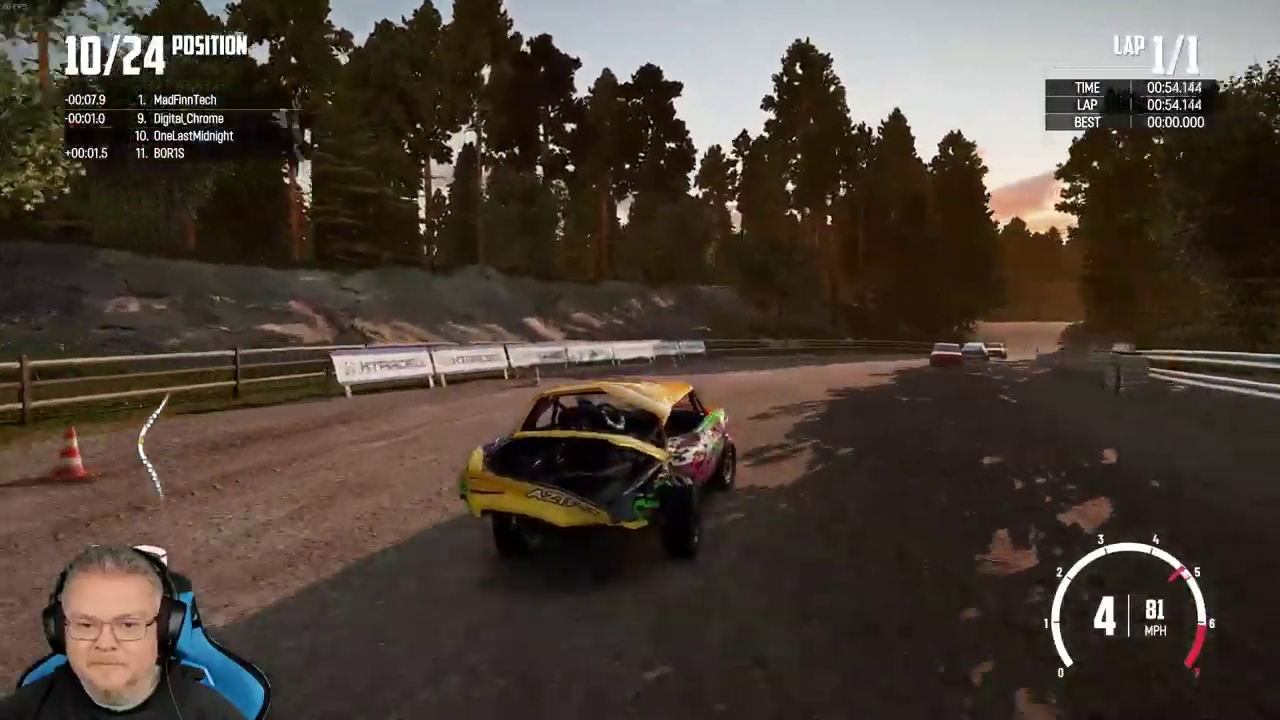
{"action": "key", "text": "a"}
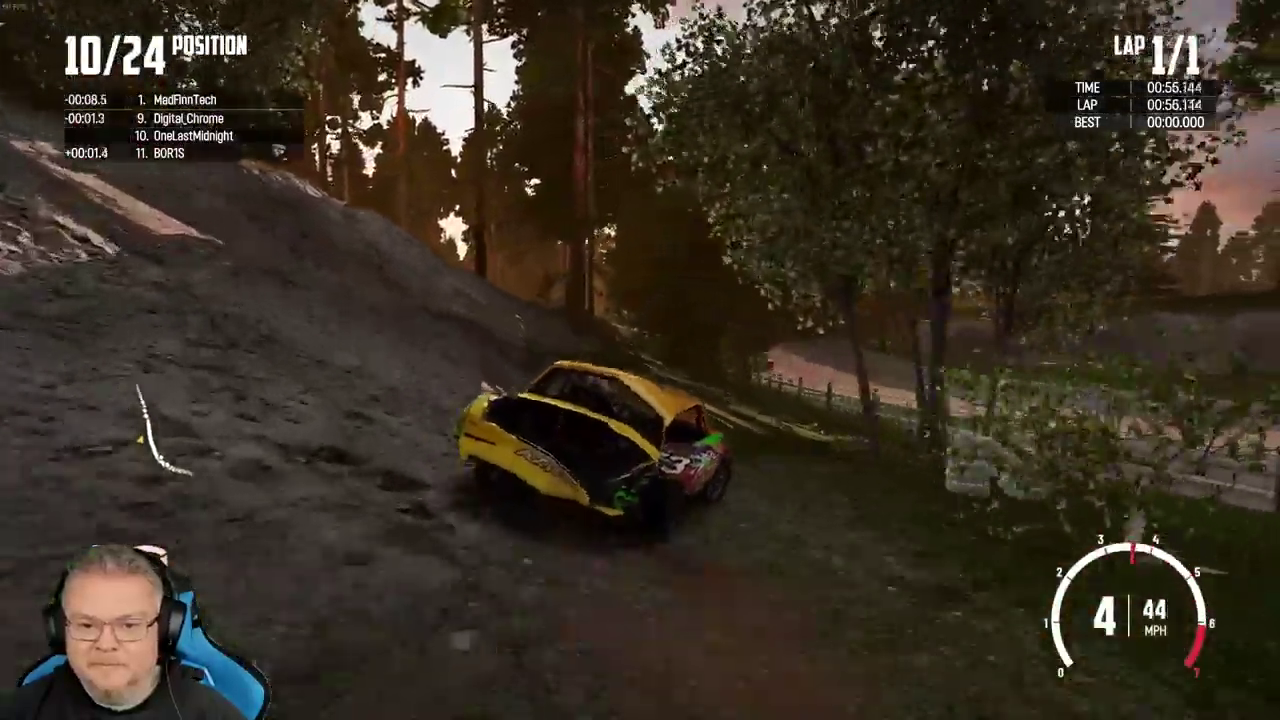
{"action": "key", "text": "d"}
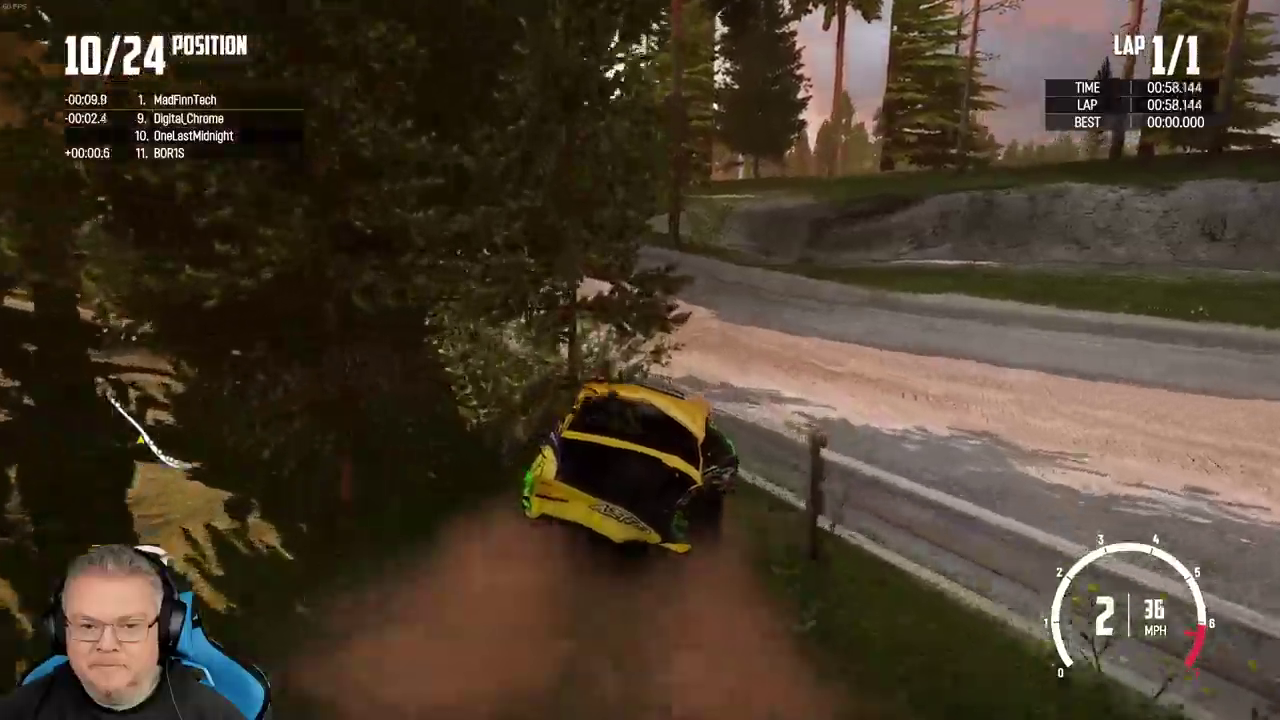
{"action": "key", "text": "d"}
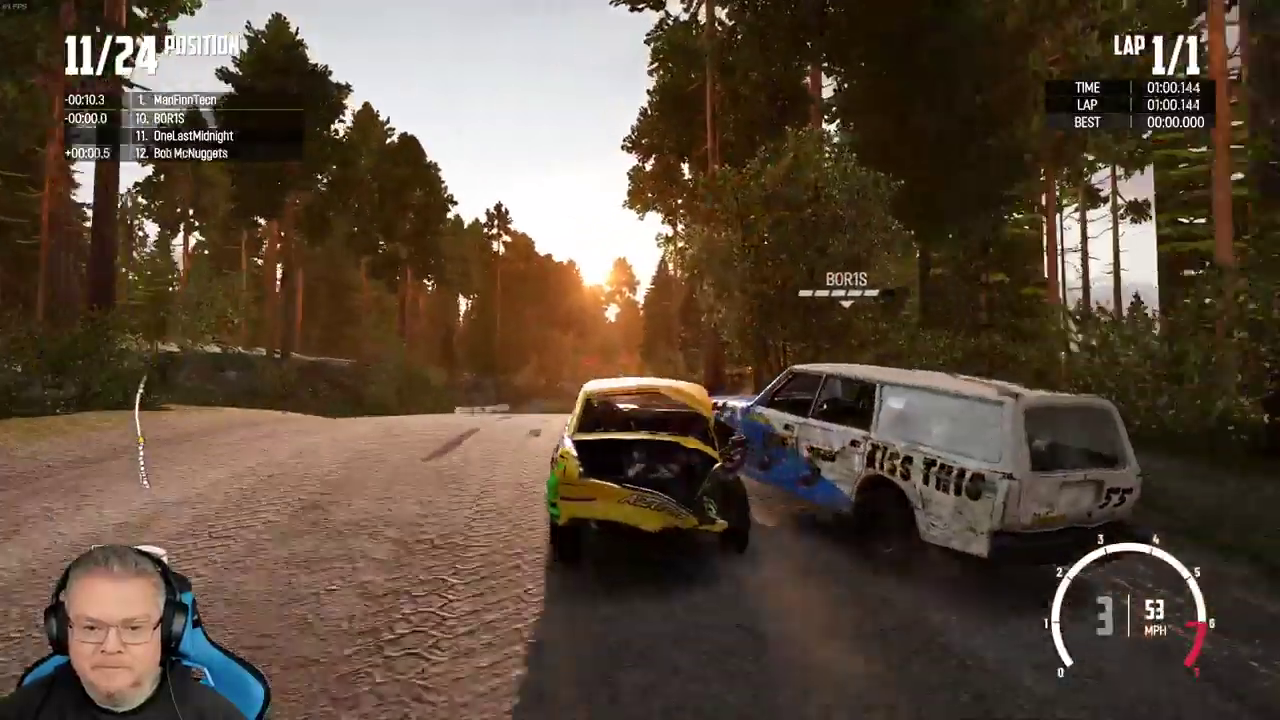
{"action": "key", "text": "d"}
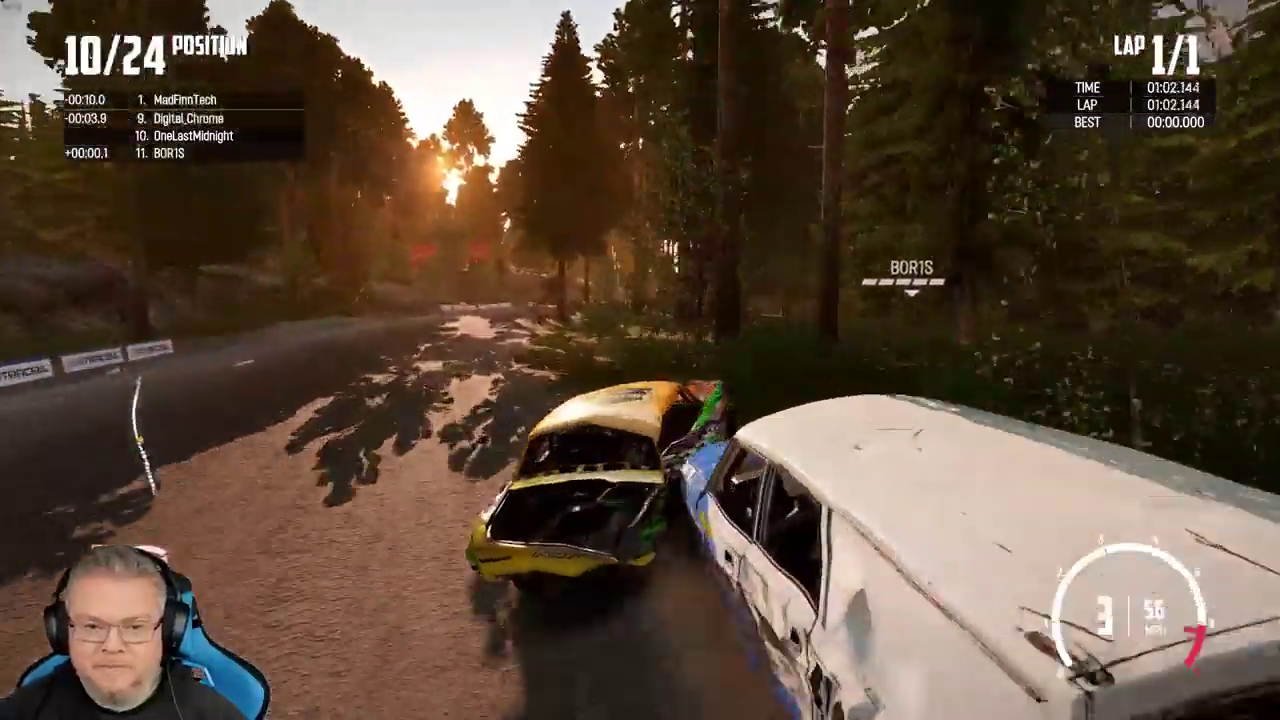
{"action": "key", "text": "a"}
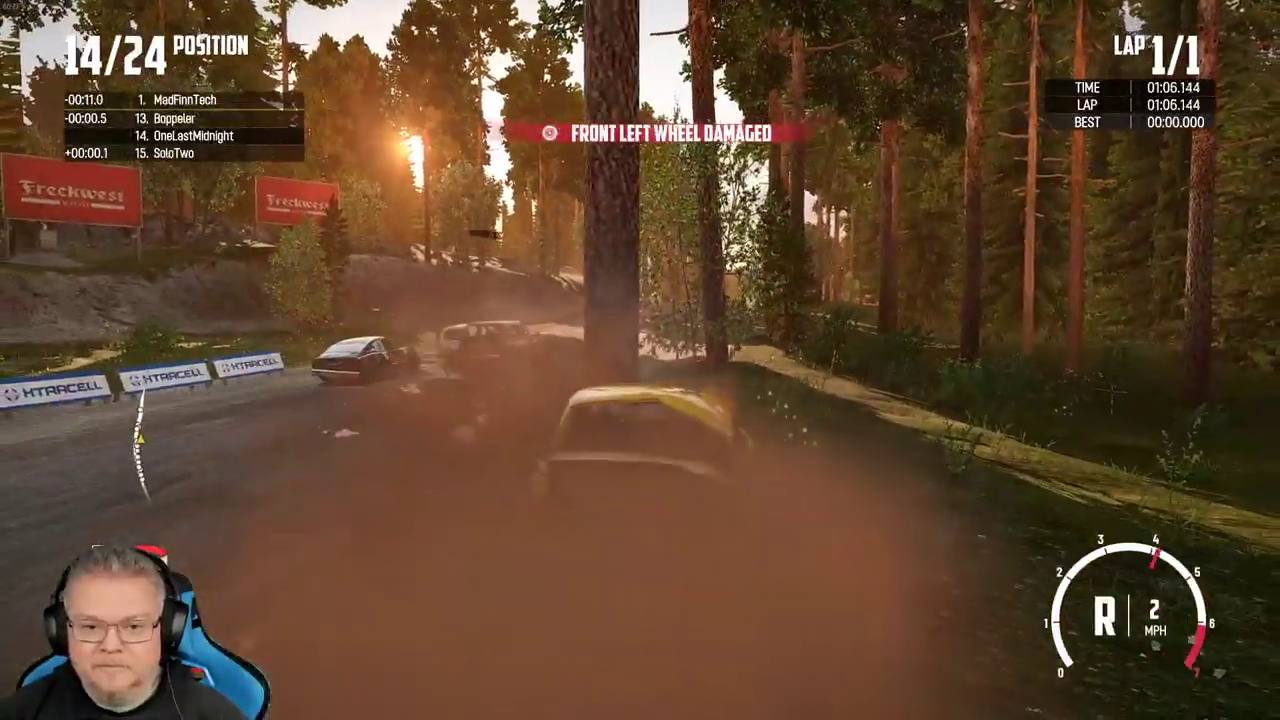
Reverse the damaged car away from the roadside trees and get it back onto the forest track.
{"action": "key", "text": "s"}
{"action": "key", "text": "w"}
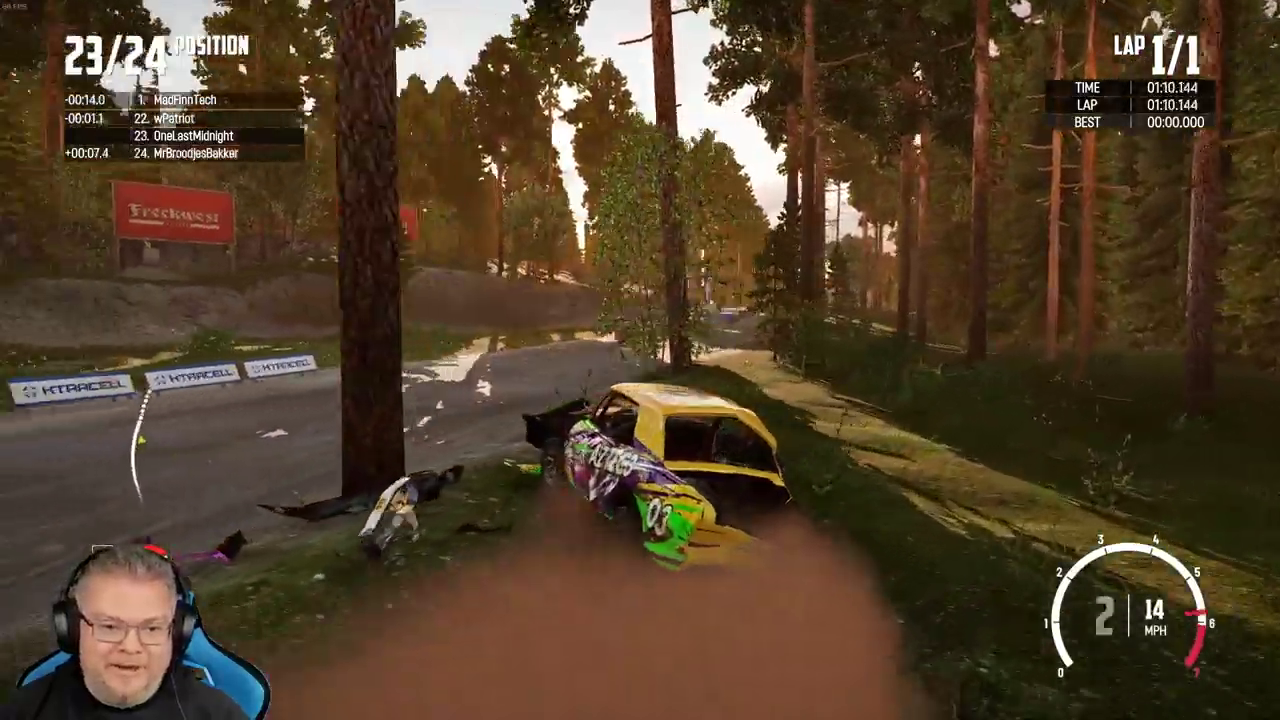
{"action": "key", "text": "d"}
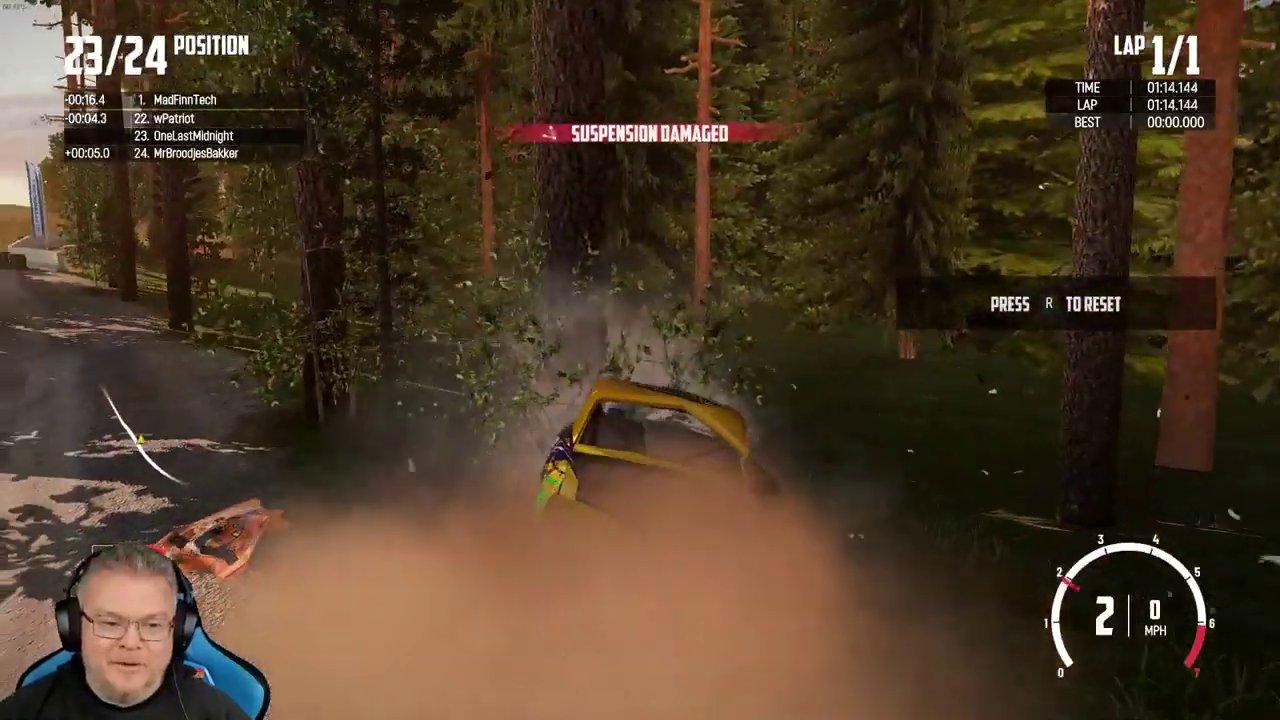
{"action": "key", "text": "s"}
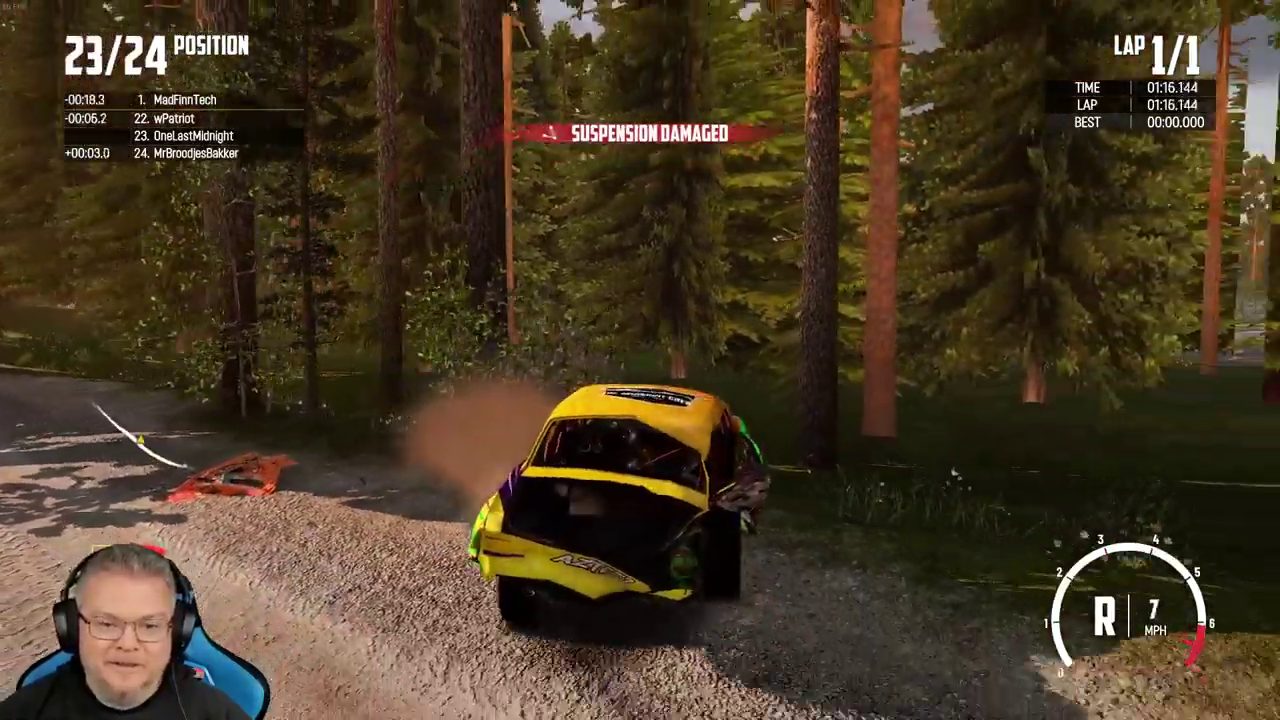
{"action": "key", "text": "a"}
{"action": "key", "text": "w"}
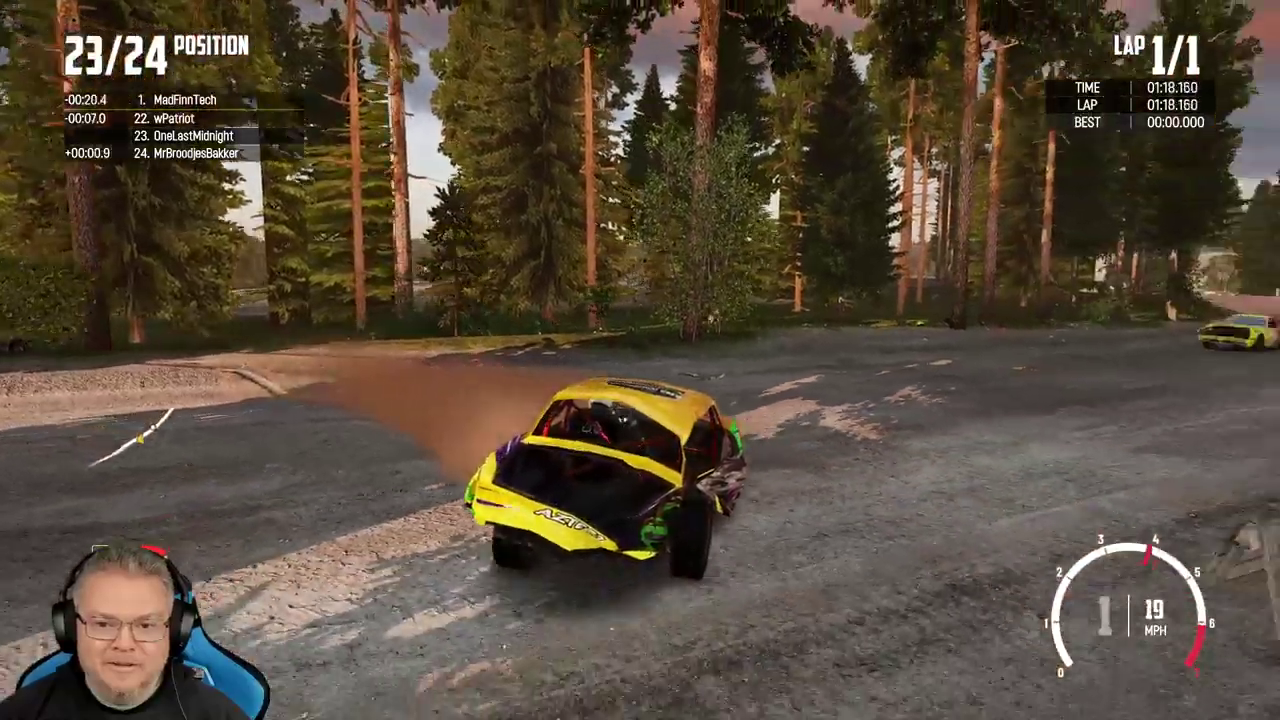
Turn the car around on the forest track and head for the gap between the barriers with blue flags.
{"action": "key", "text": "d"}
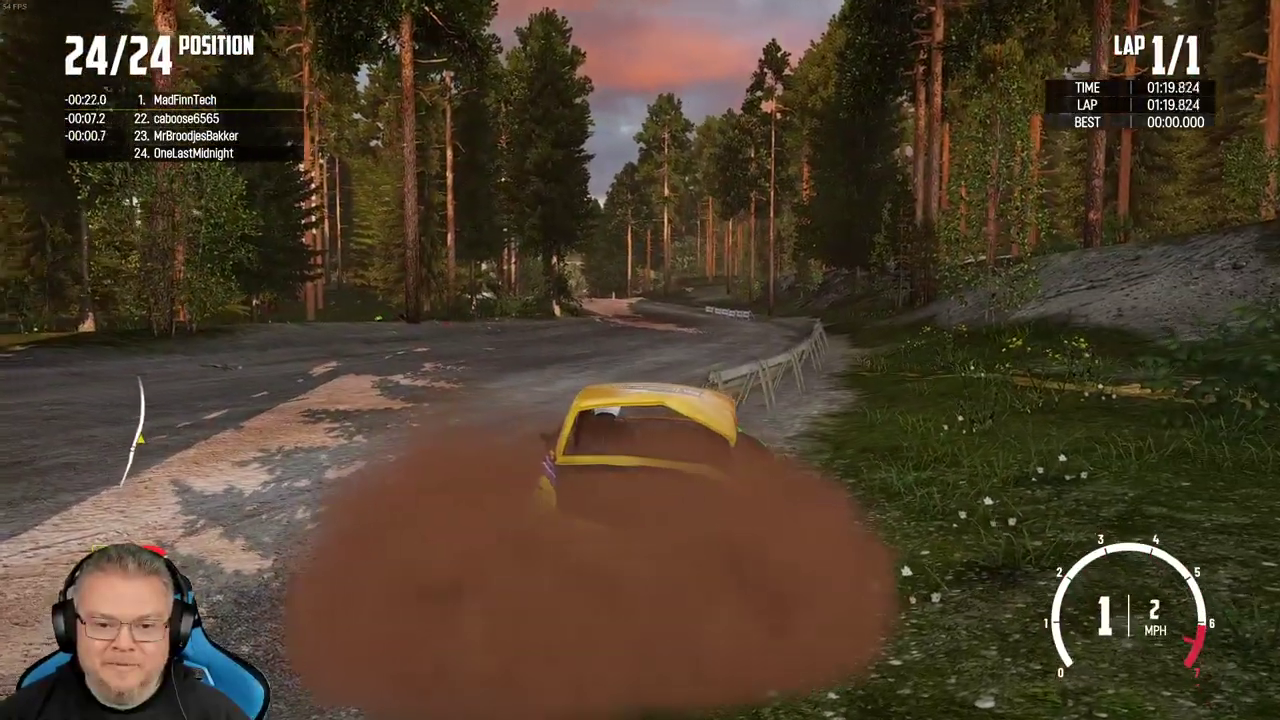
{"action": "key", "text": "w"}
{"action": "key", "text": "a"}
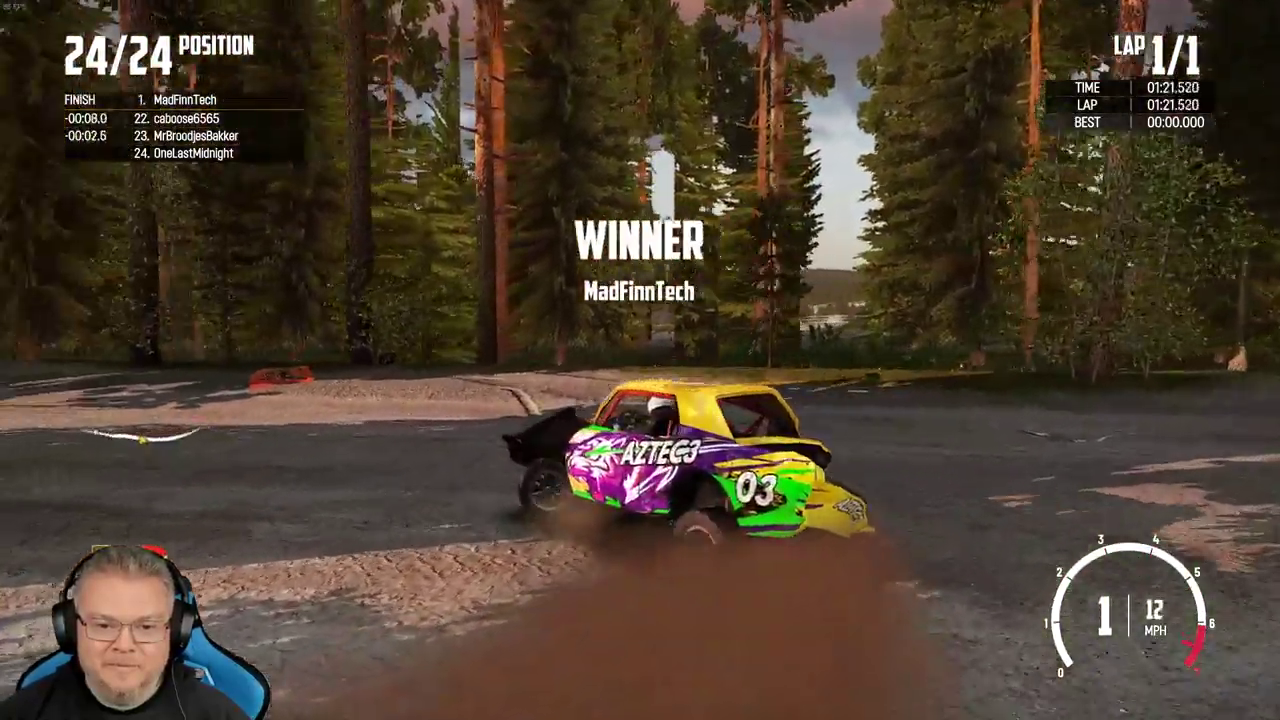
{"action": "key", "text": "w"}
{"action": "key", "text": "a"}
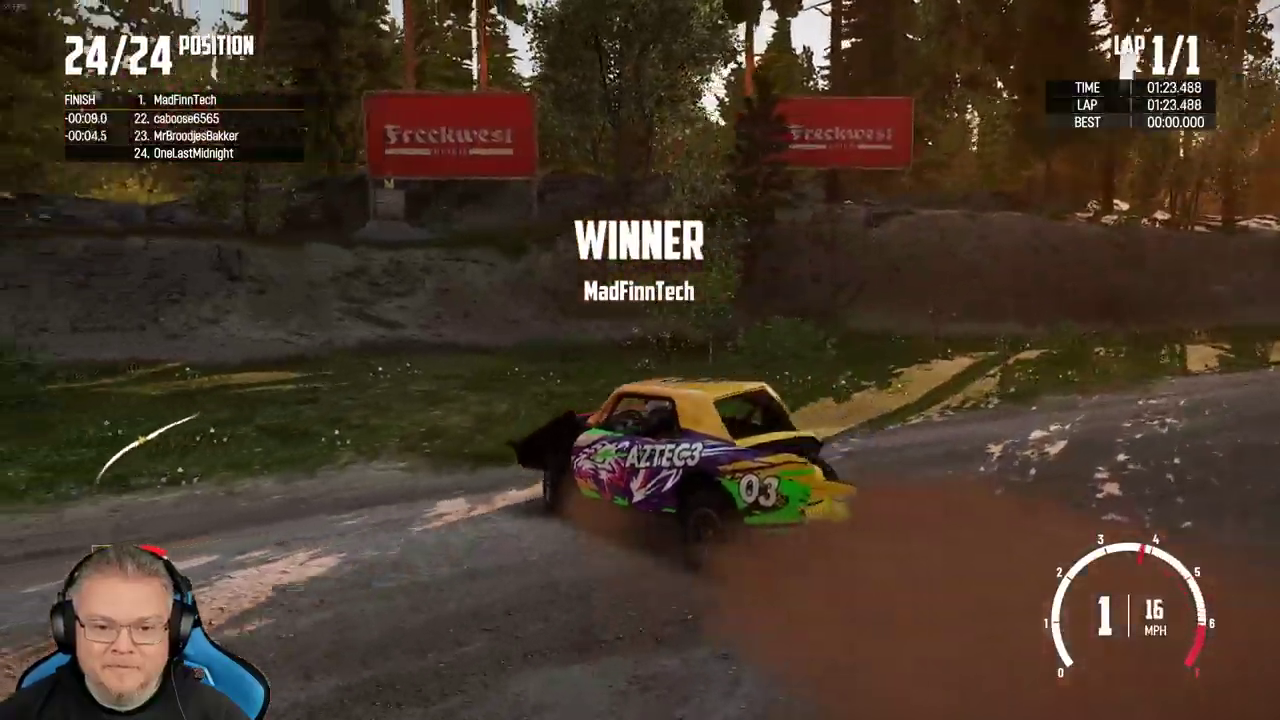
{"action": "key", "text": "w"}
{"action": "key", "text": "d"}
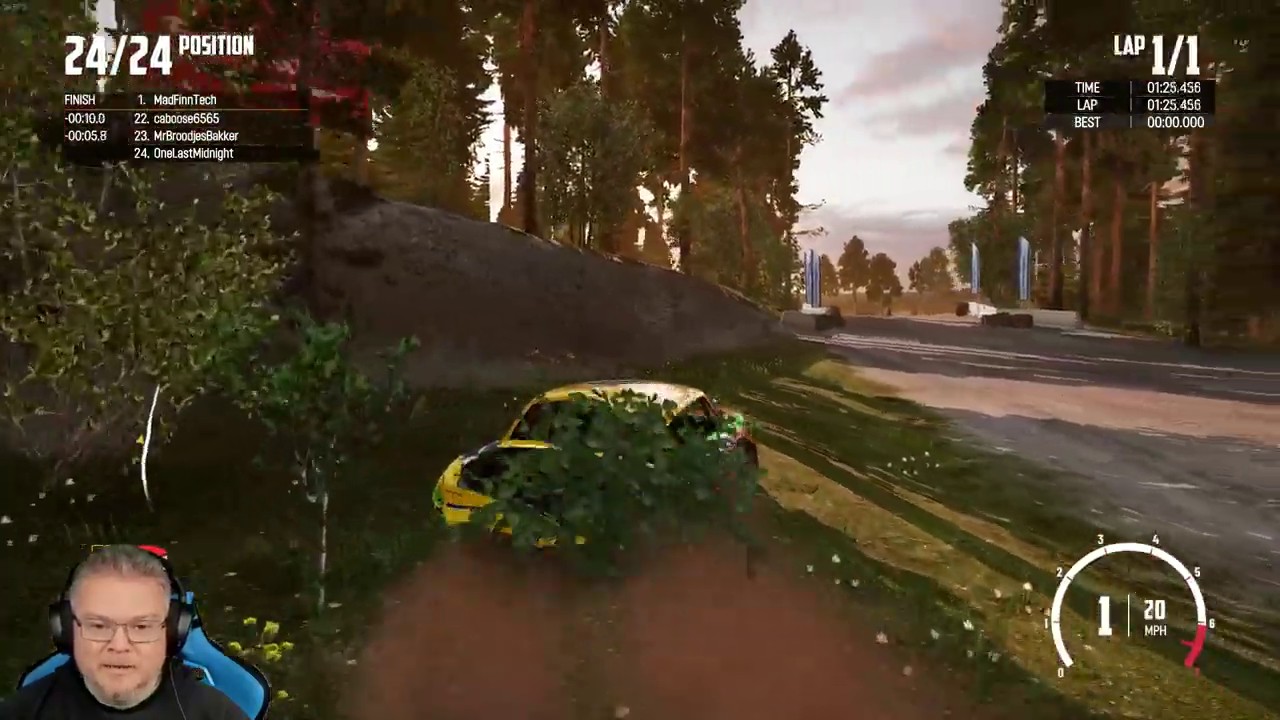
{"action": "key", "text": "w"}
{"action": "key", "text": "d"}
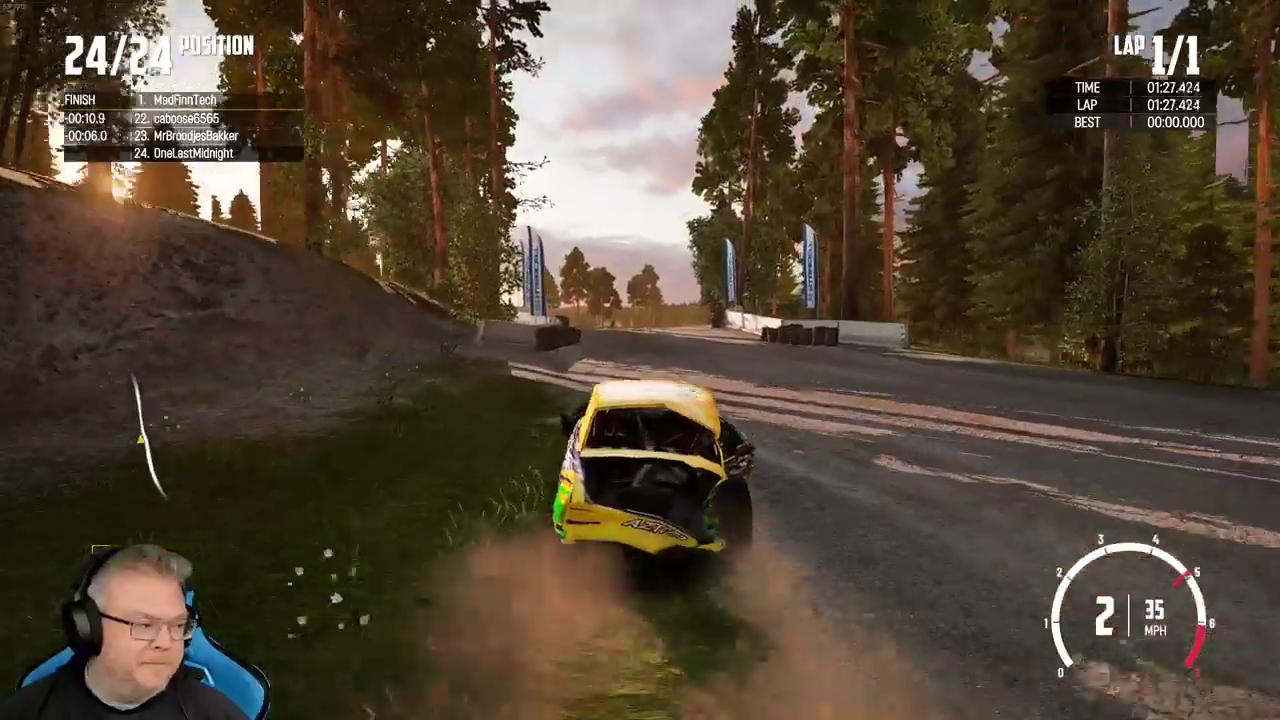
Drive between the flagged barriers and take the sweeping bend past the red Freckwest billboards.
{"action": "key", "text": "w"}
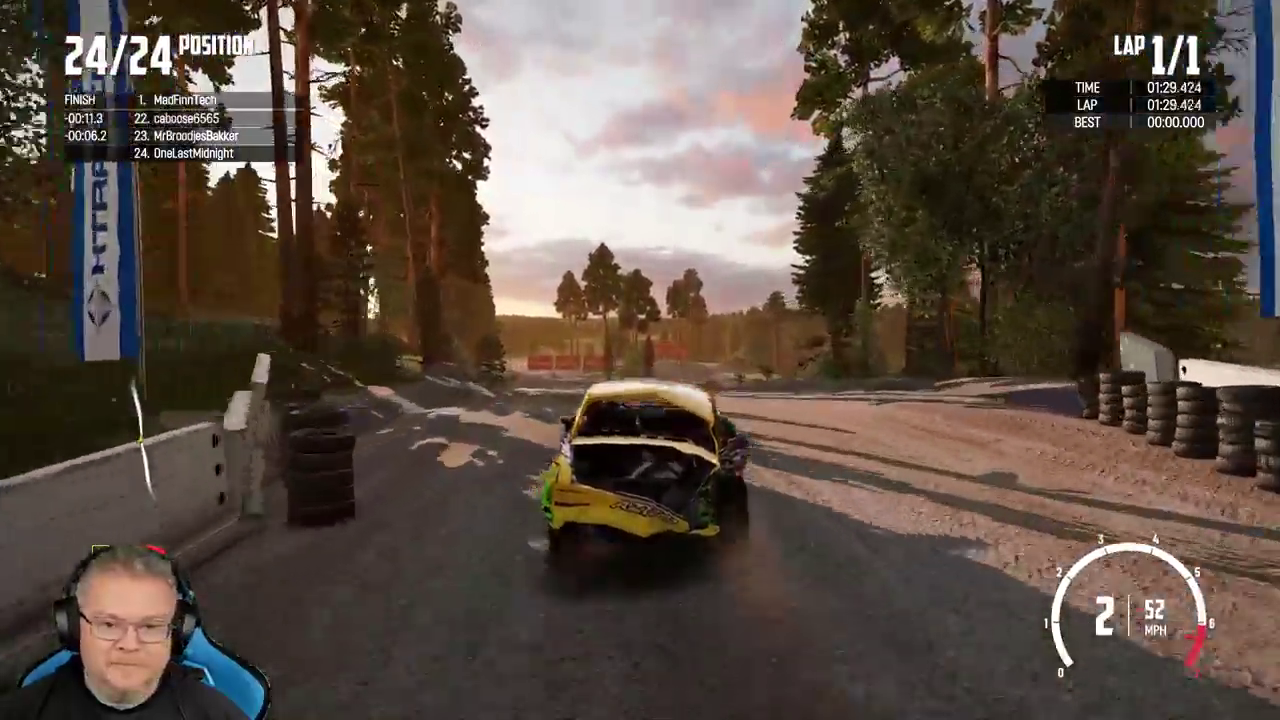
{"action": "key", "text": "a"}
{"action": "key", "text": "w"}
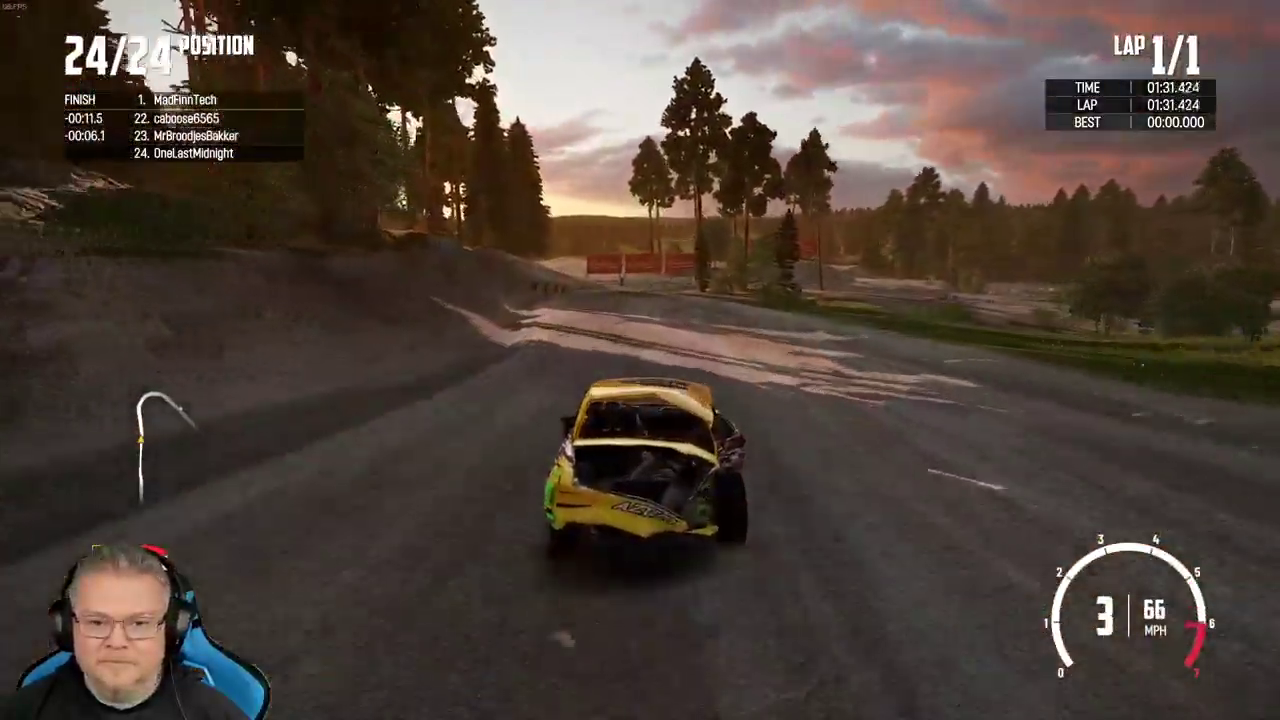
{"action": "key", "text": "d"}
{"action": "key", "text": "a"}
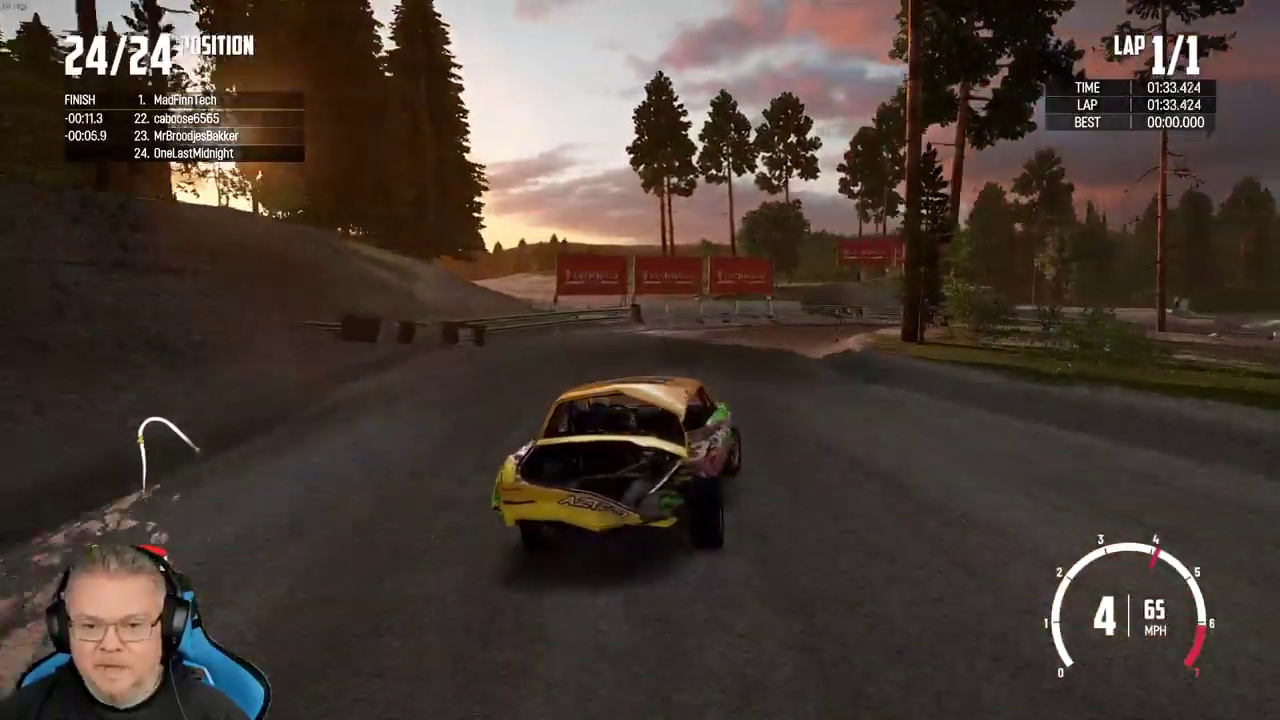
{"action": "key", "text": "s"}
{"action": "key", "text": "d"}
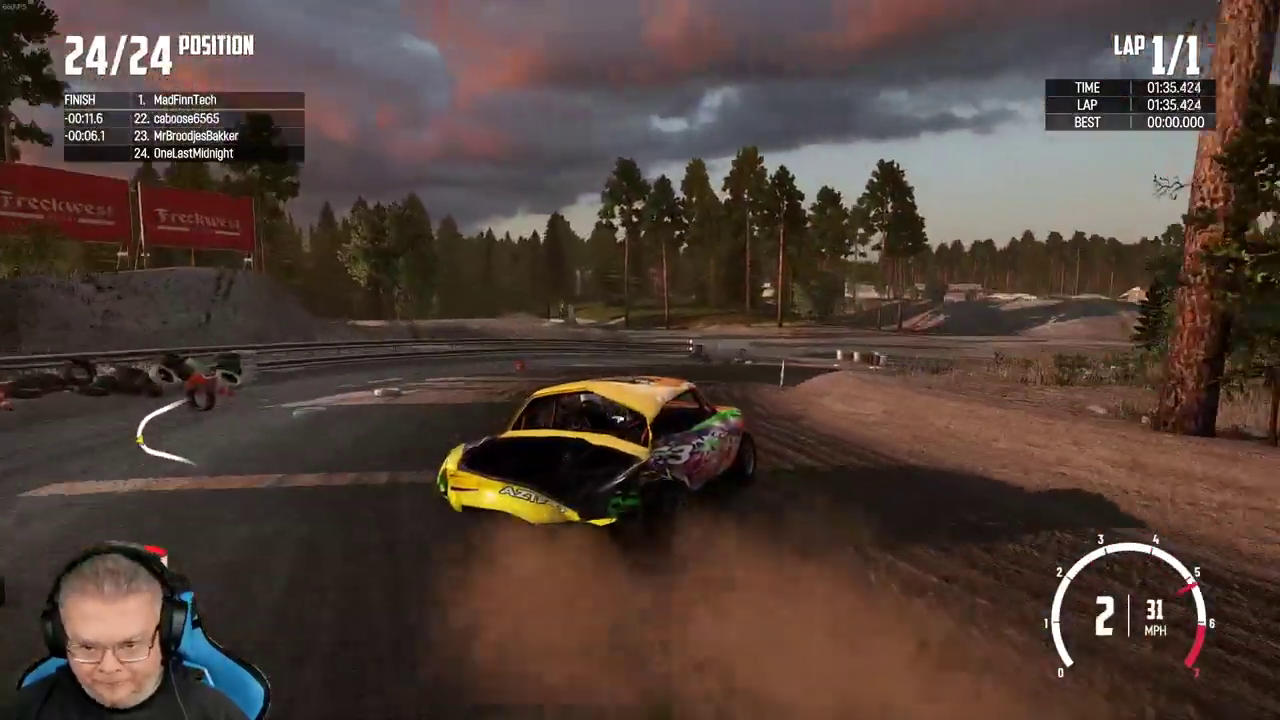
{"action": "key", "text": "w"}
{"action": "key", "text": "d"}
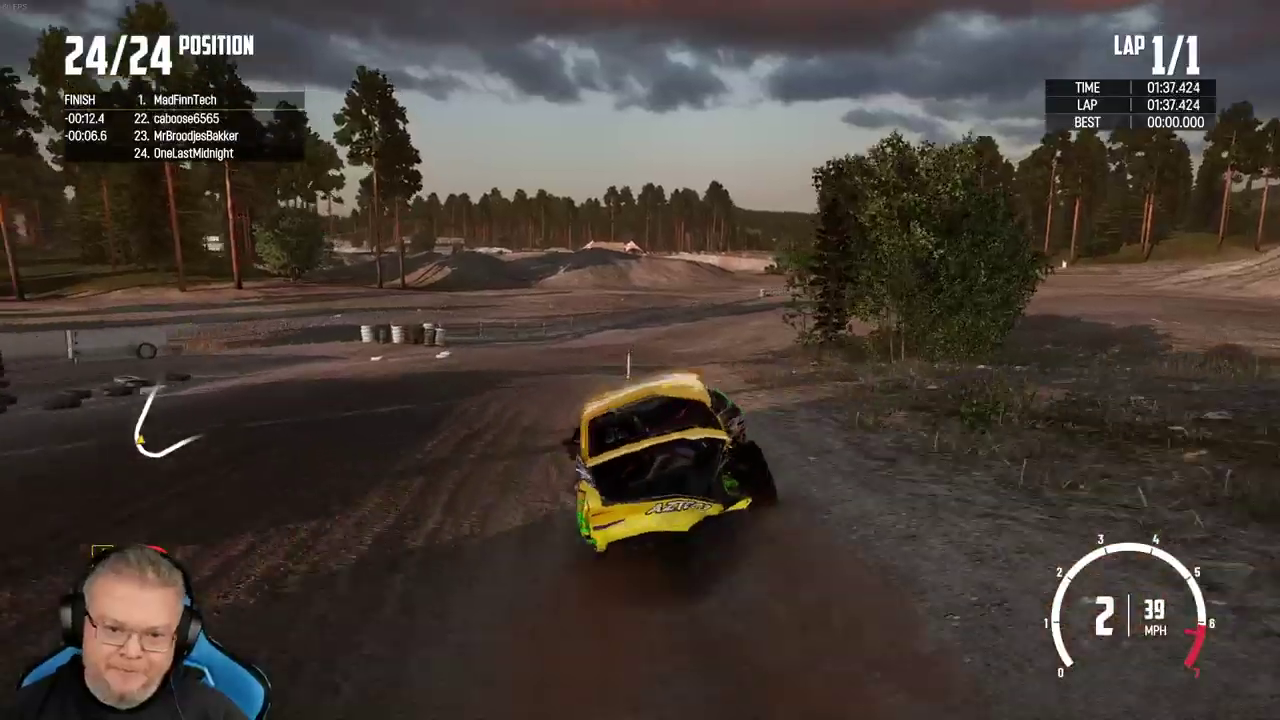
Accelerate down the gravel straight and steer through the last bend to finish the one-lap race.
{"action": "key", "text": "w"}
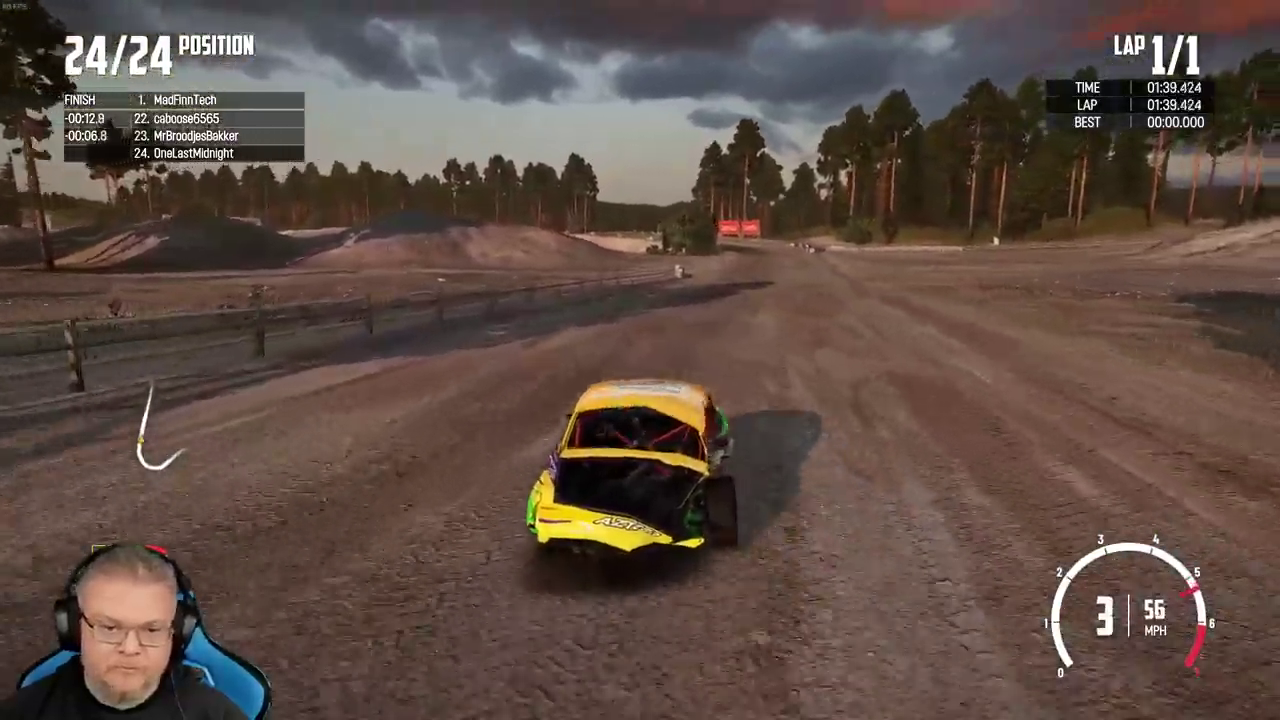
{"action": "key", "text": "w"}
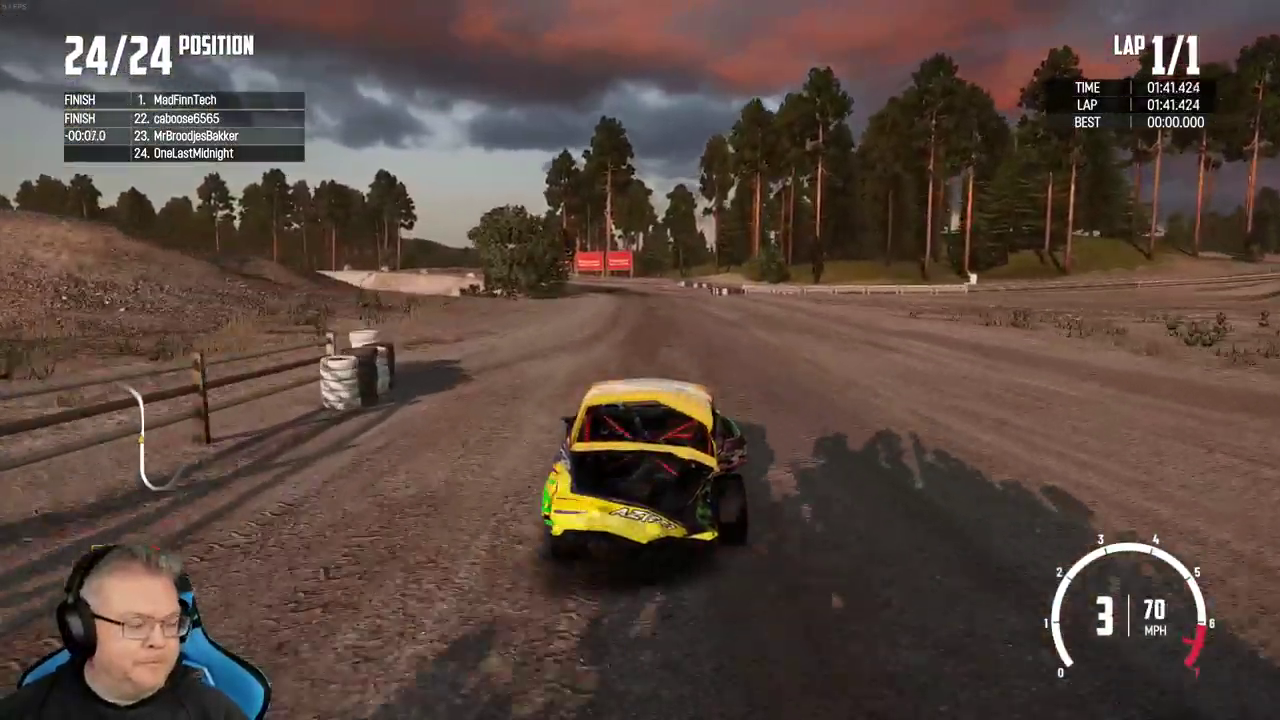
{"action": "key", "text": "w"}
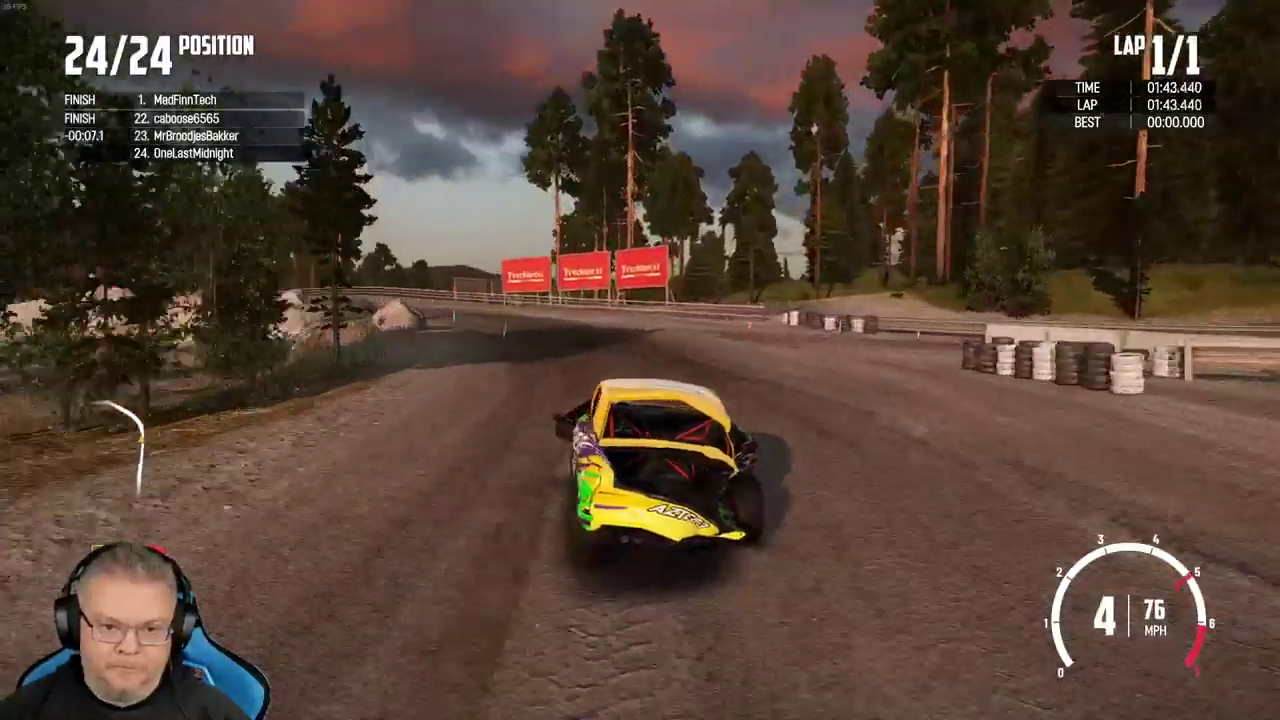
{"action": "key", "text": "a"}
{"action": "key", "text": "a"}
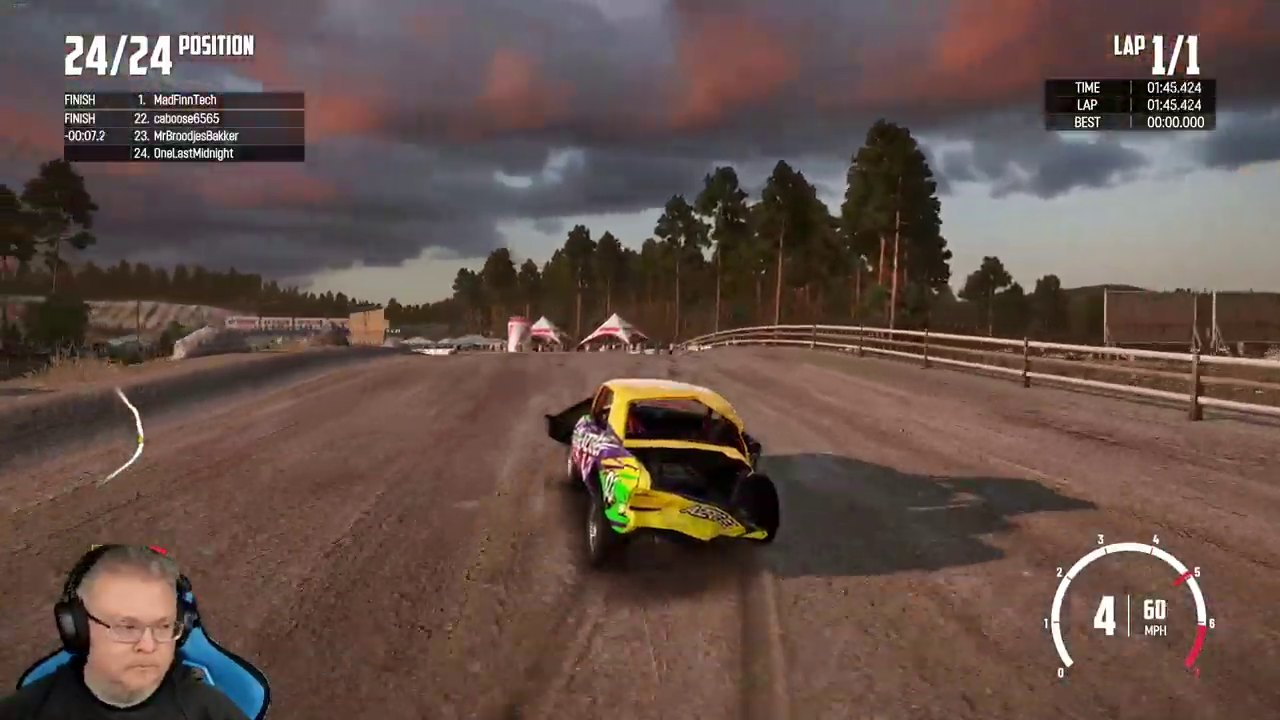
{"action": "key", "text": "a"}
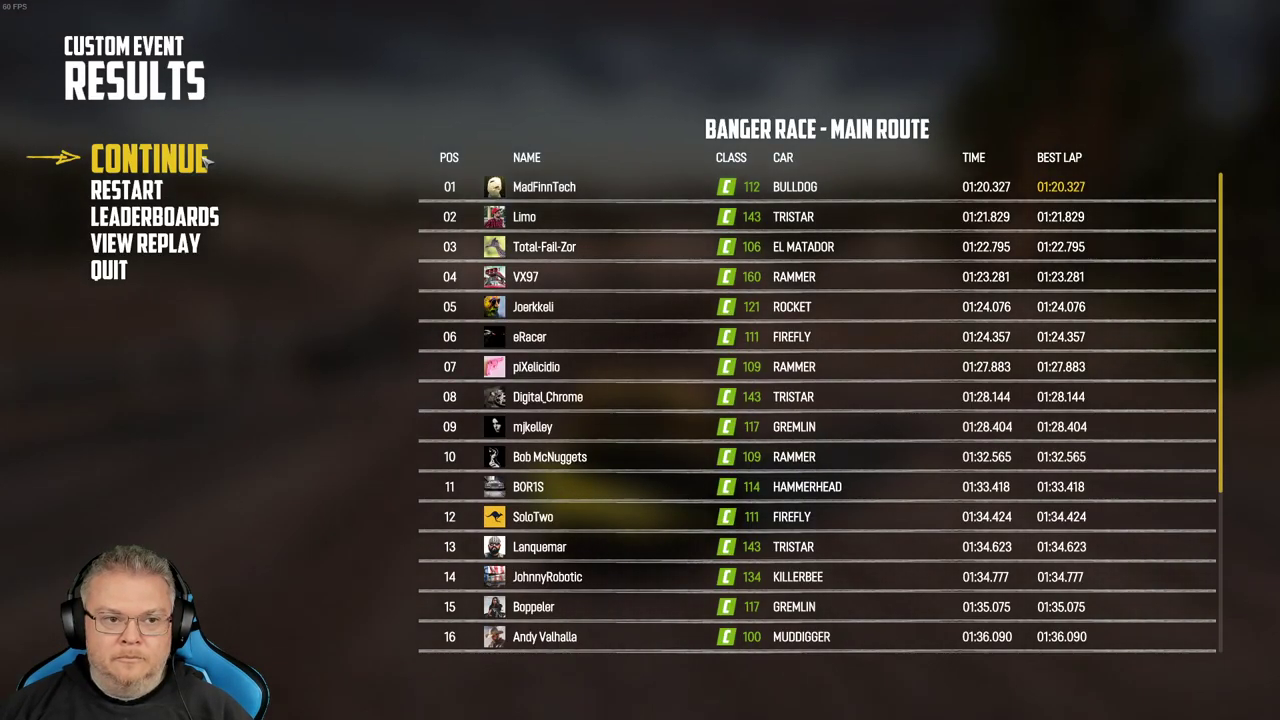
Continue past the custom event results and leave event creation for the main menu.
{"action": "left_click", "coordinate": [203, 160]}
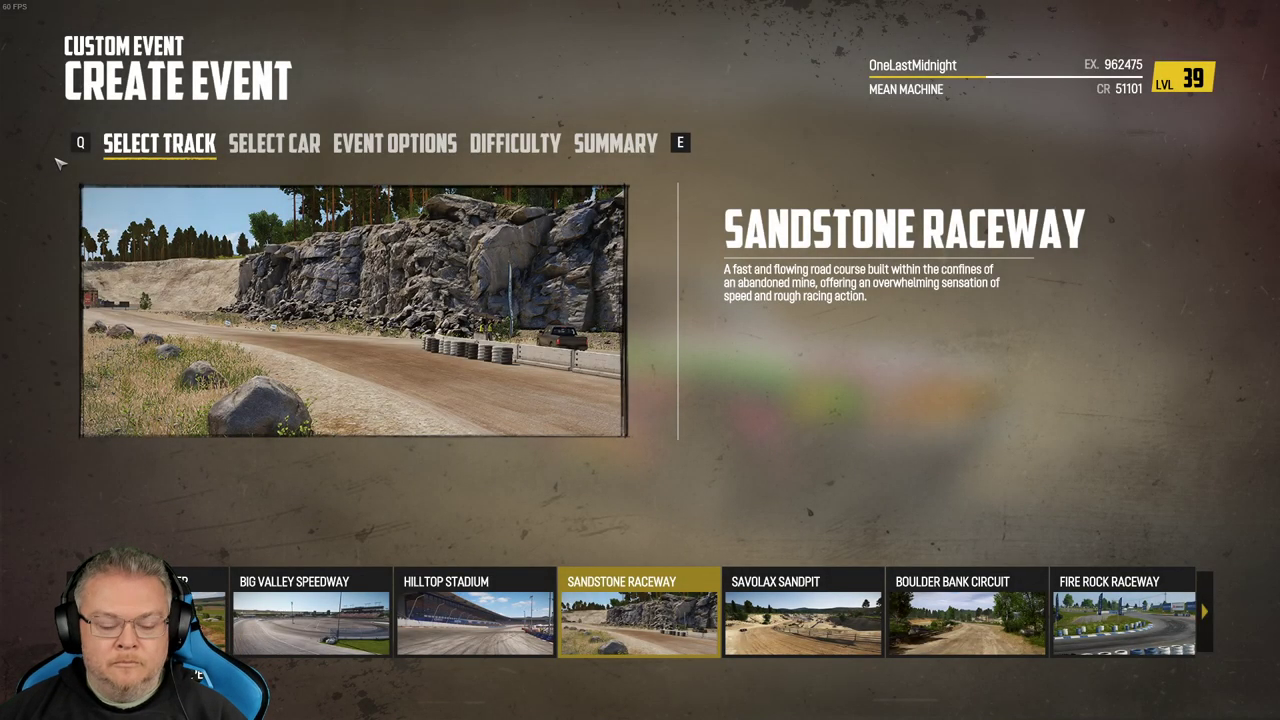
{"action": "key", "text": "Escape"}
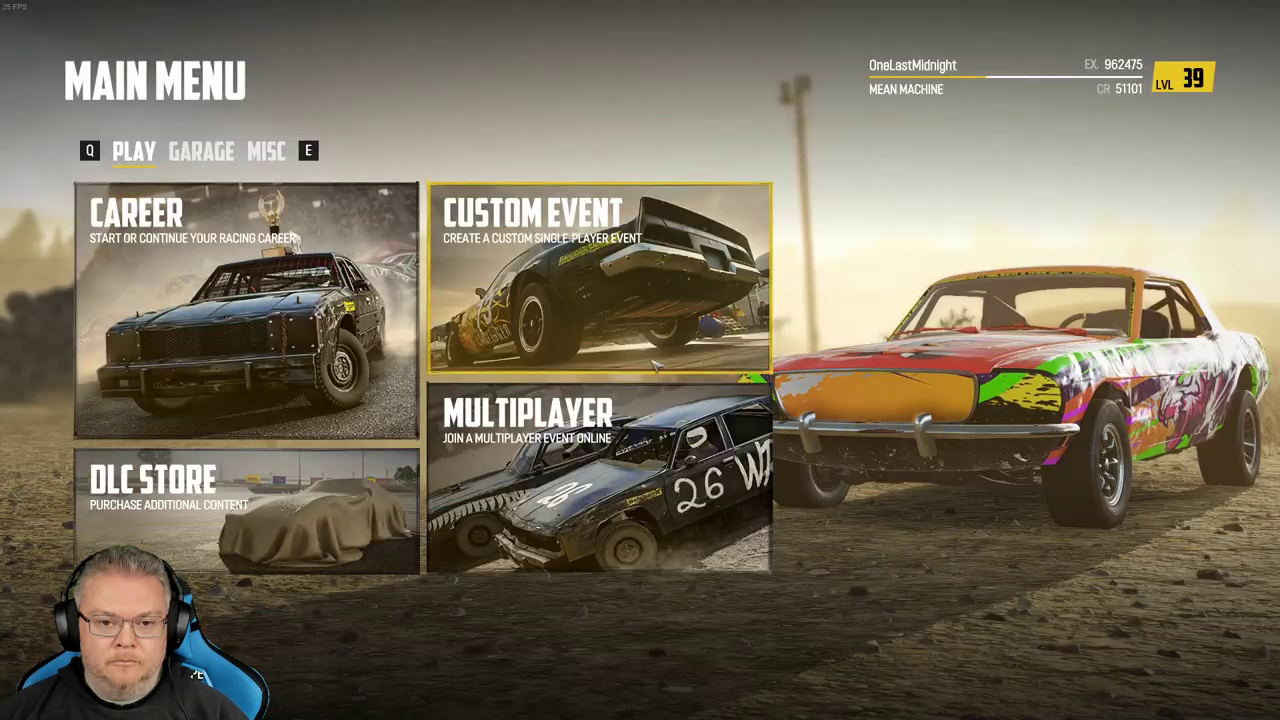
{"action": "left_click", "coordinate": [512, 212]}
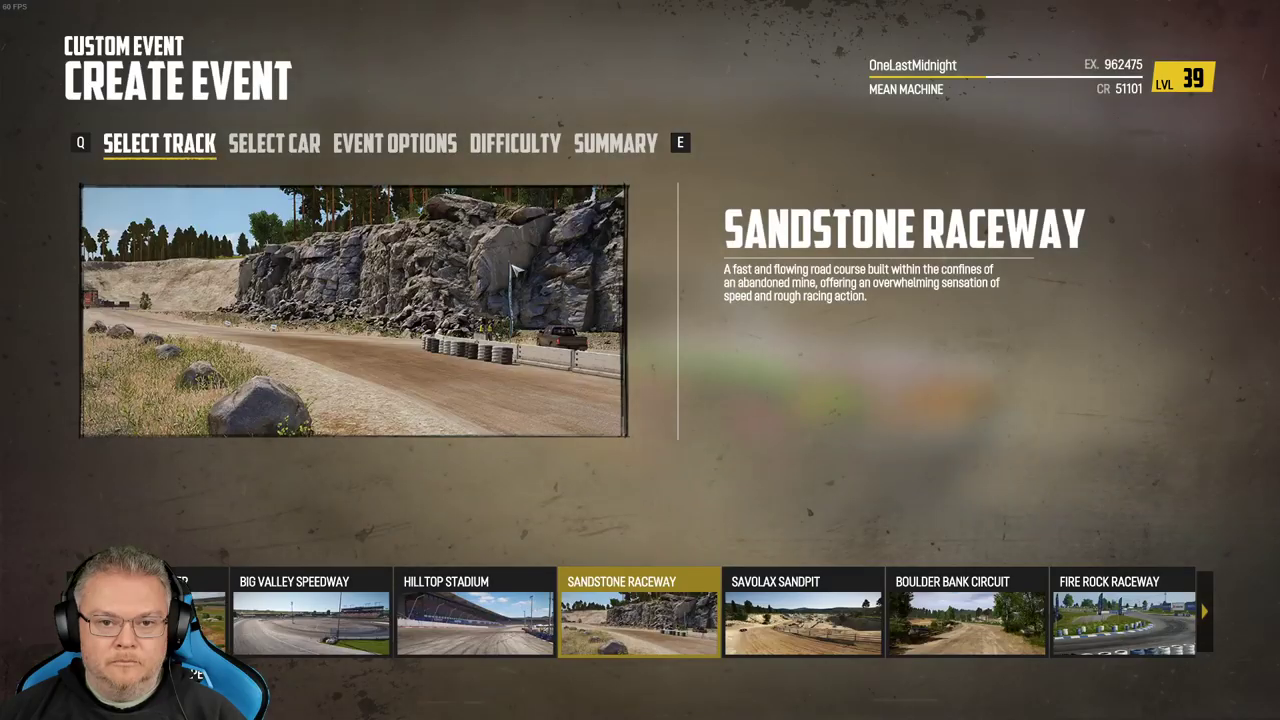
{"action": "key", "text": "Escape"}
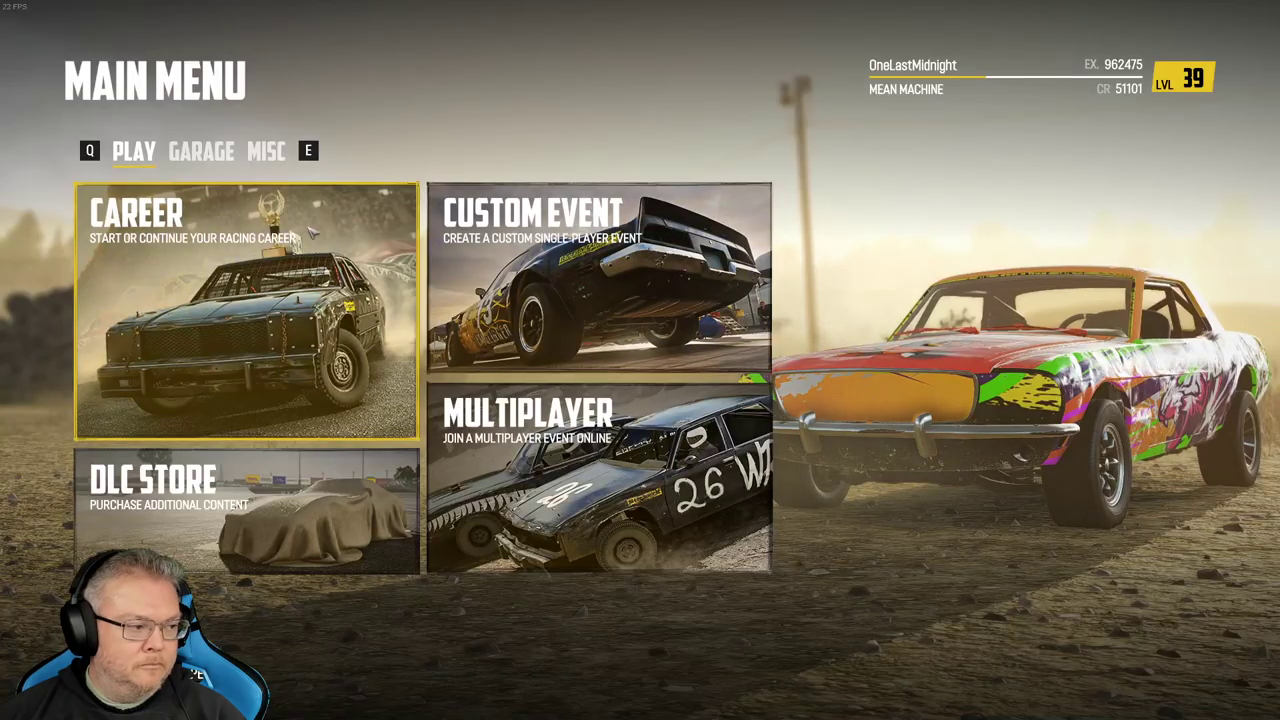
Open the garage's paint shop and choose the Create Teen style for the car.
{"action": "key", "text": "e"}
{"action": "left_click", "coordinate": [560, 265]}
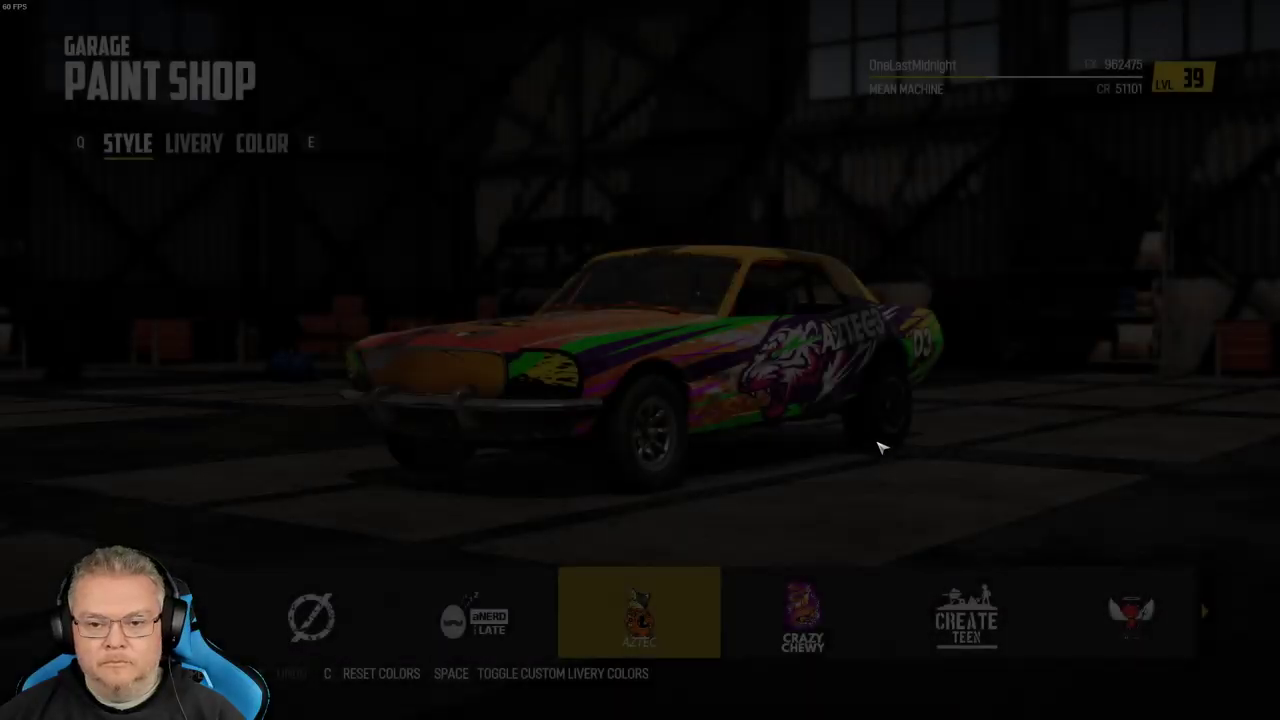
{"action": "left_click", "coordinate": [940, 632]}
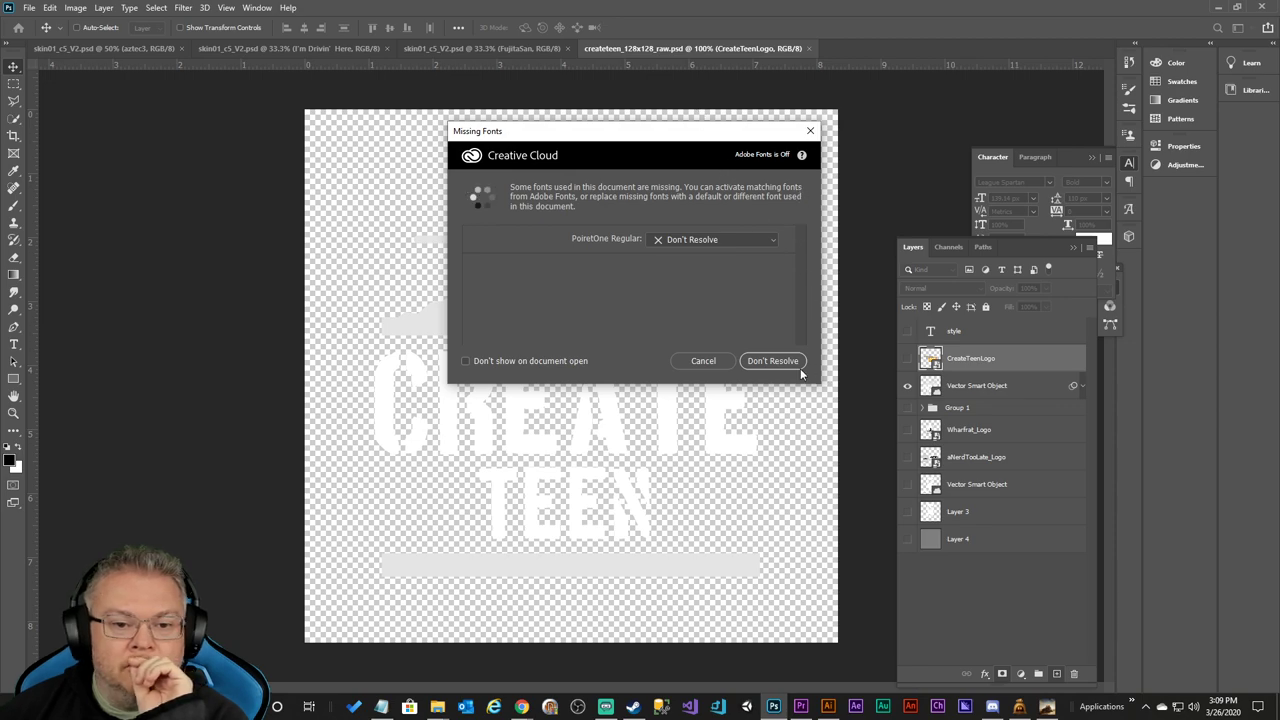
Dismiss the missing fonts dialog and close the three skin01_c5_V2.psd documents, keeping createteen_128x128_raw.psd open in Photoshop.
{"action": "left_click", "coordinate": [707, 361]}
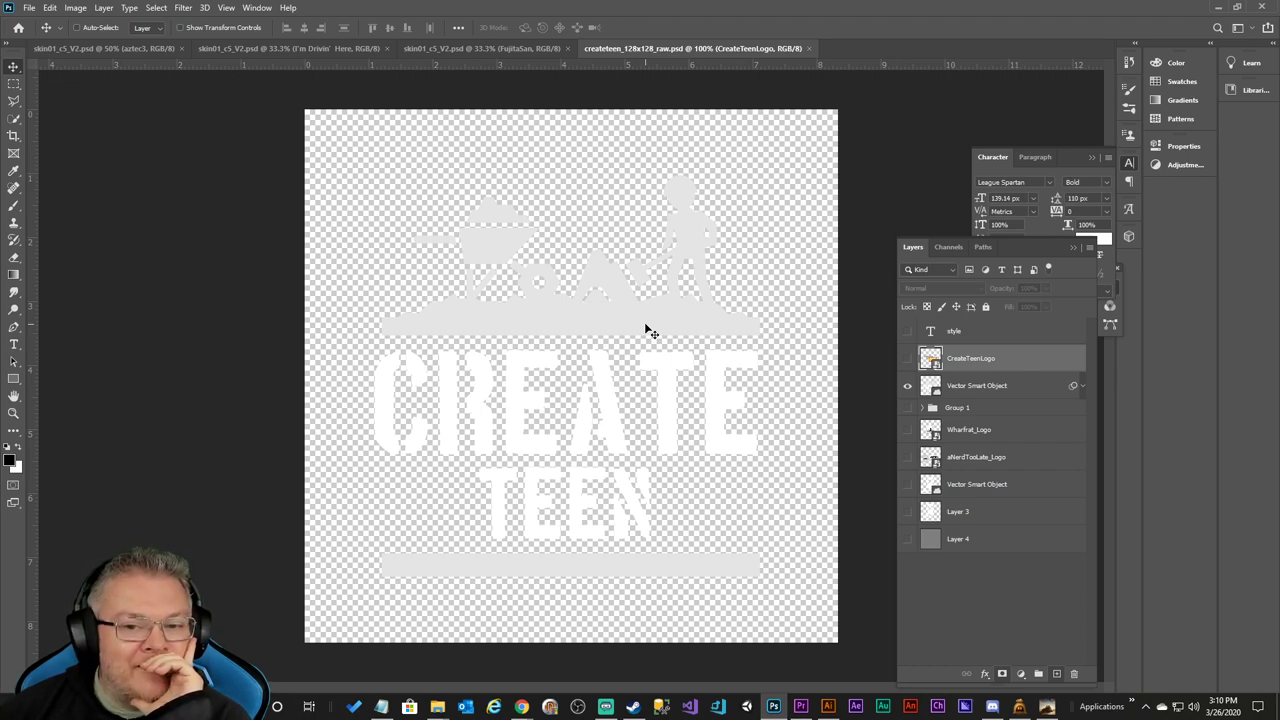
{"action": "left_click", "coordinate": [470, 48]}
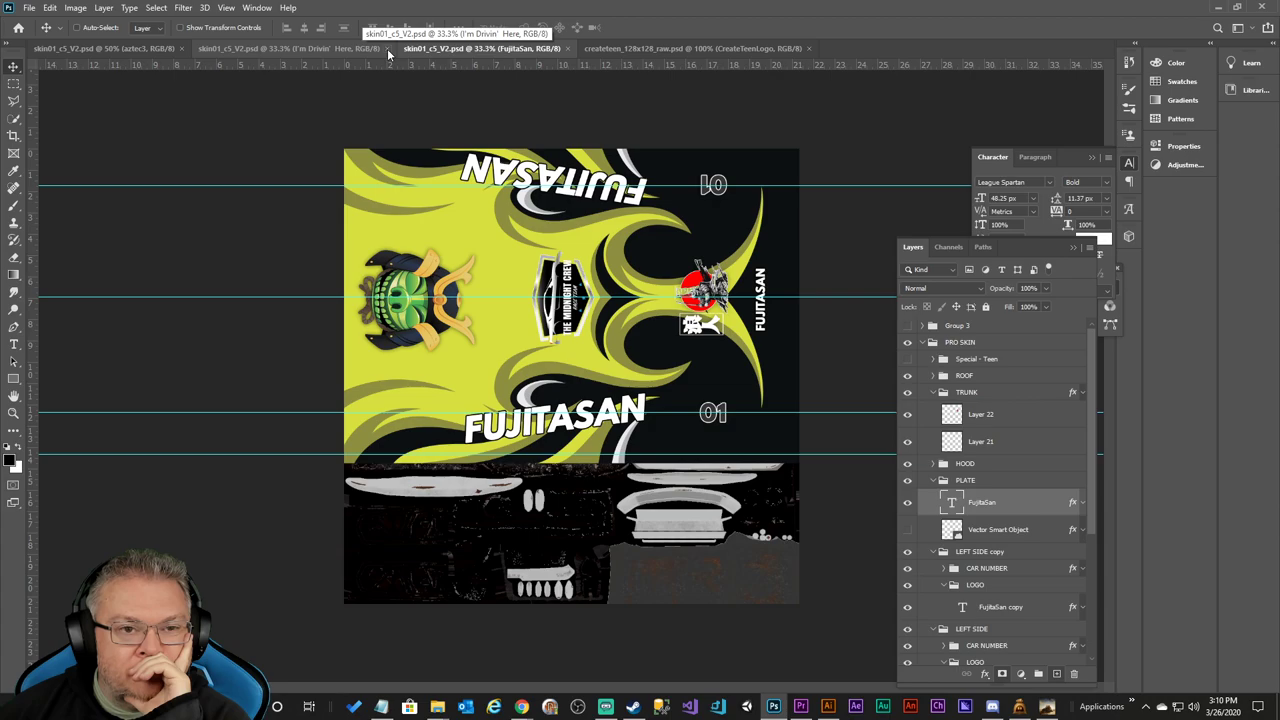
{"action": "key", "text": "ctrl+w"}
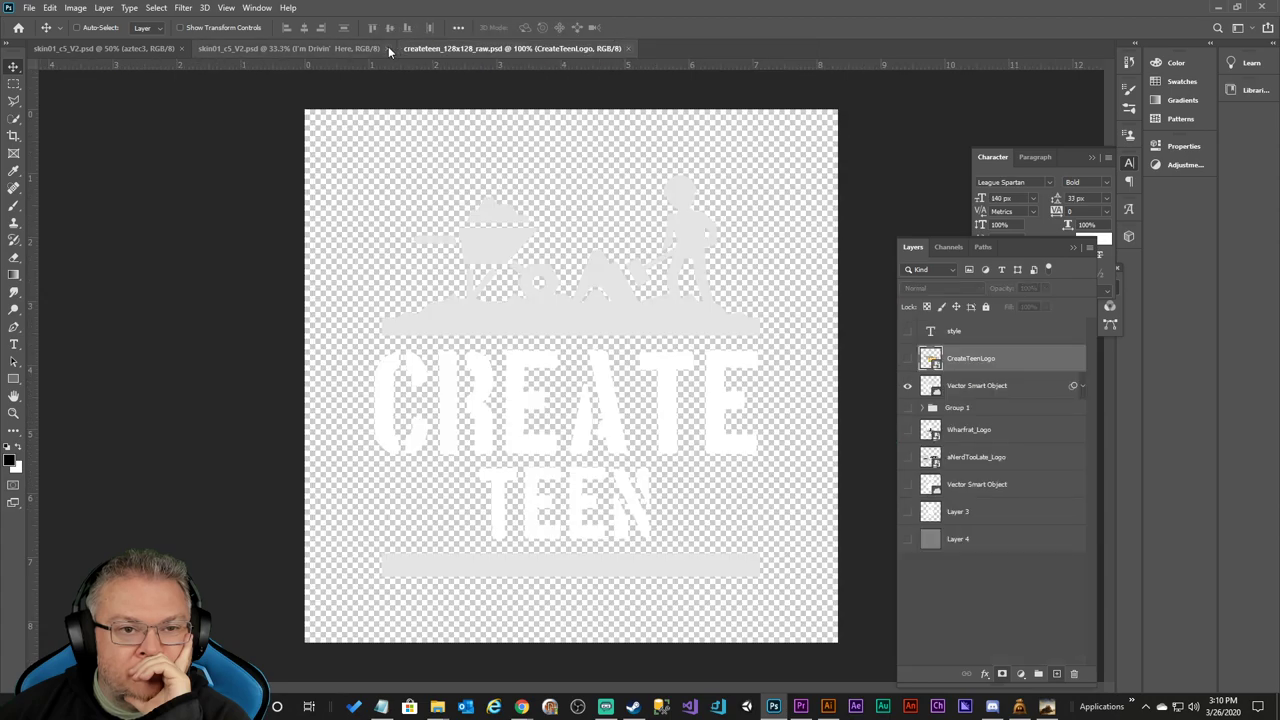
{"action": "left_click", "coordinate": [388, 47]}
{"action": "left_click", "coordinate": [148, 49]}
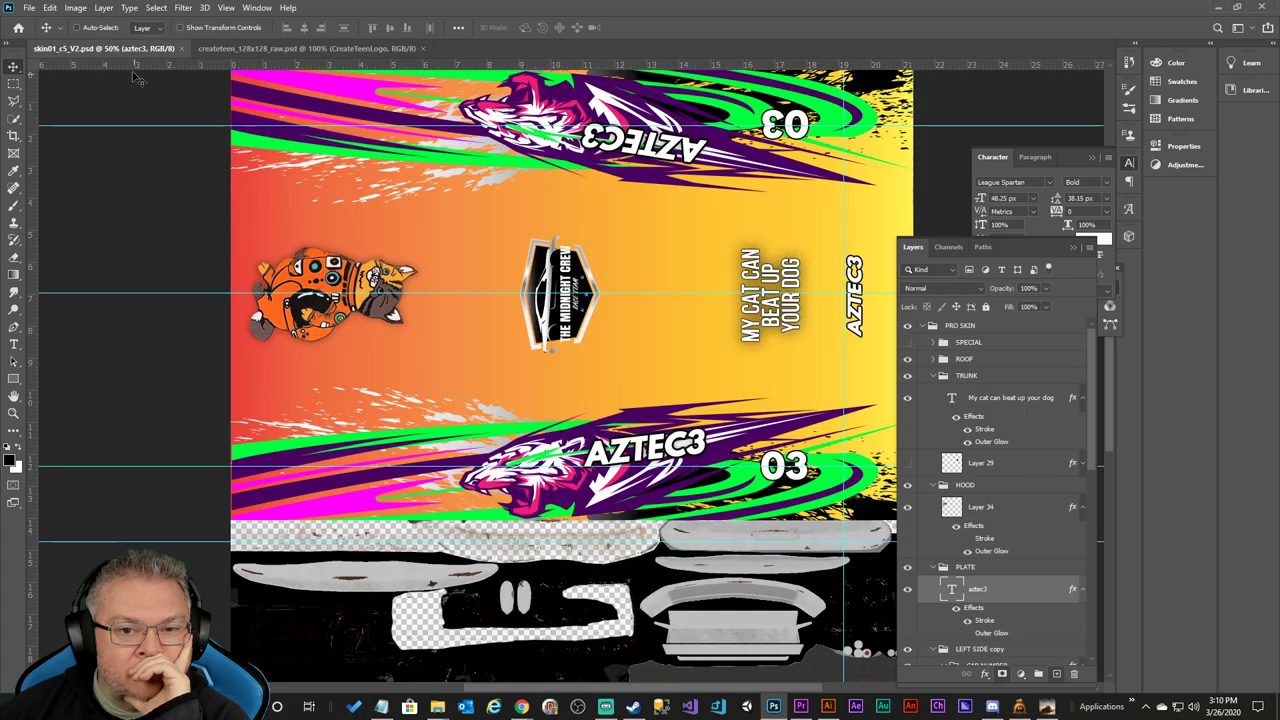
{"action": "left_click", "coordinate": [181, 48]}
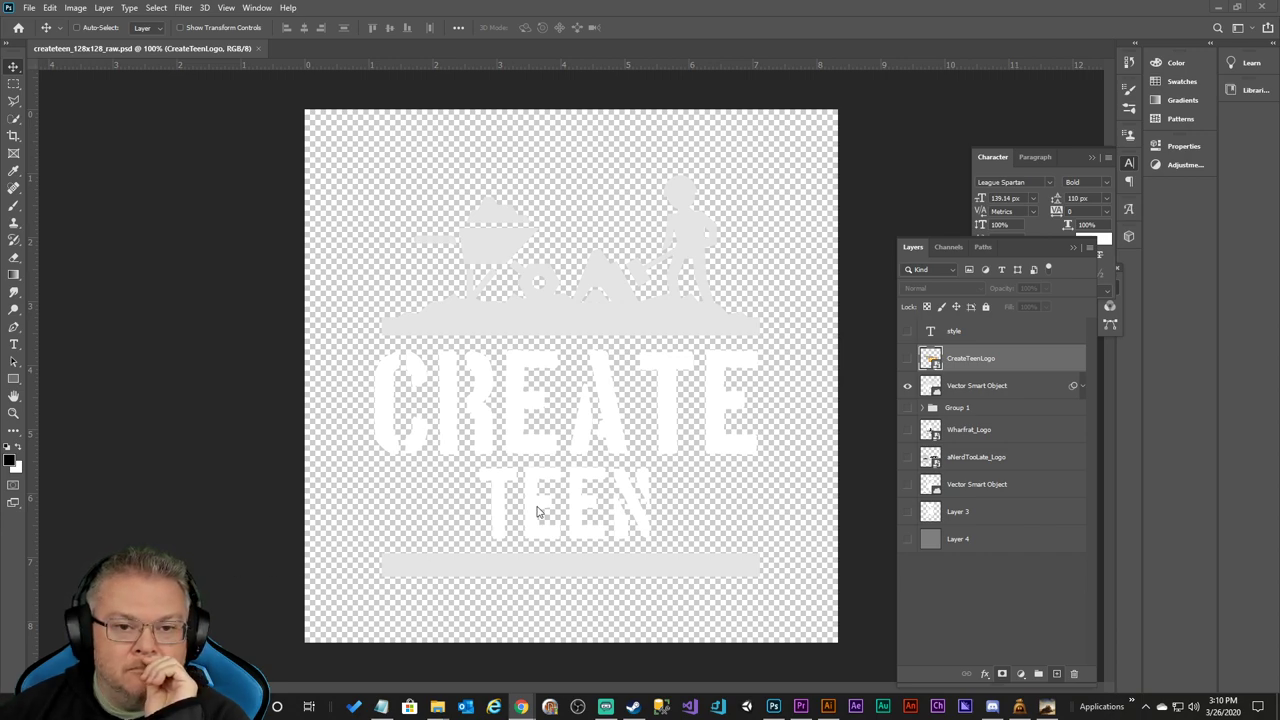
Open the yellow-and-black flame skin skin01_c5_V2.psd and update its text layers for vector output.
{"action": "left_click", "coordinate": [611, 315]}
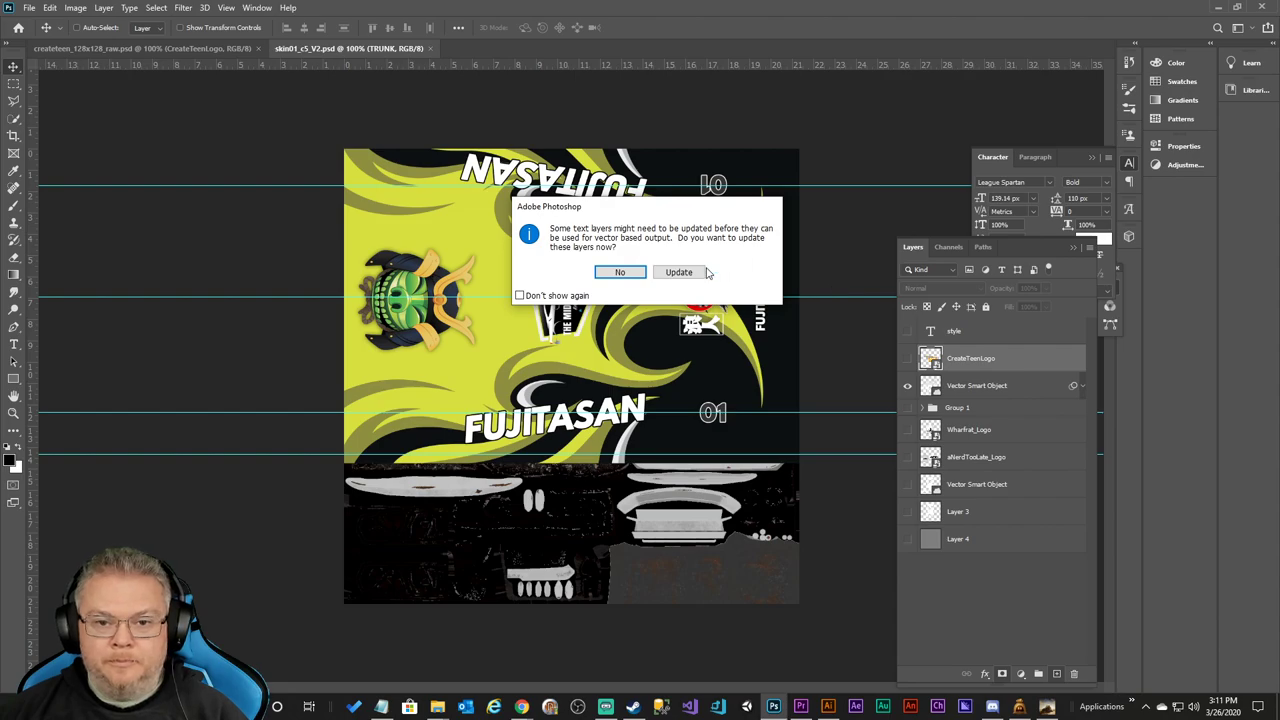
{"action": "left_click", "coordinate": [703, 272]}
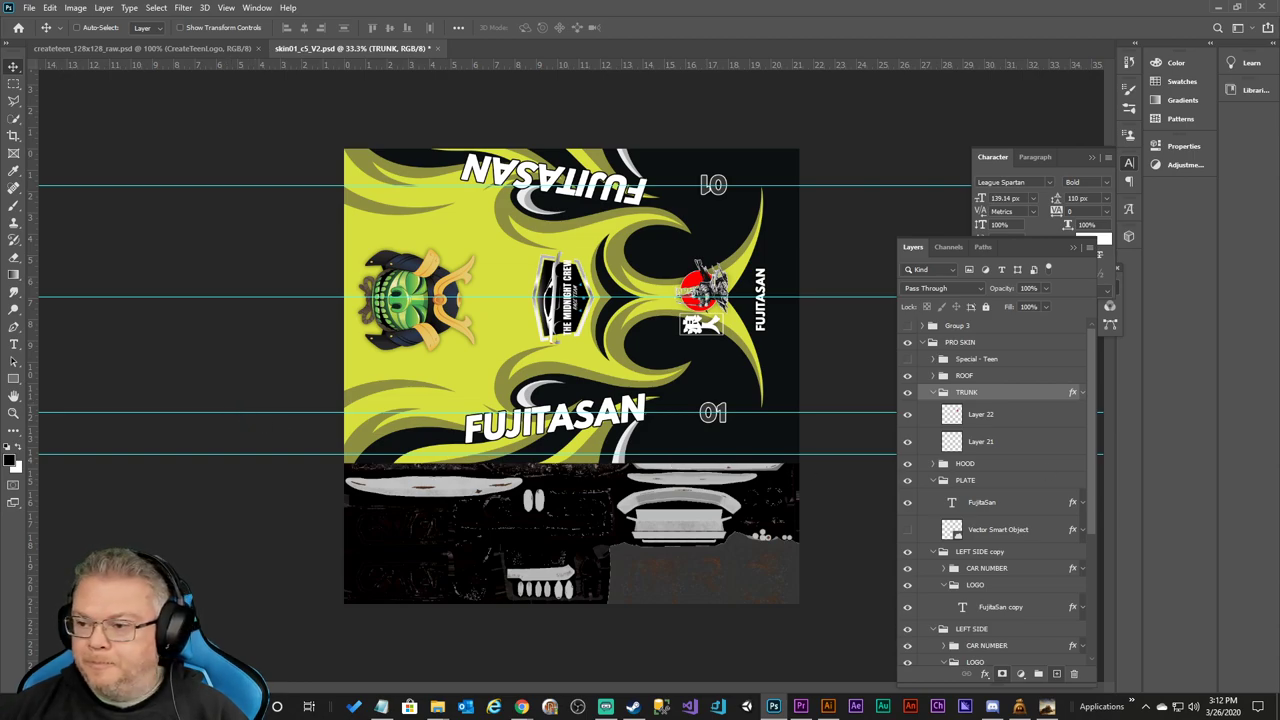
Paste the copied blue-and-lime stripe artwork as pixels above Layer 20 in the SKIN group.
{"action": "key", "text": "alt+Tab"}
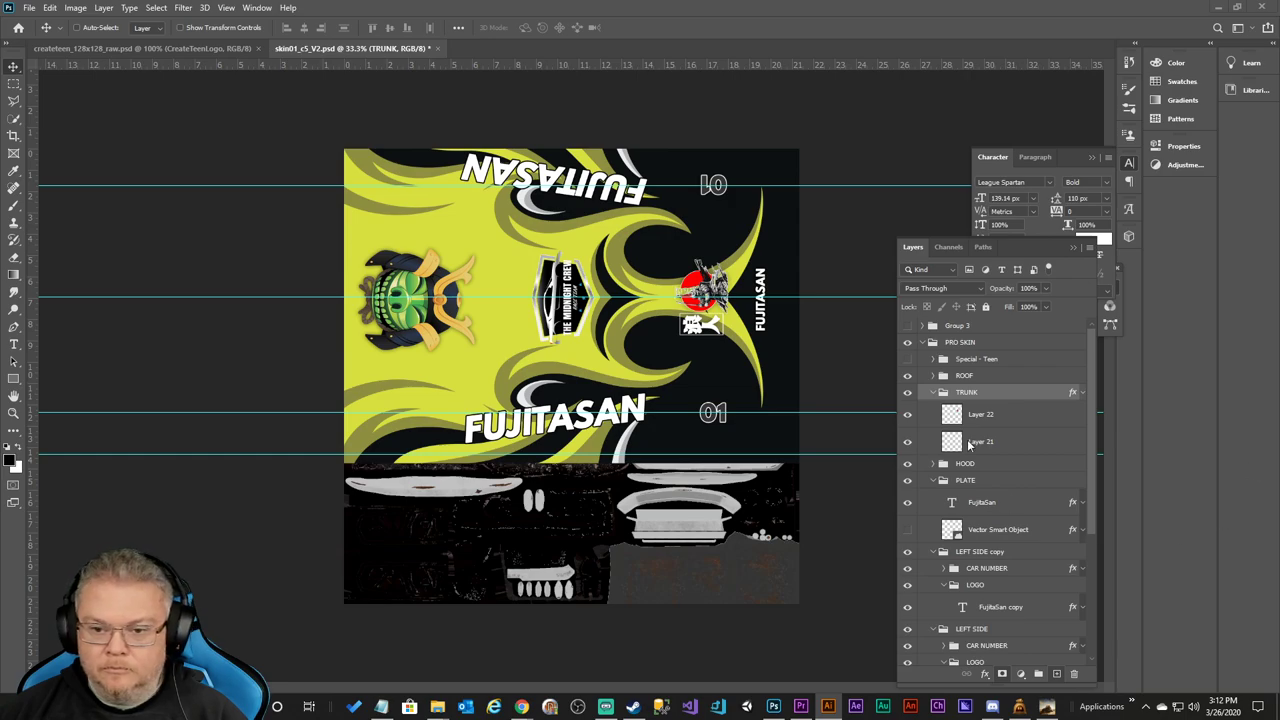
{"action": "scroll", "coordinate": [968, 447], "scroll_direction": "down", "scroll_amount": 3}
{"action": "scroll", "coordinate": [968, 447], "scroll_direction": "down", "scroll_amount": 3}
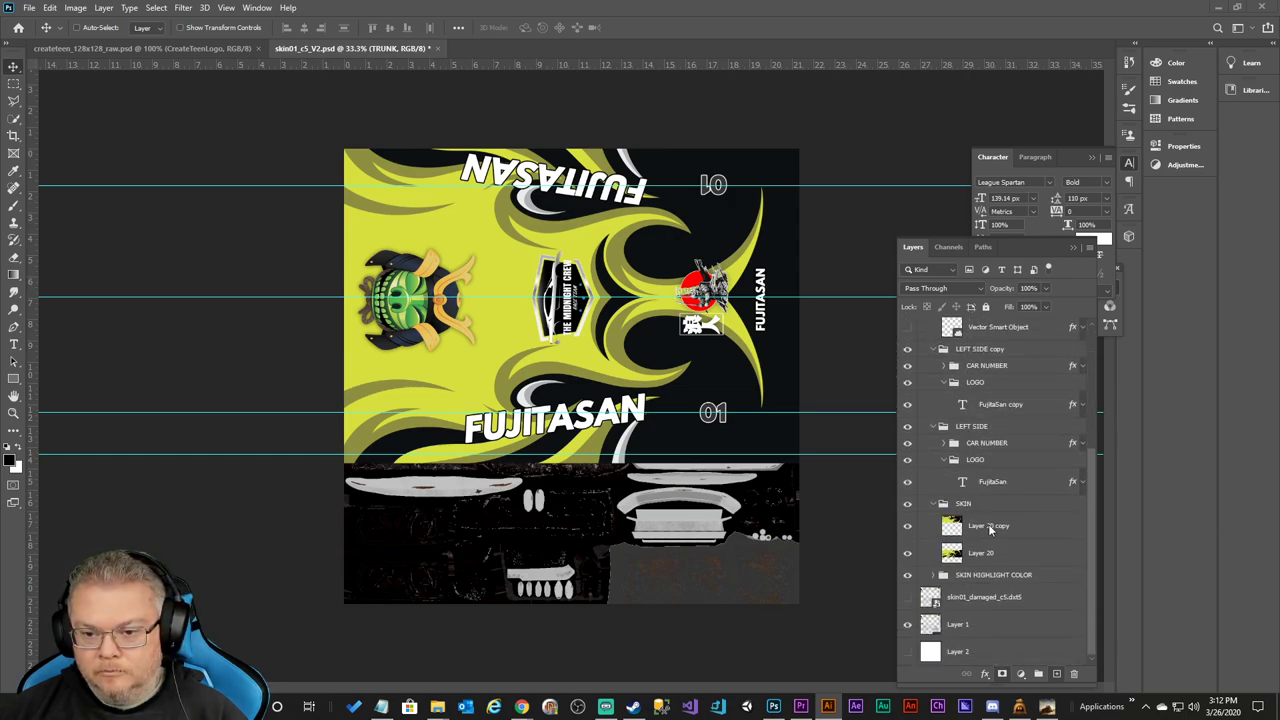
{"action": "key", "text": "alt+Tab"}
{"action": "left_click", "coordinate": [980, 555]}
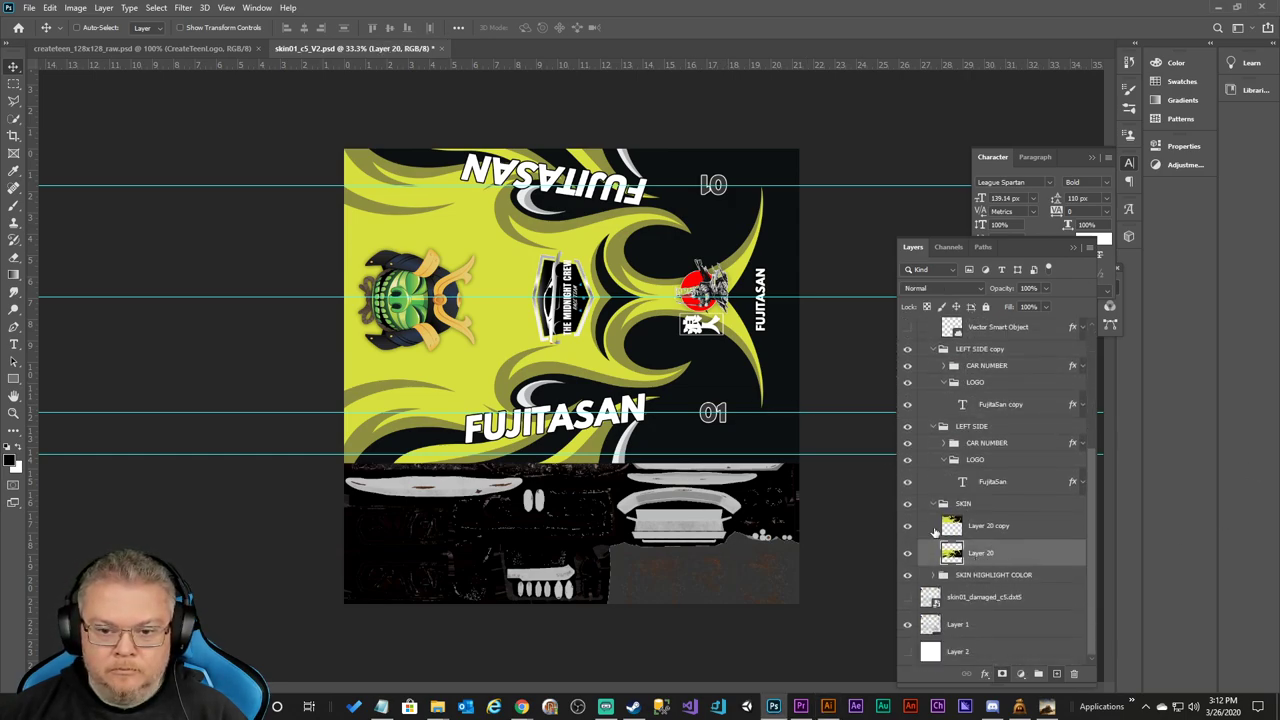
{"action": "key", "text": "ctrl+v"}
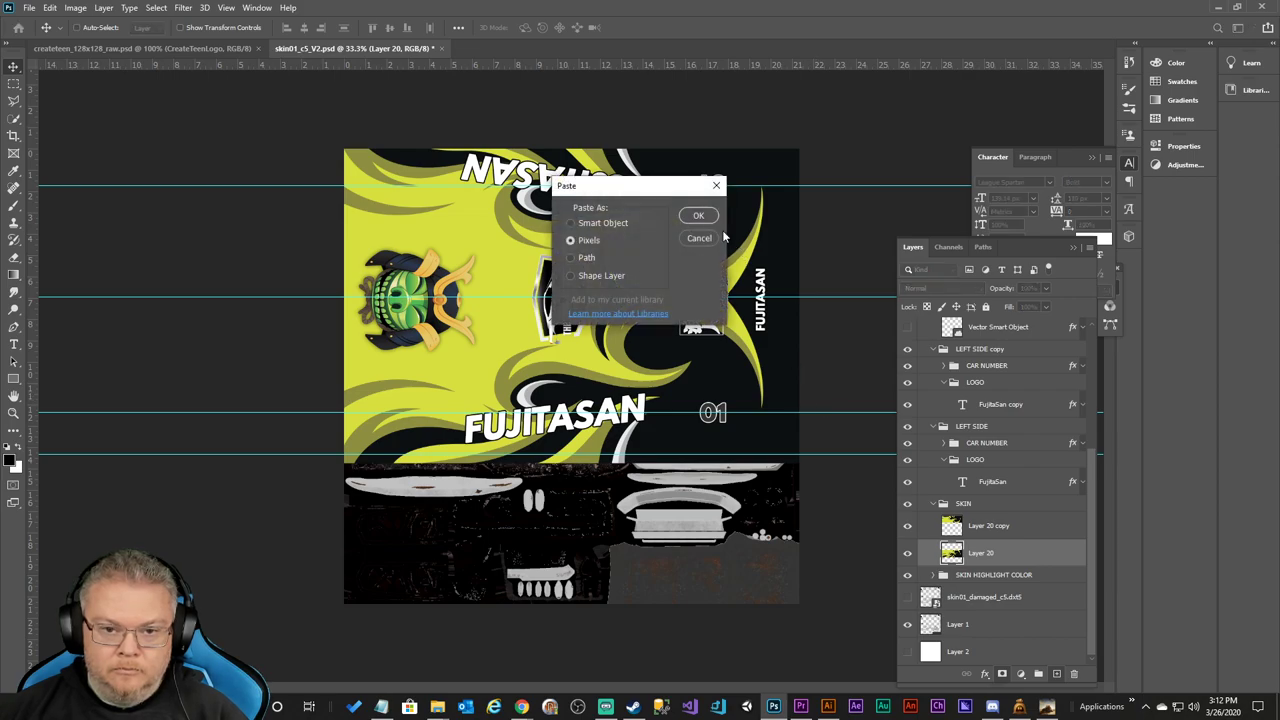
{"action": "left_click", "coordinate": [699, 215]}
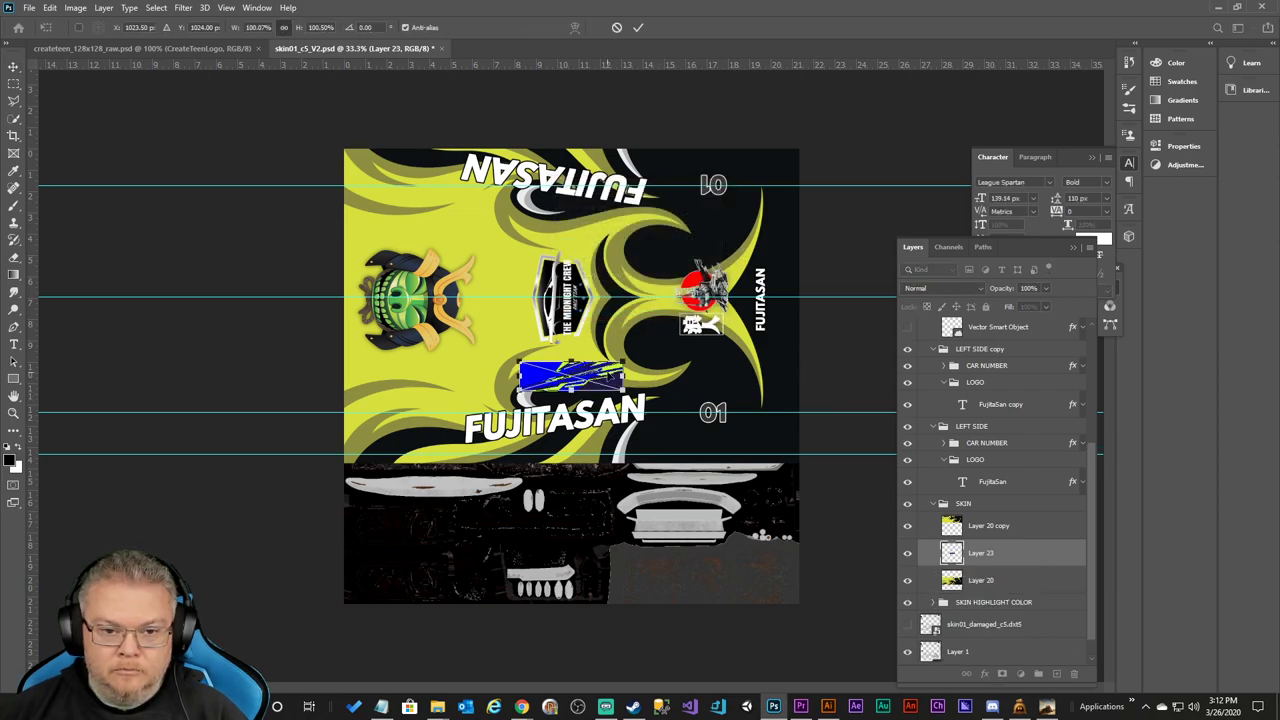
Enlarge the pasted stripes to about 440% to span the skin's full width and place them over the lower car side.
{"action": "left_click_drag", "start_coordinate": [606, 381], "coordinate": [800, 432]}
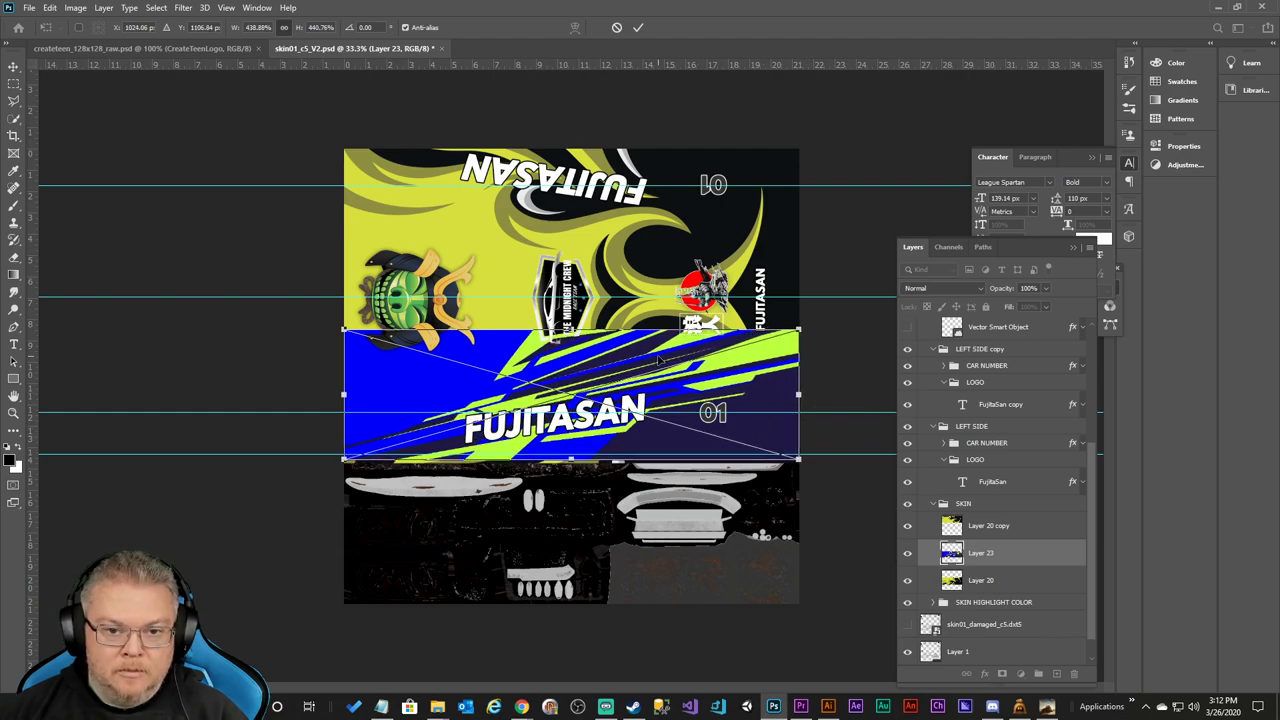
{"action": "left_click_drag", "start_coordinate": [696, 376], "coordinate": [696, 367]}
{"action": "left_click", "coordinate": [638, 27]}
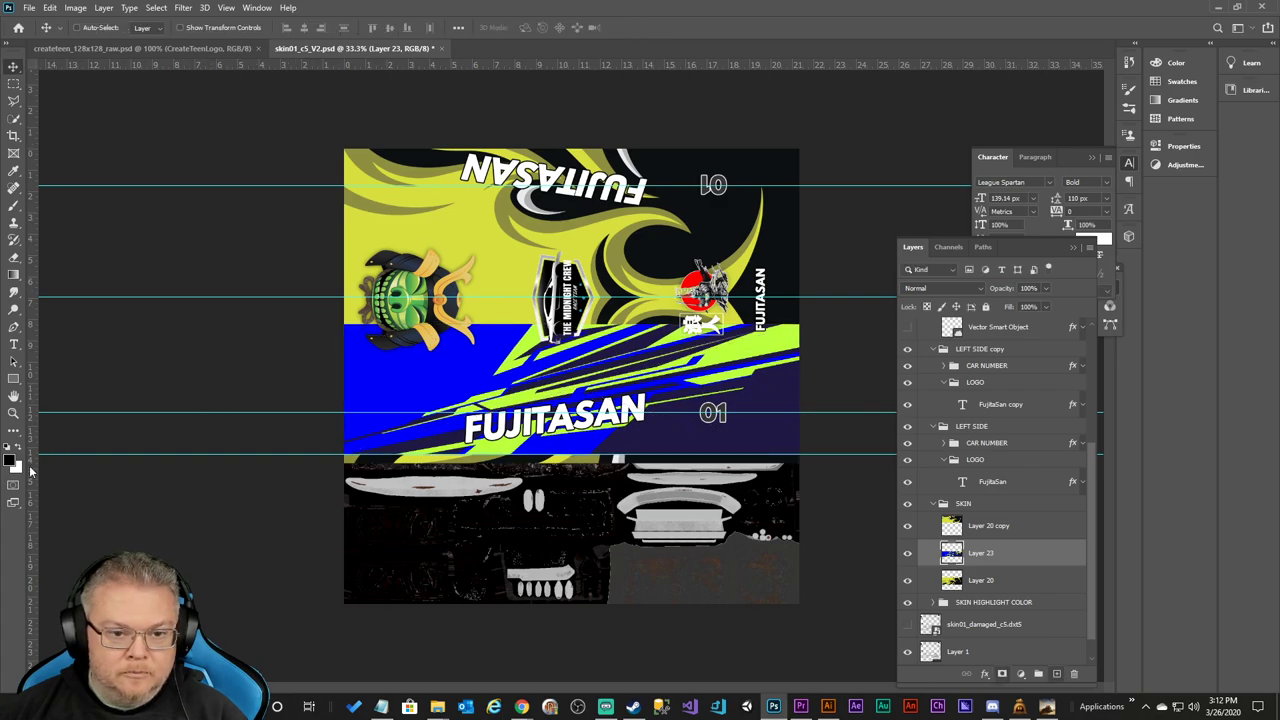
Compare the stripes' lower edge with the flame skin by moving Layer 23 beneath Layer 20 and back above it.
{"action": "left_click", "coordinate": [13, 413]}
{"action": "left_click", "coordinate": [546, 450]}
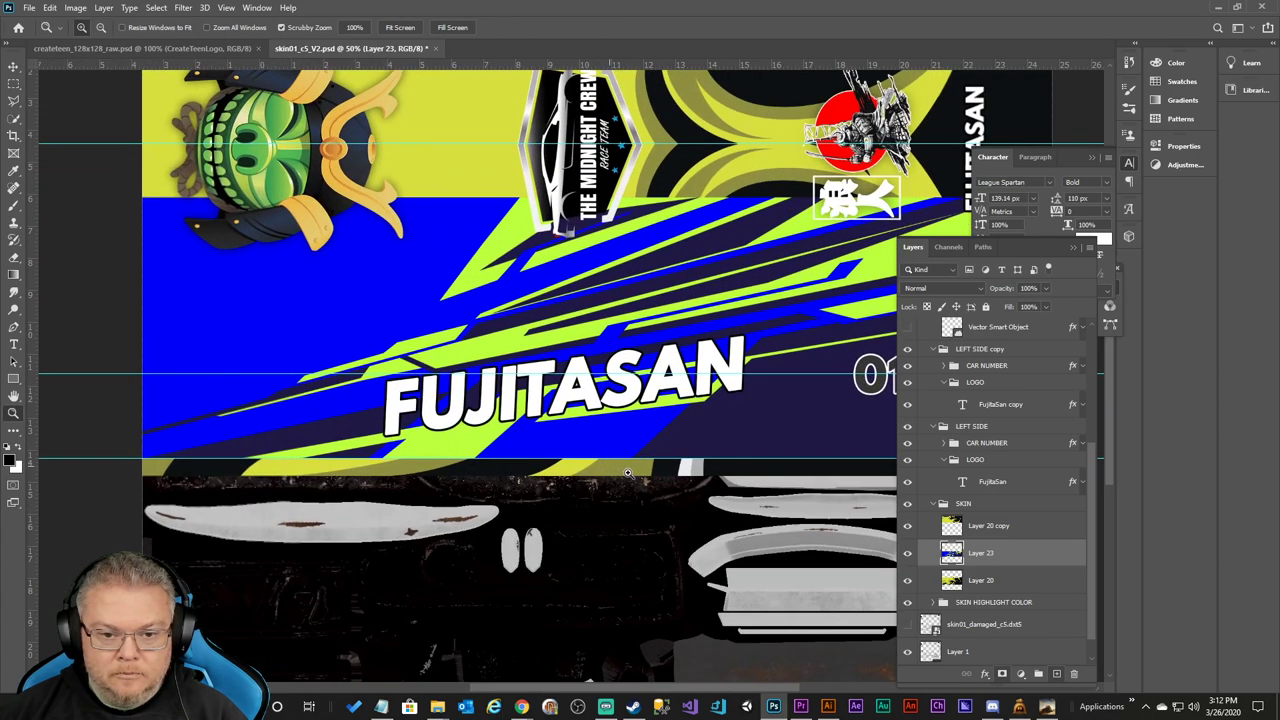
{"action": "left_click_drag", "start_coordinate": [990, 555], "coordinate": [1016, 602]}
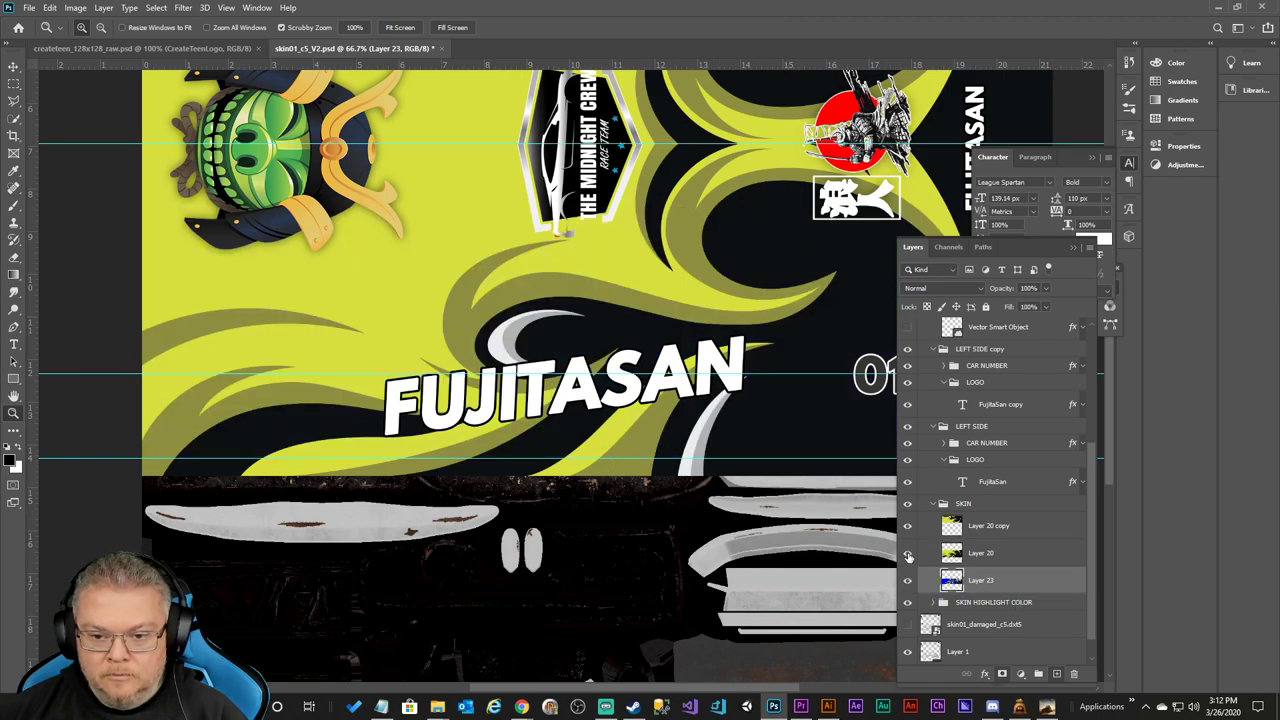
{"action": "left_click_drag", "start_coordinate": [957, 578], "coordinate": [966, 548]}
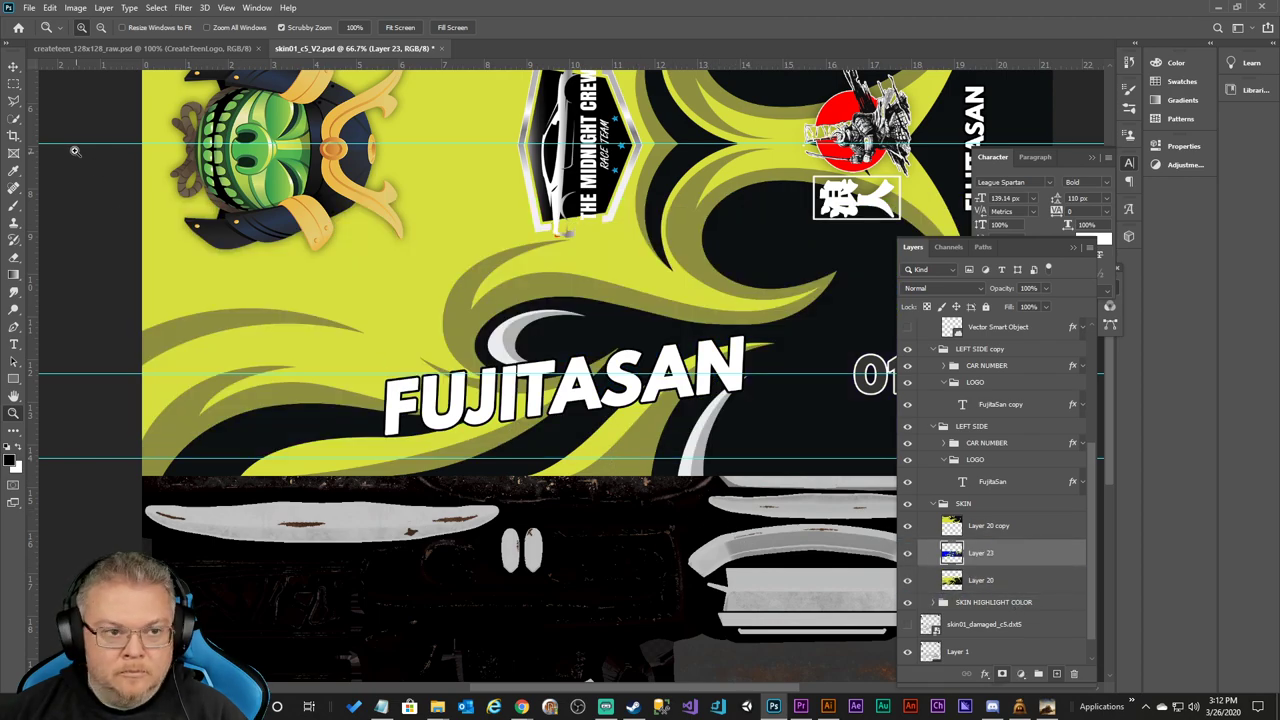
Nudge the stripe artwork down so it is flush with the lower edge of the car body area.
{"action": "key", "text": "v"}
{"action": "key", "text": "shift+Down"}
{"action": "key", "text": "shift+Down"}
{"action": "key", "text": "shift+Down"}
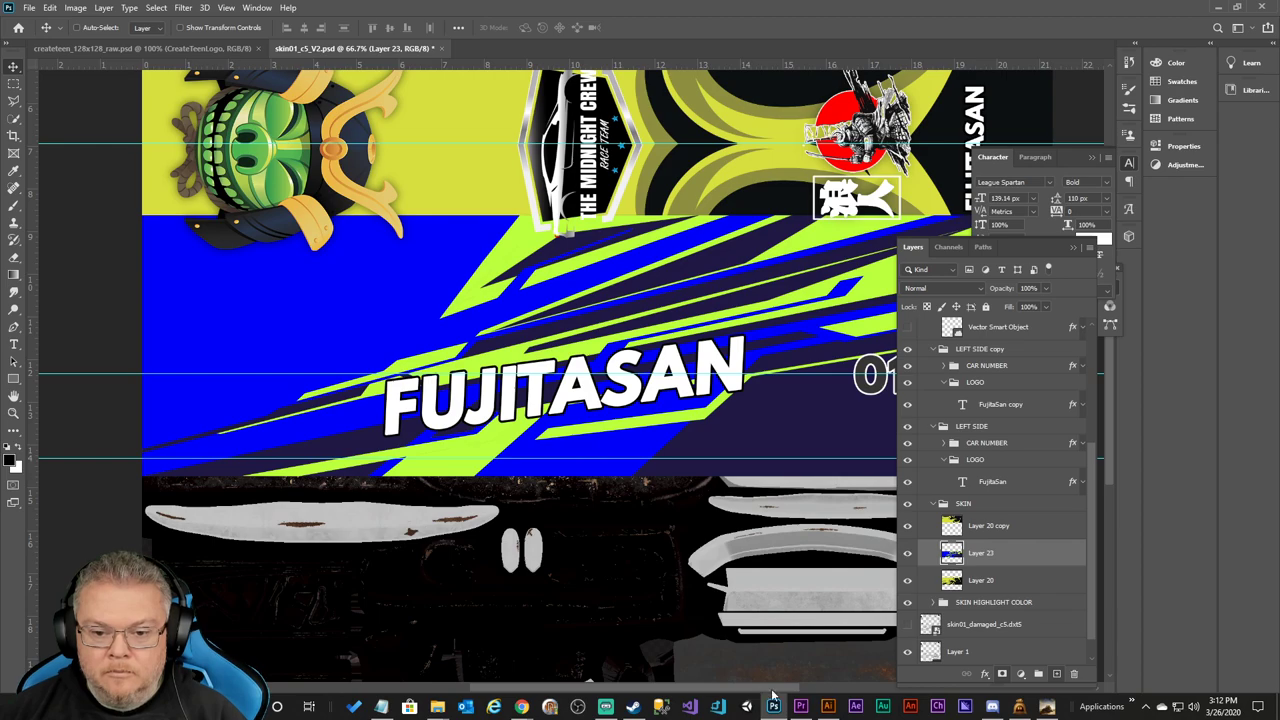
Stretch Layer 23 upward to the skin's horizontal centre guide, about 127% height, and fit its sides to the canvas width.
{"action": "key", "text": "ctrl+minus"}
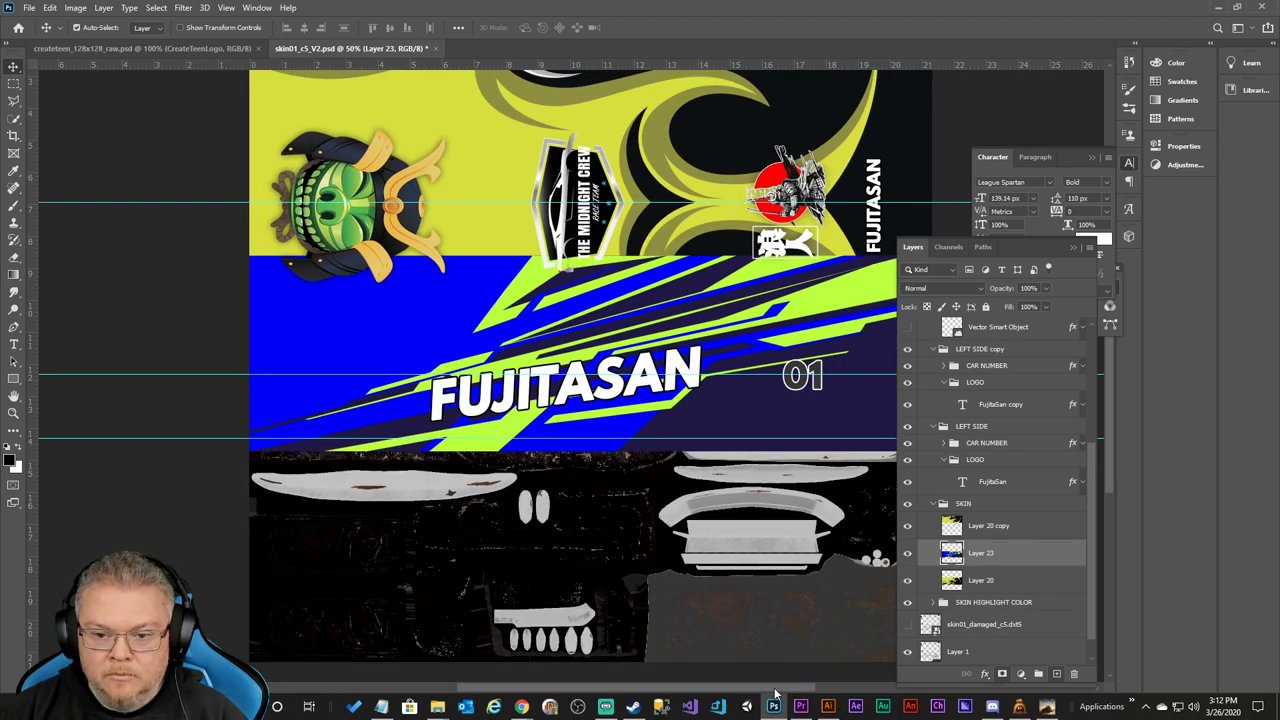
{"action": "key", "text": "ctrl+minus"}
{"action": "key", "text": "ctrl+t"}
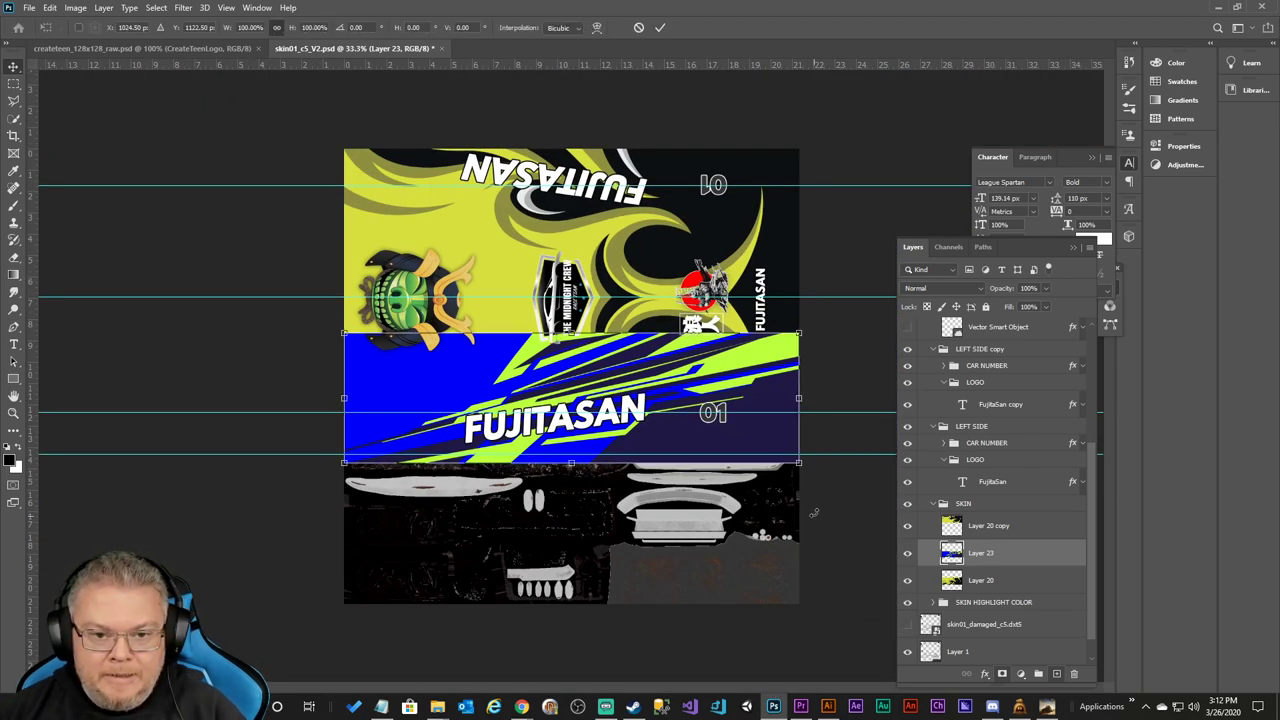
{"action": "left_click_drag", "start_coordinate": [573, 332], "coordinate": [582, 297]}
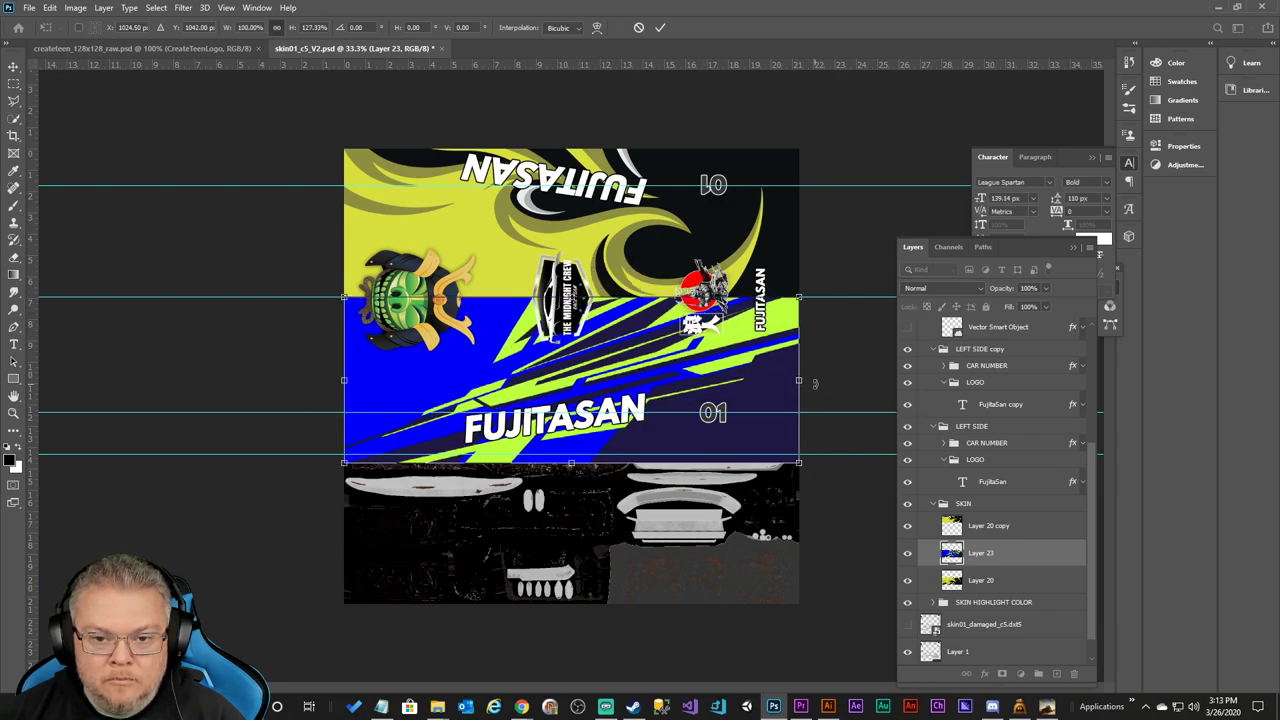
{"action": "left_click_drag", "start_coordinate": [800, 379], "coordinate": [800, 380]}
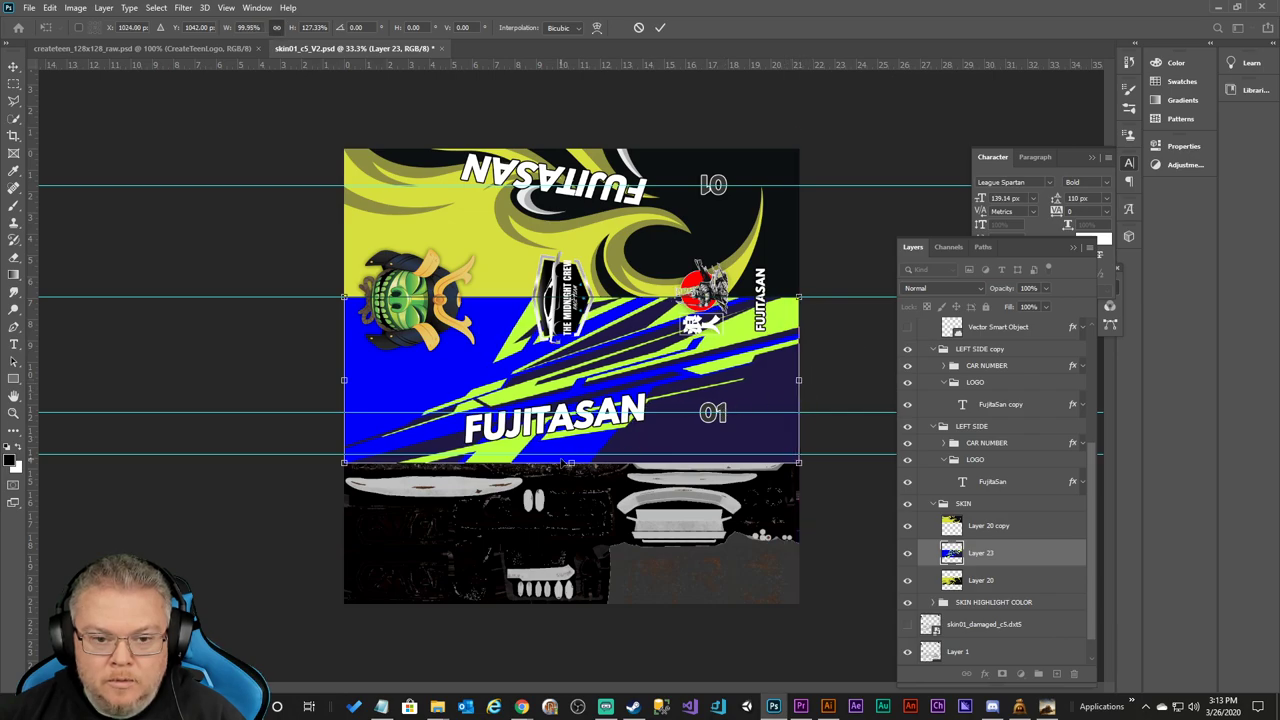
{"action": "left_click_drag", "start_coordinate": [571, 463], "coordinate": [577, 460]}
{"action": "left_click_drag", "start_coordinate": [344, 382], "coordinate": [381, 378]}
{"action": "left_click", "coordinate": [660, 27]}
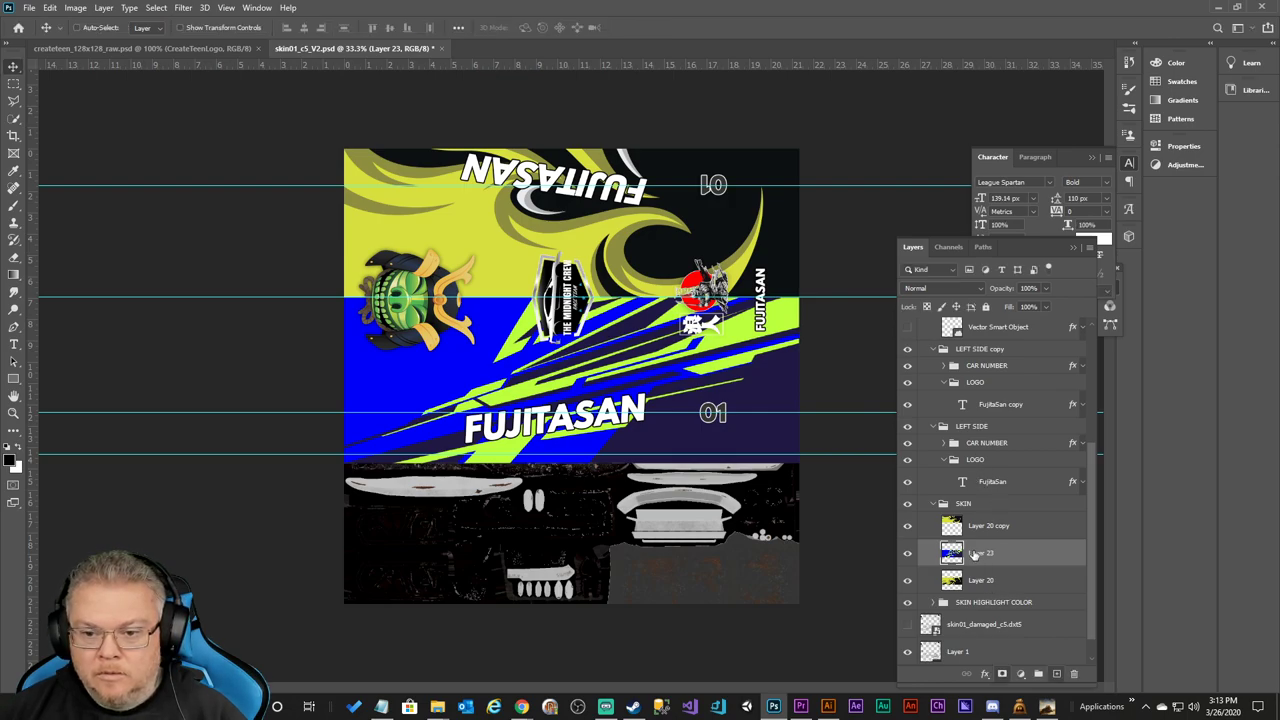
Duplicate Layer 23 and flip the copy vertically.
{"action": "right_click", "coordinate": [975, 556]}
{"action": "left_click", "coordinate": [1050, 199]}
{"action": "left_click", "coordinate": [755, 216]}
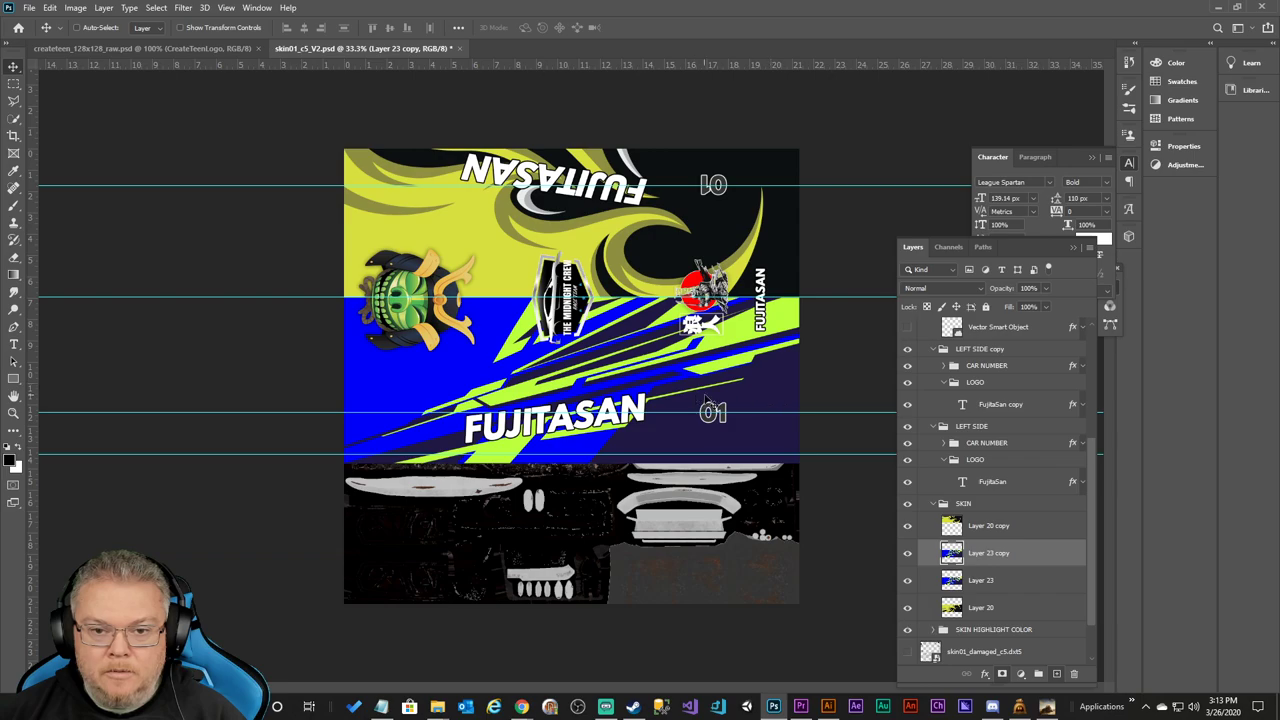
{"action": "left_click", "coordinate": [36, 7]}
{"action": "mouse_move", "coordinate": [49, 7]}
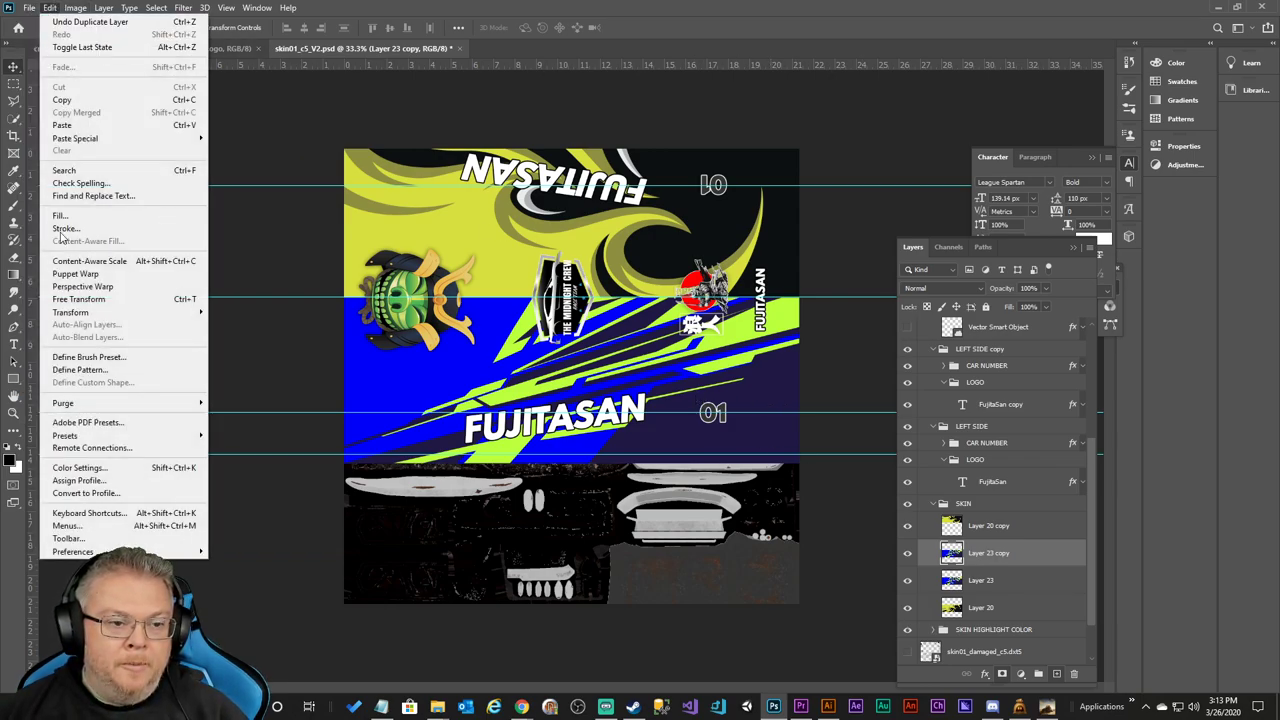
{"action": "mouse_move", "coordinate": [86, 316]}
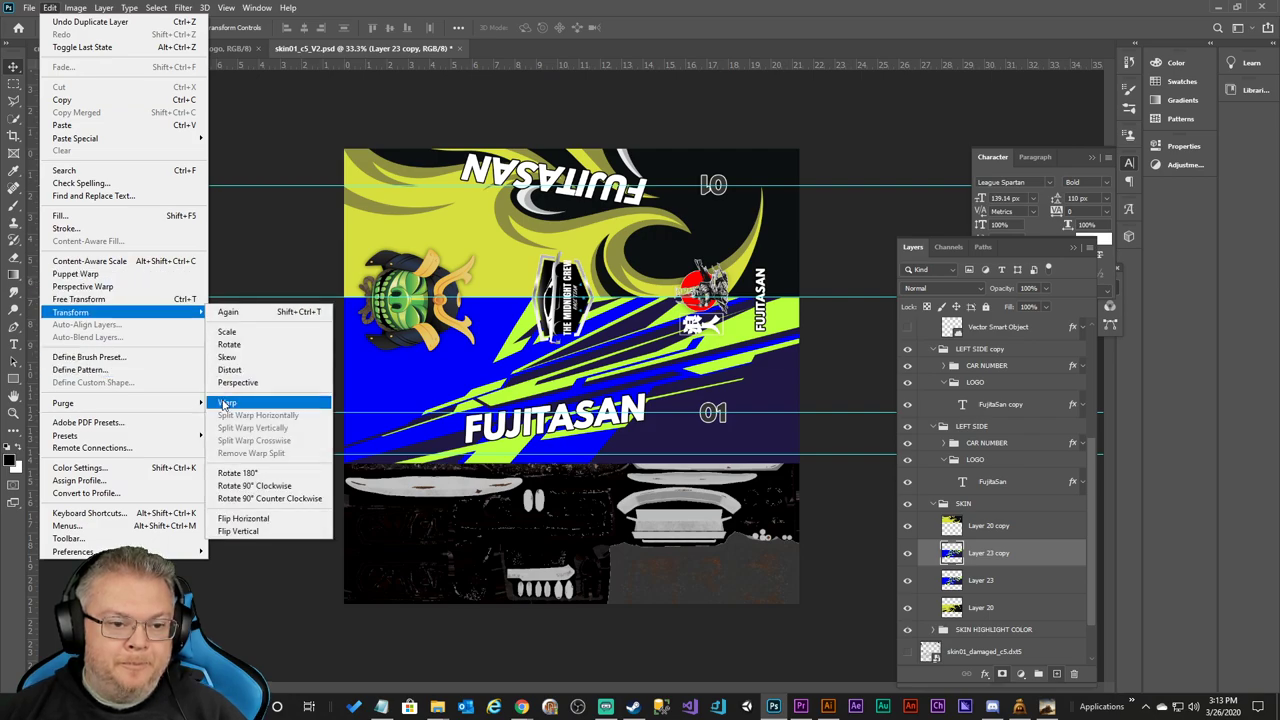
{"action": "left_click", "coordinate": [241, 532]}
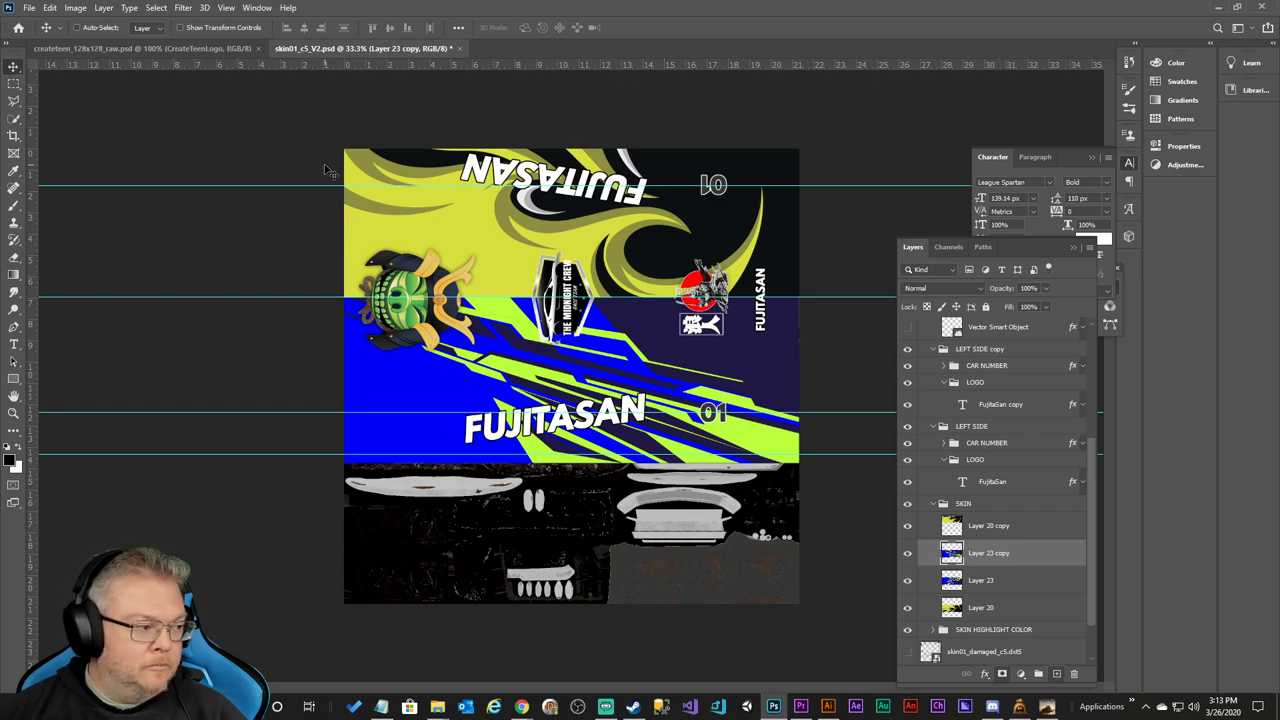
Shift the flipped stripe copy partway up the skin and place it above Layer 20 copy in the layer order.
{"action": "key", "text": "shift+Up"}
{"action": "key", "text": "shift+Up"}
{"action": "key", "text": "shift+Up"}
{"action": "key", "text": "shift+Up"}
{"action": "key", "text": "shift+Up"}
{"action": "key", "text": "shift+Up"}
{"action": "key", "text": "shift+Up"}
{"action": "key", "text": "shift+Up"}
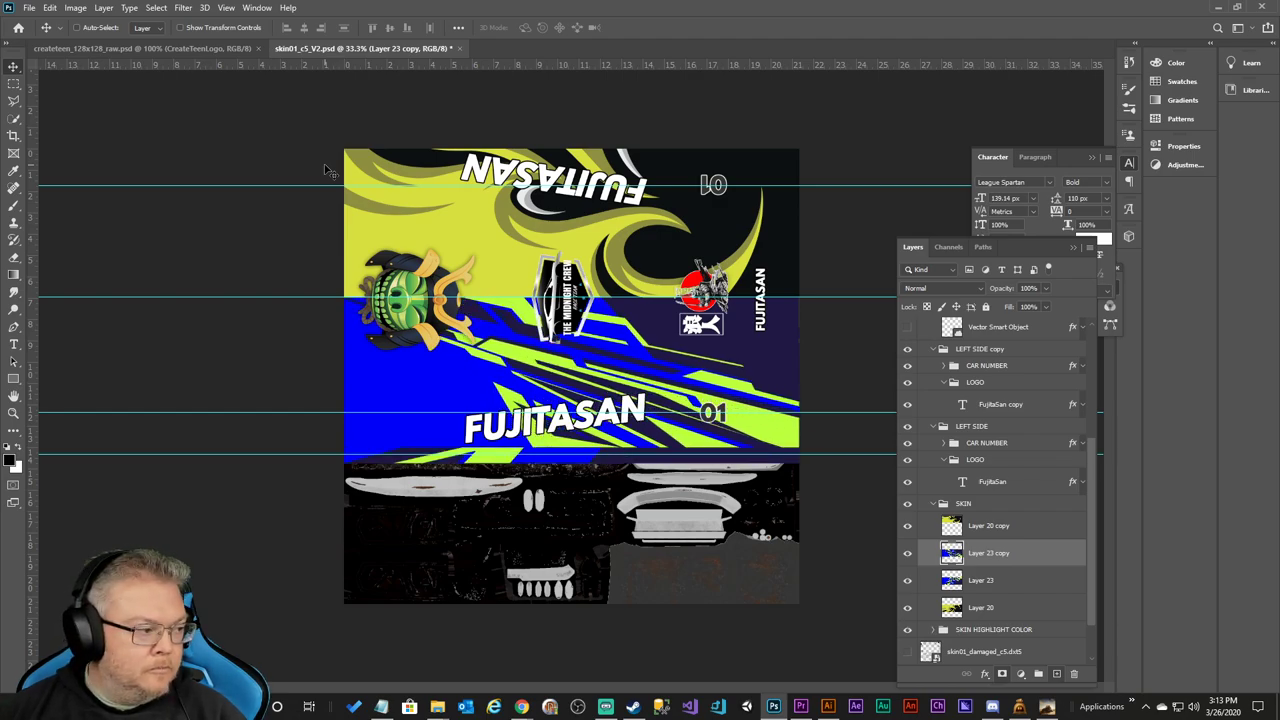
{"action": "key", "text": "shift+Up"}
{"action": "key", "text": "shift+Up"}
{"action": "key", "text": "shift+Up"}
{"action": "key", "text": "shift+Up"}
{"action": "key", "text": "shift+Up"}
{"action": "key", "text": "shift+Up"}
{"action": "key", "text": "shift+Up"}
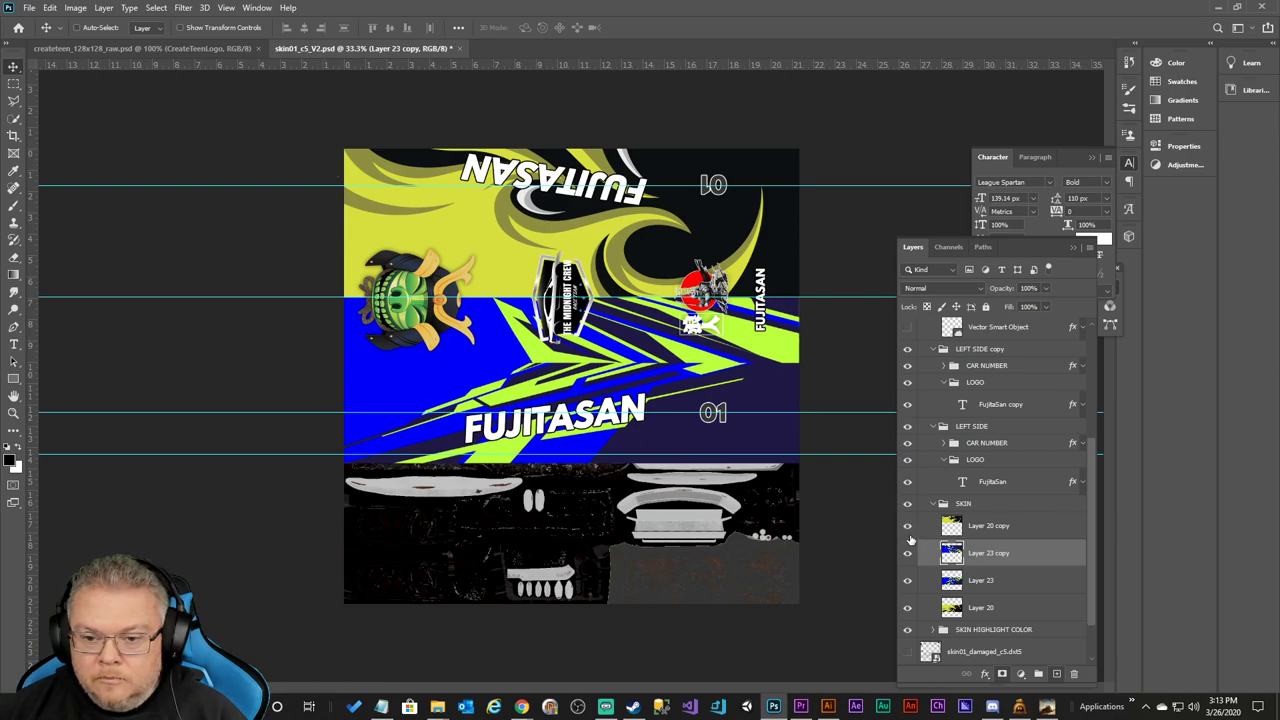
{"action": "left_click_drag", "start_coordinate": [972, 553], "coordinate": [1005, 530]}
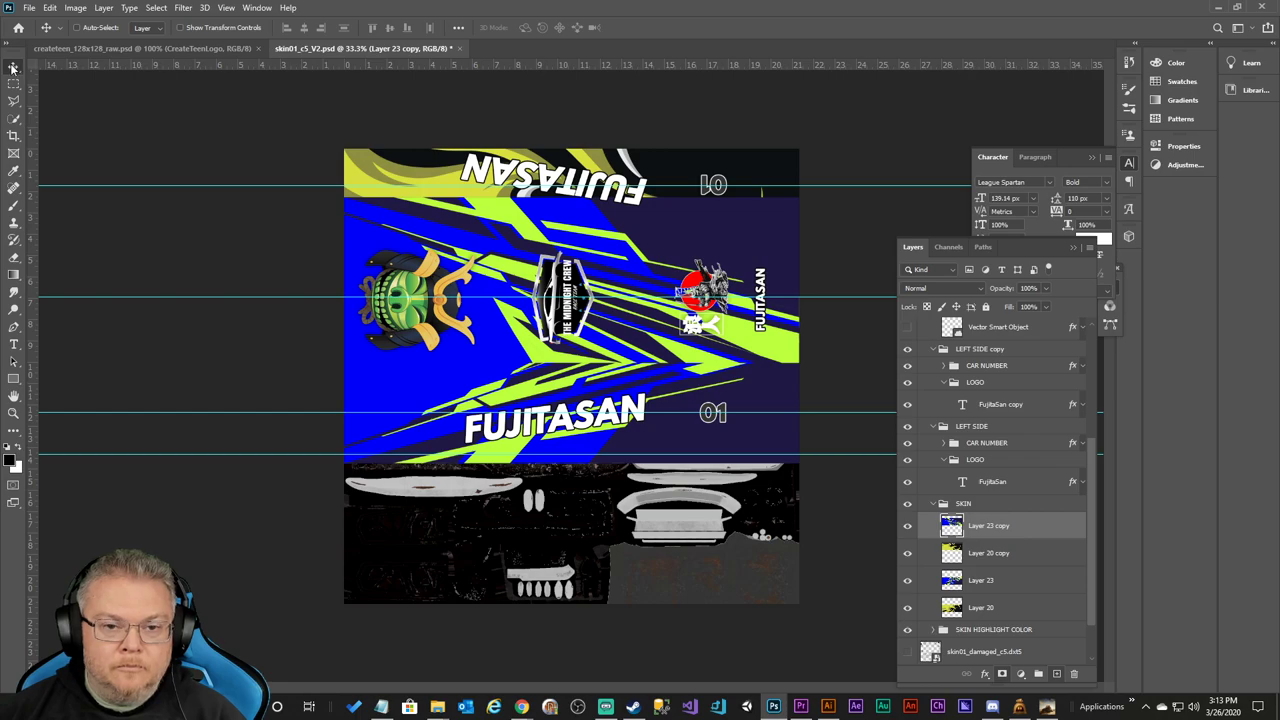
Nudge the flipped copy up over the opposite car side until it meets the original stripes at the centre guide.
{"action": "key", "text": "shift+Up"}
{"action": "key", "text": "shift+Up"}
{"action": "key", "text": "shift+Up"}
{"action": "key", "text": "shift+Up"}
{"action": "key", "text": "shift+Up"}
{"action": "key", "text": "shift+Up"}
{"action": "key", "text": "shift+Up"}
{"action": "key", "text": "shift+Up"}
{"action": "key", "text": "shift+Up"}
{"action": "key", "text": "shift+Up"}
{"action": "key", "text": "shift+Up"}
{"action": "key", "text": "shift+Up"}
{"action": "key", "text": "shift+Up"}
{"action": "key", "text": "shift+Up"}
{"action": "key", "text": "shift+Up"}
{"action": "key", "text": "shift+Up"}
{"action": "key", "text": "shift+Up"}
{"action": "key", "text": "shift+Up"}
{"action": "key", "text": "shift+Up"}
{"action": "key", "text": "shift+Up"}
{"action": "key", "text": "shift+Up"}
{"action": "key", "text": "shift+Up"}
{"action": "key", "text": "shift+Up"}
{"action": "key", "text": "shift+Up"}
{"action": "key", "text": "shift+Up"}
{"action": "key", "text": "shift+Up"}
{"action": "key", "text": "shift+Up"}
{"action": "key", "text": "shift+Up"}
{"action": "key", "text": "shift+Up"}
{"action": "key", "text": "shift+Up"}
{"action": "key", "text": "shift+Up"}
{"action": "key", "text": "shift+Up"}
{"action": "key", "text": "shift+Up"}
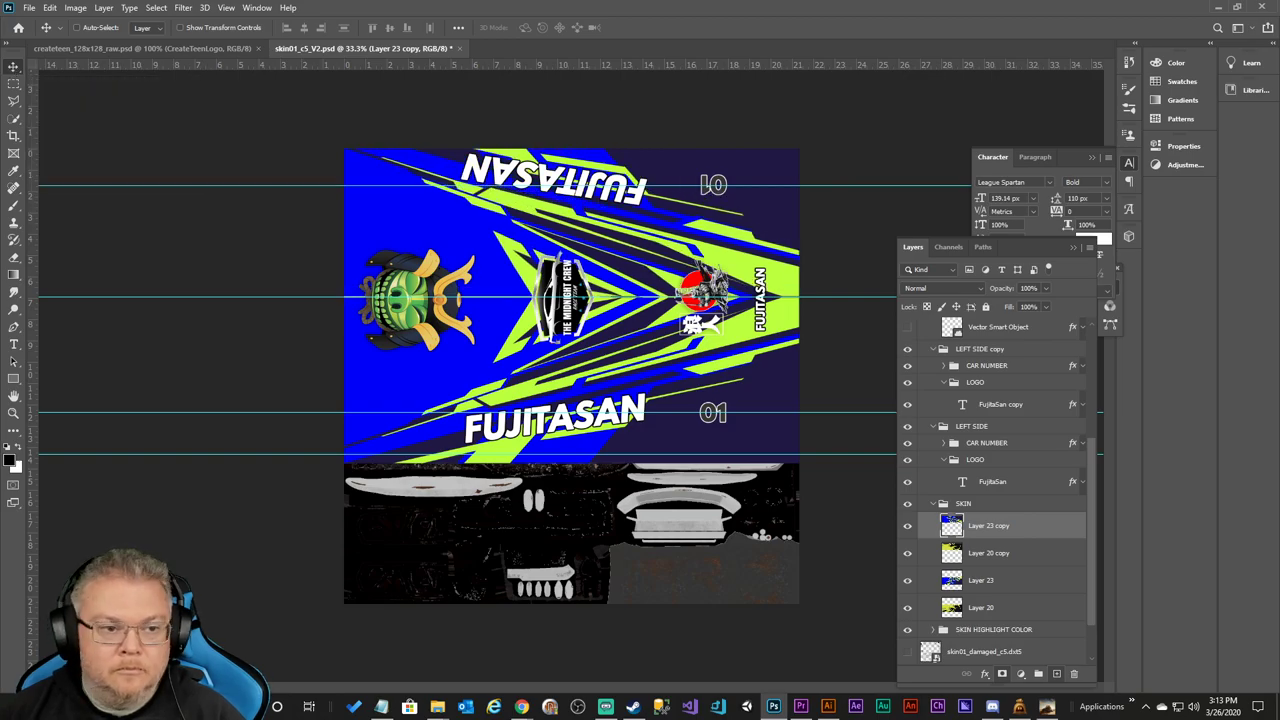
Examine the centre seam between the mirrored stripes around the samurai emblem and plate lettering.
{"action": "left_click", "coordinate": [16, 415]}
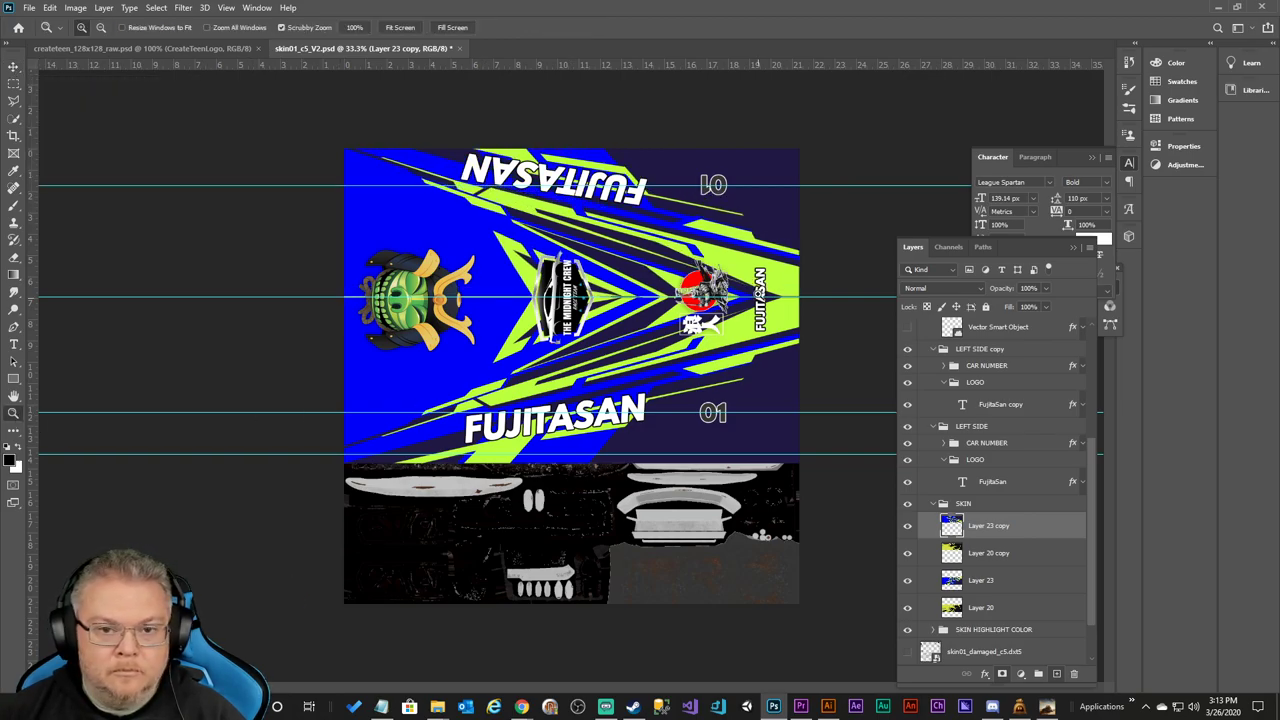
{"action": "left_click", "coordinate": [760, 292]}
{"action": "left_click_drag", "start_coordinate": [760, 292], "coordinate": [760, 292]}
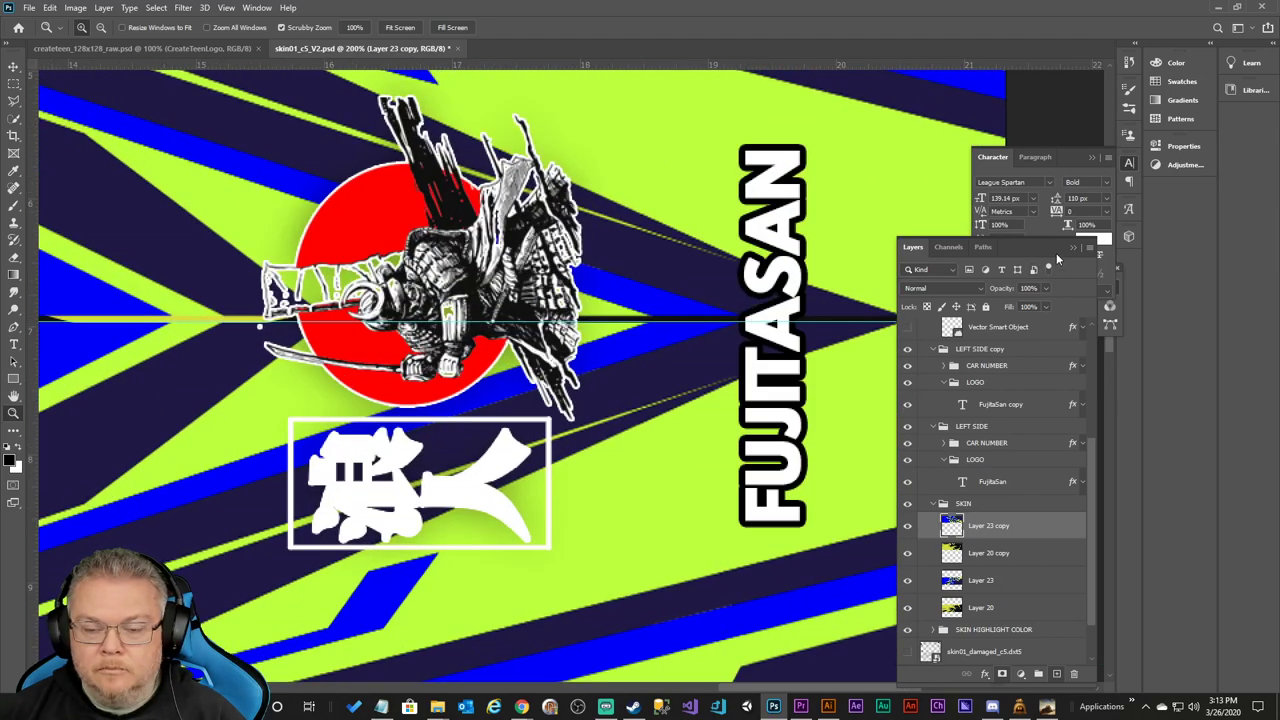
Nudge Layer 23 copy down until its stripes close the gap and meet the original stripes along the centre seam.
{"action": "left_click", "coordinate": [16, 72]}
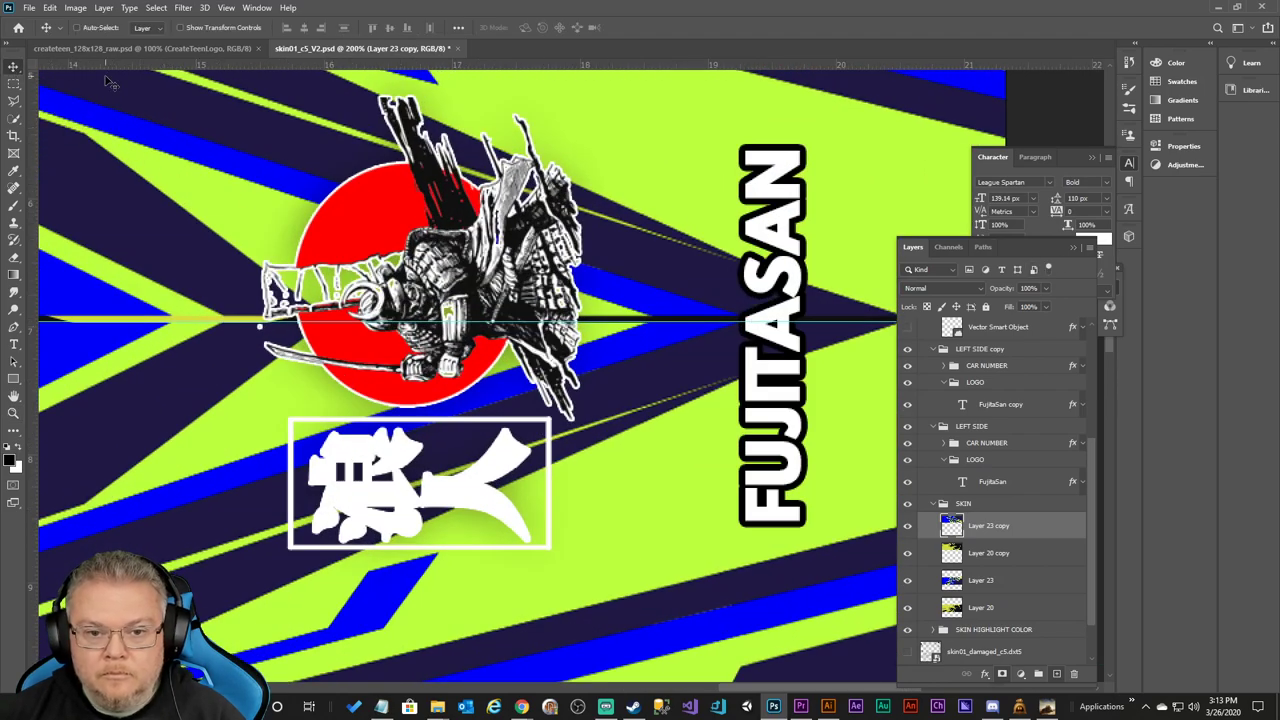
{"action": "key", "text": "shift+Down"}
{"action": "key", "text": "Down"}
{"action": "key", "text": "Down"}
{"action": "key", "text": "Down"}
{"action": "key", "text": "Down"}
{"action": "key", "text": "Down"}
{"action": "key", "text": "Down"}
{"action": "key", "text": "Down"}
{"action": "key", "text": "Down"}
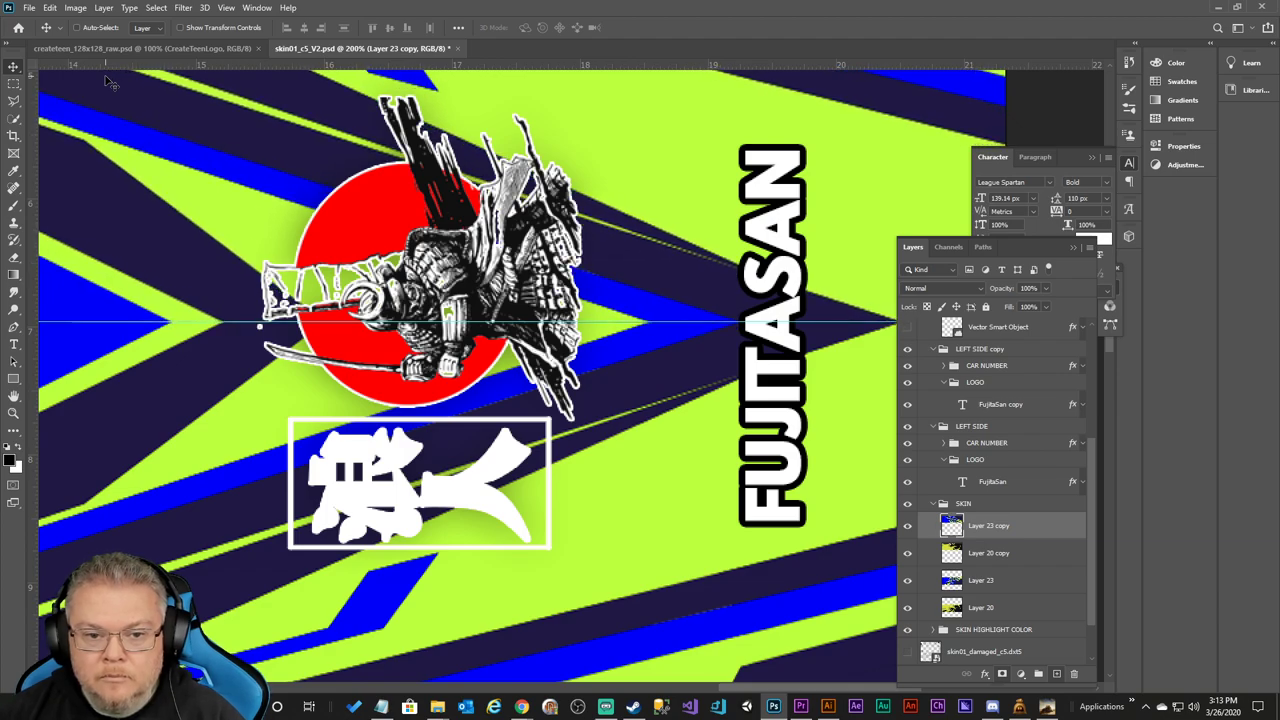
Place Layer 23 above Layer 23 copy and realign the horizontal centre guide with the seam where the mirrored stripes meet.
{"action": "left_click_drag", "start_coordinate": [676, 323], "coordinate": [669, 308]}
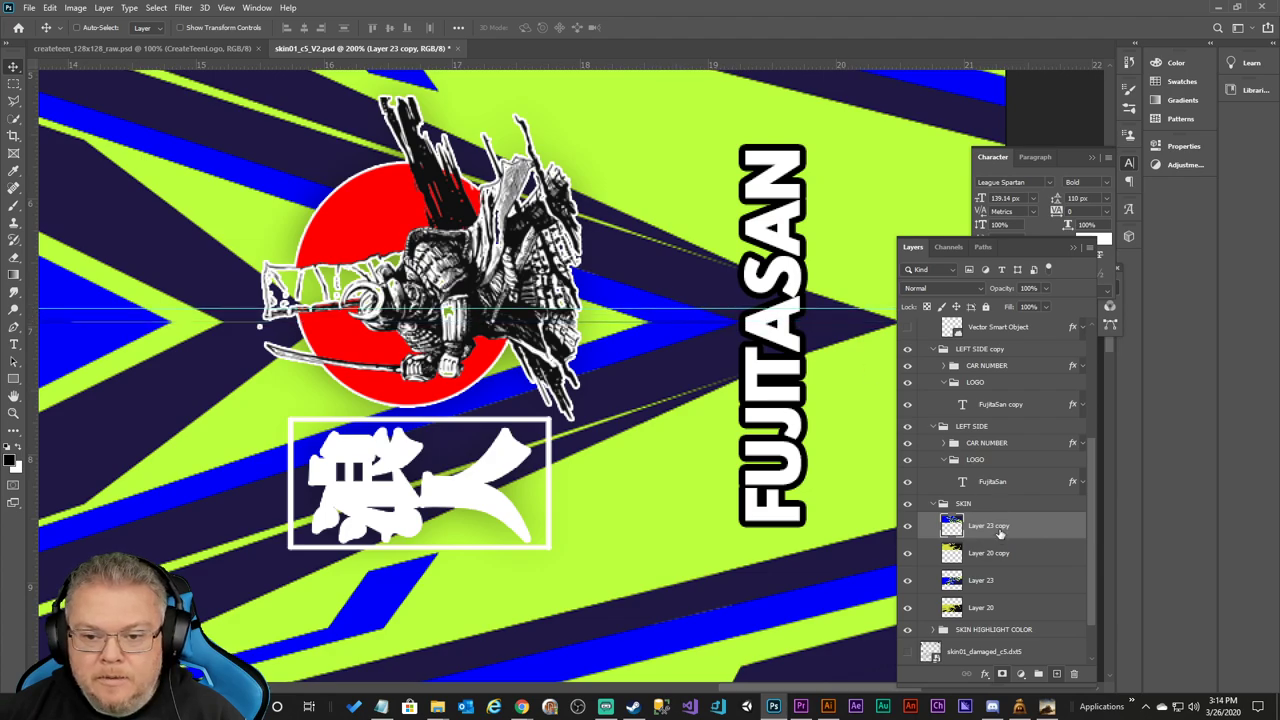
{"action": "left_click_drag", "start_coordinate": [986, 584], "coordinate": [1012, 514]}
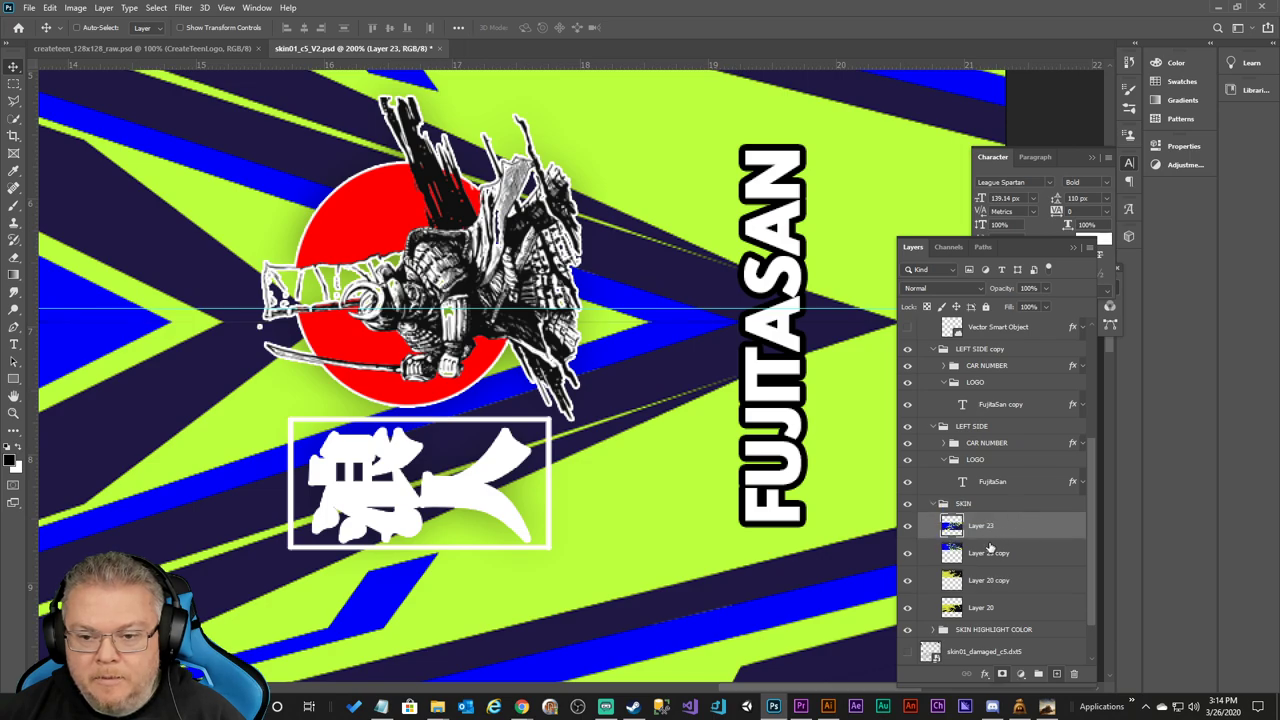
{"action": "left_click", "coordinate": [1017, 553]}
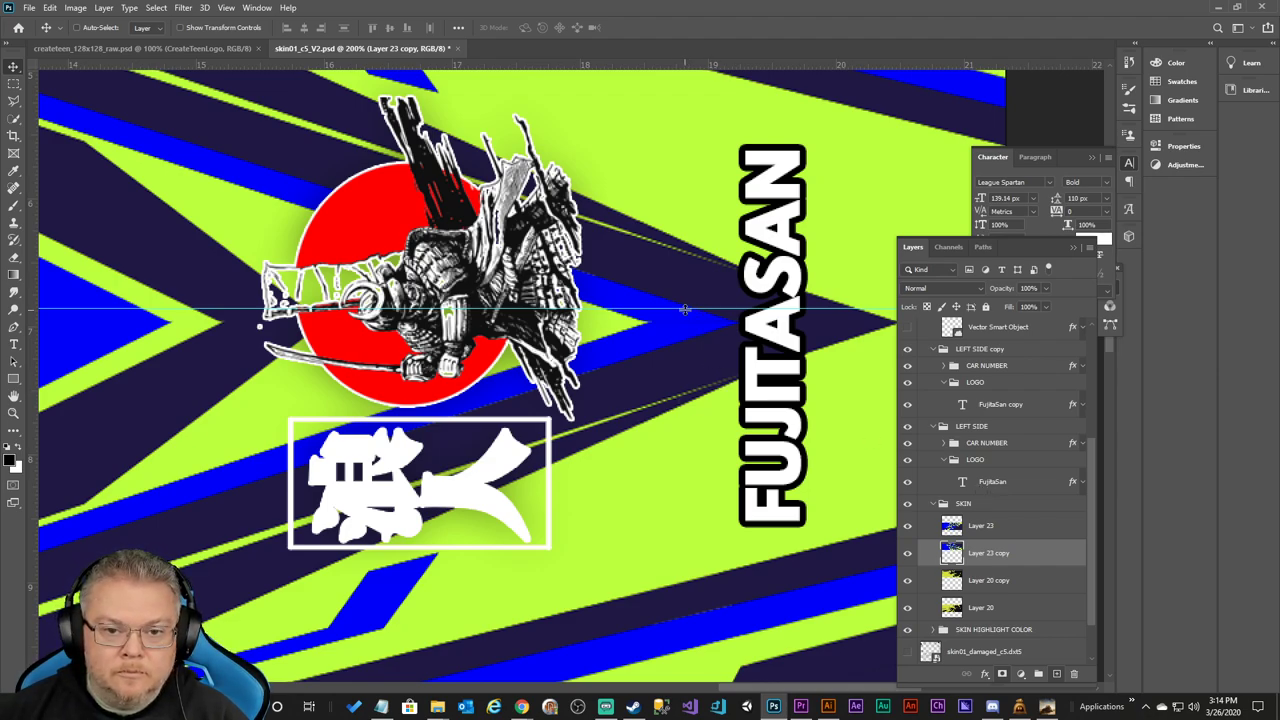
{"action": "left_click_drag", "start_coordinate": [686, 310], "coordinate": [690, 325]}
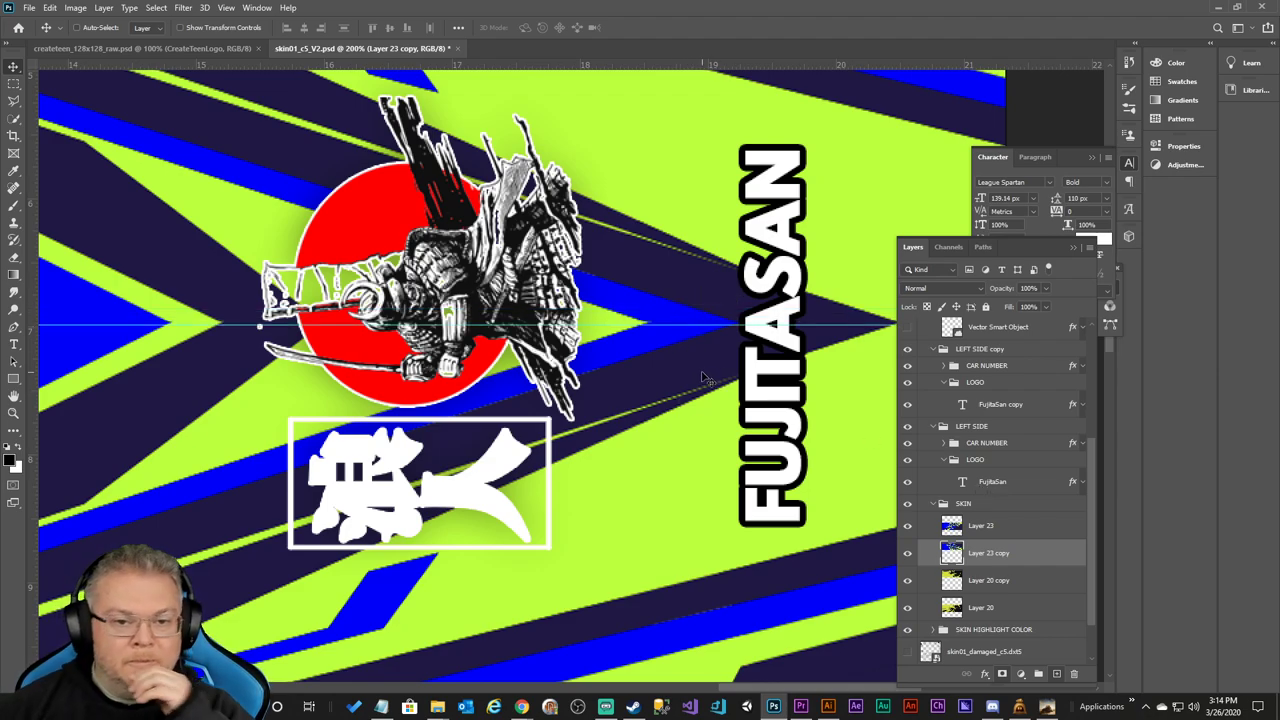
Delete the old stripe layers Layer 20 copy and Layer 20 from the SKIN group.
{"action": "key", "text": "ctrl+minus"}
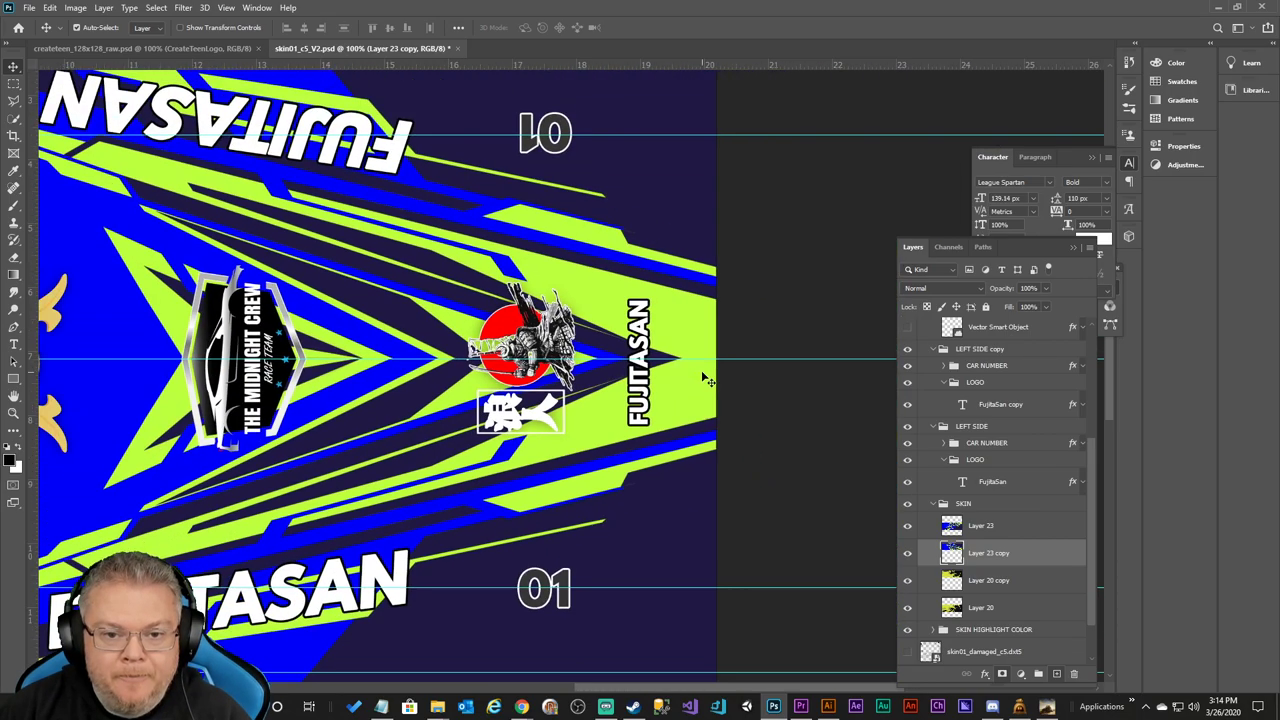
{"action": "key", "text": "ctrl+minus"}
{"action": "key", "text": "ctrl+minus"}
{"action": "key", "text": "ctrl+minus"}
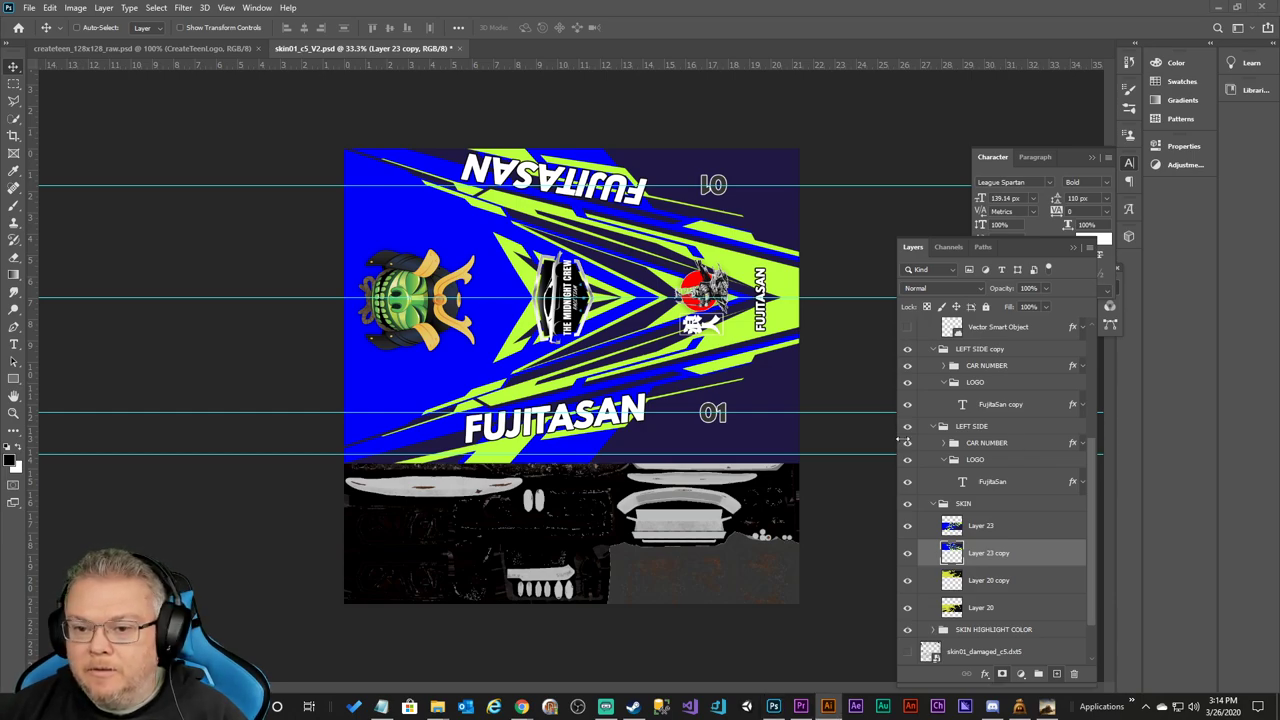
{"action": "scroll", "coordinate": [998, 494], "scroll_direction": "down", "scroll_amount": 1}
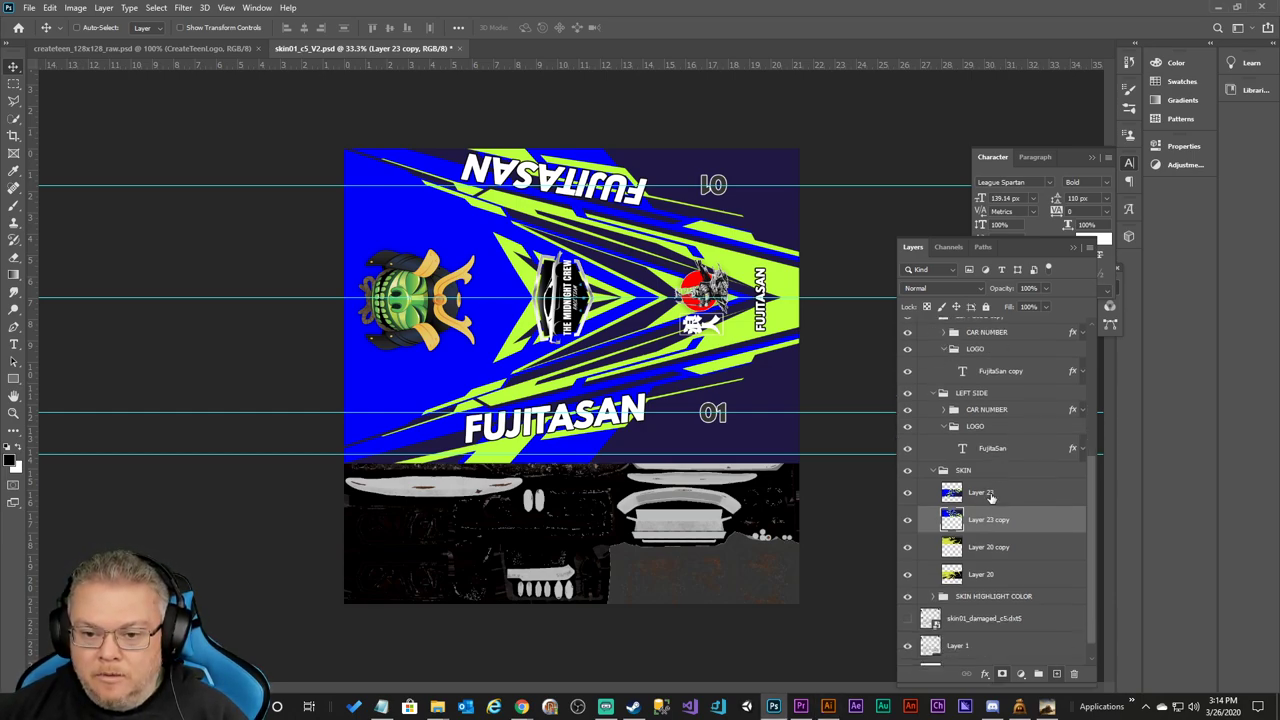
{"action": "left_click", "coordinate": [990, 548]}
{"action": "left_click", "coordinate": [996, 577], "text": "shift"}
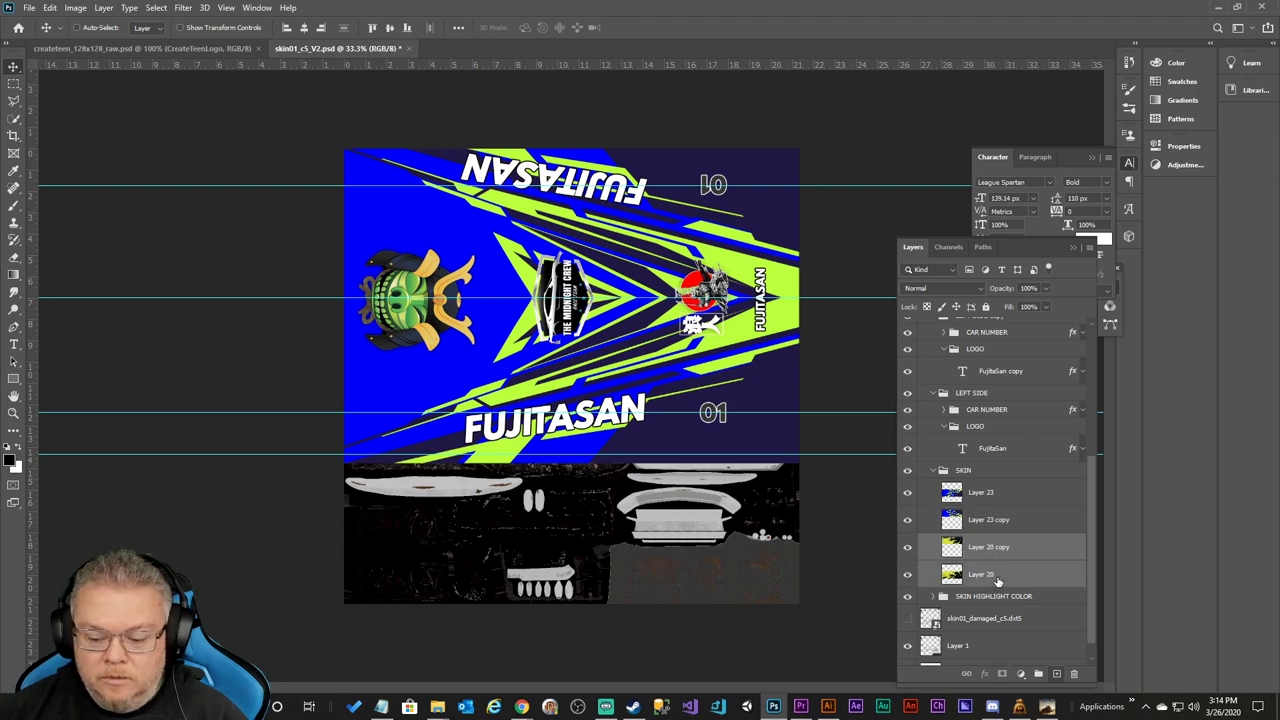
{"action": "key", "text": "Delete"}
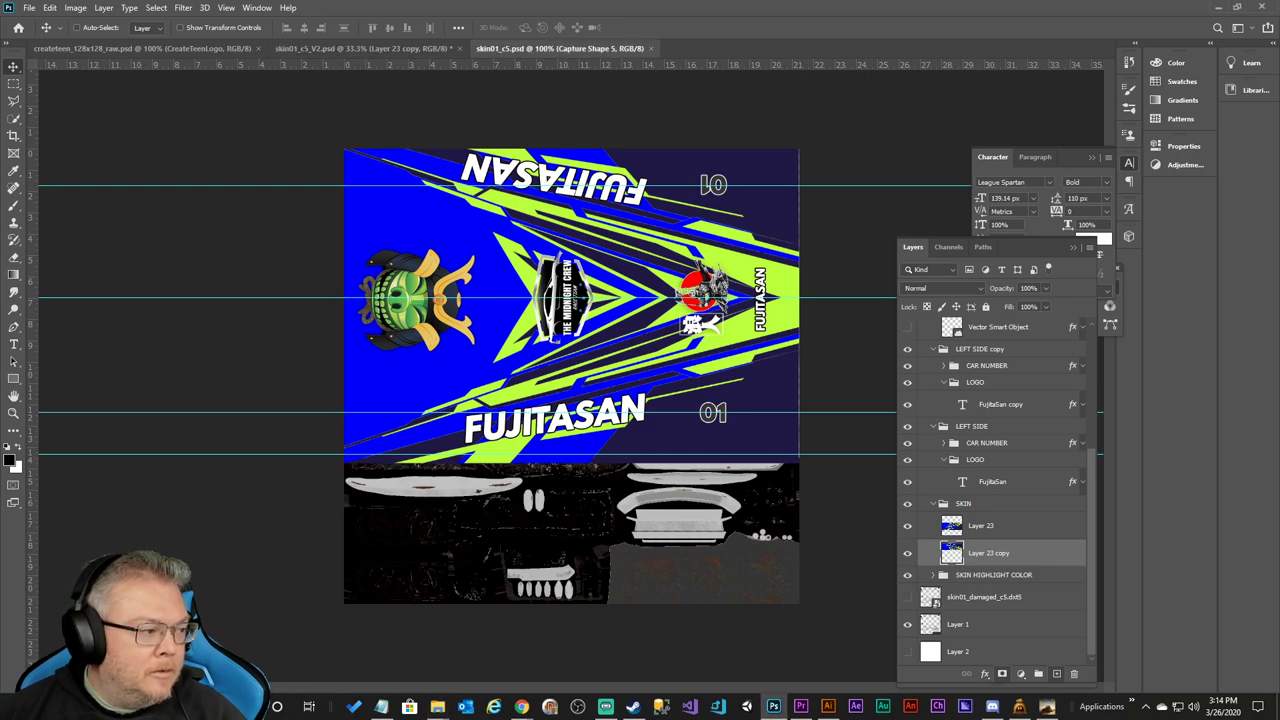
Change the car number in the LEFT SIDE group of skin01_c5_V2.psd to 88.
{"action": "left_click", "coordinate": [370, 48]}
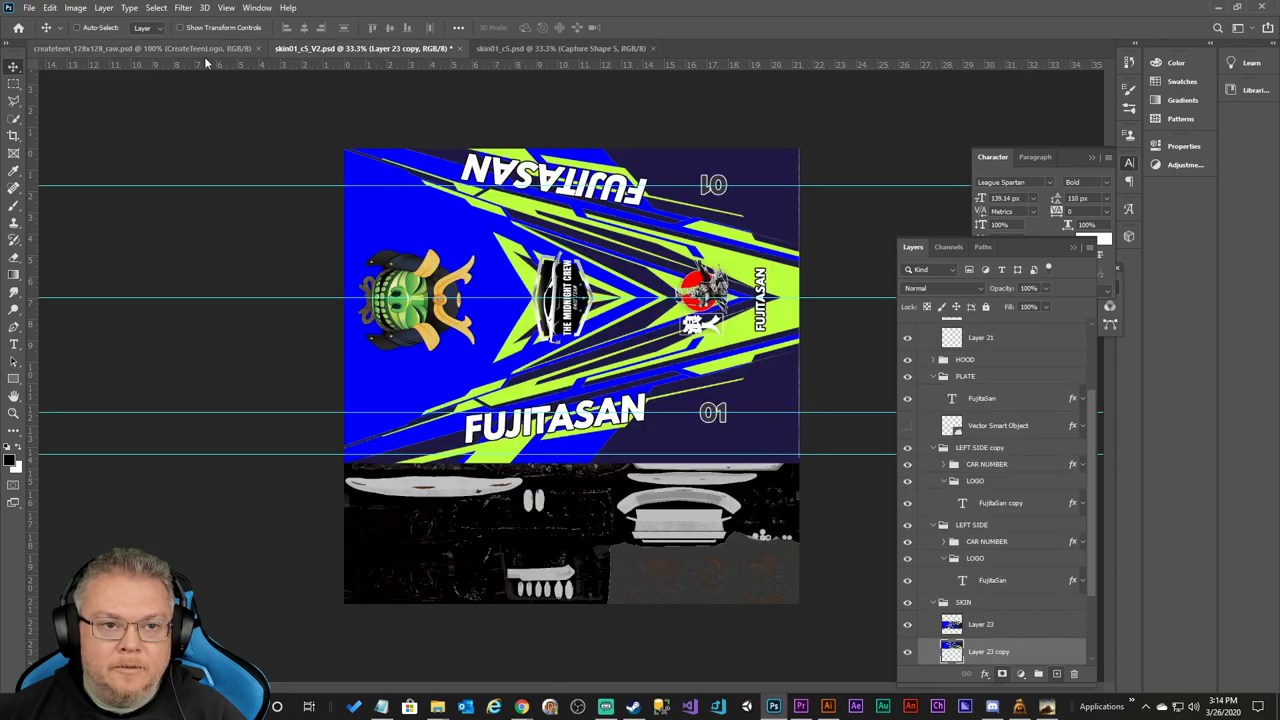
{"action": "left_click", "coordinate": [13, 344]}
{"action": "left_click", "coordinate": [713, 413]}
{"action": "key", "text": "ctrl+a"}
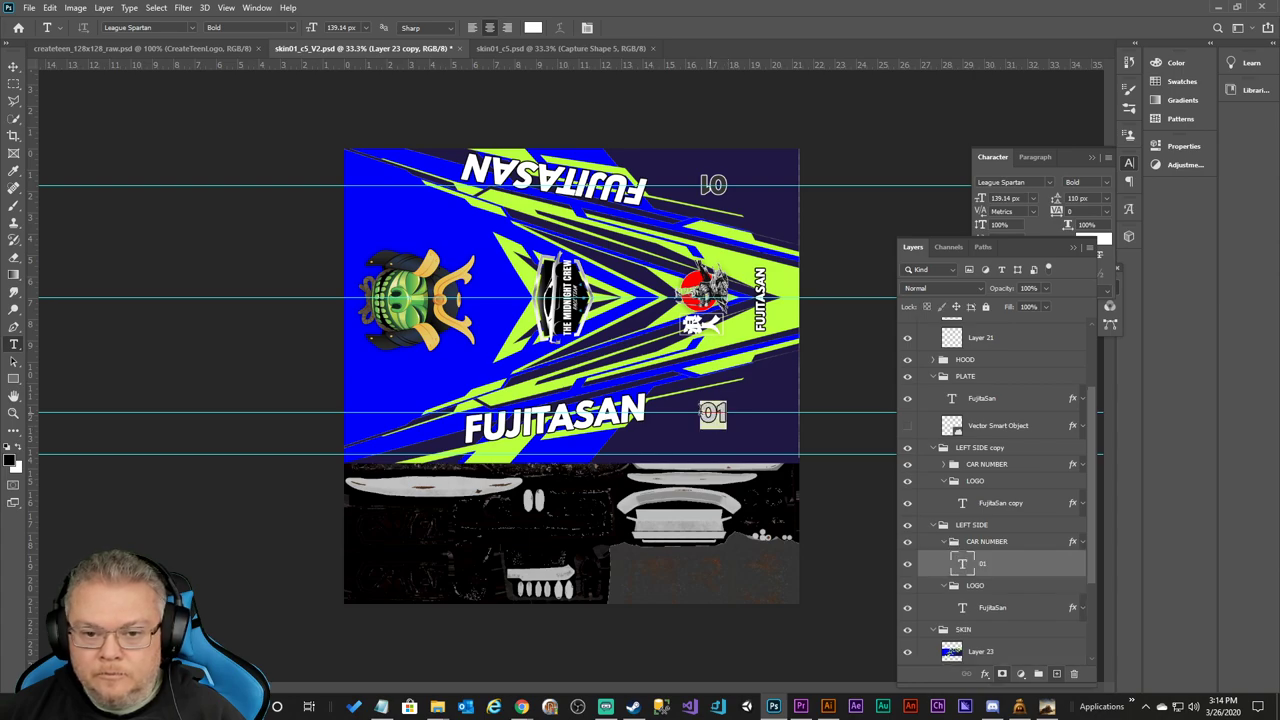
{"action": "type", "text": "88"}
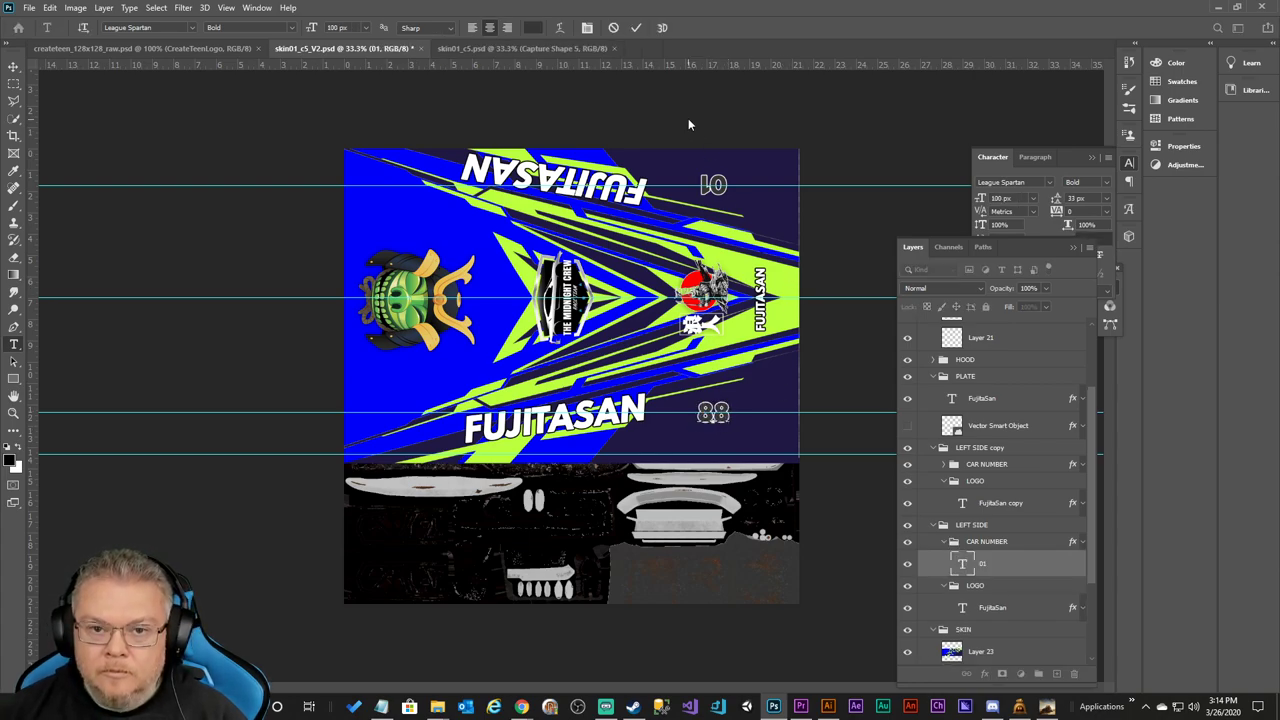
{"action": "left_click", "coordinate": [636, 28]}
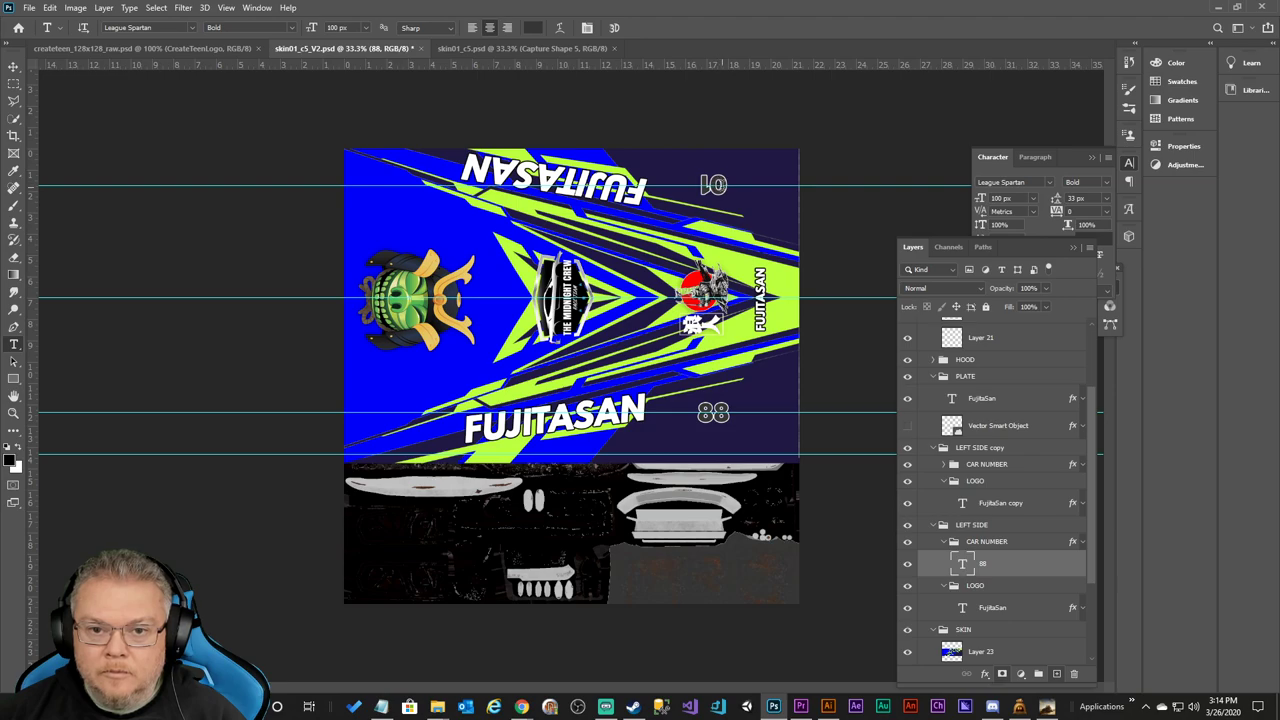
Change the mirrored car number in the LEFT SIDE copy group to 88.
{"action": "left_click", "coordinate": [700, 184]}
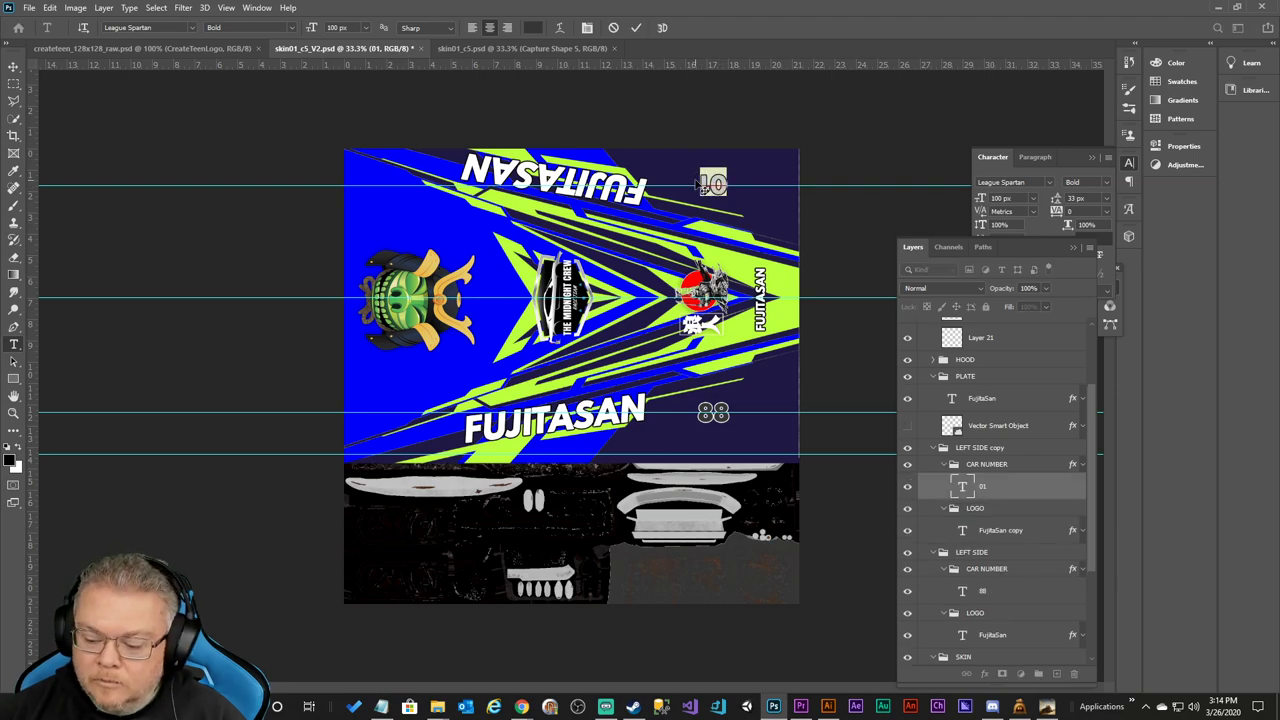
{"action": "key", "text": "ctrl+a"}
{"action": "type", "text": "88"}
{"action": "left_click", "coordinate": [636, 28]}
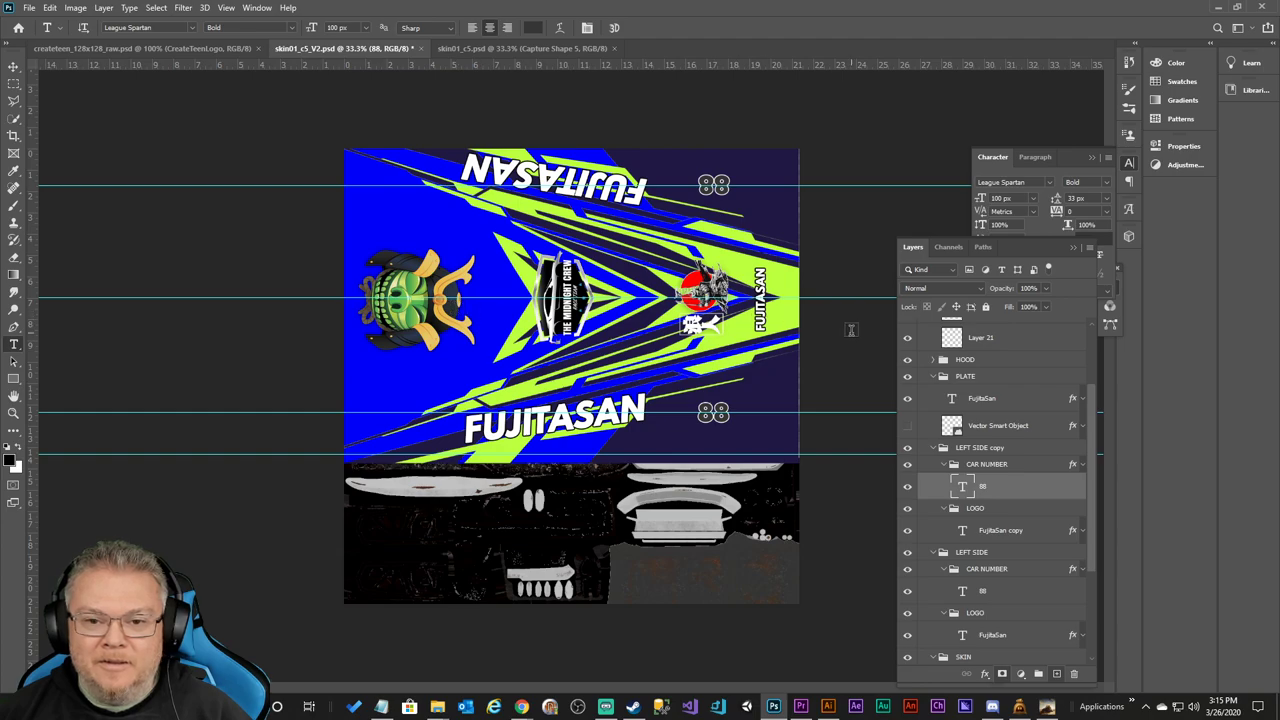
Copy the Capture Shape 5 layer from skin01_c5.psd into skin01_c5_V2.psd, placing it just above the lower car number.
{"action": "left_click", "coordinate": [184, 48]}
{"action": "left_click", "coordinate": [452, 47]}
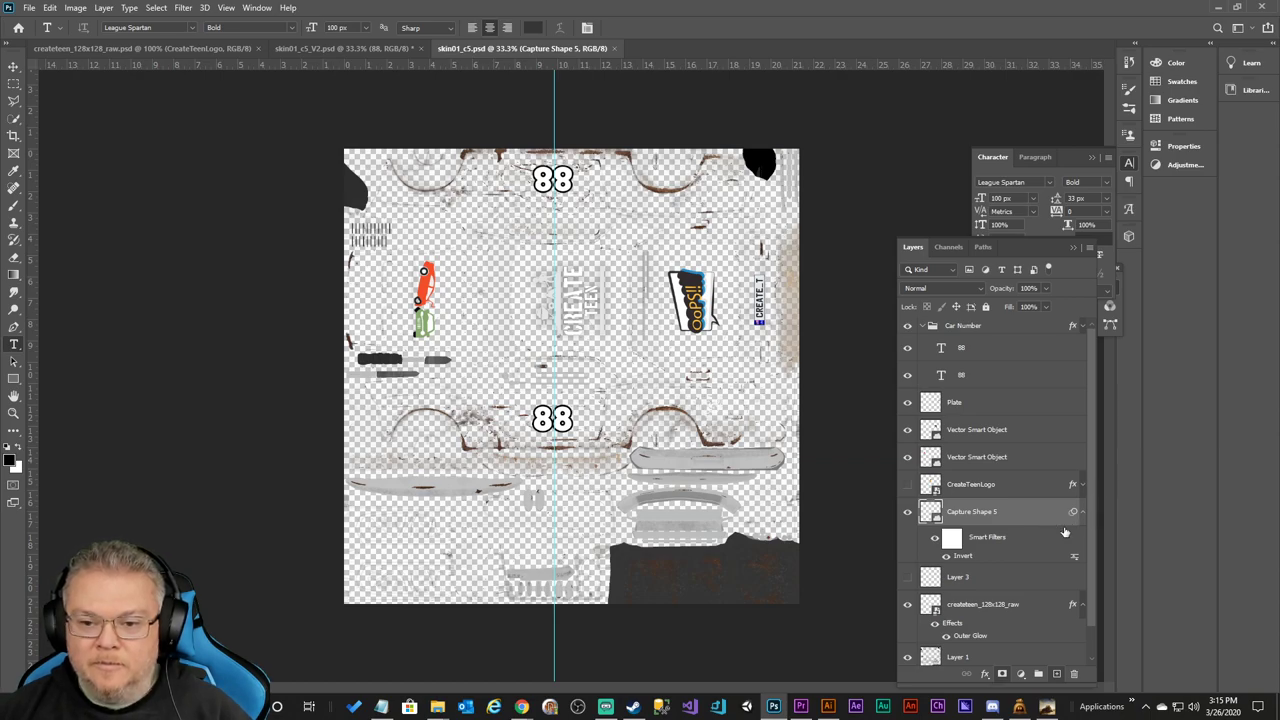
{"action": "left_click", "coordinate": [130, 48]}
{"action": "left_click", "coordinate": [312, 46]}
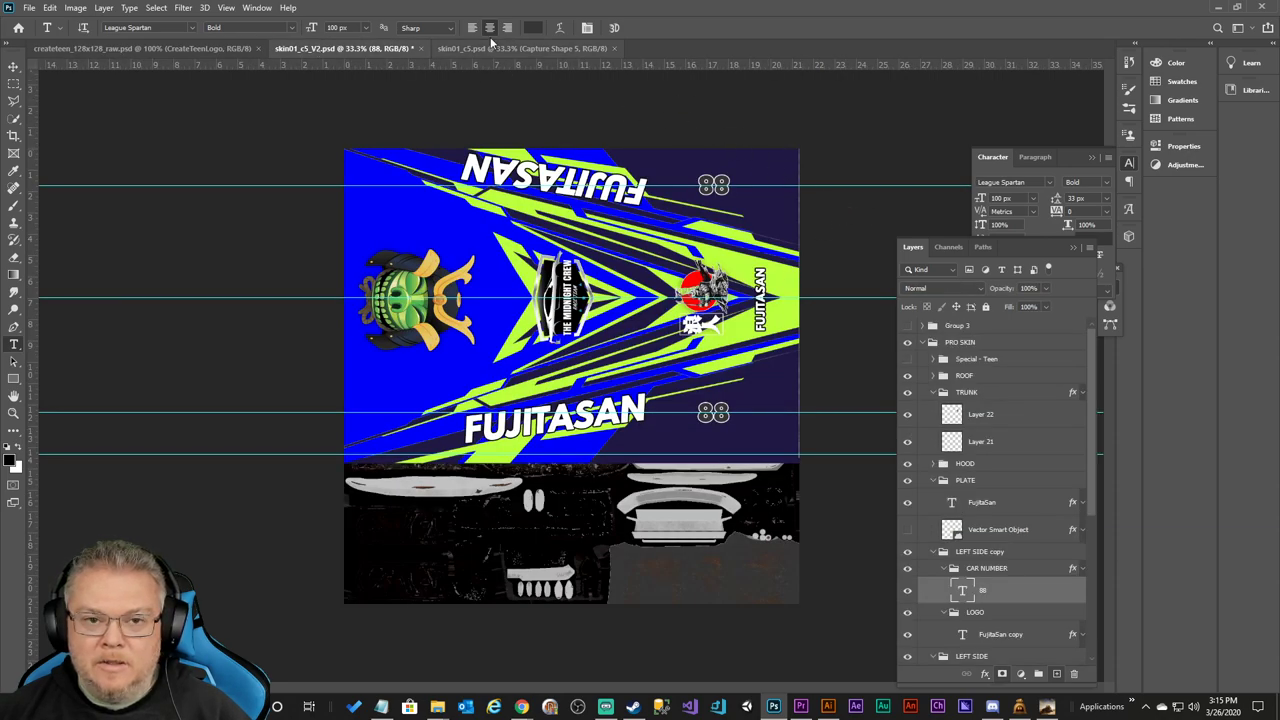
{"action": "left_click", "coordinate": [521, 48]}
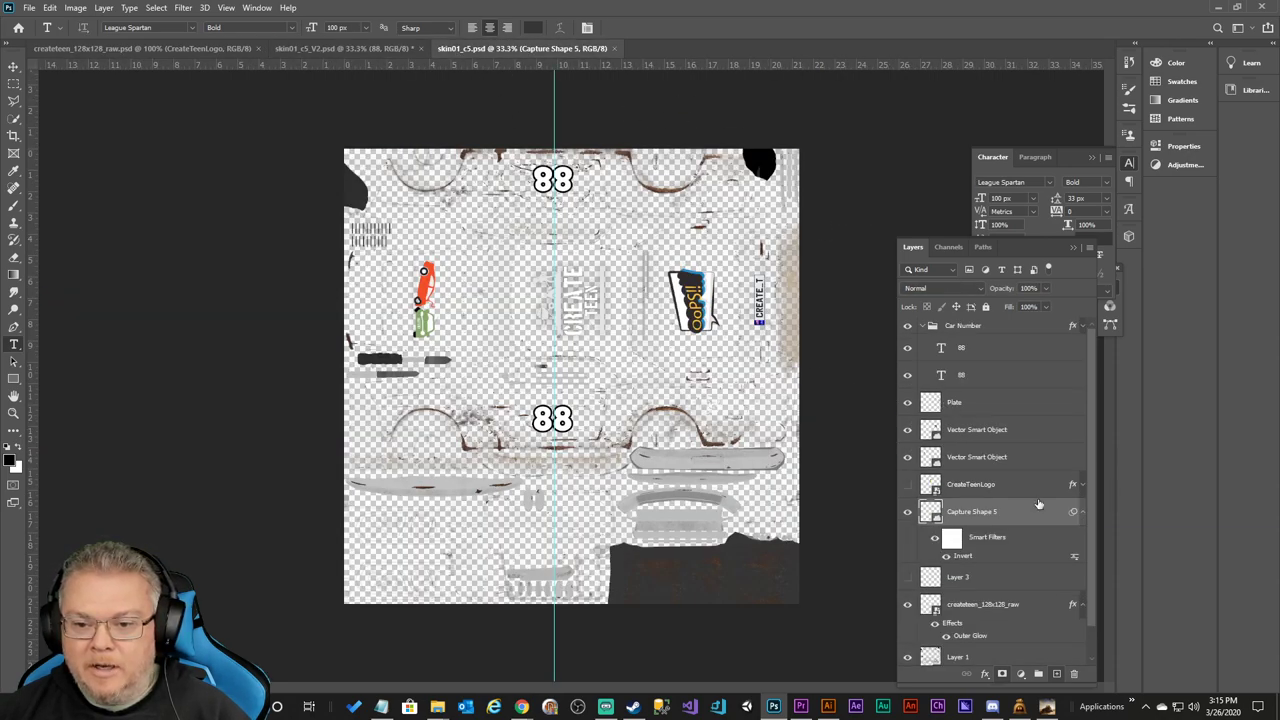
{"action": "left_click", "coordinate": [908, 513]}
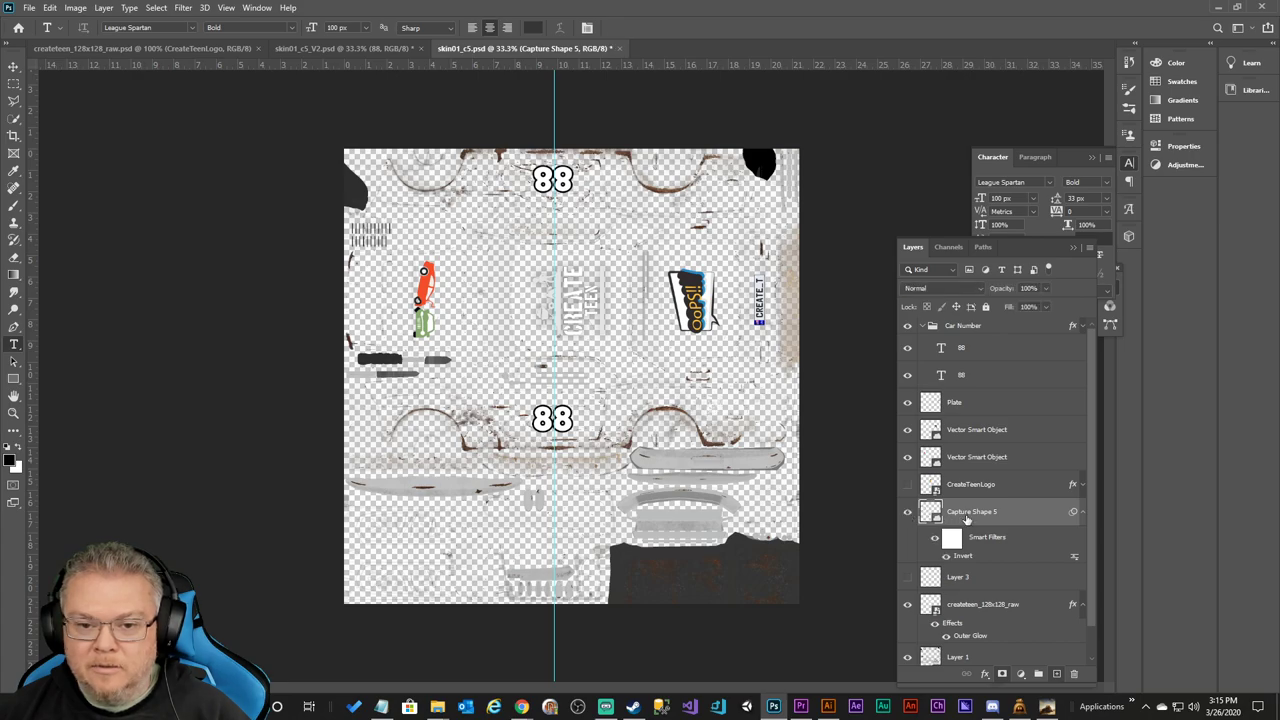
{"action": "left_click_drag", "start_coordinate": [978, 512], "coordinate": [730, 368]}
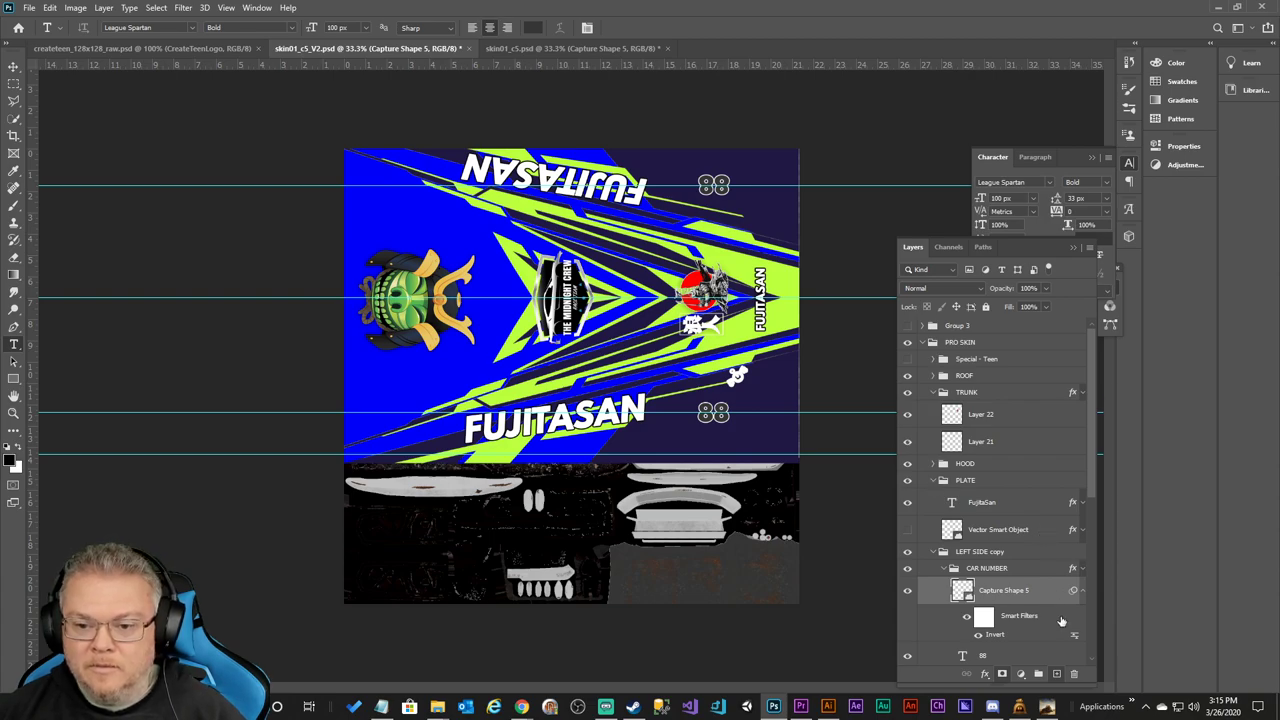
Turn off the smart filters on Capture Shape 5 and centre the emblem above the lower 88, leaving its CAR NUMBER group collapsed.
{"action": "left_click", "coordinate": [968, 618]}
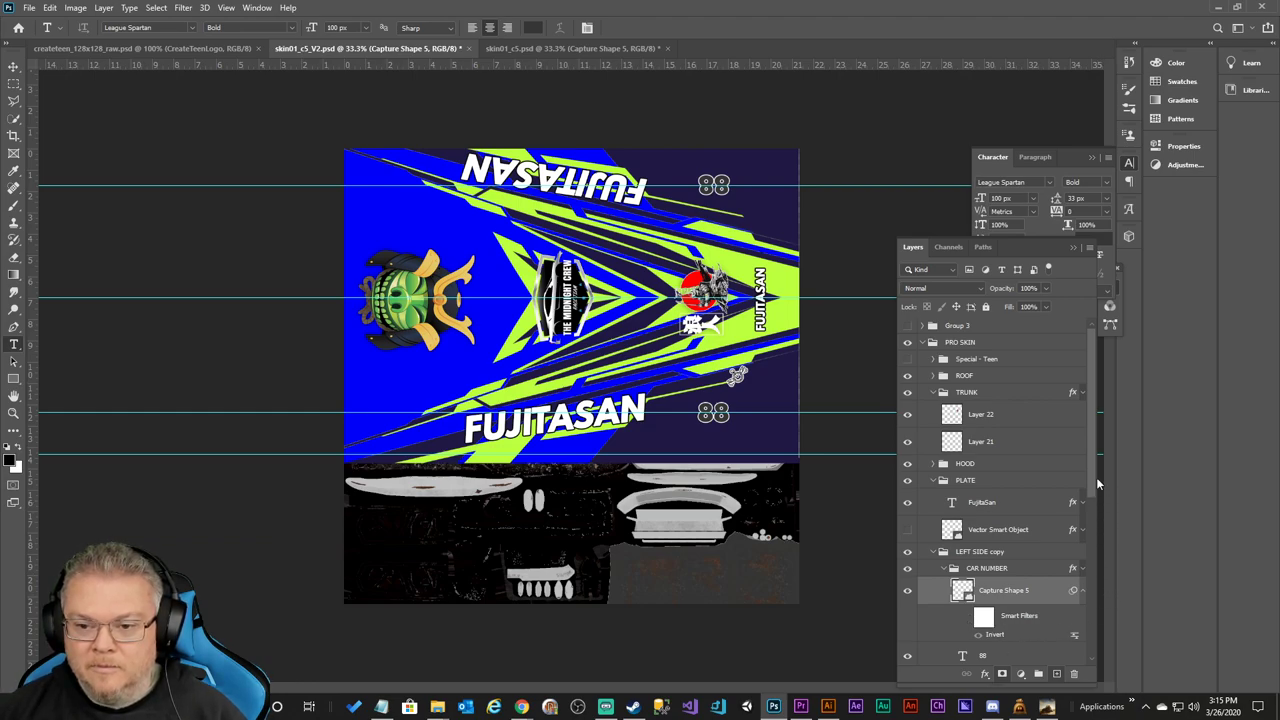
{"action": "scroll", "coordinate": [1093, 472], "scroll_direction": "down", "scroll_amount": 2}
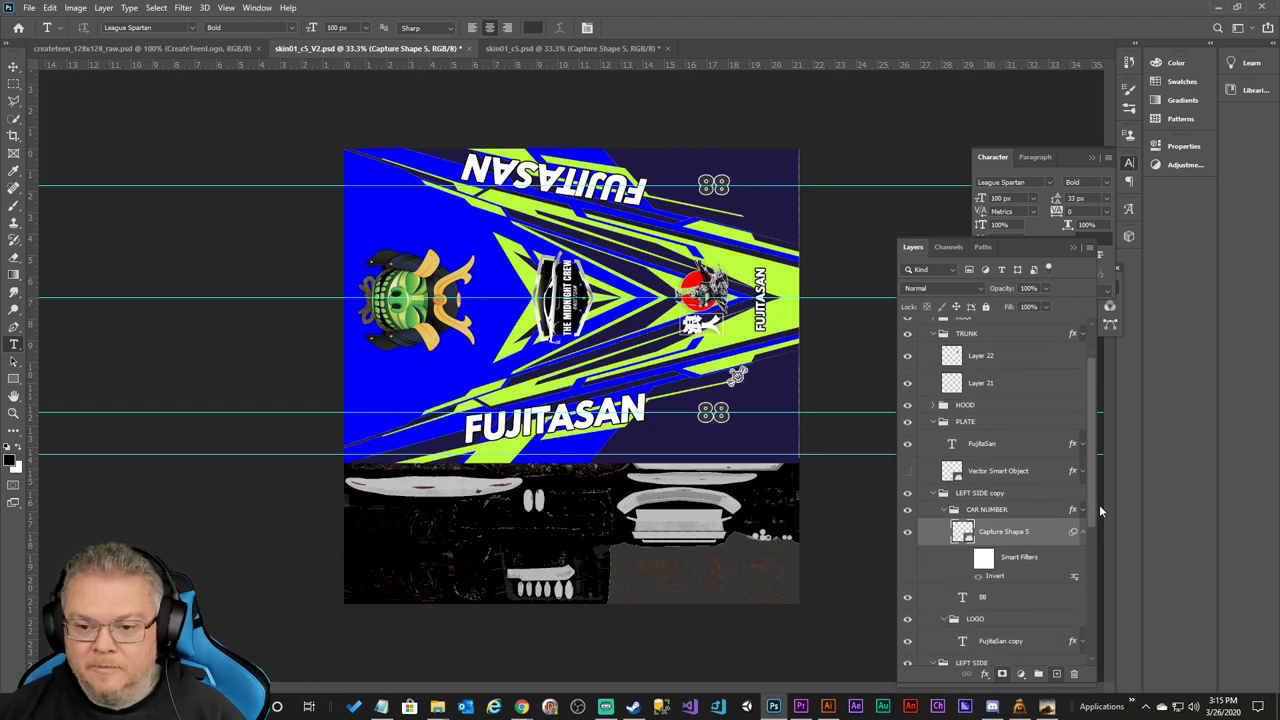
{"action": "left_click", "coordinate": [14, 420]}
{"action": "left_click", "coordinate": [742, 390]}
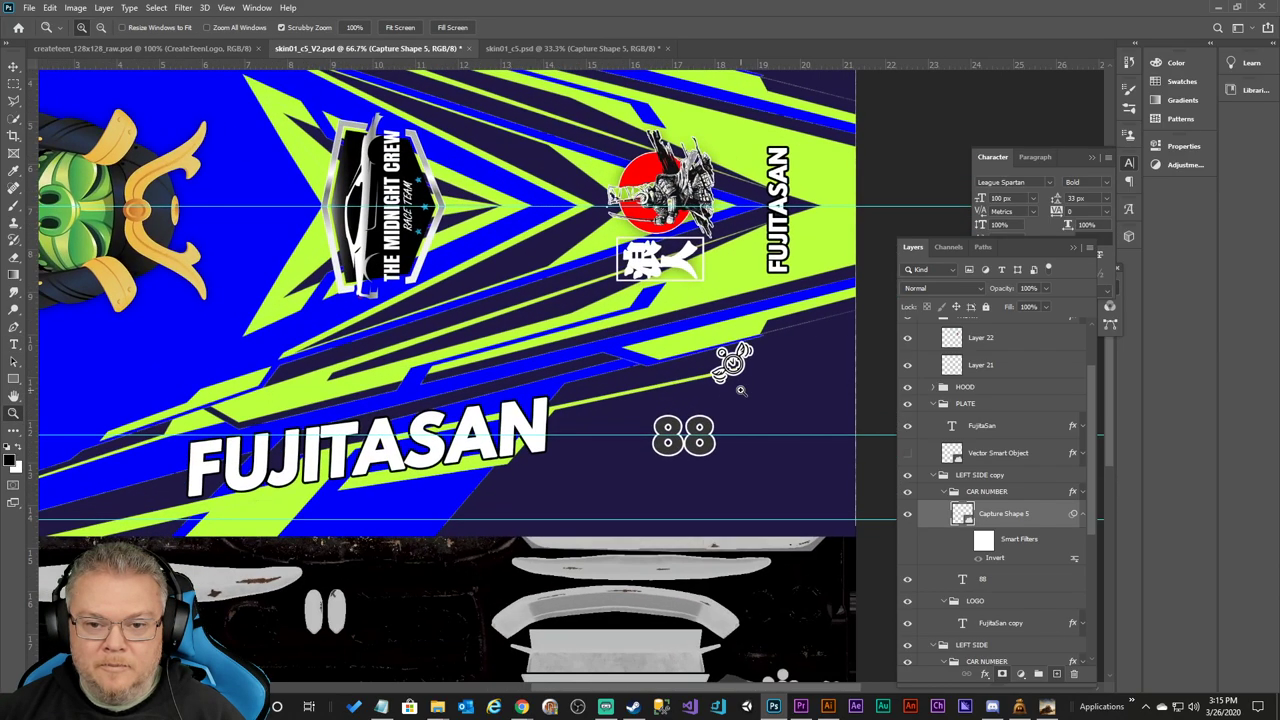
{"action": "left_click", "coordinate": [742, 390]}
{"action": "left_click", "coordinate": [13, 66]}
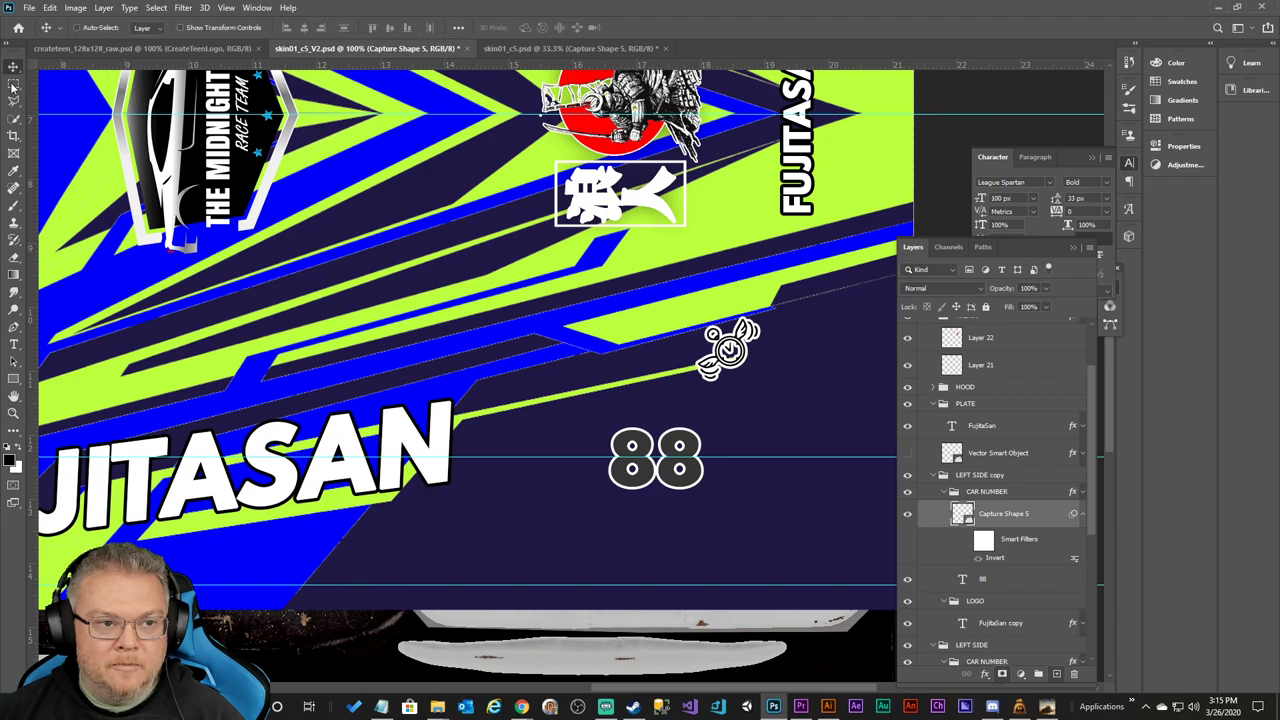
{"action": "left_click_drag", "start_coordinate": [722, 360], "coordinate": [670, 320]}
{"action": "left_click", "coordinate": [948, 493]}
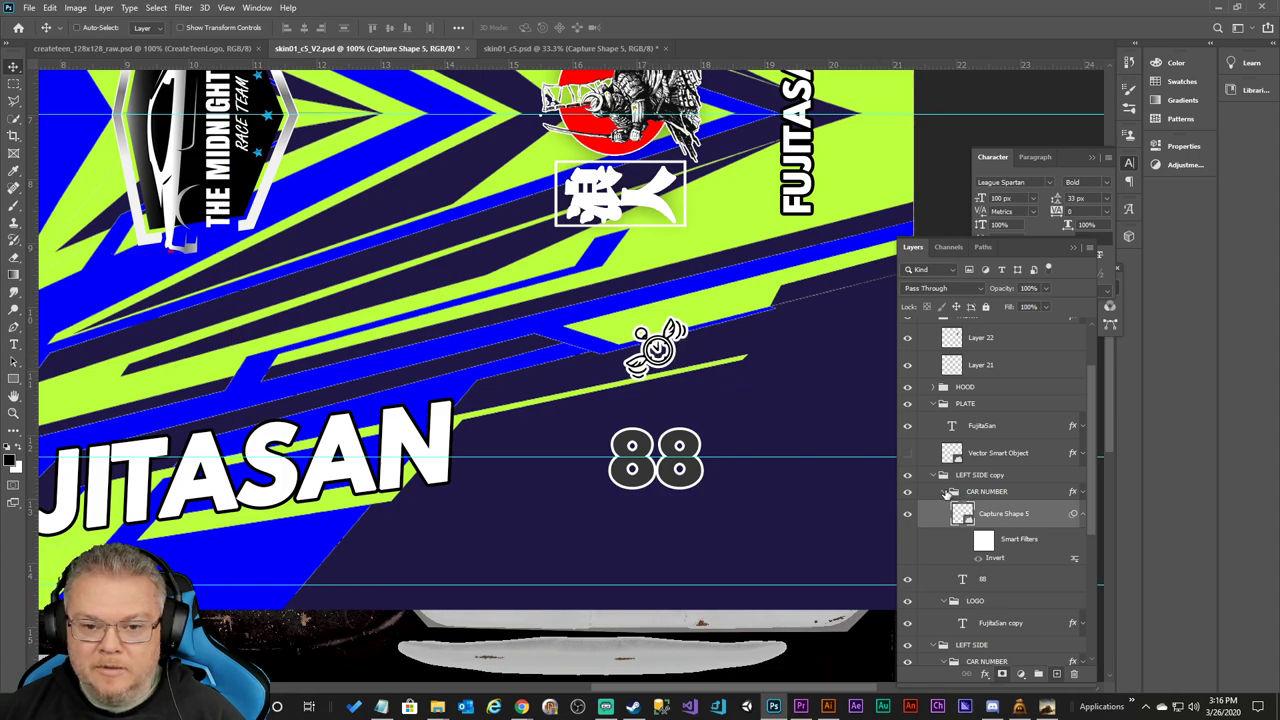
{"action": "left_click", "coordinate": [948, 493]}
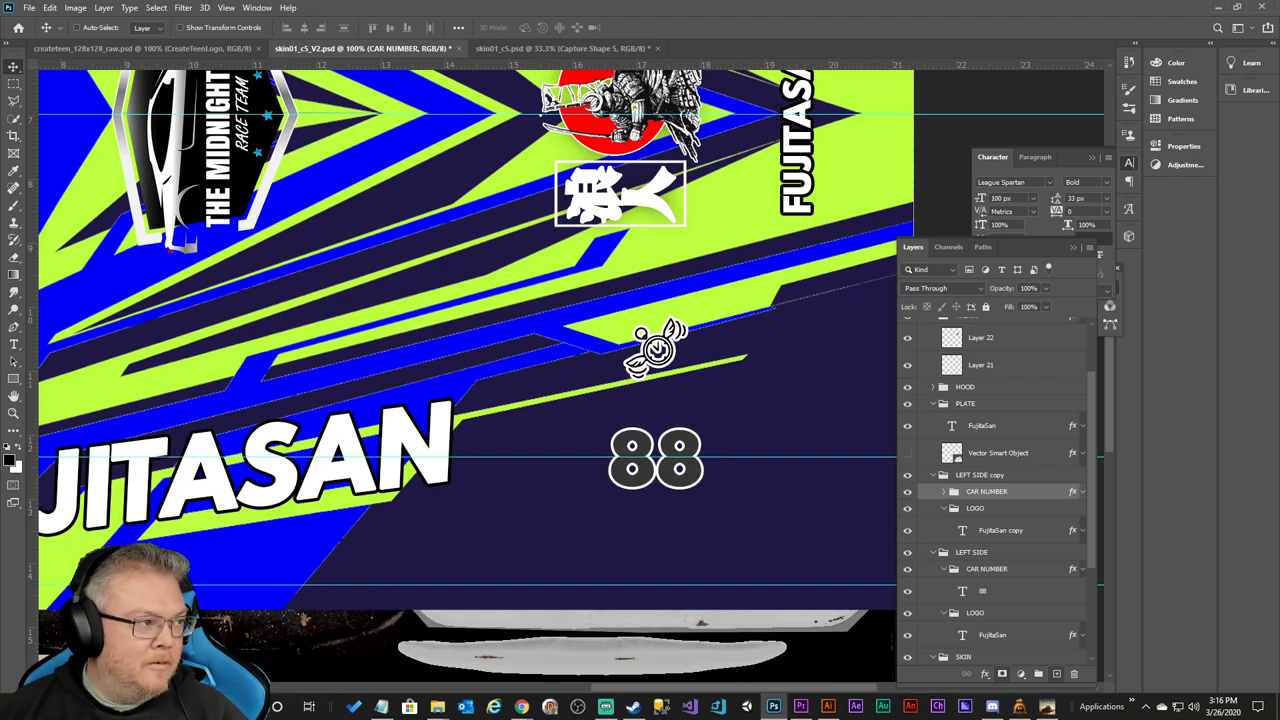
{"action": "left_click", "coordinate": [521, 707]}
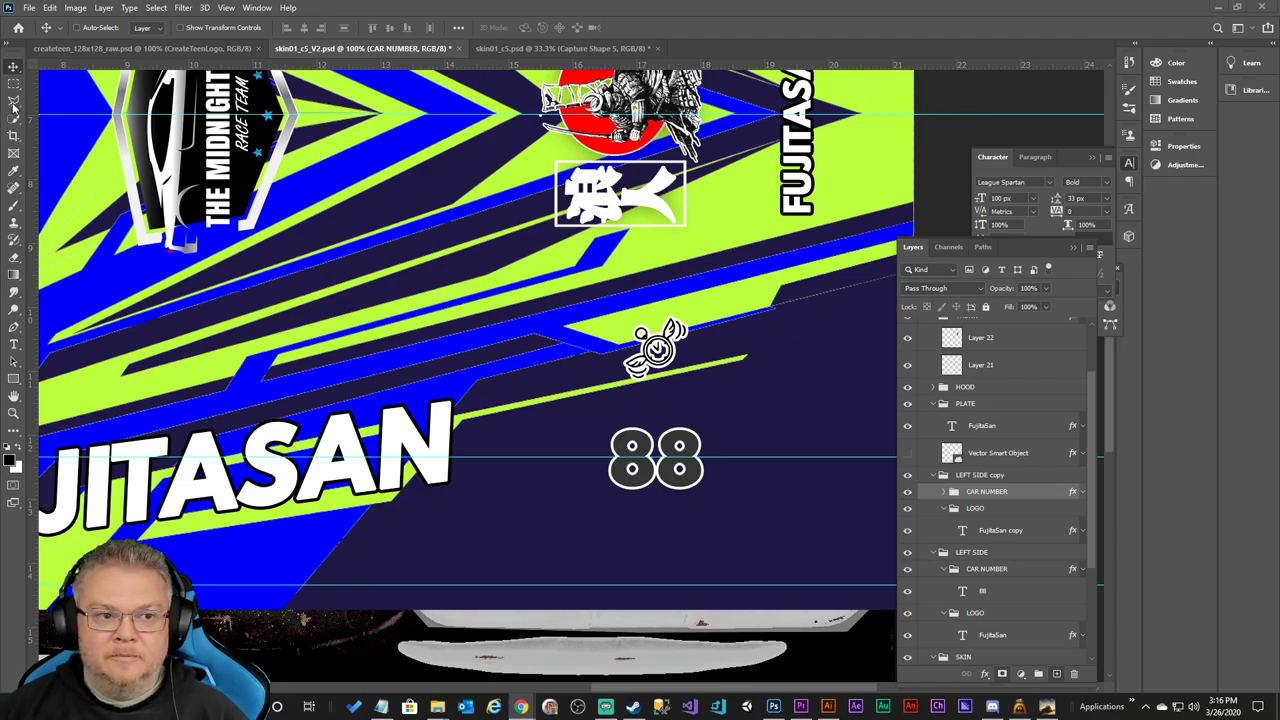
{"action": "left_click", "coordinate": [963, 157]}
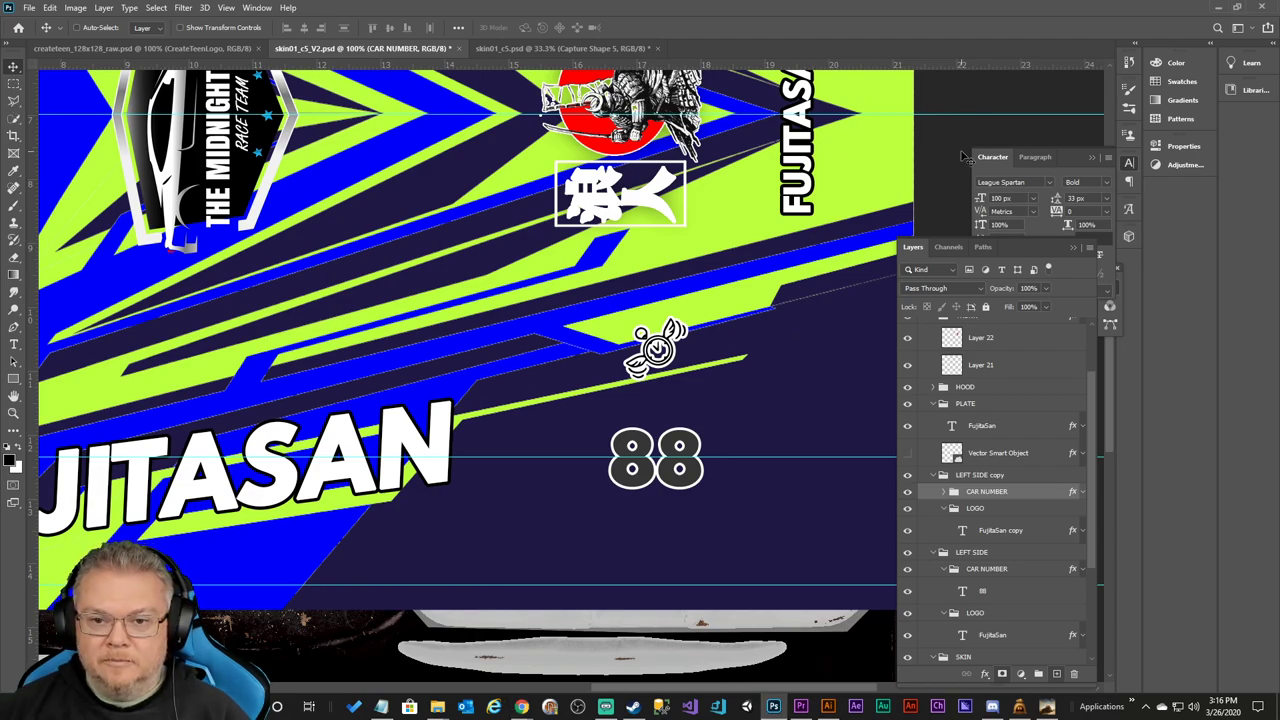
Free-transform Layer 23 copy, stretching it slightly outward over the thin gap at the skin's right edge.
{"action": "key", "text": "ctrl+minus"}
{"action": "key", "text": "ctrl+minus"}
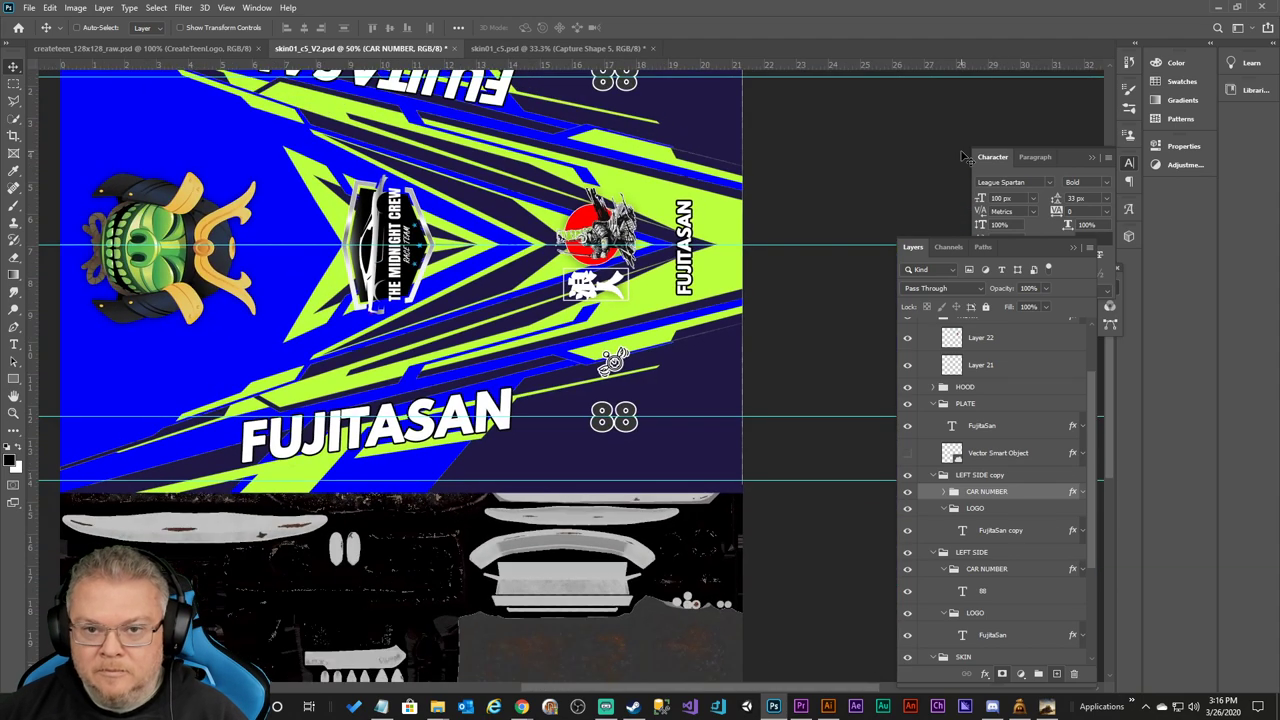
{"action": "left_click_drag", "start_coordinate": [826, 692], "coordinate": [807, 692]}
{"action": "scroll", "coordinate": [1060, 541], "scroll_direction": "down", "scroll_amount": 2}
{"action": "scroll", "coordinate": [1060, 541], "scroll_direction": "down", "scroll_amount": 1}
{"action": "left_click", "coordinate": [1014, 563]}
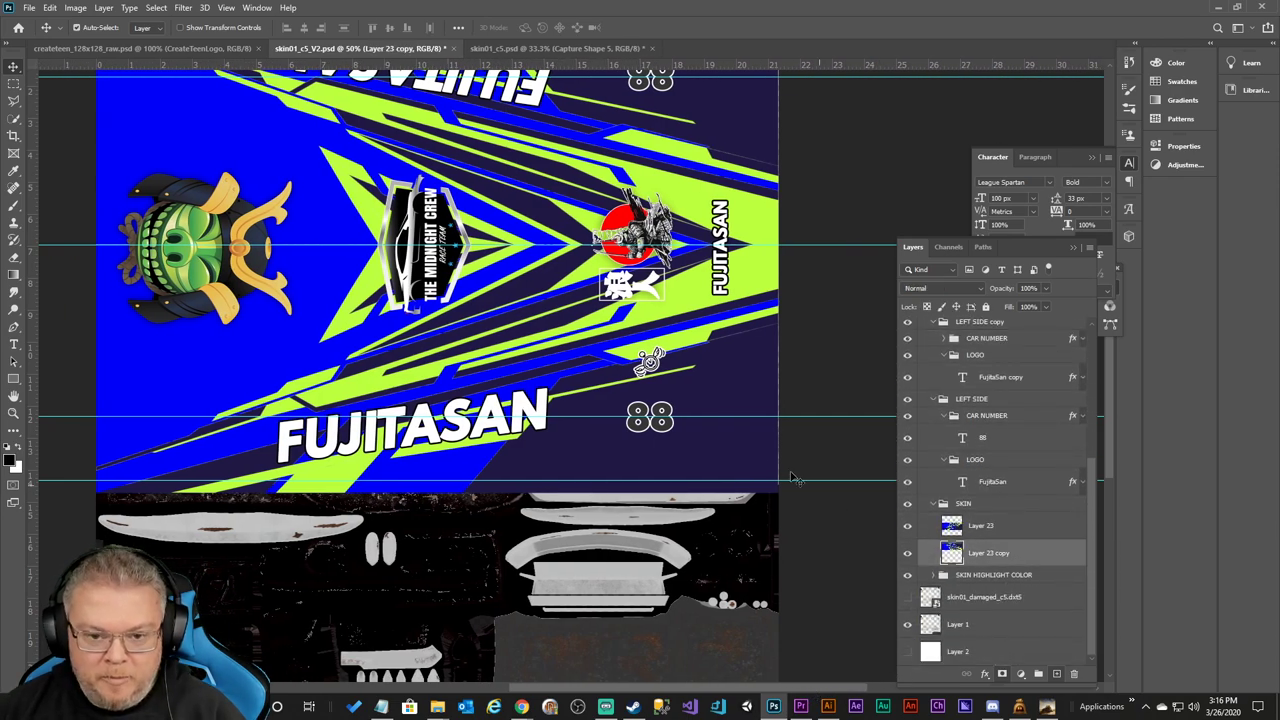
{"action": "key", "text": "ctrl+t"}
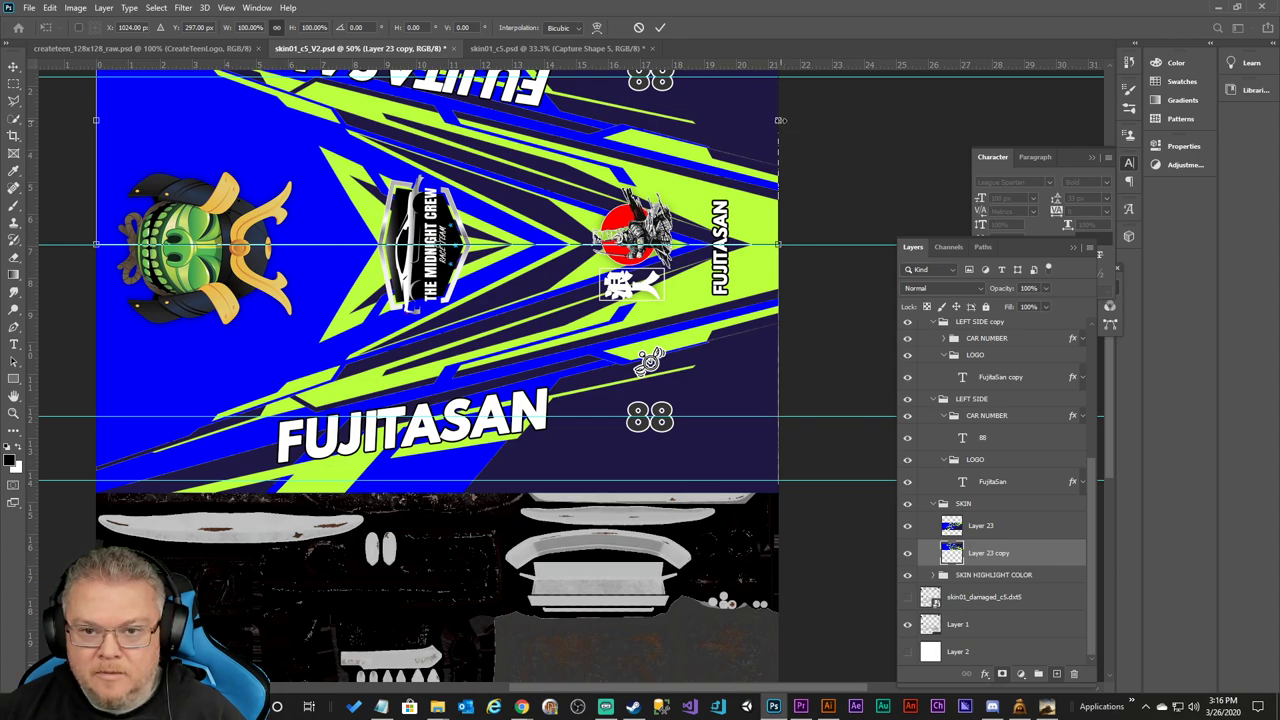
{"action": "left_click_drag", "start_coordinate": [781, 120], "coordinate": [782, 120]}
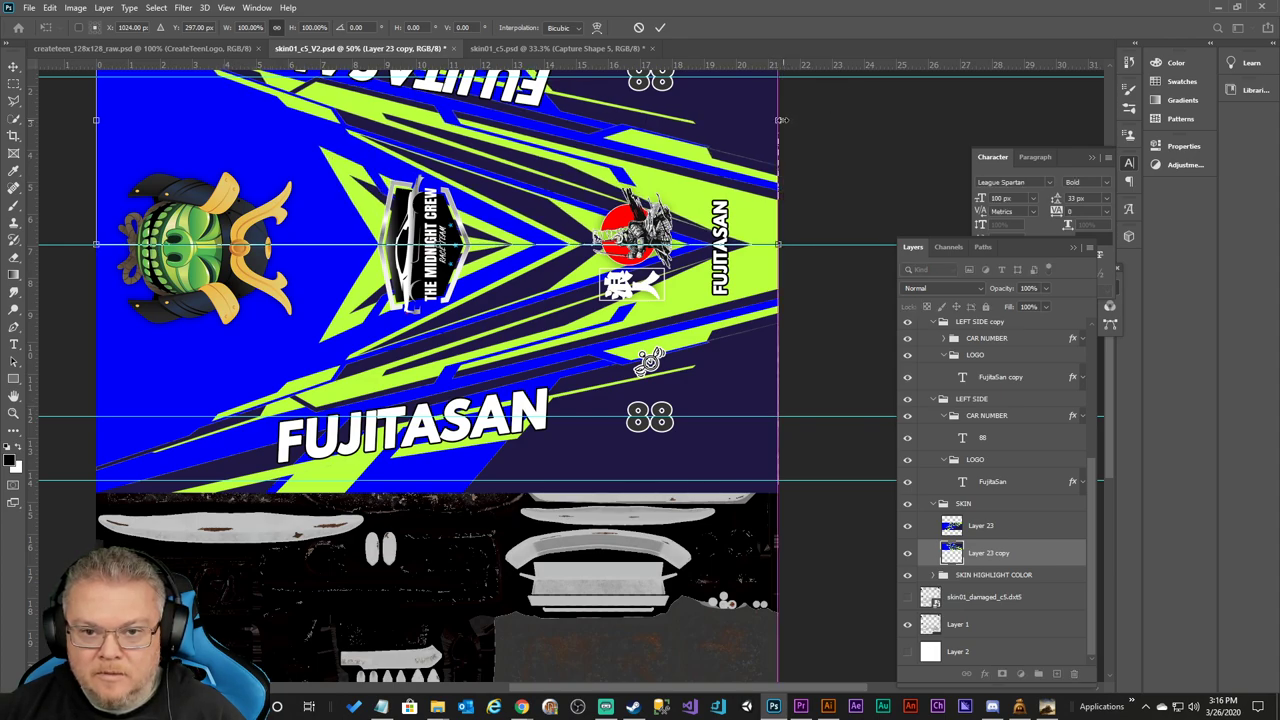
{"action": "left_click", "coordinate": [660, 27]}
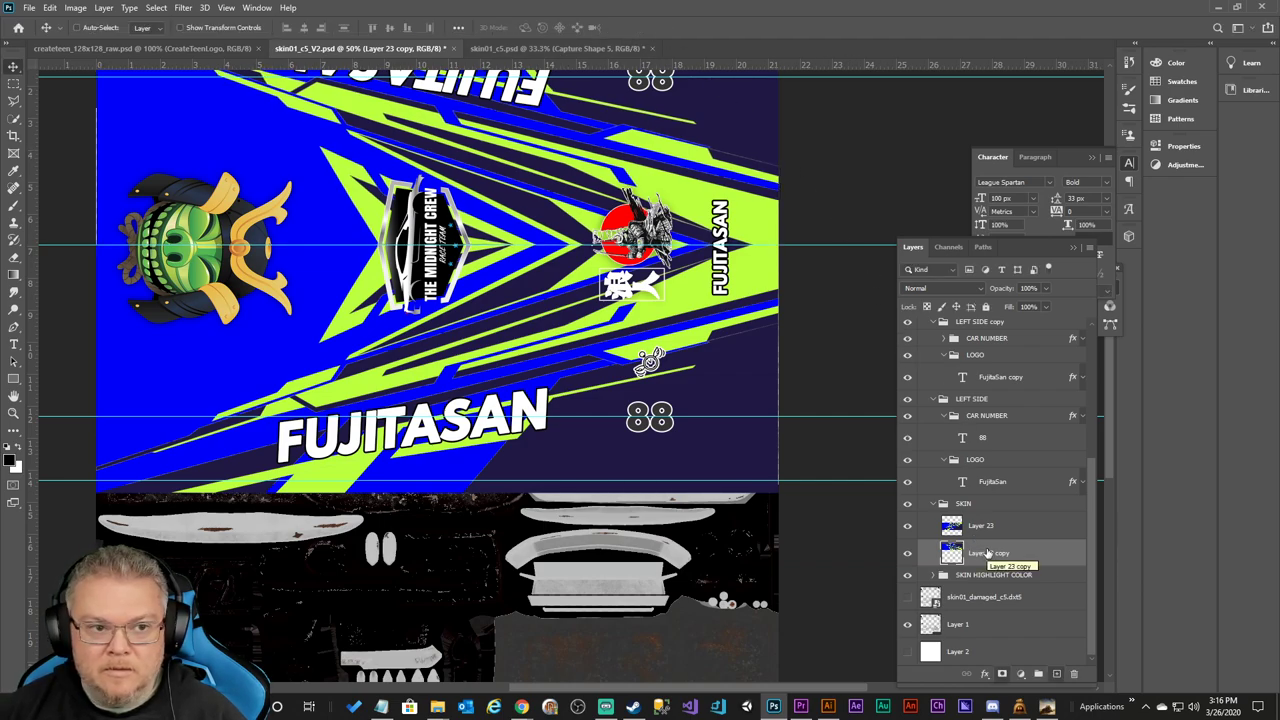
Free-transform Layer 23 copy and Layer 23, scaling each slightly wider past the right edge of the skin, Layer 23 copy to about 100.78%.
{"action": "key", "text": "ctrl+t"}
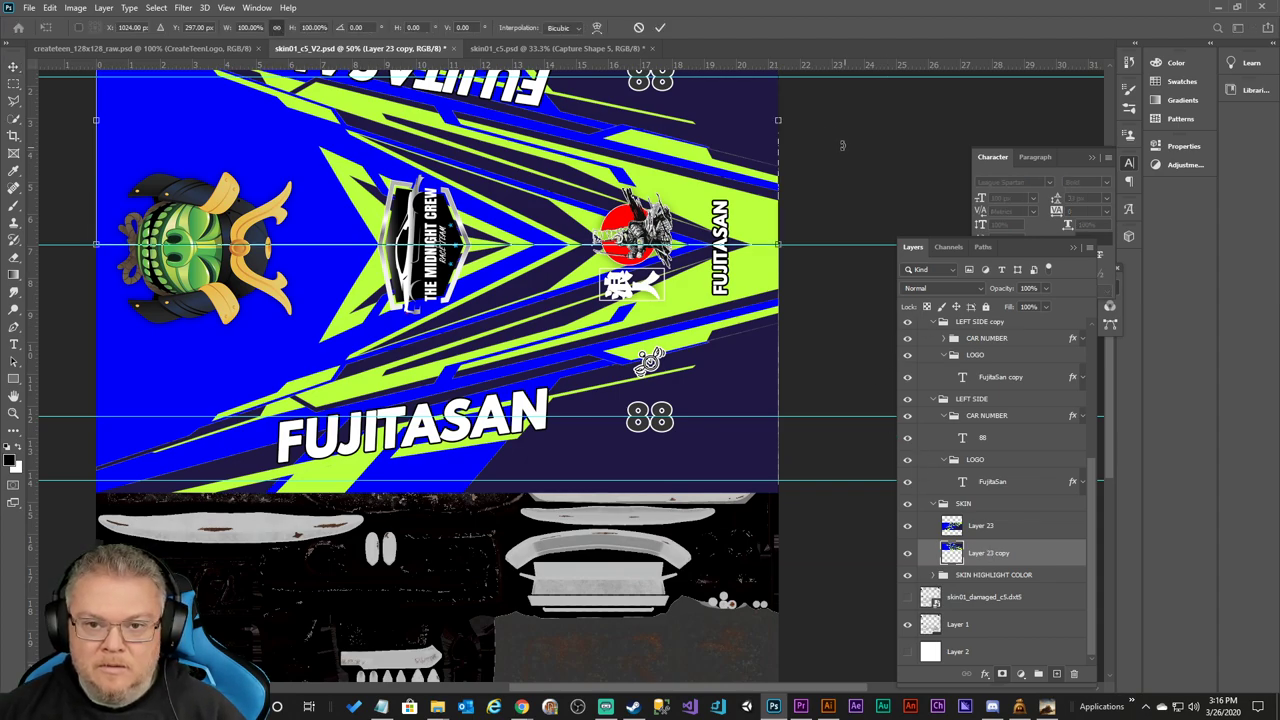
{"action": "left_click_drag", "start_coordinate": [784, 118], "coordinate": [787, 118]}
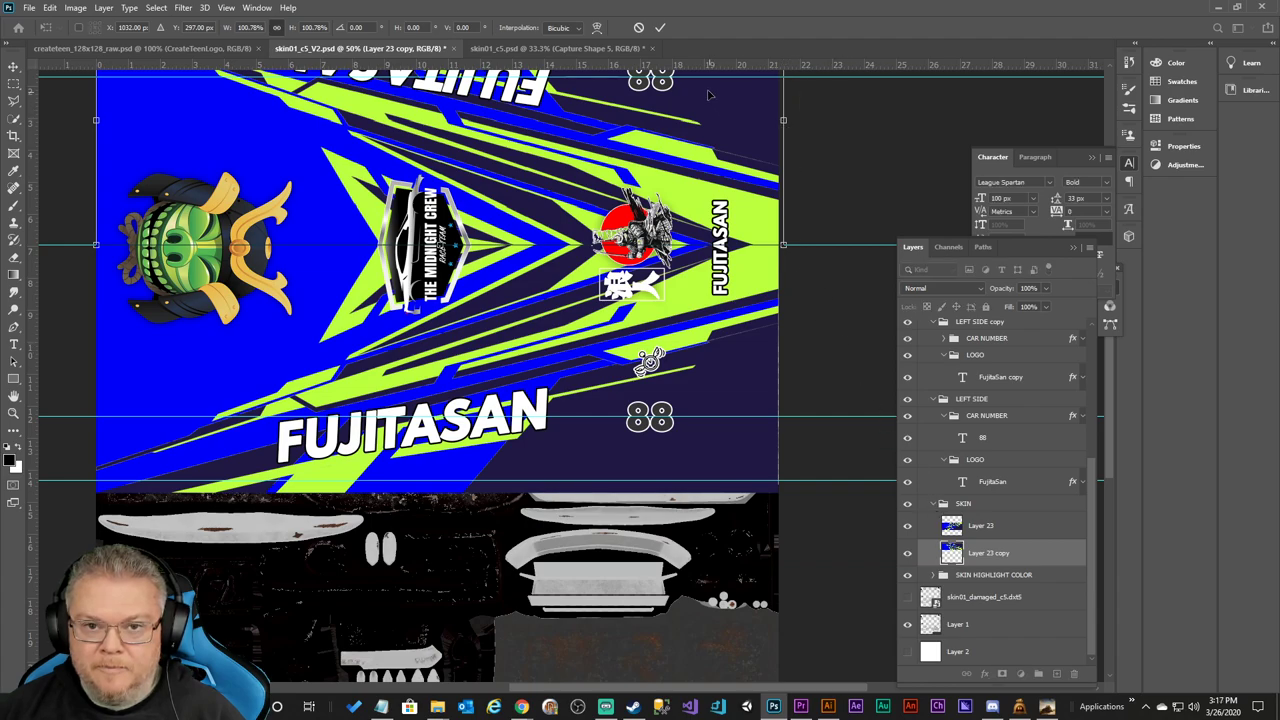
{"action": "key", "text": "Return"}
{"action": "left_click", "coordinate": [985, 530]}
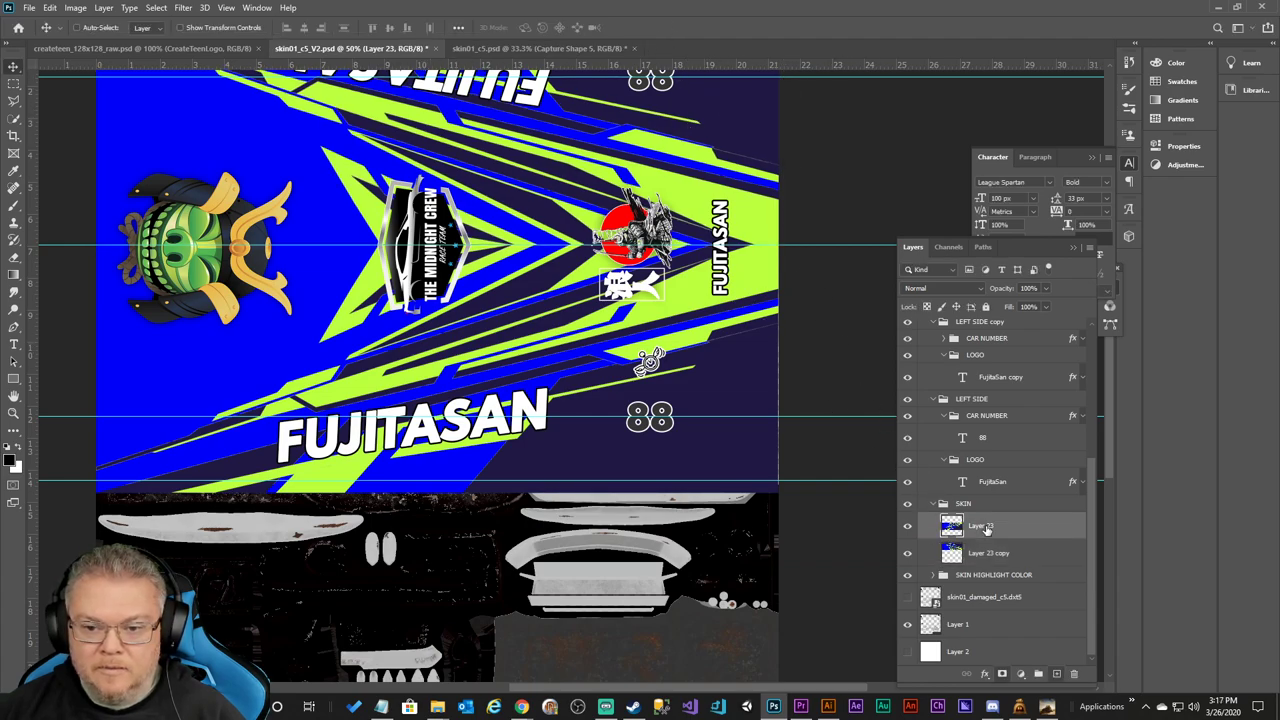
{"action": "key", "text": "ctrl+t"}
{"action": "left_click_drag", "start_coordinate": [780, 366], "coordinate": [784, 367]}
{"action": "left_click", "coordinate": [662, 28]}
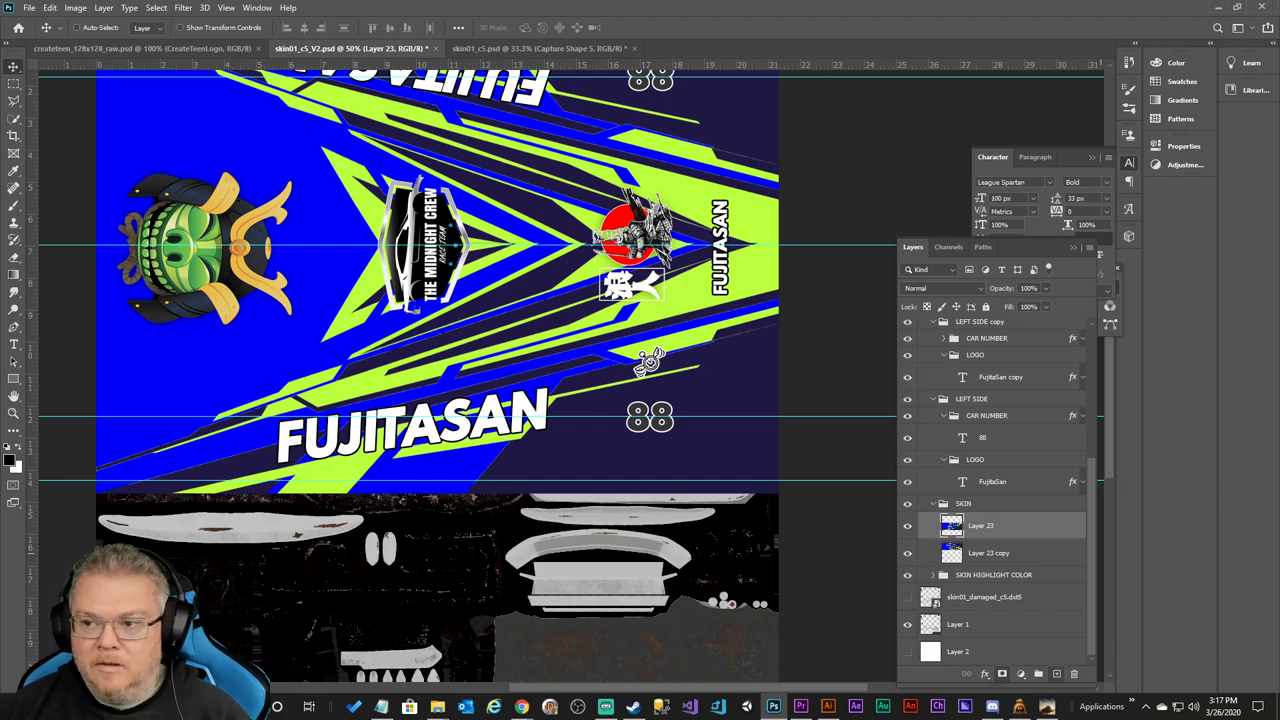
Expand the HOOD group and select its transparente-grande-01 layer, leaving the layer's effects list collapsed.
{"action": "scroll", "coordinate": [980, 439], "scroll_direction": "up", "scroll_amount": 5}
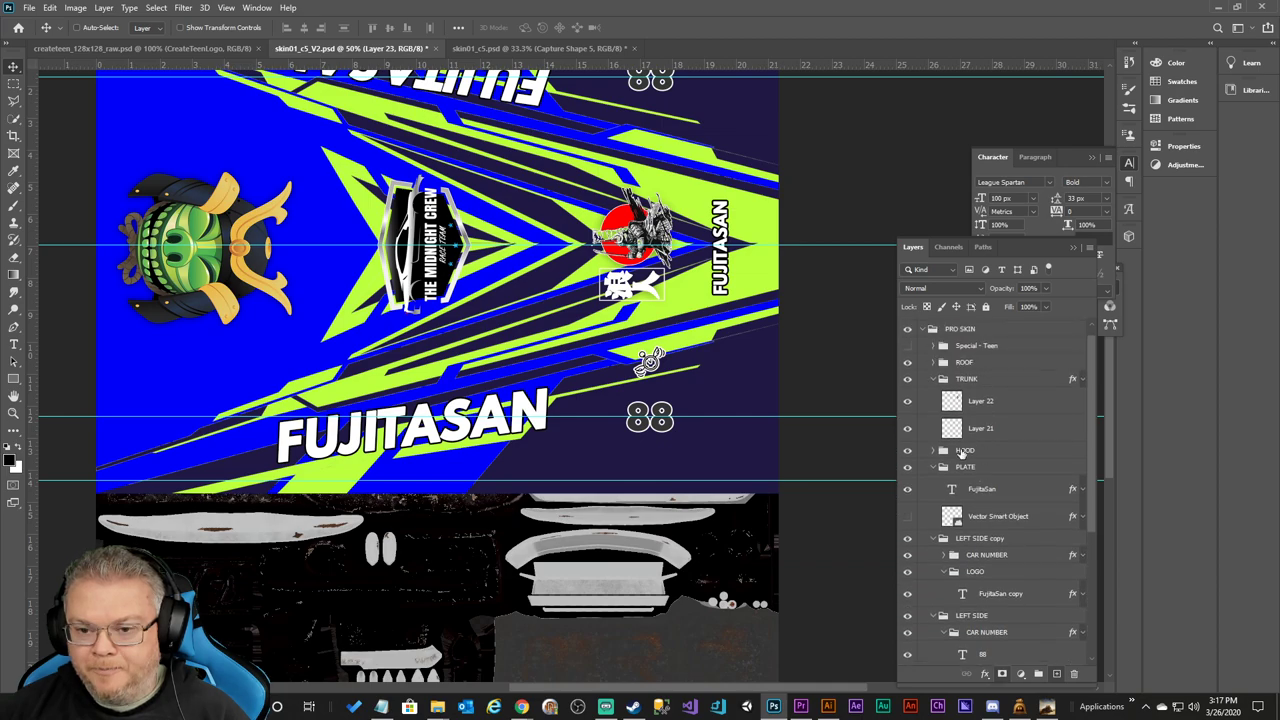
{"action": "left_click", "coordinate": [932, 450]}
{"action": "left_click", "coordinate": [995, 478]}
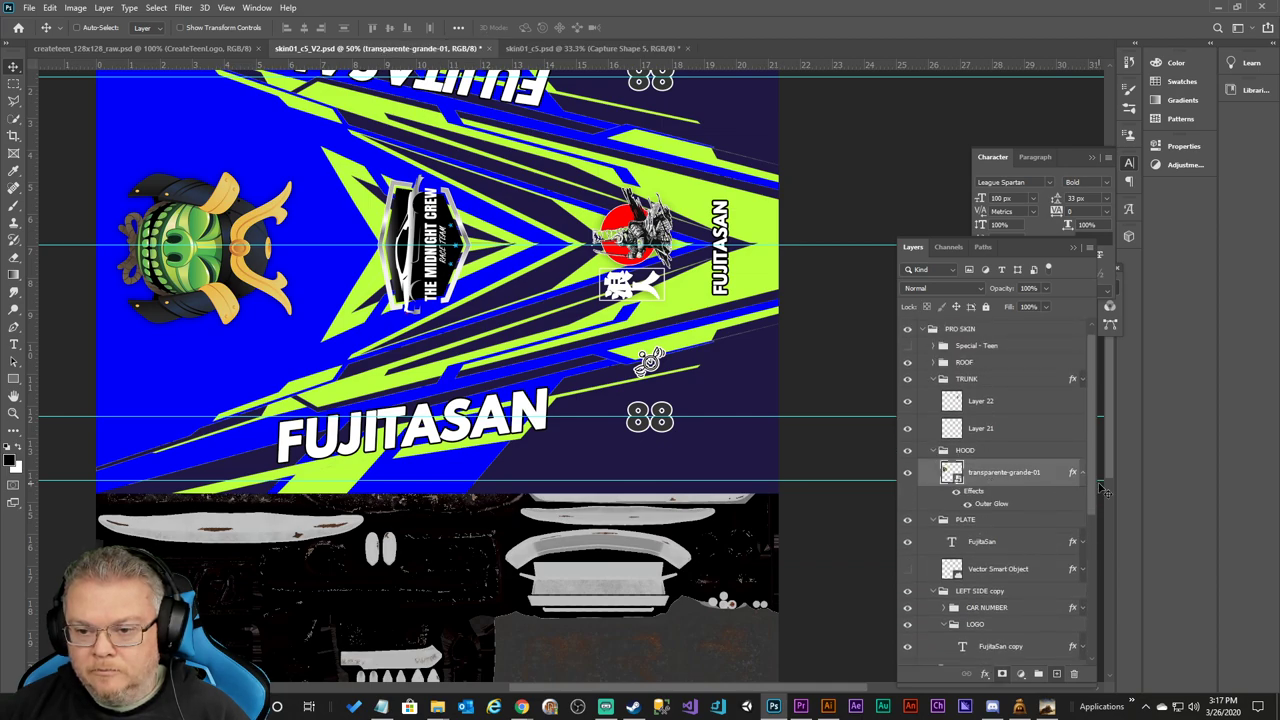
{"action": "left_click", "coordinate": [1083, 473]}
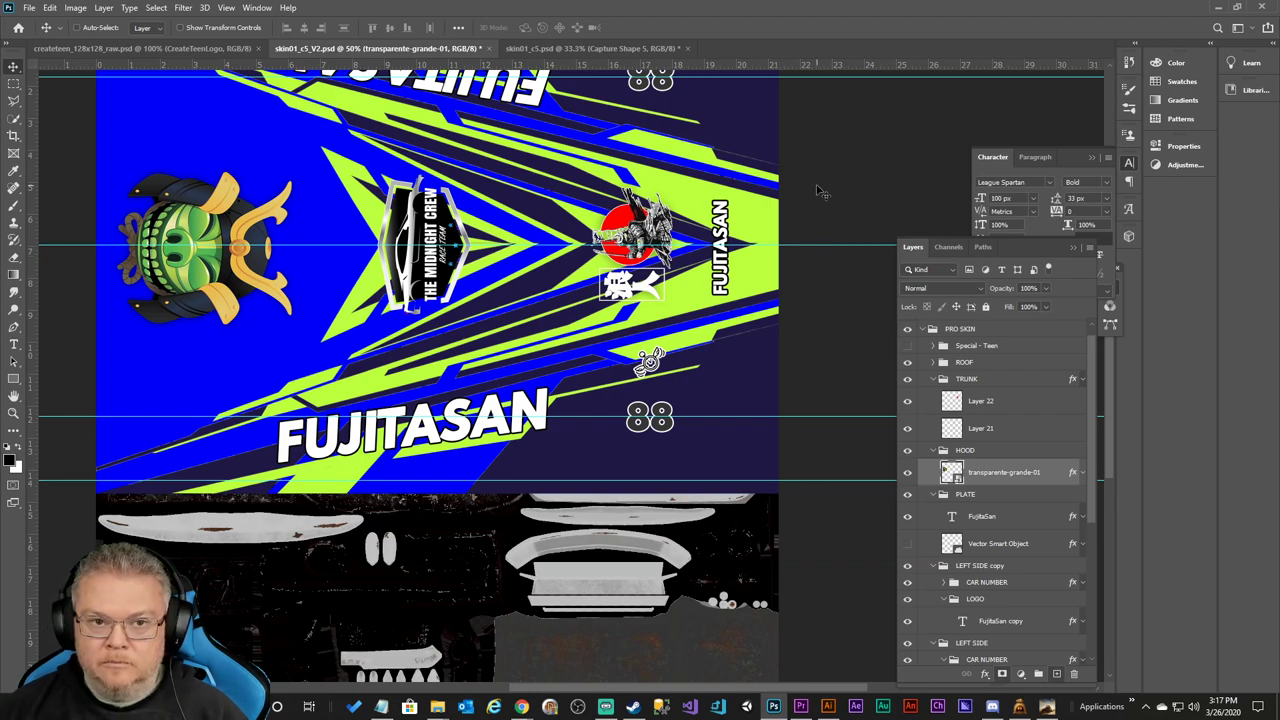
{"action": "key", "text": "ctrl+v"}
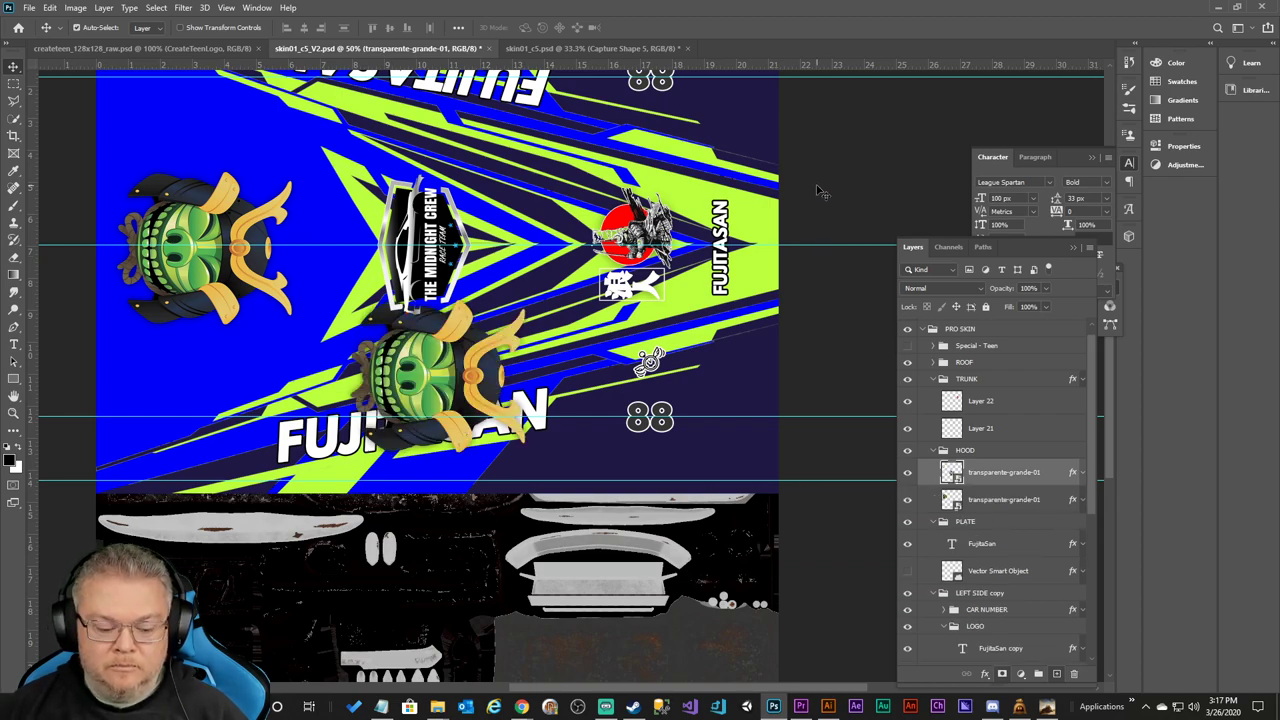
{"action": "key", "text": "ctrl+z"}
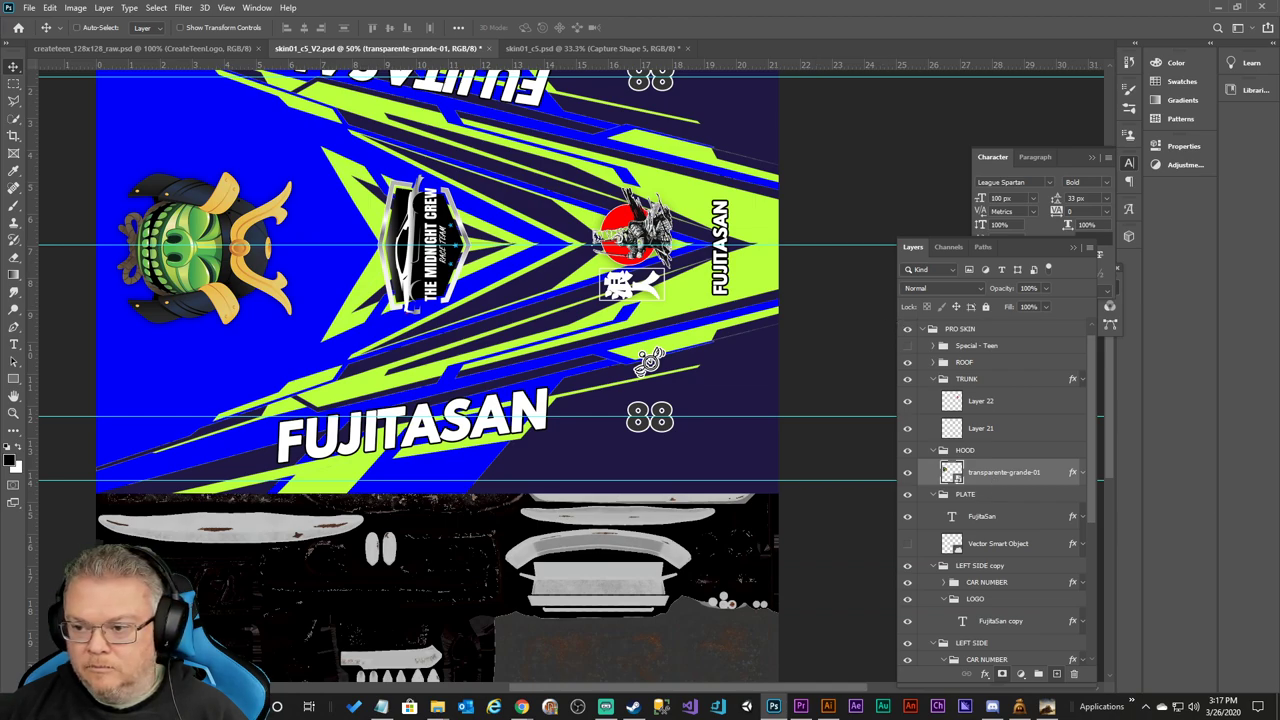
{"action": "key", "text": "alt+Tab"}
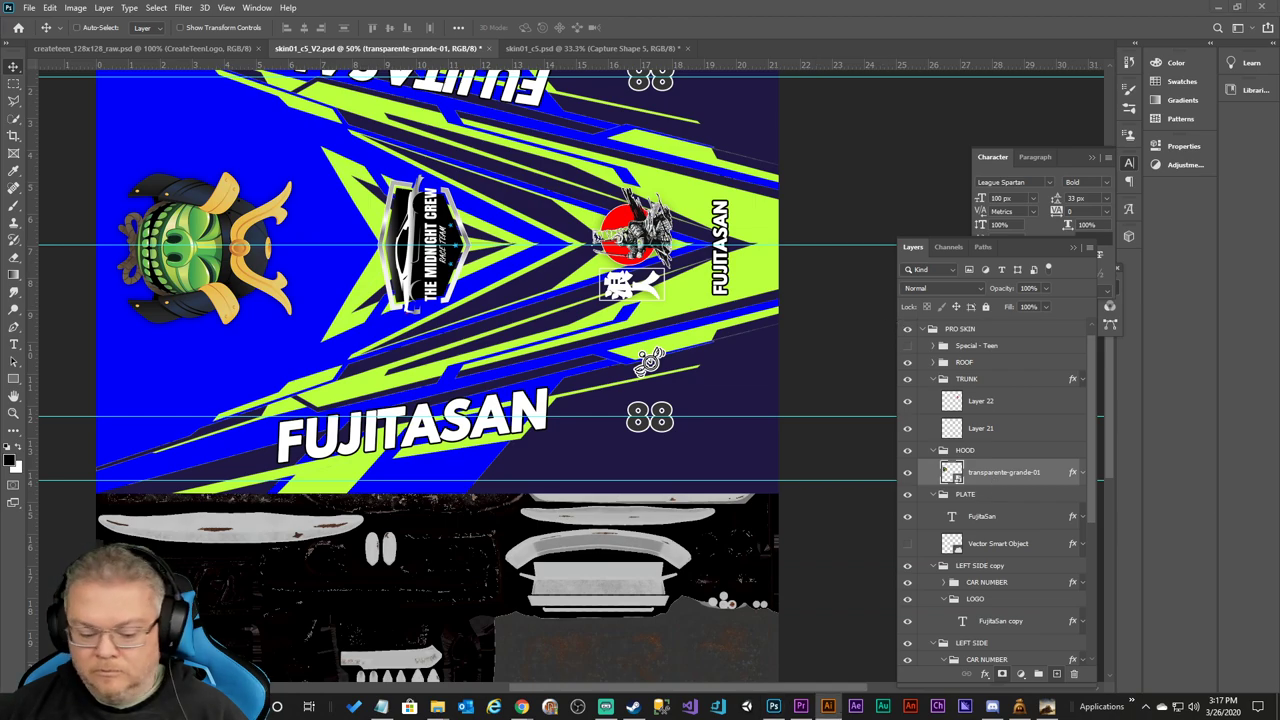
{"action": "key", "text": "alt+Tab"}
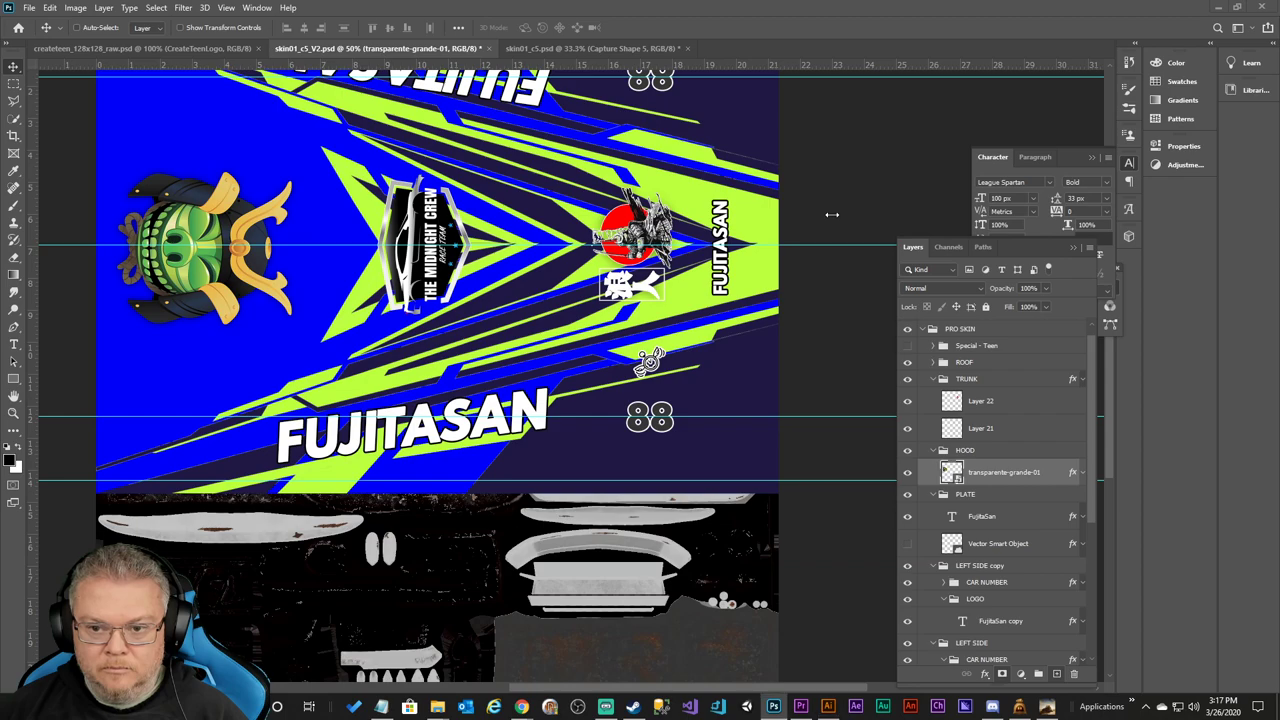
{"action": "key", "text": "ctrl+v"}
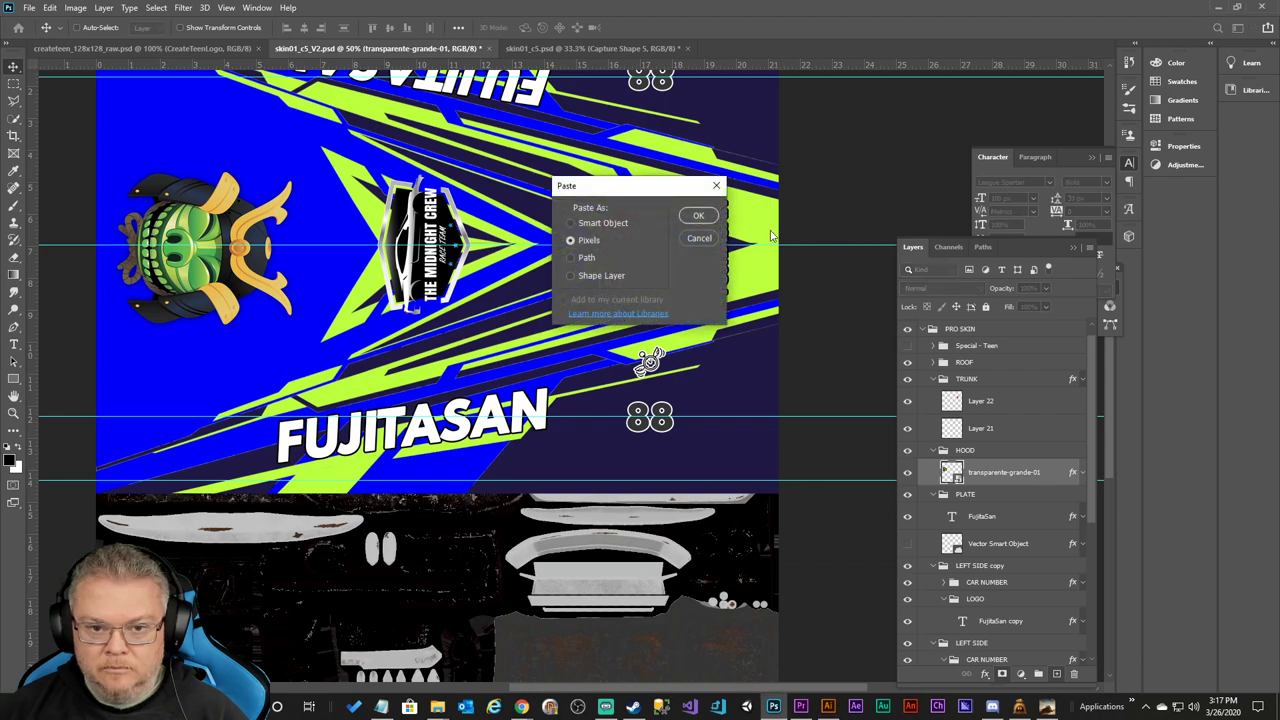
{"action": "left_click", "coordinate": [726, 217]}
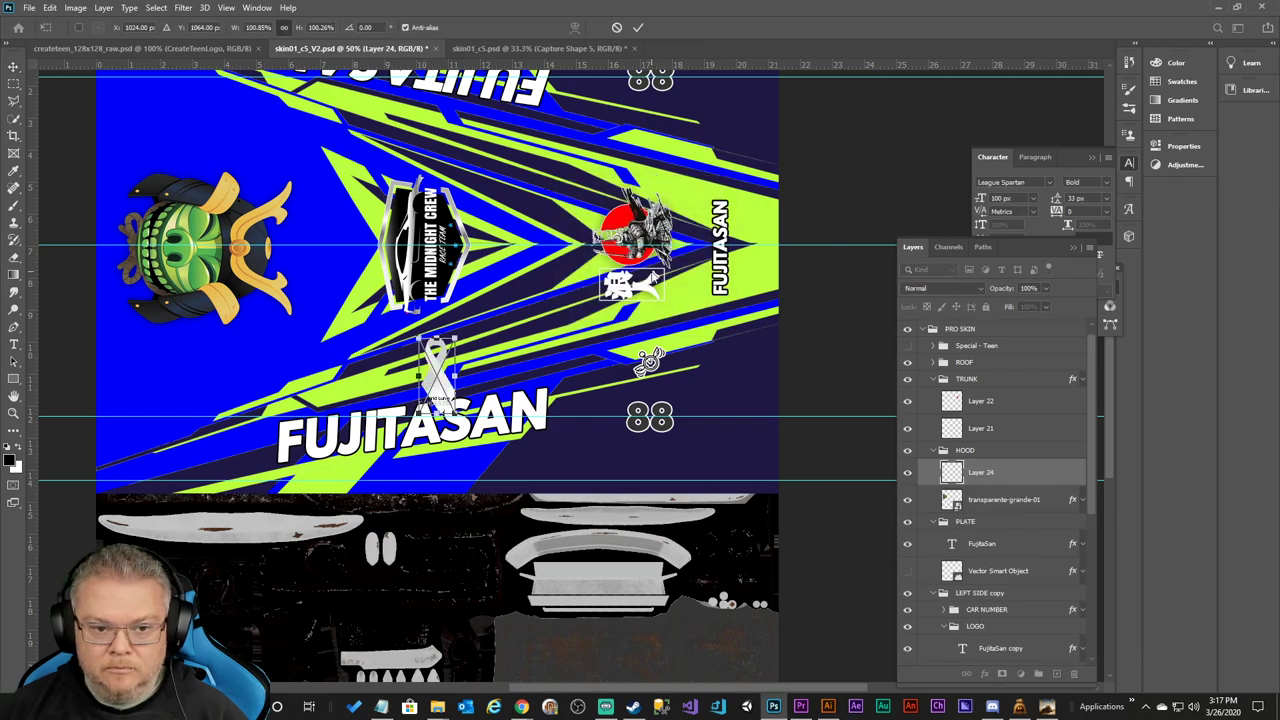
{"action": "left_click", "coordinate": [617, 27]}
Switch to Illustrator for the ribbon artwork, return to Photoshop and paste it as pixels above transparente-grande-01 in the HOOD group.
{"action": "key", "text": "alt+Tab"}
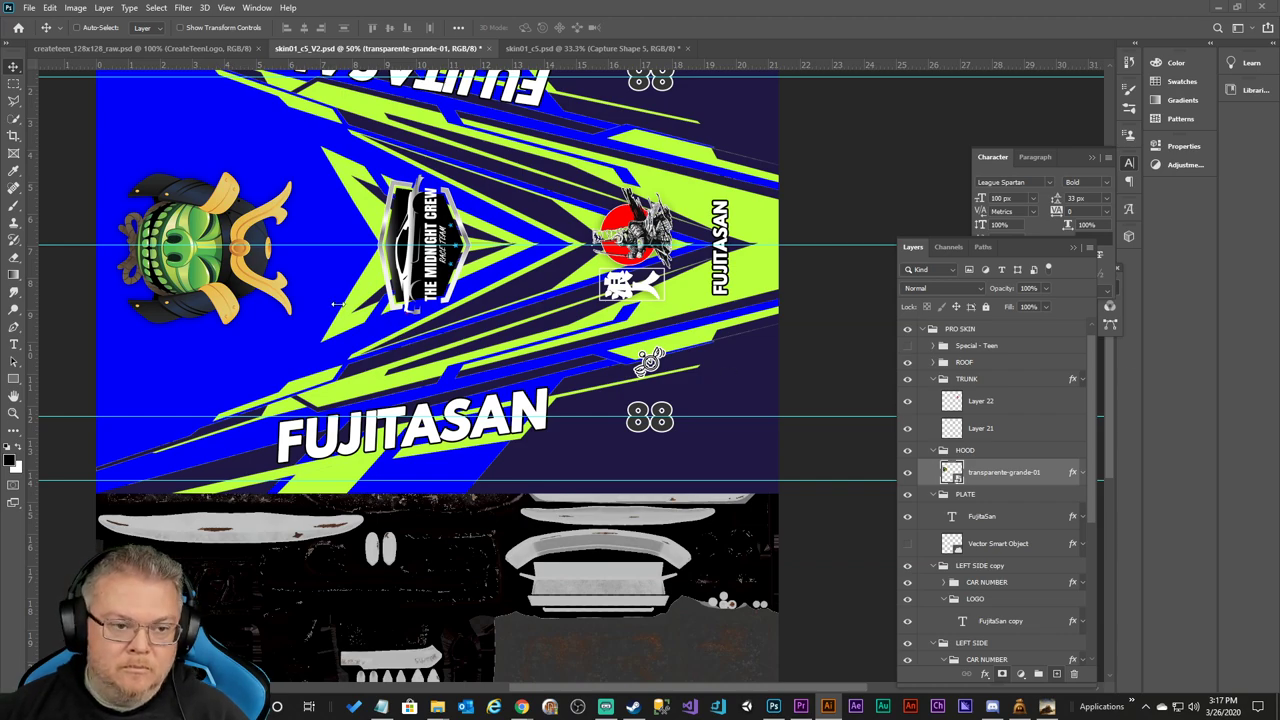
{"action": "left_click", "coordinate": [277, 299]}
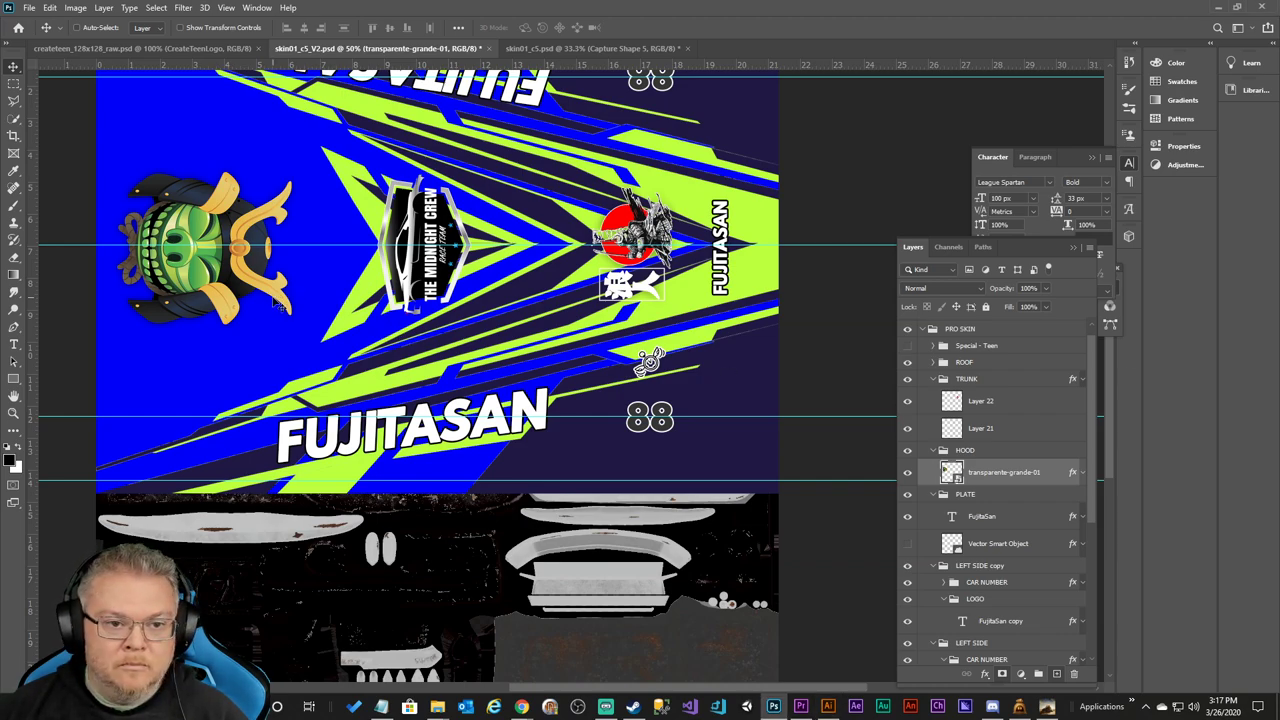
{"action": "key", "text": "ctrl+v"}
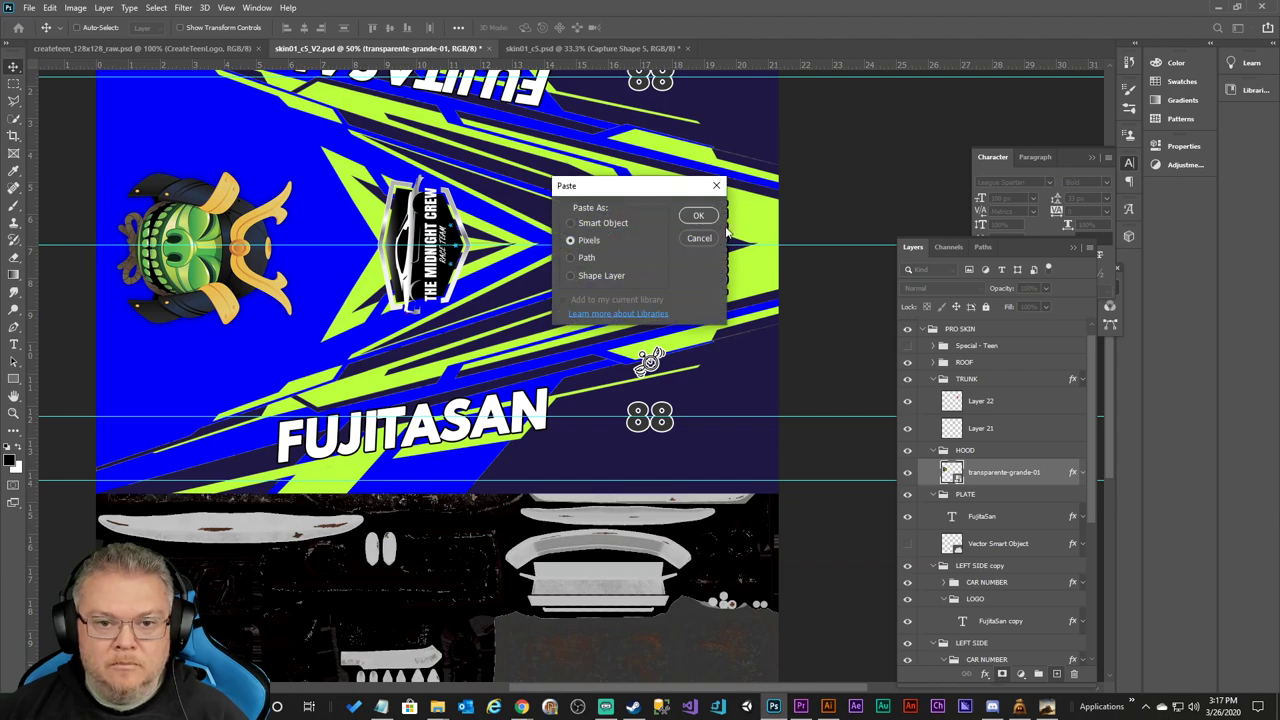
{"action": "left_click", "coordinate": [698, 217]}
Rotate the pasted ribbon 90°, scale it to about 339%, and centre it over the samurai mask on the hood.
{"action": "key", "text": "ctrl+t"}
{"action": "left_click_drag", "start_coordinate": [497, 386], "coordinate": [496, 440]}
{"action": "left_click_drag", "start_coordinate": [445, 385], "coordinate": [410, 335]}
{"action": "left_click_drag", "start_coordinate": [287, 265], "coordinate": [237, 237]}
{"action": "left_click_drag", "start_coordinate": [310, 304], "coordinate": [304, 292]}
{"action": "left_click_drag", "start_coordinate": [266, 254], "coordinate": [266, 262]}
{"action": "left_click_drag", "start_coordinate": [310, 299], "coordinate": [288, 268]}
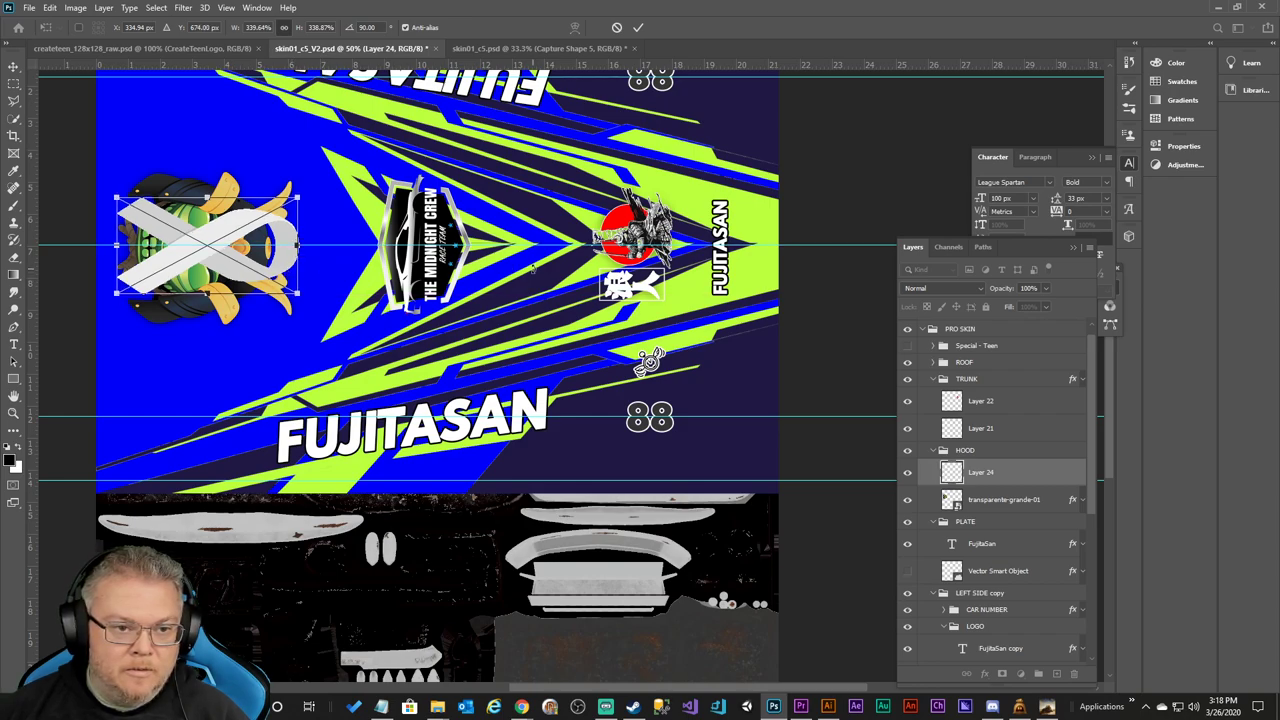
{"action": "left_click", "coordinate": [638, 27]}
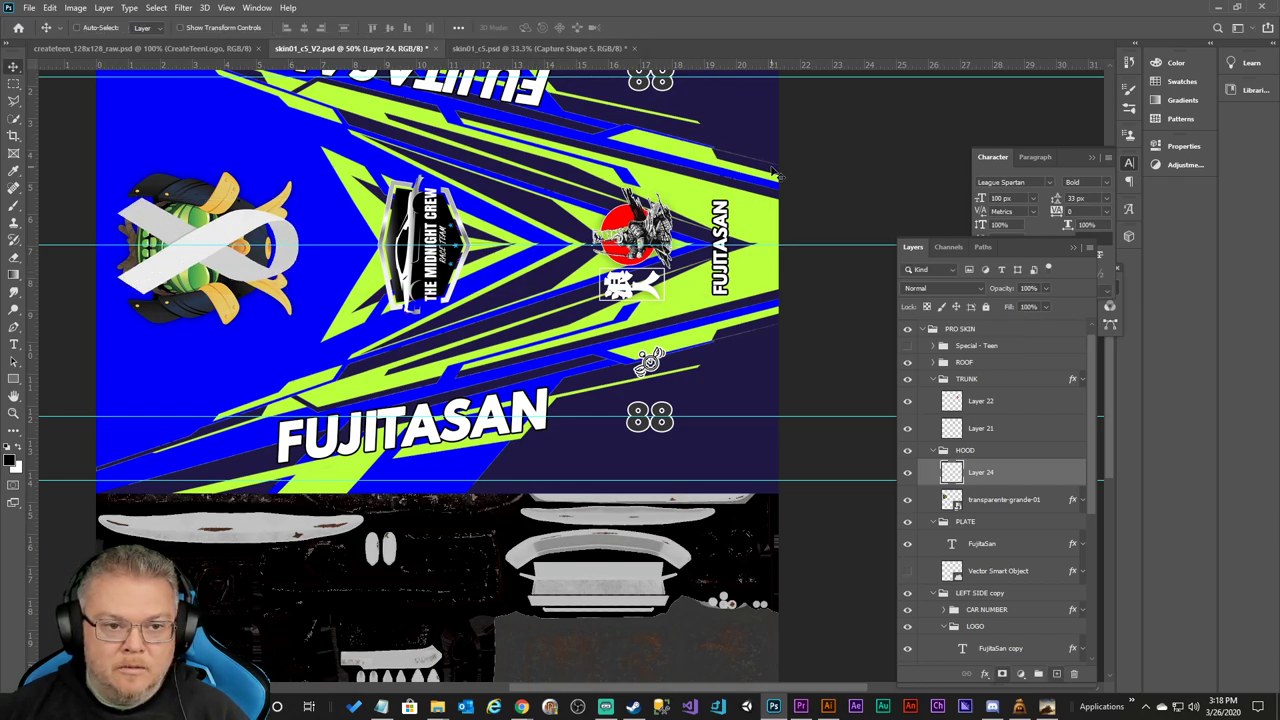
Copy the layer style from transparente-grande-01 onto the ribbon layer, collapse its effects list, and hide transparente-grande-01.
{"action": "right_click", "coordinate": [988, 503]}
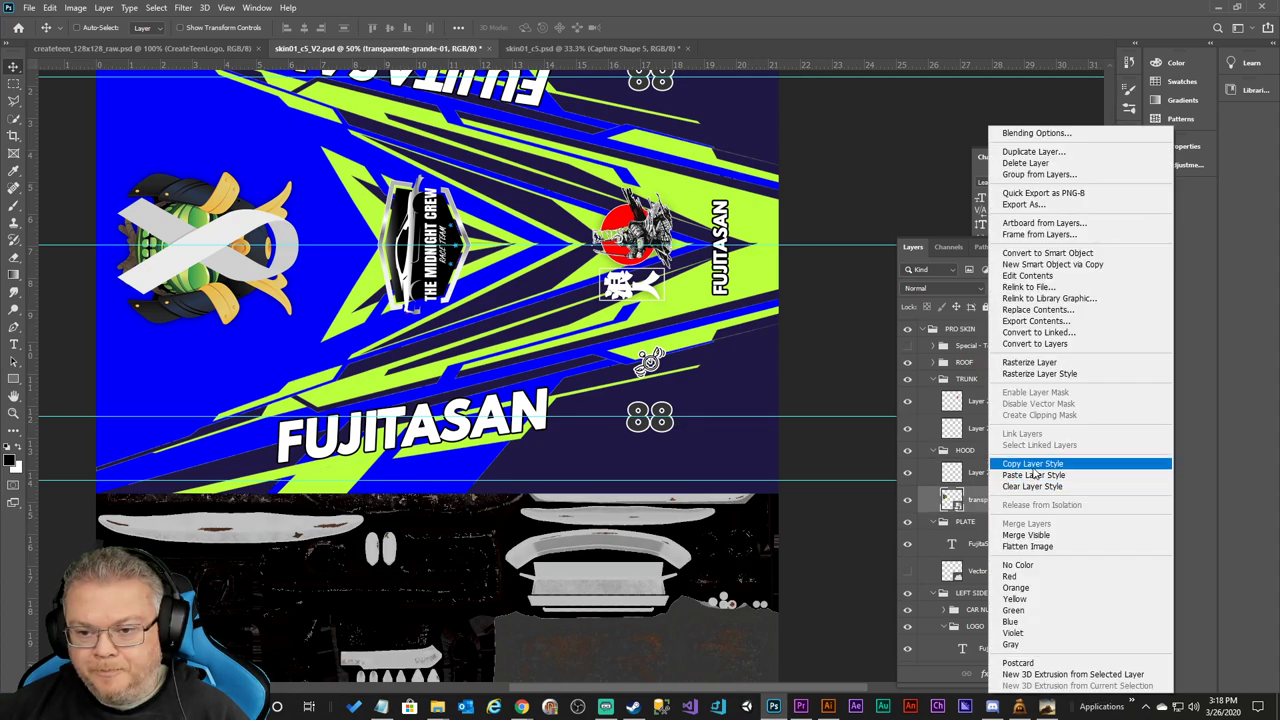
{"action": "left_click", "coordinate": [1033, 465]}
{"action": "left_click", "coordinate": [975, 470]}
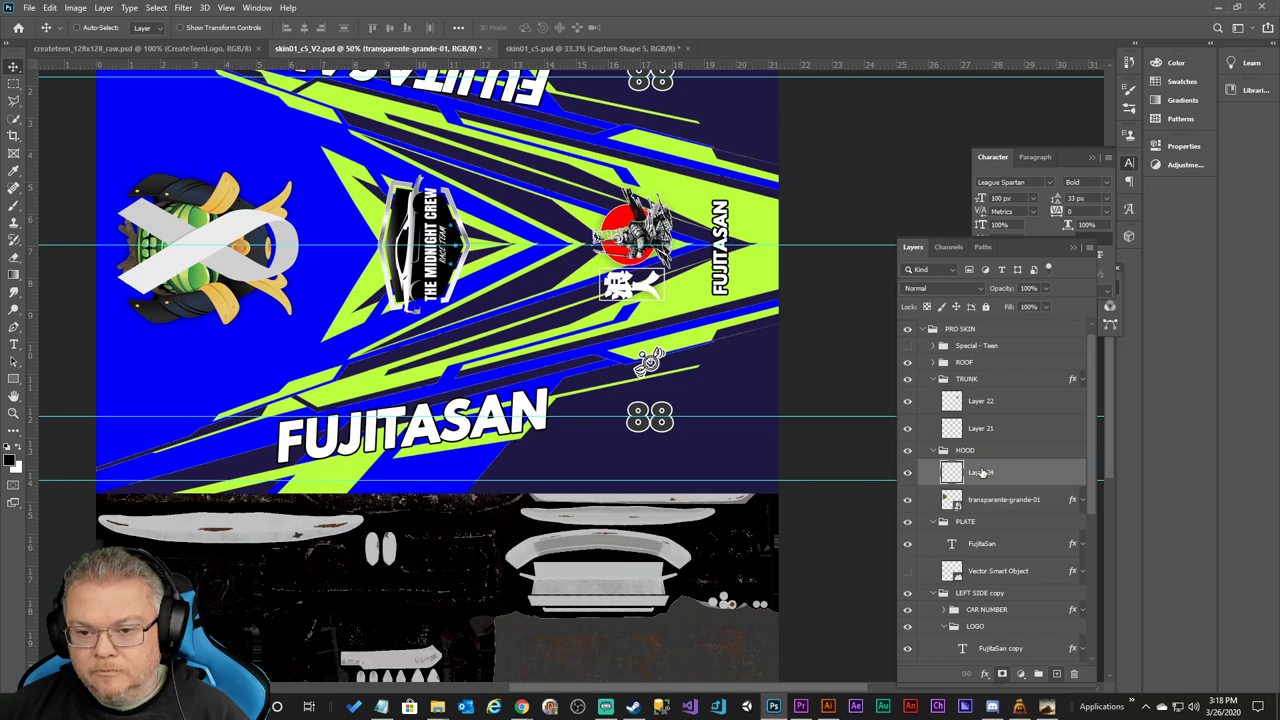
{"action": "right_click", "coordinate": [984, 470]}
{"action": "left_click", "coordinate": [1027, 445]}
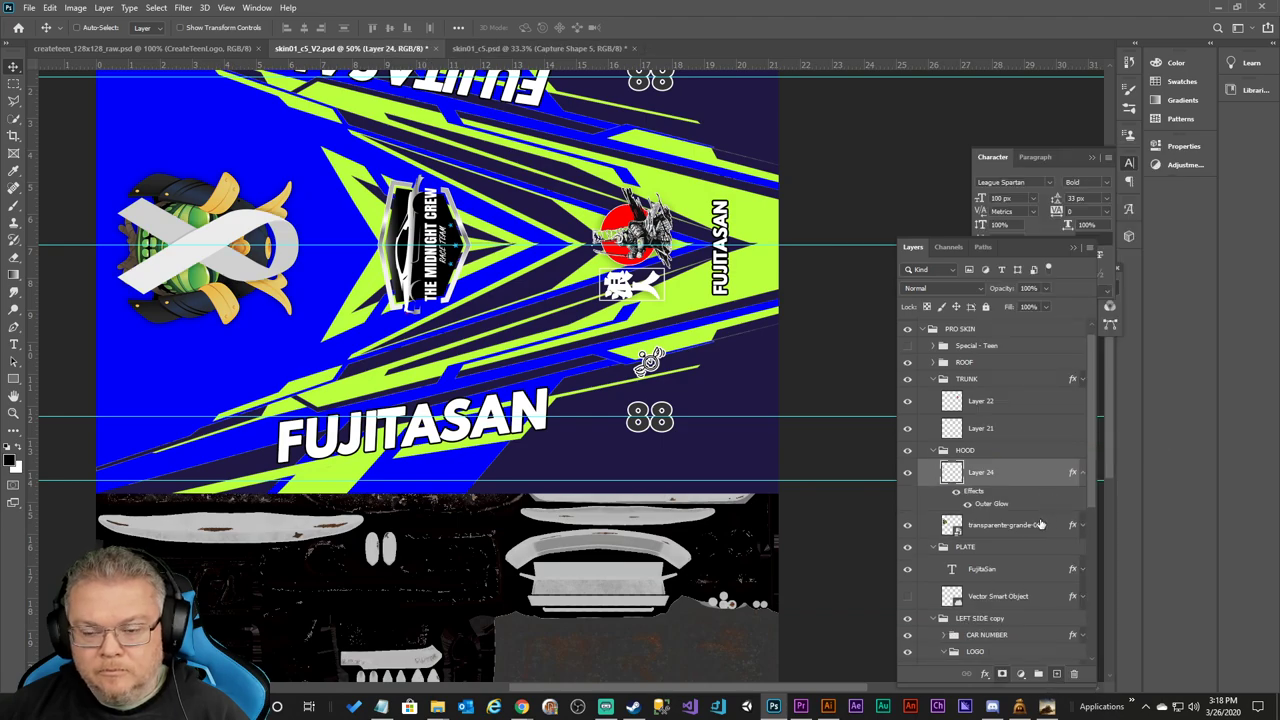
{"action": "left_click", "coordinate": [1081, 476]}
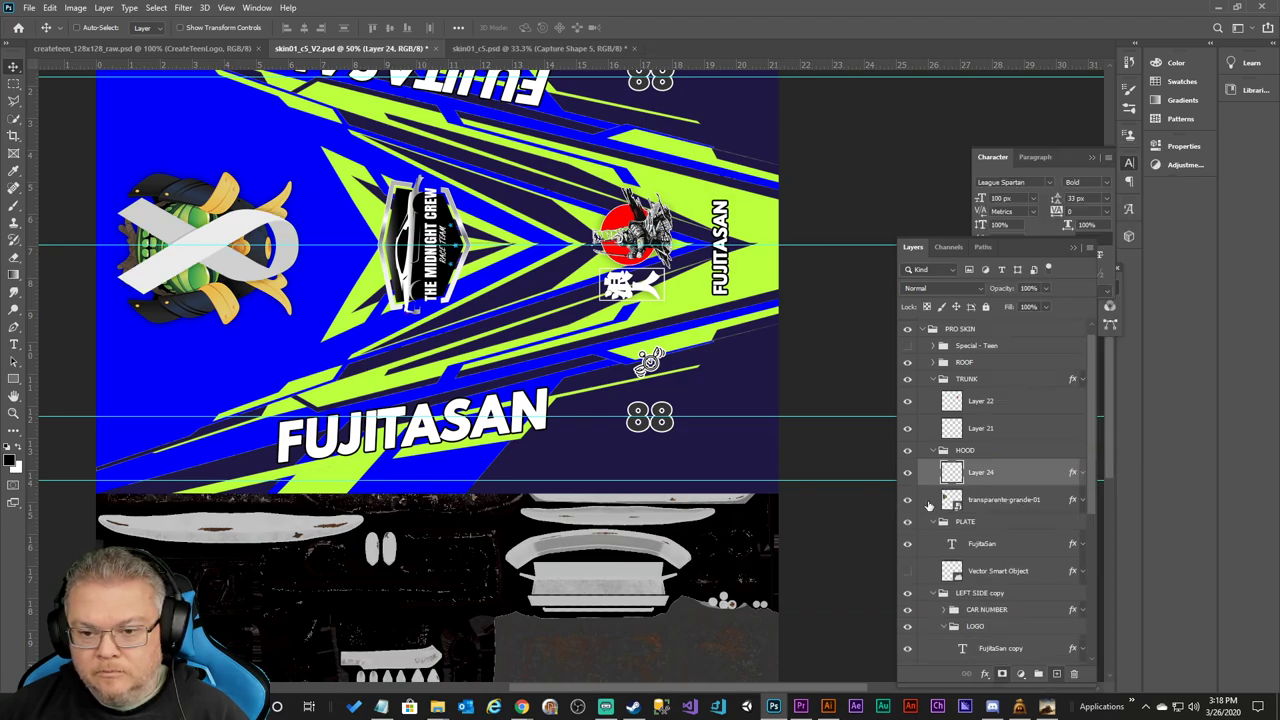
{"action": "left_click", "coordinate": [907, 499]}
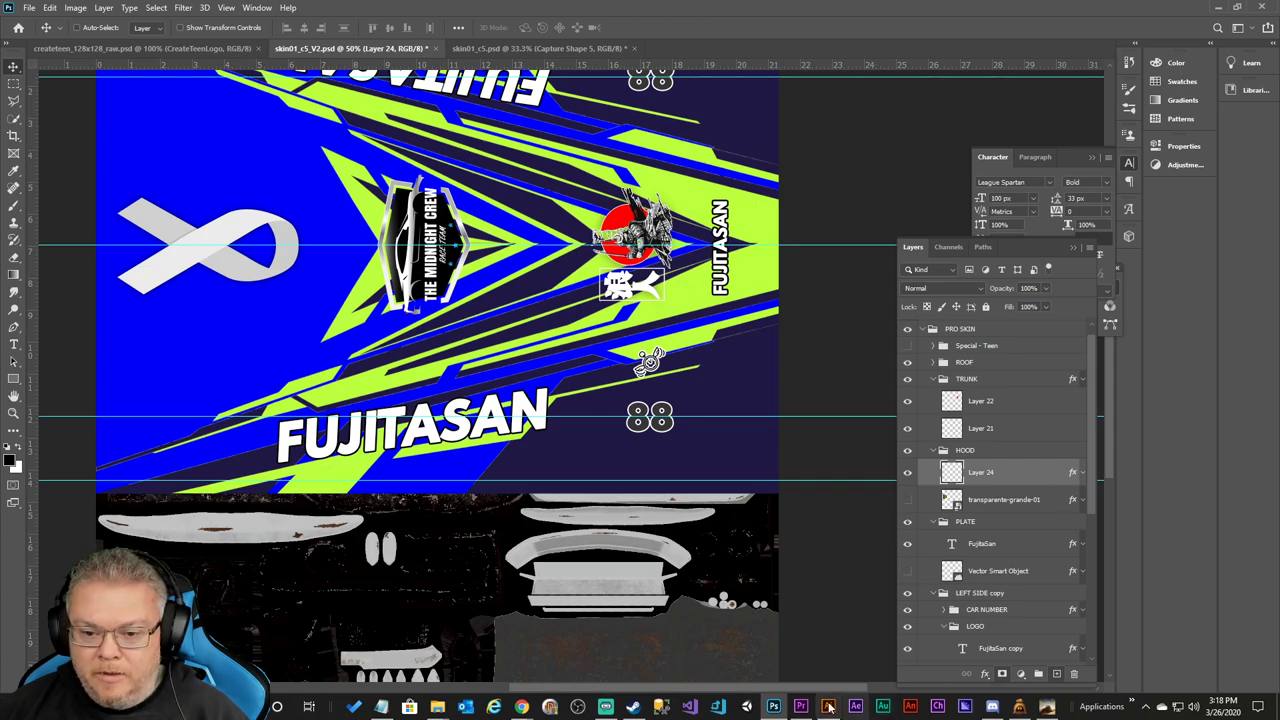
{"action": "mouse_move", "coordinate": [1004, 713]}
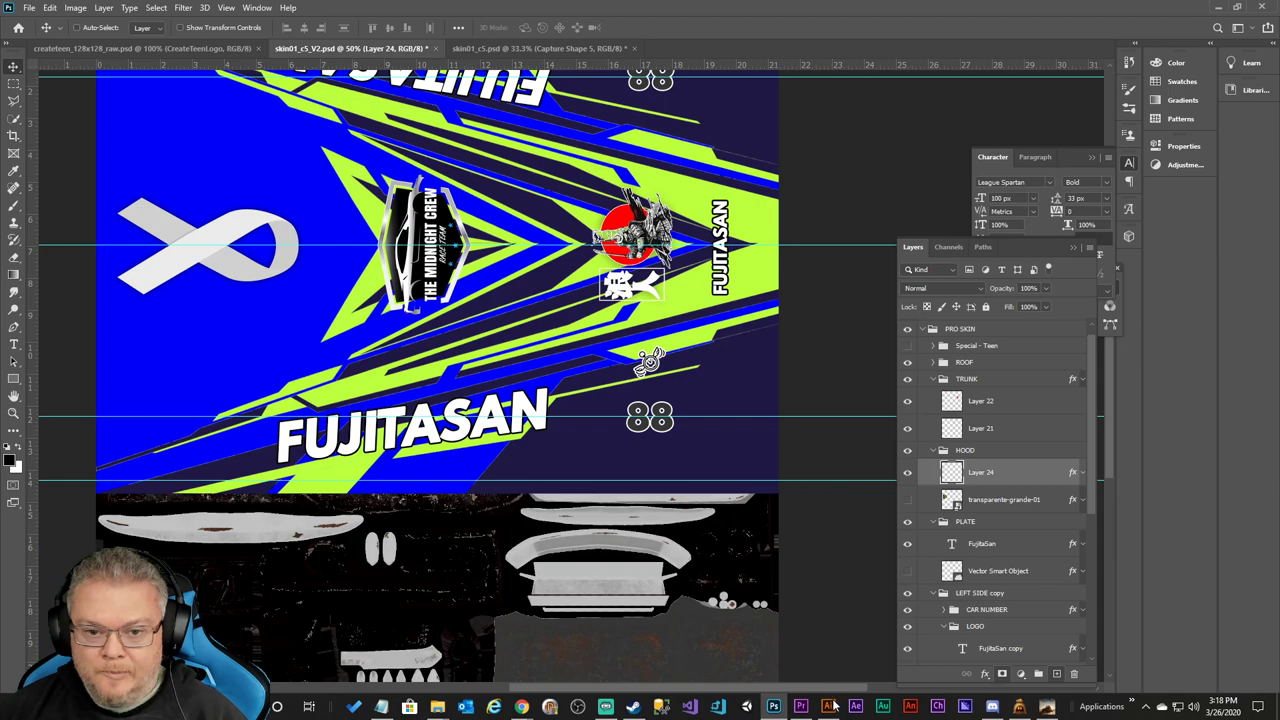
{"action": "mouse_move", "coordinate": [836, 708]}
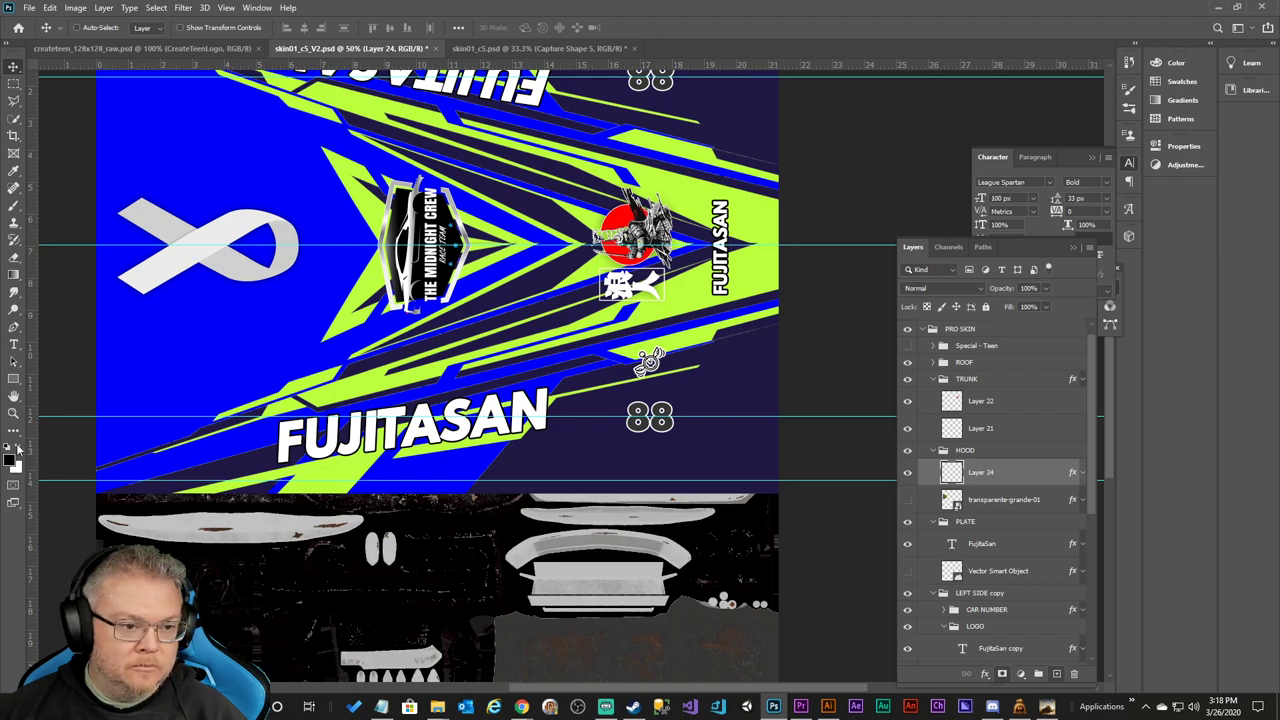
{"action": "left_click", "coordinate": [14, 344]}
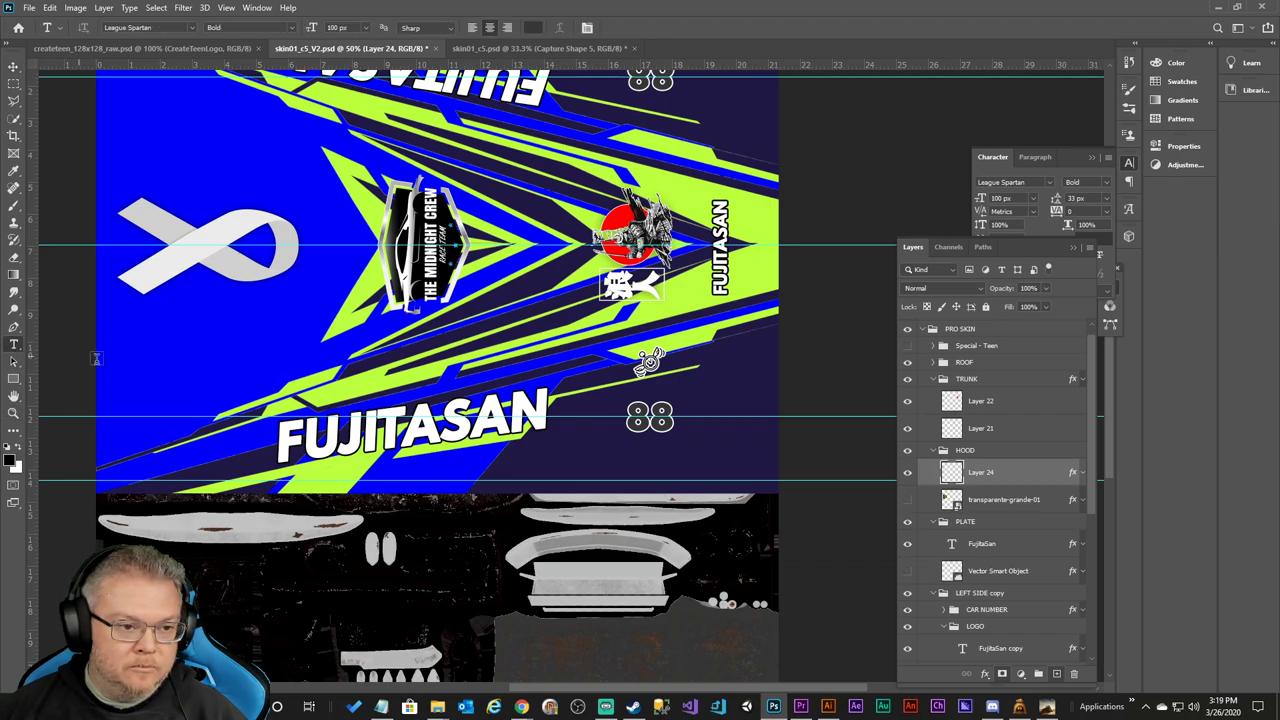
{"action": "double_click", "coordinate": [540, 402]}
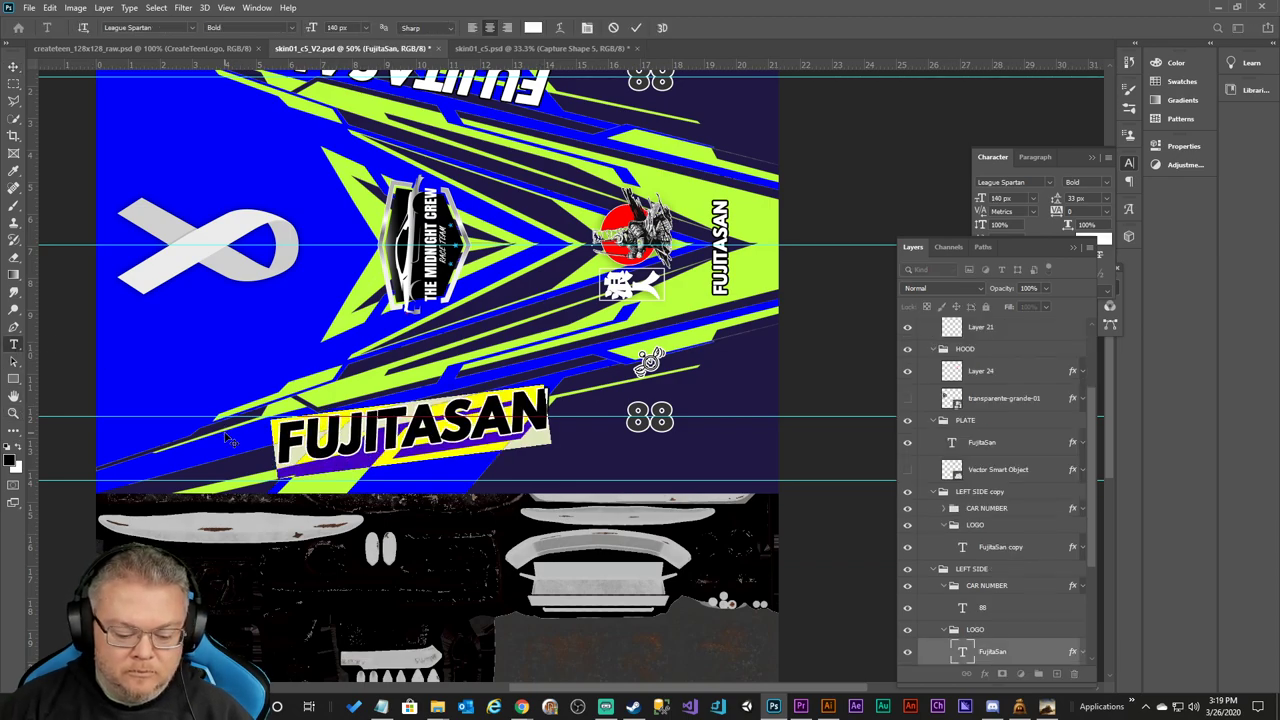
{"action": "type", "text": "CREATE"}
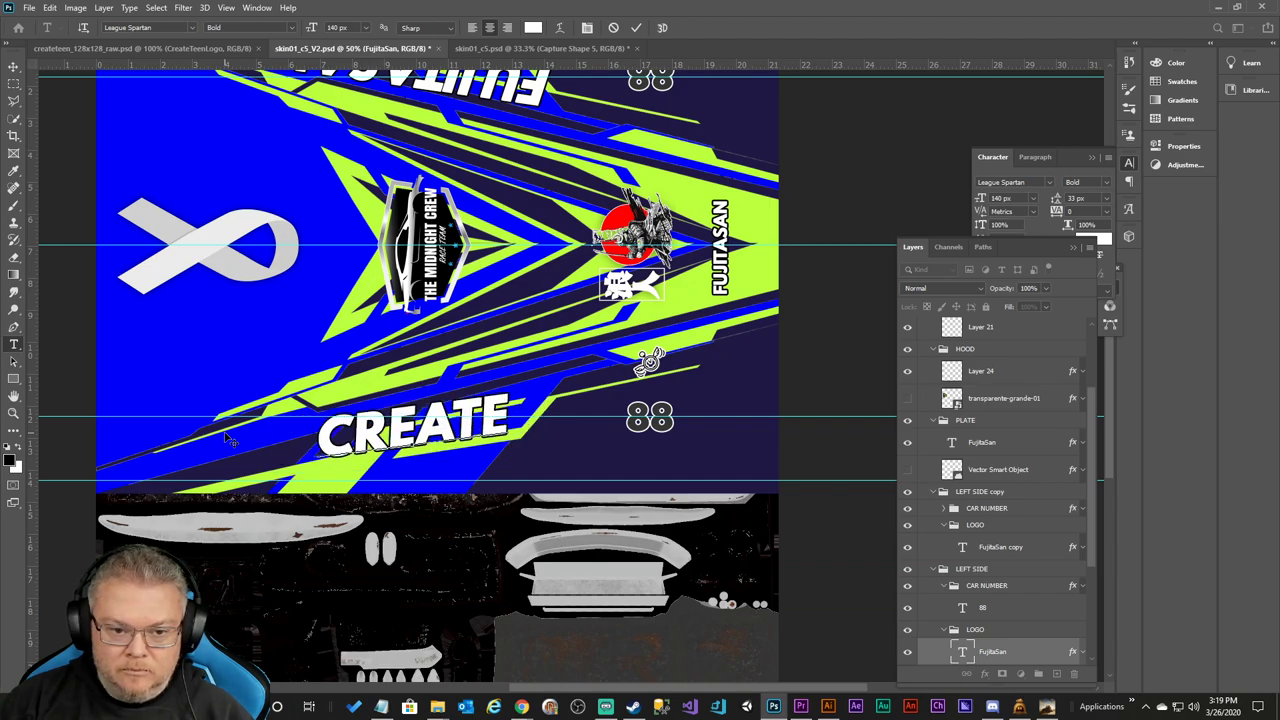
{"action": "type", "text": "TEEN"}
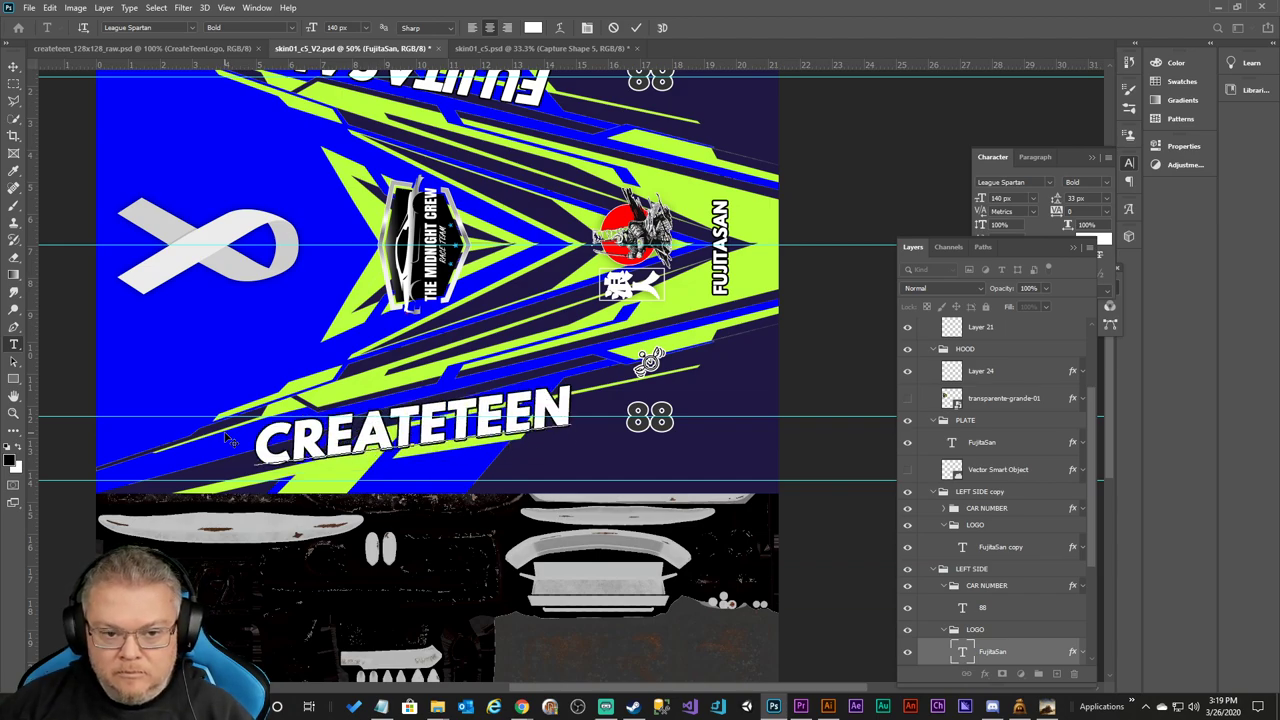
{"action": "left_click", "coordinate": [613, 27]}
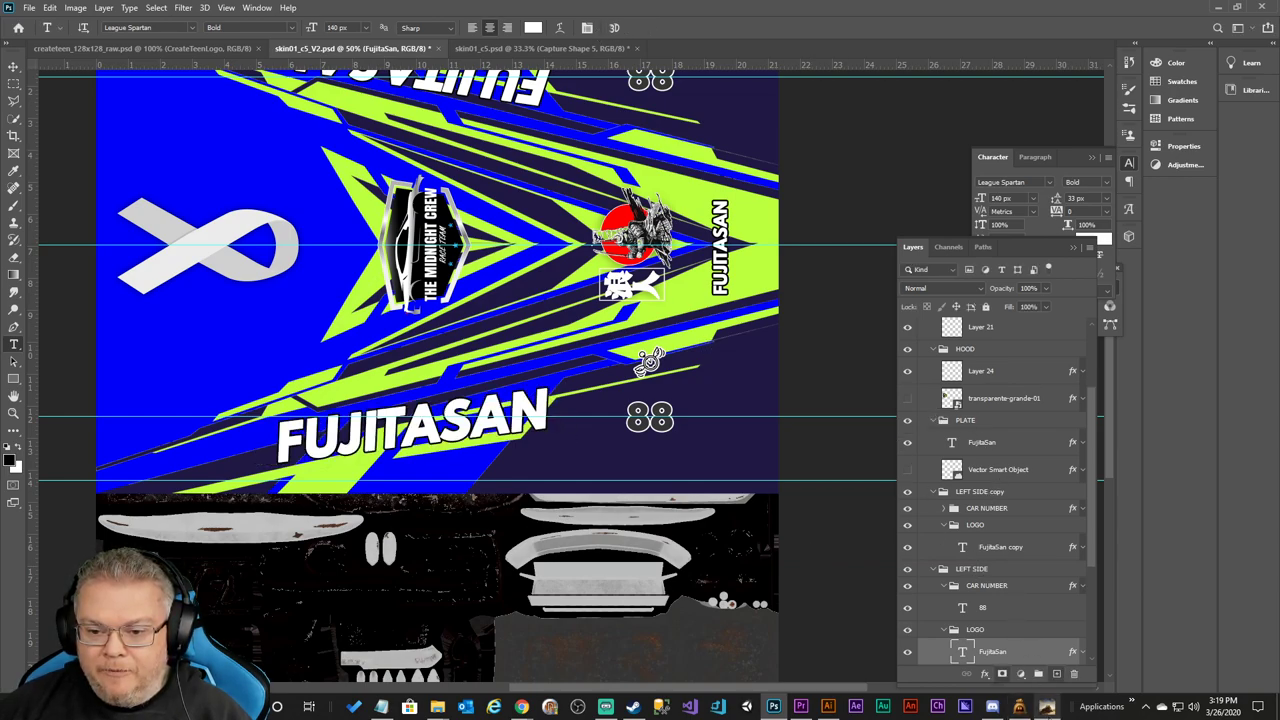
Copy the CreateTeenLogo layer from createteen_128x128_raw.psd into skin01_c5_V2.psd, placing it over the lower FUJITASAN lettering.
{"action": "mouse_move", "coordinate": [1046, 706]}
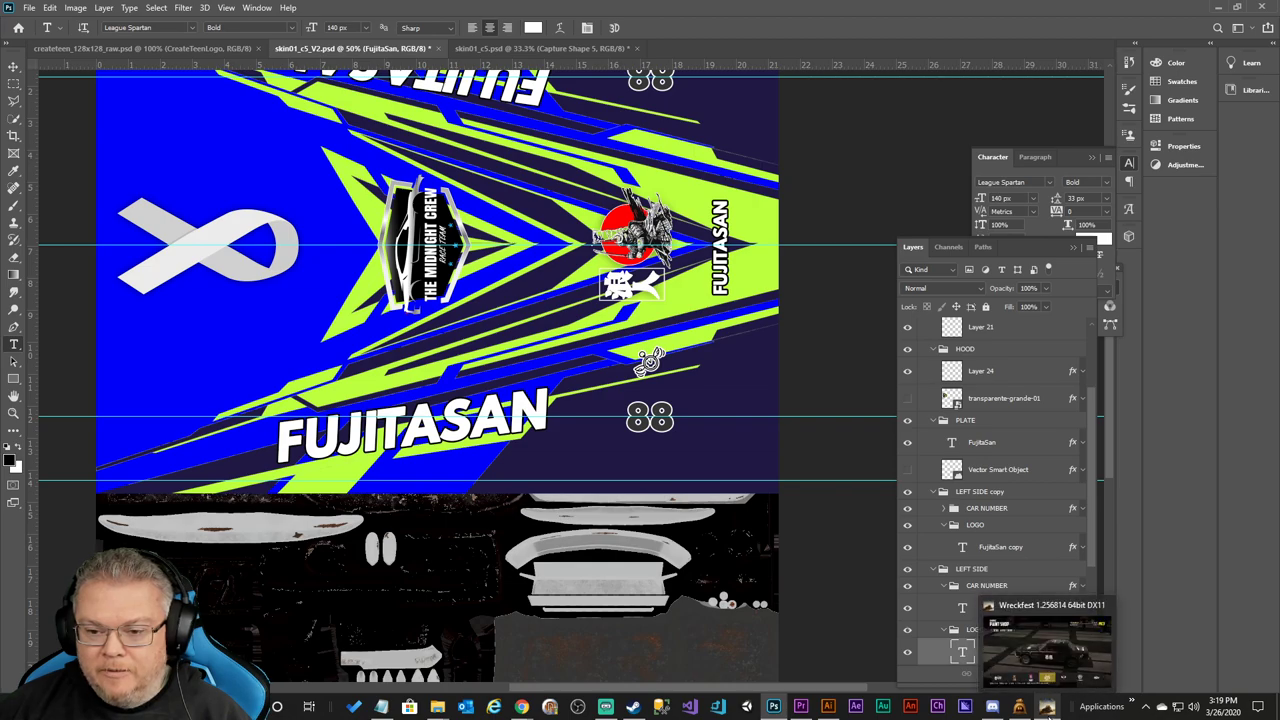
{"action": "left_click", "coordinate": [545, 47]}
{"action": "left_click", "coordinate": [350, 48]}
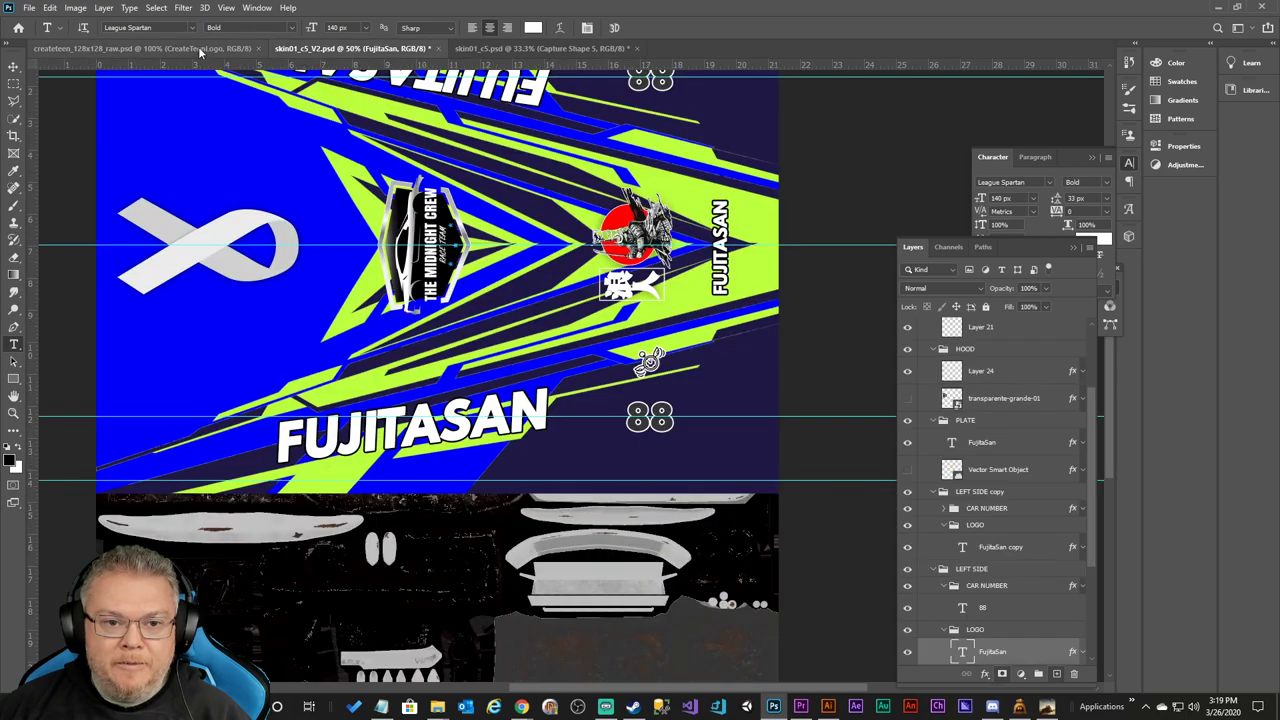
{"action": "left_click", "coordinate": [193, 46]}
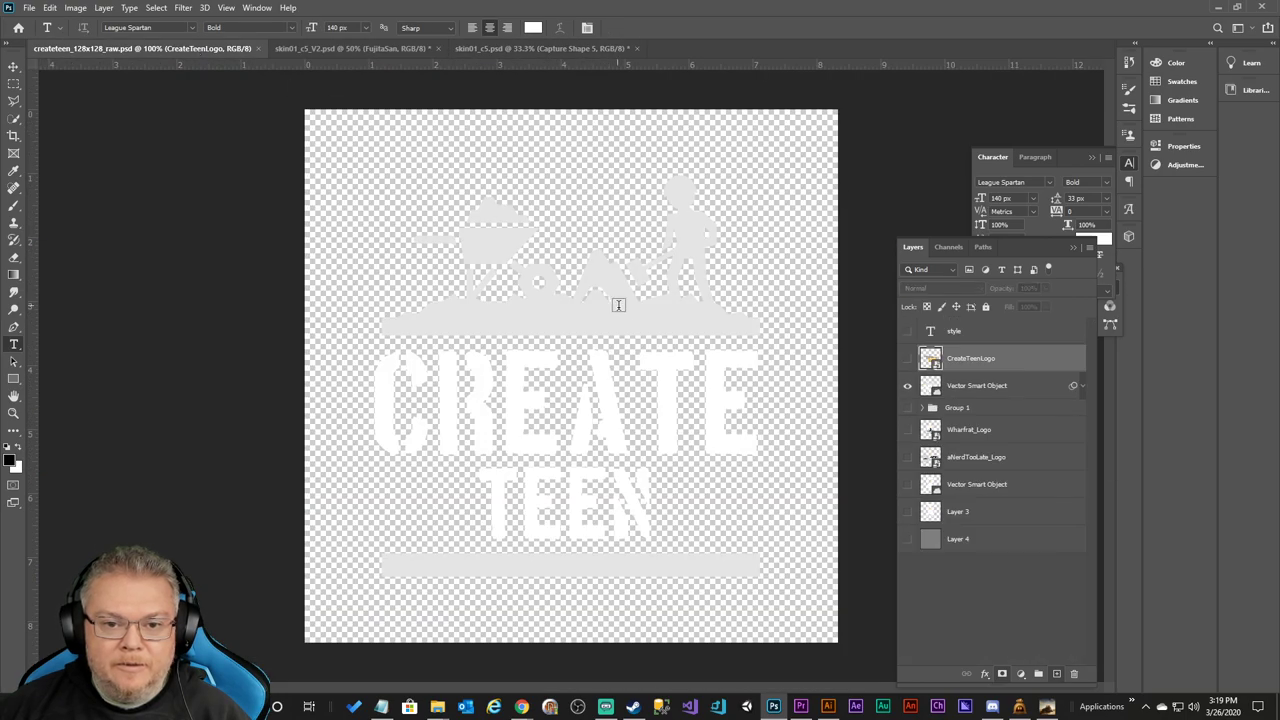
{"action": "left_click", "coordinate": [14, 66]}
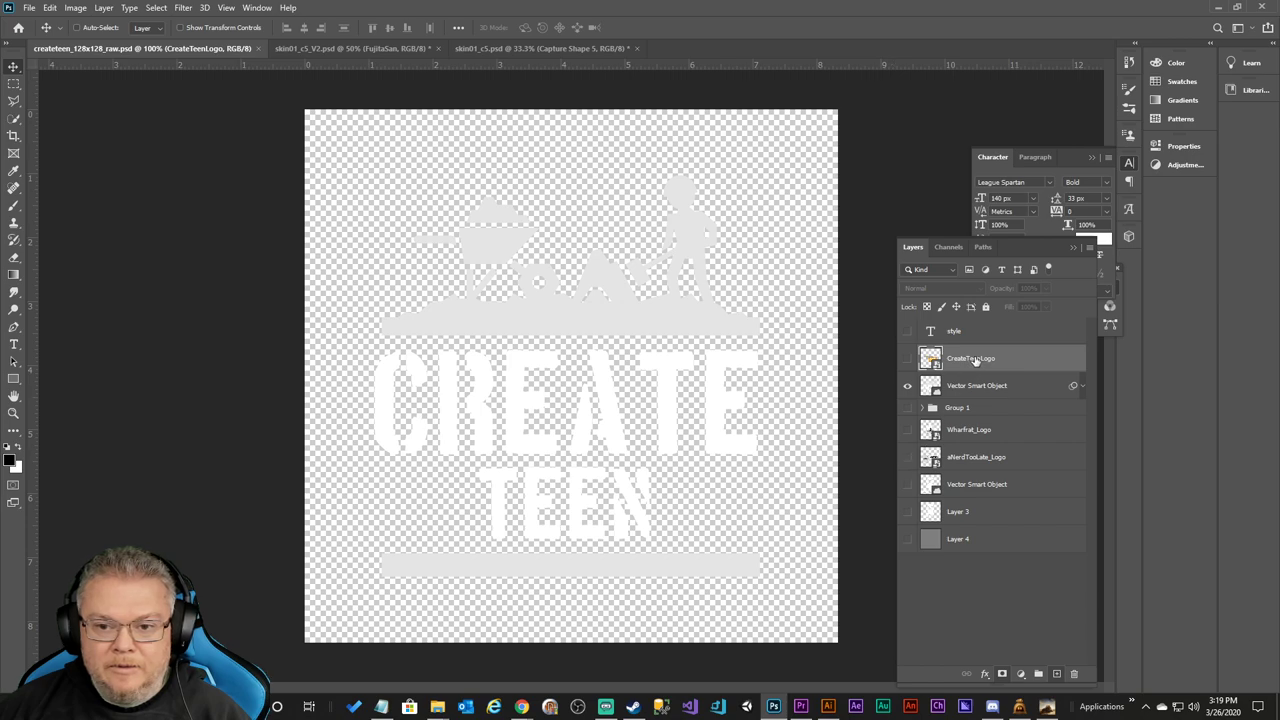
{"action": "left_click_drag", "start_coordinate": [967, 362], "coordinate": [457, 449]}
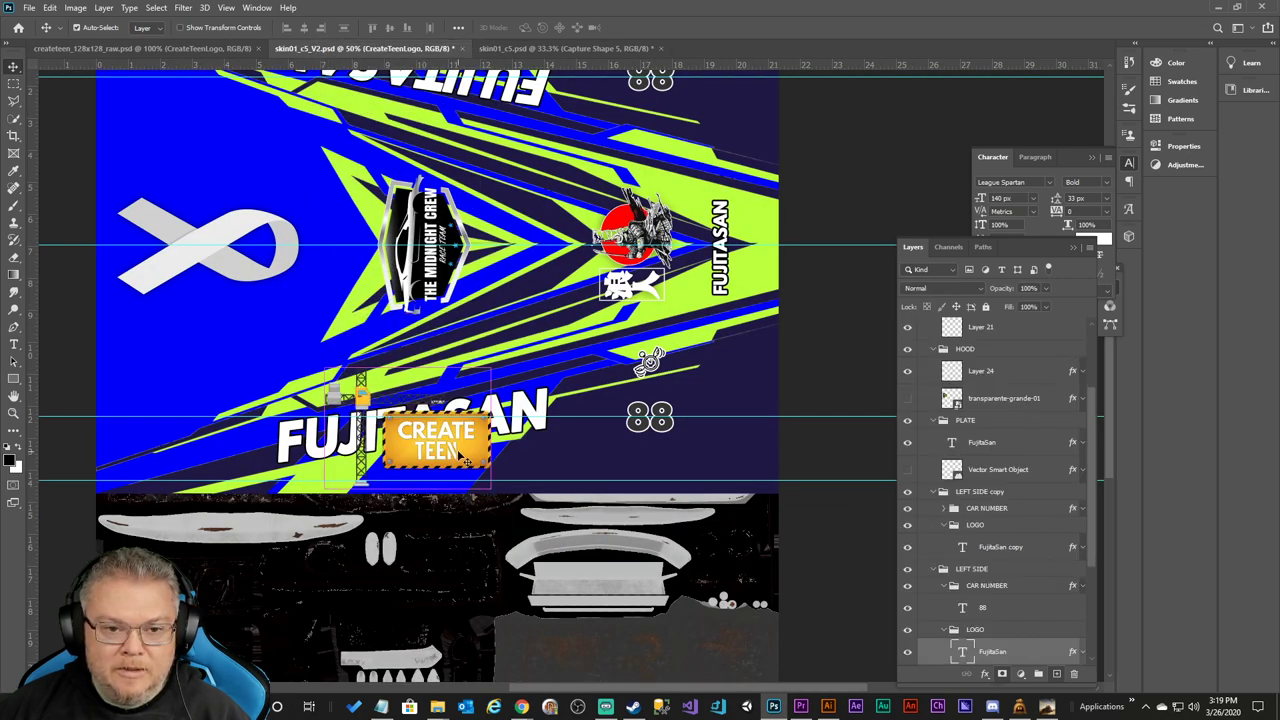
Undo the CreateTeenLogo copy in skin01_c5_V2.psd and return to createteen_128x128_raw.psd.
{"action": "key", "text": "ctrl+z"}
{"action": "left_click", "coordinate": [495, 48]}
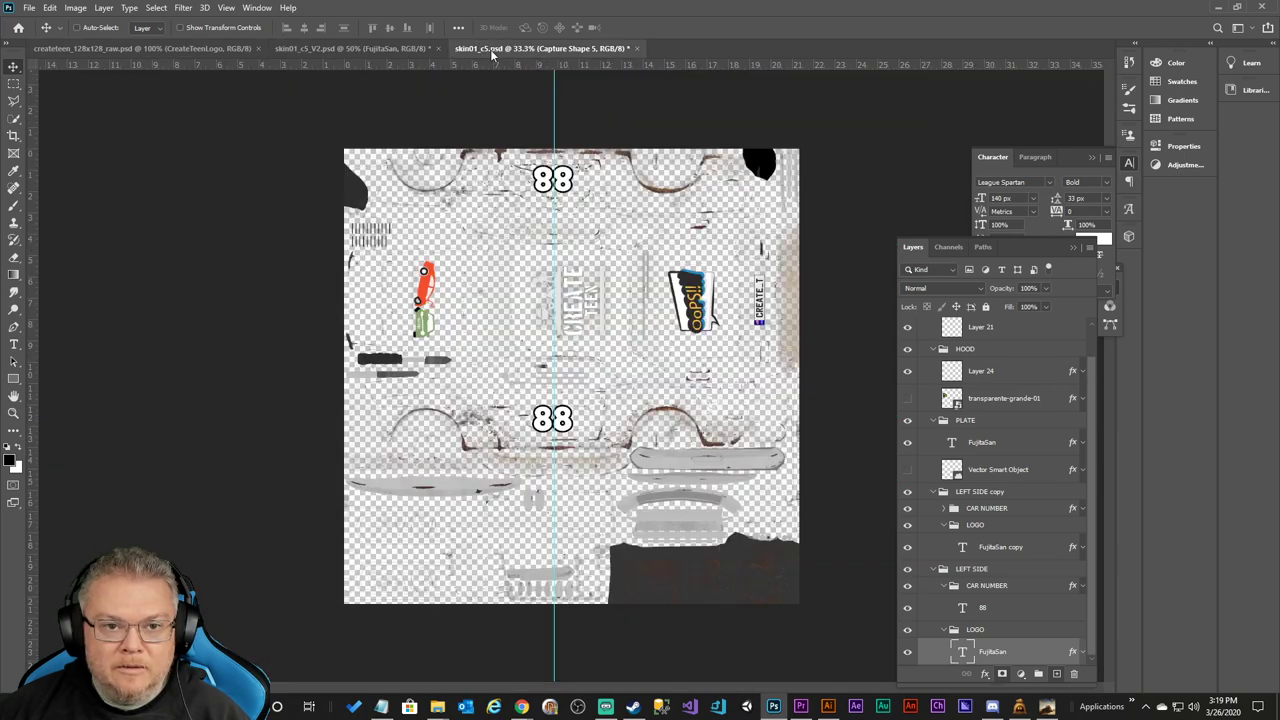
{"action": "left_click", "coordinate": [342, 47]}
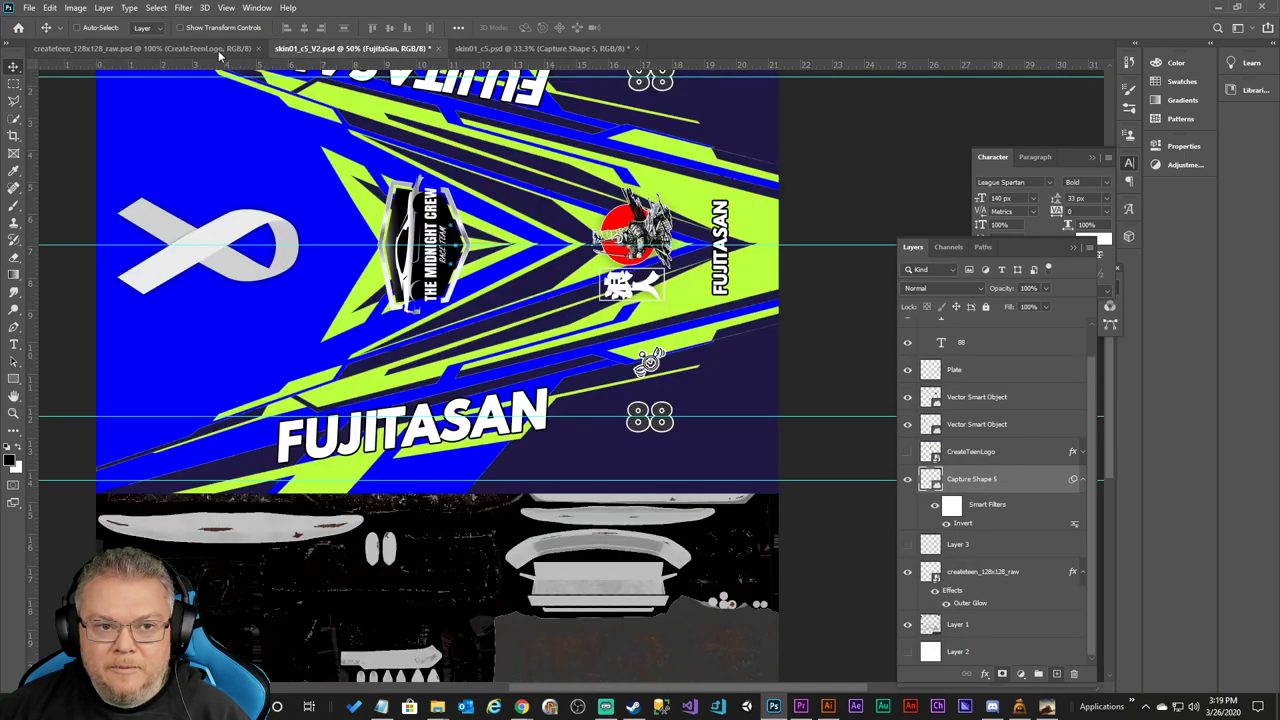
{"action": "left_click", "coordinate": [216, 48]}
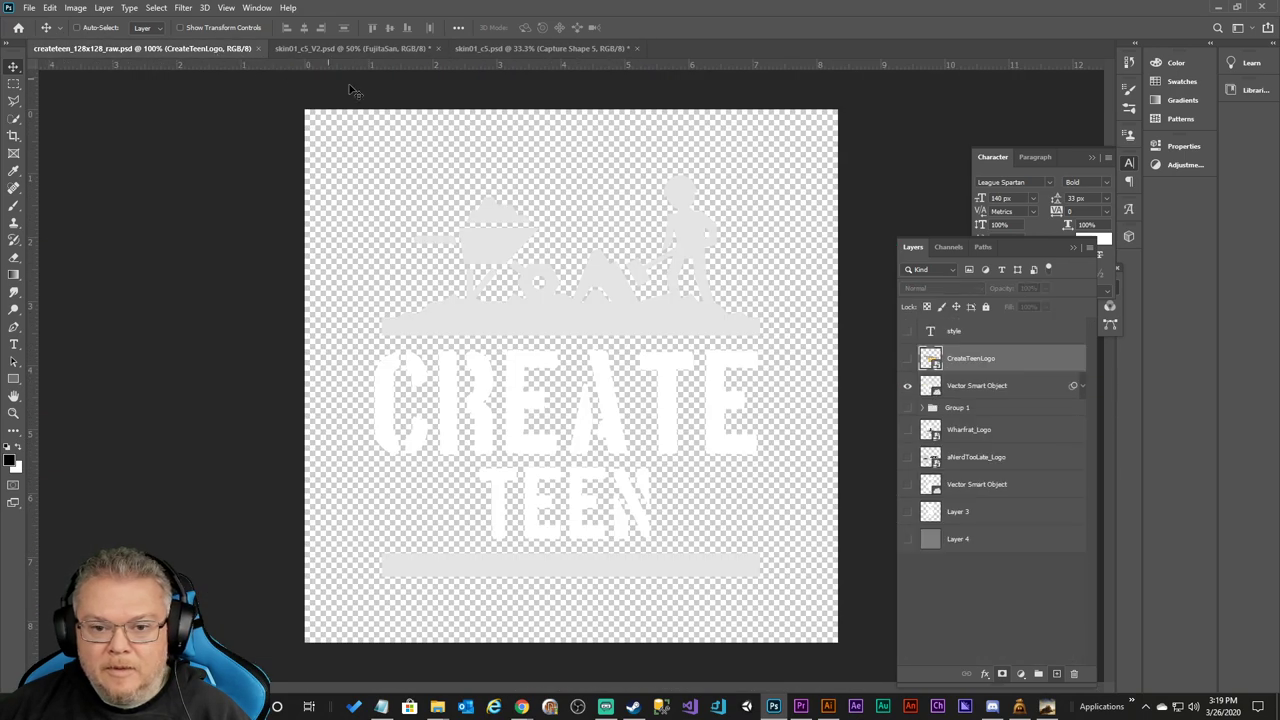
Try placing the white CREATE TEEN Vector Smart Object from createteen_128x128_raw.psd near the lower FUJITASAN lettering in skin01_c5_V2.psd.
{"action": "left_click", "coordinate": [962, 386]}
{"action": "left_click_drag", "start_coordinate": [960, 390], "coordinate": [521, 400]}
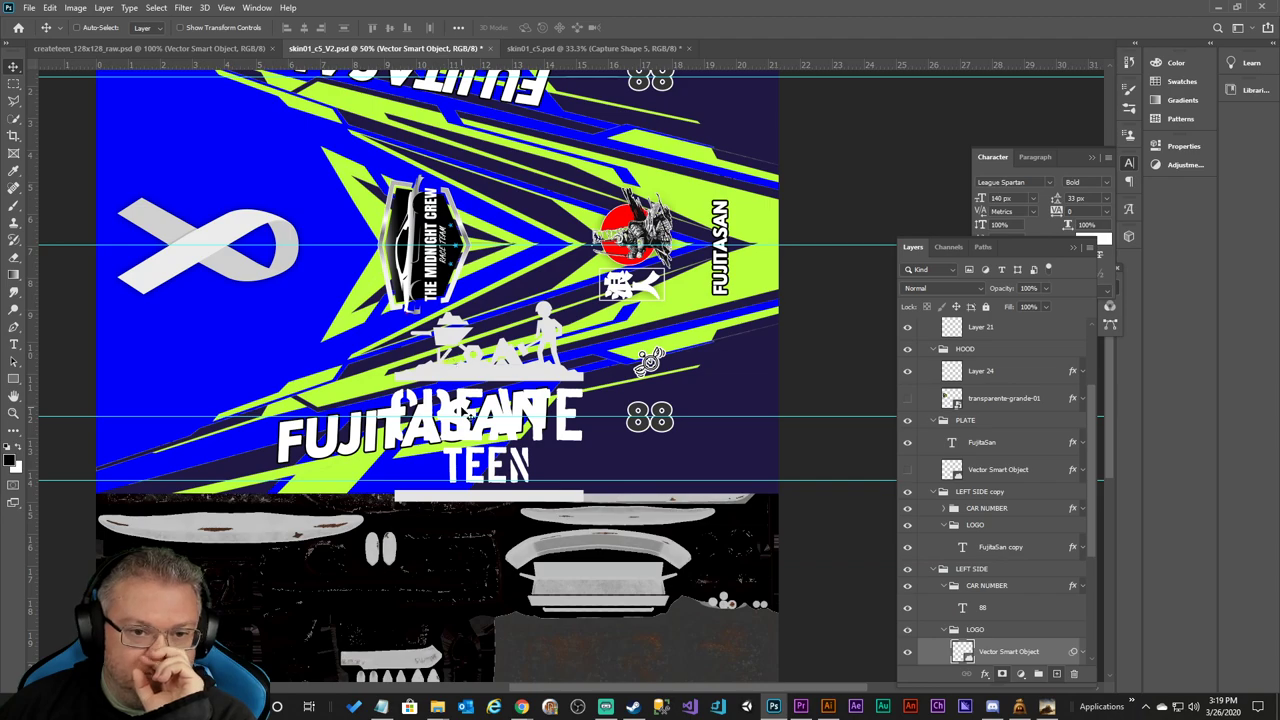
{"action": "left_click_drag", "start_coordinate": [562, 380], "coordinate": [386, 472]}
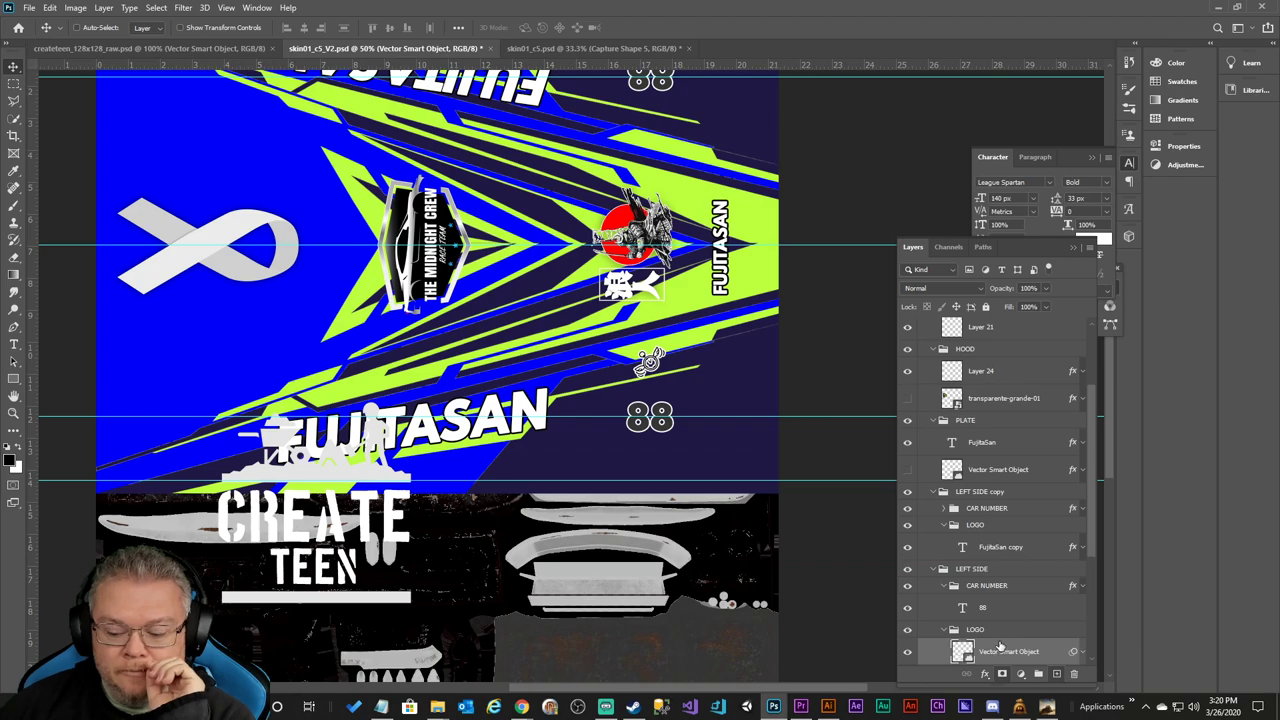
{"action": "key", "text": "ctrl+z"}
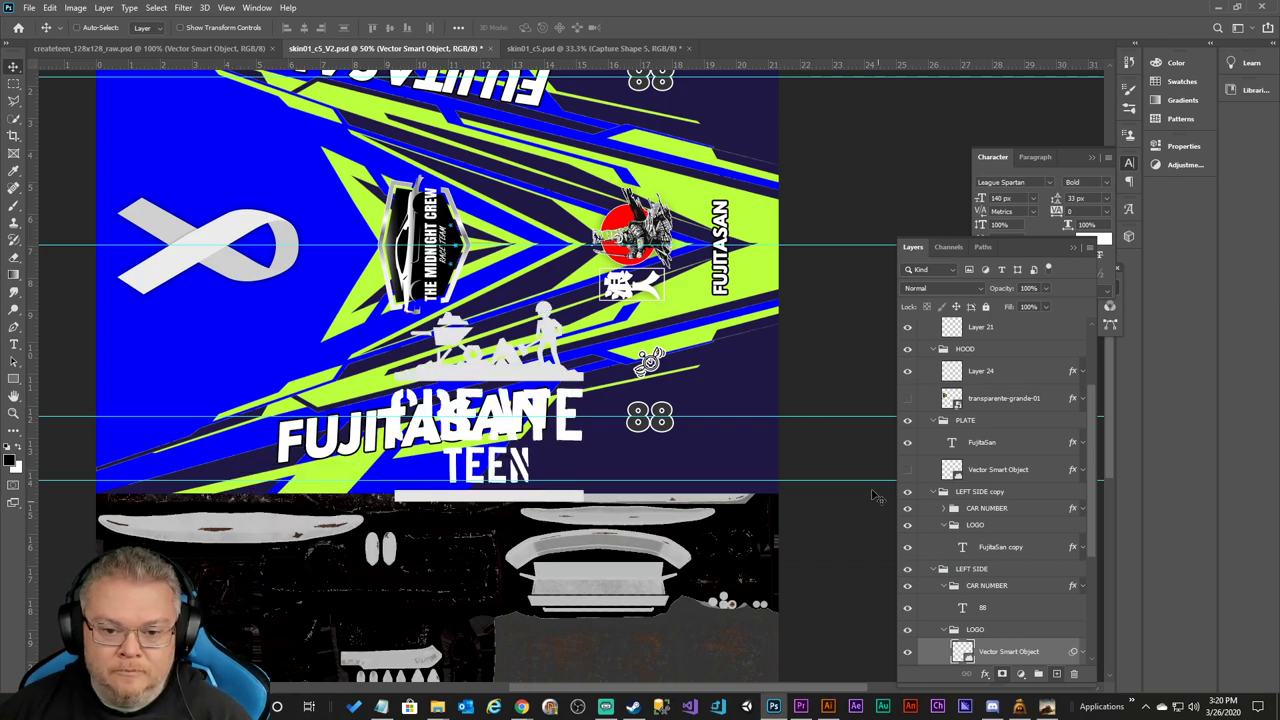
{"action": "key", "text": "ctrl+z"}
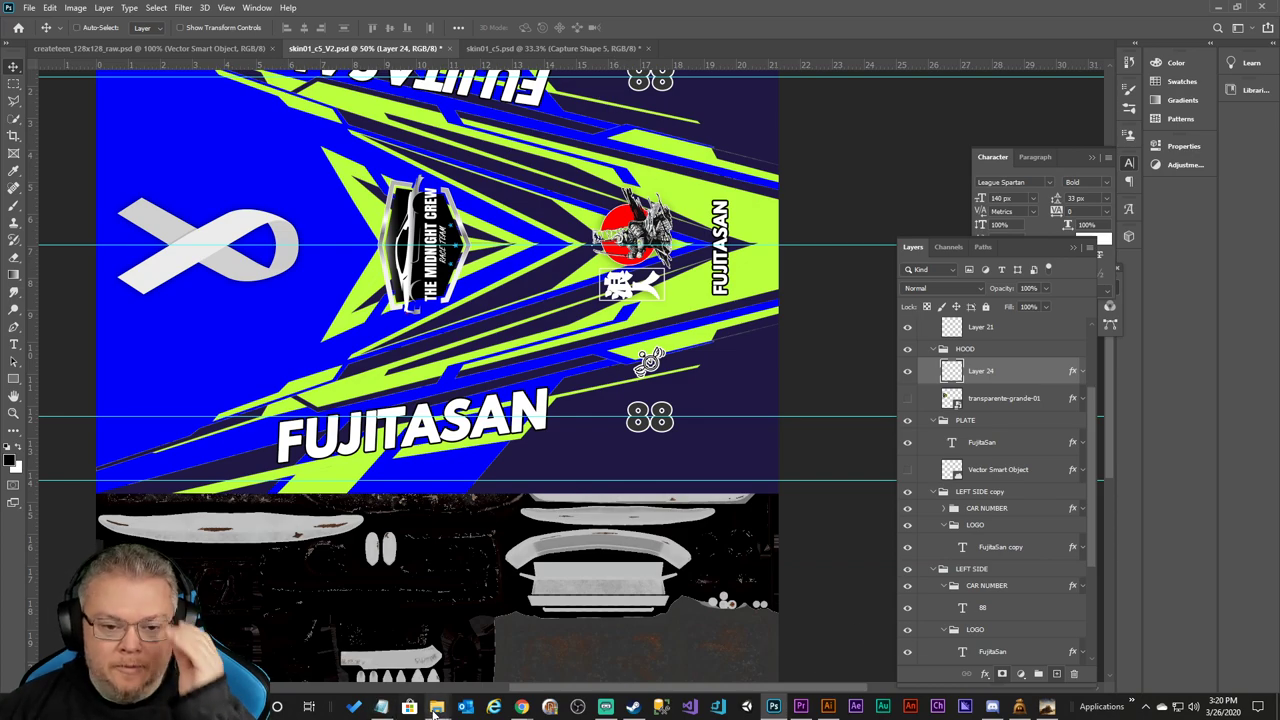
Open CreateTeen.psd and examine how the crane sign is built by hiding the layers inside Group 2 one by one.
{"action": "mouse_move", "coordinate": [437, 708]}
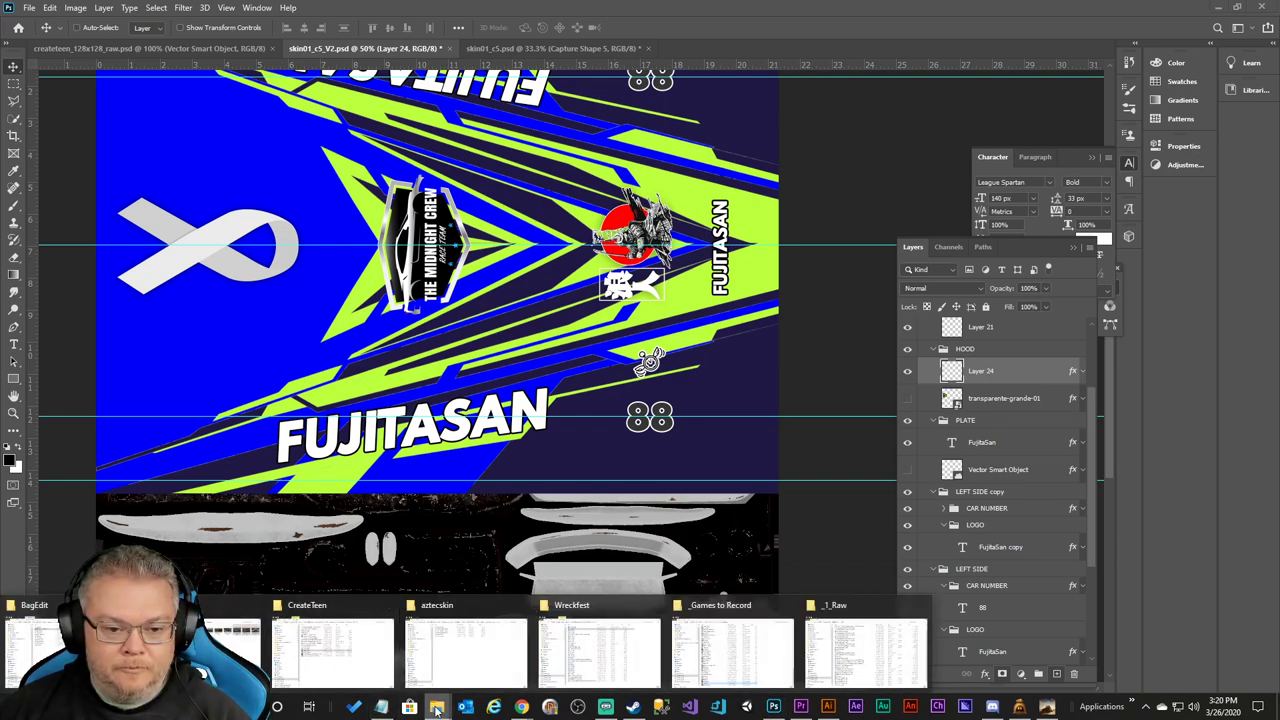
{"action": "right_click", "coordinate": [437, 707]}
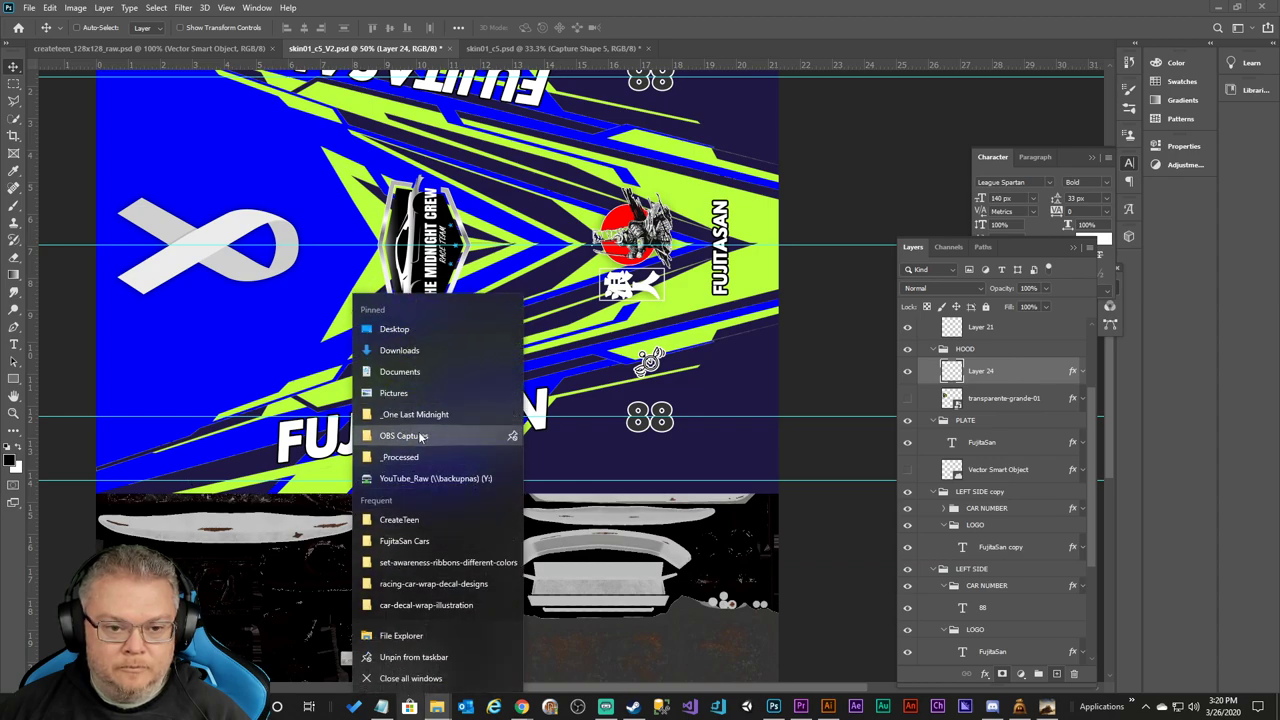
{"action": "left_click", "coordinate": [595, 421]}
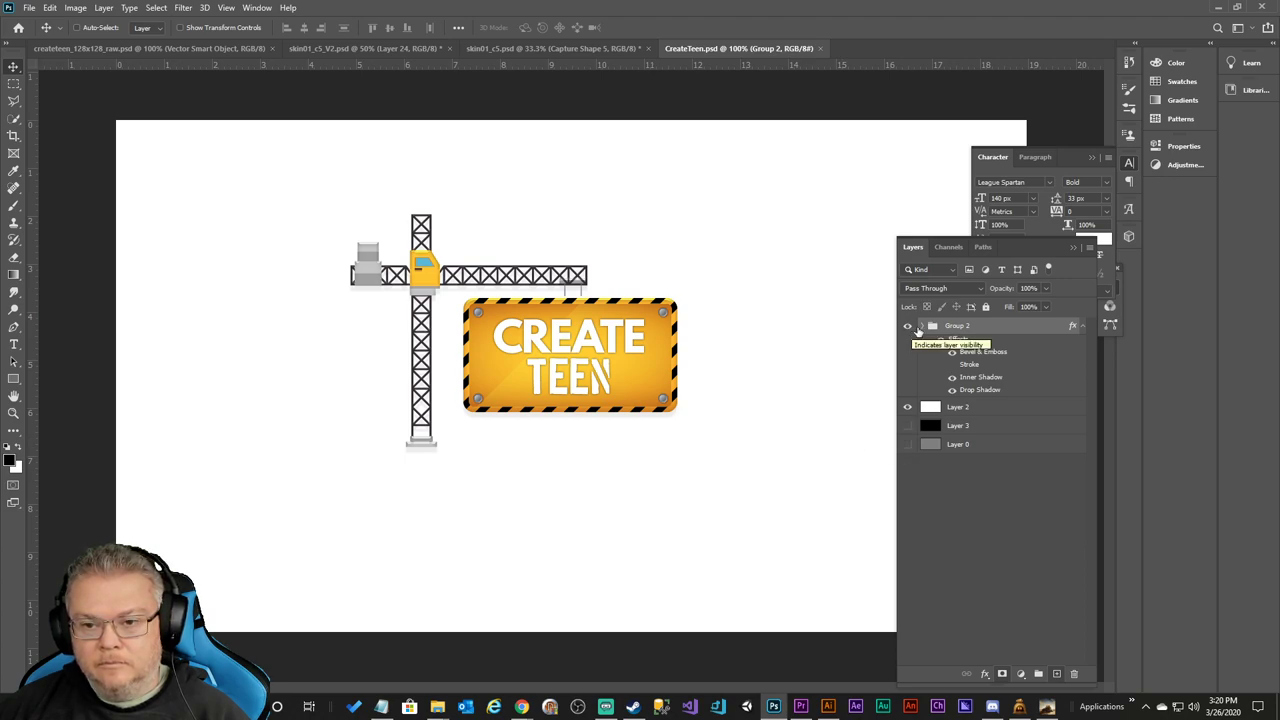
{"action": "left_click", "coordinate": [923, 328]}
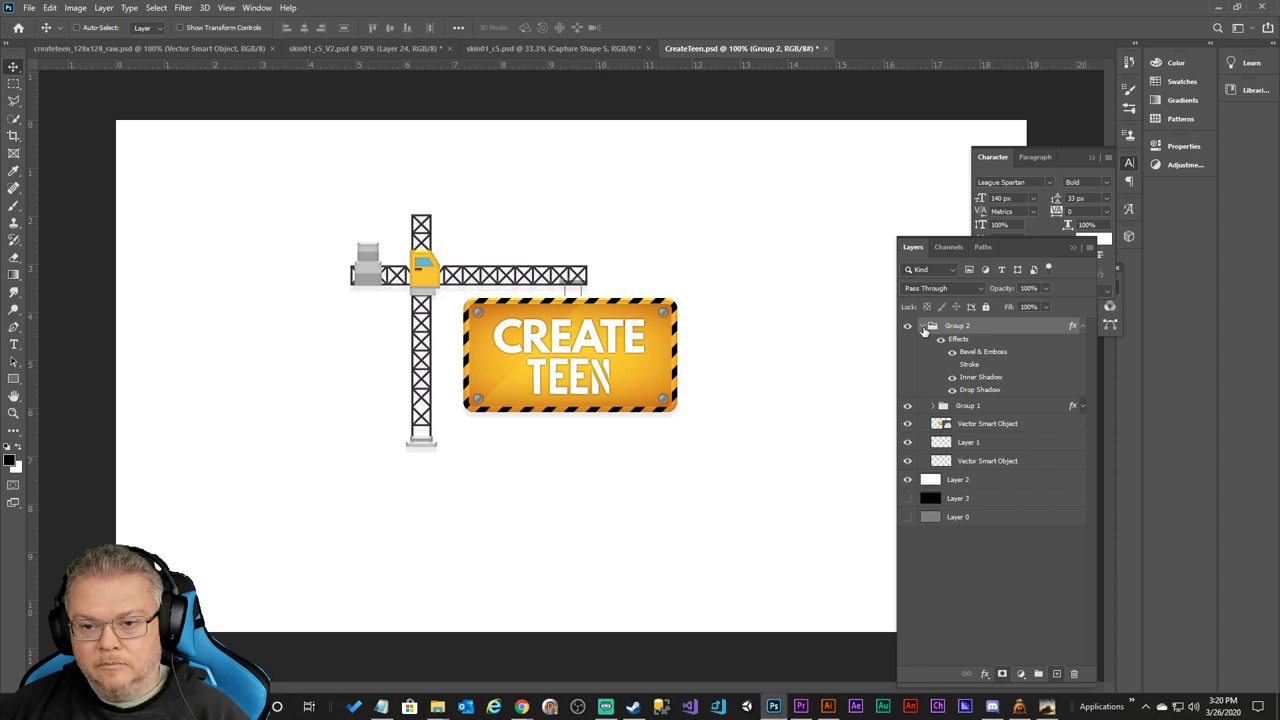
{"action": "left_click", "coordinate": [907, 424]}
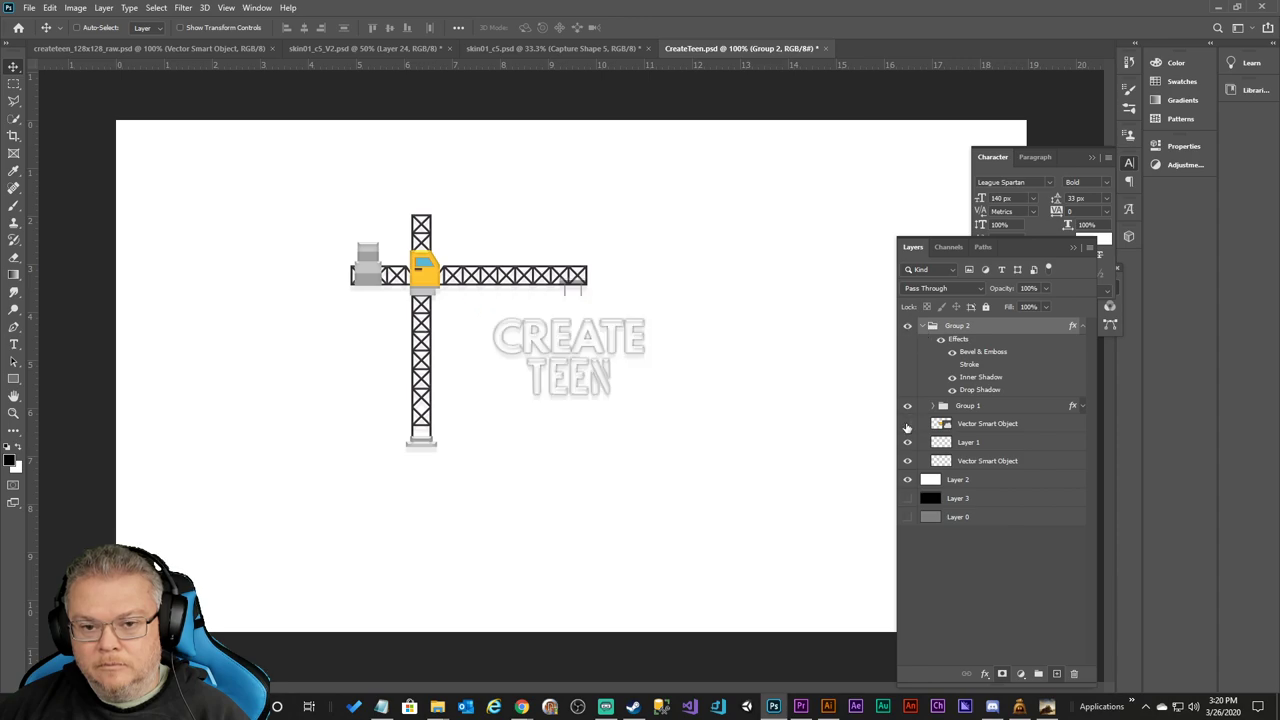
{"action": "left_click", "coordinate": [907, 444]}
{"action": "left_click", "coordinate": [907, 461]}
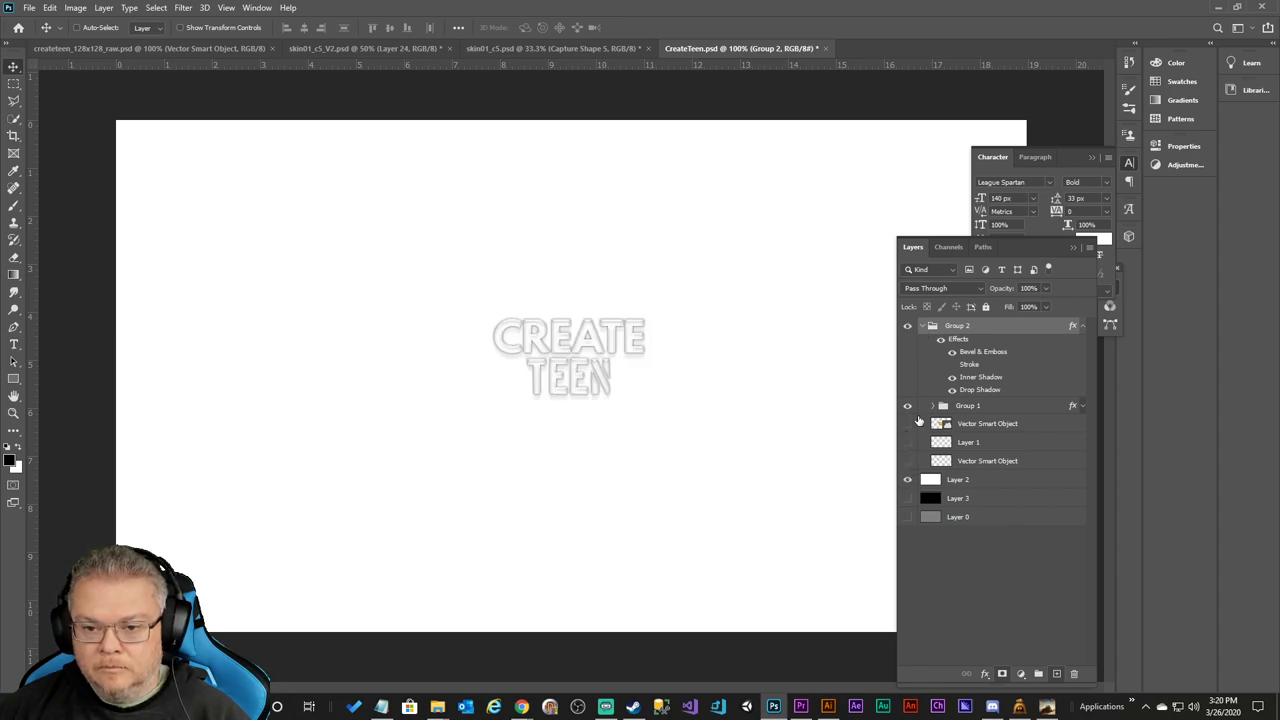
{"action": "left_click", "coordinate": [907, 406]}
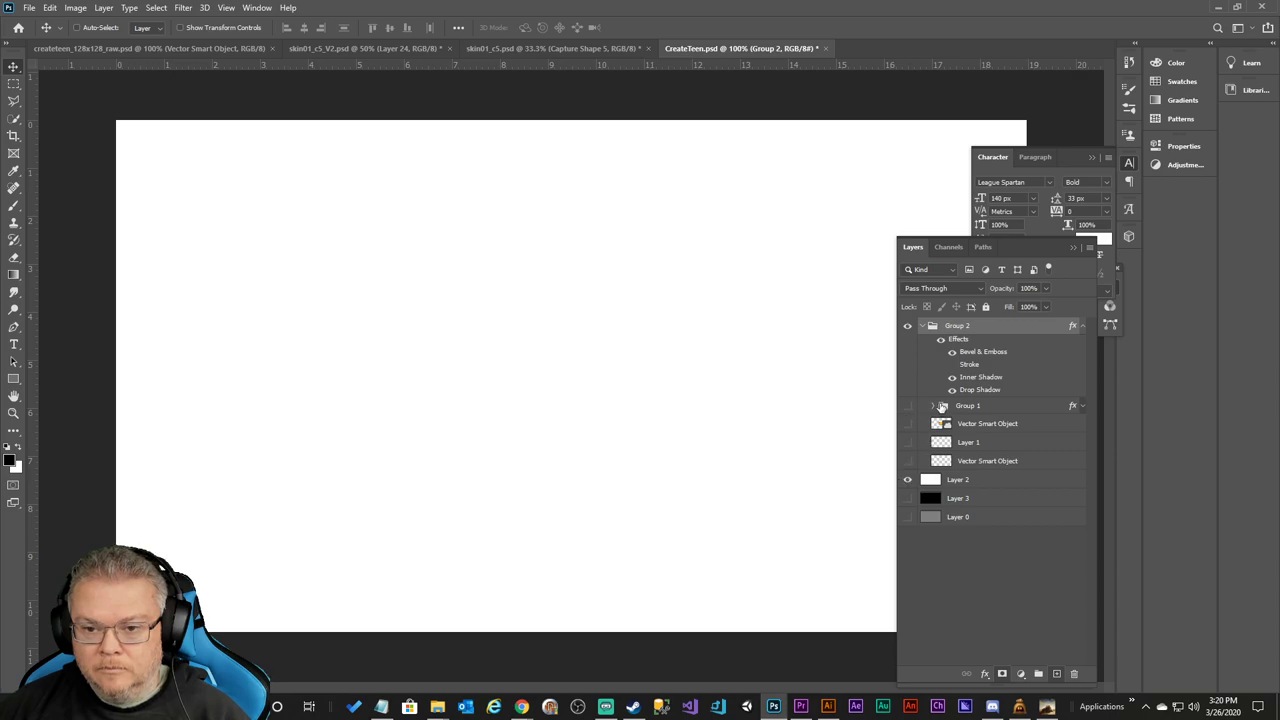
{"action": "left_click", "coordinate": [933, 406]}
{"action": "left_click", "coordinate": [933, 406]}
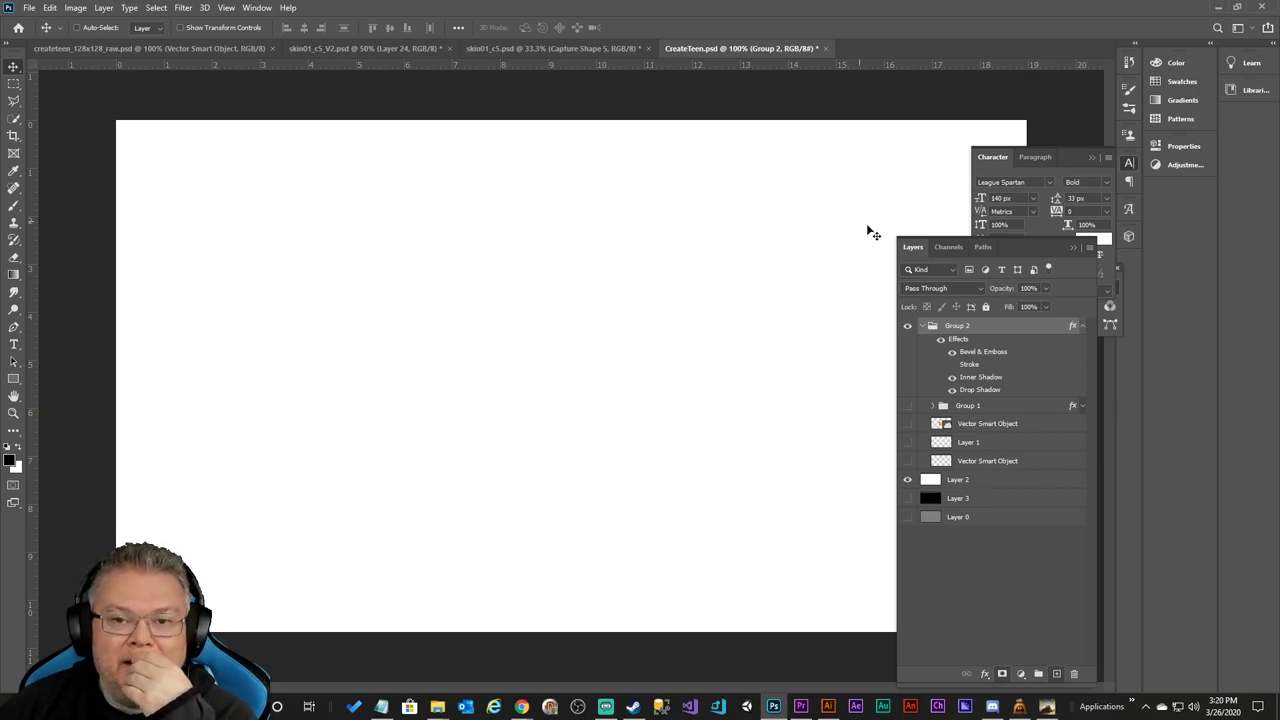
Close CreateTeen.psd without saving and return to createteen_128x128_raw.psd.
{"action": "left_click", "coordinate": [826, 48]}
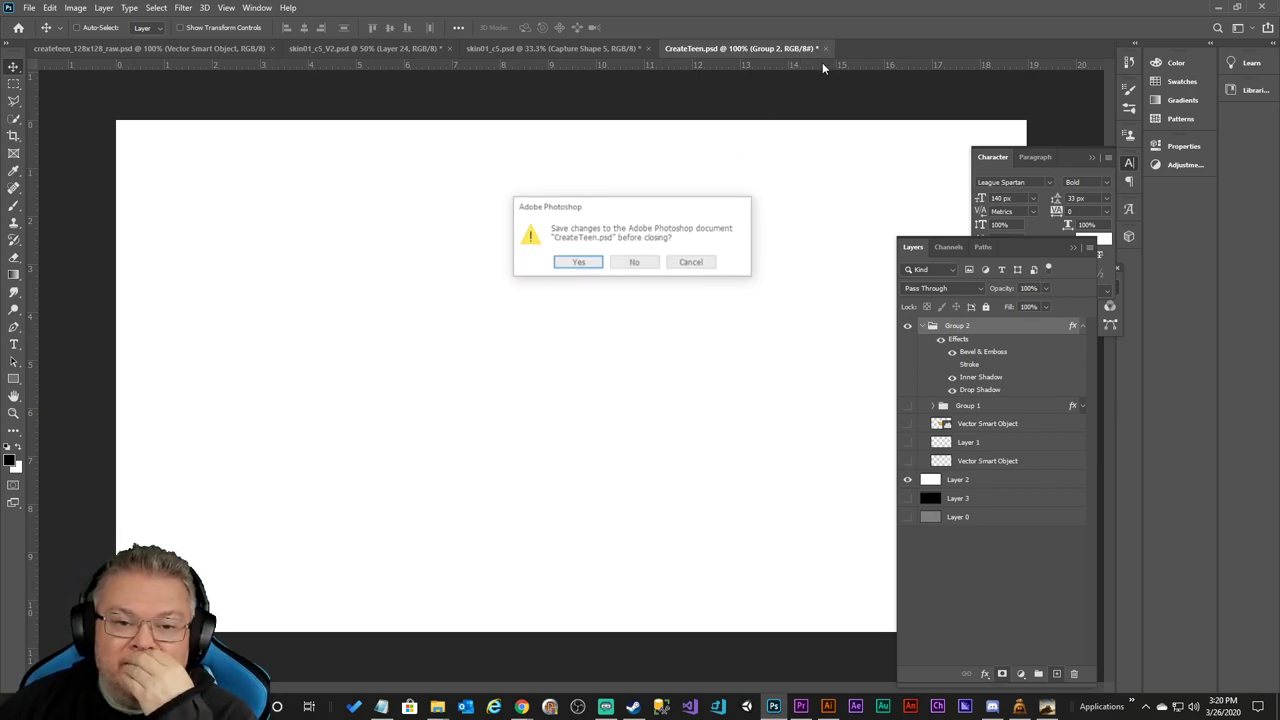
{"action": "left_click", "coordinate": [645, 262]}
{"action": "left_click", "coordinate": [220, 48]}
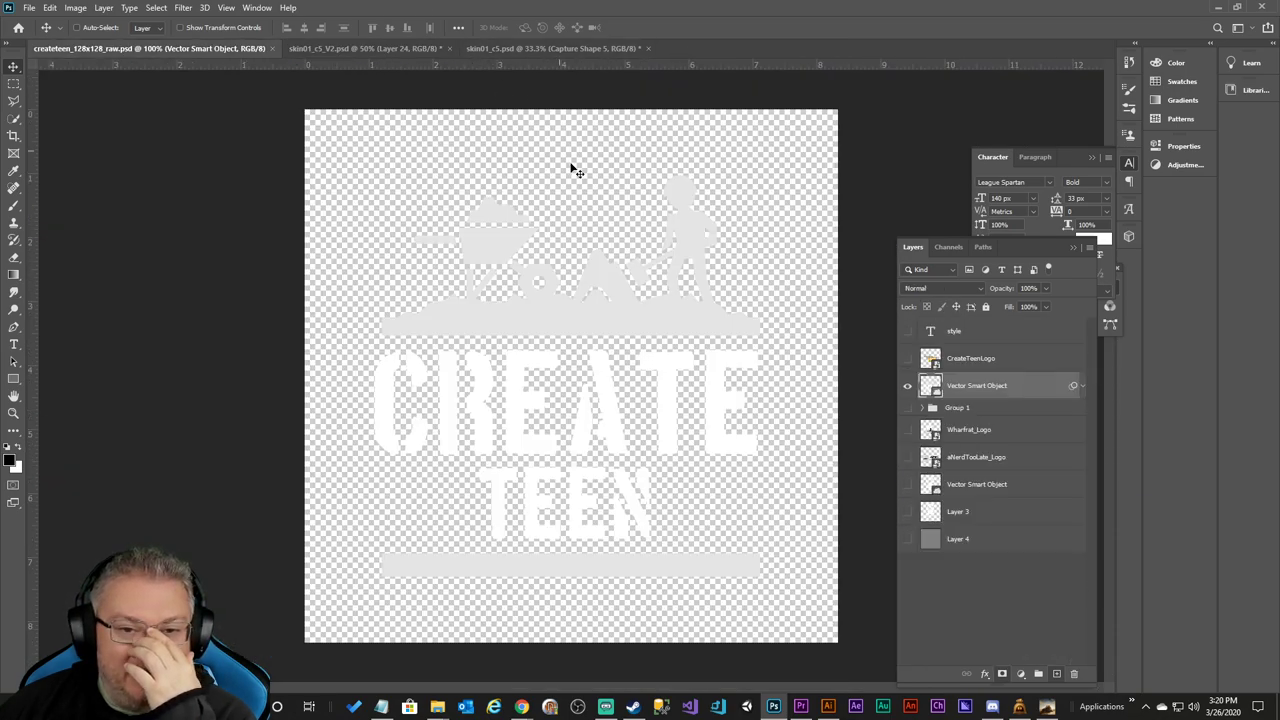
Expand Group 1, hide the upper Vector Smart Object, and briefly show the group to examine its artwork.
{"action": "left_click", "coordinate": [922, 408]}
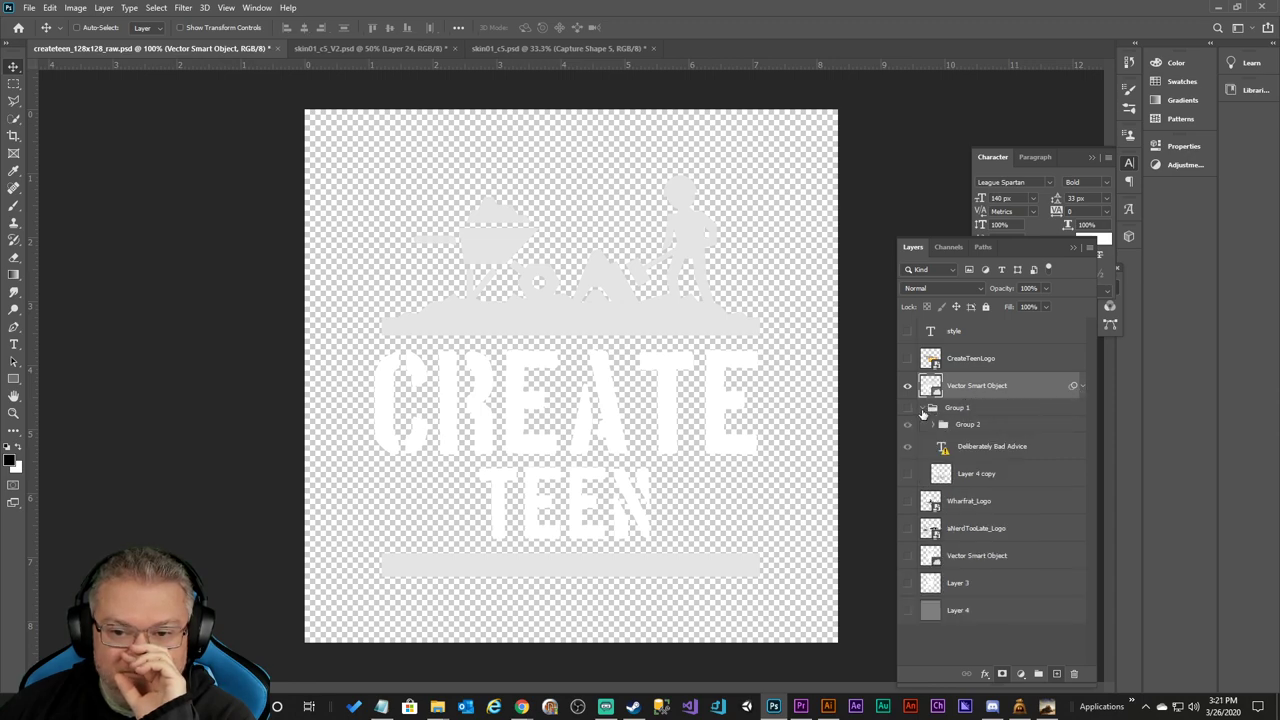
{"action": "left_click", "coordinate": [908, 387]}
{"action": "left_click", "coordinate": [908, 408]}
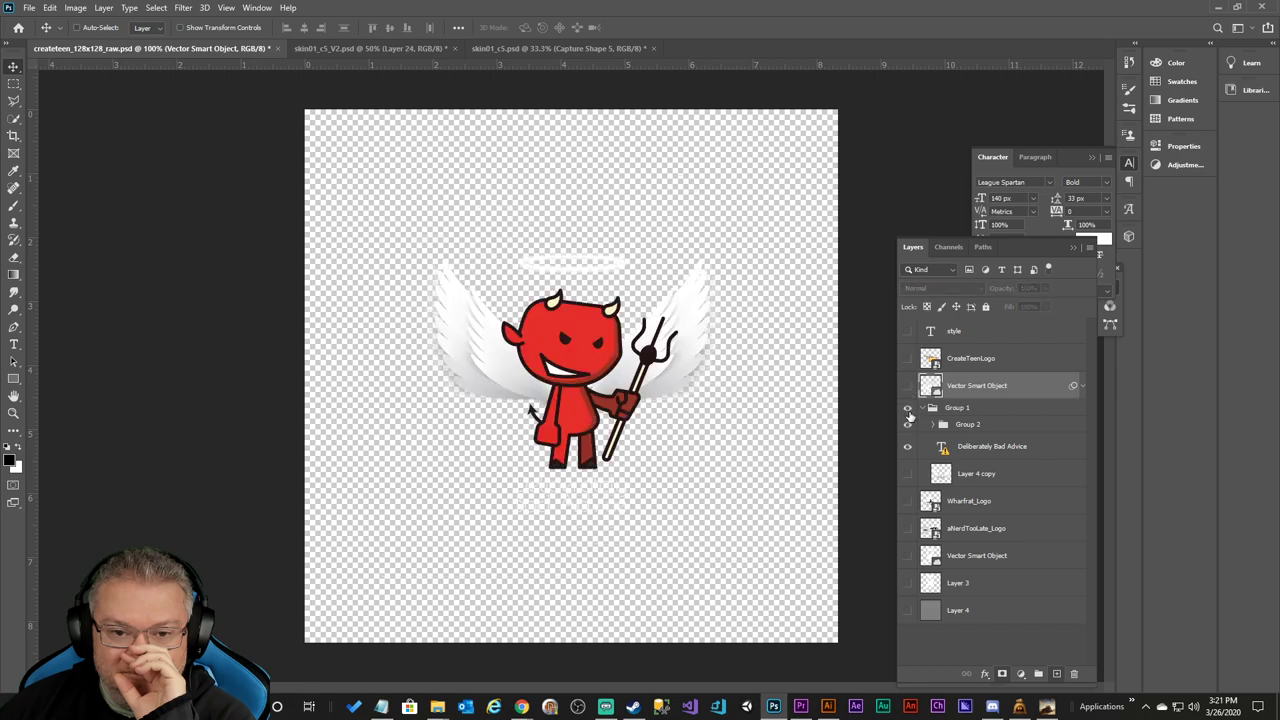
{"action": "left_click", "coordinate": [908, 409]}
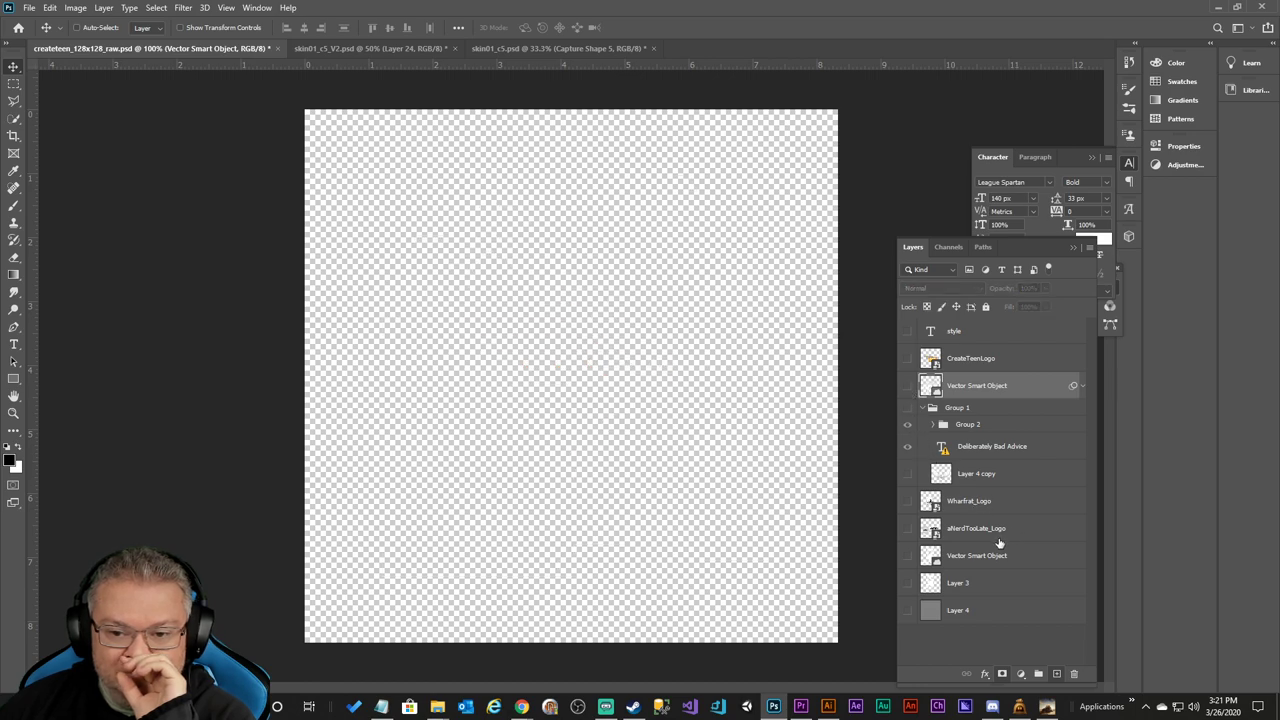
Delete all layers from Layer 3 up through Group 1, including the Wharfrat and aNerdTooLate logos.
{"action": "left_click", "coordinate": [955, 582]}
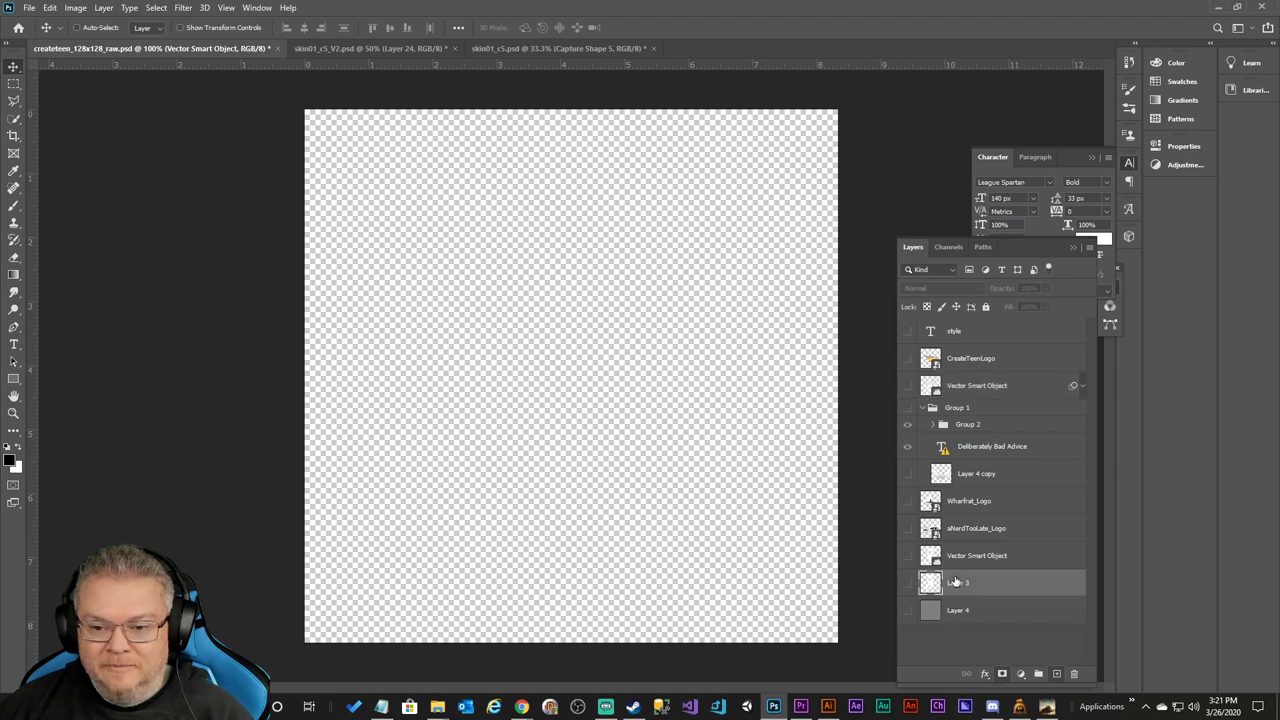
{"action": "left_click", "coordinate": [968, 555], "text": "shift"}
{"action": "left_click", "coordinate": [970, 528], "text": "shift"}
{"action": "left_click", "coordinate": [976, 502], "text": "shift"}
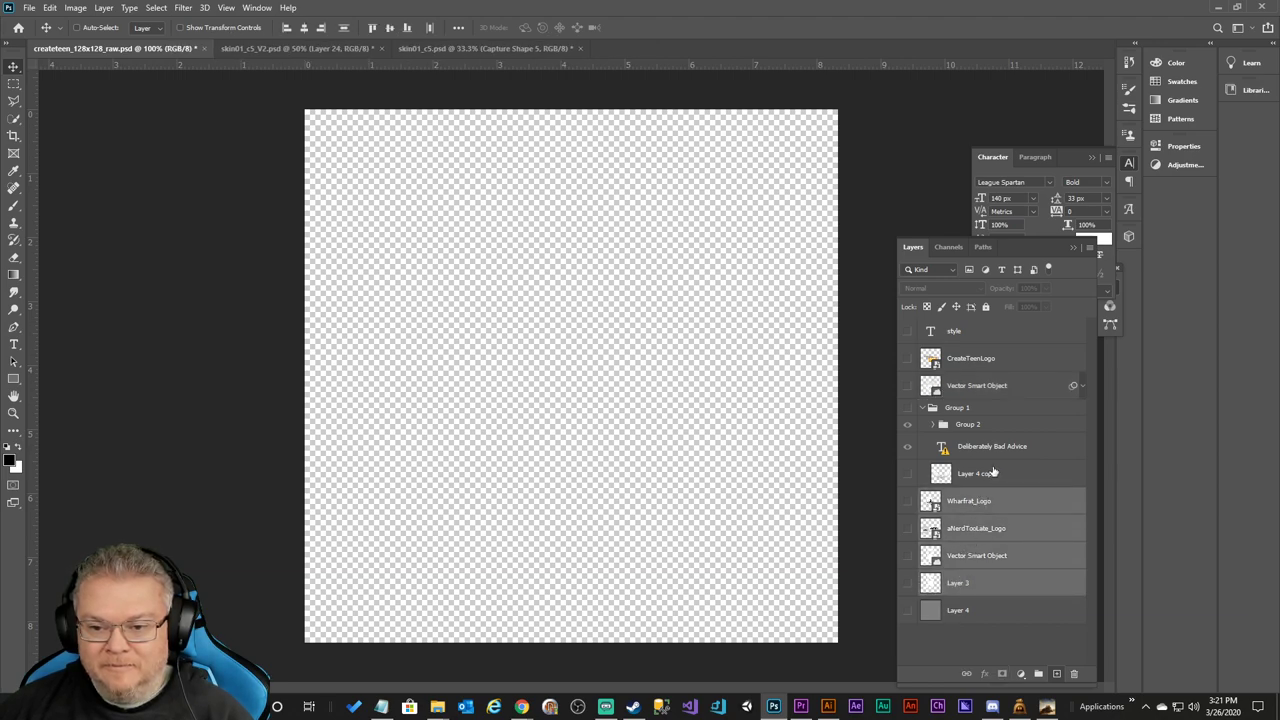
{"action": "left_click", "coordinate": [992, 473], "text": "shift"}
{"action": "left_click", "coordinate": [990, 448], "text": "shift"}
{"action": "left_click", "coordinate": [975, 426], "text": "shift"}
{"action": "left_click", "coordinate": [968, 409], "text": "shift"}
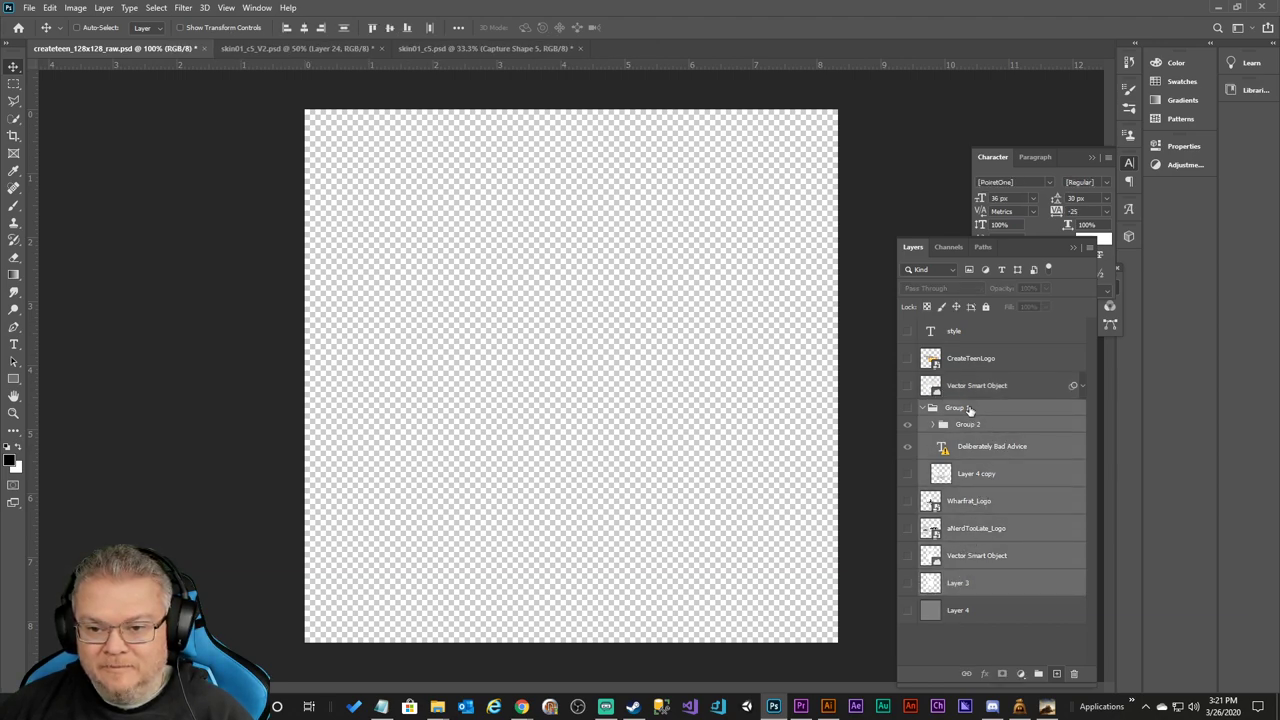
{"action": "key", "text": "Delete"}
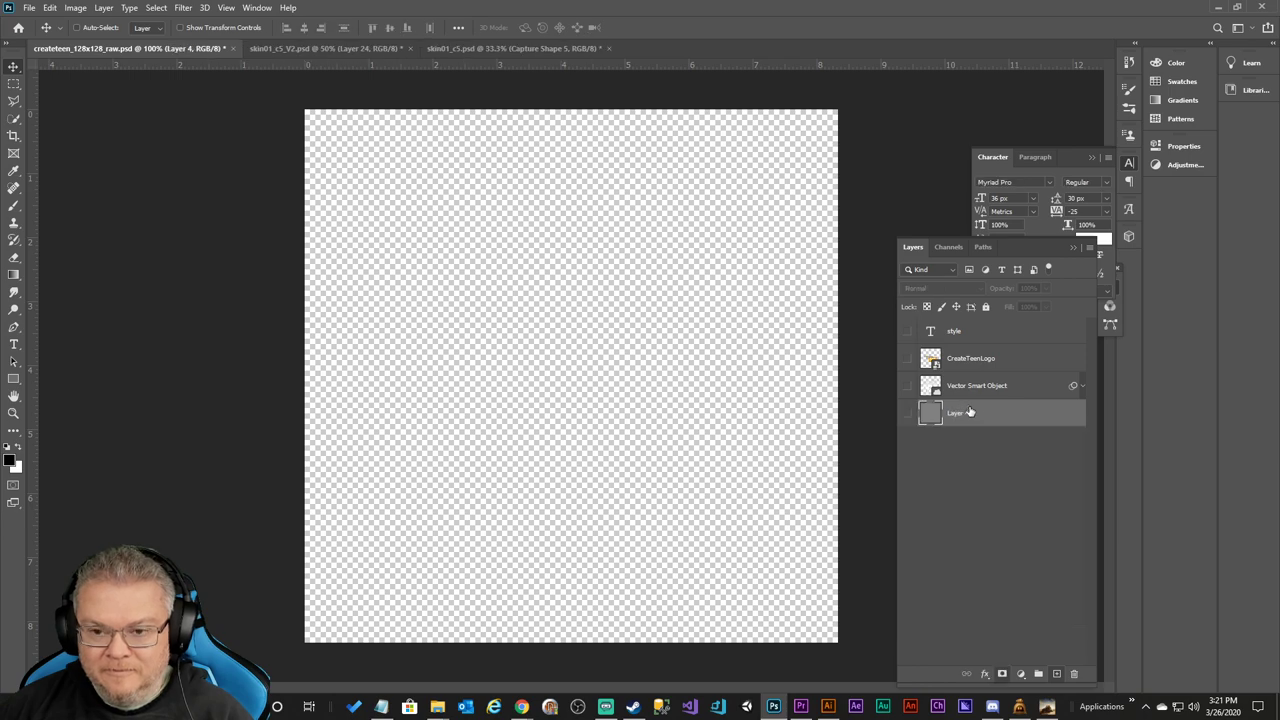
Delete the style and CreateTeenLogo layers, and show the remaining Vector Smart Object and the grey Layer 4.
{"action": "left_click", "coordinate": [960, 338]}
{"action": "left_click", "coordinate": [908, 331]}
{"action": "left_click", "coordinate": [910, 330]}
{"action": "left_click", "coordinate": [982, 358], "text": "shift"}
{"action": "key", "text": "Delete"}
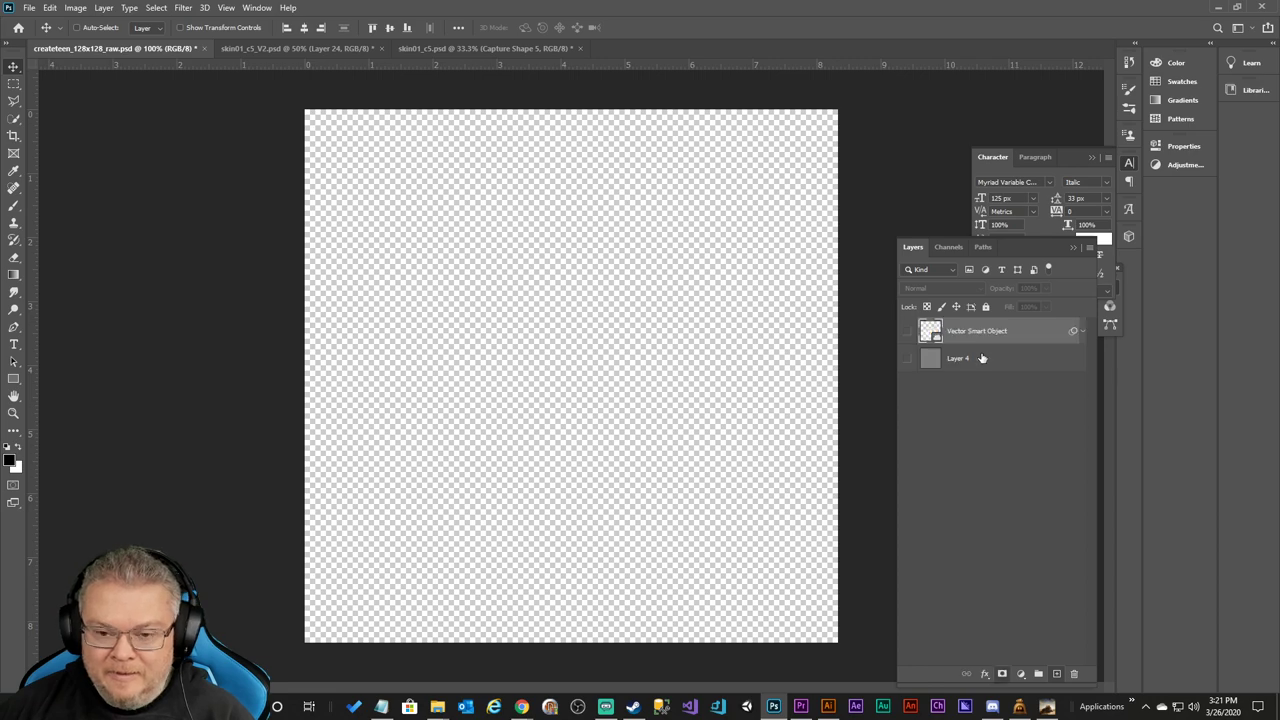
{"action": "left_click", "coordinate": [908, 331]}
{"action": "left_click", "coordinate": [908, 358]}
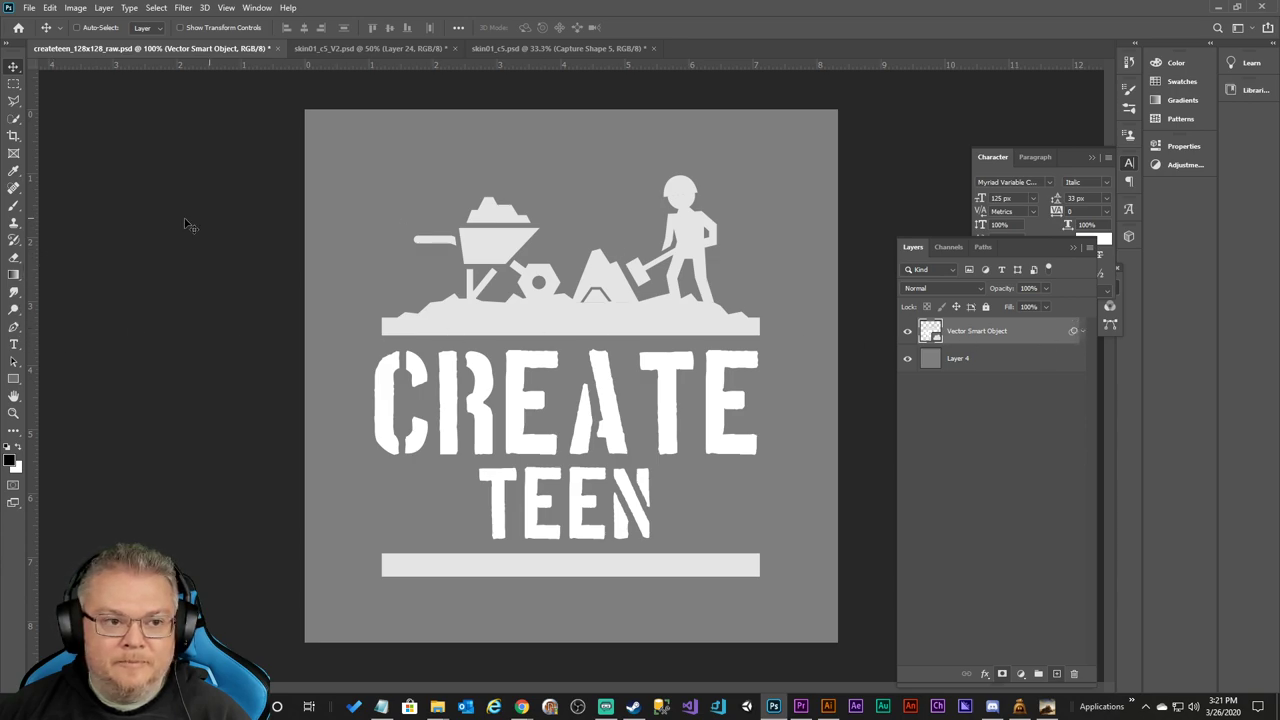
Select the wheelbarrow and worker scene above the CREATE lettering with a rectangular marquee and copy it to a new layer.
{"action": "left_click", "coordinate": [13, 84]}
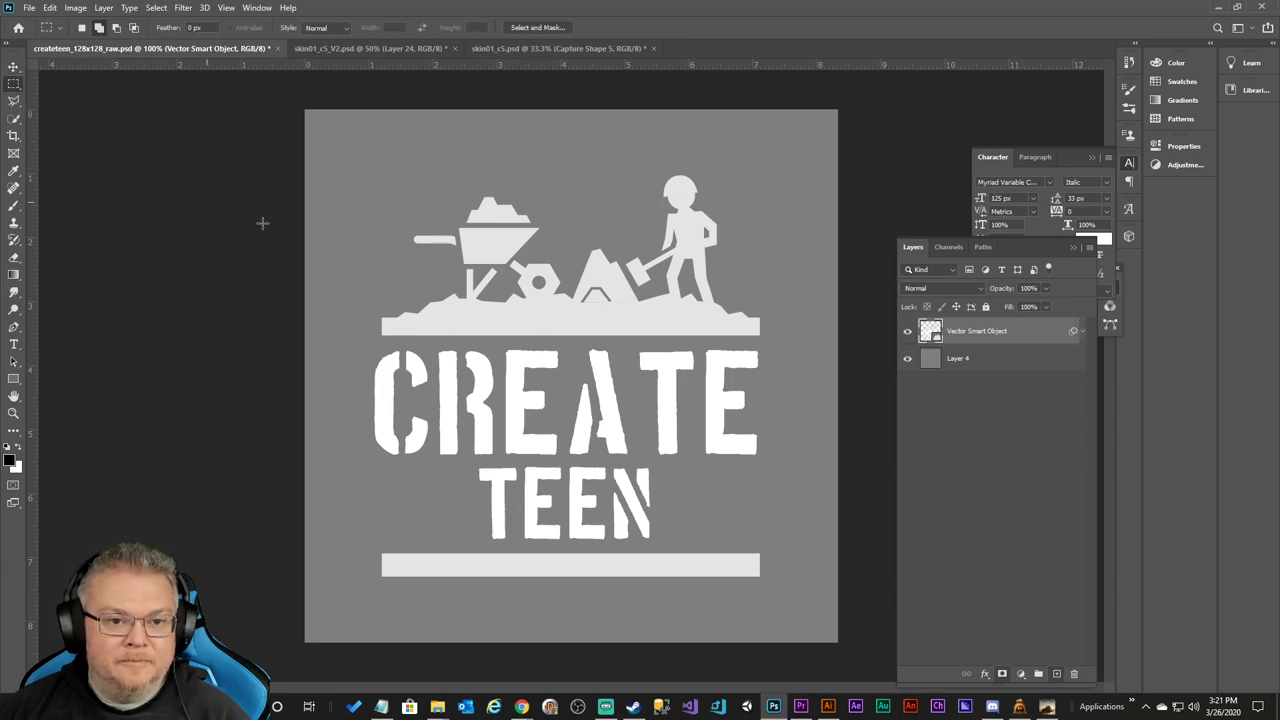
{"action": "left_click_drag", "start_coordinate": [348, 159], "coordinate": [781, 343]}
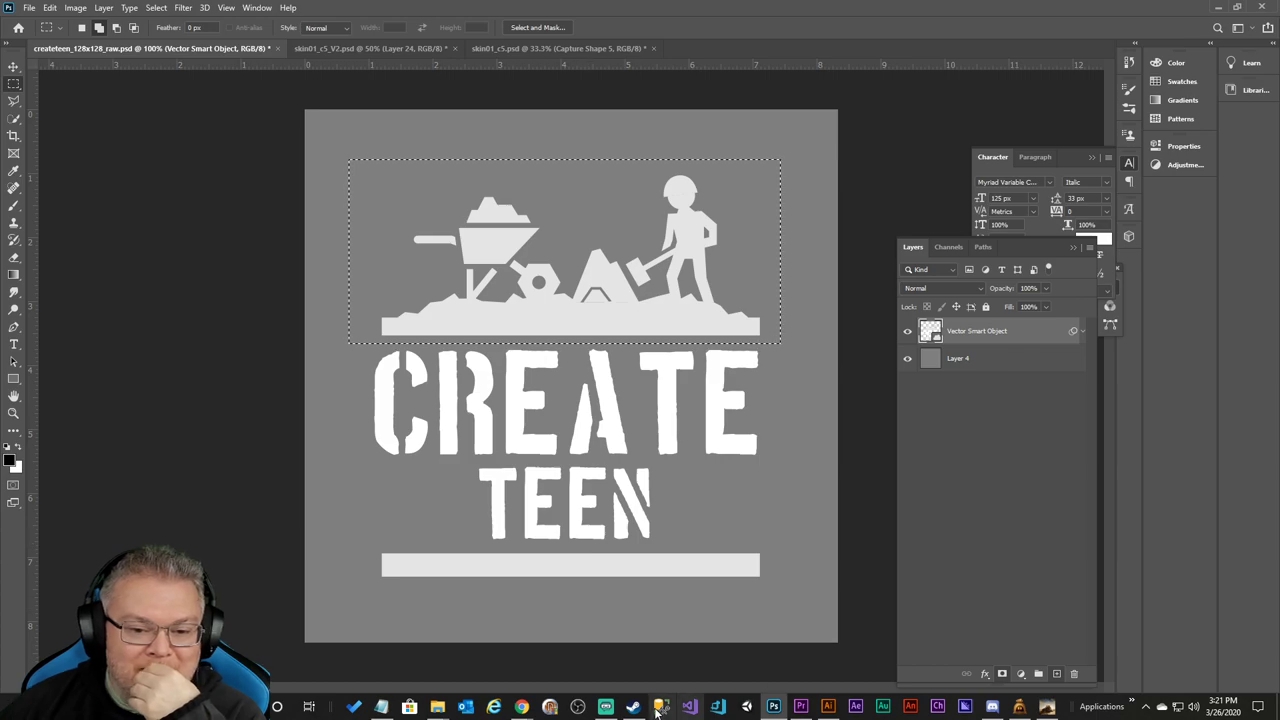
{"action": "key", "text": "ctrl+d"}
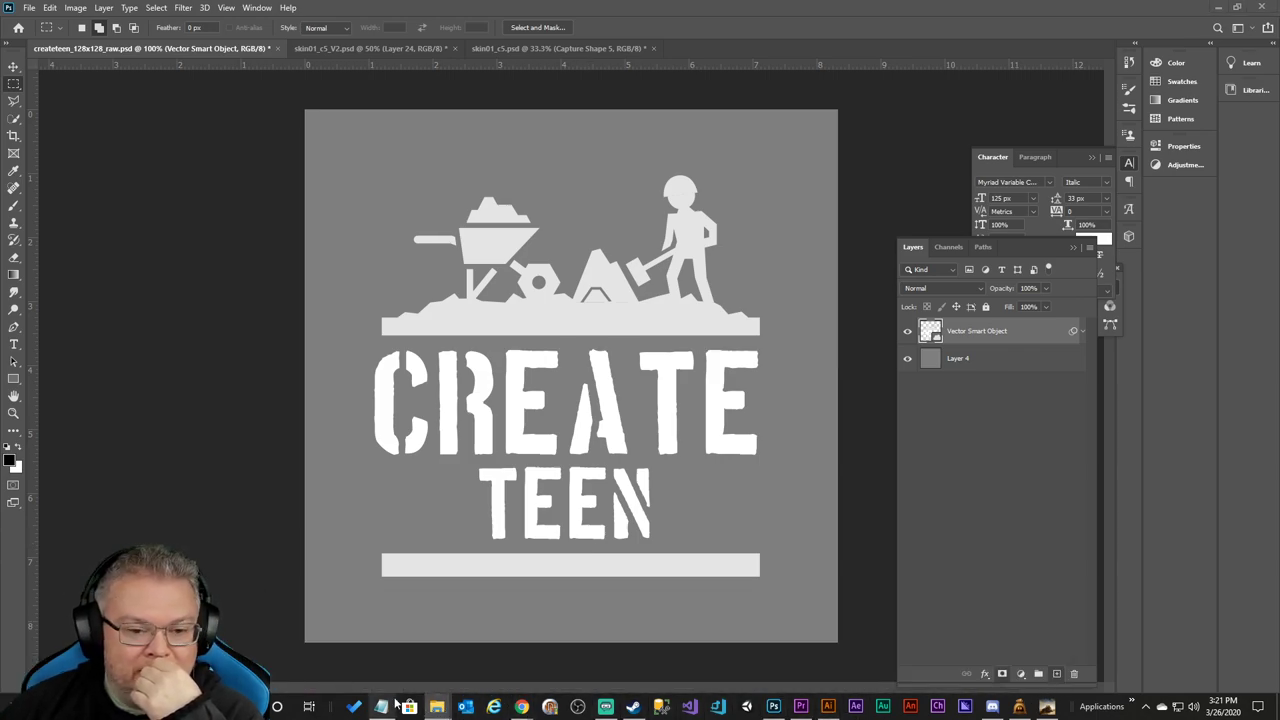
{"action": "mouse_move", "coordinate": [437, 707]}
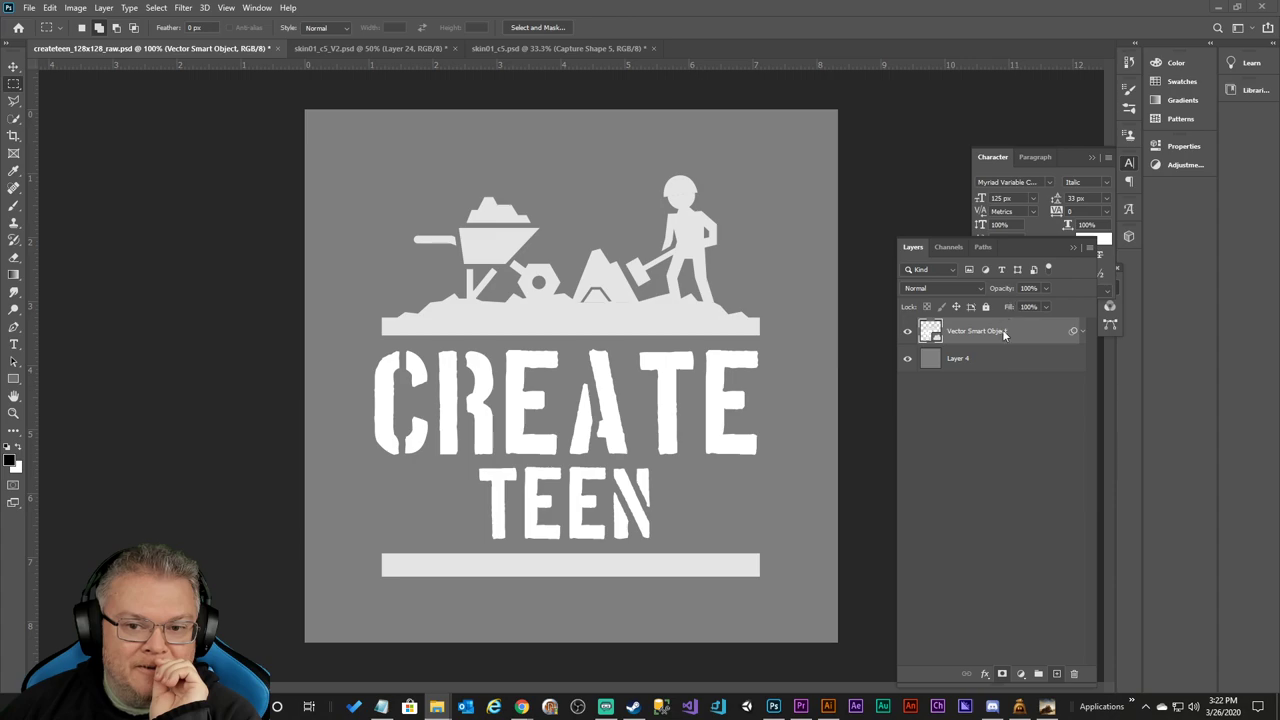
{"action": "key", "text": "ctrl+shift+d"}
{"action": "right_click", "coordinate": [505, 267]}
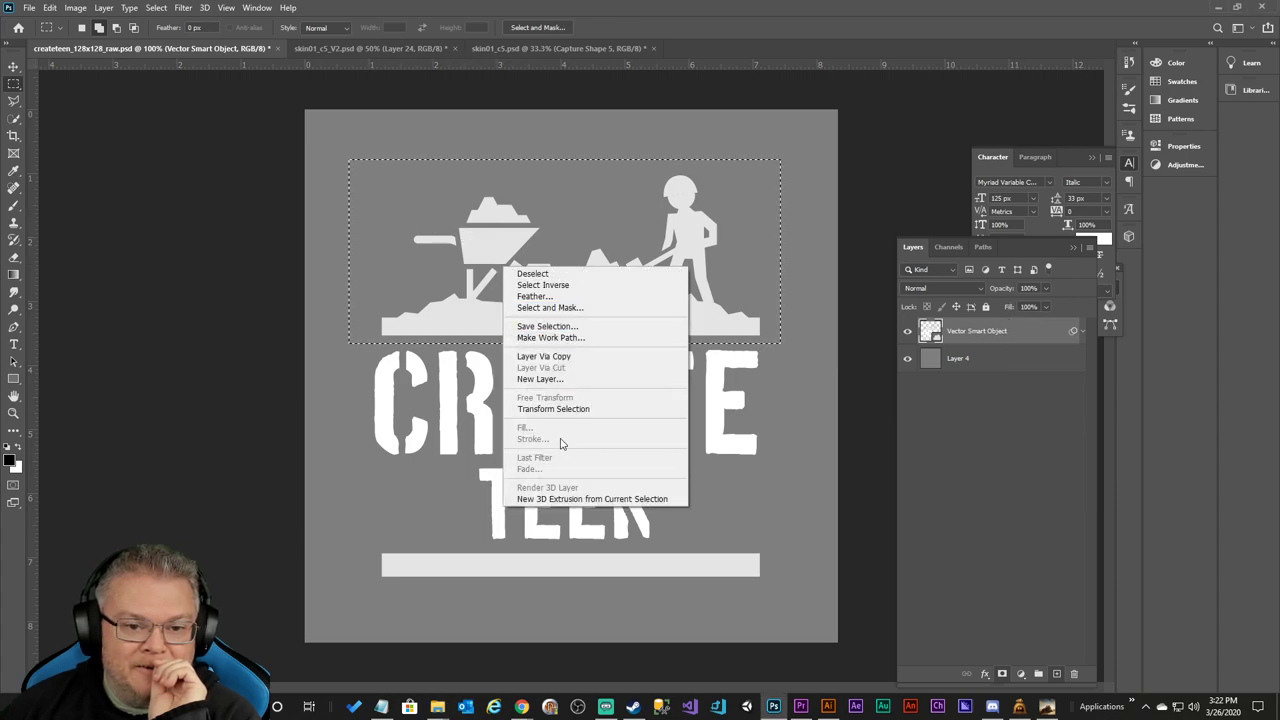
{"action": "left_click", "coordinate": [577, 357]}
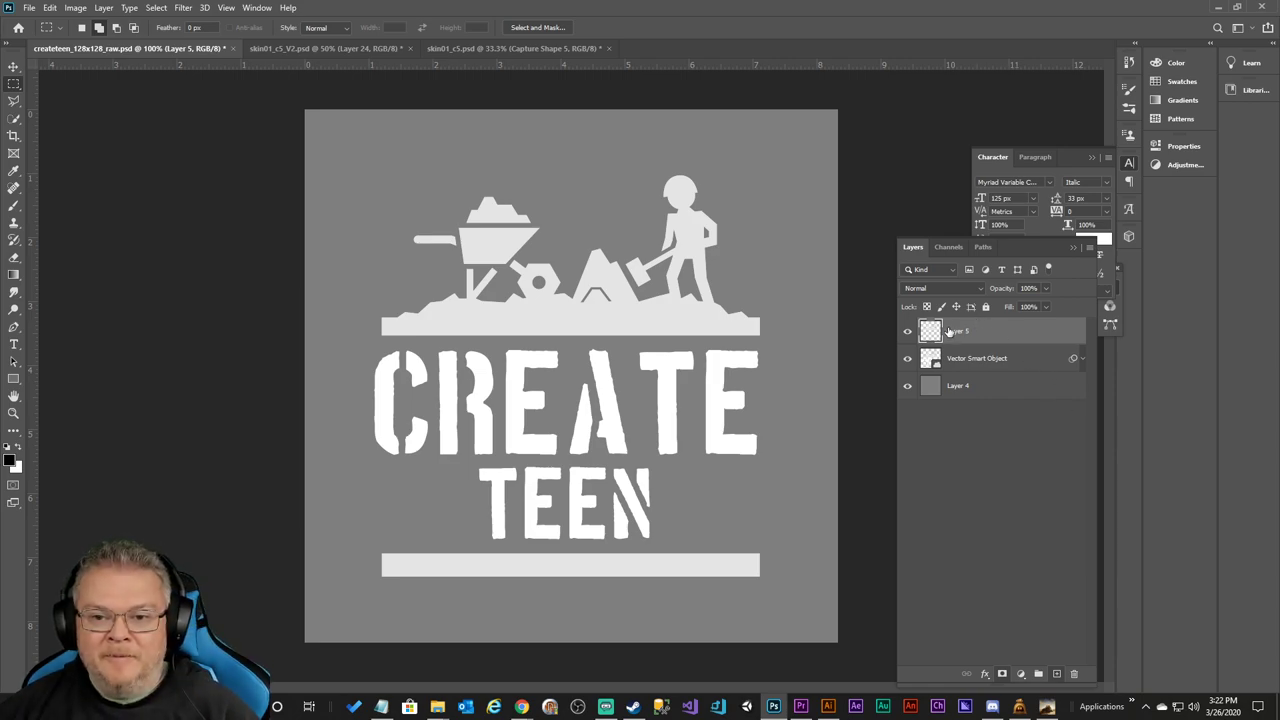
Check the skin design in skin01_c5_V2.psd and return to createteen_128x128_raw.psd.
{"action": "left_click", "coordinate": [294, 47]}
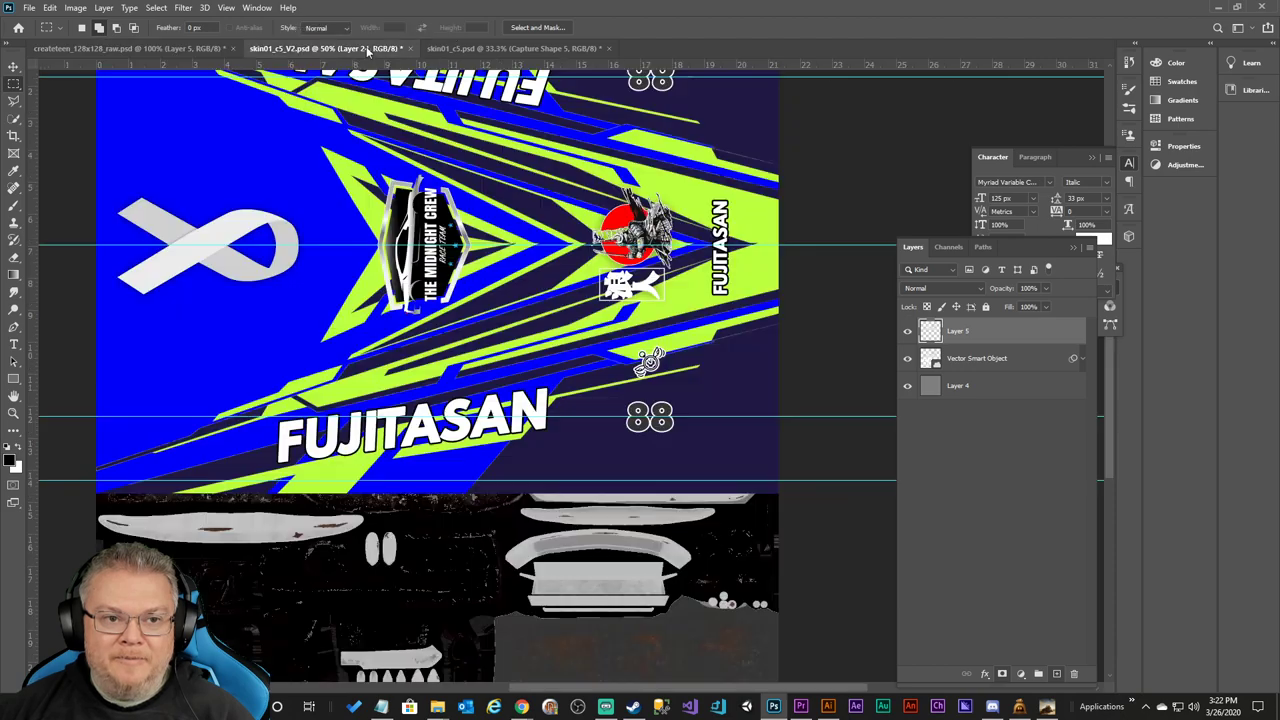
{"action": "key", "text": "ctrl+Tab"}
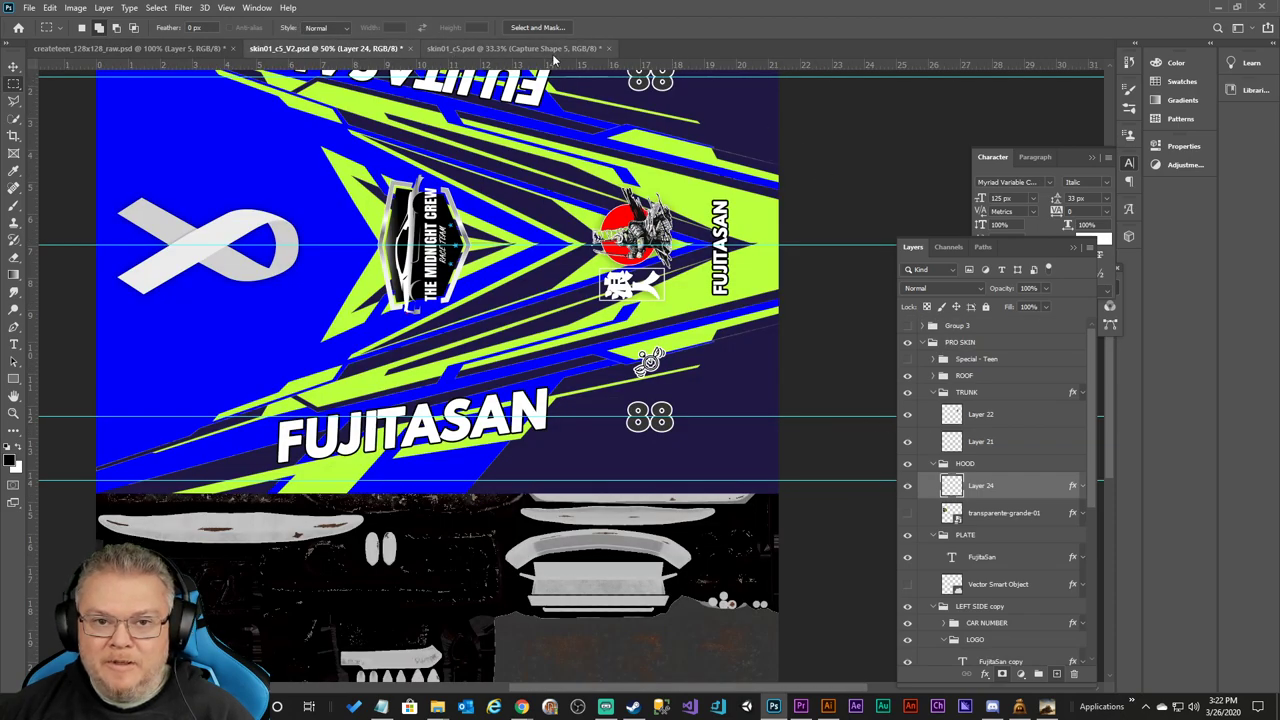
{"action": "left_click", "coordinate": [100, 48]}
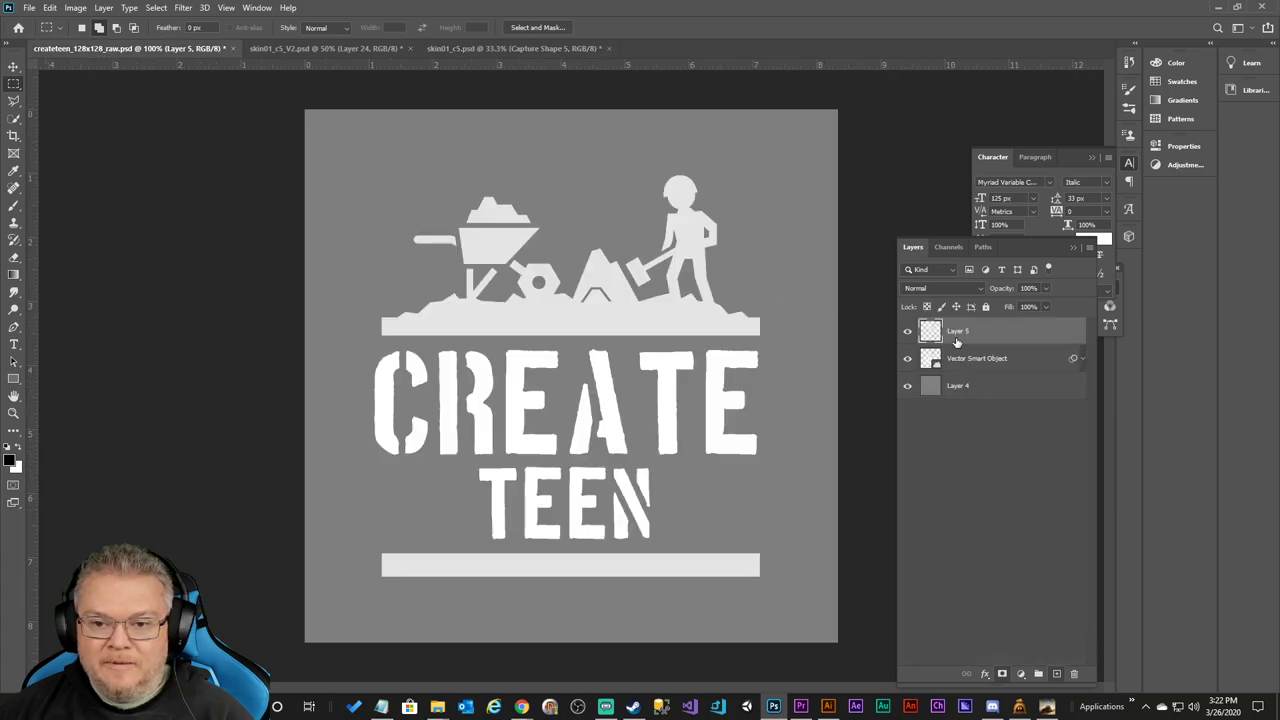
Copy the wheelbarrow and worker scene layer into skin01_c5_V2.psd and fill its artwork with white.
{"action": "left_click_drag", "start_coordinate": [956, 333], "coordinate": [360, 455]}
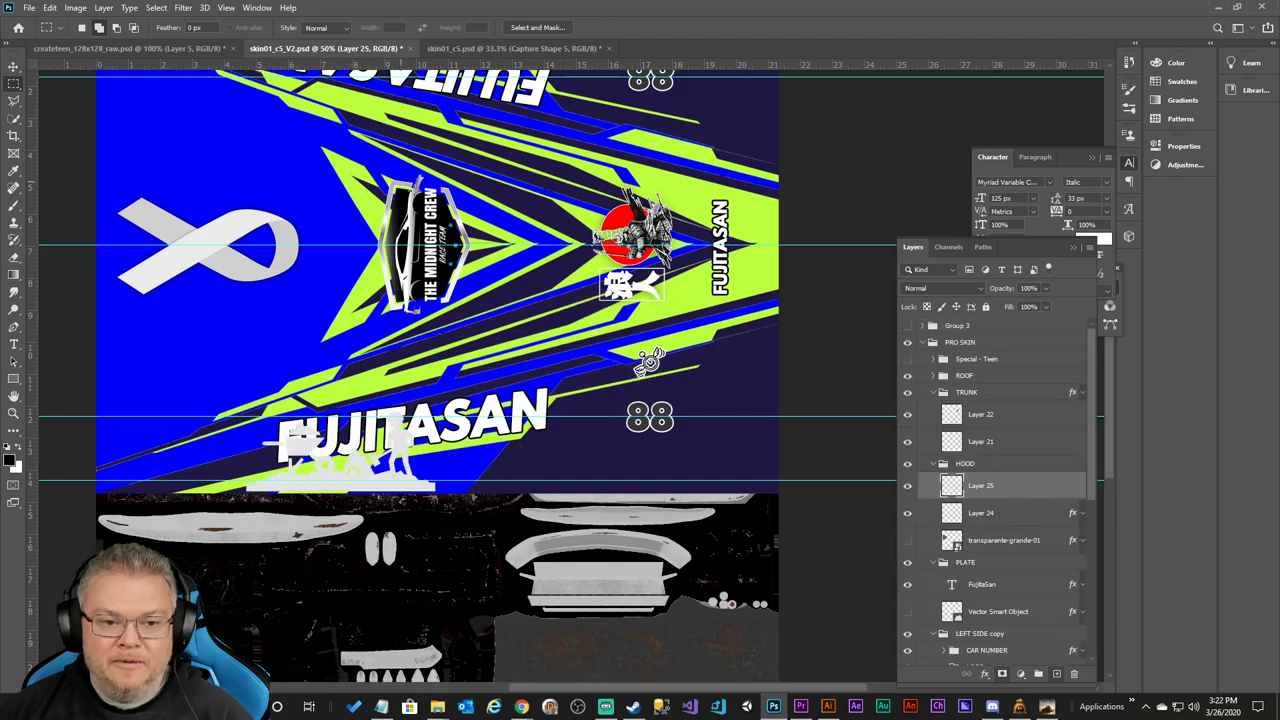
{"action": "left_click", "coordinate": [951, 486], "text": "ctrl"}
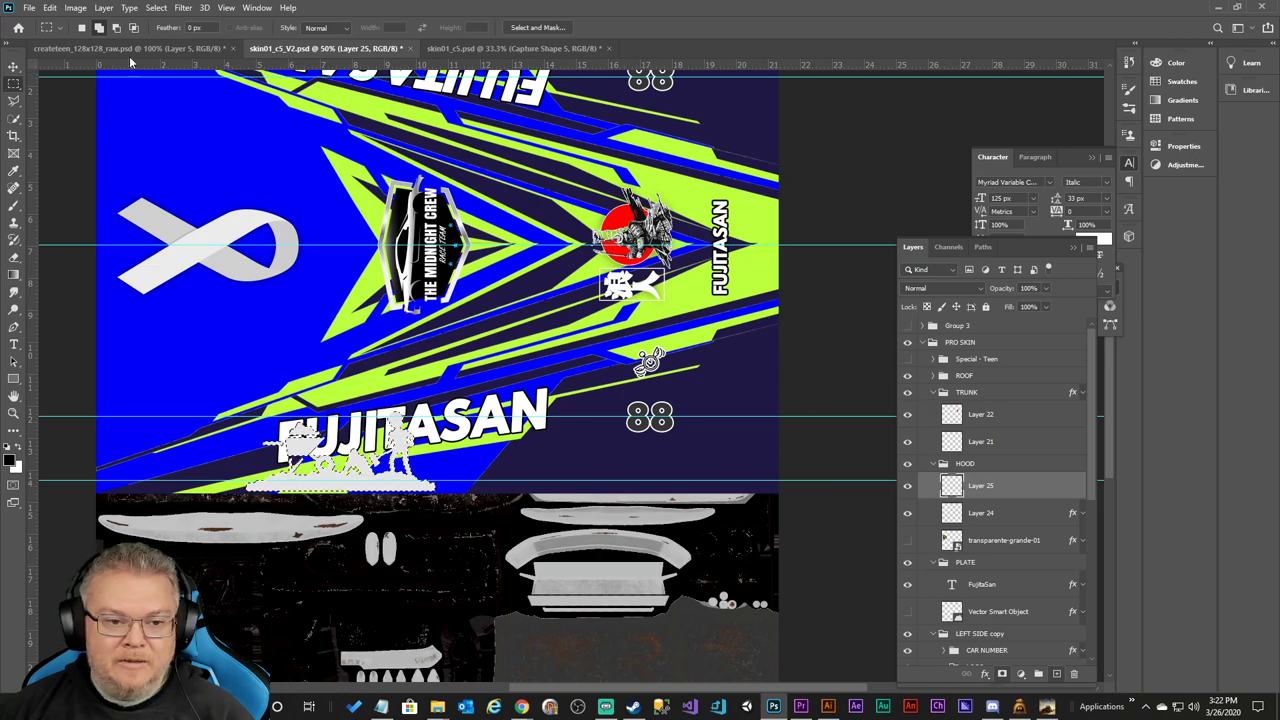
{"action": "left_click", "coordinate": [49, 8]}
{"action": "left_click", "coordinate": [62, 215]}
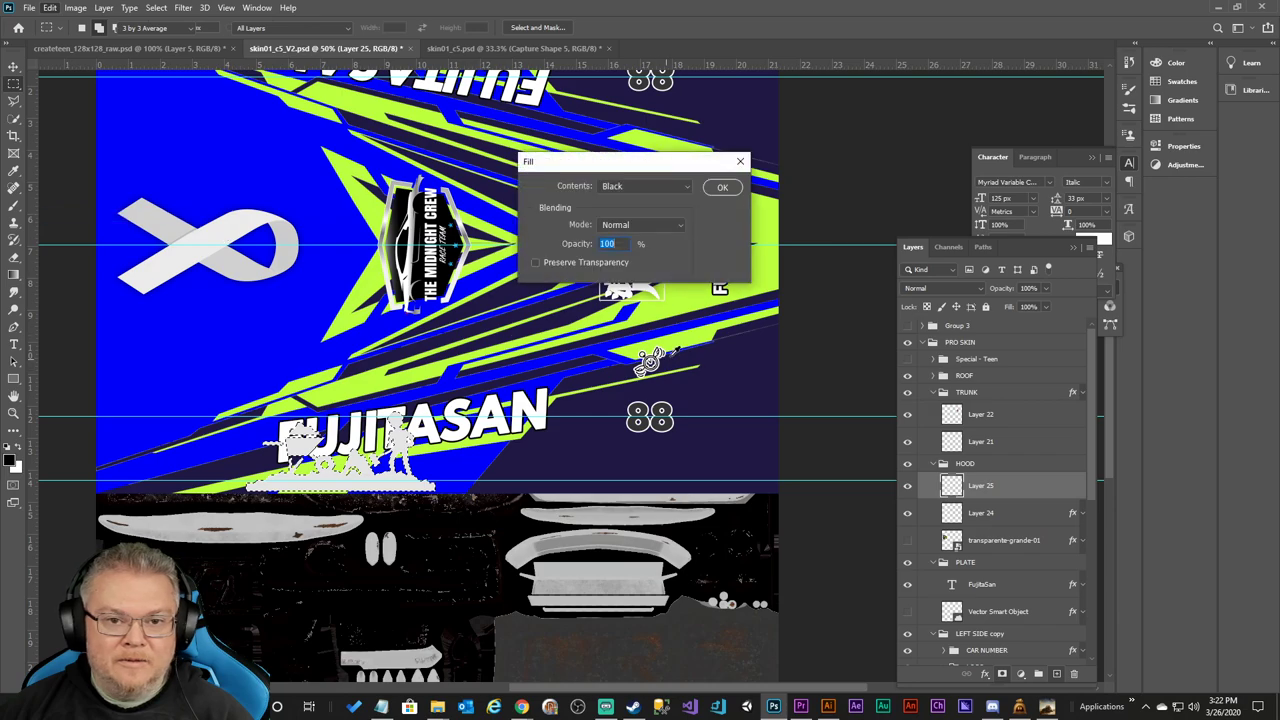
{"action": "left_click", "coordinate": [645, 186]}
{"action": "left_click", "coordinate": [620, 312]}
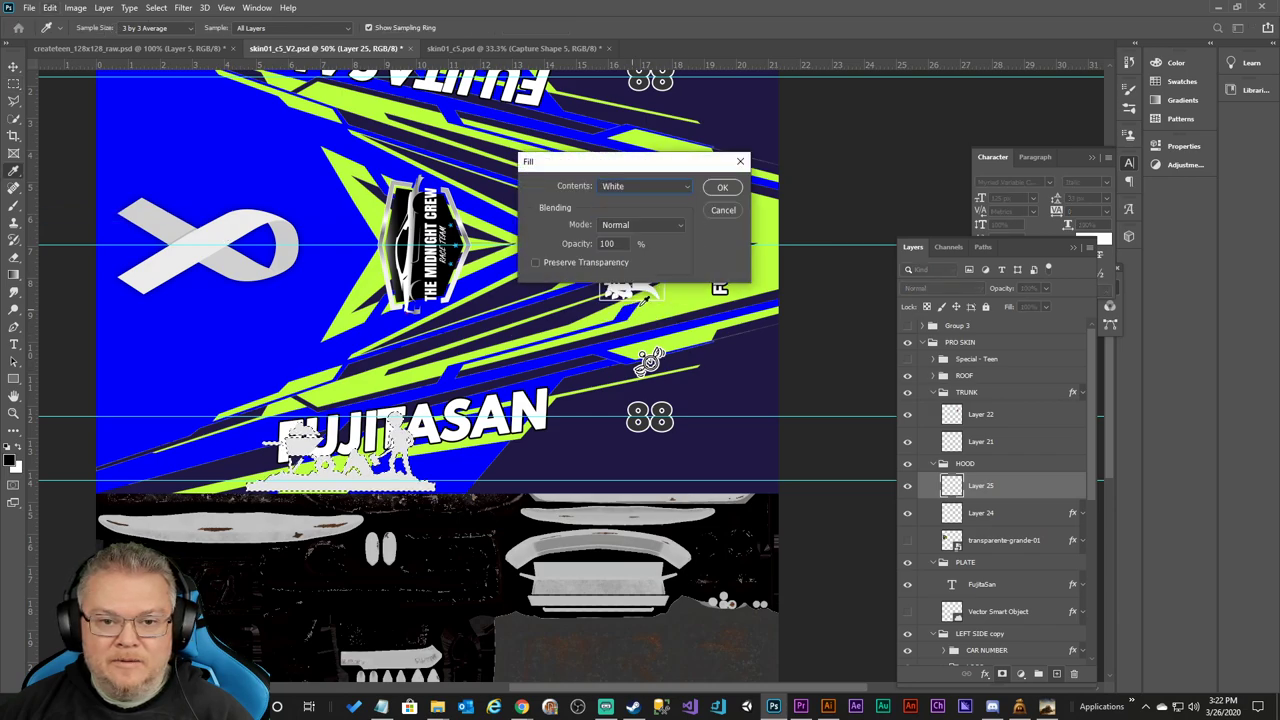
{"action": "left_click", "coordinate": [723, 188]}
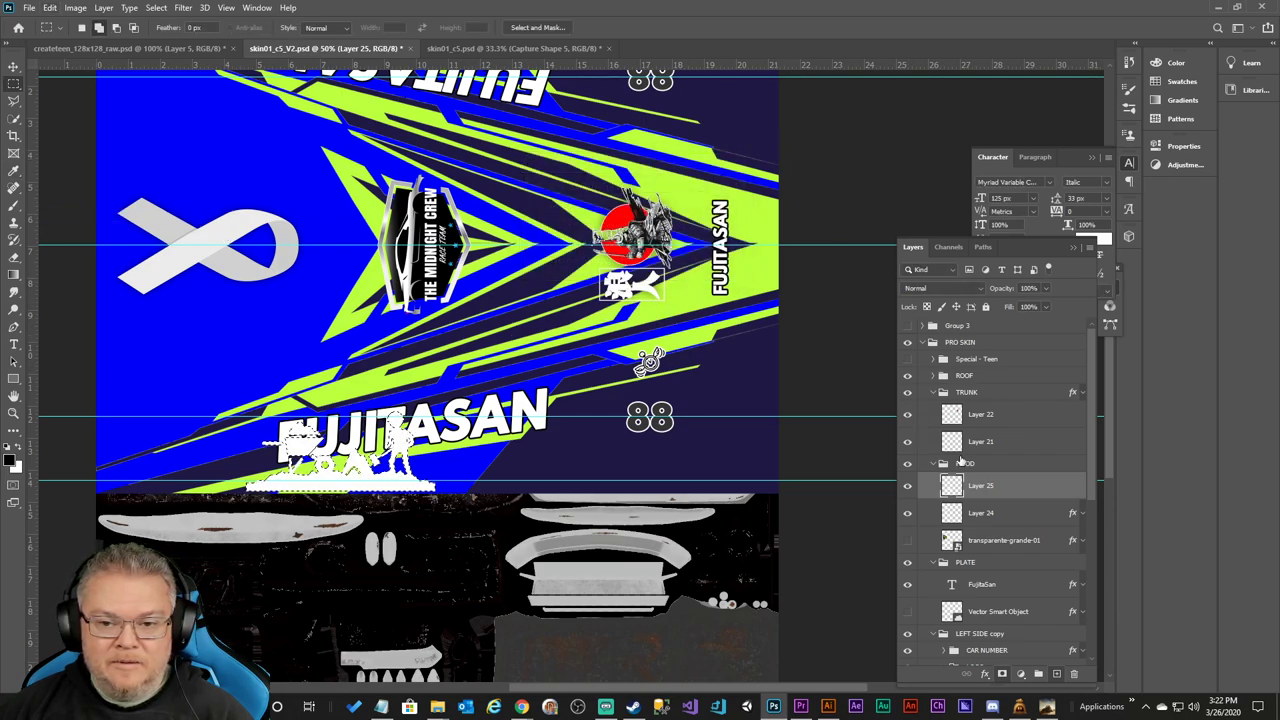
Examine the skin design's layer groups from HOOD down to SKIN to find where the side logo belongs, checking the Bag Edit window briefly.
{"action": "left_click", "coordinate": [1000, 510]}
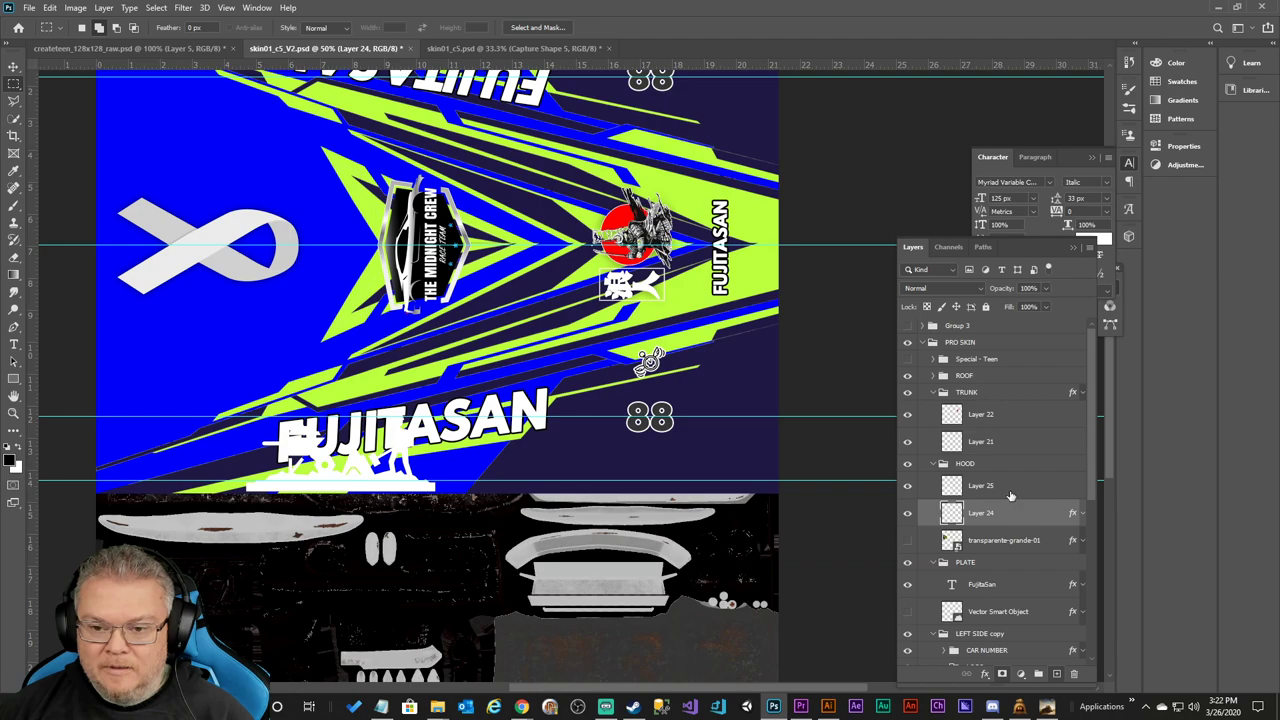
{"action": "left_click_drag", "start_coordinate": [978, 513], "coordinate": [990, 512]}
{"action": "scroll", "coordinate": [1012, 506], "scroll_direction": "down", "scroll_amount": 3}
{"action": "scroll", "coordinate": [1012, 506], "scroll_direction": "down", "scroll_amount": 2}
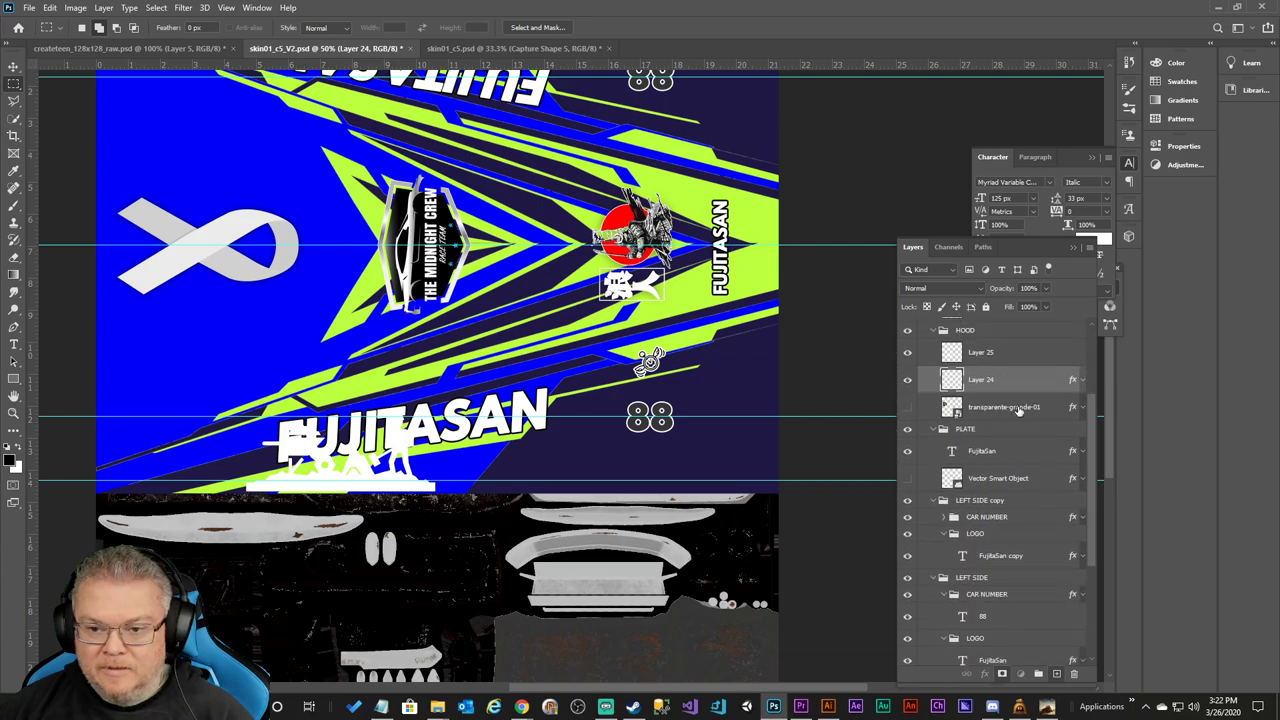
{"action": "scroll", "coordinate": [990, 379], "scroll_direction": "down", "scroll_amount": 1}
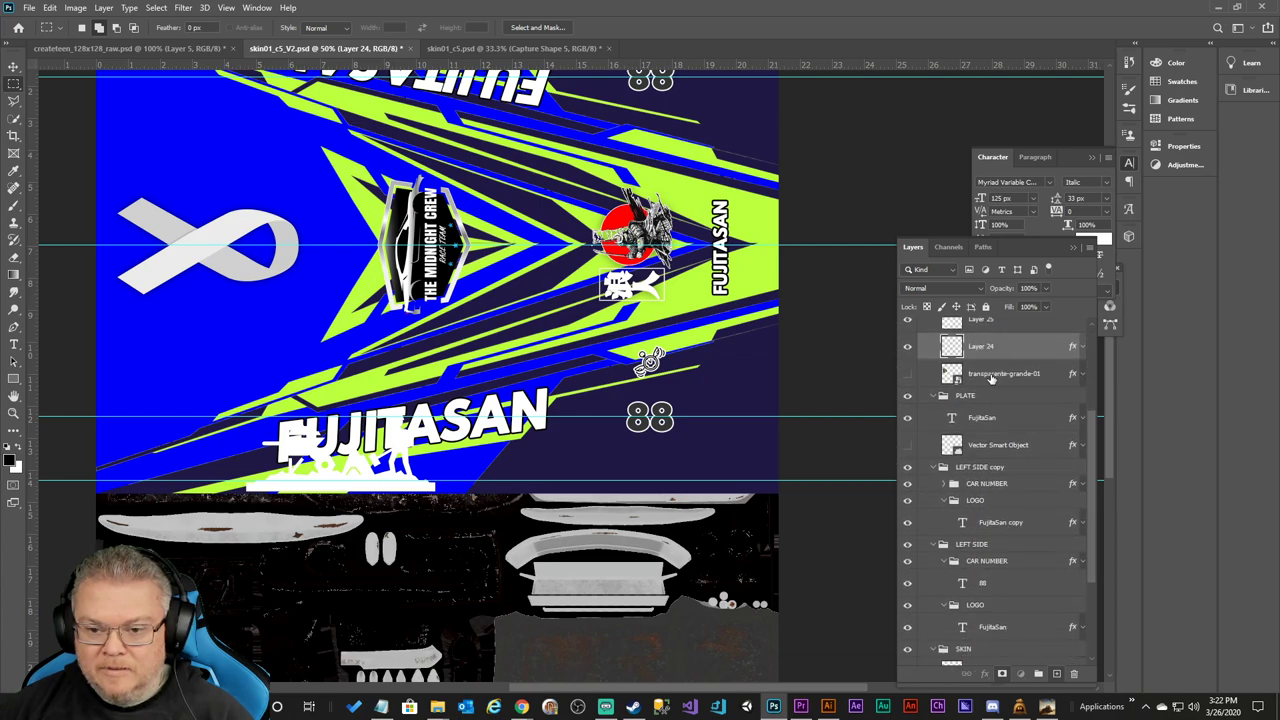
{"action": "left_click", "coordinate": [907, 444]}
{"action": "left_click", "coordinate": [908, 522]}
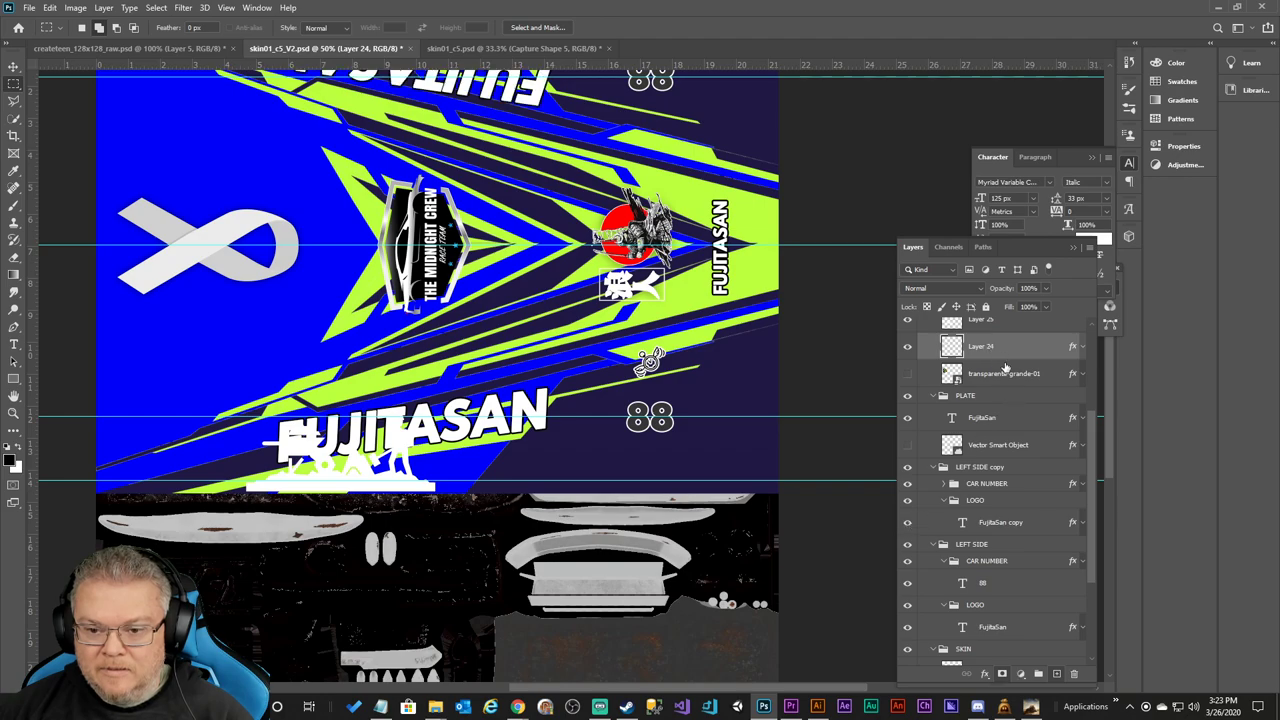
{"action": "scroll", "coordinate": [1001, 362], "scroll_direction": "down", "scroll_amount": 2}
{"action": "scroll", "coordinate": [1020, 342], "scroll_direction": "up", "scroll_amount": 2}
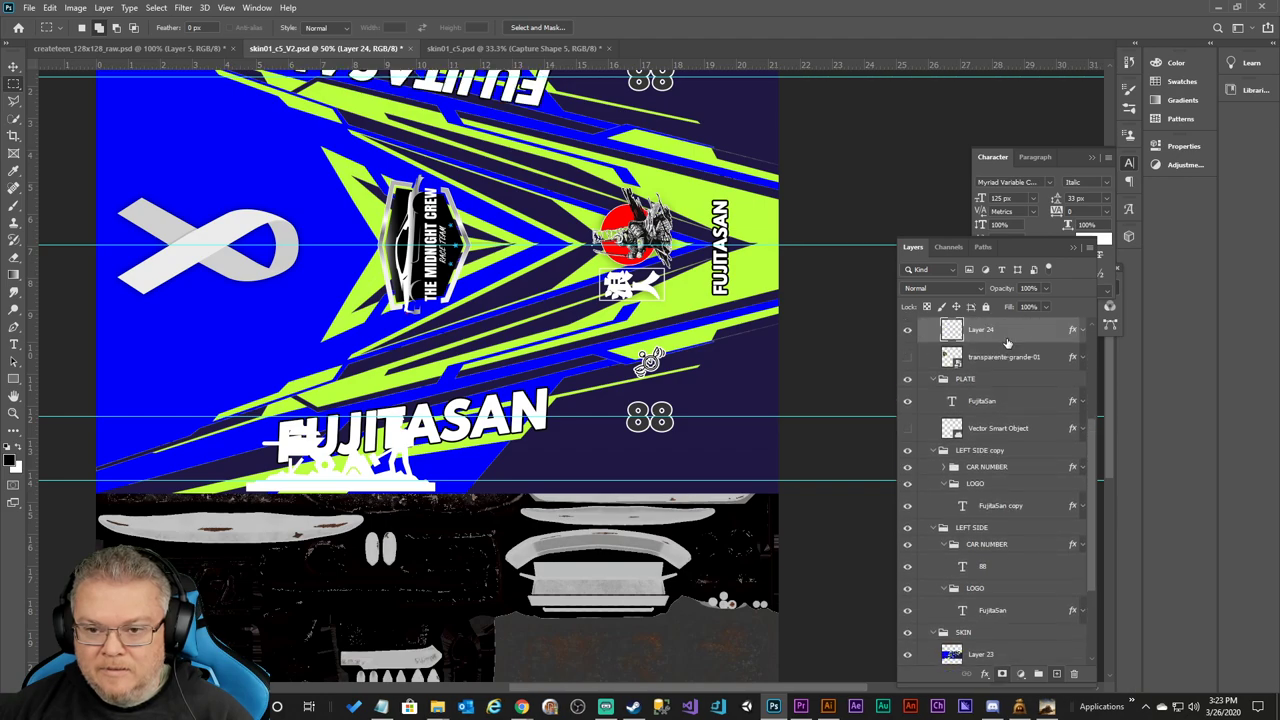
{"action": "scroll", "coordinate": [1040, 600], "scroll_direction": "down", "scroll_amount": 1}
{"action": "key", "text": "alt+Tab"}
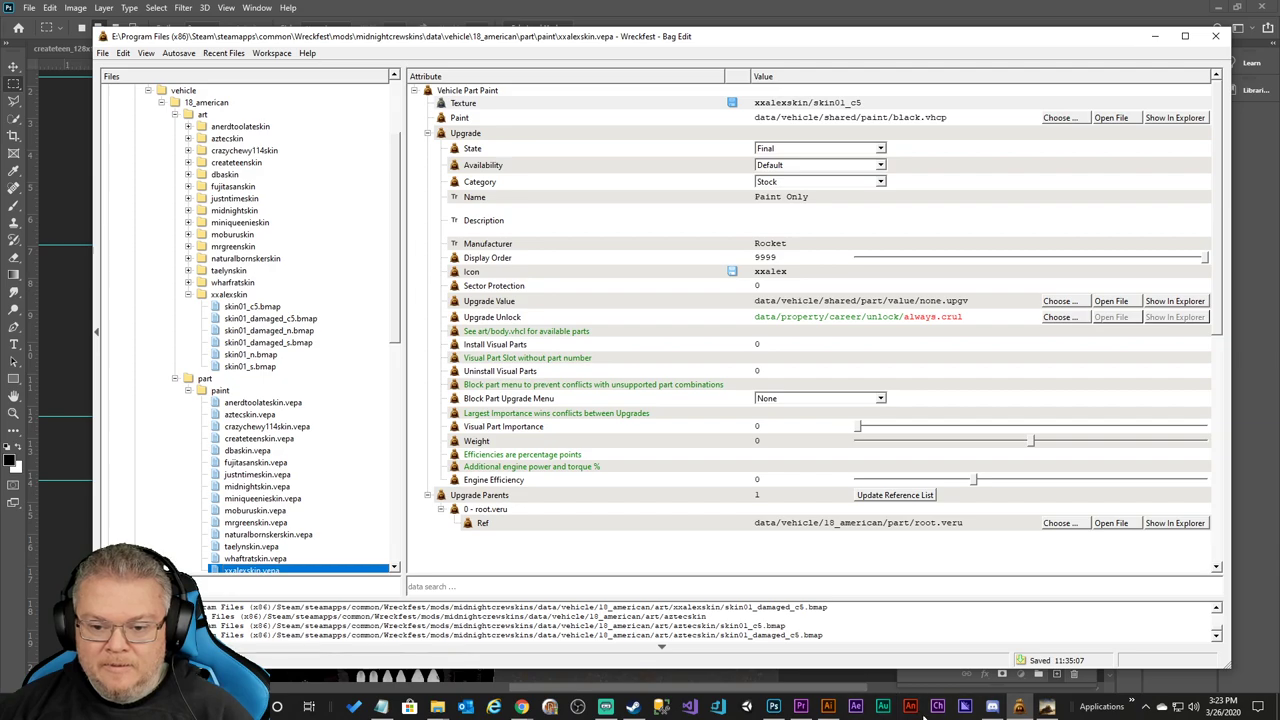
{"action": "key", "text": "alt+Tab"}
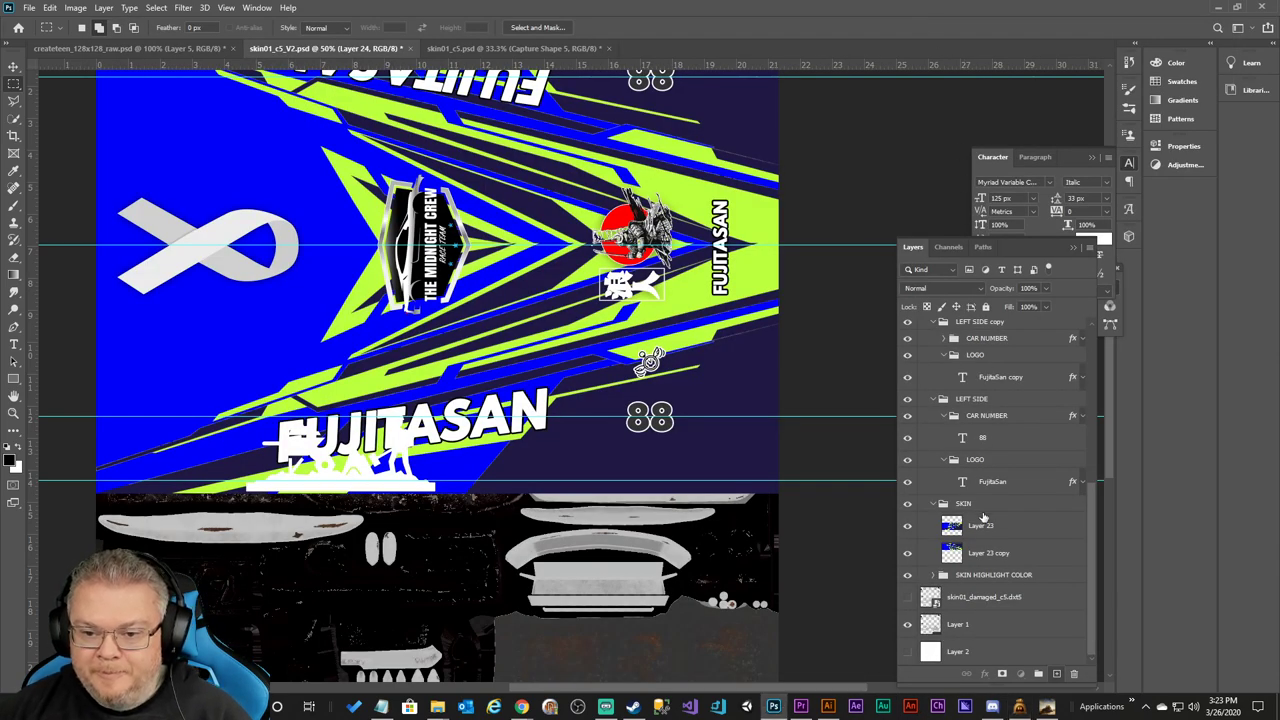
{"action": "scroll", "coordinate": [985, 514], "scroll_direction": "up", "scroll_amount": 1}
{"action": "scroll", "coordinate": [1034, 511], "scroll_direction": "up", "scroll_amount": 7}
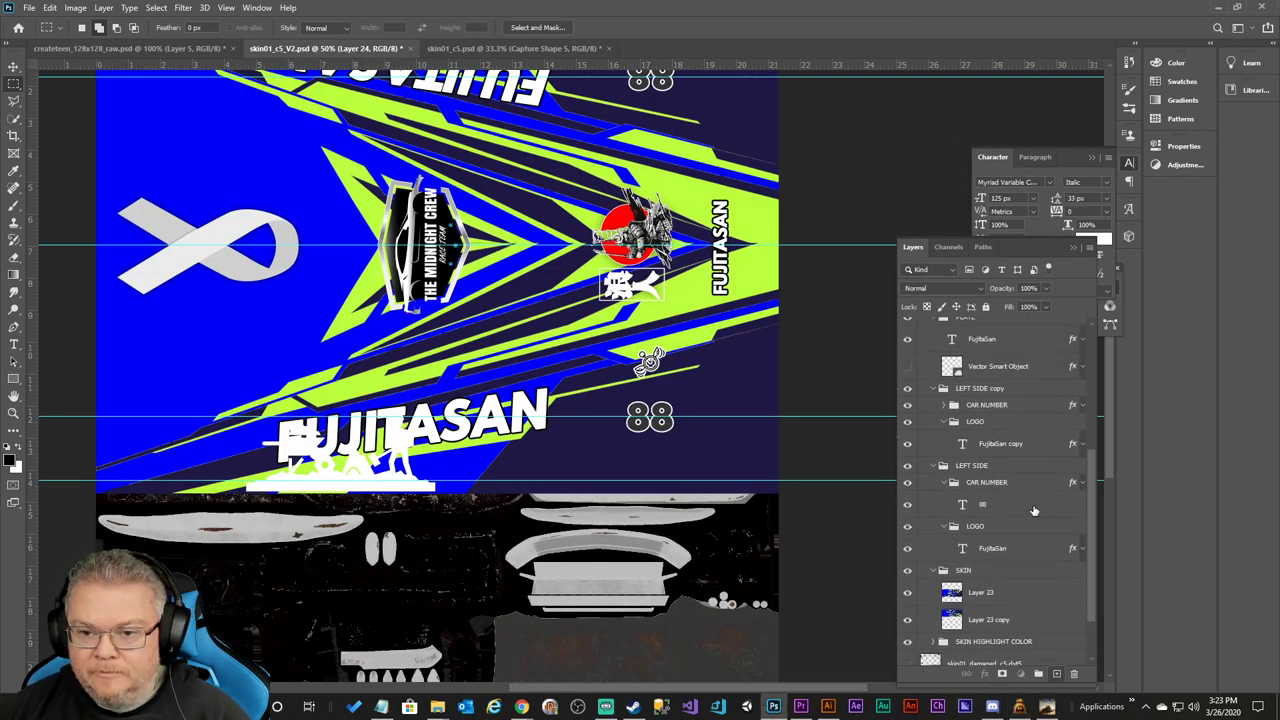
{"action": "scroll", "coordinate": [1036, 511], "scroll_direction": "down", "scroll_amount": 1}
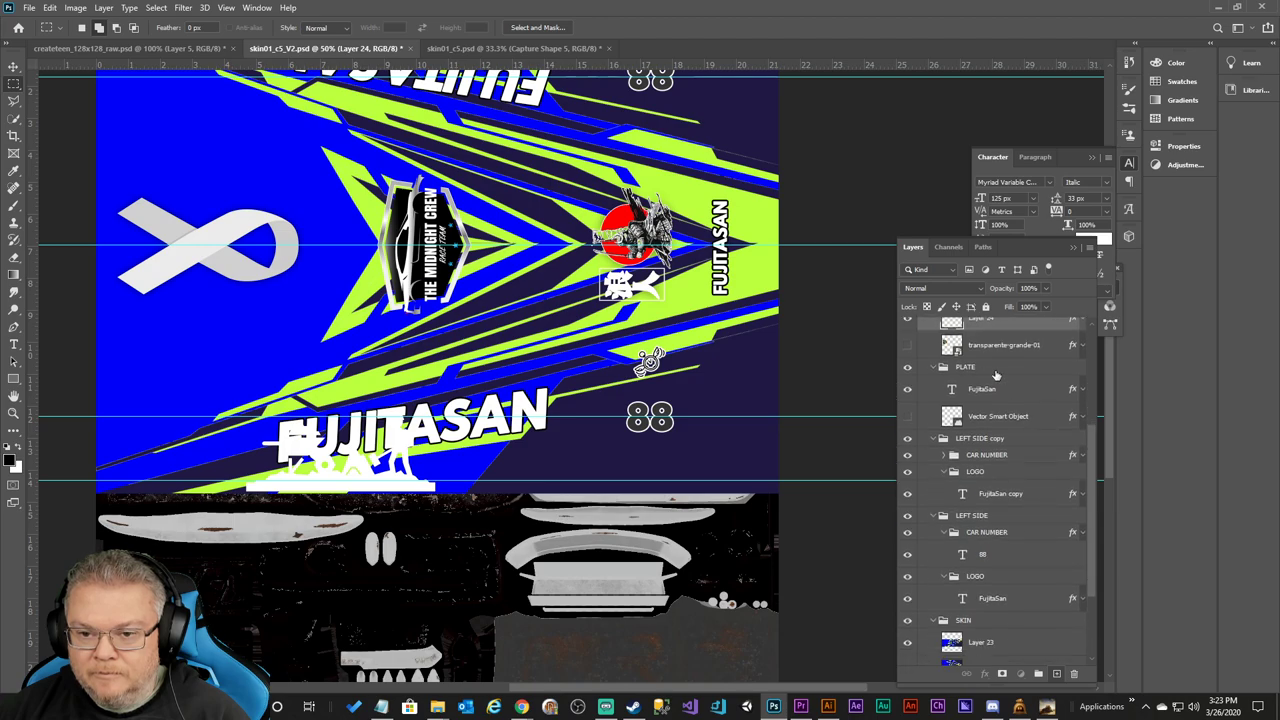
{"action": "left_click", "coordinate": [934, 368]}
{"action": "left_click_drag", "start_coordinate": [972, 333], "coordinate": [1016, 544]}
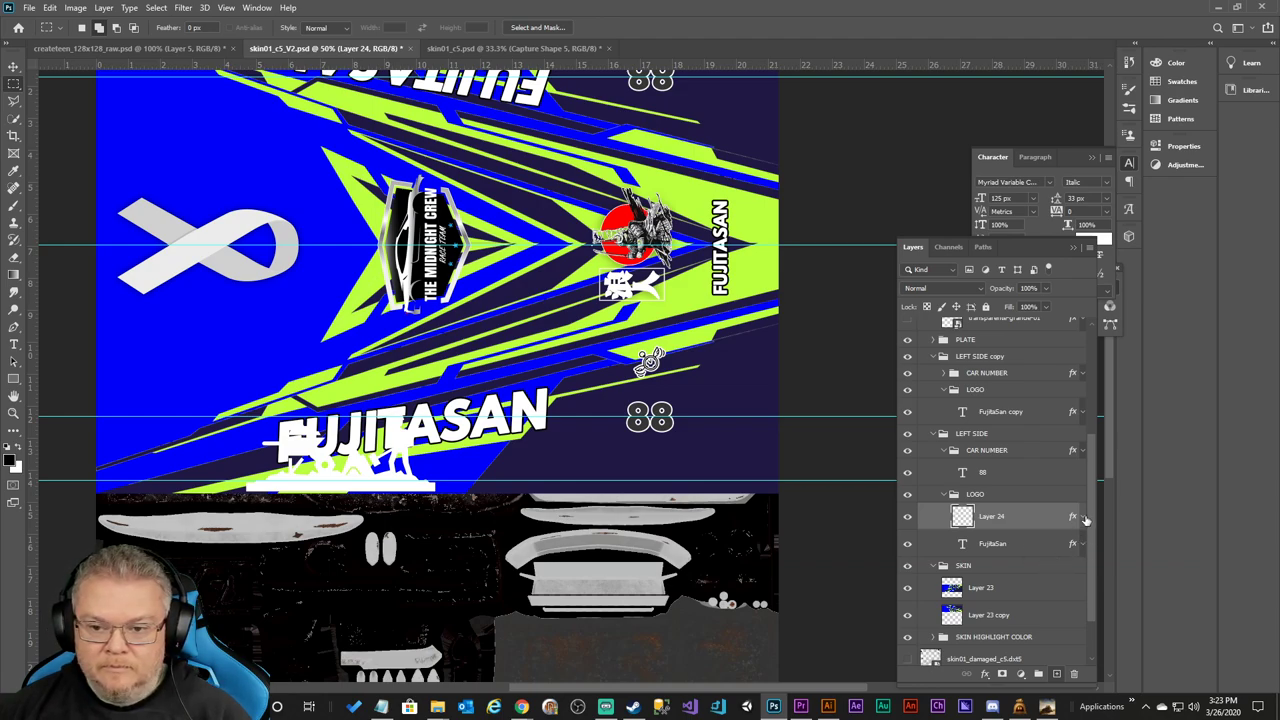
{"action": "left_click", "coordinate": [908, 516]}
{"action": "left_click", "coordinate": [908, 516]}
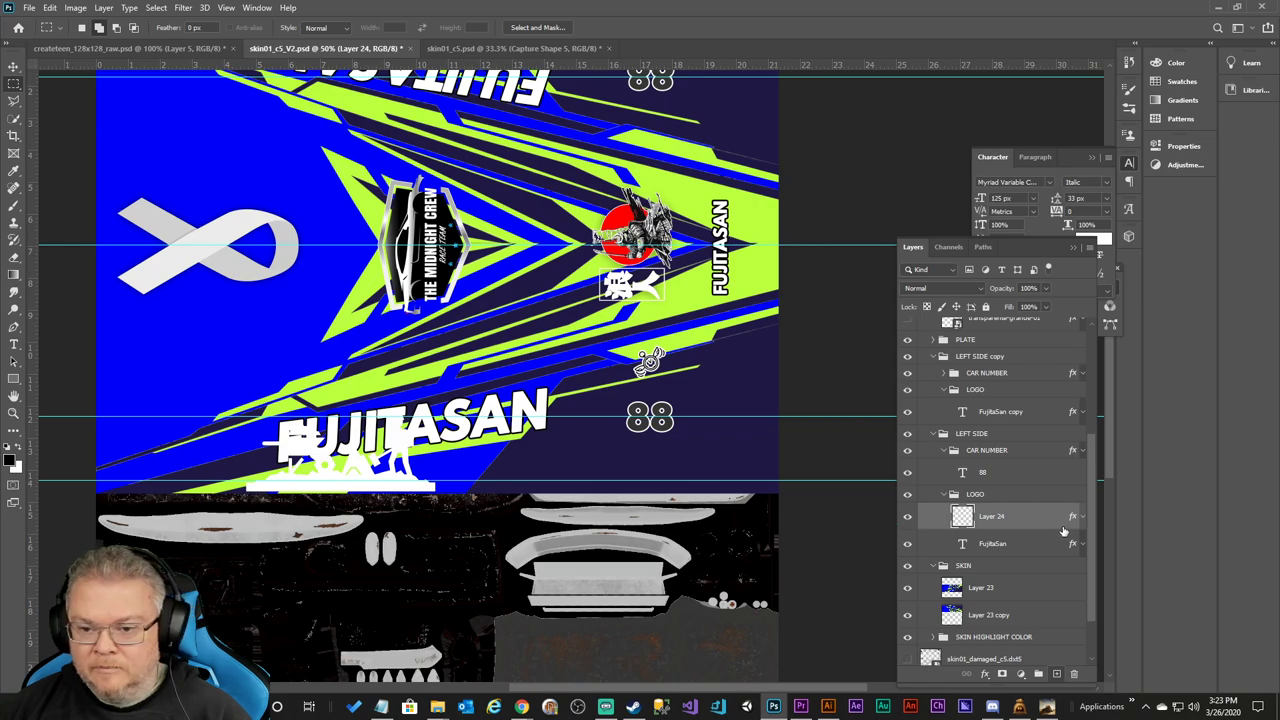
{"action": "left_click_drag", "start_coordinate": [1093, 532], "coordinate": [1100, 496]}
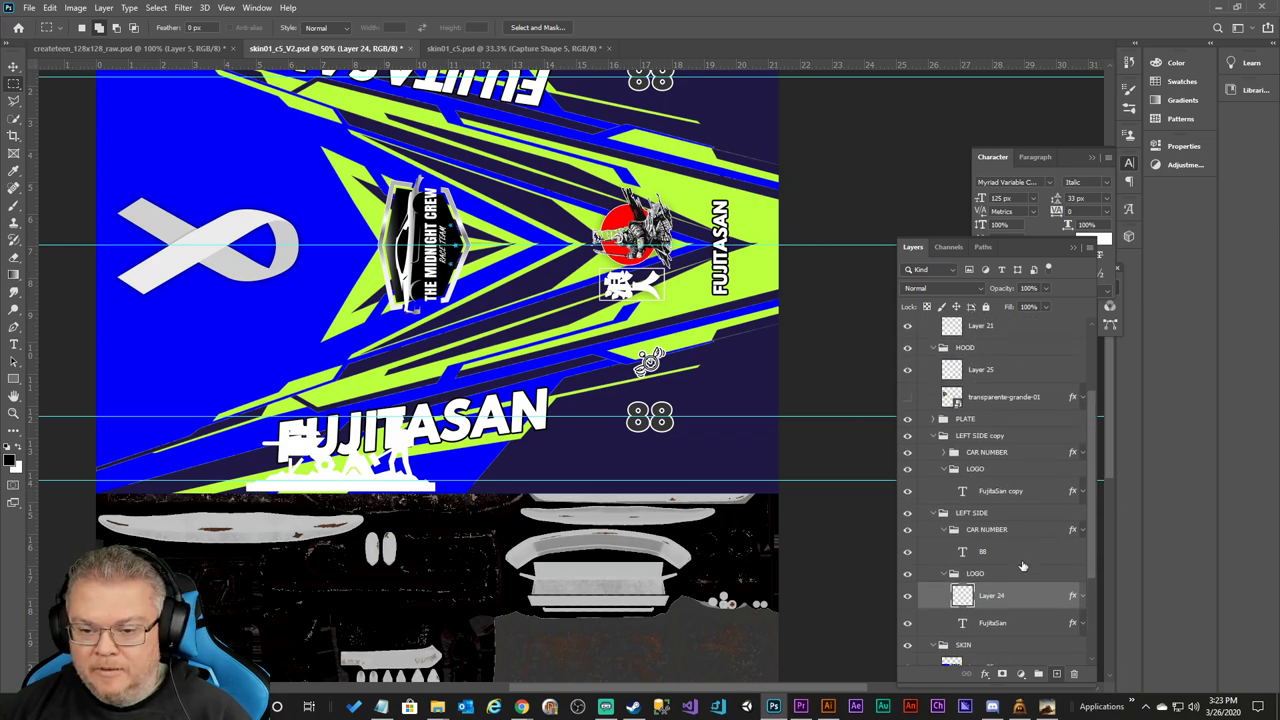
{"action": "left_click_drag", "start_coordinate": [998, 596], "coordinate": [970, 360]}
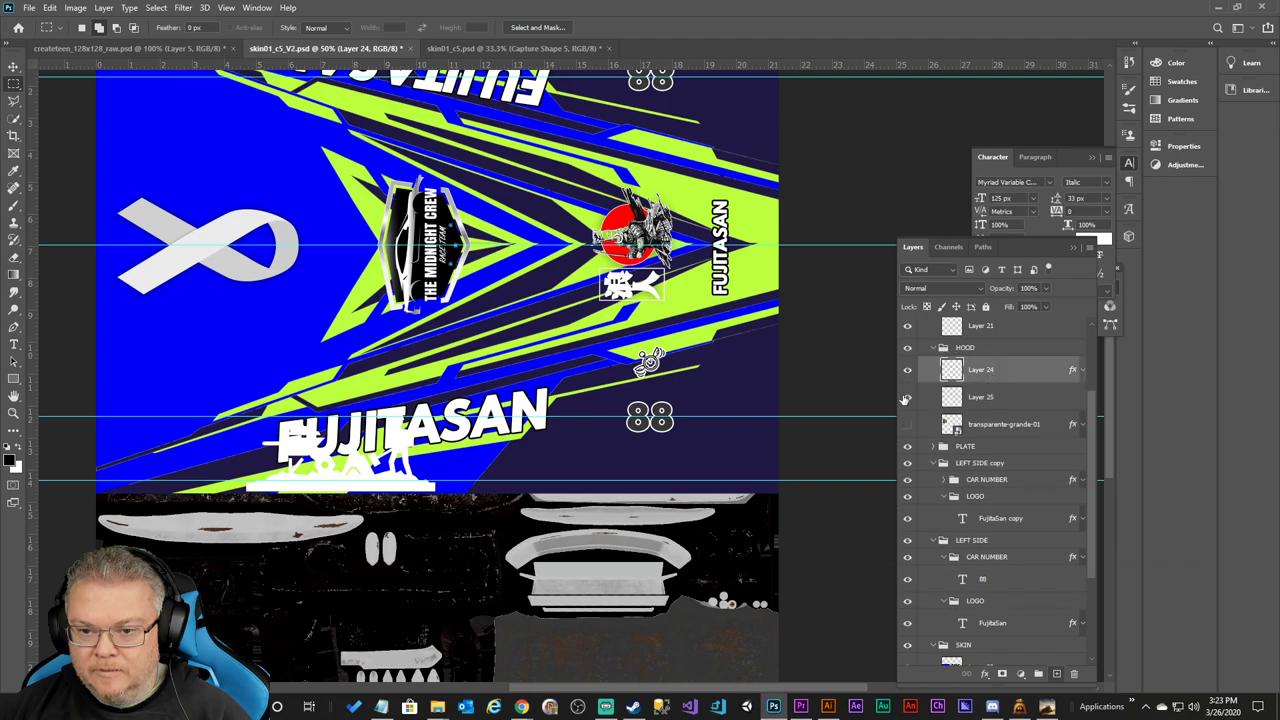
Identify the worker scene's Layer 25 by toggling its visibility and move it into the LEFT SIDE LOGO group above the FujitaSan text.
{"action": "left_click", "coordinate": [908, 398]}
{"action": "left_click", "coordinate": [908, 398]}
{"action": "left_click_drag", "start_coordinate": [1007, 398], "coordinate": [1003, 617]}
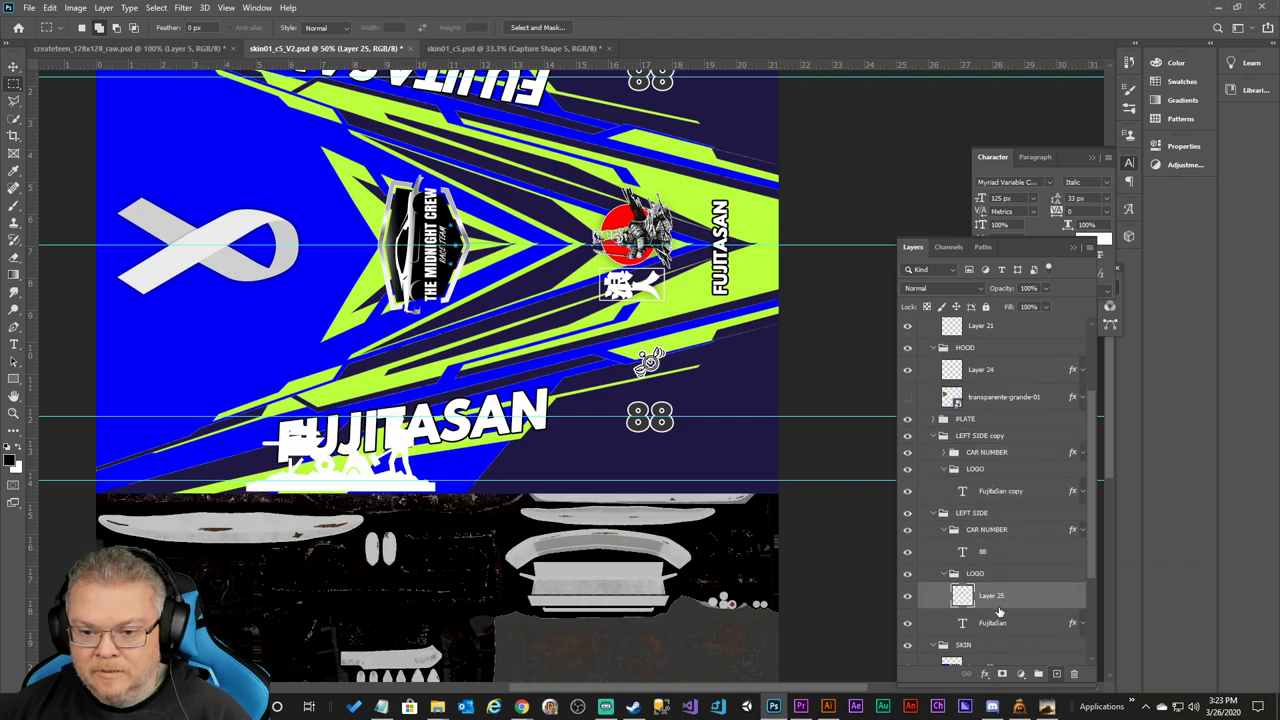
{"action": "left_click", "coordinate": [908, 596]}
{"action": "left_click", "coordinate": [908, 596]}
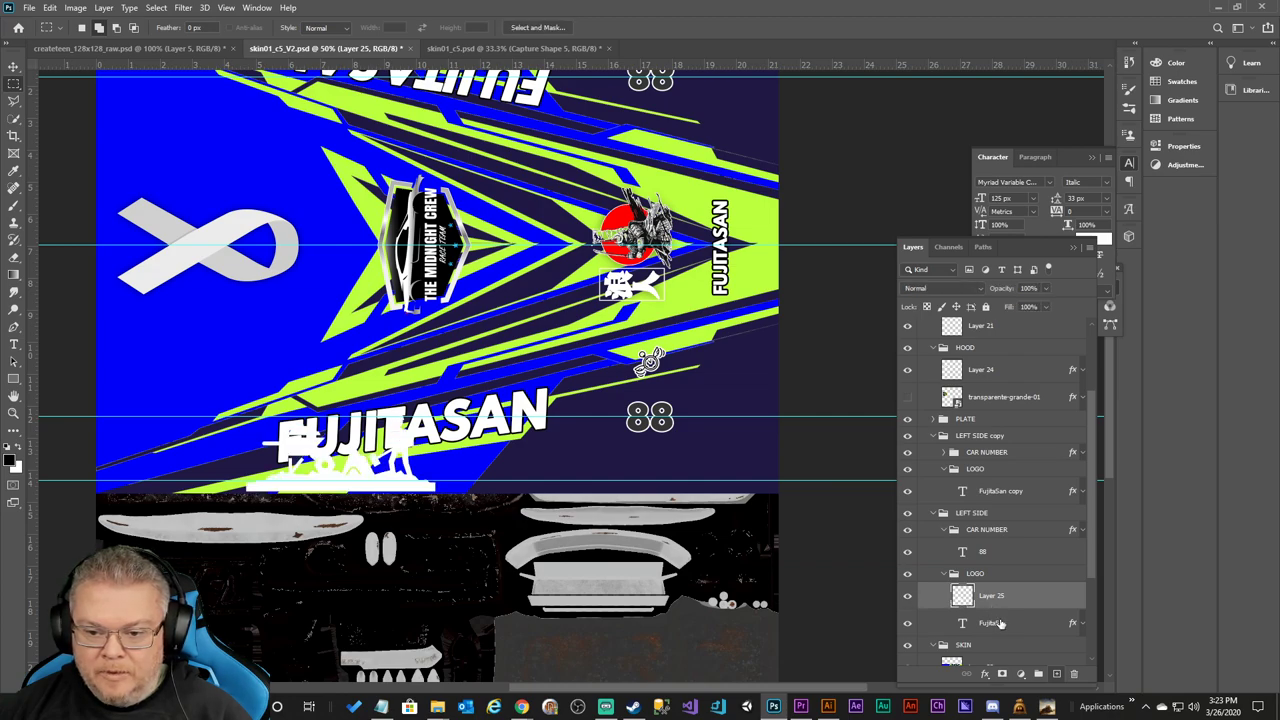
Add a CREATETEEN text layer in the FujitaSan text's League Spartan Bold style over the lower side lettering, above Layer 25.
{"action": "left_click", "coordinate": [1020, 624]}
{"action": "left_click", "coordinate": [1019, 600]}
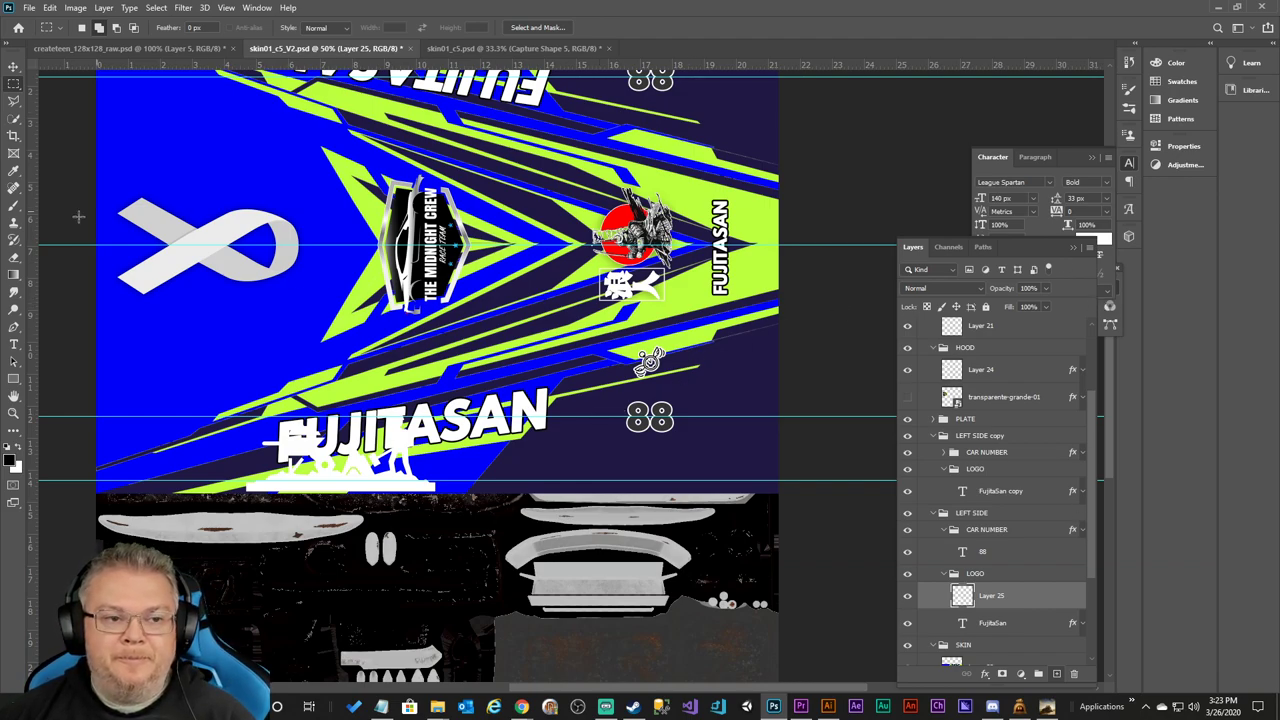
{"action": "left_click", "coordinate": [13, 346]}
{"action": "left_click", "coordinate": [474, 466]}
{"action": "type", "text": "CREATETEEN"}
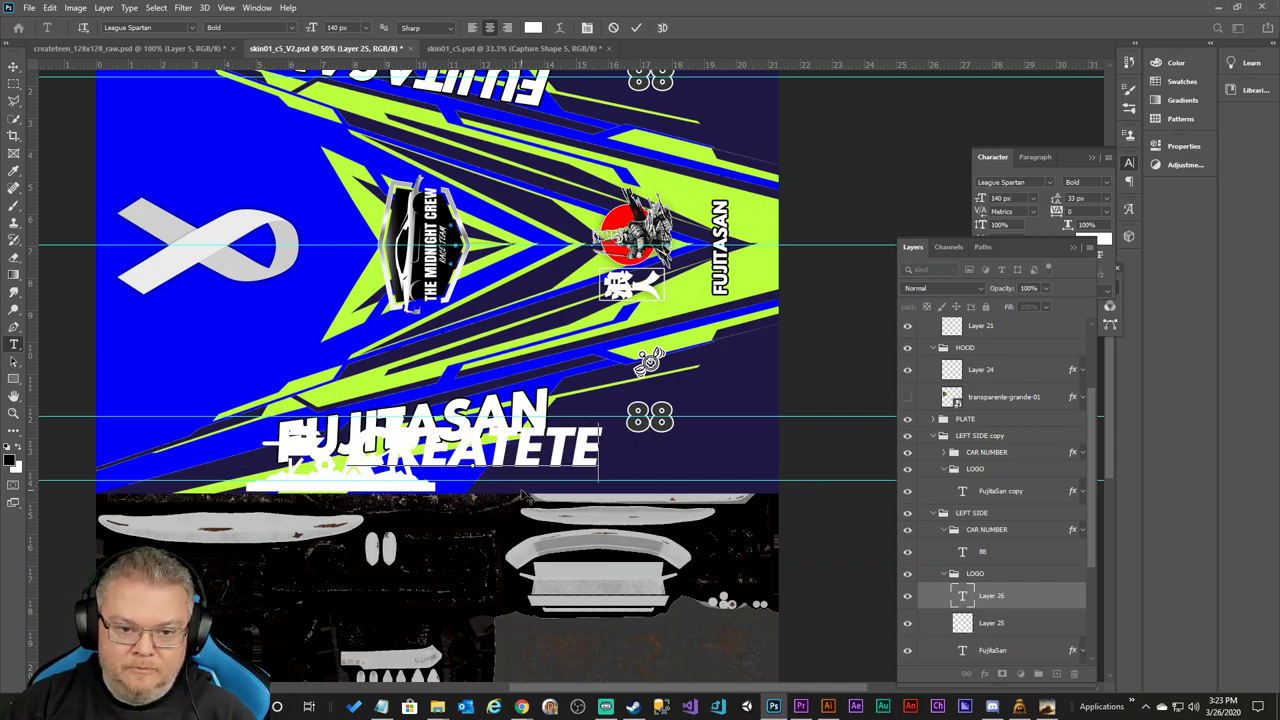
{"action": "left_click", "coordinate": [636, 27]}
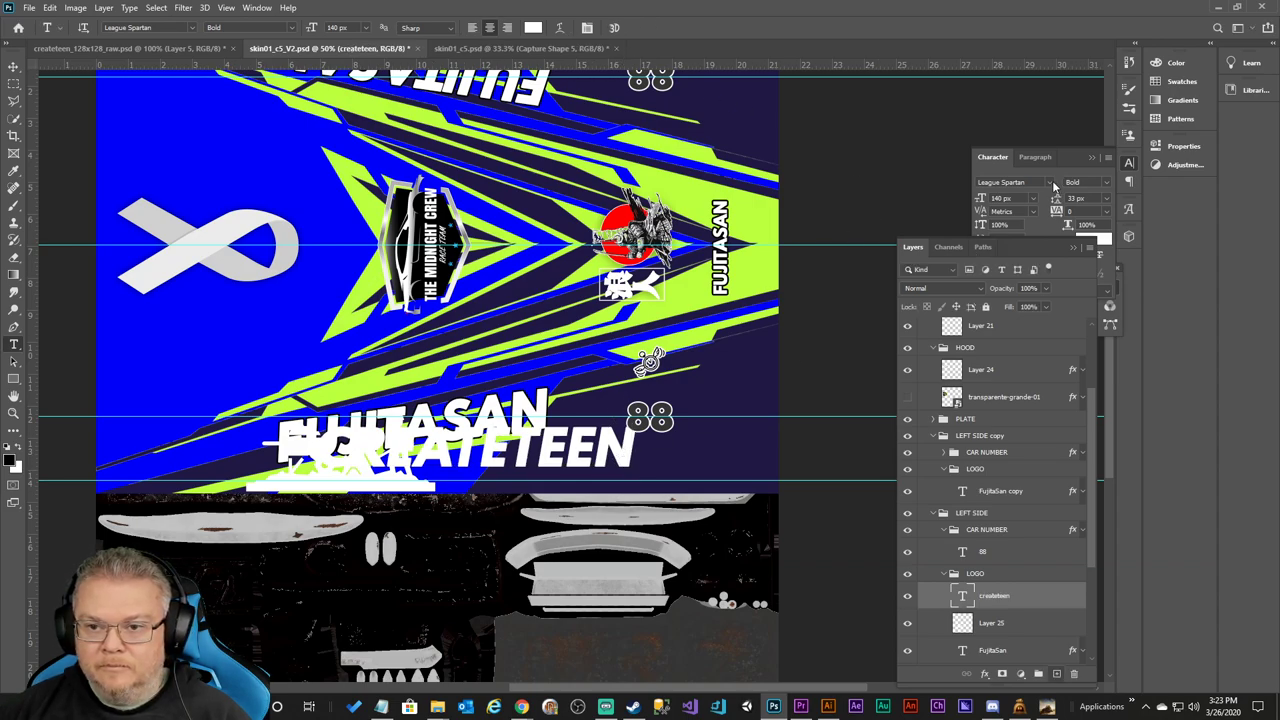
Change the CREATETEEN text's font to Capture it.
{"action": "left_click", "coordinate": [1053, 186]}
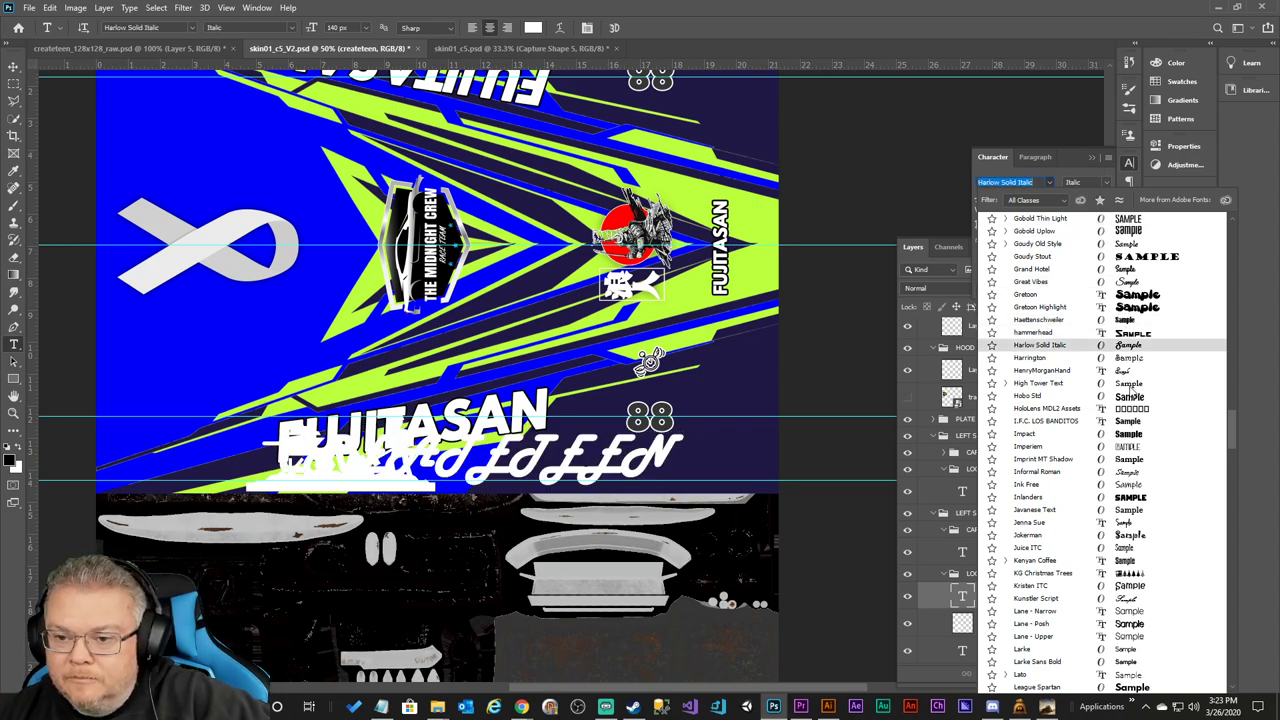
{"action": "scroll", "coordinate": [1128, 385], "scroll_direction": "up", "scroll_amount": 2}
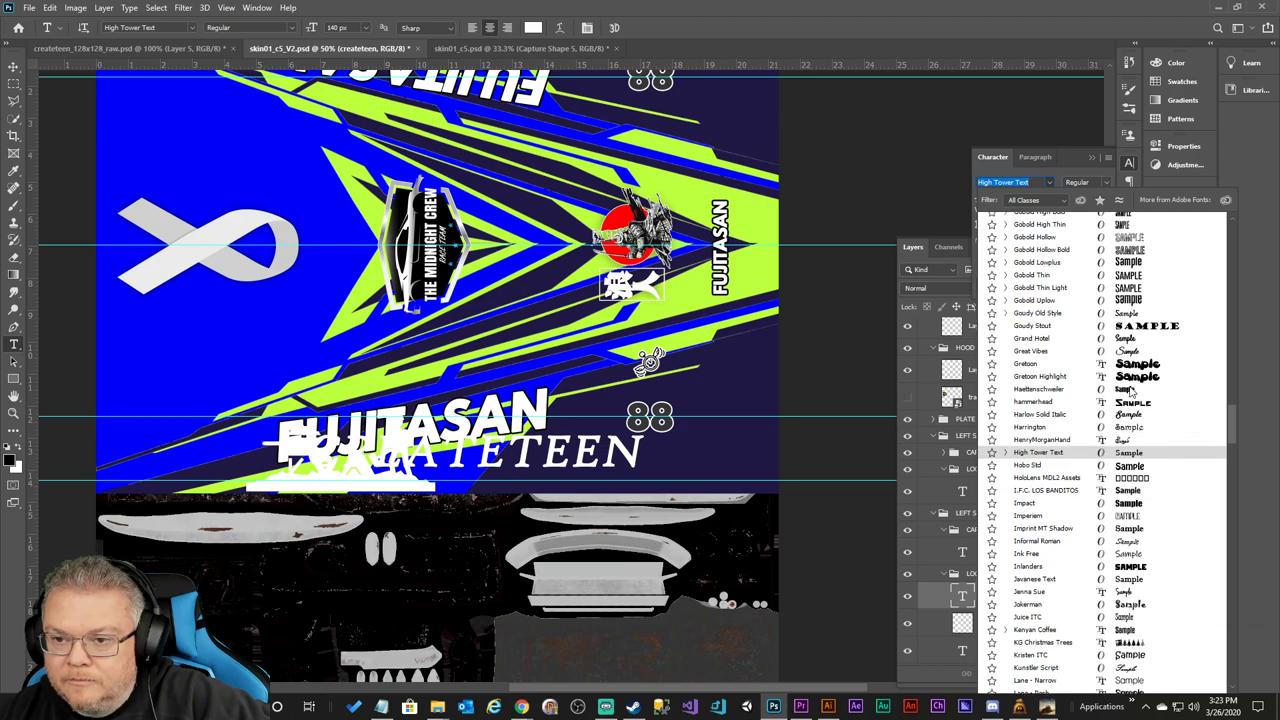
{"action": "scroll", "coordinate": [1130, 392], "scroll_direction": "up", "scroll_amount": 15}
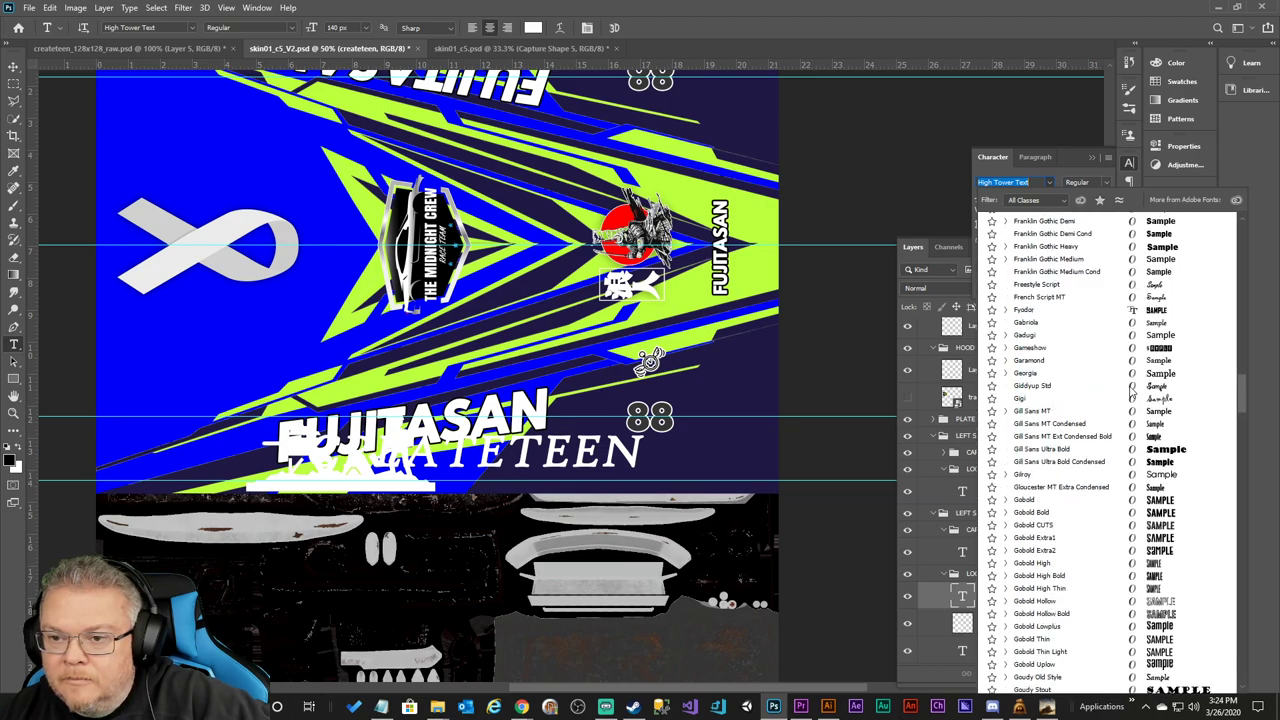
{"action": "scroll", "coordinate": [1130, 392], "scroll_direction": "up", "scroll_amount": 12}
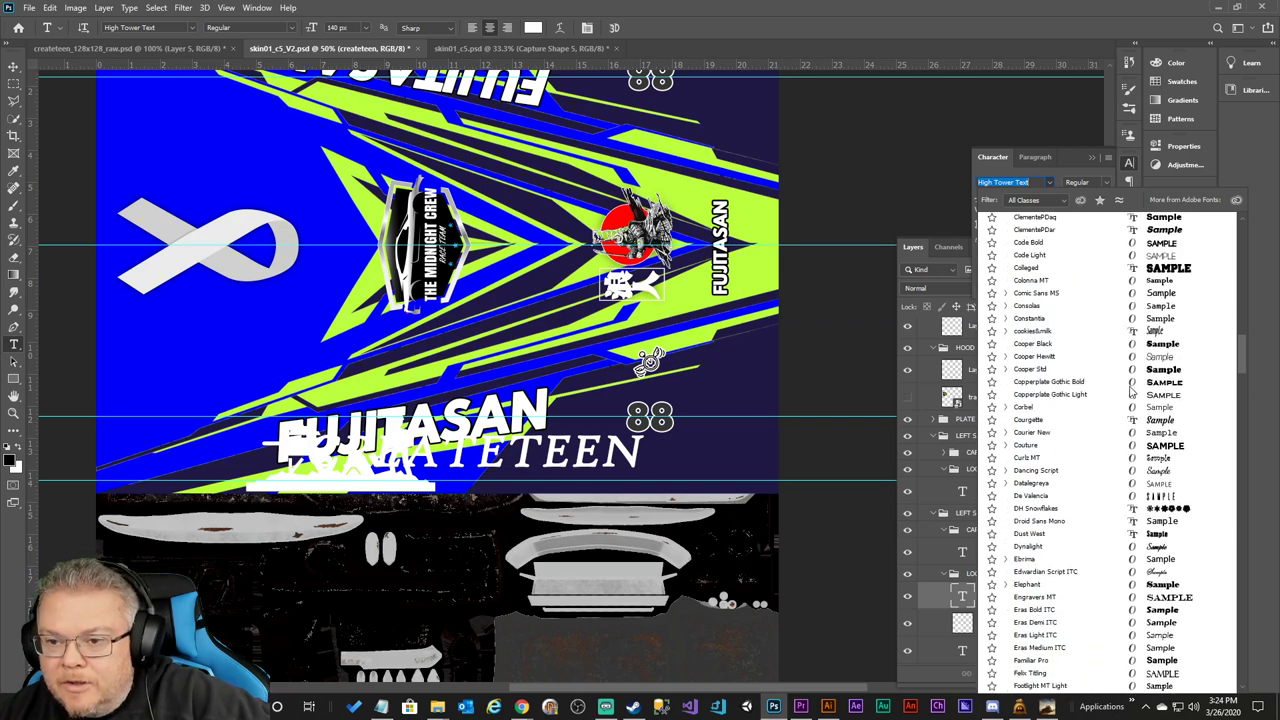
{"action": "scroll", "coordinate": [1130, 392], "scroll_direction": "up", "scroll_amount": 5}
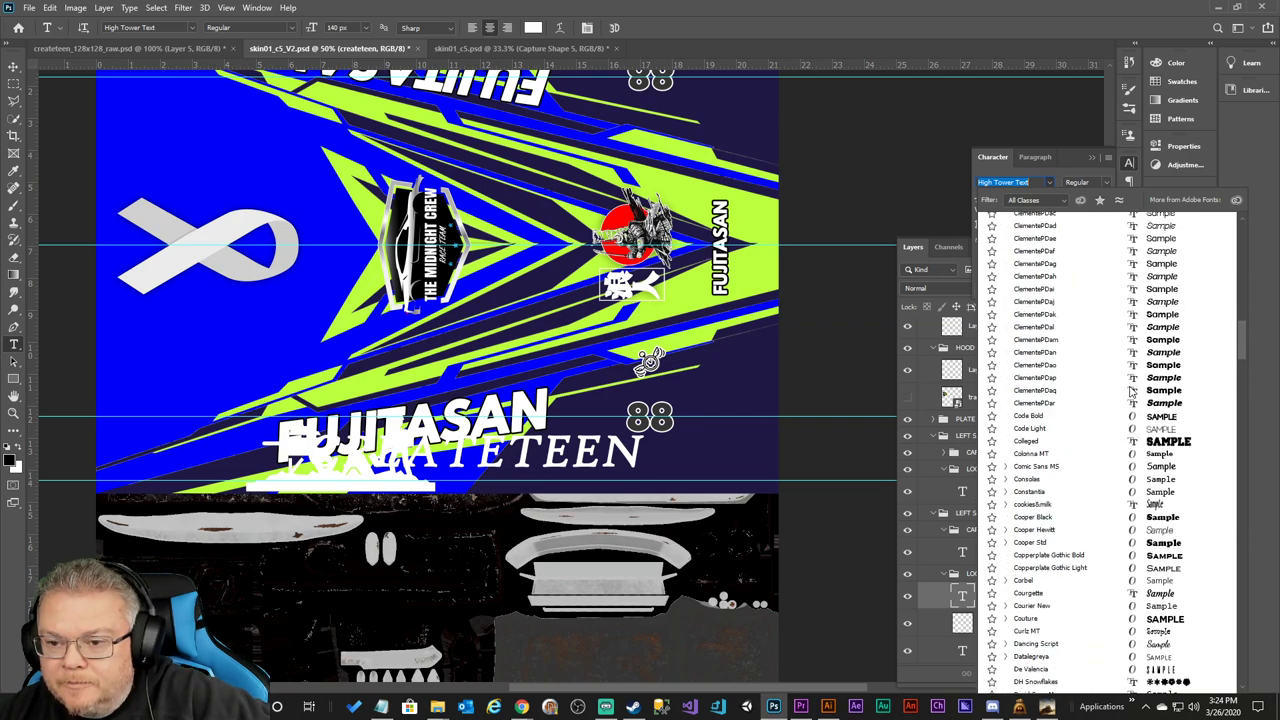
{"action": "scroll", "coordinate": [1130, 392], "scroll_direction": "up", "scroll_amount": 7}
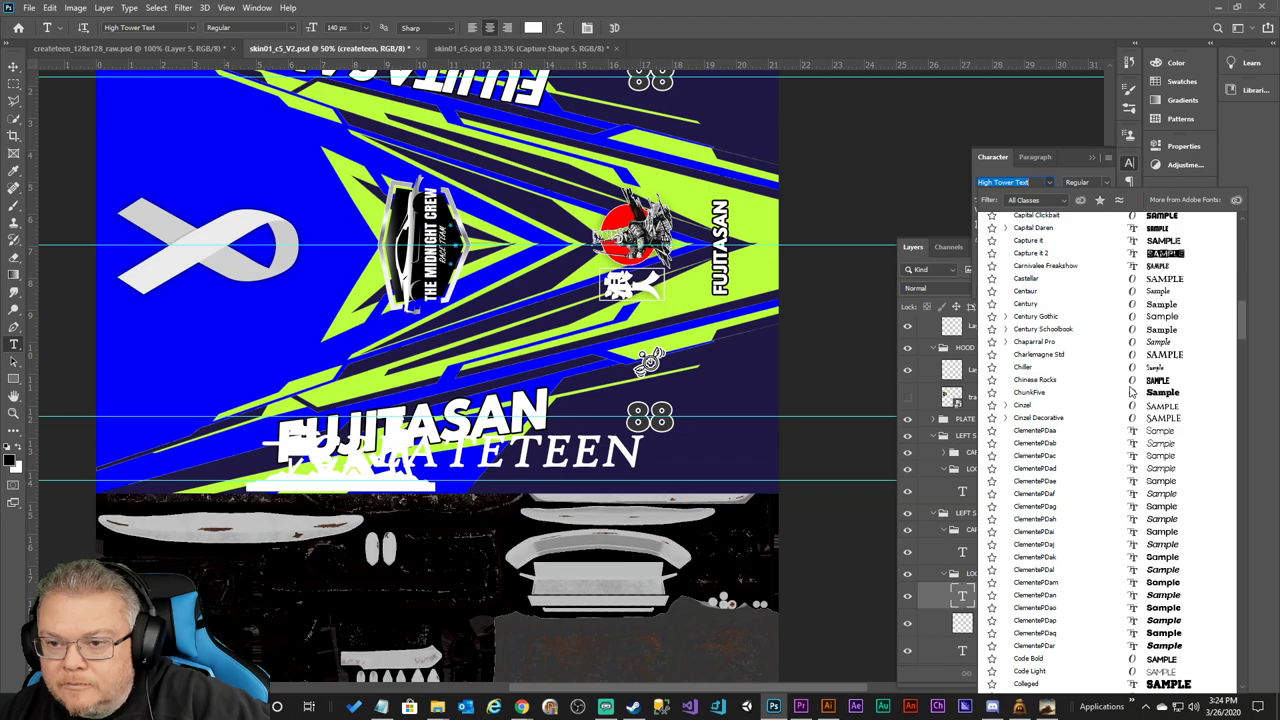
{"action": "scroll", "coordinate": [1130, 392], "scroll_direction": "up", "scroll_amount": 3}
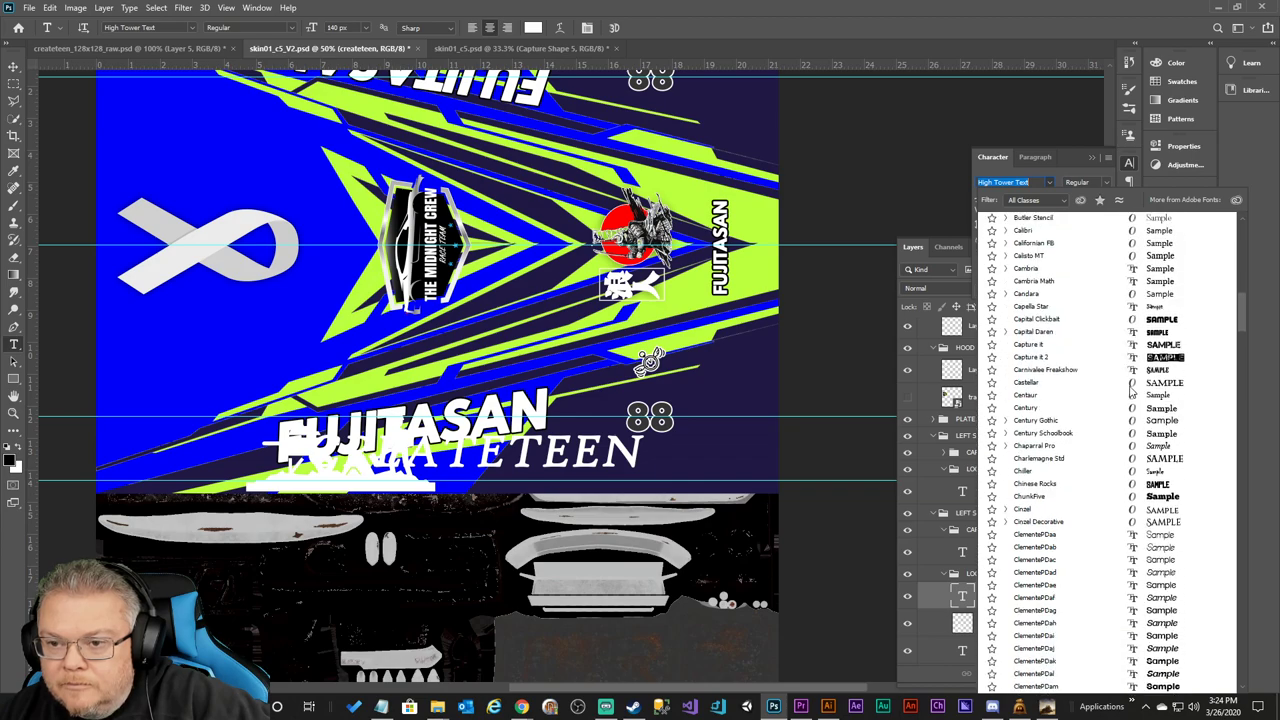
{"action": "left_click", "coordinate": [1160, 347]}
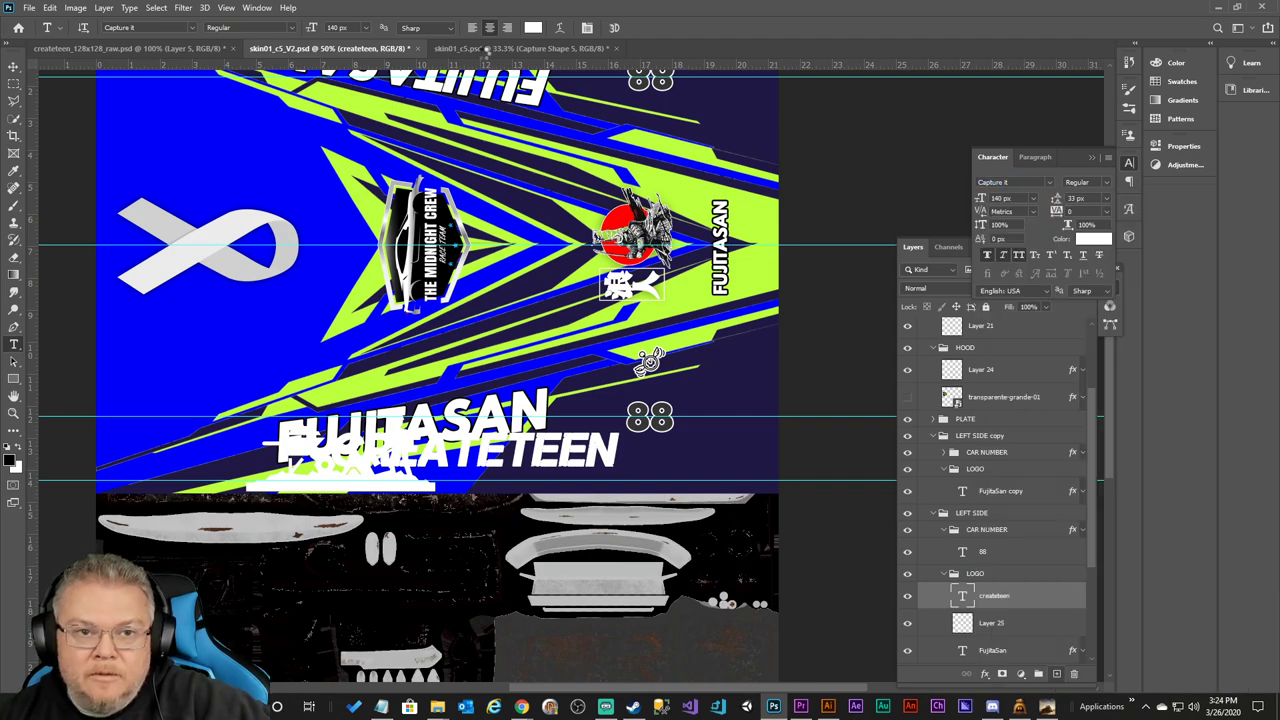
Compare the new CREATETEEN text with the CREATE TEEN lettering in skin01_c5.psd and createteen_128x128_raw.psd.
{"action": "left_click", "coordinate": [443, 50]}
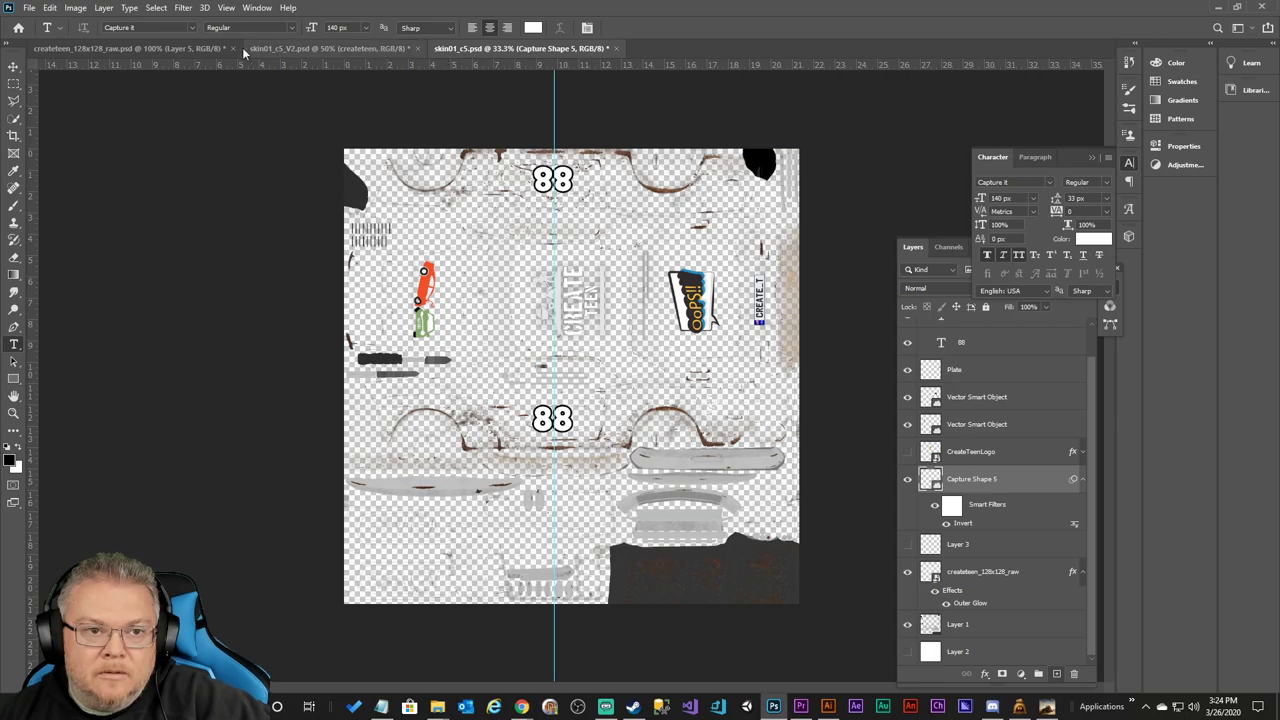
{"action": "left_click", "coordinate": [187, 50]}
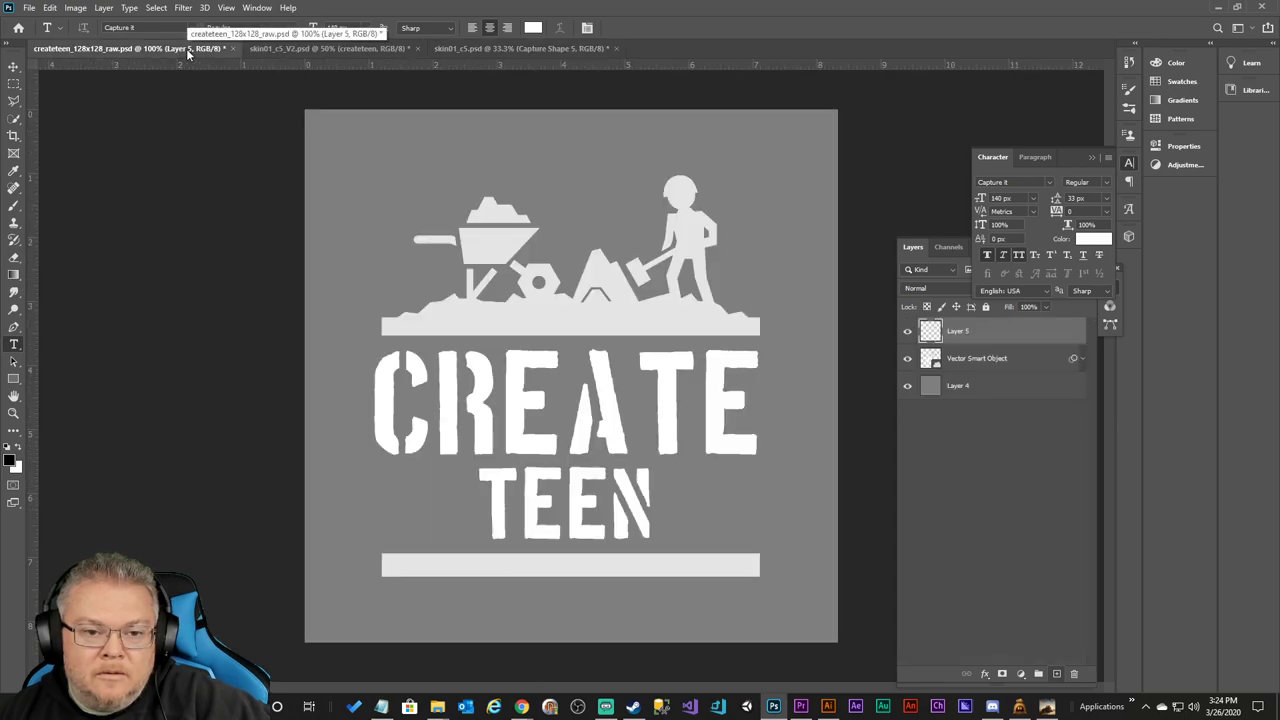
{"action": "left_click", "coordinate": [345, 49]}
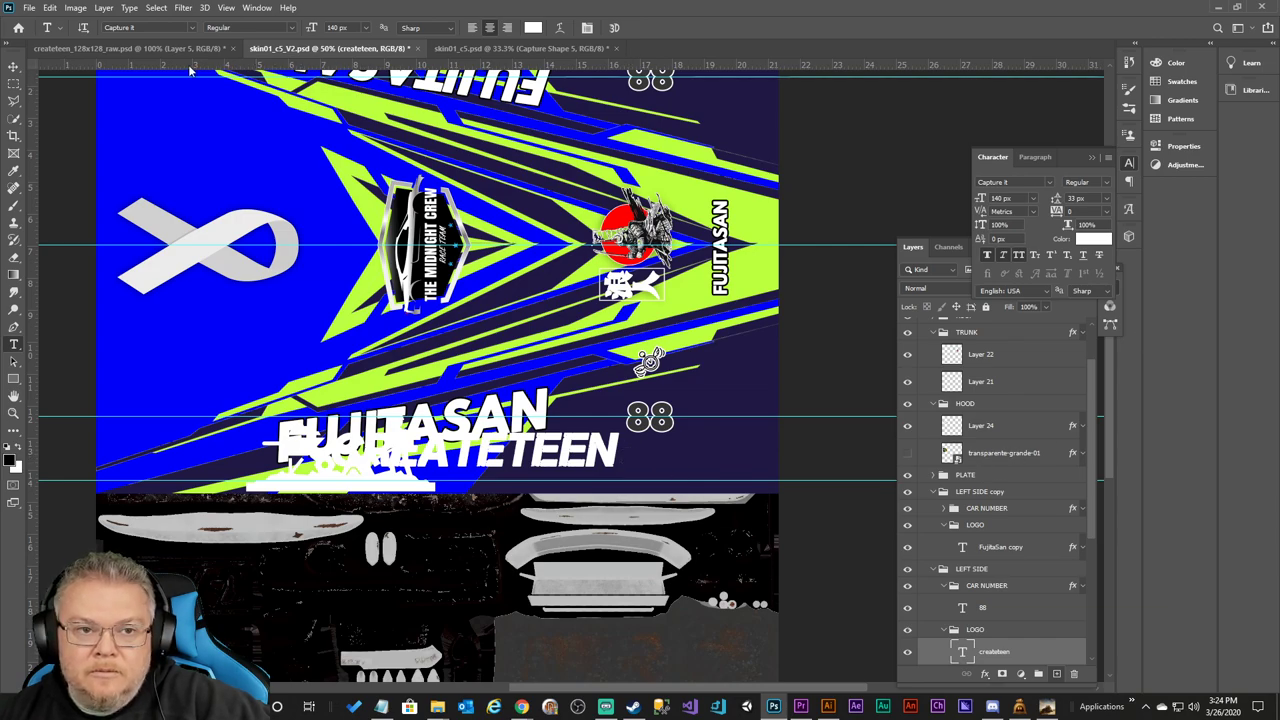
{"action": "left_click", "coordinate": [120, 49]}
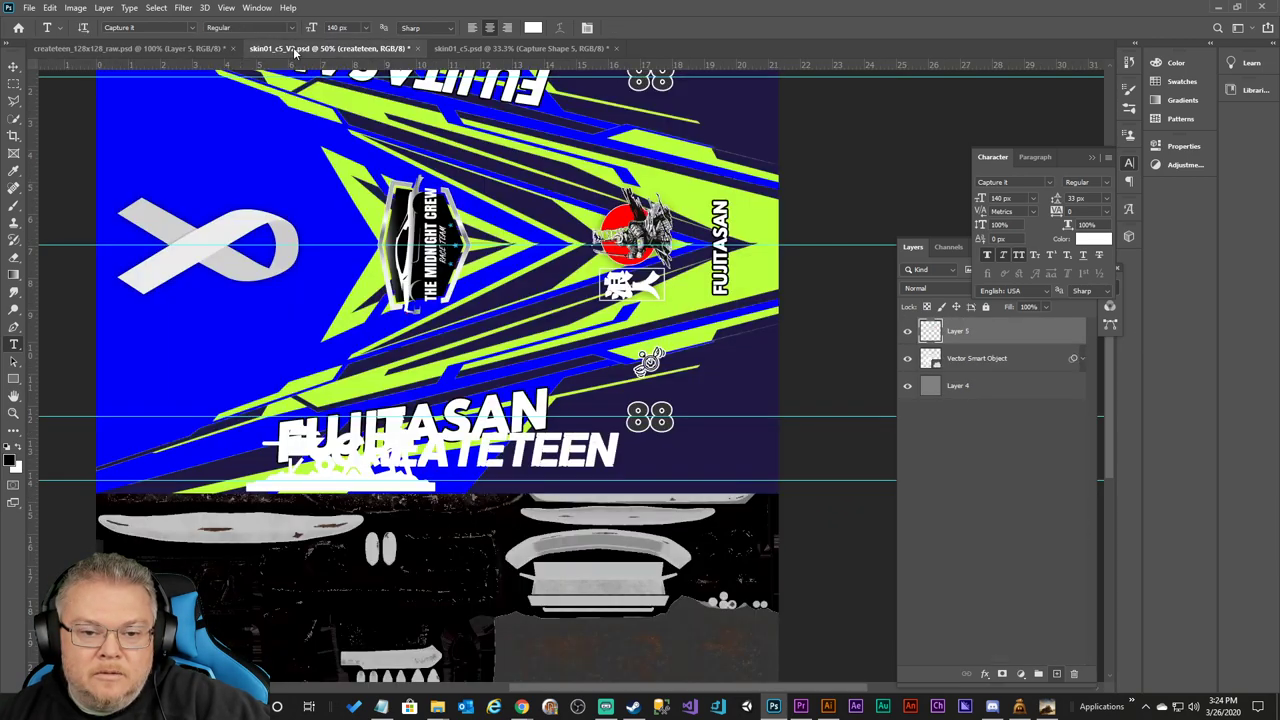
In skin01_c5_V2.psd, change the CREATETEEN text's font to Boston Traffic and turn off its faux italic.
{"action": "left_click", "coordinate": [293, 49]}
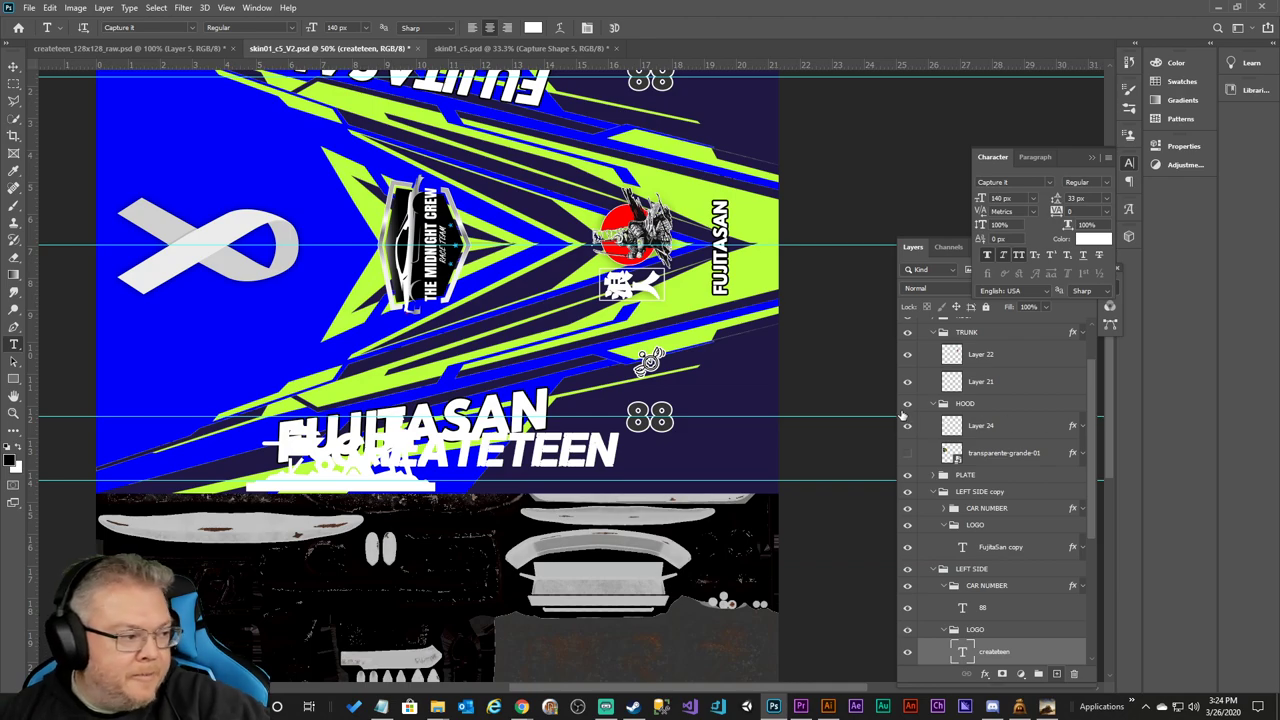
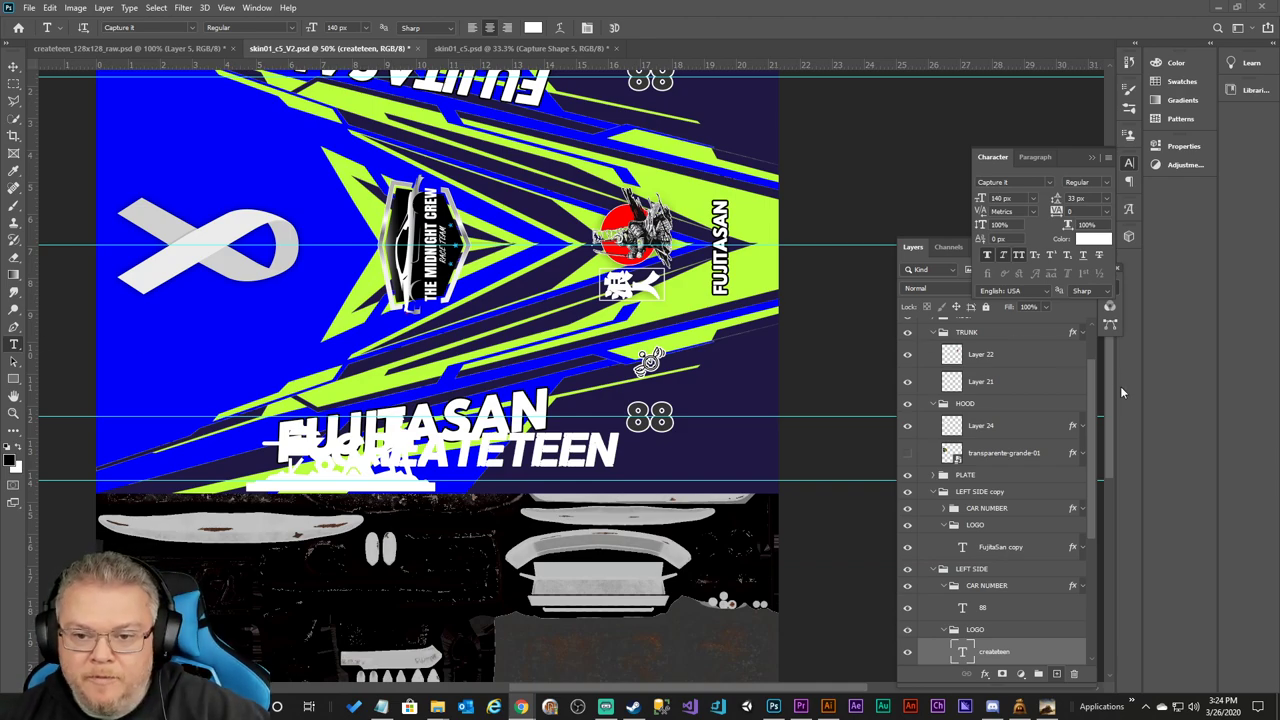
{"action": "left_click", "coordinate": [1049, 181]}
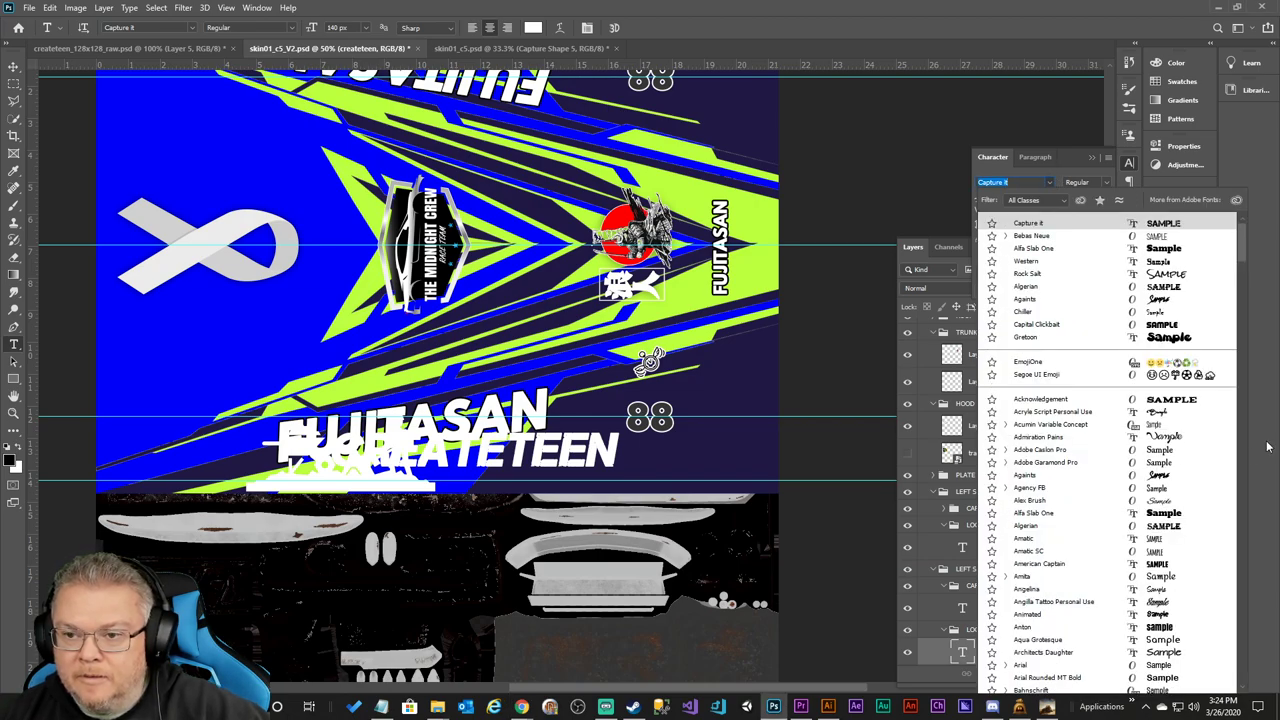
{"action": "scroll", "coordinate": [1205, 443], "scroll_direction": "down", "scroll_amount": 3}
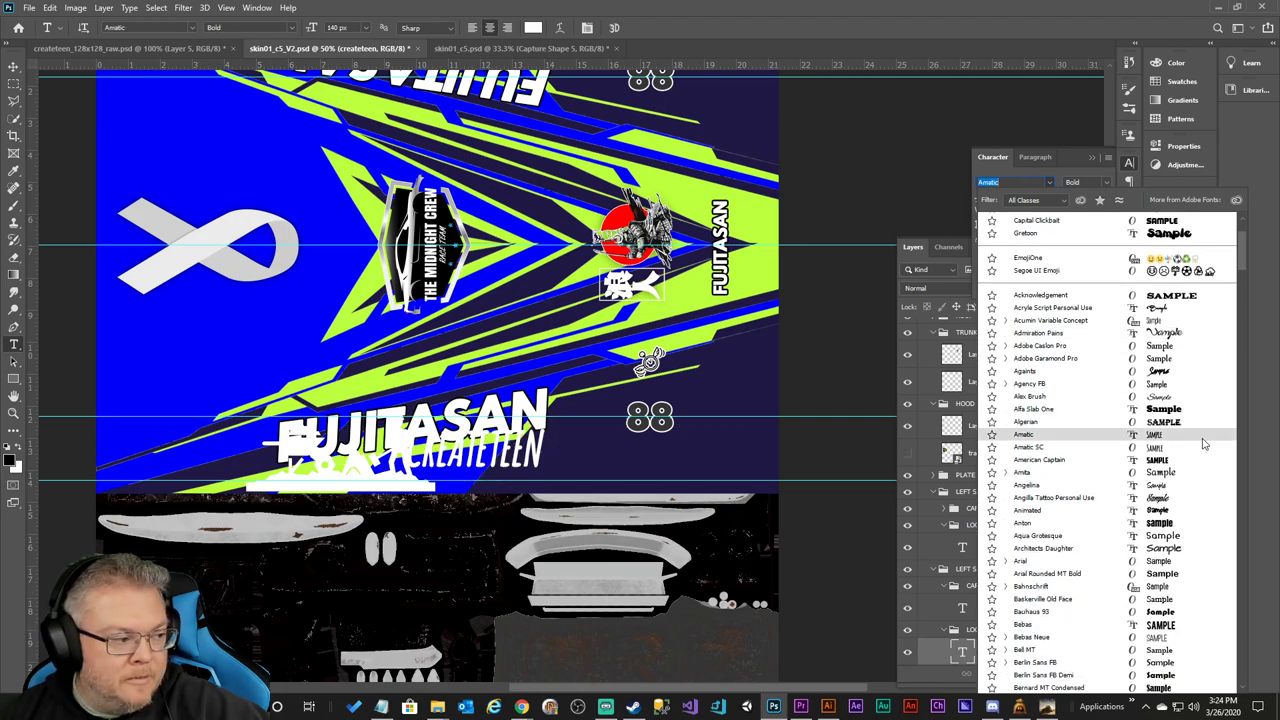
{"action": "scroll", "coordinate": [1205, 443], "scroll_direction": "down", "scroll_amount": 2}
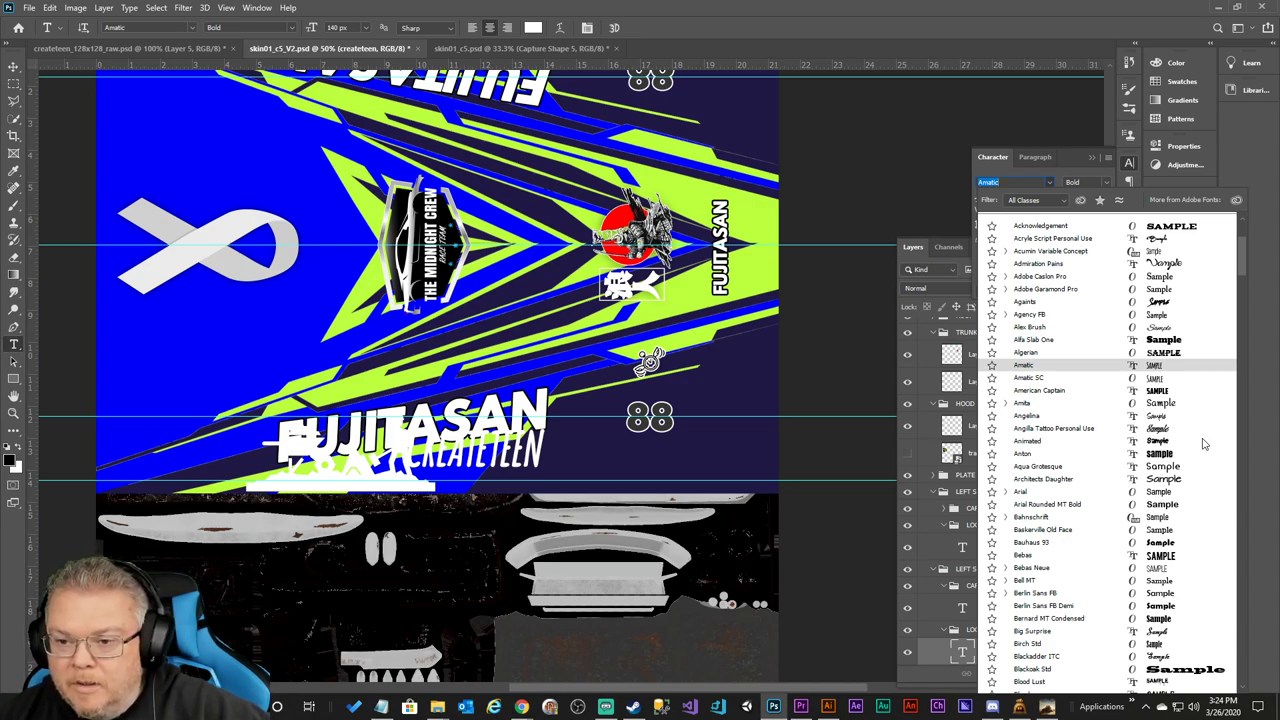
{"action": "scroll", "coordinate": [1205, 443], "scroll_direction": "down", "scroll_amount": 1}
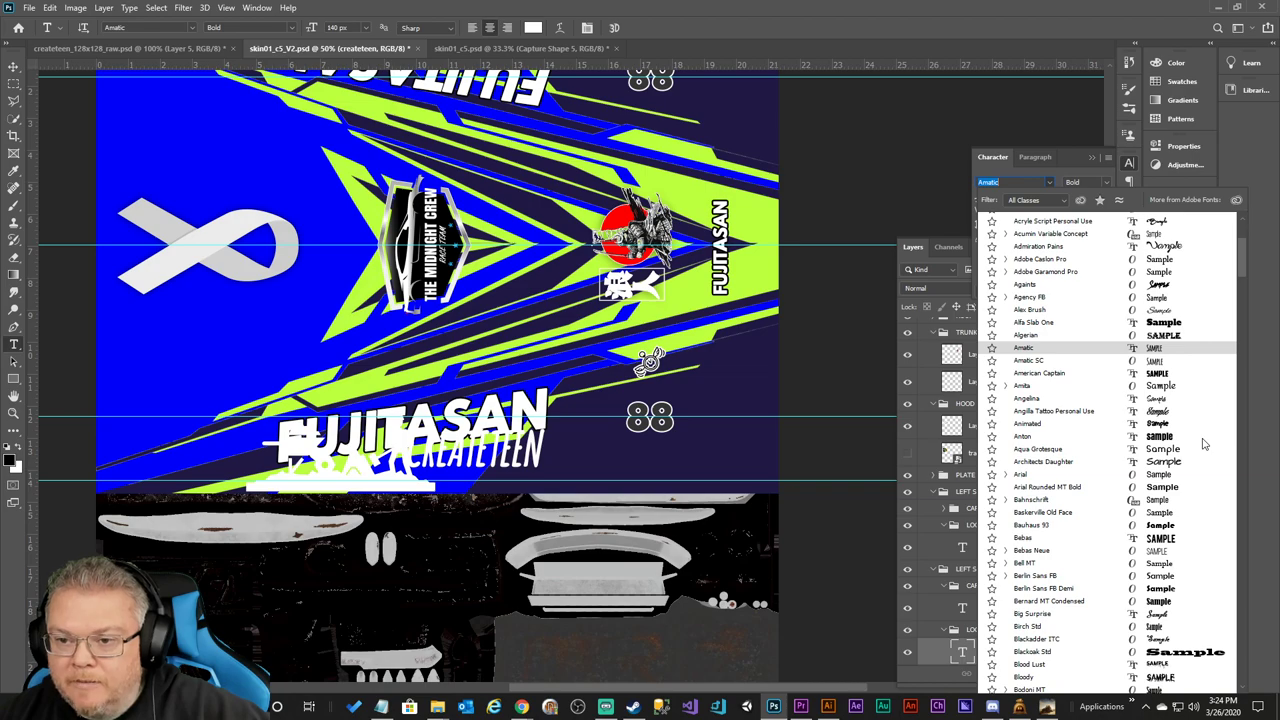
{"action": "scroll", "coordinate": [1205, 443], "scroll_direction": "down", "scroll_amount": 1}
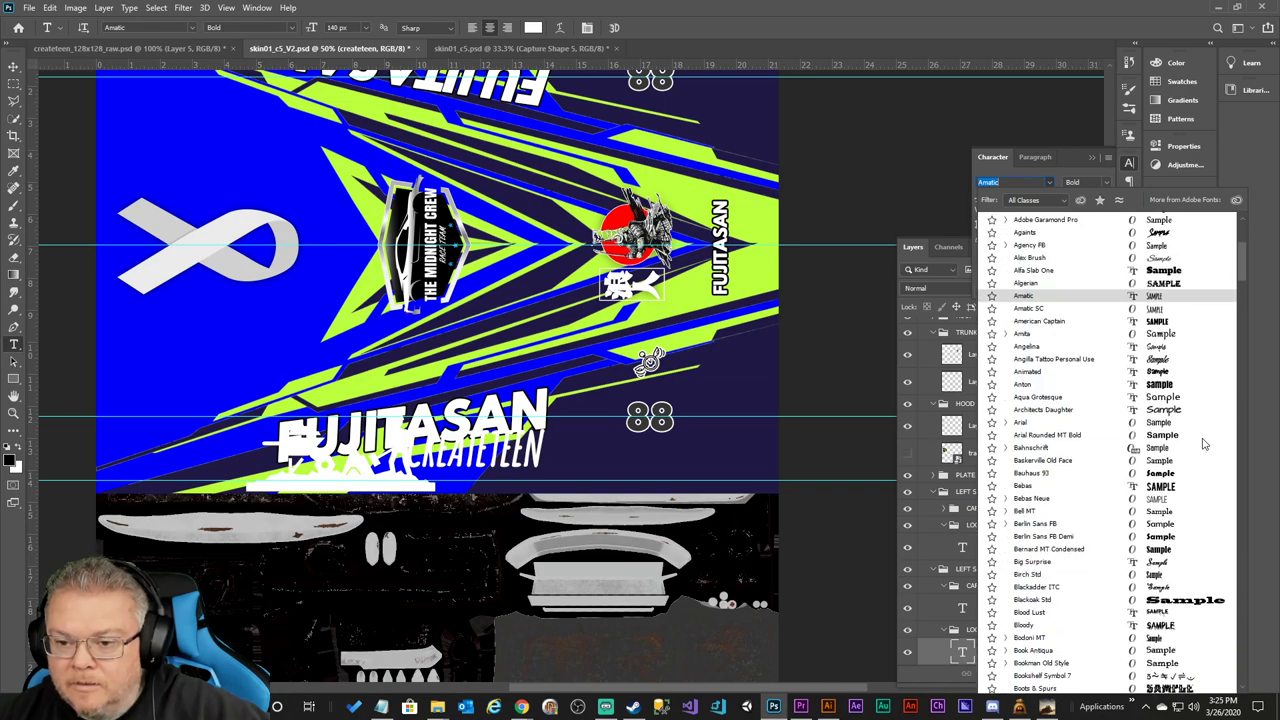
{"action": "scroll", "coordinate": [1205, 443], "scroll_direction": "down", "scroll_amount": 1}
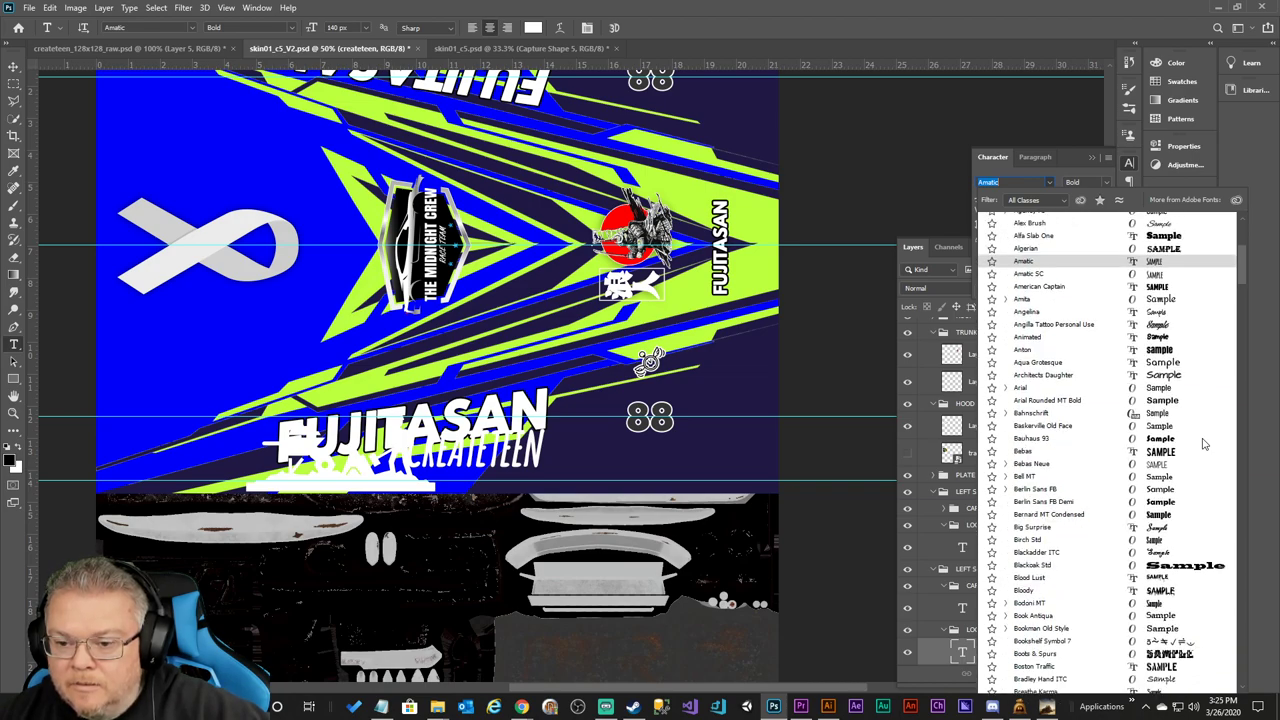
{"action": "scroll", "coordinate": [1205, 443], "scroll_direction": "down", "scroll_amount": 1}
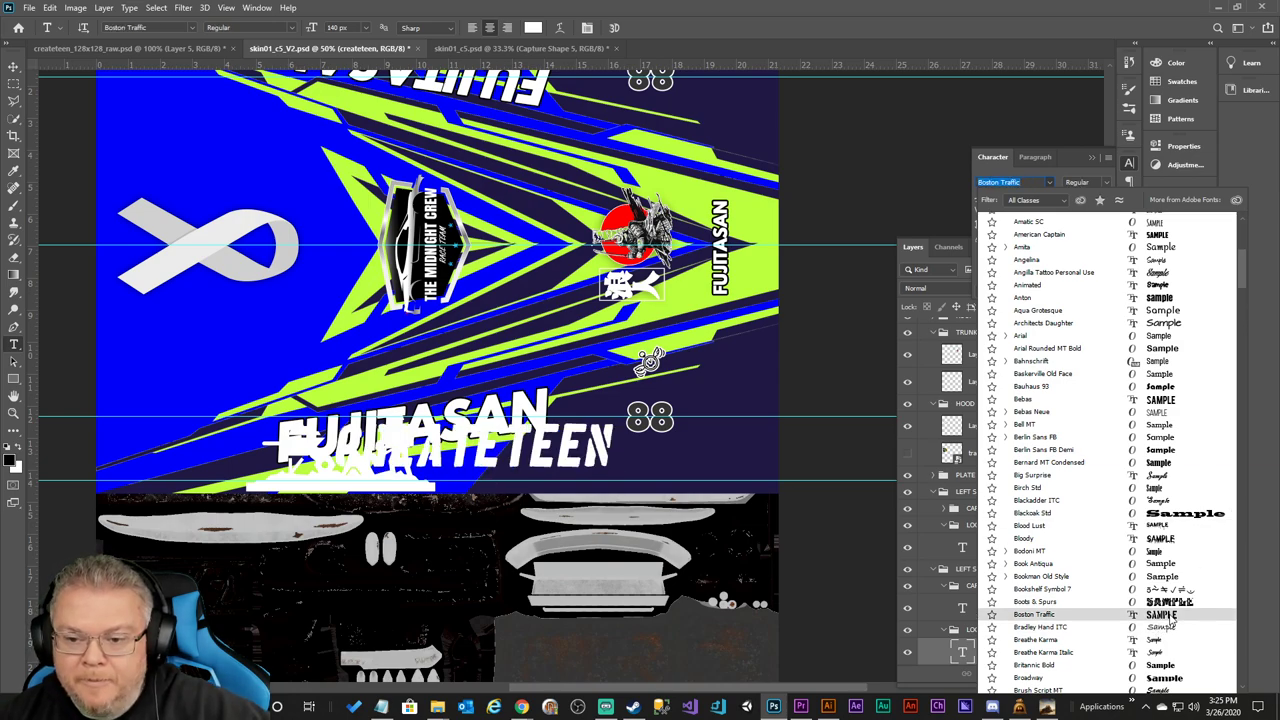
{"action": "left_click", "coordinate": [1171, 615]}
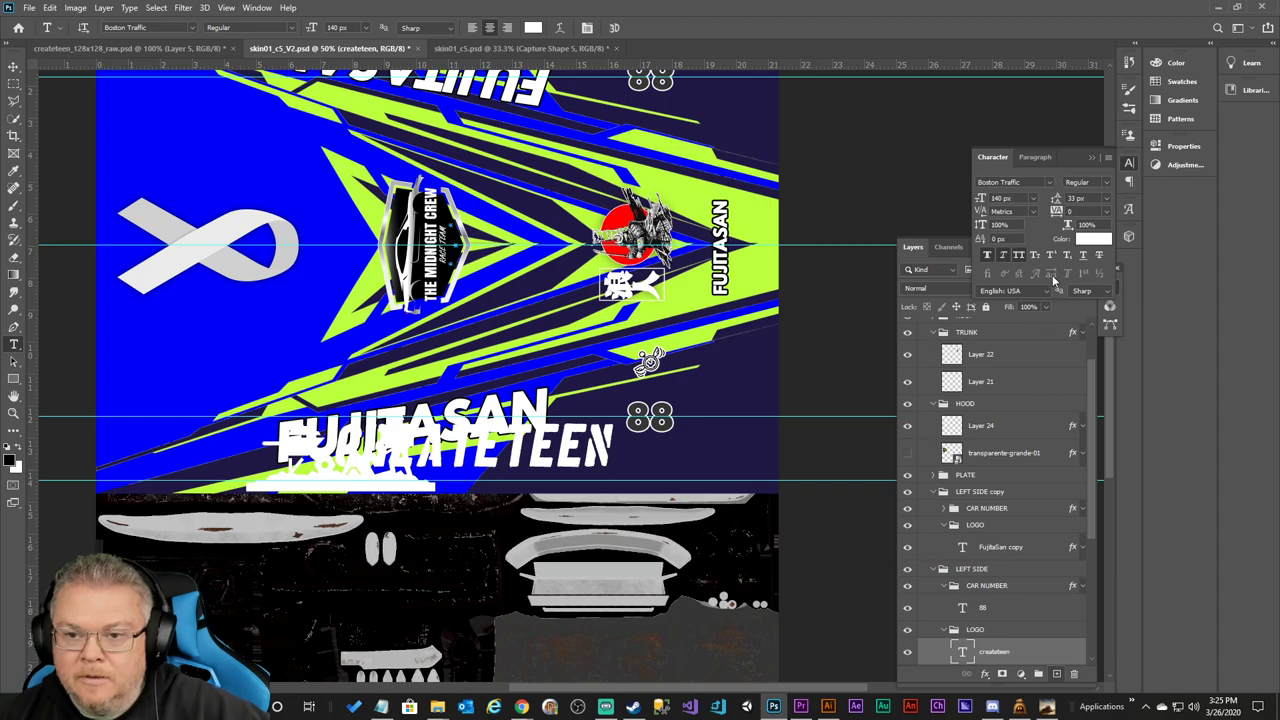
{"action": "left_click", "coordinate": [1005, 259]}
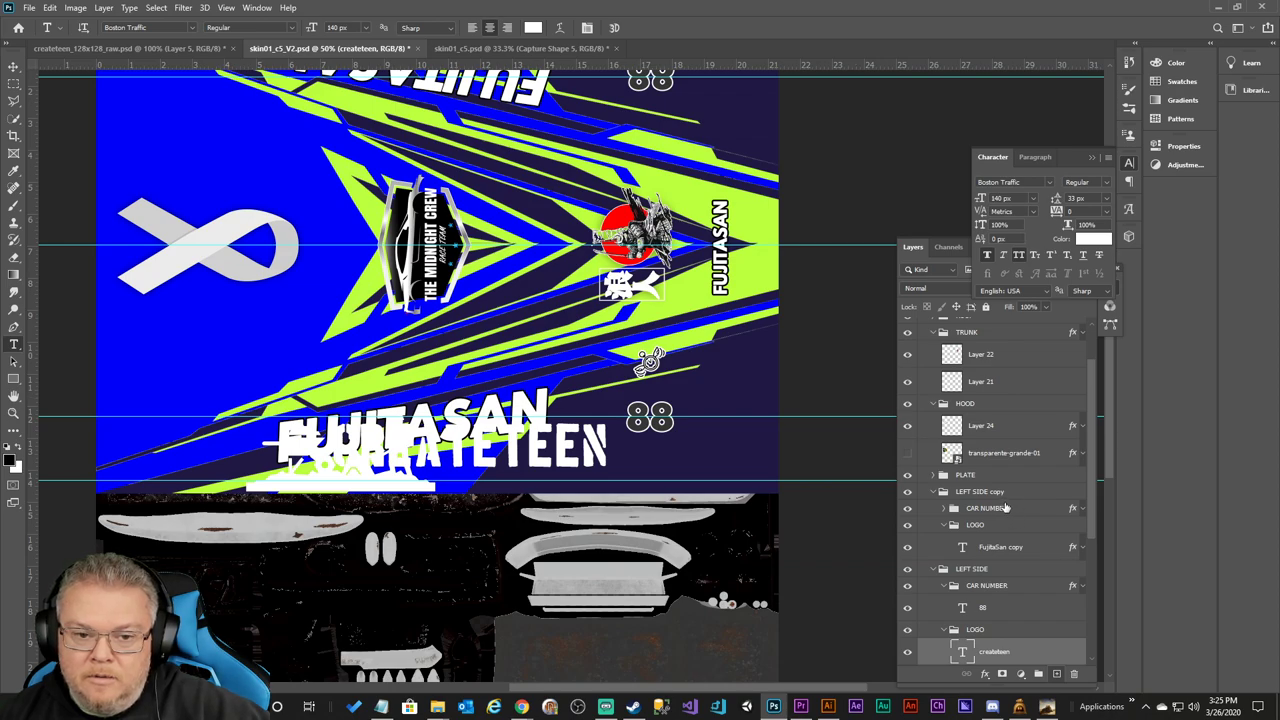
Copy the layer style of the FujitaSan text in the LEFT SIDE LOGO group and paste it onto the createteen text layer.
{"action": "scroll", "coordinate": [1060, 515], "scroll_direction": "down", "scroll_amount": 3}
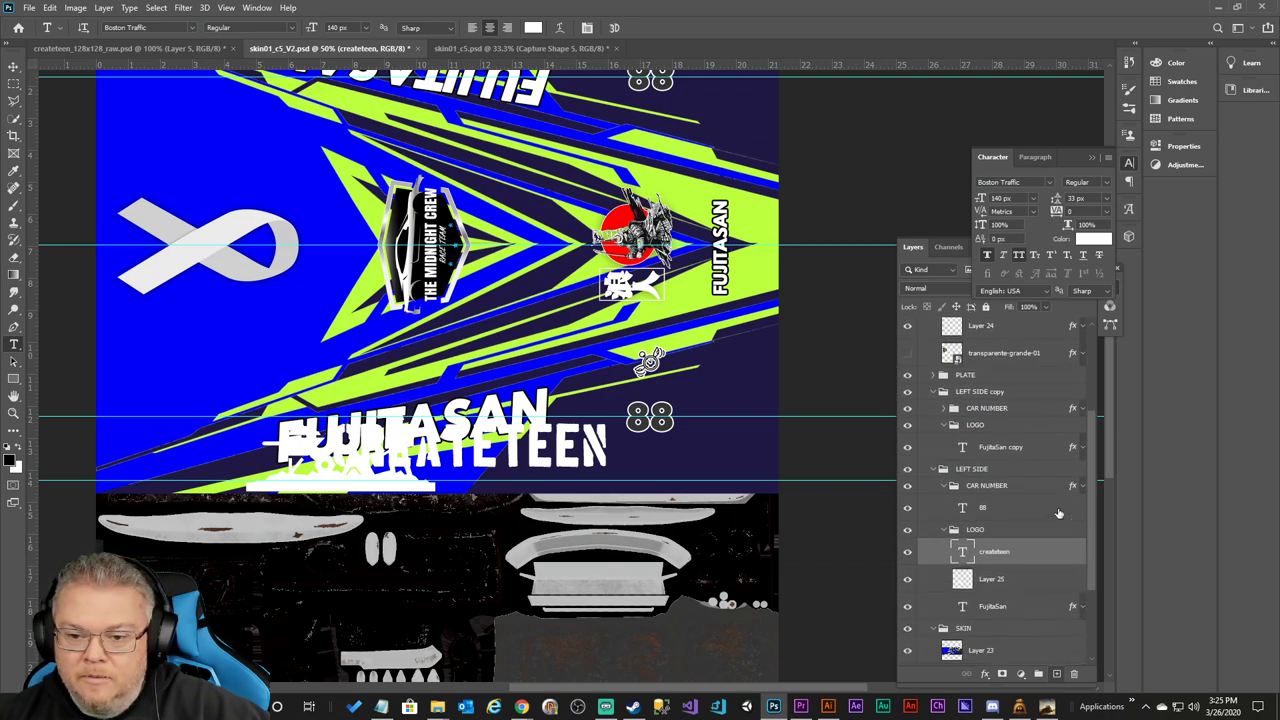
{"action": "left_click", "coordinate": [1023, 607]}
{"action": "right_click", "coordinate": [1023, 605]}
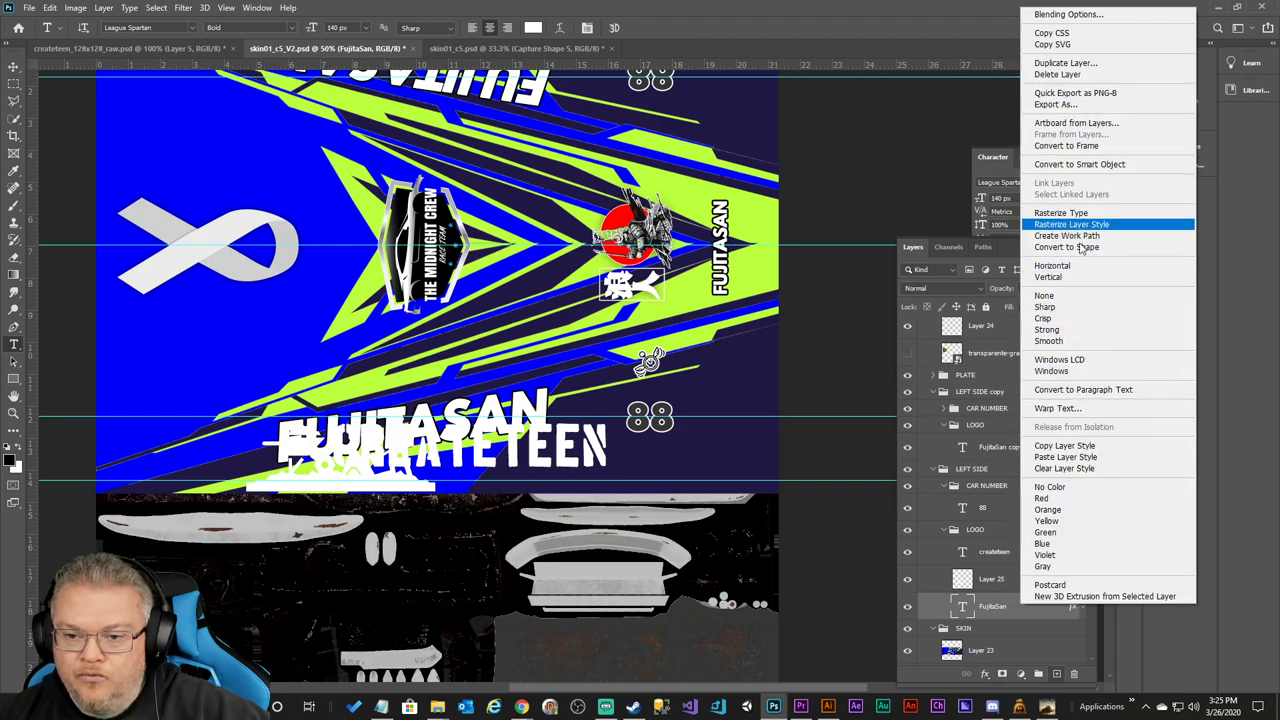
{"action": "left_click", "coordinate": [1083, 446]}
{"action": "left_click", "coordinate": [1000, 583]}
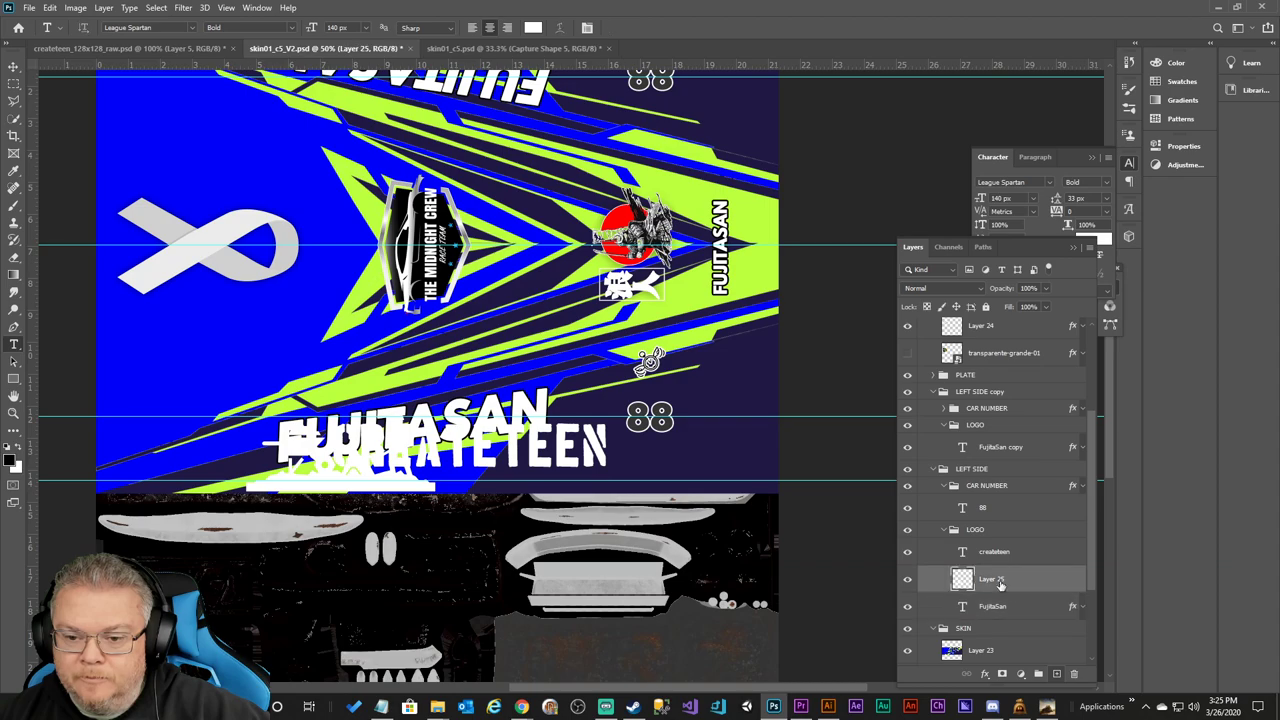
{"action": "left_click", "coordinate": [1010, 554]}
{"action": "right_click", "coordinate": [1010, 554]}
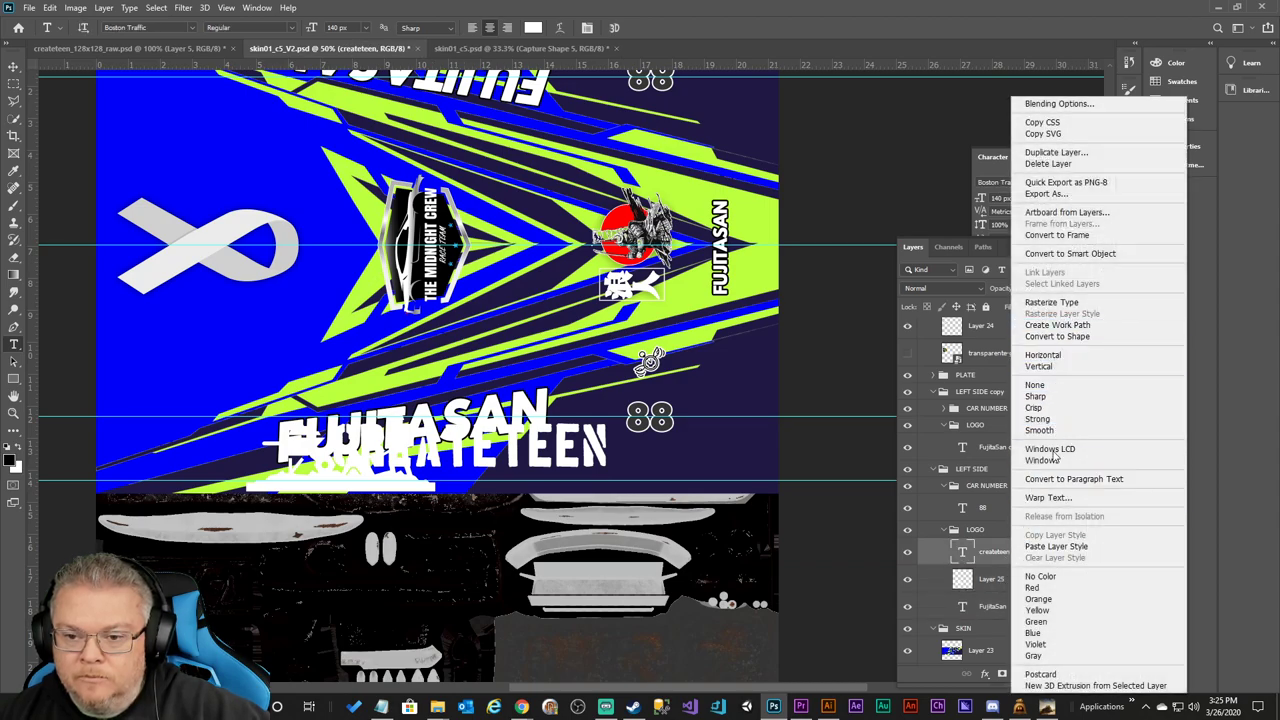
{"action": "left_click", "coordinate": [1056, 546]}
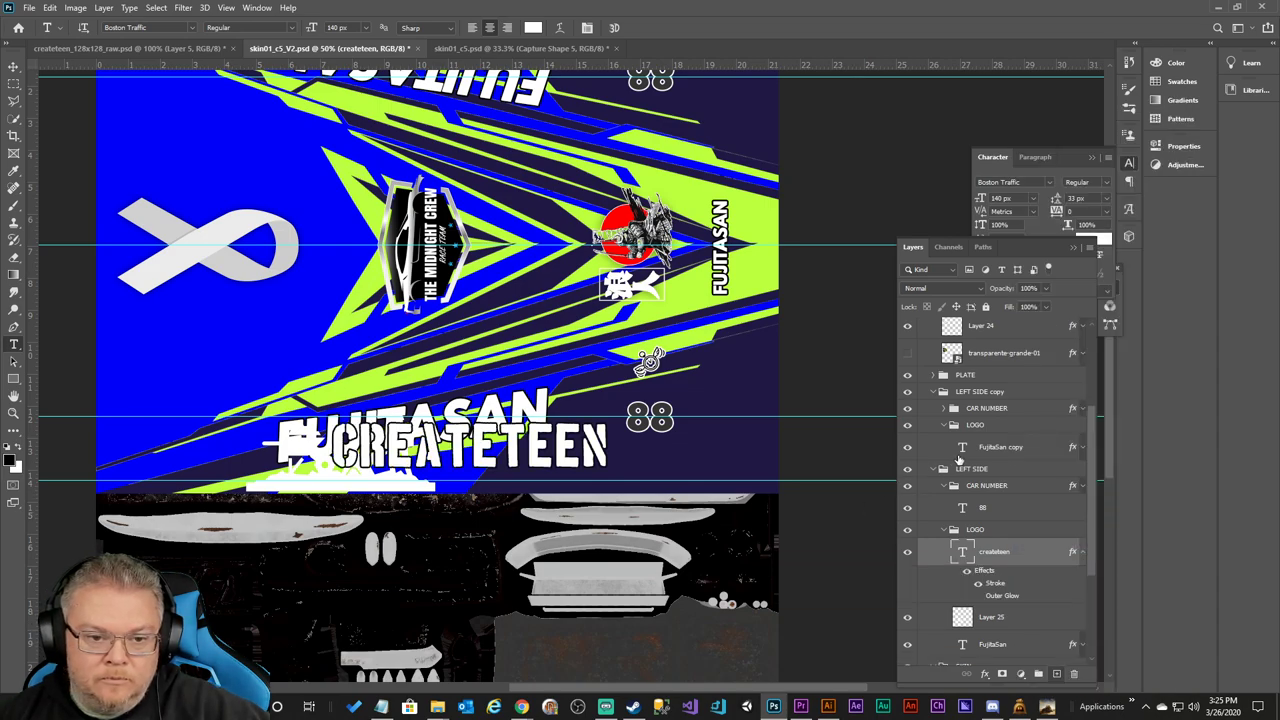
{"action": "left_click", "coordinate": [1080, 551]}
Paste the copied FujitaSan layer style onto Layer 25 and hide the FujitaSan text layer in the LEFT SIDE LOGO group.
{"action": "right_click", "coordinate": [992, 588]}
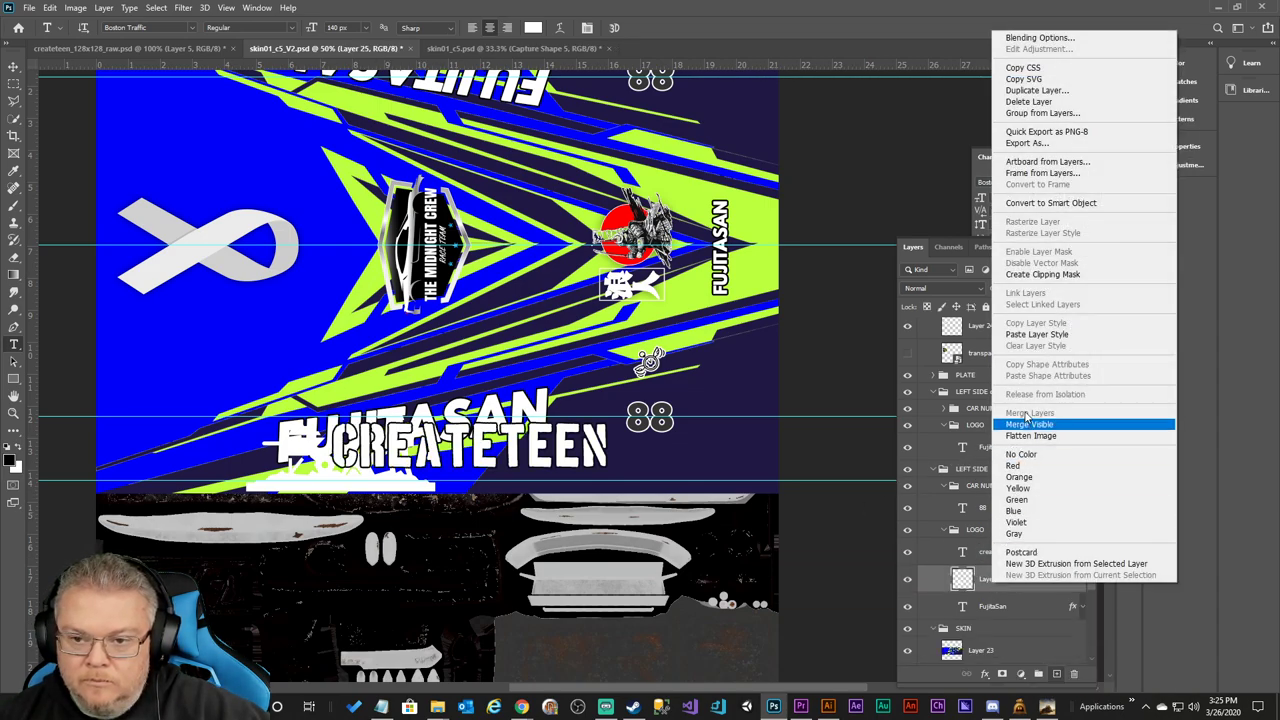
{"action": "left_click", "coordinate": [1040, 338]}
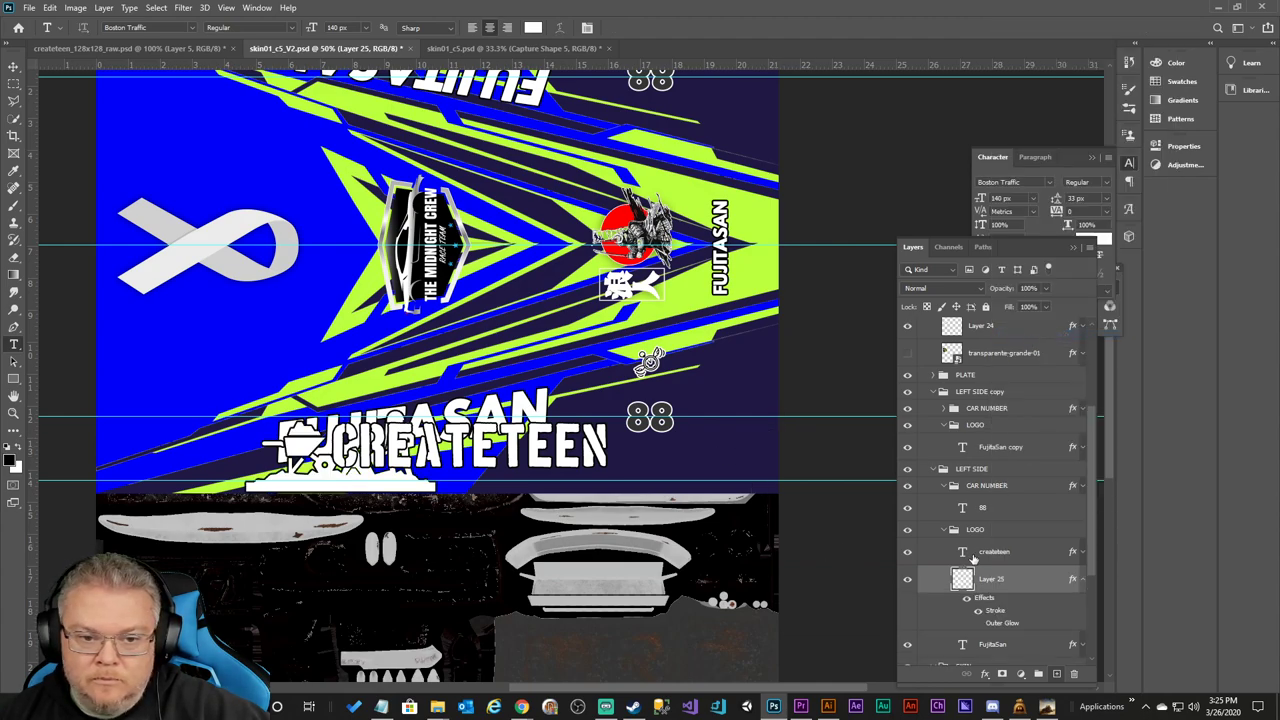
{"action": "left_click", "coordinate": [1082, 579]}
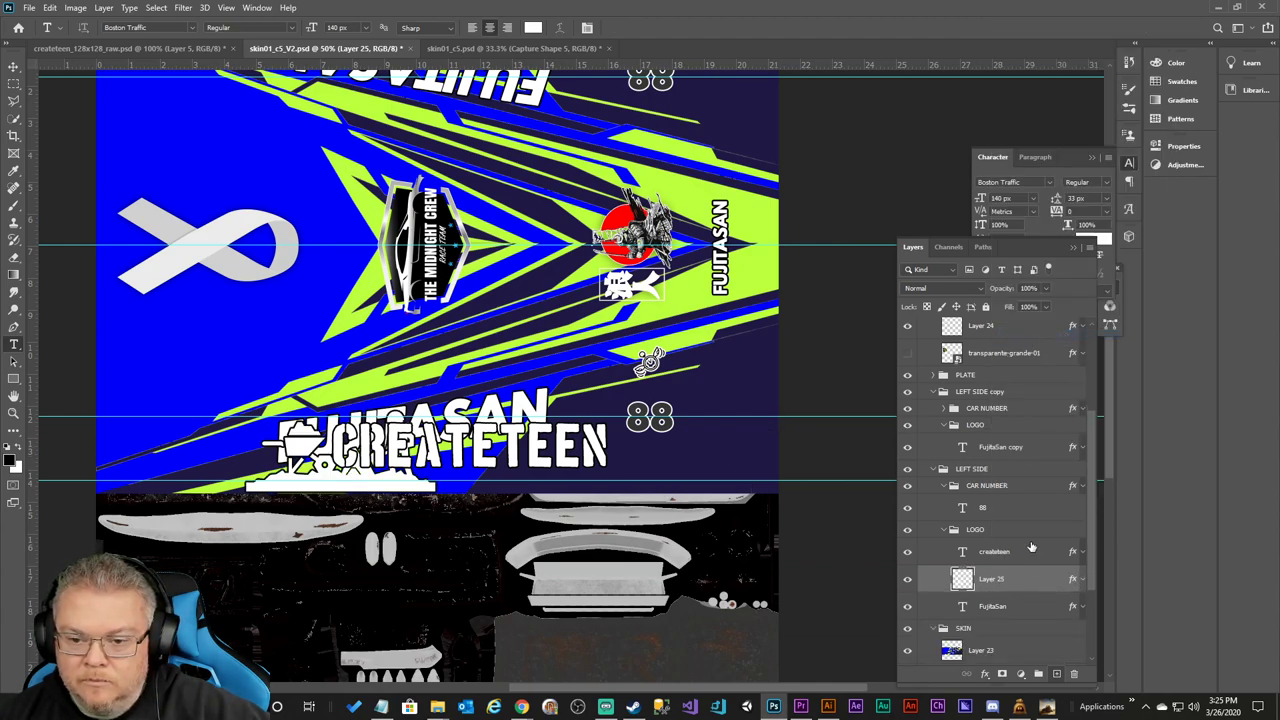
{"action": "left_click", "coordinate": [908, 573]}
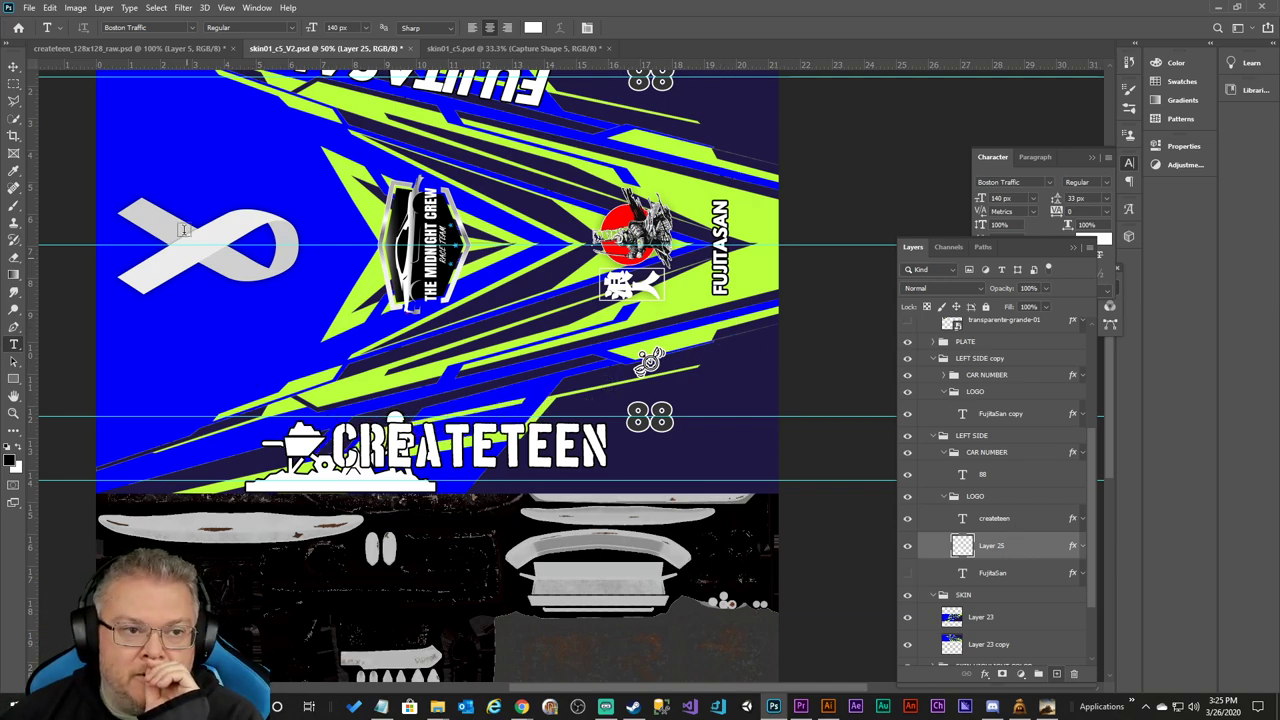
With the Move tool active, check the logo layout in skin01_c5.psd and return to skin01_c5_V2.psd.
{"action": "left_click", "coordinate": [13, 68]}
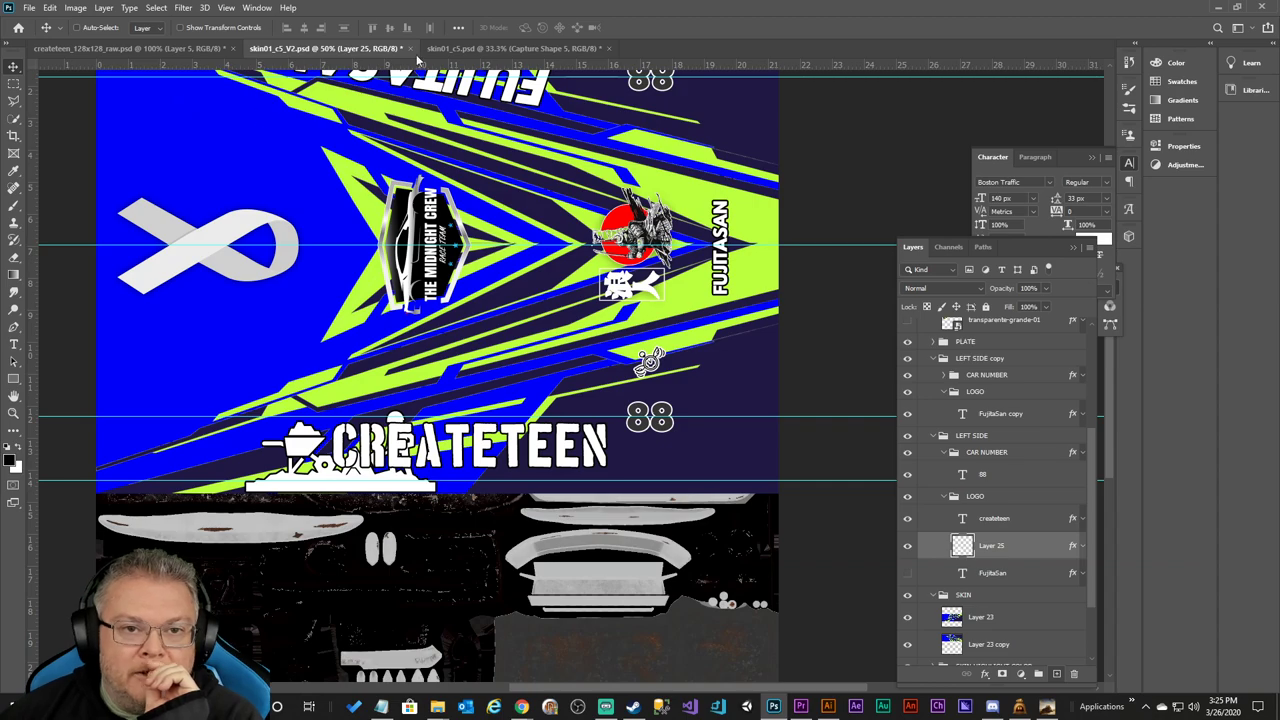
{"action": "left_click", "coordinate": [512, 48]}
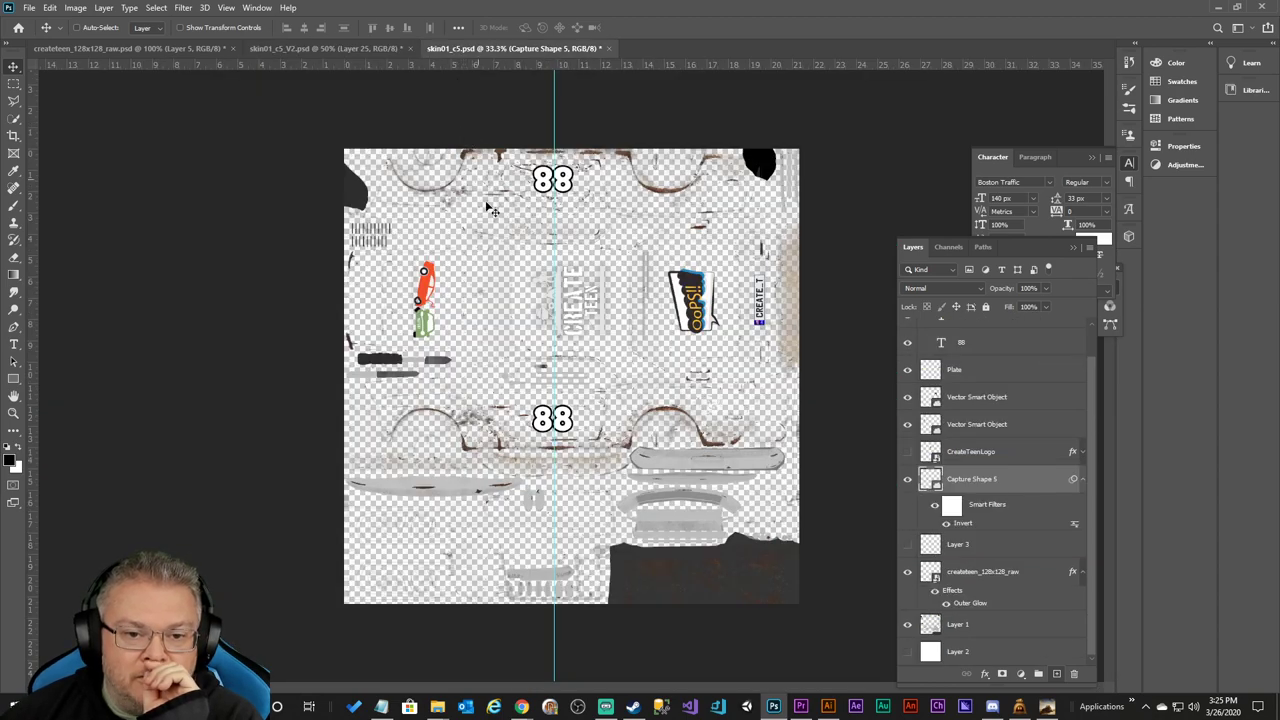
{"action": "left_click", "coordinate": [329, 46]}
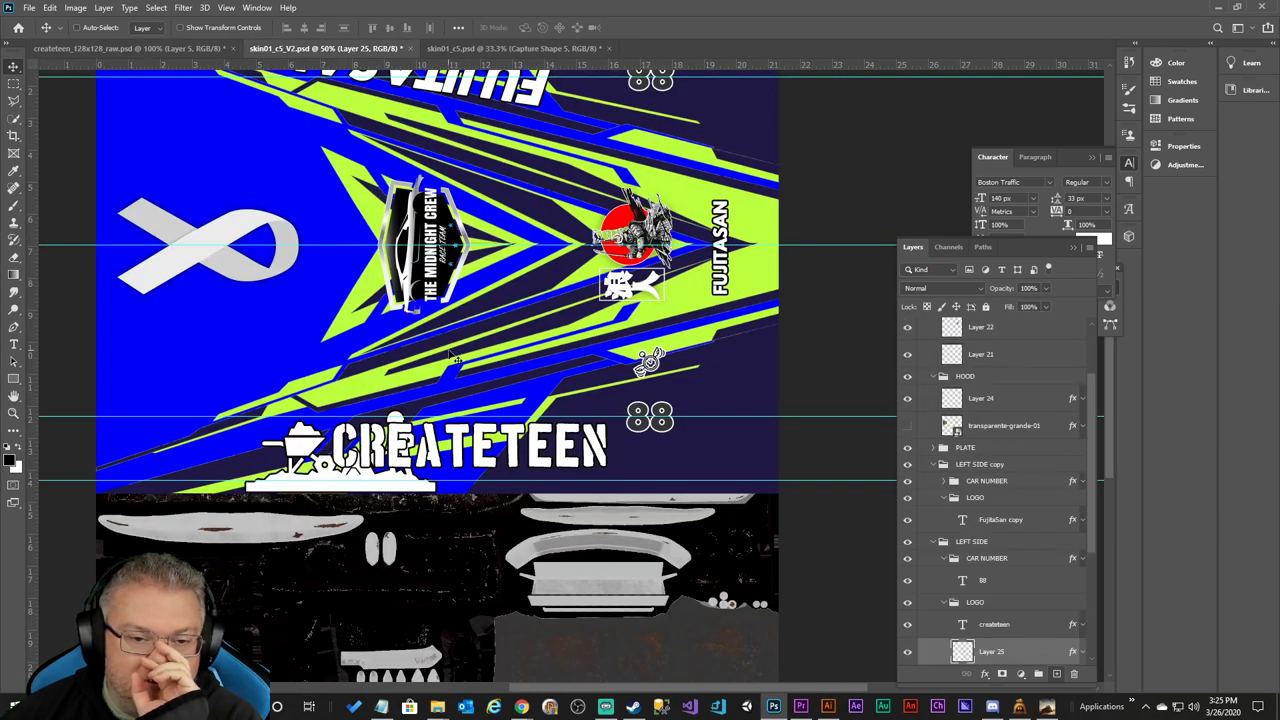
Check the createteen_128x128_raw.psd logo, and duplicate the createteen text layer in skin01_c5_V2.psd's LEFT SIDE logo group, hiding the copy.
{"action": "left_click", "coordinate": [134, 46]}
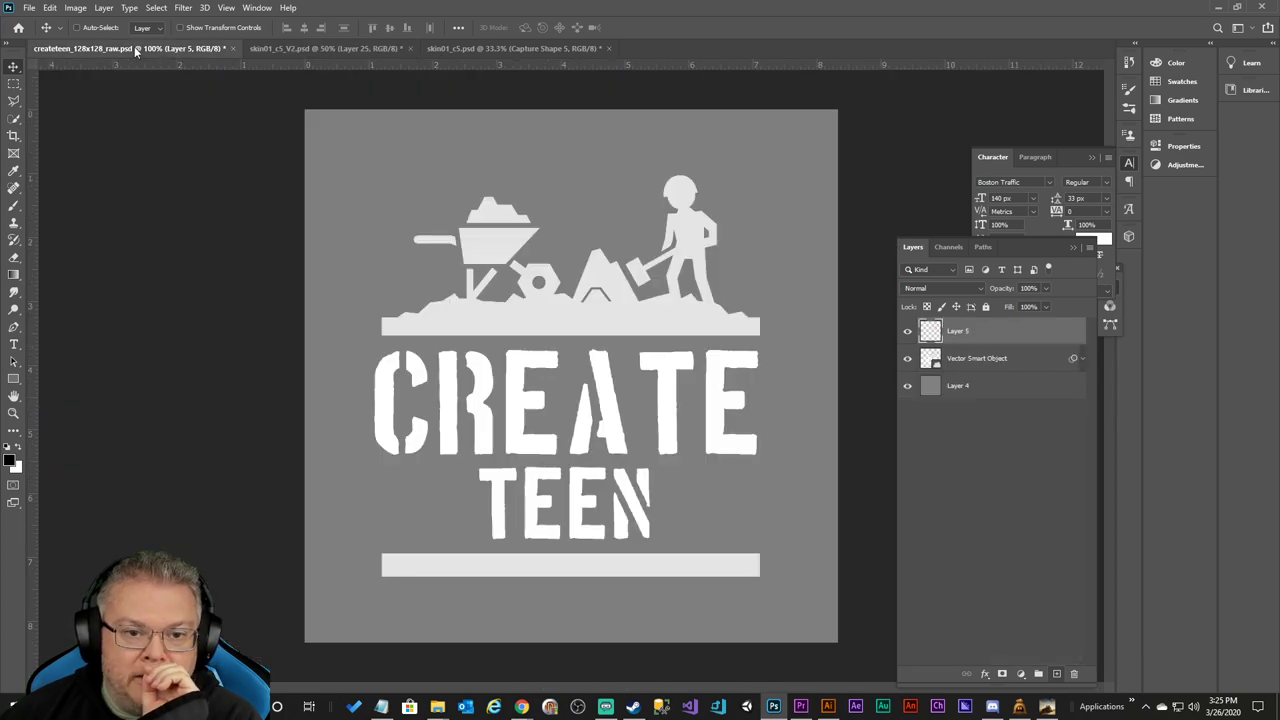
{"action": "left_click", "coordinate": [350, 48]}
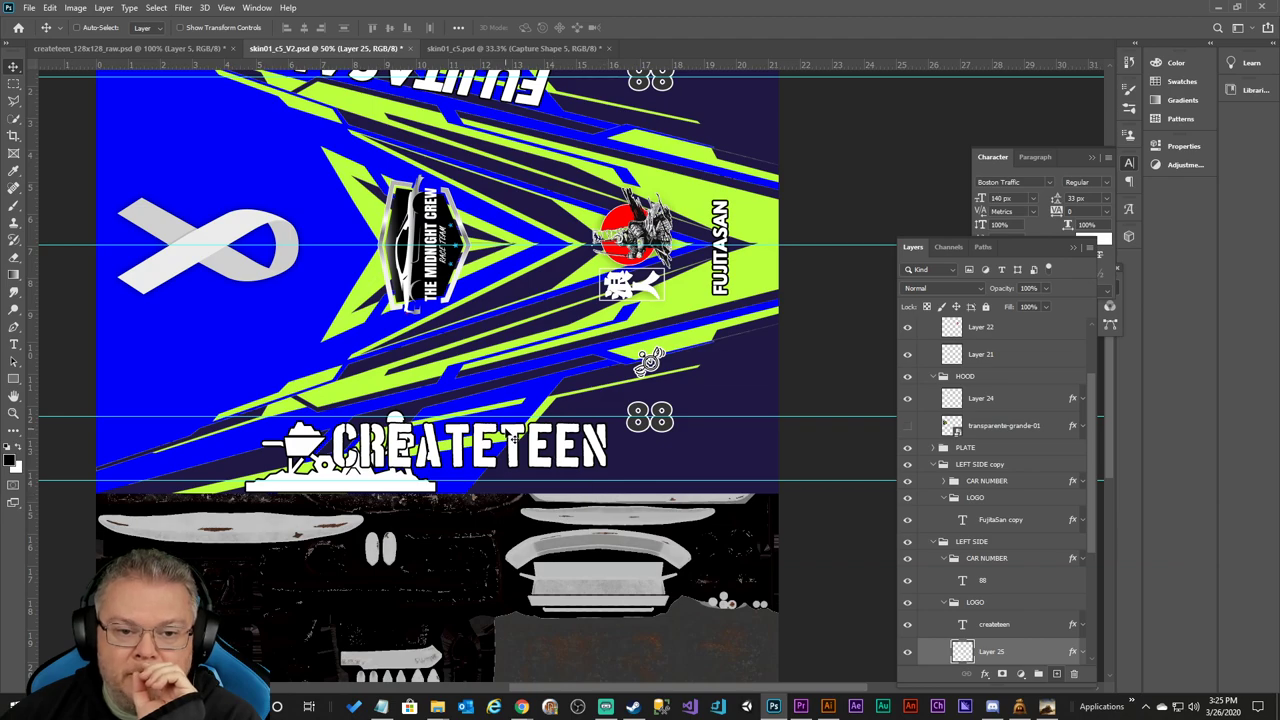
{"action": "scroll", "coordinate": [1028, 597], "scroll_direction": "down", "scroll_amount": 3}
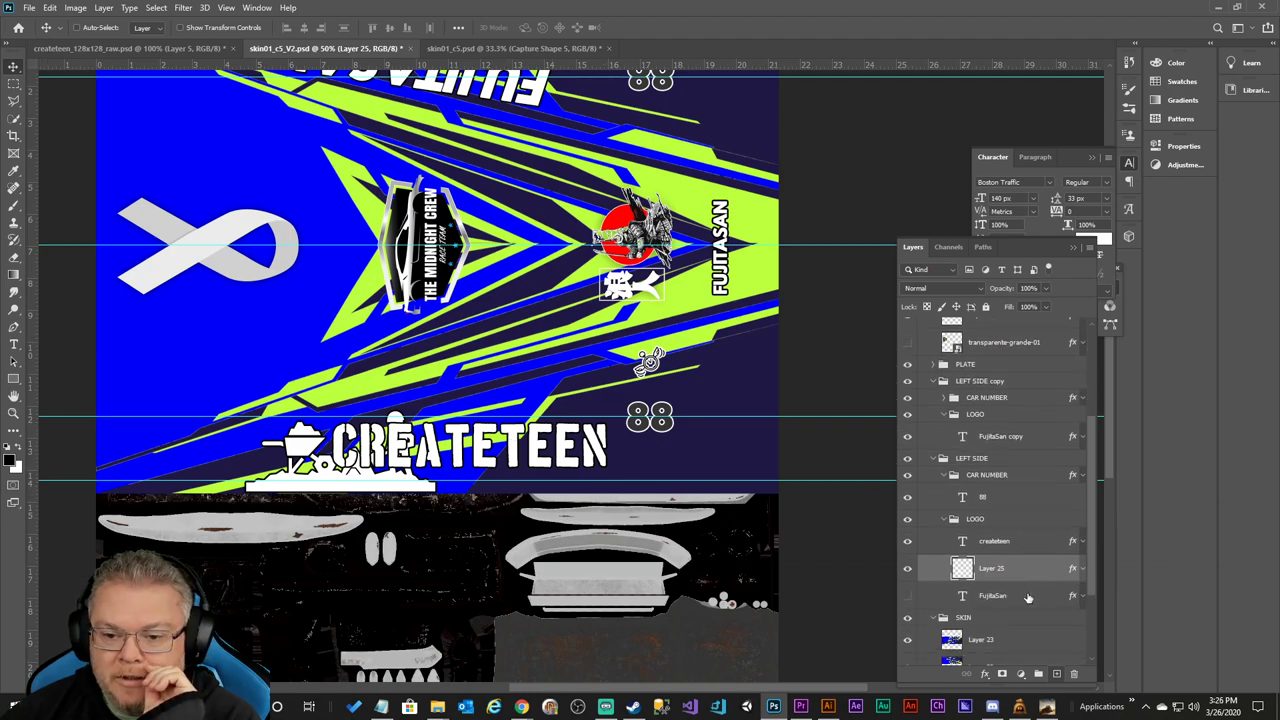
{"action": "left_click", "coordinate": [997, 543]}
{"action": "right_click", "coordinate": [997, 543]}
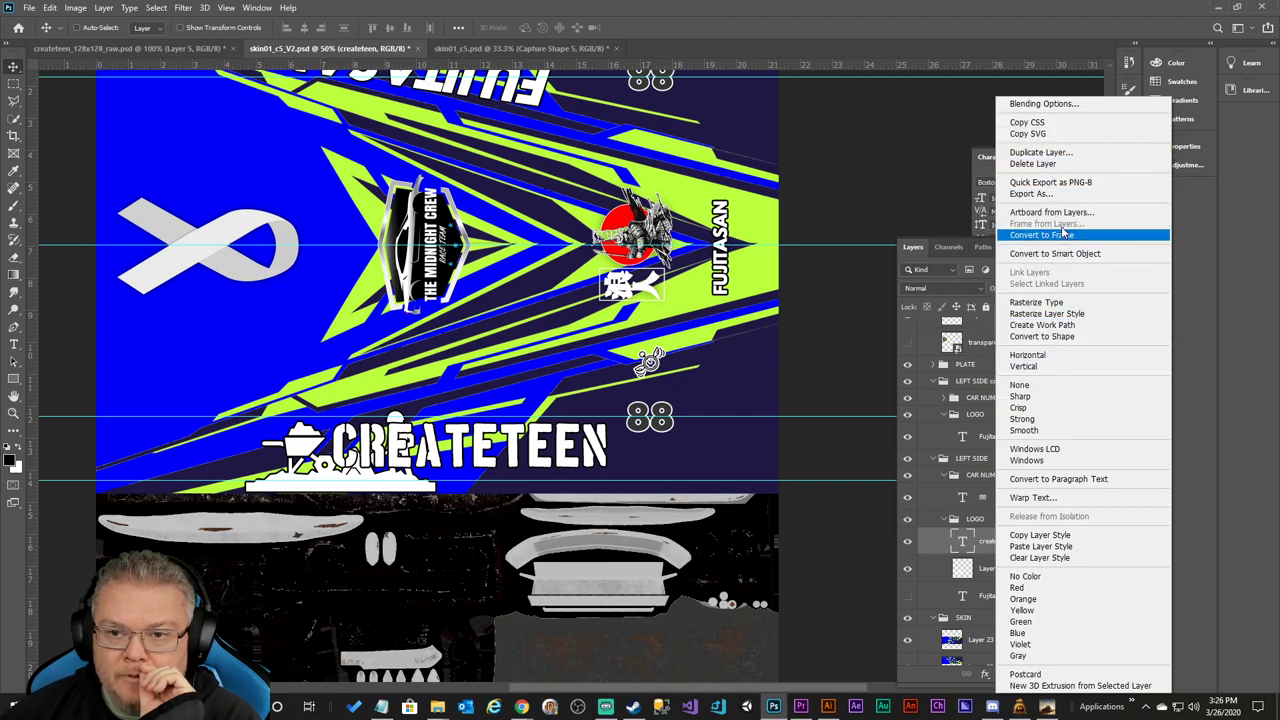
{"action": "left_click", "coordinate": [1040, 152]}
{"action": "left_click", "coordinate": [755, 214]}
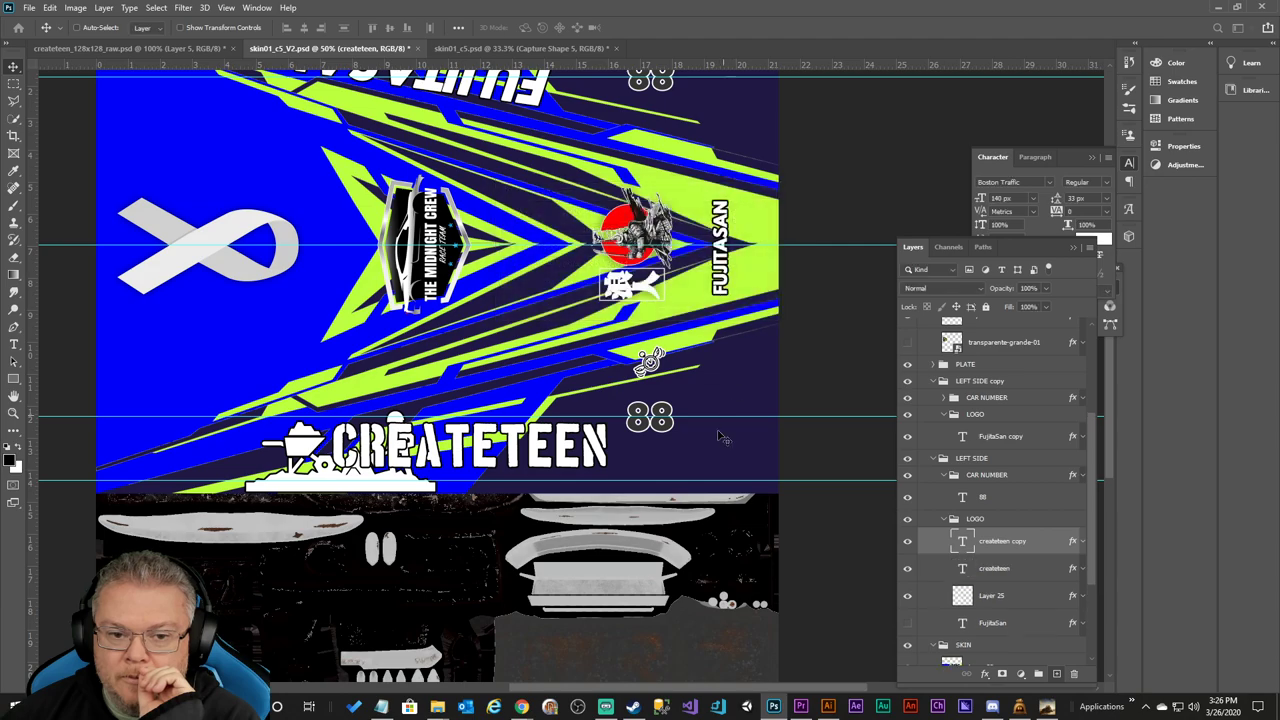
{"action": "left_click", "coordinate": [908, 541]}
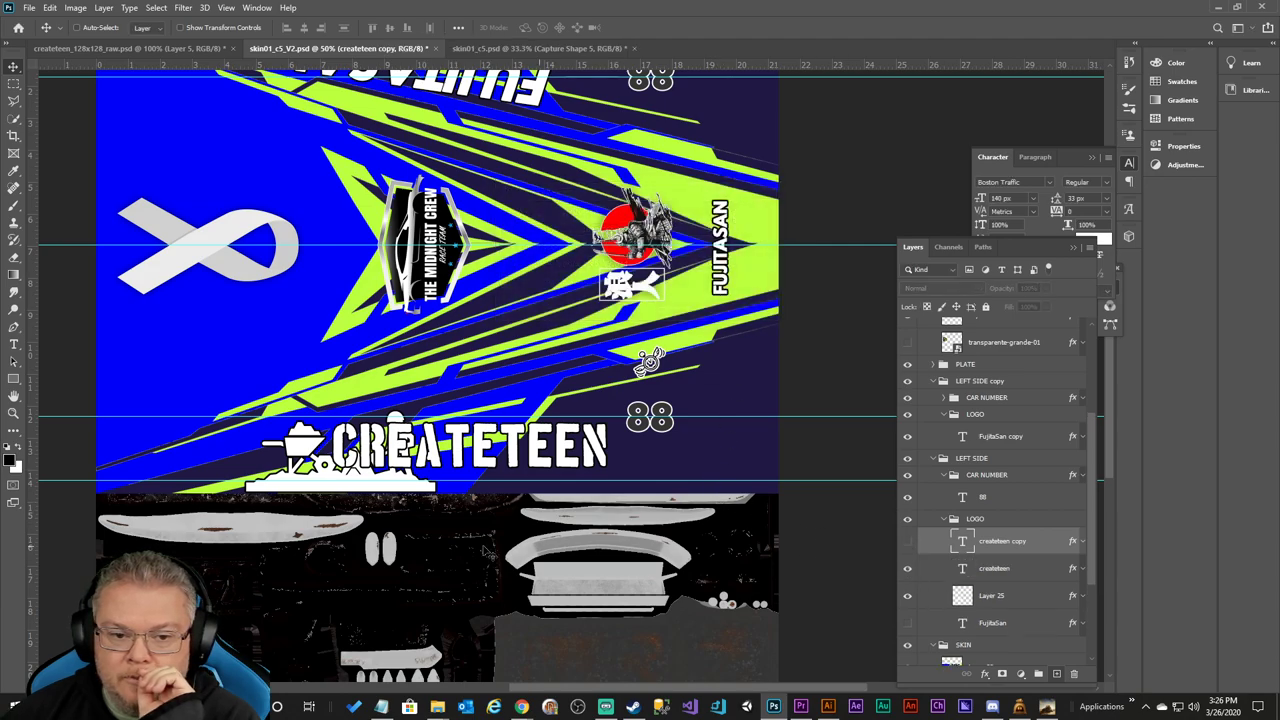
Split the visible CREATETEEN text into two lines, with CREATE above TEEN.
{"action": "left_click", "coordinate": [14, 346]}
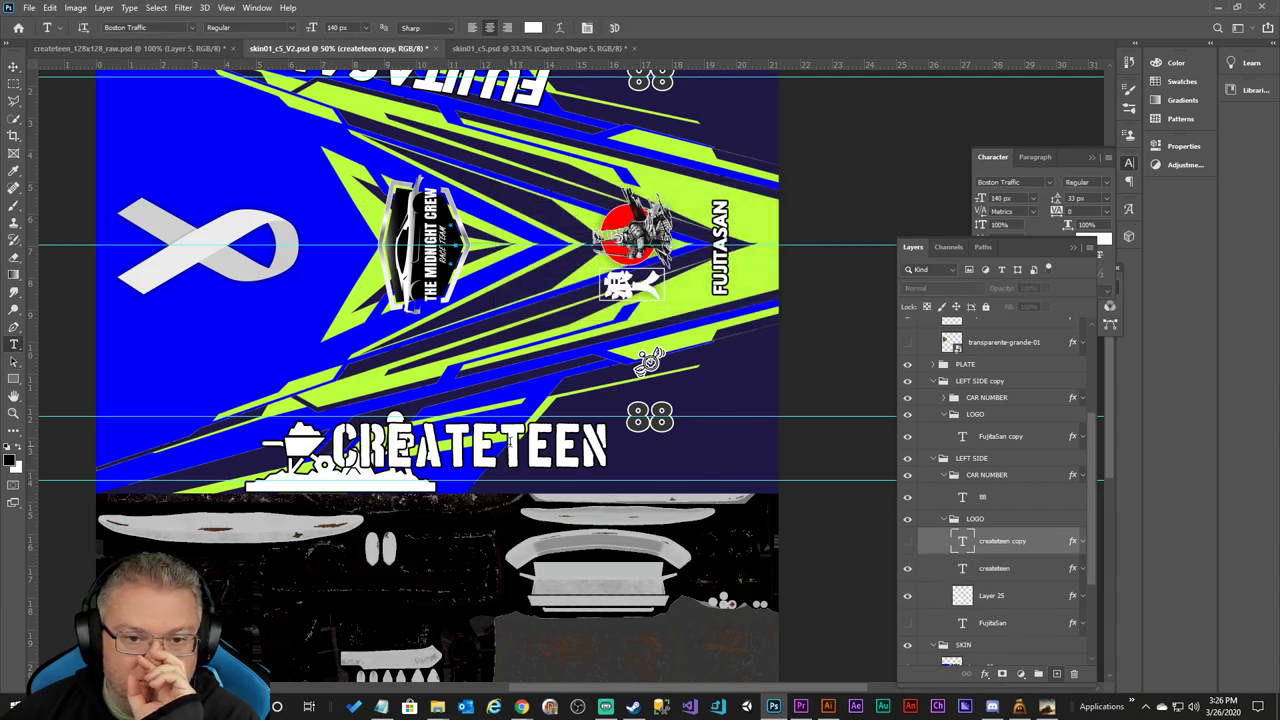
{"action": "left_click", "coordinate": [616, 468]}
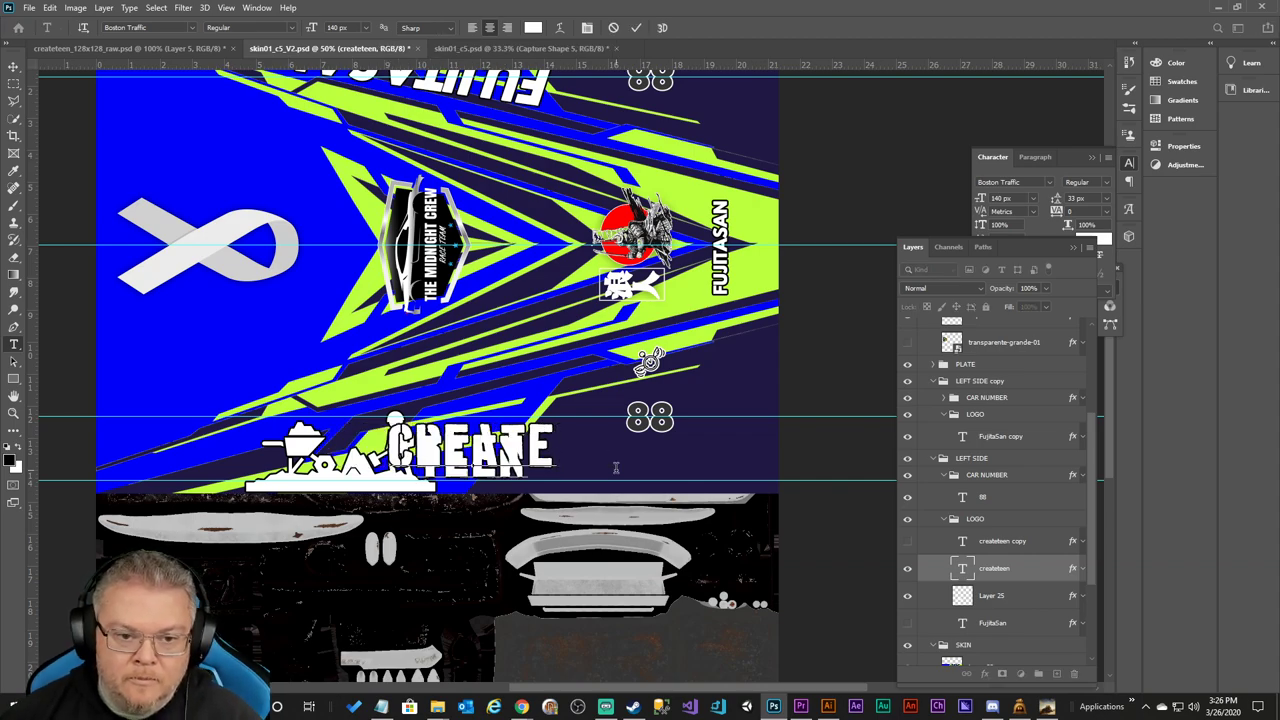
{"action": "left_click", "coordinate": [635, 27]}
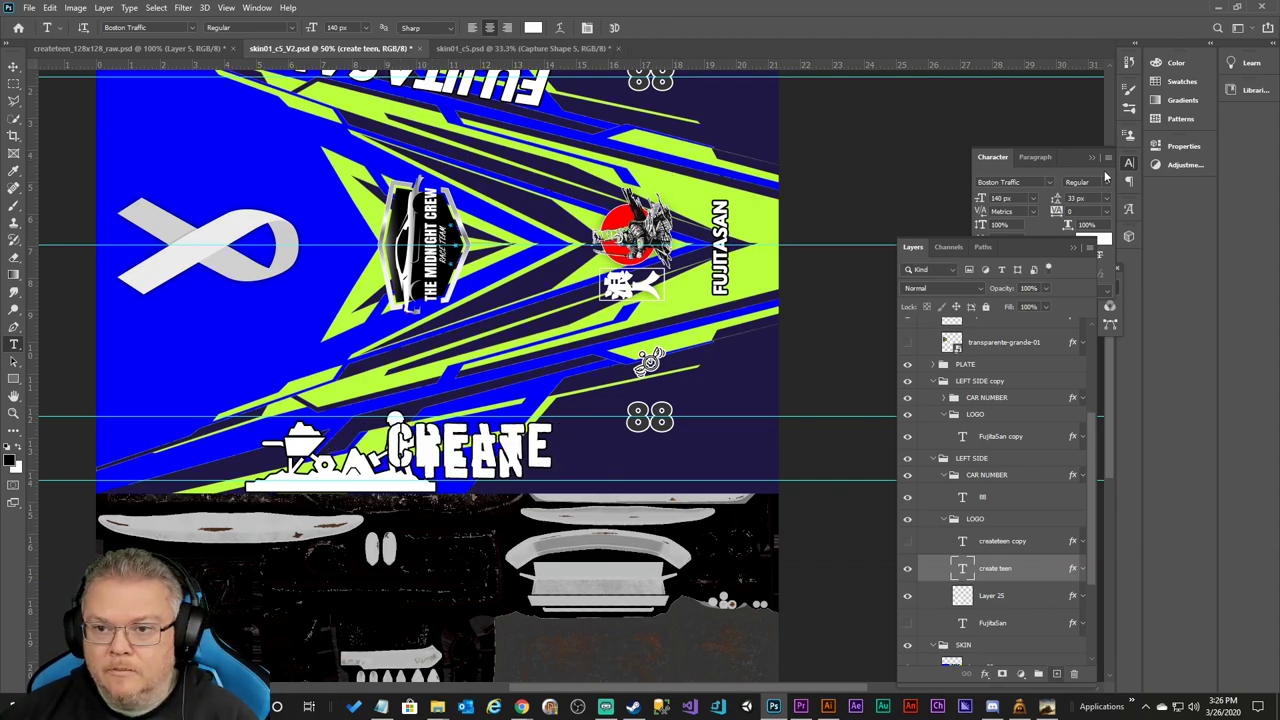
Try automatic leading on the two-line CREATE TEEN text, followed by 120 px and 130 px.
{"action": "left_click", "coordinate": [1091, 197]}
{"action": "left_click", "coordinate": [1106, 204]}
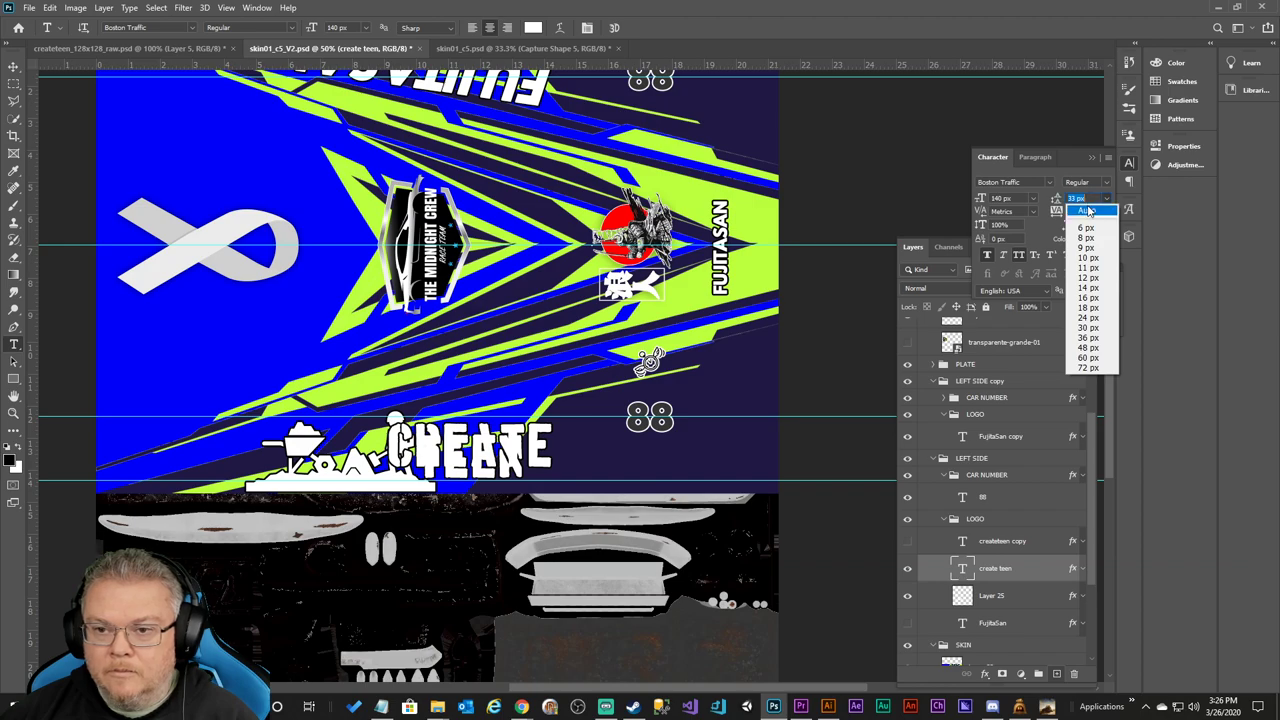
{"action": "left_click", "coordinate": [1085, 212]}
{"action": "left_click", "coordinate": [1095, 198]}
{"action": "type", "text": "120"}
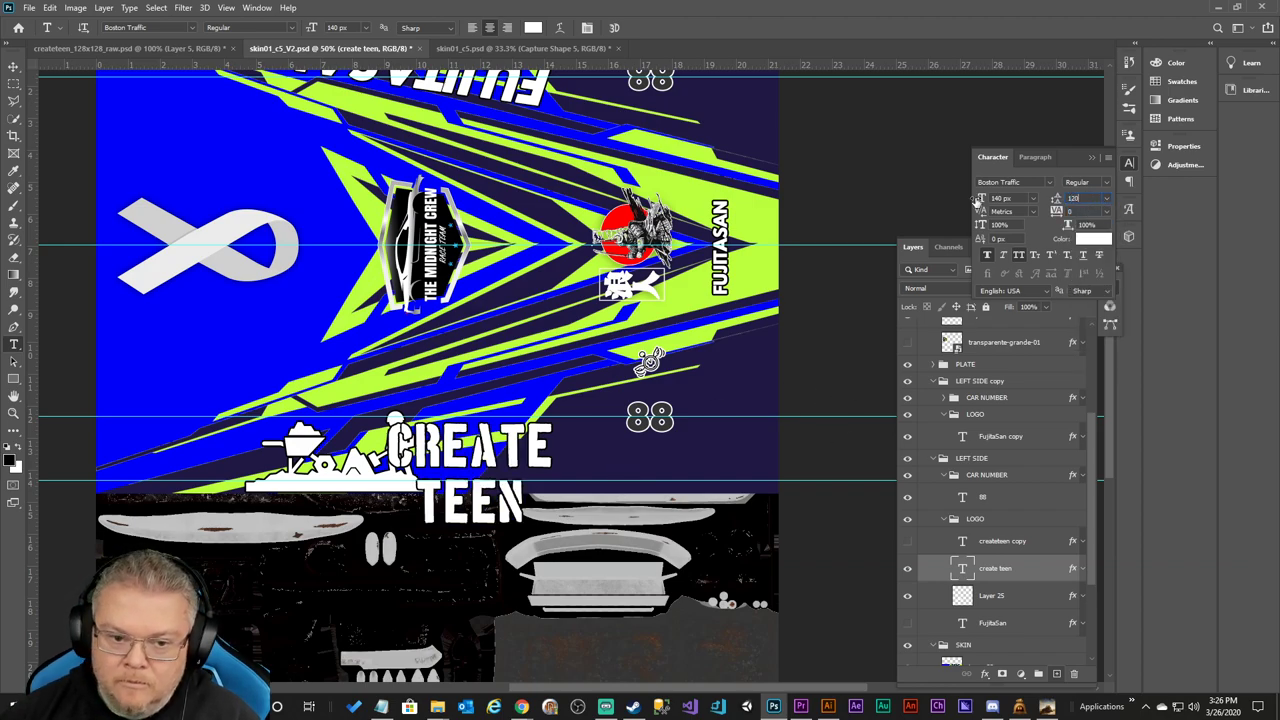
{"action": "key", "text": "Return"}
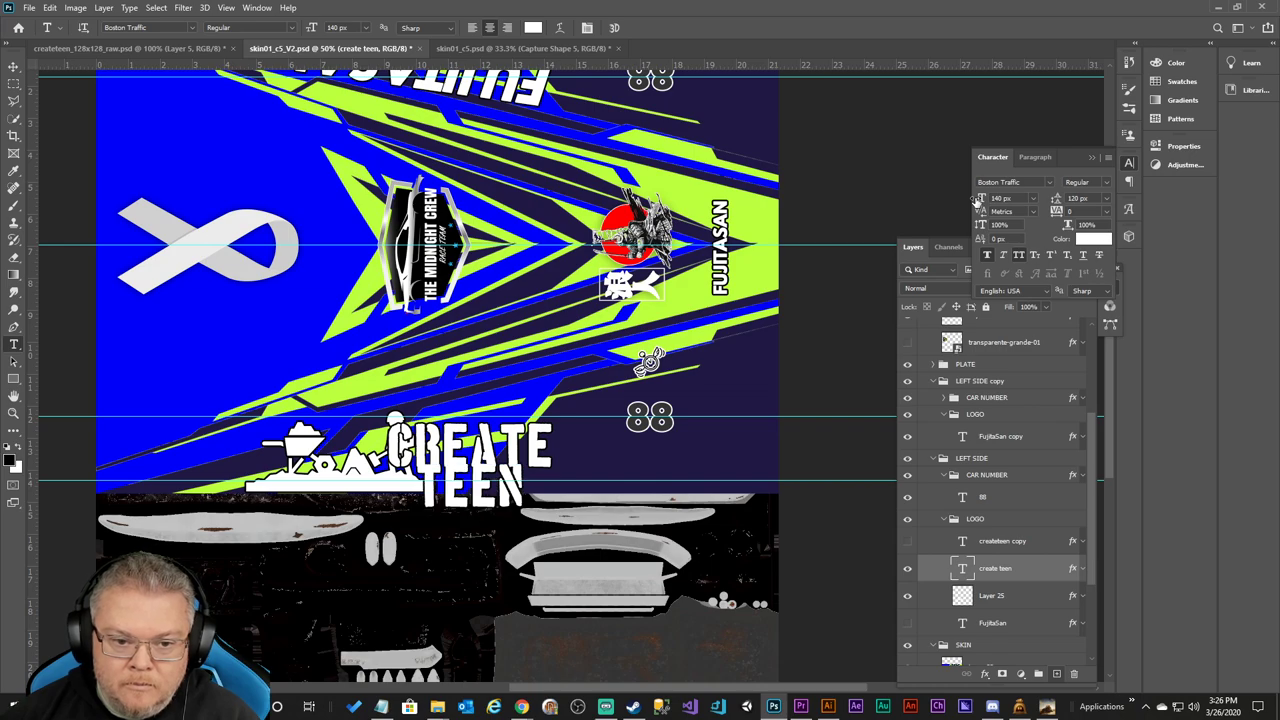
{"action": "double_click", "coordinate": [1082, 198]}
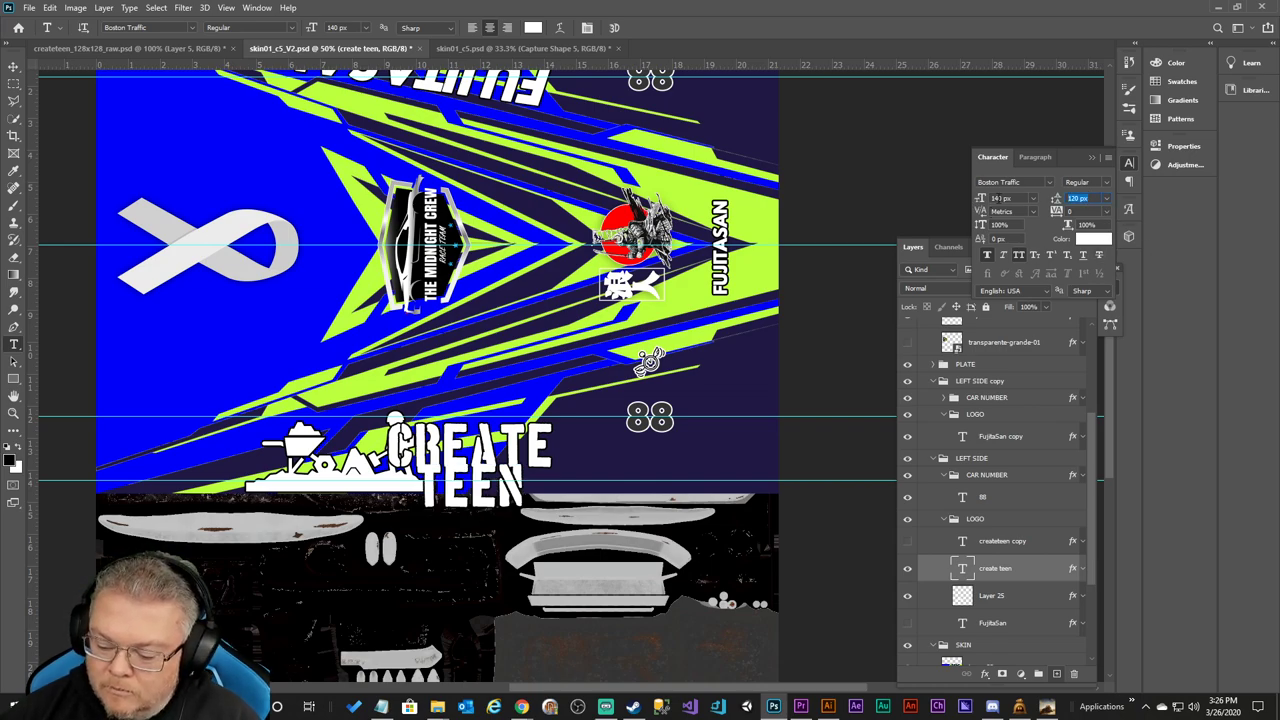
{"action": "left_click_drag", "start_coordinate": [995, 198], "coordinate": [998, 198]}
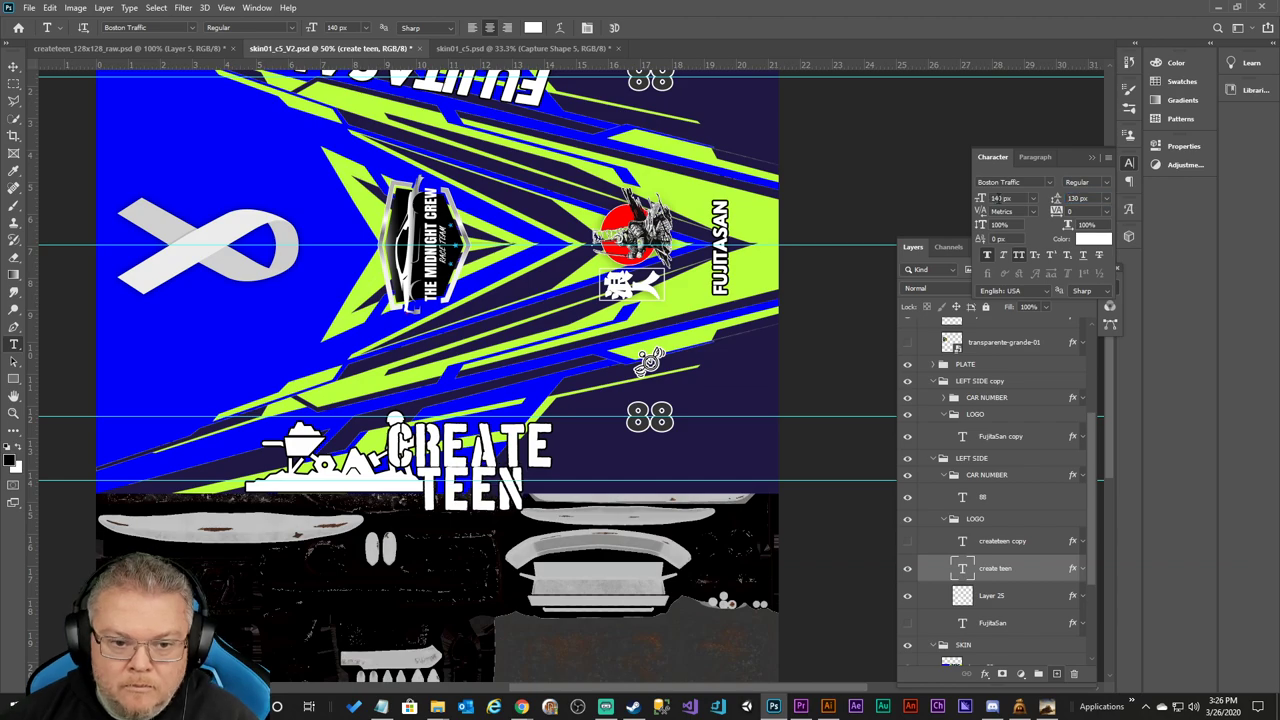
Move the createteen_128x128_raw.psd document behind skin01_c5.psd in the document order and return to skin01_c5_V2.psd.
{"action": "left_click", "coordinate": [522, 48]}
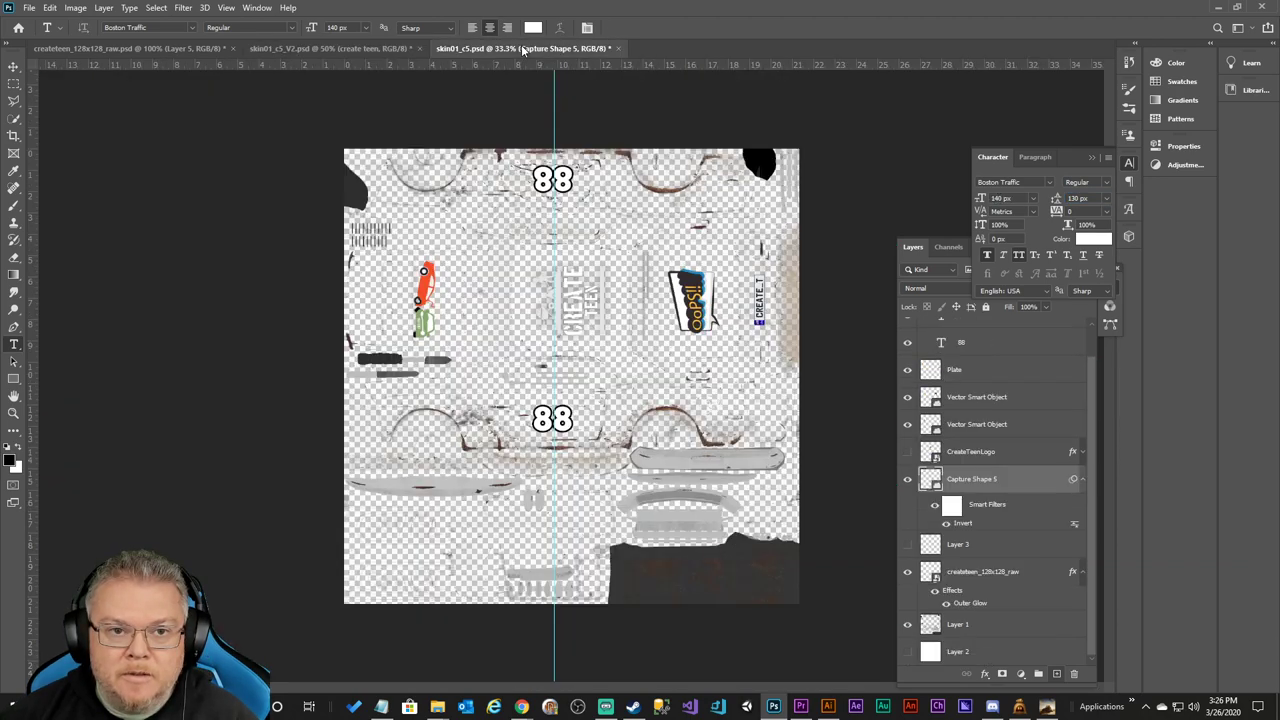
{"action": "left_click_drag", "start_coordinate": [130, 48], "coordinate": [591, 69]}
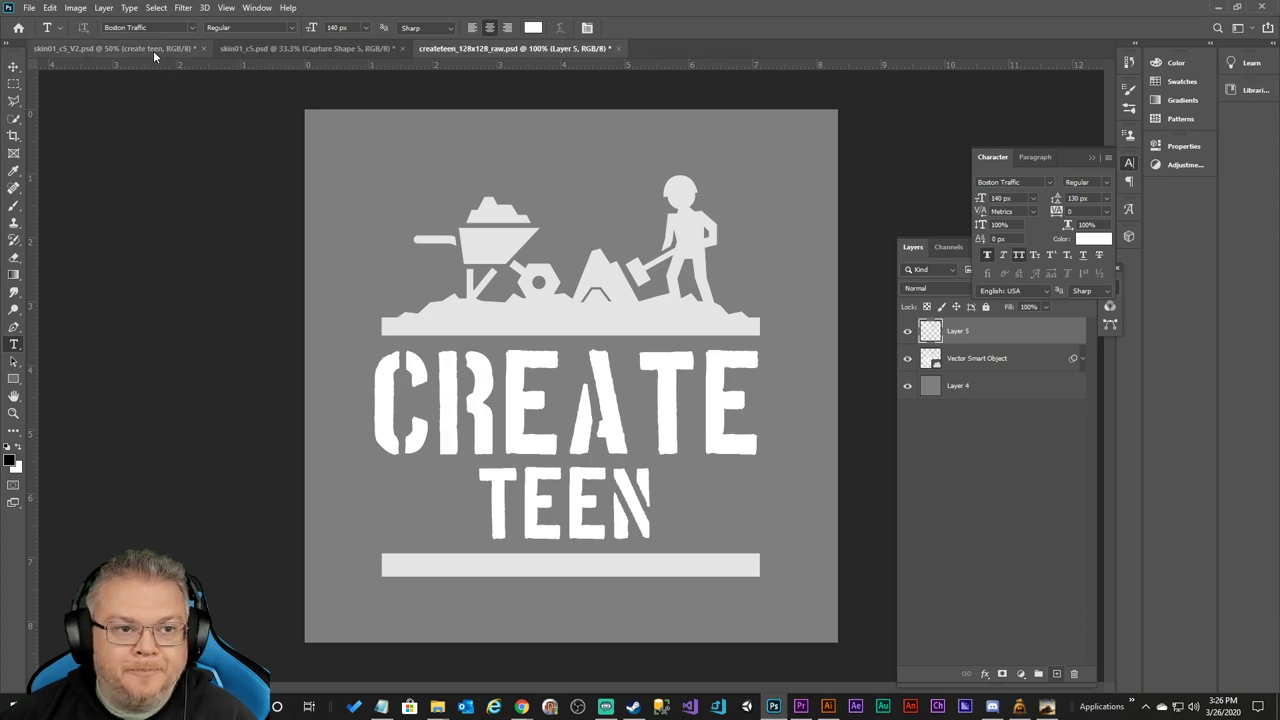
{"action": "left_click", "coordinate": [195, 52]}
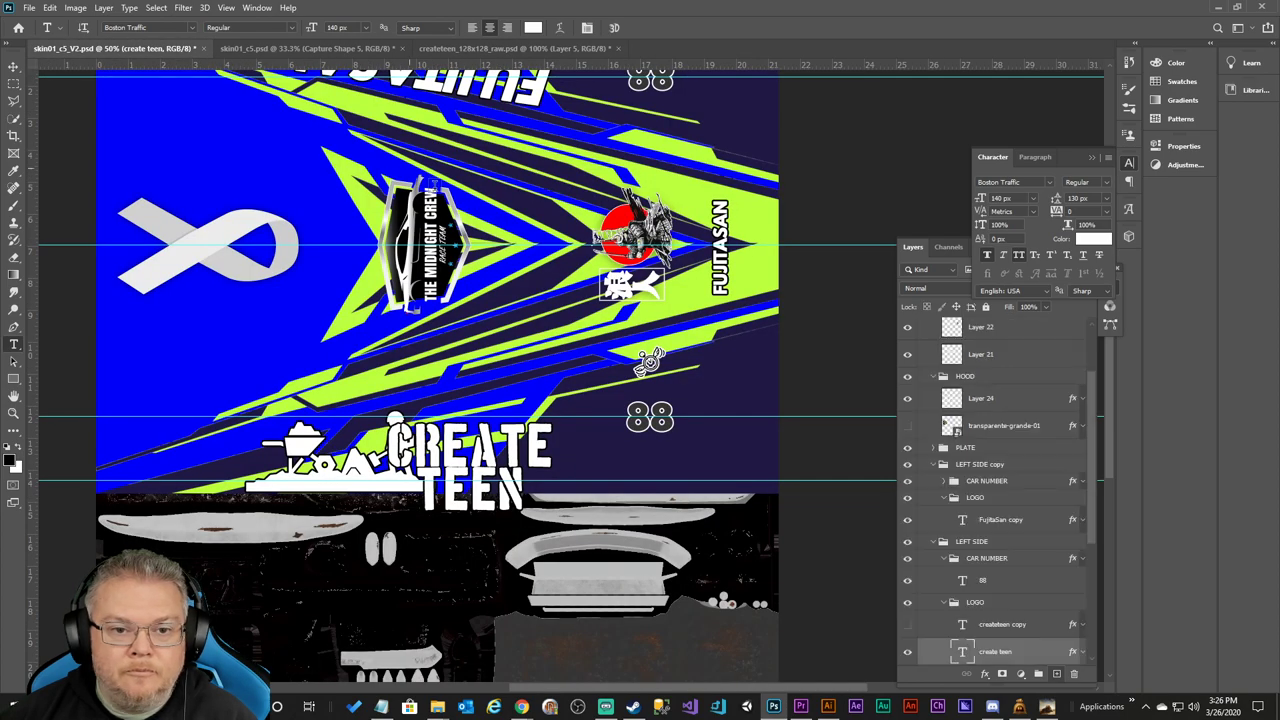
Reset the CREATE TEEN text's leading to Auto, and try 140 px and 150 px instead.
{"action": "left_click", "coordinate": [1106, 199]}
{"action": "left_click", "coordinate": [1092, 212]}
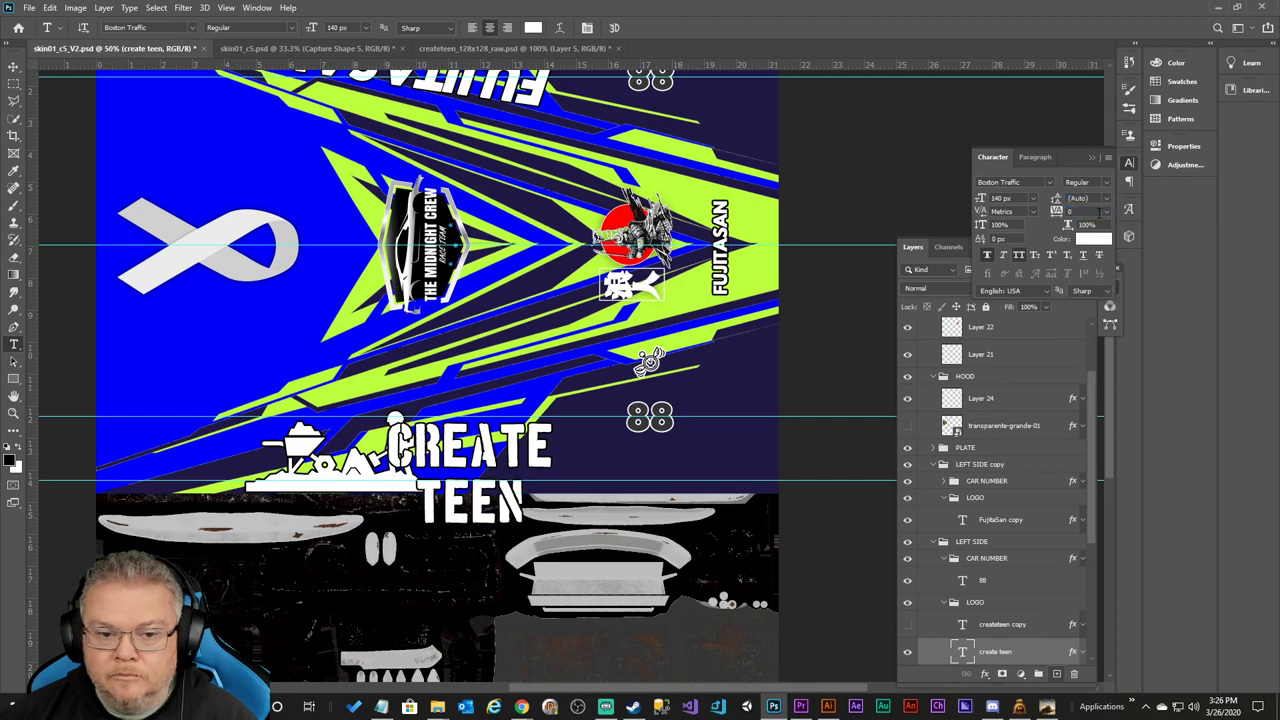
{"action": "left_click", "coordinate": [1090, 198]}
{"action": "type", "text": "140"}
{"action": "key", "text": "Return"}
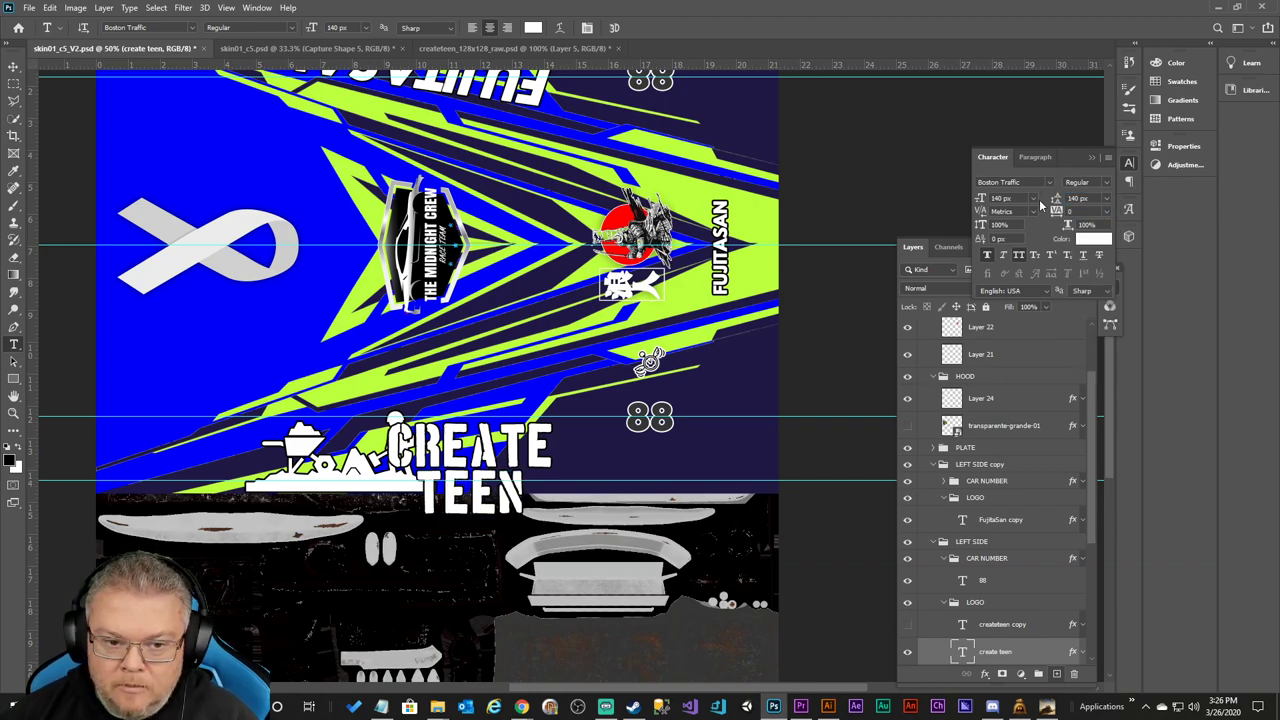
{"action": "left_click", "coordinate": [1078, 198]}
{"action": "type", "text": "15"}
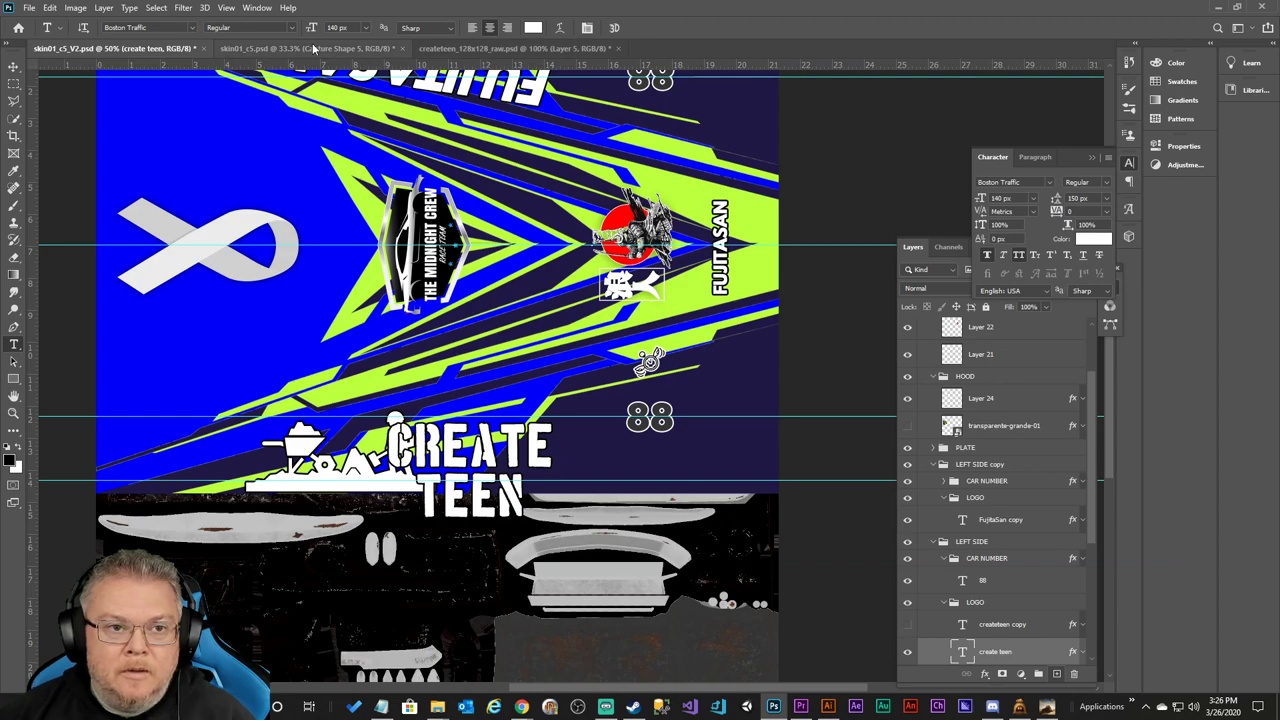
Close skin01_c5.psd, and compare the lettering in createteen_128x128_raw.psd before returning to the skin document.
{"action": "left_click", "coordinate": [313, 48]}
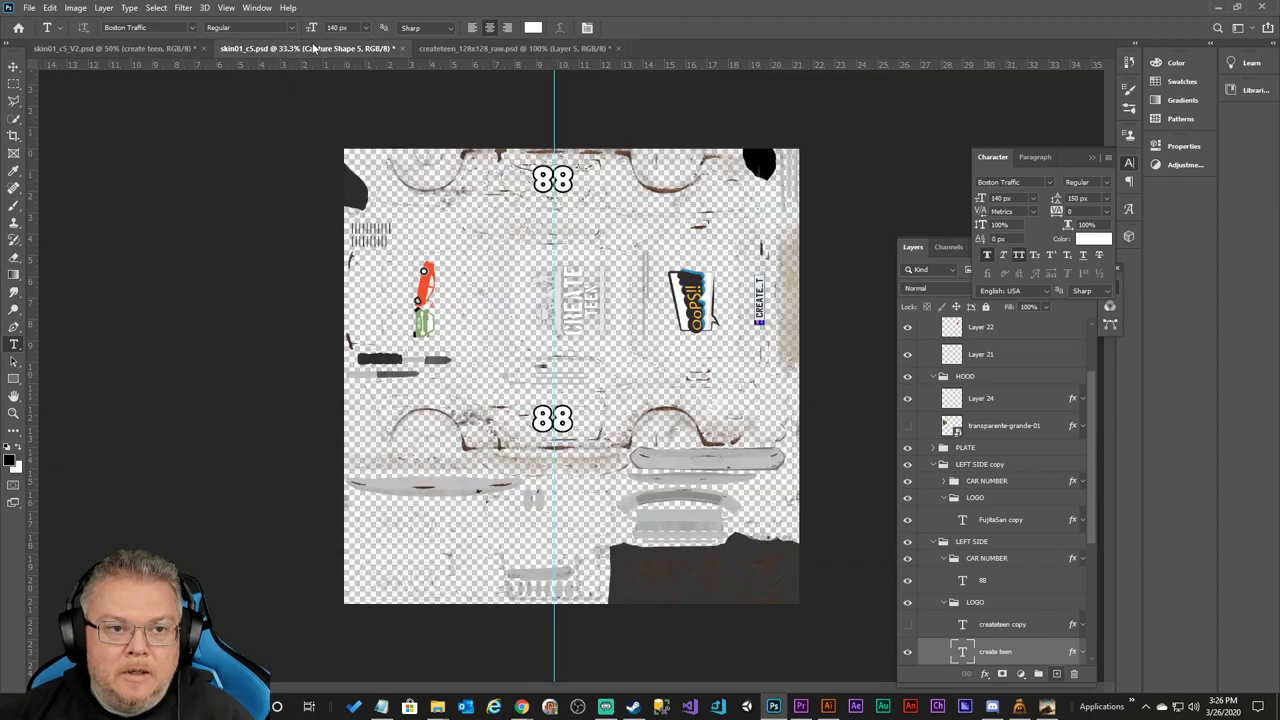
{"action": "left_click", "coordinate": [400, 48]}
{"action": "left_click", "coordinate": [636, 263]}
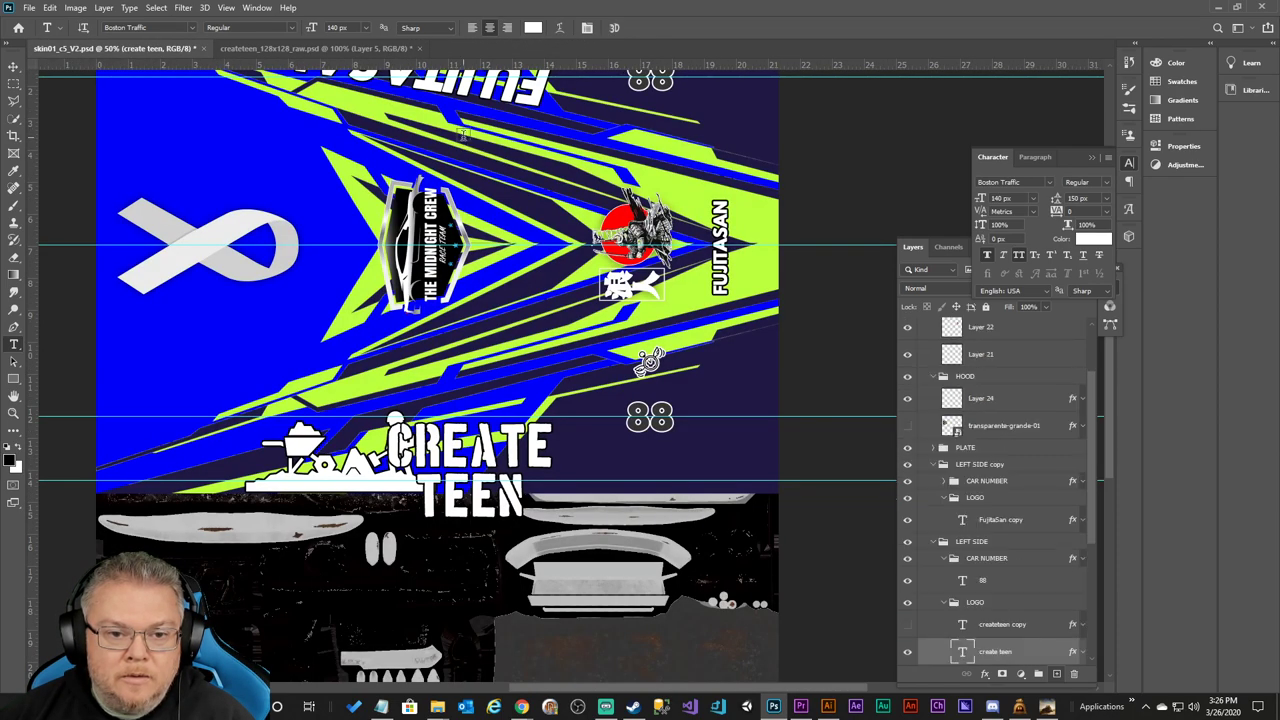
{"action": "left_click", "coordinate": [374, 50]}
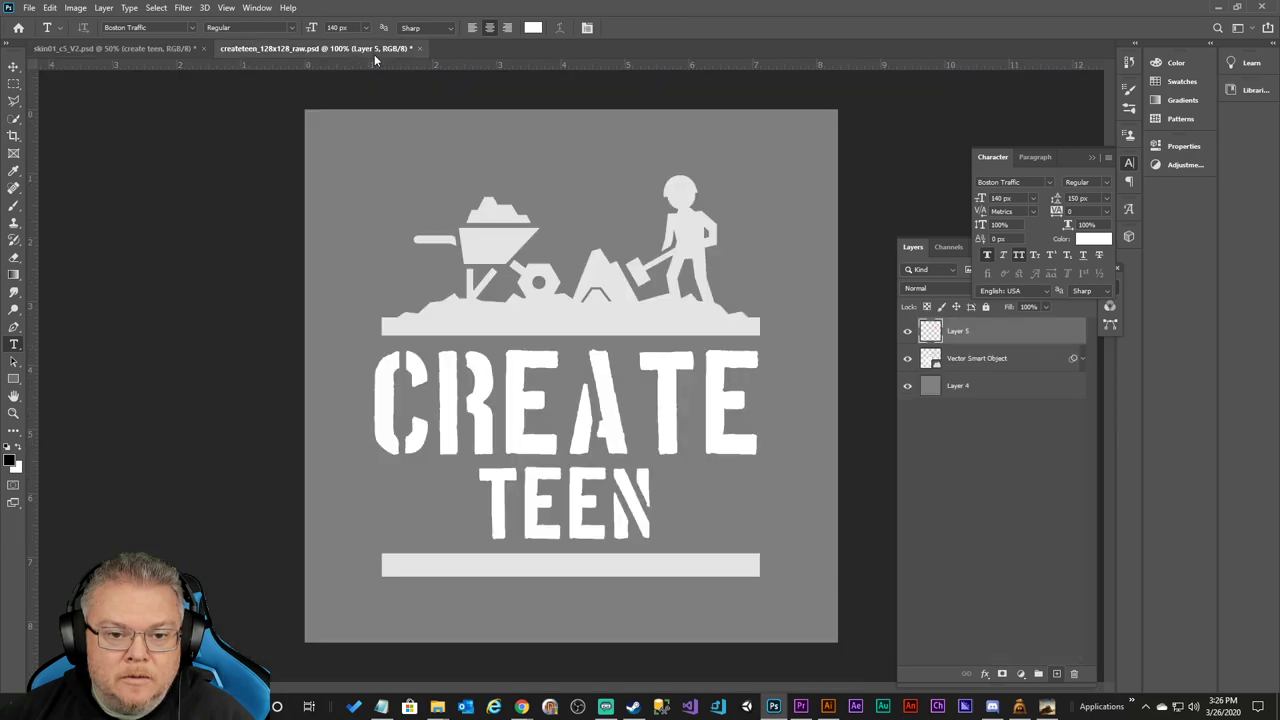
{"action": "left_click", "coordinate": [112, 48]}
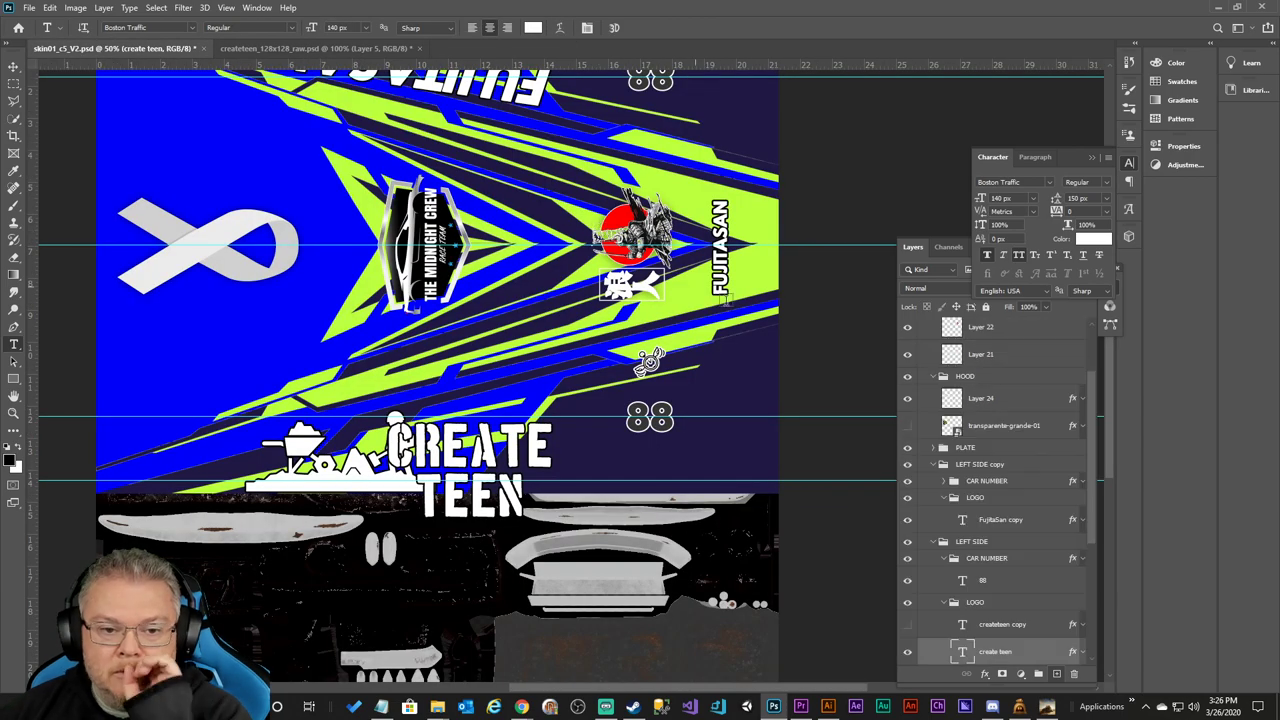
Try font sizes of 90 px and 120 px on the word TEEN alone, and settle on 110 px.
{"action": "double_click", "coordinate": [962, 651]}
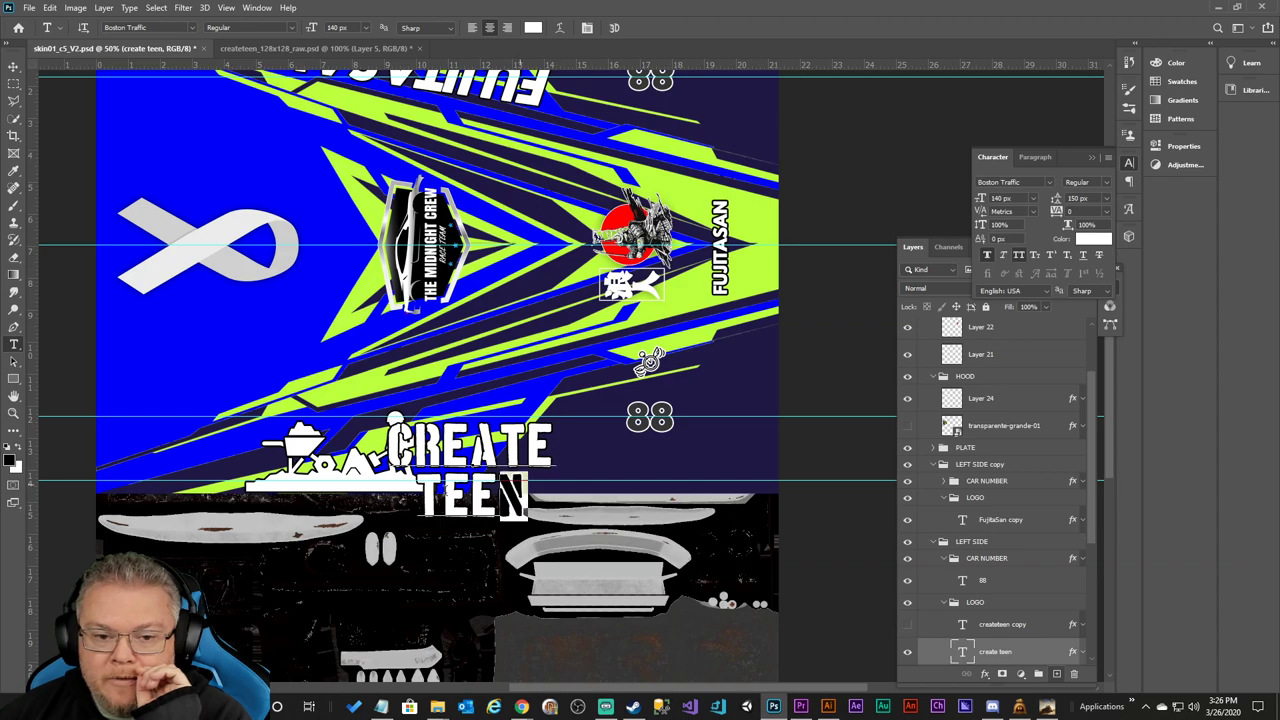
{"action": "left_click", "coordinate": [1035, 190]}
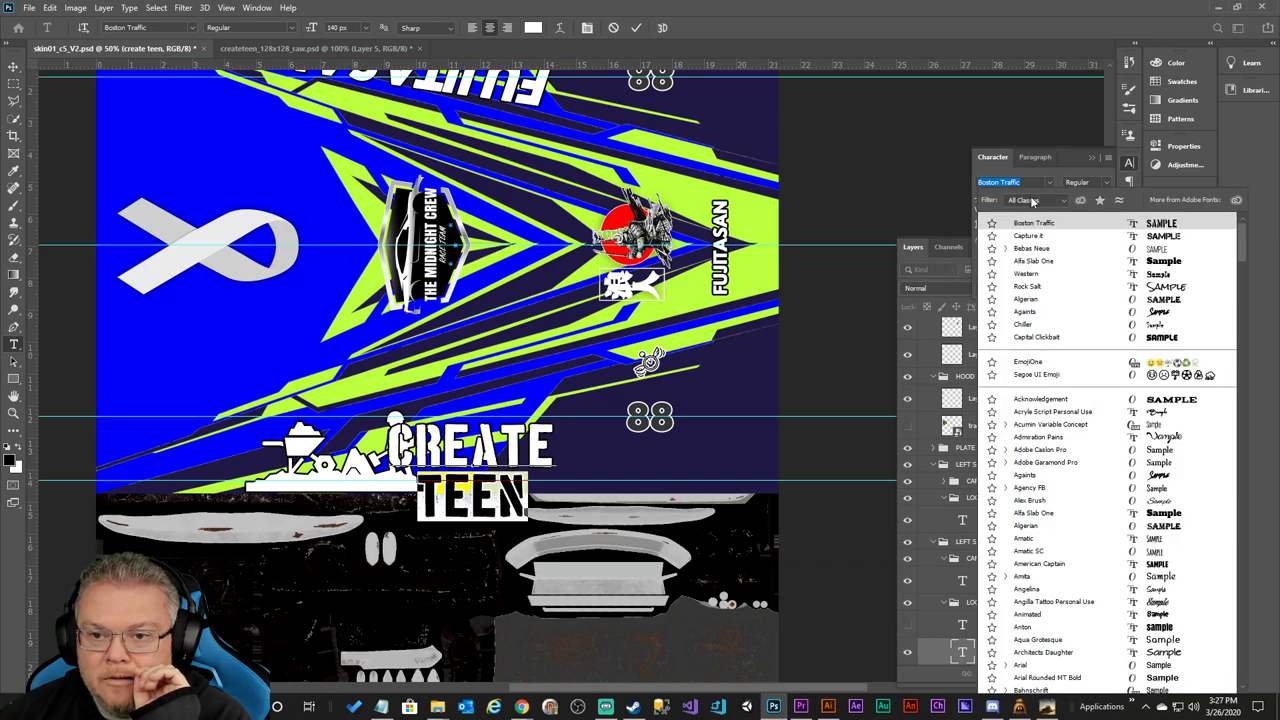
{"action": "left_click", "coordinate": [1040, 180]}
{"action": "left_click", "coordinate": [1032, 200]}
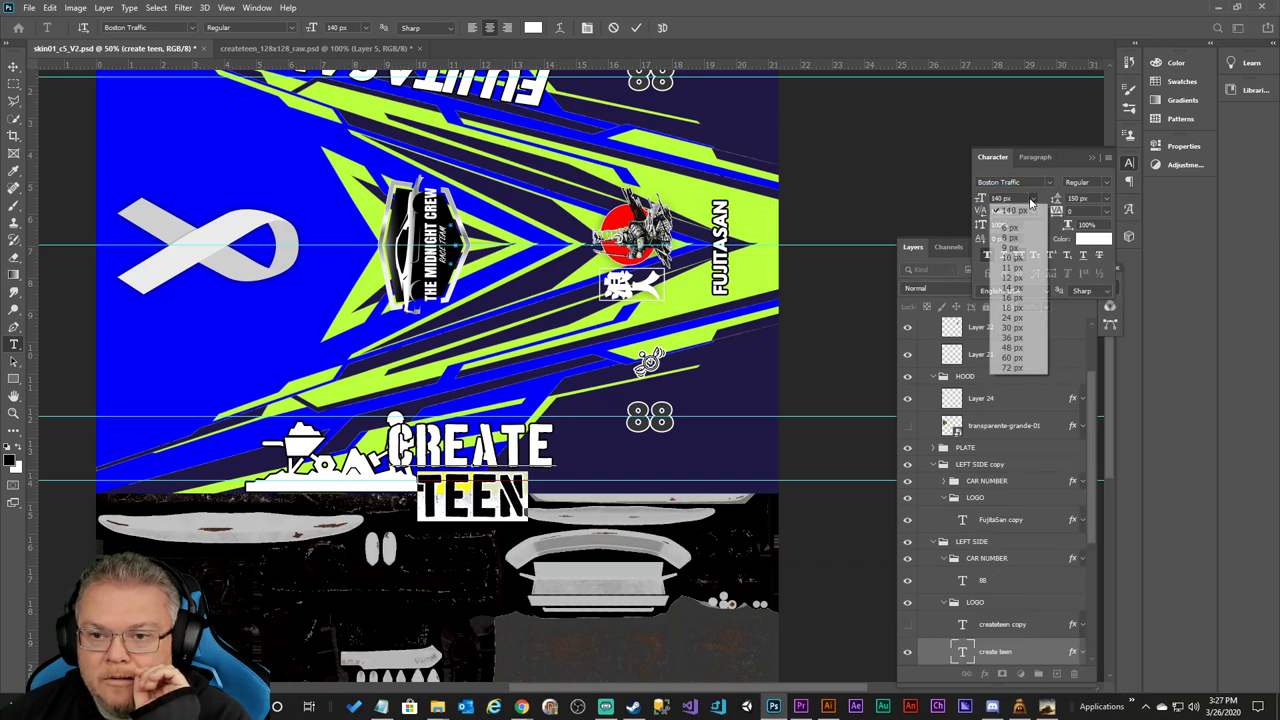
{"action": "left_click", "coordinate": [1023, 199]}
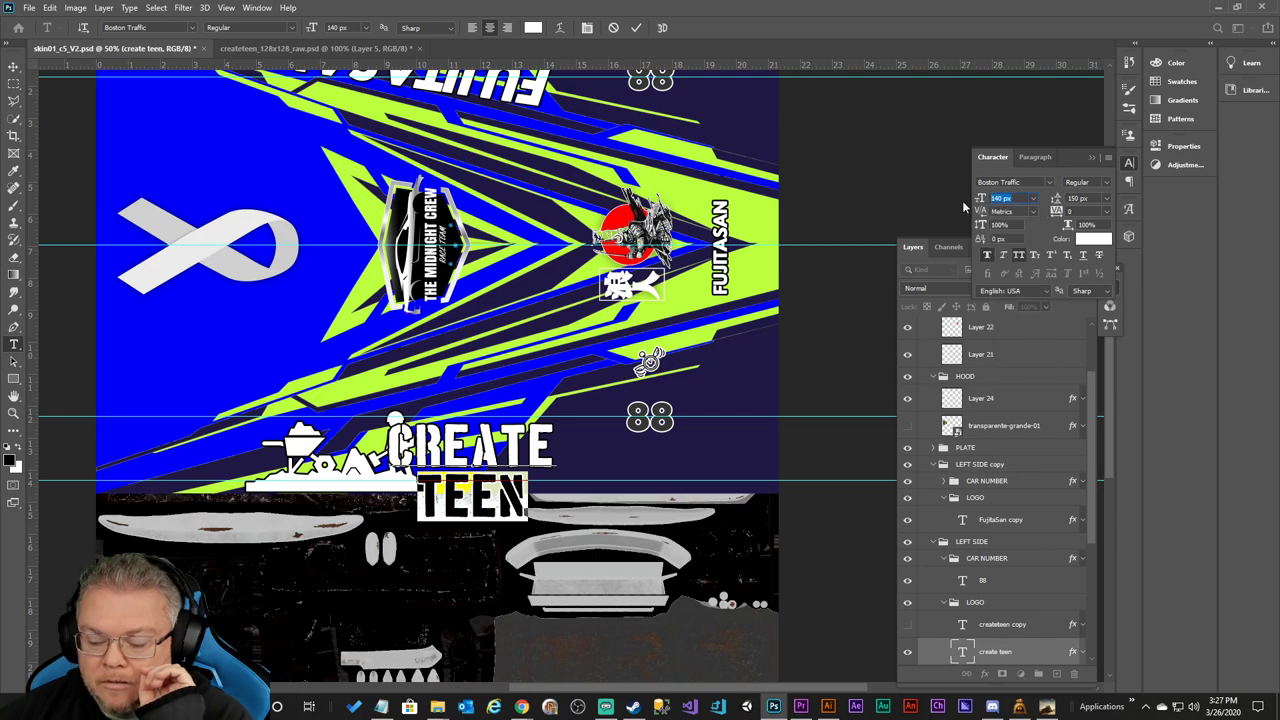
{"action": "type", "text": "90"}
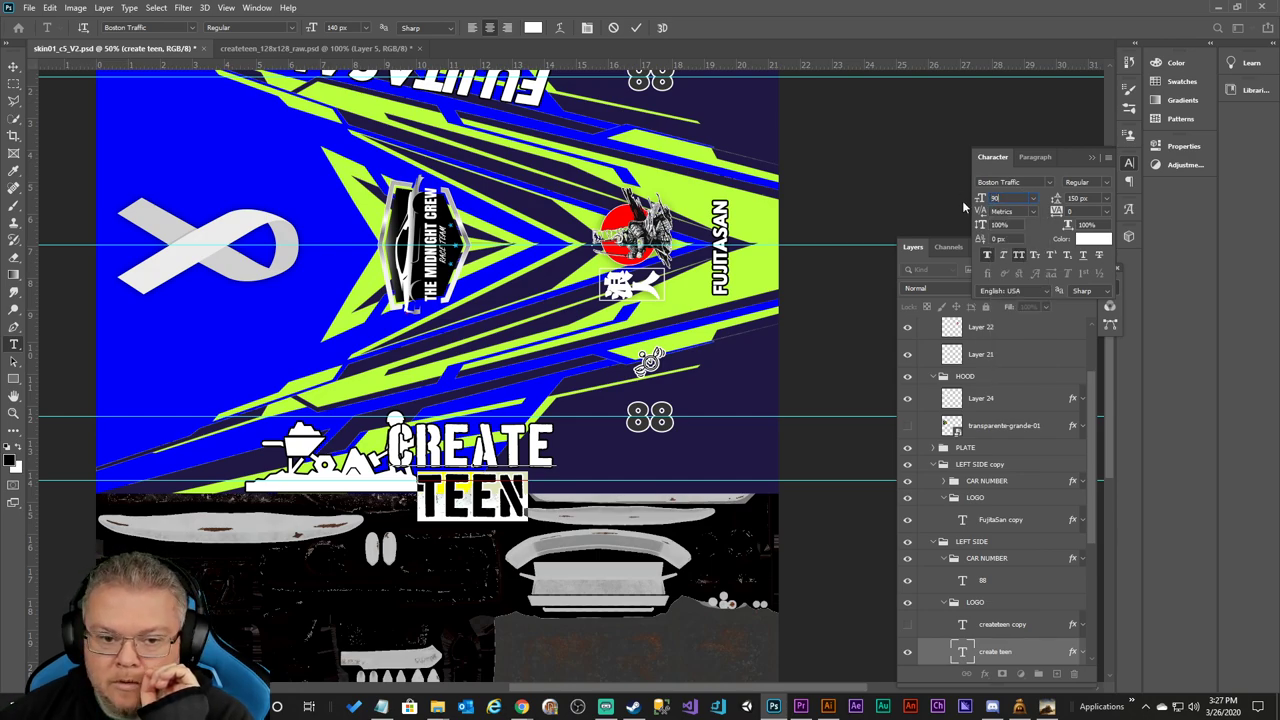
{"action": "key", "text": "Return"}
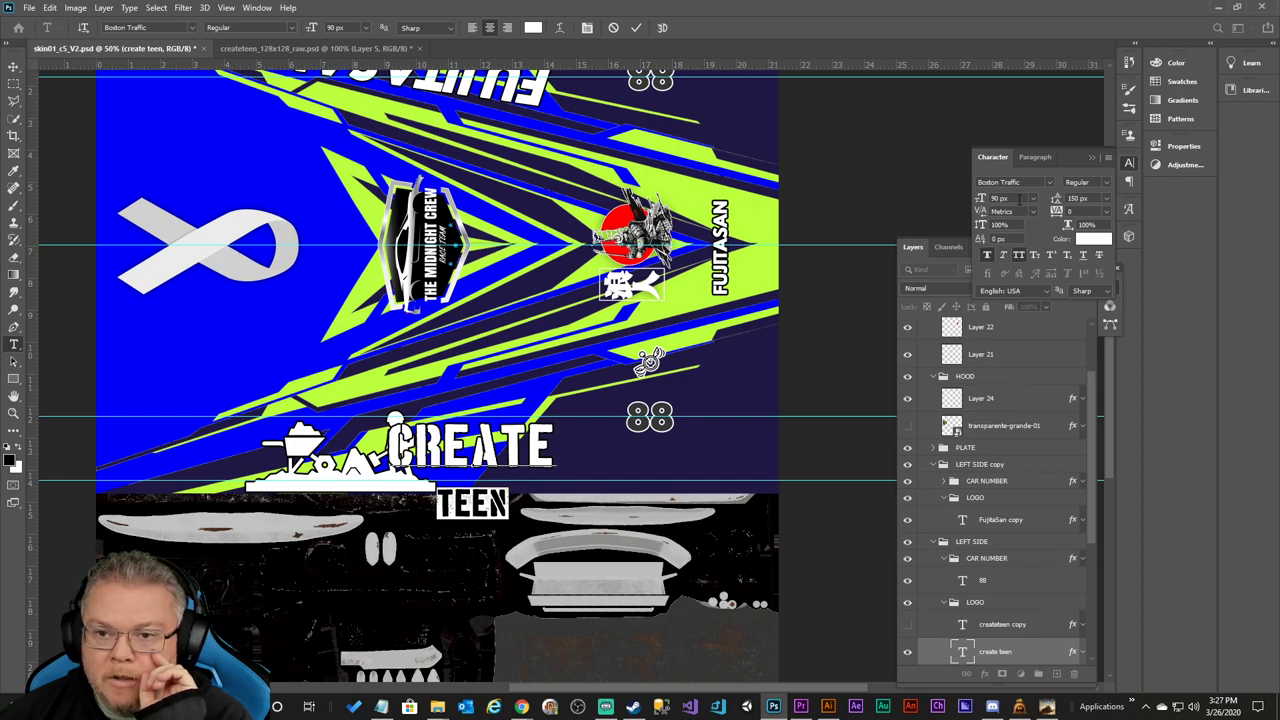
{"action": "type", "text": "120"}
{"action": "key", "text": "Return"}
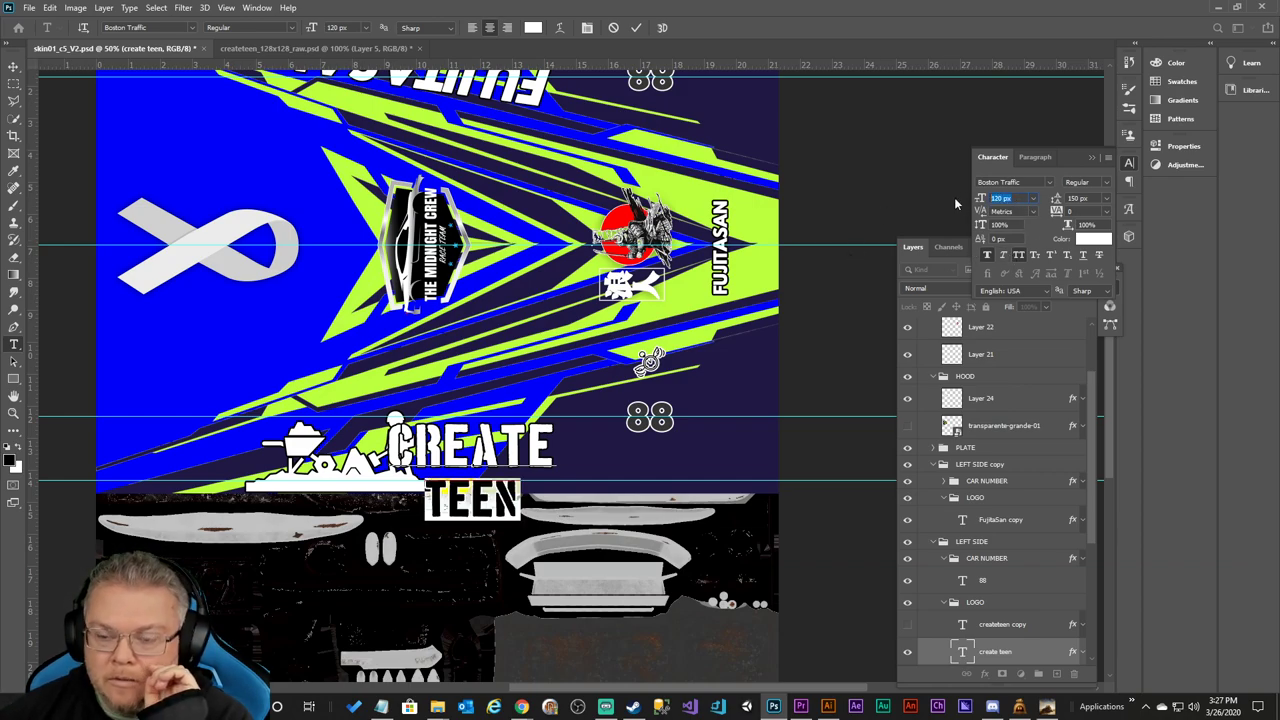
{"action": "type", "text": "110"}
{"action": "key", "text": "Return"}
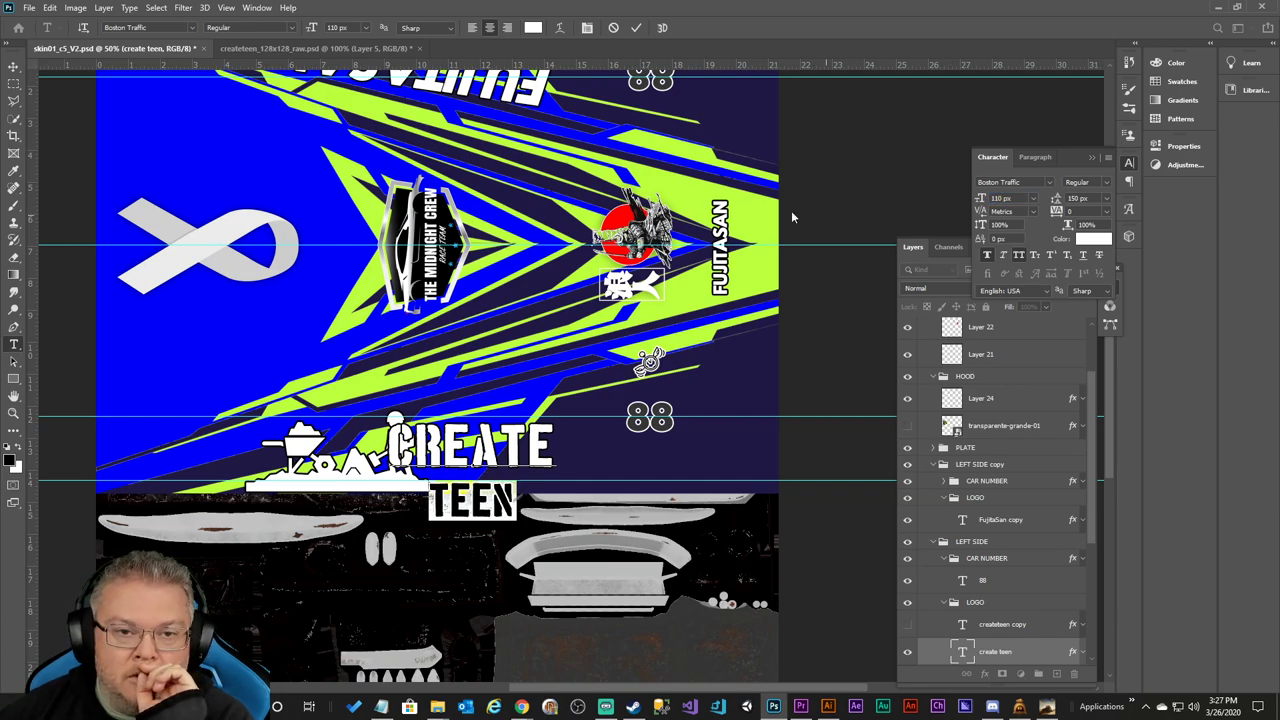
{"action": "left_click", "coordinate": [636, 27]}
Tighten the CREATE TEEN text's leading to 120 px.
{"action": "left_click", "coordinate": [1107, 197]}
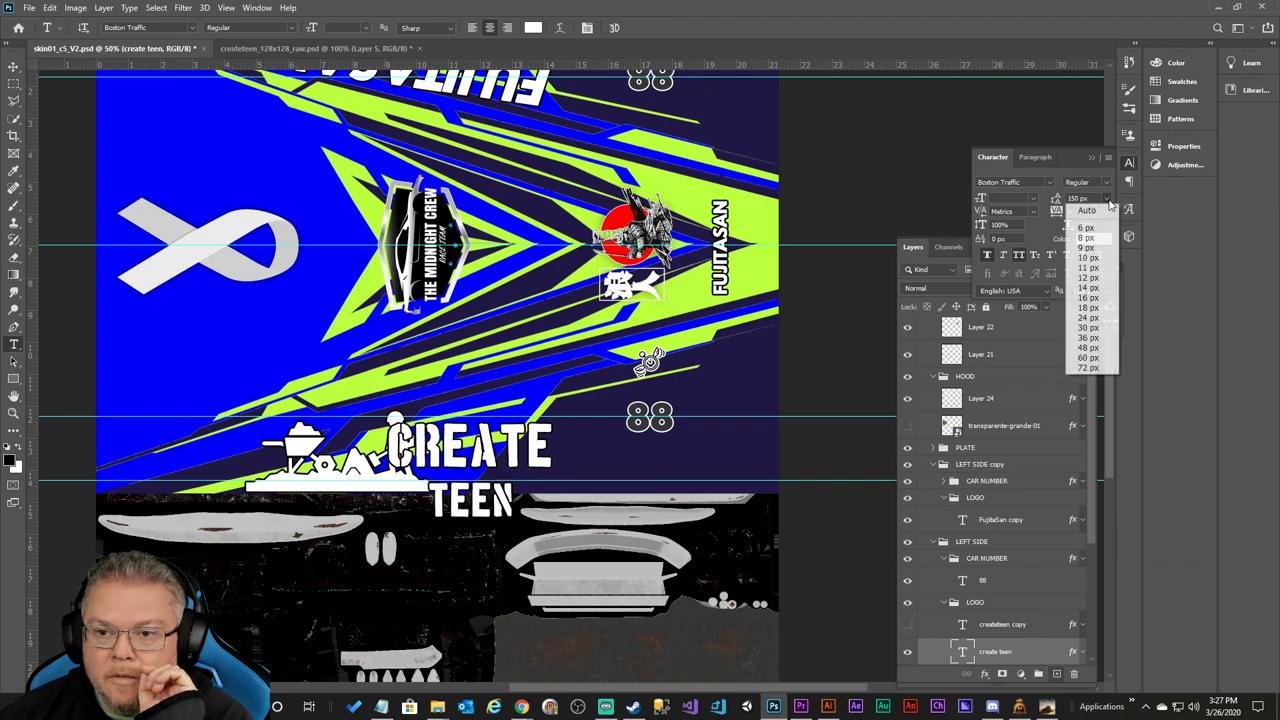
{"action": "left_click", "coordinate": [1107, 197]}
{"action": "type", "text": "110"}
{"action": "key", "text": "Return"}
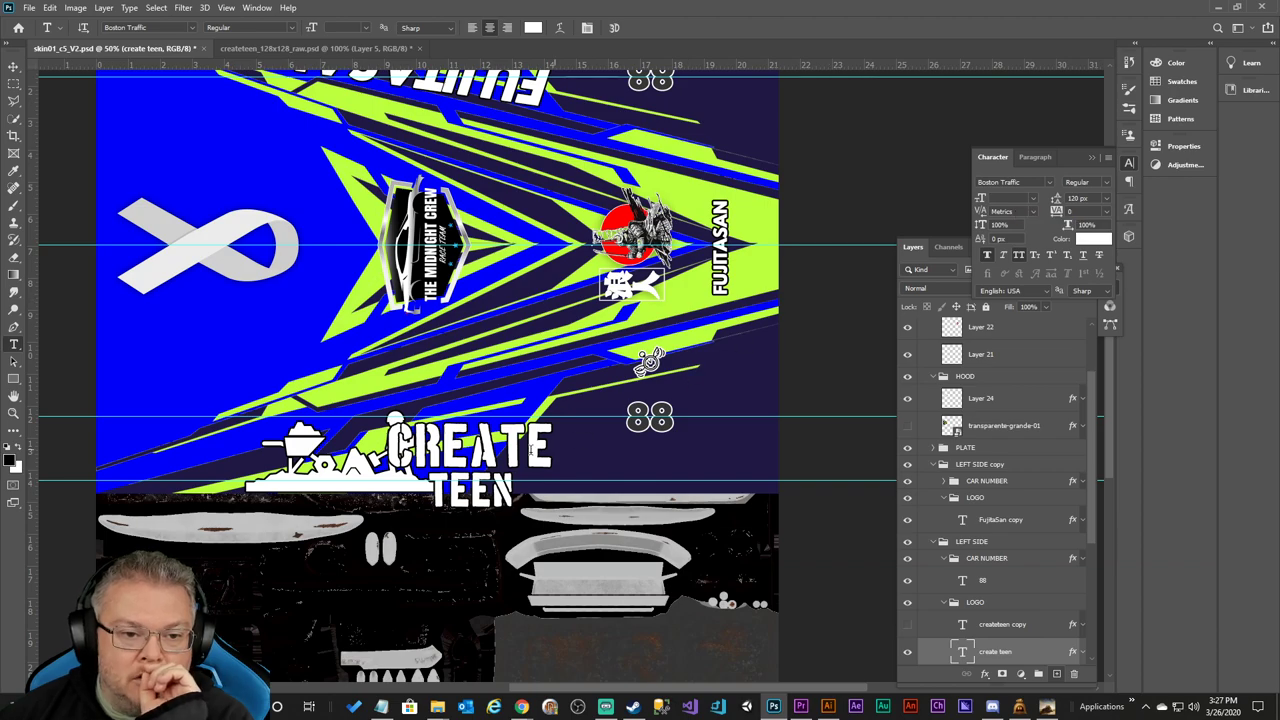
{"action": "left_click", "coordinate": [1003, 256]}
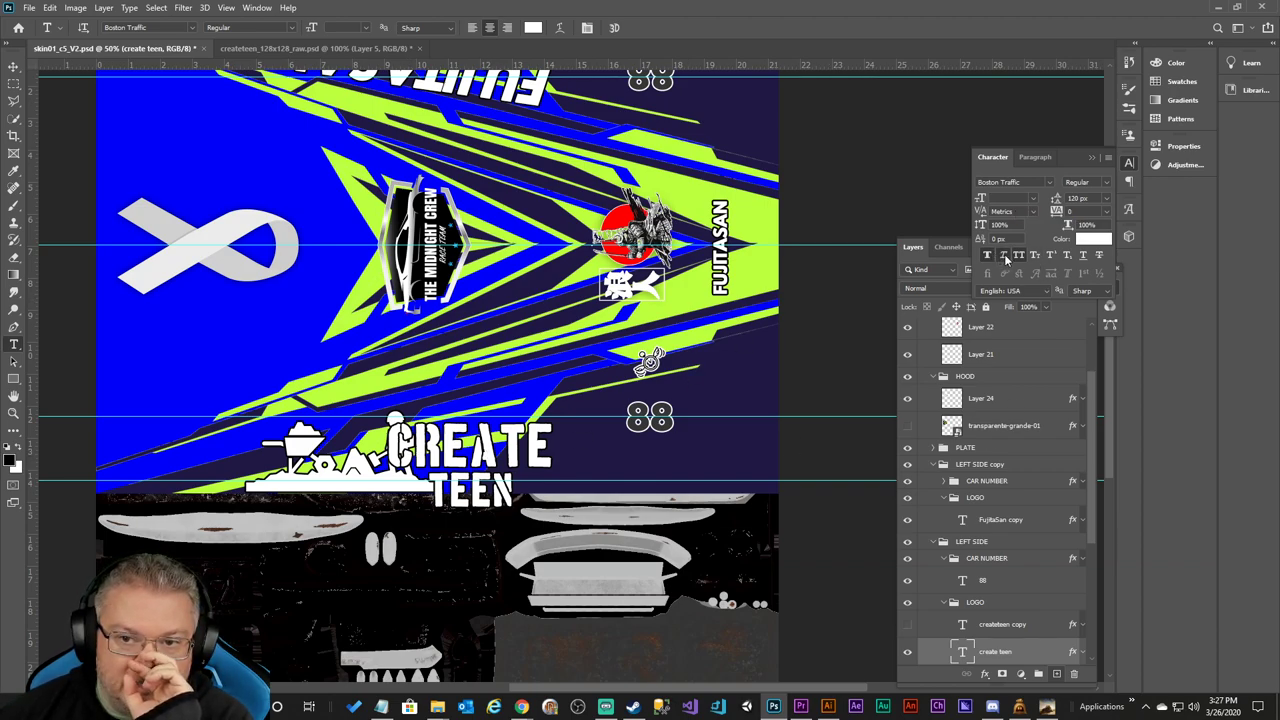
Move the CREATE TEEN text clear of the digging figure, between it and the lower number 88.
{"action": "left_click", "coordinate": [13, 66]}
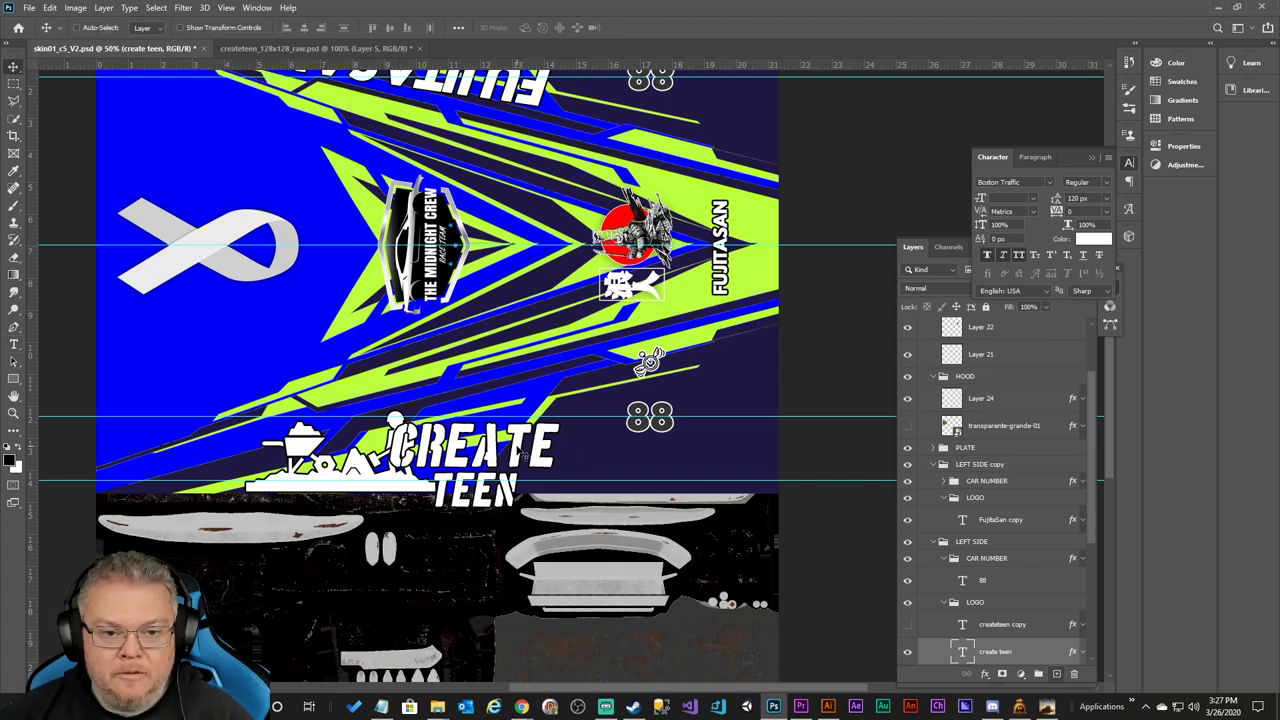
{"action": "left_click_drag", "start_coordinate": [522, 463], "coordinate": [564, 430]}
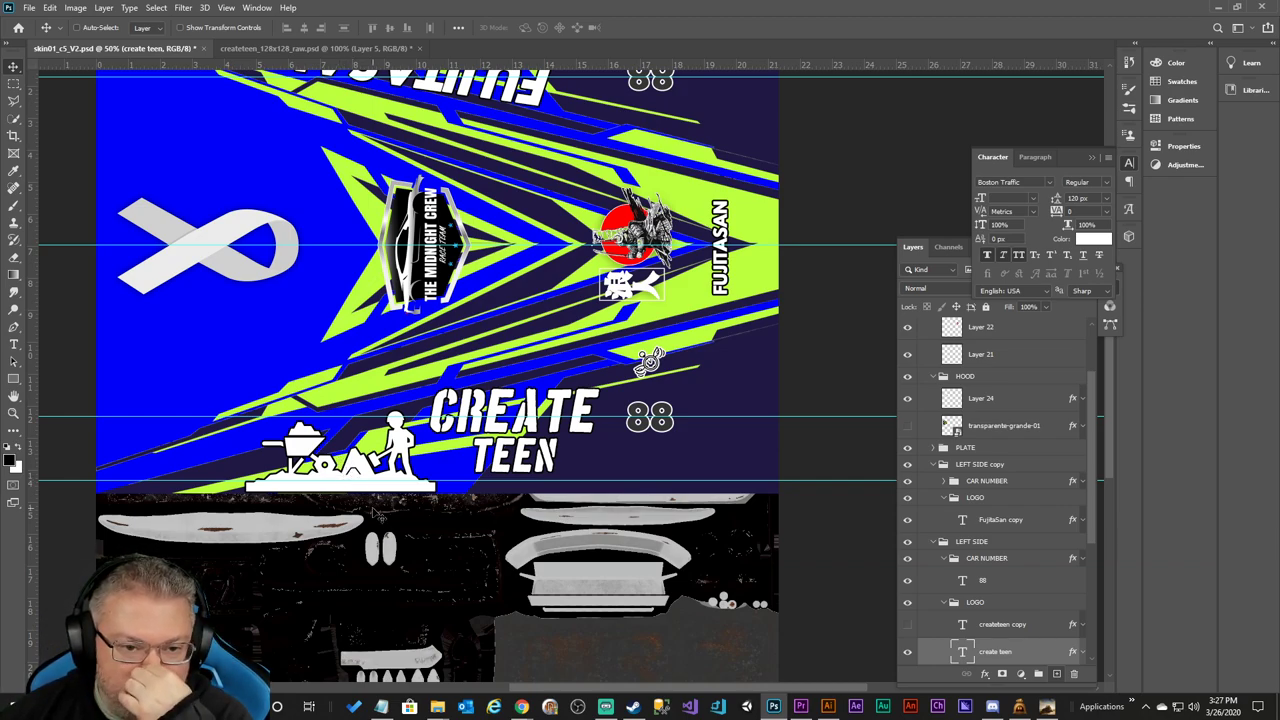
Hide the SKIN group and show the white Layer 2 to reveal the bare car template.
{"action": "left_click_drag", "start_coordinate": [1093, 487], "coordinate": [1111, 595]}
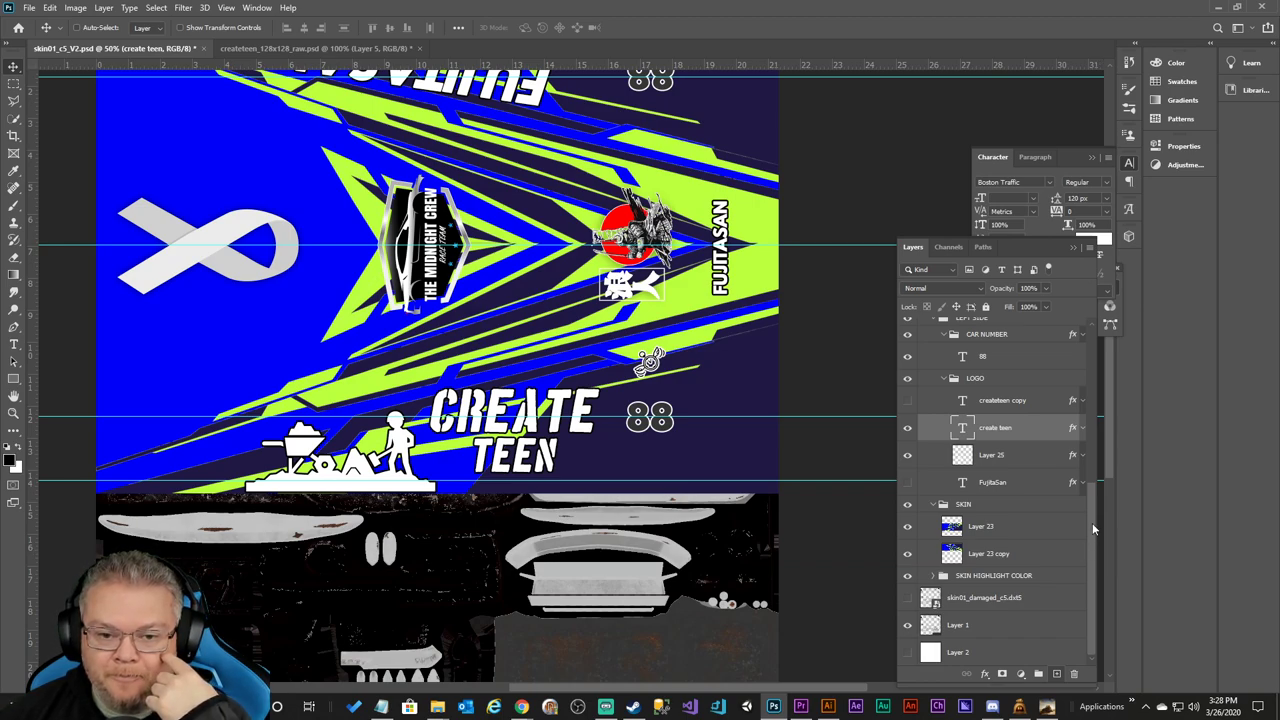
{"action": "scroll", "coordinate": [1097, 508], "scroll_direction": "up", "scroll_amount": 2}
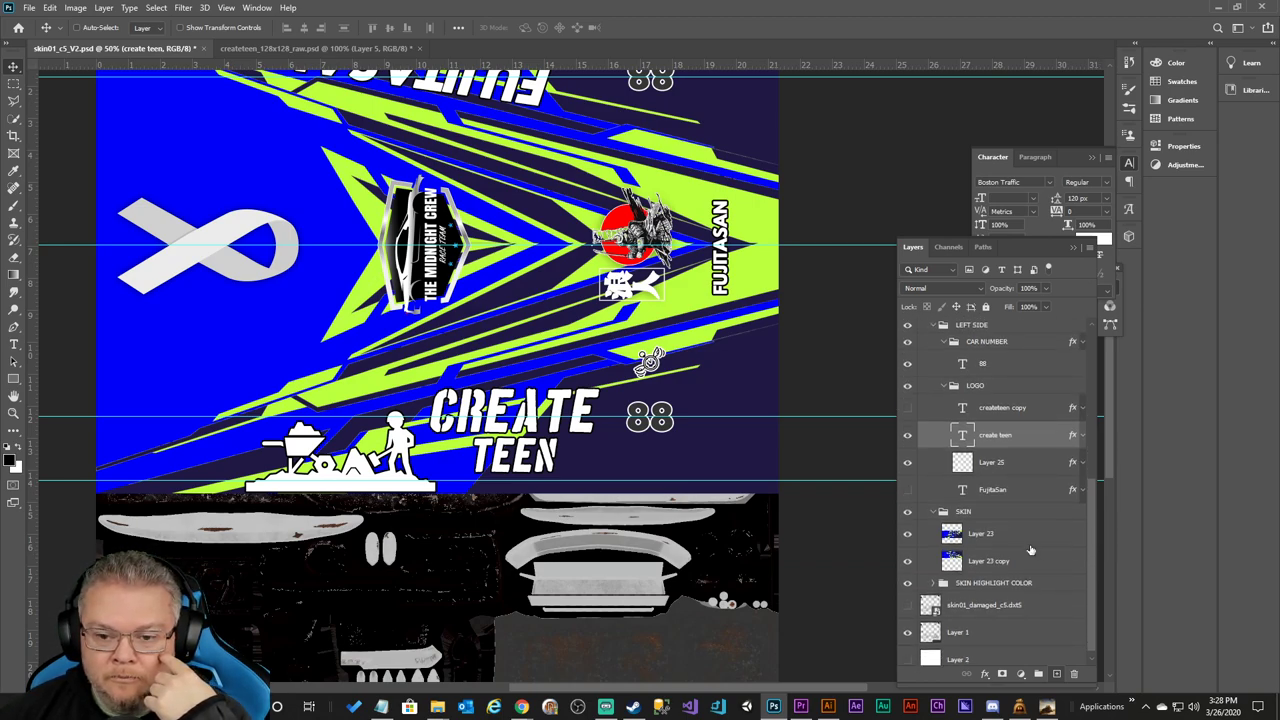
{"action": "left_click", "coordinate": [907, 512]}
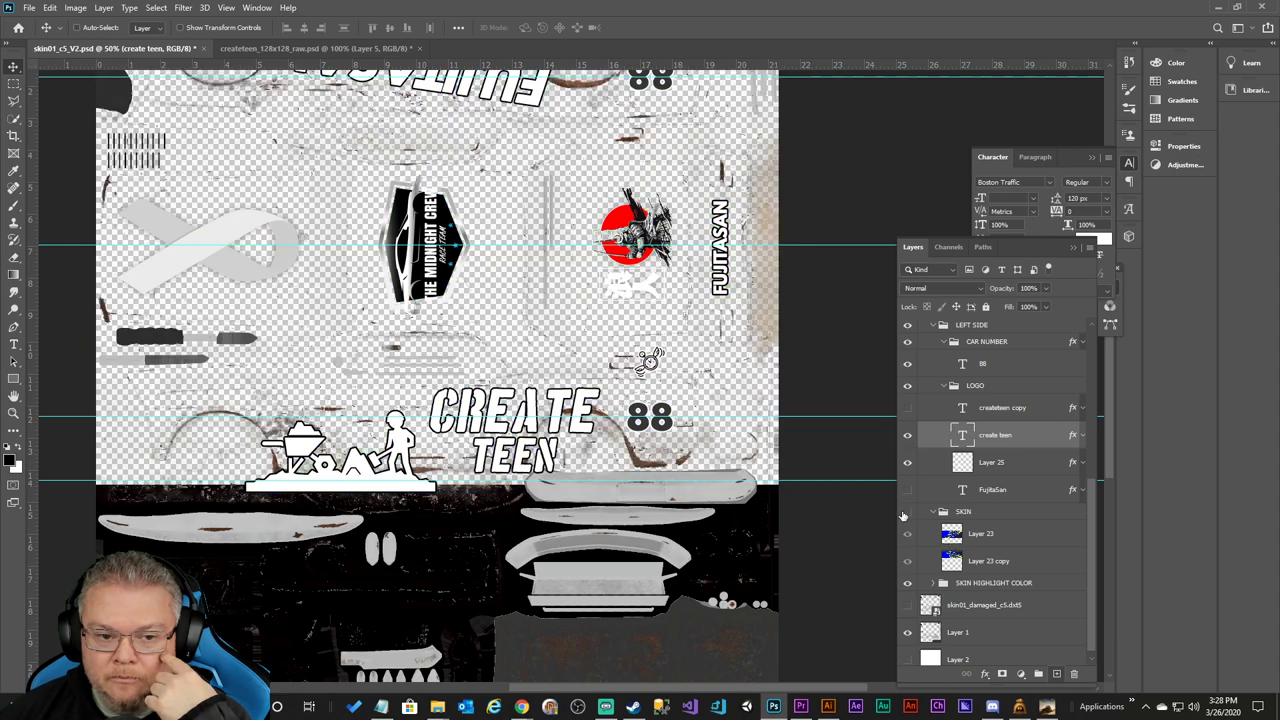
{"action": "left_click", "coordinate": [906, 512]}
{"action": "left_click", "coordinate": [906, 512]}
{"action": "left_click", "coordinate": [907, 660]}
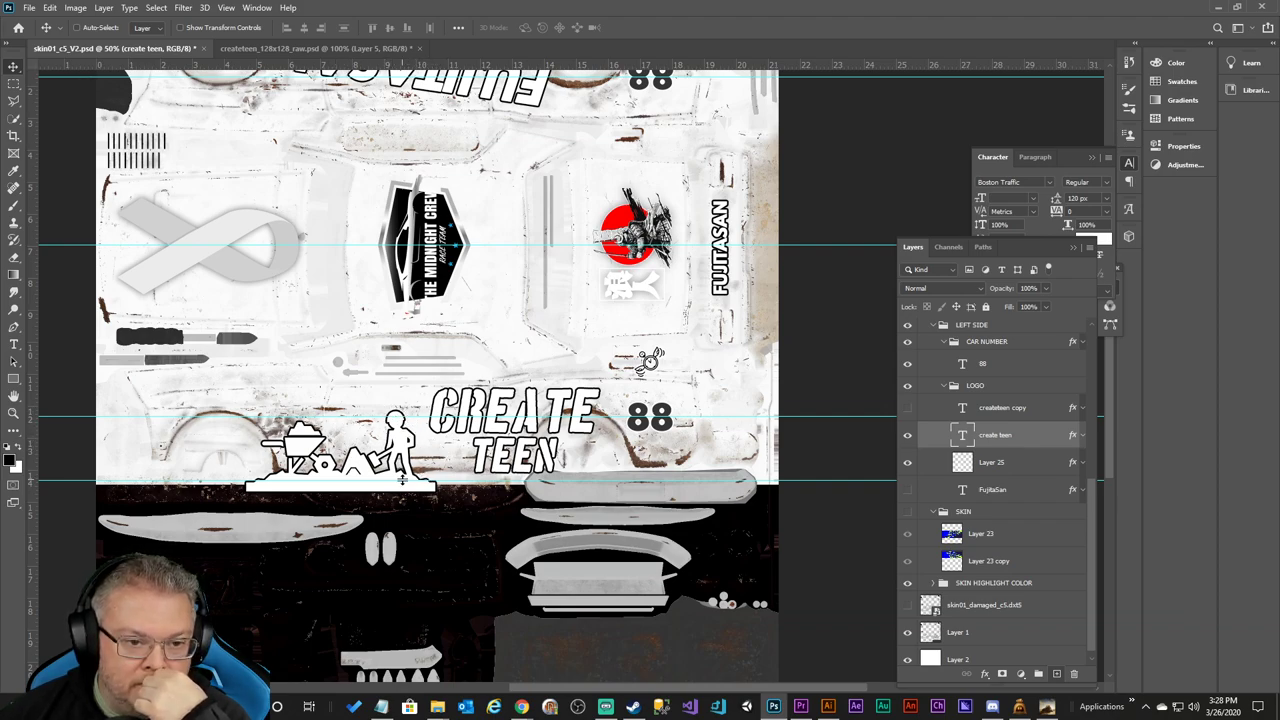
Copy the digging figure with its dirt pile from Layer 25 to a new layer, and hide Layer 25.
{"action": "left_click", "coordinate": [987, 465]}
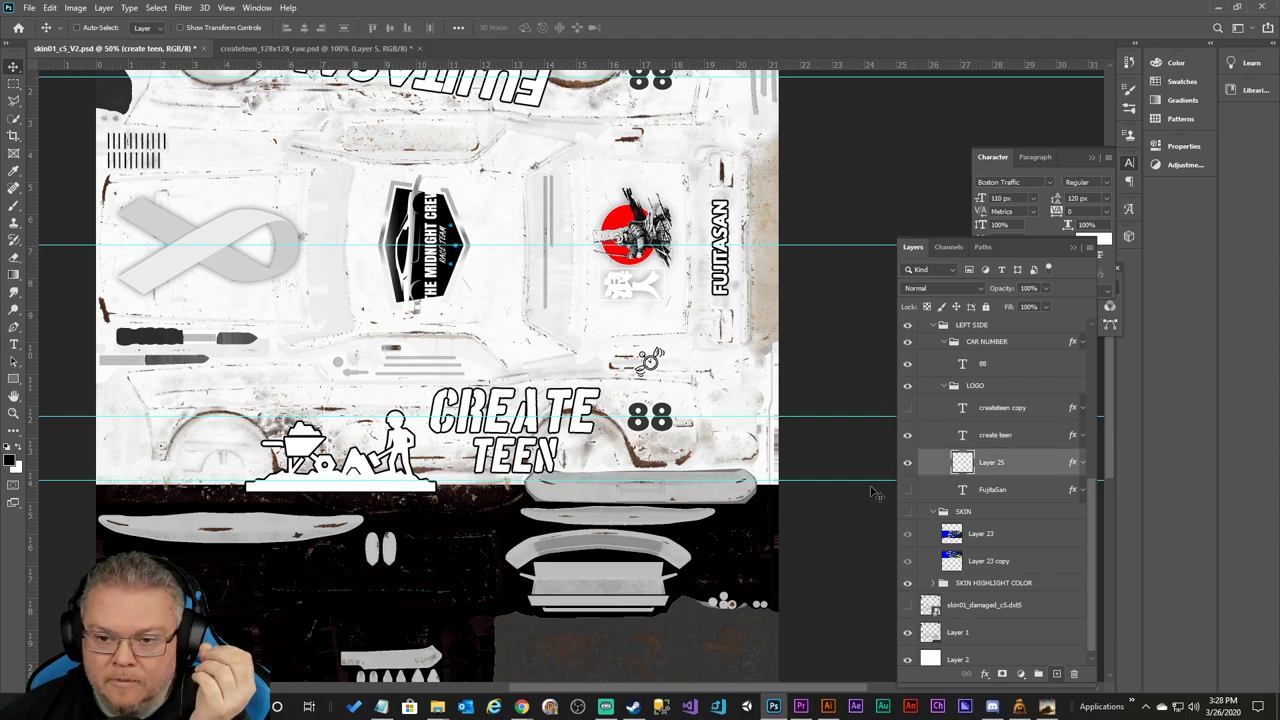
{"action": "left_click", "coordinate": [14, 84]}
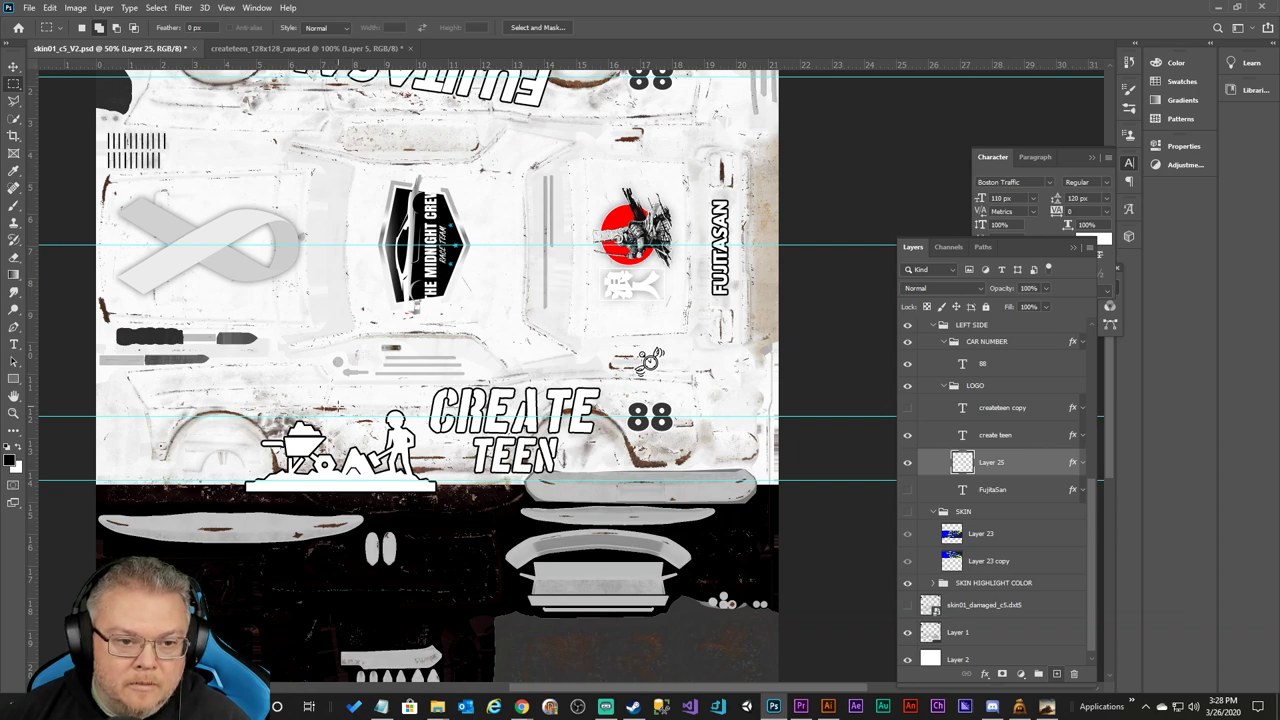
{"action": "left_click_drag", "start_coordinate": [338, 397], "coordinate": [436, 503]}
{"action": "left_click", "coordinate": [440, 506]}
{"action": "key", "text": "ctrl+z"}
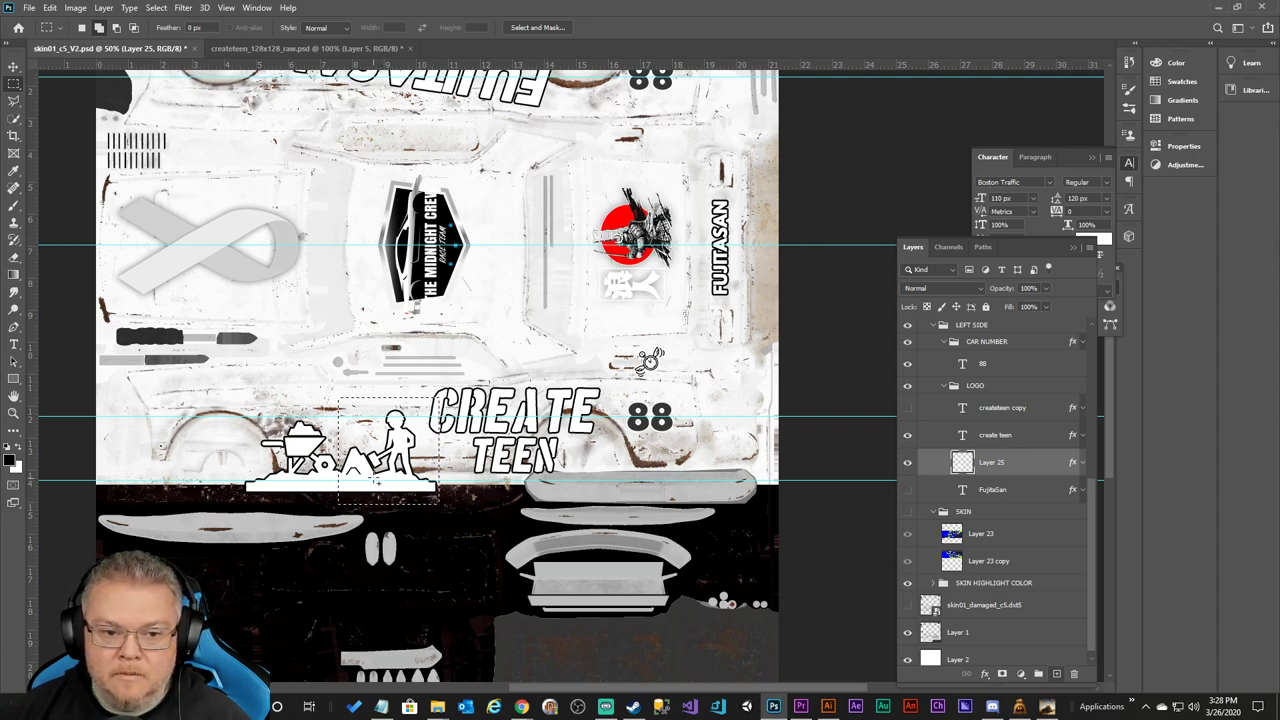
{"action": "right_click", "coordinate": [388, 472]}
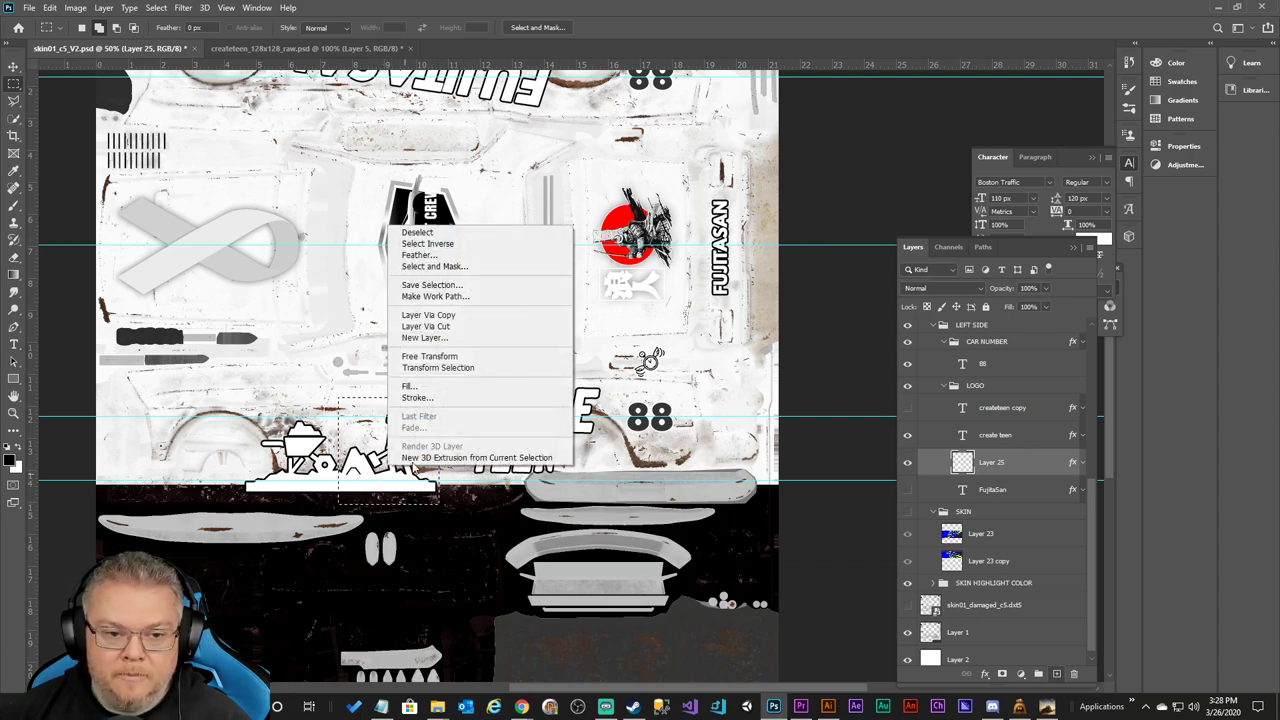
{"action": "left_click", "coordinate": [460, 315]}
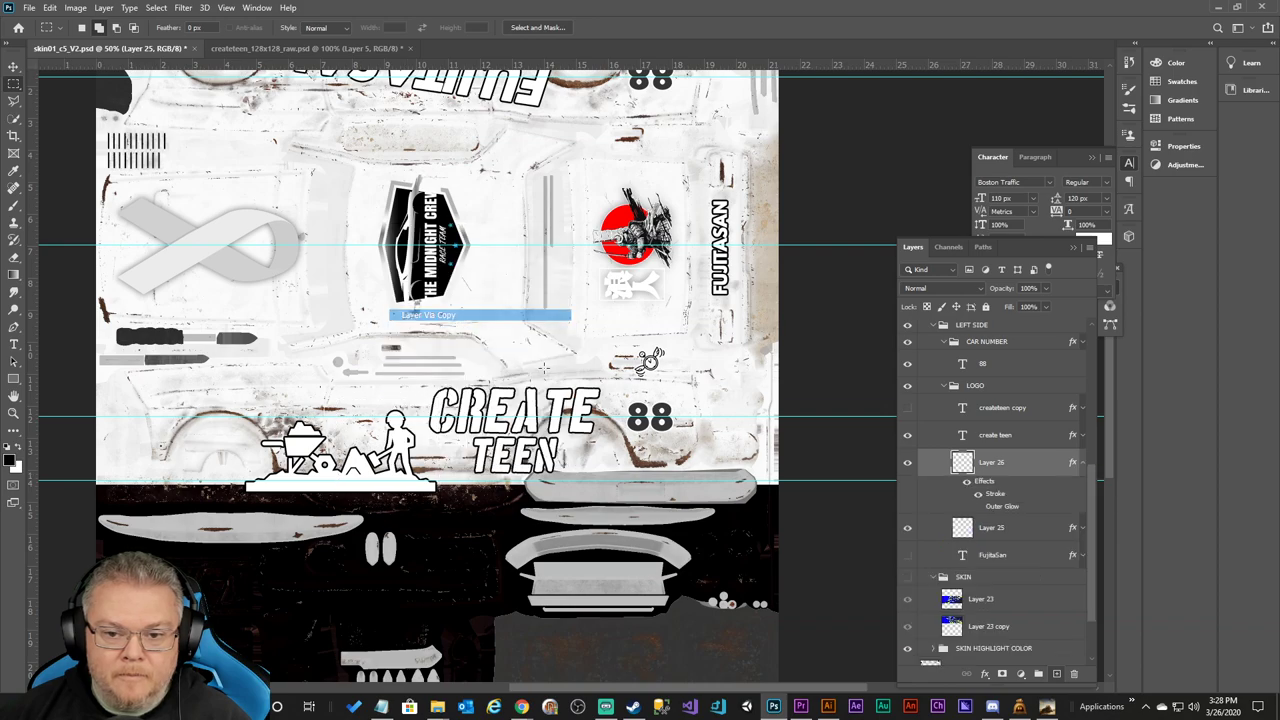
{"action": "left_click", "coordinate": [1082, 467]}
{"action": "left_click", "coordinate": [907, 489]}
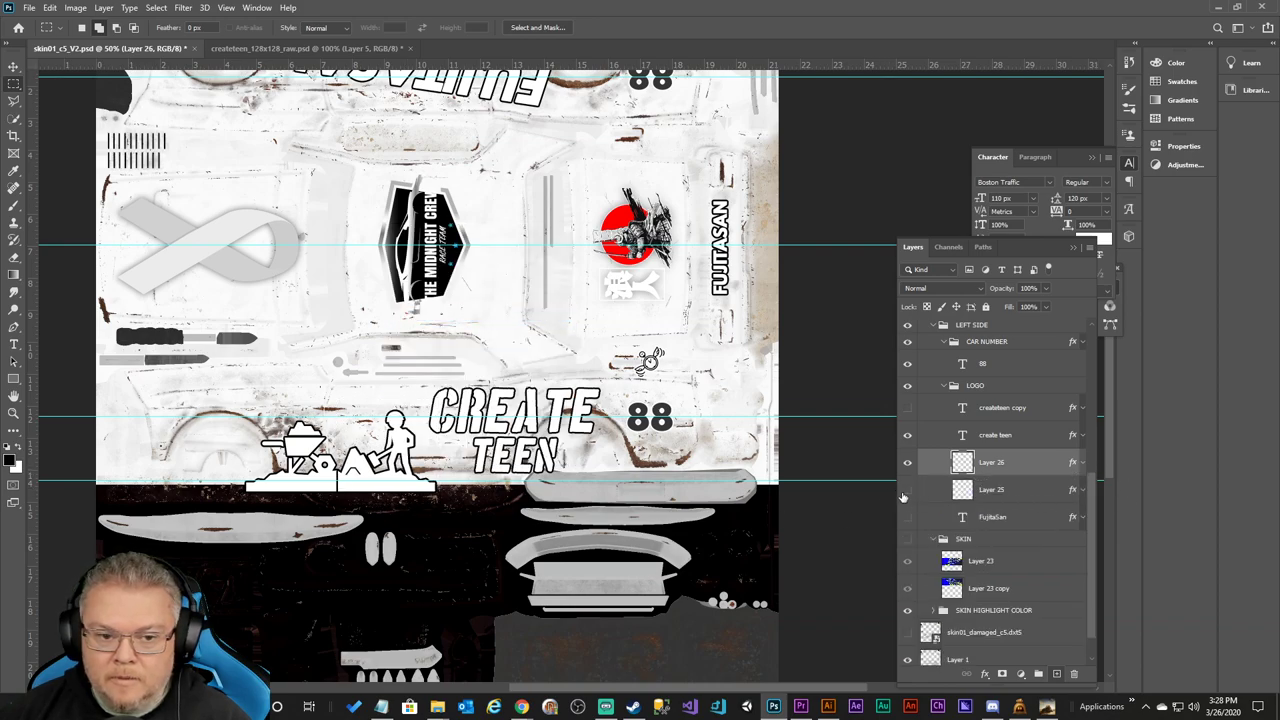
Move the copied digging figure up beside the front wheel arch and scale it to about 80%.
{"action": "left_click", "coordinate": [14, 66]}
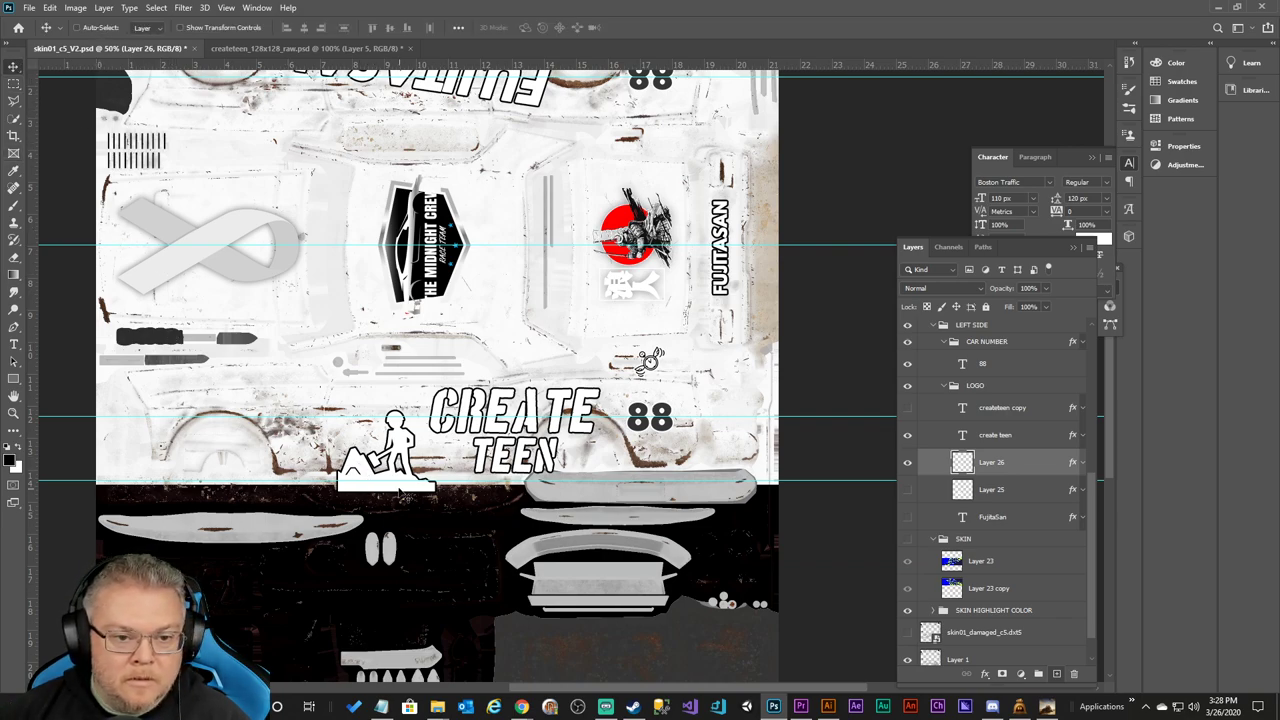
{"action": "left_click_drag", "start_coordinate": [408, 490], "coordinate": [353, 447]}
{"action": "key", "text": "ctrl+t"}
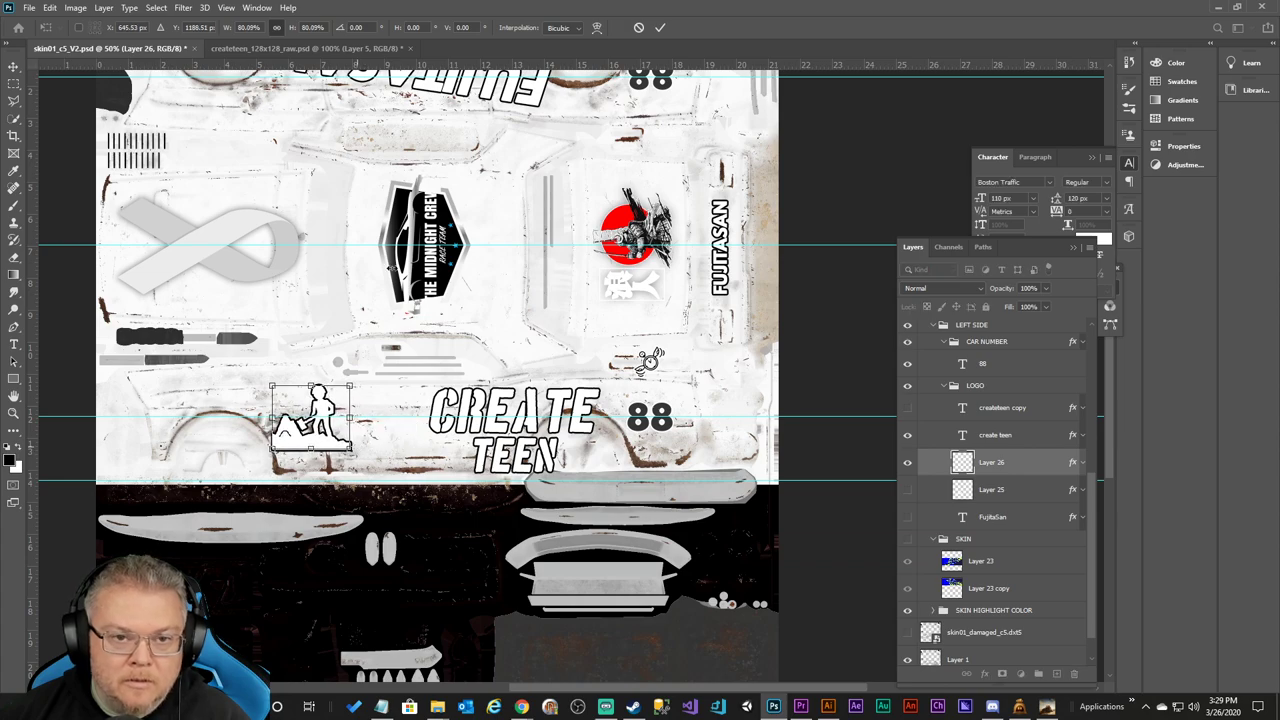
{"action": "left_click", "coordinate": [660, 27]}
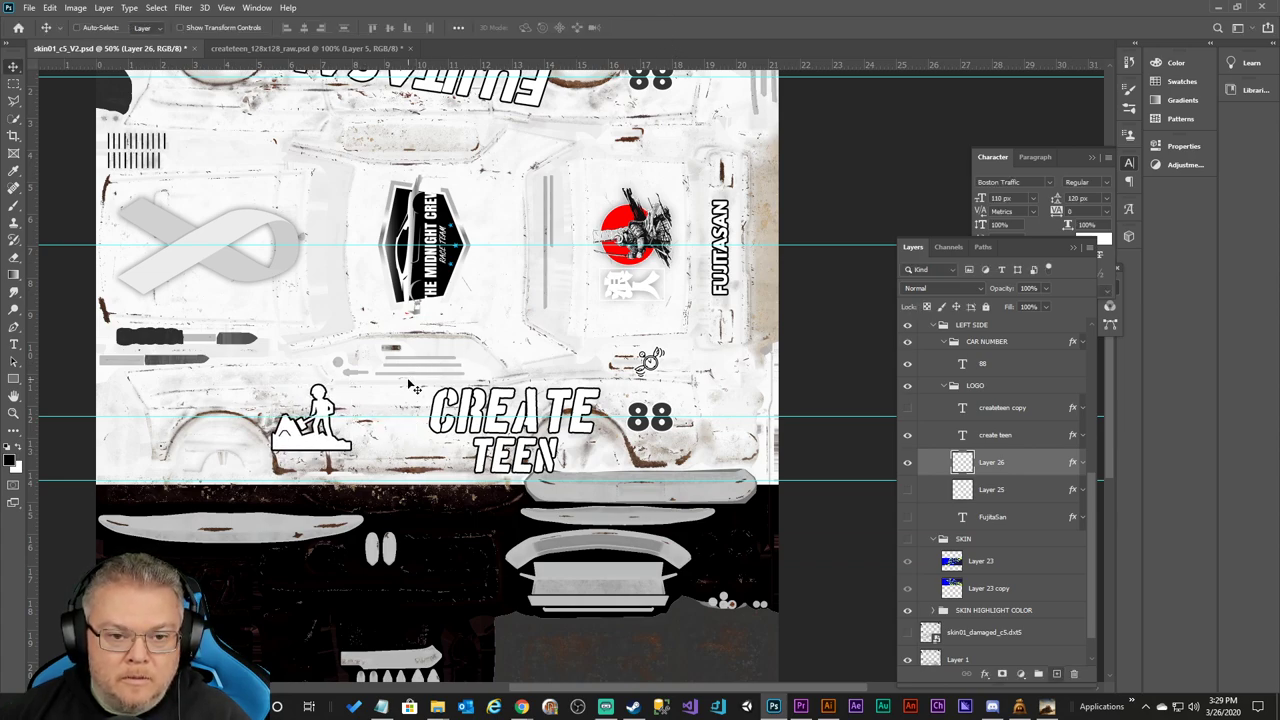
Rotate the digging figure about 10.7° counterclockwise.
{"action": "key", "text": "ctrl+t"}
{"action": "left_click_drag", "start_coordinate": [383, 453], "coordinate": [350, 450]}
{"action": "left_click_drag", "start_coordinate": [353, 381], "coordinate": [346, 420]}
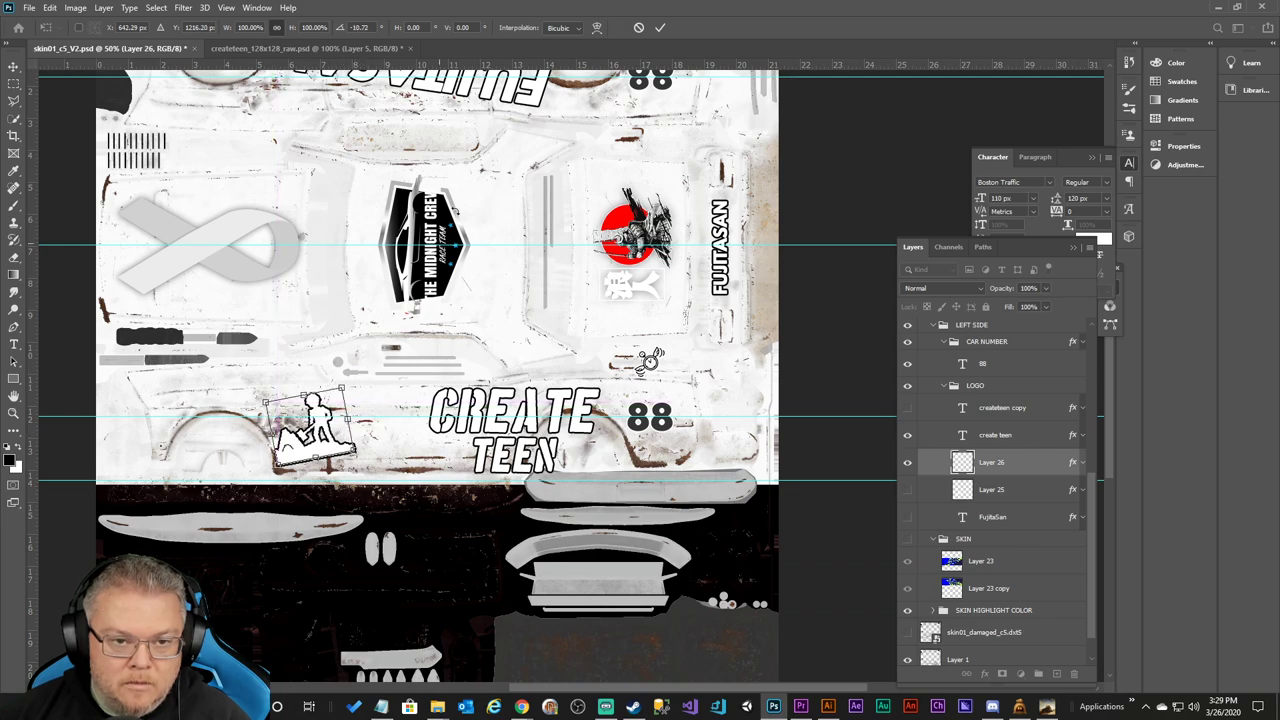
{"action": "left_click", "coordinate": [660, 27]}
Fine-tune the digging figure's position in small nudges against the front wheel arch.
{"action": "key", "text": "Right"}
{"action": "key", "text": "Right"}
{"action": "key", "text": "Right"}
{"action": "key", "text": "Down"}
{"action": "key", "text": "Down"}
{"action": "key", "text": "Down"}
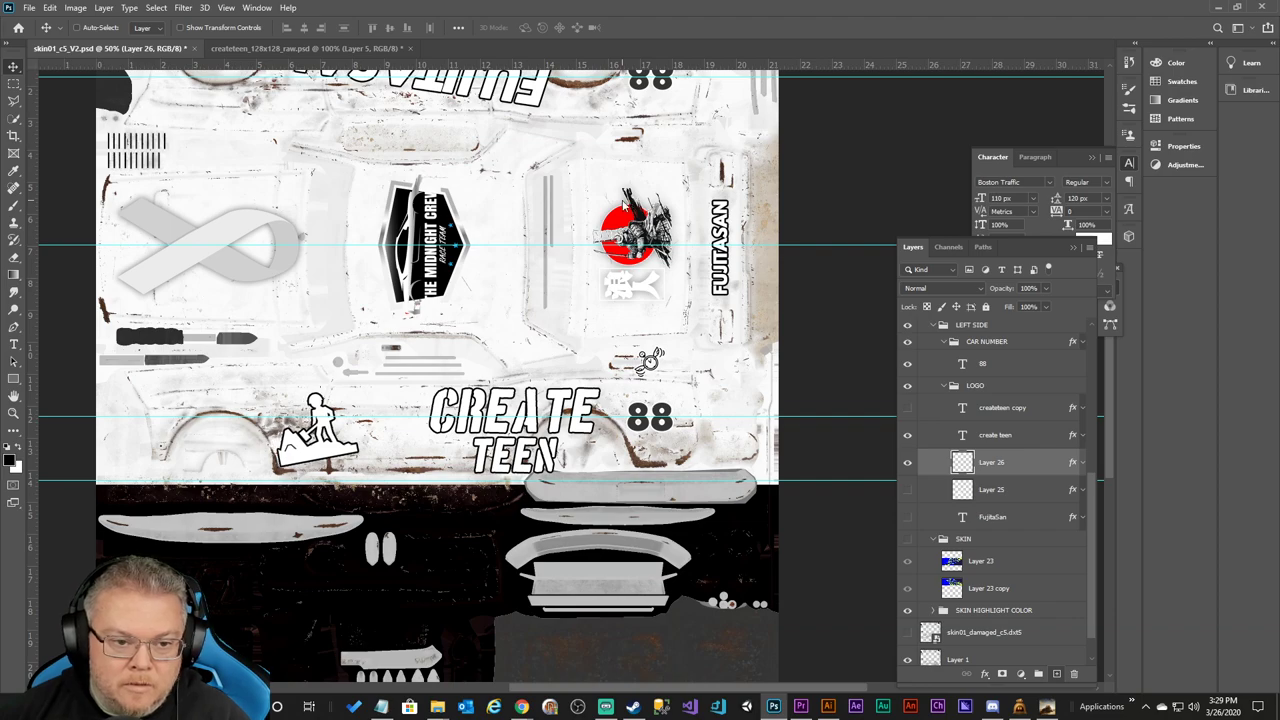
{"action": "key", "text": "Right"}
{"action": "key", "text": "Down"}
{"action": "key", "text": "Right"}
{"action": "key", "text": "Down"}
{"action": "key", "text": "Right"}
{"action": "key", "text": "Down"}
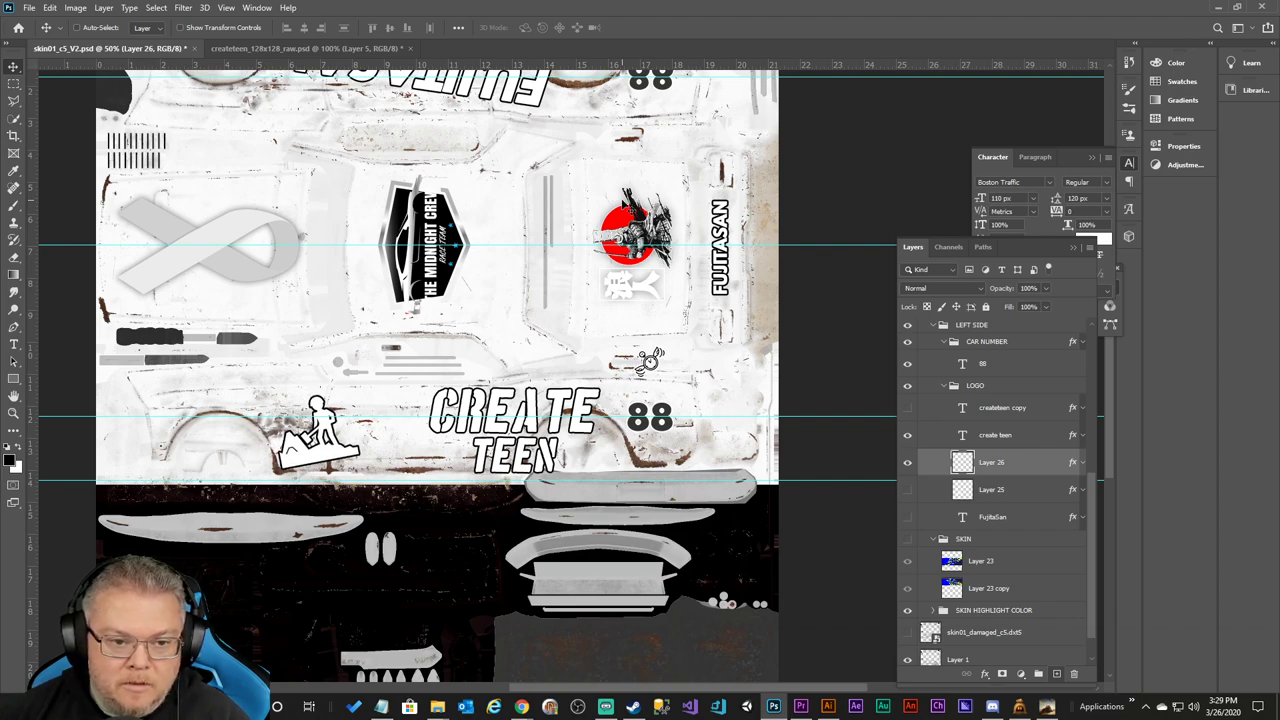
{"action": "key", "text": "Left"}
{"action": "key", "text": "Up"}
{"action": "key", "text": "Left"}
{"action": "key", "text": "Up"}
{"action": "key", "text": "Left"}
{"action": "key", "text": "Up"}
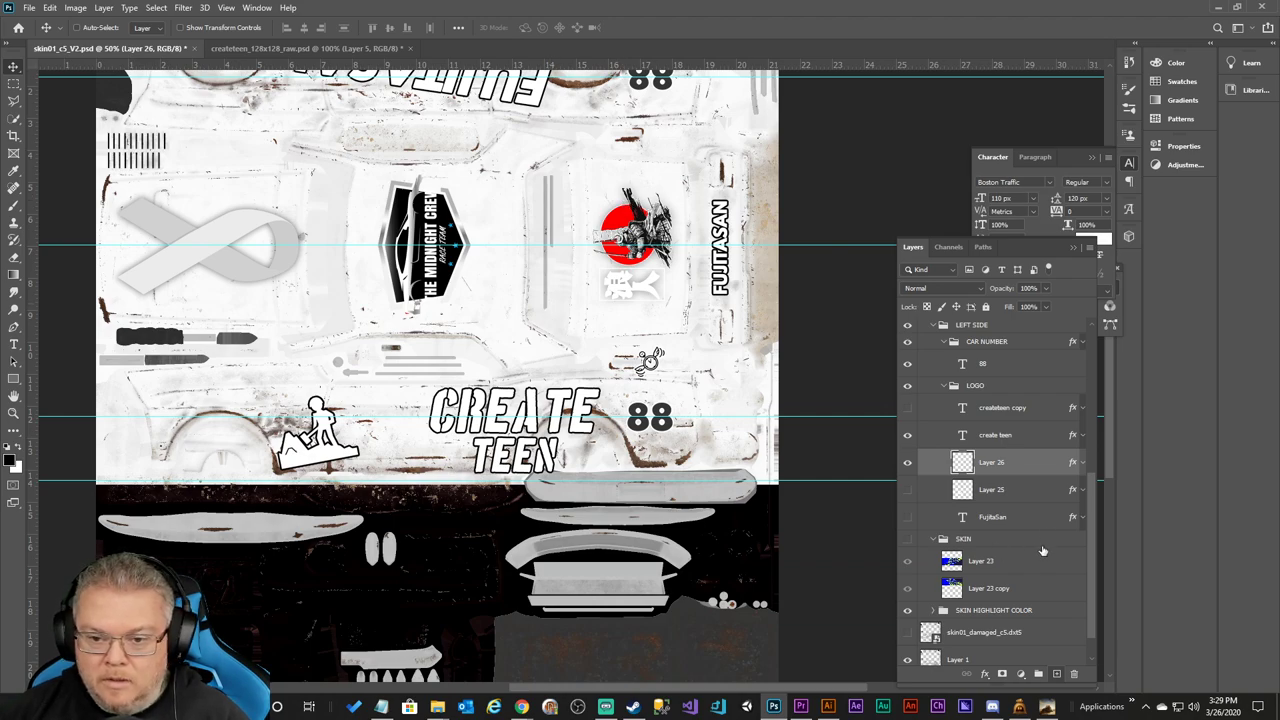
Place the CREATE TEEN text beside the digging figure, scaled to about 78.5% and rotated about 8.4° counterclockwise.
{"action": "left_click", "coordinate": [596, 460], "text": "ctrl"}
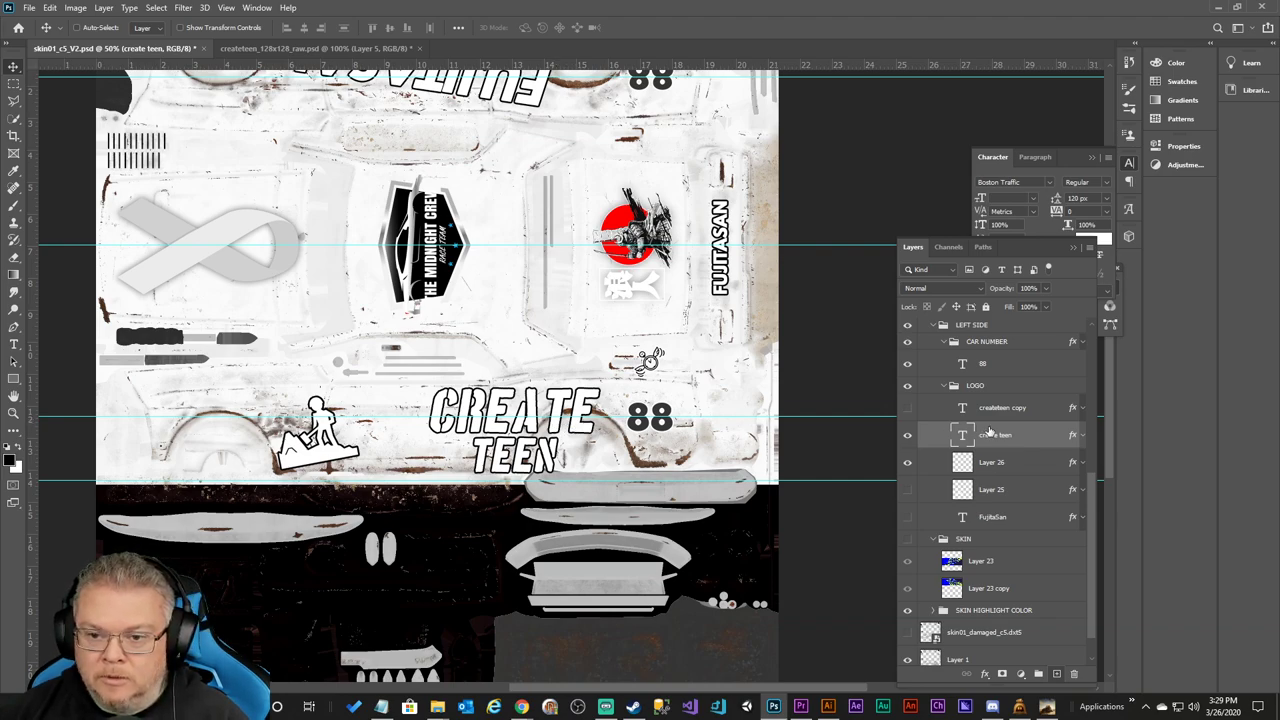
{"action": "left_click_drag", "start_coordinate": [561, 433], "coordinate": [485, 395]}
{"action": "key", "text": "ctrl+t"}
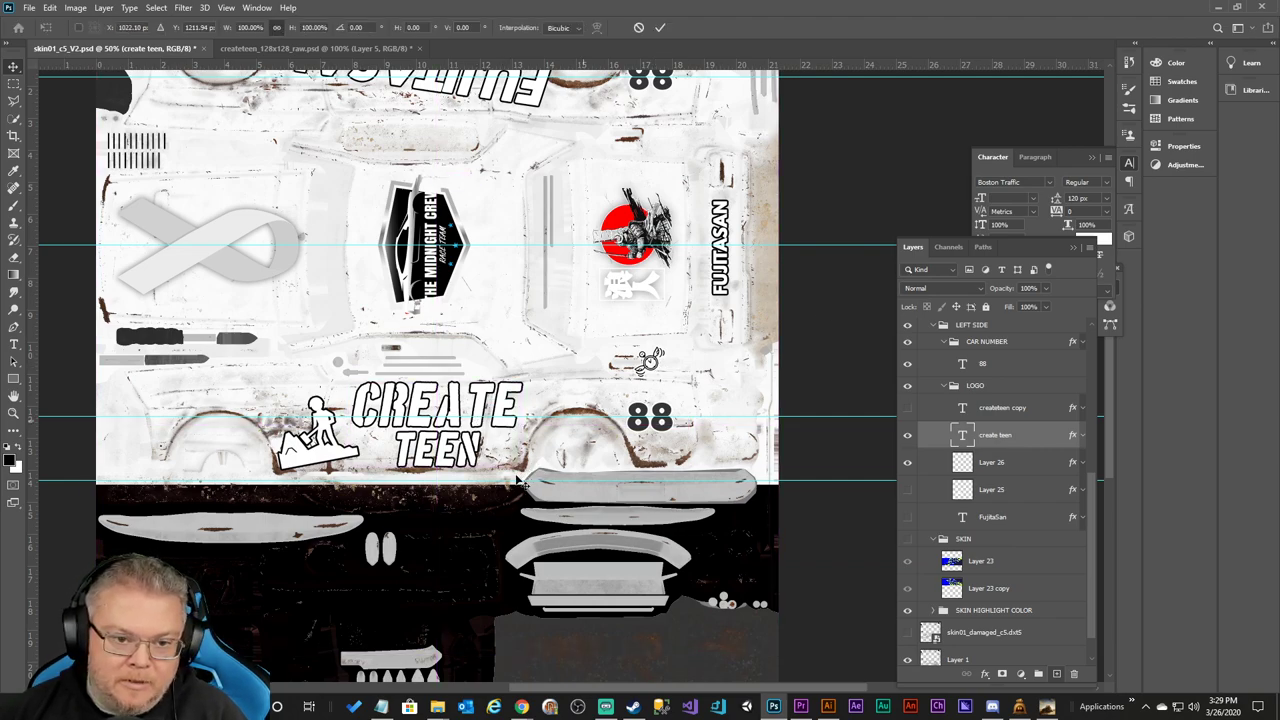
{"action": "left_click_drag", "start_coordinate": [524, 468], "coordinate": [504, 445]}
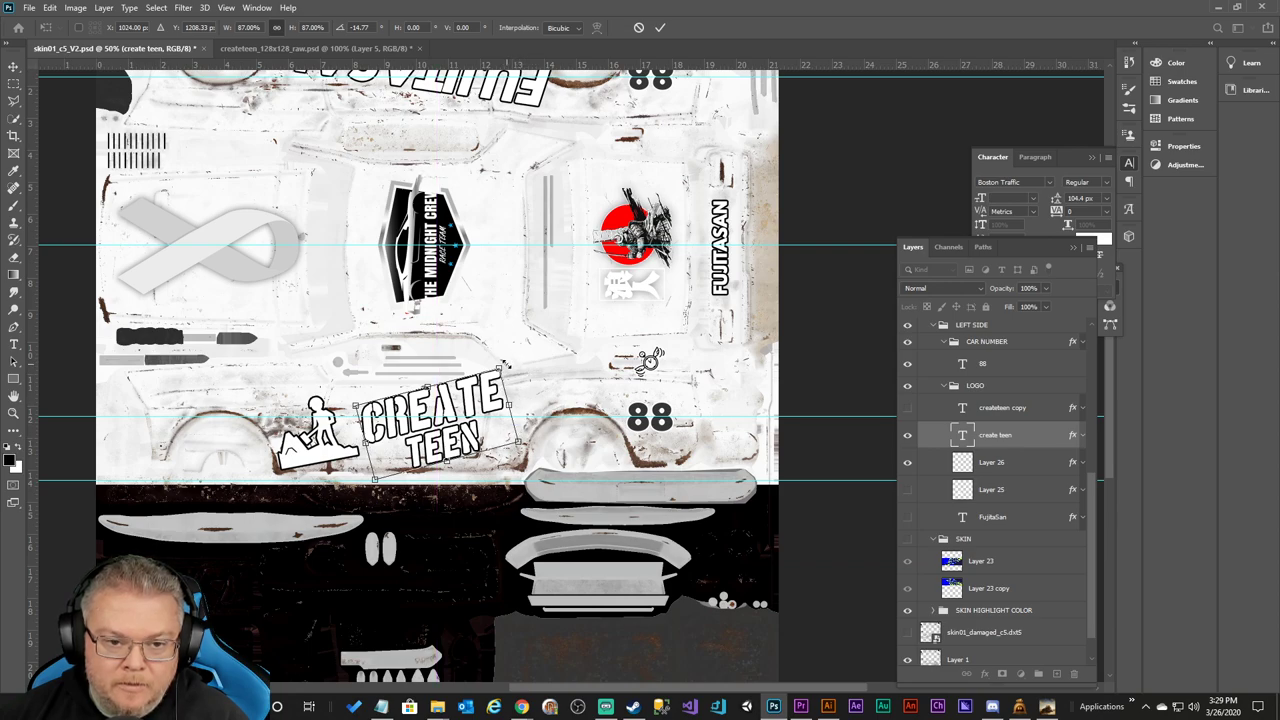
{"action": "mouse_move", "coordinate": [503, 368]}
{"action": "left_mouse_down"}
{"action": "mouse_move", "coordinate": [503, 401]}
{"action": "mouse_move", "coordinate": [497, 385]}
{"action": "left_mouse_up"}
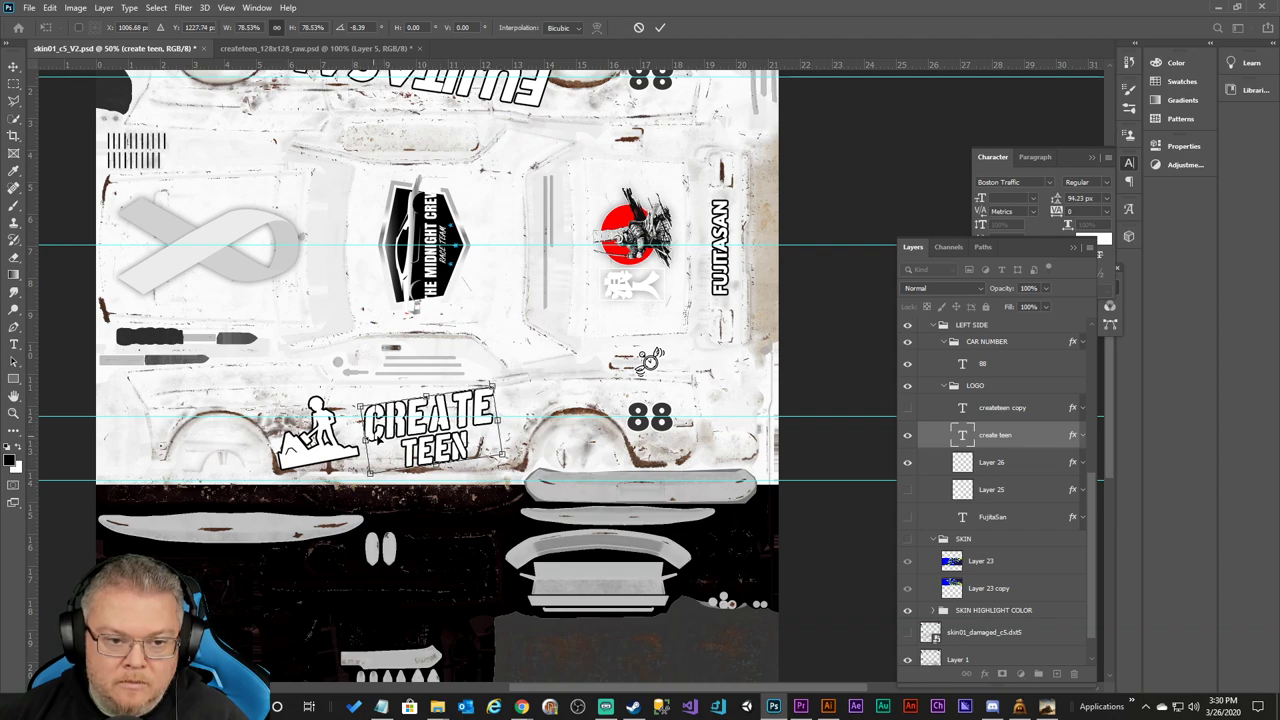
{"action": "left_click_drag", "start_coordinate": [405, 408], "coordinate": [387, 406]}
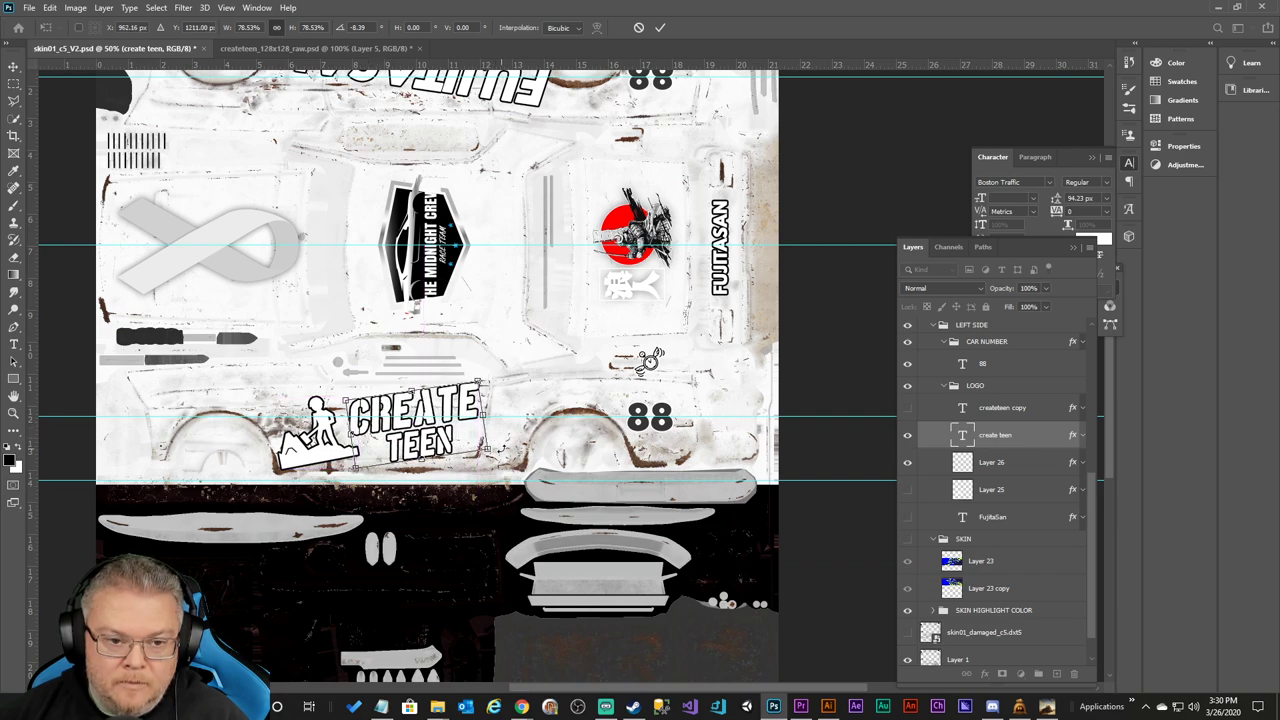
{"action": "left_click", "coordinate": [660, 27]}
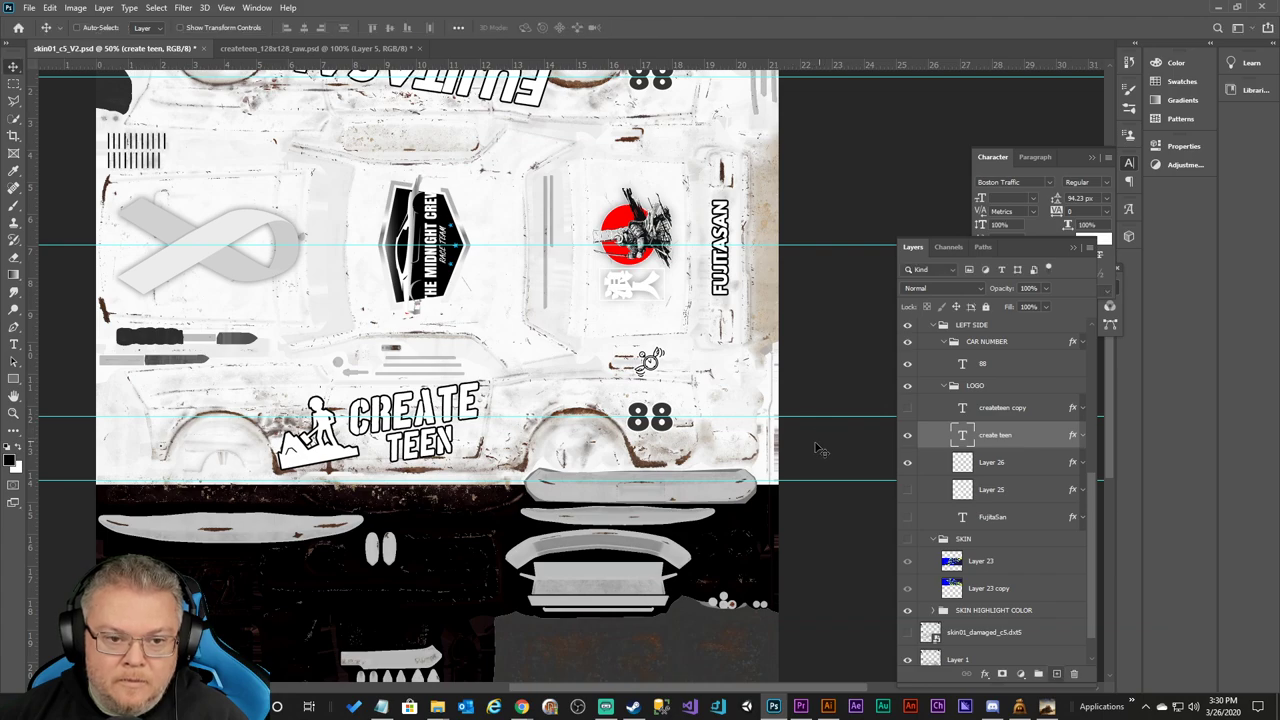
Shift the CREATE TEEN text slightly down and closer to the digging figure.
{"action": "left_click_drag", "start_coordinate": [472, 388], "coordinate": [465, 393]}
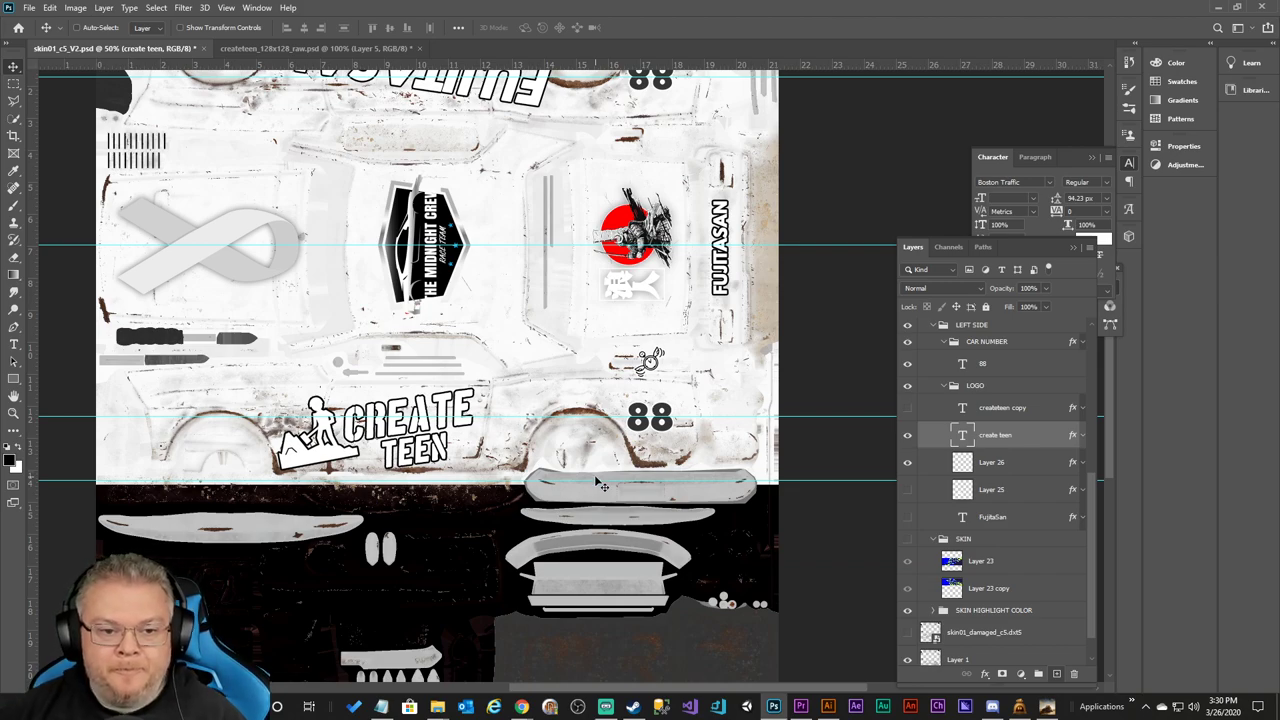
{"action": "key", "text": "Left"}
{"action": "key", "text": "Left"}
{"action": "key", "text": "Left"}
{"action": "key", "text": "Left"}
{"action": "key", "text": "Down"}
{"action": "key", "text": "Down"}
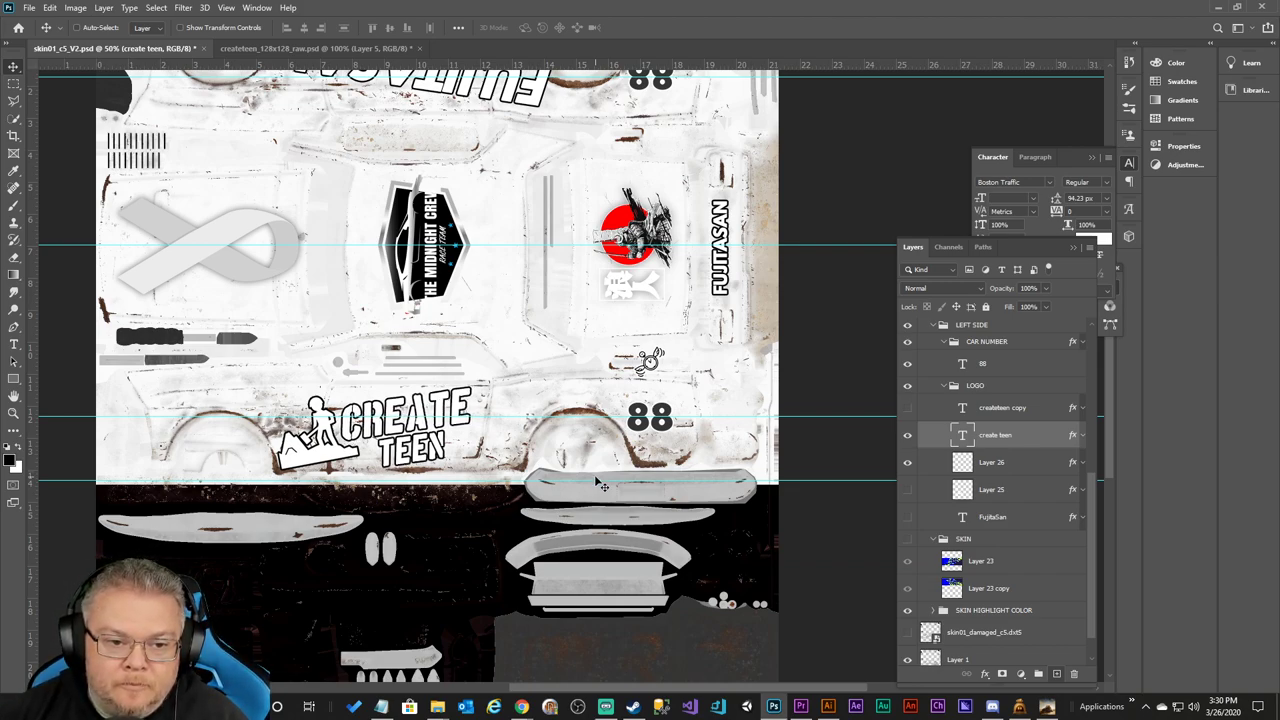
{"action": "key", "text": "Left"}
{"action": "key", "text": "Left"}
{"action": "key", "text": "Left"}
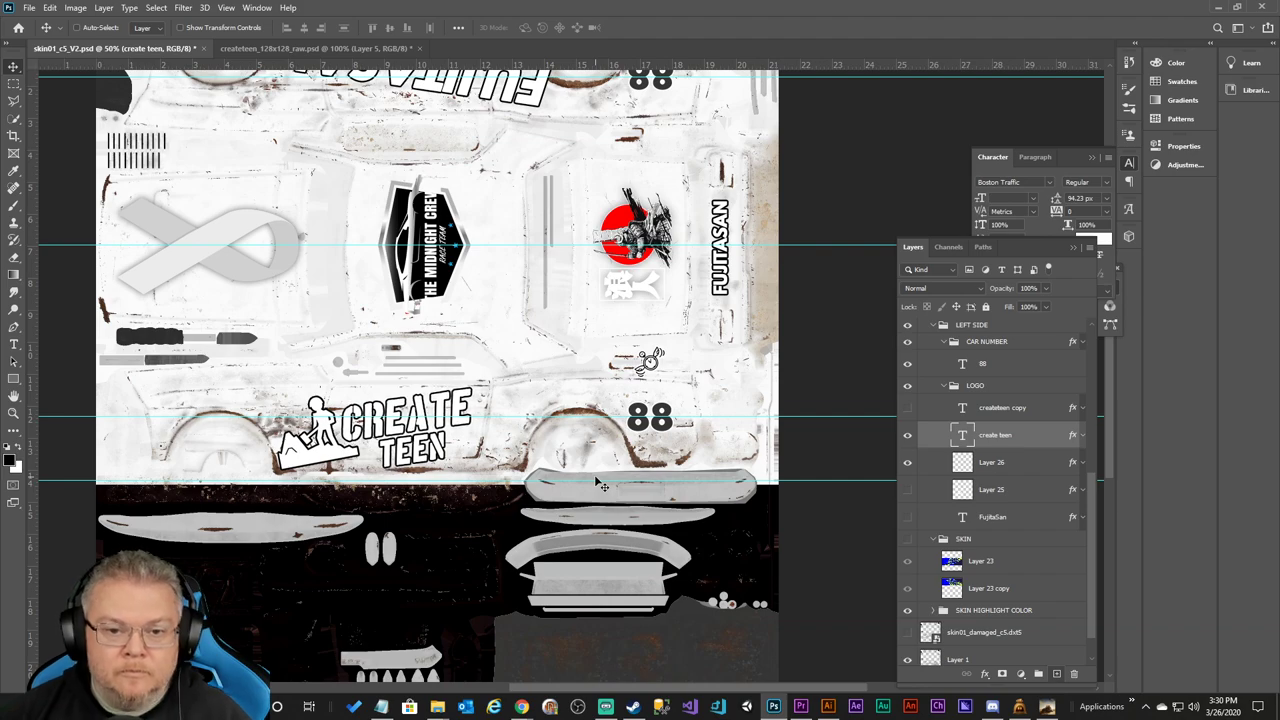
Save the document and show the SKIN group again.
{"action": "key", "text": "ctrl"}
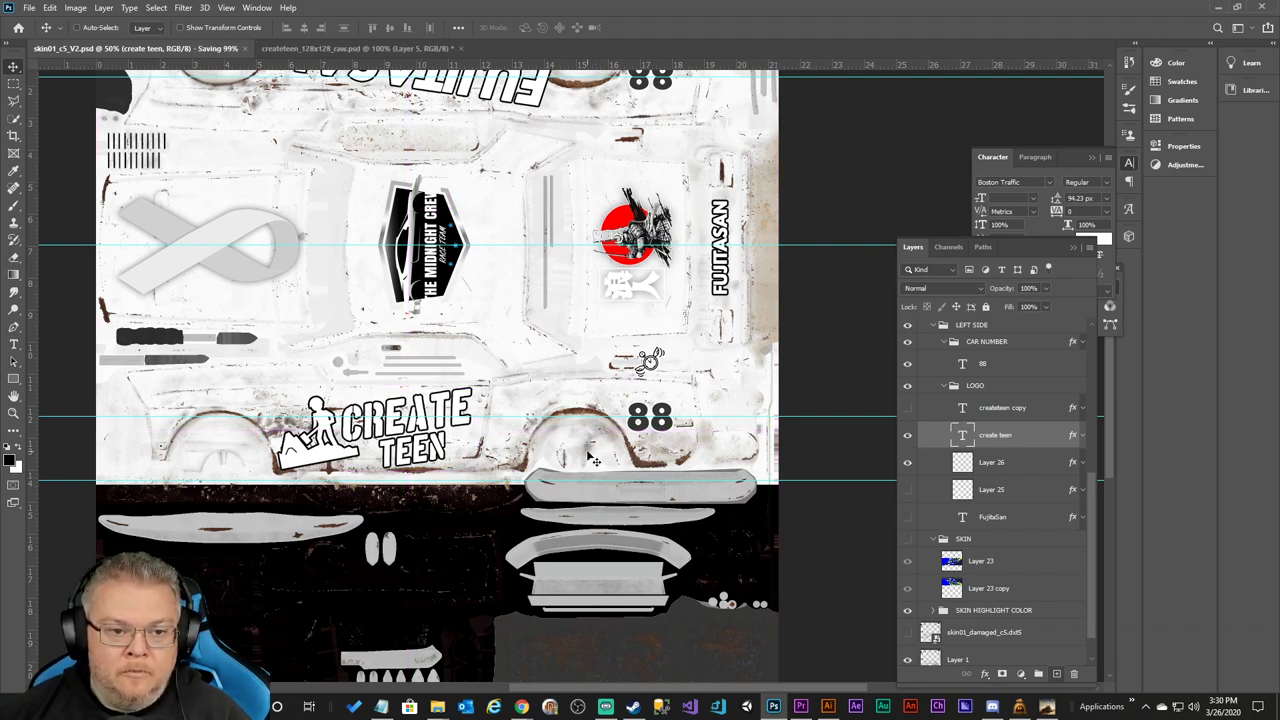
{"action": "left_click", "coordinate": [907, 539]}
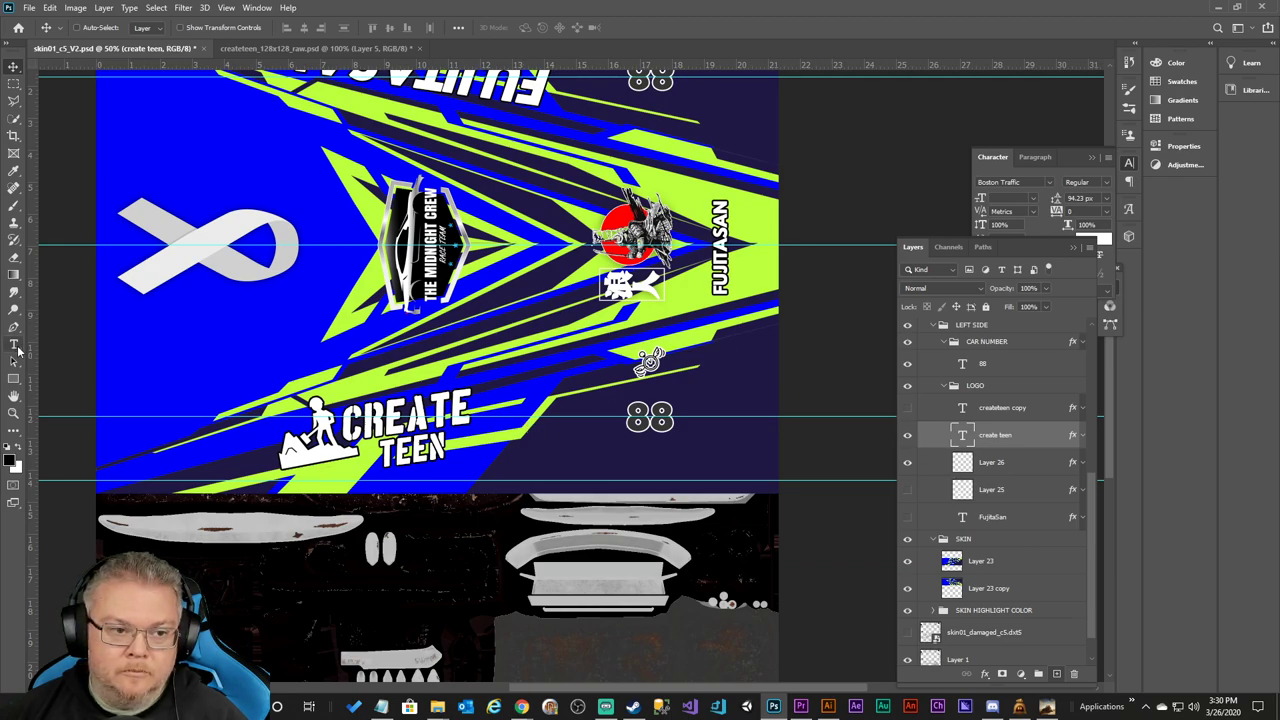
Replace the vertical FUJITASAN text beside the samurai emblem with CREATETEEN.
{"action": "left_click", "coordinate": [13, 344]}
{"action": "left_click", "coordinate": [718, 290]}
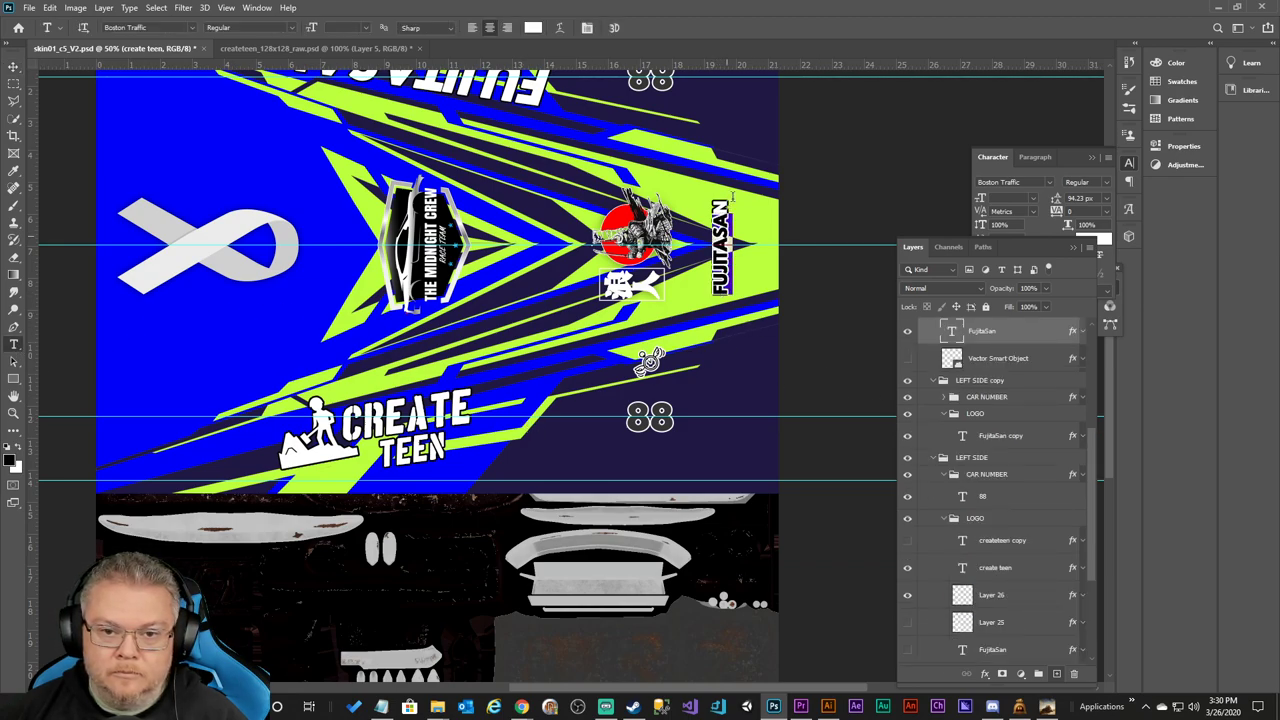
{"action": "key", "text": "ctrl+a"}
{"action": "type", "text": "CREAT"}
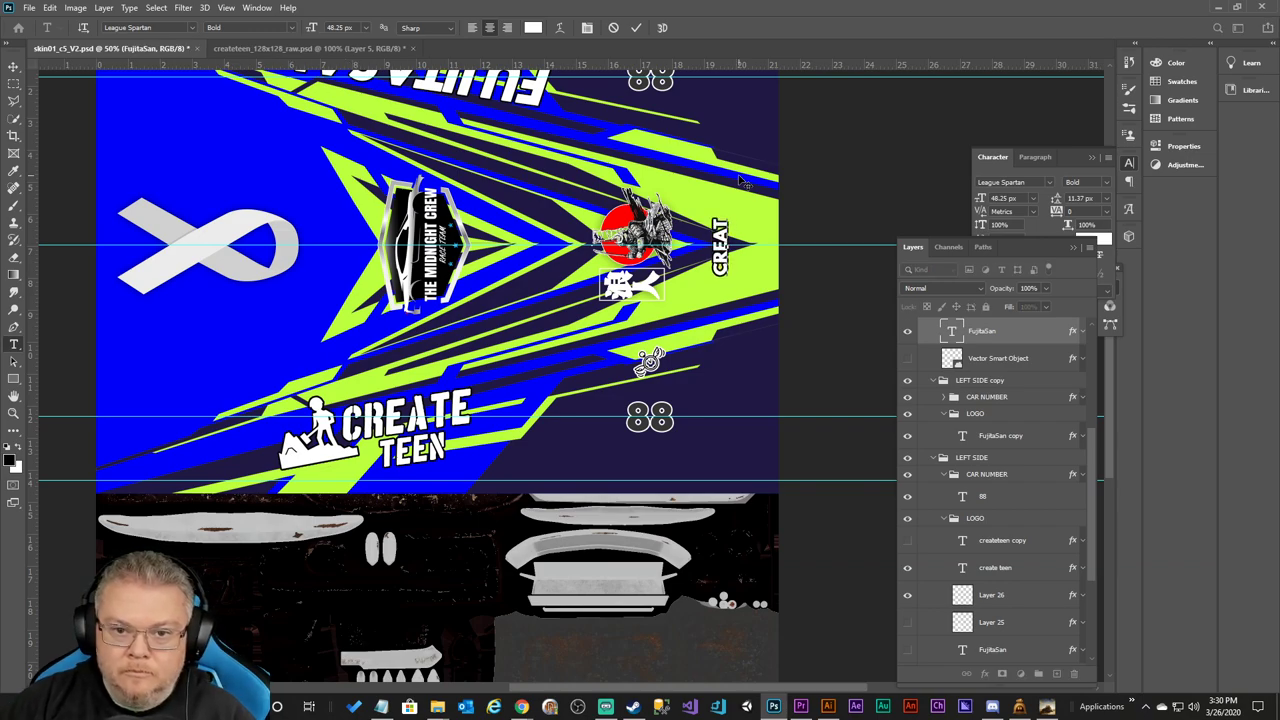
{"action": "type", "text": "ETEEN"}
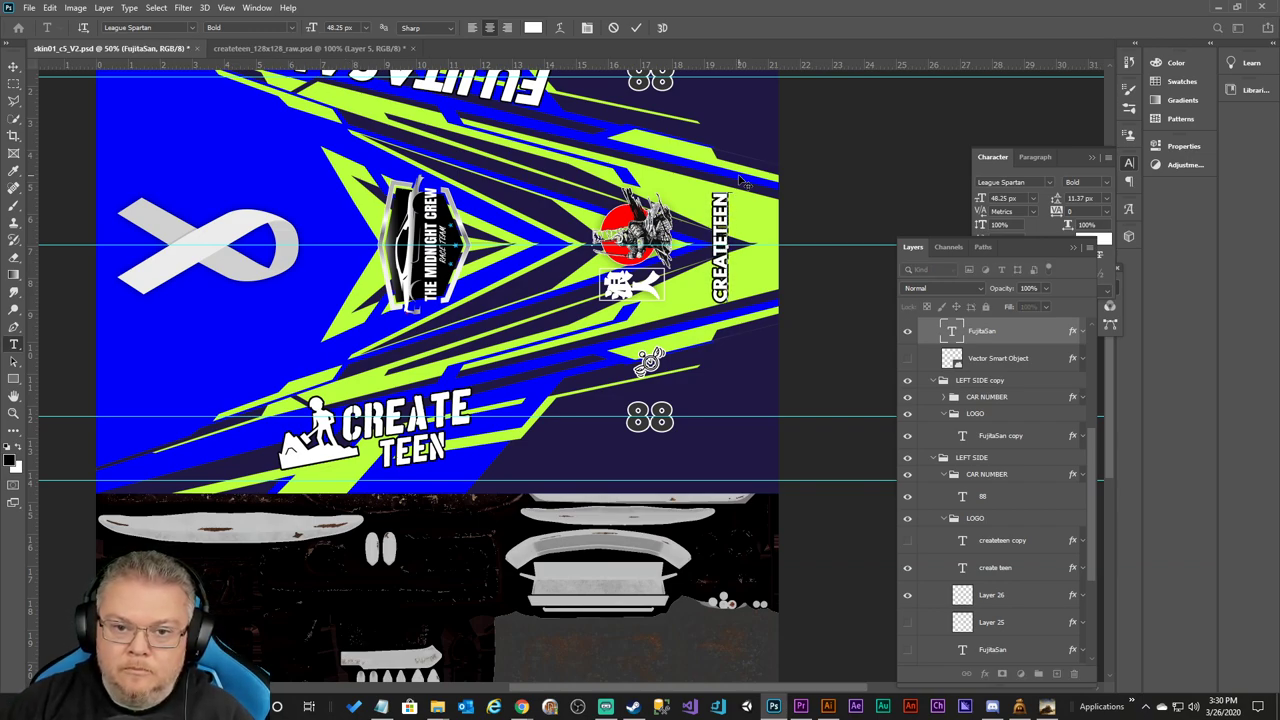
{"action": "left_click", "coordinate": [636, 27]}
Change the font of the vertical CREATETEEN text to Boston Traffic.
{"action": "left_click", "coordinate": [1050, 181]}
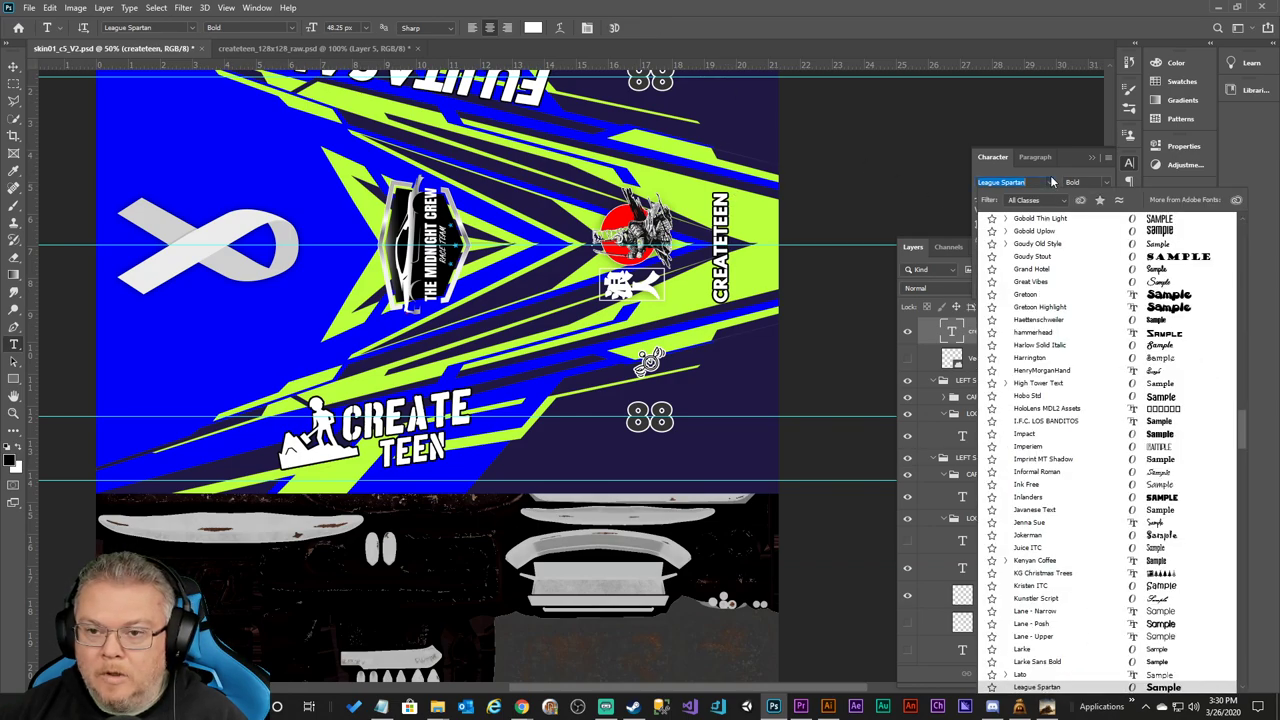
{"action": "left_click_drag", "start_coordinate": [1243, 420], "coordinate": [1244, 214]}
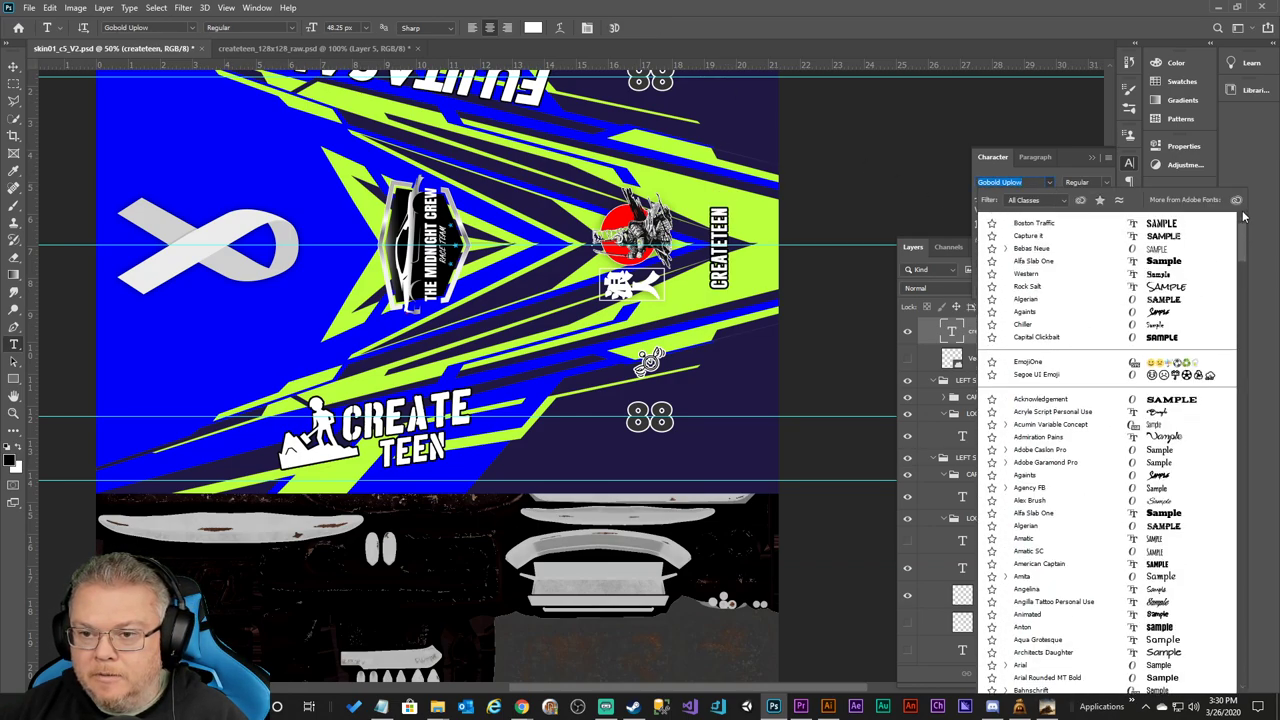
{"action": "left_click", "coordinate": [1070, 224]}
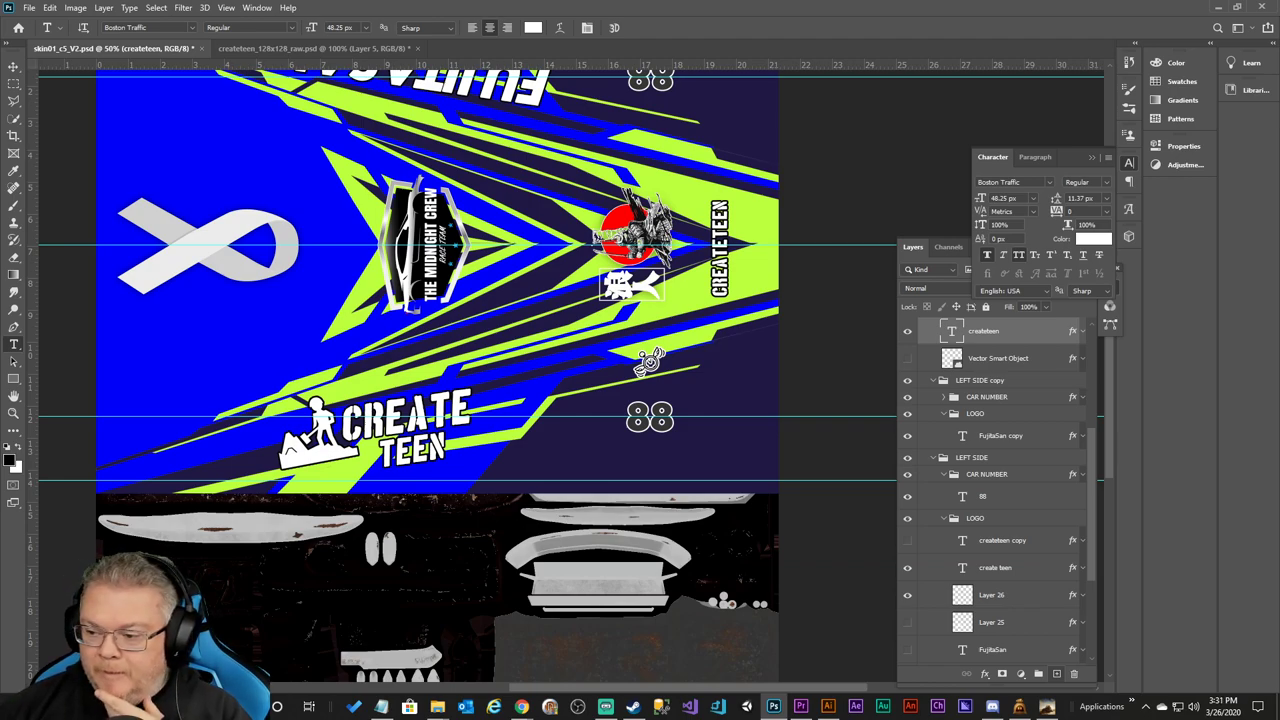
{"action": "left_click", "coordinate": [992, 706]}
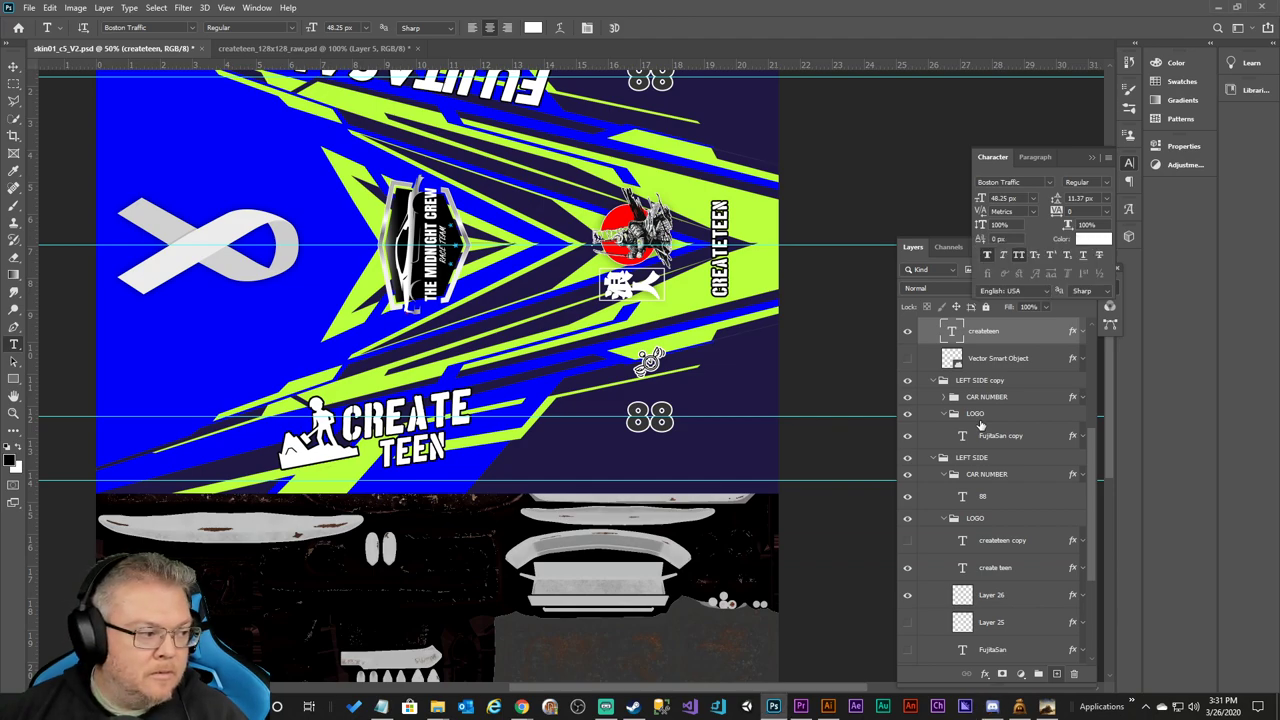
Add the text RACE IN PIECES above Layer 22 in the TRUNK group, and hide Layer 22 and Layer 21.
{"action": "scroll", "coordinate": [980, 425], "scroll_direction": "up", "scroll_amount": 5}
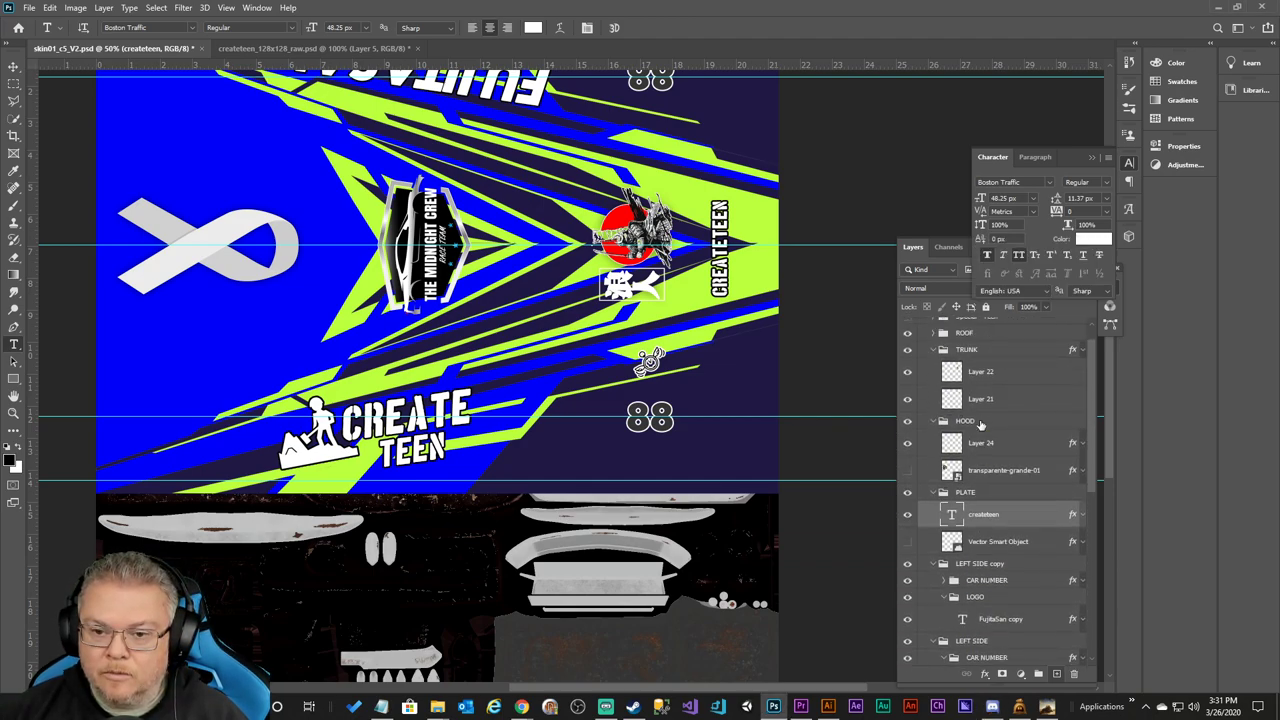
{"action": "scroll", "coordinate": [980, 425], "scroll_direction": "up", "scroll_amount": 1}
{"action": "left_click", "coordinate": [1004, 414]}
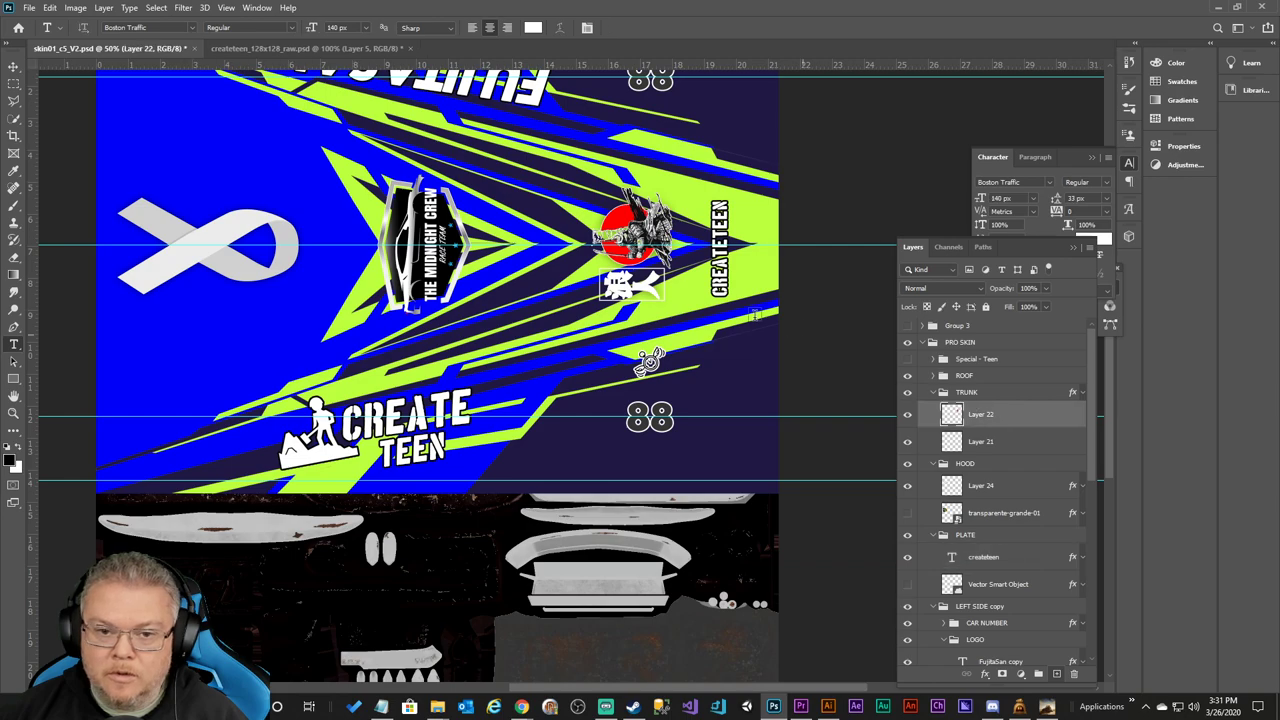
{"action": "left_click", "coordinate": [550, 278]}
{"action": "type", "text": "E IN PIECES"}
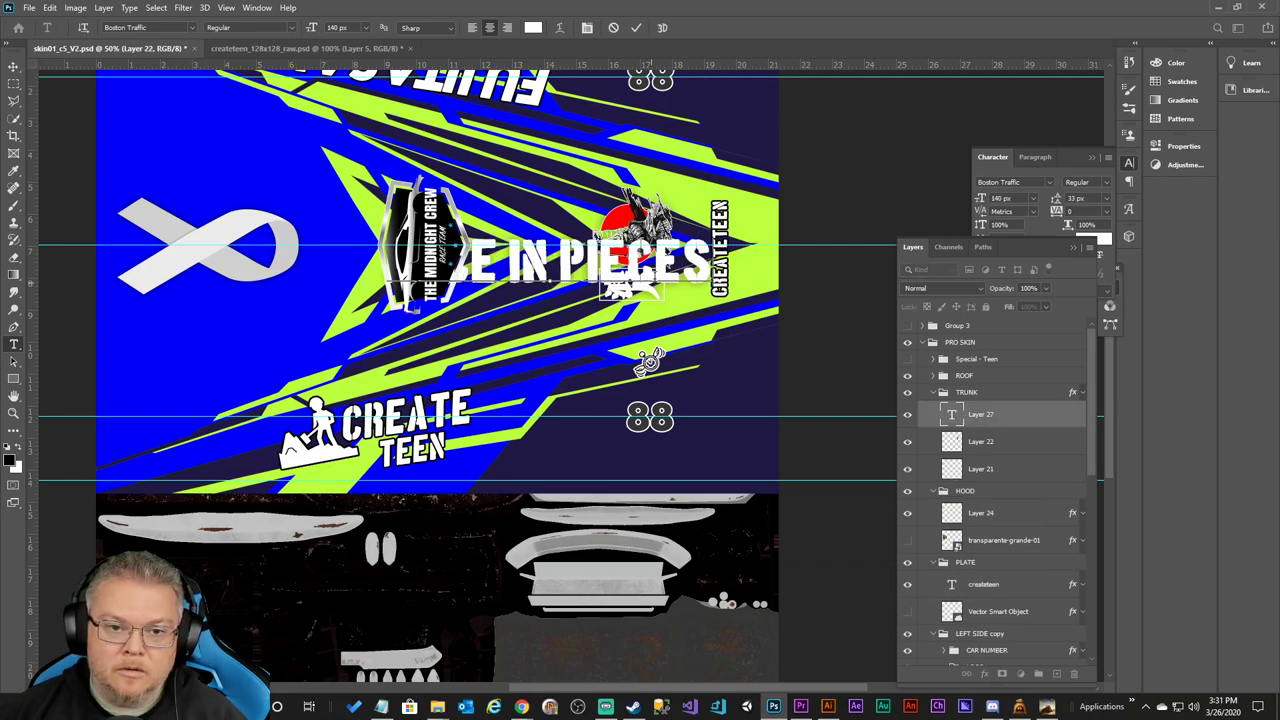
{"action": "left_click", "coordinate": [636, 27]}
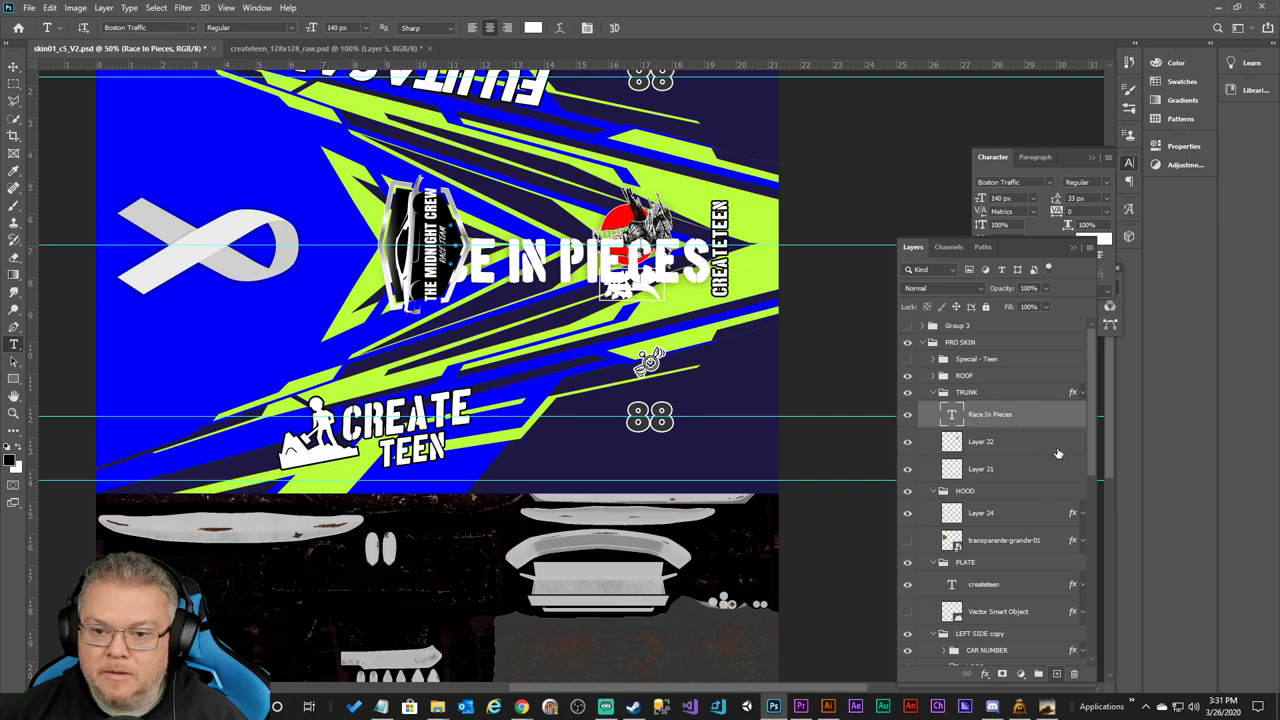
{"action": "left_click", "coordinate": [908, 442]}
{"action": "left_click", "coordinate": [908, 469]}
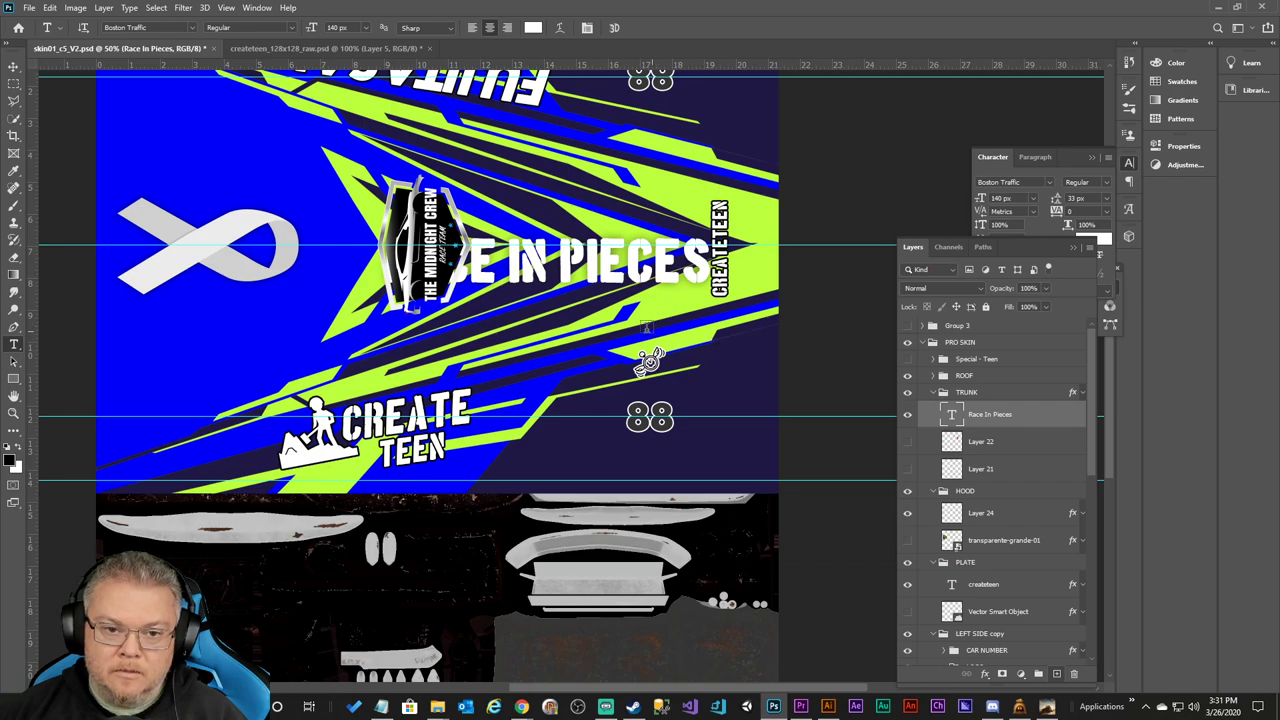
Break the RACE IN PIECES text into two lines before PIECES and set its leading to Auto.
{"action": "left_click", "coordinate": [557, 252]}
{"action": "key", "text": "BackSpace"}
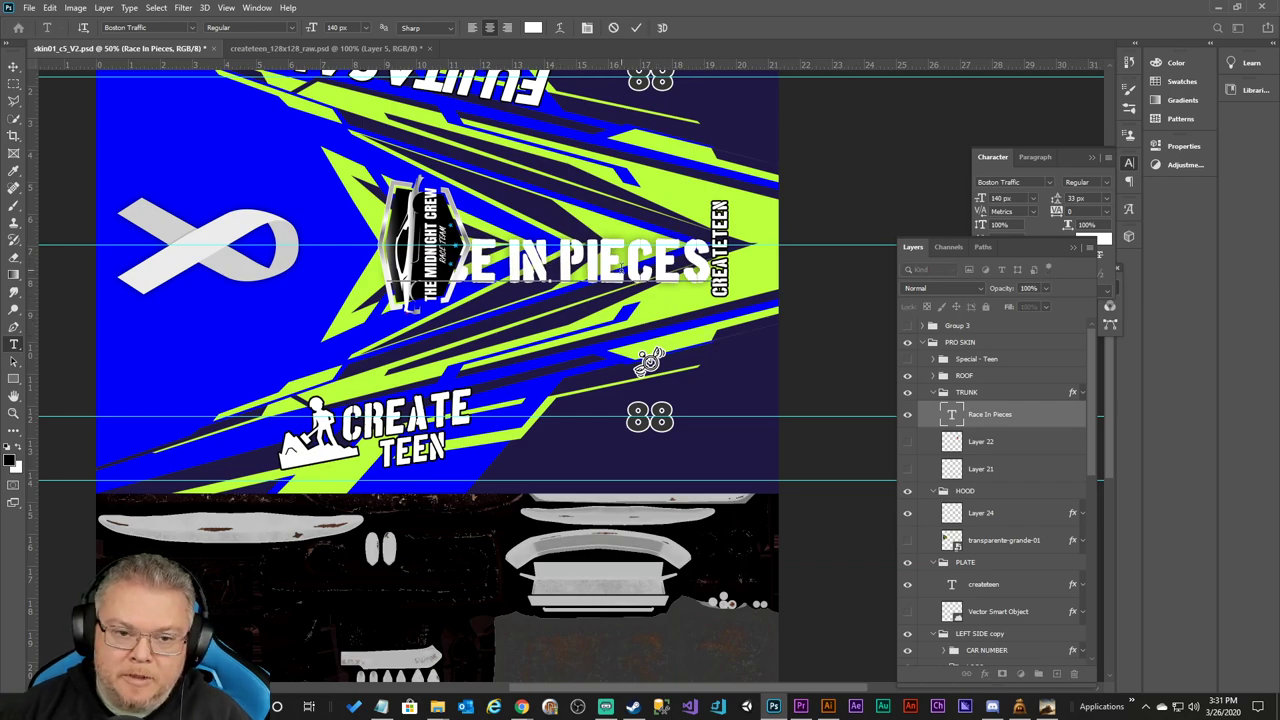
{"action": "key", "text": "Return"}
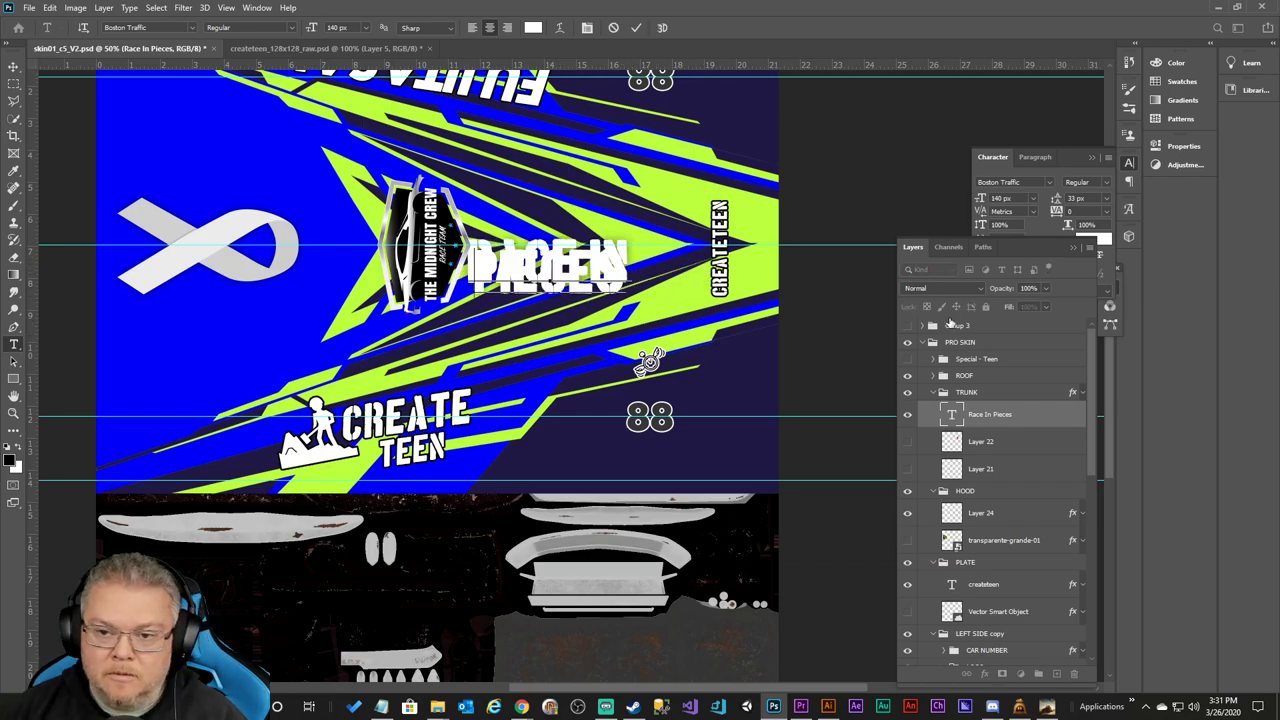
{"action": "left_click", "coordinate": [636, 28]}
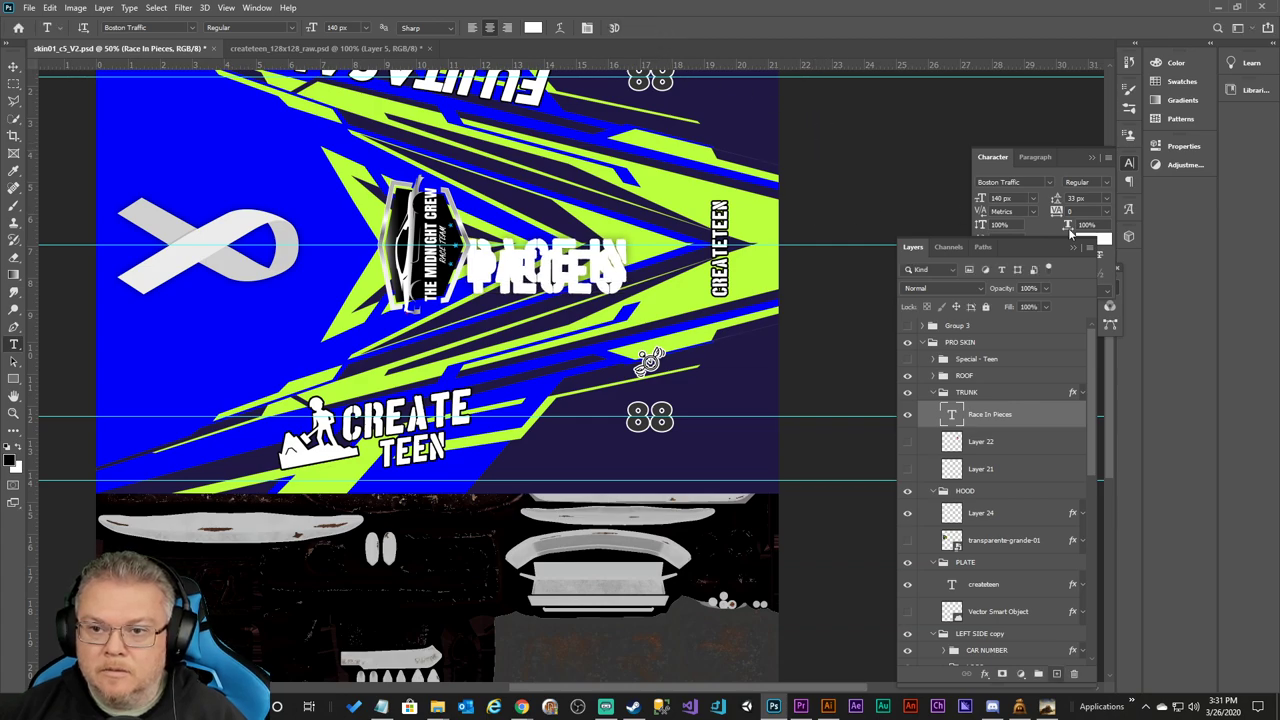
{"action": "left_click", "coordinate": [1107, 197]}
{"action": "left_click", "coordinate": [1080, 205]}
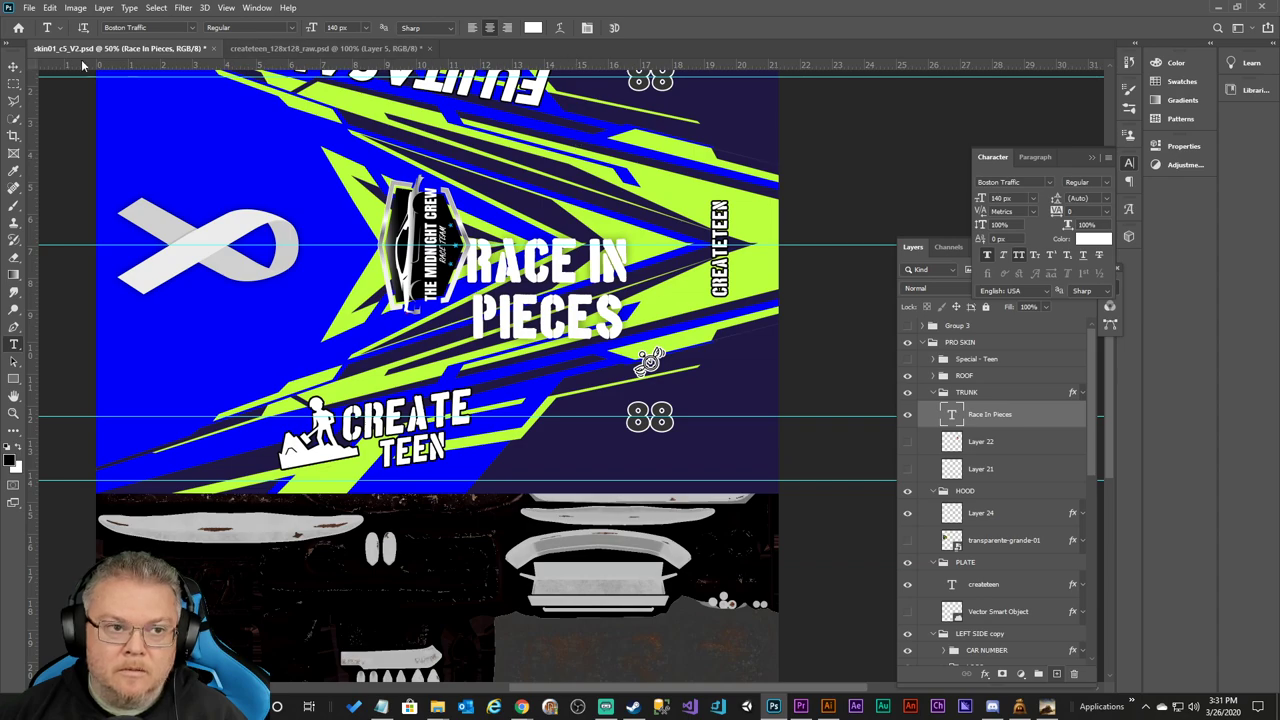
Rotate the RACE IN PIECES text 90° counterclockwise and place it on the trunk area beside the vertical CREATETEEN text.
{"action": "left_click", "coordinate": [13, 70]}
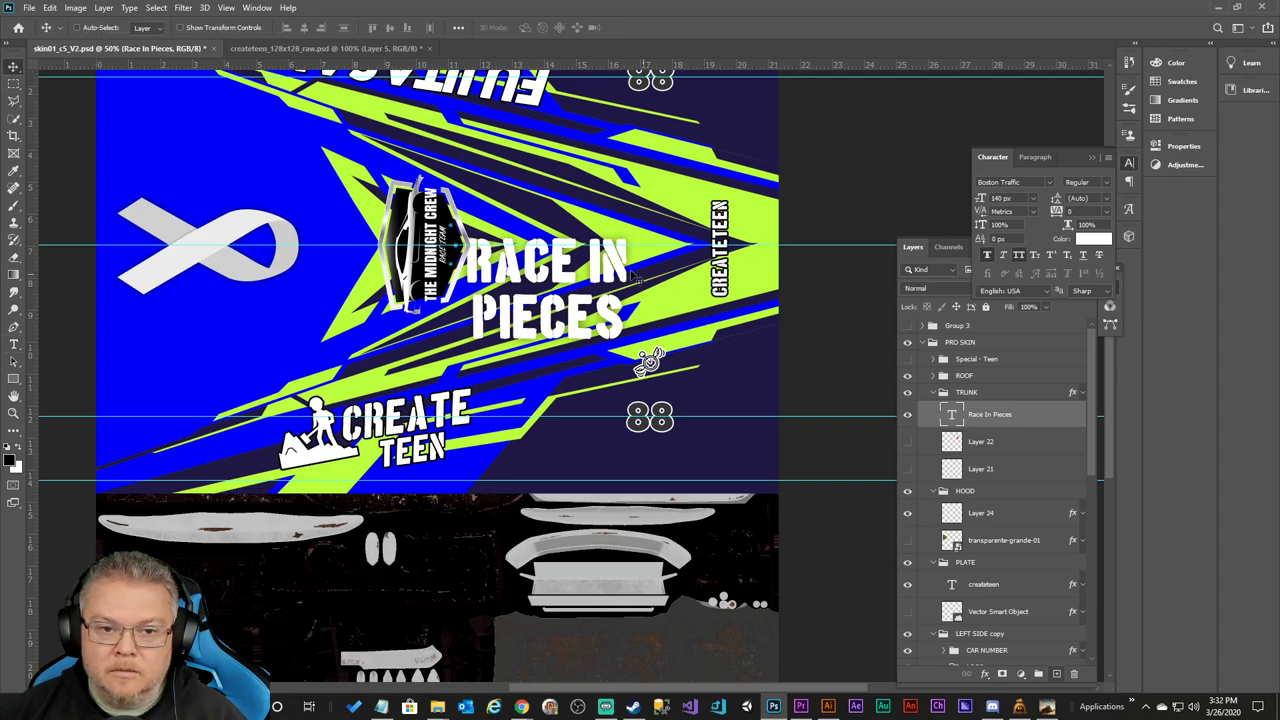
{"action": "left_click_drag", "start_coordinate": [554, 274], "coordinate": [594, 276]}
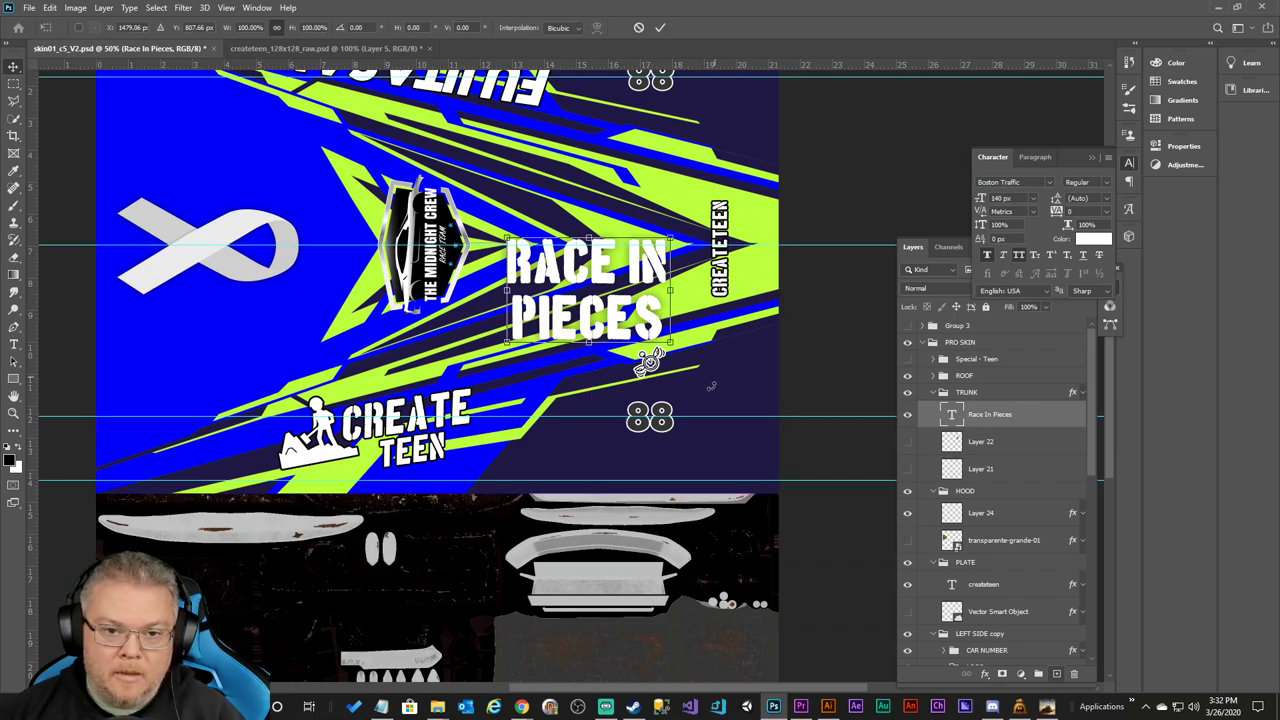
{"action": "key", "text": "ctrl+t"}
{"action": "left_click_drag", "start_coordinate": [705, 372], "coordinate": [634, 228]}
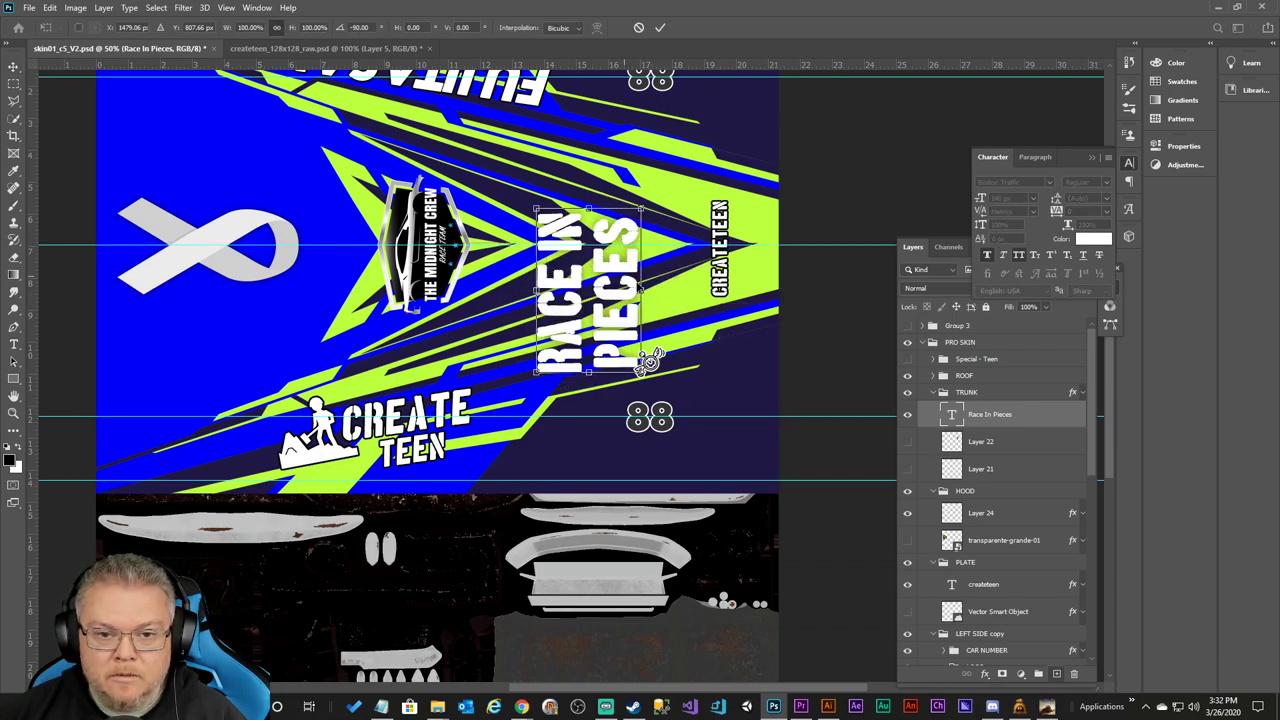
{"action": "left_click", "coordinate": [659, 27]}
{"action": "left_click_drag", "start_coordinate": [625, 298], "coordinate": [660, 259]}
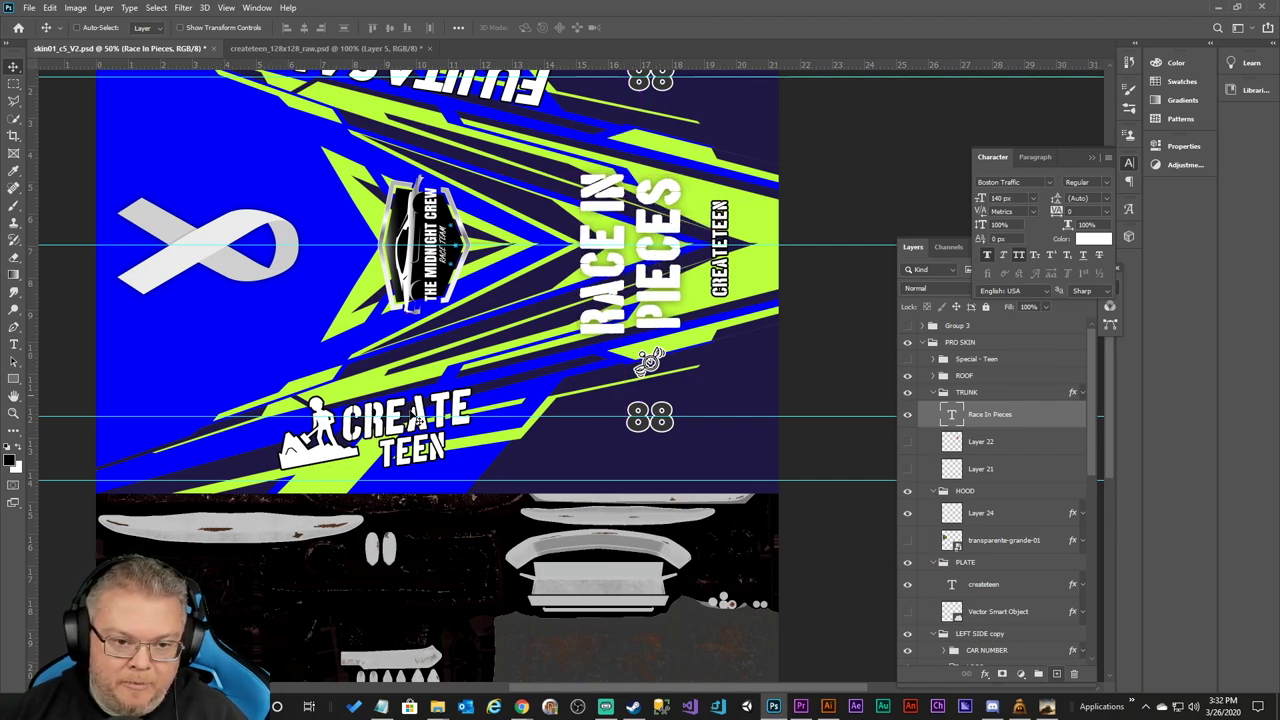
Save the document and open the Export As settings for the skin.
{"action": "key", "text": "ctrl"}
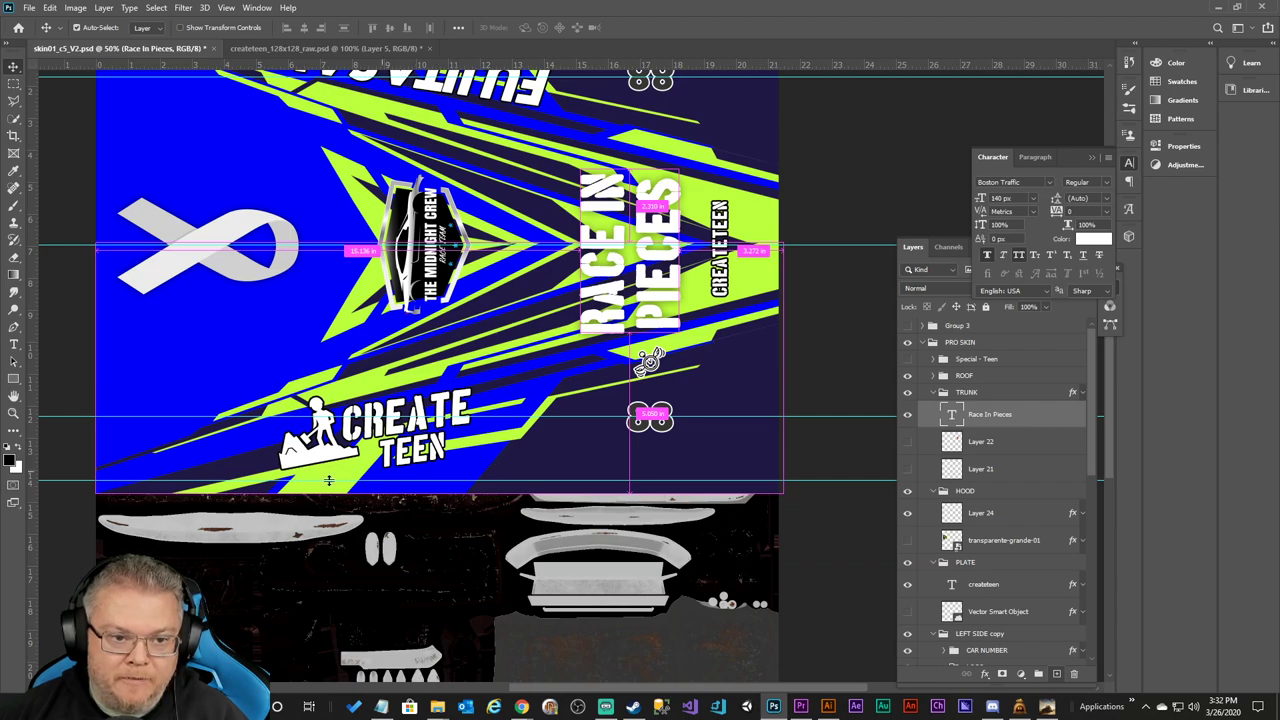
{"action": "key", "text": "ctrl+s"}
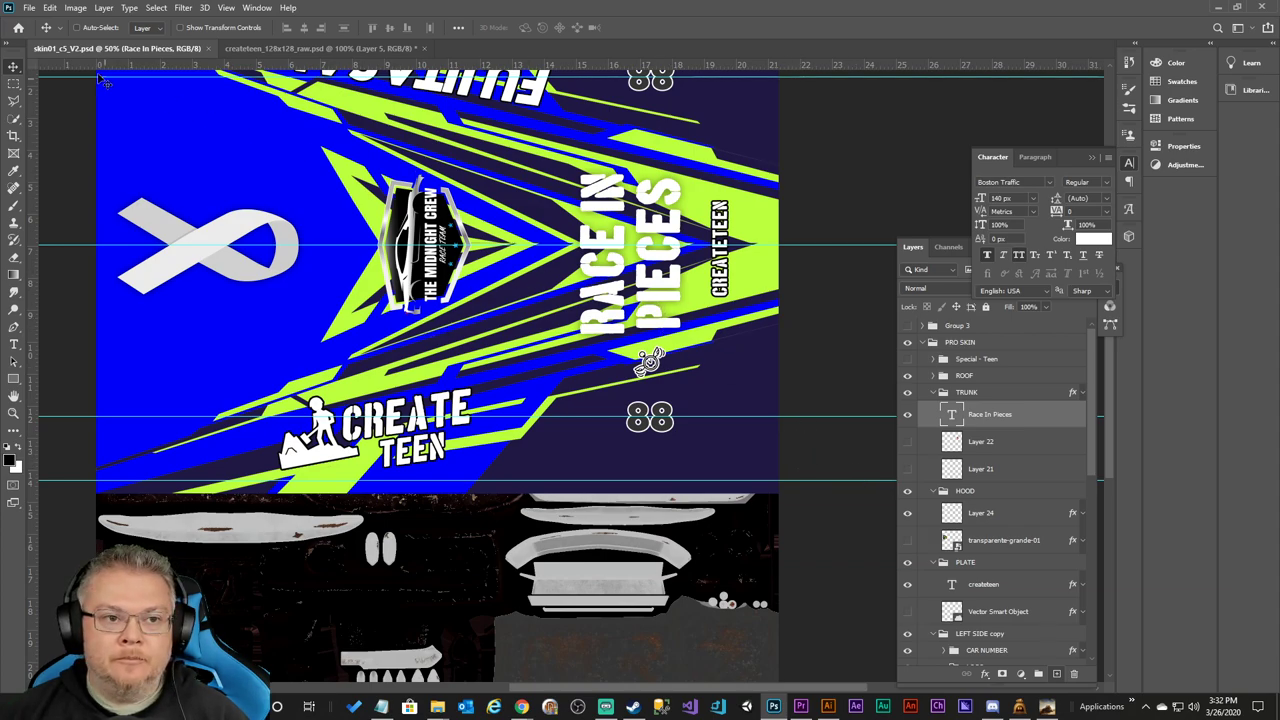
{"action": "left_click", "coordinate": [29, 7]}
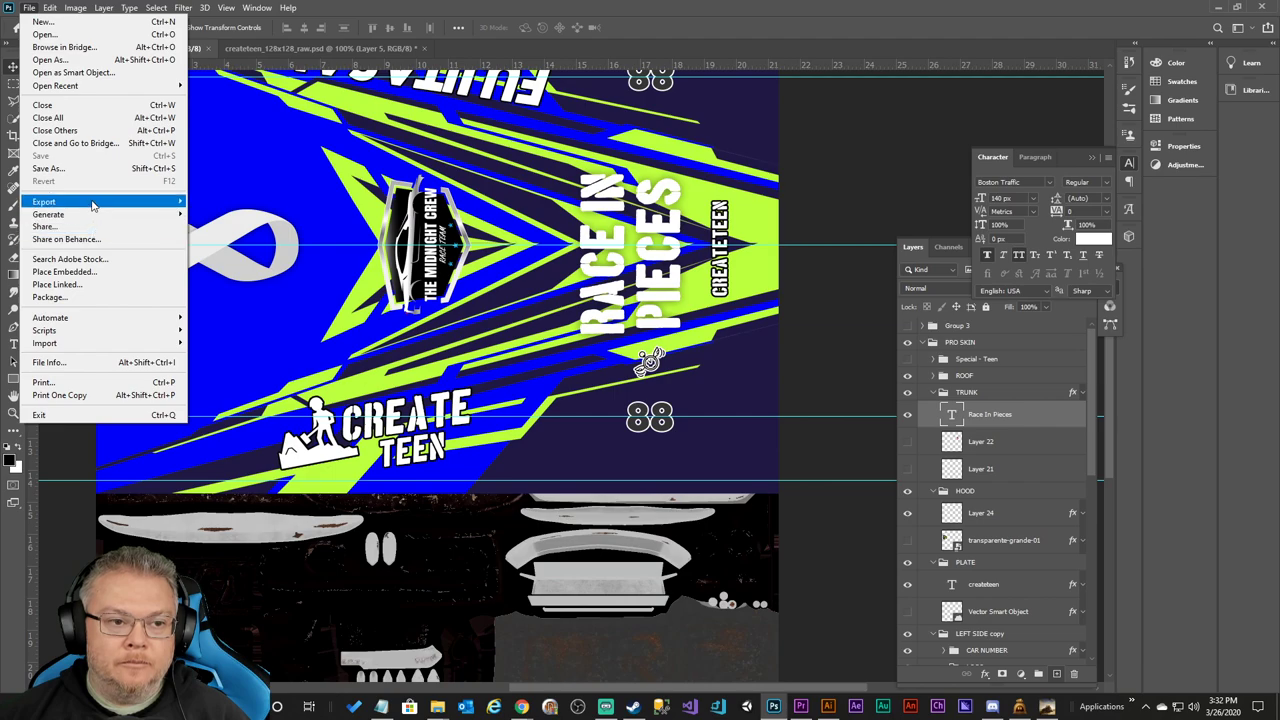
{"action": "mouse_move", "coordinate": [95, 202]}
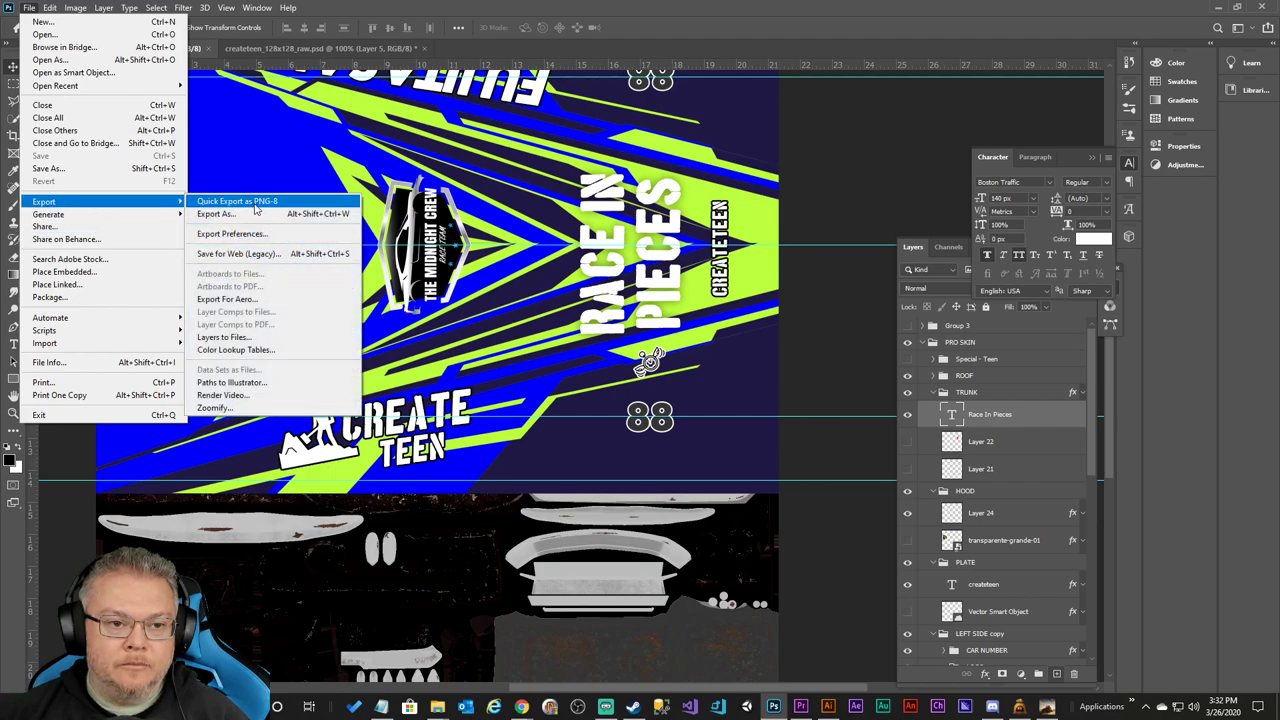
{"action": "left_click", "coordinate": [255, 215]}
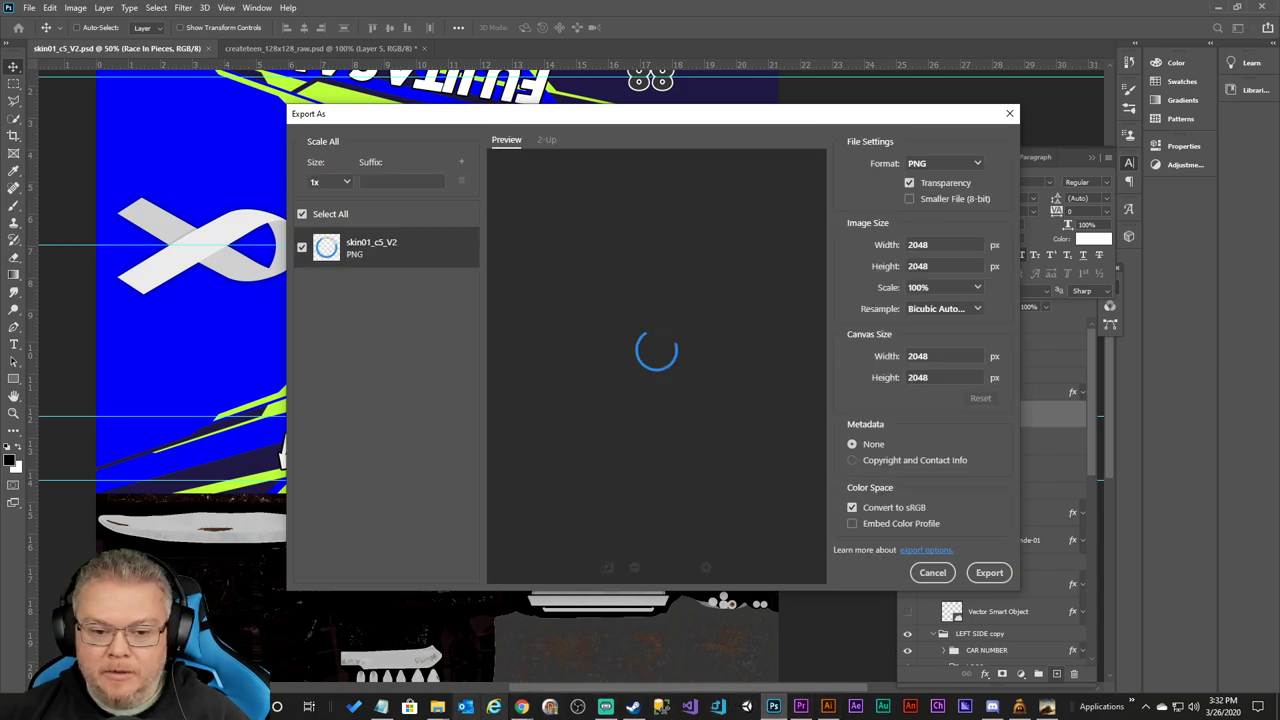
{"action": "mouse_move", "coordinate": [521, 707]}
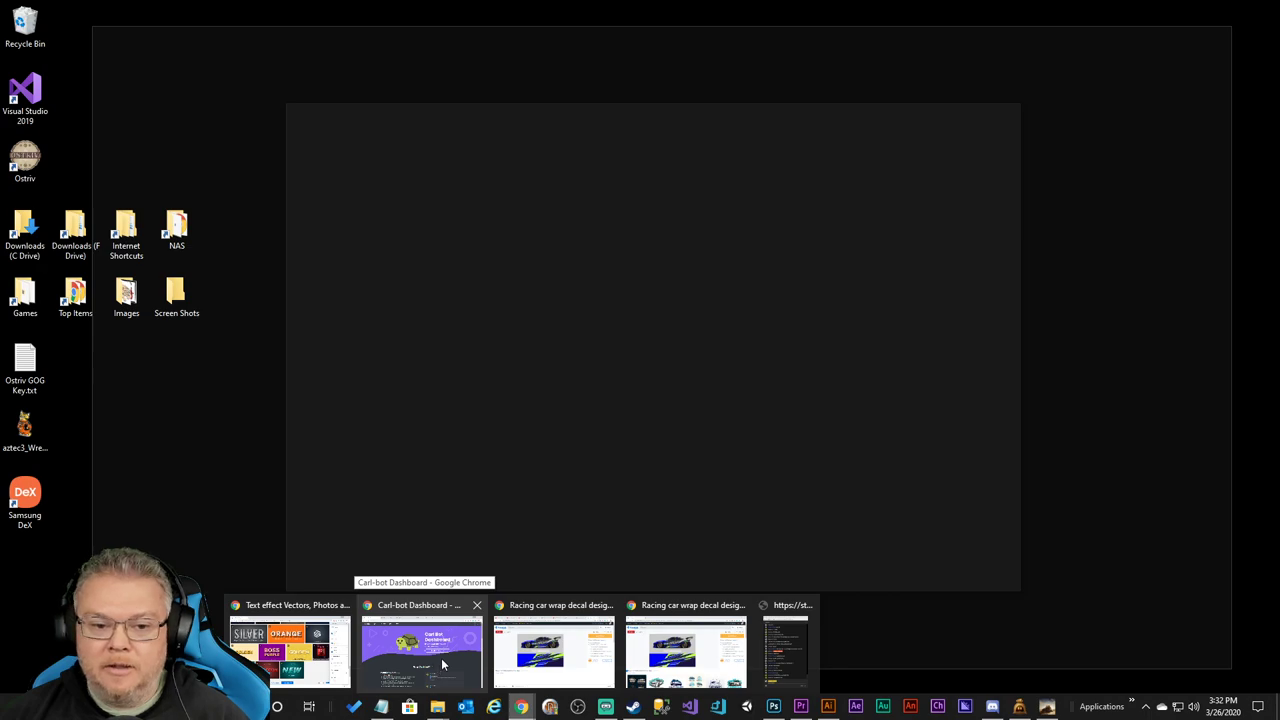
{"action": "left_click", "coordinate": [530, 645]}
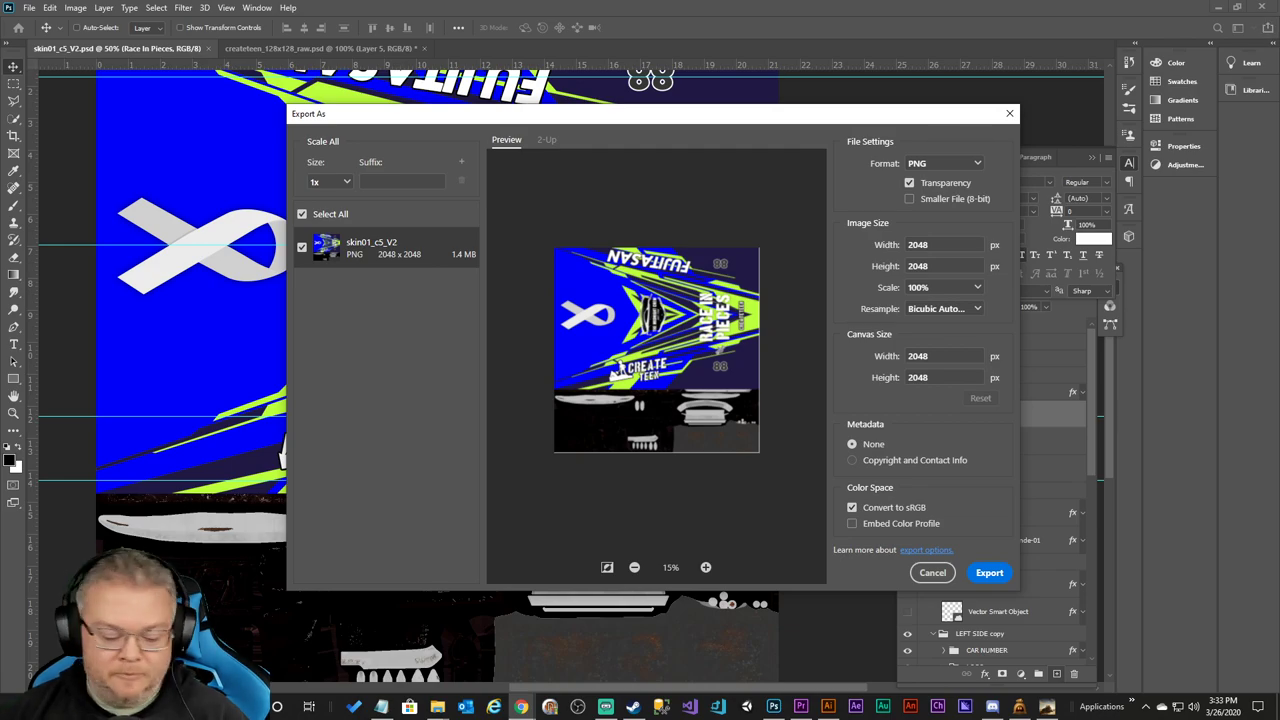
Export the skin as skin01_c5_V2.png into the CreateTeen folder, without replacing the same-named file in the Aztec folder.
{"action": "left_click", "coordinate": [989, 573]}
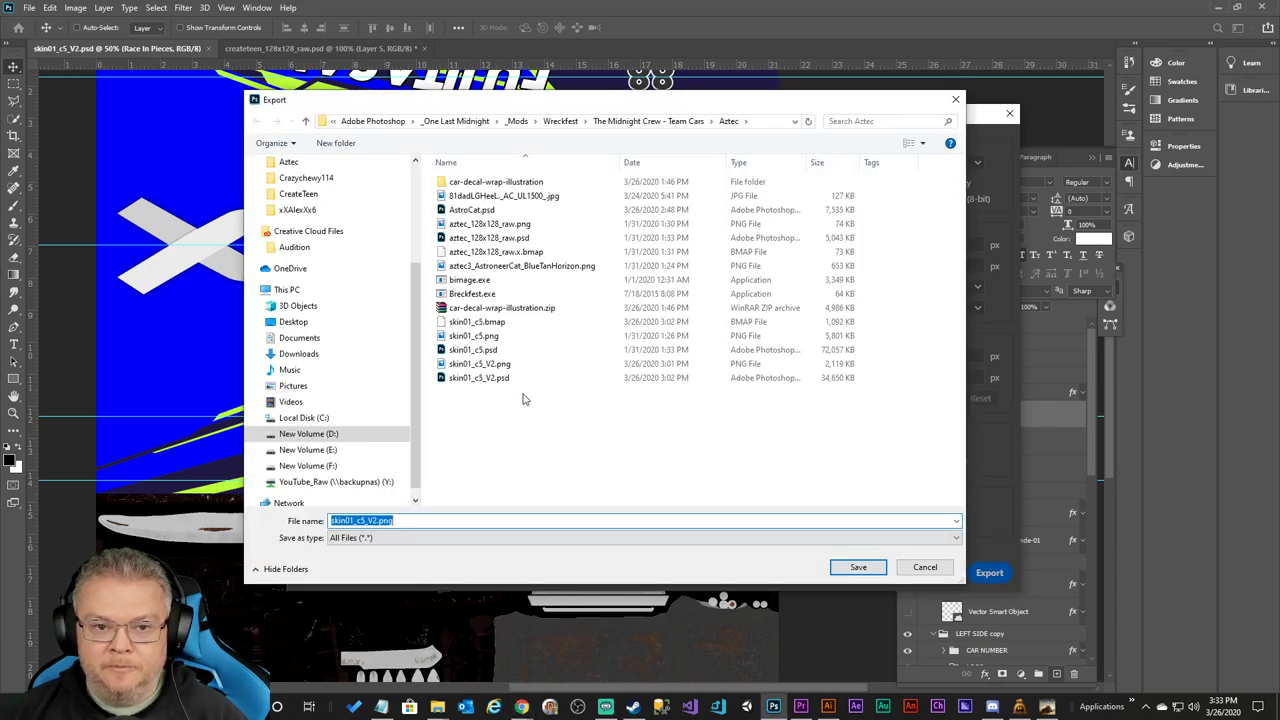
{"action": "left_click", "coordinate": [858, 567]}
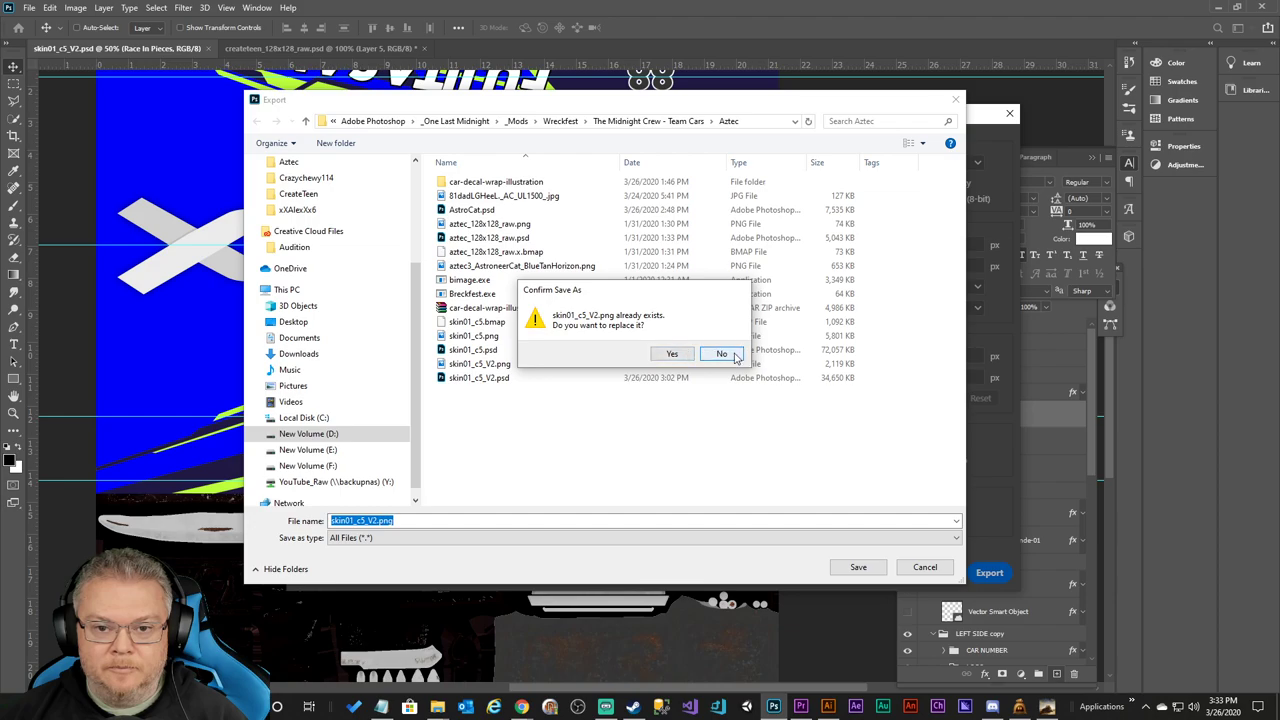
{"action": "left_click", "coordinate": [726, 354]}
{"action": "left_click", "coordinate": [651, 121]}
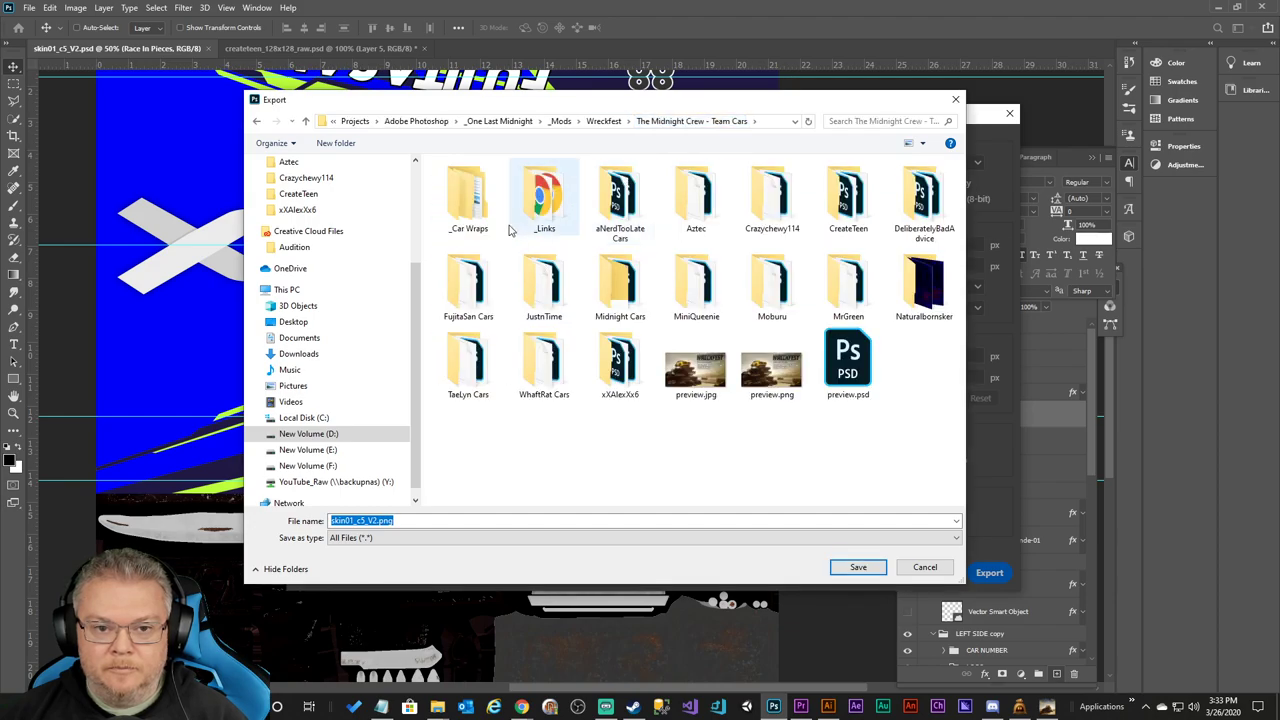
{"action": "double_click", "coordinate": [848, 200]}
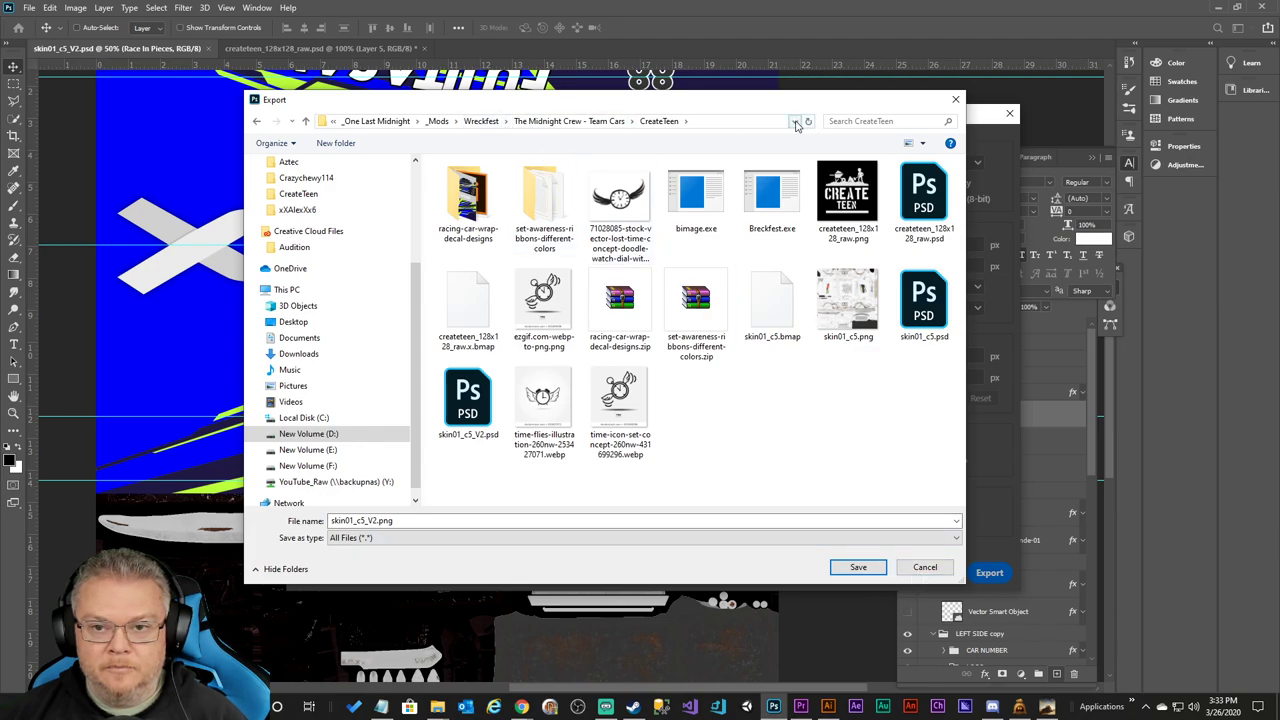
{"action": "left_click", "coordinate": [919, 143]}
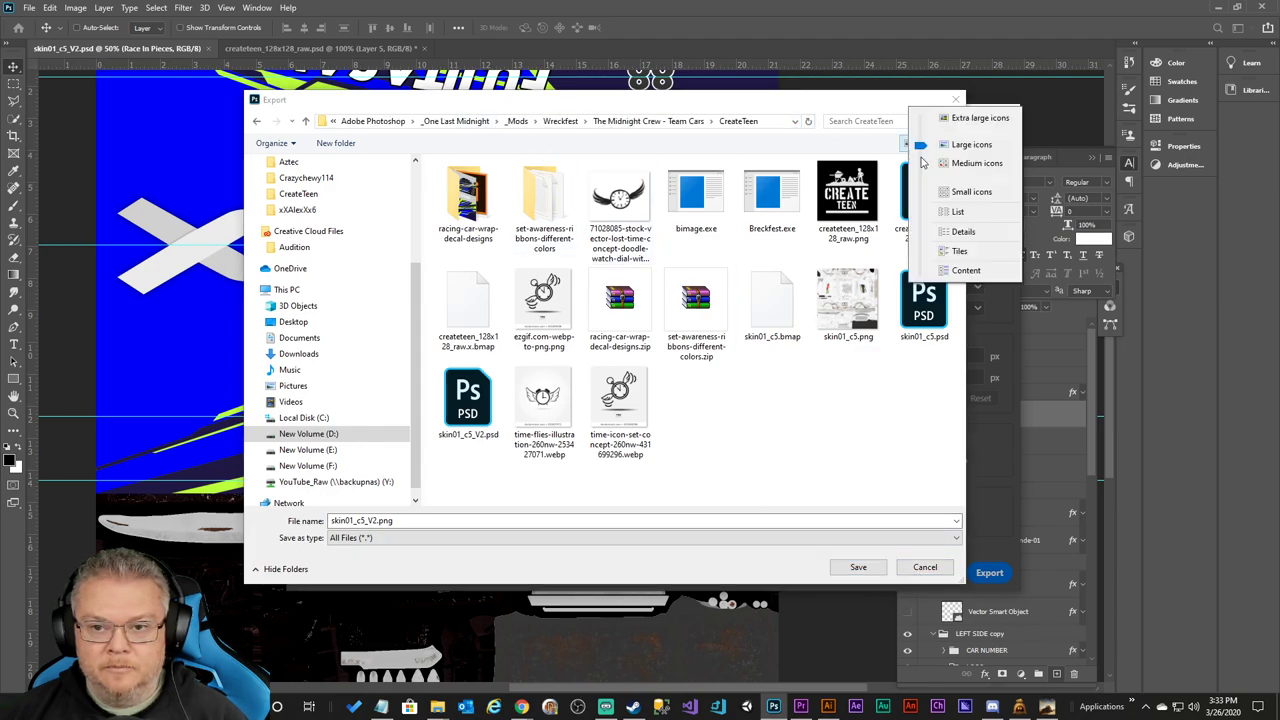
{"action": "left_click", "coordinate": [955, 231]}
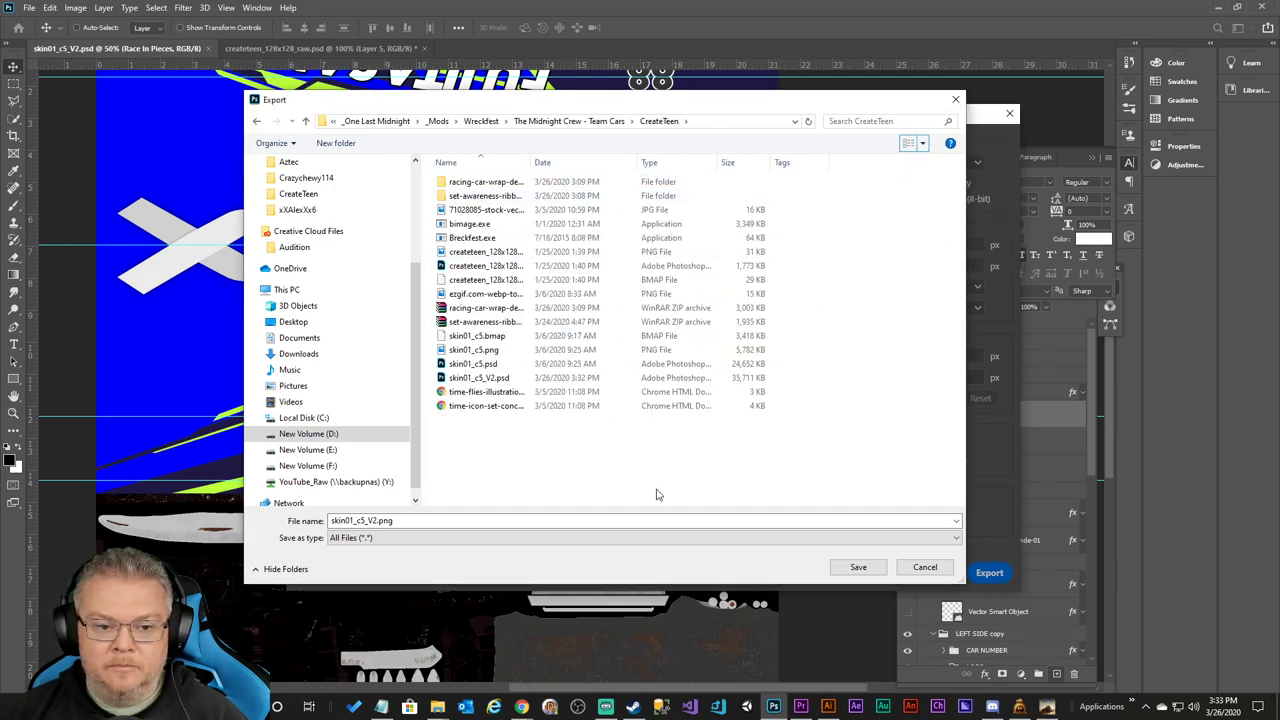
{"action": "left_click", "coordinate": [905, 568]}
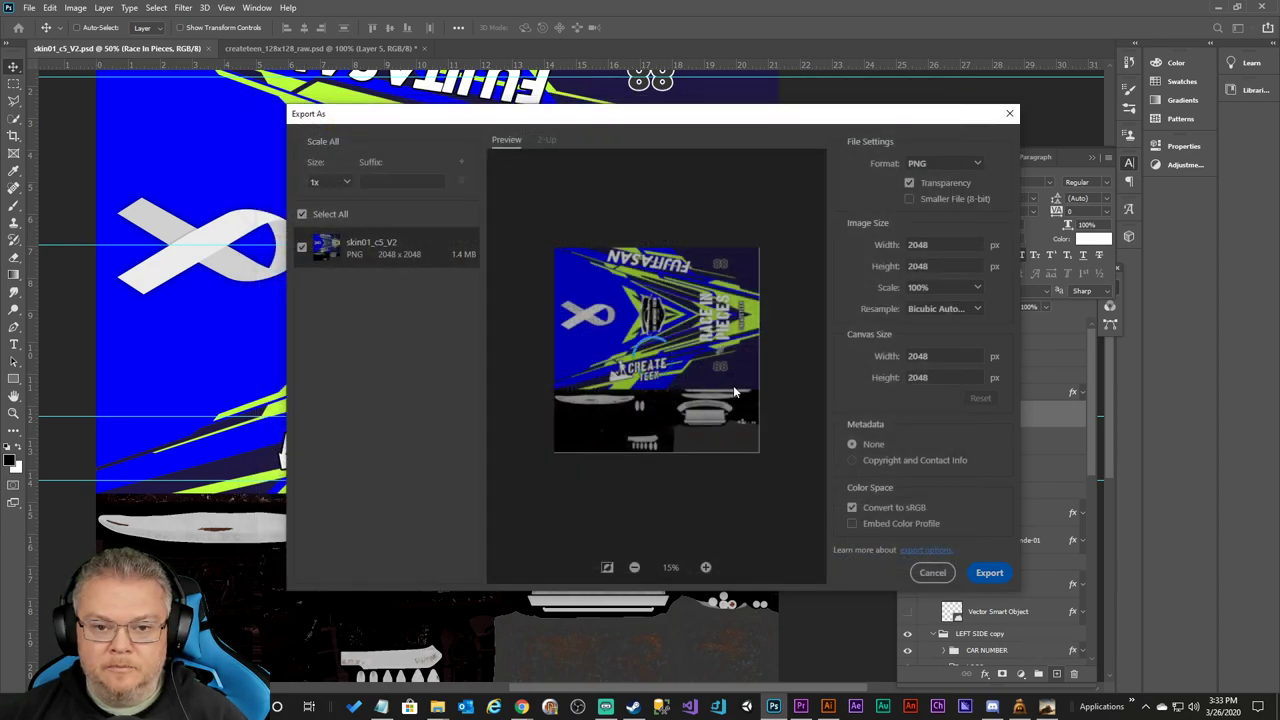
{"action": "key", "text": "Escape"}
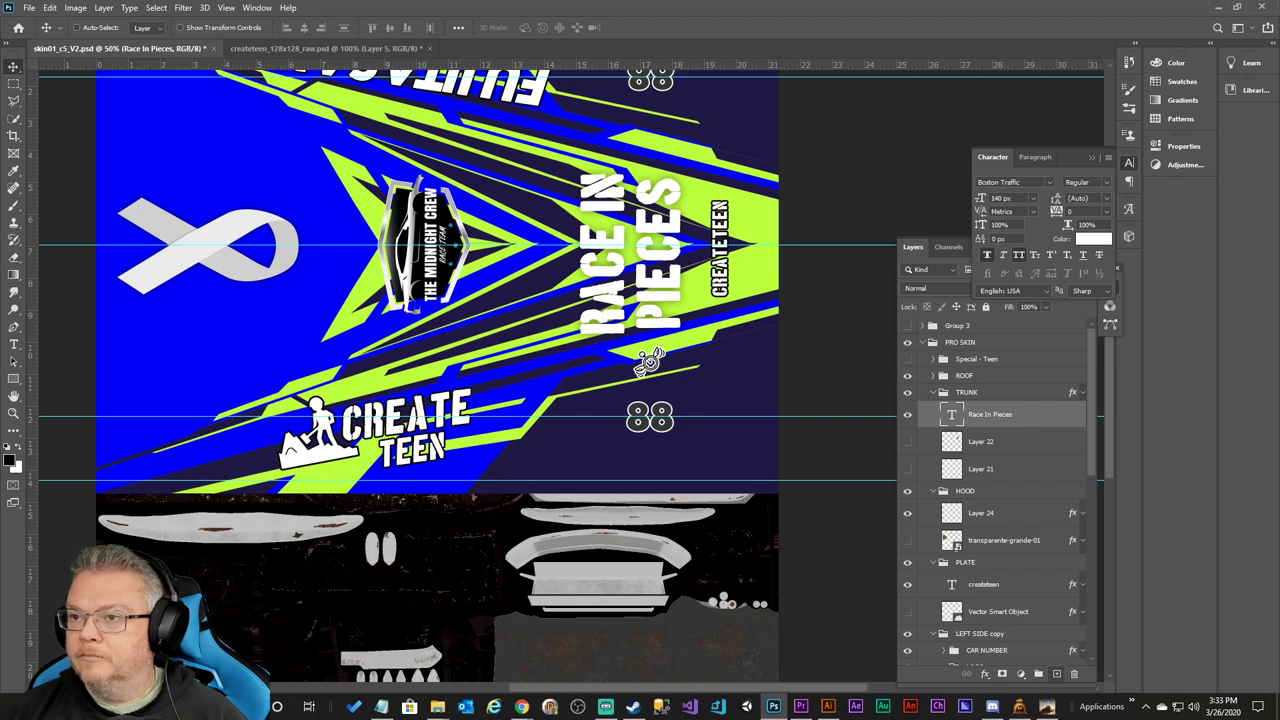
Switch to the Wreckfest paint shop to view the car with the Create Teen style.
{"action": "key", "text": "alt+Tab"}
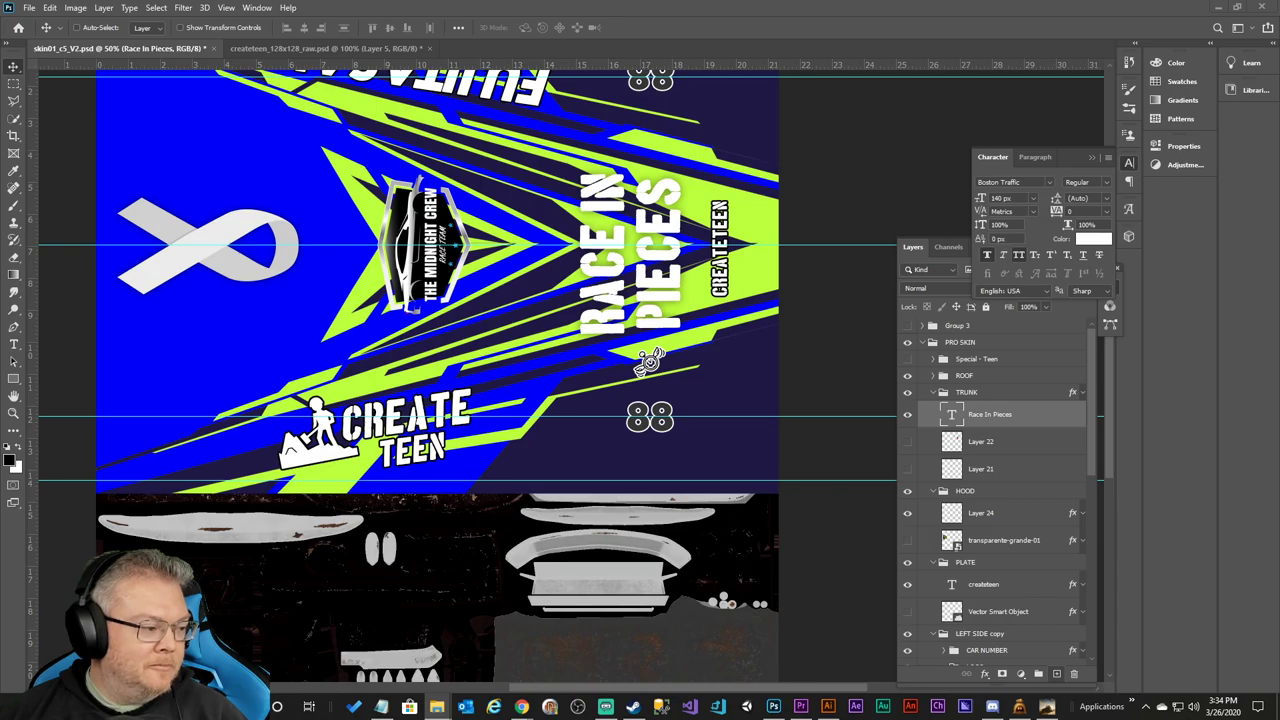
{"action": "key", "text": "super+d"}
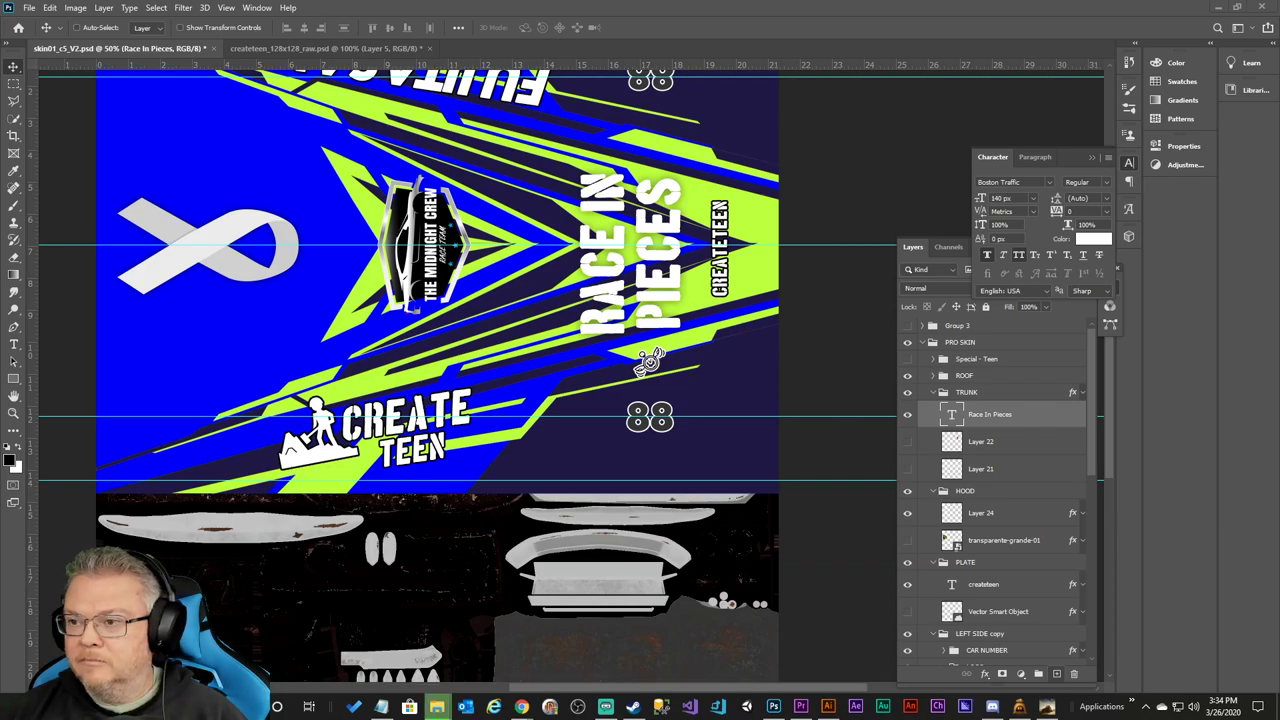
{"action": "key", "text": "alt+Tab"}
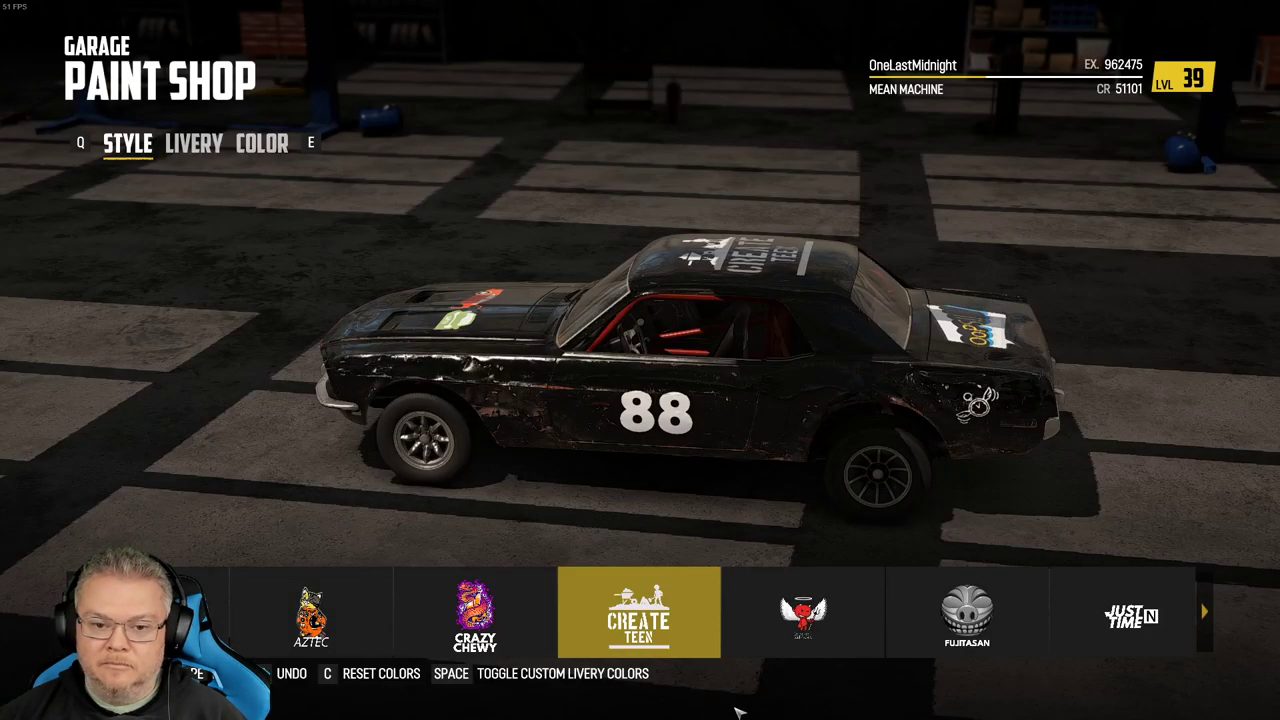
Inspect the updated Create Teen skin on the car's side in the paint shop.
{"action": "left_click", "coordinate": [773, 622]}
{"action": "left_click", "coordinate": [471, 618]}
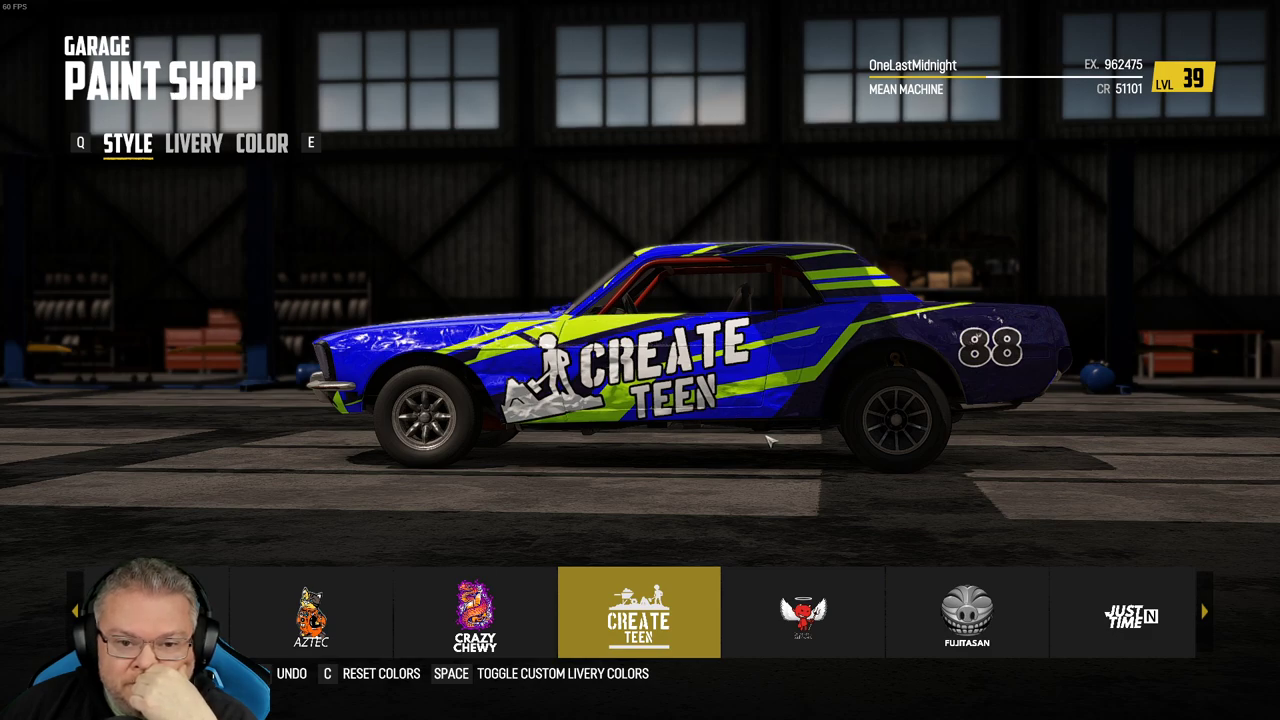
{"action": "left_click_drag", "start_coordinate": [753, 395], "coordinate": [165, 470]}
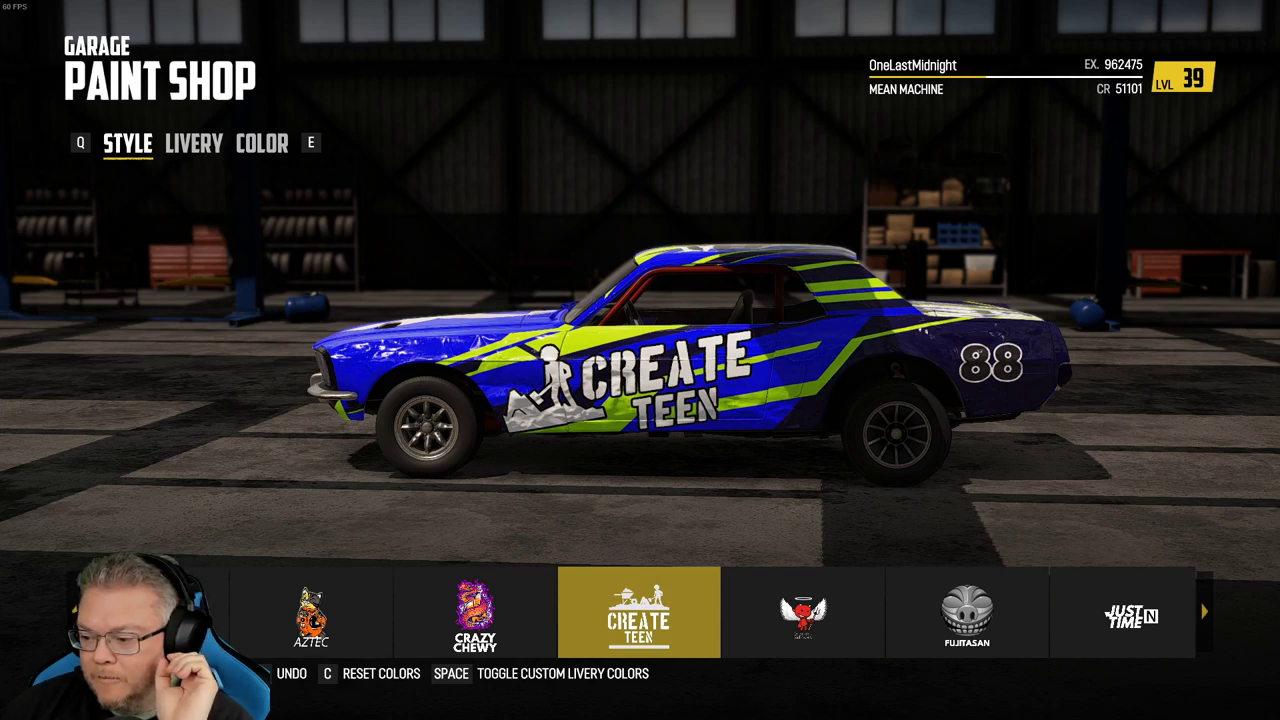
Switch to Photoshop and swap the side logo graphic by hiding Layer 26 and showing Layer 25 in the LOGO group.
{"action": "key", "text": "alt+Tab"}
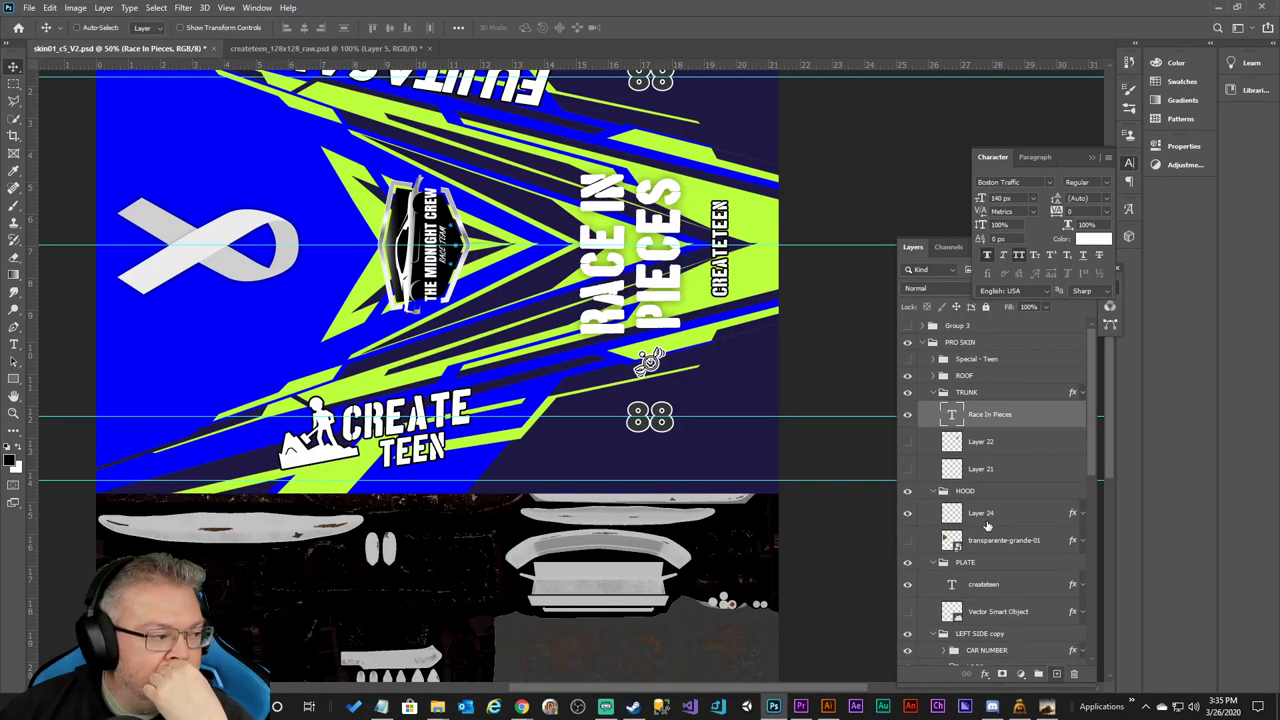
{"action": "scroll", "coordinate": [987, 525], "scroll_direction": "down", "scroll_amount": 1}
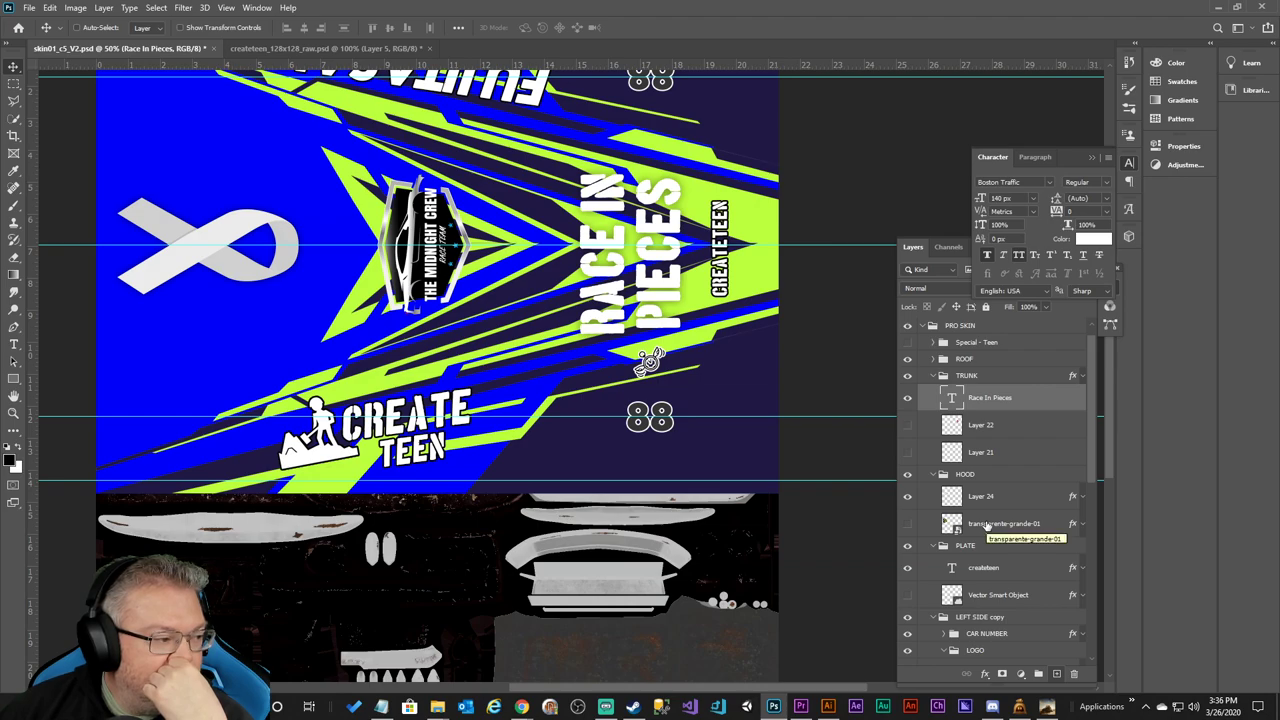
{"action": "scroll", "coordinate": [987, 526], "scroll_direction": "down", "scroll_amount": 8}
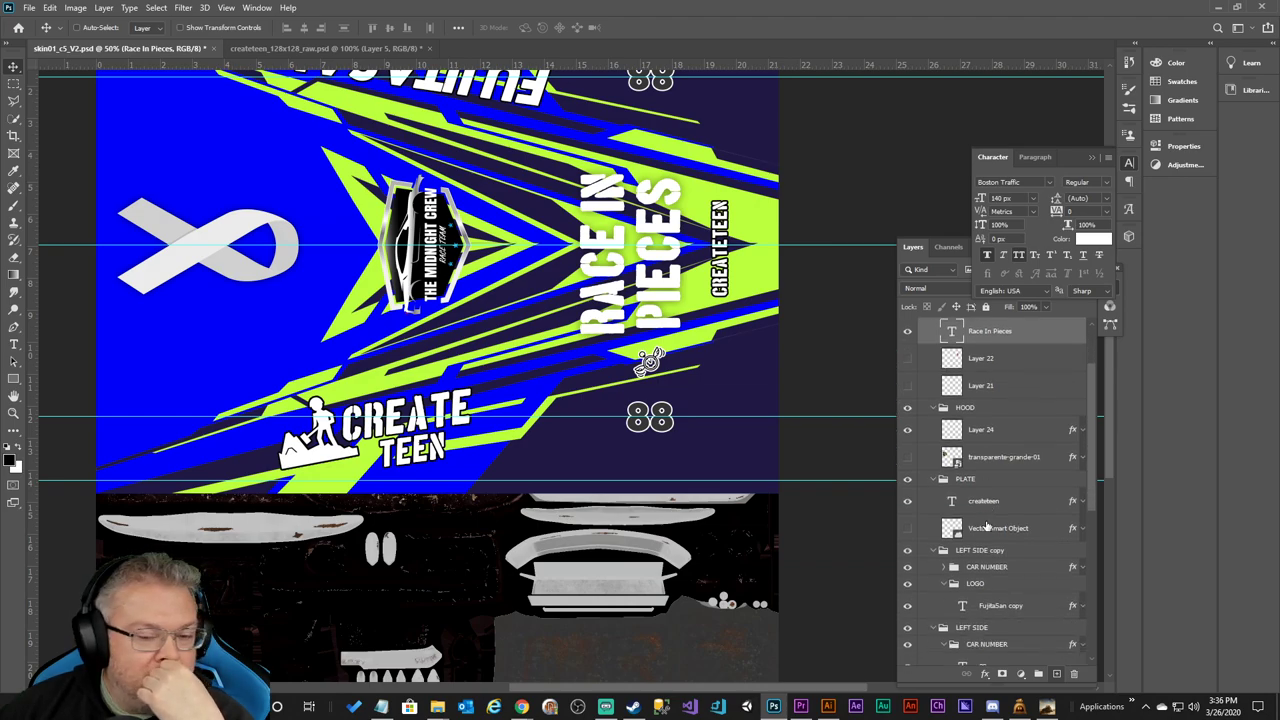
{"action": "scroll", "coordinate": [987, 526], "scroll_direction": "down", "scroll_amount": 7}
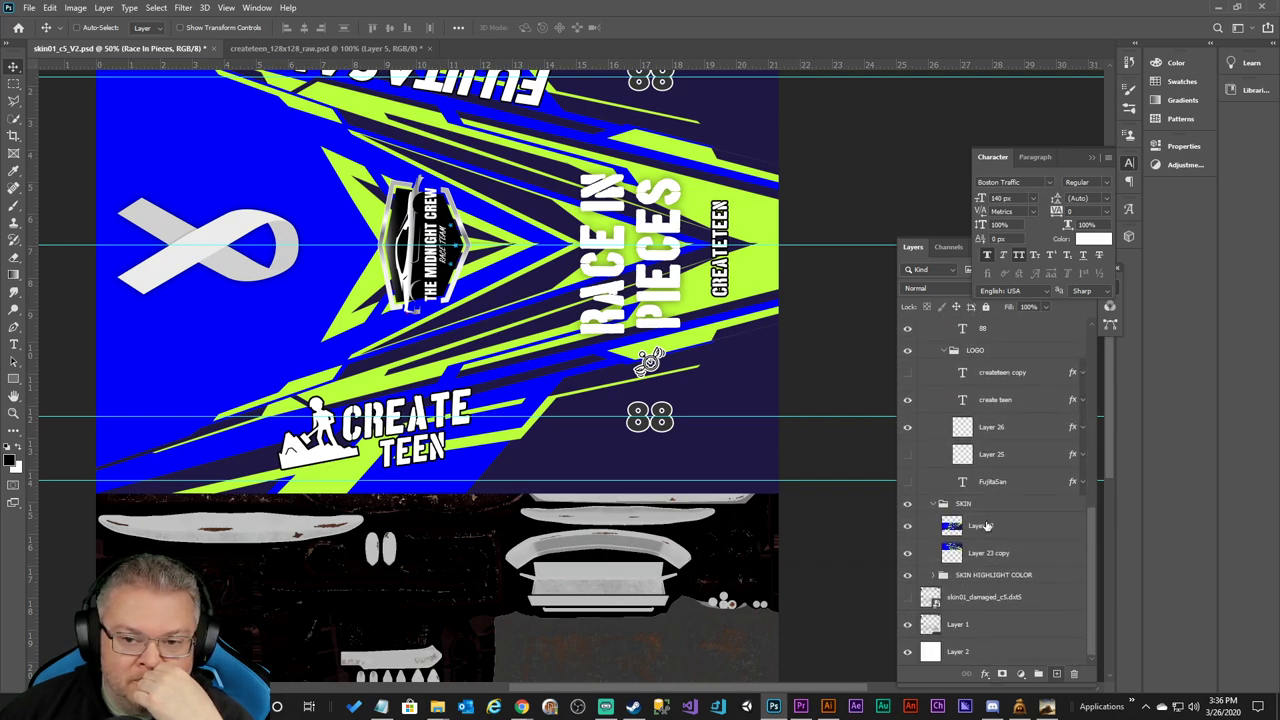
{"action": "left_click", "coordinate": [907, 427]}
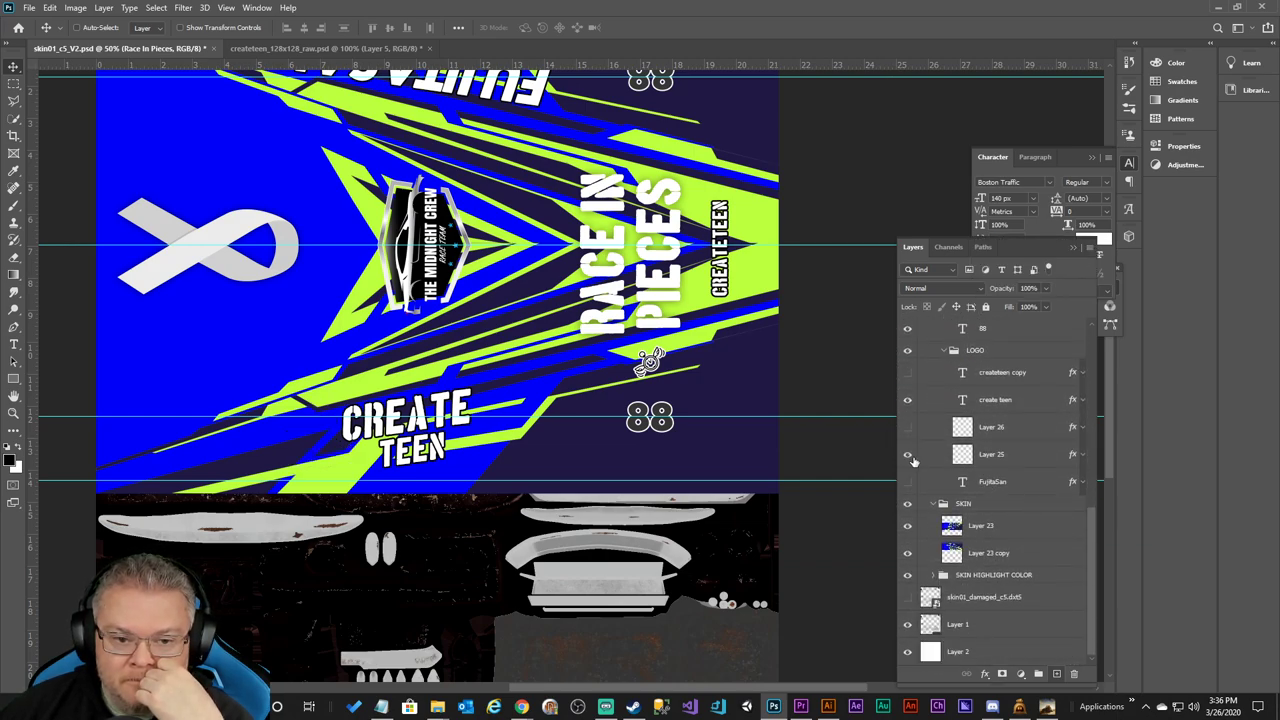
{"action": "left_click", "coordinate": [907, 454]}
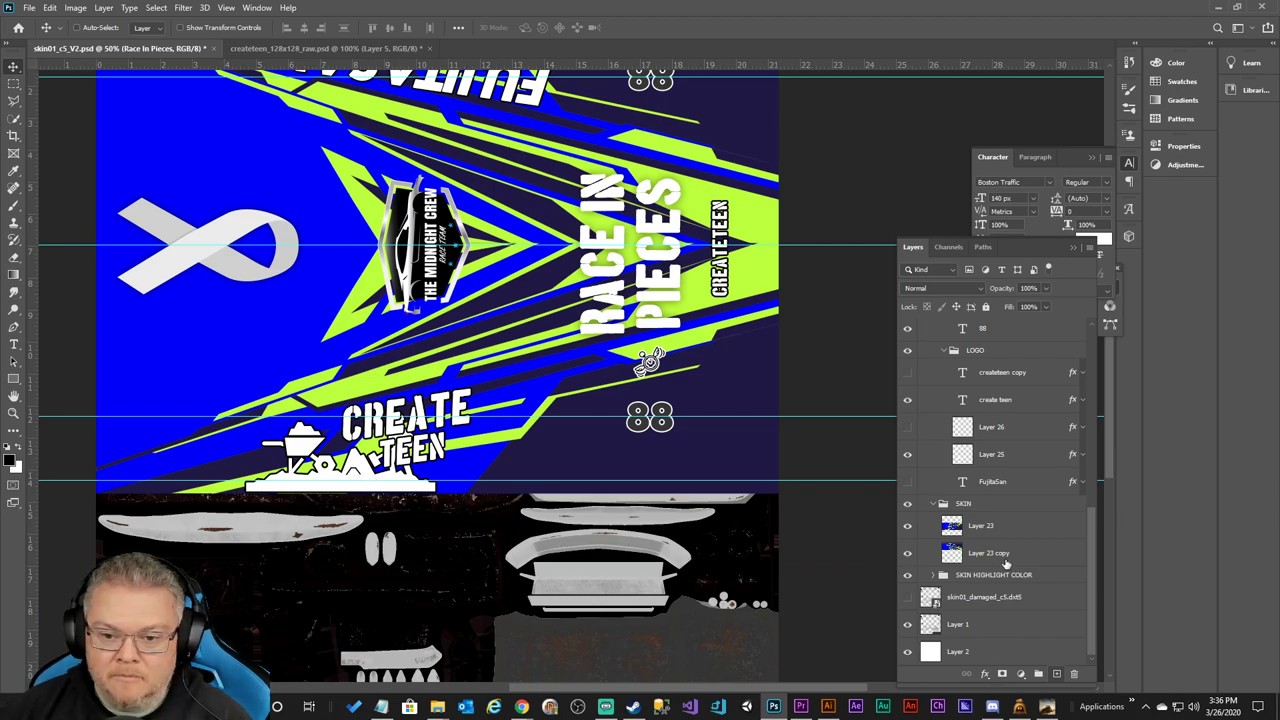
Hide the SKIN group to expose the car body template beneath the logos.
{"action": "left_click", "coordinate": [907, 504]}
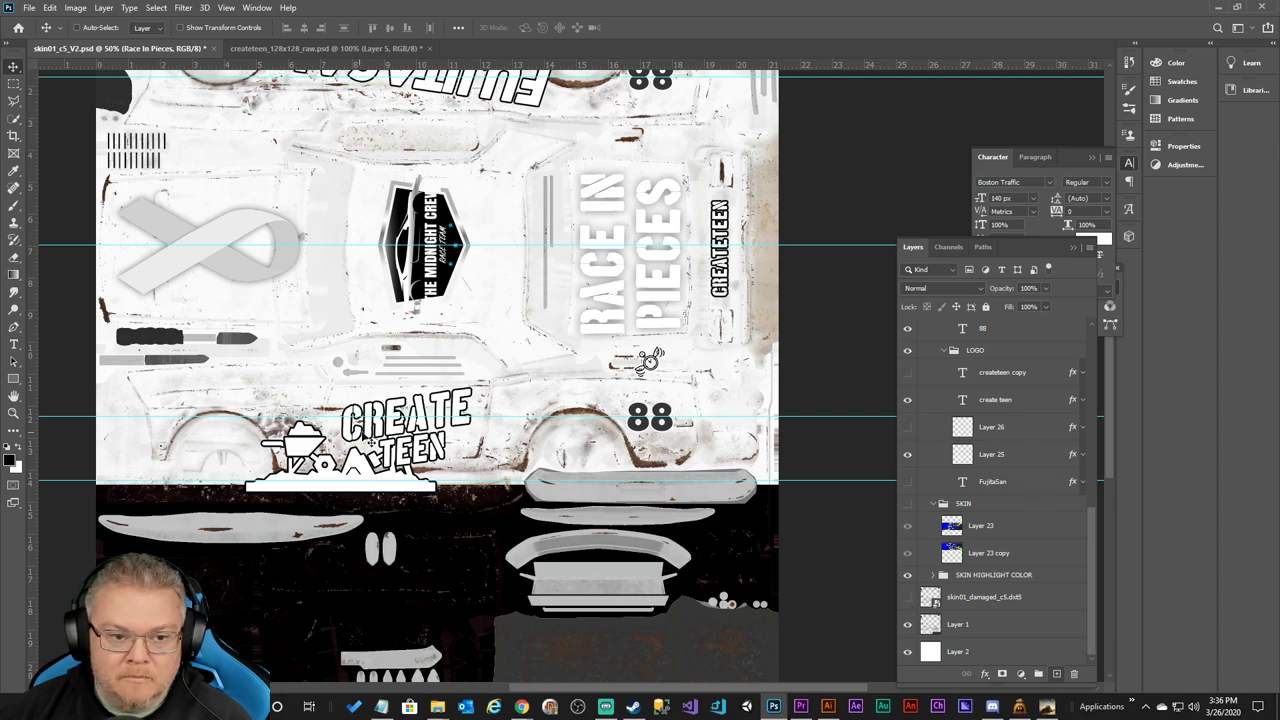
{"action": "key", "text": "ctrl+t"}
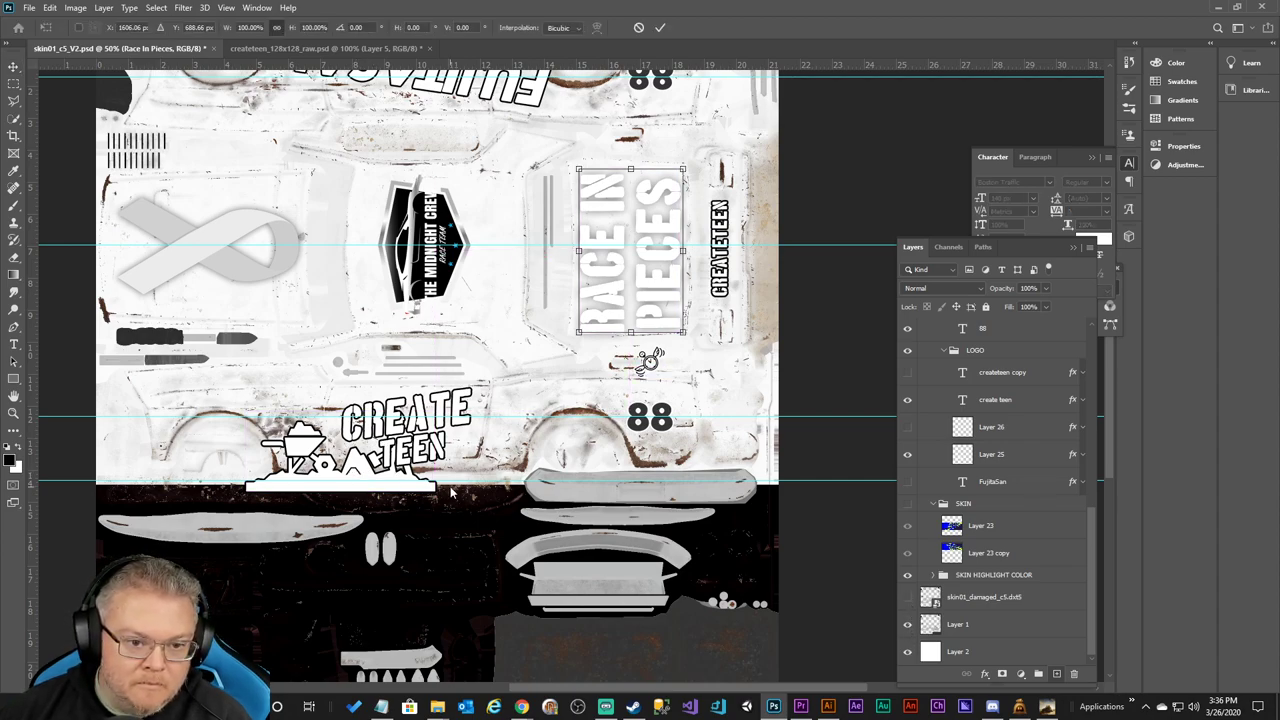
{"action": "left_click", "coordinate": [660, 27]}
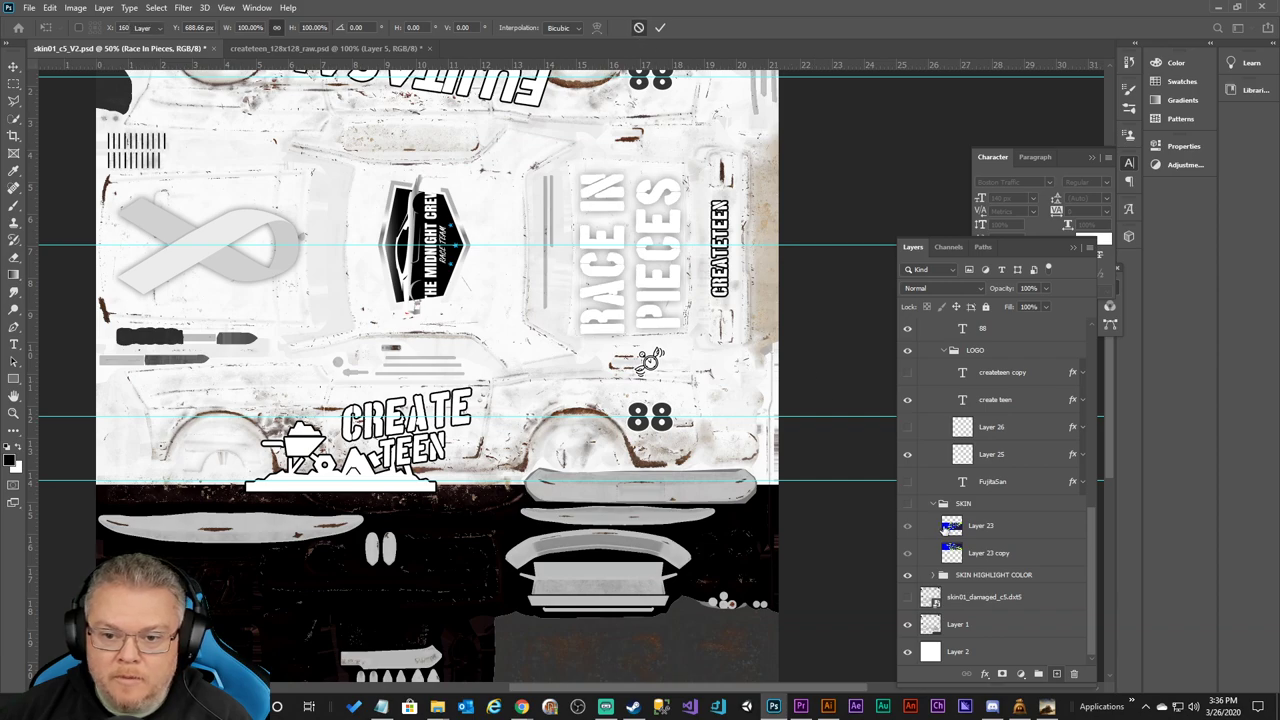
Duplicate Layer 25 as Layer 25 copy within skin01_c5_V2.psd and hide the original layer.
{"action": "left_click", "coordinate": [994, 456]}
{"action": "right_click", "coordinate": [996, 460]}
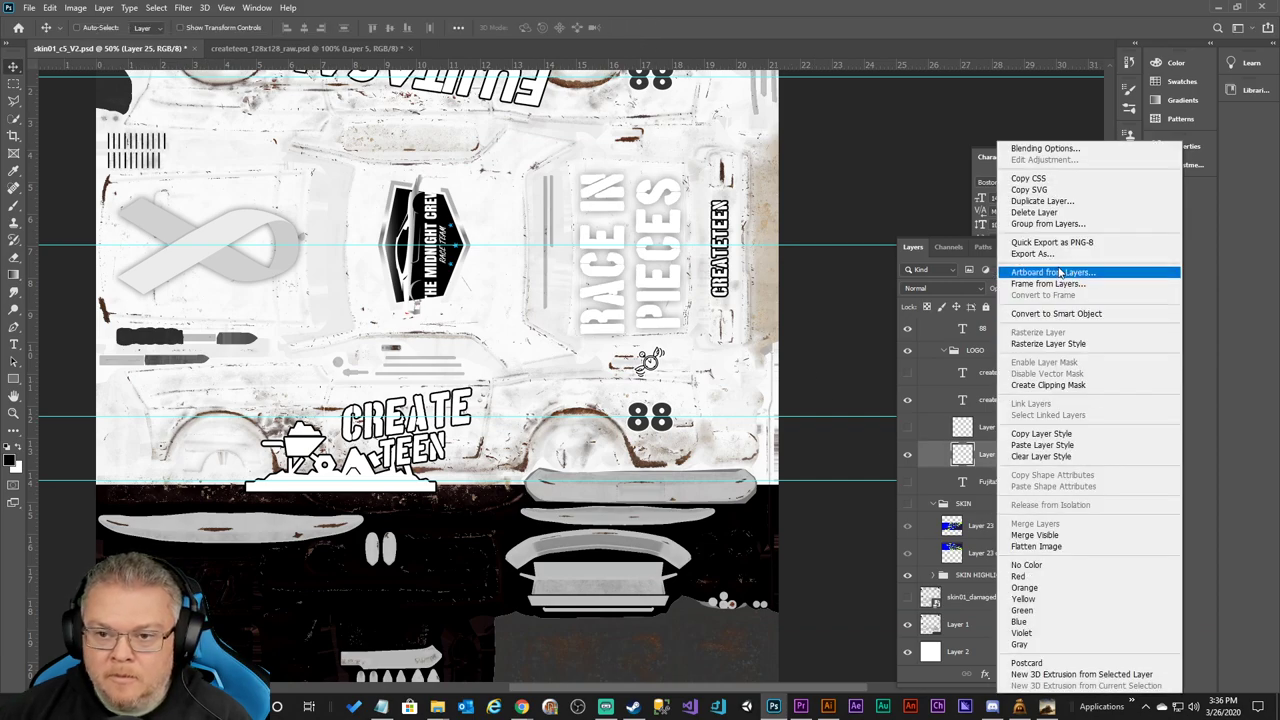
{"action": "left_click", "coordinate": [1040, 201]}
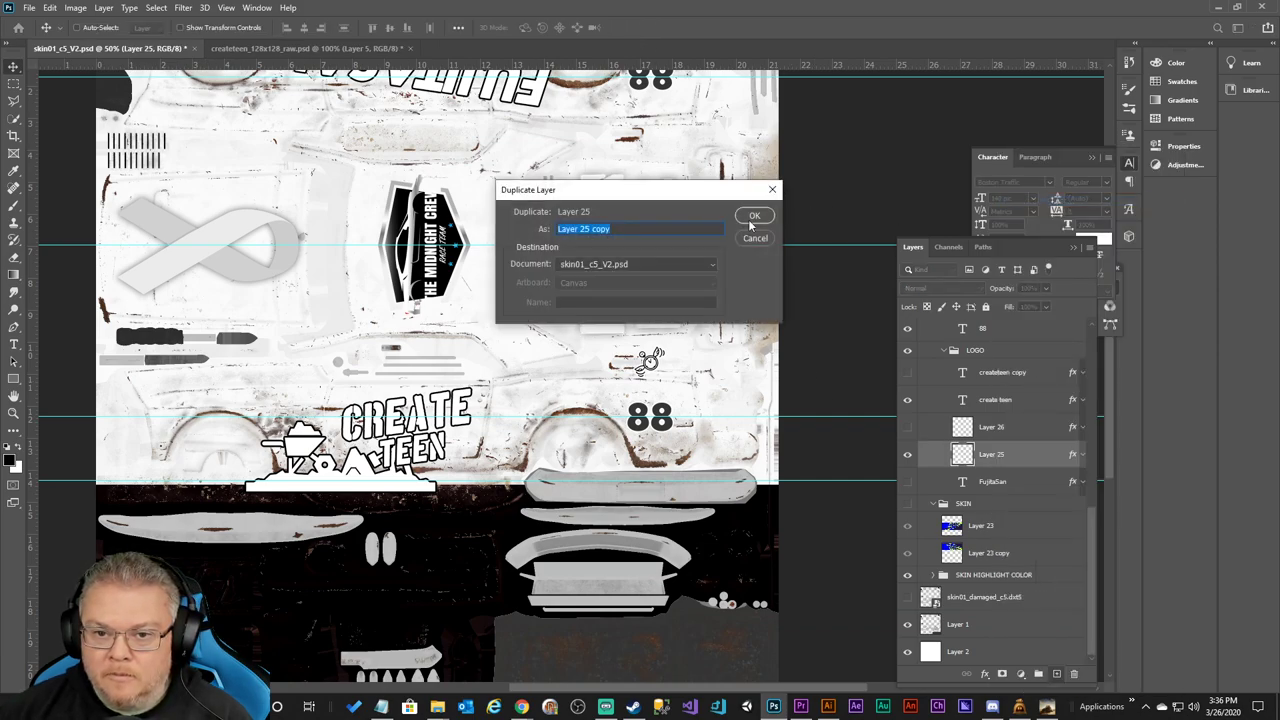
{"action": "left_click", "coordinate": [748, 219]}
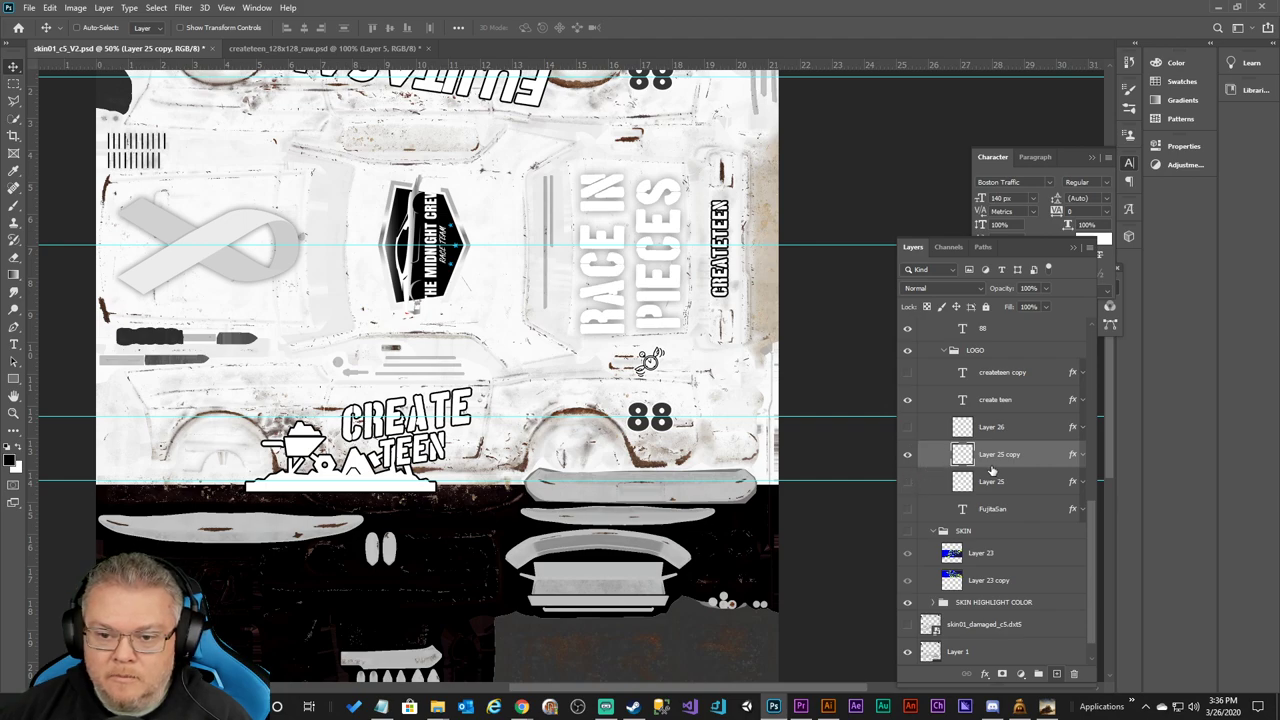
Scale the duplicated wheelbarrow graphic to about 77% and fit it within the lower side of the car body.
{"action": "key", "text": "ctrl+t"}
{"action": "left_click_drag", "start_coordinate": [437, 491], "coordinate": [419, 486]}
{"action": "left_click_drag", "start_coordinate": [410, 479], "coordinate": [349, 460]}
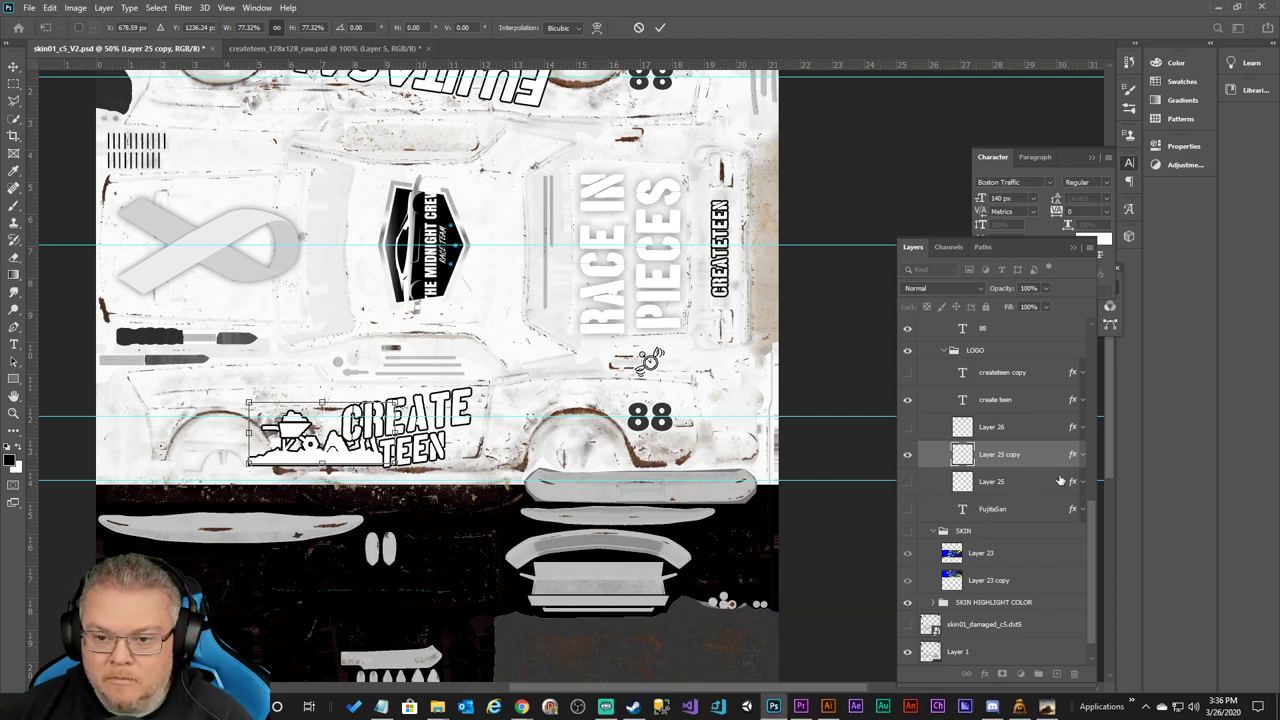
Shift the create teen text toward the car's rear so it clears the wheelbarrow and worker graphic.
{"action": "left_click", "coordinate": [1028, 400]}
{"action": "key", "text": "Right"}
{"action": "key", "text": "Right"}
{"action": "key", "text": "Right"}
{"action": "key", "text": "Right"}
{"action": "key", "text": "Right"}
{"action": "key", "text": "Right"}
{"action": "key", "text": "Right"}
{"action": "key", "text": "Right"}
{"action": "key", "text": "Right"}
{"action": "key", "text": "Right"}
{"action": "key", "text": "Right"}
{"action": "key", "text": "Right"}
{"action": "key", "text": "Right"}
{"action": "key", "text": "Right"}
{"action": "key", "text": "Right"}
{"action": "key", "text": "Right"}
{"action": "key", "text": "Right"}
{"action": "key", "text": "Right"}
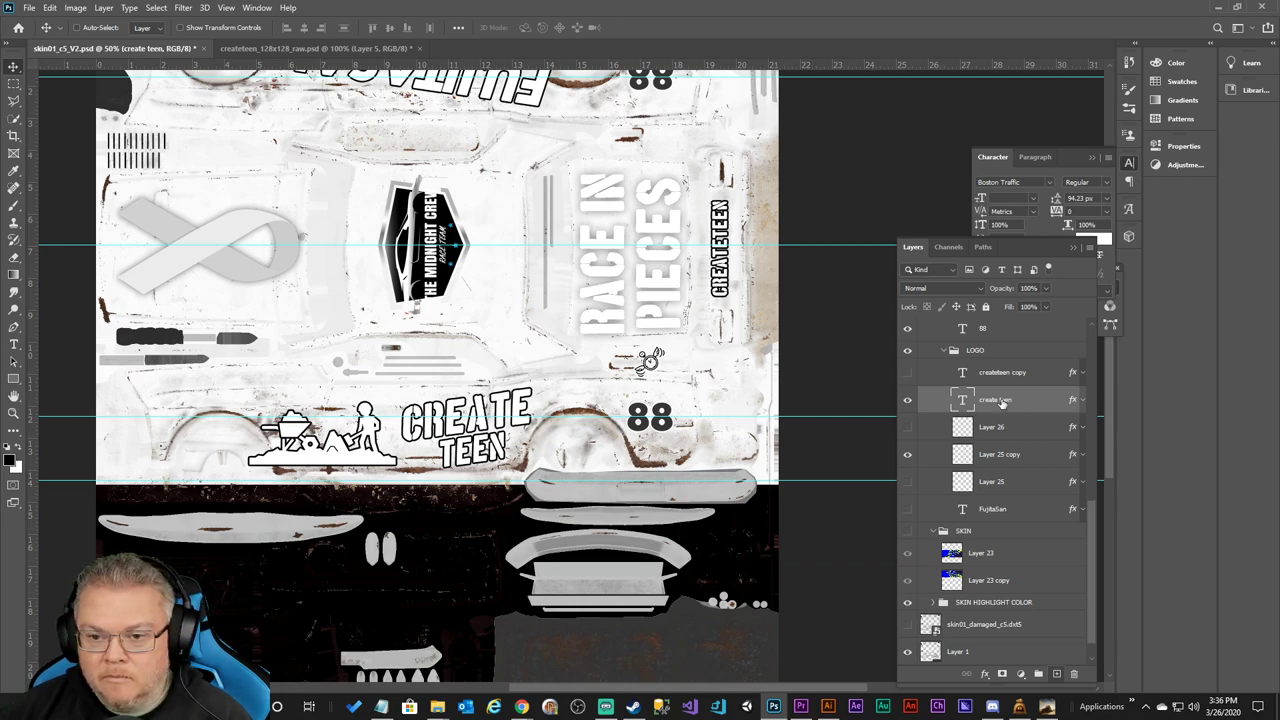
Nudge the Layer 25 copy graphic rearward until the worker figure sits just in front of the CREATE TEEN lettering.
{"action": "left_click", "coordinate": [998, 456]}
{"action": "key", "text": "Right"}
{"action": "key", "text": "Right"}
{"action": "key", "text": "Right"}
{"action": "key", "text": "Right"}
{"action": "key", "text": "Right"}
{"action": "key", "text": "Right"}
{"action": "key", "text": "Right"}
{"action": "key", "text": "Right"}
{"action": "key", "text": "Right"}
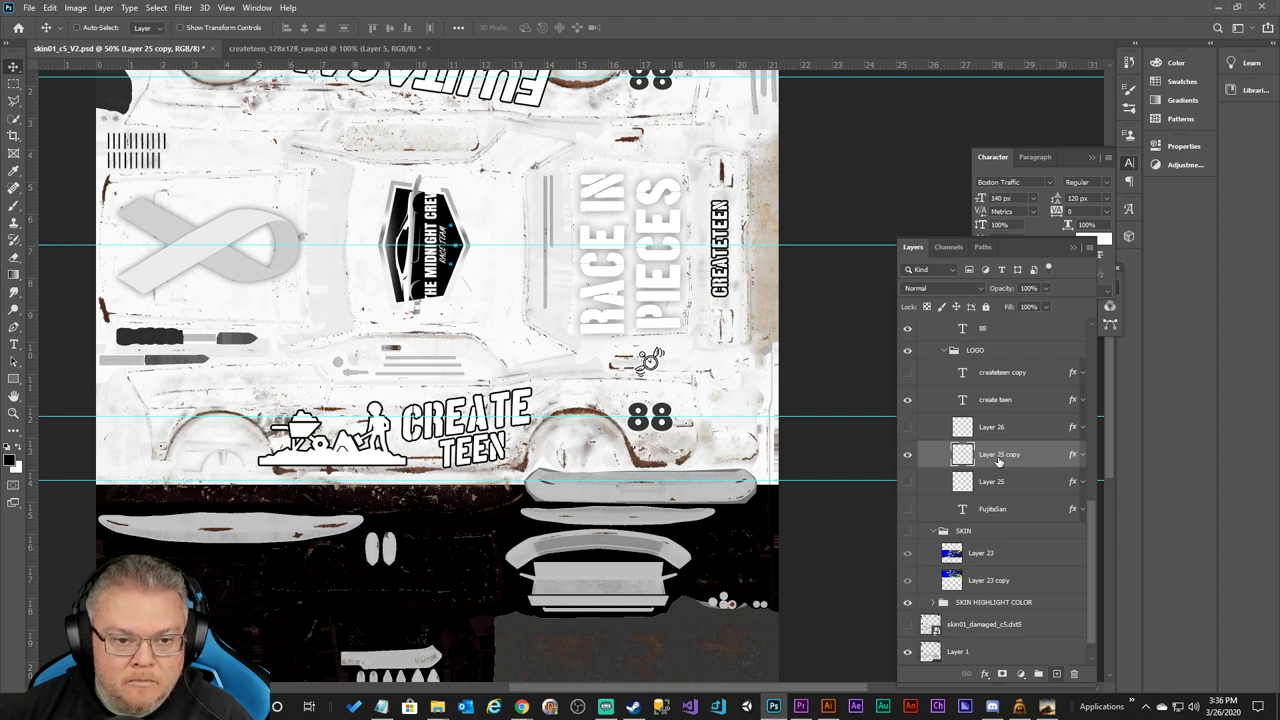
{"action": "key", "text": "Left"}
{"action": "key", "text": "Left"}
{"action": "key", "text": "Left"}
{"action": "key", "text": "Left"}
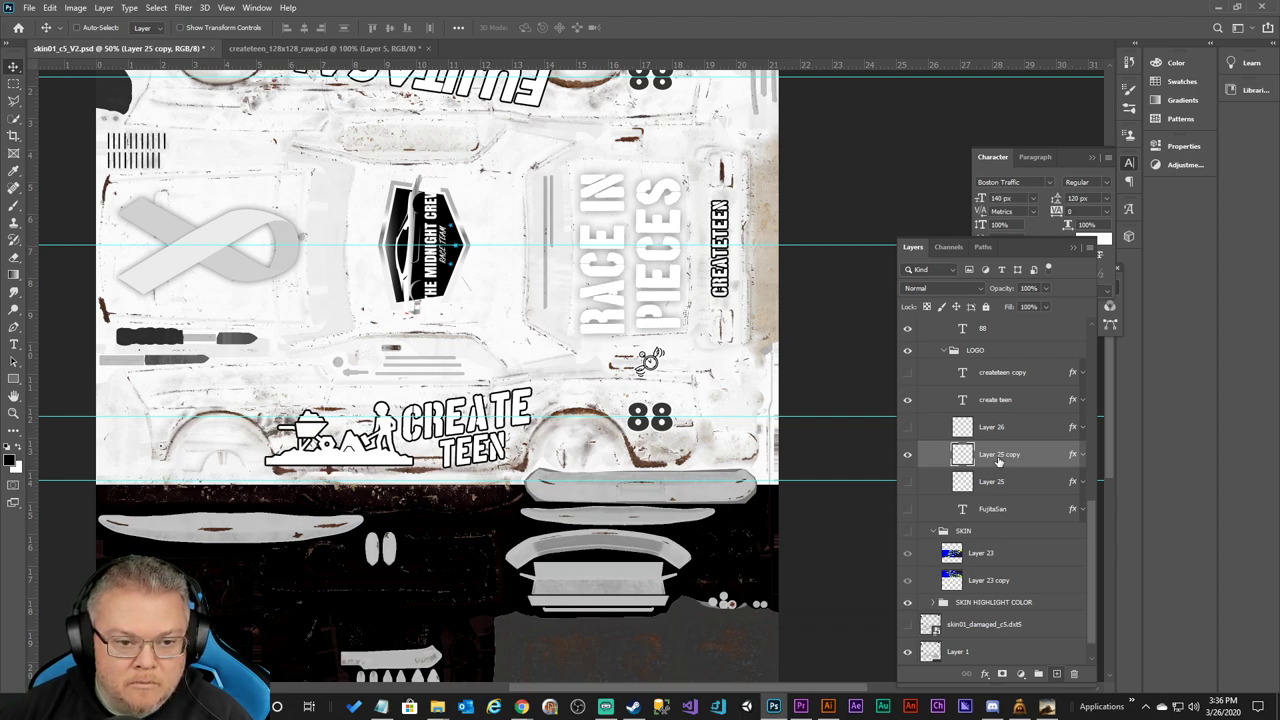
{"action": "key", "text": "Right"}
{"action": "key", "text": "Right"}
{"action": "key", "text": "Left"}
{"action": "key", "text": "Left"}
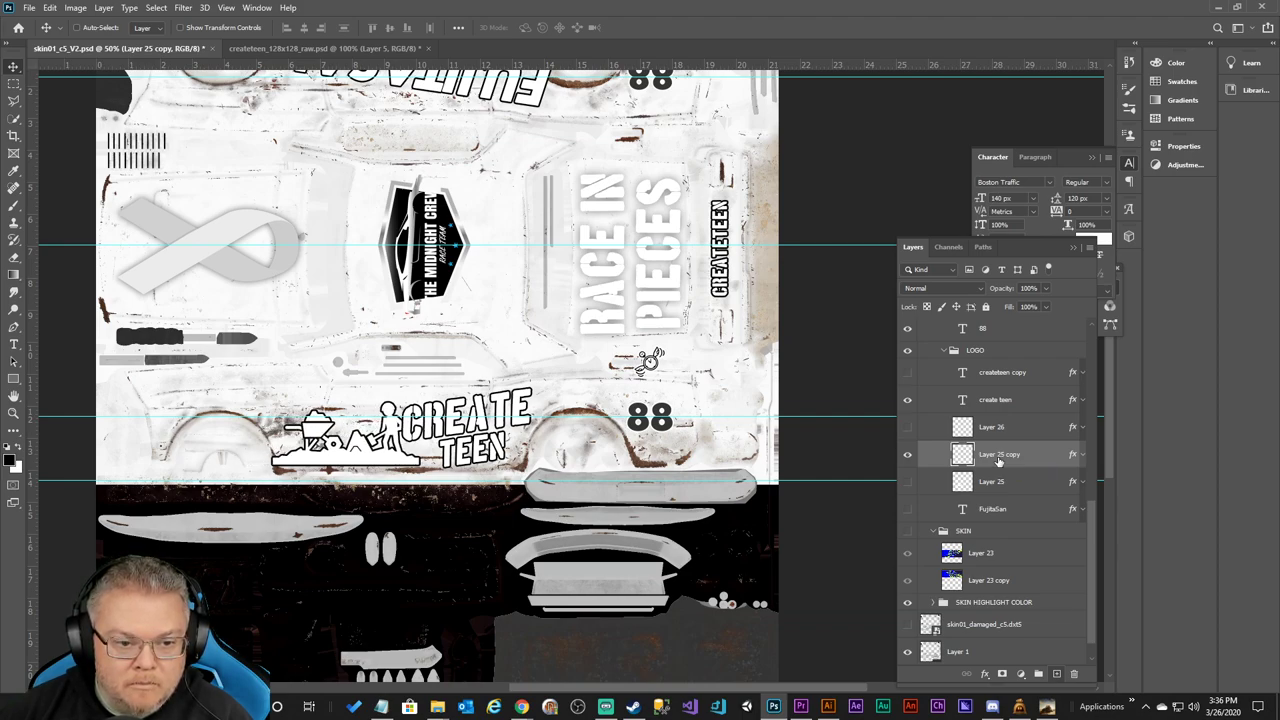
{"action": "key", "text": "Right"}
{"action": "key", "text": "Right"}
{"action": "key", "text": "Right"}
{"action": "key", "text": "Right"}
{"action": "key", "text": "Right"}
{"action": "key", "text": "Right"}
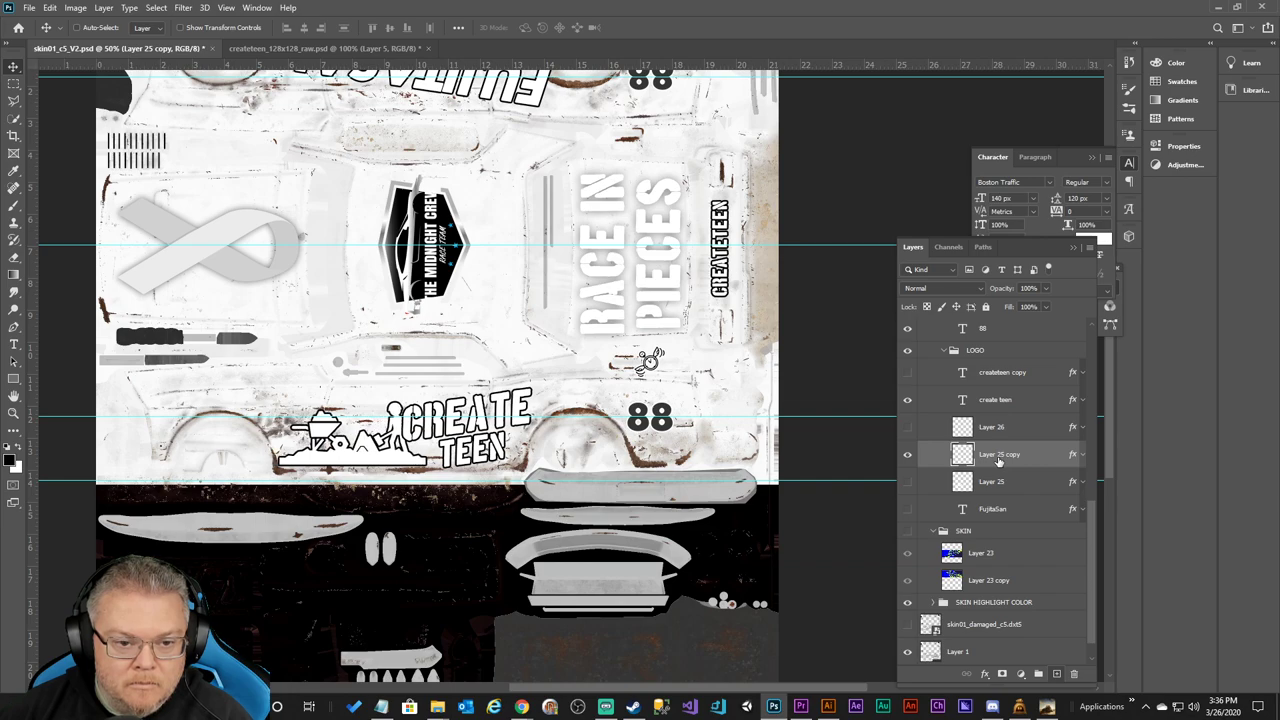
{"action": "key", "text": "Right"}
{"action": "key", "text": "Right"}
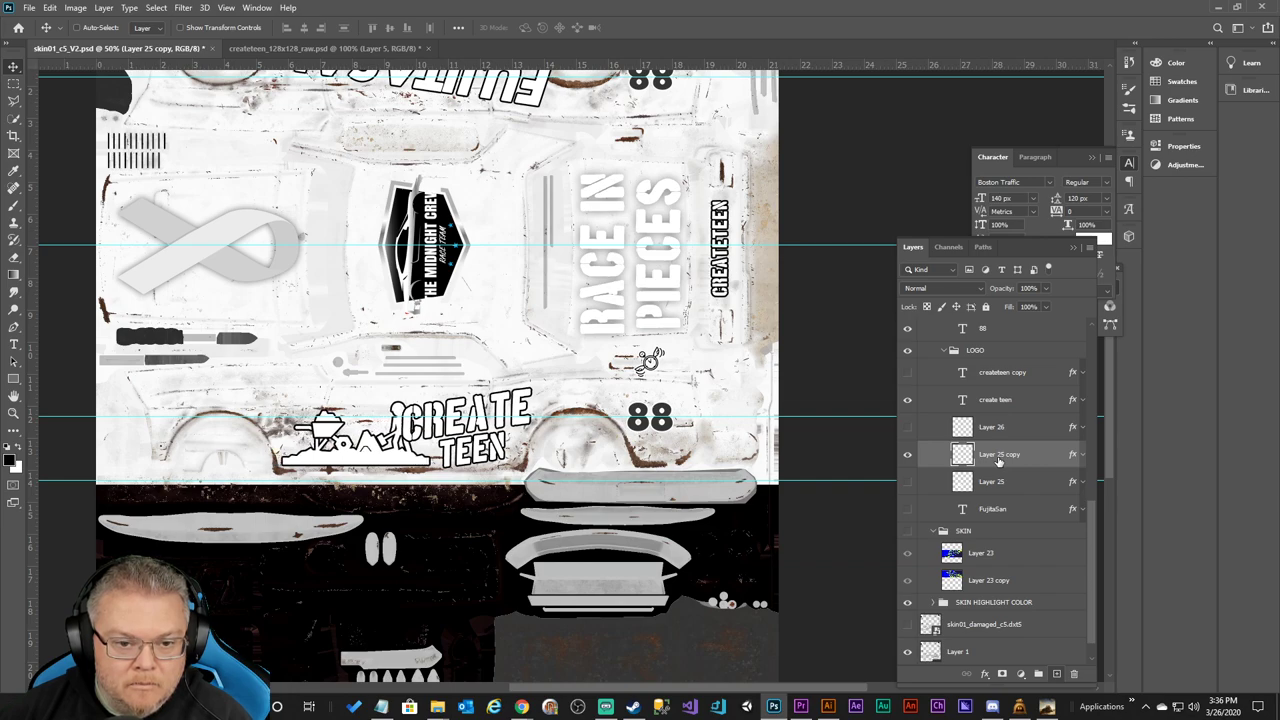
{"action": "key", "text": "Left"}
{"action": "key", "text": "Left"}
{"action": "key", "text": "Left"}
{"action": "key", "text": "Left"}
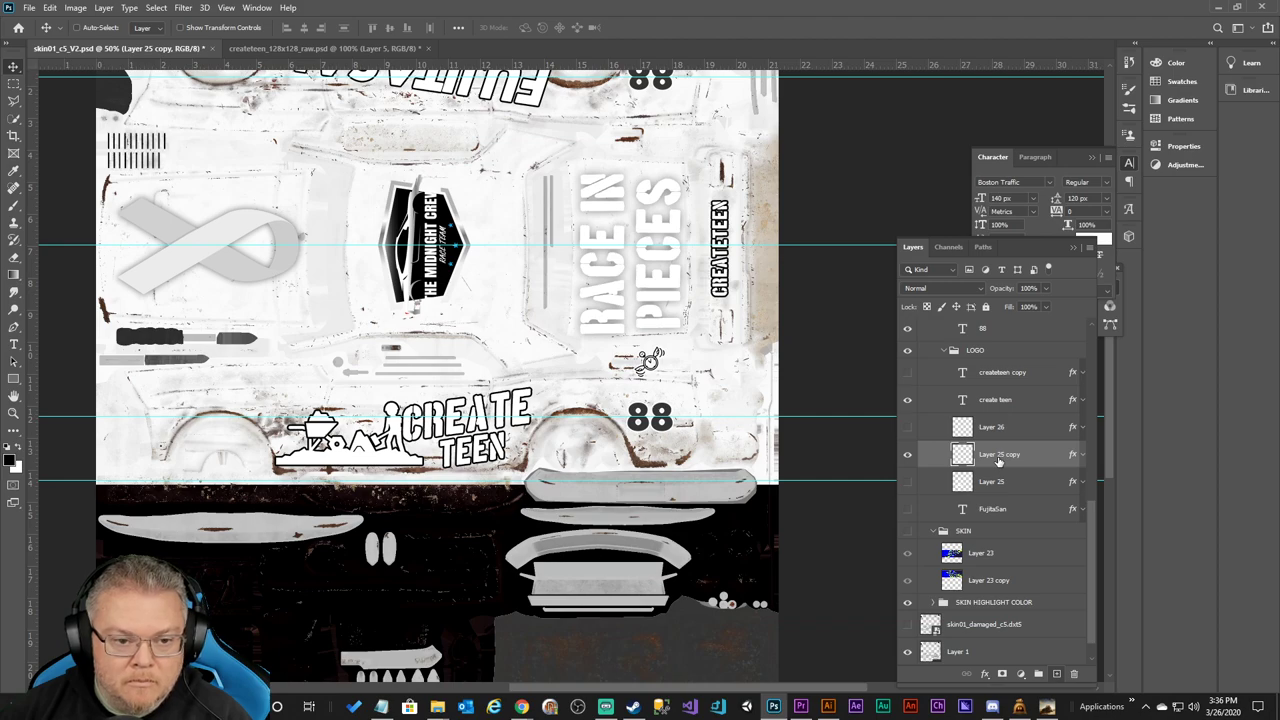
{"action": "key", "text": "Left"}
{"action": "key", "text": "Left"}
{"action": "key", "text": "Left"}
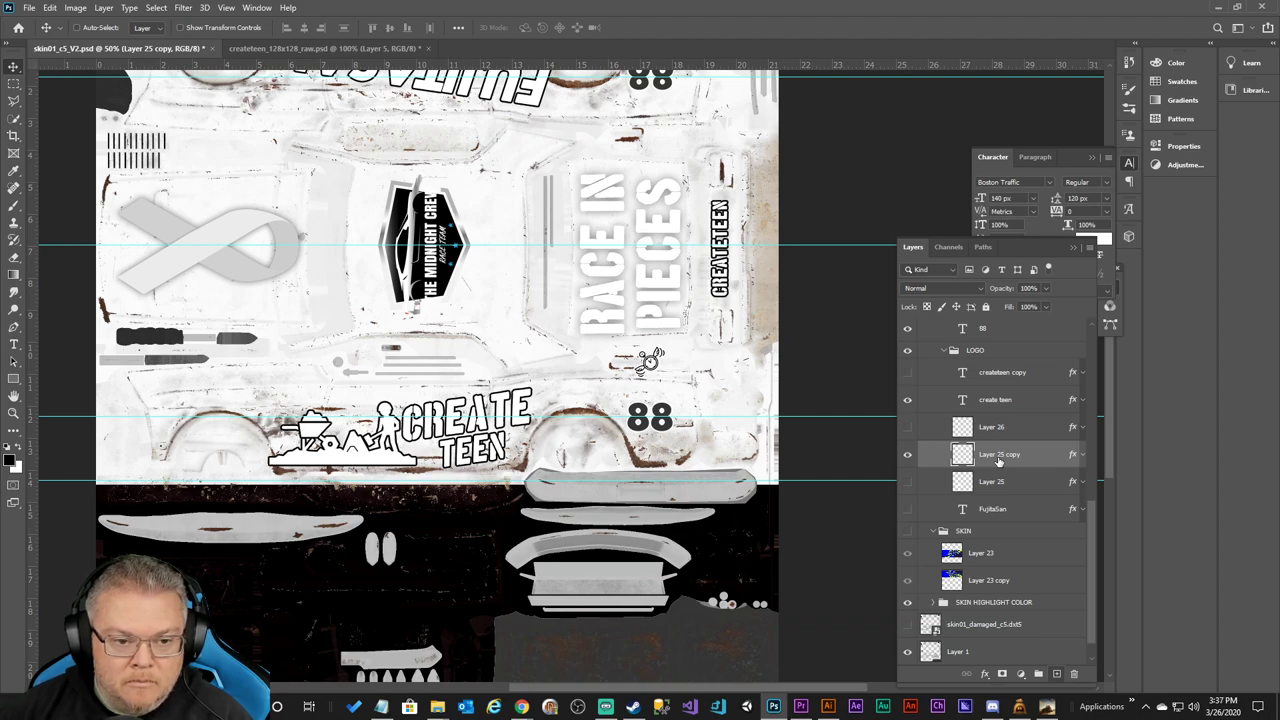
{"action": "key", "text": "Left"}
{"action": "key", "text": "Left"}
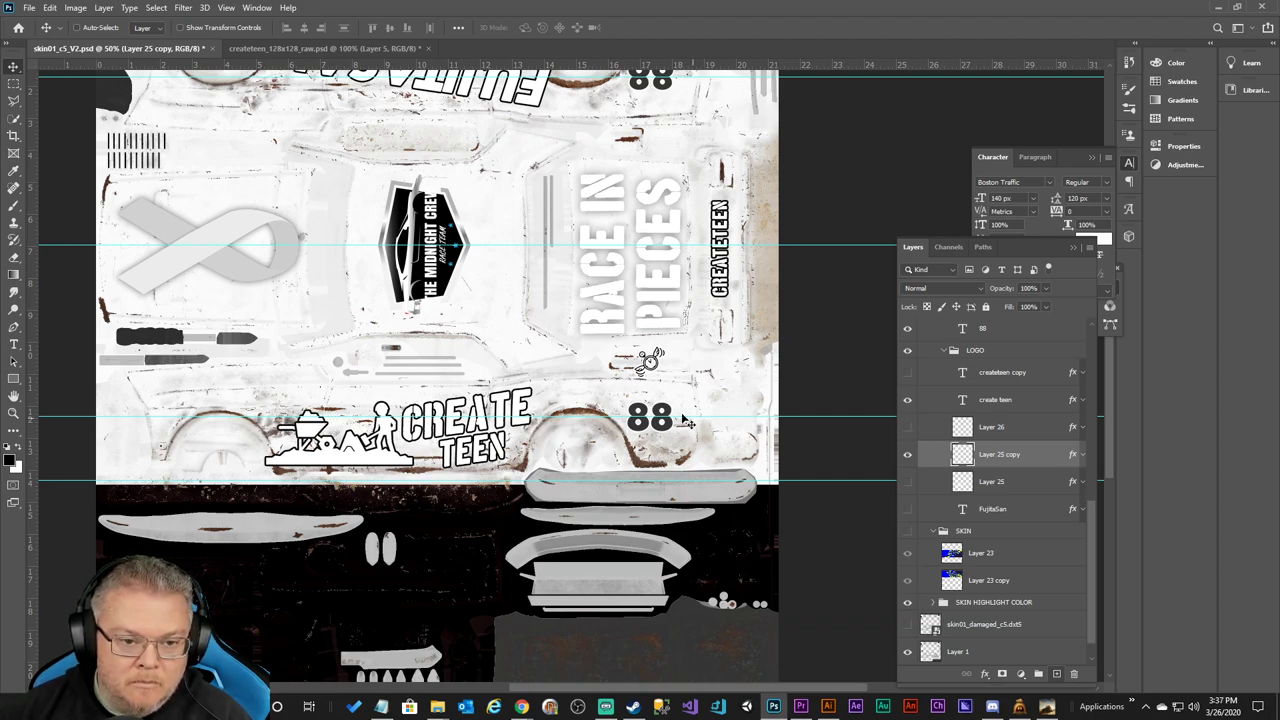
Copy the graphic without the outer ends of its ground bar to a new layer and hide Layer 25 copy.
{"action": "left_click", "coordinate": [13, 84]}
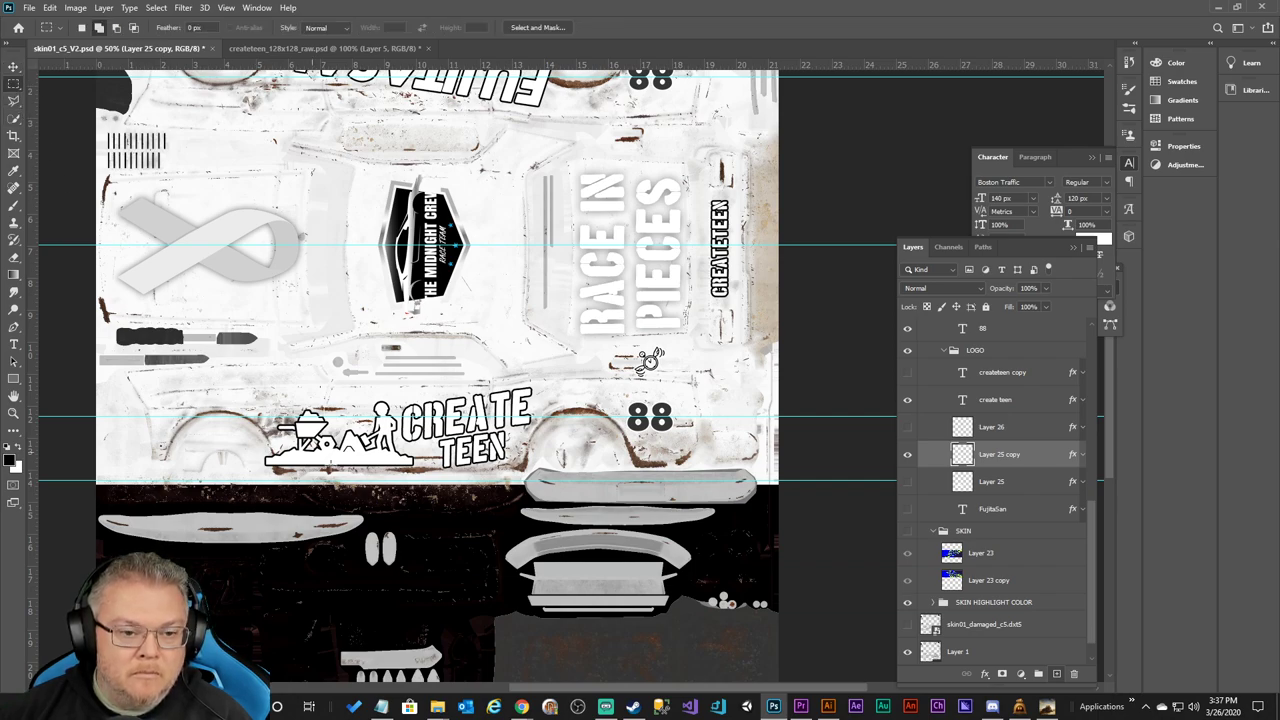
{"action": "left_click_drag", "start_coordinate": [266, 406], "coordinate": [316, 479]}
{"action": "key", "text": "ctrl+d"}
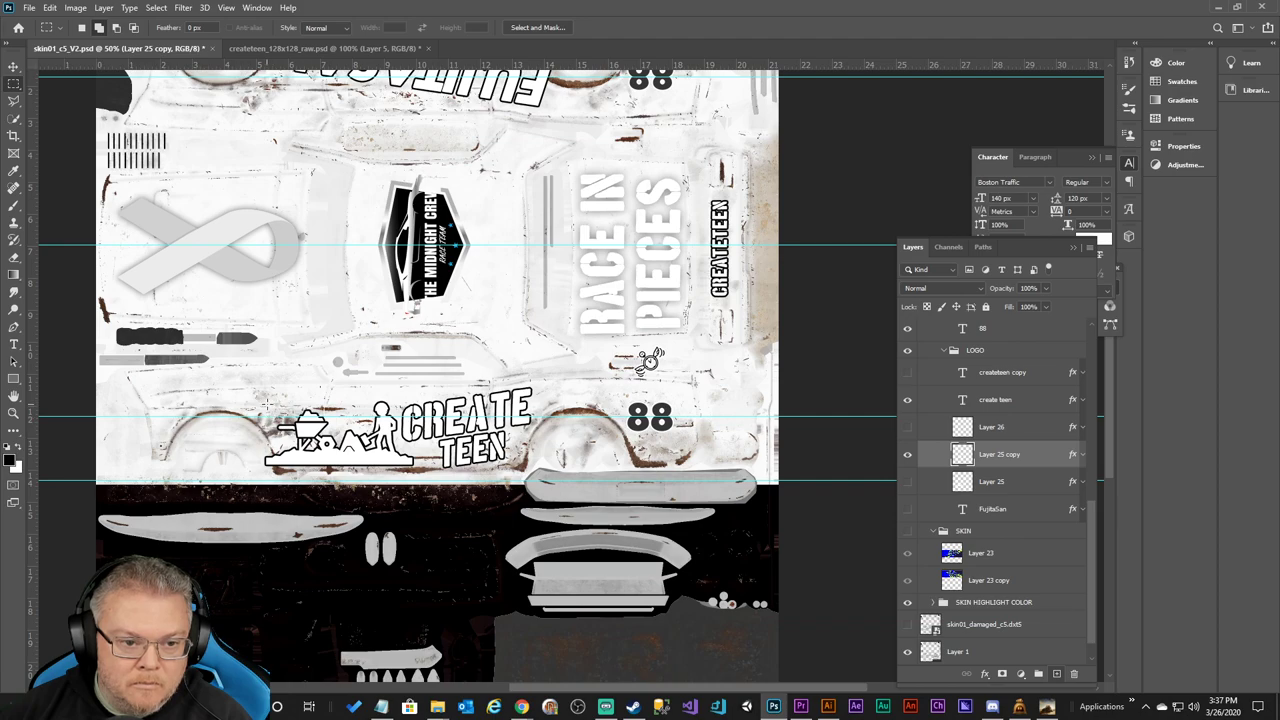
{"action": "left_click_drag", "start_coordinate": [272, 402], "coordinate": [406, 465]}
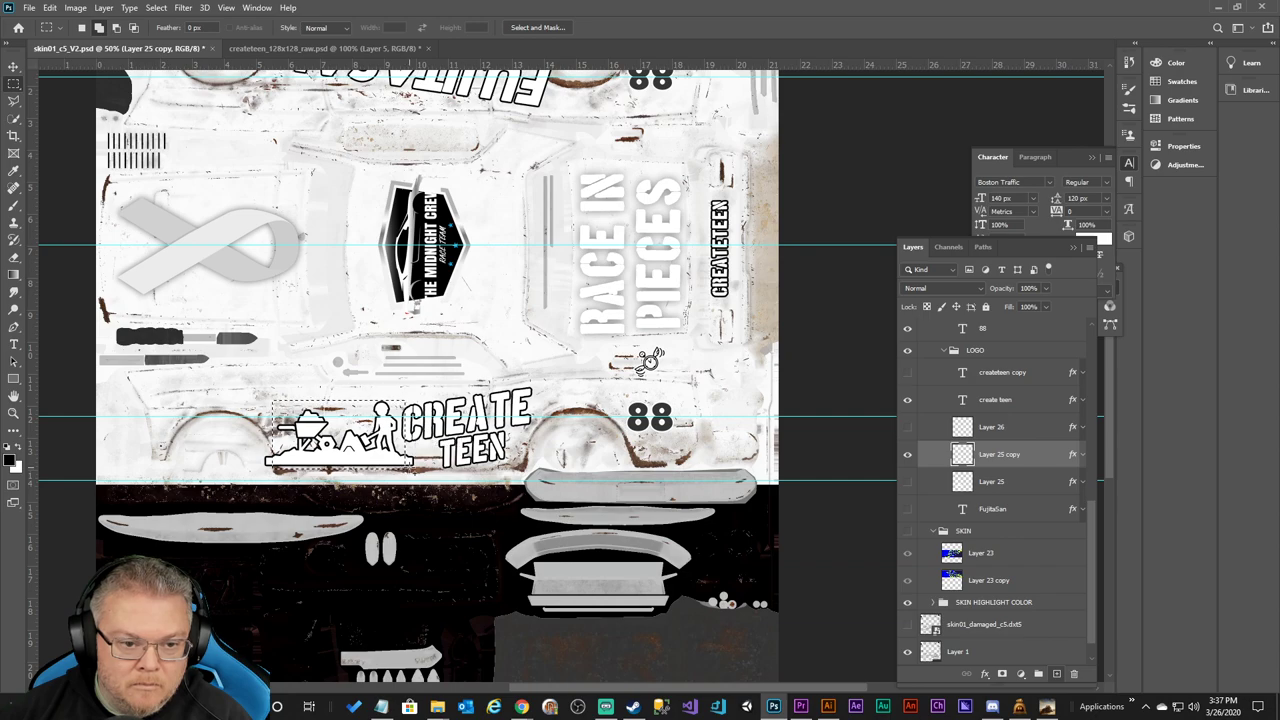
{"action": "right_click", "coordinate": [371, 447]}
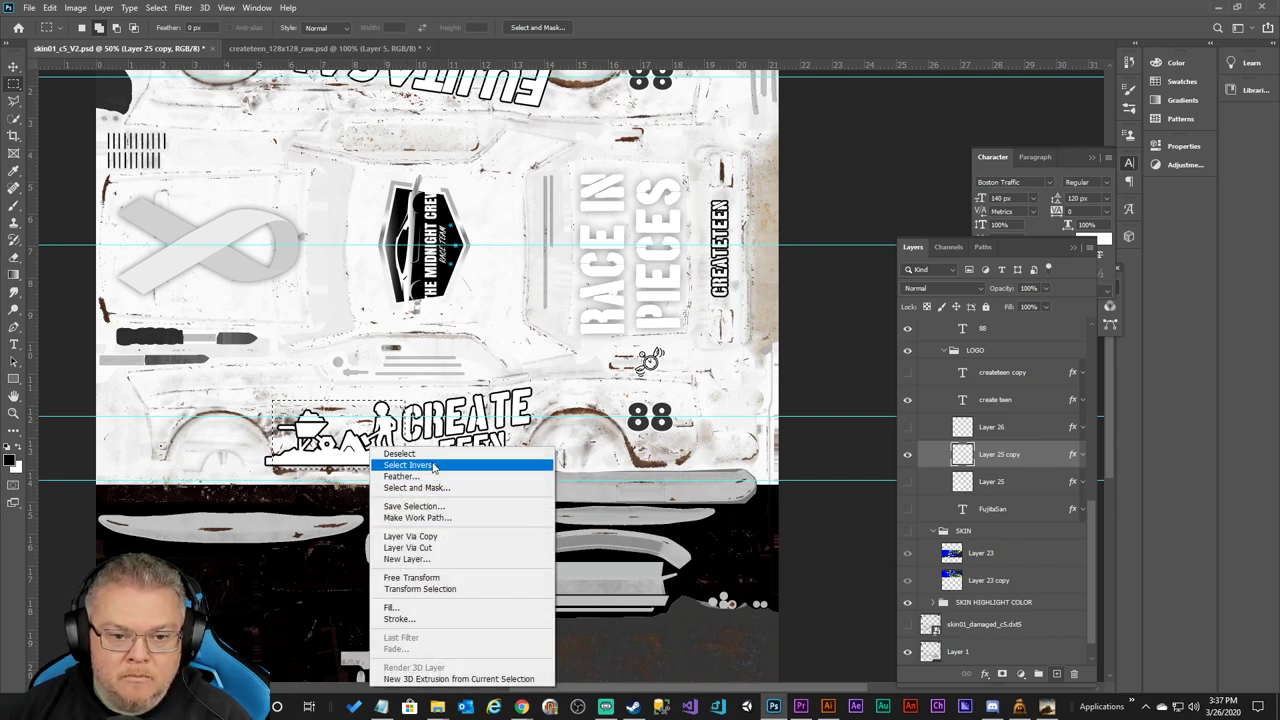
{"action": "left_click", "coordinate": [437, 536]}
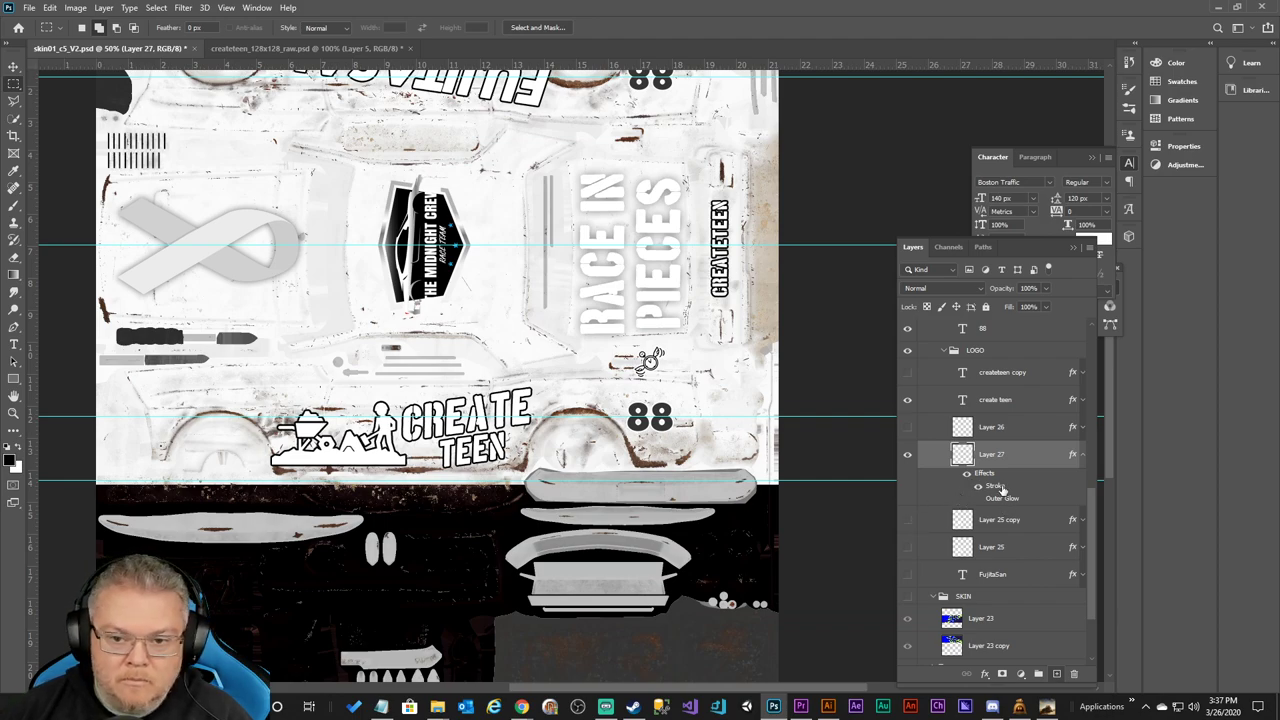
{"action": "left_click", "coordinate": [1083, 455]}
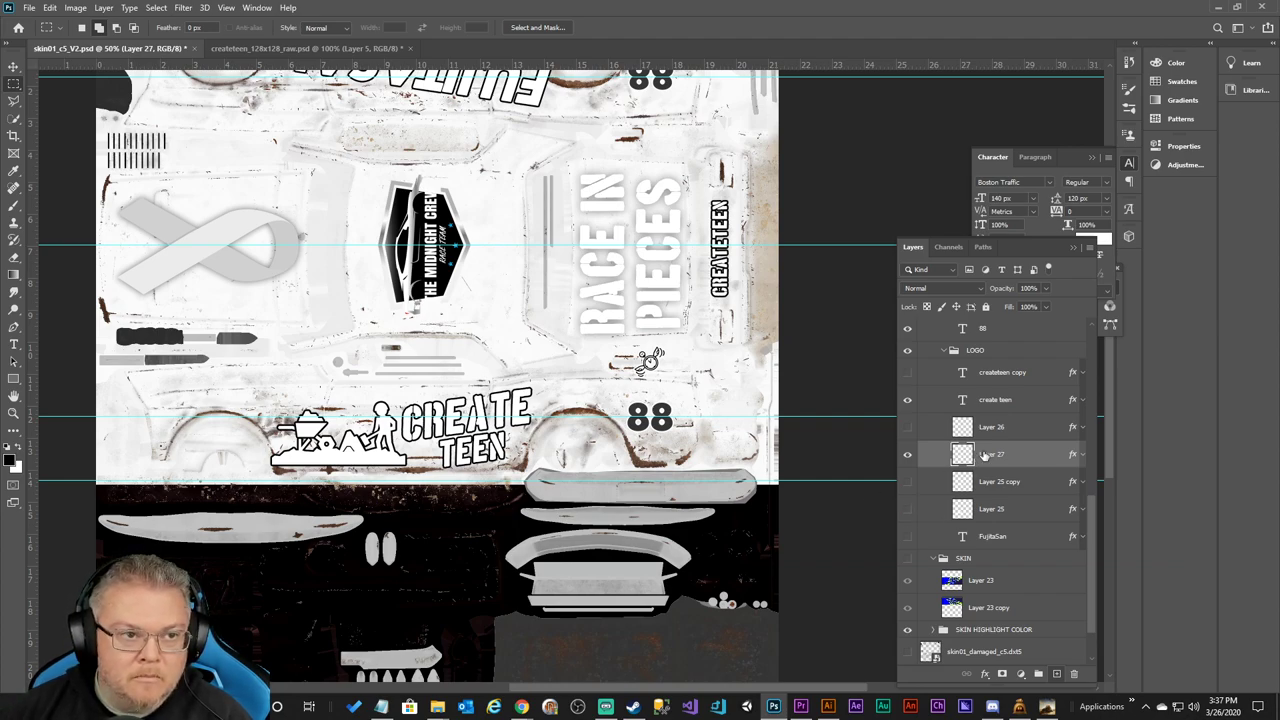
Shift the trimmed graphic toward the front wheel, clear of the lettering, and nudge the create teen text closer to it.
{"action": "left_click", "coordinate": [10, 67]}
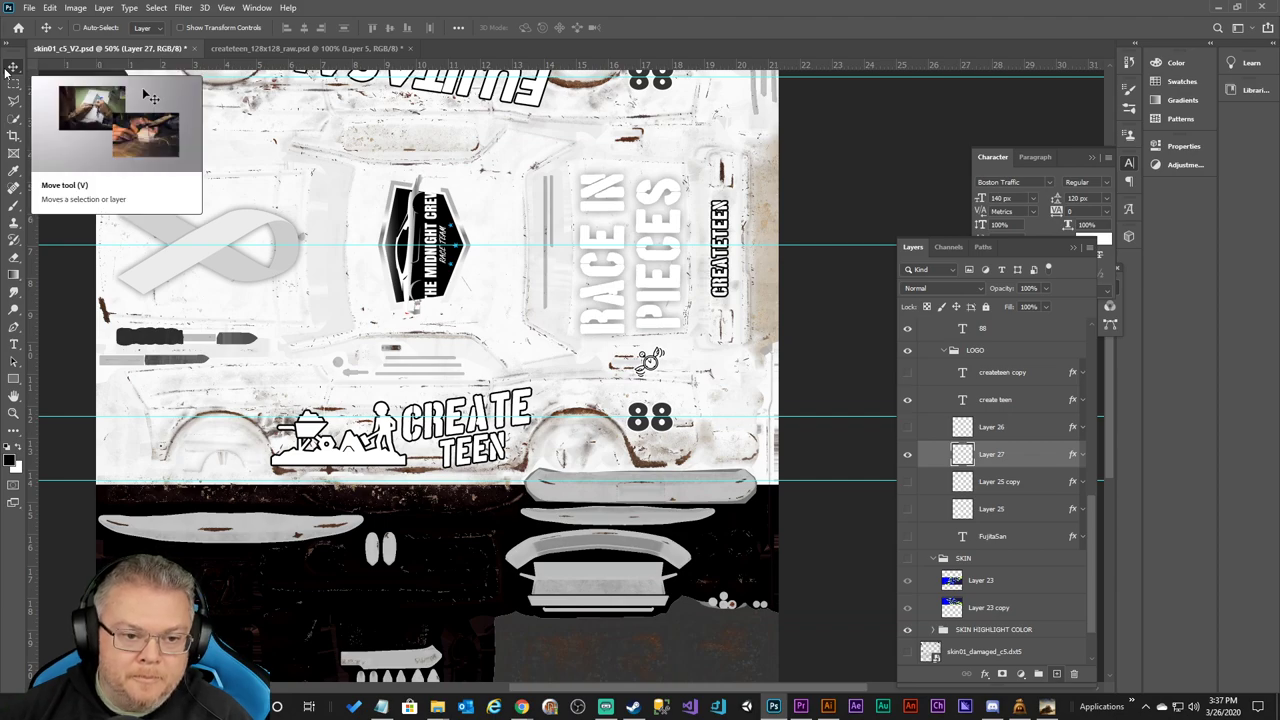
{"action": "key", "text": "shift+Right"}
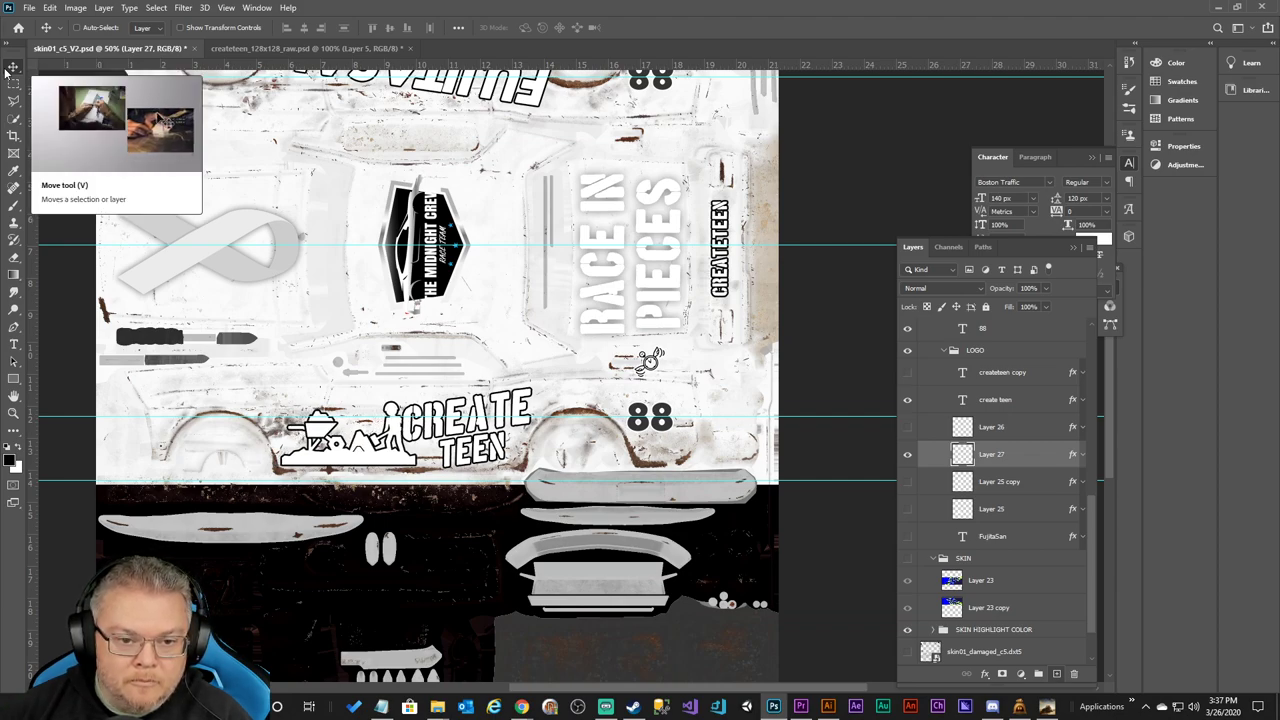
{"action": "key", "text": "shift+Right"}
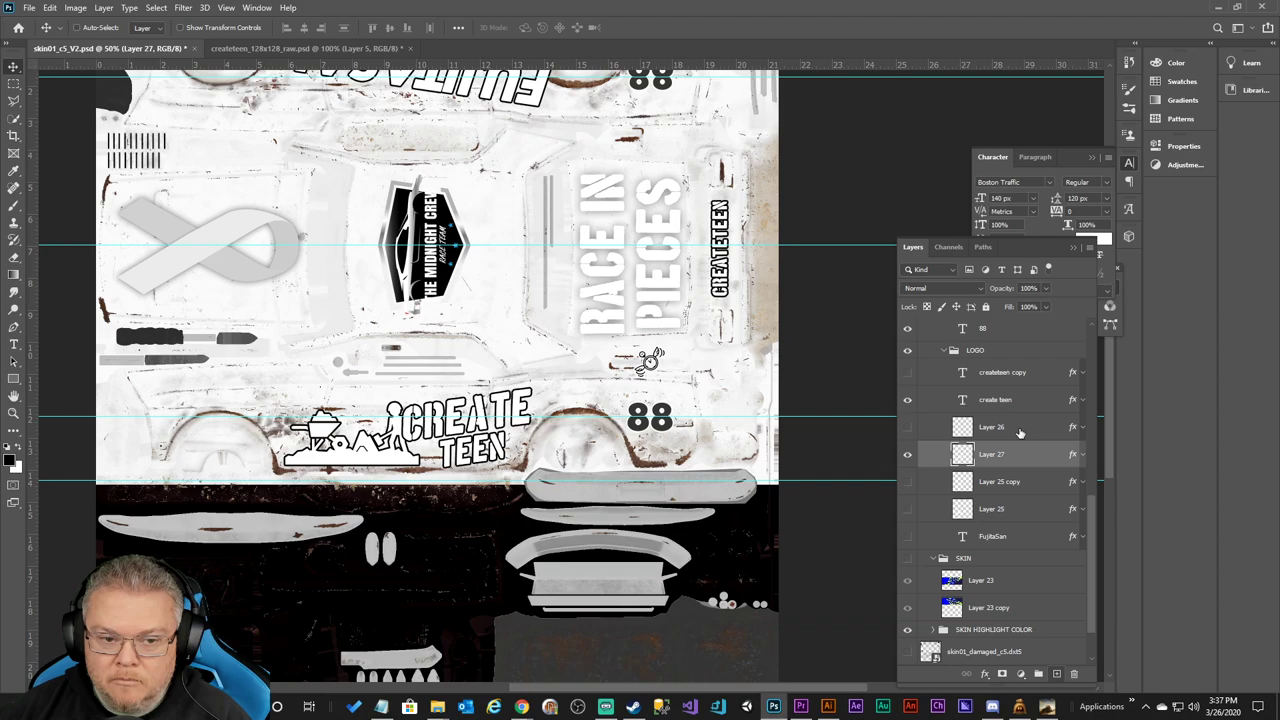
{"action": "key", "text": "shift+Left"}
{"action": "key", "text": "shift+Left"}
{"action": "key", "text": "shift+Left"}
{"action": "key", "text": "shift+Left"}
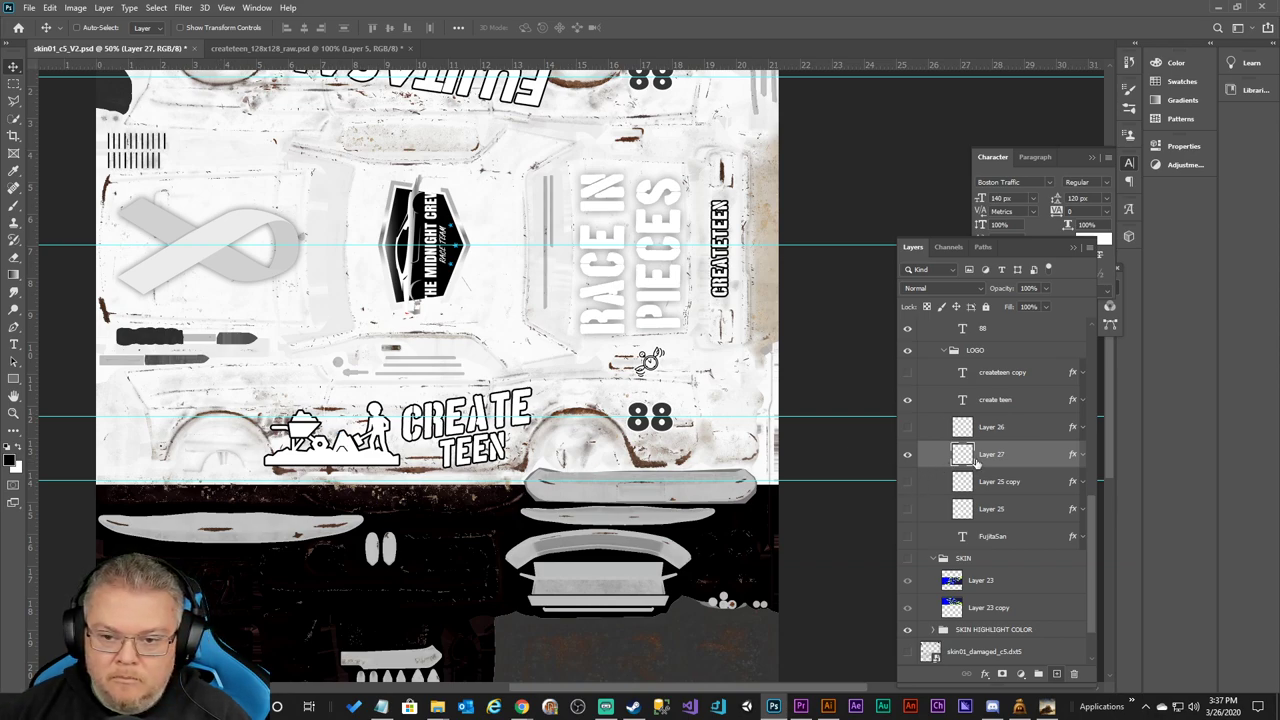
{"action": "left_click", "coordinate": [1012, 399]}
{"action": "key", "text": "shift+Left"}
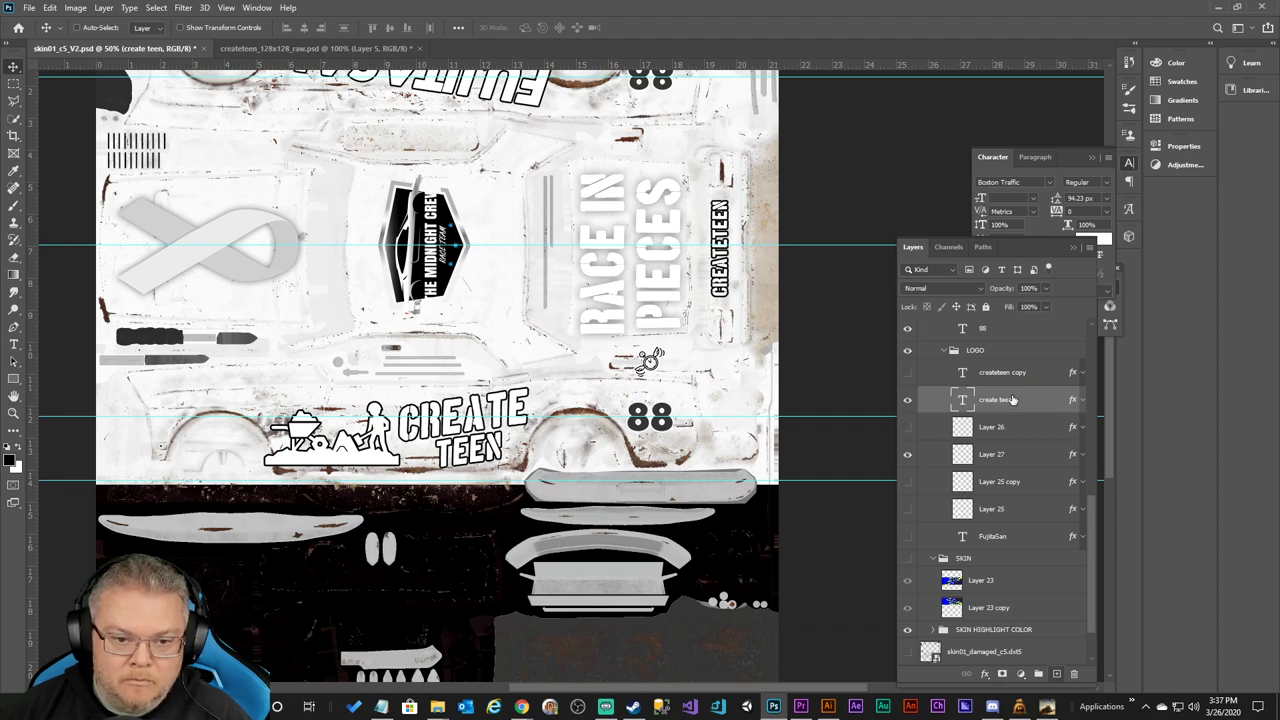
Nudge the create teen text toward the worker graphic and scale it up slightly, to a font size of about 96.15 px.
{"action": "key", "text": "shift+Left"}
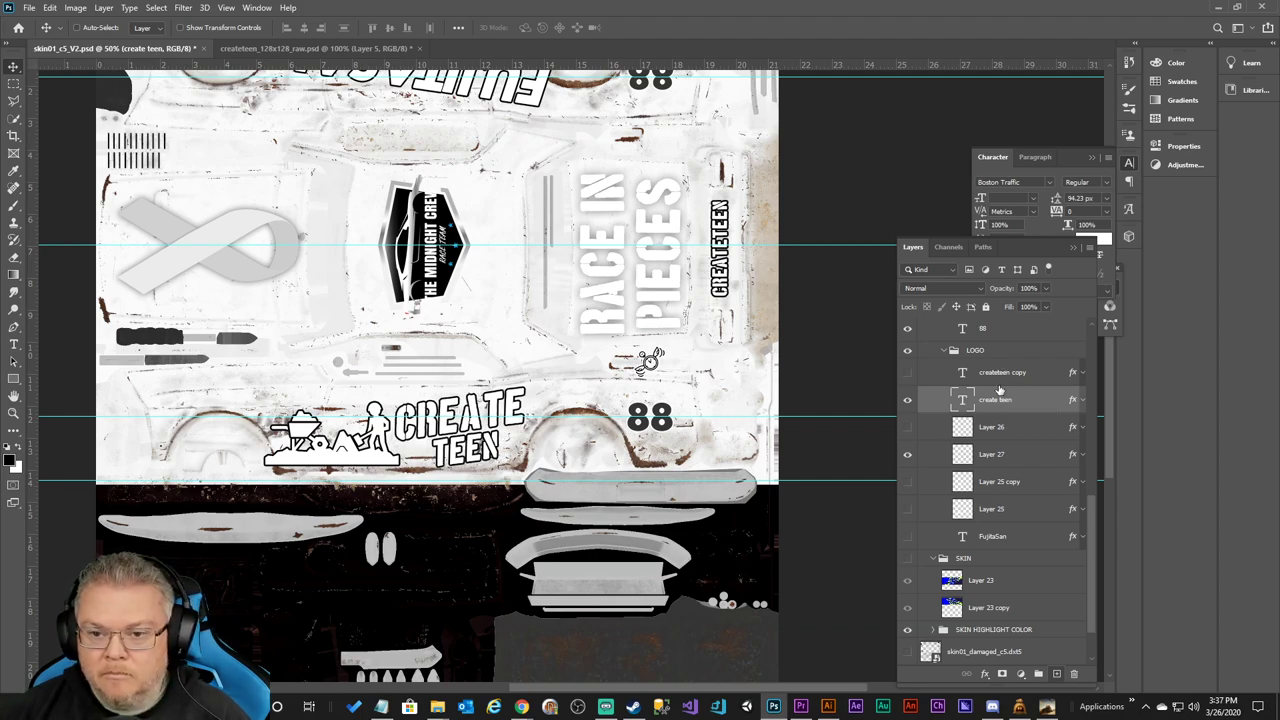
{"action": "key", "text": "ctrl+t"}
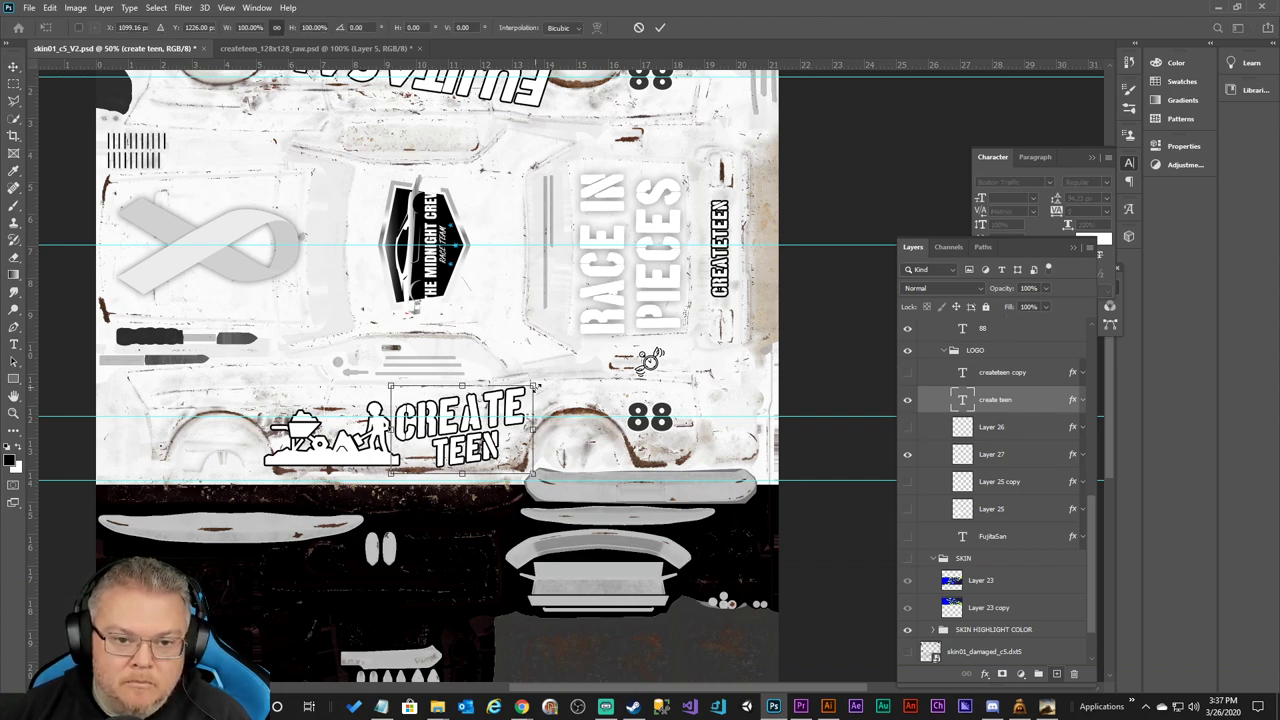
{"action": "left_click_drag", "start_coordinate": [534, 384], "coordinate": [538, 384]}
{"action": "left_click", "coordinate": [660, 27]}
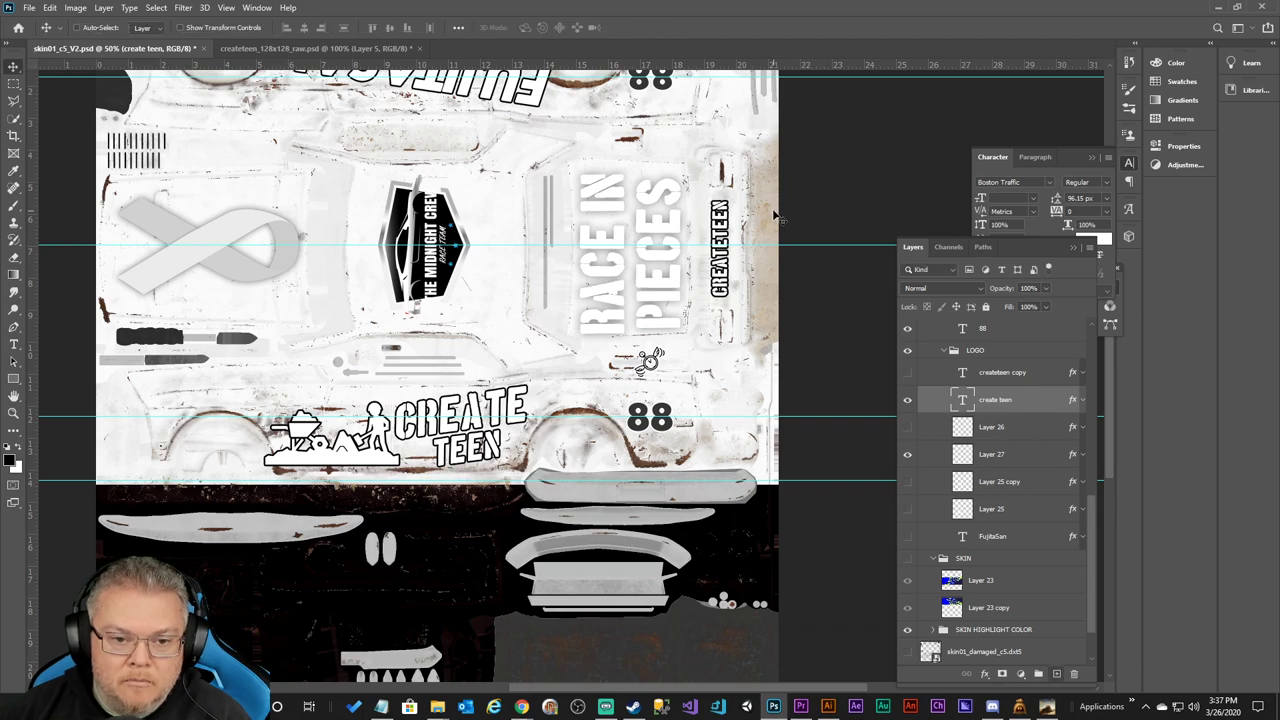
Adjust the tilt of the create teen text and shift it slightly toward the rear wheel.
{"action": "key", "text": "ctrl+t"}
{"action": "left_click_drag", "start_coordinate": [555, 373], "coordinate": [559, 377]}
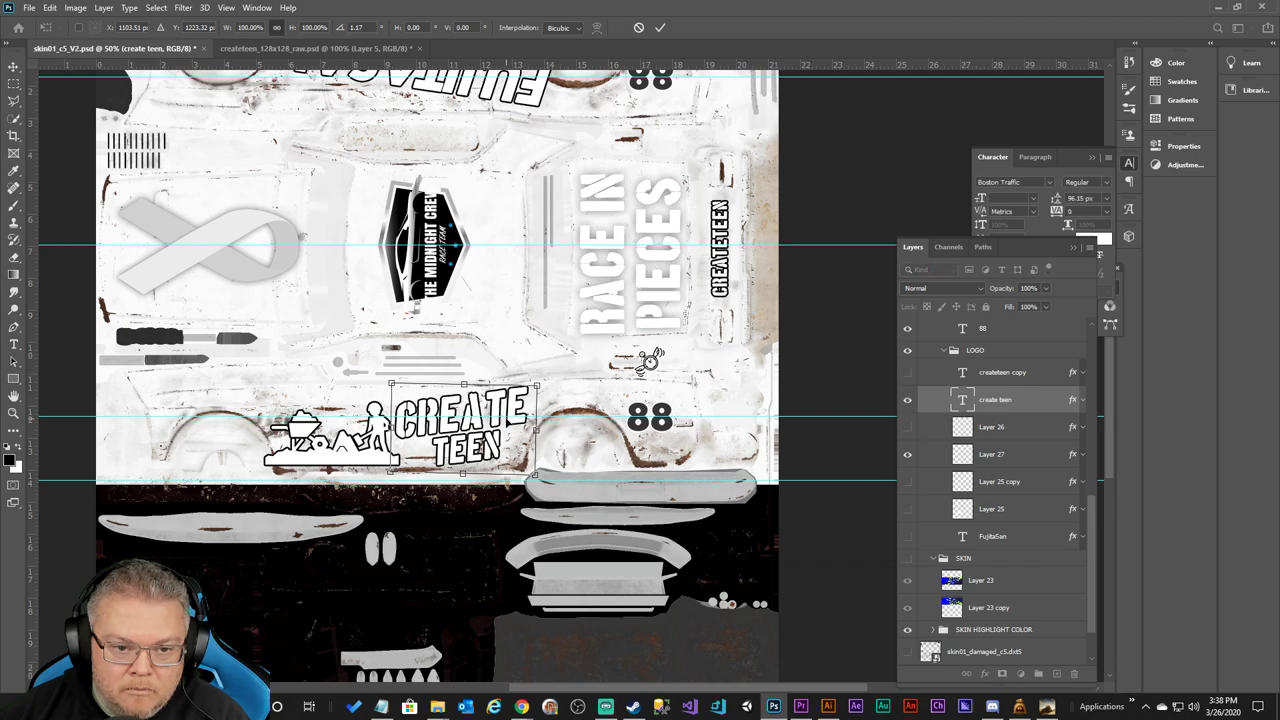
{"action": "left_click_drag", "start_coordinate": [551, 380], "coordinate": [546, 377]}
{"action": "left_click_drag", "start_coordinate": [508, 415], "coordinate": [517, 416]}
{"action": "left_click", "coordinate": [660, 27]}
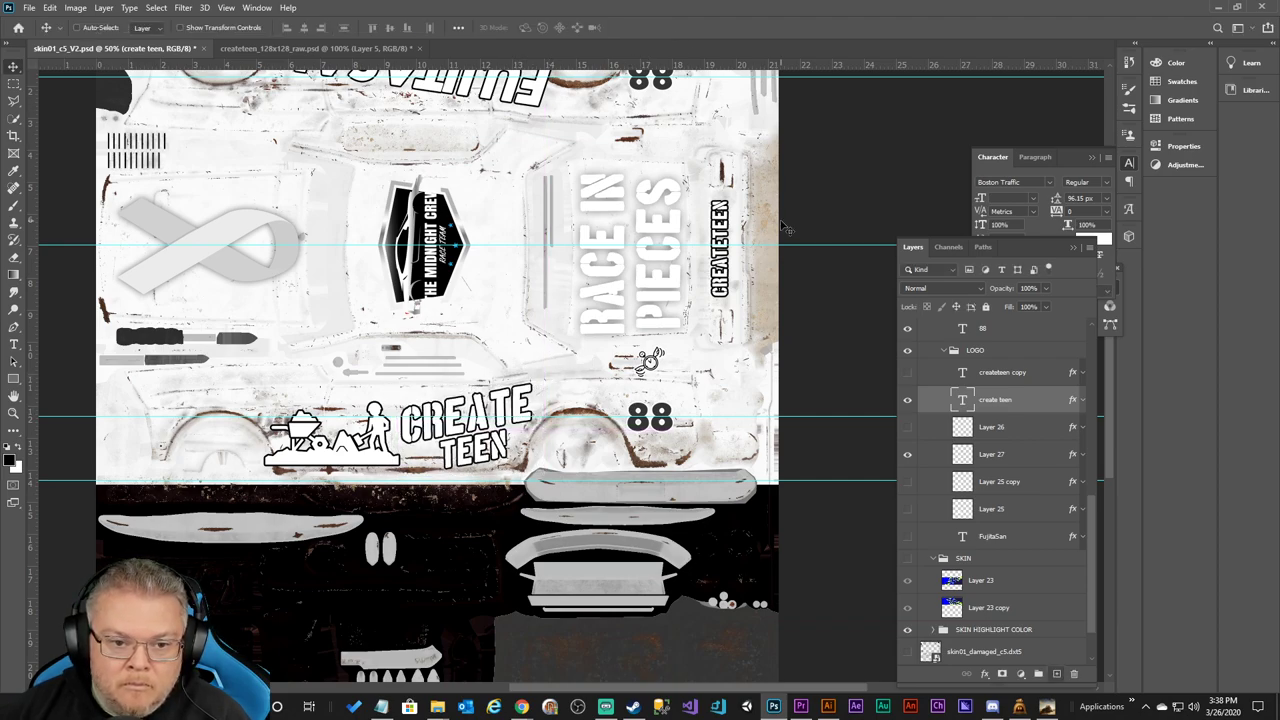
{"action": "key", "text": "ctrl+z"}
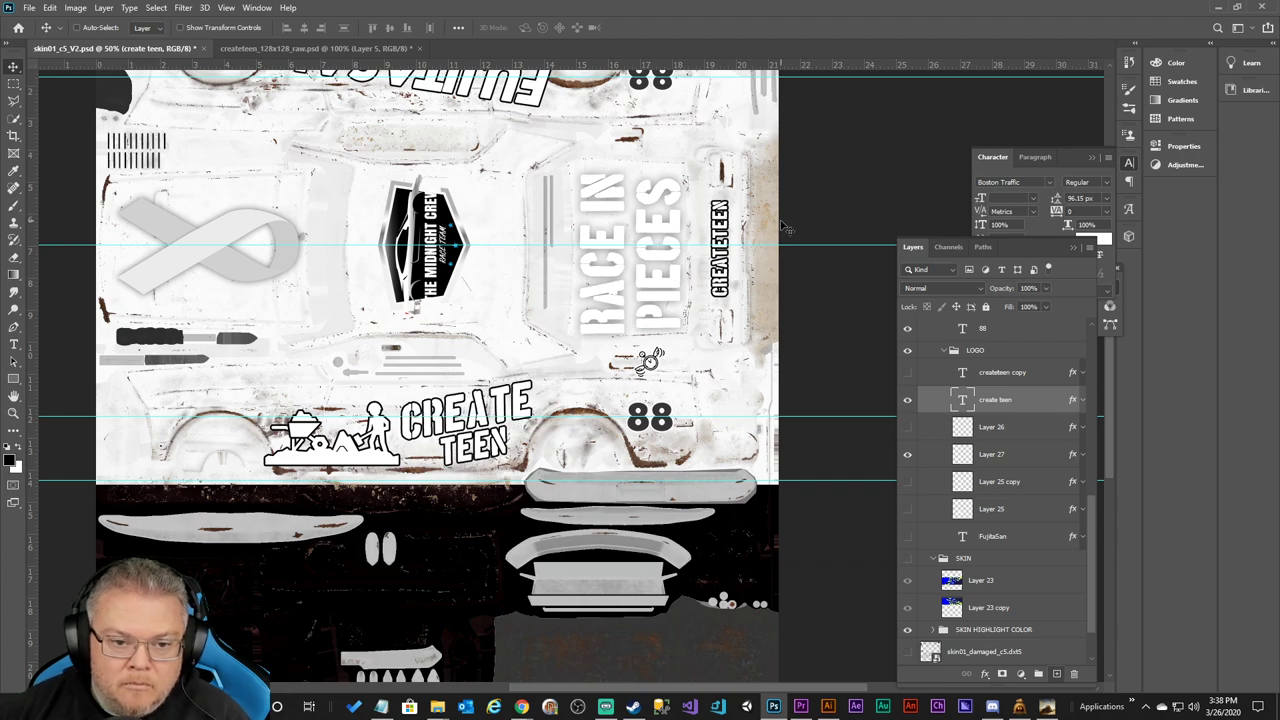
Rotate the create teen text about 3.6° clockwise and nudge it closer to the worker figure.
{"action": "key", "text": "ctrl+t"}
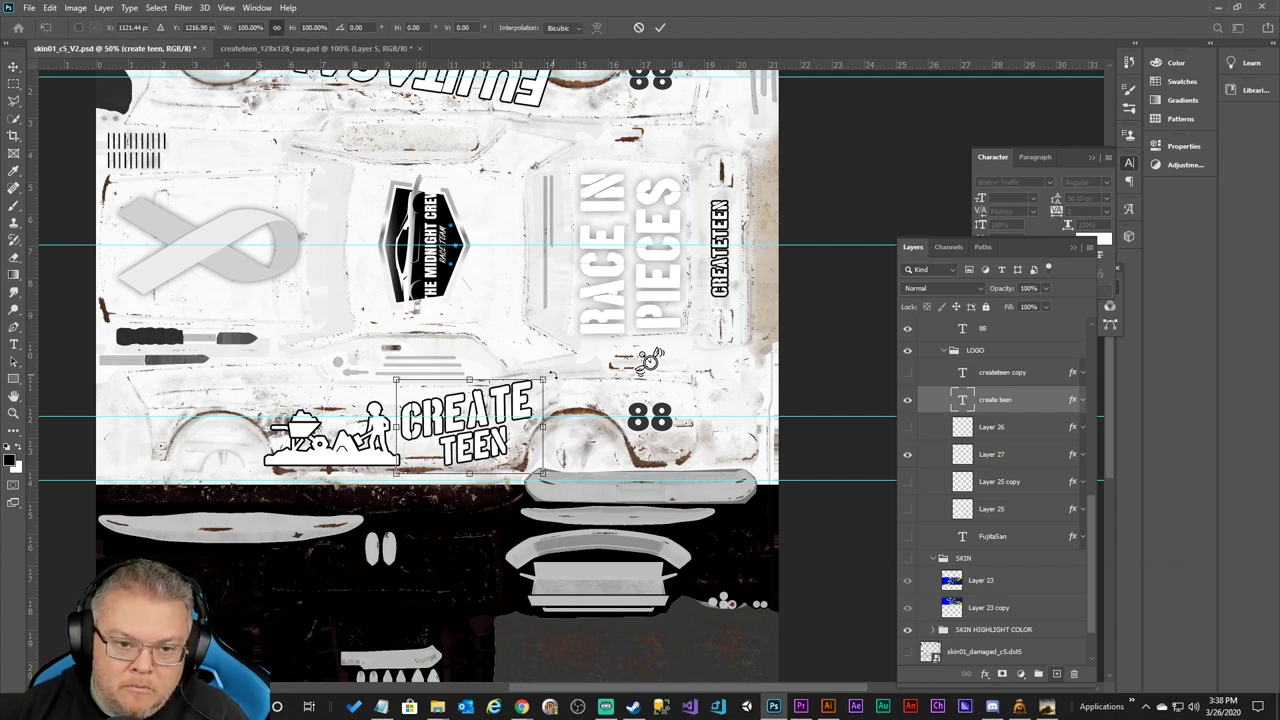
{"action": "left_click_drag", "start_coordinate": [552, 375], "coordinate": [558, 382]}
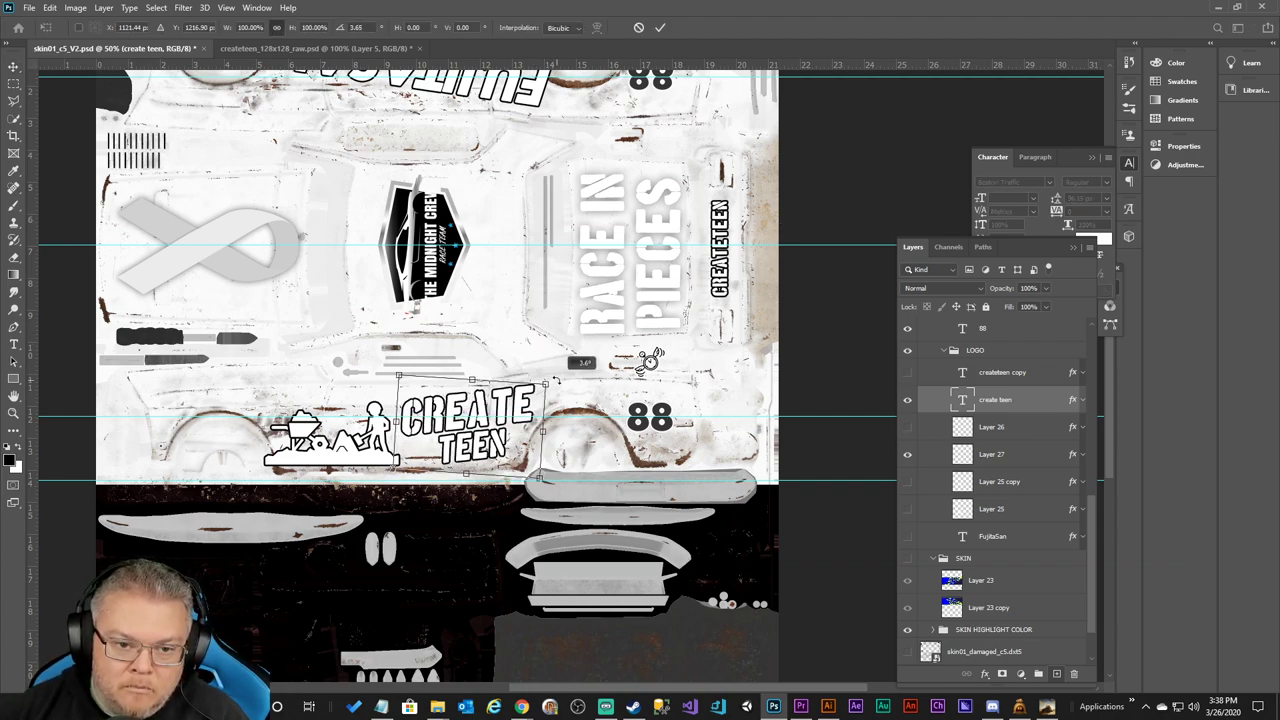
{"action": "left_click", "coordinate": [660, 29]}
{"action": "key", "text": "shift+Left"}
{"action": "key", "text": "Left"}
{"action": "key", "text": "Left"}
{"action": "key", "text": "Left"}
{"action": "key", "text": "Left"}
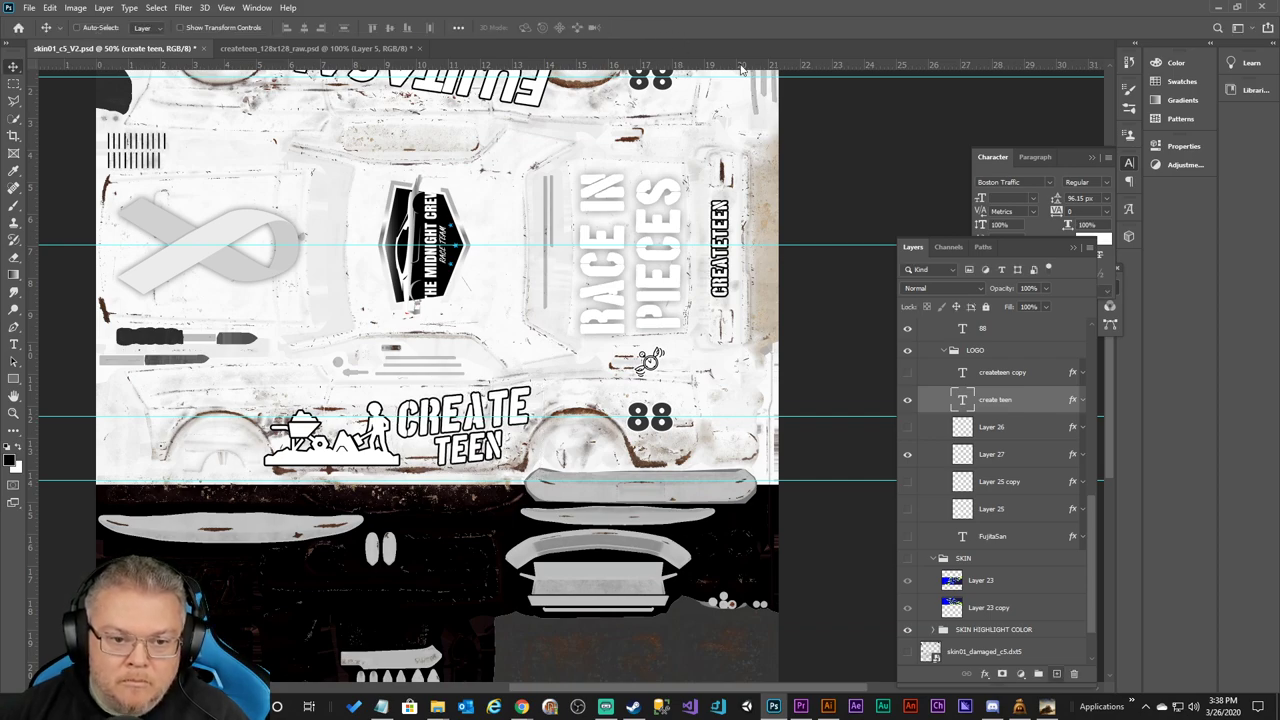
{"action": "key", "text": "Left"}
{"action": "key", "text": "Right"}
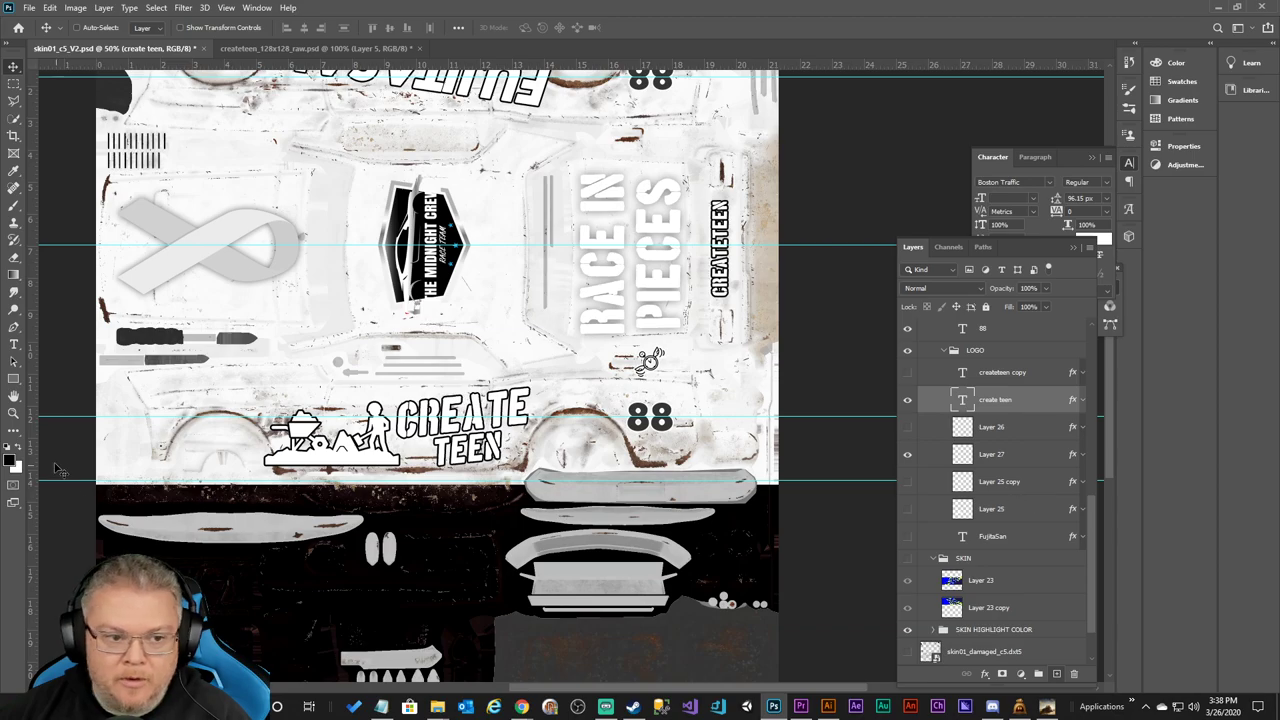
On Layer 27, cut a curved notch out of the ground bar's front end with an elliptical selection so it follows the wheel arch.
{"action": "left_click", "coordinate": [13, 412]}
{"action": "left_click", "coordinate": [267, 457]}
{"action": "left_click", "coordinate": [270, 460]}
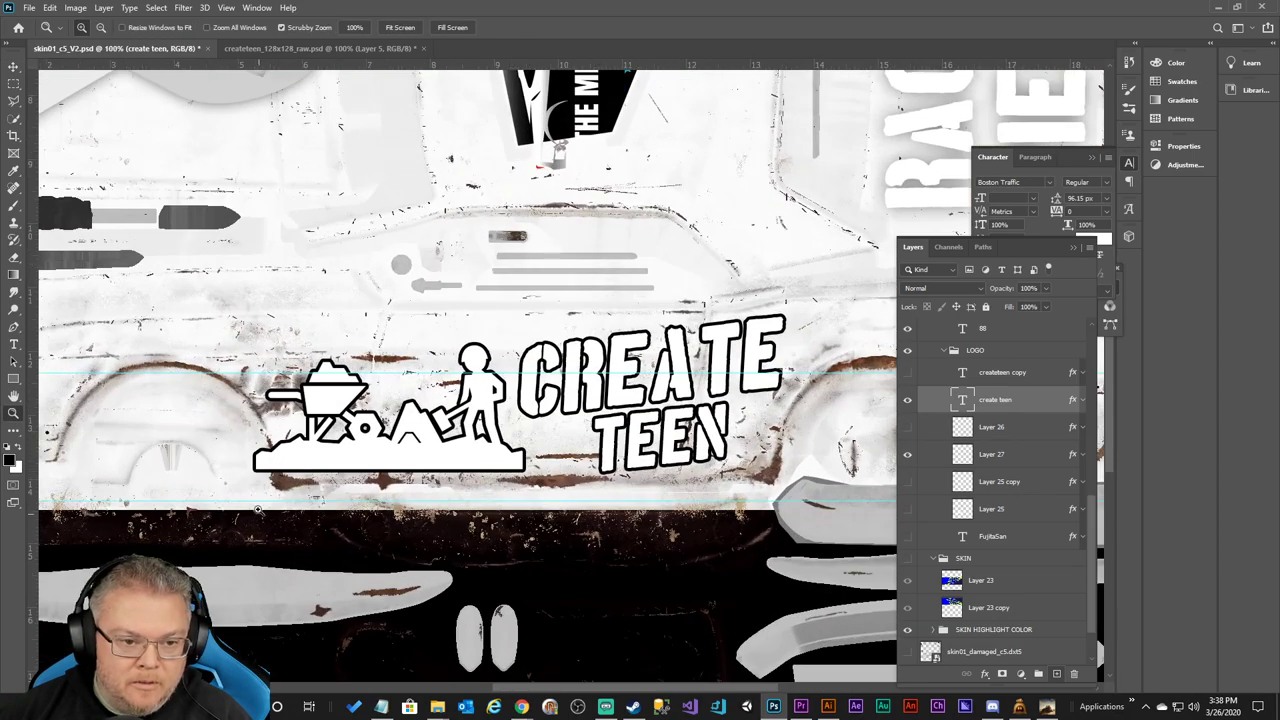
{"action": "left_click", "coordinate": [250, 445]}
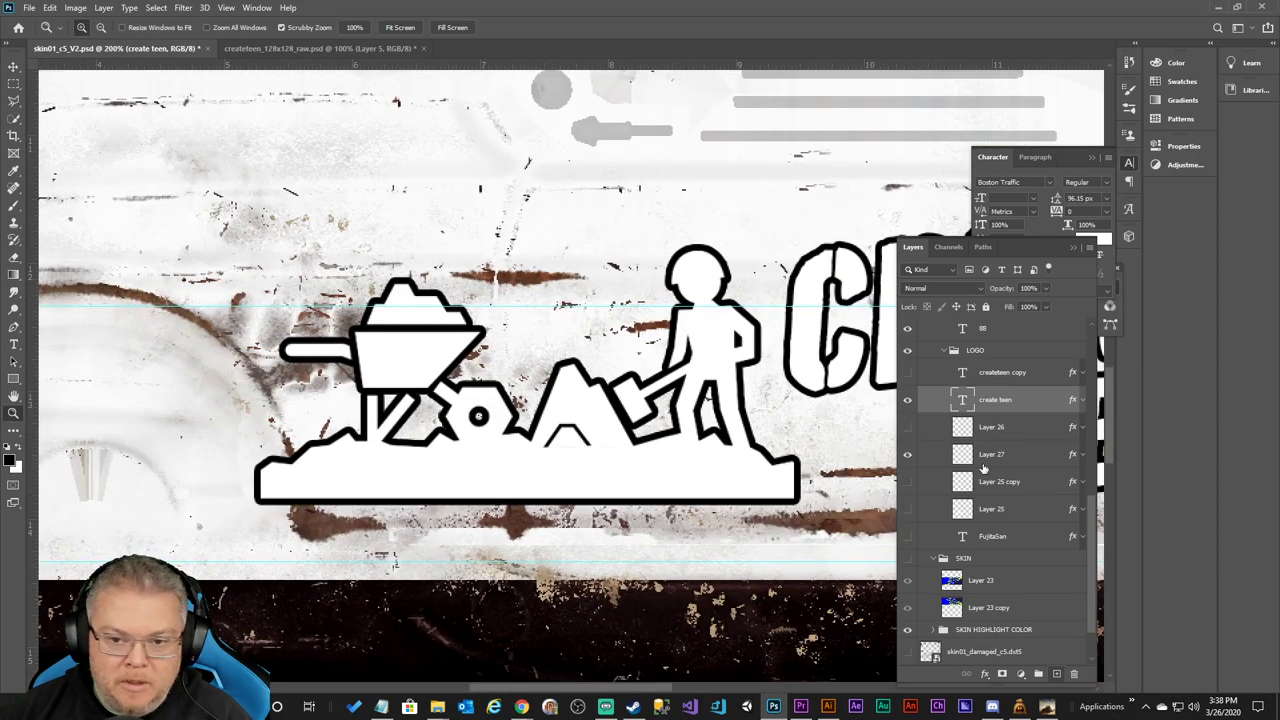
{"action": "left_click", "coordinate": [190, 569], "text": "ctrl"}
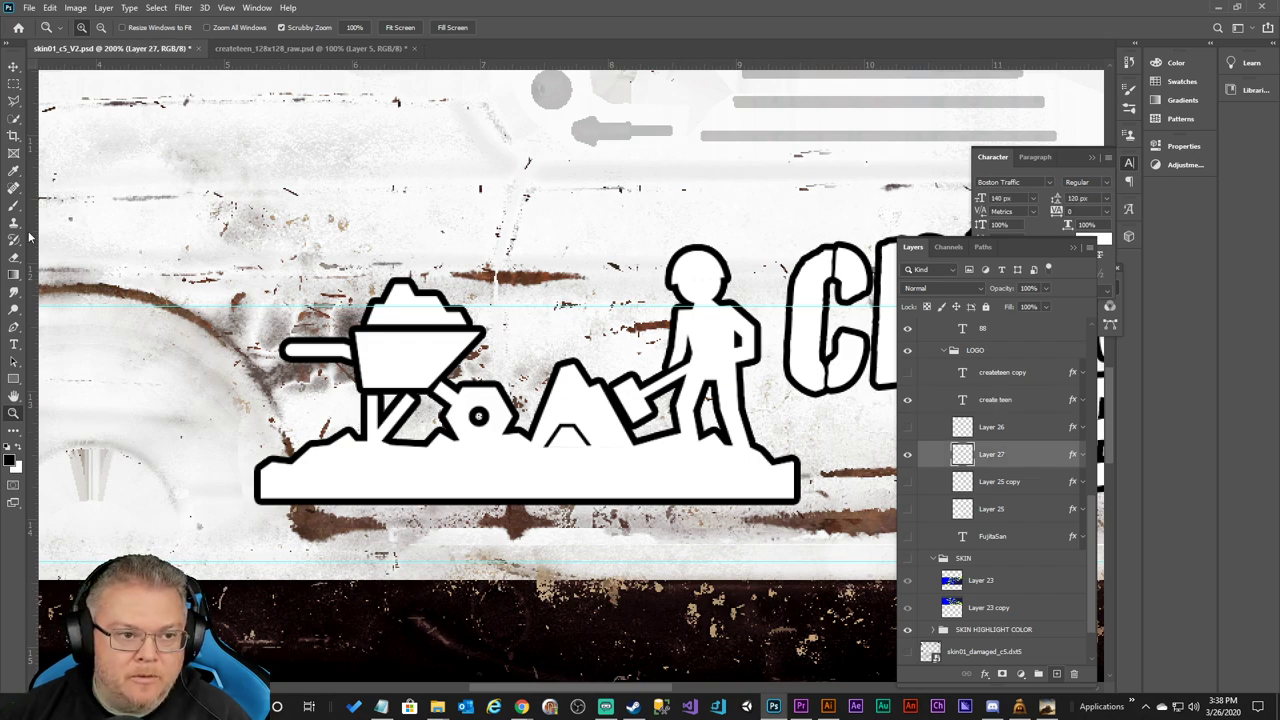
{"action": "left_click", "coordinate": [14, 84]}
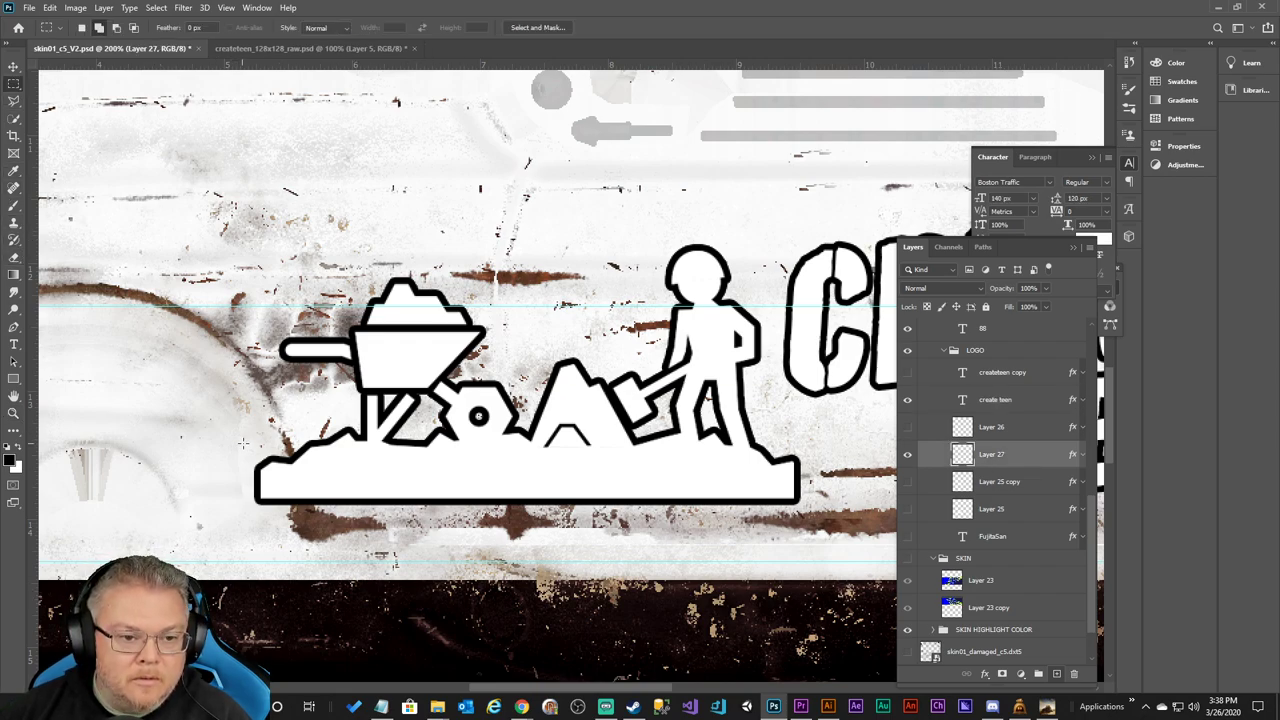
{"action": "right_click", "coordinate": [13, 85]}
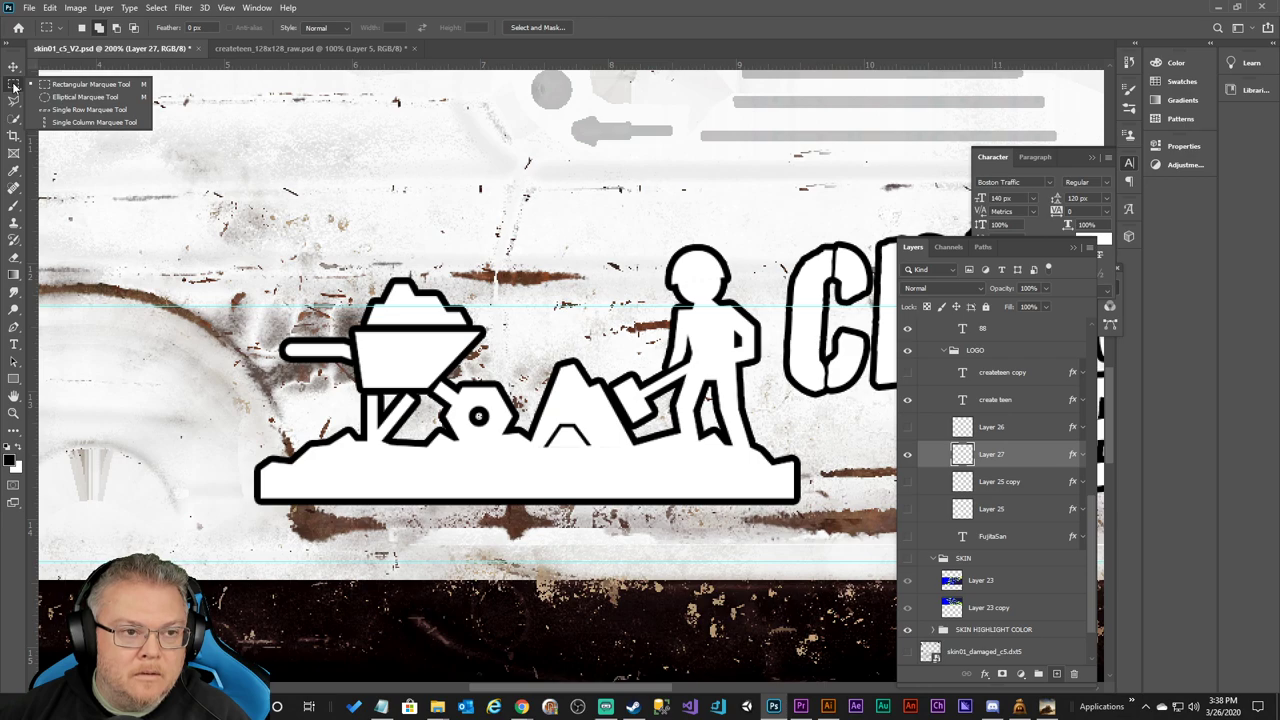
{"action": "left_click", "coordinate": [85, 97]}
{"action": "left_click_drag", "start_coordinate": [238, 441], "coordinate": [311, 530]}
{"action": "left_click_drag", "start_coordinate": [271, 446], "coordinate": [267, 443]}
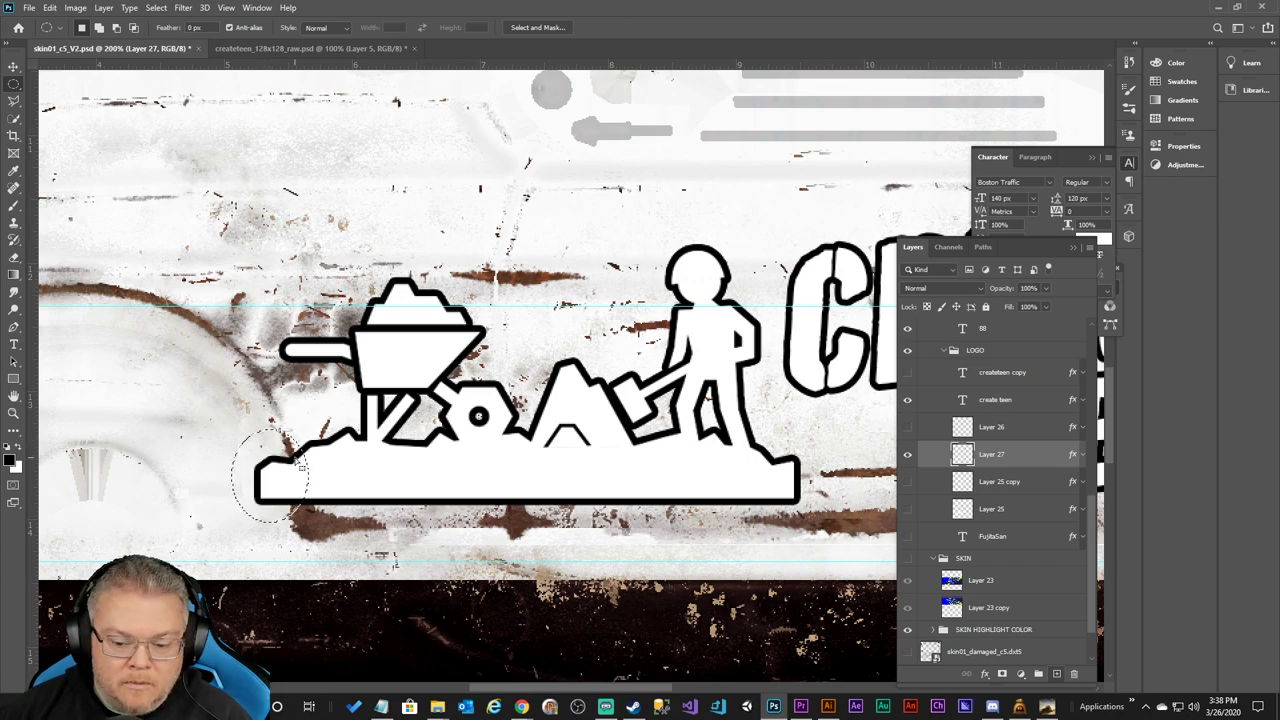
{"action": "key", "text": "Delete"}
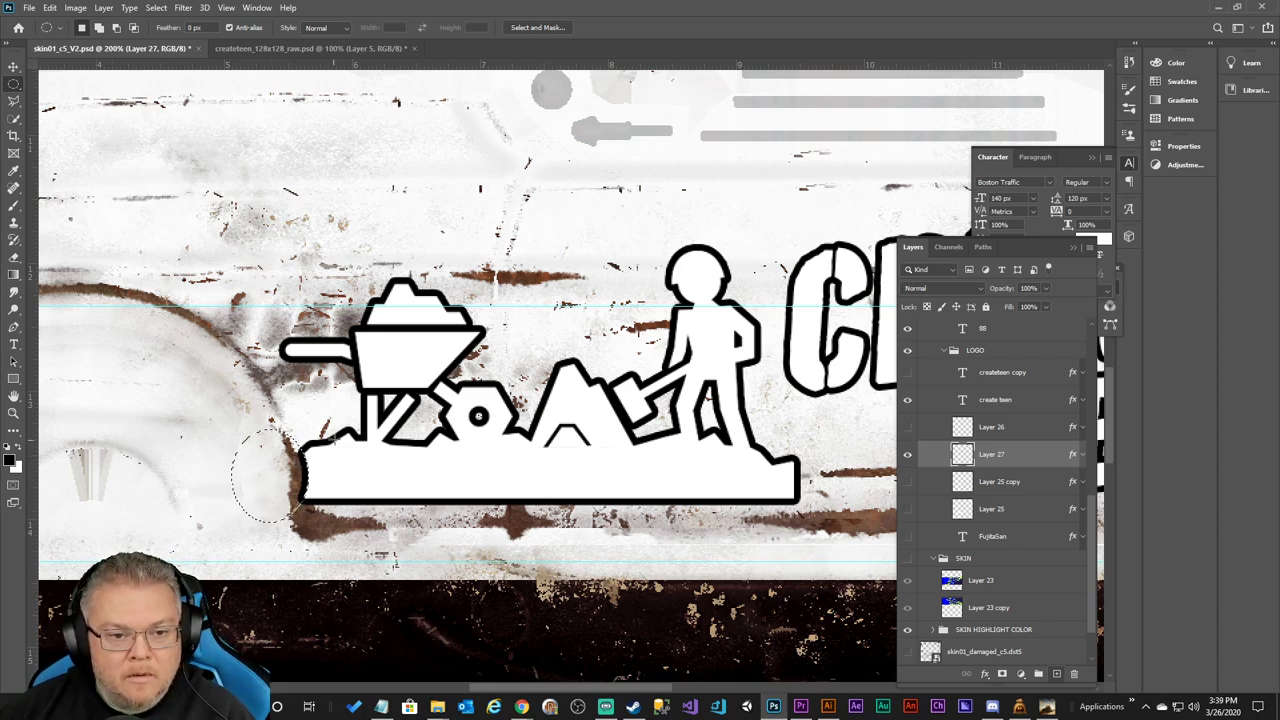
{"action": "key", "text": "ctrl+d"}
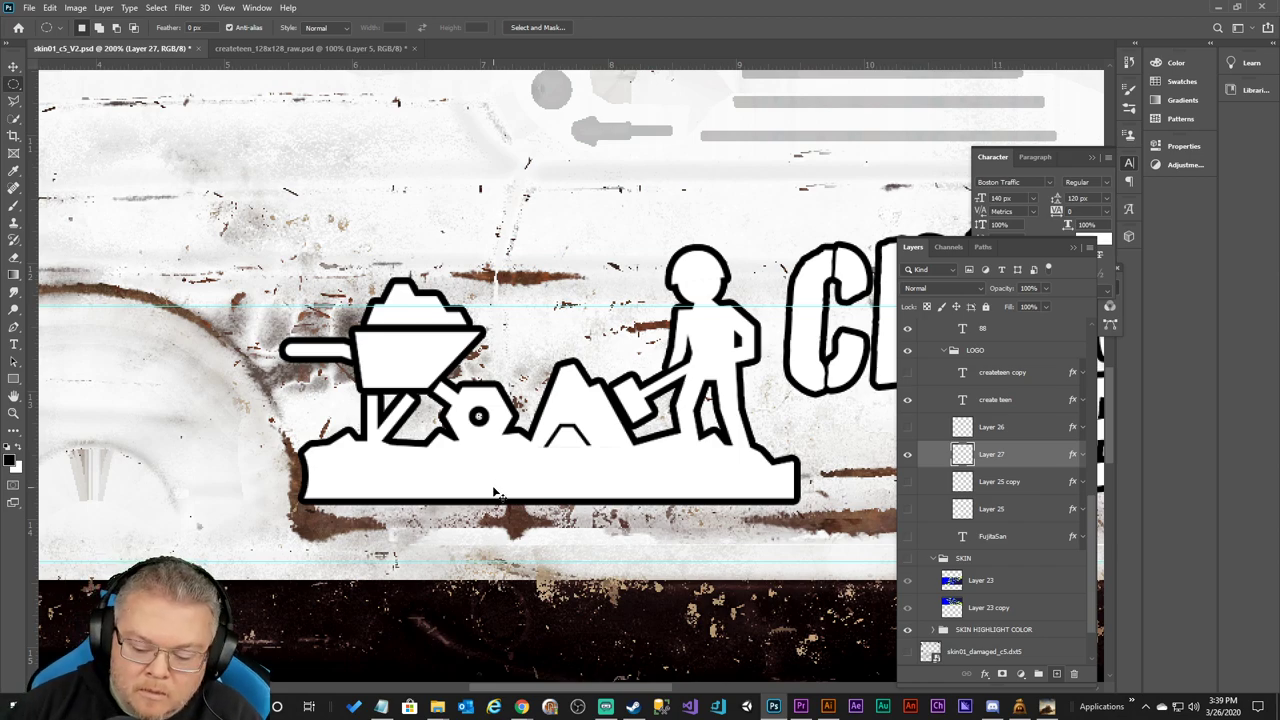
Compare the Layer 26 worker graphic with the Layer 27 wheelbarrow graphic beside the lettering, keeping only Layer 27 shown.
{"action": "key", "text": "ctrl+minus"}
{"action": "key", "text": "ctrl+minus"}
{"action": "key", "text": "ctrl+minus"}
{"action": "key", "text": "ctrl+minus"}
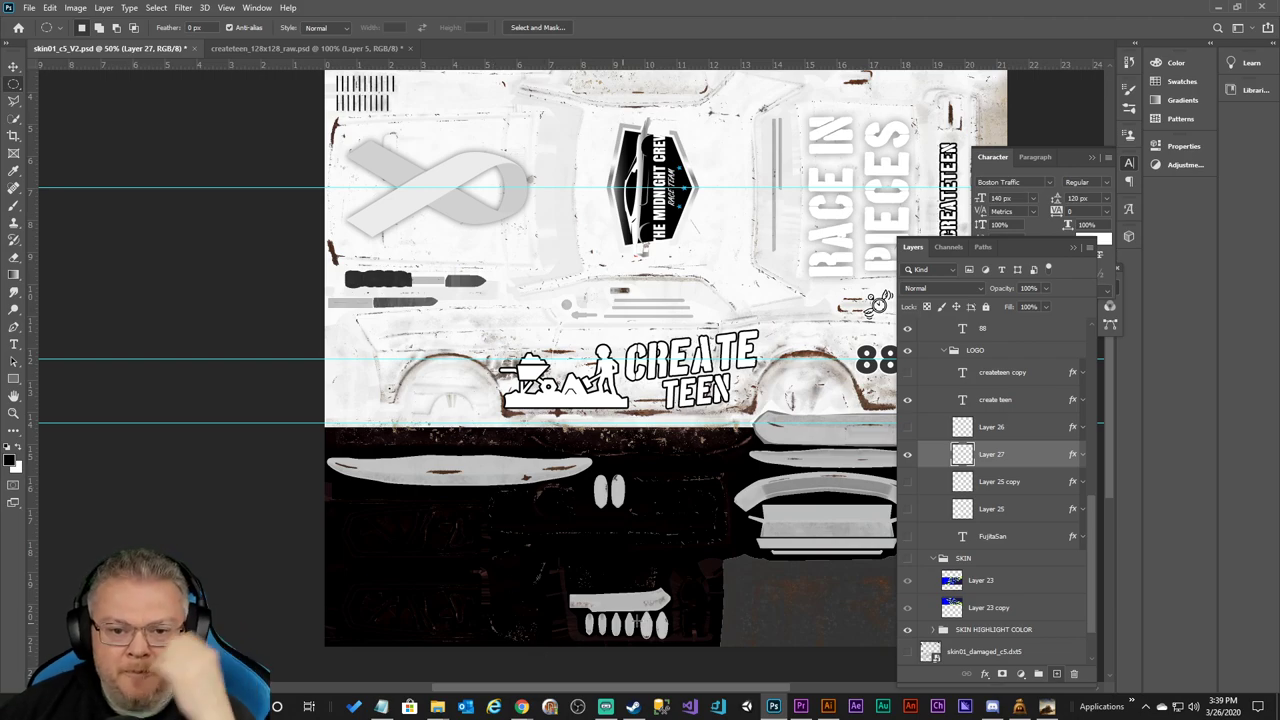
{"action": "left_click", "coordinate": [907, 455]}
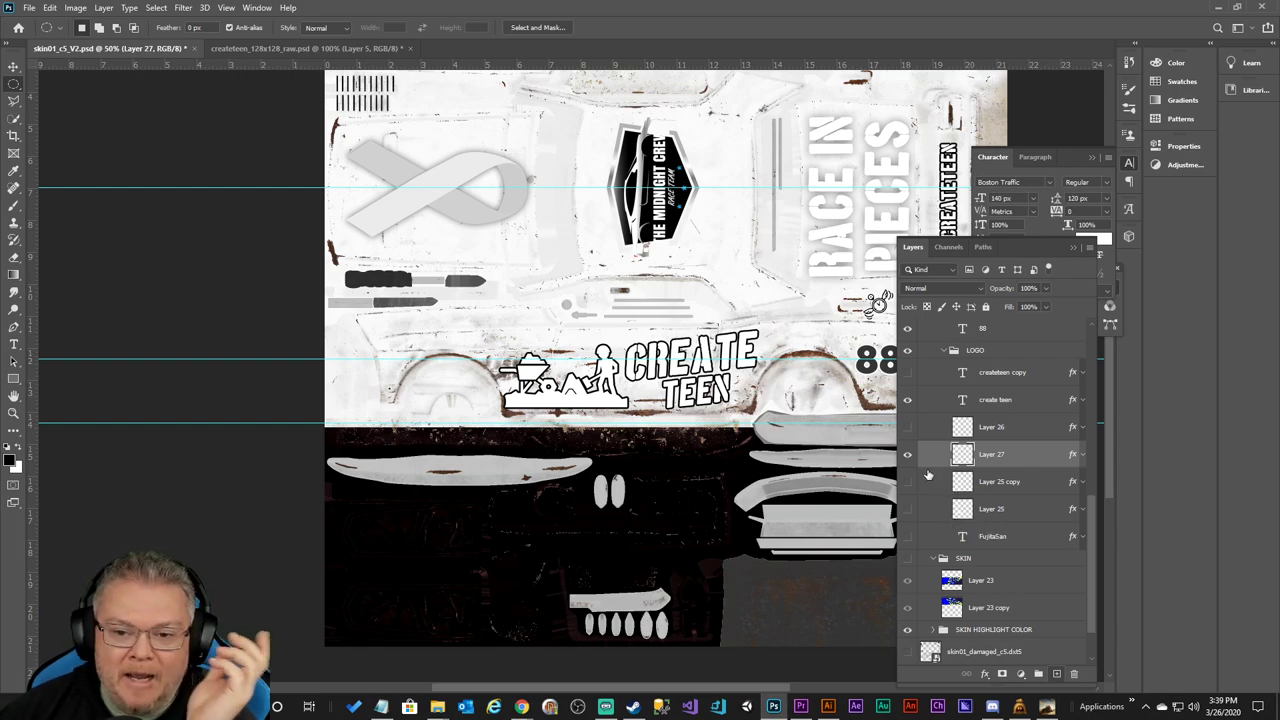
{"action": "left_click", "coordinate": [907, 427]}
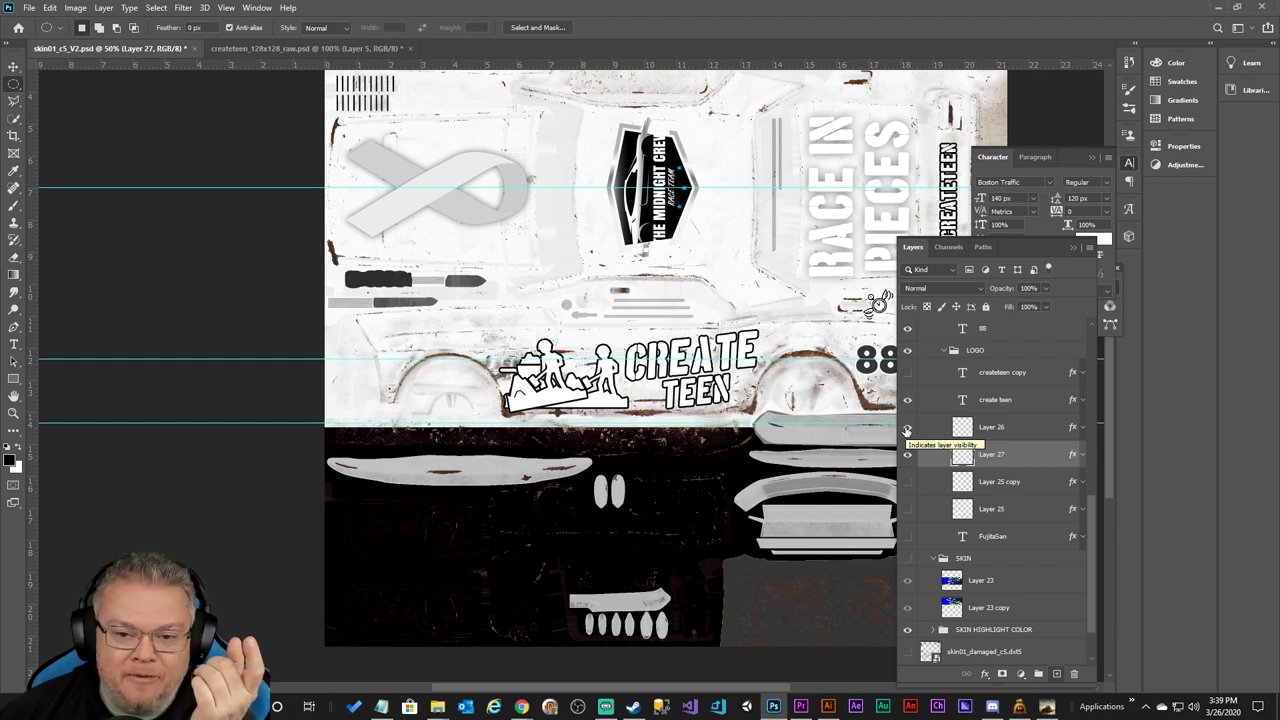
{"action": "left_click", "coordinate": [907, 454]}
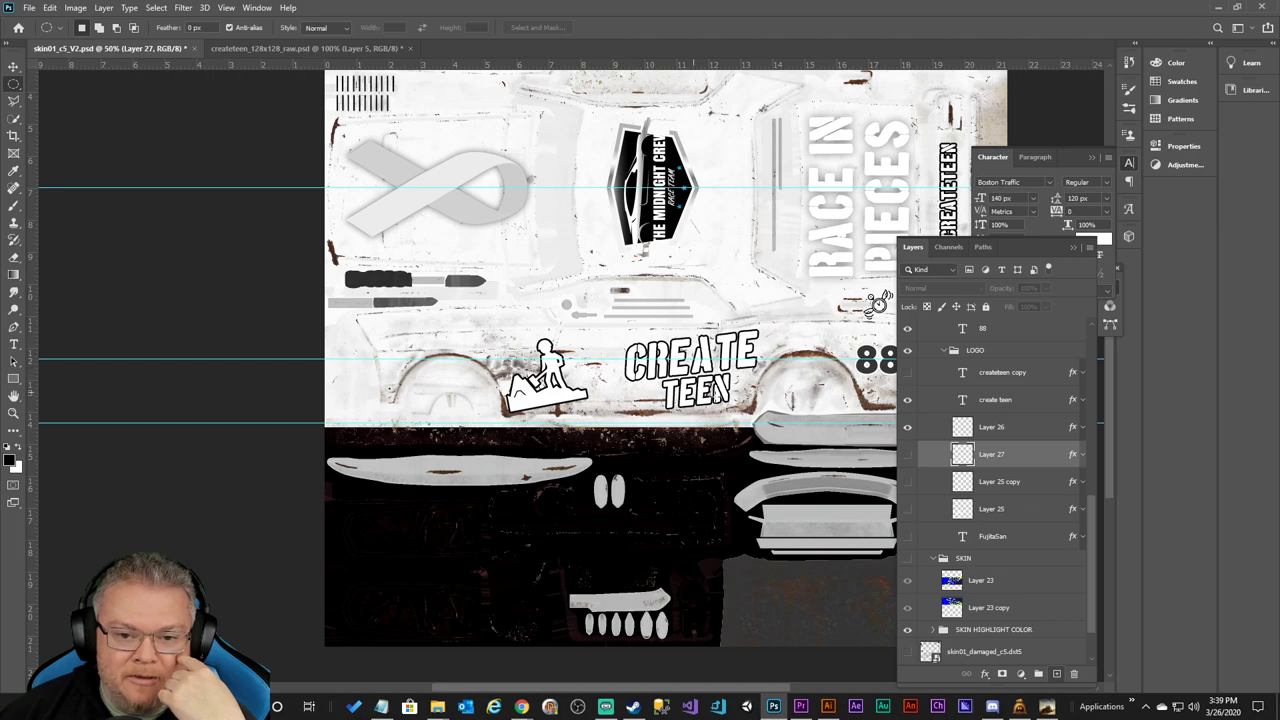
{"action": "left_click", "coordinate": [907, 427]}
{"action": "left_click", "coordinate": [907, 454]}
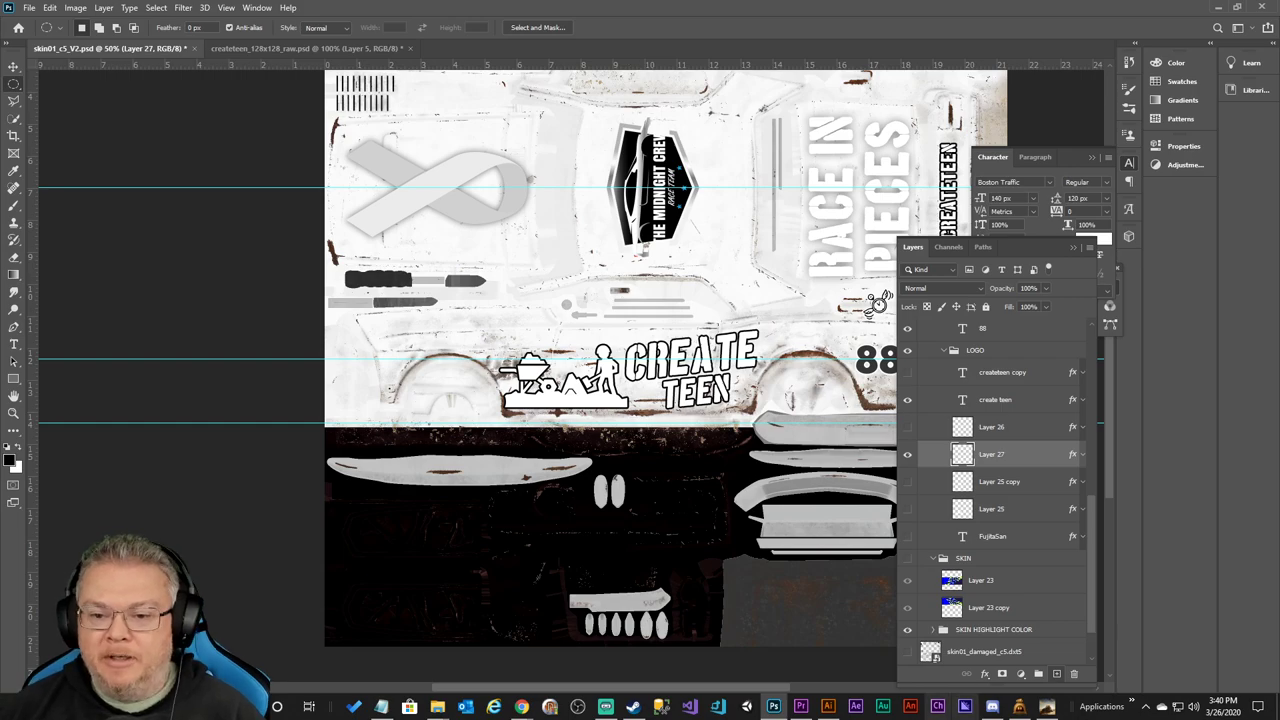
Hide the white Layer 2 background and show the SKIN group.
{"action": "scroll", "coordinate": [914, 632], "scroll_direction": "down", "scroll_amount": 2}
{"action": "left_click", "coordinate": [907, 651]}
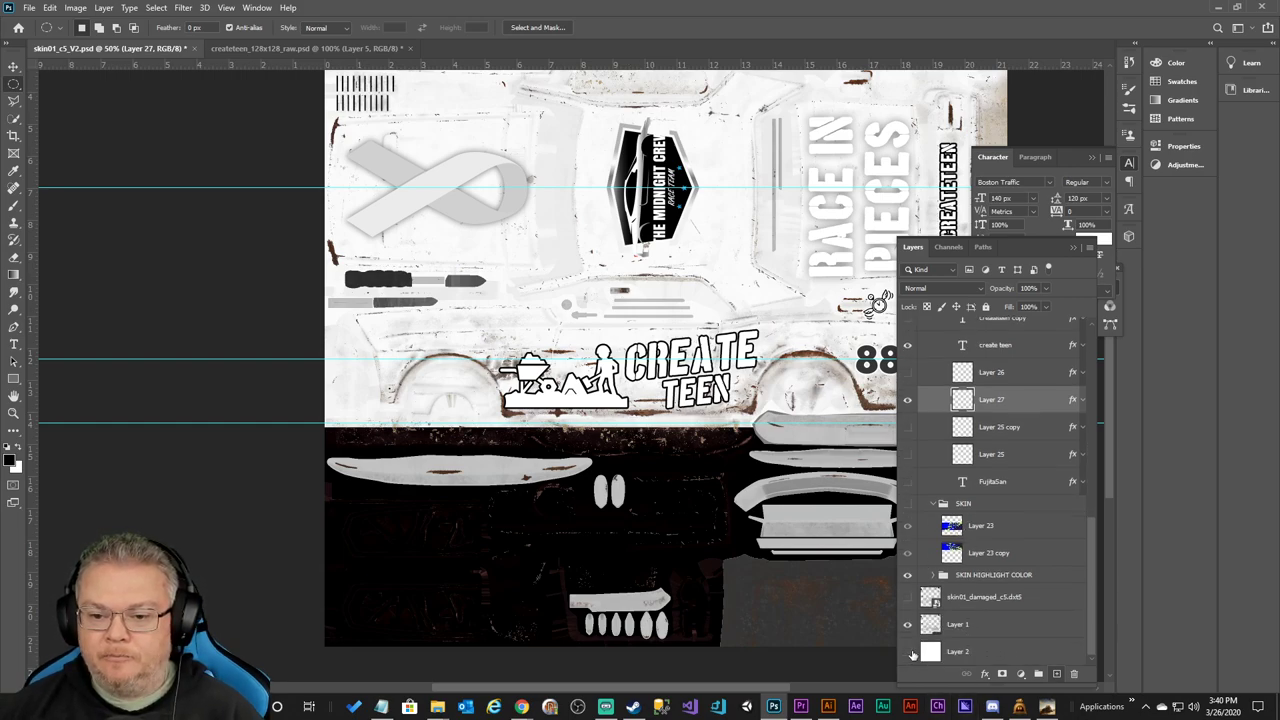
{"action": "left_click", "coordinate": [908, 505]}
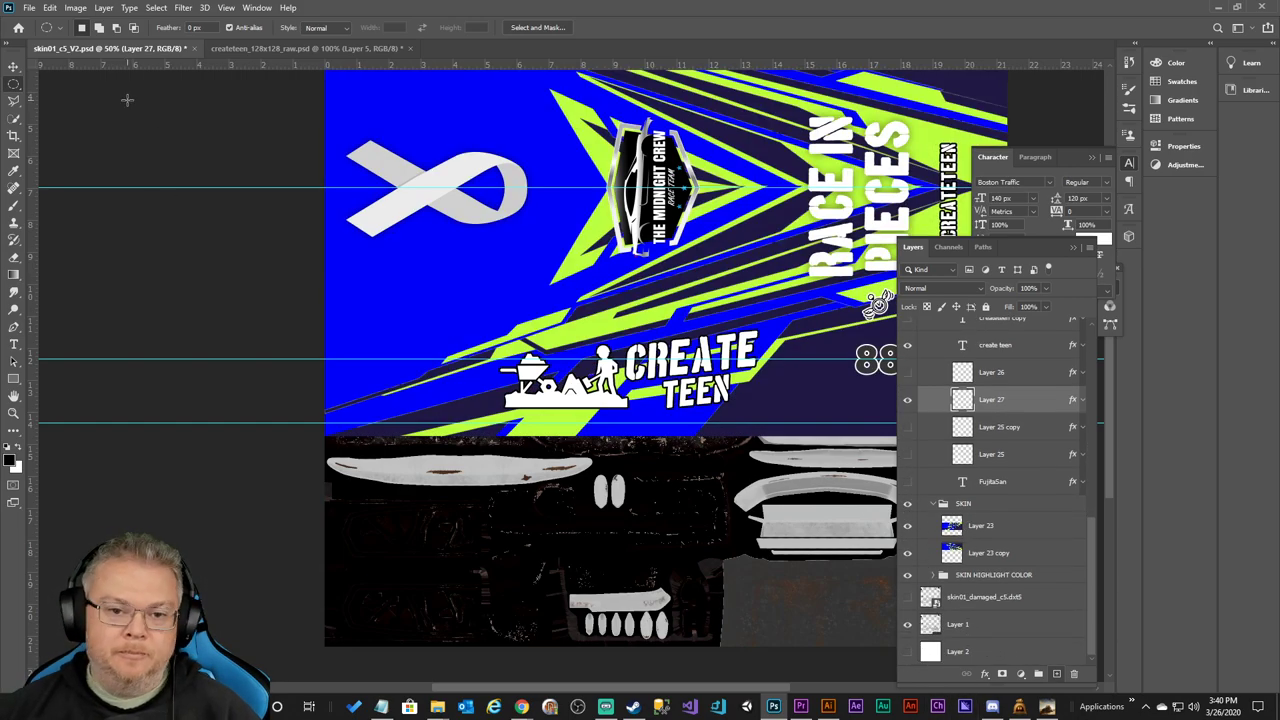
Export the skin as a 2048 x 2048 PNG named skin01_c5_V2.png in the CreateTeen folder, replacing the existing file.
{"action": "left_click", "coordinate": [30, 8]}
{"action": "mouse_move", "coordinate": [156, 202]}
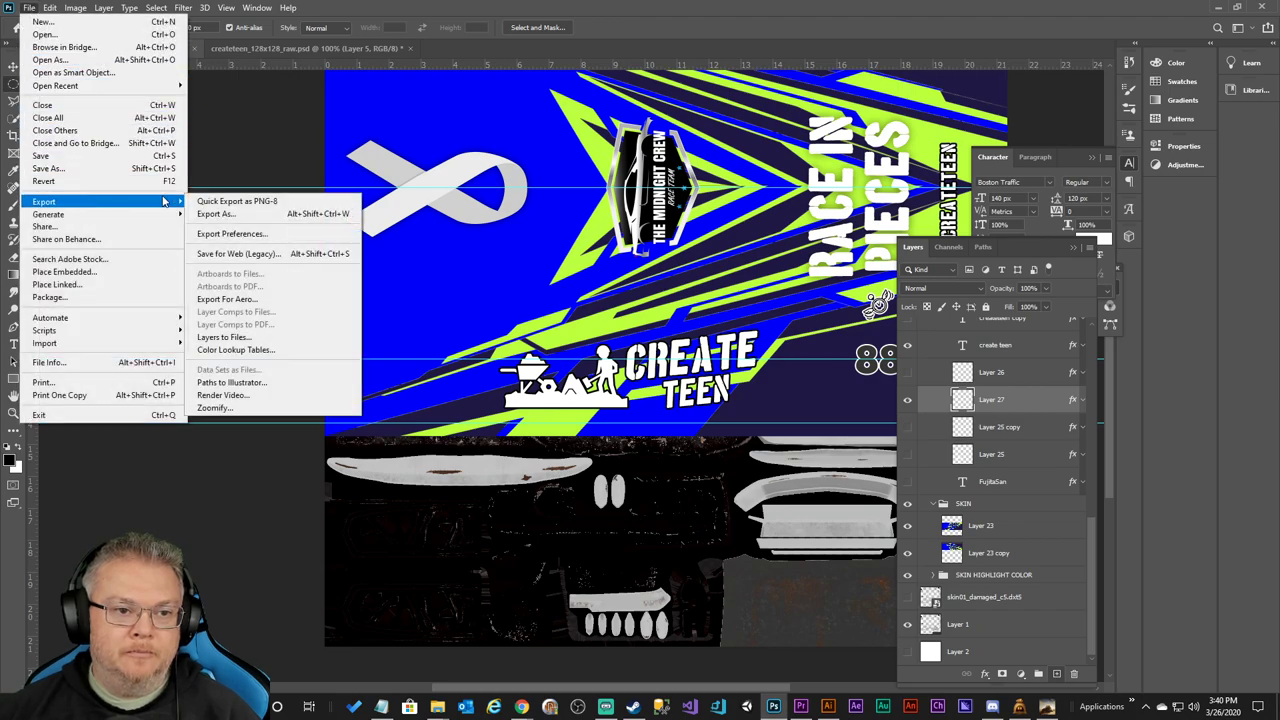
{"action": "left_click", "coordinate": [320, 214]}
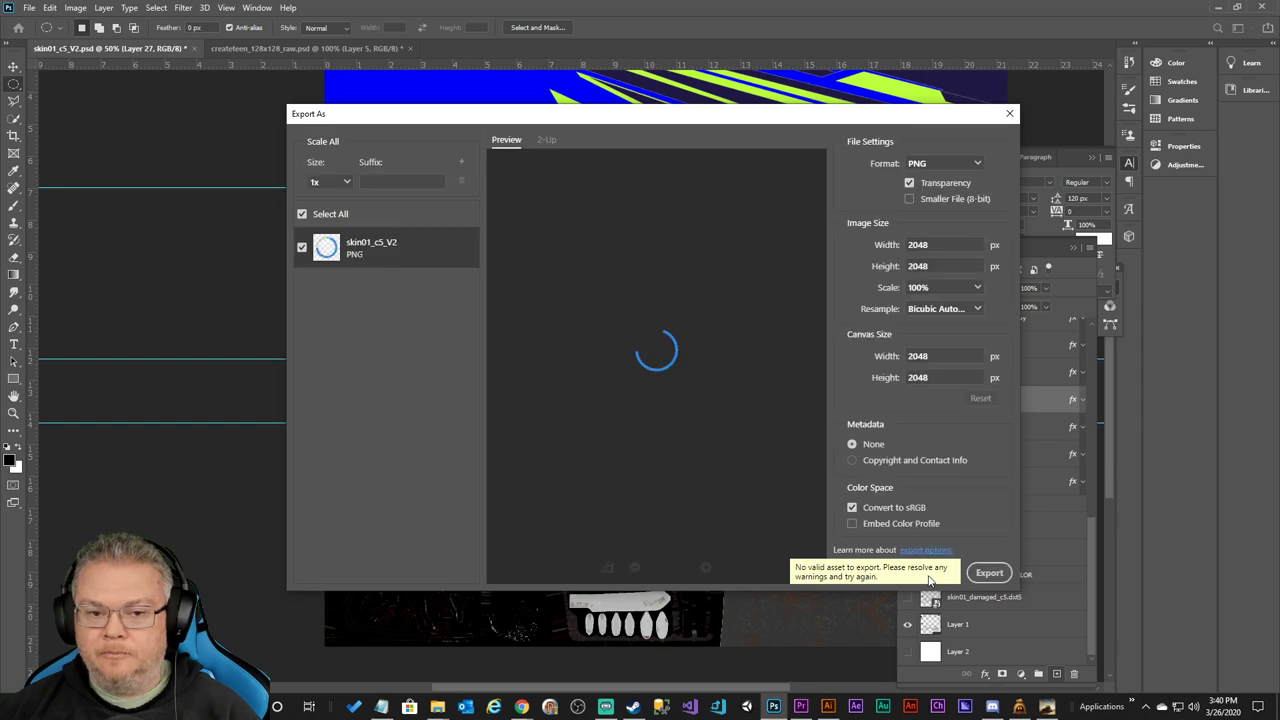
{"action": "left_click", "coordinate": [990, 576]}
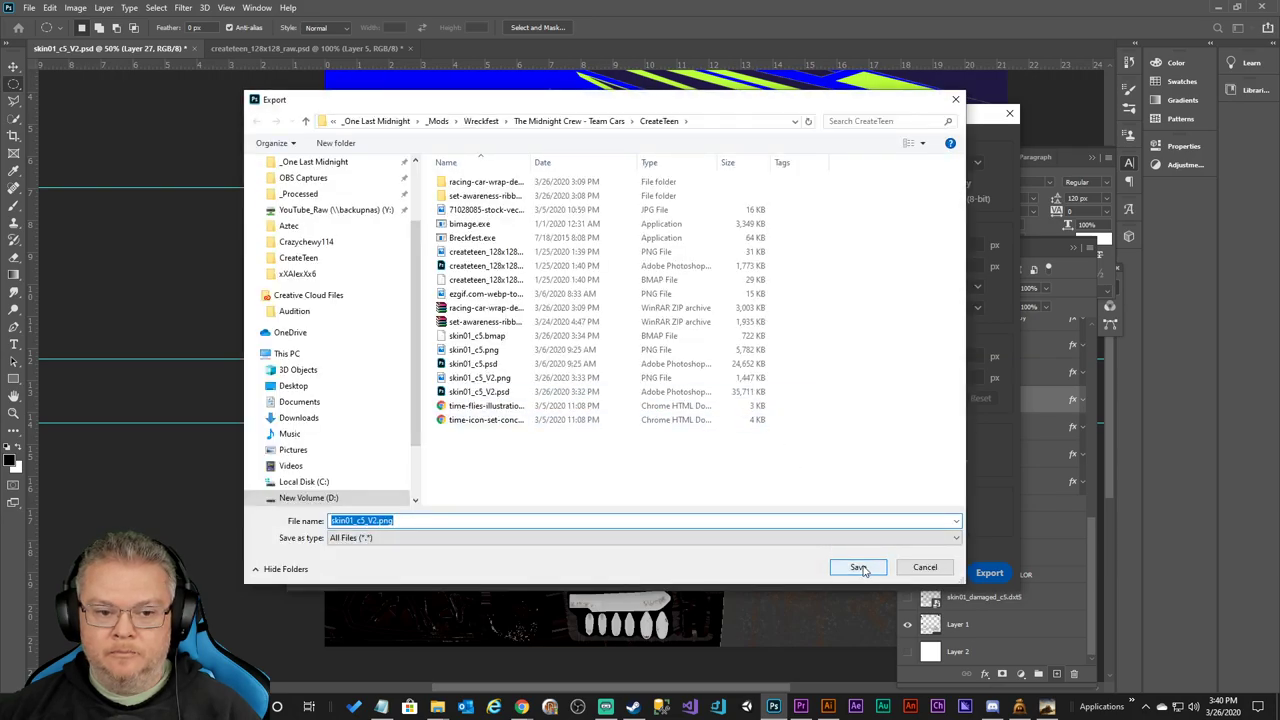
{"action": "left_click", "coordinate": [858, 567]}
{"action": "left_click", "coordinate": [663, 352]}
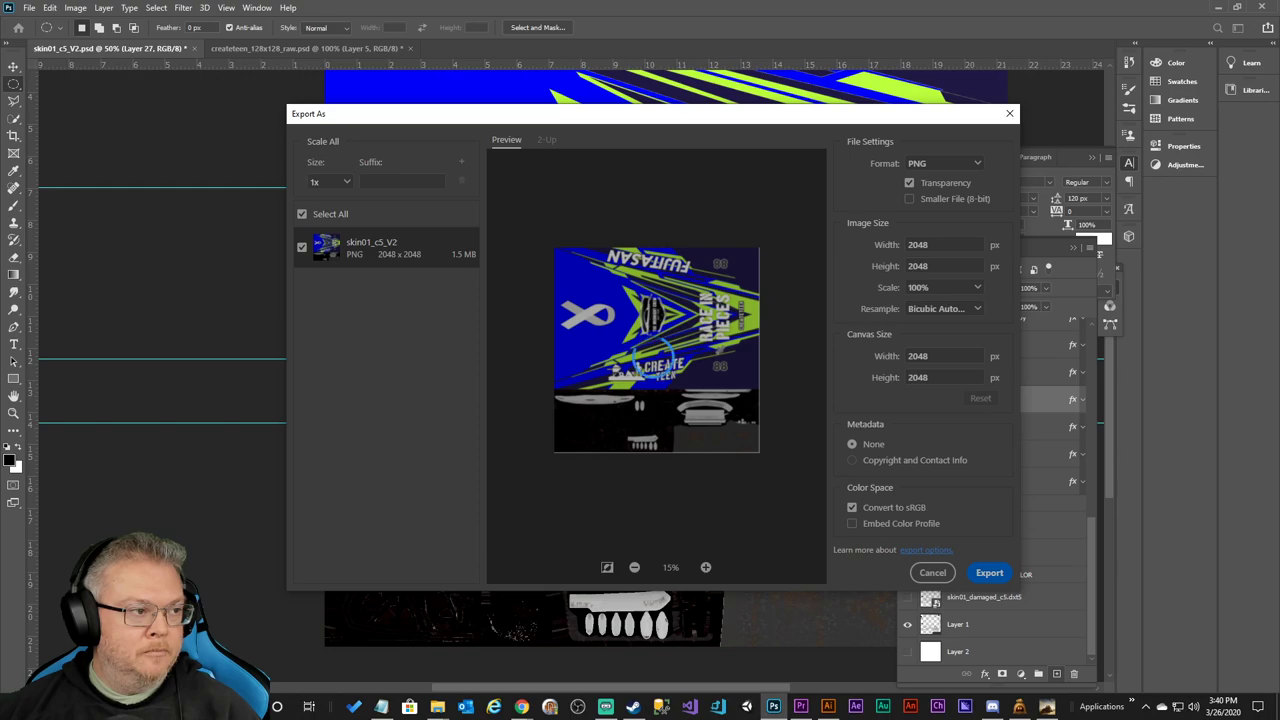
Switch to the Wreckfest paint shop and reload the Create Teen style by changing to another style and back.
{"action": "key", "text": "alt+Tab"}
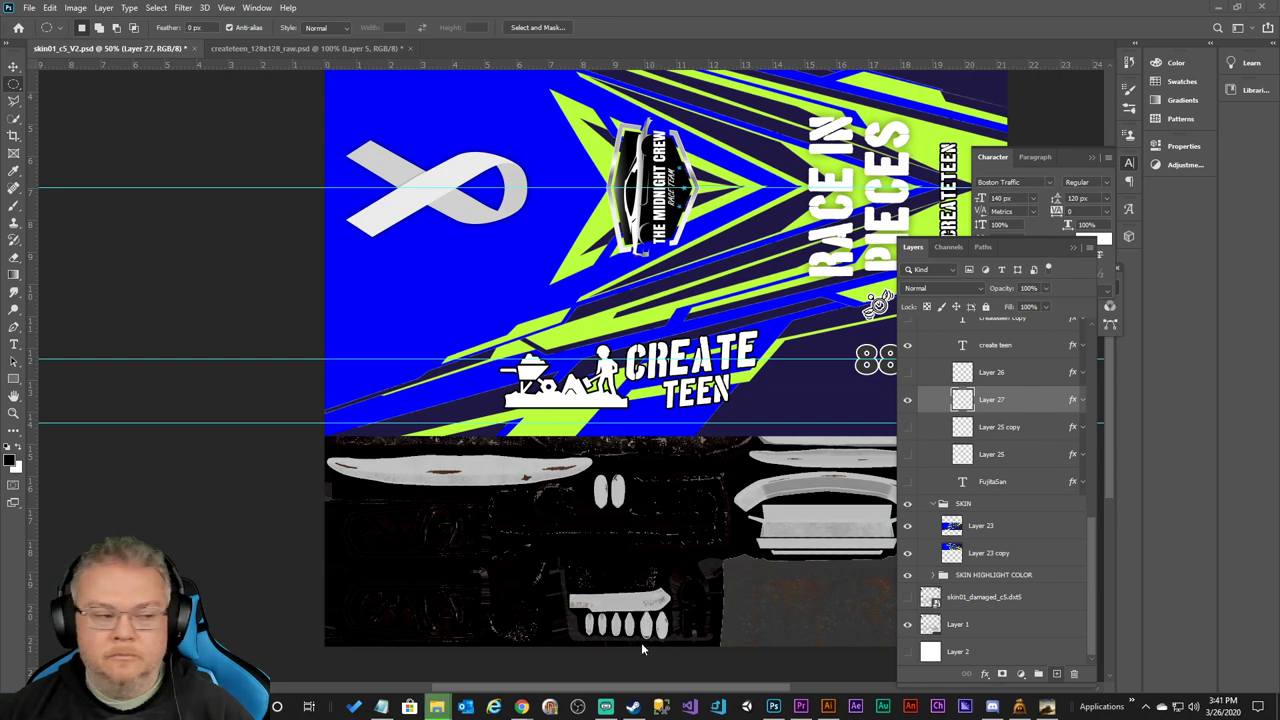
{"action": "left_click", "coordinate": [1046, 706]}
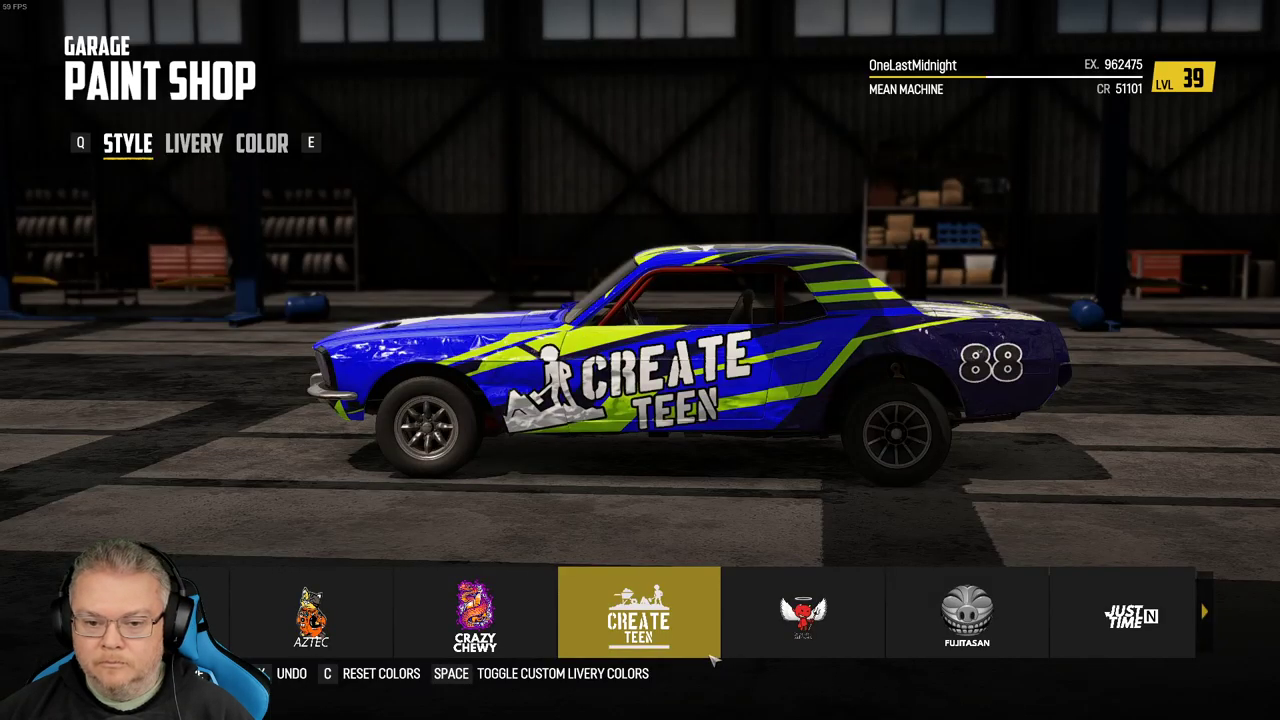
{"action": "left_click", "coordinate": [518, 640]}
{"action": "left_click", "coordinate": [783, 640]}
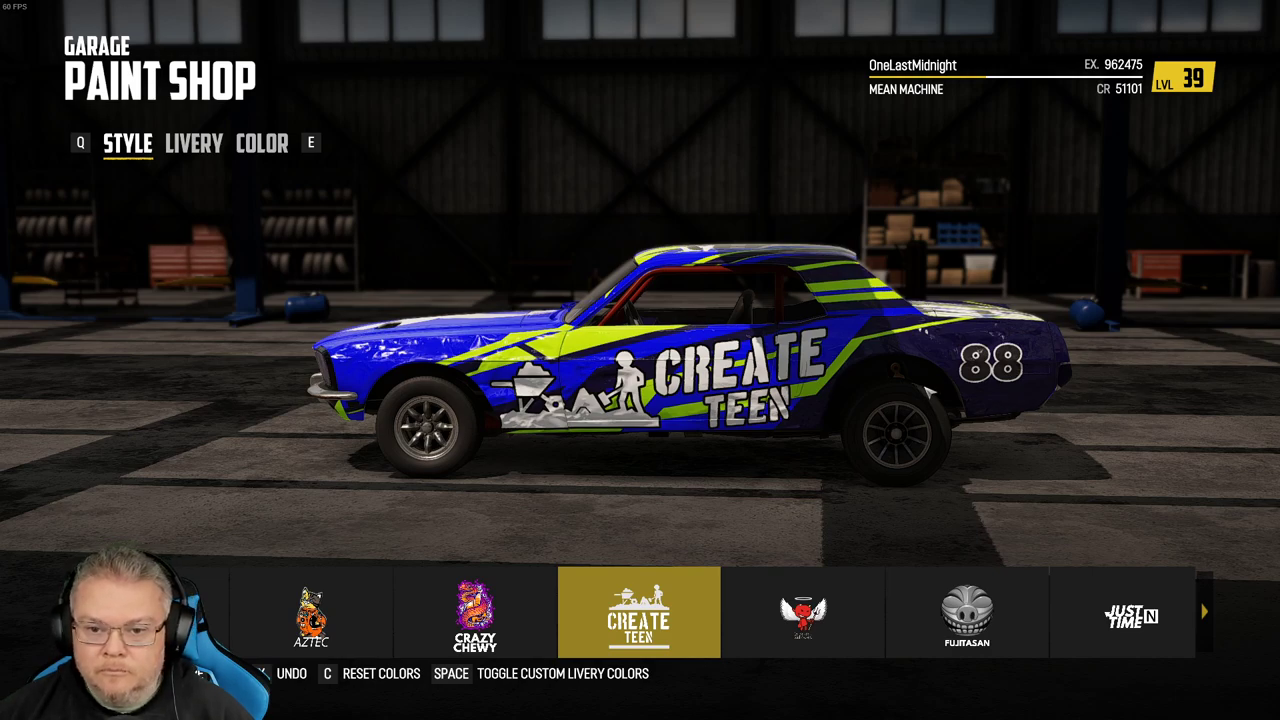
Inspect the car's side, roof and trunk graphics in the paint shop, and return to Photoshop.
{"action": "scroll", "coordinate": [910, 375], "scroll_direction": "up", "scroll_amount": 3}
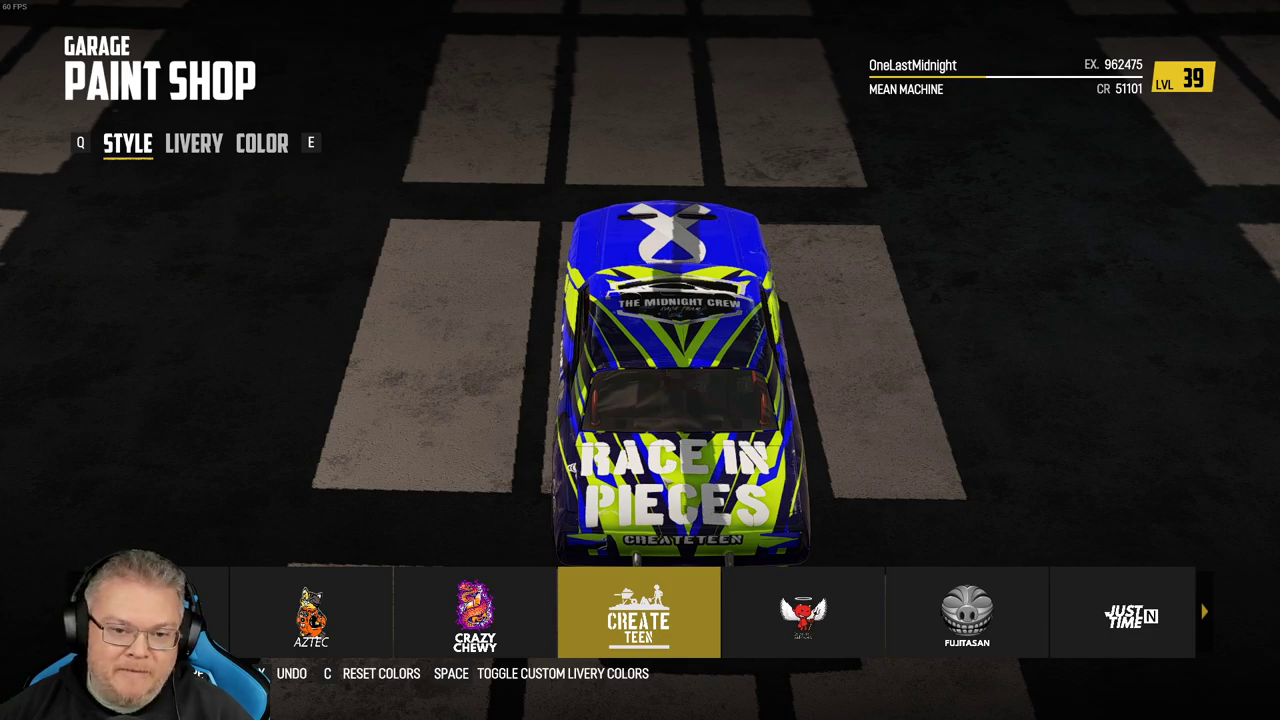
{"action": "left_click_drag", "start_coordinate": [891, 505], "coordinate": [968, 497]}
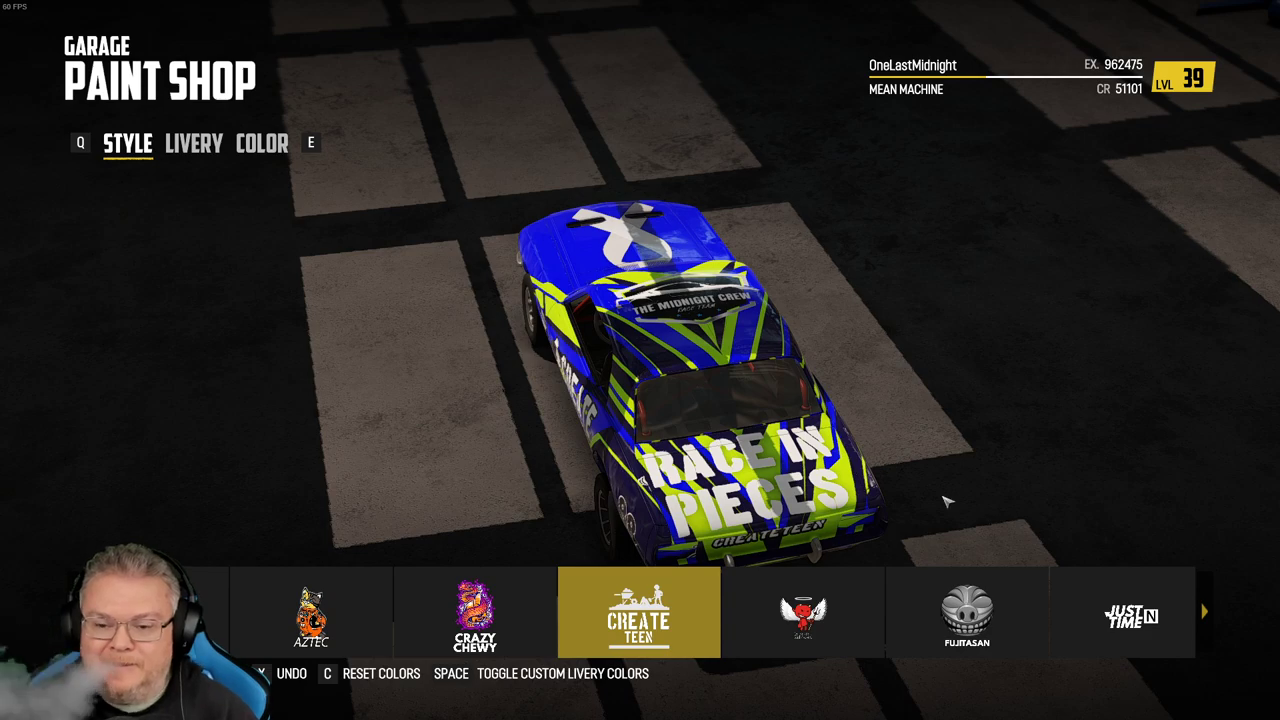
{"action": "key", "text": "alt+Tab"}
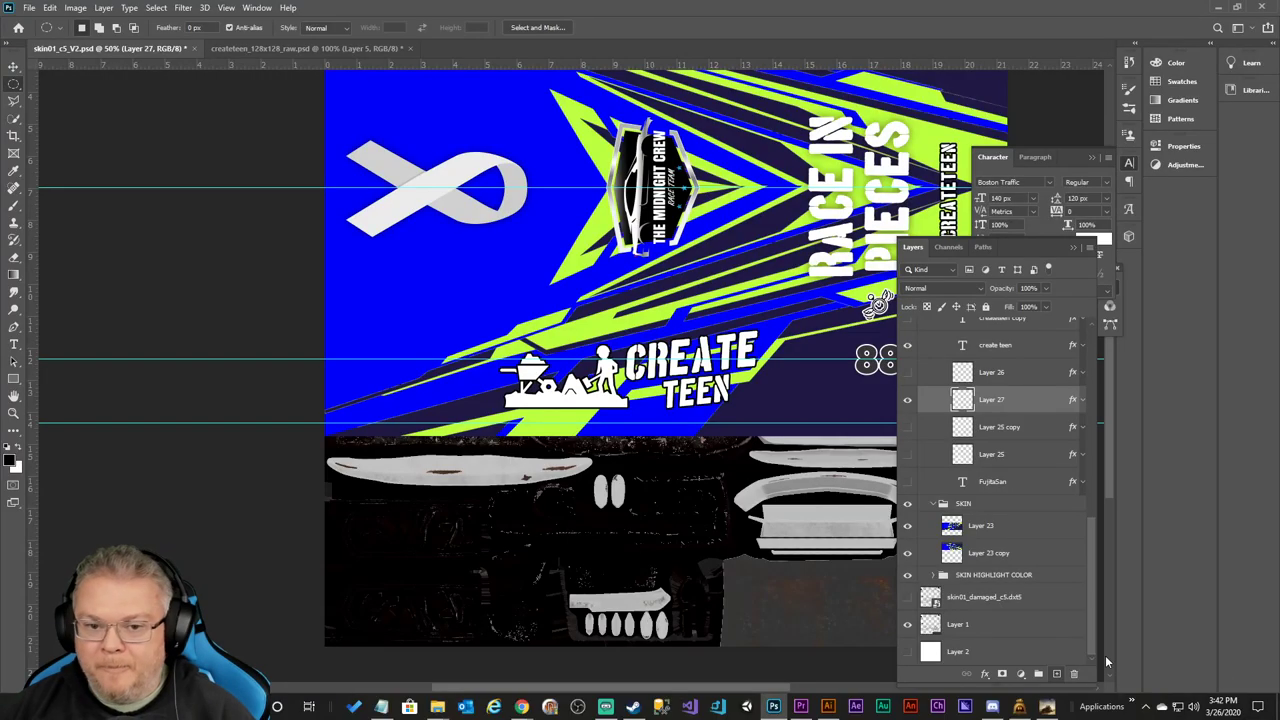
Nudge the create teen text layer slightly to the right, away from the wheelbarrow-and-worker graphic.
{"action": "scroll", "coordinate": [1005, 391], "scroll_direction": "up", "scroll_amount": 2}
{"action": "left_click", "coordinate": [1005, 395]}
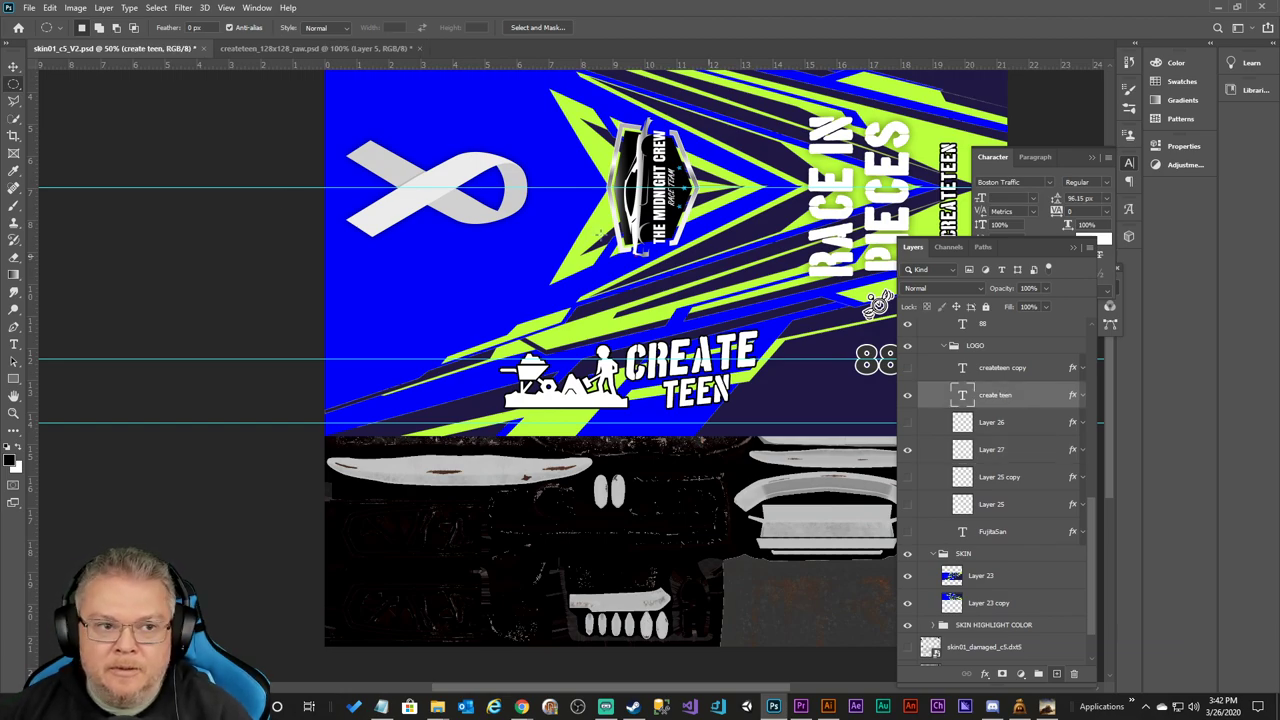
{"action": "left_click", "coordinate": [13, 67]}
{"action": "key", "text": "Right"}
{"action": "key", "text": "Right"}
{"action": "key", "text": "Right"}
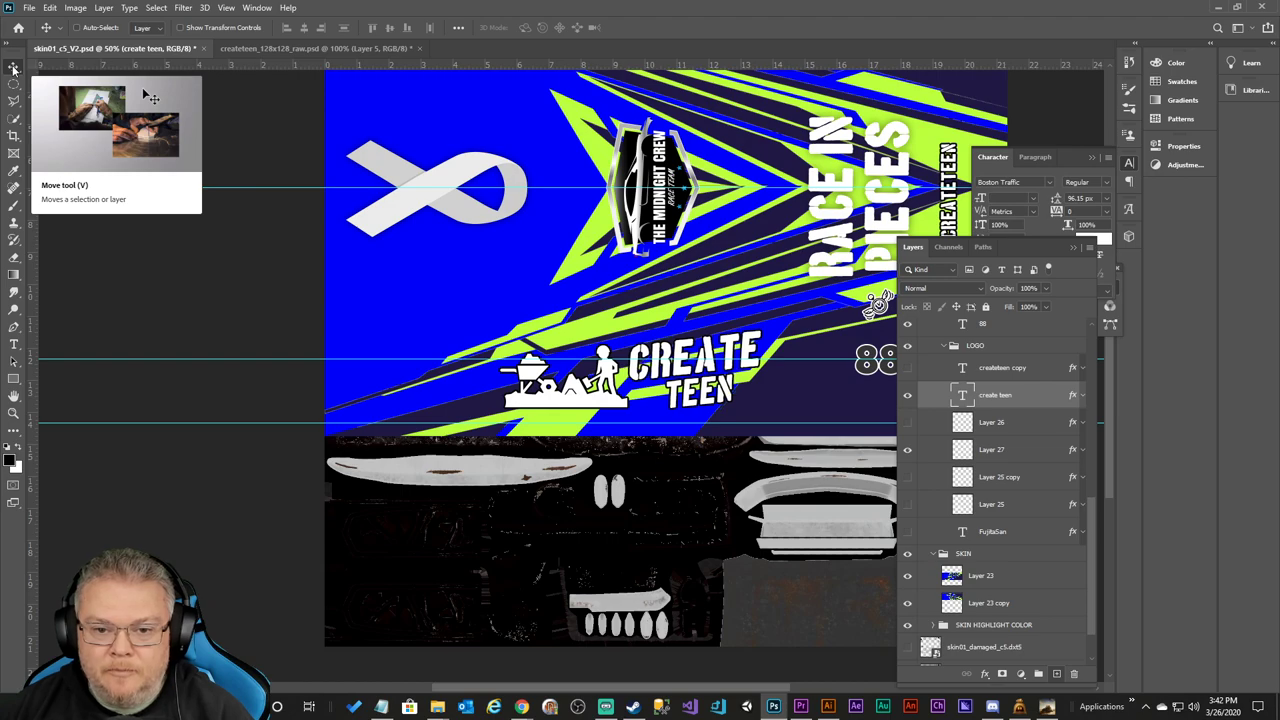
{"action": "key", "text": "Right"}
{"action": "key", "text": "Right"}
{"action": "key", "text": "Right"}
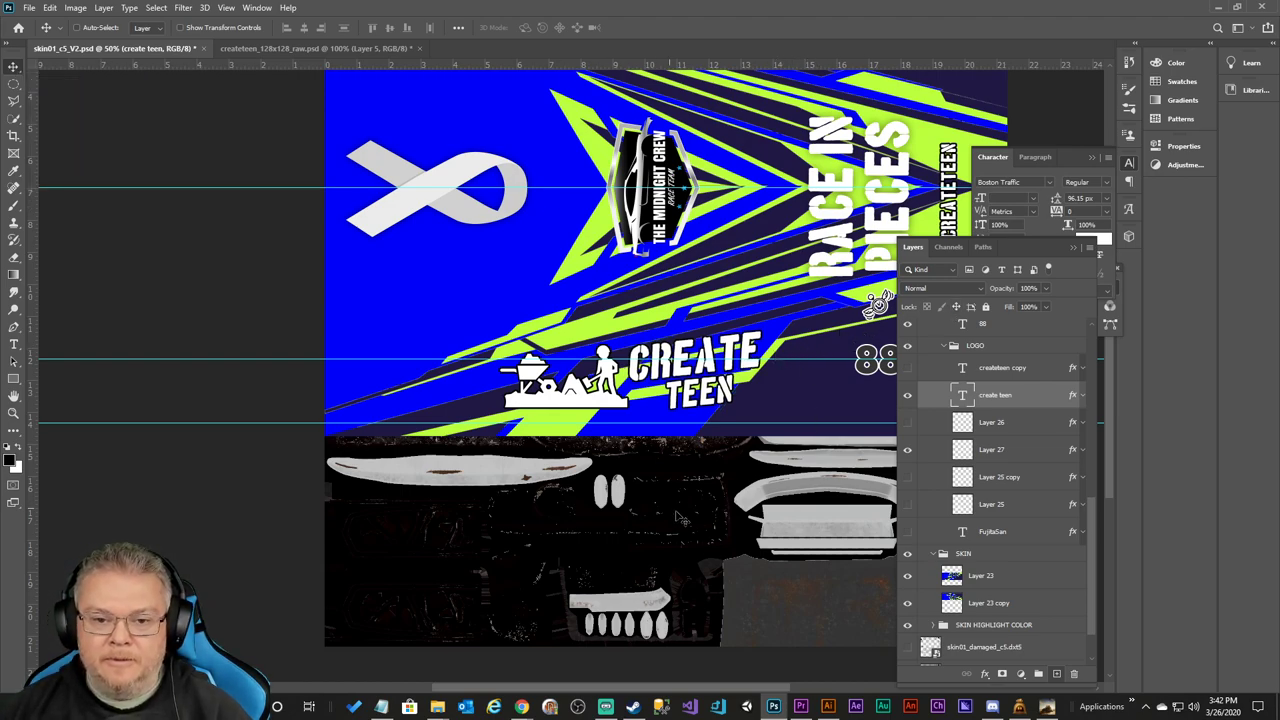
Set the font size of the Race In Pieces trunk text to 100 px.
{"action": "left_click_drag", "start_coordinate": [719, 690], "coordinate": [763, 705]}
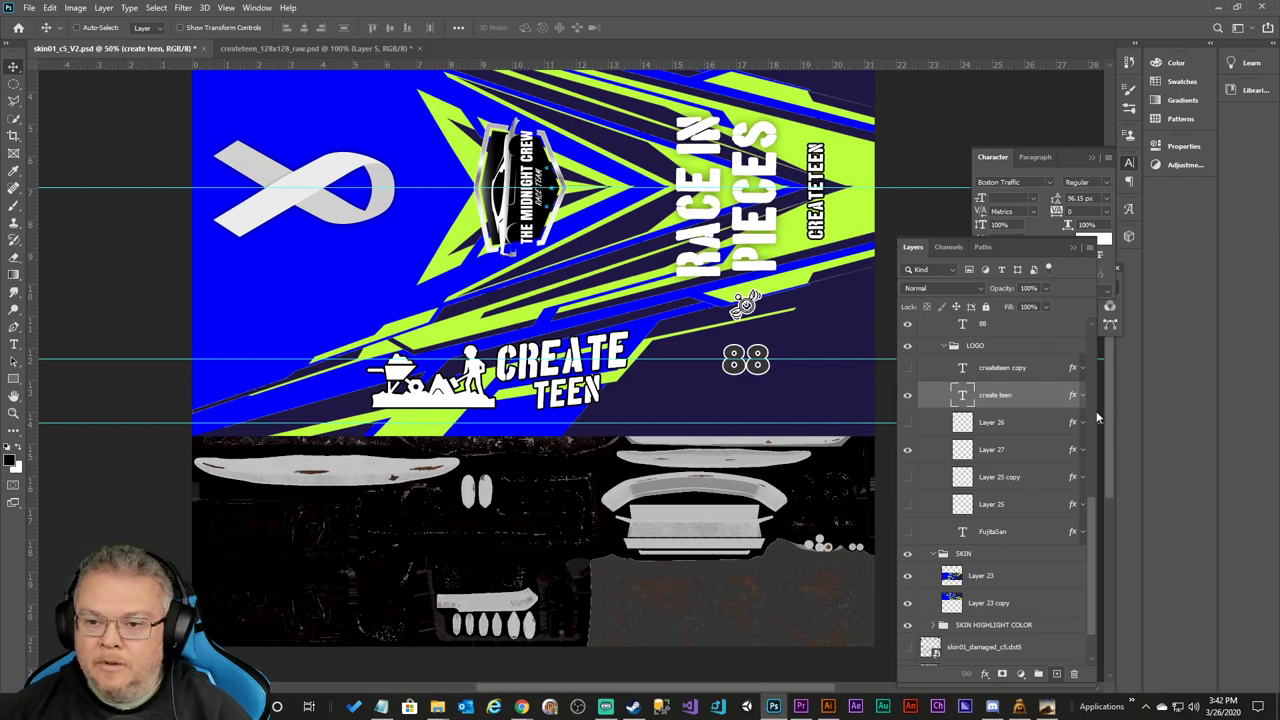
{"action": "left_click_drag", "start_coordinate": [1089, 537], "coordinate": [1088, 378]}
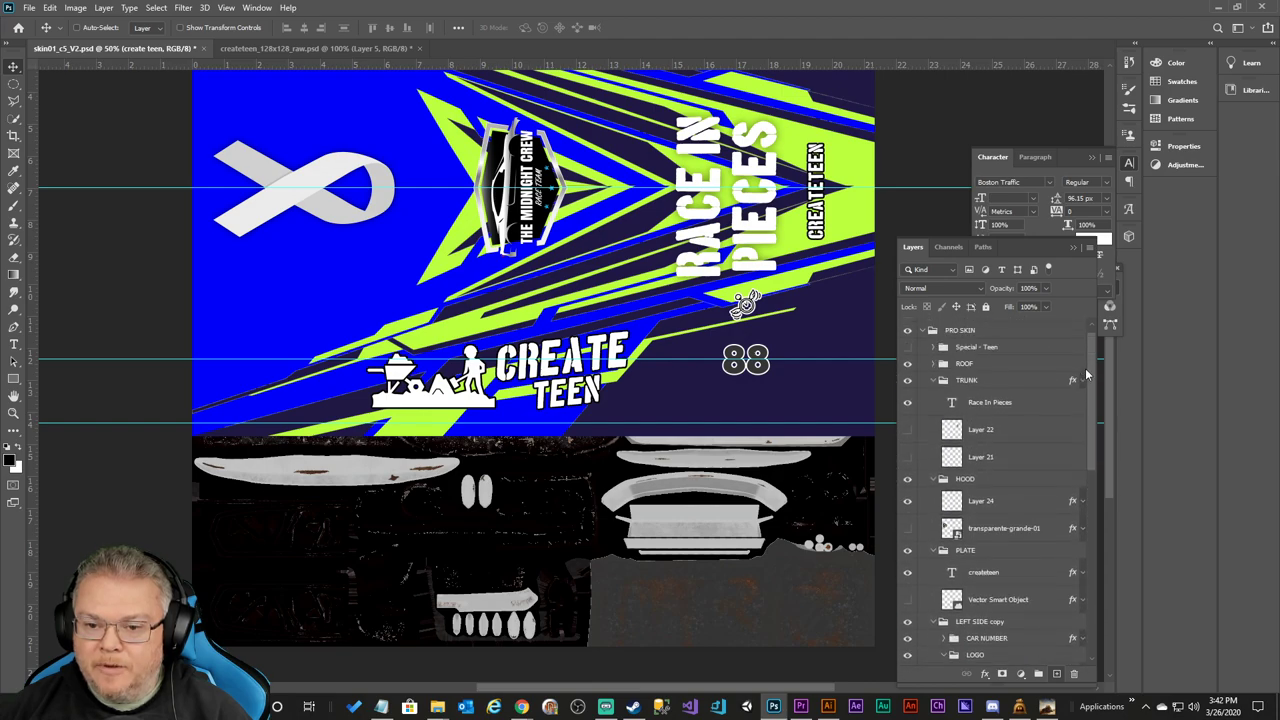
{"action": "left_click", "coordinate": [1011, 403]}
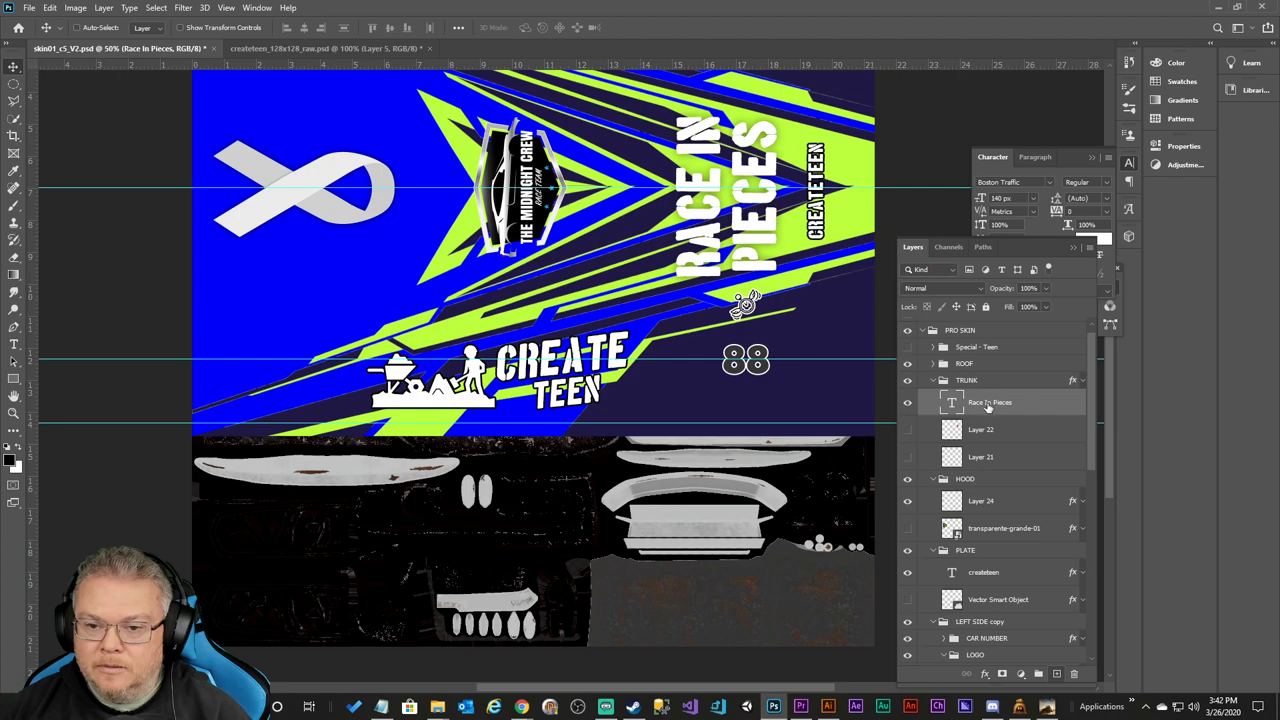
{"action": "right_click", "coordinate": [988, 407]}
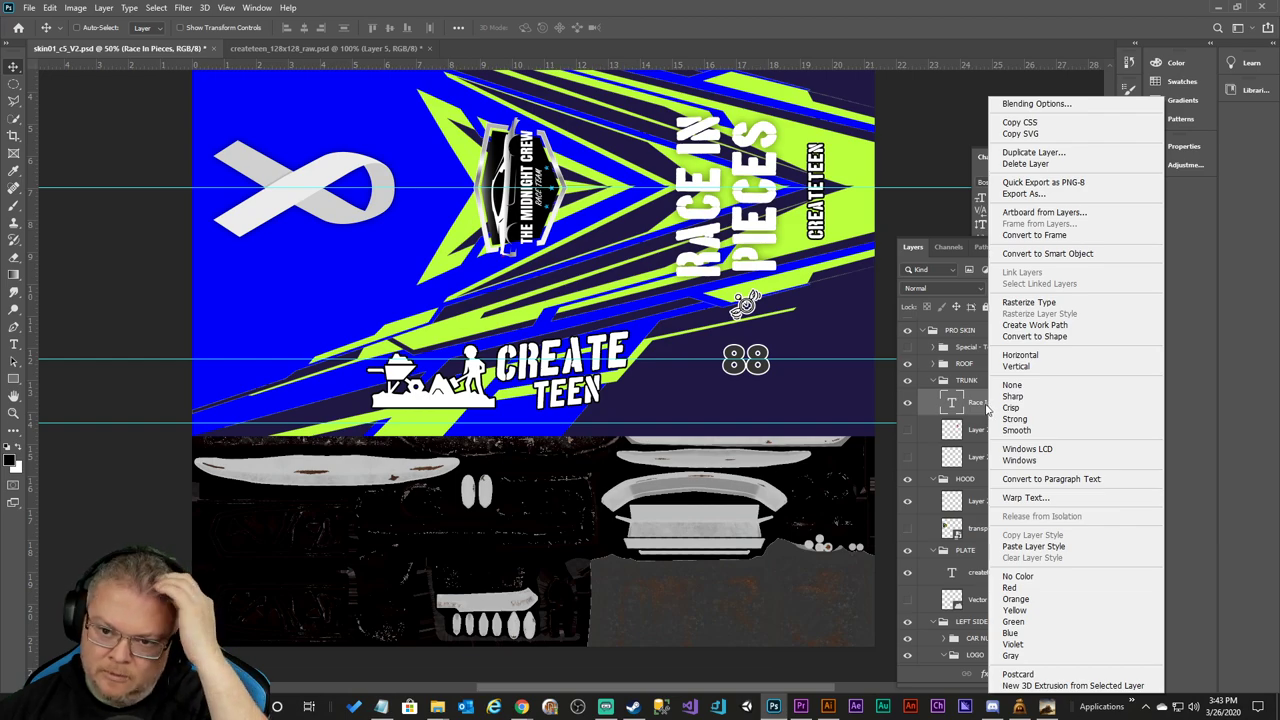
{"action": "left_click", "coordinate": [1066, 6]}
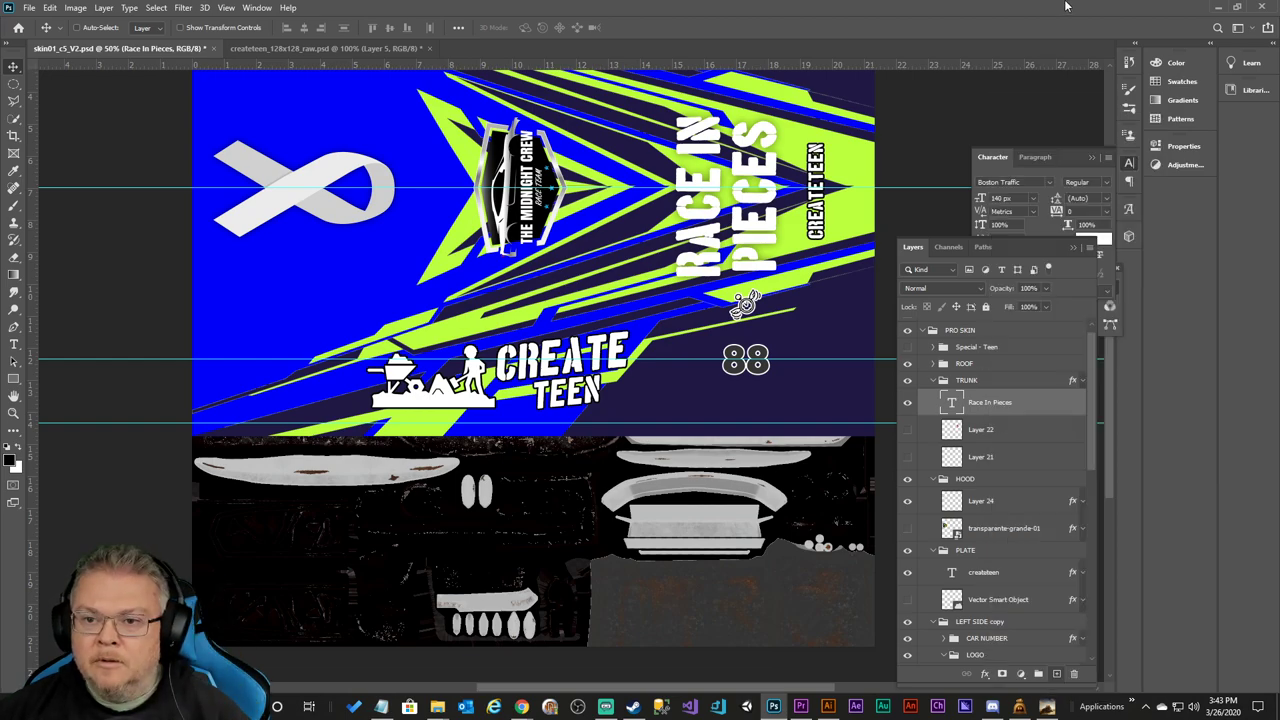
{"action": "left_click", "coordinate": [1033, 201]}
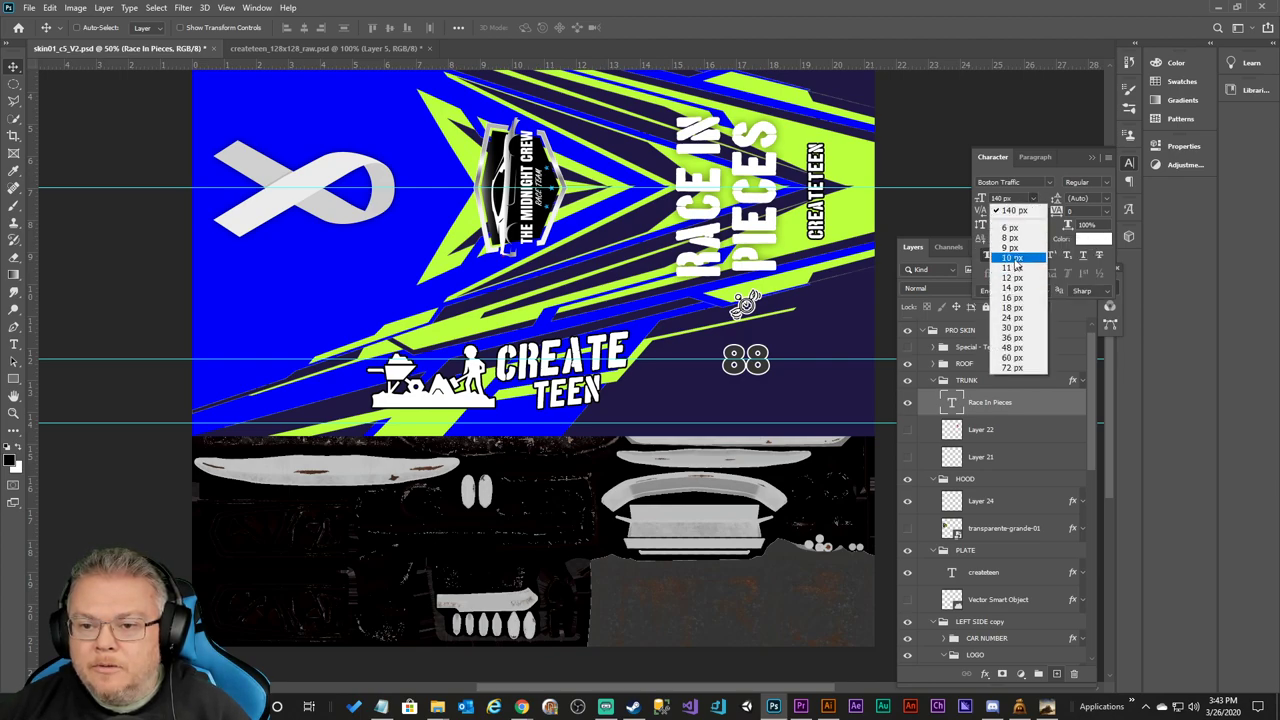
{"action": "left_click", "coordinate": [1018, 201]}
{"action": "type", "text": "120"}
{"action": "key", "text": "Return"}
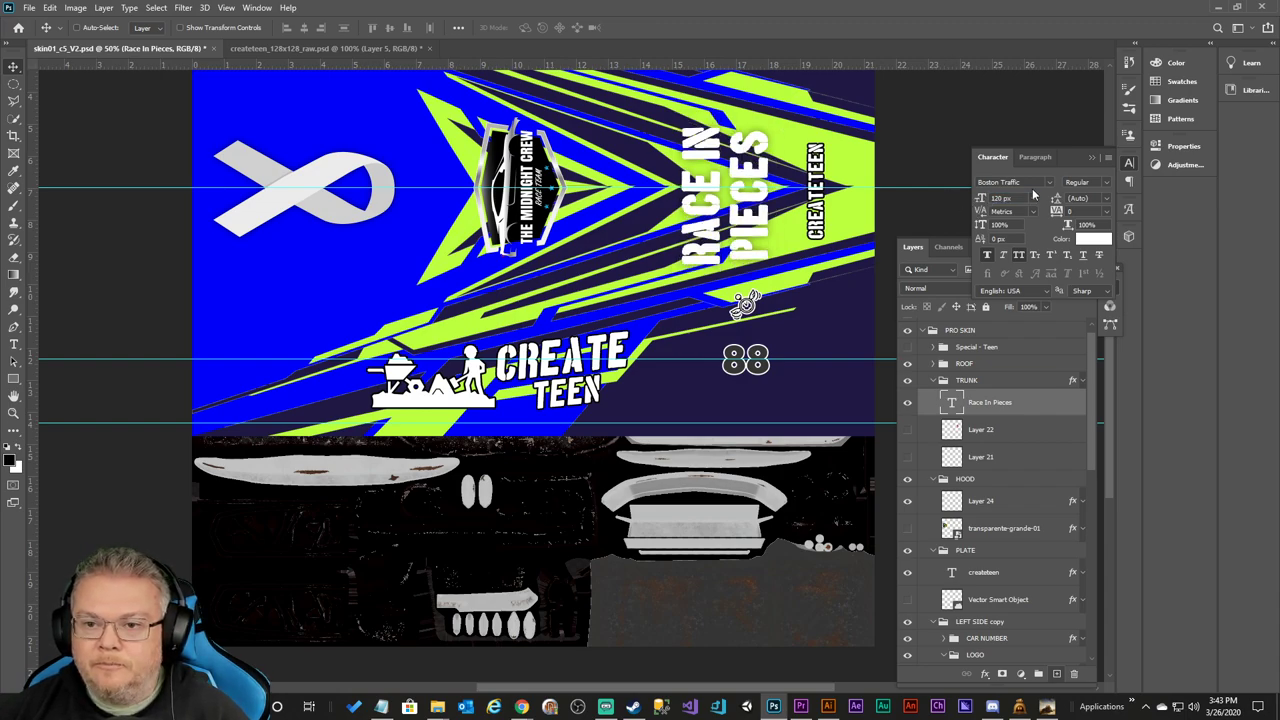
{"action": "type", "text": "100"}
{"action": "key", "text": "Return"}
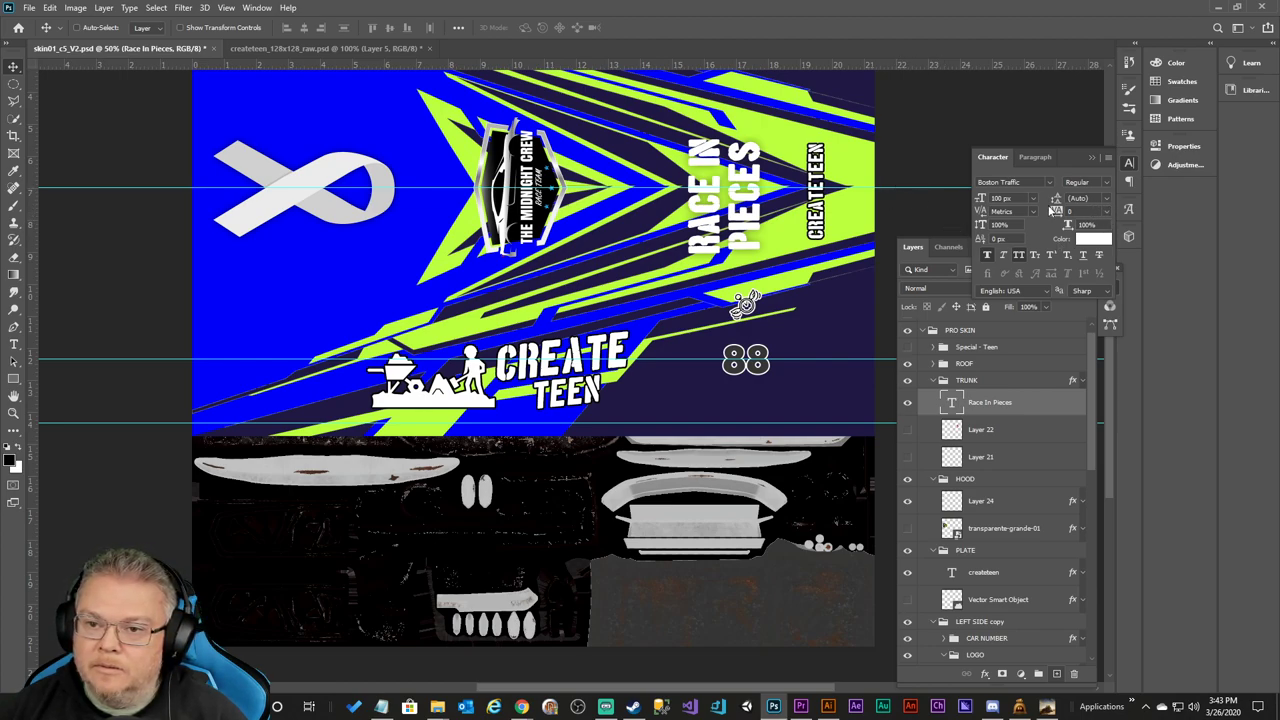
Set the line spacing of the Race In Pieces text to 110 px.
{"action": "left_click", "coordinate": [997, 409]}
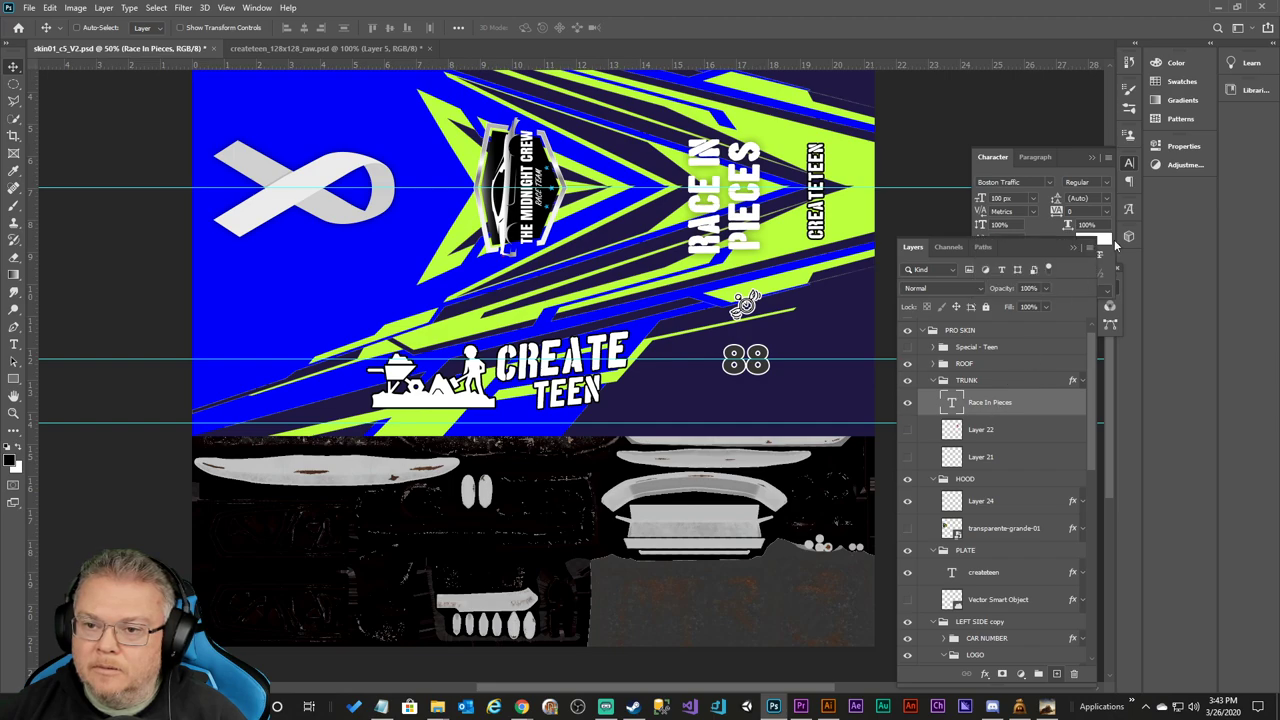
{"action": "left_click", "coordinate": [1099, 198]}
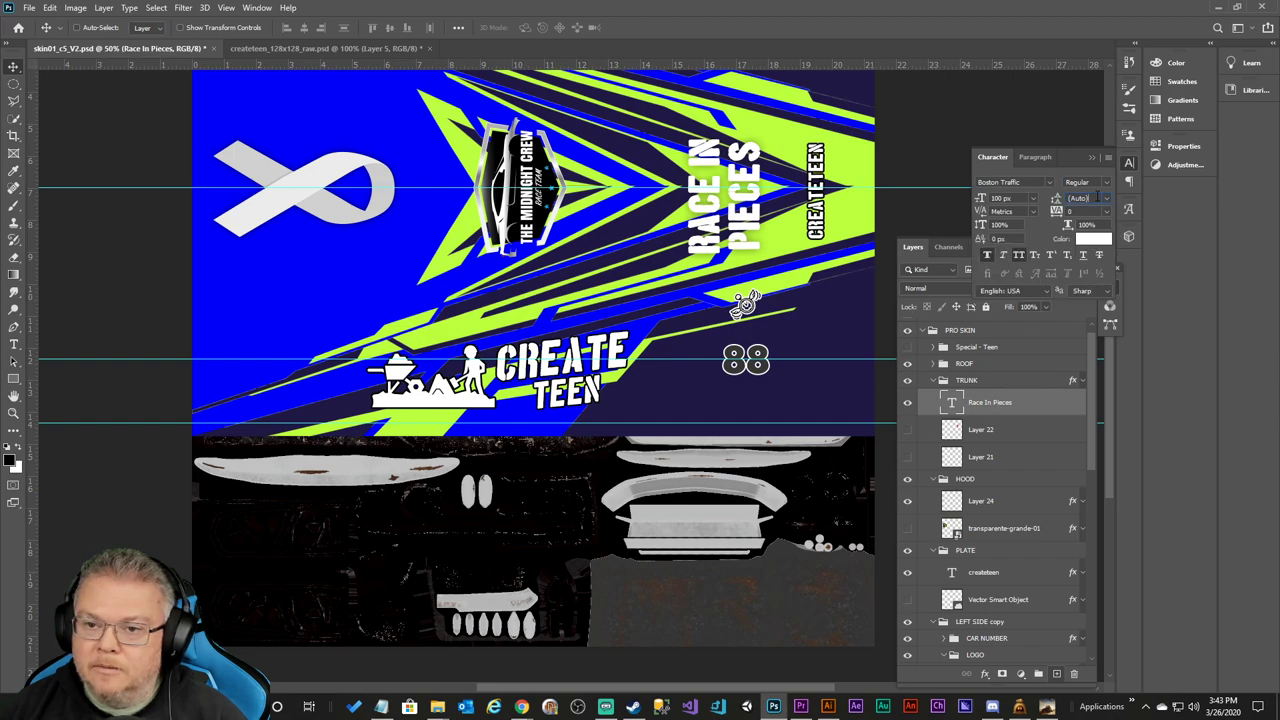
{"action": "left_click", "coordinate": [1099, 198]}
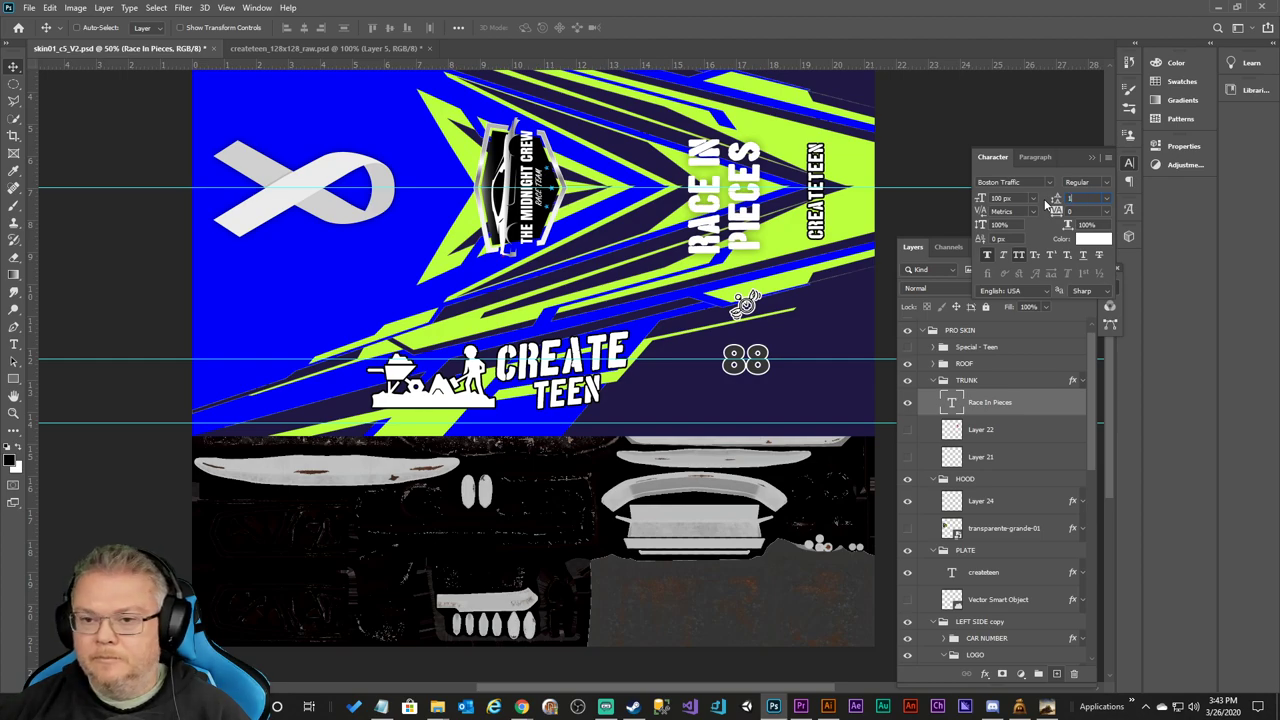
{"action": "type", "text": "110"}
{"action": "key", "text": "Return"}
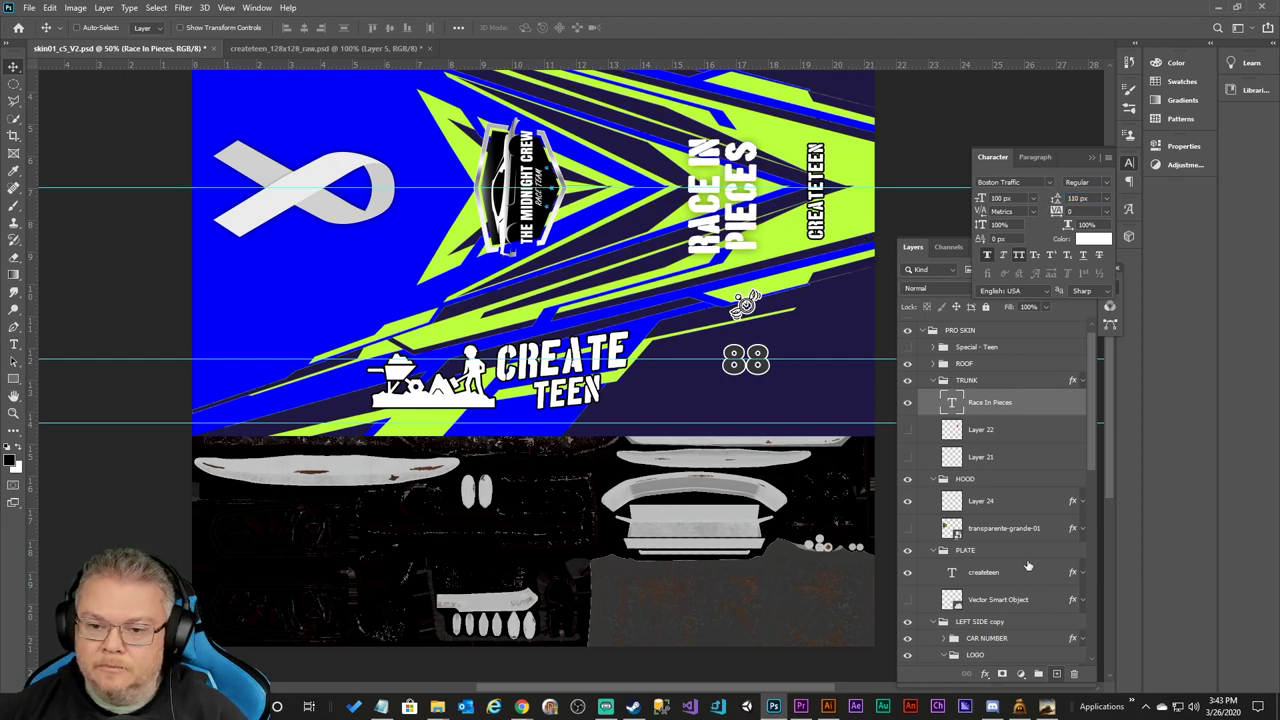
Hide the SKIN group and show the white Layer 2 background to reveal the car template.
{"action": "scroll", "coordinate": [1028, 569], "scroll_direction": "down", "scroll_amount": 10}
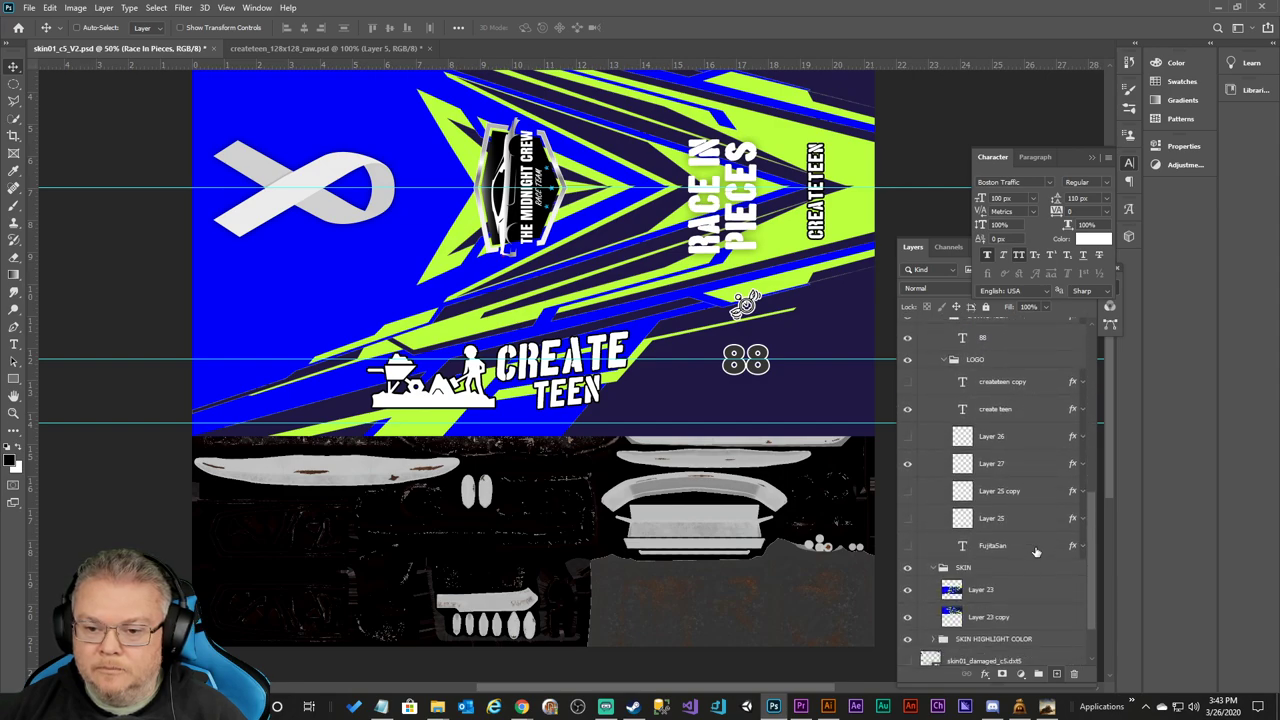
{"action": "scroll", "coordinate": [1036, 552], "scroll_direction": "down", "scroll_amount": 3}
{"action": "left_click", "coordinate": [907, 503]}
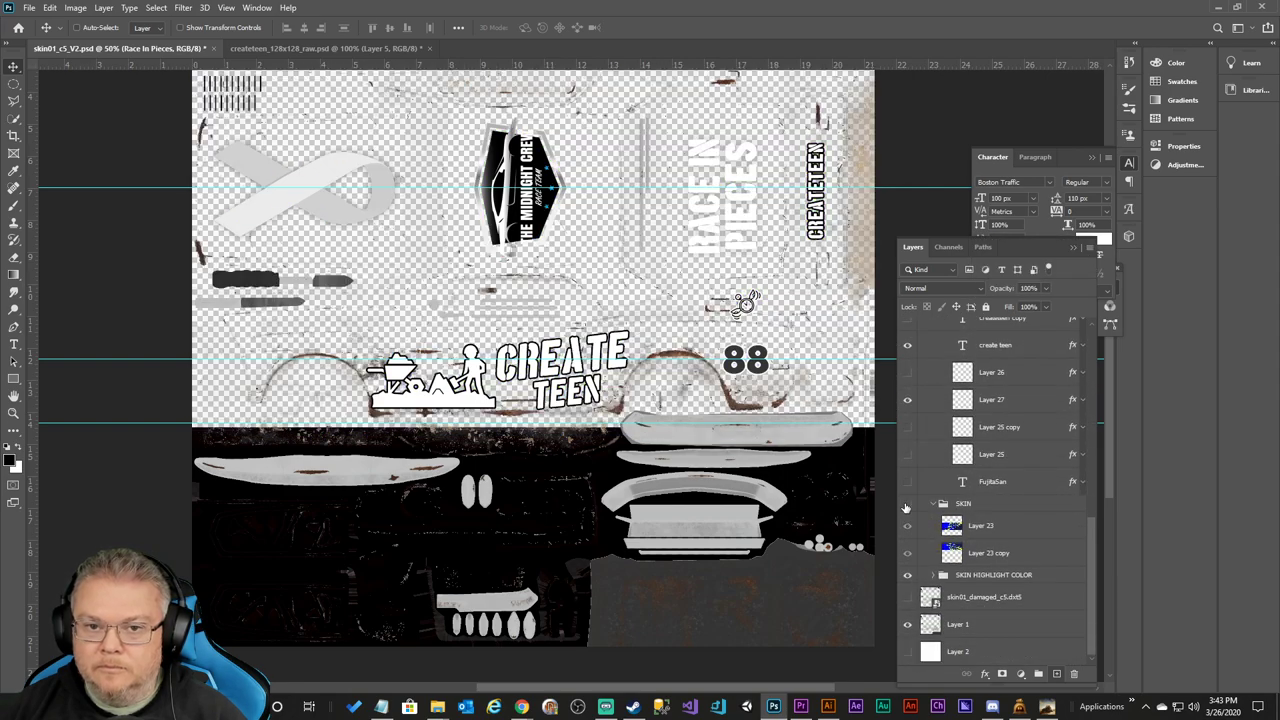
{"action": "left_click", "coordinate": [907, 651]}
Move the Race In Pieces text slightly right and up on the trunk area of the template.
{"action": "scroll", "coordinate": [1006, 503], "scroll_direction": "up", "scroll_amount": 6}
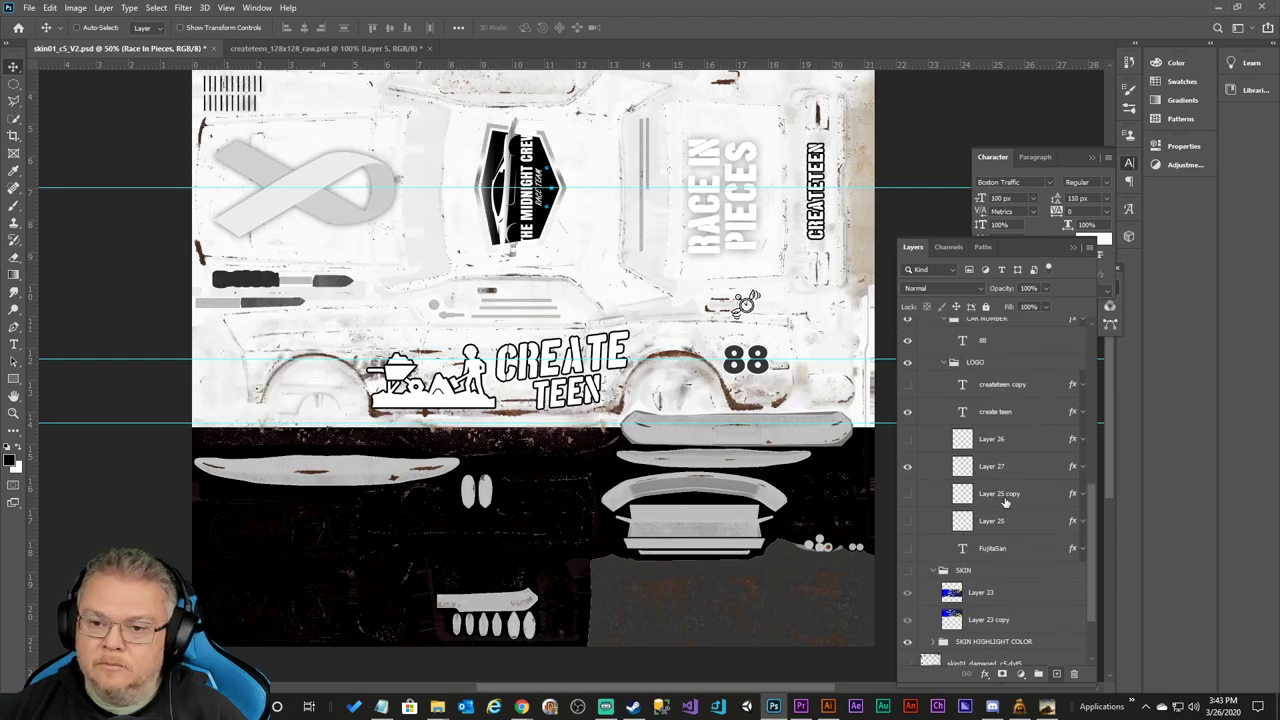
{"action": "scroll", "coordinate": [1006, 503], "scroll_direction": "up", "scroll_amount": 4}
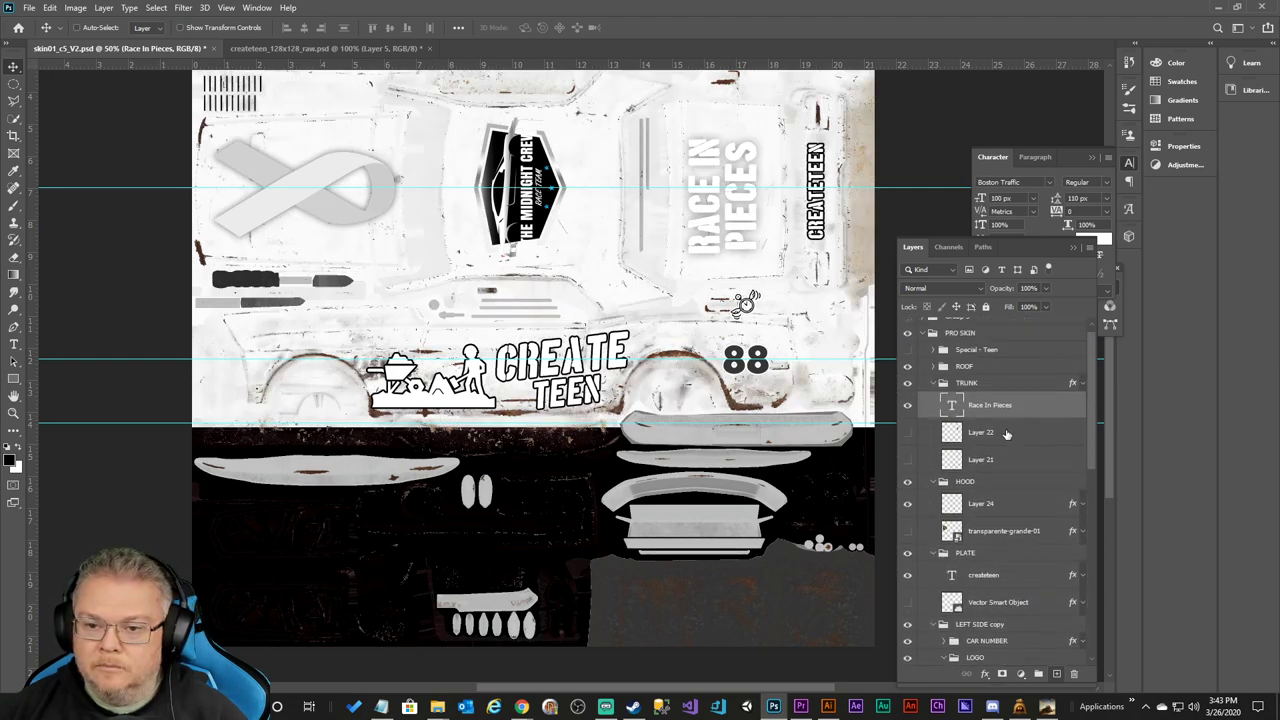
{"action": "key", "text": "shift+Right"}
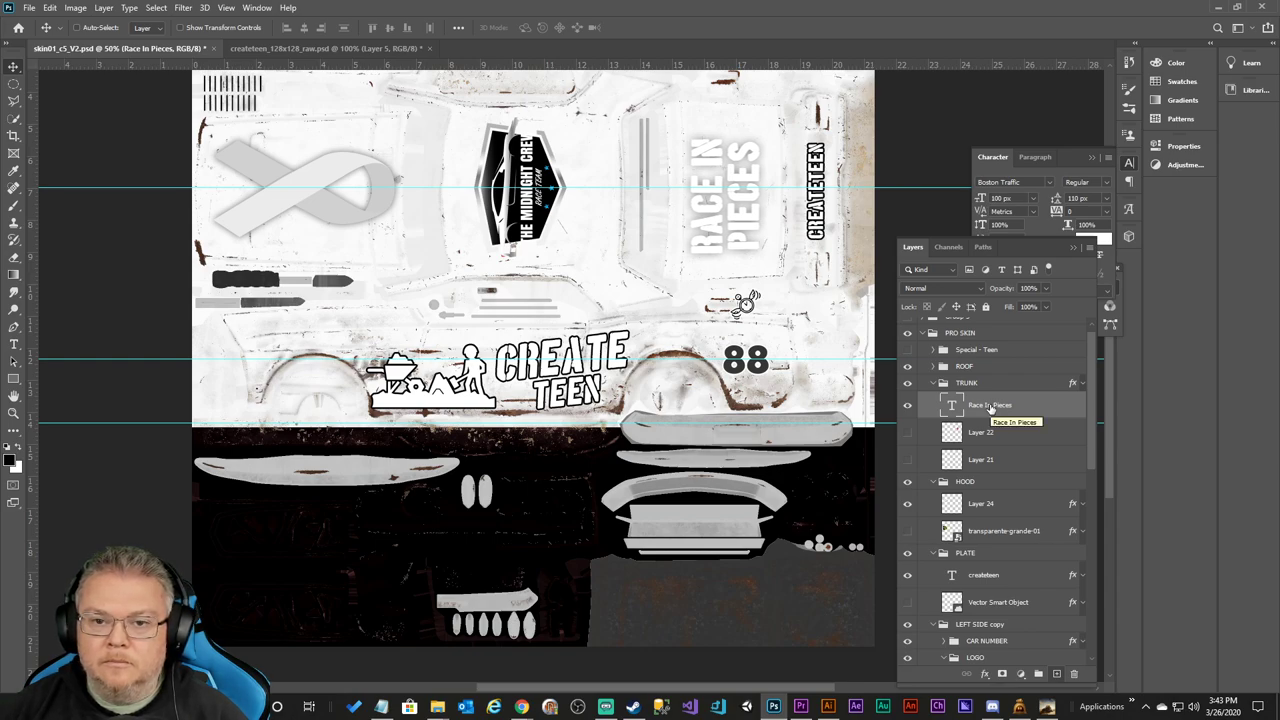
{"action": "key", "text": "shift+Right"}
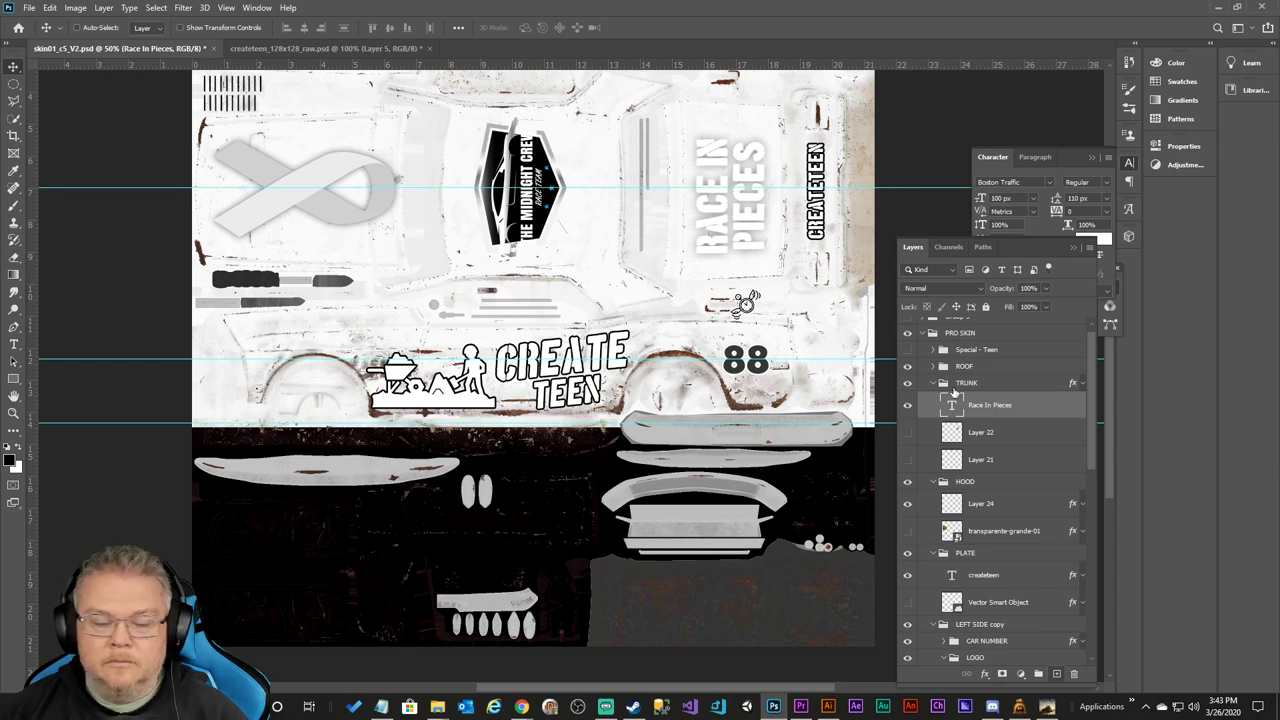
{"action": "left_click_drag", "start_coordinate": [738, 221], "coordinate": [743, 213]}
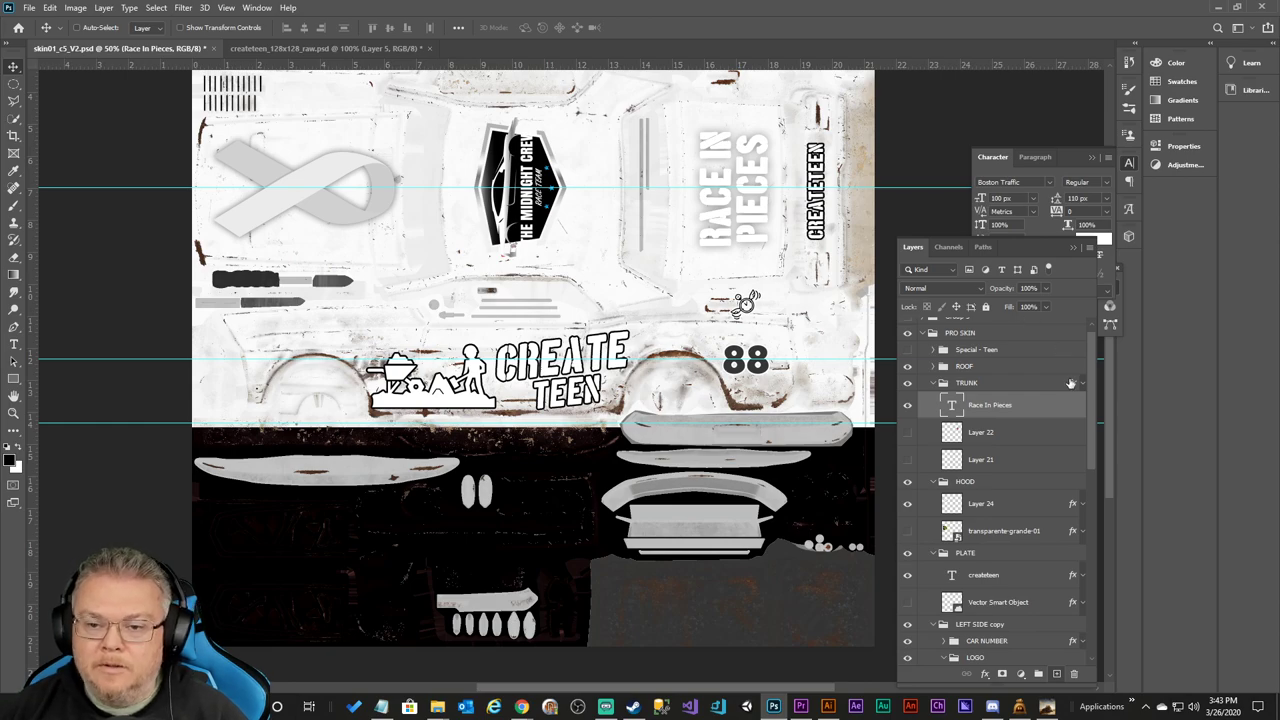
Add a 1 px black outside Stroke to the Race In Pieces text layer.
{"action": "scroll", "coordinate": [1089, 411], "scroll_direction": "down", "scroll_amount": 1}
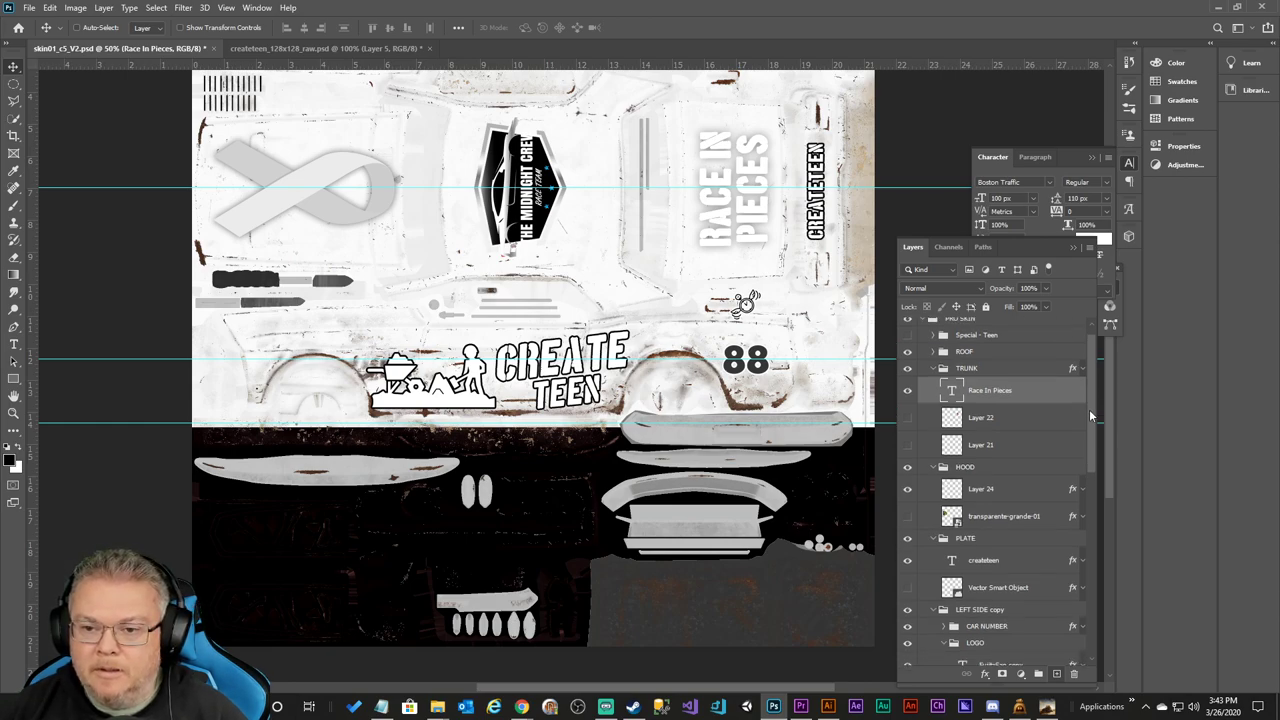
{"action": "scroll", "coordinate": [1088, 410], "scroll_direction": "up", "scroll_amount": 2}
{"action": "right_click", "coordinate": [1066, 414]}
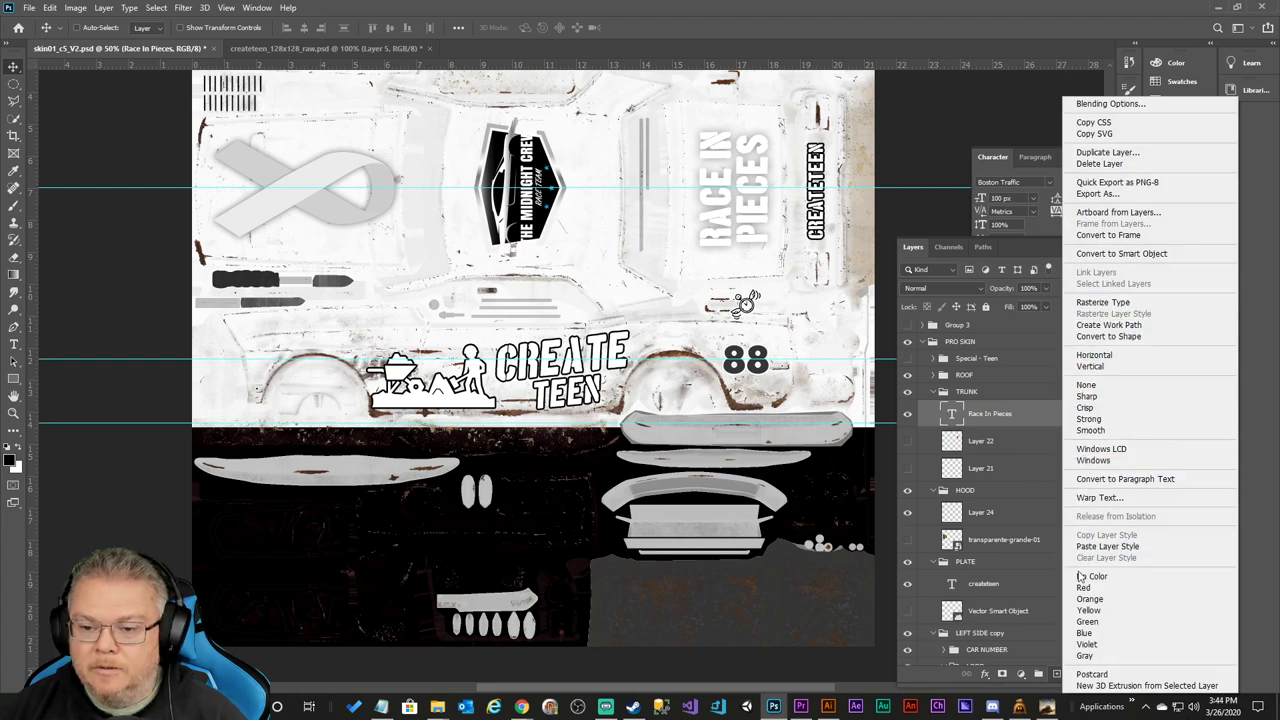
{"action": "left_click", "coordinate": [955, 688]}
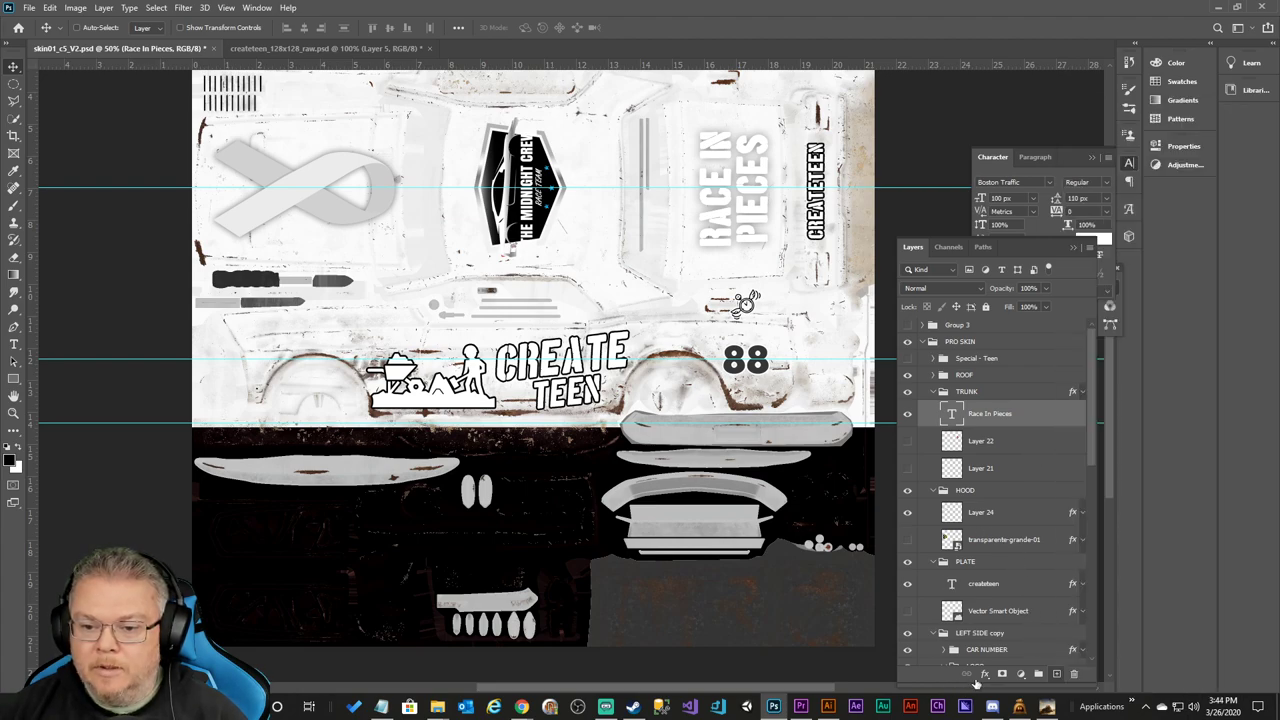
{"action": "left_click", "coordinate": [985, 674]}
{"action": "left_click", "coordinate": [1020, 579]}
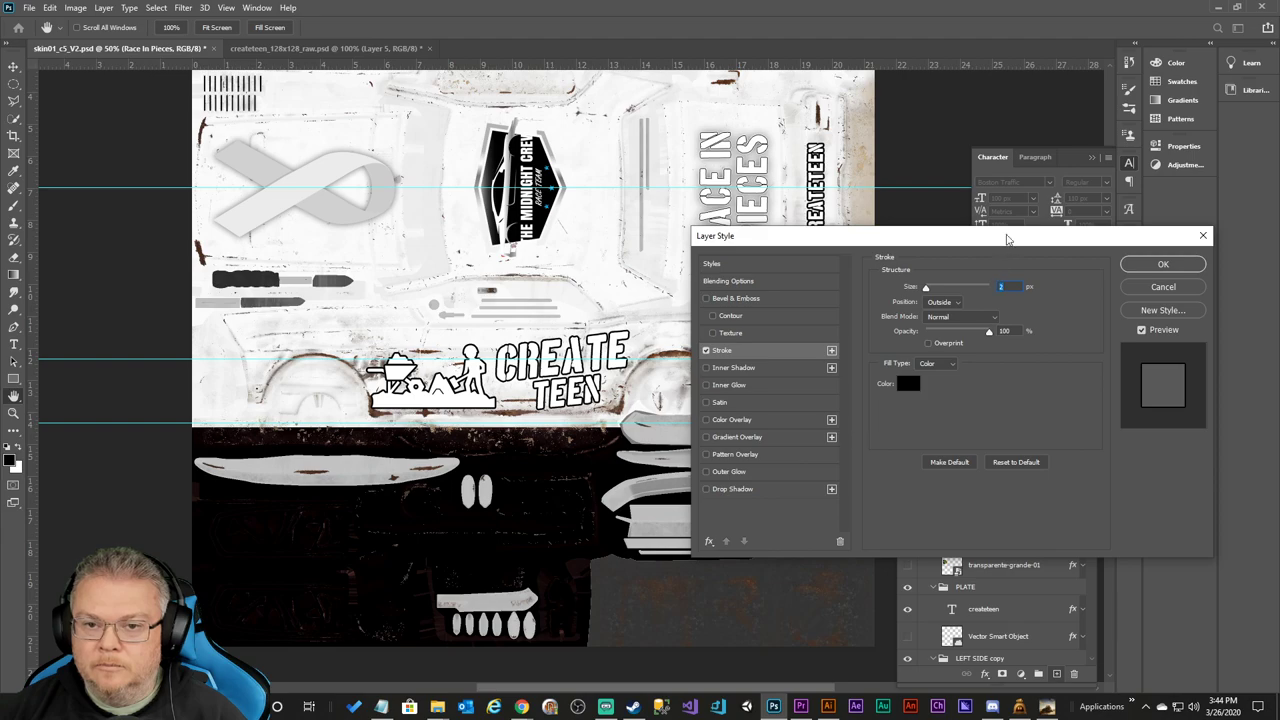
{"action": "left_click_drag", "start_coordinate": [1006, 240], "coordinate": [952, 331]}
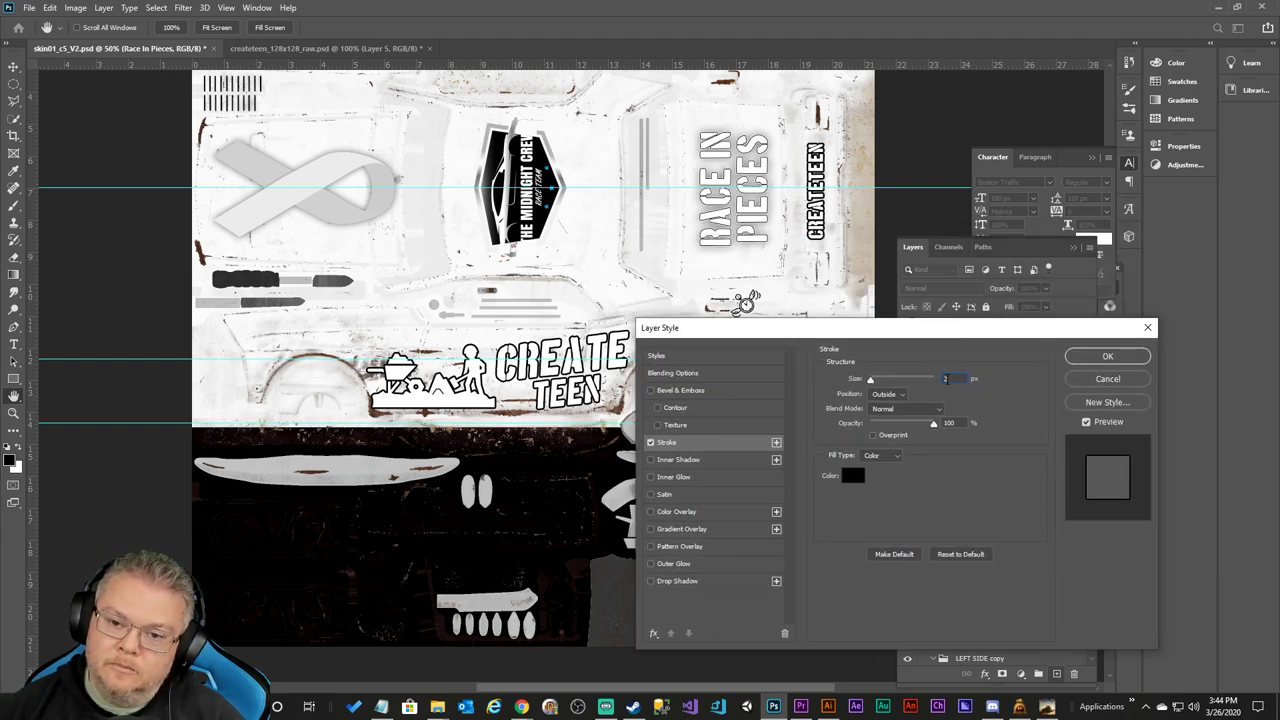
{"action": "type", "text": "1"}
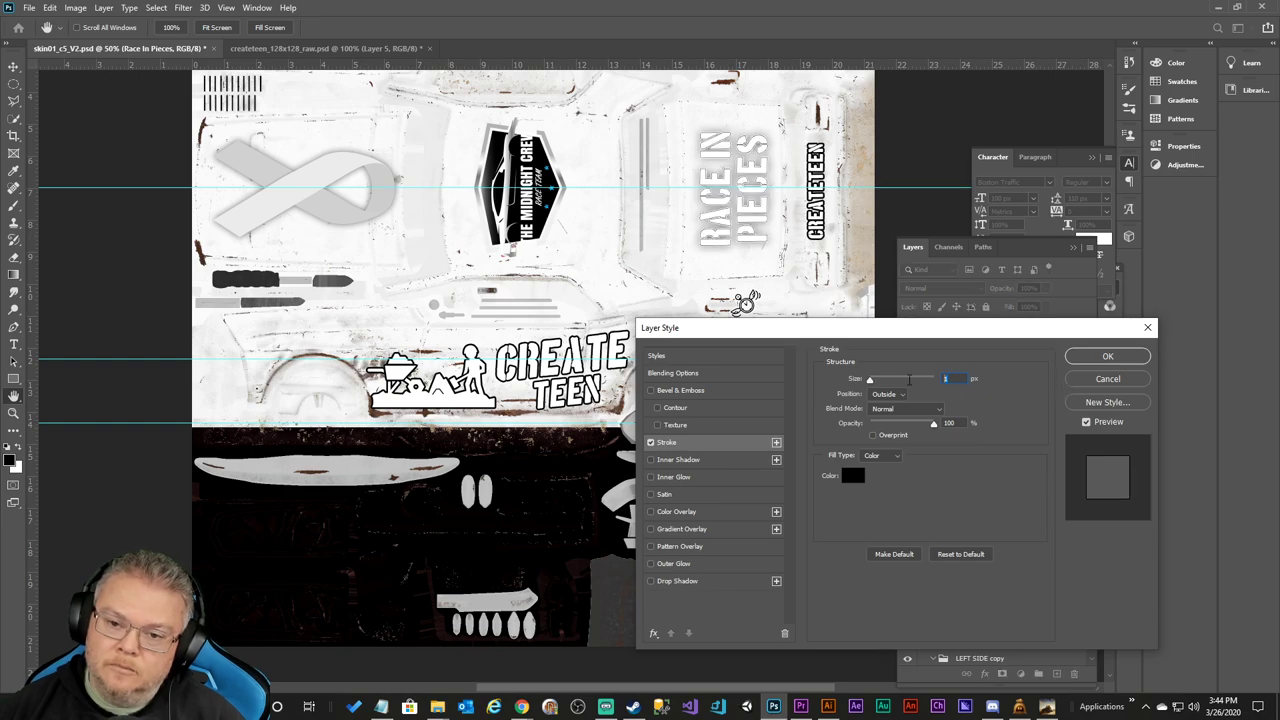
{"action": "left_click", "coordinate": [1138, 358]}
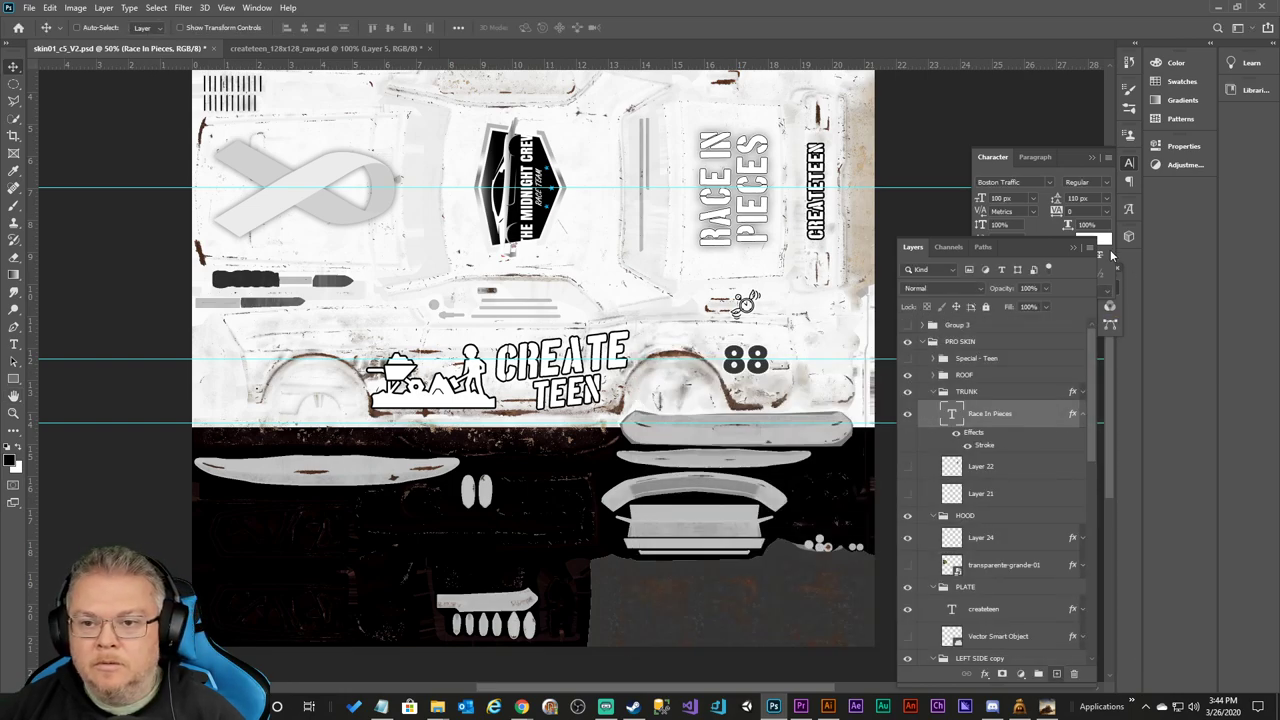
Change the colour of the 88 text in the LEFT SIDE group's CAR NUMBER folder to white (ffffff).
{"action": "left_click", "coordinate": [1064, 160]}
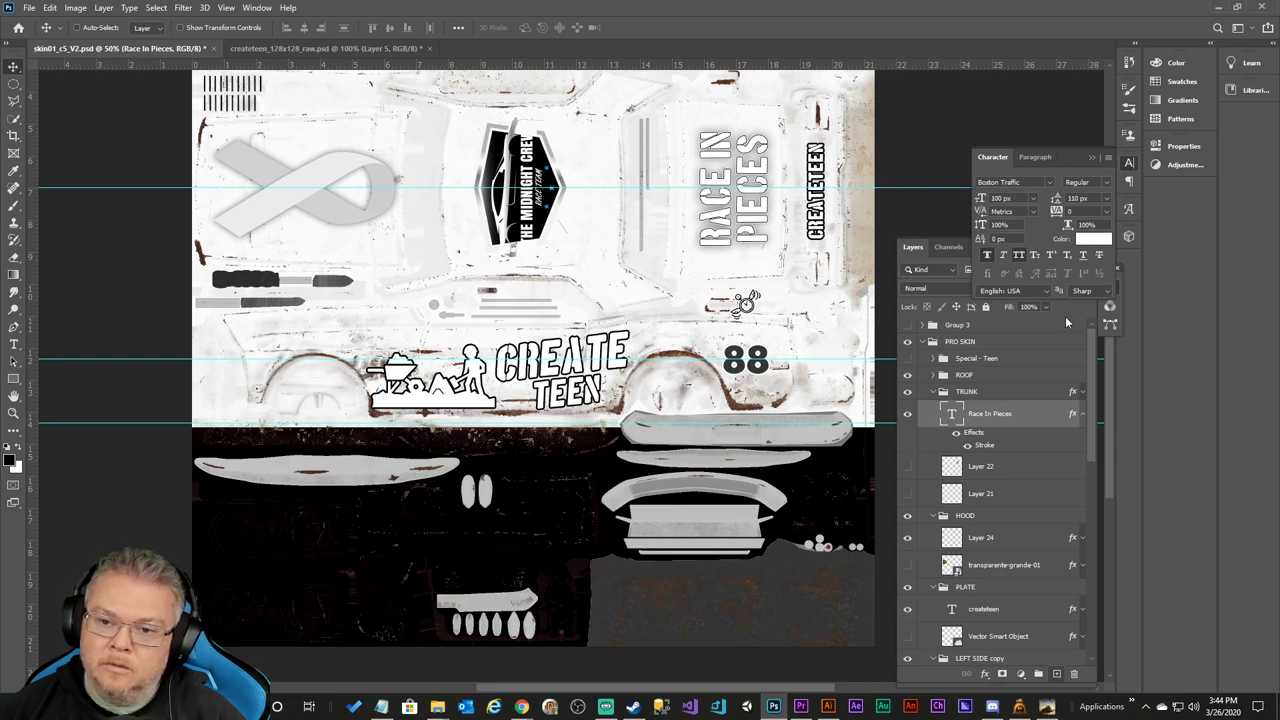
{"action": "left_click", "coordinate": [1089, 338]}
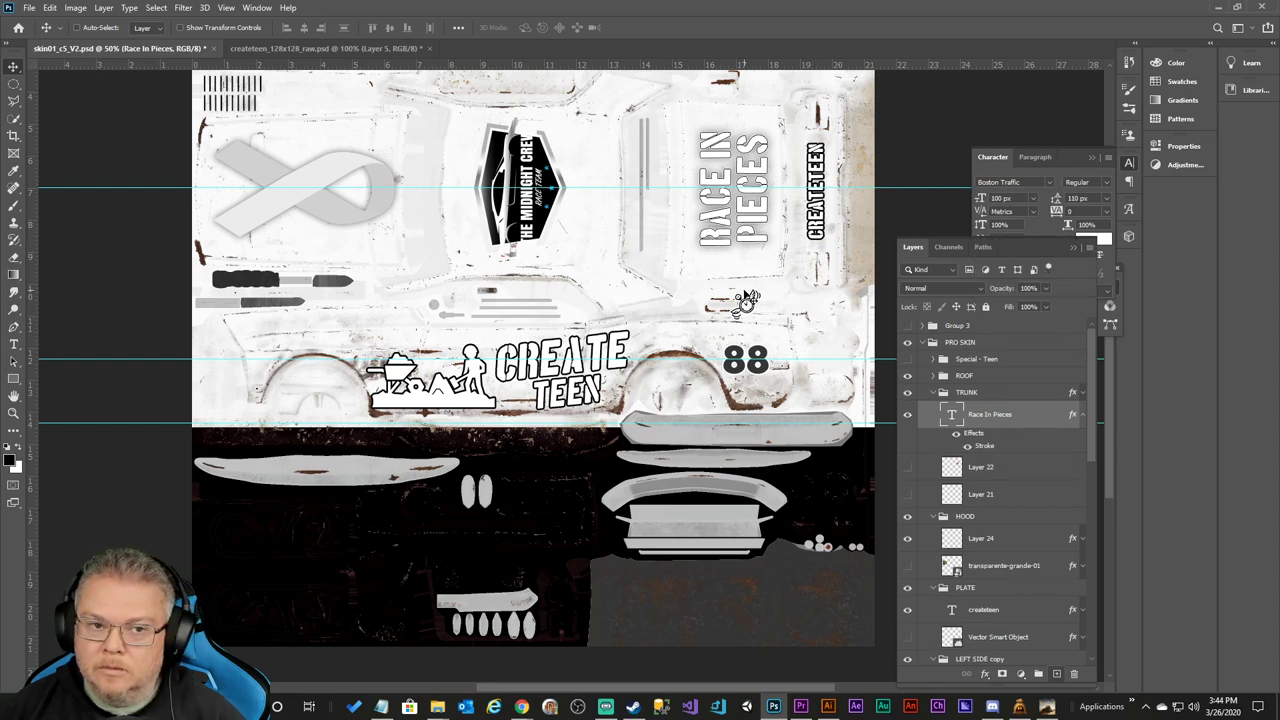
{"action": "left_click_drag", "start_coordinate": [1097, 440], "coordinate": [1084, 632]}
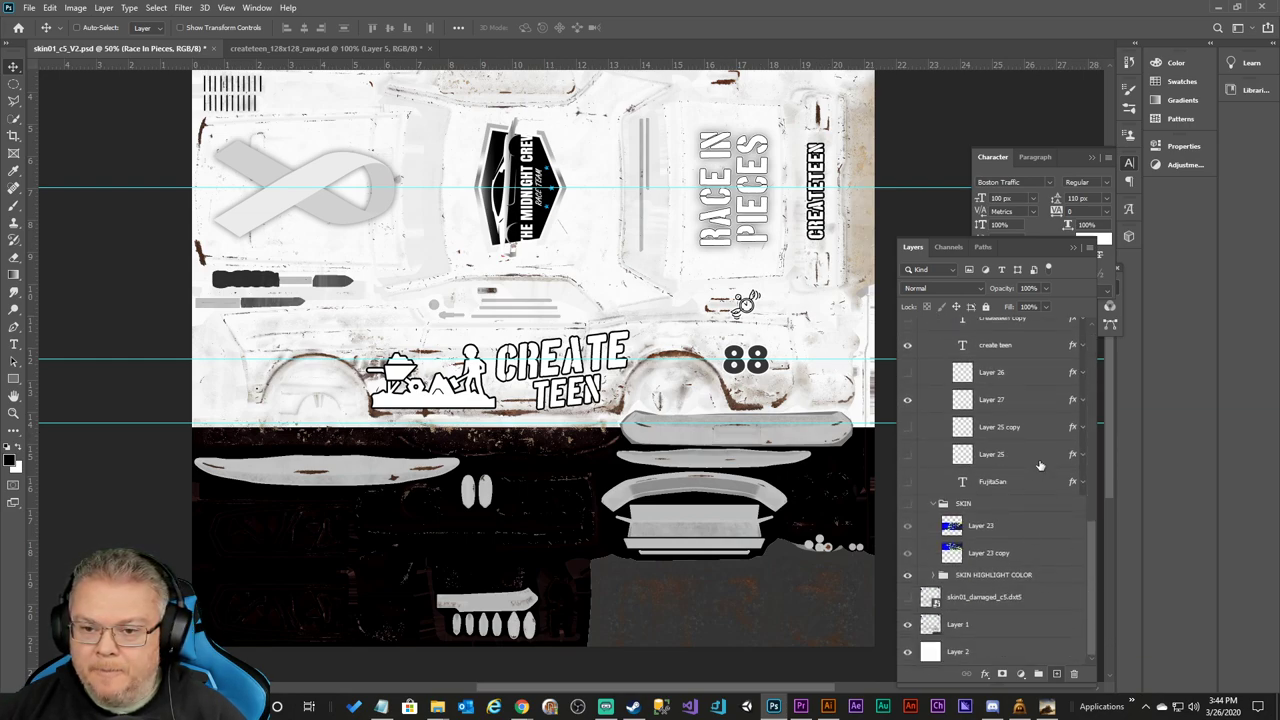
{"action": "scroll", "coordinate": [1040, 465], "scroll_direction": "up", "scroll_amount": 2}
{"action": "left_click", "coordinate": [982, 358]}
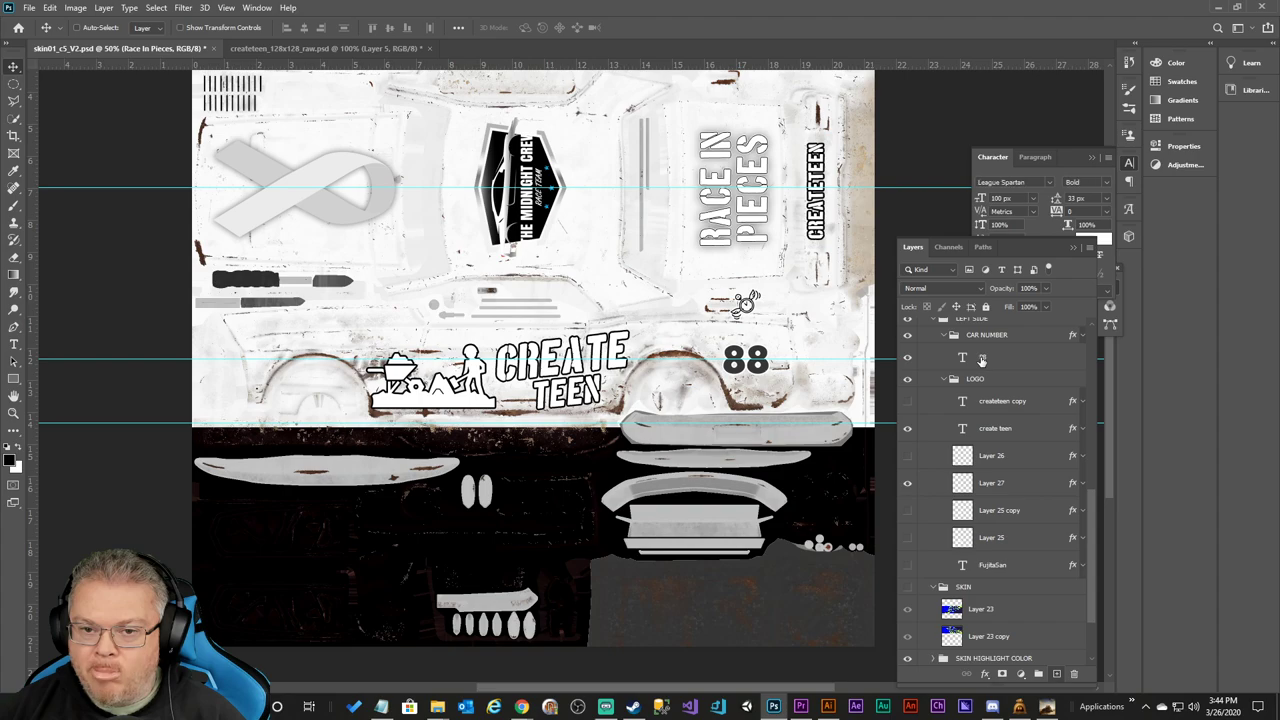
{"action": "left_click", "coordinate": [1078, 168]}
{"action": "left_click", "coordinate": [1087, 240]}
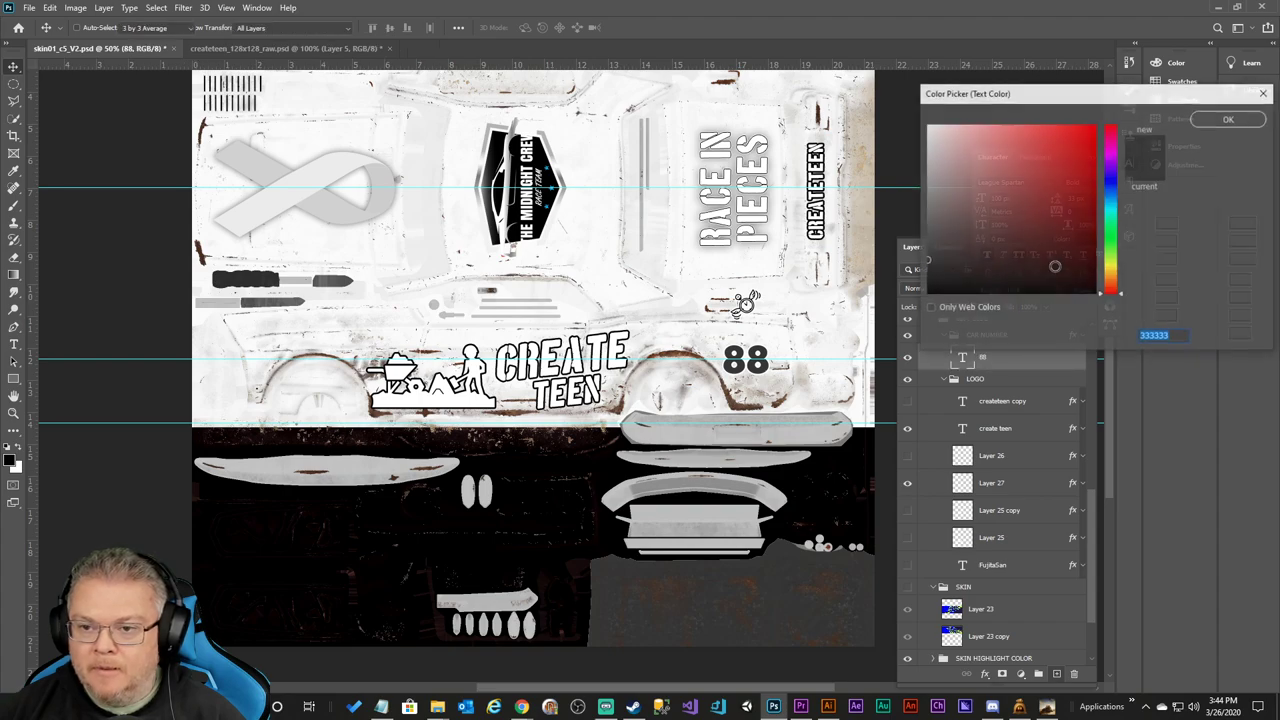
{"action": "type", "text": "ffffff"}
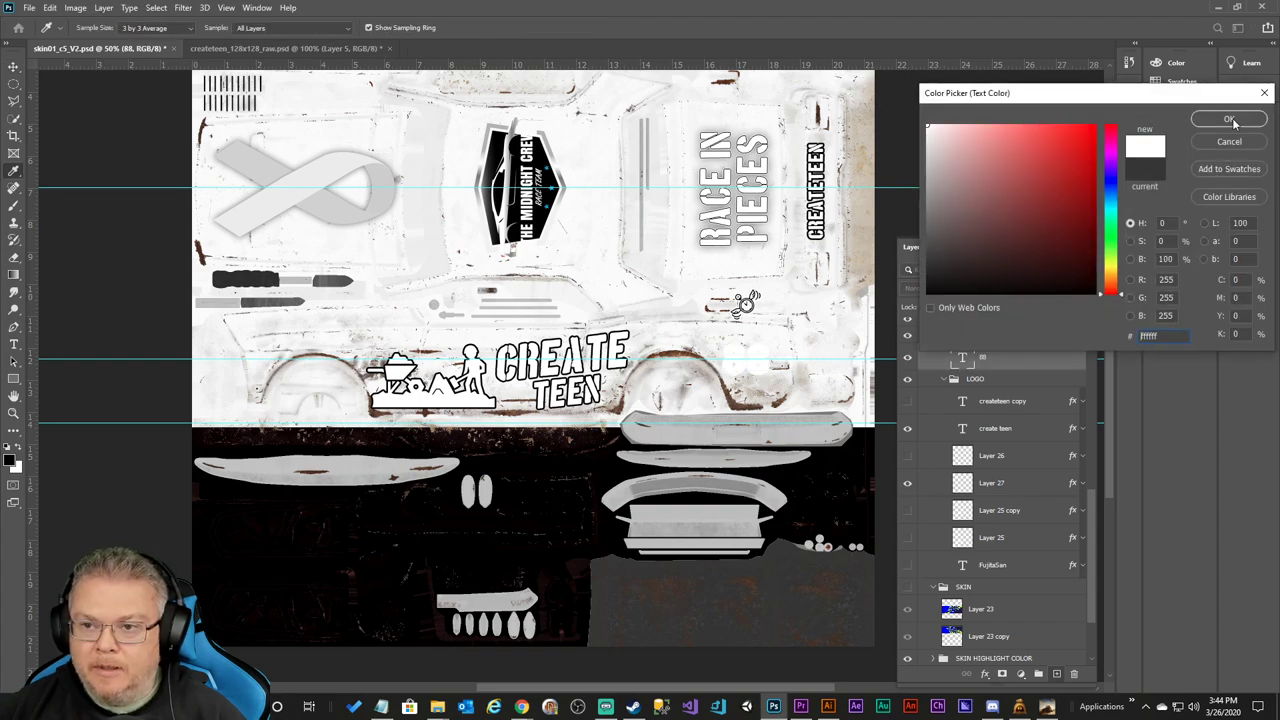
{"action": "left_click", "coordinate": [1230, 120]}
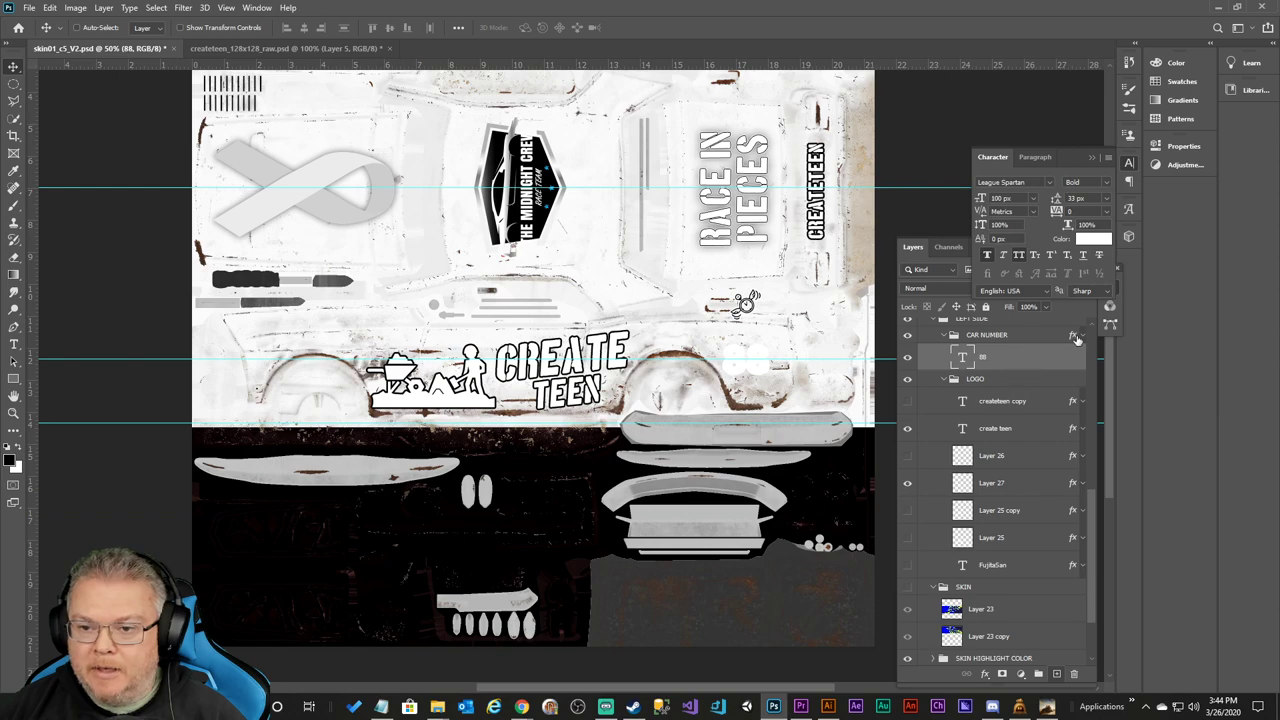
Change the Stroke colour of the LEFT SIDE group's CAR NUMBER folder to black.
{"action": "left_click", "coordinate": [1083, 336]}
{"action": "left_click", "coordinate": [990, 365]}
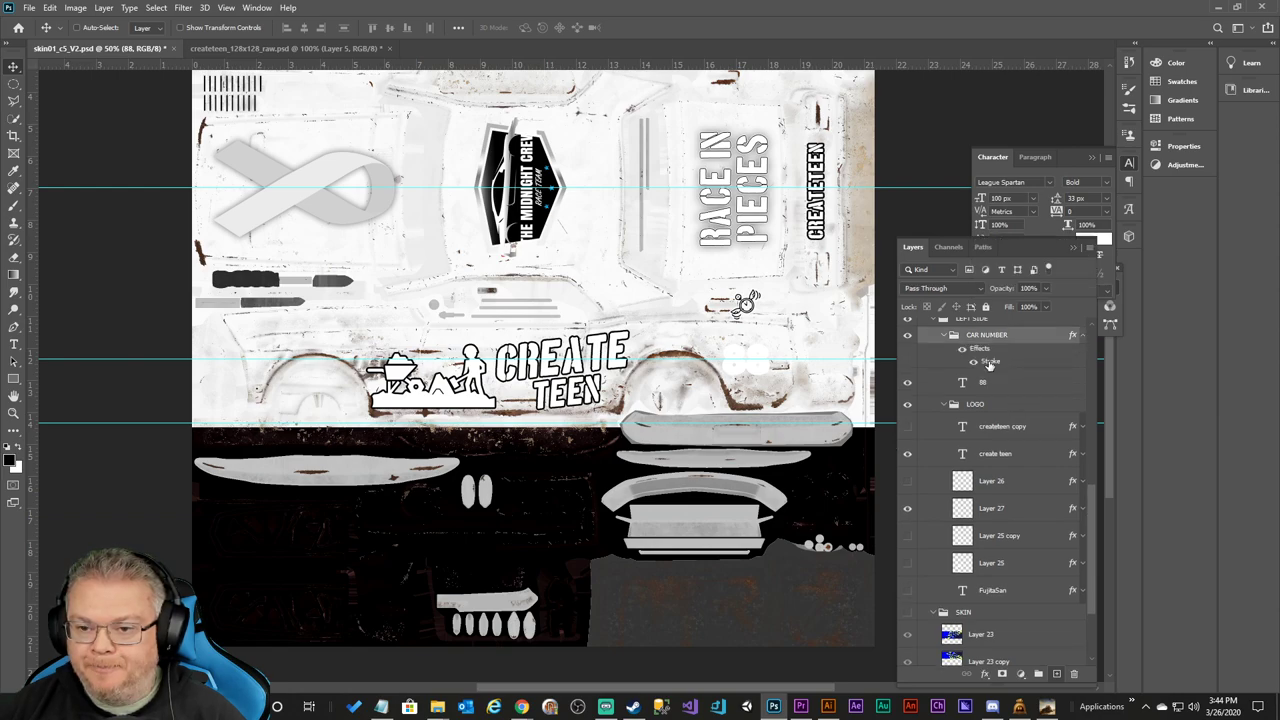
{"action": "double_click", "coordinate": [1013, 337]}
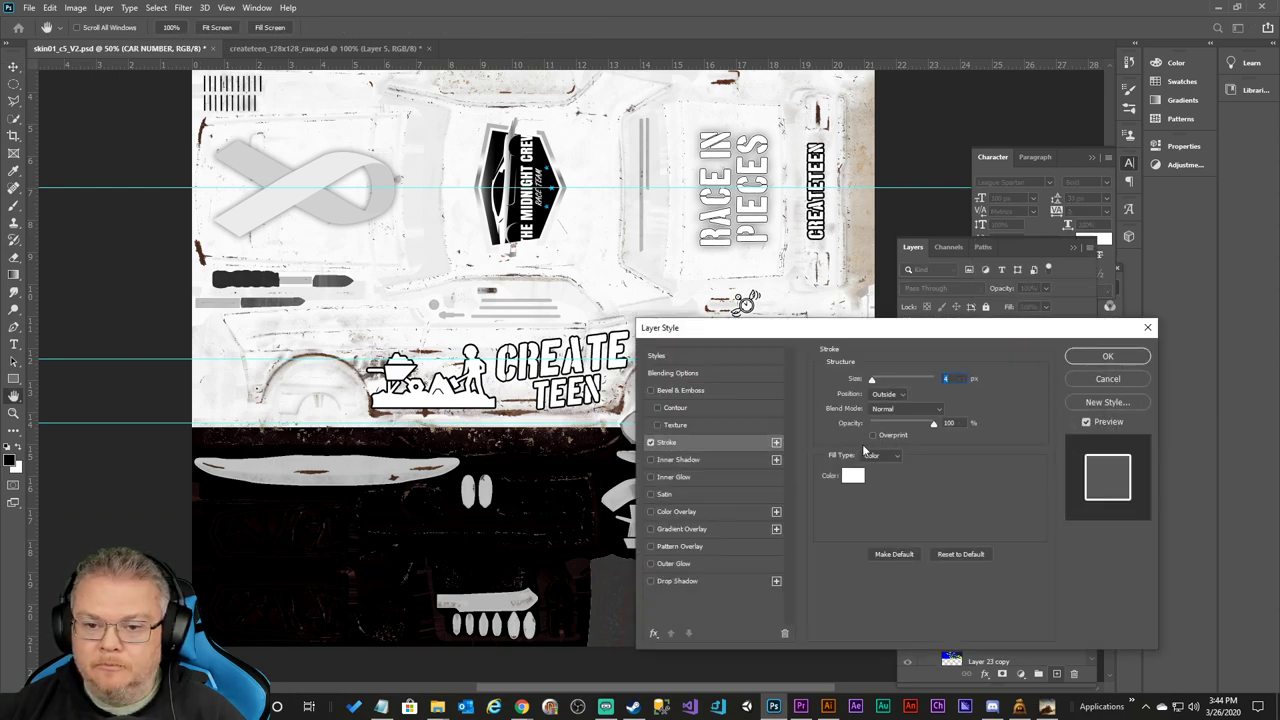
{"action": "left_click", "coordinate": [852, 476]}
{"action": "left_click", "coordinate": [846, 484]}
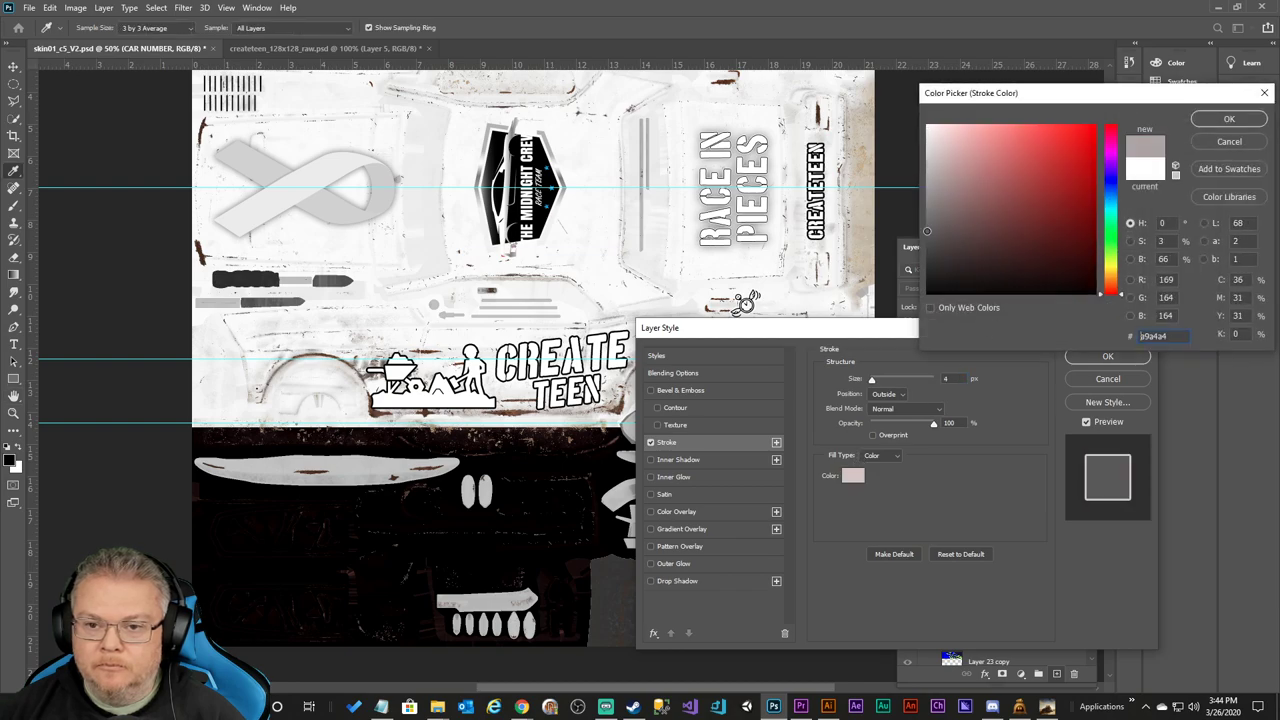
{"action": "left_click", "coordinate": [1215, 120]}
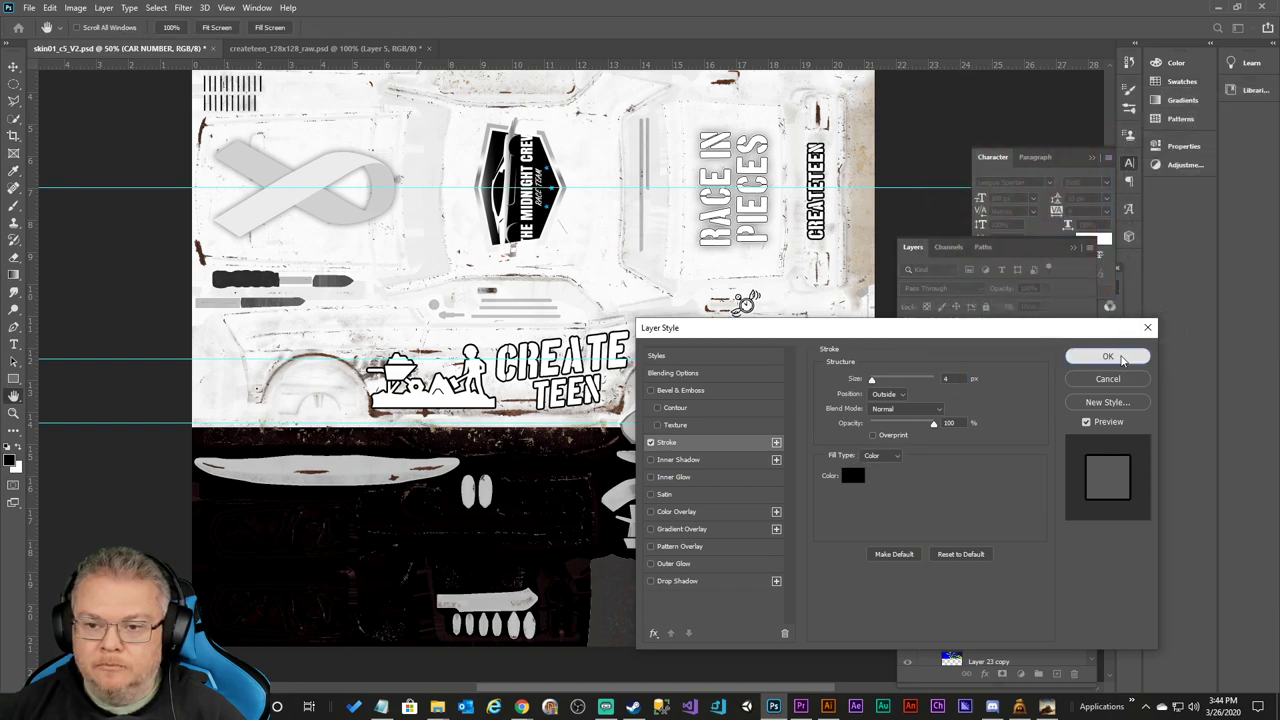
{"action": "left_click", "coordinate": [1108, 356]}
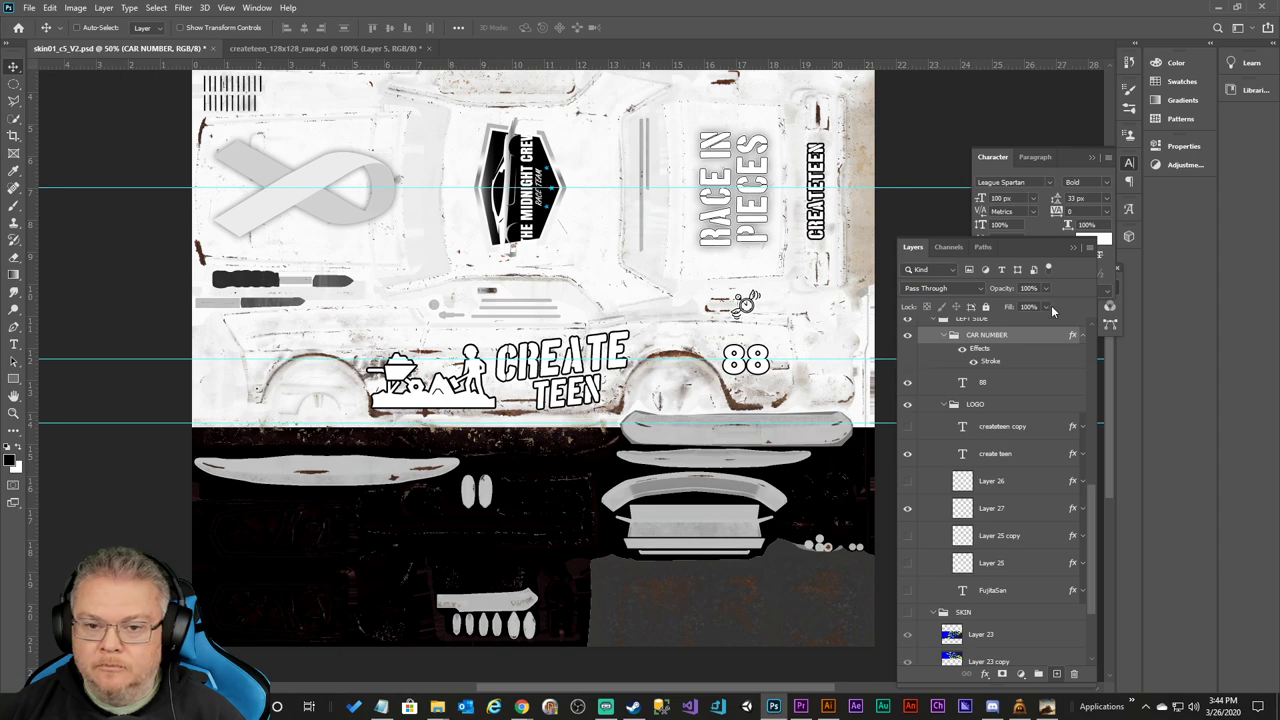
Expand the CAR NUMBER folder in the LEFT SIDE copy group and change its 88 text colour to white.
{"action": "scroll", "coordinate": [1040, 391], "scroll_direction": "up", "scroll_amount": 5}
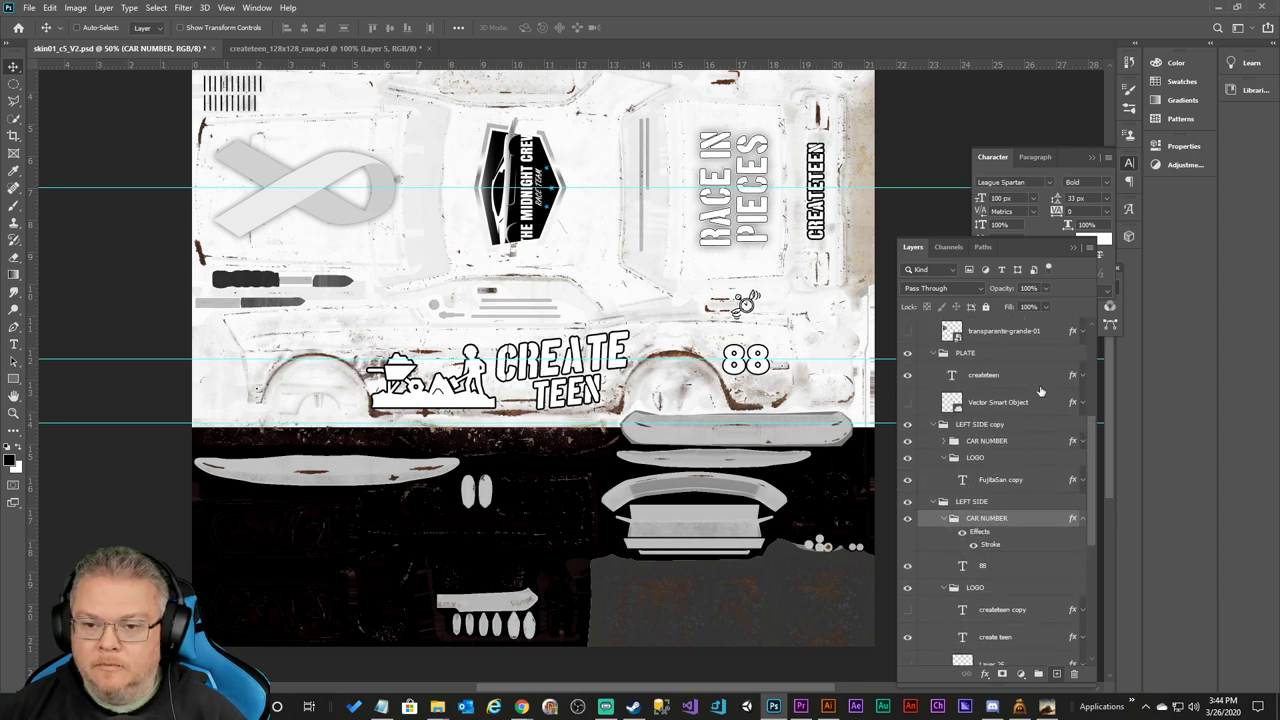
{"action": "scroll", "coordinate": [1040, 391], "scroll_direction": "up", "scroll_amount": 2}
{"action": "scroll", "coordinate": [1040, 391], "scroll_direction": "down", "scroll_amount": 1}
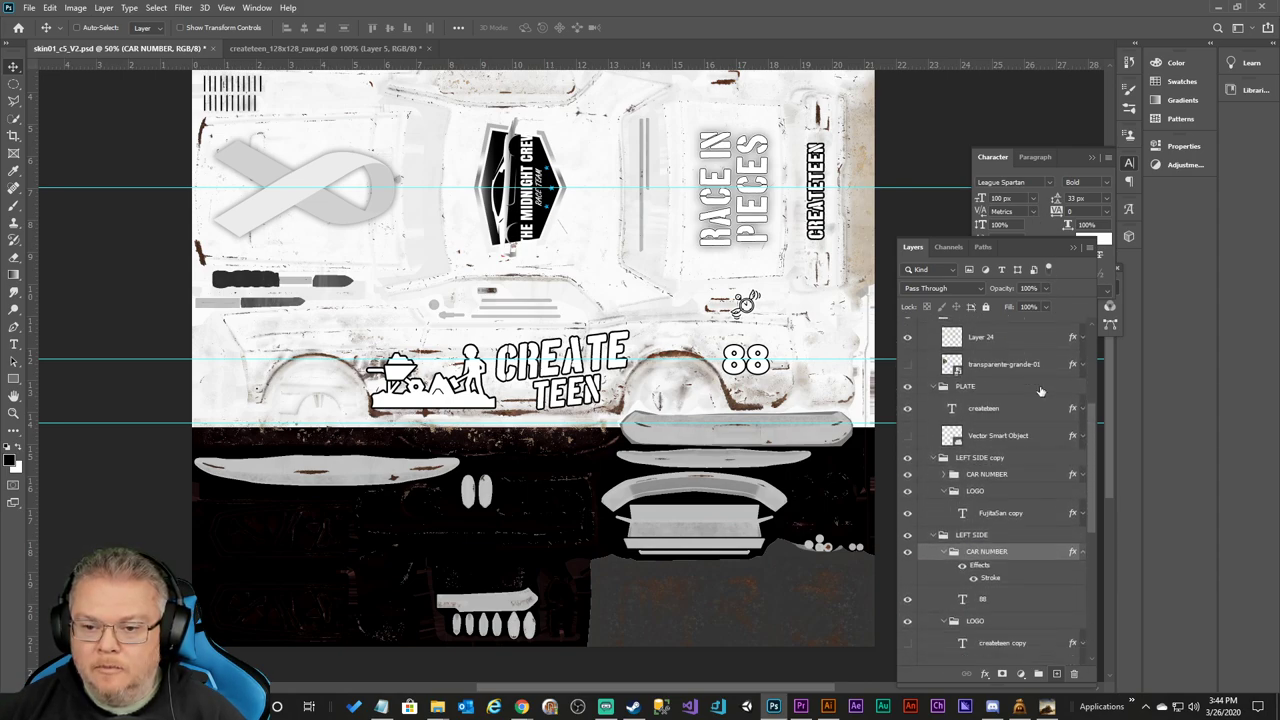
{"action": "left_click", "coordinate": [944, 475]}
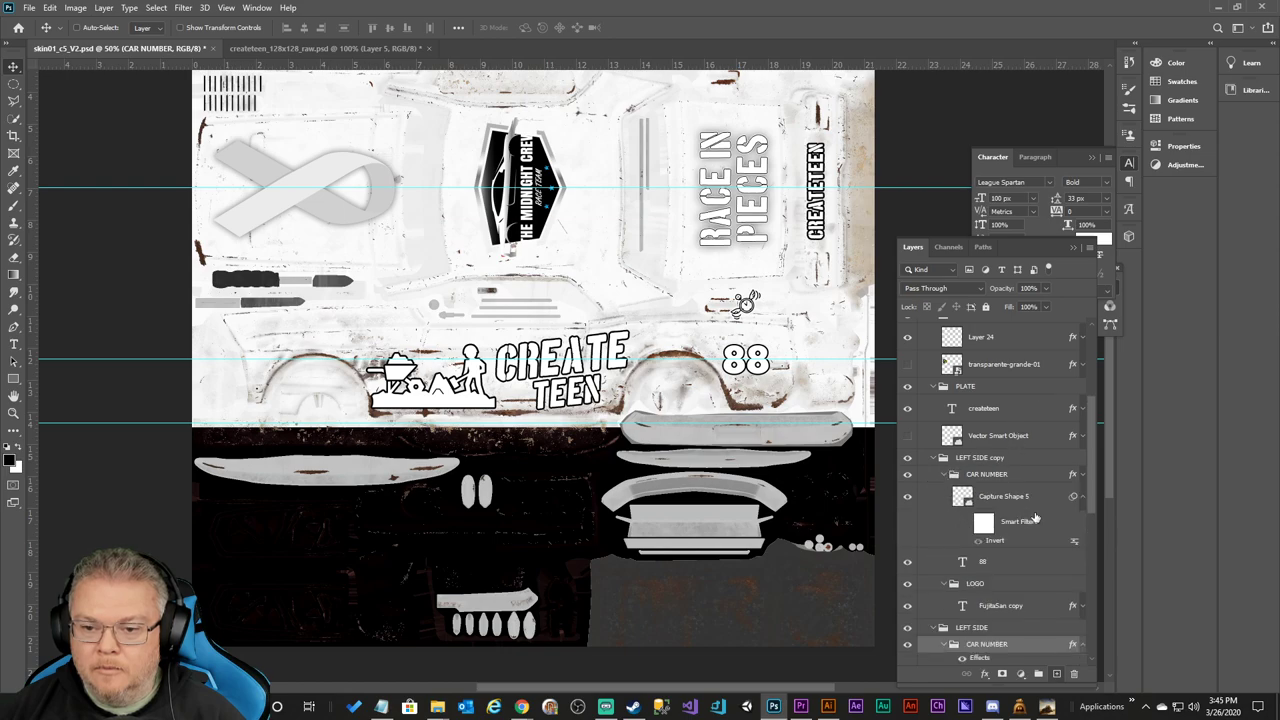
{"action": "scroll", "coordinate": [1035, 498], "scroll_direction": "down", "scroll_amount": 1}
{"action": "left_click", "coordinate": [1008, 532]}
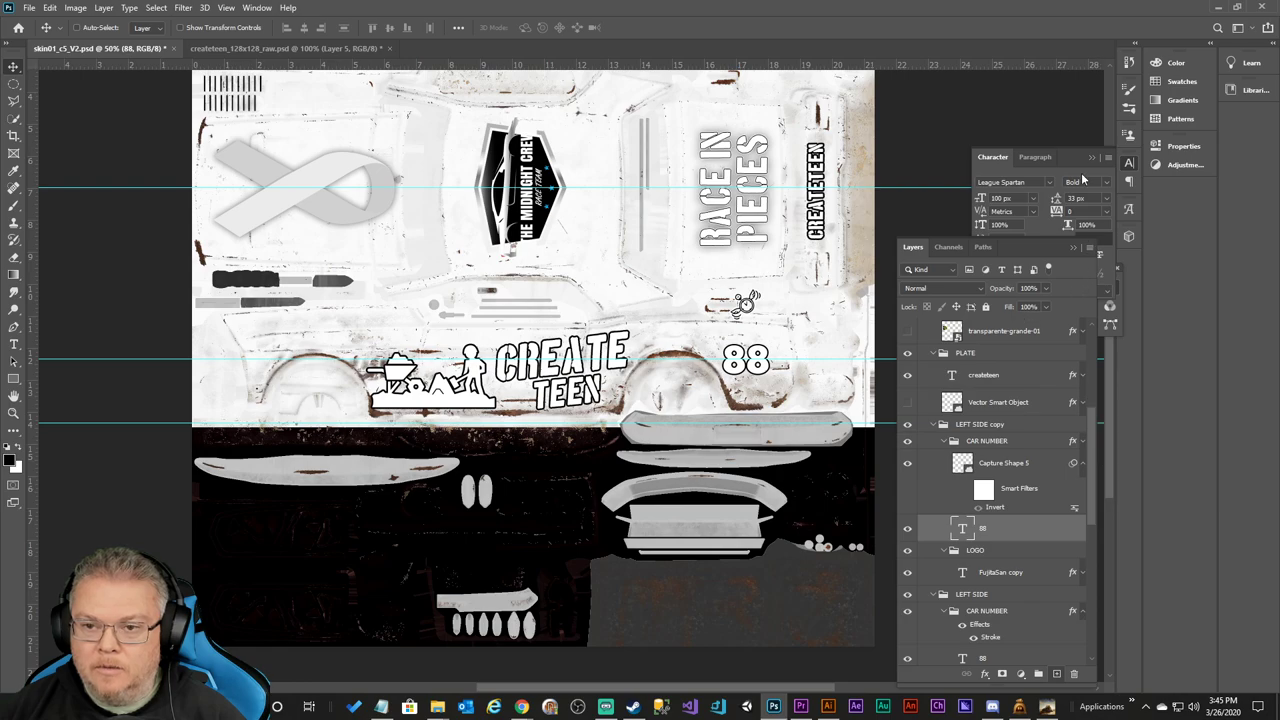
{"action": "left_click", "coordinate": [1068, 163]}
{"action": "left_click", "coordinate": [1100, 253]}
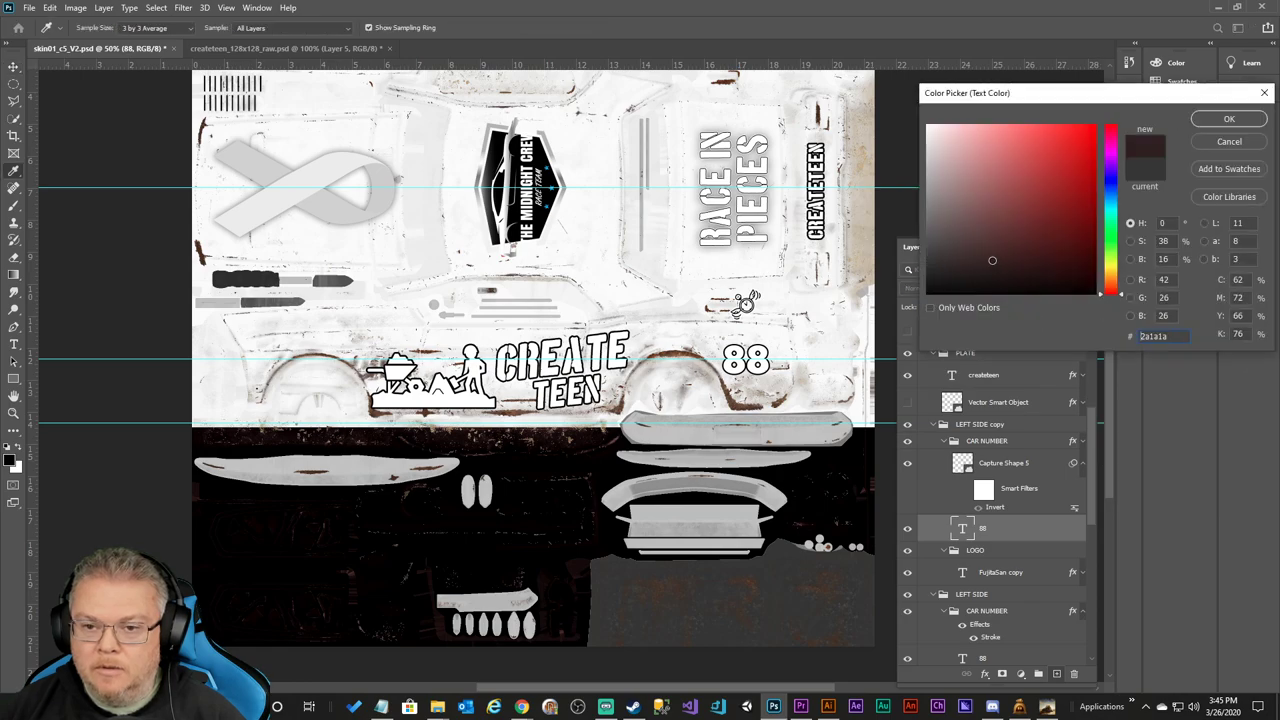
{"action": "key", "text": "Return"}
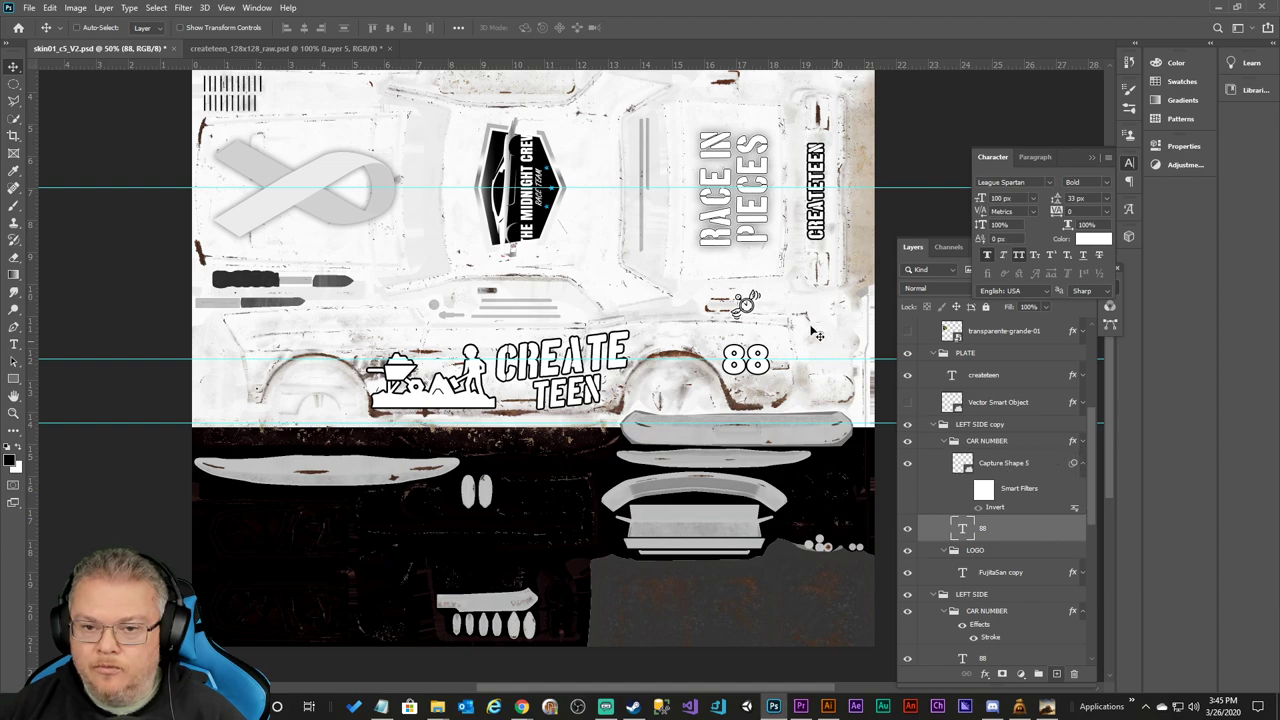
Change the Stroke colour of the LEFT SIDE copy group's CAR NUMBER folder to black (000000).
{"action": "scroll", "coordinate": [740, 274], "scroll_direction": "up", "scroll_amount": 3}
{"action": "scroll", "coordinate": [740, 274], "scroll_direction": "up", "scroll_amount": 1}
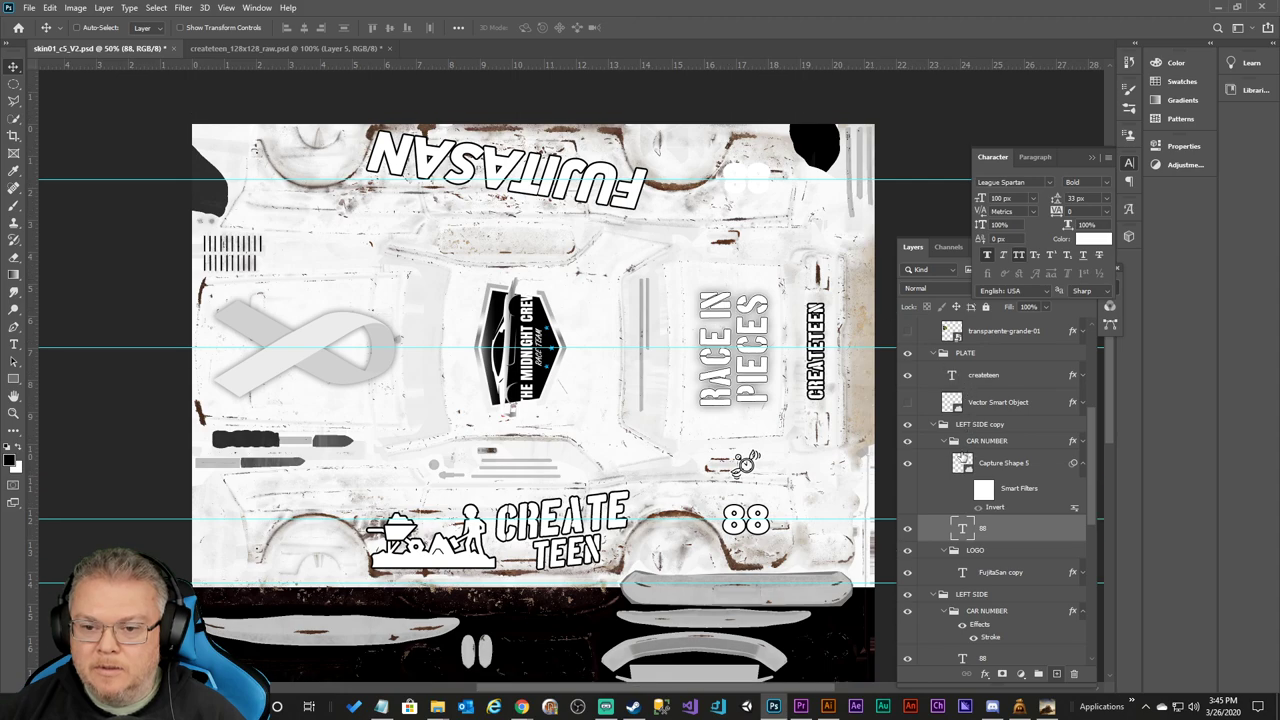
{"action": "left_click", "coordinate": [908, 464]}
{"action": "left_click", "coordinate": [908, 464]}
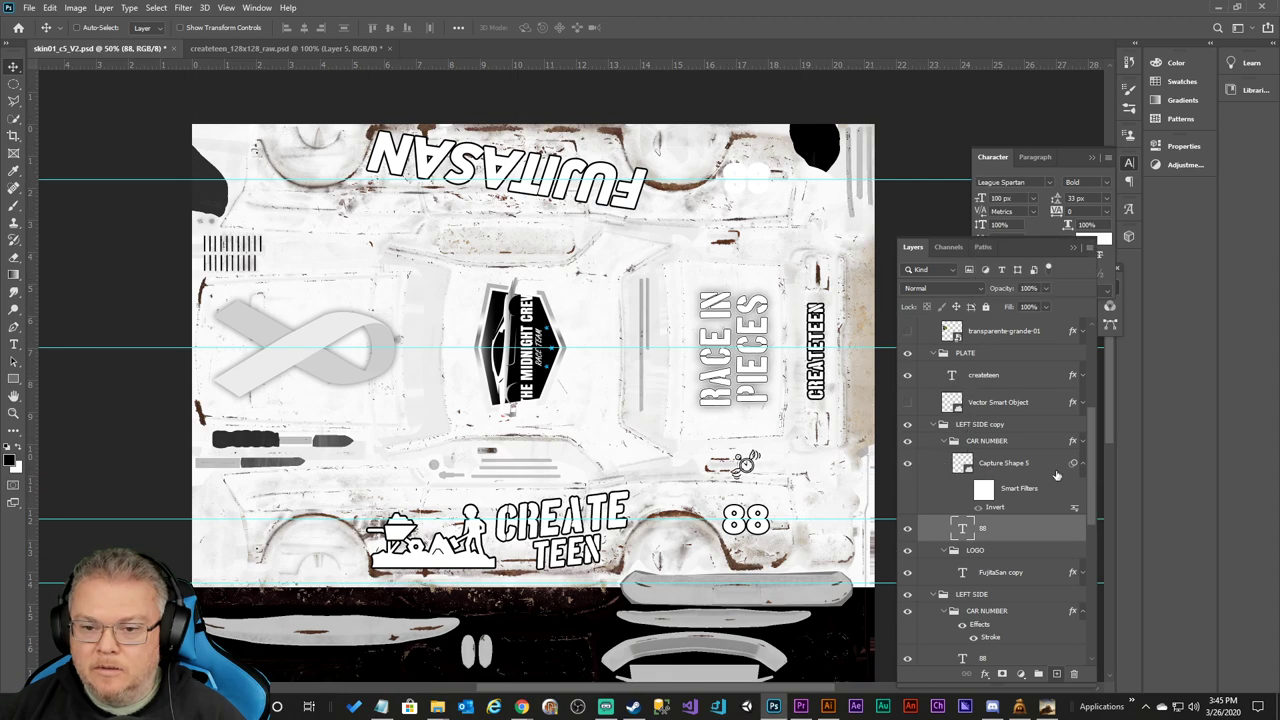
{"action": "scroll", "coordinate": [1057, 474], "scroll_direction": "down", "scroll_amount": 3}
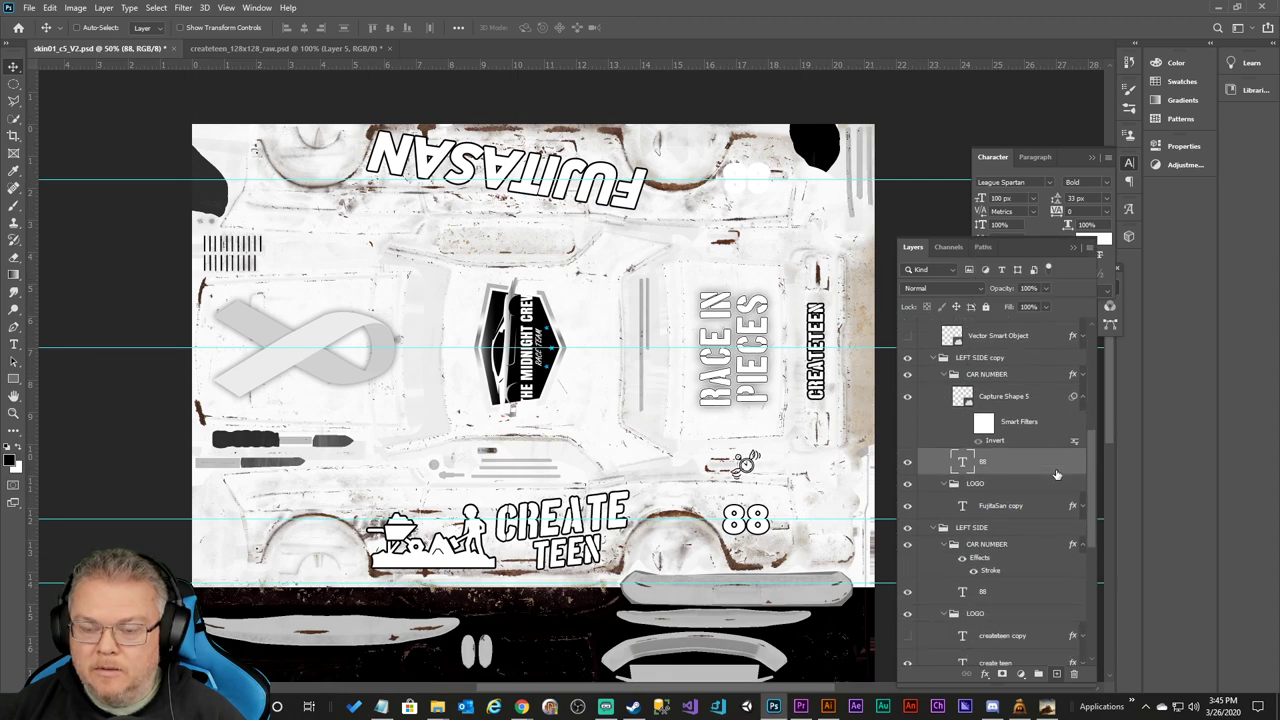
{"action": "left_click", "coordinate": [1082, 375]}
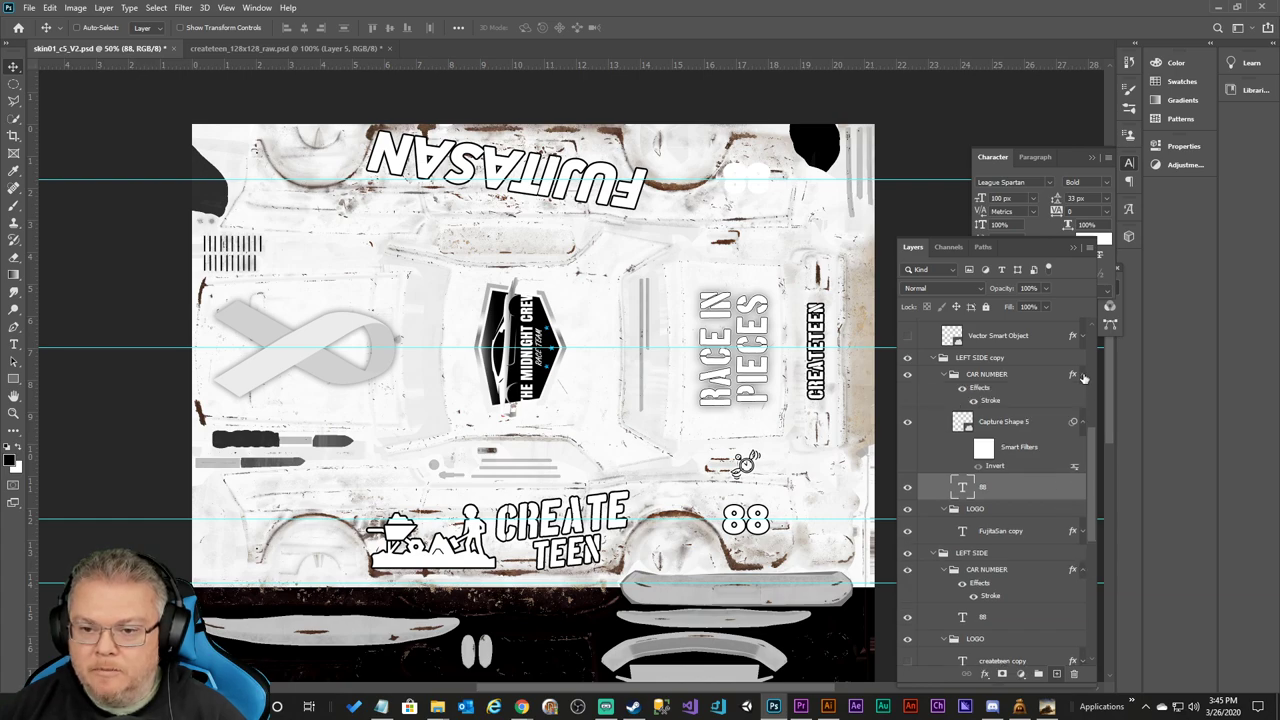
{"action": "left_click", "coordinate": [995, 401]}
{"action": "double_click", "coordinate": [994, 400]}
{"action": "left_click", "coordinate": [852, 476]}
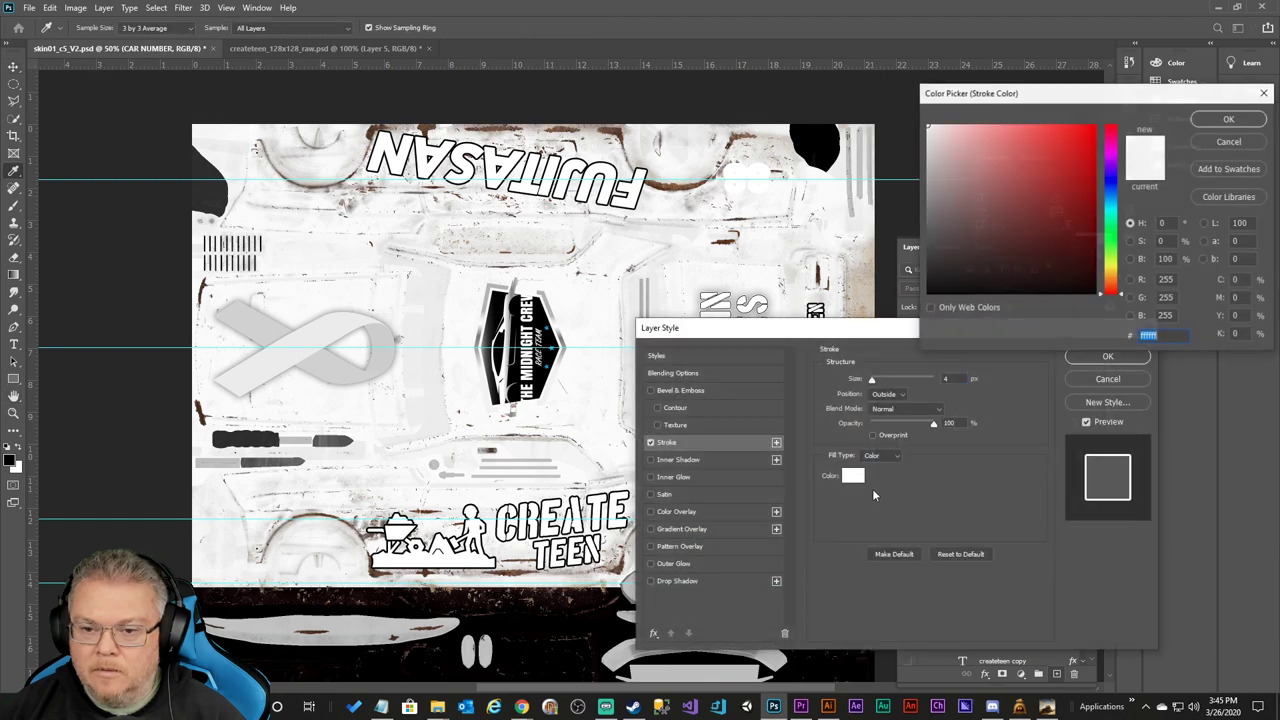
{"action": "type", "text": "000000"}
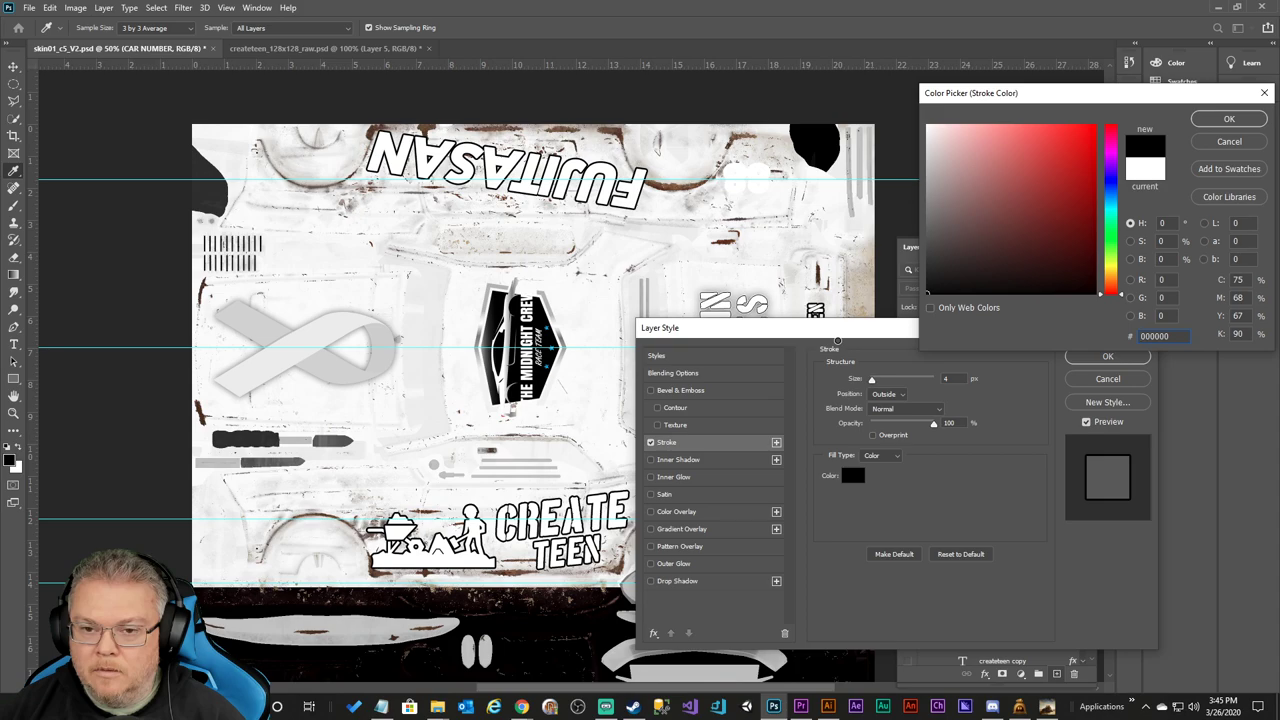
{"action": "left_click", "coordinate": [1229, 119]}
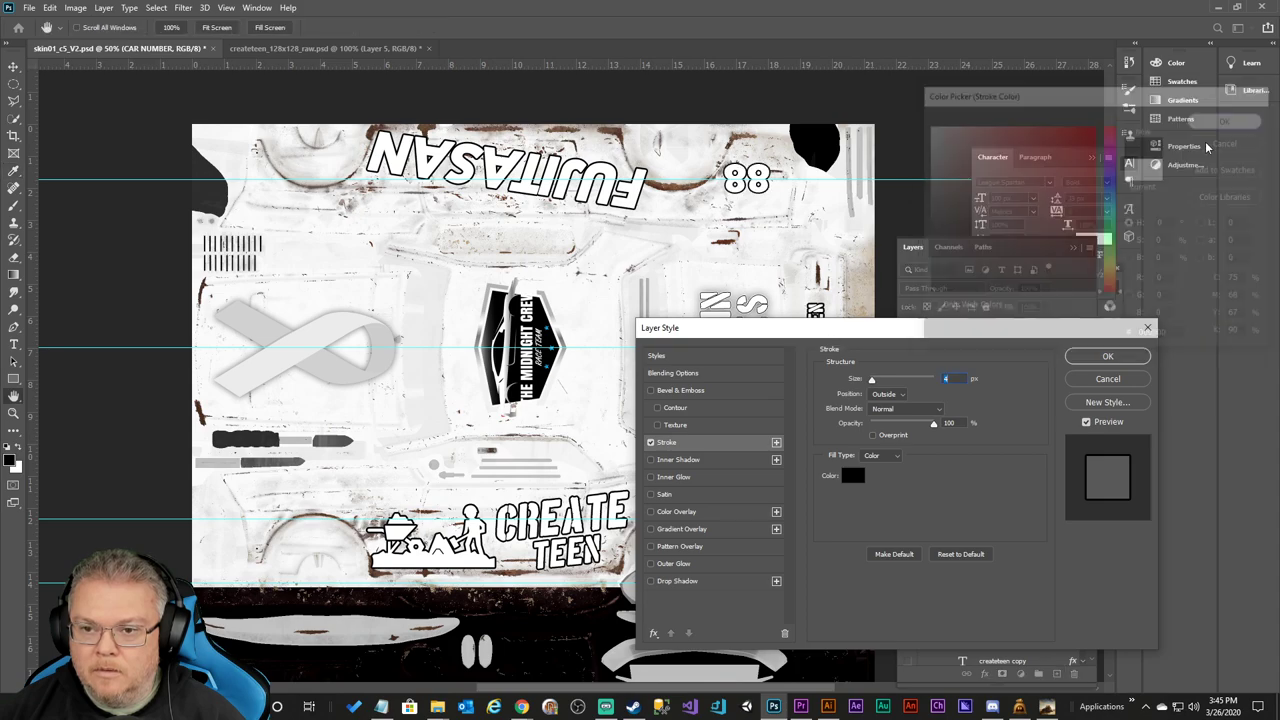
{"action": "left_click", "coordinate": [1104, 357]}
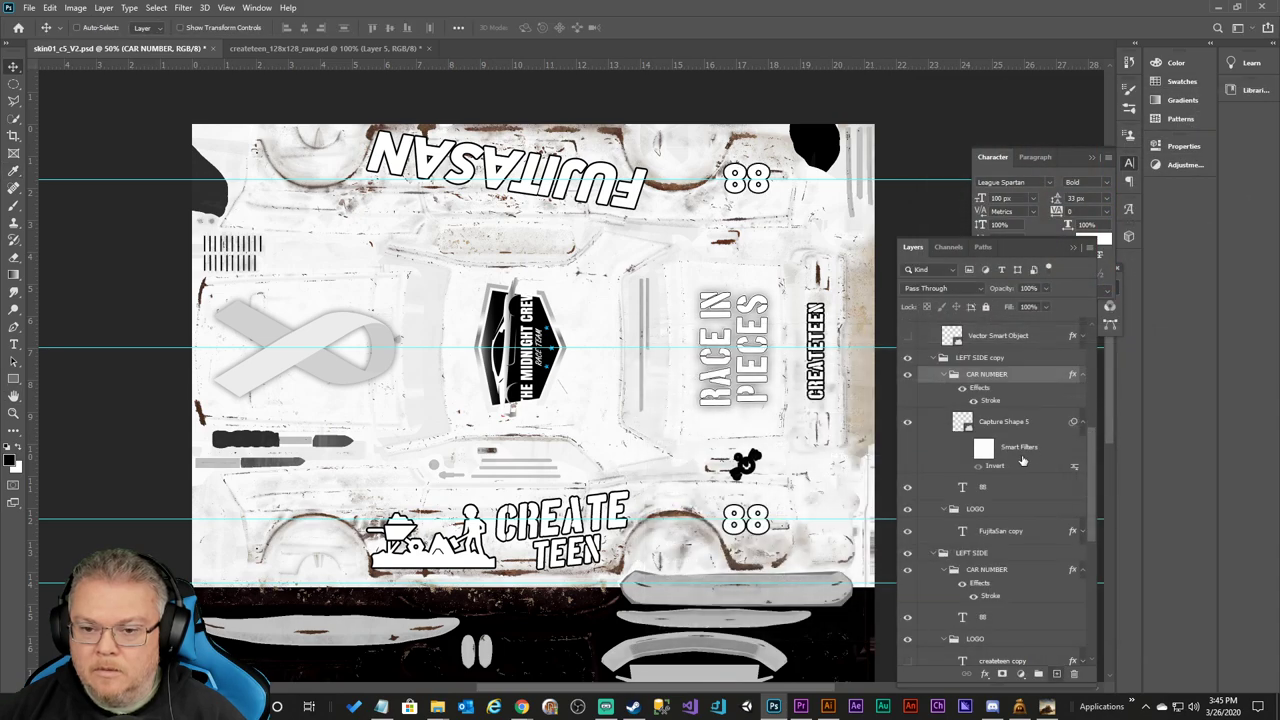
Move the Capture Shape 5 layer out of CAR NUMBER to just above it in LEFT SIDE copy, and collapse both effects lists.
{"action": "left_click_drag", "start_coordinate": [1005, 425], "coordinate": [1017, 372]}
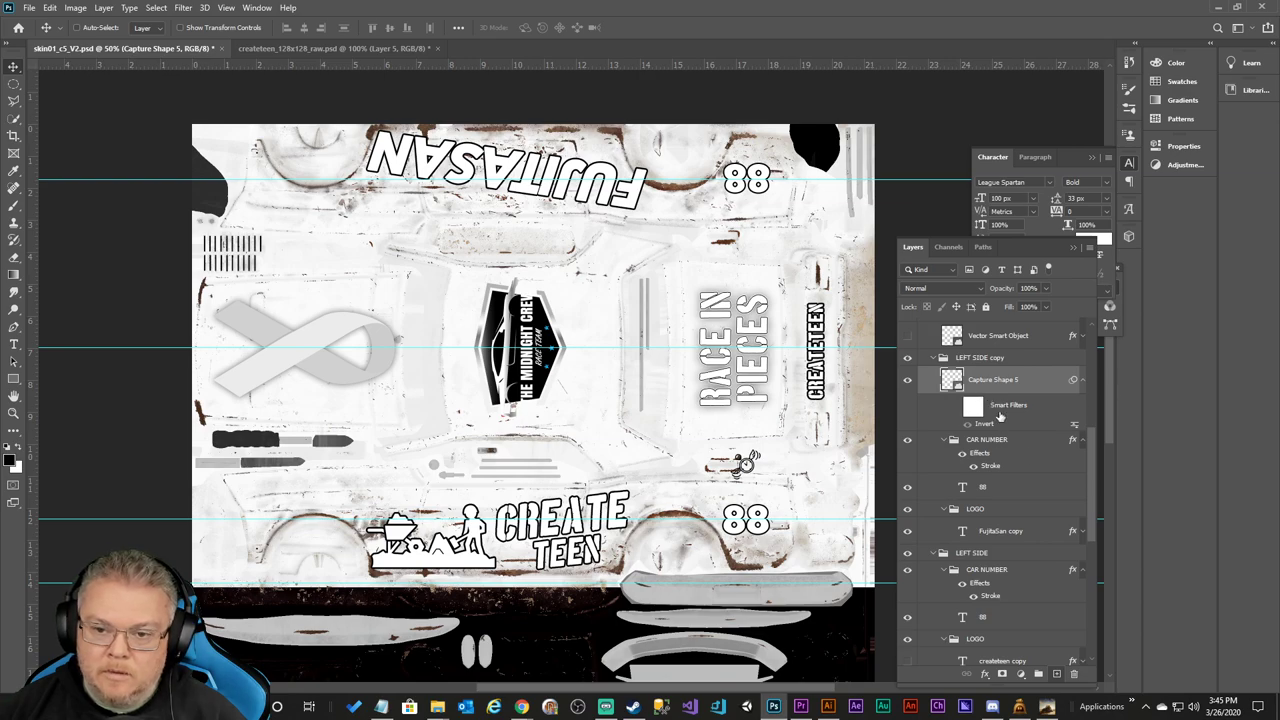
{"action": "left_click", "coordinate": [1083, 381]}
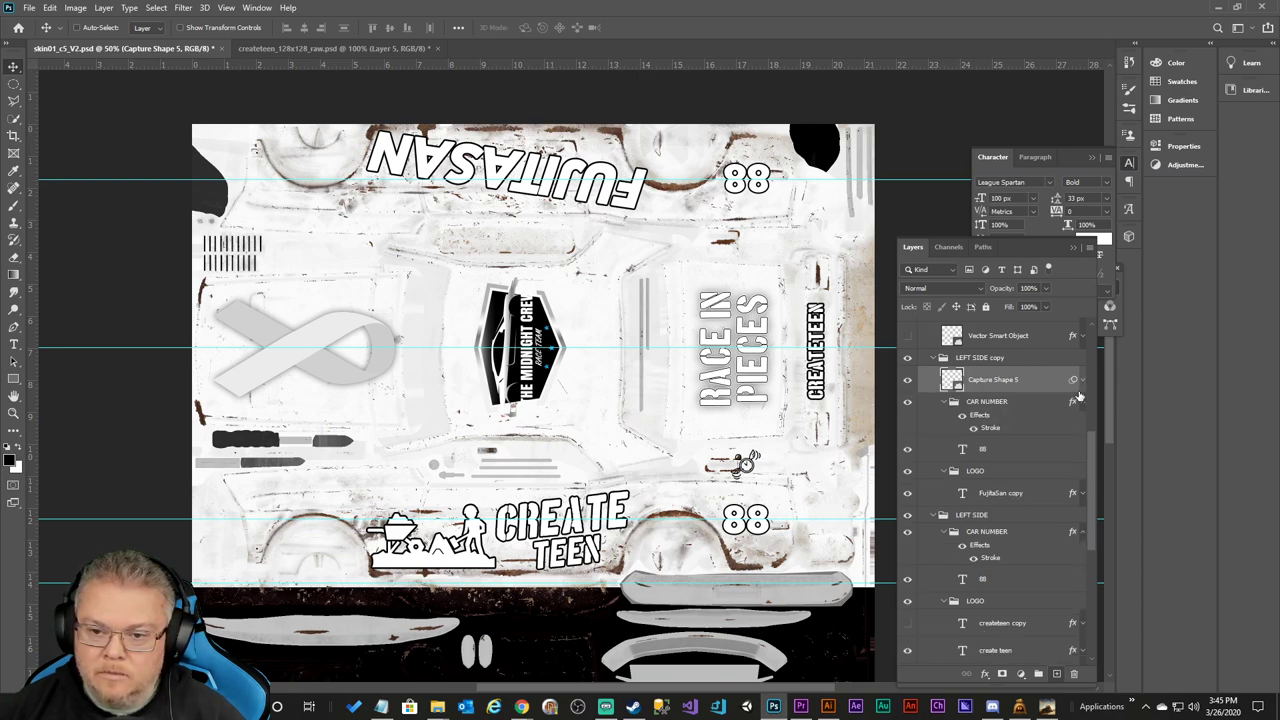
{"action": "left_click", "coordinate": [1081, 403]}
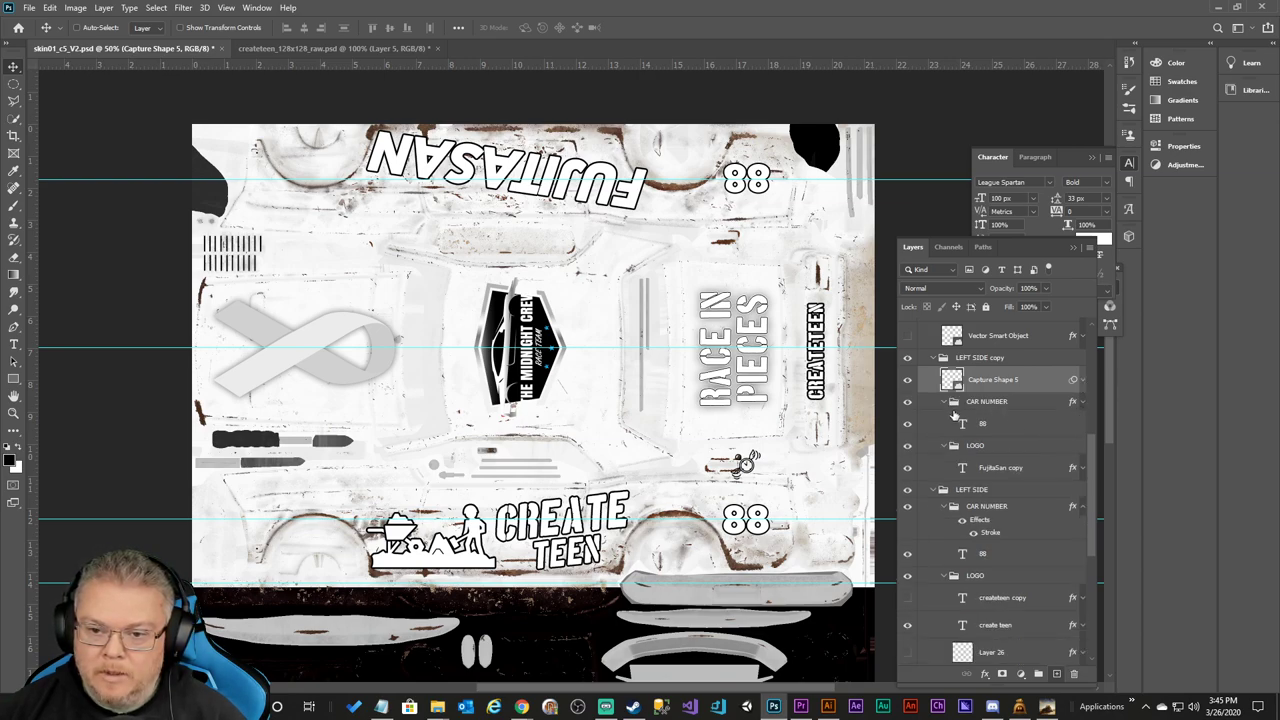
{"action": "left_click", "coordinate": [908, 358]}
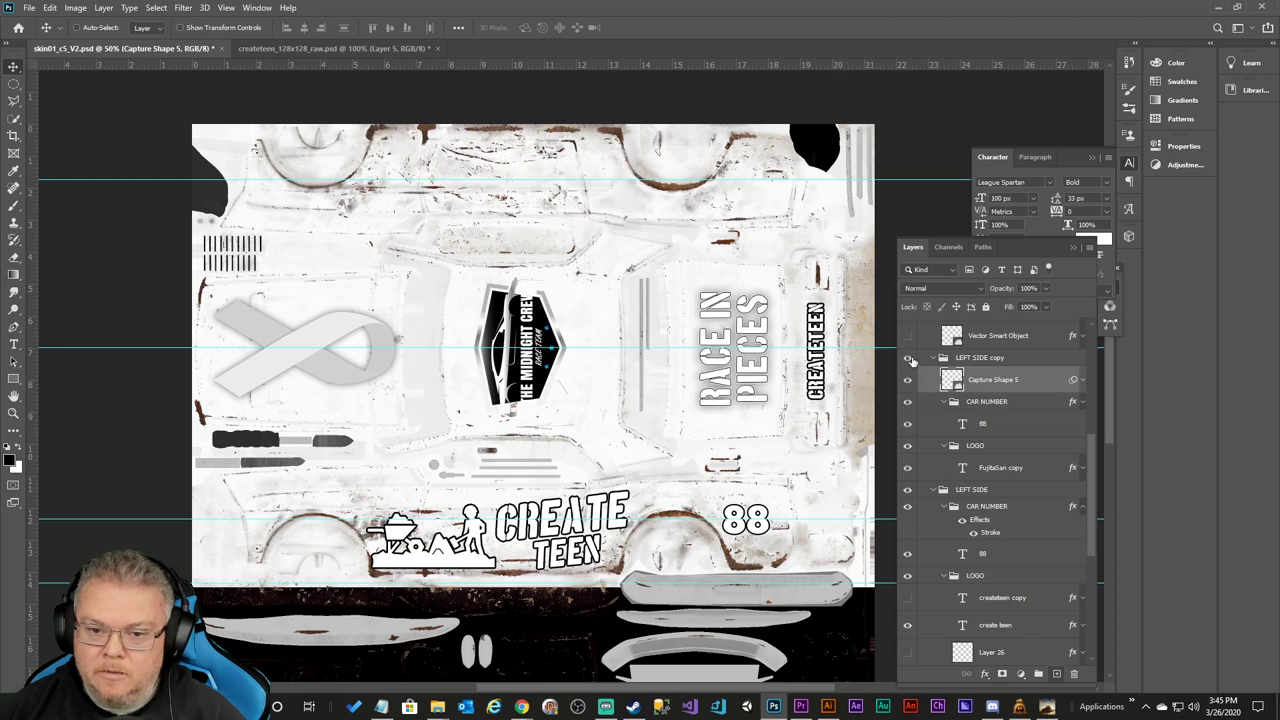
{"action": "left_click", "coordinate": [908, 358]}
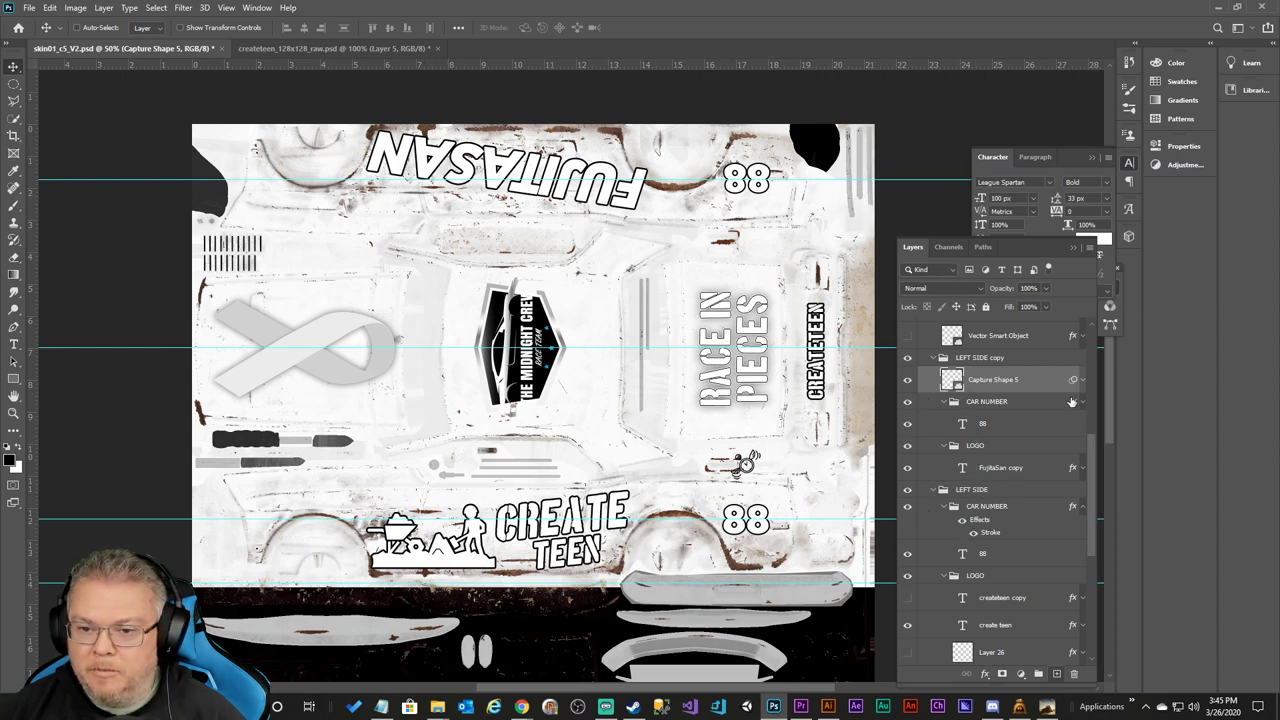
Check the visibility of the transparente-grande-01 layer and collapse the HOOD group.
{"action": "scroll", "coordinate": [1047, 385], "scroll_direction": "up", "scroll_amount": 4}
{"action": "scroll", "coordinate": [1047, 385], "scroll_direction": "up", "scroll_amount": 3}
{"action": "left_click", "coordinate": [1010, 452]}
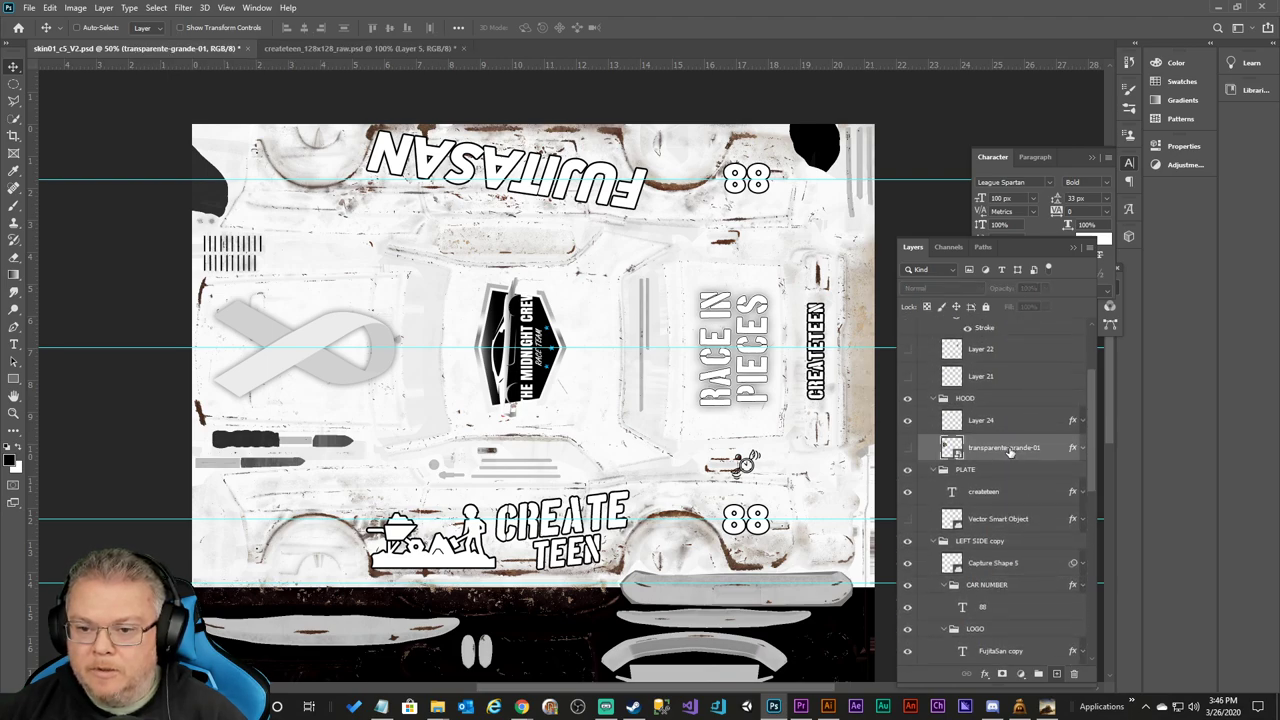
{"action": "left_click", "coordinate": [908, 447]}
{"action": "left_click", "coordinate": [908, 447]}
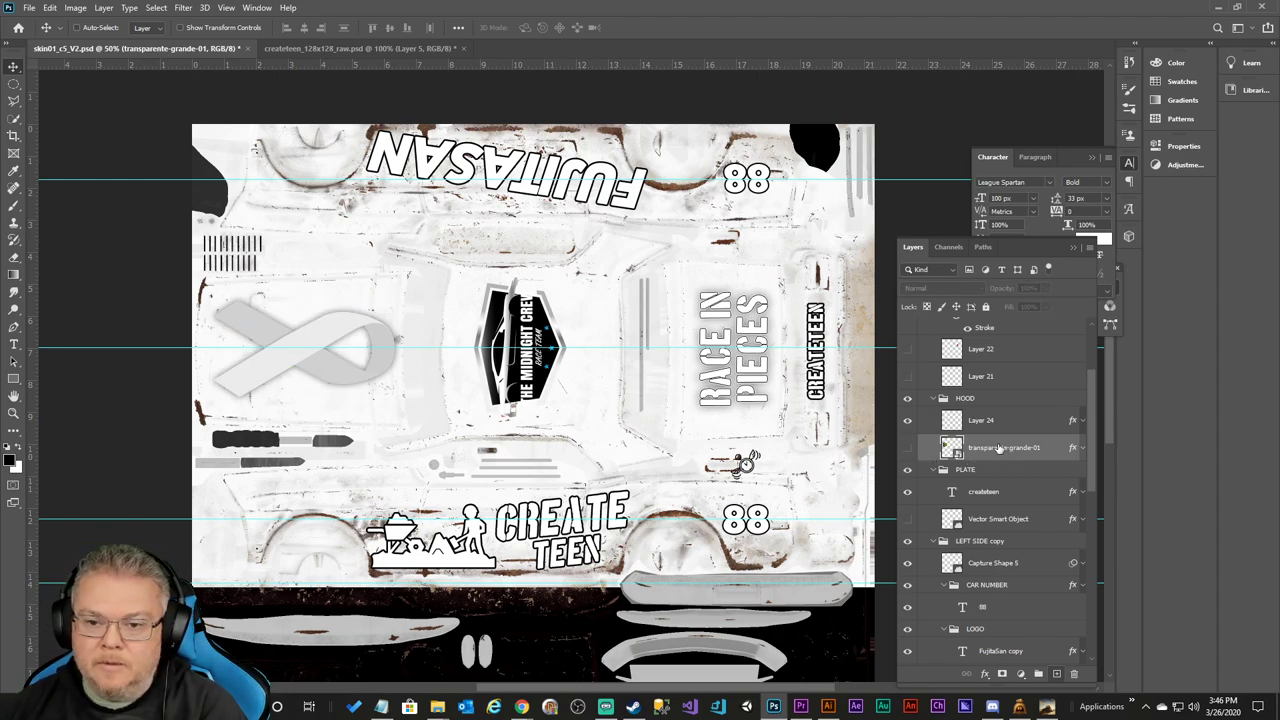
{"action": "left_click", "coordinate": [1010, 422]}
{"action": "left_click", "coordinate": [934, 398]}
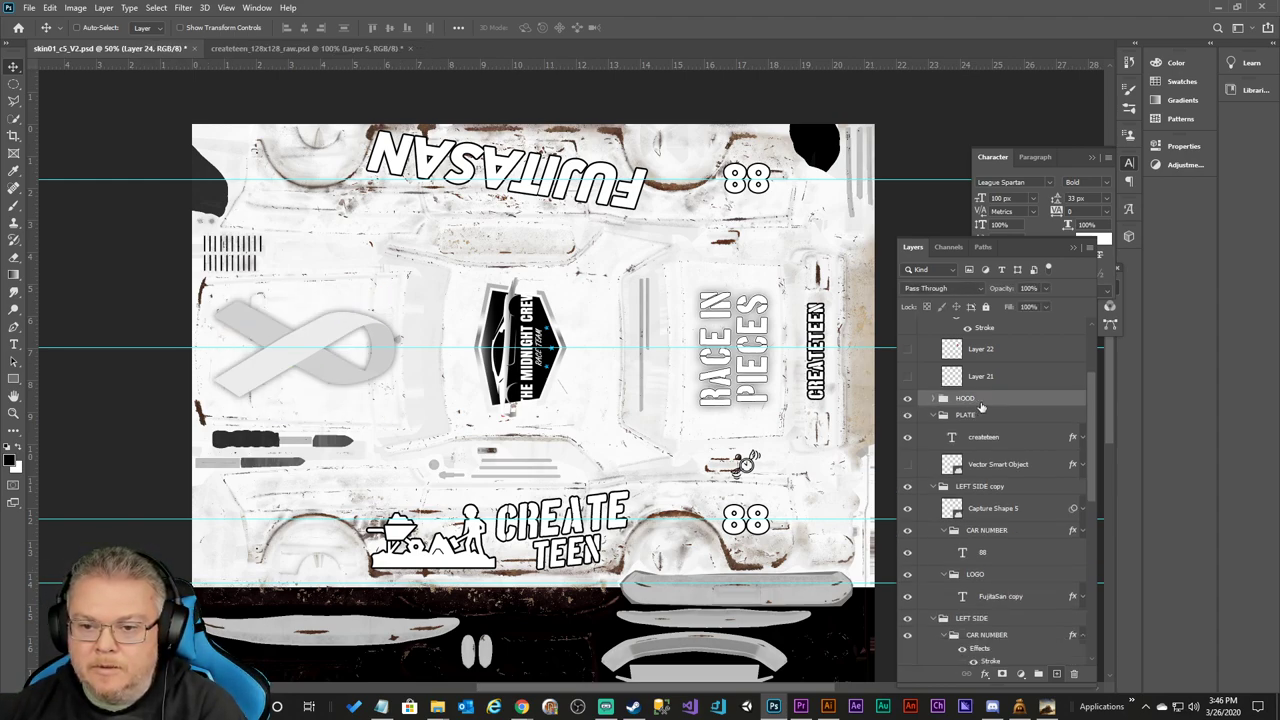
{"action": "scroll", "coordinate": [1040, 404], "scroll_direction": "up", "scroll_amount": 5}
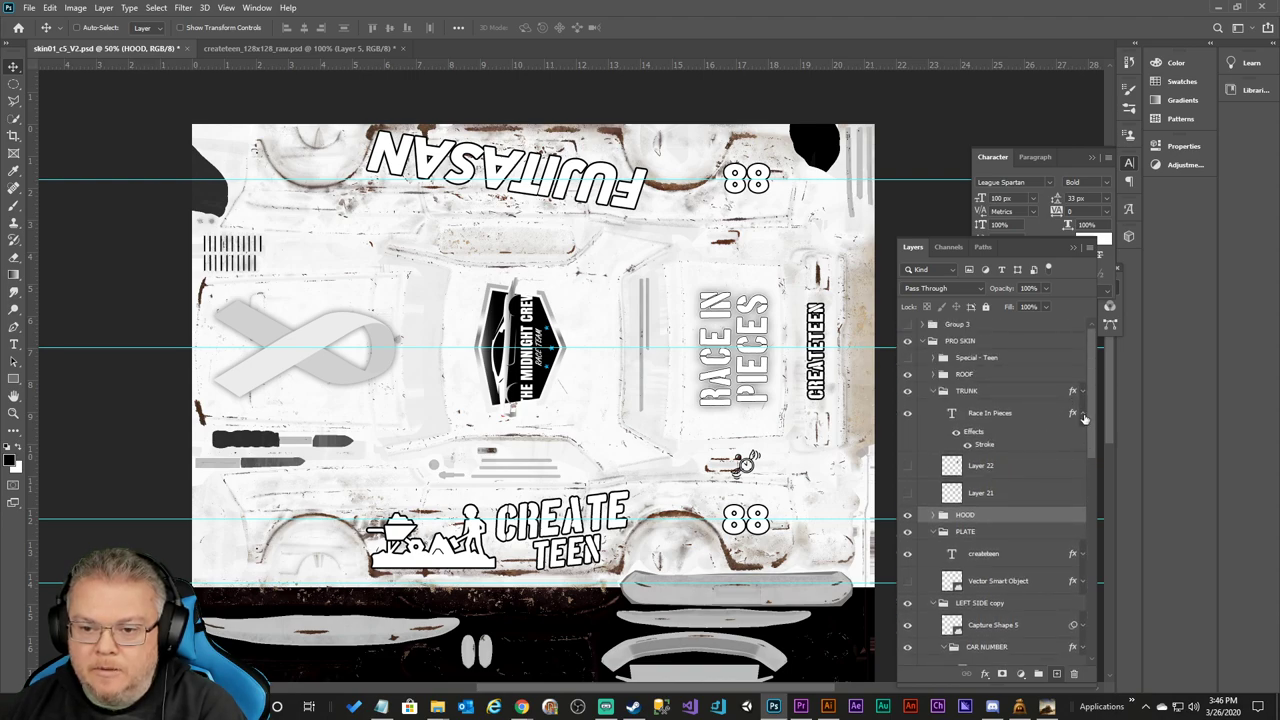
Collapse the Race In Pieces effects list and delete Layer 22 and Layer 21 from the TRUNK group.
{"action": "left_click", "coordinate": [1084, 416]}
{"action": "left_click", "coordinate": [1000, 447]}
{"action": "key", "text": "Delete"}
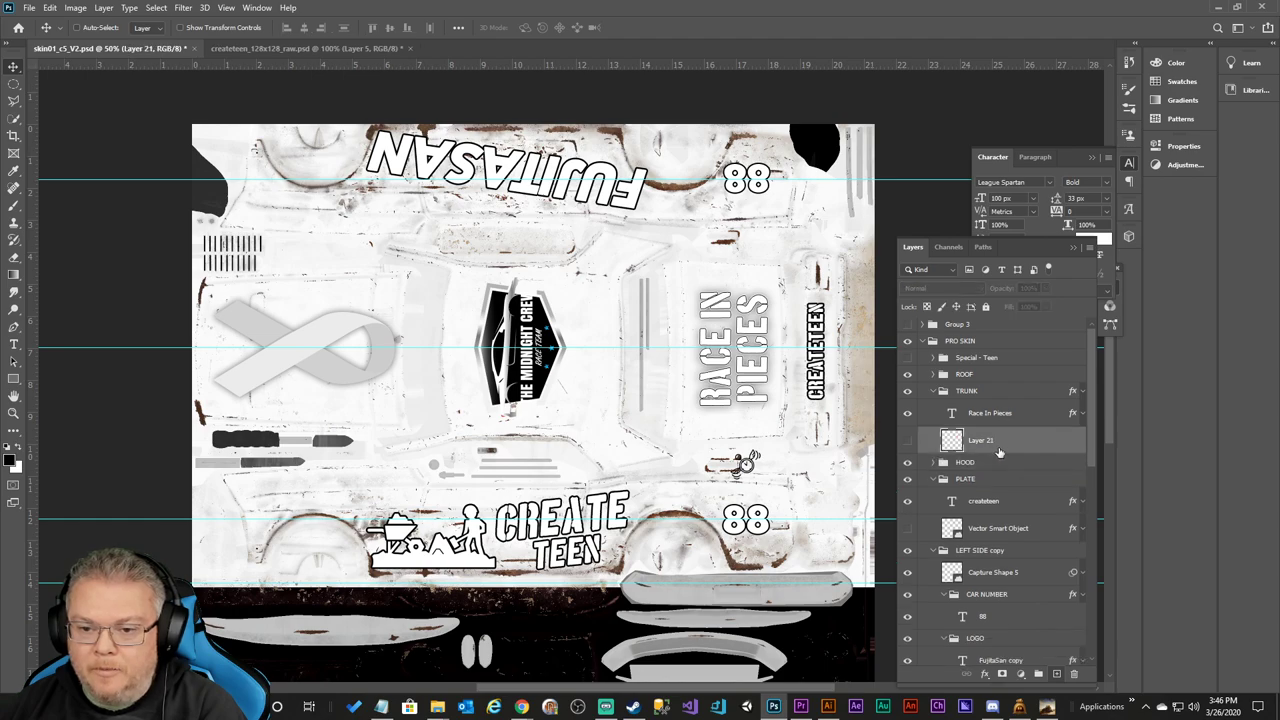
{"action": "key", "text": "Delete"}
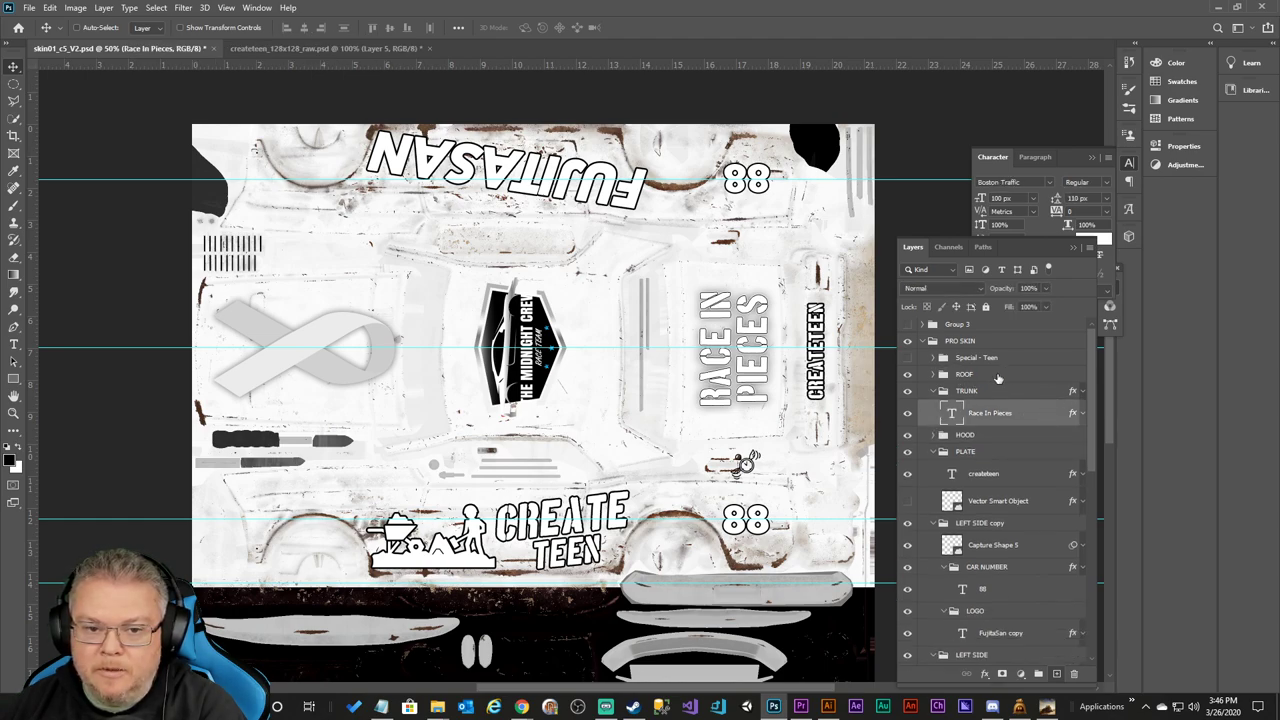
Collapse the PLATE group and the CAR NUMBER folder inside LEFT SIDE copy.
{"action": "scroll", "coordinate": [997, 378], "scroll_direction": "down", "scroll_amount": 3}
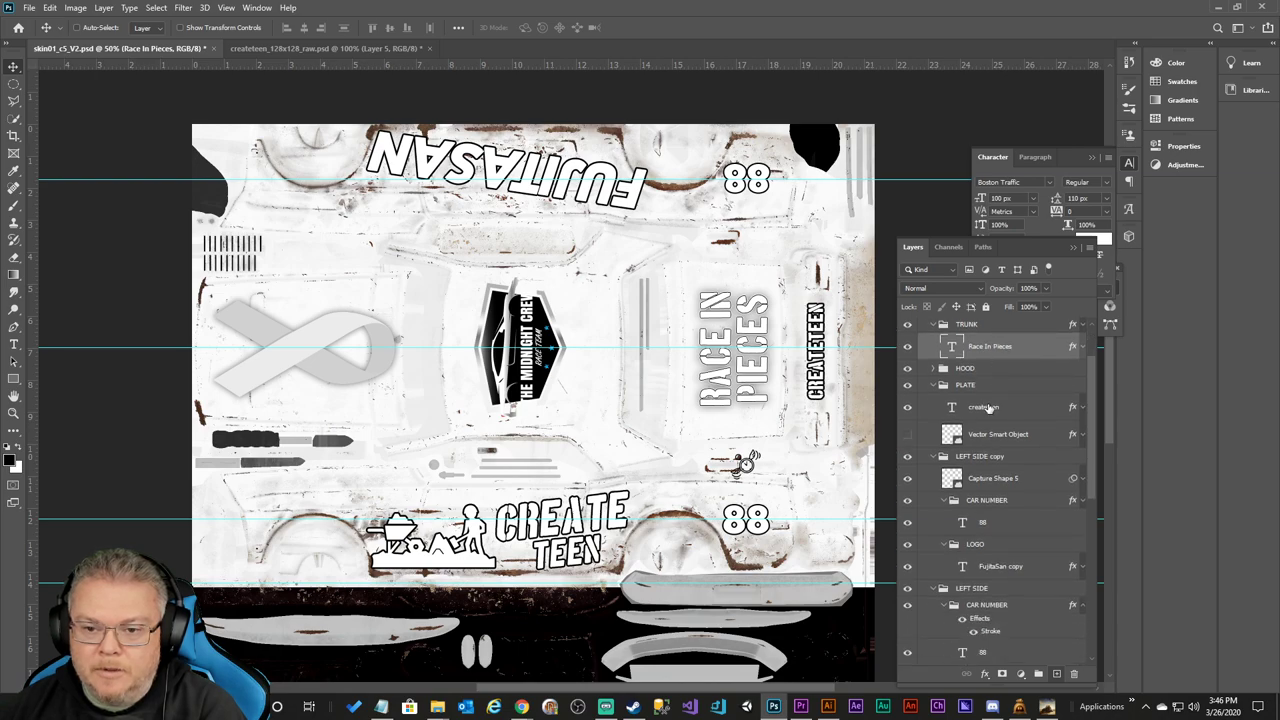
{"action": "left_click", "coordinate": [933, 385]}
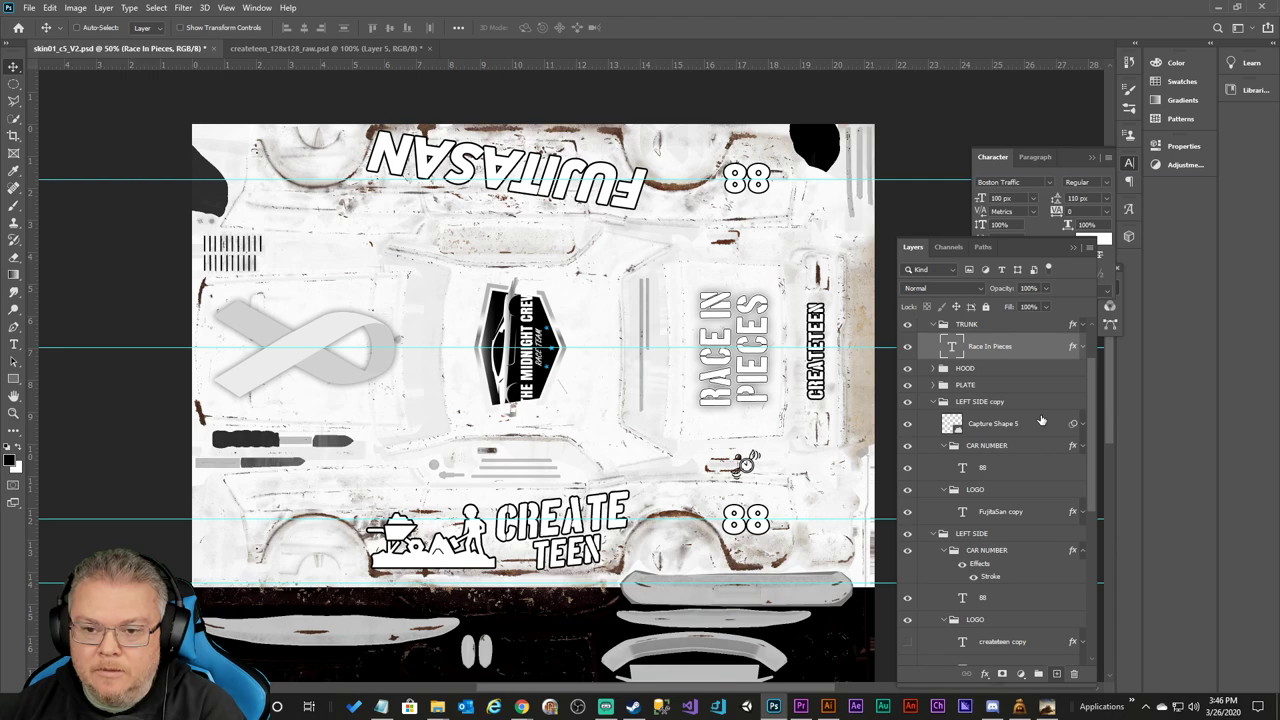
{"action": "scroll", "coordinate": [1041, 420], "scroll_direction": "down", "scroll_amount": 2}
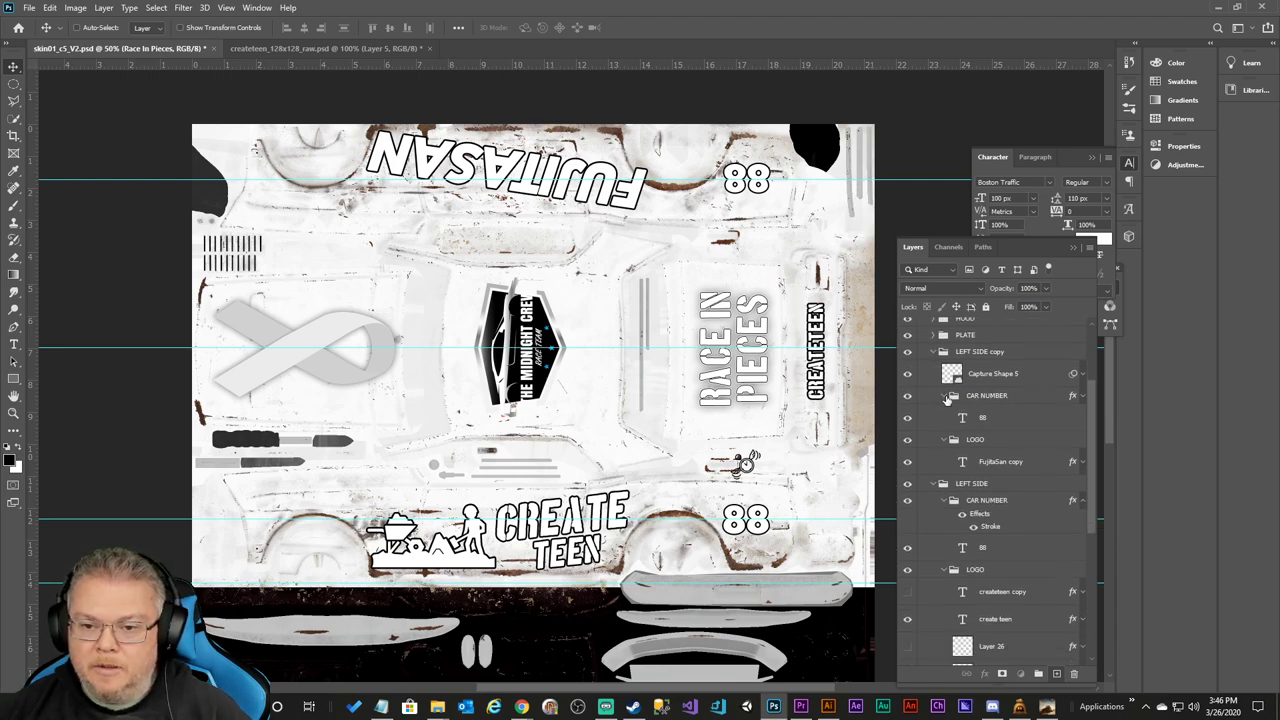
{"action": "left_click", "coordinate": [948, 396]}
Delete the hidden layers Layer 25, Layer 25 copy, FujitaSan, Layer 26 and createteen copy from the LOGO folder of LEFT SIDE.
{"action": "scroll", "coordinate": [1015, 457], "scroll_direction": "down", "scroll_amount": 1}
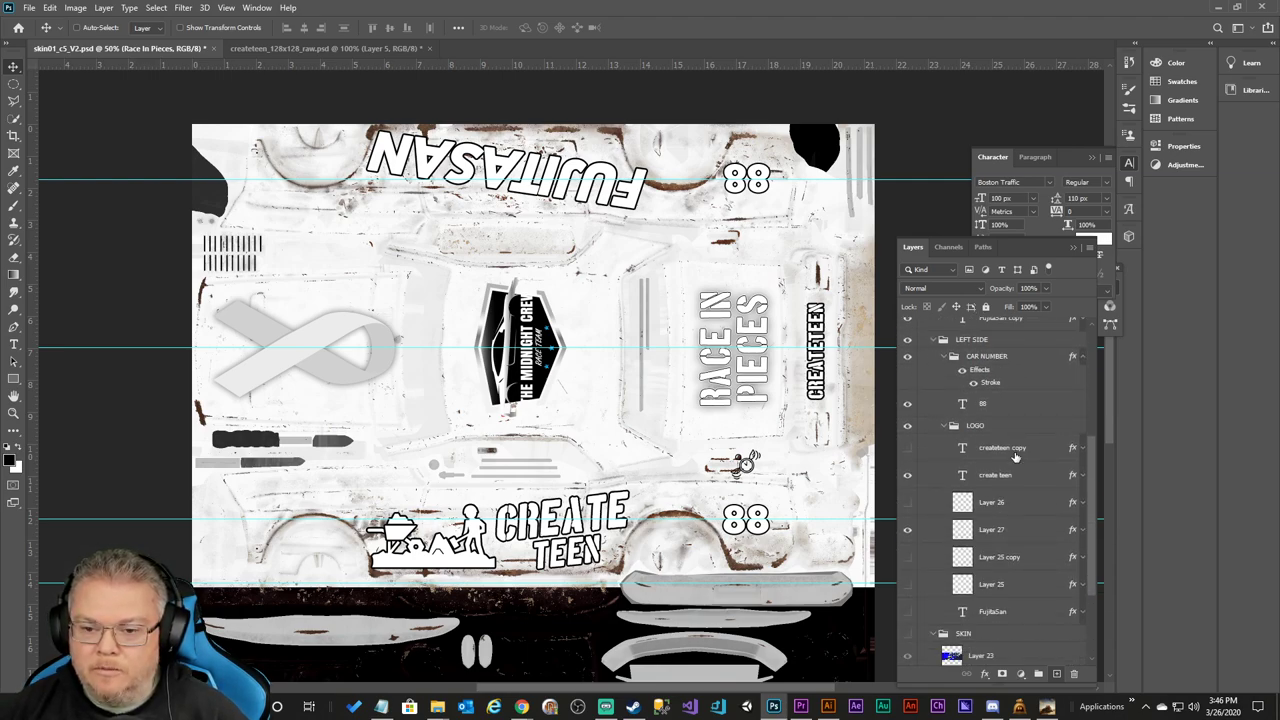
{"action": "left_click", "coordinate": [990, 586]}
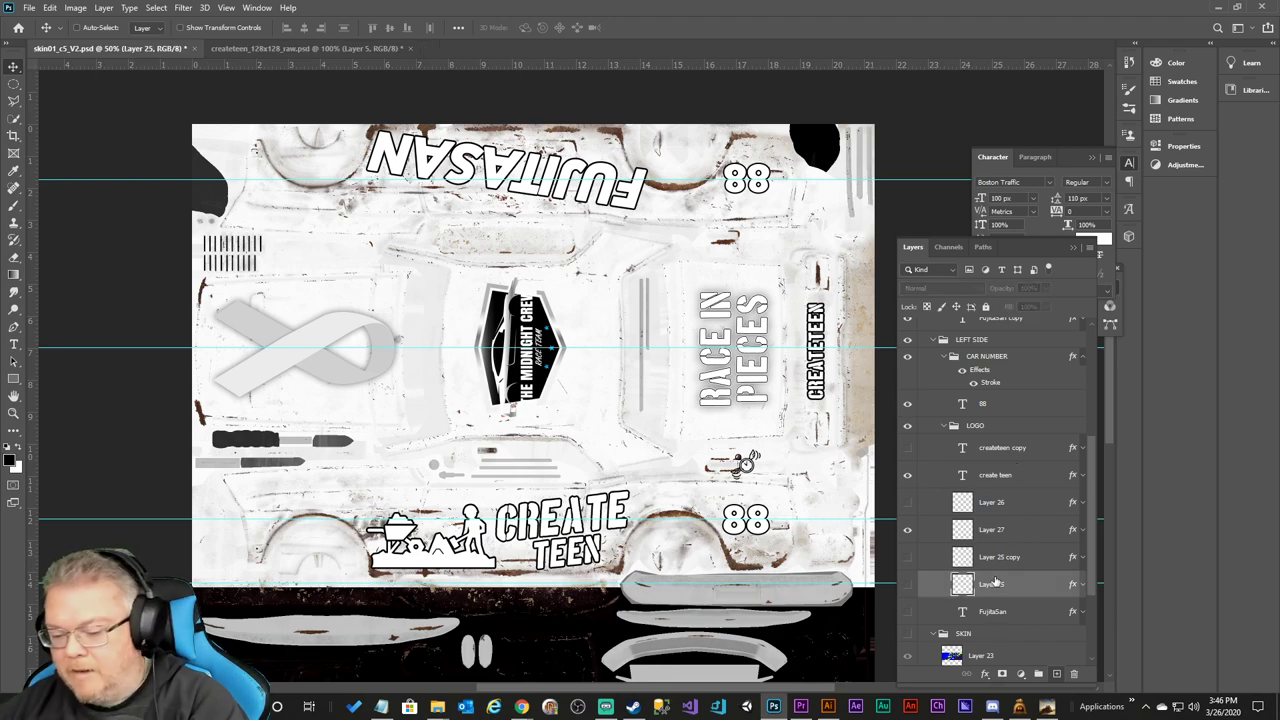
{"action": "key", "text": "Delete"}
{"action": "key", "text": "Delete"}
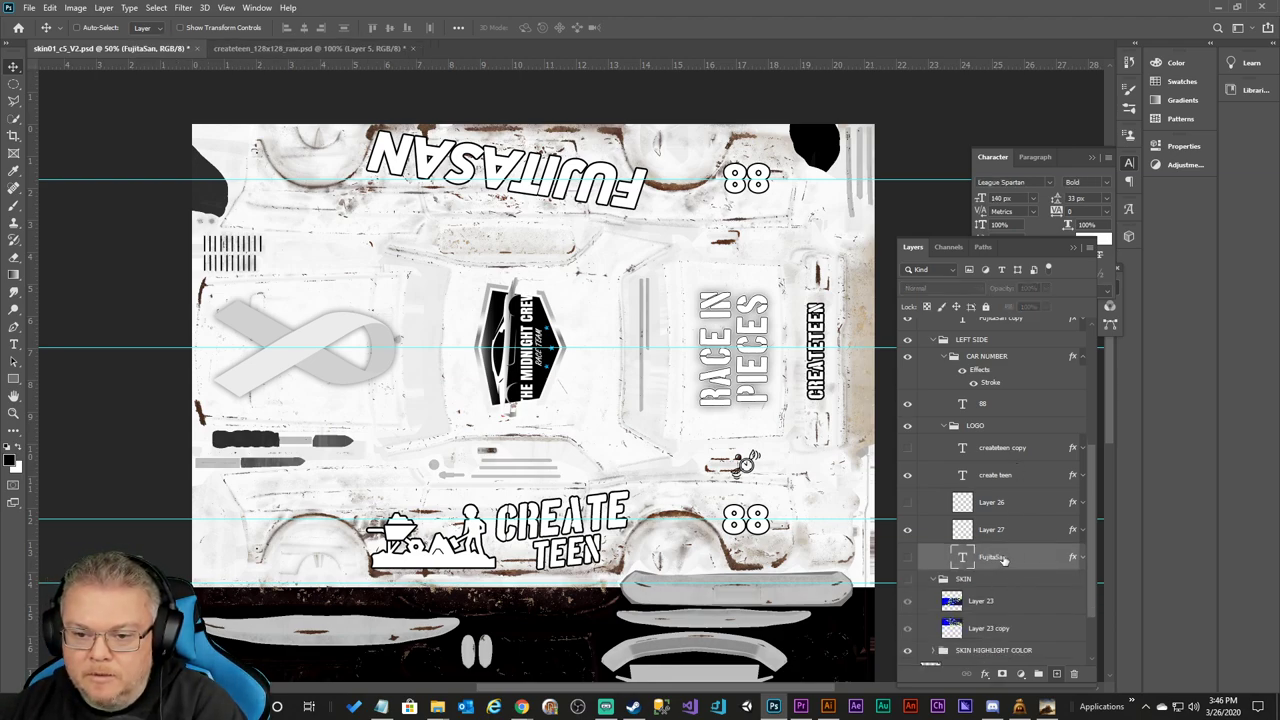
{"action": "key", "text": "Delete"}
{"action": "left_click", "coordinate": [1045, 504]}
{"action": "key", "text": "Delete"}
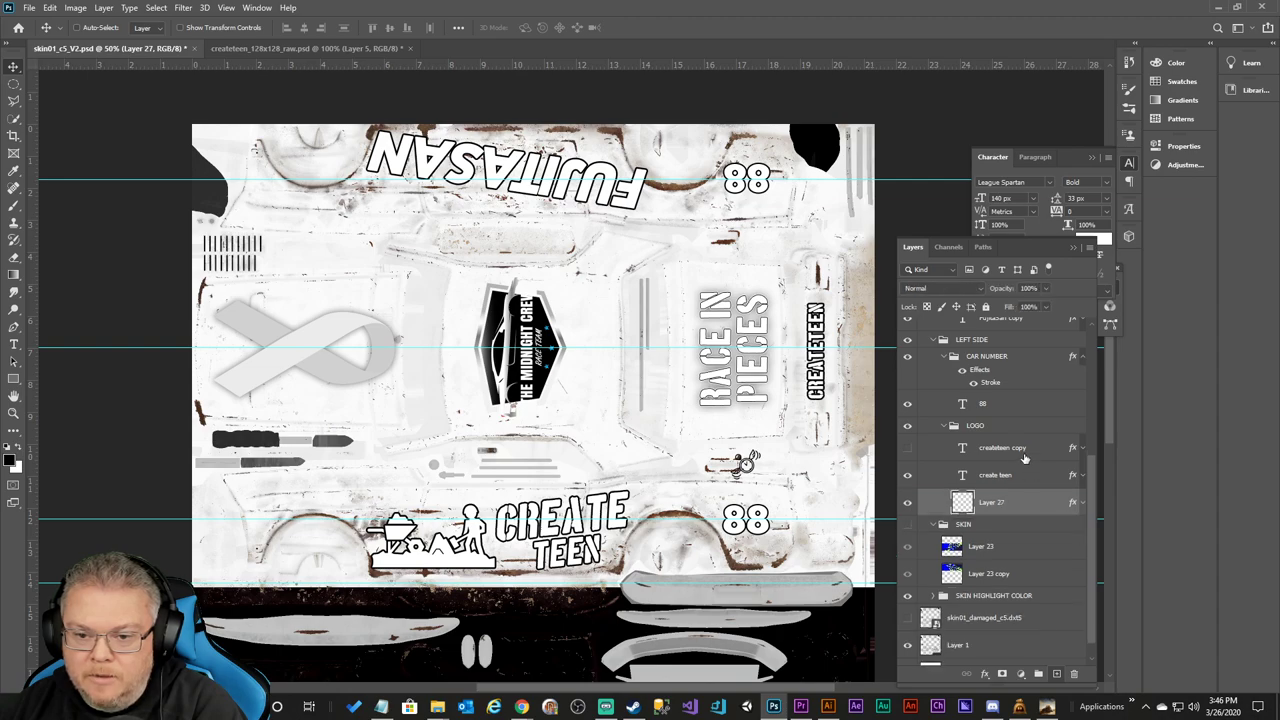
{"action": "left_click", "coordinate": [1040, 451]}
{"action": "key", "text": "Delete"}
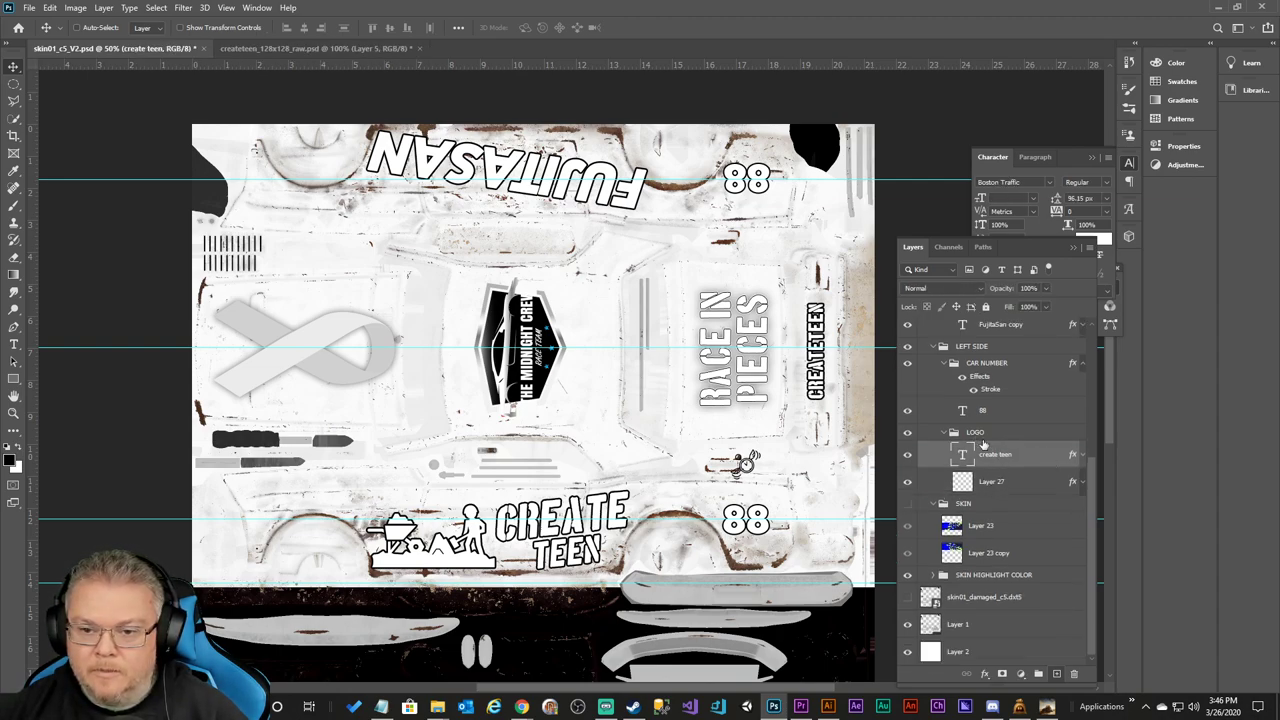
Duplicate the create teen and Layer 27 layers and move the copies into the LOGO folder of LEFT SIDE copy, above FujitaSan copy.
{"action": "left_click", "coordinate": [992, 484], "text": "shift"}
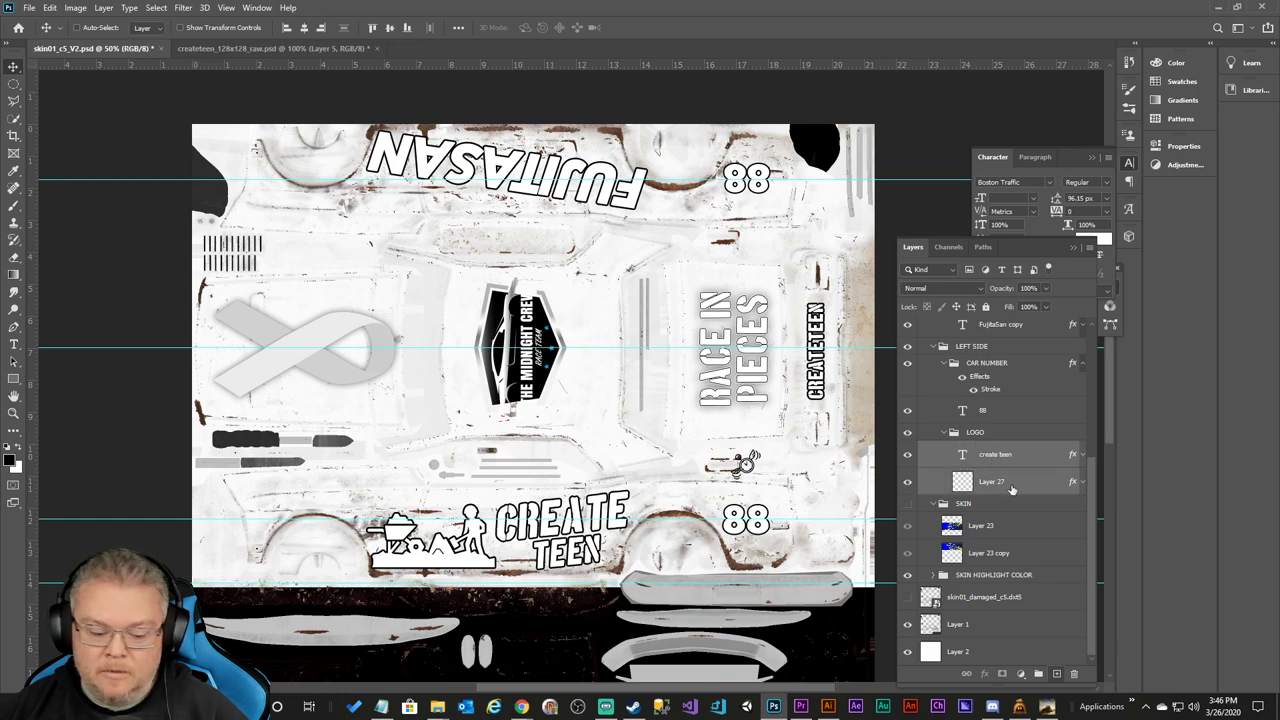
{"action": "right_click", "coordinate": [1010, 484]}
{"action": "left_click", "coordinate": [1100, 196]}
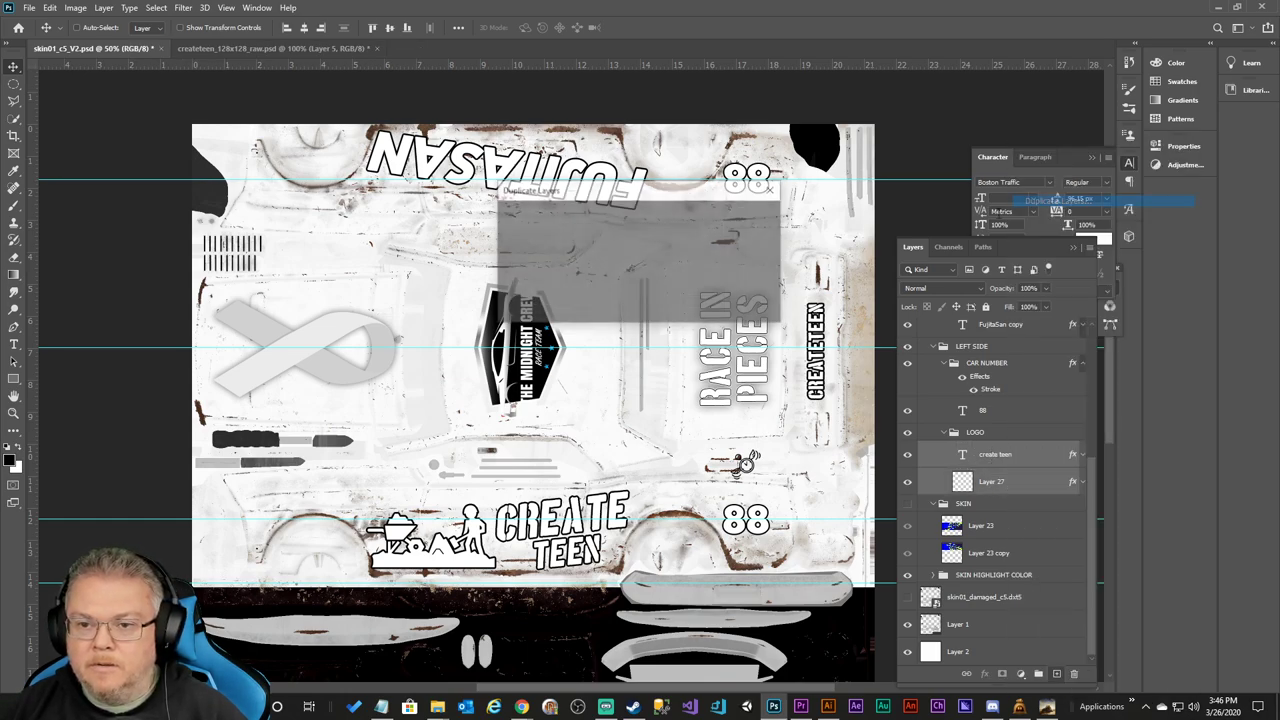
{"action": "left_click", "coordinate": [768, 216]}
{"action": "left_click_drag", "start_coordinate": [1088, 463], "coordinate": [1090, 440]}
{"action": "left_click_drag", "start_coordinate": [987, 493], "coordinate": [1045, 398]}
{"action": "left_click", "coordinate": [1013, 423]}
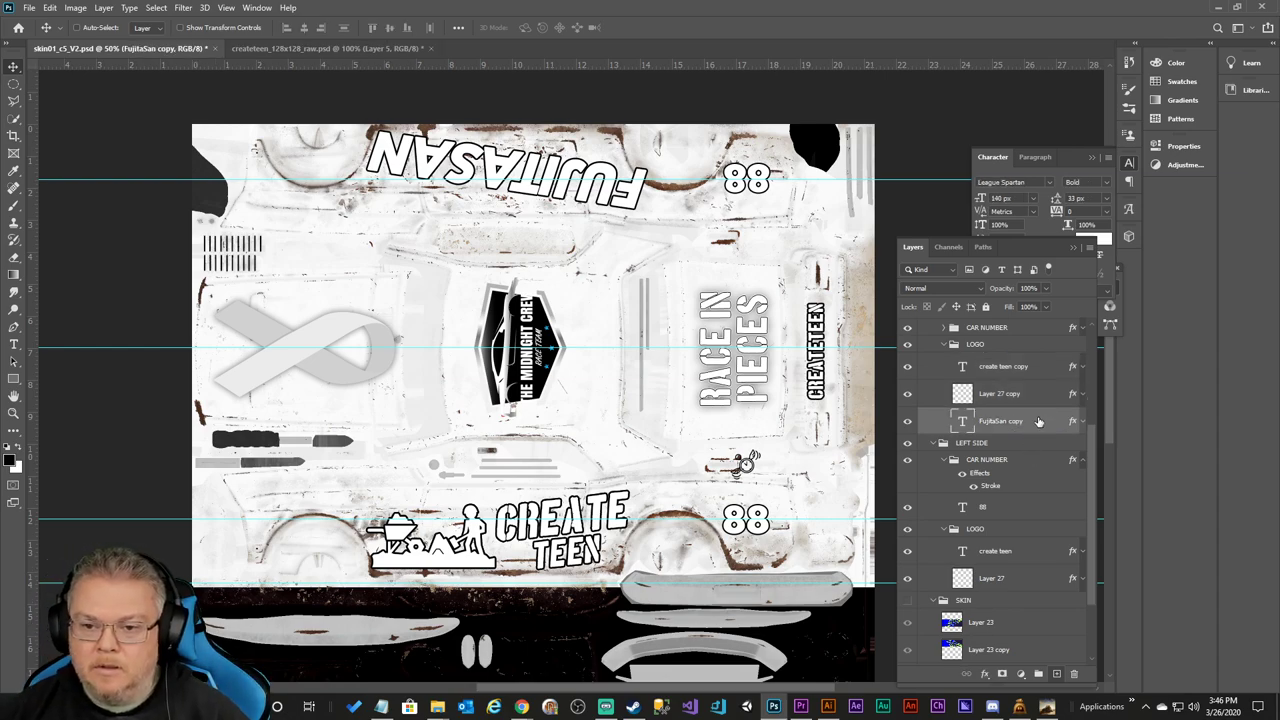
Move create teen copy and Layer 27 copy together straight up onto the FUJITASAN text on the opposite car side.
{"action": "left_click", "coordinate": [1034, 375]}
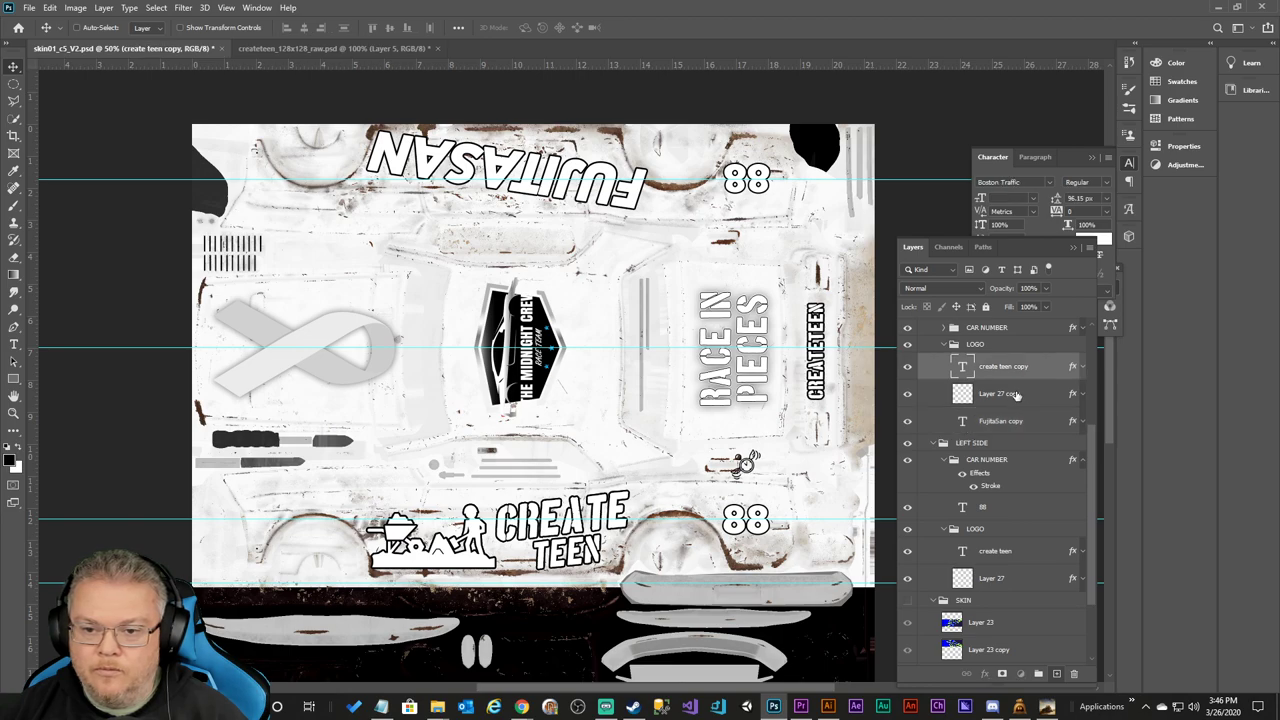
{"action": "left_click", "coordinate": [1016, 395], "text": "shift"}
{"action": "key", "text": "shift+Up"}
{"action": "key", "text": "shift+Up"}
{"action": "key", "text": "shift+Up"}
{"action": "key", "text": "shift+Up"}
{"action": "key", "text": "shift+Up"}
{"action": "key", "text": "shift+Up"}
{"action": "key", "text": "shift+Up"}
{"action": "key", "text": "shift+Up"}
{"action": "key", "text": "shift+Up"}
{"action": "key", "text": "shift+Up"}
{"action": "key", "text": "shift+Up"}
{"action": "key", "text": "shift+Up"}
{"action": "key", "text": "shift+Up"}
{"action": "key", "text": "shift+Up"}
{"action": "key", "text": "shift+Up"}
{"action": "key", "text": "shift+Up"}
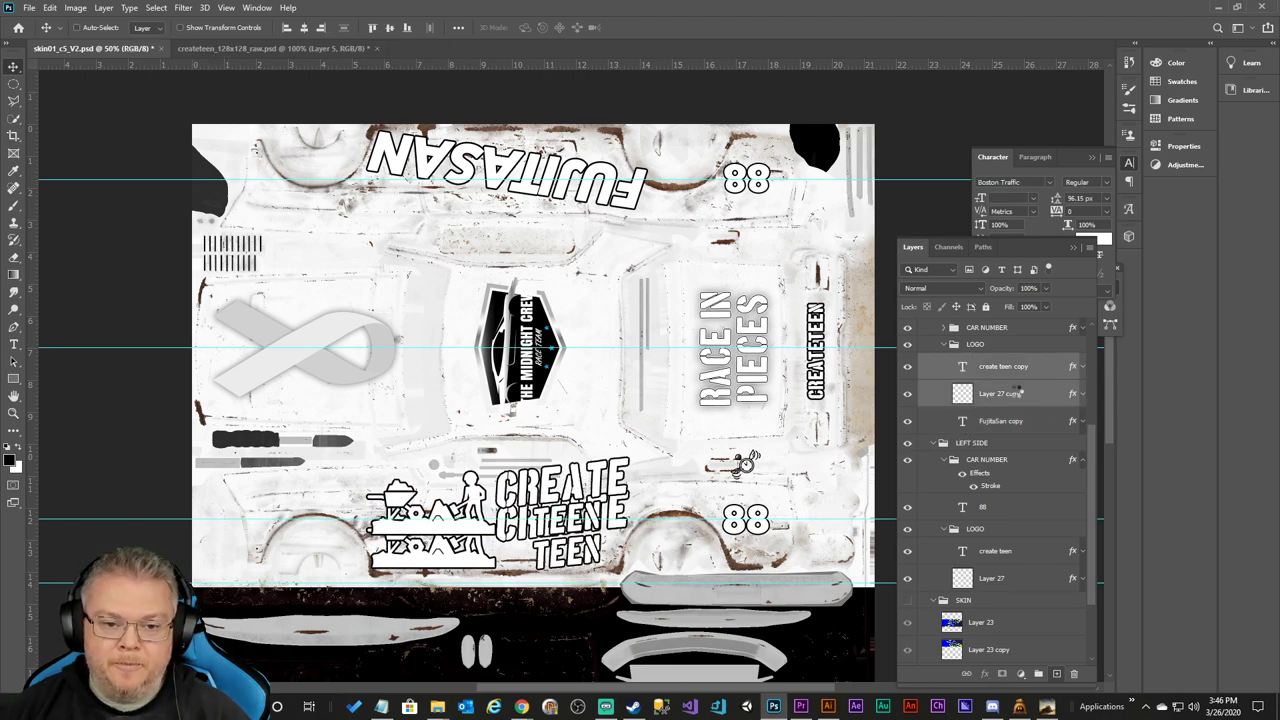
{"action": "key", "text": "shift+Up"}
{"action": "key", "text": "shift+Up"}
{"action": "key", "text": "shift+Up"}
{"action": "key", "text": "shift+Up"}
{"action": "key", "text": "shift+Up"}
{"action": "key", "text": "shift+Up"}
{"action": "key", "text": "shift+Up"}
{"action": "key", "text": "shift+Up"}
{"action": "key", "text": "shift+Up"}
{"action": "key", "text": "shift+Up"}
{"action": "key", "text": "shift+Up"}
{"action": "key", "text": "shift+Up"}
{"action": "key", "text": "shift+Up"}
{"action": "key", "text": "shift+Up"}
{"action": "key", "text": "shift+Up"}
{"action": "key", "text": "shift+Up"}
{"action": "key", "text": "shift+Up"}
{"action": "key", "text": "shift+Up"}
{"action": "key", "text": "shift+Up"}
{"action": "key", "text": "shift+Up"}
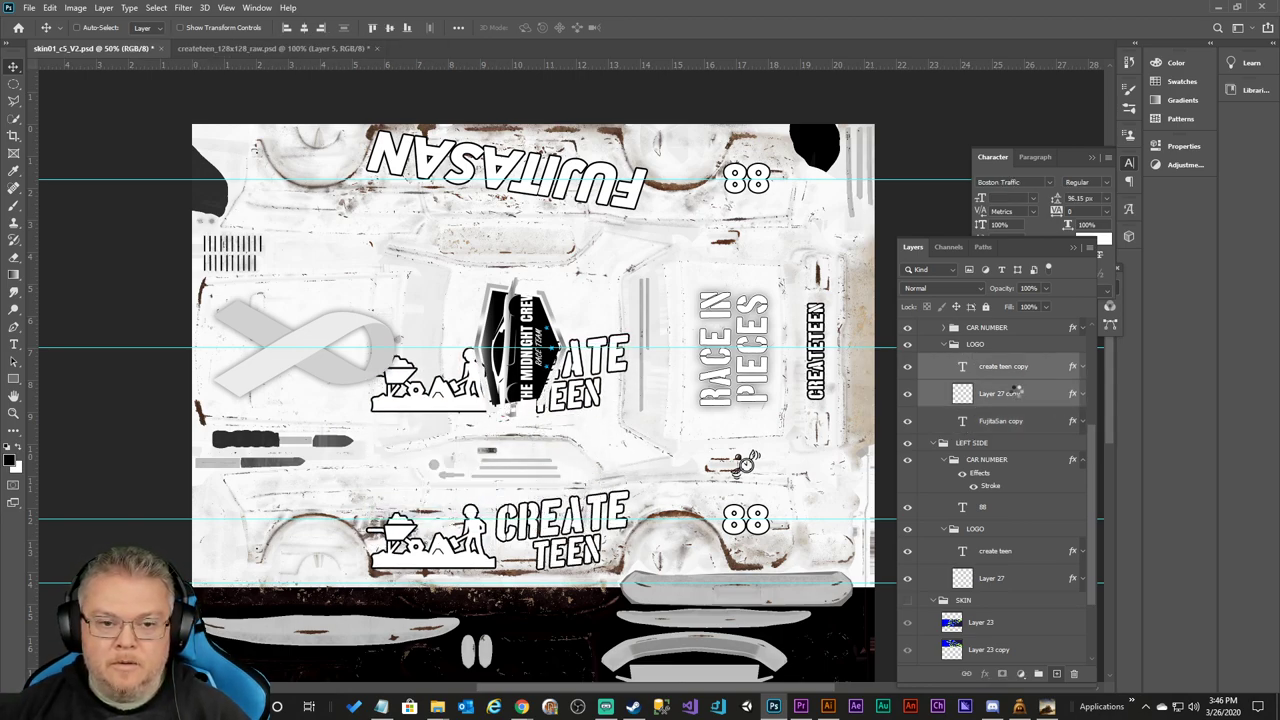
{"action": "key", "text": "shift+Up"}
{"action": "key", "text": "shift+Up"}
{"action": "key", "text": "shift+Up"}
{"action": "key", "text": "shift+Up"}
{"action": "key", "text": "shift+Up"}
{"action": "key", "text": "shift+Up"}
{"action": "key", "text": "shift+Up"}
{"action": "key", "text": "shift+Up"}
{"action": "key", "text": "shift+Up"}
{"action": "key", "text": "shift+Up"}
{"action": "key", "text": "shift+Up"}
{"action": "key", "text": "shift+Up"}
{"action": "key", "text": "shift+Up"}
{"action": "key", "text": "shift+Up"}
{"action": "key", "text": "shift+Up"}
{"action": "key", "text": "shift+Up"}
{"action": "key", "text": "shift+Up"}
{"action": "key", "text": "shift+Up"}
{"action": "key", "text": "shift+Up"}
{"action": "key", "text": "shift+Up"}
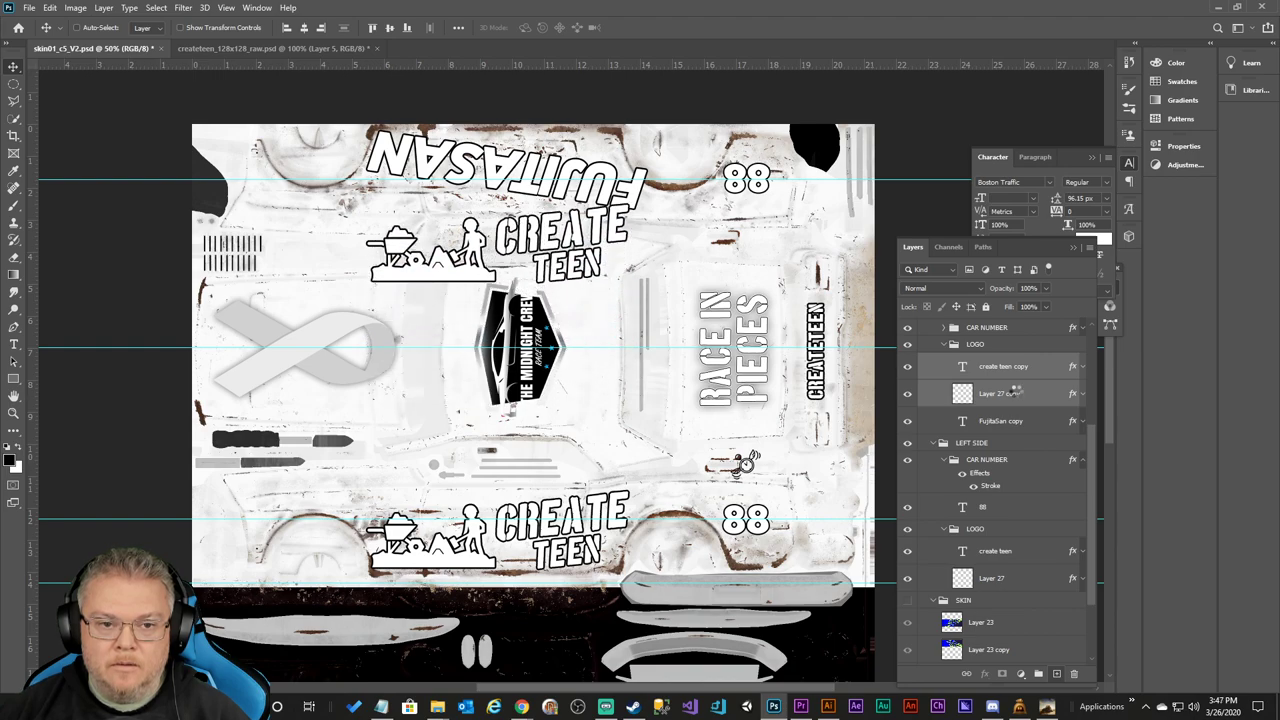
{"action": "key", "text": "shift+Up"}
{"action": "key", "text": "shift+Up"}
{"action": "key", "text": "shift+Up"}
{"action": "key", "text": "shift+Up"}
{"action": "key", "text": "shift+Up"}
{"action": "key", "text": "shift+Up"}
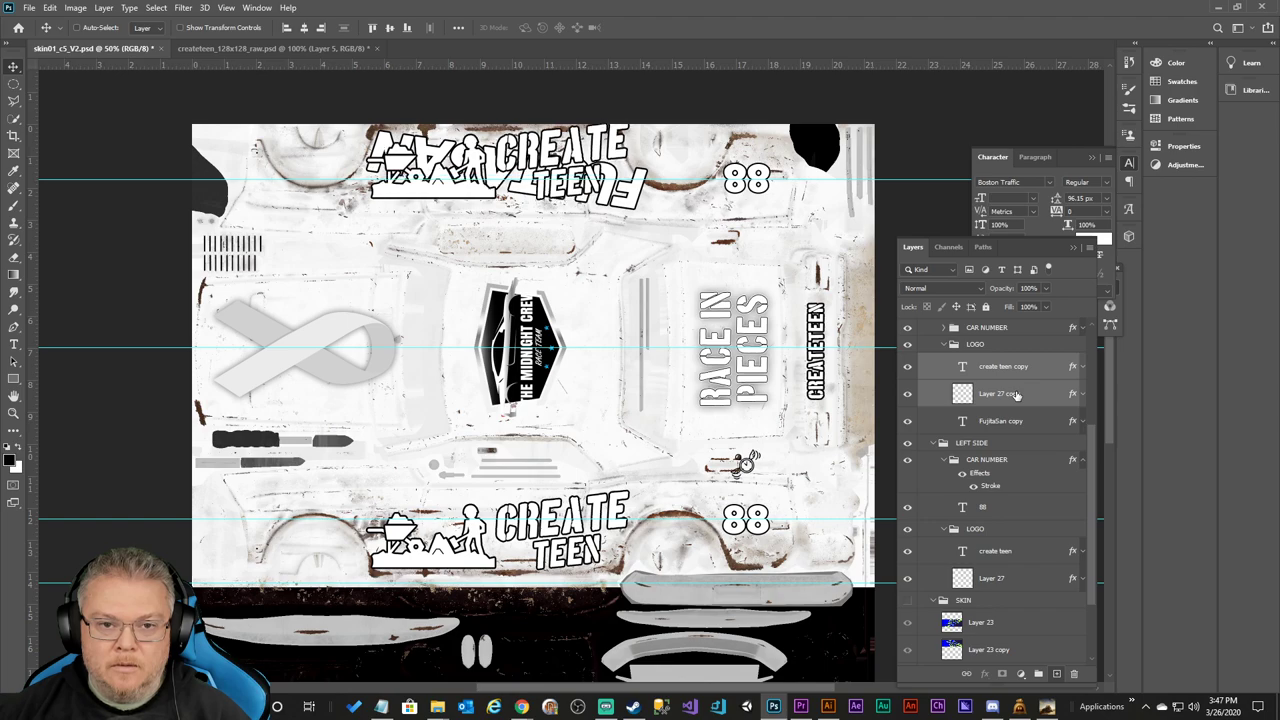
Flip the Layer 27 copy miner graphic vertically.
{"action": "left_click", "coordinate": [1014, 394]}
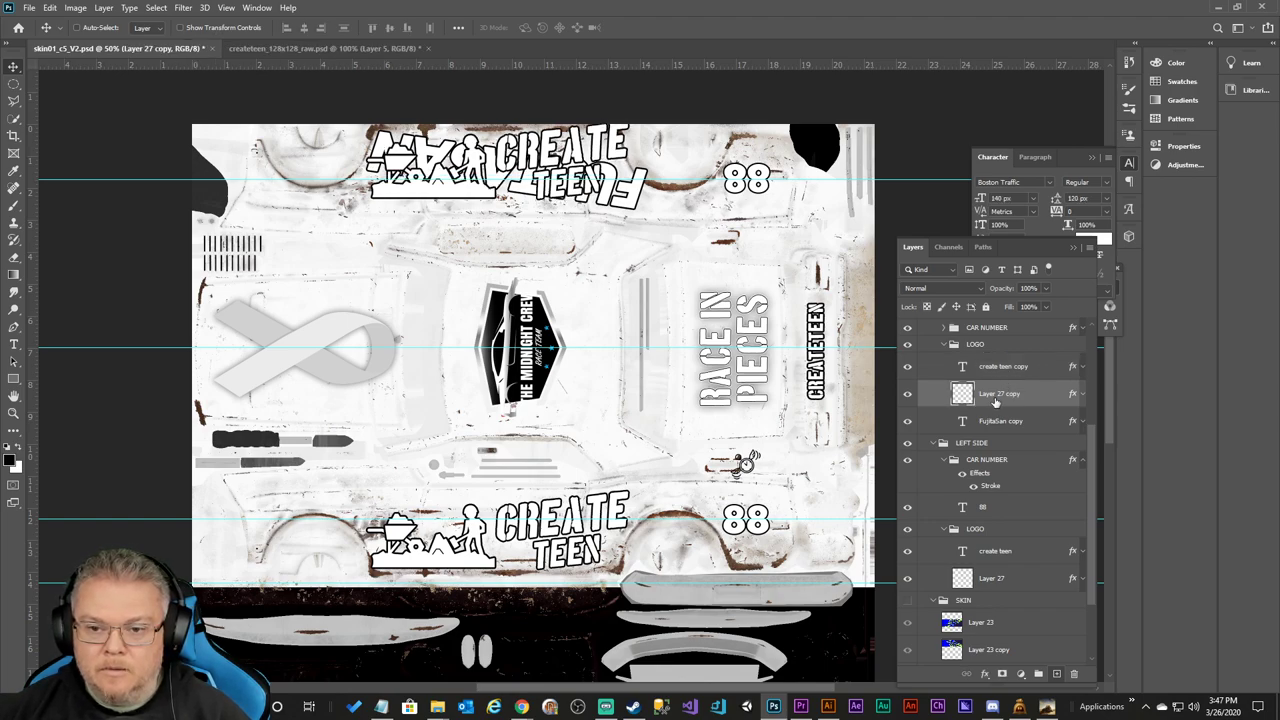
{"action": "left_click", "coordinate": [75, 8]}
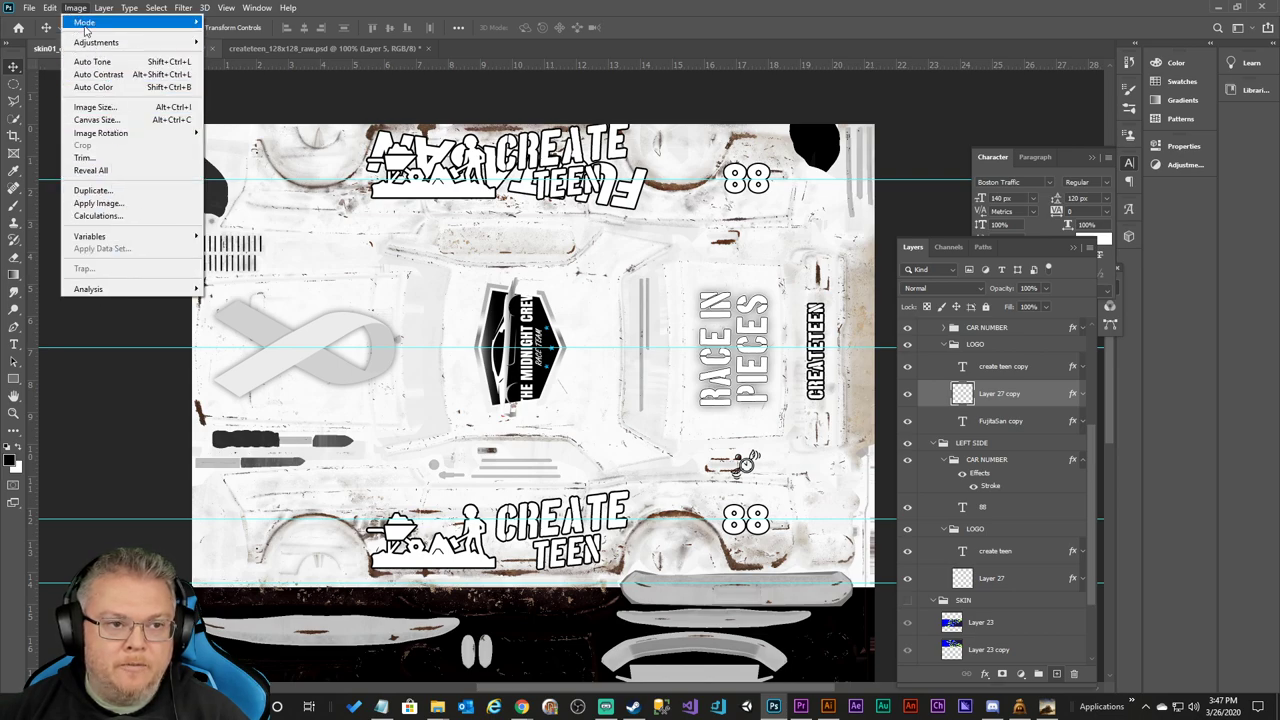
{"action": "mouse_move", "coordinate": [49, 8]}
{"action": "mouse_move", "coordinate": [100, 312]}
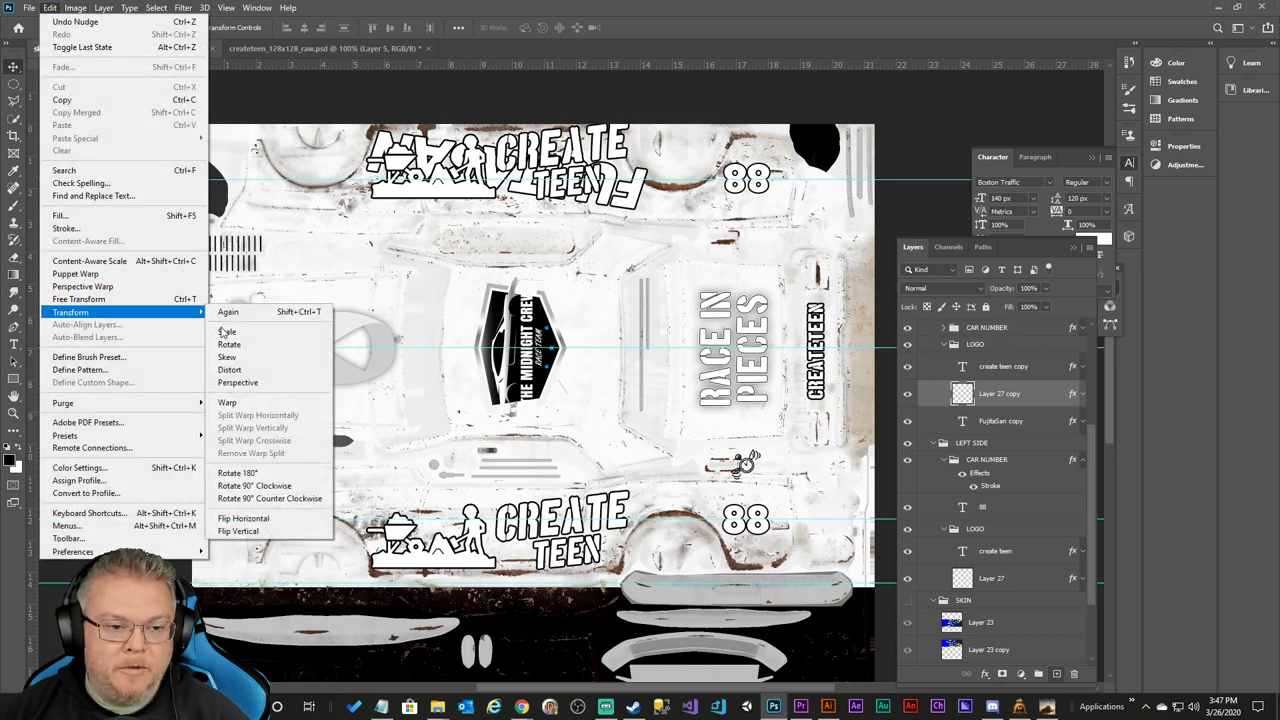
{"action": "left_click", "coordinate": [258, 531]}
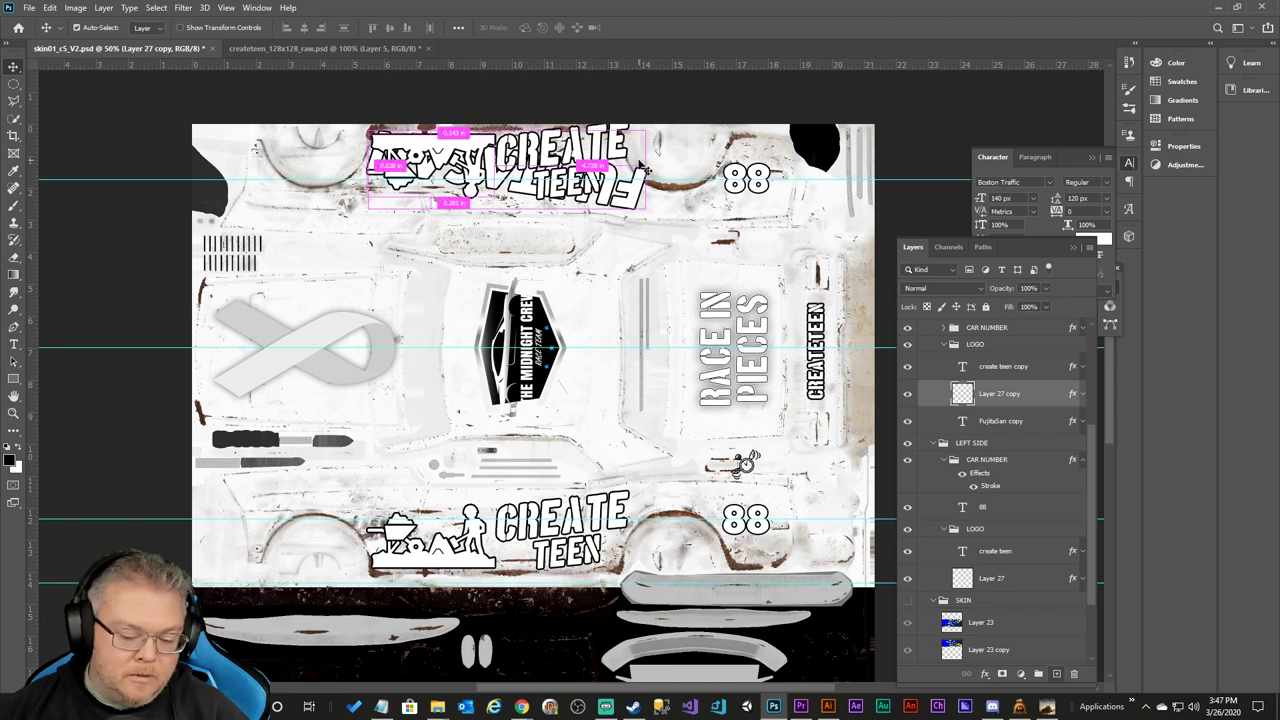
{"action": "key", "text": "ctrl+t"}
{"action": "left_click", "coordinate": [658, 28]}
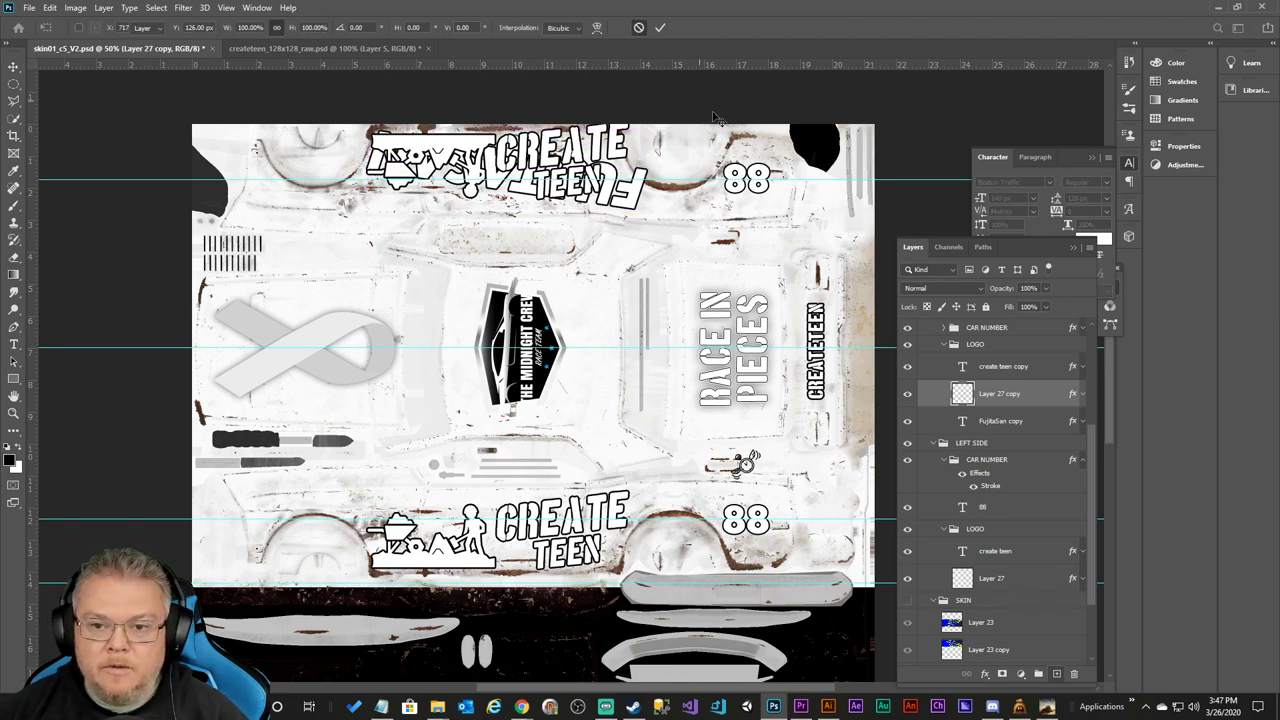
Flip the create teen copy text in both directions by transforming its width and height to -100%.
{"action": "left_click", "coordinate": [1004, 372]}
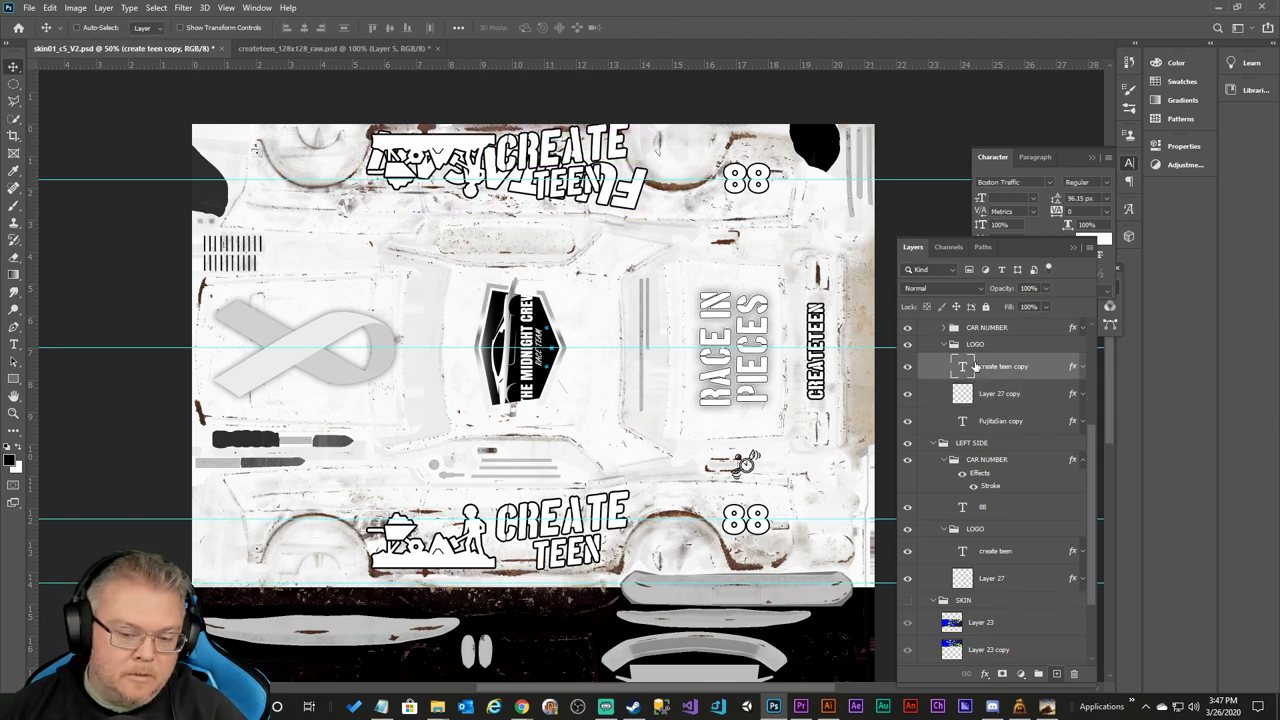
{"action": "key", "text": "ctrl+t"}
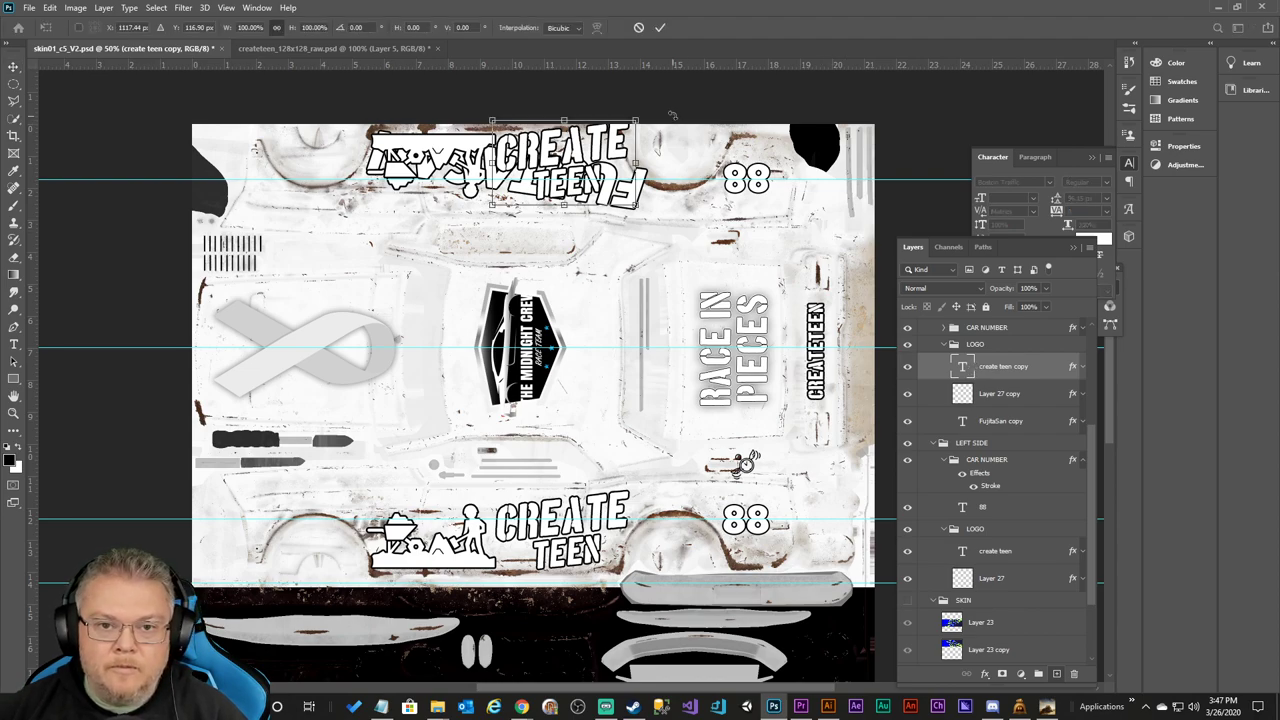
{"action": "left_click_drag", "start_coordinate": [712, 172], "coordinate": [470, 198]}
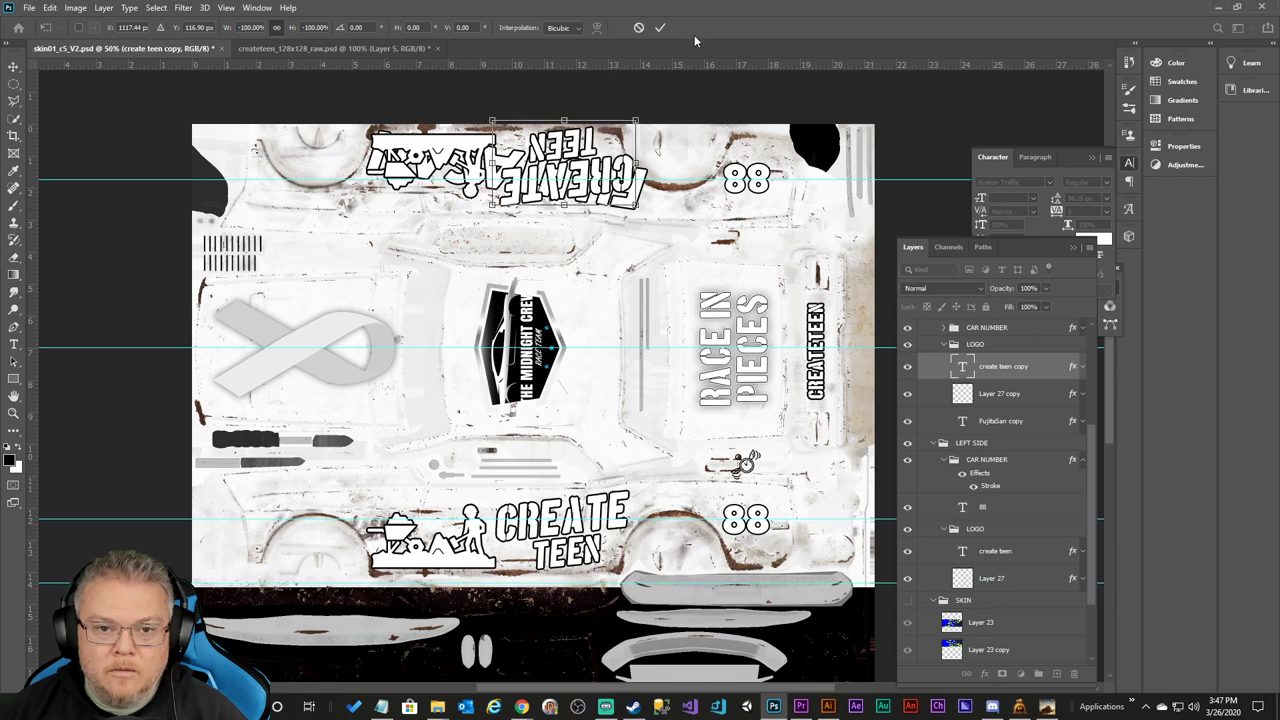
{"action": "left_click", "coordinate": [660, 27]}
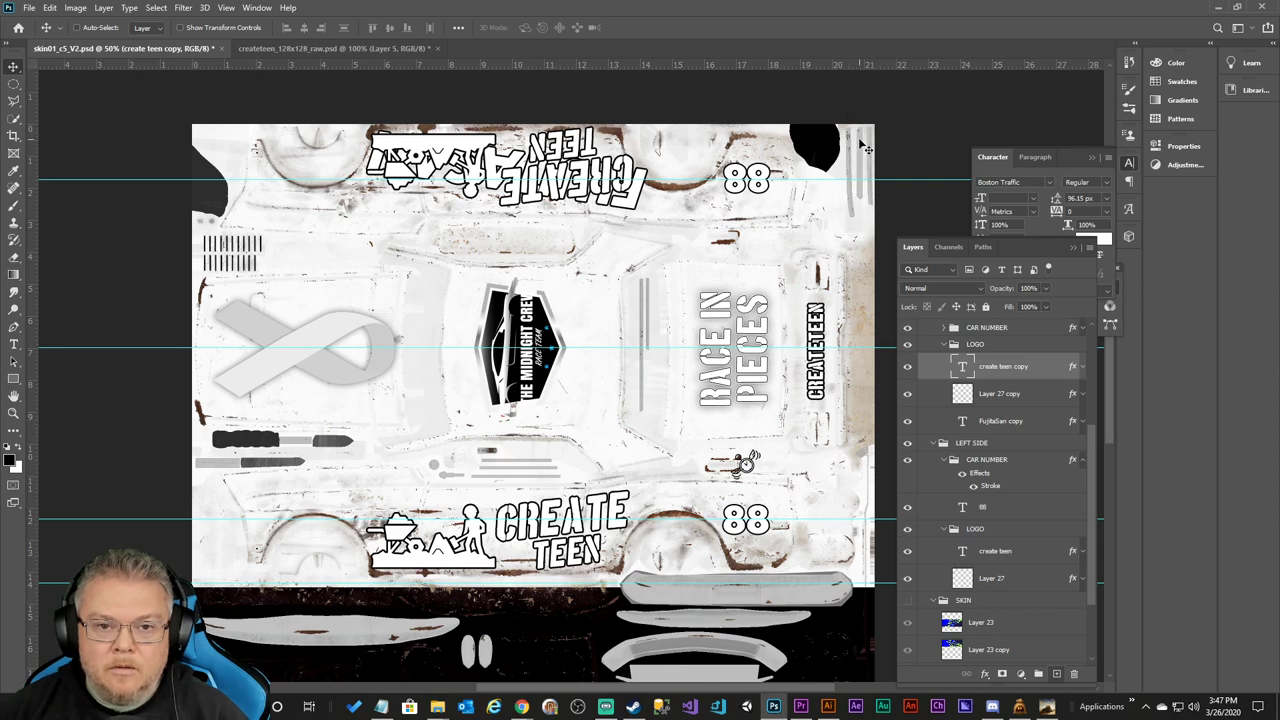
Nudge the create teen copy text slightly upward and delete the FujitaSan copy text layer.
{"action": "key", "text": "Up"}
{"action": "key", "text": "Up"}
{"action": "key", "text": "Up"}
{"action": "key", "text": "Up"}
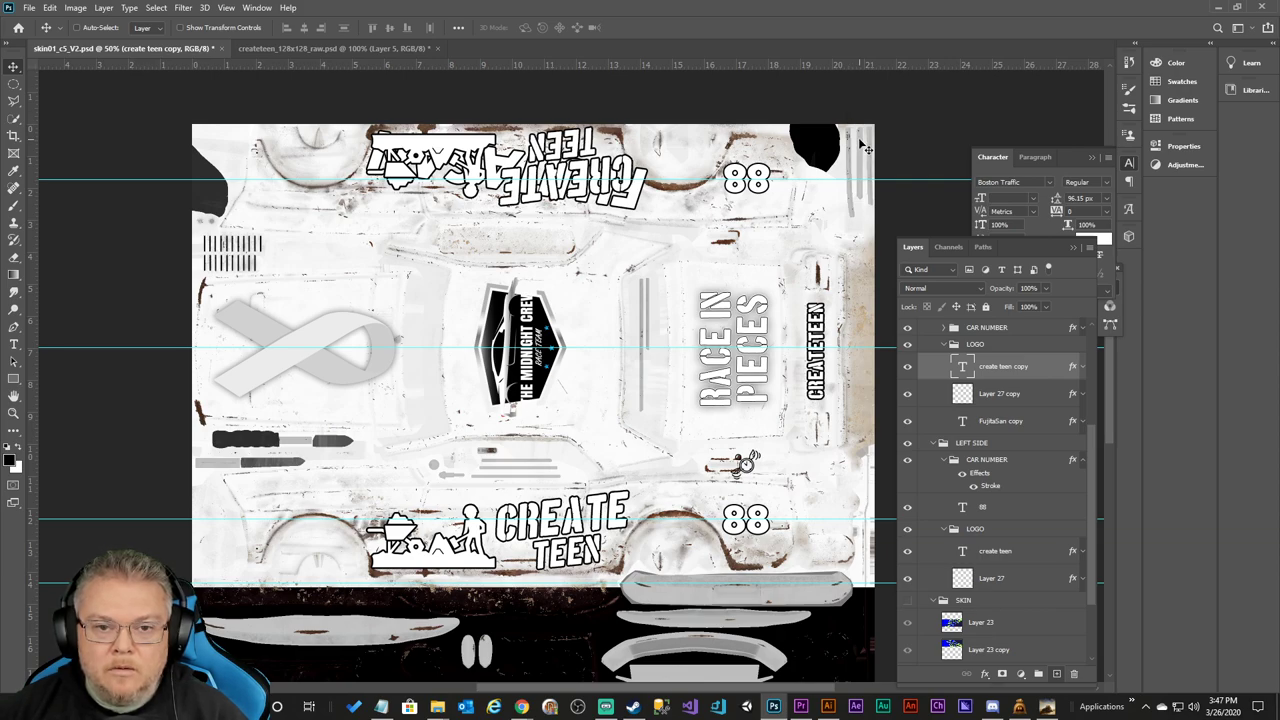
{"action": "key", "text": "Up"}
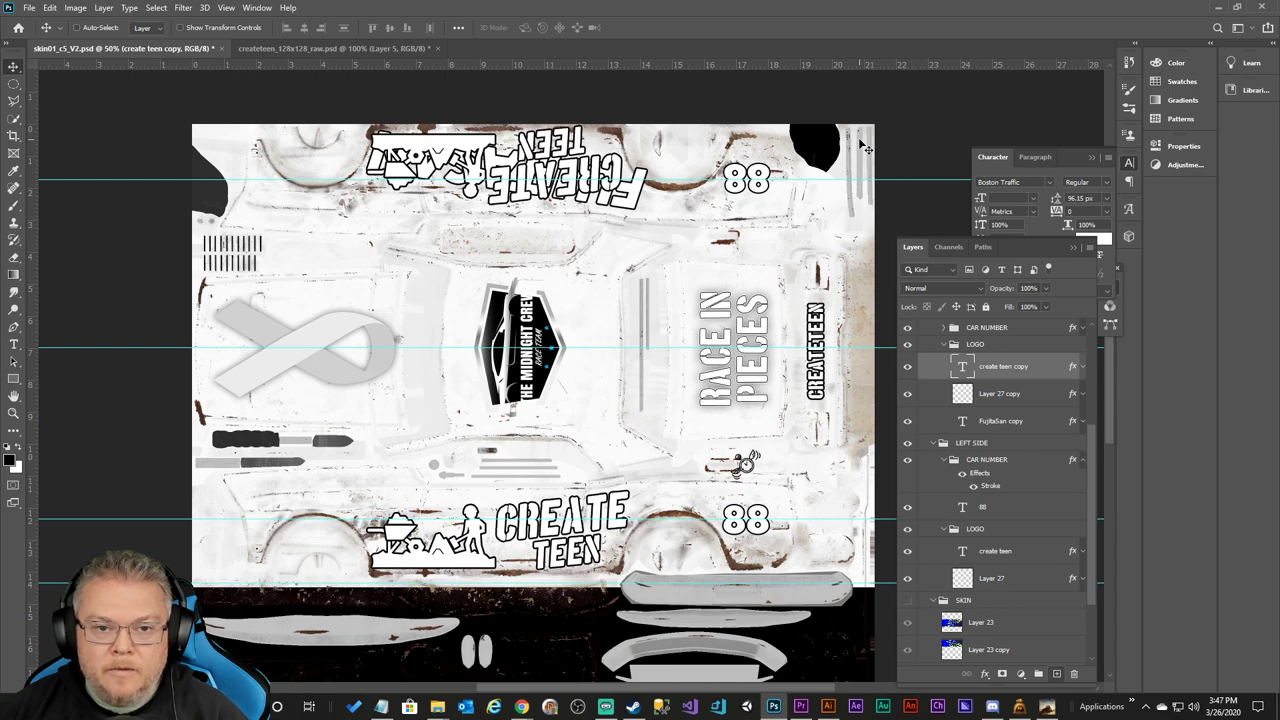
{"action": "key", "text": "Up"}
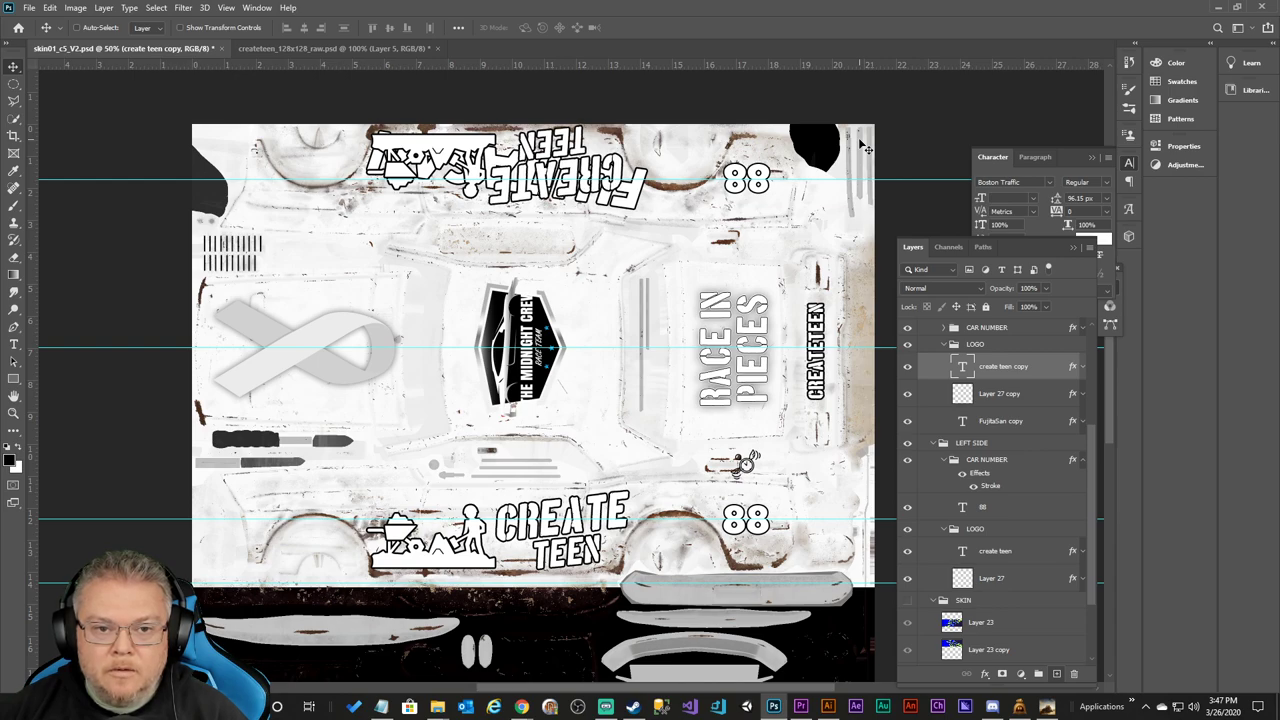
{"action": "left_click", "coordinate": [1000, 421]}
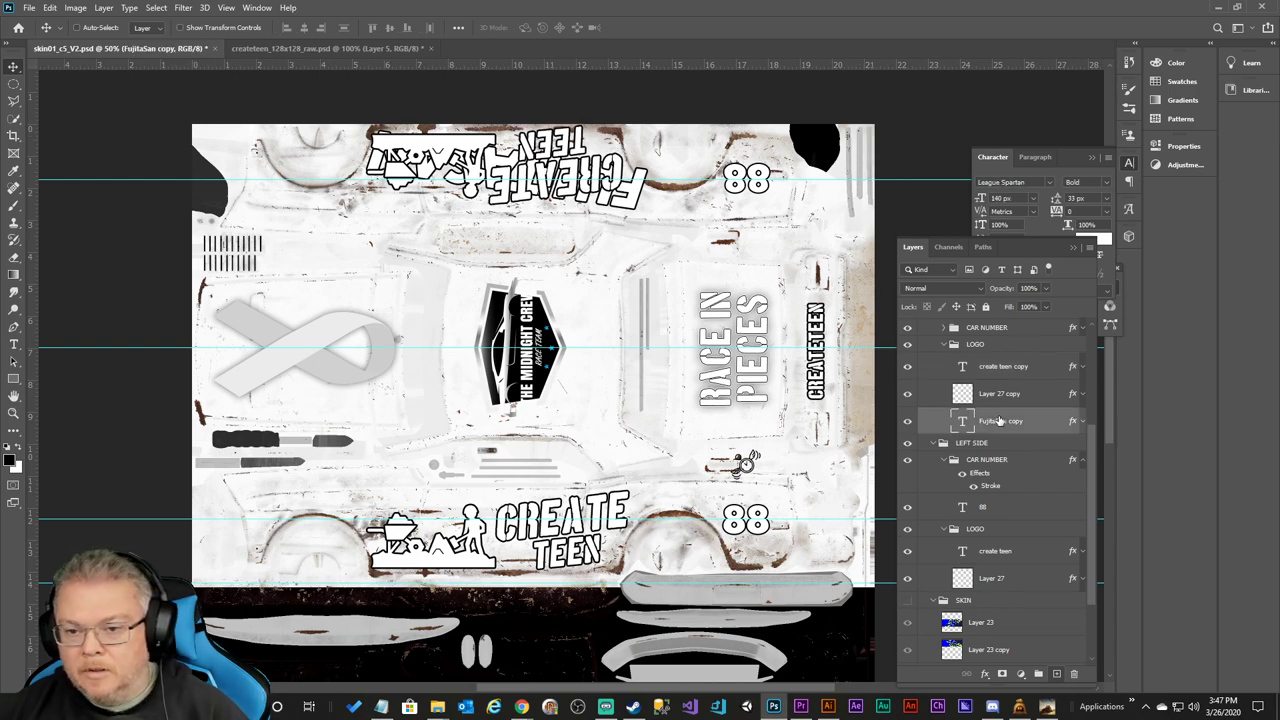
{"action": "key", "text": "Delete"}
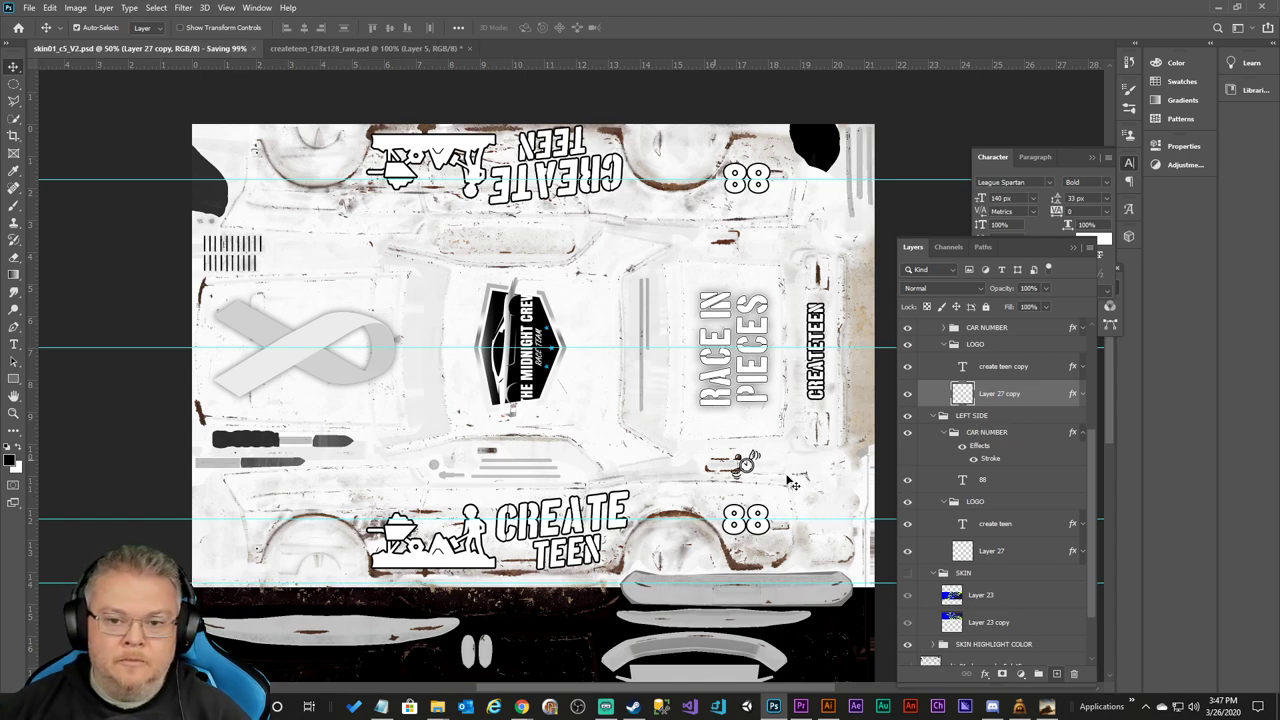
Hide the white Layer 2 background and show the SKIN group.
{"action": "scroll", "coordinate": [1012, 597], "scroll_direction": "down", "scroll_amount": 3}
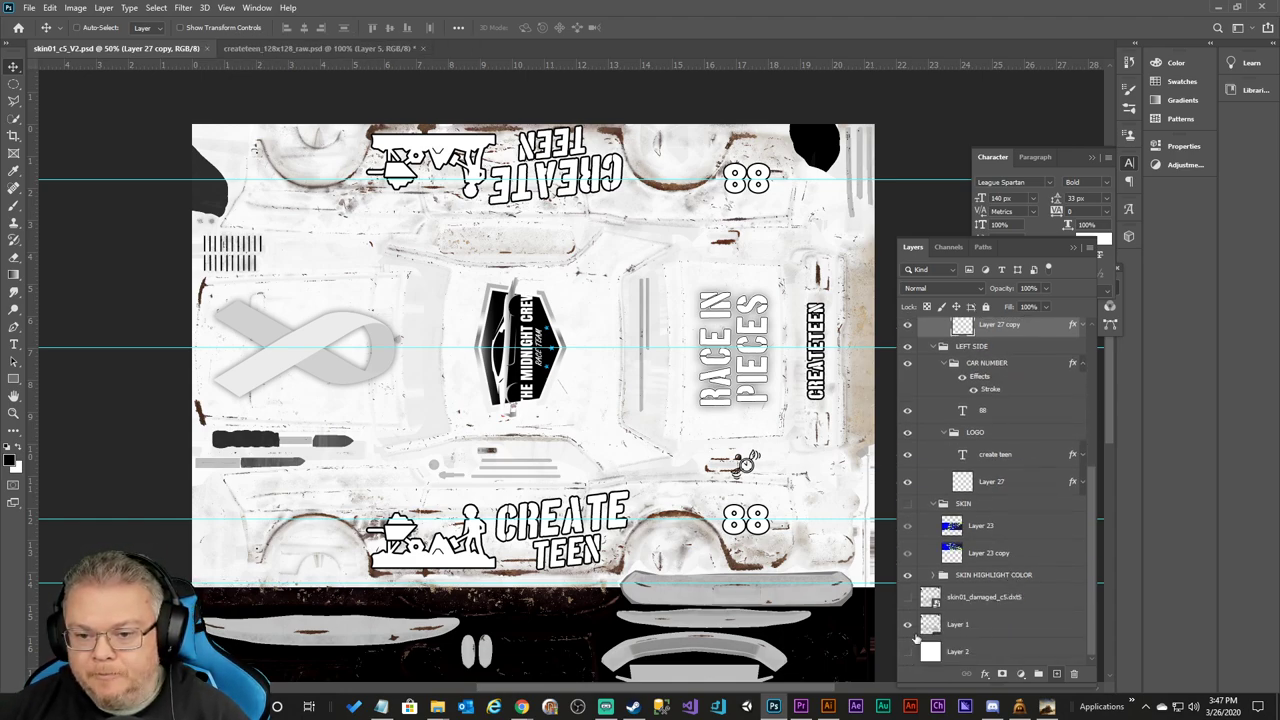
{"action": "left_click", "coordinate": [907, 651]}
{"action": "left_click", "coordinate": [907, 503]}
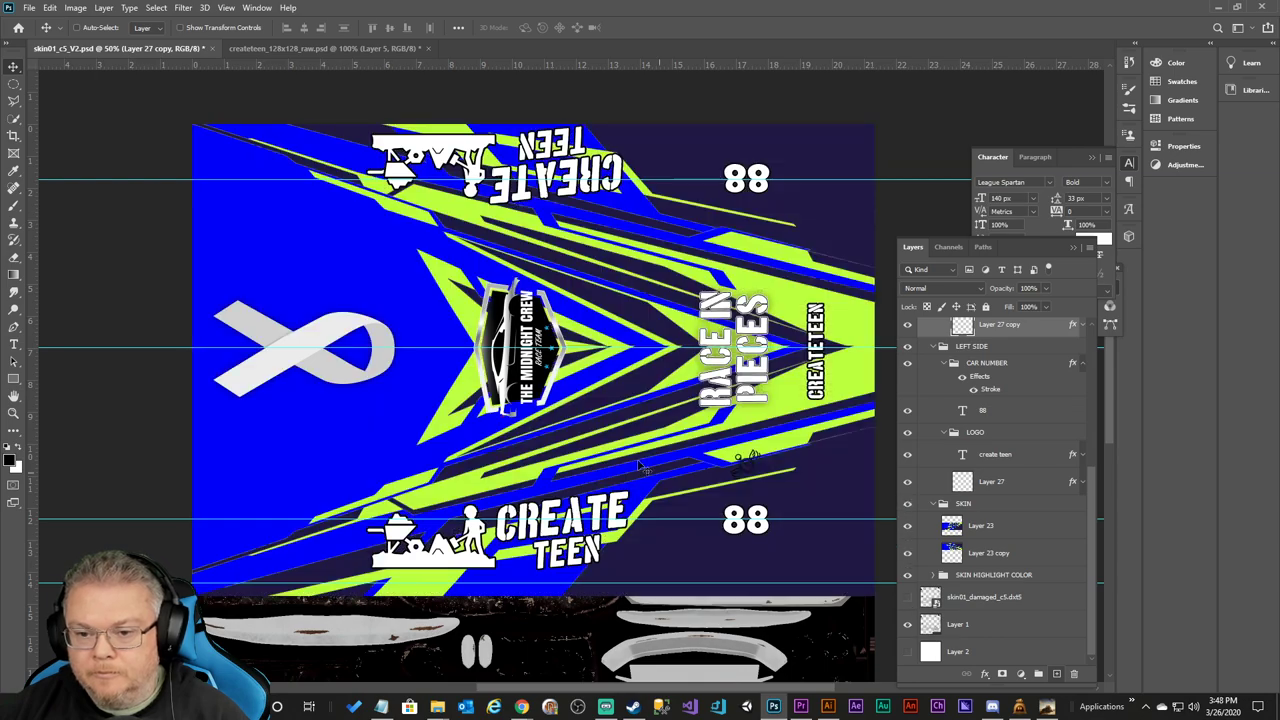
Export the skin as a 2048 x 2048 PNG named skin01_c5_V2.png in the CreateTeen folder, replacing the existing file.
{"action": "left_click", "coordinate": [29, 7]}
{"action": "mouse_move", "coordinate": [78, 204]}
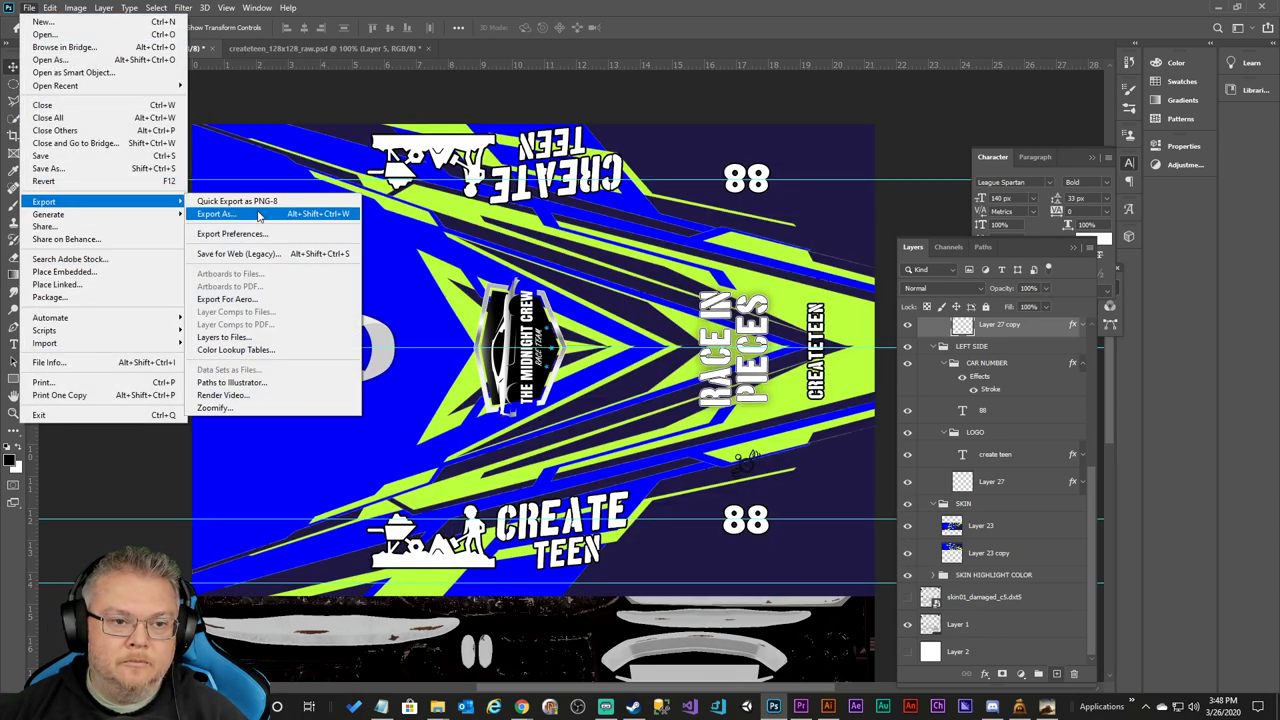
{"action": "left_click", "coordinate": [258, 216]}
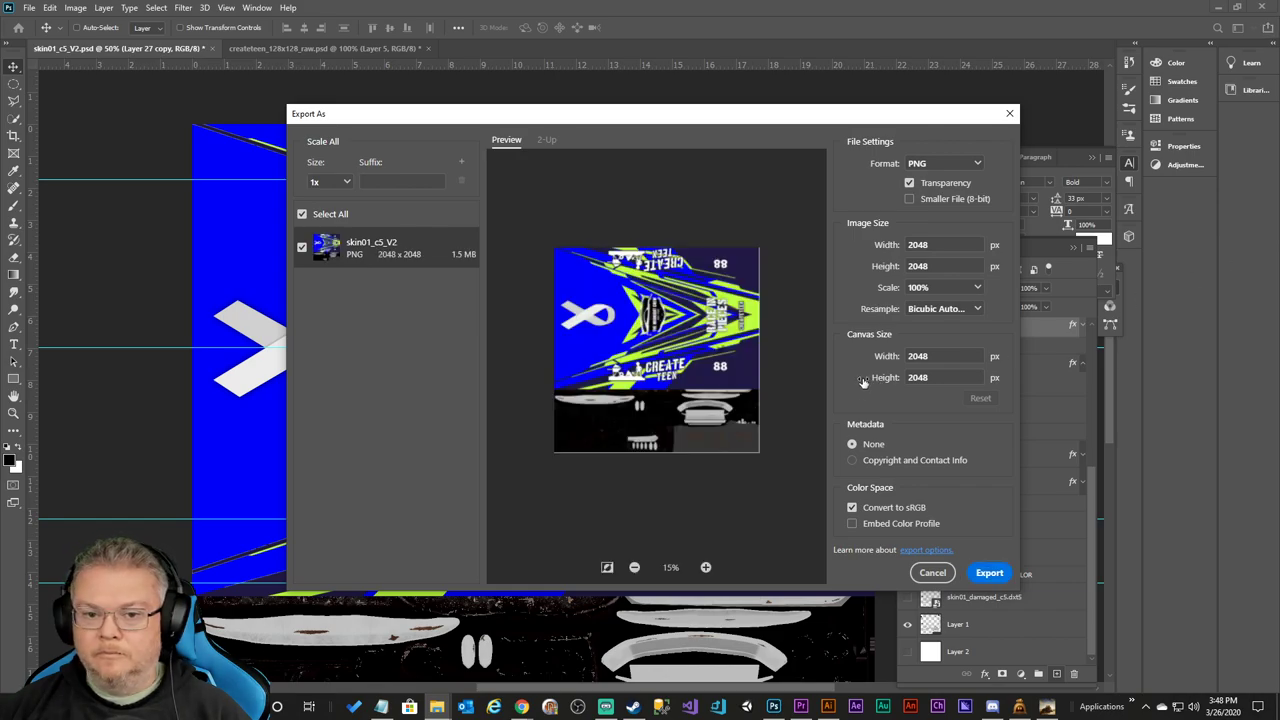
{"action": "left_click", "coordinate": [990, 573]}
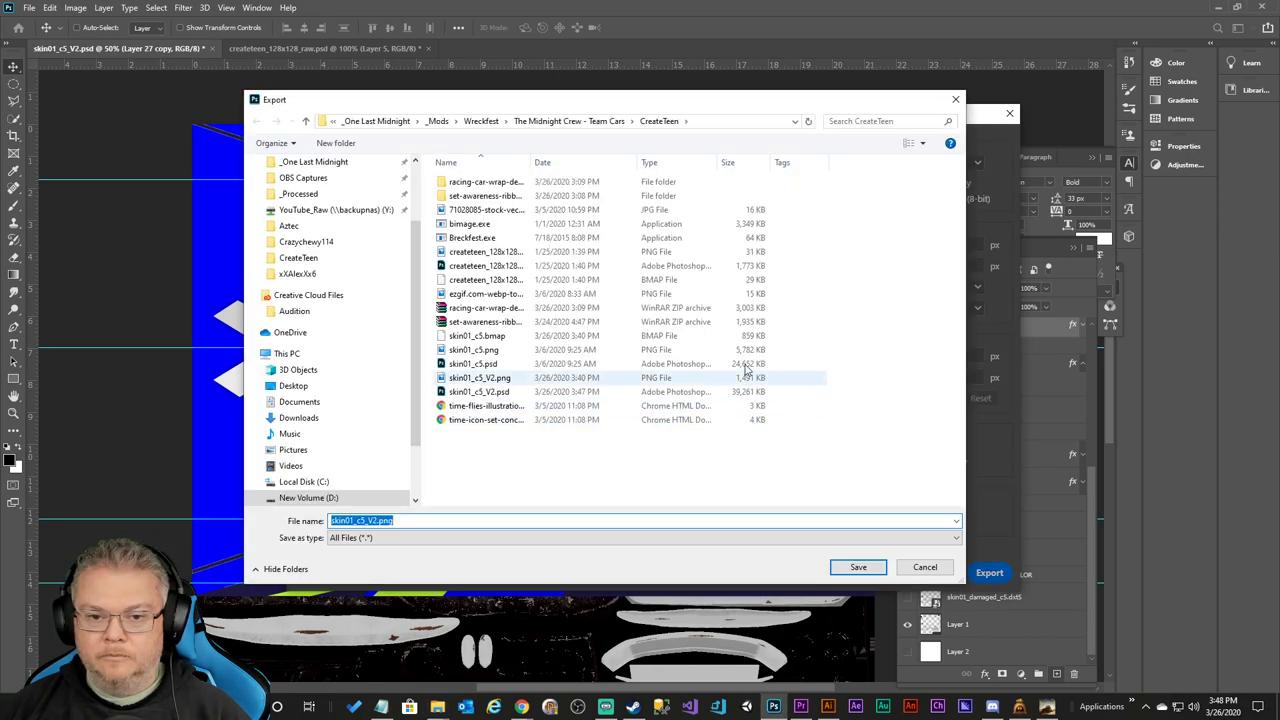
{"action": "left_click", "coordinate": [855, 566]}
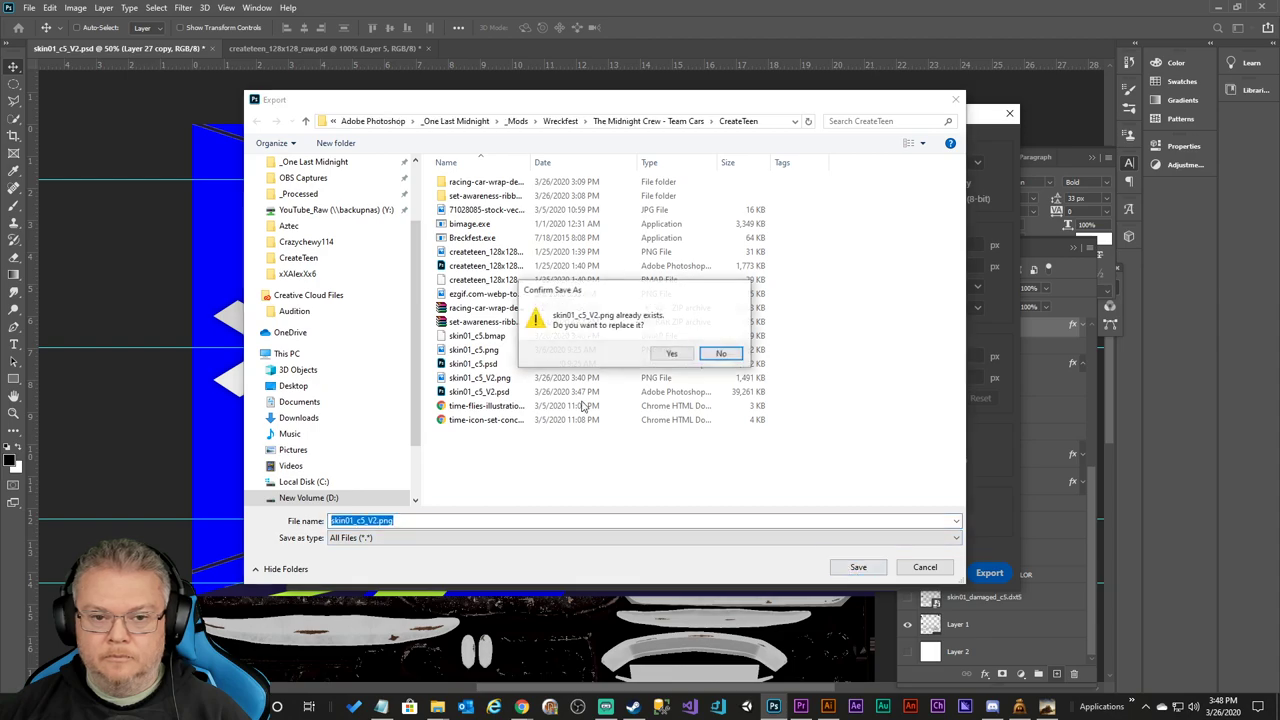
{"action": "left_click", "coordinate": [662, 354]}
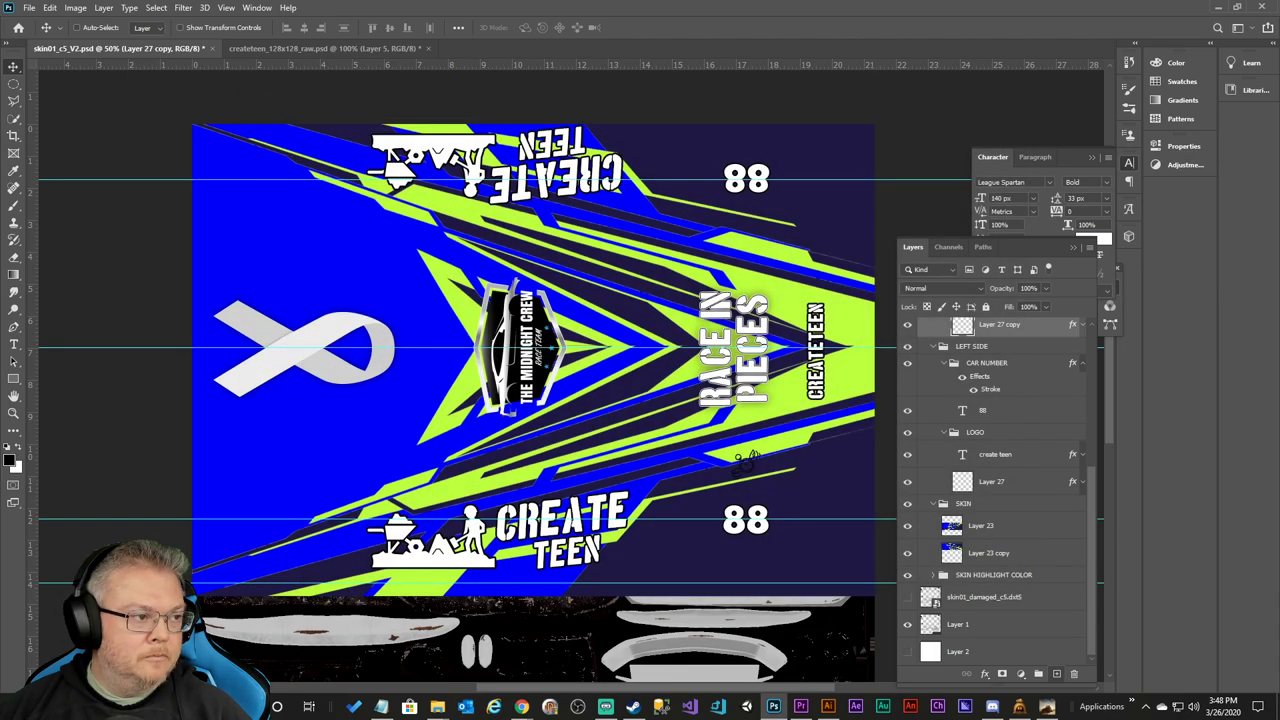
Switch to File Explorer for the exported skin and inspect the Create Teen car in the Wreckfest paint shop.
{"action": "left_click", "coordinate": [437, 706]}
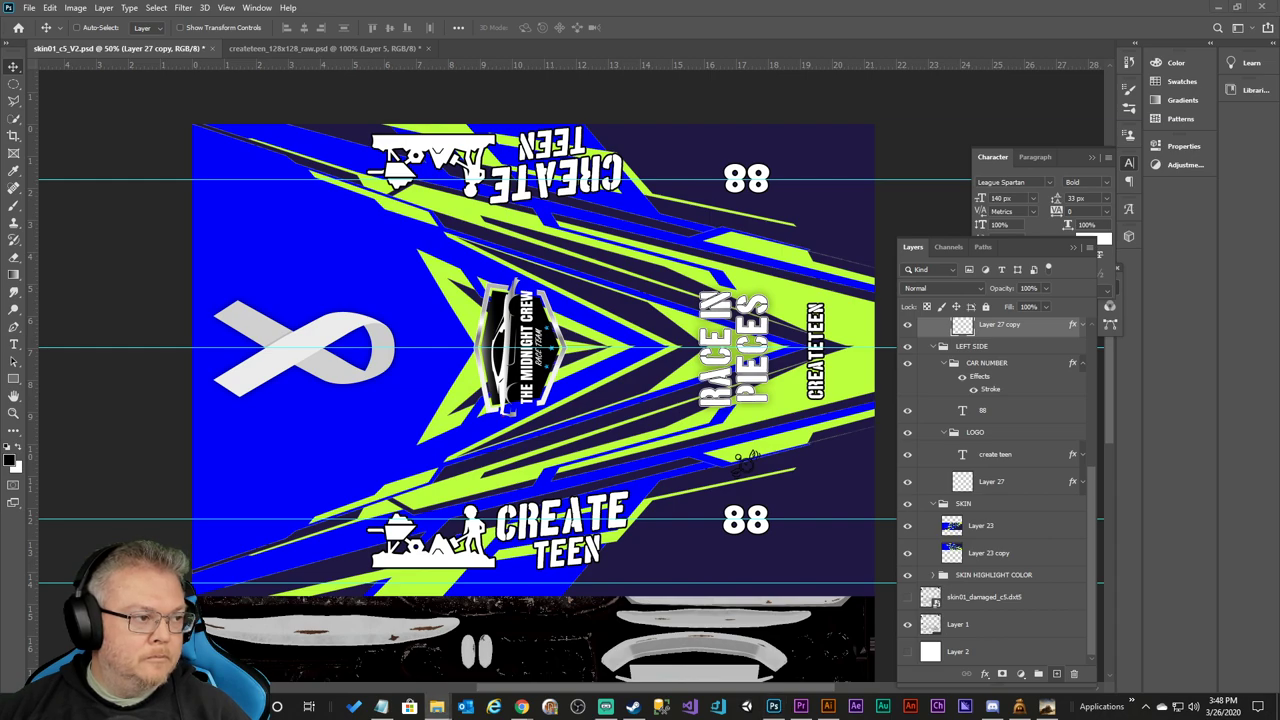
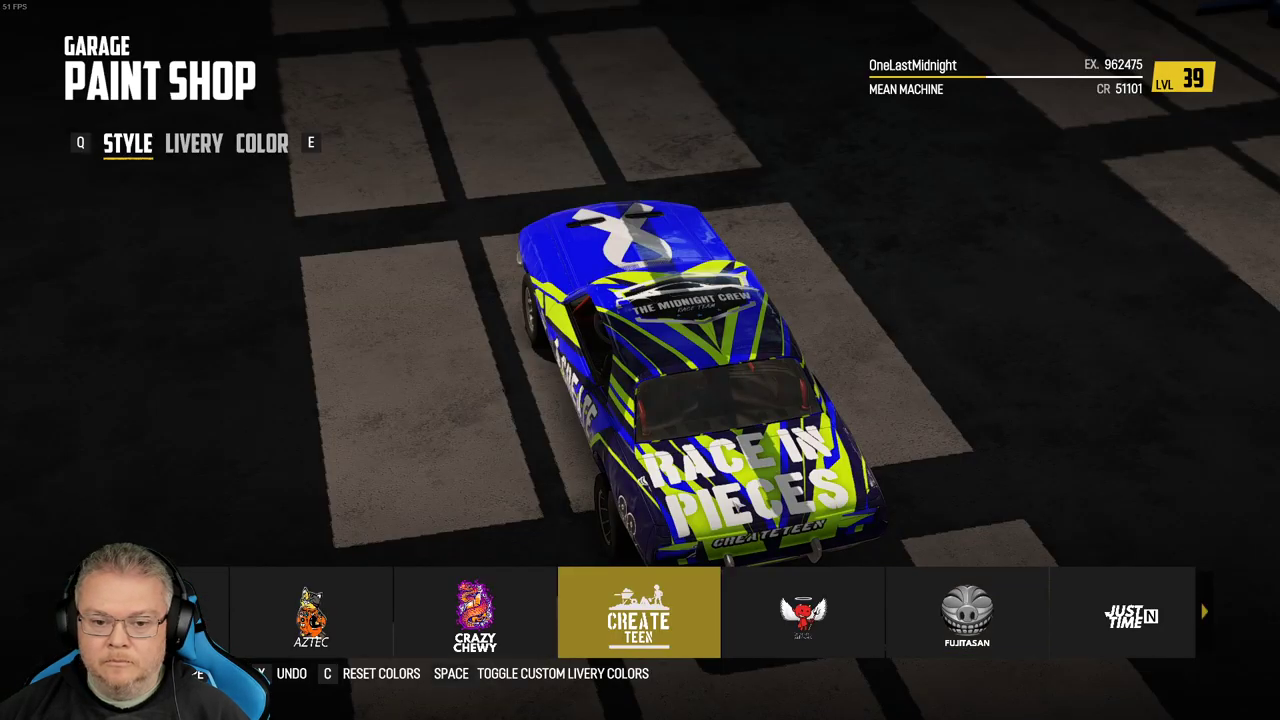
{"action": "key", "text": "Right"}
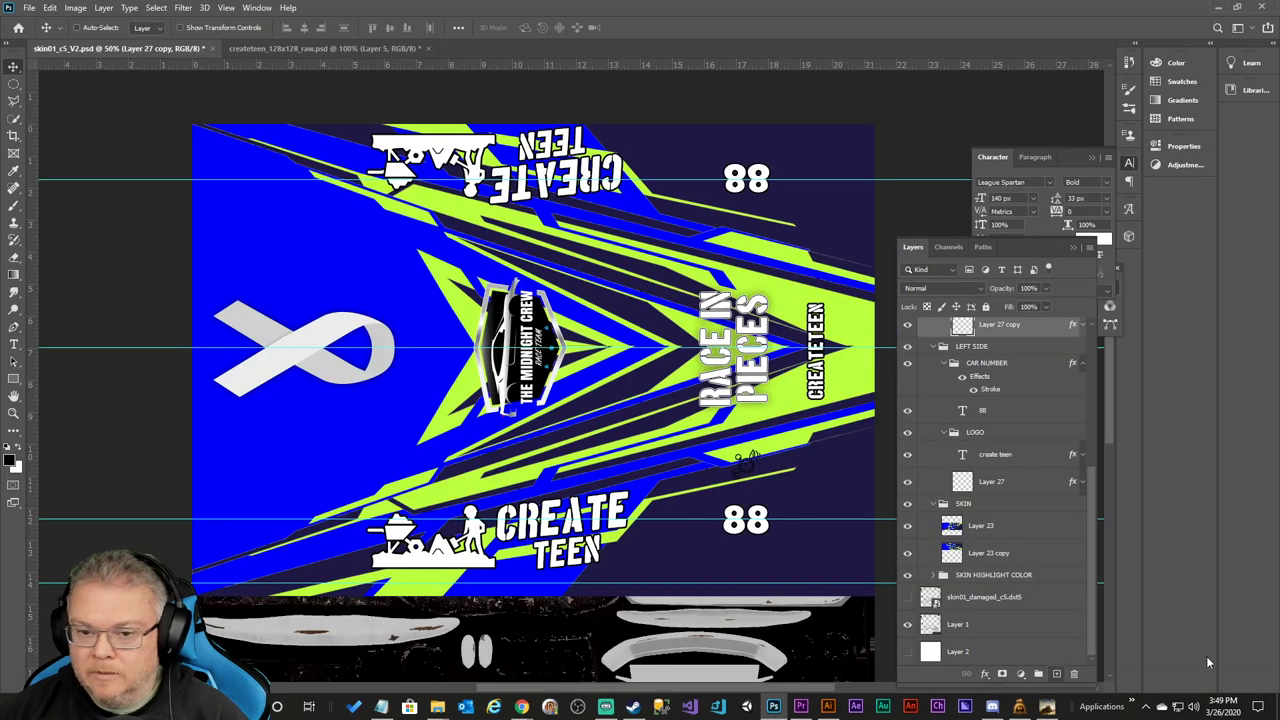
Fine-tune the vertical position of the Layer 27 copy miner graphic in small nudges.
{"action": "scroll", "coordinate": [1057, 458], "scroll_direction": "up", "scroll_amount": 3}
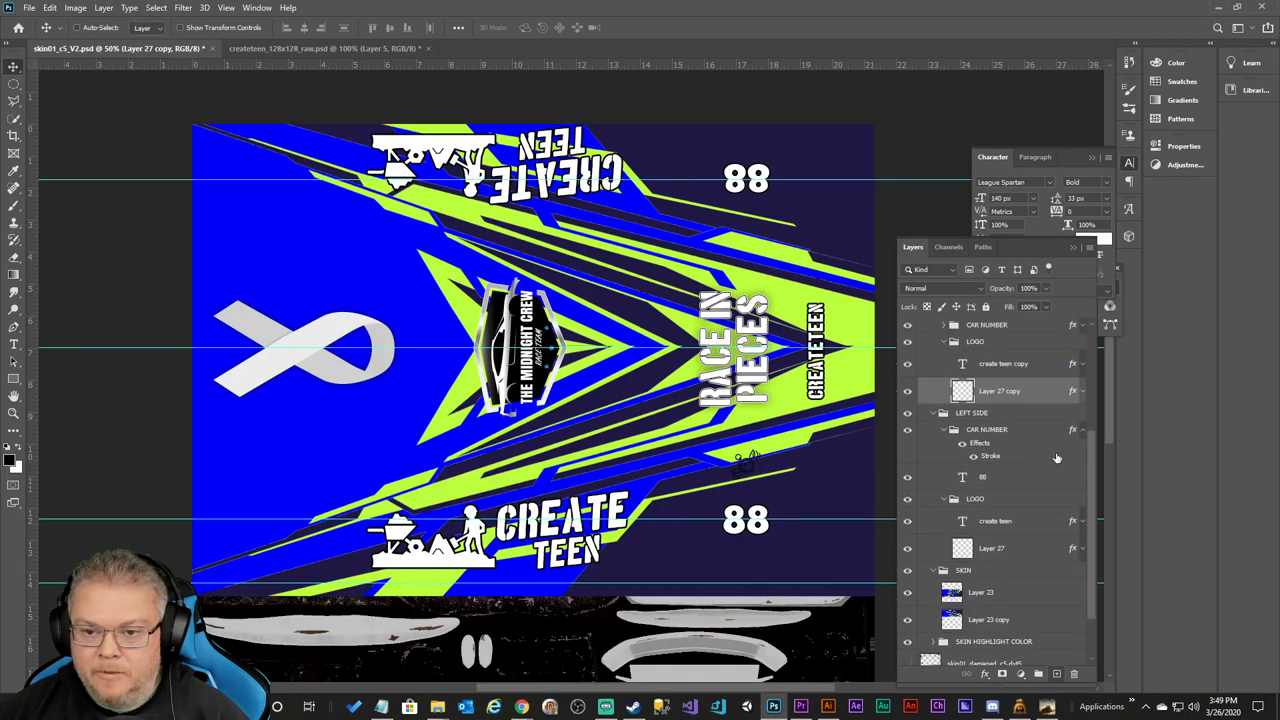
{"action": "left_click", "coordinate": [908, 431]}
{"action": "left_click", "coordinate": [908, 431]}
{"action": "left_click", "coordinate": [908, 459]}
{"action": "left_click", "coordinate": [908, 459]}
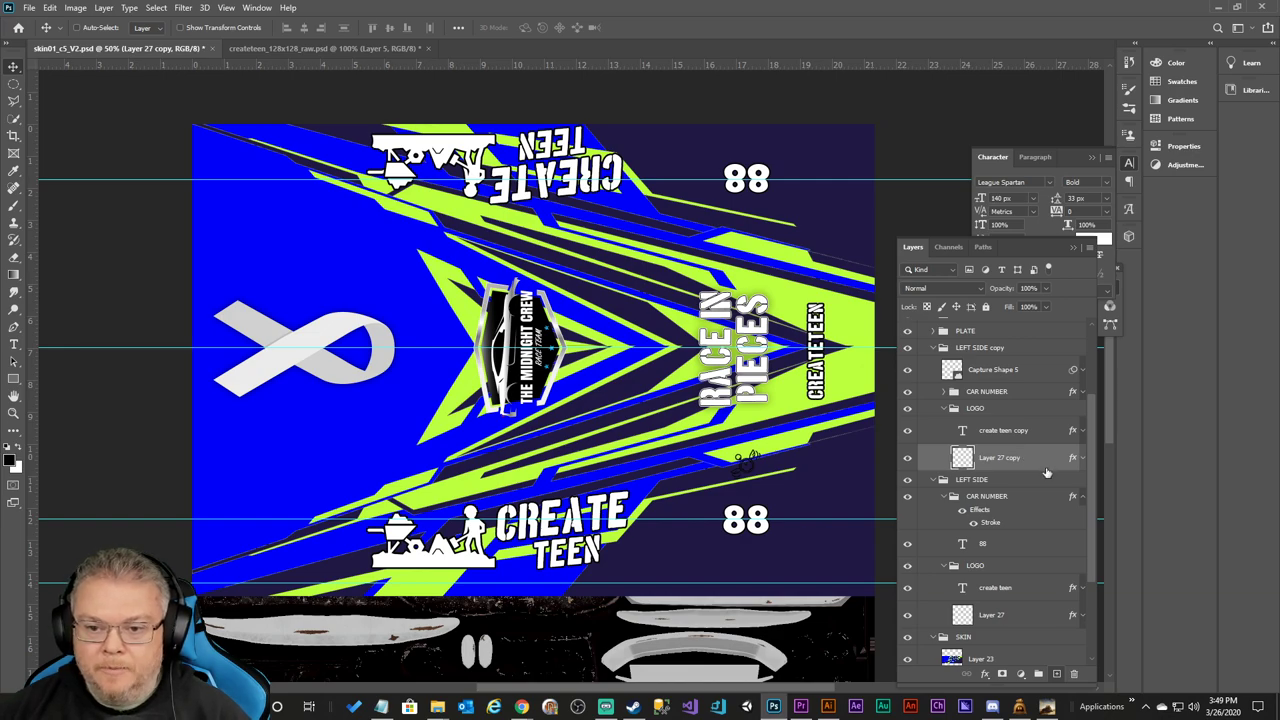
{"action": "key", "text": "Down"}
{"action": "key", "text": "Down"}
{"action": "key", "text": "Up"}
{"action": "key", "text": "Up"}
{"action": "key", "text": "Down"}
{"action": "key", "text": "Up"}
{"action": "key", "text": "Up"}
{"action": "key", "text": "Down"}
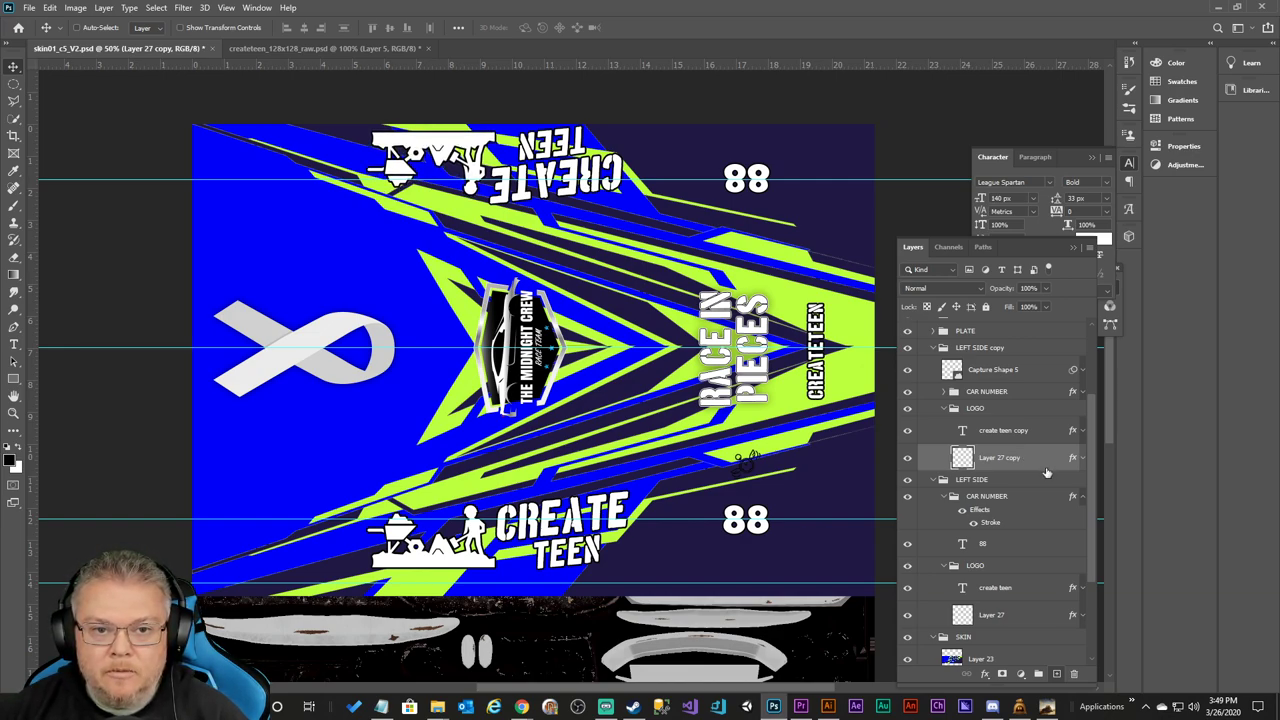
Nudge the create teen copy text slightly to refine its position beside the miner graphic.
{"action": "left_click", "coordinate": [1004, 432]}
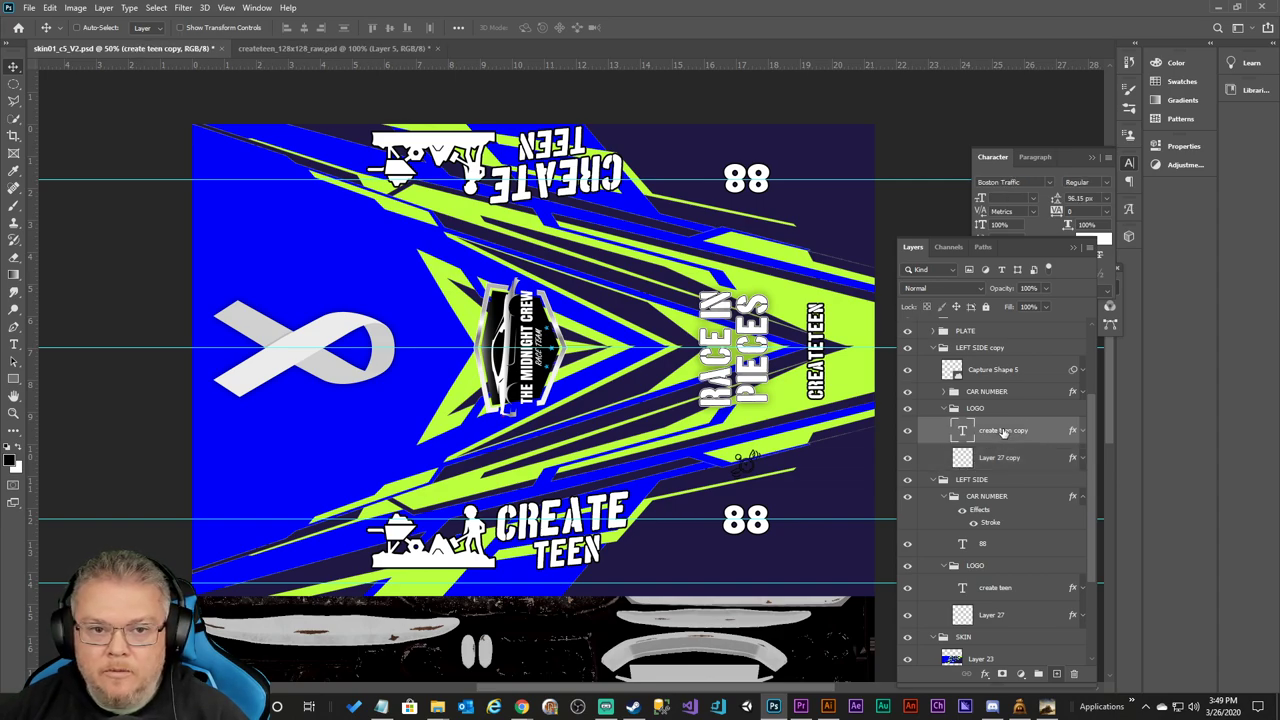
{"action": "key", "text": "Down"}
{"action": "key", "text": "Up"}
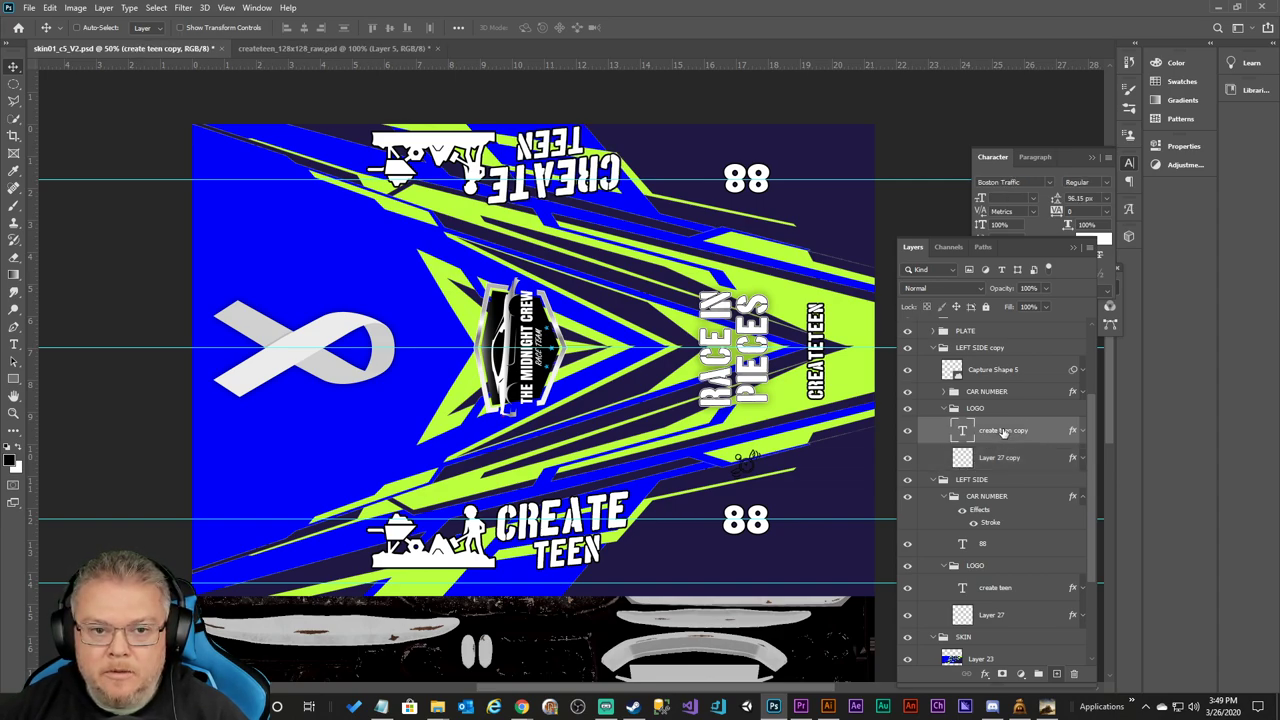
Switch to Wreckfest and compare the Create Teen logo and number placement on both sides of the car.
{"action": "left_click", "coordinate": [1047, 706]}
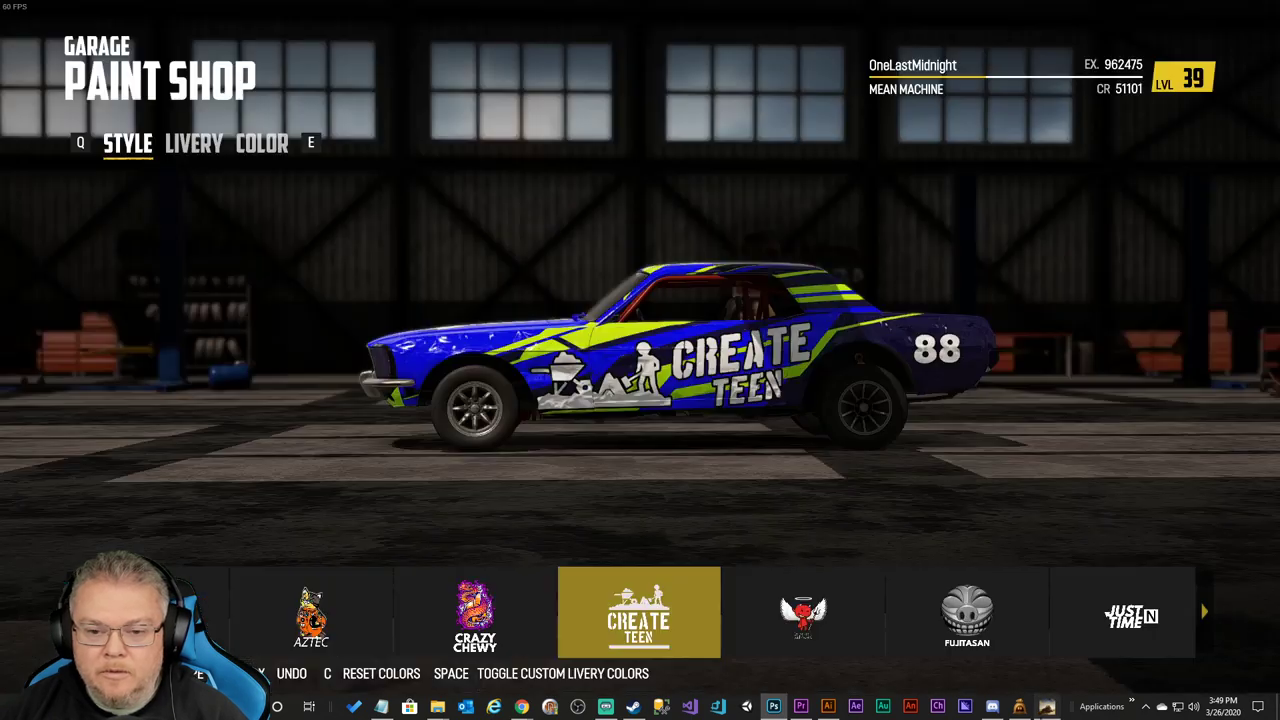
{"action": "left_click_drag", "start_coordinate": [680, 491], "coordinate": [900, 491]}
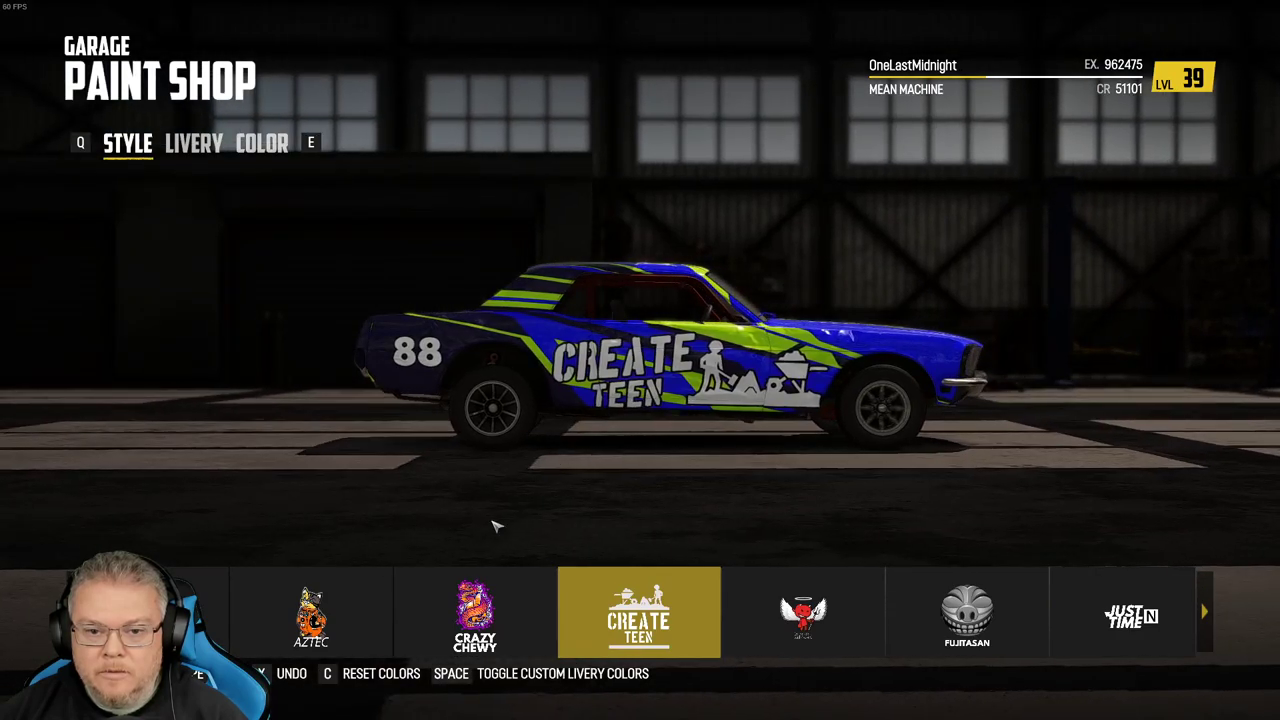
{"action": "left_click_drag", "start_coordinate": [506, 512], "coordinate": [700, 512]}
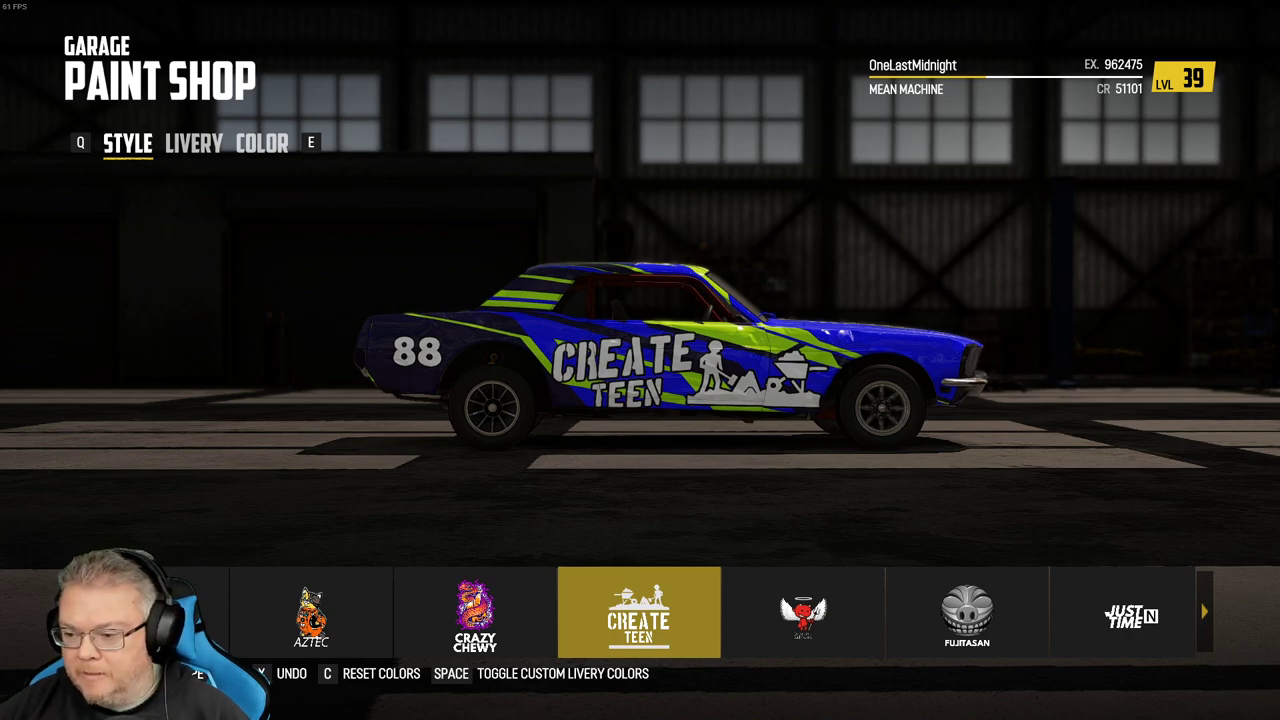
Return to Photoshop, rotate the create teen copy text to 8.87° and move it to X 1099.44 px, Y 132.90 px.
{"action": "key", "text": "alt+Tab"}
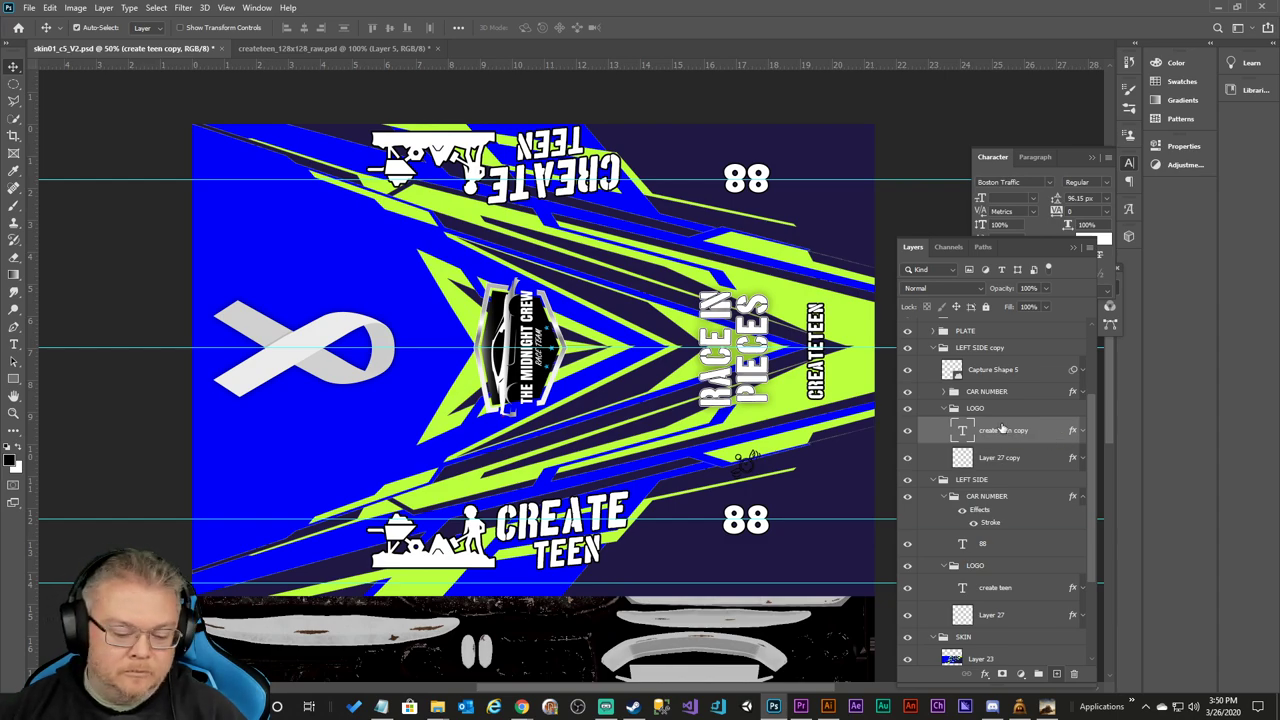
{"action": "key", "text": "ctrl+t"}
{"action": "left_click_drag", "start_coordinate": [648, 110], "coordinate": [657, 124]}
{"action": "key", "text": "shift+Right"}
{"action": "key", "text": "shift+Right"}
{"action": "key", "text": "shift+Down"}
{"action": "key", "text": "shift+Down"}
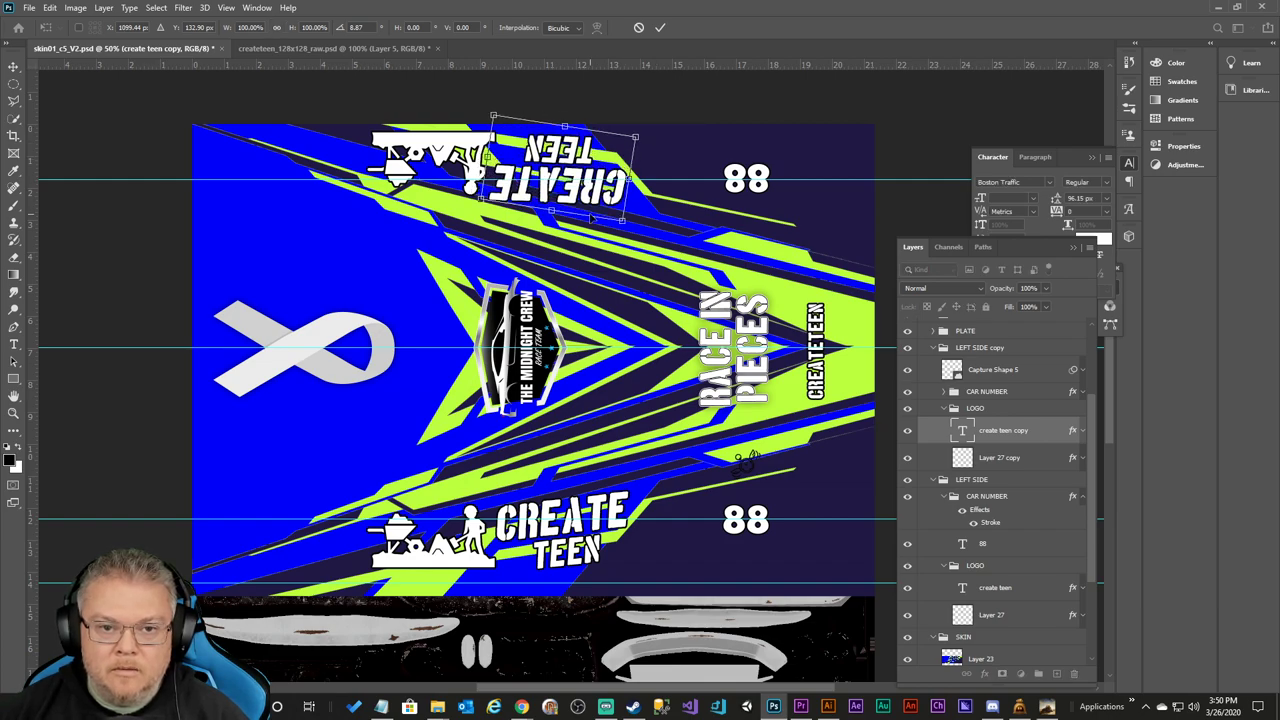
Nudge the create teen copy text to X 1101.44 px, Y 132.90 px and apply the transform.
{"action": "key", "text": "Right"}
{"action": "key", "text": "Right"}
{"action": "key", "text": "Down"}
{"action": "key", "text": "Down"}
{"action": "key", "text": "Down"}
{"action": "key", "text": "Down"}
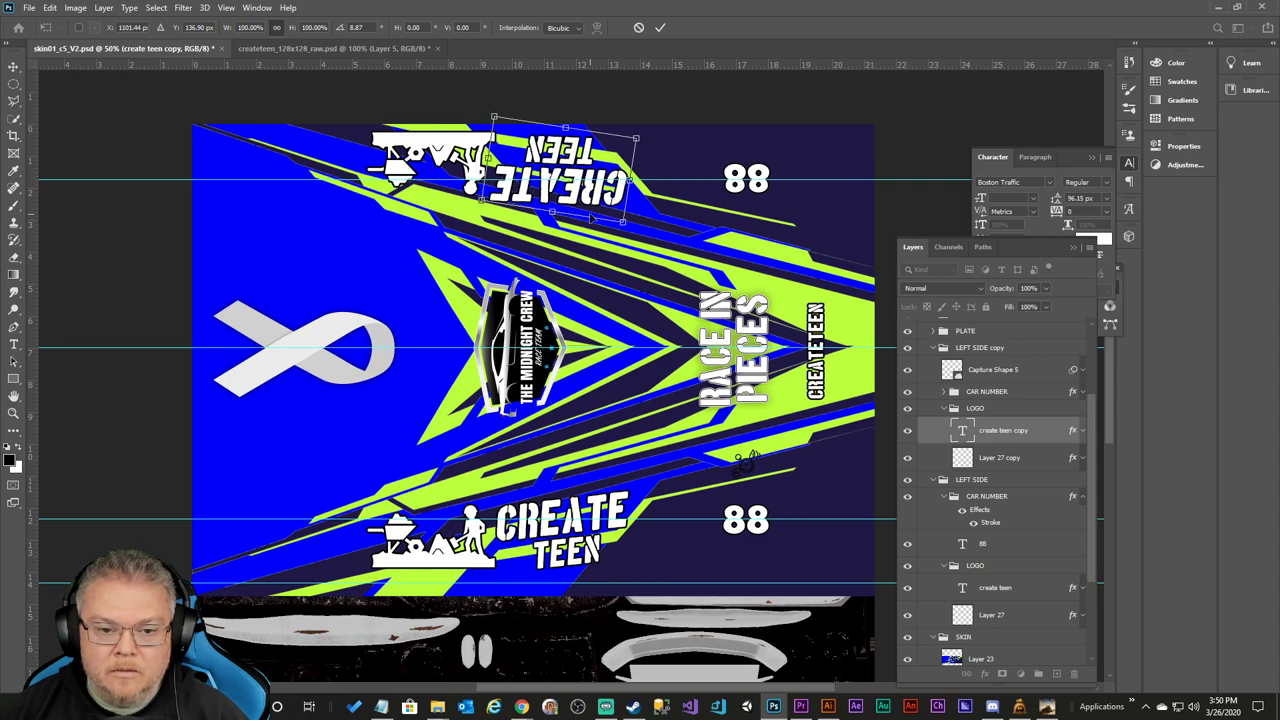
{"action": "key", "text": "Up"}
{"action": "key", "text": "Up"}
{"action": "key", "text": "Up"}
{"action": "key", "text": "Up"}
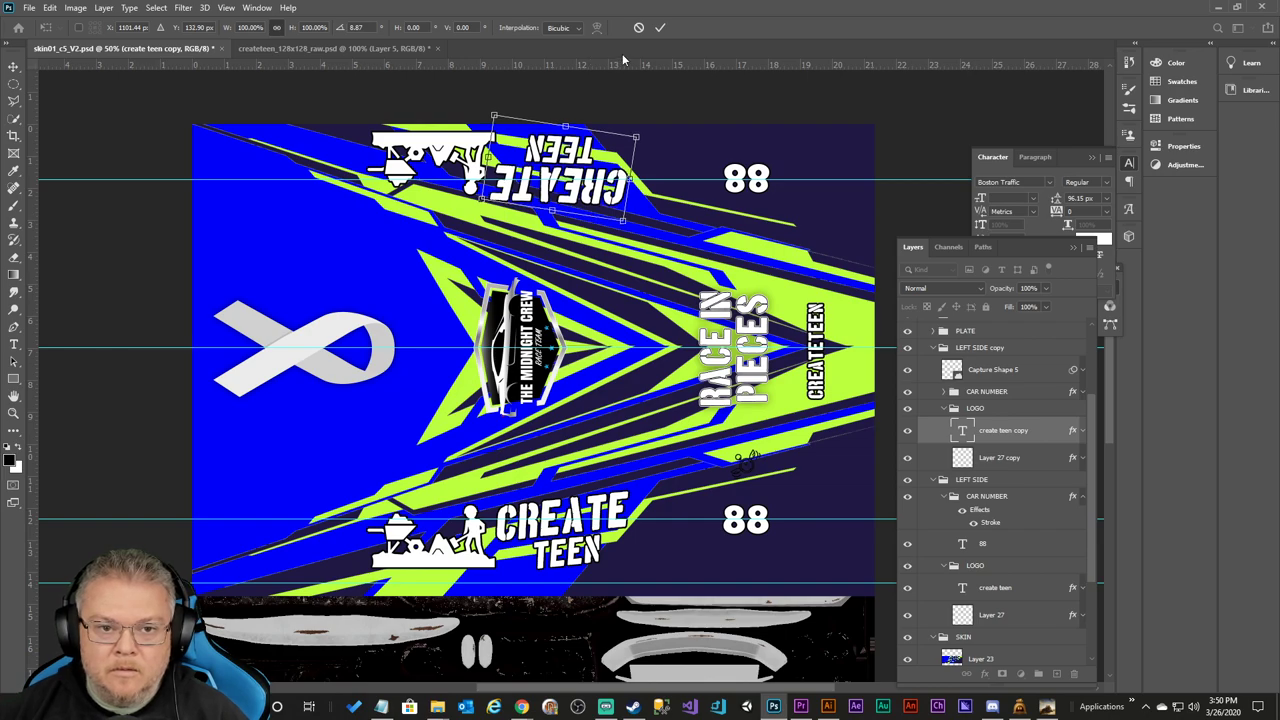
{"action": "left_click", "coordinate": [660, 28]}
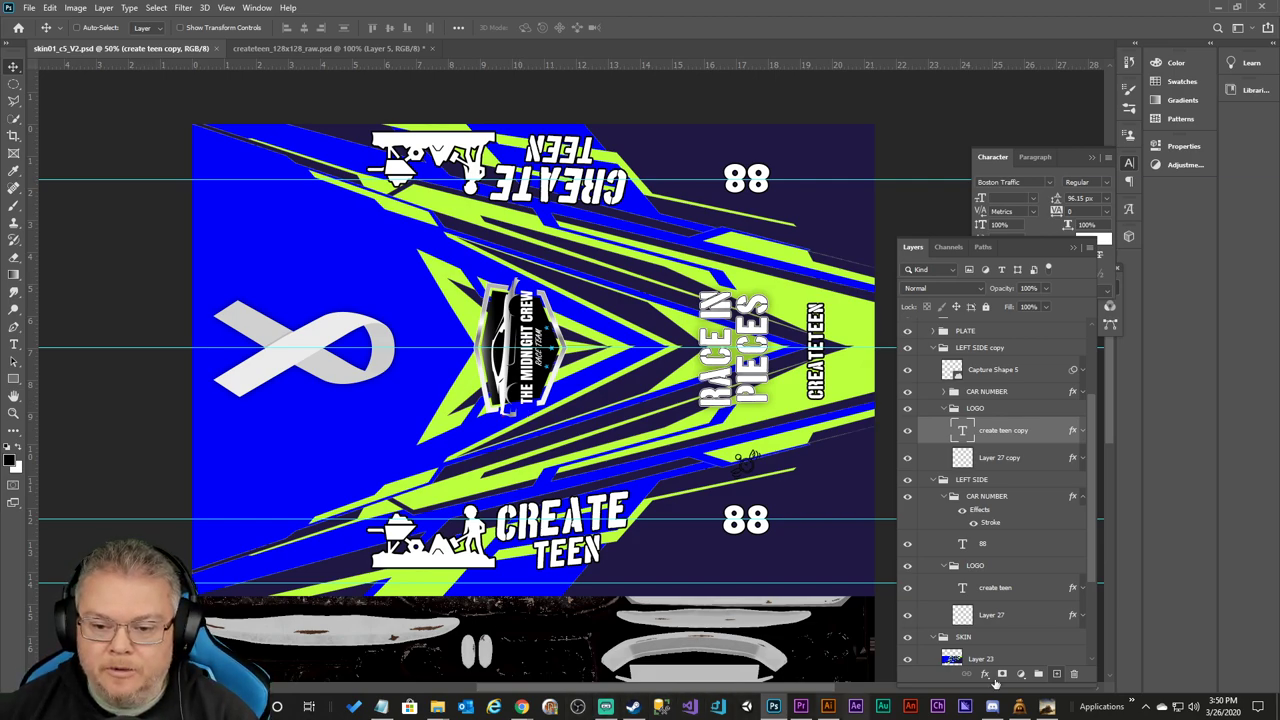
Switch to Wreckfest to check the roof and trunk lettering on the car, and return to Photoshop.
{"action": "left_click", "coordinate": [1047, 707]}
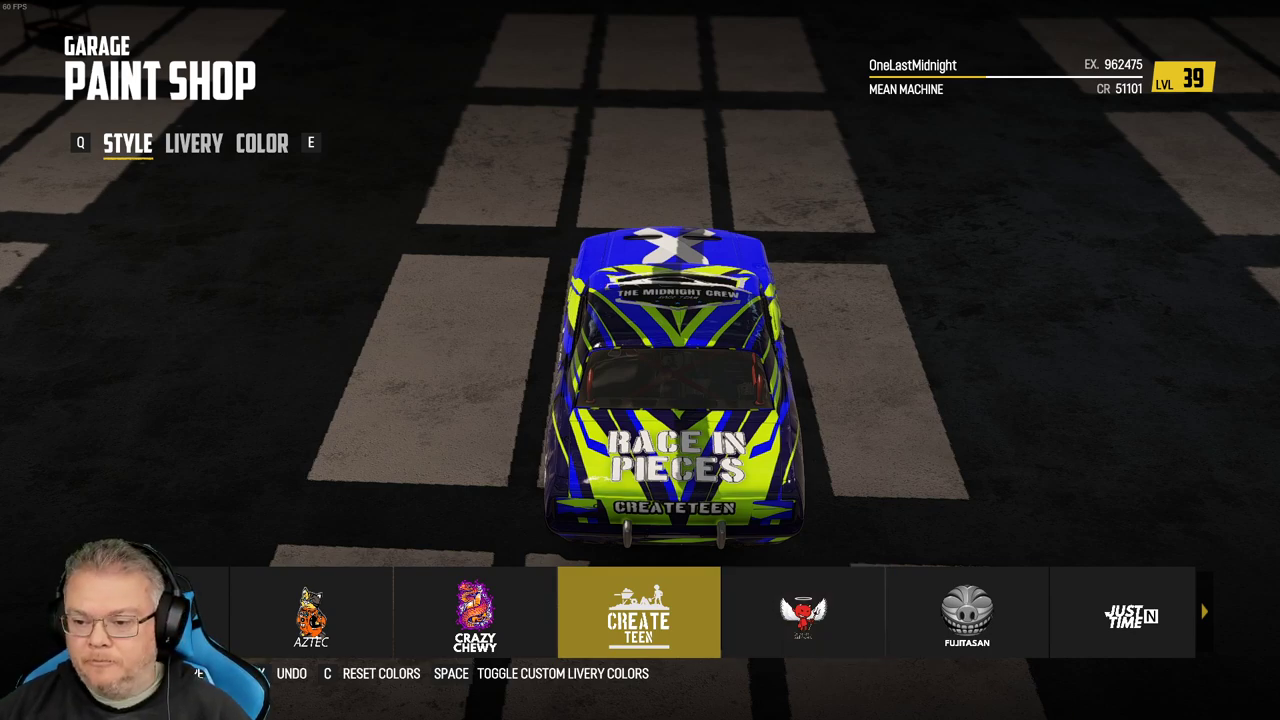
{"action": "key", "text": "alt+Tab"}
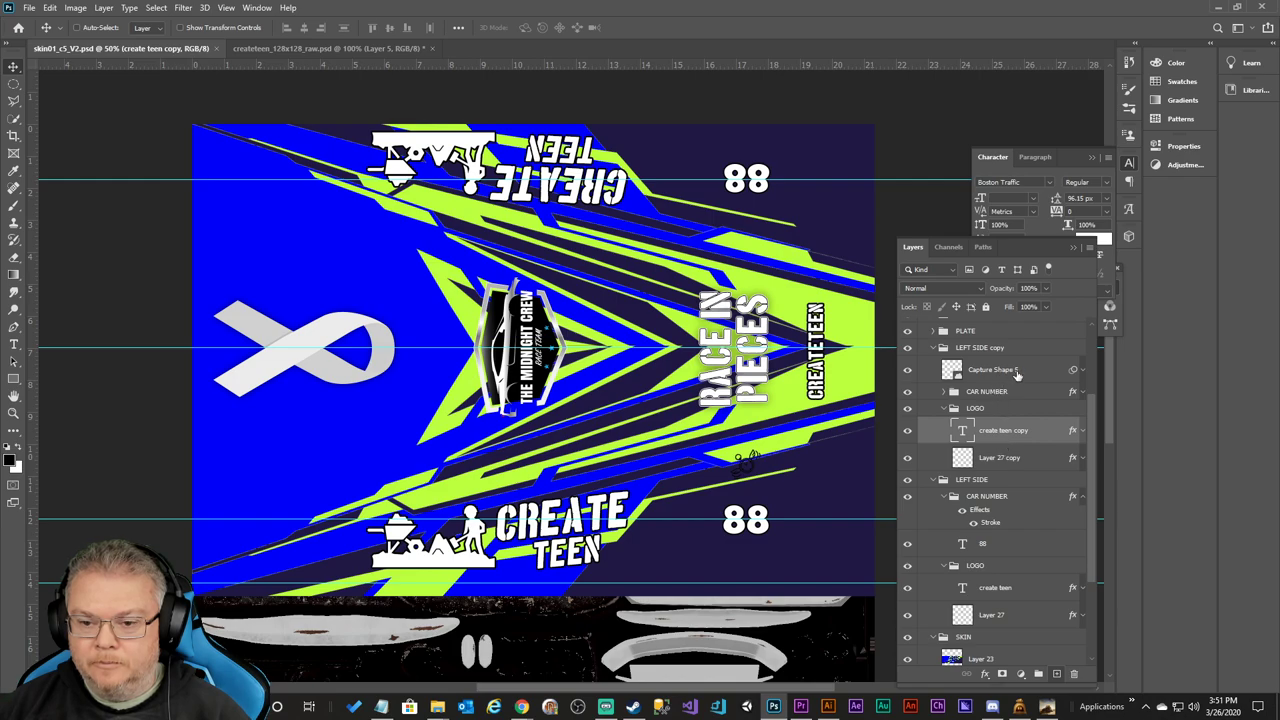
Set the black outside stroke of the Race In Pieces trunk text to 5 px.
{"action": "scroll", "coordinate": [1017, 372], "scroll_direction": "up", "scroll_amount": 4}
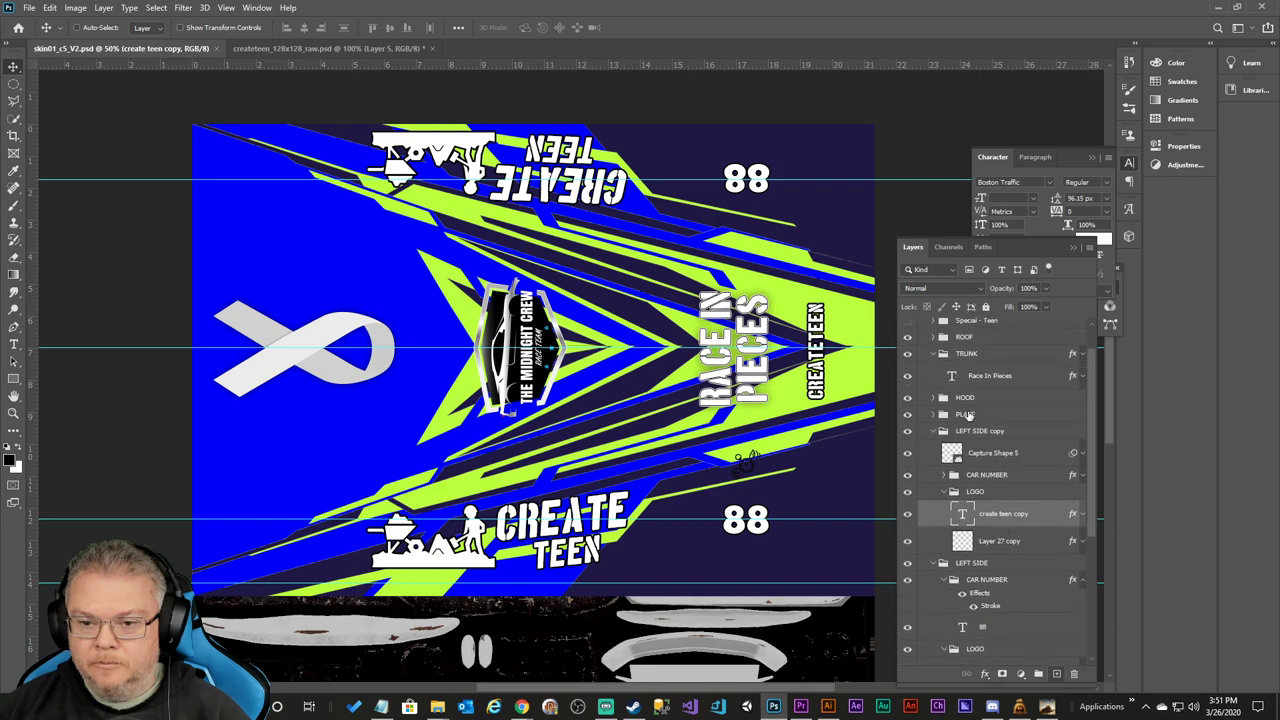
{"action": "left_click", "coordinate": [1008, 377]}
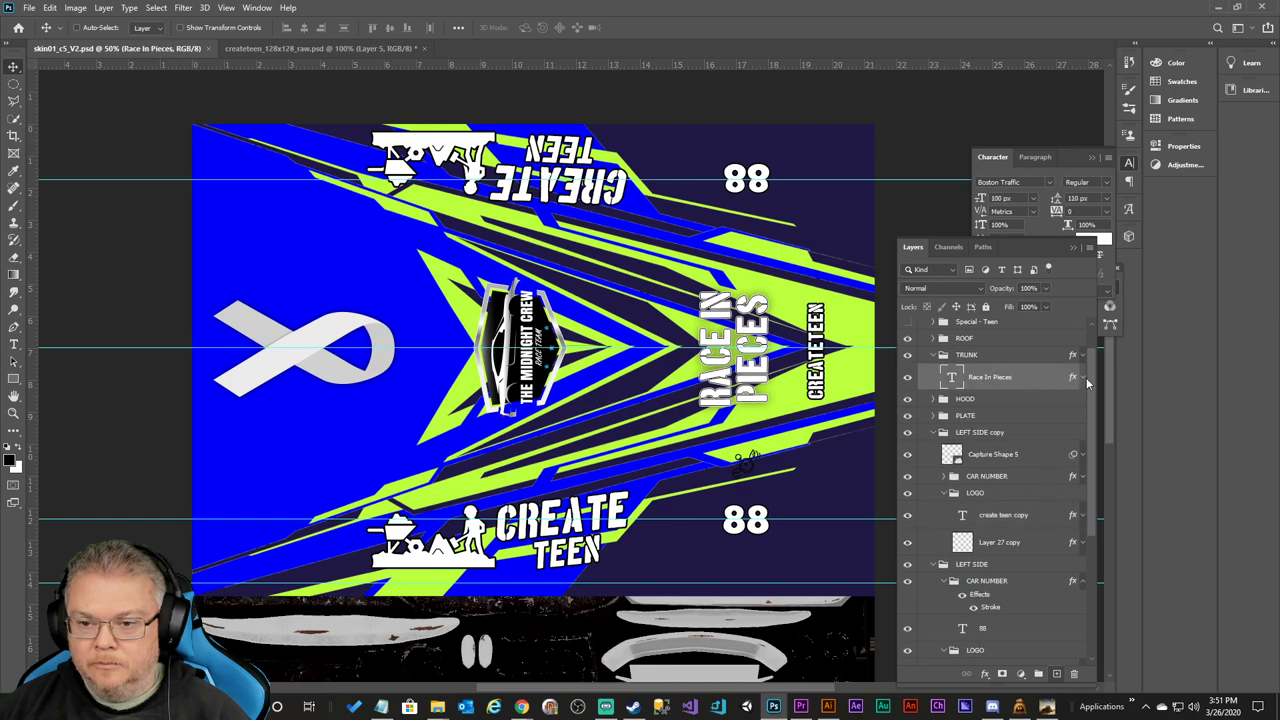
{"action": "left_click", "coordinate": [1082, 378]}
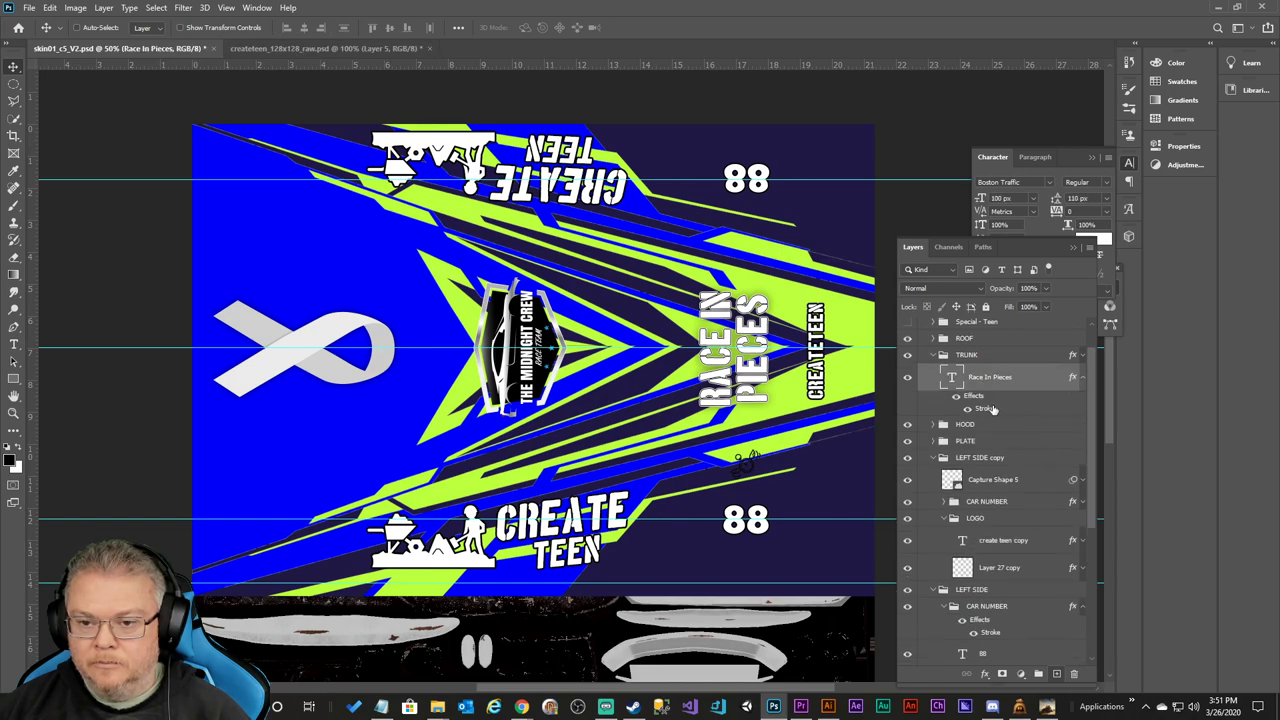
{"action": "double_click", "coordinate": [988, 409]}
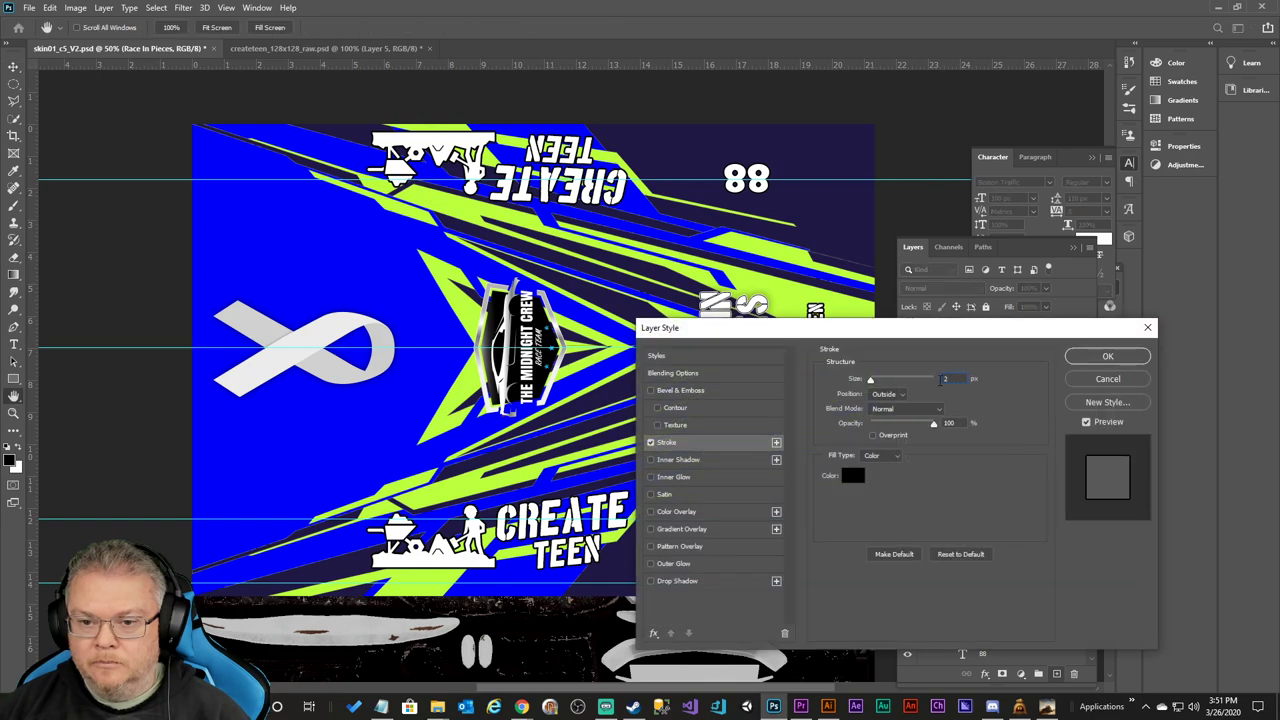
{"action": "type", "text": "3"}
{"action": "left_click", "coordinate": [1107, 356]}
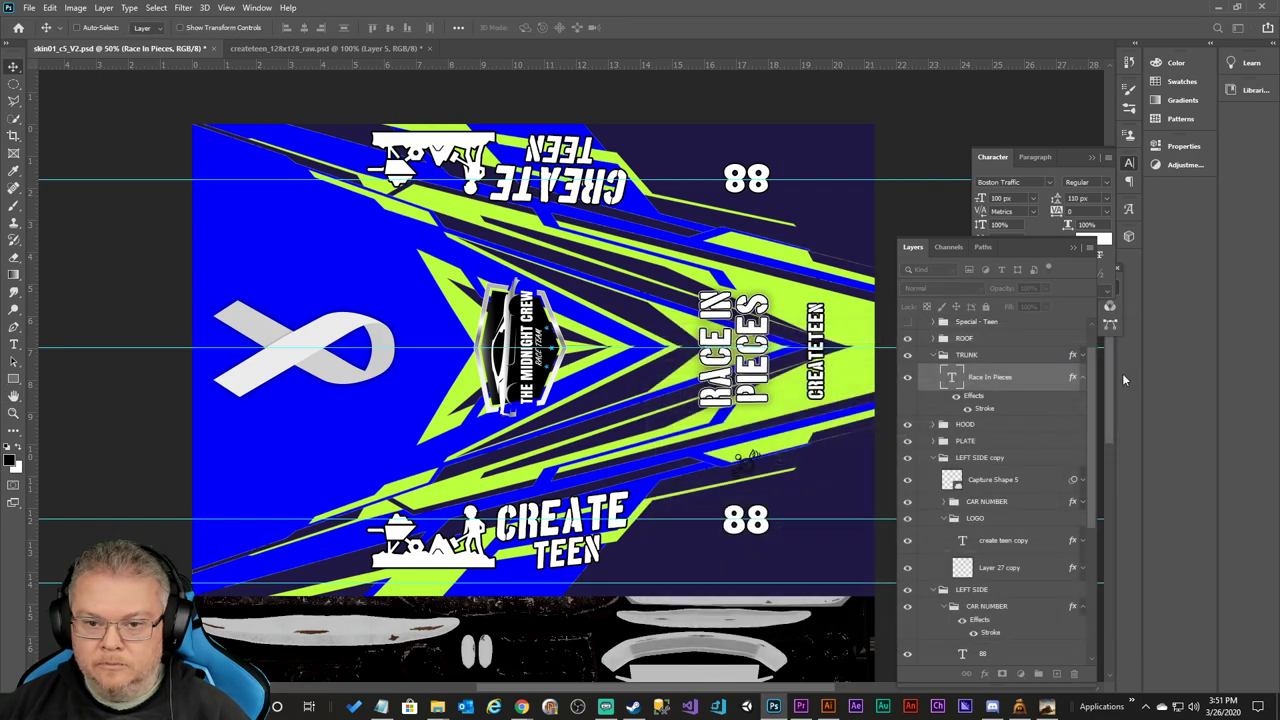
{"action": "double_click", "coordinate": [986, 411]}
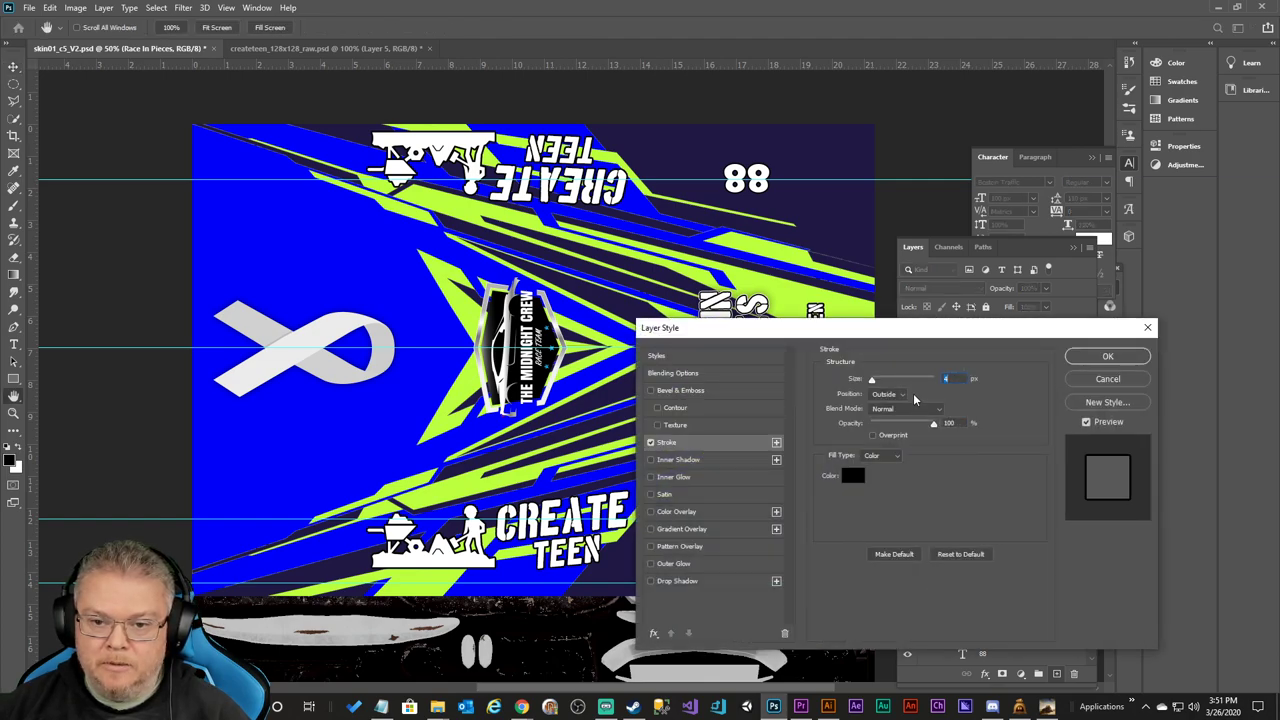
{"action": "type", "text": "5"}
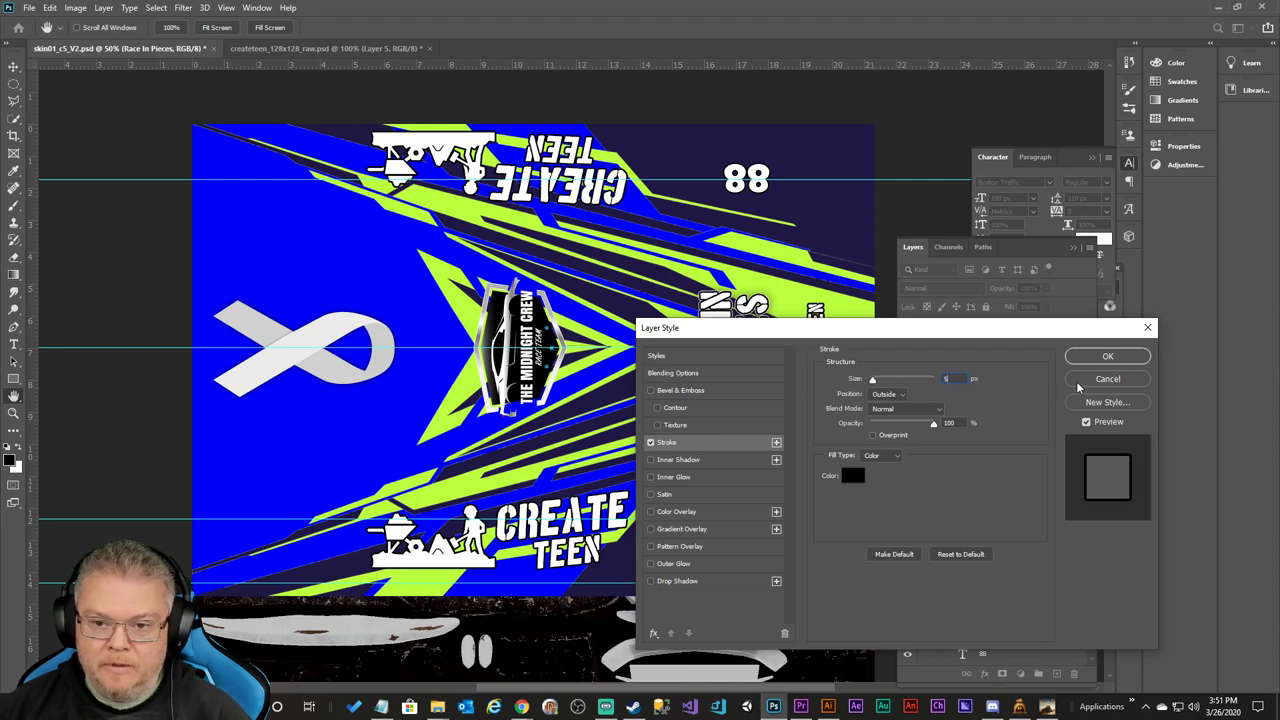
{"action": "mouse_move", "coordinate": [1055, 335]}
{"action": "left_mouse_down"}
{"action": "mouse_move", "coordinate": [946, 440]}
{"action": "mouse_move", "coordinate": [944, 424]}
{"action": "left_mouse_up"}
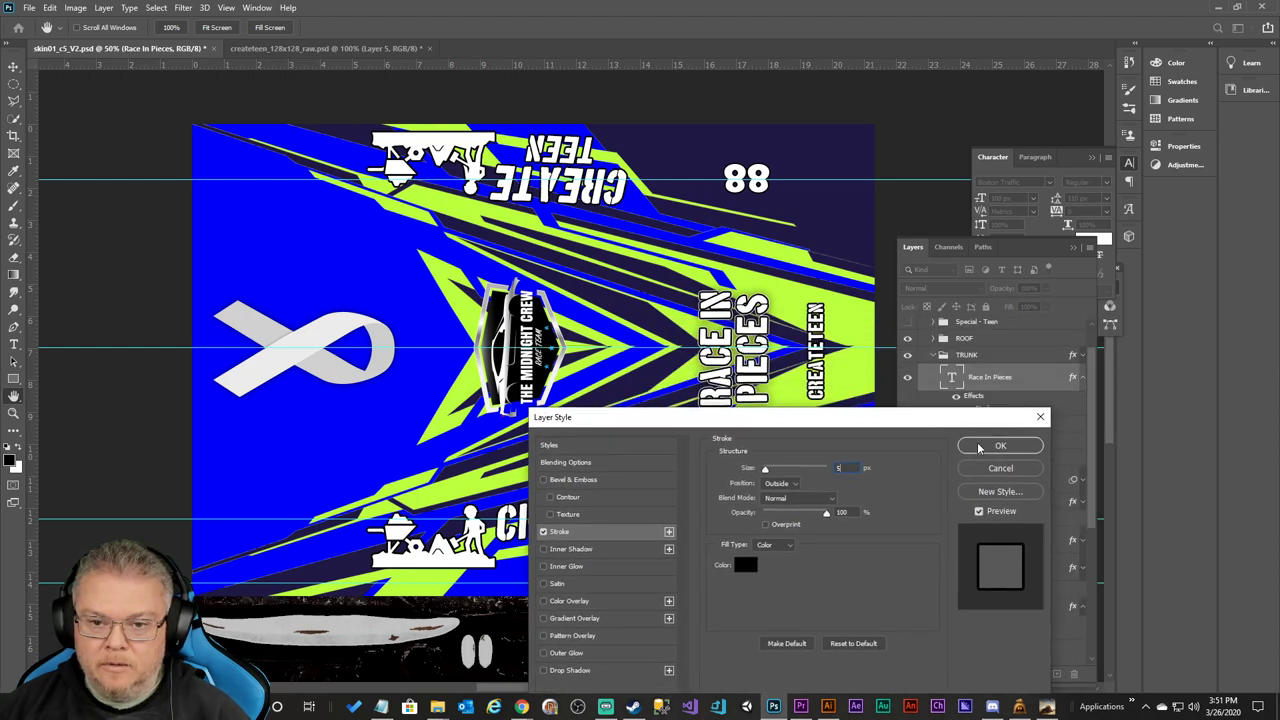
{"action": "left_click", "coordinate": [984, 446]}
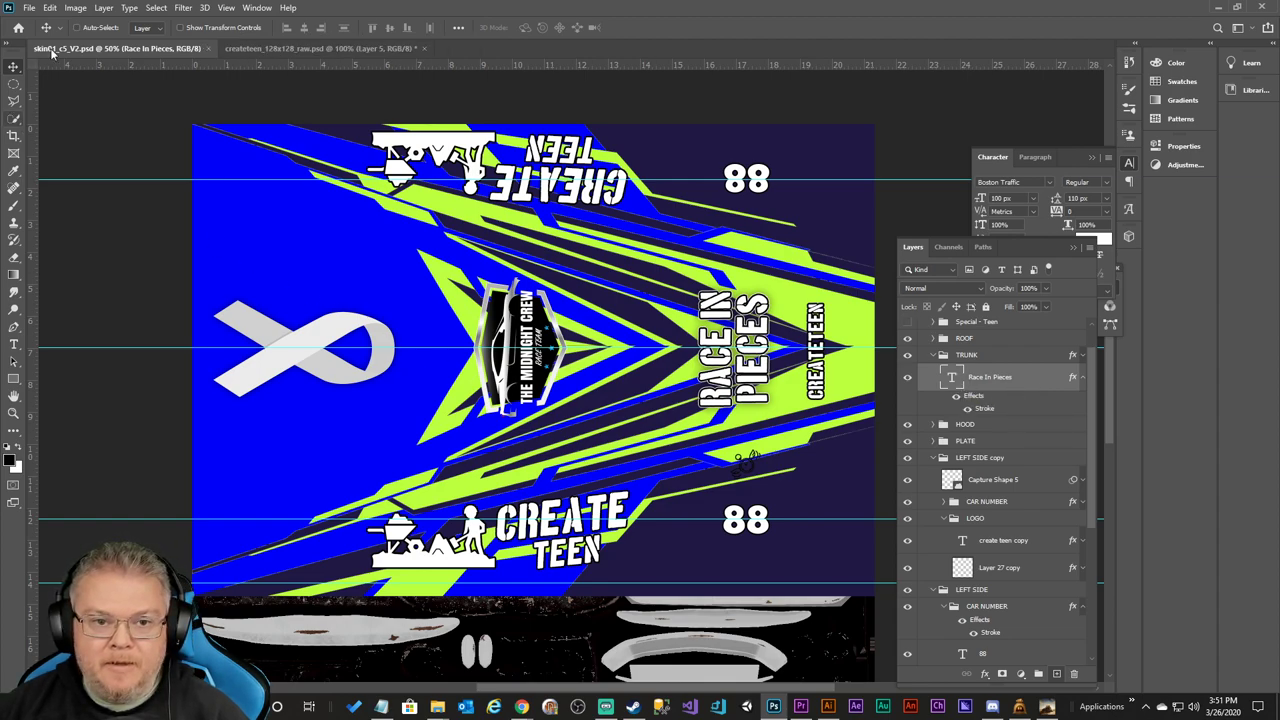
Export the skin as a 2048 x 2048 px PNG, replacing skin01_c5_V2.png in the CreateTeen folder.
{"action": "left_click", "coordinate": [29, 7]}
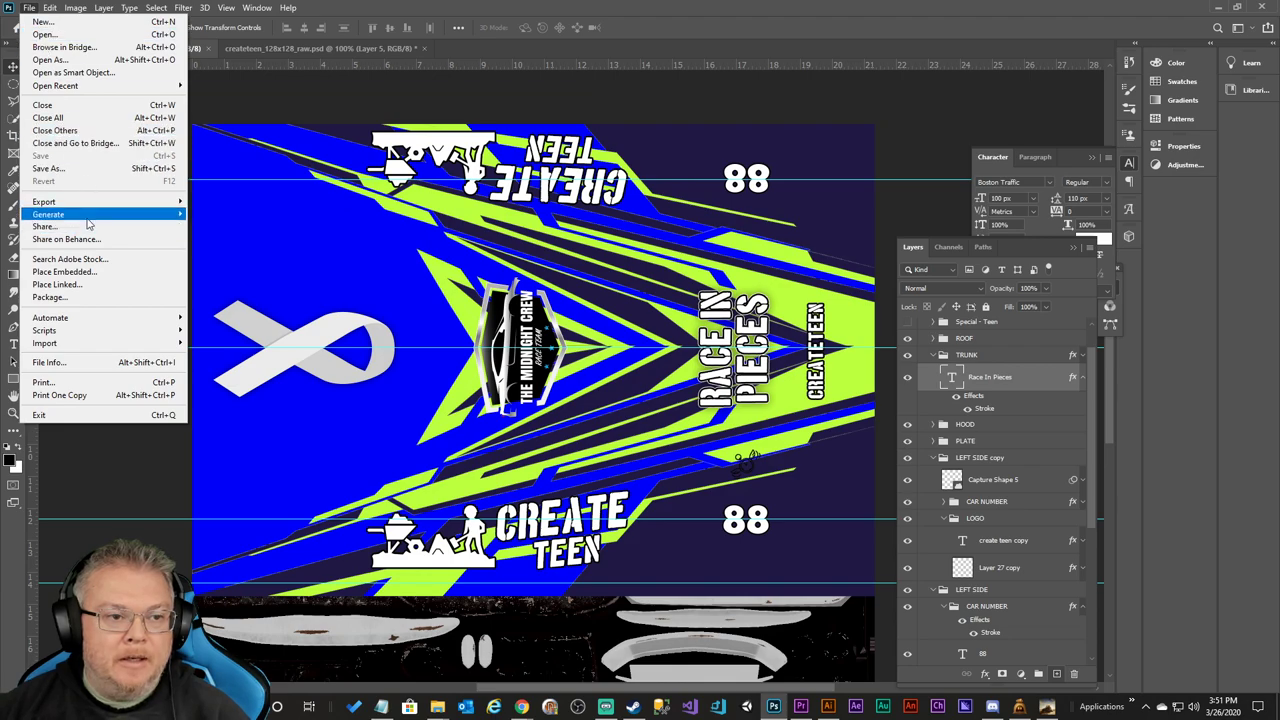
{"action": "mouse_move", "coordinate": [72, 202]}
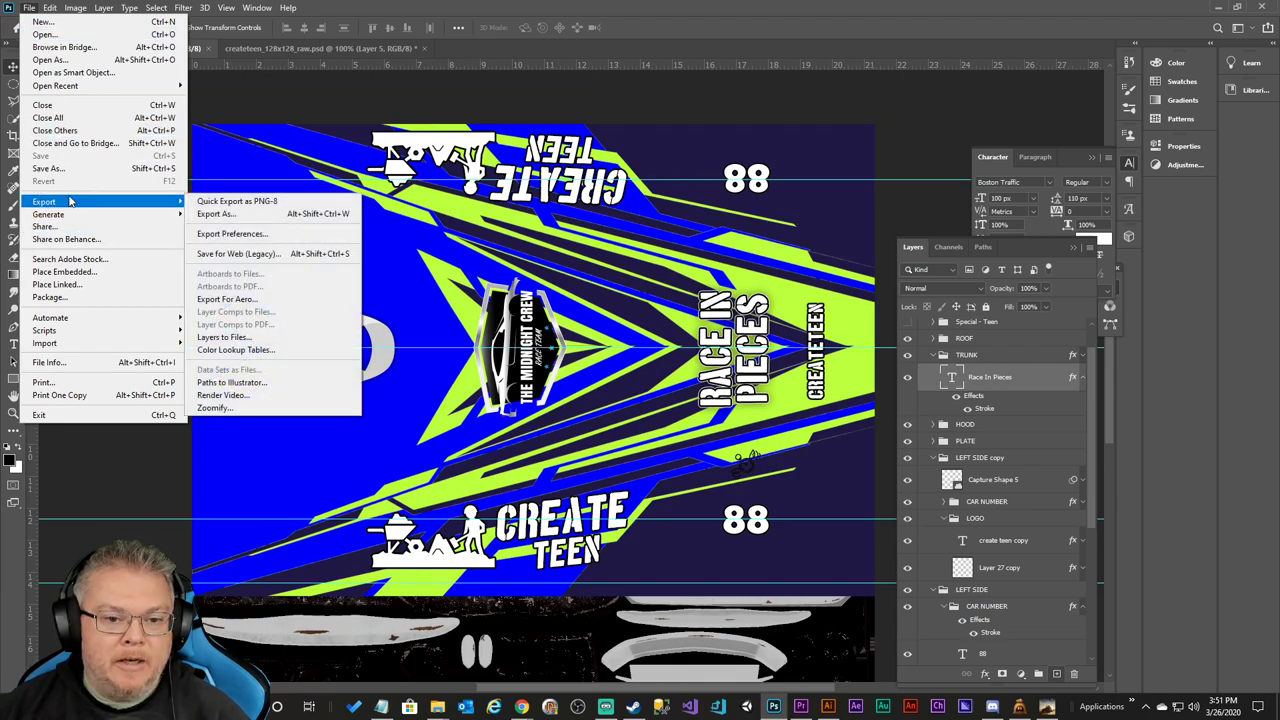
{"action": "left_click", "coordinate": [216, 214]}
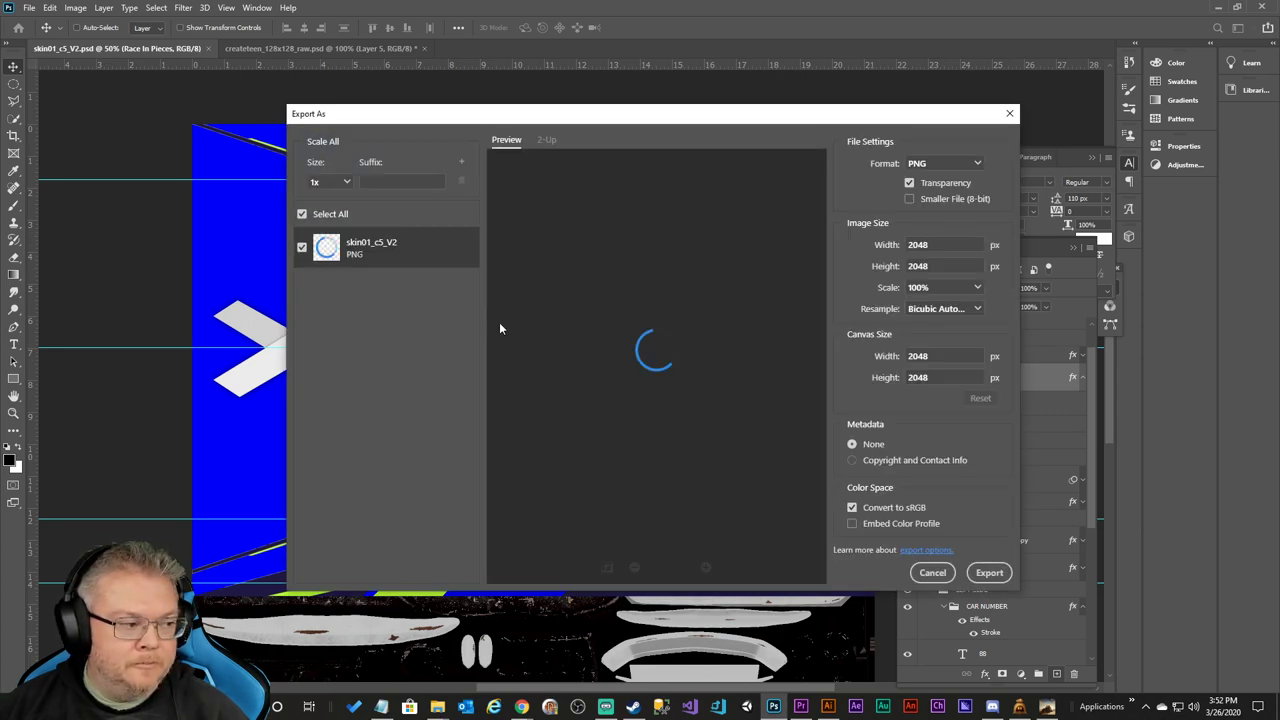
{"action": "left_click", "coordinate": [988, 572]}
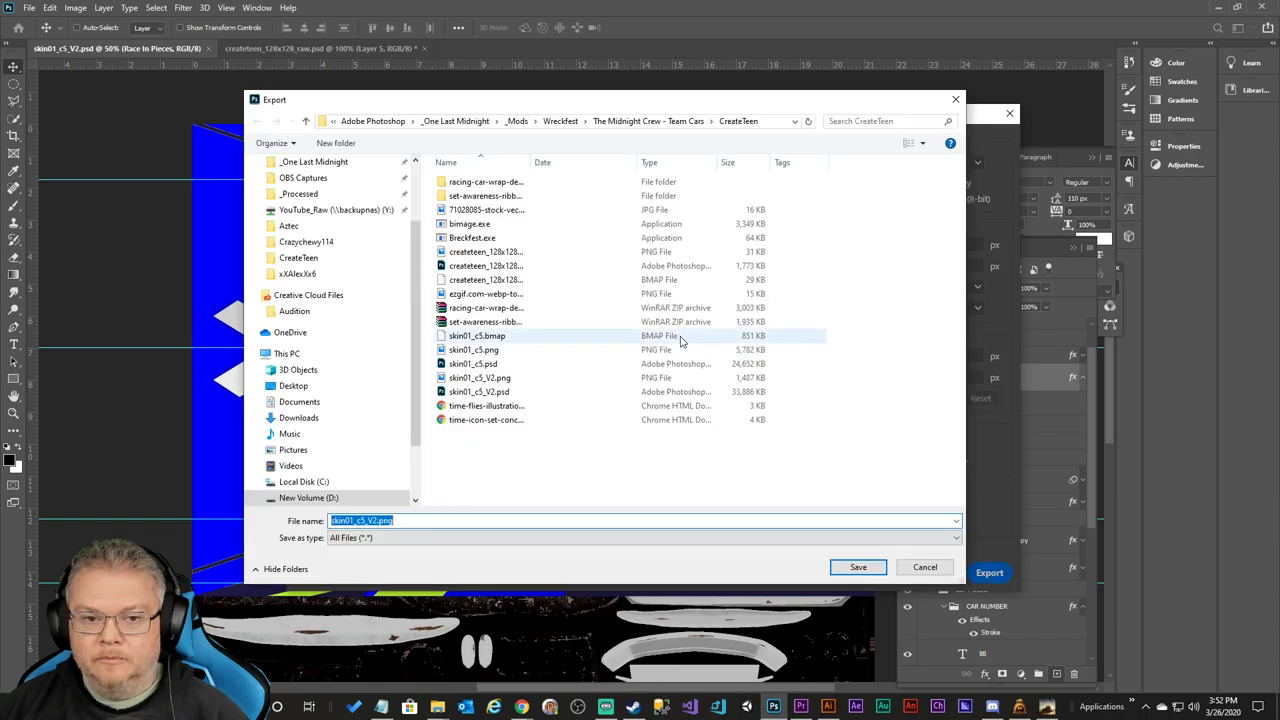
{"action": "left_click", "coordinate": [858, 567]}
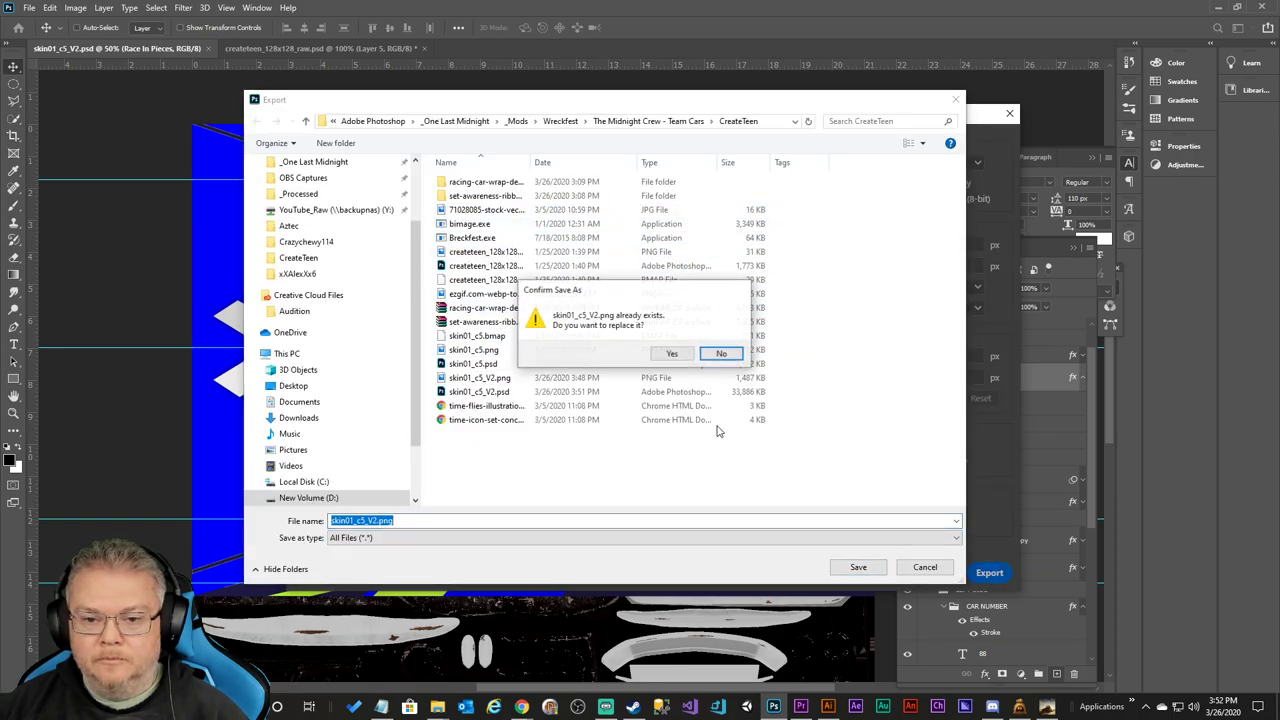
{"action": "left_click", "coordinate": [672, 353]}
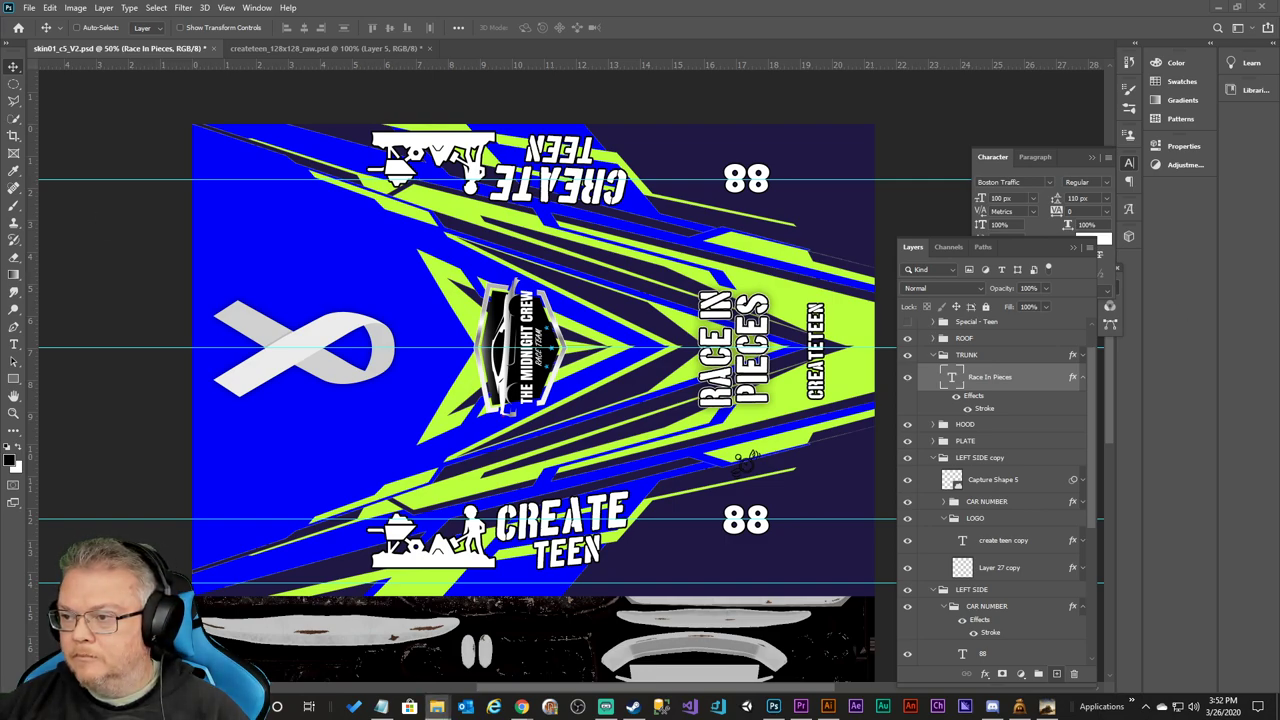
Switch to Wreckfest, refresh the Create Teen livery and examine the Race In Pieces trunk lettering from behind and above.
{"action": "left_click", "coordinate": [1066, 706]}
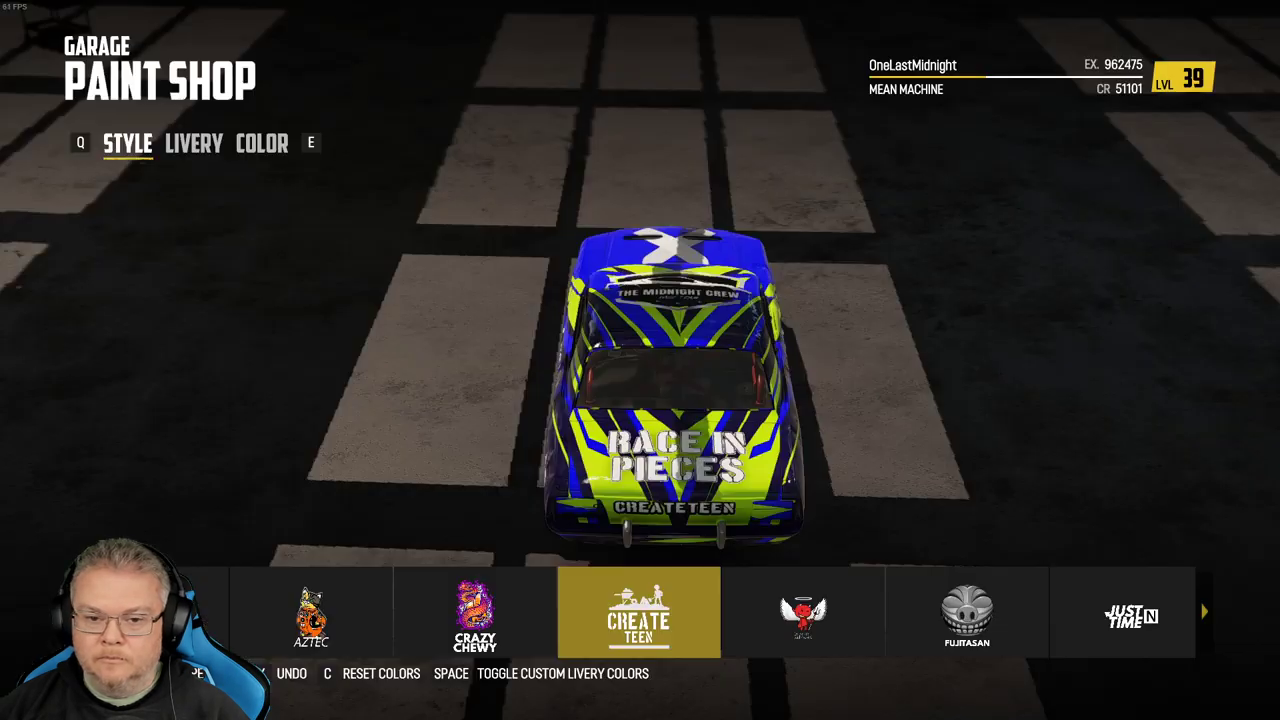
{"action": "key", "text": "Left"}
{"action": "key", "text": "Right"}
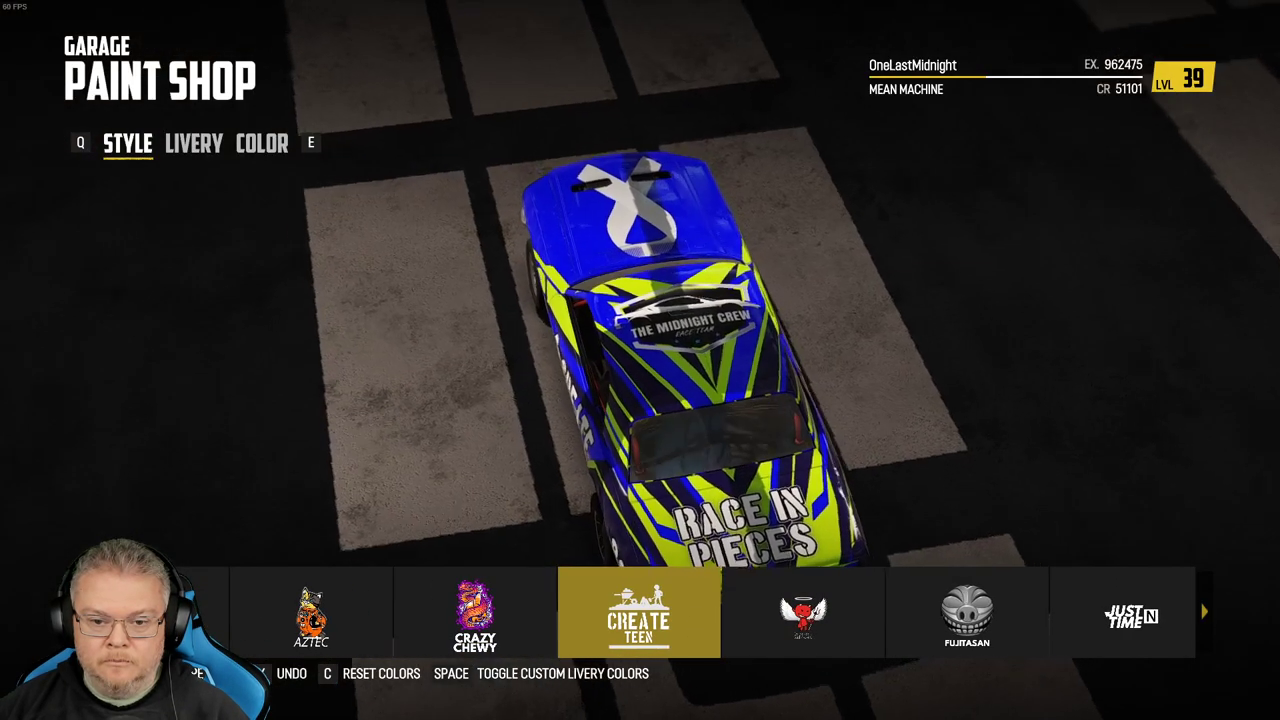
{"action": "left_click_drag", "start_coordinate": [910, 465], "coordinate": [917, 549]}
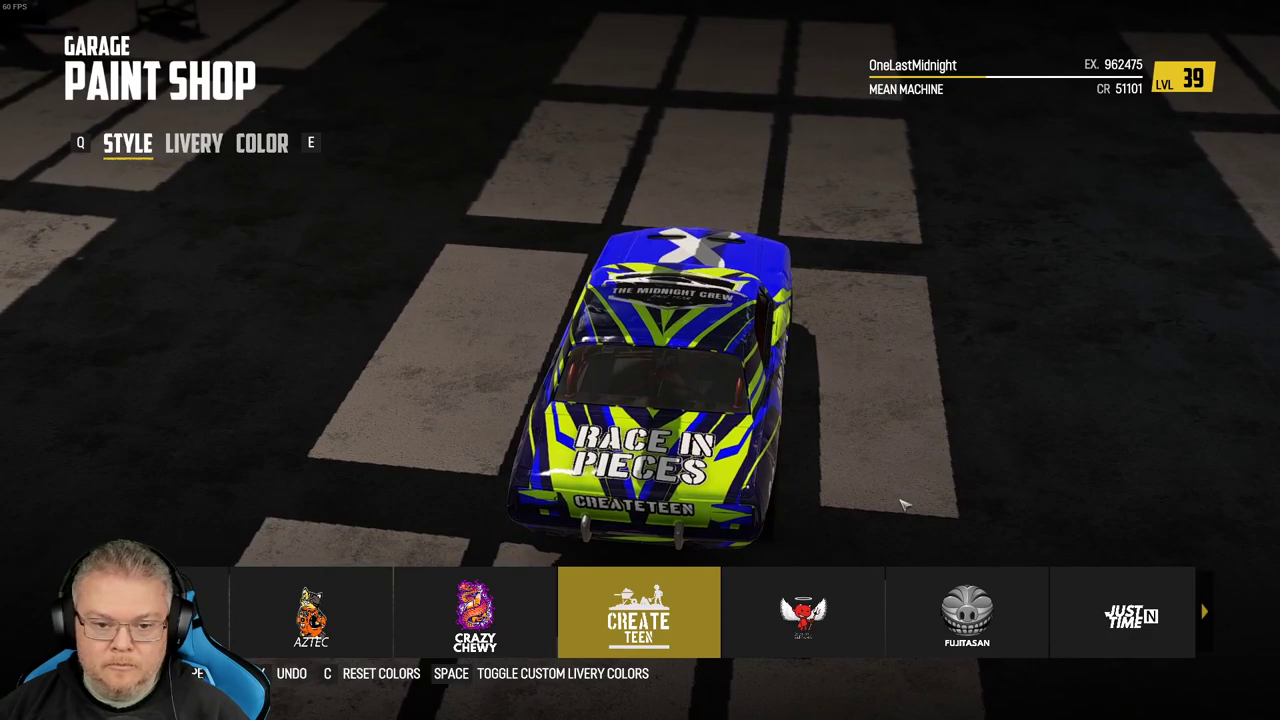
{"action": "mouse_move", "coordinate": [897, 492]}
{"action": "left_mouse_down"}
{"action": "mouse_move", "coordinate": [897, 420]}
{"action": "mouse_move", "coordinate": [893, 491]}
{"action": "left_mouse_up"}
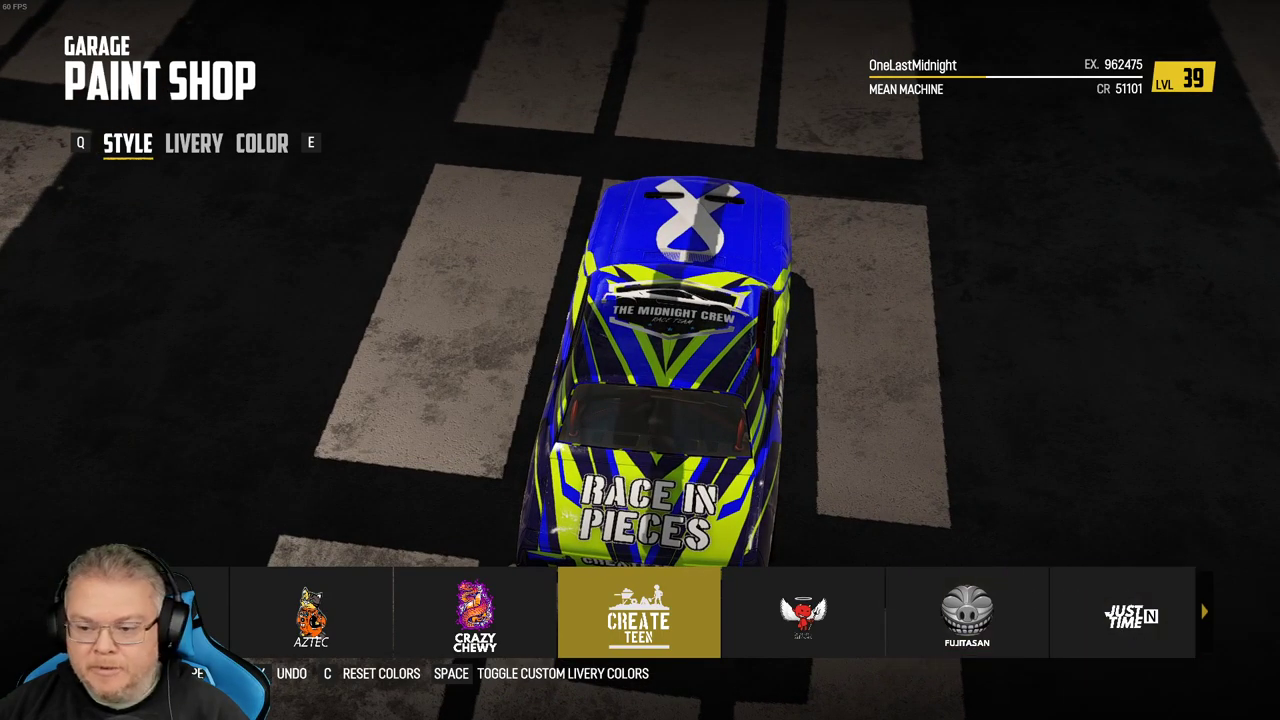
Return to Photoshop, shift the Race In Pieces trunk text 10 px toward the roof logo and save the document.
{"action": "key", "text": "alt+Tab"}
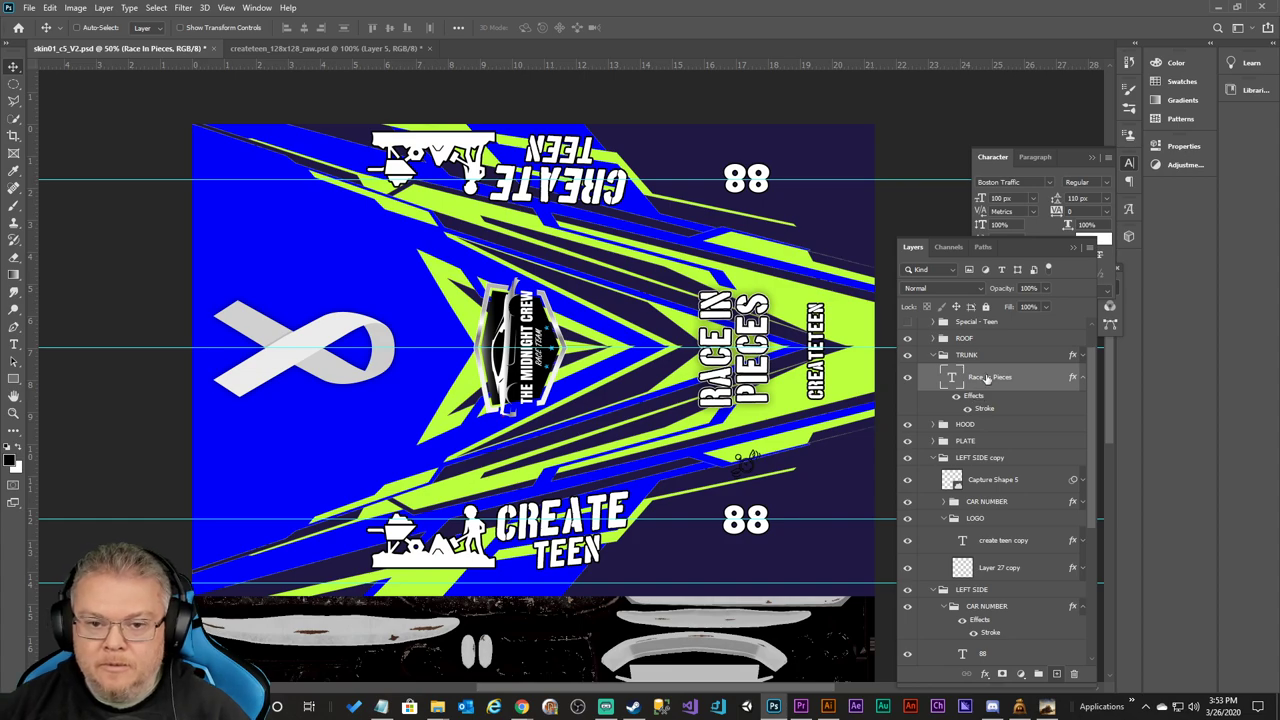
{"action": "key", "text": "shift+Left"}
{"action": "key", "text": "ctrl+s"}
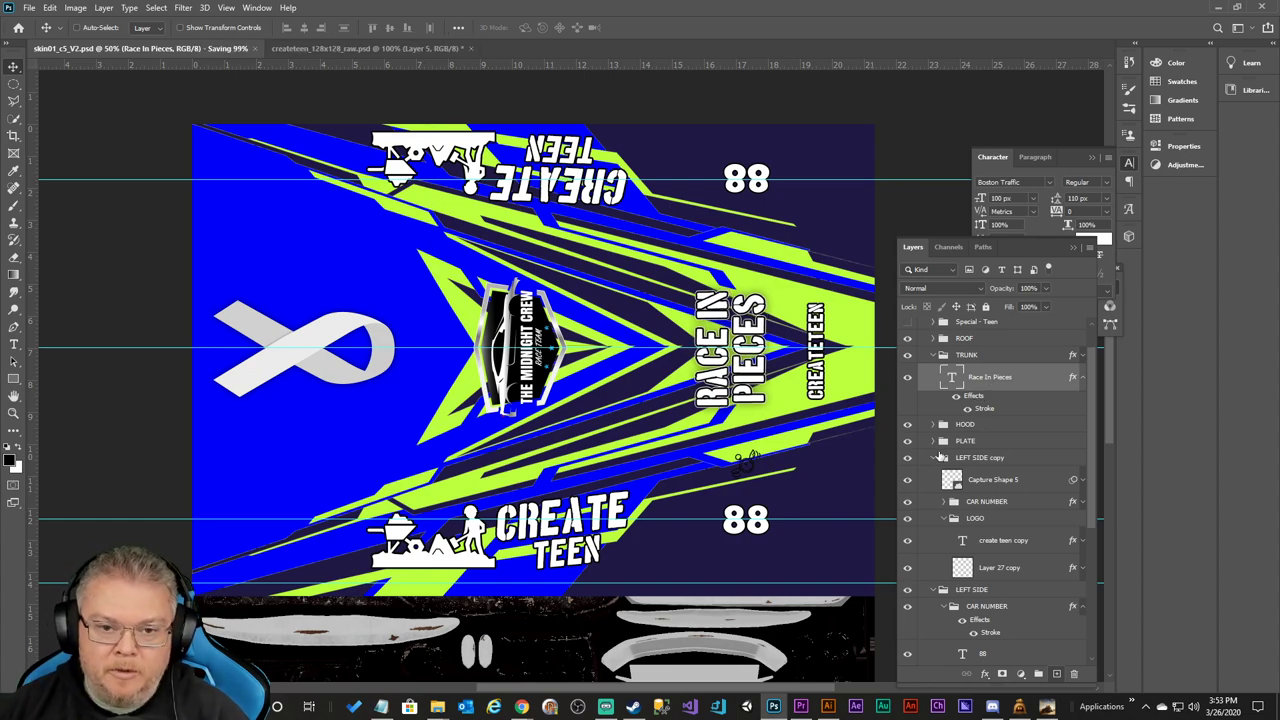
Export the skin with the shifted trunk text as PNG, overwriting the existing skin01_c5_V2.png.
{"action": "left_click", "coordinate": [29, 7]}
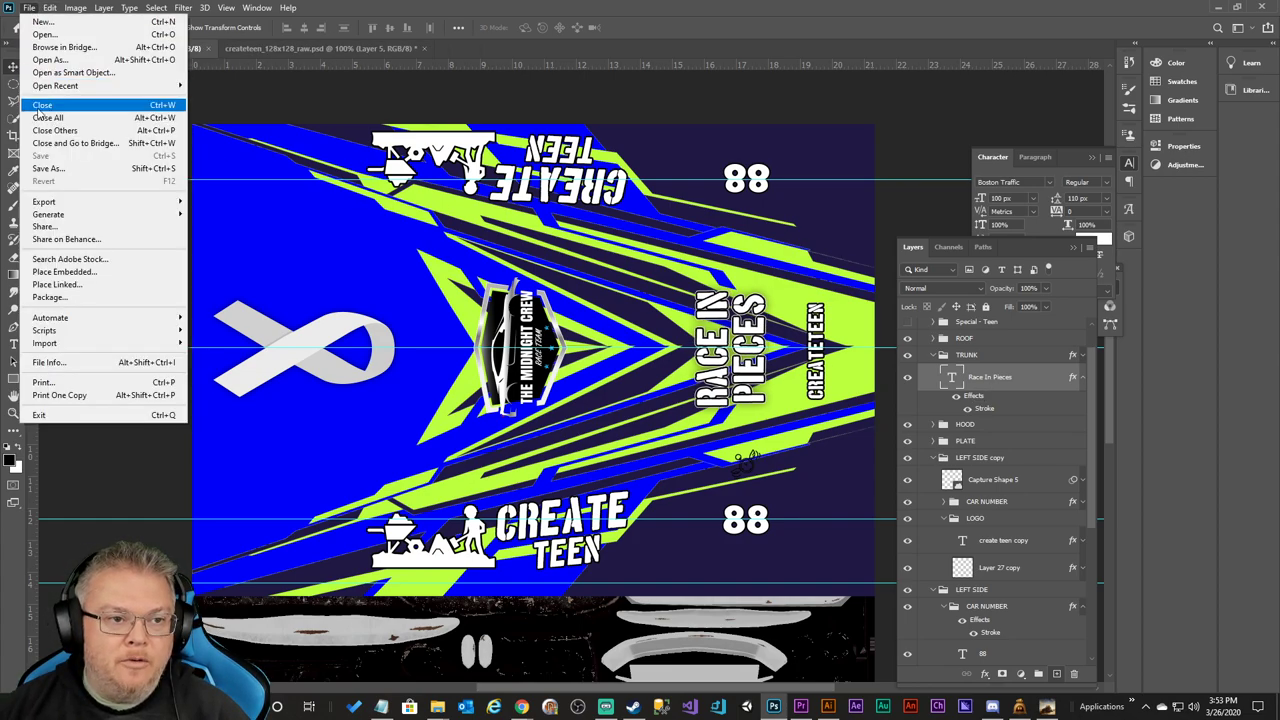
{"action": "mouse_move", "coordinate": [66, 203]}
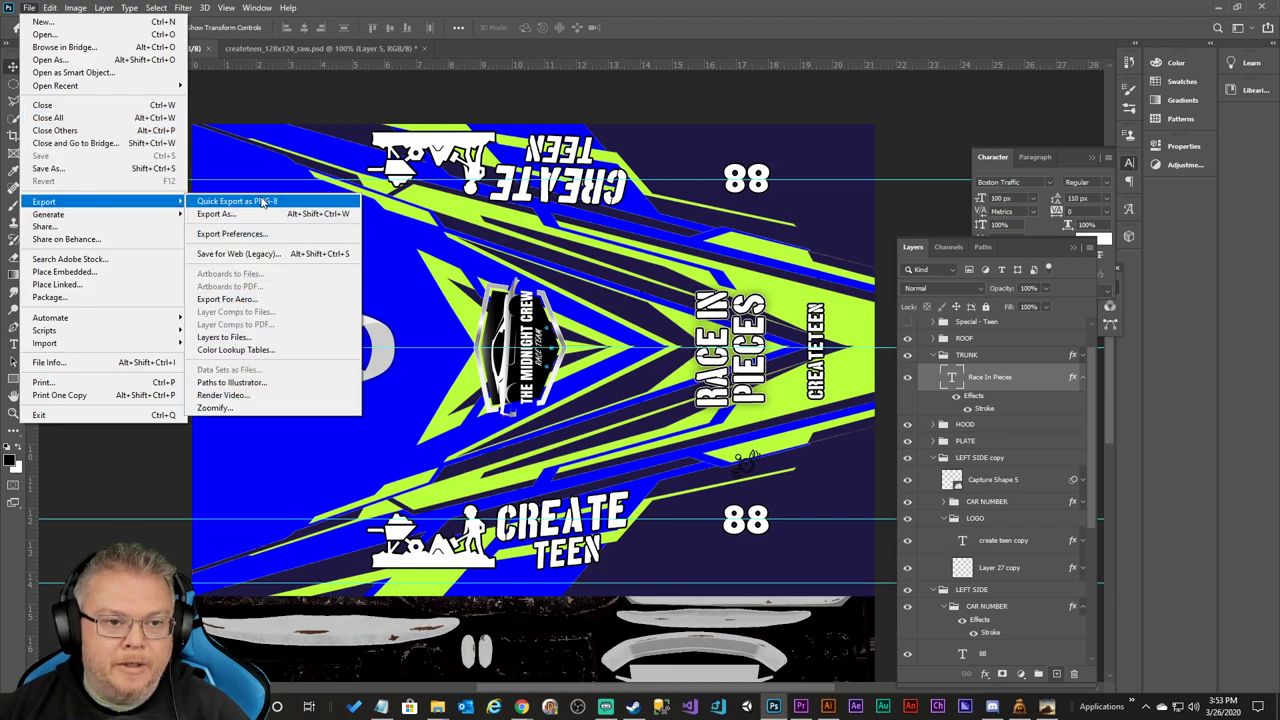
{"action": "left_click", "coordinate": [216, 213]}
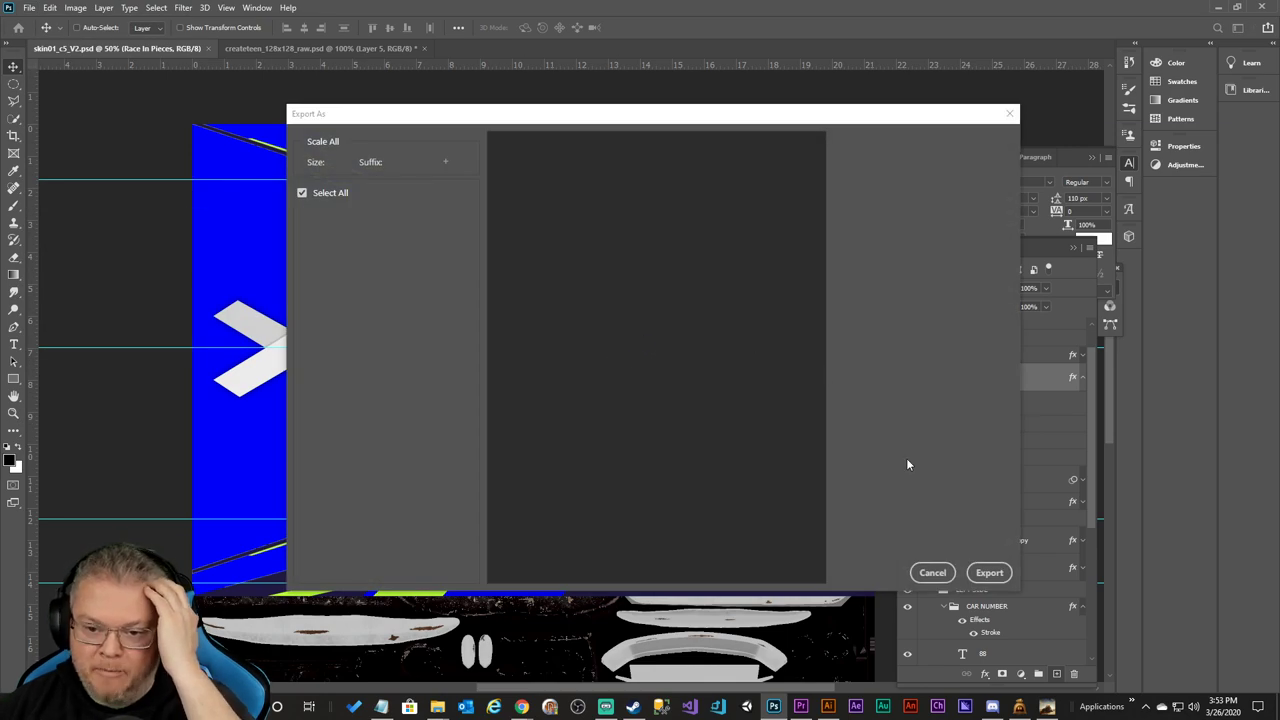
{"action": "left_click", "coordinate": [989, 574]}
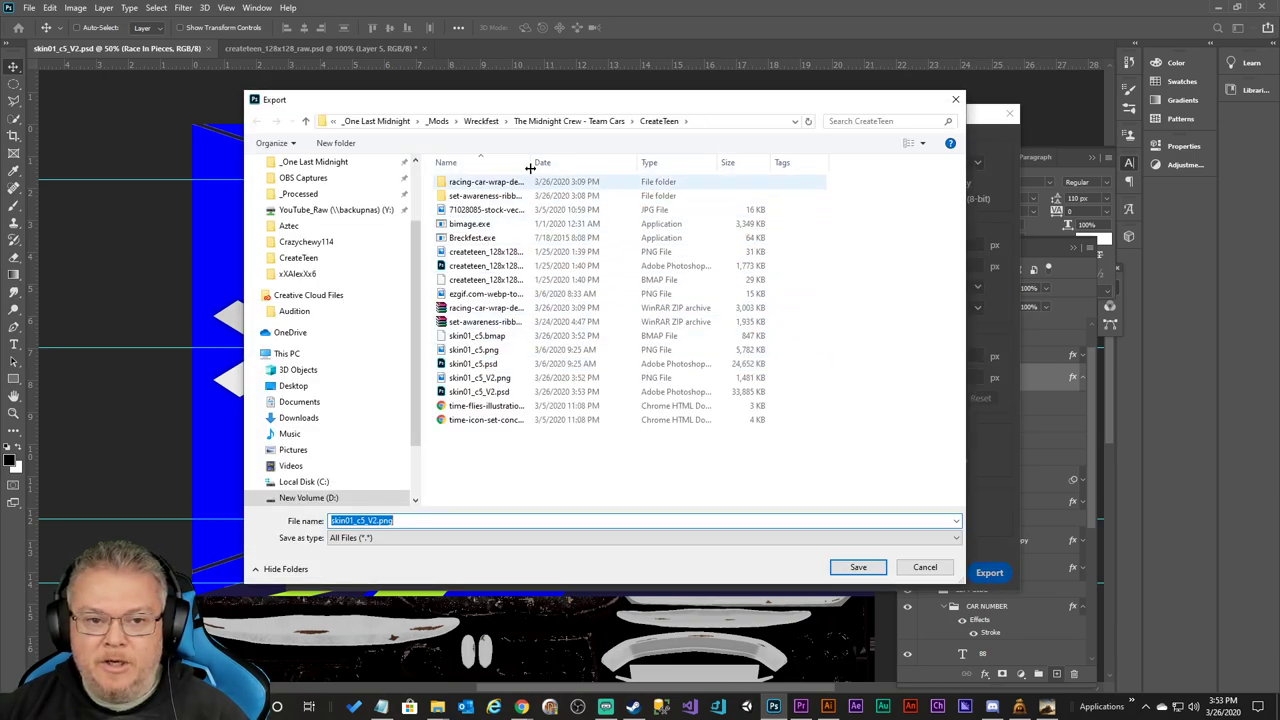
{"action": "left_click", "coordinate": [845, 568]}
{"action": "left_click", "coordinate": [676, 362]}
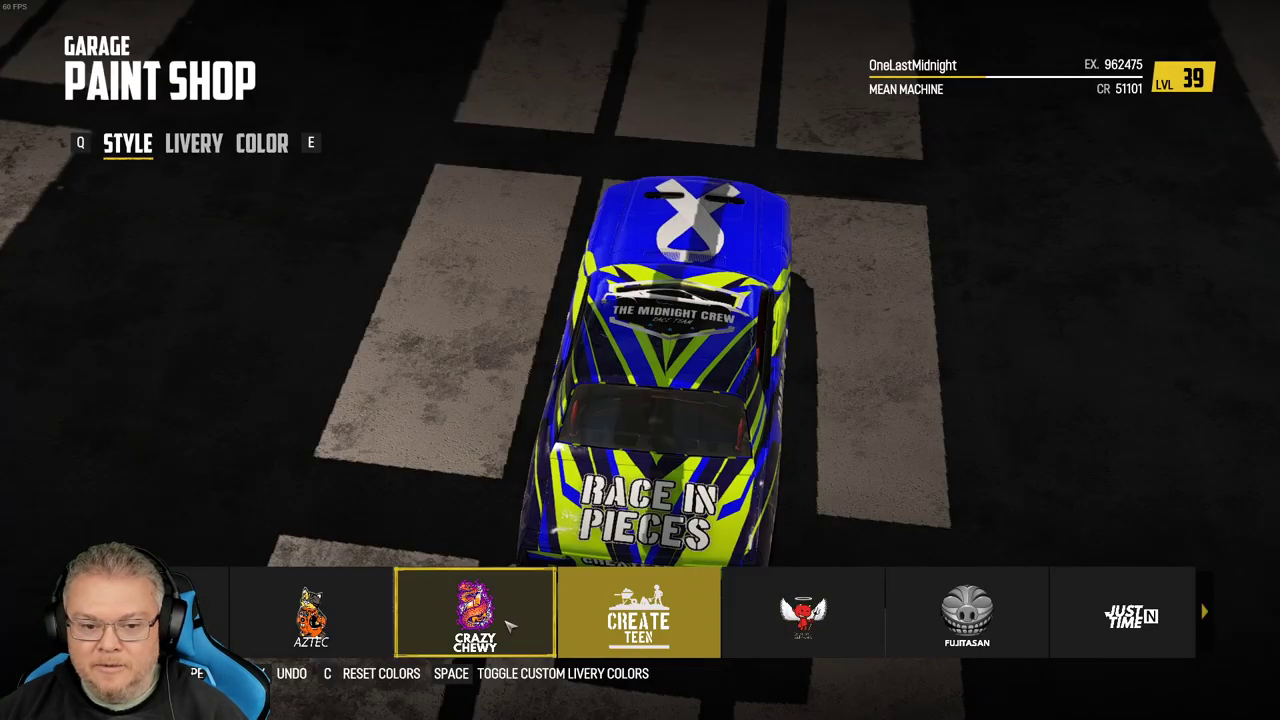
Reload the Create Teen style in the Wreckfest paint shop and inspect the updated skin on the car.
{"action": "left_click", "coordinate": [640, 615]}
{"action": "left_click", "coordinate": [768, 645]}
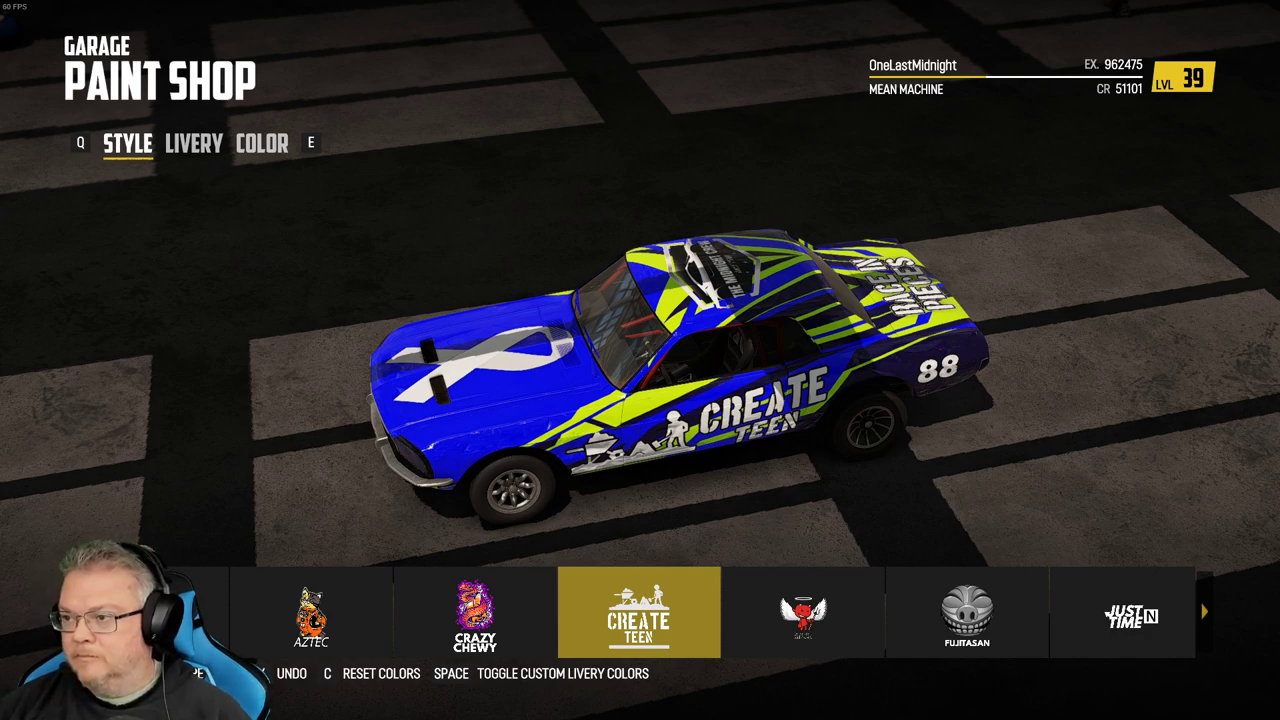
{"action": "key", "text": "Right"}
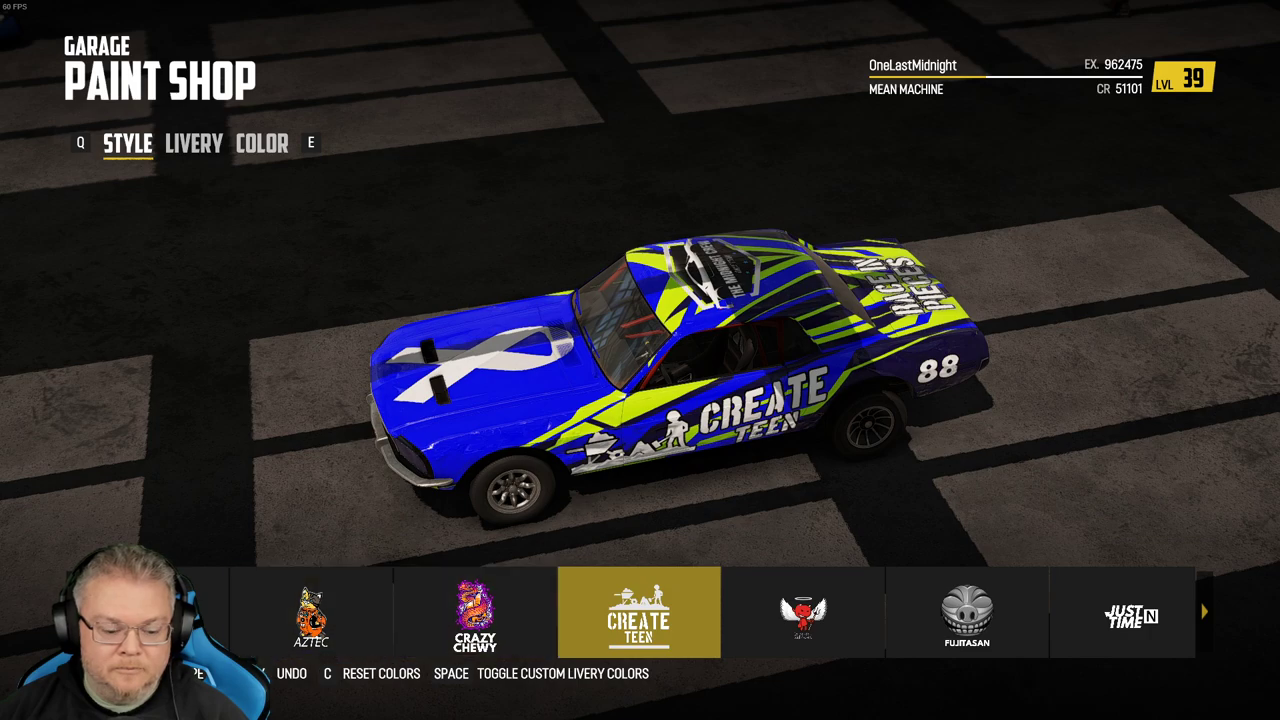
Leave the paint shop and create a custom event on Sandstone Raceway's Main Route.
{"action": "key", "text": "Escape"}
{"action": "left_click", "coordinate": [553, 430]}
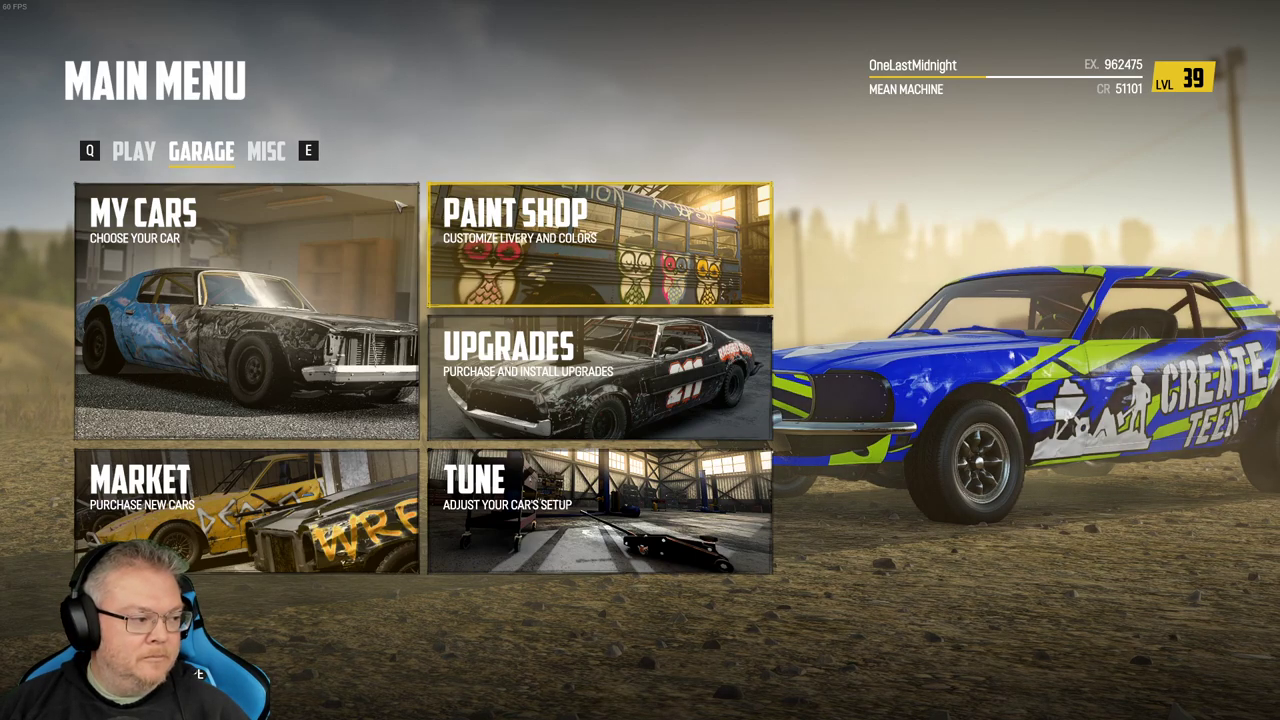
{"action": "key", "text": "q"}
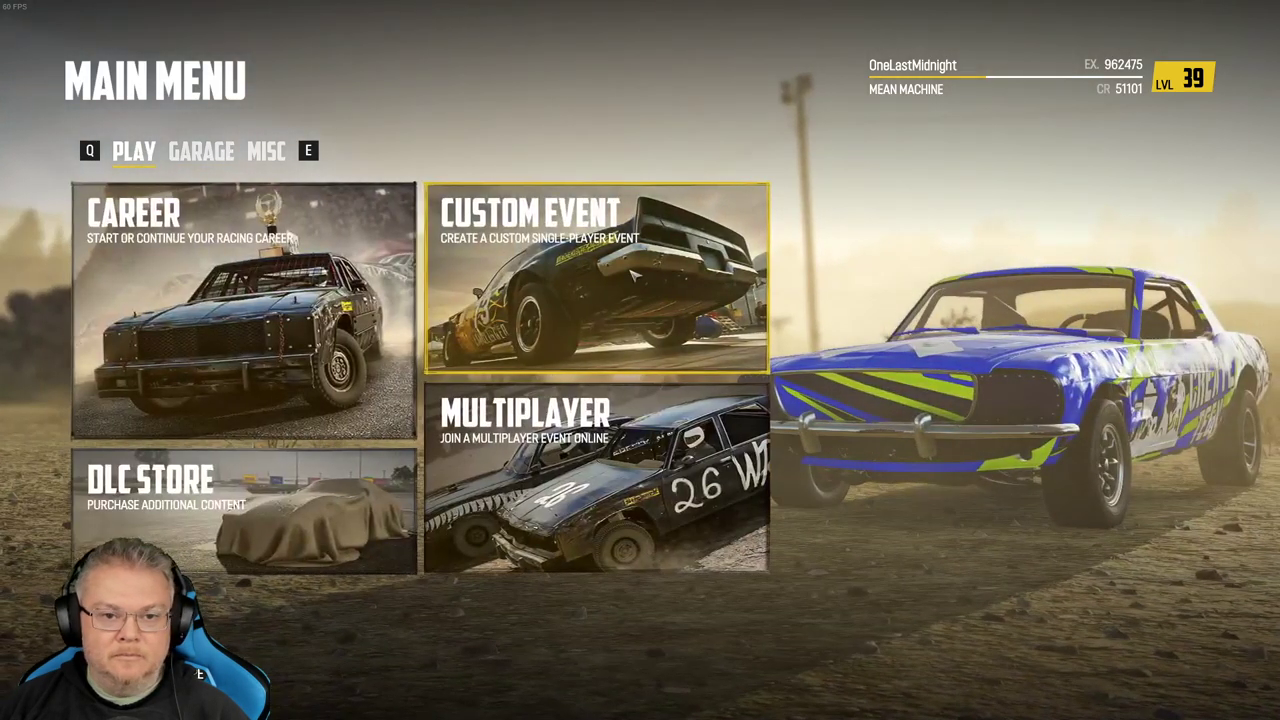
{"action": "left_click", "coordinate": [637, 304]}
{"action": "key", "text": "Return"}
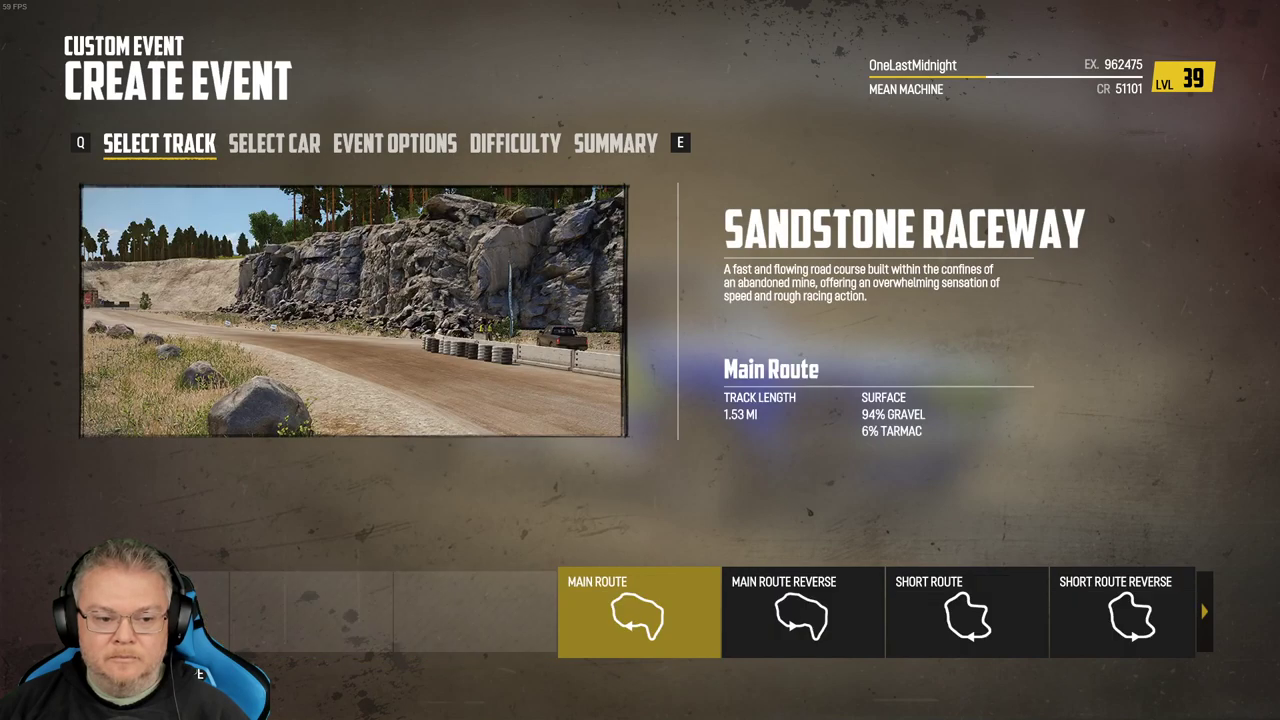
{"action": "left_click", "coordinate": [655, 636]}
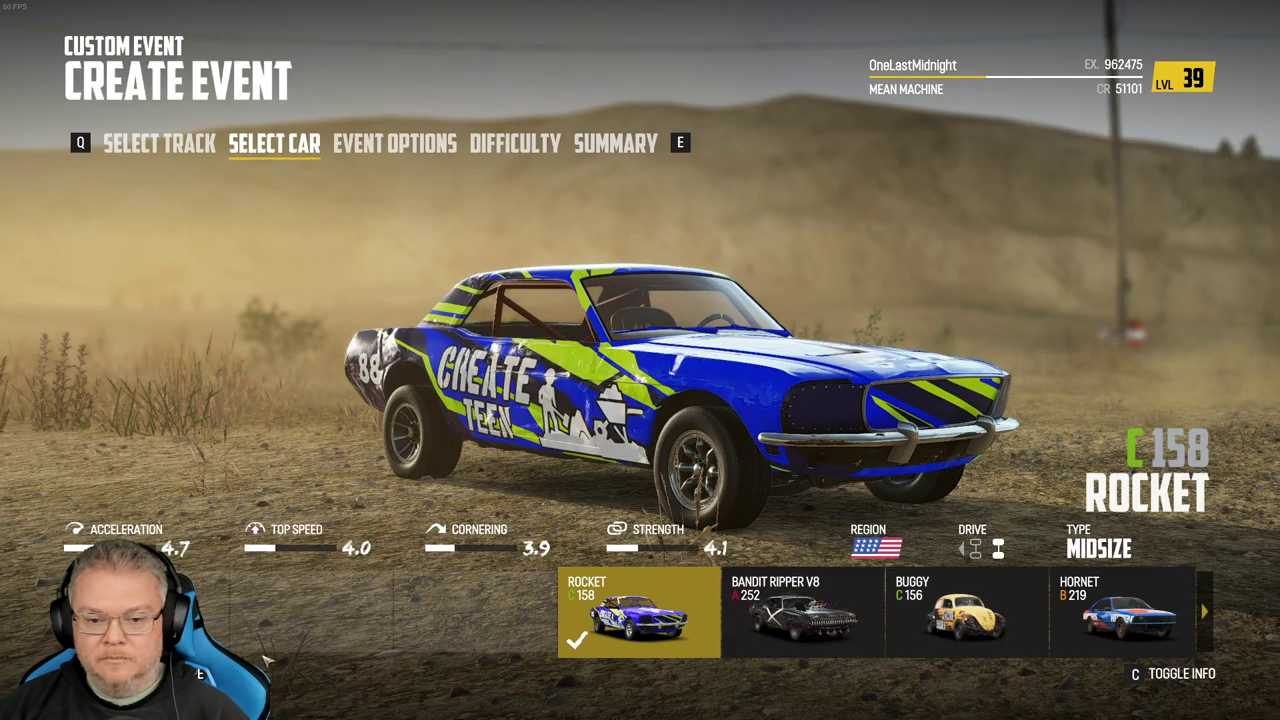
Return to track selection, reopen Sandstone Raceway and browse its alternative routes.
{"action": "key", "text": "q"}
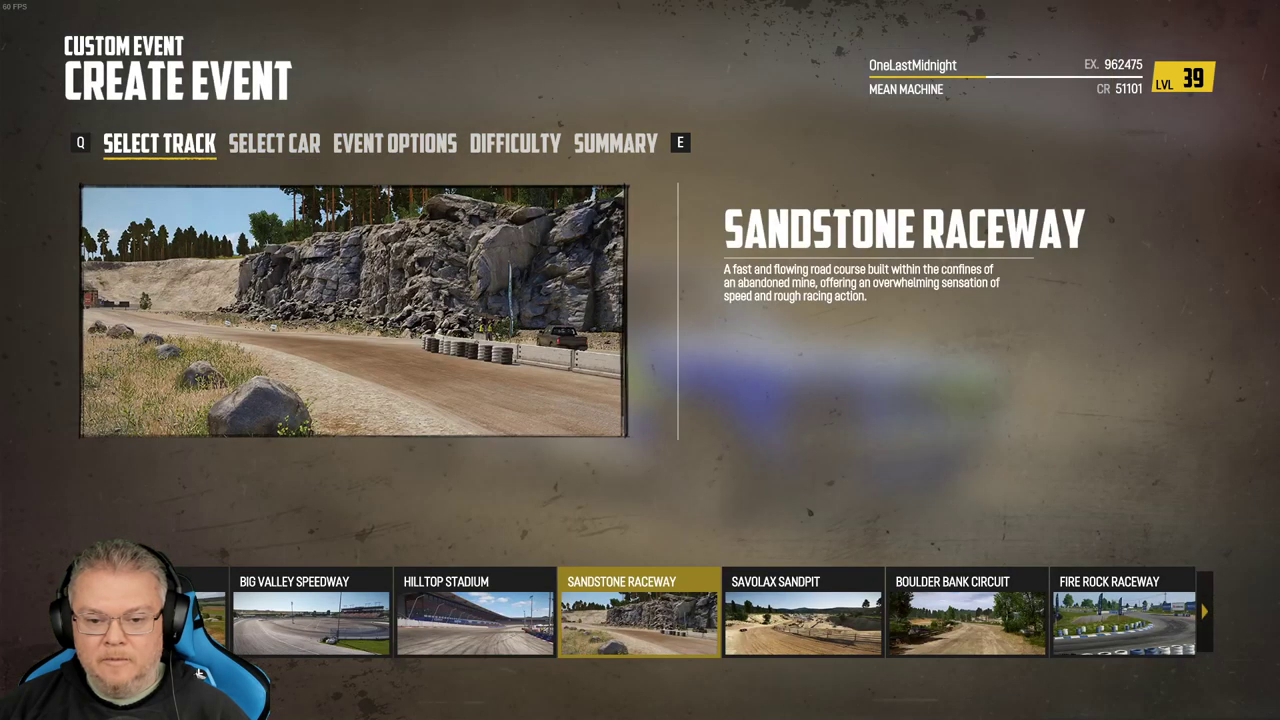
{"action": "key", "text": "Return"}
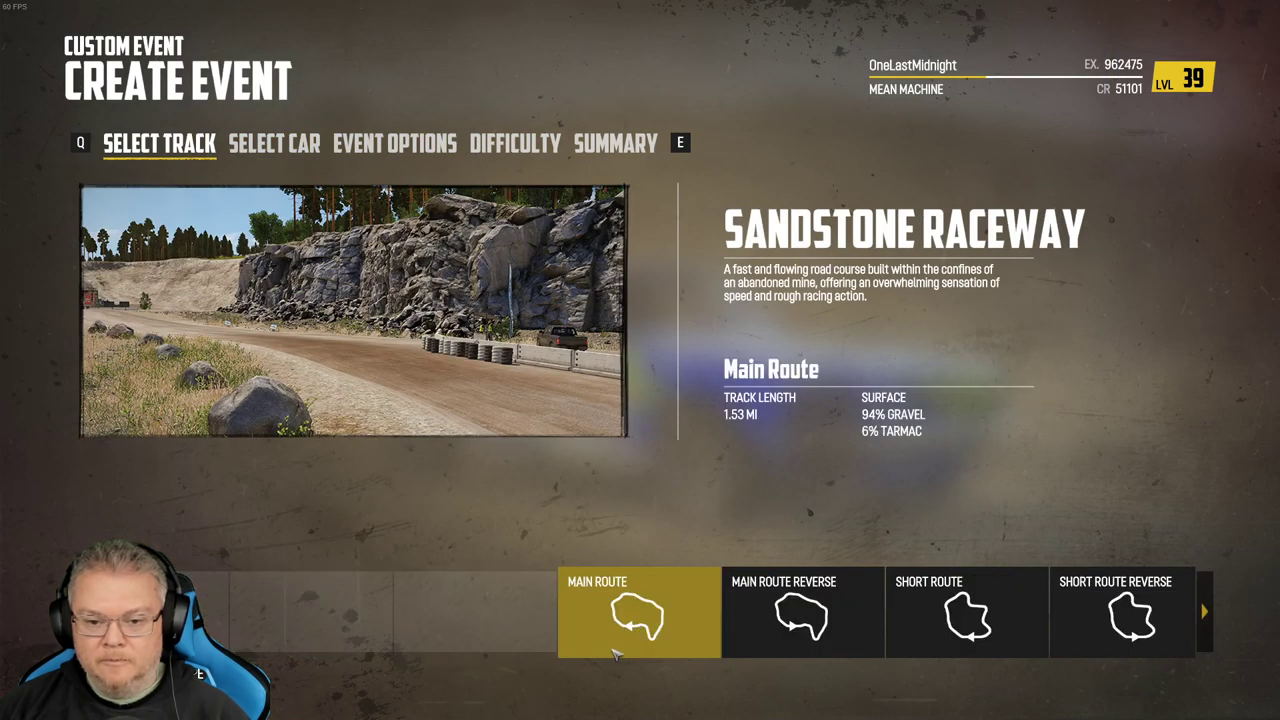
{"action": "scroll", "coordinate": [933, 643], "scroll_direction": "down", "scroll_amount": 2}
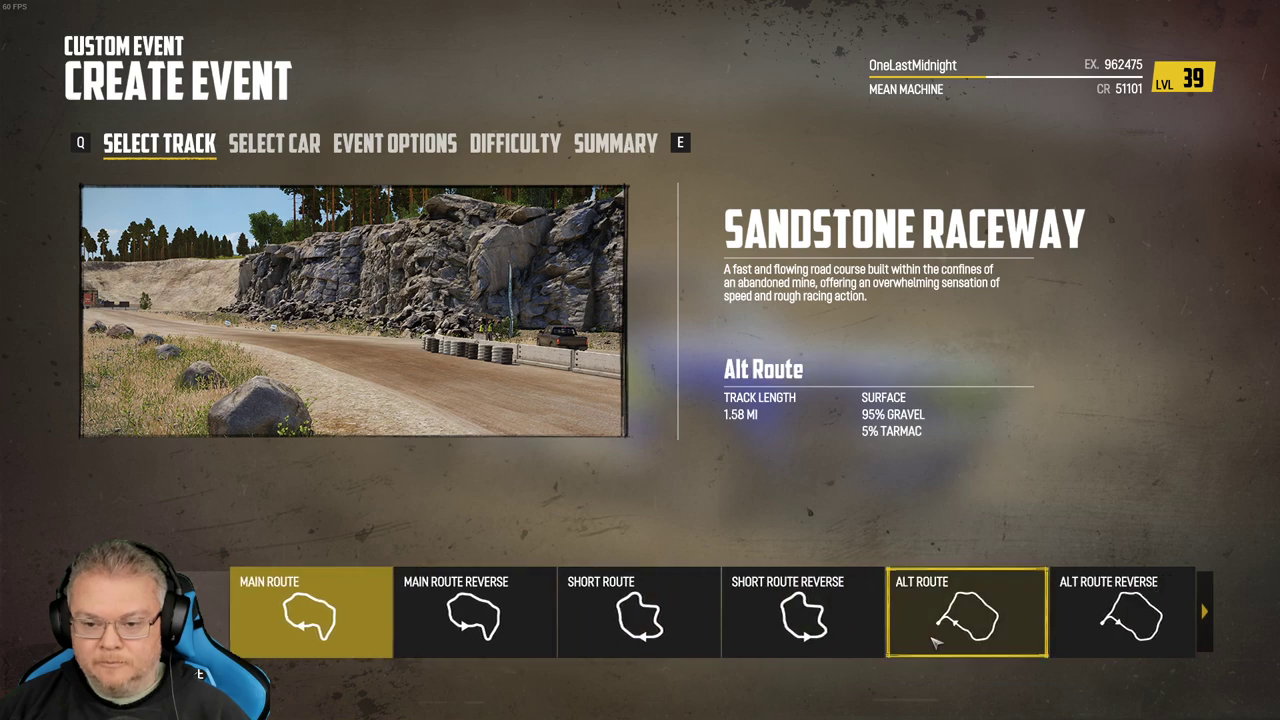